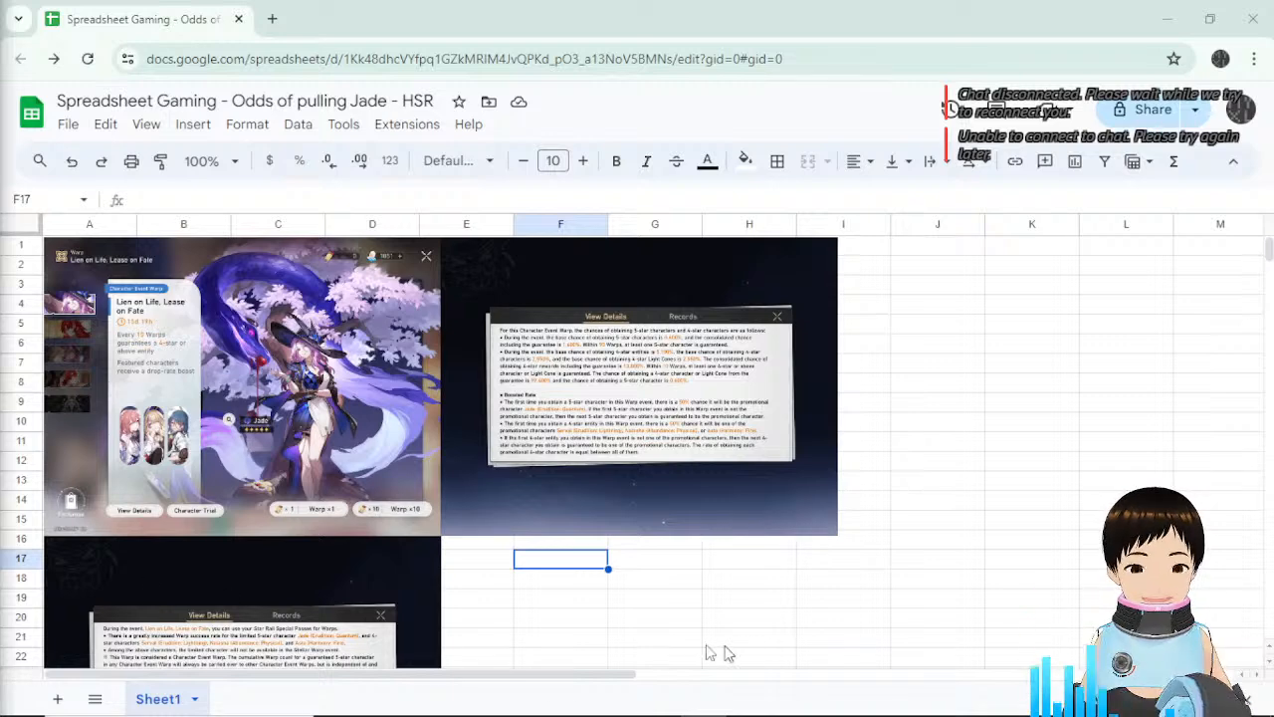
# Insert the Jade warp banner and two drop-rate detail screenshots over the sheet's top rows.
pyautogui.click(557, 568)
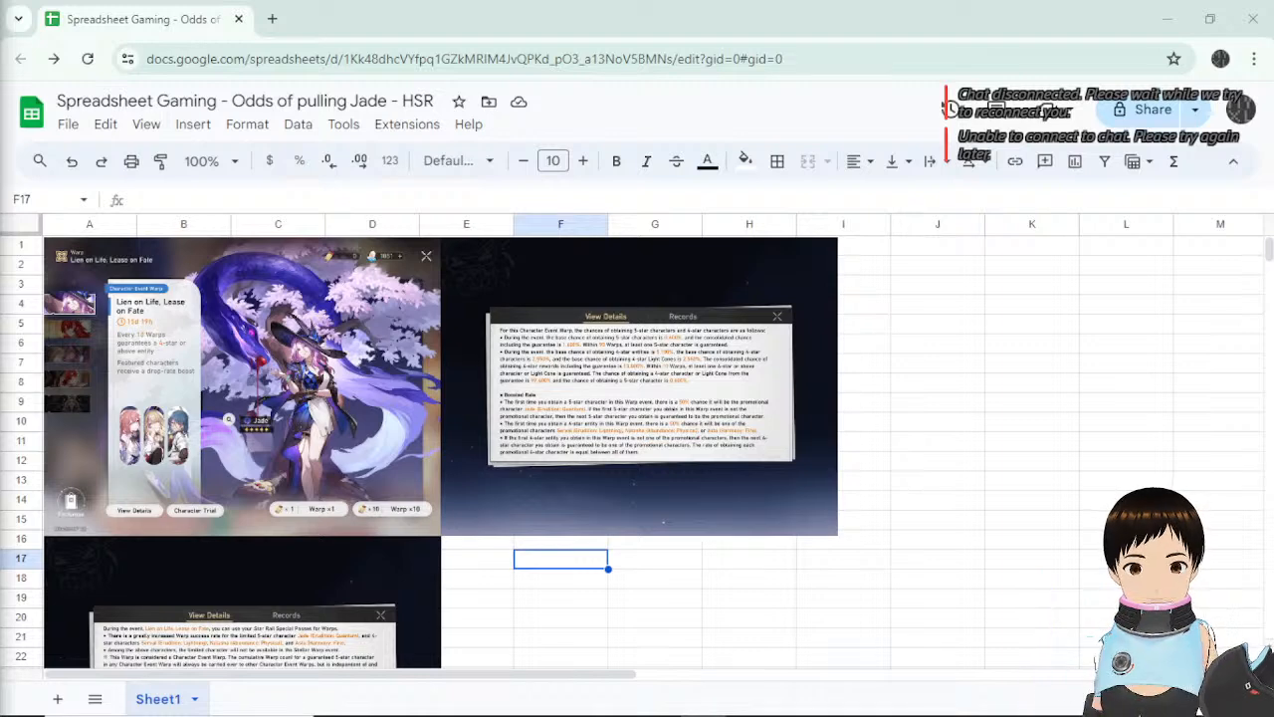
pyautogui.click(640, 564)
pyautogui.click(560, 569)
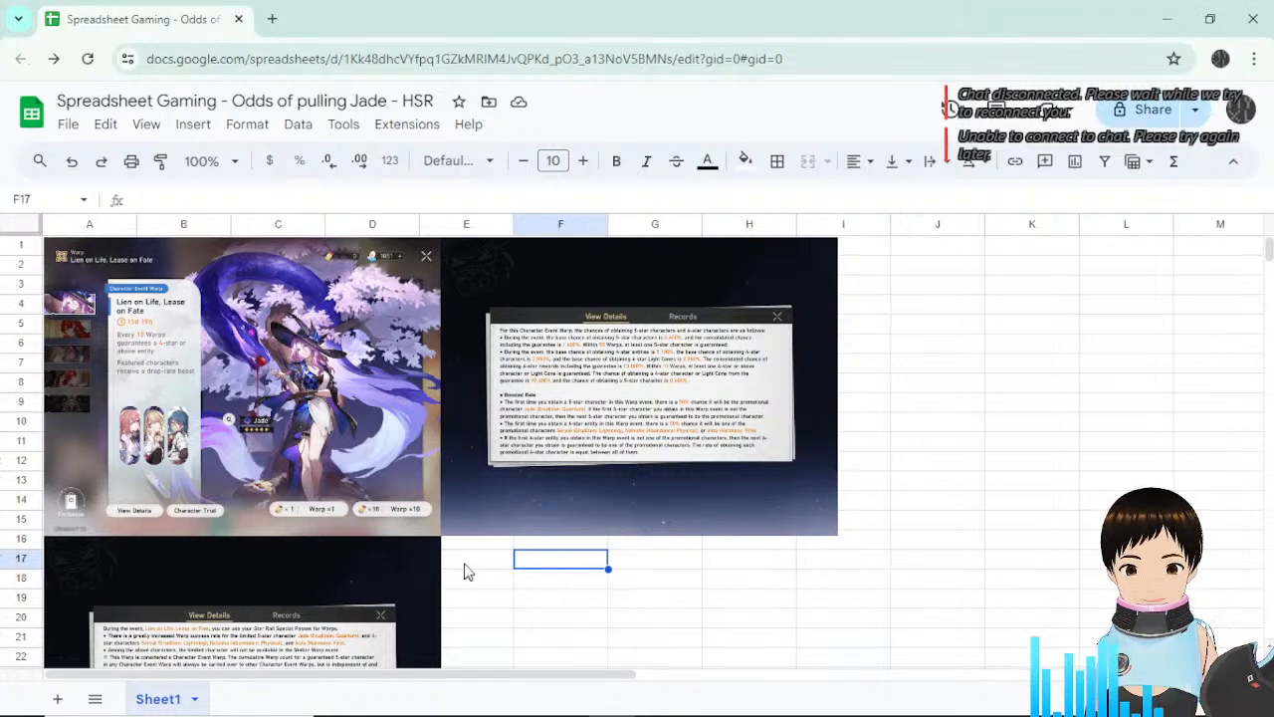
pyautogui.click(467, 568)
pyautogui.click(590, 583)
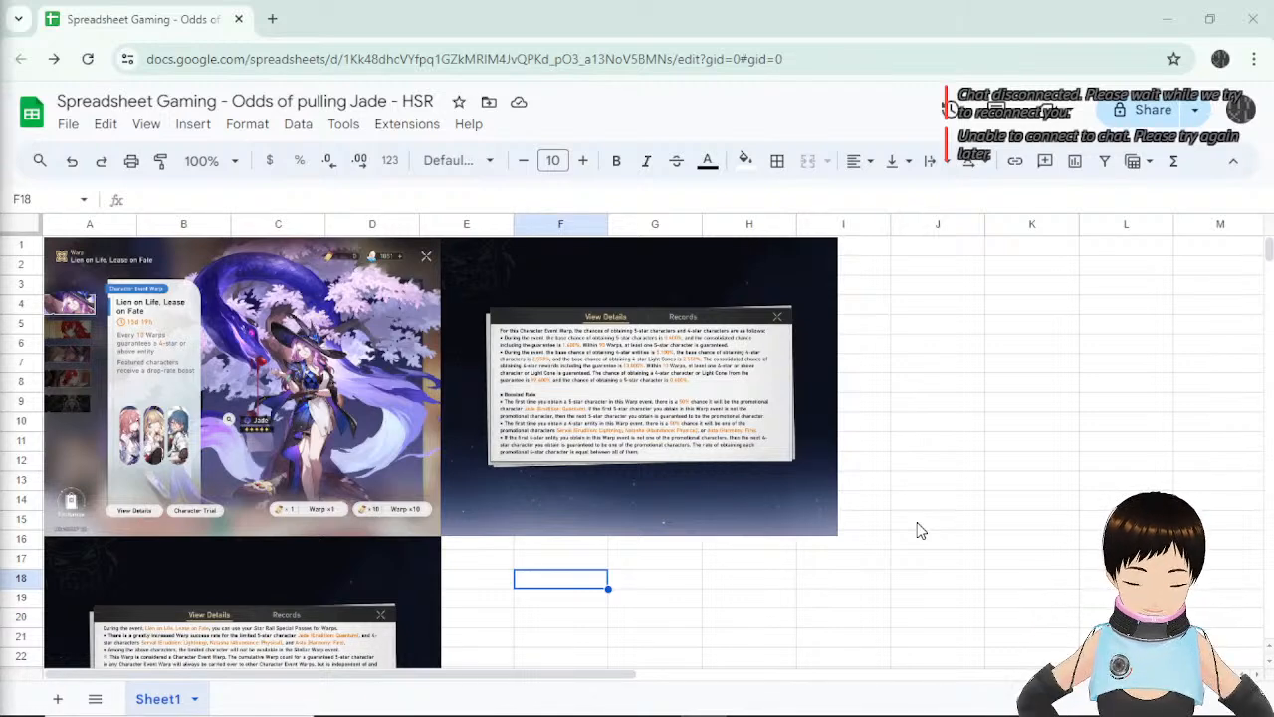
# Hide the menus, move the rate-details screenshot left and stretch it across columns A–H.
pyautogui.click(709, 432)
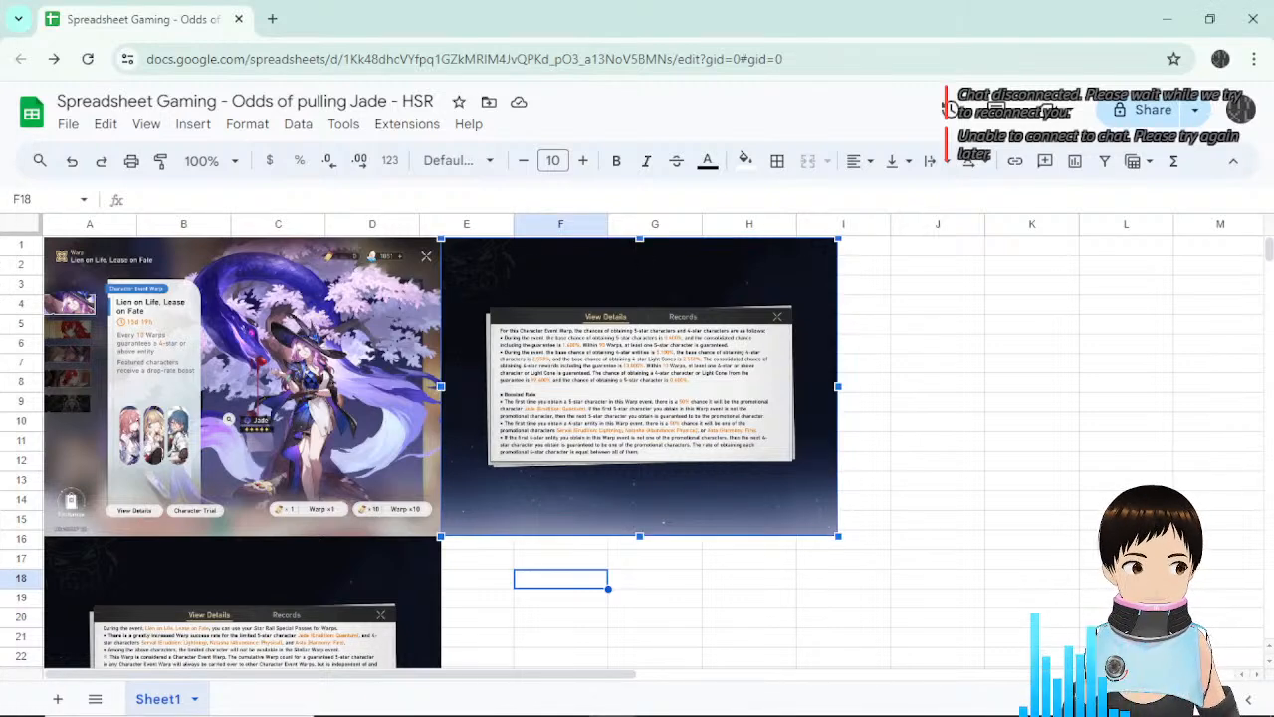
pyautogui.scroll(-5, 737, 528)
pyautogui.scroll(5, 767, 497)
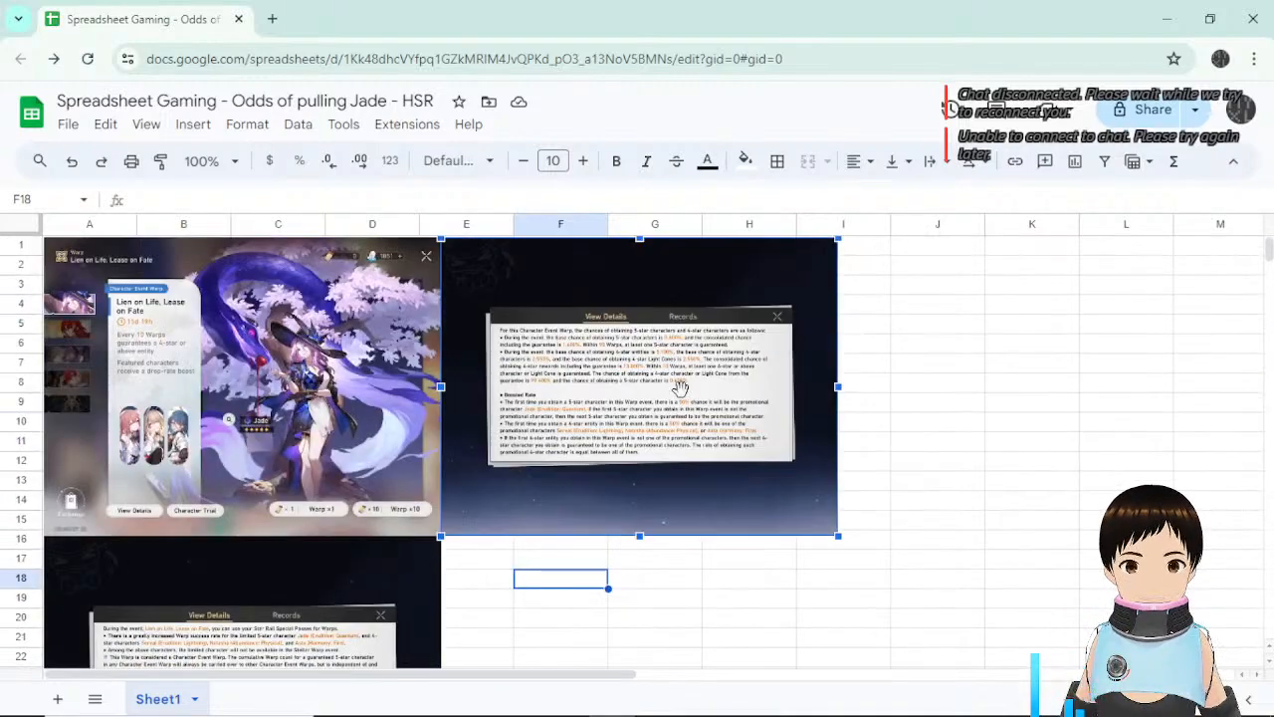
pyautogui.click(1234, 161)
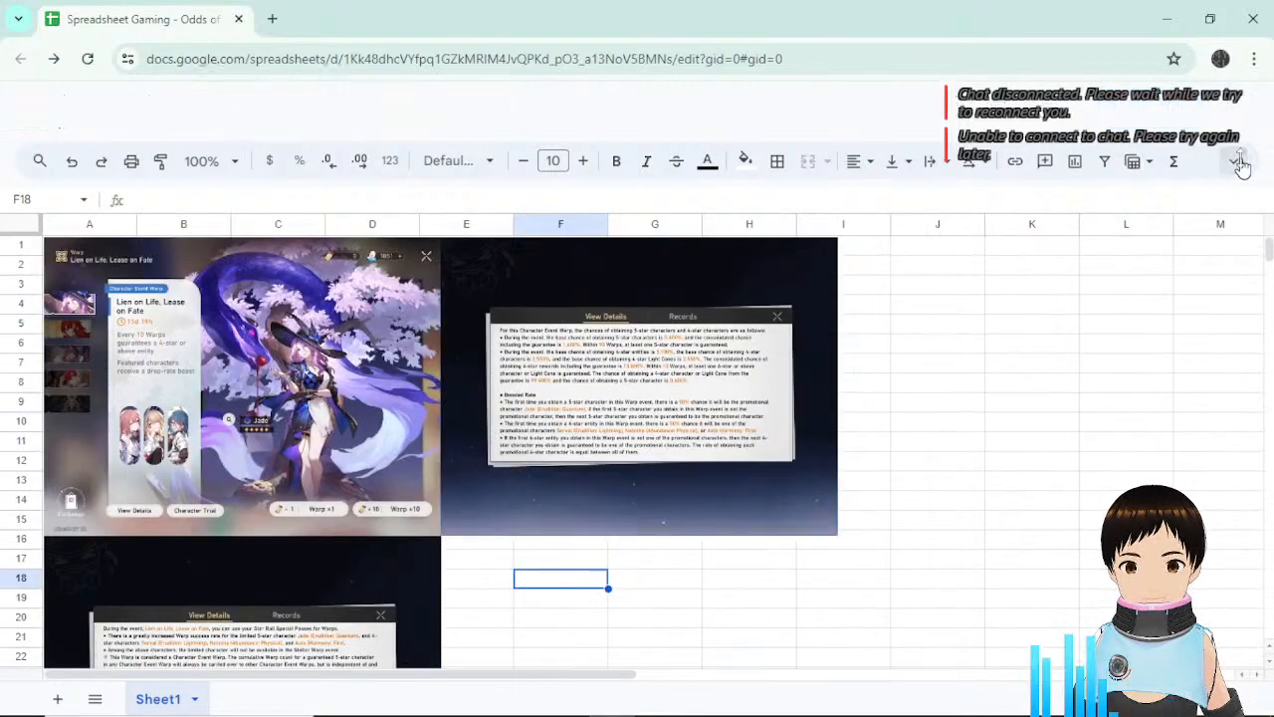
pyautogui.moveTo(683, 320); pyautogui.dragTo(253, 336)
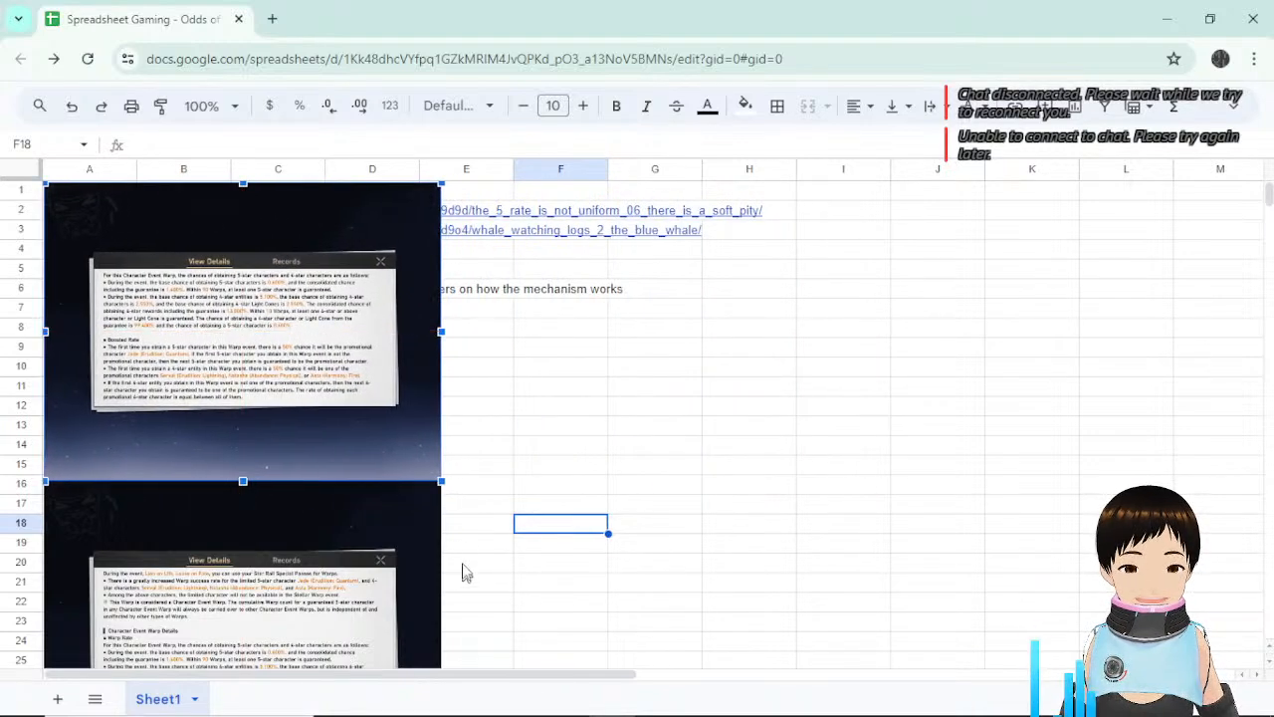
pyautogui.moveTo(441, 481); pyautogui.dragTo(847, 600)
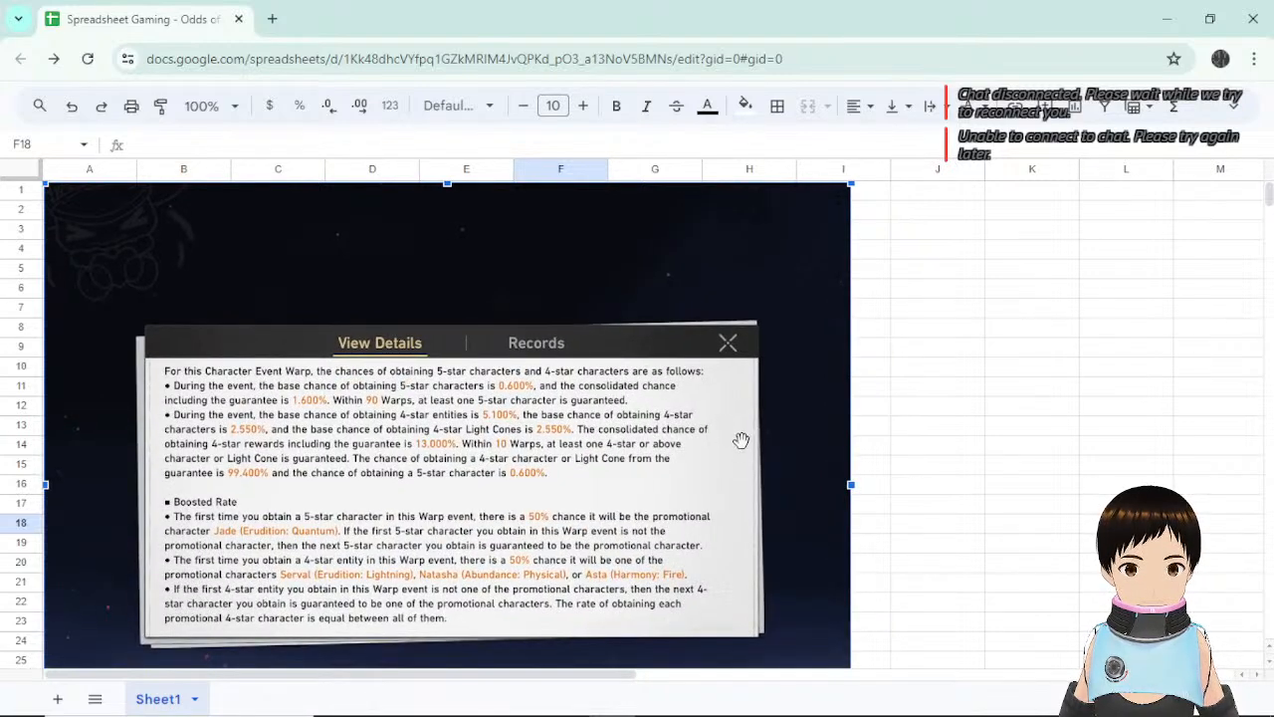
# Move the lower dialog screenshot to the top-left and enlarge it until its text is readable.
pyautogui.scroll(-5, 953, 461)
pyautogui.scroll(4, 953, 461)
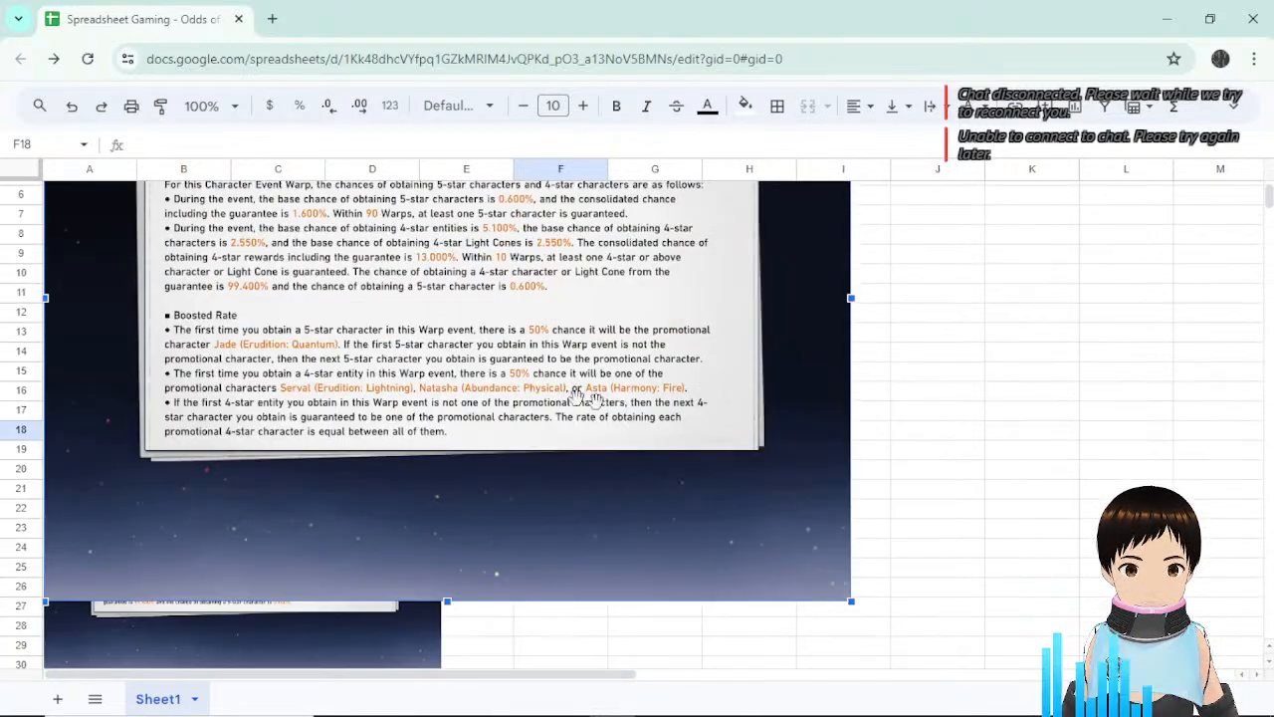
pyautogui.moveTo(443, 429); pyautogui.dragTo(856, 458)
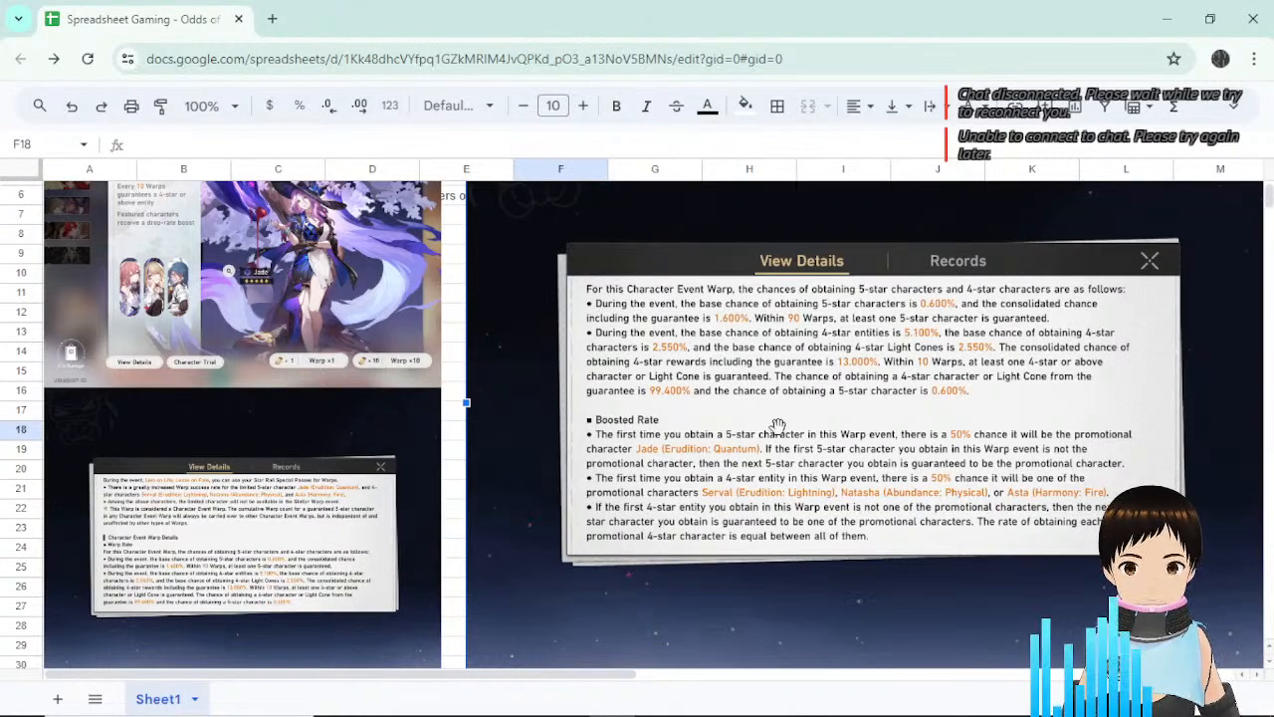
pyautogui.scroll(1, 772, 430)
pyautogui.scroll(-2, 776, 445)
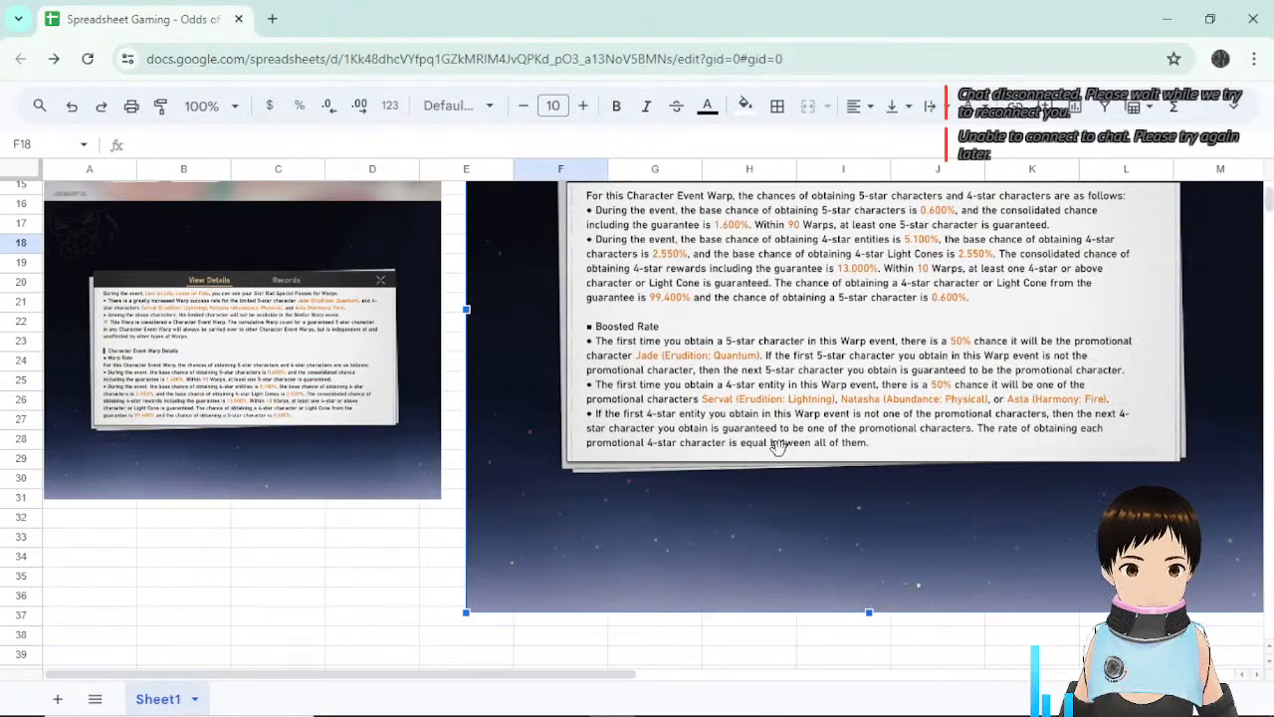
pyautogui.scroll(-1, 776, 445)
pyautogui.scroll(3, 759, 450)
pyautogui.moveTo(350, 542); pyautogui.dragTo(351, 220)
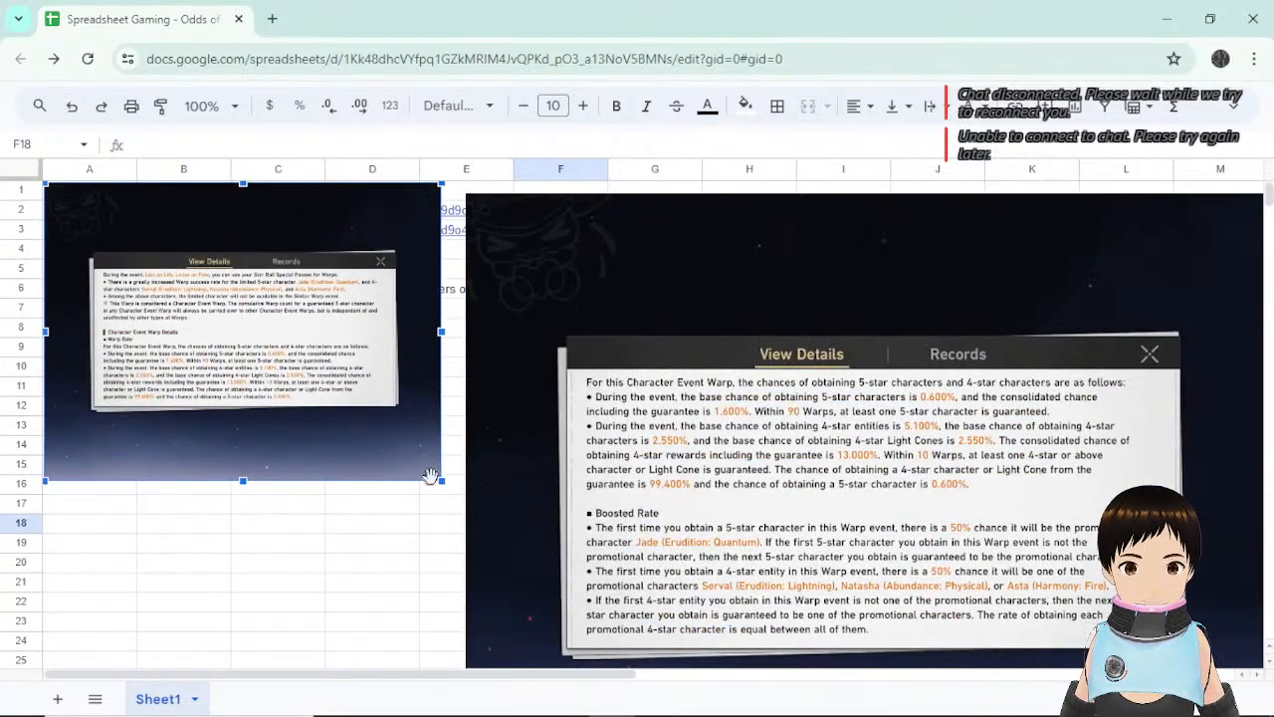
pyautogui.moveTo(441, 480); pyautogui.dragTo(856, 602)
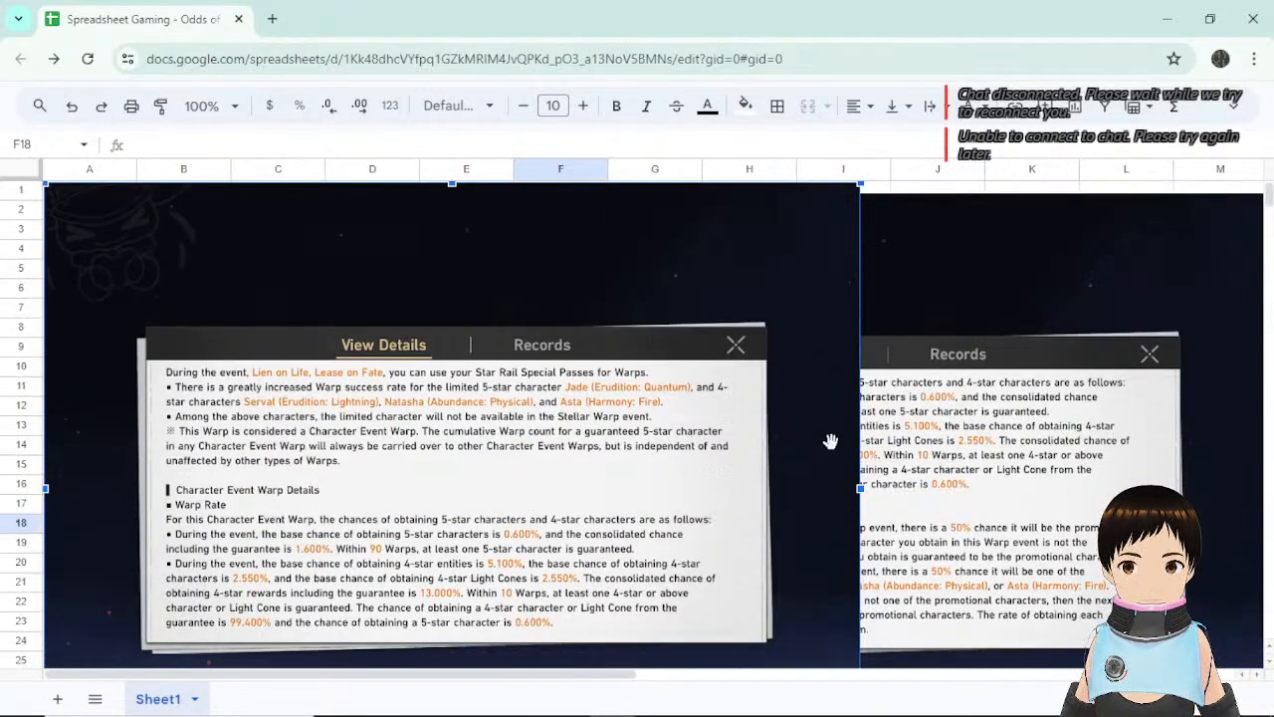
# Enlarge the rate-details screenshot slightly more so the 0.600% and 1.600% rates read clearly.
pyautogui.scroll(-2, 826, 441)
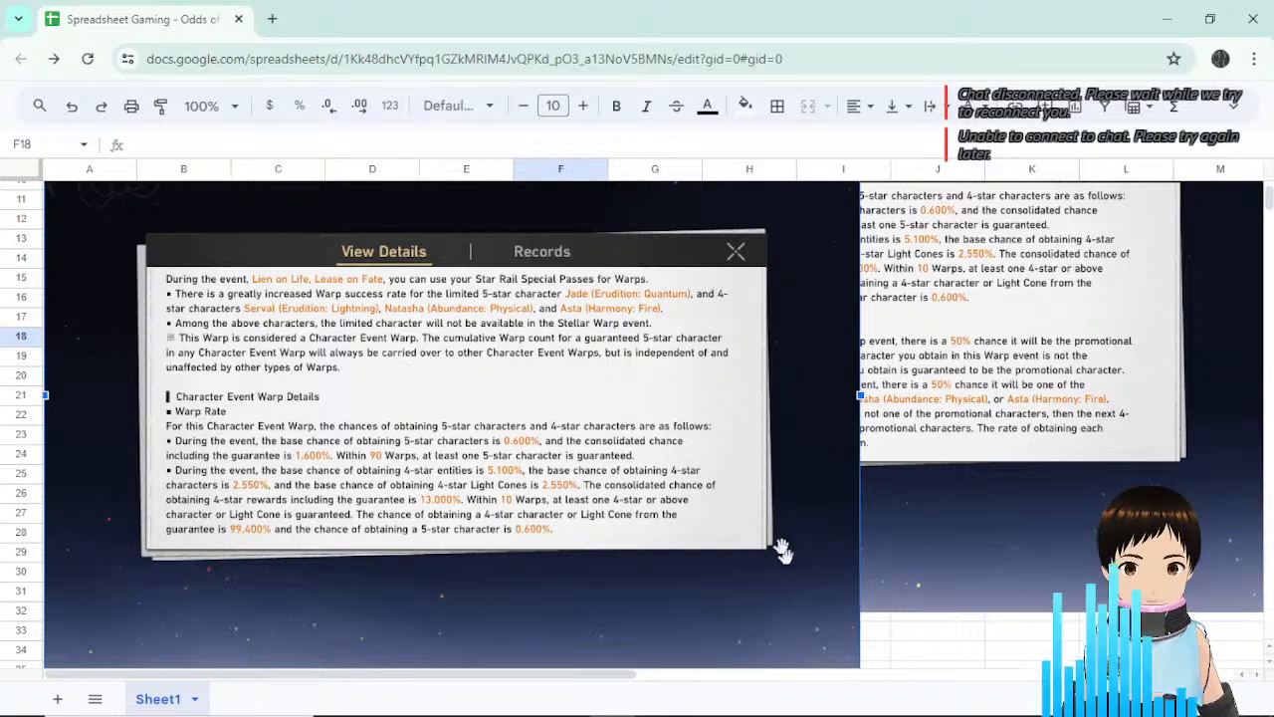
pyautogui.scroll(2, 782, 545)
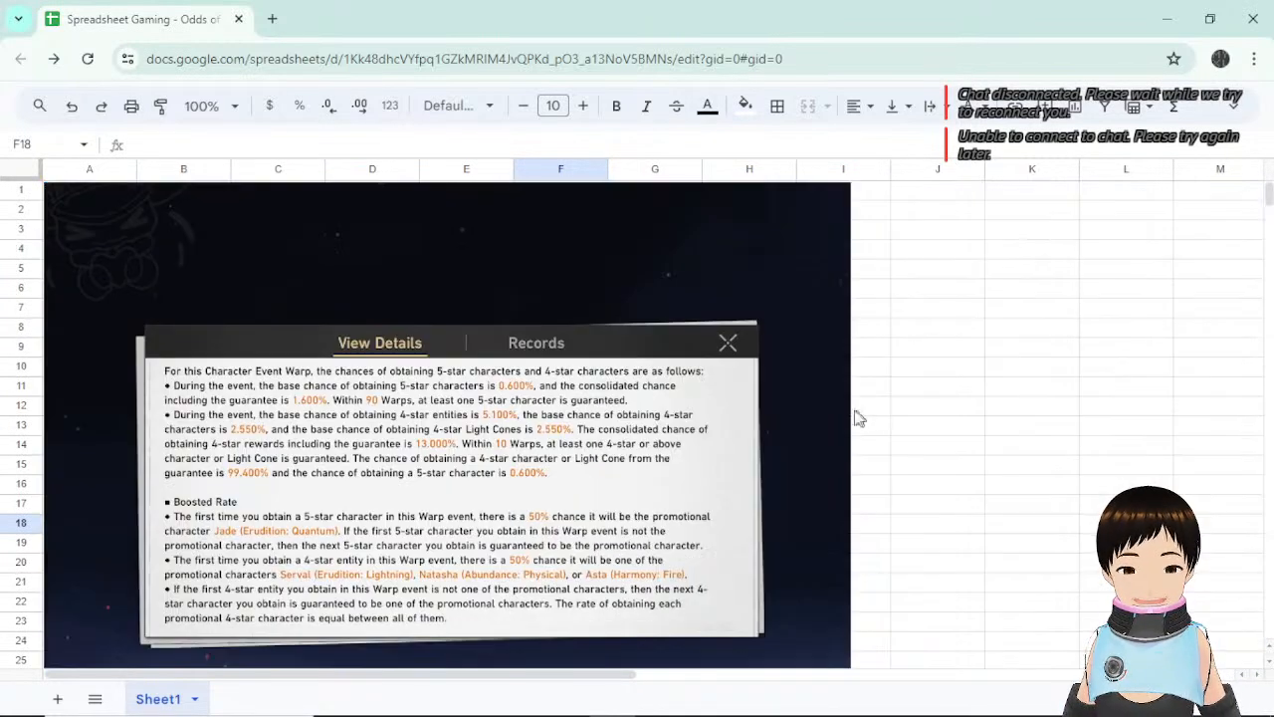
pyautogui.scroll(-2, 687, 429)
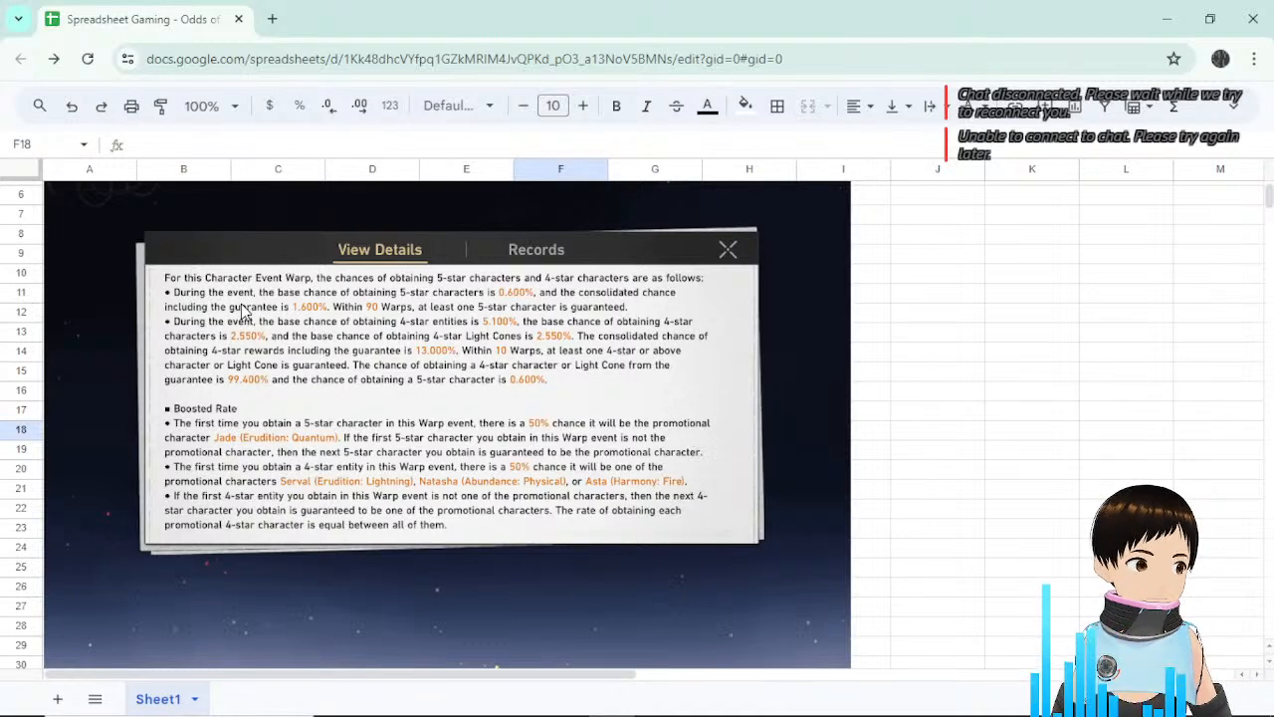
pyautogui.scroll(-3, 807, 449)
pyautogui.click(806, 438)
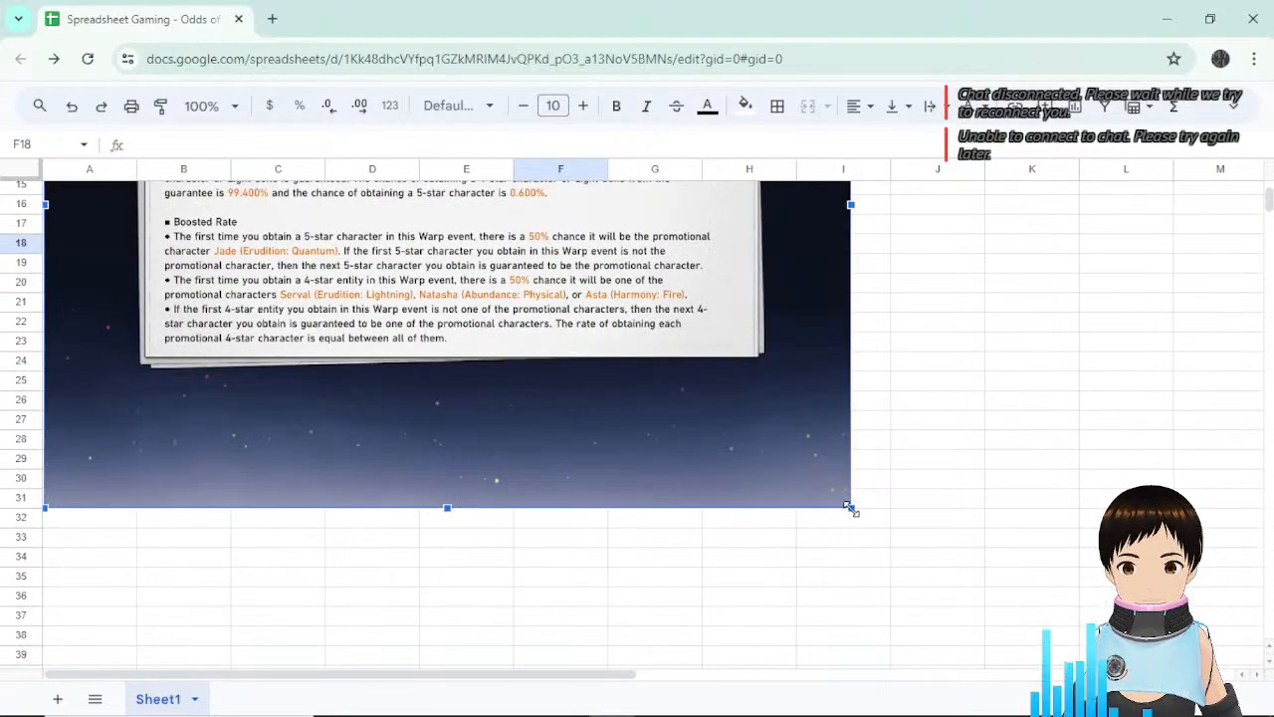
pyautogui.moveTo(848, 508); pyautogui.dragTo(885, 531)
pyautogui.scroll(3, 833, 435)
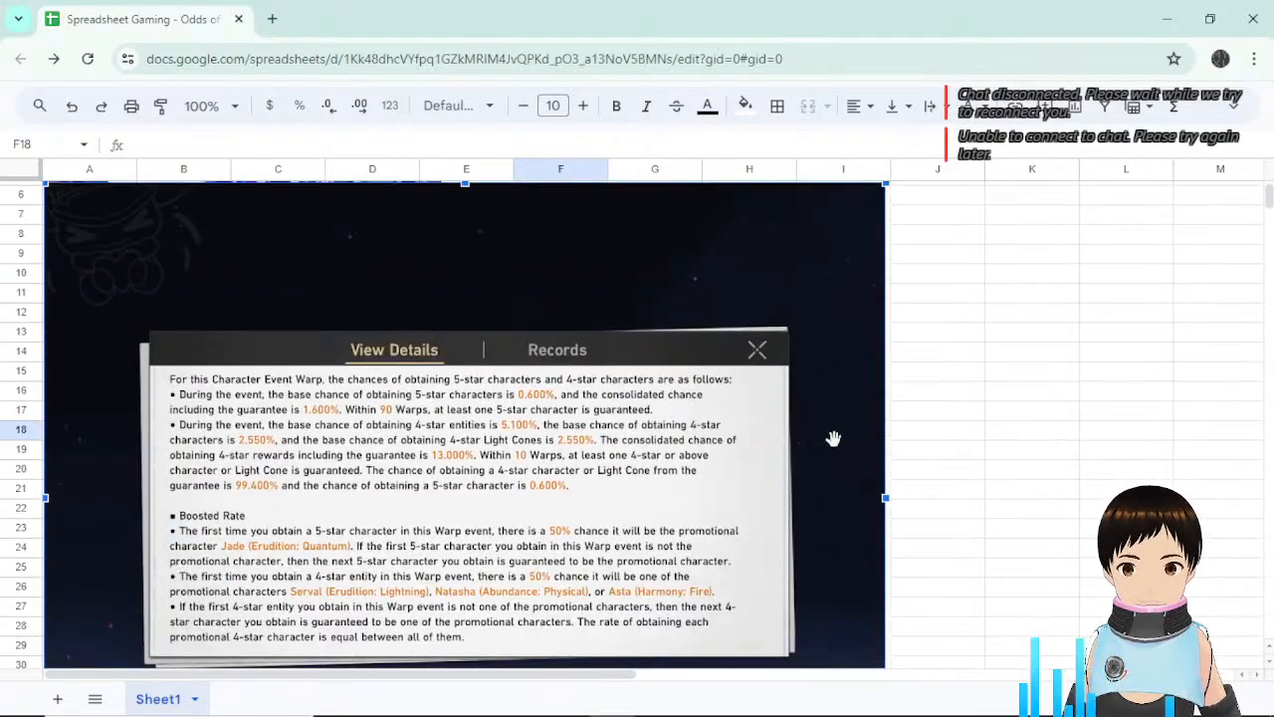
pyautogui.scroll(-2, 833, 435)
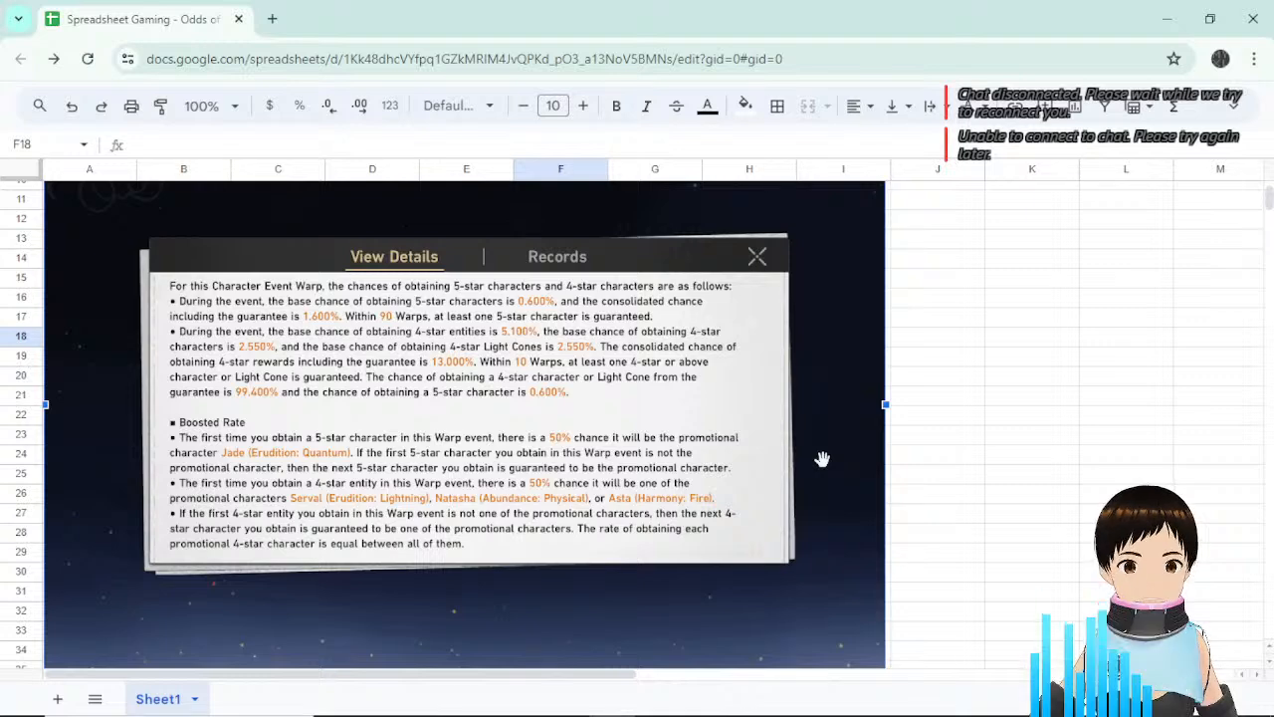
pyautogui.scroll(2, 836, 435)
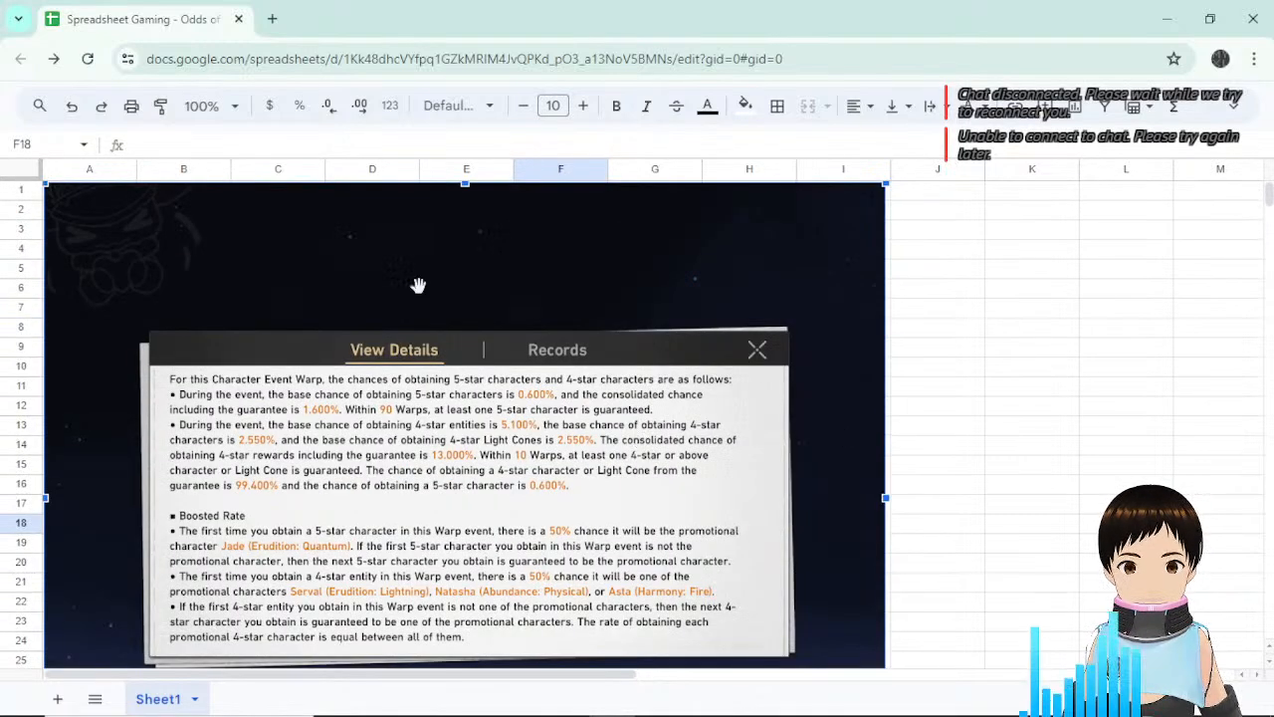
pyautogui.moveTo(415, 285); pyautogui.dragTo(1021, 299)
pyautogui.click(375, 322)
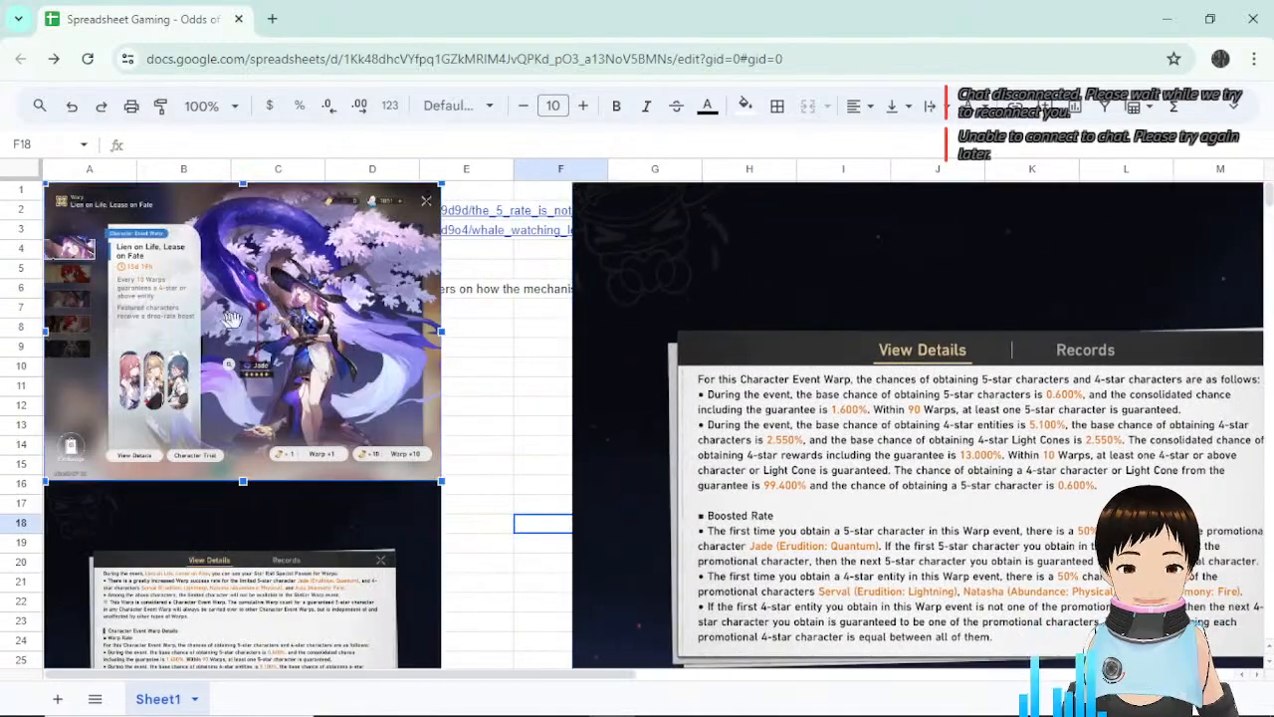
pyautogui.click(340, 563)
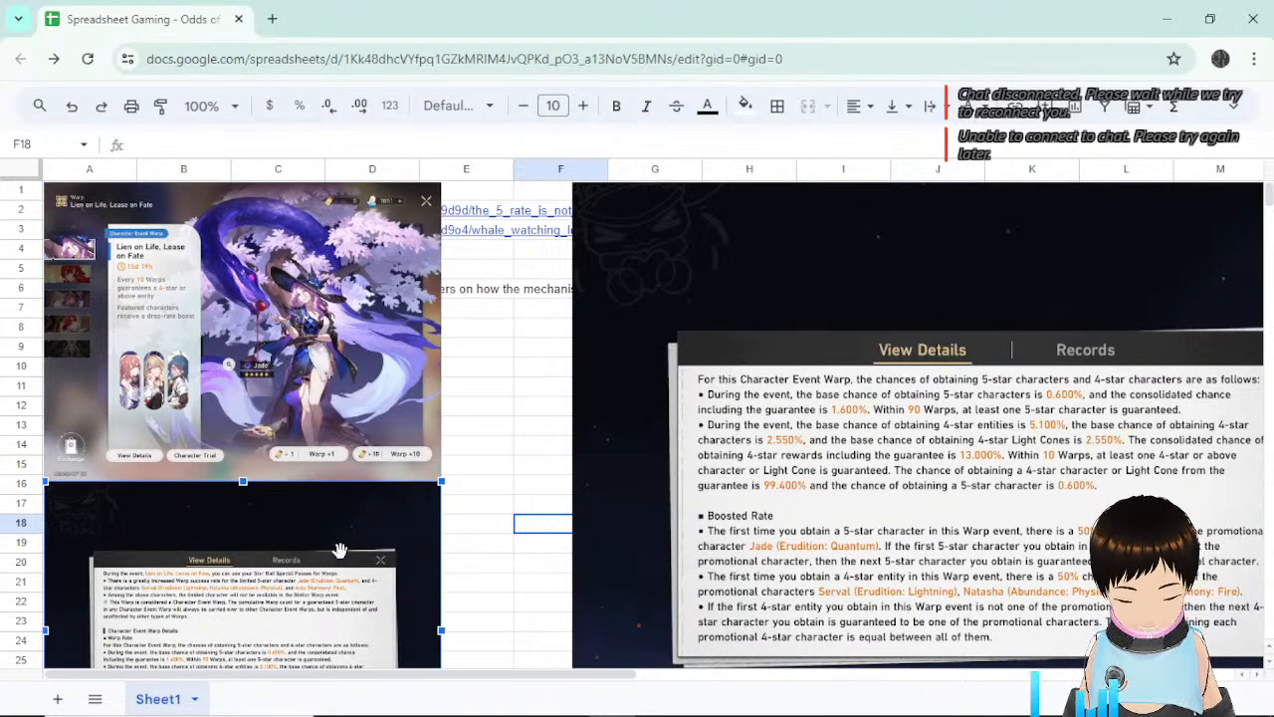
pyautogui.moveTo(339, 550); pyautogui.dragTo(985, 593)
pyautogui.scroll(-4, 322, 540)
pyautogui.scroll(5, 247, 309)
pyautogui.moveTo(246, 296); pyautogui.dragTo(286, 249)
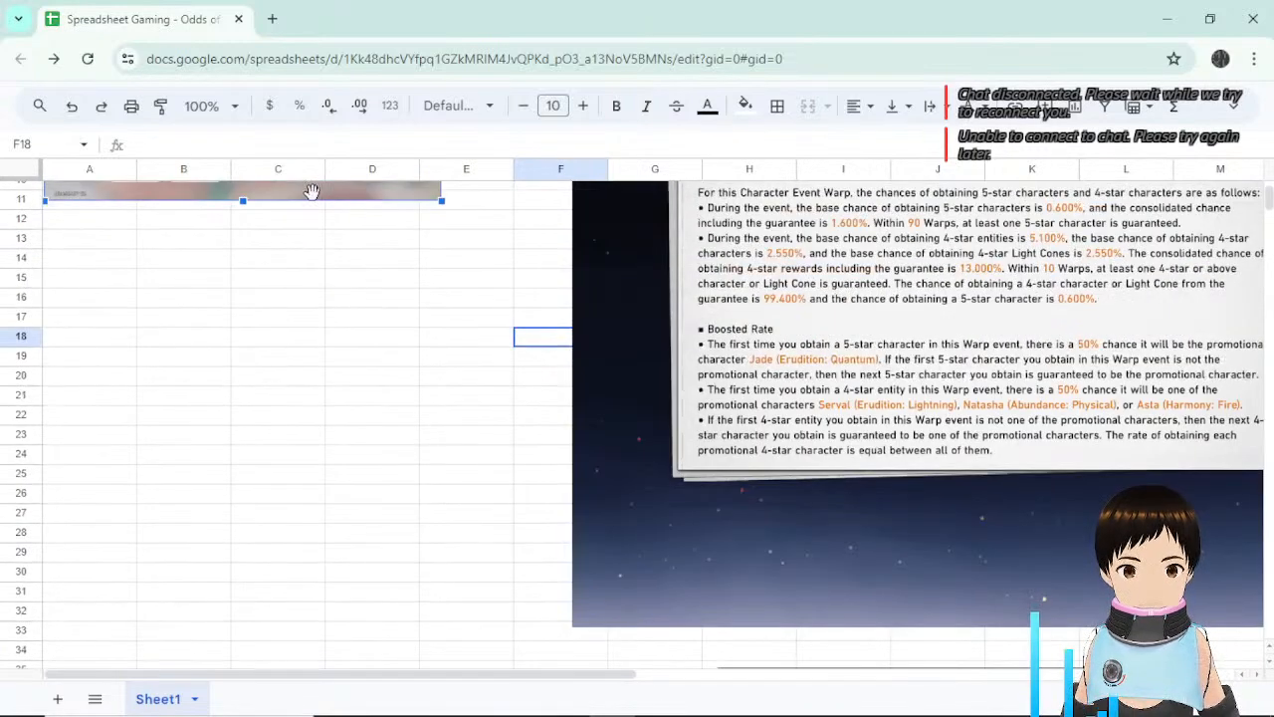
pyautogui.press('Delete')
pyautogui.scroll(3, 1005, 513)
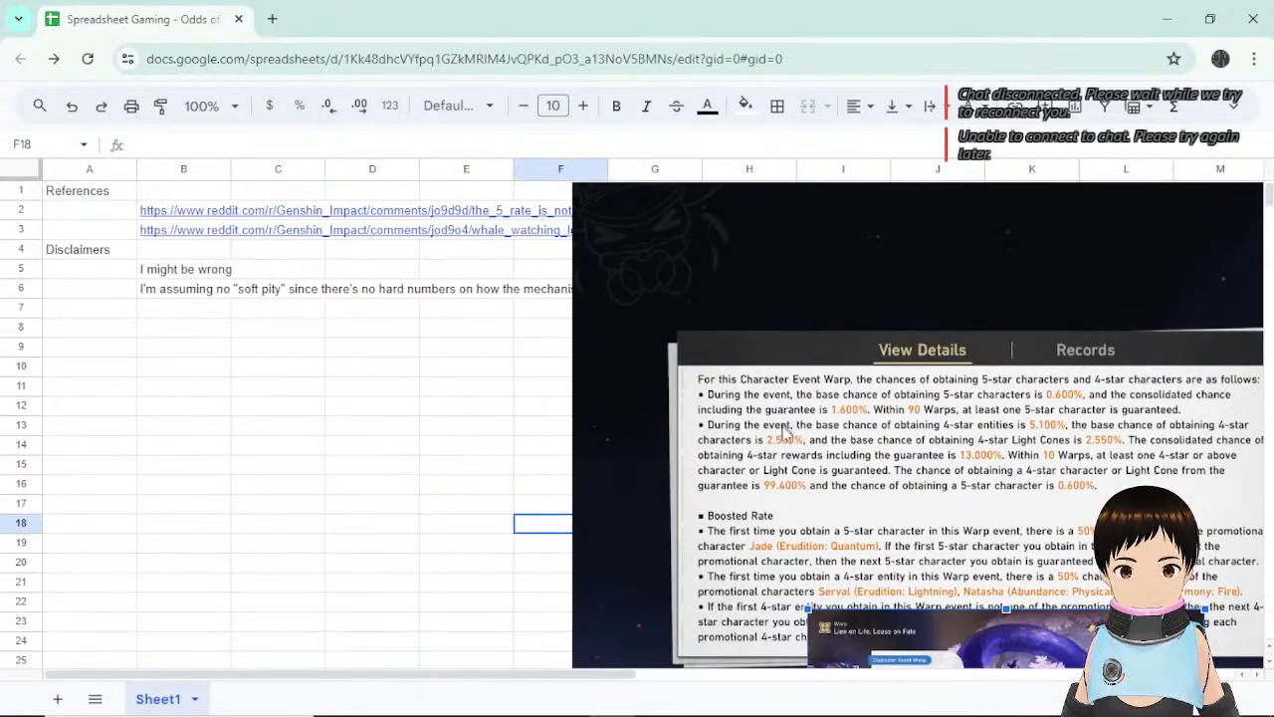
pyautogui.click(144, 368)
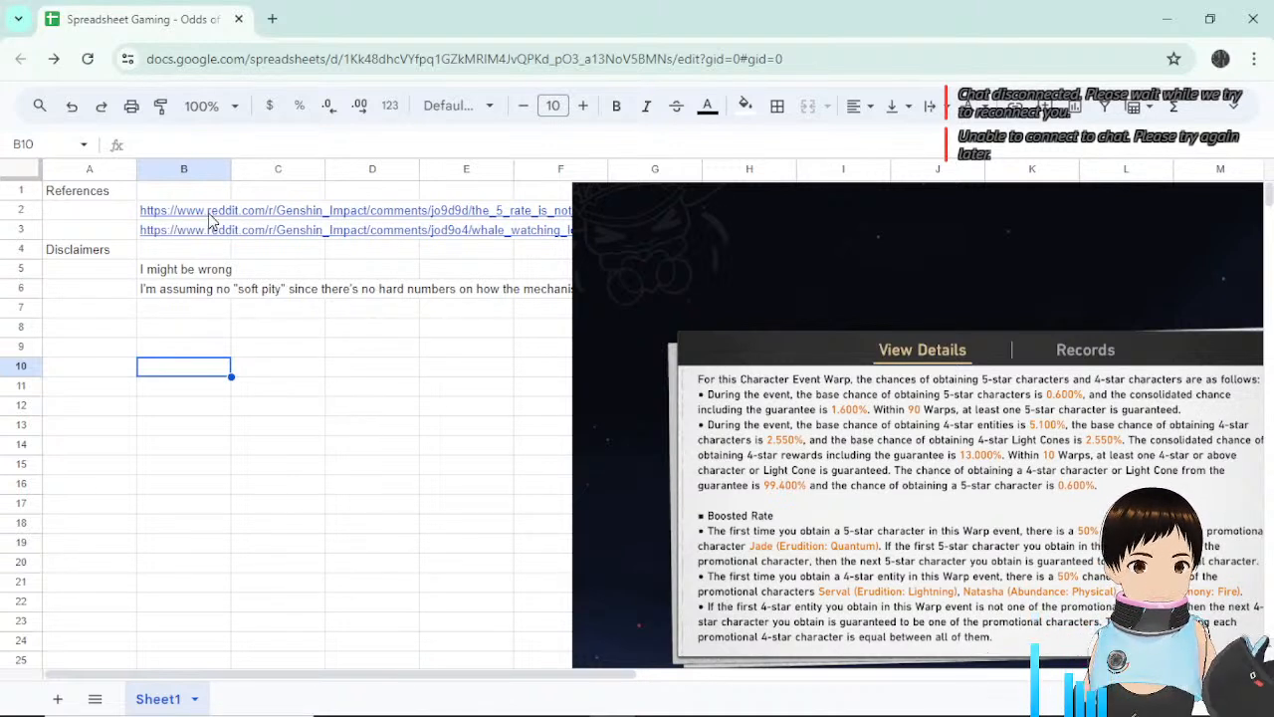
pyautogui.moveTo(209, 221)
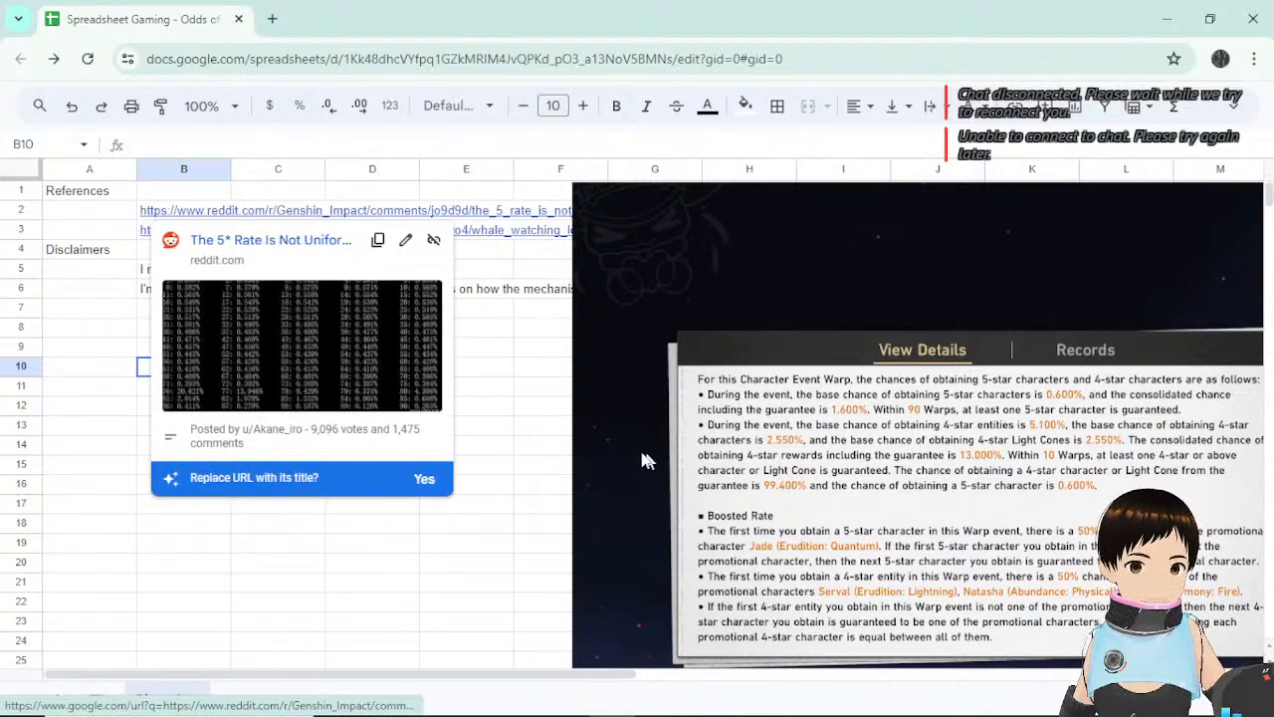
pyautogui.click(525, 428)
pyautogui.click(313, 404)
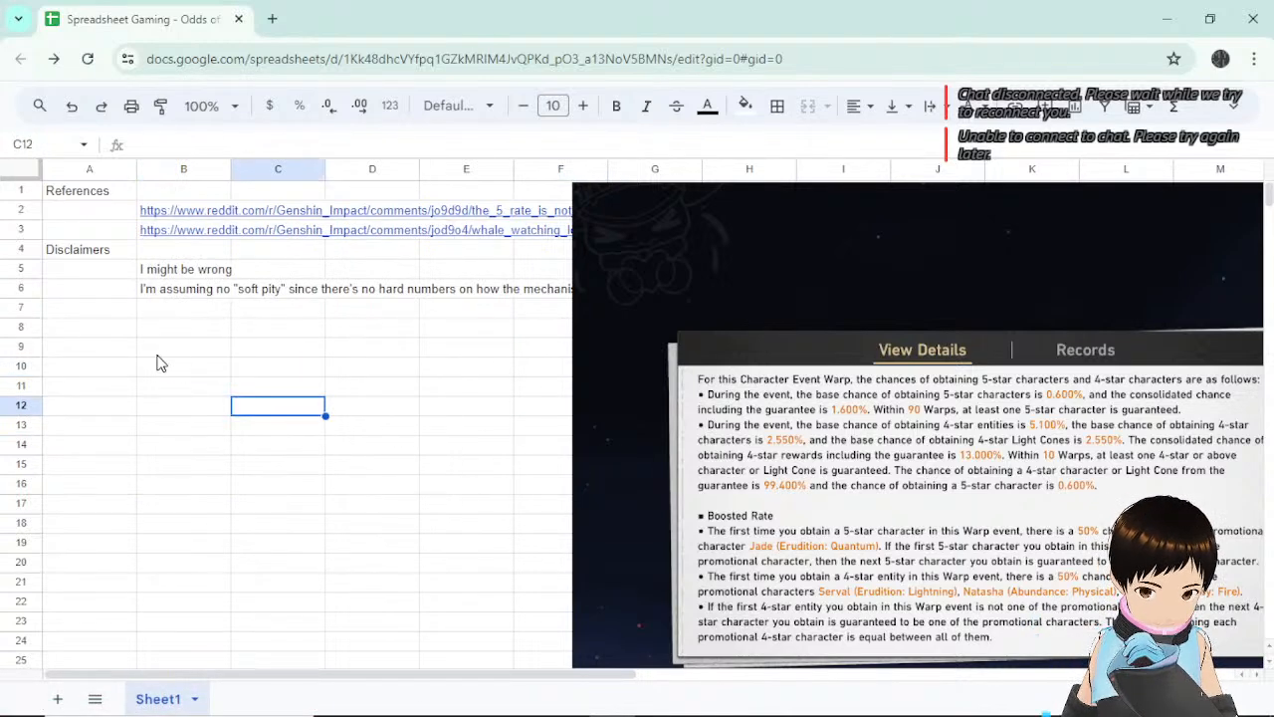
pyautogui.click(106, 338)
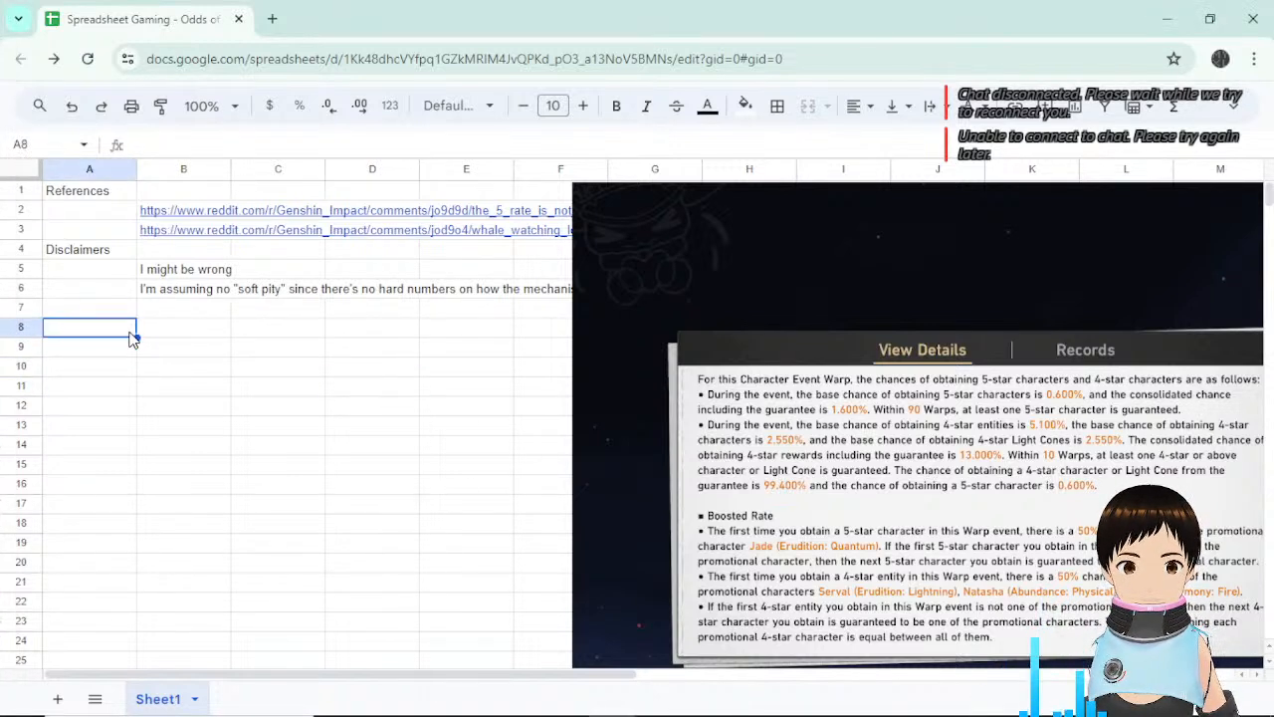
# Enter the label 'Base Chance, %' in A8 with the value 0.6 in B8.
pyautogui.write('Bas')
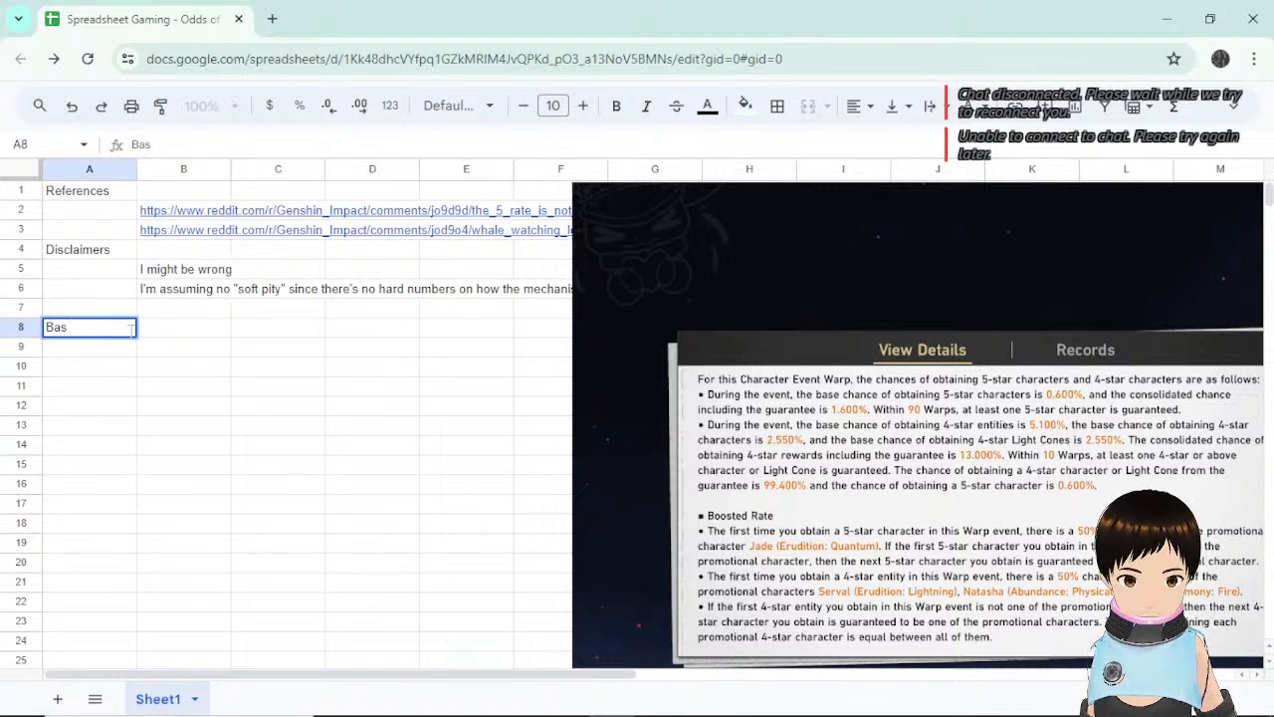
pyautogui.write('e Chance')
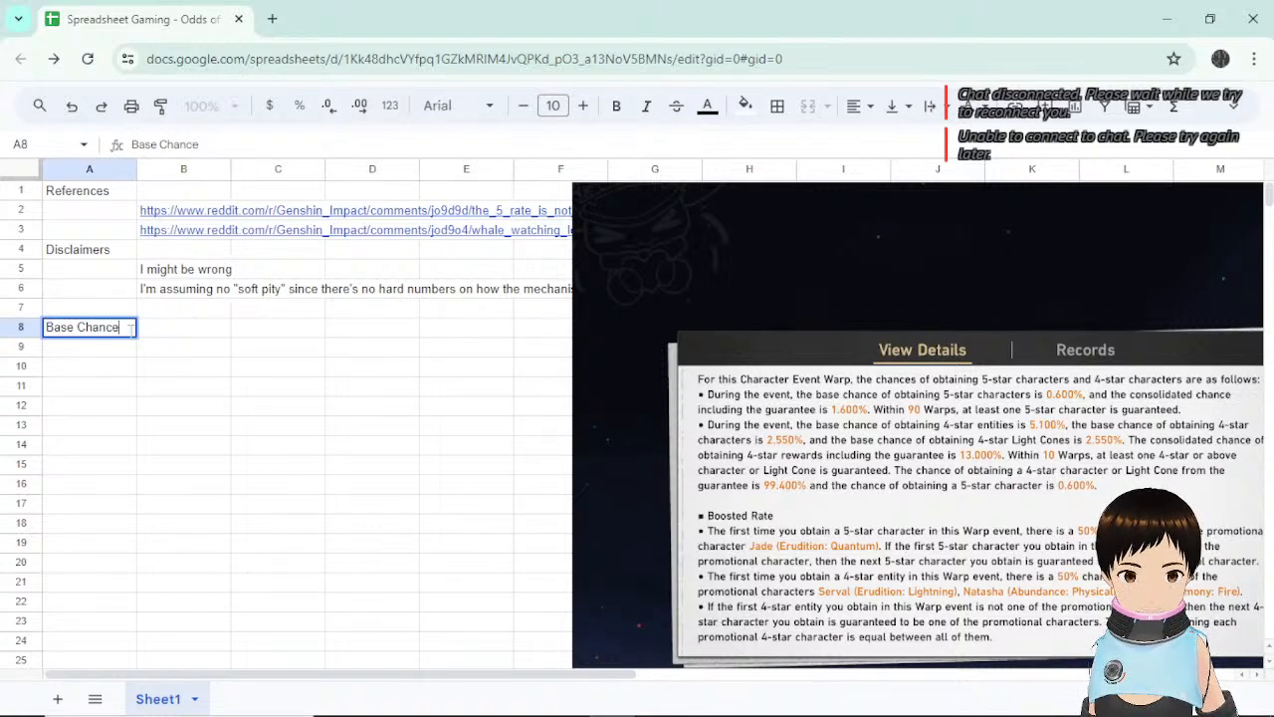
pyautogui.press('Tab')
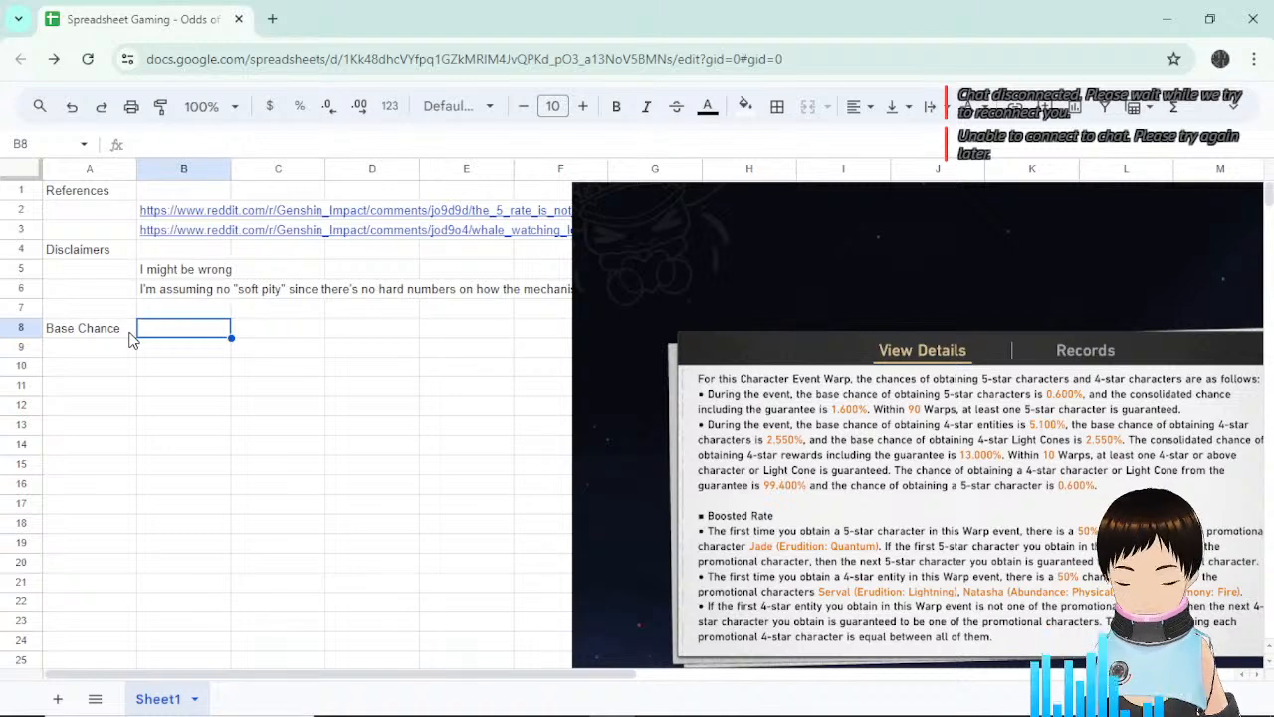
pyautogui.write('0.6')
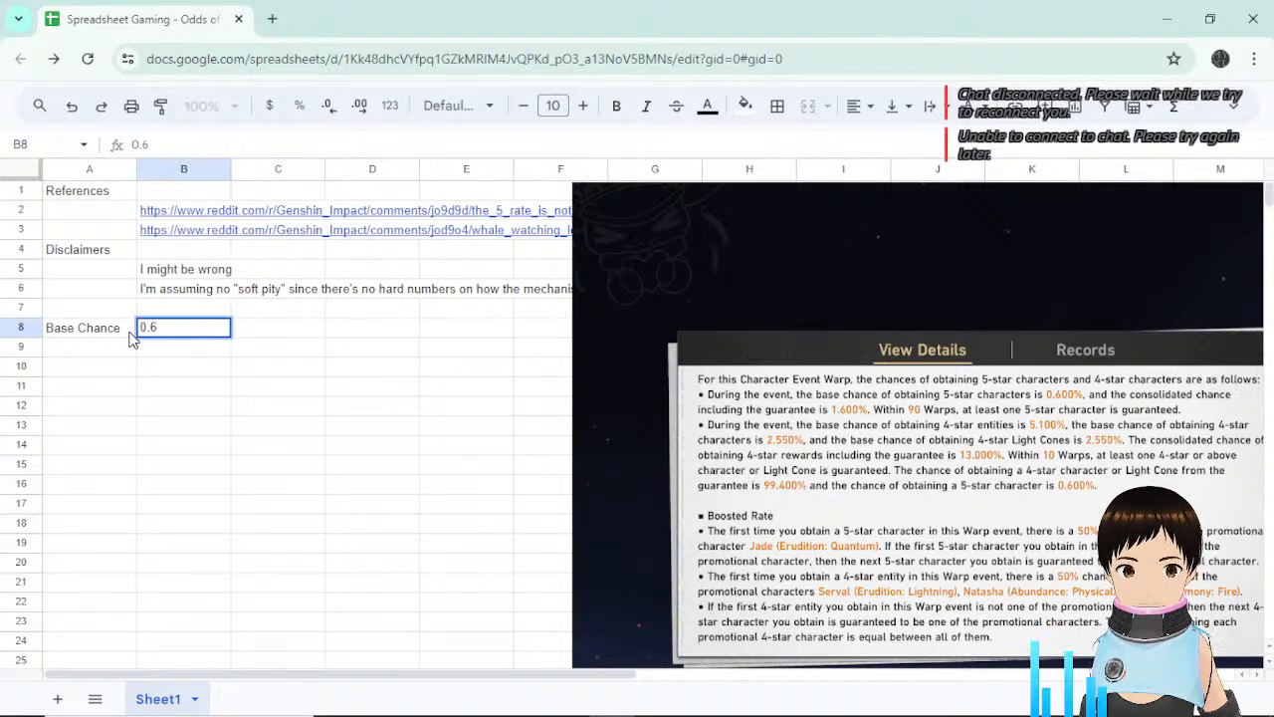
pyautogui.click(130, 332)
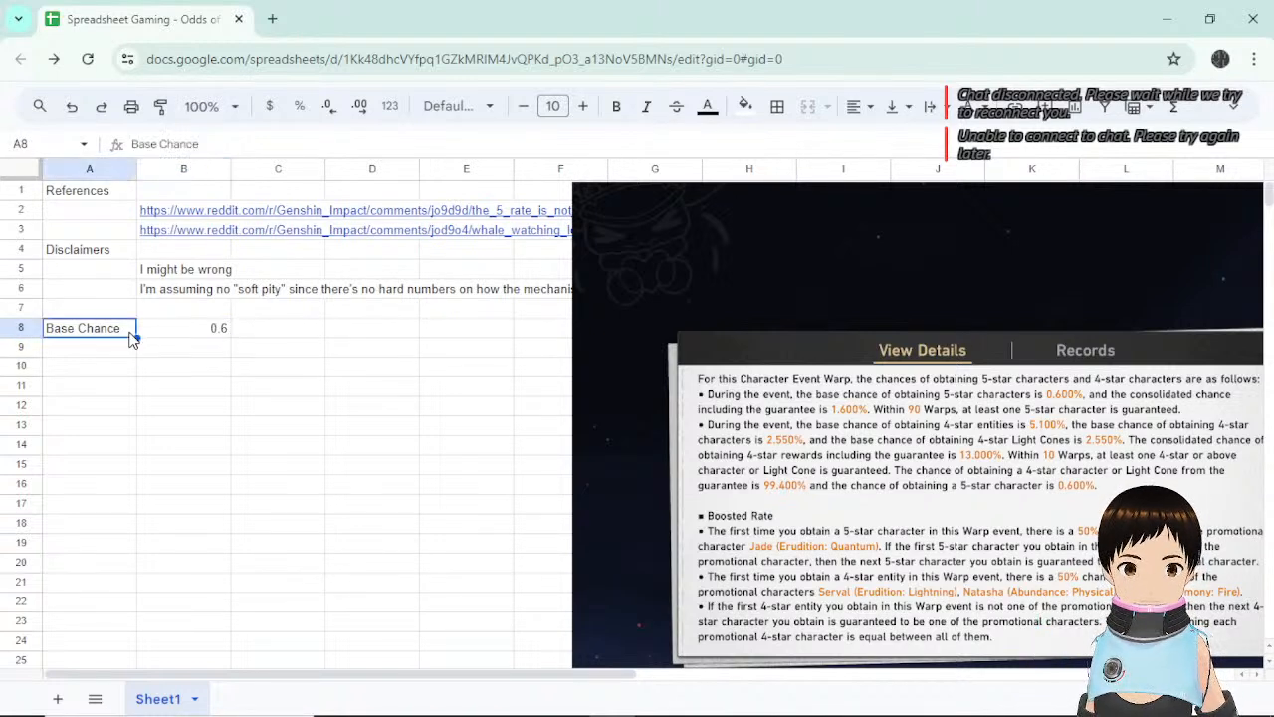
pyautogui.doubleClick(130, 328)
pyautogui.write(', %')
pyautogui.press('Return')
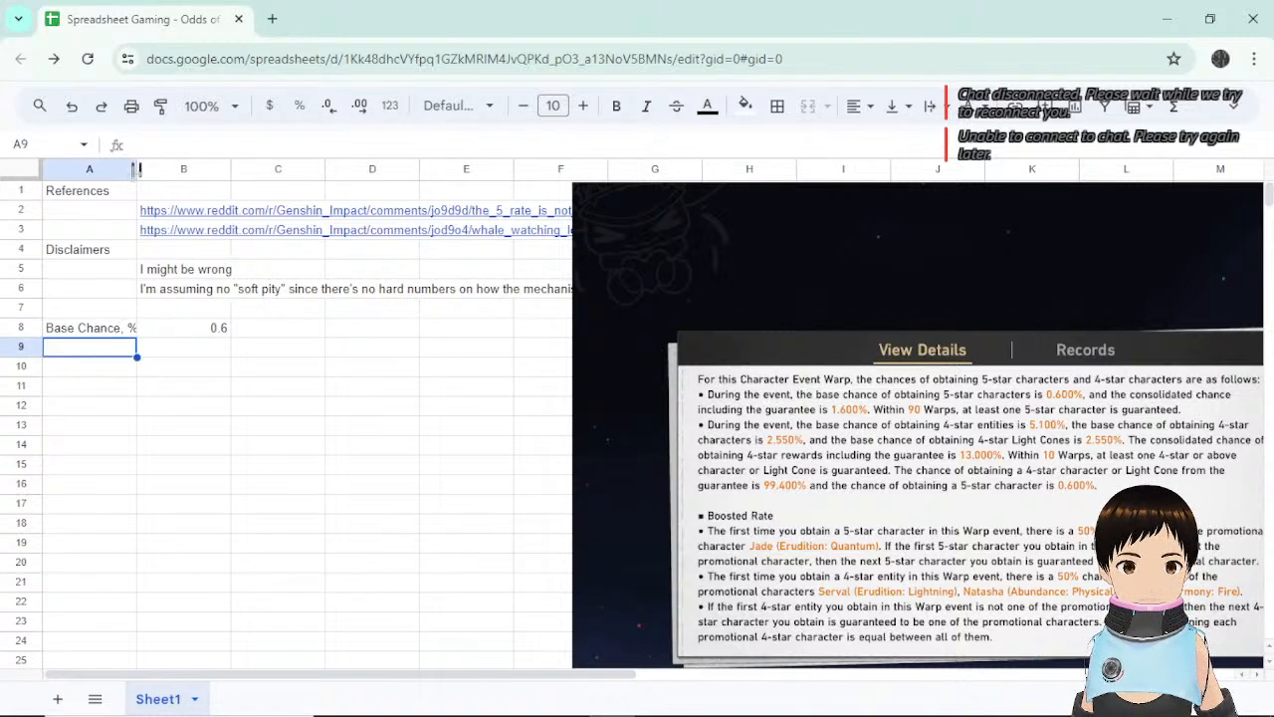
# Widen column A slightly and start typing 'Guarentee' in cell A9.
pyautogui.moveTo(137, 169); pyautogui.dragTo(142, 169)
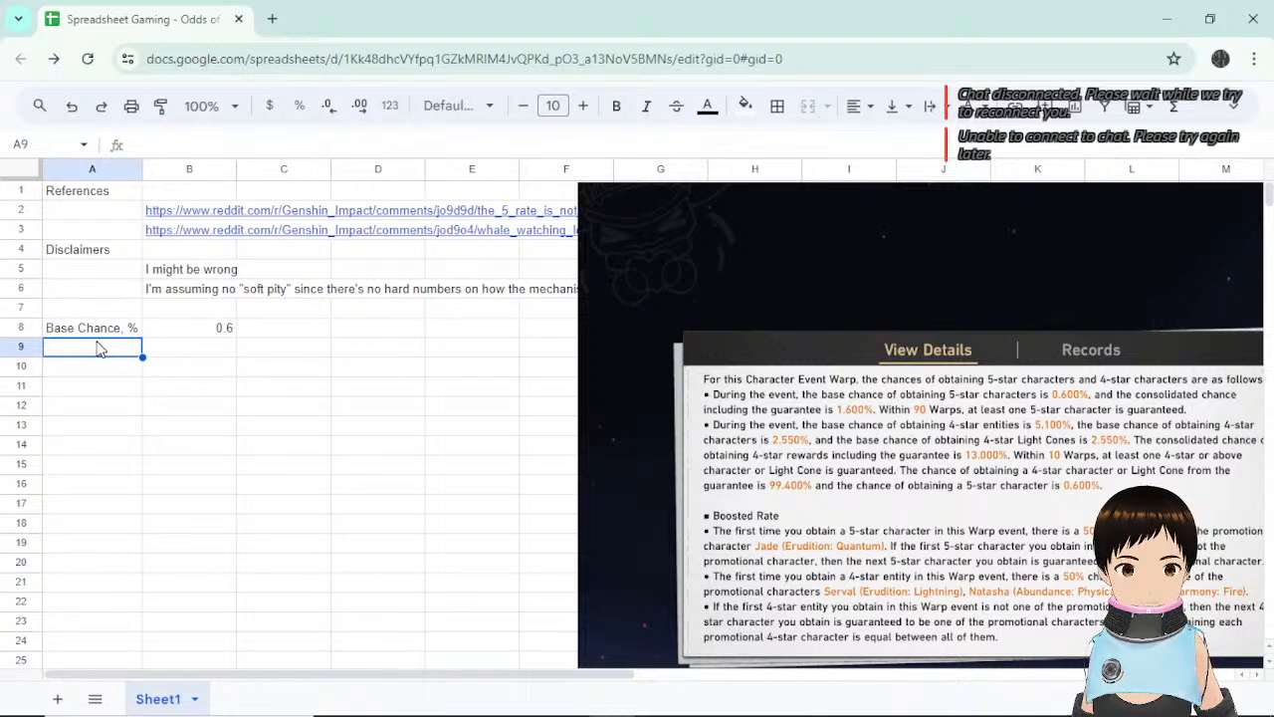
pyautogui.click(195, 356)
pyautogui.click(100, 358)
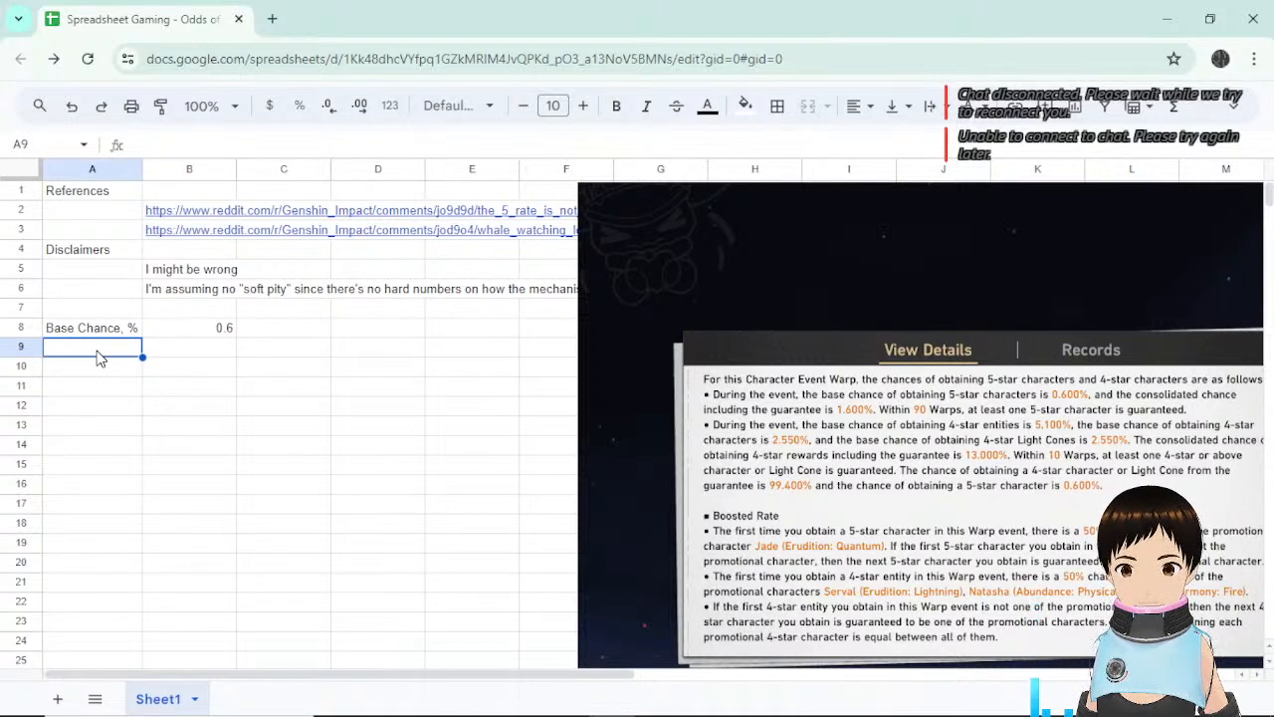
pyautogui.click(207, 363)
pyautogui.click(117, 354)
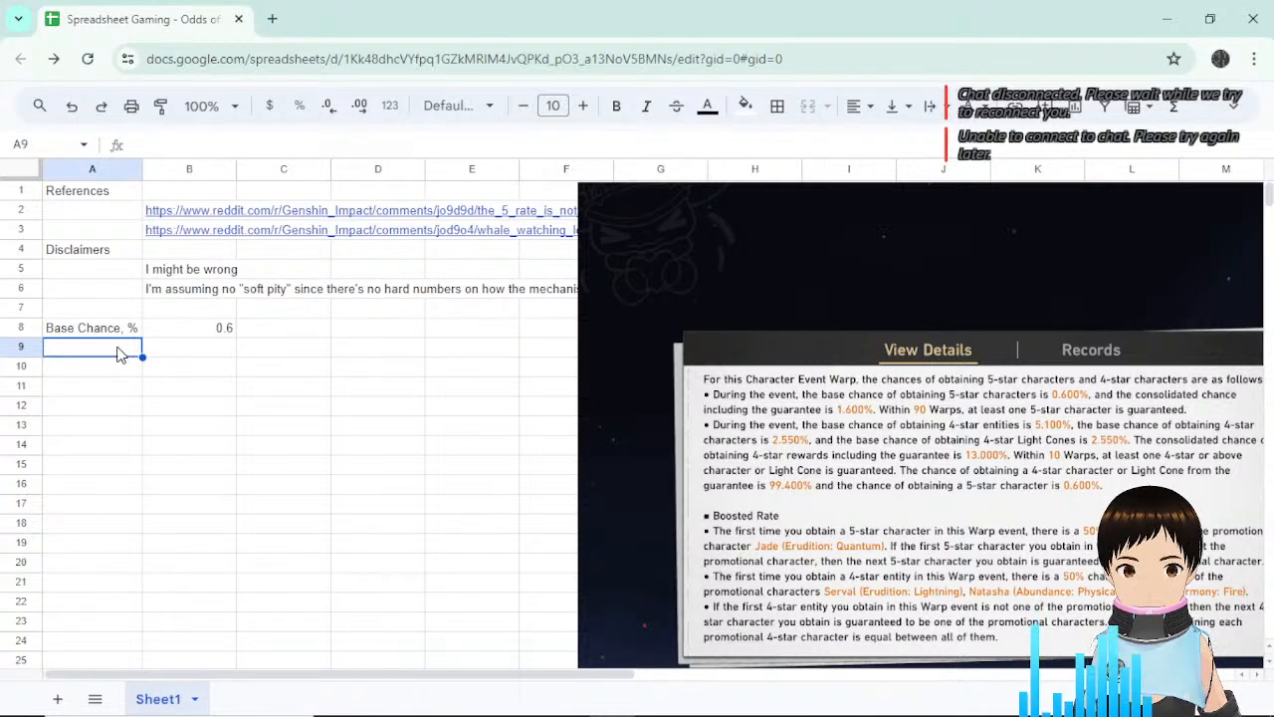
pyautogui.write('Goal')
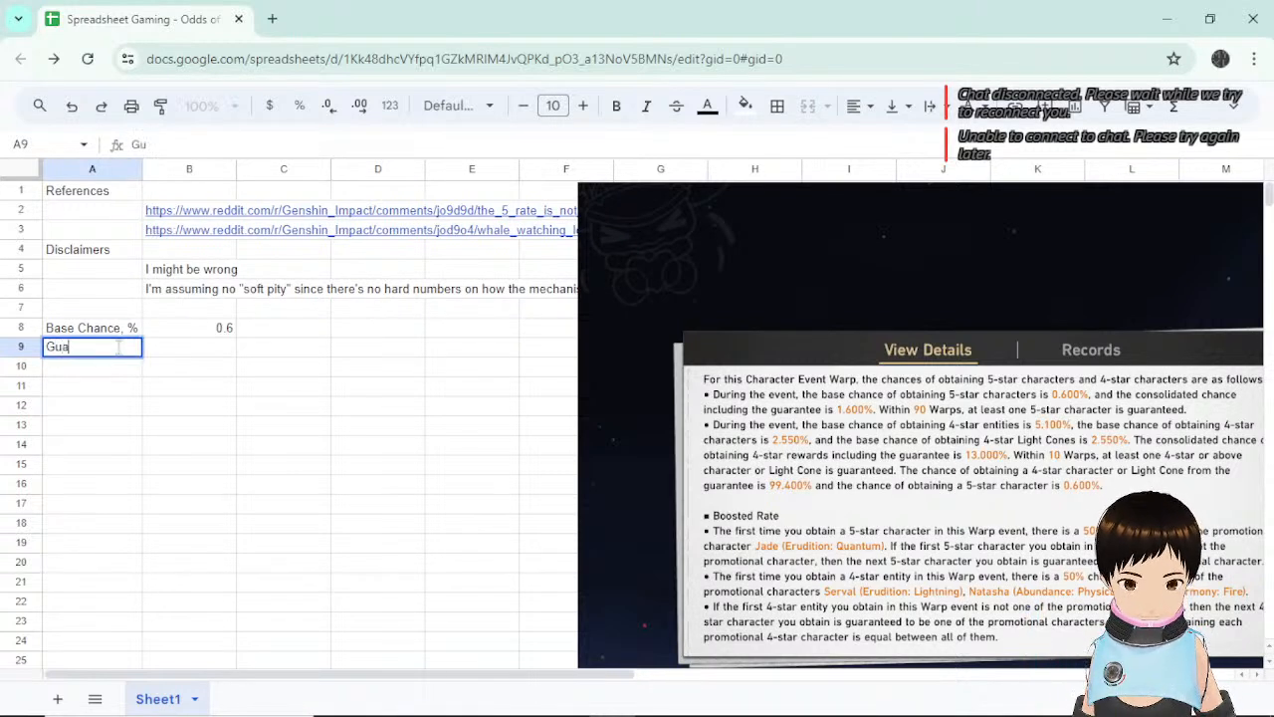
pyautogui.press('BackSpace')
pyautogui.press('BackSpace')
pyautogui.press('BackSpace')
pyautogui.write('u')
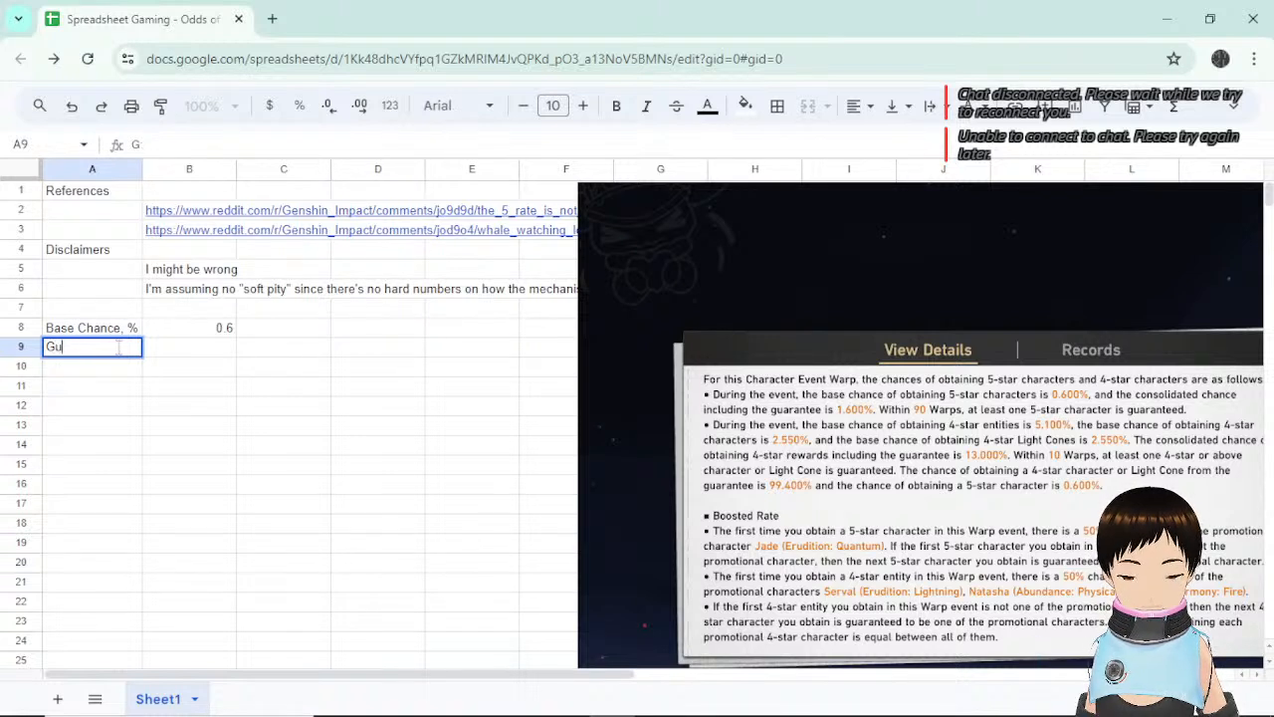
pyautogui.write('arentee')
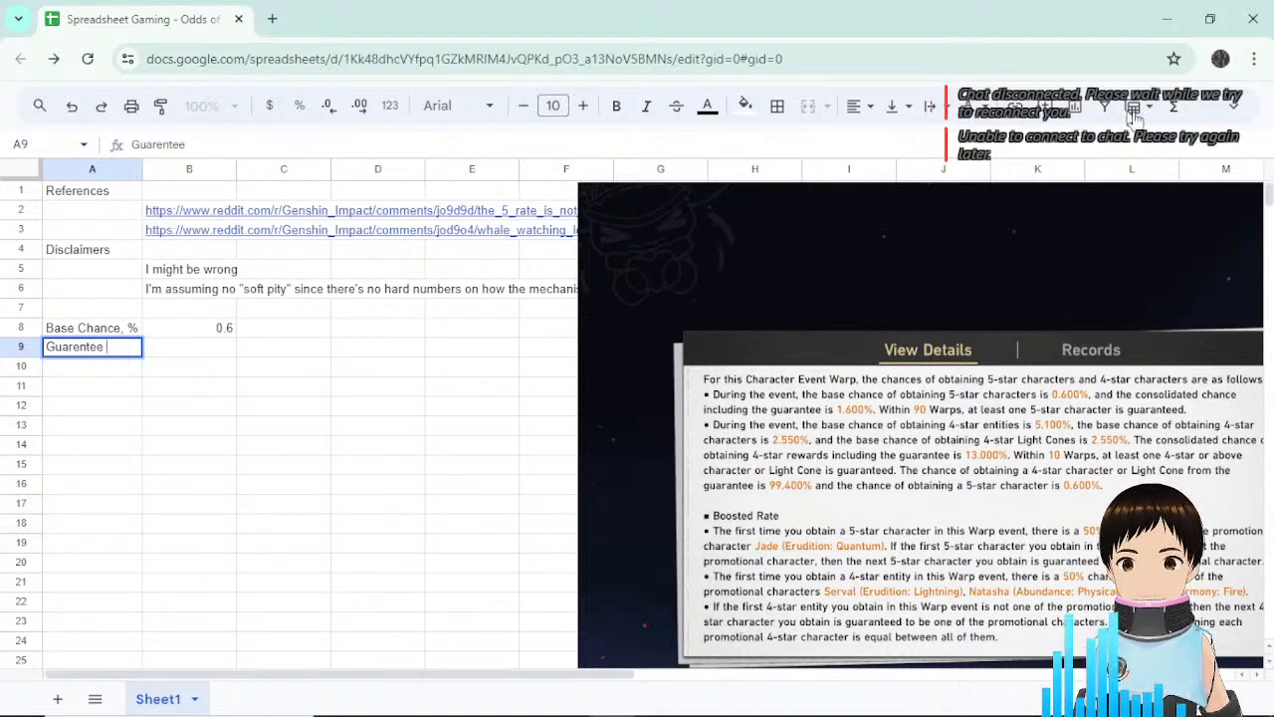
# Adjust the page zoom and commit 'Guarentee' as the A9 label.
pyautogui.click(1237, 115)
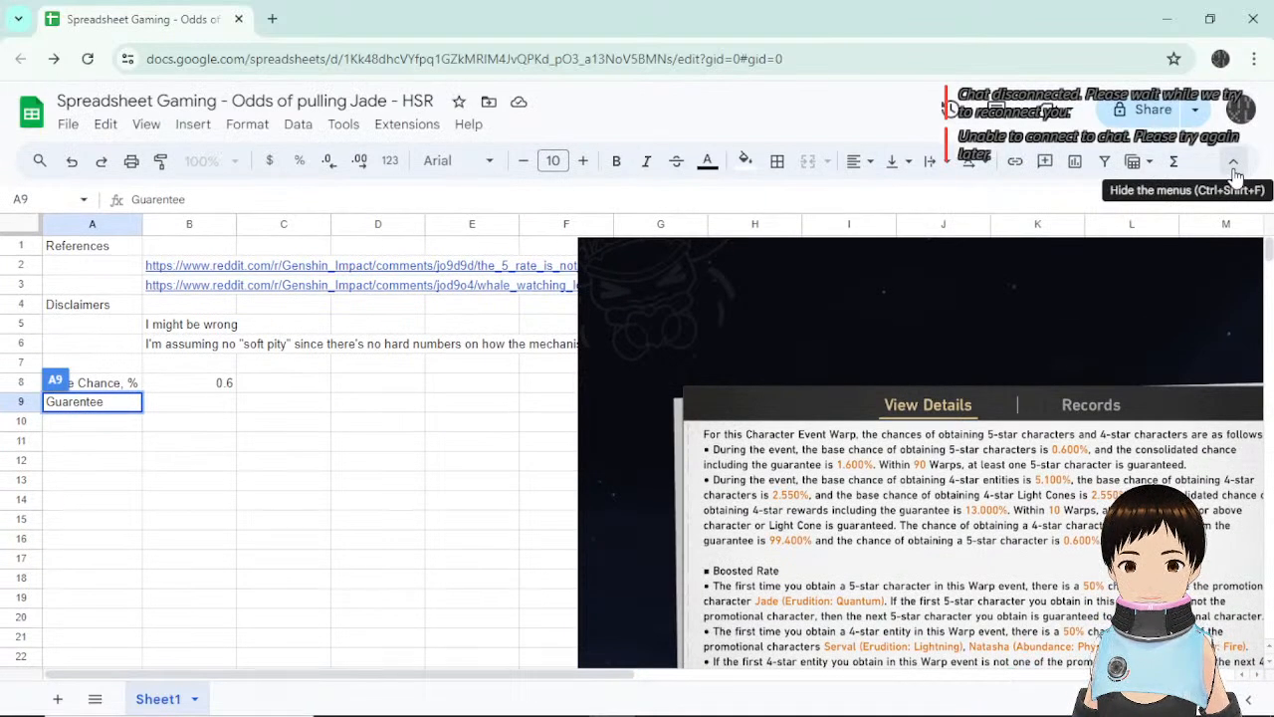
pyautogui.click(1233, 165)
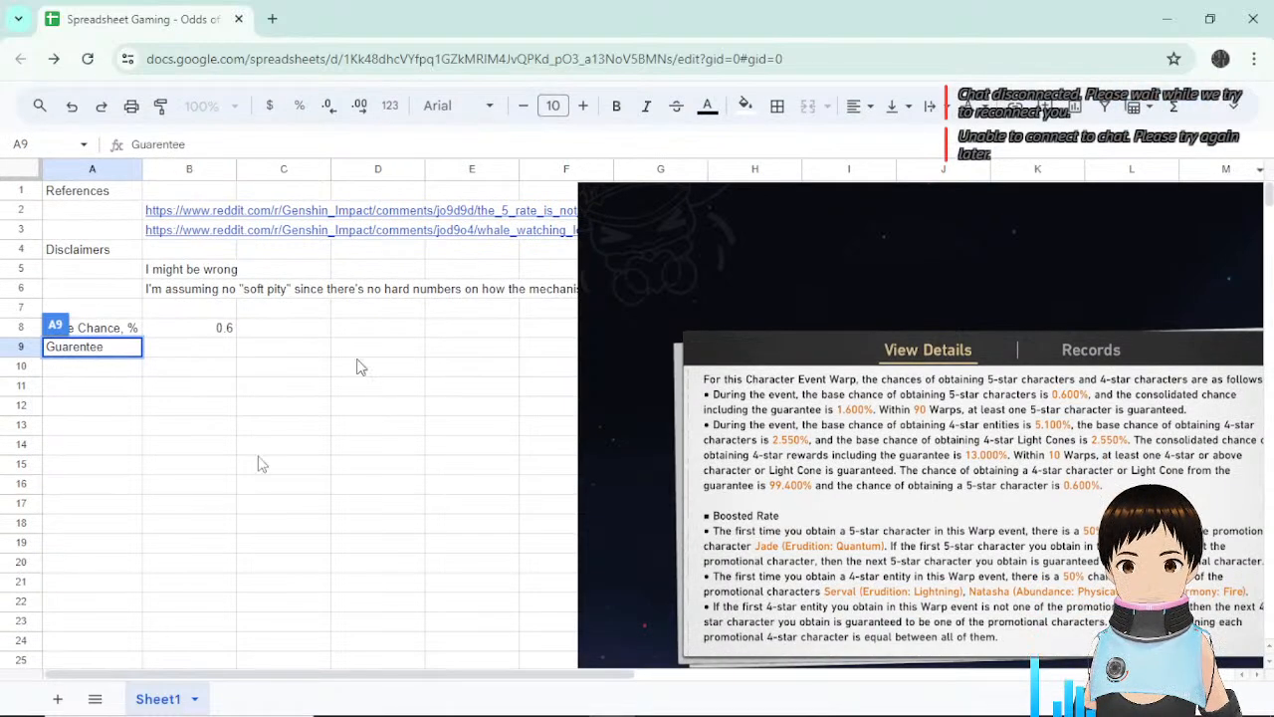
pyautogui.hotkey('ctrl', '+')
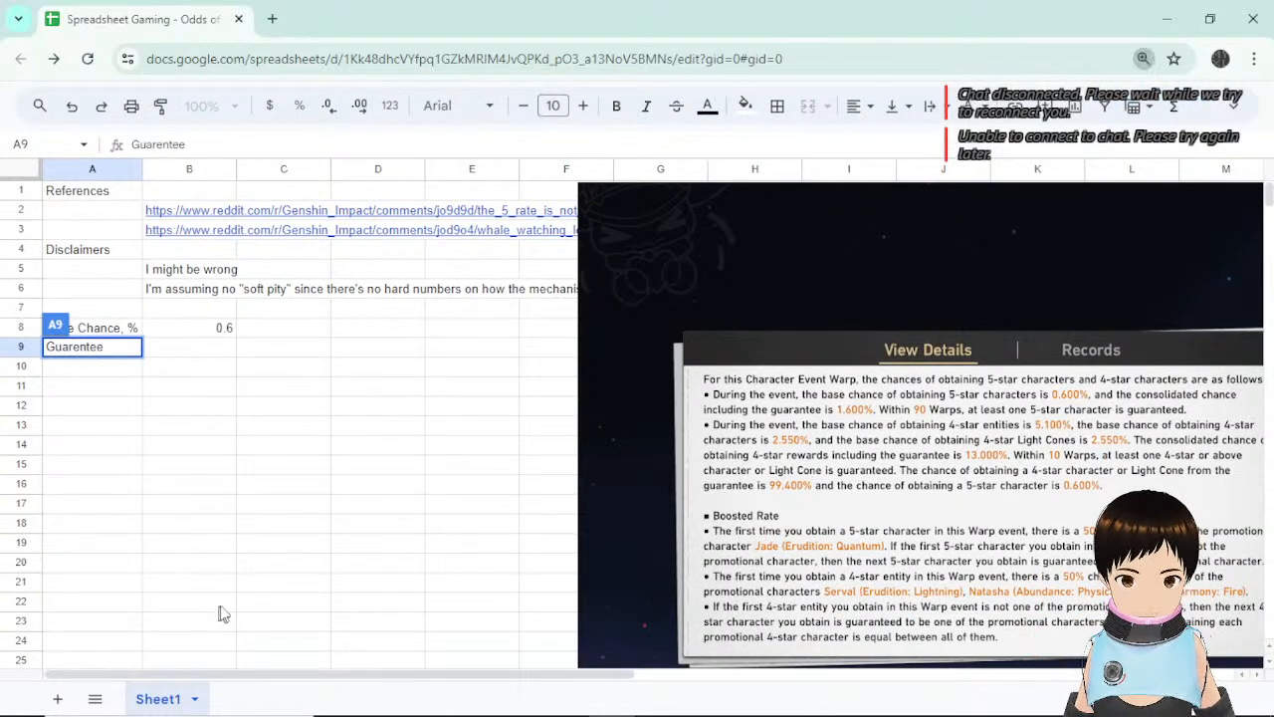
pyautogui.hotkey('ctrl', '+')
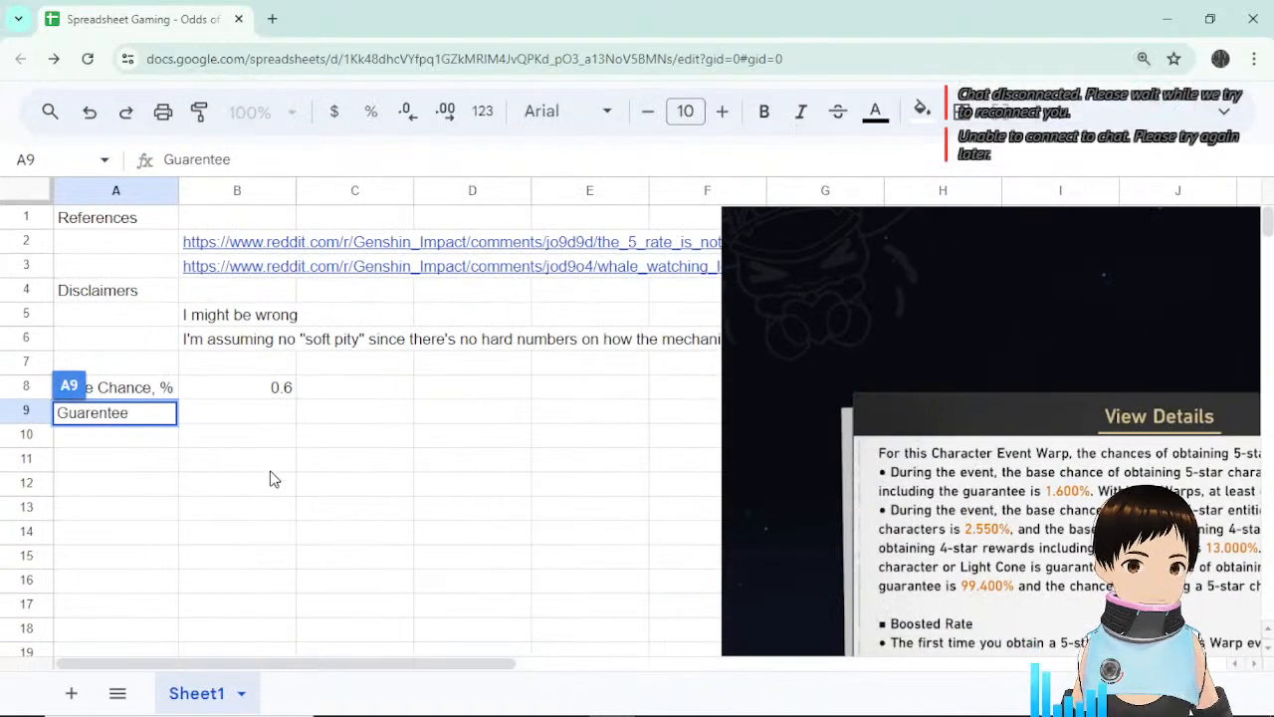
pyautogui.hotkey('ctrl', '-')
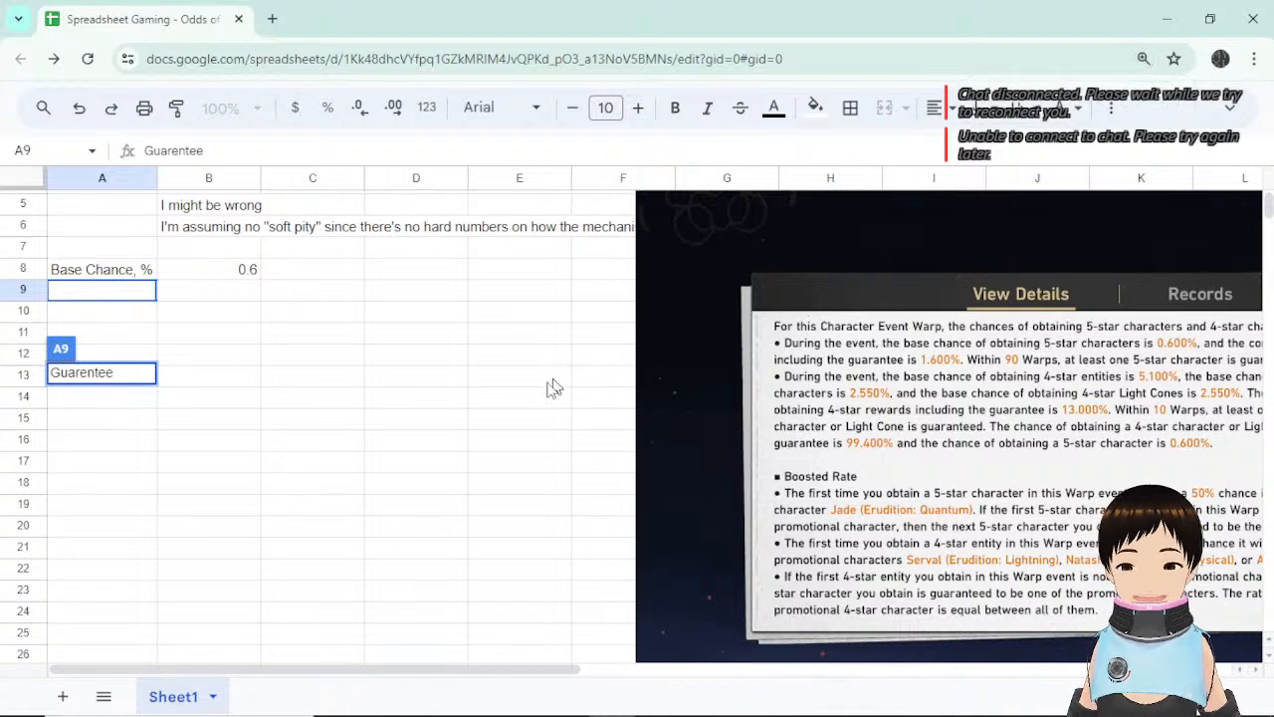
pyautogui.click(279, 379)
pyautogui.click(156, 294)
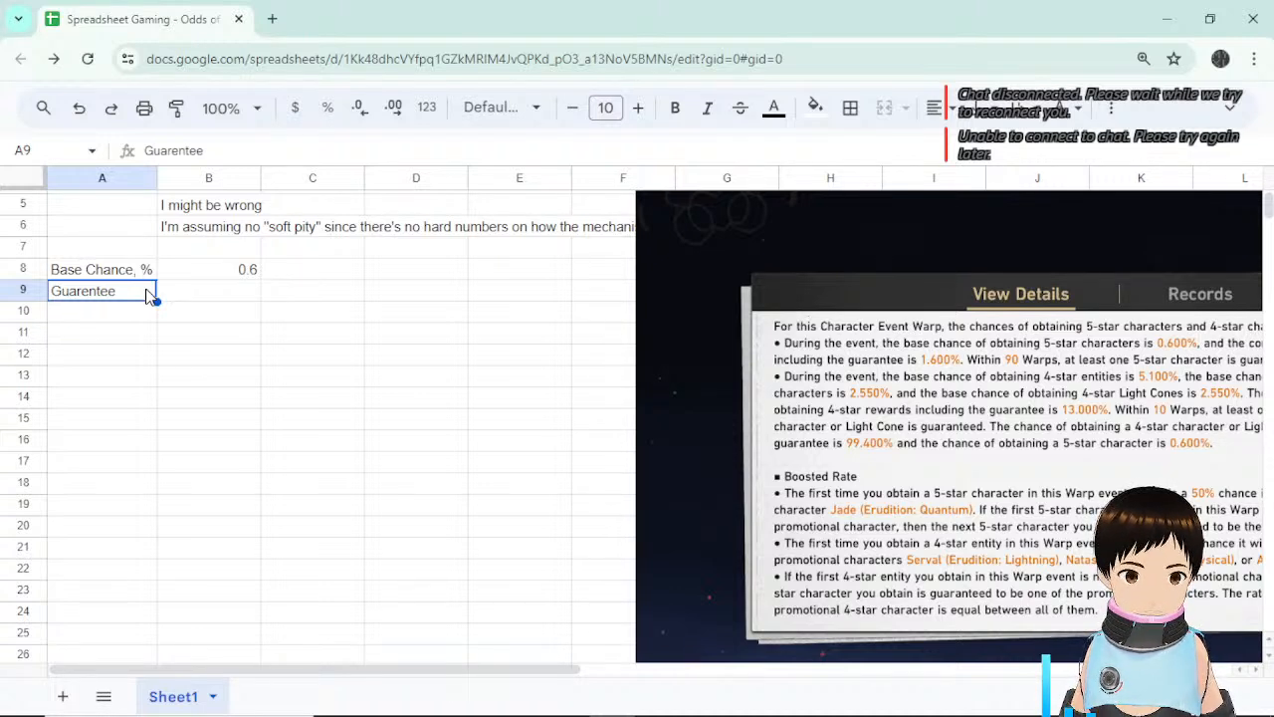
# Correct the A9 label's spelling to 'Guarantee'.
pyautogui.doubleClick(88, 293)
pyautogui.doubleClick(93, 289)
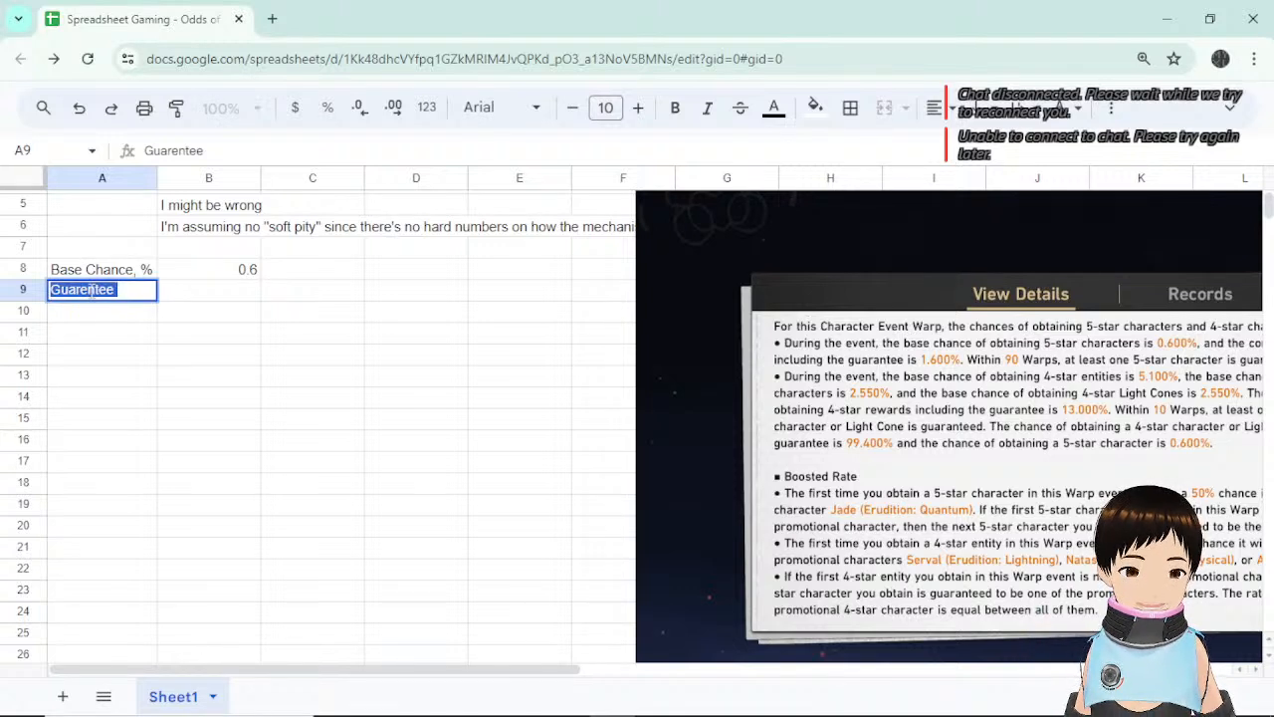
pyautogui.click(88, 290)
pyautogui.press('BackSpace')
pyautogui.write('a')
pyautogui.press('Return')
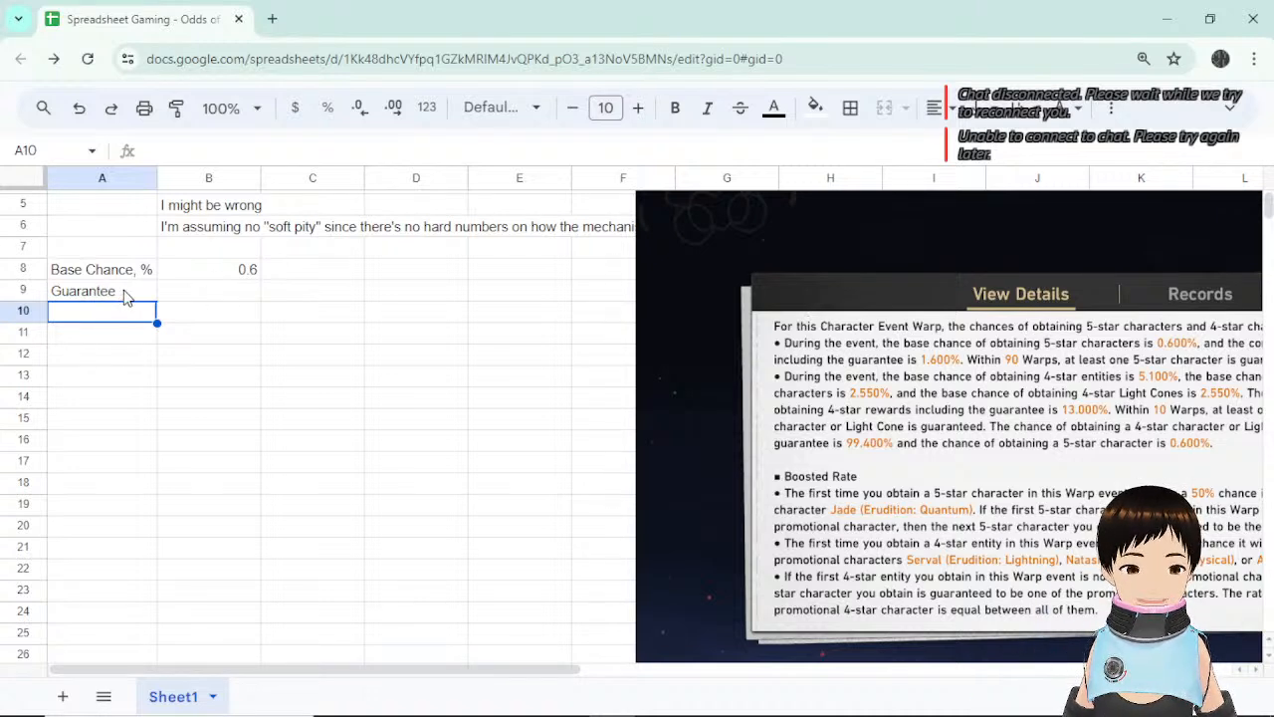
# Extend the A9 label to 'Guarantee, pulls' and enter 90 in B9.
pyautogui.click(202, 295)
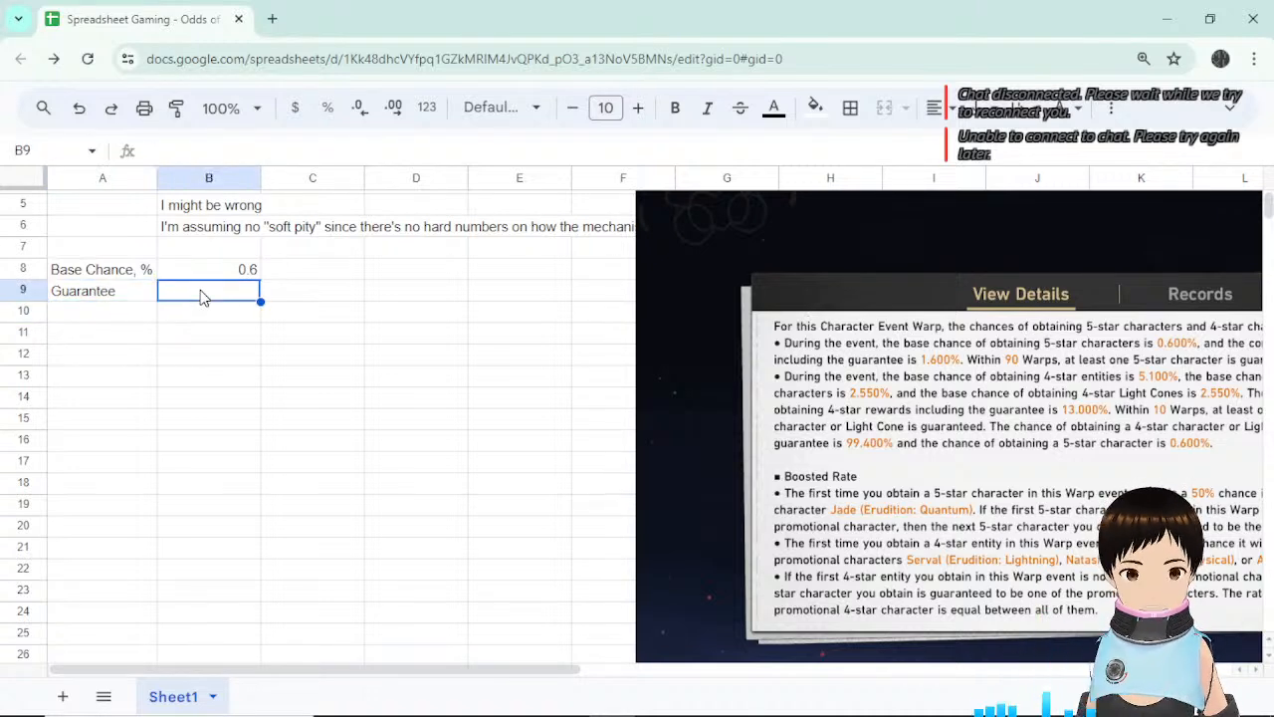
pyautogui.doubleClick(144, 295)
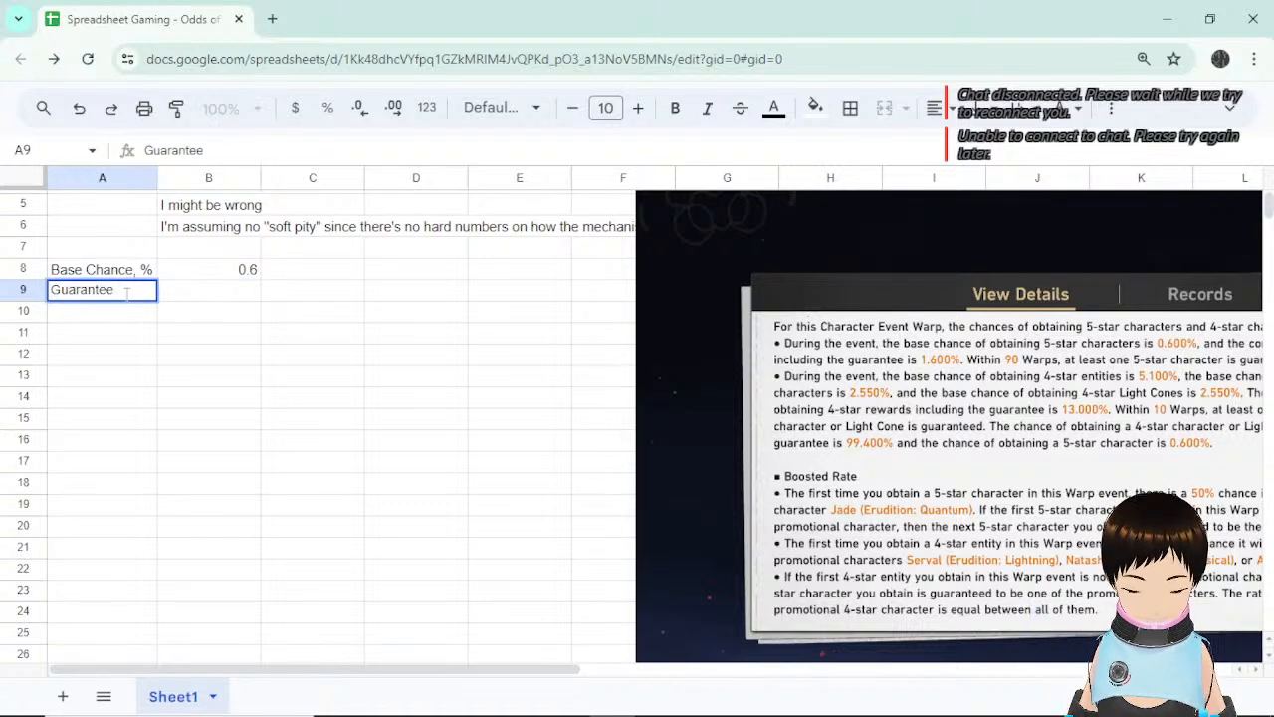
pyautogui.write(', pulls')
pyautogui.press('Return')
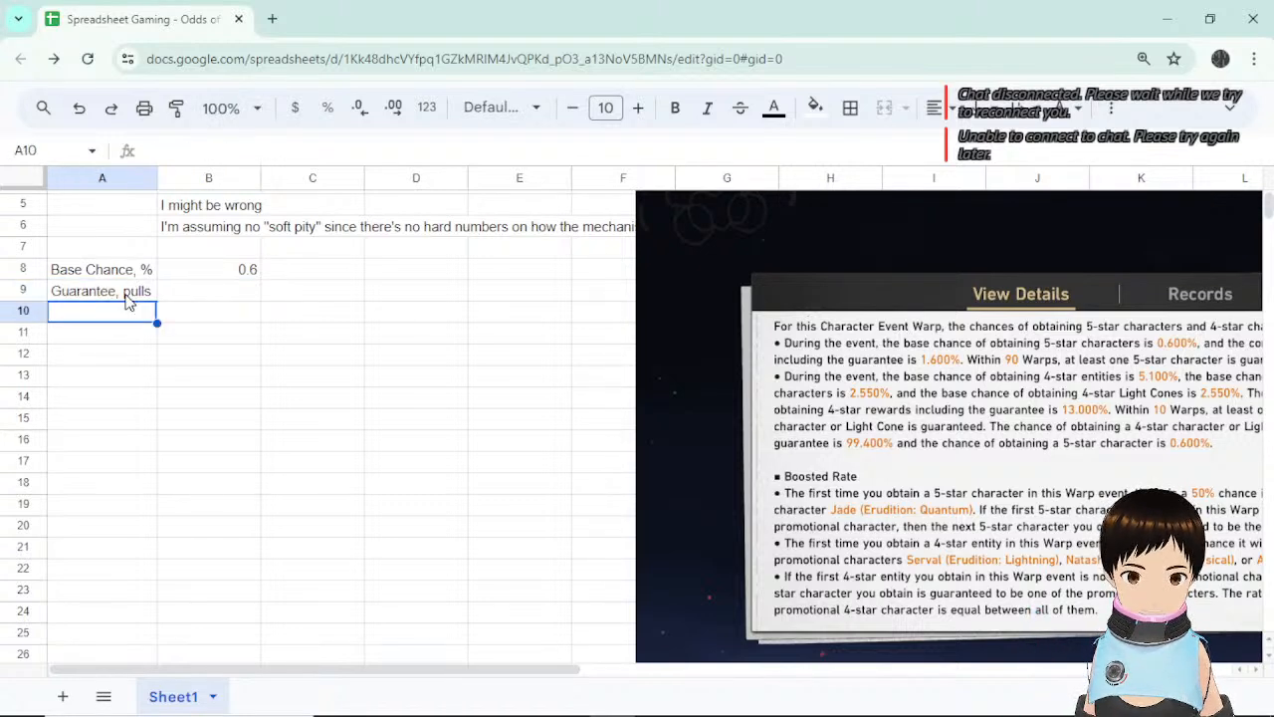
pyautogui.press('Right')
pyautogui.press('Up')
pyautogui.write('90')
pyautogui.press('Return')
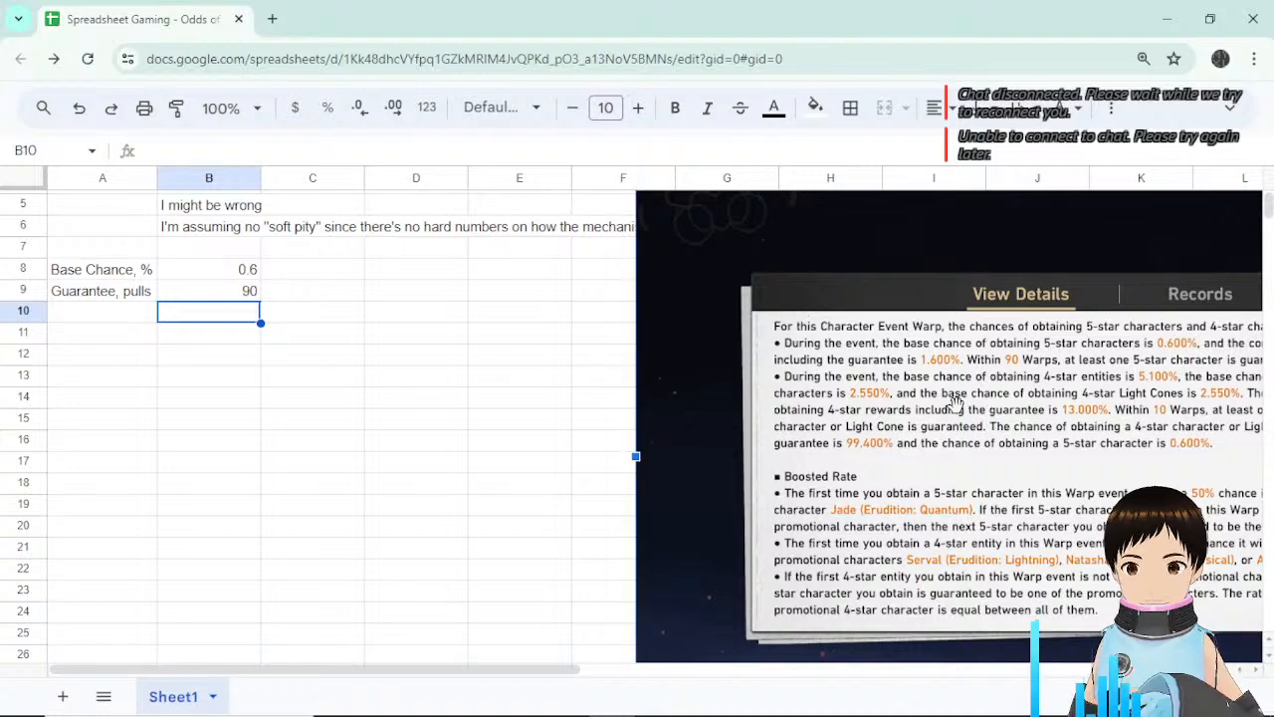
# Drag the game-capture window left so the full warp rate details text shows.
pyautogui.moveTo(978, 406); pyautogui.dragTo(814, 412)
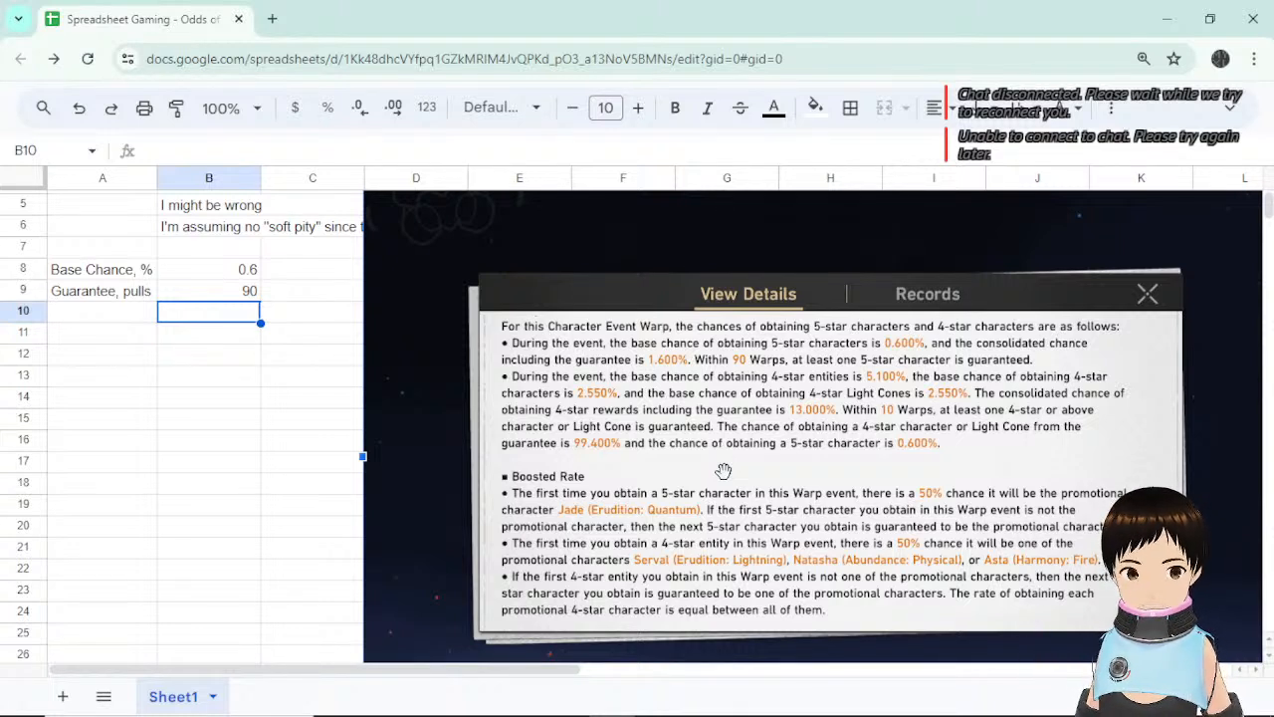
pyautogui.click(243, 395)
pyautogui.click(135, 320)
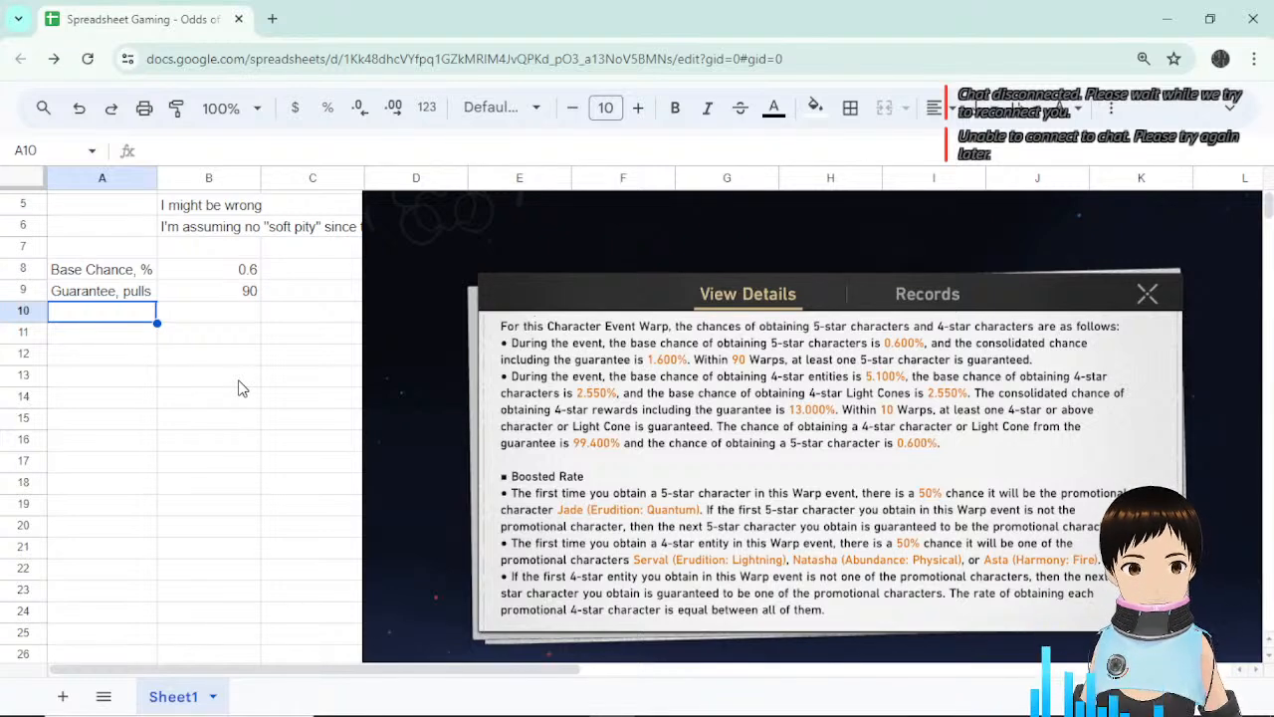
# Start the A10 label by entering 'Guarantee, pulls'.
pyautogui.click(224, 360)
pyautogui.click(139, 321)
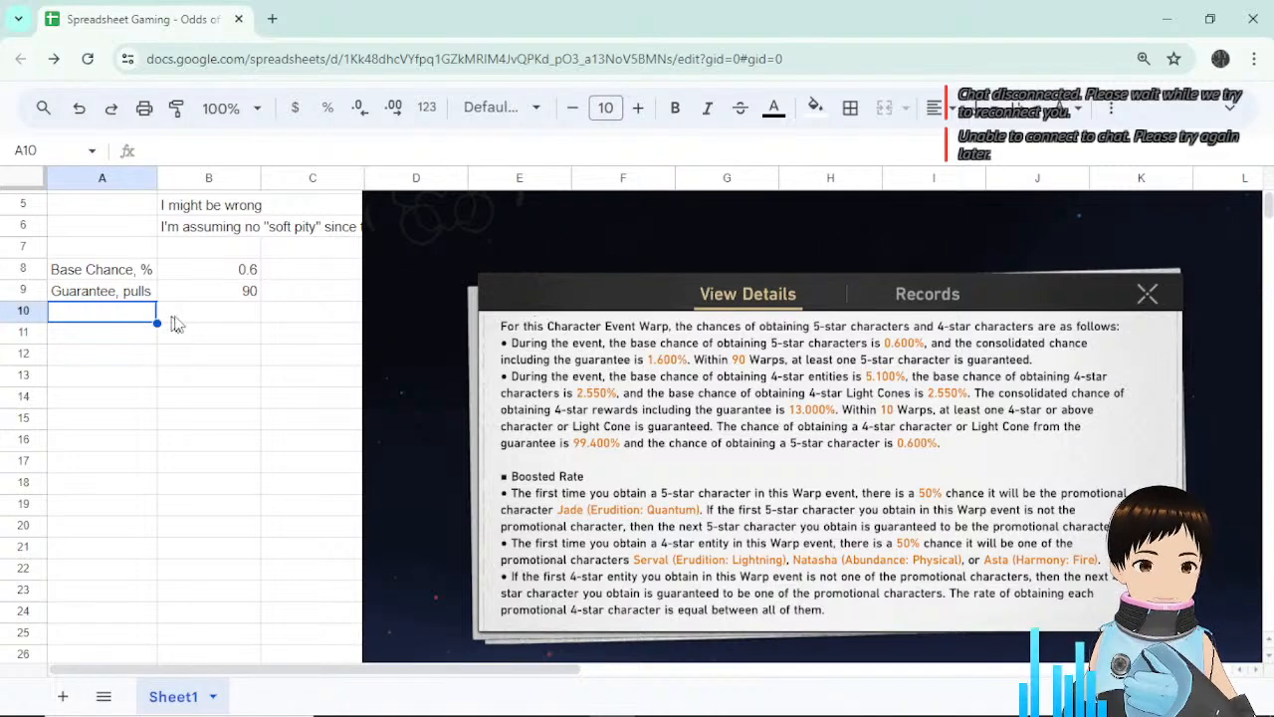
pyautogui.click(208, 317)
pyautogui.click(107, 327)
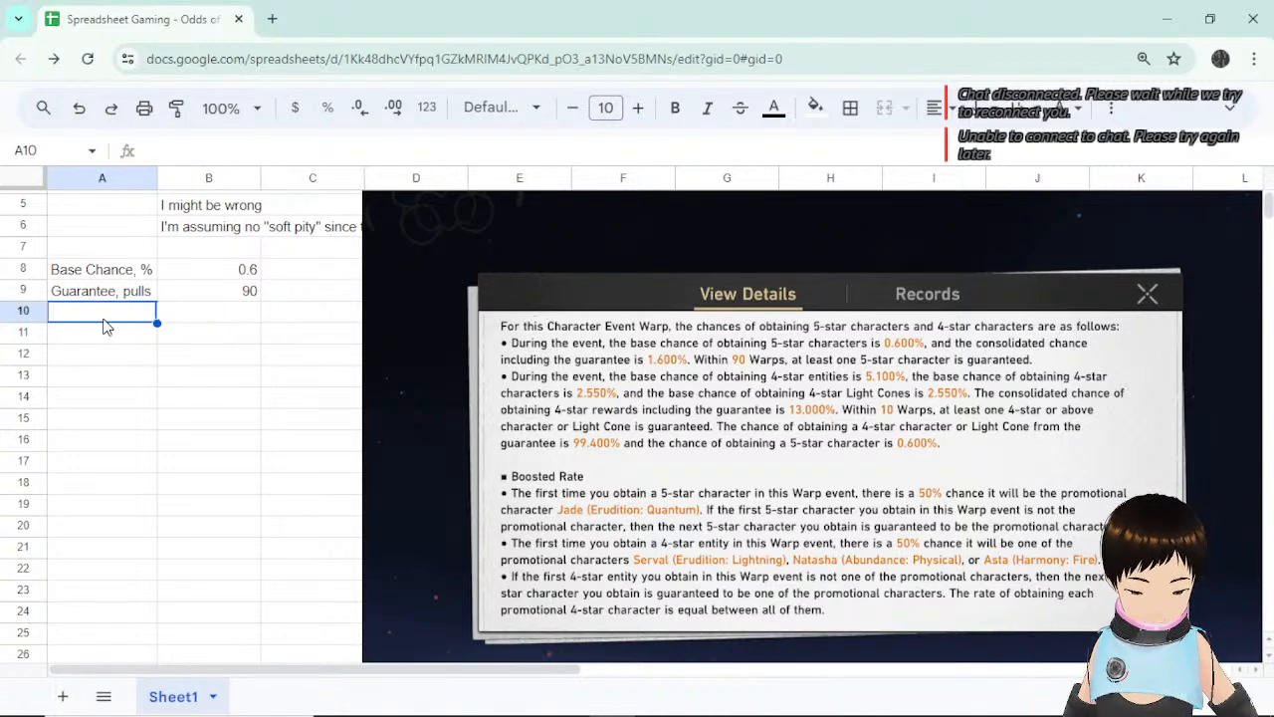
pyautogui.write('Guarantee, pulls')
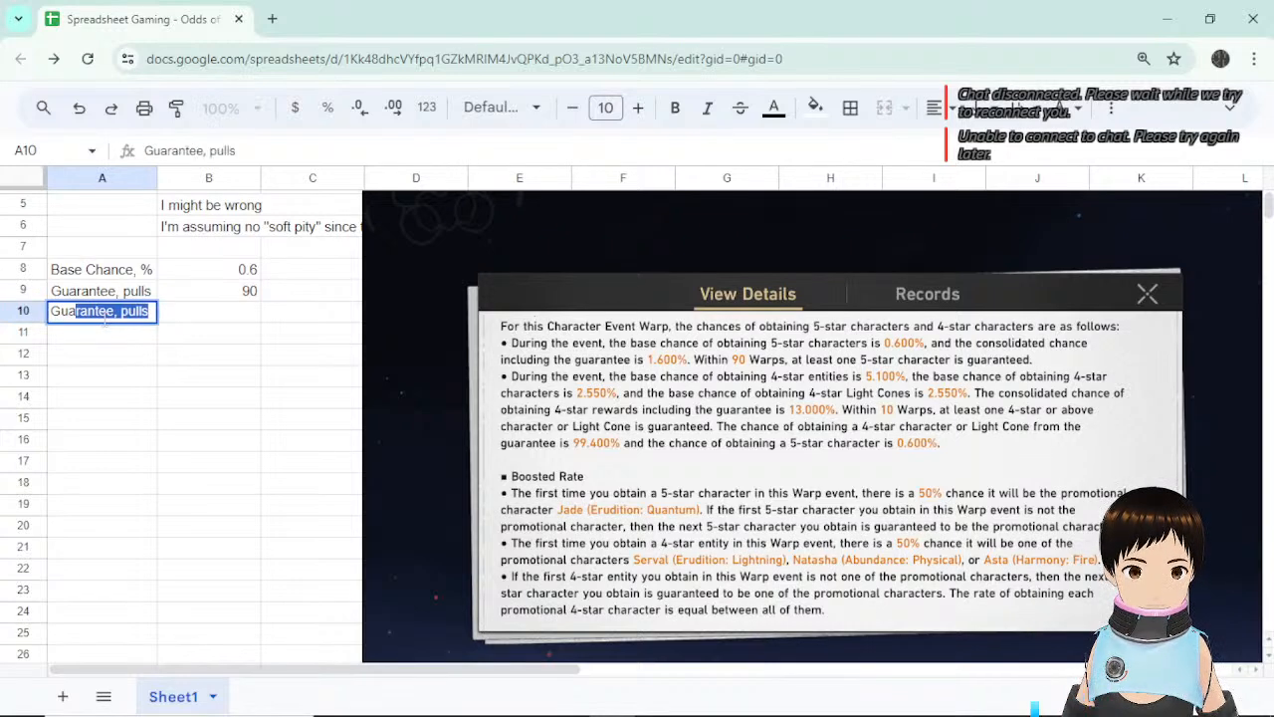
pyautogui.press('Tab')
# Edit the A10 label to read 'Guarantee odds, %'.
pyautogui.doubleClick(148, 317)
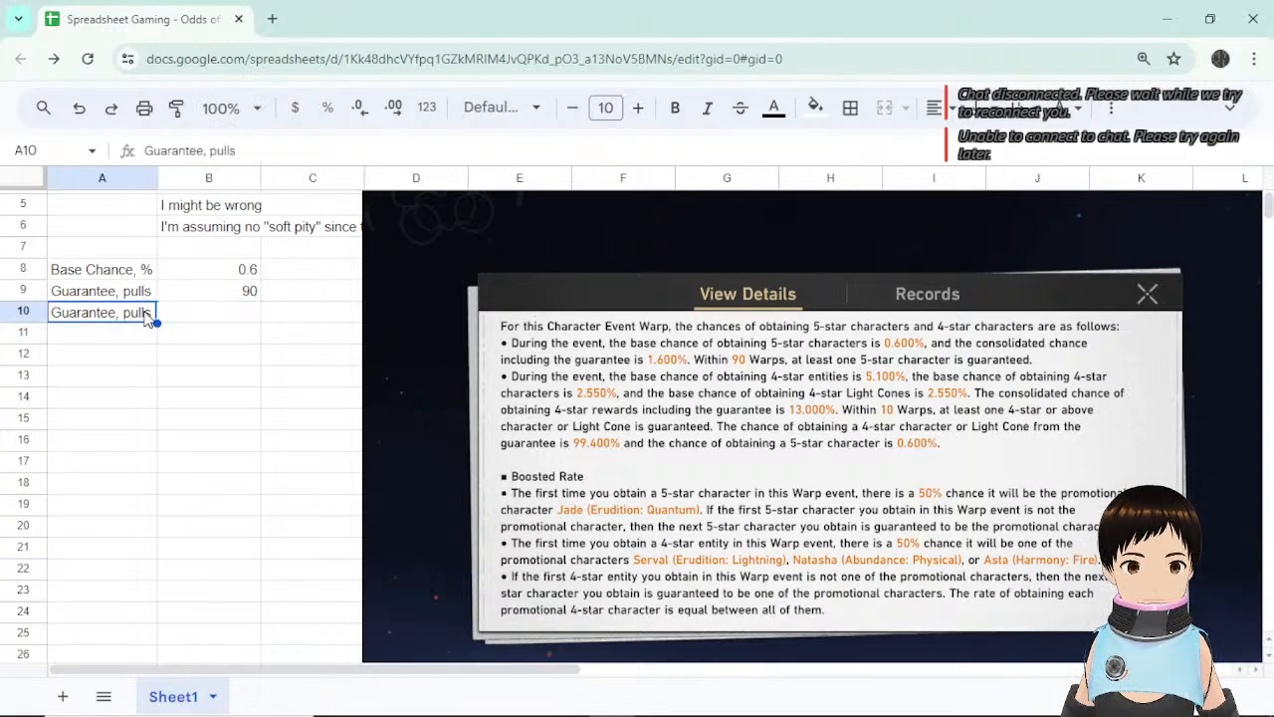
pyautogui.doubleClick(135, 312)
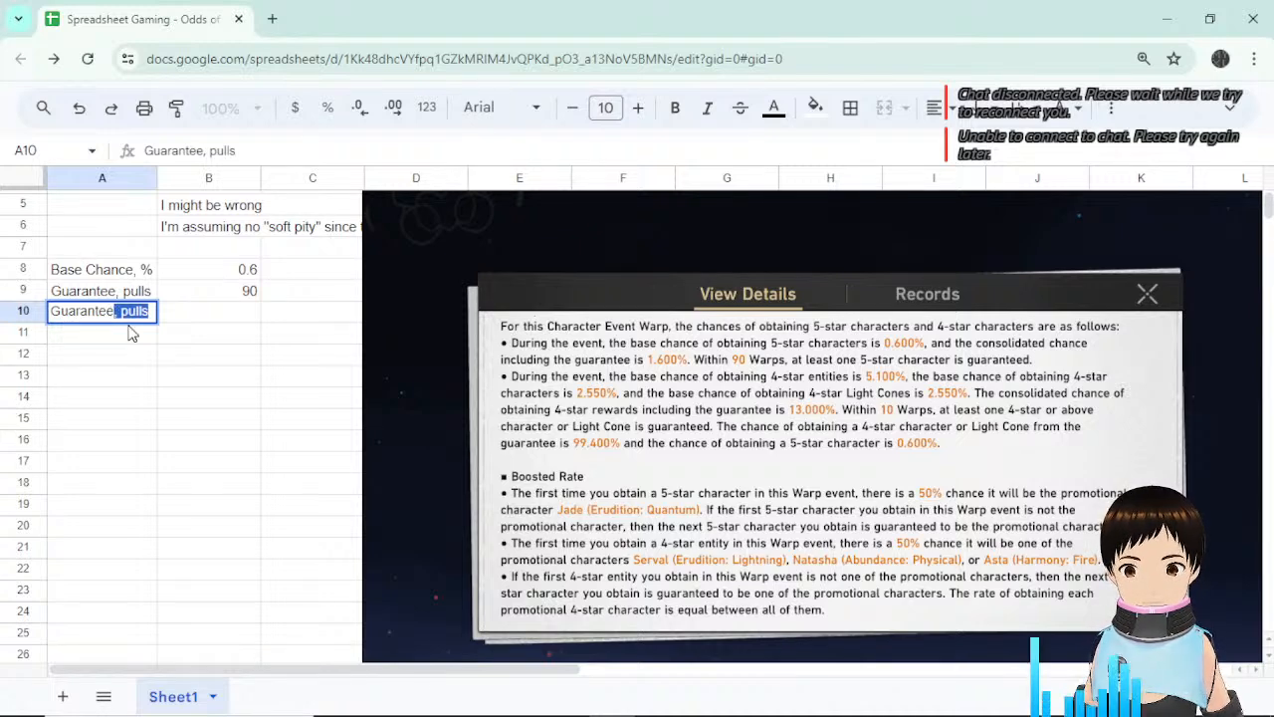
pyautogui.press('BackSpace')
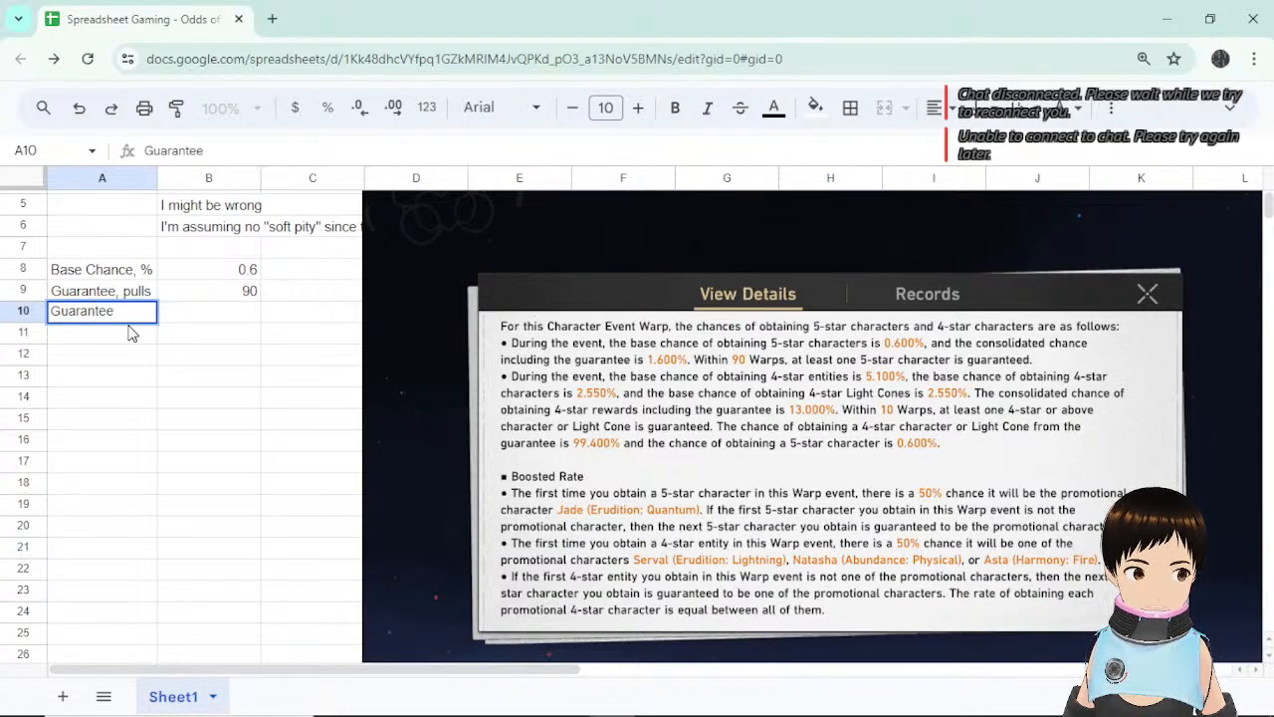
pyautogui.write('odds')
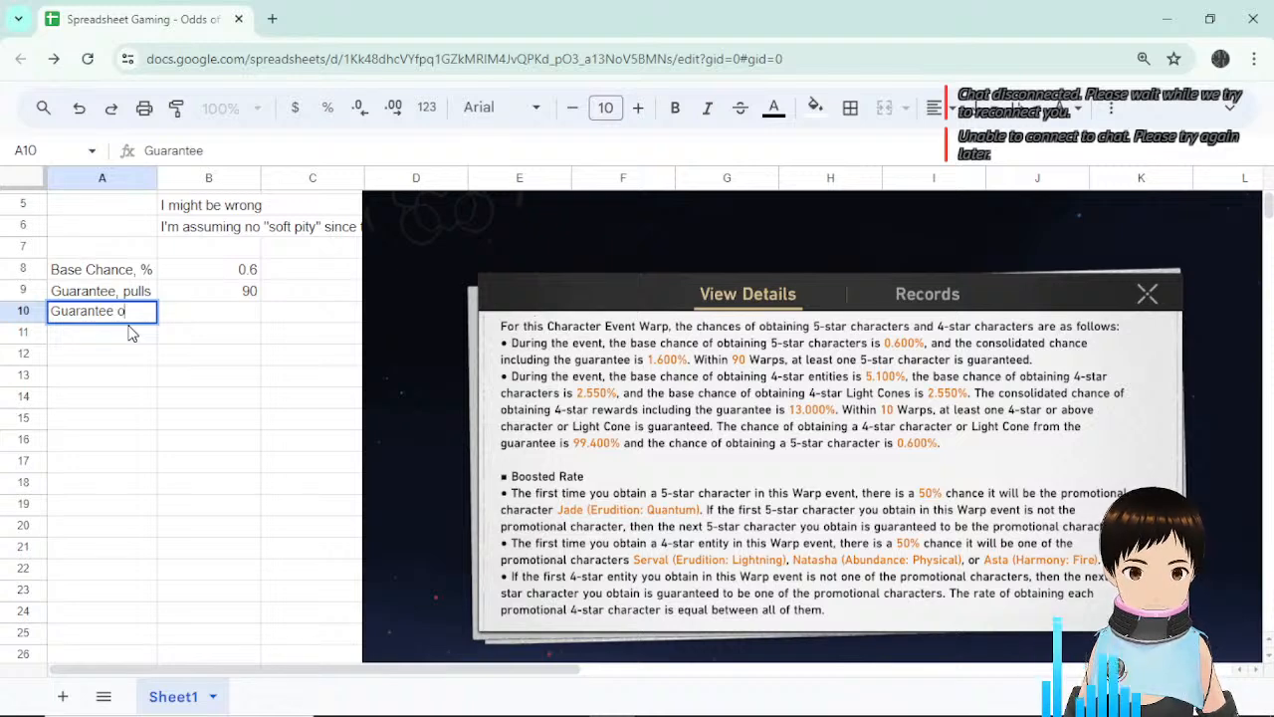
pyautogui.press('Return')
pyautogui.click(127, 316)
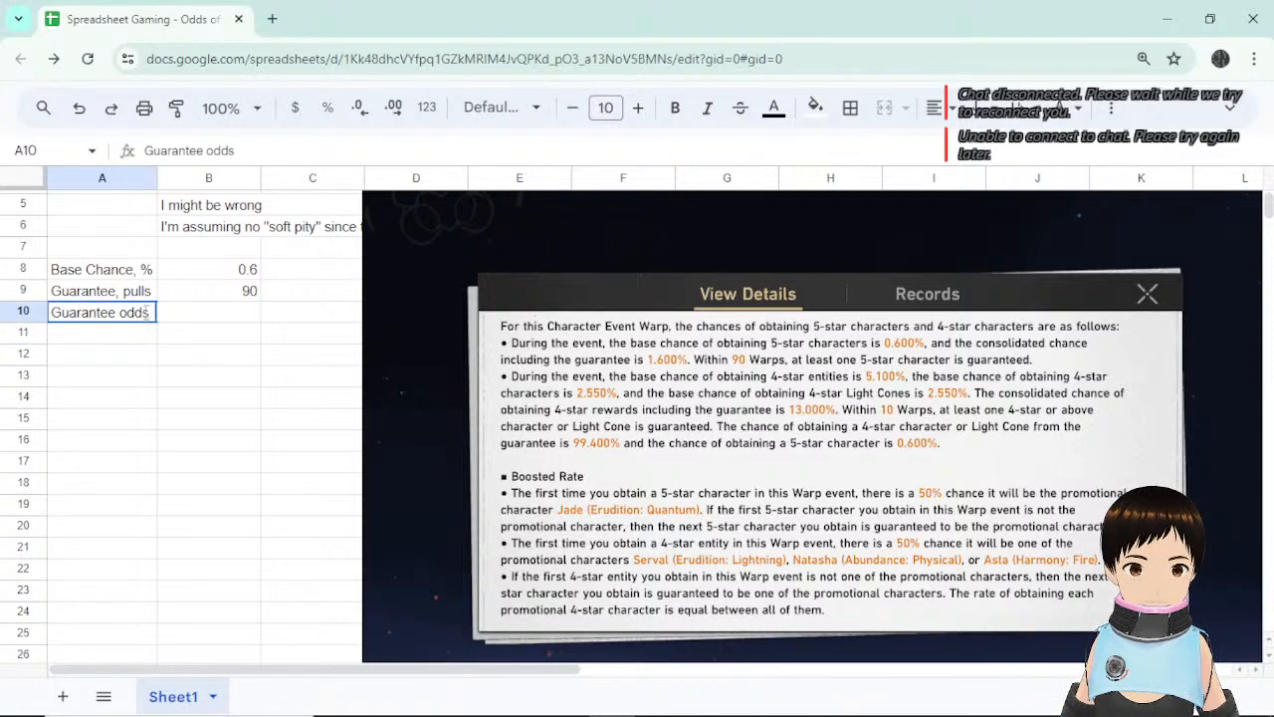
pyautogui.doubleClick(149, 313)
pyautogui.write(', %')
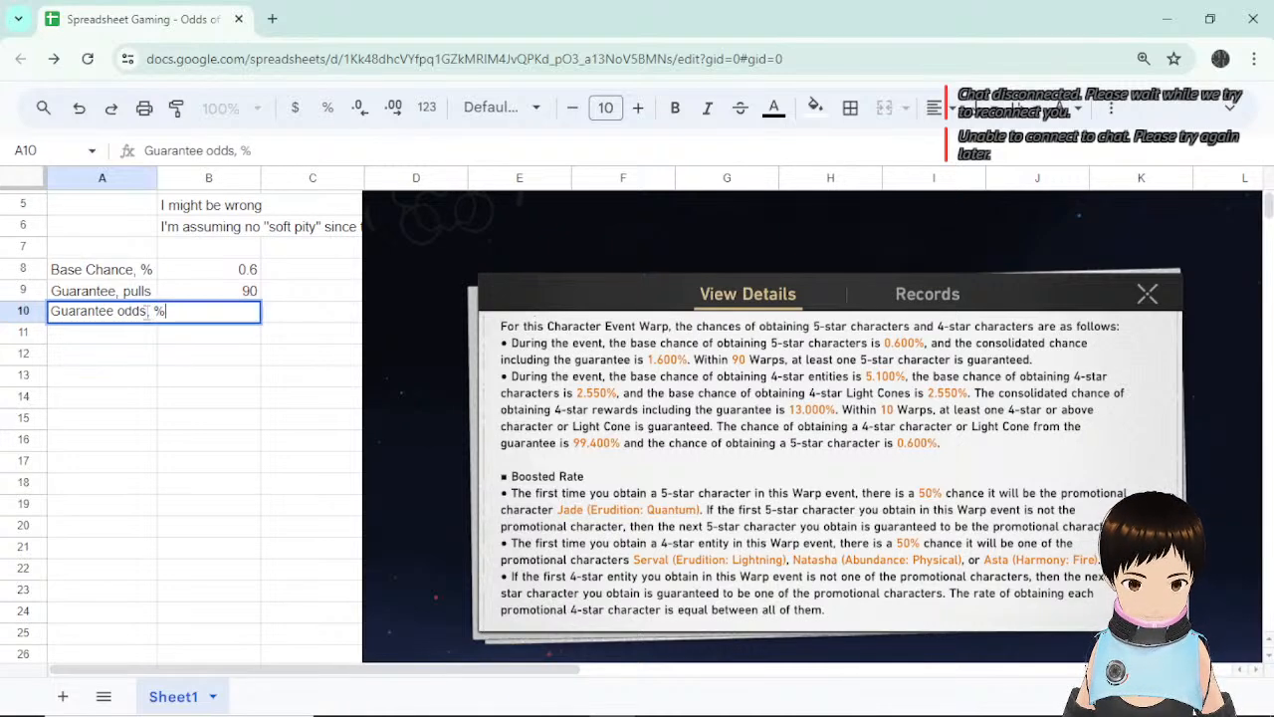
pyautogui.press('Return')
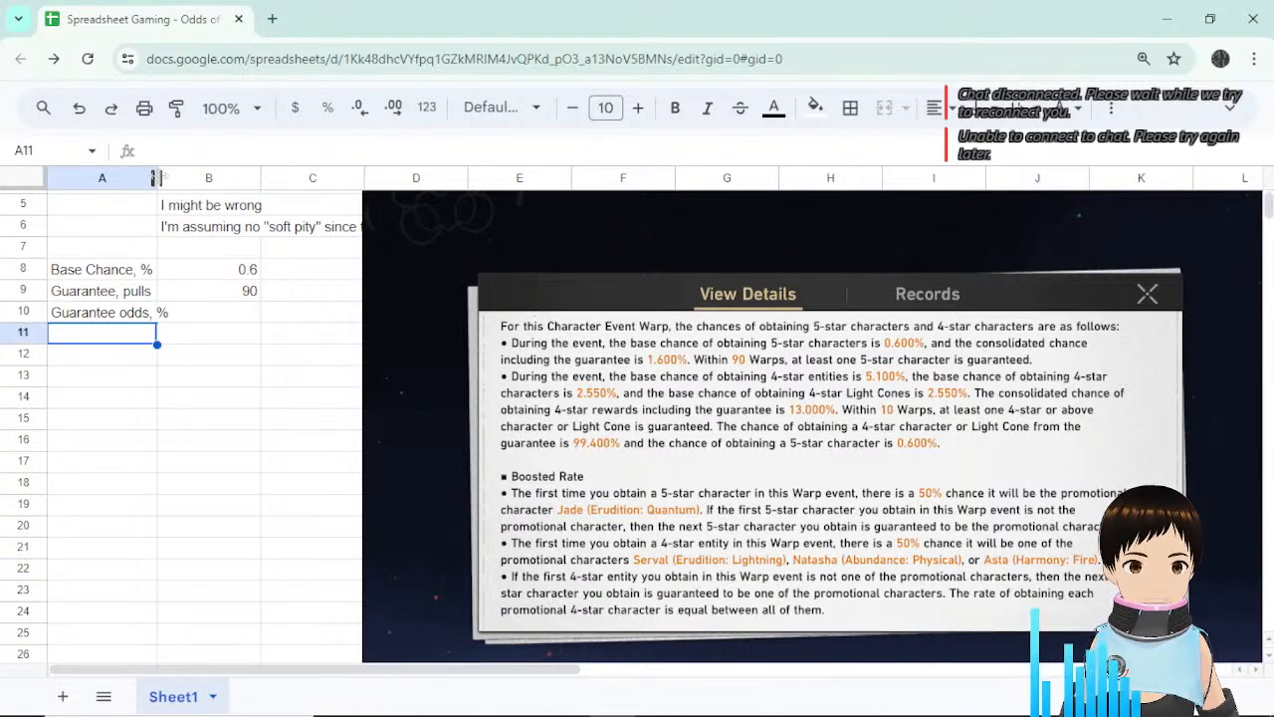
# Widen column A to fit the labels and enter 50 in B10.
pyautogui.moveTo(156, 177); pyautogui.dragTo(172, 177)
pyautogui.click(265, 316)
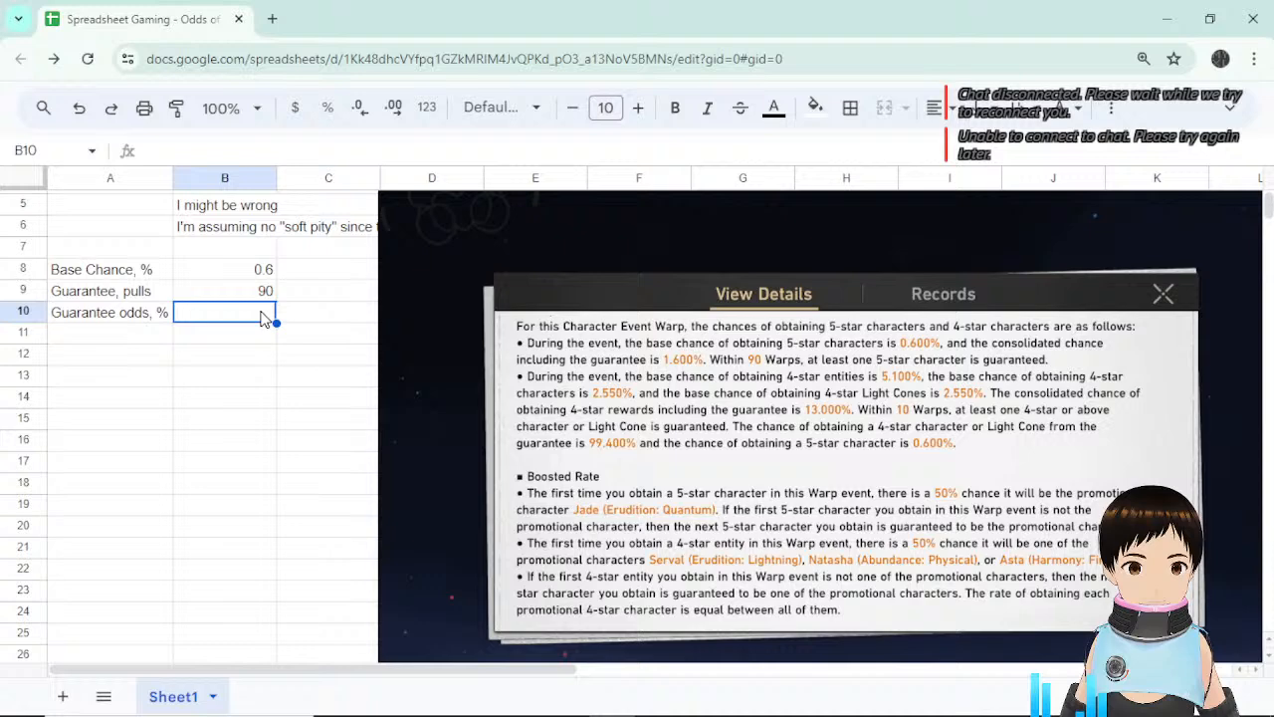
pyautogui.click(259, 267)
pyautogui.click(250, 321)
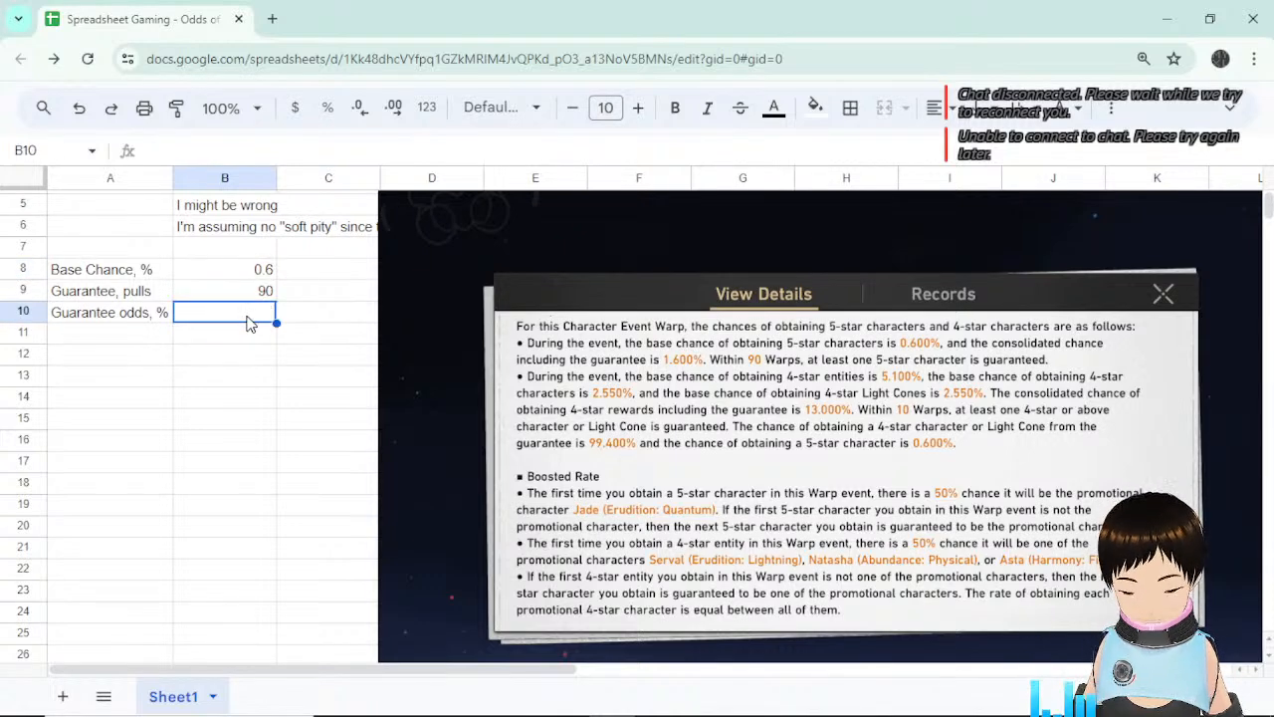
pyautogui.write('50')
pyautogui.press('Return')
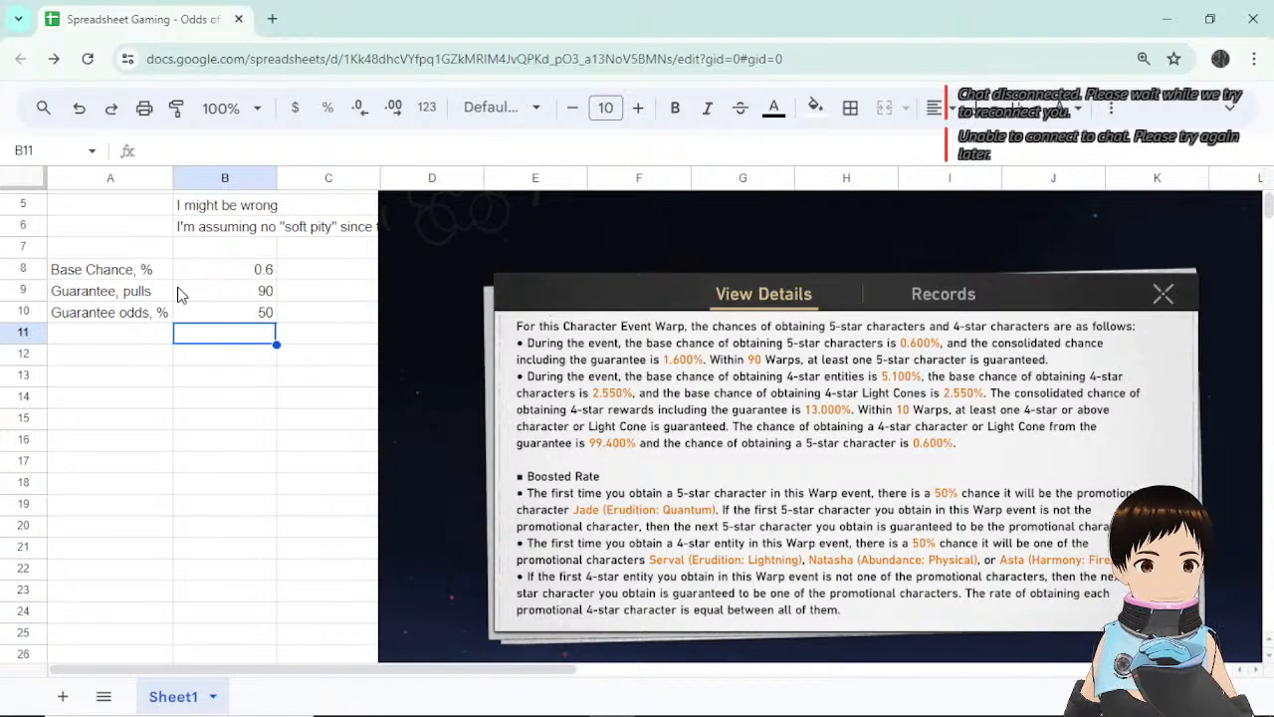
# Review the 0.6 and 50 input values, then select A12 for the next entry.
pyautogui.click(121, 335)
pyautogui.click(251, 308)
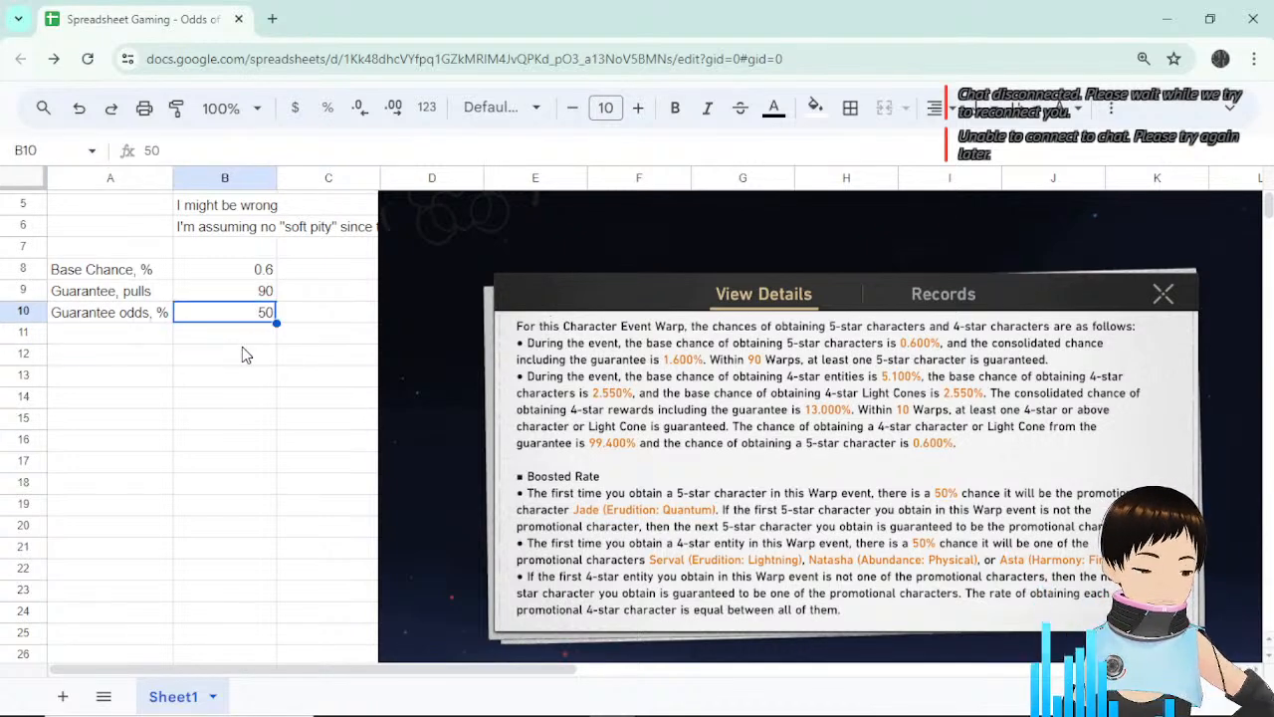
pyautogui.click(251, 376)
pyautogui.click(251, 314)
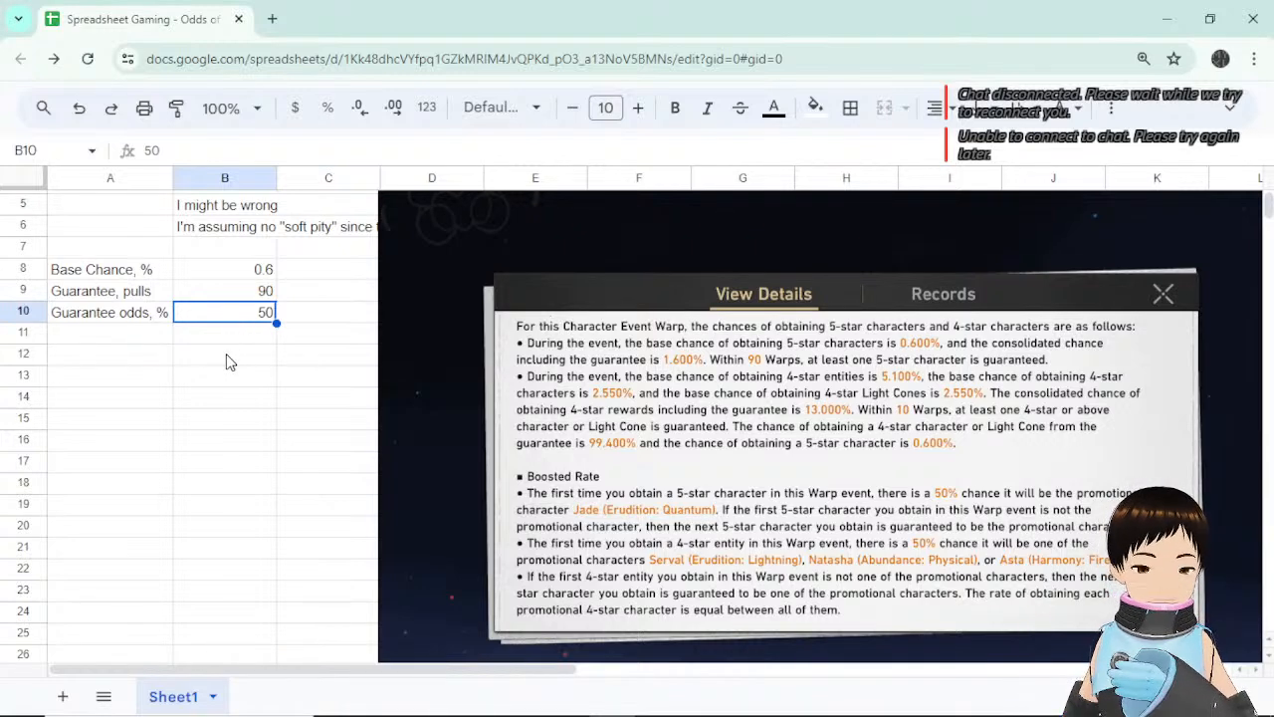
pyautogui.click(271, 275)
pyautogui.click(263, 319)
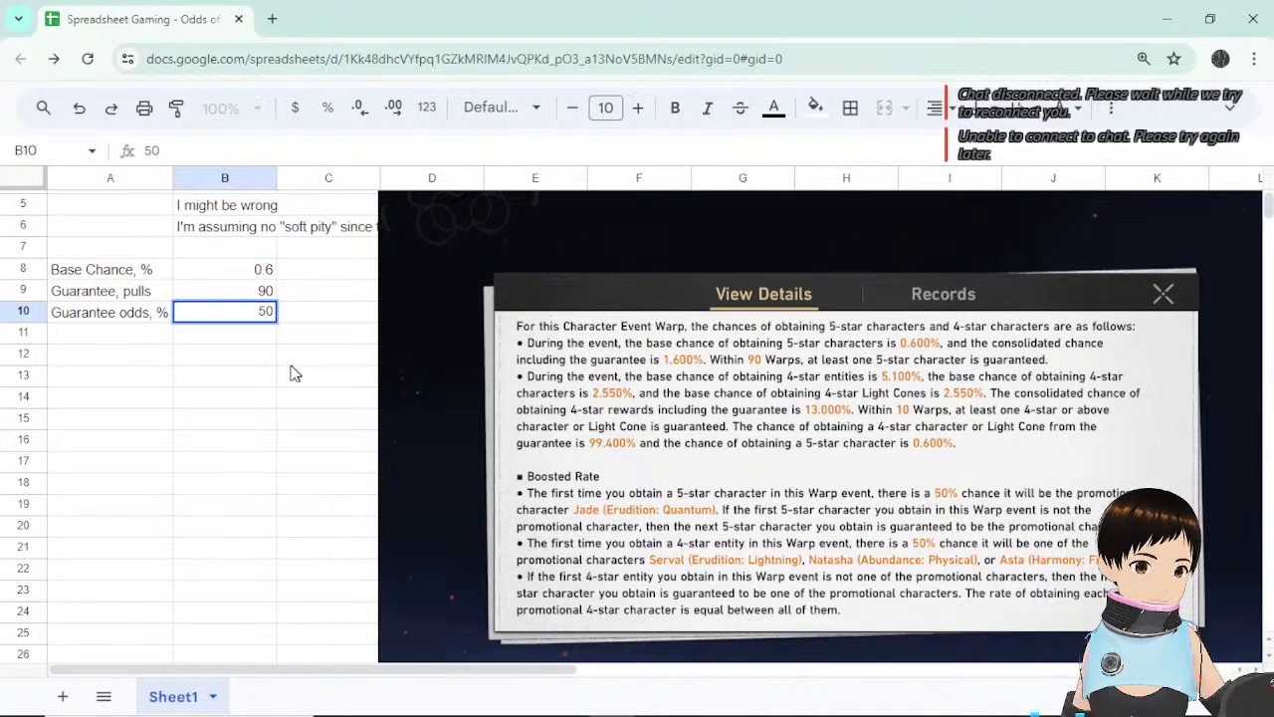
pyautogui.click(291, 359)
pyautogui.click(312, 272)
pyautogui.click(256, 271)
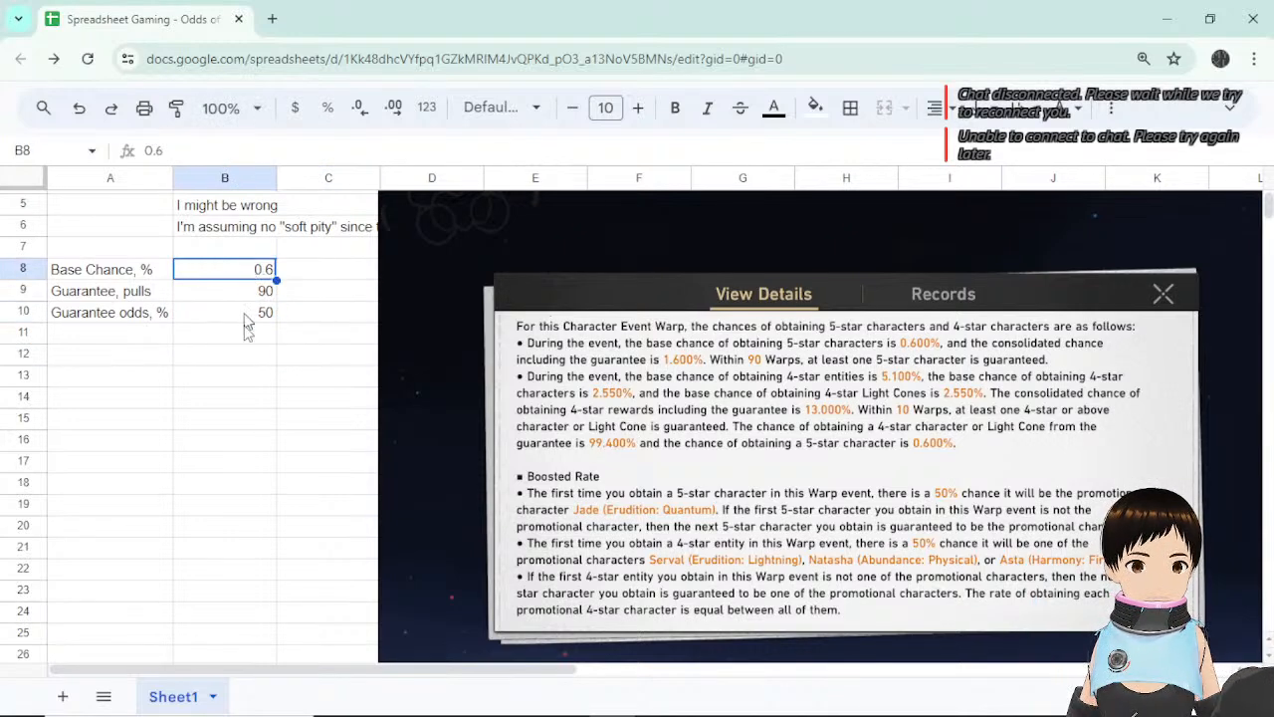
pyautogui.click(249, 317)
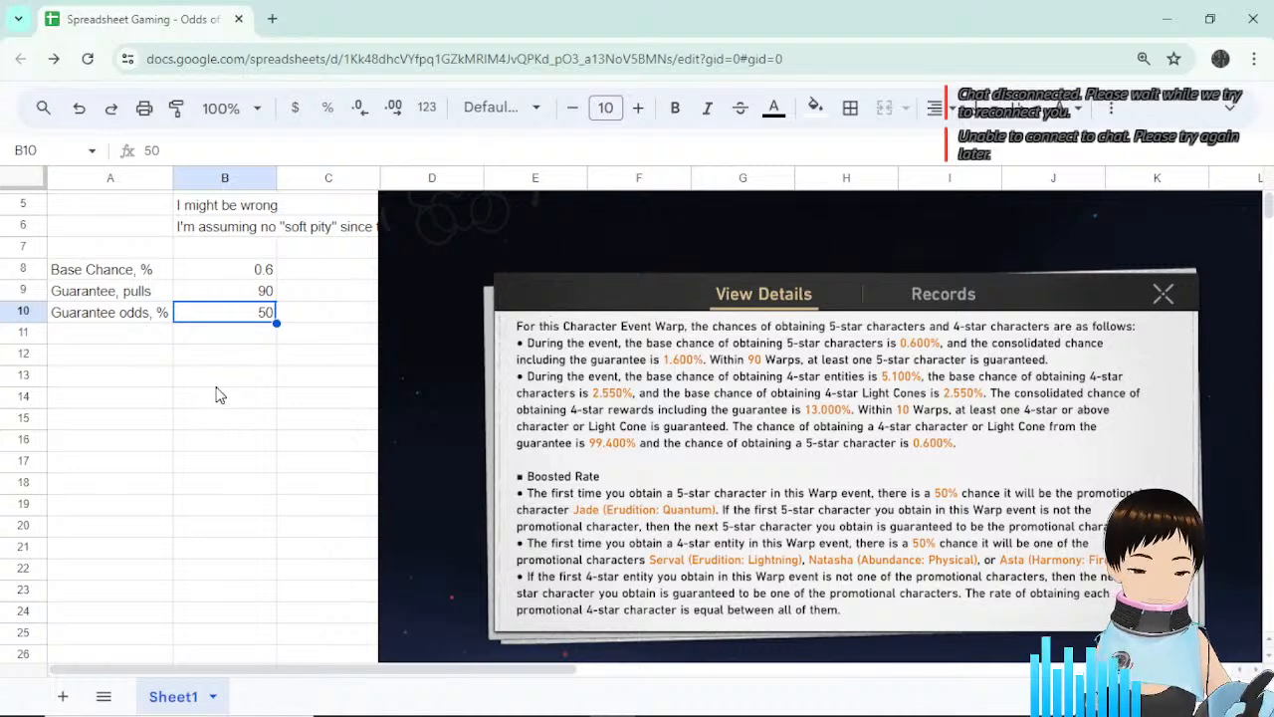
pyautogui.click(149, 336)
pyautogui.click(145, 357)
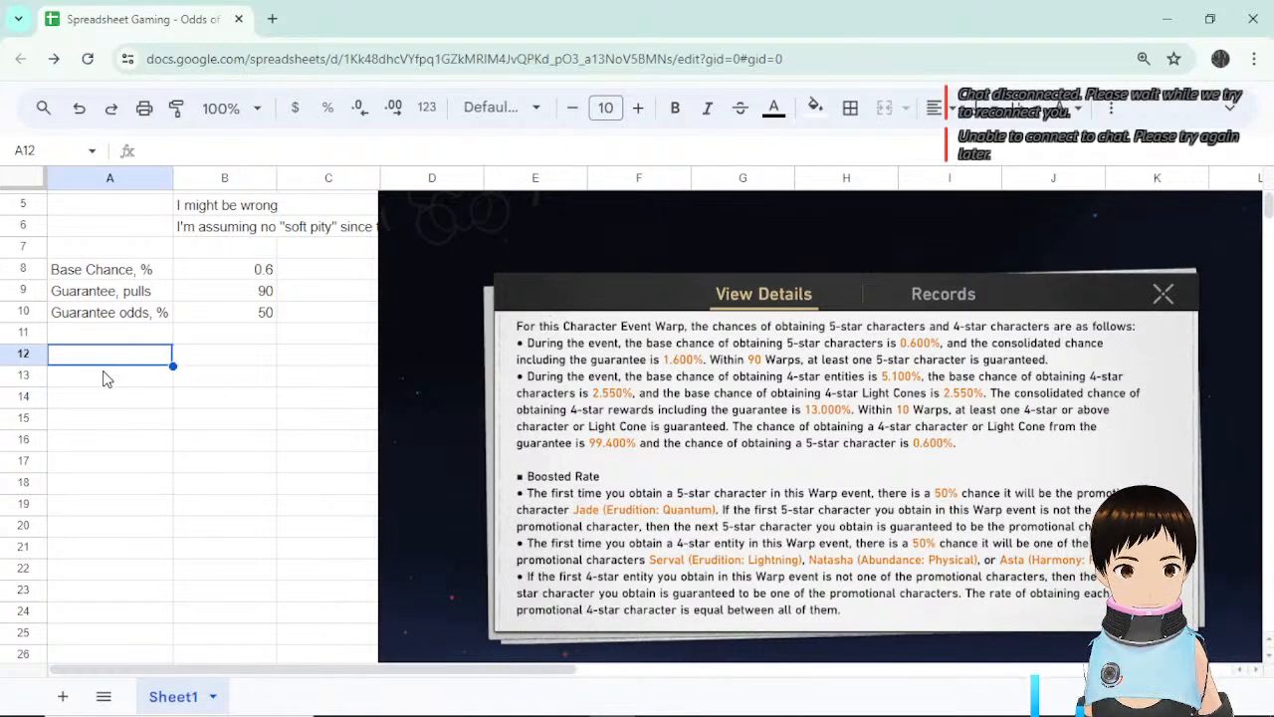
# Label A12 '# of pulls', enter 1 in A13 and =A13+1 in A14.
pyautogui.write('#')
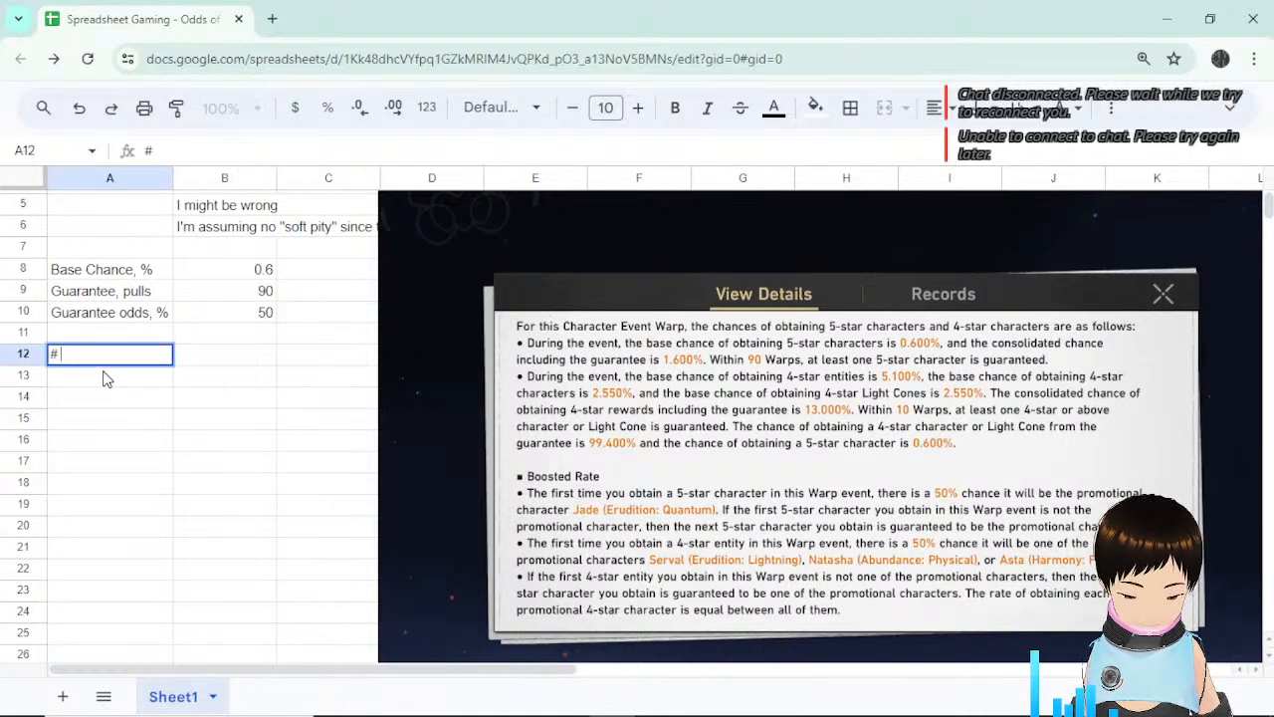
pyautogui.write(' of pulk')
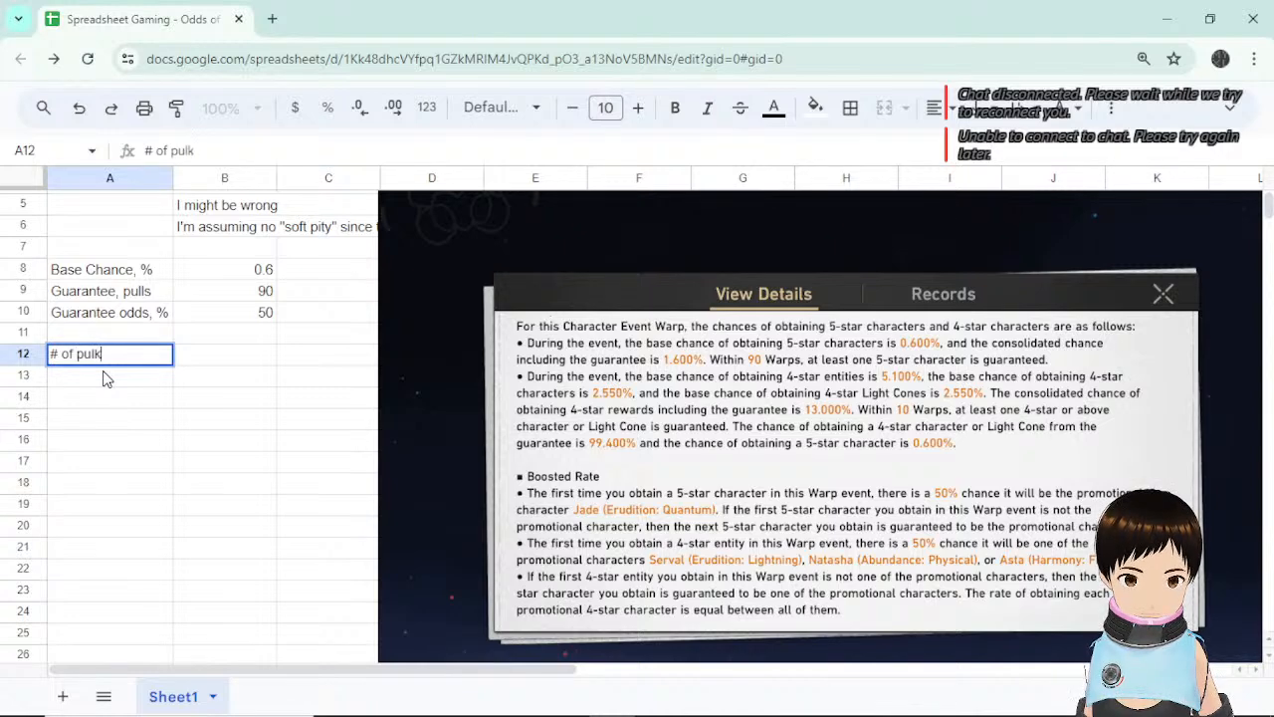
pyautogui.press('BackSpace')
pyautogui.write('ls')
pyautogui.press('Return')
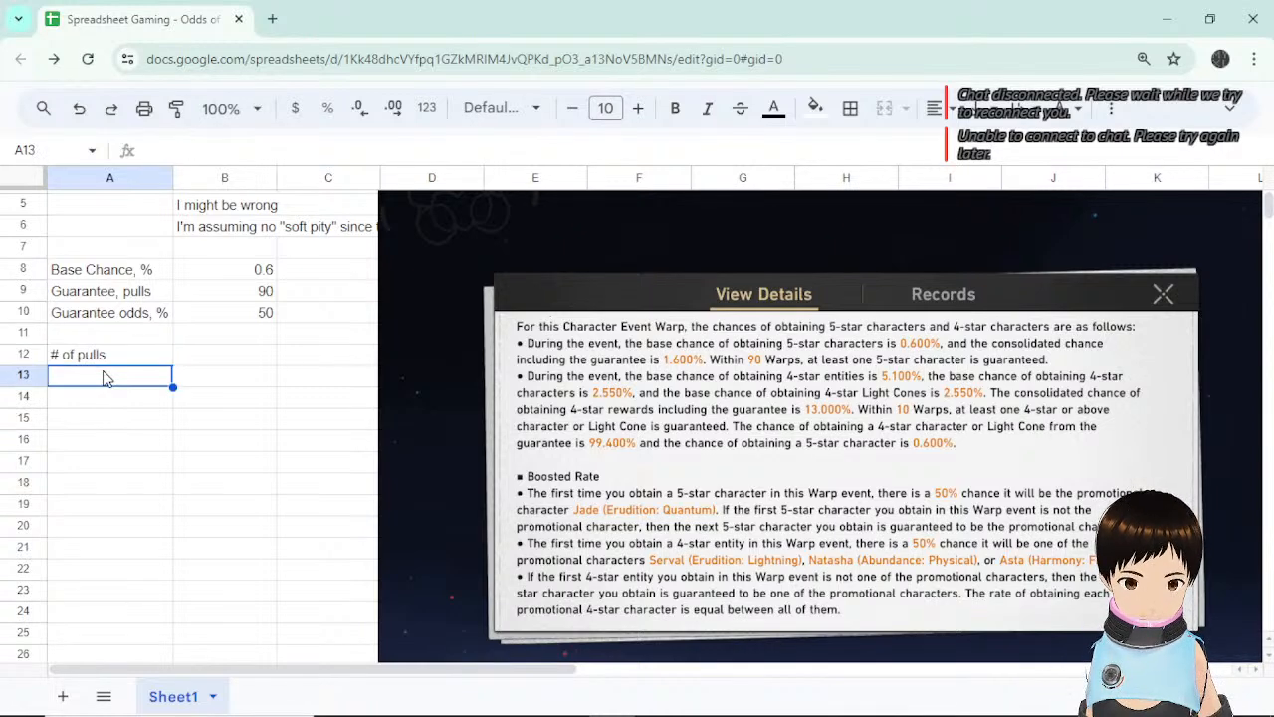
pyautogui.write('1')
pyautogui.press('Return')
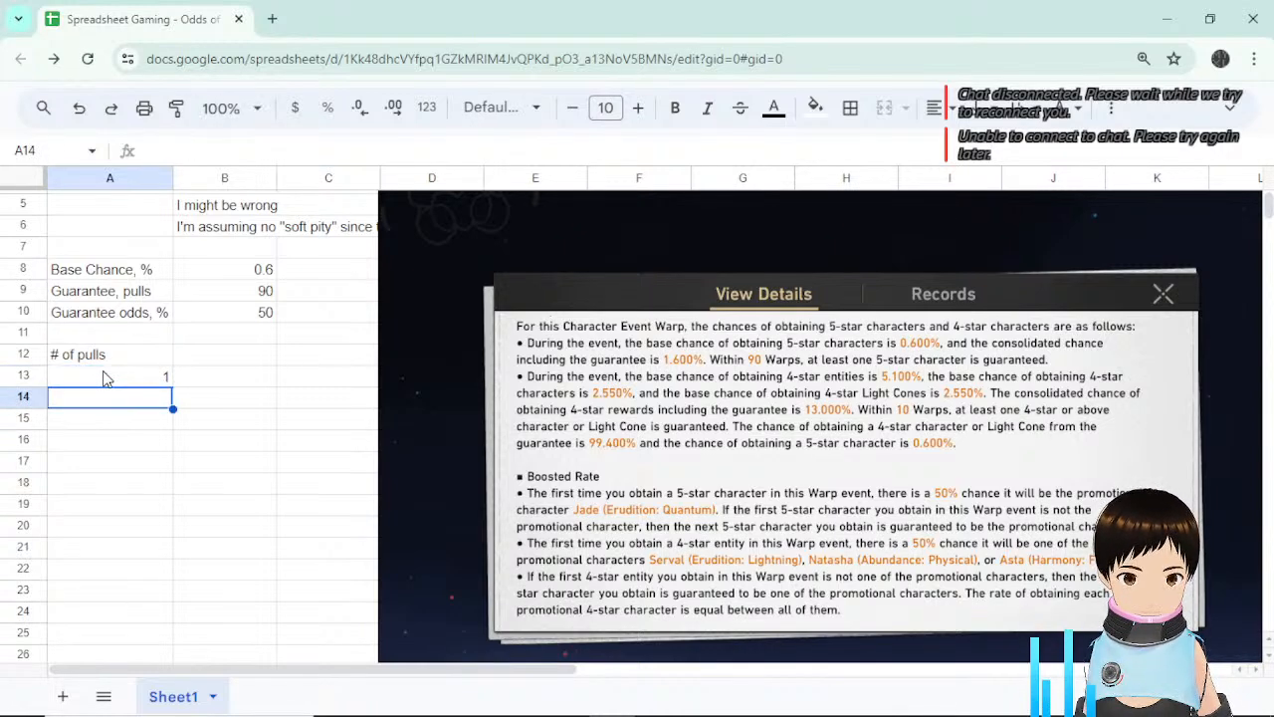
pyautogui.write('=')
pyautogui.click(133, 383)
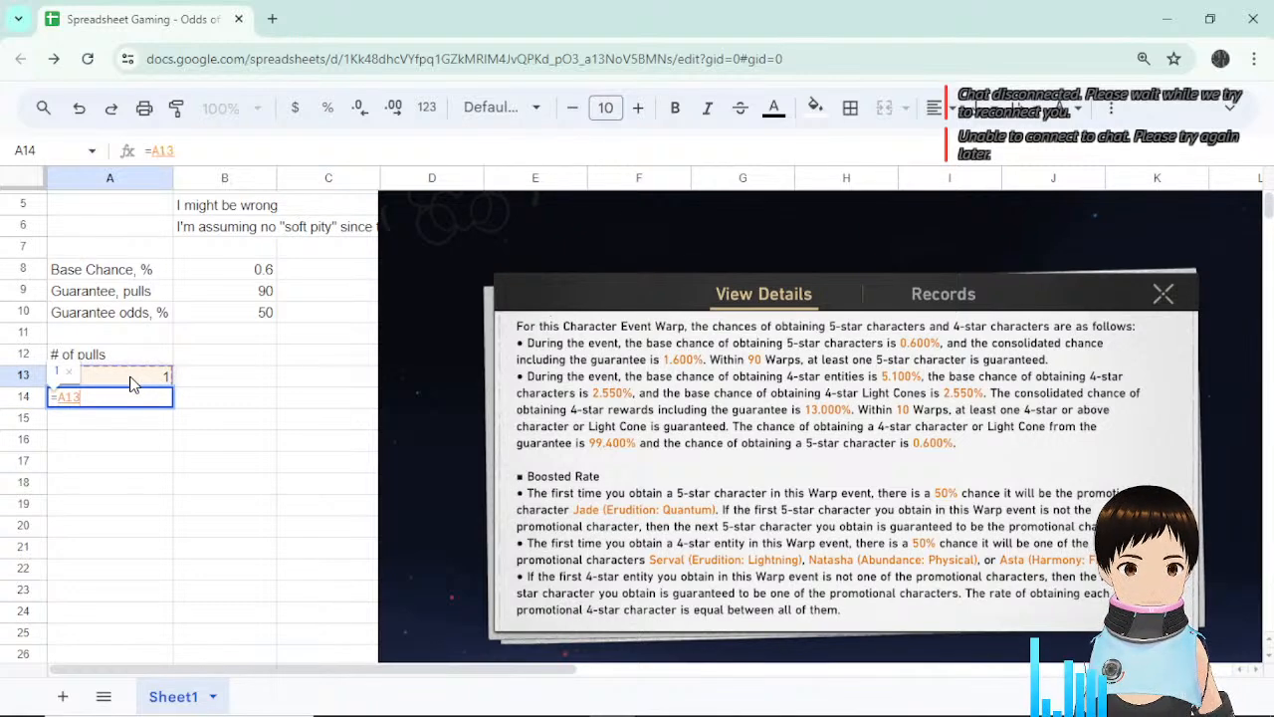
pyautogui.write('+1')
pyautogui.press('Return')
# Fill the plus-one formula down column A, then clear the surplus 91 and 92.
pyautogui.click(165, 404)
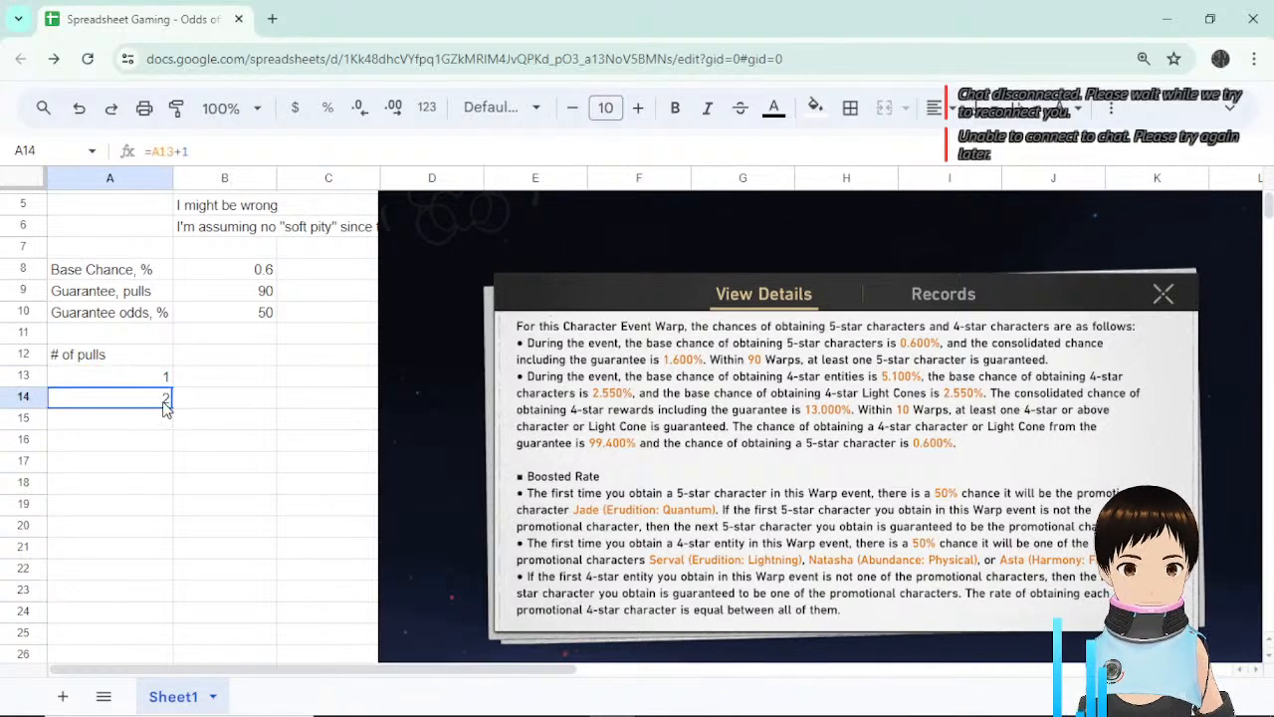
pyautogui.moveTo(172, 409); pyautogui.dragTo(166, 507)
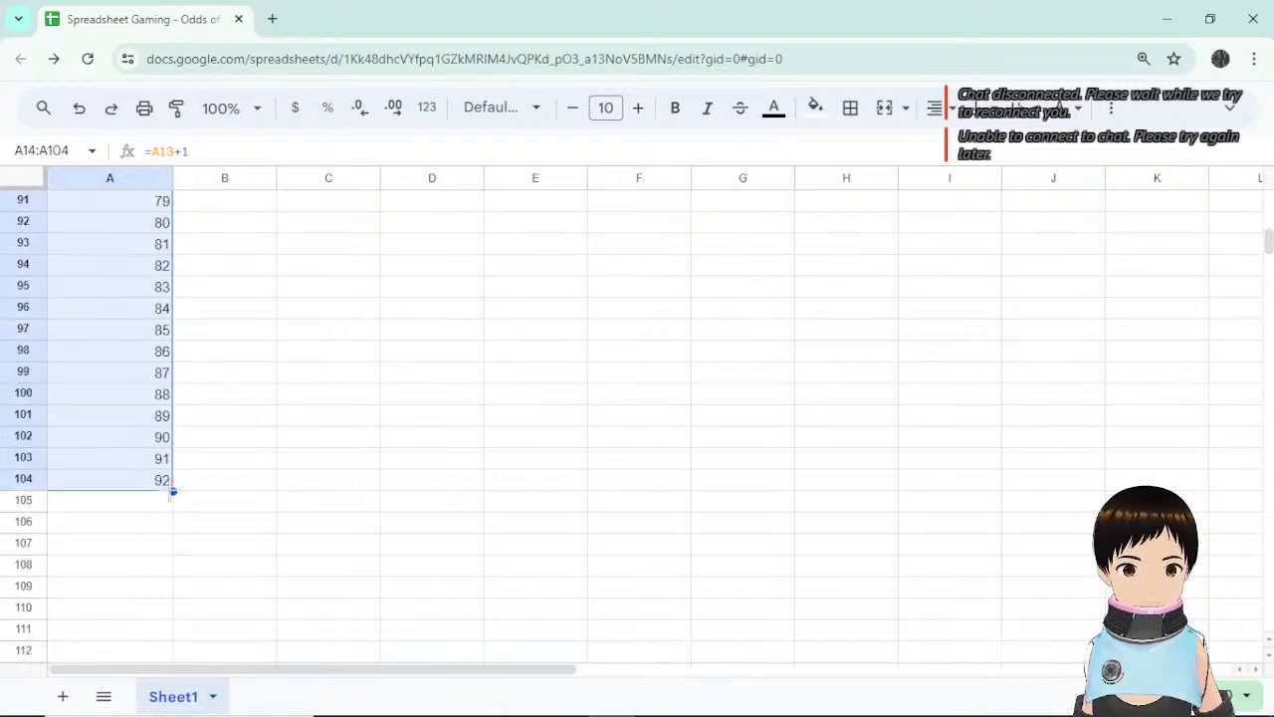
pyautogui.click(185, 463)
pyautogui.moveTo(157, 460); pyautogui.dragTo(161, 480)
pyautogui.press('Delete')
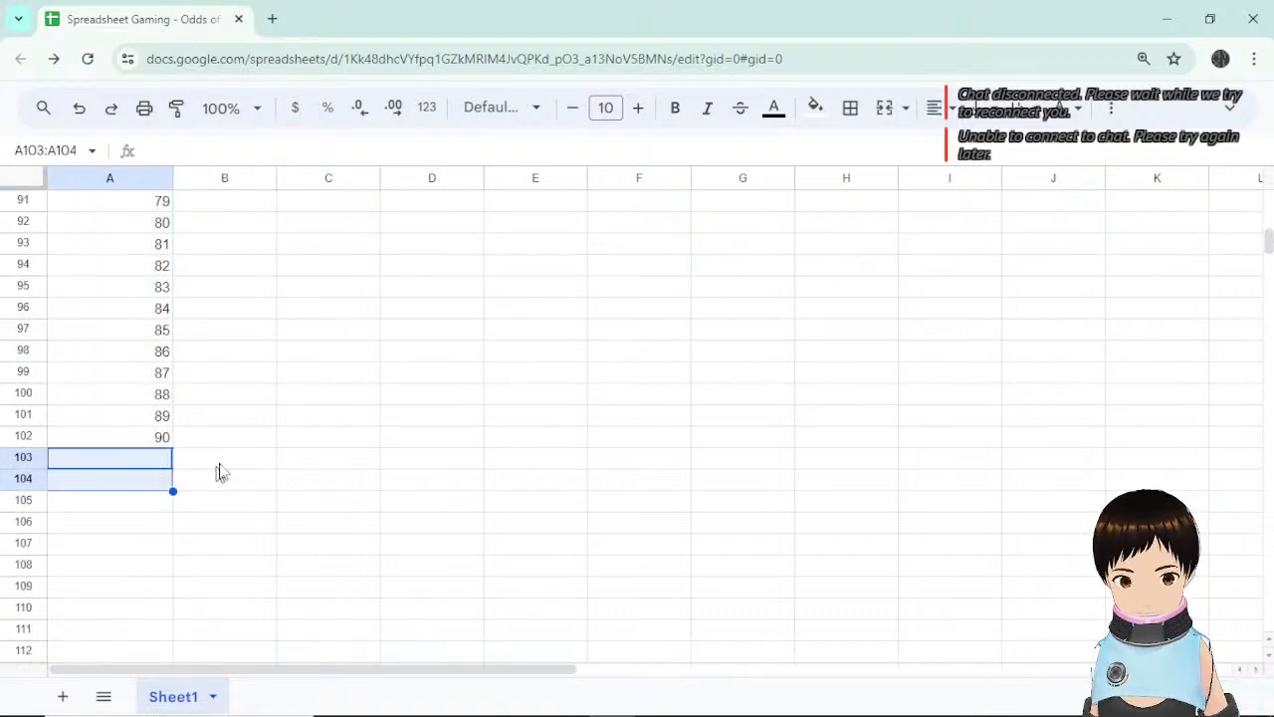
pyautogui.click(224, 460)
pyautogui.click(226, 437)
pyautogui.scroll(15, 234, 418)
pyautogui.scroll(8, 239, 410)
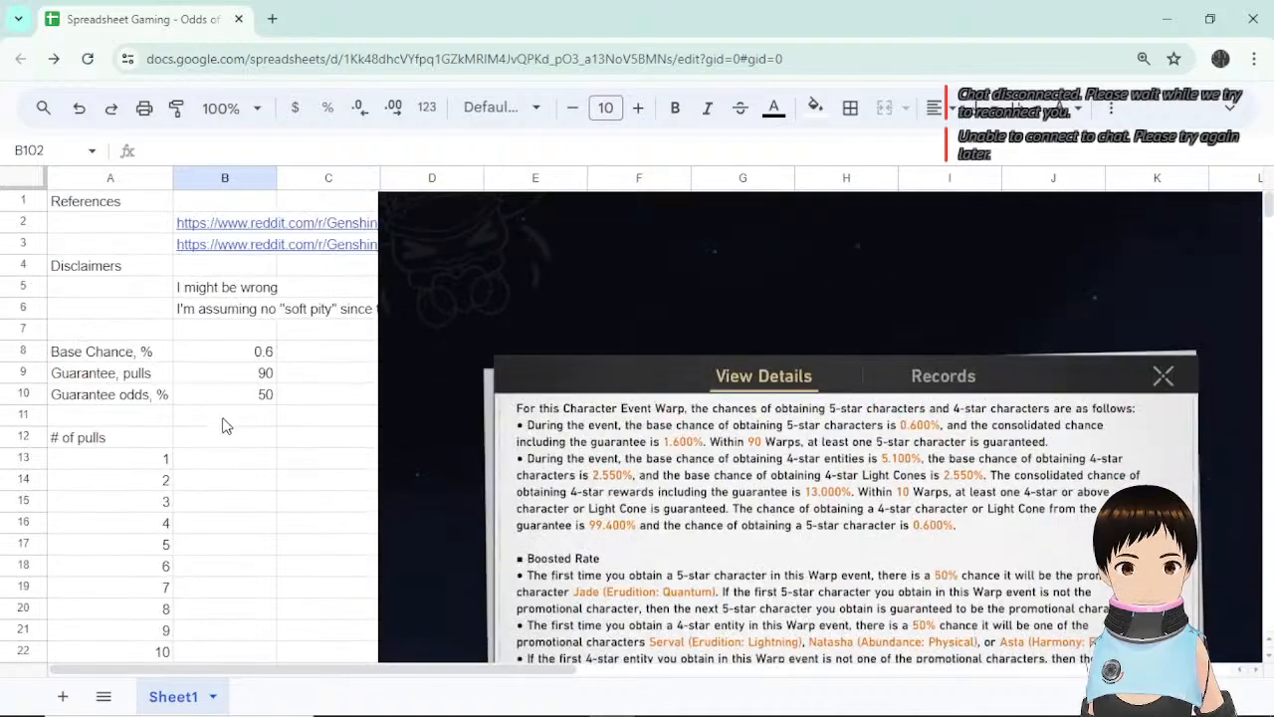
# Enter the header '% chance of having 5* after n pulls' in B12.
pyautogui.click(218, 442)
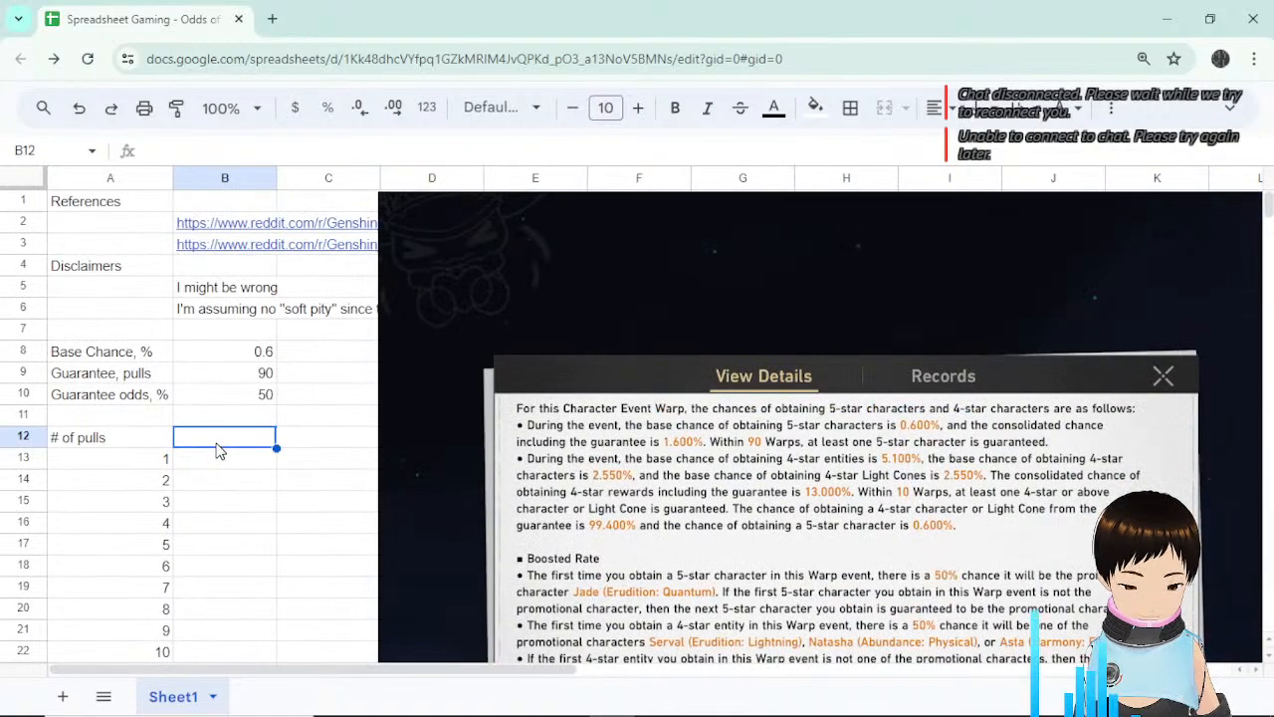
pyautogui.write('% c')
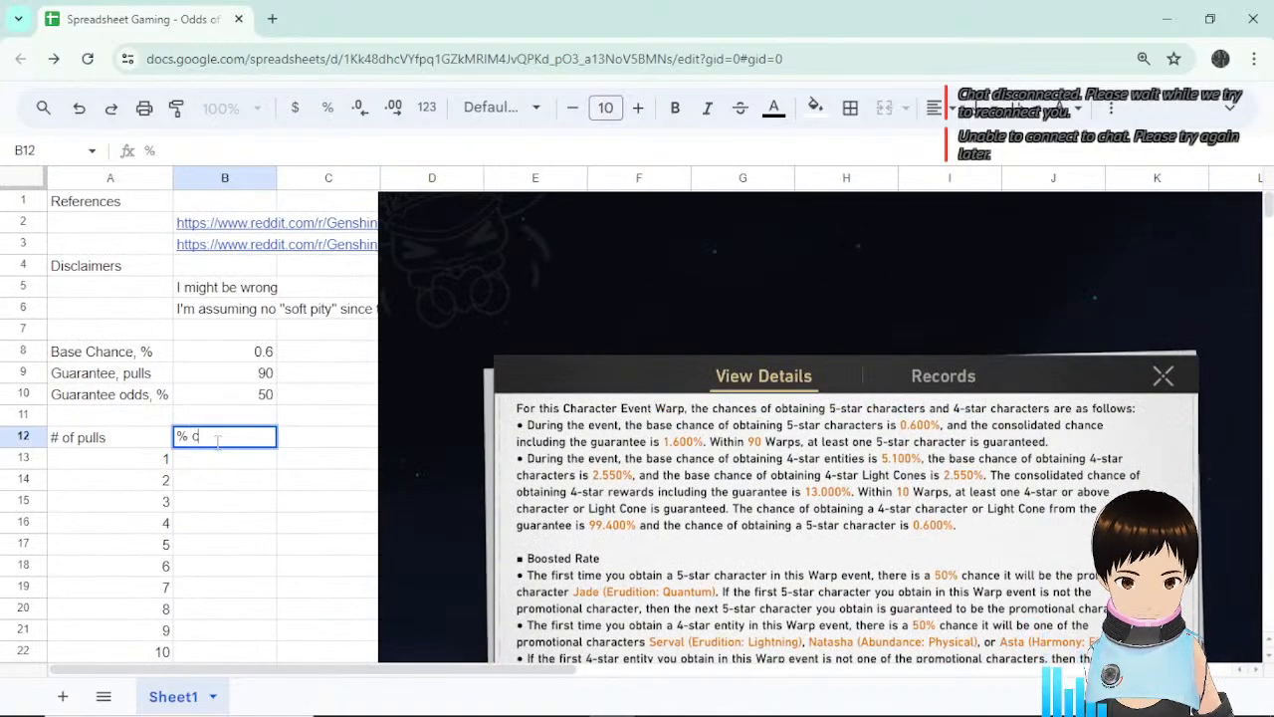
pyautogui.write('hance of ha')
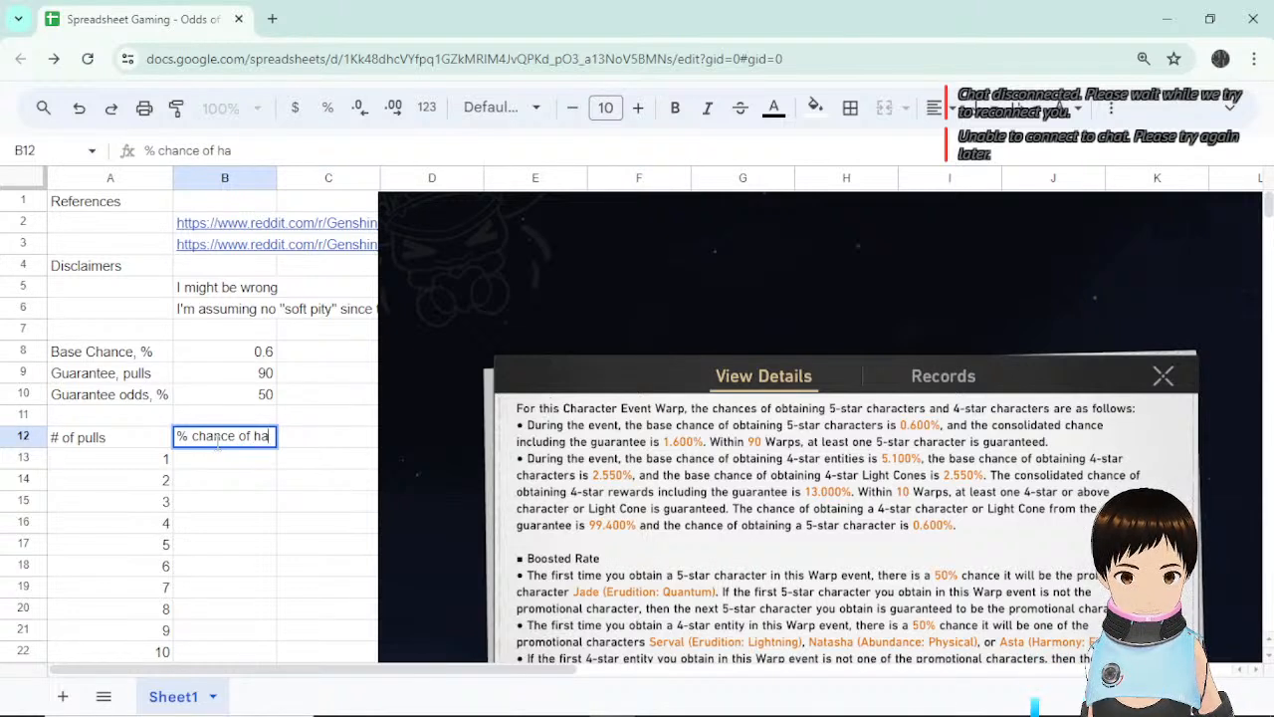
pyautogui.write('ving')
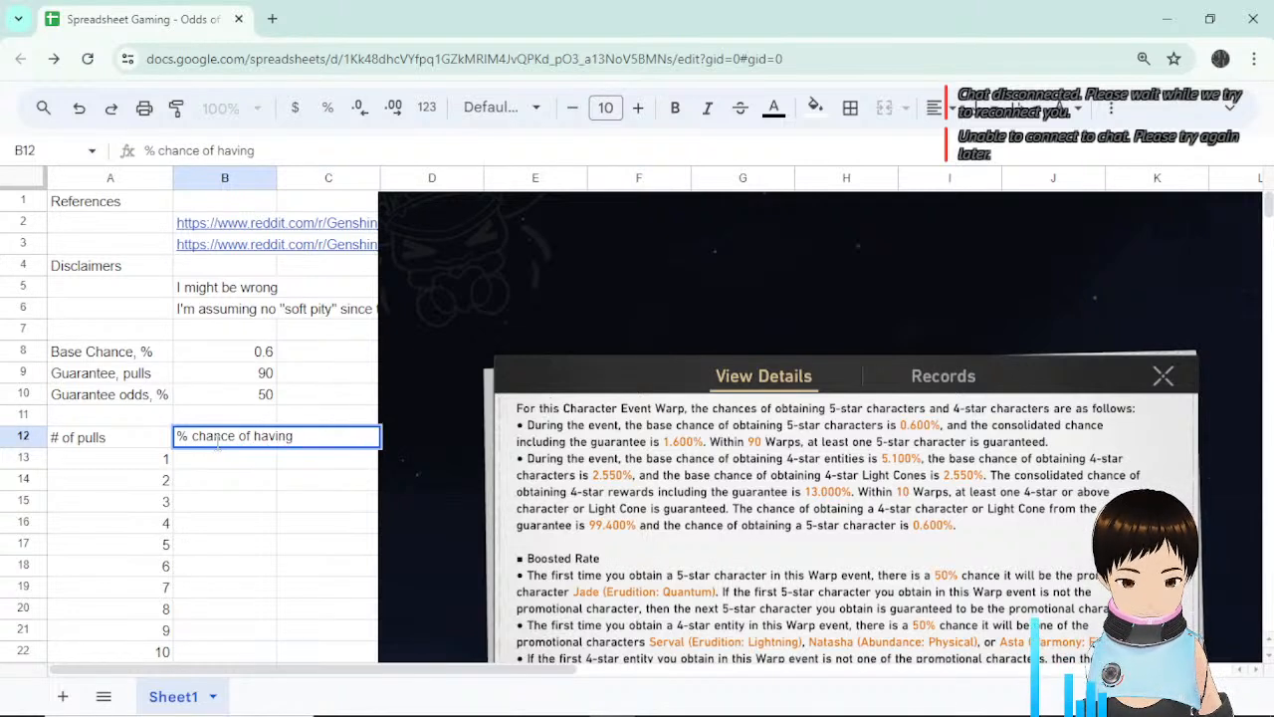
pyautogui.write(' 5')
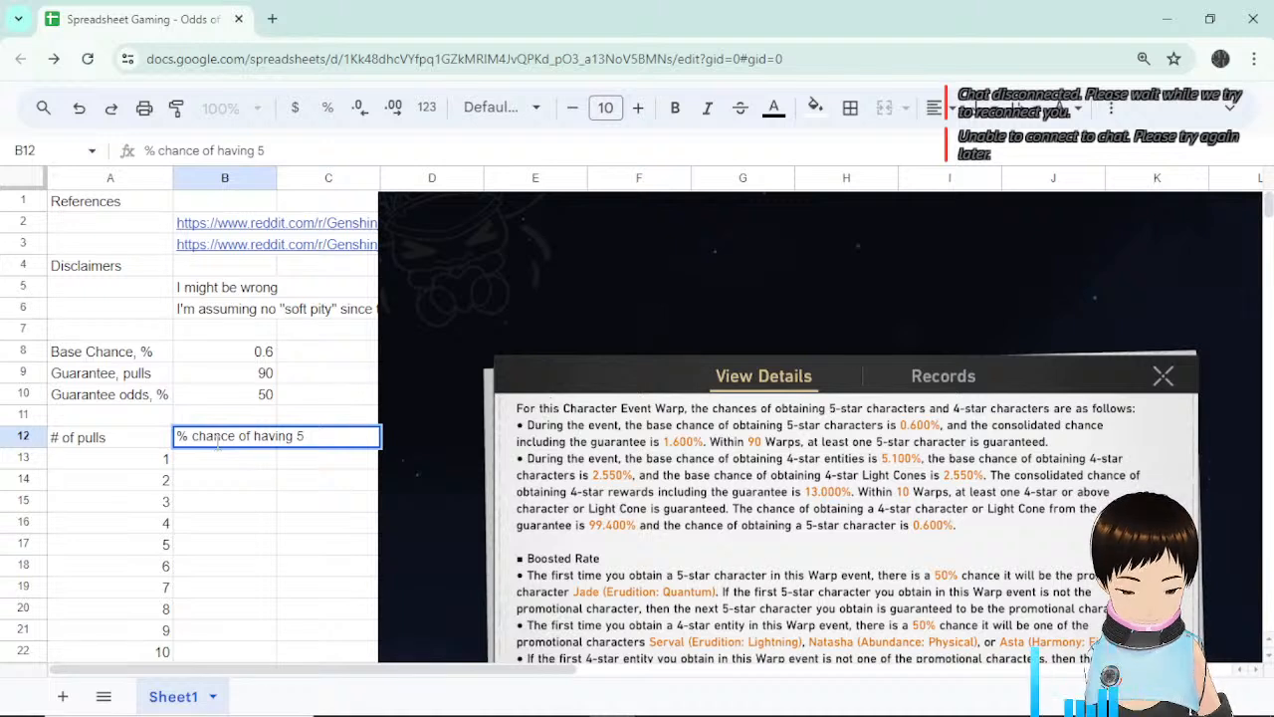
pyautogui.write('* af')
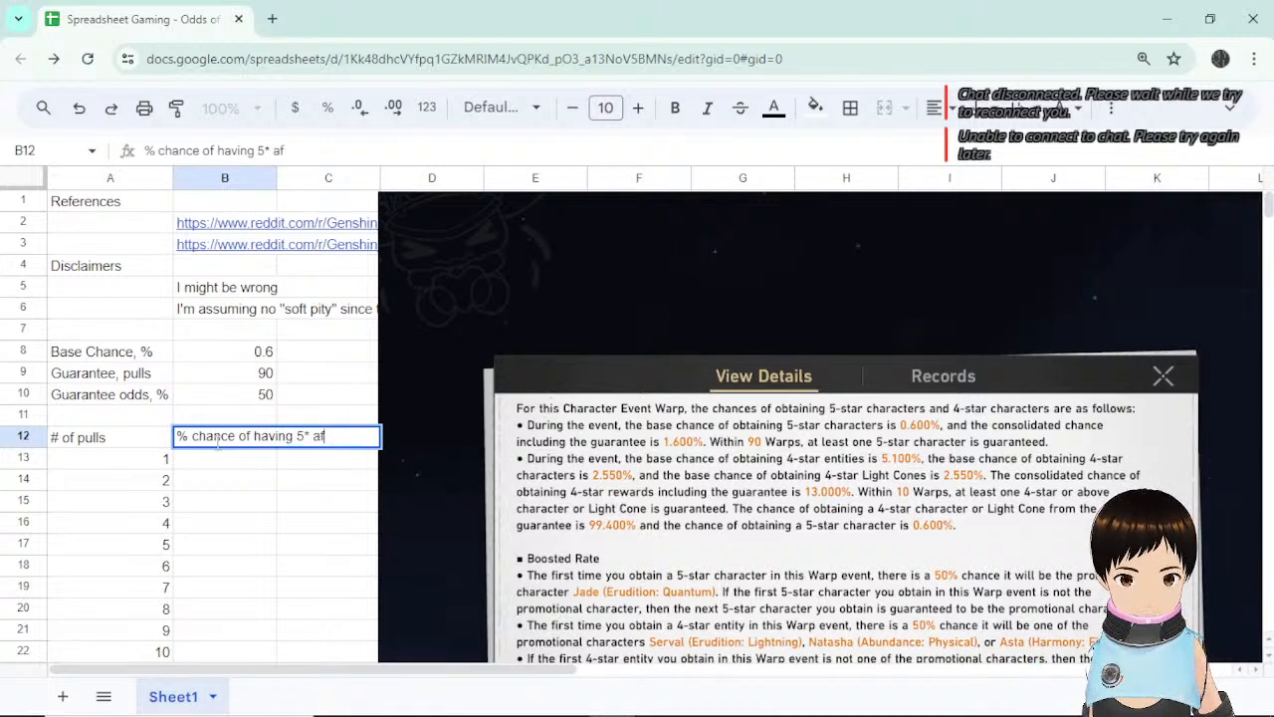
pyautogui.write('ter n at')
pyautogui.press('BackSpace')
pyautogui.press('BackSpace')
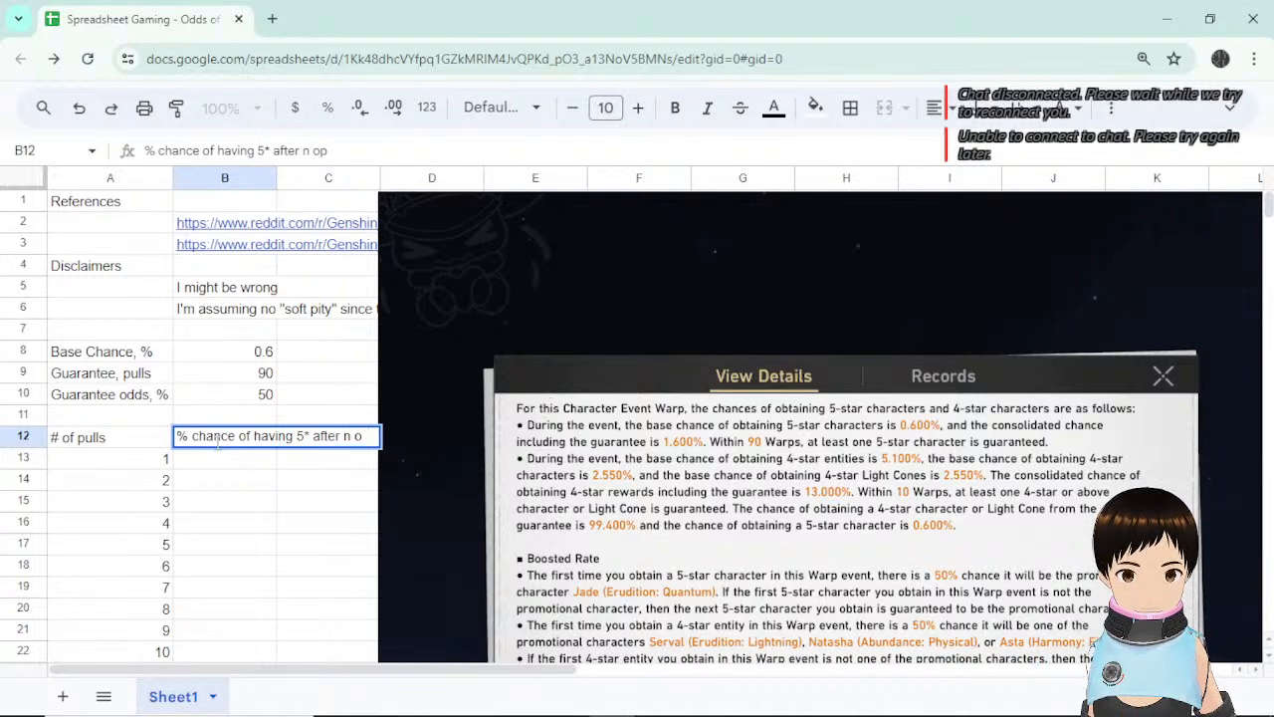
pyautogui.write('at')
pyautogui.press('BackSpace')
pyautogui.press('BackSpace')
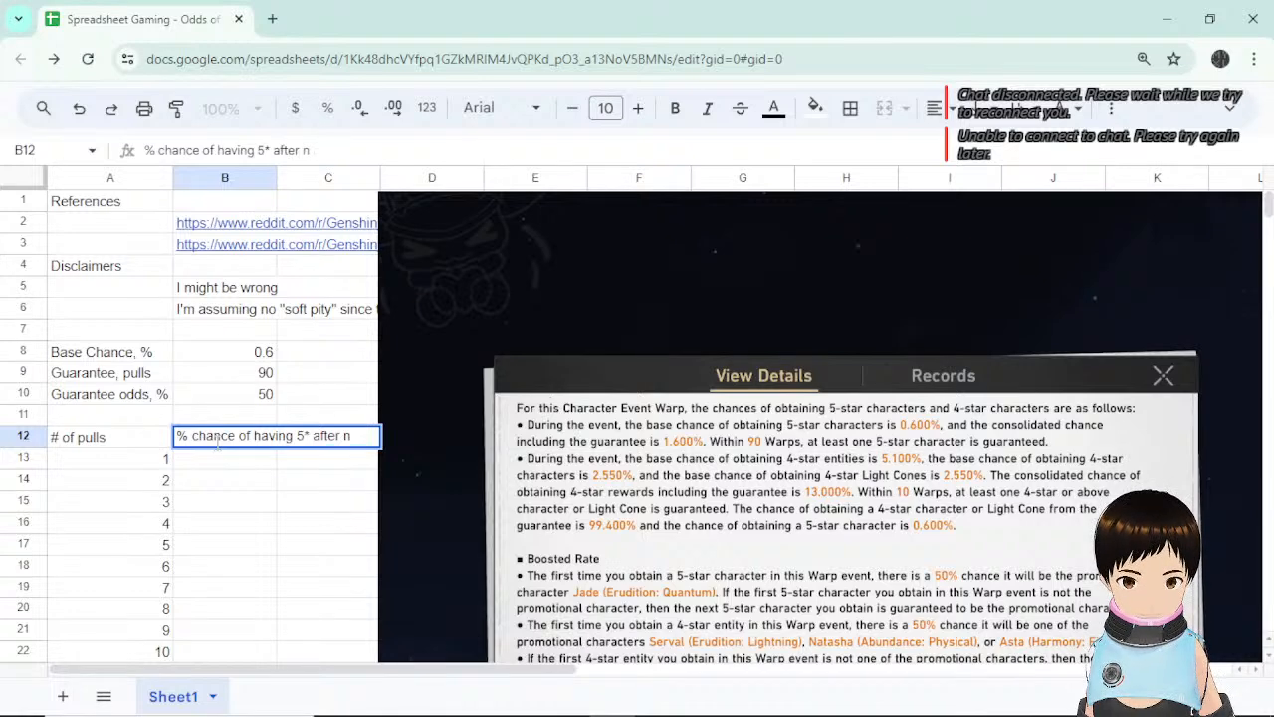
pyautogui.write('pulls')
pyautogui.press('Return')
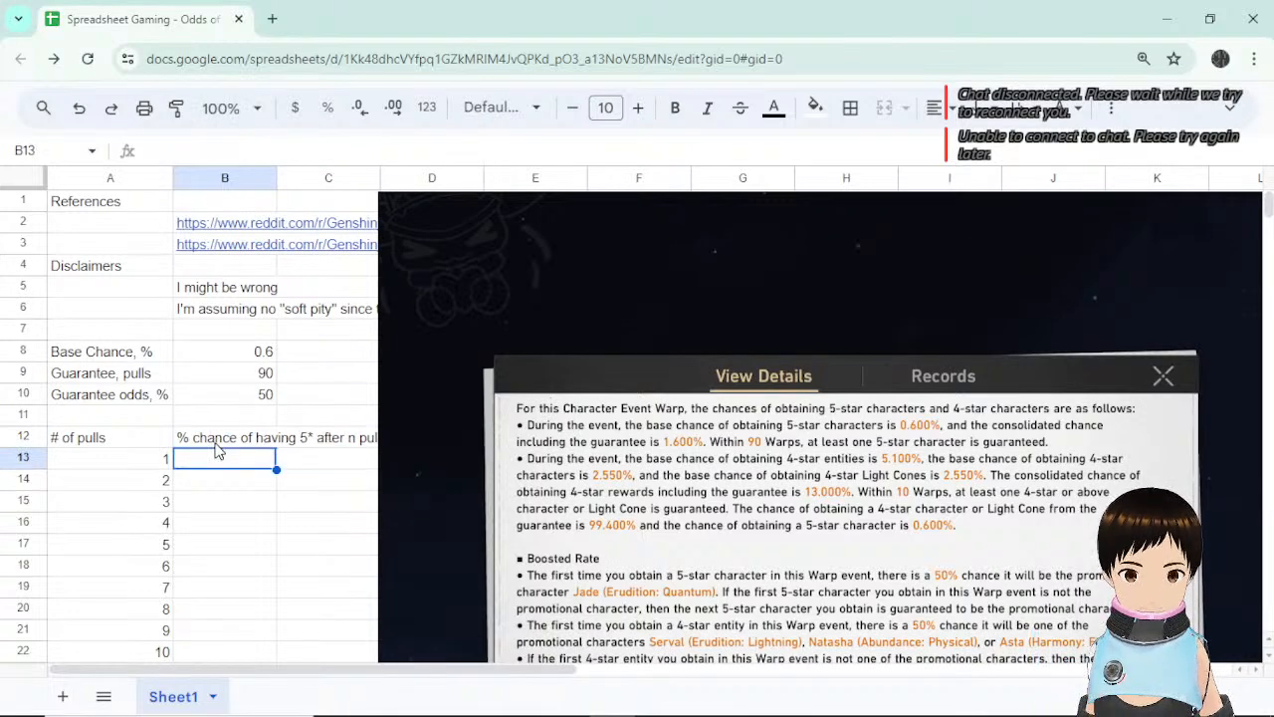
# Nudge the embedded game screenshot slightly to the right.
pyautogui.click(702, 276)
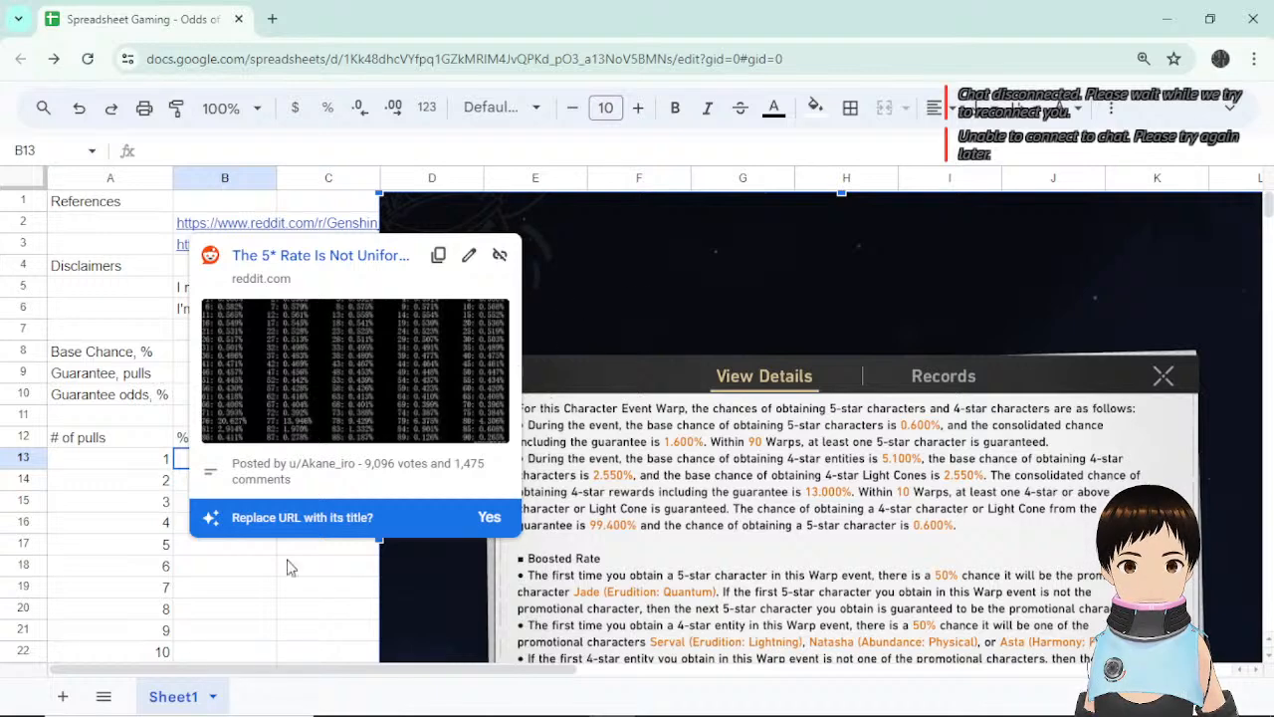
pyautogui.click(292, 629)
pyautogui.moveTo(507, 270); pyautogui.dragTo(552, 271)
pyautogui.click(330, 461)
pyautogui.click(336, 438)
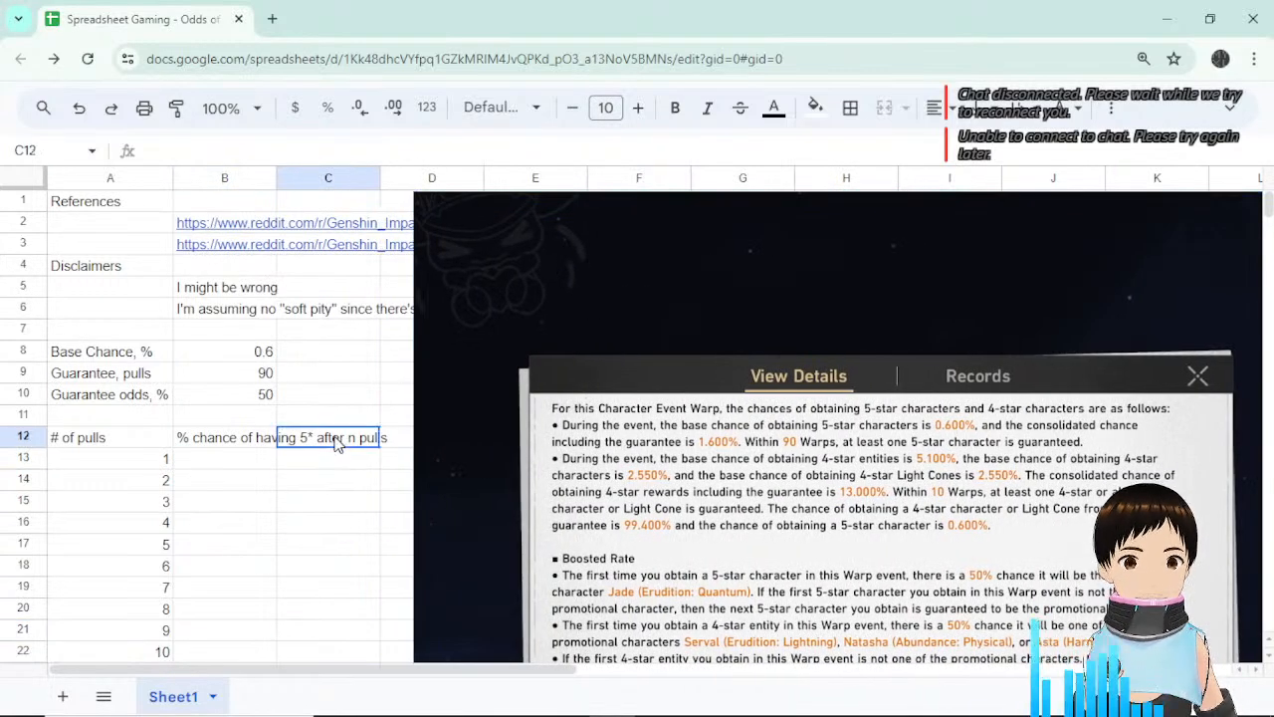
pyautogui.click(206, 444)
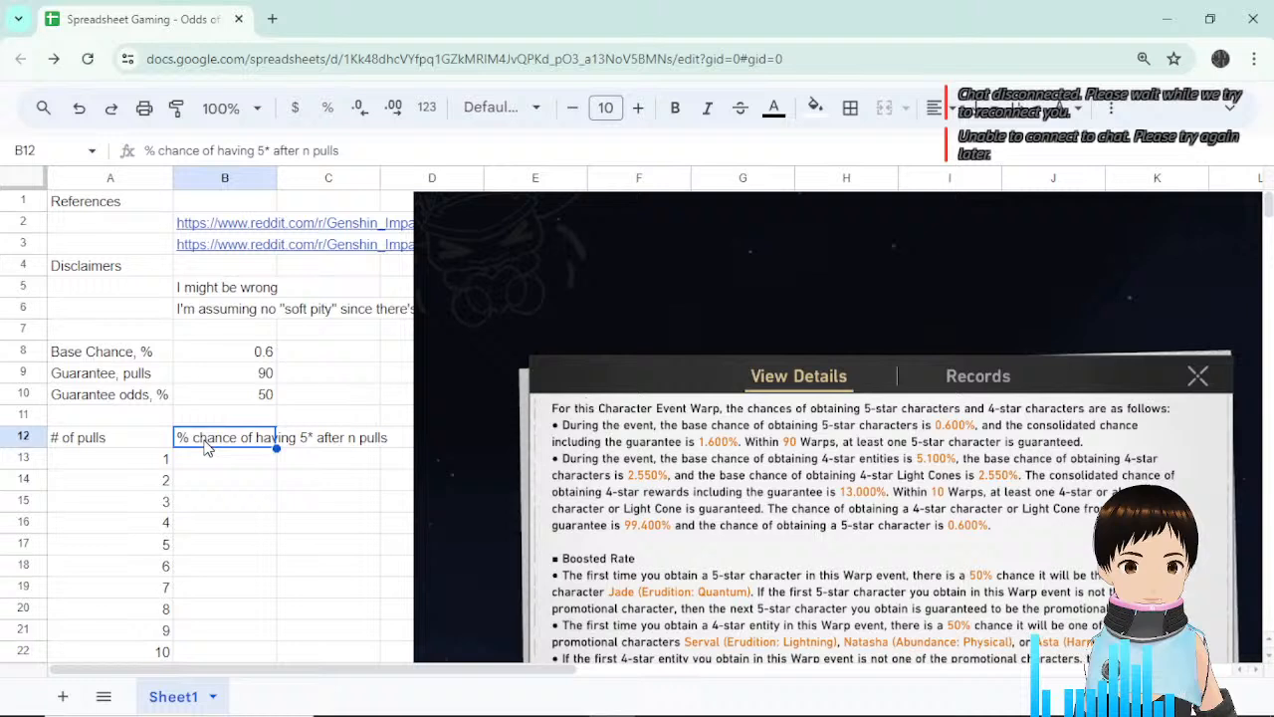
# Rename the A12 label to '# of pulls, n' and move to B13.
pyautogui.click(129, 447)
pyautogui.doubleClick(129, 442)
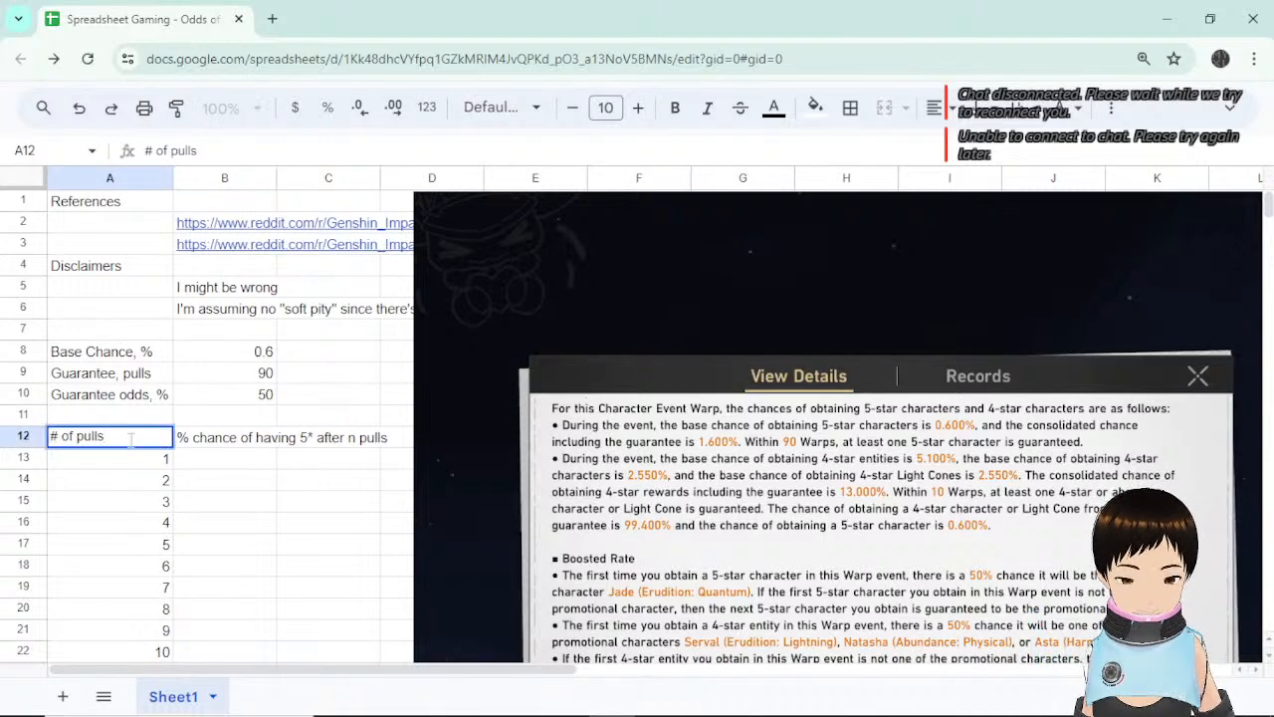
pyautogui.write(', n')
pyautogui.press('Return')
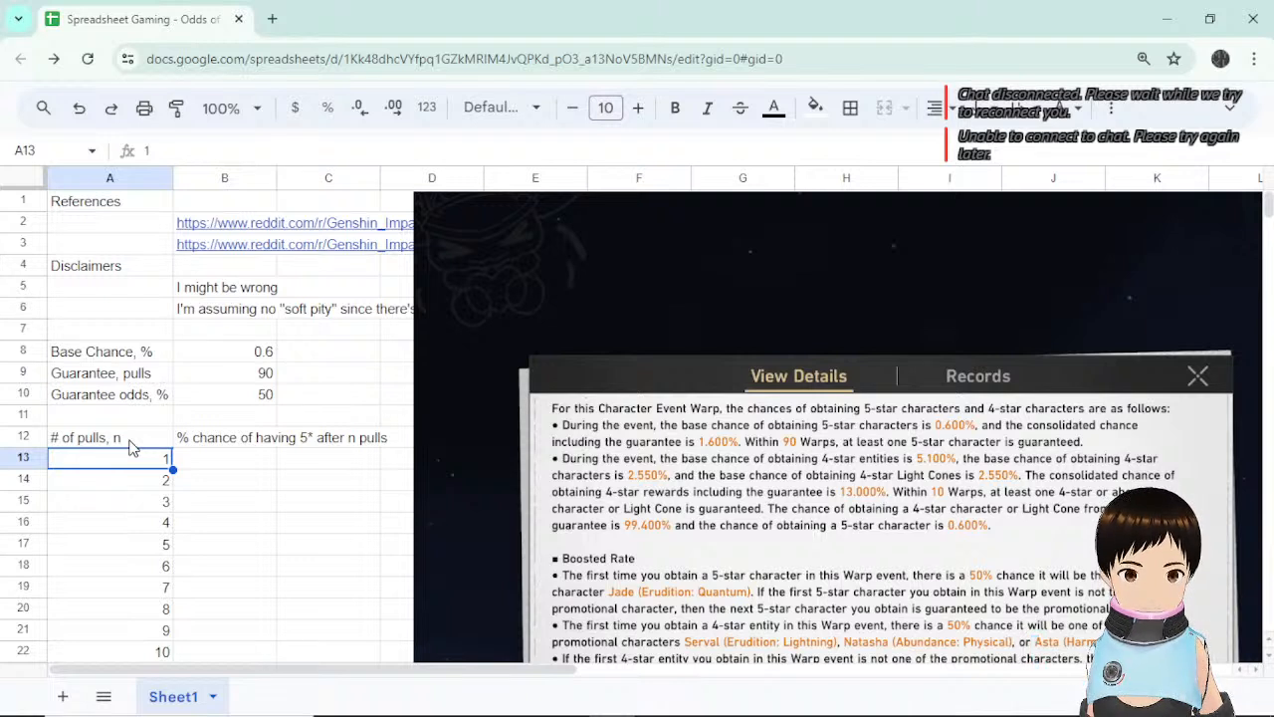
pyautogui.click(189, 456)
pyautogui.click(142, 468)
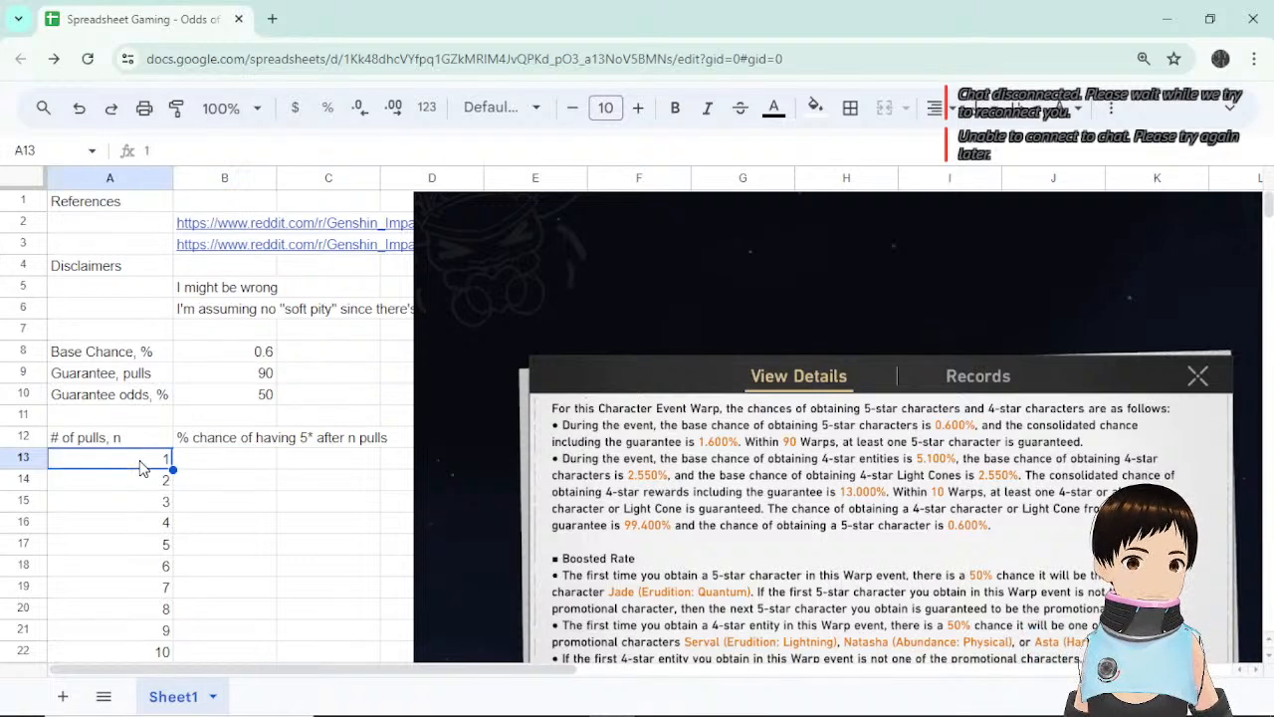
pyautogui.click(199, 464)
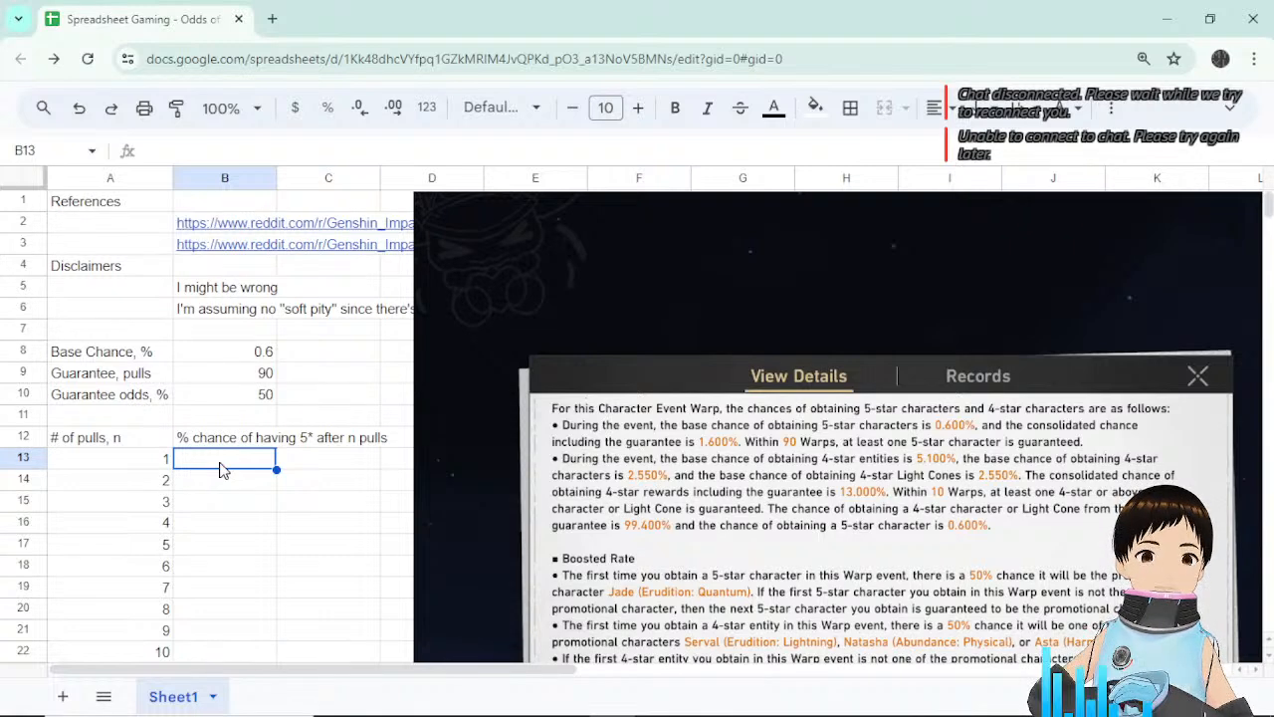
pyautogui.moveTo(508, 285); pyautogui.dragTo(906, 271)
pyautogui.click(443, 403)
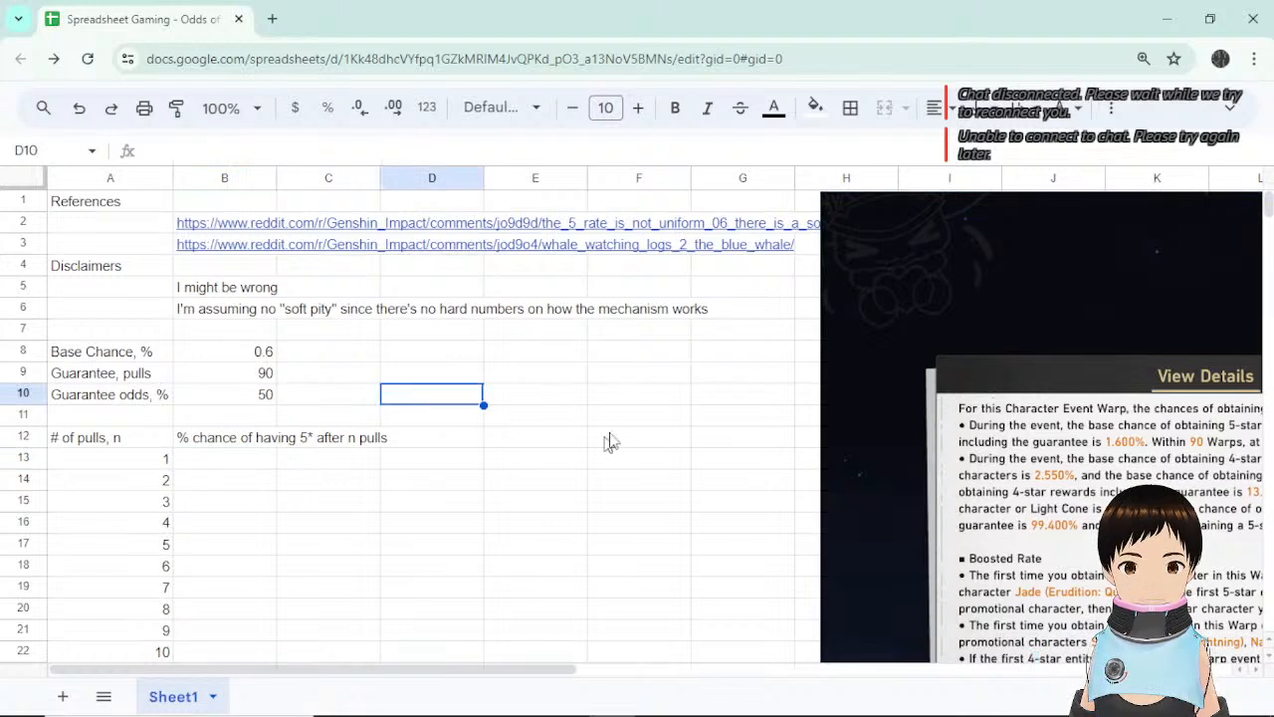
pyautogui.click(560, 421)
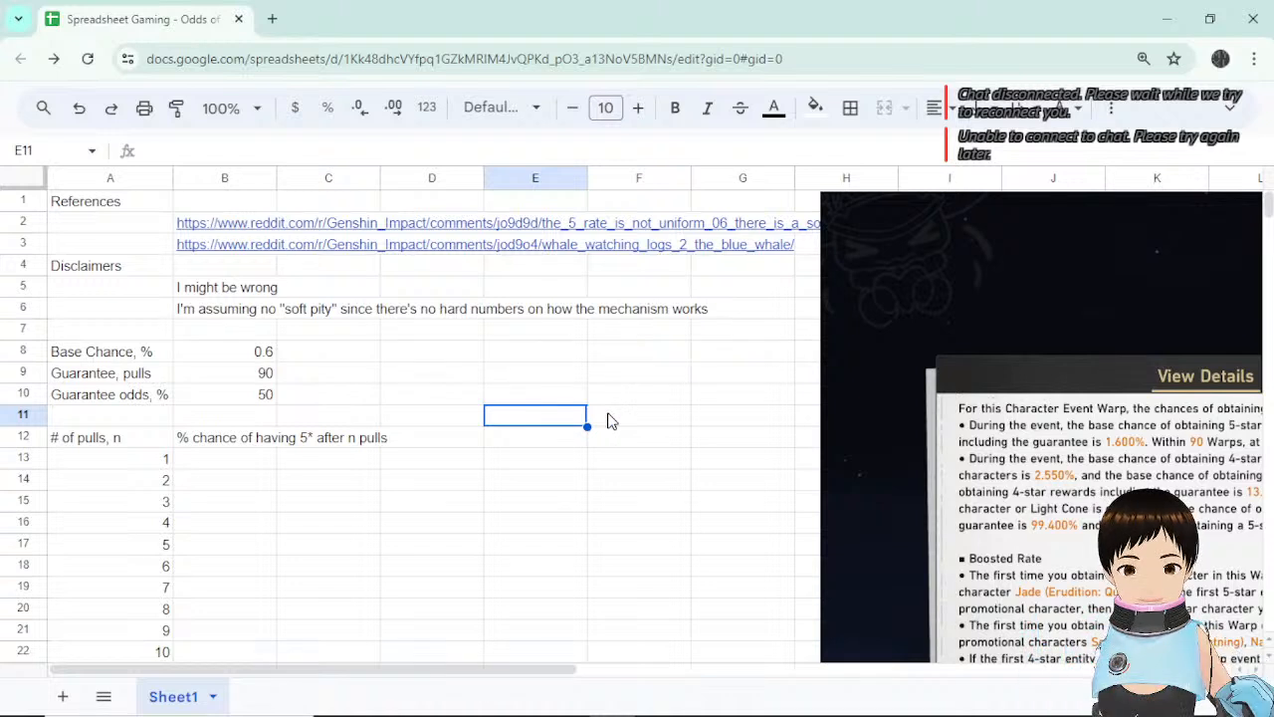
pyautogui.click(539, 421)
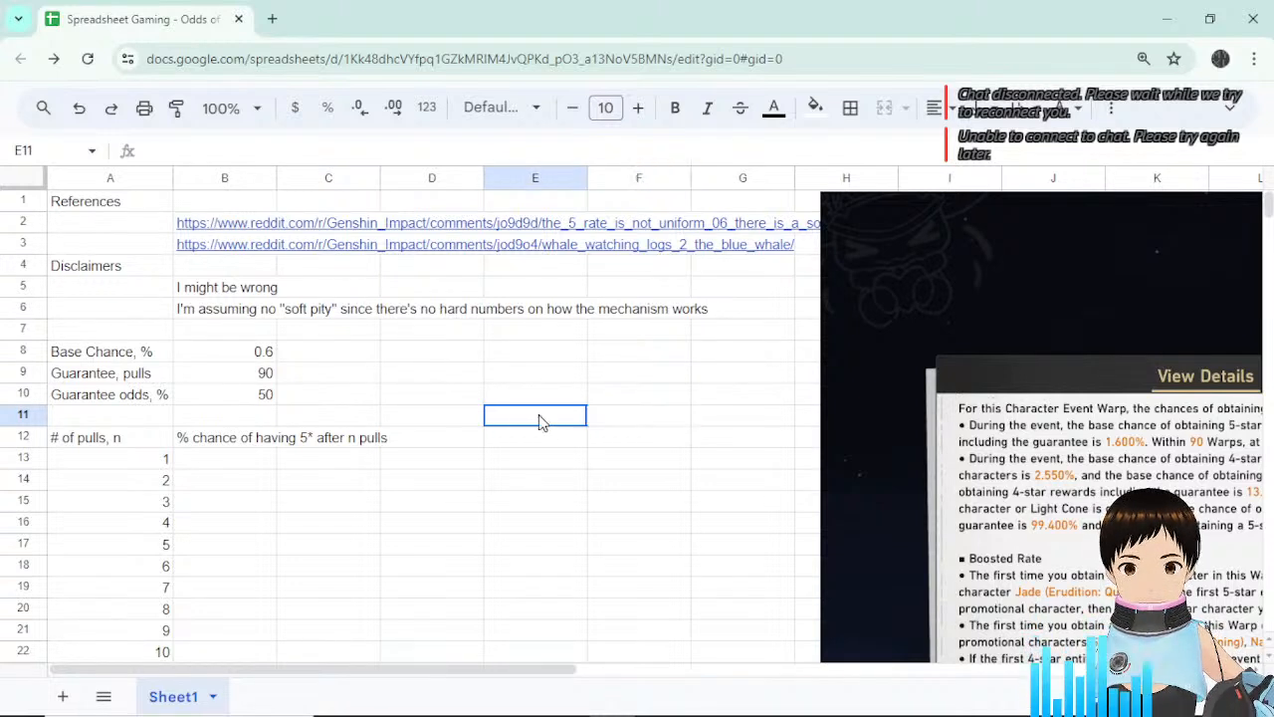
# Enter the heading 'First coin flip' in E11 above the coin-flip table.
pyautogui.write('=')
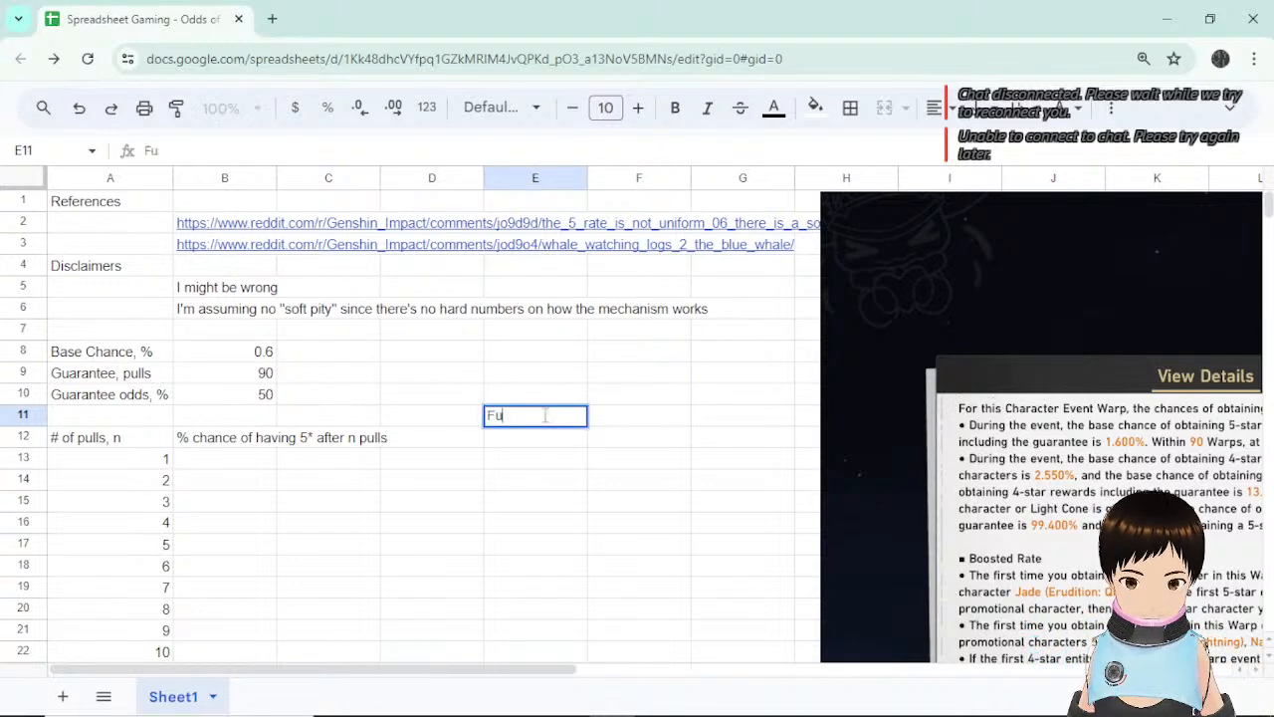
pyautogui.press('BackSpace')
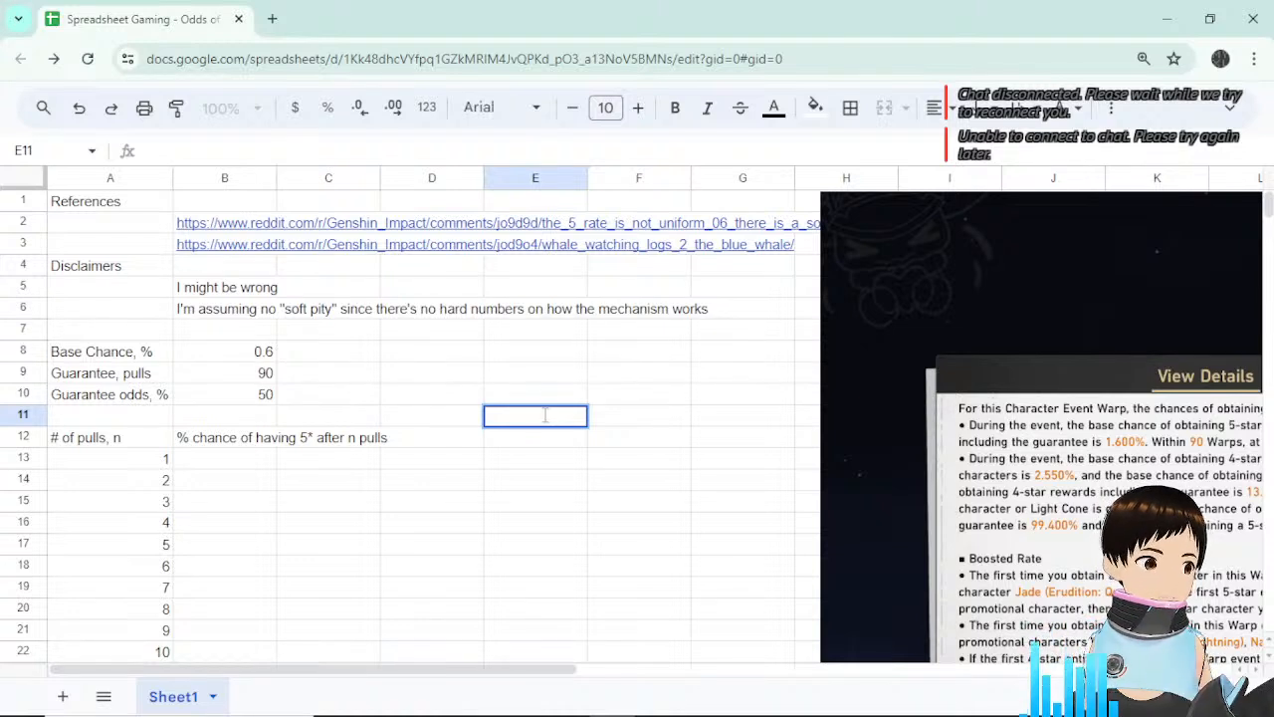
pyautogui.write('First')
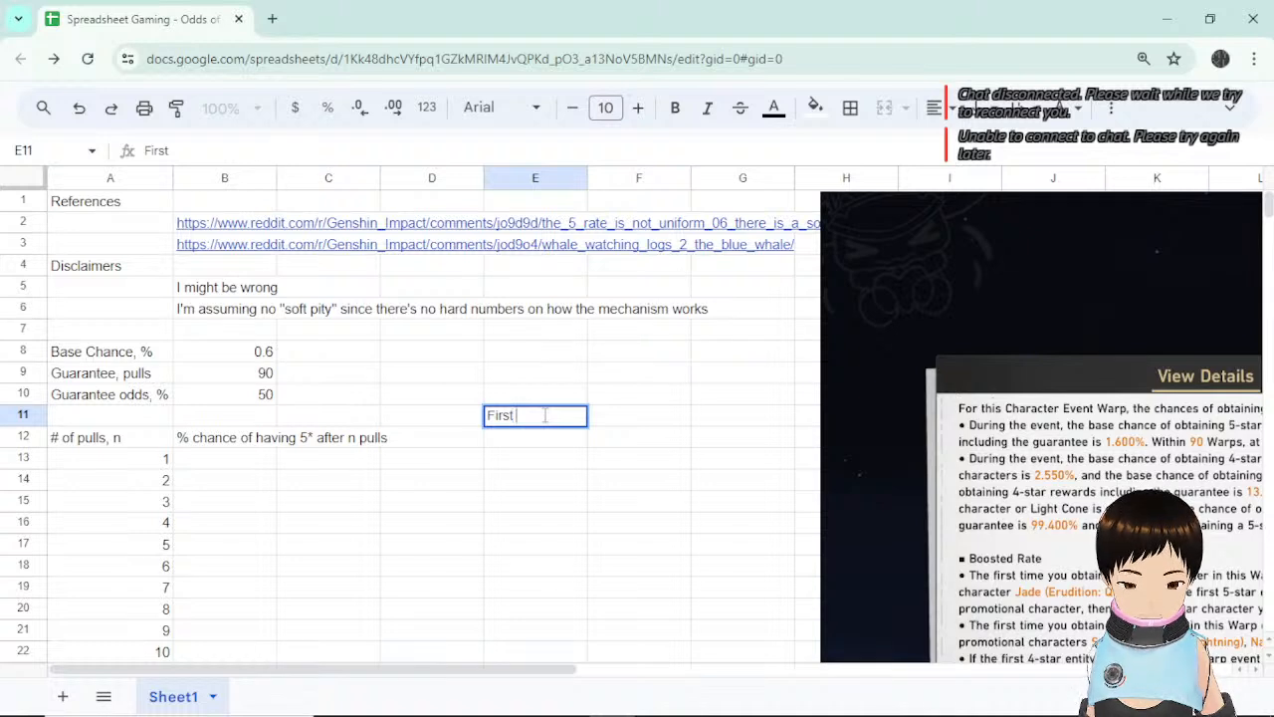
pyautogui.write(' coin f')
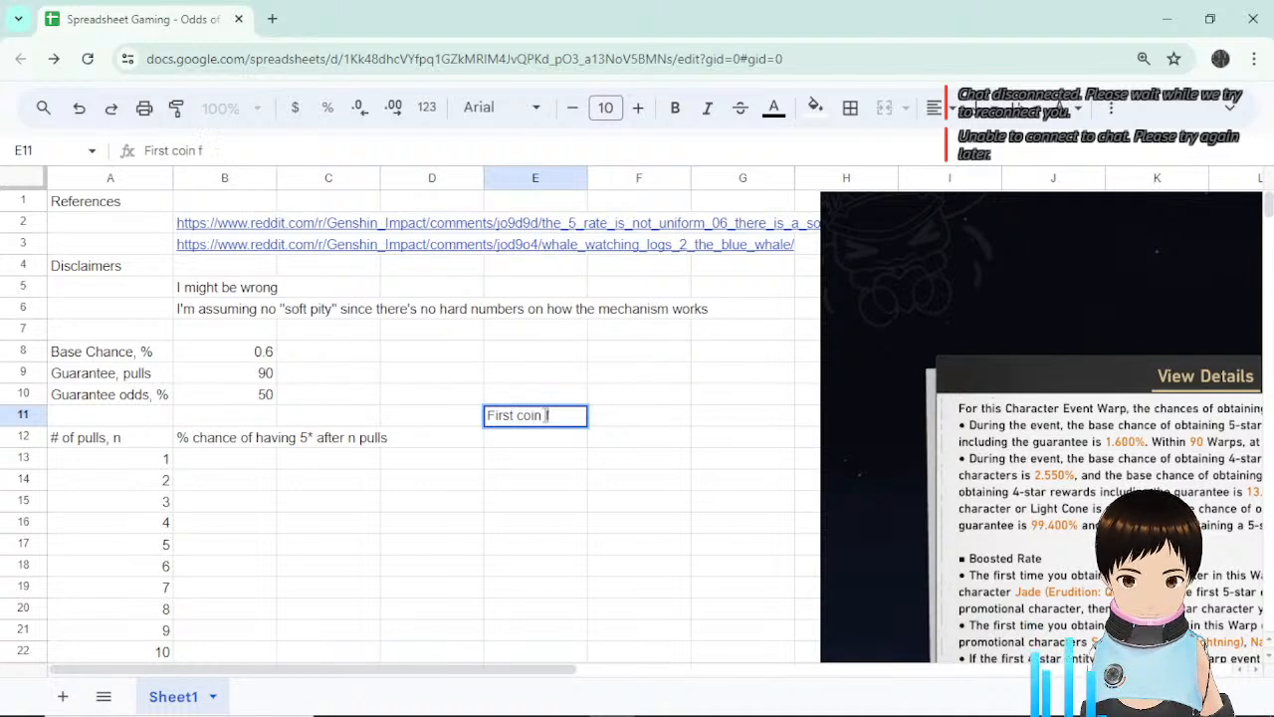
pyautogui.write('lip')
pyautogui.press('Return')
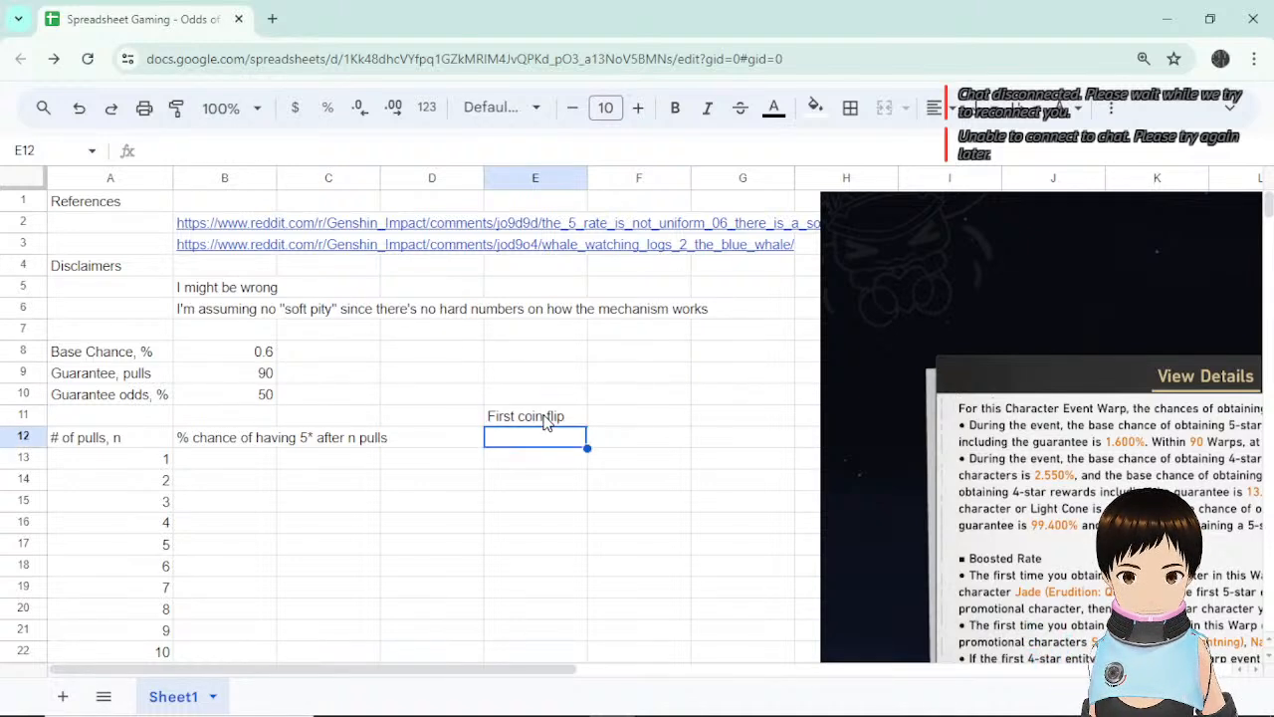
pyautogui.press('Left')
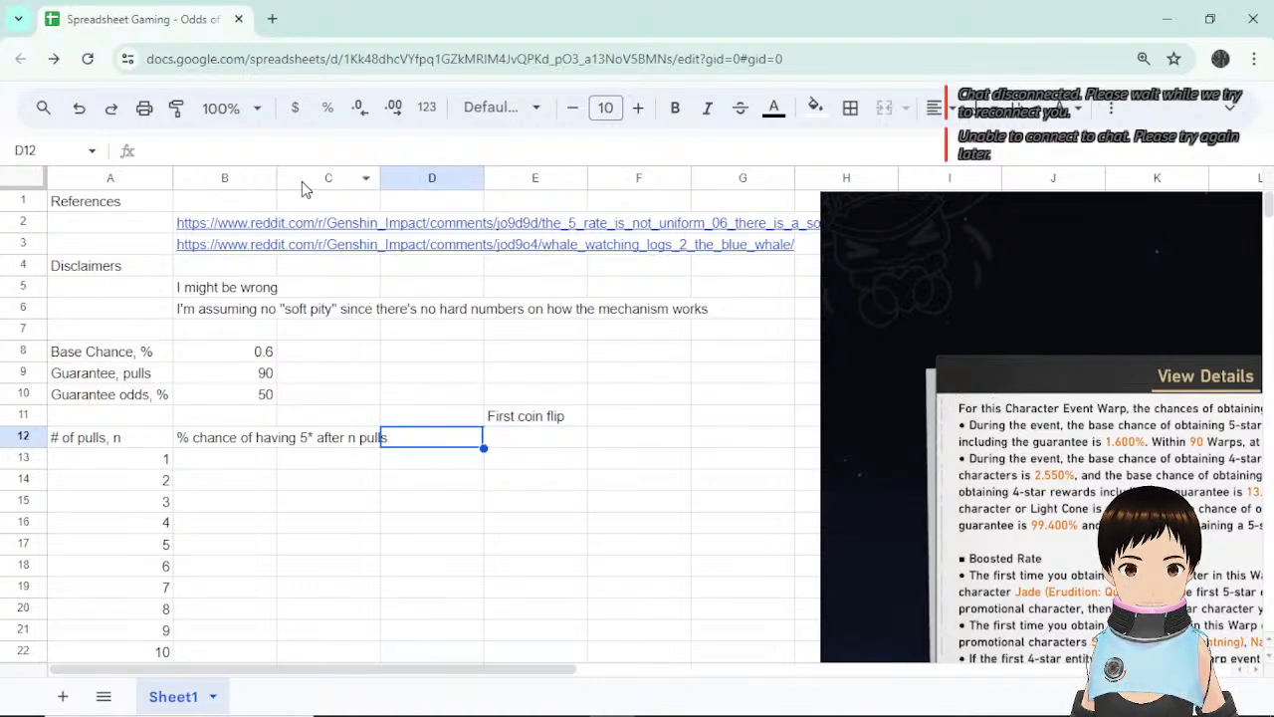
# Resize column B and label D12 'Second coin flip'.
pyautogui.doubleClick(276, 177)
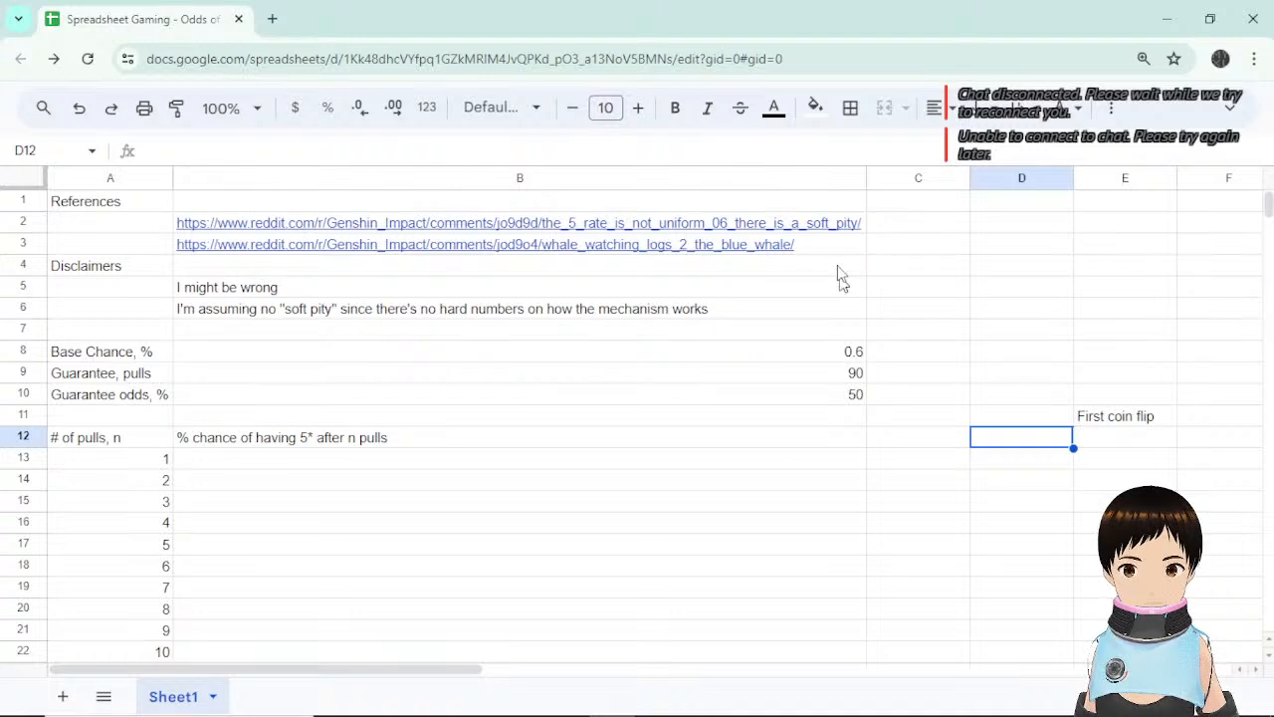
pyautogui.moveTo(867, 181); pyautogui.dragTo(393, 195)
pyautogui.click(681, 439)
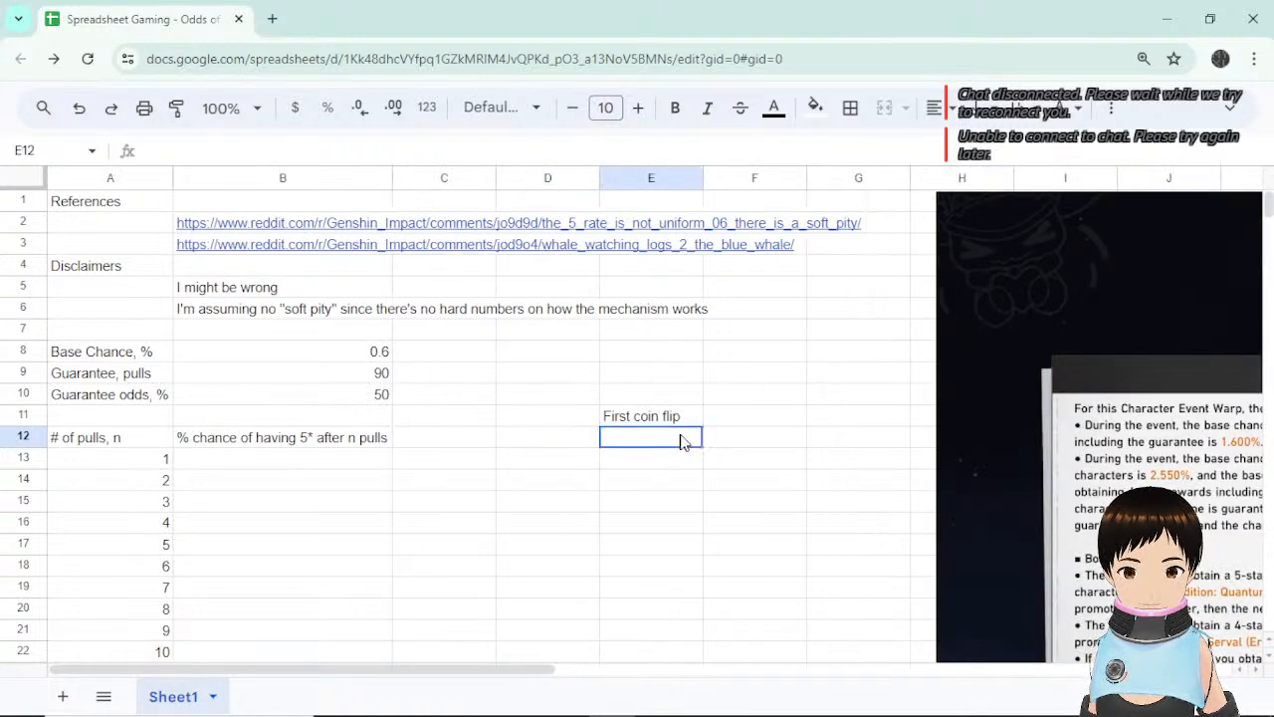
pyautogui.click(554, 439)
pyautogui.write('Se')
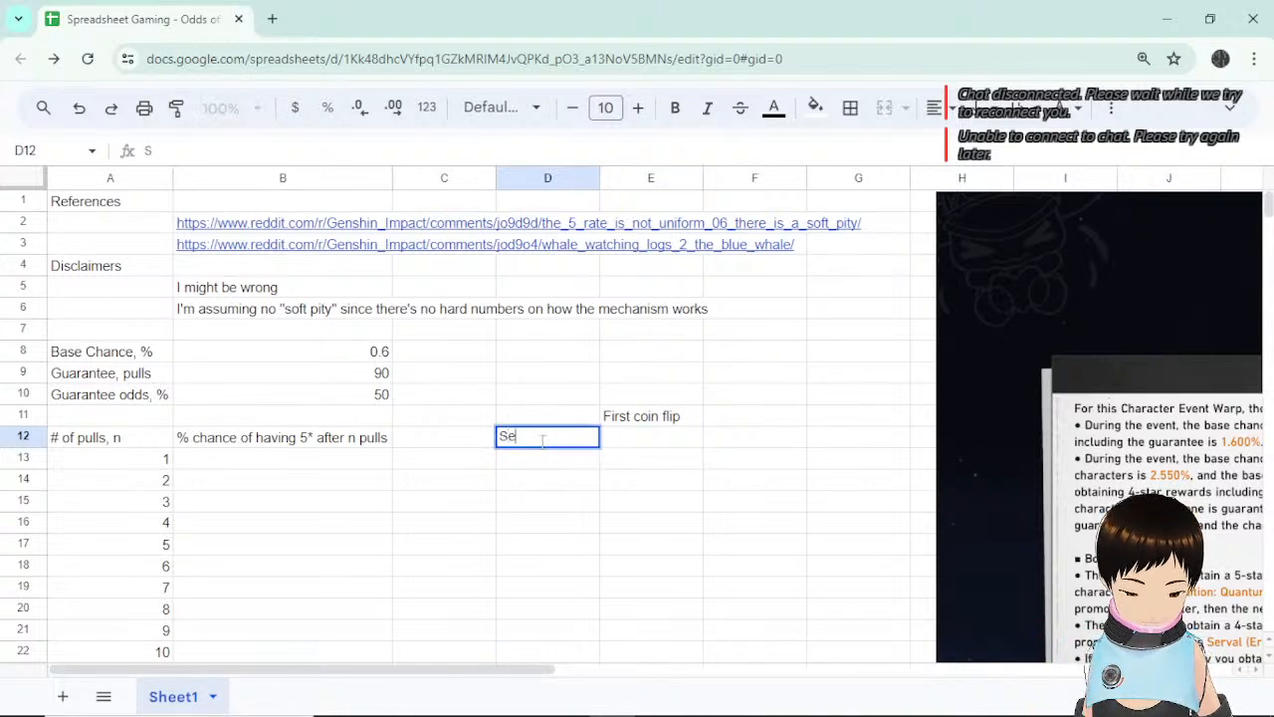
pyautogui.write('cond coin flip')
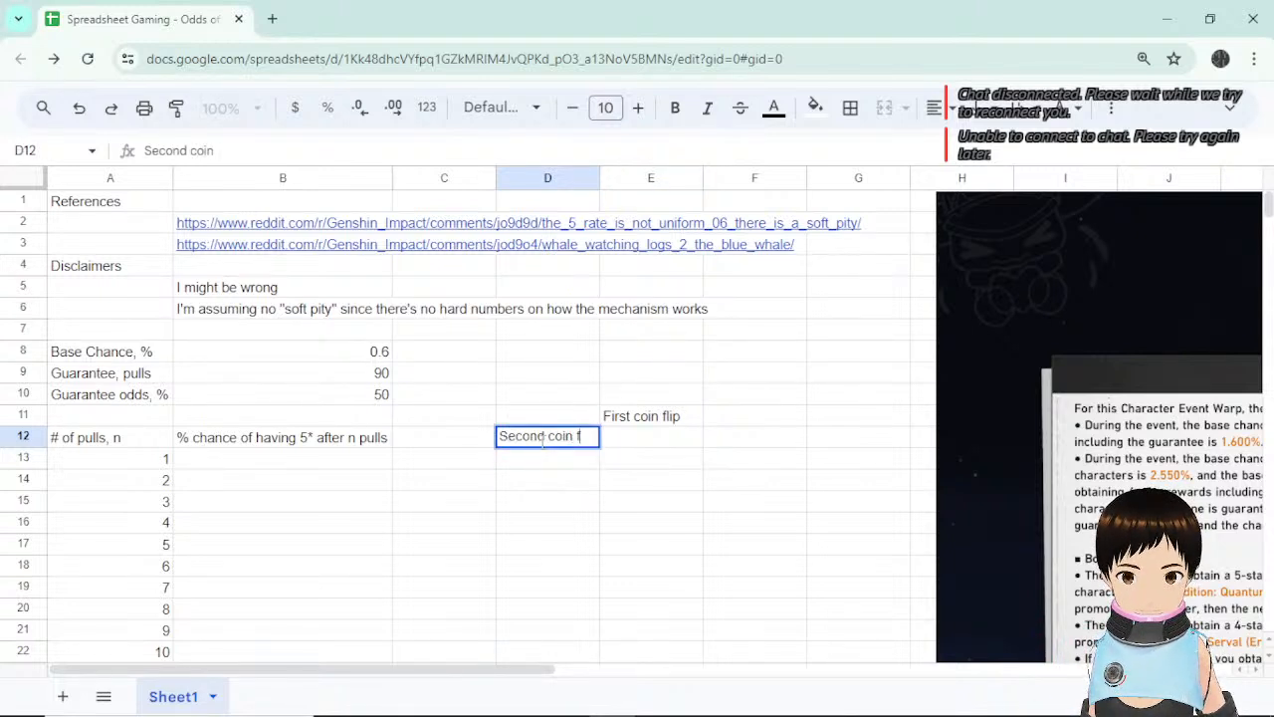
pyautogui.press('Return')
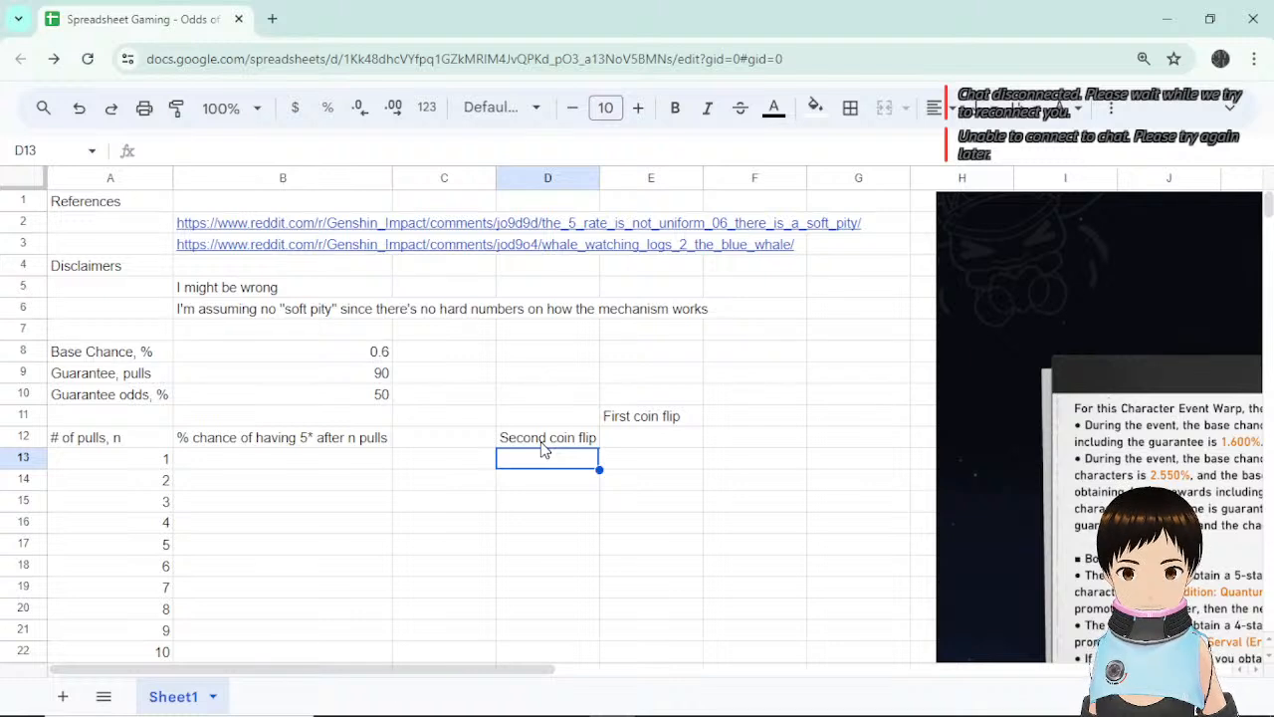
# Enter the outcome labels H in D13 and T in D14.
pyautogui.write('H')
pyautogui.press('Return')
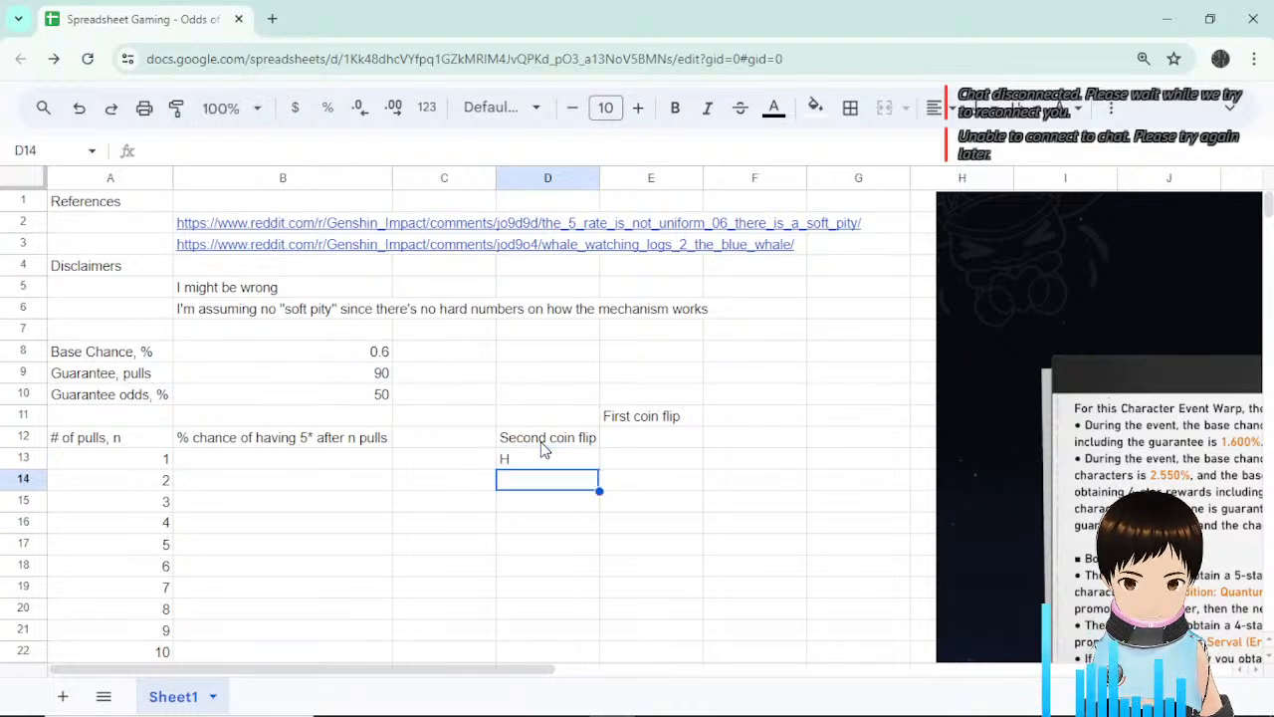
pyautogui.write('T')
pyautogui.press('Return')
pyautogui.press('Up')
pyautogui.press('Up')
pyautogui.press('Up')
pyautogui.press('Up')
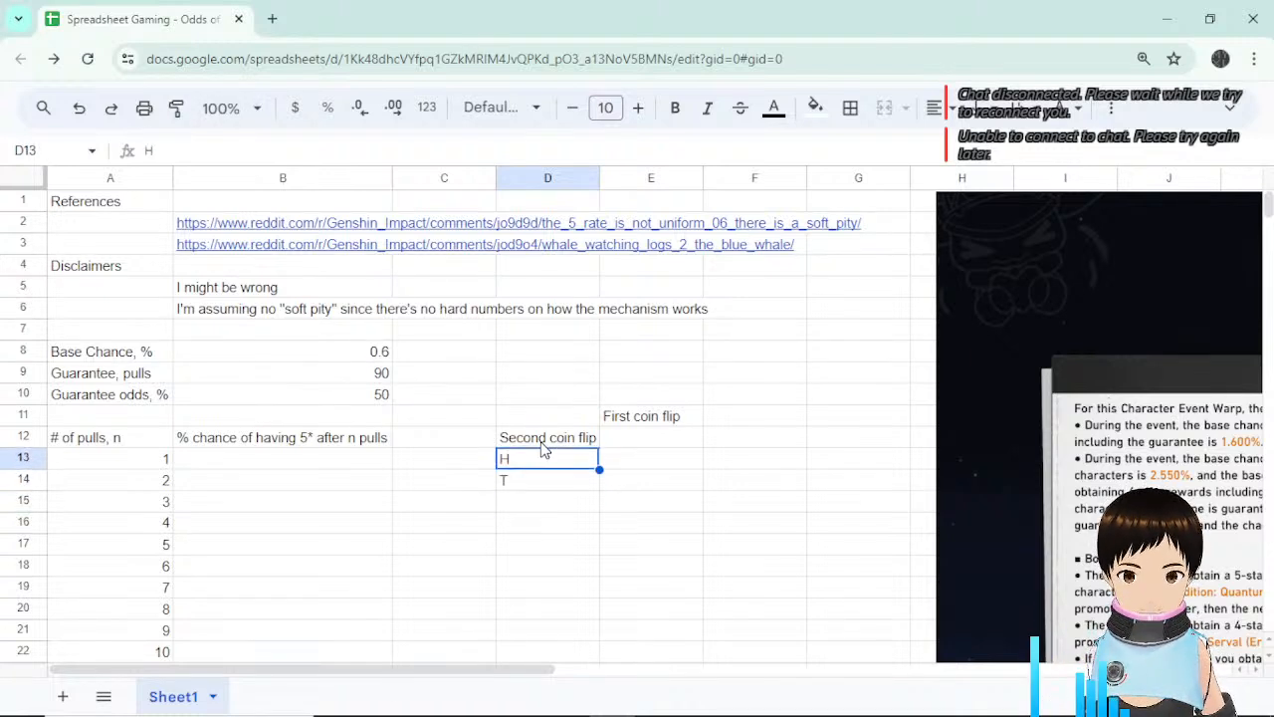
pyautogui.press('Right')
pyautogui.press('Right')
# Enter the outcome labels H in F11 and T in G11.
pyautogui.write('H')
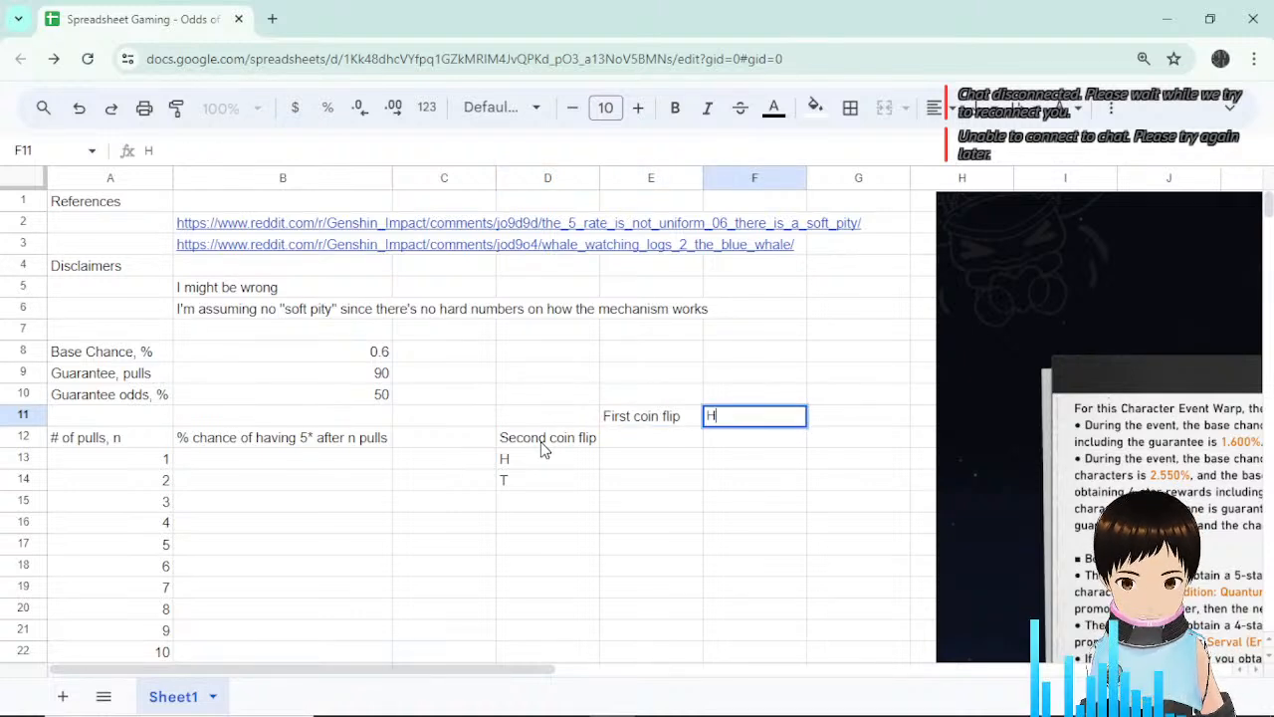
pyautogui.press('Tab')
pyautogui.write('T')
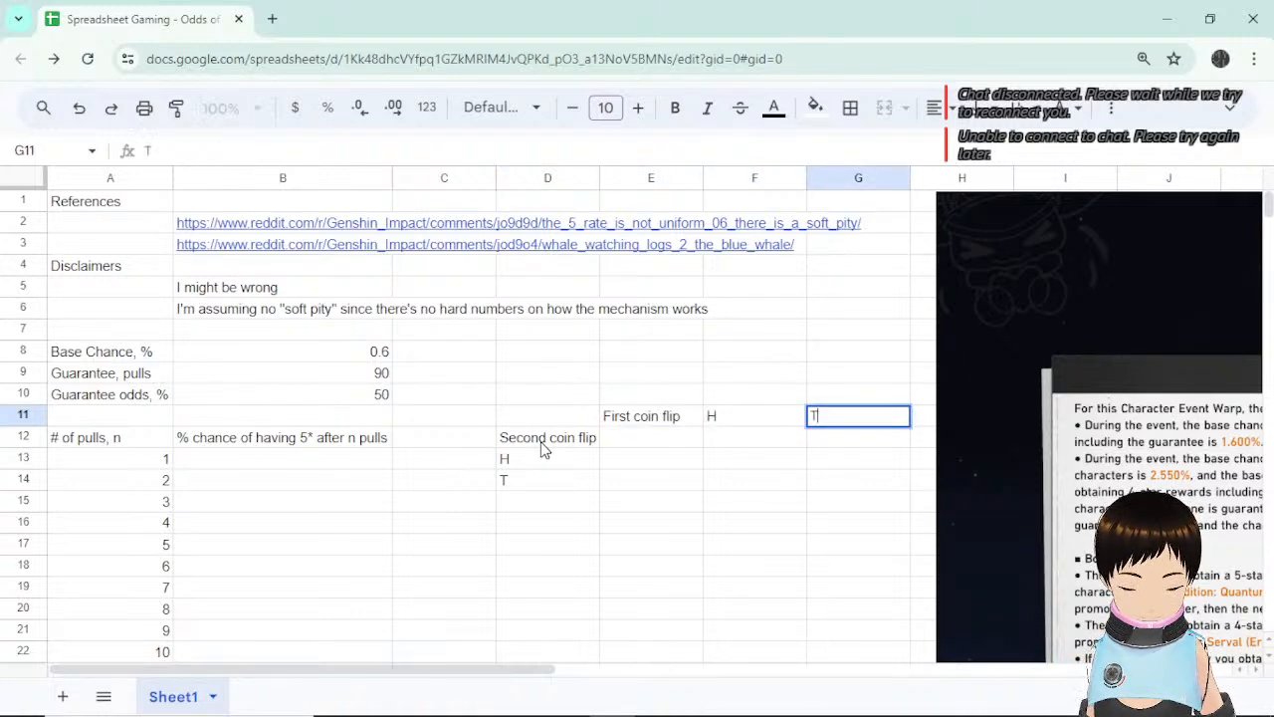
pyautogui.press('Return')
pyautogui.press('Left')
pyautogui.press('Left')
pyautogui.press('Down')
pyautogui.press('Right')
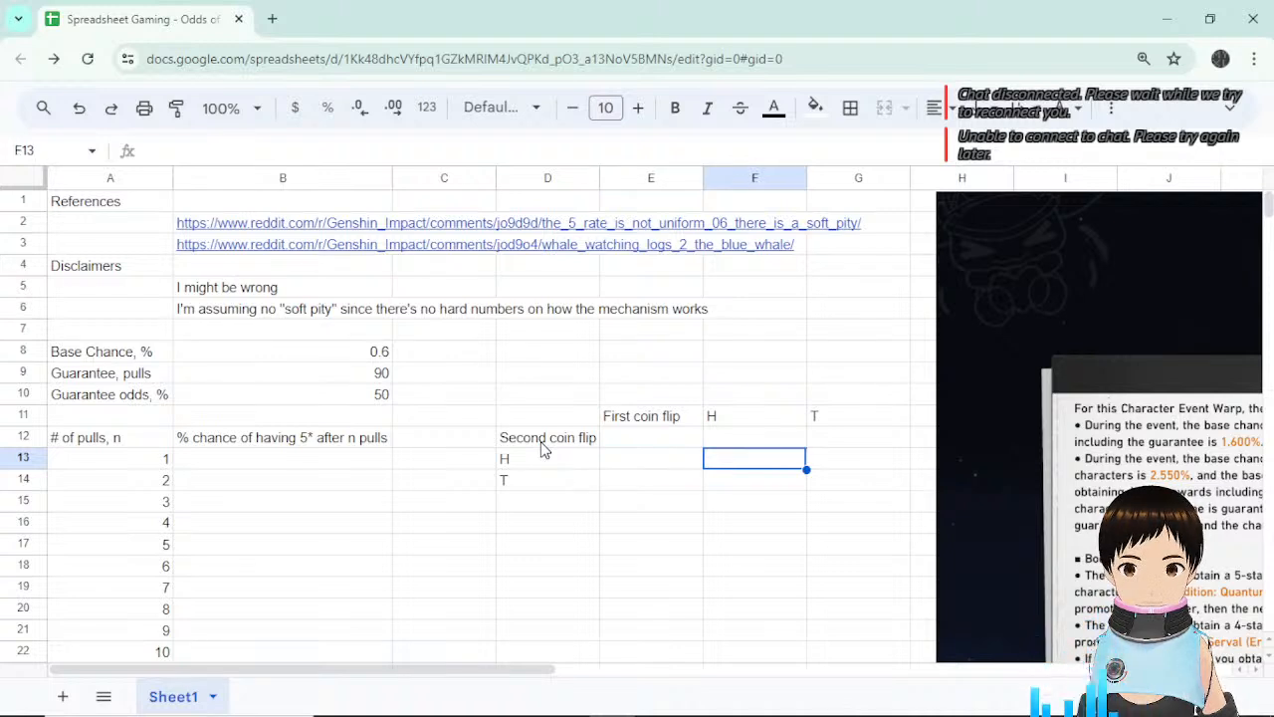
pyautogui.press('Left')
pyautogui.press('Left')
pyautogui.press('Right')
pyautogui.press('Right')
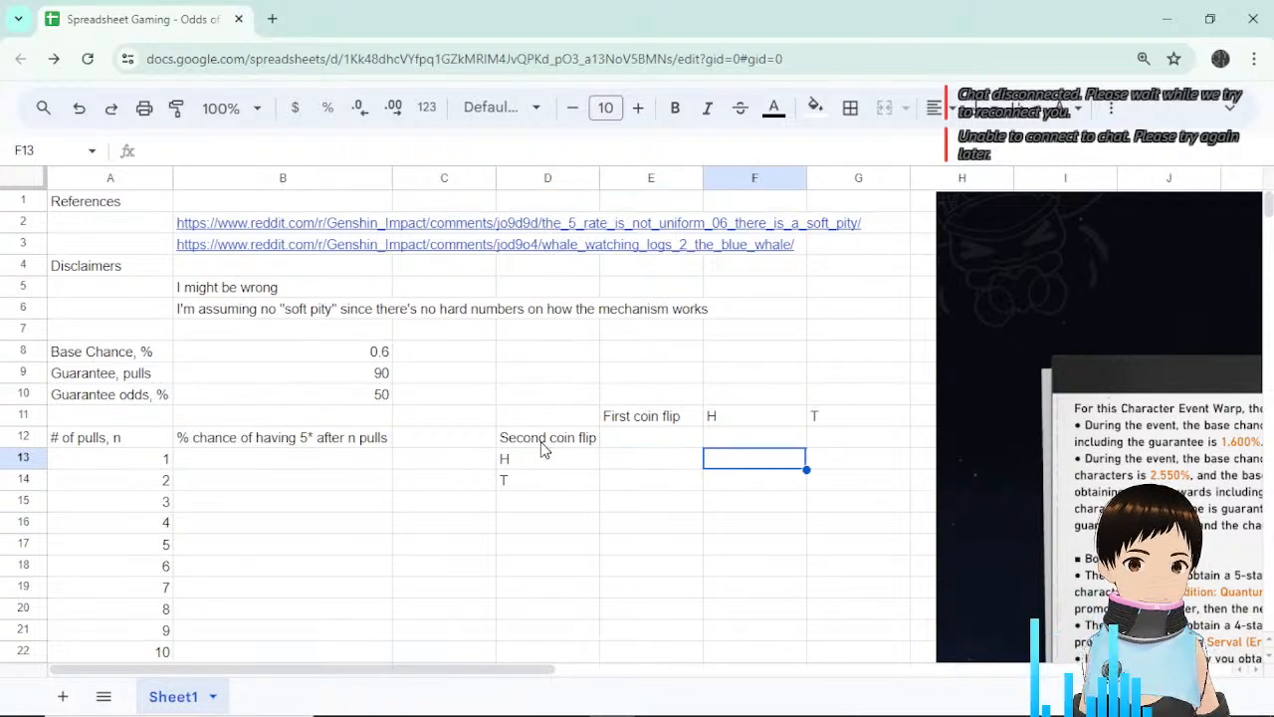
pyautogui.press('Up')
pyautogui.press('Up')
pyautogui.press('Left')
pyautogui.press('Left')
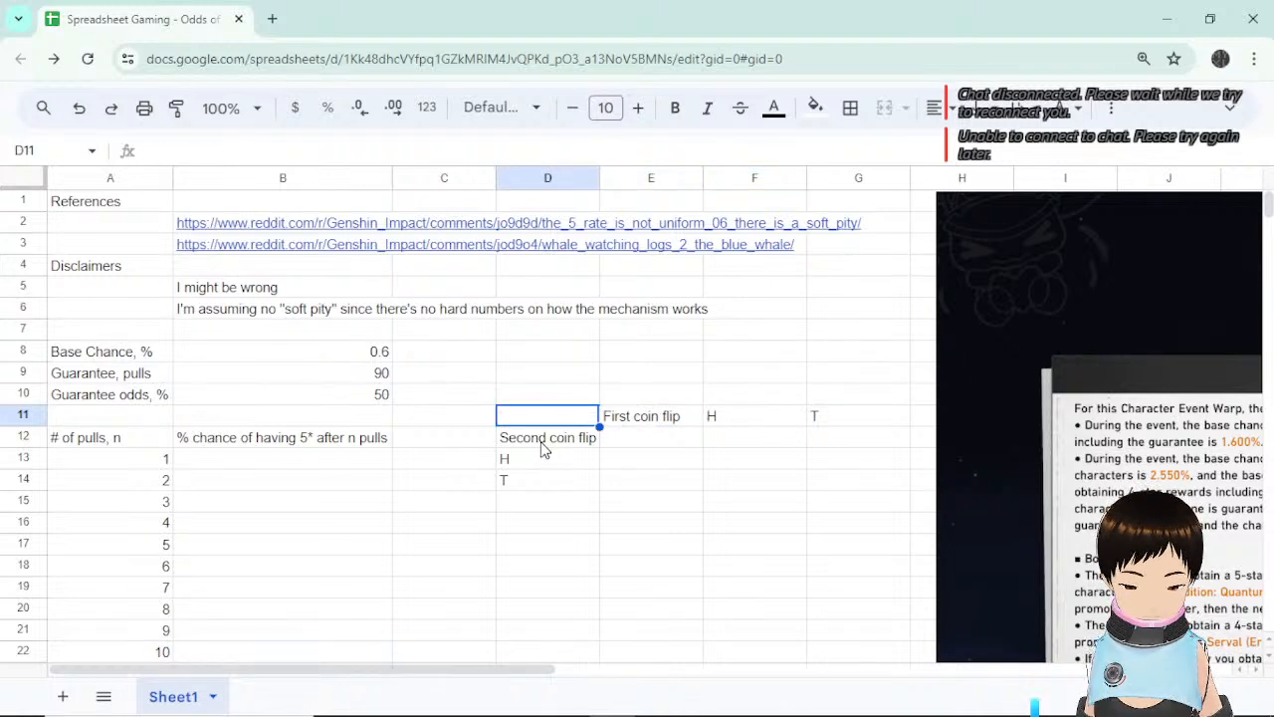
pyautogui.write('Odds f')
pyautogui.press('BackSpace')
pyautogui.write('of')
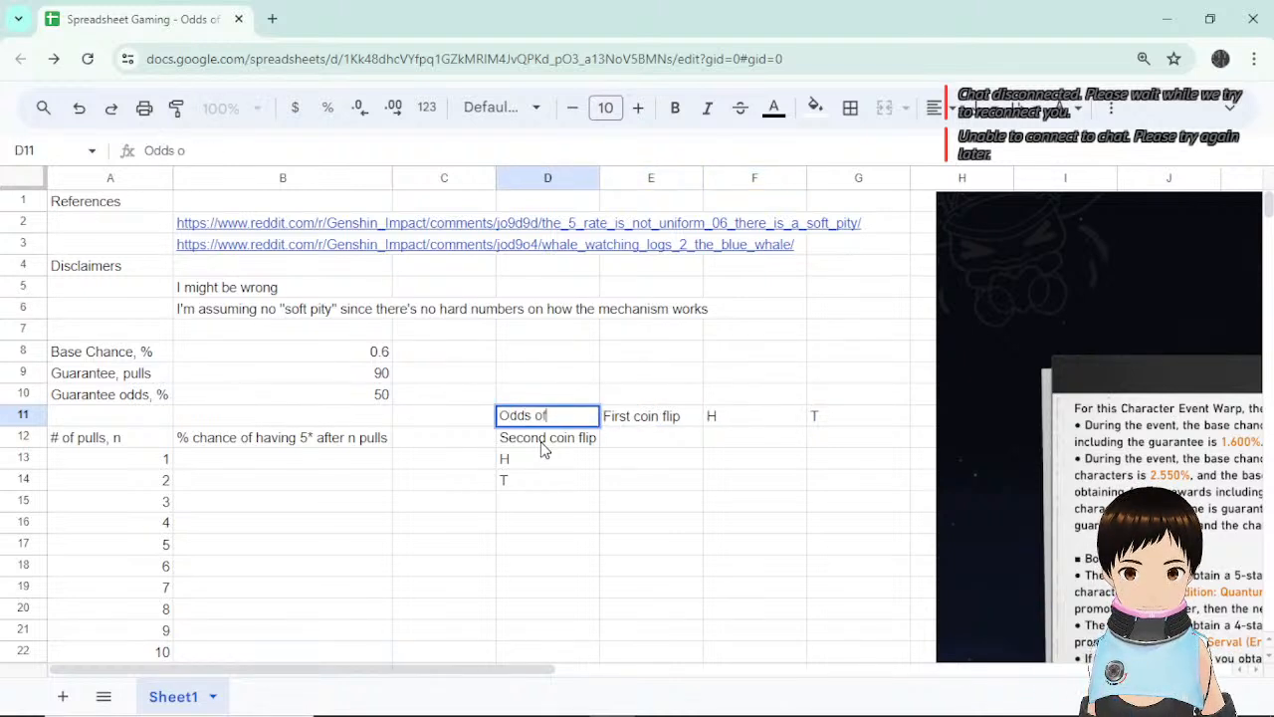
pyautogui.write(' Heads')
pyautogui.press('Return')
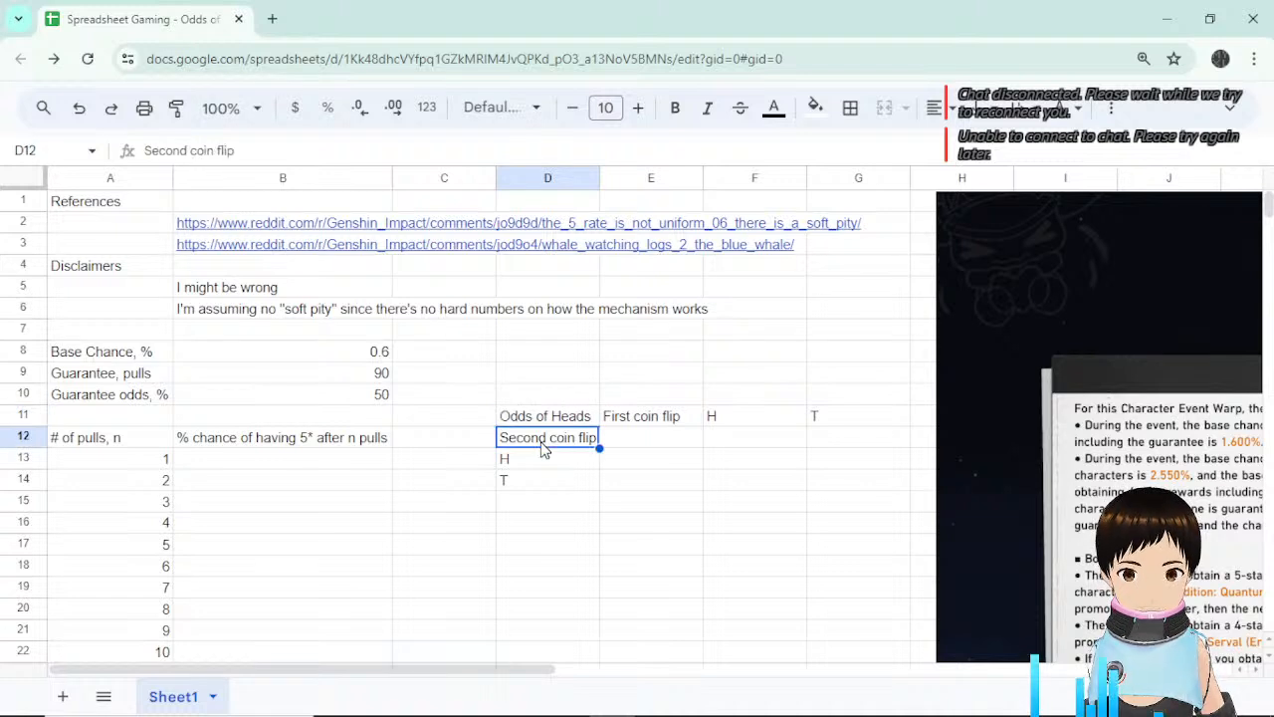
pyautogui.click(749, 446)
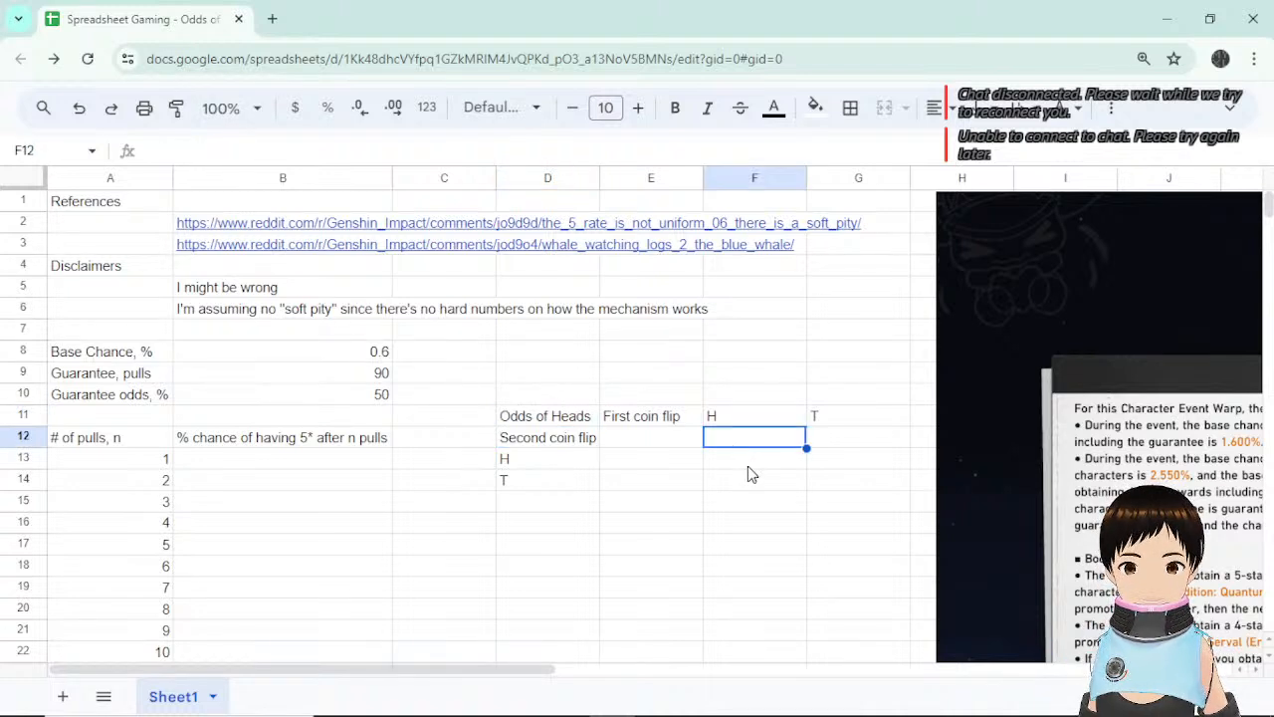
pyautogui.click(750, 470)
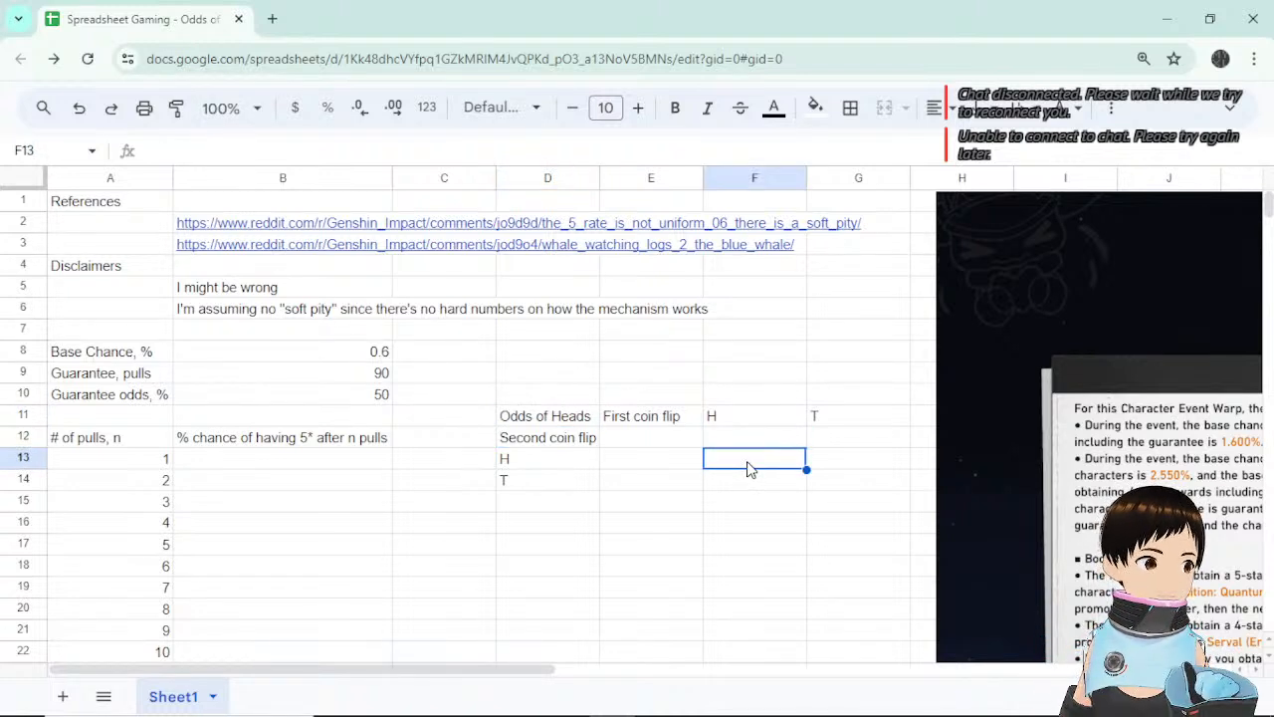
pyautogui.click(750, 418)
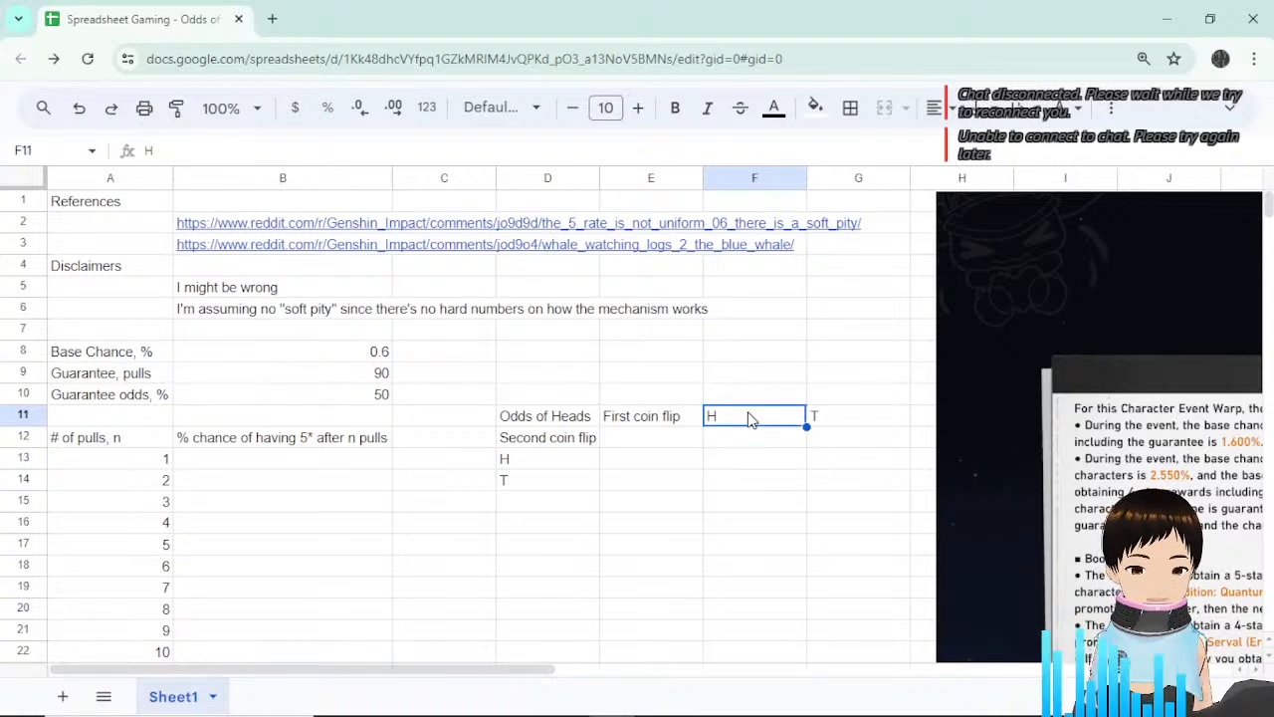
pyautogui.click(738, 446)
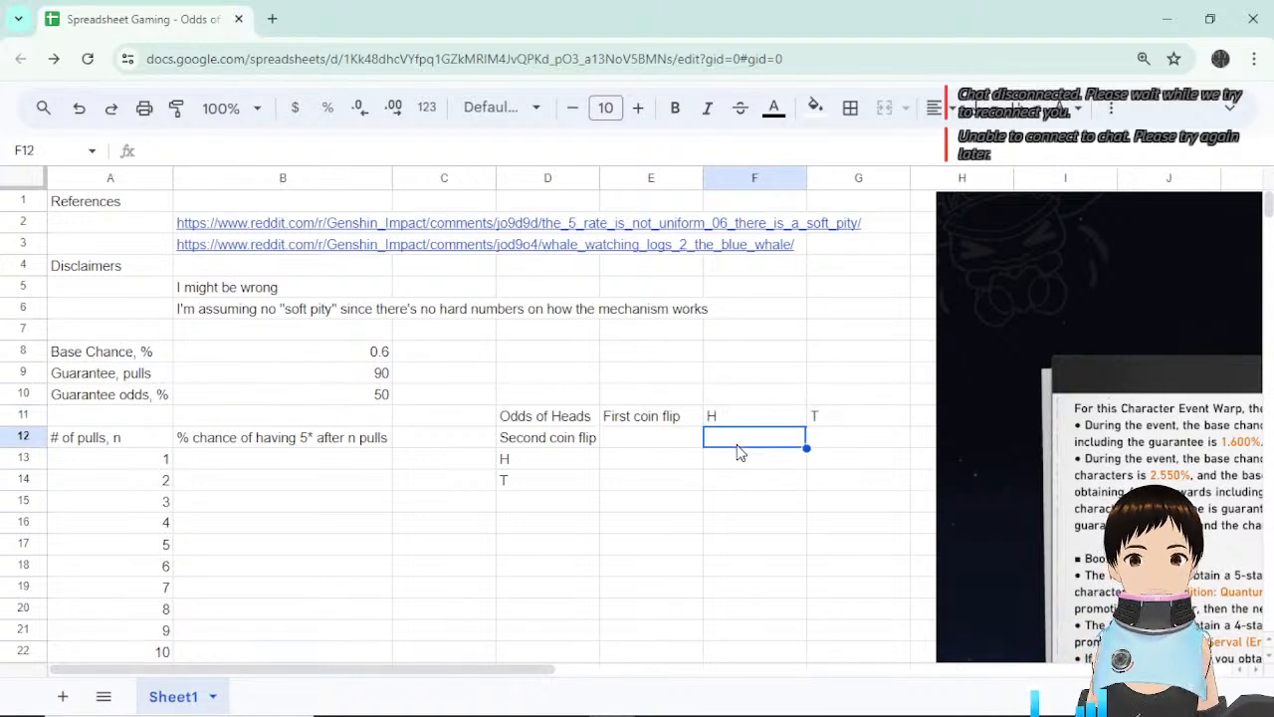
pyautogui.click(724, 466)
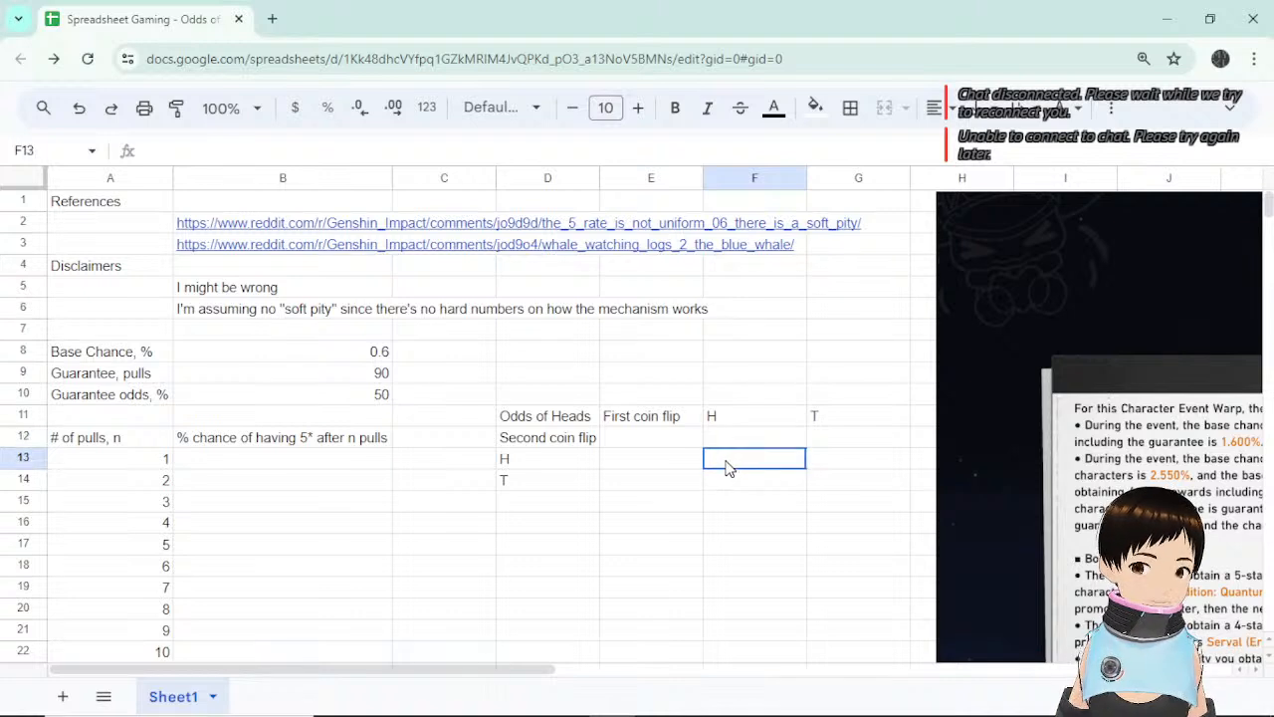
pyautogui.click(872, 465)
pyautogui.click(748, 469)
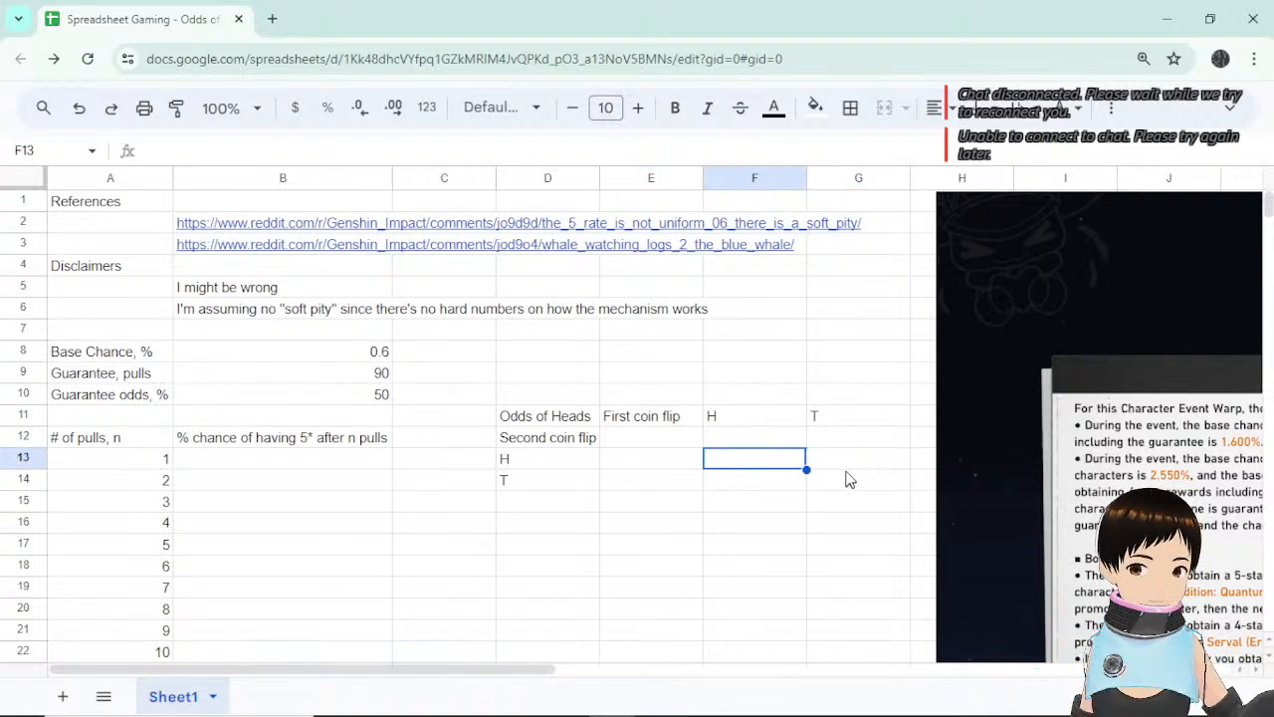
pyautogui.click(845, 469)
pyautogui.click(779, 466)
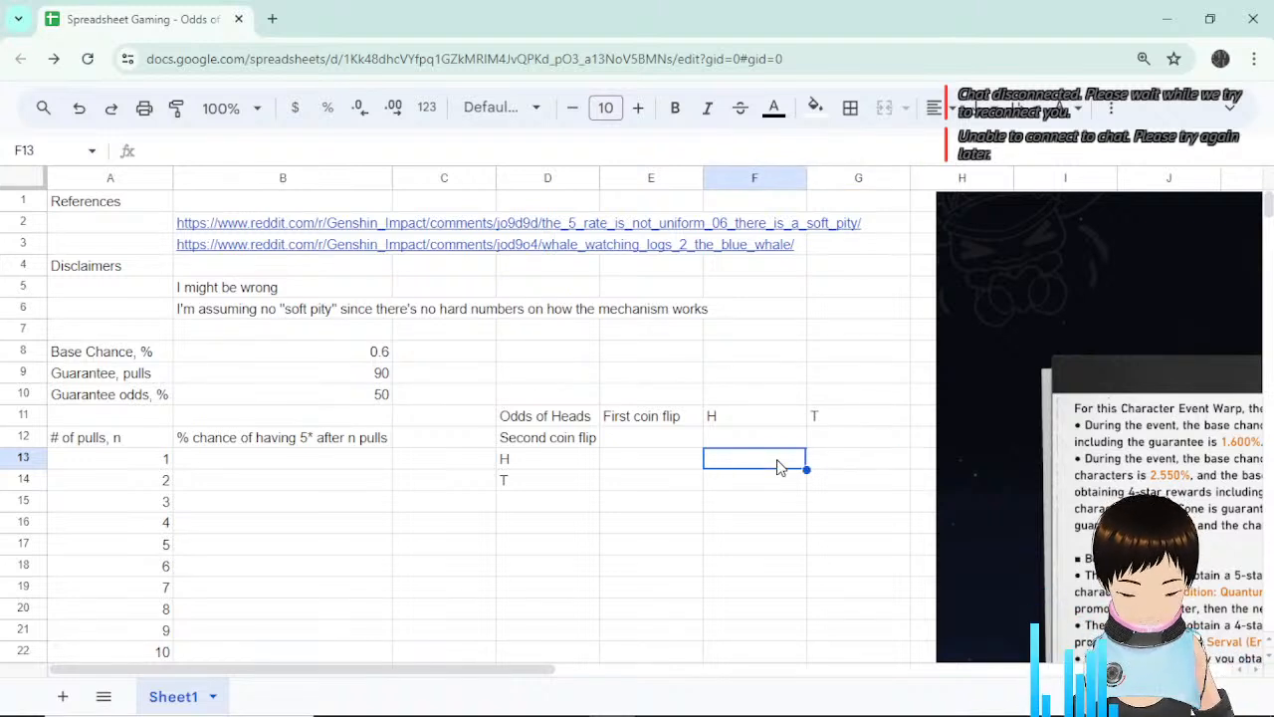
# Fill the H column of the grid with HH in F13 and HT in F14.
pyautogui.write('H')
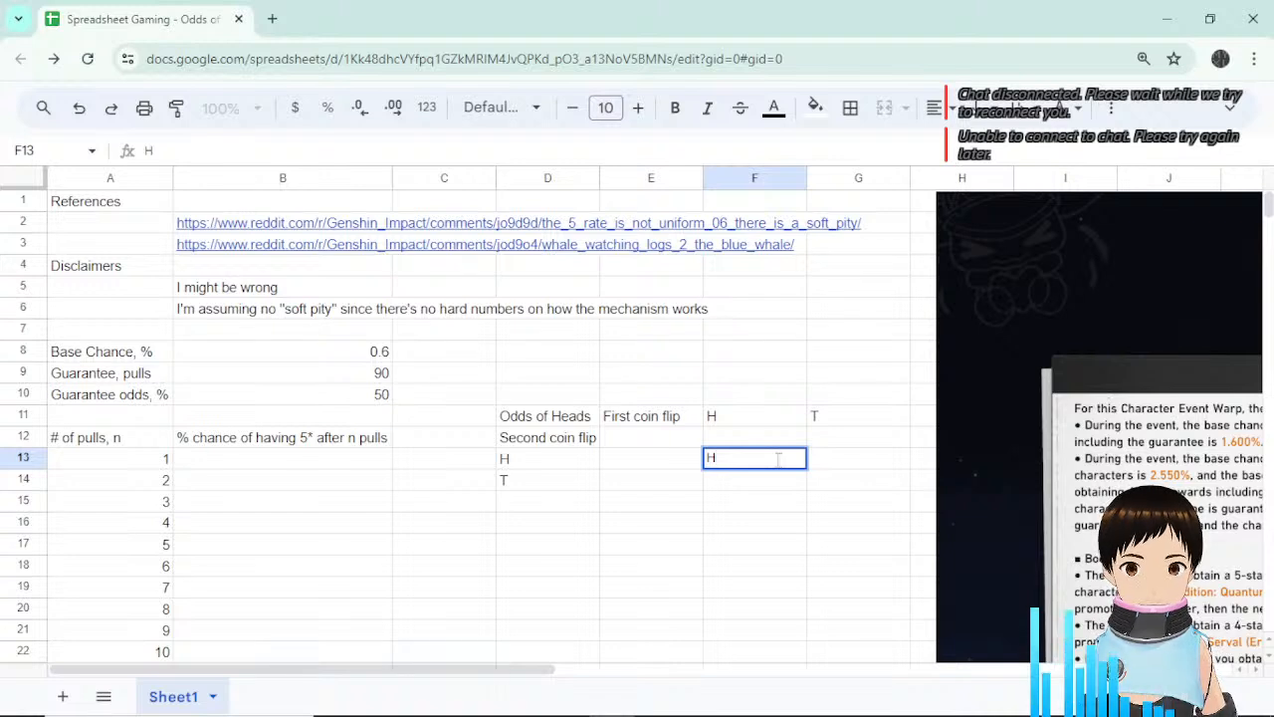
pyautogui.write('H')
pyautogui.press('Return')
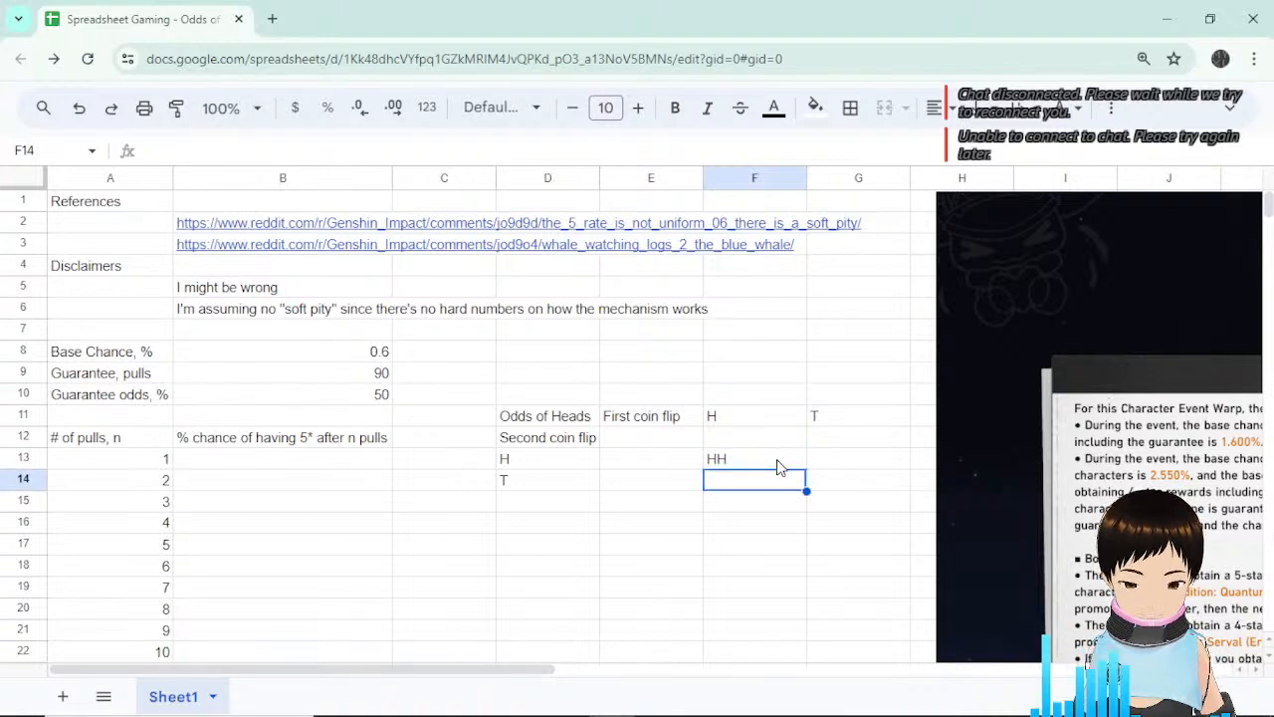
pyautogui.write('HT')
pyautogui.press('Return')
pyautogui.press('Up')
pyautogui.press('Up')
pyautogui.press('Right')
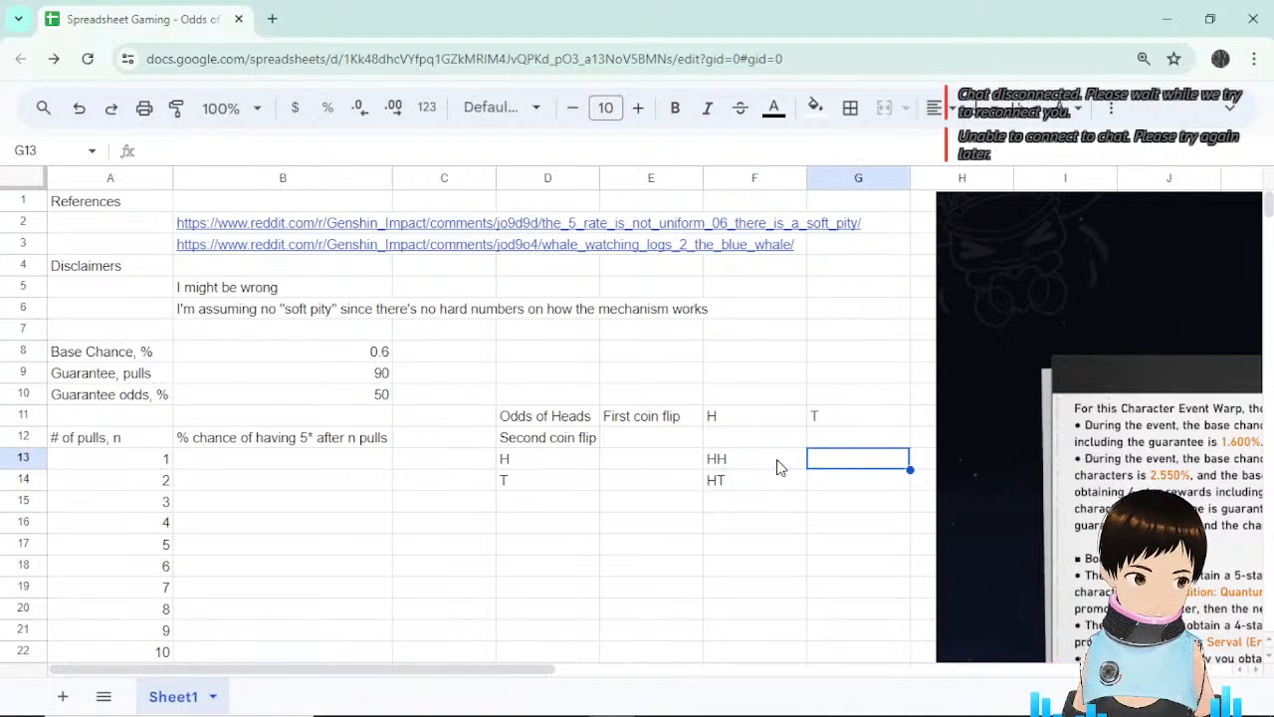
# Fill the T column of the grid with HT in G13 and TT in G14.
pyautogui.write('HT')
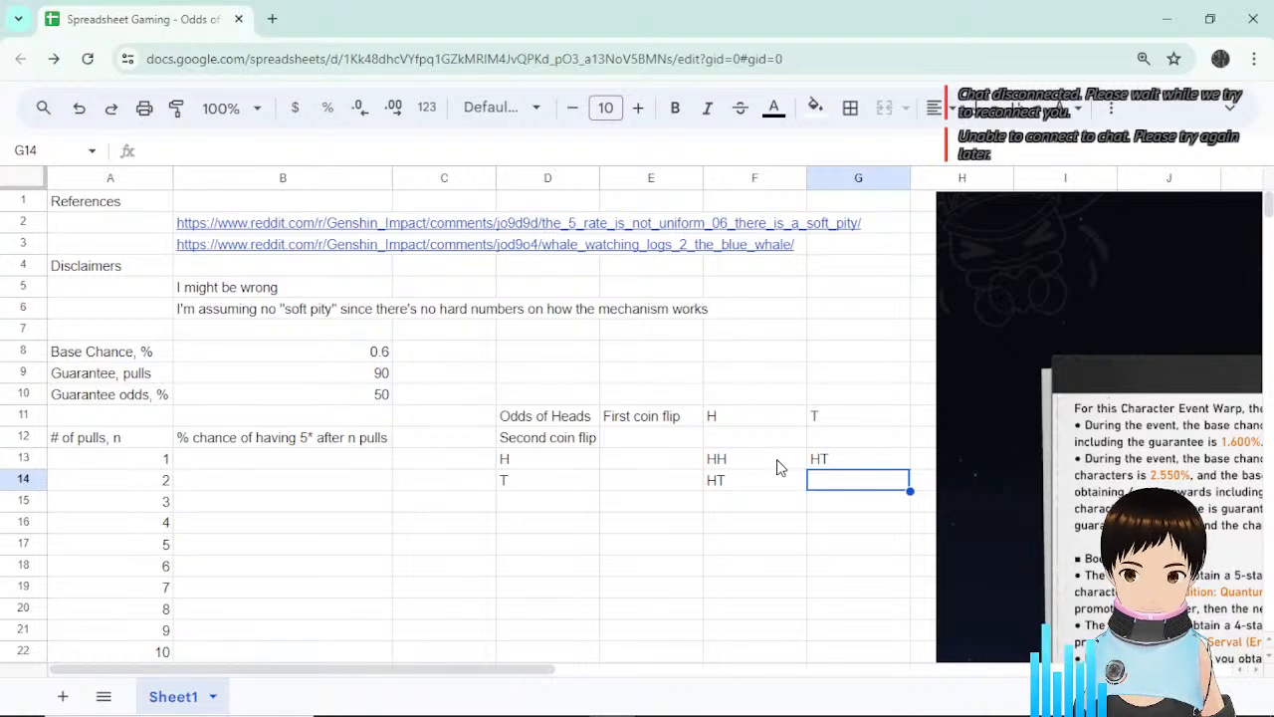
pyautogui.write('T')
pyautogui.press('Return')
pyautogui.press('Left')
pyautogui.press('Left')
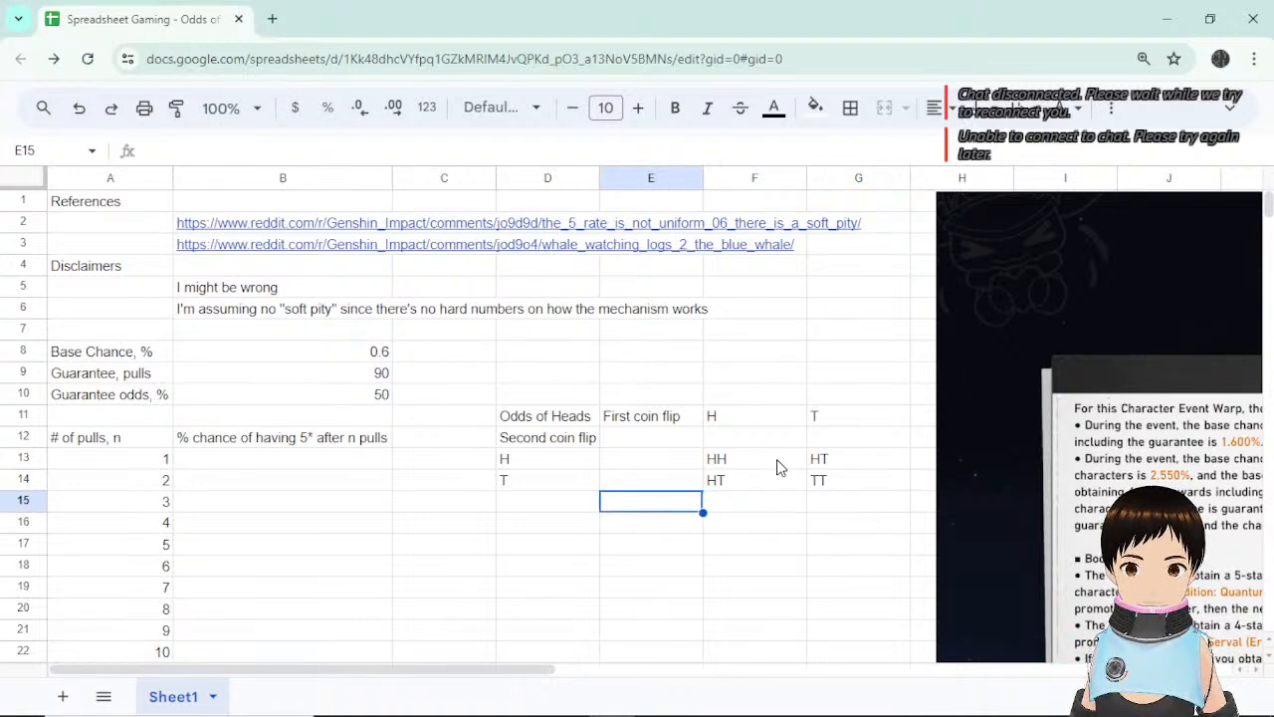
pyautogui.press('Left')
pyautogui.press('Down')
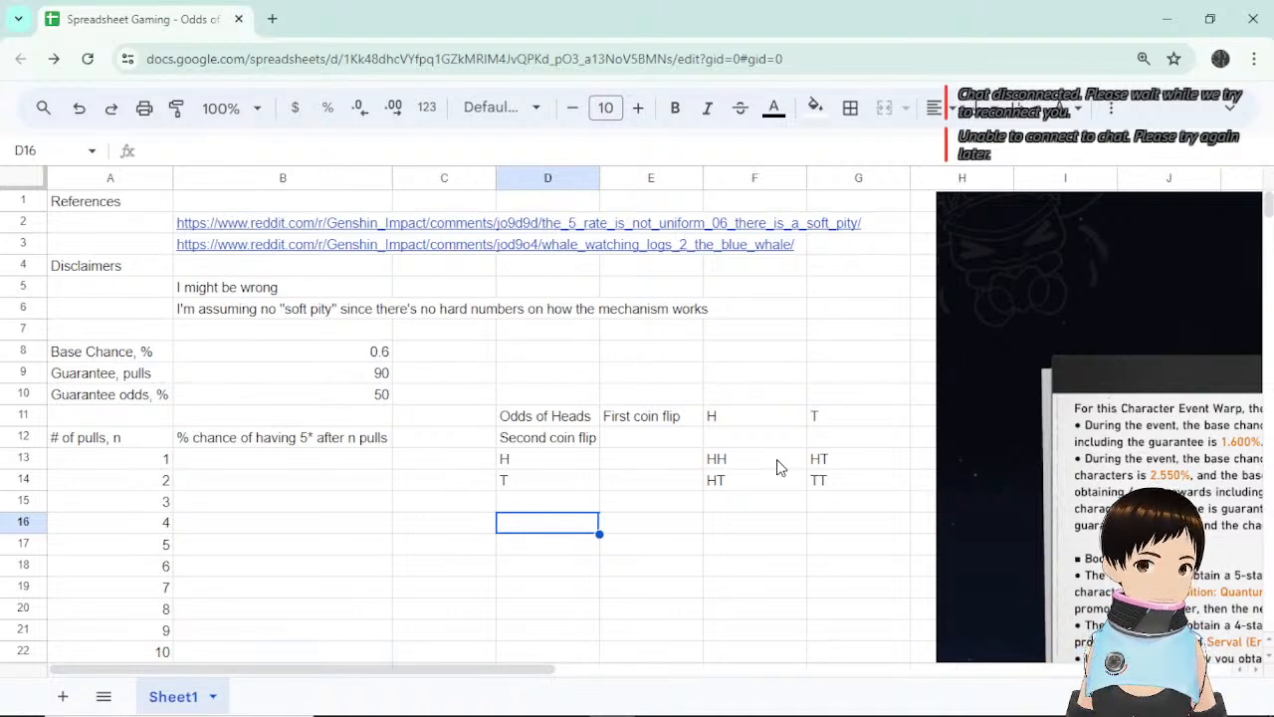
pyautogui.click(780, 467)
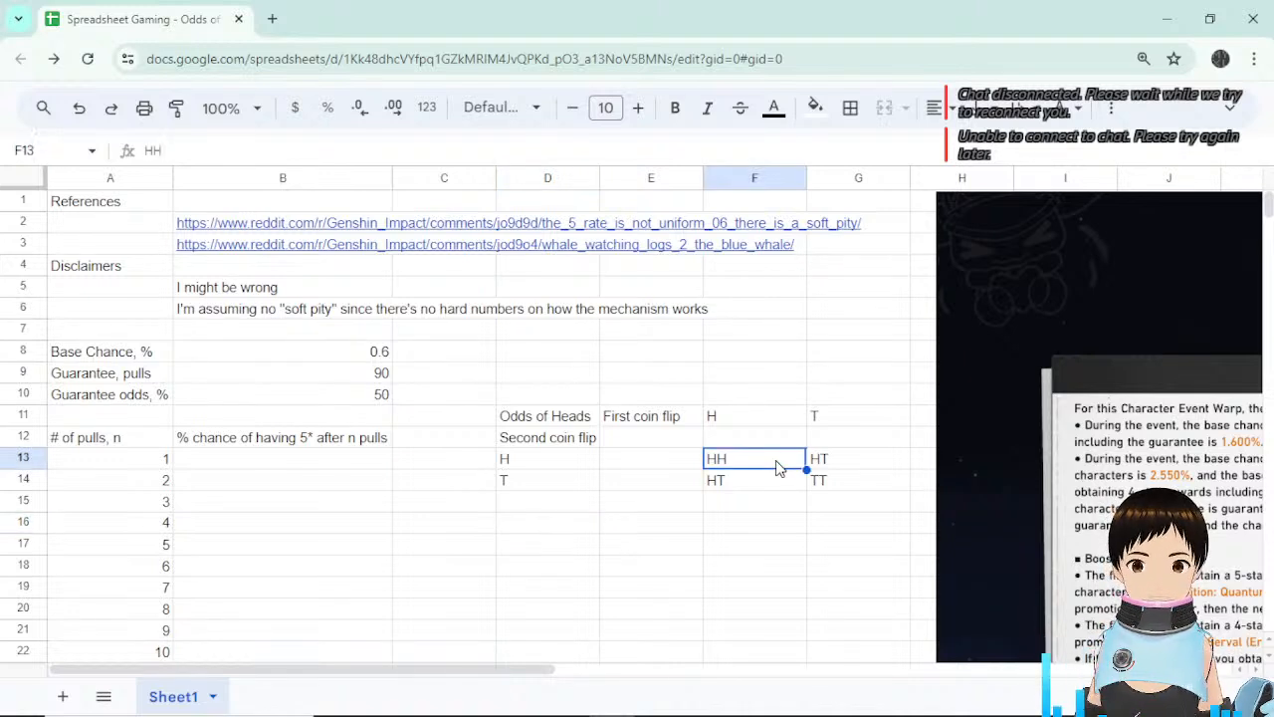
pyautogui.click(873, 467)
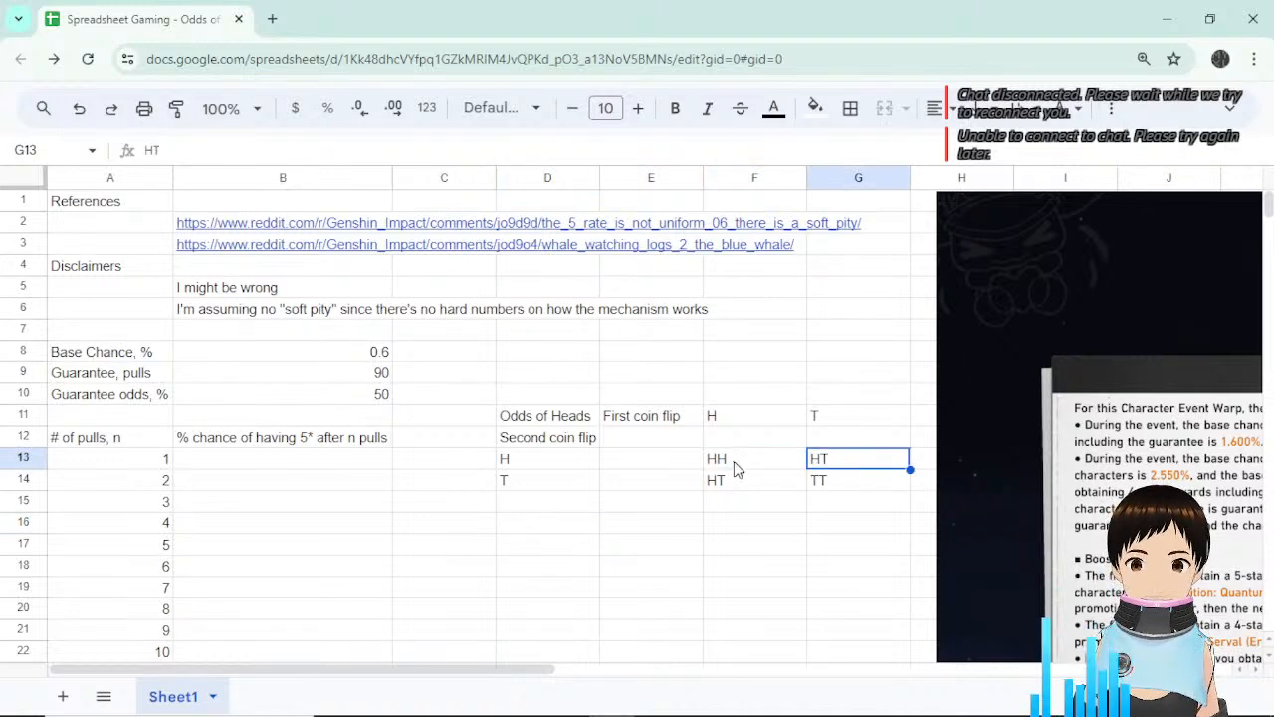
pyautogui.moveTo(733, 461); pyautogui.dragTo(862, 487)
pyautogui.click(748, 417)
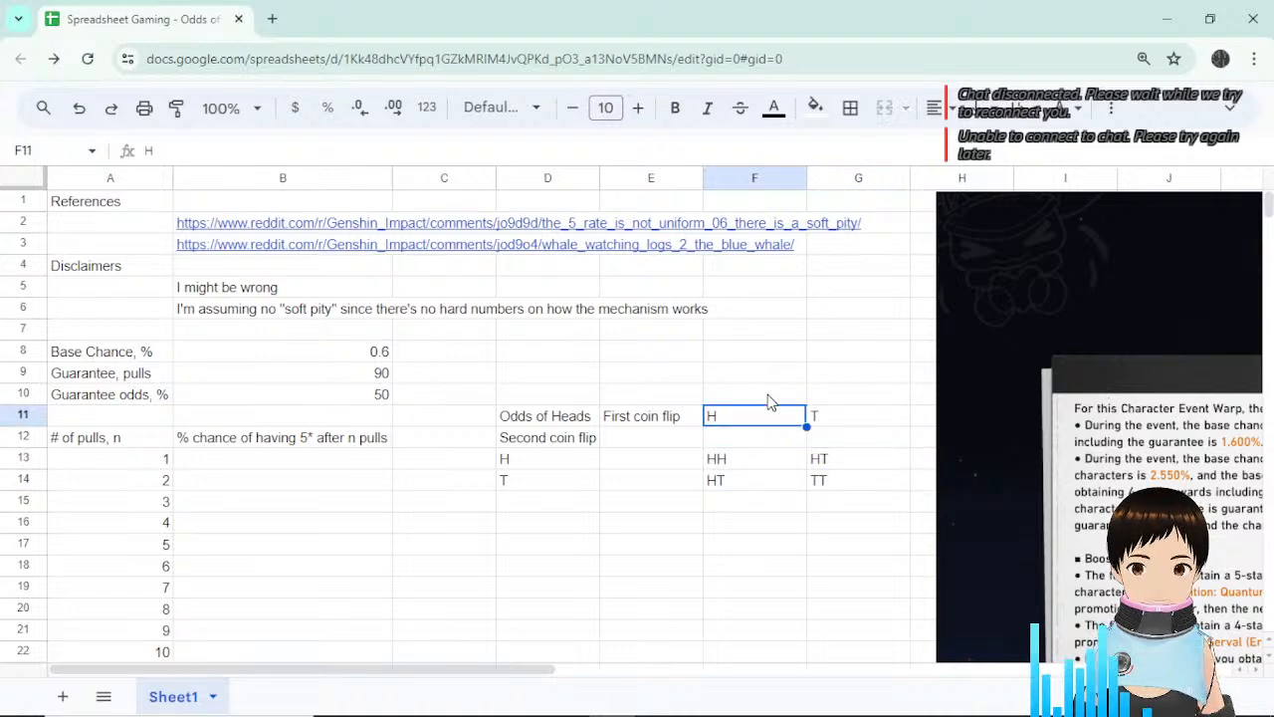
pyautogui.click(815, 409)
pyautogui.write('T')
pyautogui.click(767, 416)
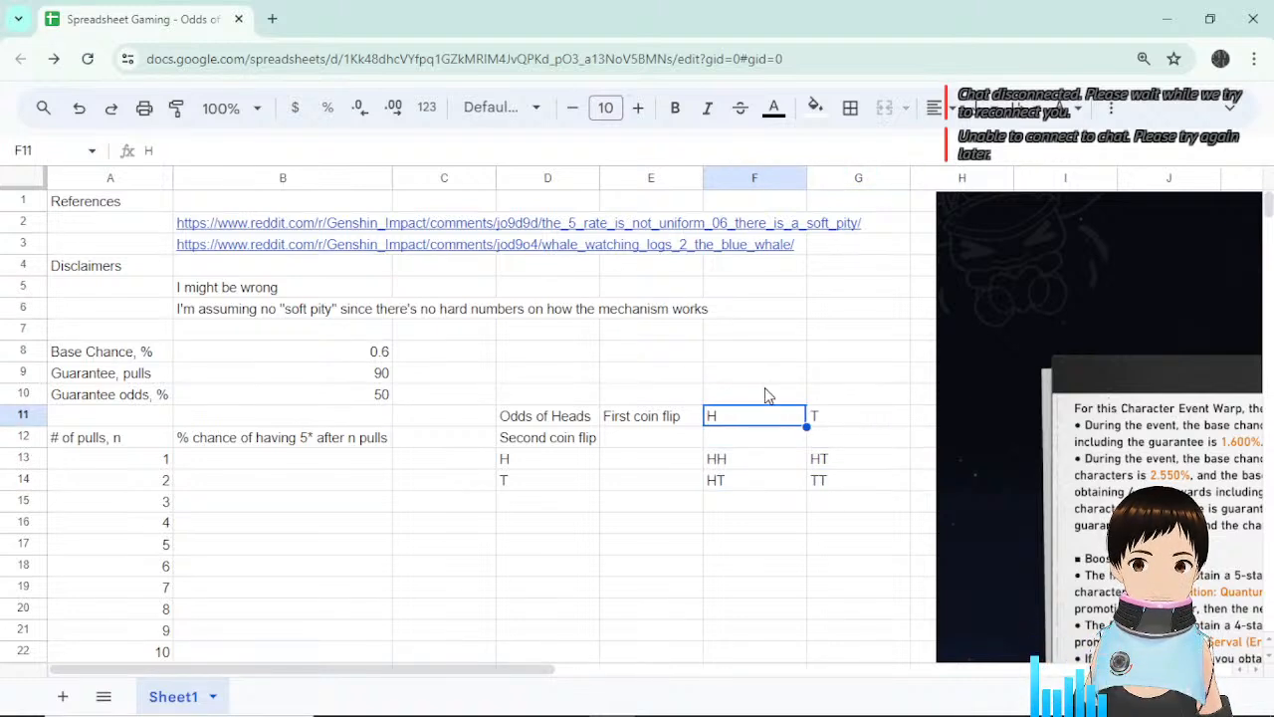
pyautogui.click(765, 395)
pyautogui.click(758, 419)
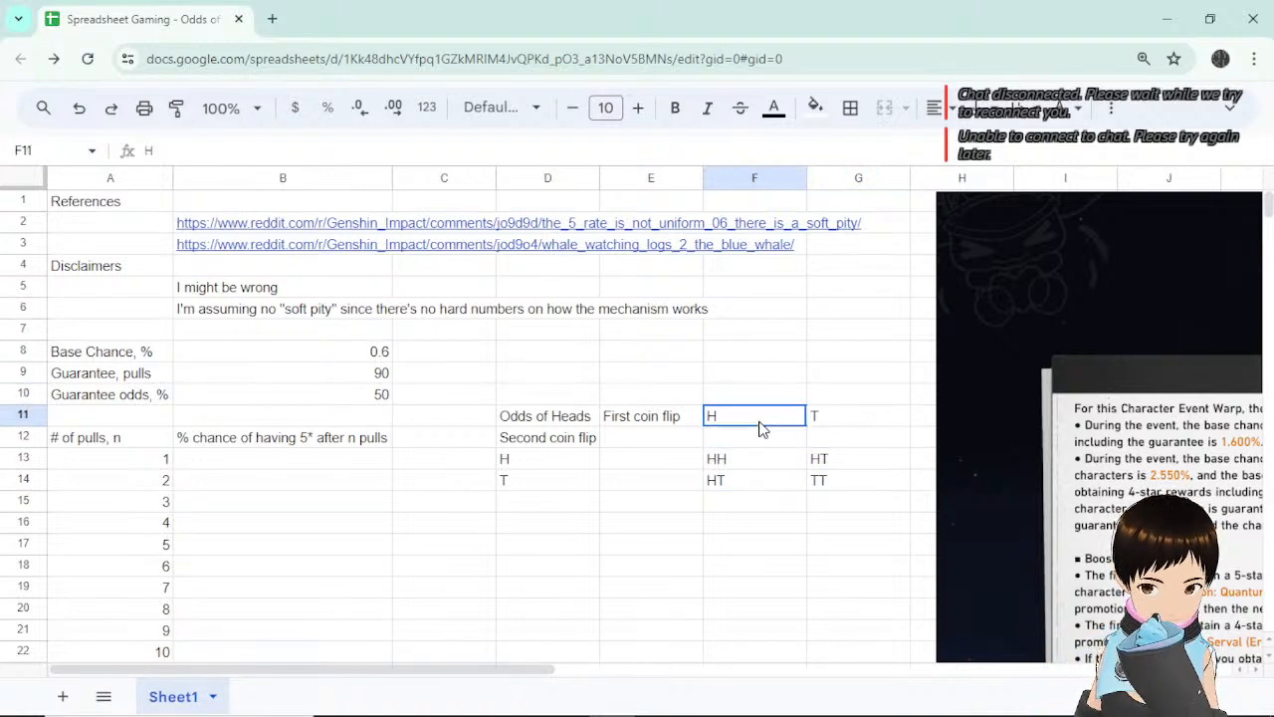
pyautogui.click(767, 396)
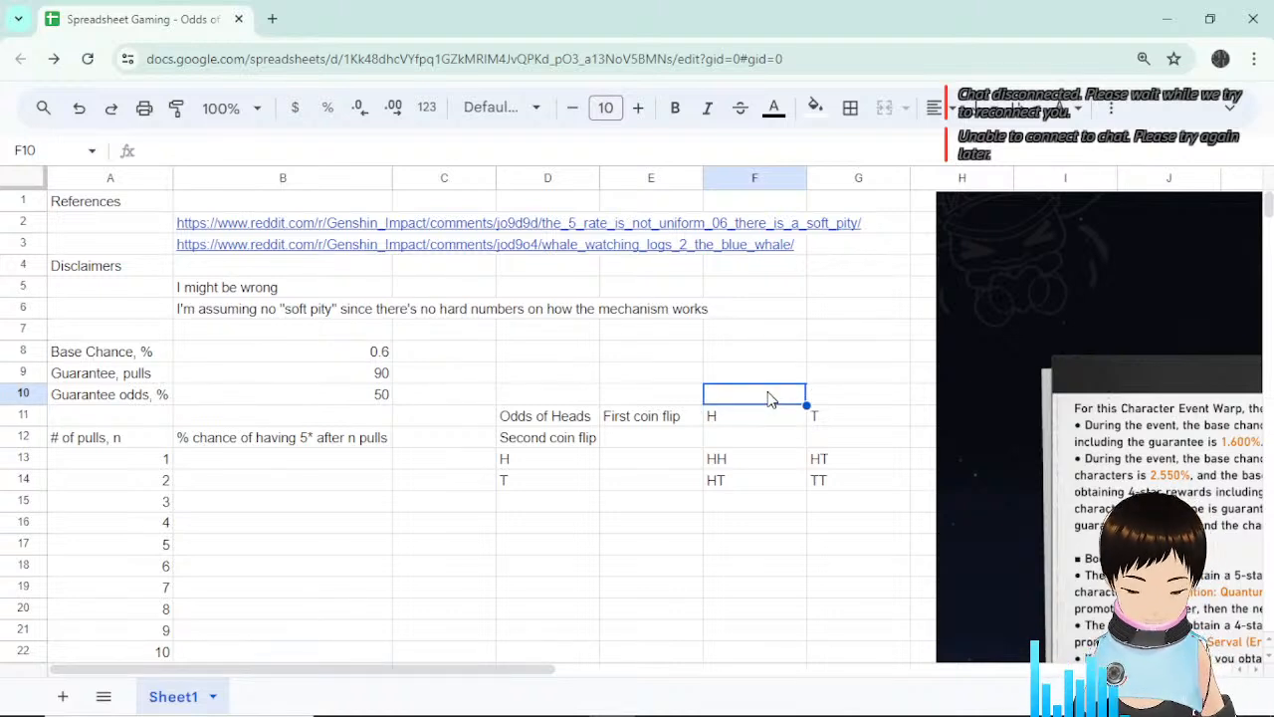
pyautogui.click(769, 418)
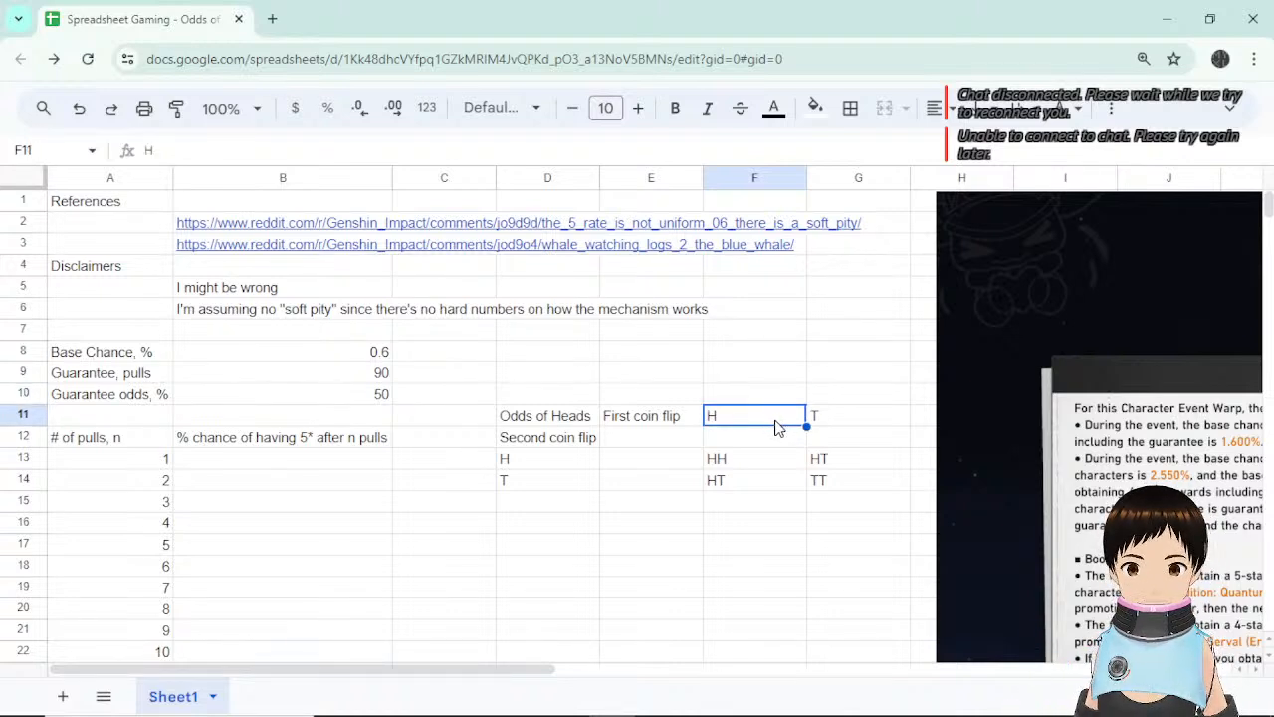
pyautogui.moveTo(663, 418); pyautogui.dragTo(859, 405)
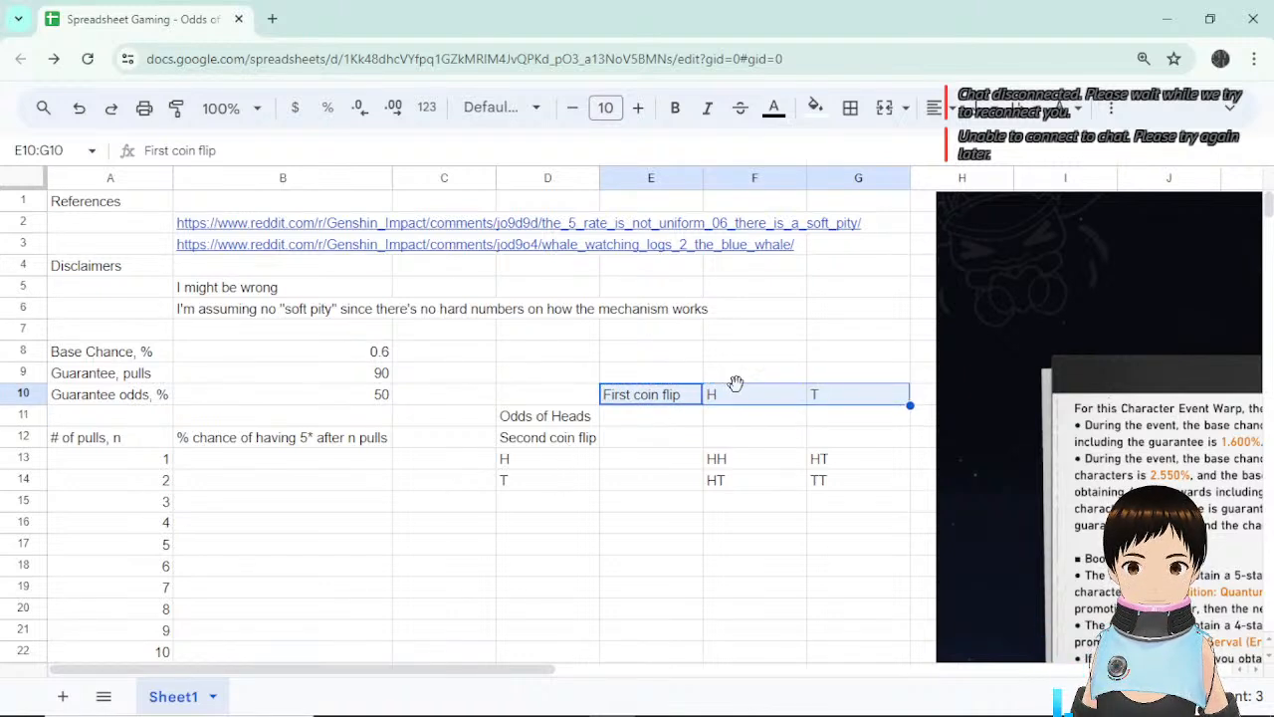
pyautogui.moveTo(735, 383); pyautogui.dragTo(737, 417)
# Enter 0.5 as the heads chance in F12 and label E12 '% chance'.
pyautogui.click(735, 442)
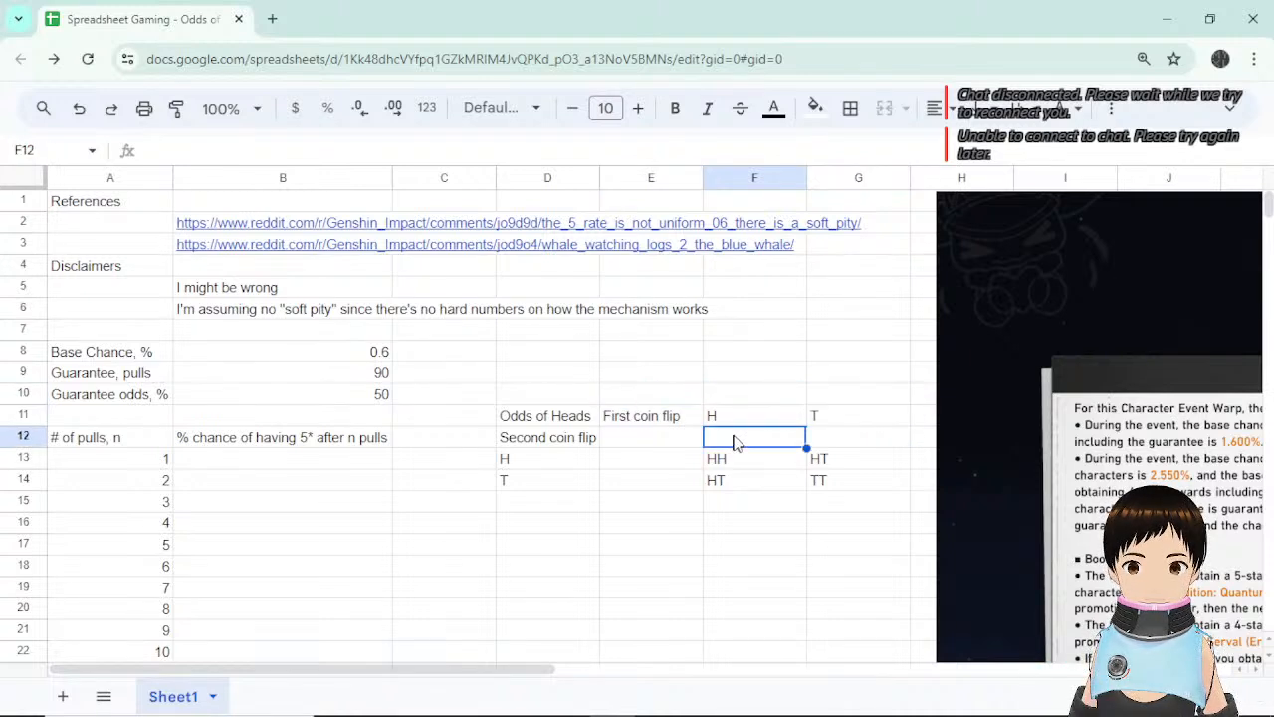
pyautogui.write('0.5')
pyautogui.press('Return')
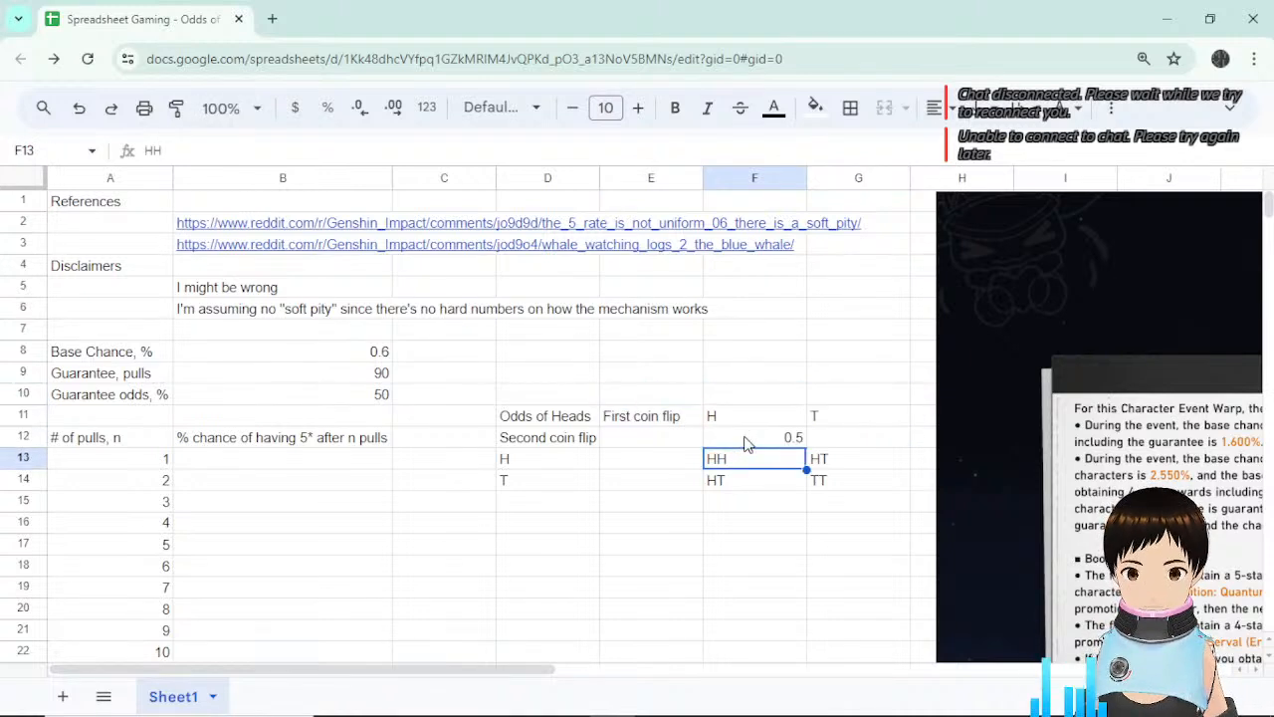
pyautogui.click(762, 418)
pyautogui.click(640, 445)
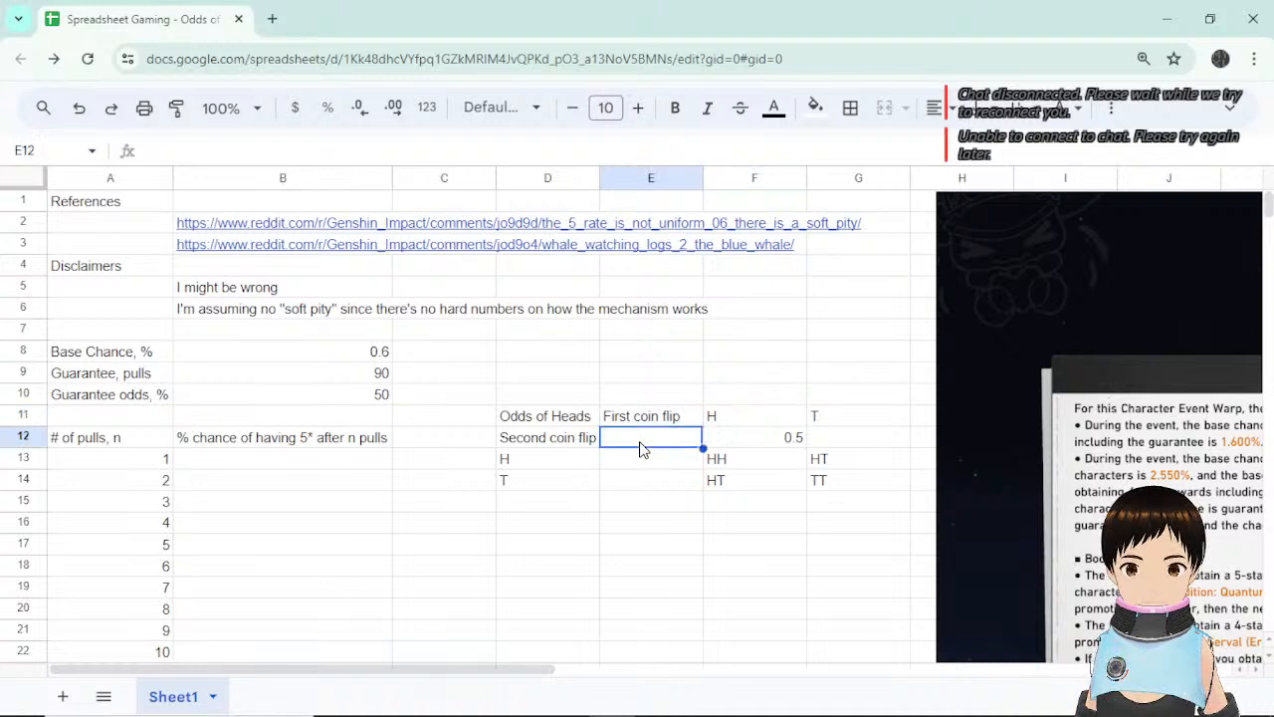
pyautogui.write('% chance')
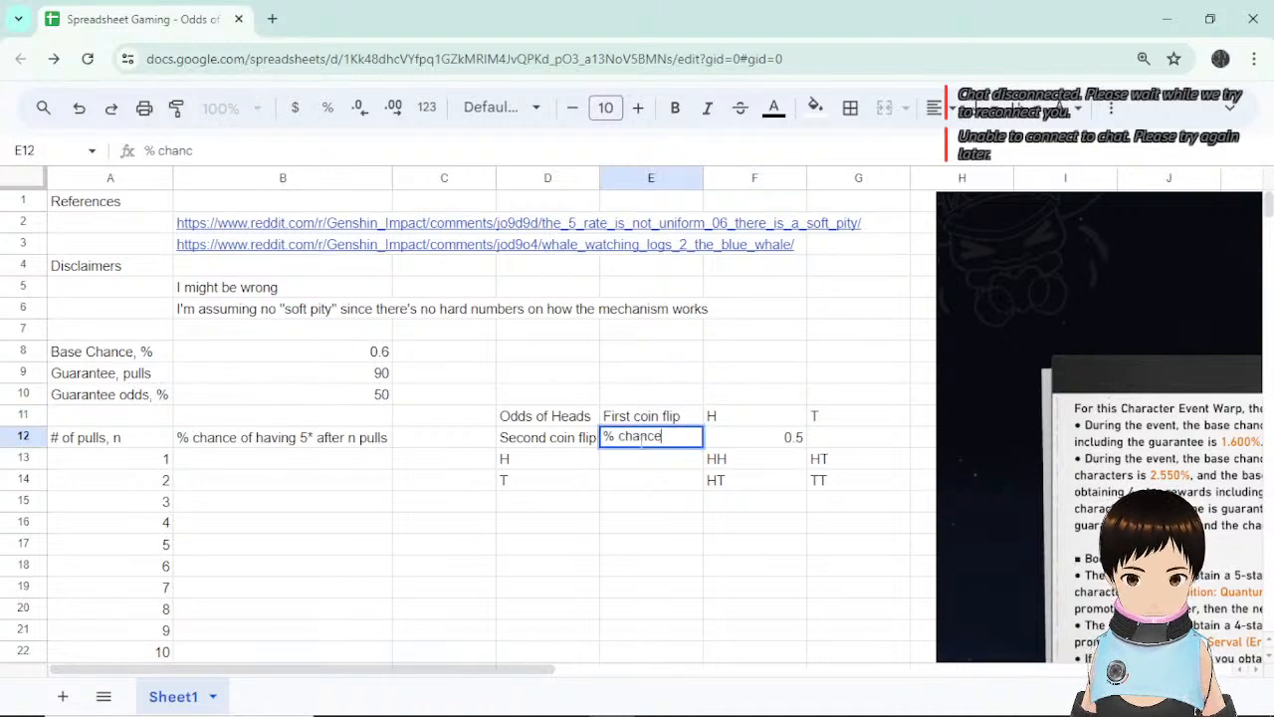
pyautogui.press('Return')
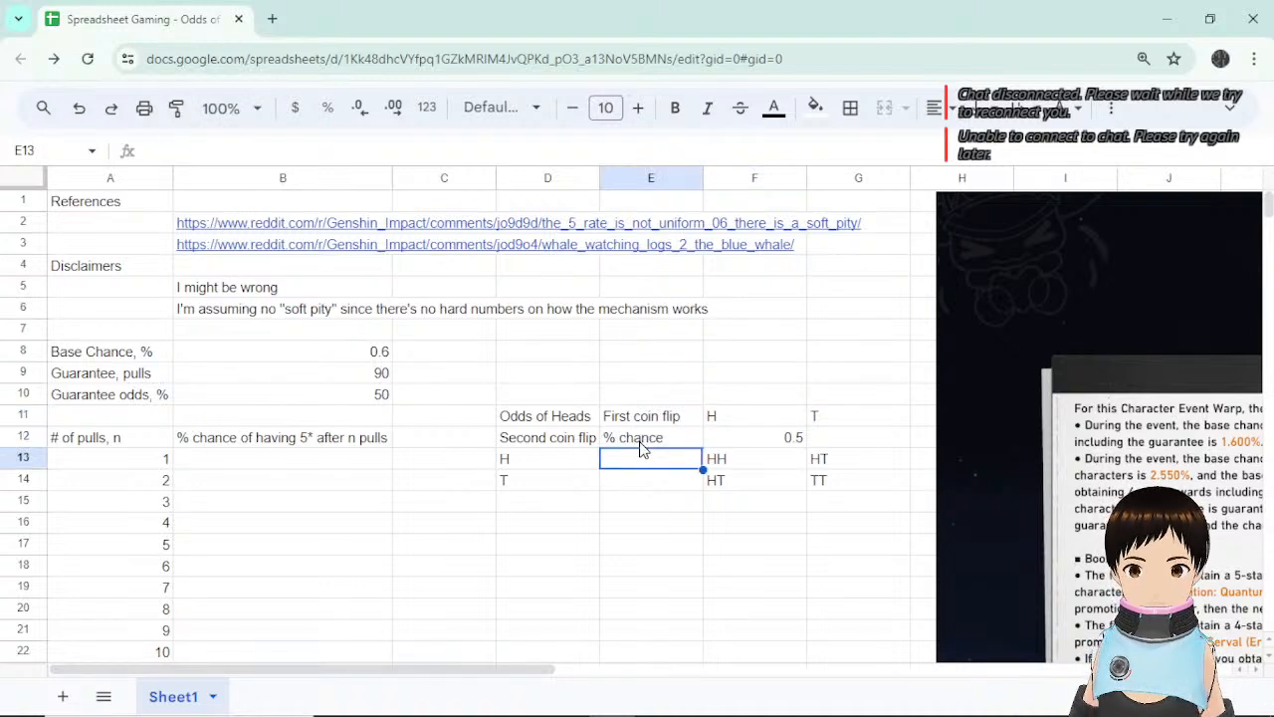
# Enter 0.5 chances in G12, E13 and E14.
pyautogui.click(867, 442)
pyautogui.write('0.5')
pyautogui.press('Return')
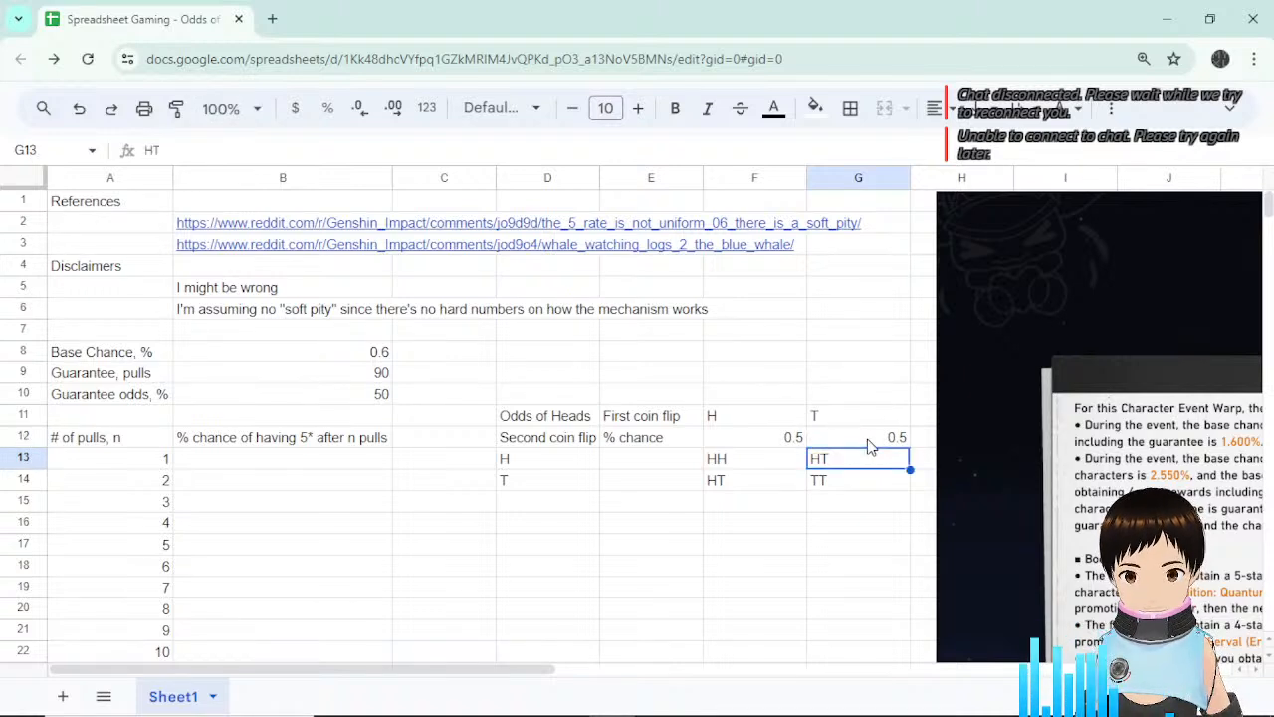
pyautogui.click(659, 460)
pyautogui.write('0.5')
pyautogui.press('Return')
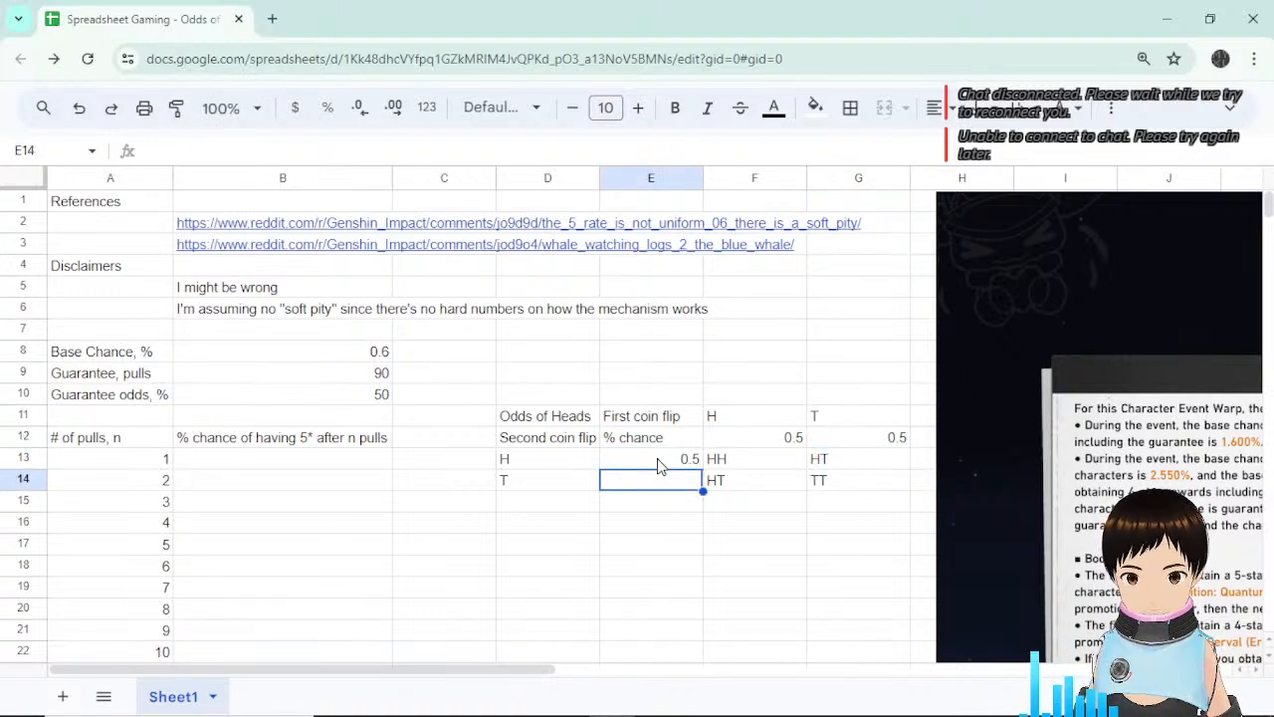
pyautogui.write('0.5')
pyautogui.press('Return')
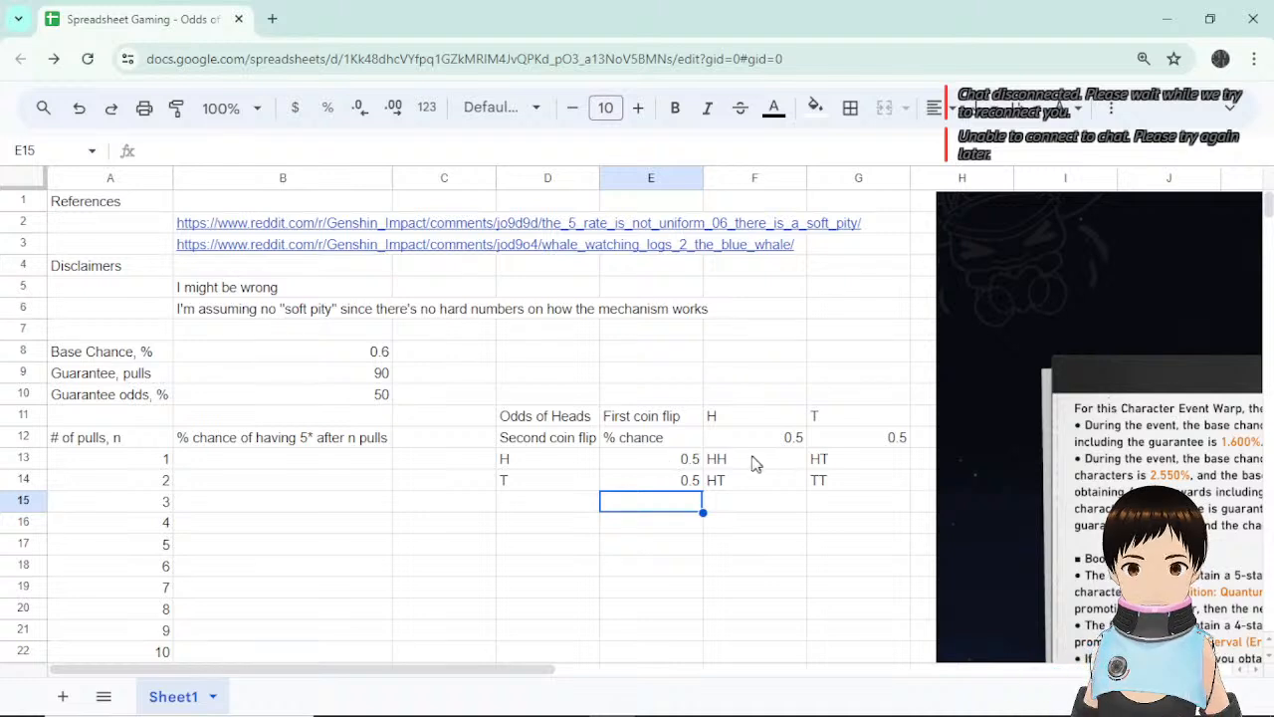
# Replace E13's value with the formula =F12.
pyautogui.click(753, 438)
pyautogui.doubleClick(693, 459)
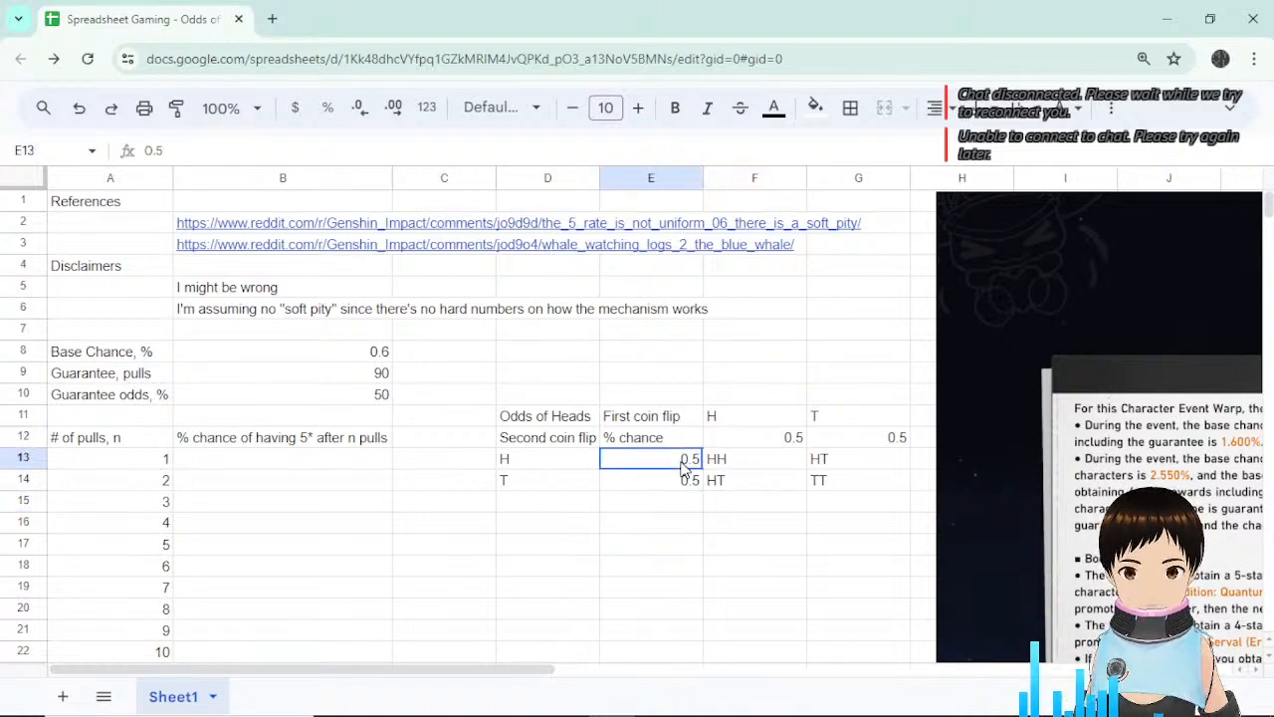
pyautogui.write('=')
pyautogui.click(742, 445)
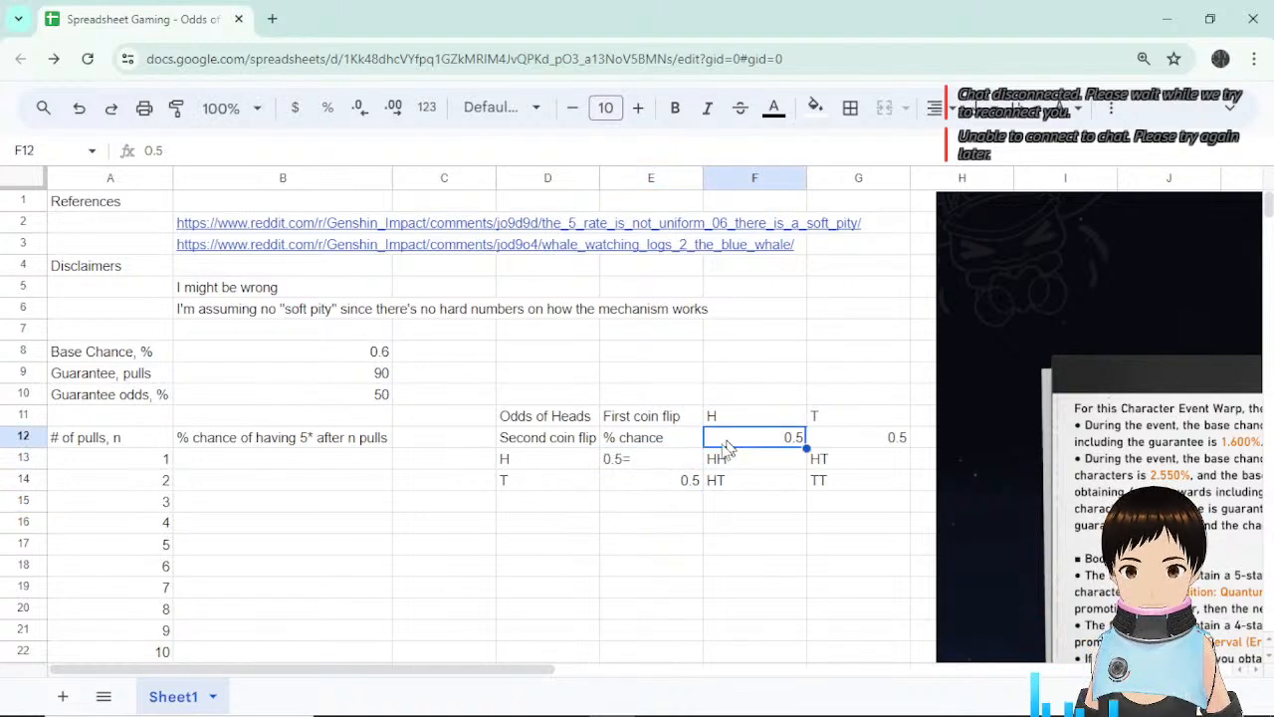
pyautogui.click(664, 466)
pyautogui.press('Delete')
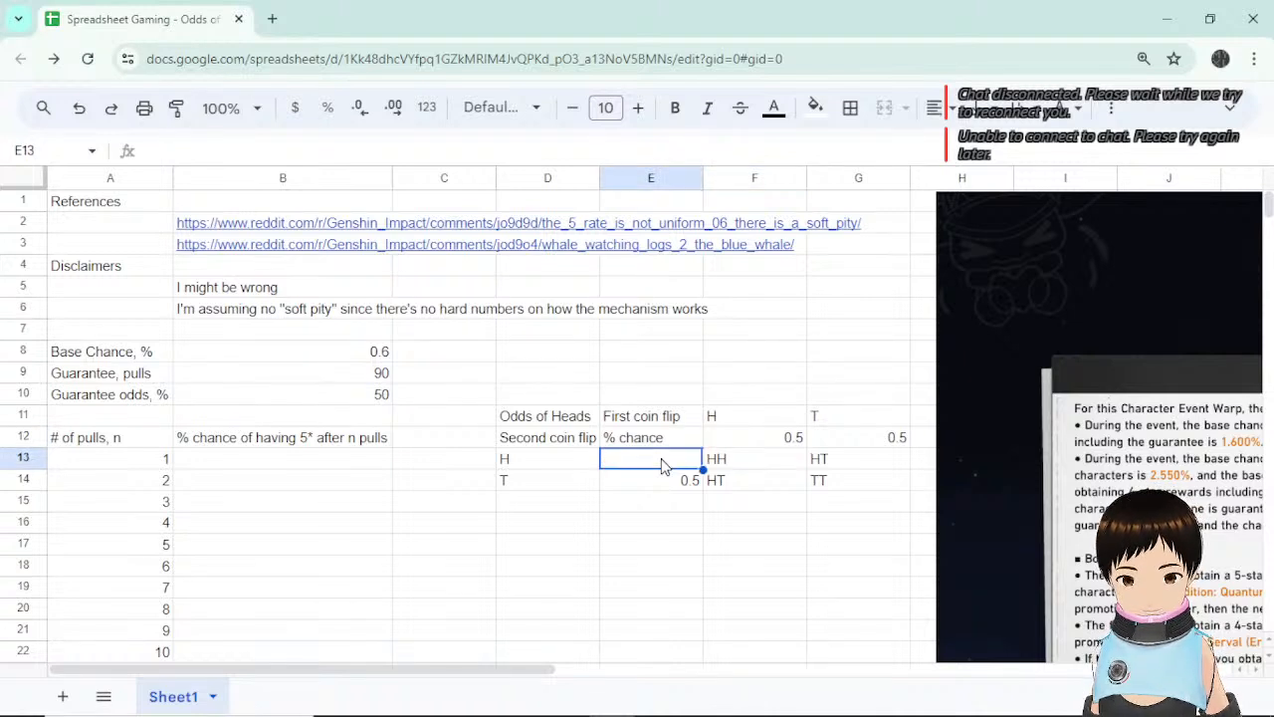
pyautogui.write('=')
pyautogui.click(753, 438)
pyautogui.press('Return')
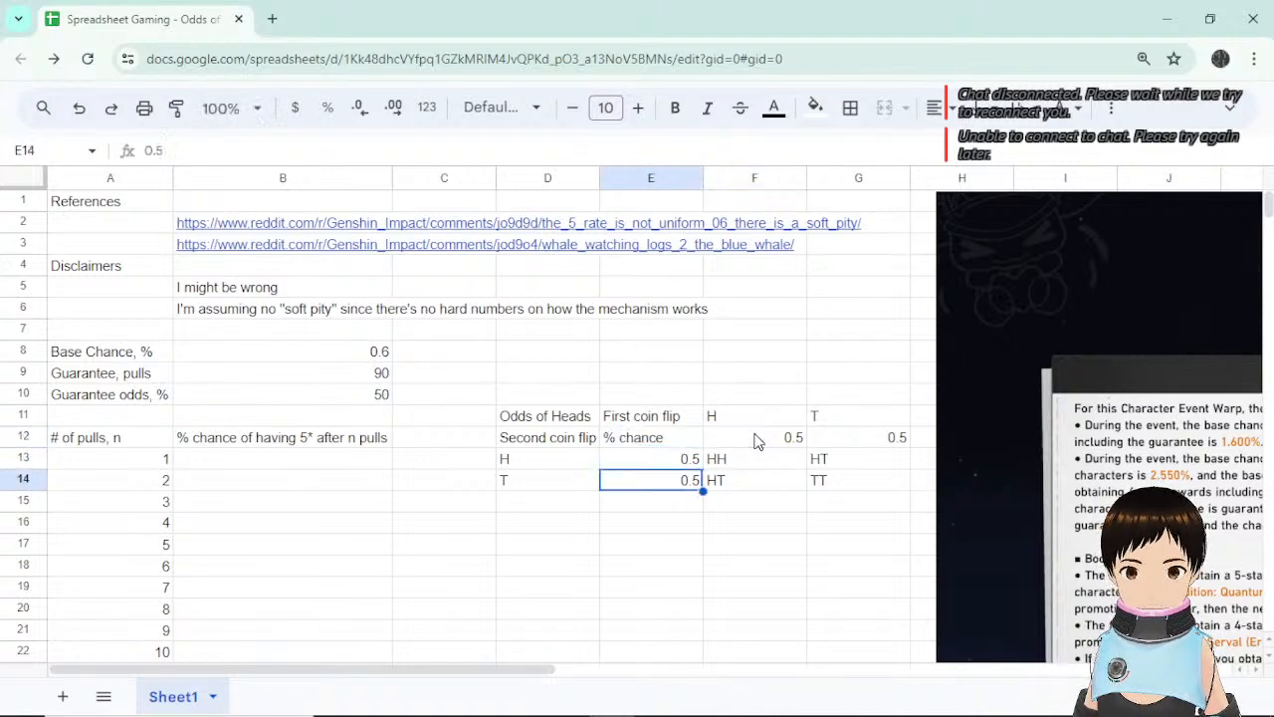
# Replace G12's value with the formula =1-F12.
pyautogui.click(882, 436)
pyautogui.press('Delete')
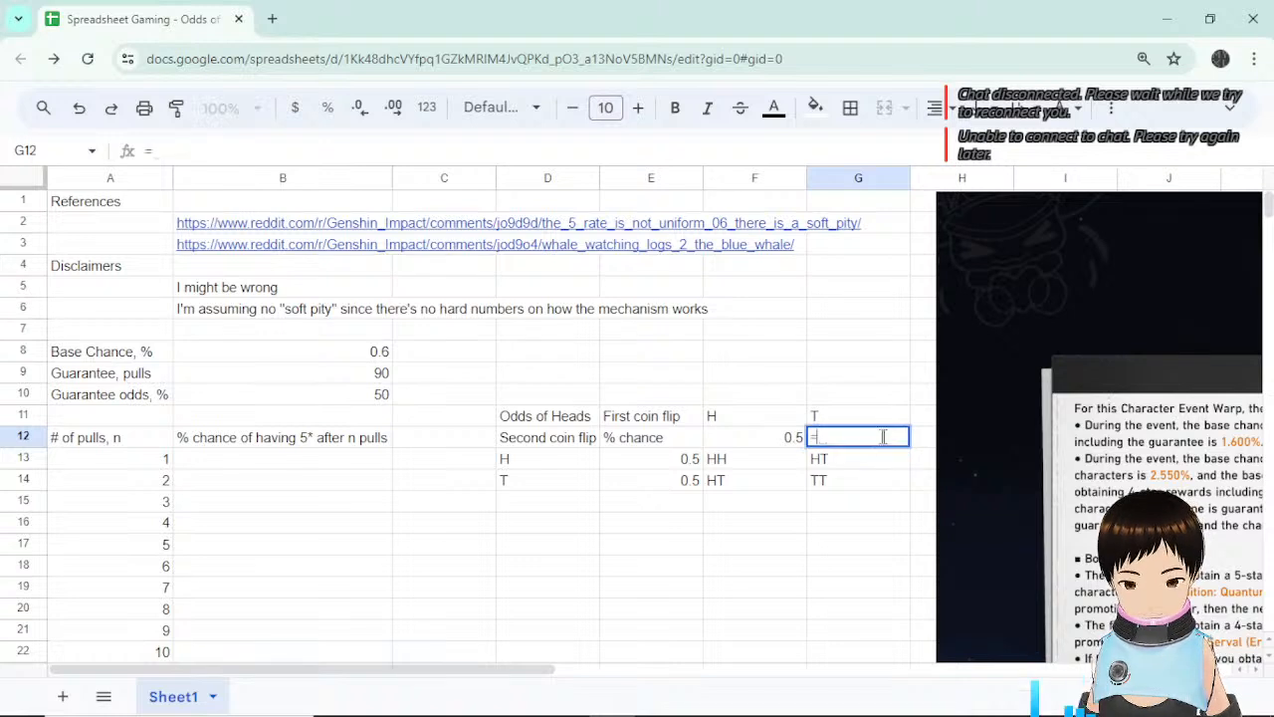
pyautogui.write('=1-')
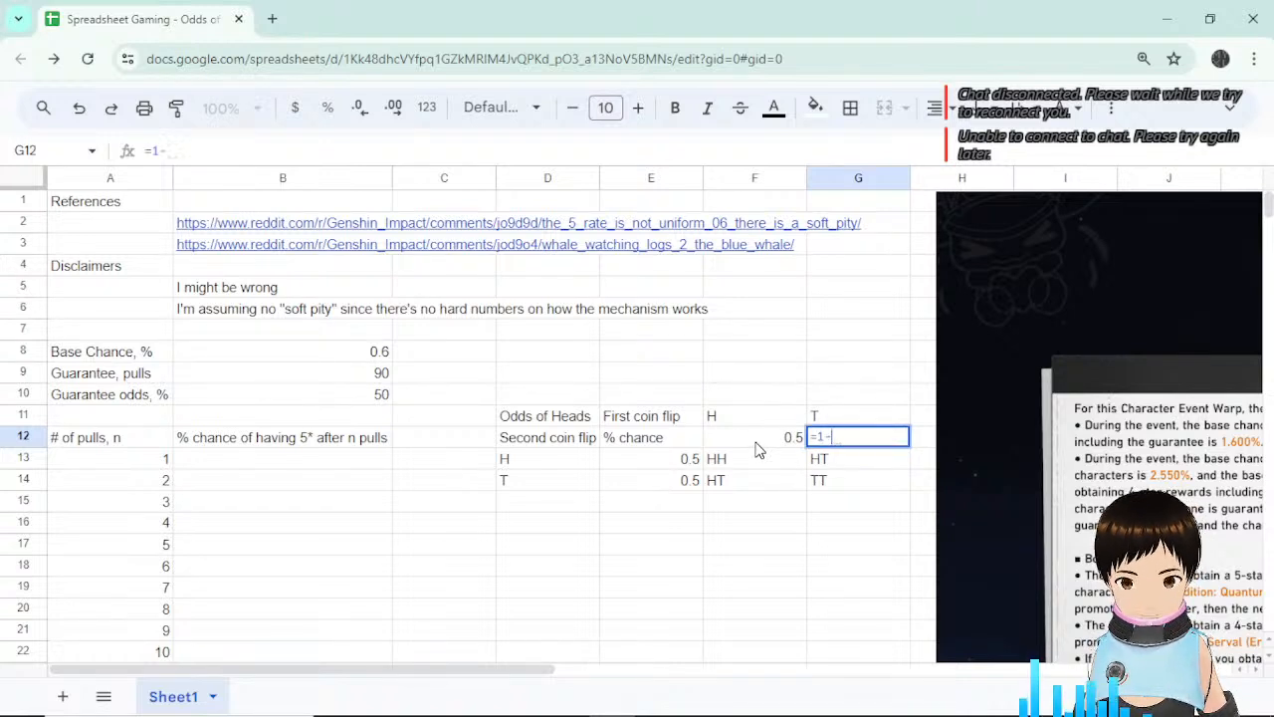
pyautogui.click(756, 445)
pyautogui.press('Return')
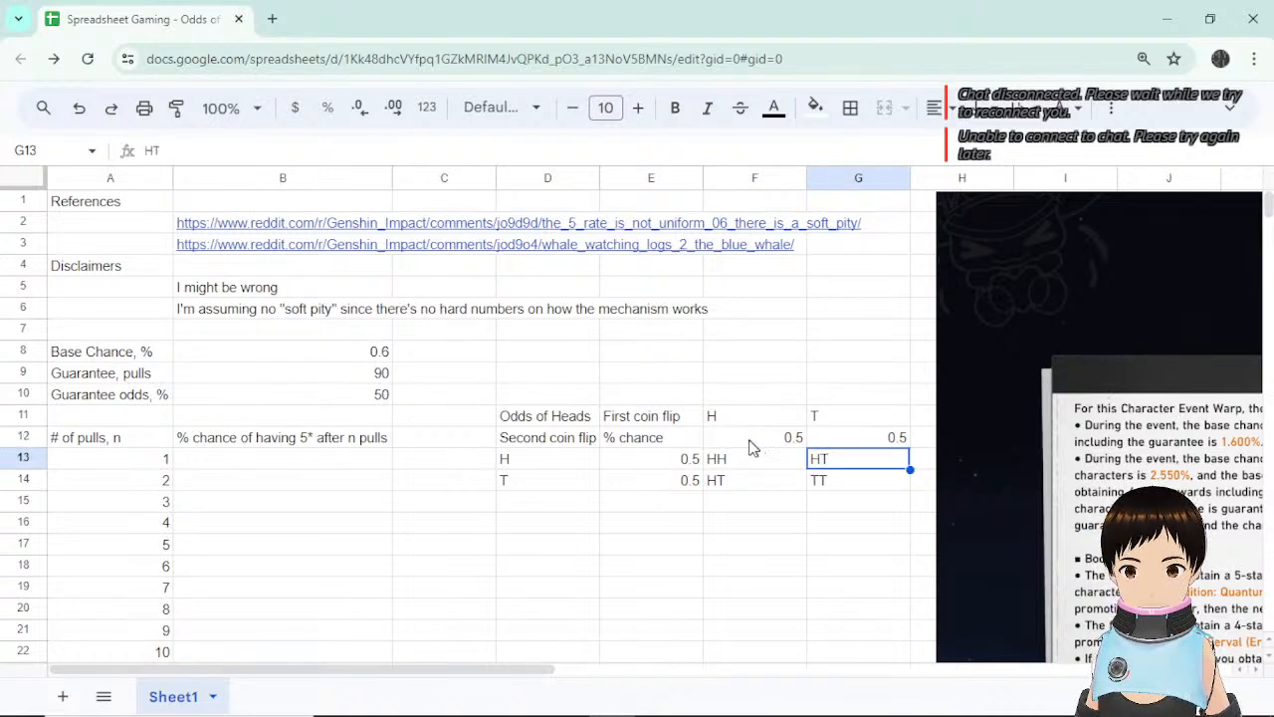
# Set E14 to the formula =G12 and review the table cells.
pyautogui.doubleClick(680, 480)
pyautogui.write('=')
pyautogui.press('BackSpace')
pyautogui.press('BackSpace')
pyautogui.press('BackSpace')
pyautogui.press('BackSpace')
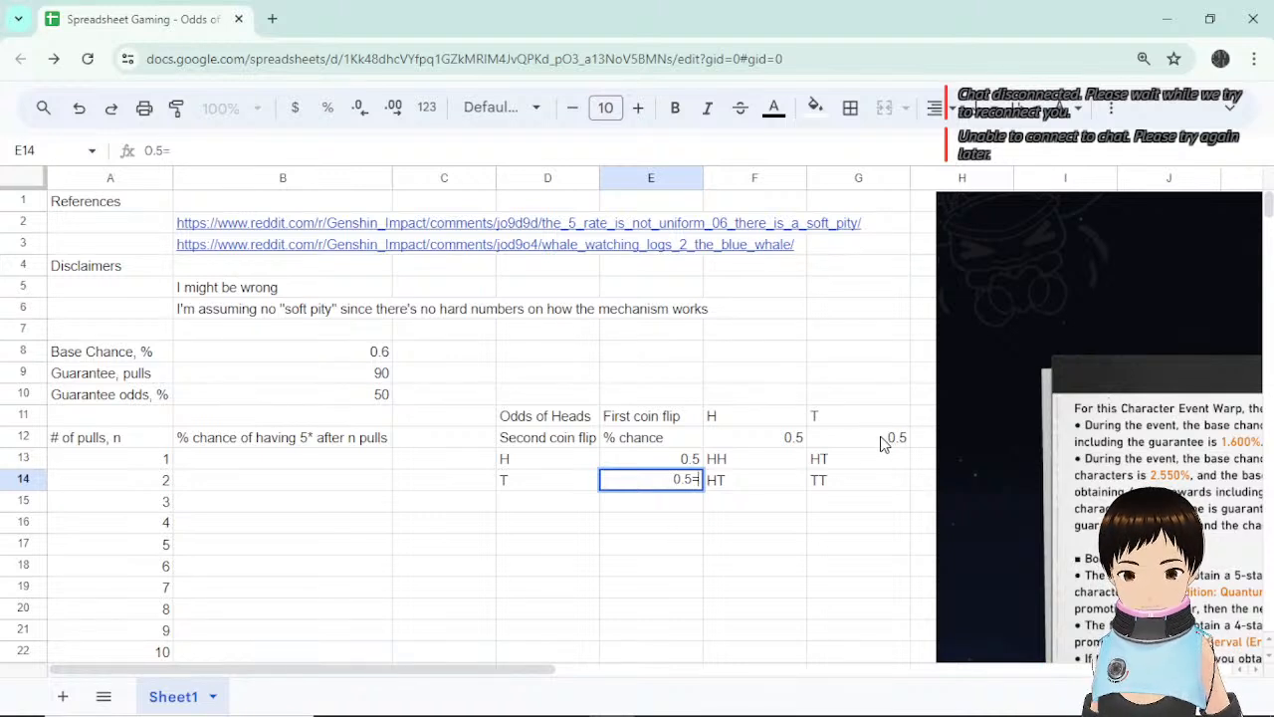
pyautogui.write('=')
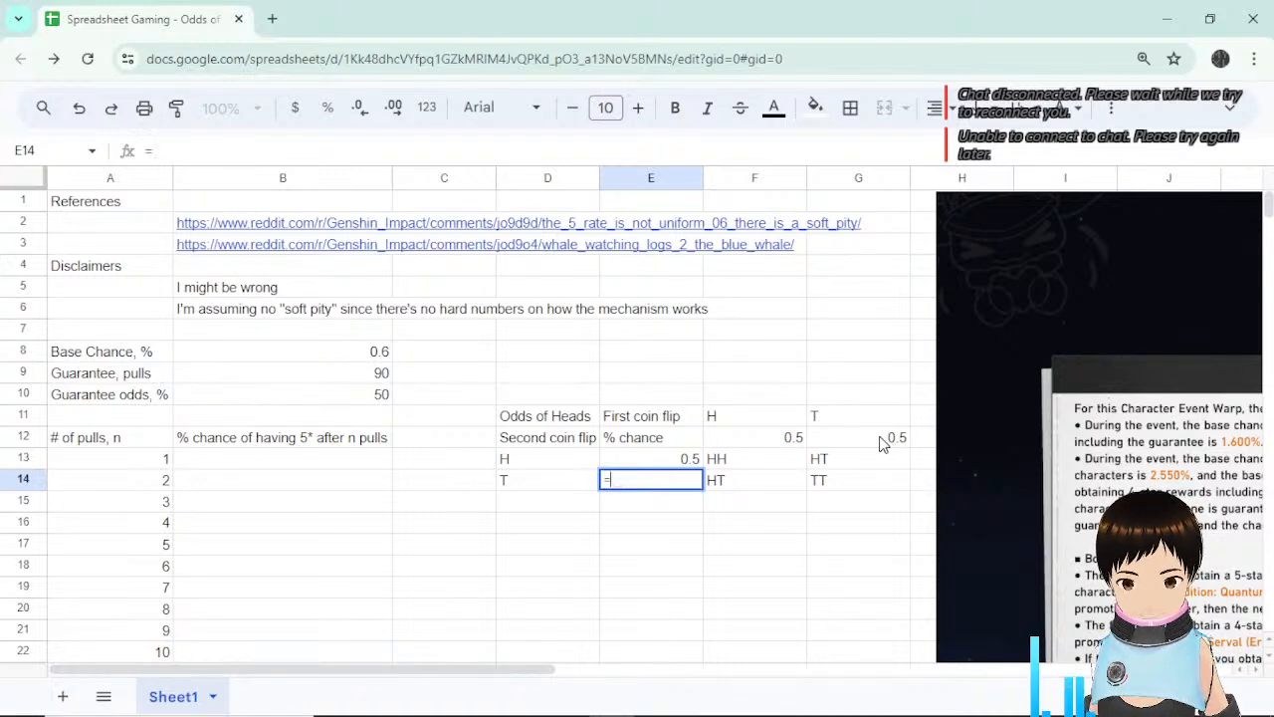
pyautogui.click(880, 442)
pyautogui.press('Return')
pyautogui.click(754, 464)
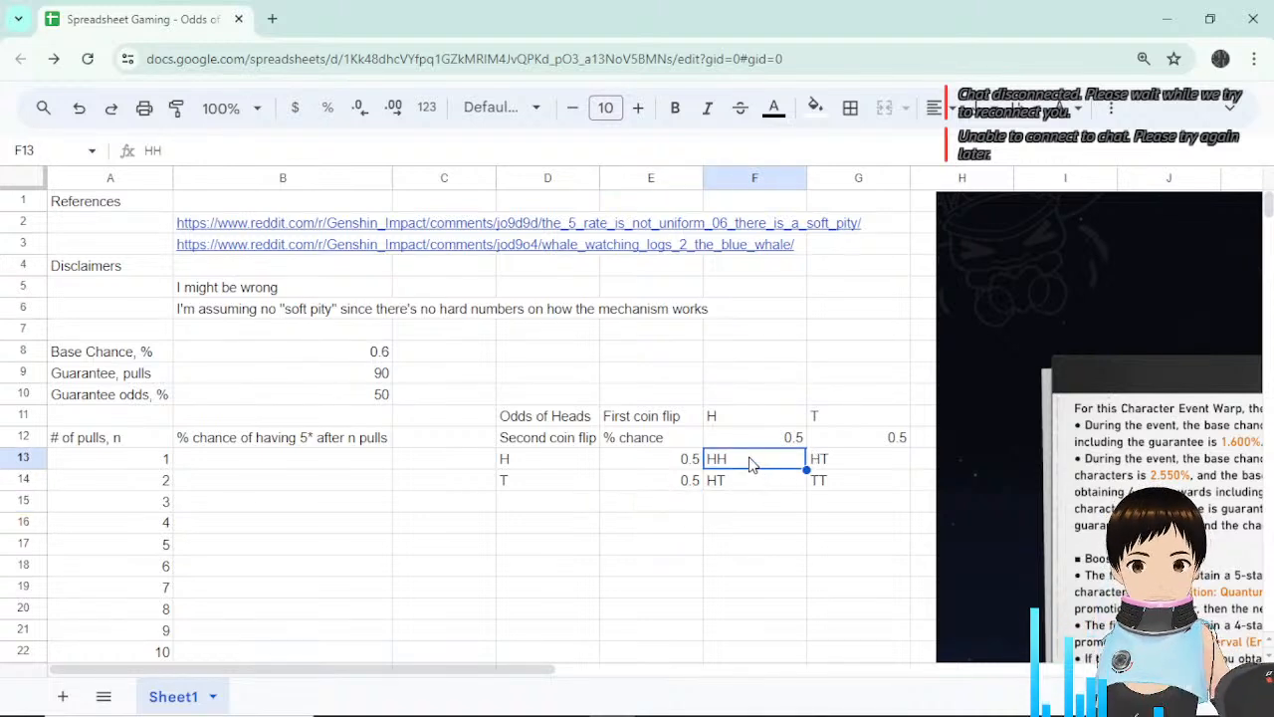
pyautogui.click(757, 418)
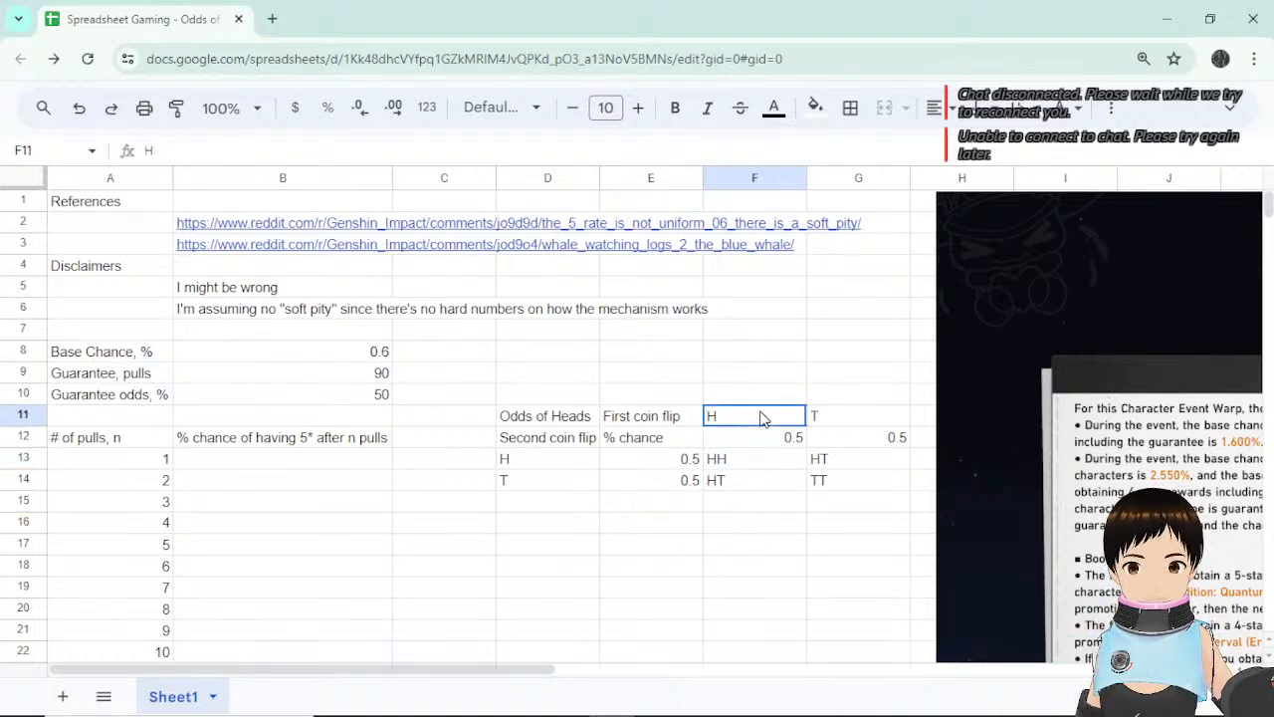
pyautogui.click(518, 464)
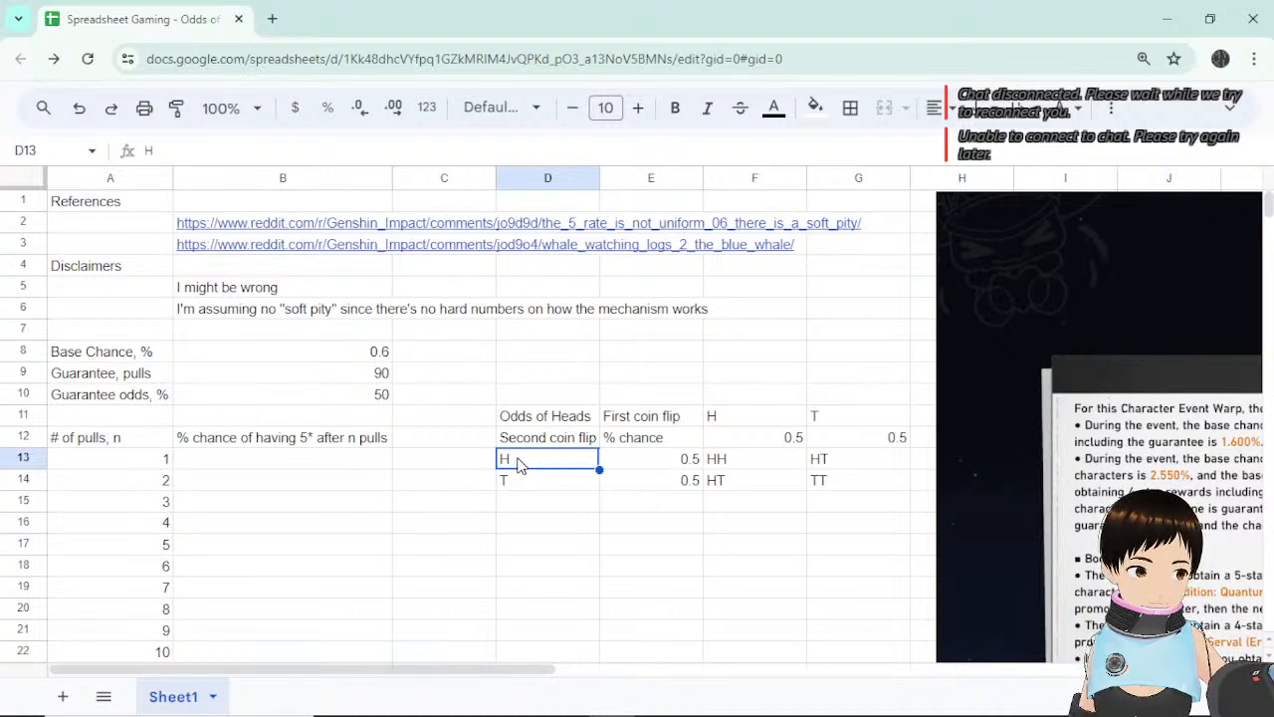
# Replace HH in F13 with the formula =F12*E13, giving 0.25.
pyautogui.click(785, 469)
pyautogui.press('Delete')
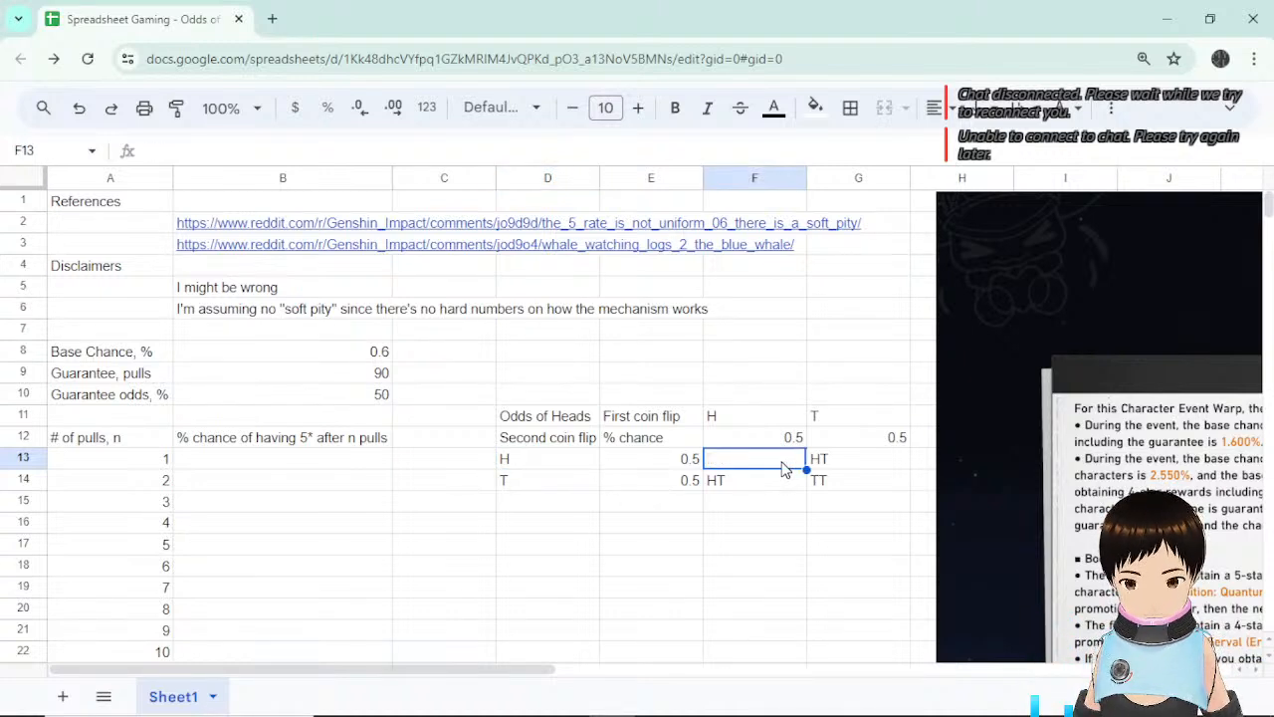
pyautogui.write('=')
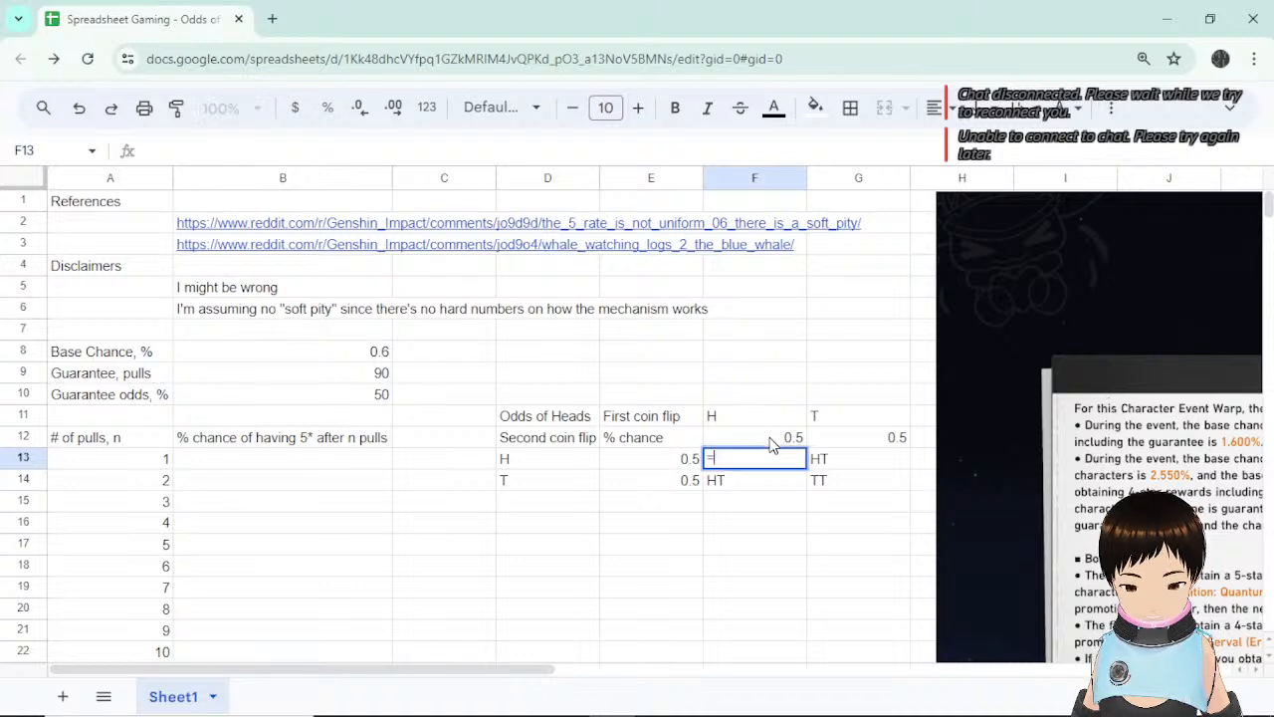
pyautogui.click(769, 443)
pyautogui.write('*')
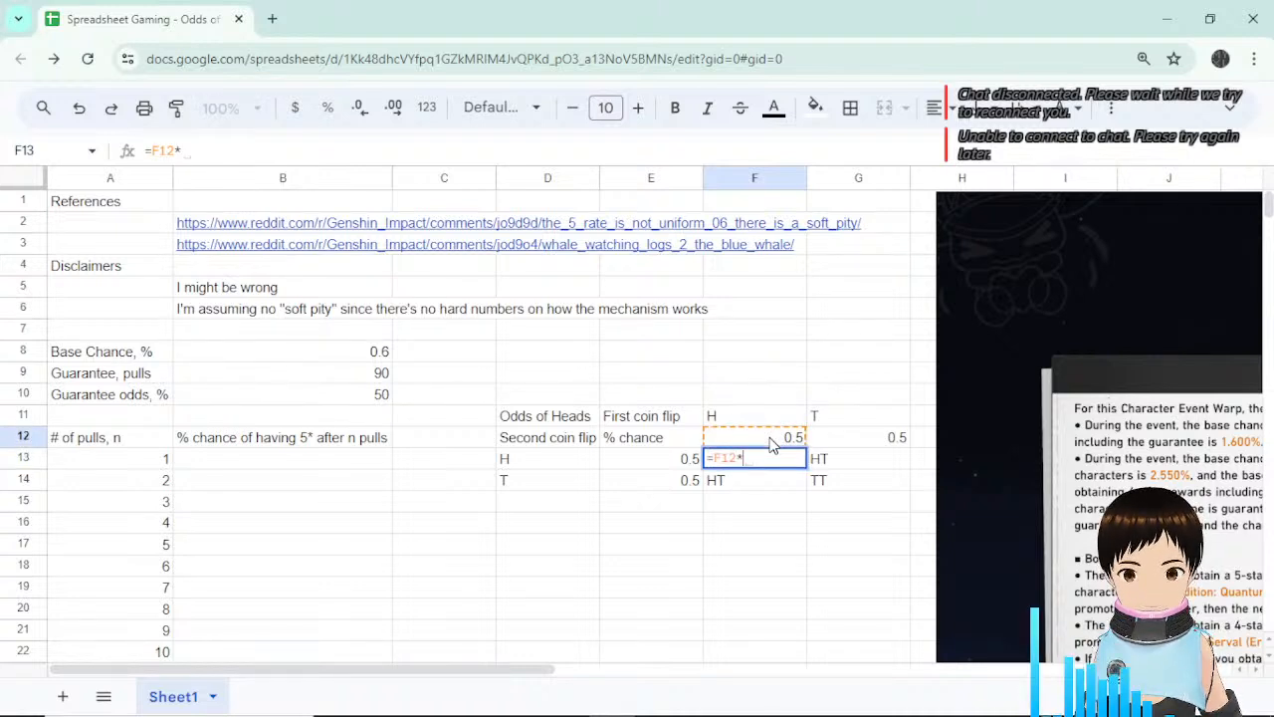
pyautogui.click(675, 464)
pyautogui.press('Return')
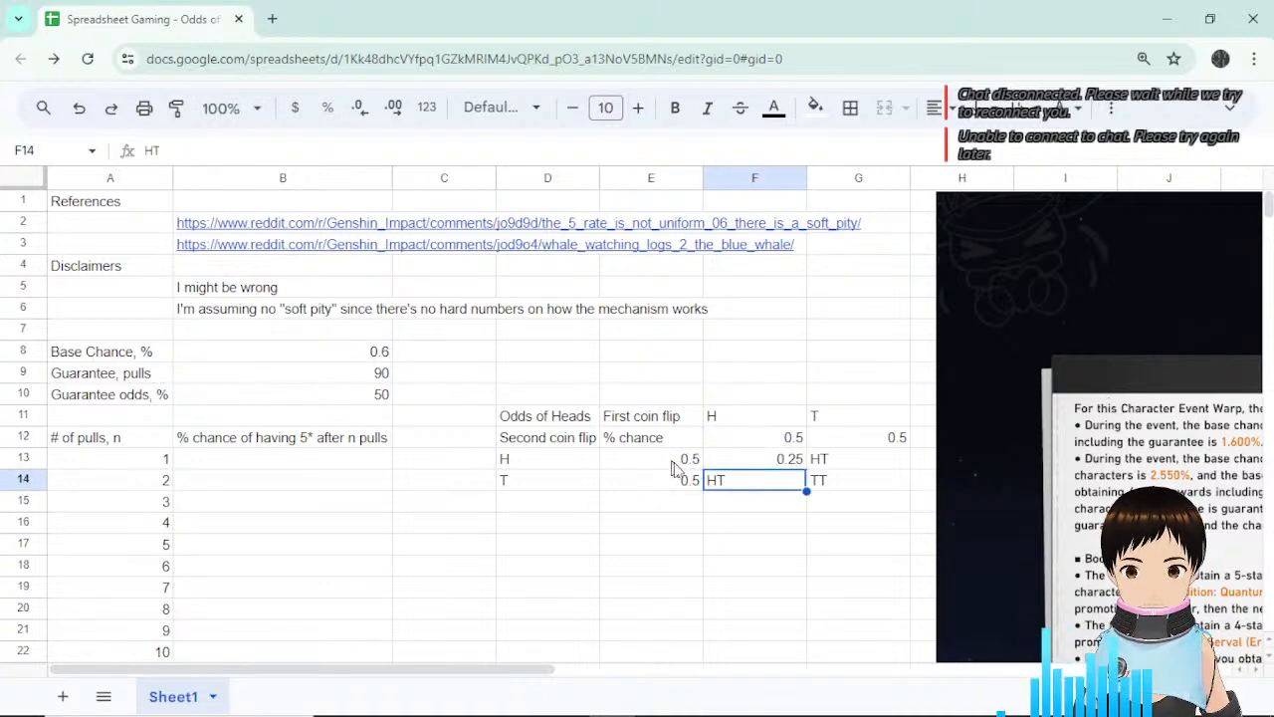
pyautogui.click(787, 462)
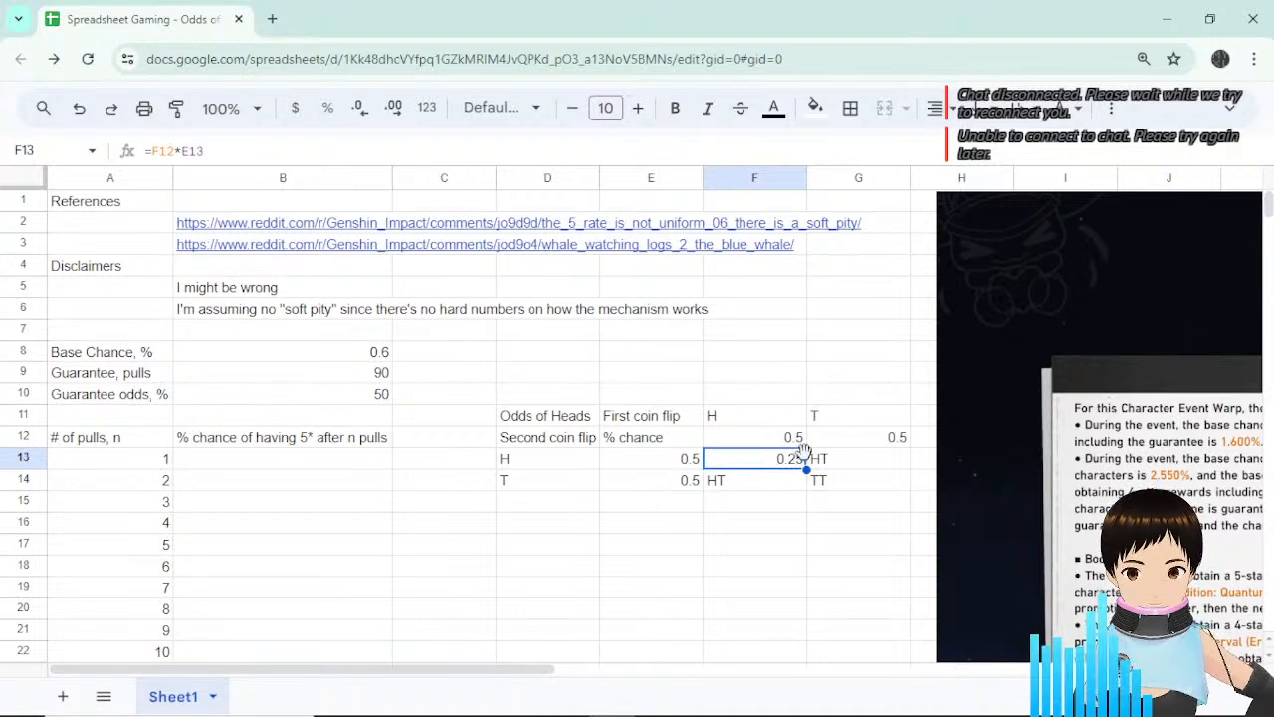
pyautogui.click(800, 441)
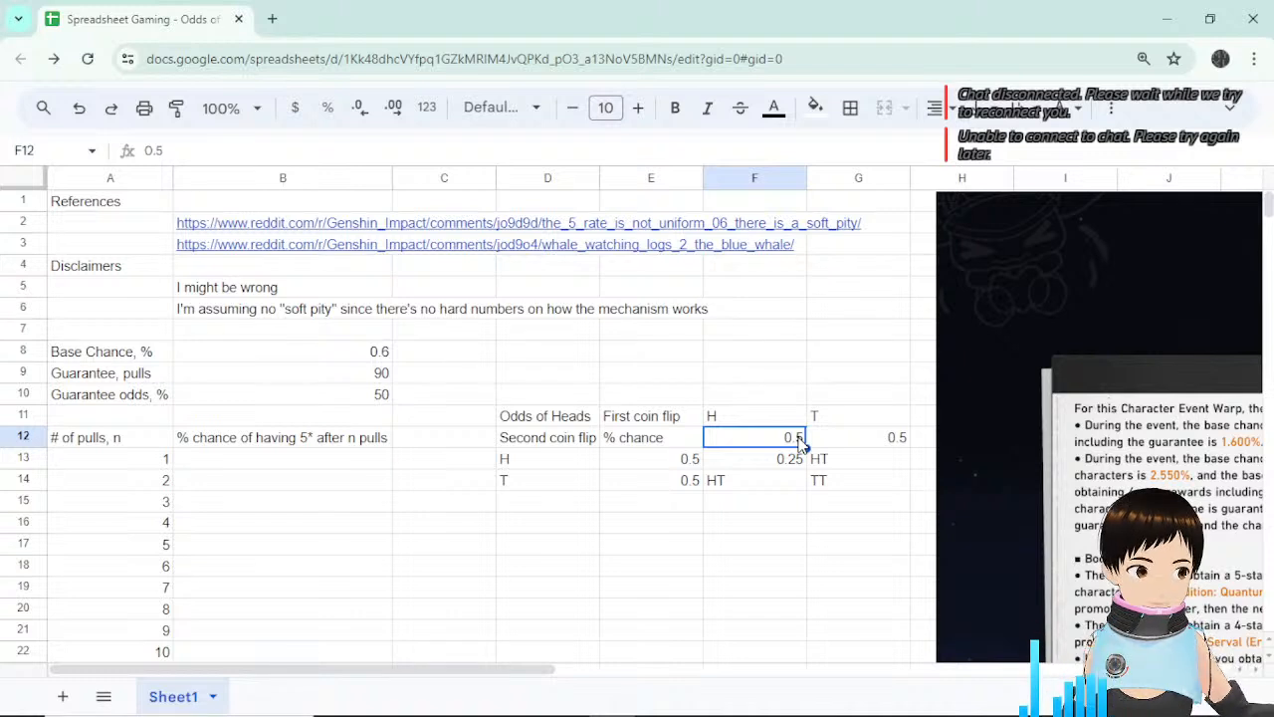
# Copy F13's formula down into F14 and inspect its references.
pyautogui.click(800, 460)
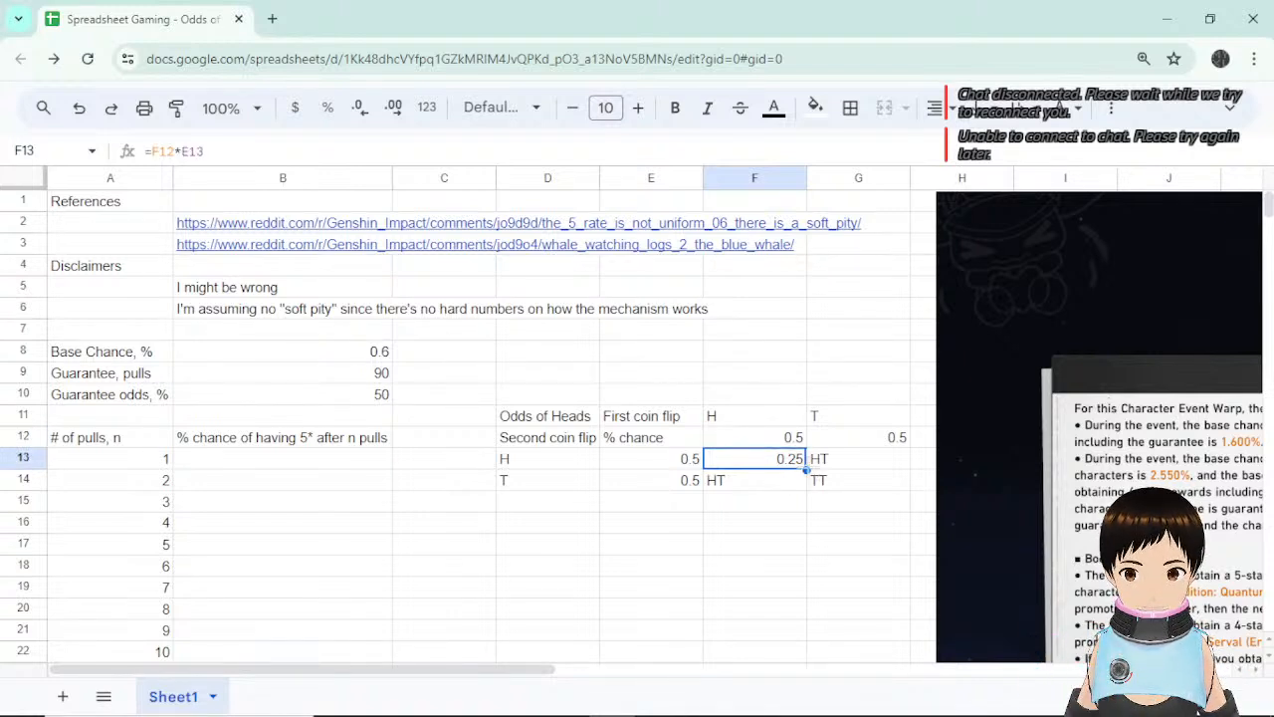
pyautogui.moveTo(806, 469); pyautogui.dragTo(808, 492)
pyautogui.click(785, 507)
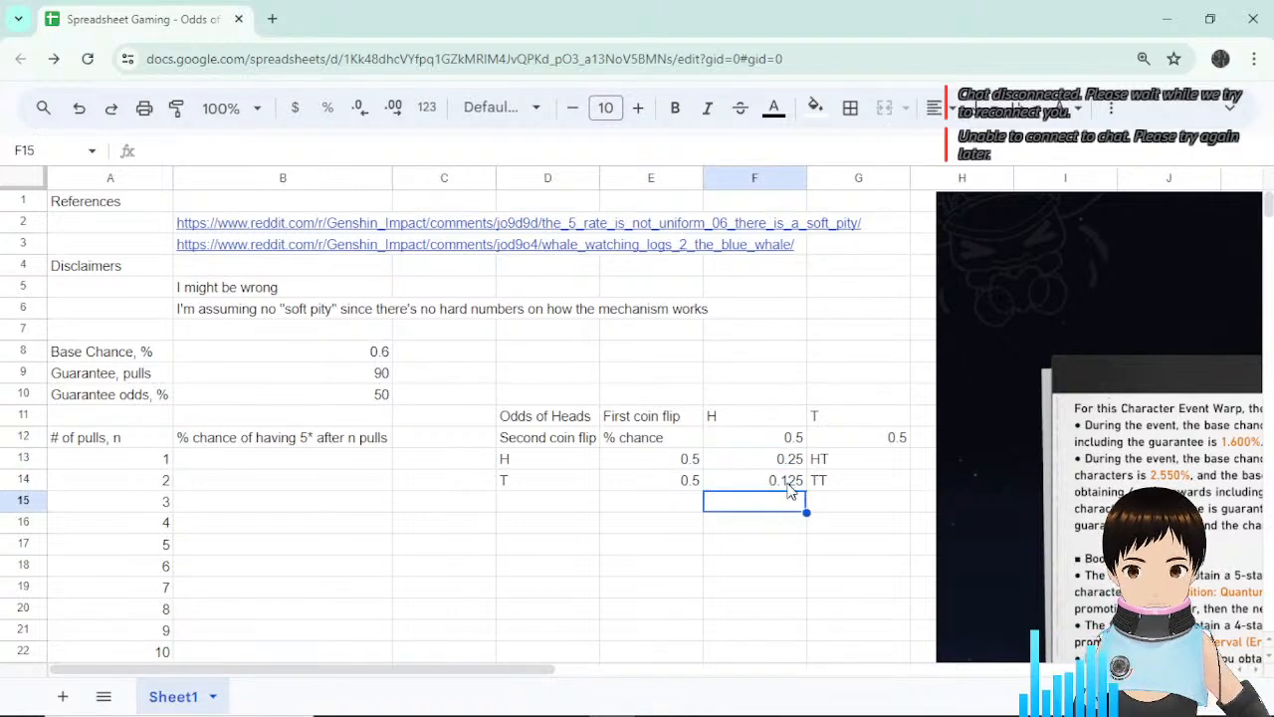
pyautogui.click(788, 488)
pyautogui.click(257, 149)
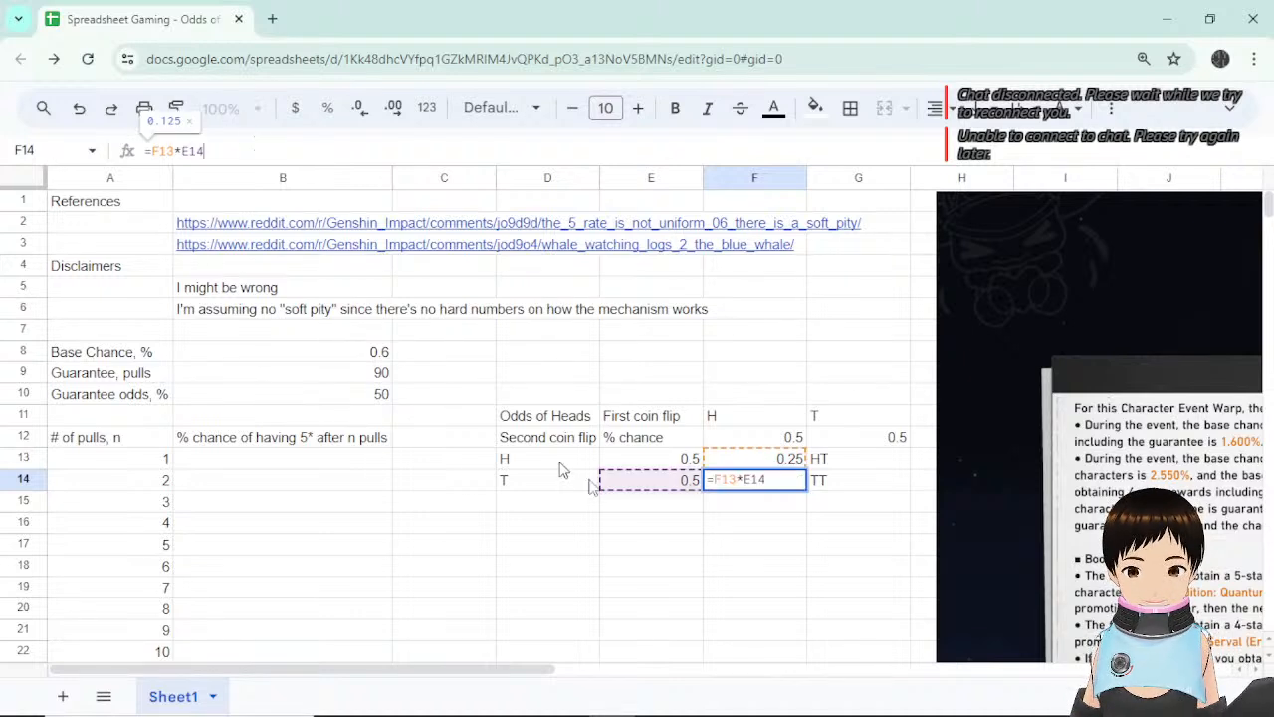
pyautogui.press('Escape')
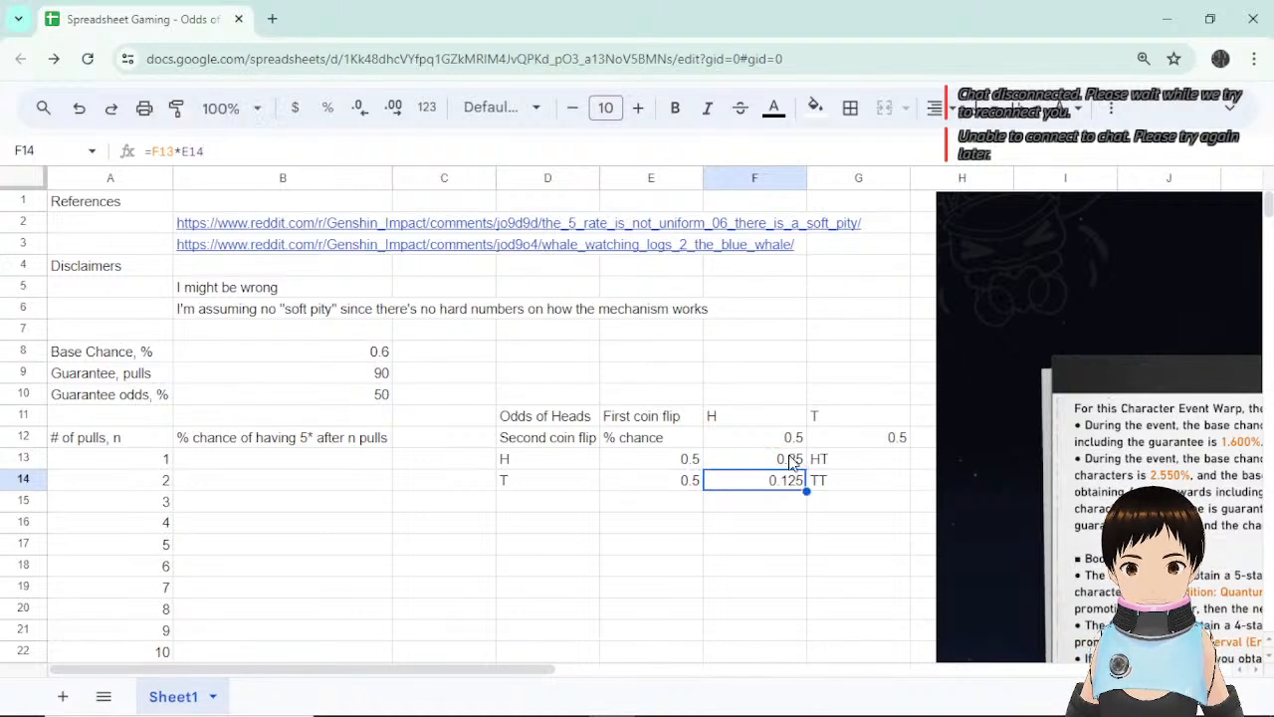
# Add $ anchors before the F12 and E13 references in F13's formula.
pyautogui.click(789, 461)
pyautogui.click(228, 150)
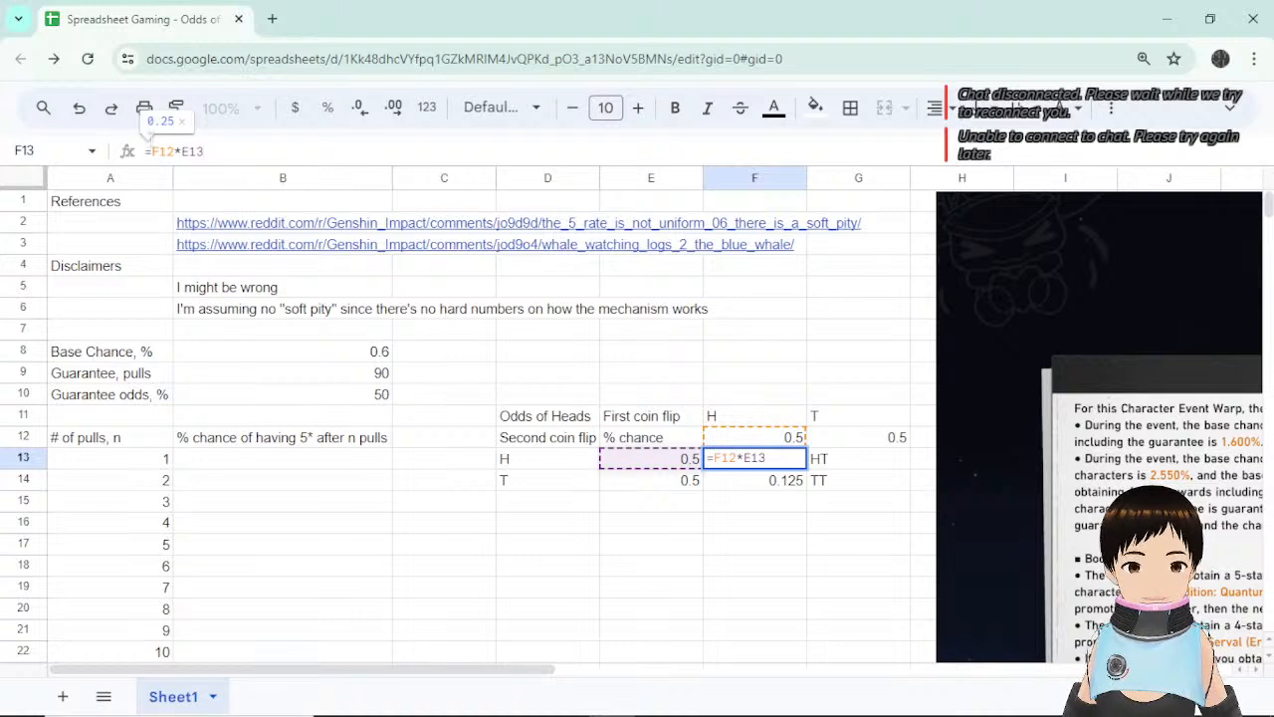
pyautogui.click(148, 150)
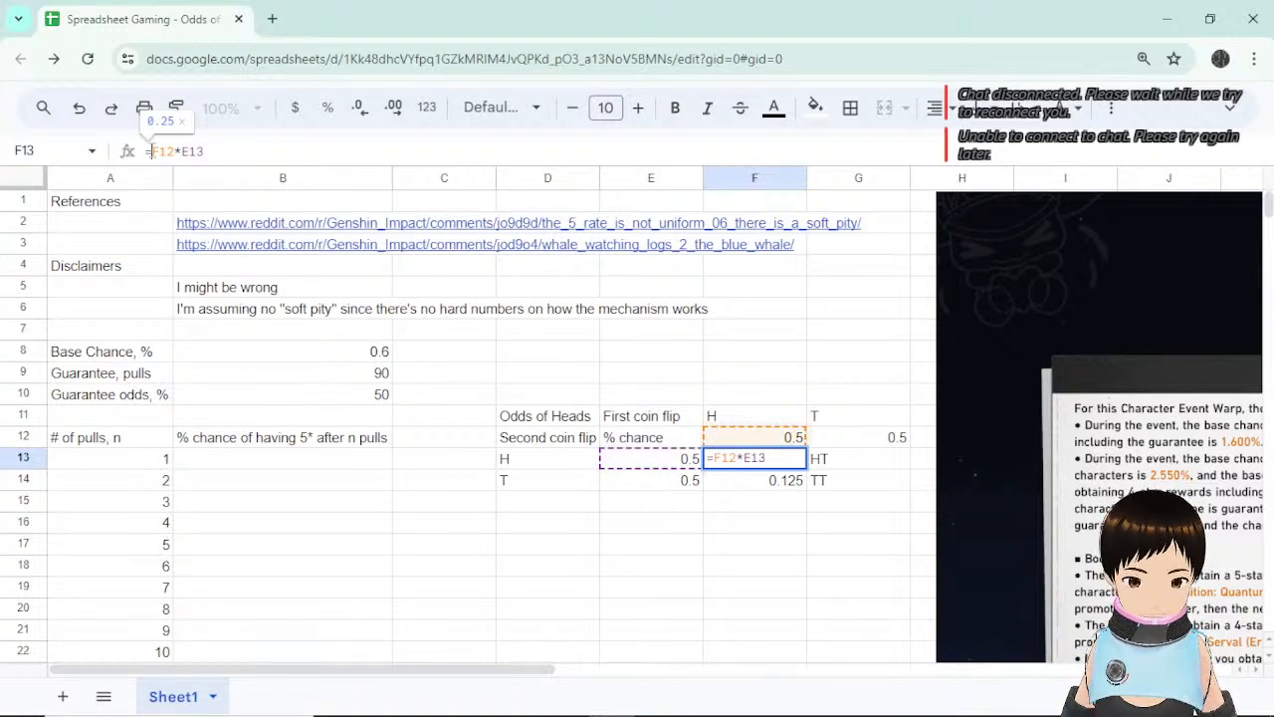
pyautogui.write('$')
pyautogui.click(188, 150)
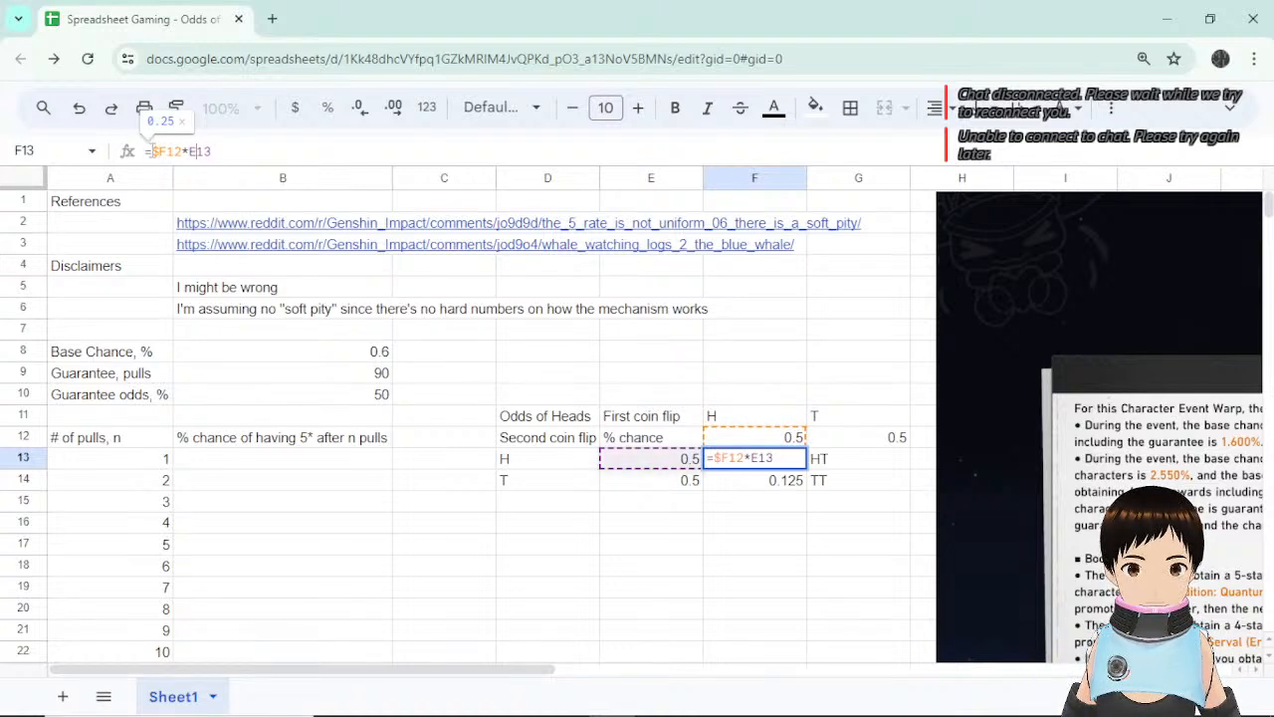
pyautogui.write('$')
pyautogui.press('Return')
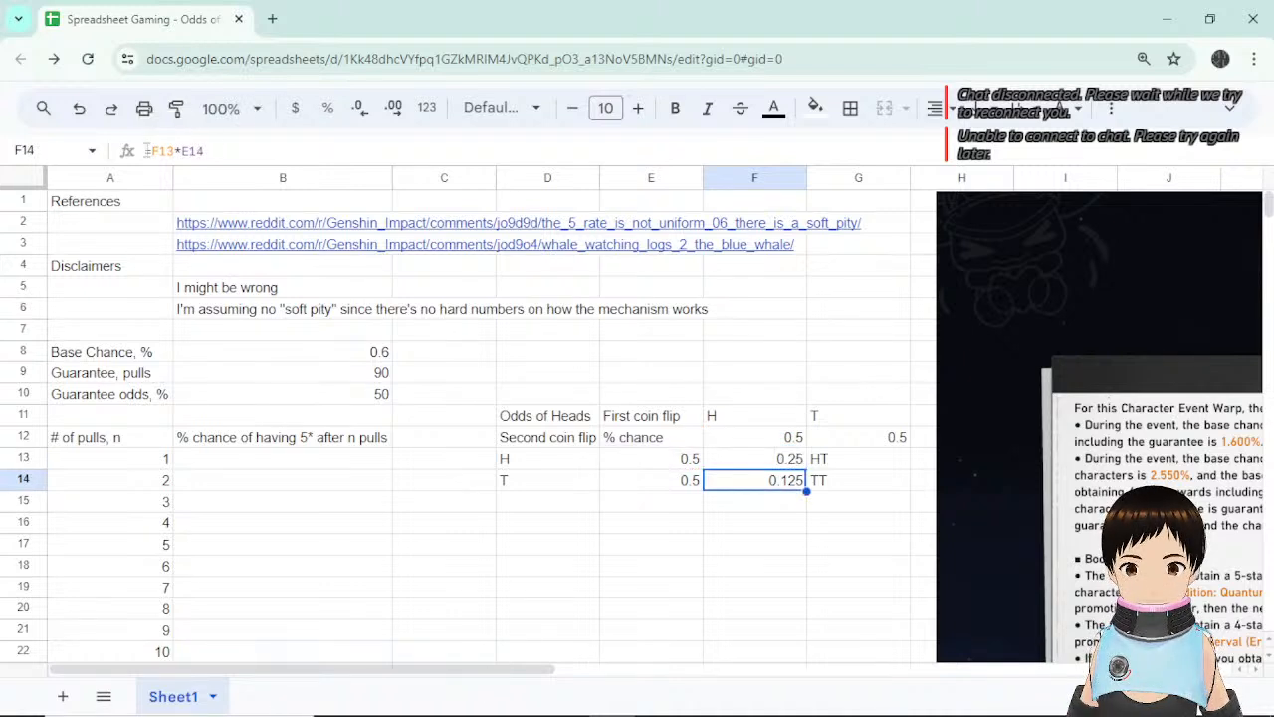
# Correct F13's anchors so the formula reads =F$12*$E13.
pyautogui.click(796, 464)
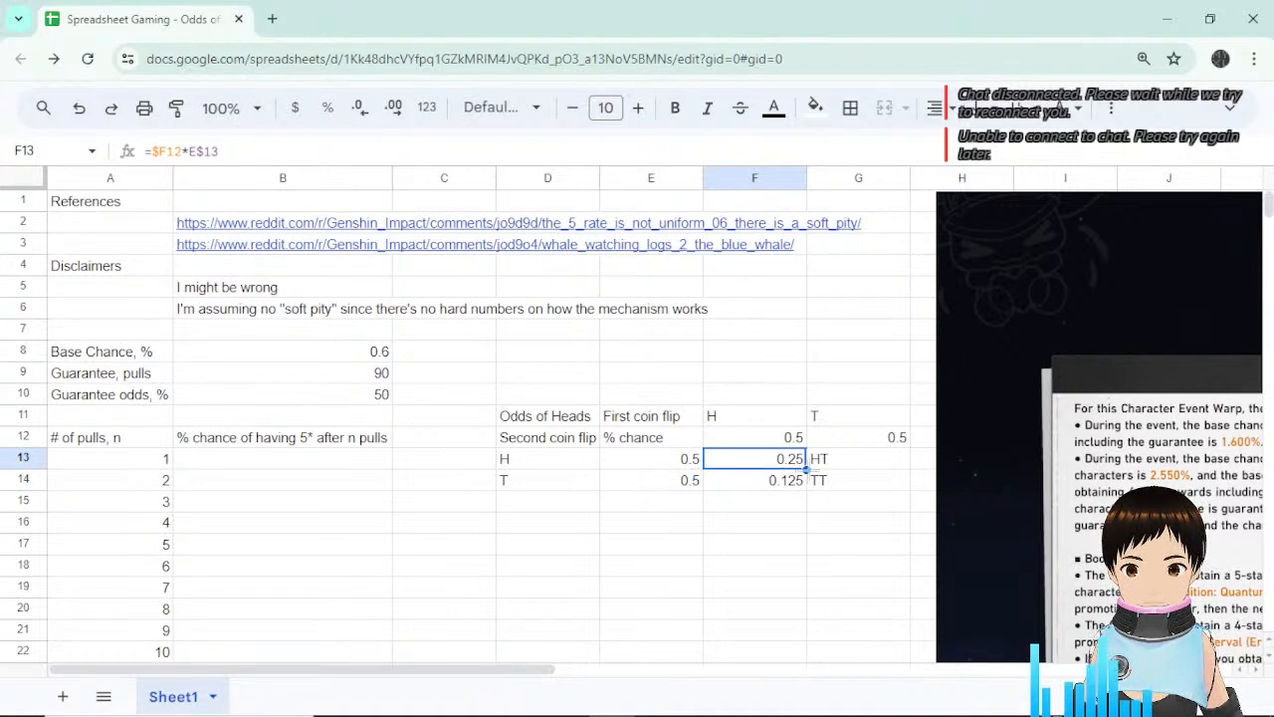
pyautogui.moveTo(806, 469)
pyautogui.mouseDown()
pyautogui.moveTo(796, 489)
pyautogui.moveTo(805, 460)
pyautogui.mouseUp()
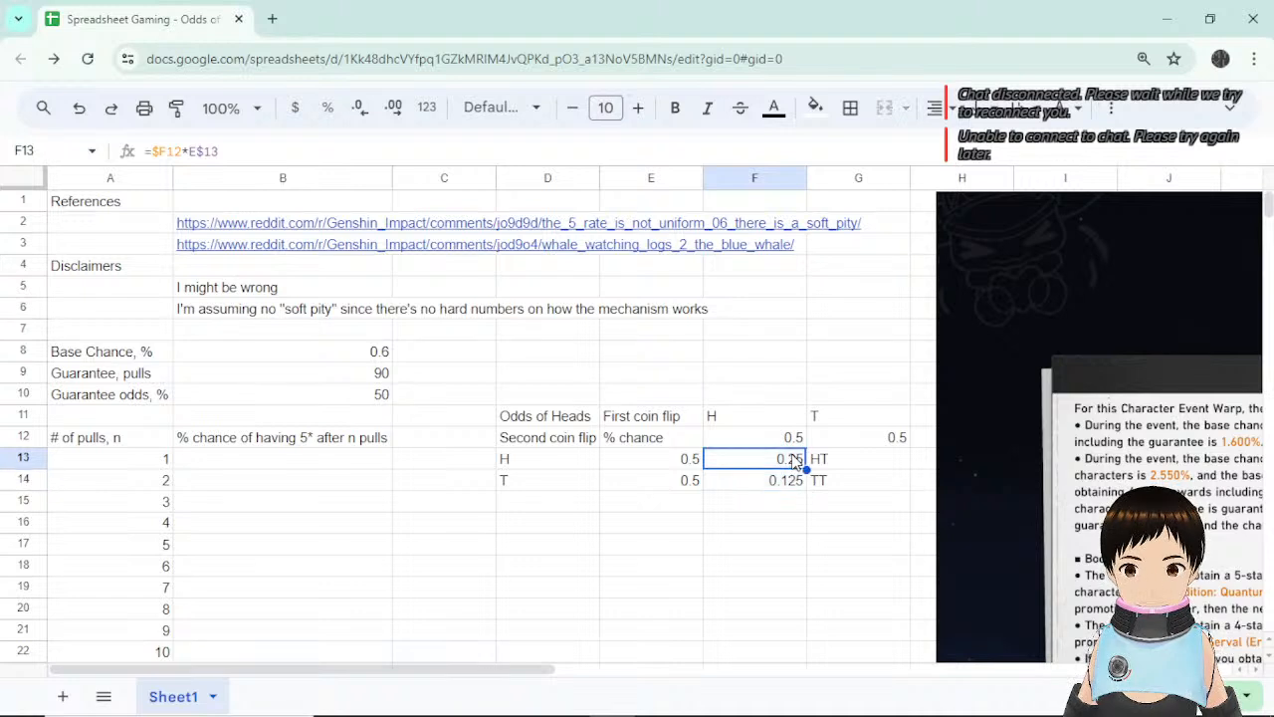
pyautogui.click(161, 149)
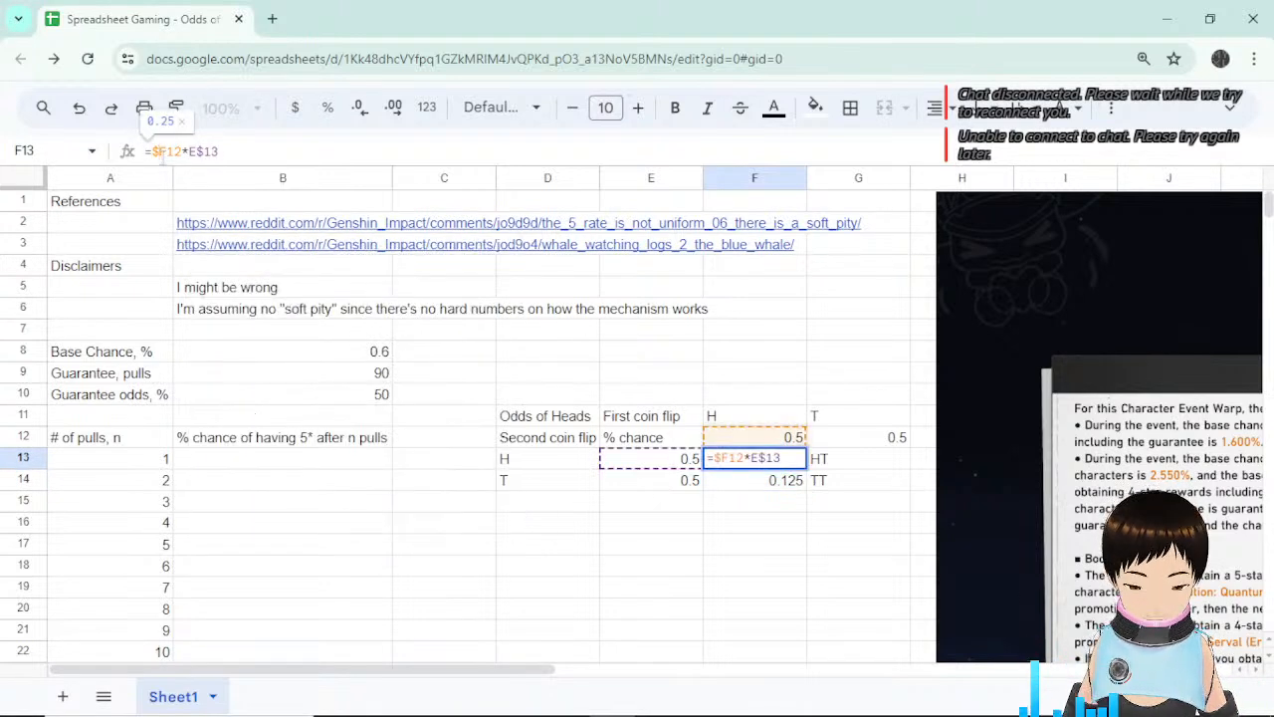
pyautogui.press('BackSpace')
pyautogui.write('$')
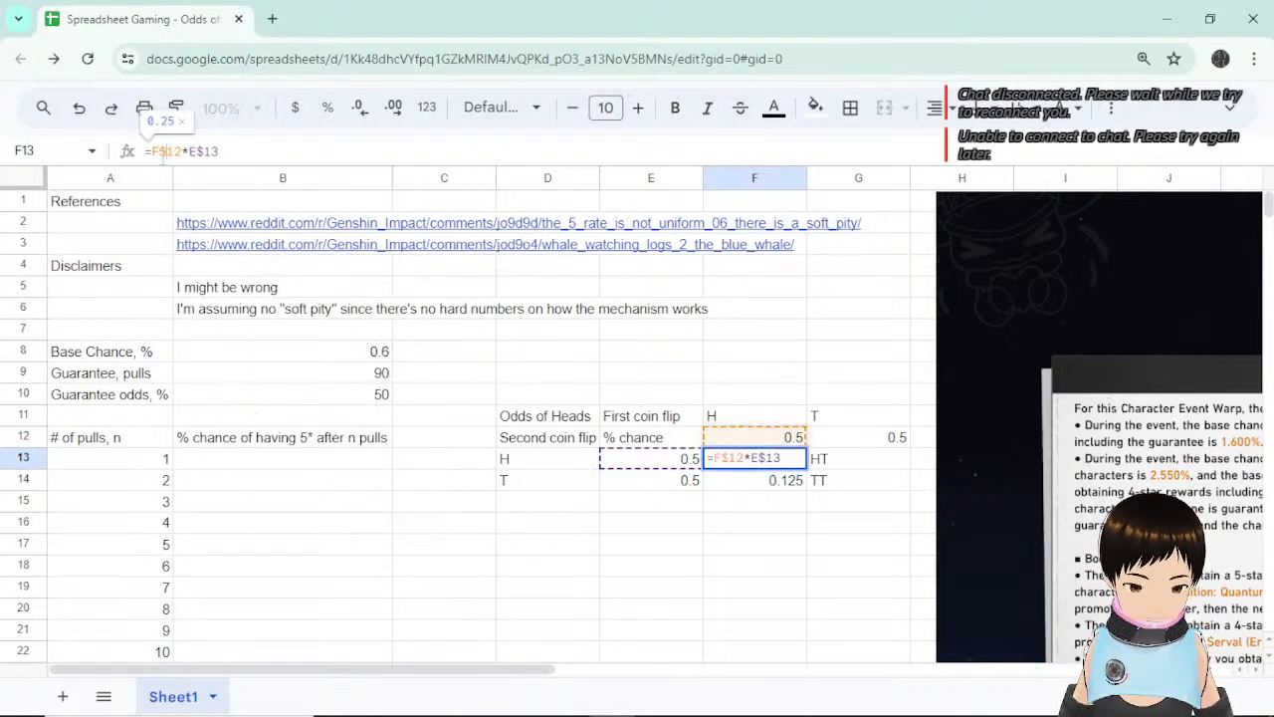
pyautogui.press('Right')
pyautogui.press('Right')
pyautogui.press('Right')
pyautogui.press('Right')
pyautogui.press('Right')
pyautogui.press('BackSpace')
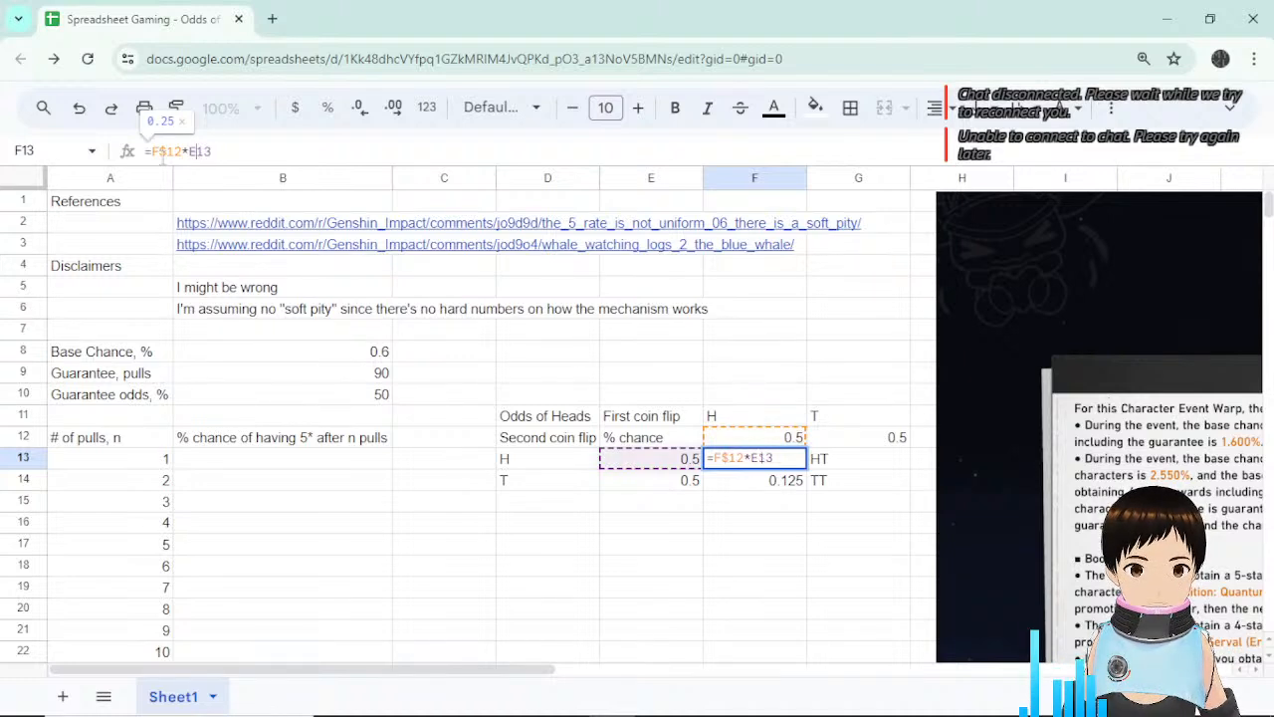
pyautogui.press('Return')
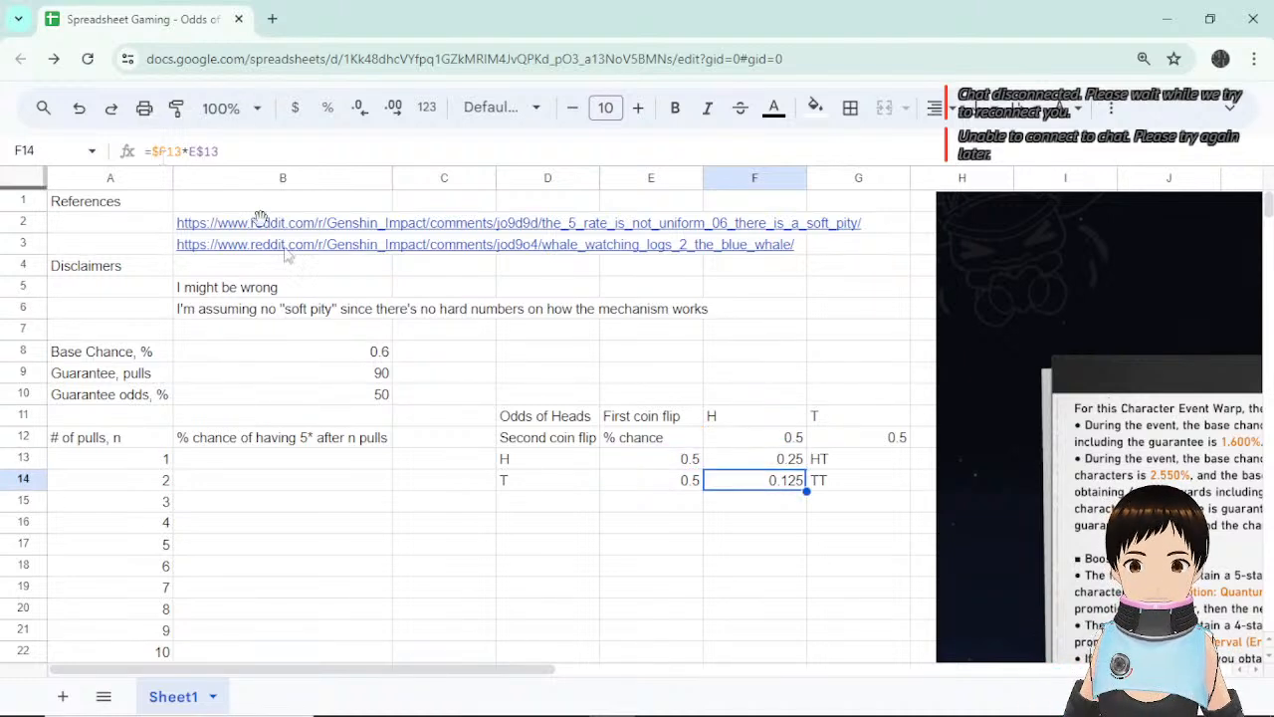
# Fill the corrected F13 formula down to F14 and check its references.
pyautogui.click(796, 462)
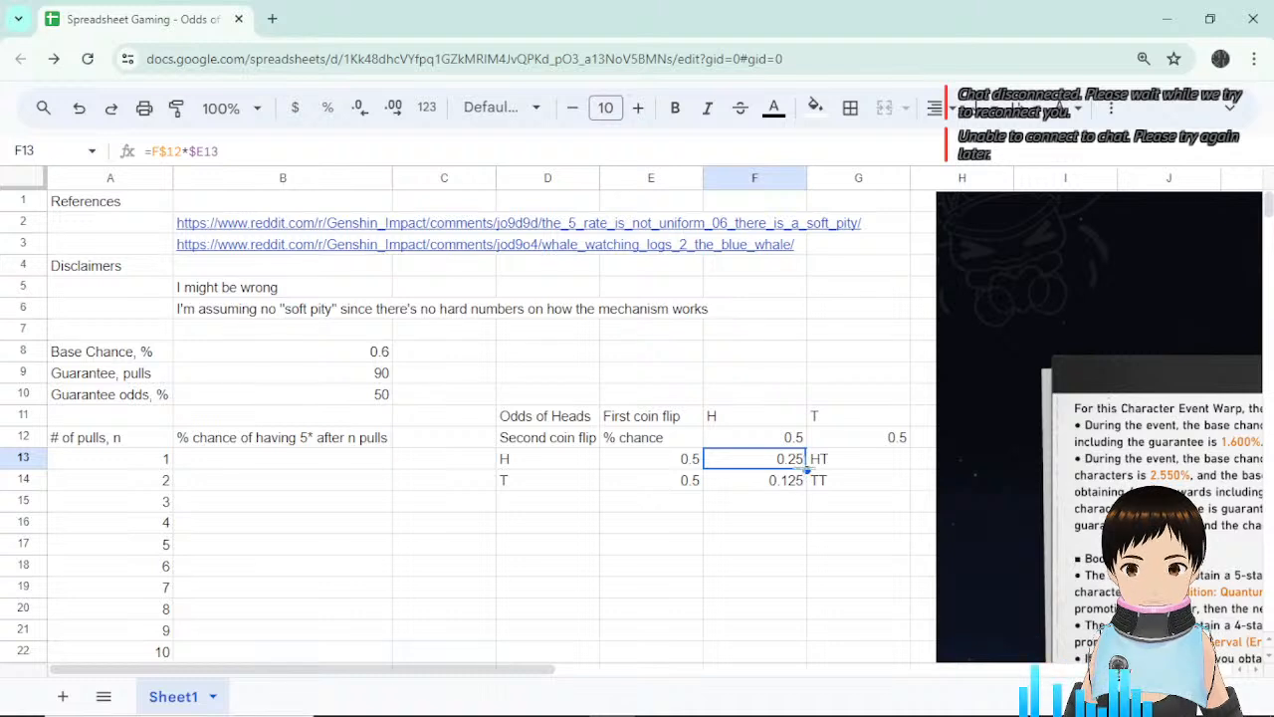
pyautogui.moveTo(806, 470); pyautogui.dragTo(807, 485)
pyautogui.click(802, 482)
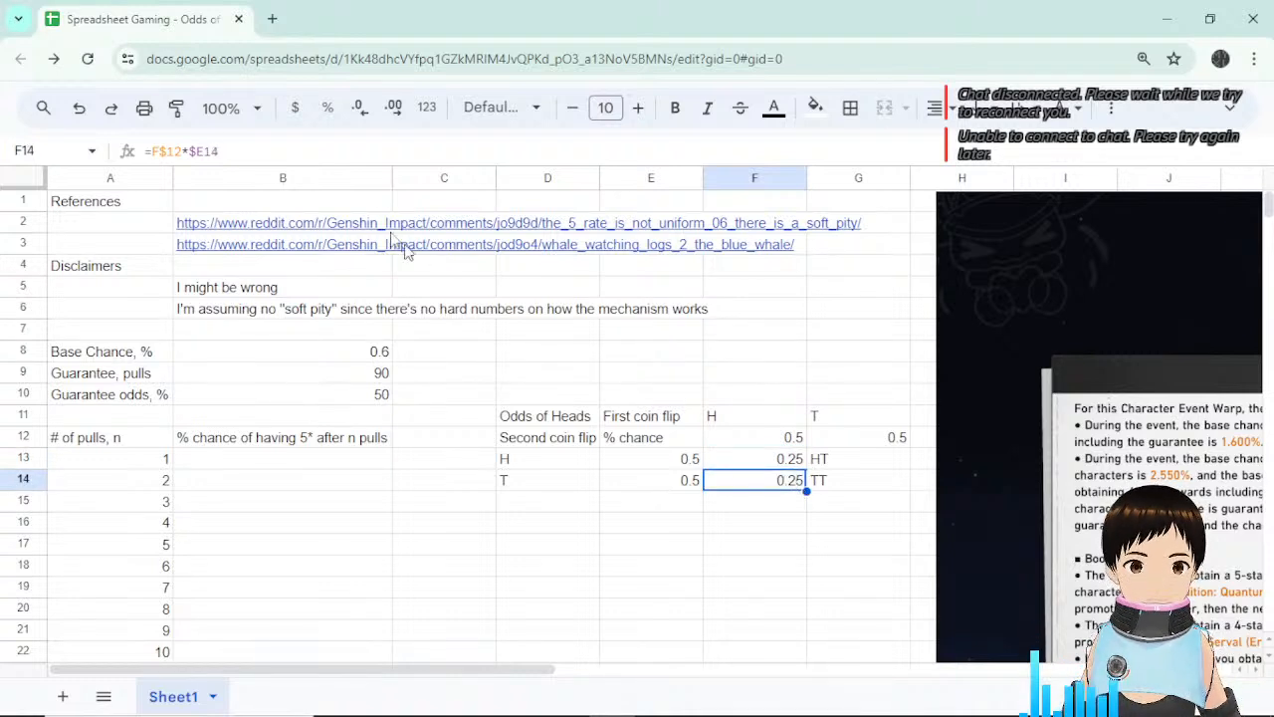
pyautogui.click(296, 151)
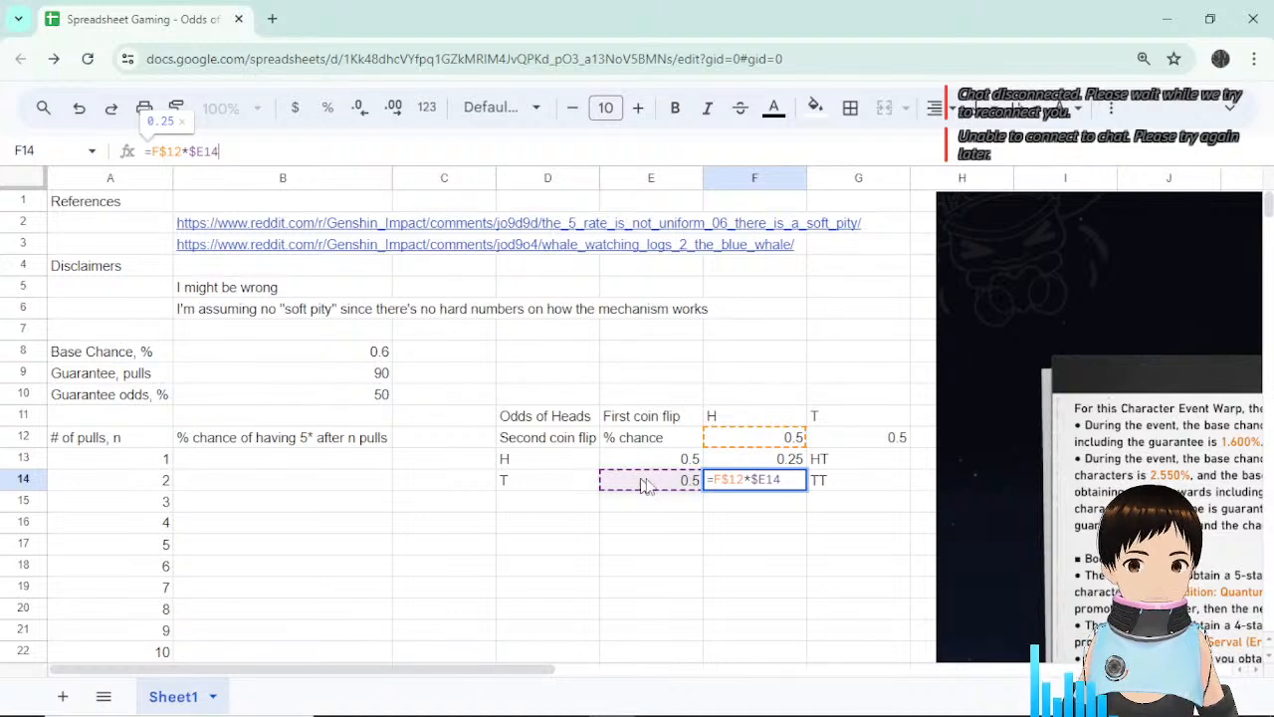
# Copy the F13:F14 formulas right into G13:G14 and verify the G12–G14 formulas.
pyautogui.click(830, 513)
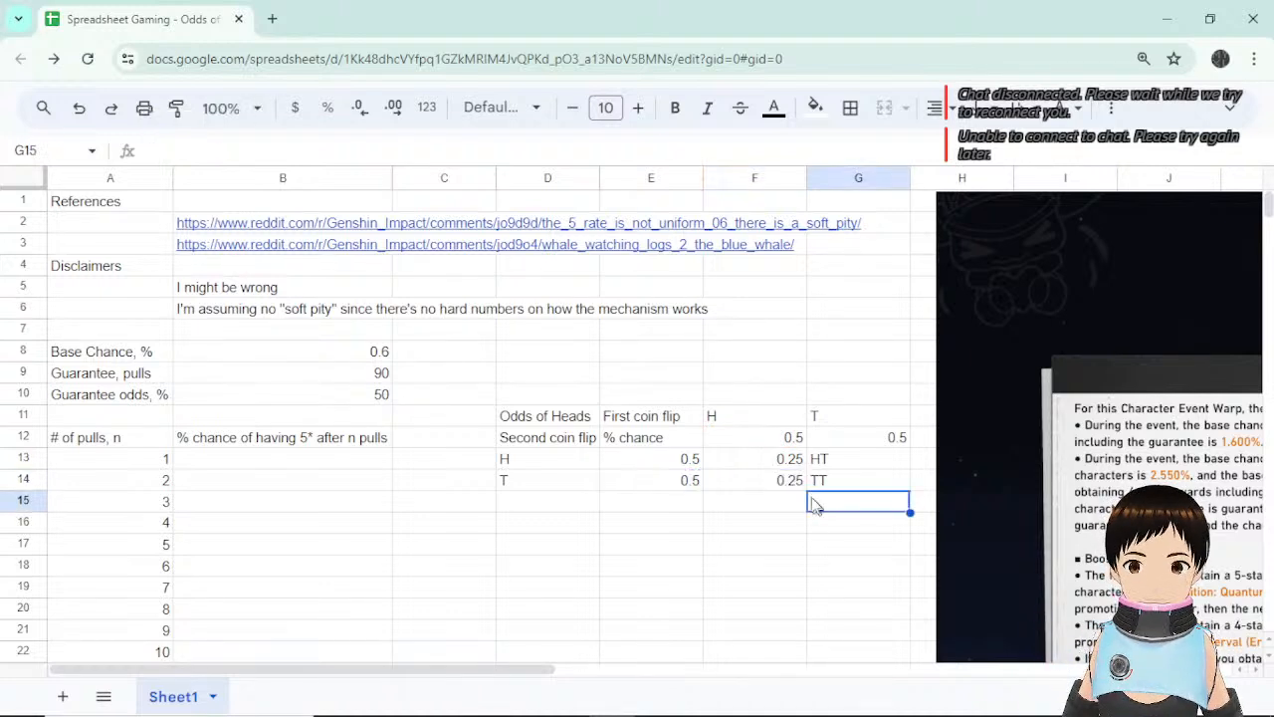
pyautogui.moveTo(786, 460); pyautogui.dragTo(873, 488)
pyautogui.click(872, 523)
pyautogui.click(883, 461)
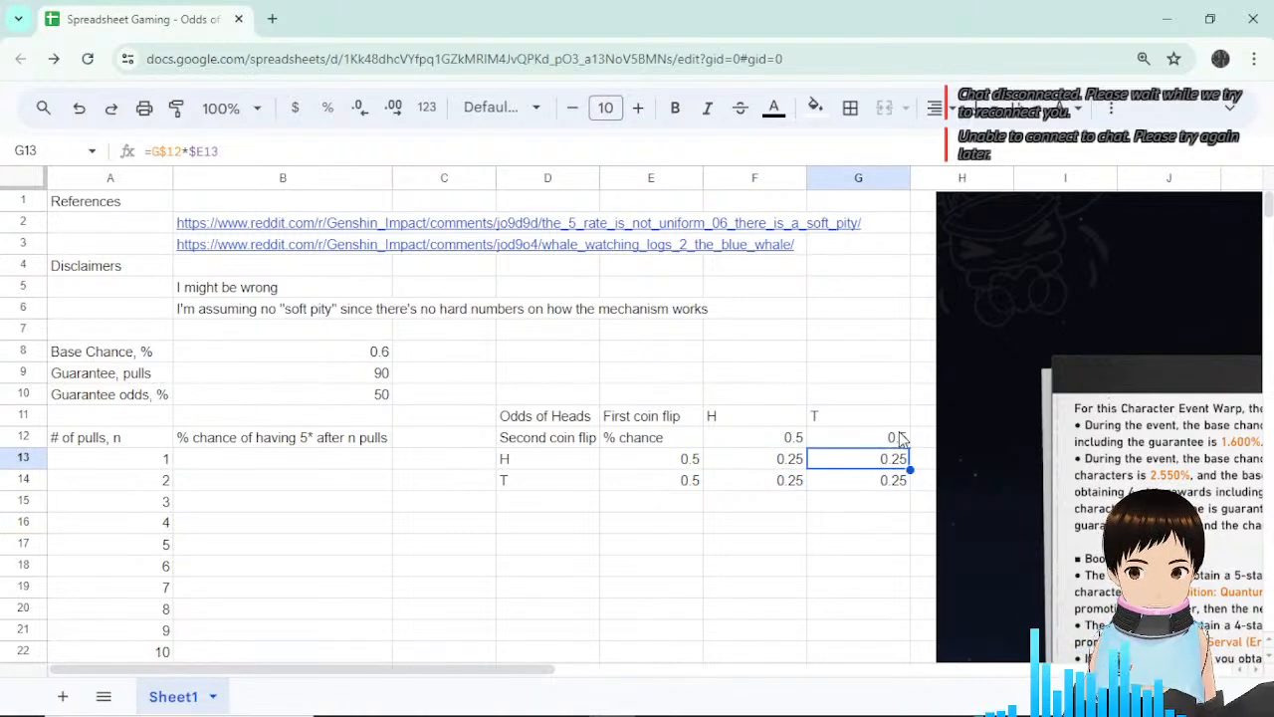
pyautogui.click(899, 438)
pyautogui.click(891, 464)
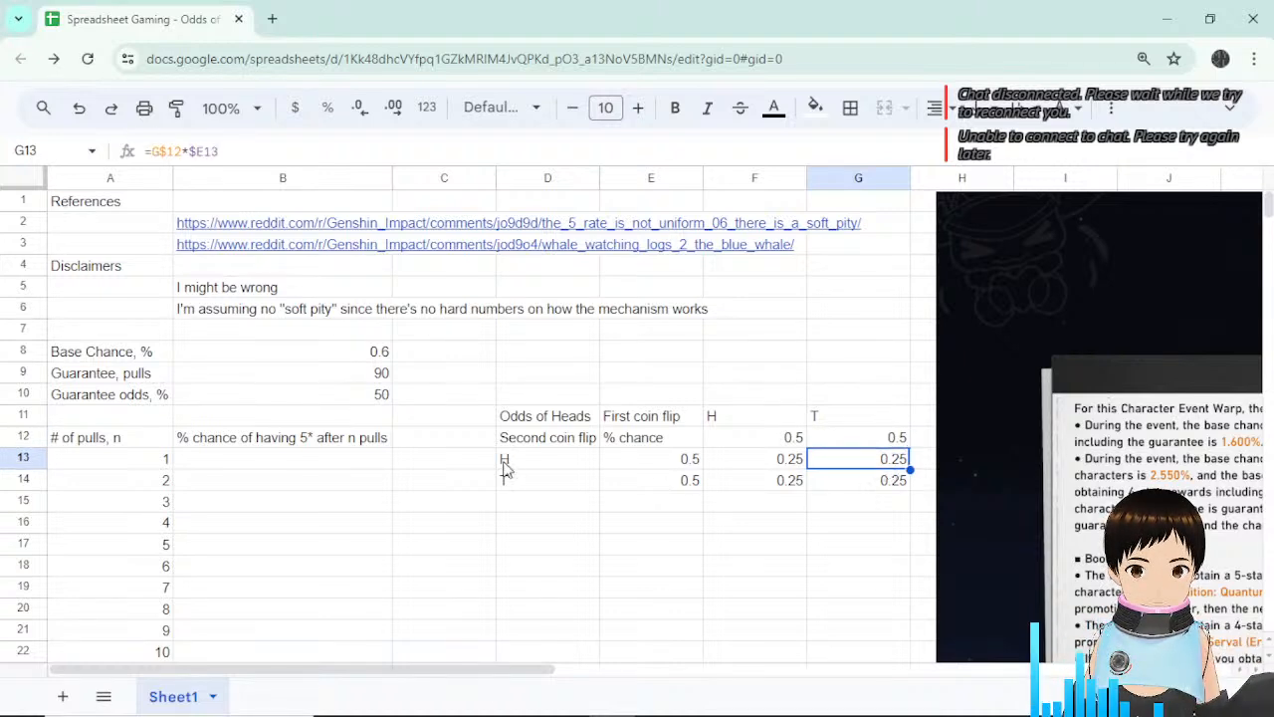
pyautogui.click(506, 466)
pyautogui.click(886, 488)
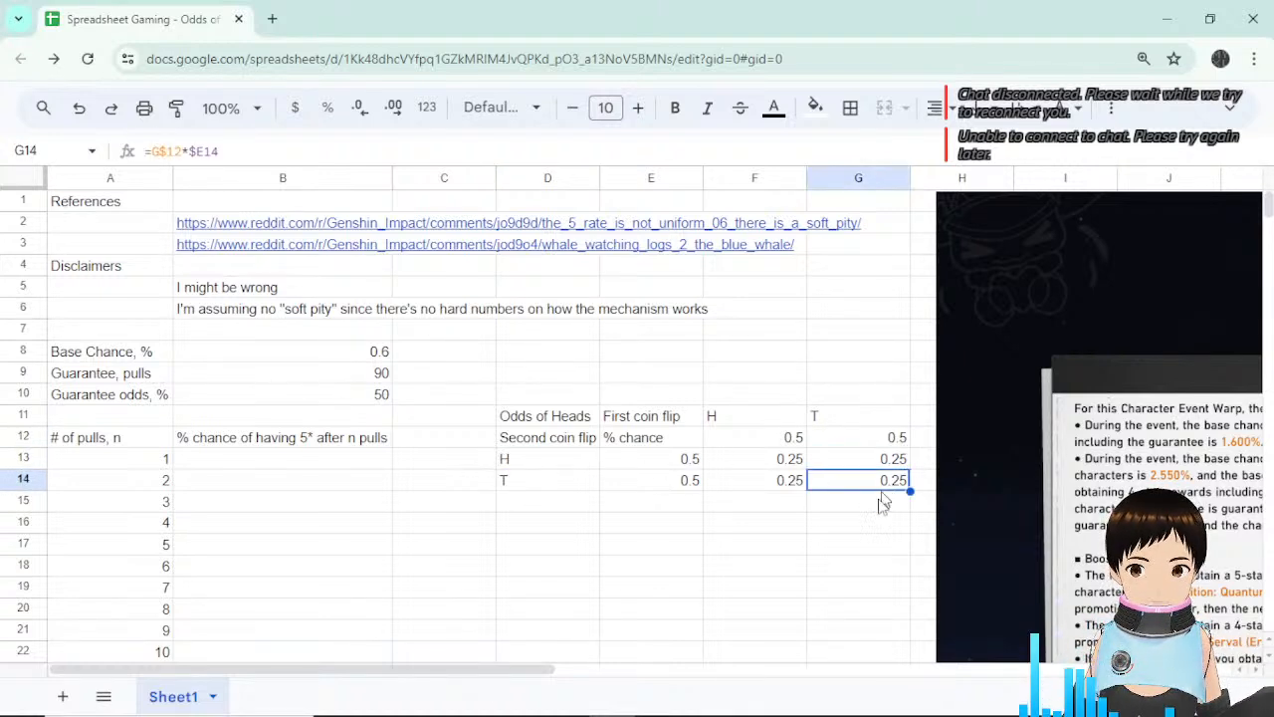
pyautogui.click(891, 438)
pyautogui.click(560, 482)
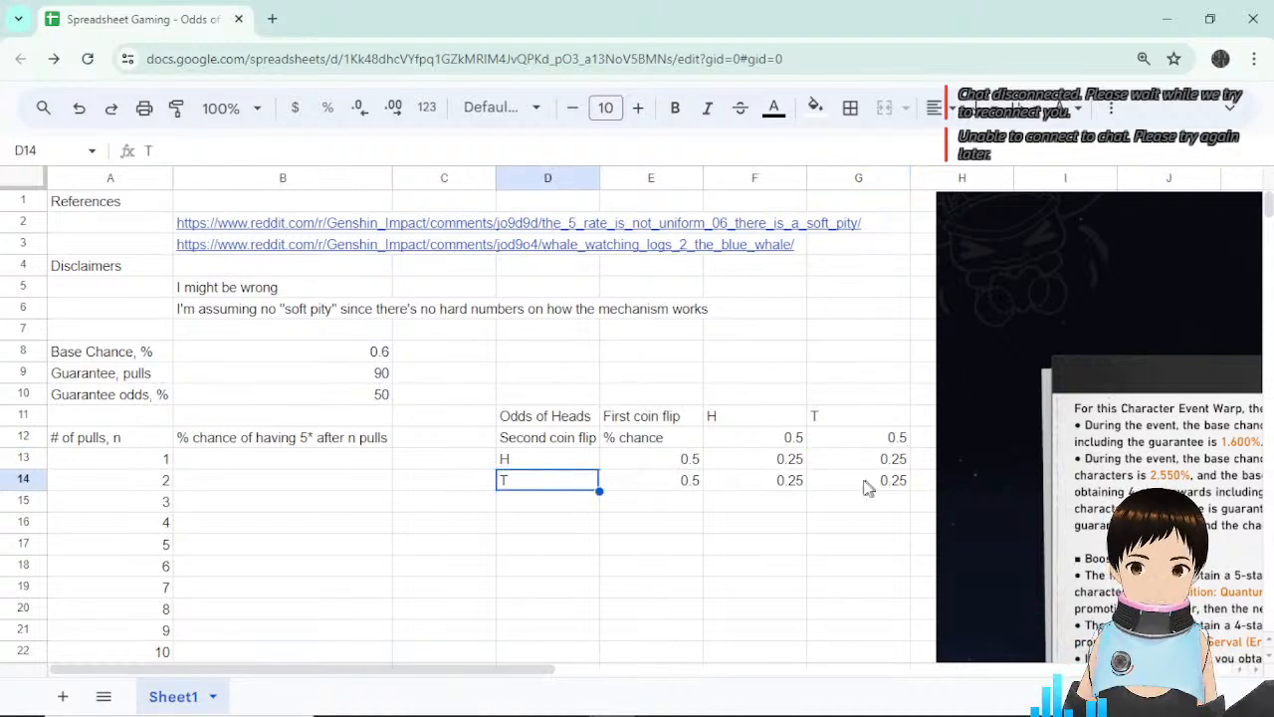
# Review the four 0.25 probabilities in F13:G14.
pyautogui.moveTo(771, 461); pyautogui.dragTo(836, 478)
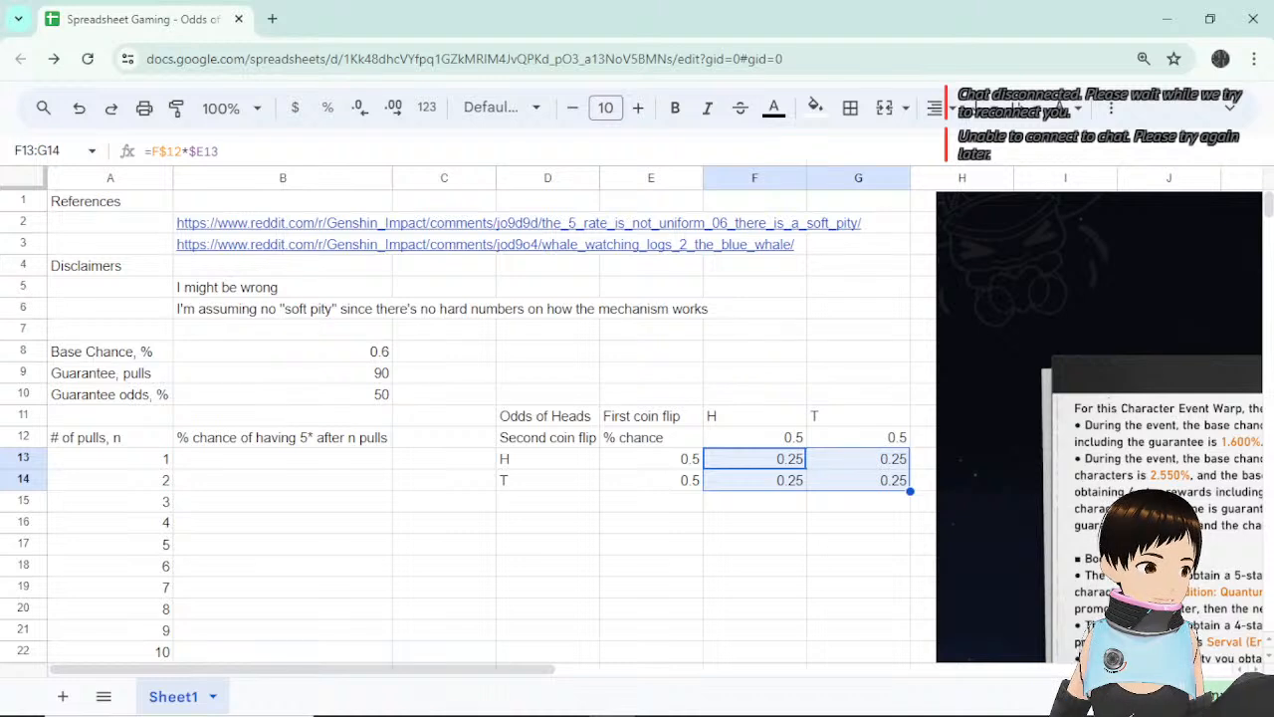
pyautogui.click(761, 526)
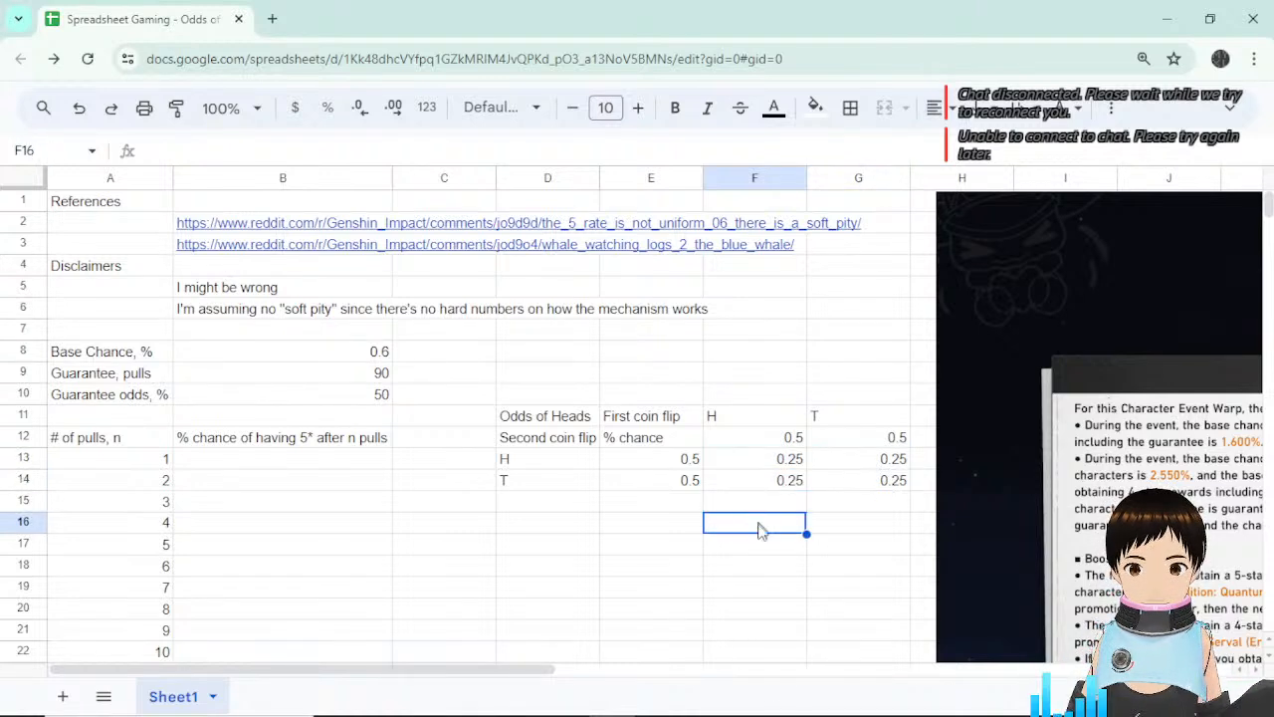
pyautogui.moveTo(788, 462); pyautogui.dragTo(891, 483)
pyautogui.doubleClick(885, 483)
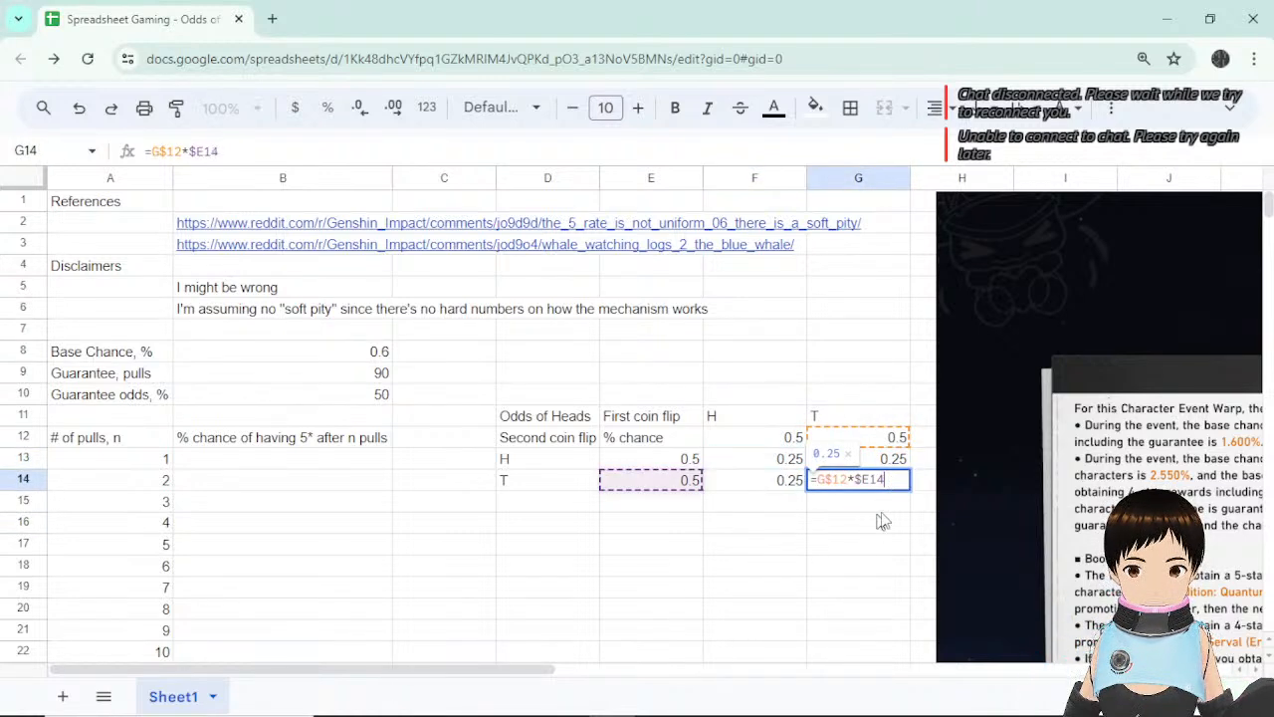
pyautogui.press('Escape')
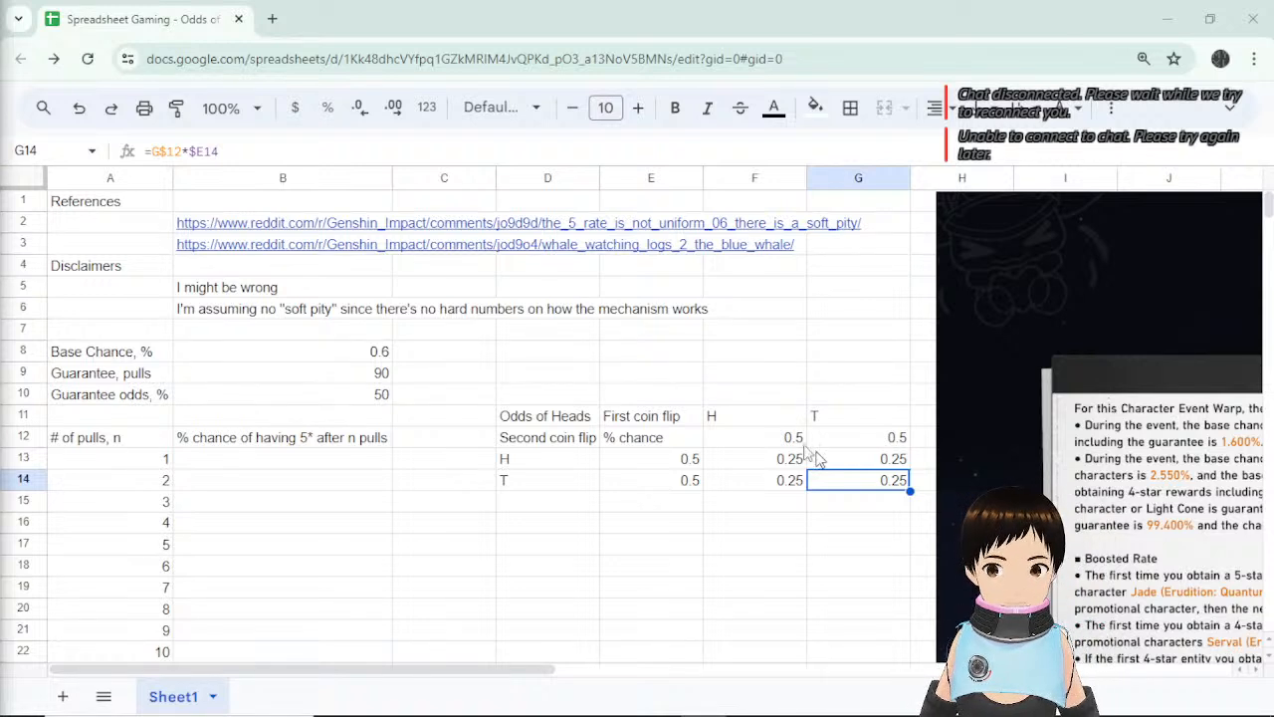
pyautogui.moveTo(809, 455); pyautogui.dragTo(843, 480)
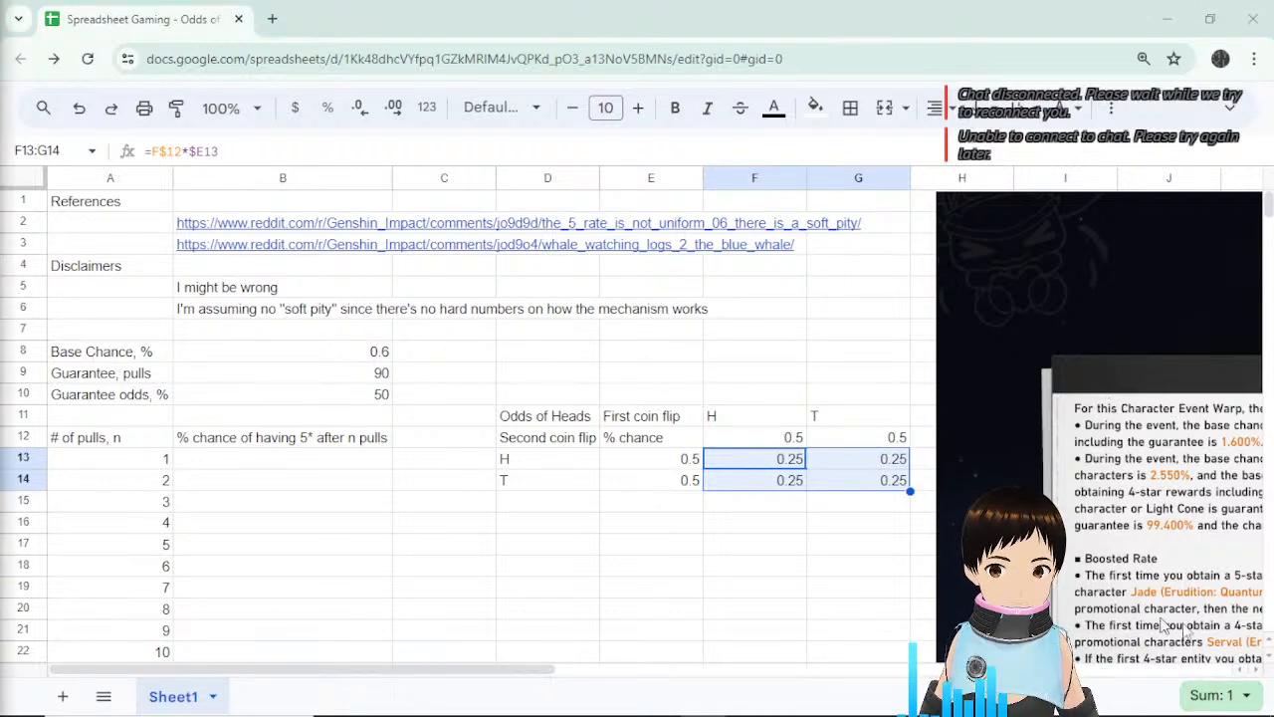
pyautogui.click(810, 521)
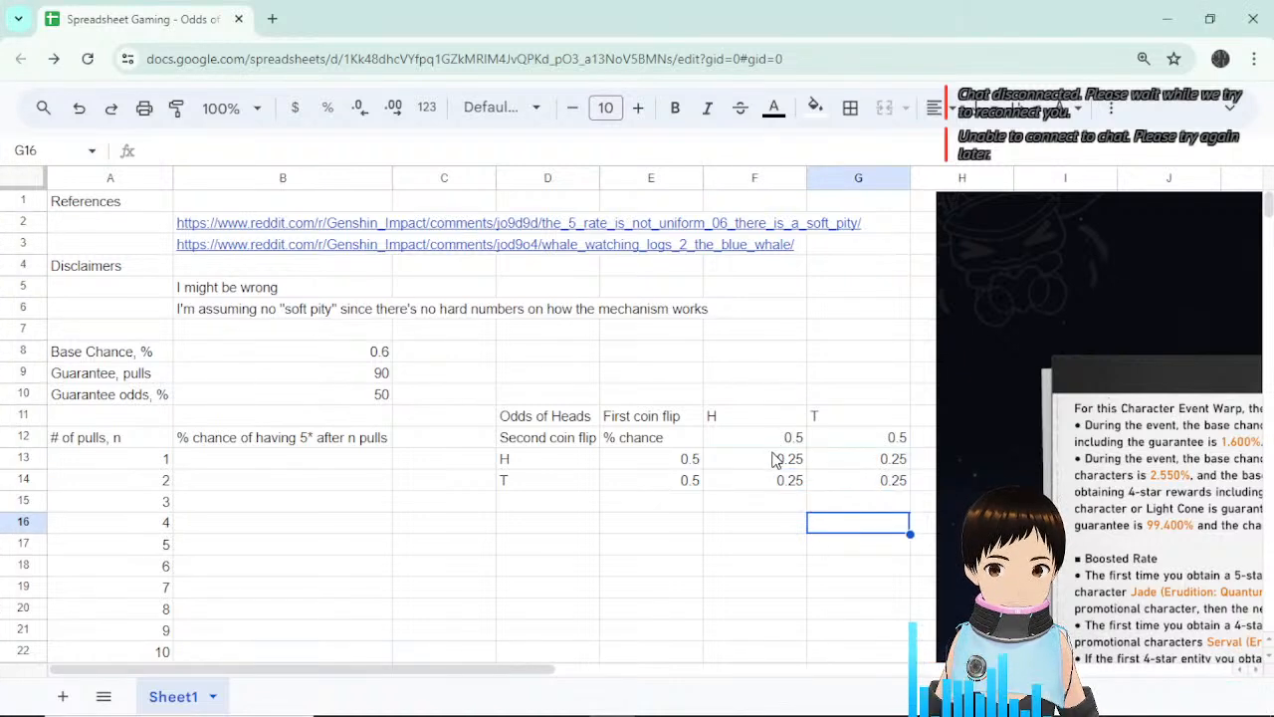
pyautogui.moveTo(777, 458); pyautogui.dragTo(862, 484)
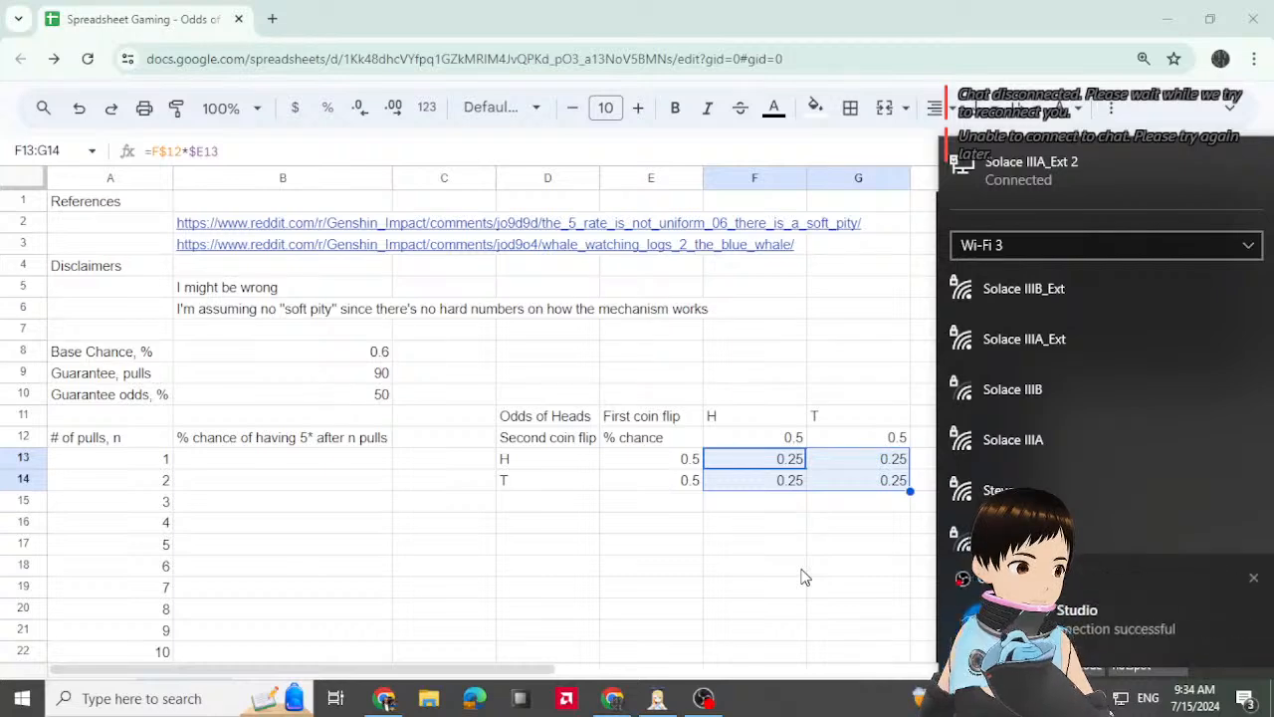
pyautogui.click(746, 503)
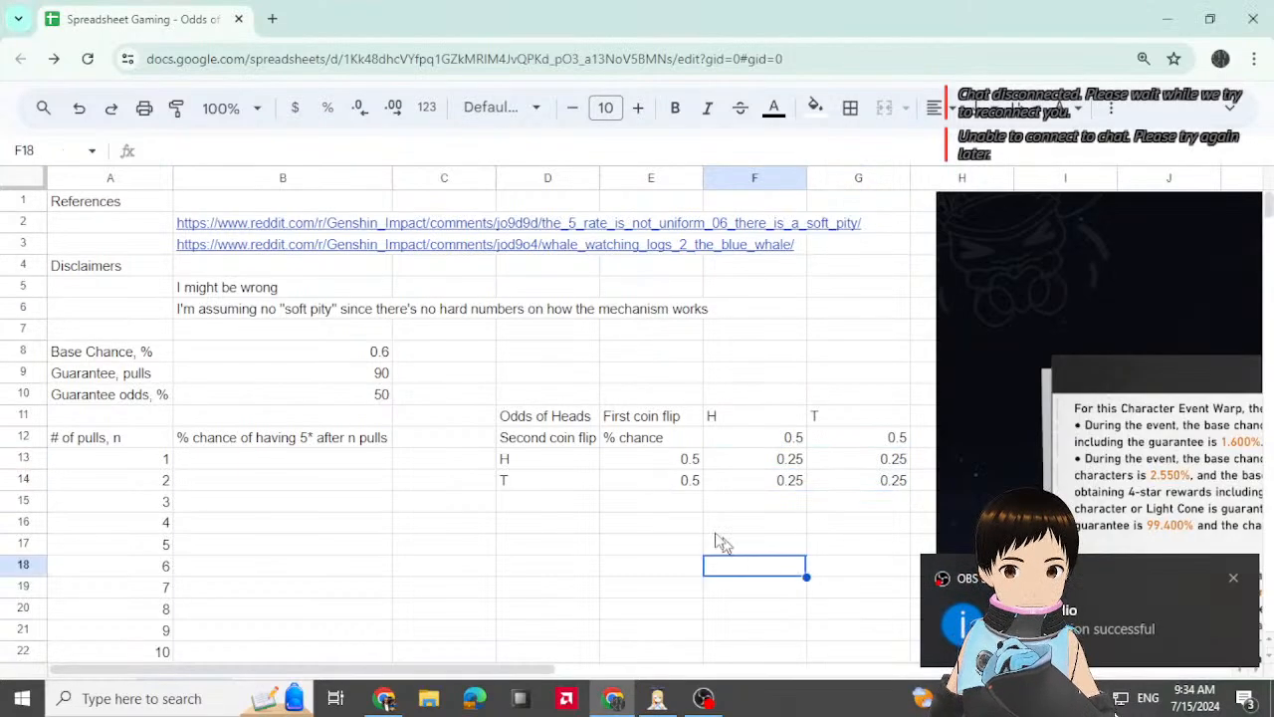
pyautogui.click(682, 503)
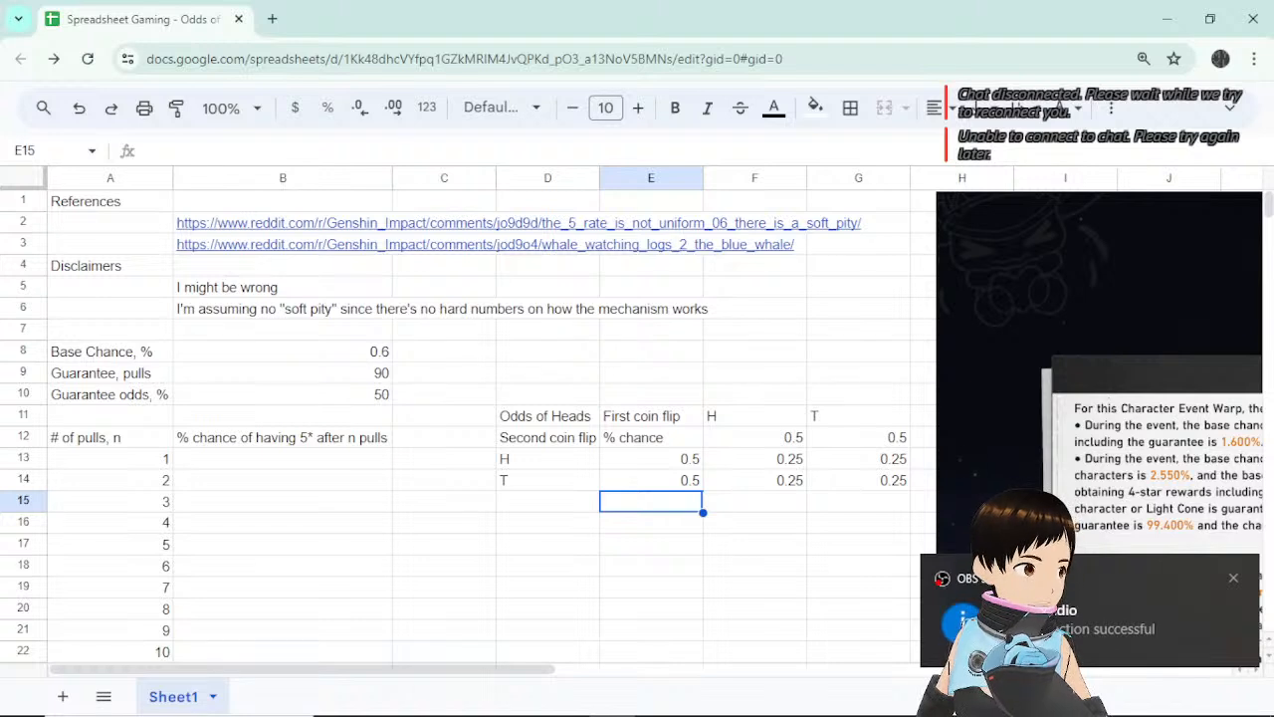
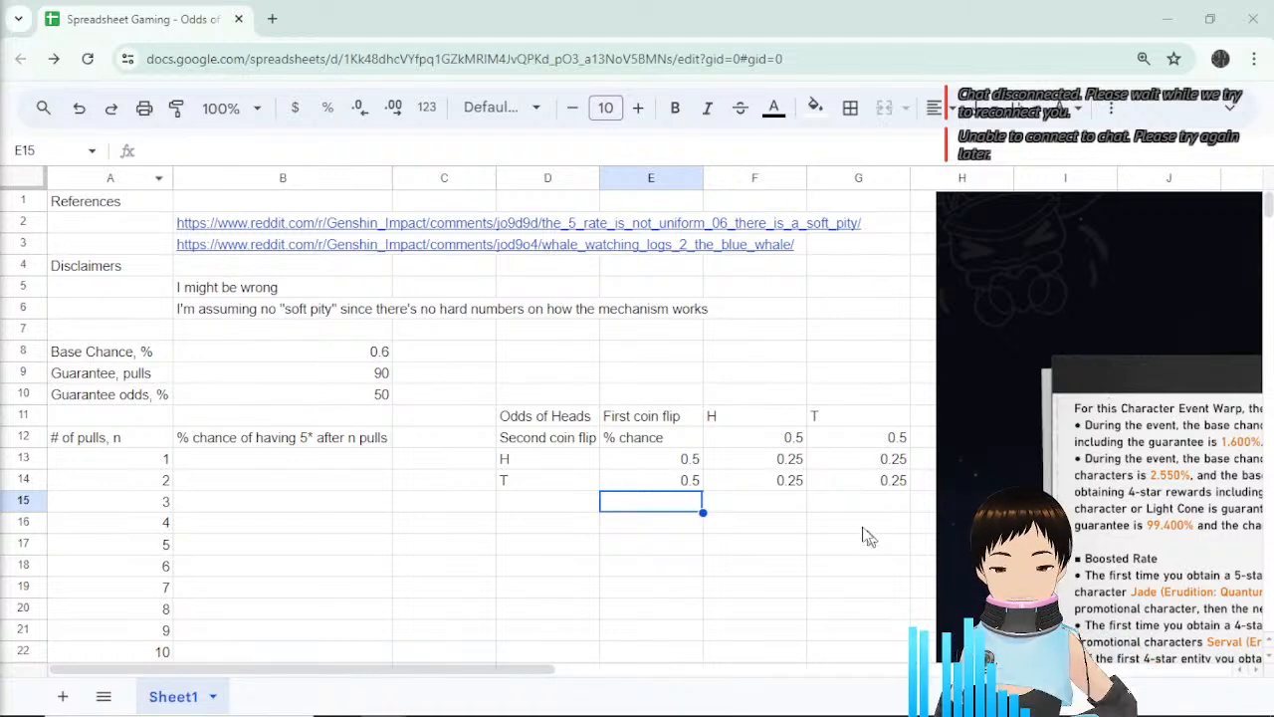
# Inspect the F13:G14 product block and the formula in F13.
pyautogui.click(792, 465)
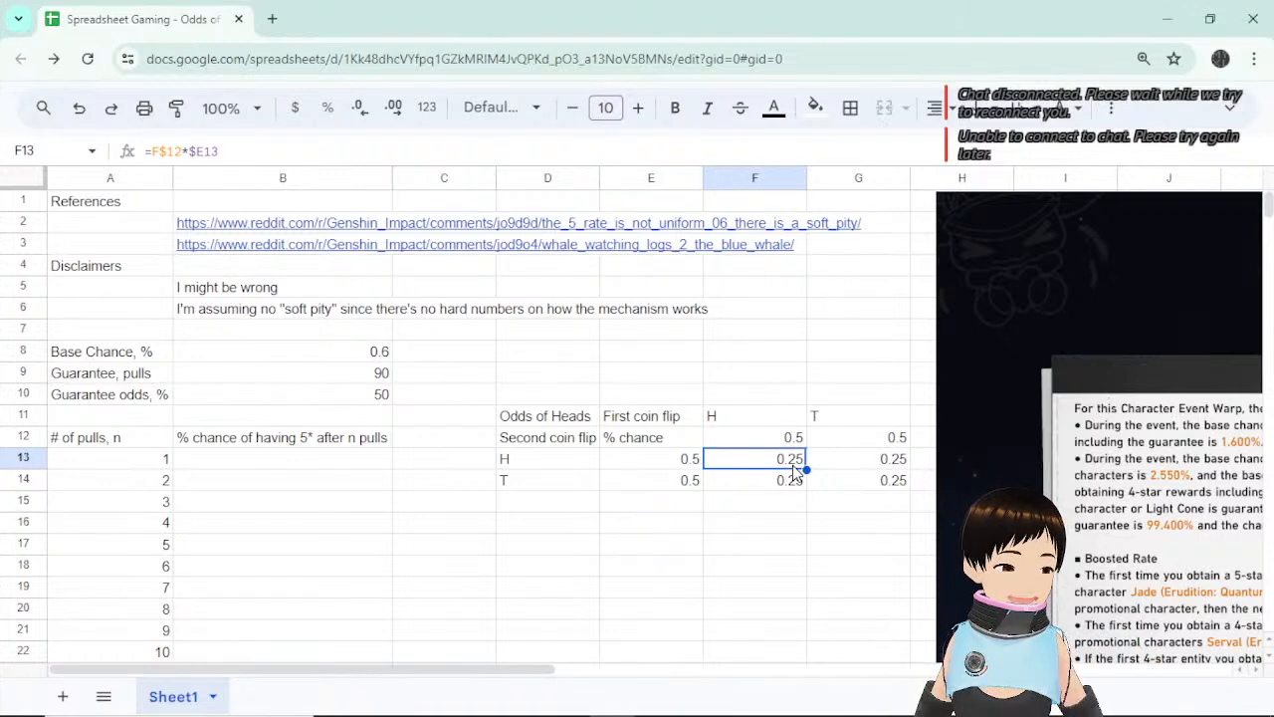
pyautogui.click(804, 526)
pyautogui.moveTo(788, 457); pyautogui.dragTo(890, 484)
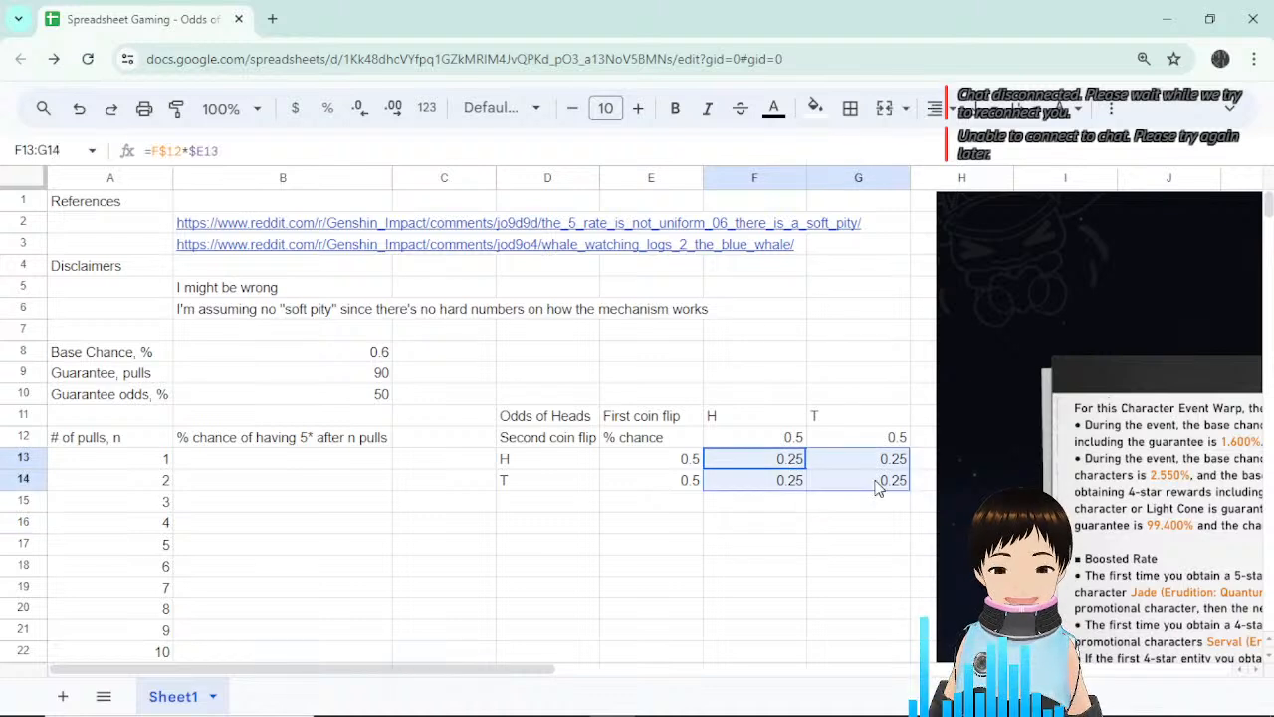
pyautogui.click(844, 546)
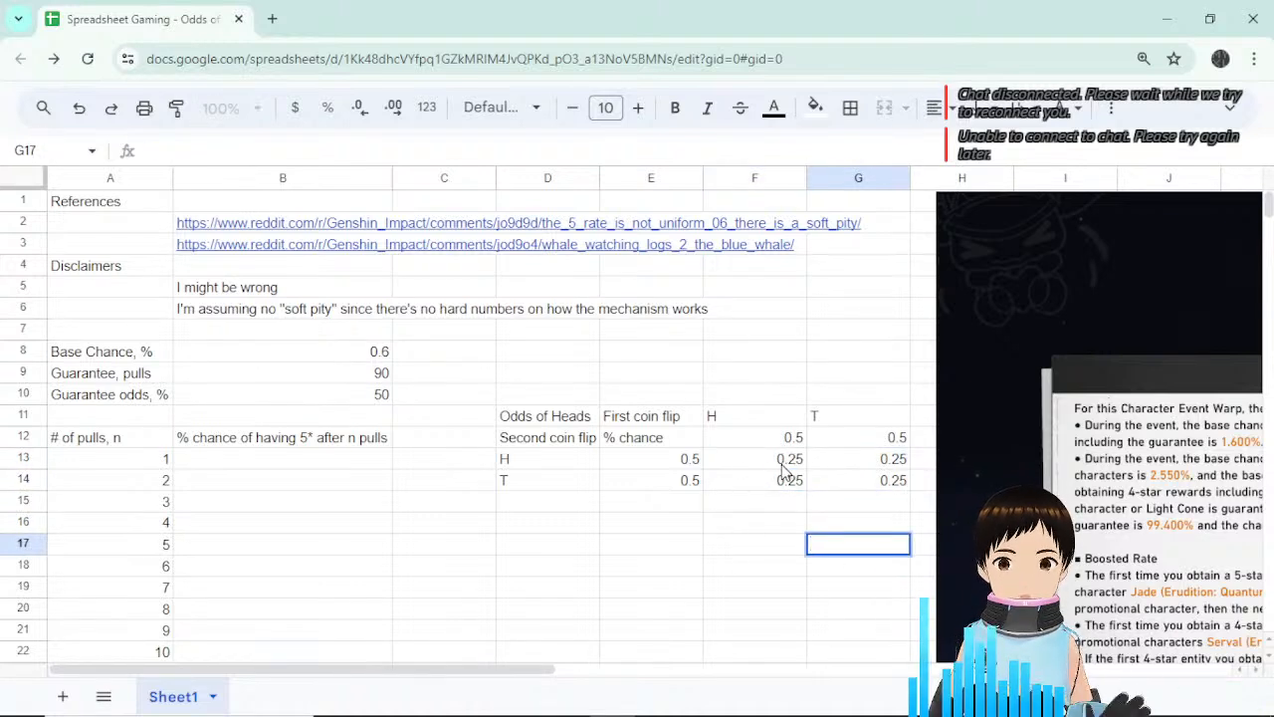
pyautogui.moveTo(786, 463); pyautogui.dragTo(854, 482)
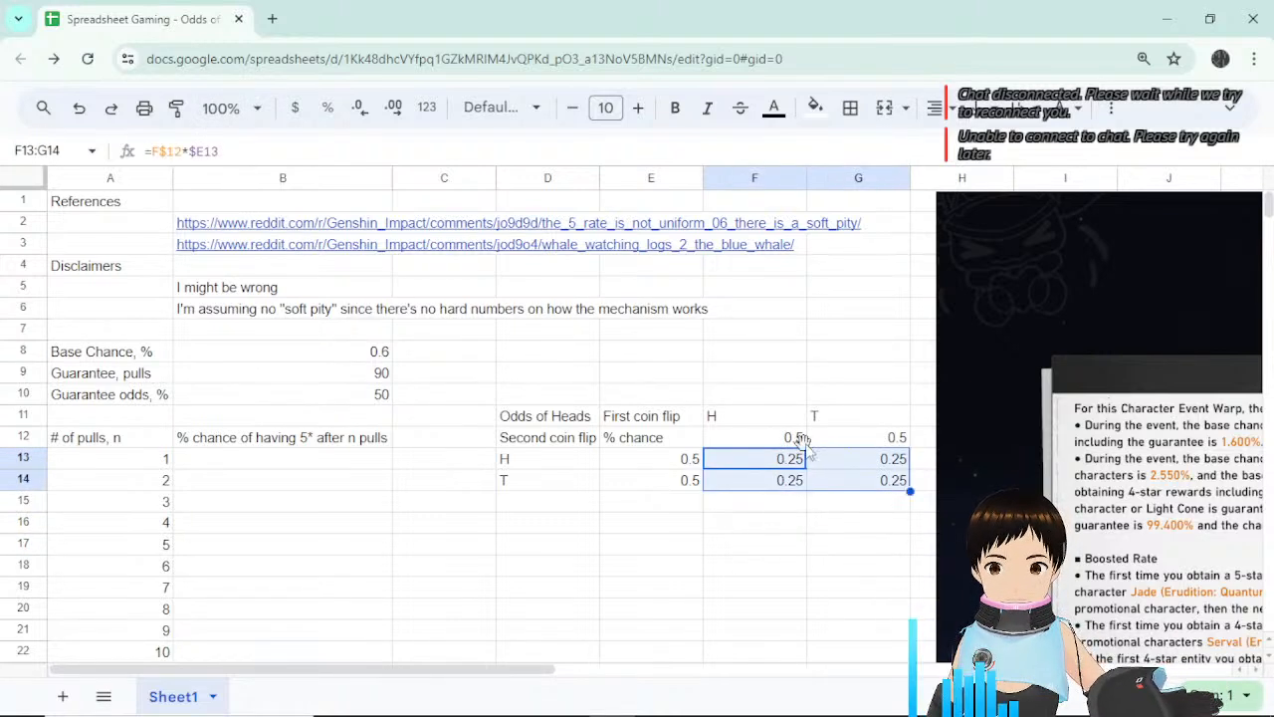
pyautogui.click(801, 543)
pyautogui.click(788, 457)
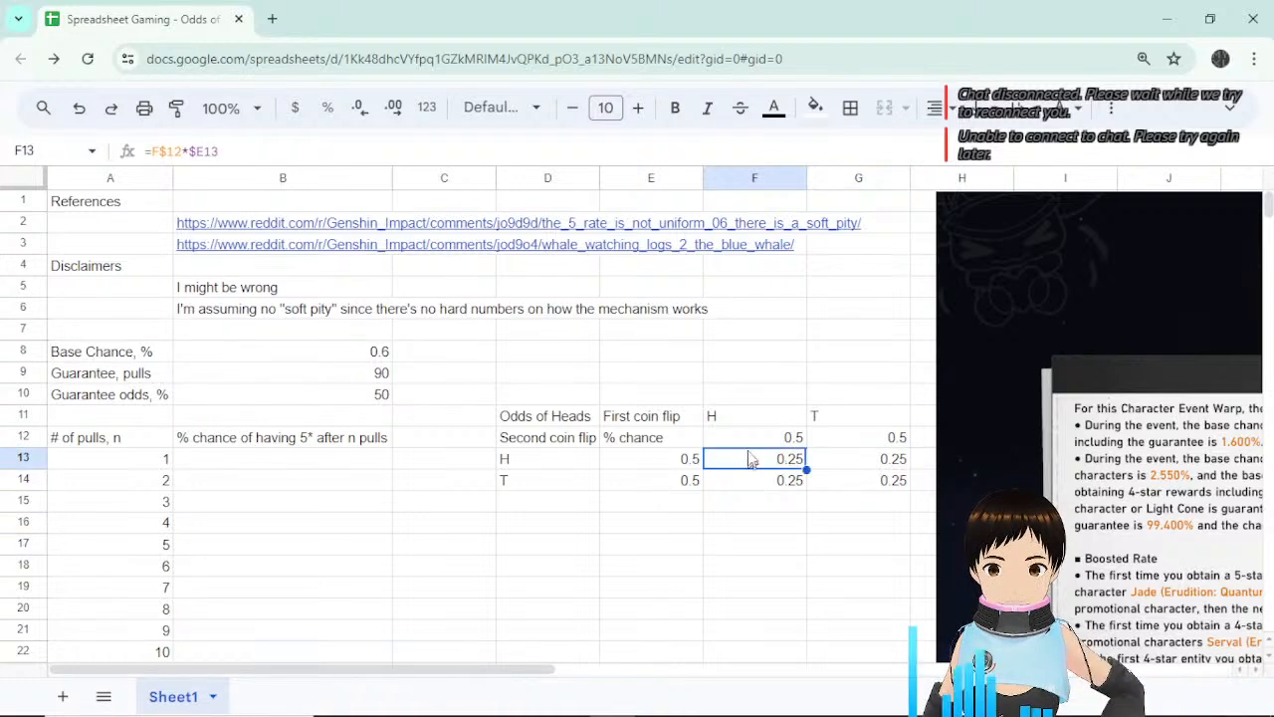
# Enter =1-F12 in G12 so tails is derived from the heads chance.
pyautogui.click(793, 439)
pyautogui.click(839, 438)
pyautogui.write('=1-F12')
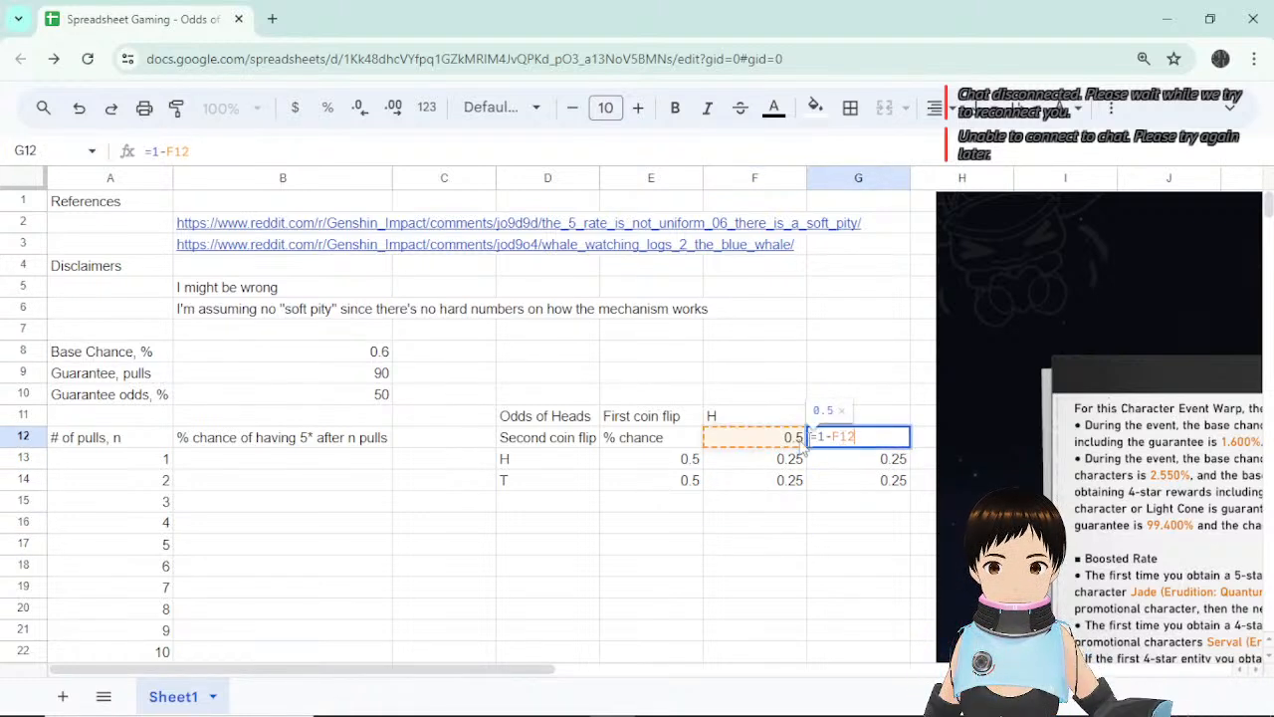
pyautogui.click(755, 528)
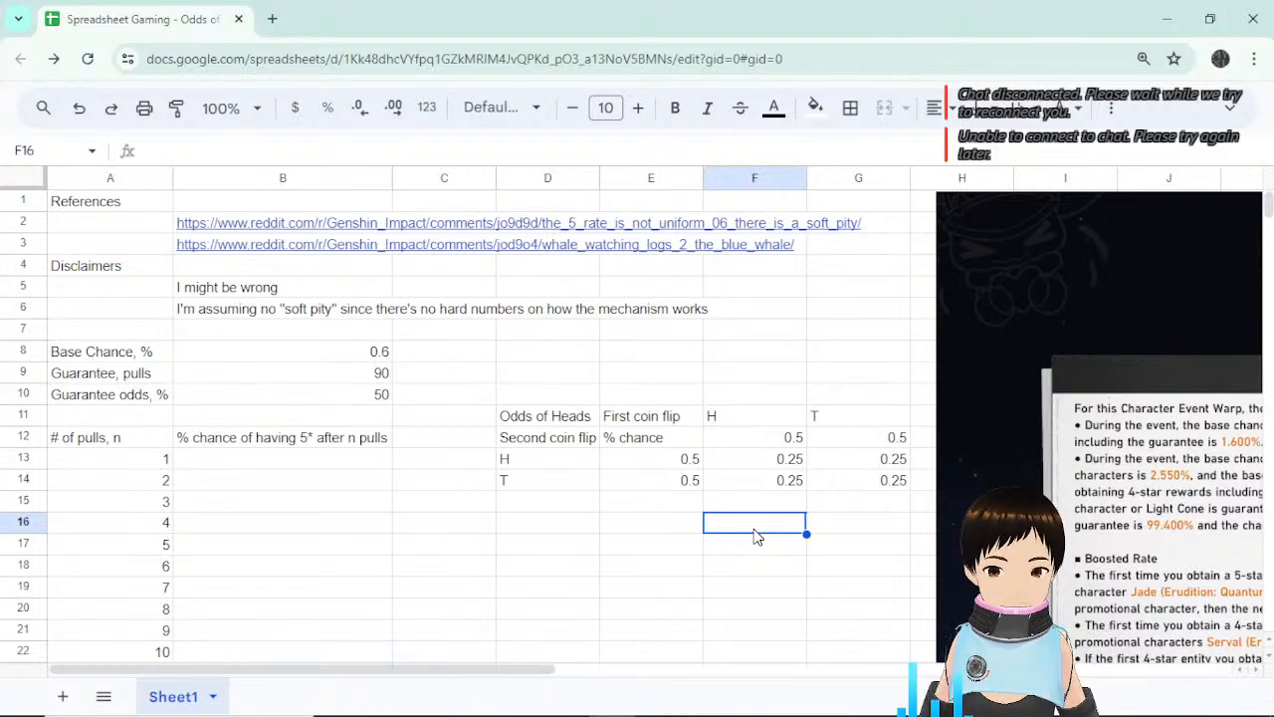
# Recheck the product formulas in F13, F14, G13 and G14.
pyautogui.click(787, 465)
pyautogui.click(846, 463)
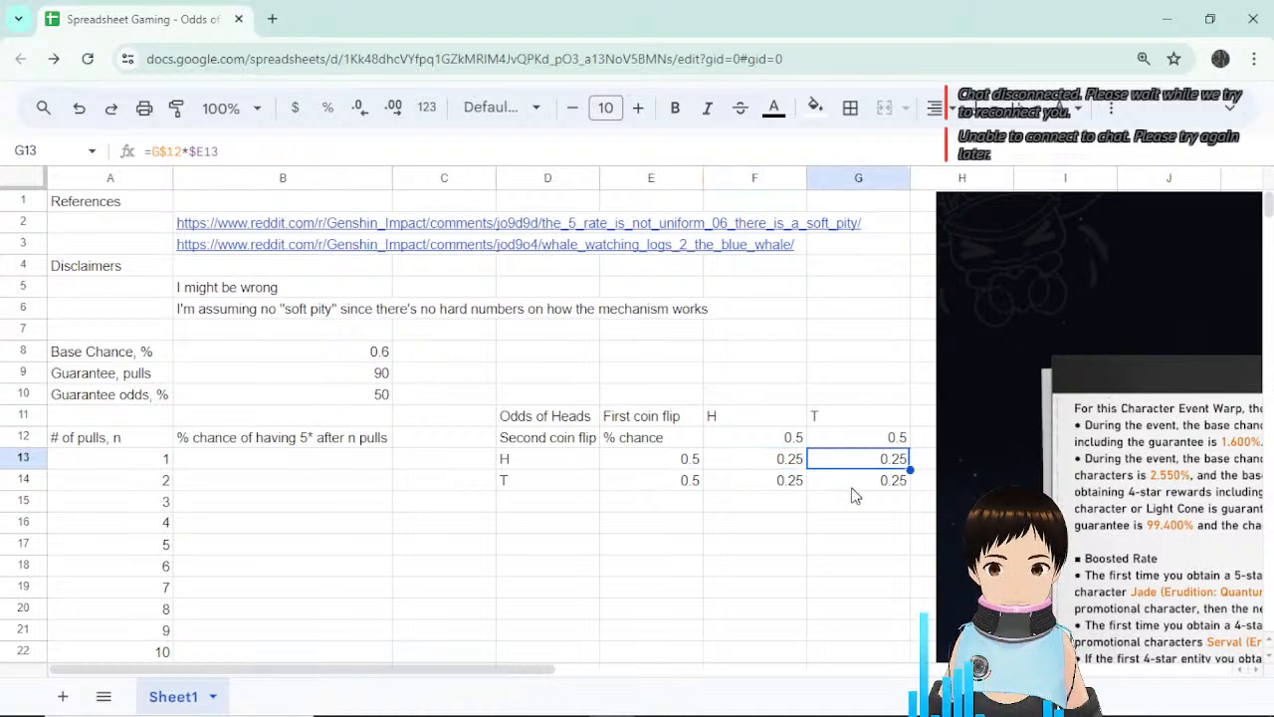
pyautogui.click(852, 487)
pyautogui.click(762, 464)
pyautogui.click(775, 482)
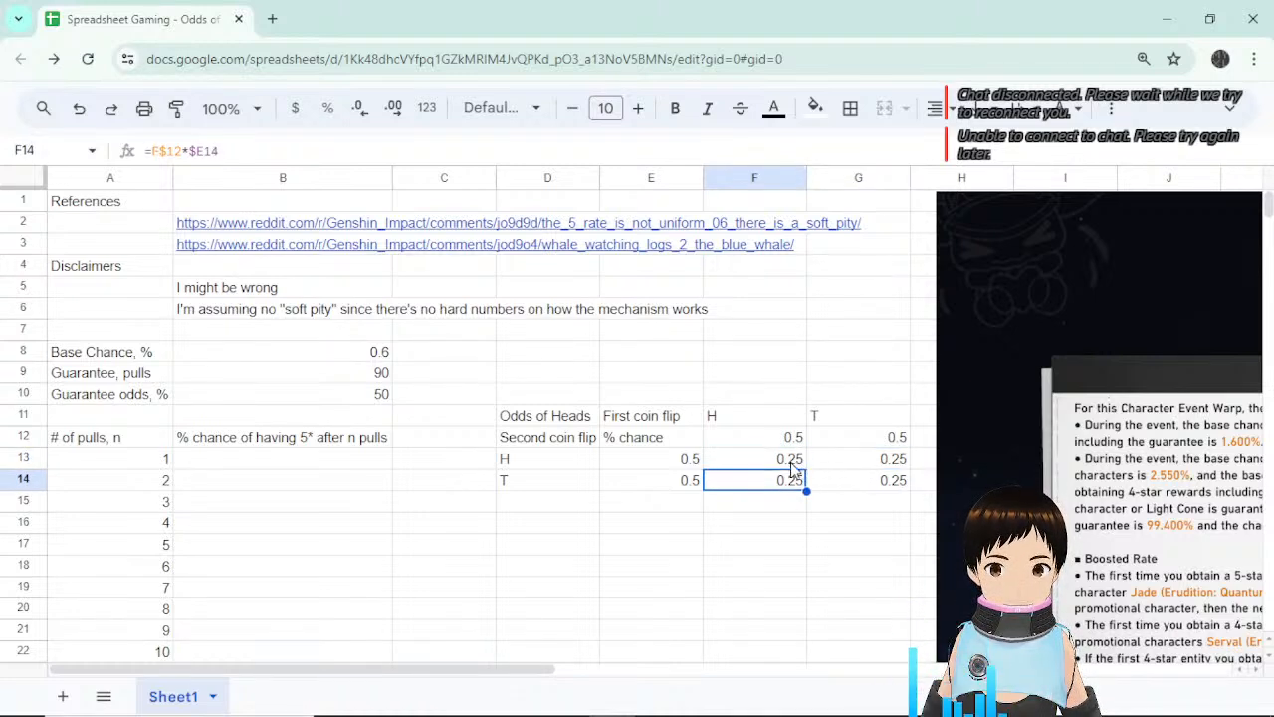
pyautogui.click(792, 463)
pyautogui.click(782, 485)
pyautogui.click(845, 464)
pyautogui.click(798, 462)
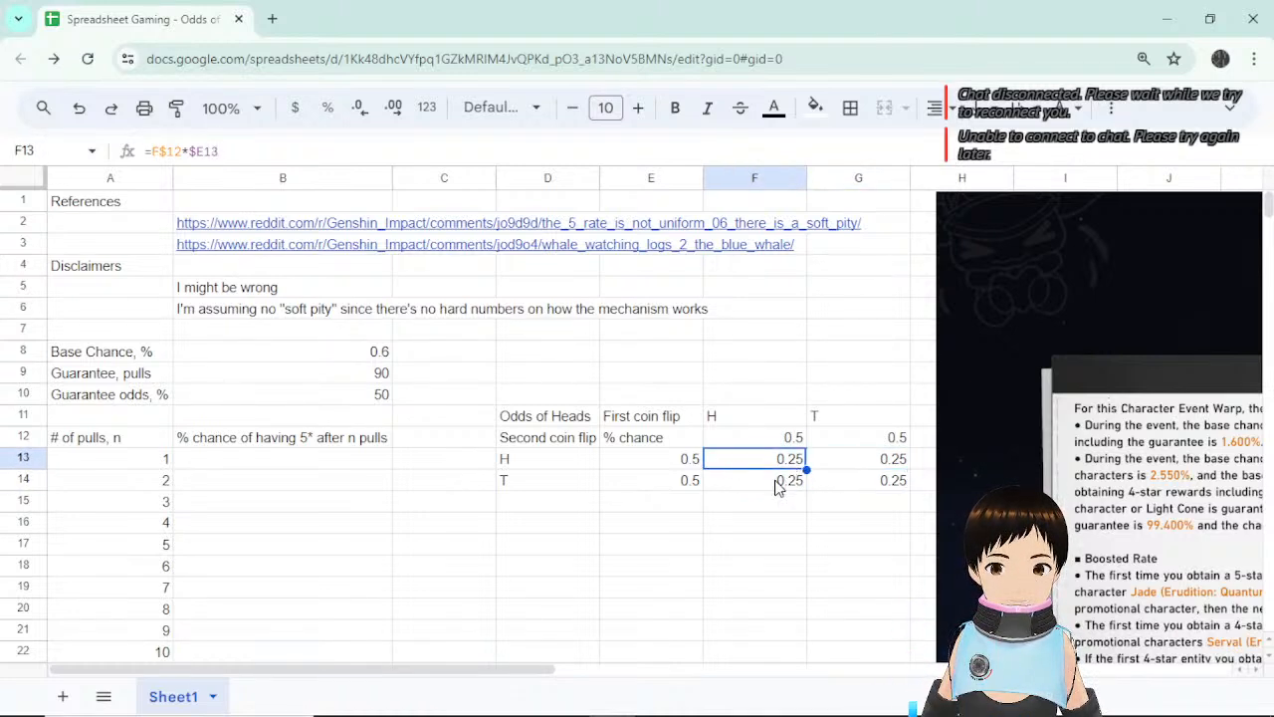
pyautogui.click(878, 484)
pyautogui.click(868, 466)
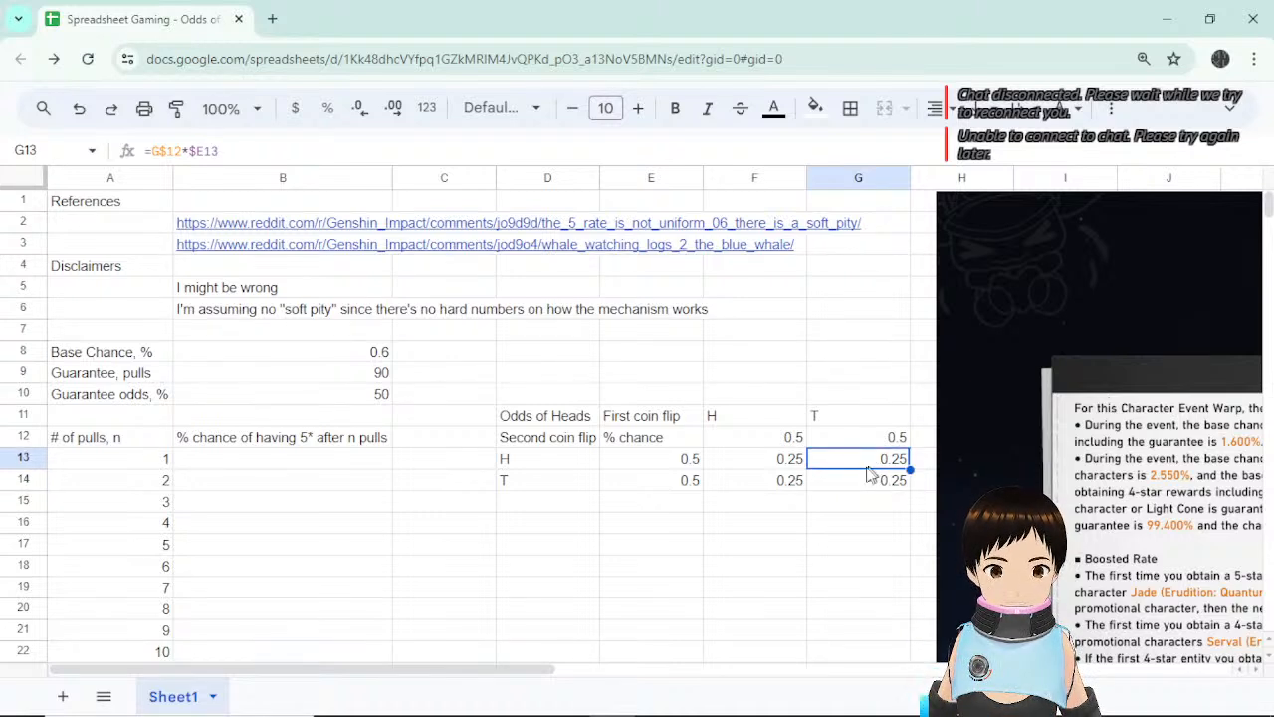
pyautogui.click(779, 464)
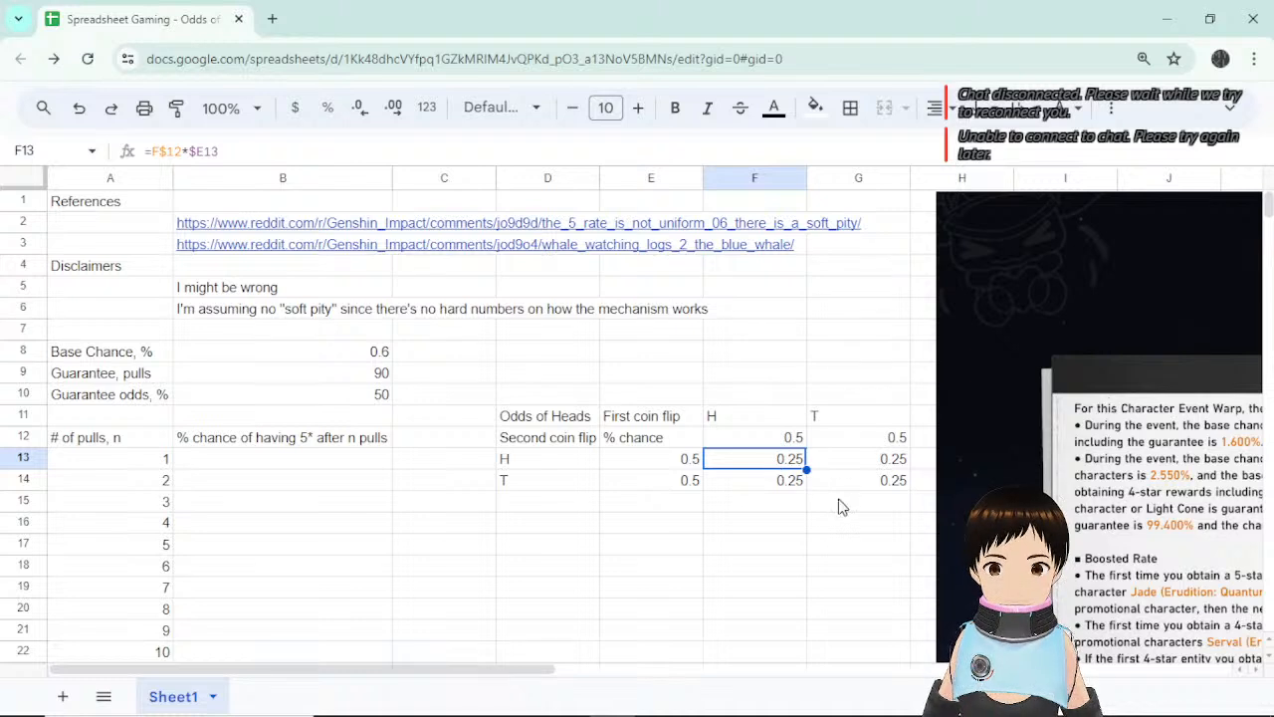
pyautogui.click(837, 480)
pyautogui.click(781, 465)
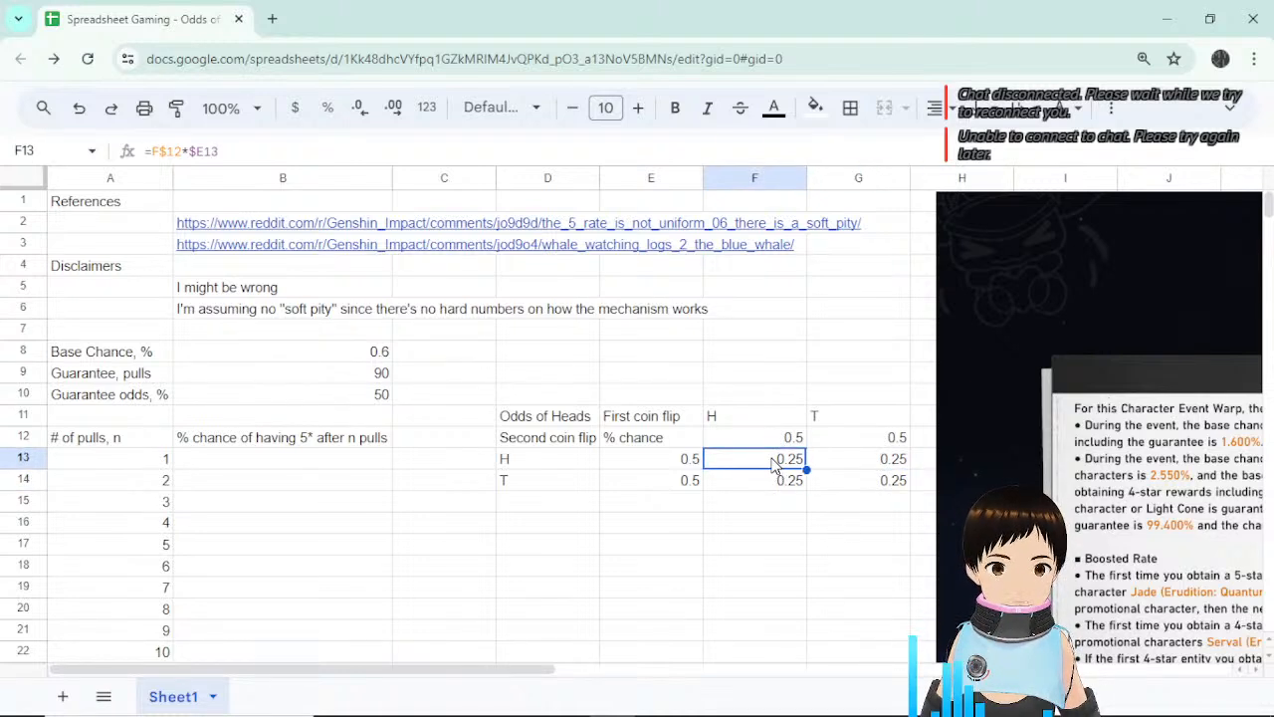
# Confirm that the E13 row label references the heads chance in F12.
pyautogui.click(778, 438)
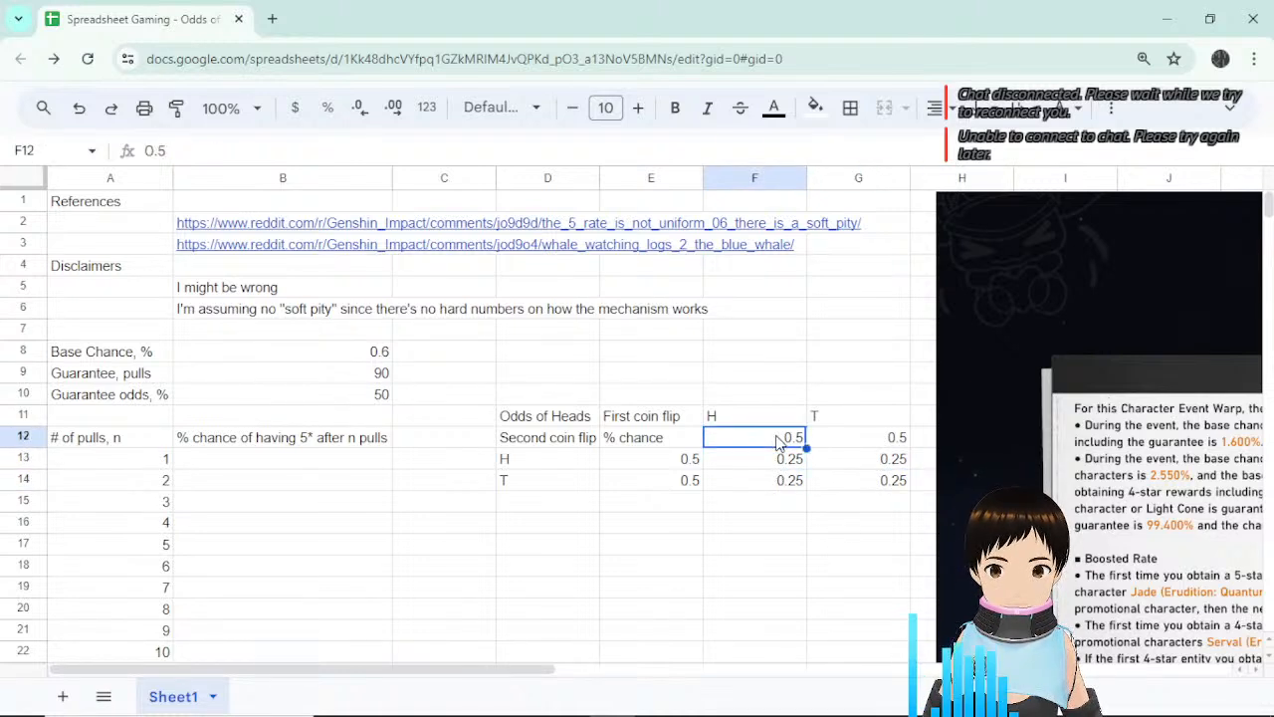
pyautogui.click(649, 464)
pyautogui.click(764, 442)
pyautogui.click(669, 466)
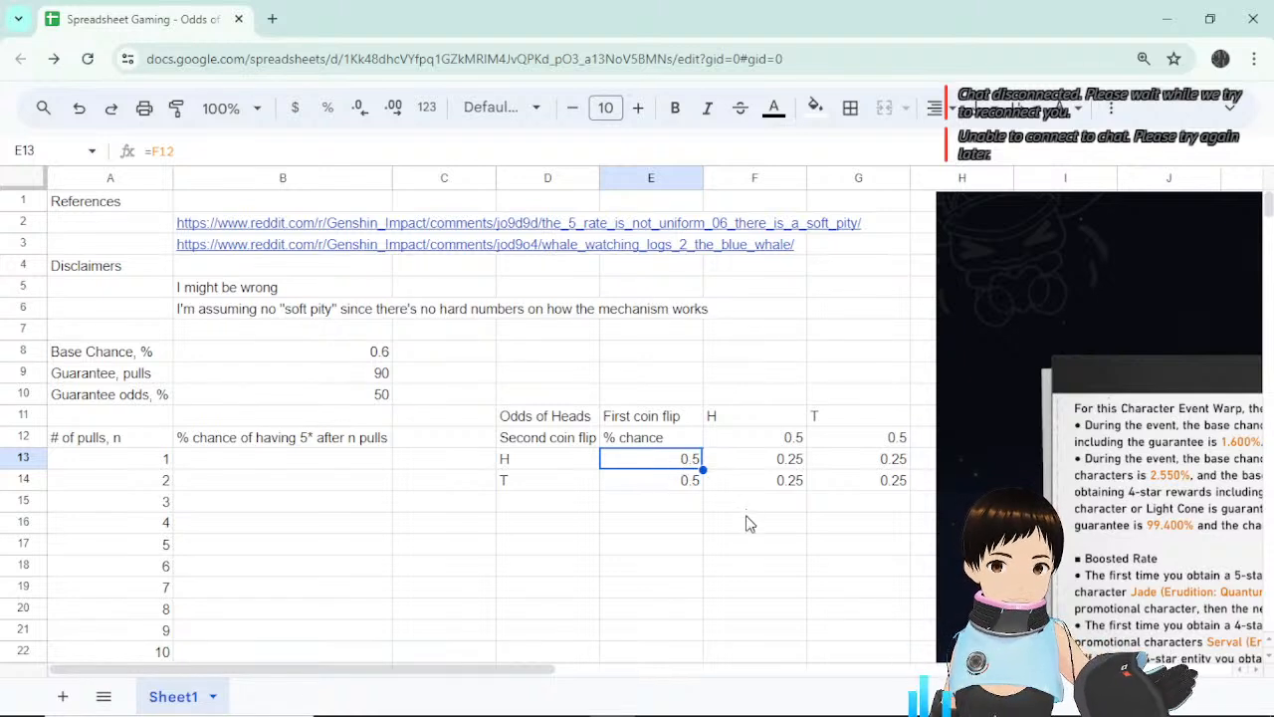
# Replace the 0.5 heads chance in F12 with 0.75, updating products to 0.5625, 0.1875, 0.0625.
pyautogui.doubleClick(771, 438)
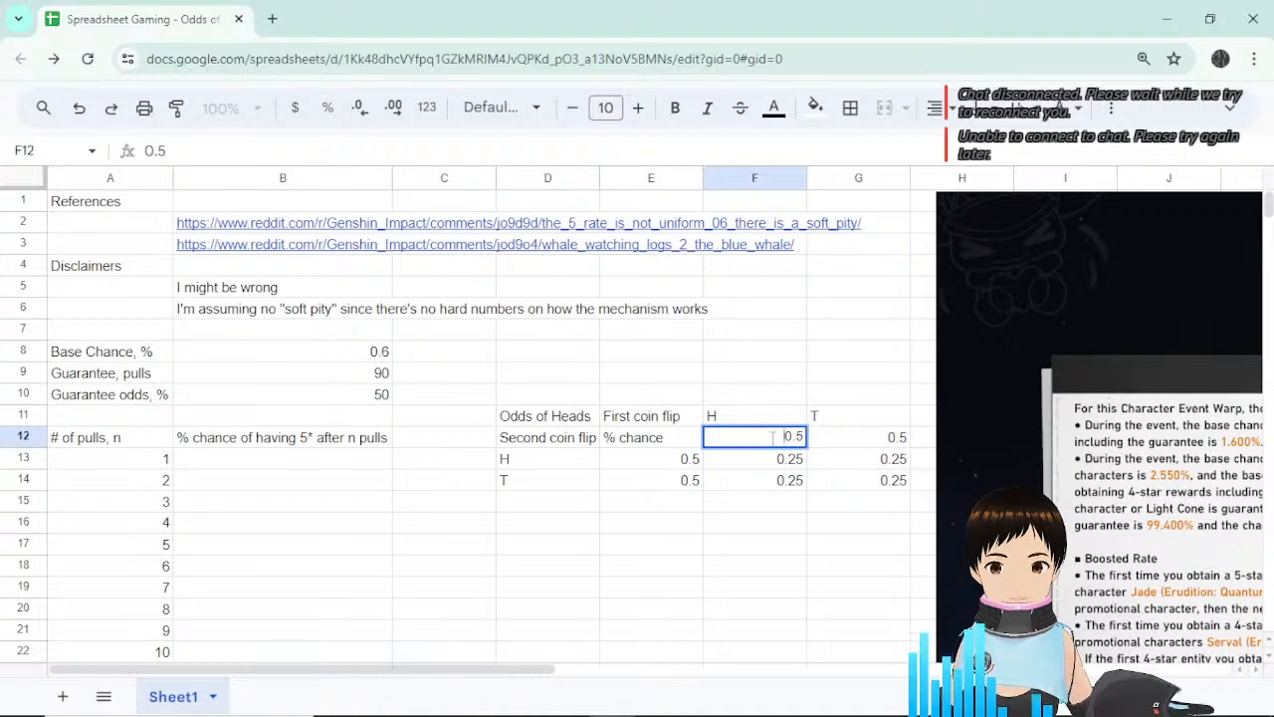
pyautogui.moveTo(772, 438); pyautogui.dragTo(809, 445)
pyautogui.press('BackSpace')
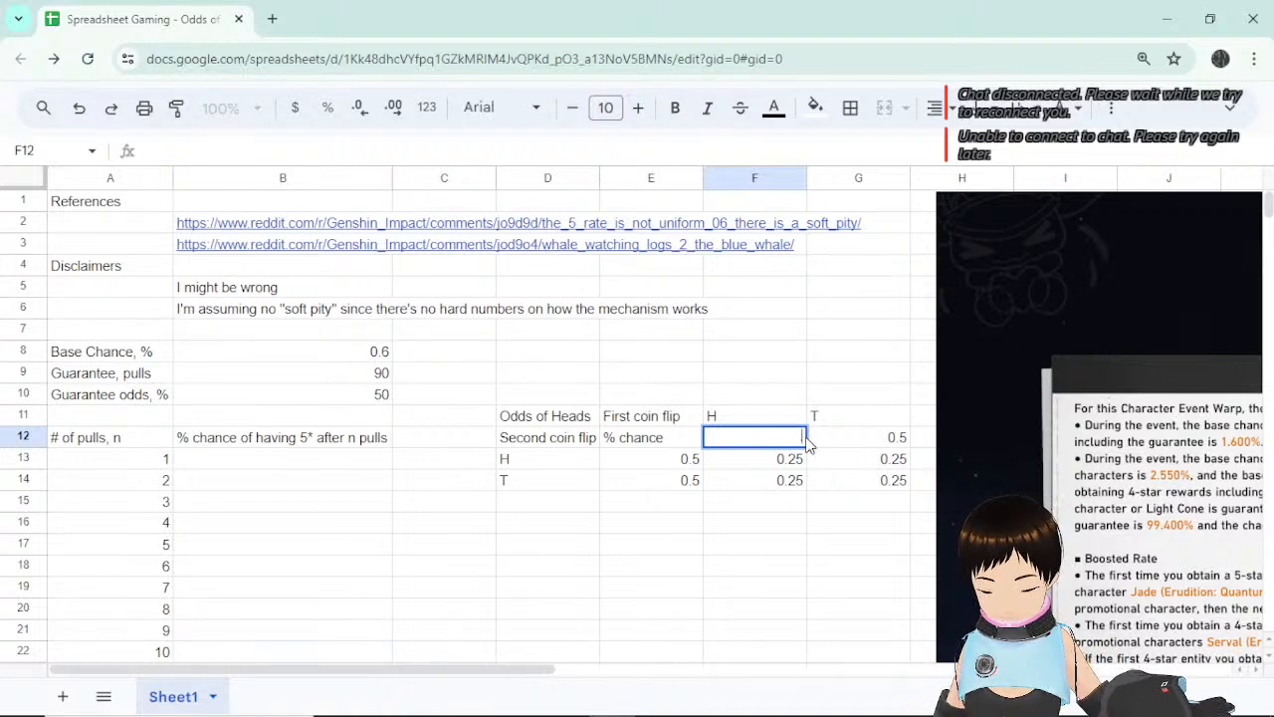
pyautogui.write('0.75')
pyautogui.press('Return')
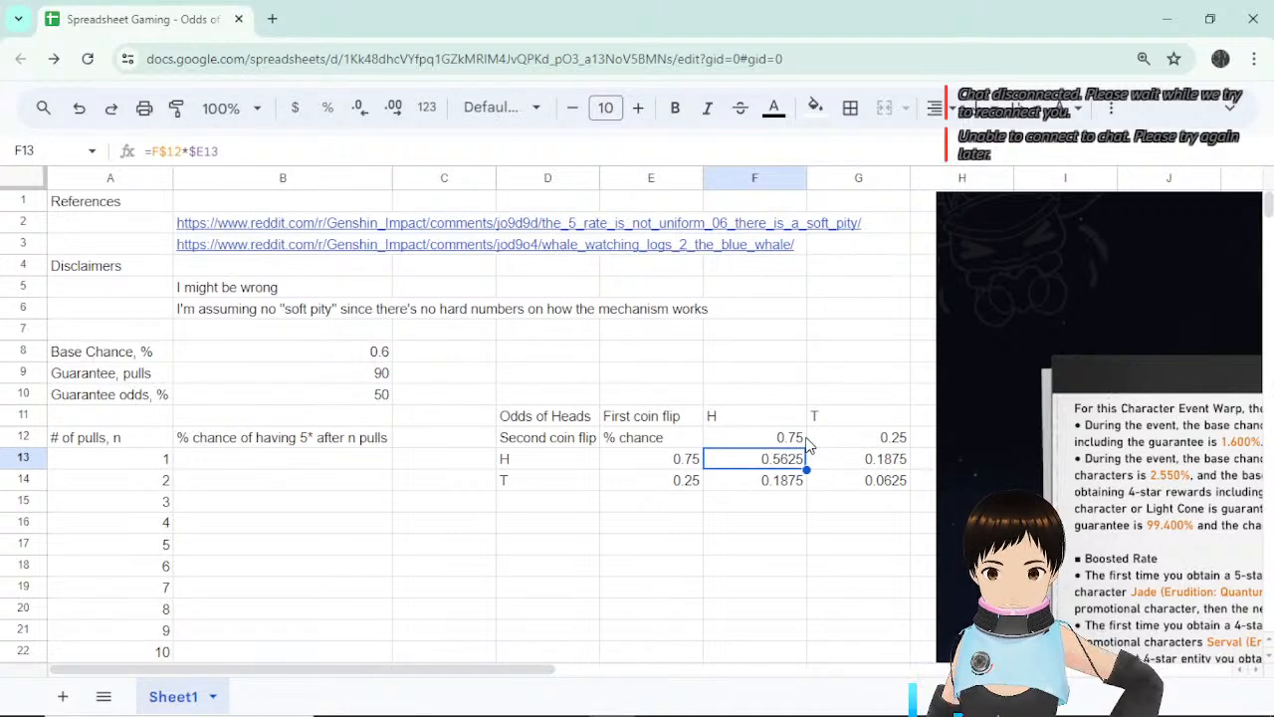
pyautogui.click(780, 438)
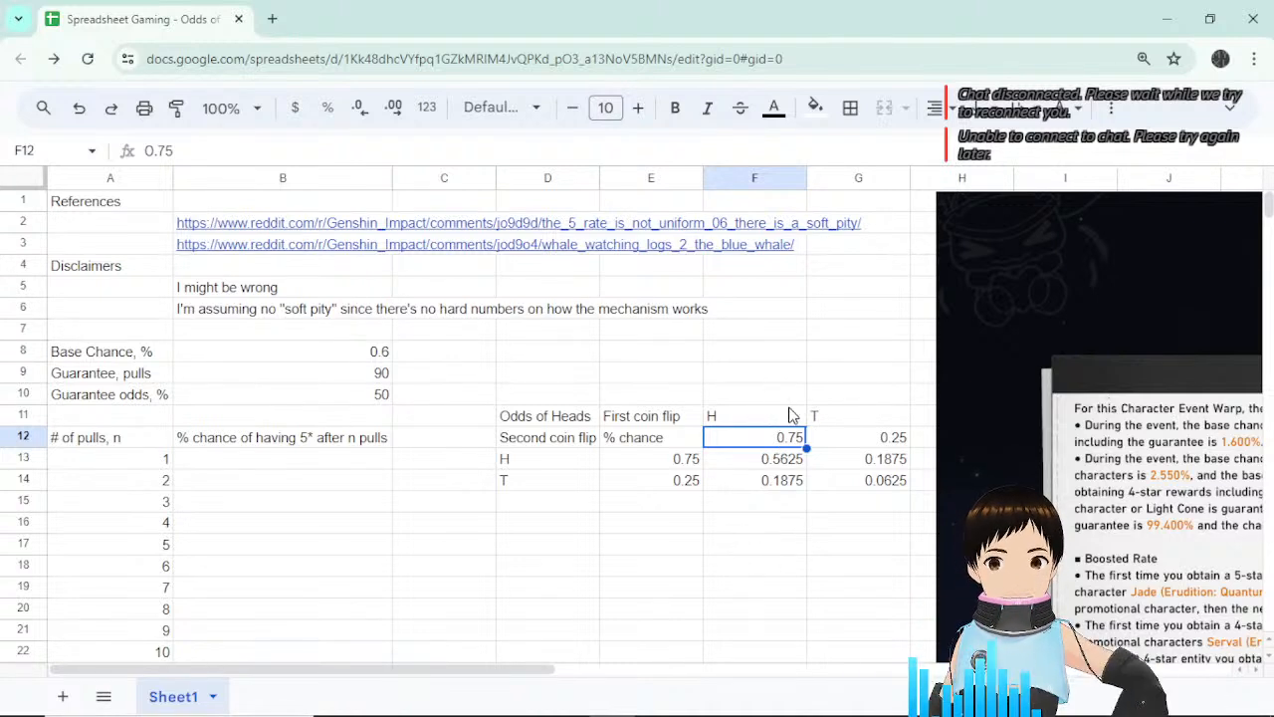
pyautogui.click(791, 398)
pyautogui.click(792, 438)
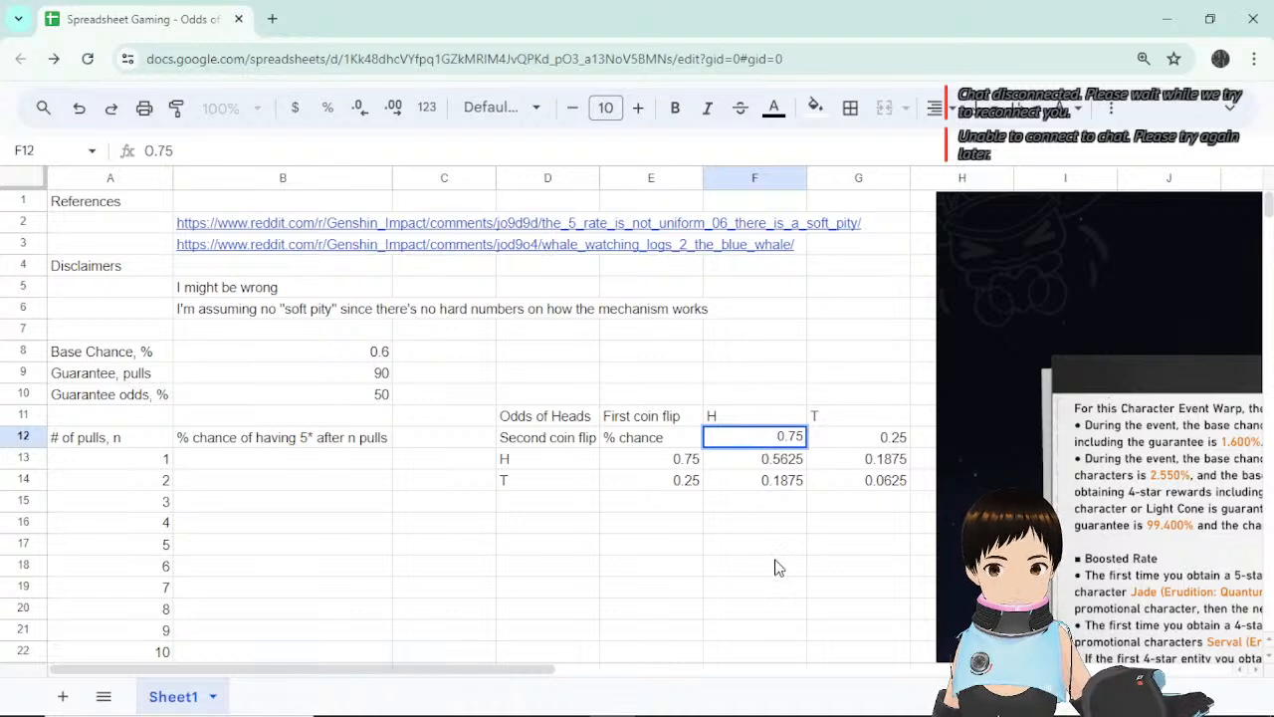
pyautogui.click(778, 567)
pyautogui.click(767, 436)
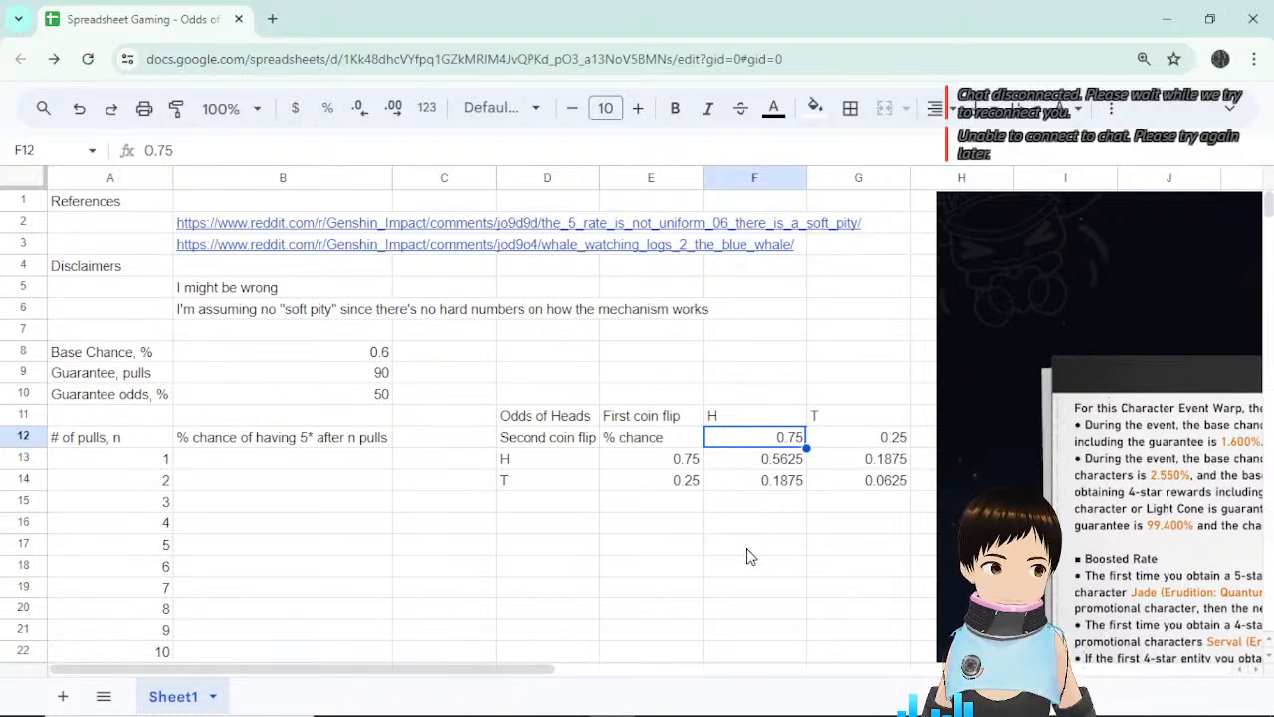
pyautogui.click(789, 460)
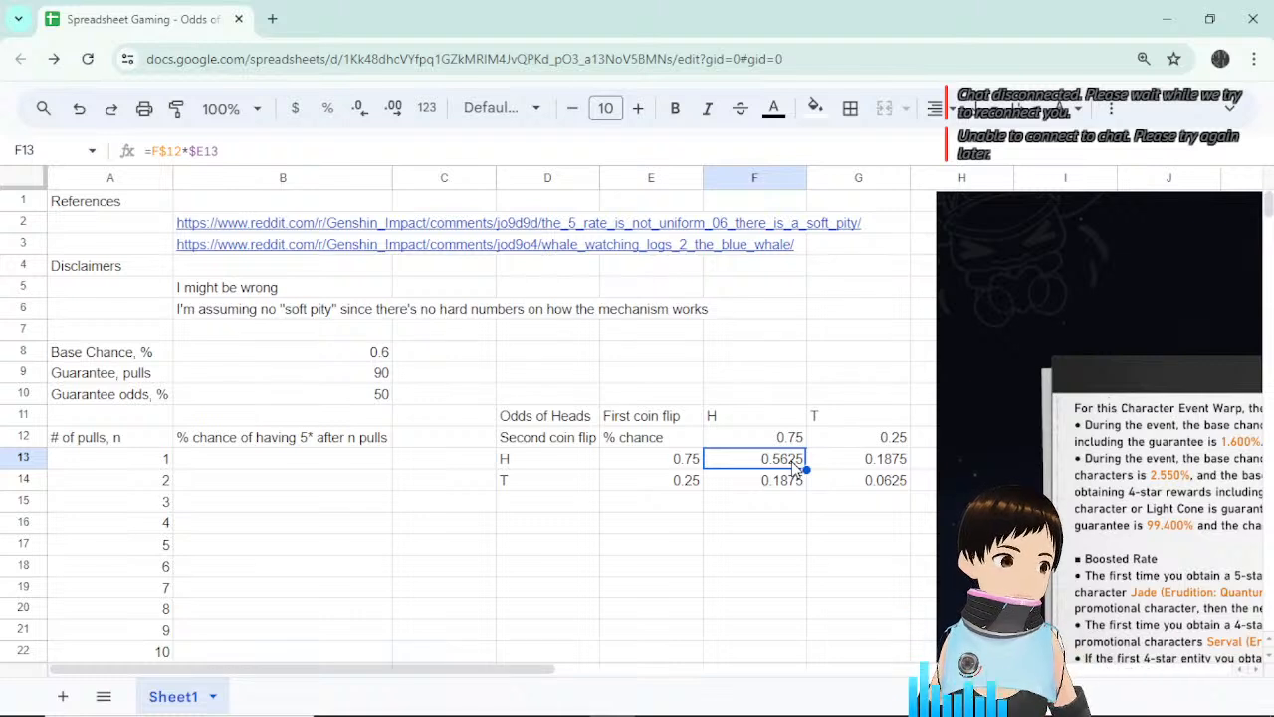
pyautogui.click(873, 469)
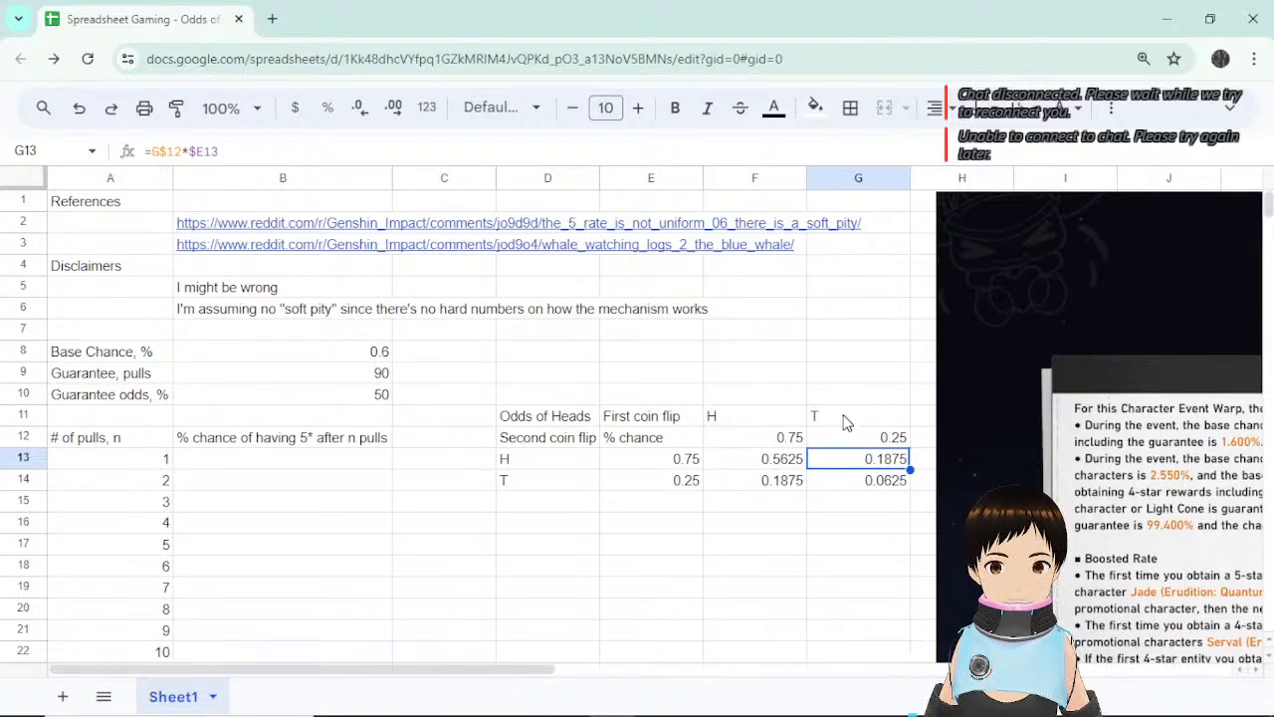
pyautogui.keyDown('ctrl'); pyautogui.click(766, 482); pyautogui.keyUp('ctrl')
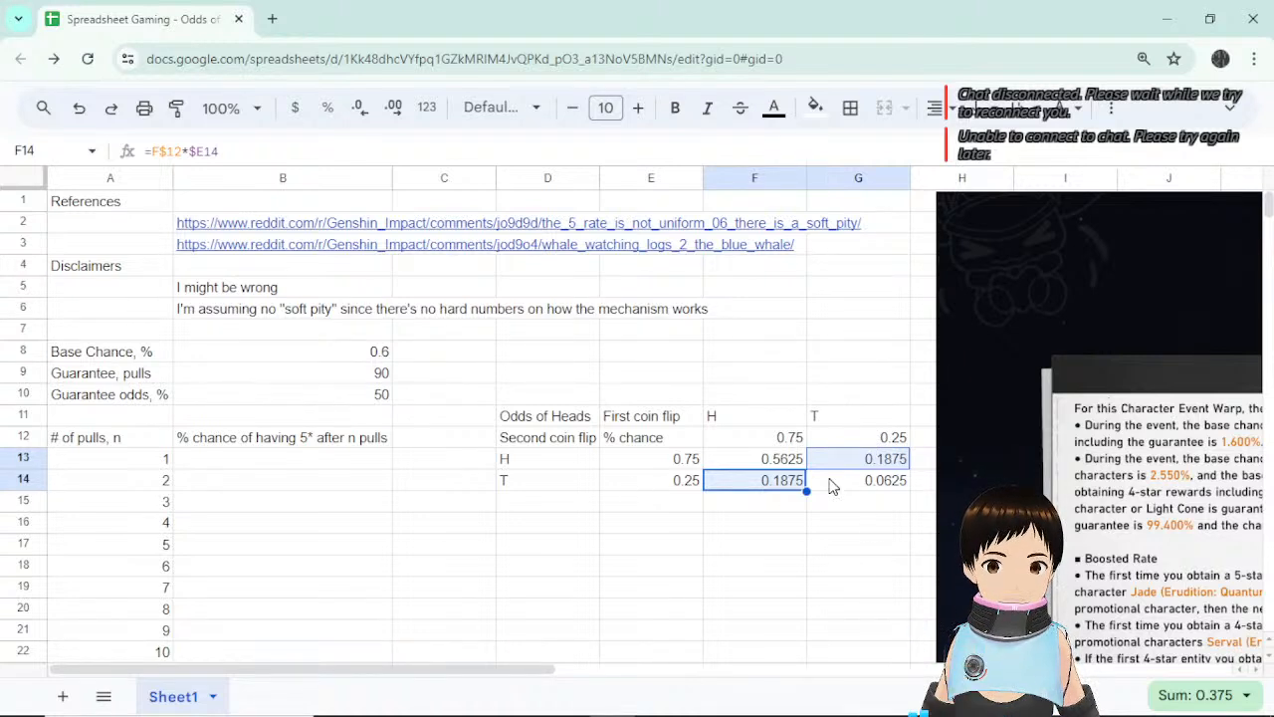
pyautogui.click(876, 485)
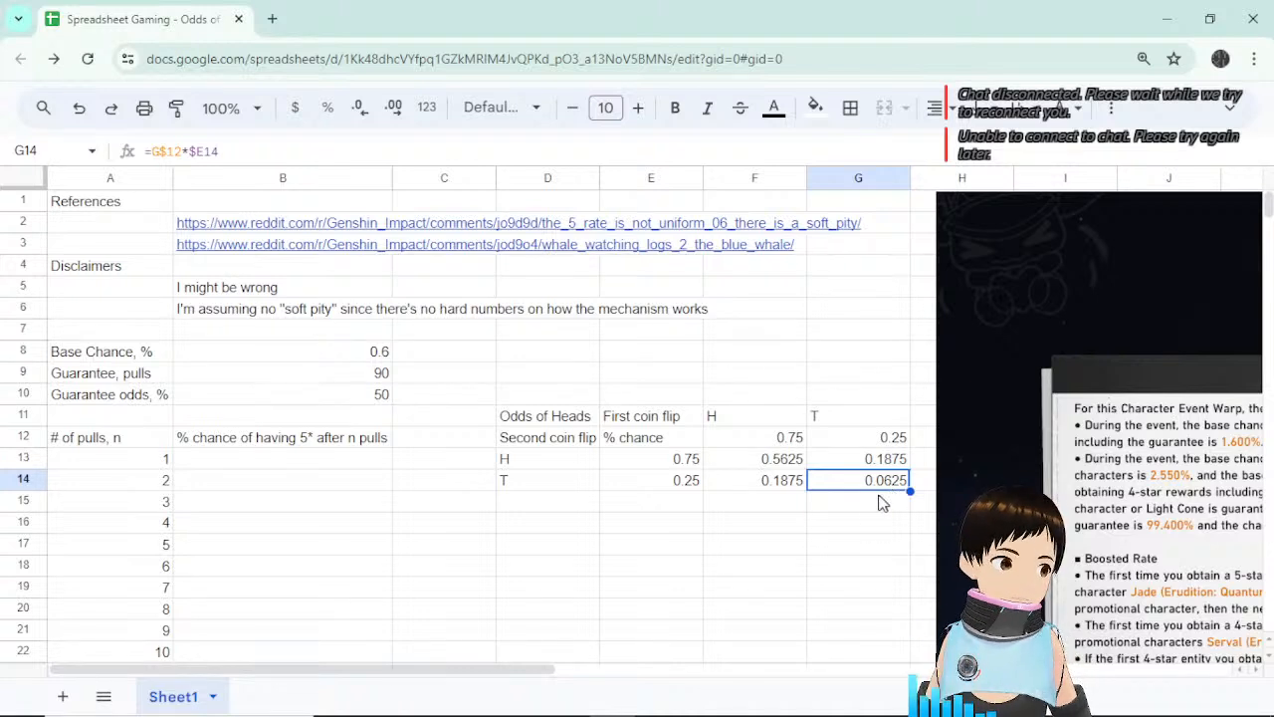
pyautogui.hotkey('ctrl', 'c')
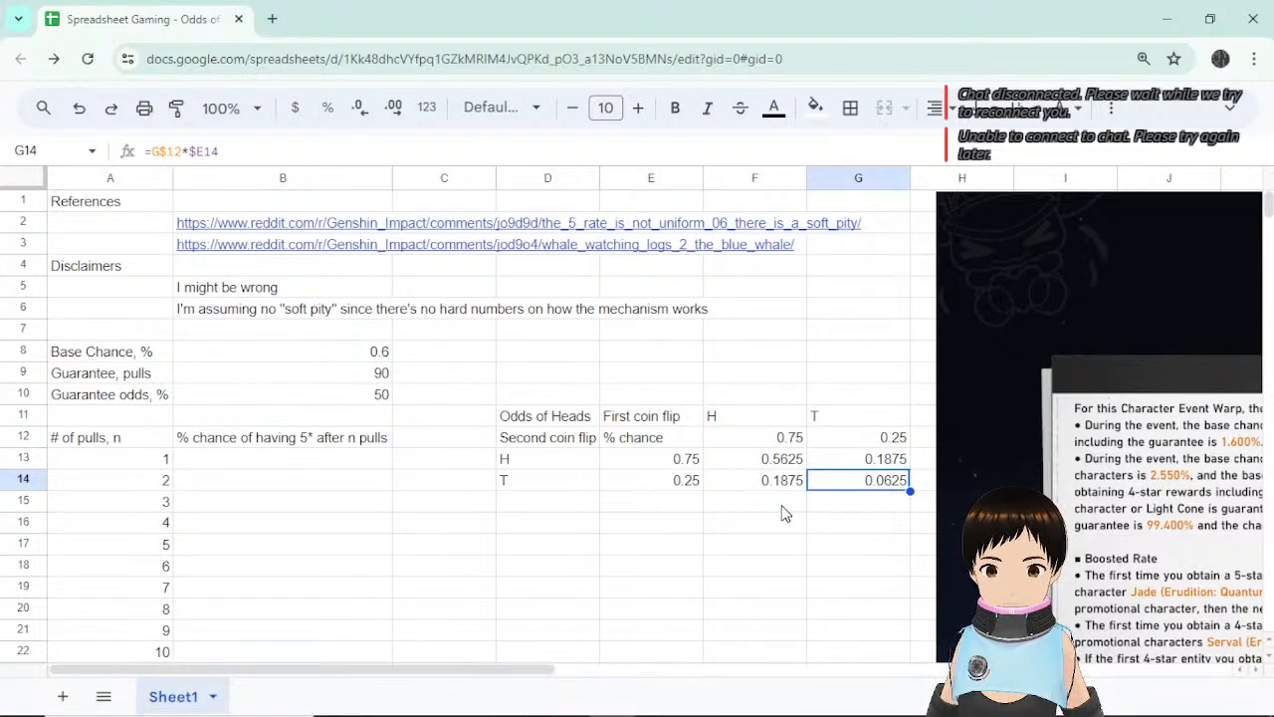
pyautogui.click(782, 509)
pyautogui.click(896, 510)
pyautogui.doubleClick(777, 503)
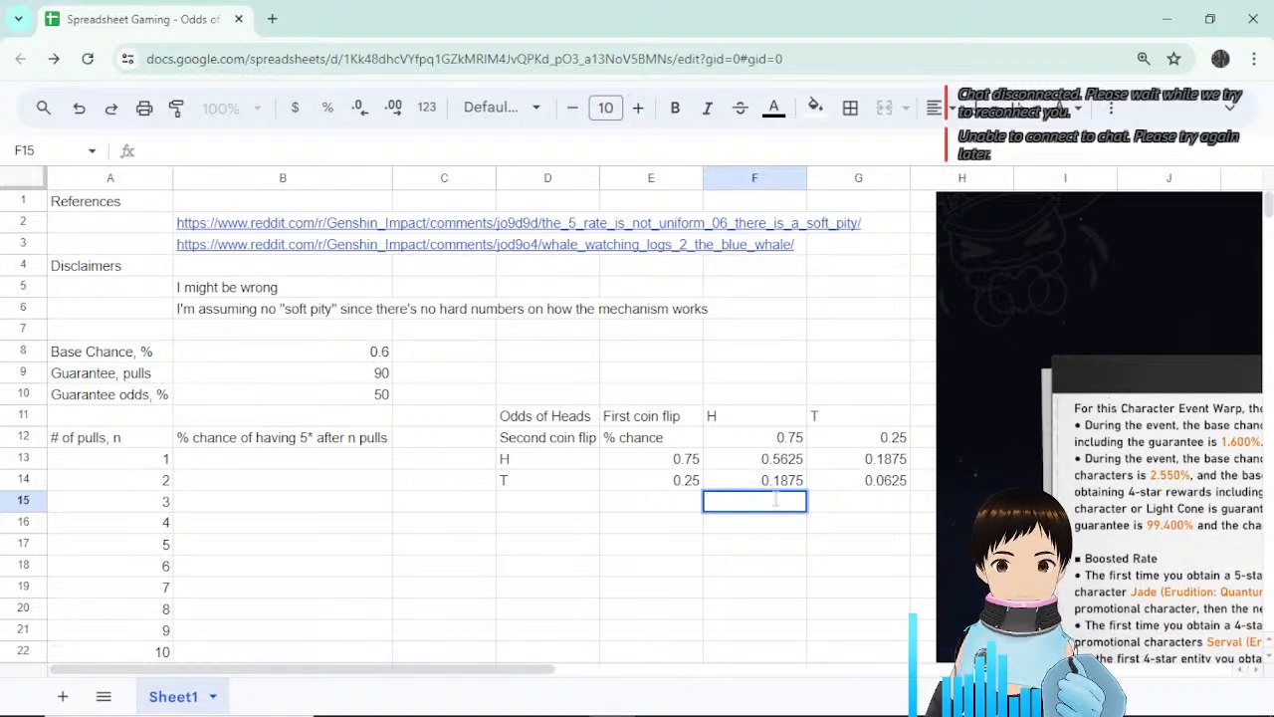
# Review the 0.75 heads value in F12 and the =1-F12 tails formula in G12.
pyautogui.click(826, 513)
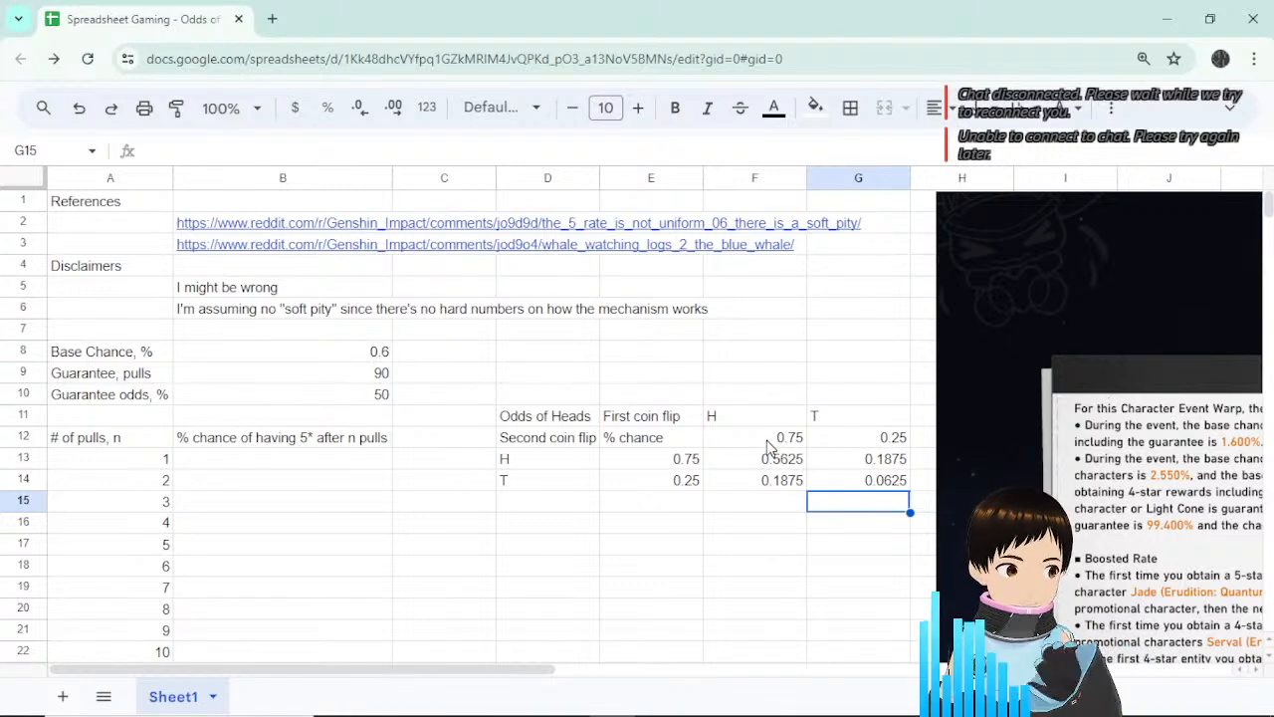
pyautogui.click(782, 514)
pyautogui.click(773, 442)
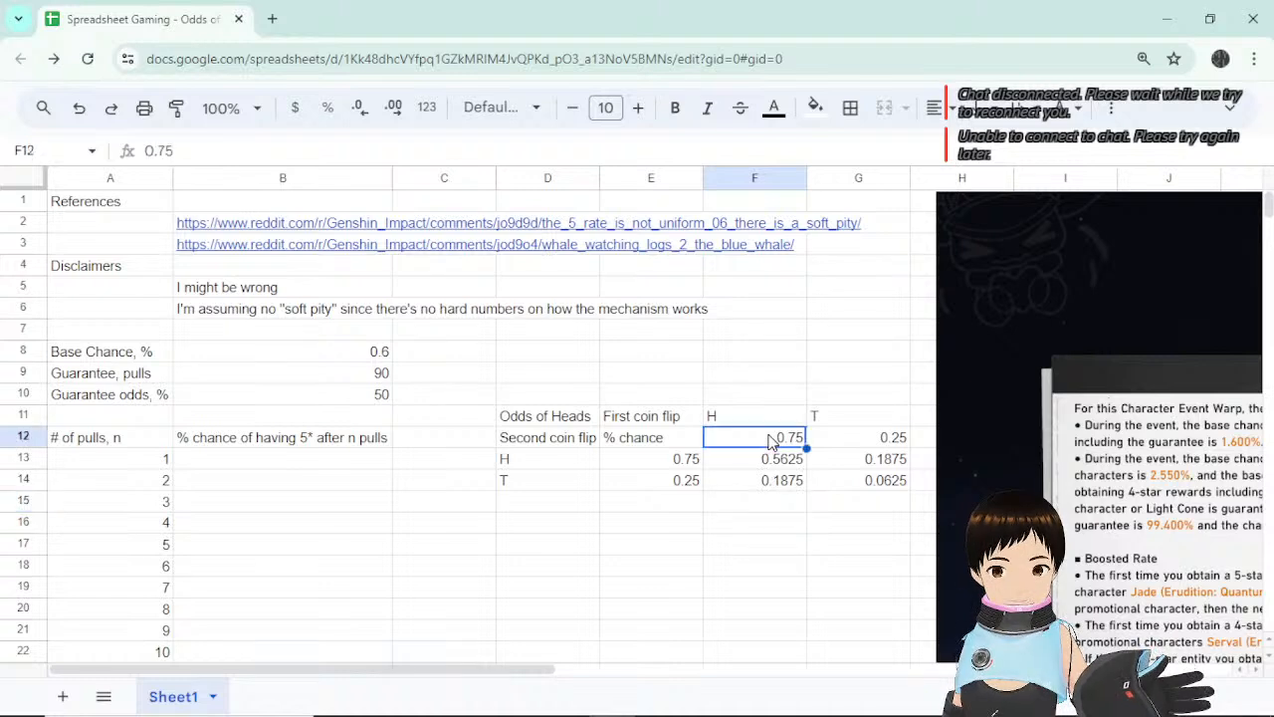
pyautogui.click(766, 398)
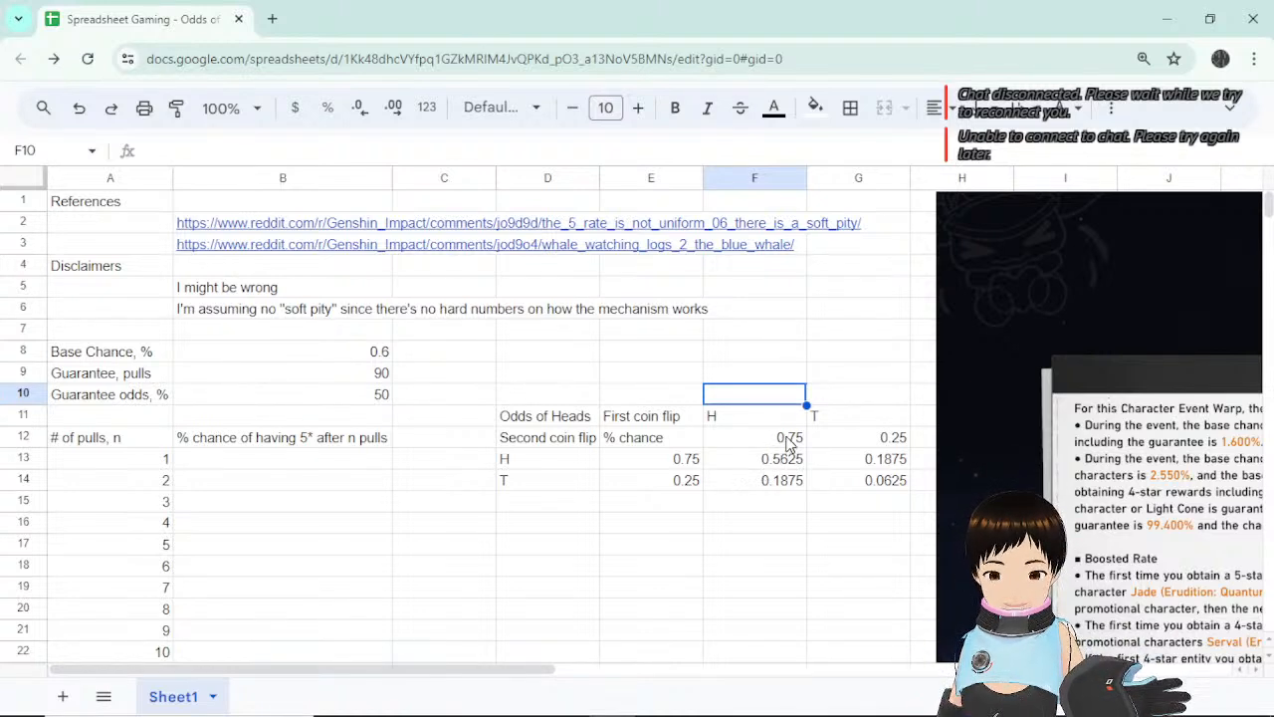
pyautogui.click(786, 440)
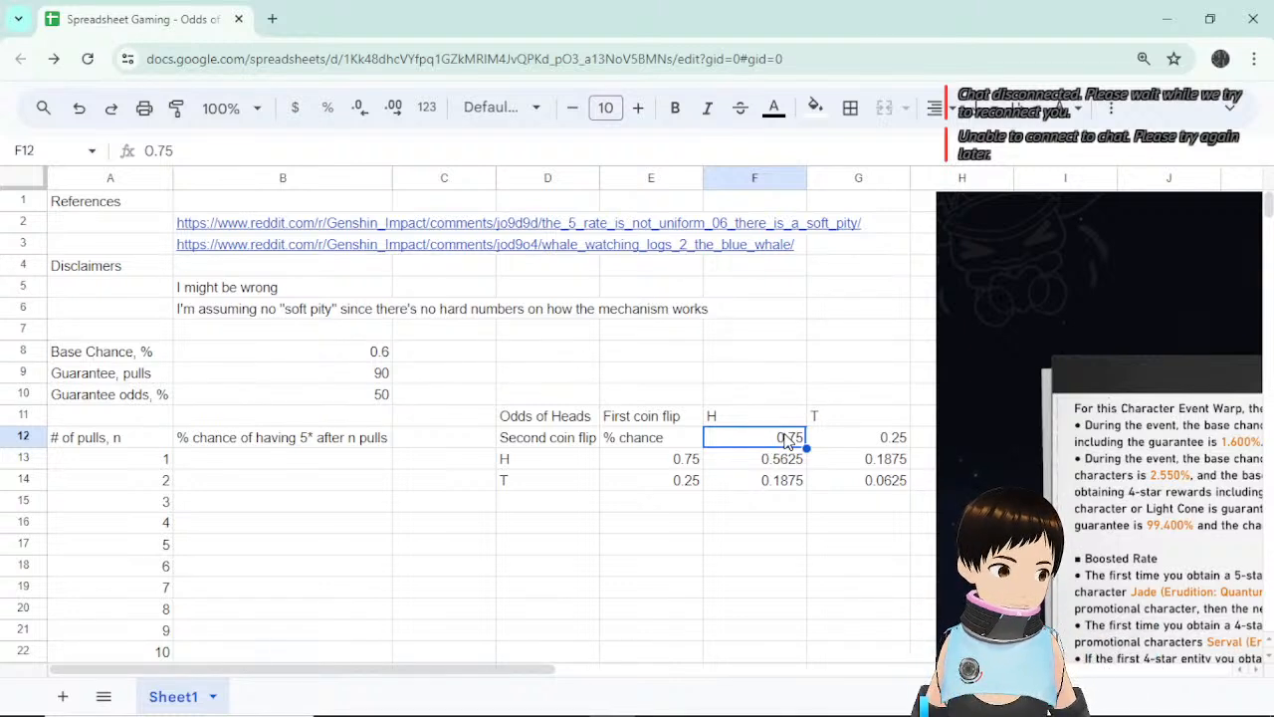
pyautogui.click(896, 443)
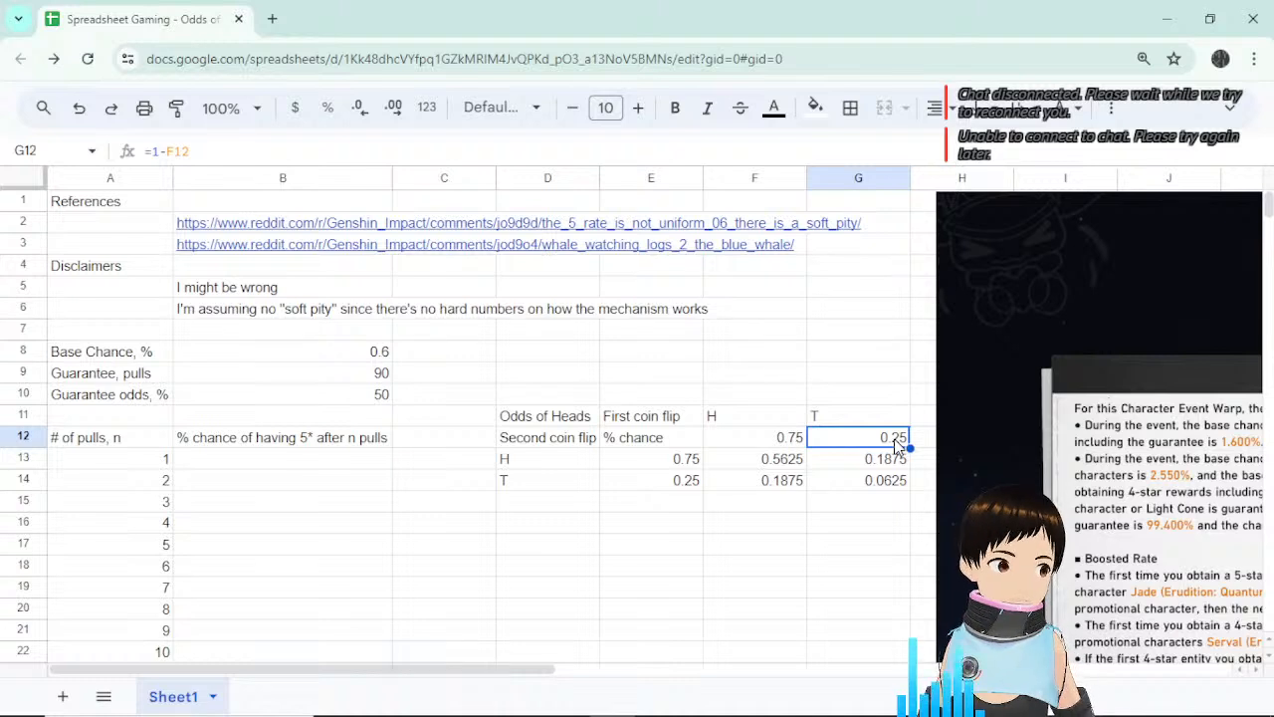
# Append 'on weighted coin' to the Odds of Heads table title.
pyautogui.click(583, 419)
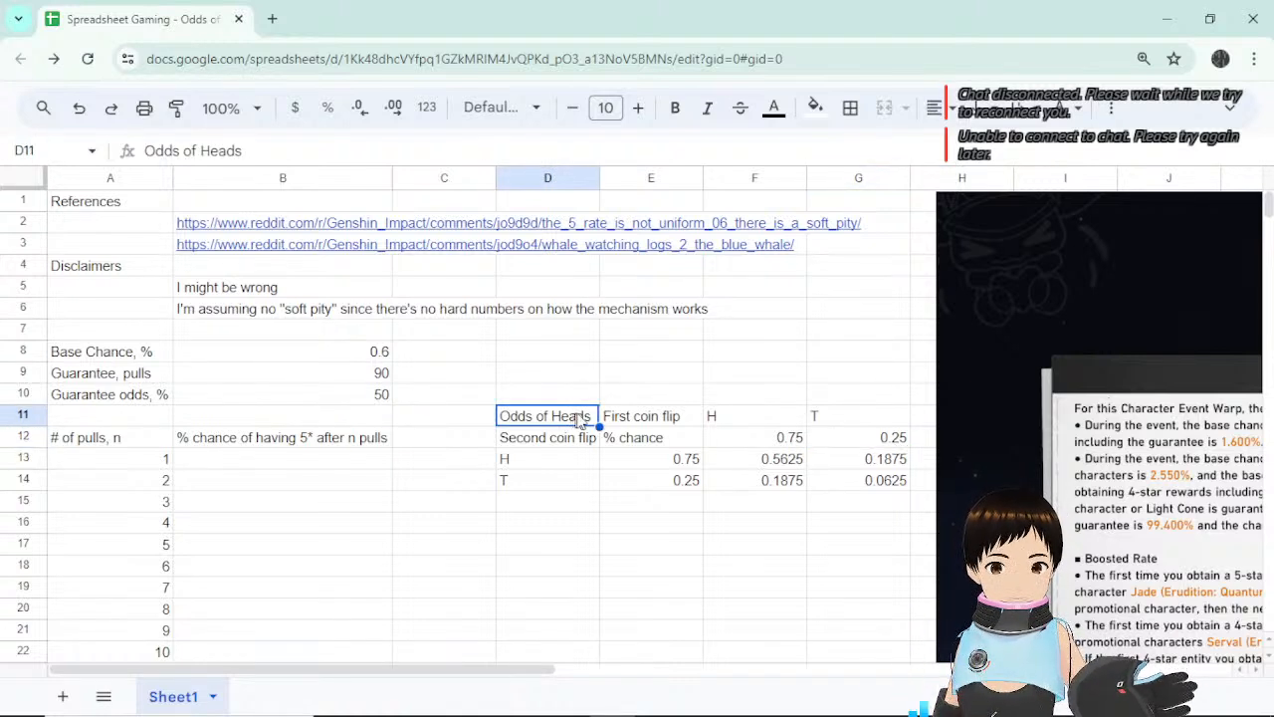
pyautogui.click(259, 150)
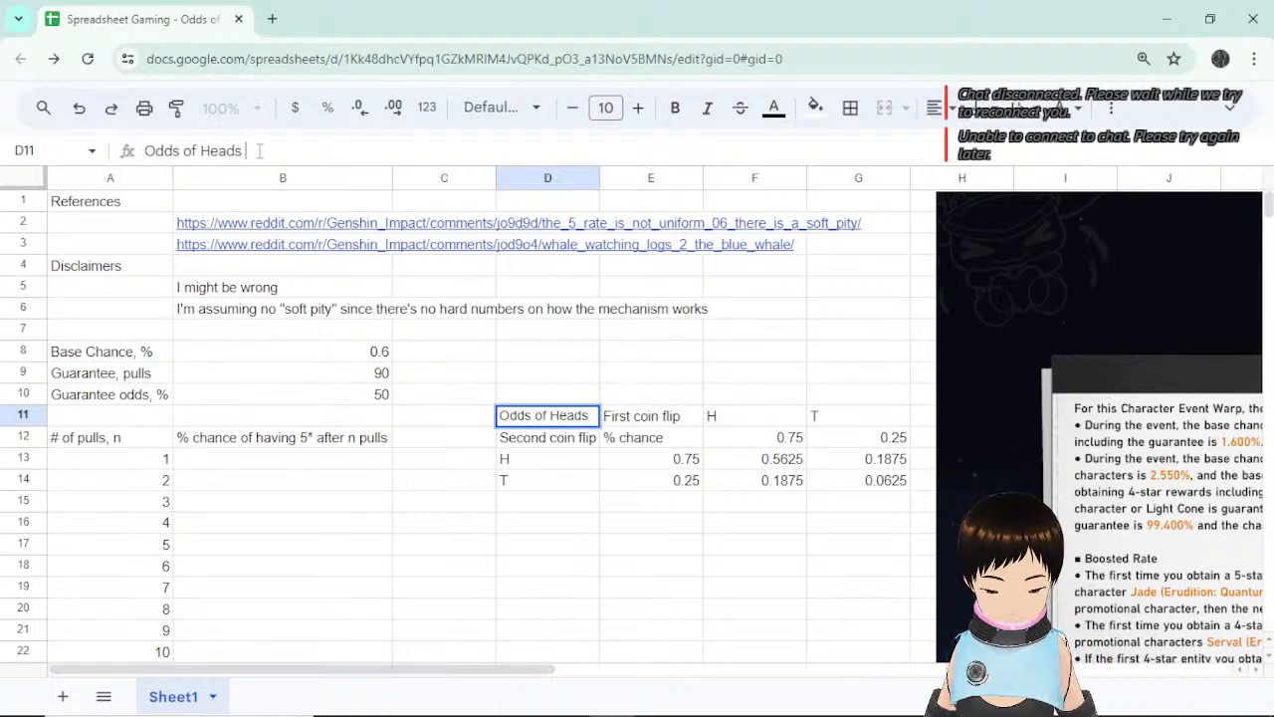
pyautogui.write('on weight')
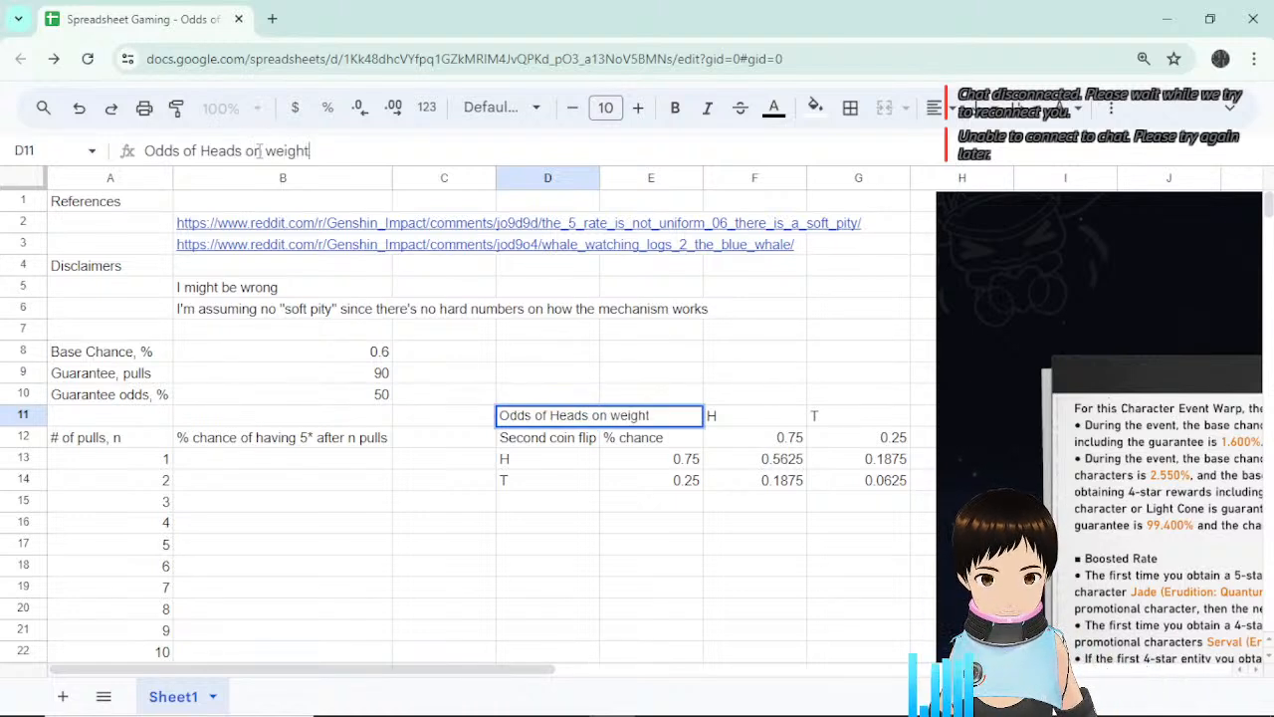
pyautogui.write('ed coin')
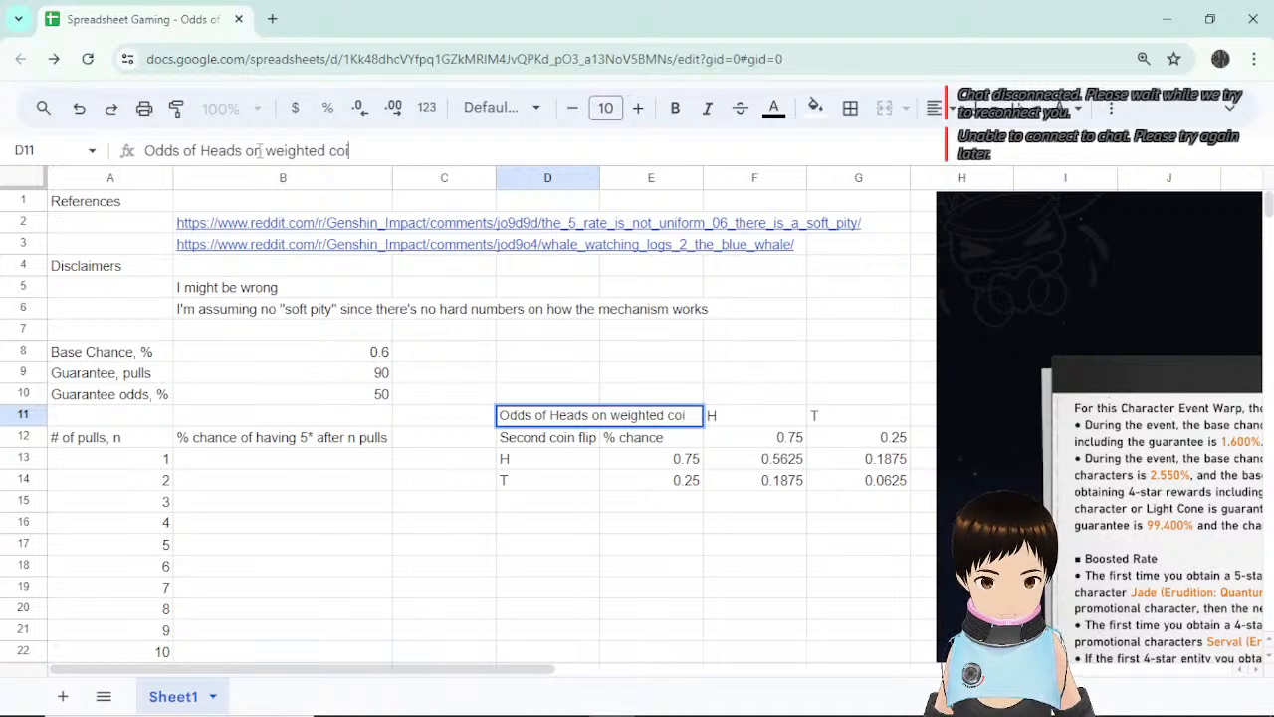
pyautogui.press('Return')
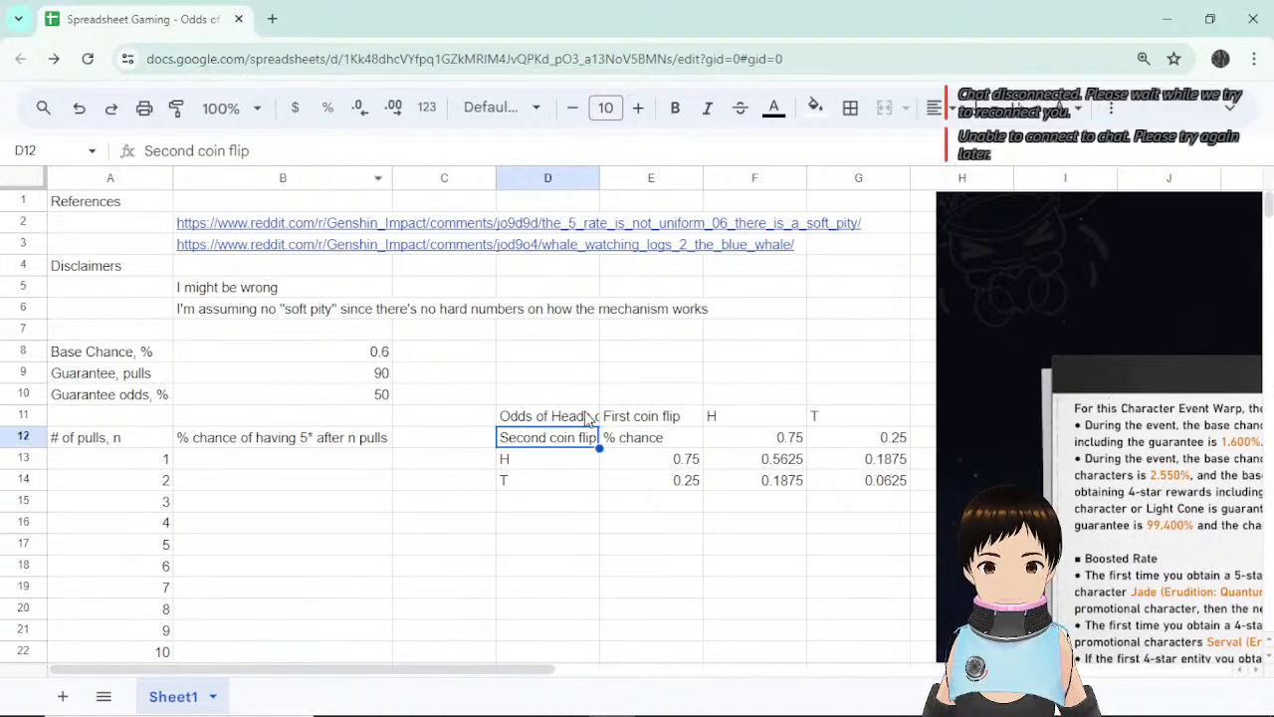
# Move the 'Odds of Heads on weighted coin' title up into D10.
pyautogui.click(578, 414)
pyautogui.moveTo(578, 404); pyautogui.dragTo(578, 386)
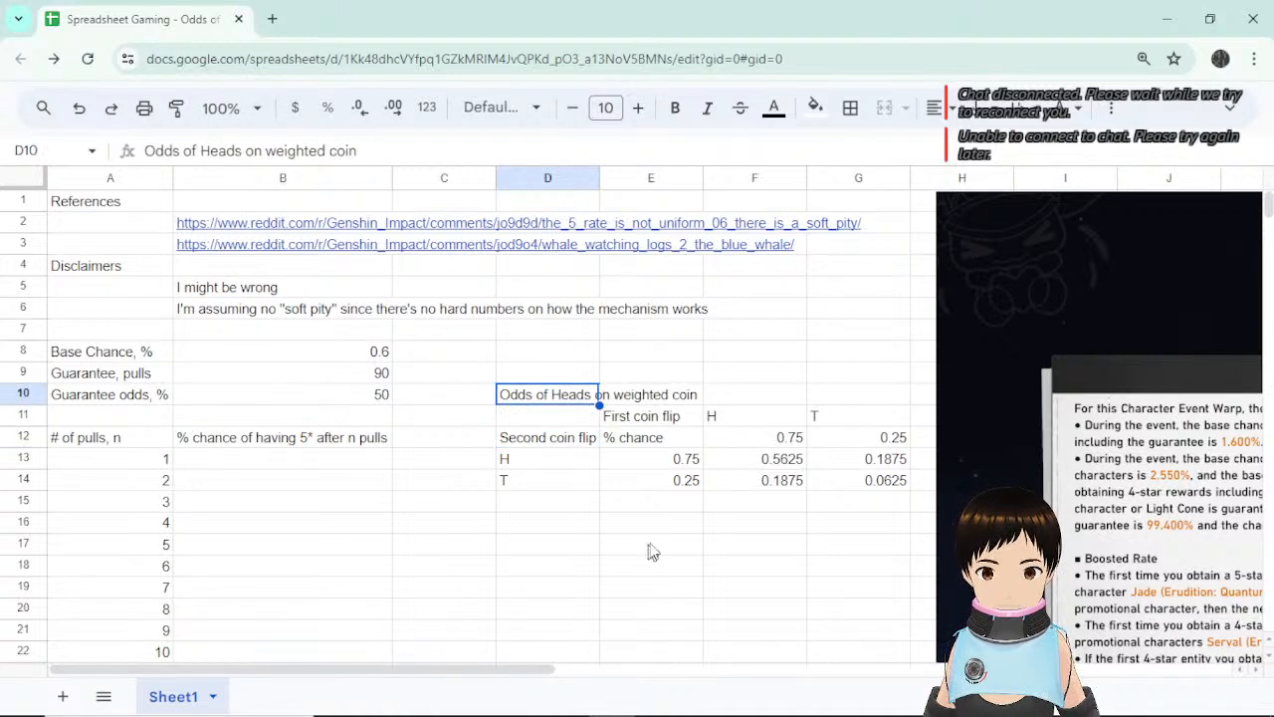
pyautogui.click(648, 544)
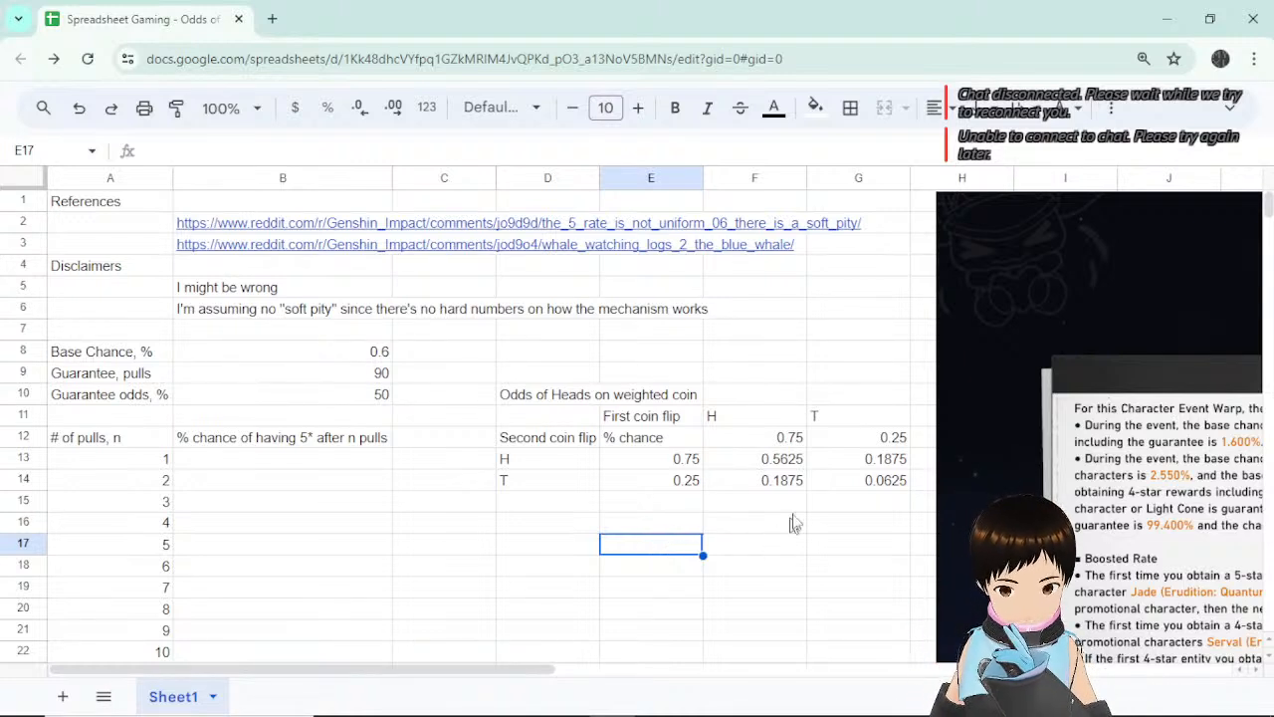
pyautogui.doubleClick(781, 438)
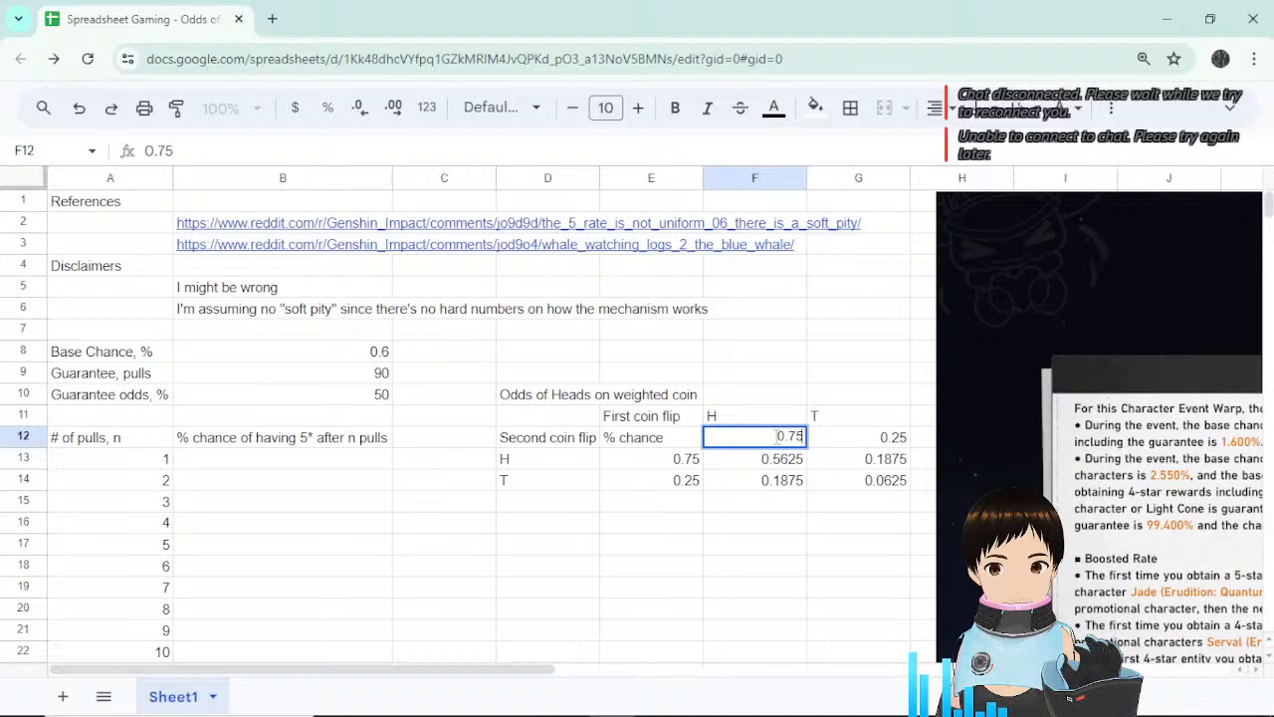
pyautogui.click(804, 519)
pyautogui.click(761, 423)
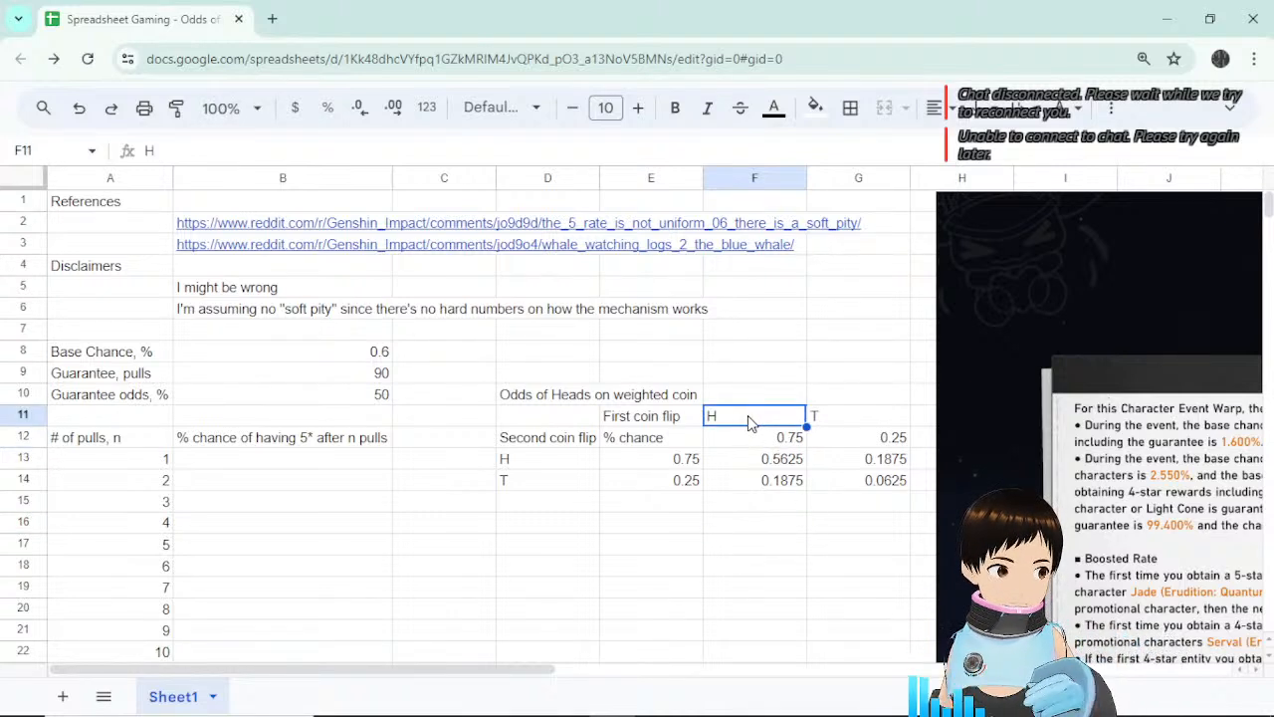
# Change the G11 heading from T to 'Not heads'.
pyautogui.doubleClick(853, 421)
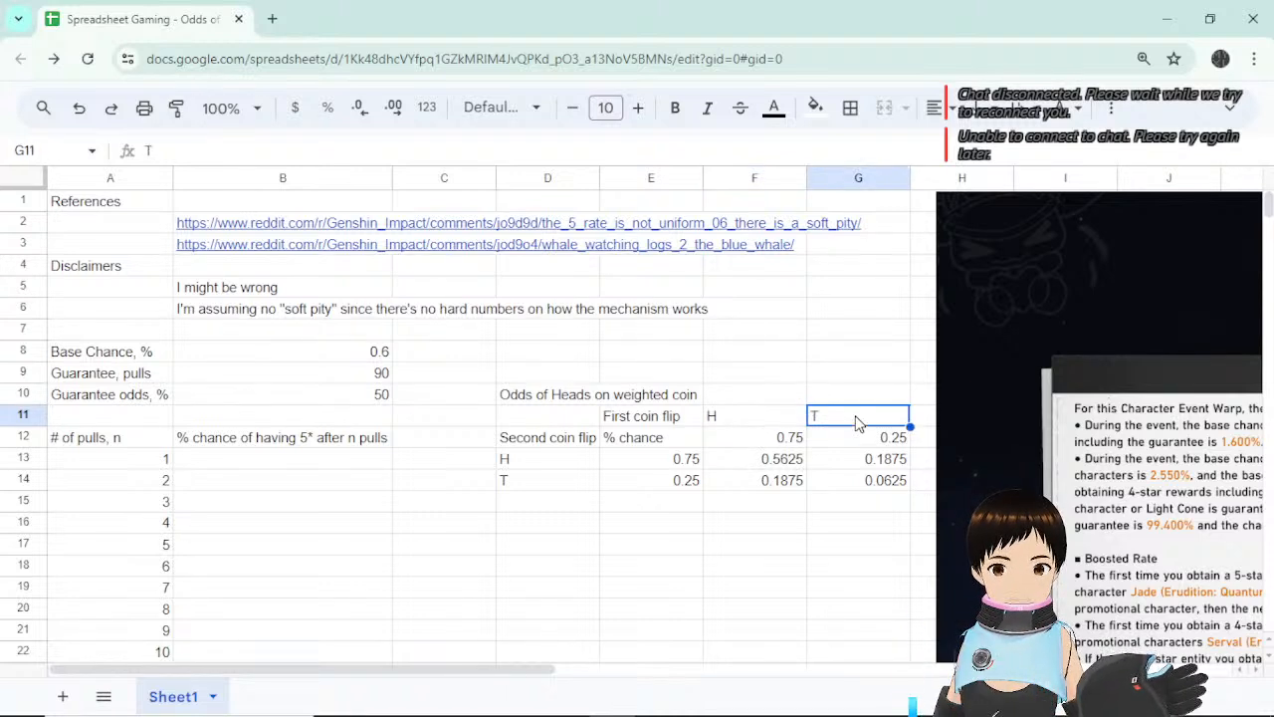
pyautogui.write('Not heads')
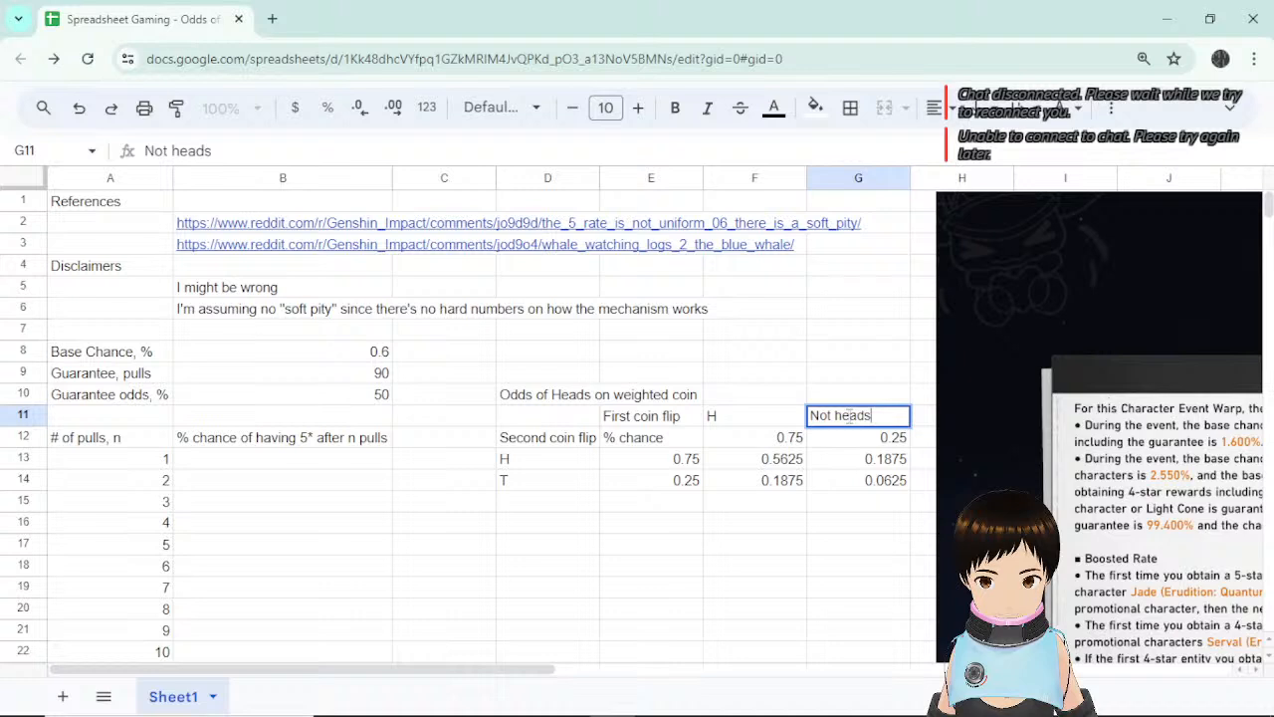
pyautogui.press('Return')
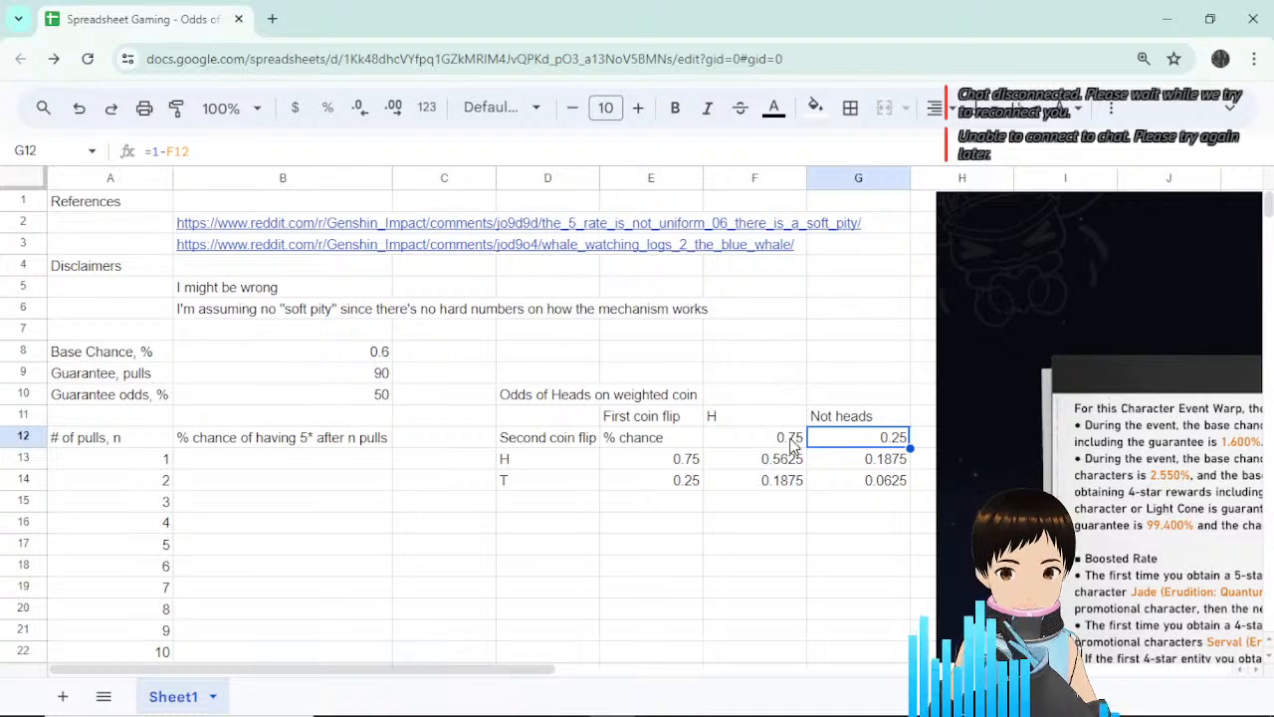
# Review the H heading over 0.75 and the Not heads heading over 0.25.
pyautogui.click(791, 445)
pyautogui.click(783, 415)
pyautogui.click(782, 440)
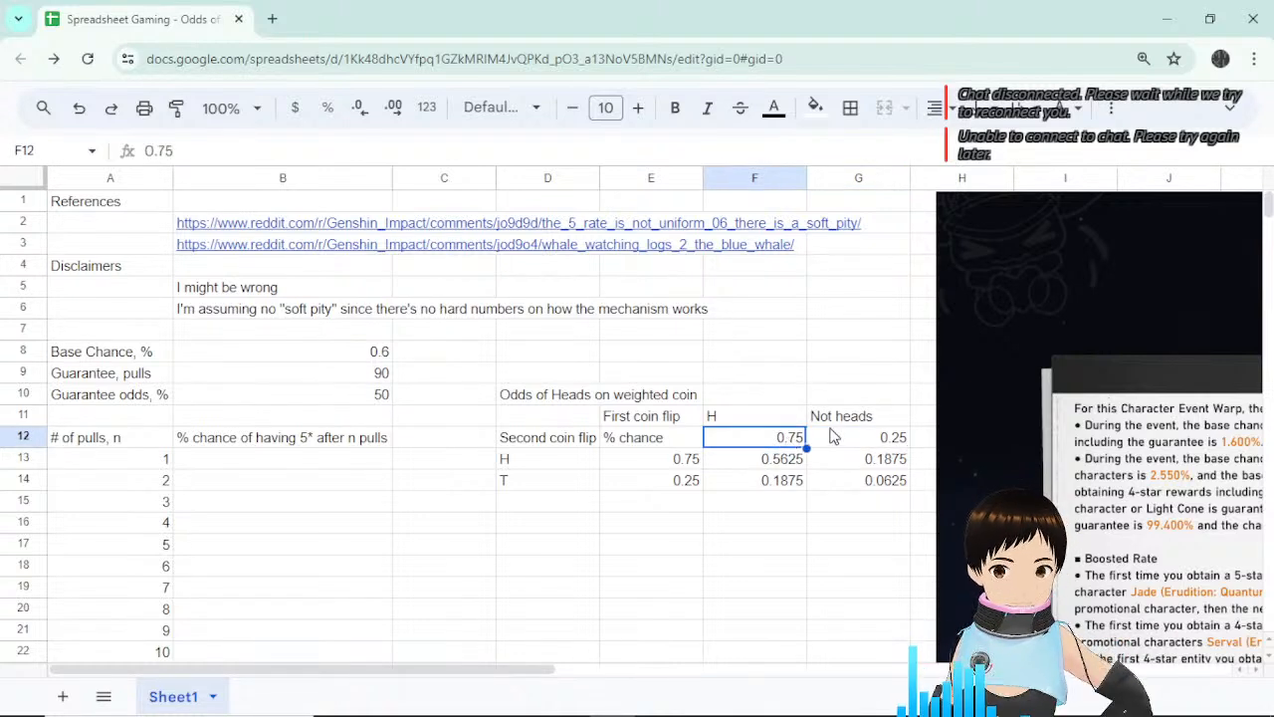
pyautogui.click(868, 420)
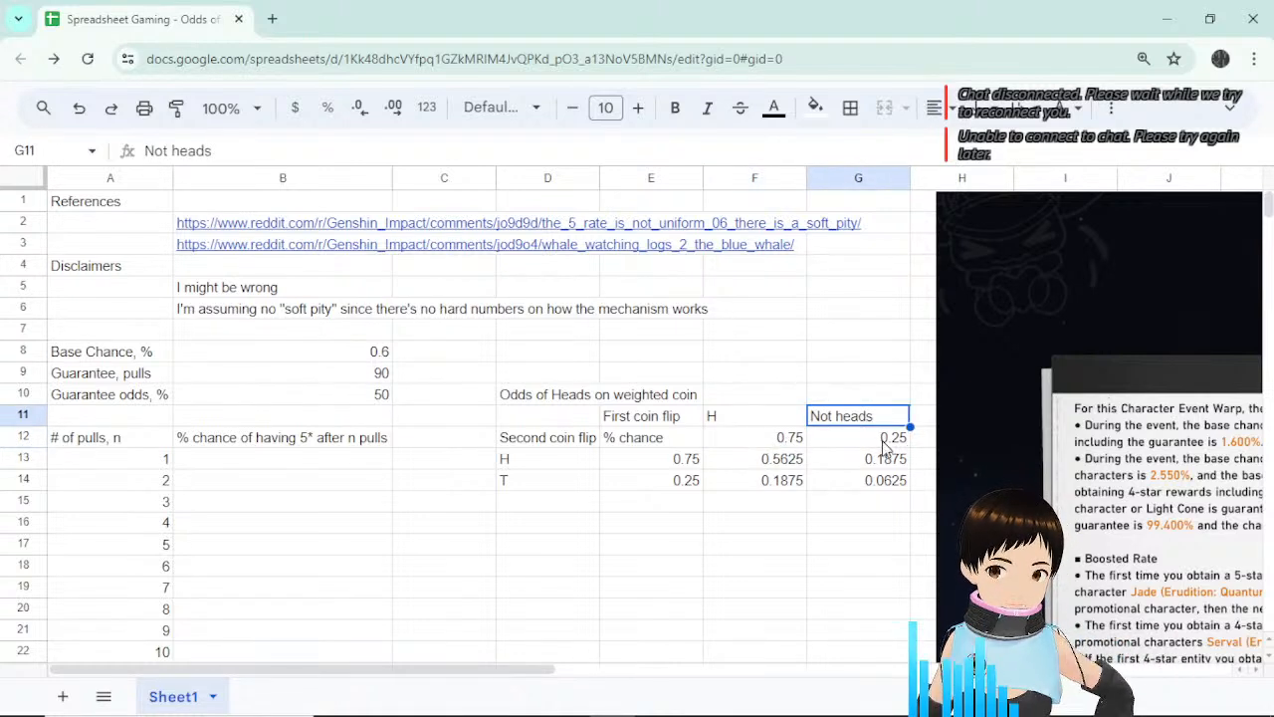
pyautogui.click(883, 448)
pyautogui.click(882, 424)
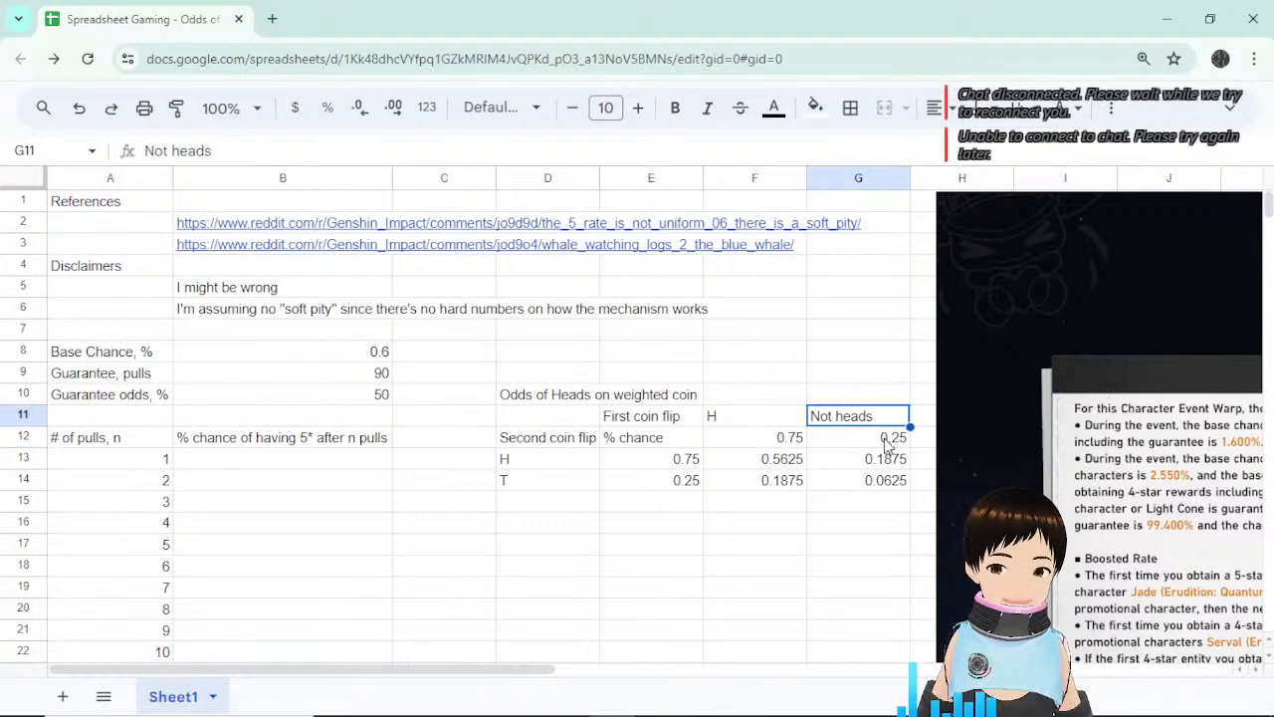
# Link D13 to the H heading with =F11 and fill it down into D14.
pyautogui.click(570, 479)
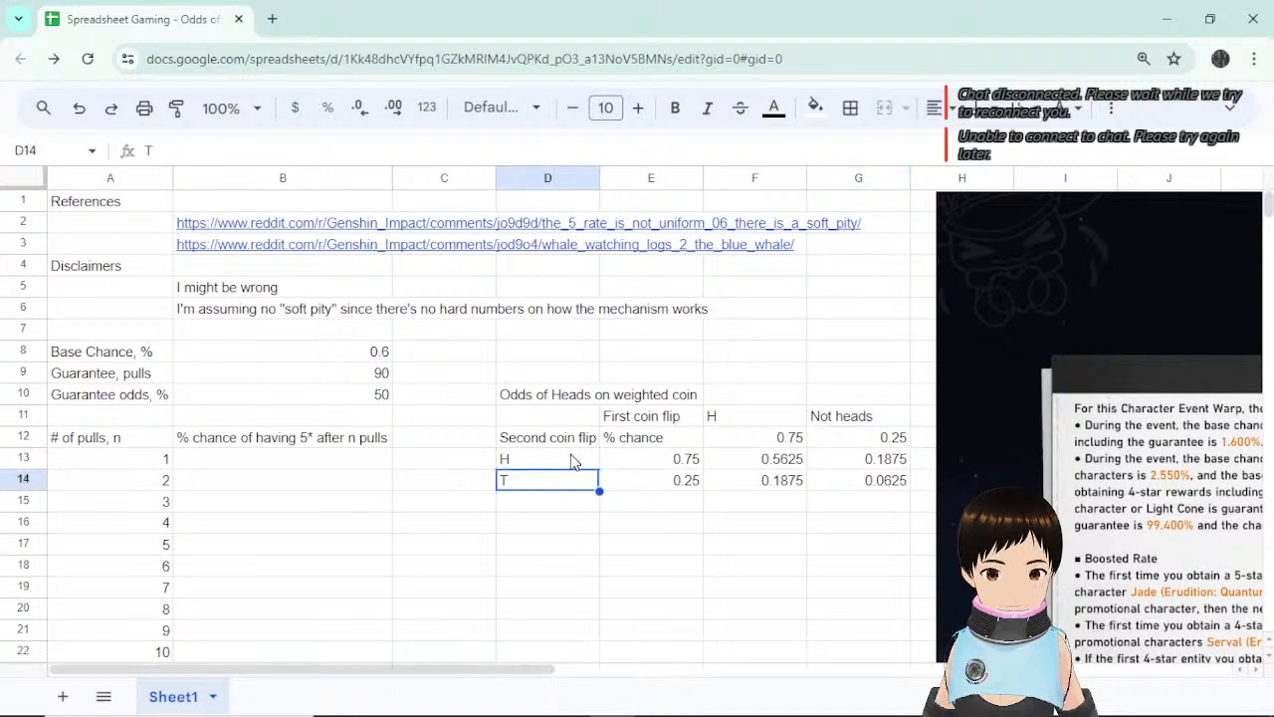
pyautogui.click(573, 459)
pyautogui.write('=')
pyautogui.click(737, 417)
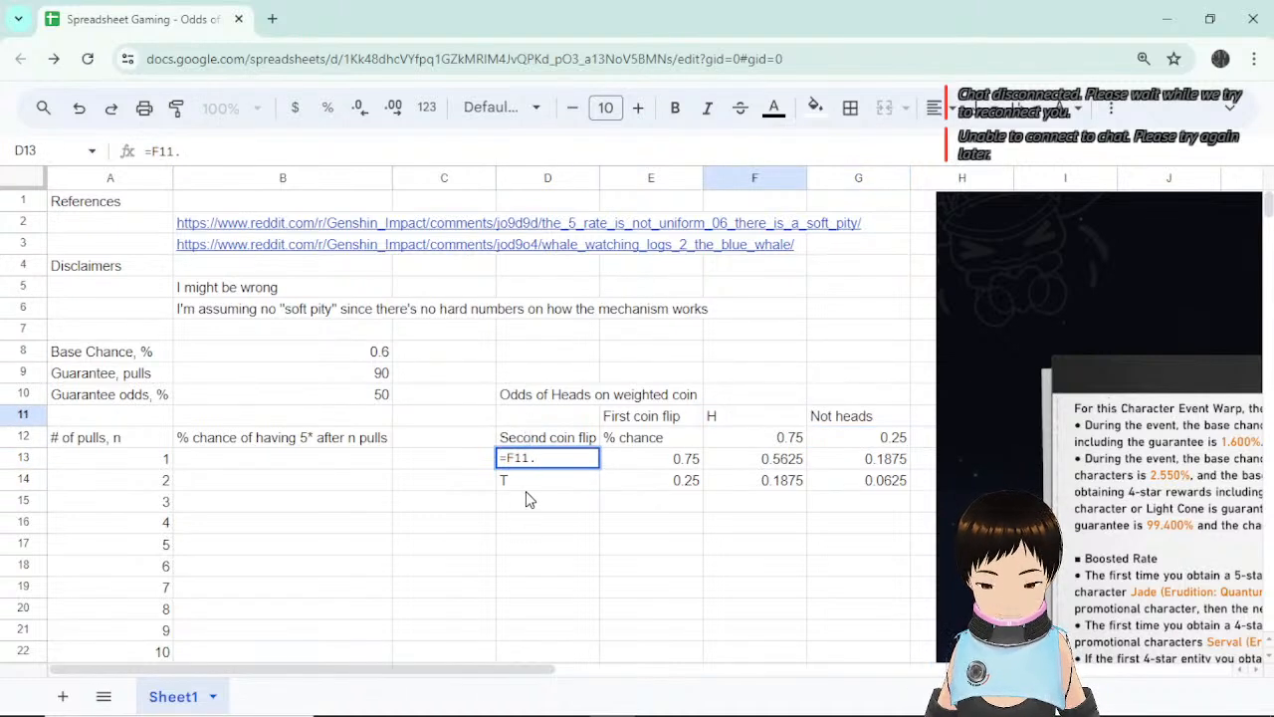
pyautogui.press('Return')
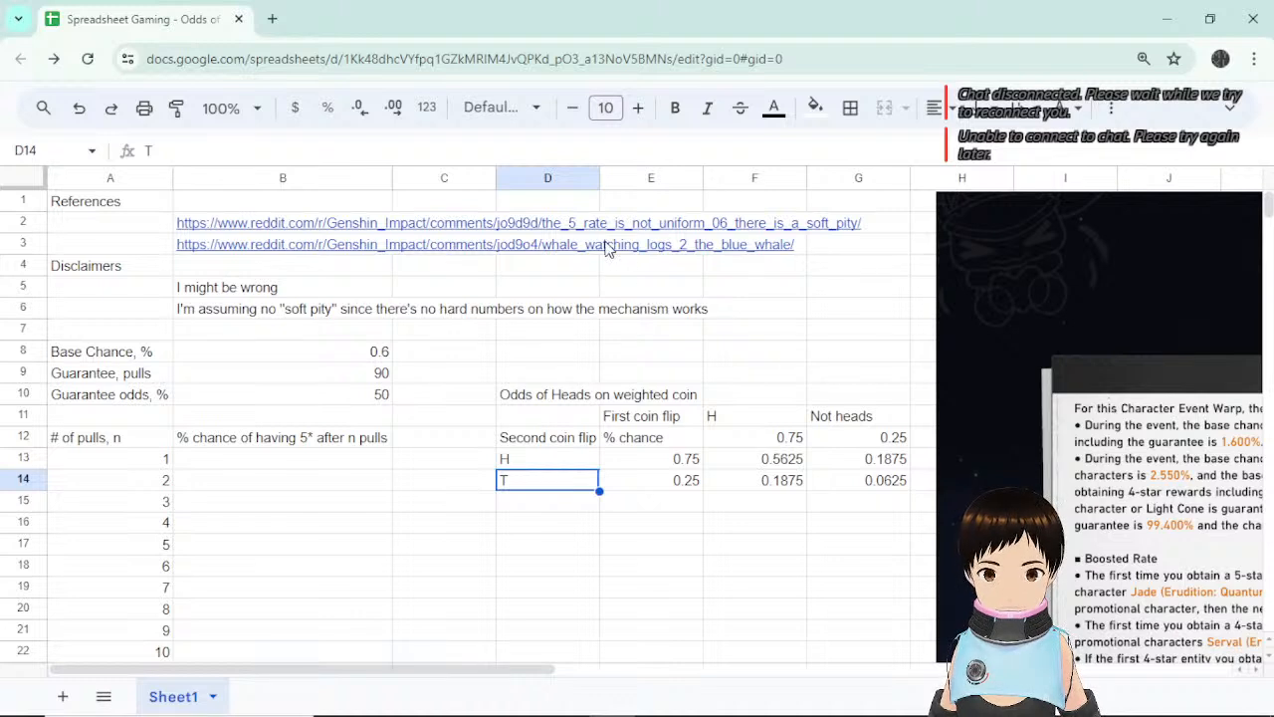
pyautogui.click(570, 461)
pyautogui.moveTo(599, 469); pyautogui.dragTo(600, 488)
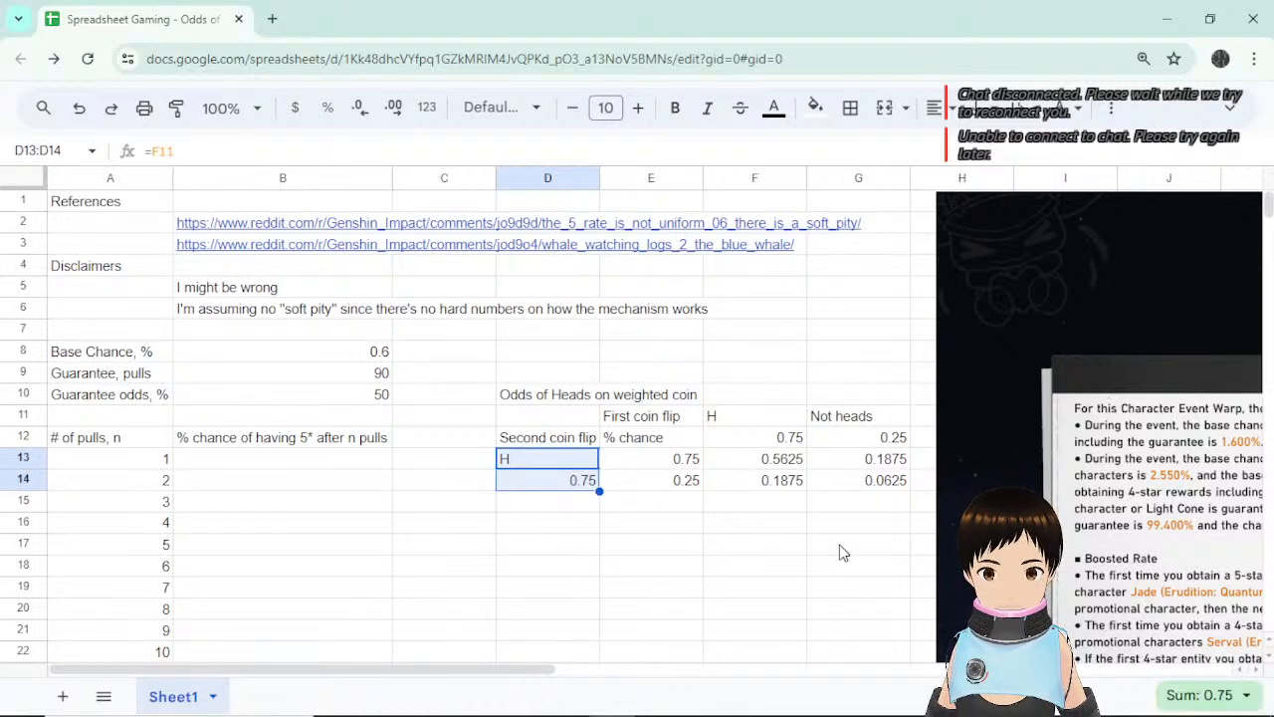
pyautogui.click(839, 549)
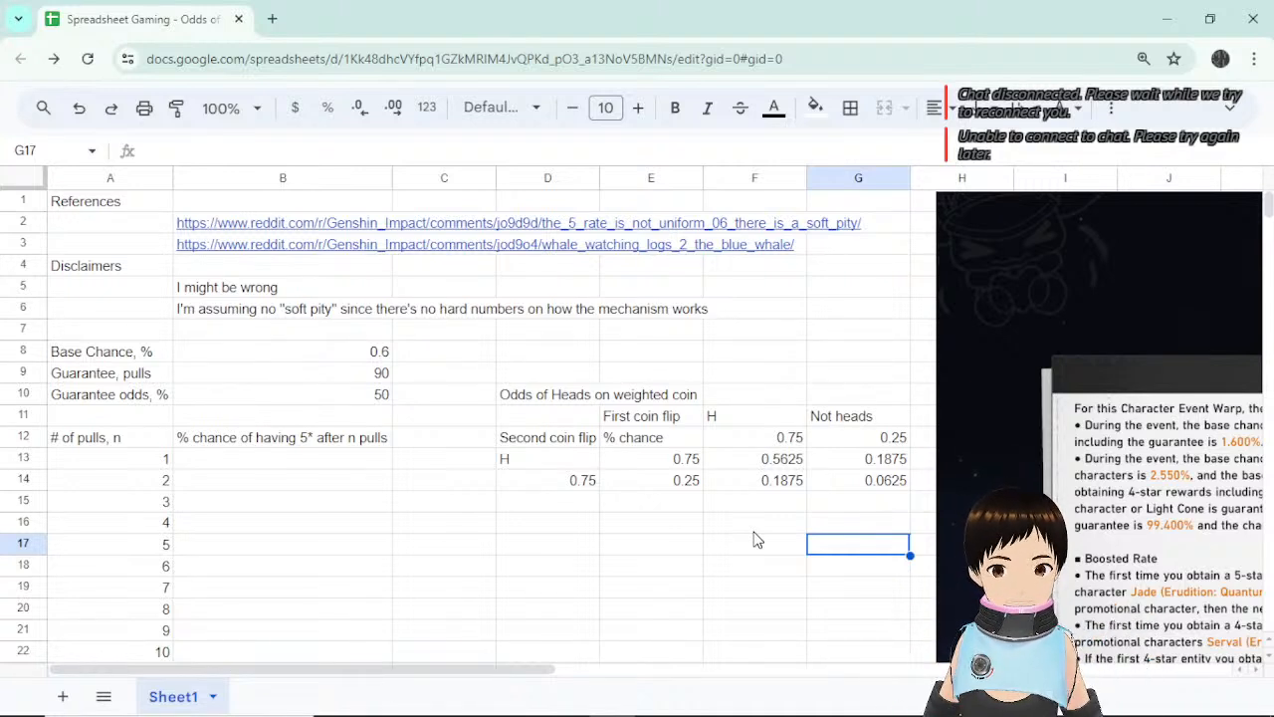
pyautogui.click(746, 416)
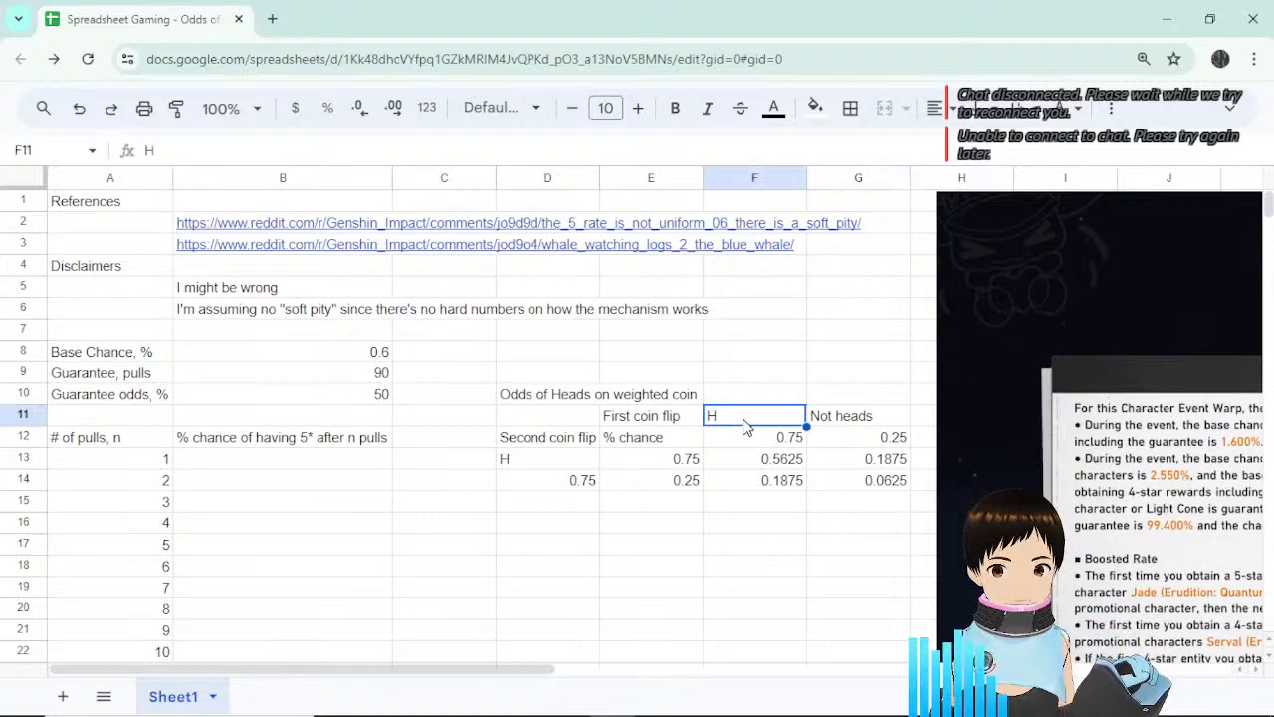
pyautogui.click(846, 419)
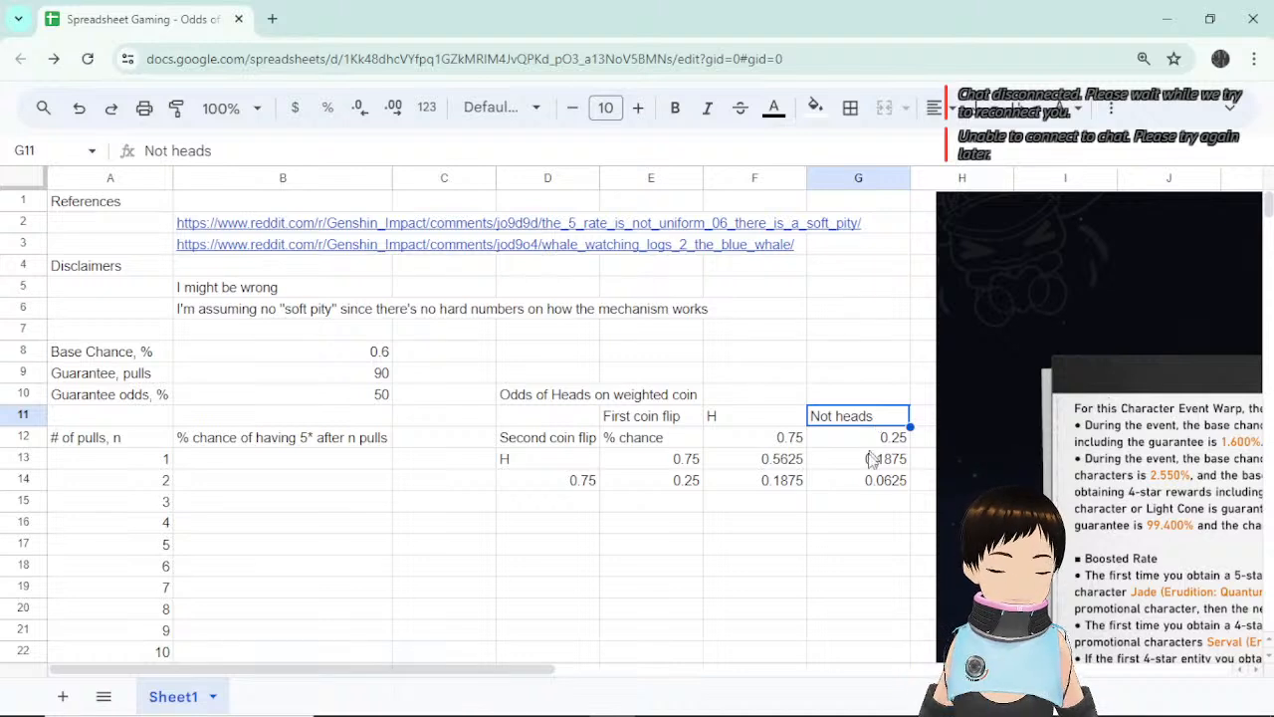
pyautogui.click(848, 501)
pyautogui.click(761, 422)
pyautogui.click(760, 465)
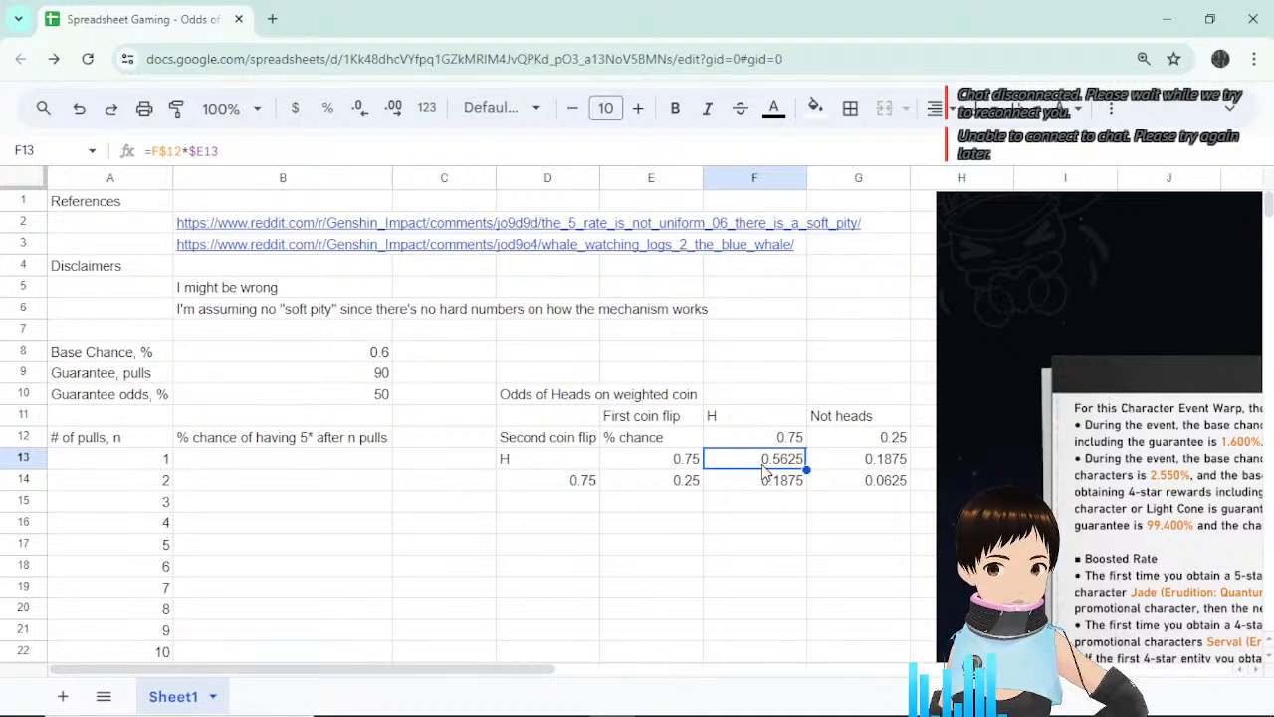
pyautogui.click(892, 440)
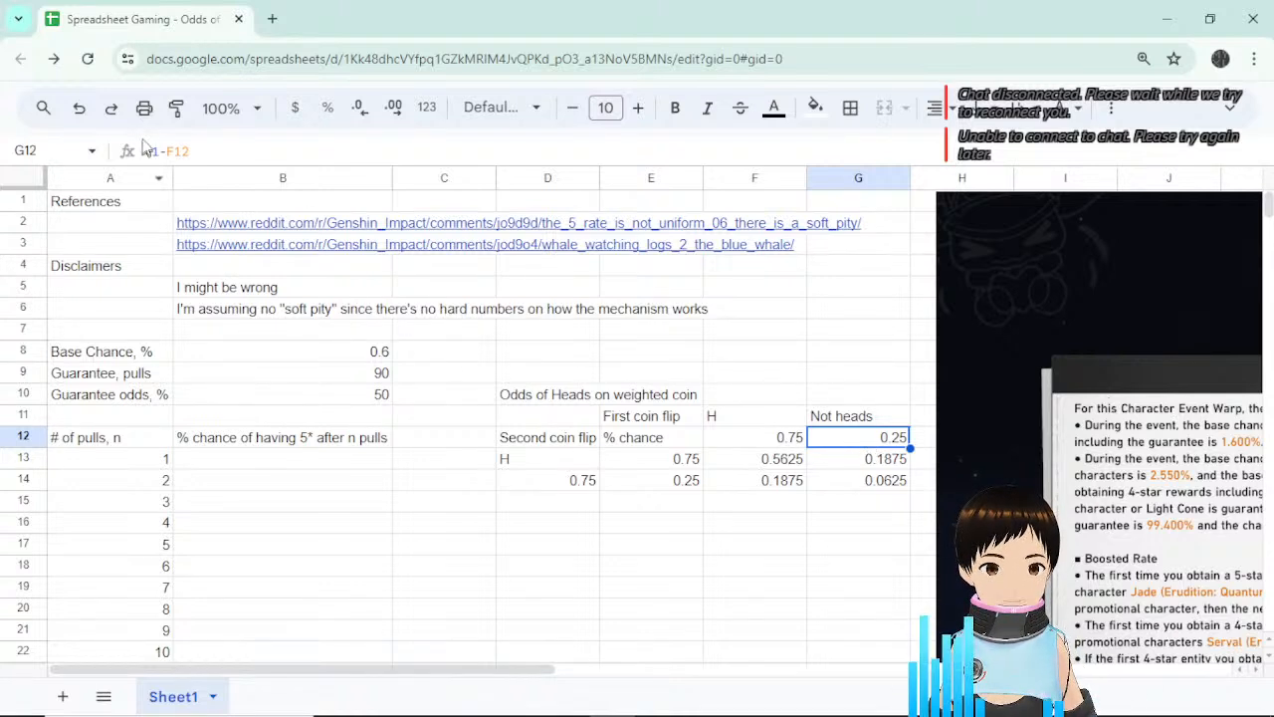
pyautogui.click(200, 148)
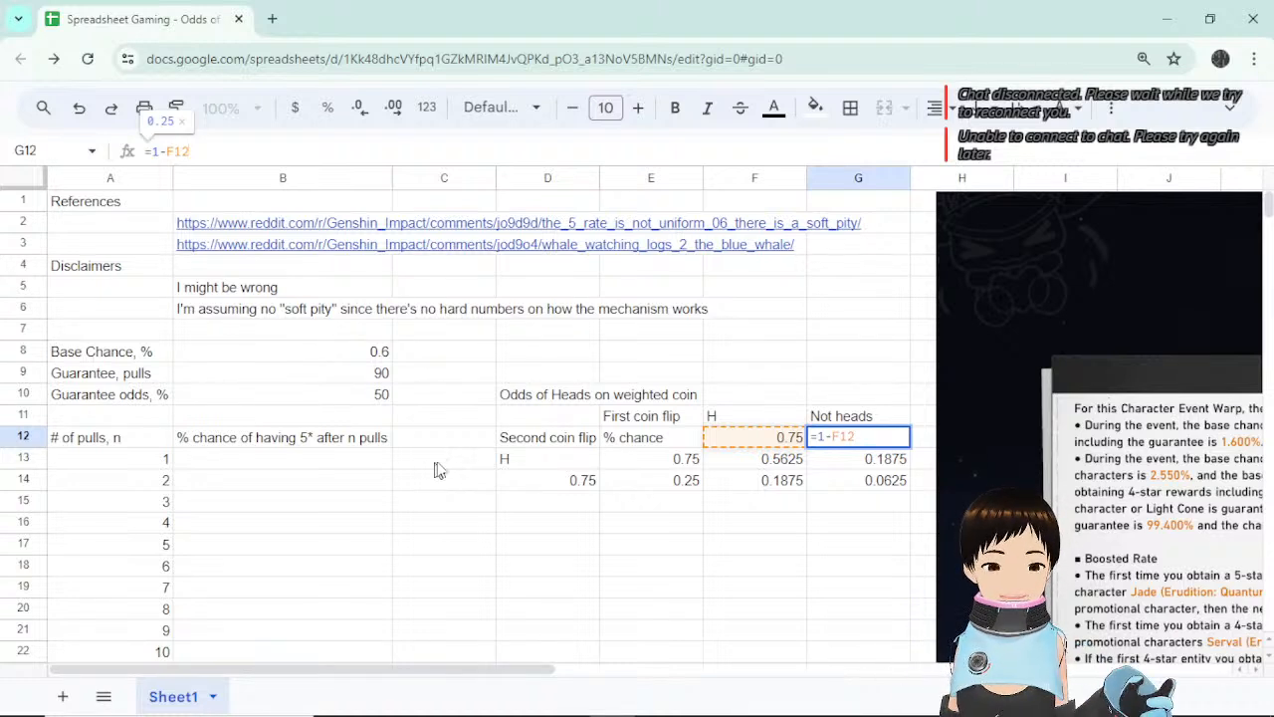
pyautogui.click(293, 468)
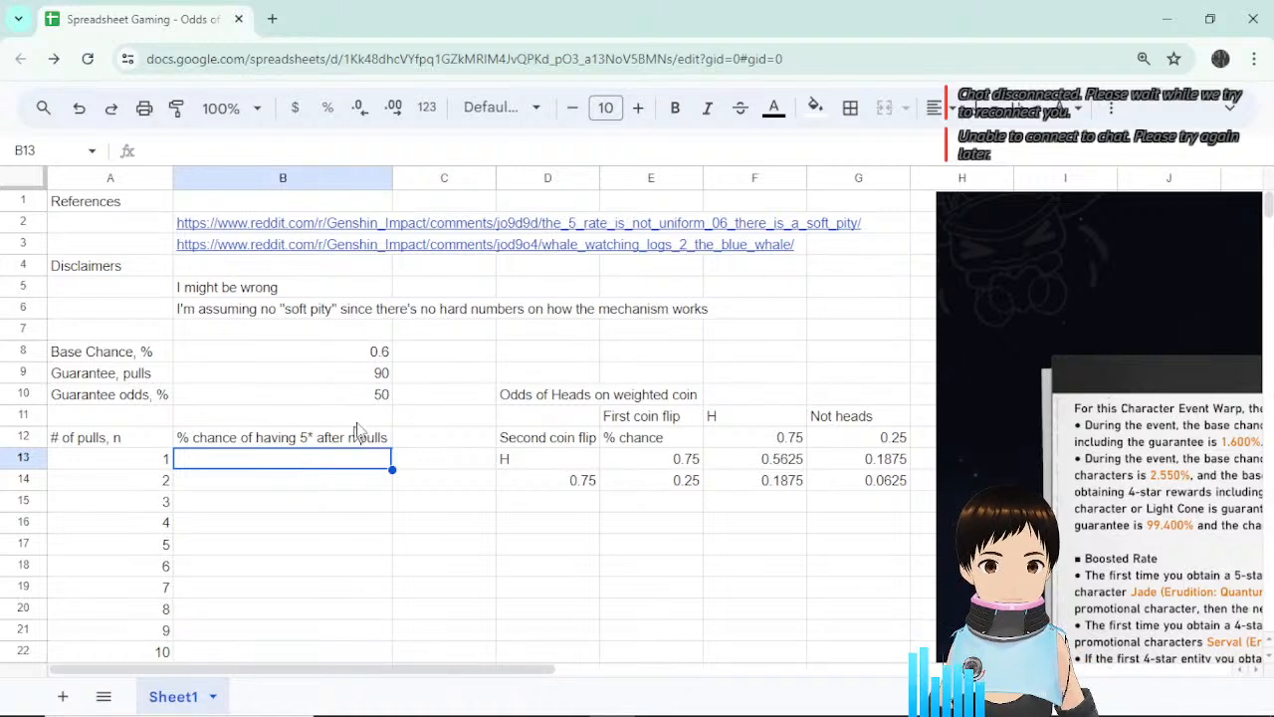
# Type '% odds of not getting 5*' in C7 and =1-B8 in C8, giving 0.4.
pyautogui.click(415, 358)
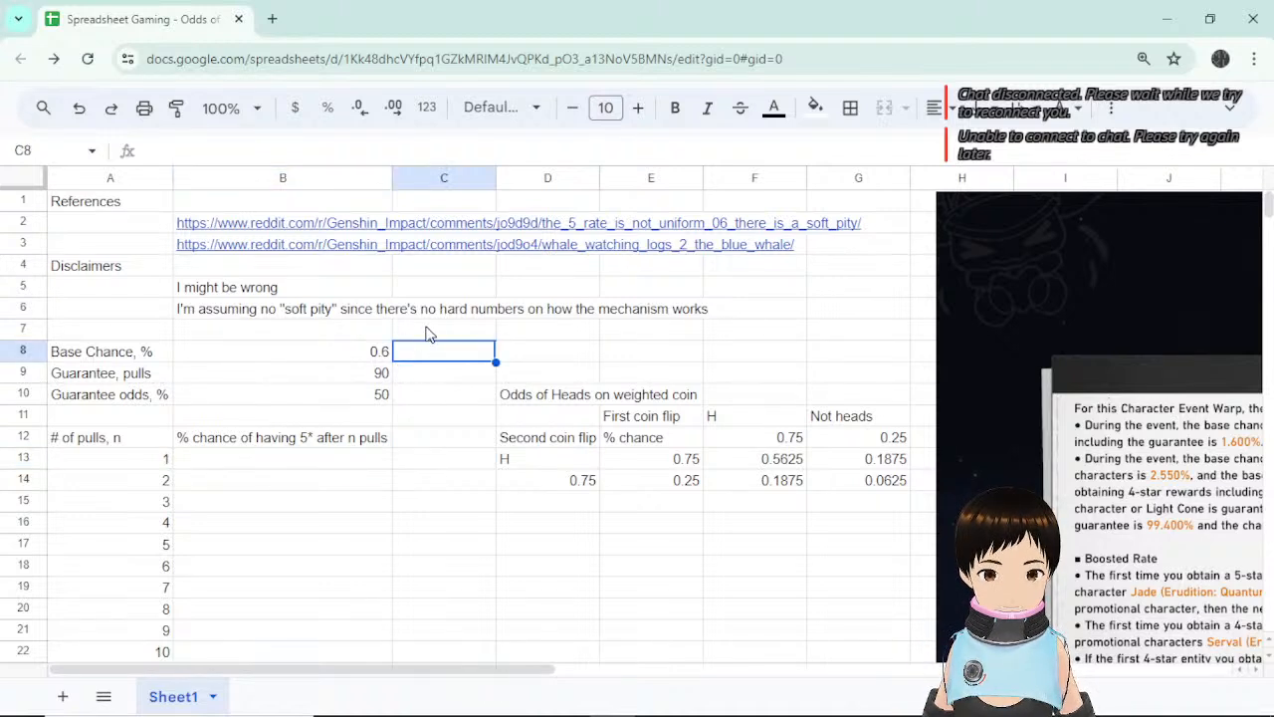
pyautogui.click(428, 333)
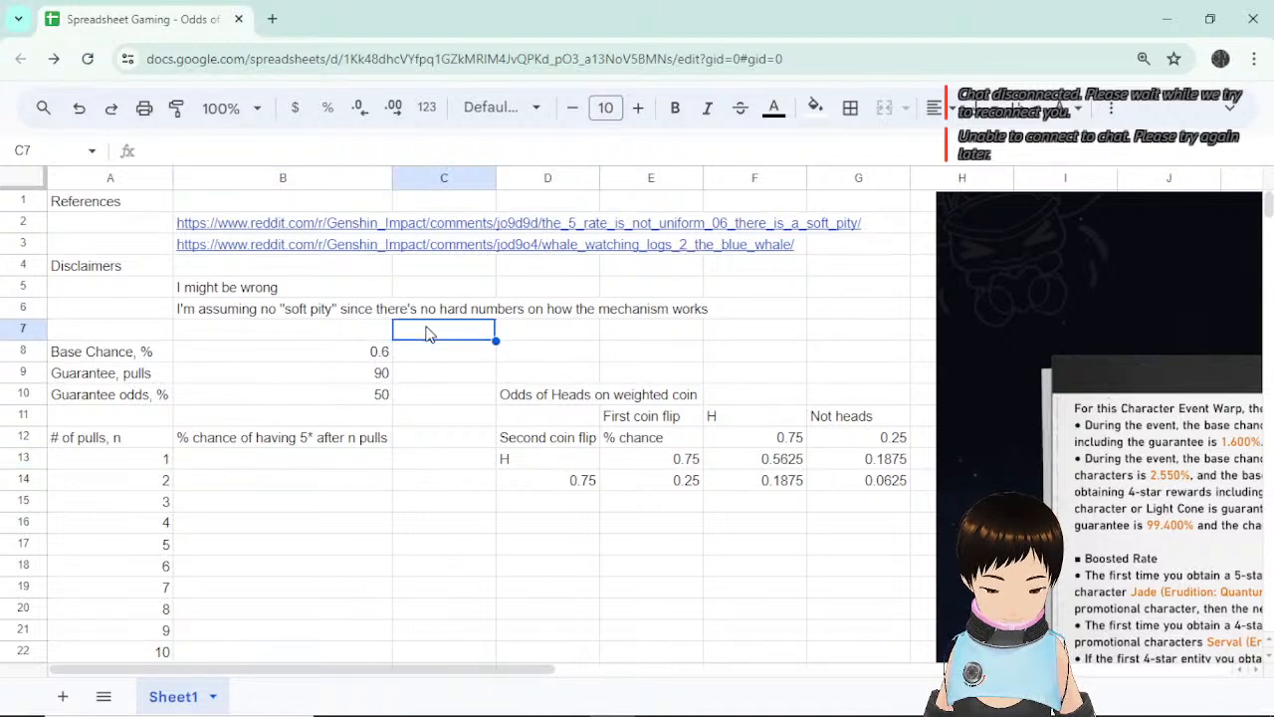
pyautogui.write('% odds of')
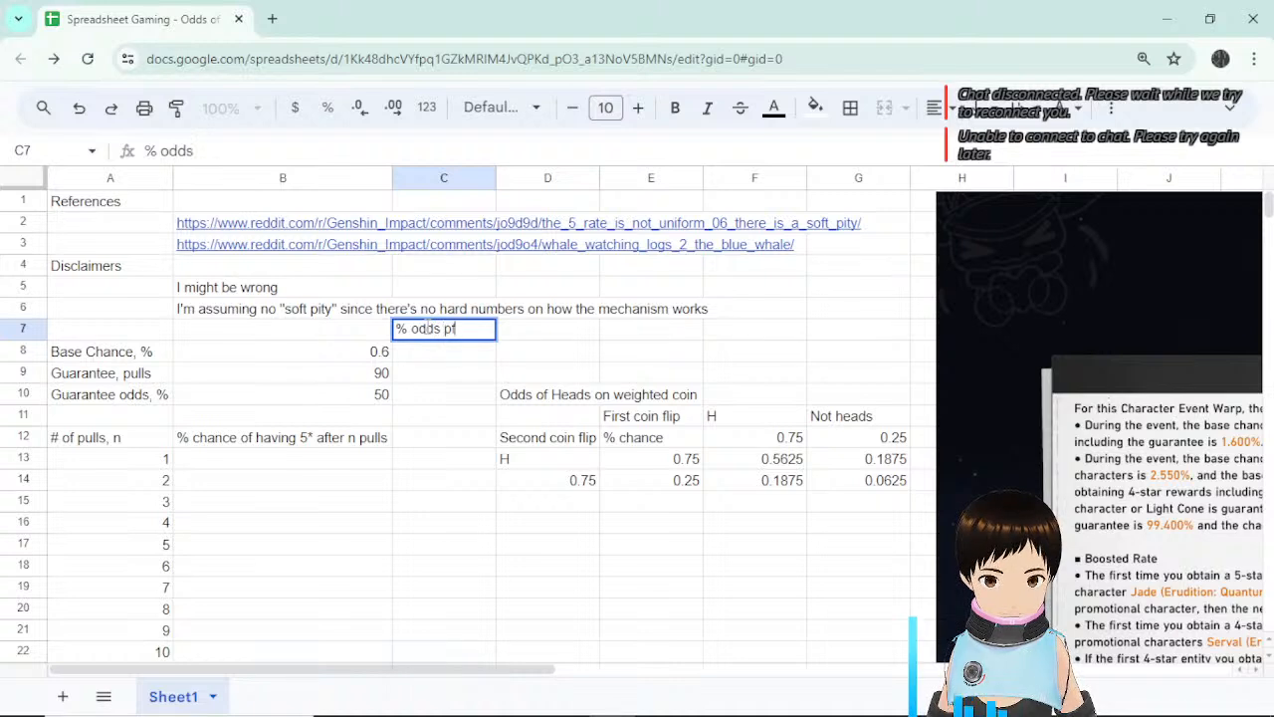
pyautogui.write(' not g')
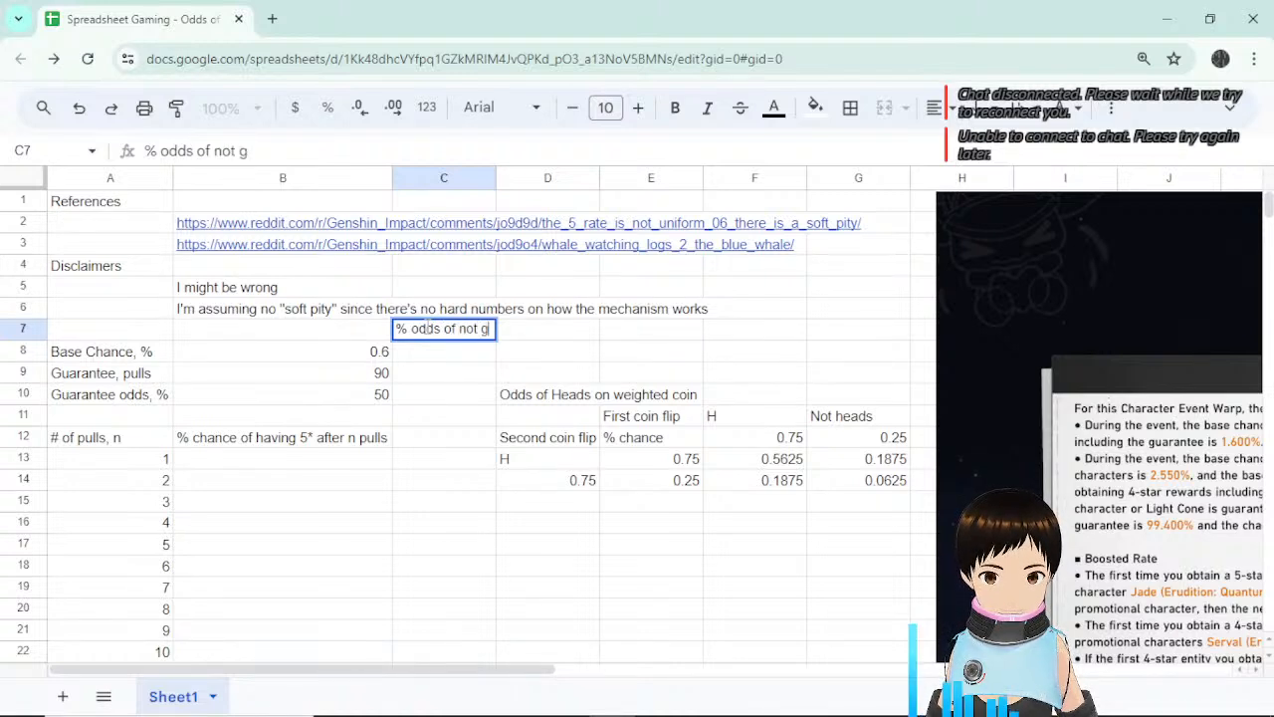
pyautogui.write('etting 5*')
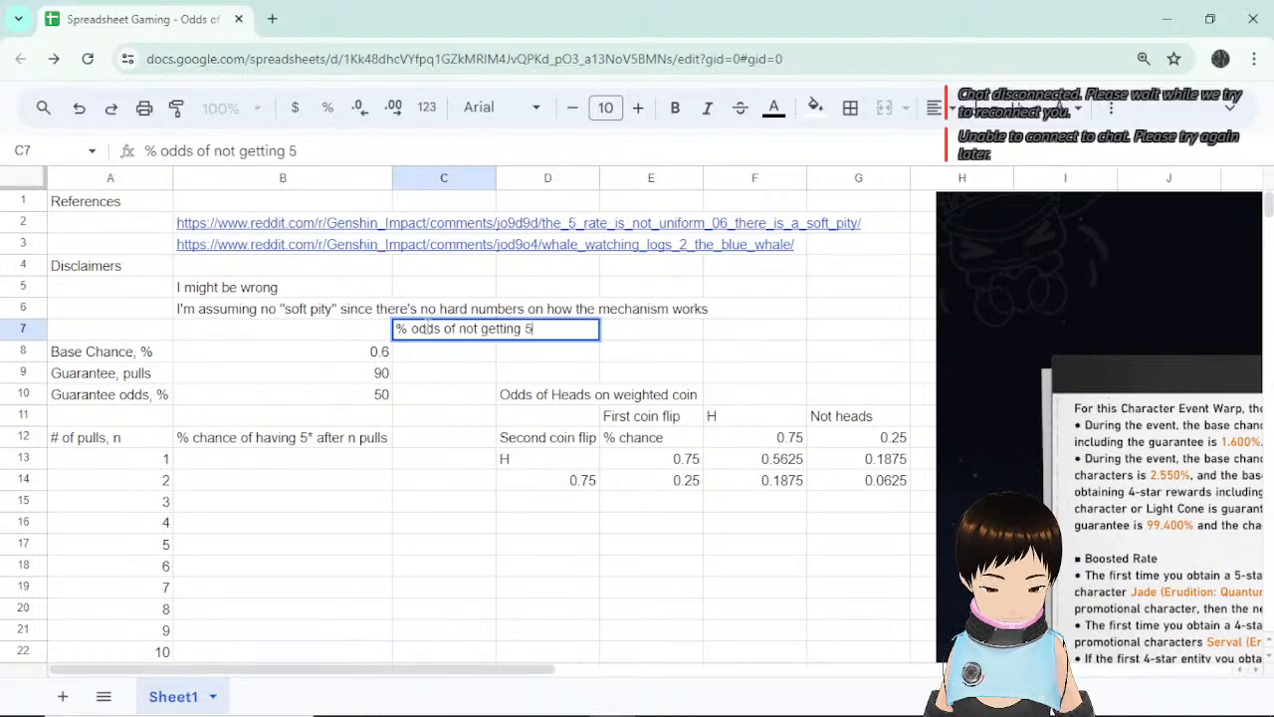
pyautogui.press('Return')
pyautogui.write('=')
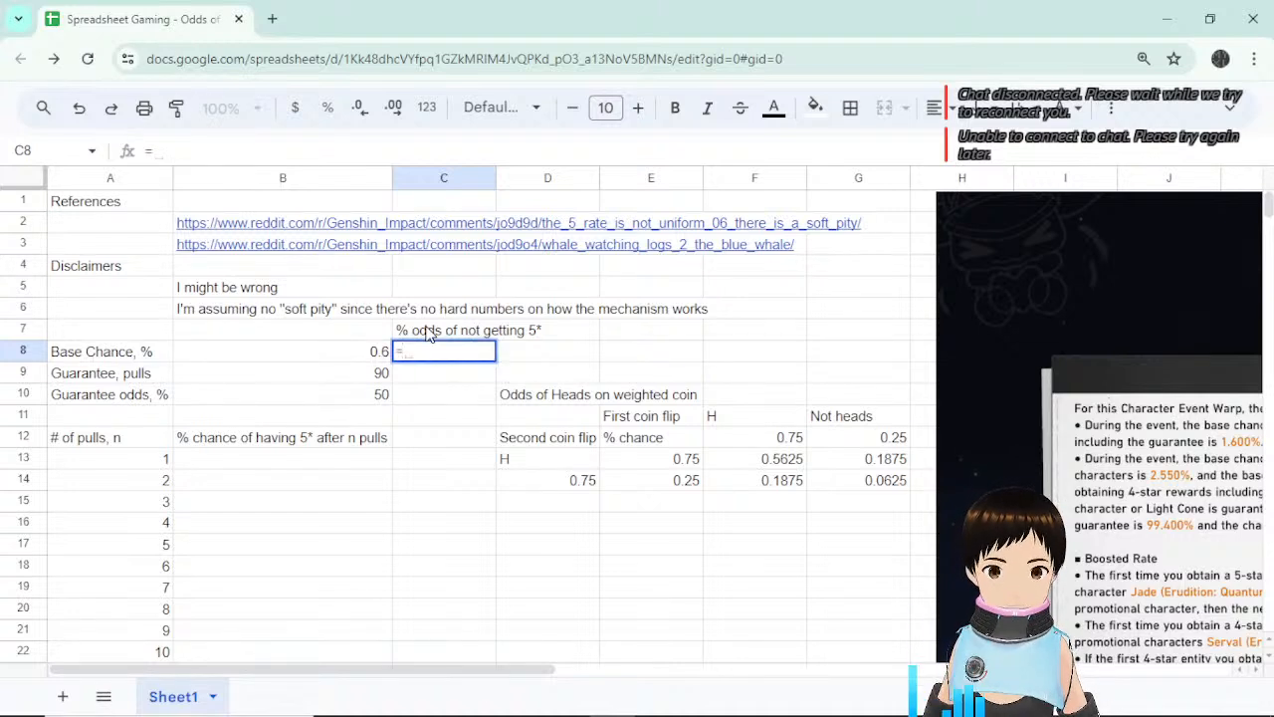
pyautogui.write('1')
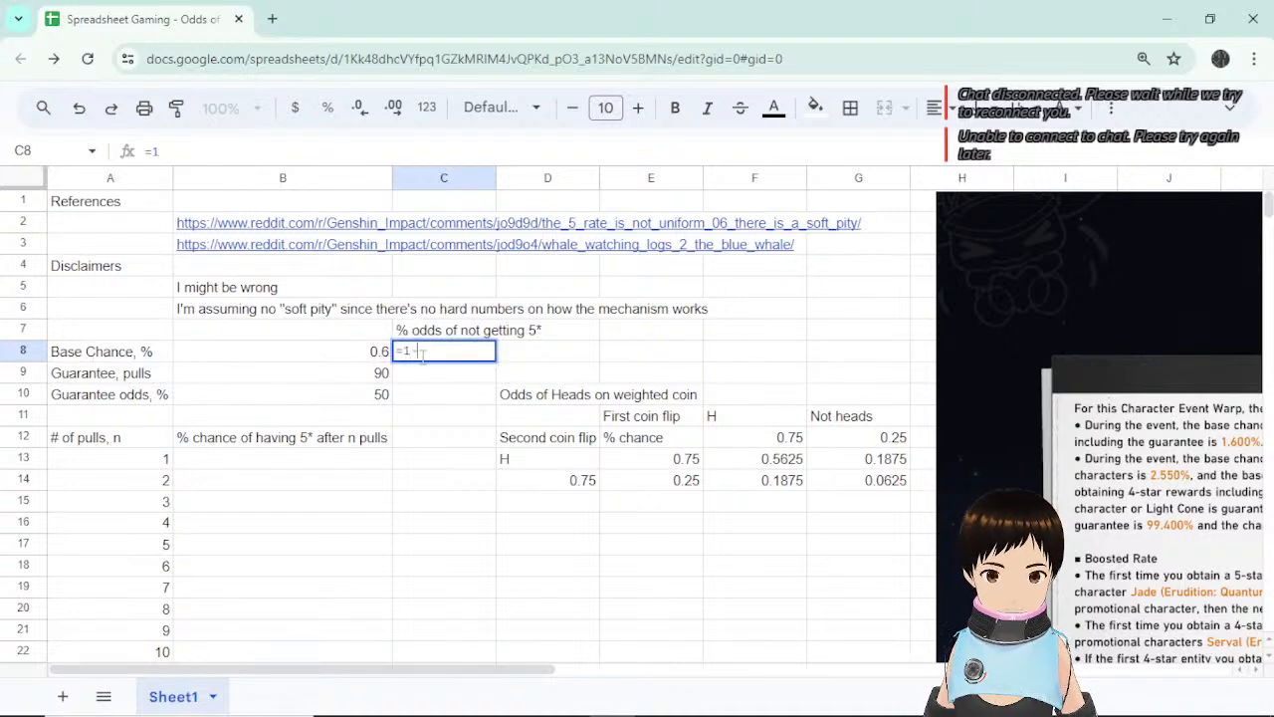
pyautogui.write('-')
pyautogui.click(344, 361)
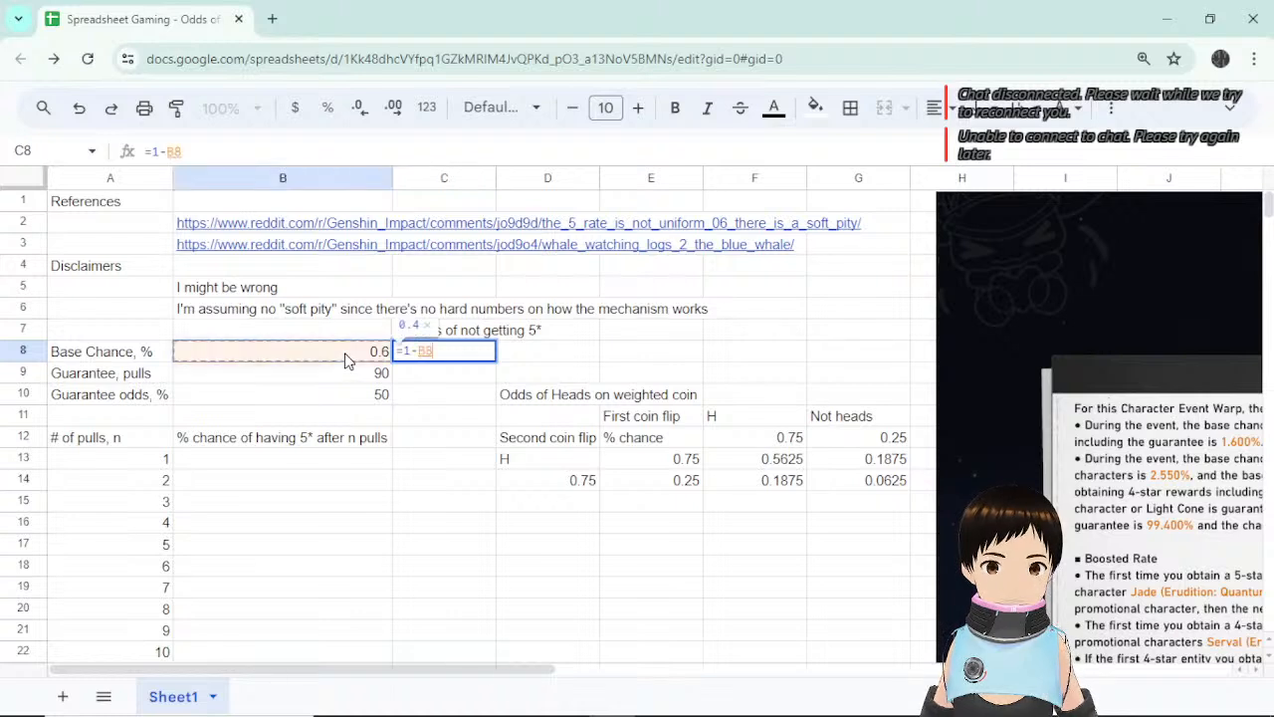
pyautogui.press('Return')
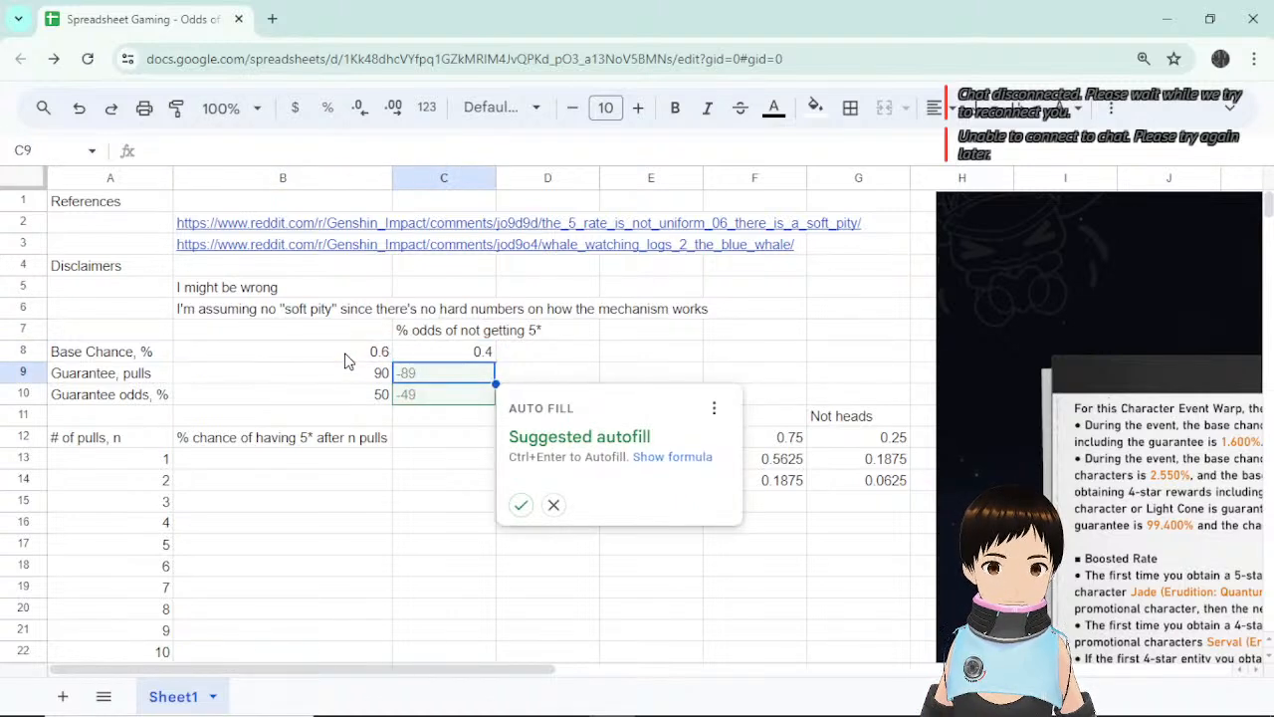
pyautogui.click(479, 356)
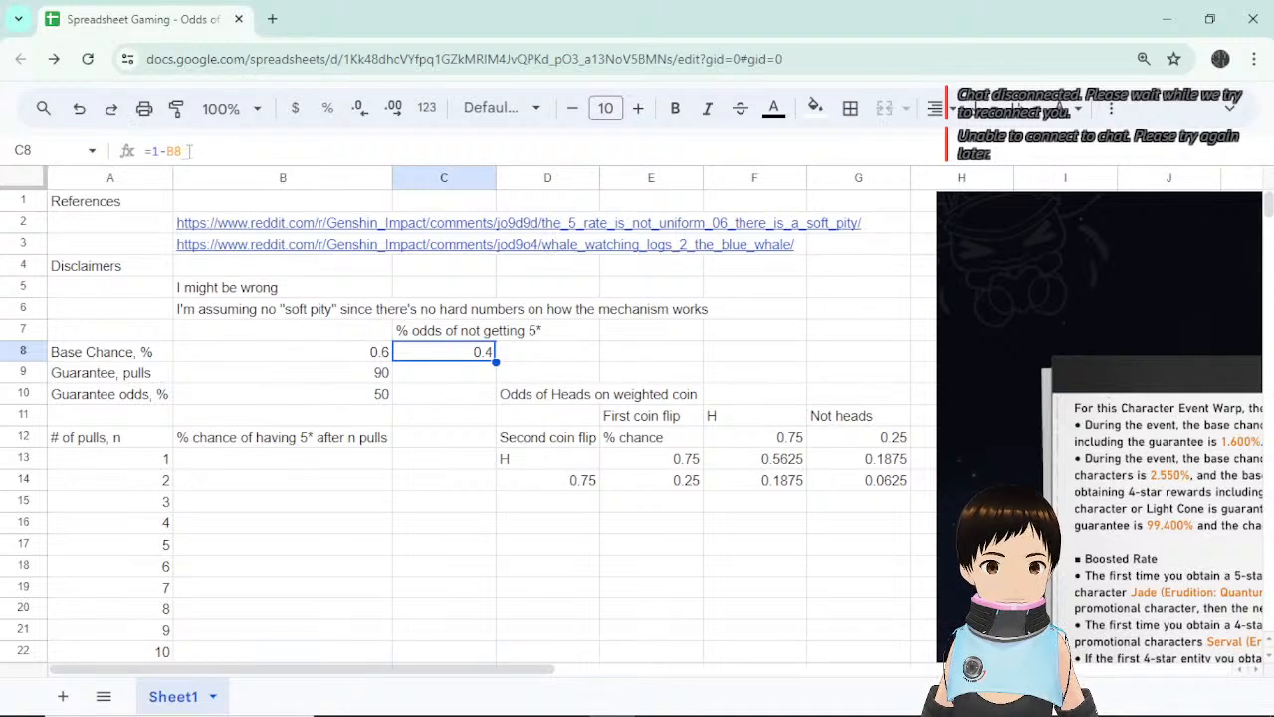
# Append /100 to the Base Chance and Guarantee odds labels and autofit column A.
pyautogui.click(315, 368)
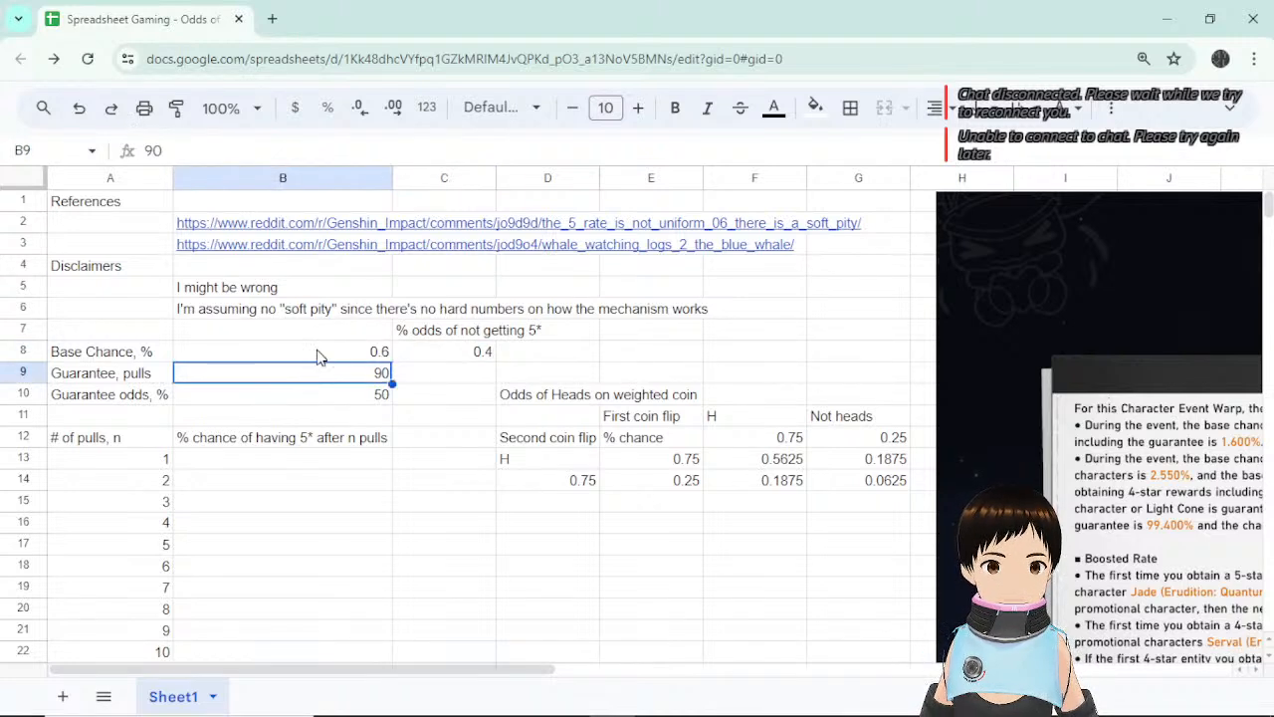
pyautogui.click(180, 356)
pyautogui.doubleClick(157, 352)
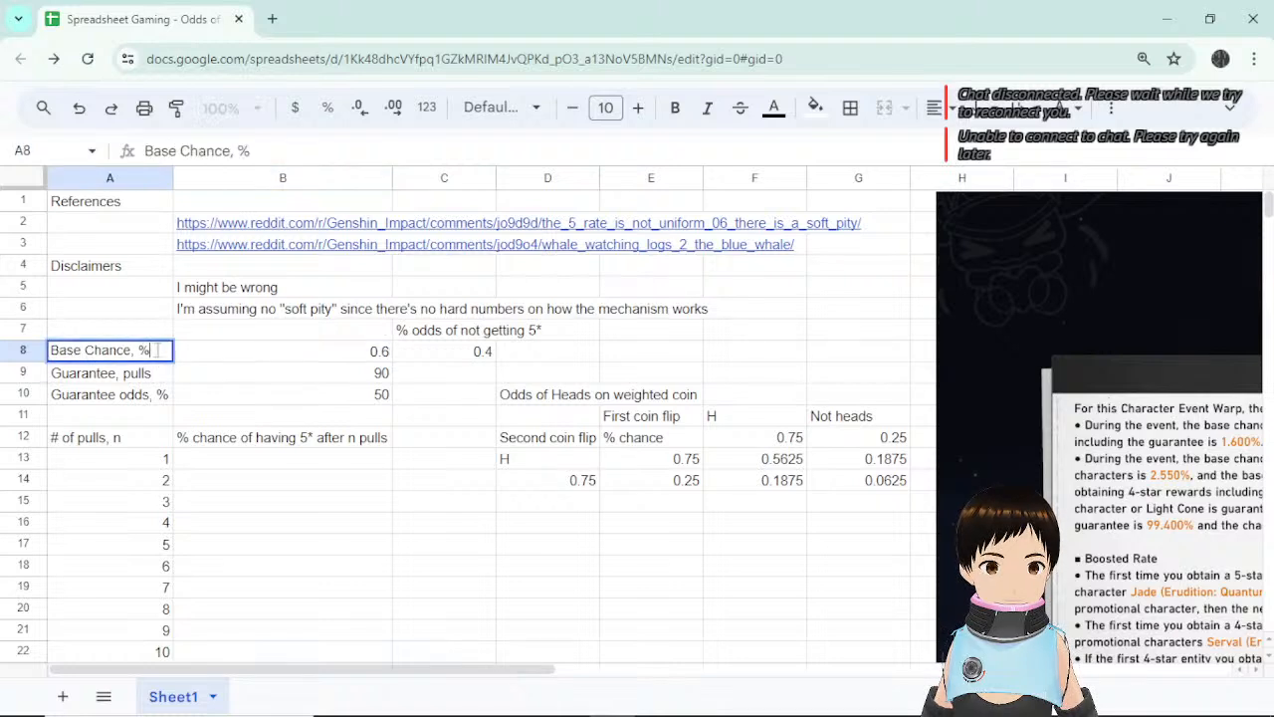
pyautogui.write('/100')
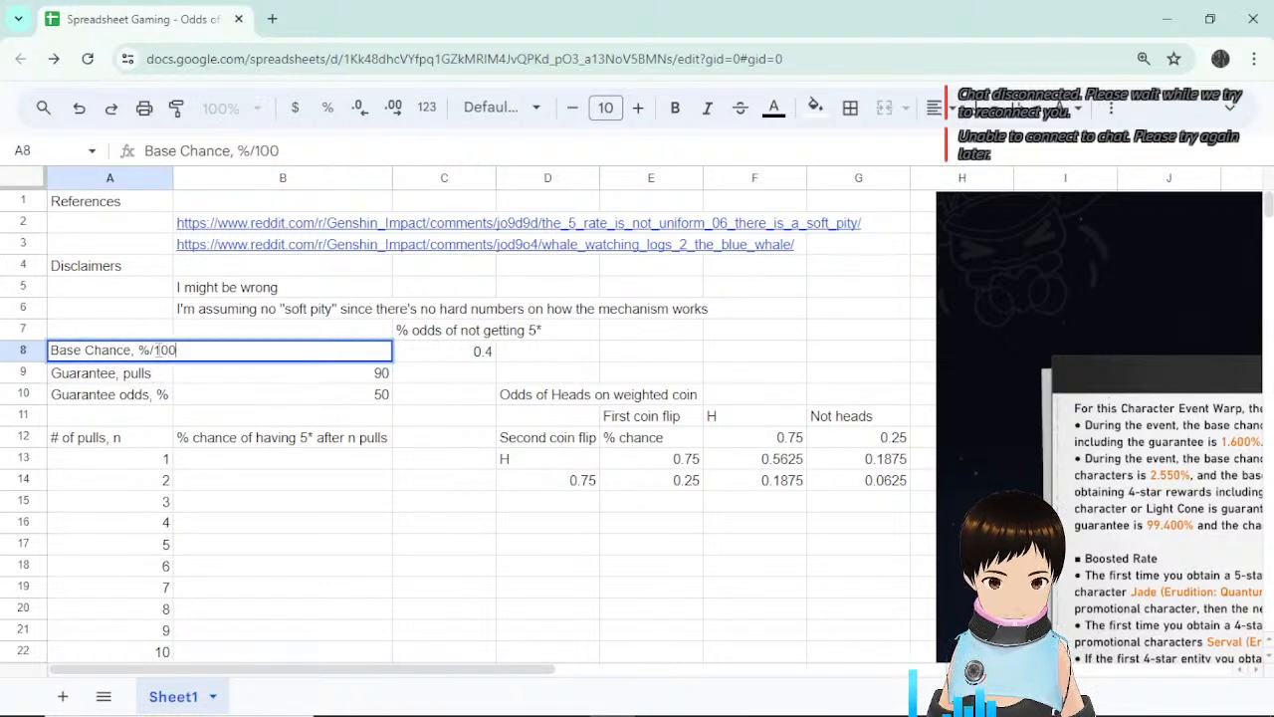
pyautogui.press('Return')
pyautogui.click(163, 398)
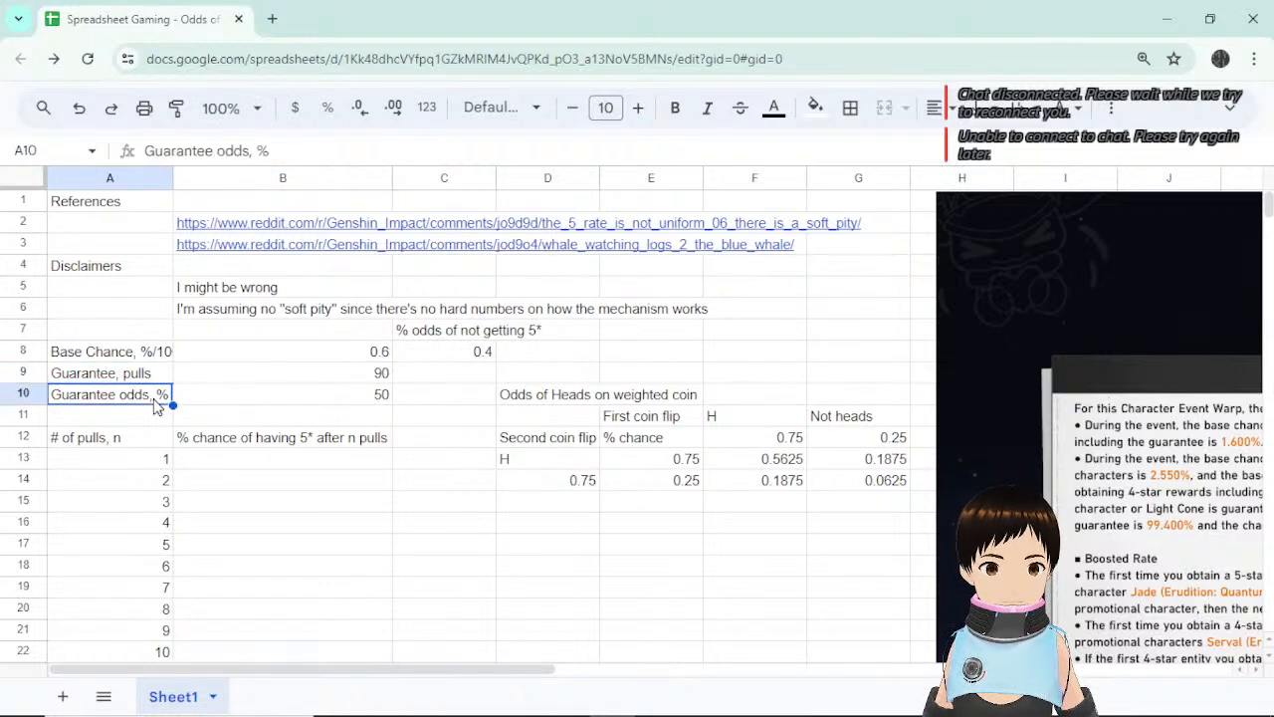
pyautogui.click(298, 151)
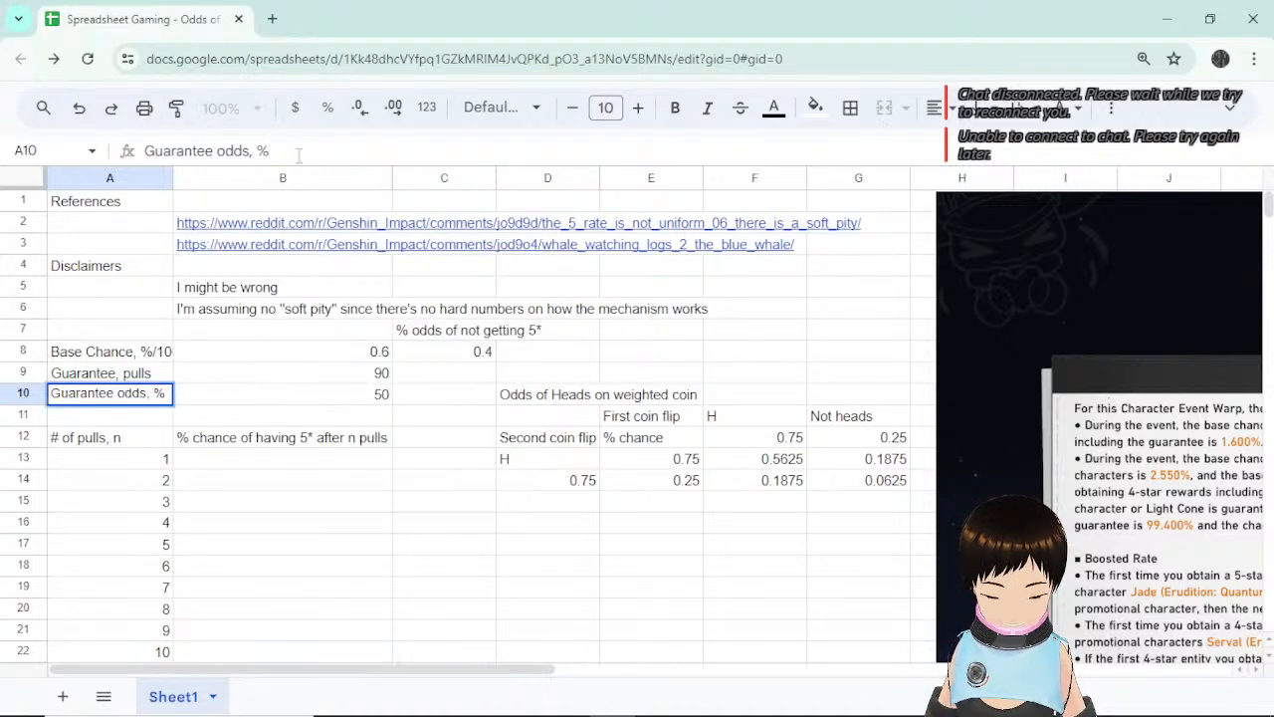
pyautogui.write('/100')
pyautogui.press('Return')
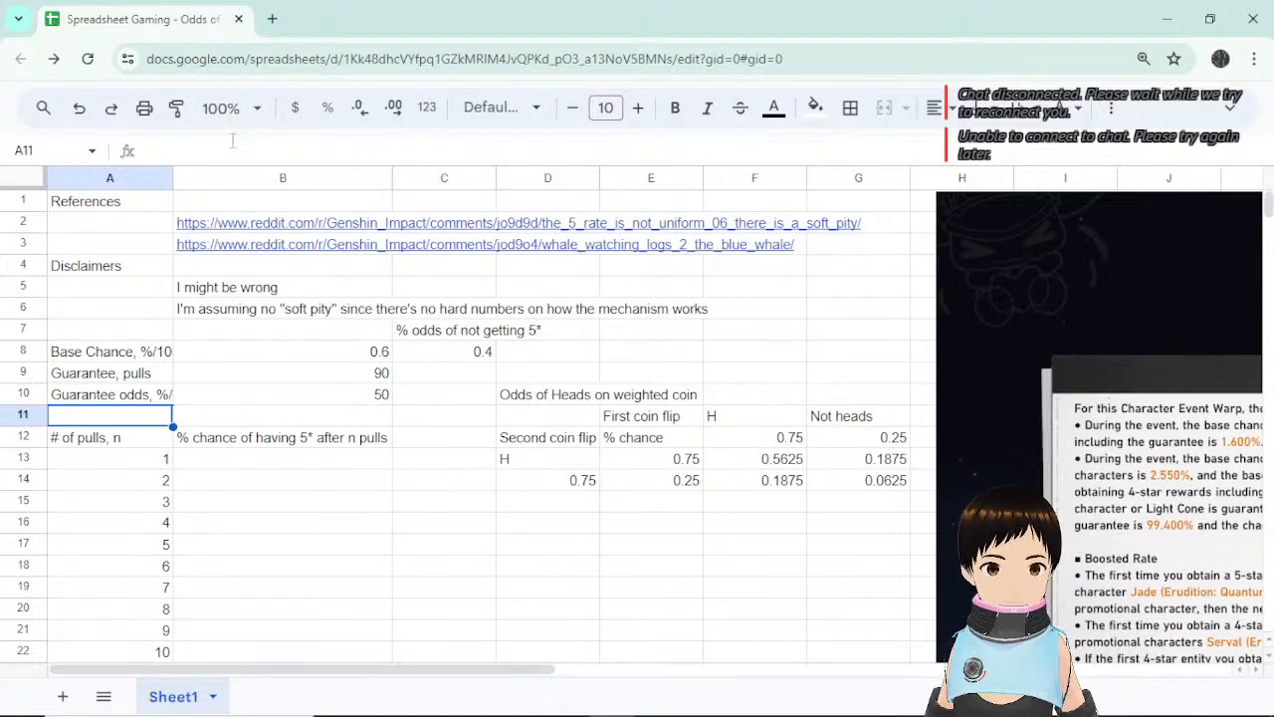
pyautogui.moveTo(173, 178); pyautogui.dragTo(216, 177)
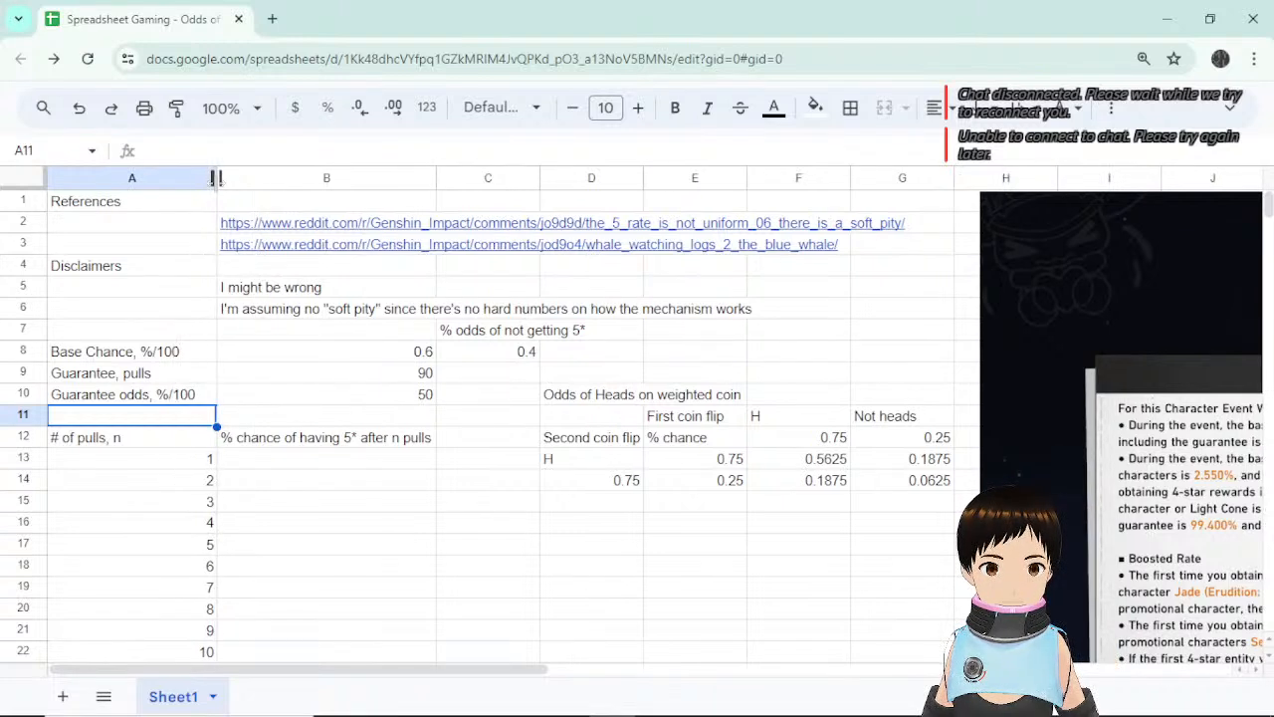
pyautogui.doubleClick(216, 177)
# Change B8 to =0.6/100 (0.006) and B10 to =50/100 (0.5).
pyautogui.click(370, 358)
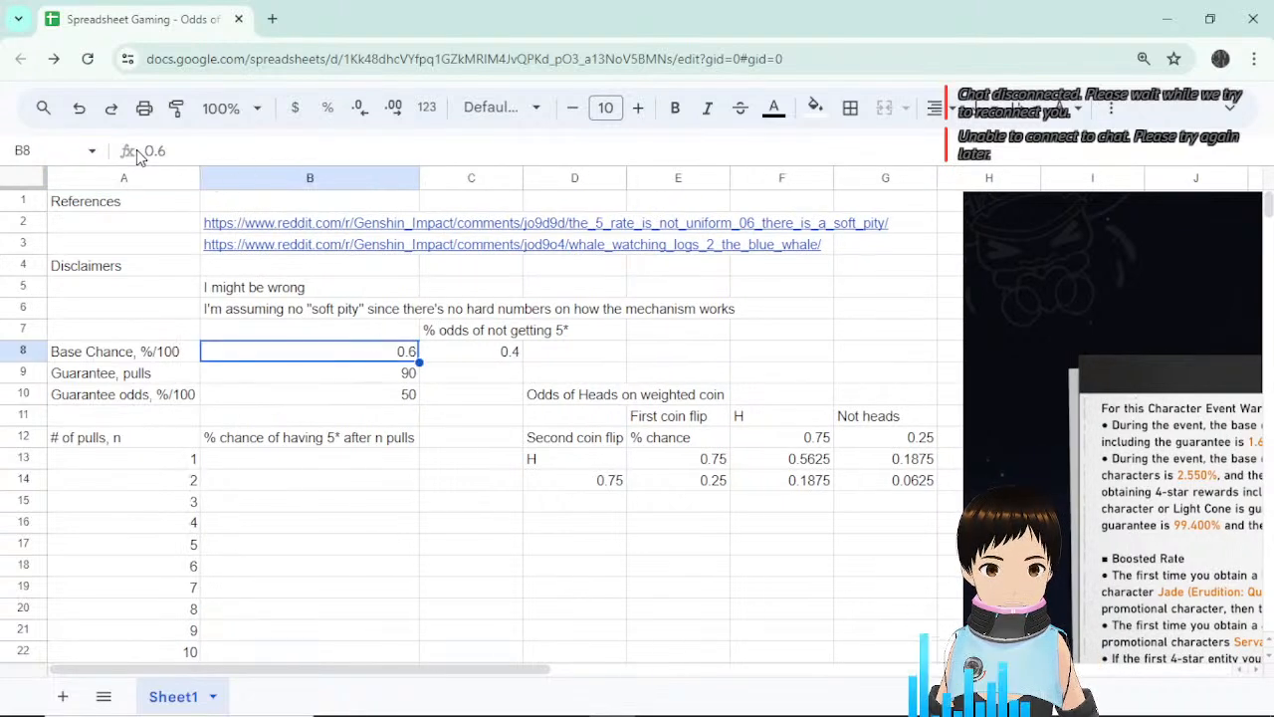
pyautogui.write('=')
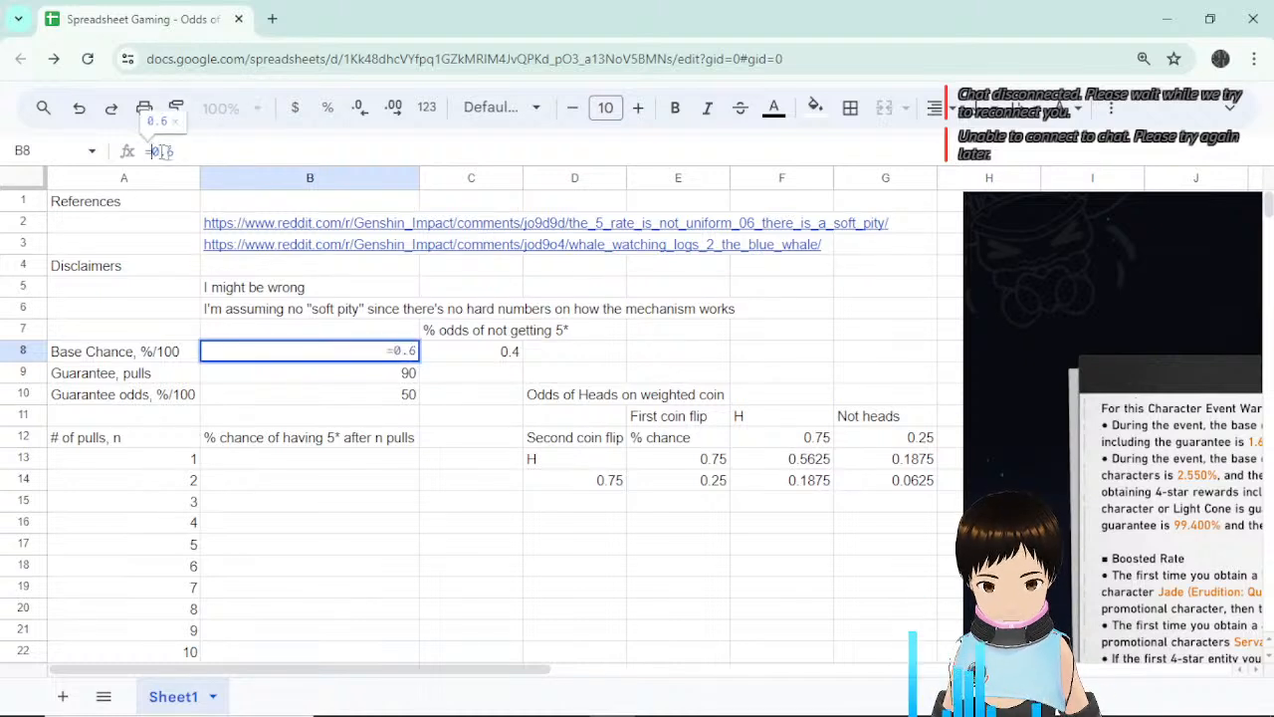
pyautogui.write('/100')
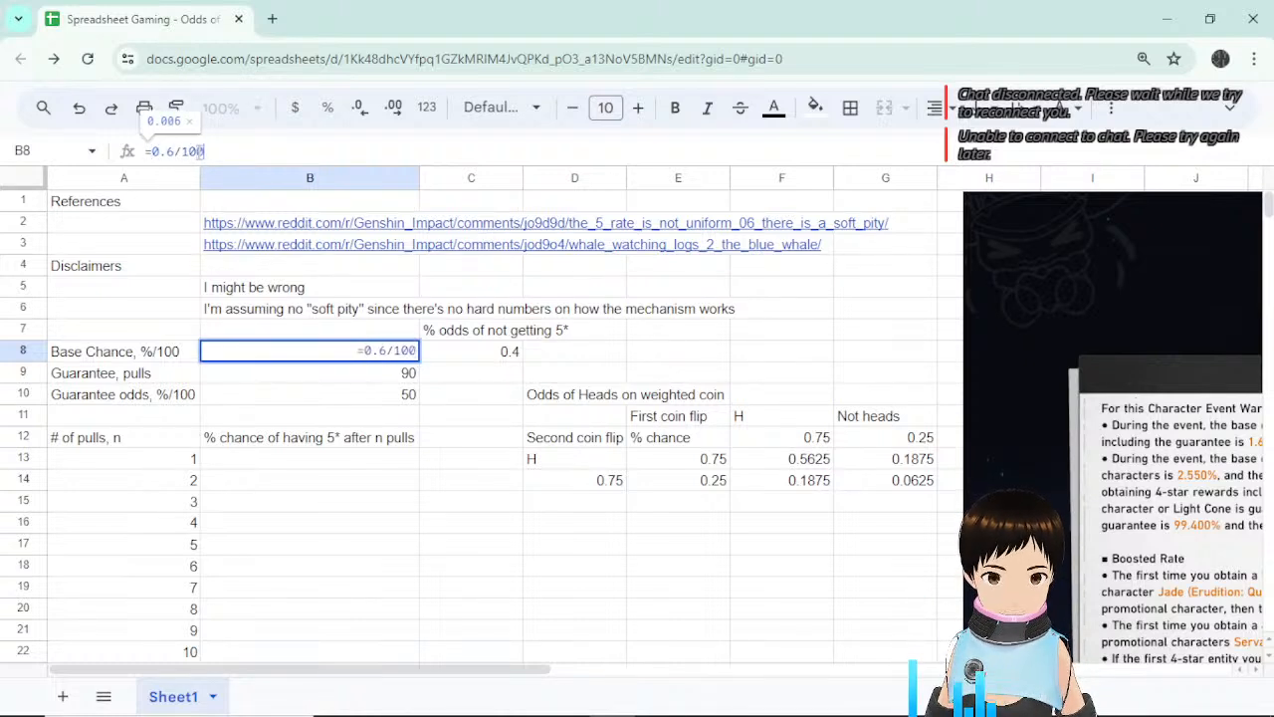
pyautogui.press('Return')
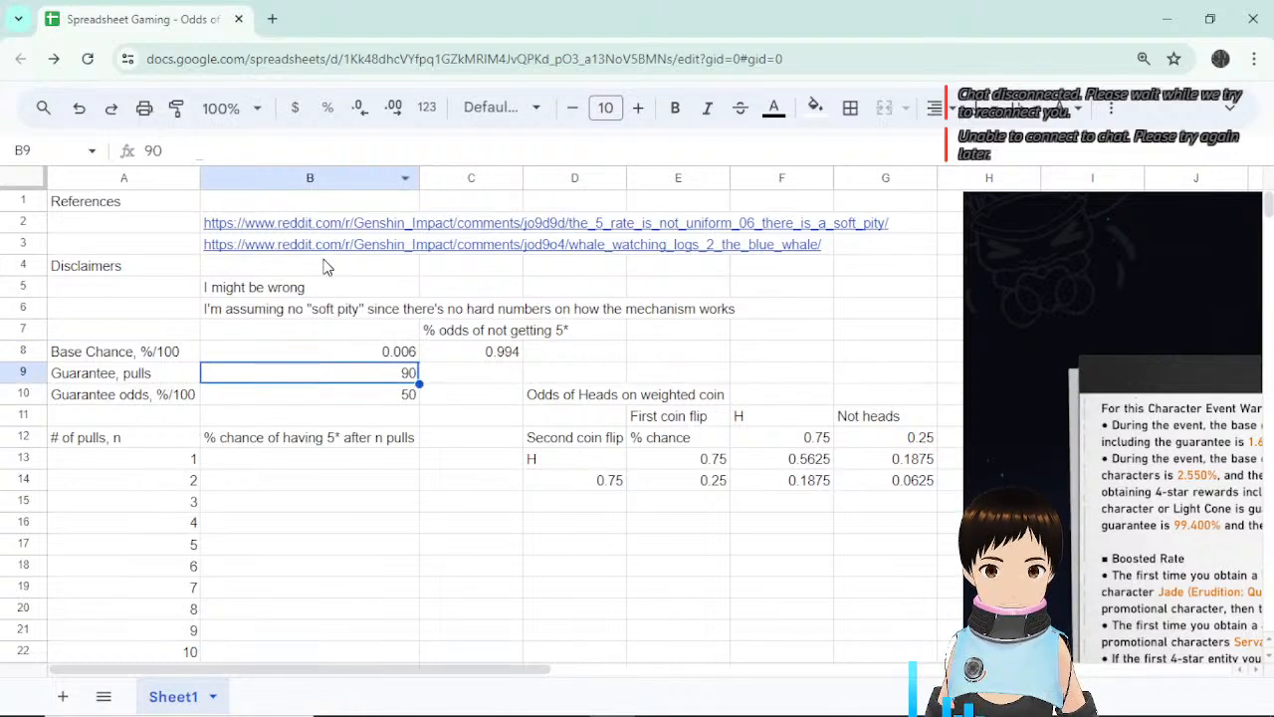
pyautogui.click(407, 395)
pyautogui.click(145, 150)
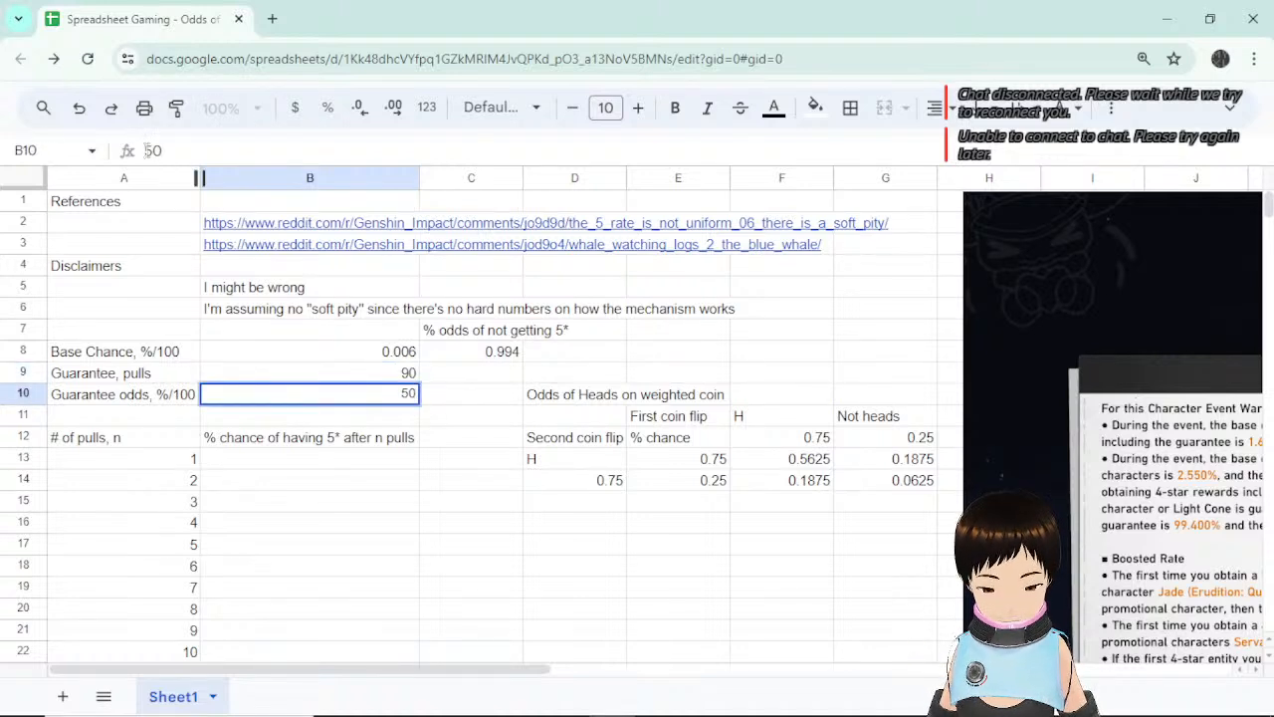
pyautogui.write('=')
pyautogui.write('/100')
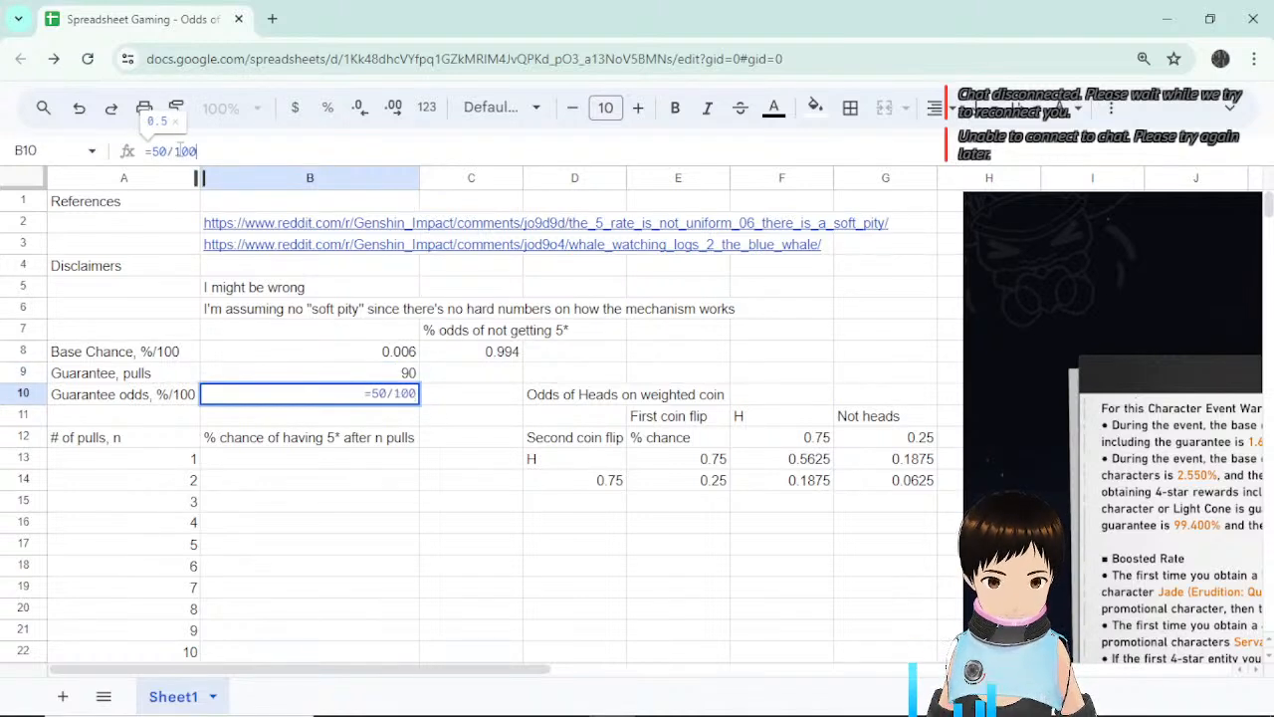
pyautogui.press('Return')
# Relabel C7 as '%/100 odds of not getting 5*', with C8 now showing 0.994.
pyautogui.click(498, 356)
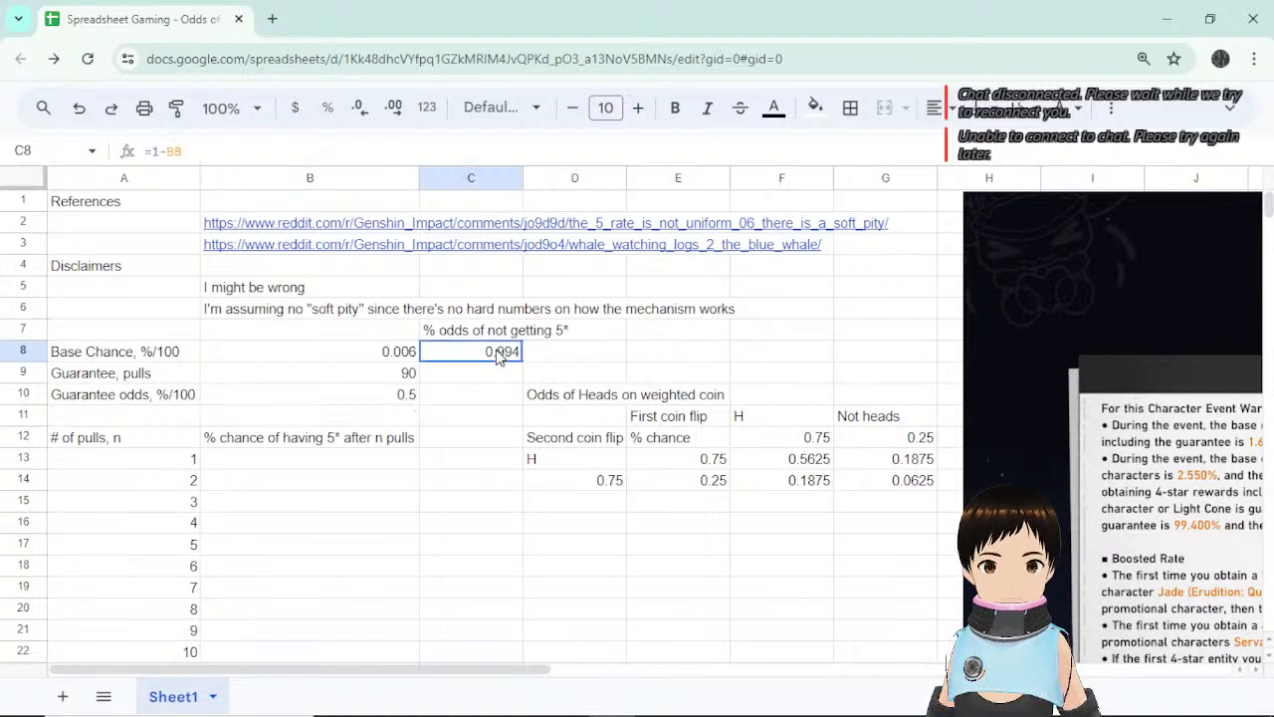
pyautogui.click(460, 334)
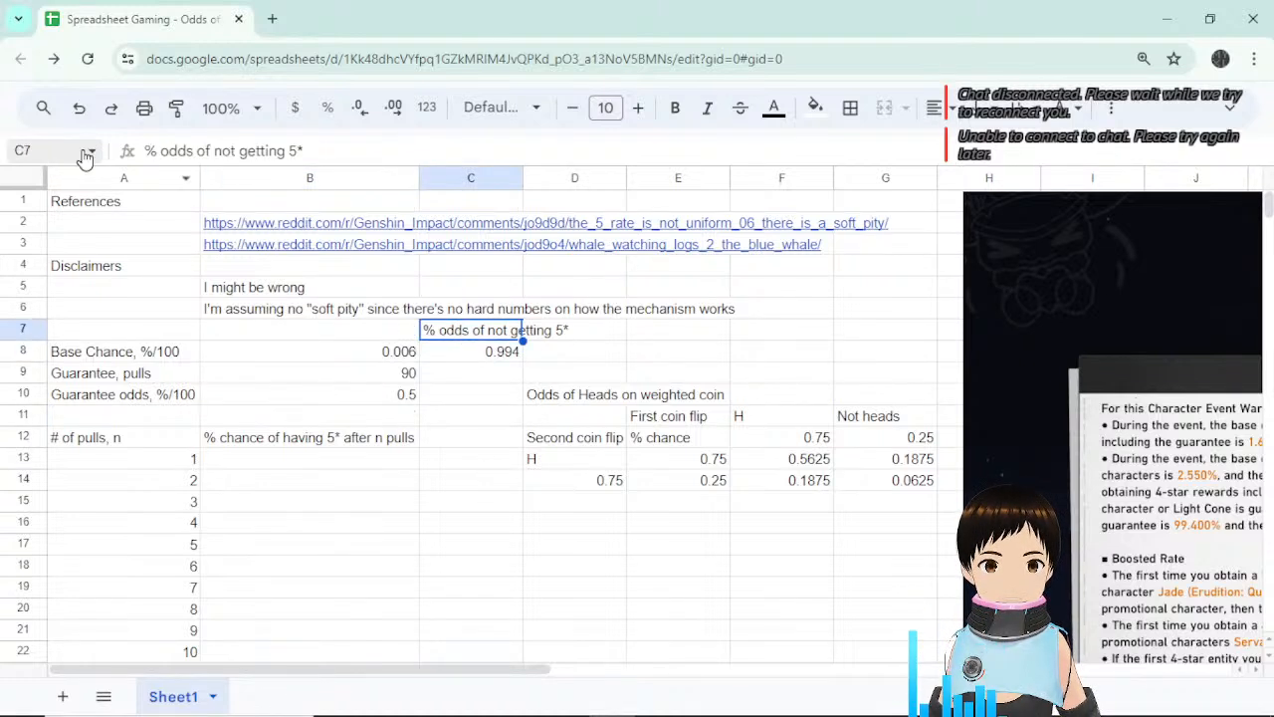
pyautogui.click(159, 150)
pyautogui.write('/100')
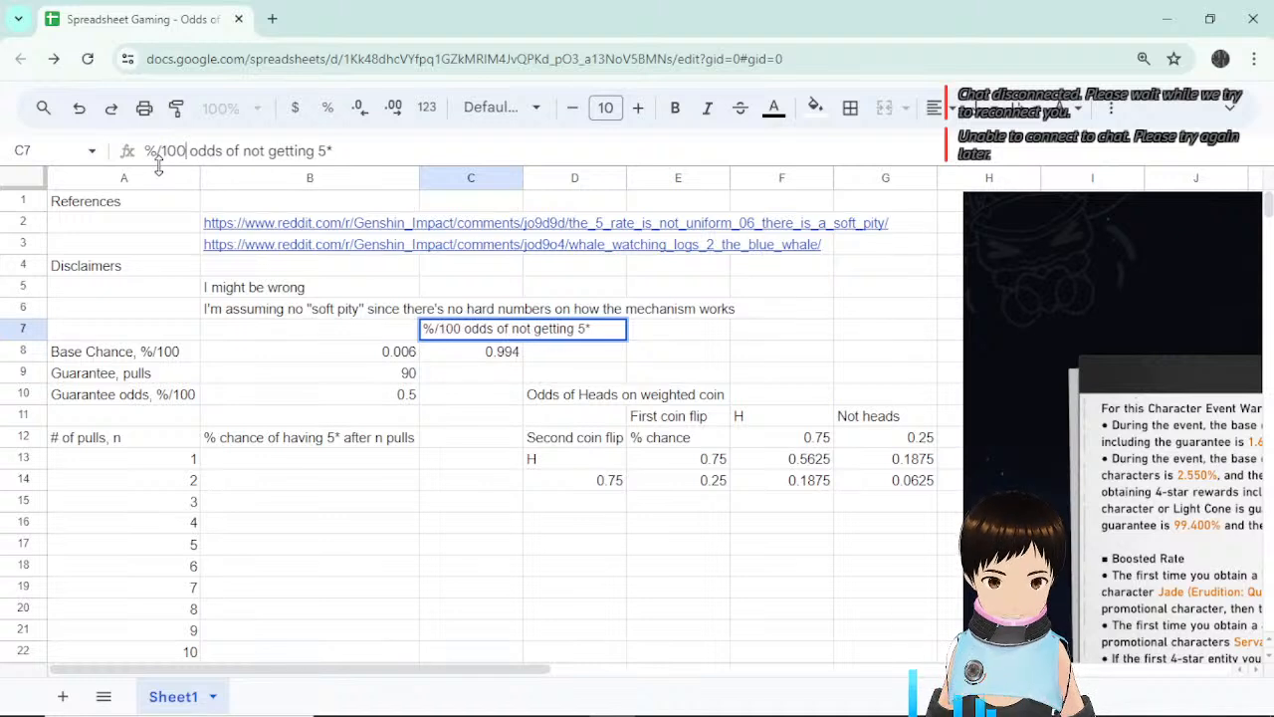
pyautogui.press('Return')
pyautogui.click(492, 333)
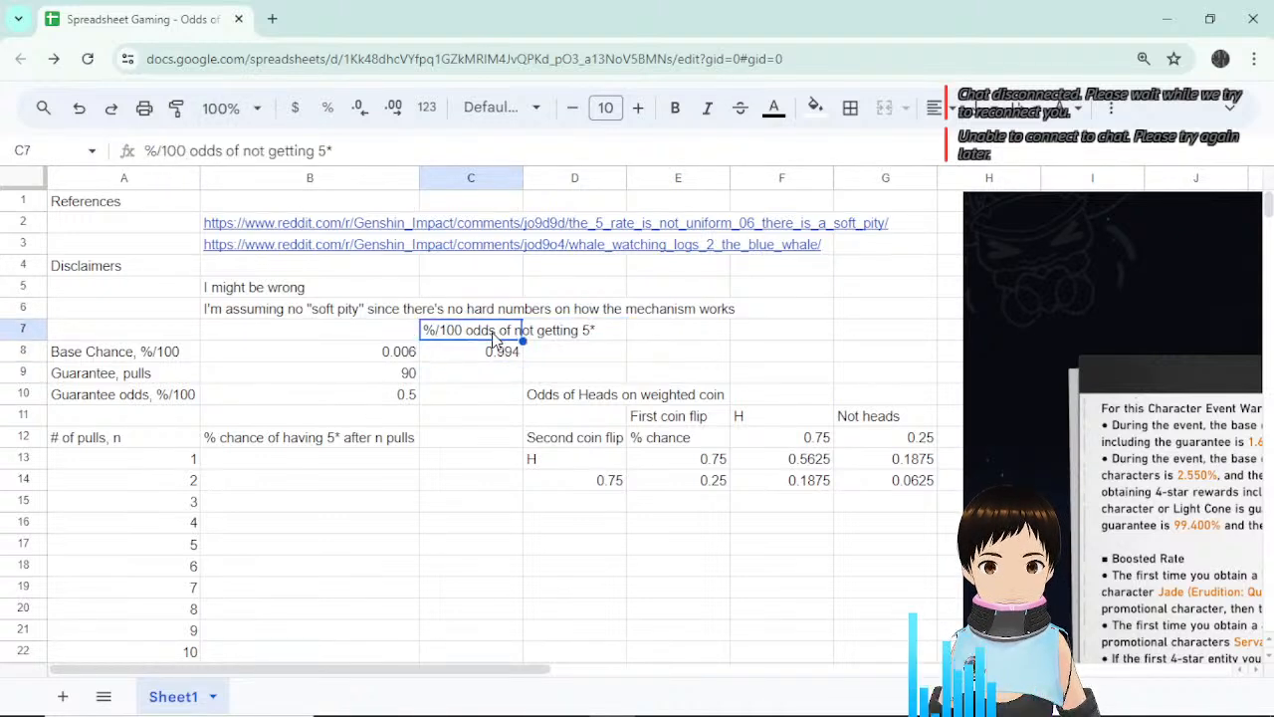
pyautogui.click(486, 358)
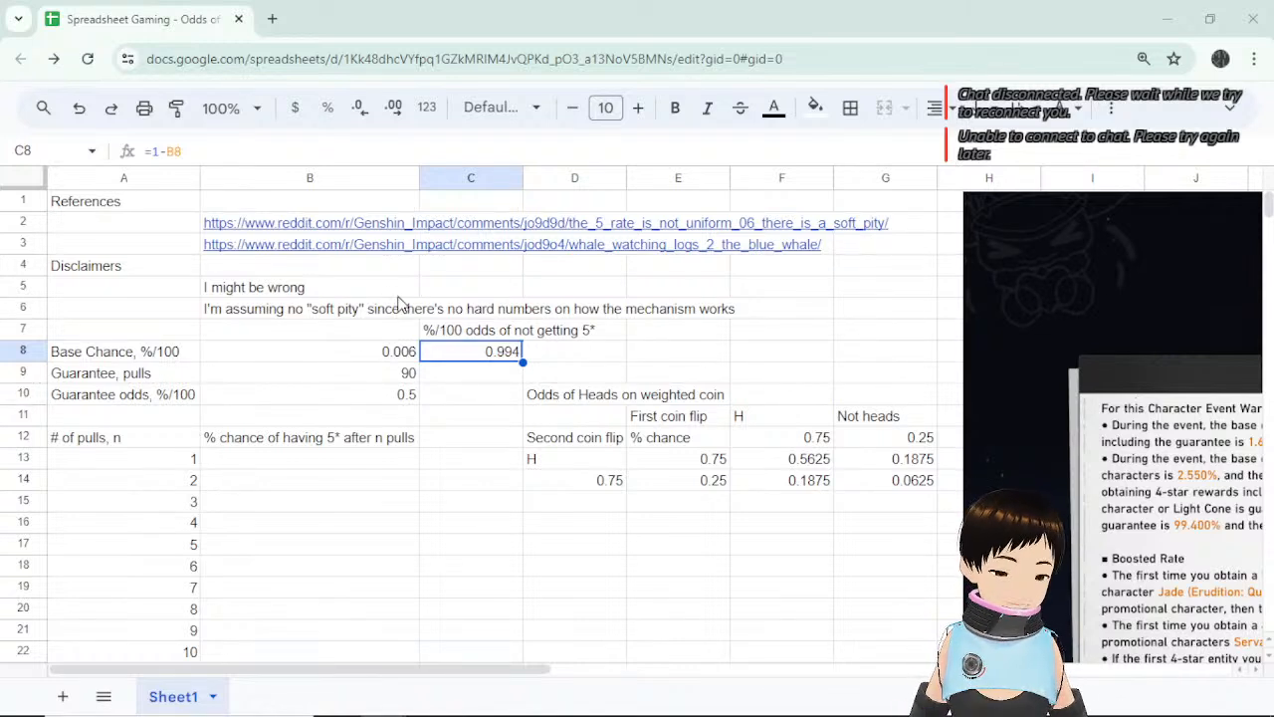
# Review the B8 base chance formula and the first-pull cell B13.
pyautogui.click(495, 374)
pyautogui.click(390, 356)
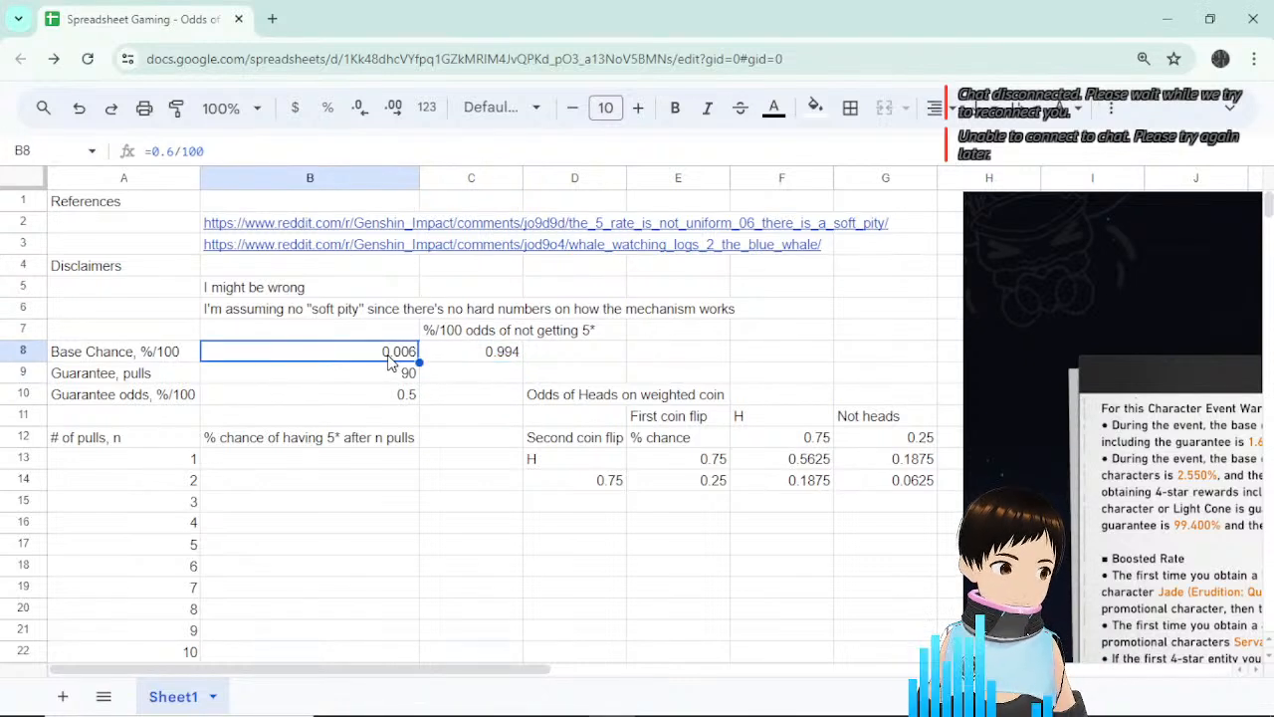
pyautogui.click(374, 464)
pyautogui.click(458, 463)
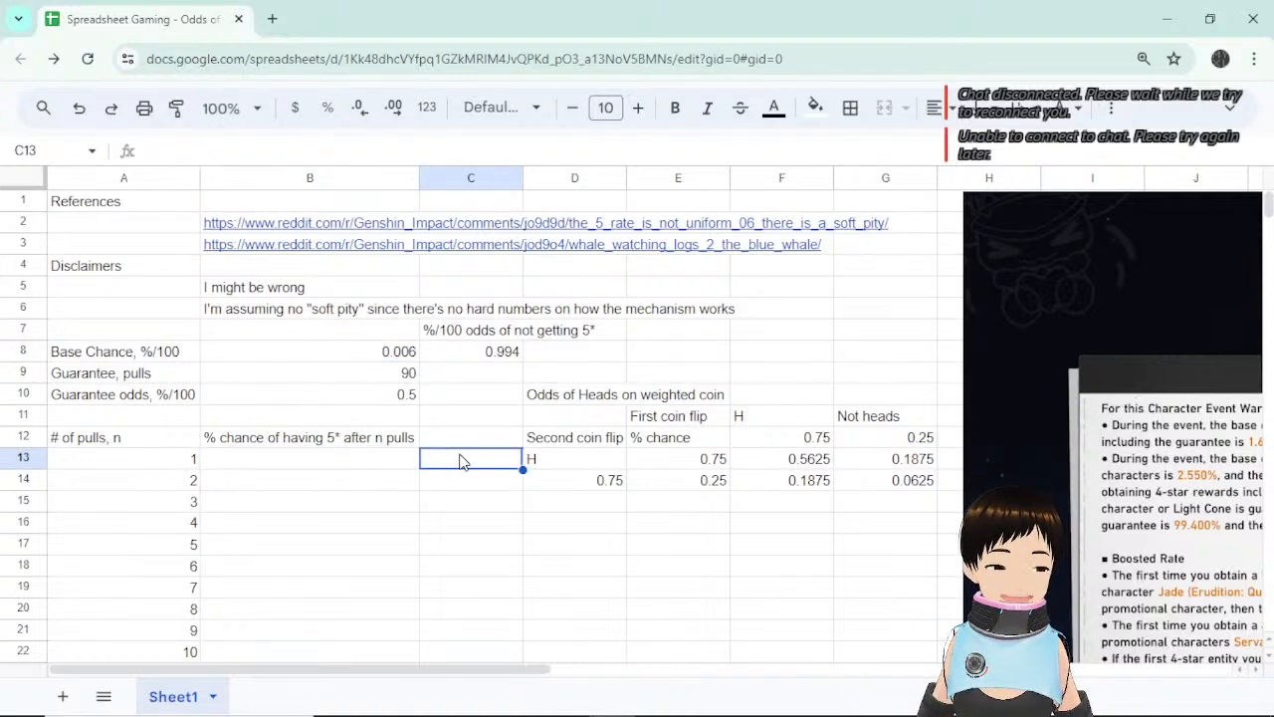
pyautogui.doubleClick(364, 470)
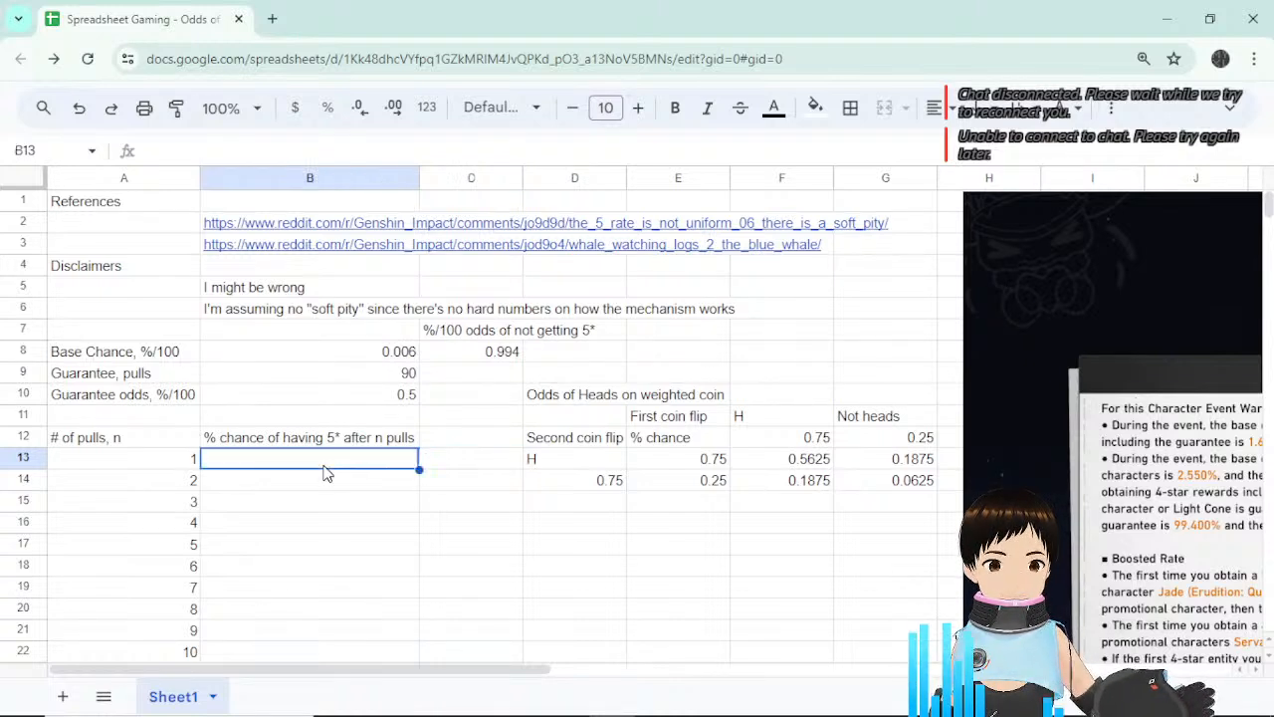
pyautogui.click(389, 506)
pyautogui.click(367, 463)
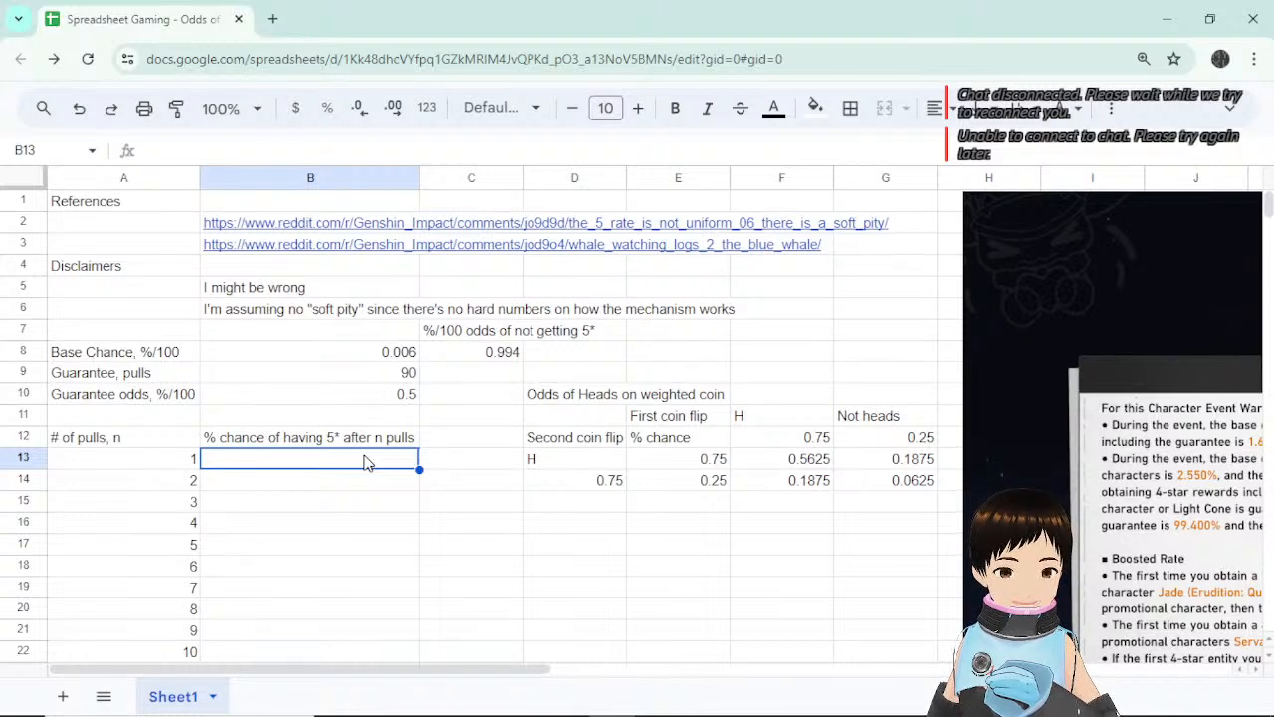
pyautogui.click(394, 359)
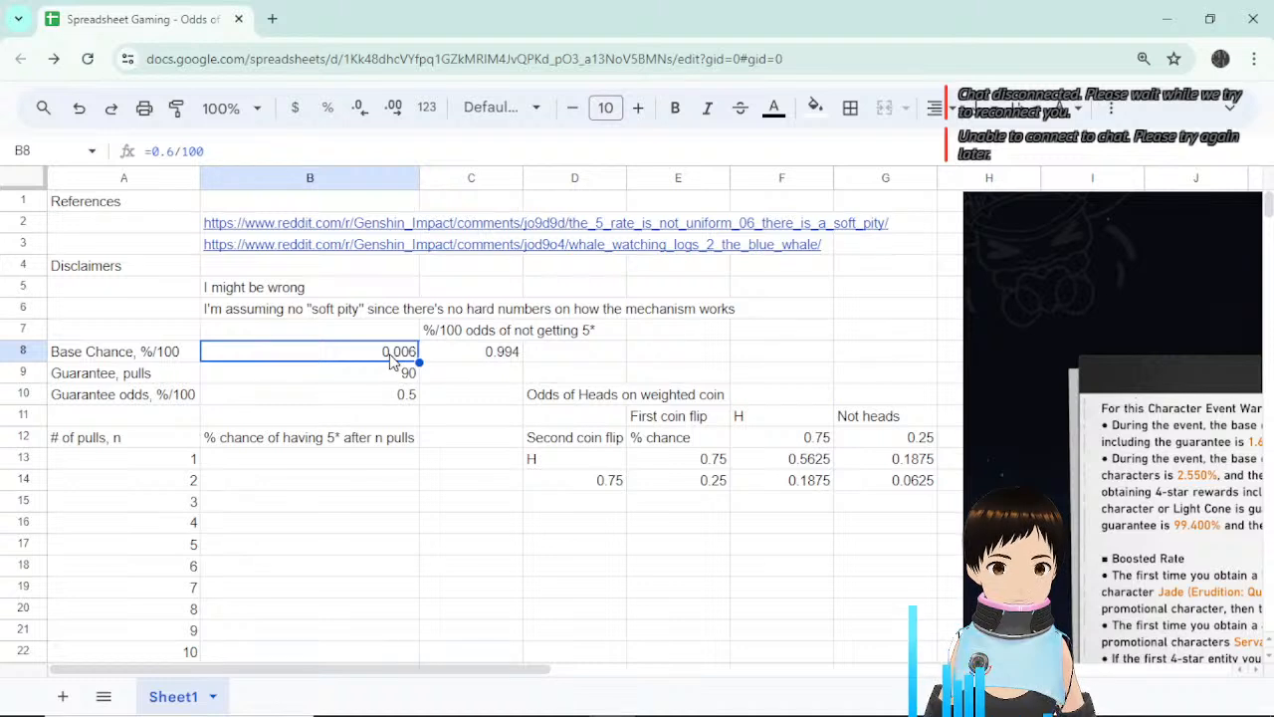
pyautogui.click(374, 463)
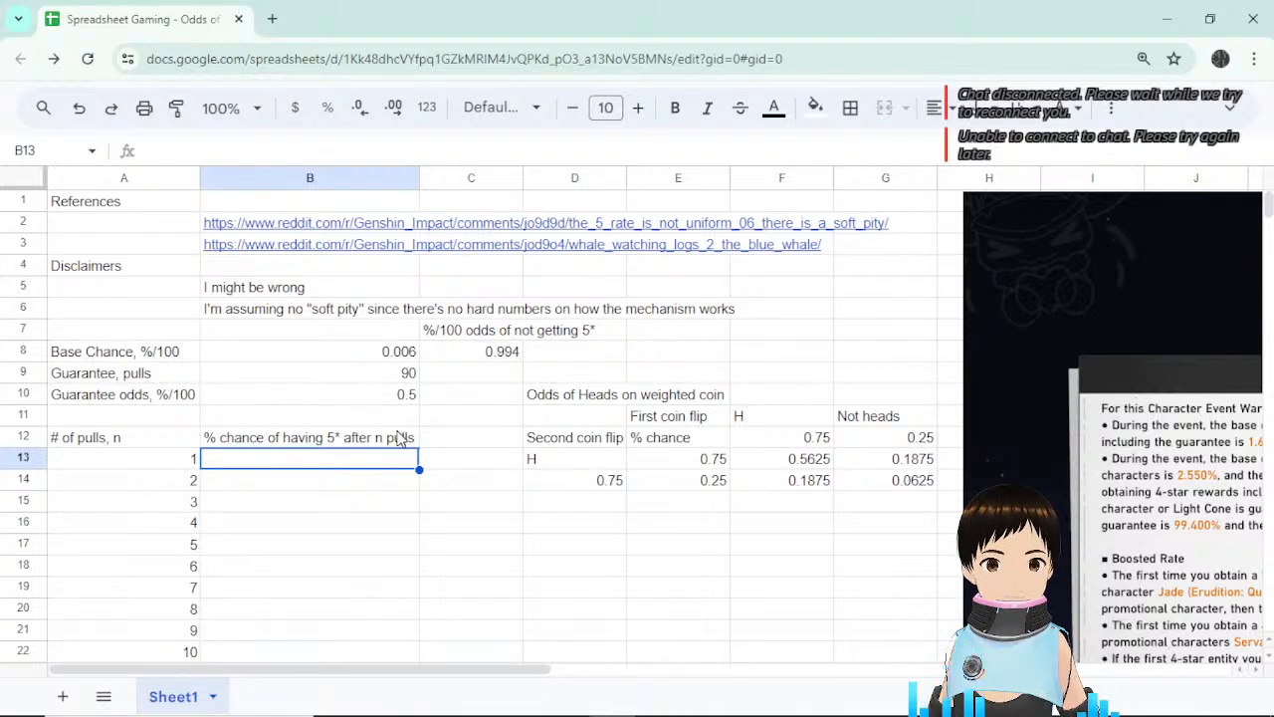
# Set B13 to =B8 so the first pull shows 0.006, declining the autofill suggestion.
pyautogui.write('=')
pyautogui.click(398, 359)
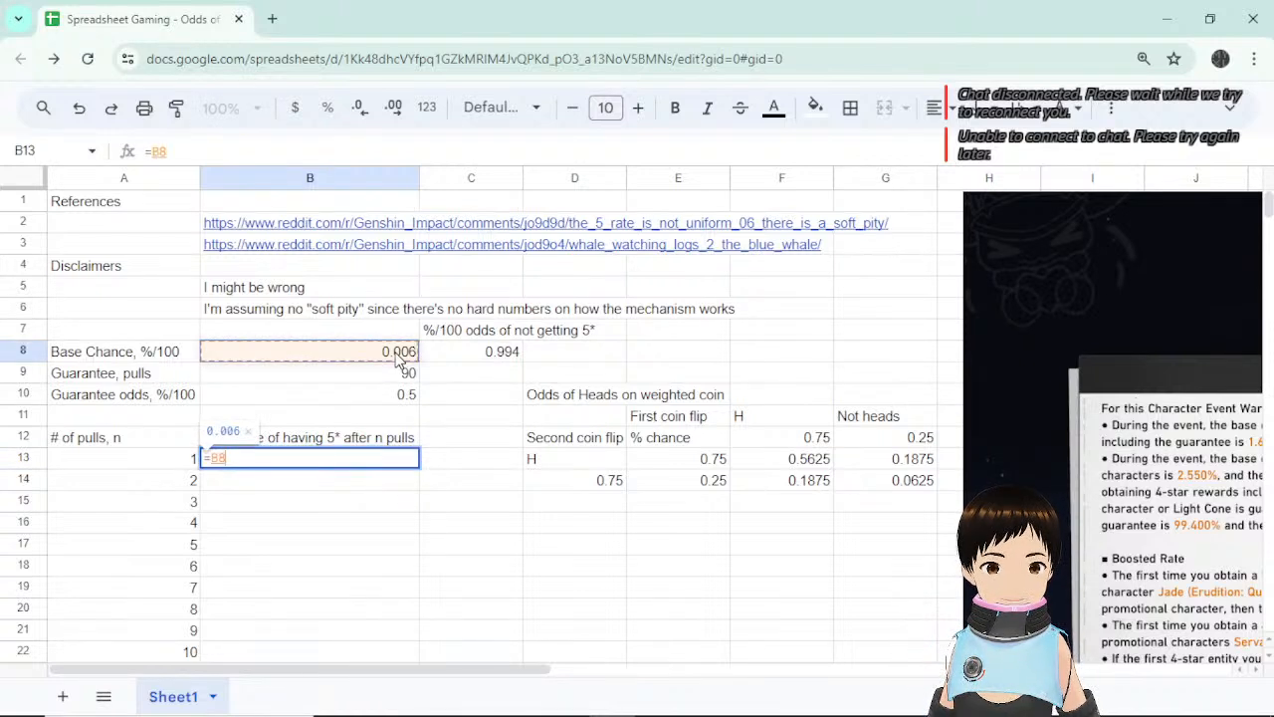
pyautogui.press('Return')
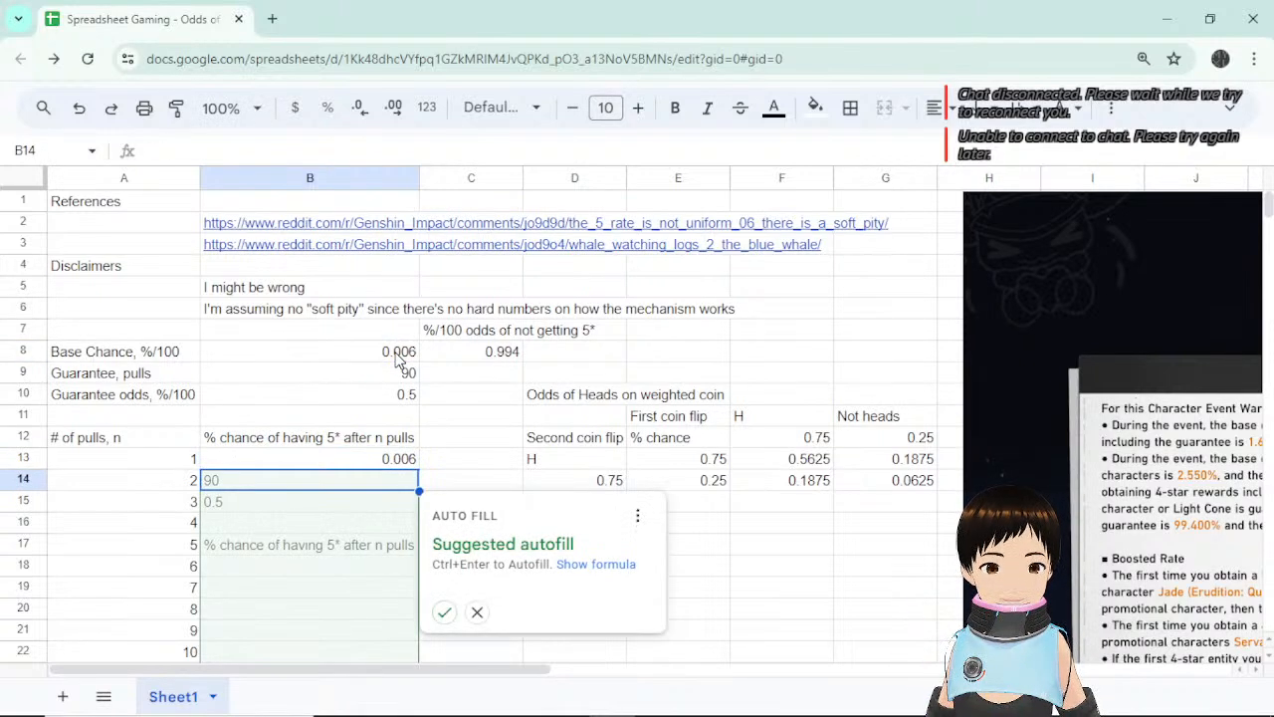
pyautogui.click(476, 611)
pyautogui.click(401, 460)
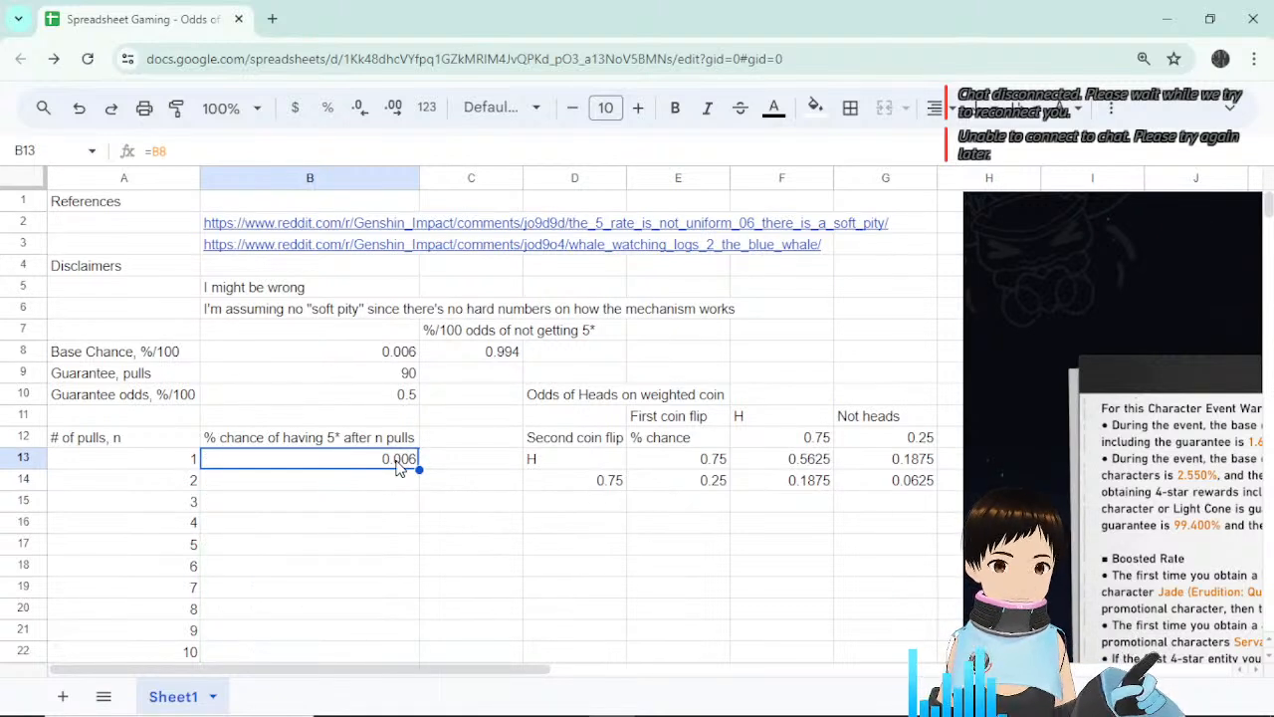
pyautogui.click(395, 488)
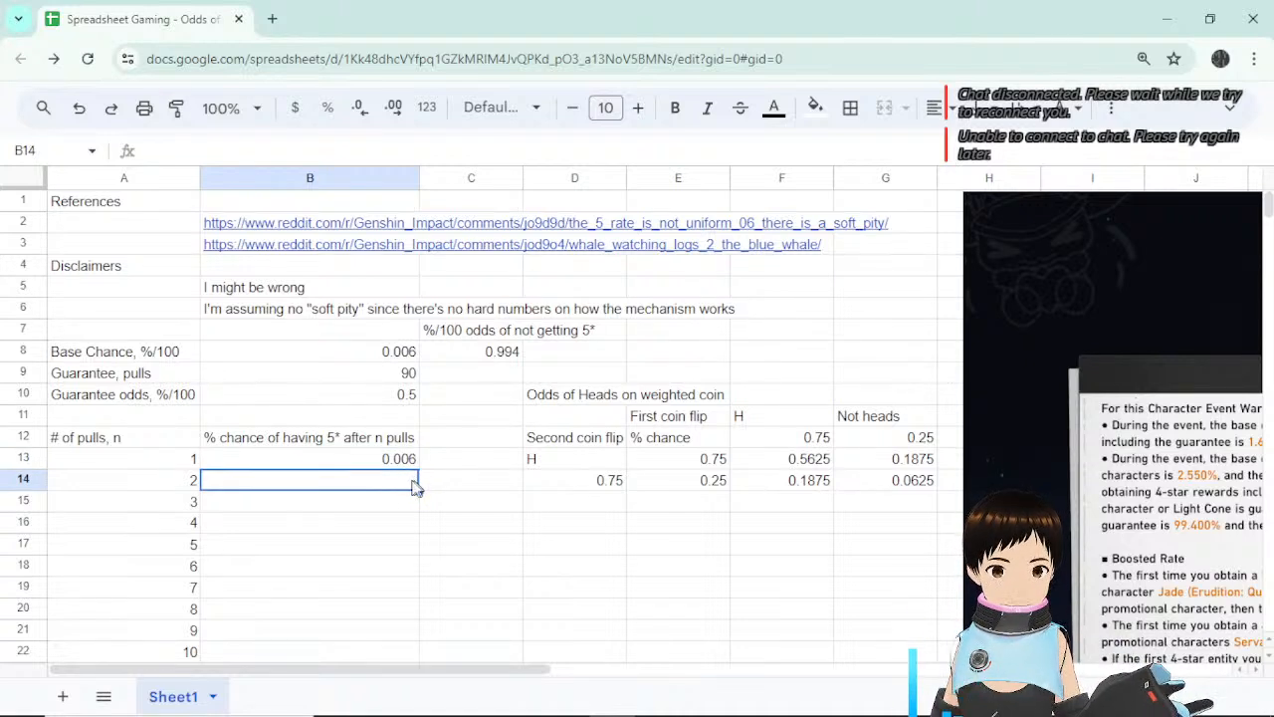
pyautogui.click(413, 461)
pyautogui.click(408, 488)
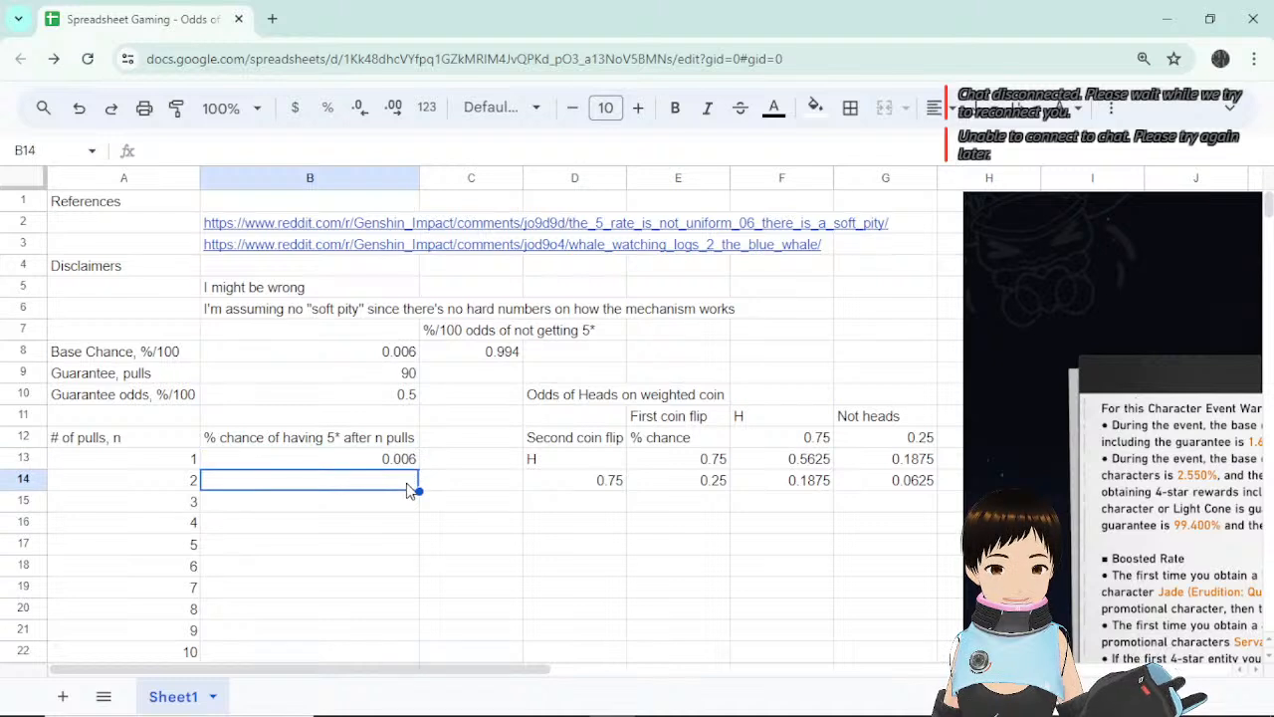
# Reword B12 to '% chance of having at least one 5* after n pulls'.
pyautogui.click(324, 441)
pyautogui.doubleClick(328, 445)
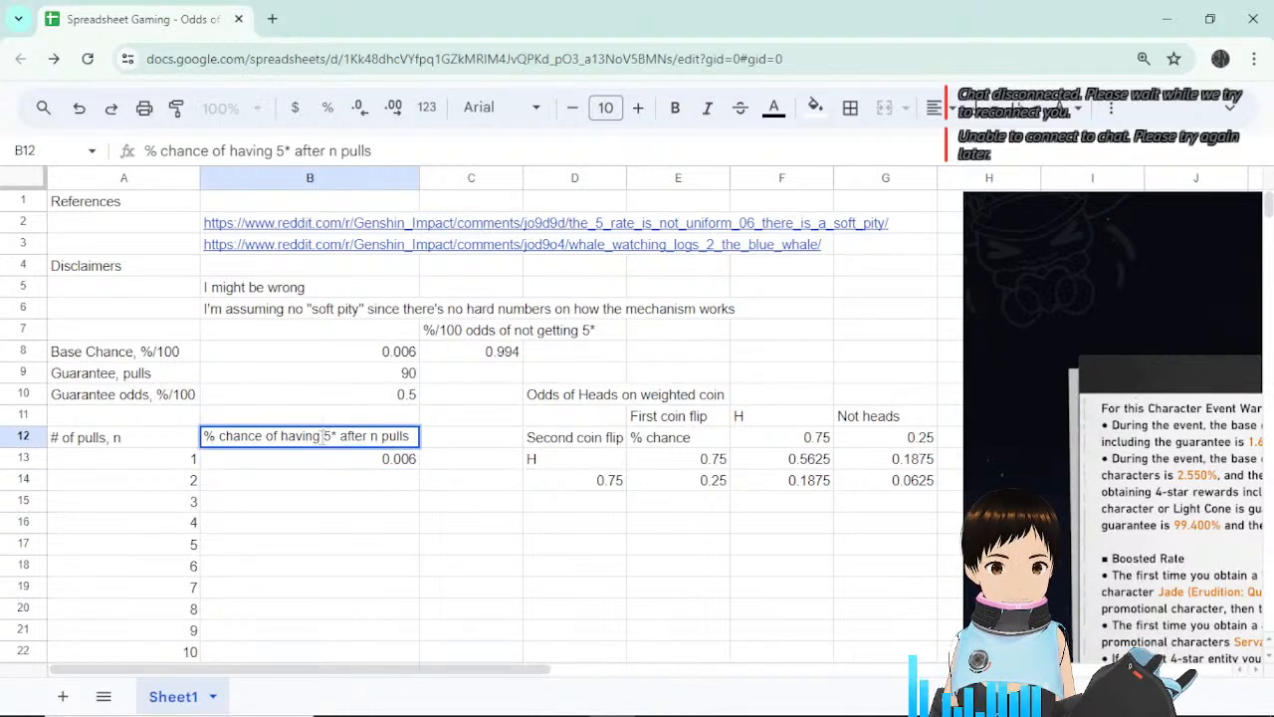
pyautogui.write('at least ')
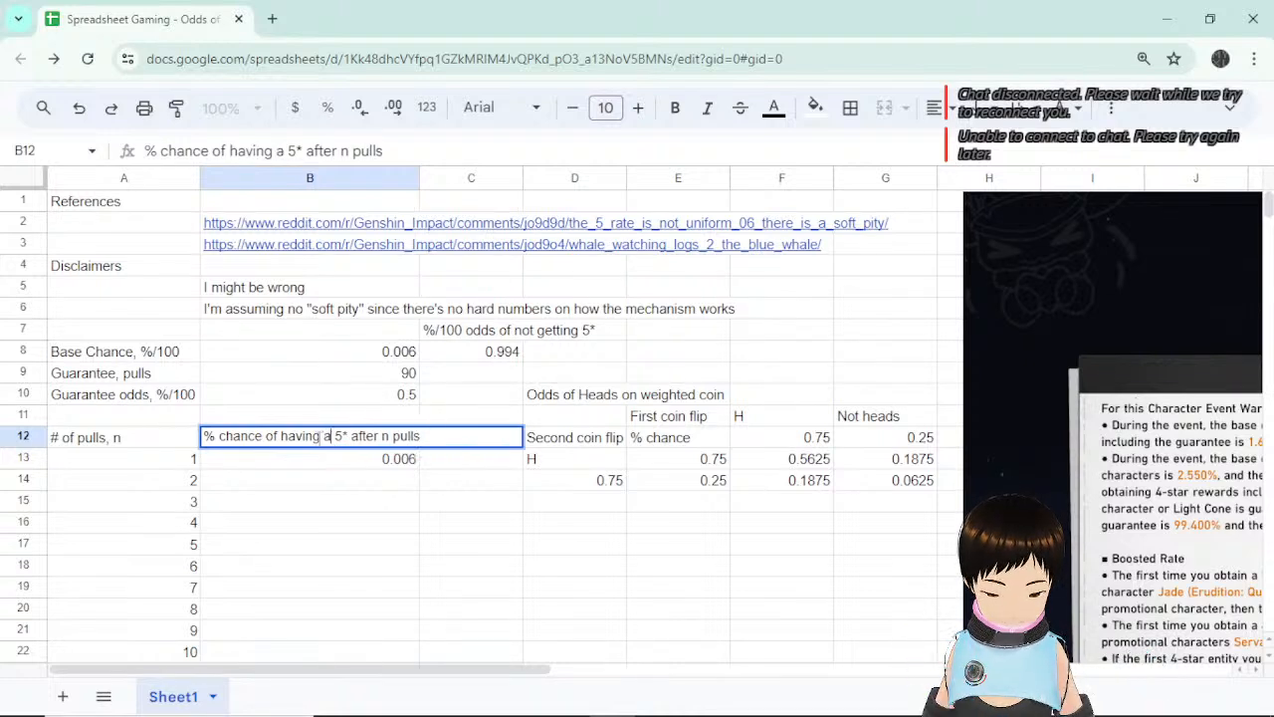
pyautogui.write('one')
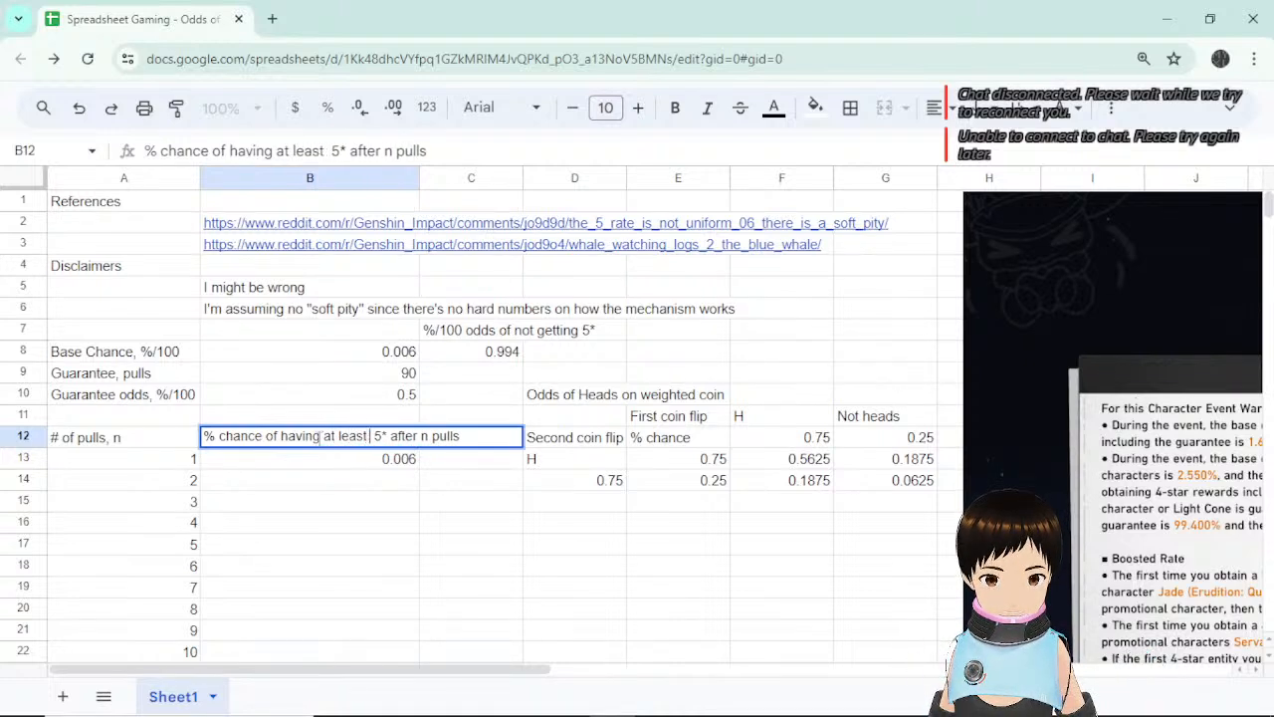
pyautogui.press('Return')
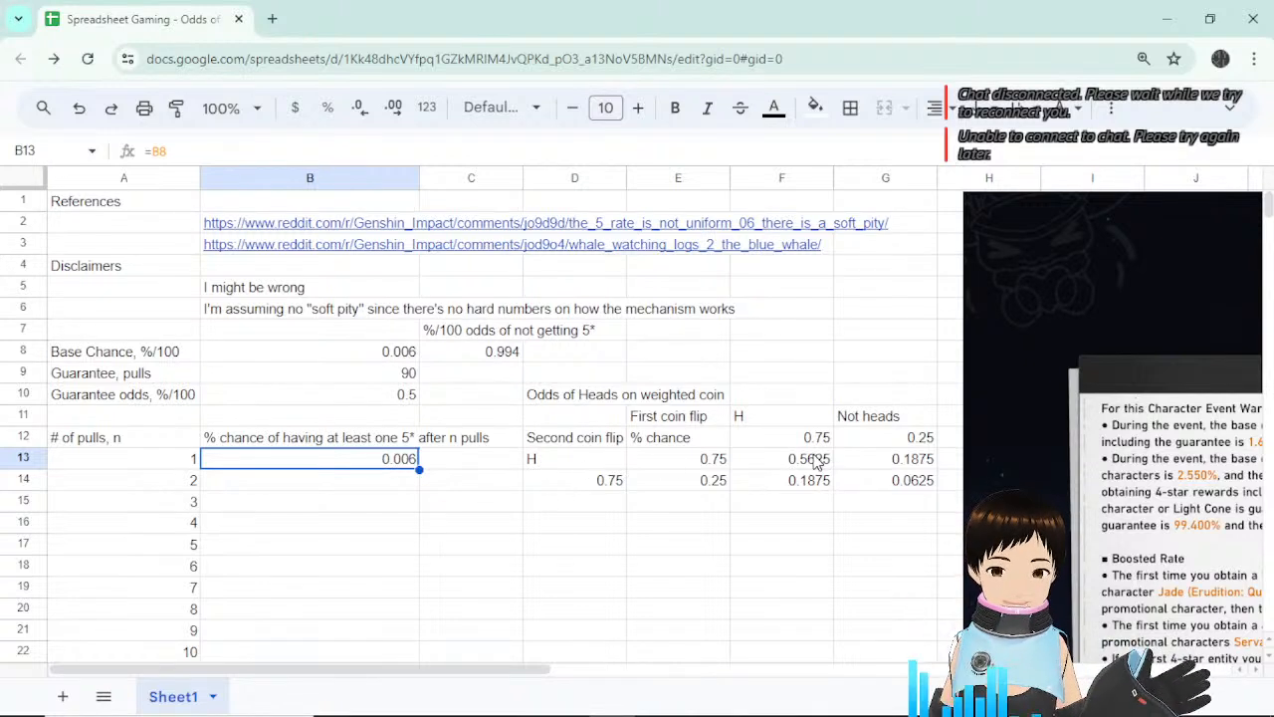
# Enter 0.006 as the weighted coin's heads chance in F12.
pyautogui.click(623, 403)
pyautogui.click(812, 460)
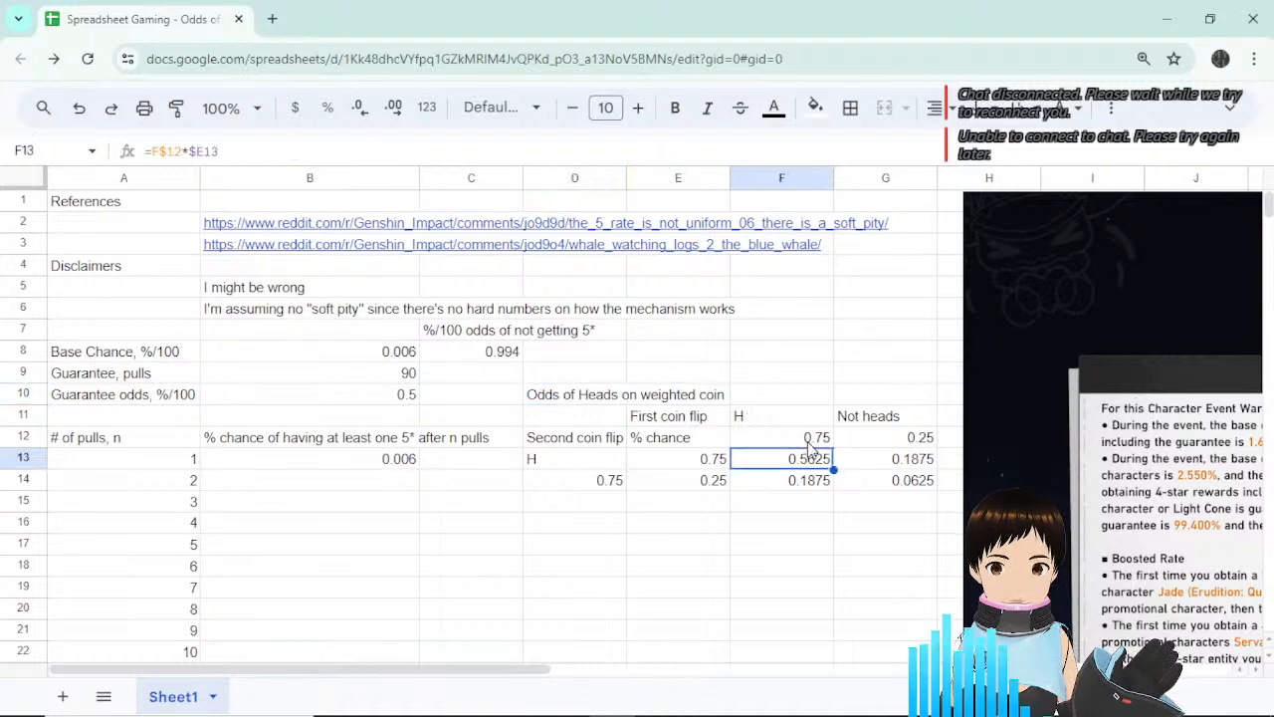
pyautogui.click(814, 442)
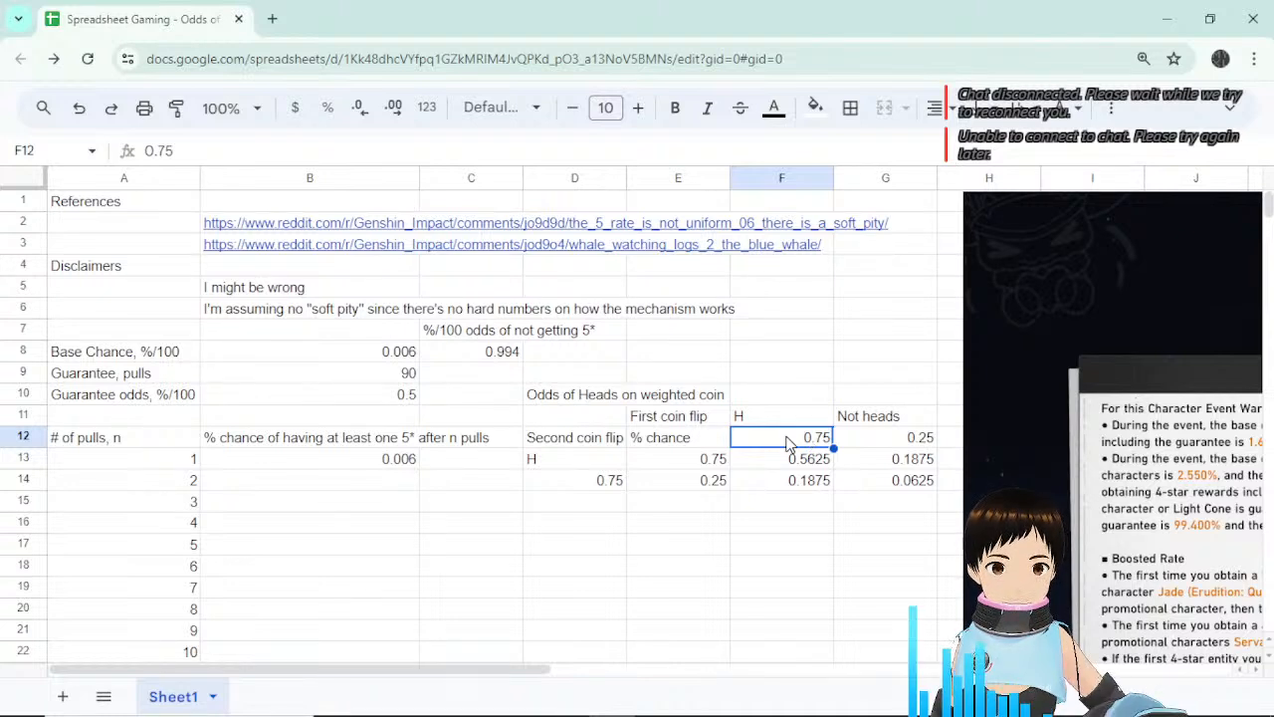
pyautogui.write('0')
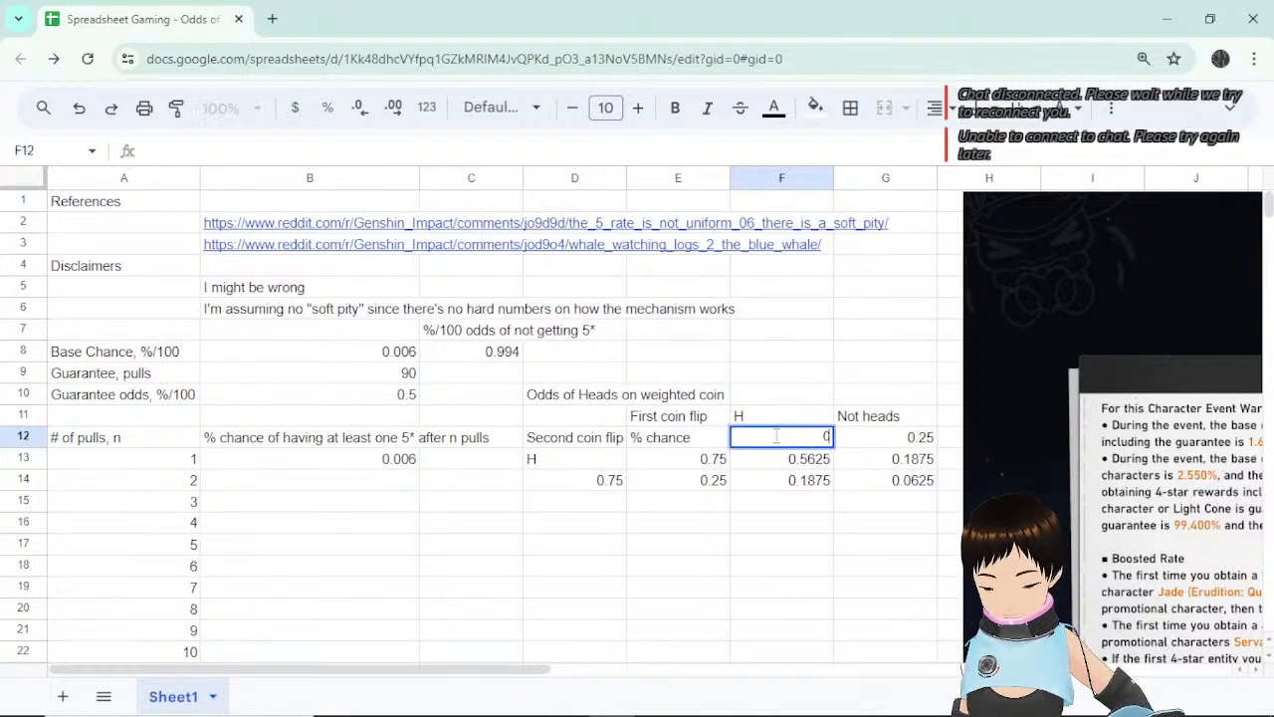
pyautogui.write('.006')
pyautogui.press('Return')
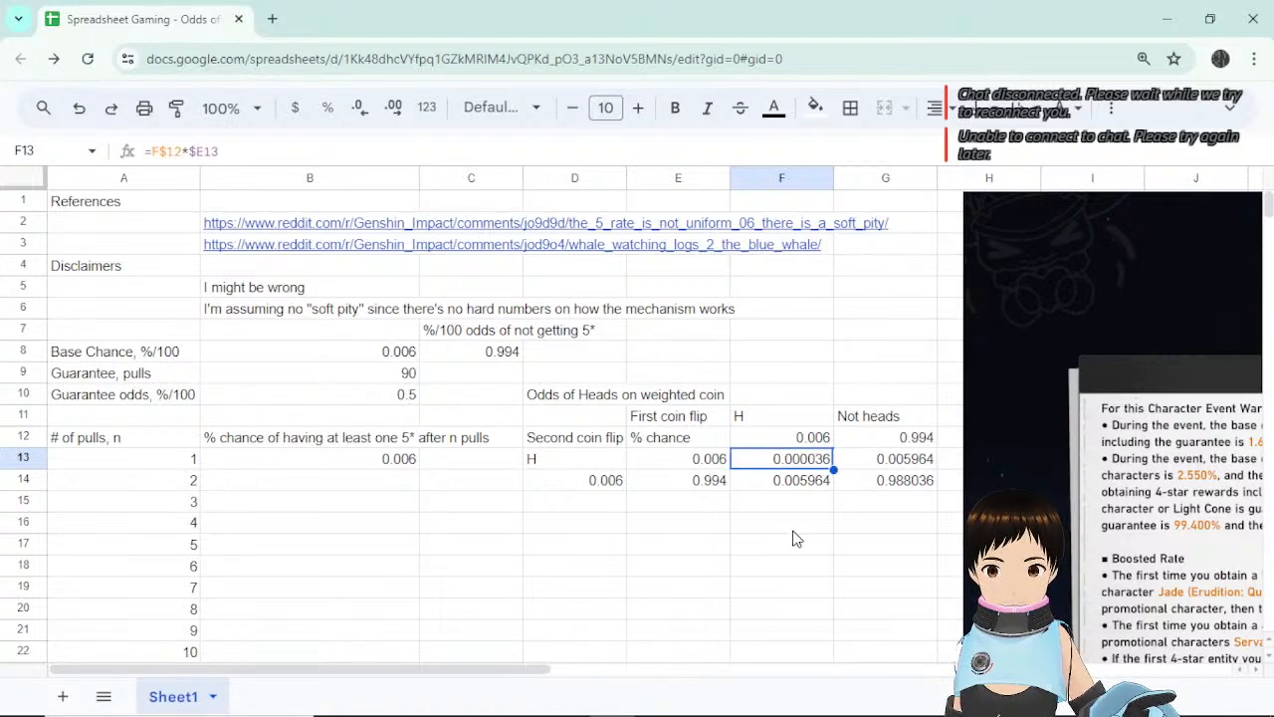
# Review the recalculated F13, E13, F14 and G13 cells, leaving F14's formula unchanged.
pyautogui.click(793, 533)
pyautogui.click(805, 458)
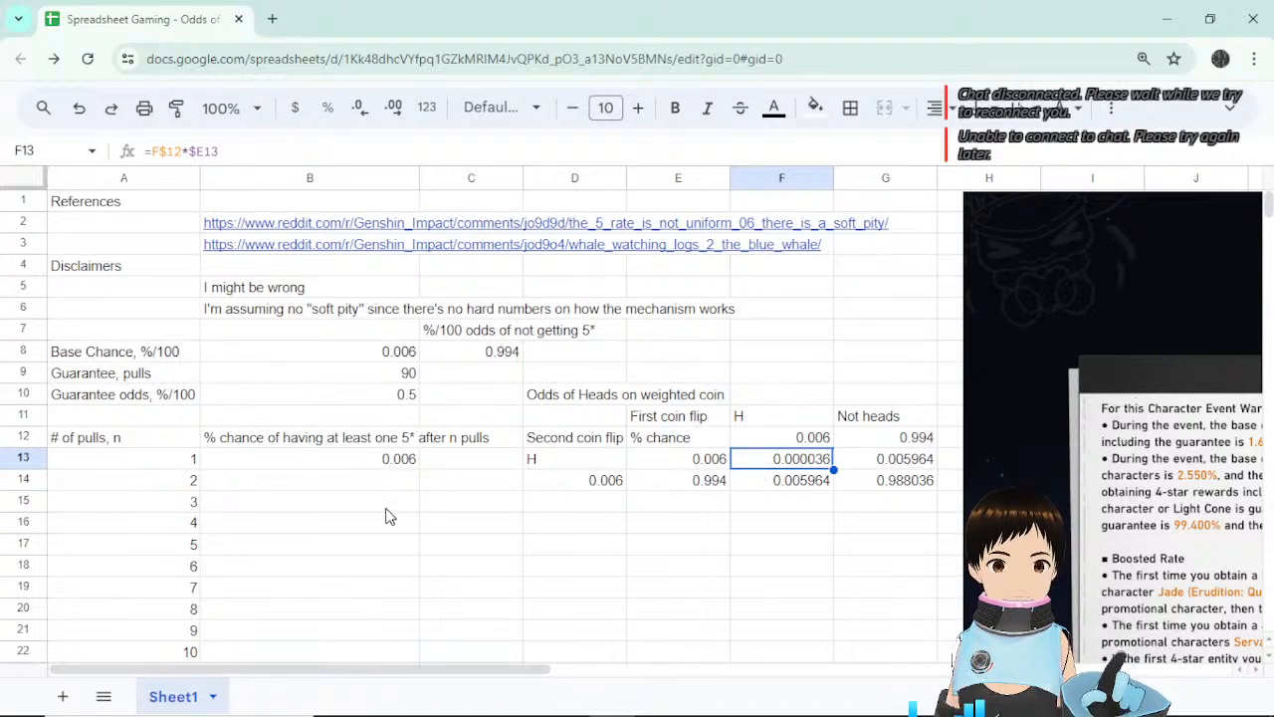
pyautogui.click(815, 445)
pyautogui.click(816, 462)
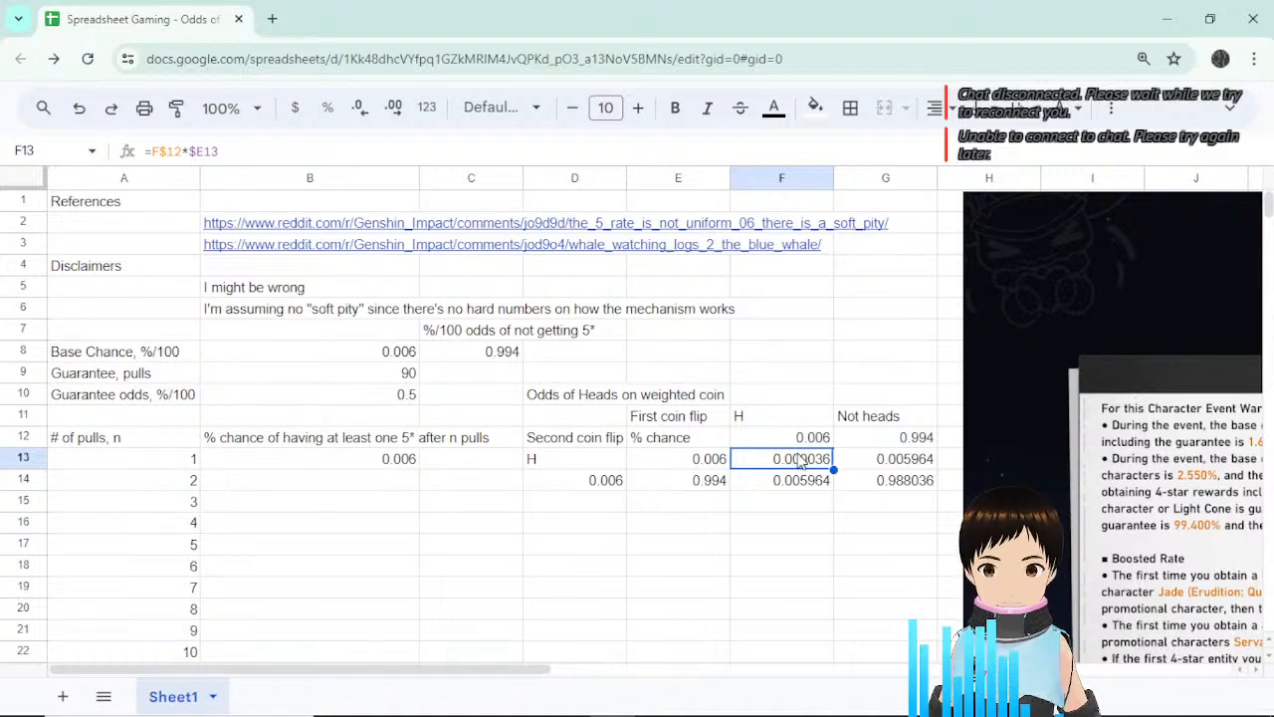
pyautogui.click(706, 461)
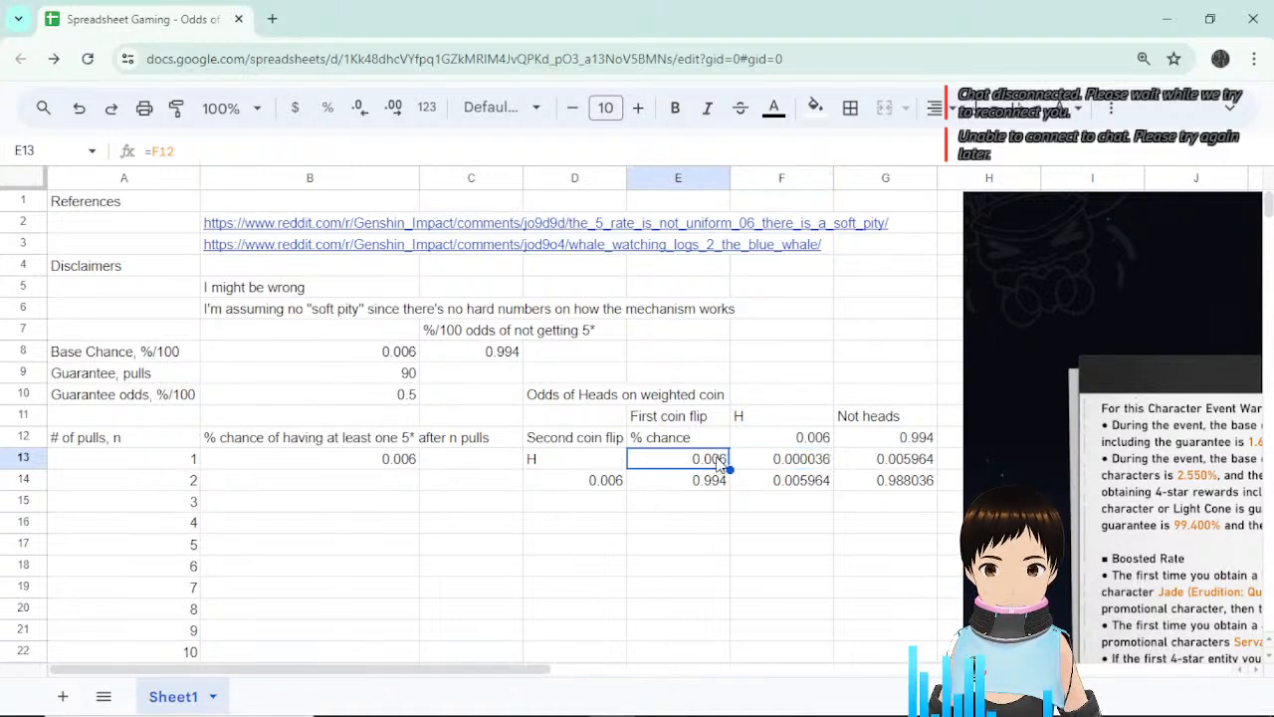
pyautogui.click(794, 460)
pyautogui.click(807, 440)
pyautogui.click(805, 466)
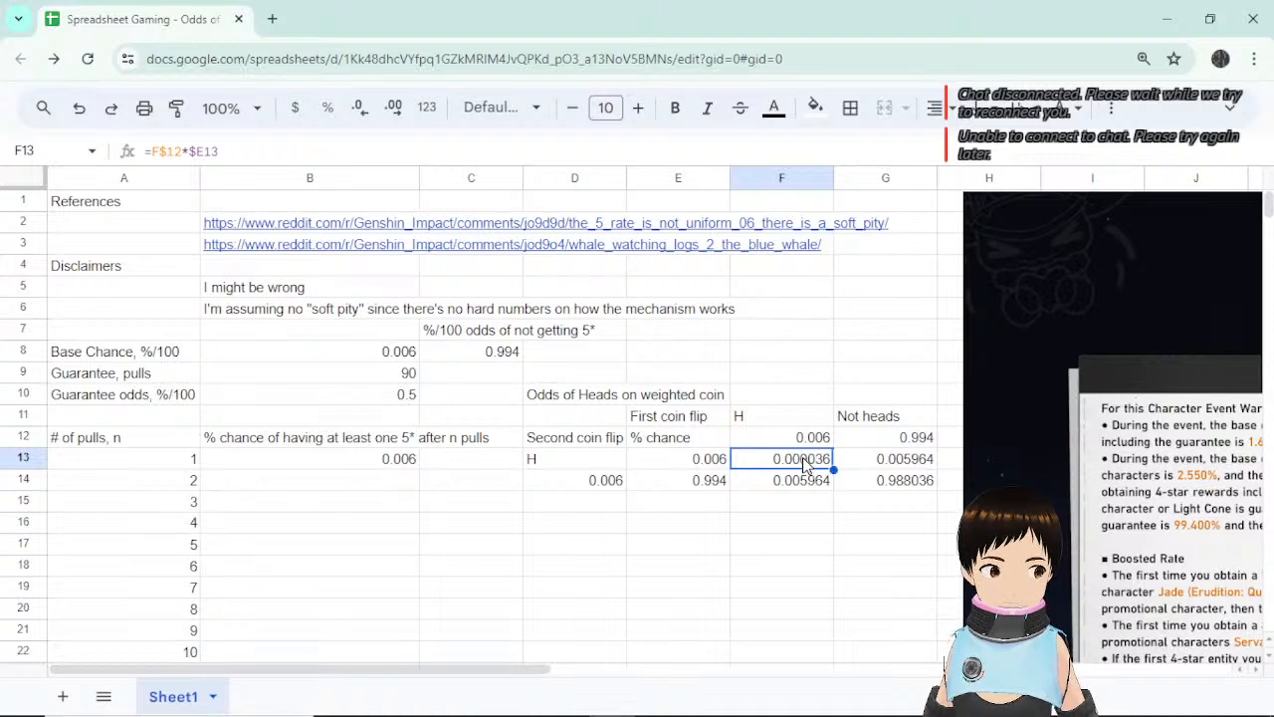
pyautogui.click(794, 488)
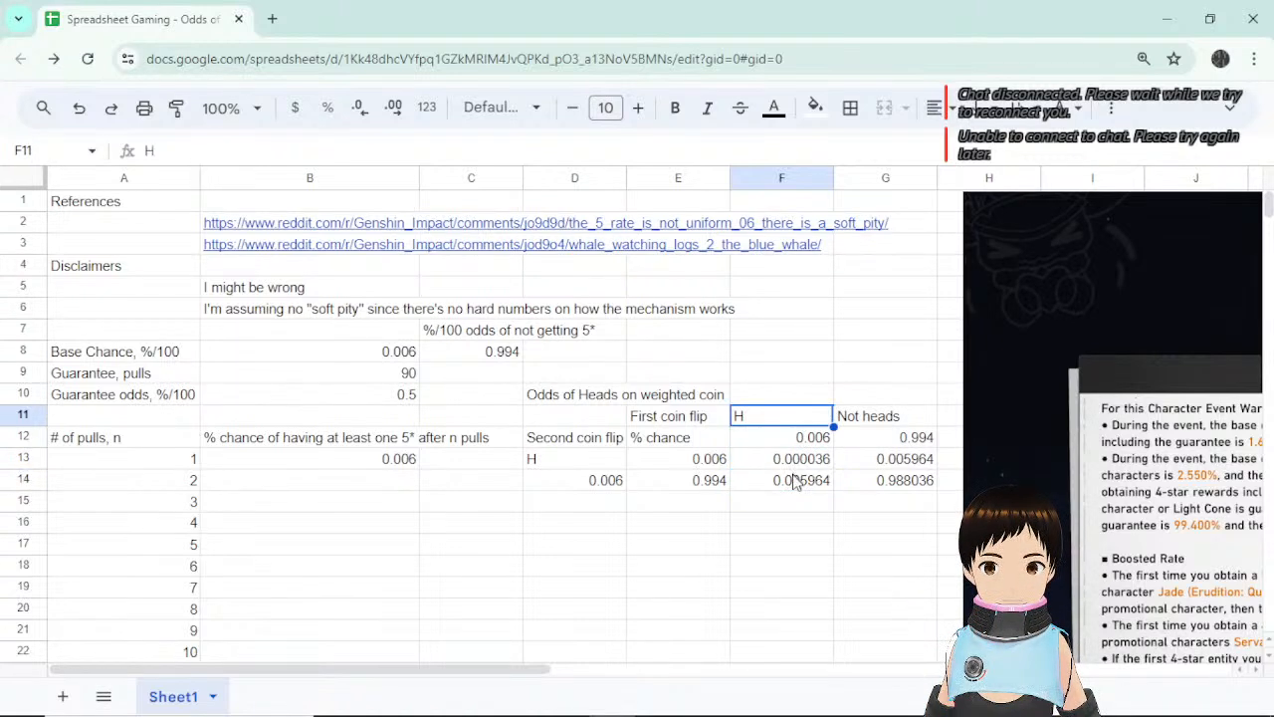
pyautogui.doubleClick(796, 482)
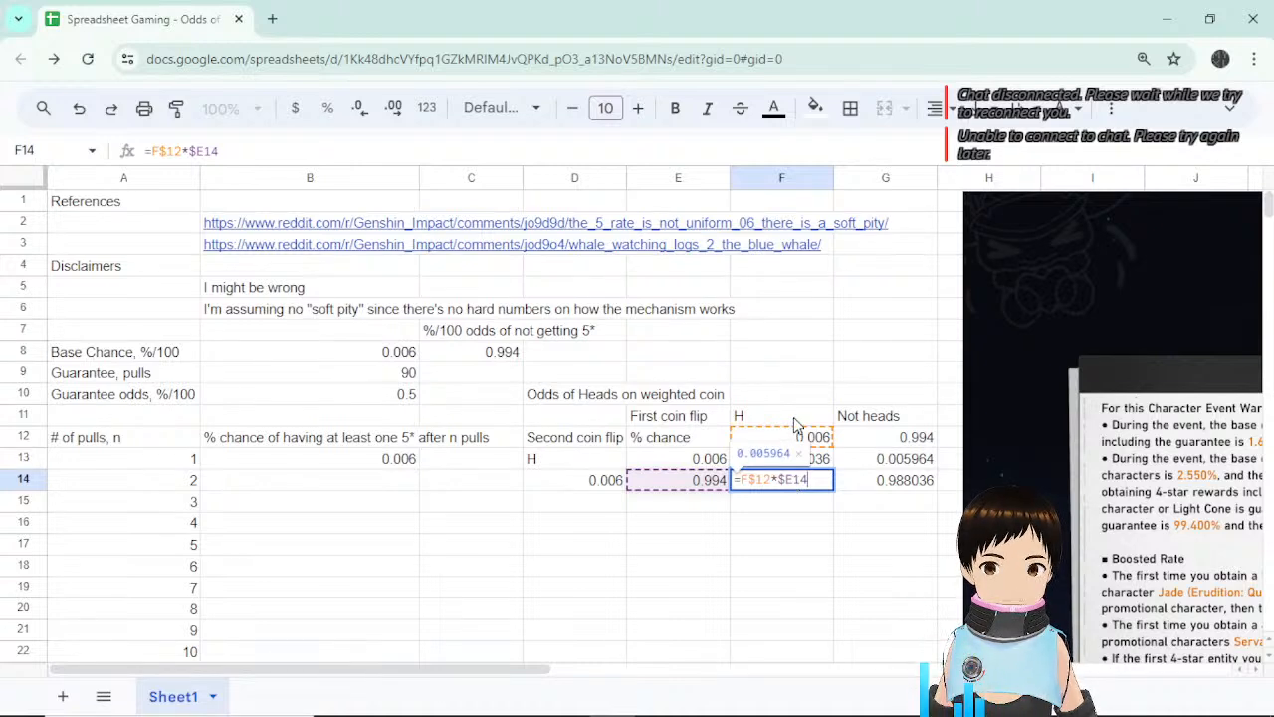
pyautogui.press('Escape')
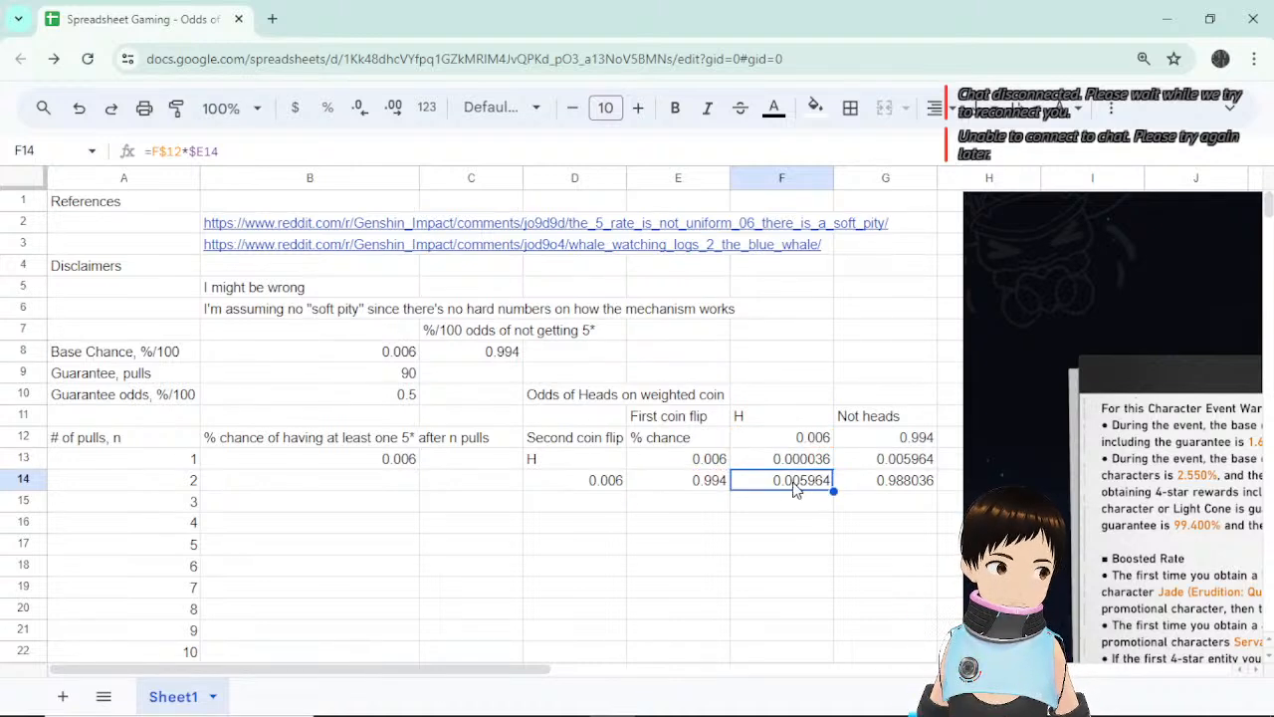
pyautogui.click(908, 463)
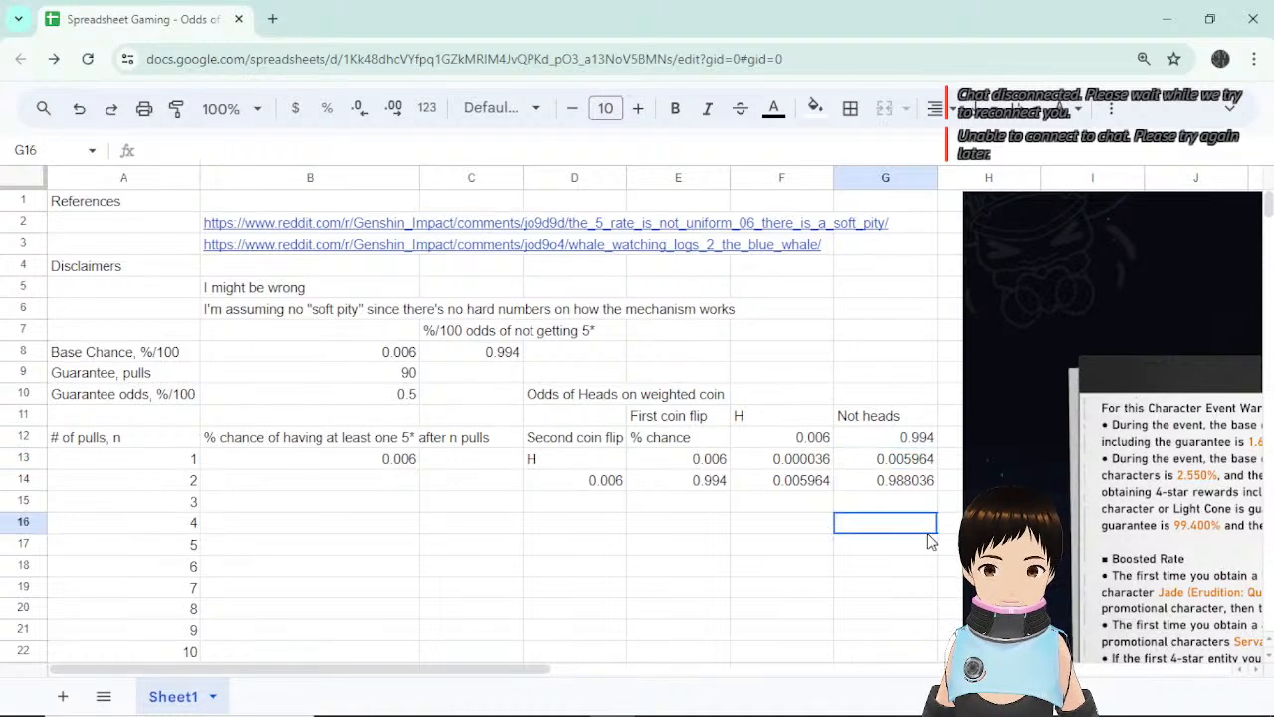
# Compare summed heads outcomes with G13, check G14's =G$12*$E14, and confirm F13:G14 total 1.
pyautogui.moveTo(811, 464); pyautogui.dragTo(810, 483)
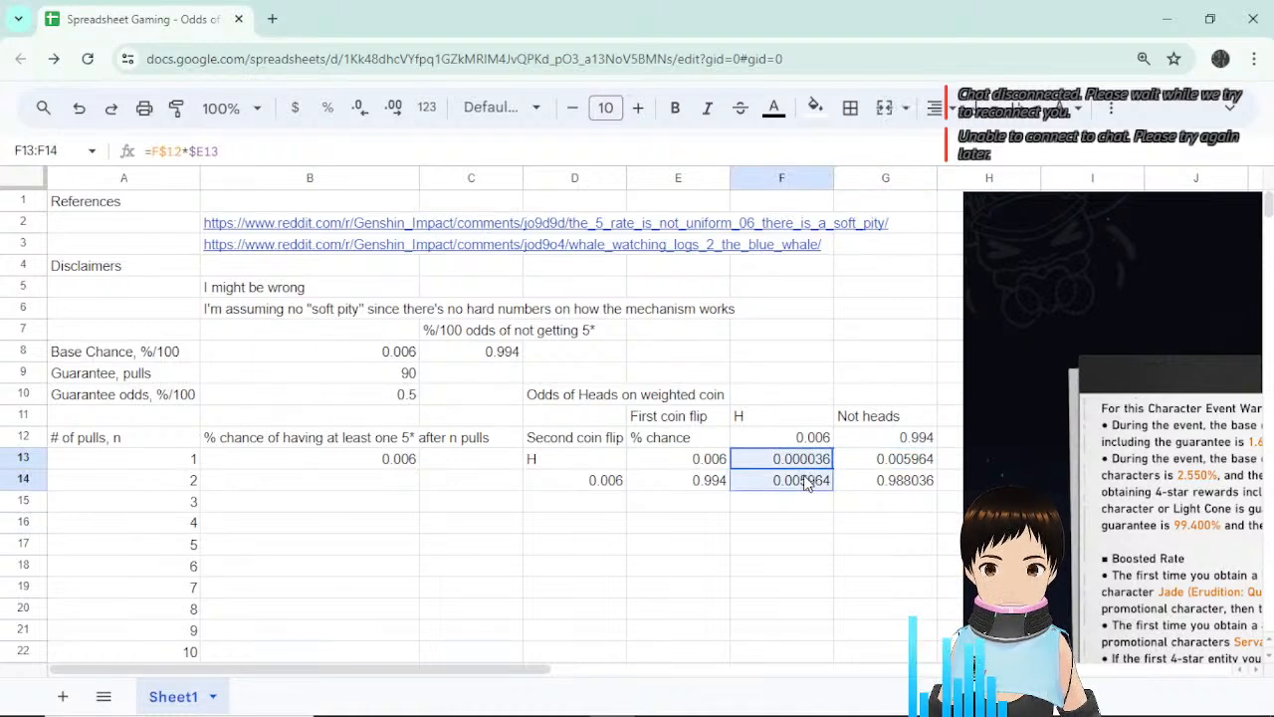
pyautogui.keyDown('ctrl'); pyautogui.click(886, 464); pyautogui.keyUp('ctrl')
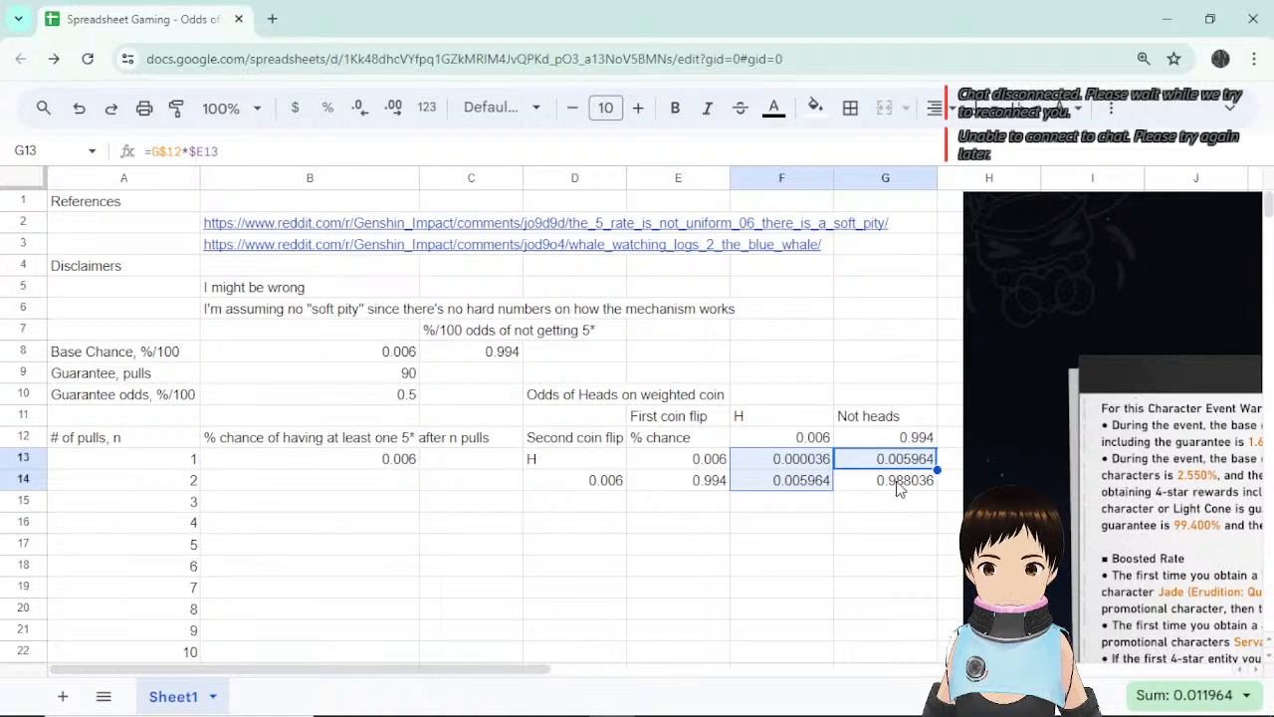
pyautogui.doubleClick(896, 485)
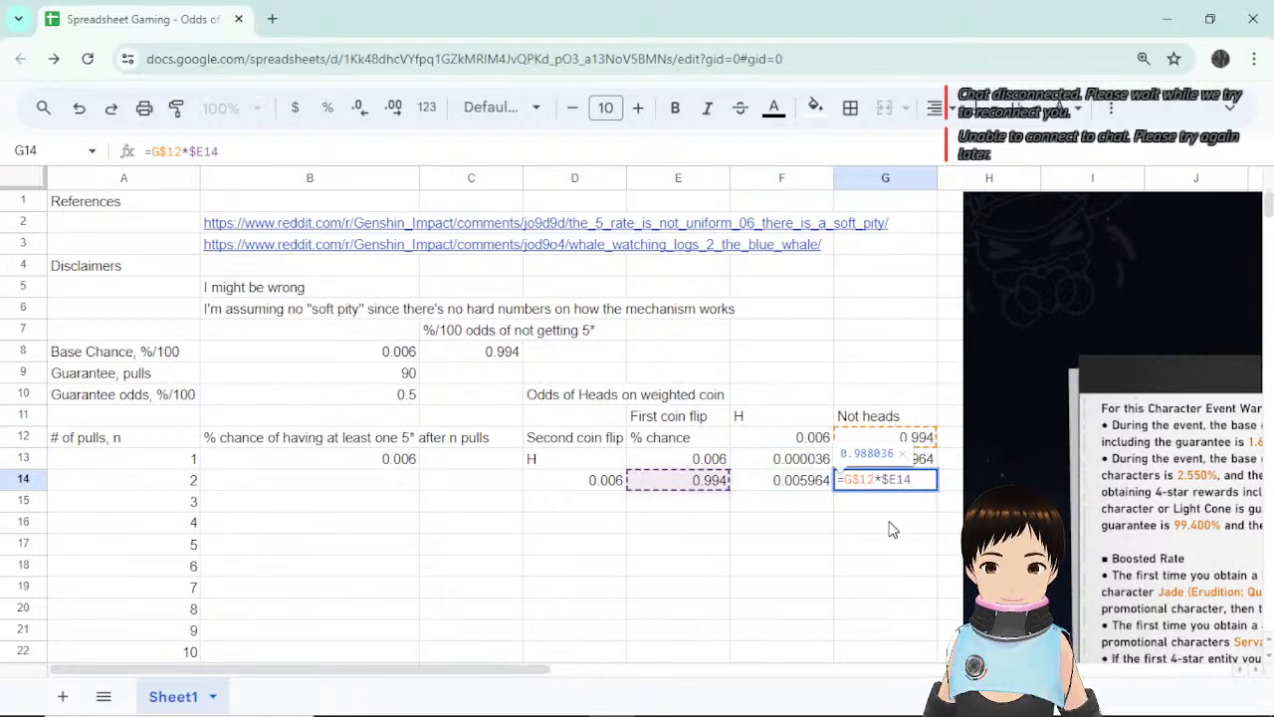
pyautogui.press('Escape')
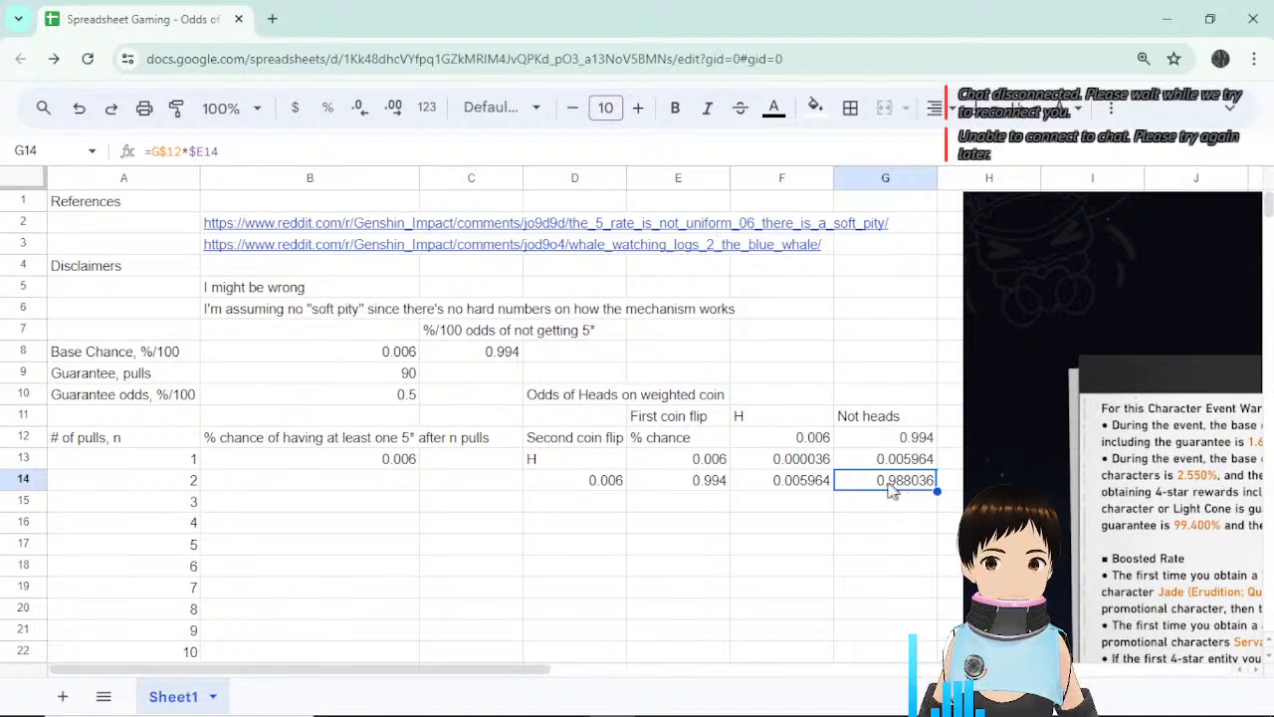
pyautogui.click(922, 506)
pyautogui.click(922, 484)
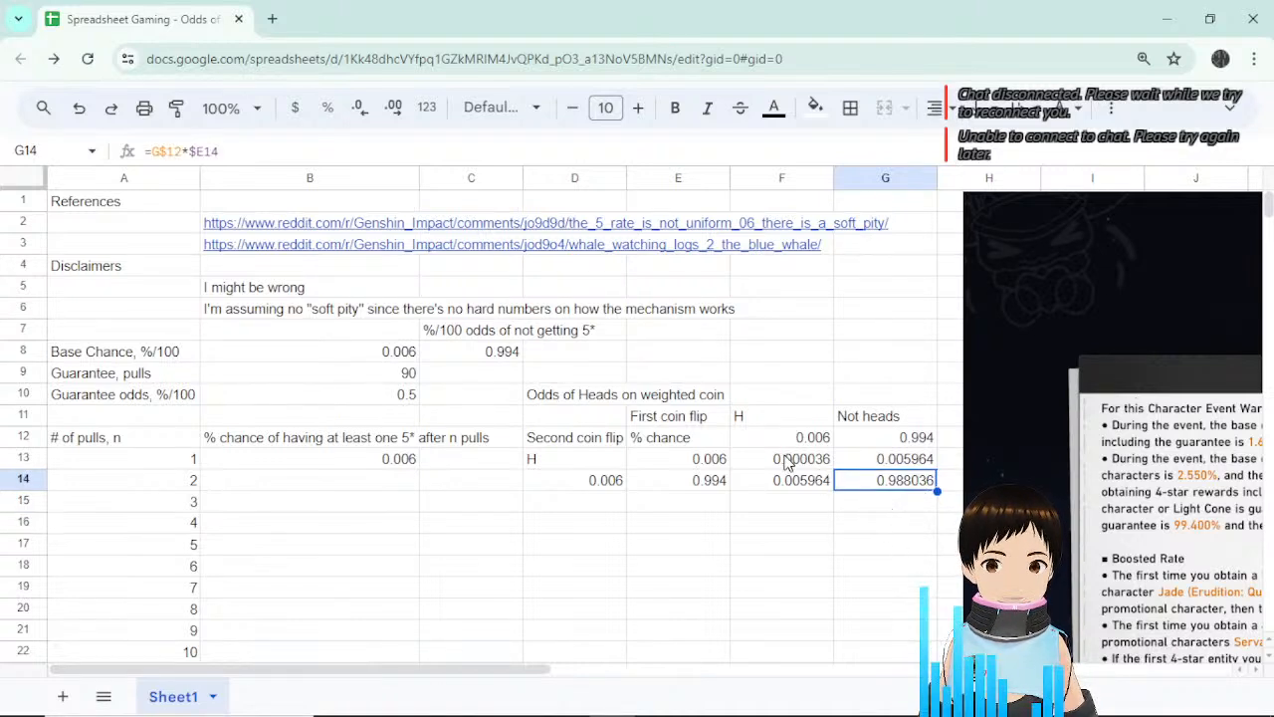
pyautogui.moveTo(787, 461); pyautogui.dragTo(862, 481)
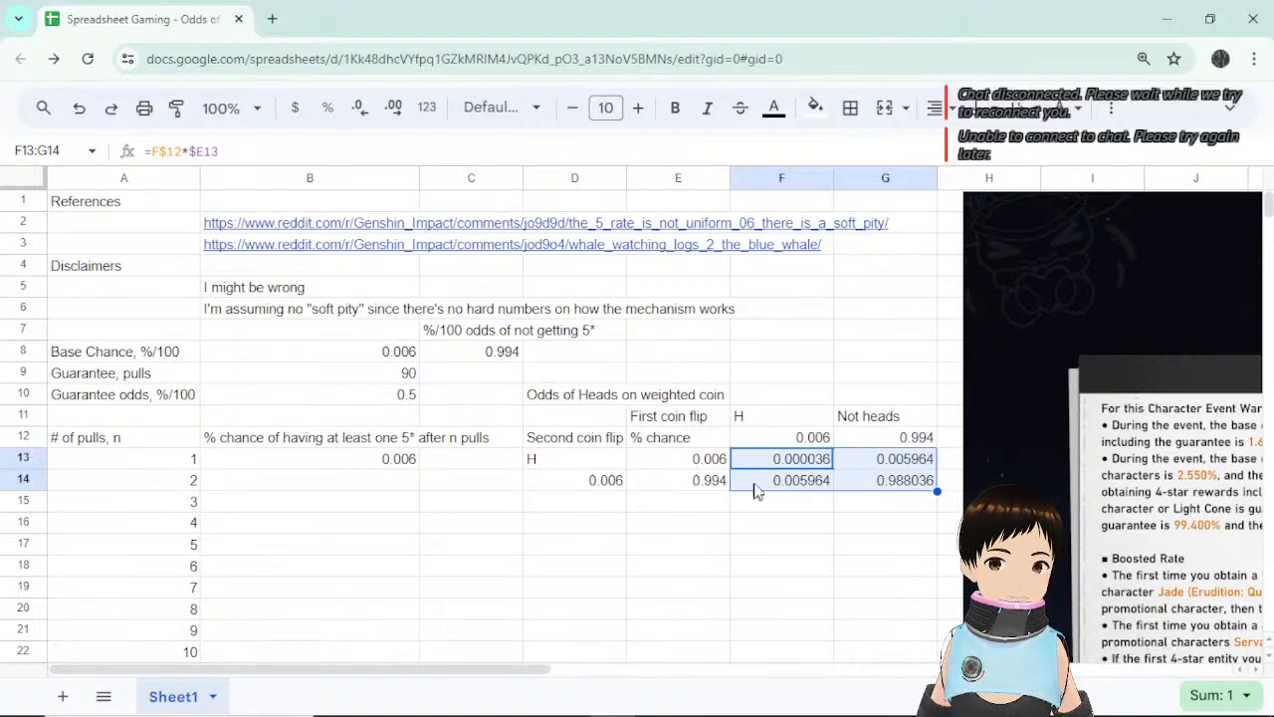
pyautogui.click(806, 526)
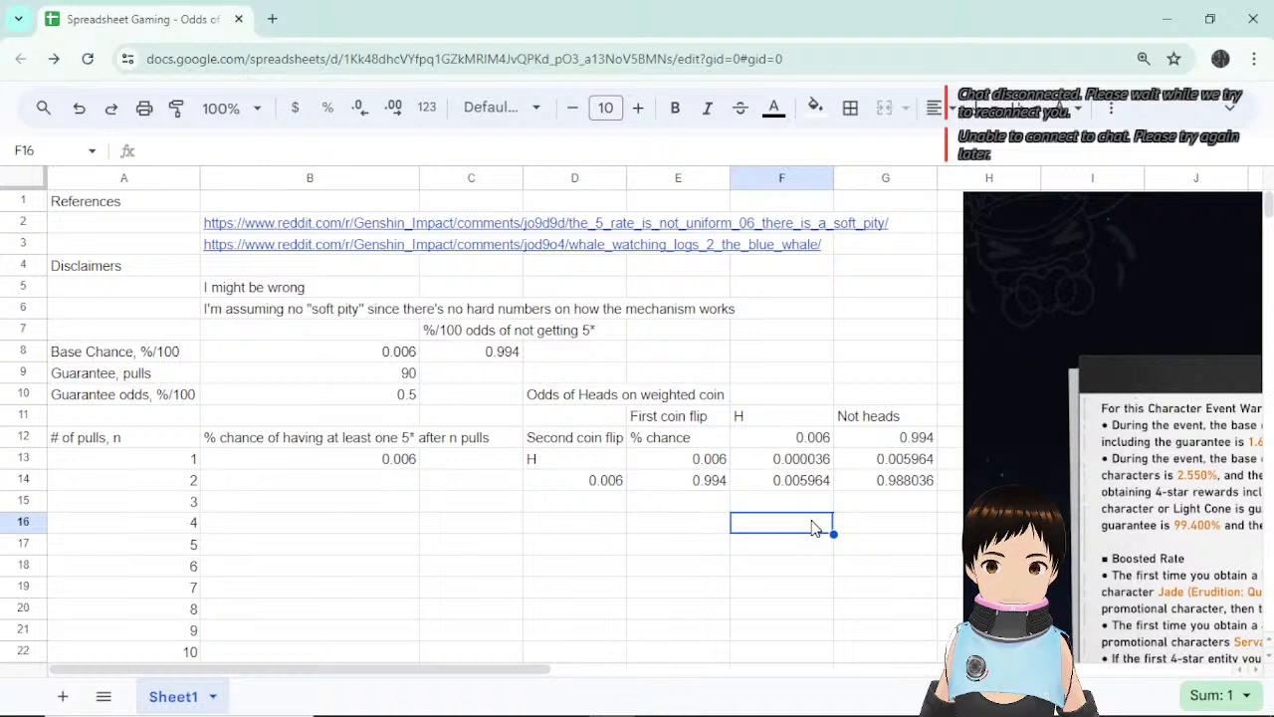
# Review the G14, F13, G13 and F14 product formulas and re-sum the heads outcomes with G13.
pyautogui.click(882, 485)
pyautogui.click(811, 460)
pyautogui.click(862, 461)
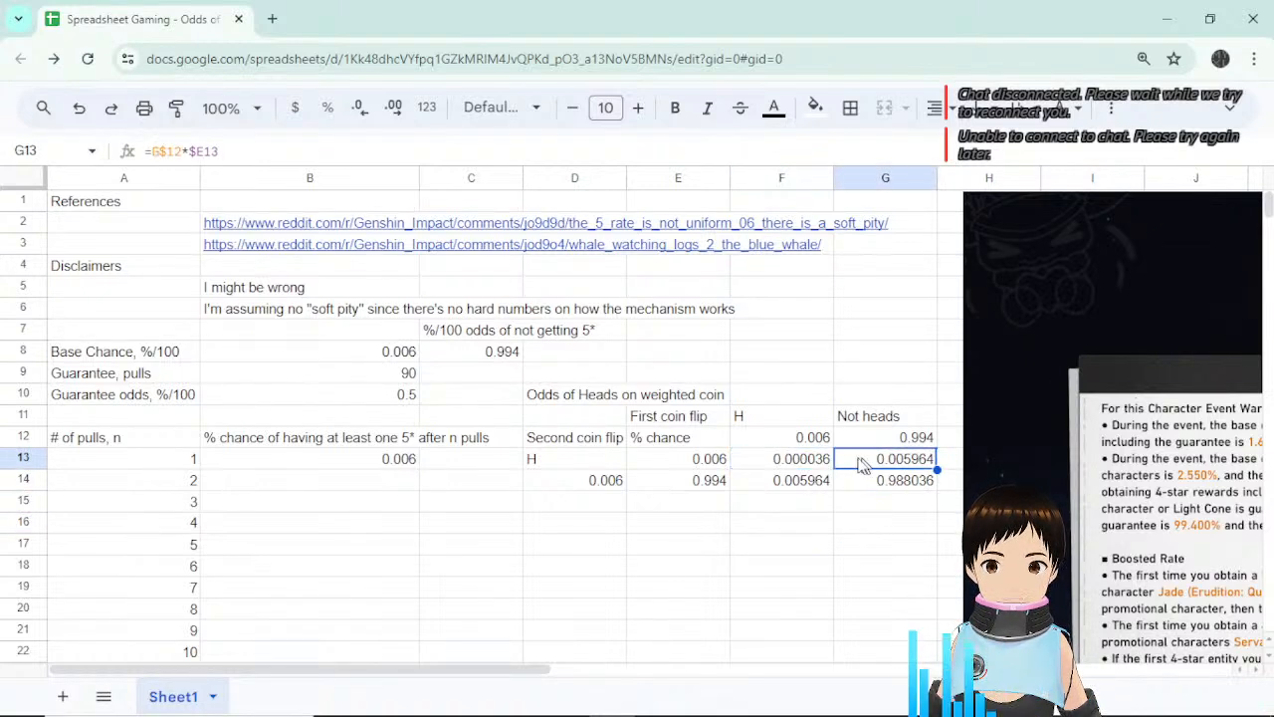
pyautogui.click(809, 459)
pyautogui.click(797, 486)
pyautogui.keyDown('shift'); pyautogui.click(796, 461); pyautogui.keyUp('shift')
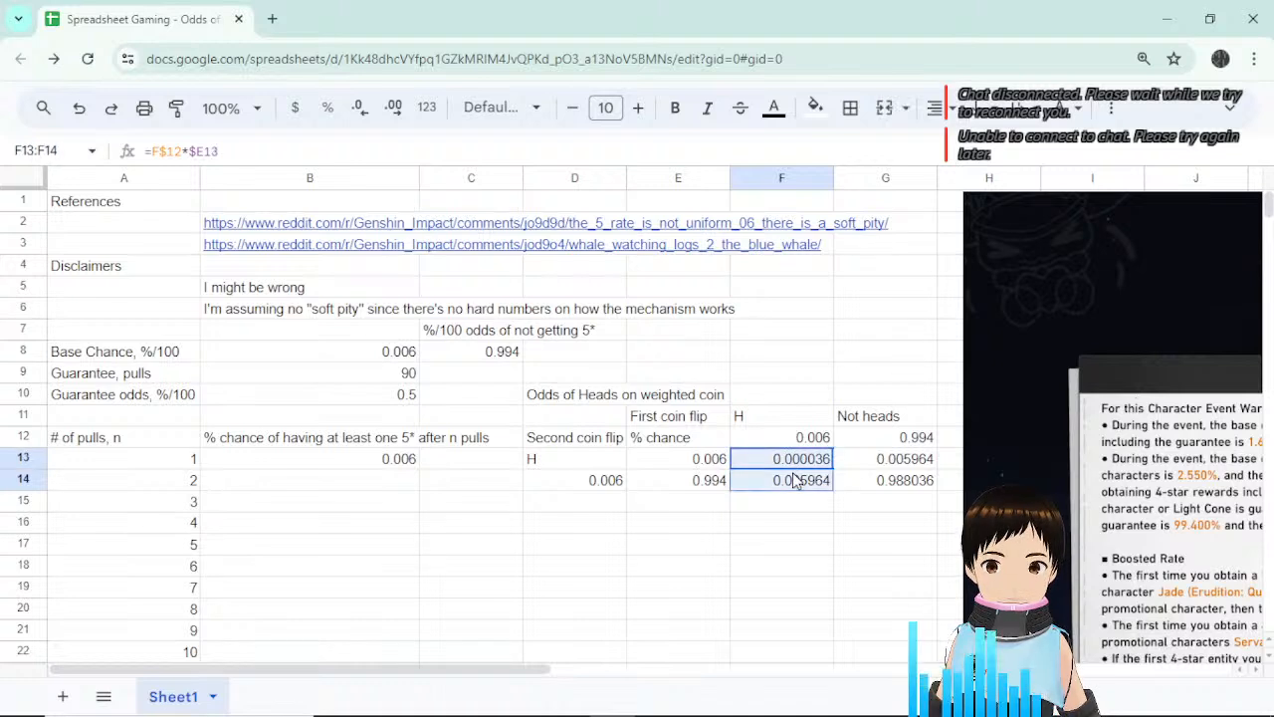
pyautogui.keyDown('ctrl'); pyautogui.click(884, 461); pyautogui.keyUp('ctrl')
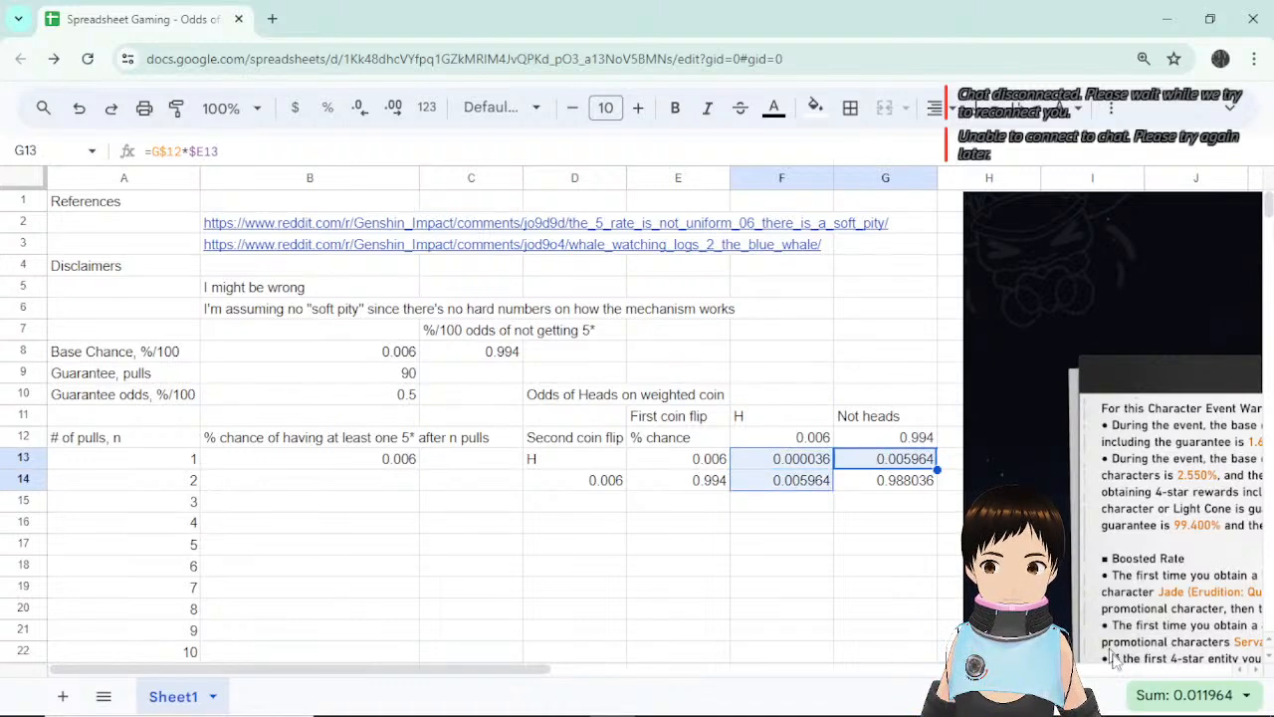
pyautogui.click(877, 486)
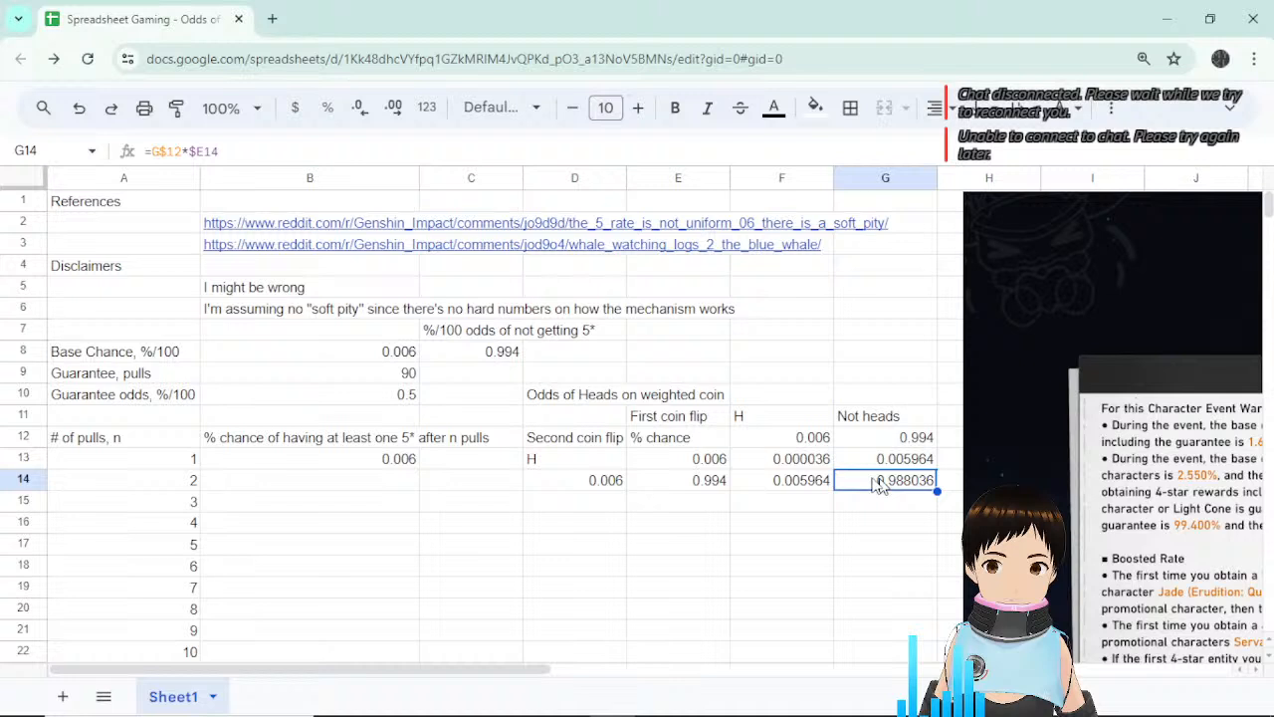
pyautogui.click(781, 526)
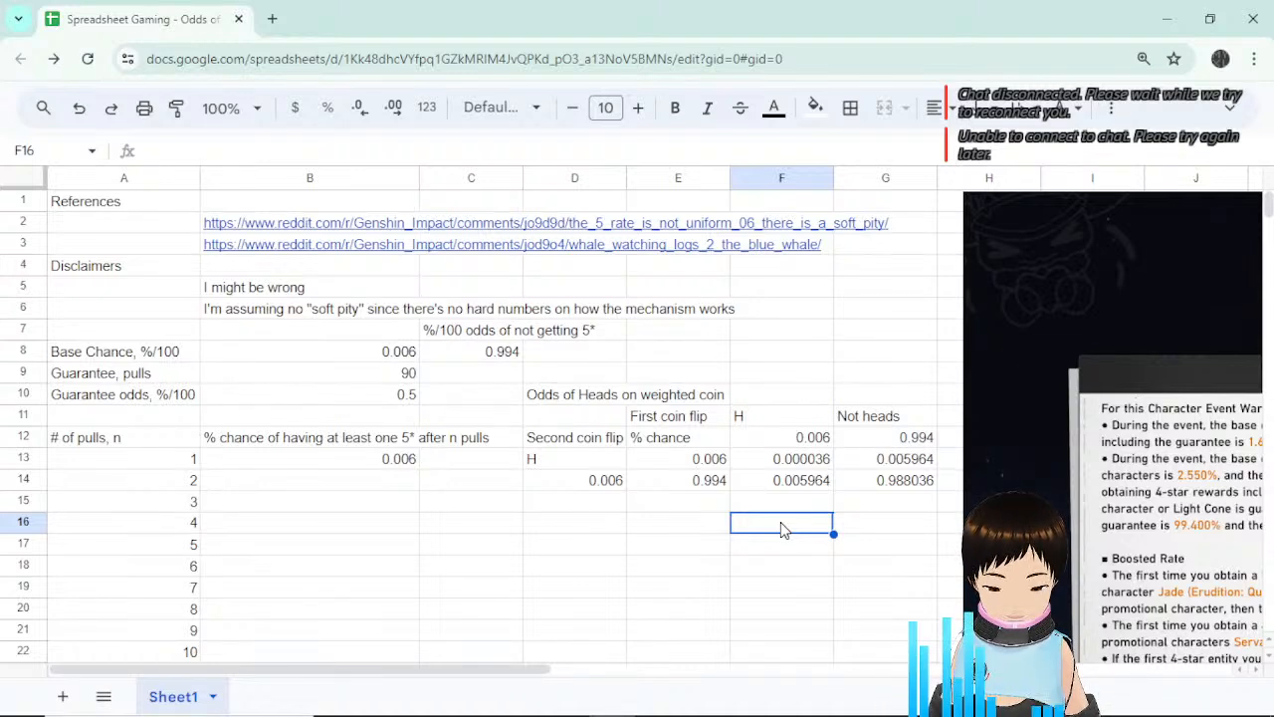
# Enter =1-G14 in F16 to get 0.011964.
pyautogui.write('=1')
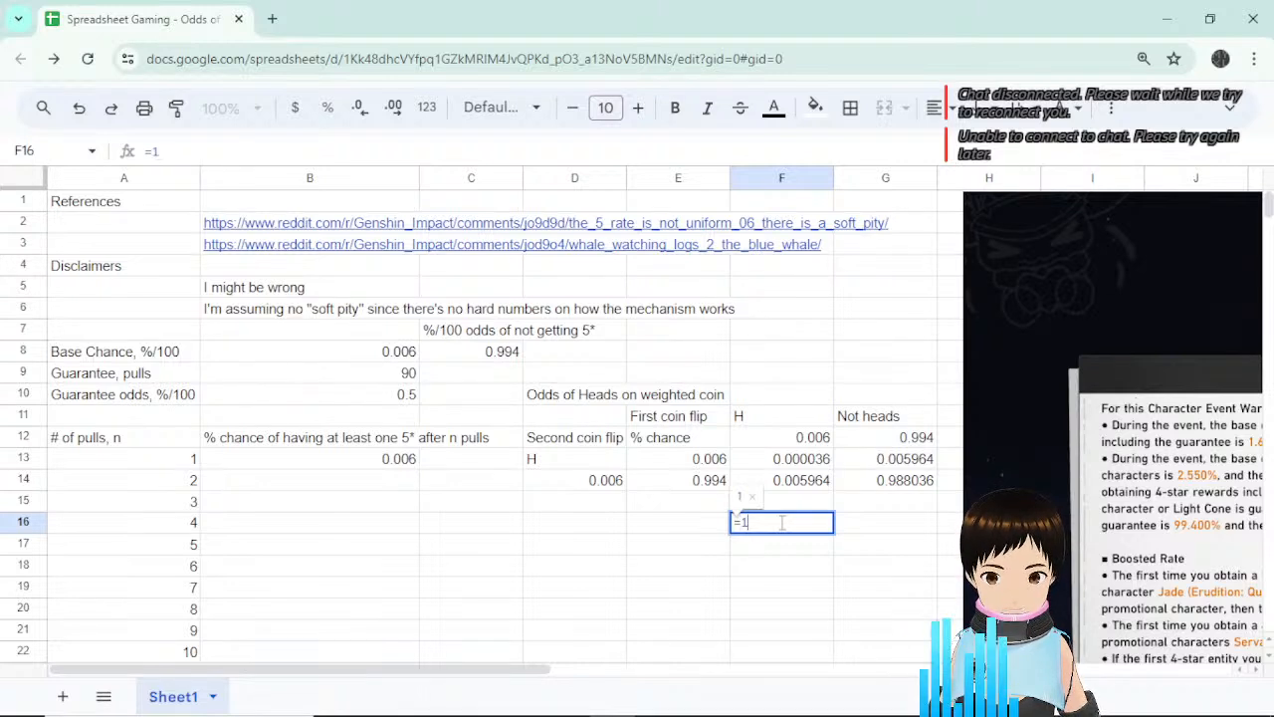
pyautogui.write('-')
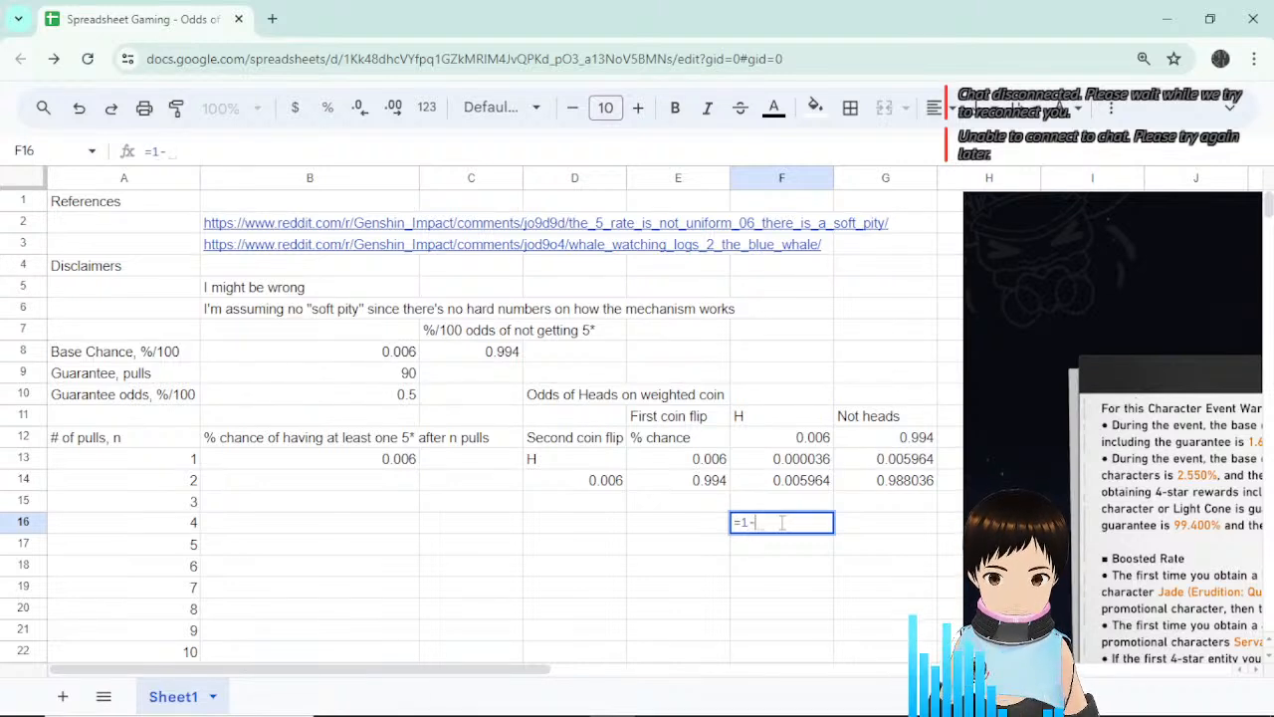
pyautogui.click(911, 487)
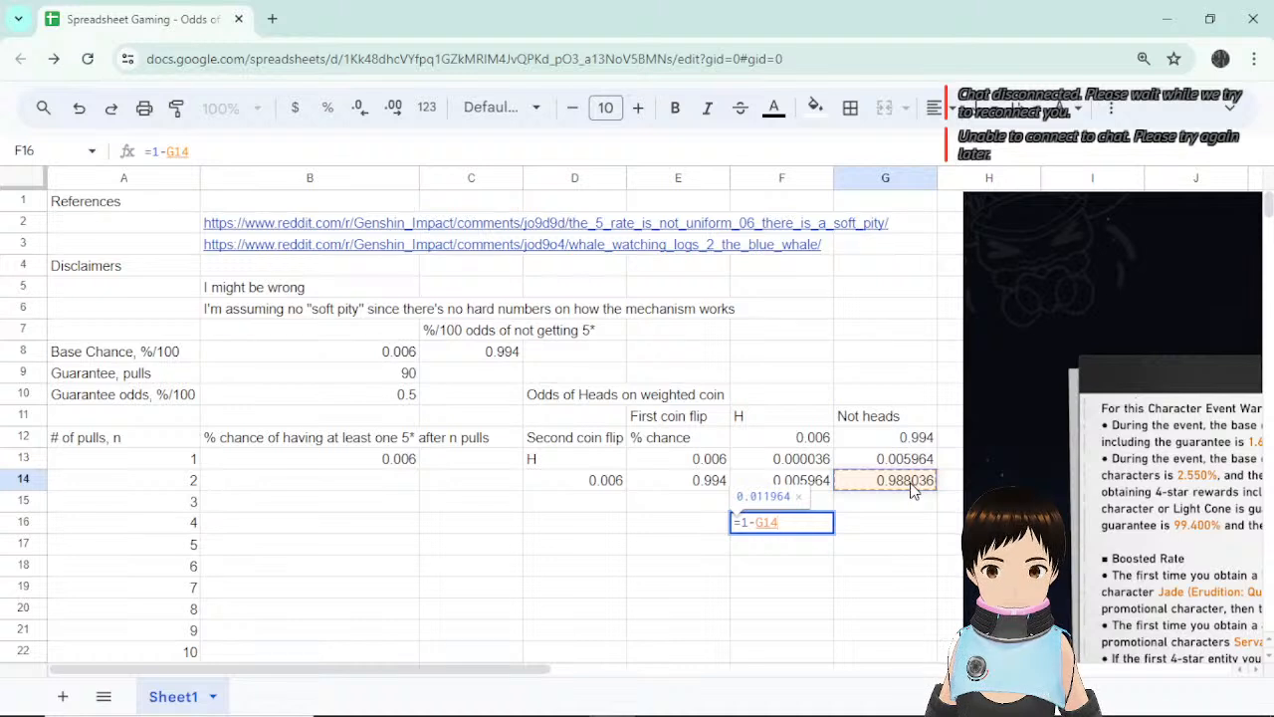
pyautogui.press('Return')
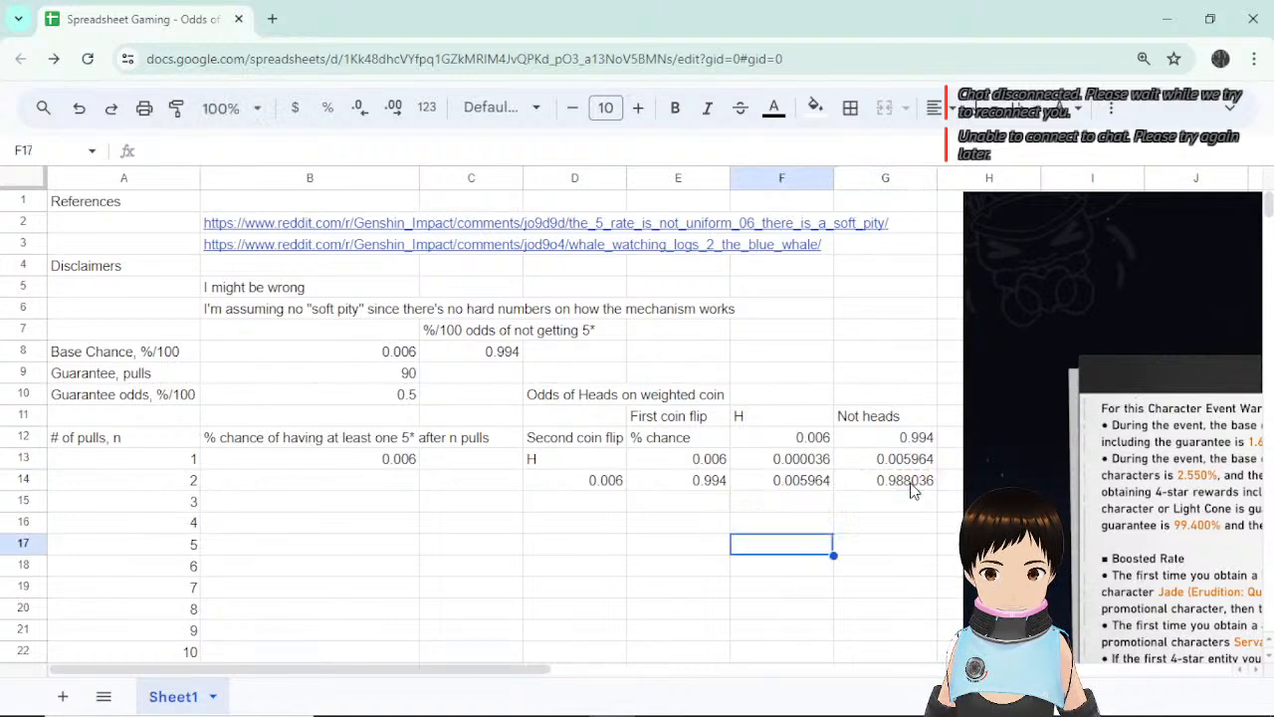
pyautogui.click(818, 525)
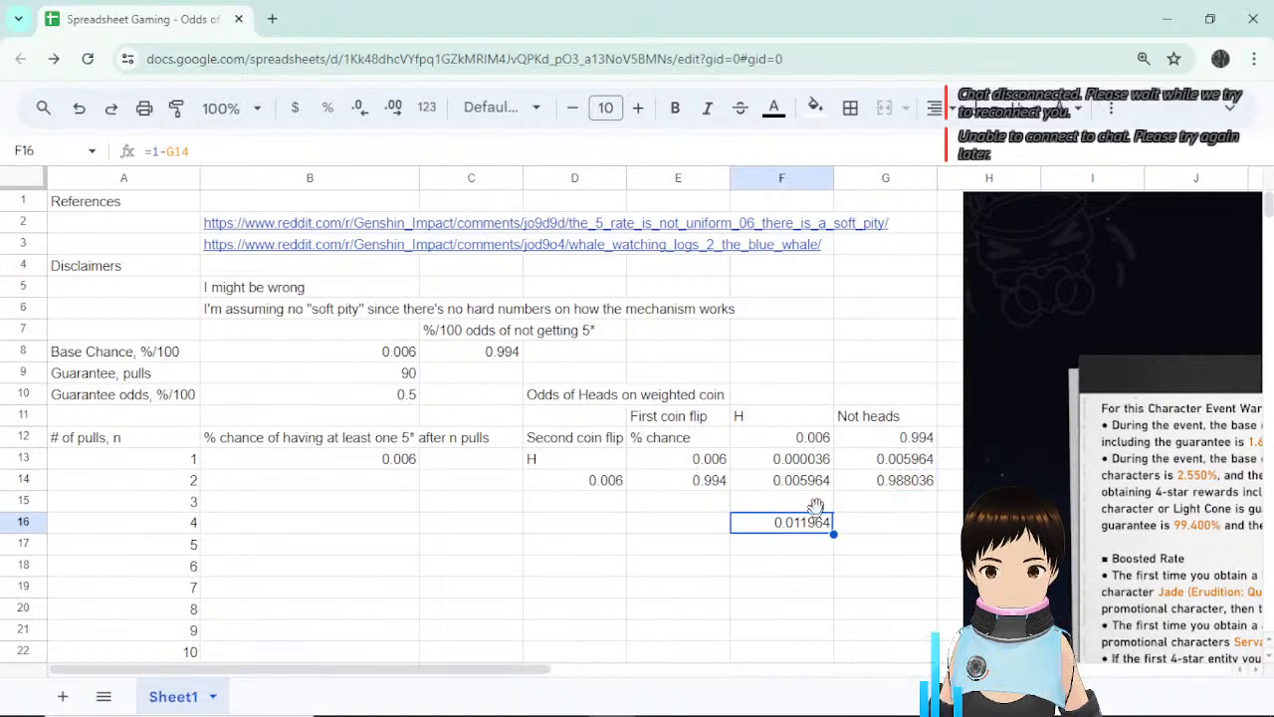
# Compare the sum of F13:F14 and G13 against F16's =1-G14 result.
pyautogui.moveTo(818, 463); pyautogui.dragTo(816, 485)
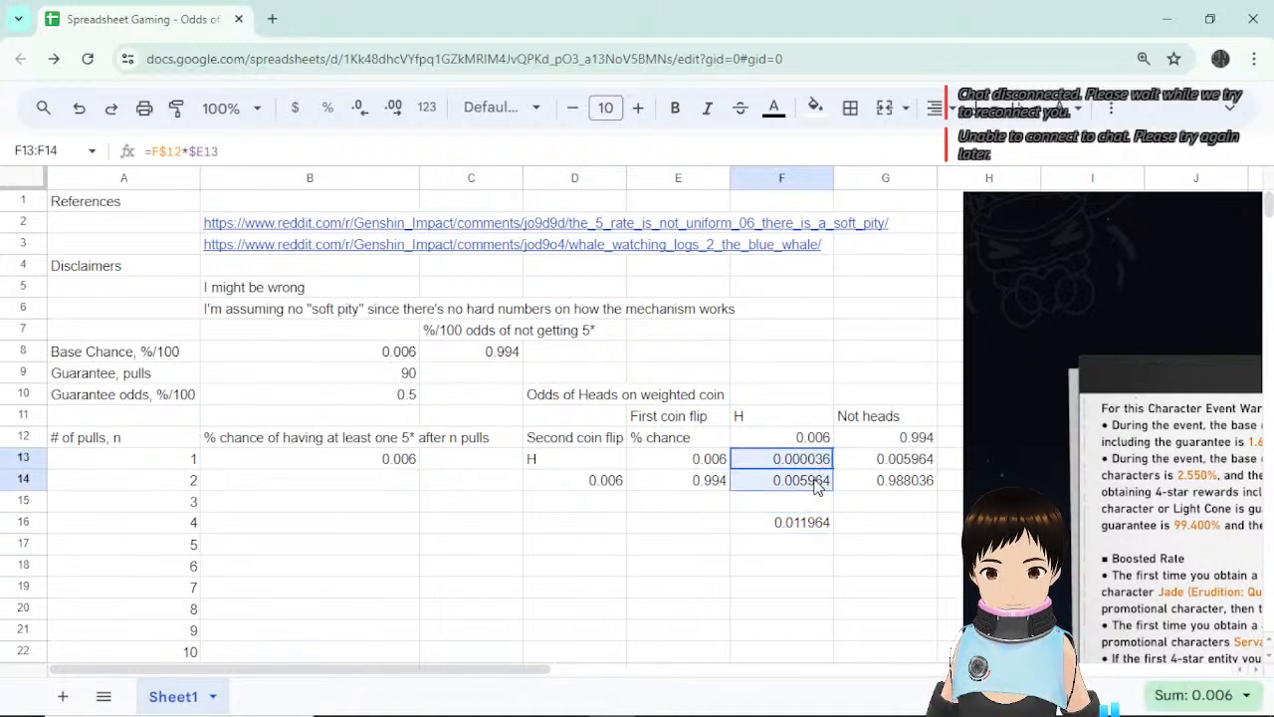
pyautogui.keyDown('ctrl'); pyautogui.click(899, 460); pyautogui.keyUp('ctrl')
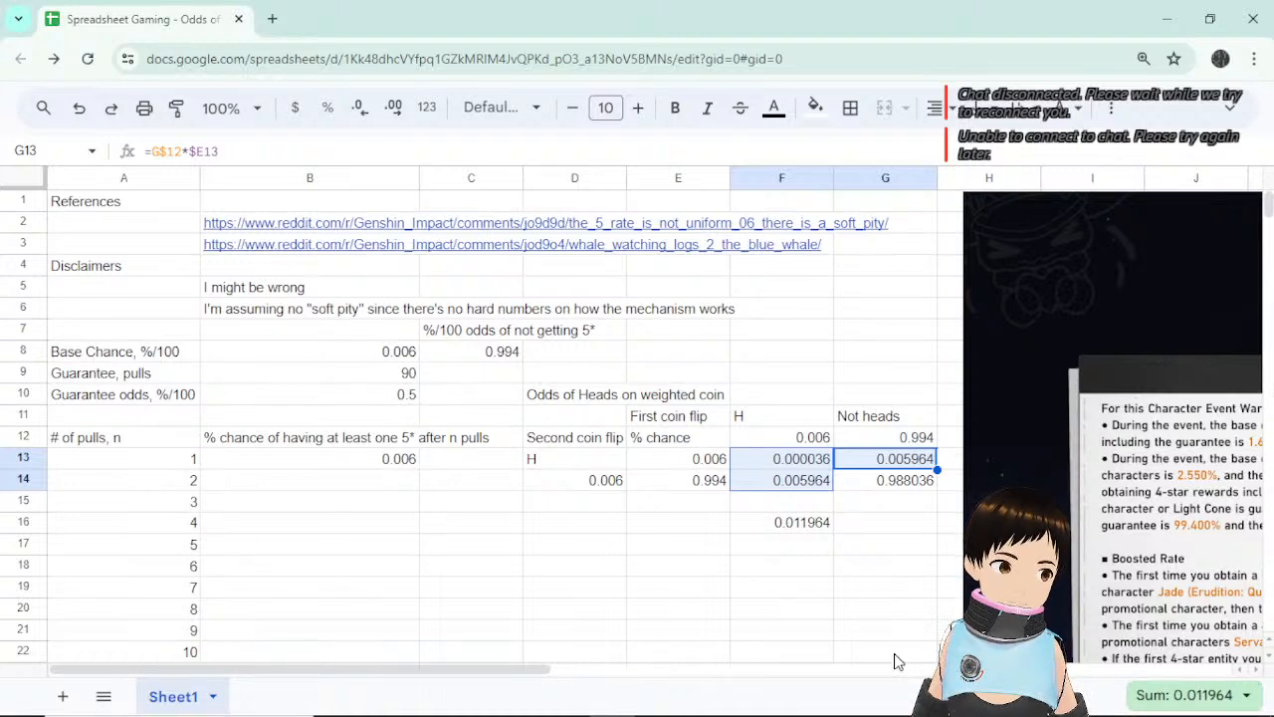
pyautogui.click(878, 508)
pyautogui.click(791, 535)
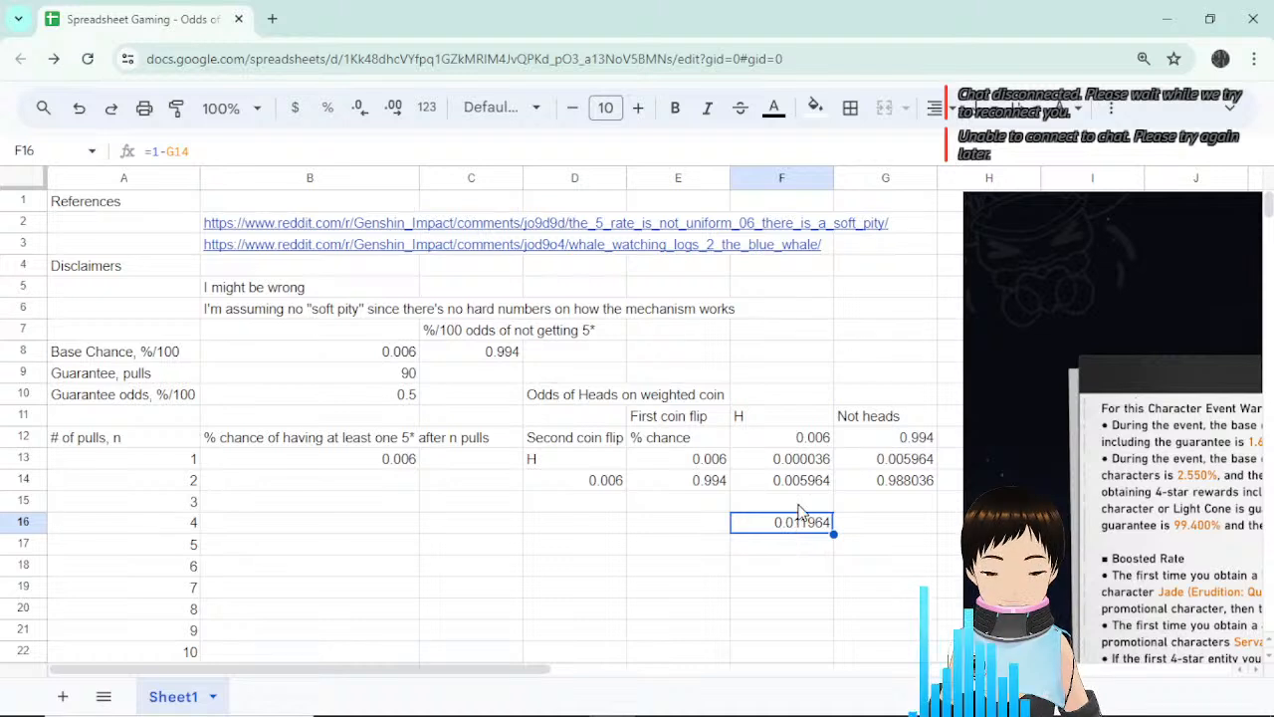
pyautogui.click(189, 151)
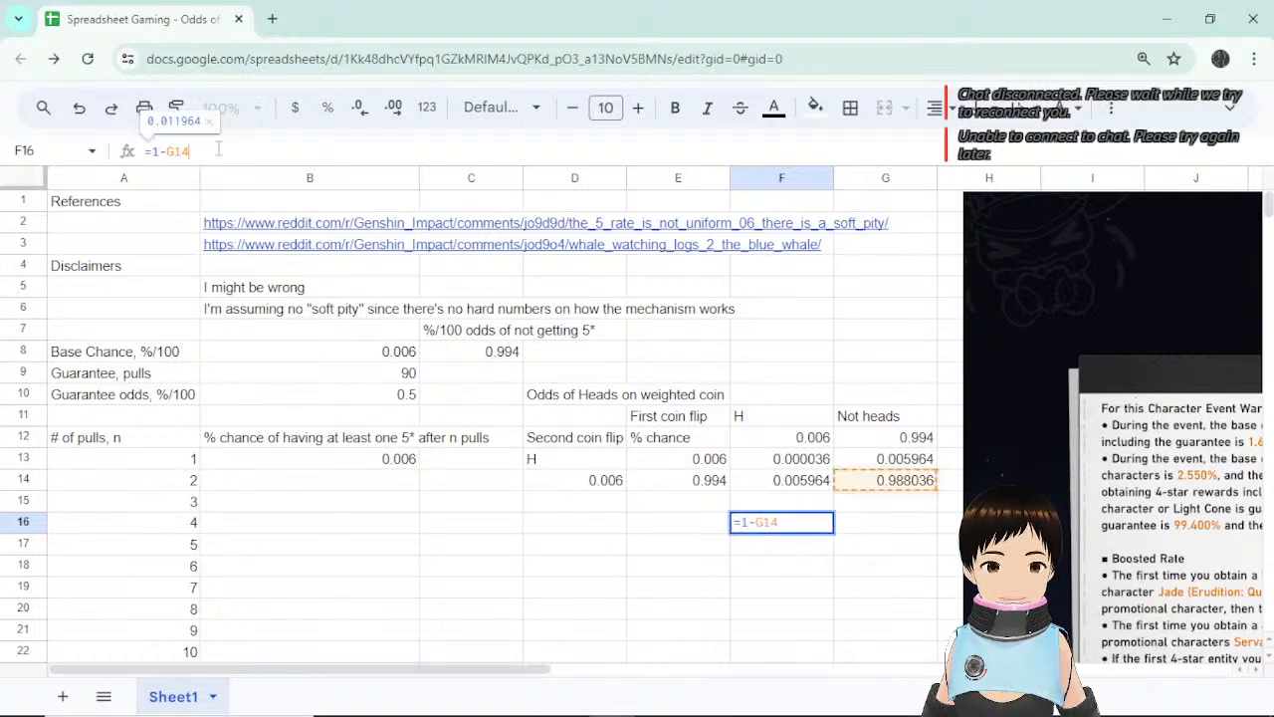
pyautogui.press('Escape')
pyautogui.click(383, 495)
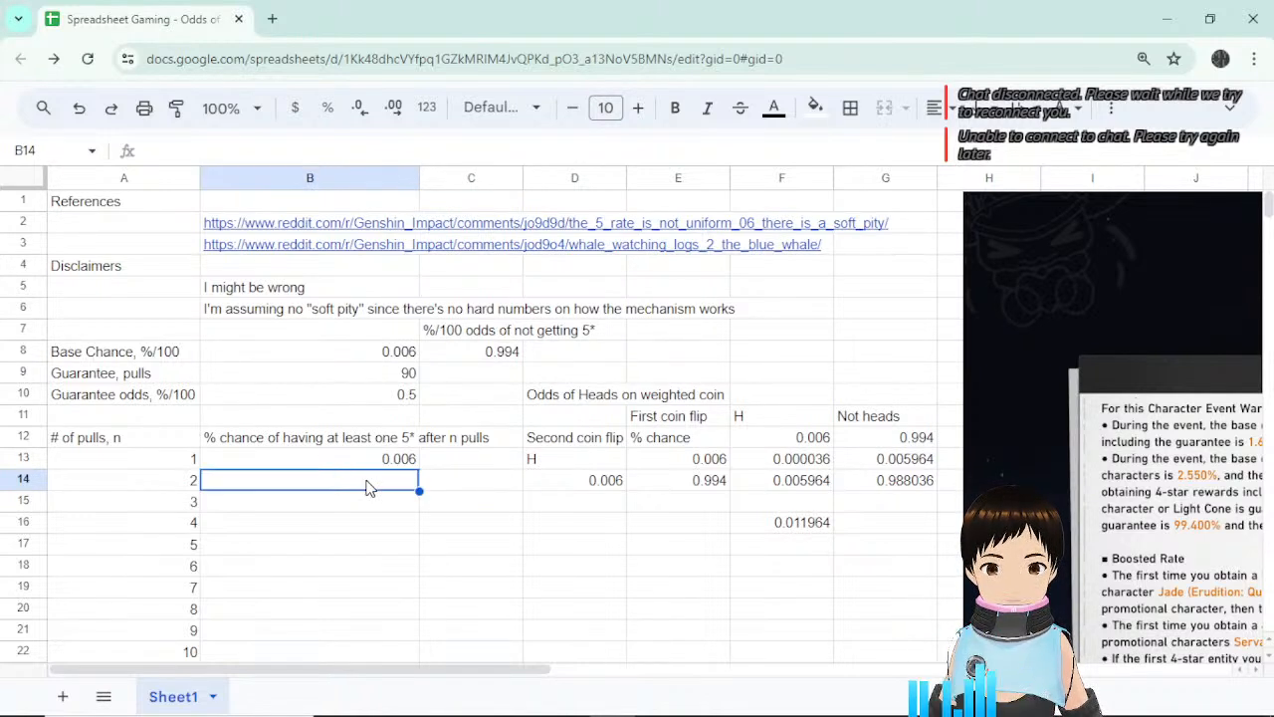
# Enter =(1-B8) in B14 as the per-pull miss chance.
pyautogui.click(428, 488)
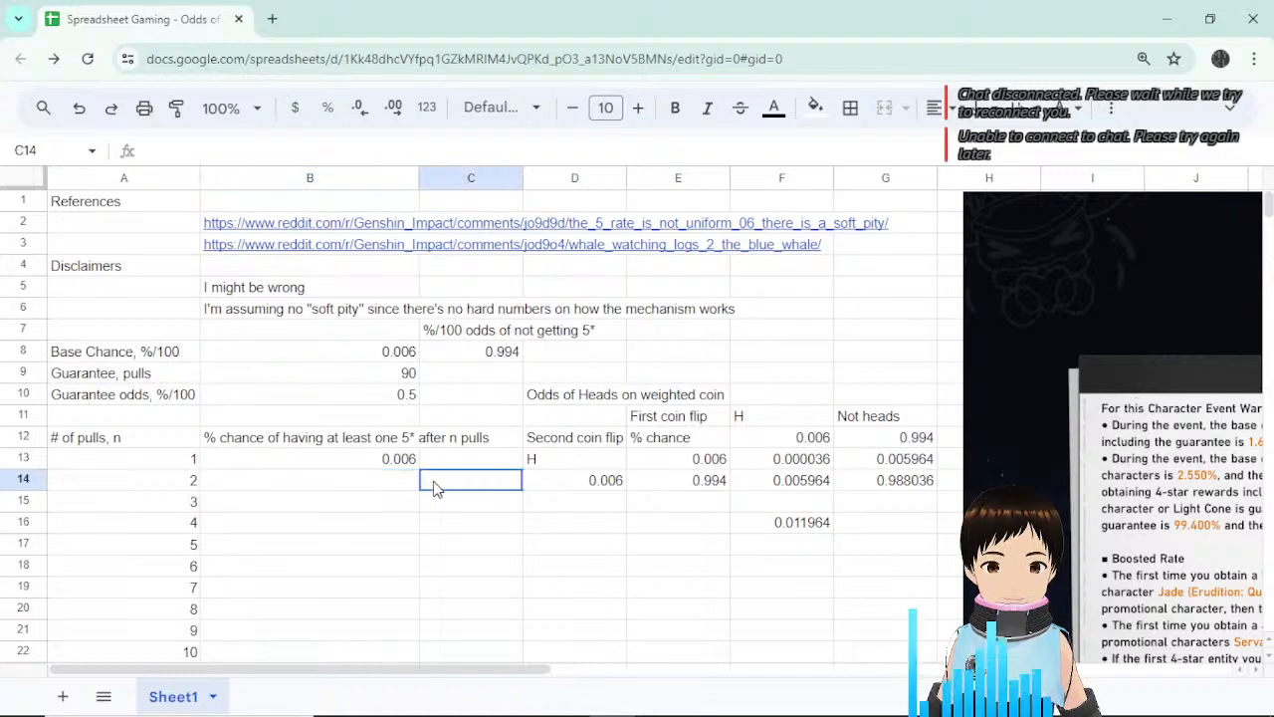
pyautogui.click(389, 489)
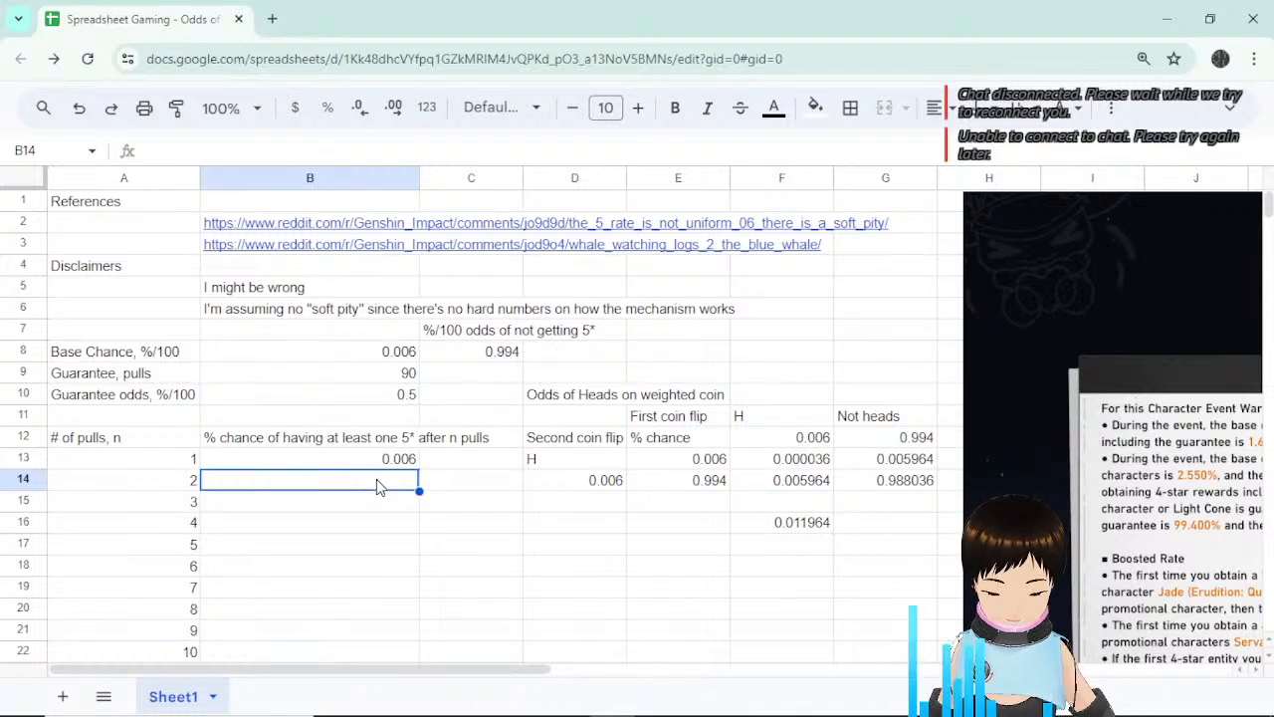
pyautogui.write('=(')
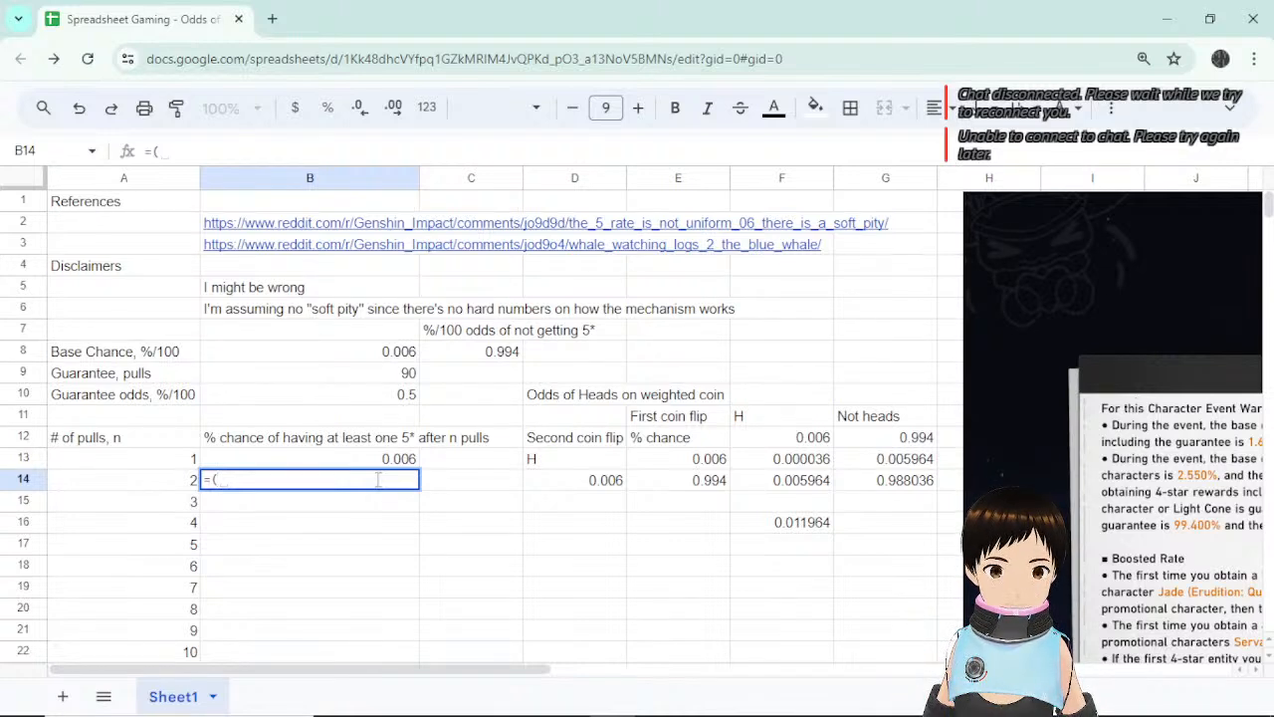
pyautogui.write('1-')
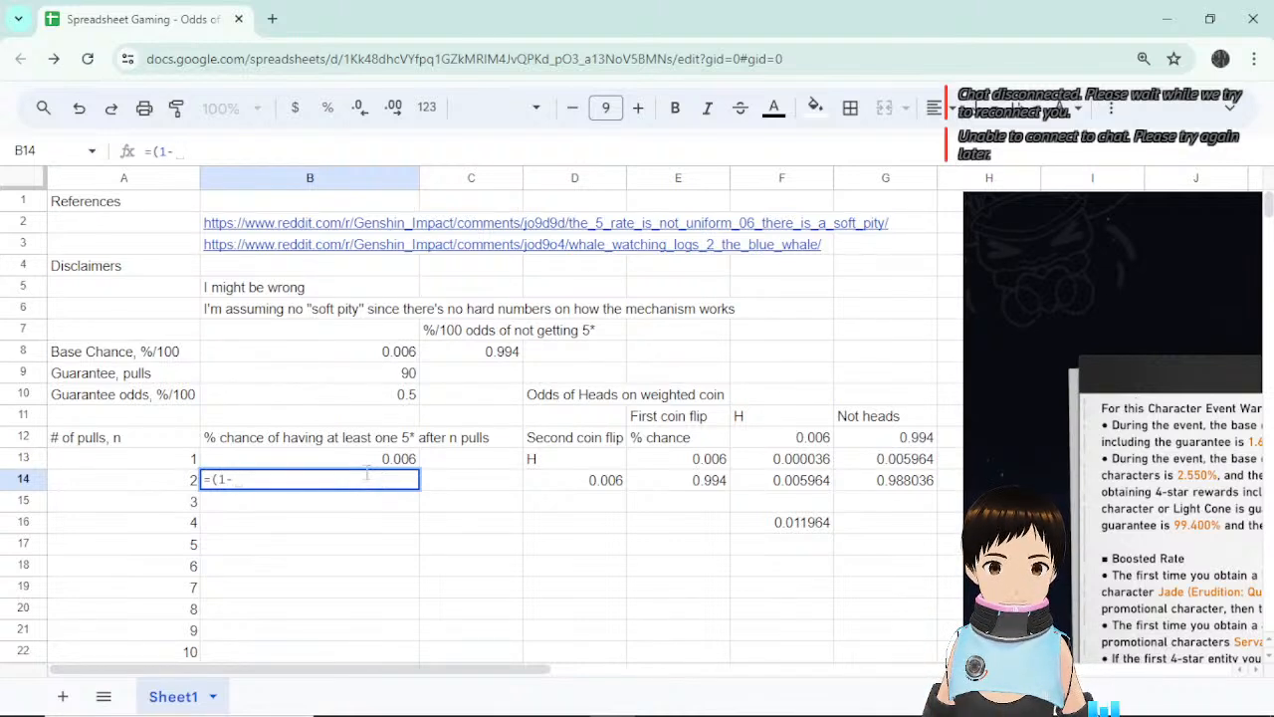
pyautogui.click(384, 352)
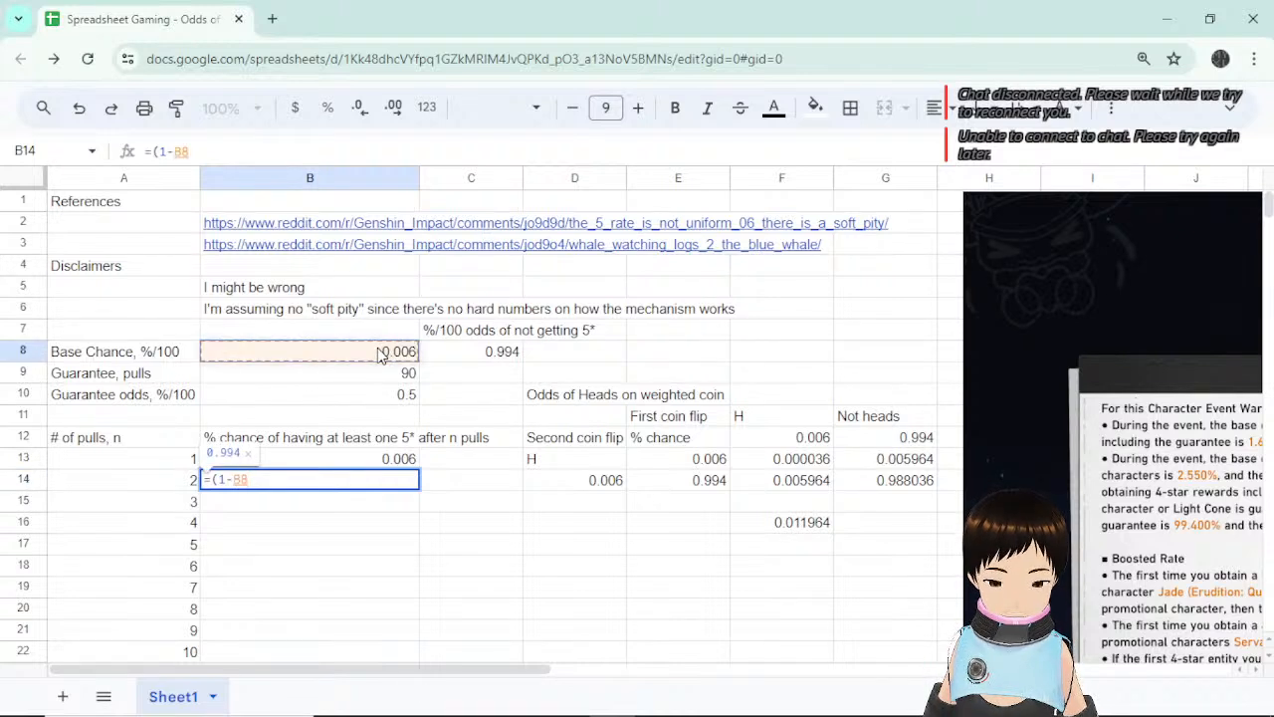
pyautogui.write(')')
pyautogui.press('Return')
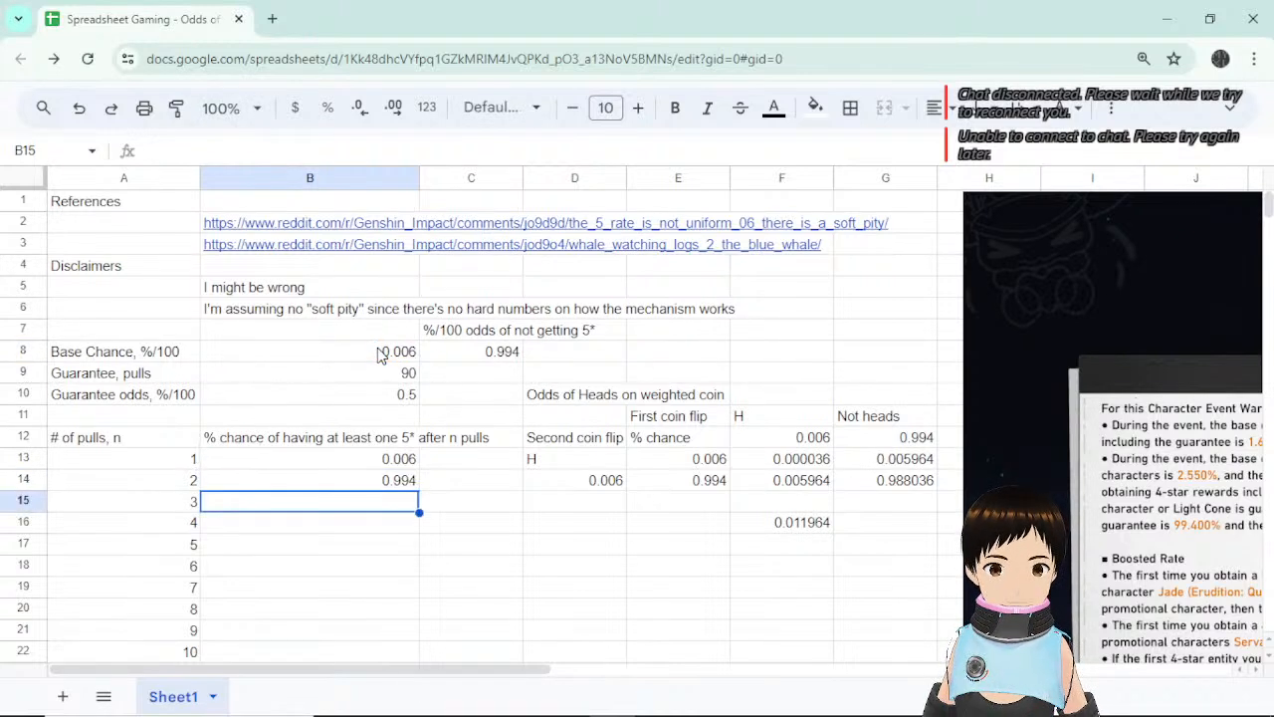
pyautogui.click(386, 482)
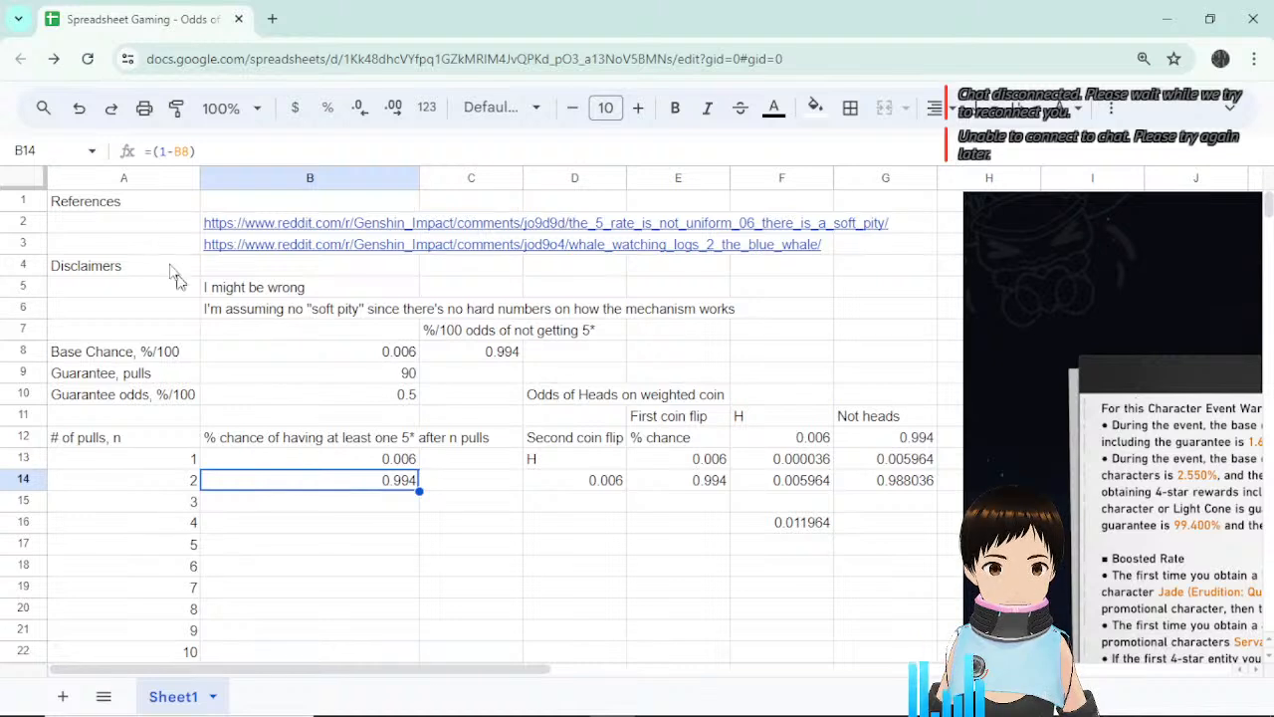
# Append ^A14 so B14 reads =(1-B8)^A14, matching G14's 0.988036.
pyautogui.click(217, 150)
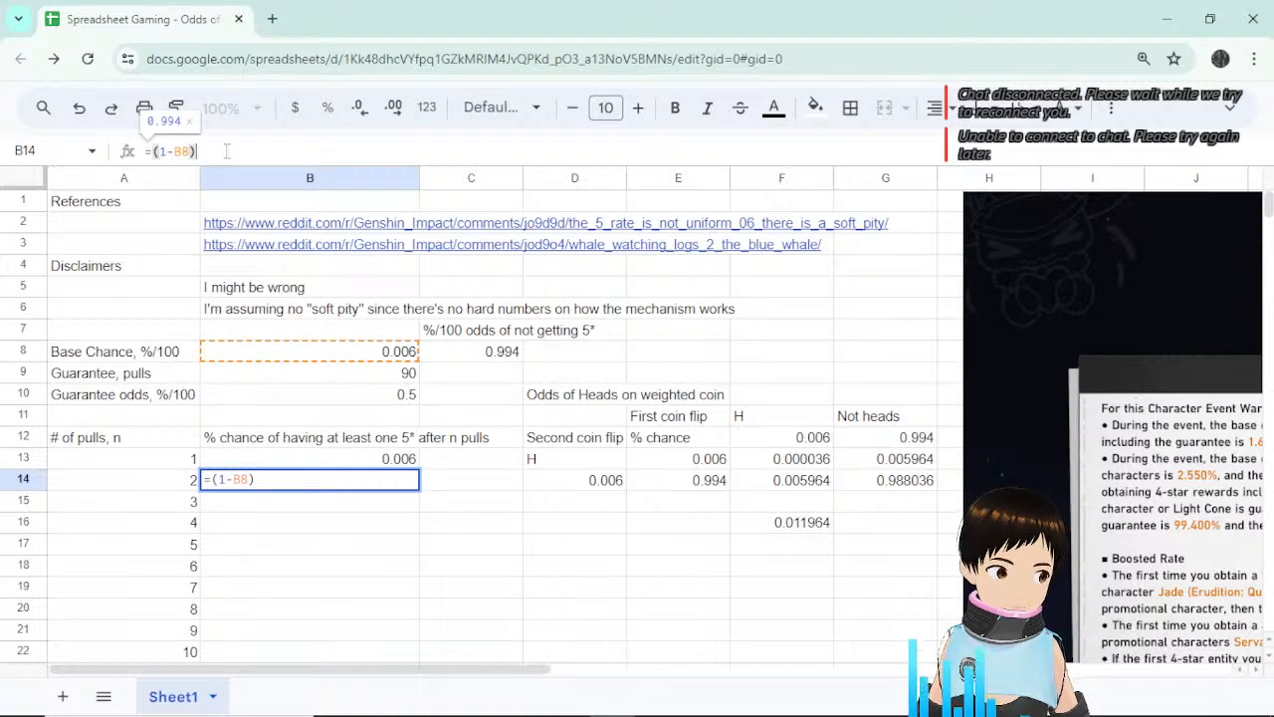
pyautogui.write('^')
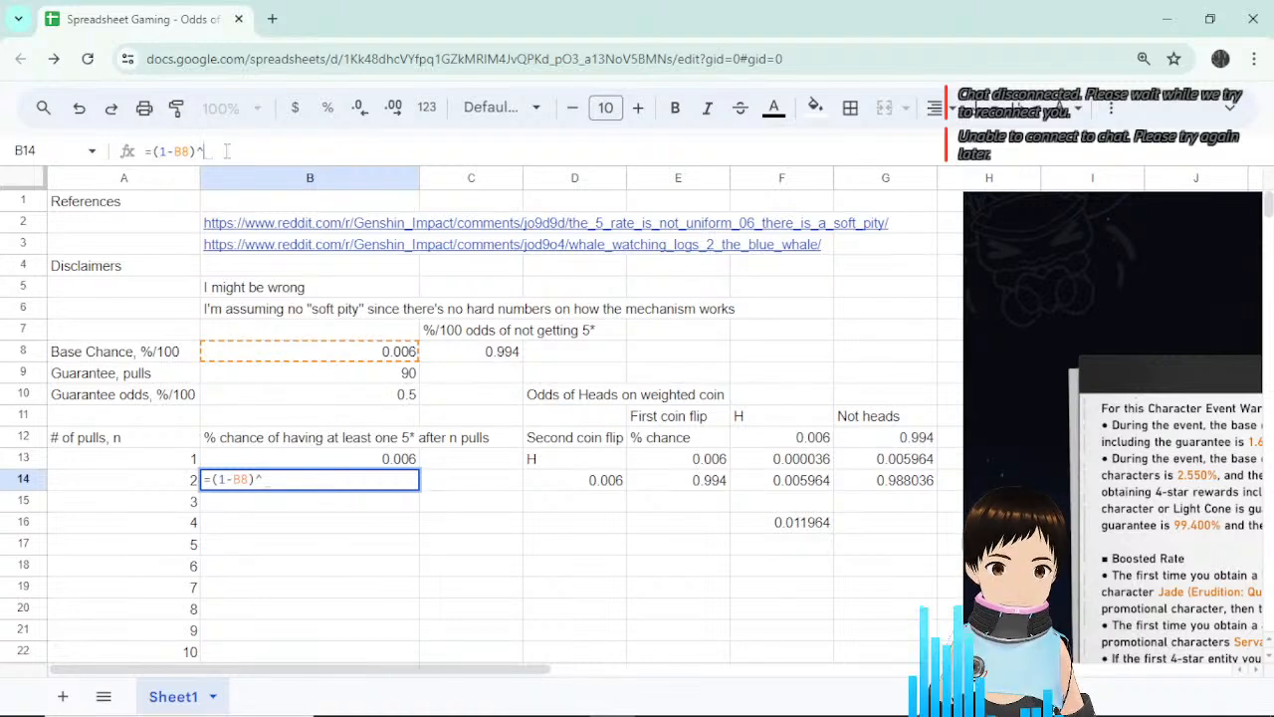
pyautogui.click(174, 484)
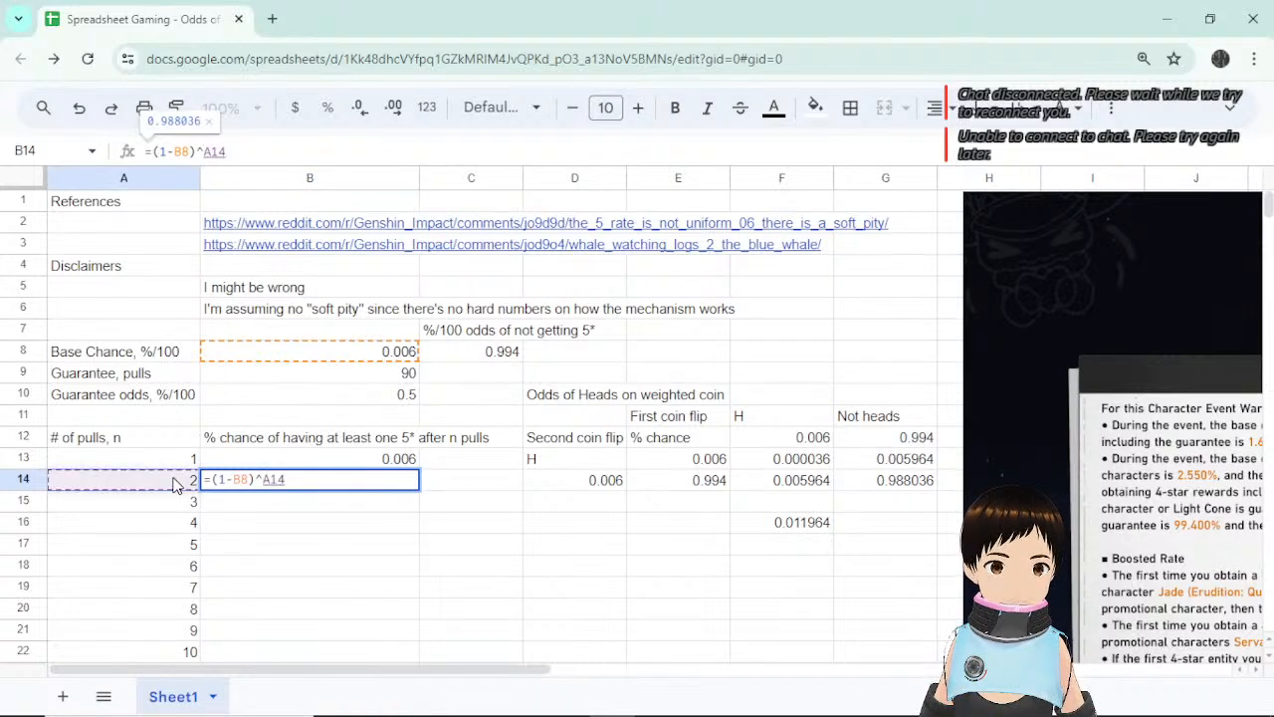
pyautogui.press('Return')
pyautogui.click(391, 481)
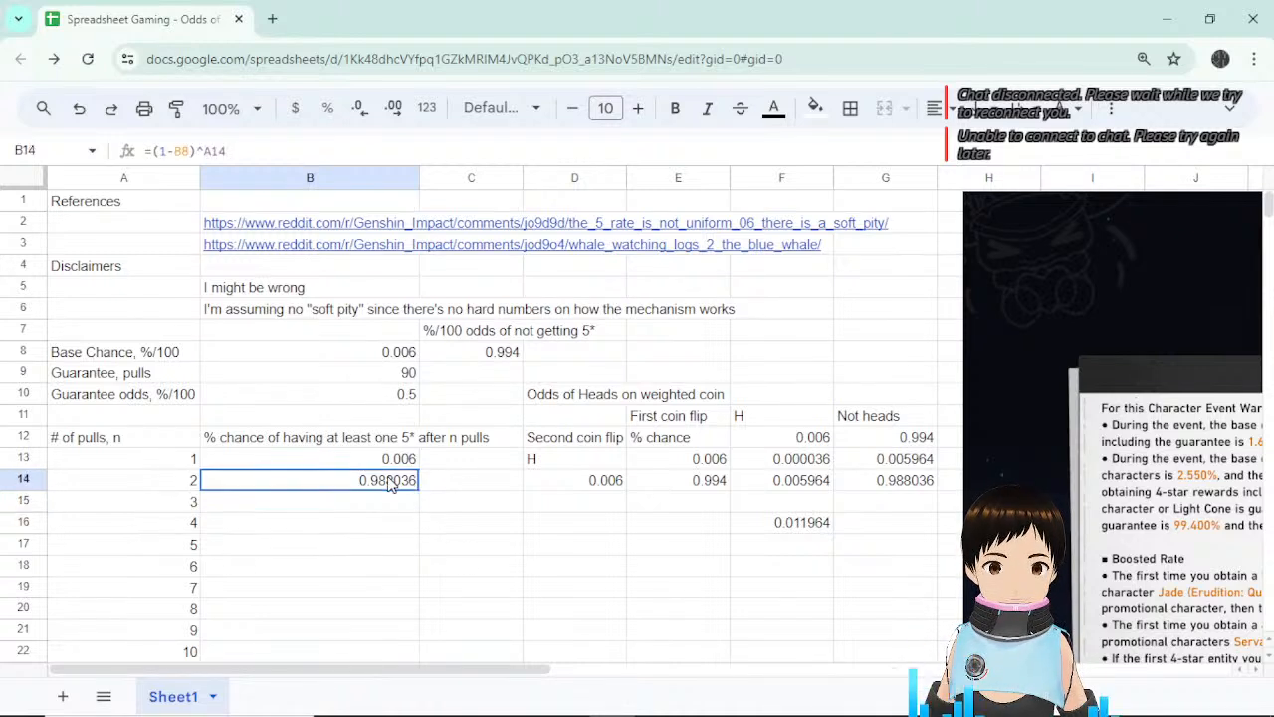
pyautogui.click(896, 482)
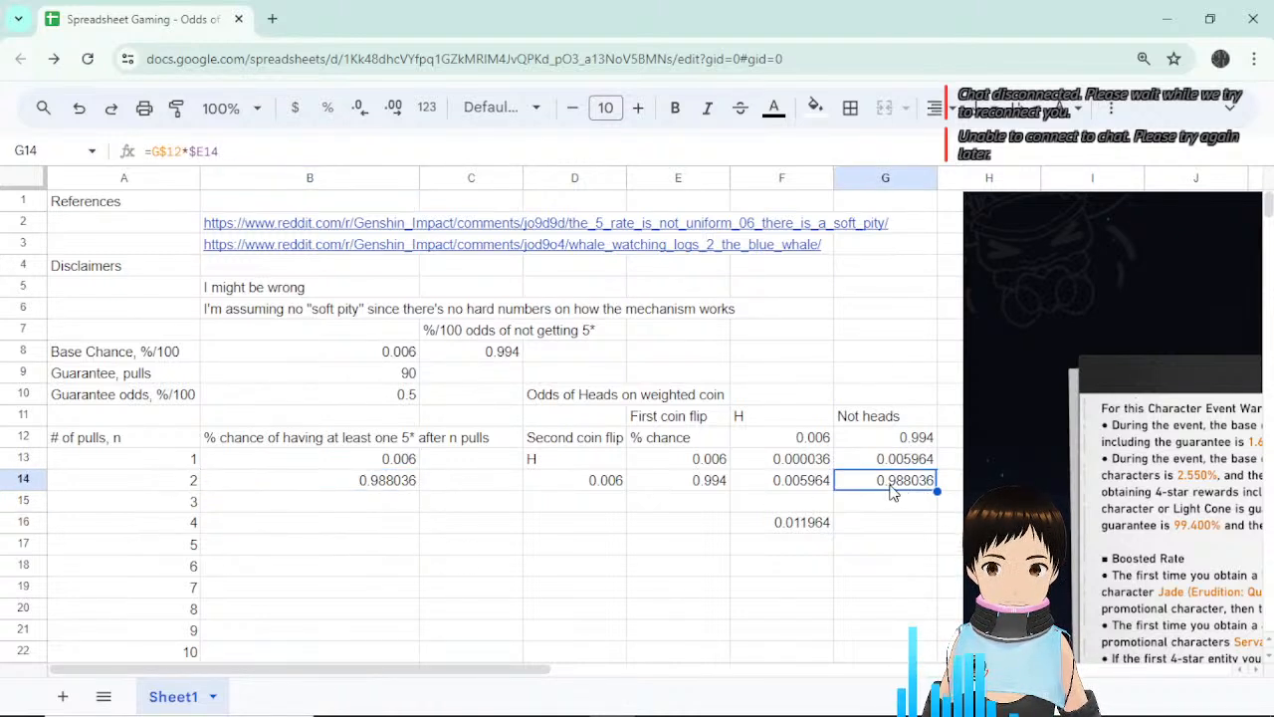
pyautogui.click(369, 480)
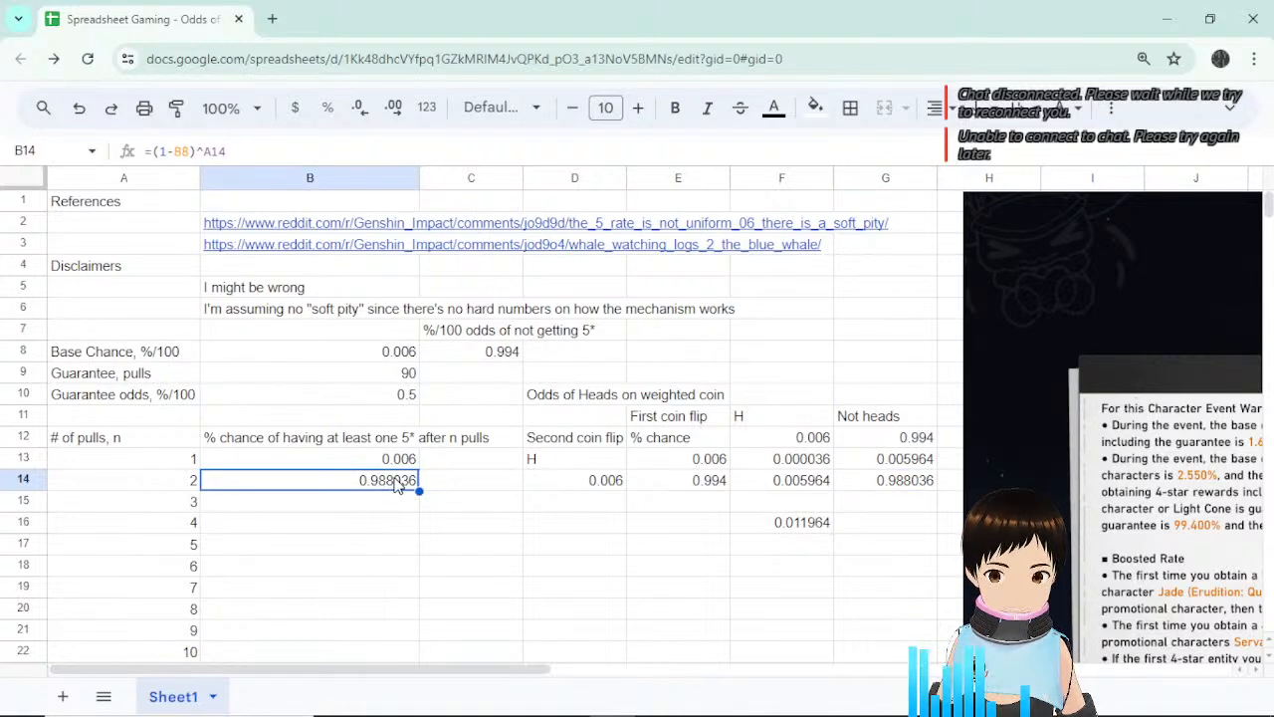
# Wrap B14's formula as =1-((1-B8)^A14), giving 0.011964.
pyautogui.click(152, 151)
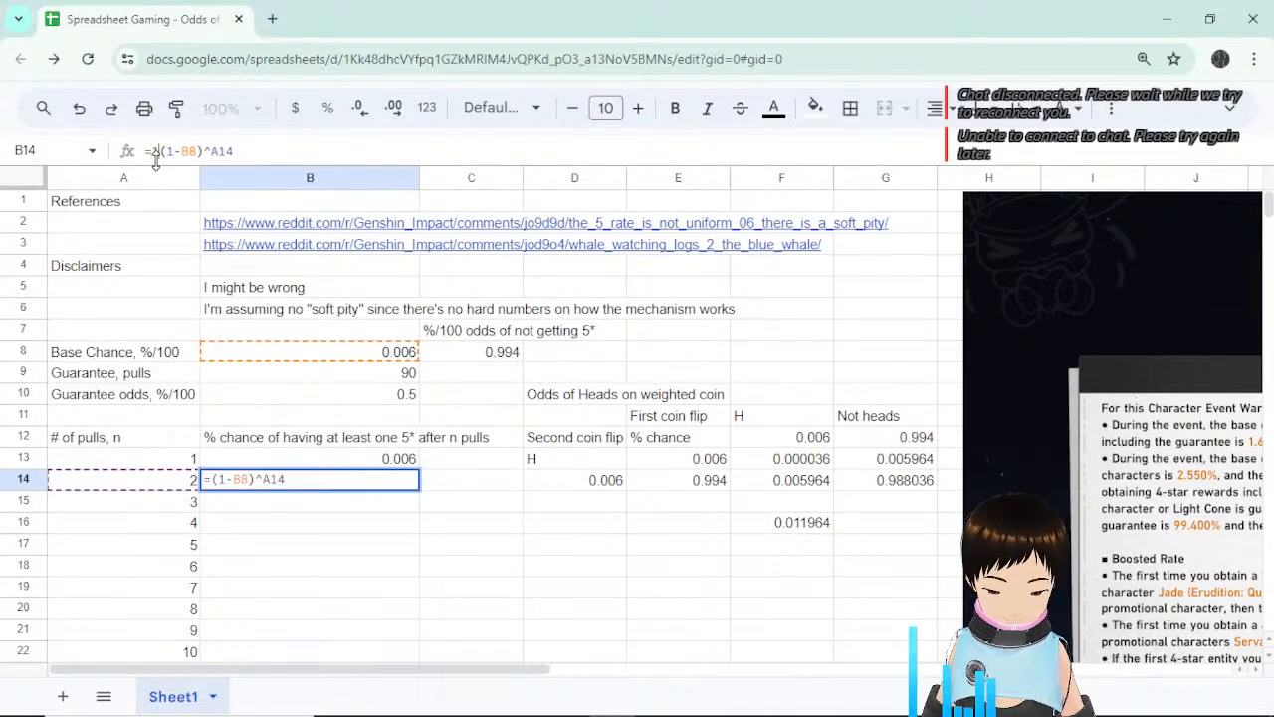
pyautogui.write('1-(')
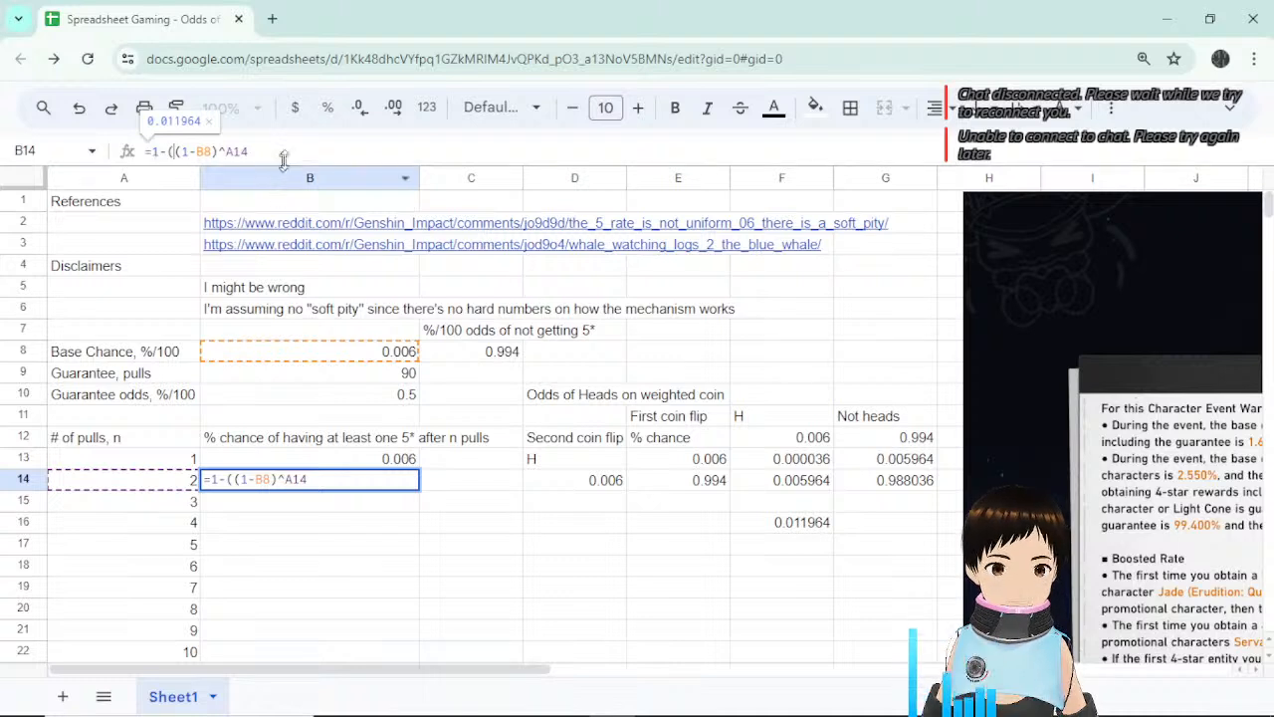
pyautogui.click(284, 152)
pyautogui.write(')')
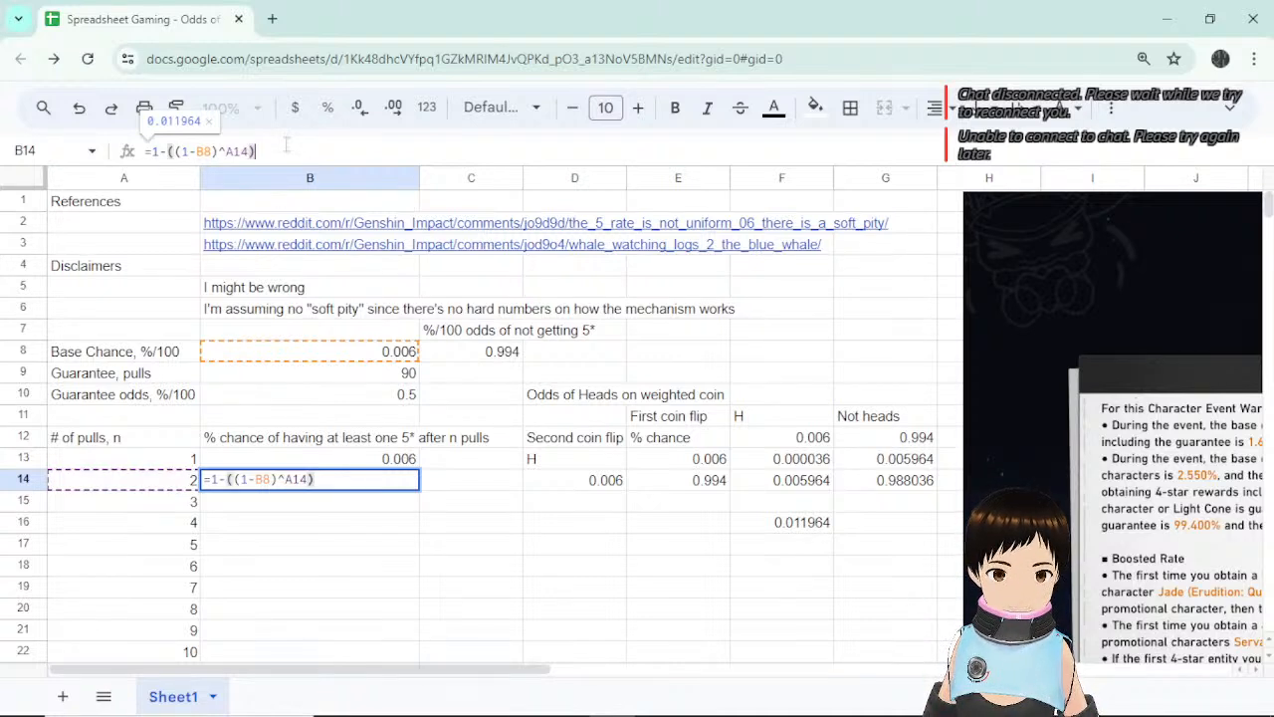
pyautogui.moveTo(253, 151); pyautogui.dragTo(180, 151)
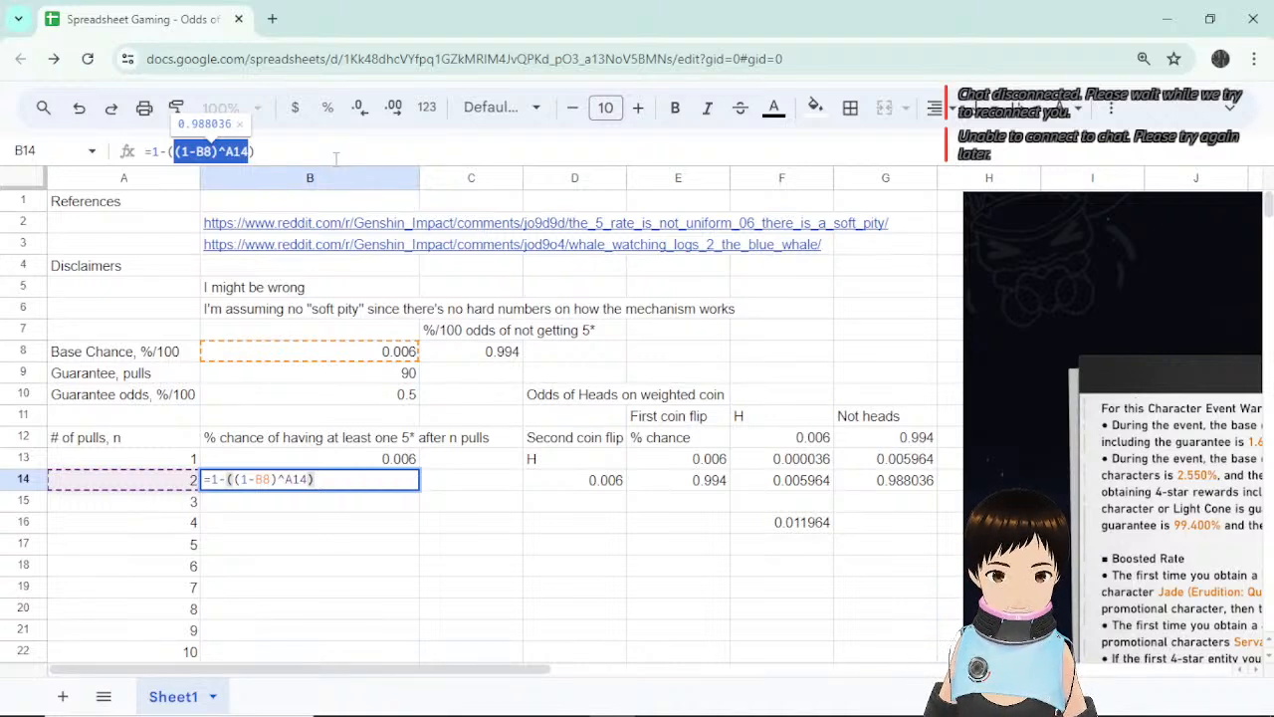
pyautogui.press('Return')
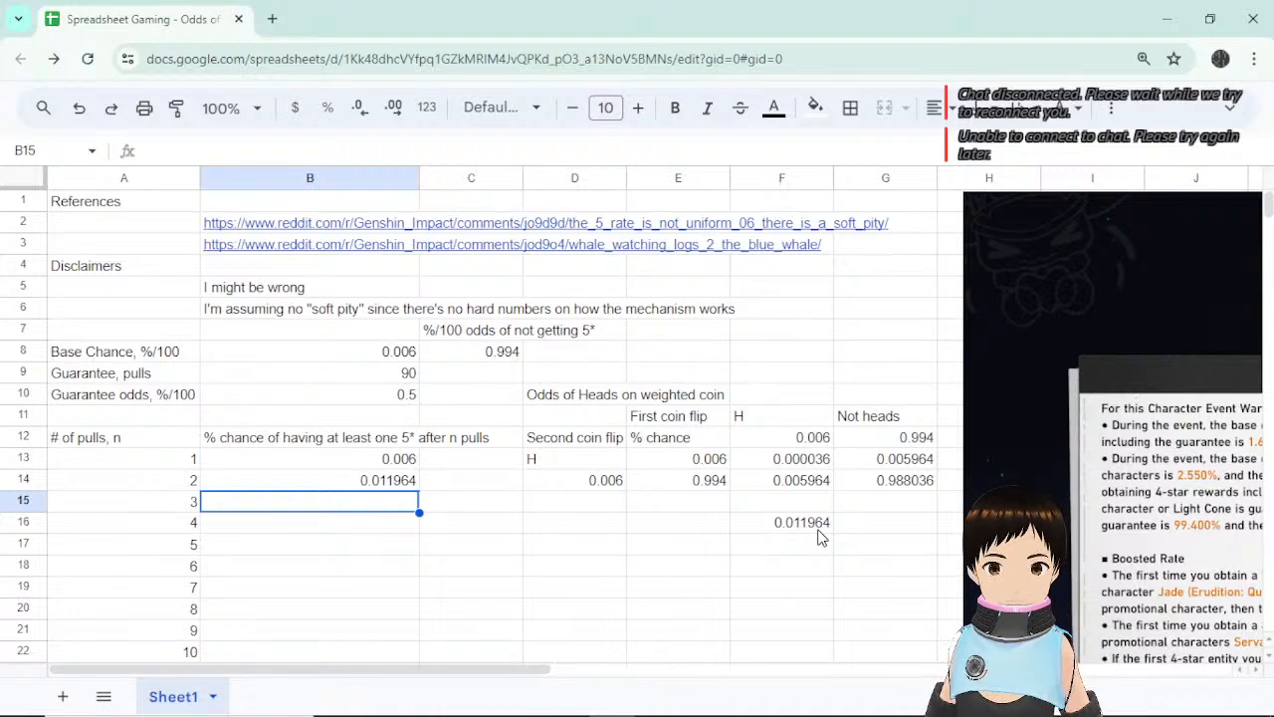
pyautogui.click(392, 482)
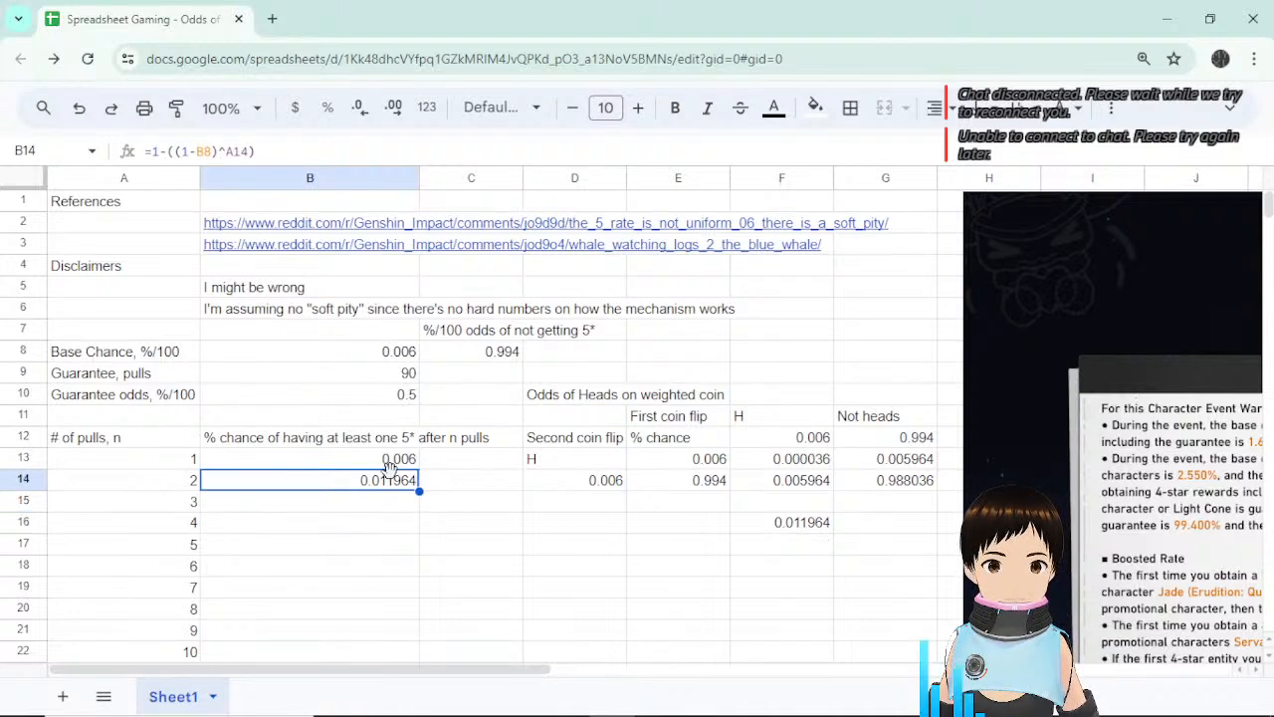
# Inspect B14's formula, cancel the stray edit, and zoom the page in.
pyautogui.moveTo(269, 151); pyautogui.dragTo(144, 152)
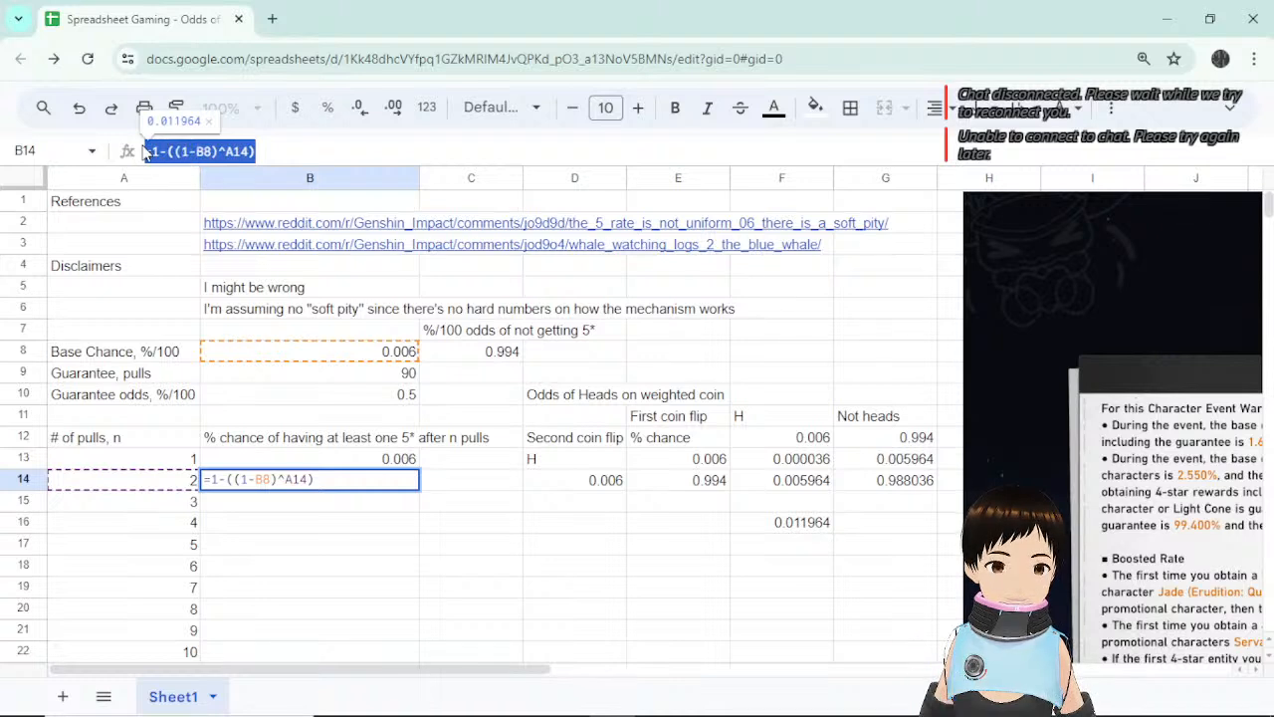
pyautogui.doubleClick(156, 152)
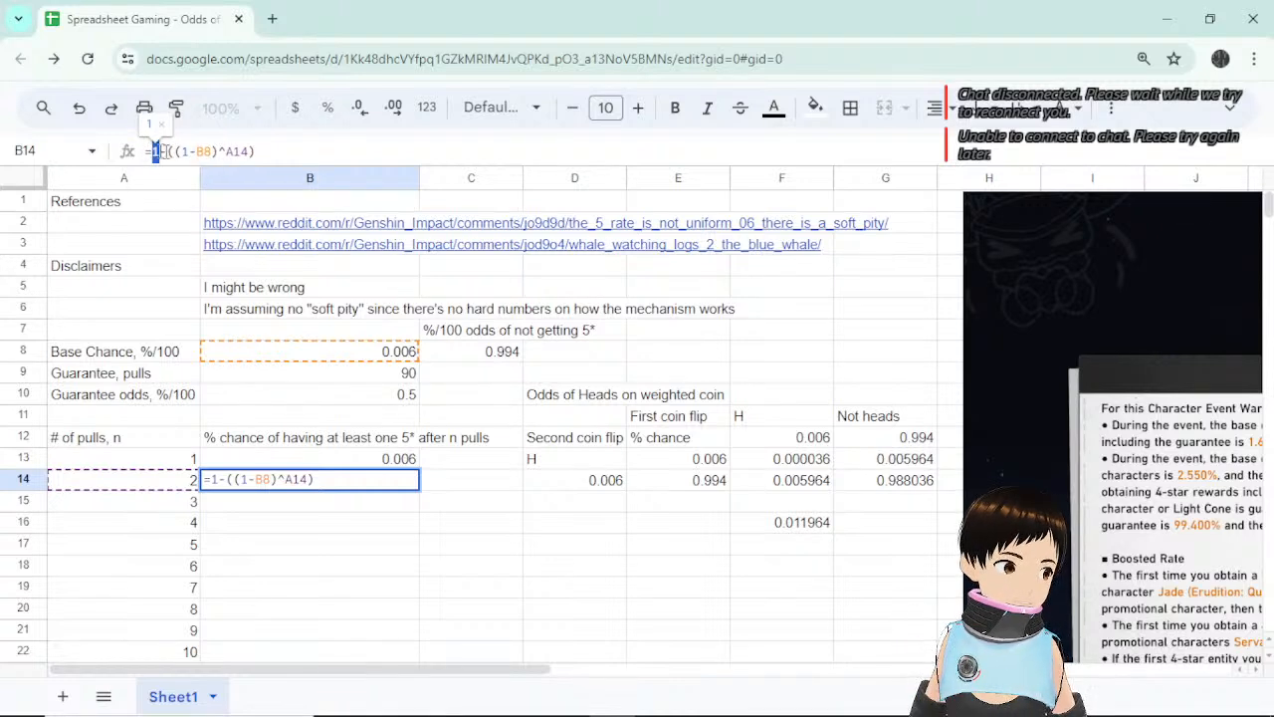
pyautogui.click(537, 516)
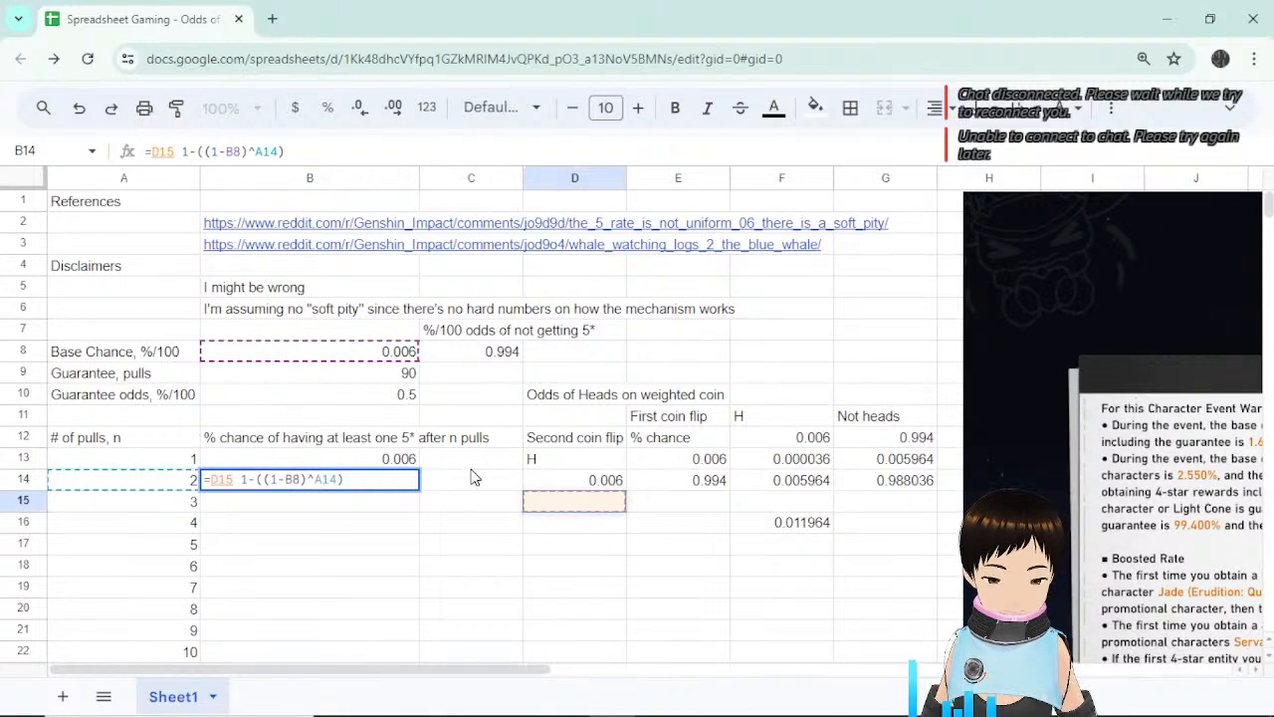
pyautogui.press('Escape')
pyautogui.hotkey('ctrl', '+')
pyautogui.hotkey('ctrl', '+')
pyautogui.hotkey('ctrl', '+')
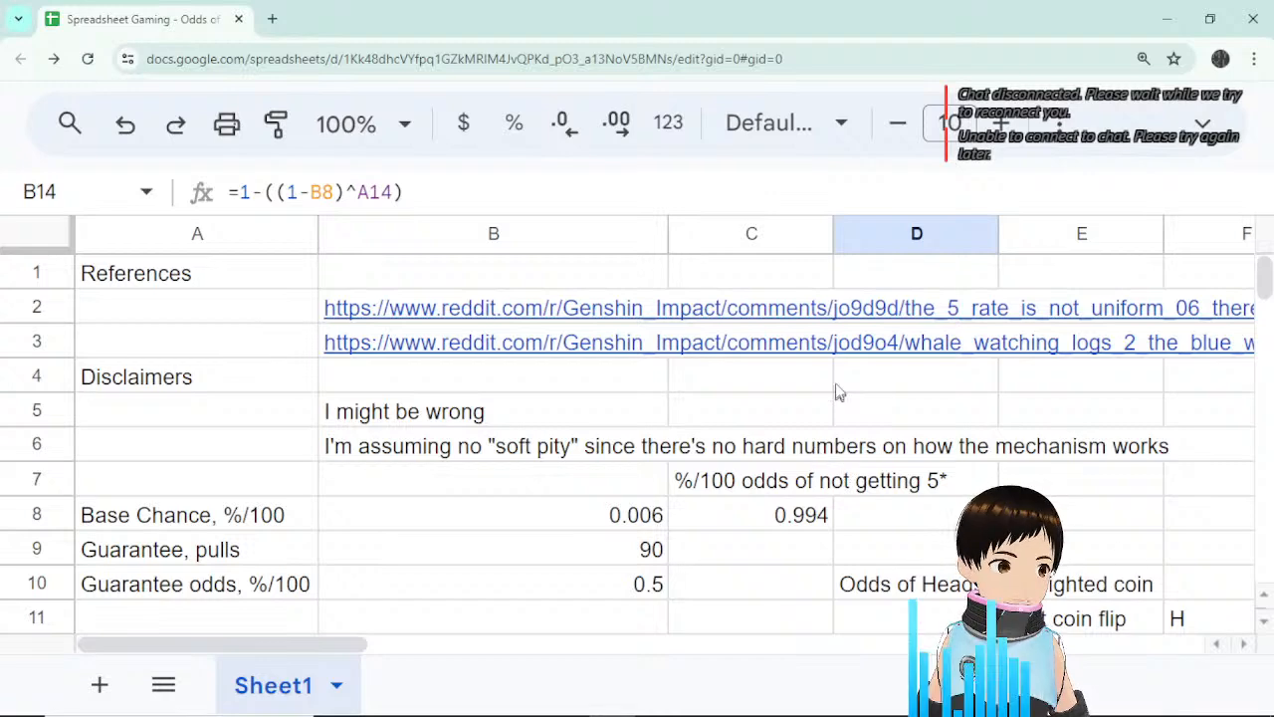
pyautogui.scroll(-4, 989, 432)
pyautogui.scroll(1, 992, 435)
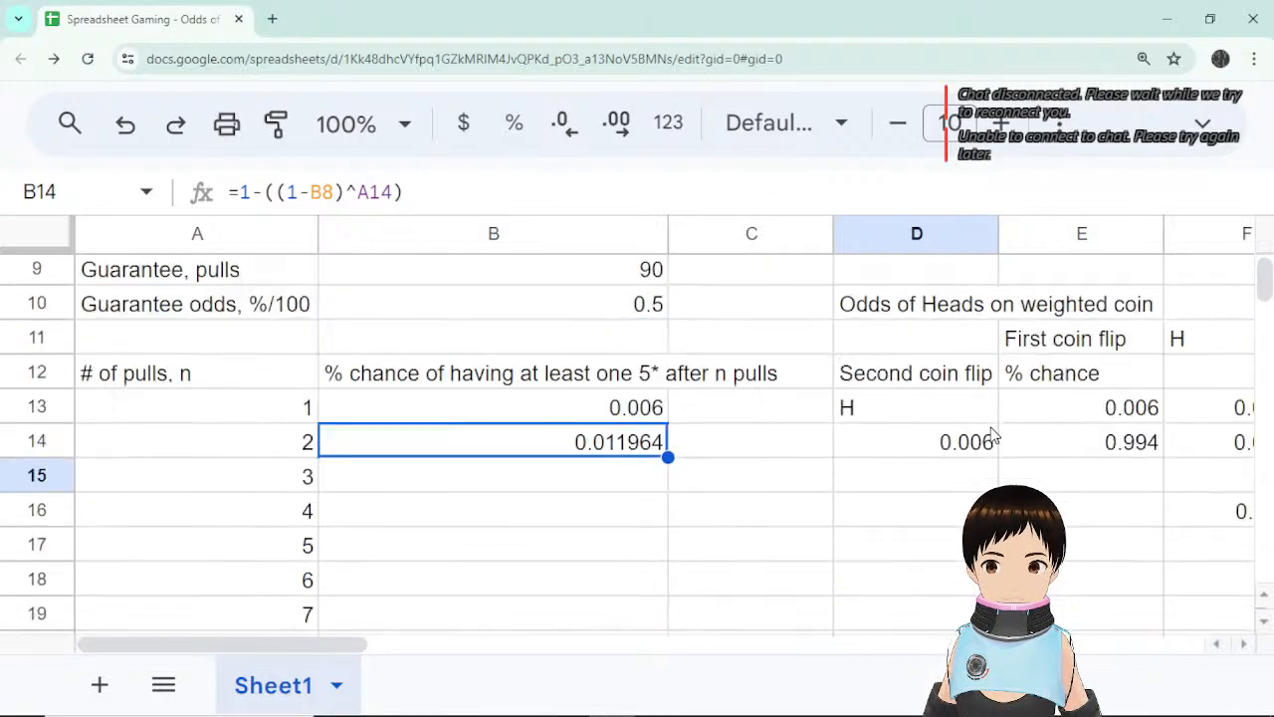
pyautogui.moveTo(351, 645); pyautogui.dragTo(478, 668)
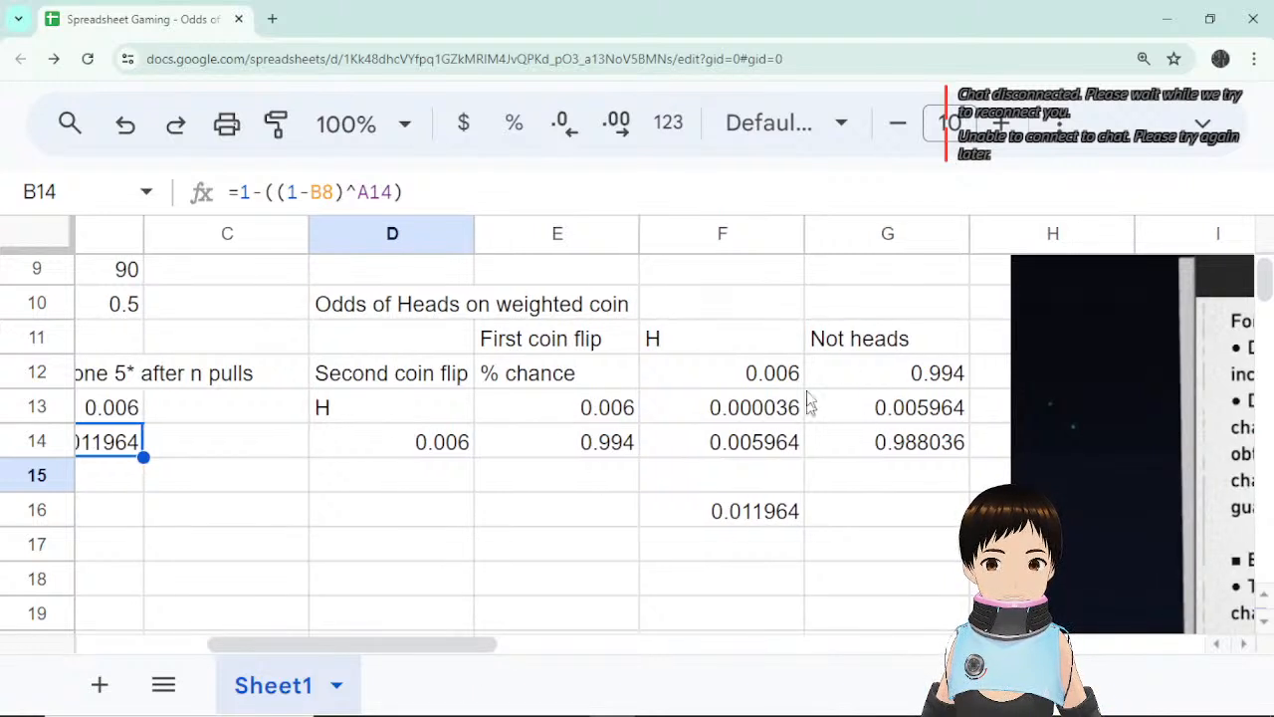
pyautogui.click(746, 378)
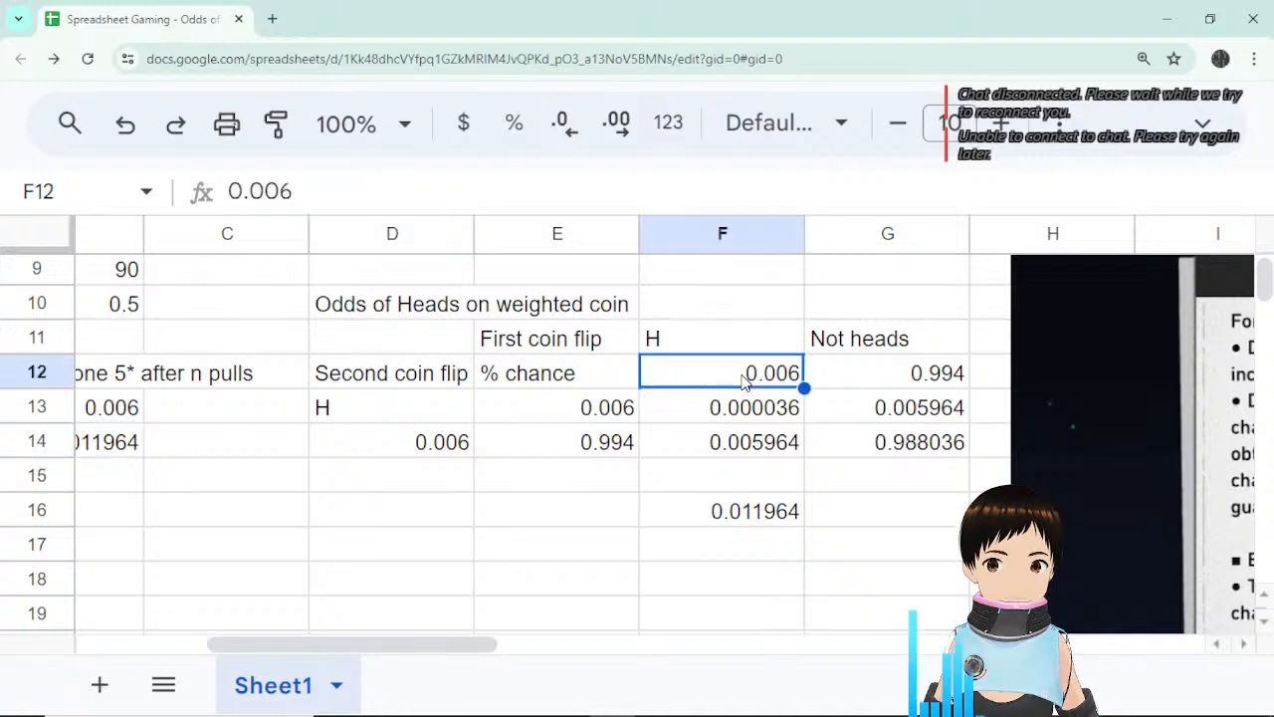
pyautogui.click(725, 346)
pyautogui.click(719, 384)
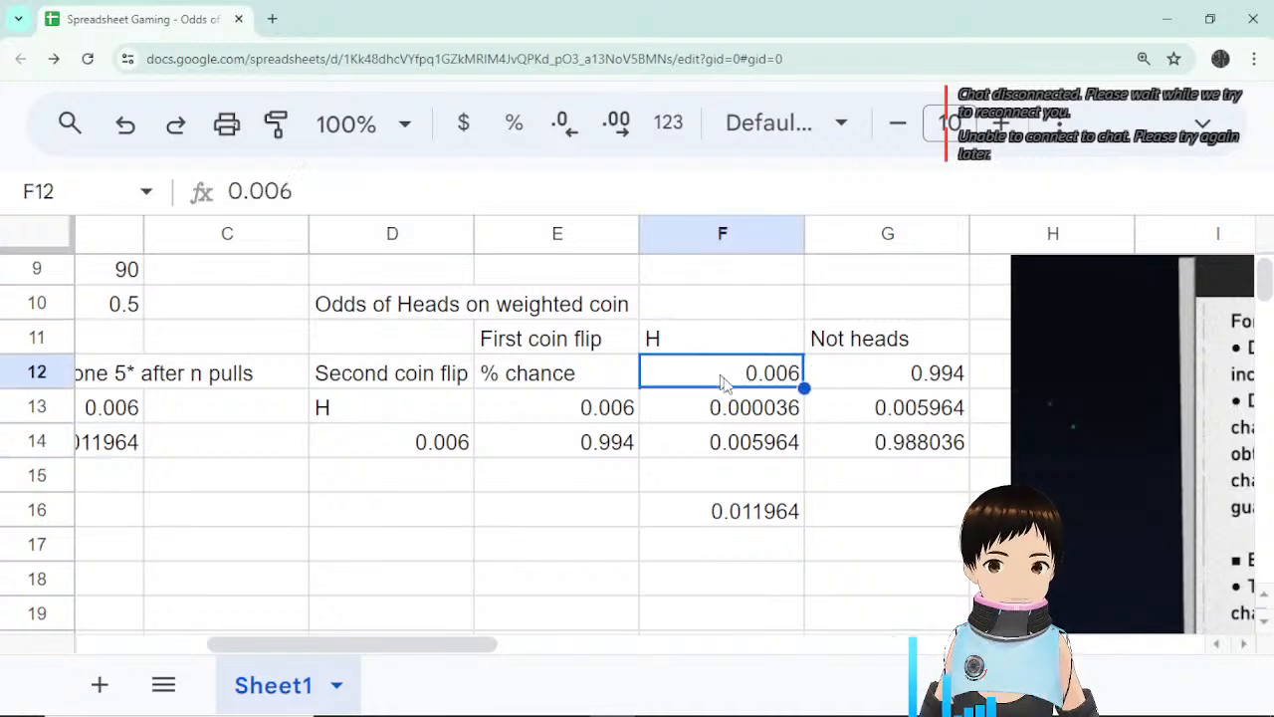
pyautogui.click(921, 390)
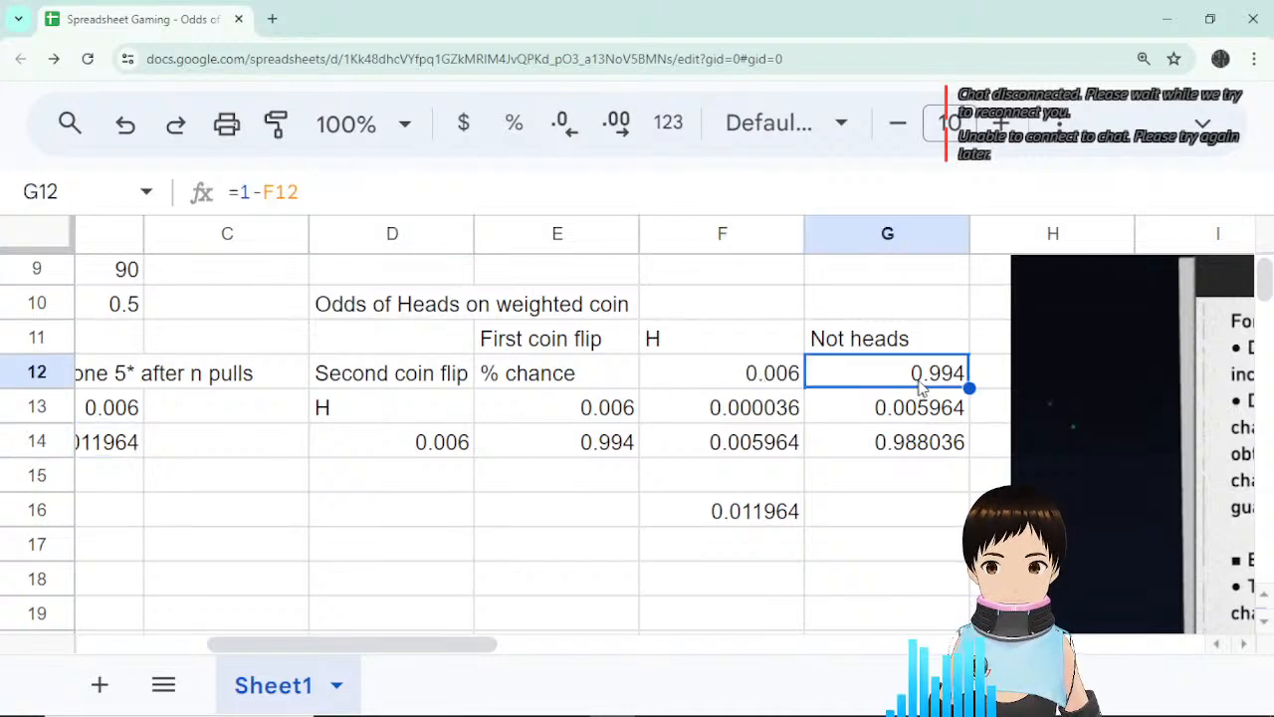
pyautogui.click(912, 342)
pyautogui.click(887, 376)
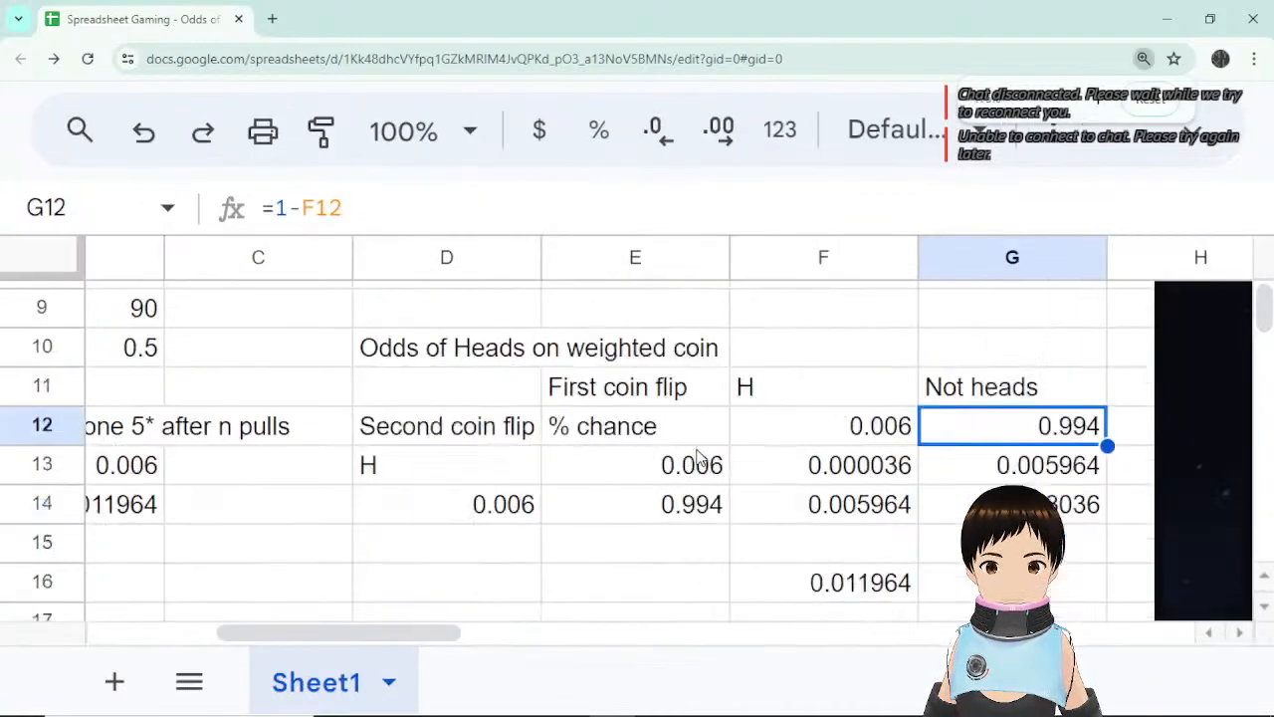
# Test filling B14 down into B15, then undo after it shows 704970.
pyautogui.hotkey('ctrl', '-')
pyautogui.scroll(-3, 702, 453)
pyautogui.hotkey('ctrl', '-')
pyautogui.scroll(2, 464, 336)
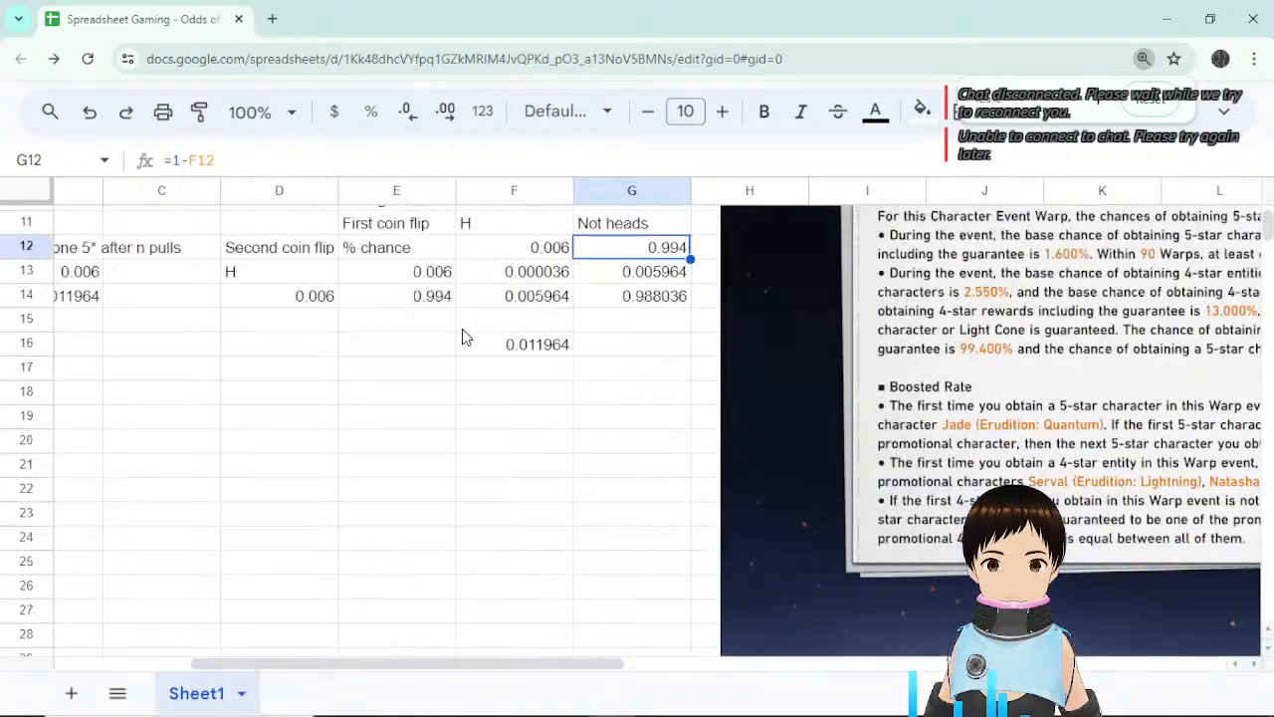
pyautogui.scroll(3, 478, 341)
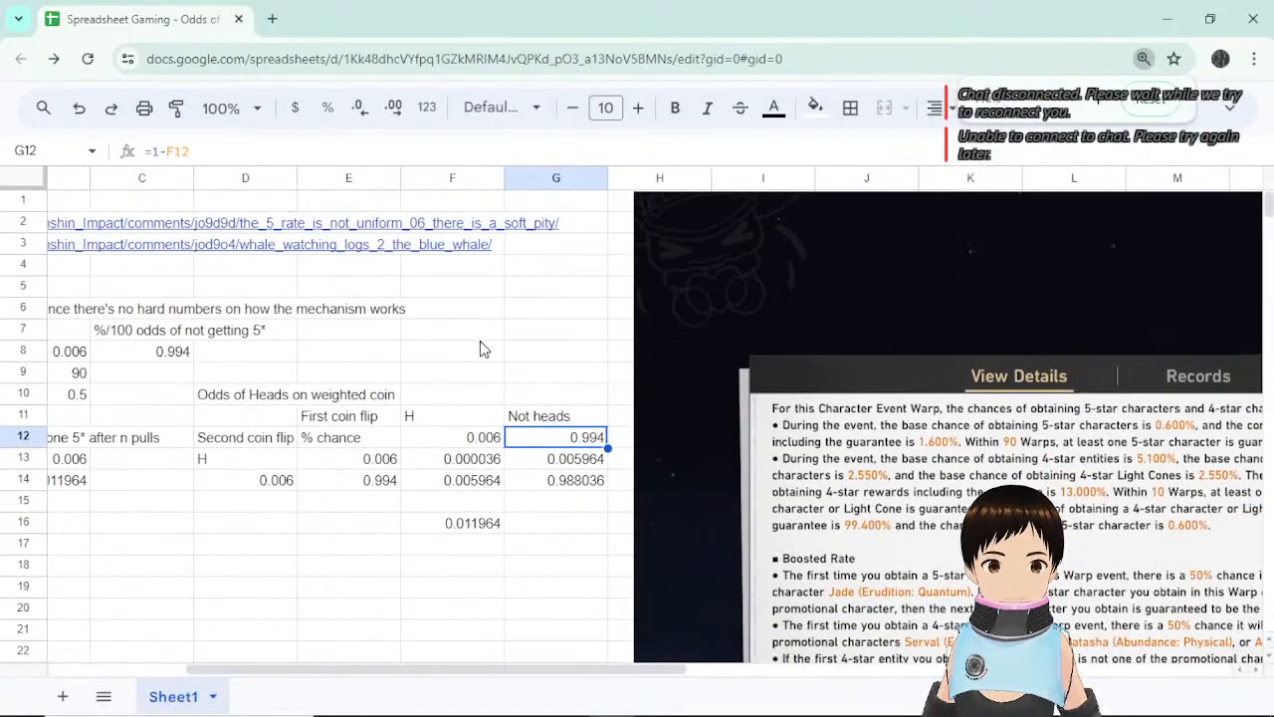
pyautogui.moveTo(584, 671); pyautogui.dragTo(321, 667)
pyautogui.click(319, 651)
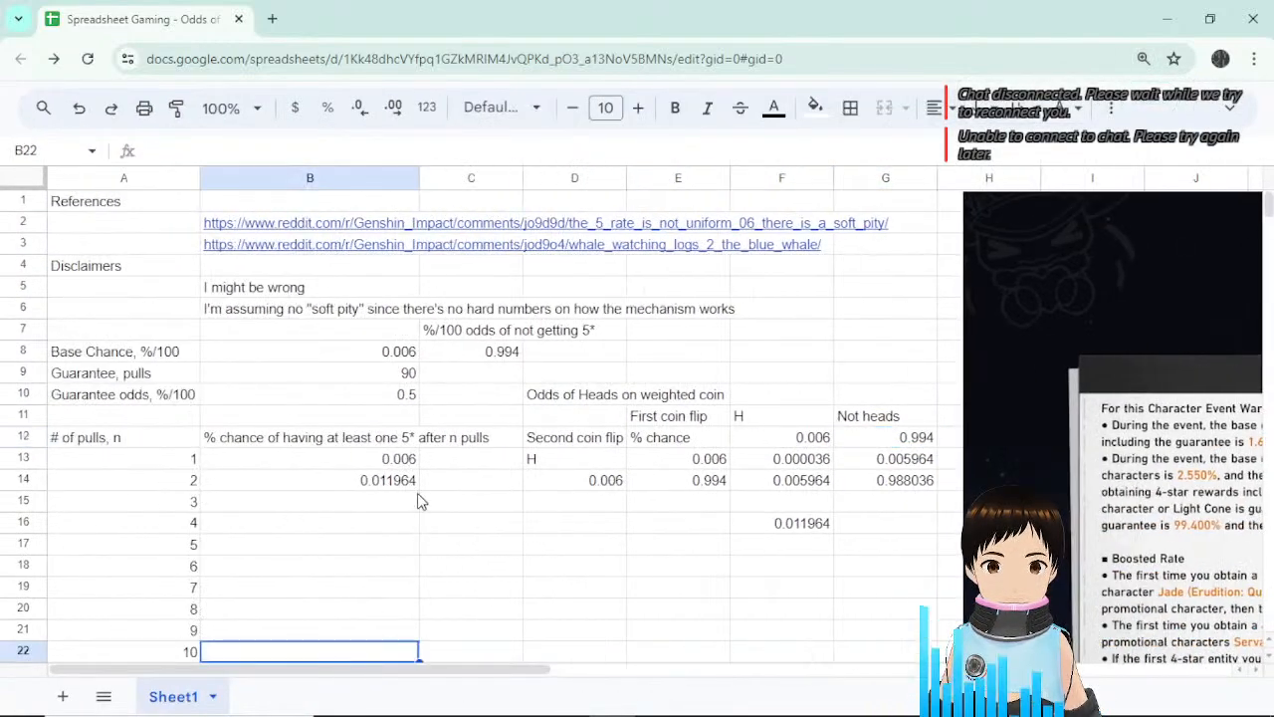
pyautogui.click(414, 482)
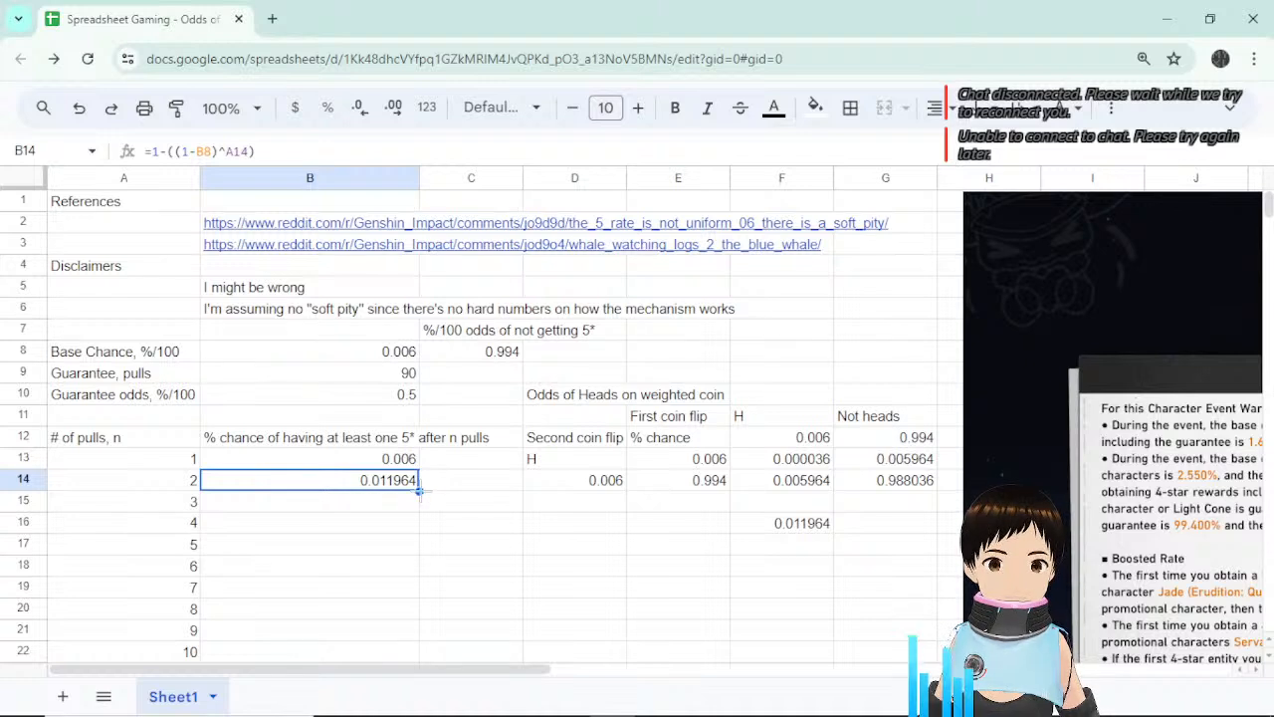
pyautogui.moveTo(419, 489); pyautogui.dragTo(418, 513)
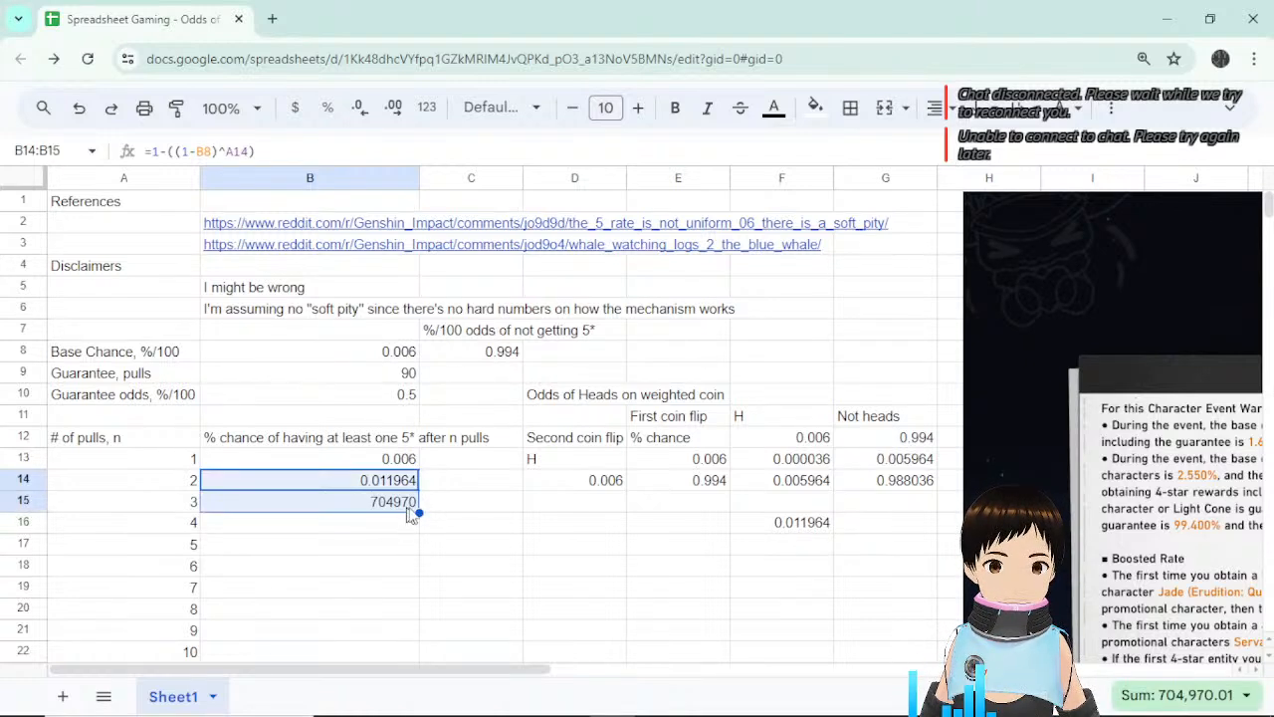
pyautogui.click(401, 510)
pyautogui.click(280, 147)
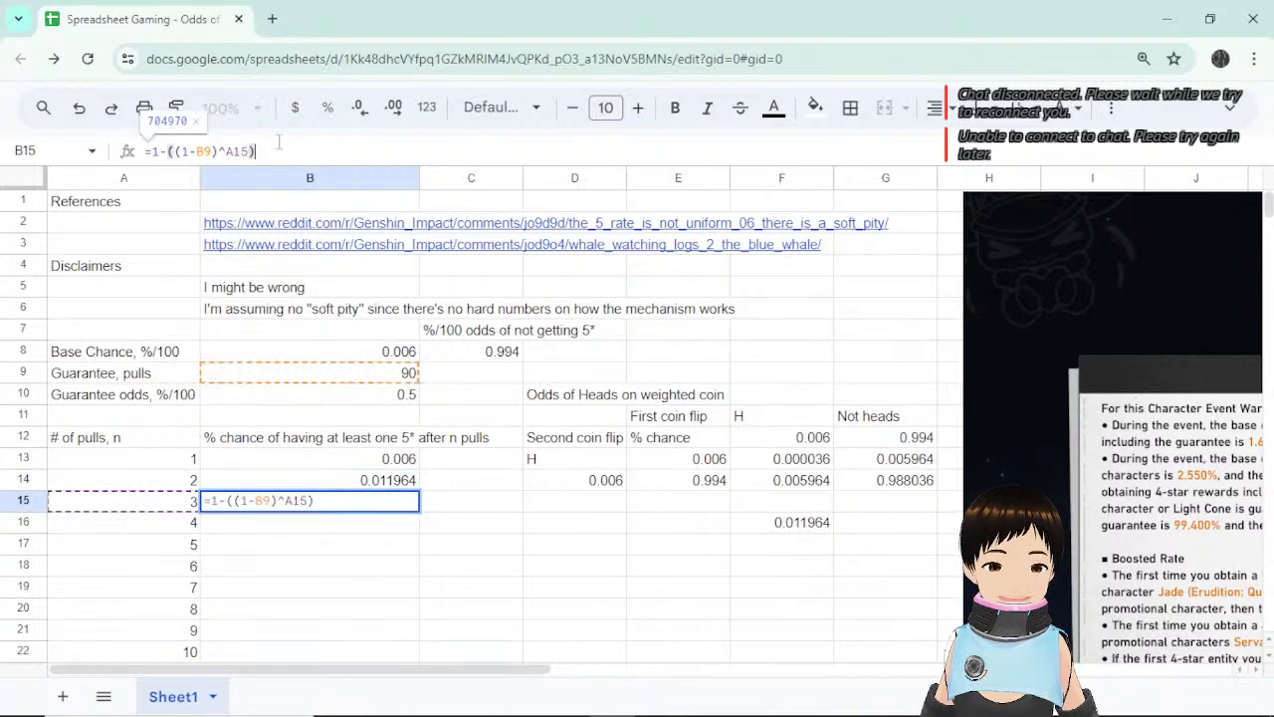
pyautogui.press('Escape')
pyautogui.hotkey('ctrl', 'z')
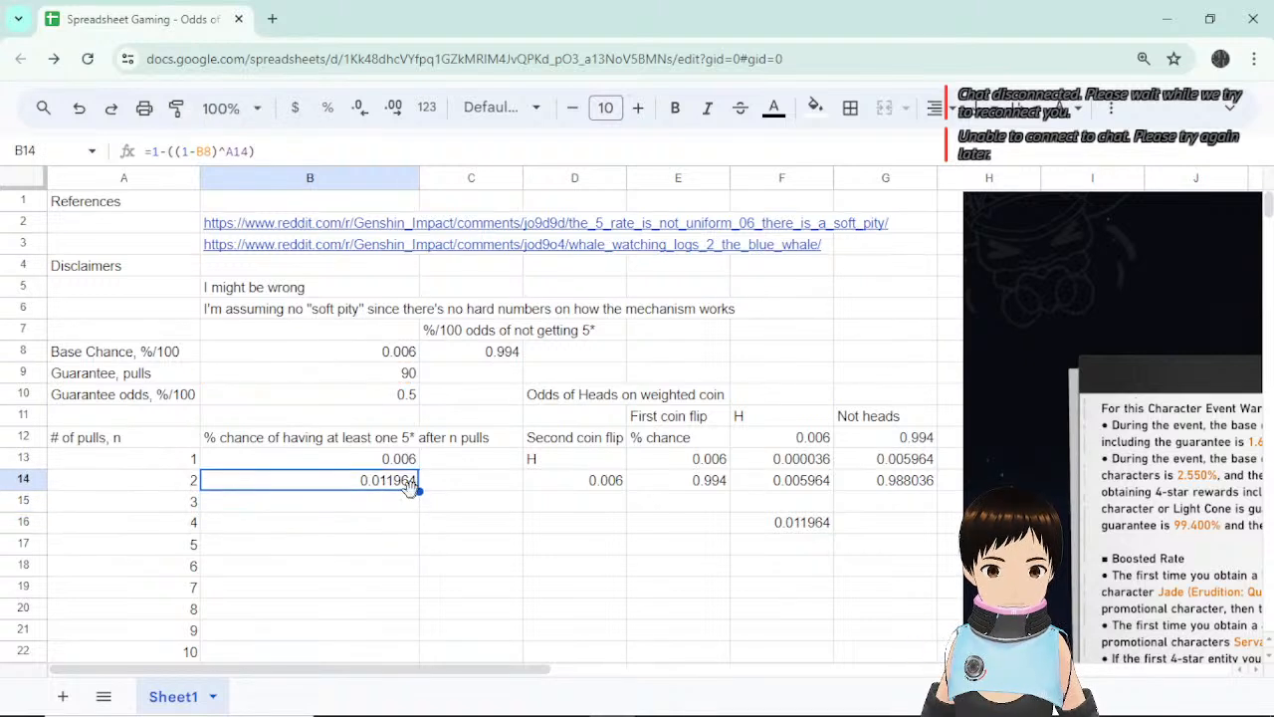
# Lock the B8 reference in B14's formula as $B$8 with F4.
pyautogui.click(196, 151)
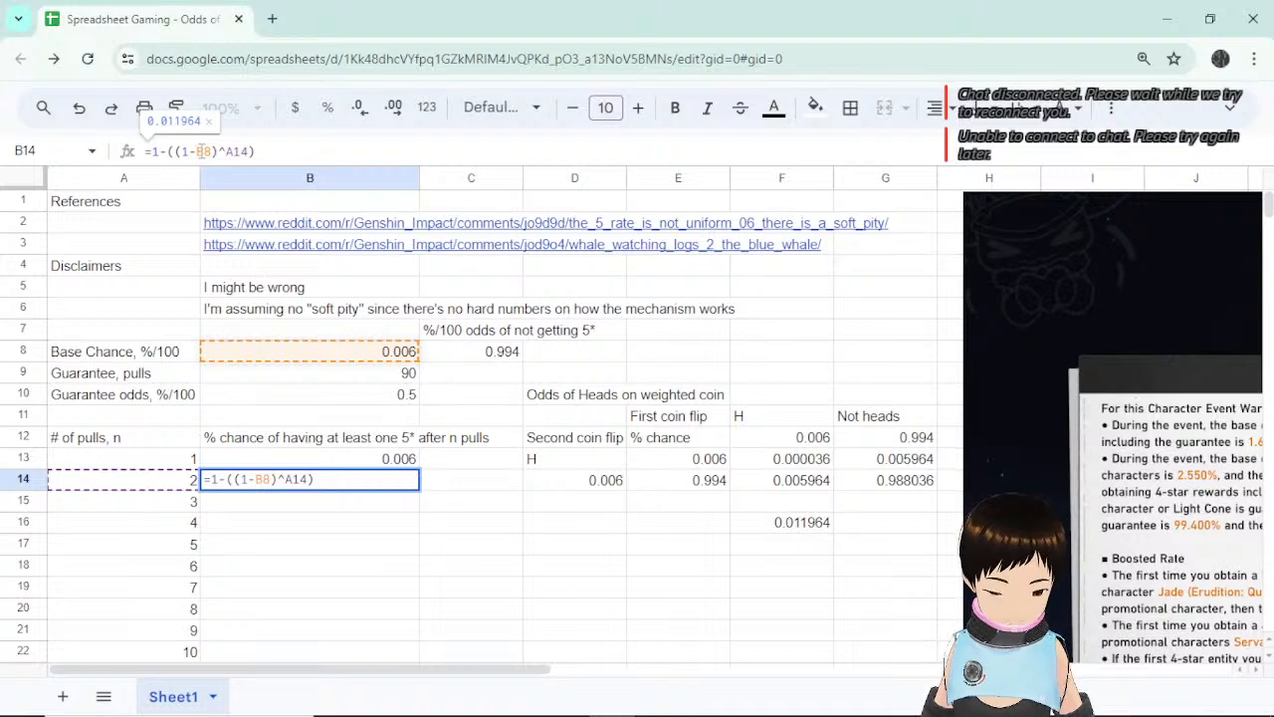
pyautogui.press('F4')
pyautogui.press('Return')
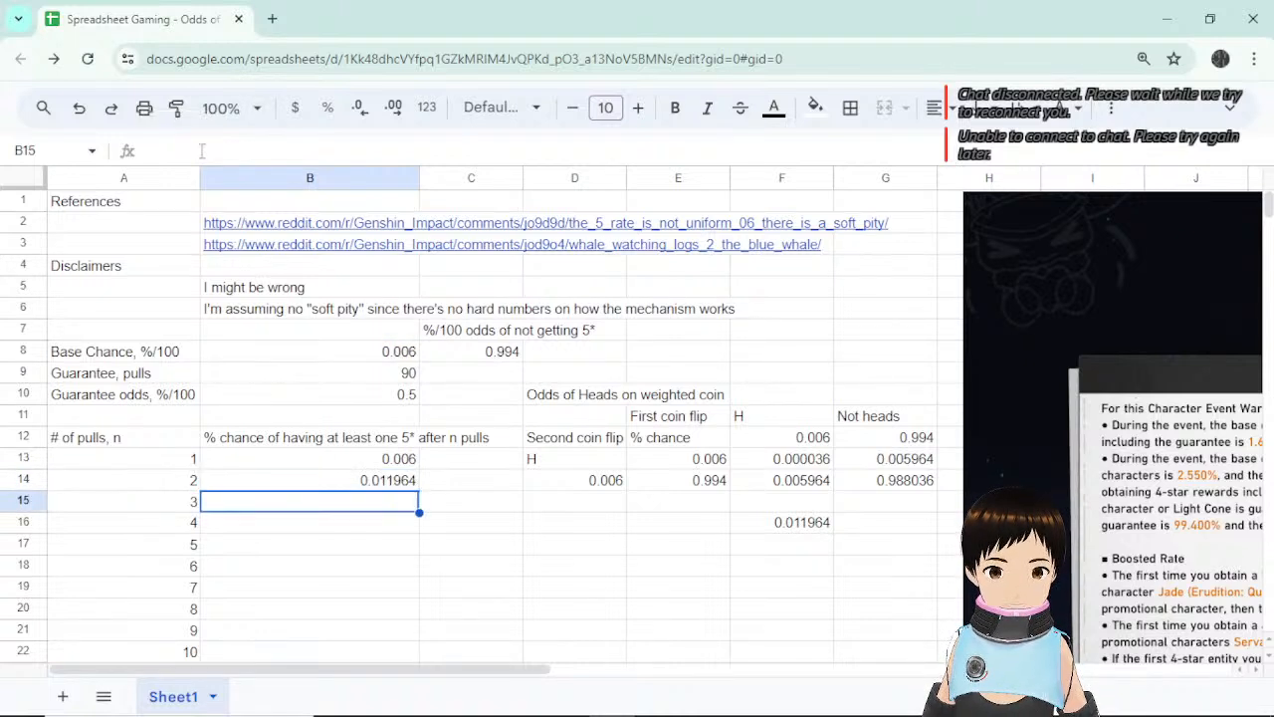
# Verify B14's formula now uses the locked $B$8 reference.
pyautogui.click(403, 485)
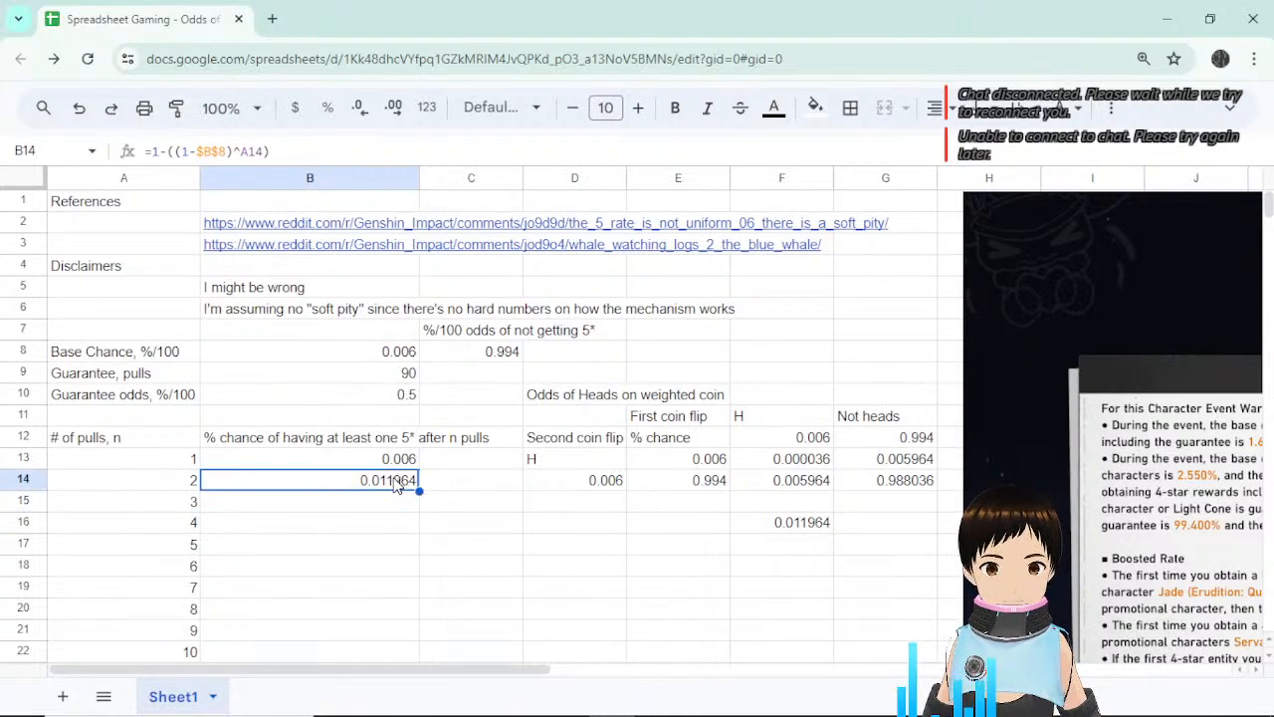
pyautogui.moveTo(498, 221)
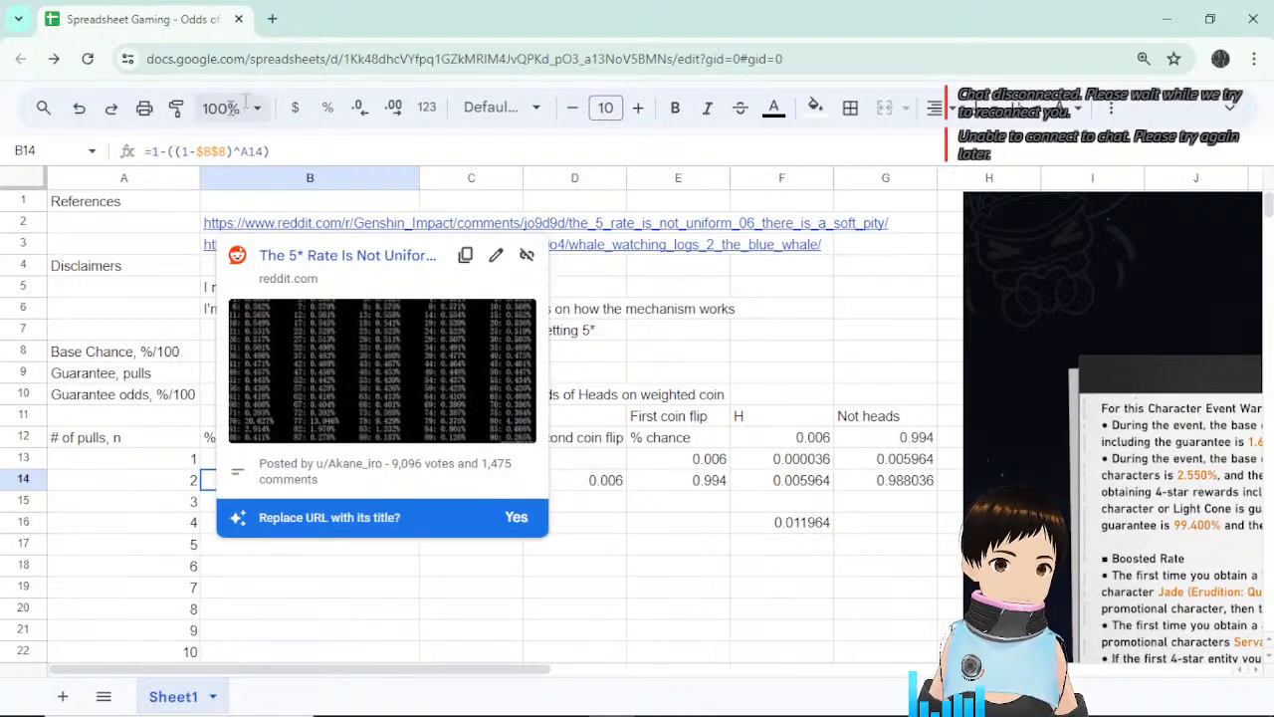
pyautogui.click(478, 202)
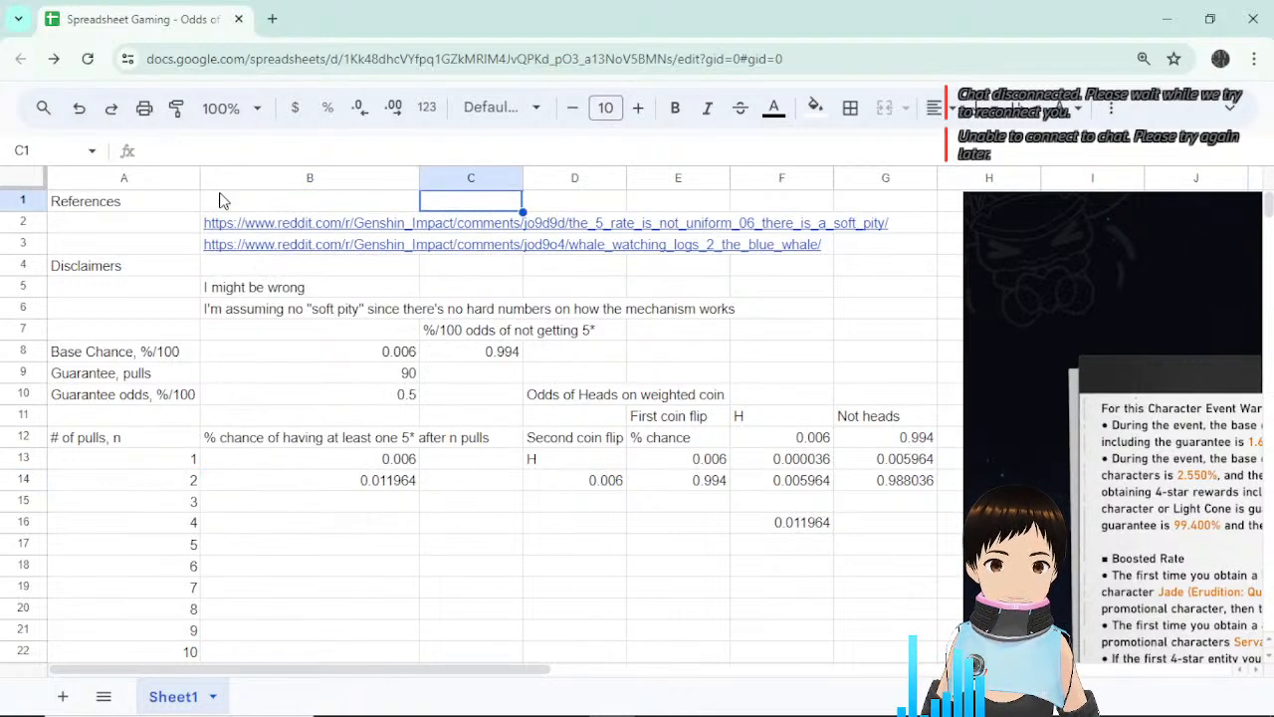
pyautogui.click(394, 486)
pyautogui.click(203, 151)
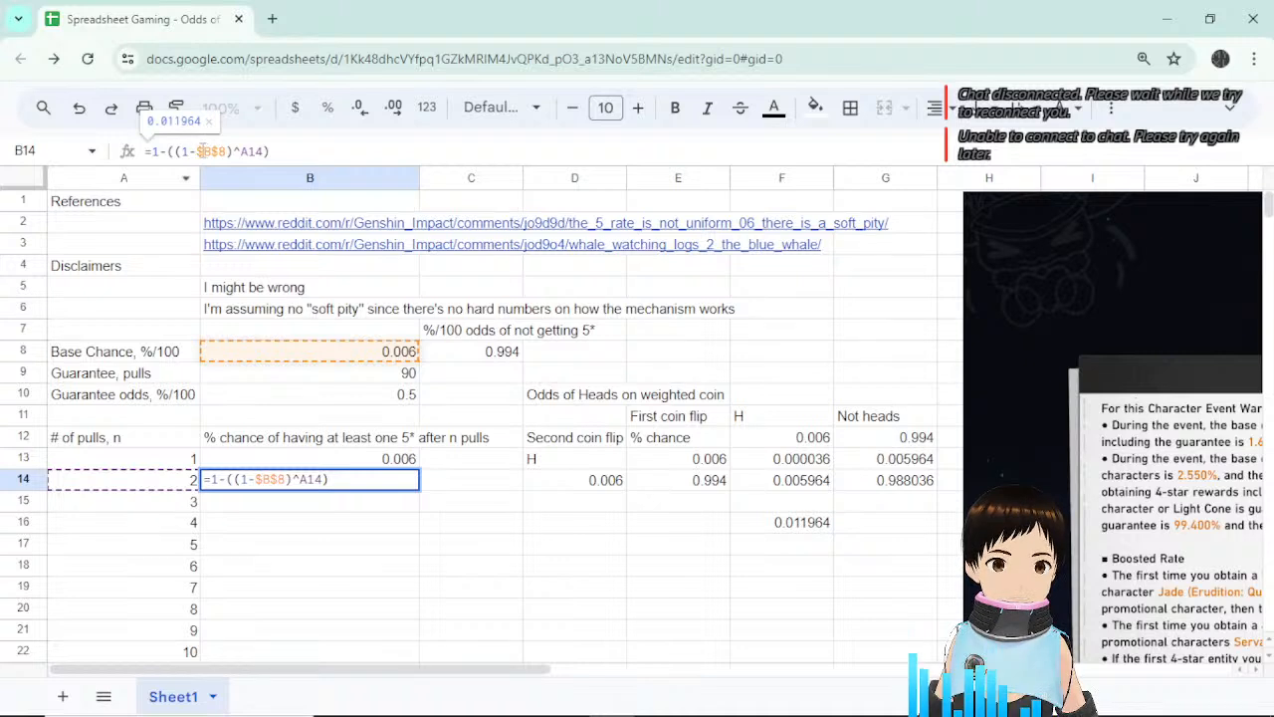
pyautogui.moveTo(197, 150); pyautogui.dragTo(228, 151)
pyautogui.press('Escape')
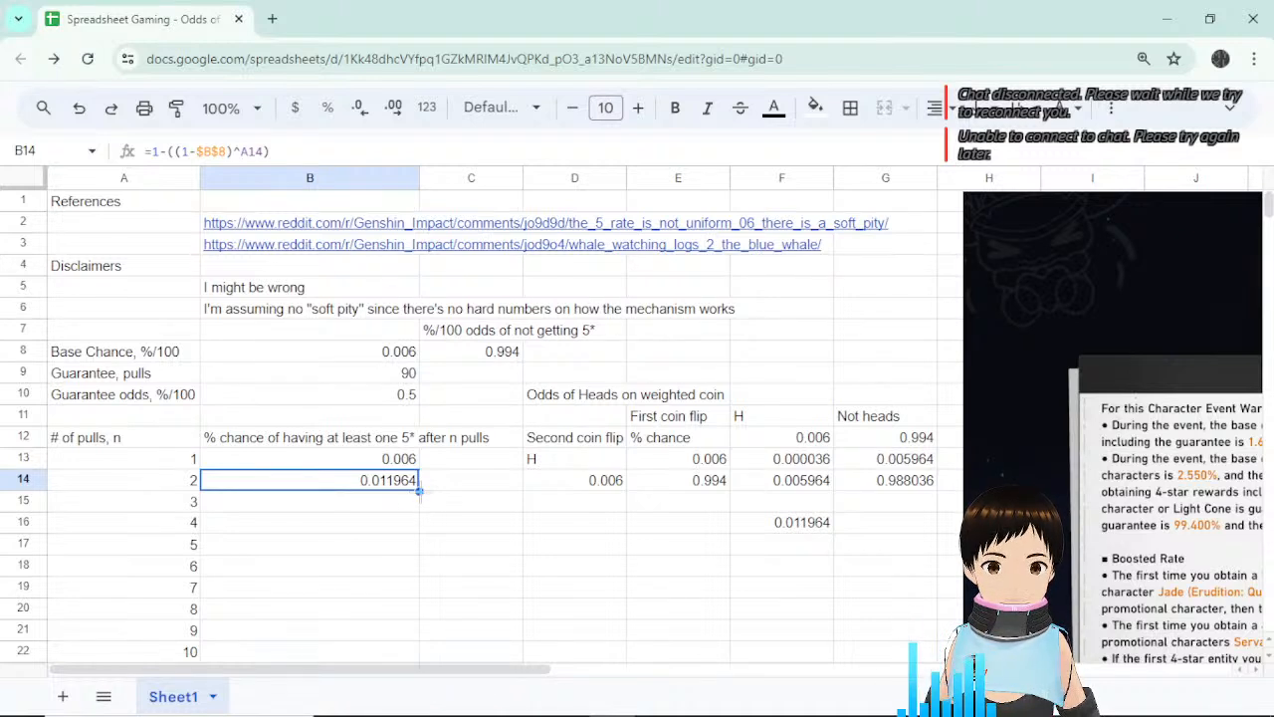
# Fill B14's formula down into B15 and check its A15 pull-count reference.
pyautogui.moveTo(419, 490); pyautogui.dragTo(419, 510)
pyautogui.click(185, 506)
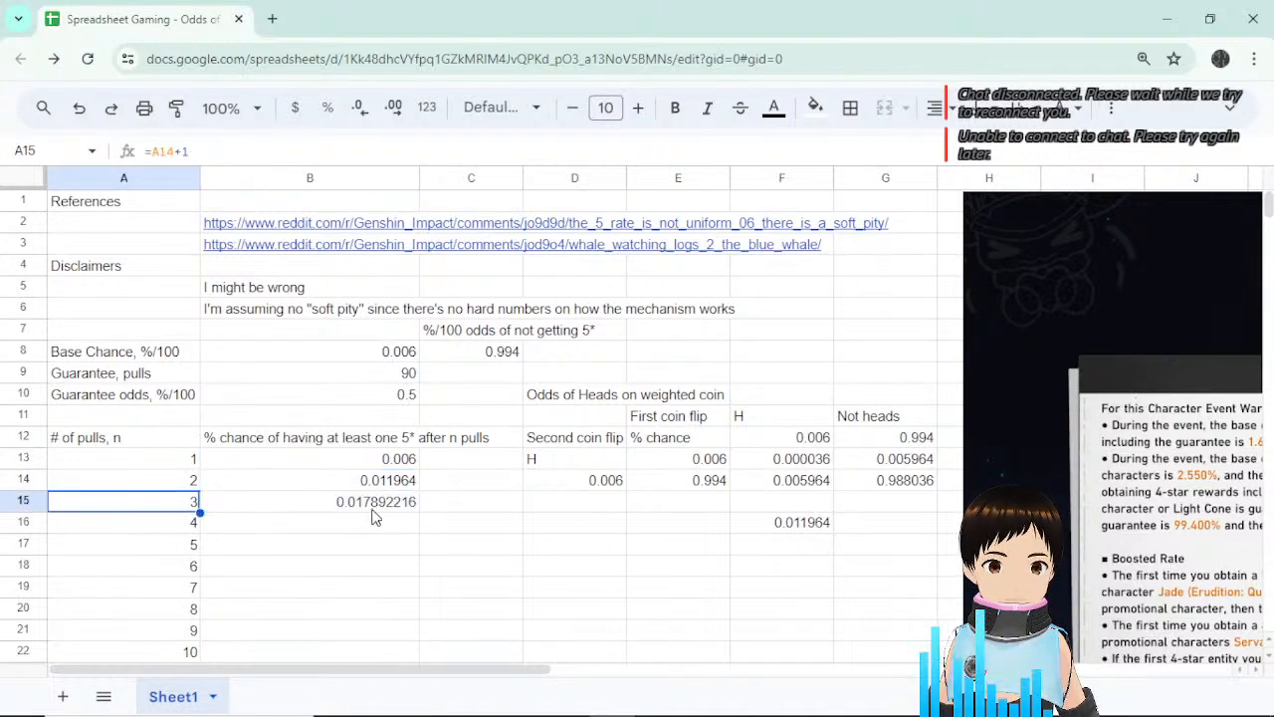
pyautogui.click(373, 508)
pyautogui.click(245, 151)
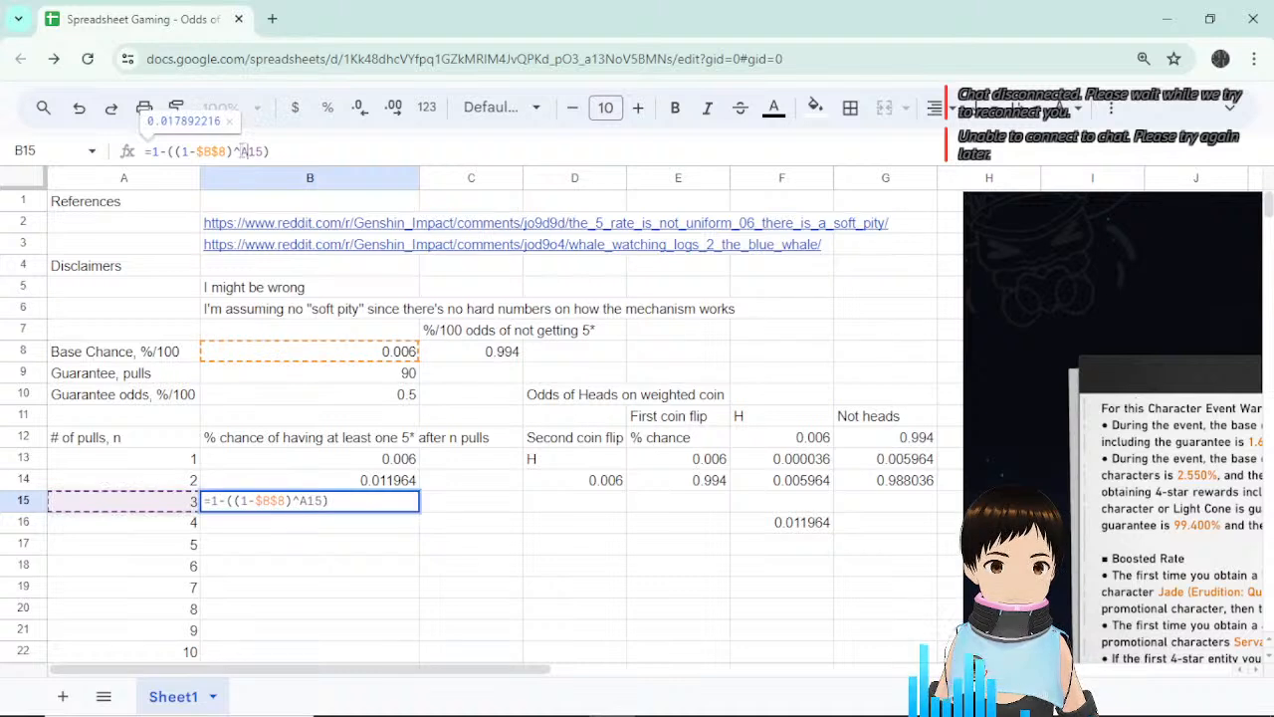
pyautogui.click(248, 150)
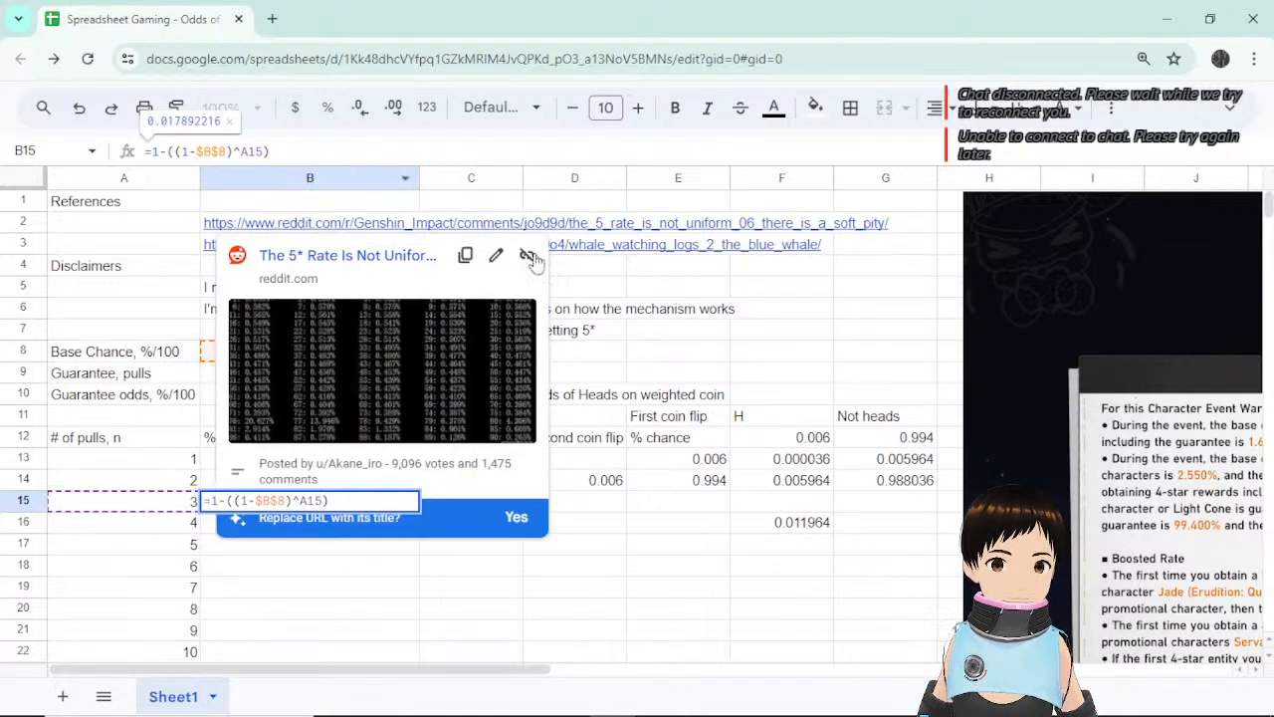
pyautogui.click(575, 500)
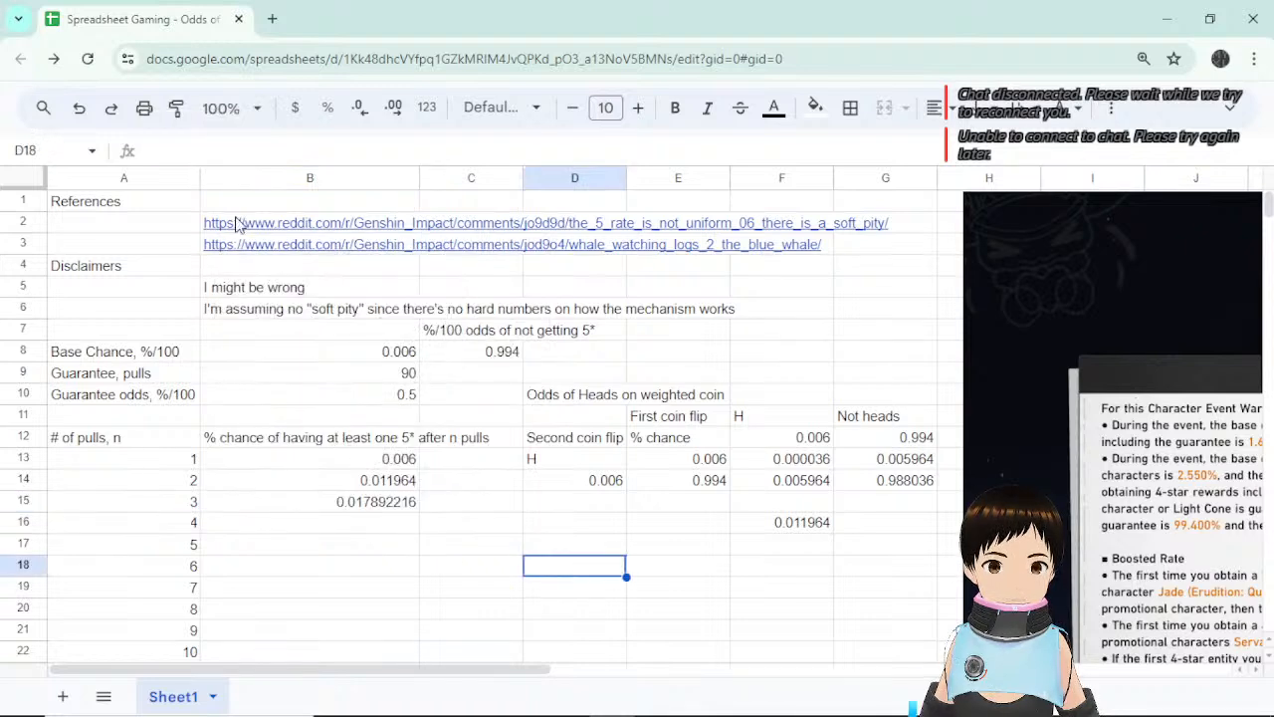
# Confirm B15's =1-((1-$B$8)^A15) formula, giving 0.017892216 for 3 pulls.
pyautogui.click(168, 508)
pyautogui.click(279, 506)
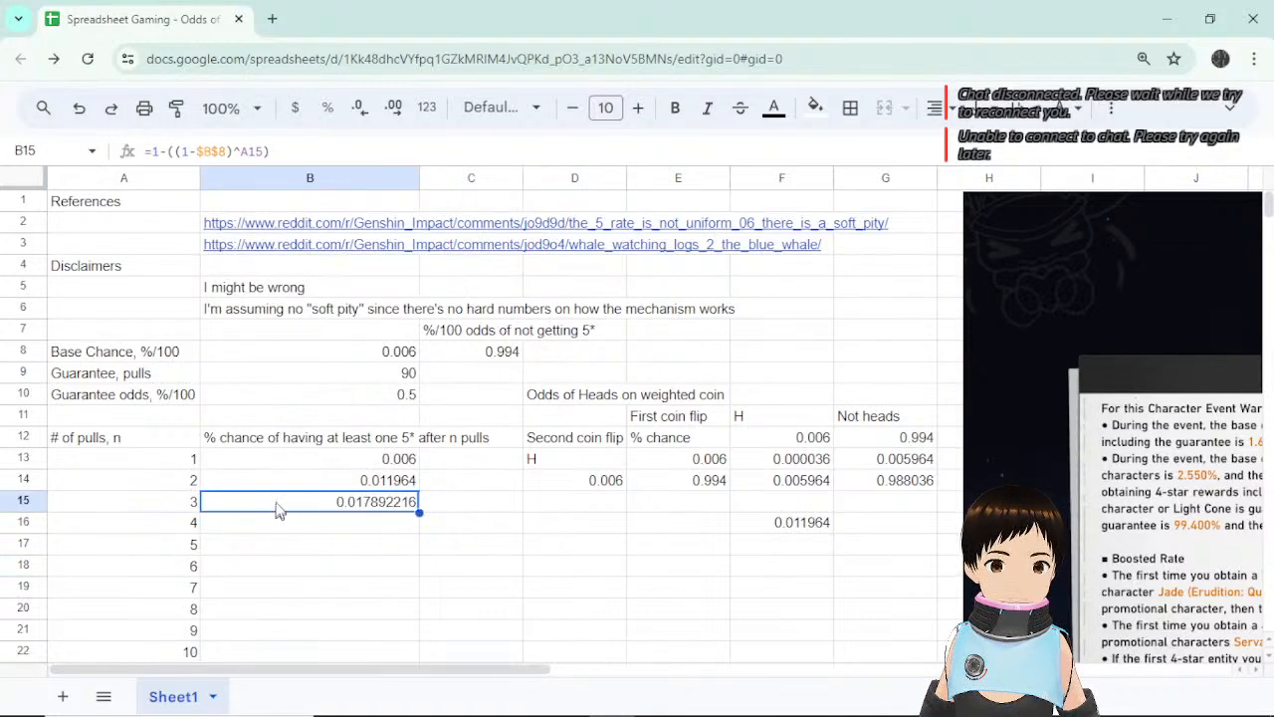
pyautogui.click(198, 151)
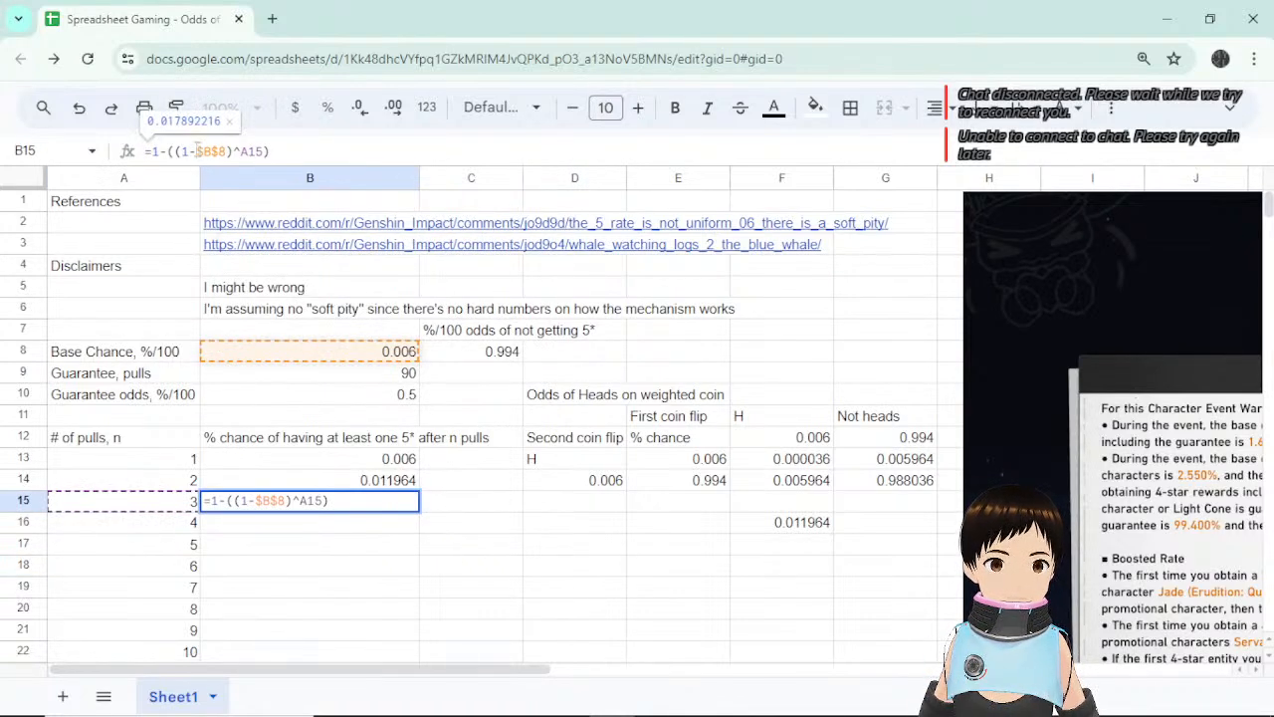
pyautogui.moveTo(197, 152); pyautogui.dragTo(227, 152)
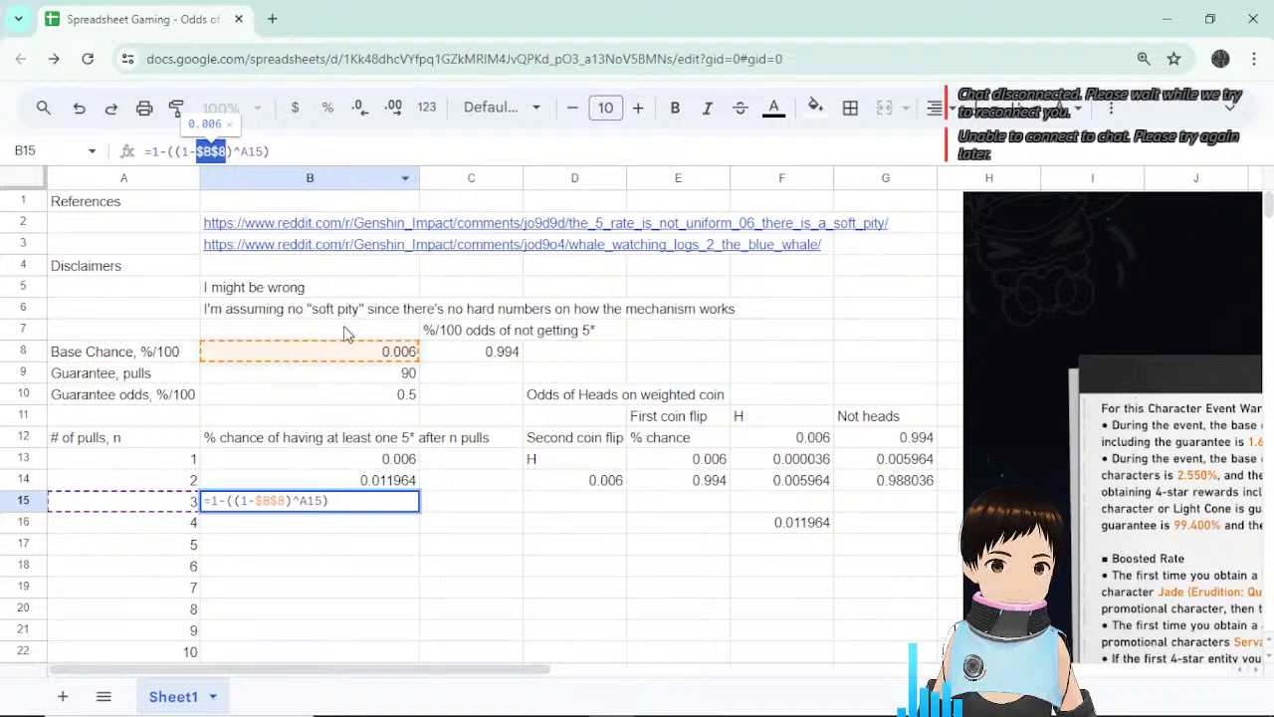
pyautogui.click(298, 151)
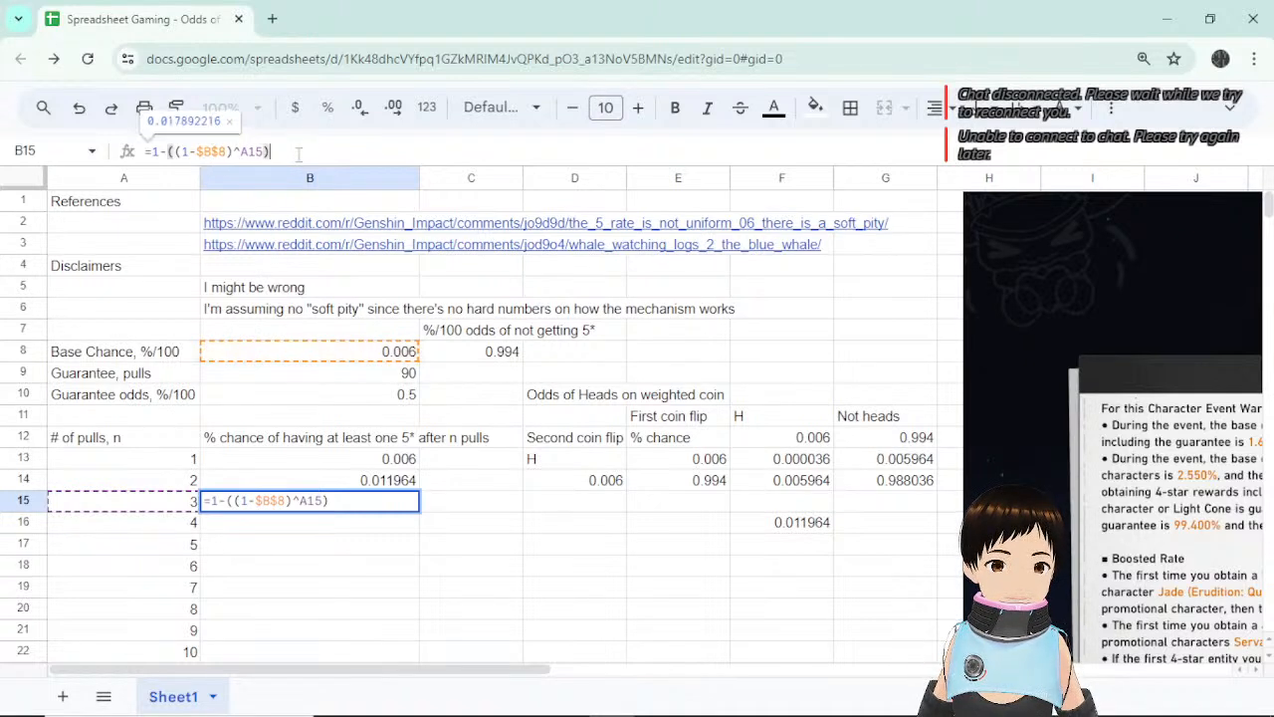
pyautogui.press('Return')
pyautogui.press('Up')
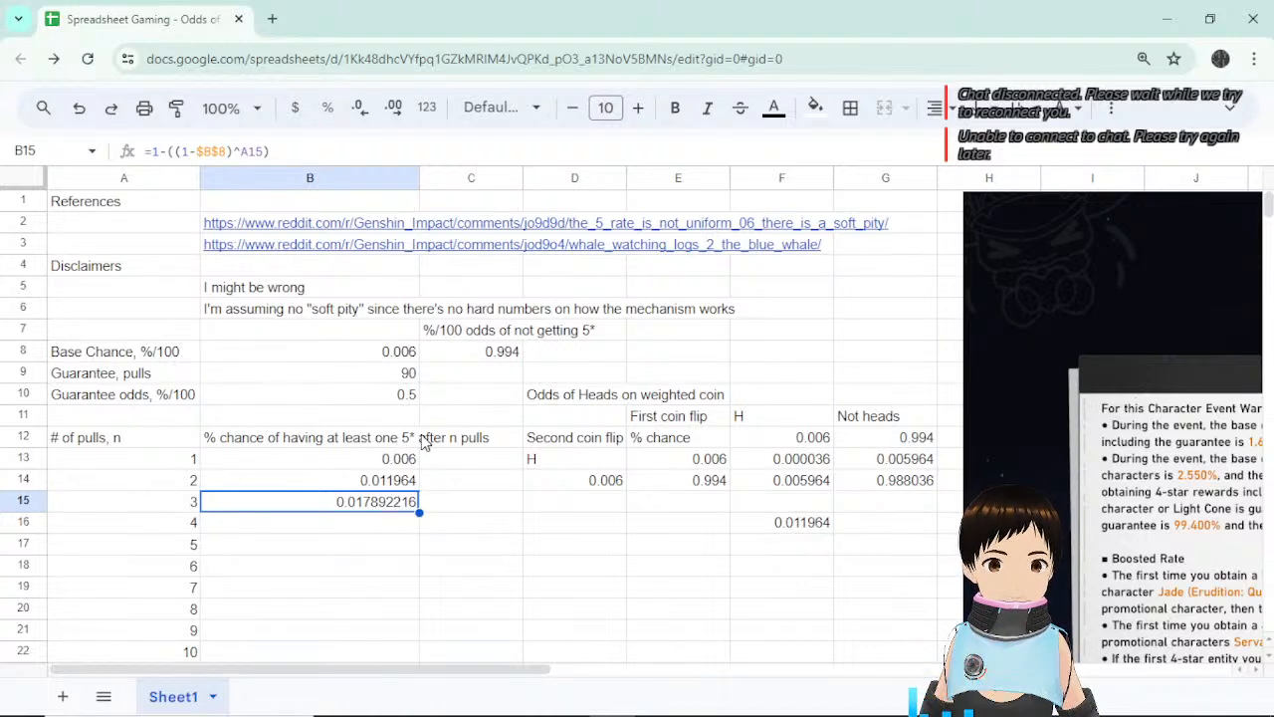
pyautogui.click(180, 506)
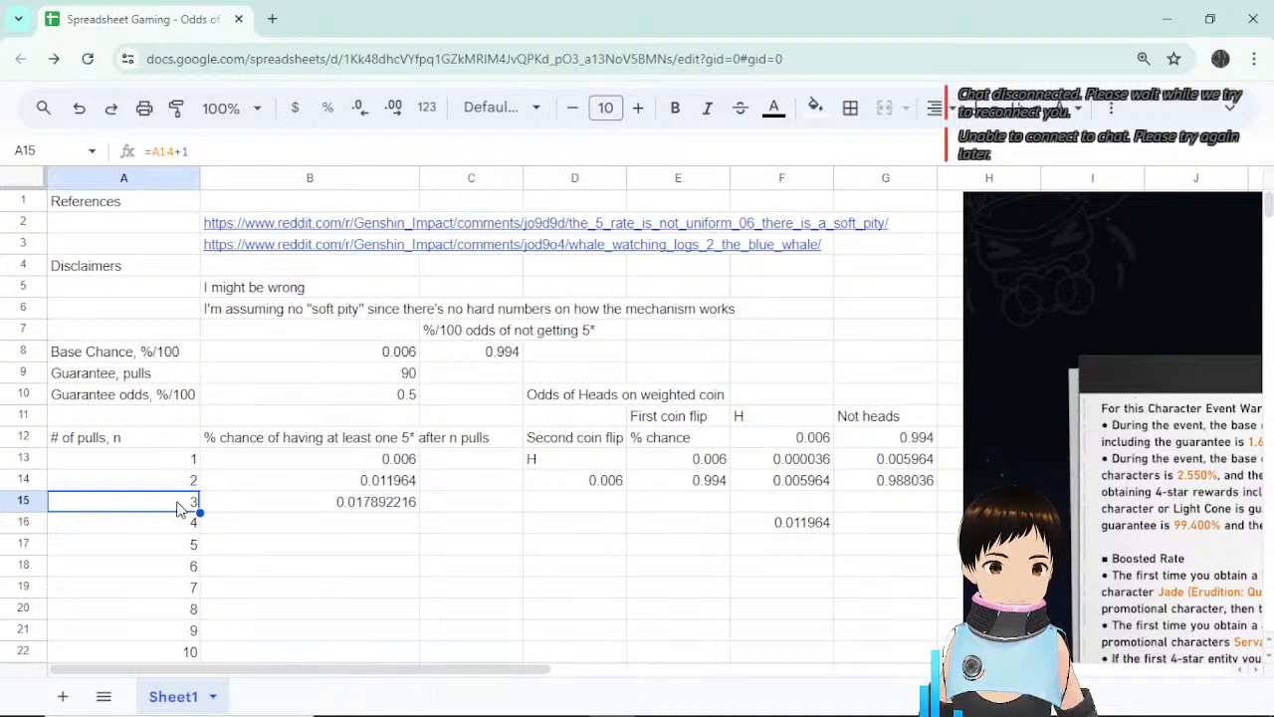
pyautogui.click(392, 510)
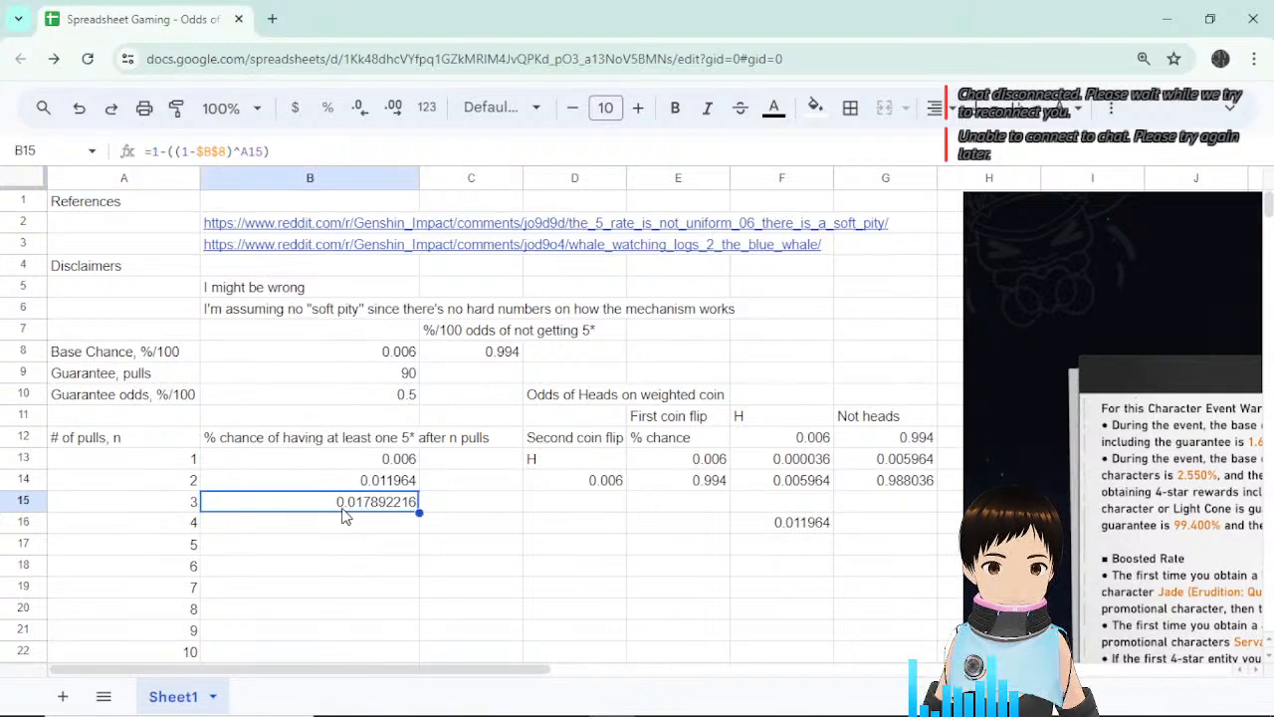
# Append *100 to B13's formula.
pyautogui.click(387, 461)
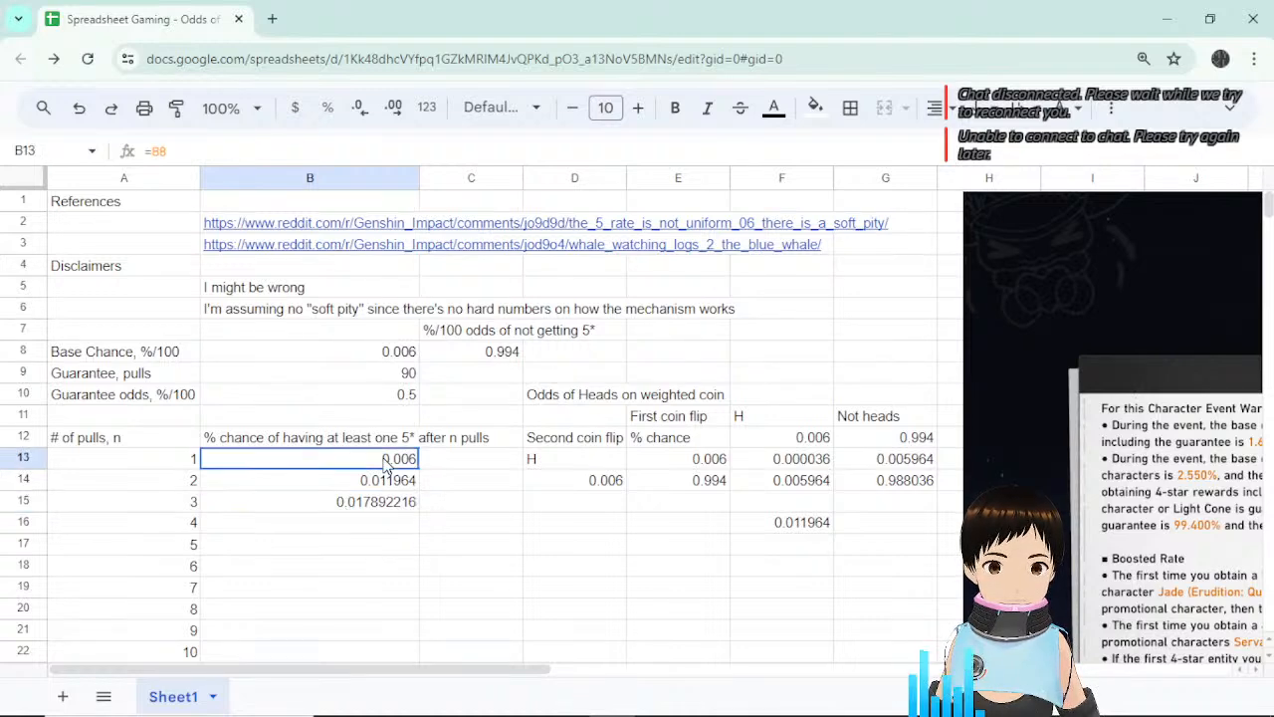
pyautogui.click(190, 149)
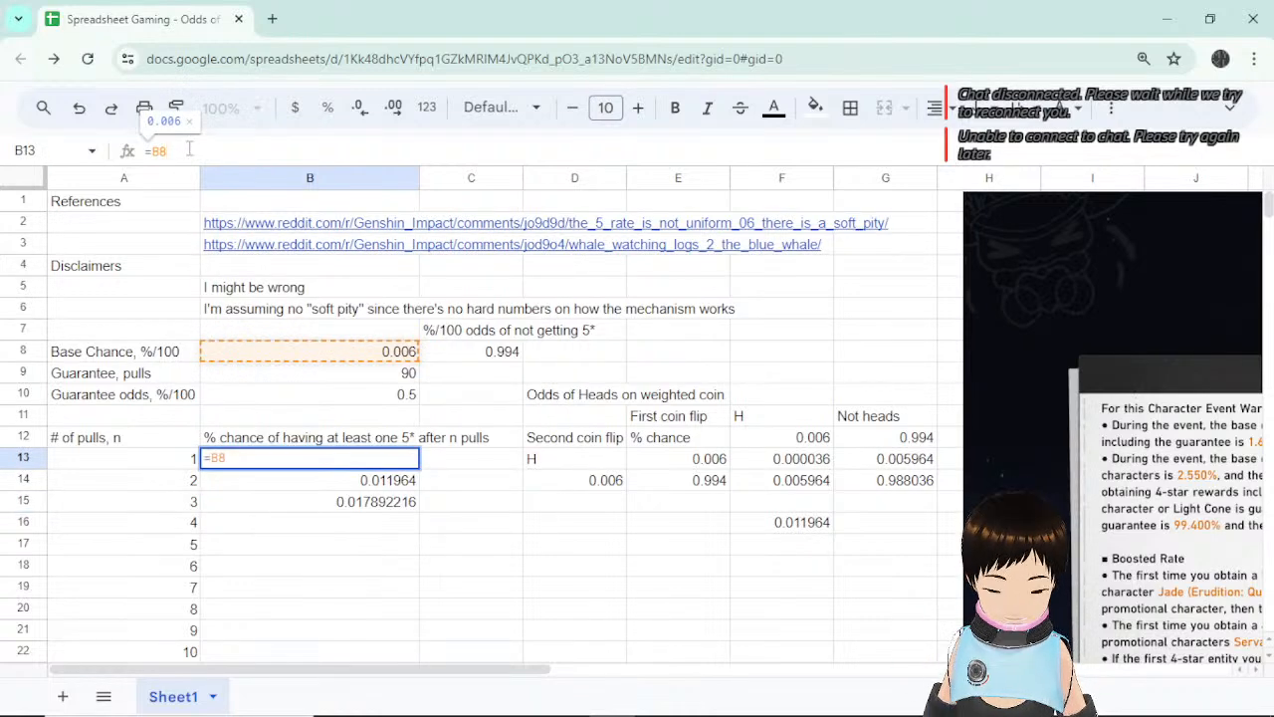
pyautogui.write('*100')
pyautogui.press('Return')
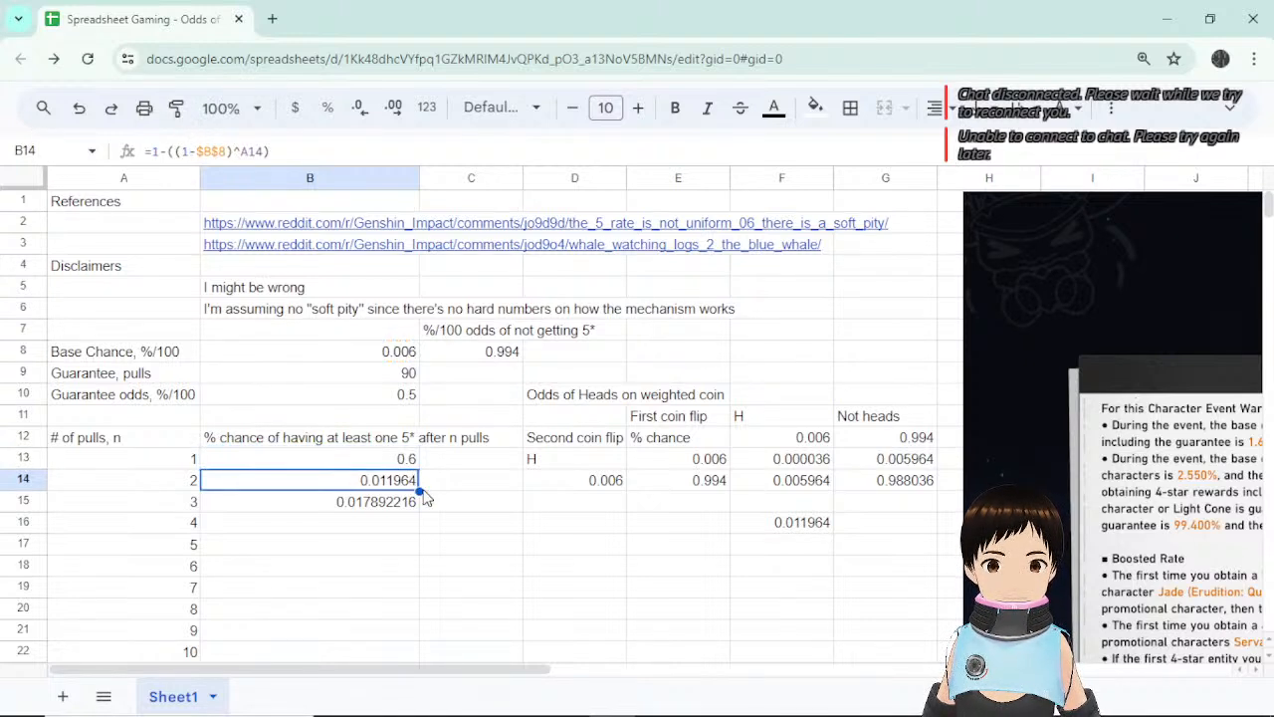
# Copy B14's formula up into B13 and append *100, which yields -98.4.
pyautogui.moveTo(419, 490); pyautogui.dragTo(408, 460)
pyautogui.click(401, 461)
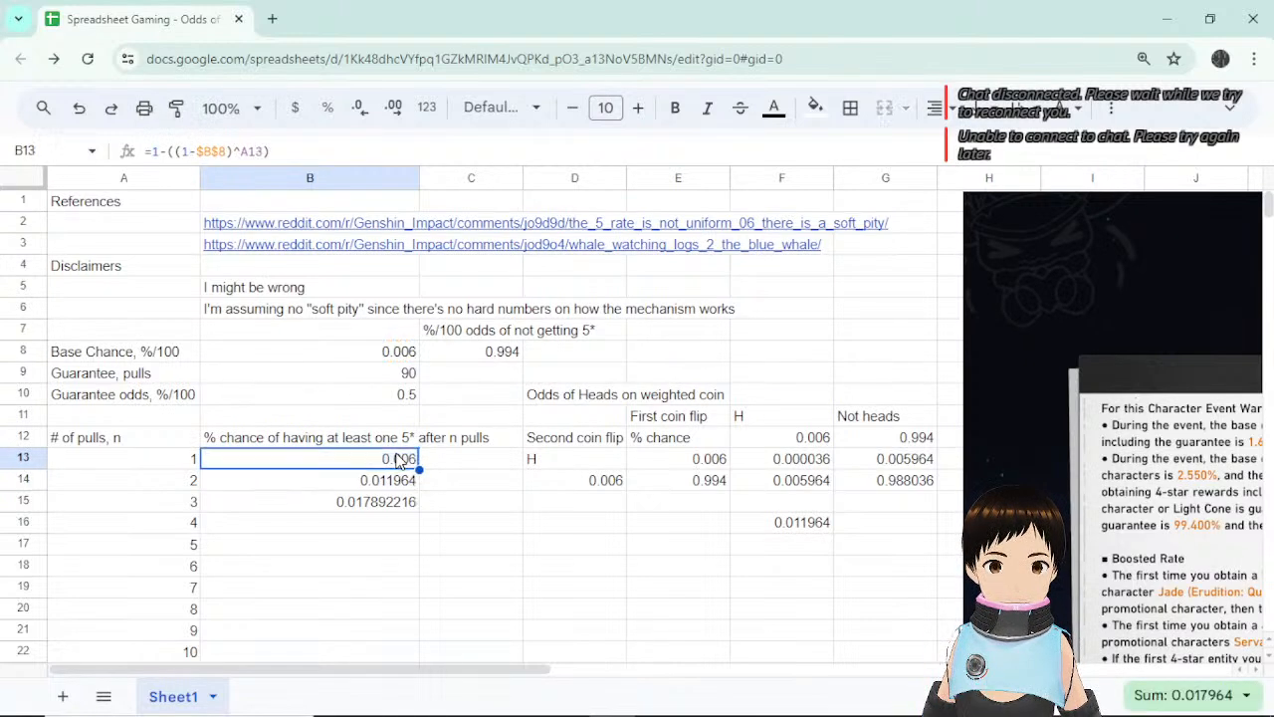
pyautogui.click(298, 149)
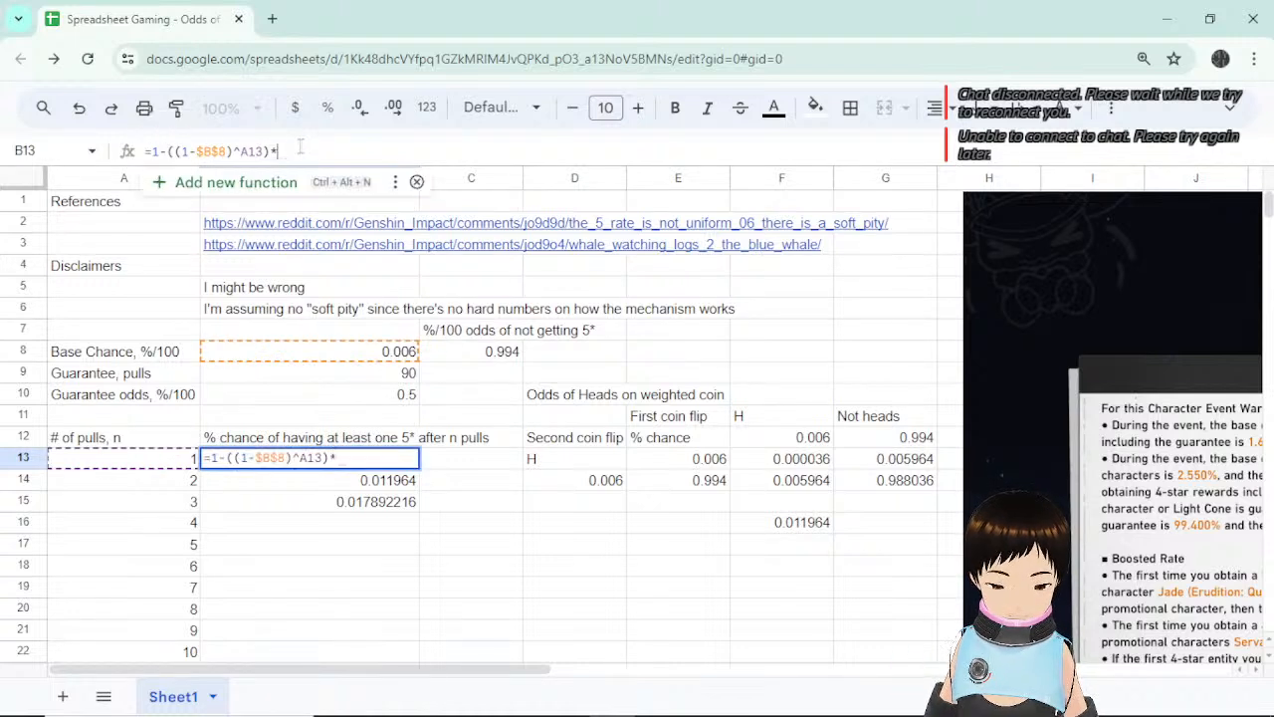
pyautogui.write('*100')
pyautogui.press('Return')
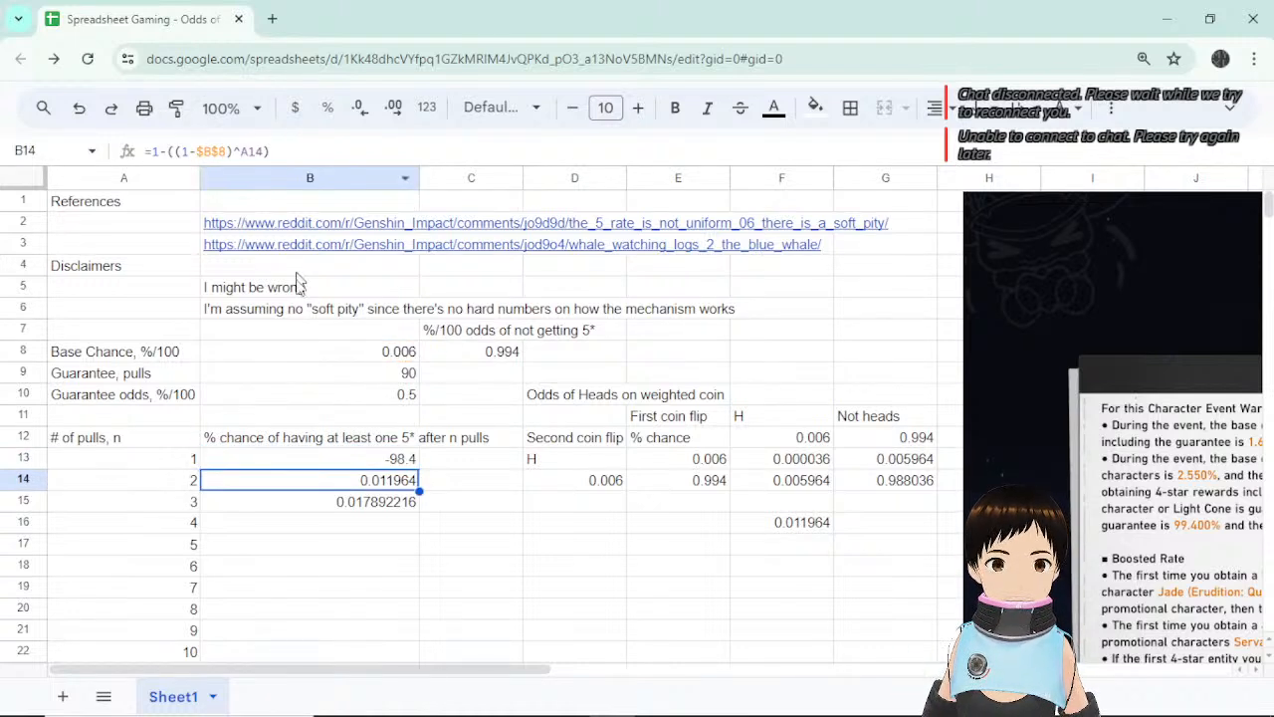
pyautogui.click(389, 459)
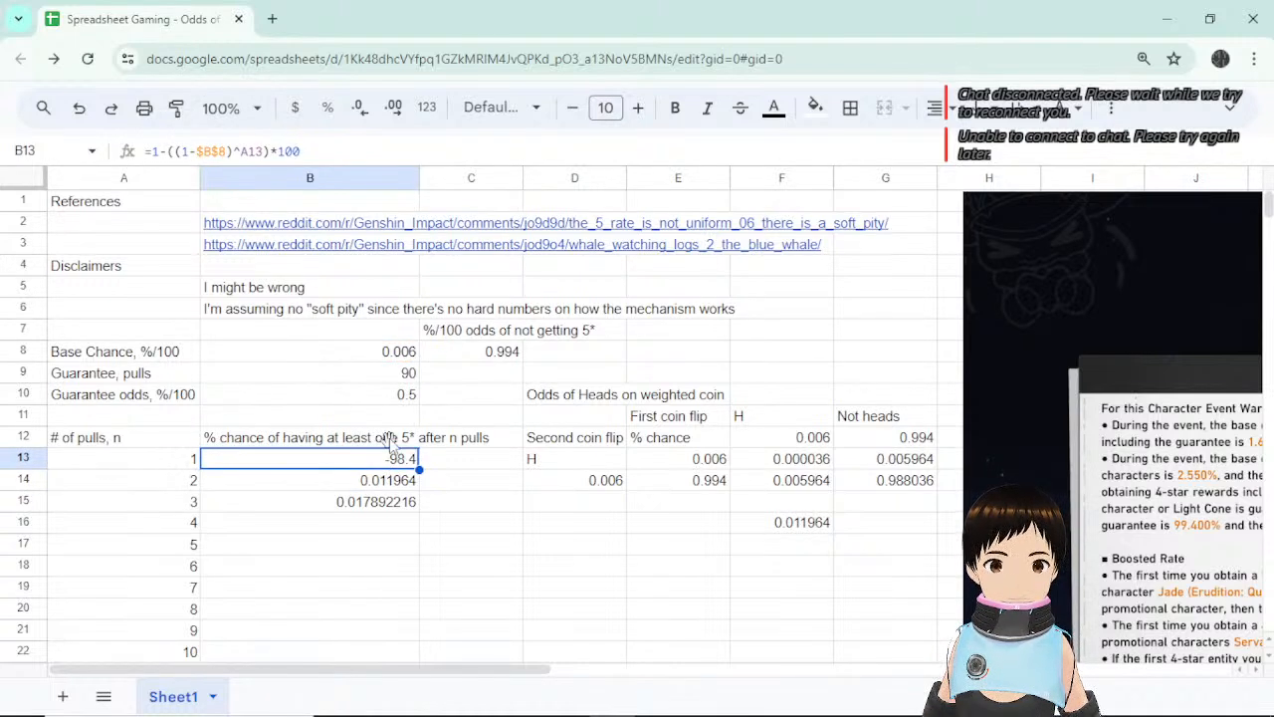
# Bracket B13's formula as =(1-((1-$B$8)^A13))*100, giving 0.6.
pyautogui.click(274, 150)
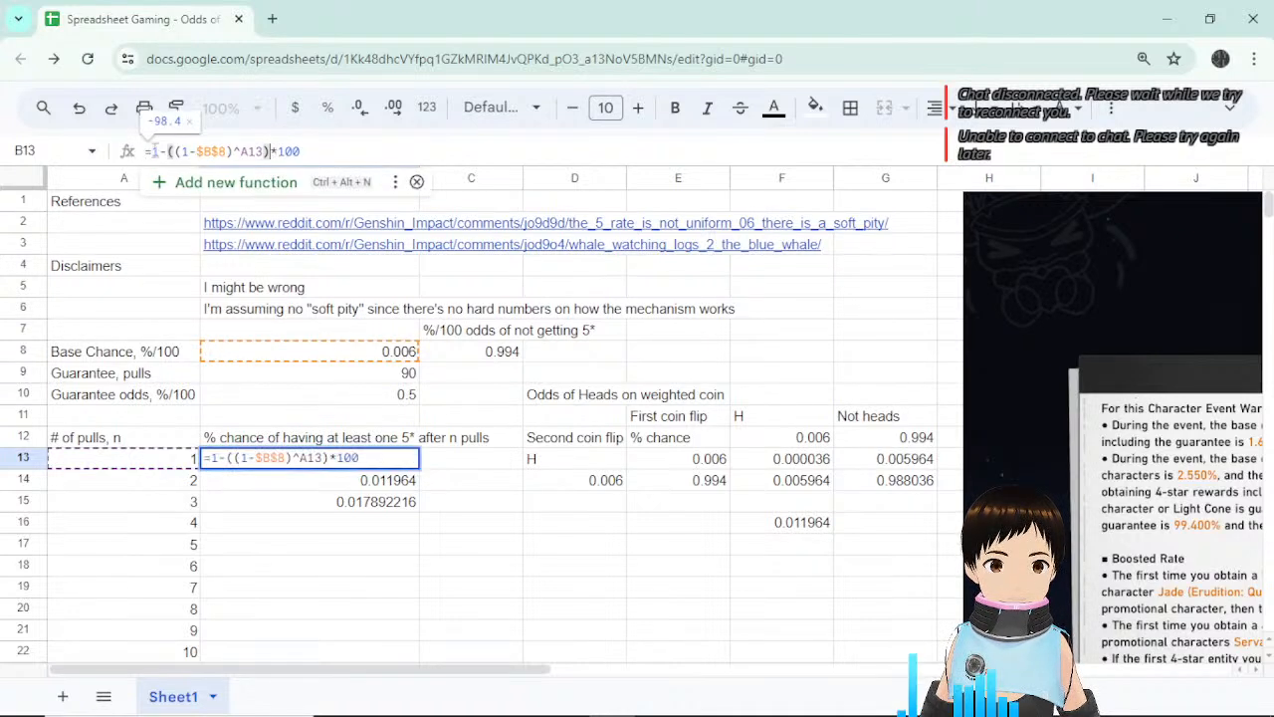
pyautogui.click(152, 151)
pyautogui.write('(')
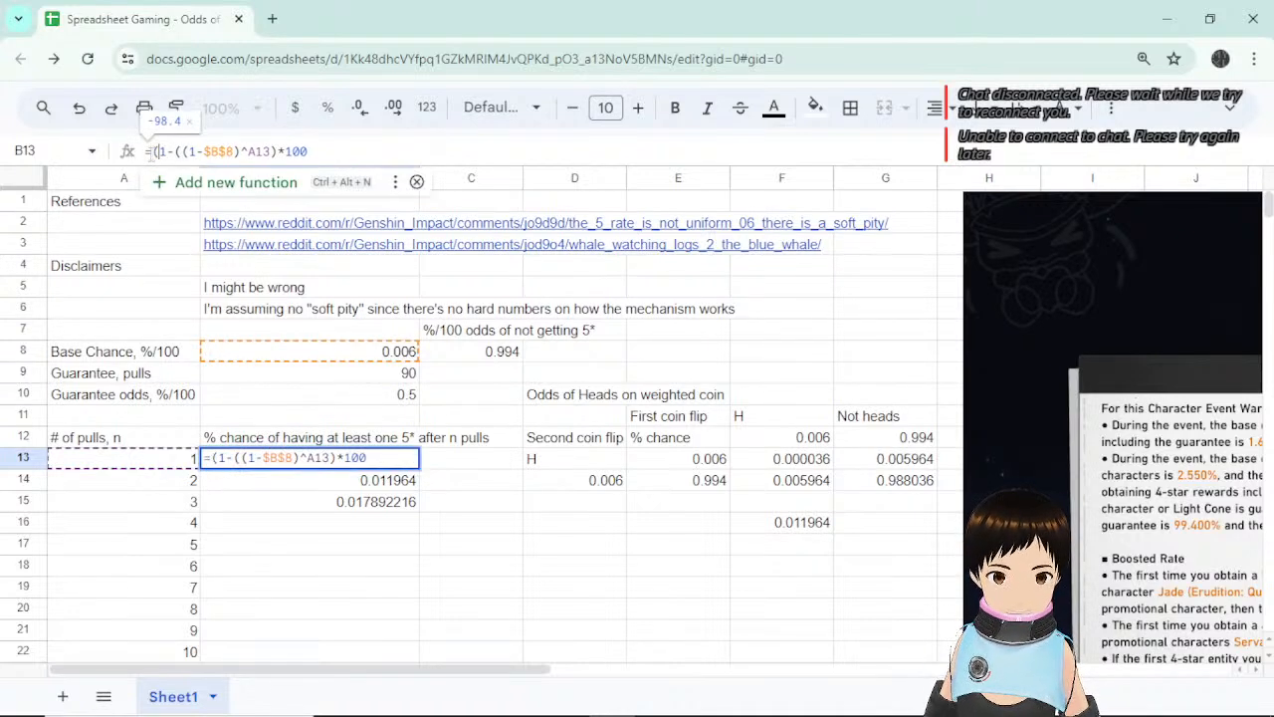
pyautogui.press('End')
pyautogui.press('Left')
pyautogui.press('Left')
pyautogui.press('Left')
pyautogui.press('Left')
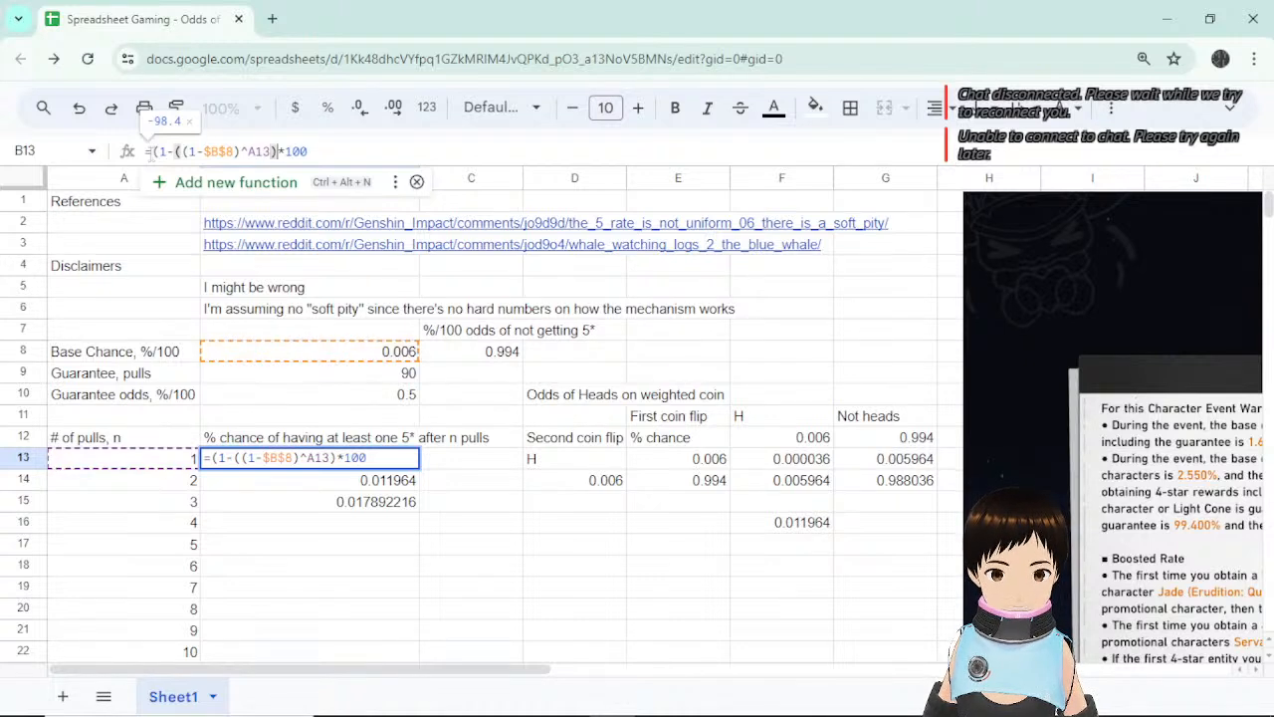
pyautogui.write(')')
pyautogui.press('Return')
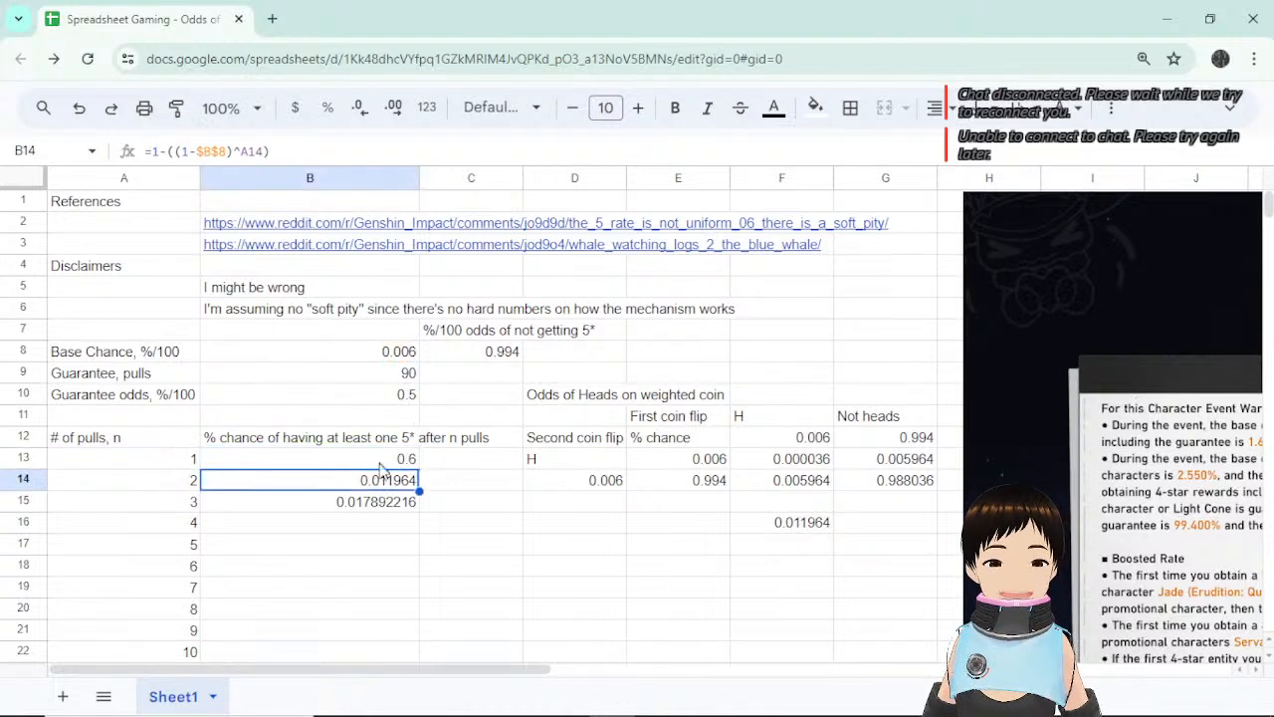
pyautogui.click(410, 458)
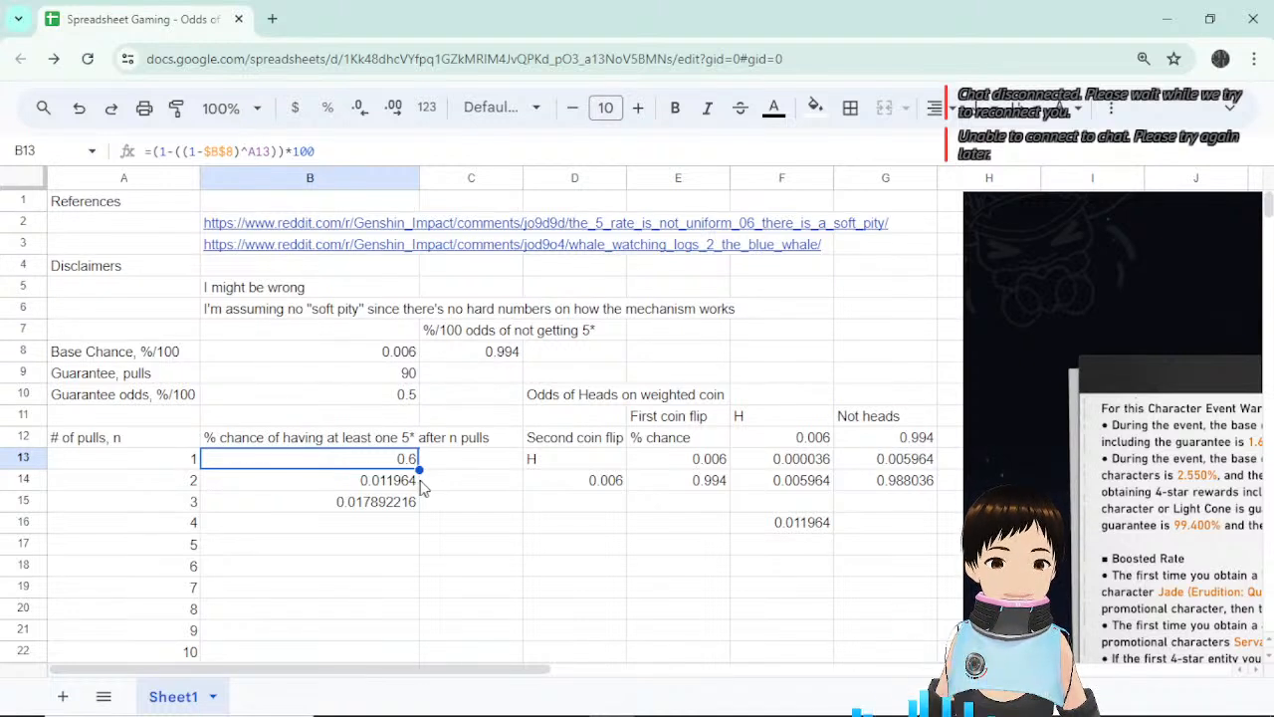
pyautogui.click(462, 461)
pyautogui.click(408, 466)
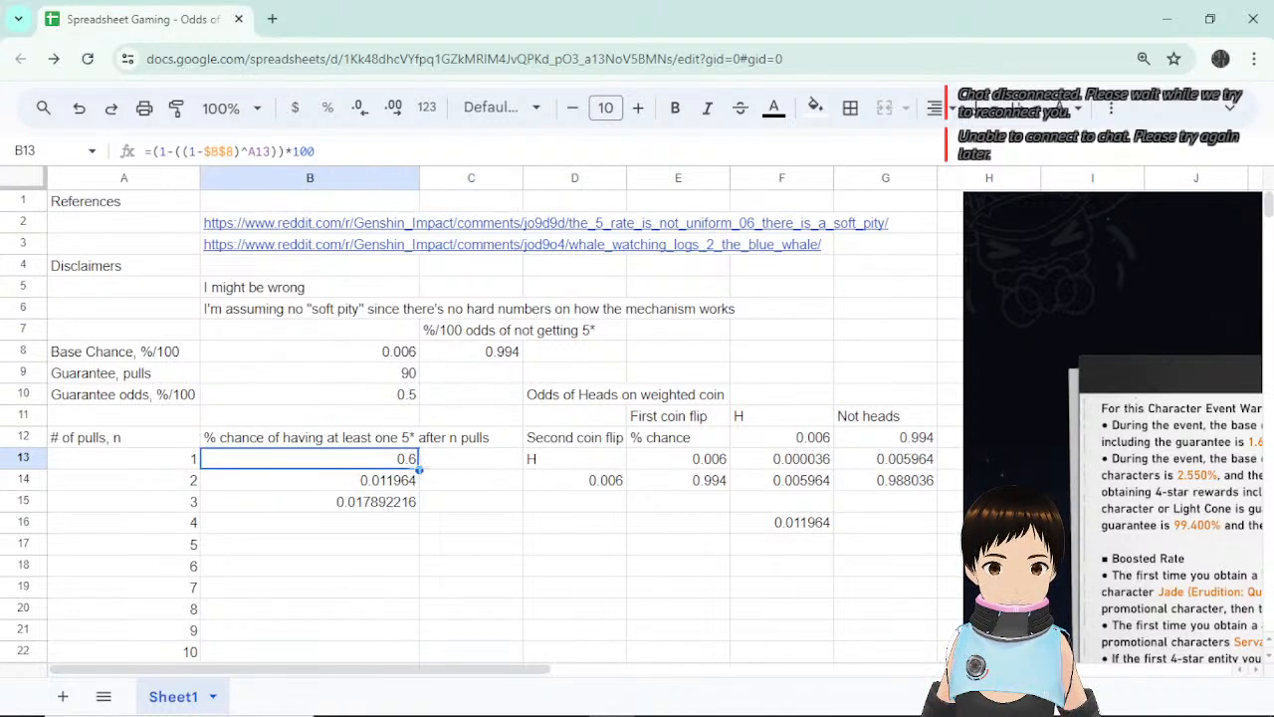
# Fill the times-100 formula down to B15, giving 1.1964 and 1.7892216 percent, and review B13–B15.
pyautogui.moveTo(419, 469); pyautogui.dragTo(420, 506)
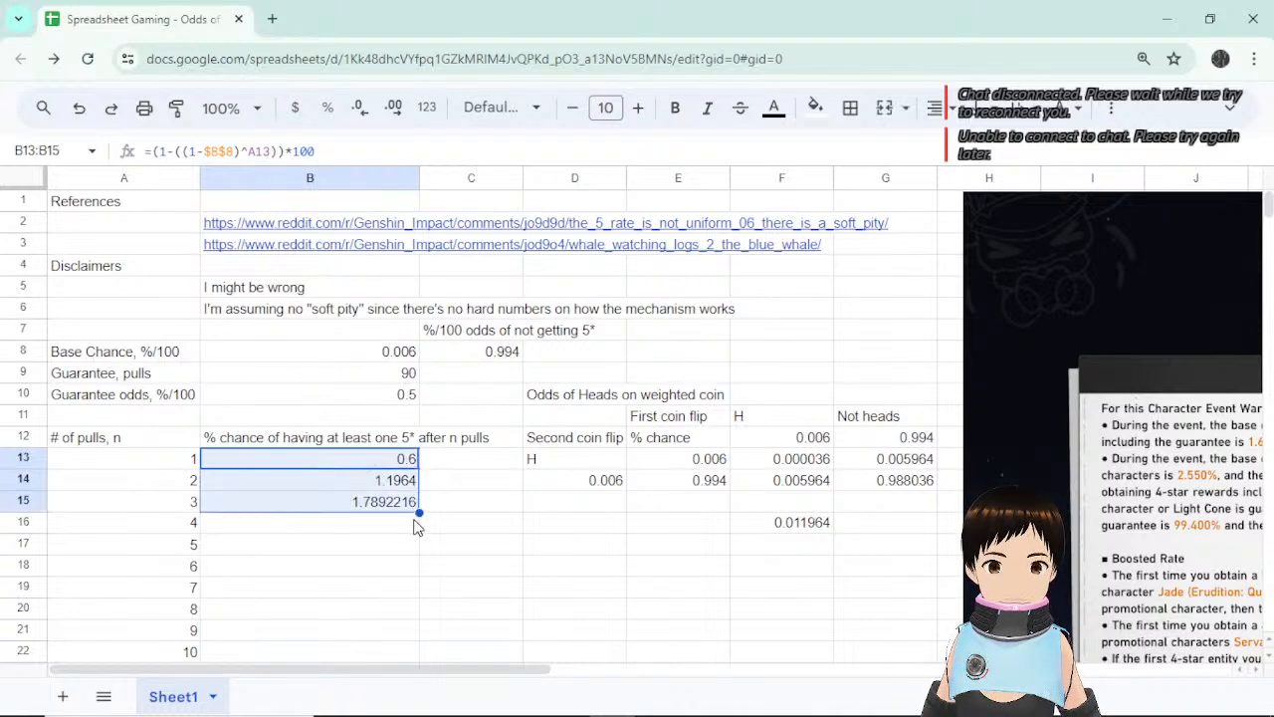
pyautogui.click(398, 487)
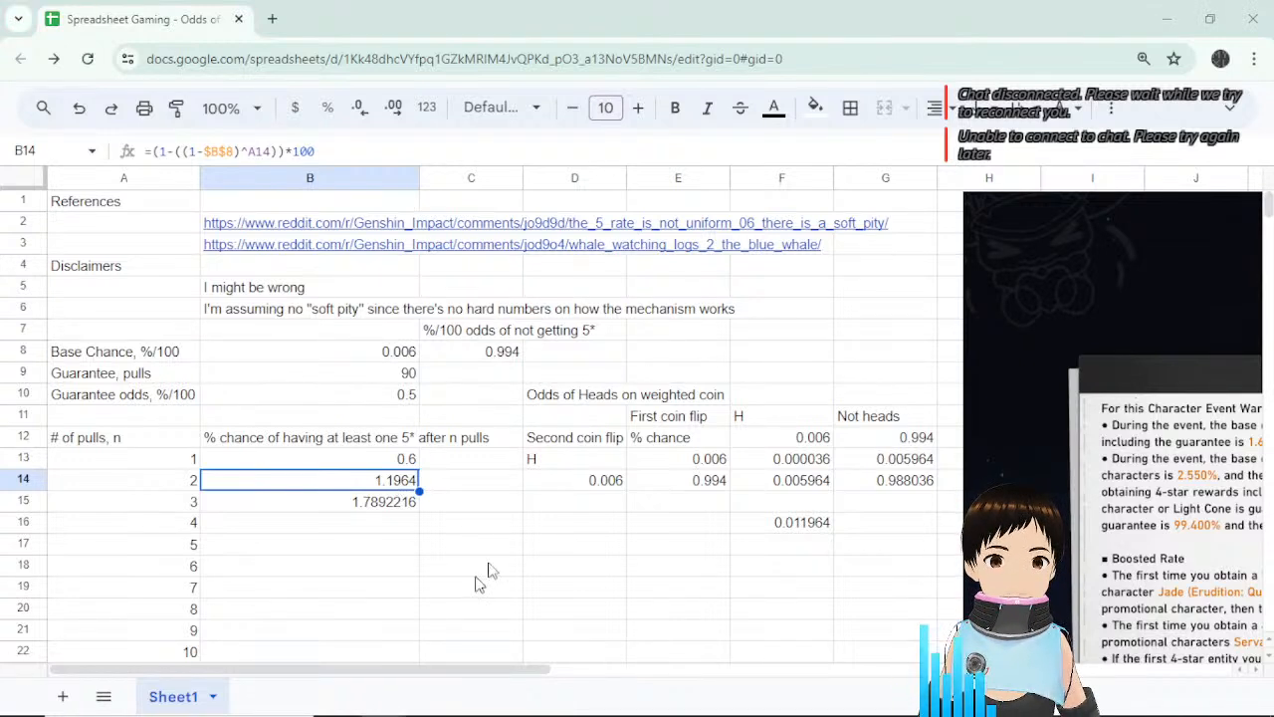
pyautogui.click(405, 505)
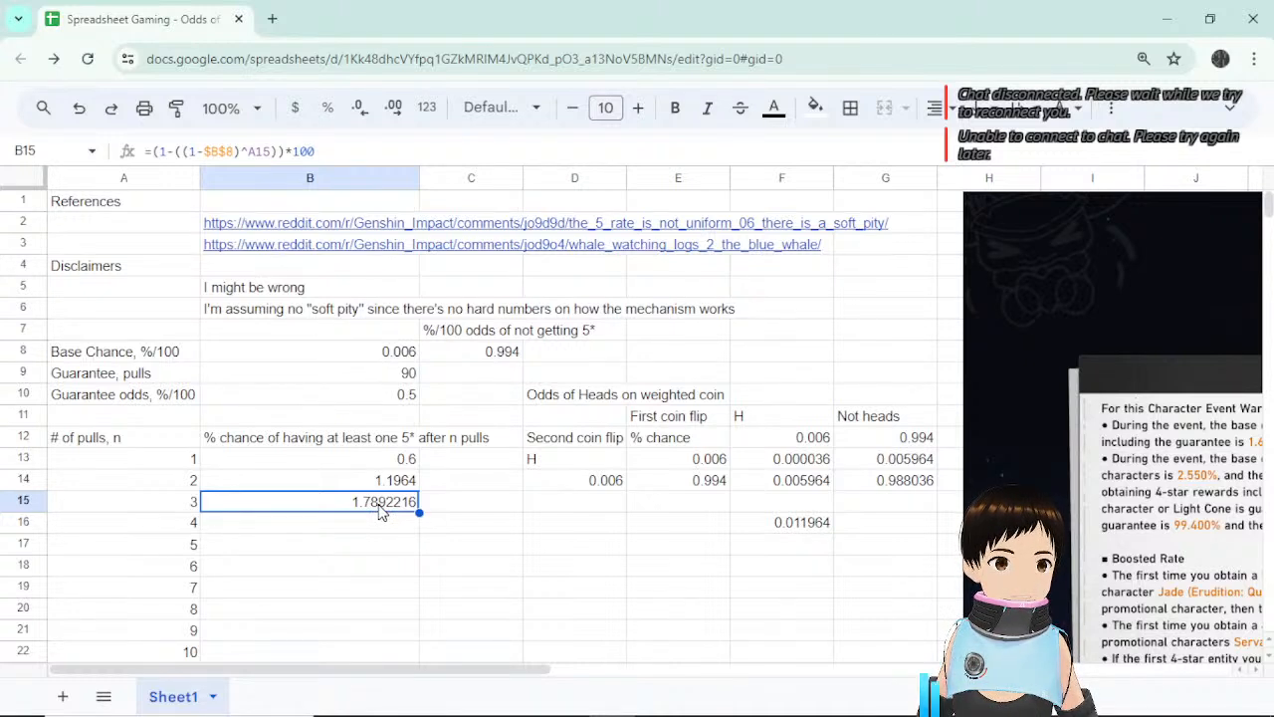
pyautogui.click(375, 464)
pyautogui.click(373, 485)
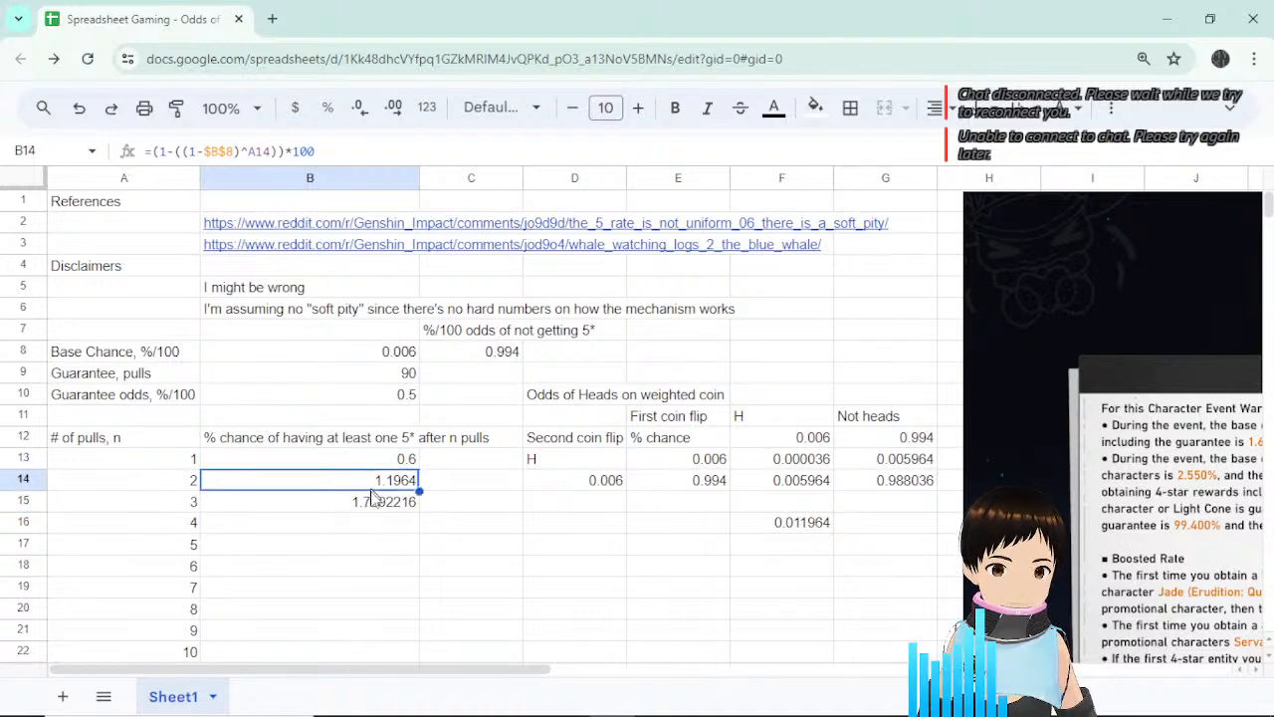
pyautogui.click(376, 505)
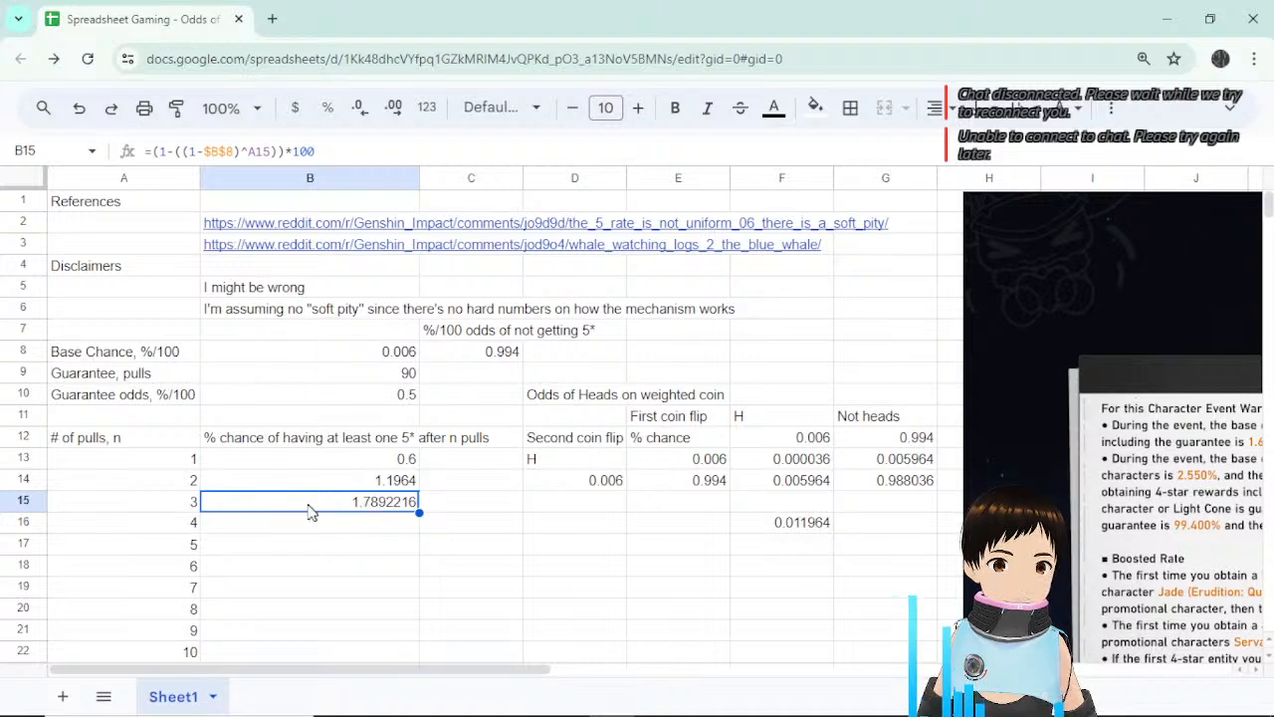
# Compare B15's odds formula against the pull count in A15, finishing with B15 selected.
pyautogui.click(190, 505)
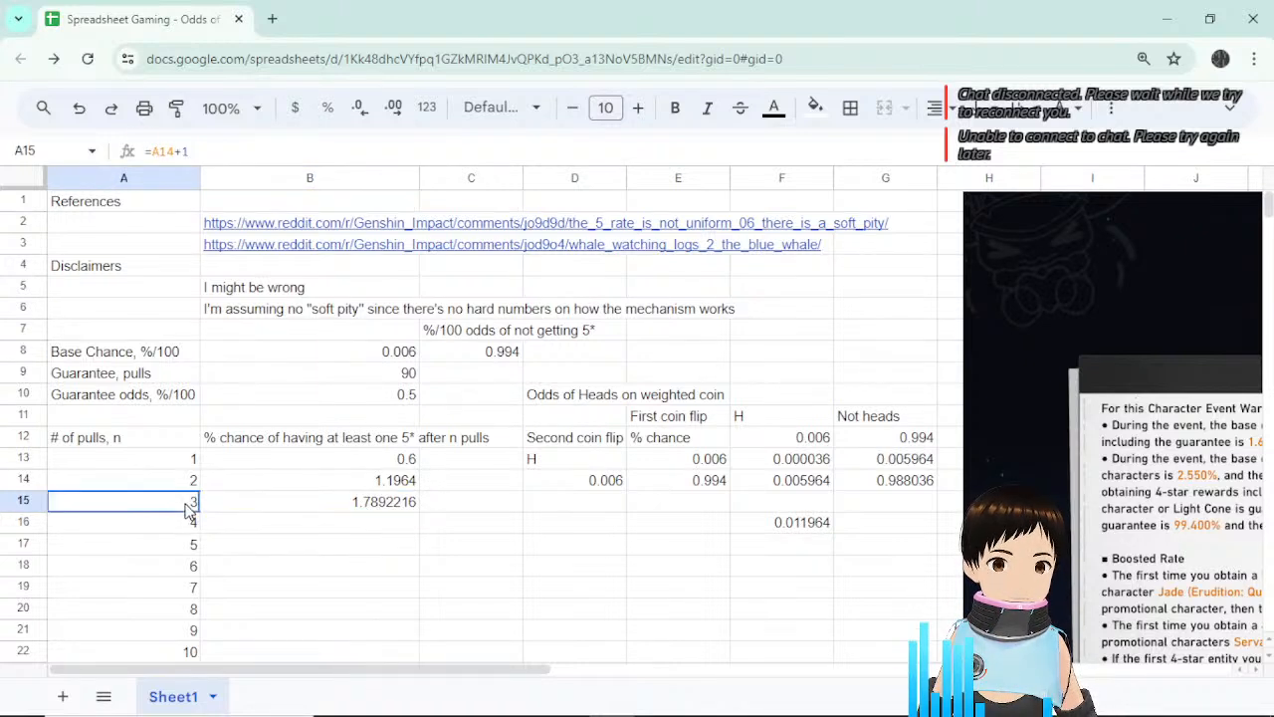
pyautogui.click(404, 512)
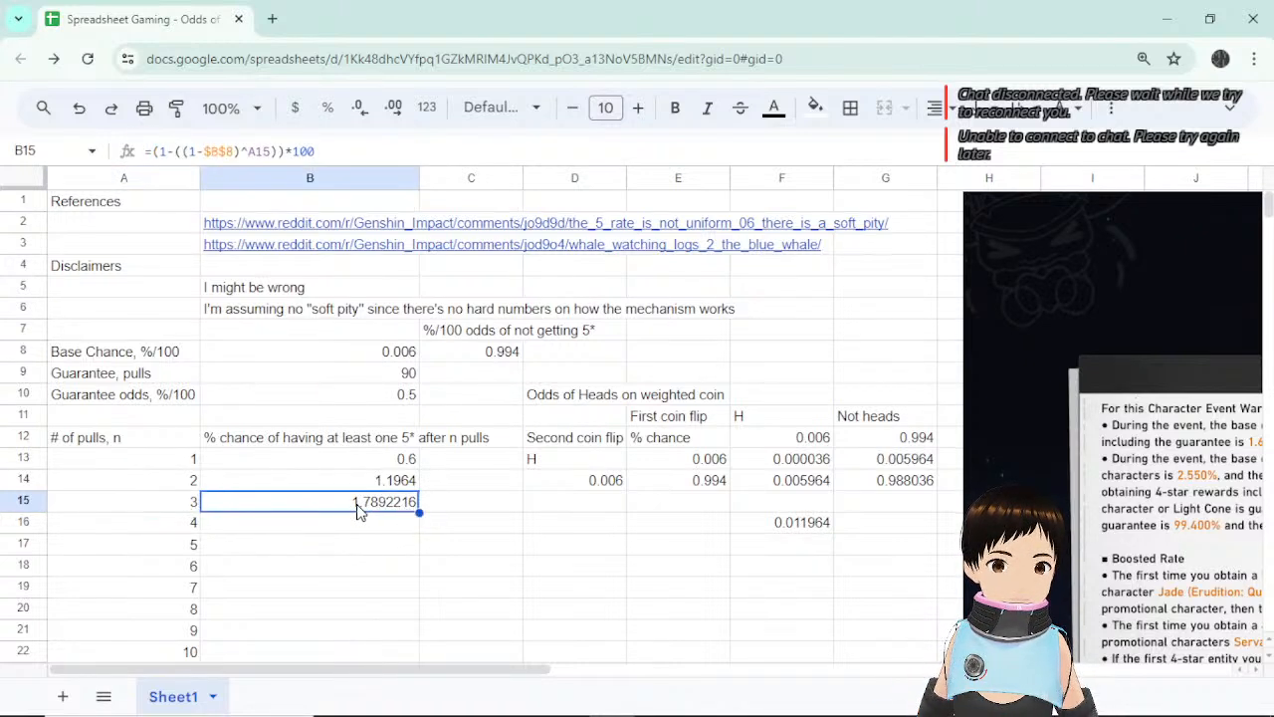
pyautogui.click(180, 502)
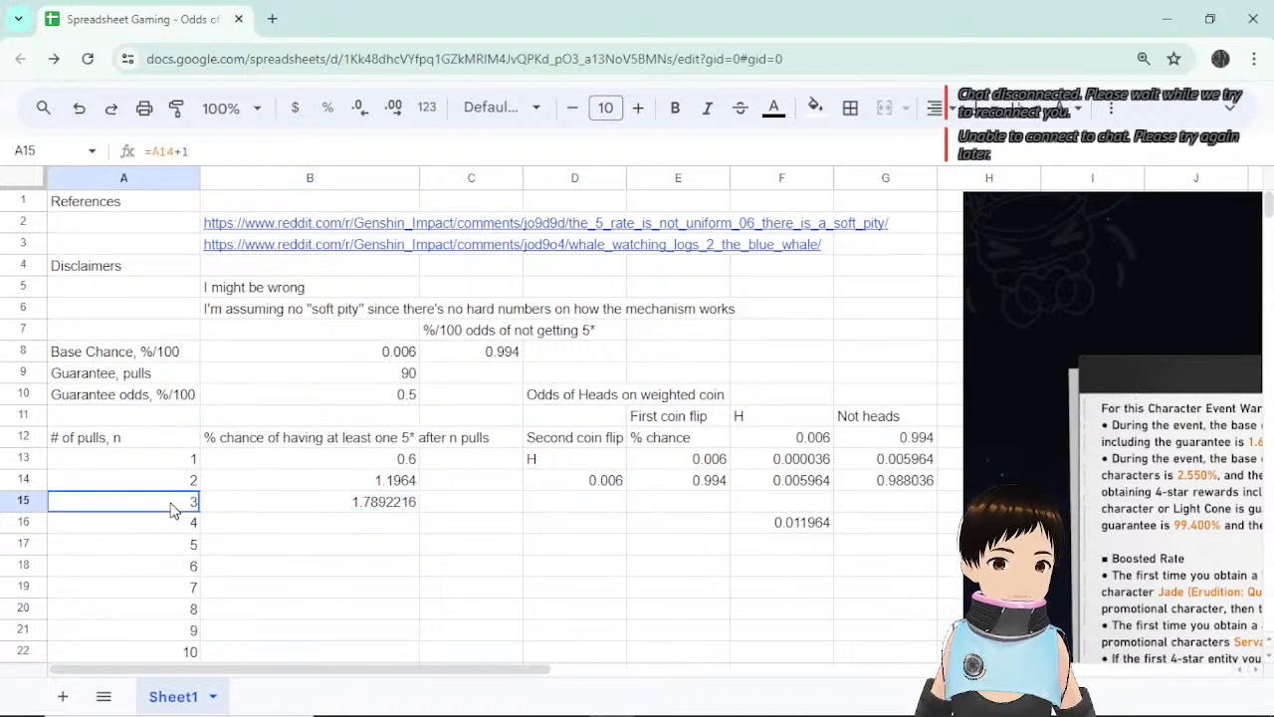
pyautogui.click(345, 508)
pyautogui.click(185, 508)
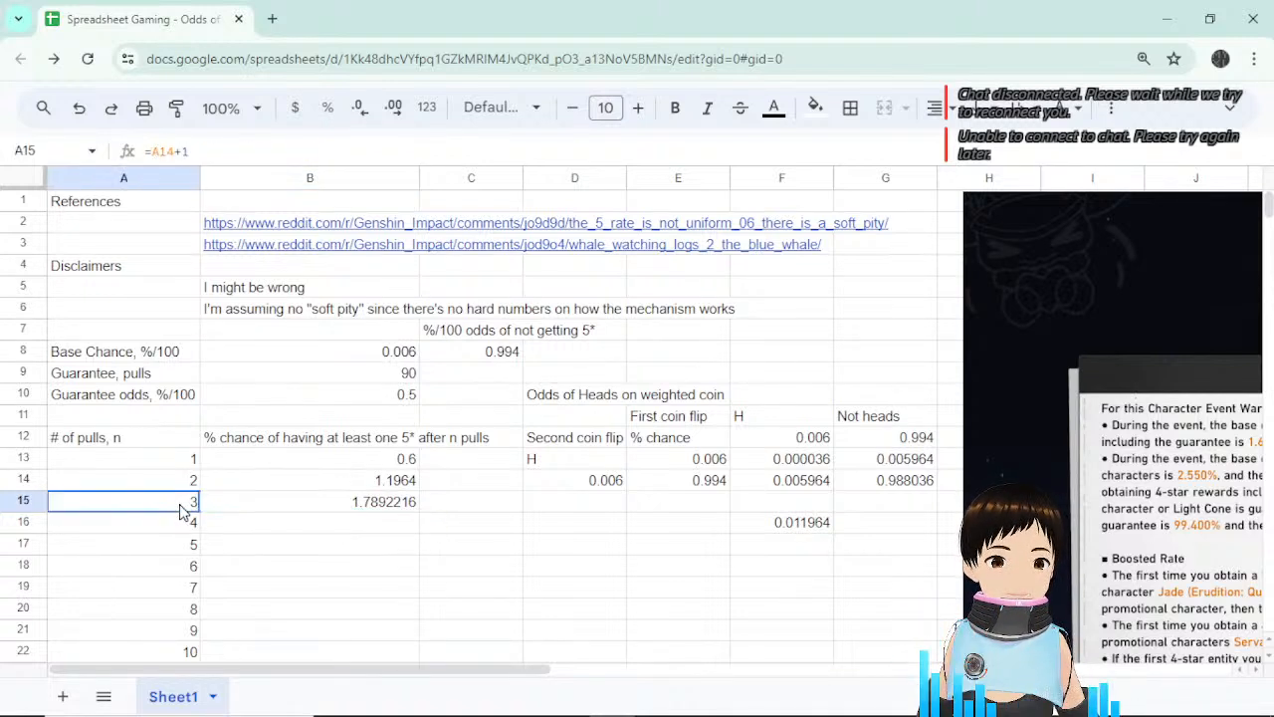
pyautogui.click(264, 510)
pyautogui.click(181, 509)
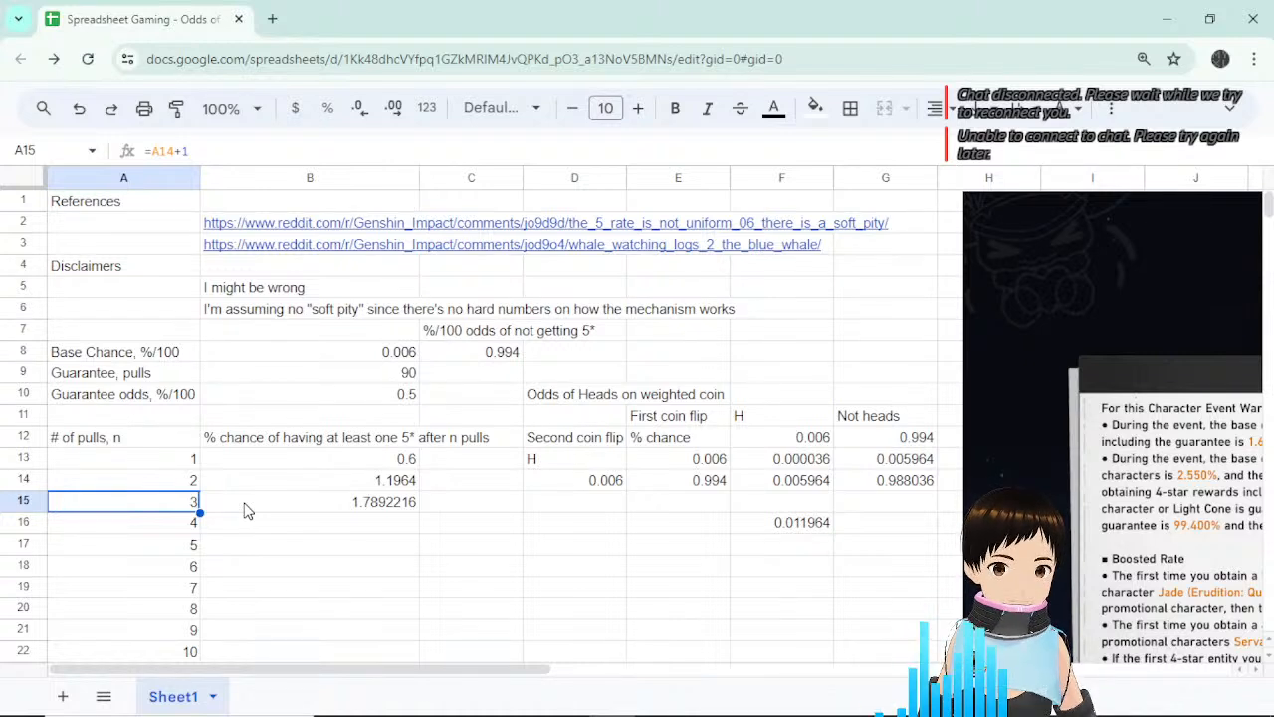
pyautogui.click(379, 514)
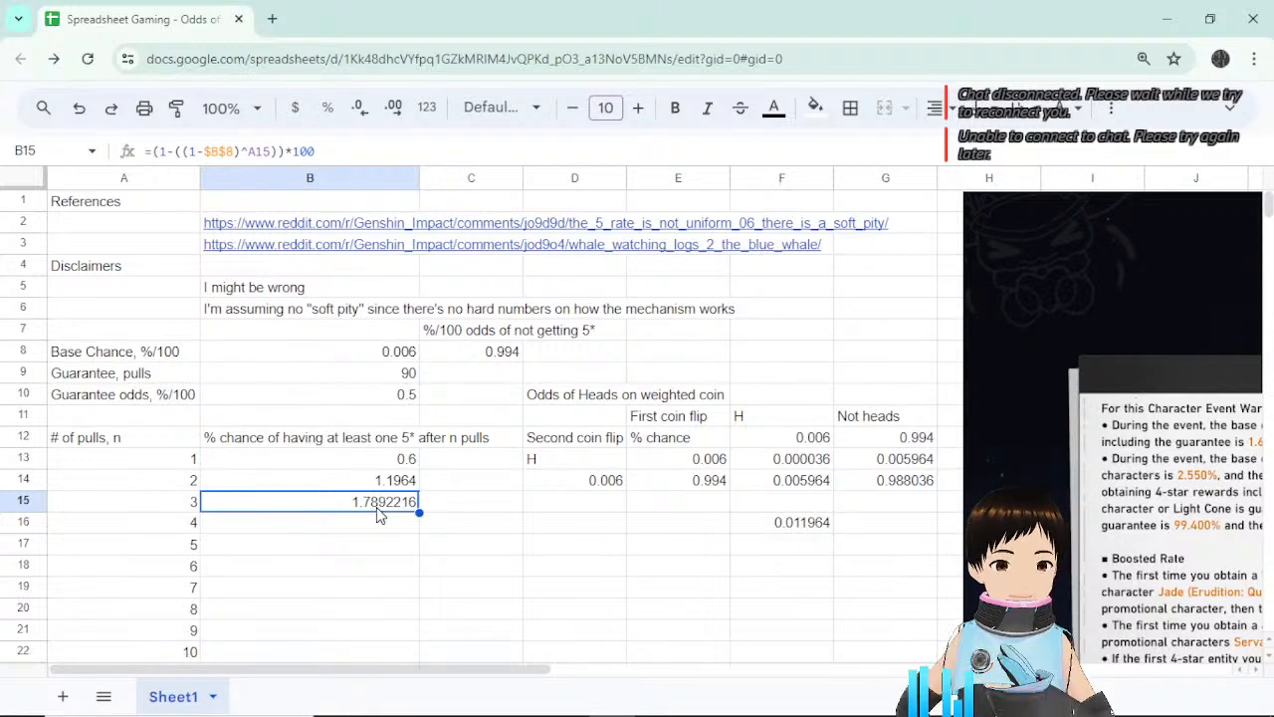
pyautogui.click(169, 512)
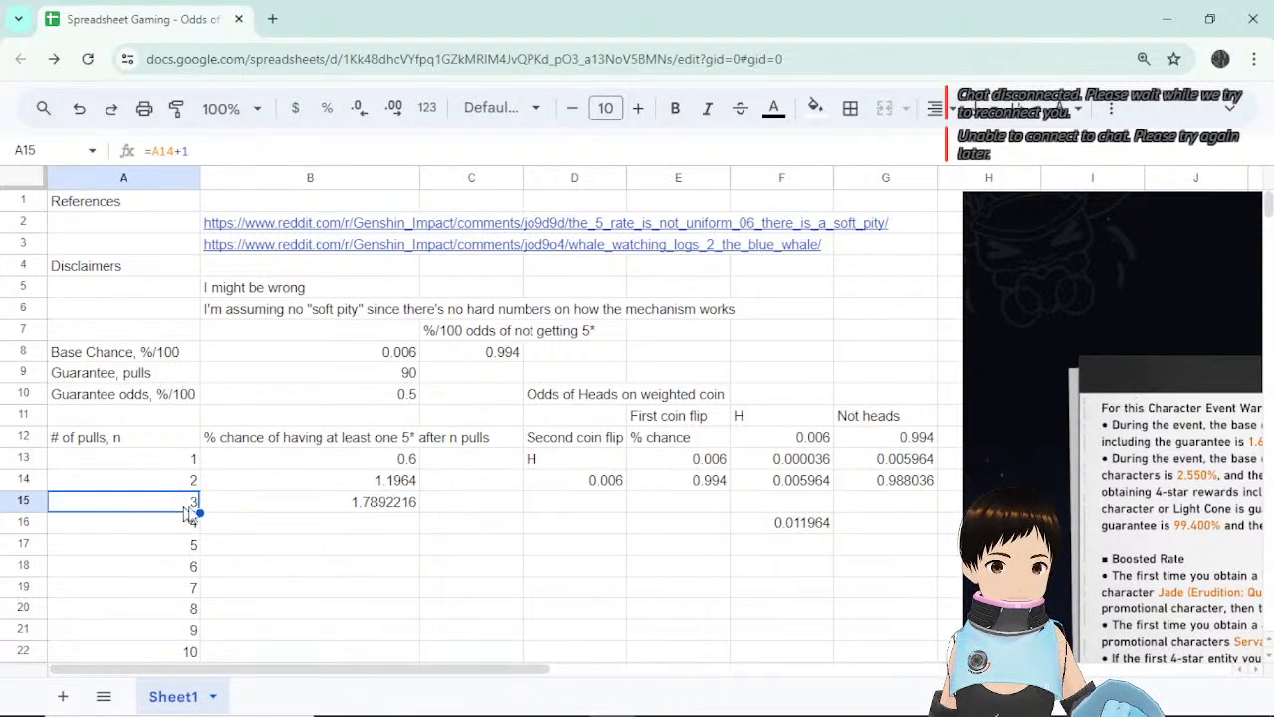
pyautogui.click(311, 512)
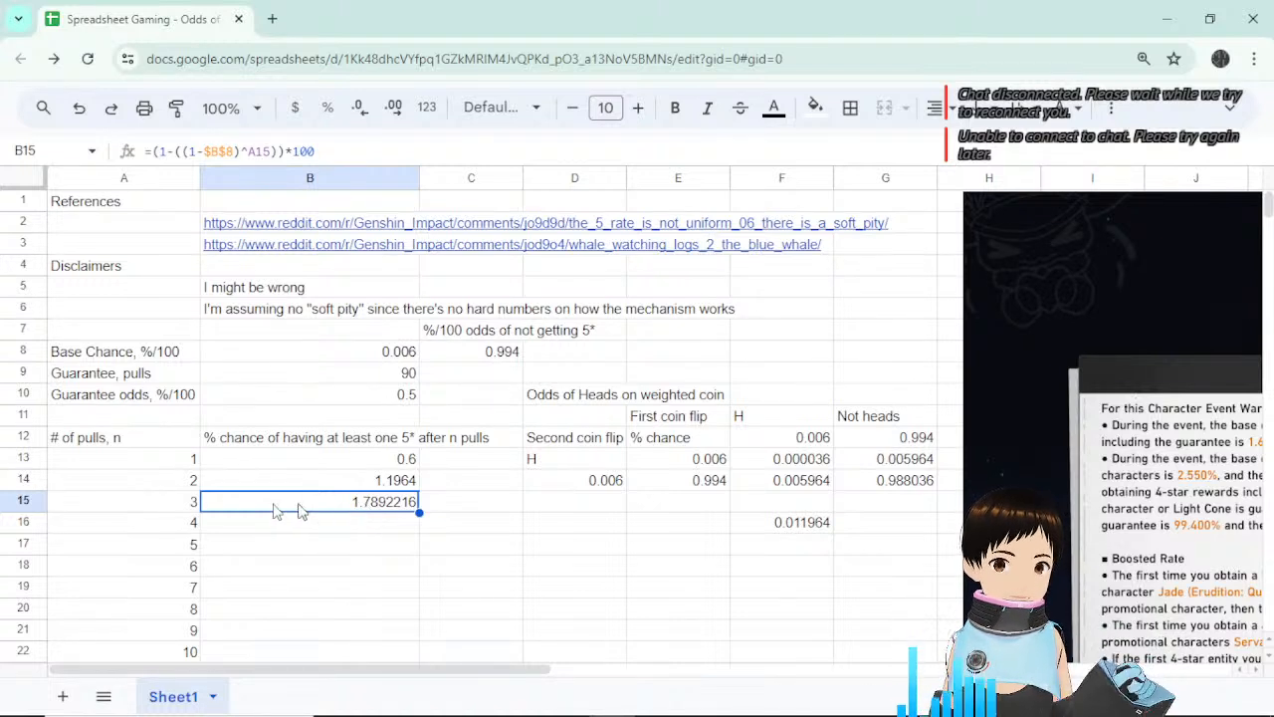
pyautogui.click(190, 510)
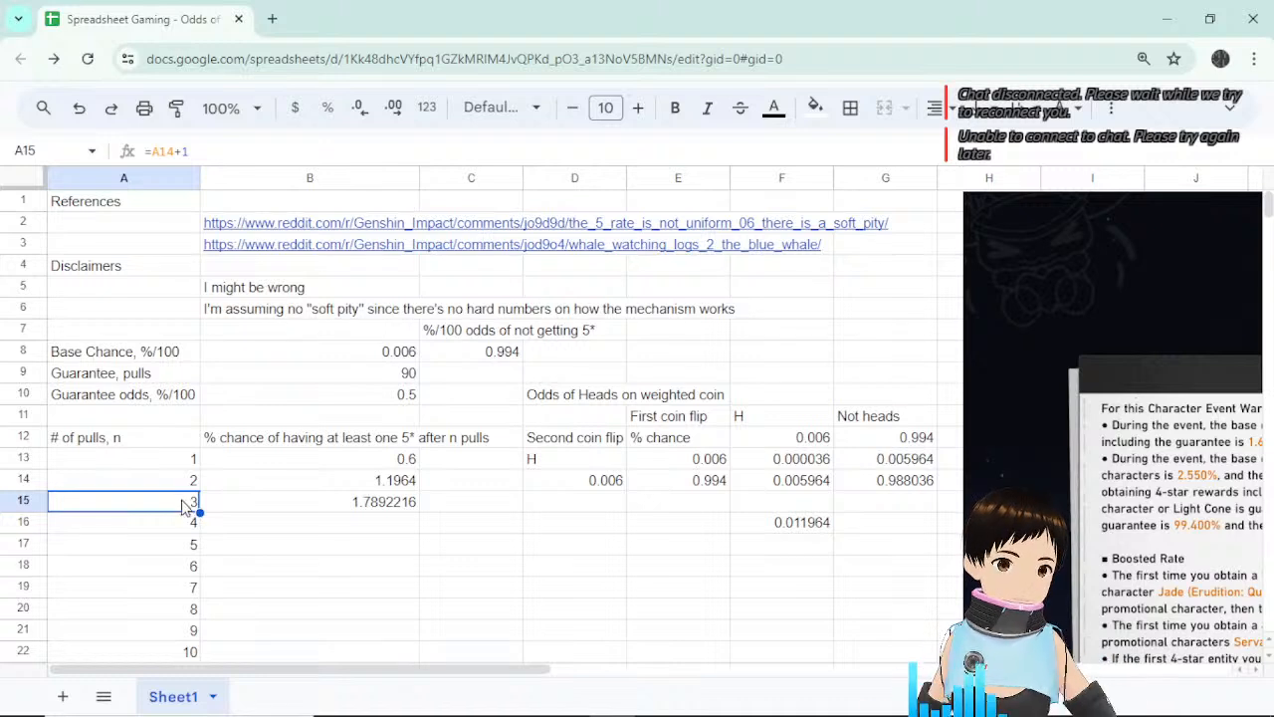
pyautogui.click(353, 514)
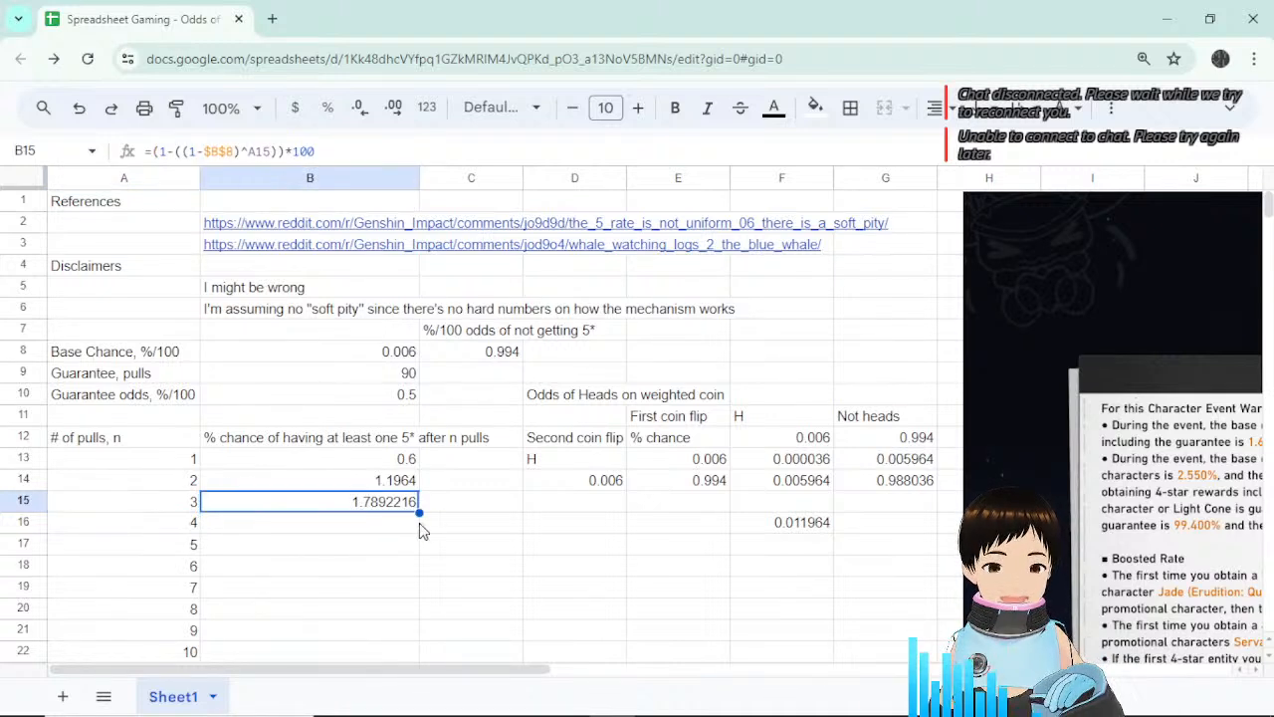
# Extend the odds formula from B15 through B102, with pull 90 showing 41.81988227 percent.
pyautogui.moveTo(419, 512); pyautogui.dragTo(419, 546)
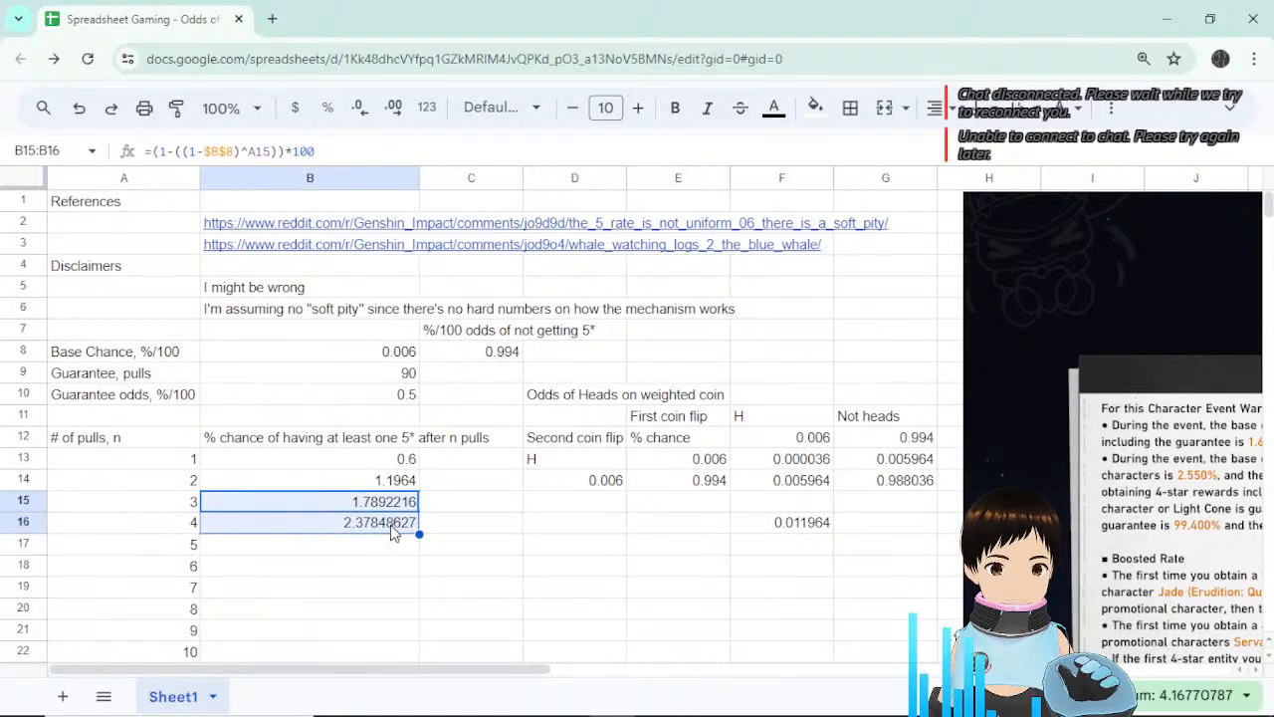
pyautogui.click(389, 524)
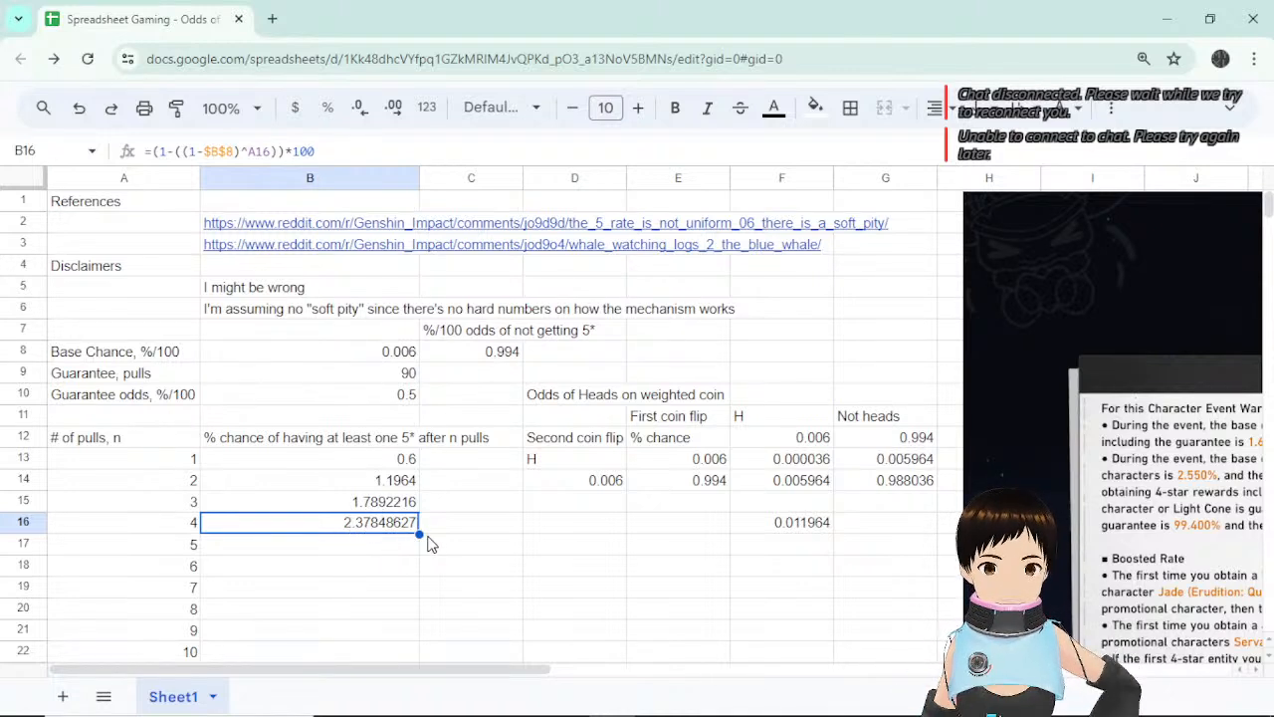
pyautogui.moveTo(419, 533); pyautogui.dragTo(388, 384)
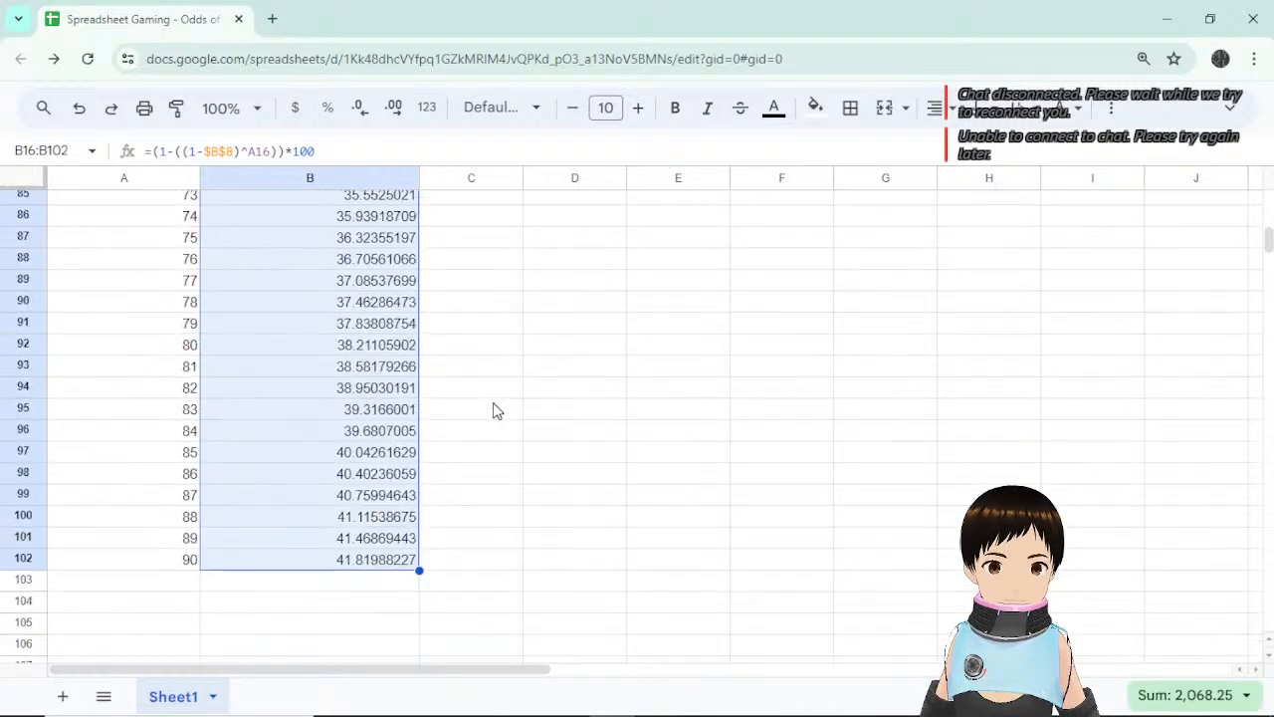
pyautogui.click(380, 561)
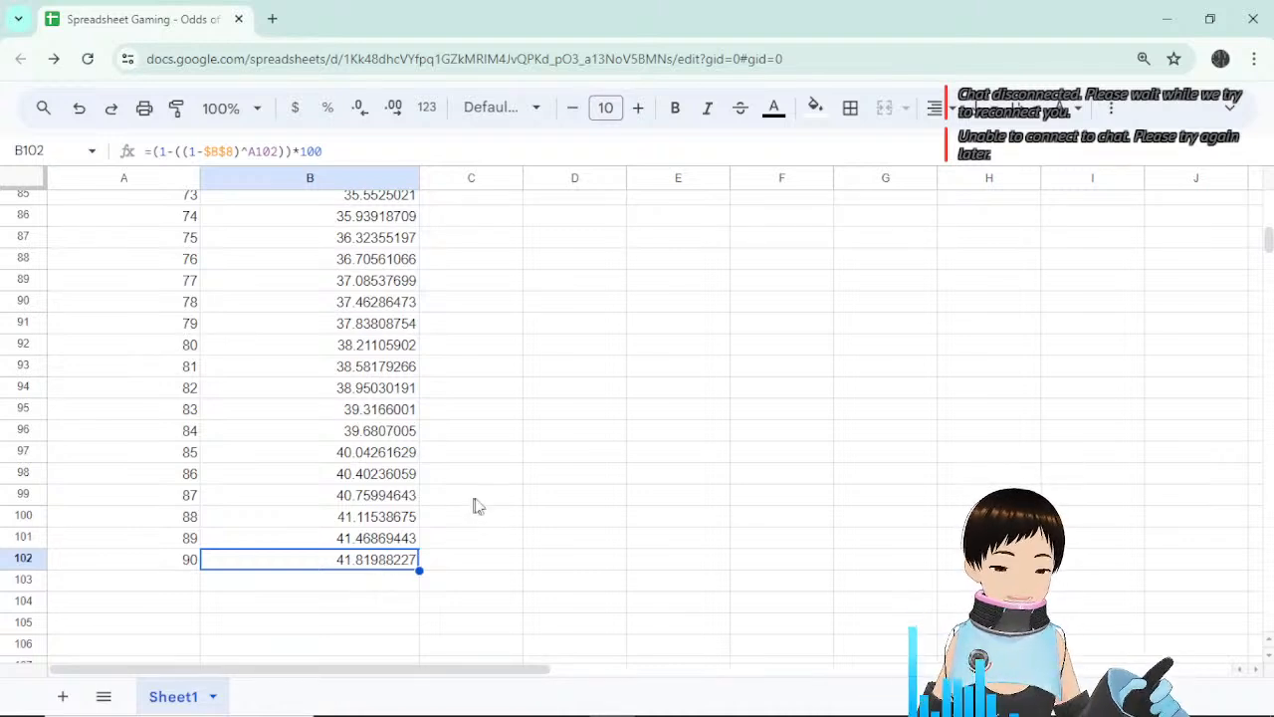
pyautogui.scroll(15, 503, 504)
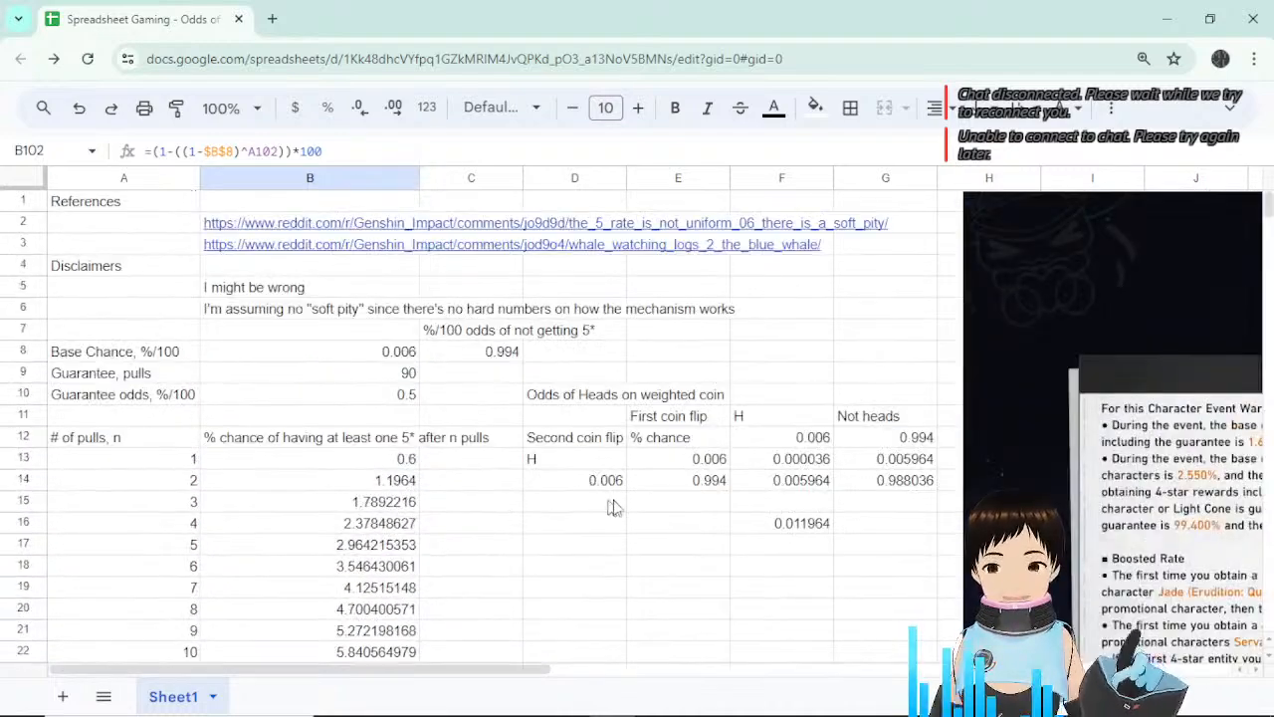
pyautogui.scroll(-4, 749, 463)
pyautogui.scroll(4, 750, 463)
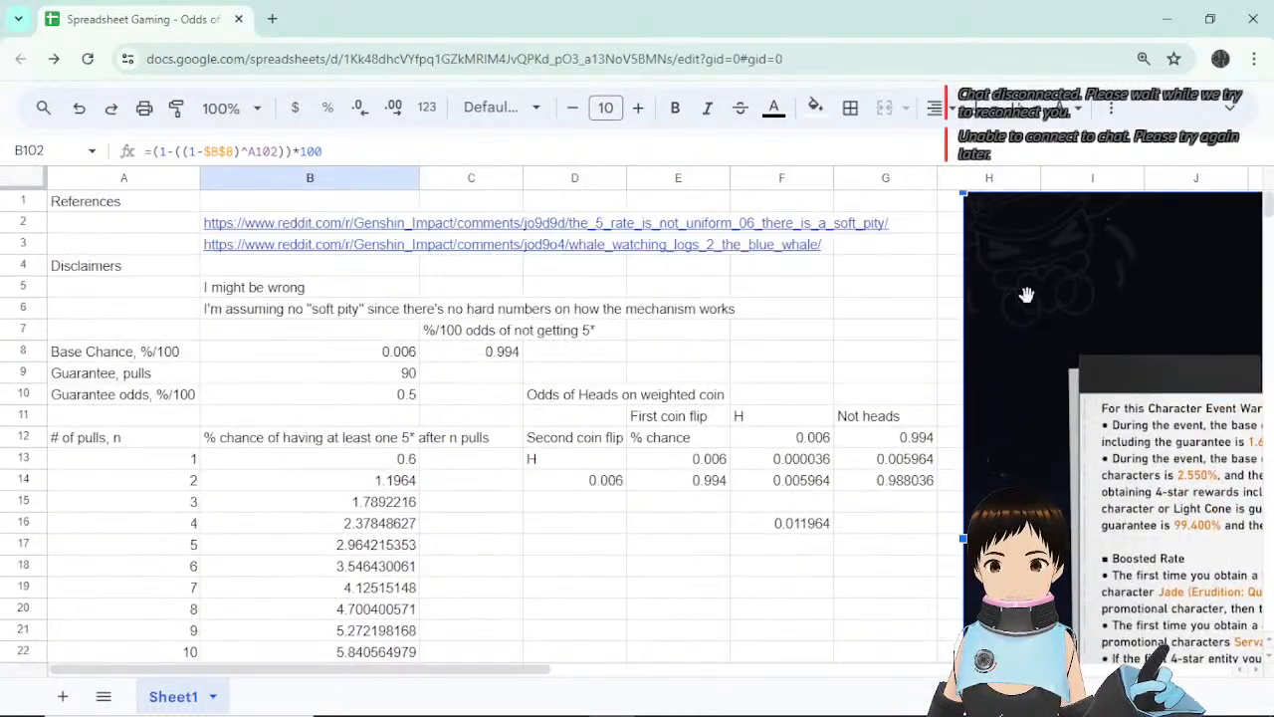
pyautogui.scroll(-5, 899, 384)
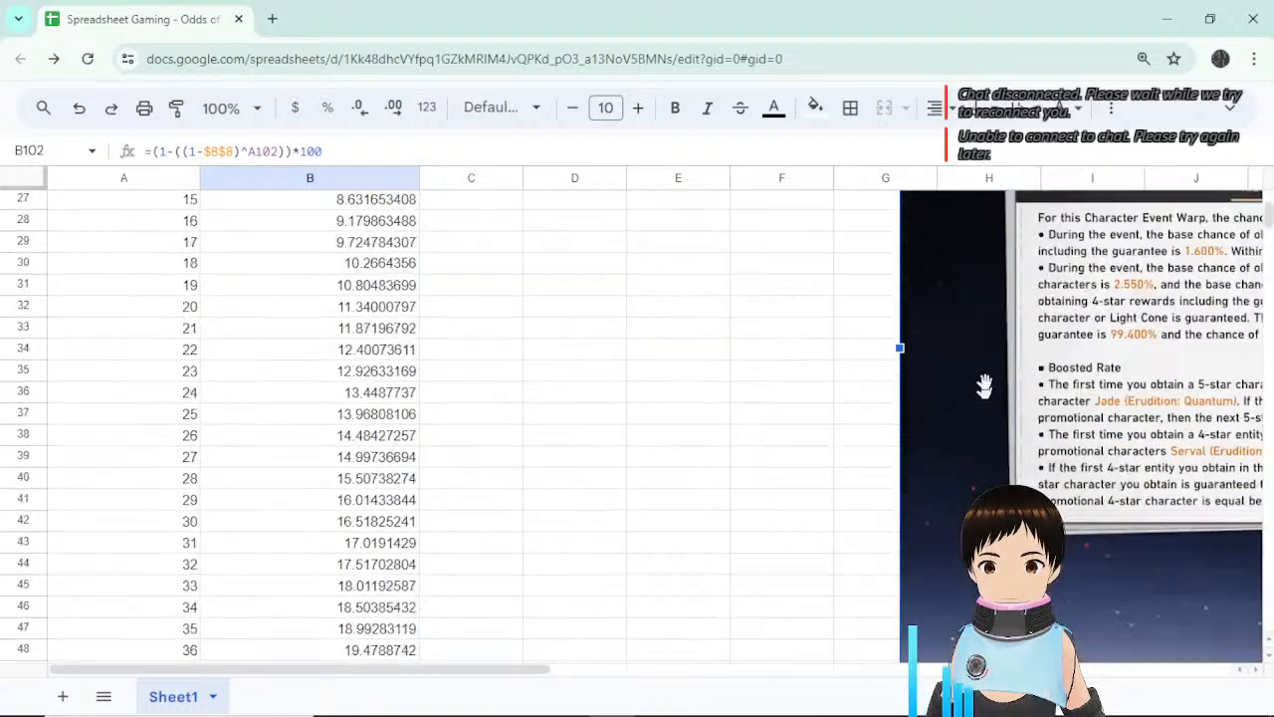
pyautogui.scroll(-5, 954, 589)
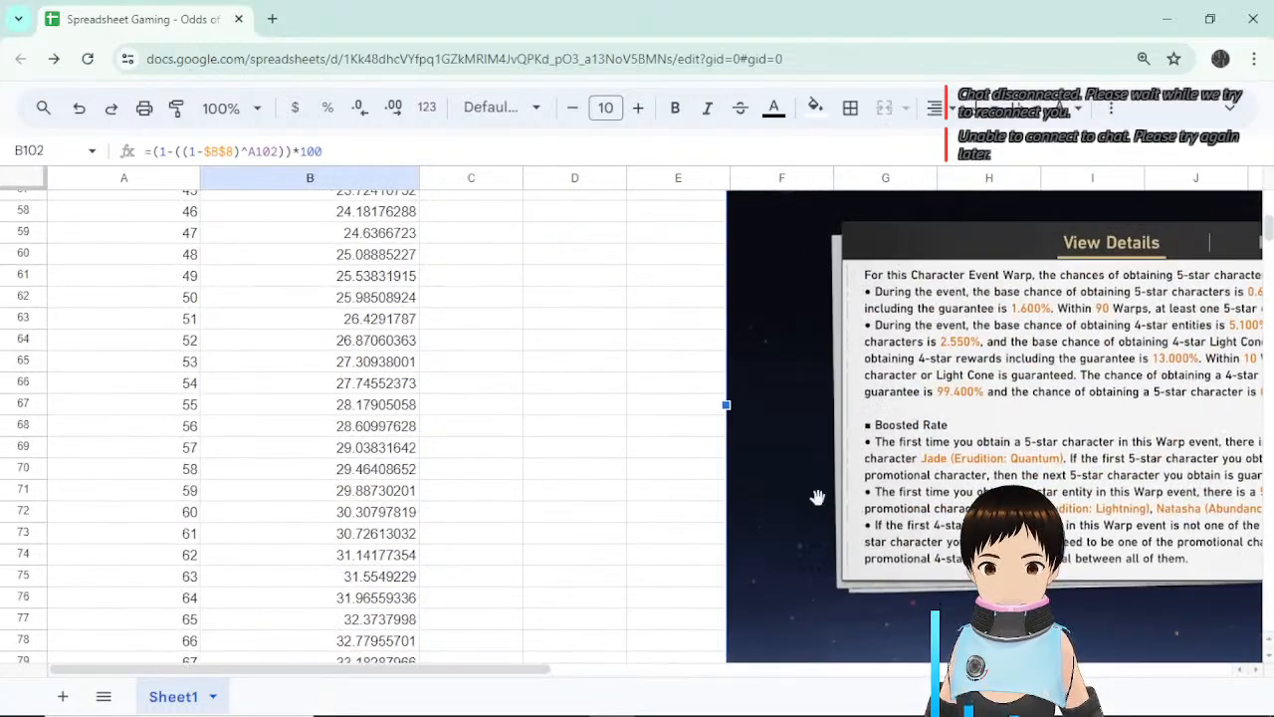
pyautogui.scroll(-4, 832, 329)
pyautogui.scroll(-4, 691, 456)
pyautogui.scroll(3, 683, 308)
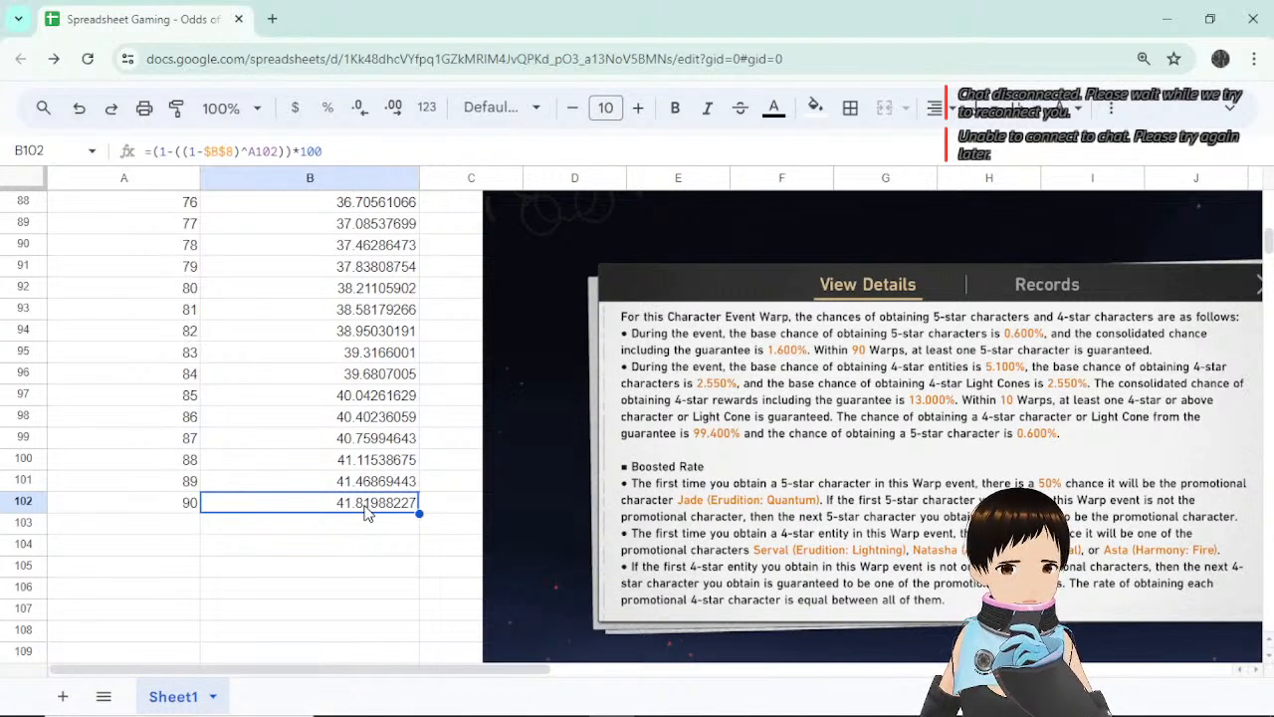
# Check row 102's pull count and odds, then edit B102's =(1-((1-$B$8)^A102))*100 formula.
pyautogui.click(181, 506)
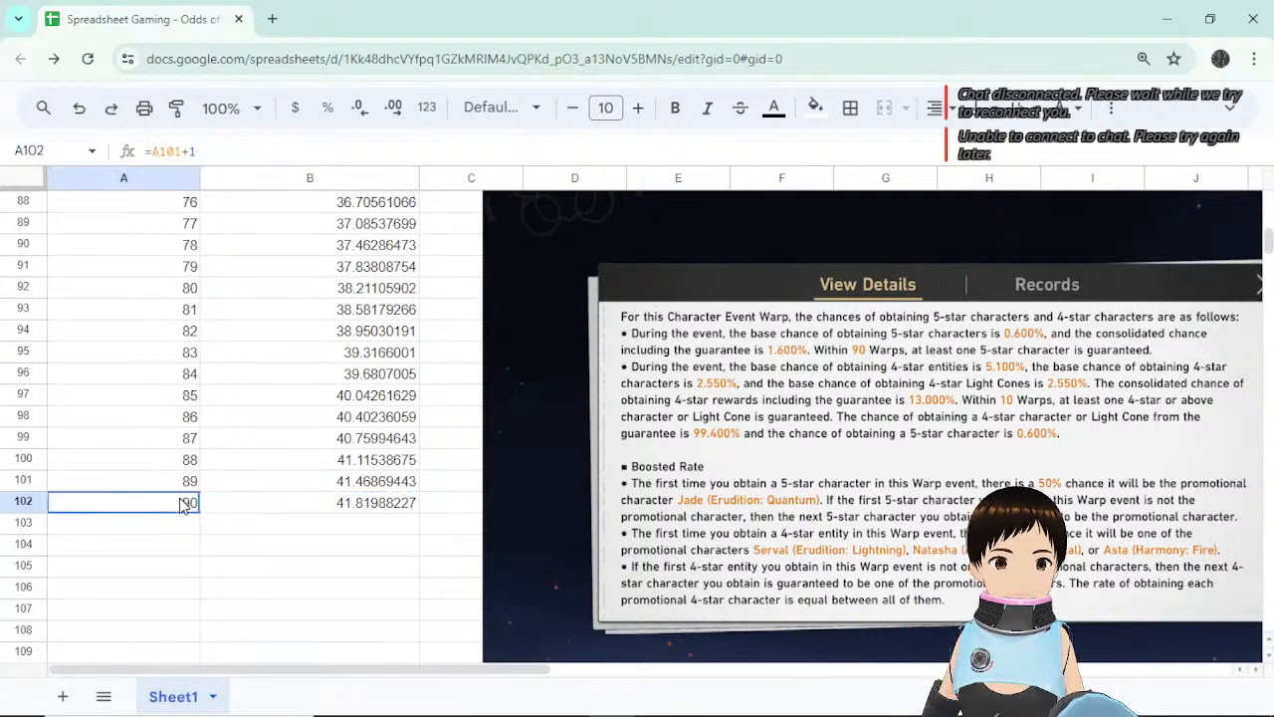
pyautogui.moveTo(177, 507); pyautogui.dragTo(358, 510)
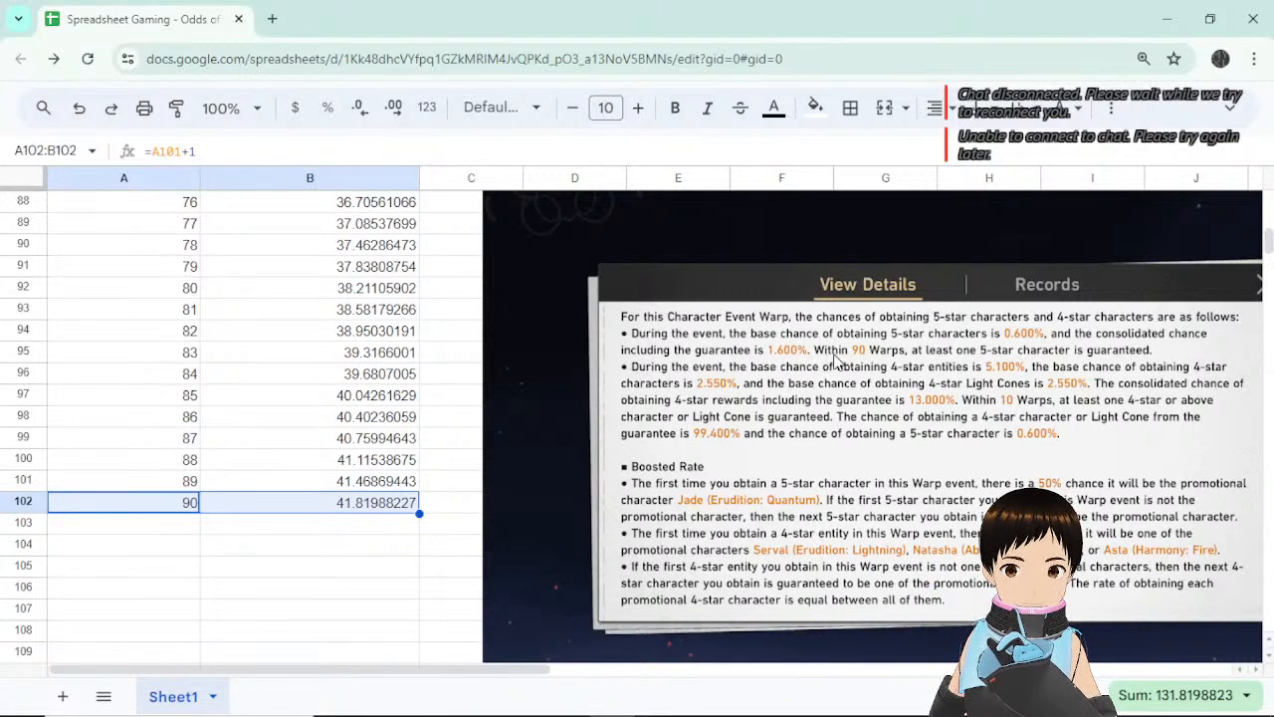
pyautogui.click(324, 569)
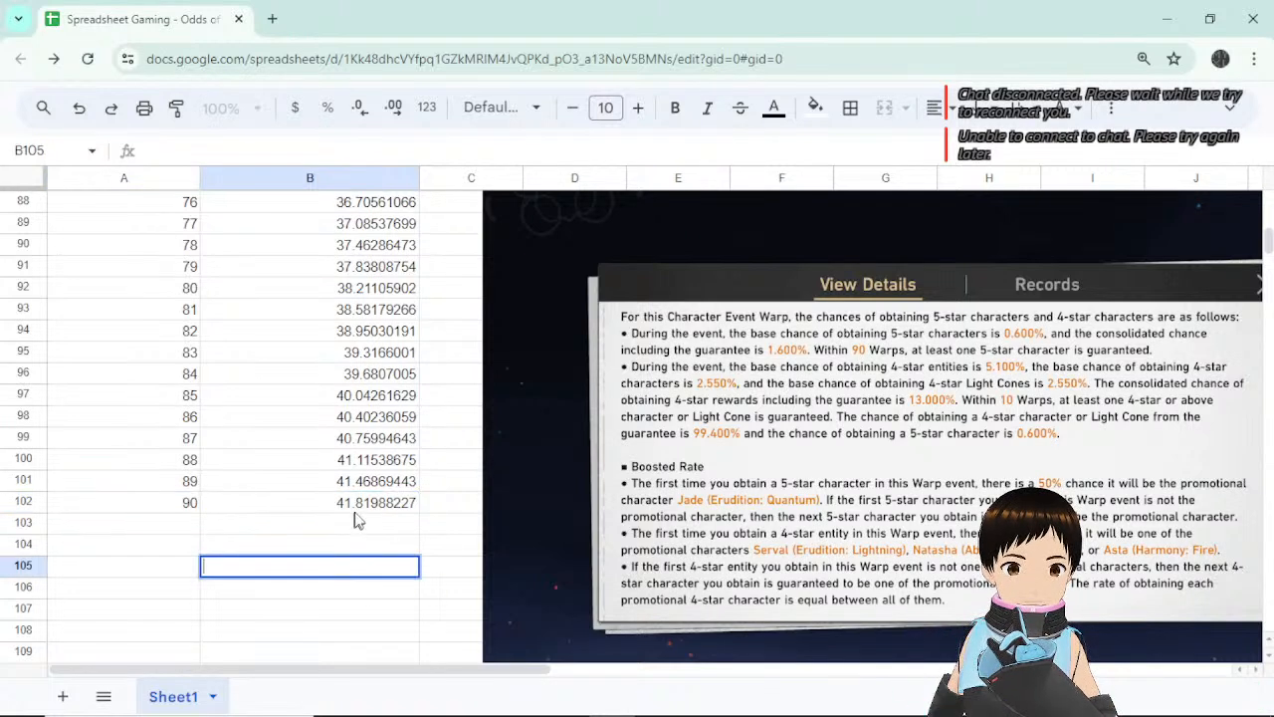
pyautogui.click(363, 504)
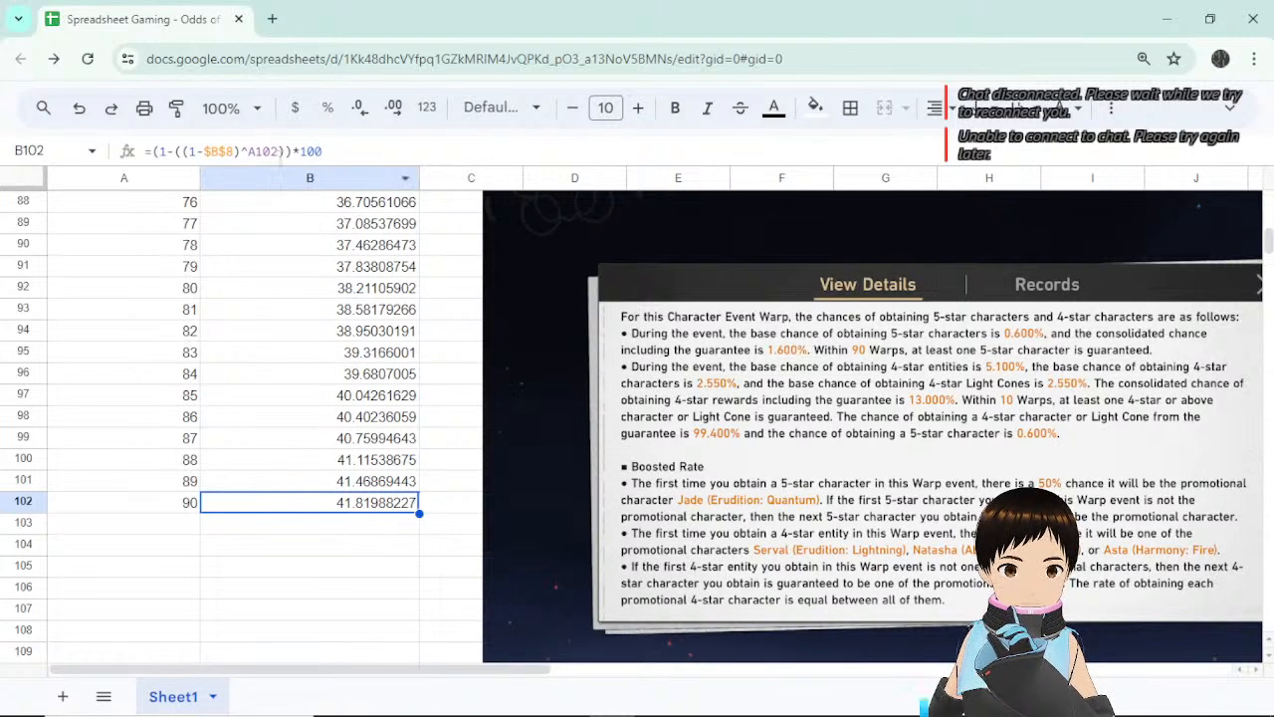
pyautogui.click(280, 151)
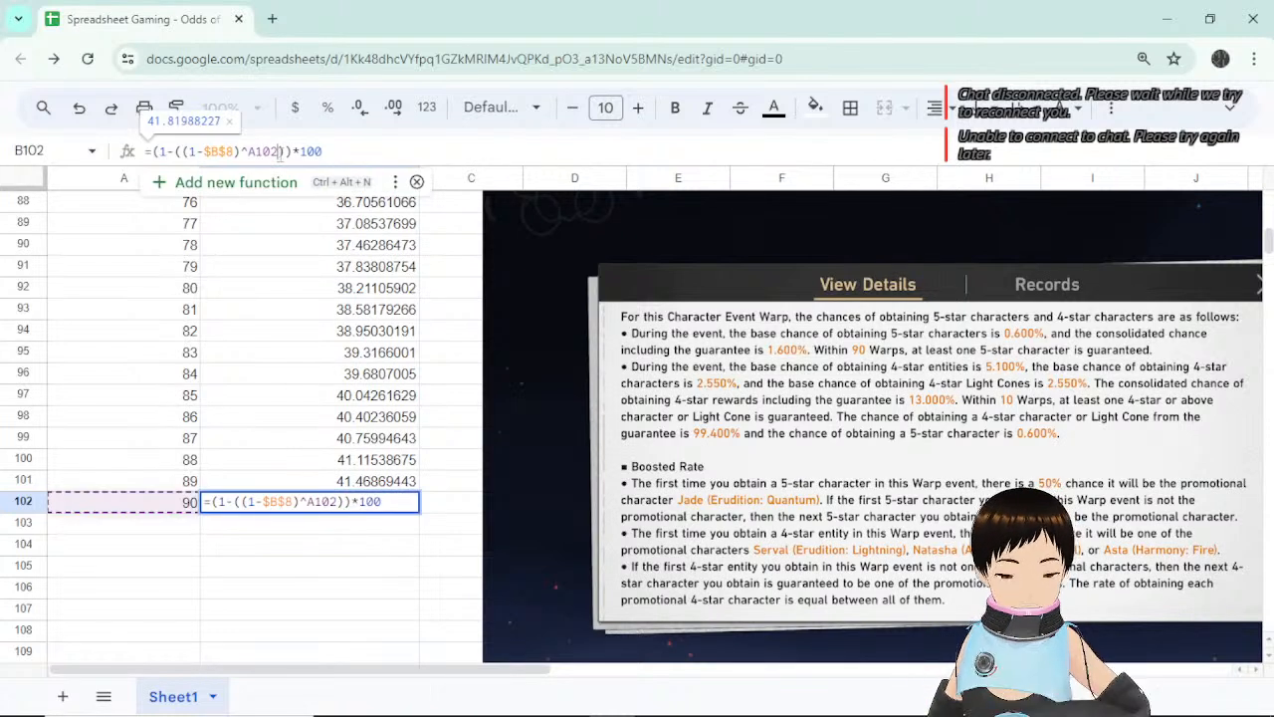
pyautogui.write('-1')
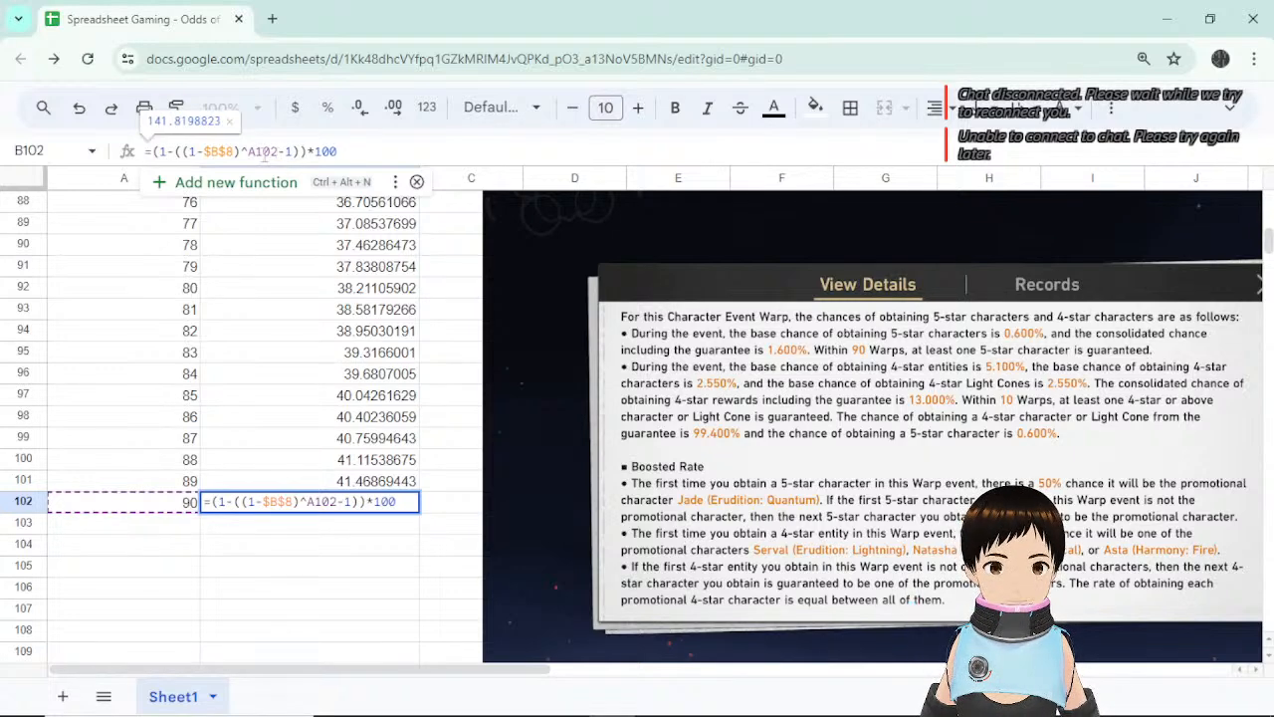
pyautogui.click(248, 151)
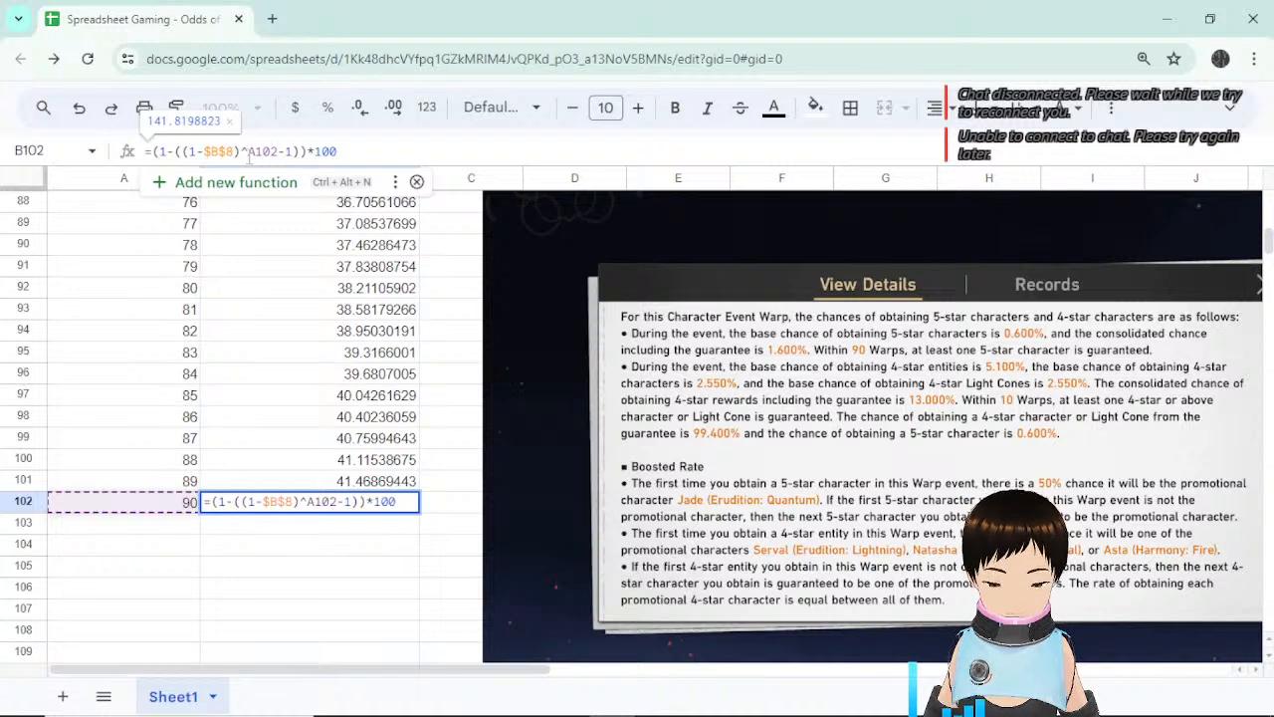
pyautogui.write('(')
pyautogui.press('Right')
pyautogui.press('Right')
pyautogui.press('Right')
pyautogui.press('Right')
pyautogui.press('Right')
pyautogui.press('Right')
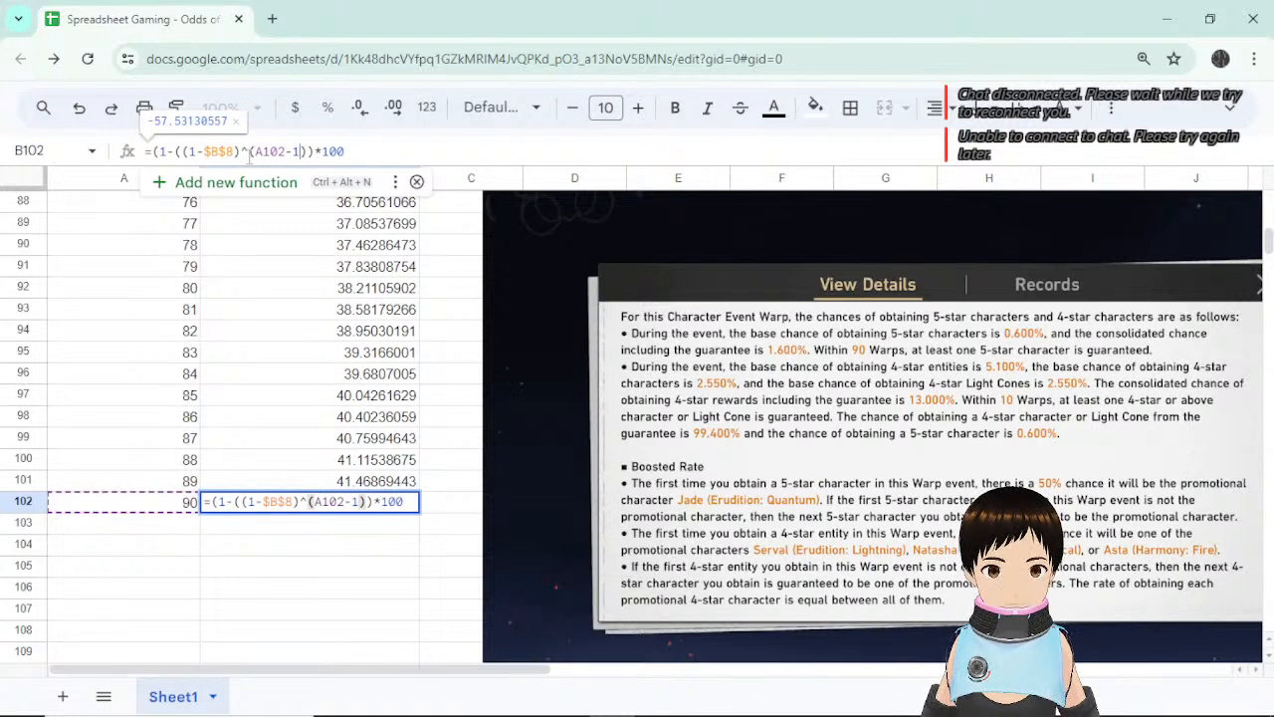
pyautogui.write(')')
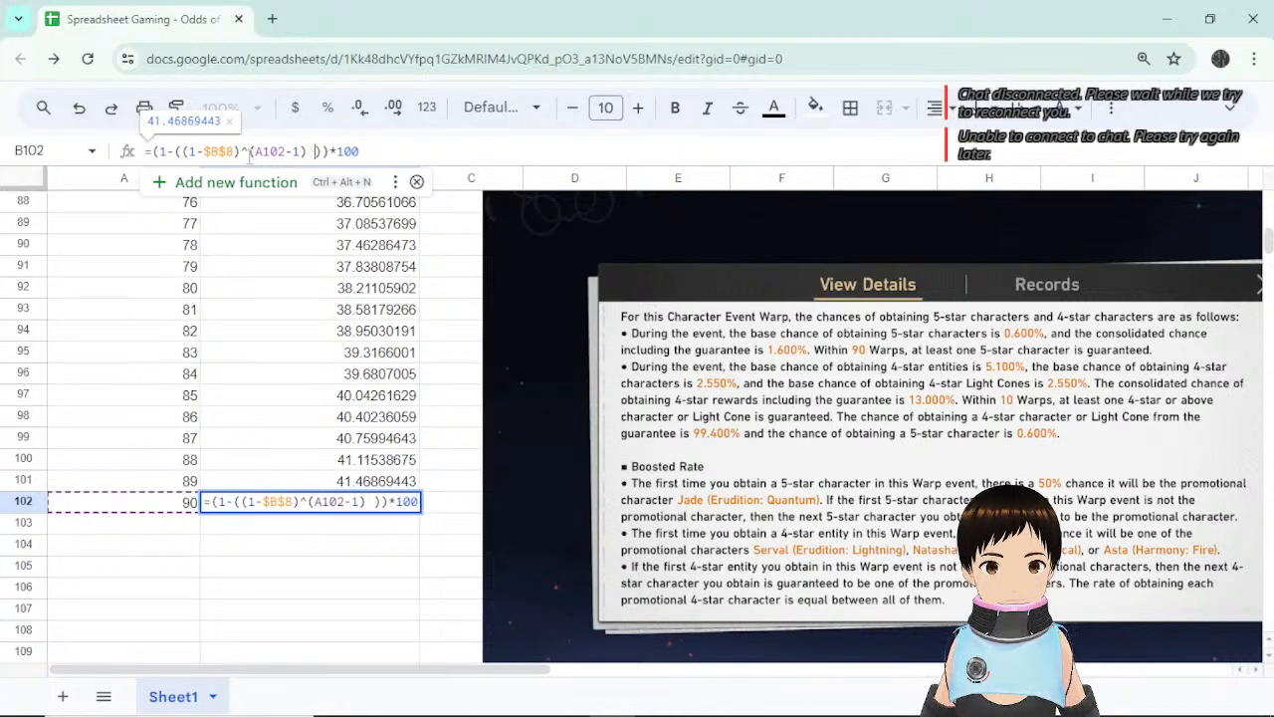
pyautogui.press('BackSpace')
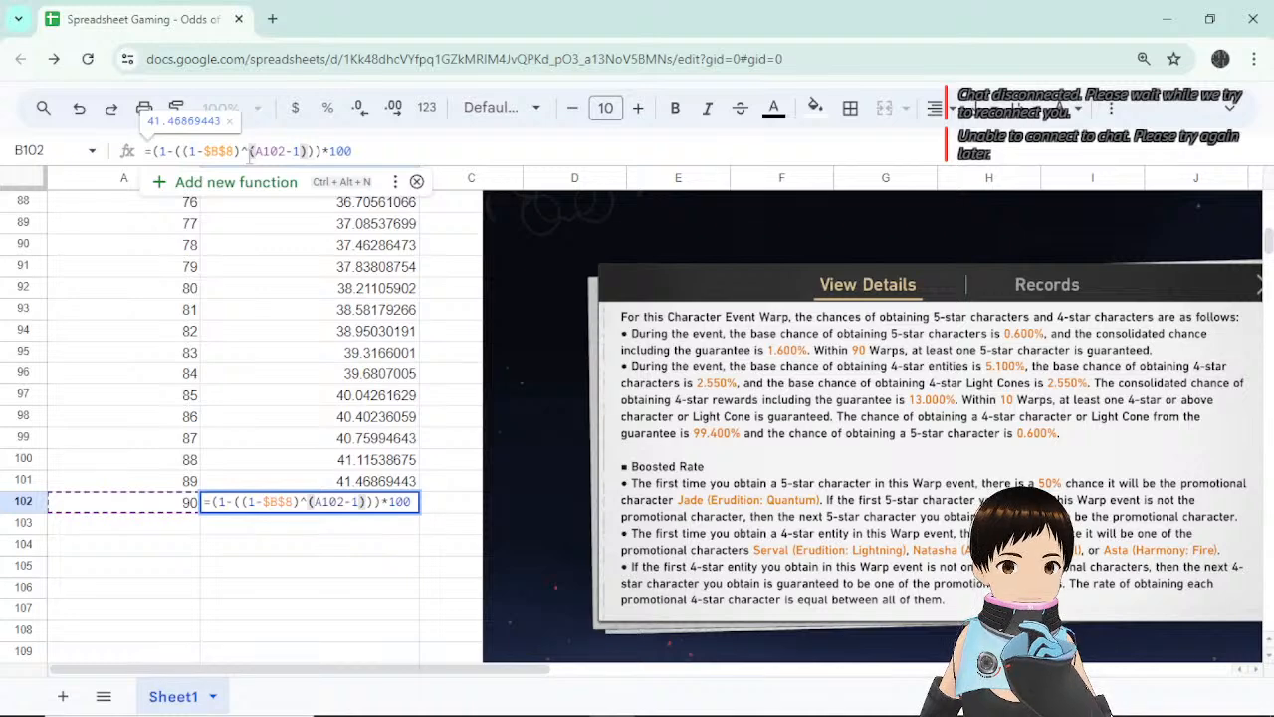
pyautogui.press('Escape')
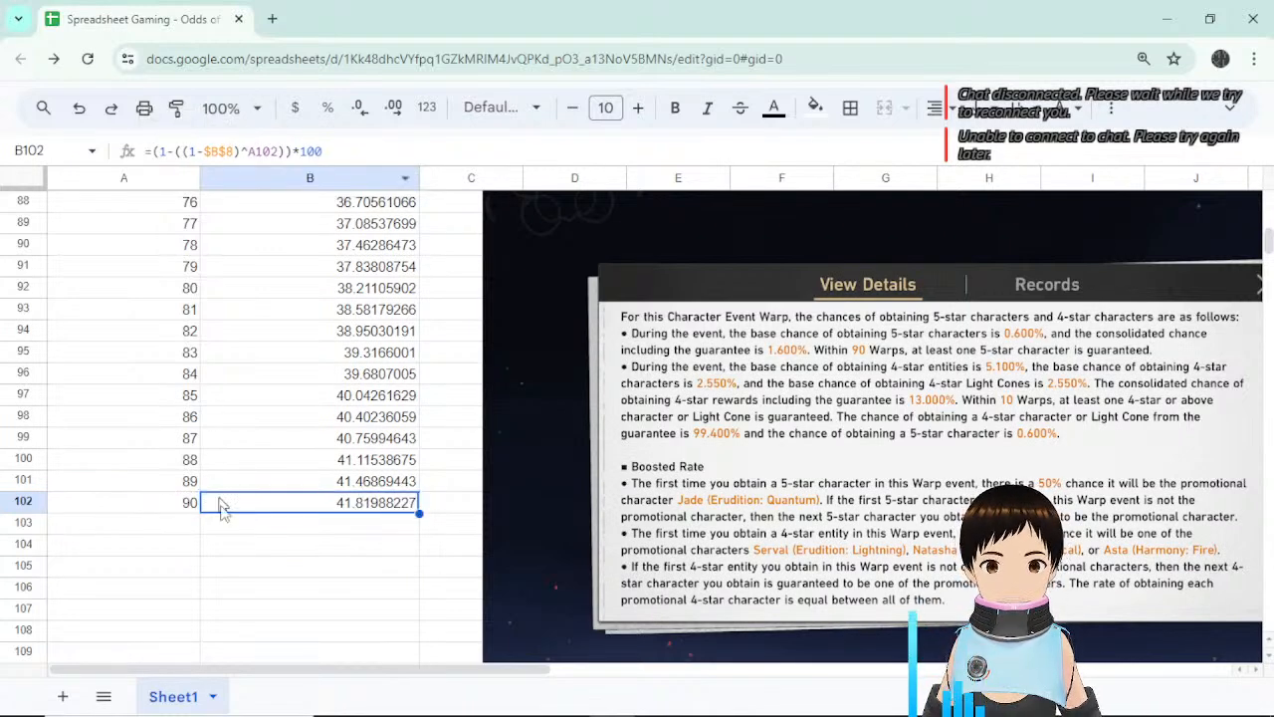
pyautogui.click(332, 550)
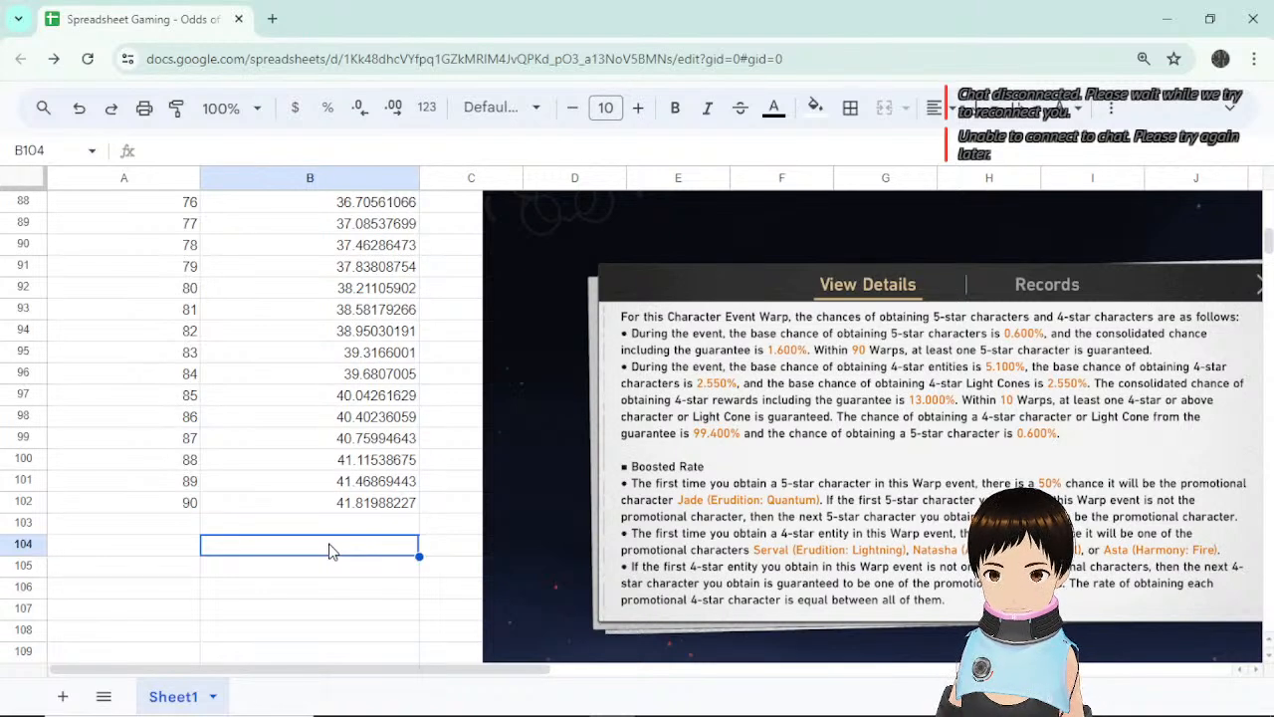
pyautogui.click(370, 484)
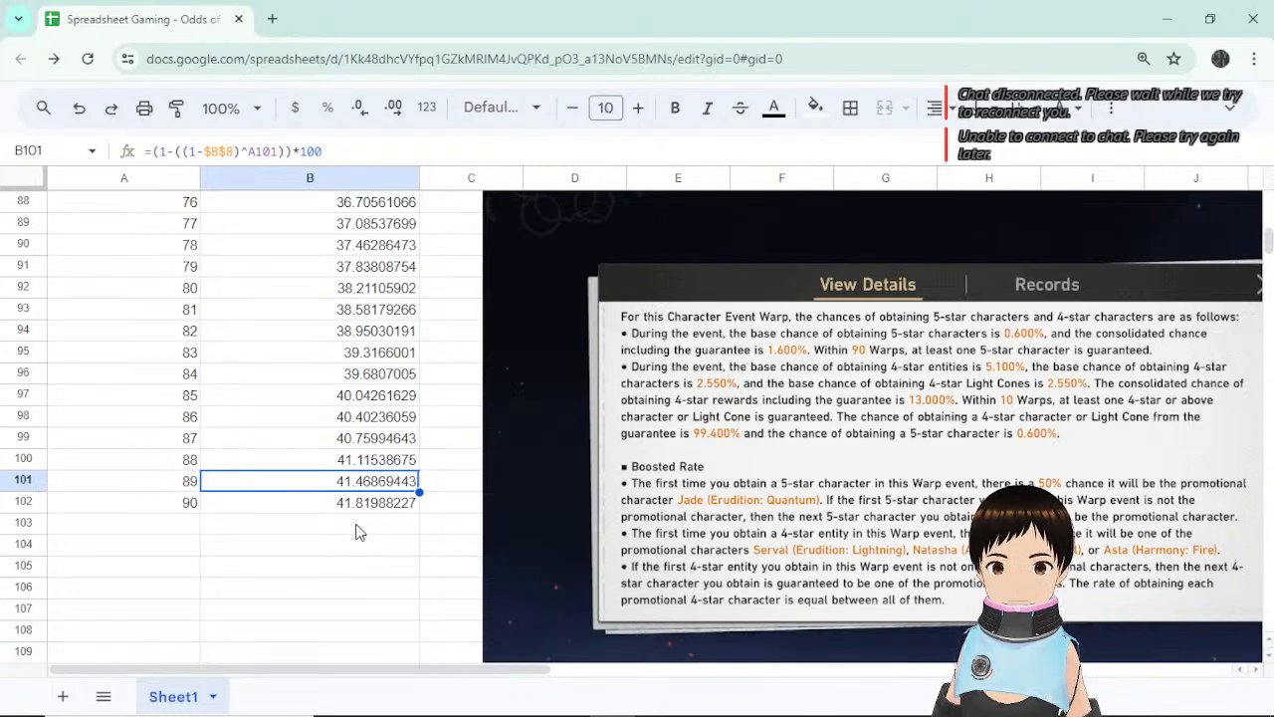
pyautogui.click(359, 524)
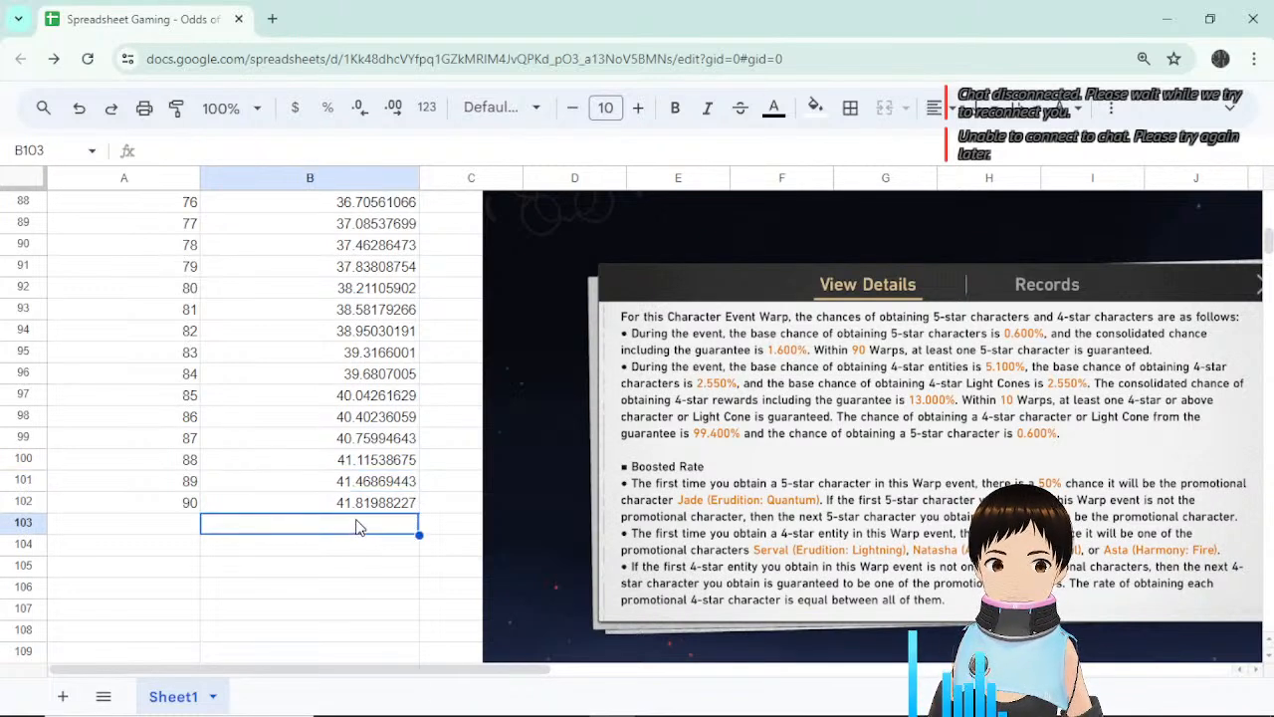
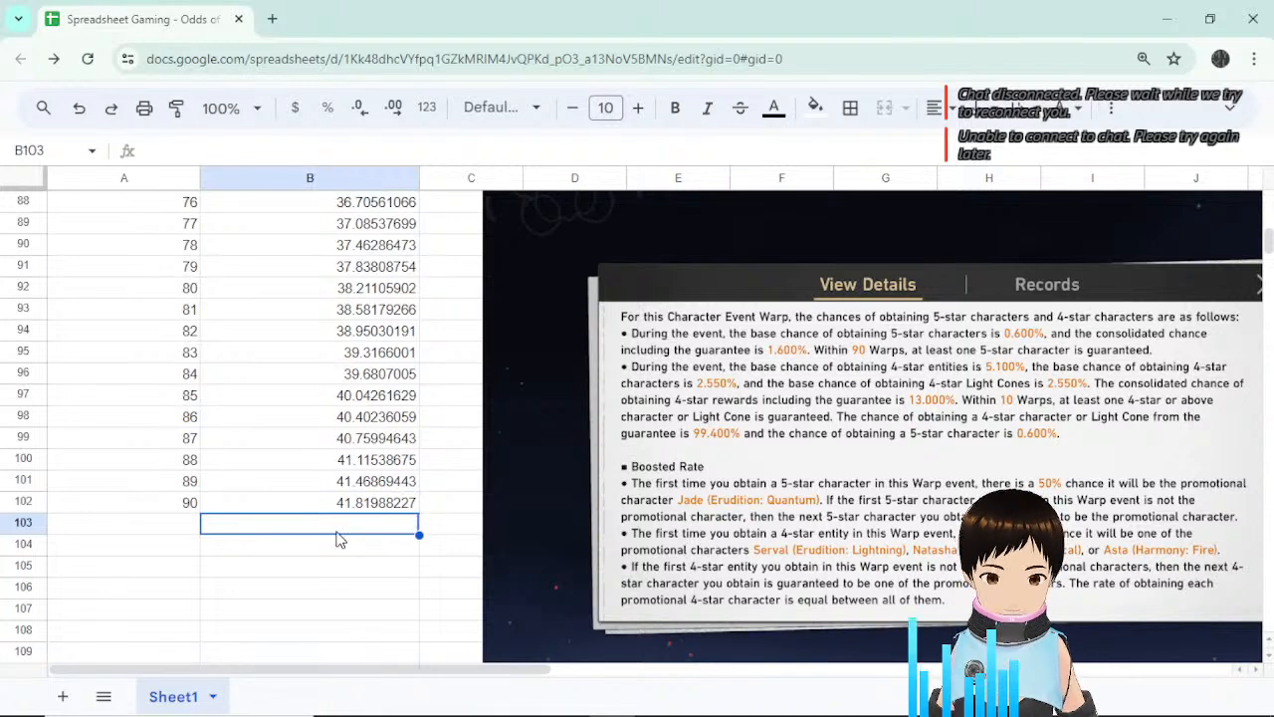
# Compare the pull-count and chance formulas in the last rows, 101 and 102.
pyautogui.click(181, 506)
pyautogui.click(398, 515)
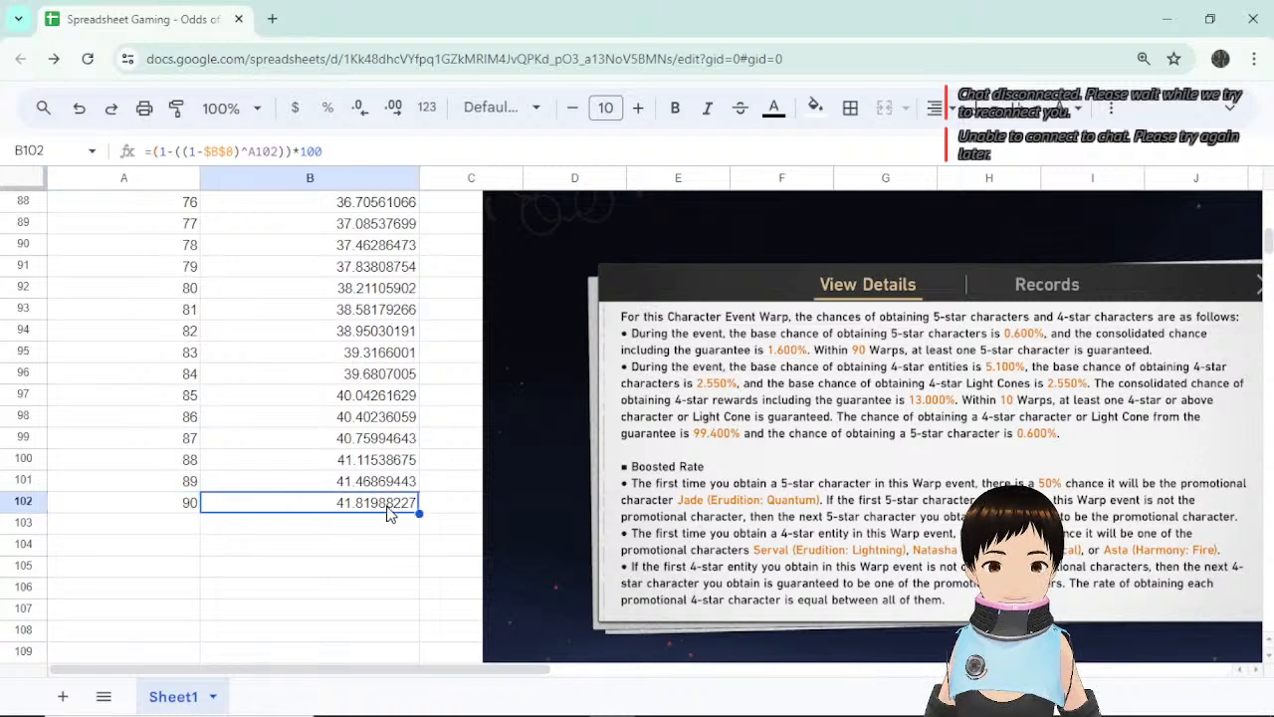
pyautogui.click(189, 505)
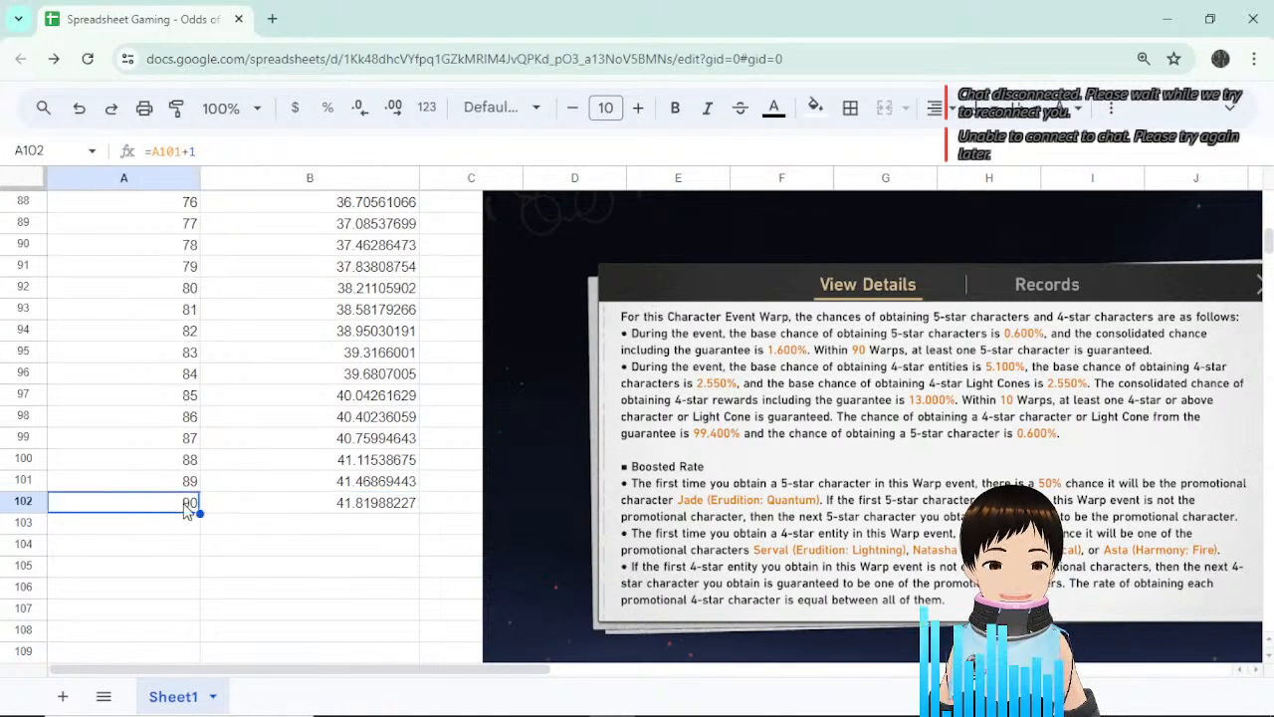
pyautogui.click(366, 484)
pyautogui.moveTo(163, 484); pyautogui.dragTo(356, 484)
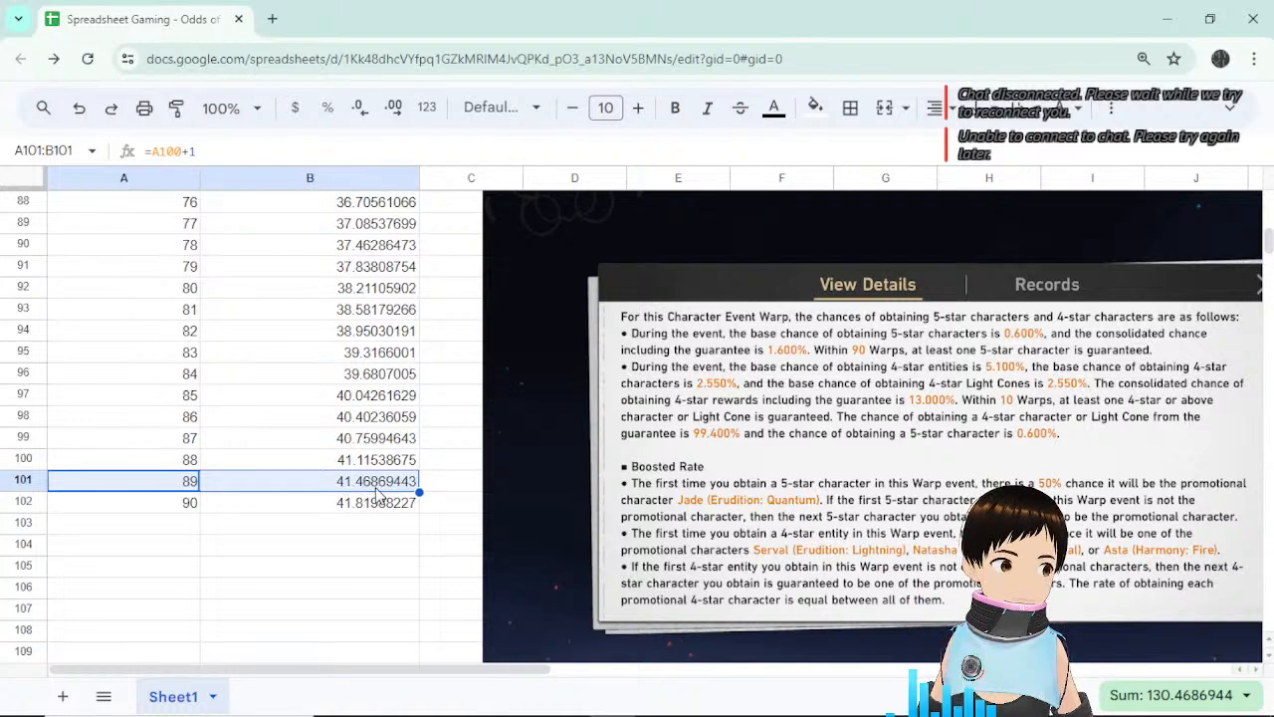
pyautogui.click(443, 483)
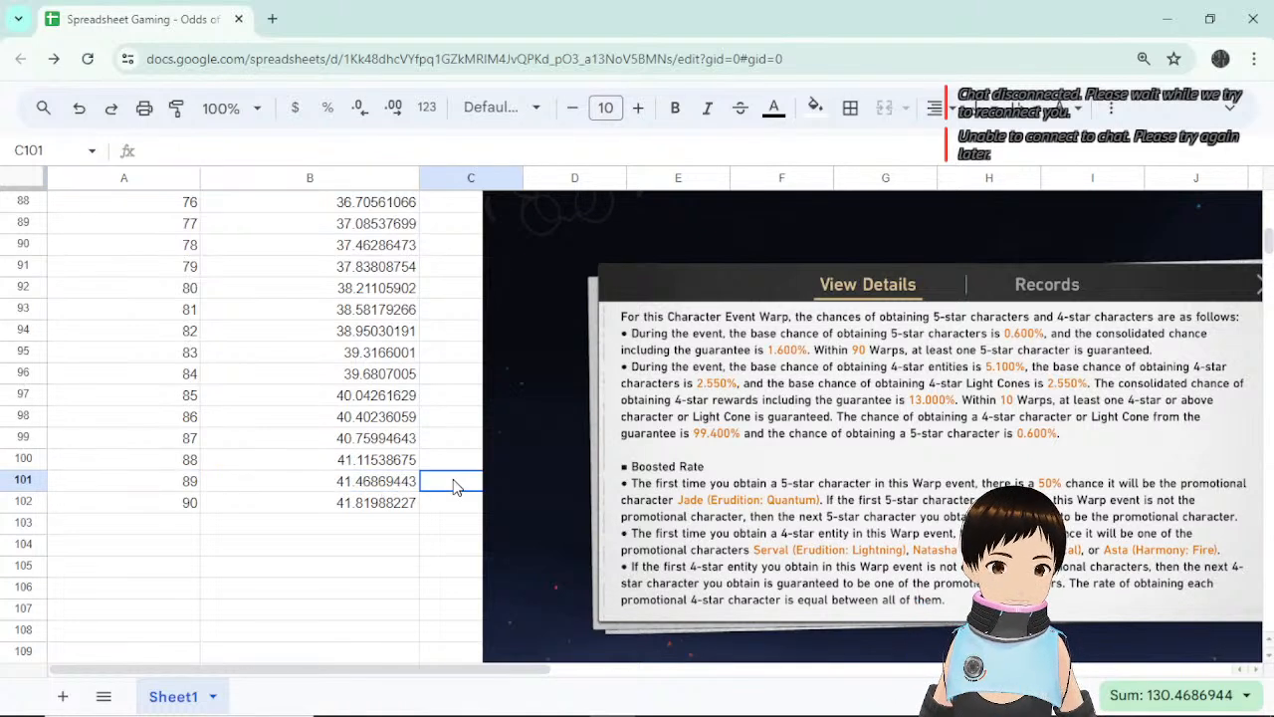
pyautogui.click(369, 488)
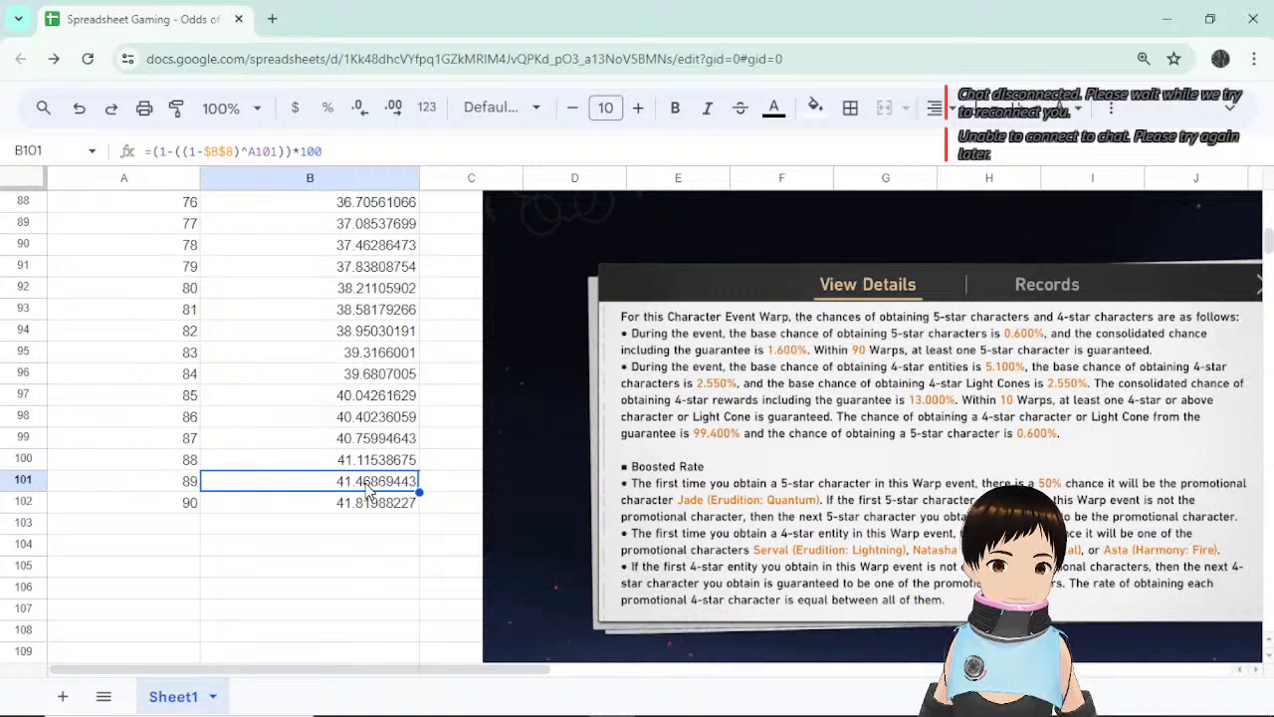
pyautogui.click(434, 487)
pyautogui.click(337, 494)
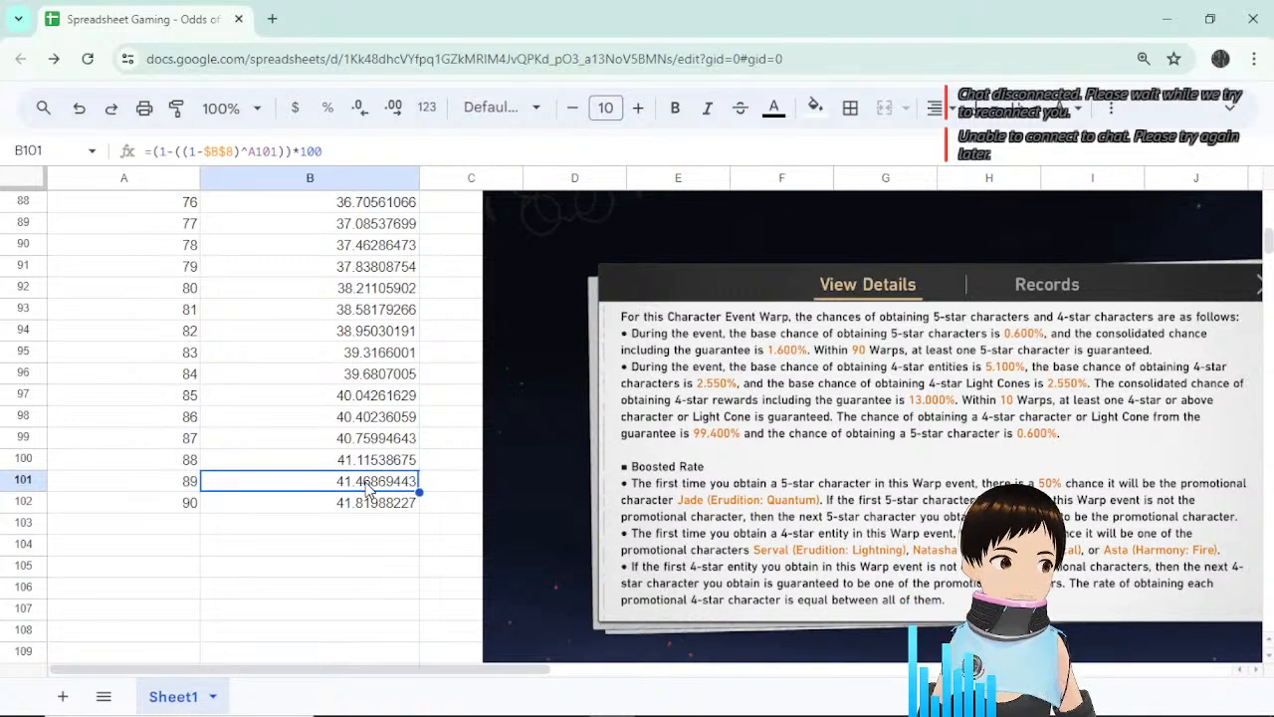
# Recheck the A101 and B101 formulas, then select the pull and chance data A12:B102.
pyautogui.click(193, 488)
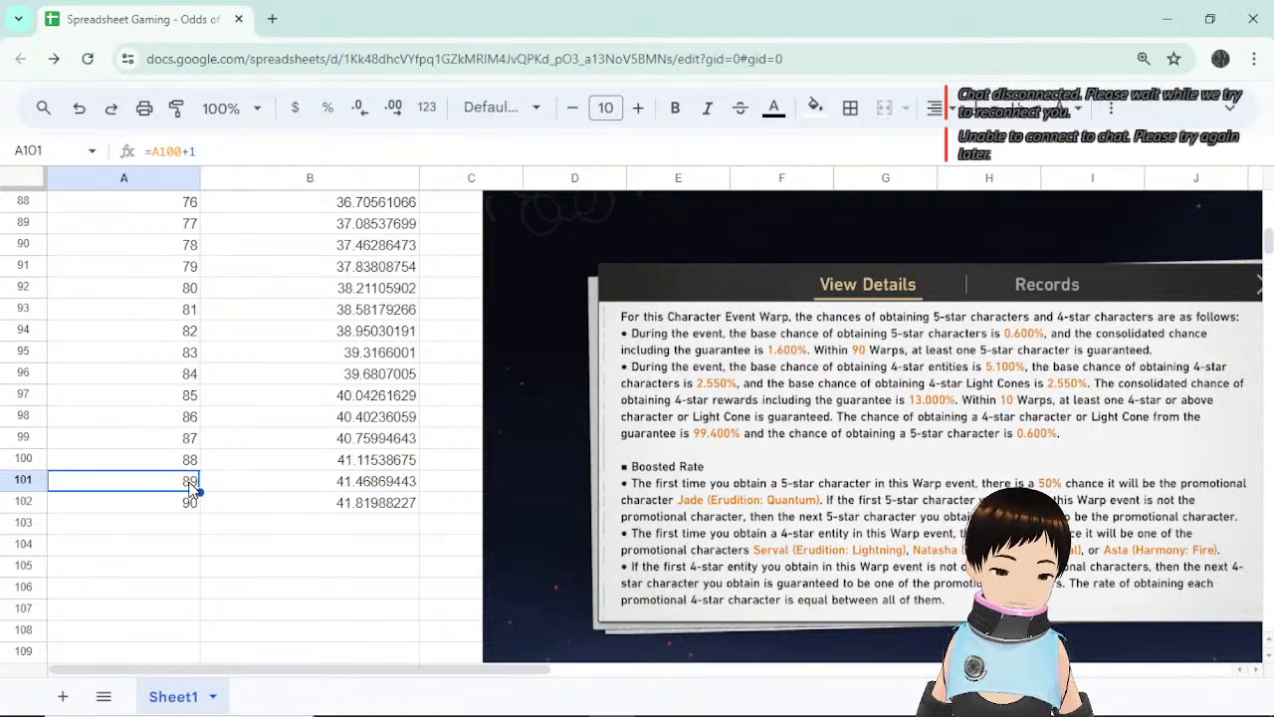
pyautogui.click(397, 490)
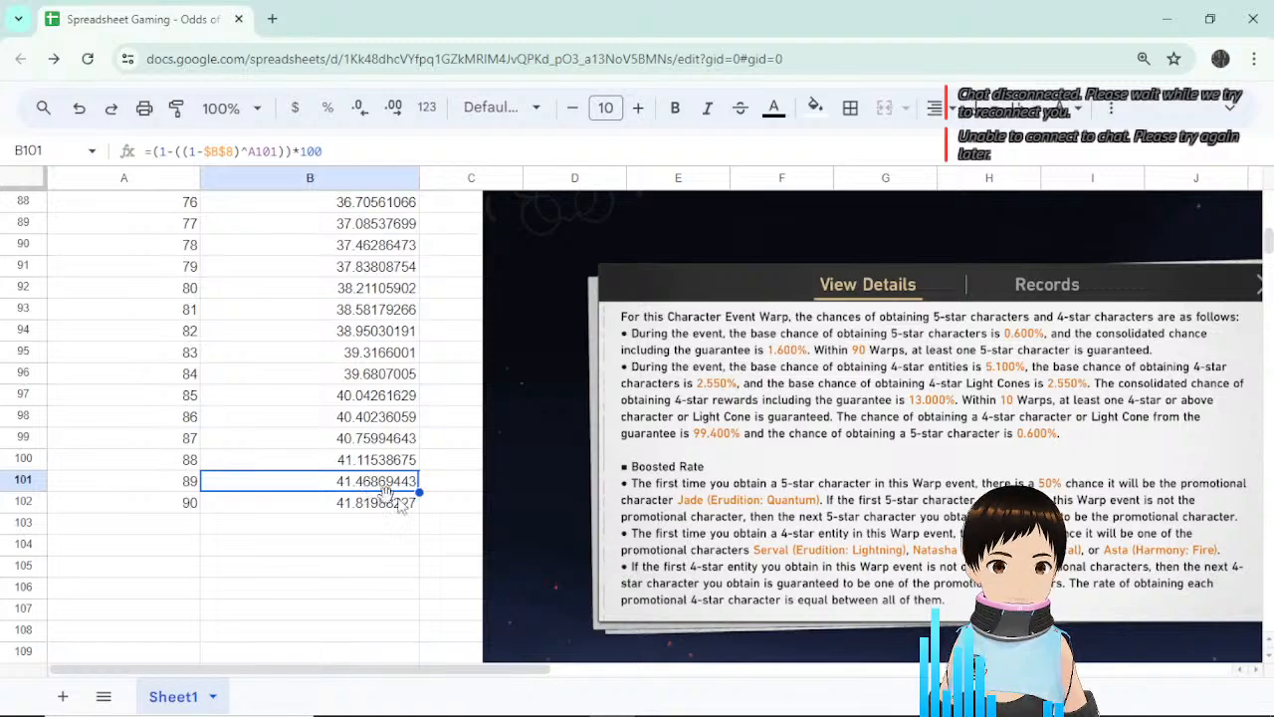
pyautogui.scroll(20, 418, 503)
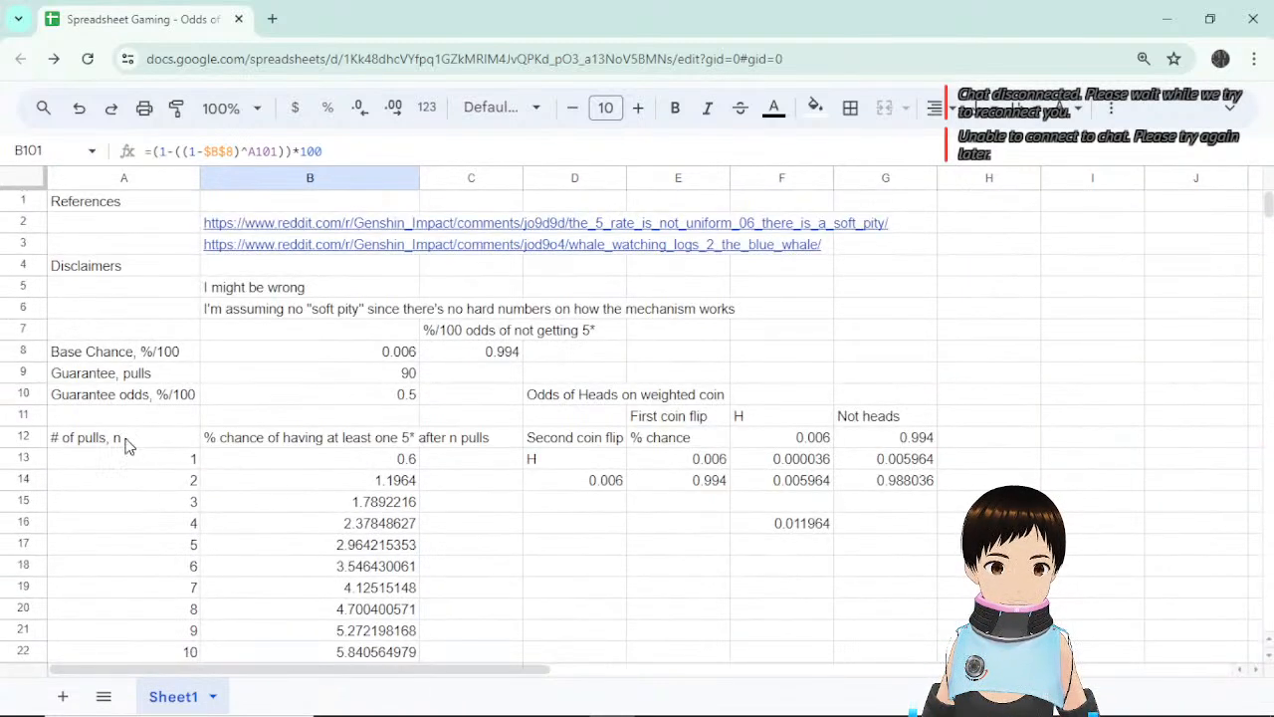
pyautogui.moveTo(126, 442); pyautogui.dragTo(361, 506)
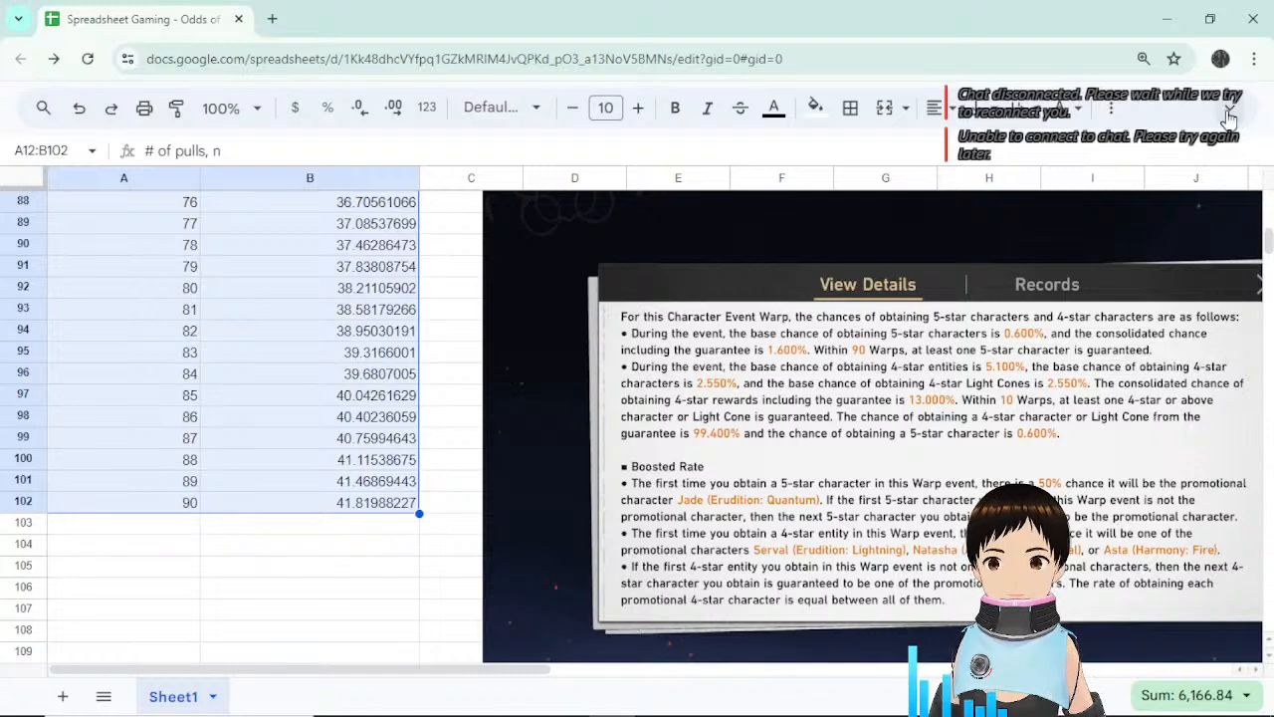
# Insert a line chart of A12:B102, closing the Tables panel opened by mistake.
pyautogui.hotkey('ctrl', 'shift', 'f')
pyautogui.click(208, 128)
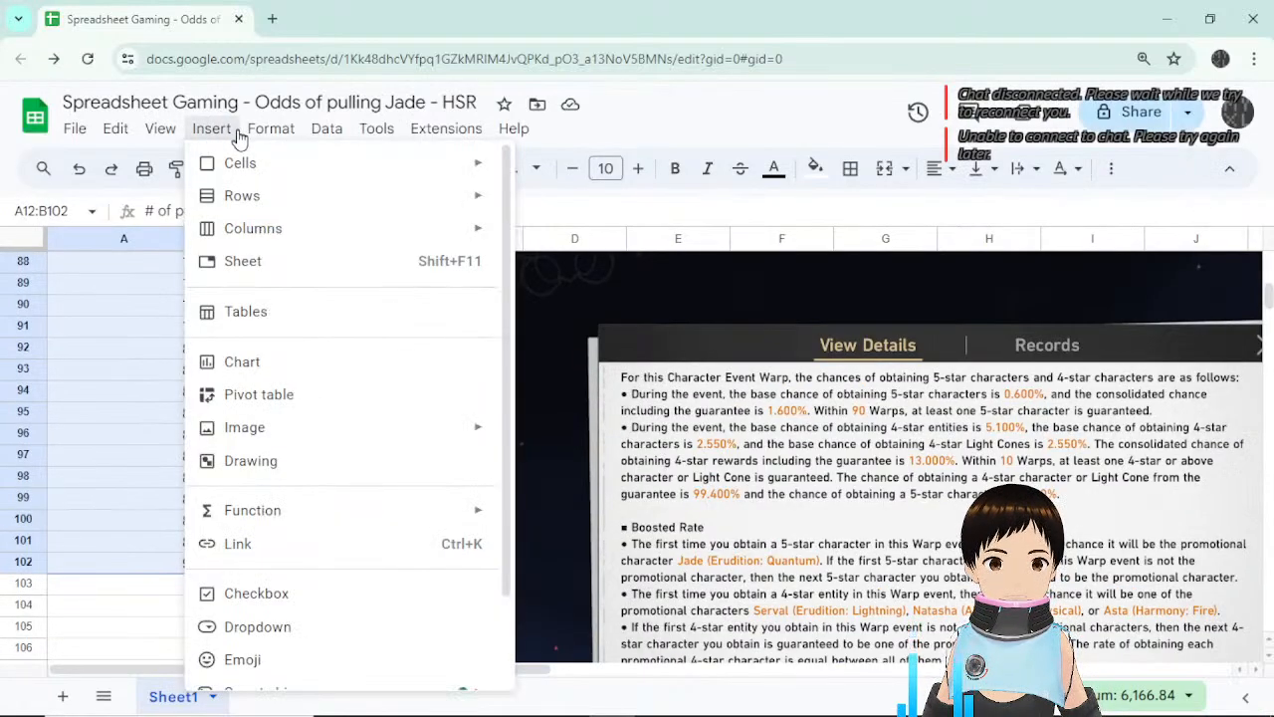
pyautogui.click(287, 317)
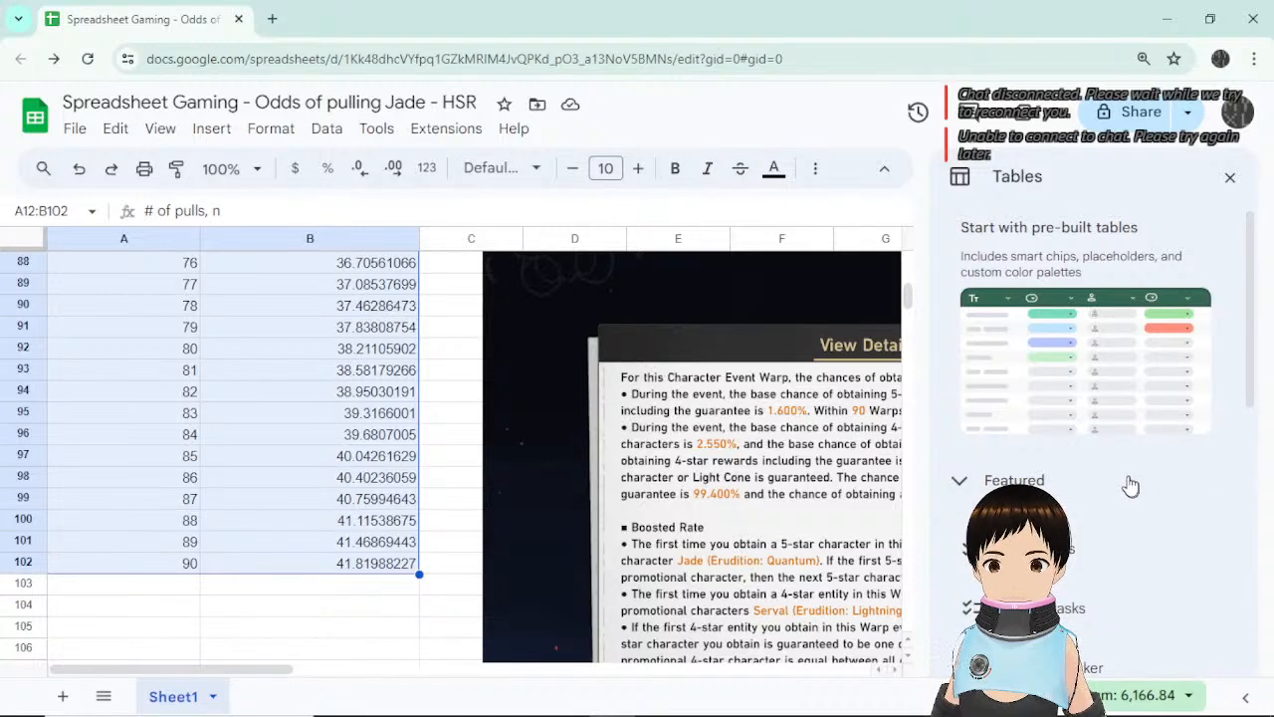
pyautogui.click(1230, 181)
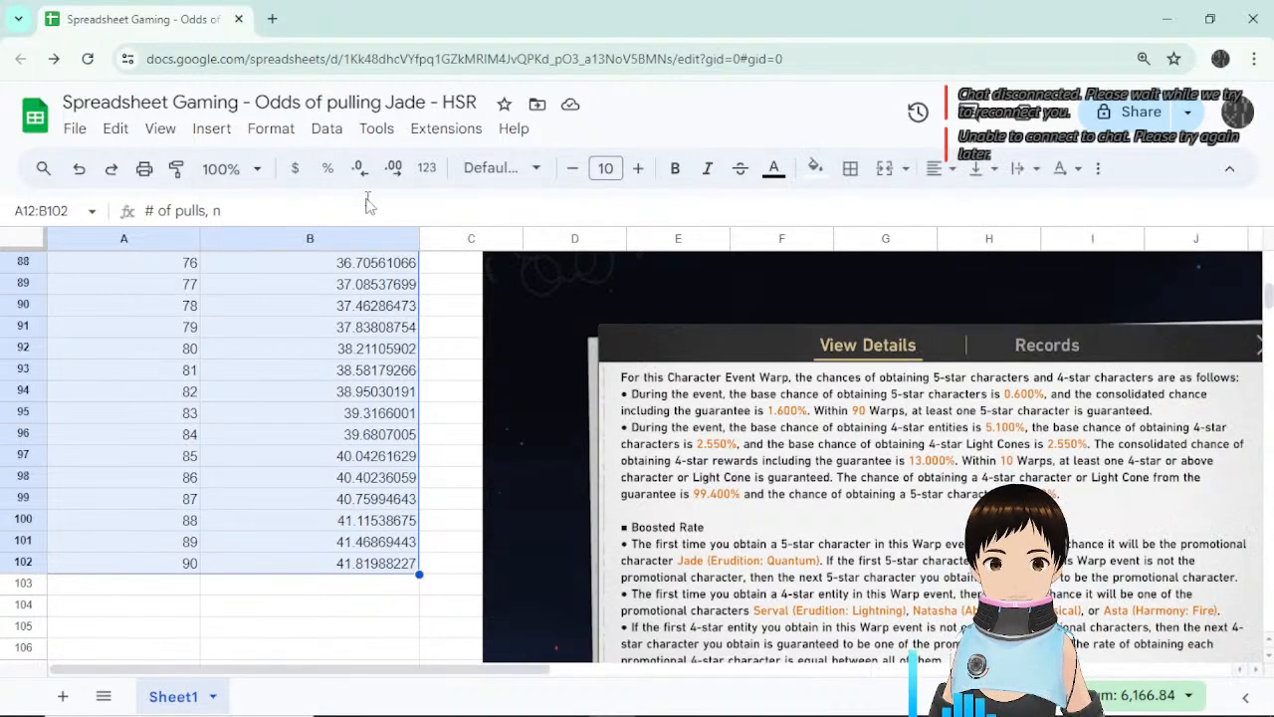
pyautogui.click(211, 128)
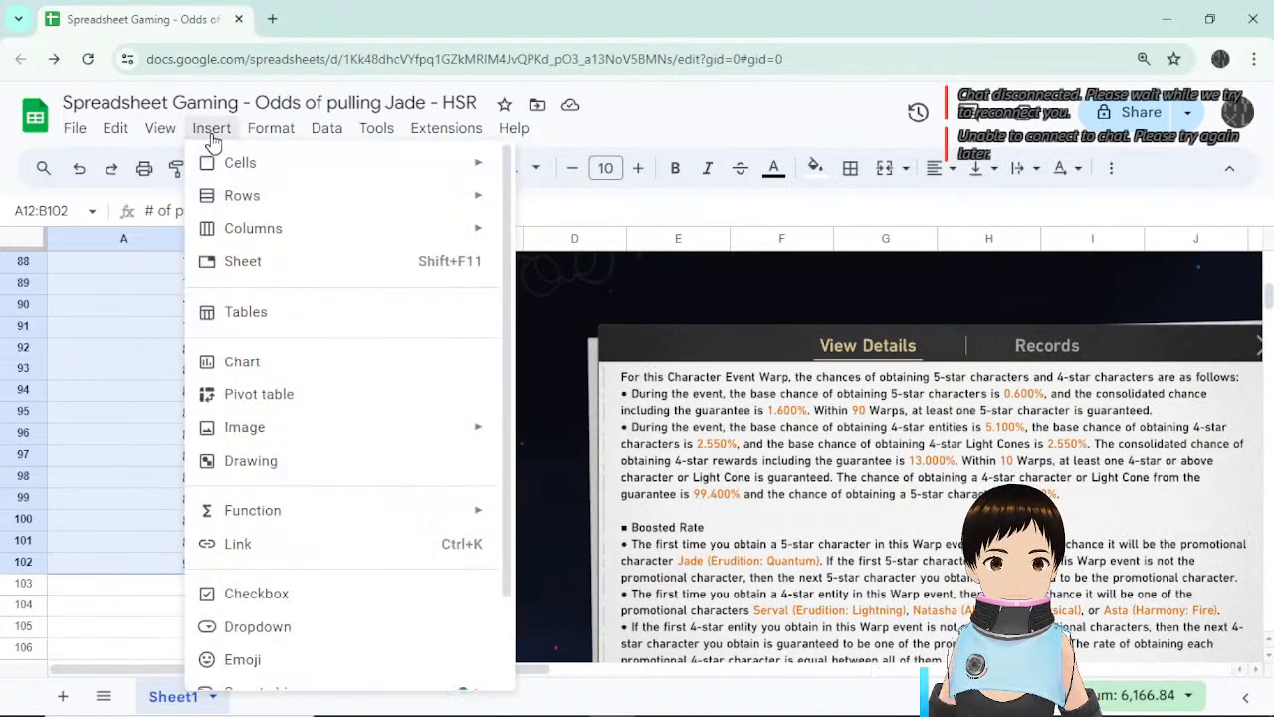
pyautogui.click(283, 364)
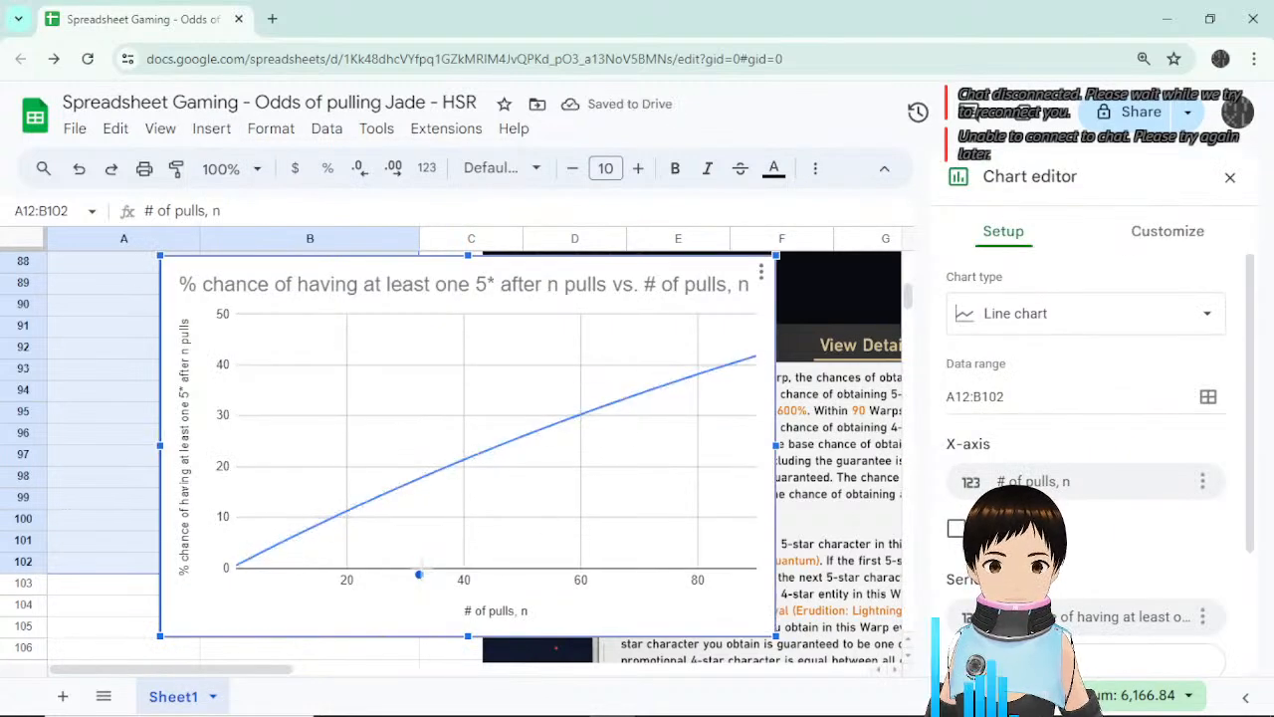
pyautogui.scroll(15, 430, 581)
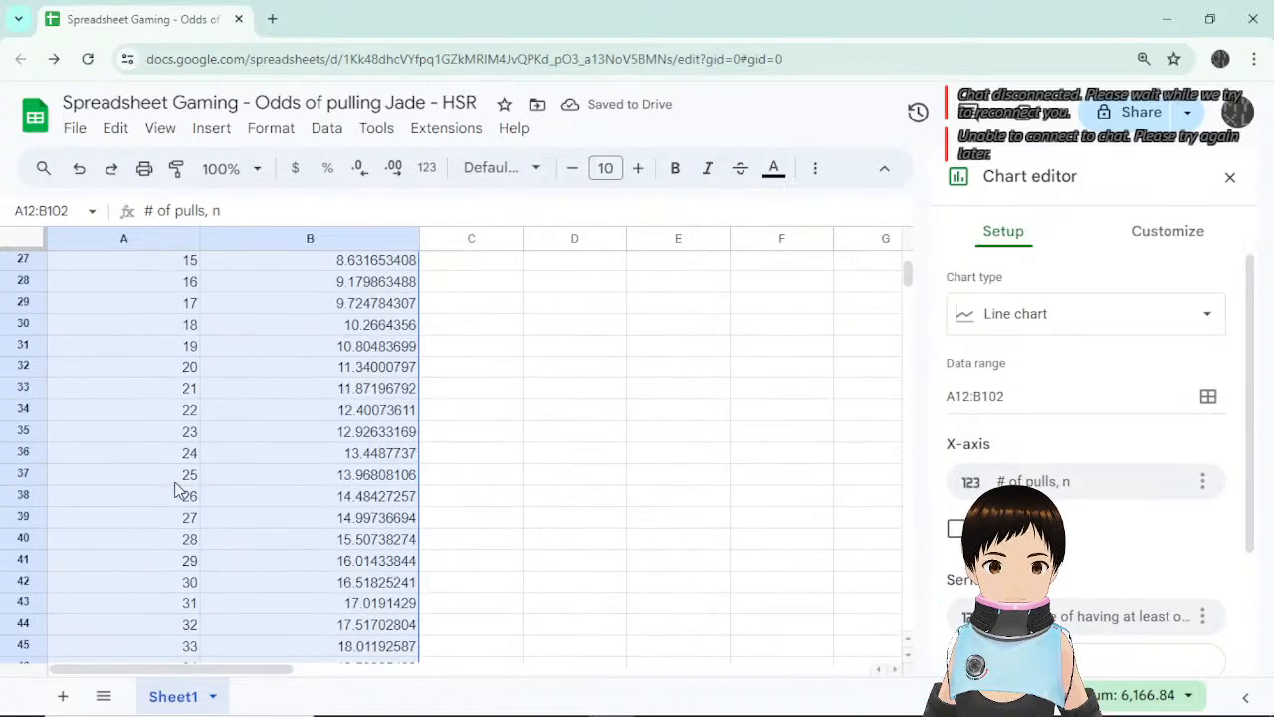
pyautogui.scroll(-15, 179, 488)
pyautogui.scroll(3, 350, 502)
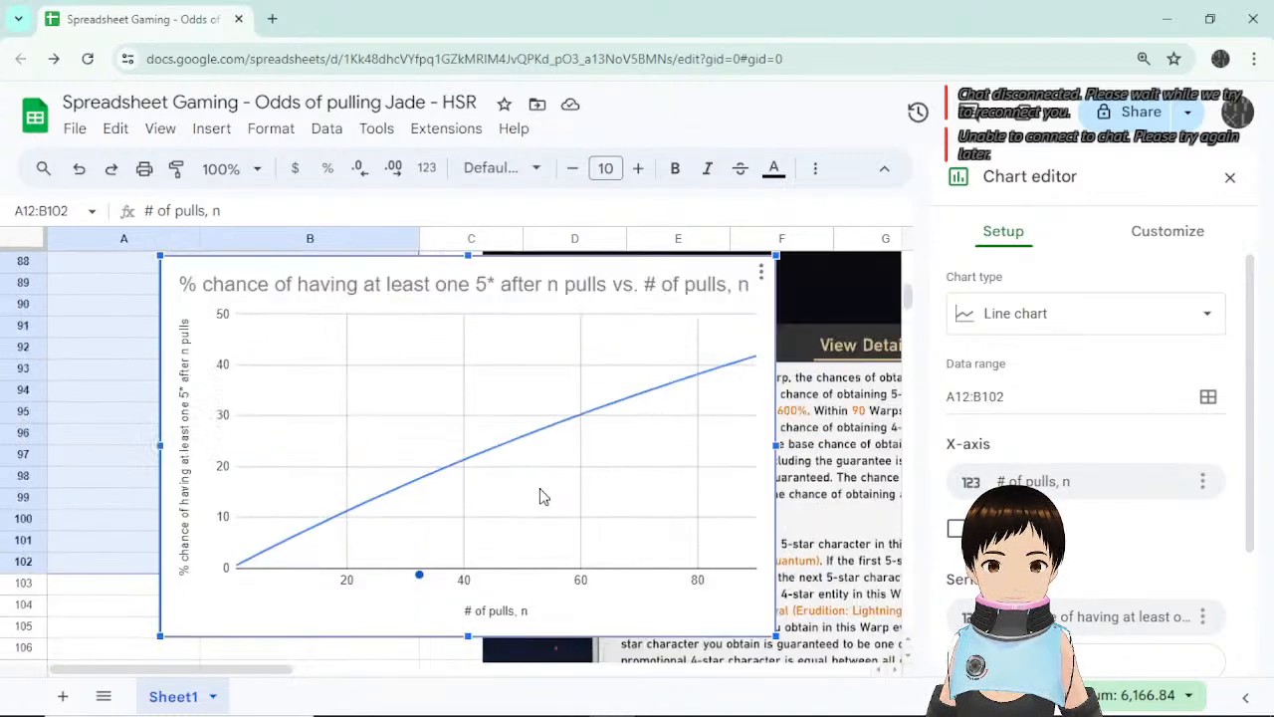
# Look at the chart's Customize axis and gridline settings, then close the Chart editor.
pyautogui.click(425, 585)
pyautogui.click(465, 519)
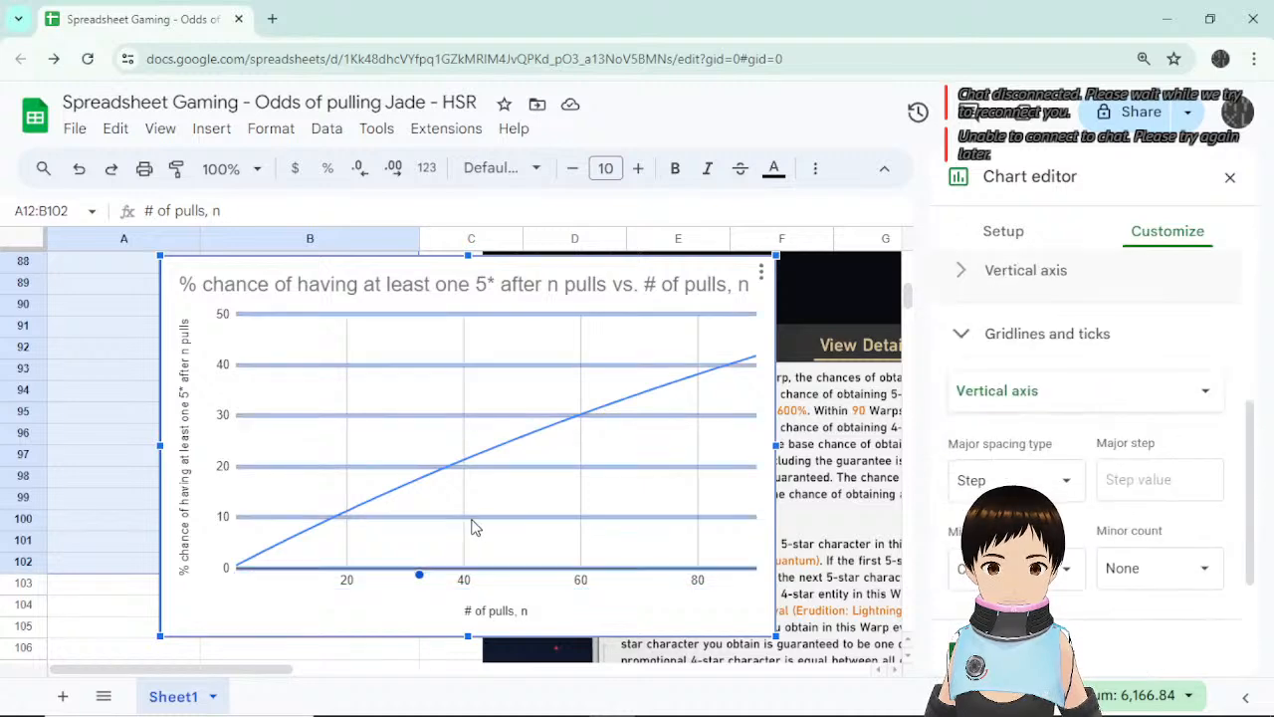
pyautogui.scroll(5, 503, 534)
pyautogui.scroll(-4, 503, 534)
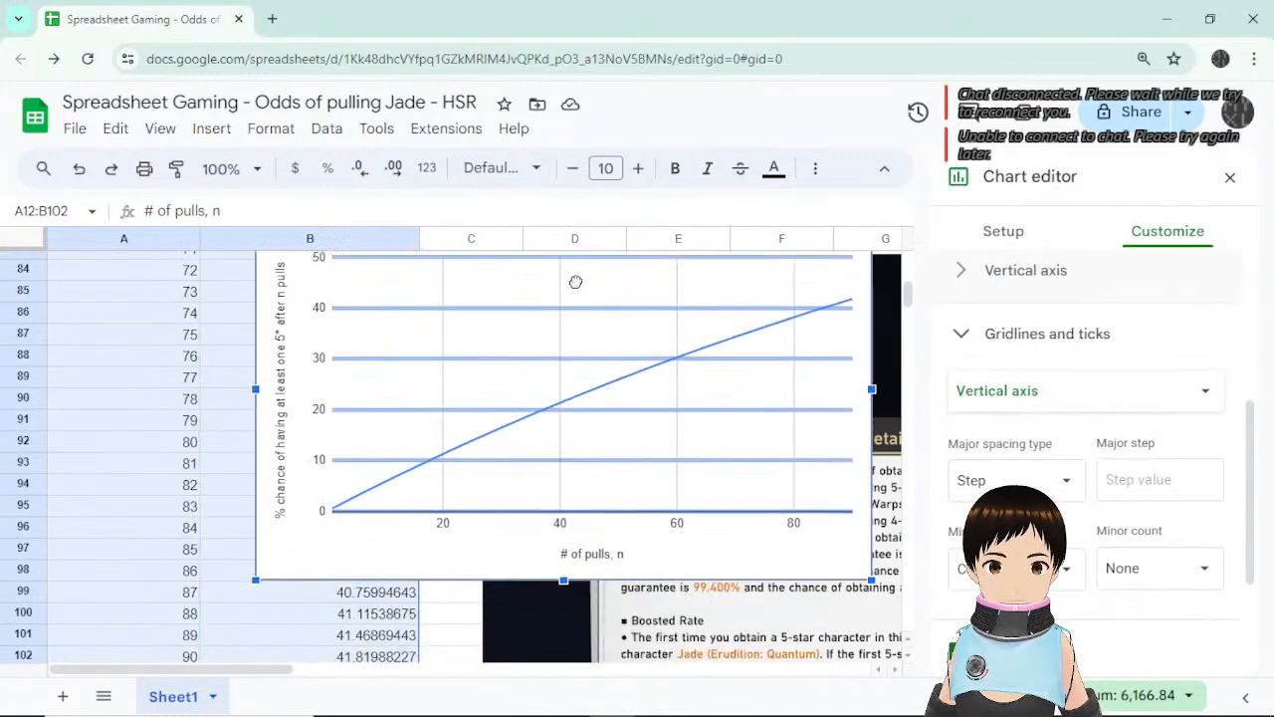
pyautogui.scroll(7, 577, 279)
pyautogui.scroll(-4, 580, 389)
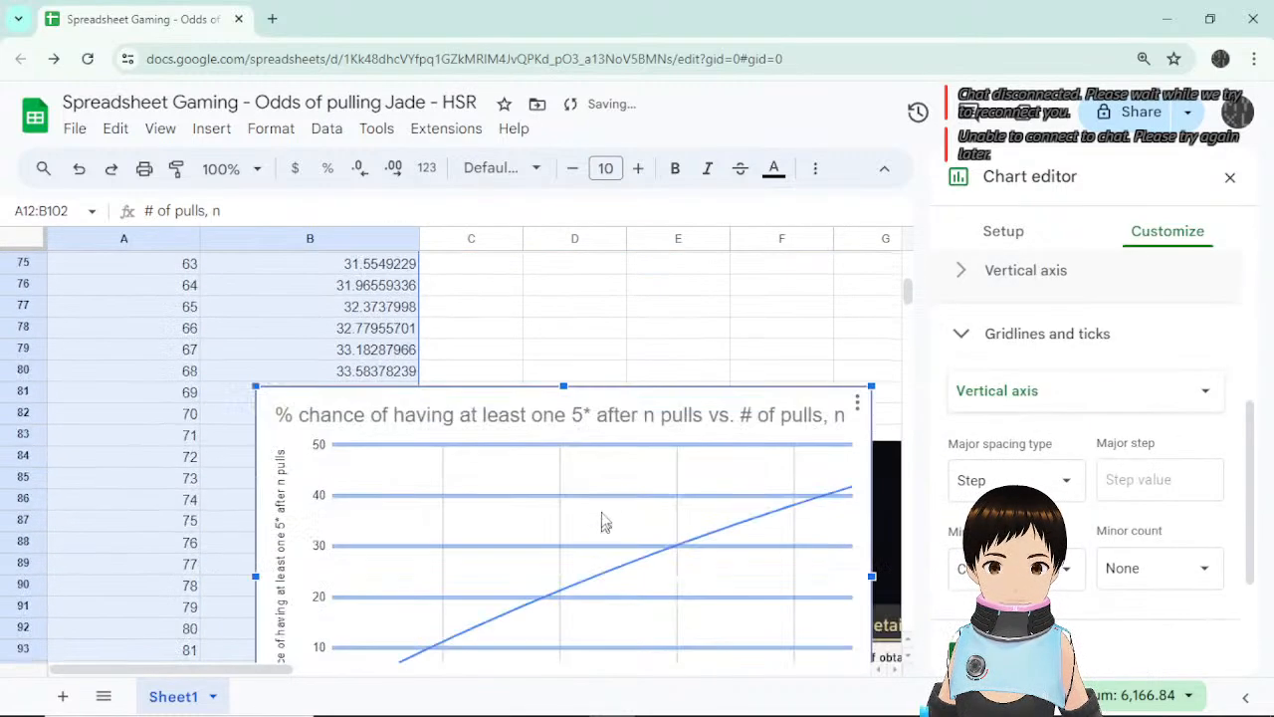
pyautogui.click(1230, 177)
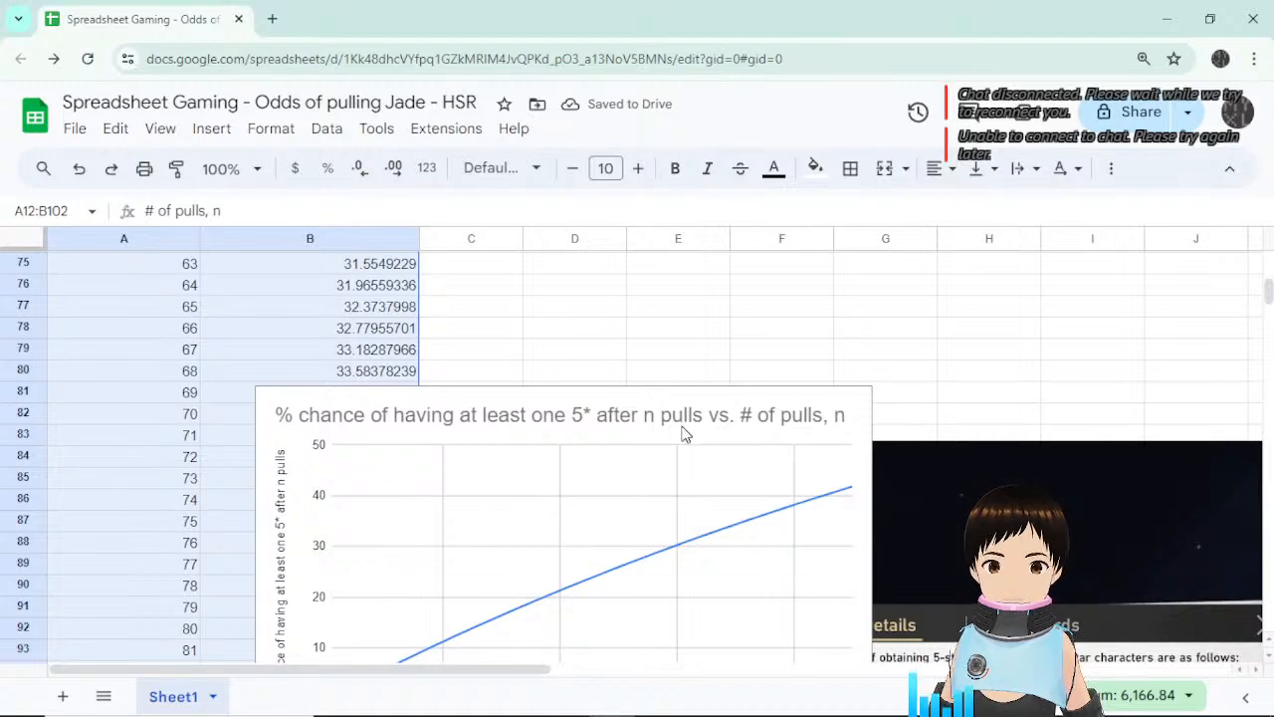
# Drag the chance chart up until it sits beside row 12 of the data.
pyautogui.scroll(-1, 720, 546)
pyautogui.click(617, 483)
pyautogui.moveTo(583, 389); pyautogui.dragTo(705, 342)
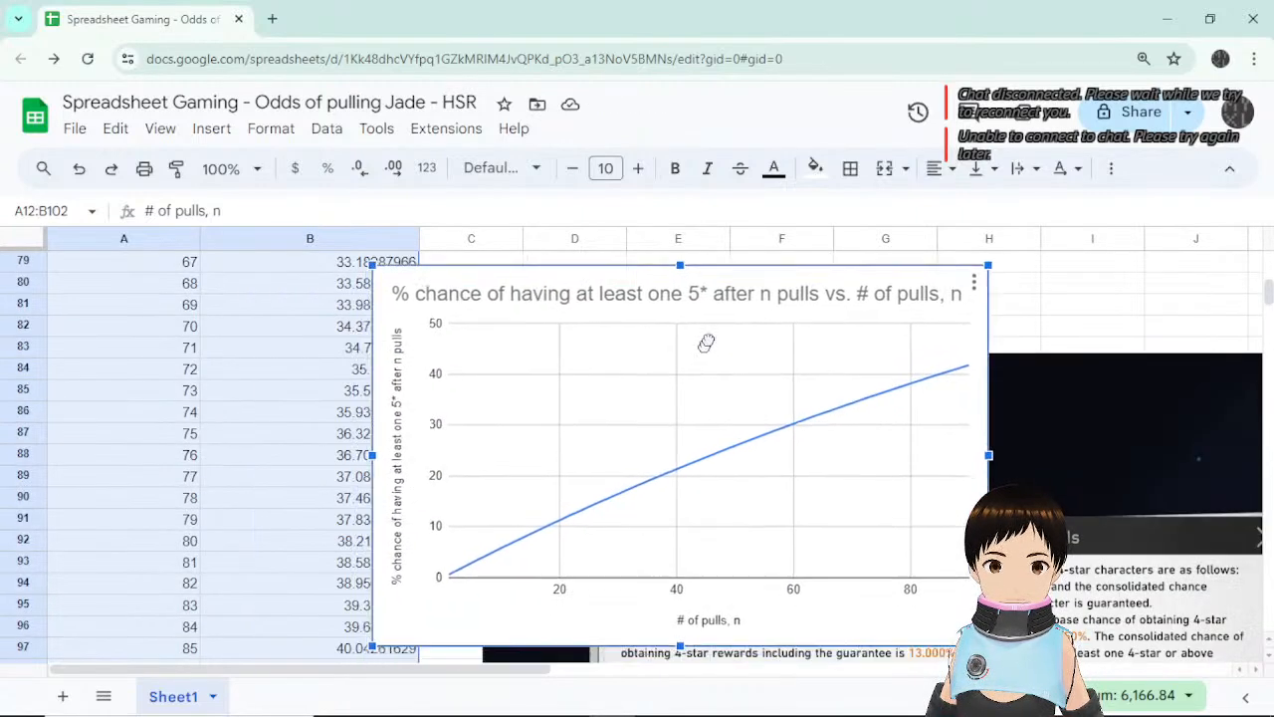
pyautogui.scroll(5, 706, 385)
pyautogui.moveTo(771, 653); pyautogui.dragTo(831, 283)
pyautogui.scroll(4, 821, 509)
pyautogui.moveTo(791, 561); pyautogui.dragTo(786, 364)
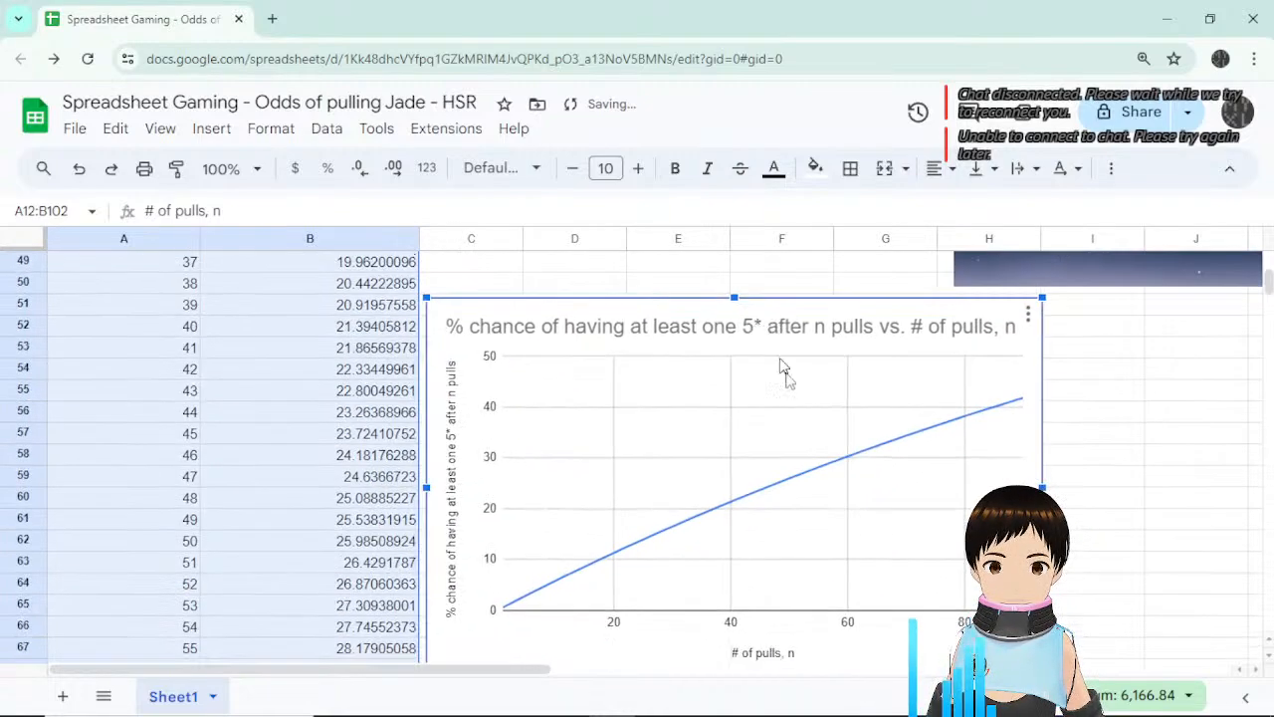
pyautogui.scroll(3, 786, 364)
pyautogui.moveTo(787, 523); pyautogui.dragTo(784, 284)
pyautogui.scroll(2, 790, 353)
pyautogui.scroll(2, 766, 520)
pyautogui.scroll(-2, 765, 521)
pyautogui.scroll(4, 770, 432)
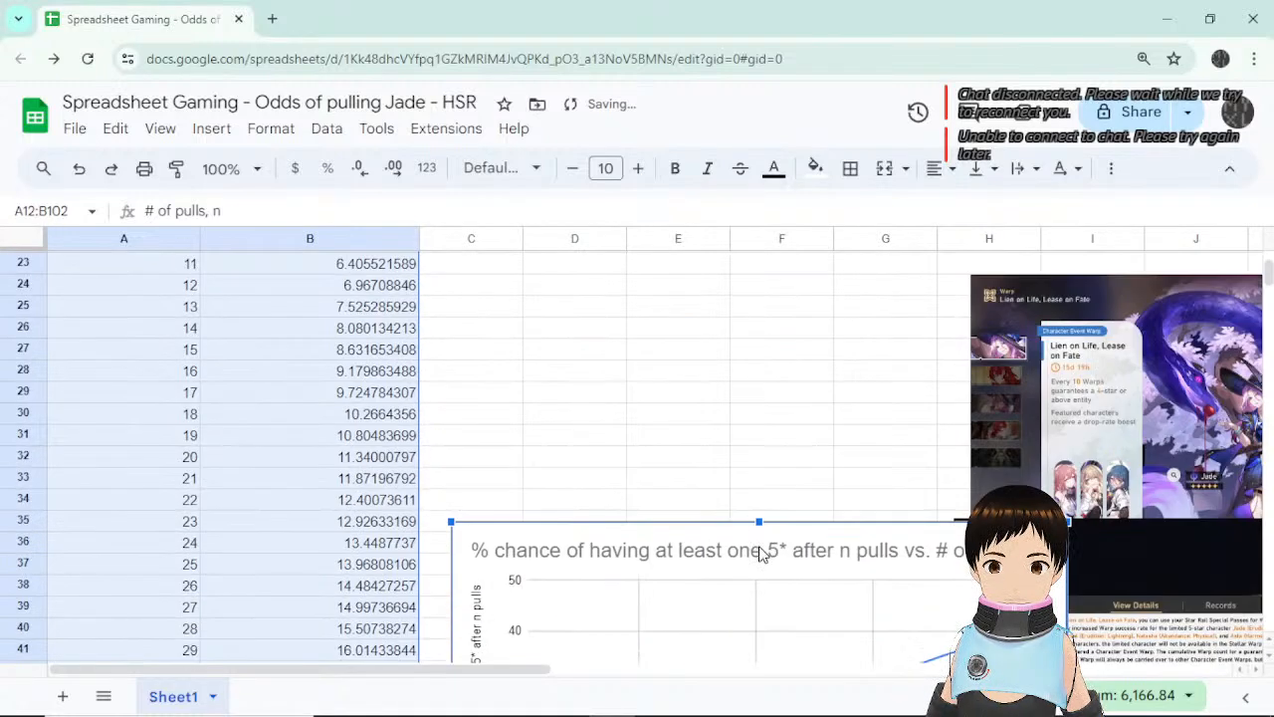
pyautogui.moveTo(770, 546); pyautogui.dragTo(762, 317)
pyautogui.scroll(4, 763, 318)
pyautogui.moveTo(785, 598); pyautogui.dragTo(799, 324)
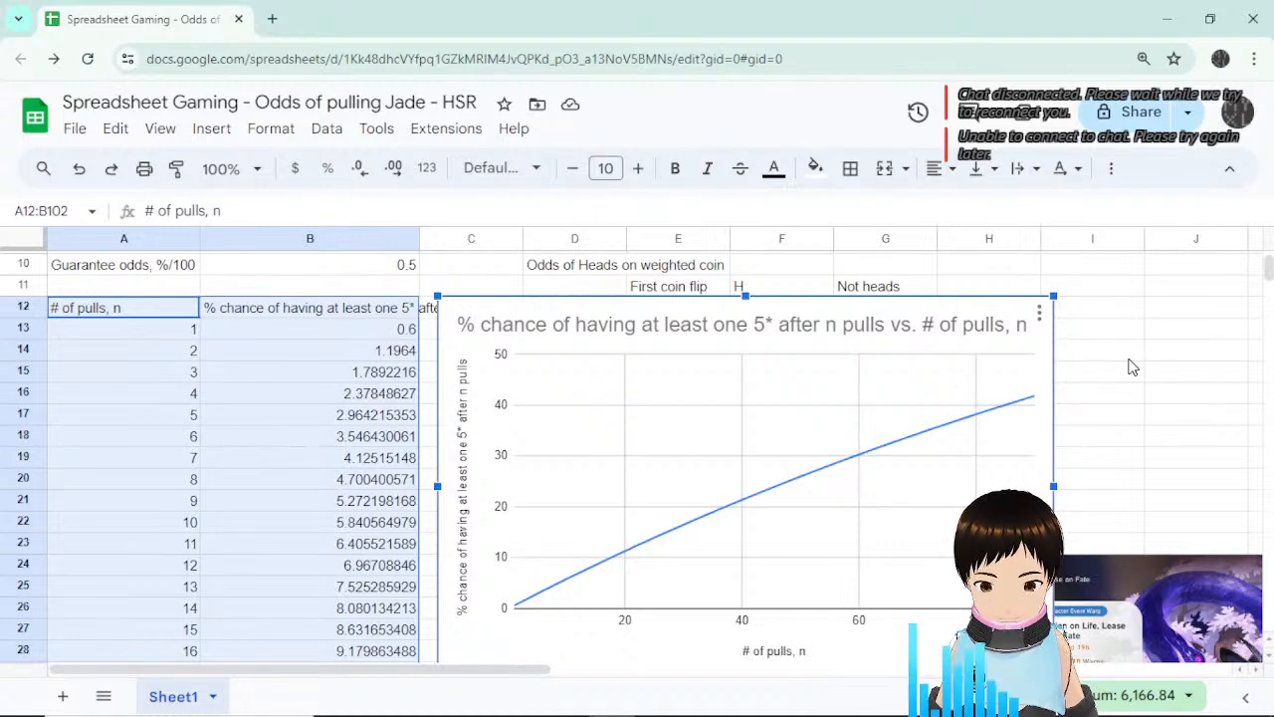
pyautogui.moveTo(882, 450)
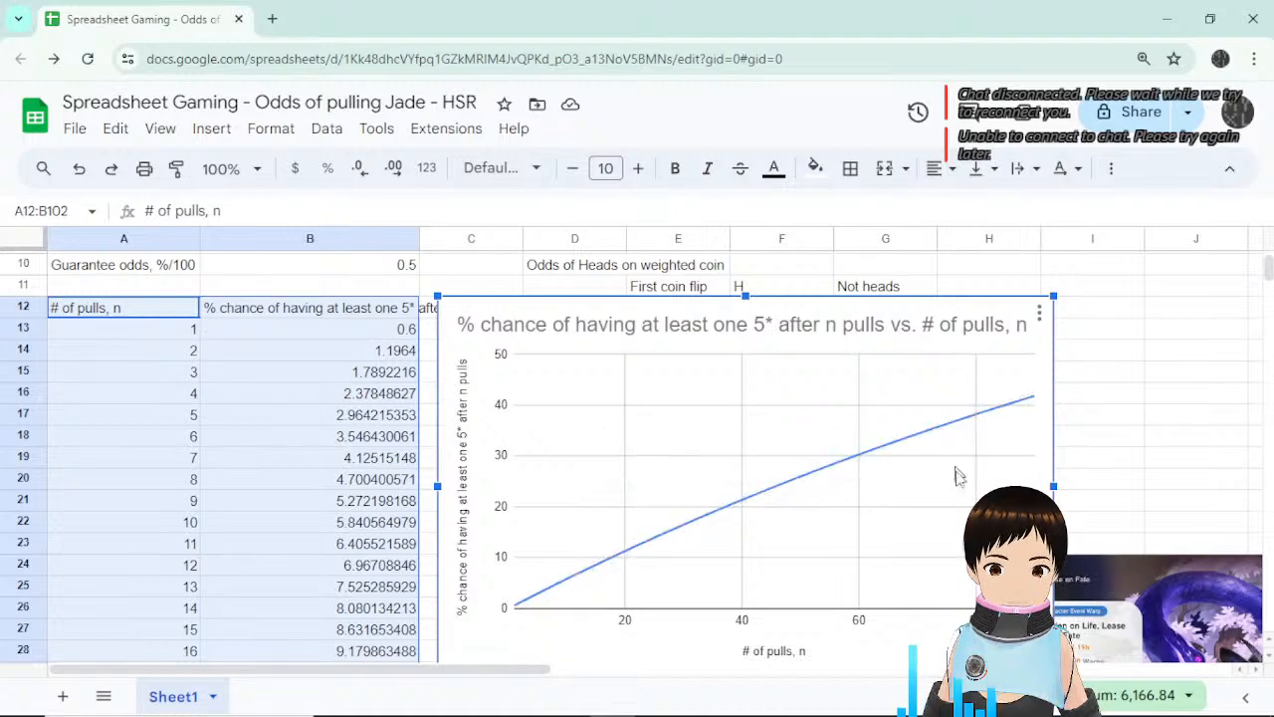
pyautogui.scroll(3, 448, 476)
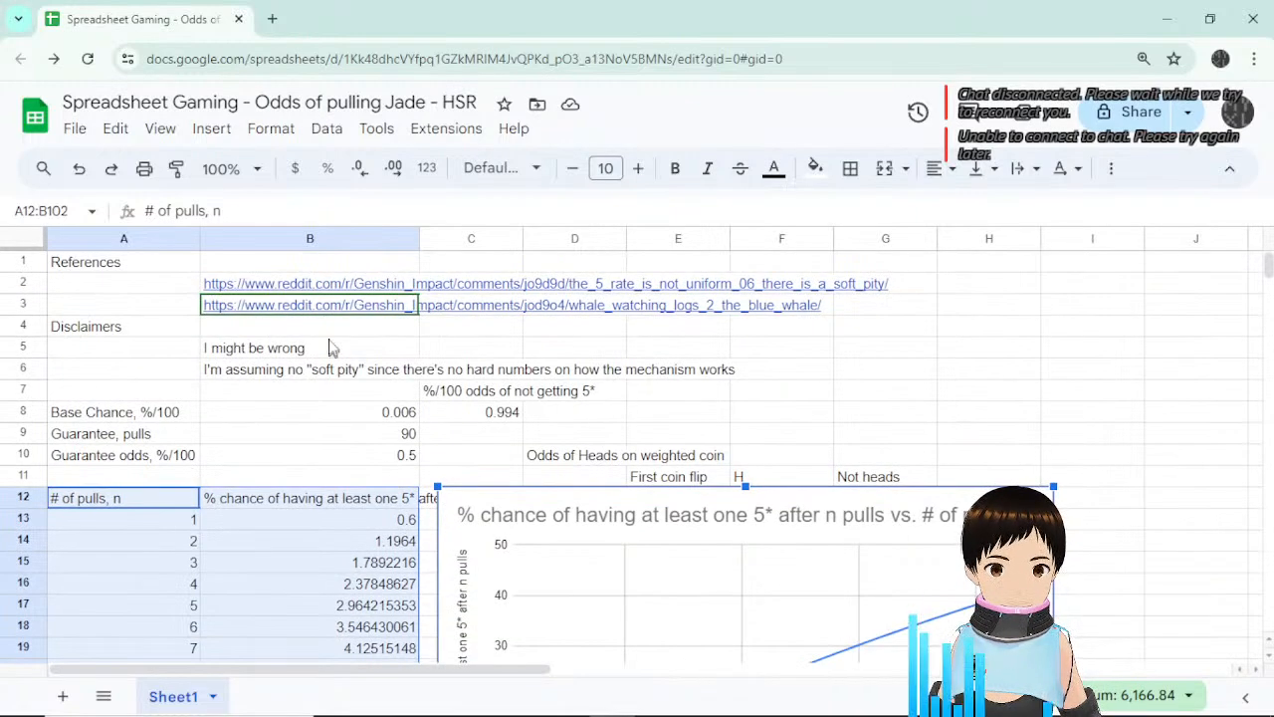
pyautogui.click(366, 316)
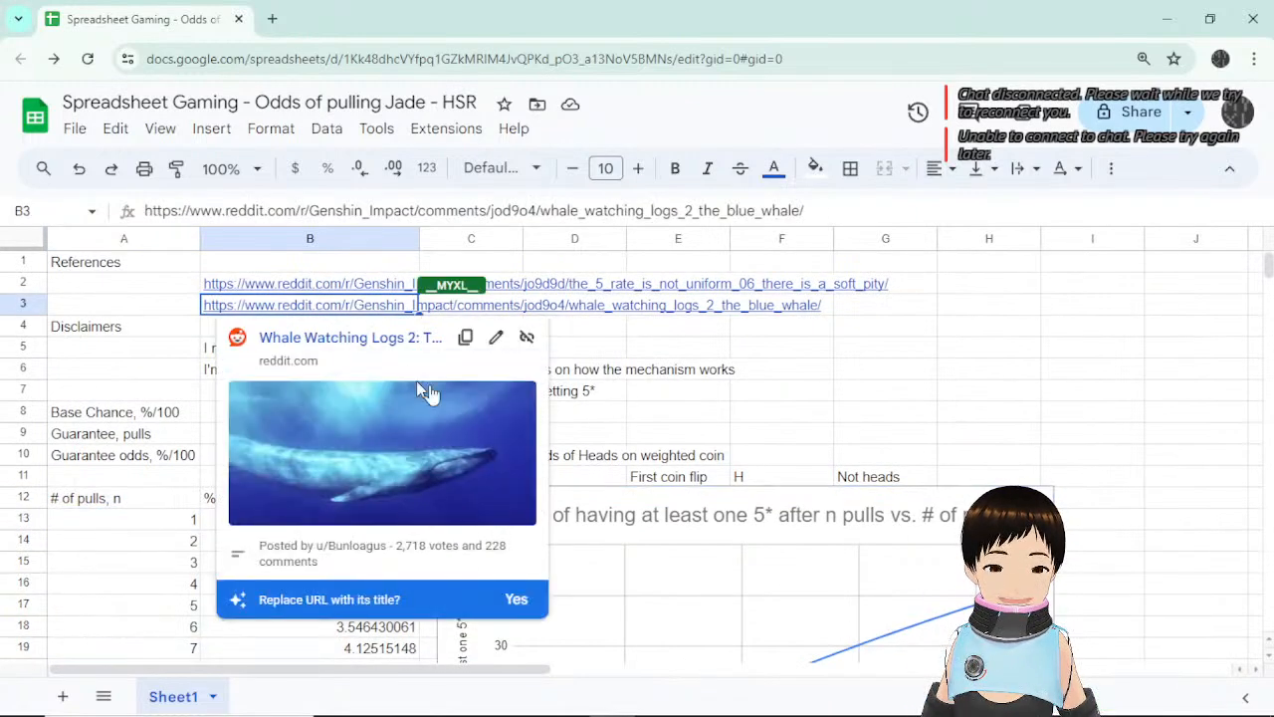
pyautogui.click(636, 334)
pyautogui.press('Left')
pyautogui.press('Left')
pyautogui.press('Left')
pyautogui.scroll(-5, 464, 488)
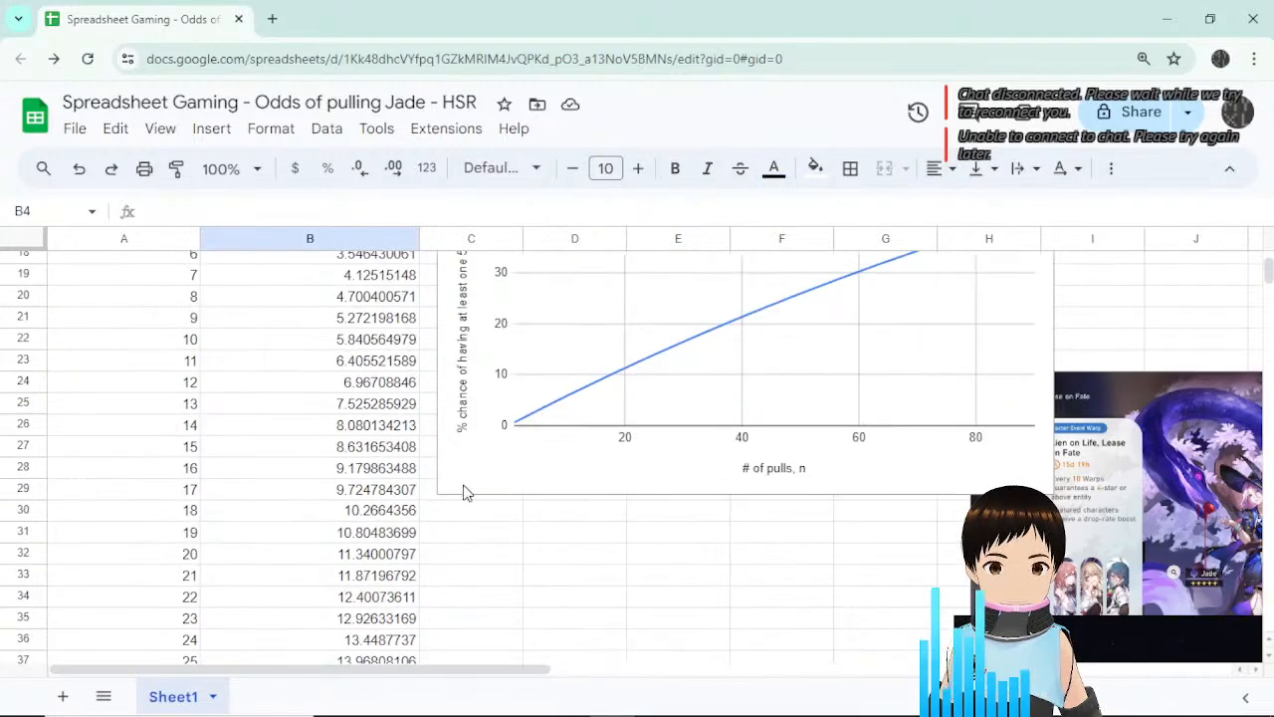
pyautogui.scroll(5, 464, 488)
pyautogui.scroll(-3, 463, 489)
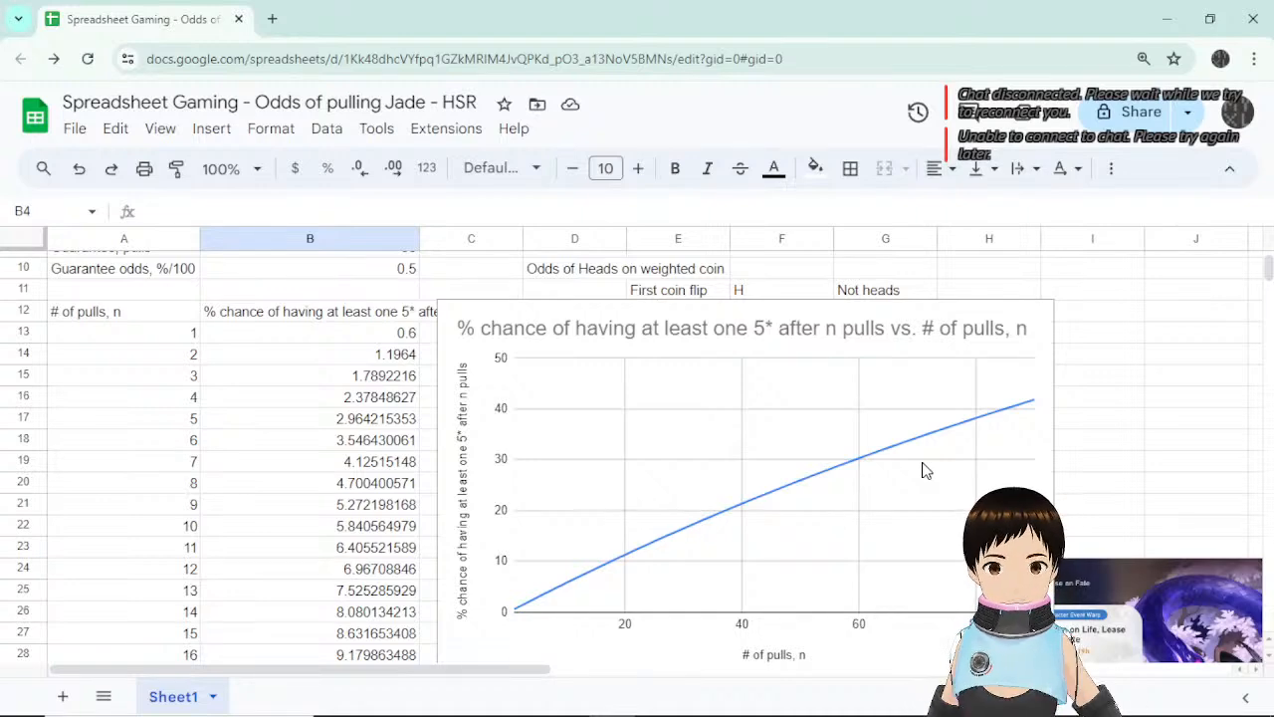
pyautogui.scroll(3, 923, 469)
# Preview the second reddit reference link and check the odds chart.
pyautogui.click(473, 348)
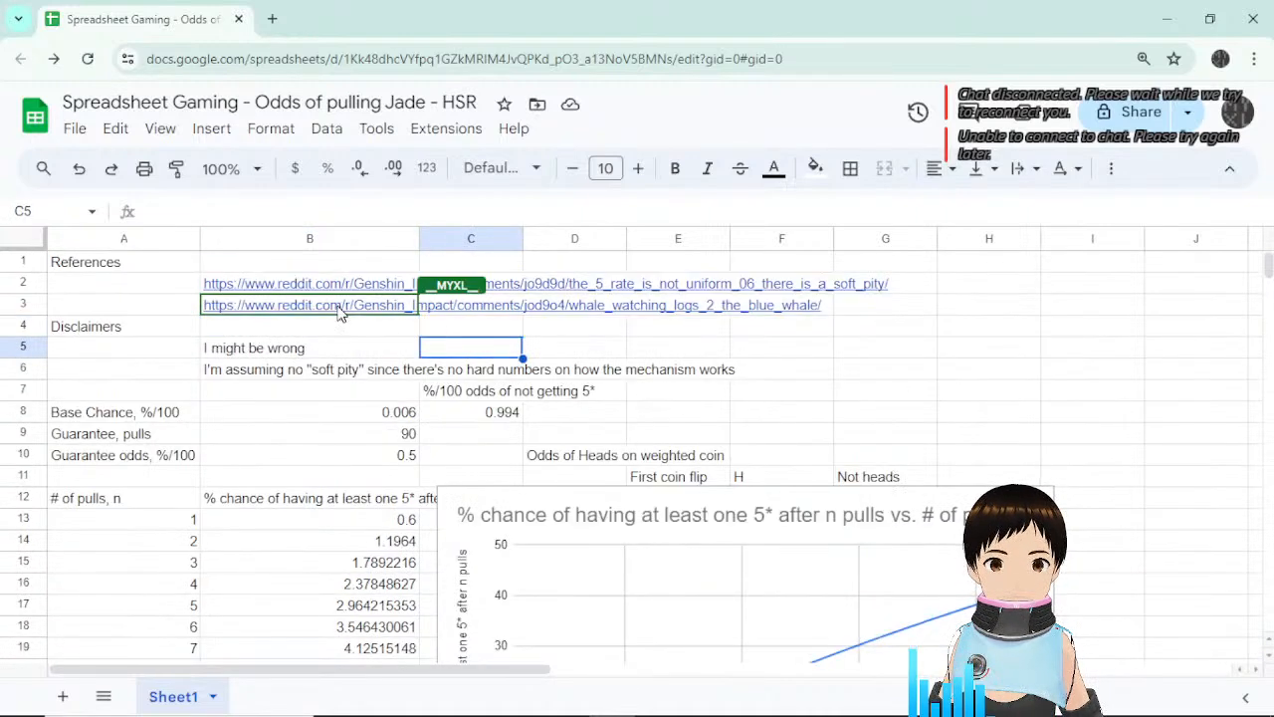
pyautogui.click(339, 310)
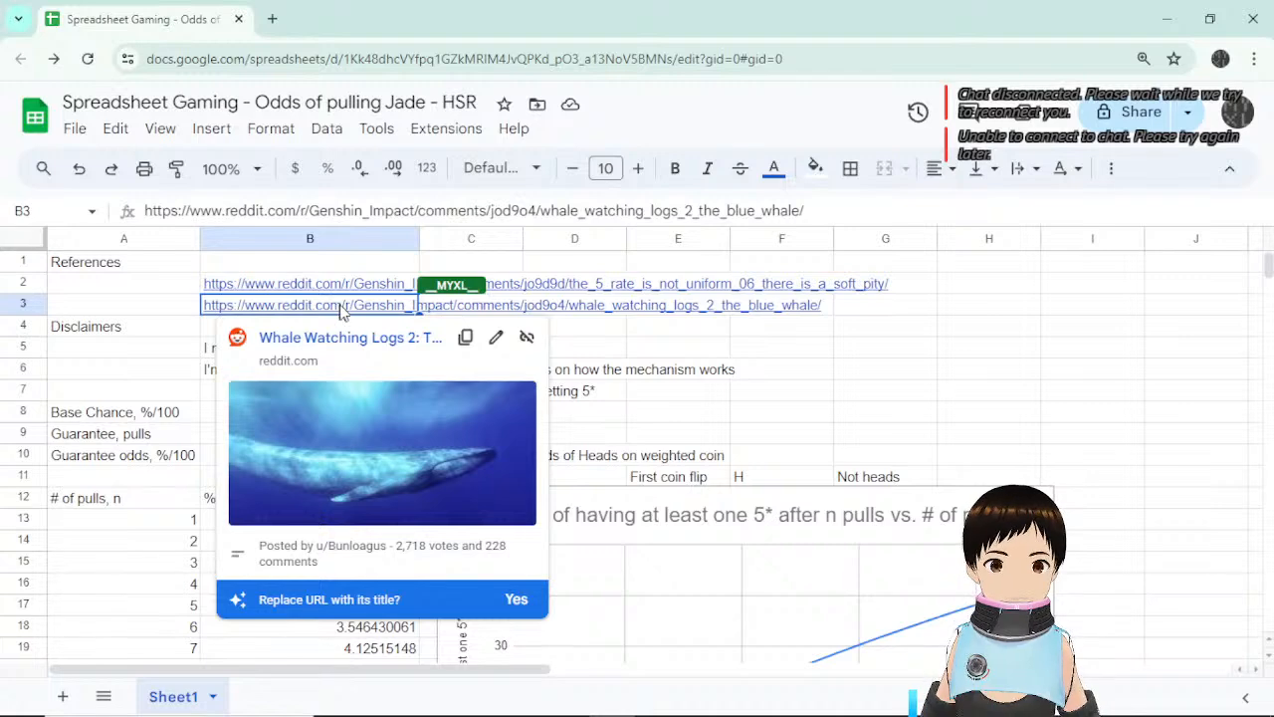
pyautogui.scroll(-3, 922, 469)
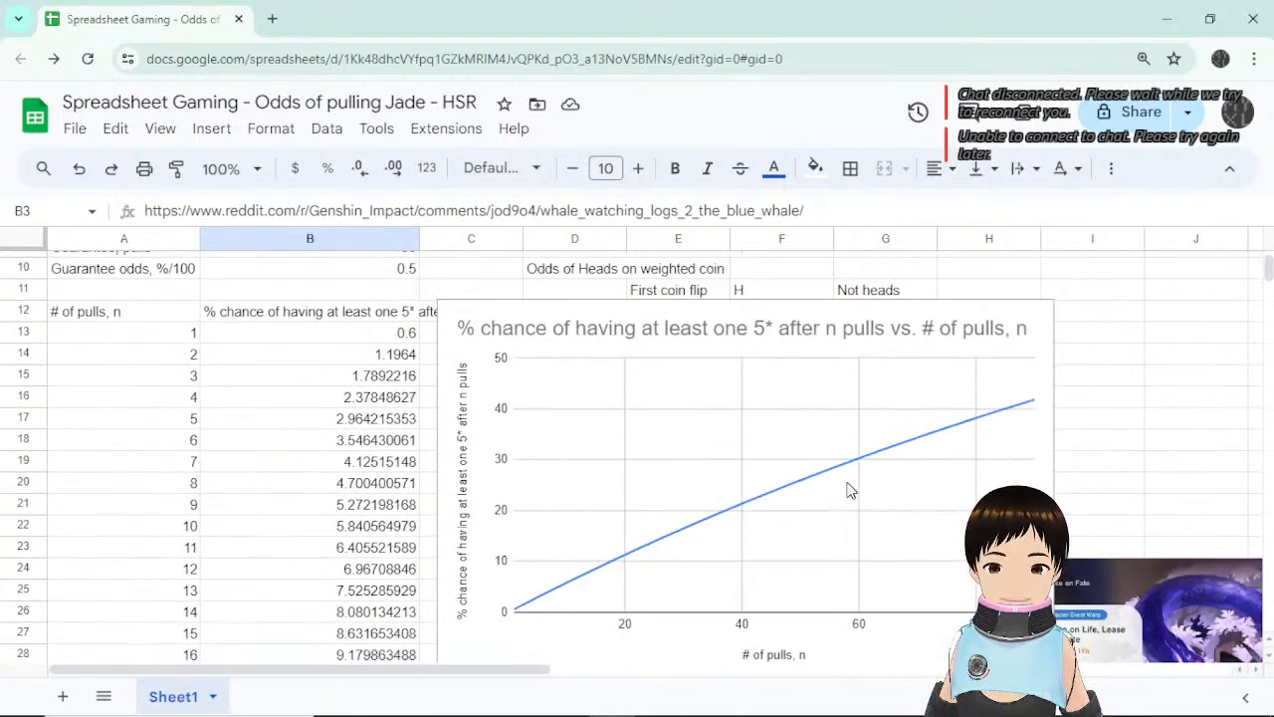
pyautogui.click(834, 474)
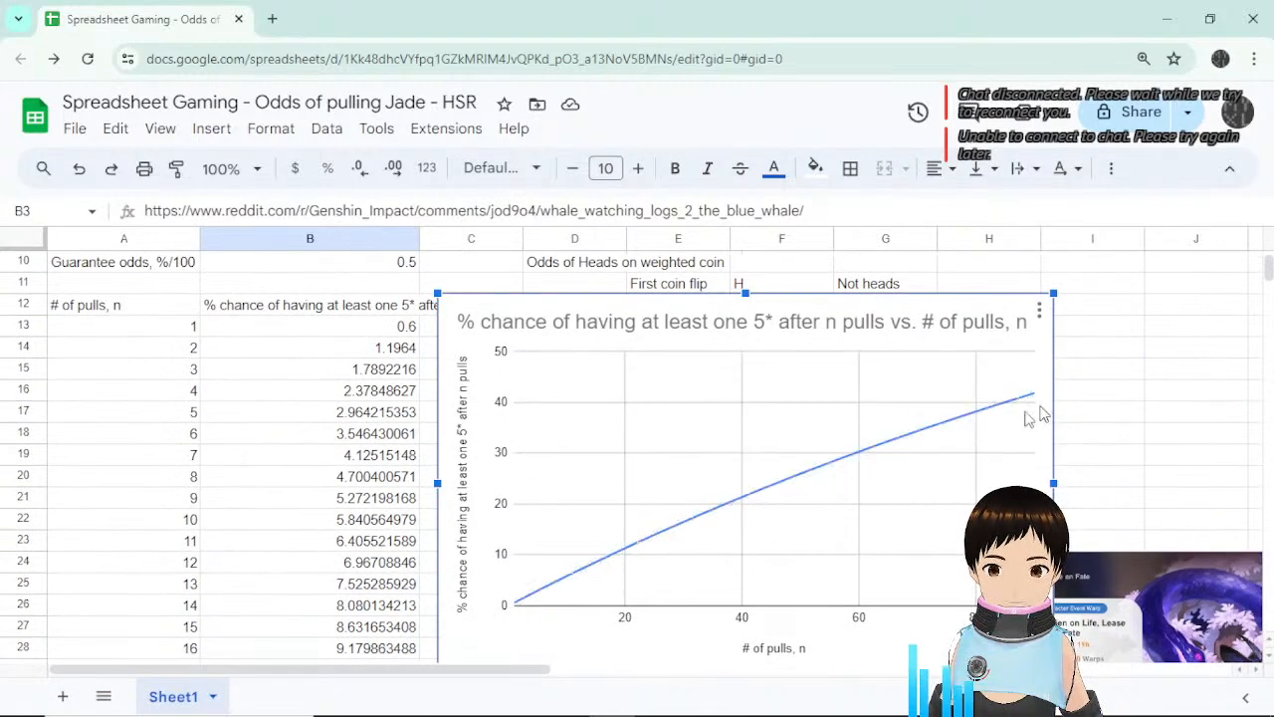
pyautogui.scroll(3, 665, 543)
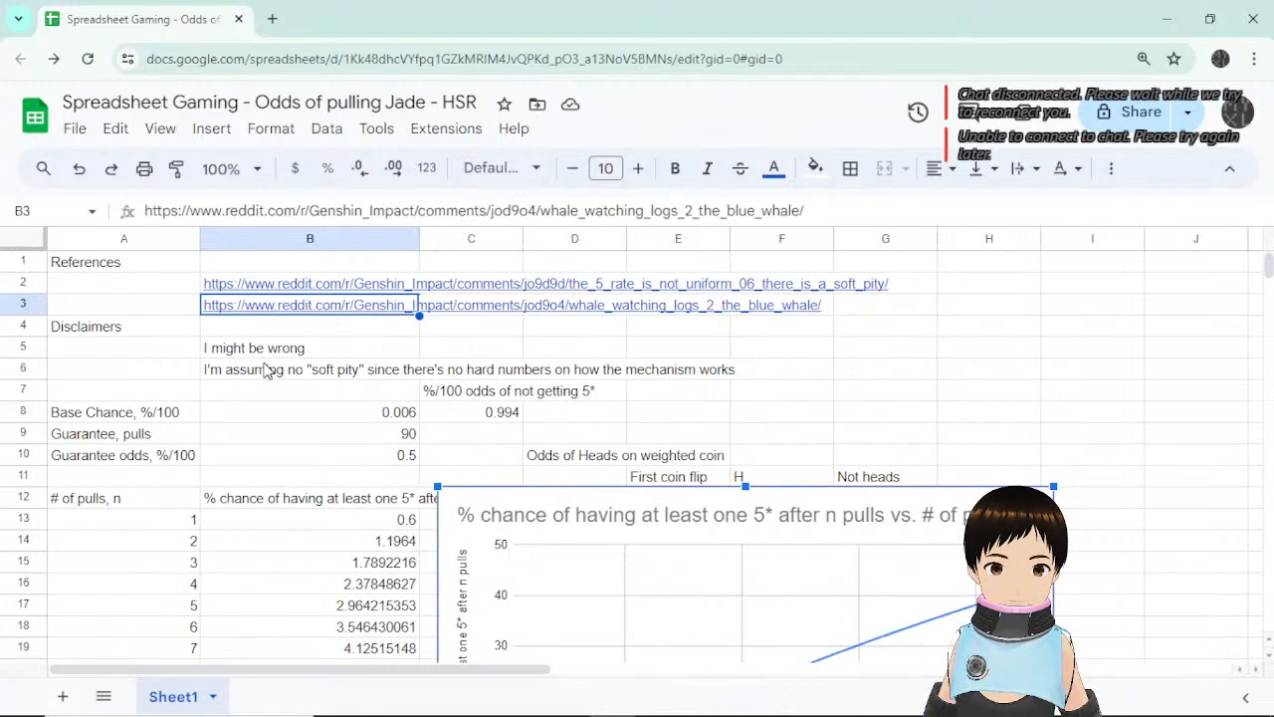
pyautogui.click(723, 331)
# Remove the soft-pity link from B2, leaving the whale-watching link in B2.
pyautogui.click(298, 286)
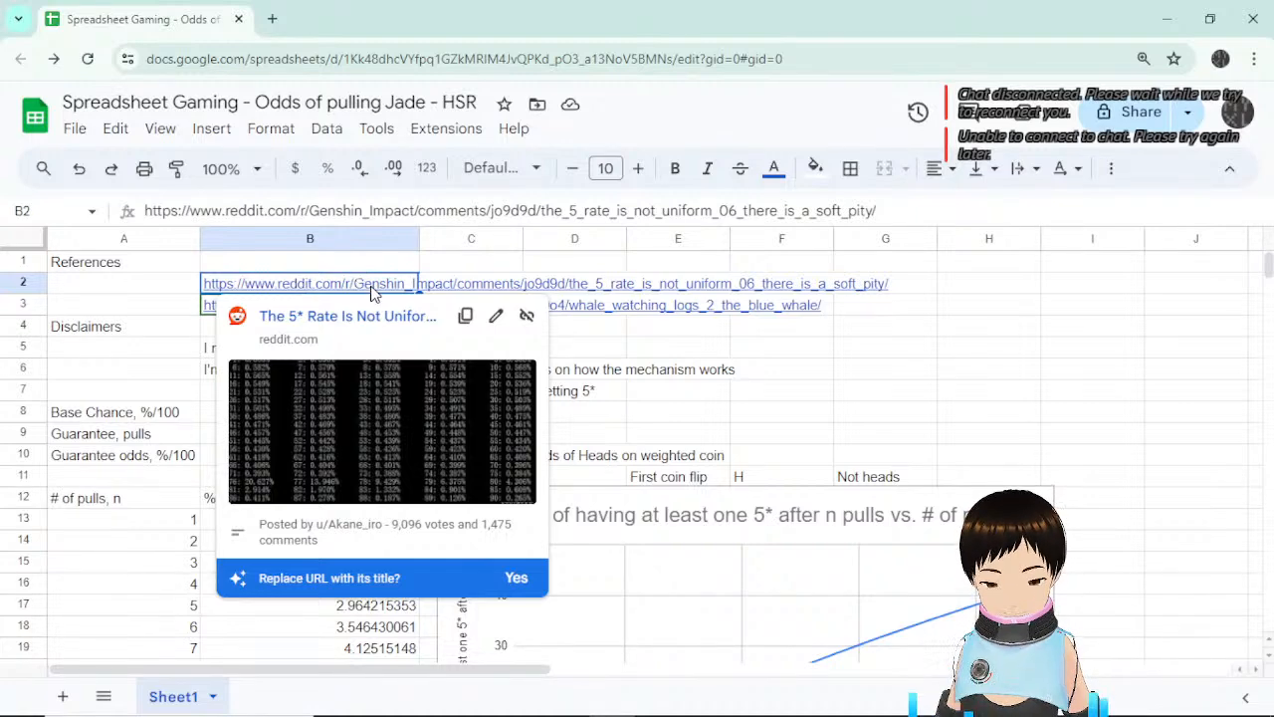
pyautogui.hotkey('ctrl', 'x')
pyautogui.click(283, 304)
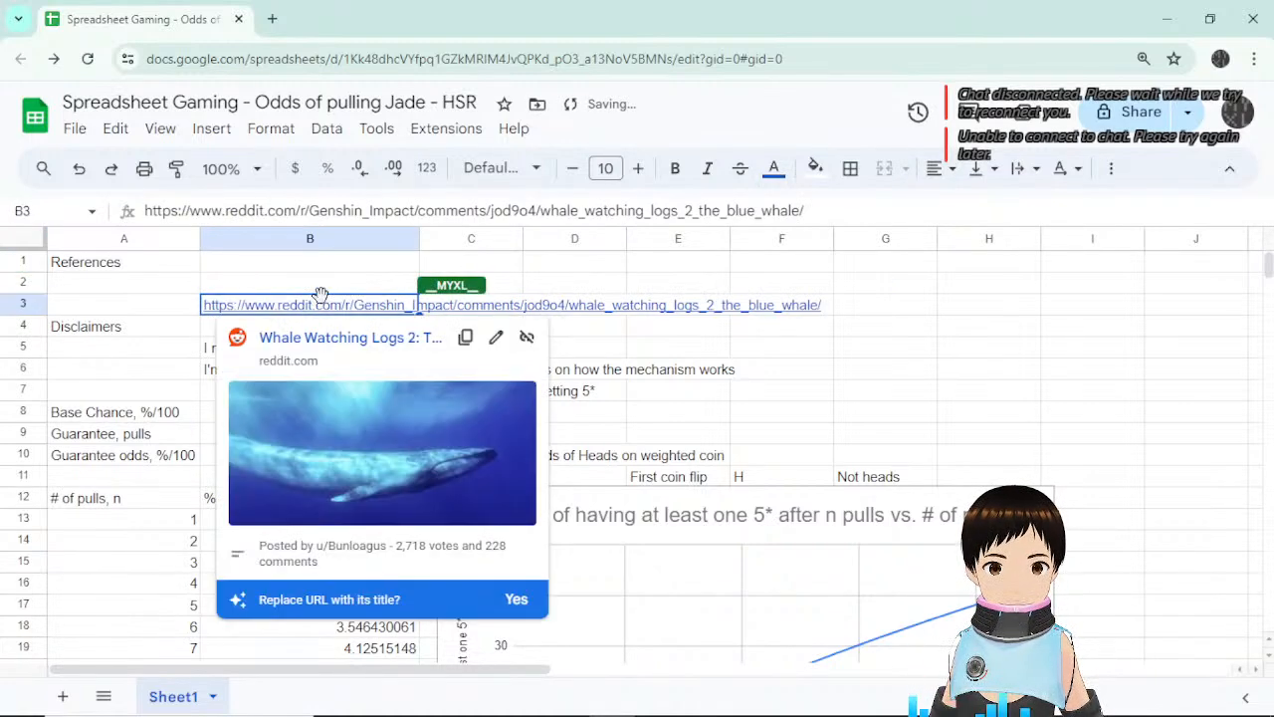
pyautogui.hotkey('ctrl', 'z')
# Delete the empty row 3, then review the disclaimer and soft-pity assumption rows.
pyautogui.click(22, 304)
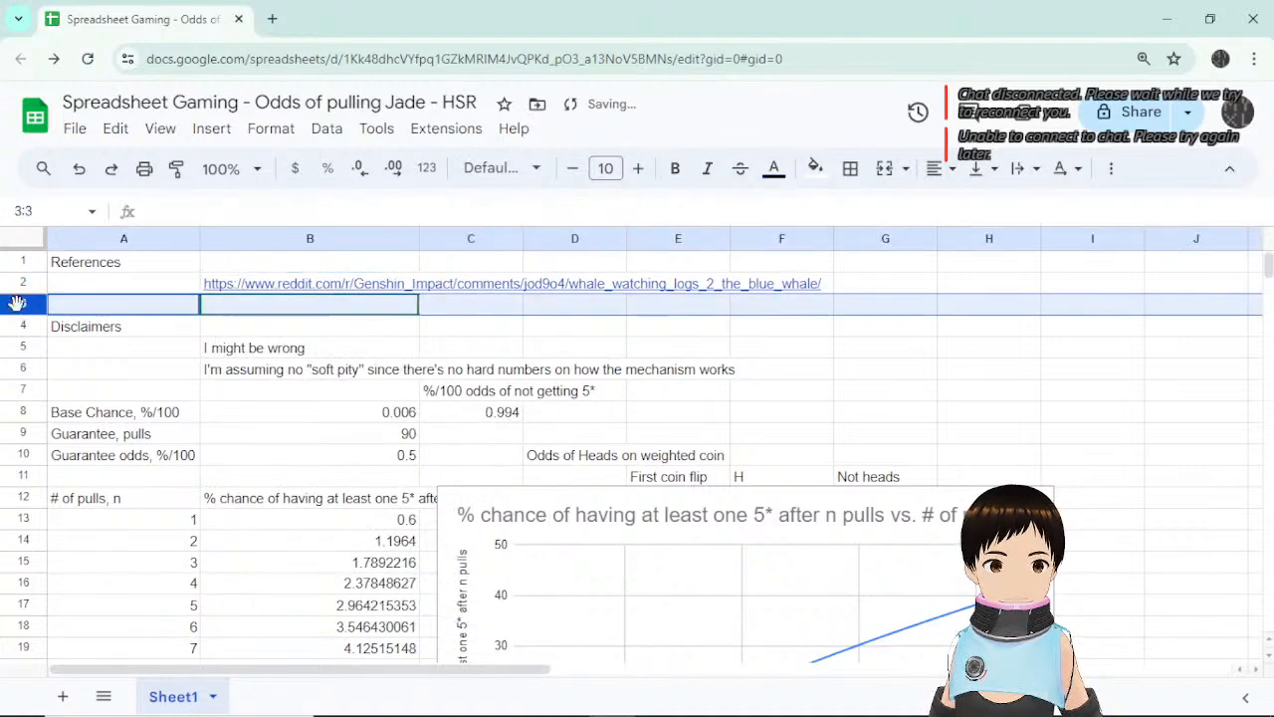
pyautogui.rightClick(22, 304)
pyautogui.moveTo(108, 299)
pyautogui.click(90, 409)
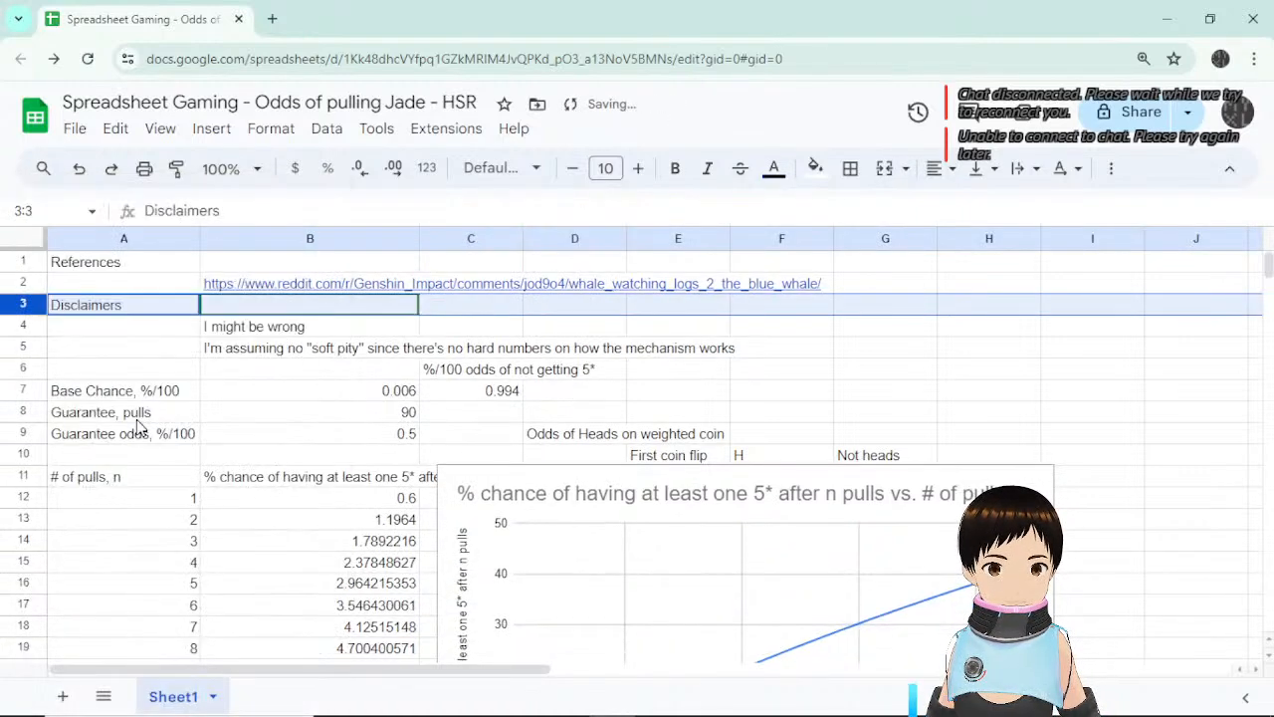
pyautogui.click(569, 328)
pyautogui.click(287, 331)
pyautogui.click(314, 349)
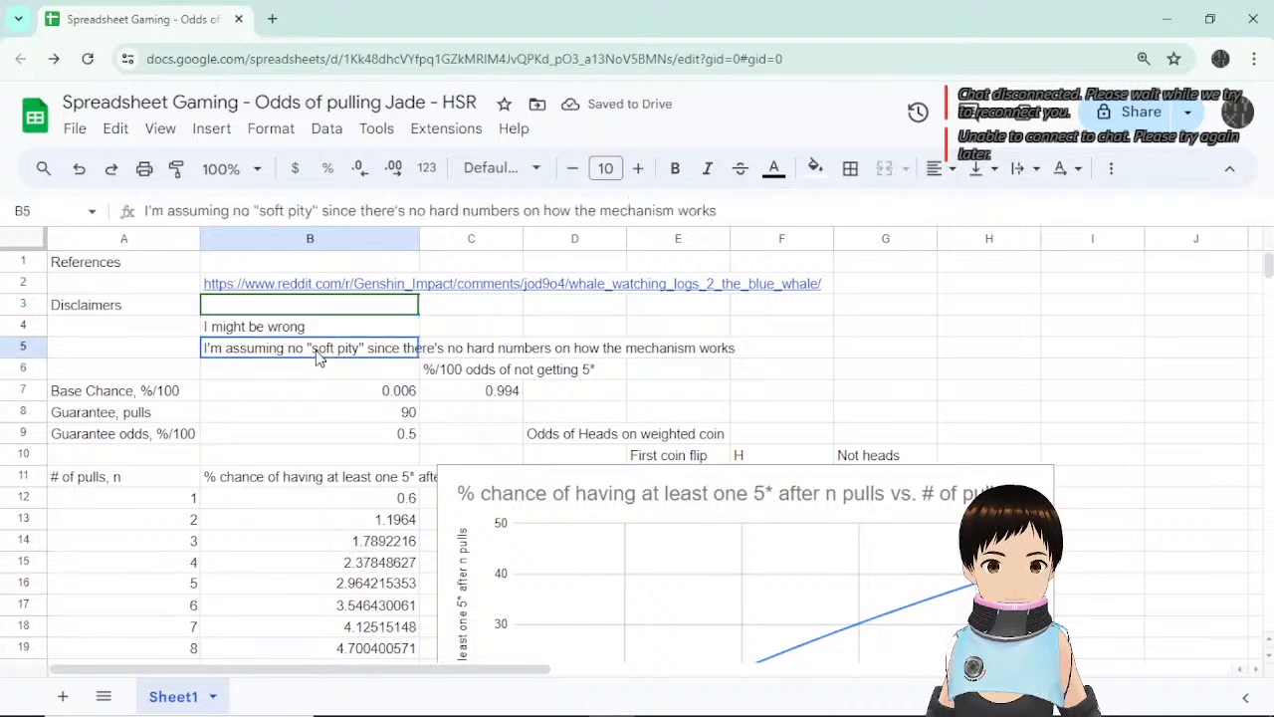
pyautogui.scroll(-5, 359, 433)
pyautogui.scroll(3, 359, 433)
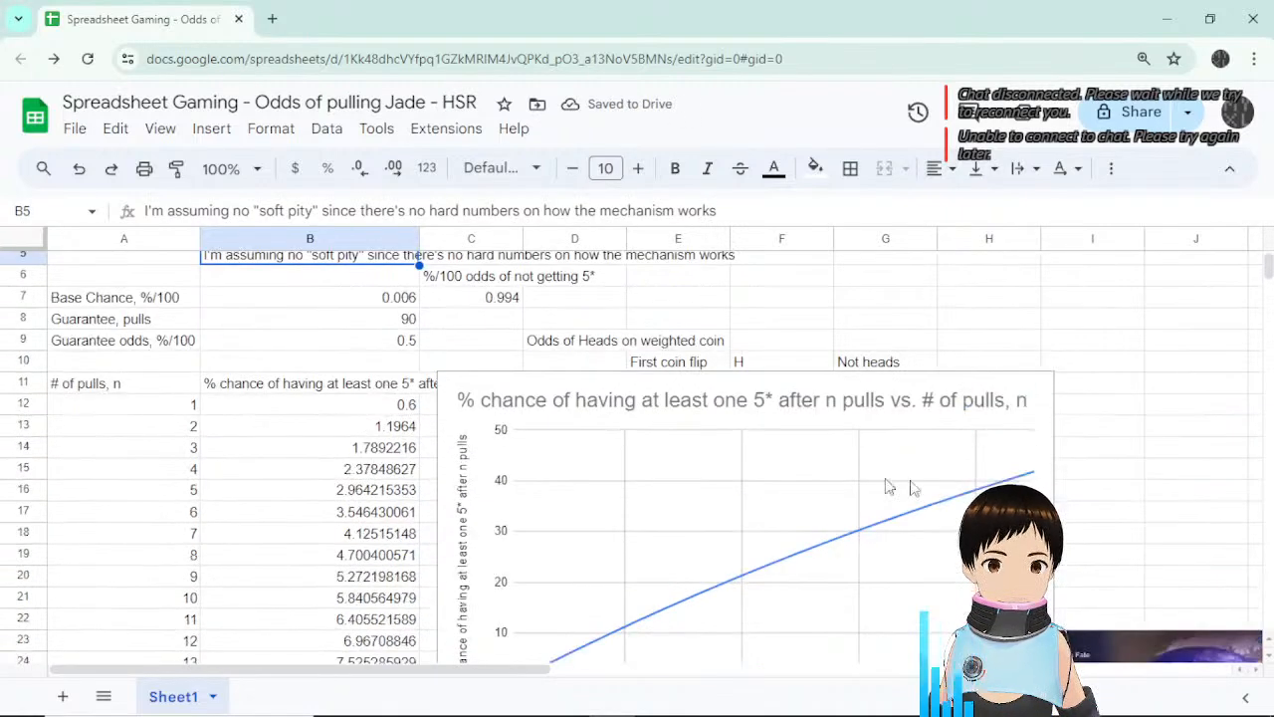
pyautogui.scroll(-3, 856, 537)
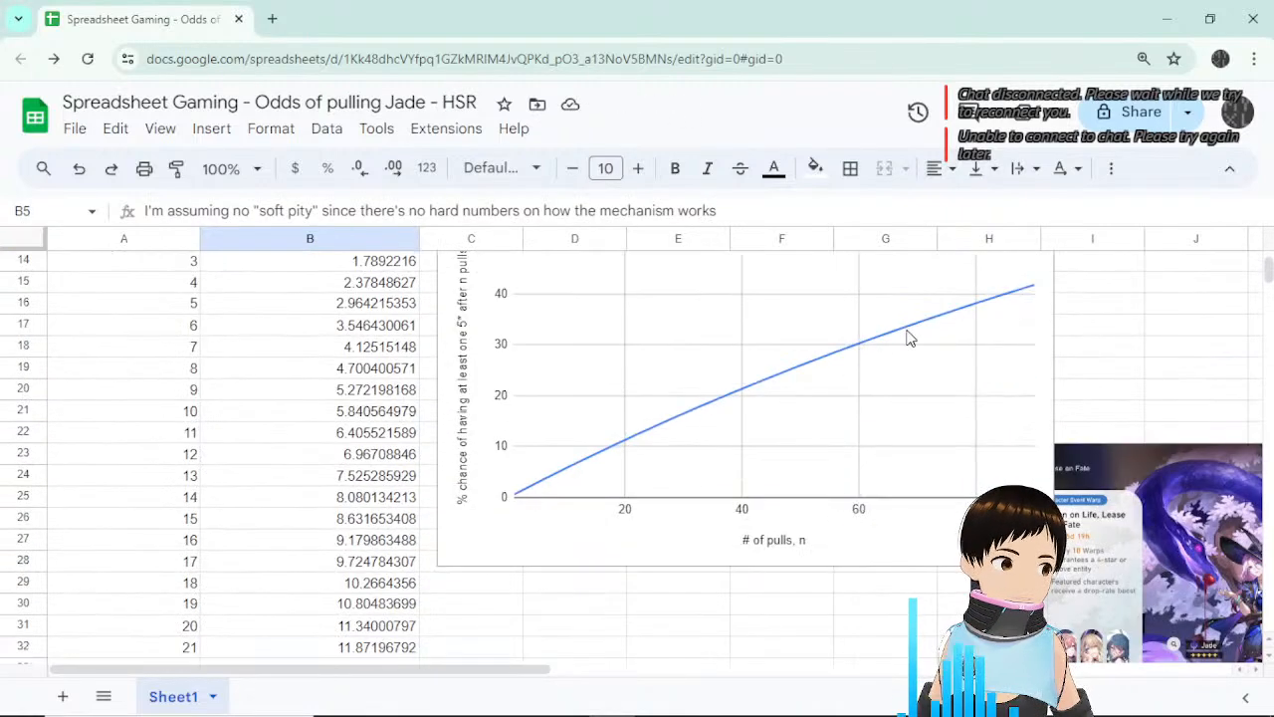
pyautogui.scroll(5, 896, 344)
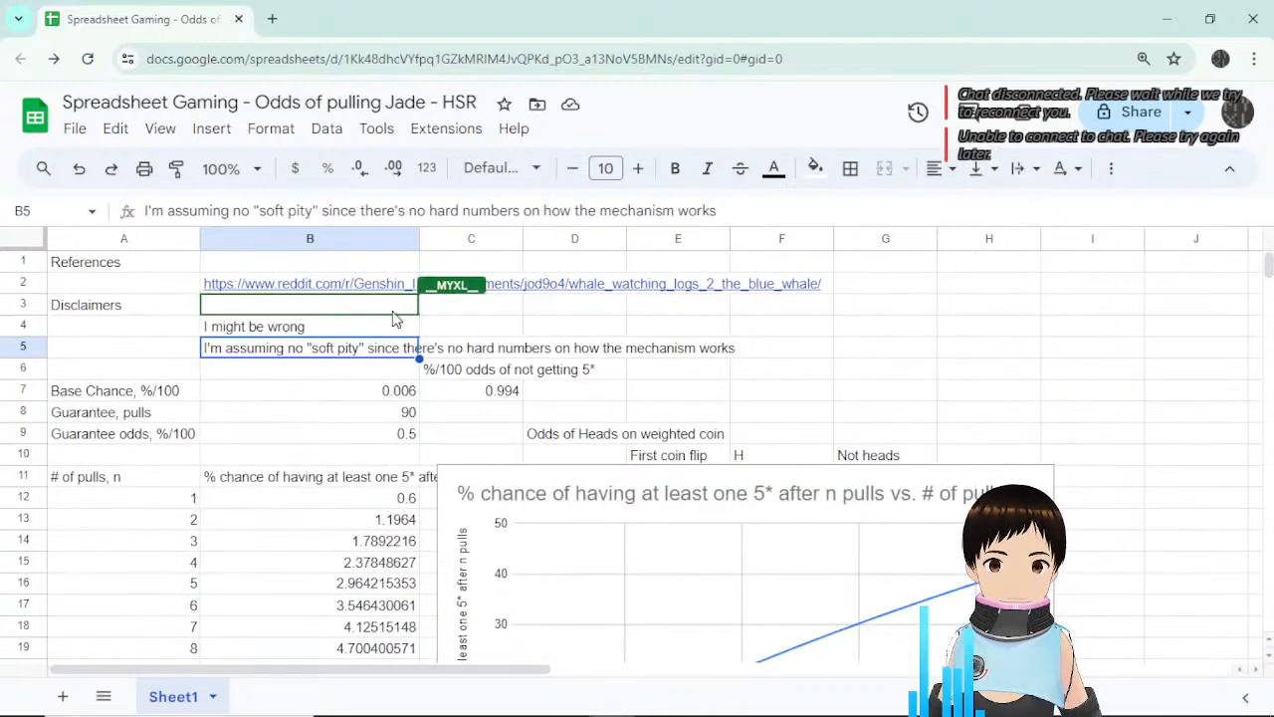
pyautogui.click(339, 286)
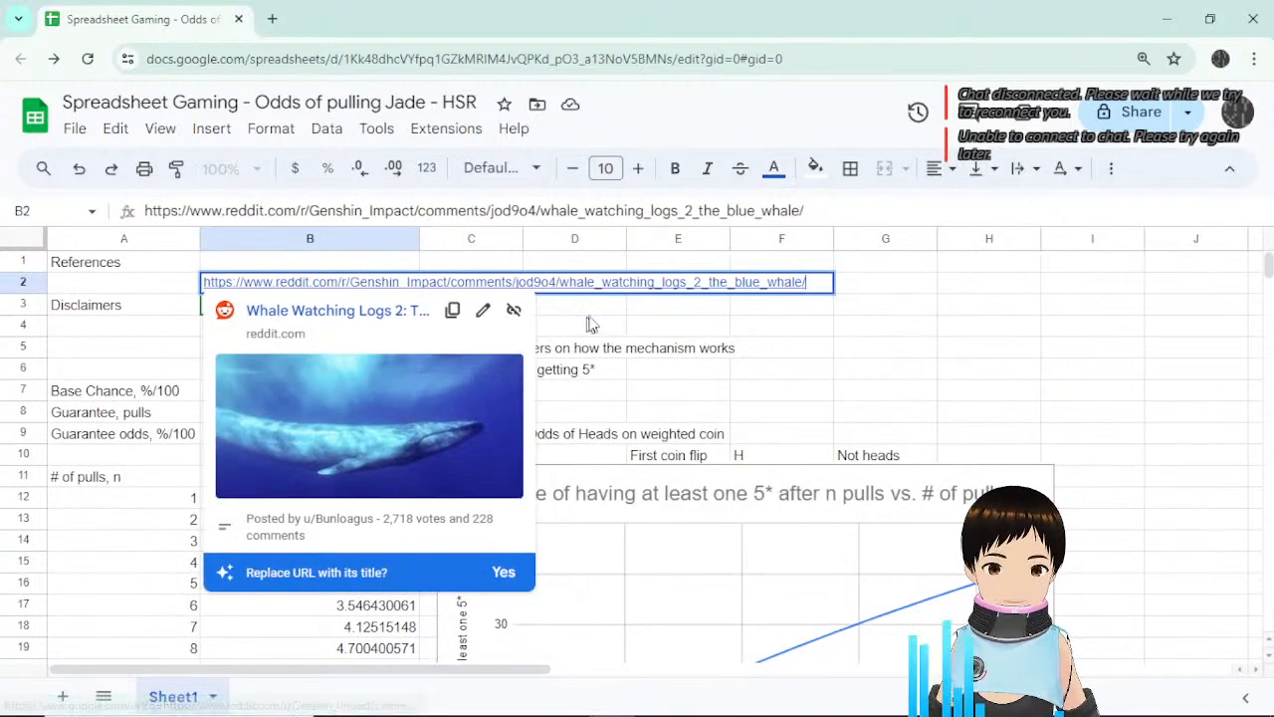
pyautogui.click(652, 319)
pyautogui.scroll(-2, 357, 410)
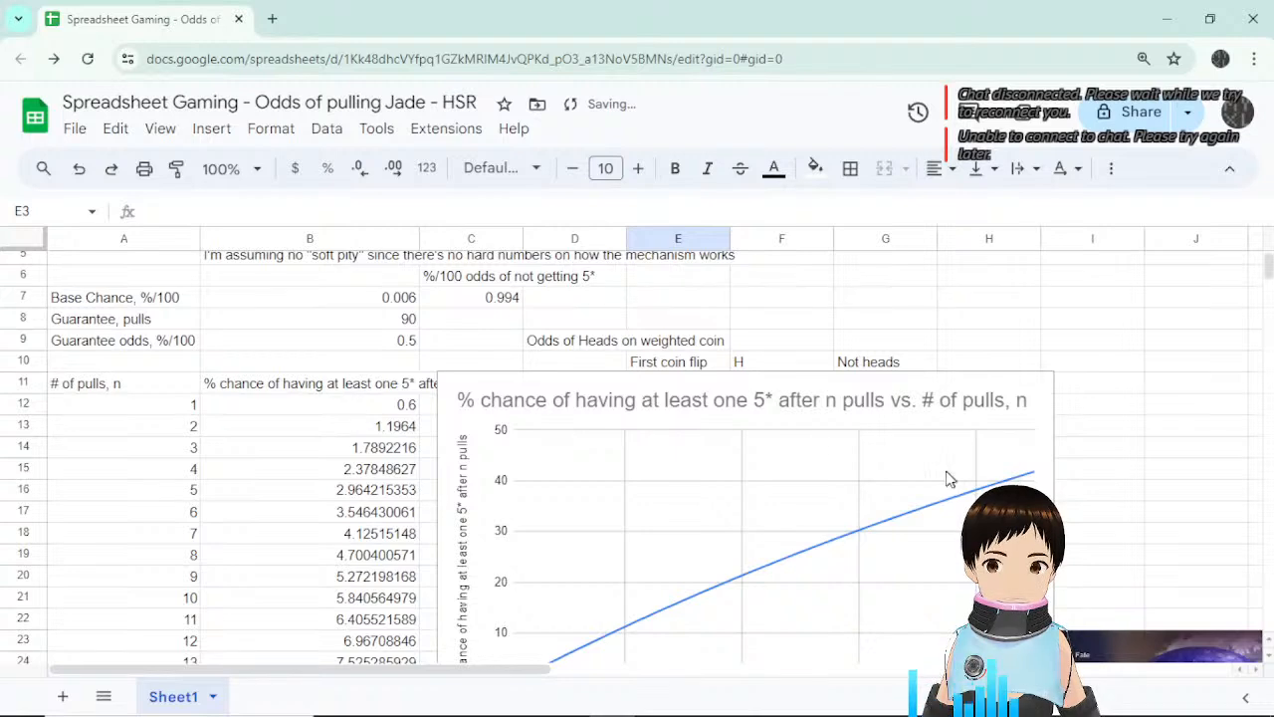
pyautogui.scroll(-3, 908, 523)
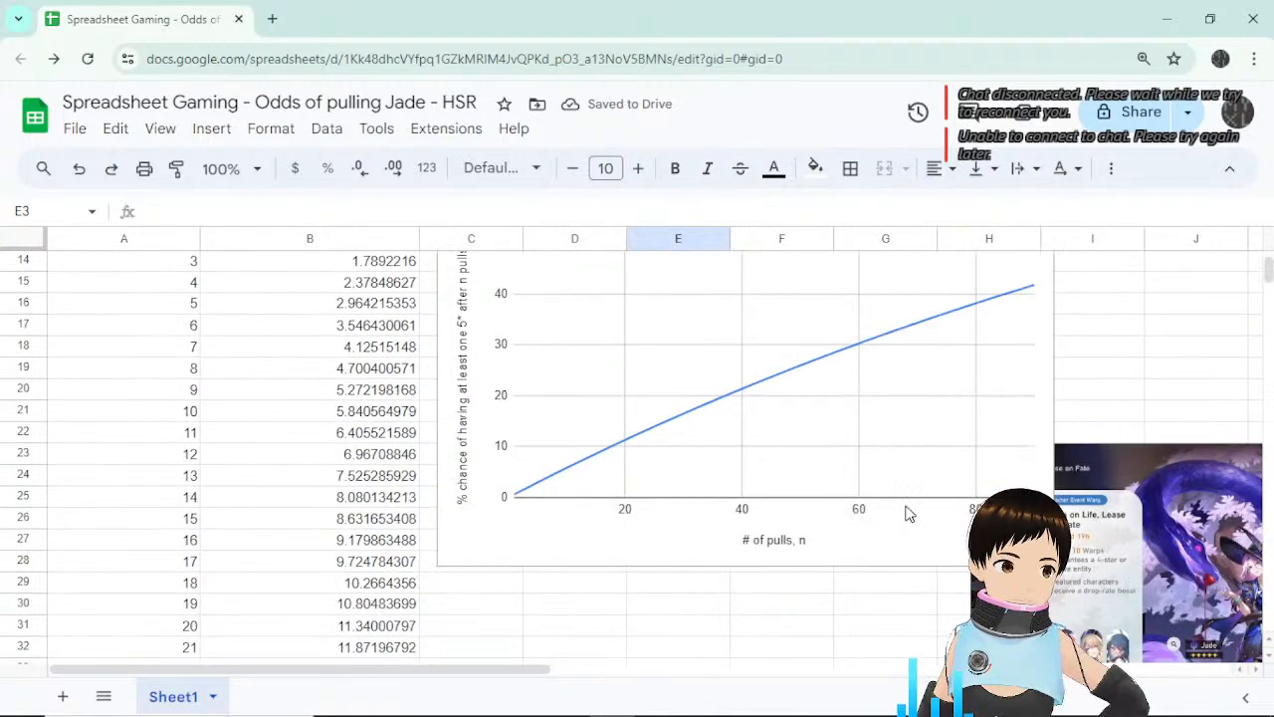
pyautogui.scroll(5, 907, 503)
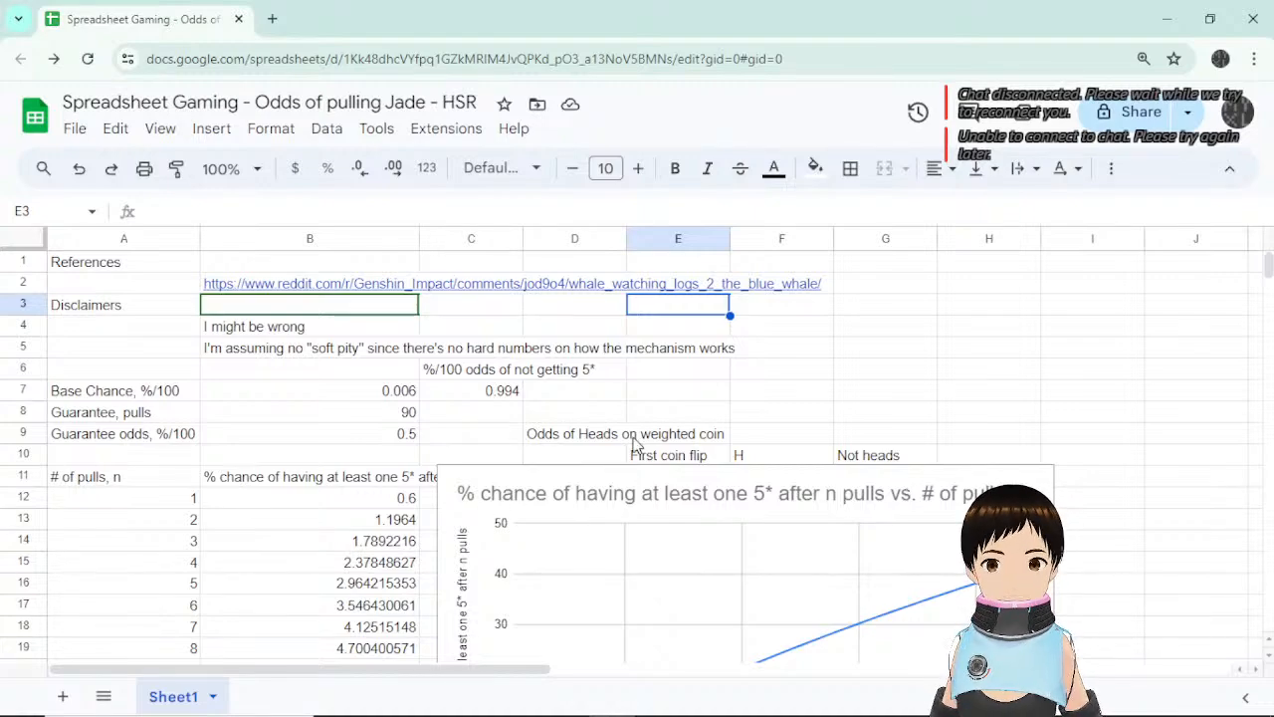
pyautogui.scroll(-15, 640, 435)
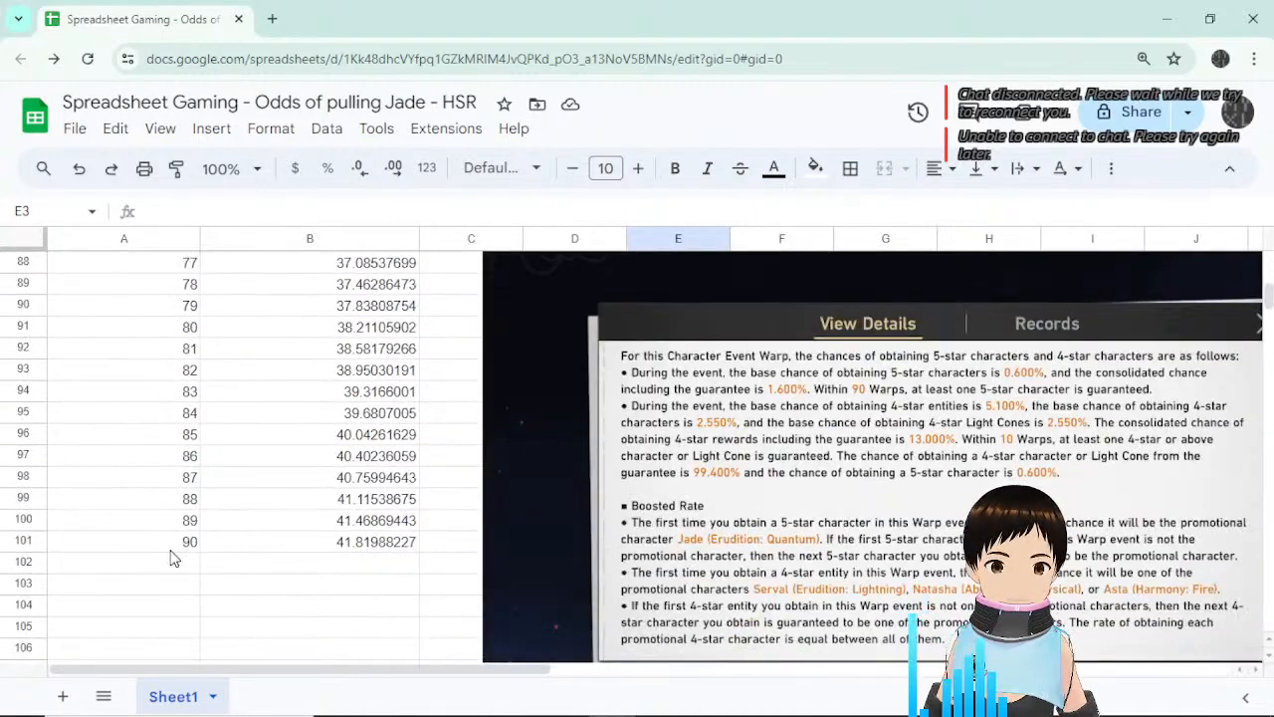
# Clear the 90-pull row A101:B101 so the table ends at 89 pulls with 41.46869443.
pyautogui.click(337, 524)
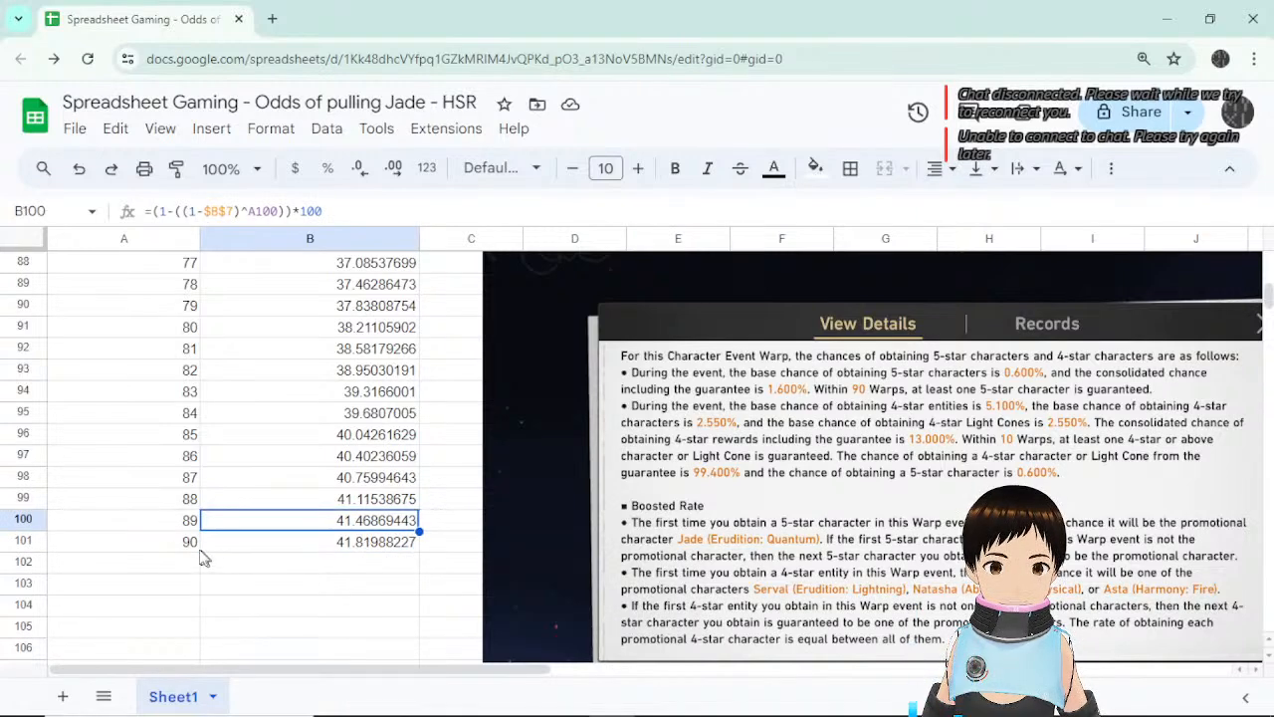
pyautogui.moveTo(190, 545); pyautogui.dragTo(307, 554)
pyautogui.press('Delete')
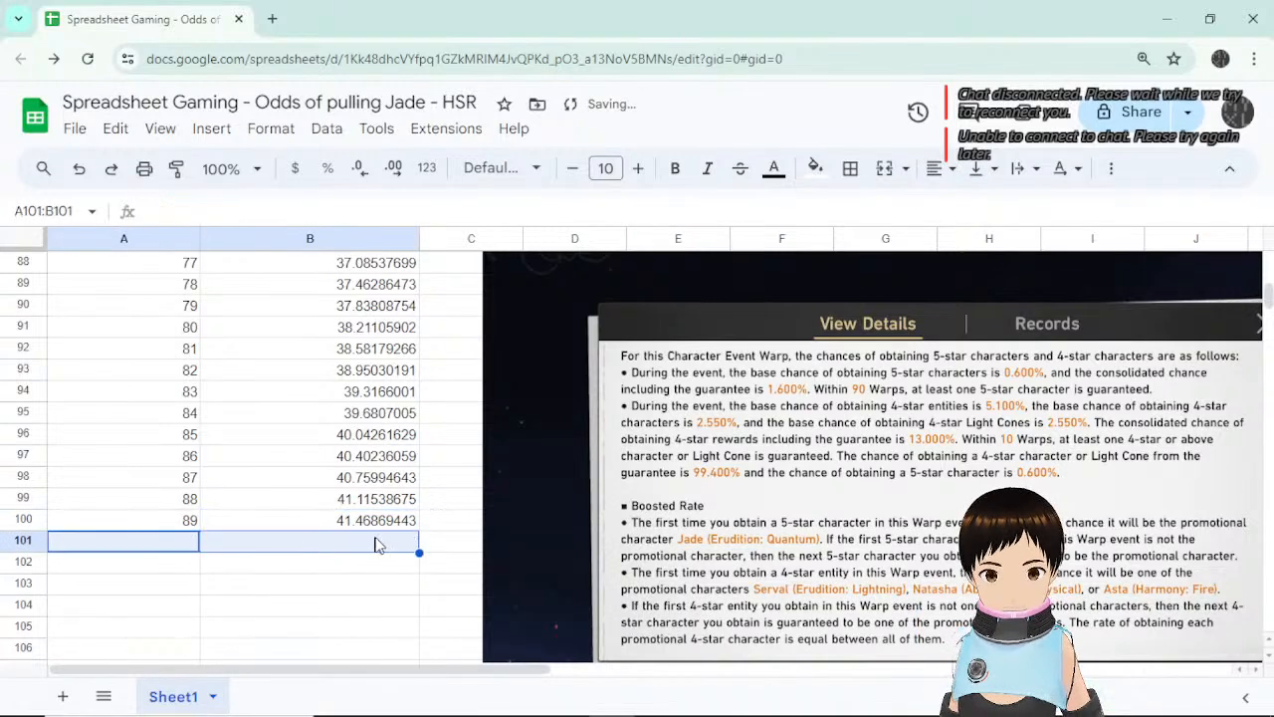
pyautogui.click(388, 519)
pyautogui.scroll(12, 391, 530)
pyautogui.scroll(10, 390, 528)
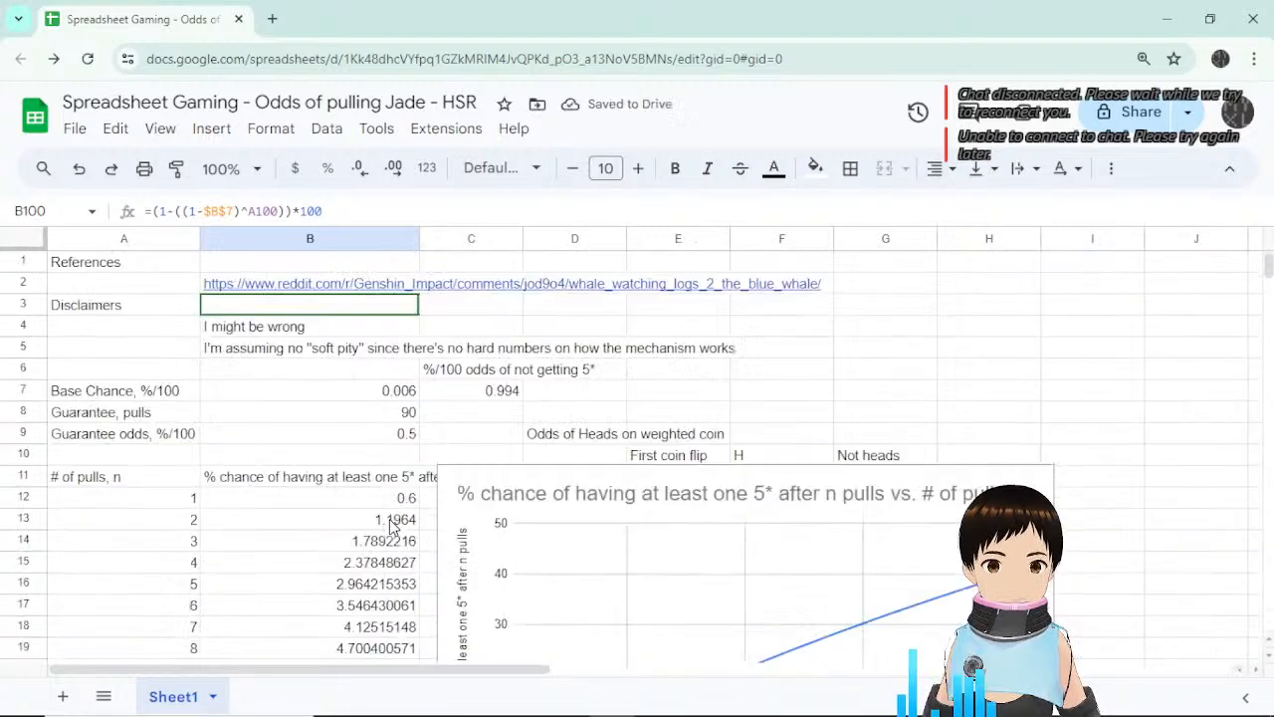
pyautogui.click(396, 501)
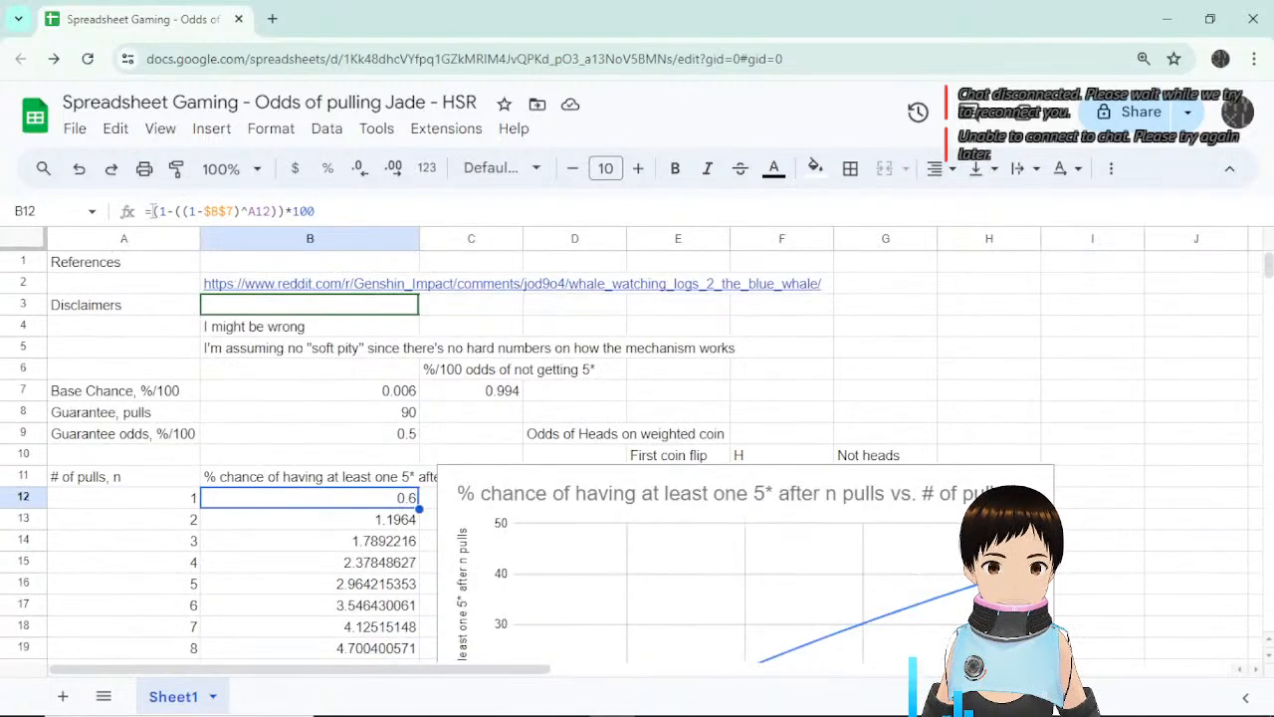
# Wrap B12's formula in ROUND(...,2) and fill it down to B100, so 89 pulls reads 41.47.
pyautogui.click(153, 212)
pyautogui.write('round(')
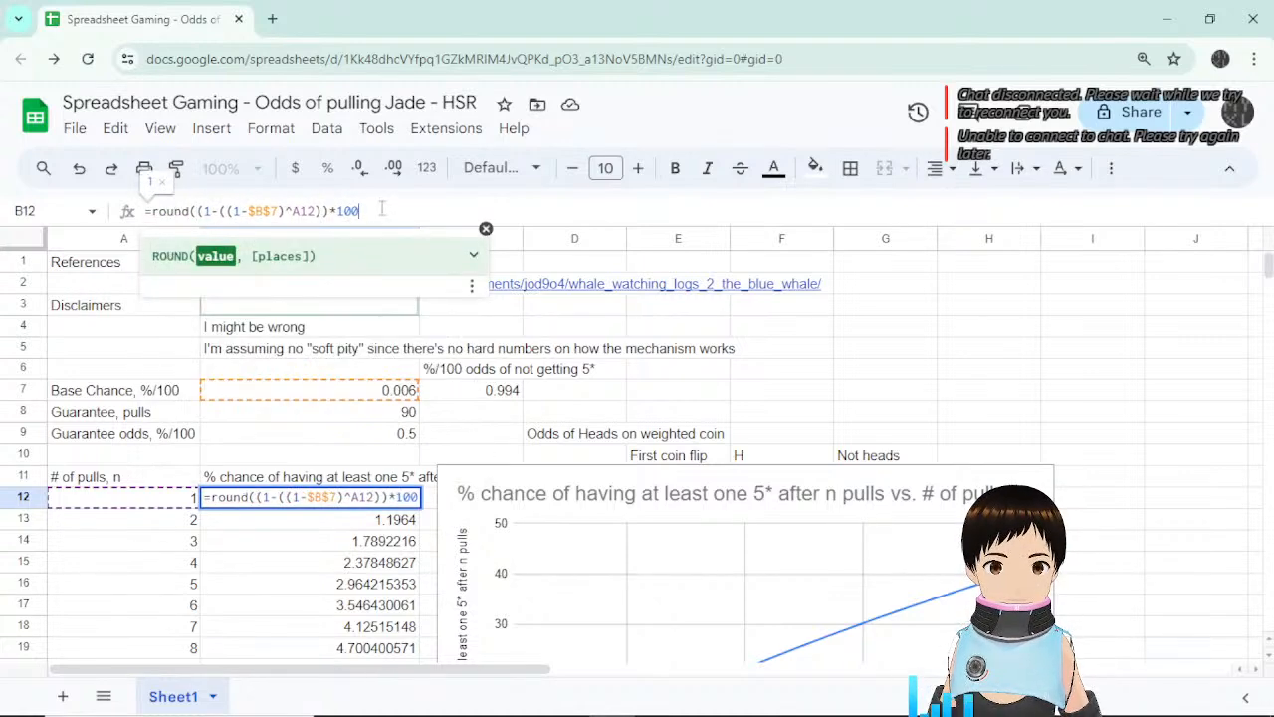
pyautogui.write(',2')
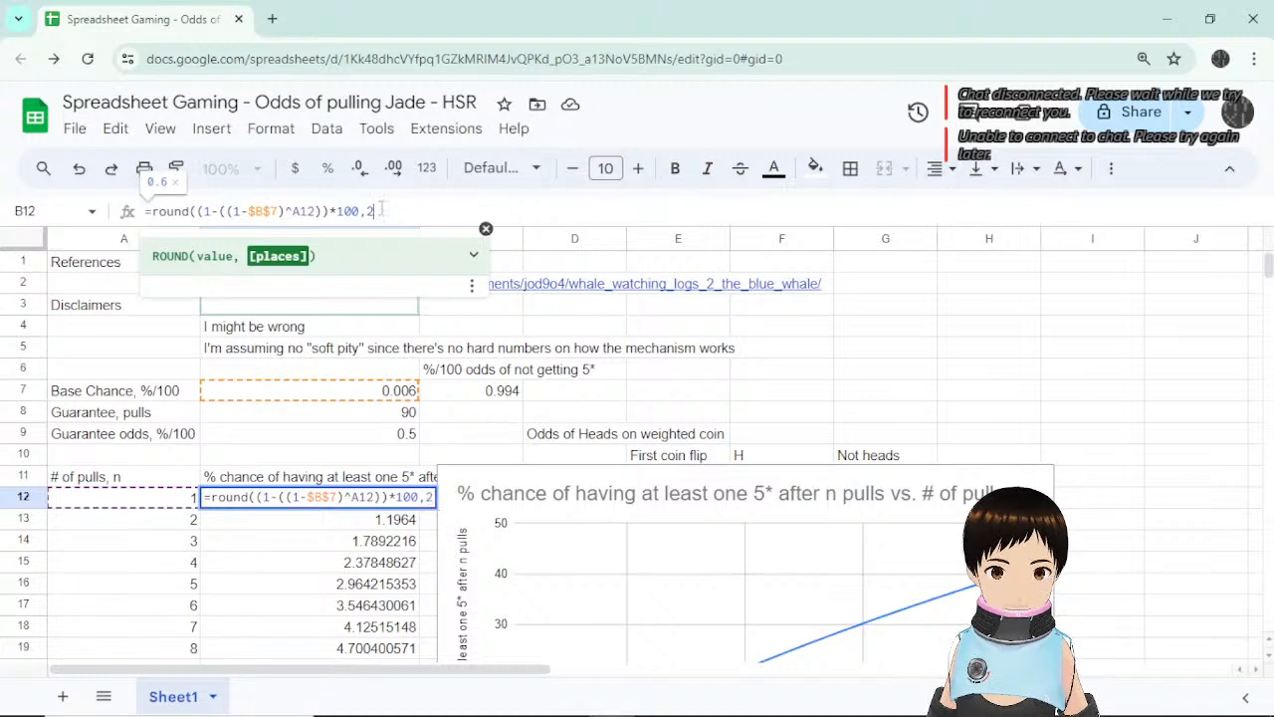
pyautogui.press('Return')
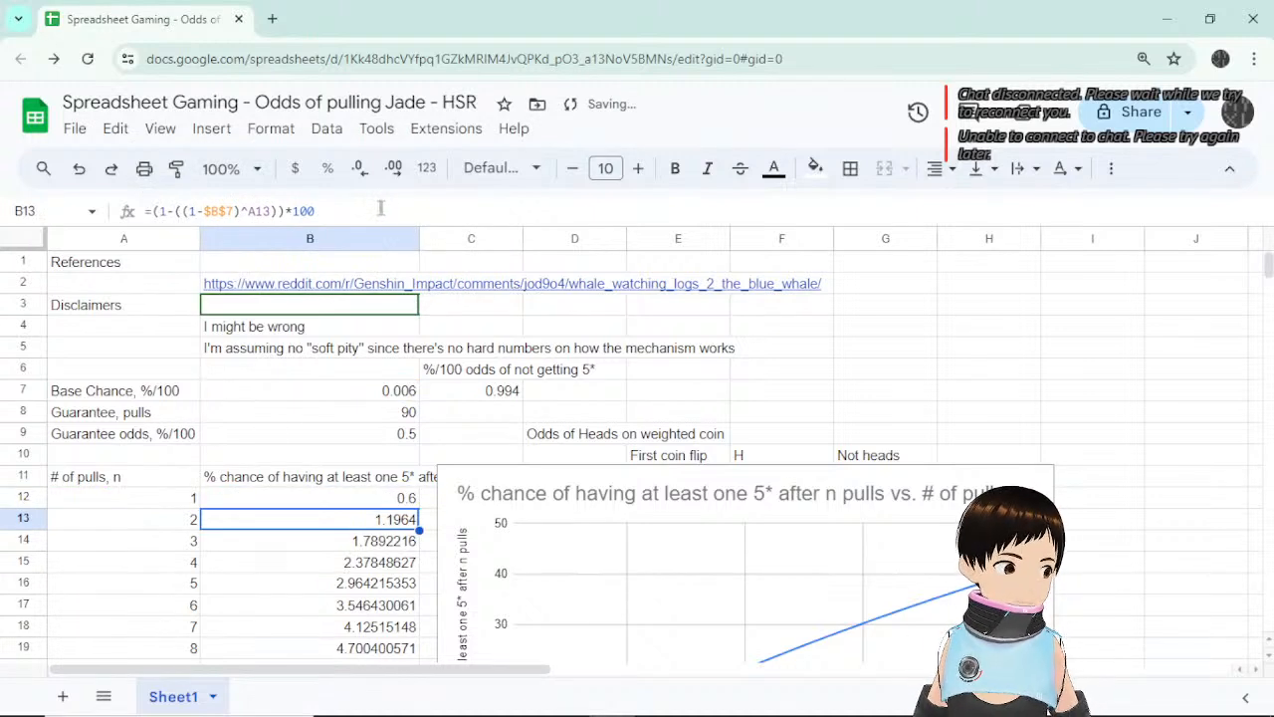
pyautogui.click(408, 499)
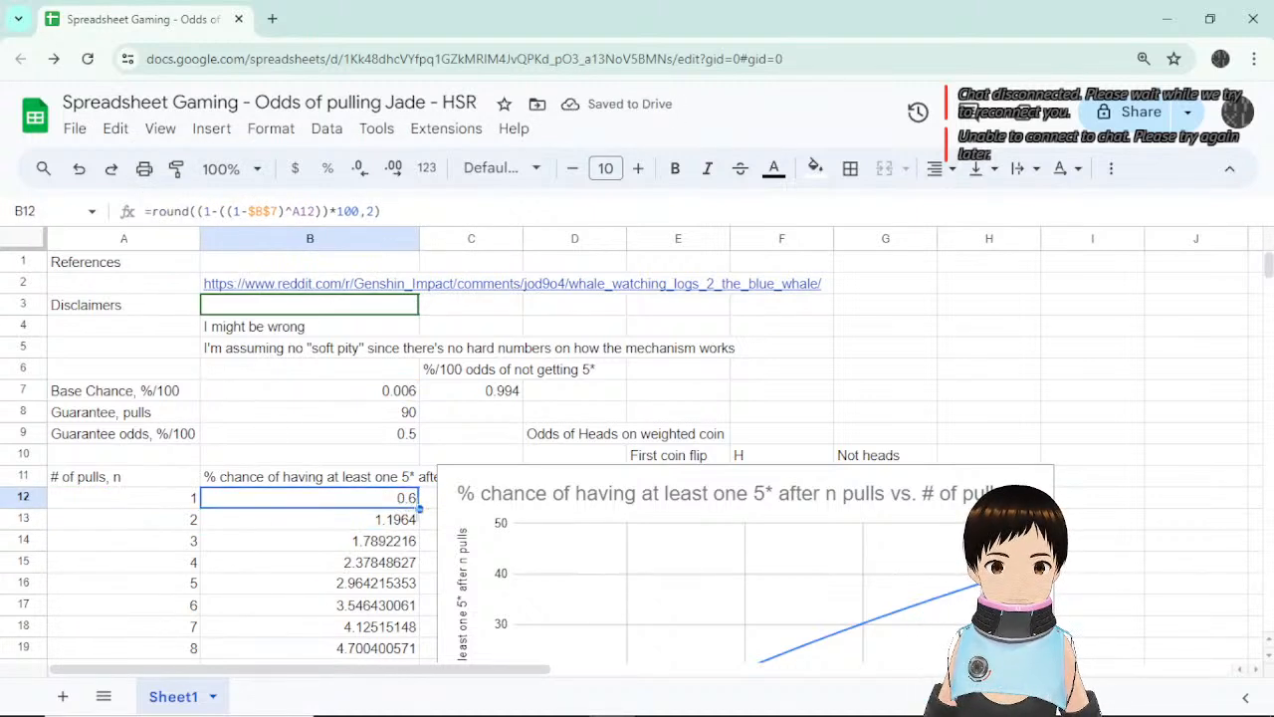
pyautogui.moveTo(418, 508); pyautogui.dragTo(379, 368)
# Nudge the odds chart slightly lower and to the left.
pyautogui.scroll(8, 418, 418)
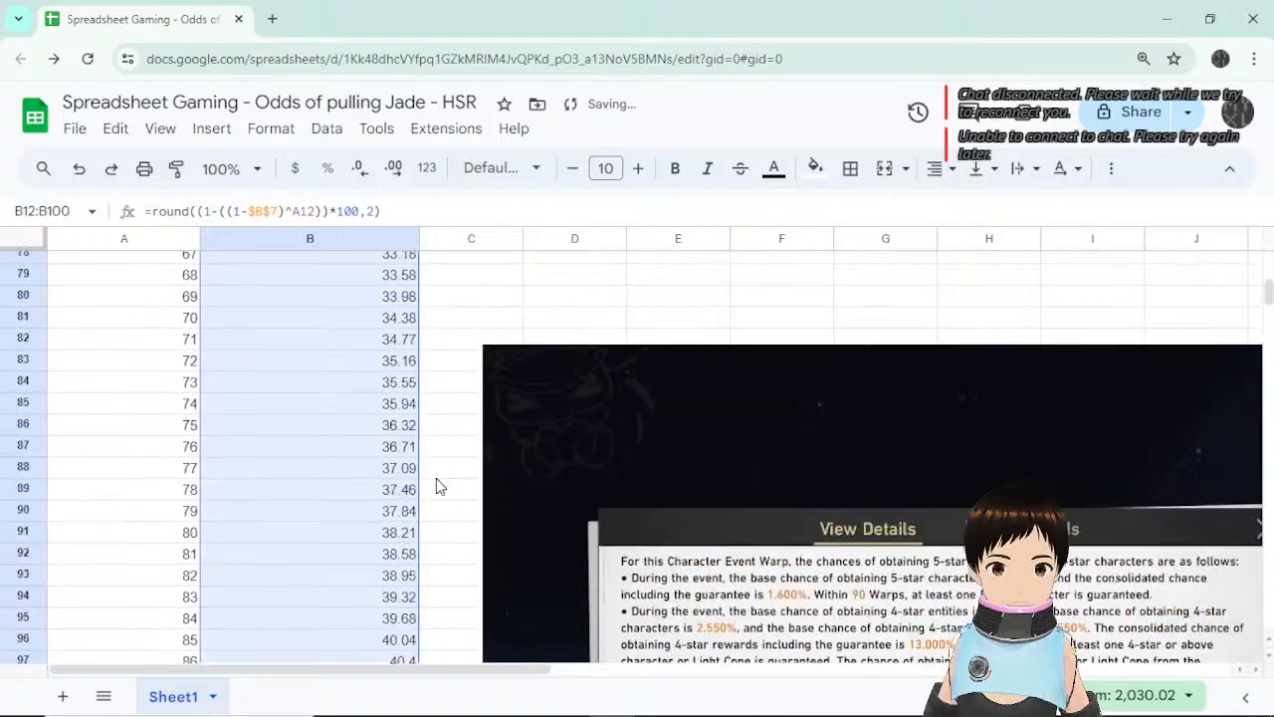
pyautogui.scroll(20, 436, 485)
pyautogui.scroll(-3, 436, 485)
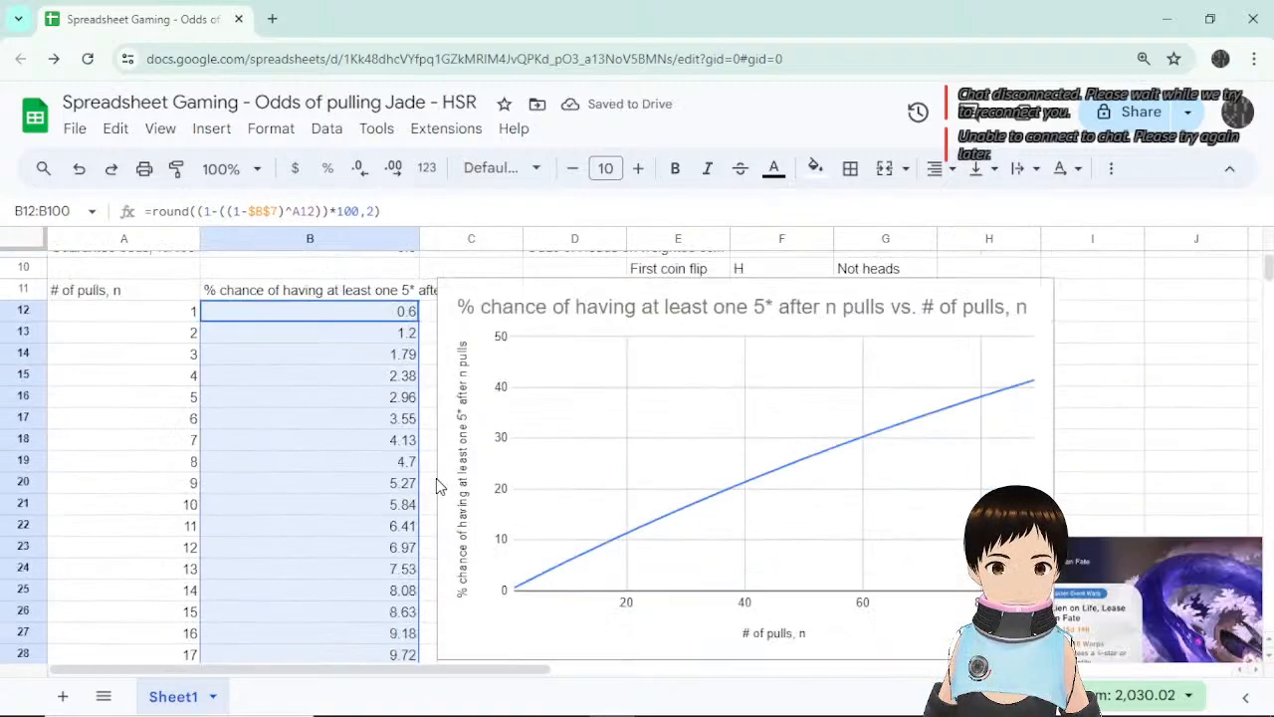
pyautogui.click(815, 313)
pyautogui.moveTo(762, 331)
pyautogui.mouseDown()
pyautogui.moveTo(759, 366)
pyautogui.moveTo(752, 345)
pyautogui.mouseUp()
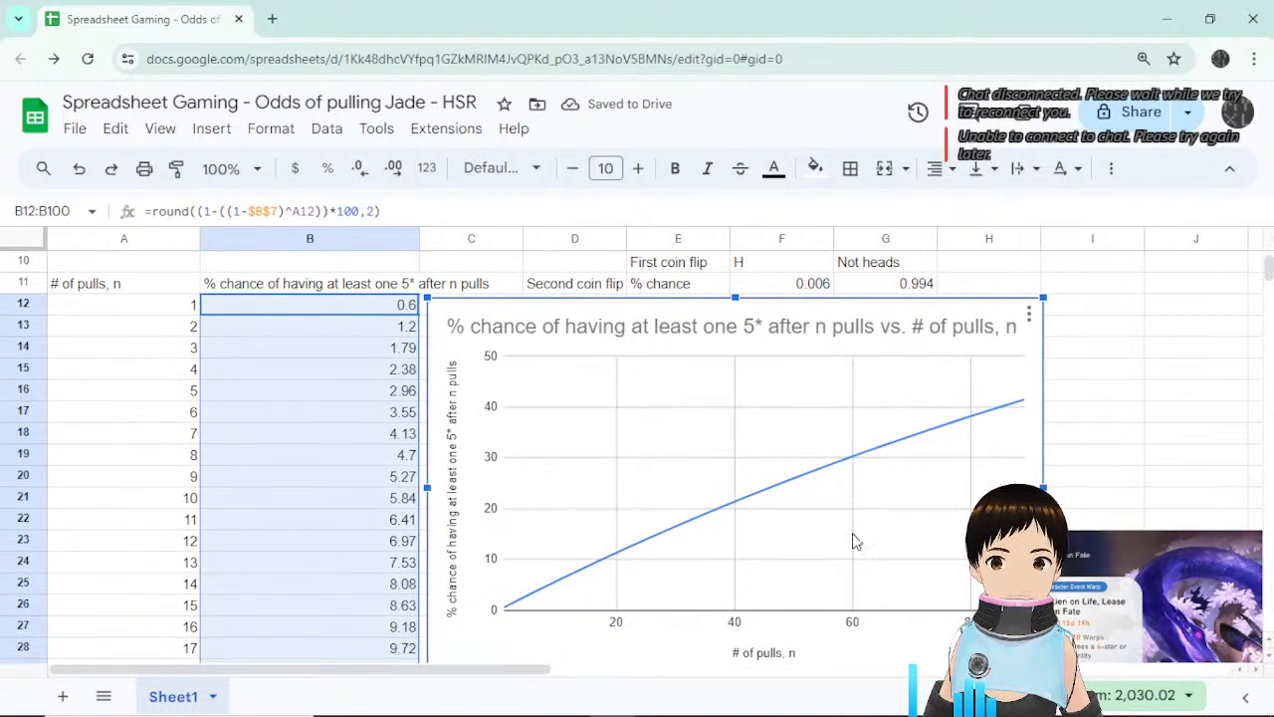
pyautogui.moveTo(824, 475)
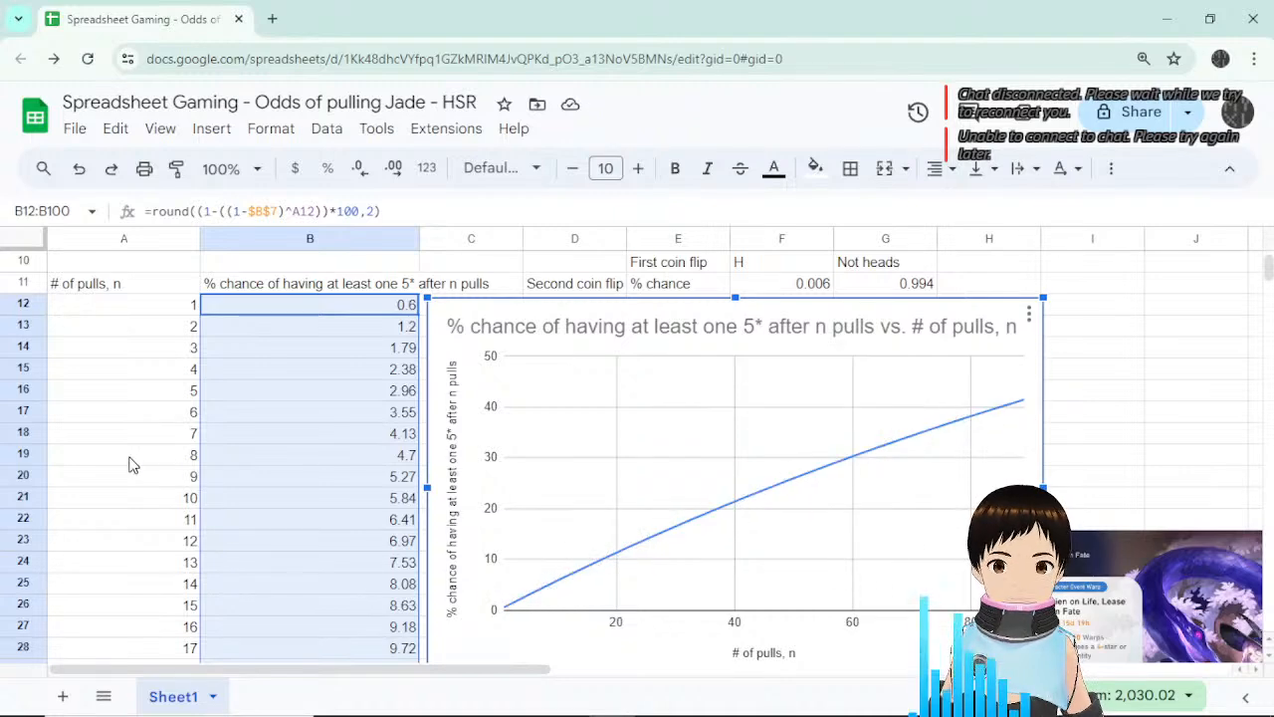
pyautogui.scroll(-12, 207, 441)
pyautogui.scroll(-5, 209, 441)
pyautogui.click(380, 518)
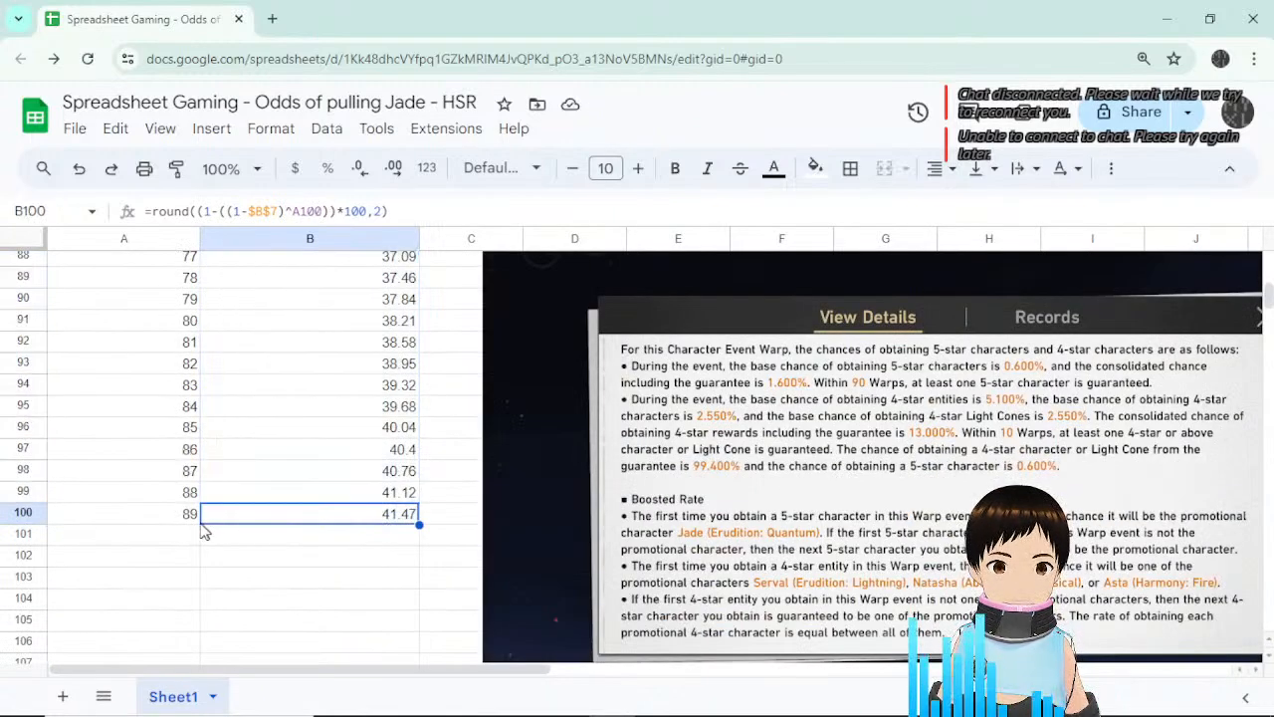
pyautogui.click(198, 518)
pyautogui.click(298, 515)
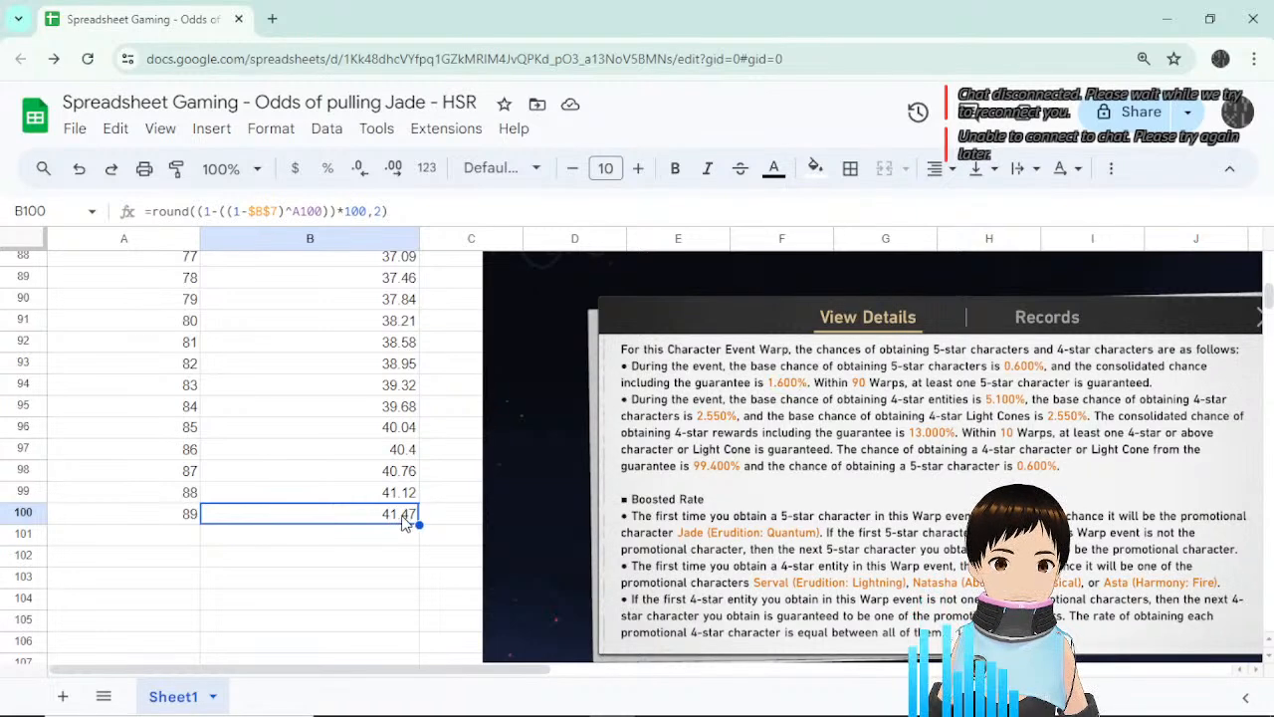
pyautogui.scroll(20, 434, 509)
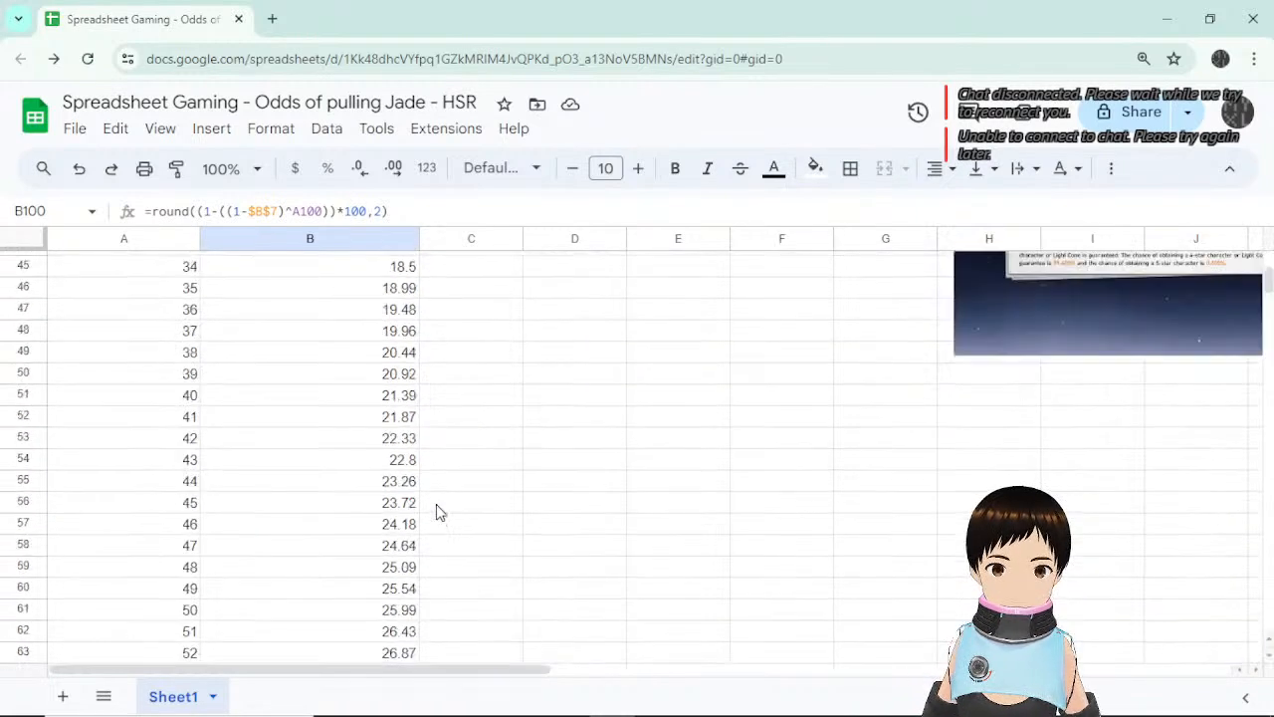
pyautogui.scroll(3, 444, 515)
pyautogui.scroll(-5, 444, 516)
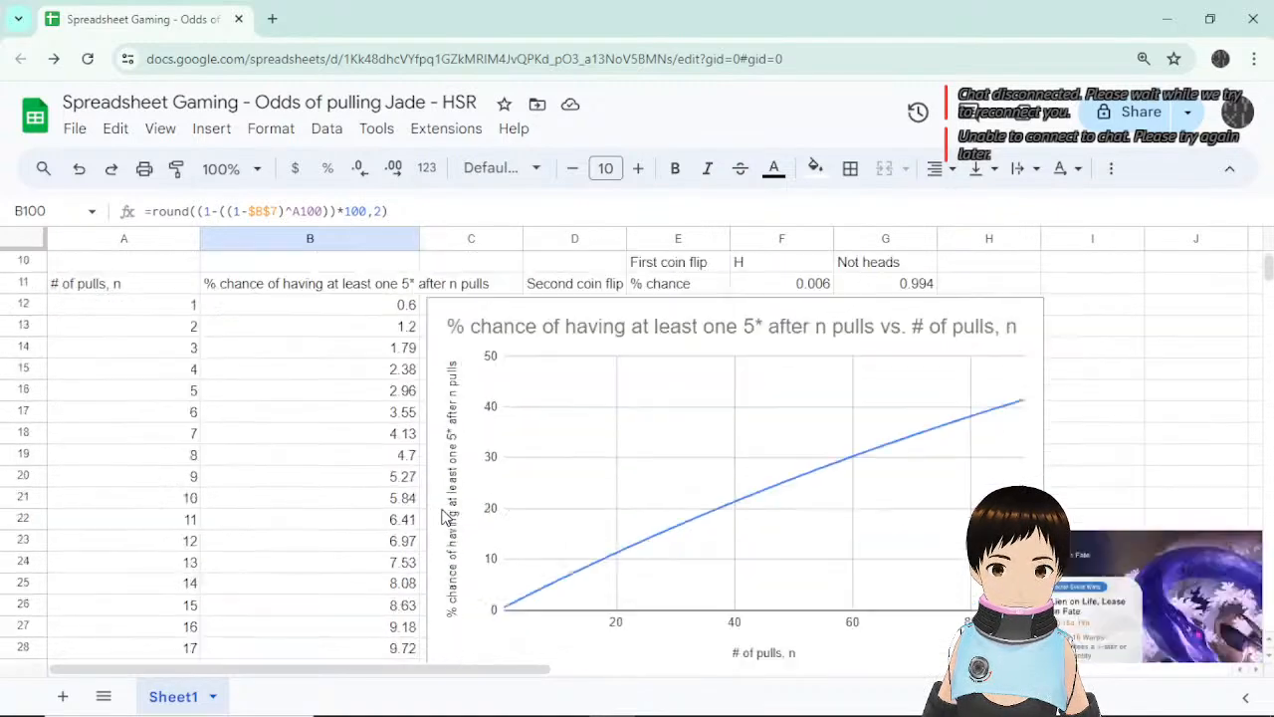
pyautogui.scroll(6, 444, 515)
pyautogui.scroll(-3, 445, 516)
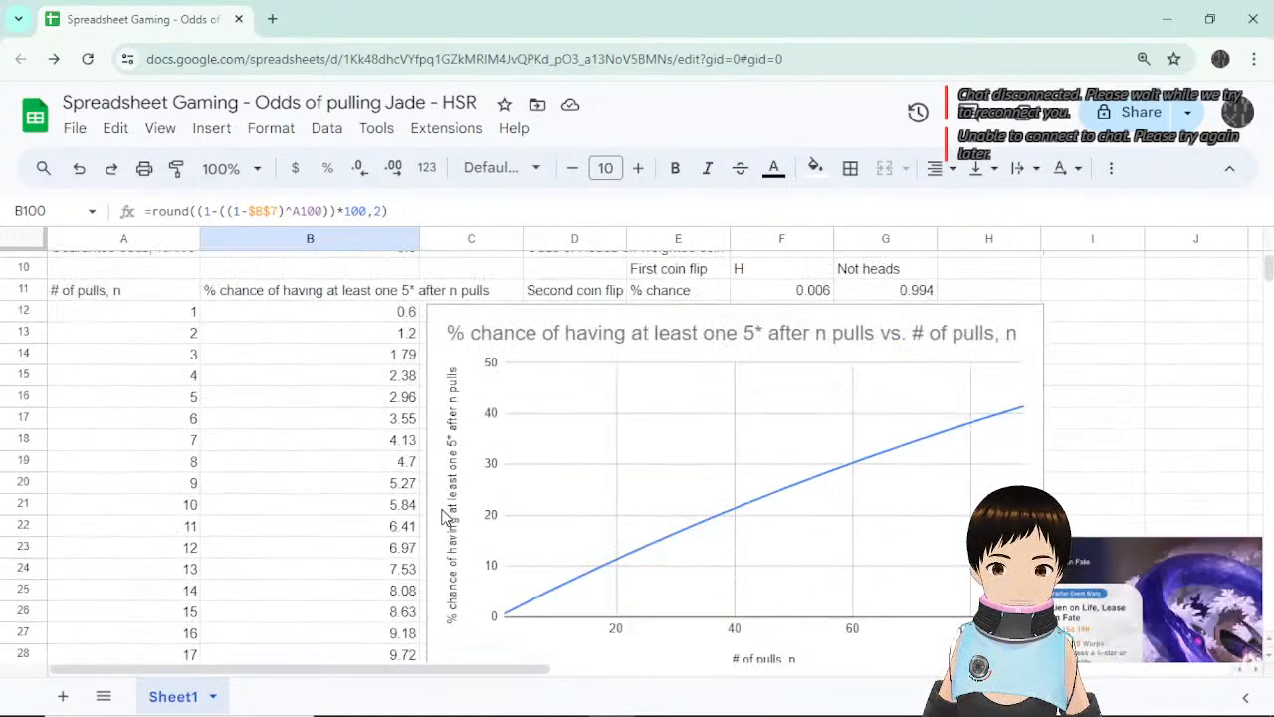
pyautogui.scroll(3, 445, 516)
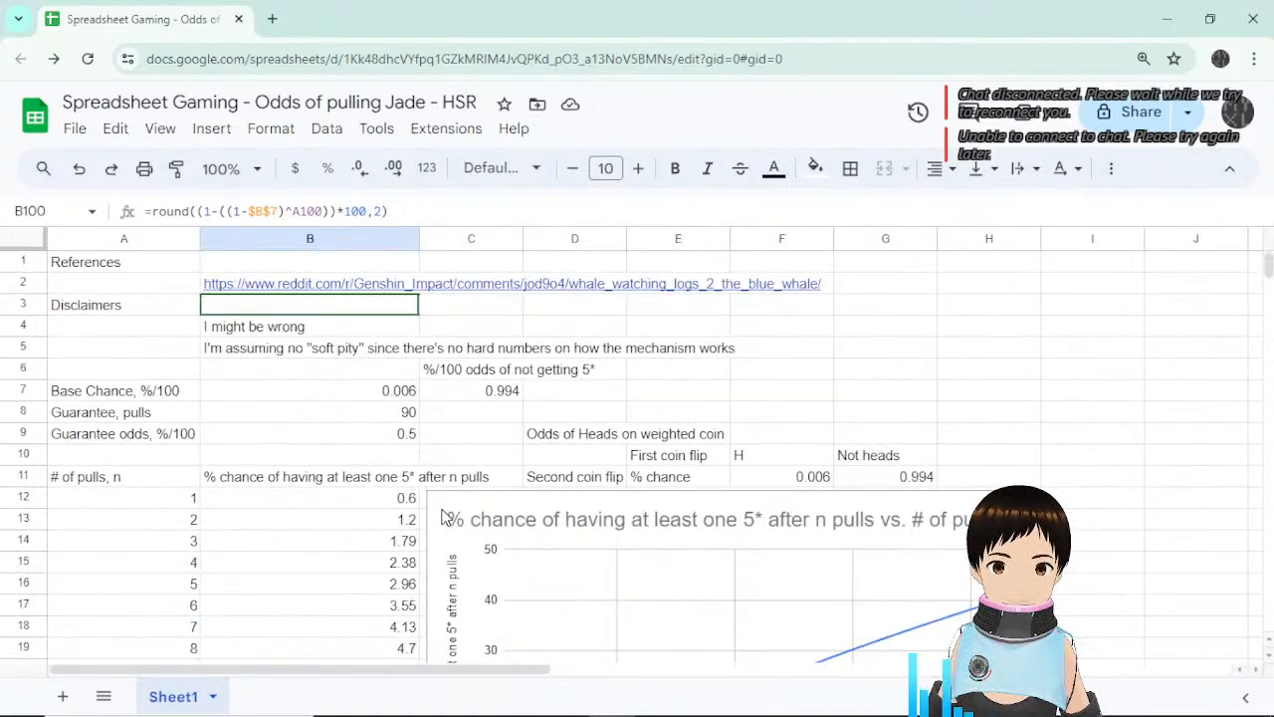
pyautogui.click(401, 482)
pyautogui.click(356, 501)
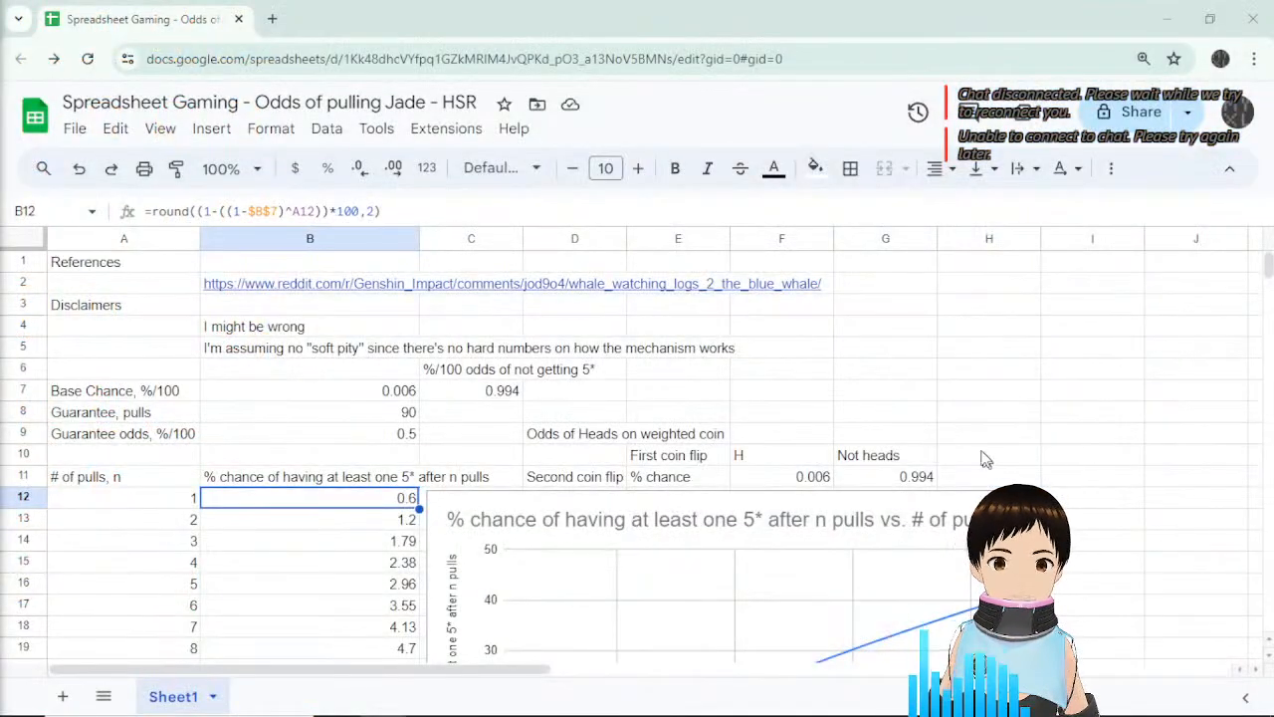
pyautogui.scroll(-3, 1082, 421)
pyautogui.scroll(2, 1087, 422)
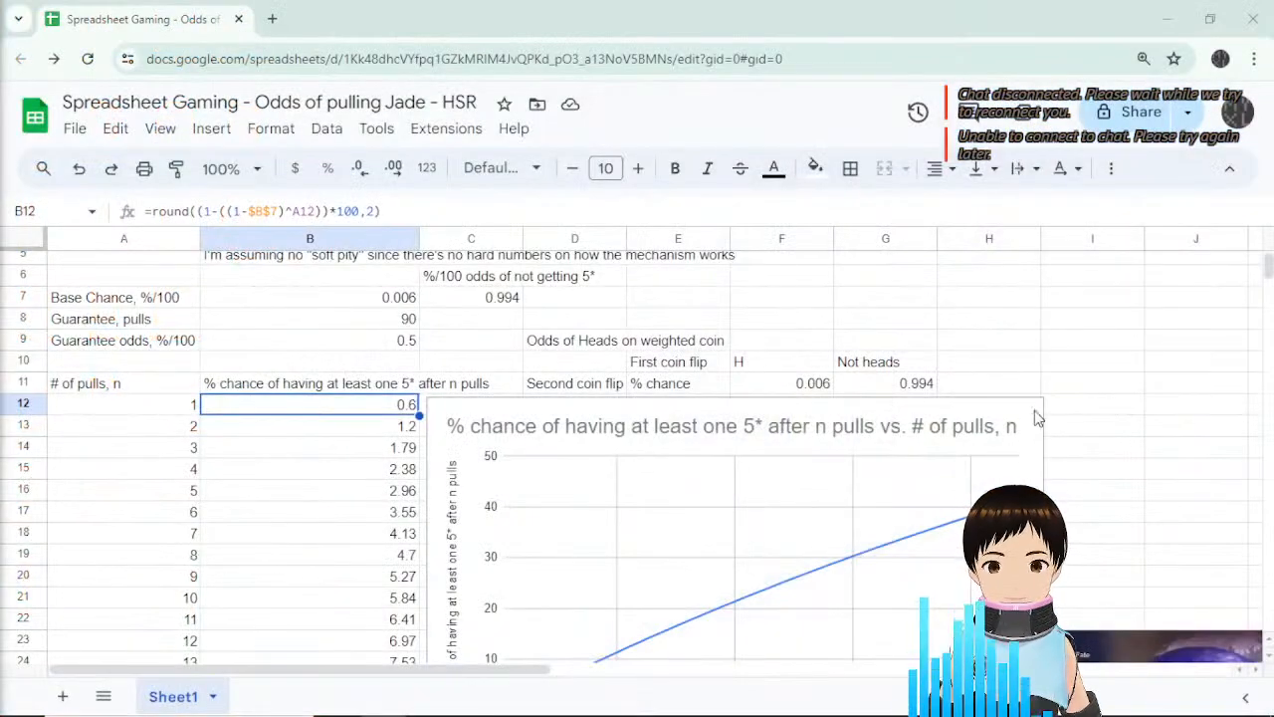
pyautogui.click(1092, 361)
pyautogui.click(471, 318)
pyautogui.click(406, 406)
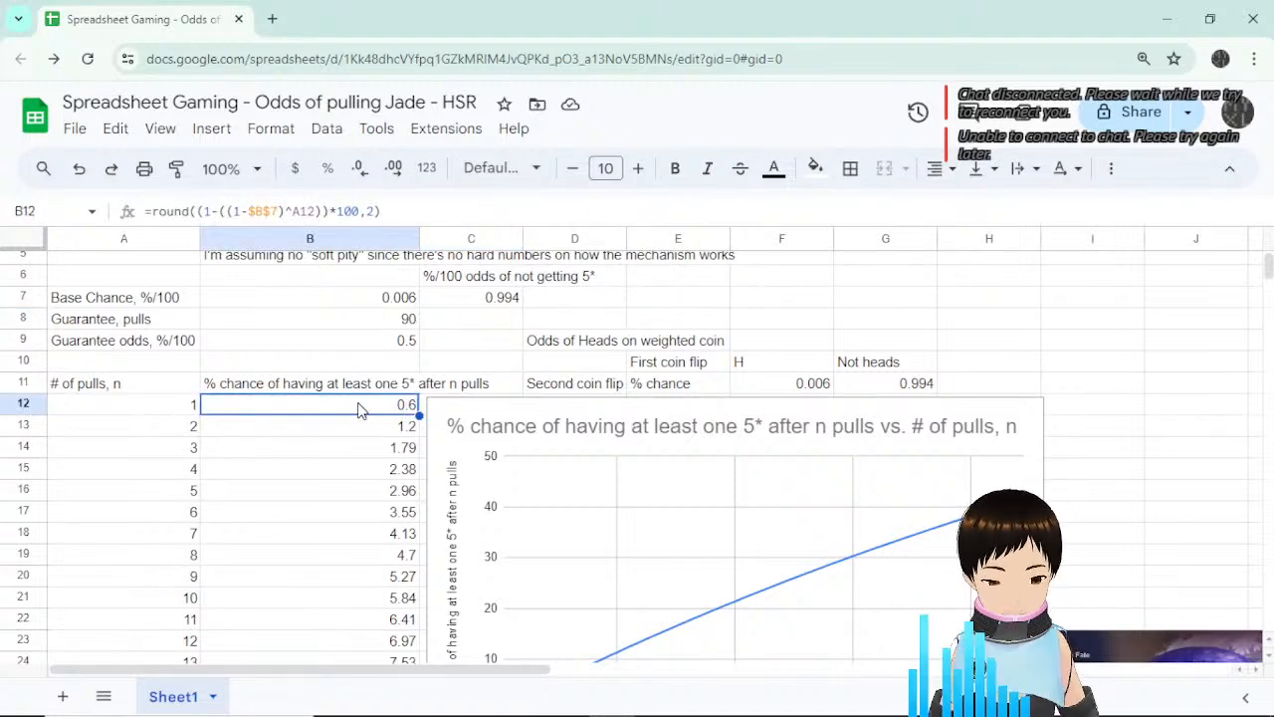
# Check the base chance in B7 and drag the chance chart aside.
pyautogui.click(398, 299)
pyautogui.scroll(2, 373, 363)
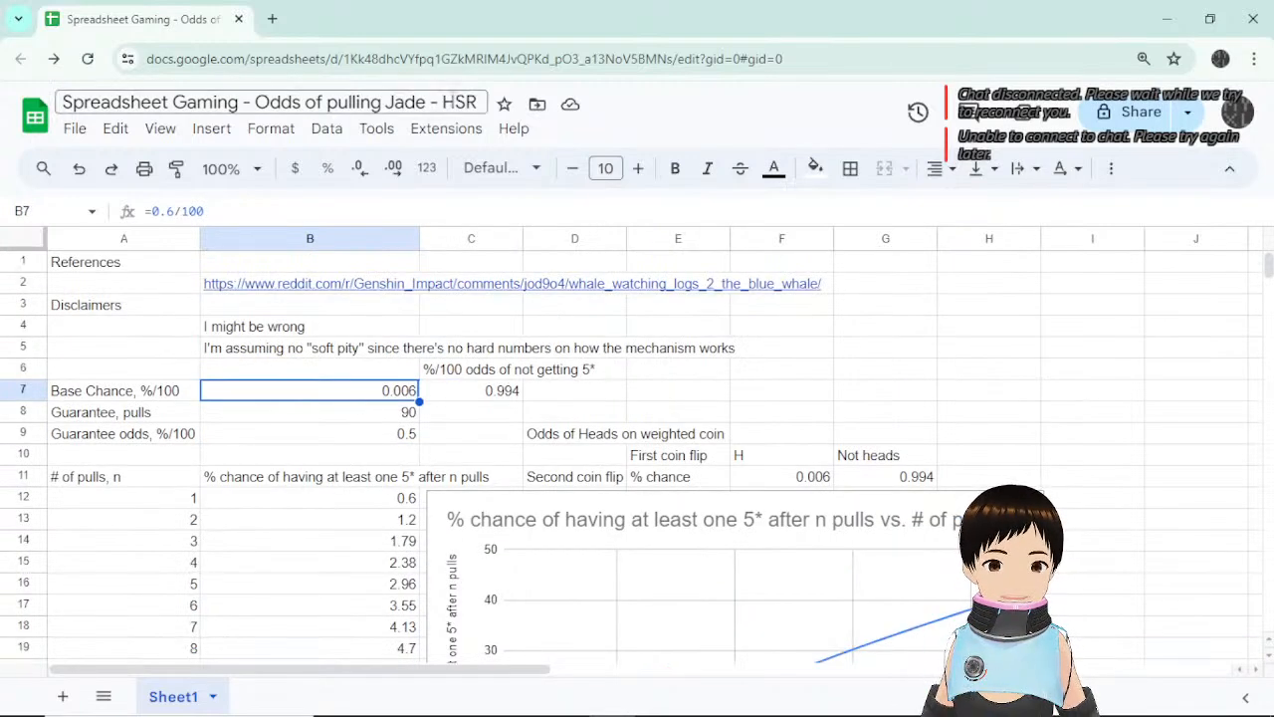
pyautogui.scroll(-2, 343, 455)
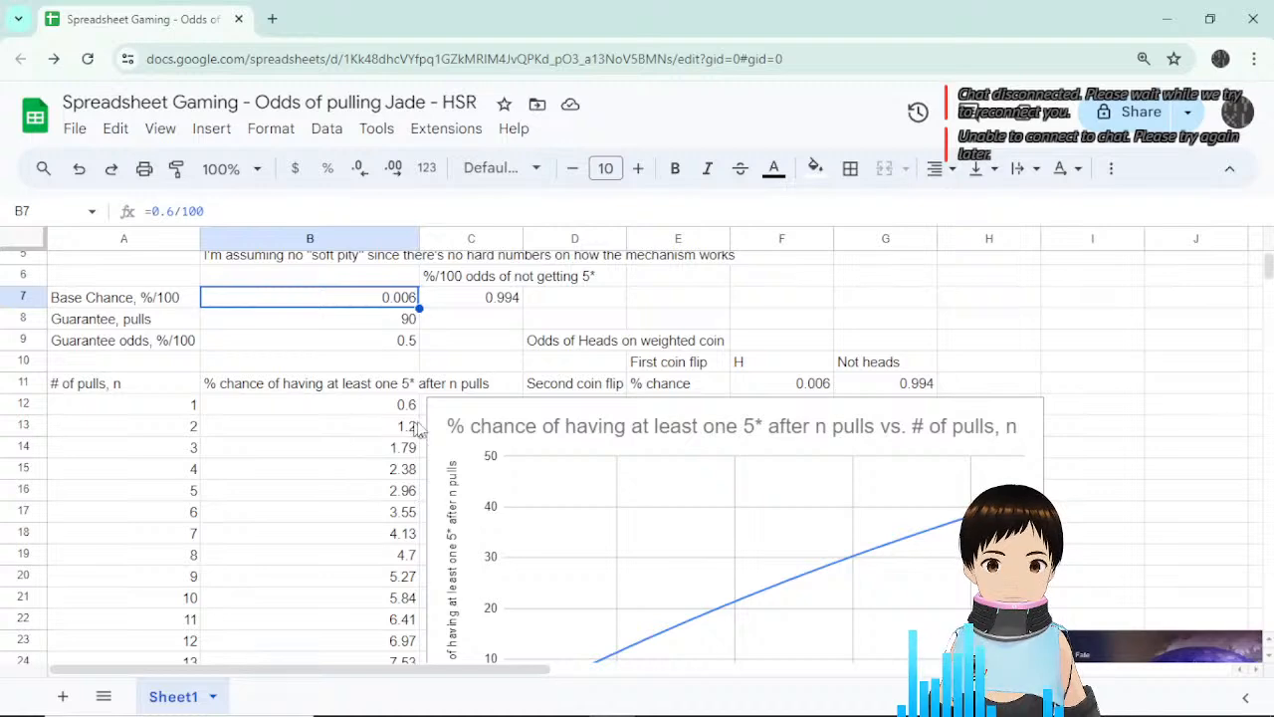
pyautogui.scroll(-2, 647, 424)
pyautogui.click(631, 355)
pyautogui.moveTo(627, 319); pyautogui.dragTo(862, 321)
pyautogui.scroll(4, 597, 458)
pyautogui.moveTo(609, 495); pyautogui.dragTo(649, 608)
pyautogui.scroll(-6, 542, 389)
pyautogui.scroll(7, 607, 354)
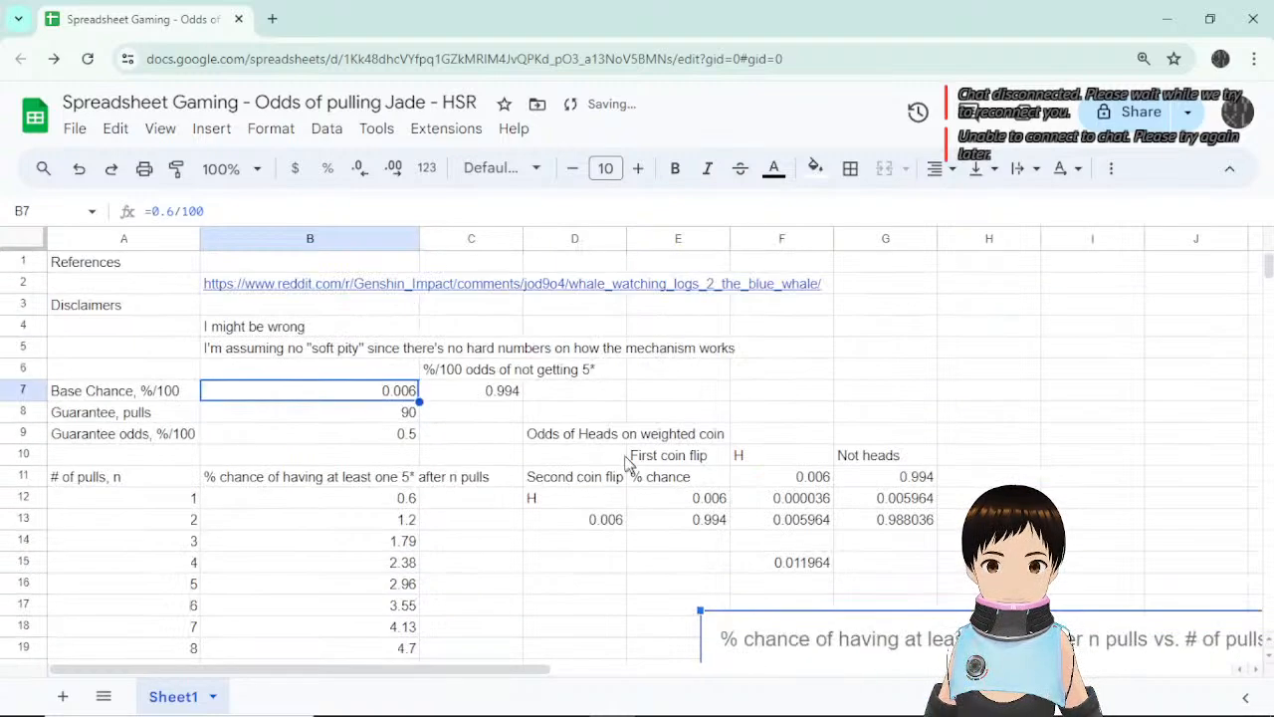
pyautogui.scroll(-20, 597, 438)
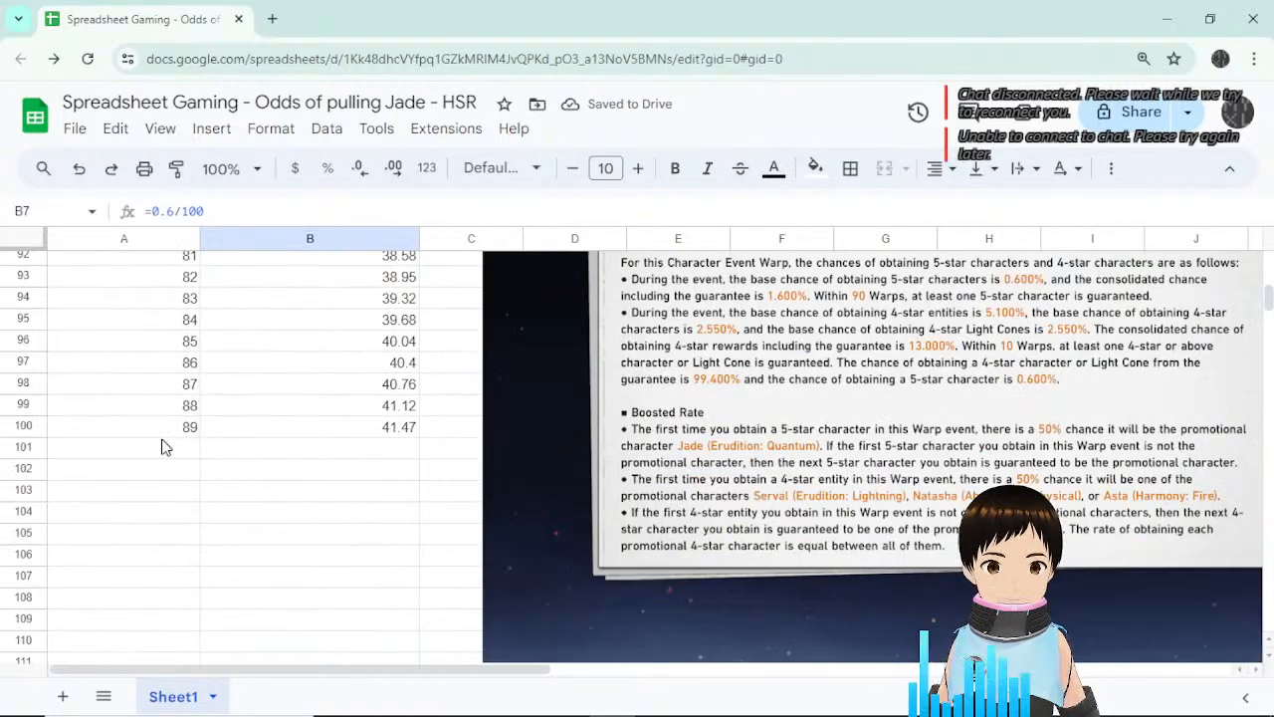
# Add a 90-pull row with 90 in A101 and a 100 chance in B101.
pyautogui.click(167, 459)
pyautogui.write('90')
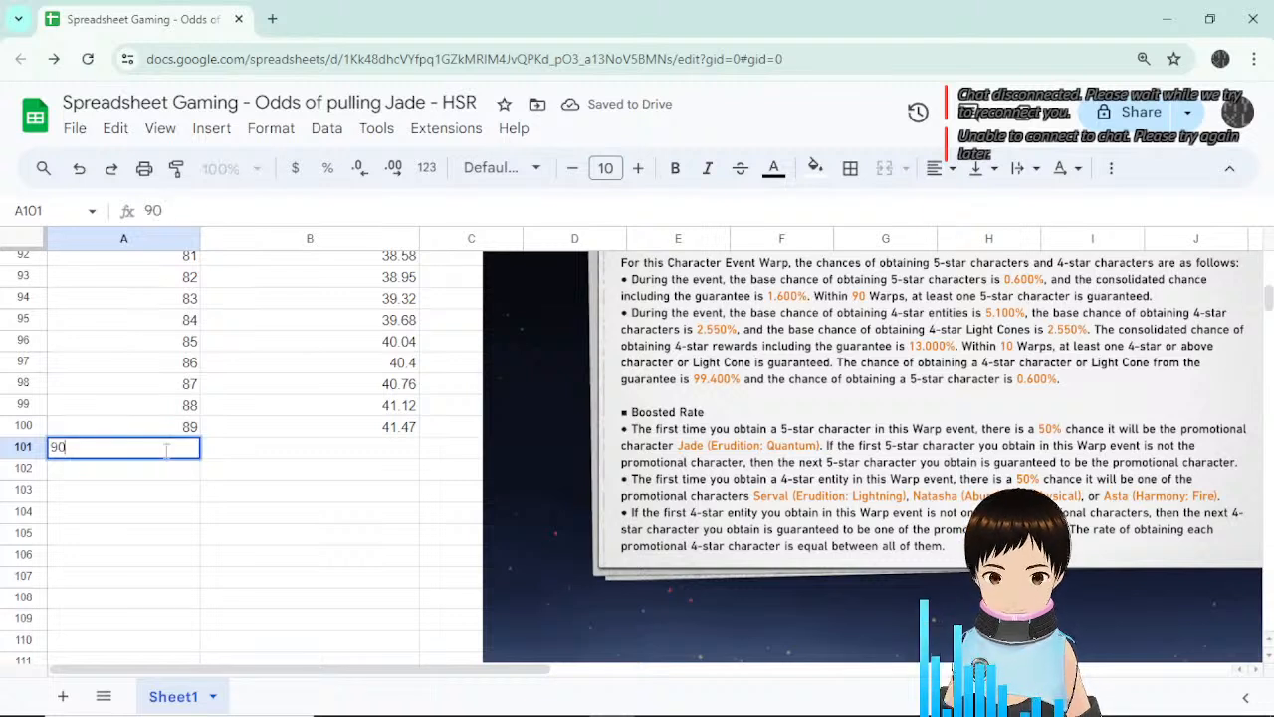
pyautogui.press('Return')
pyautogui.press('Up')
pyautogui.press('Right')
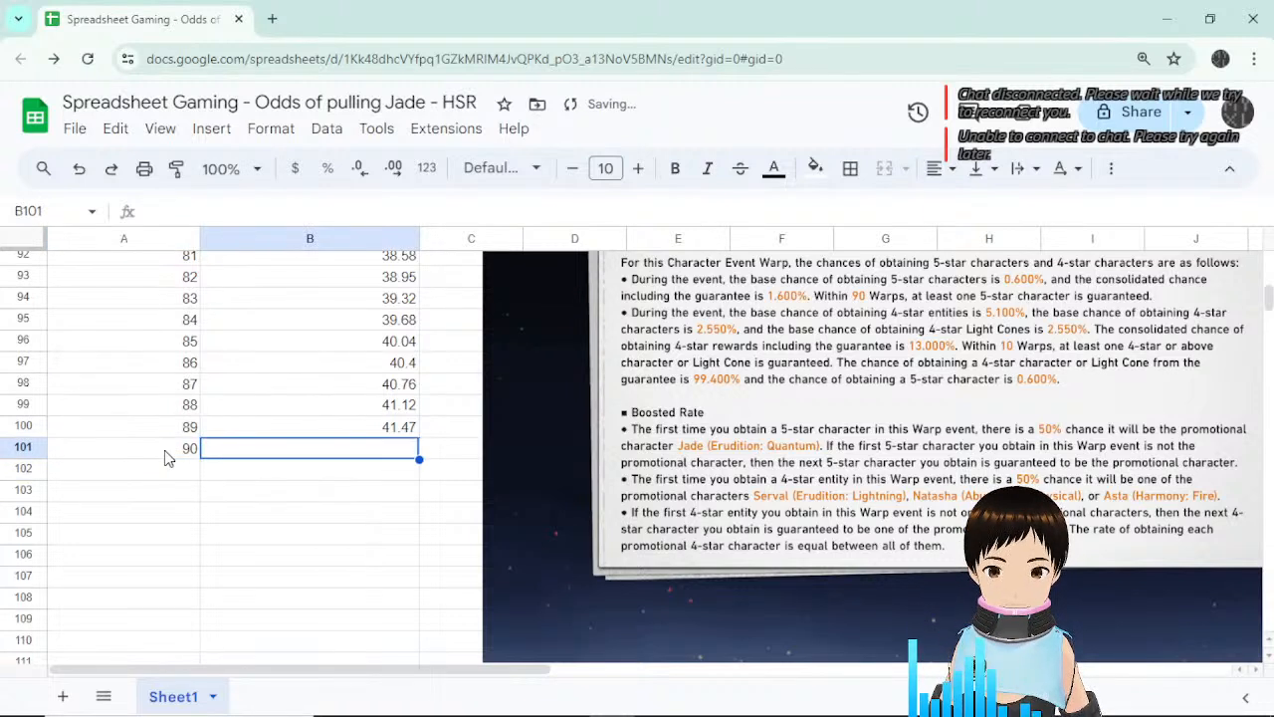
pyautogui.write('1')
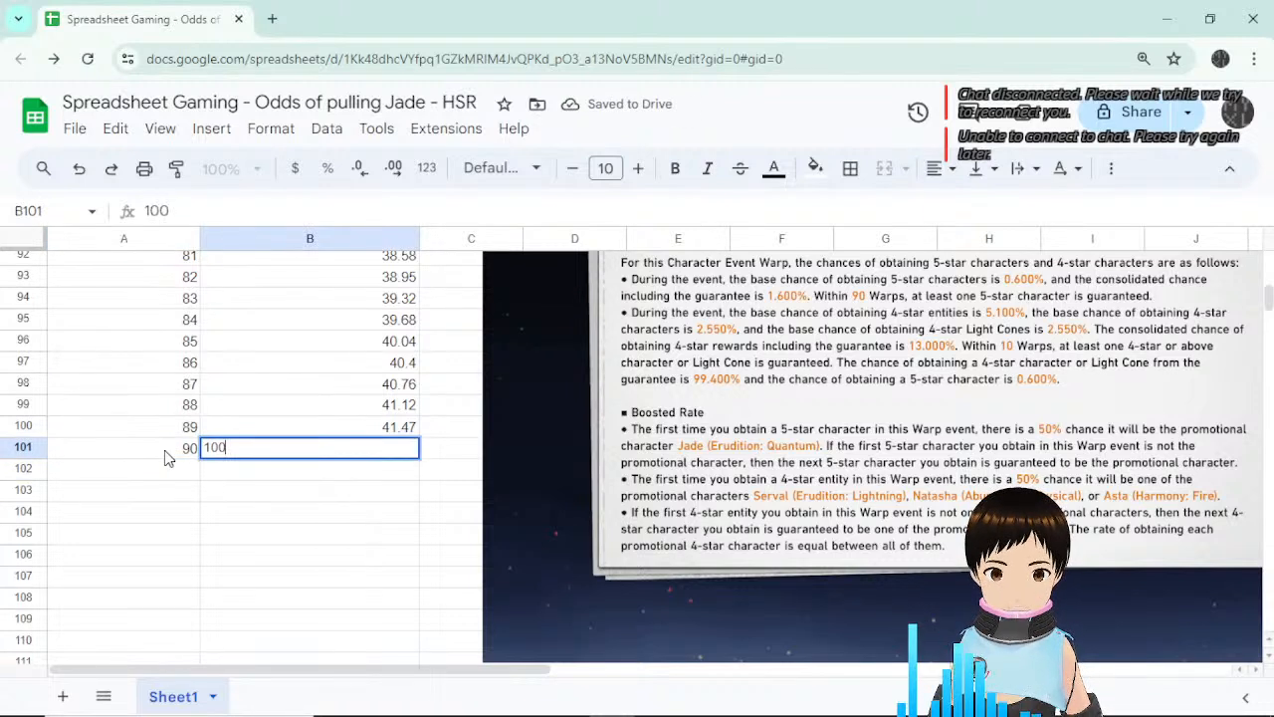
pyautogui.write('00')
pyautogui.press('Return')
# Move the chance chart back left so it starts beside column B.
pyautogui.scroll(10, 504, 454)
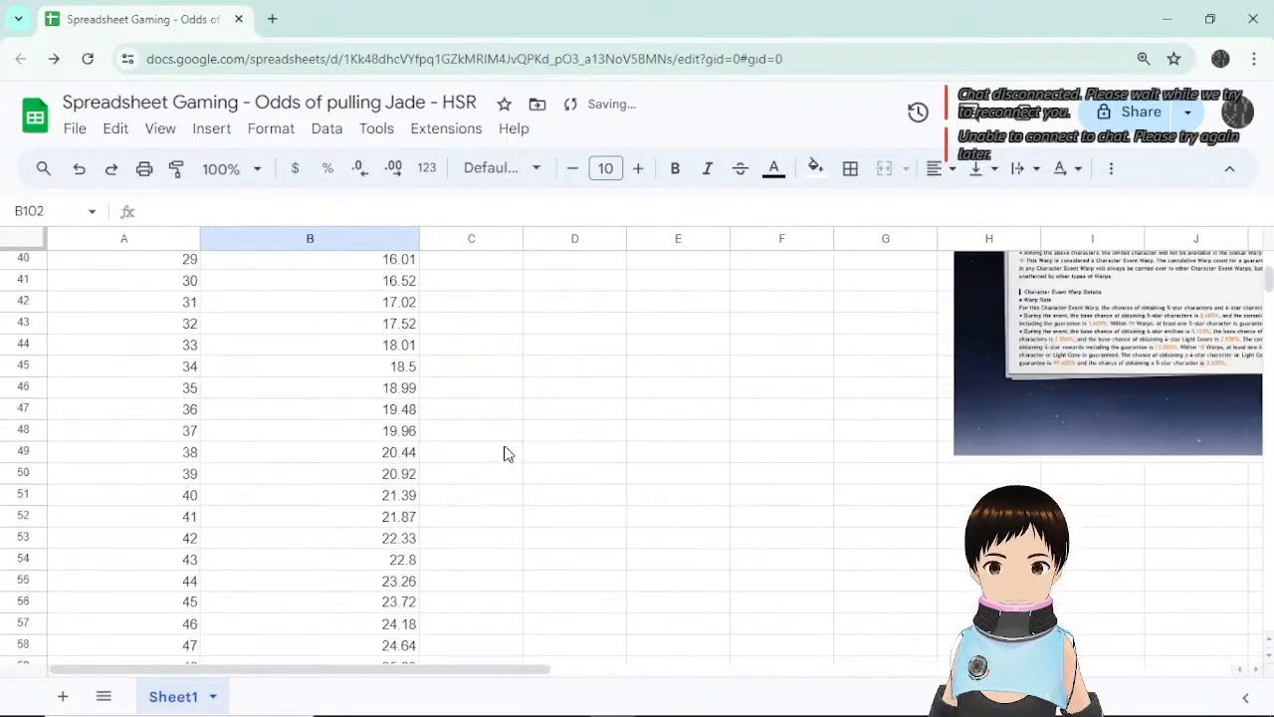
pyautogui.scroll(8, 508, 453)
pyautogui.scroll(-4, 1101, 322)
pyautogui.click(1103, 321)
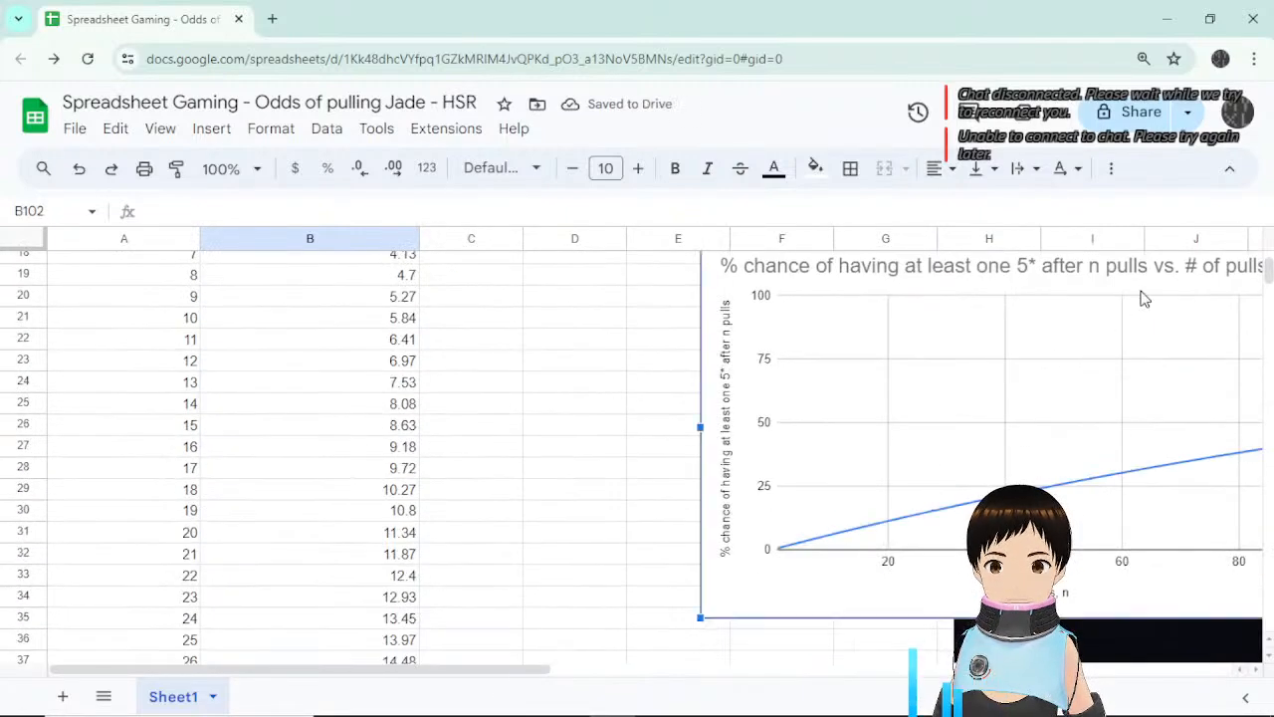
pyautogui.moveTo(1144, 298); pyautogui.dragTo(816, 296)
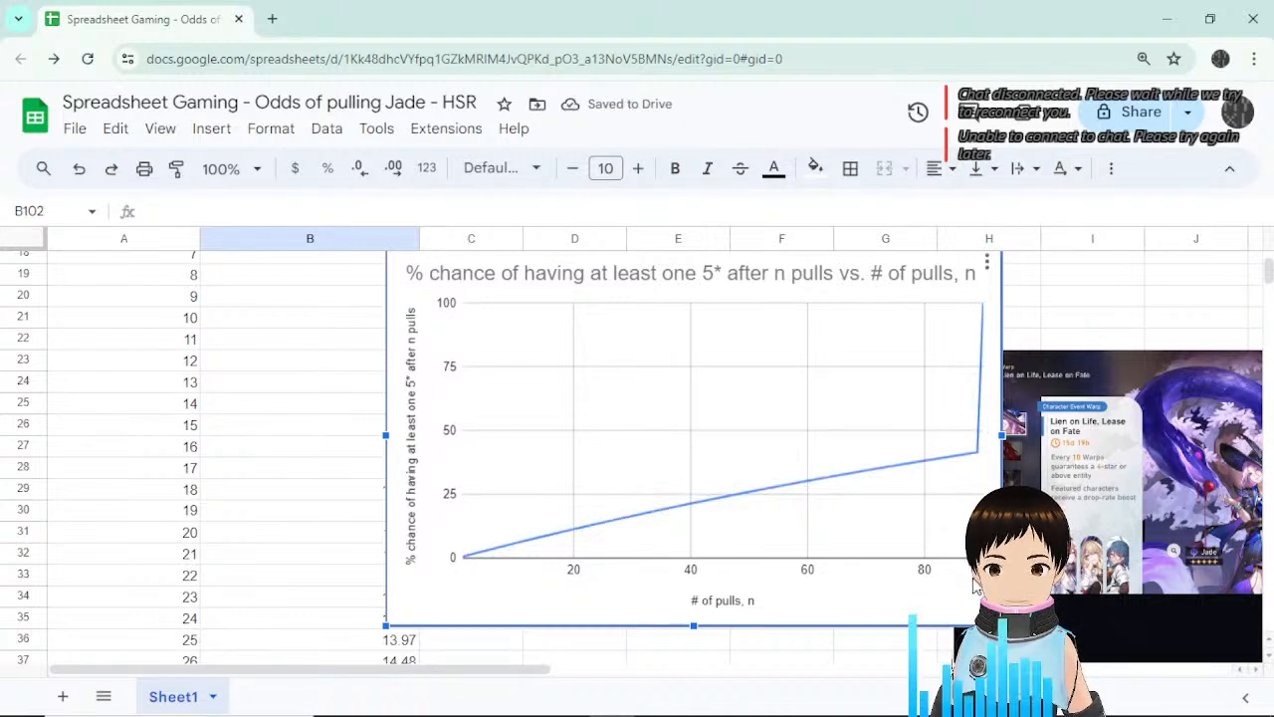
# Open the chart's horizontal axis settings and keep the scale factor at Default.
pyautogui.doubleClick(925, 575)
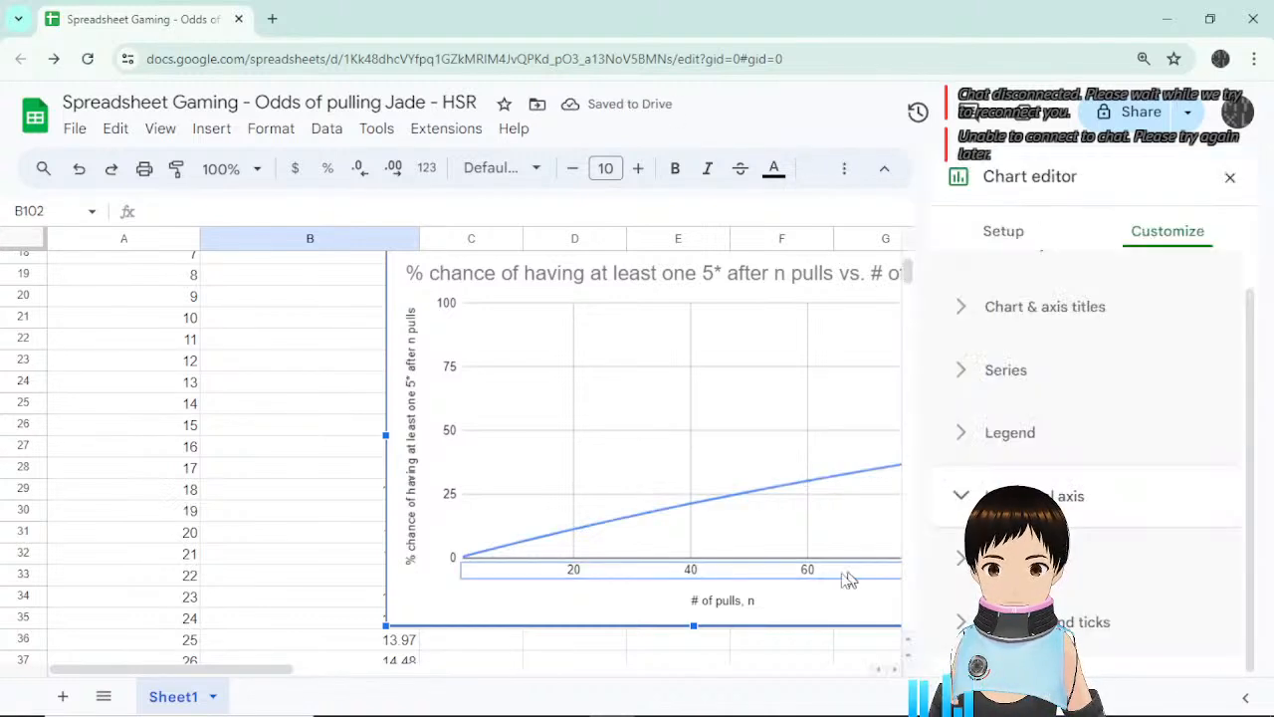
pyautogui.scroll(-3, 1160, 447)
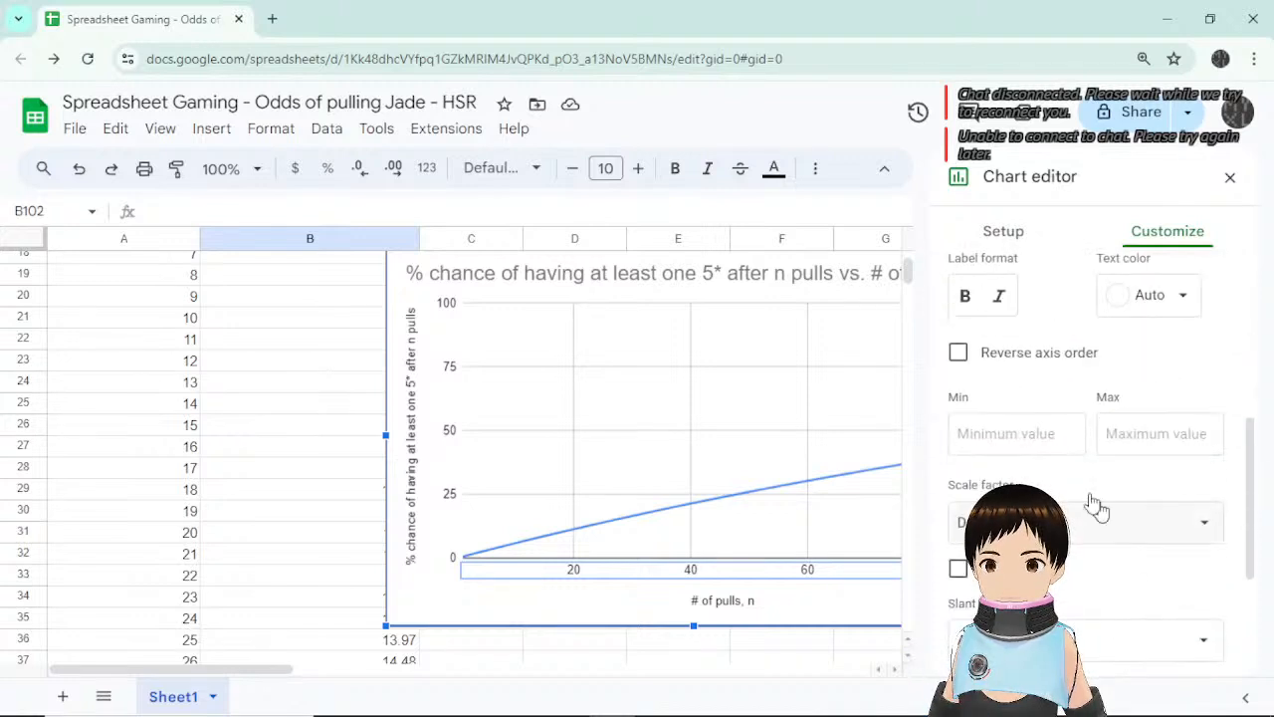
pyautogui.scroll(-1, 1121, 504)
pyautogui.scroll(-3, 1121, 504)
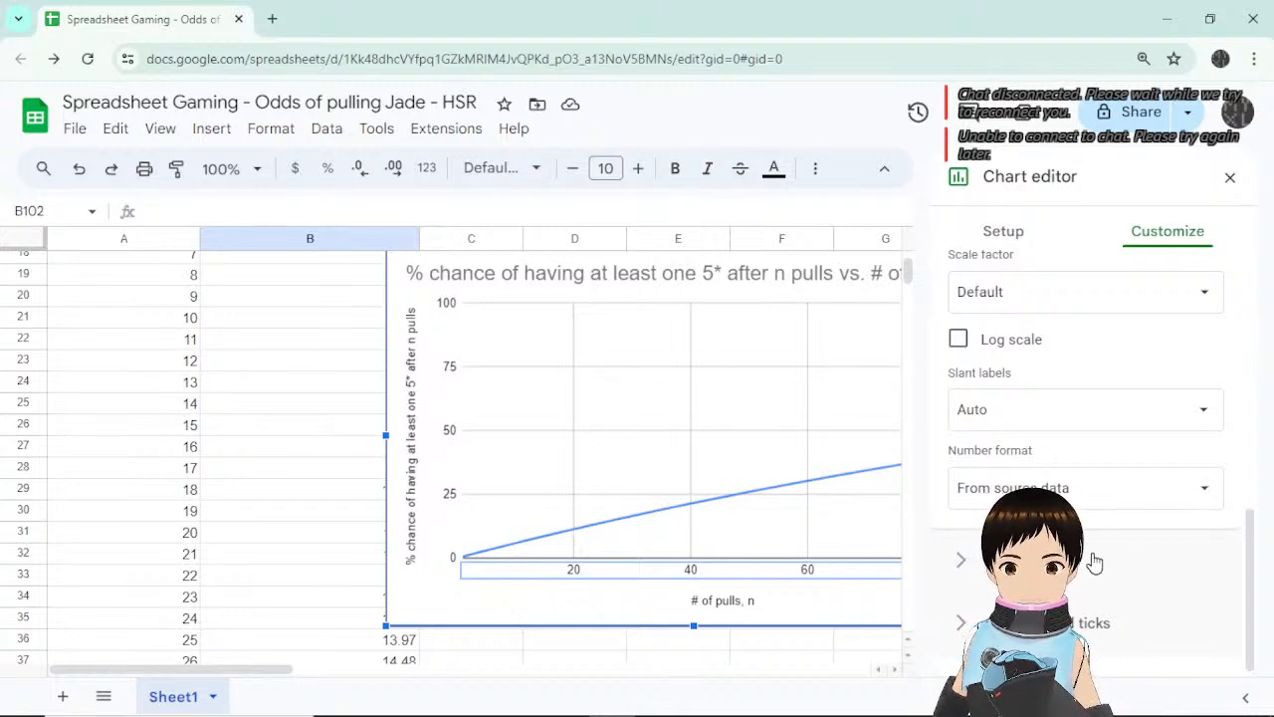
pyautogui.scroll(4, 1095, 564)
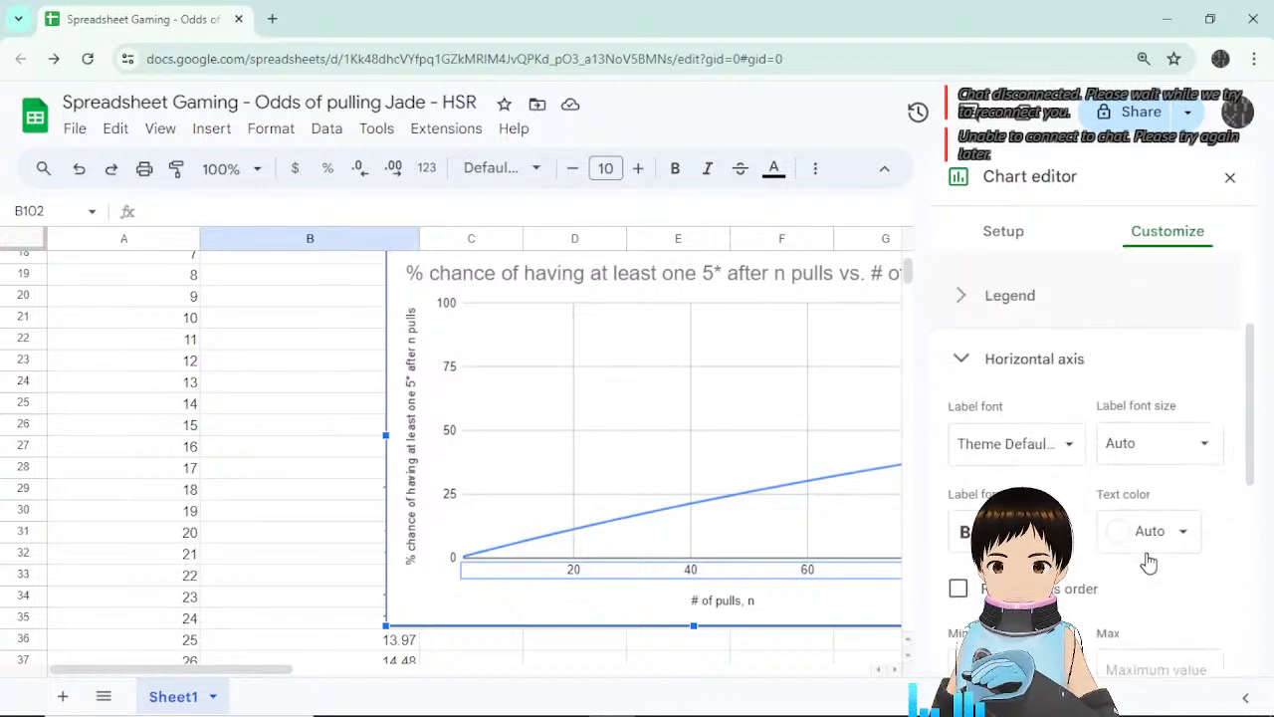
pyautogui.scroll(-4, 1095, 378)
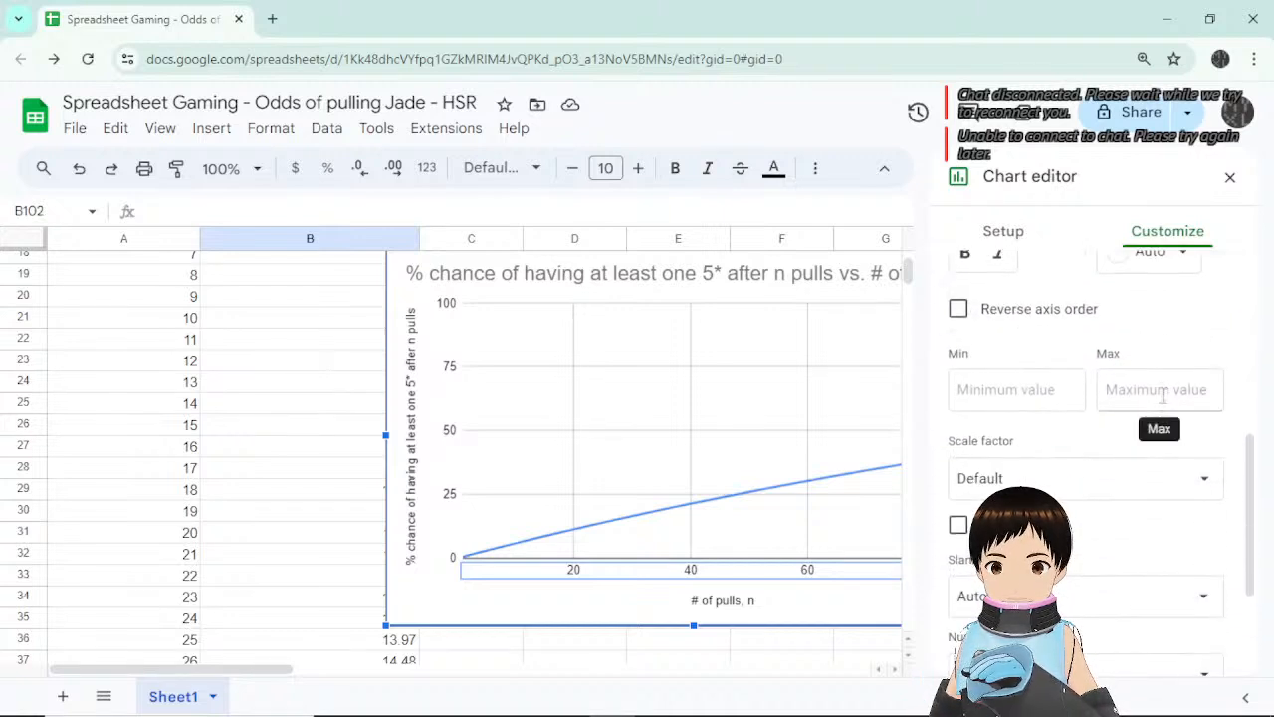
pyautogui.click(1120, 383)
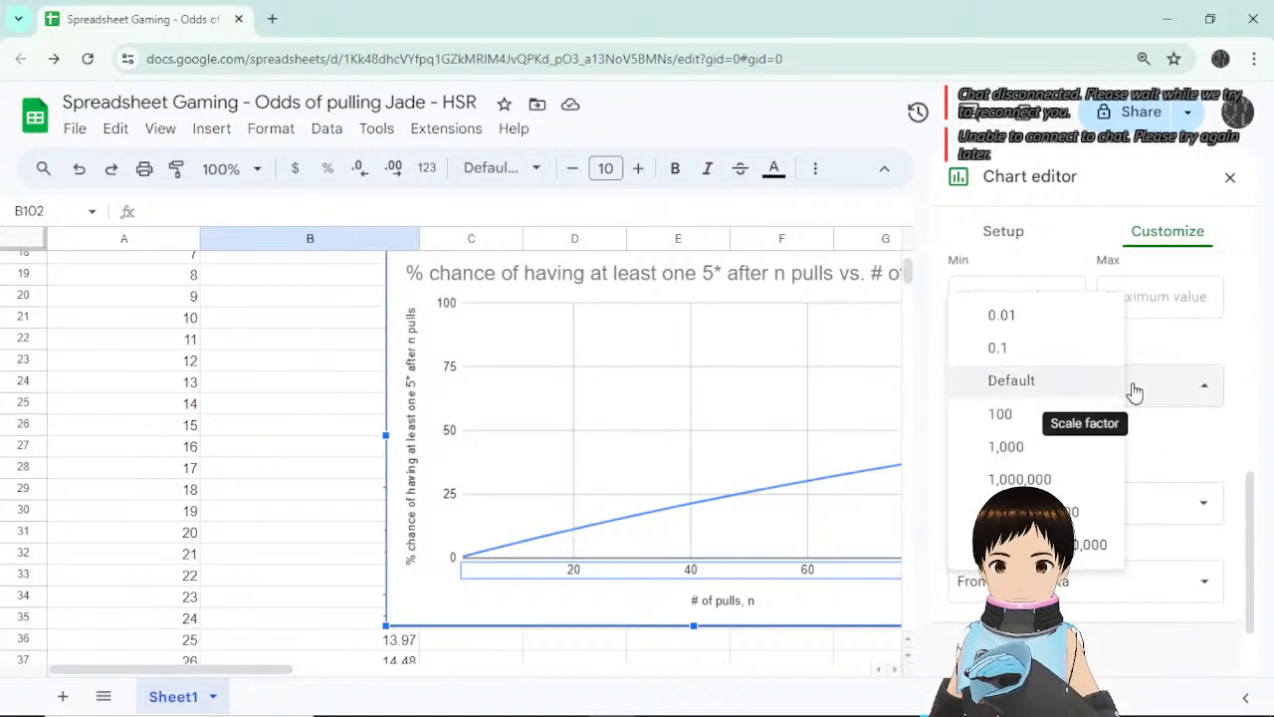
pyautogui.click(1112, 382)
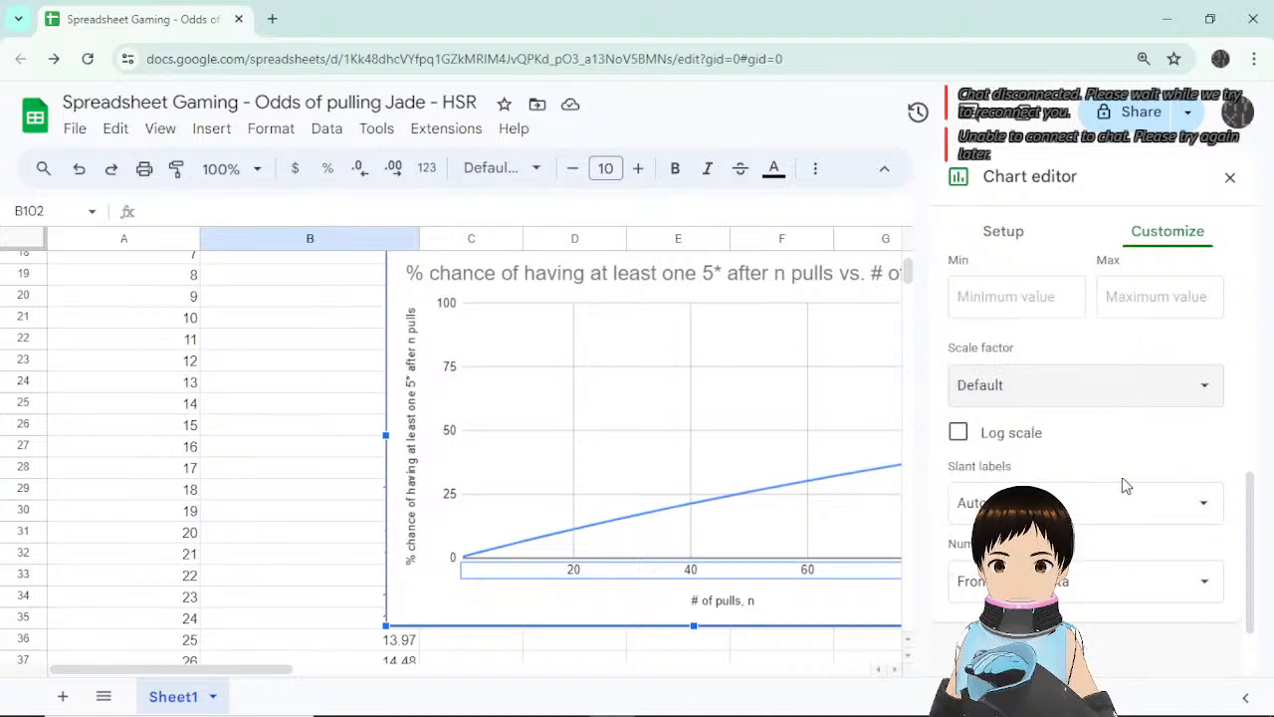
# Check the axis label slant and number format options, leaving both unchanged.
pyautogui.scroll(-2, 1145, 463)
pyautogui.click(1169, 403)
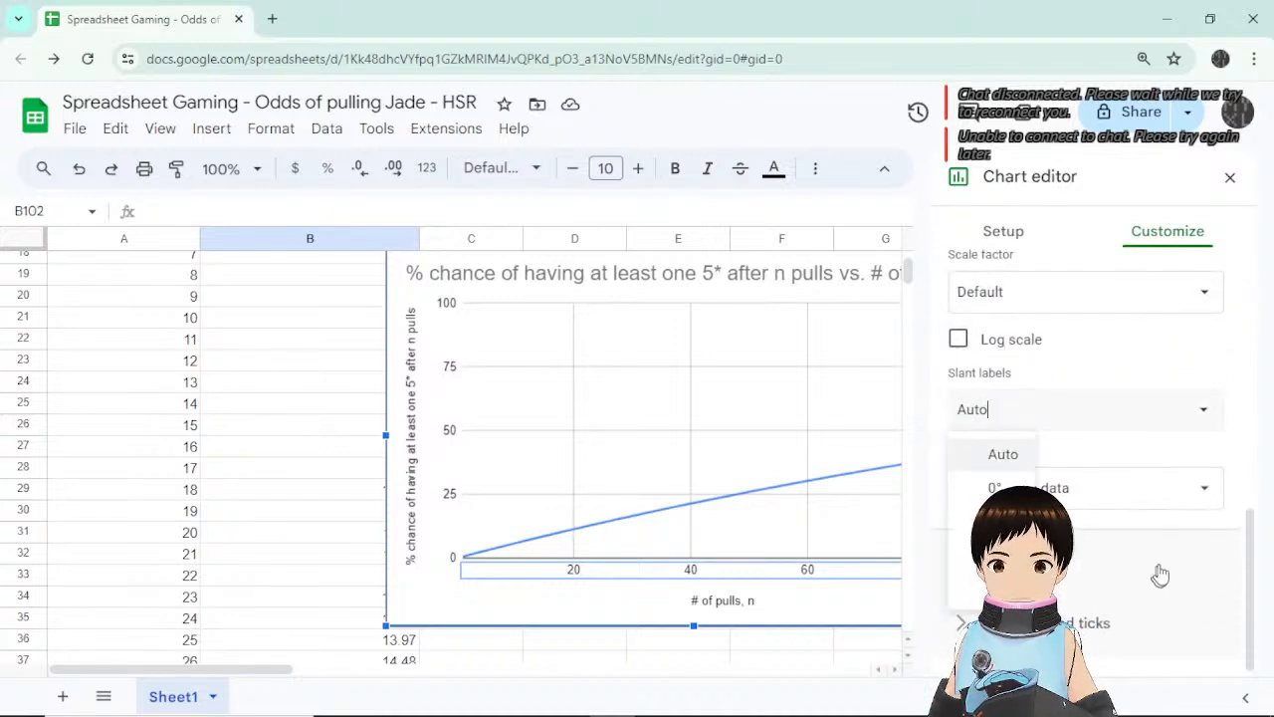
pyautogui.click(1210, 485)
pyautogui.click(1230, 443)
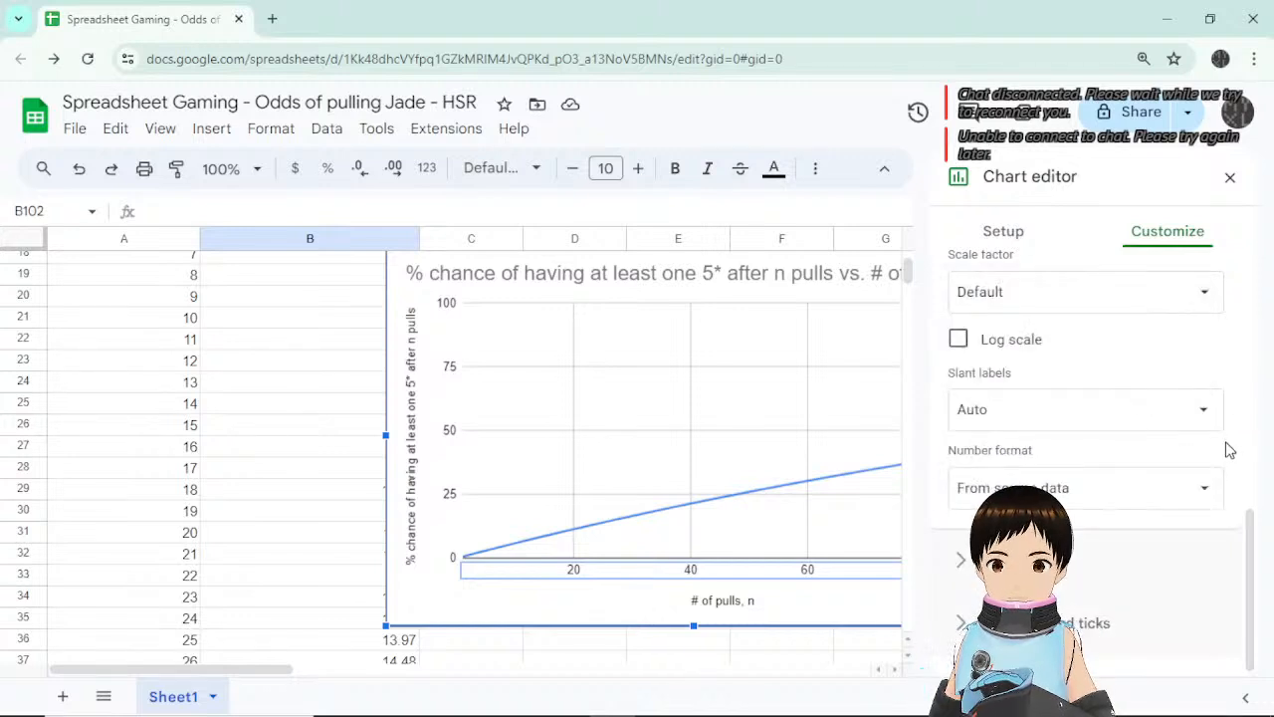
pyautogui.scroll(3, 1227, 450)
pyautogui.scroll(2, 1228, 451)
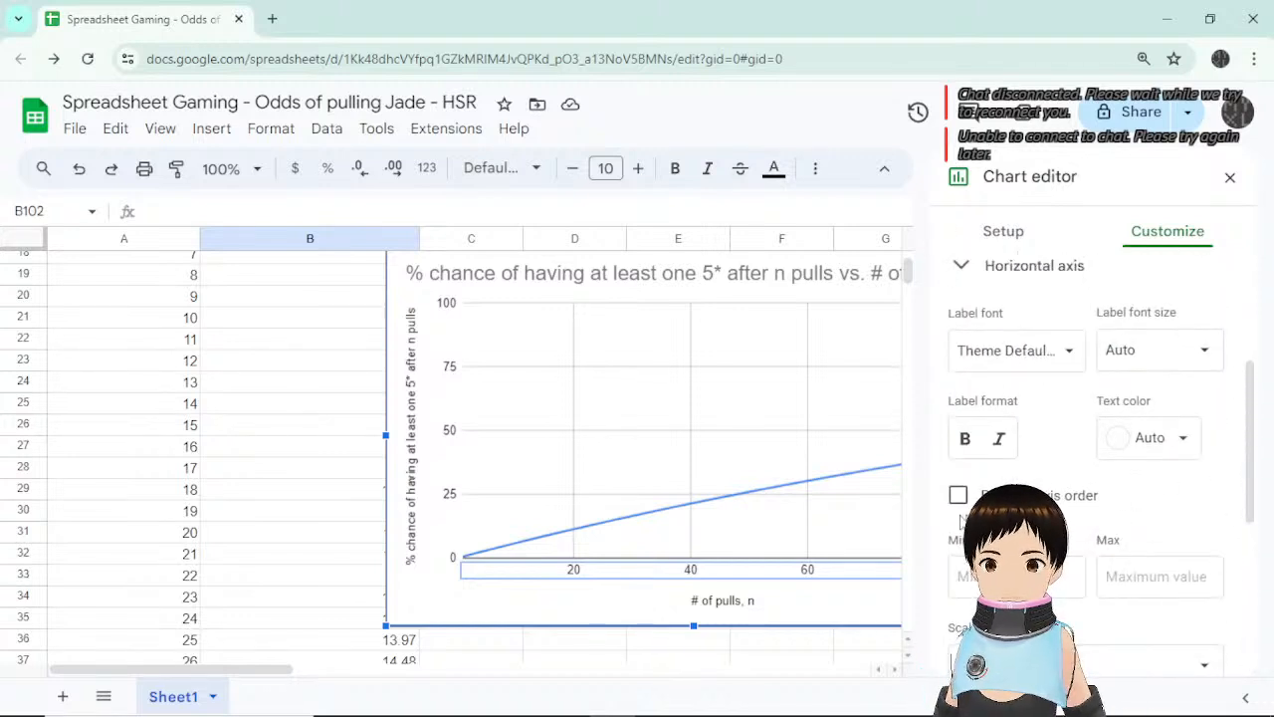
pyautogui.scroll(-4, 1205, 484)
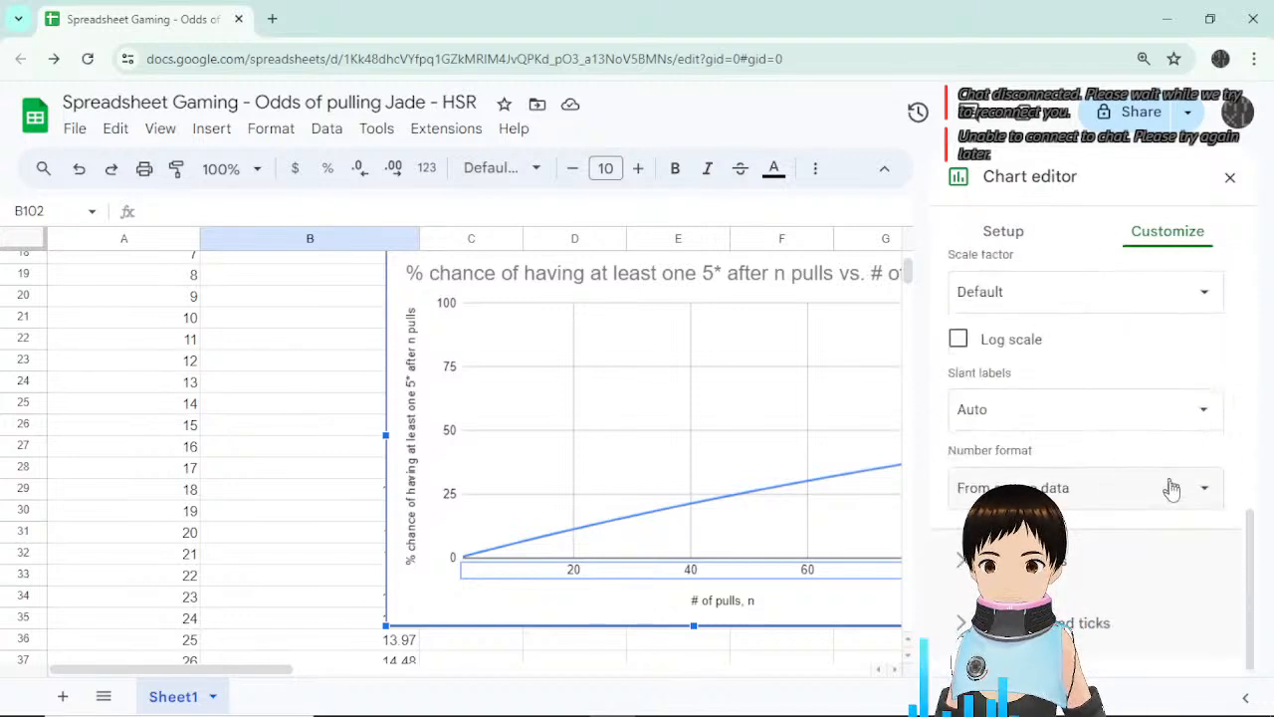
# Expand Gridlines and ticks, undo stray changes, and turn on minor ticks for the axis.
pyautogui.click(1095, 623)
pyautogui.scroll(-2, 1184, 532)
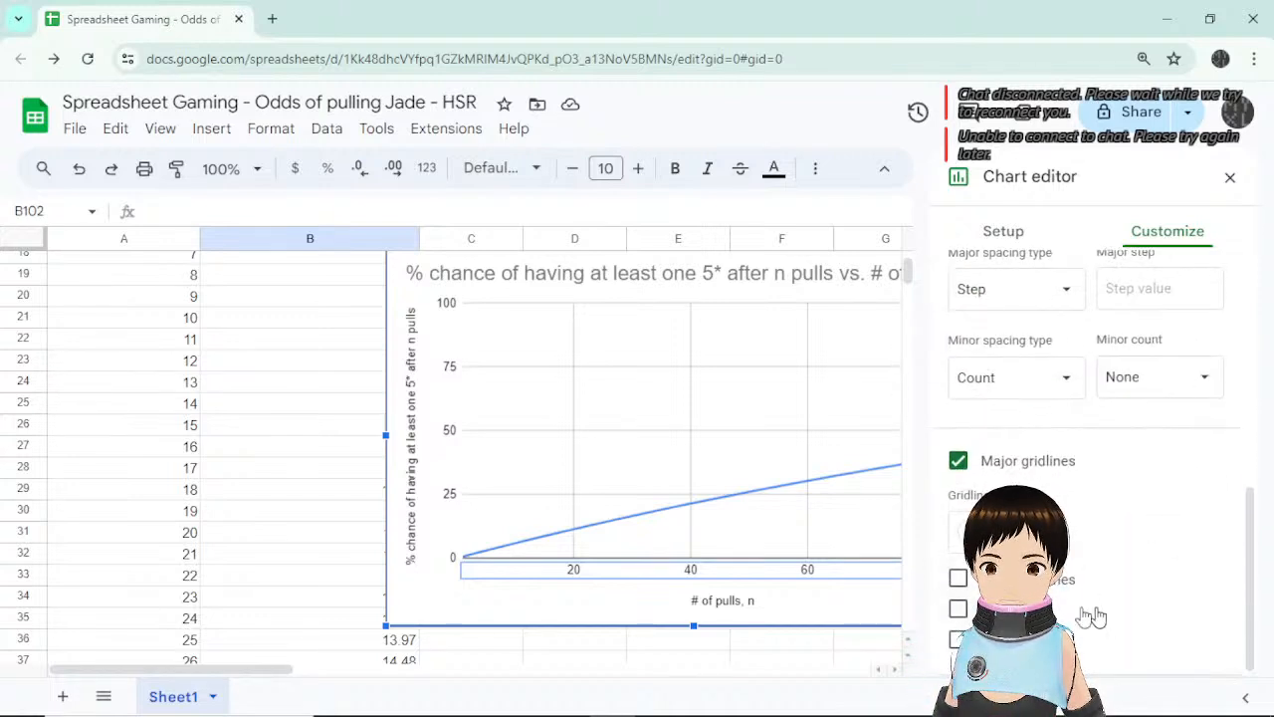
pyautogui.click(958, 608)
pyautogui.click(957, 578)
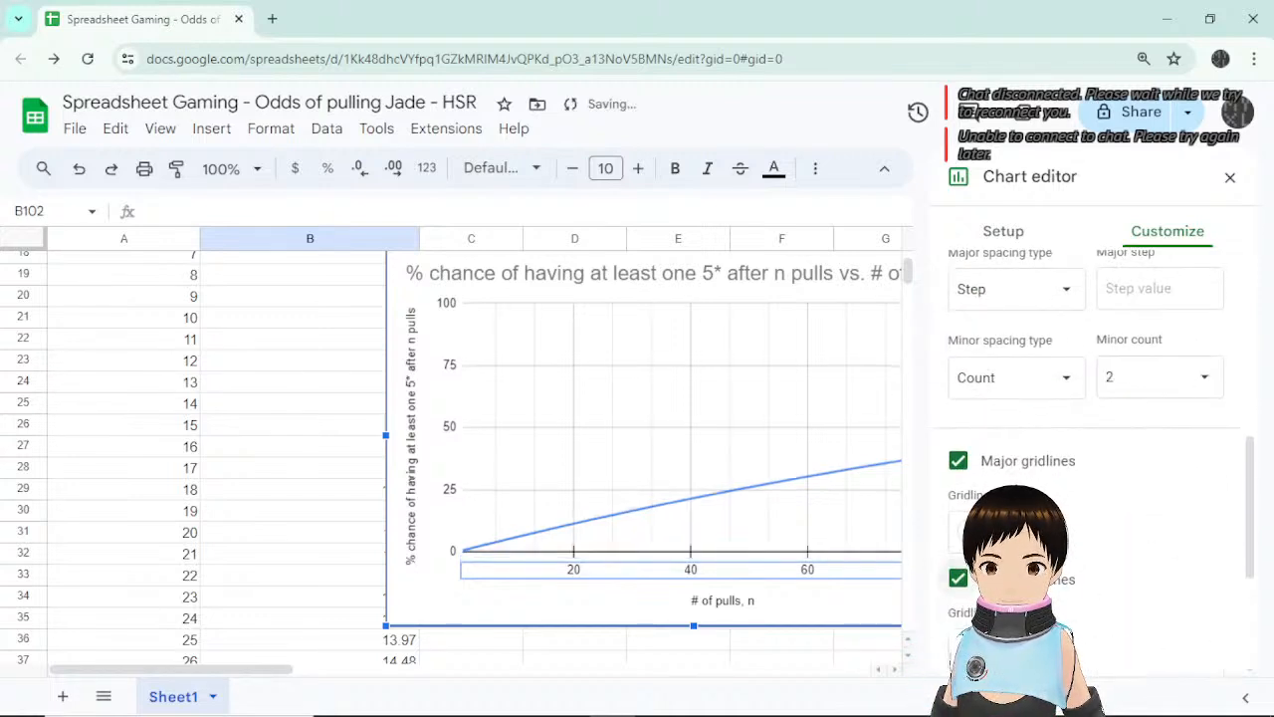
pyautogui.hotkey('ctrl', 'z')
pyautogui.hotkey('ctrl', 'z')
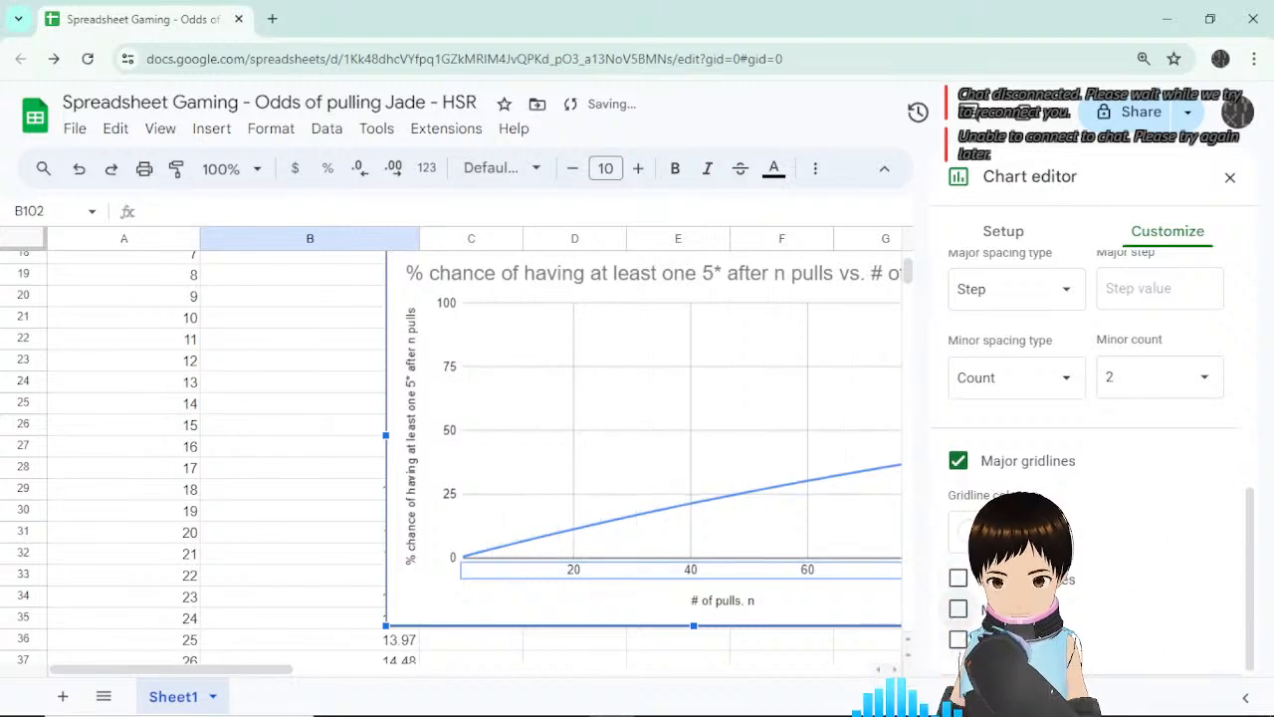
pyautogui.click(957, 639)
pyautogui.scroll(-2, 1175, 448)
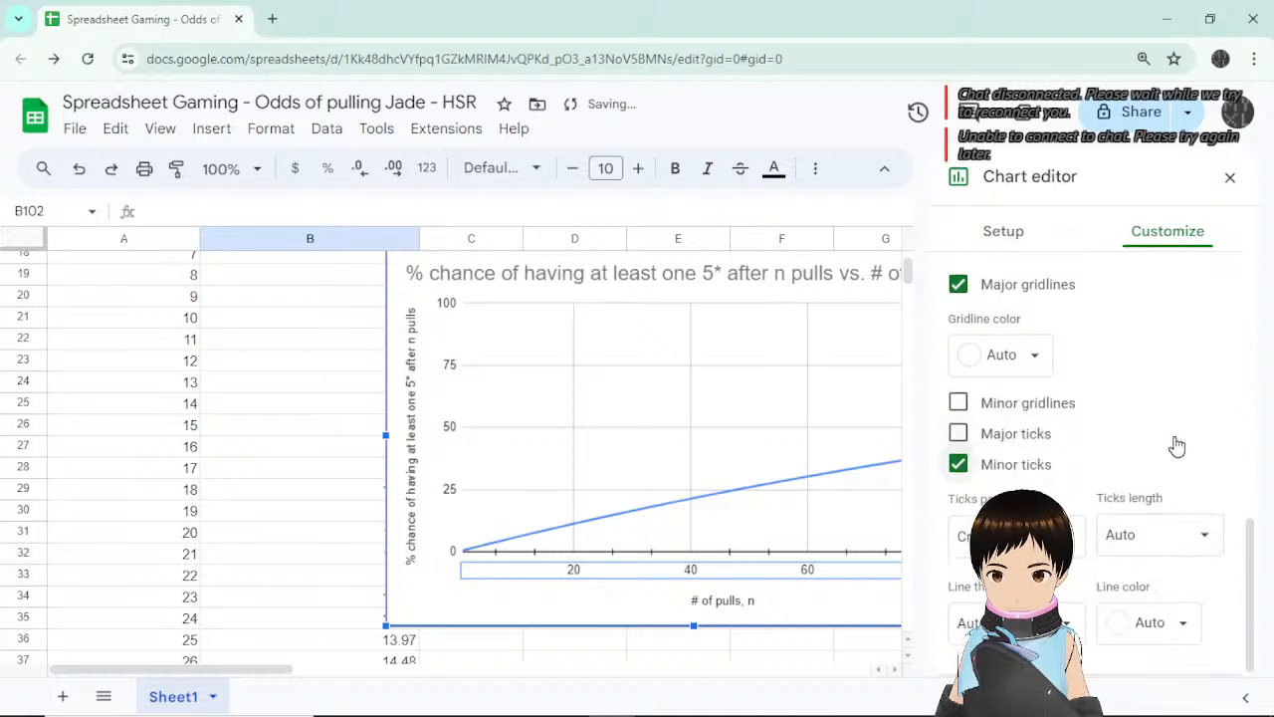
# Set the axis tick position to Cross.
pyautogui.click(1160, 528)
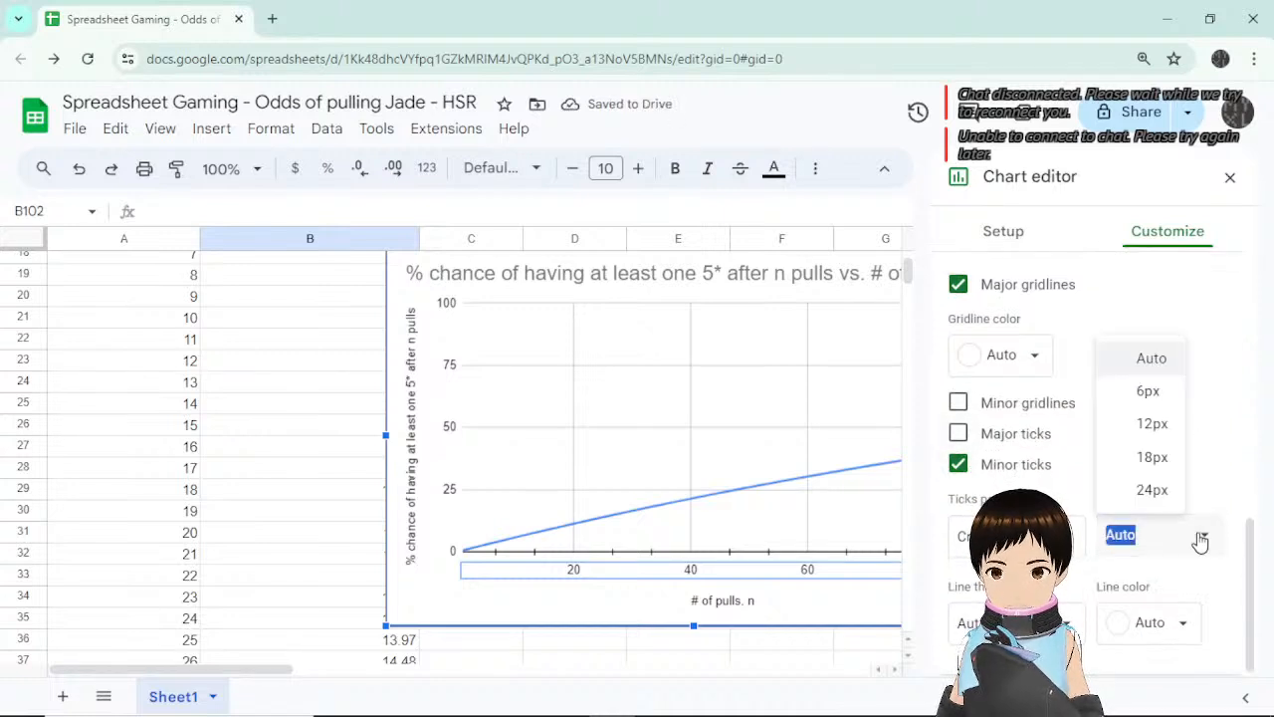
pyautogui.click(1201, 535)
pyautogui.click(1080, 538)
pyautogui.click(1081, 538)
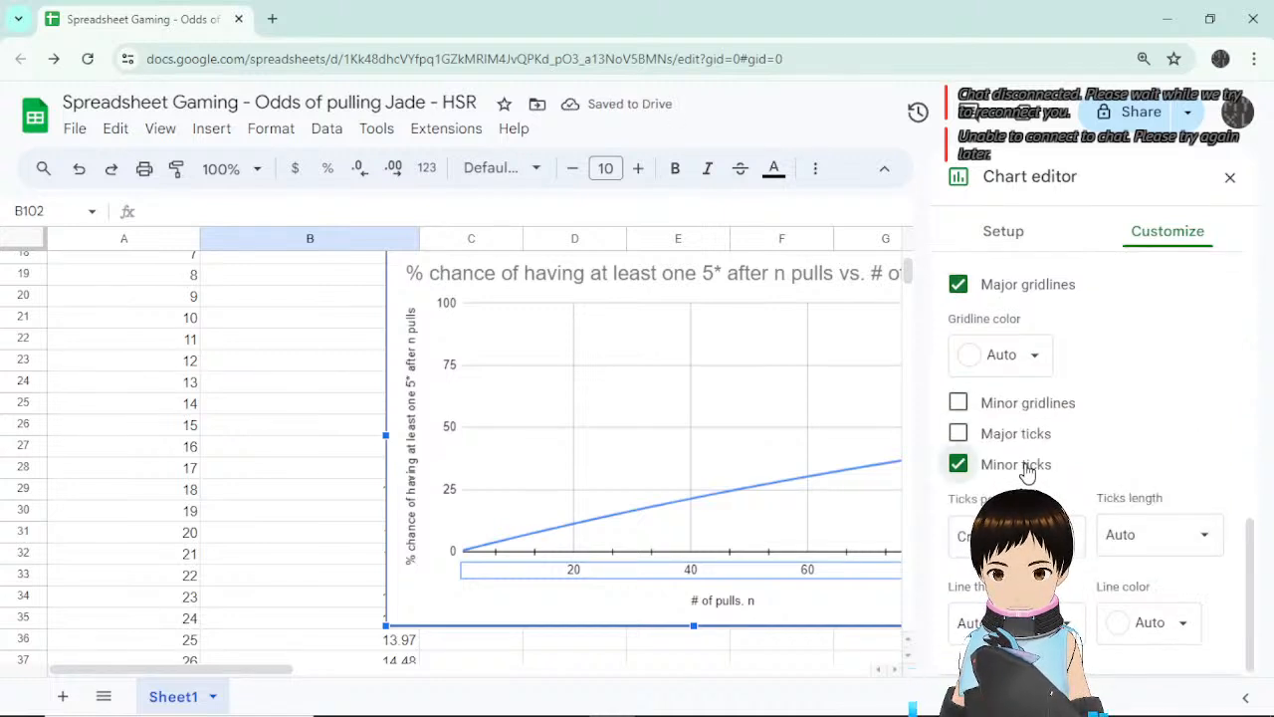
pyautogui.scroll(2, 1151, 529)
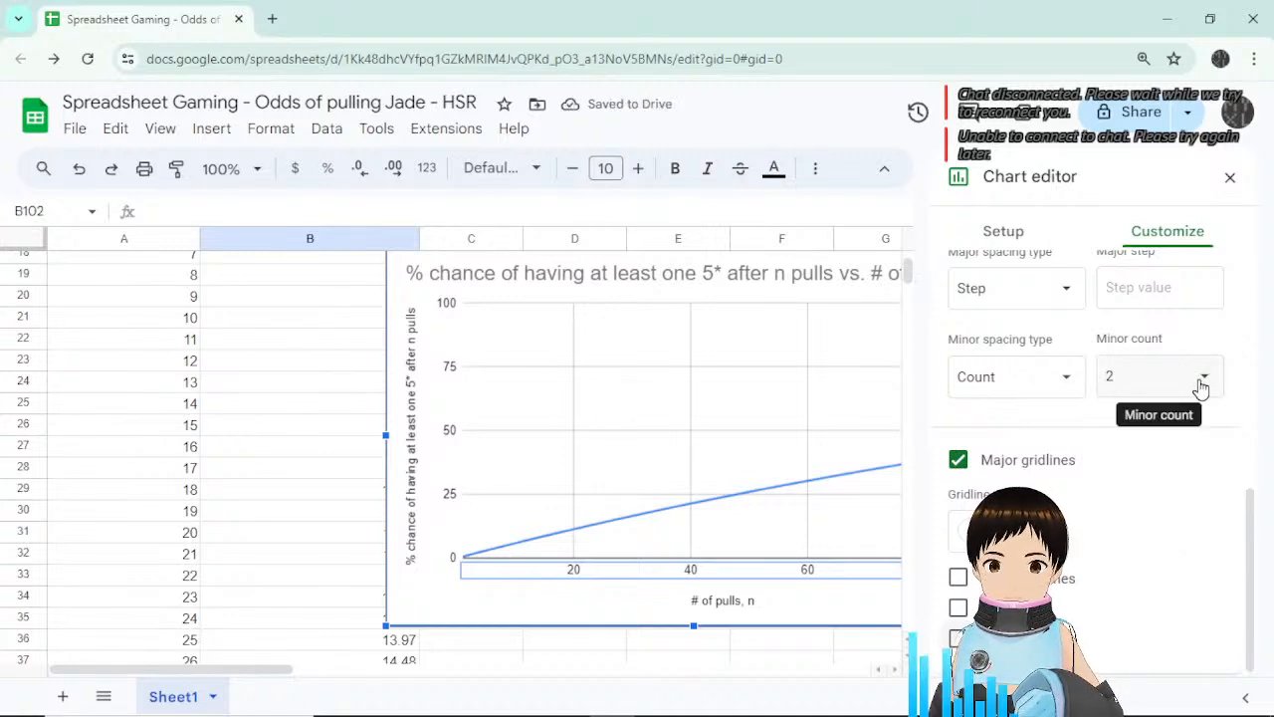
# Try minor tick counts of 1, 3 and 2, settling on one minor tick.
pyautogui.click(1201, 387)
pyautogui.click(1149, 457)
pyautogui.click(1167, 376)
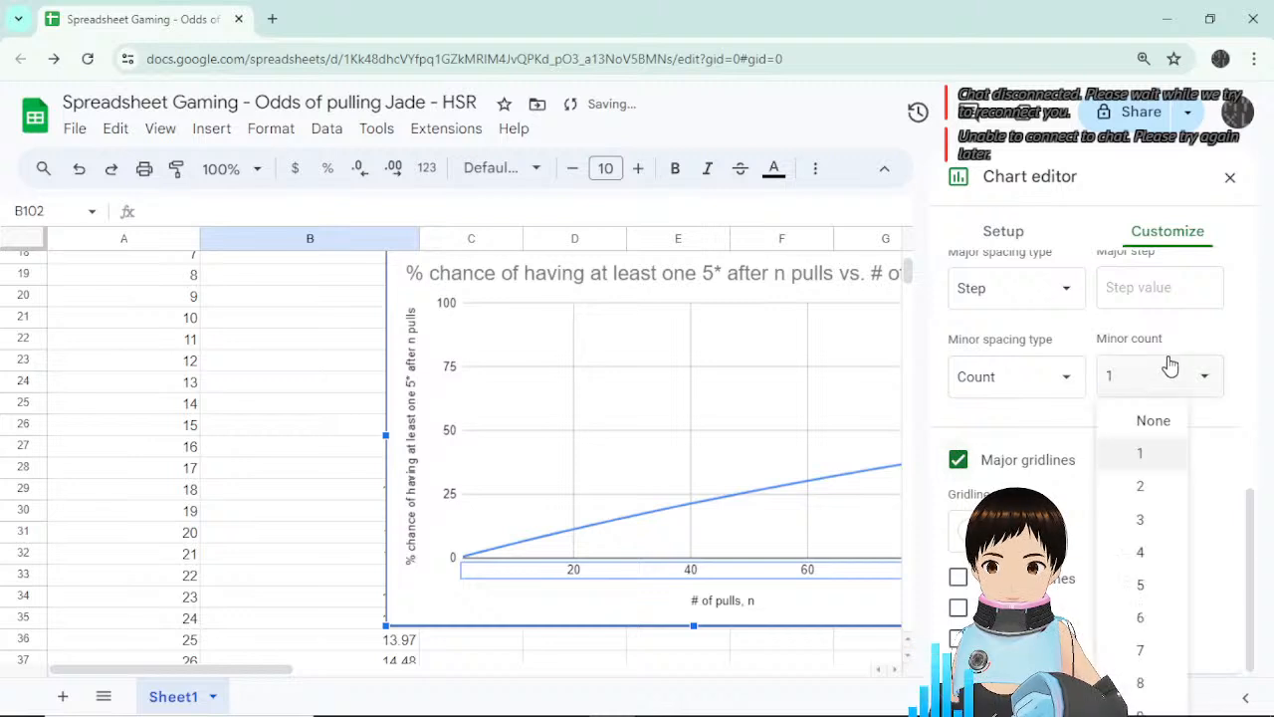
pyautogui.click(1149, 529)
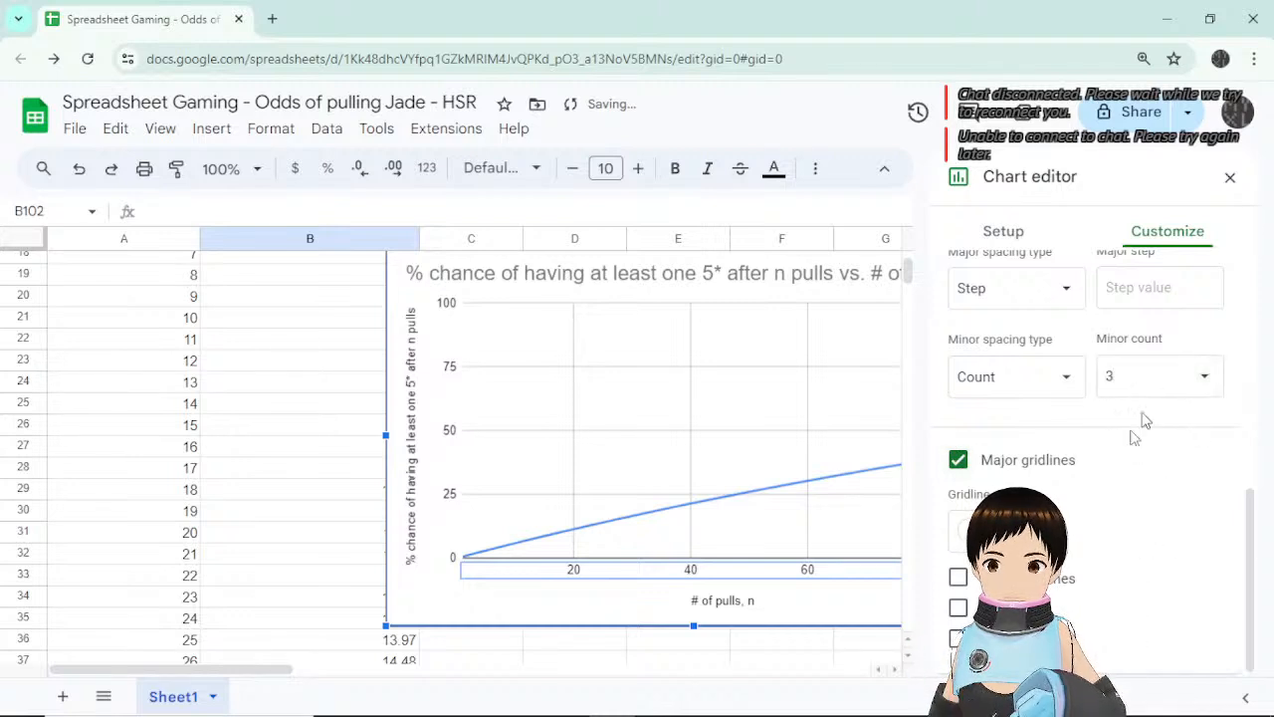
pyautogui.click(1194, 376)
pyautogui.click(1155, 486)
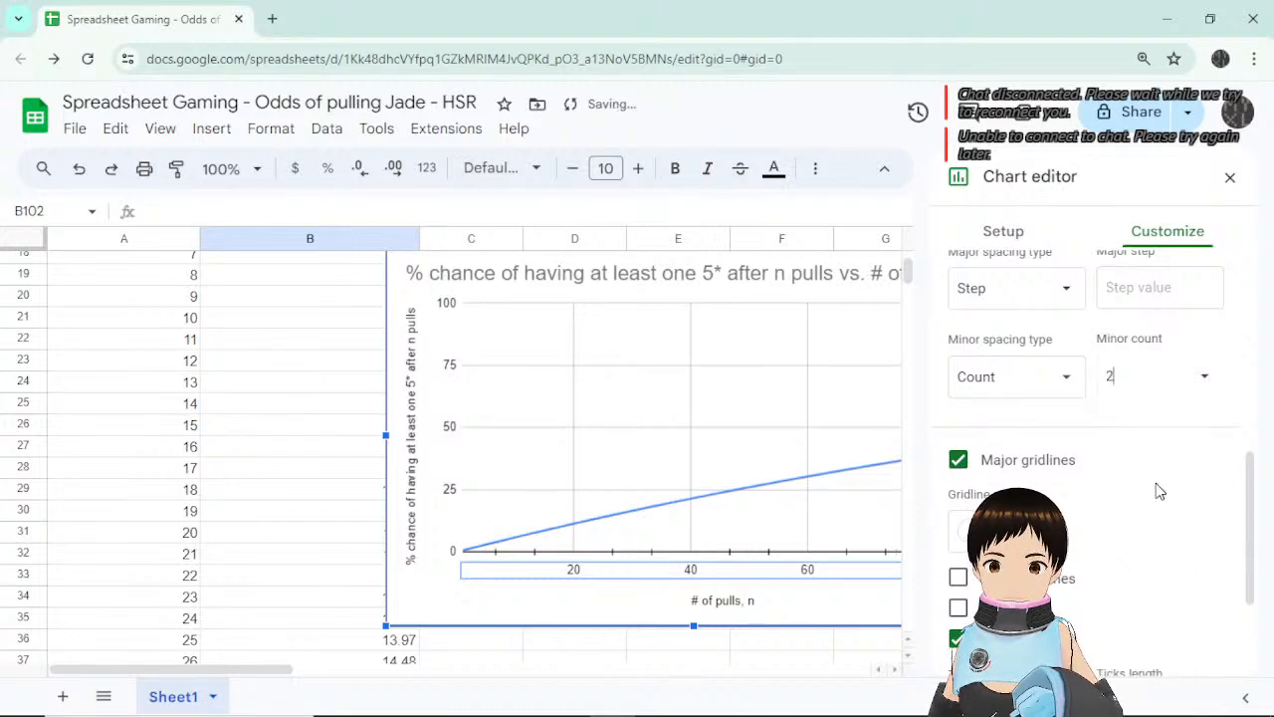
pyautogui.click(1194, 383)
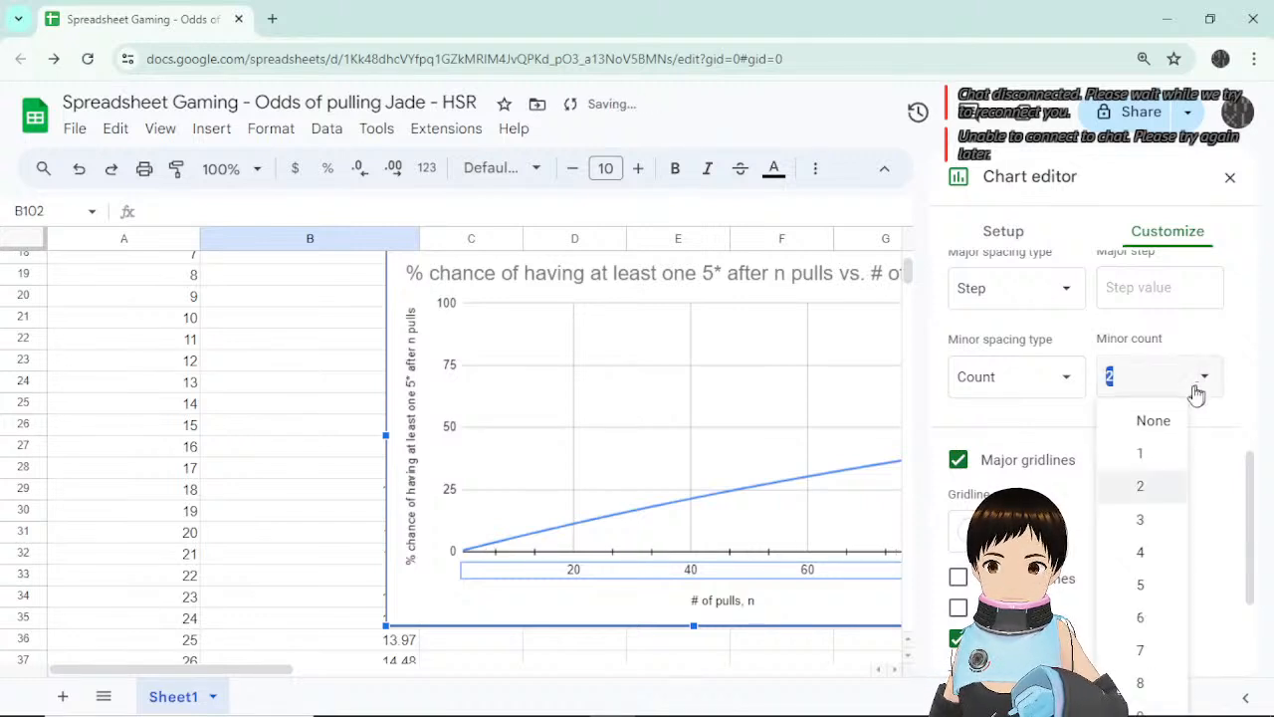
pyautogui.click(1152, 457)
# Try fixed-step minor spacing of 10, turning major gridlines off and back on.
pyautogui.click(1061, 382)
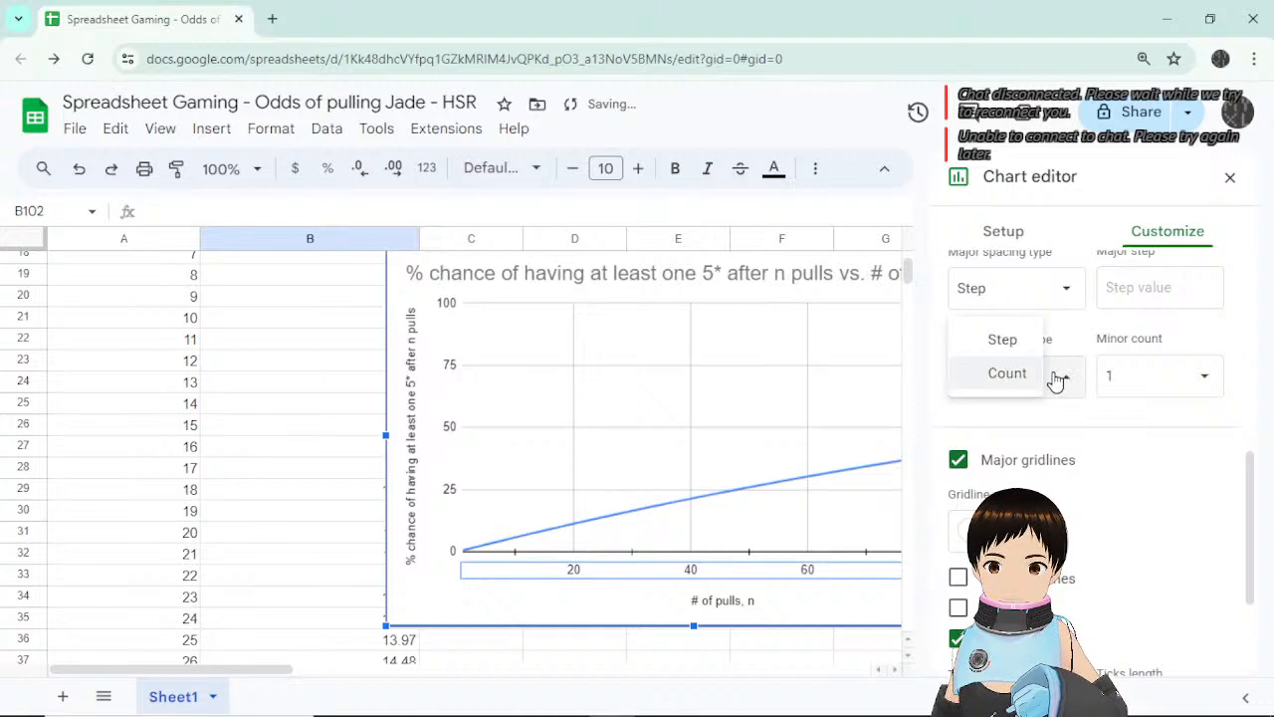
pyautogui.click(1000, 342)
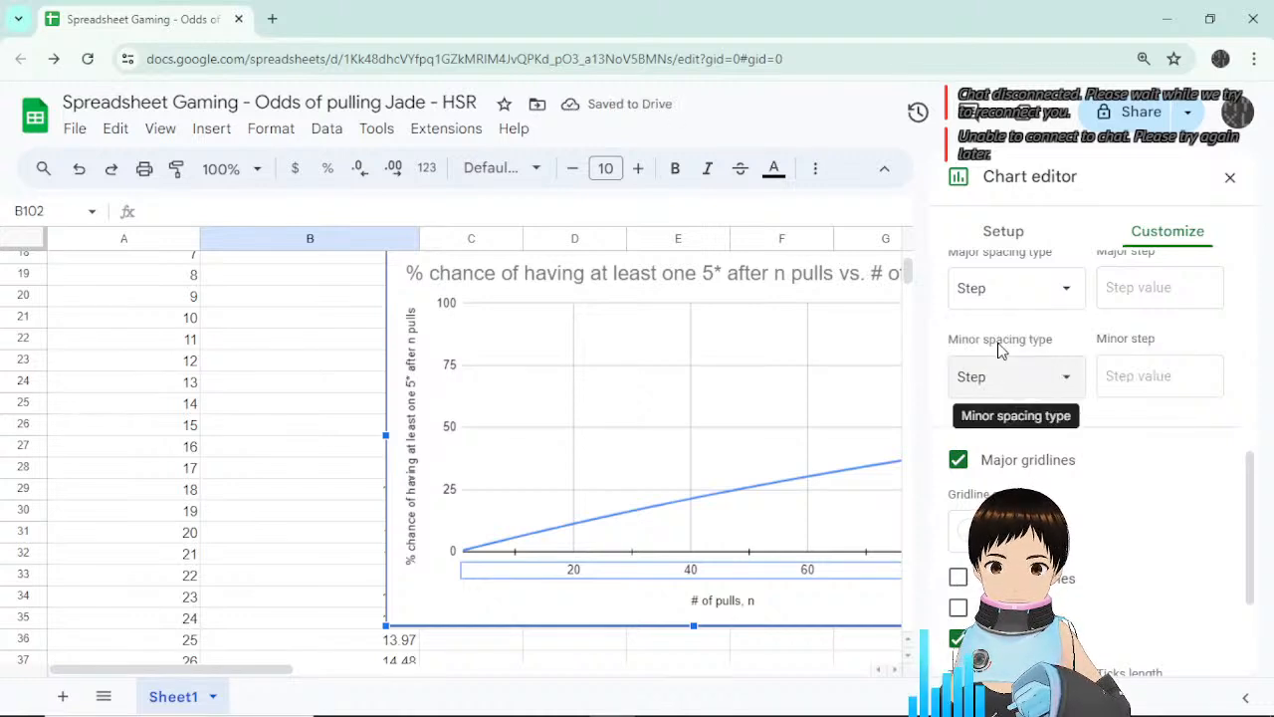
pyautogui.click(1070, 381)
pyautogui.click(1061, 374)
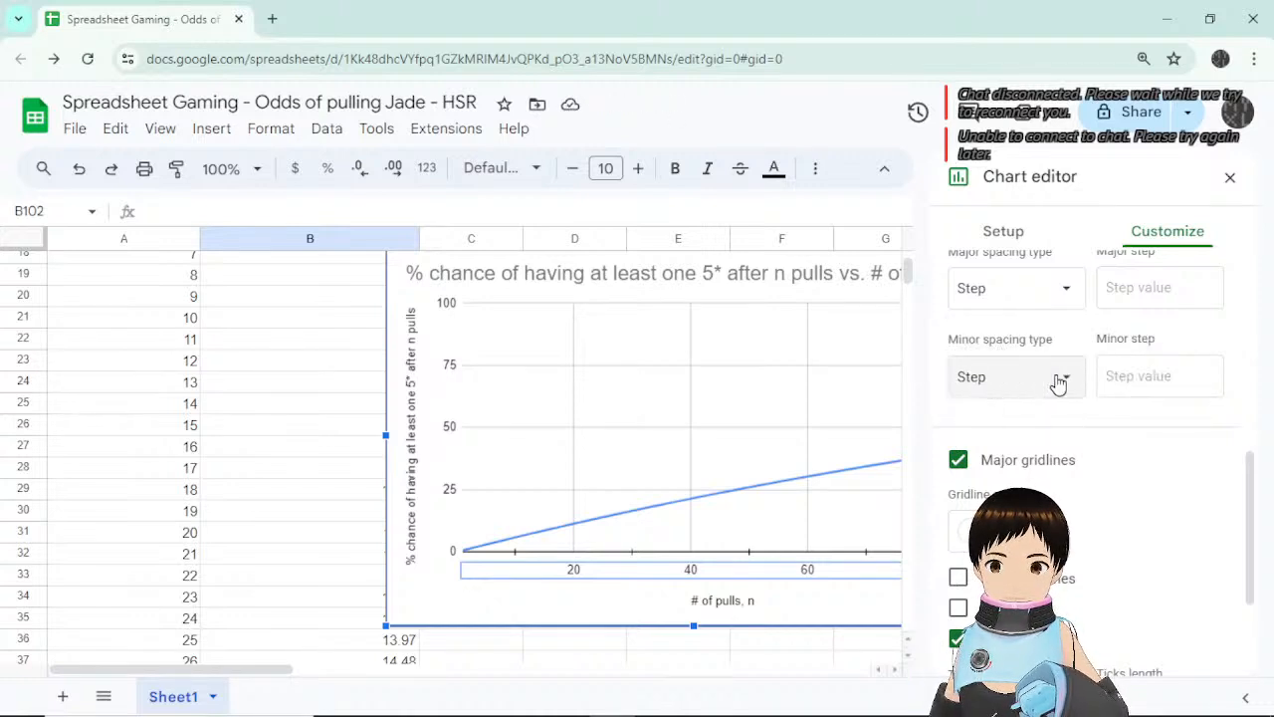
pyautogui.click(1174, 376)
pyautogui.write('10')
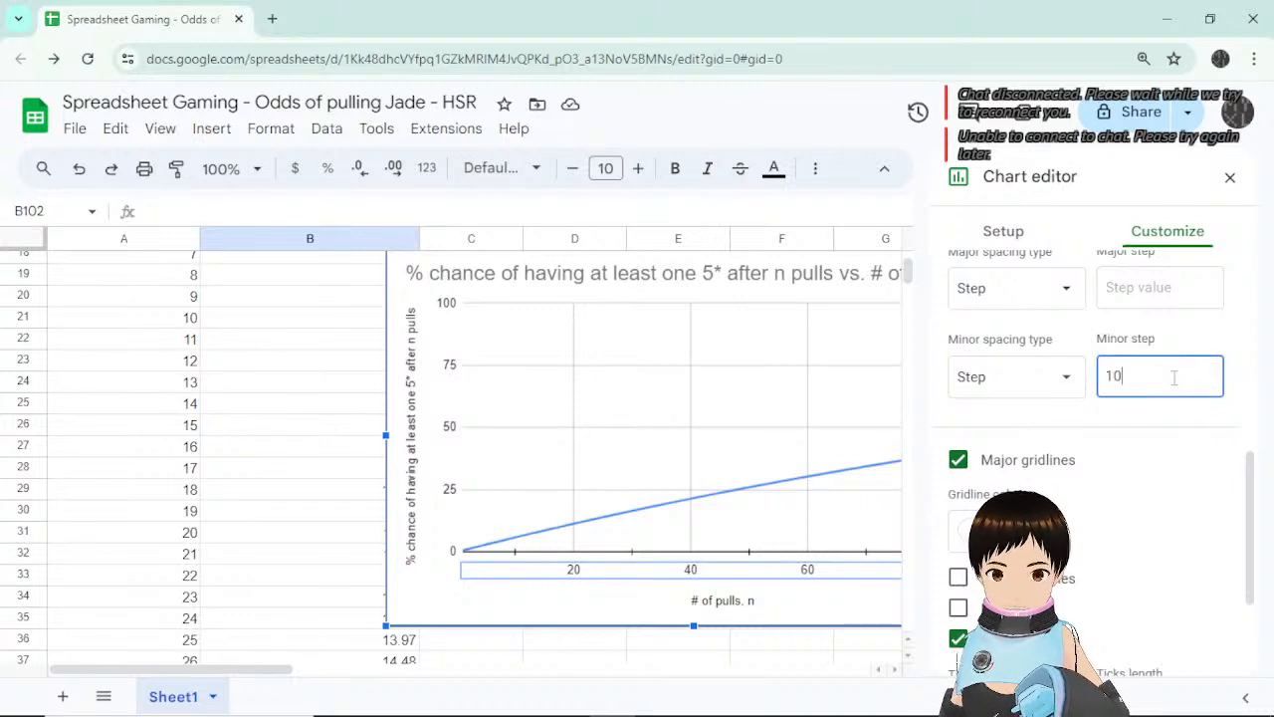
pyautogui.click(1153, 459)
pyautogui.click(1059, 466)
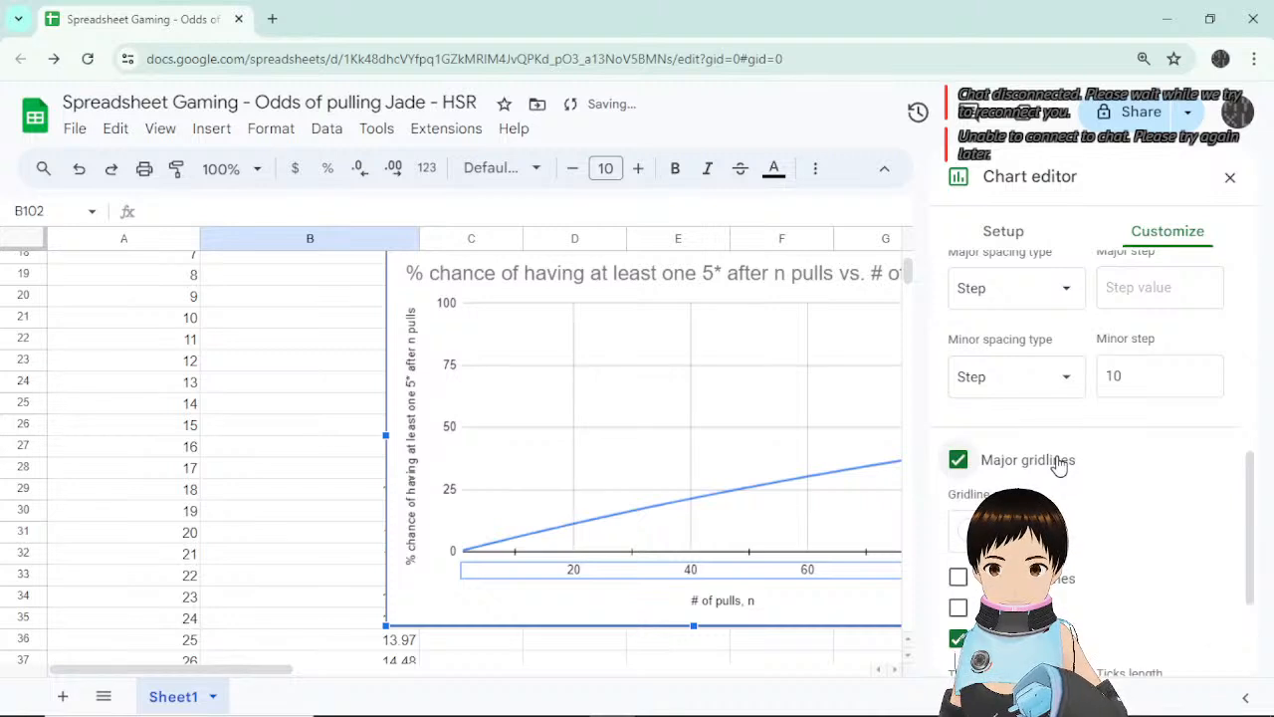
# Set minor spacing type to Count with a minor count of 1.
pyautogui.click(1063, 376)
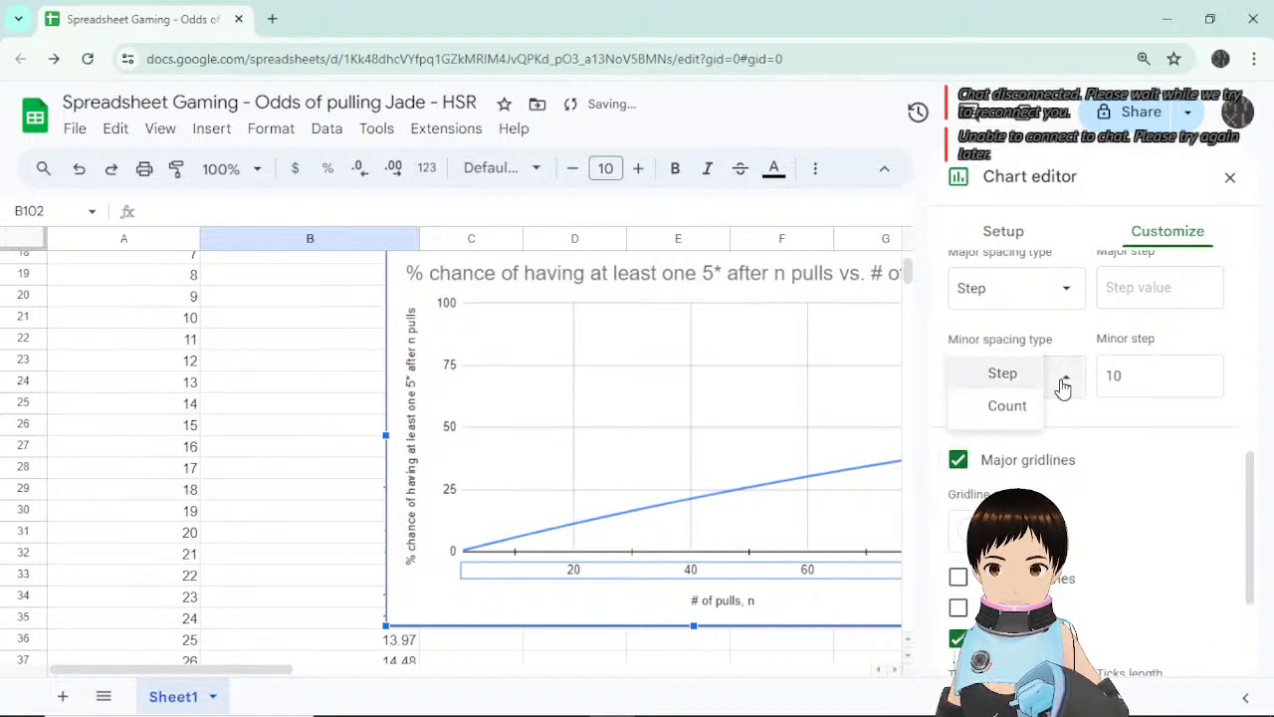
pyautogui.click(1010, 407)
pyautogui.click(1169, 371)
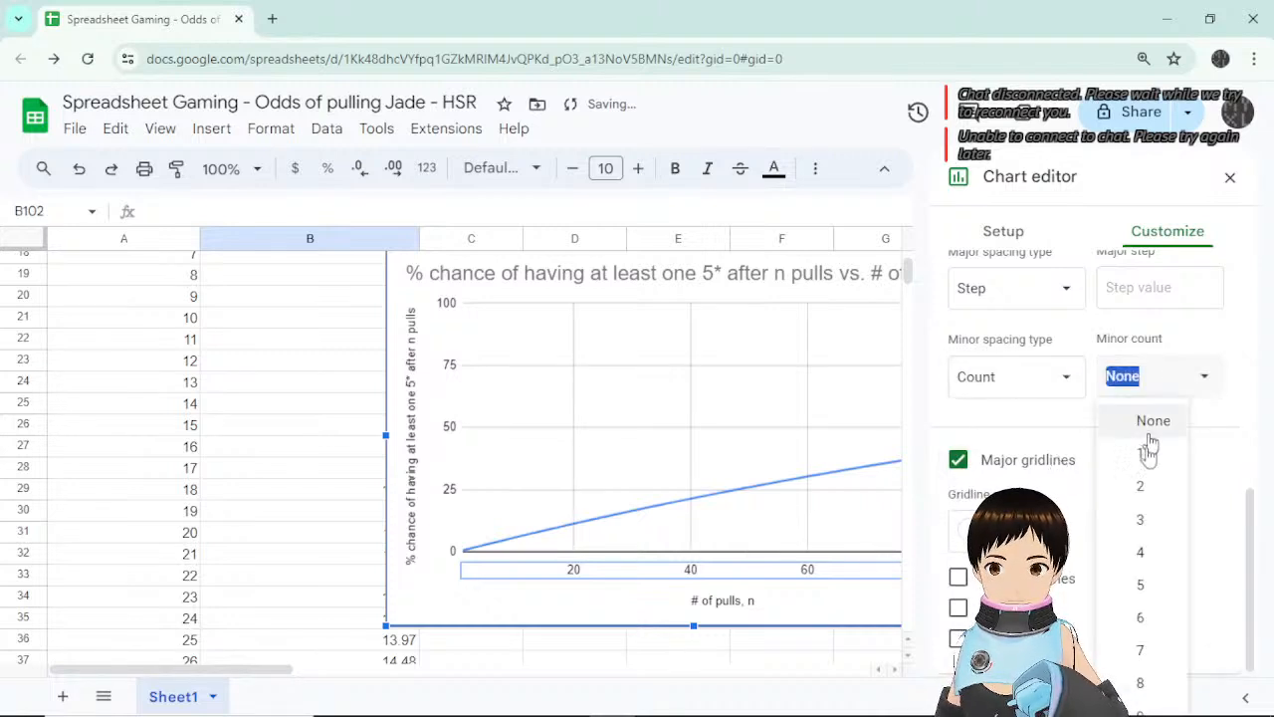
pyautogui.click(1155, 456)
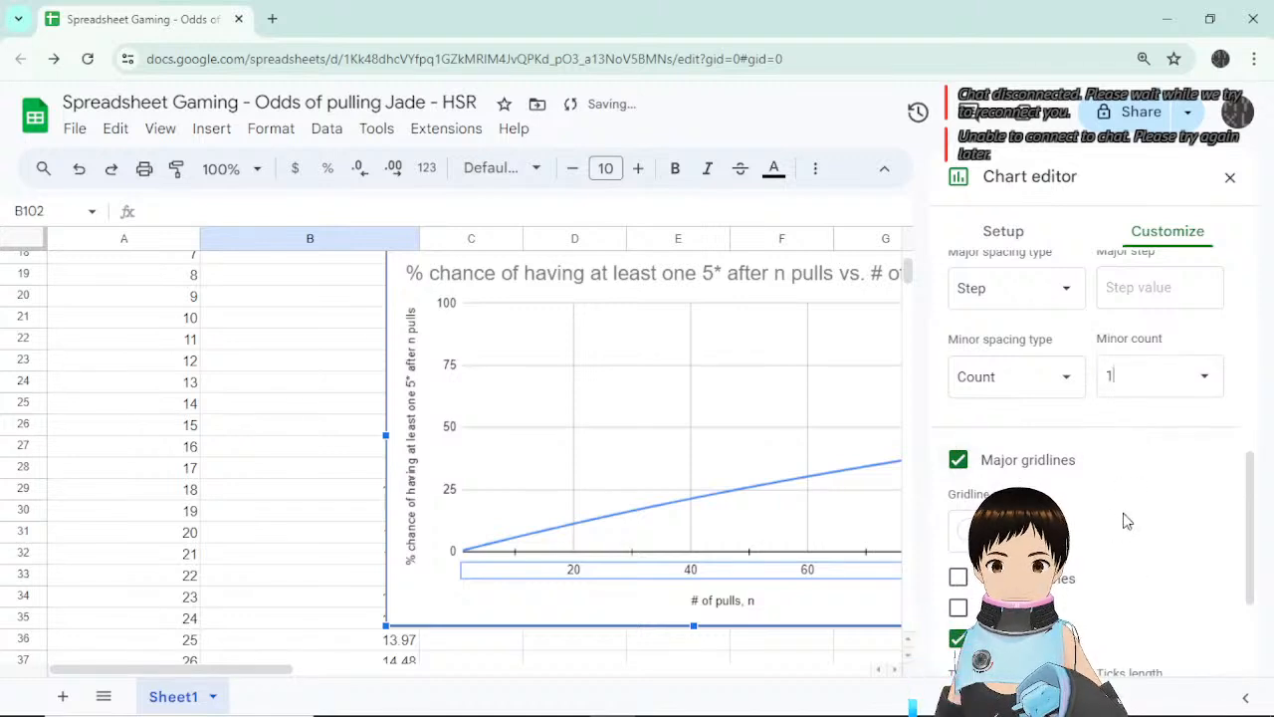
# Recheck the horizontal axis number format without changes and close the Chart editor.
pyautogui.click(808, 568)
pyautogui.scroll(-2, 1089, 458)
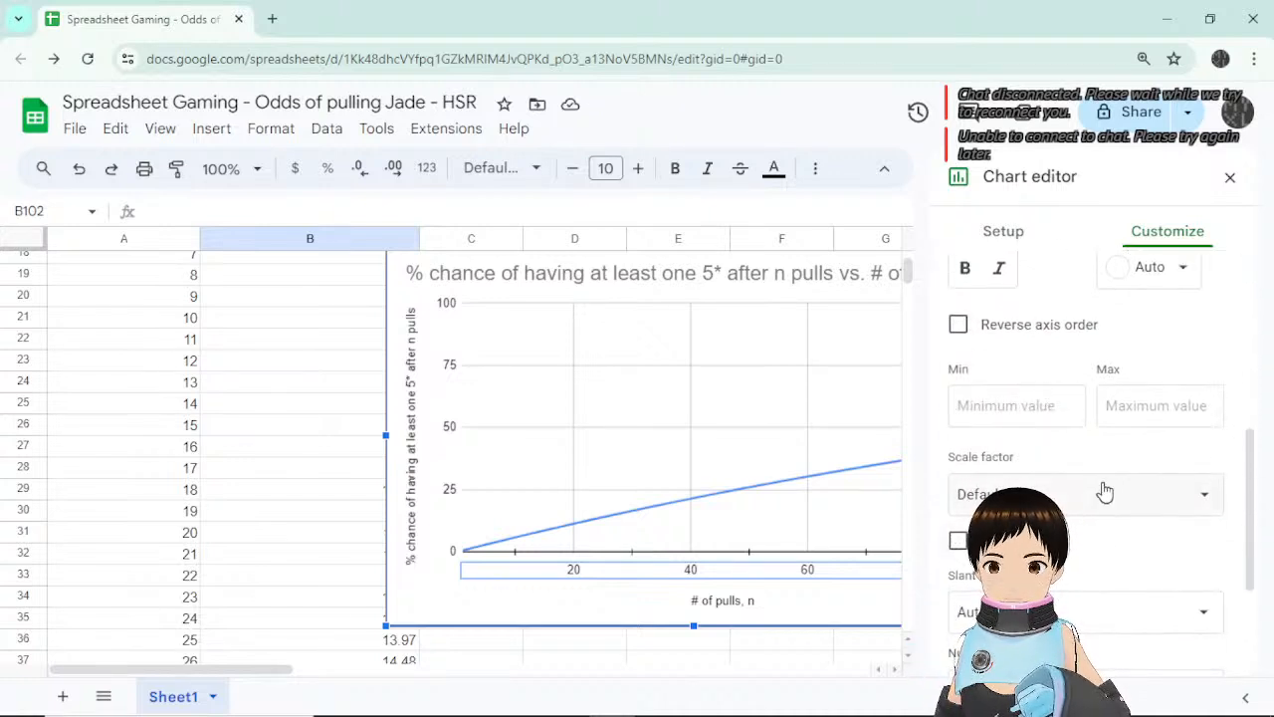
pyautogui.scroll(-2, 1119, 542)
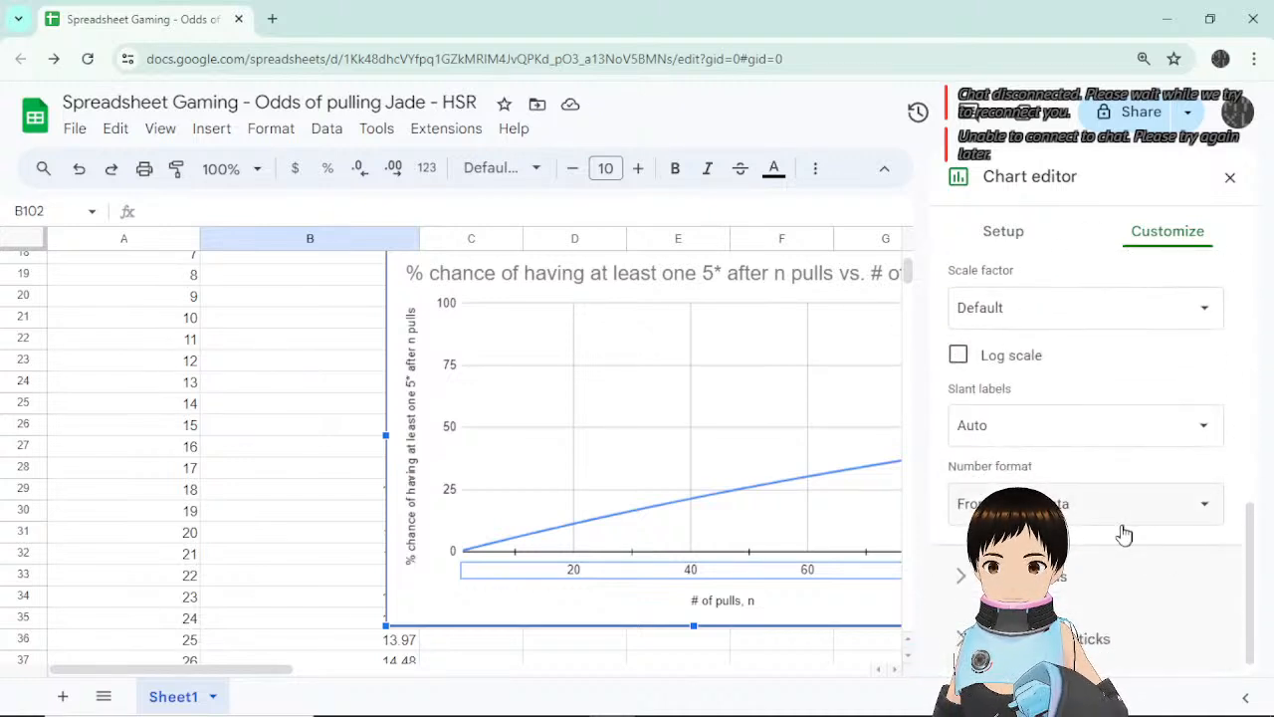
pyautogui.click(1124, 507)
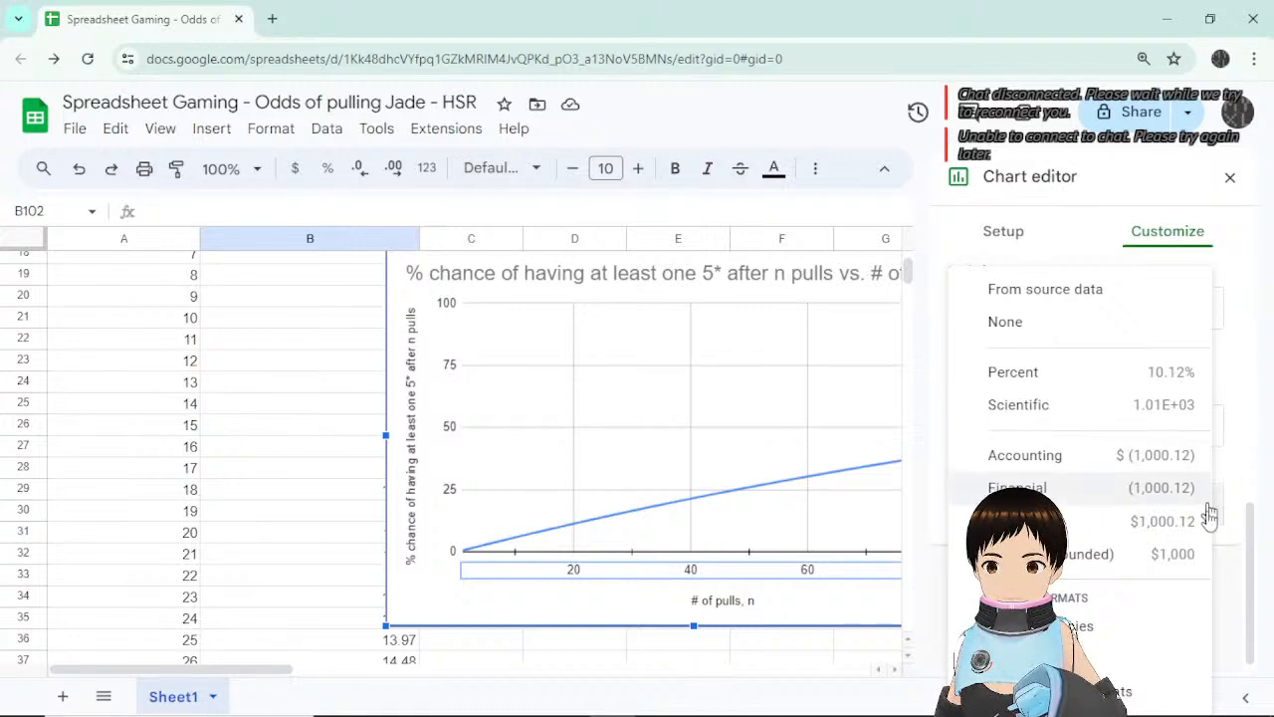
pyautogui.click(1236, 360)
pyautogui.click(1230, 177)
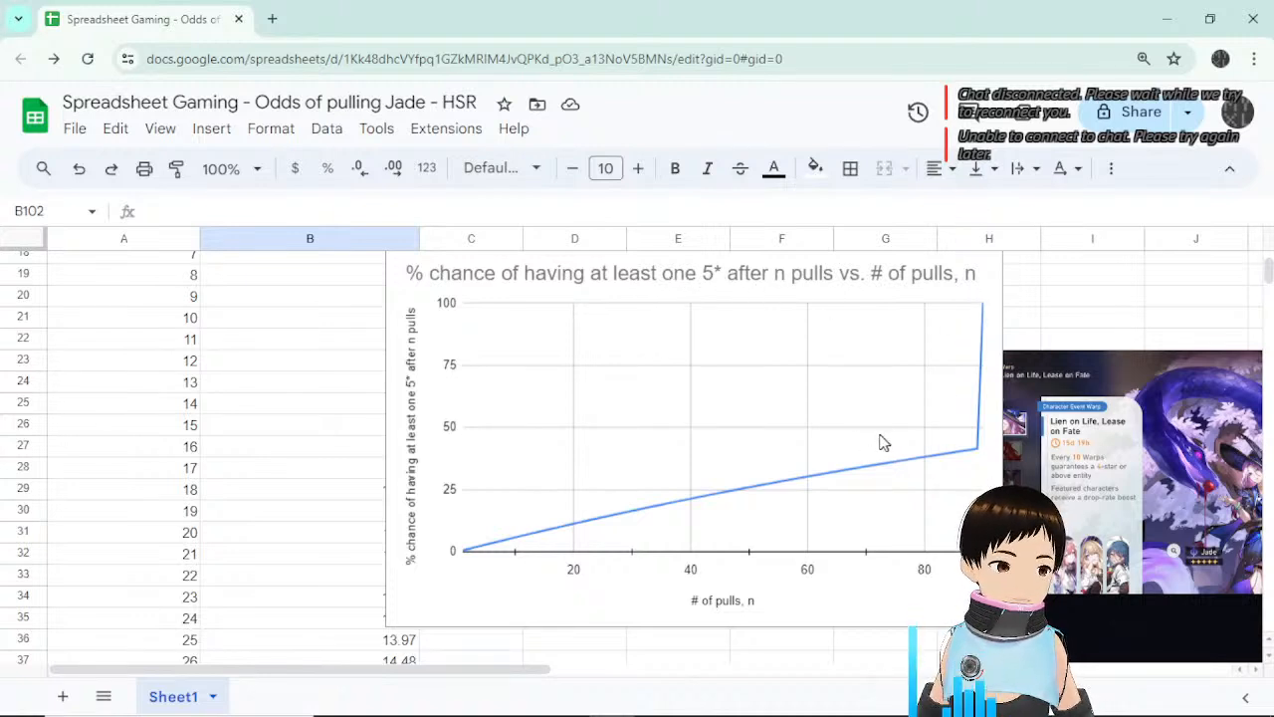
# Drag the chart further to the right and deselect it.
pyautogui.scroll(2, 776, 488)
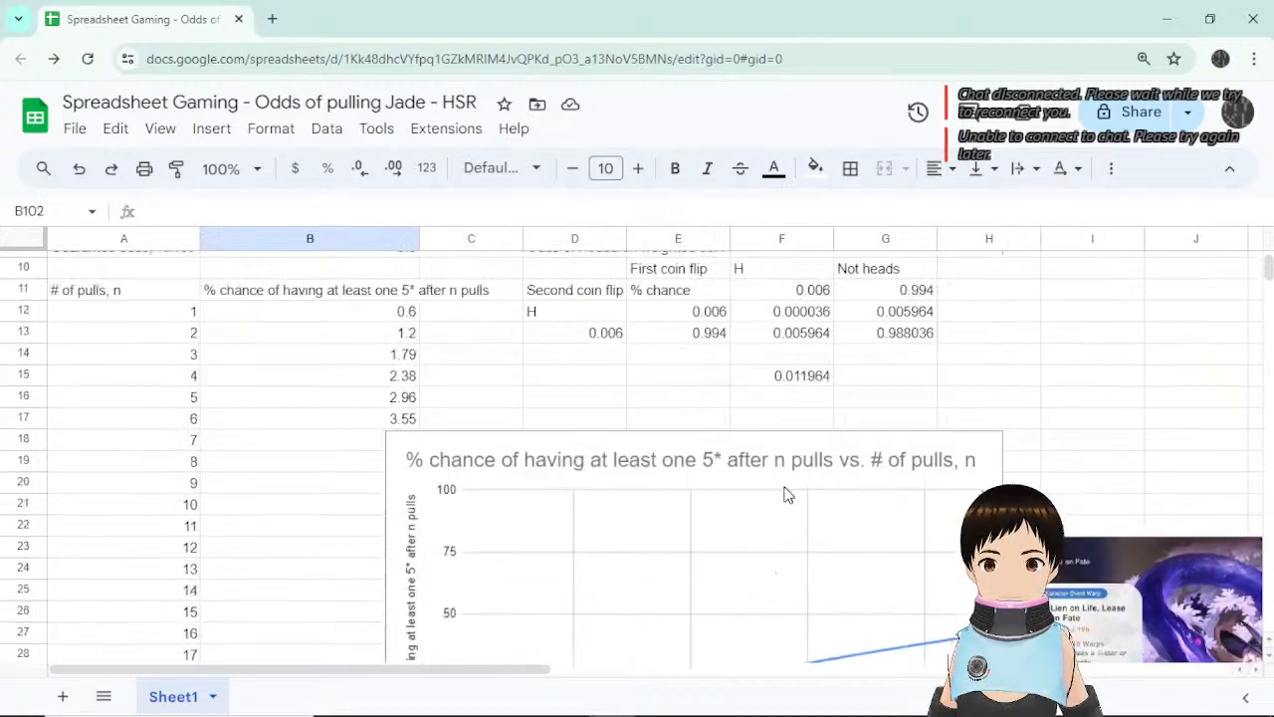
pyautogui.scroll(-2, 780, 494)
pyautogui.scroll(-1, 674, 392)
pyautogui.click(651, 409)
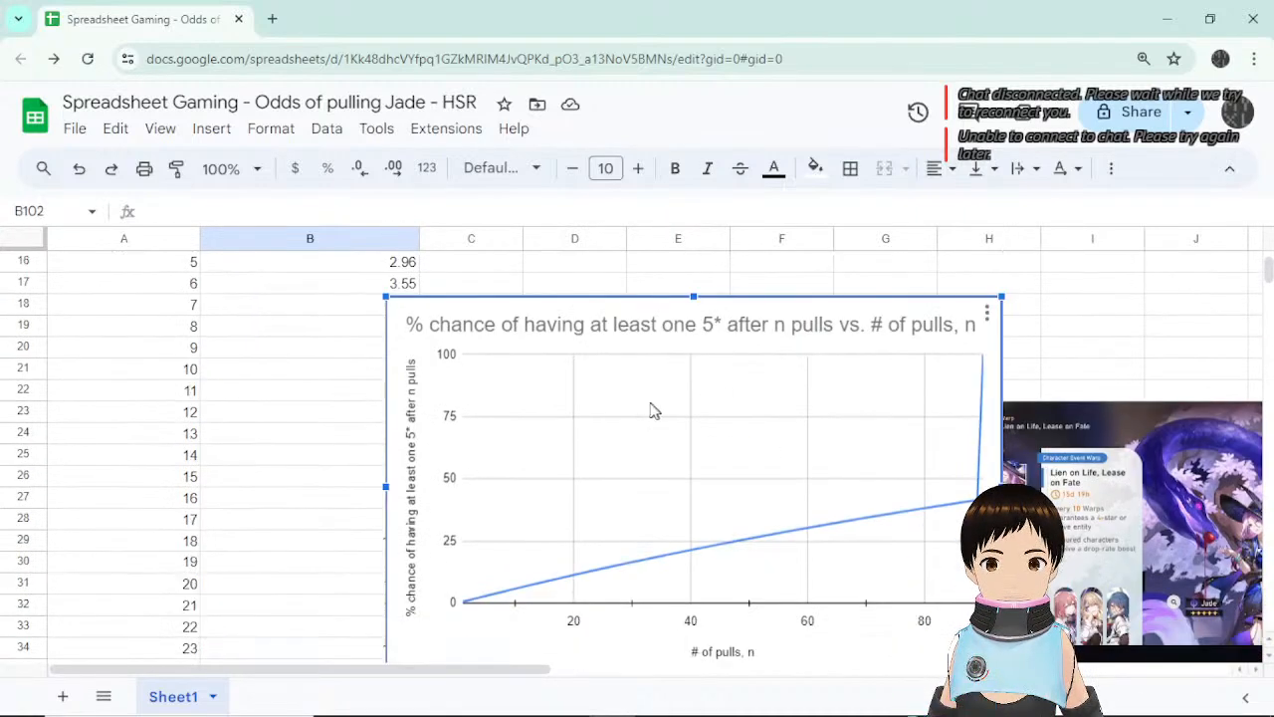
pyautogui.moveTo(662, 344); pyautogui.dragTo(894, 339)
pyautogui.scroll(4, 866, 425)
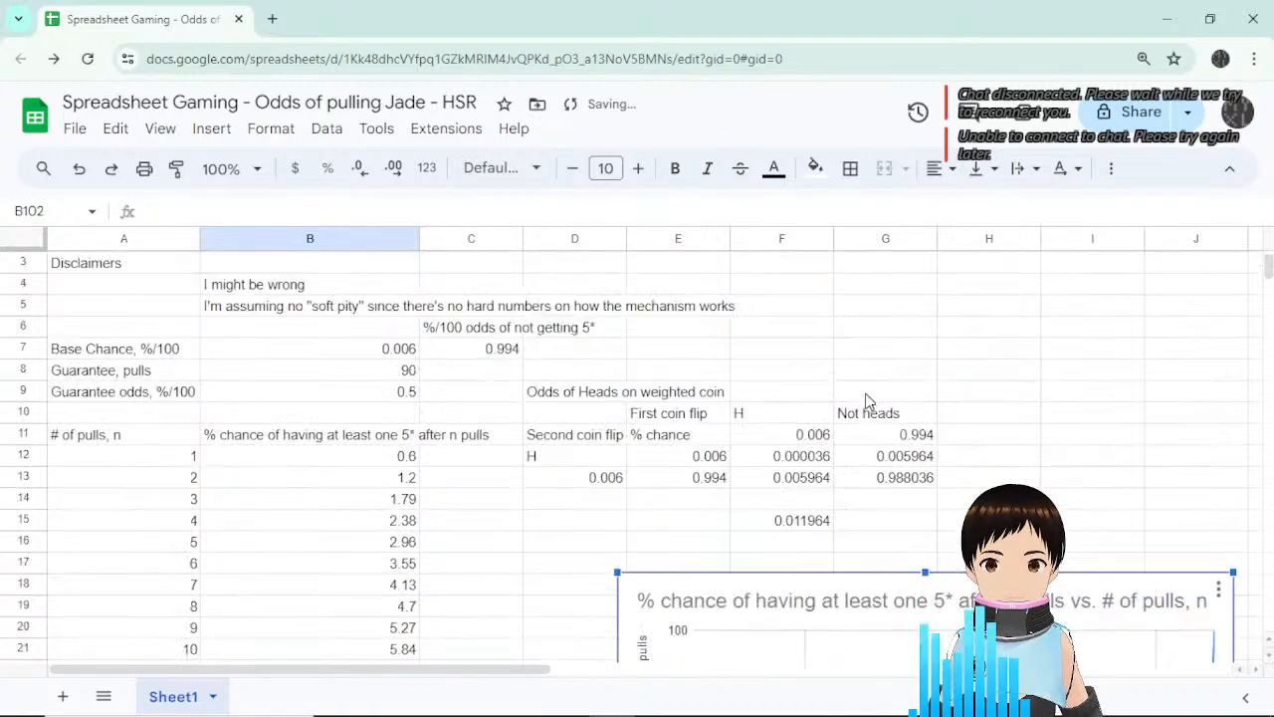
pyautogui.scroll(-1, 866, 425)
pyautogui.click(436, 428)
# Widen column B by dragging the B/C header border so its chance header fits.
pyautogui.scroll(2, 498, 443)
pyautogui.scroll(-1, 518, 463)
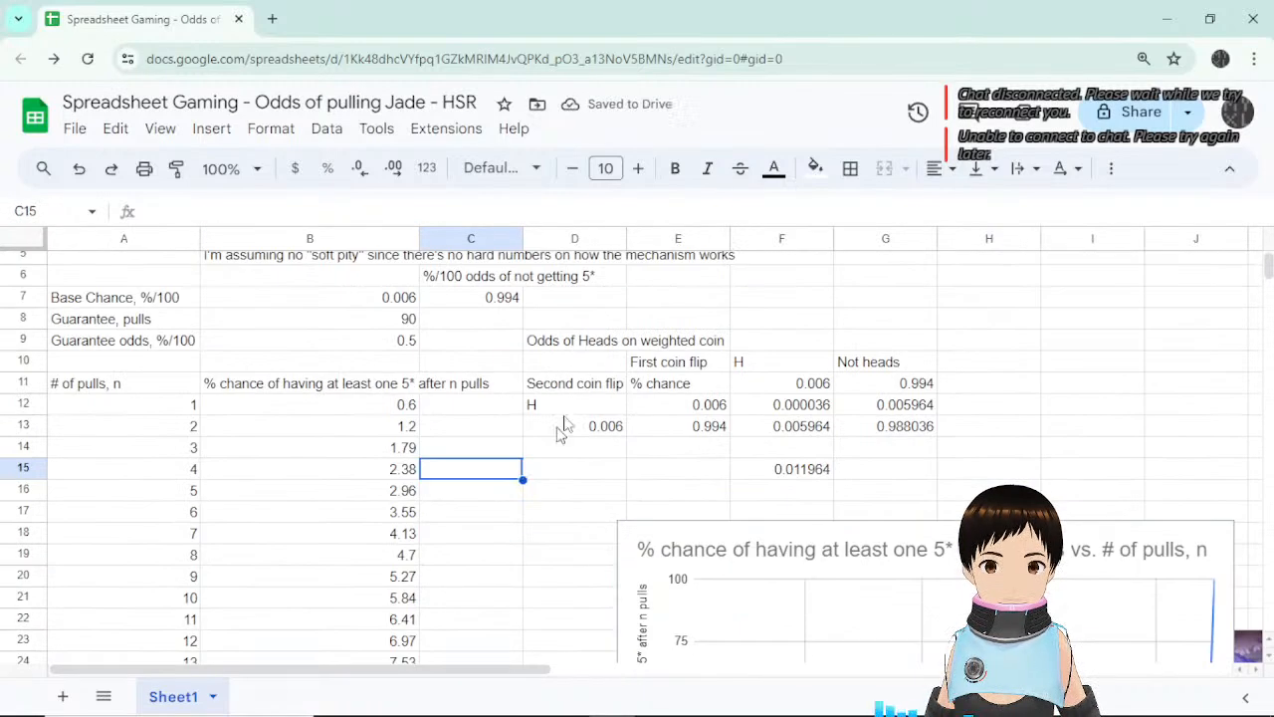
pyautogui.moveTo(596, 343); pyautogui.dragTo(958, 476)
pyautogui.click(476, 427)
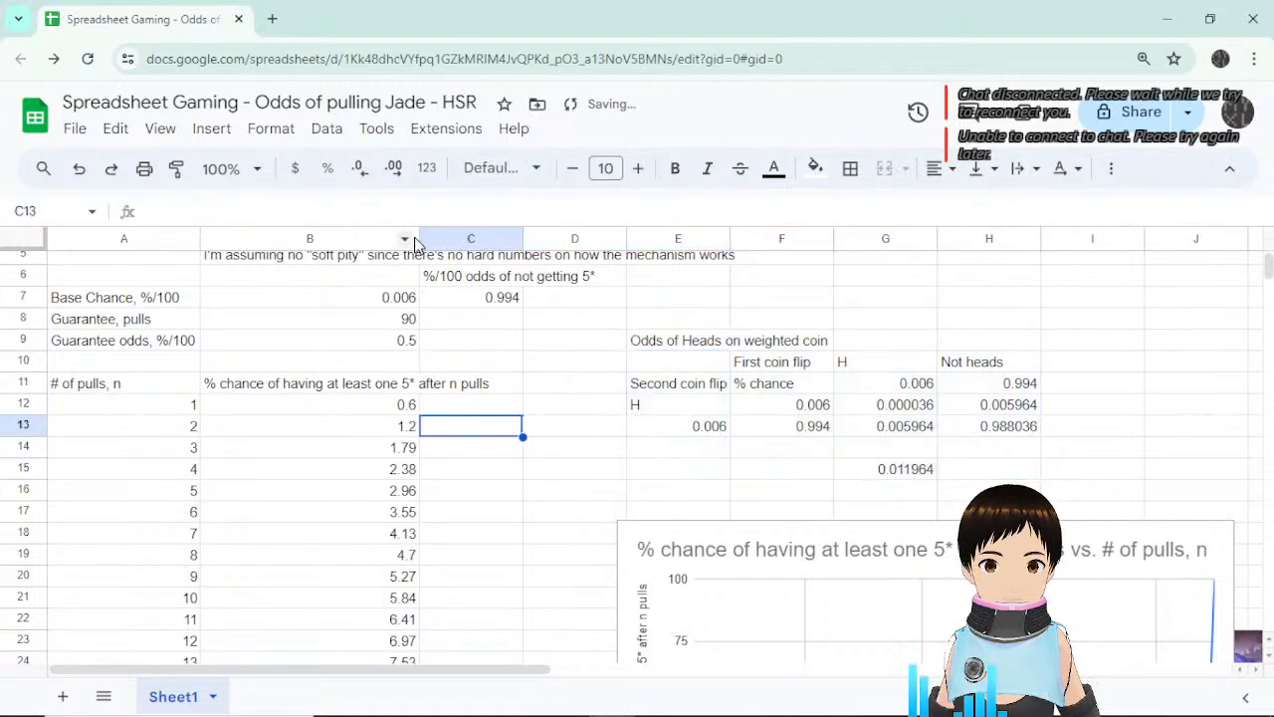
pyautogui.moveTo(419, 238); pyautogui.dragTo(494, 239)
# Enter the heading '% chance of having at least one DESIRED 5* after n pulls' in C11.
pyautogui.click(554, 397)
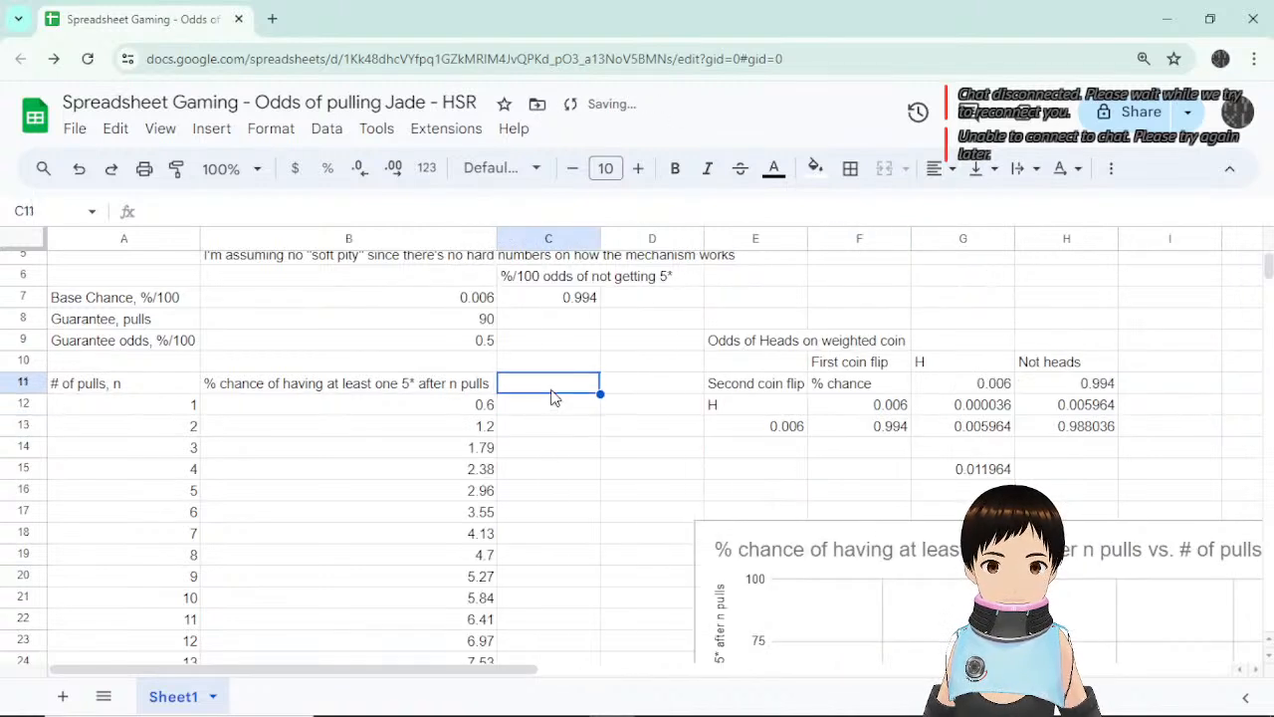
pyautogui.write('%')
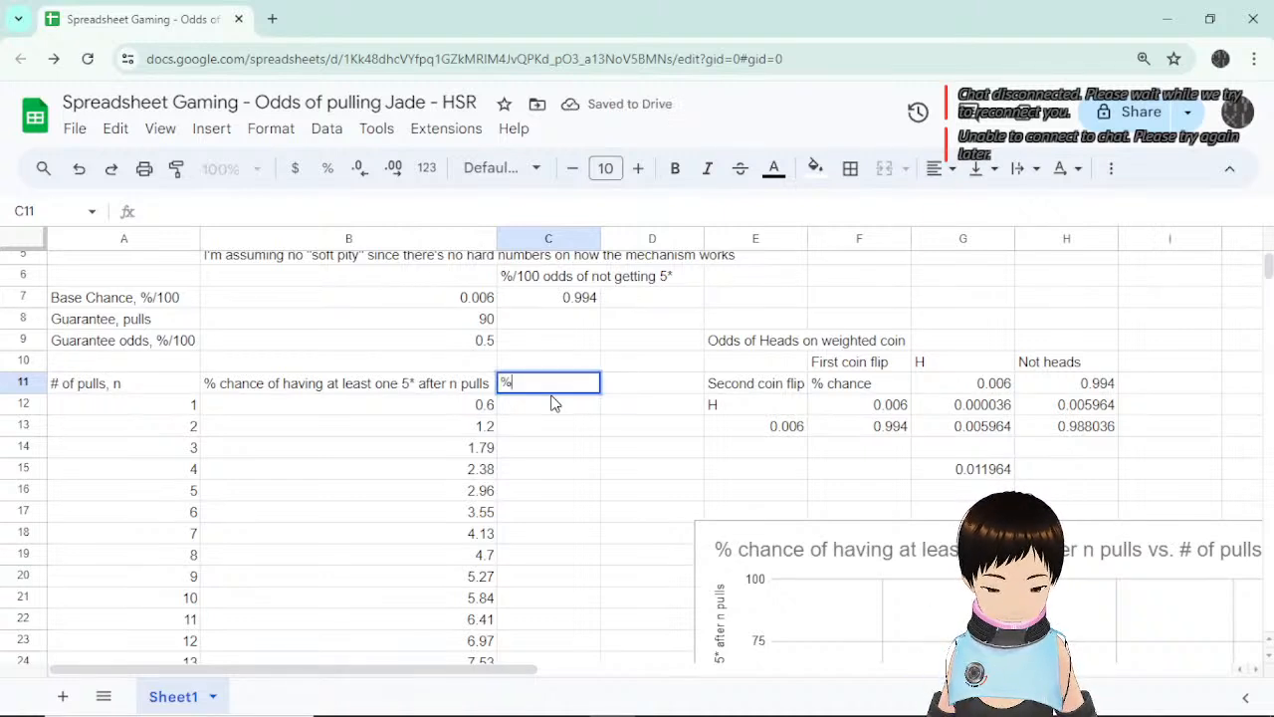
pyautogui.write(' chance of')
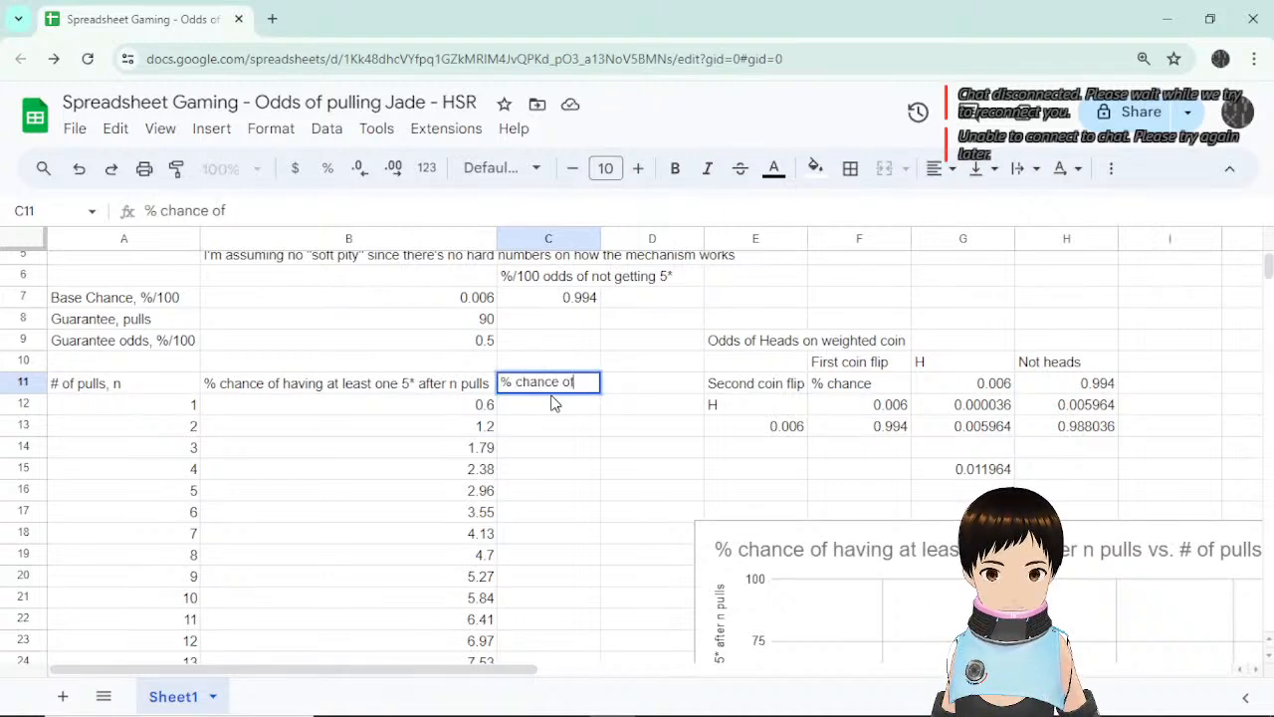
pyautogui.write(' ha')
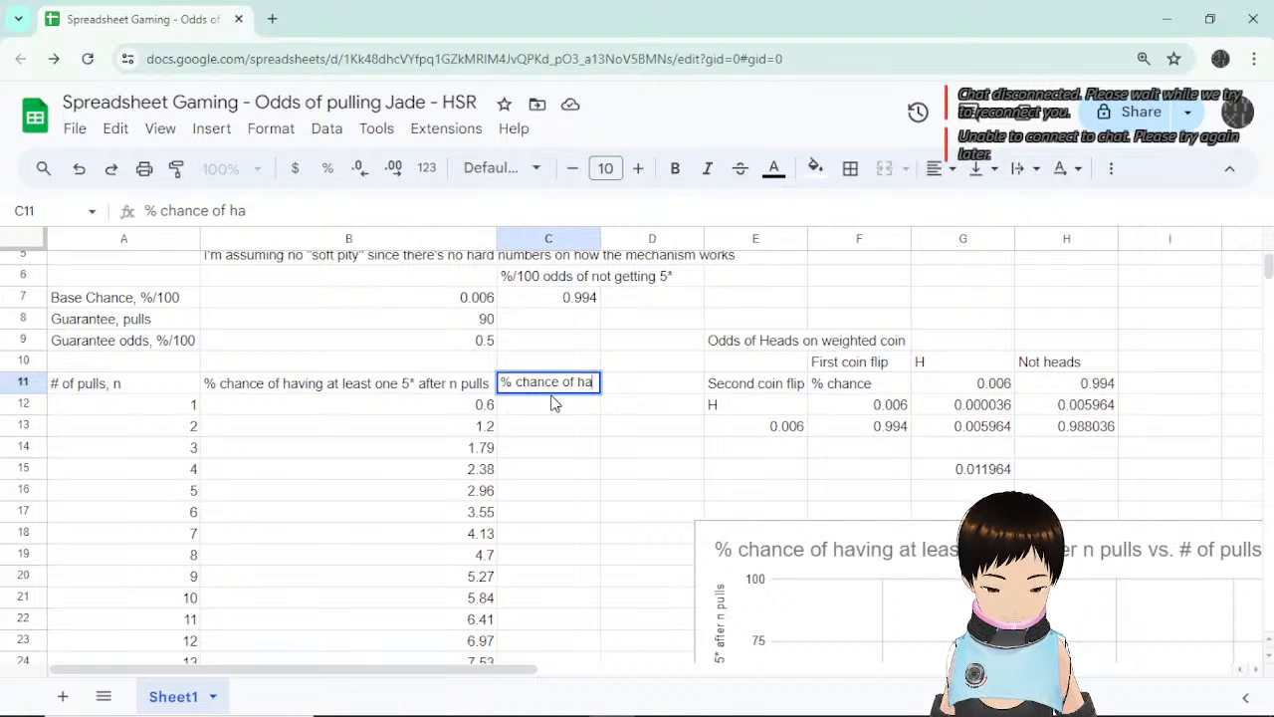
pyautogui.write('ving the')
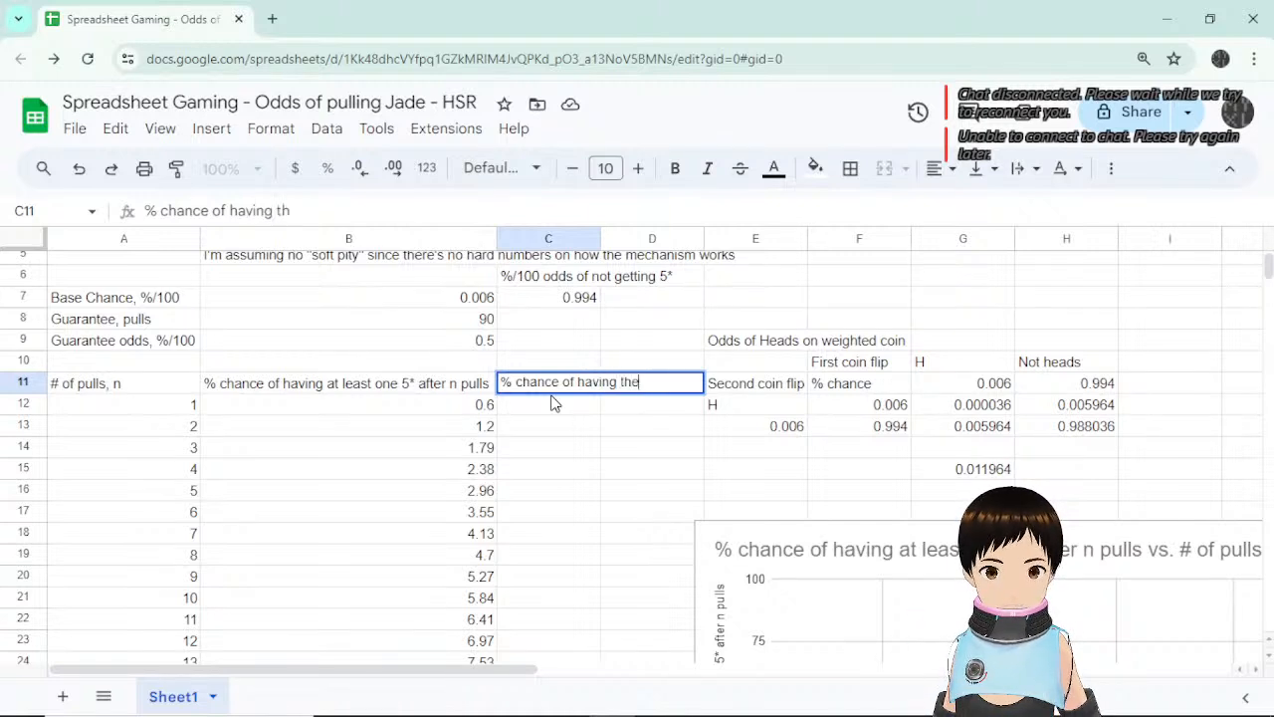
pyautogui.press('BackSpace')
pyautogui.press('BackSpace')
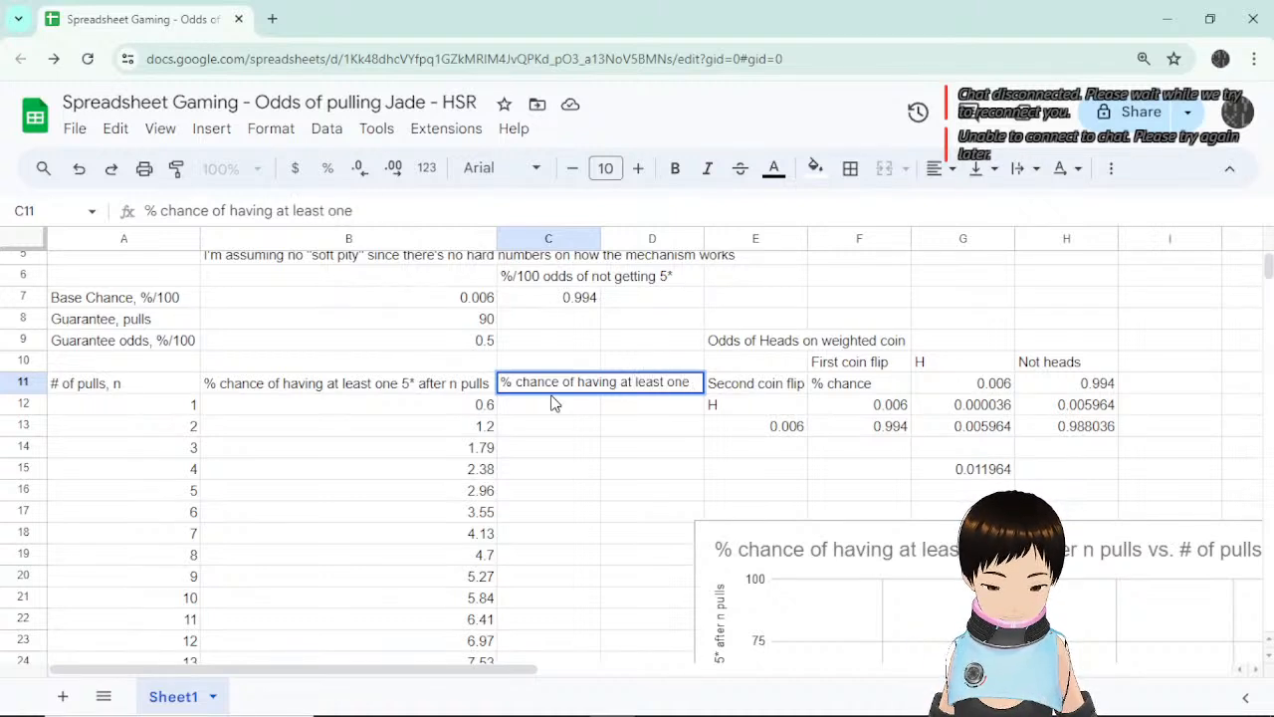
pyautogui.write('DE')
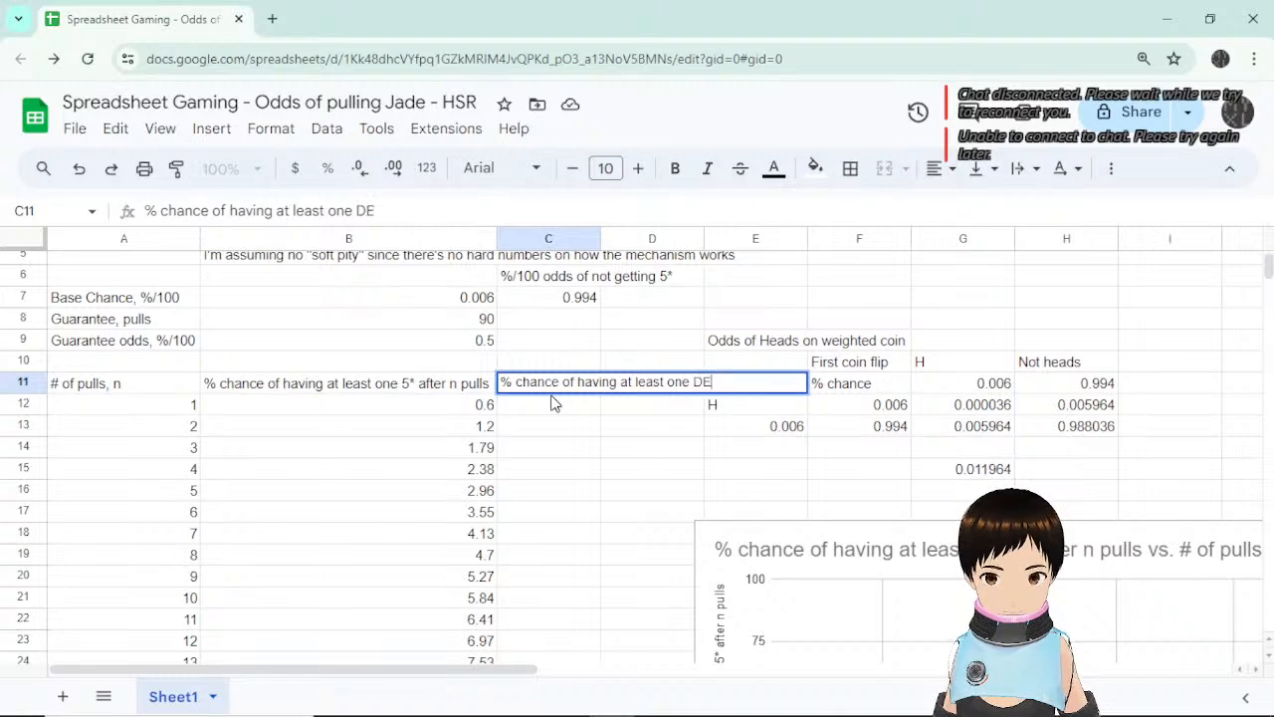
pyautogui.write('SIRED 5* a')
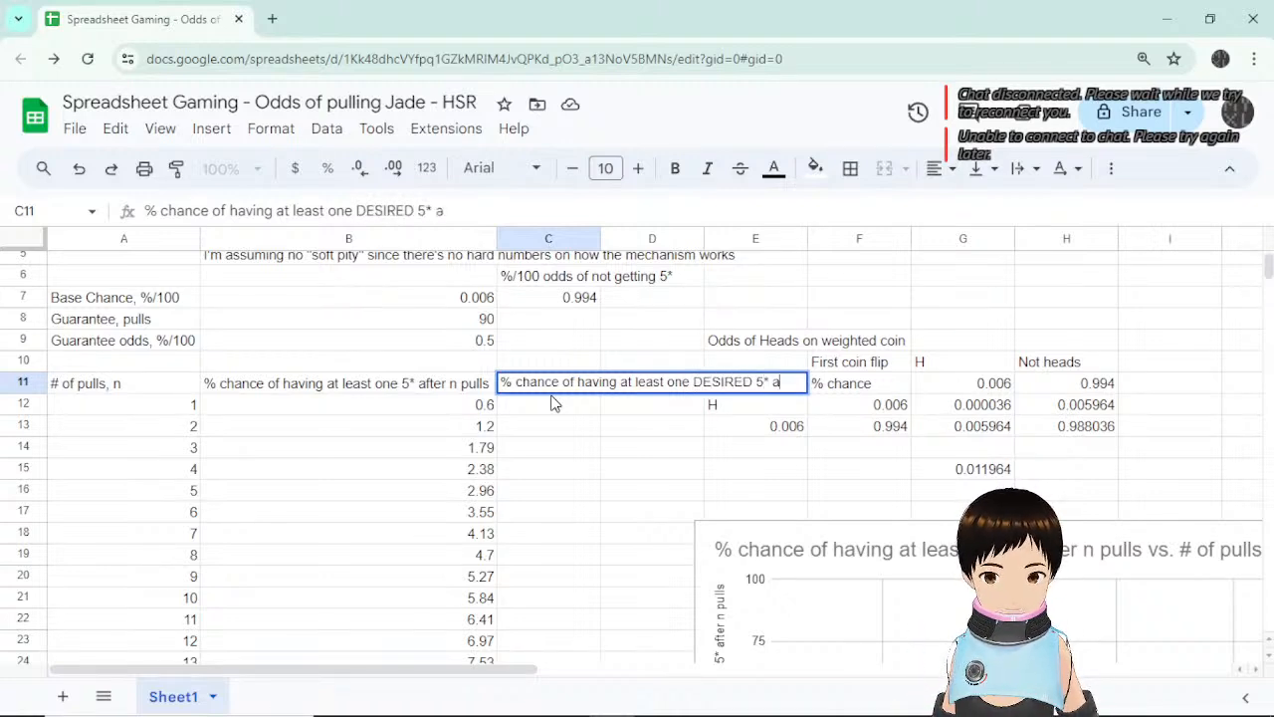
pyautogui.write('fter n pulls')
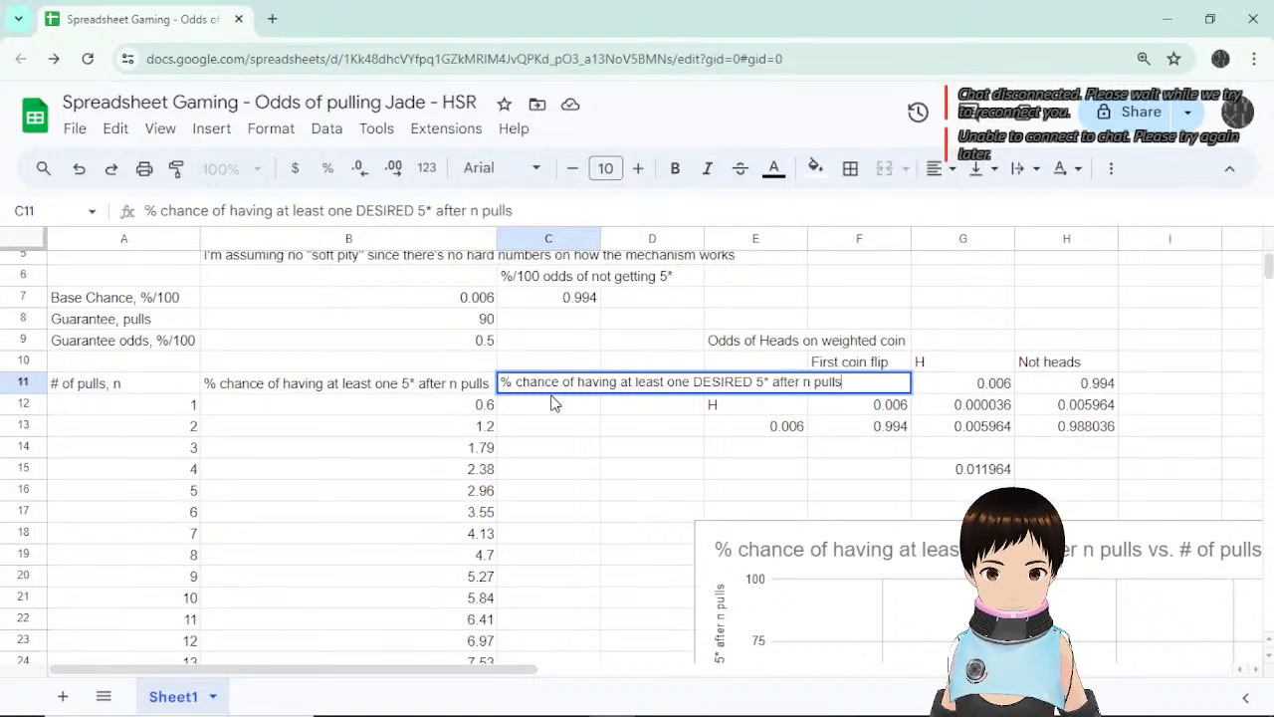
pyautogui.press('Return')
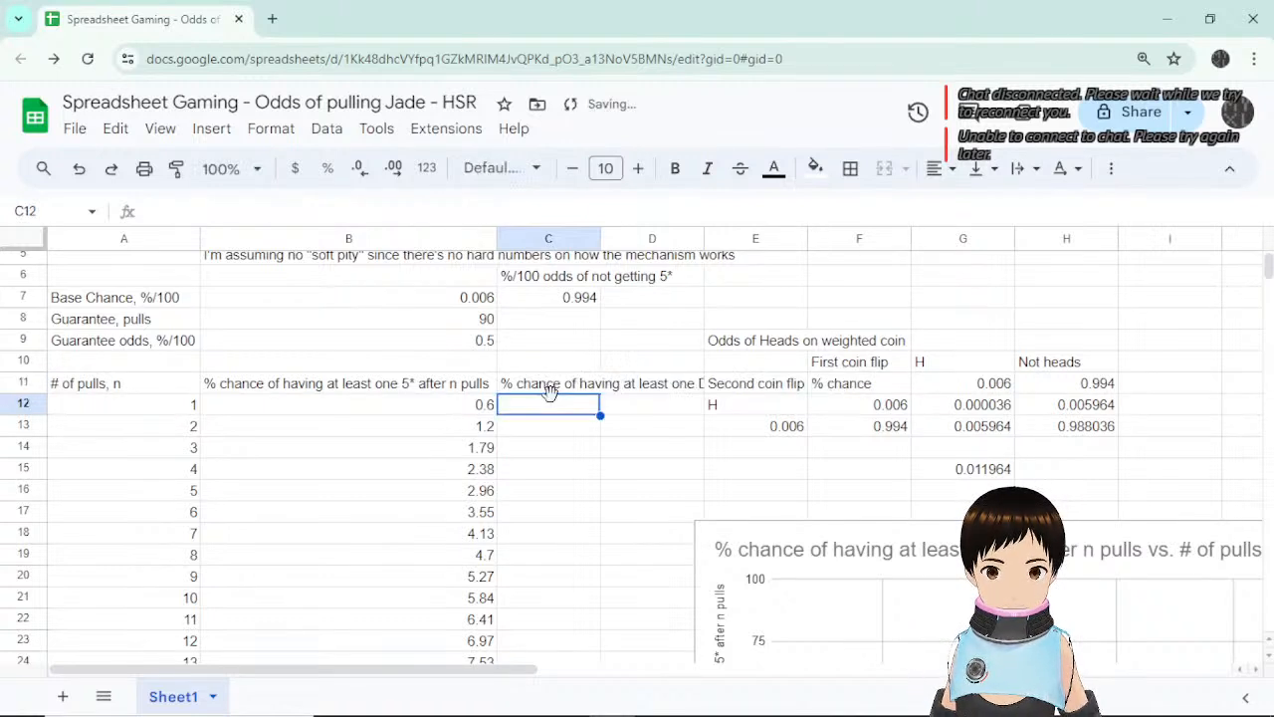
# Widen column C and auto-fit it to the heading, then select C12.
pyautogui.moveTo(600, 239); pyautogui.dragTo(754, 239)
pyautogui.doubleClick(754, 239)
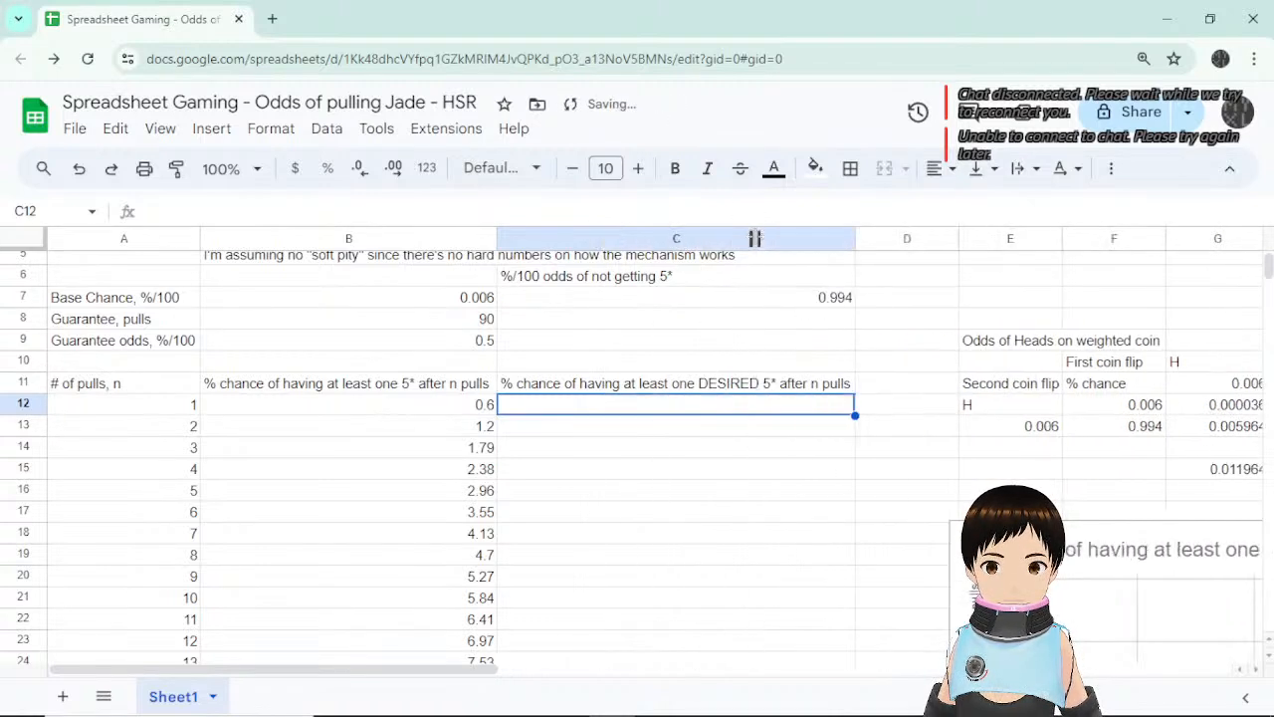
pyautogui.click(697, 447)
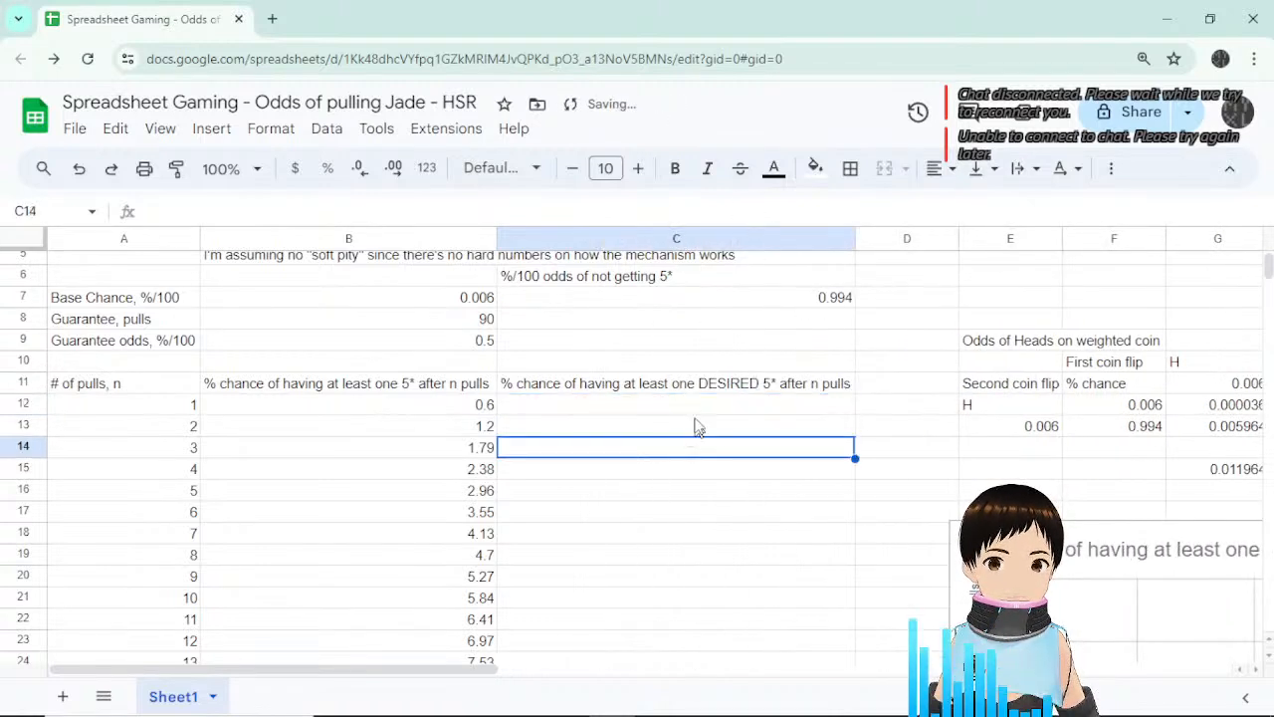
pyautogui.click(712, 386)
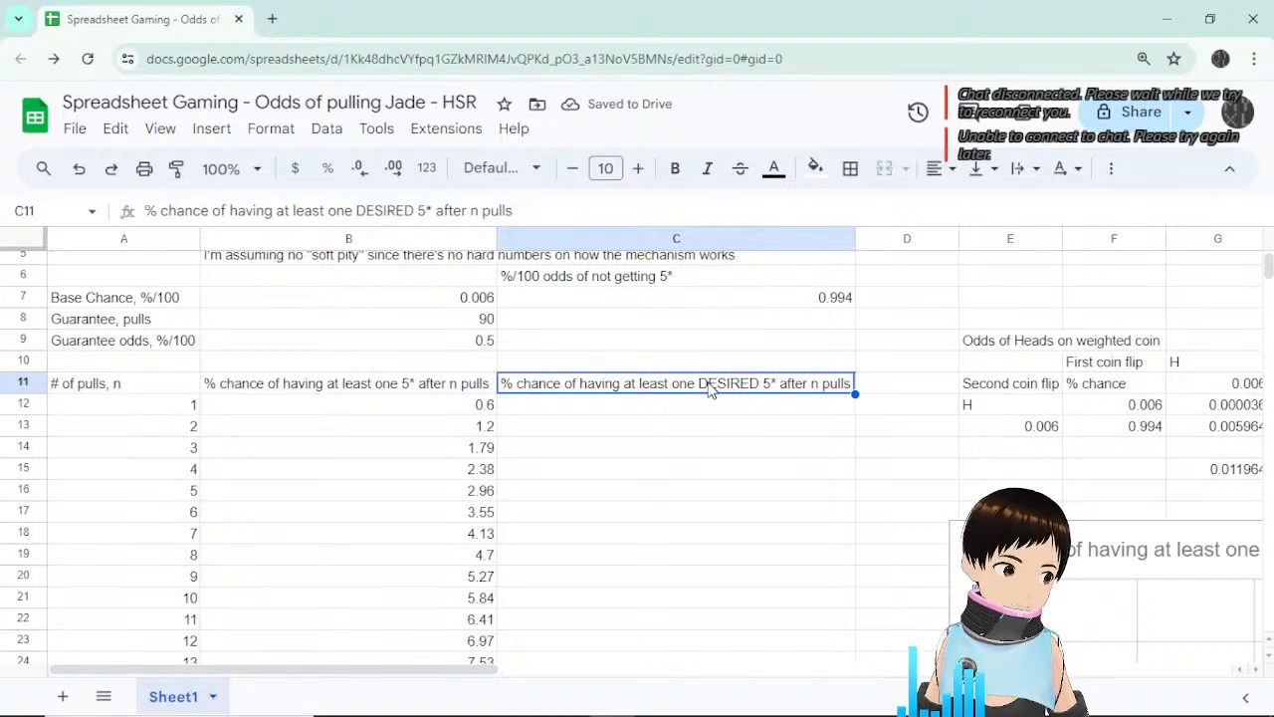
pyautogui.click(702, 408)
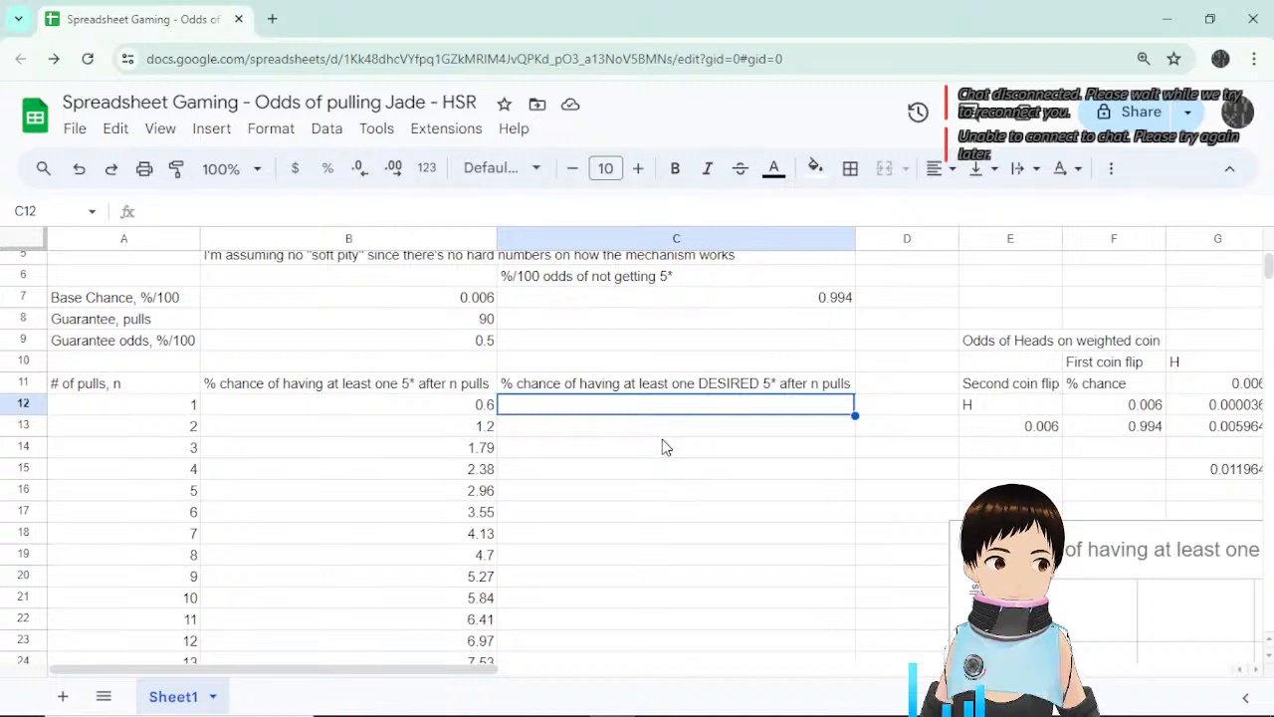
# Click through cells C13–C15, returning to C12 each time.
pyautogui.click(660, 466)
pyautogui.click(660, 413)
pyautogui.scroll(2, 674, 468)
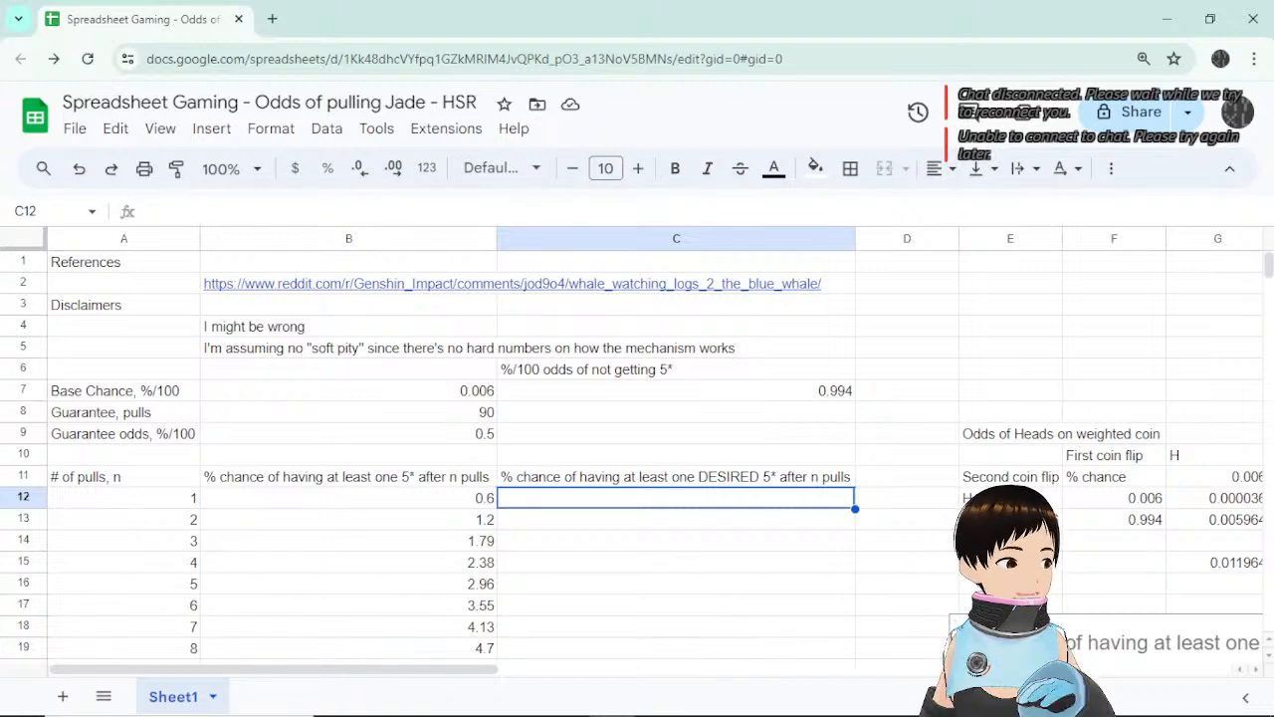
pyautogui.click(668, 540)
pyautogui.click(614, 500)
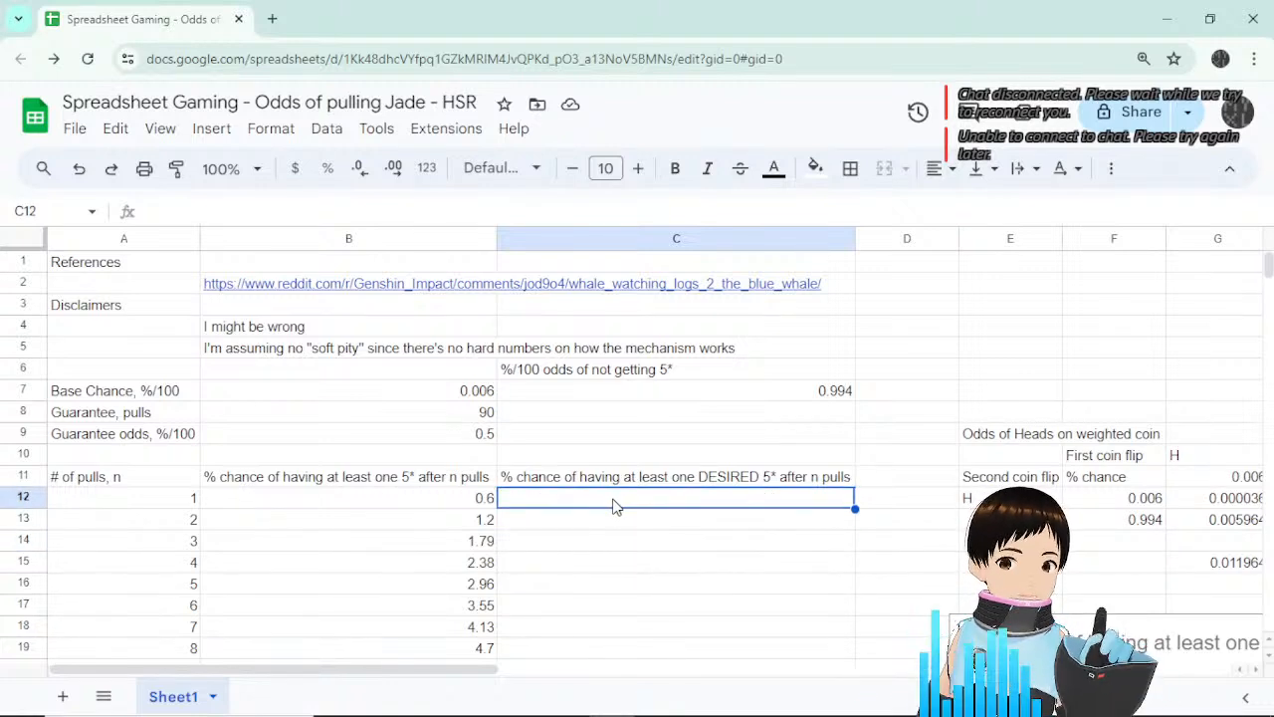
pyautogui.click(638, 520)
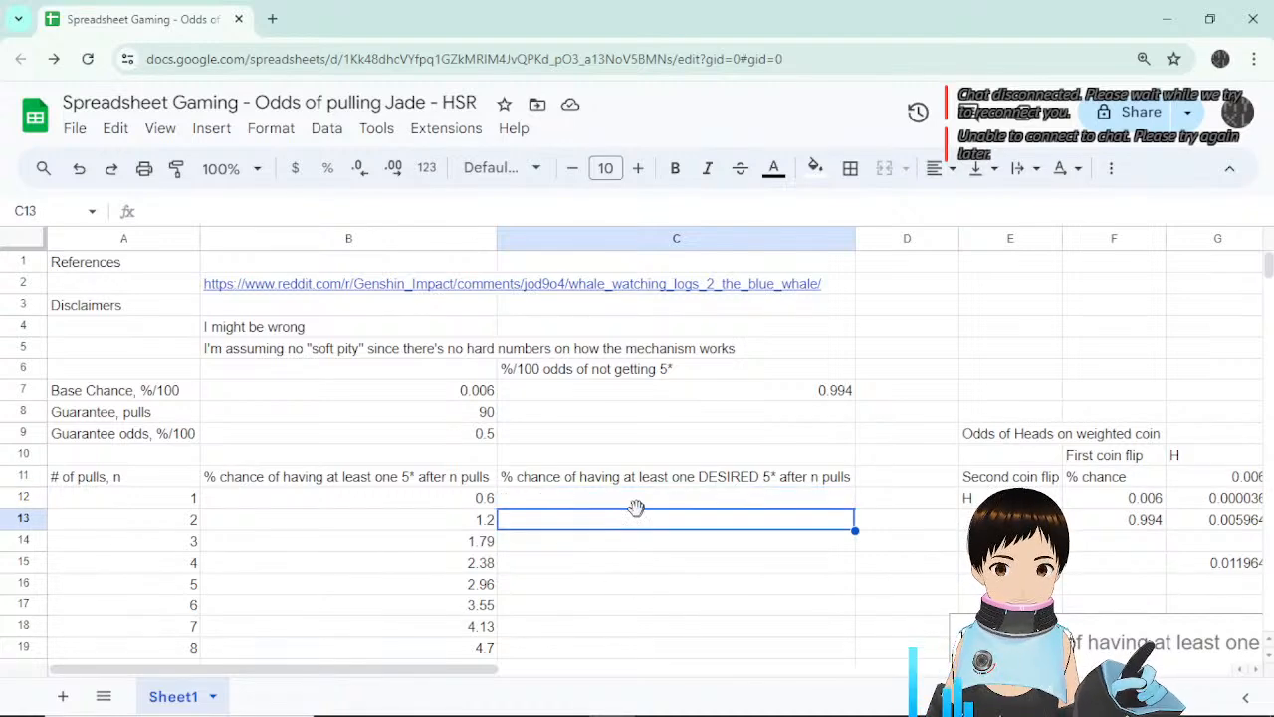
pyautogui.click(637, 502)
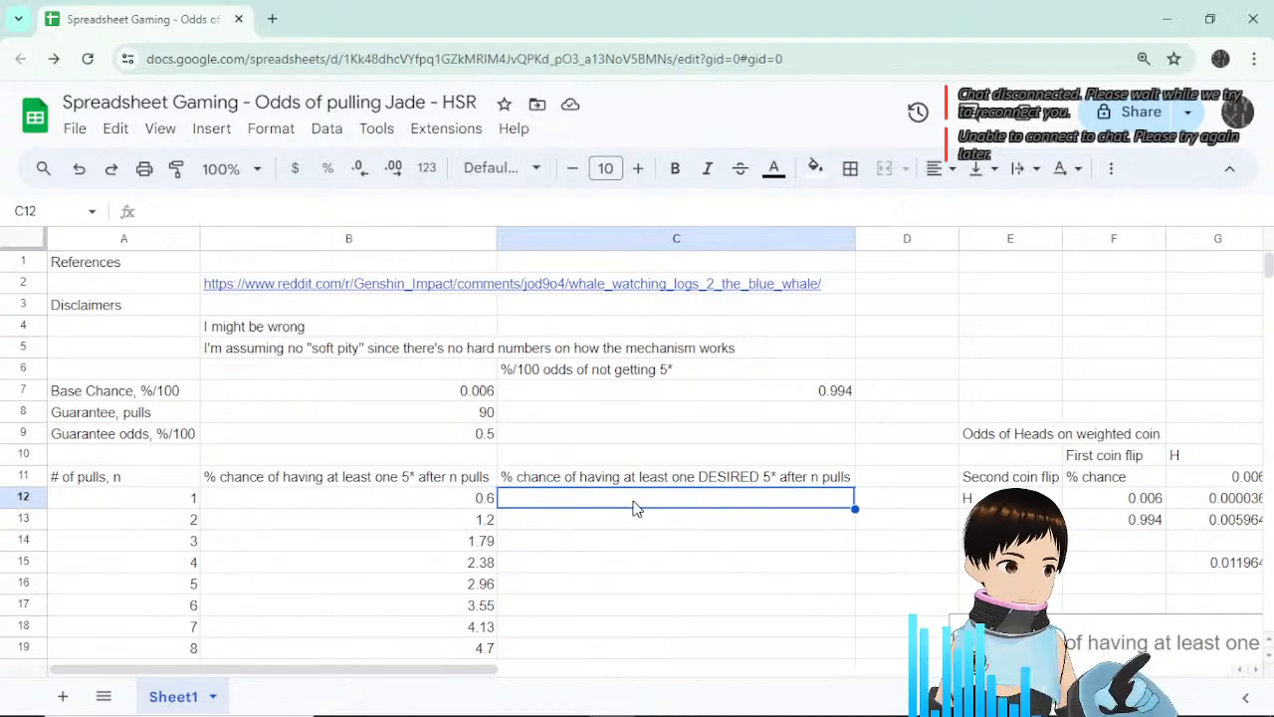
# Drag the warp-details game screenshot up beside the pull-odds table.
pyautogui.scroll(-4, 908, 558)
pyautogui.scroll(-16, 908, 557)
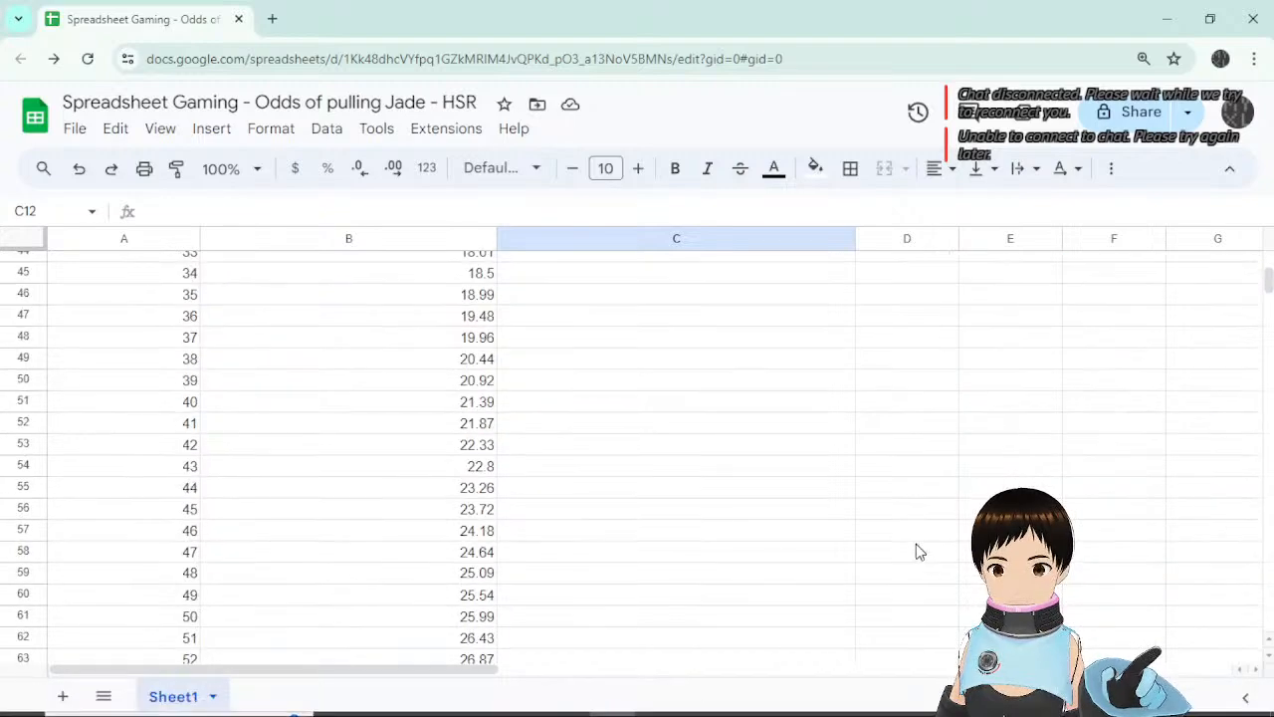
pyautogui.scroll(2, 890, 491)
pyautogui.moveTo(891, 491); pyautogui.dragTo(1065, 364)
pyautogui.scroll(5, 865, 518)
pyautogui.scroll(3, 1058, 325)
pyautogui.scroll(6, 1061, 361)
pyautogui.scroll(6, 1064, 276)
pyautogui.scroll(5, 1112, 336)
pyautogui.scroll(-6, 1070, 373)
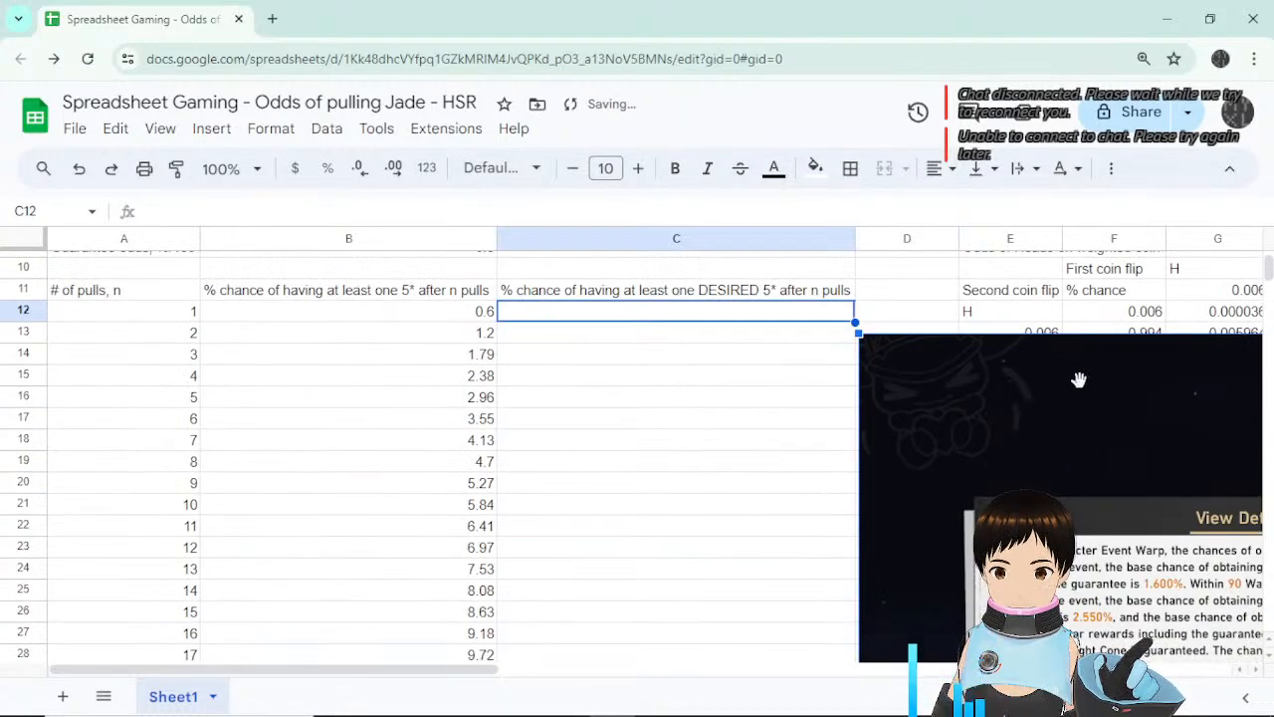
# Scroll around the sheet to check the screenshot's new position near C22.
pyautogui.moveTo(464, 677)
pyautogui.mouseDown()
pyautogui.moveTo(660, 674)
pyautogui.moveTo(441, 673)
pyautogui.mouseUp()
pyautogui.click(826, 347)
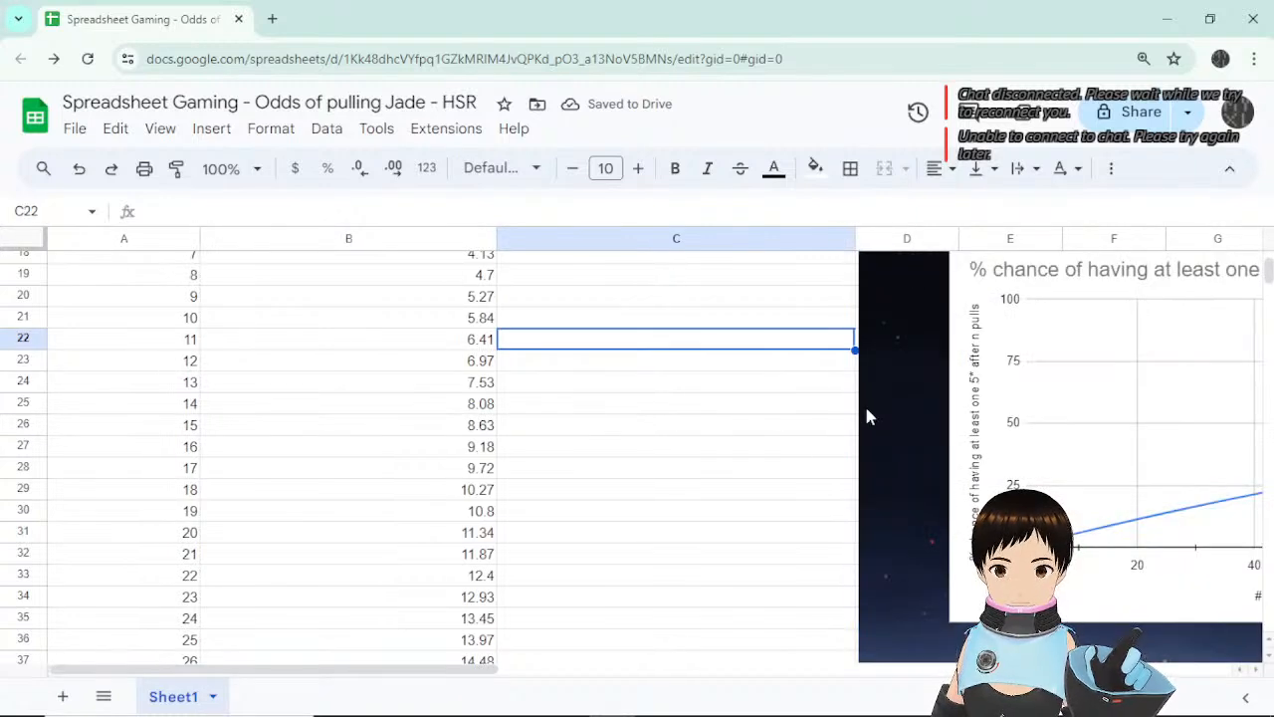
pyautogui.scroll(5, 756, 469)
pyautogui.scroll(-12, 786, 447)
pyautogui.scroll(4, 783, 449)
pyautogui.scroll(6, 783, 449)
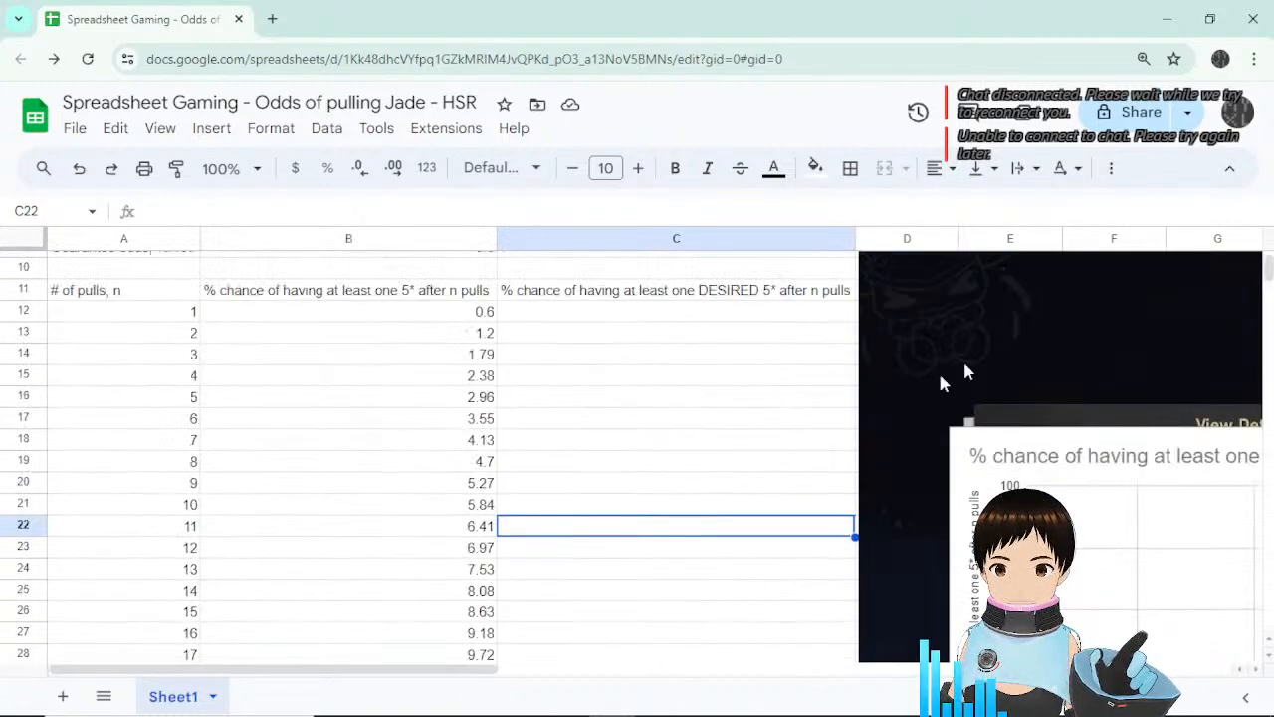
pyautogui.scroll(-6, 1071, 343)
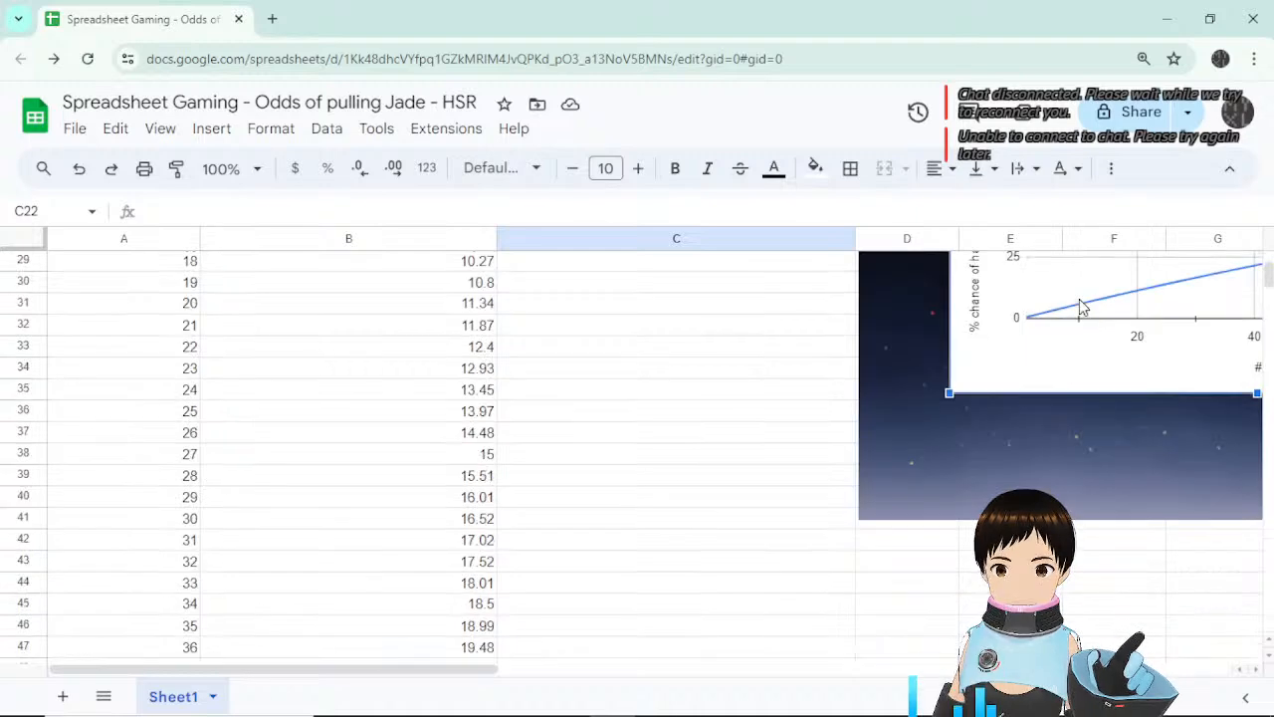
pyautogui.scroll(-2, 1015, 304)
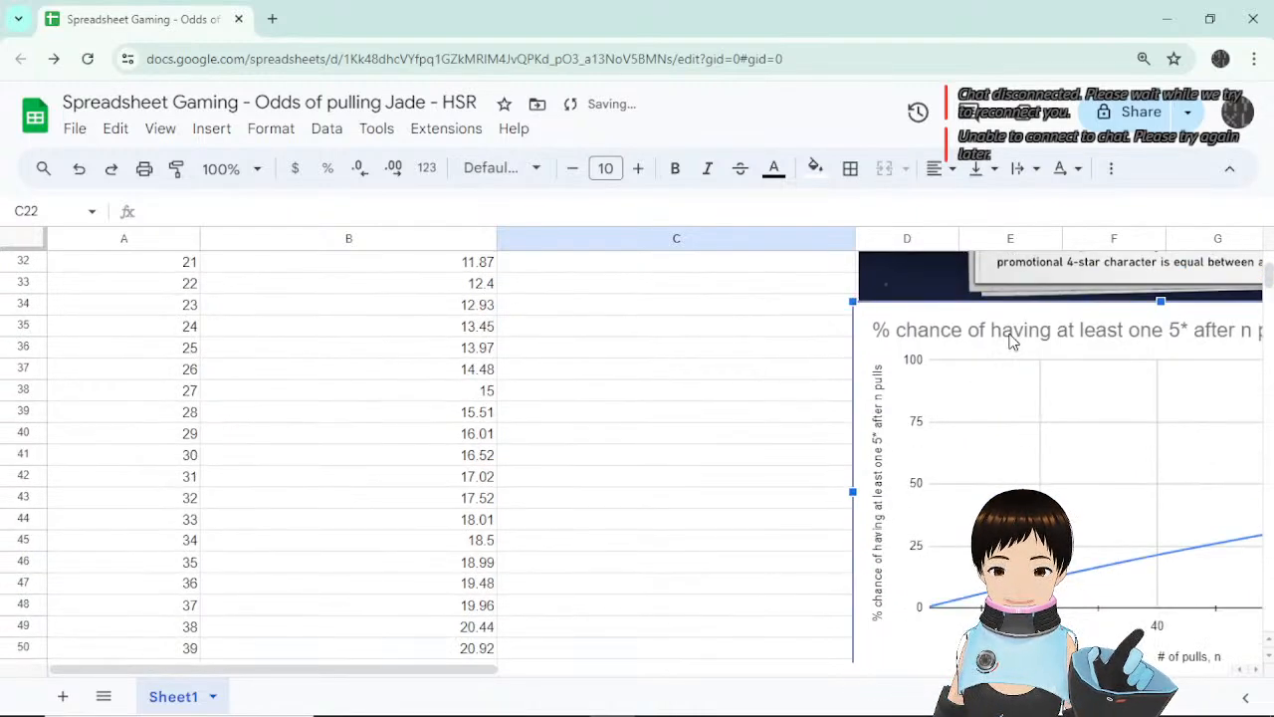
pyautogui.scroll(8, 1060, 399)
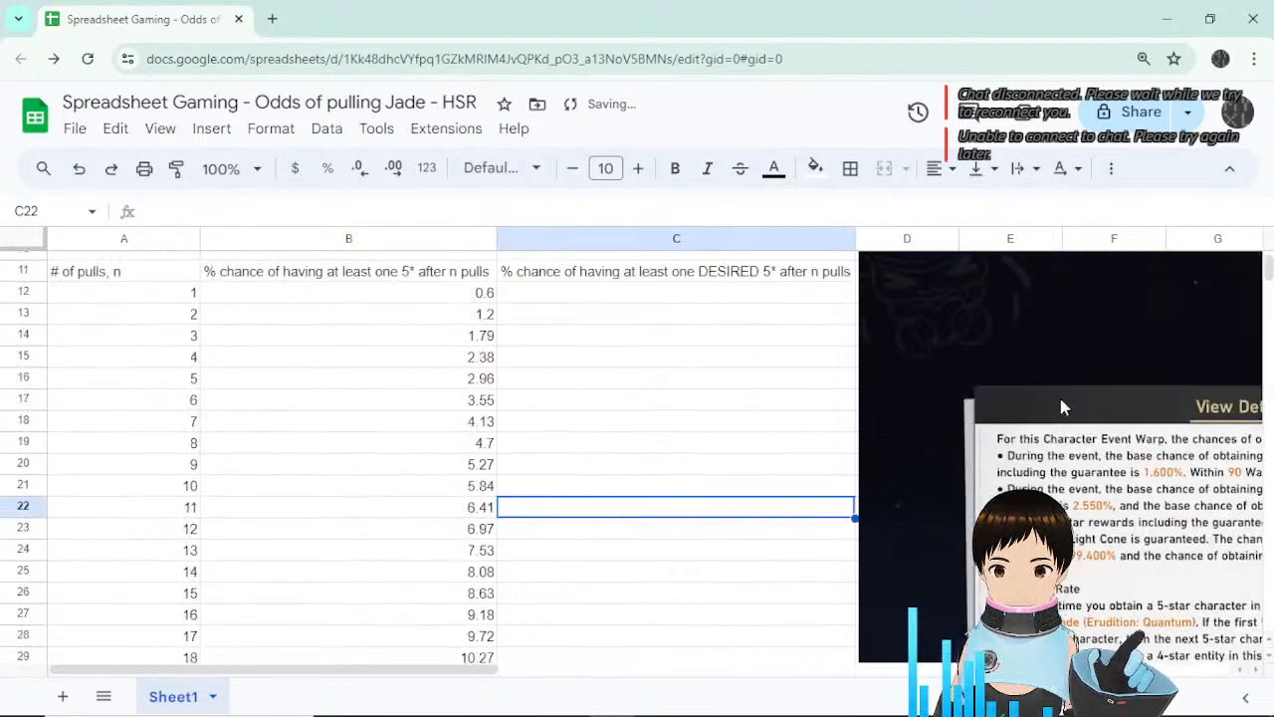
# Scroll the sheet right and zoom the browser in with Ctrl+plus to read the rates.
pyautogui.scroll(-1, 1083, 426)
pyautogui.moveTo(469, 677); pyautogui.dragTo(683, 683)
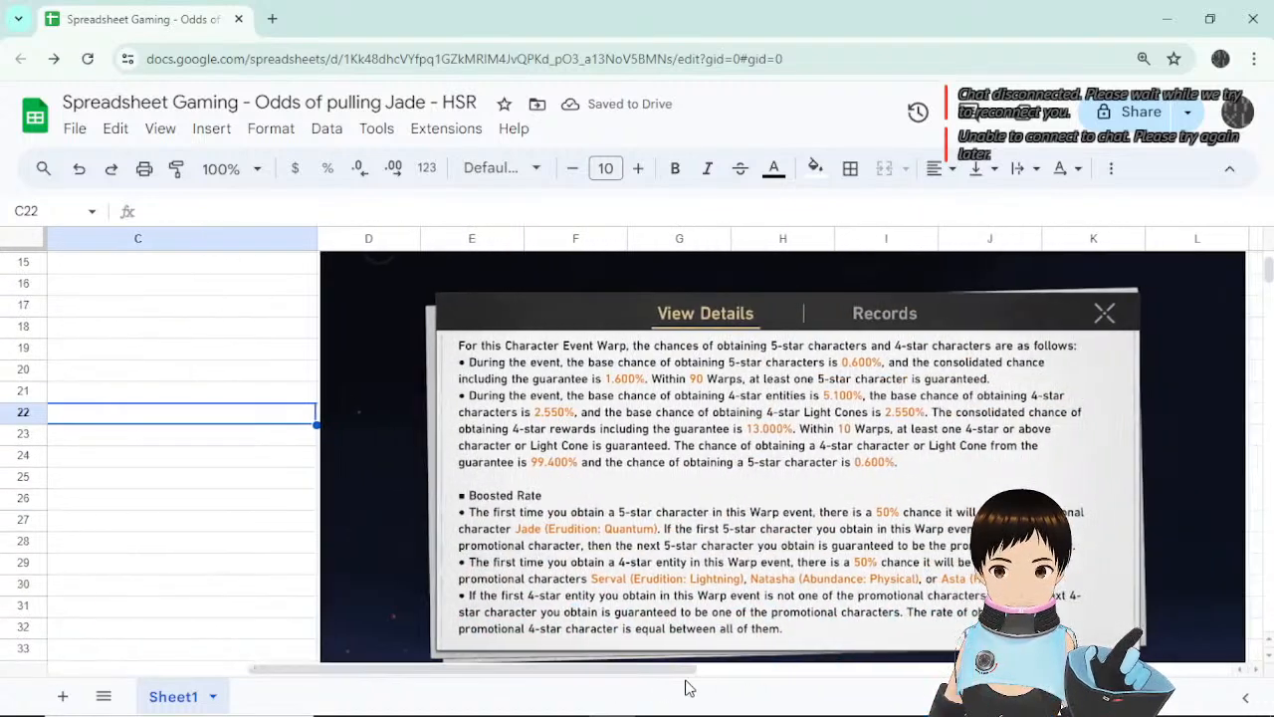
pyautogui.scroll(-1, 905, 558)
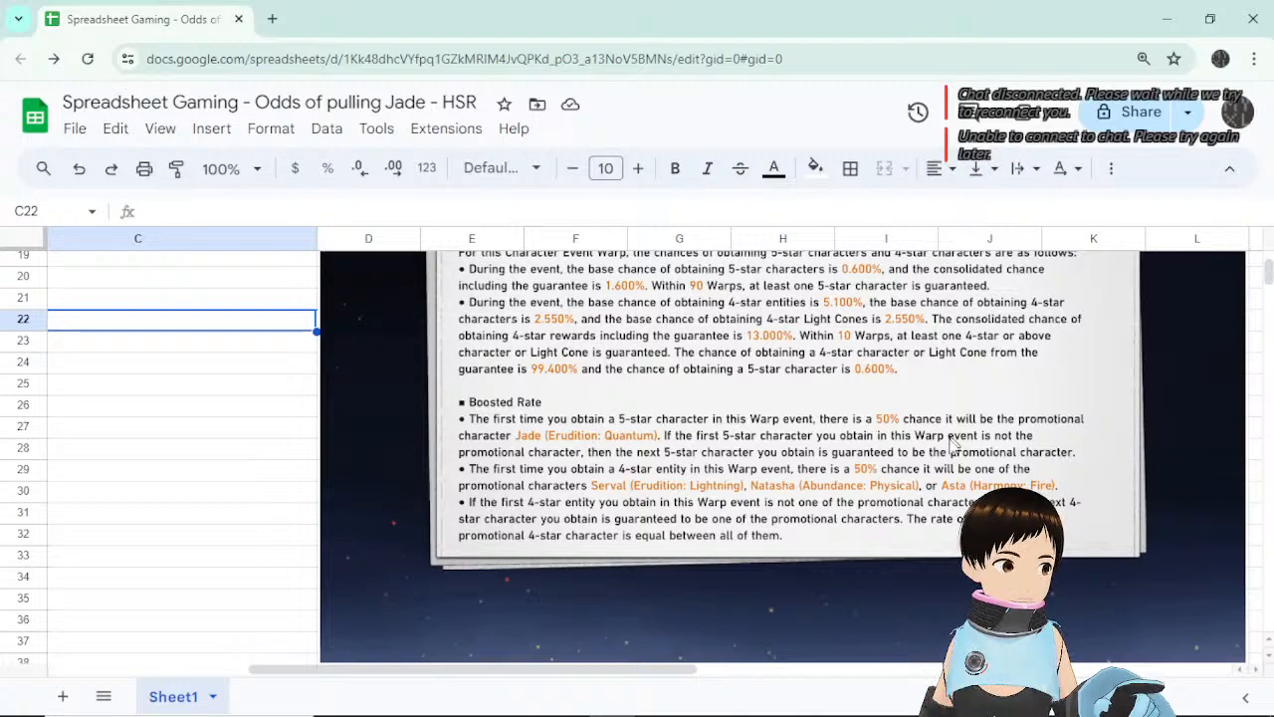
pyautogui.scroll(1, 1055, 438)
pyautogui.hotkey('ctrl', '+')
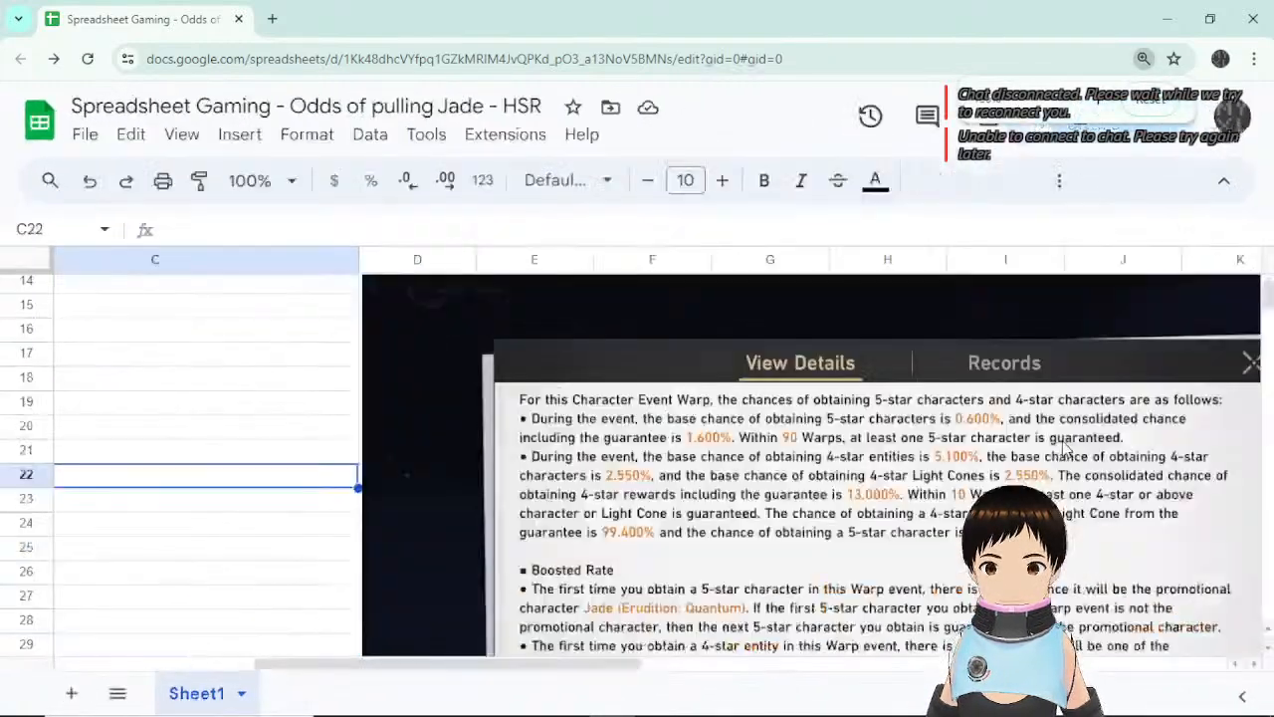
pyautogui.hotkey('ctrl', '-')
pyautogui.scroll(1, 1063, 447)
pyautogui.hotkey('ctrl', '+')
# Hide the title and menu bars and scroll the sheet back to the left.
pyautogui.scroll(-2, 1063, 448)
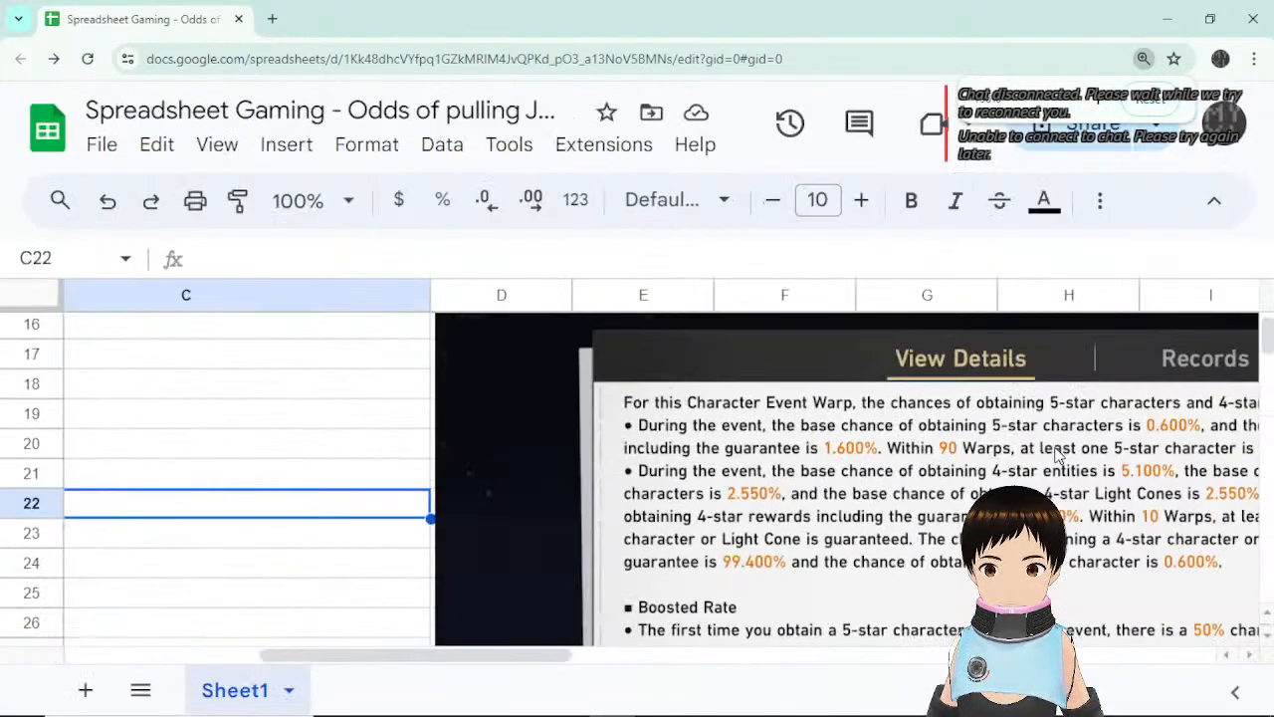
pyautogui.scroll(-1, 993, 481)
pyautogui.moveTo(525, 660); pyautogui.dragTo(655, 664)
pyautogui.click(1215, 200)
pyautogui.hscroll(-1, 736, 592)
pyautogui.scroll(3, 781, 553)
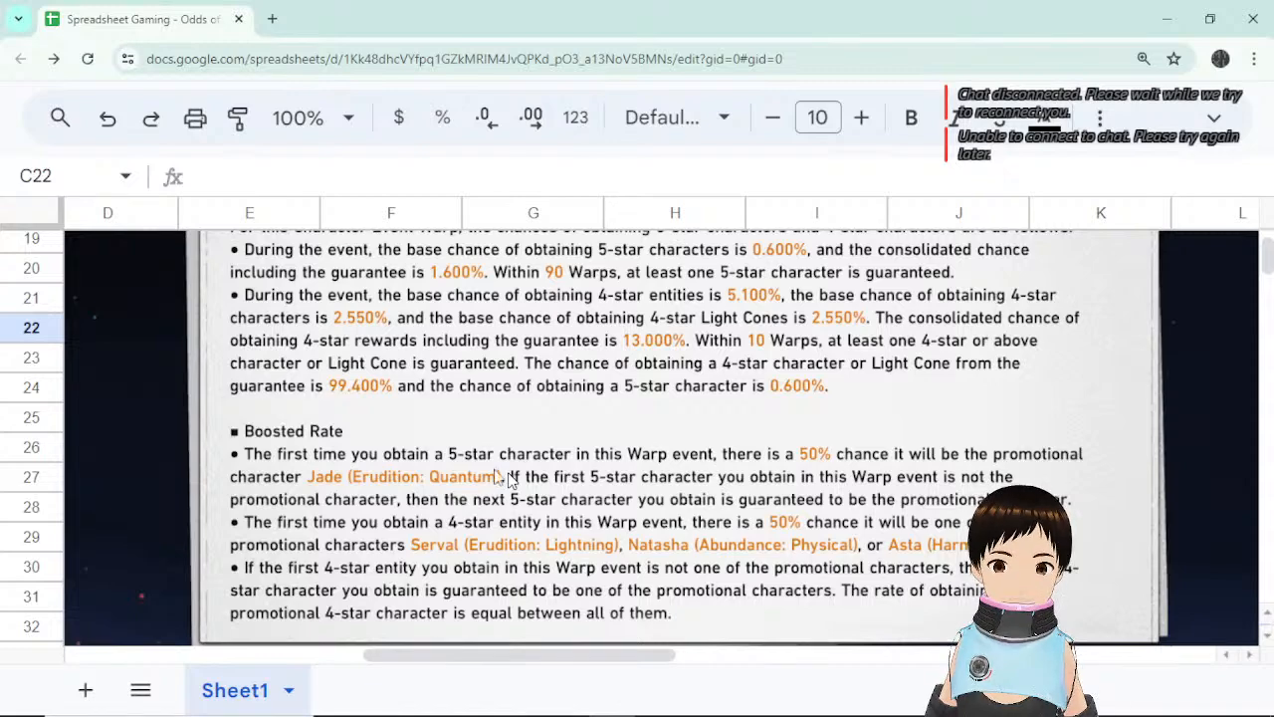
pyautogui.moveTo(631, 657); pyautogui.dragTo(200, 640)
# Insert a blank row below row 10 of the sheet.
pyautogui.scroll(5, 947, 463)
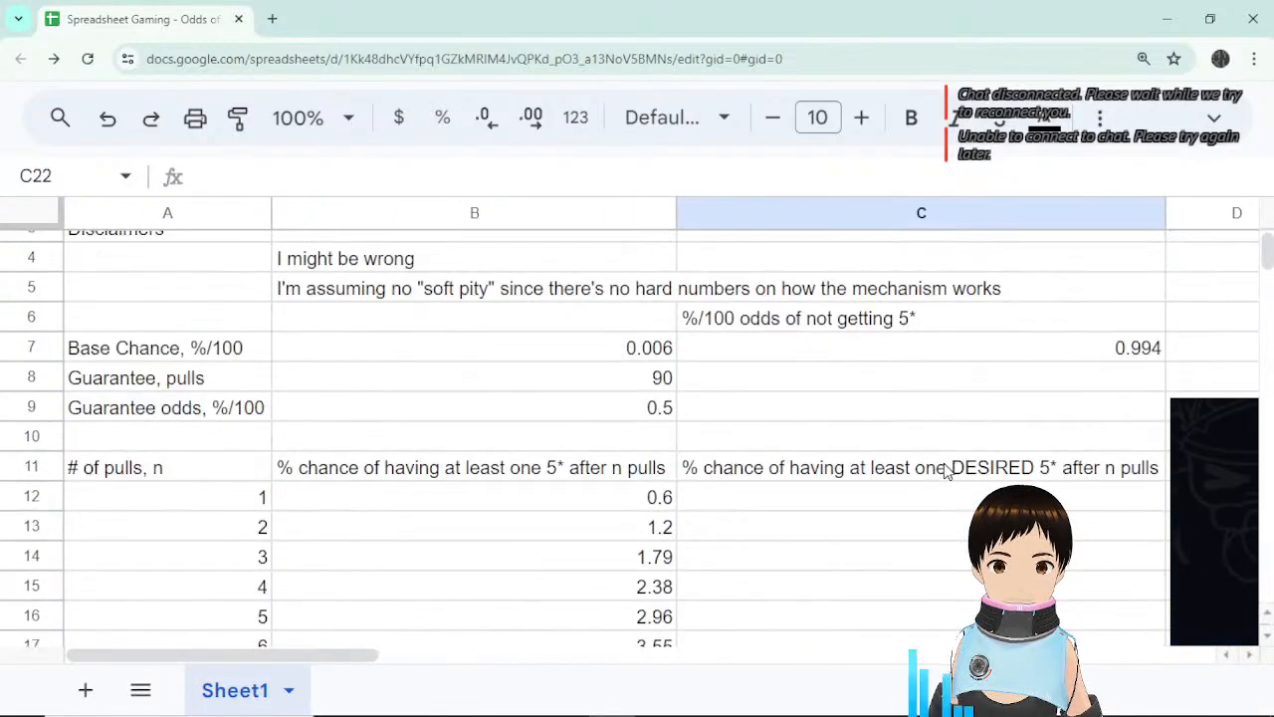
pyautogui.click(607, 348)
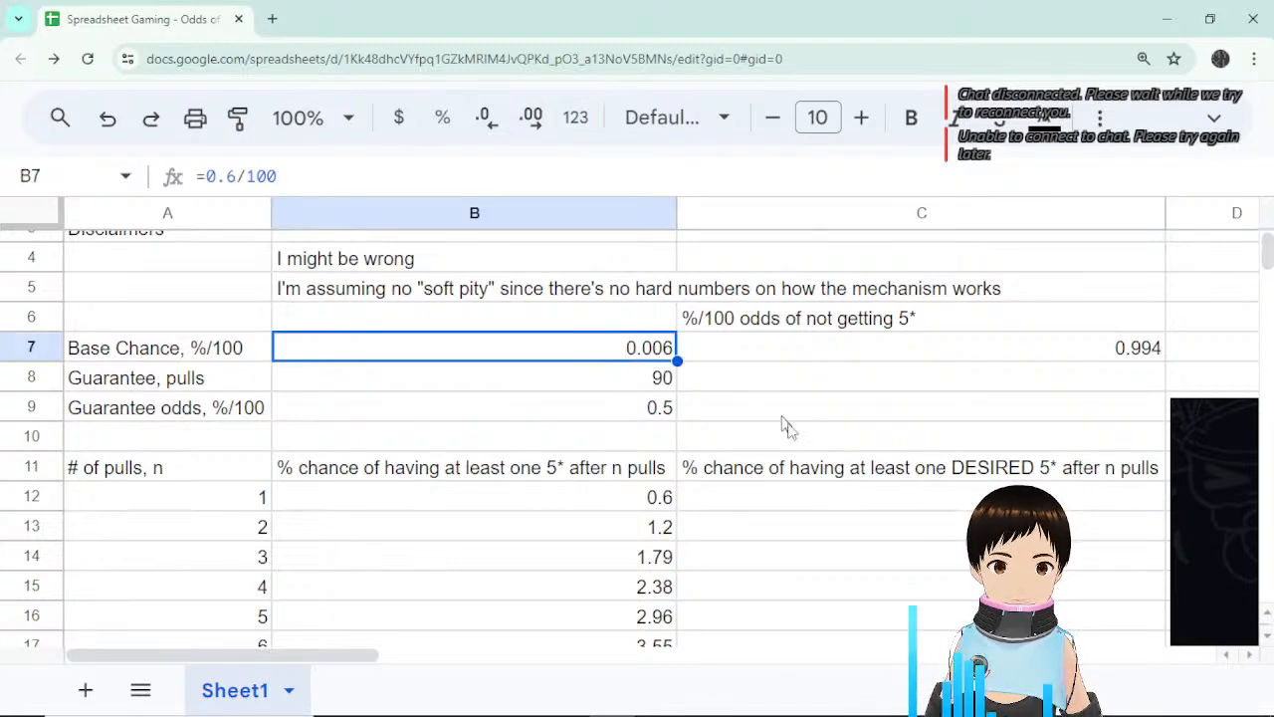
pyautogui.hotkey('ctrl', '-')
pyautogui.hotkey('ctrl', '-')
pyautogui.hotkey('ctrl', '-')
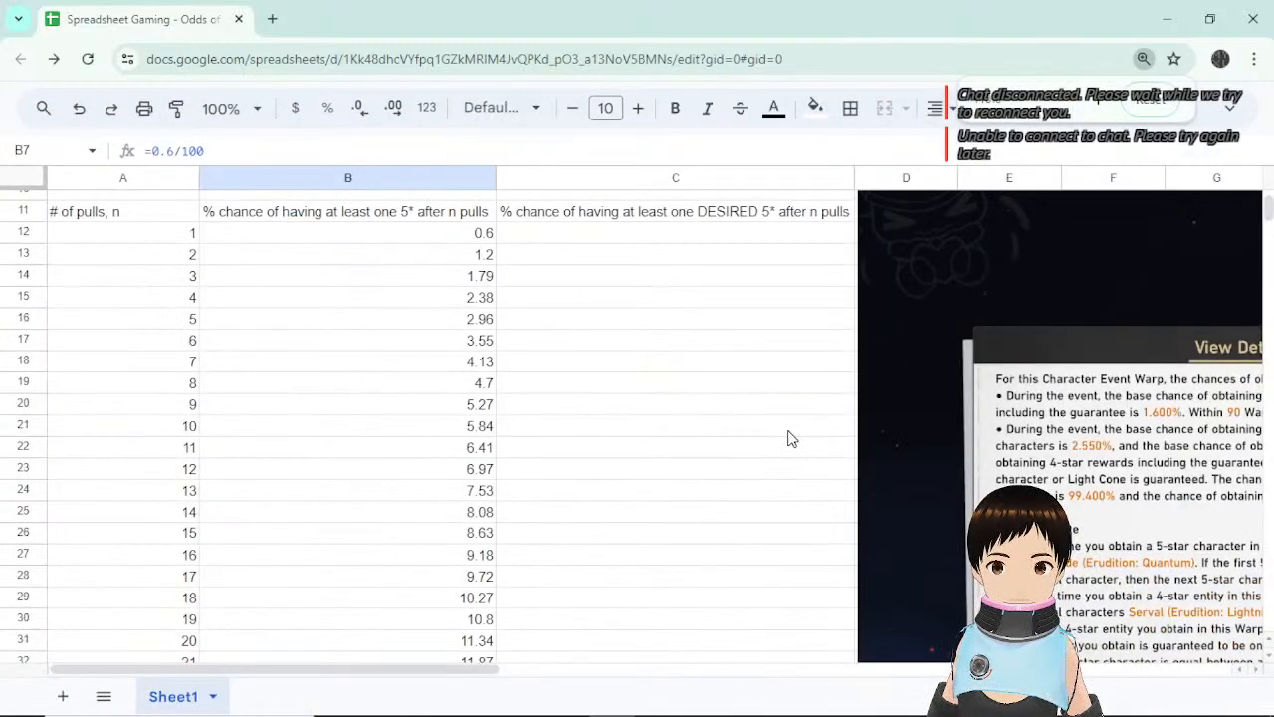
pyautogui.scroll(3, 793, 438)
pyautogui.scroll(1, 793, 438)
pyautogui.click(119, 413)
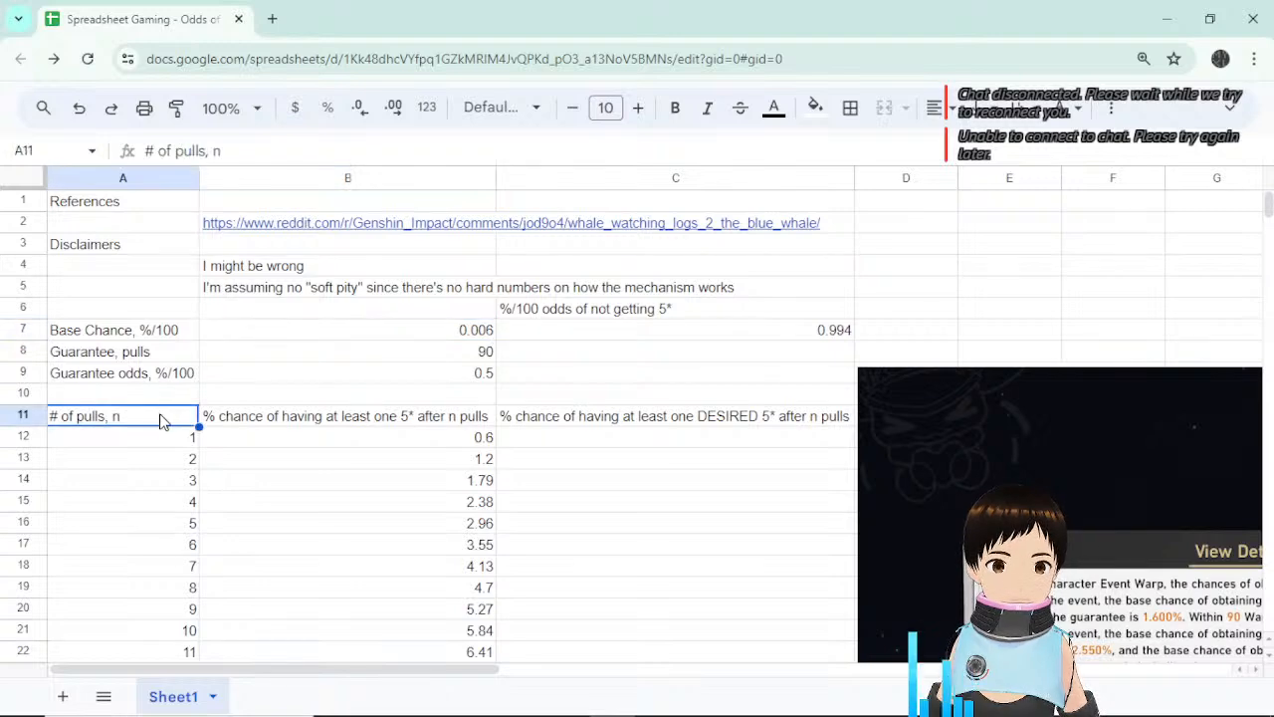
pyautogui.click(139, 393)
pyautogui.doubleClick(148, 392)
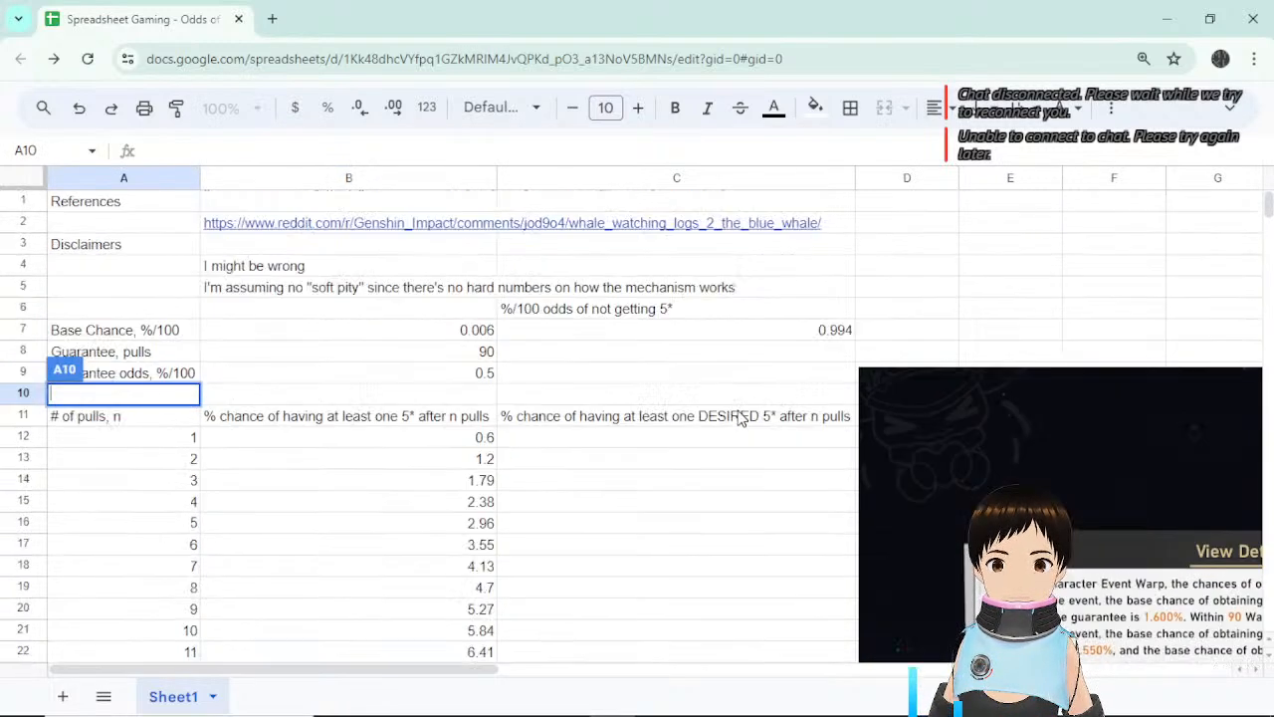
pyautogui.click(343, 400)
pyautogui.click(33, 396)
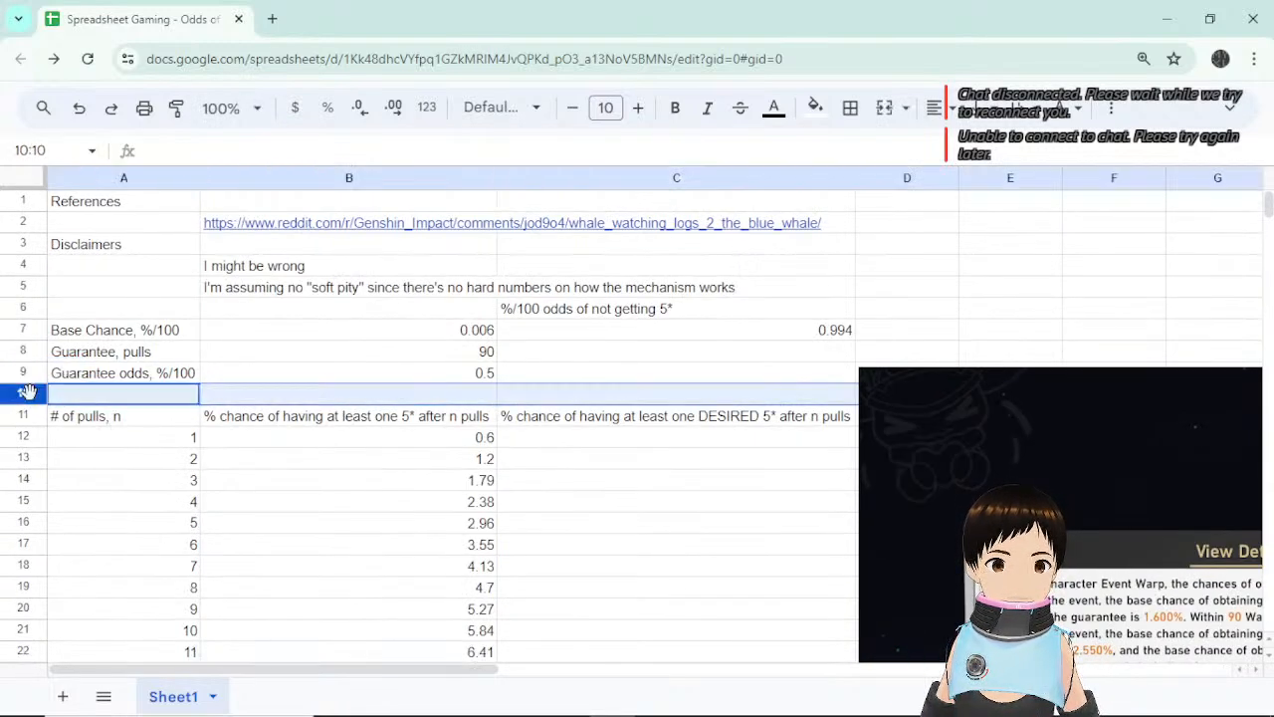
pyautogui.rightClick(33, 400)
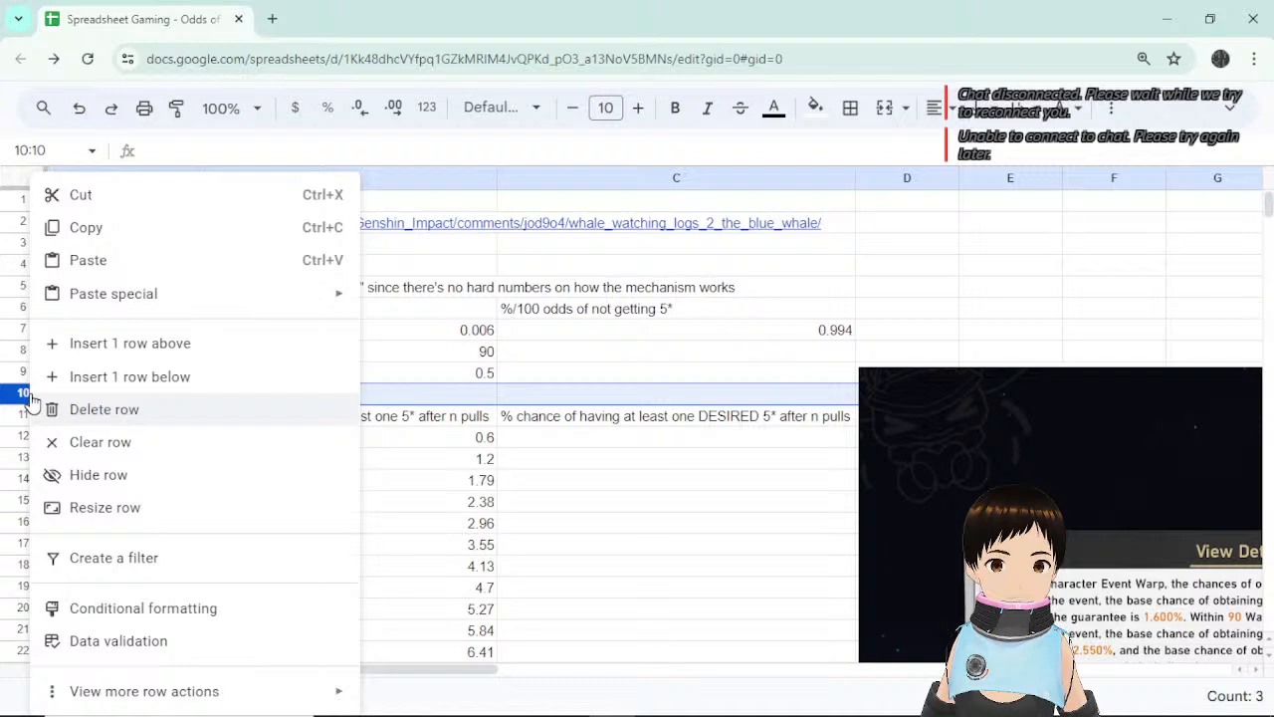
pyautogui.click(173, 378)
# Move the game screenshot down, off the coin-flip cells.
pyautogui.click(598, 543)
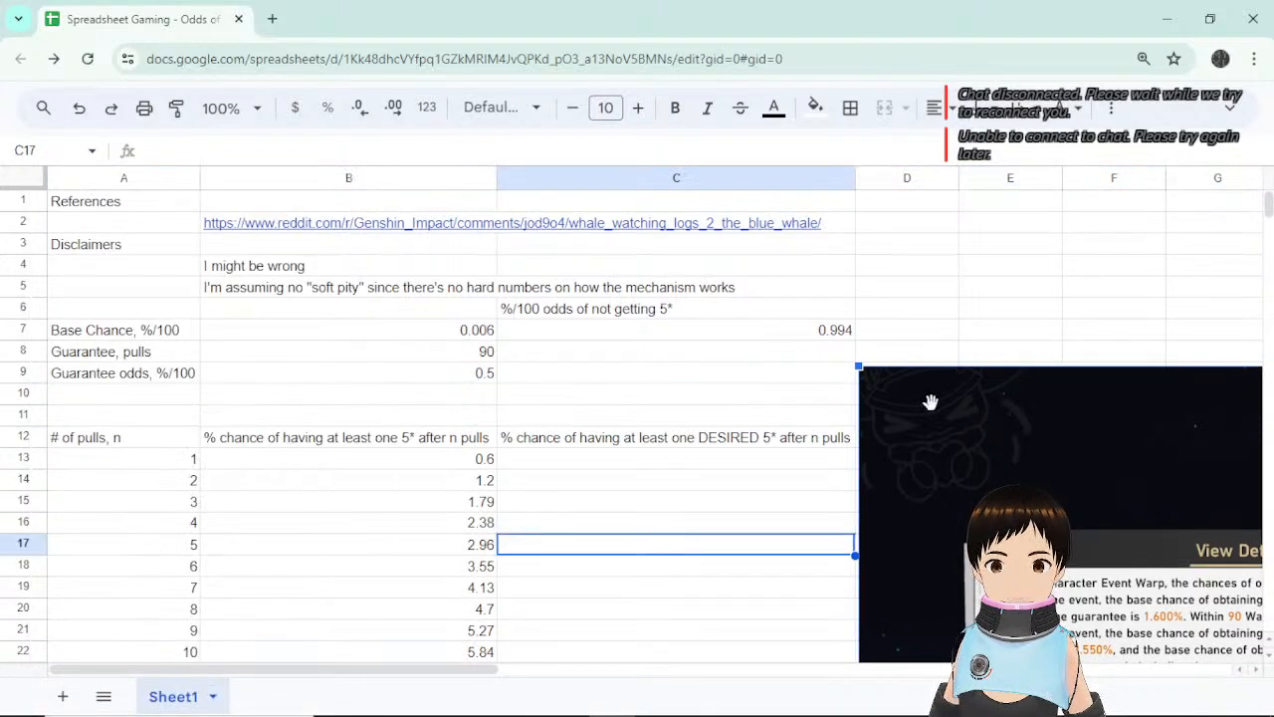
pyautogui.moveTo(930, 401); pyautogui.dragTo(923, 502)
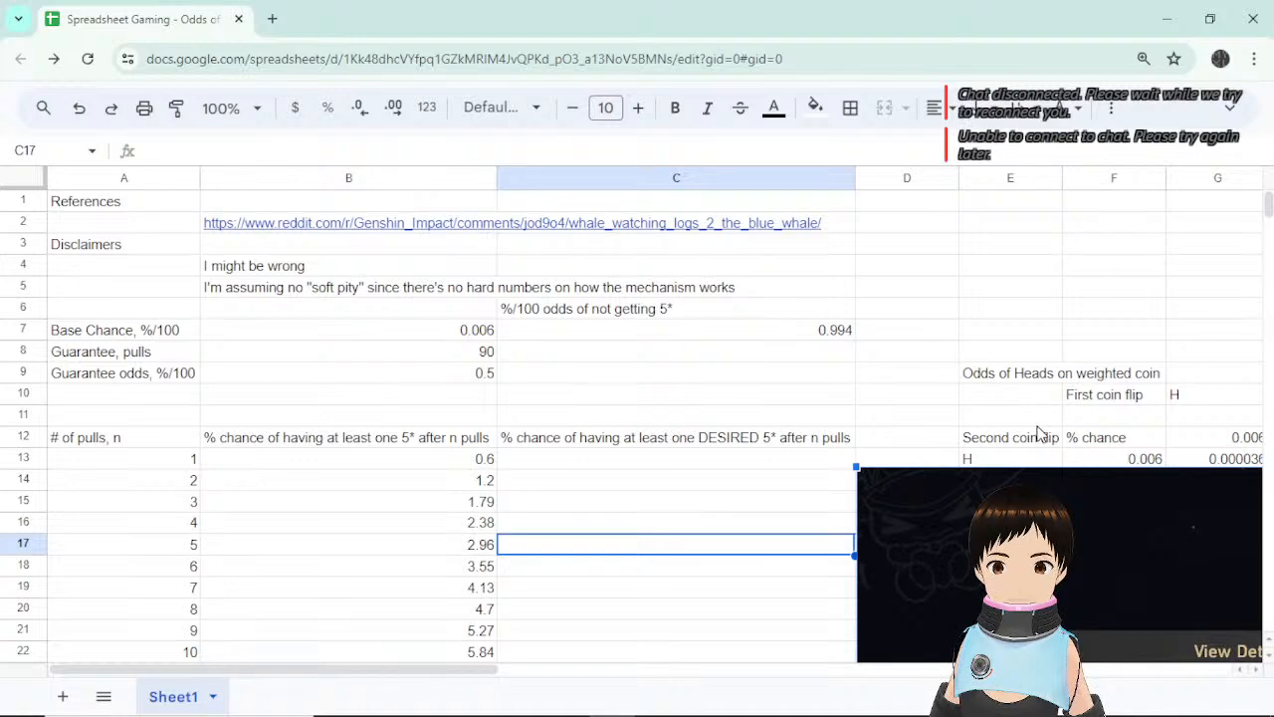
pyautogui.scroll(-3, 1083, 387)
pyautogui.scroll(2, 1112, 319)
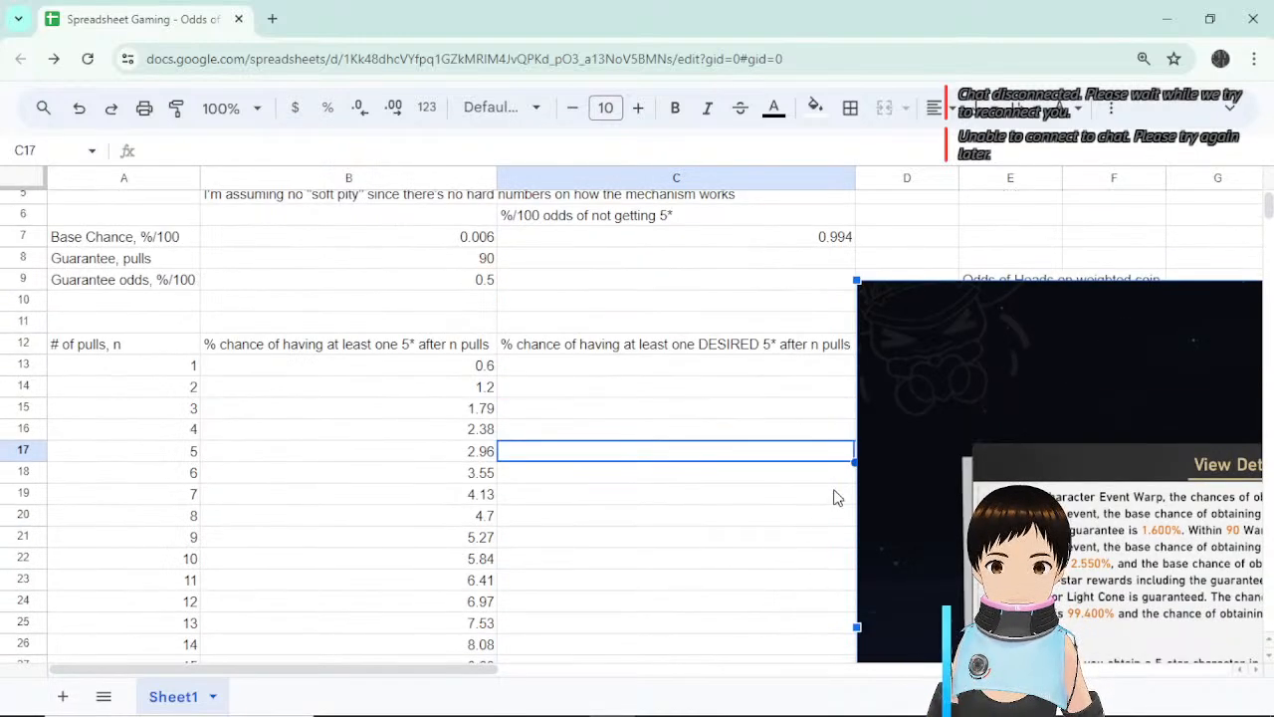
pyautogui.scroll(-3, 834, 498)
pyautogui.click(776, 497)
pyautogui.scroll(3, 778, 493)
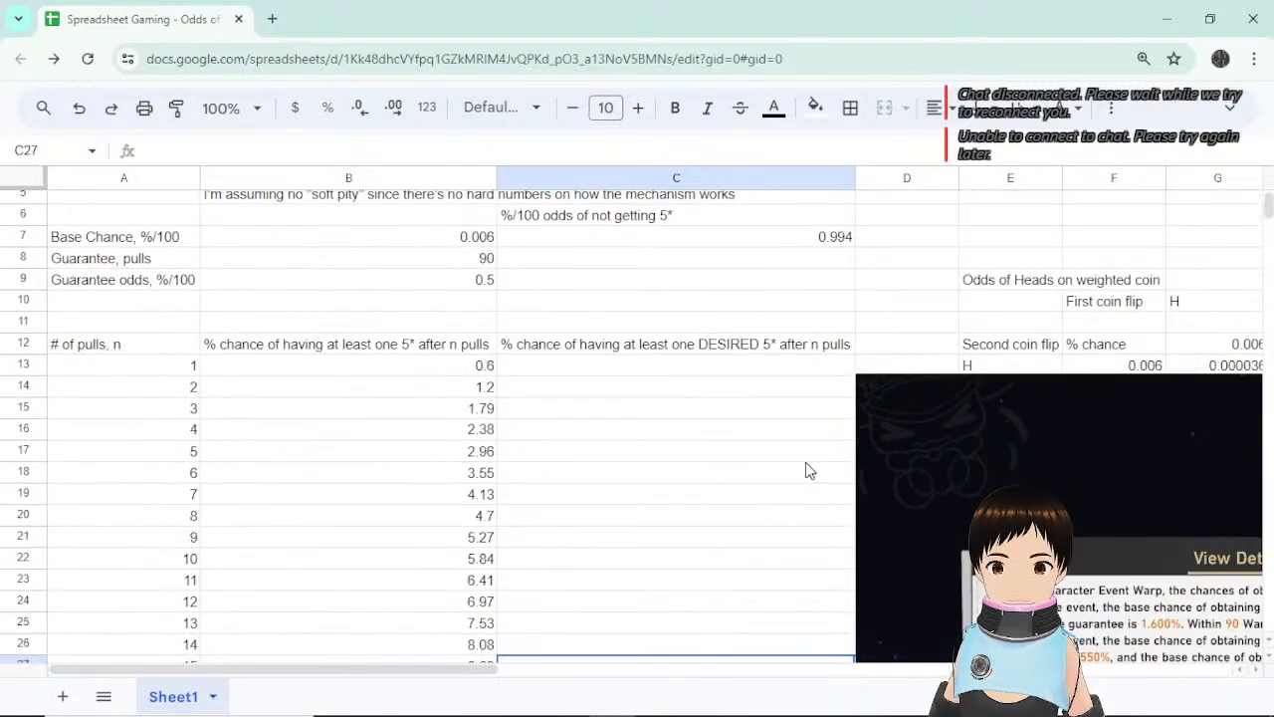
pyautogui.click(945, 432)
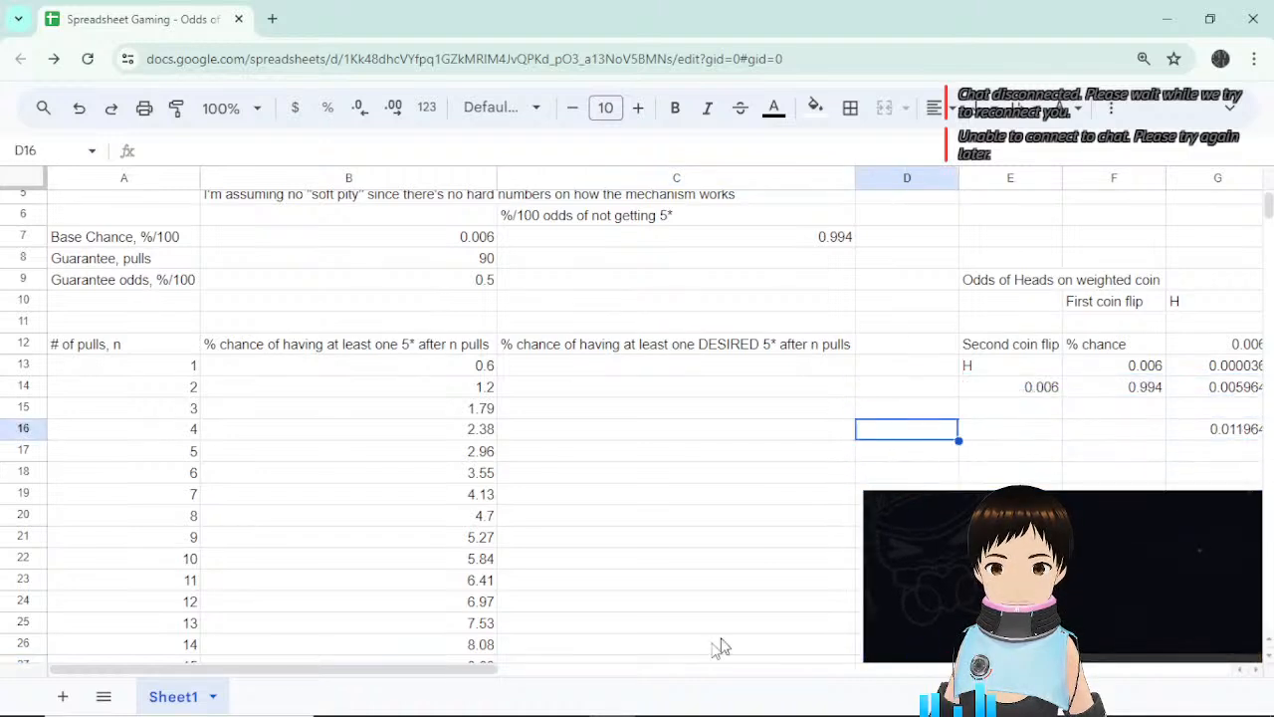
pyautogui.moveTo(492, 670); pyautogui.dragTo(662, 464)
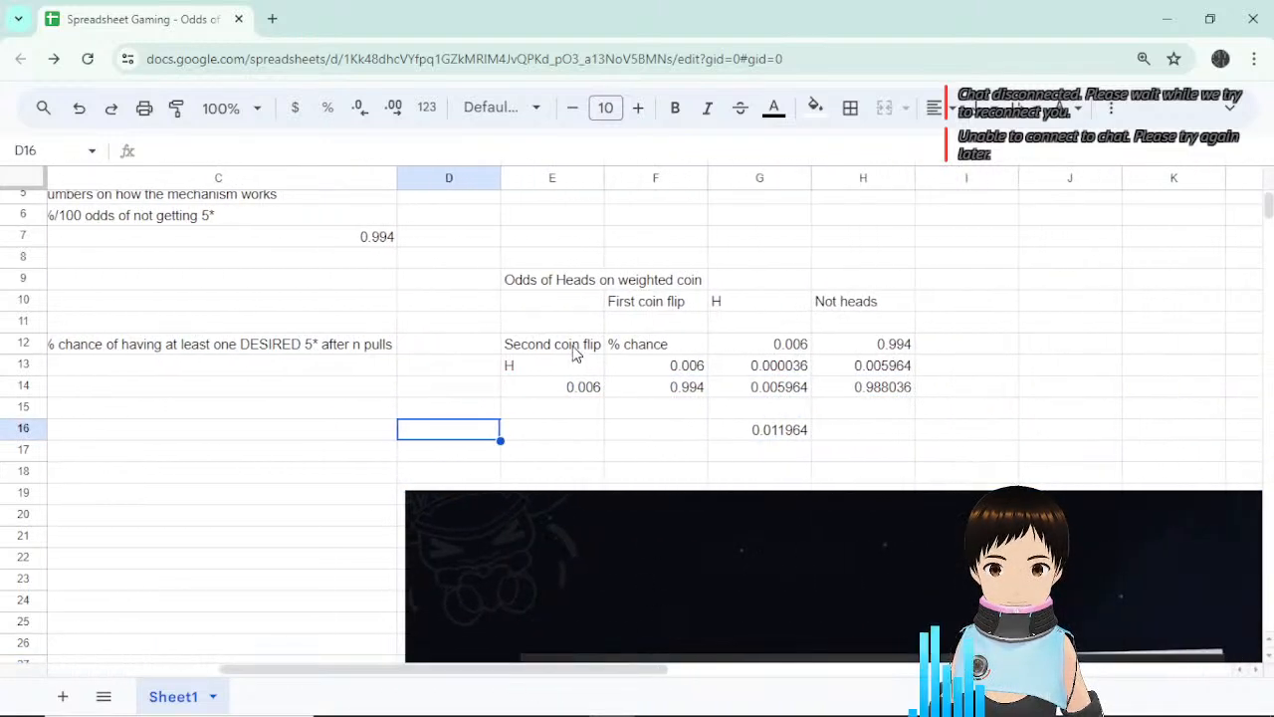
# Copy the weighted-coin block and undo its shift so it sits in rows 11–15 again.
pyautogui.moveTo(575, 354); pyautogui.dragTo(930, 423)
pyautogui.hotkey('ctrl', 'c')
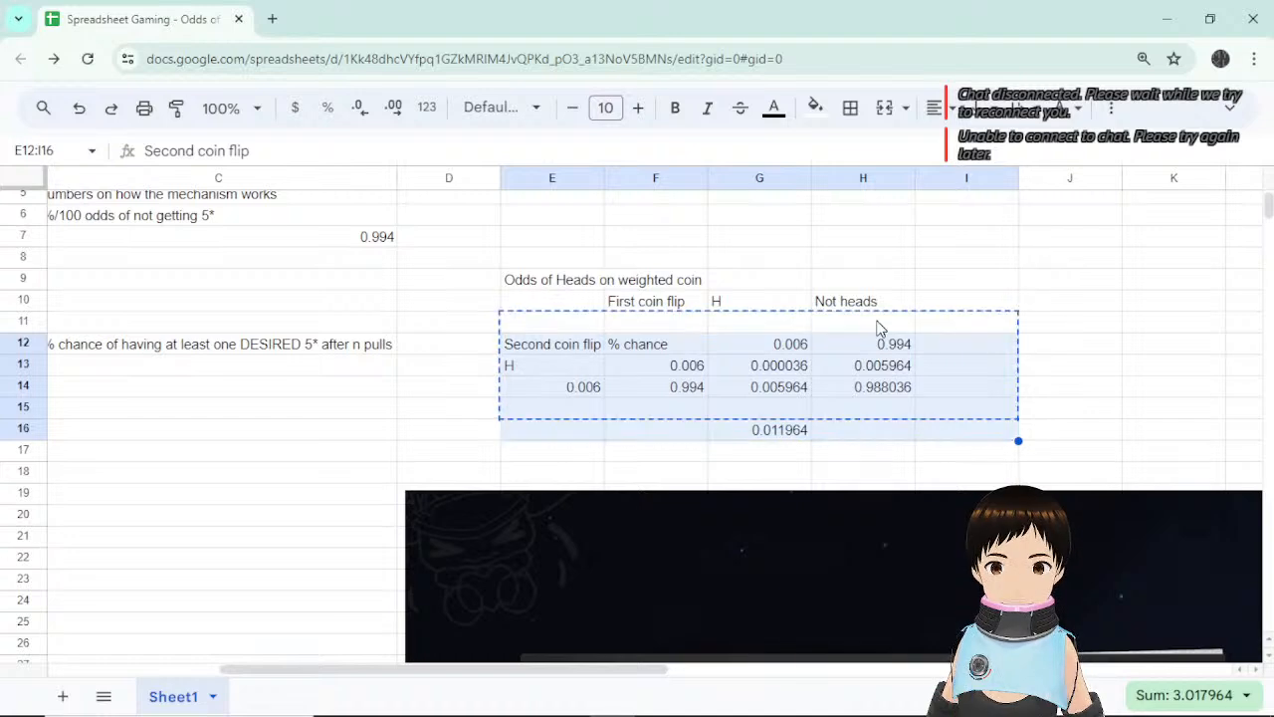
pyautogui.hotkey('ctrl', 'z')
pyautogui.click(435, 389)
pyautogui.moveTo(548, 668); pyautogui.dragTo(239, 674)
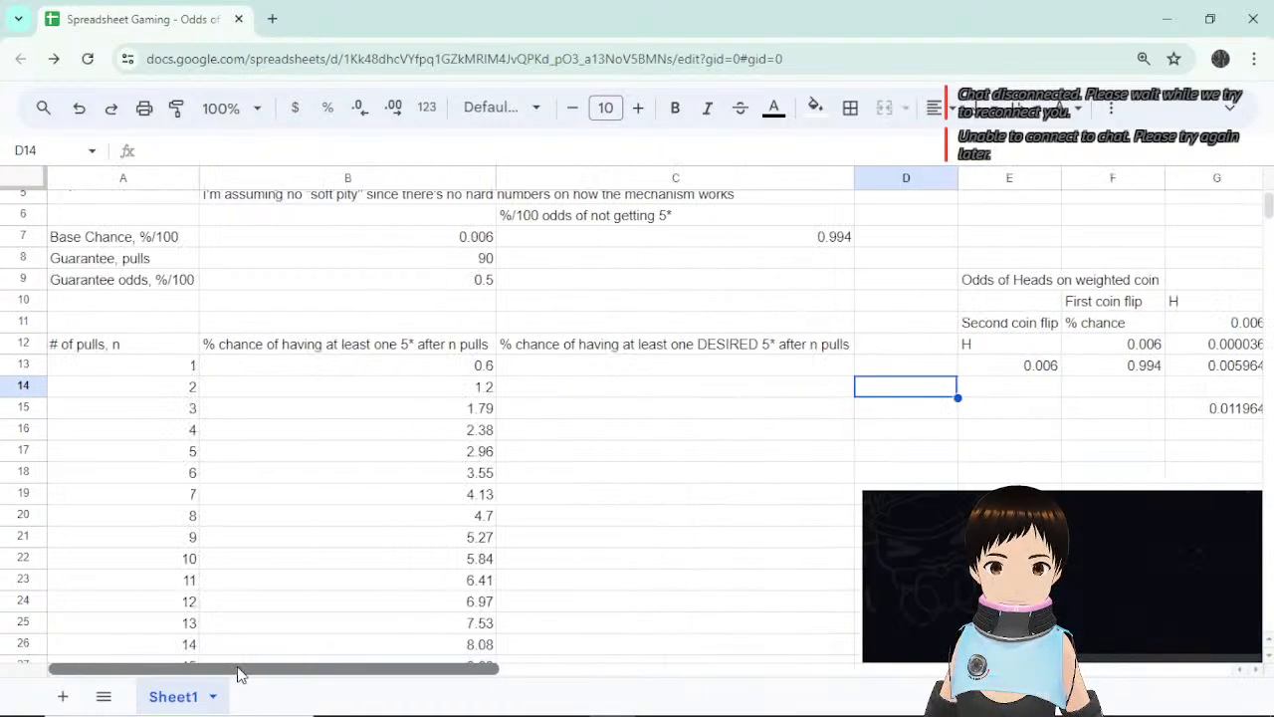
pyautogui.click(168, 310)
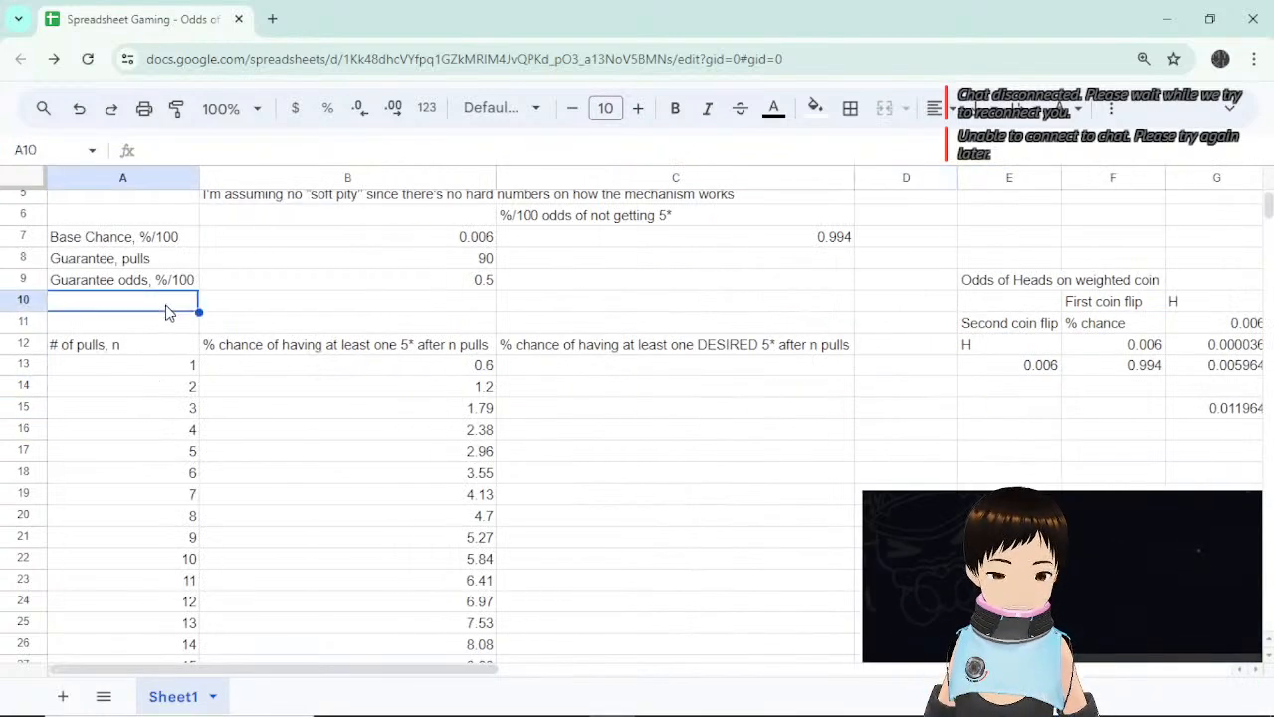
# Enter 'Chance of featured 5*, %/100' in A10 and autofit column A to fit it.
pyautogui.write('Chas')
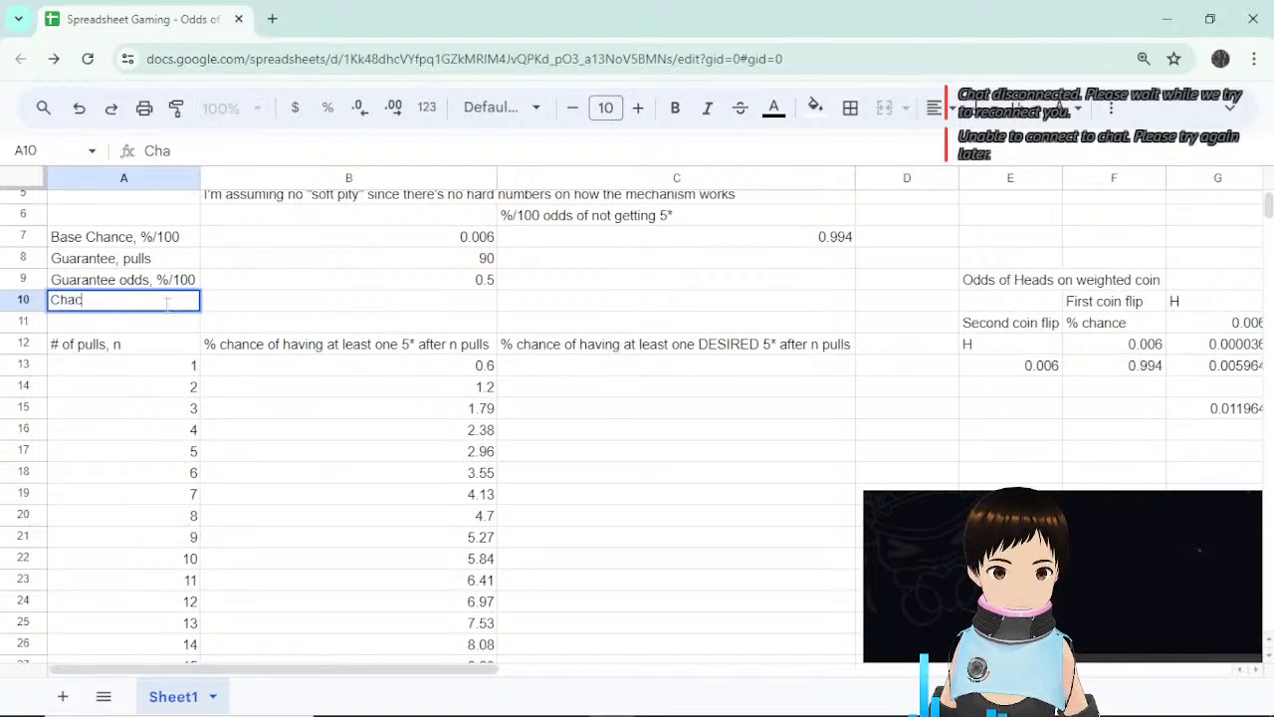
pyautogui.write('e of featured 5*,')
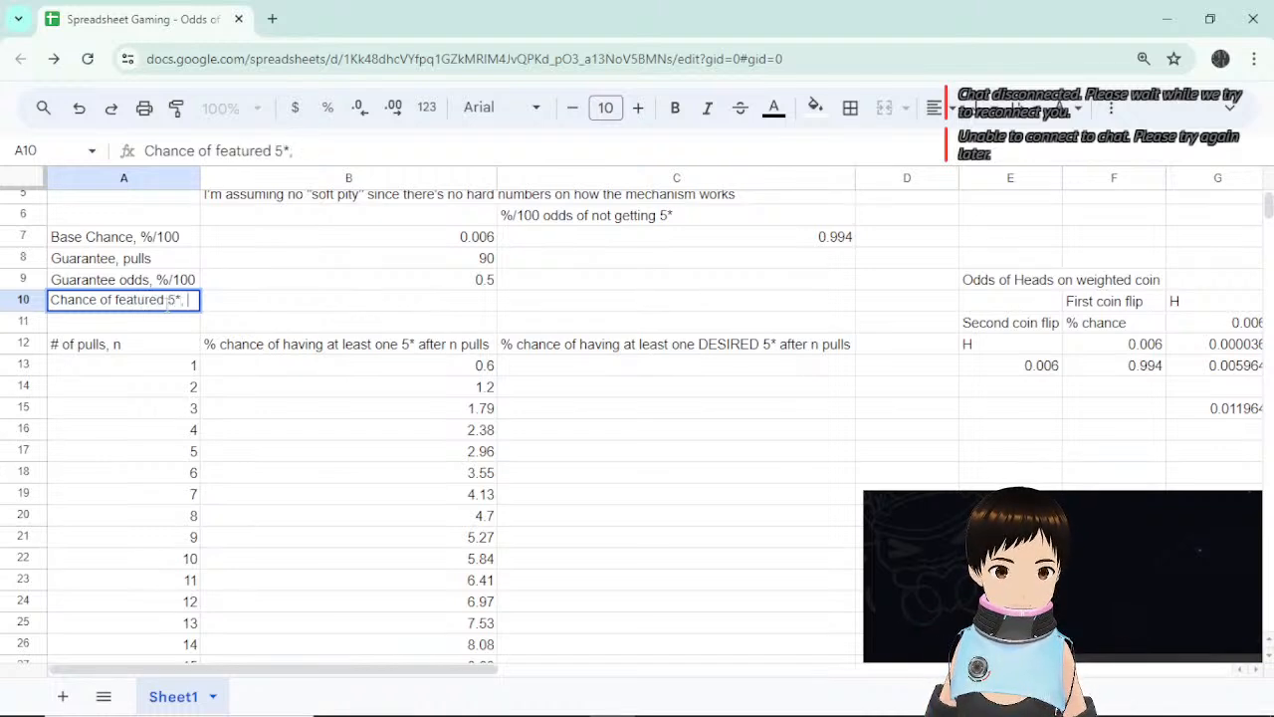
pyautogui.write('%/100')
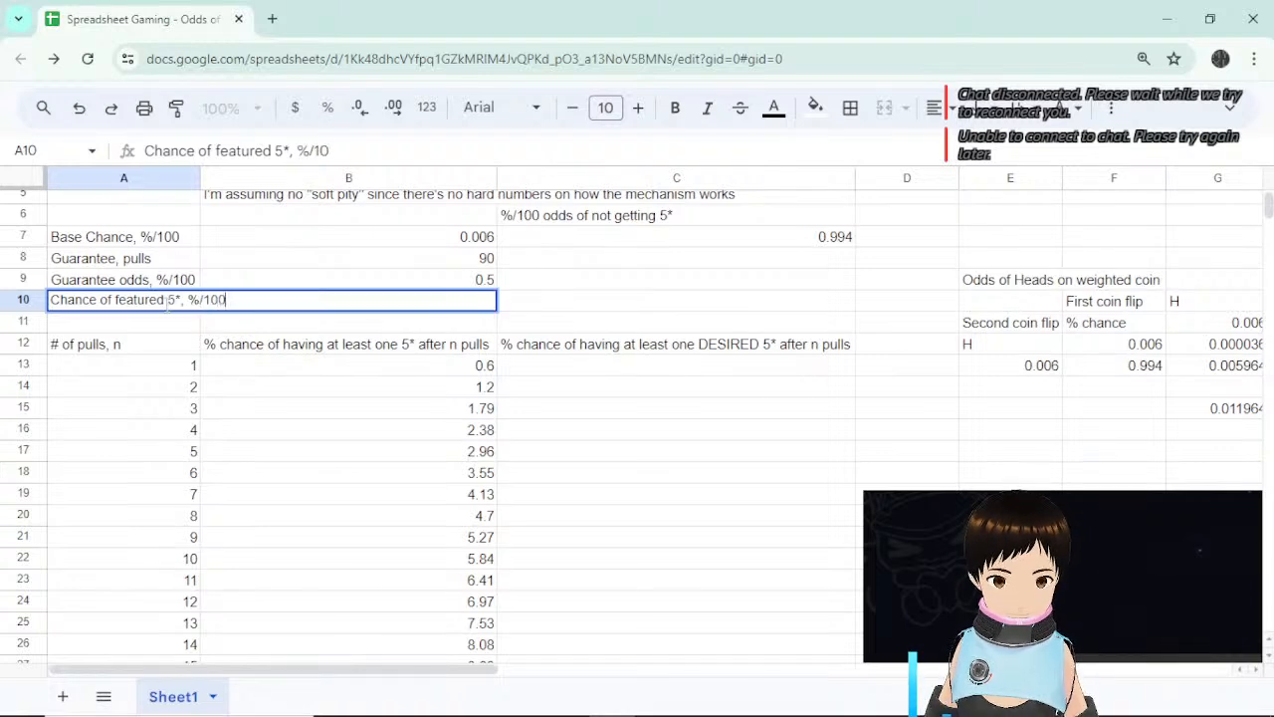
pyautogui.press('Return')
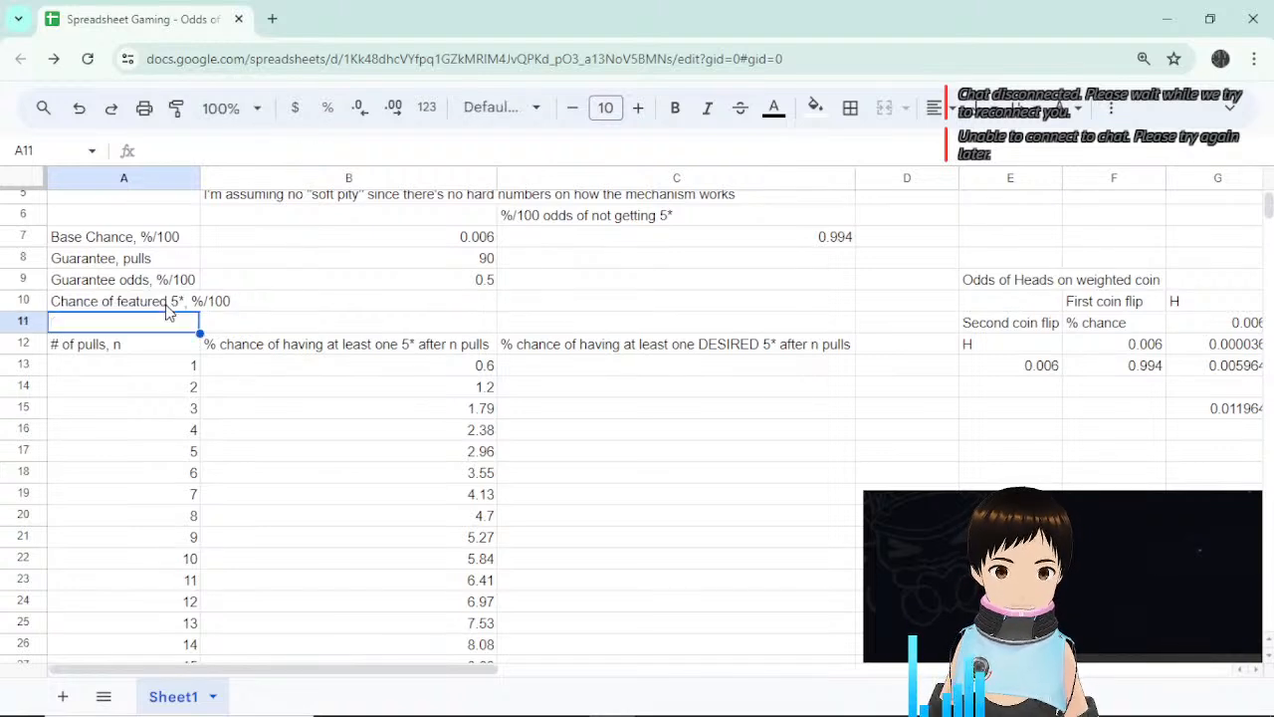
pyautogui.doubleClick(200, 178)
pyautogui.click(306, 306)
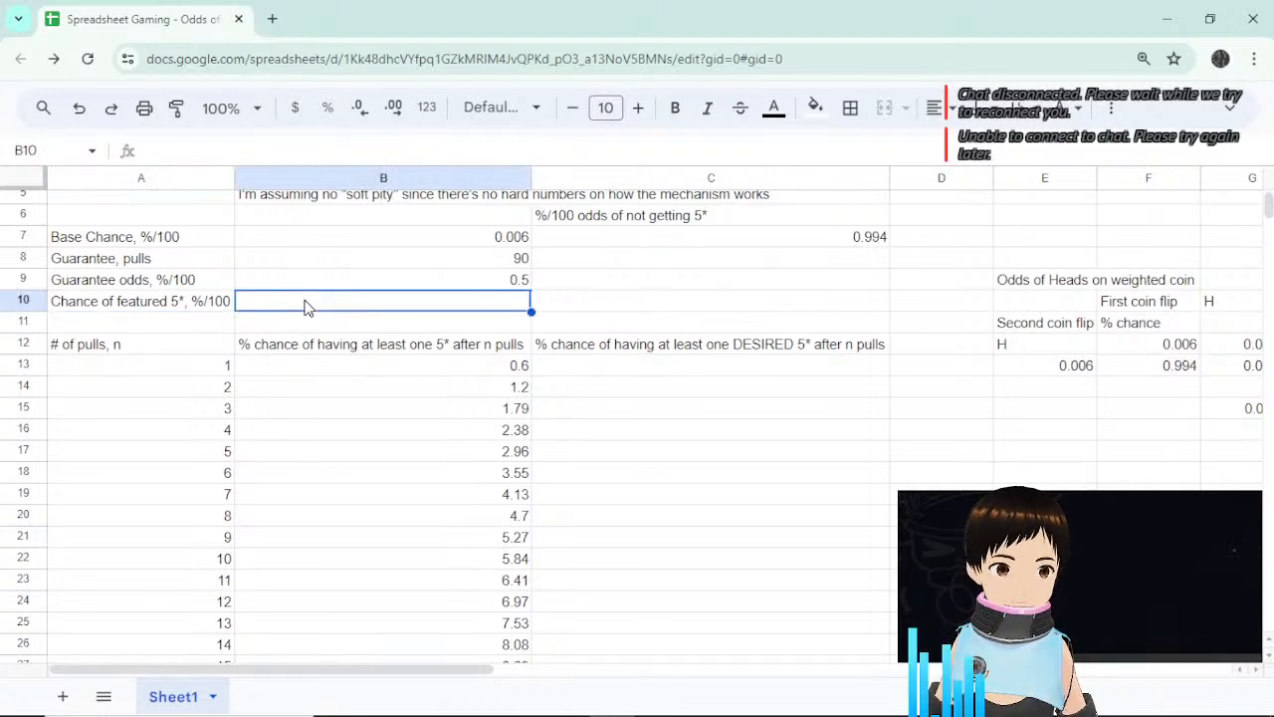
# Start B10 with a hardcoded formula, =(0.6/100)/2.
pyautogui.write('=')
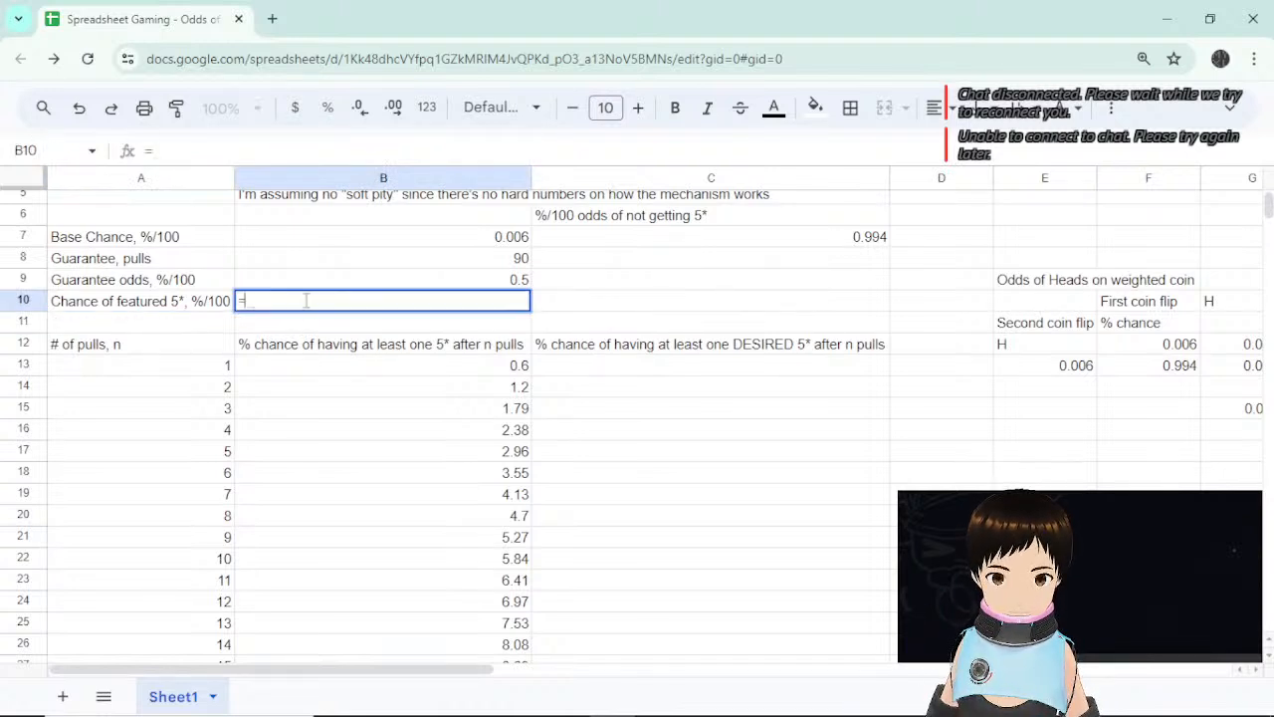
pyautogui.write('0')
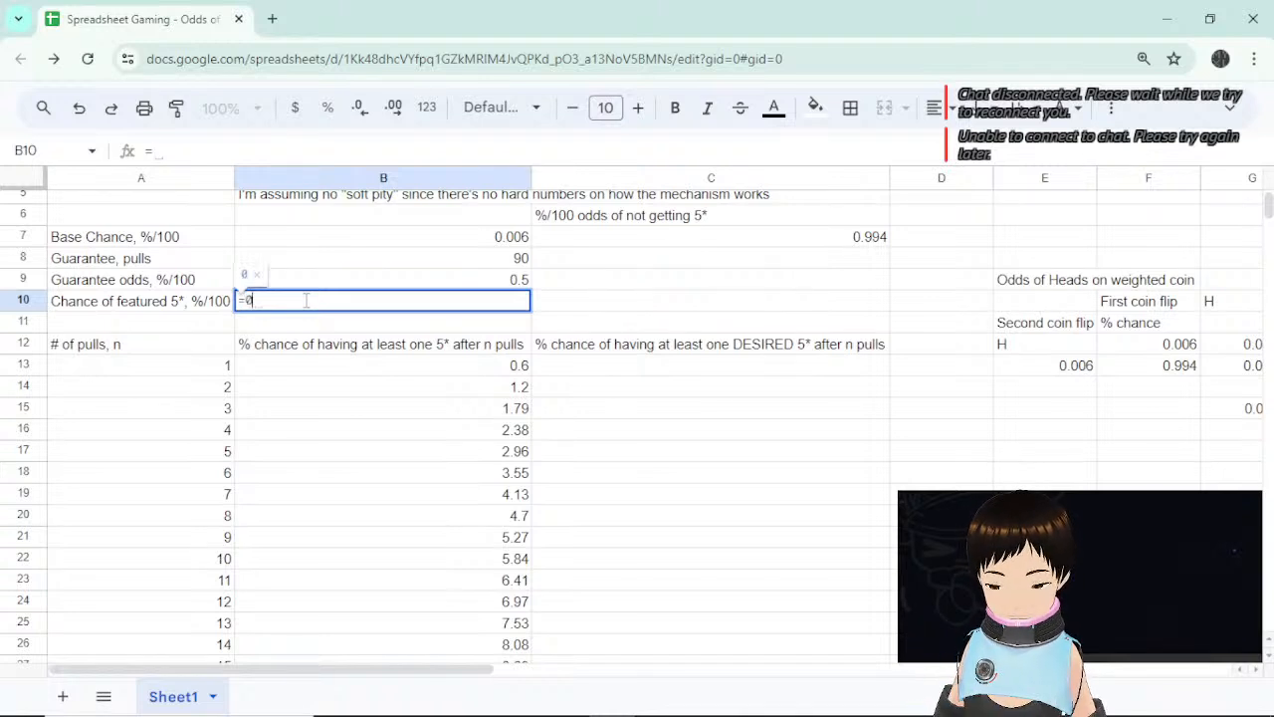
pyautogui.write('.6/')
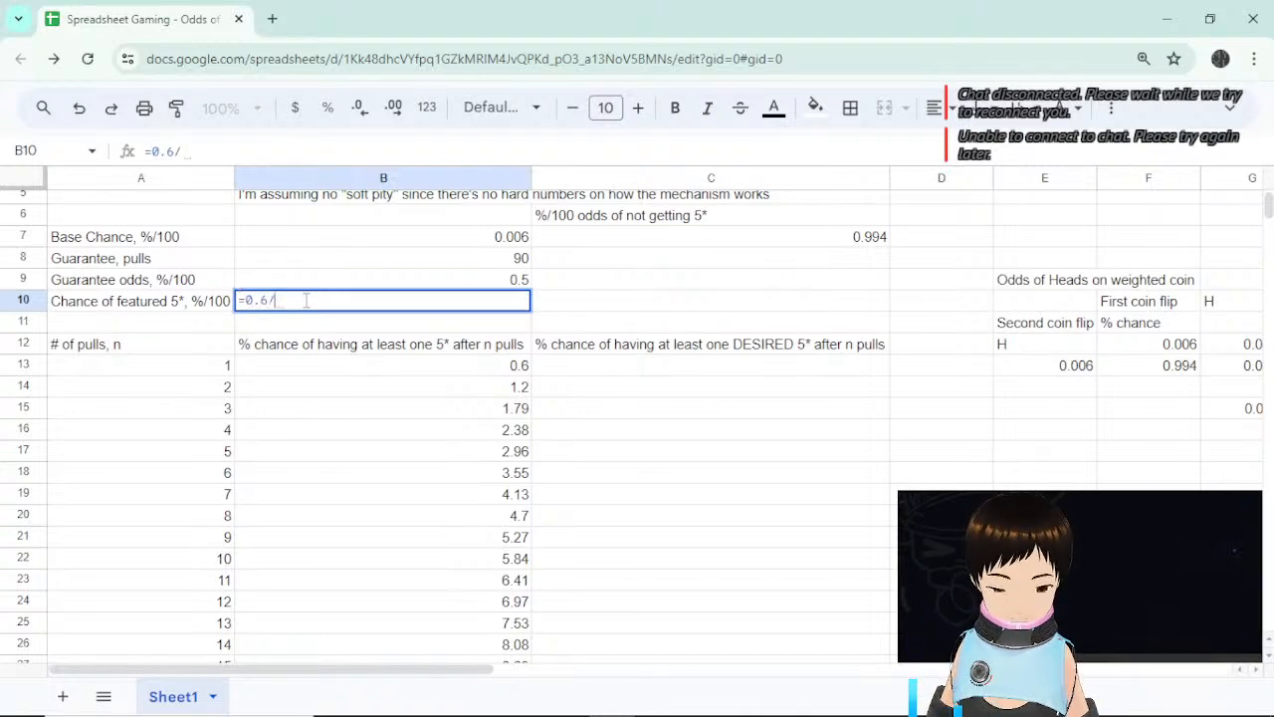
pyautogui.write('100)')
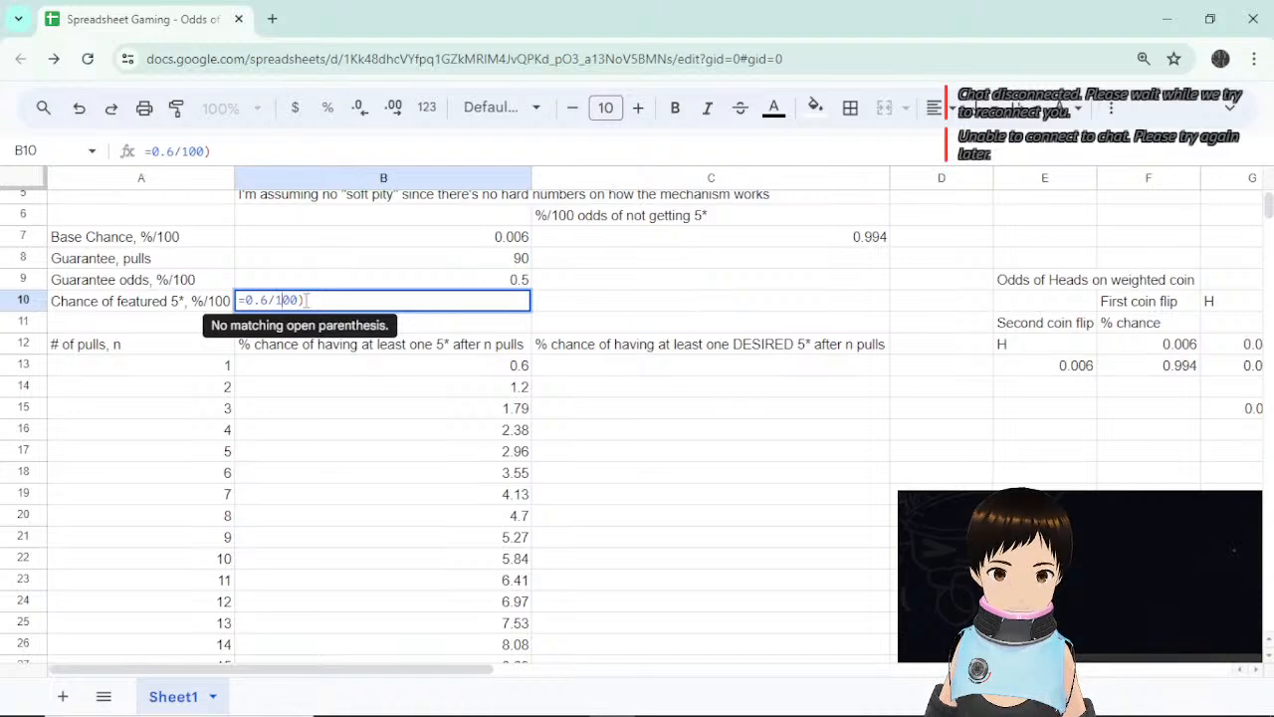
pyautogui.press('Home')
pyautogui.press('Right')
pyautogui.write('(')
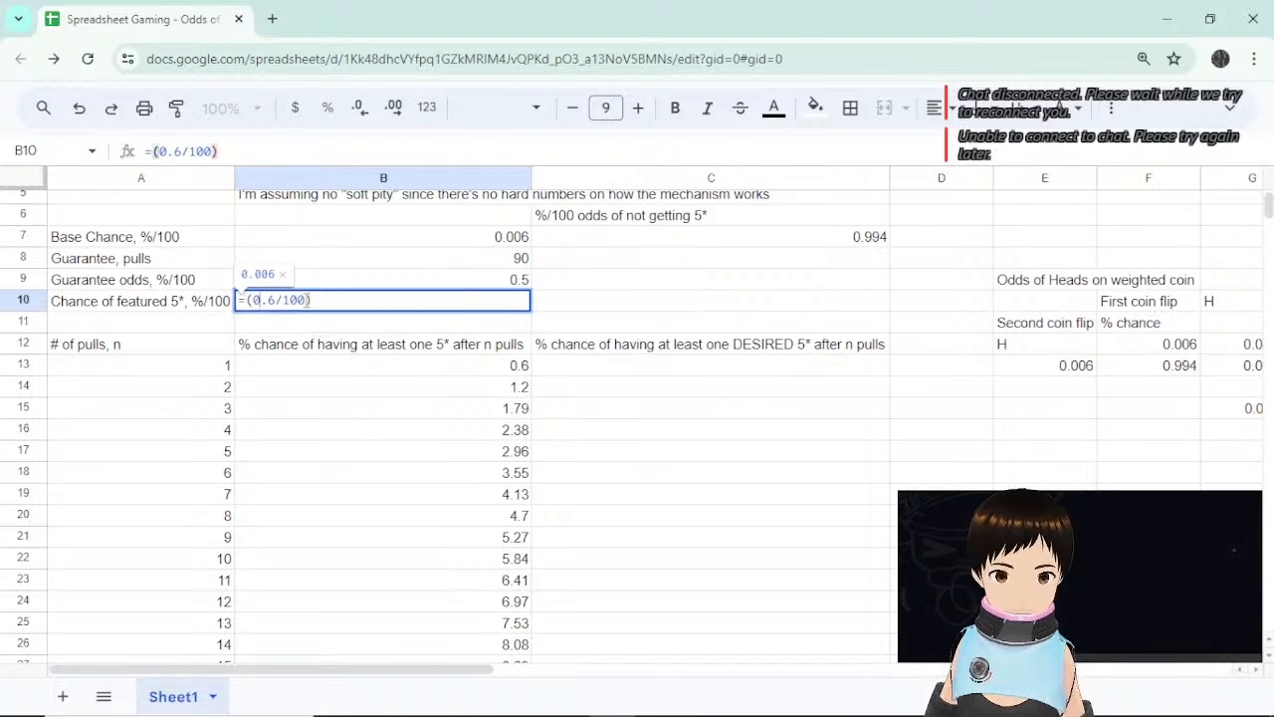
pyautogui.write('/')
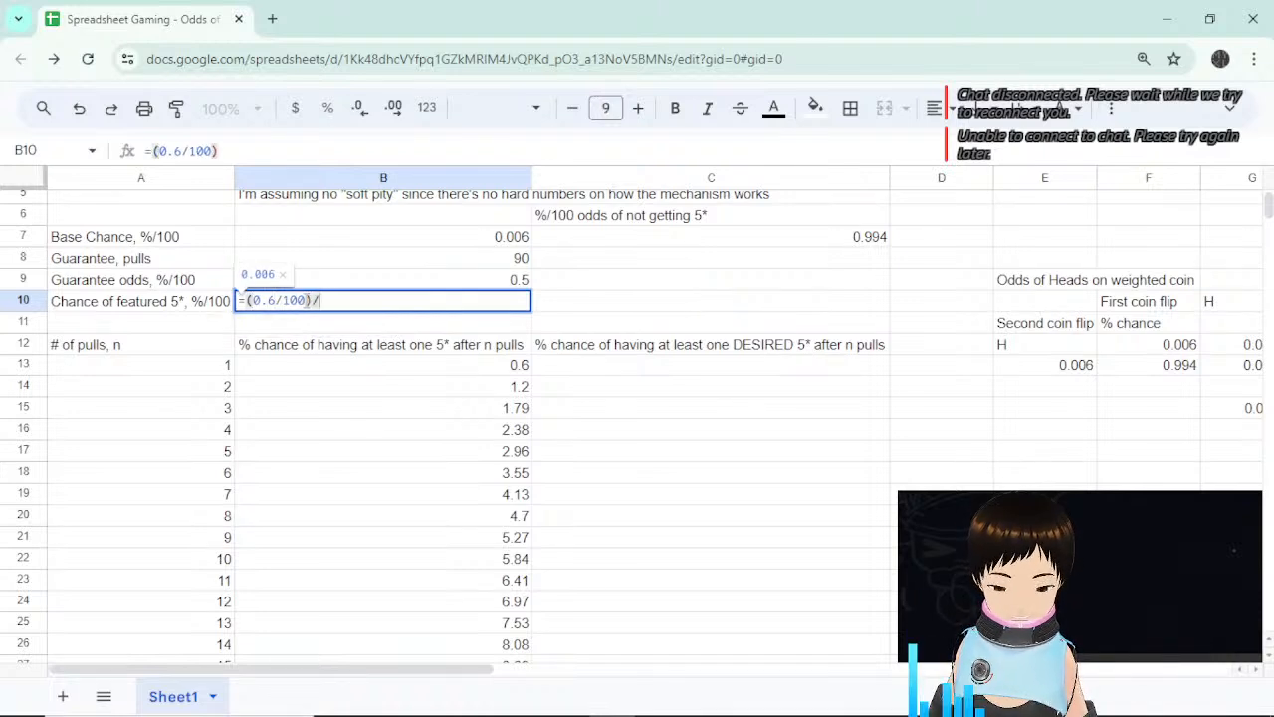
pyautogui.write('2')
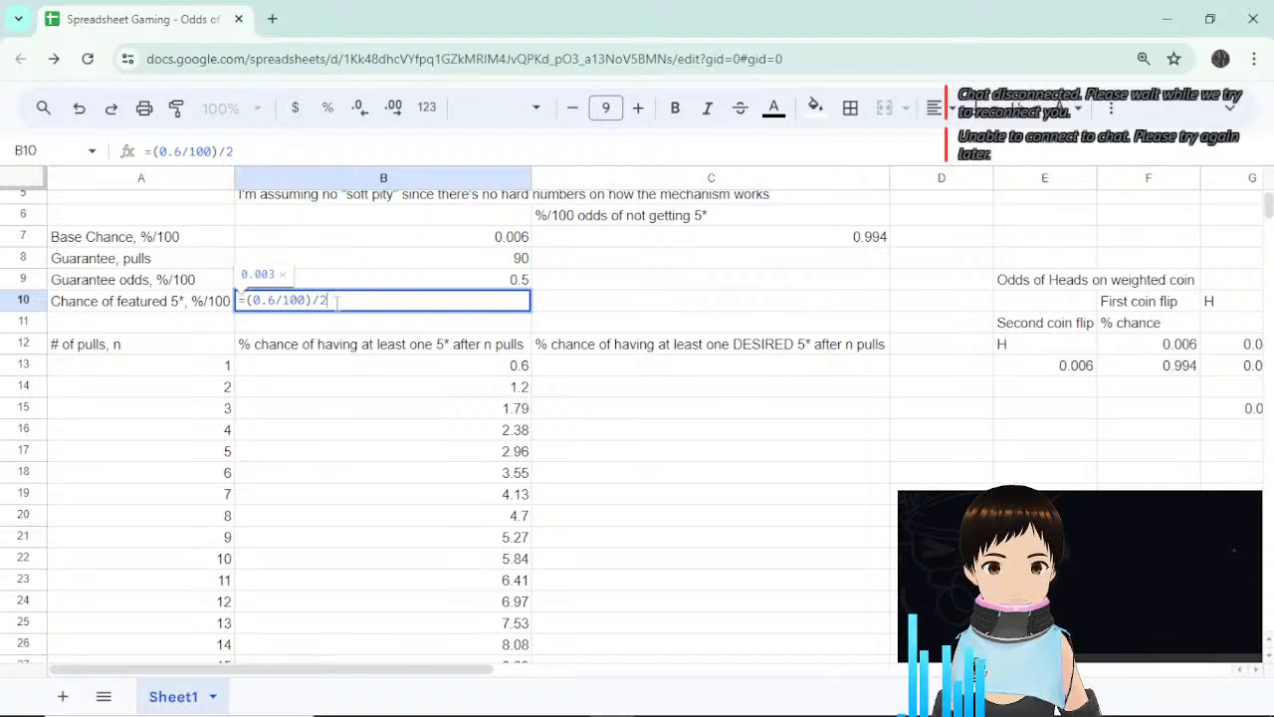
# Replace it with =B7/2+(B7/2)/8 so B10 shows 0.003375.
pyautogui.moveTo(336, 302); pyautogui.dragTo(245, 302)
pyautogui.press('BackSpace')
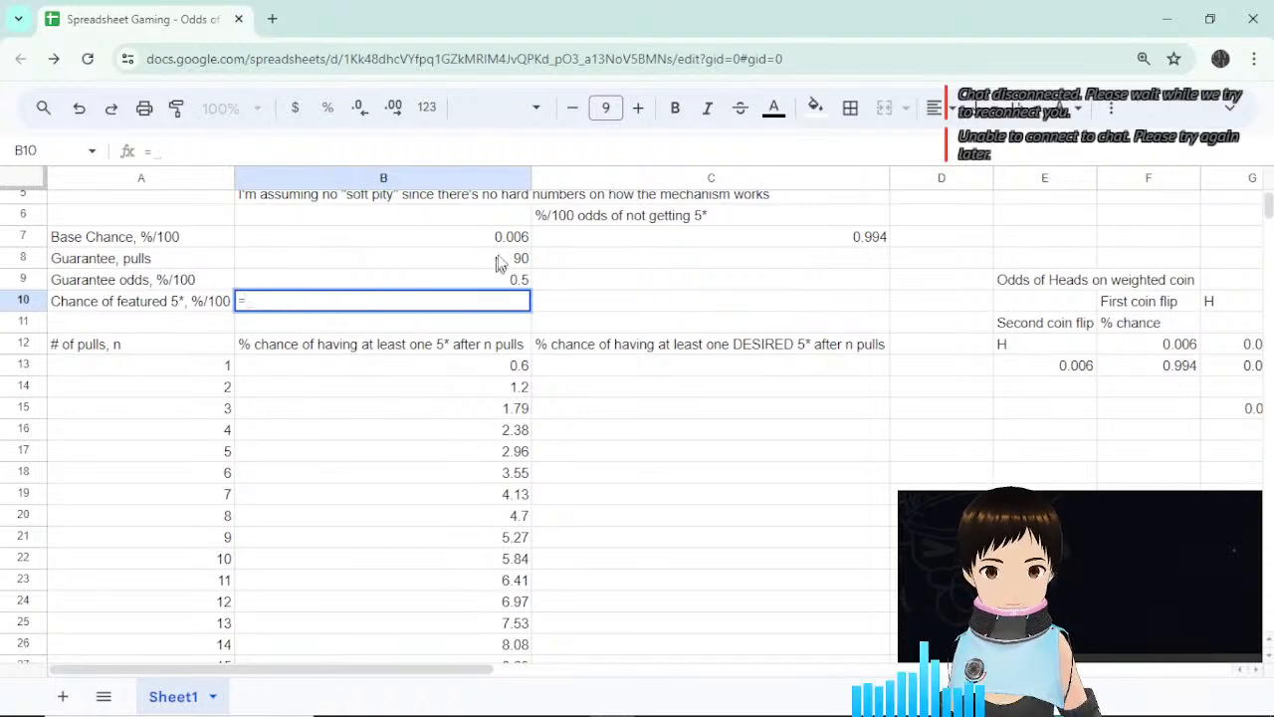
pyautogui.click(503, 242)
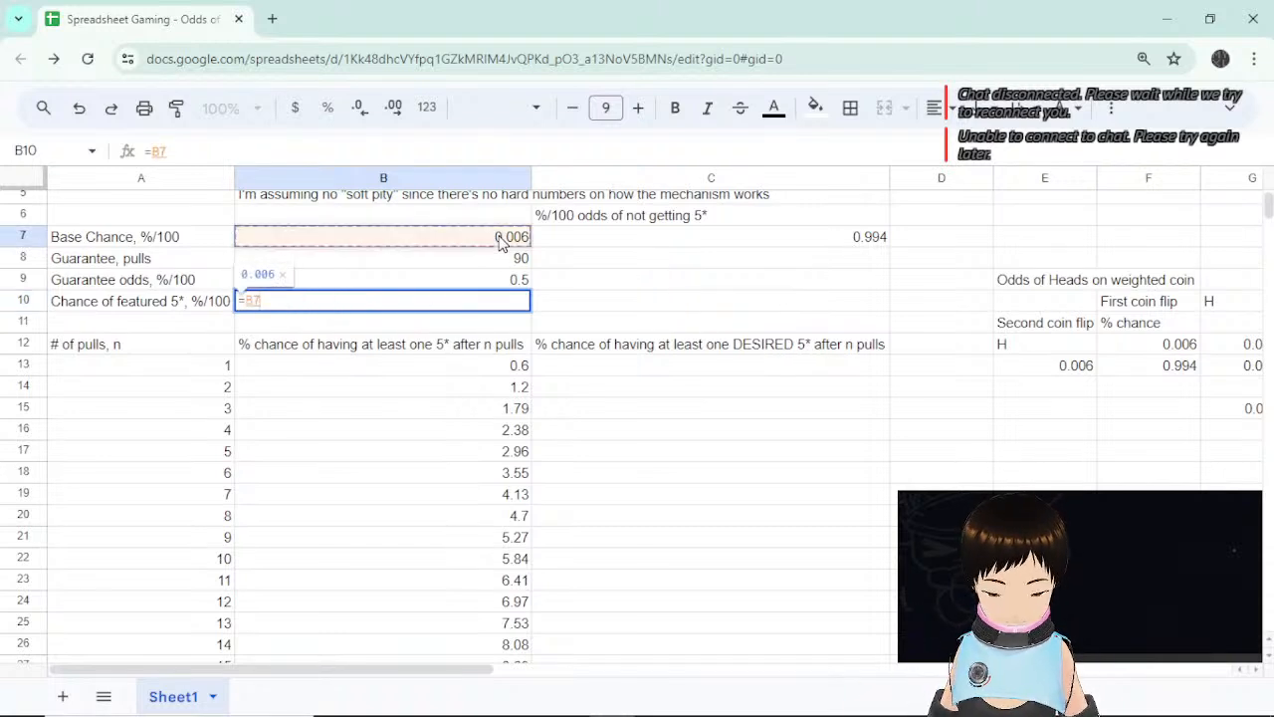
pyautogui.write('/2')
pyautogui.write('+')
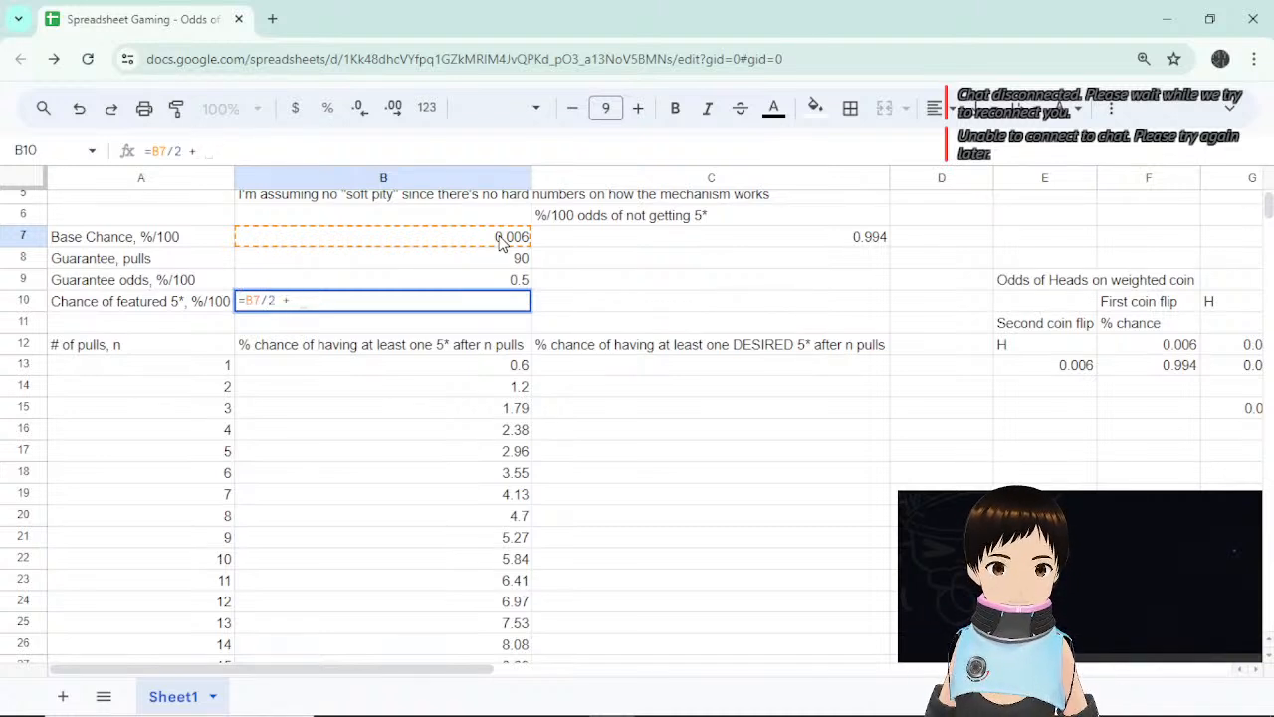
pyautogui.click(501, 244)
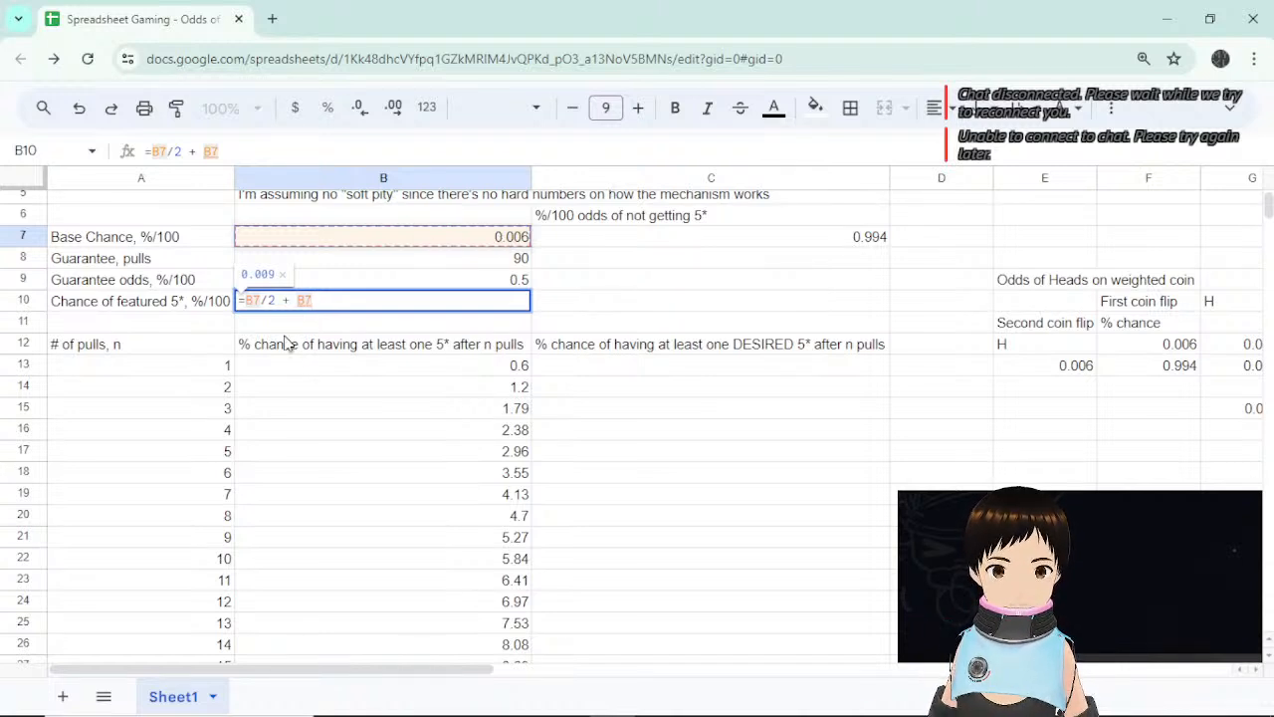
pyautogui.click(296, 300)
pyautogui.write('(B7')
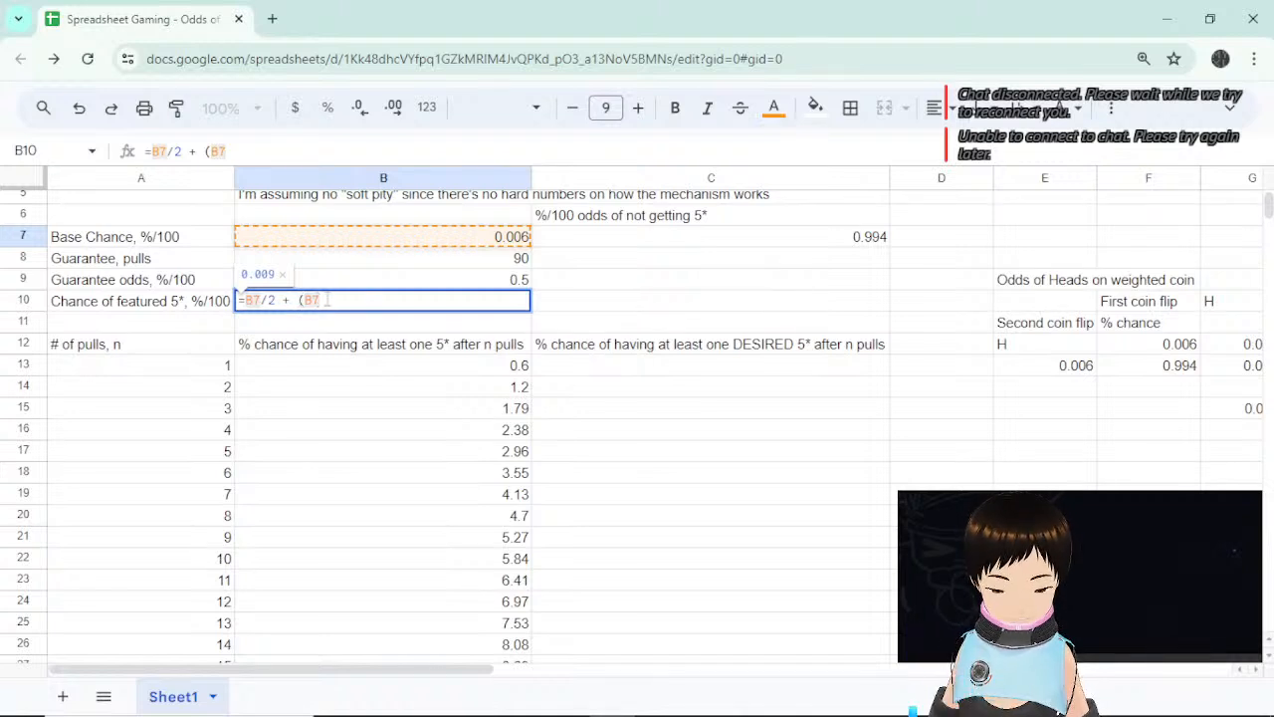
pyautogui.write('/2)')
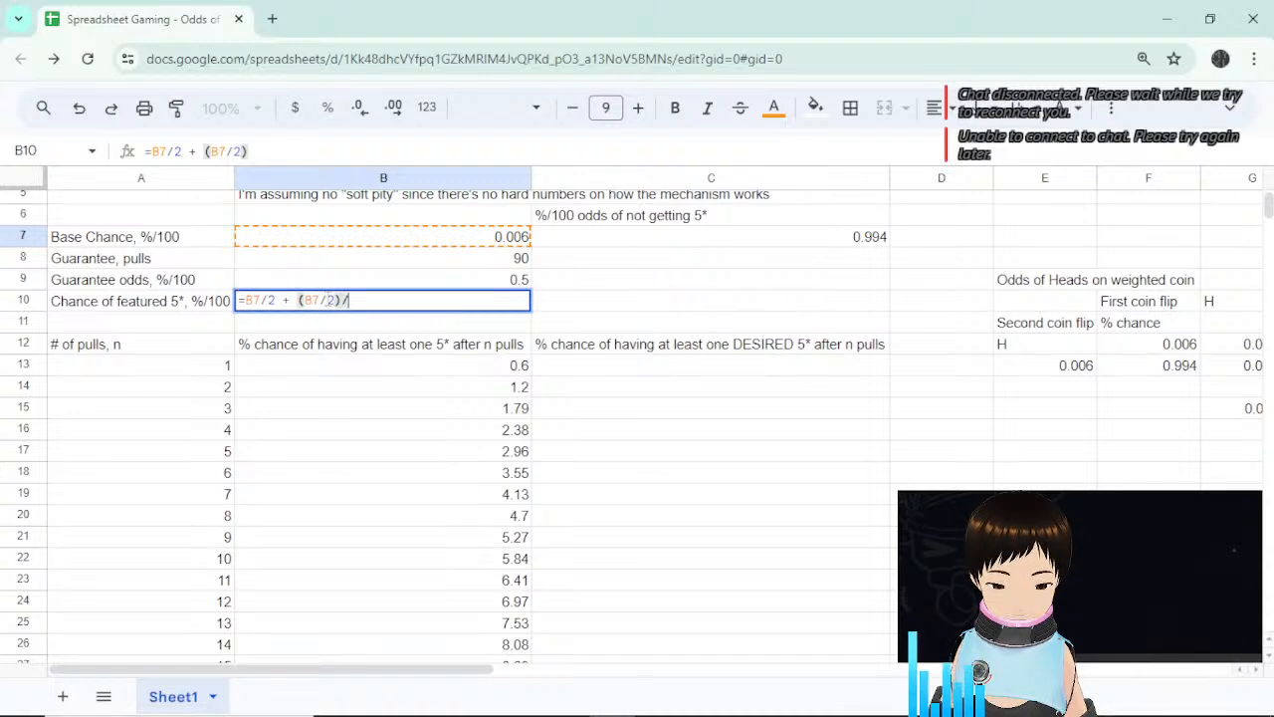
pyautogui.write('/8')
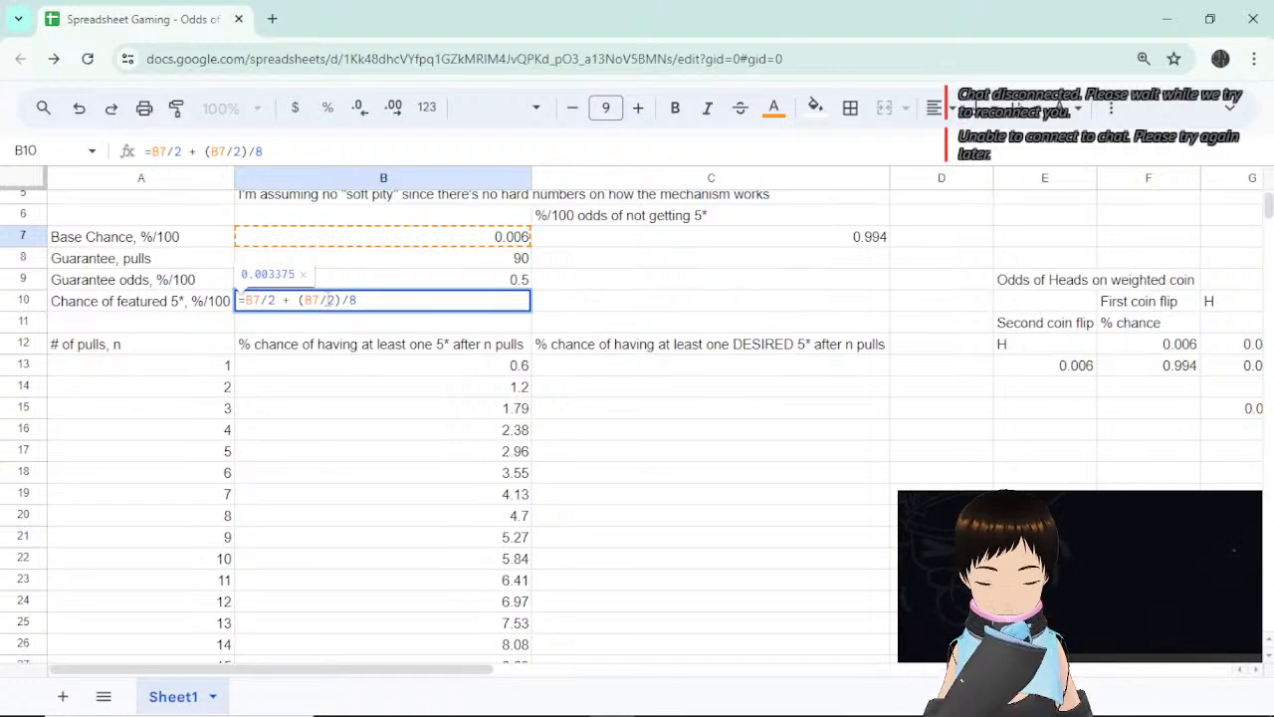
pyautogui.press('Return')
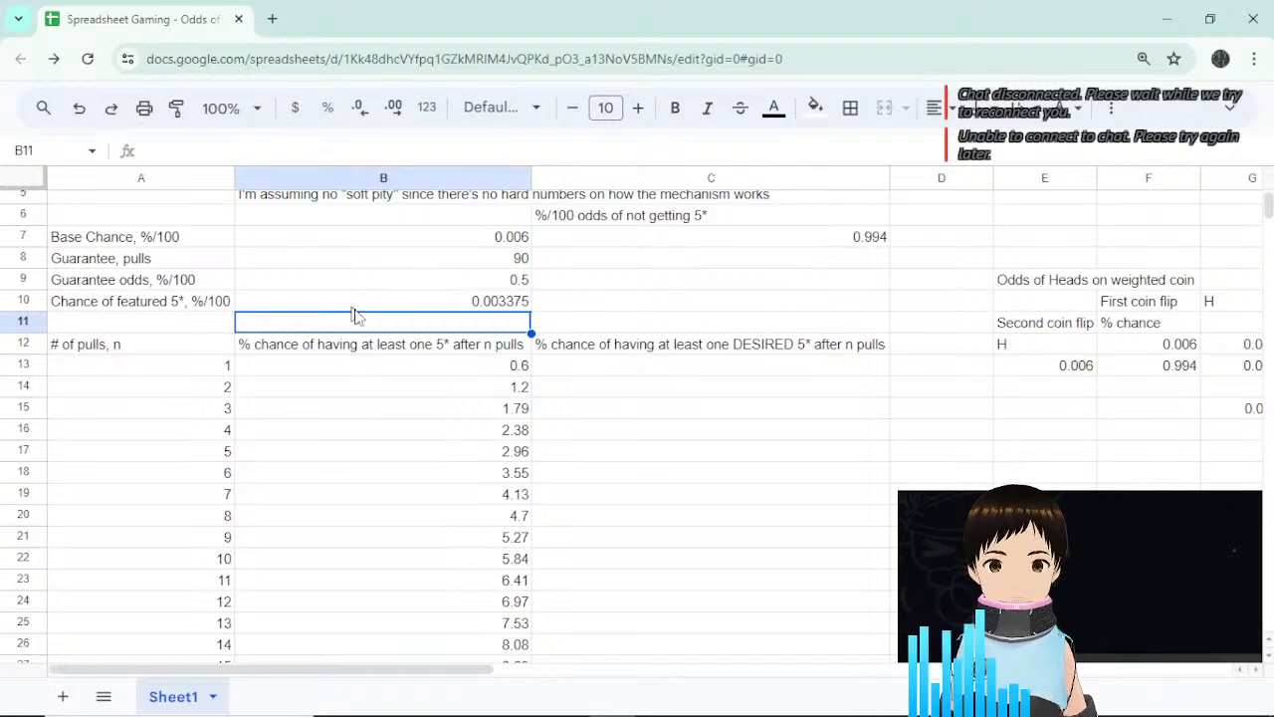
pyautogui.click(498, 300)
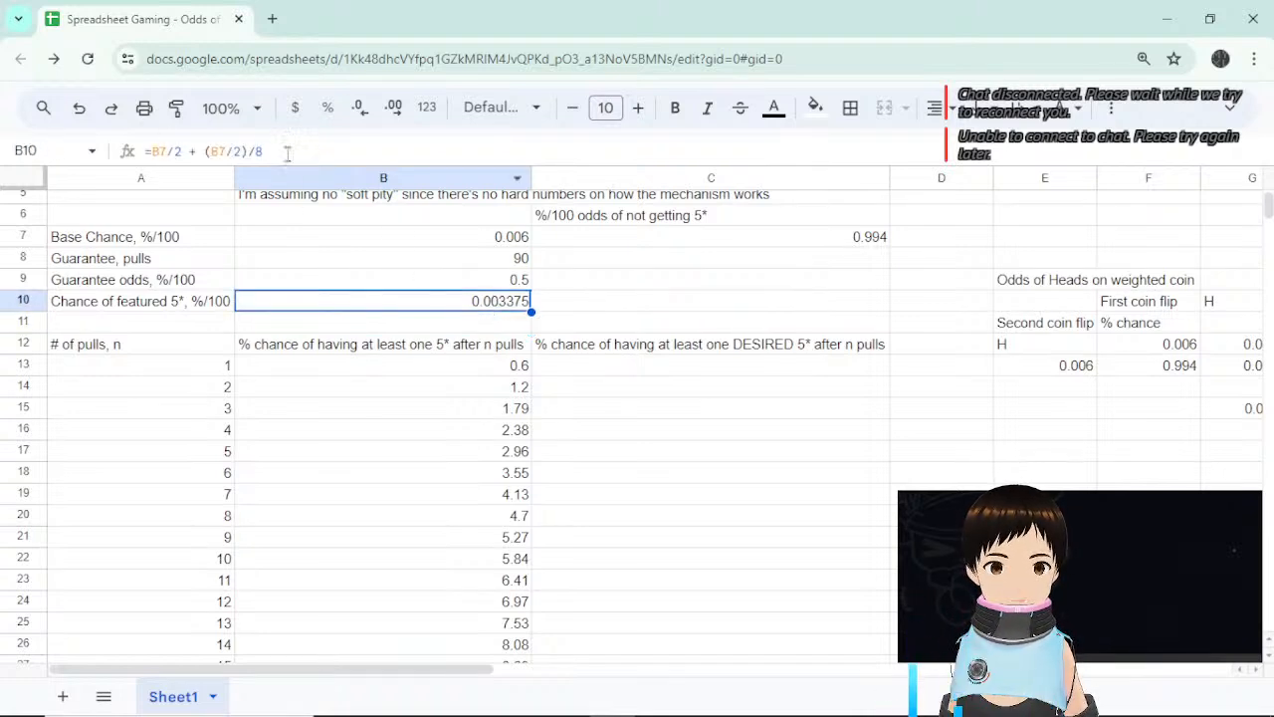
pyautogui.click(179, 151)
pyautogui.moveTo(182, 151); pyautogui.dragTo(151, 151)
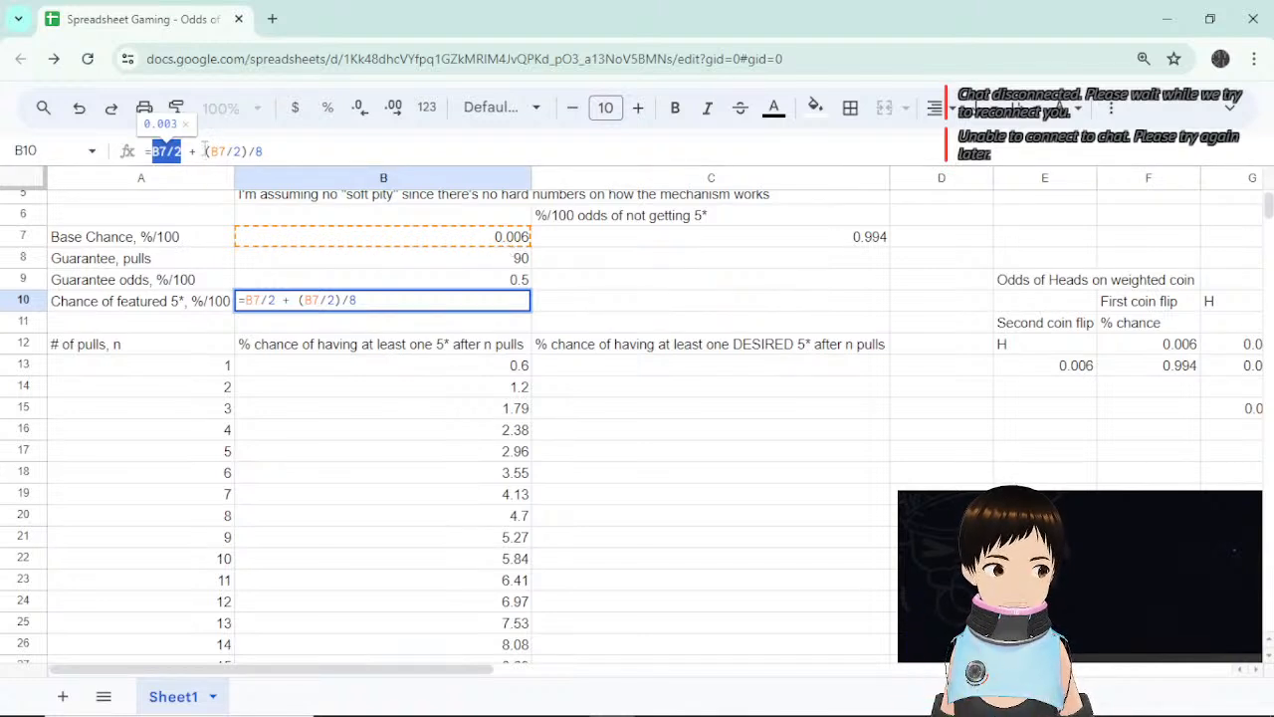
pyautogui.moveTo(205, 150); pyautogui.dragTo(263, 150)
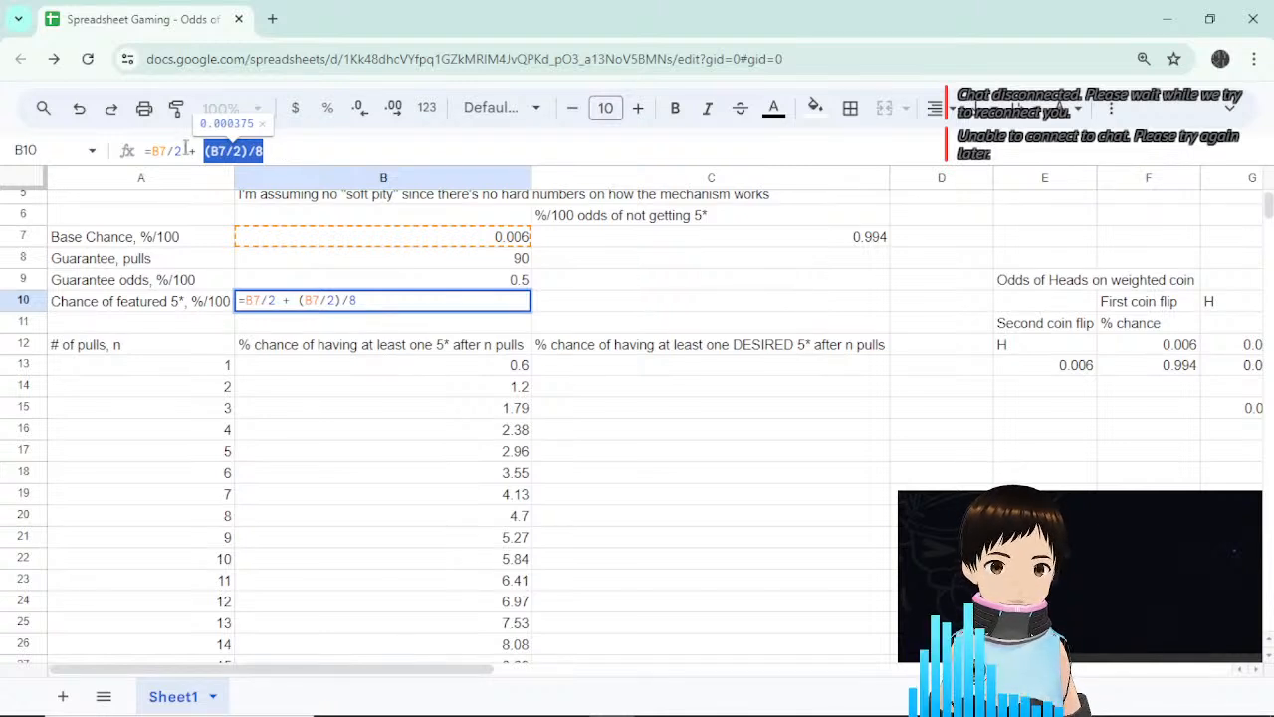
pyautogui.moveTo(181, 151); pyautogui.dragTo(152, 152)
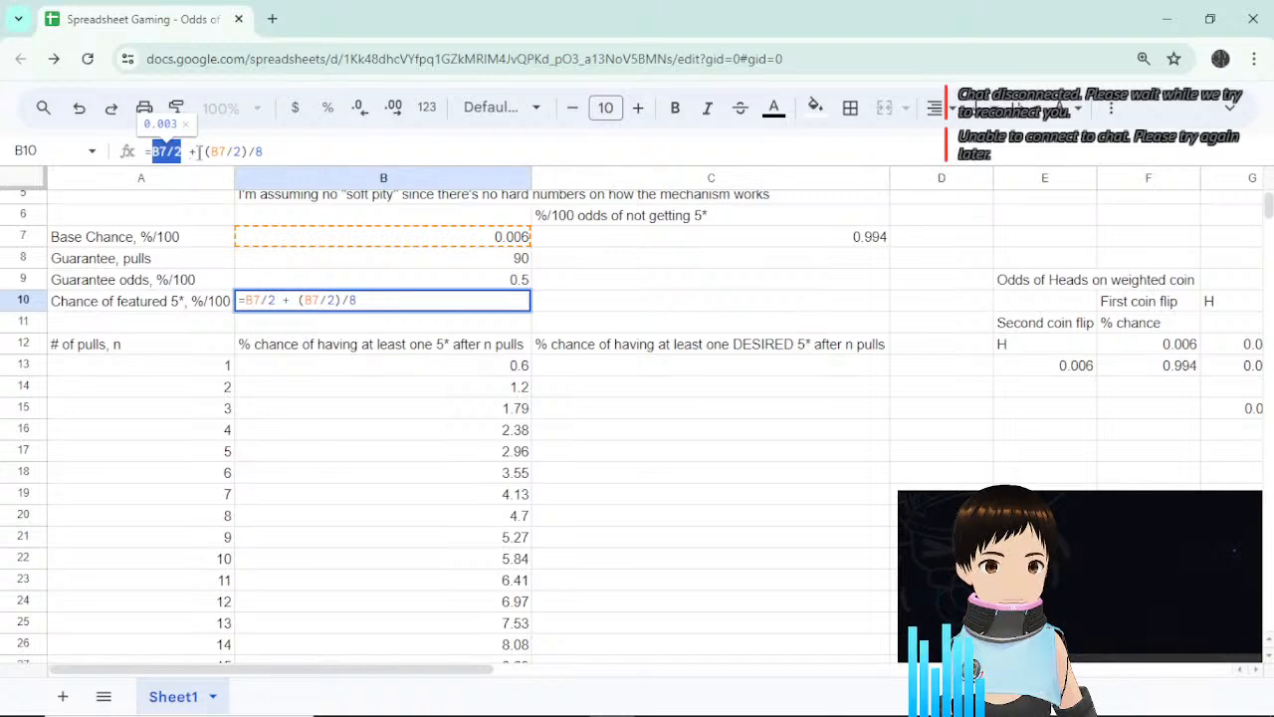
pyautogui.moveTo(203, 152); pyautogui.dragTo(267, 151)
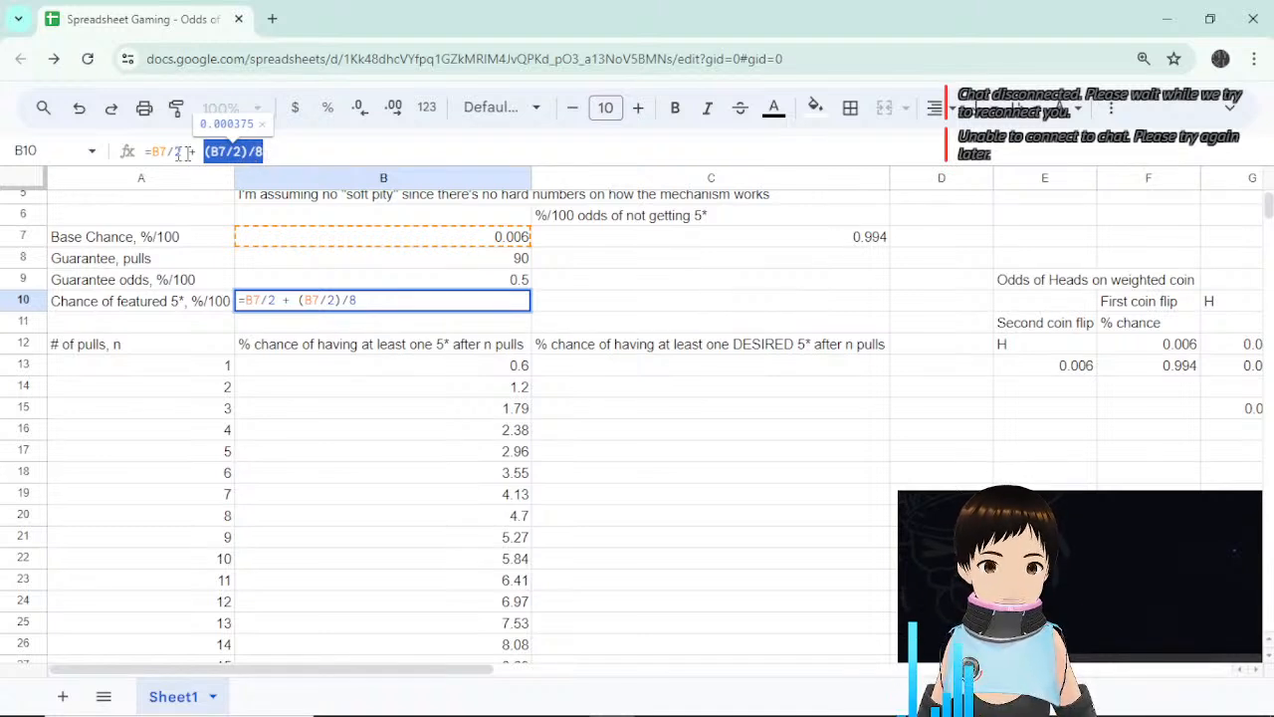
pyautogui.press('Return')
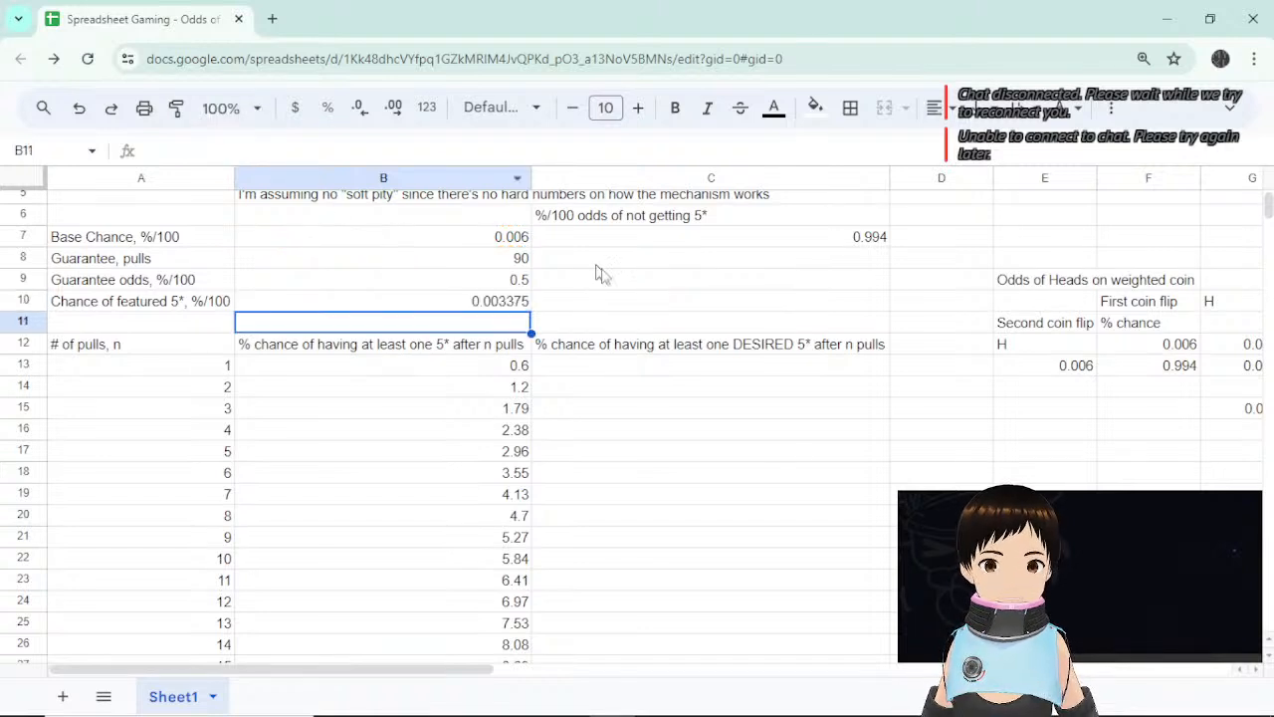
pyautogui.click(520, 305)
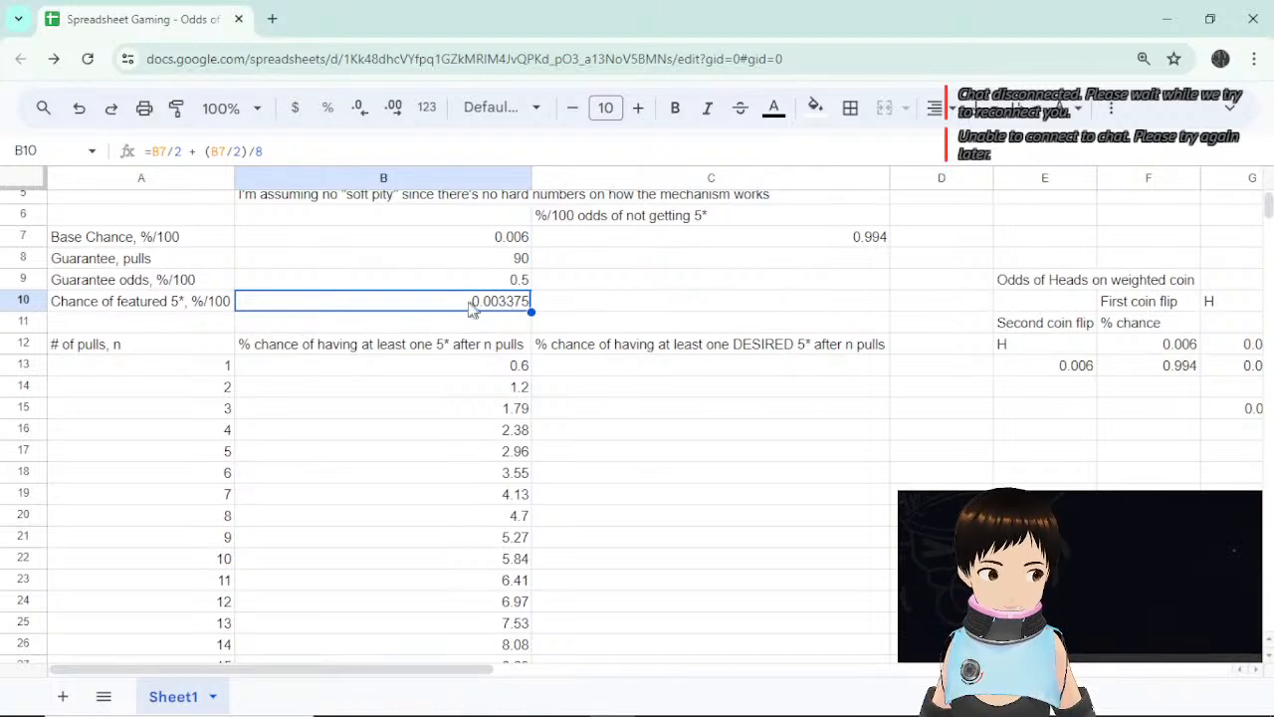
pyautogui.click(579, 371)
# Change B13's base-chance reference from $B$7 to B$7.
pyautogui.click(521, 368)
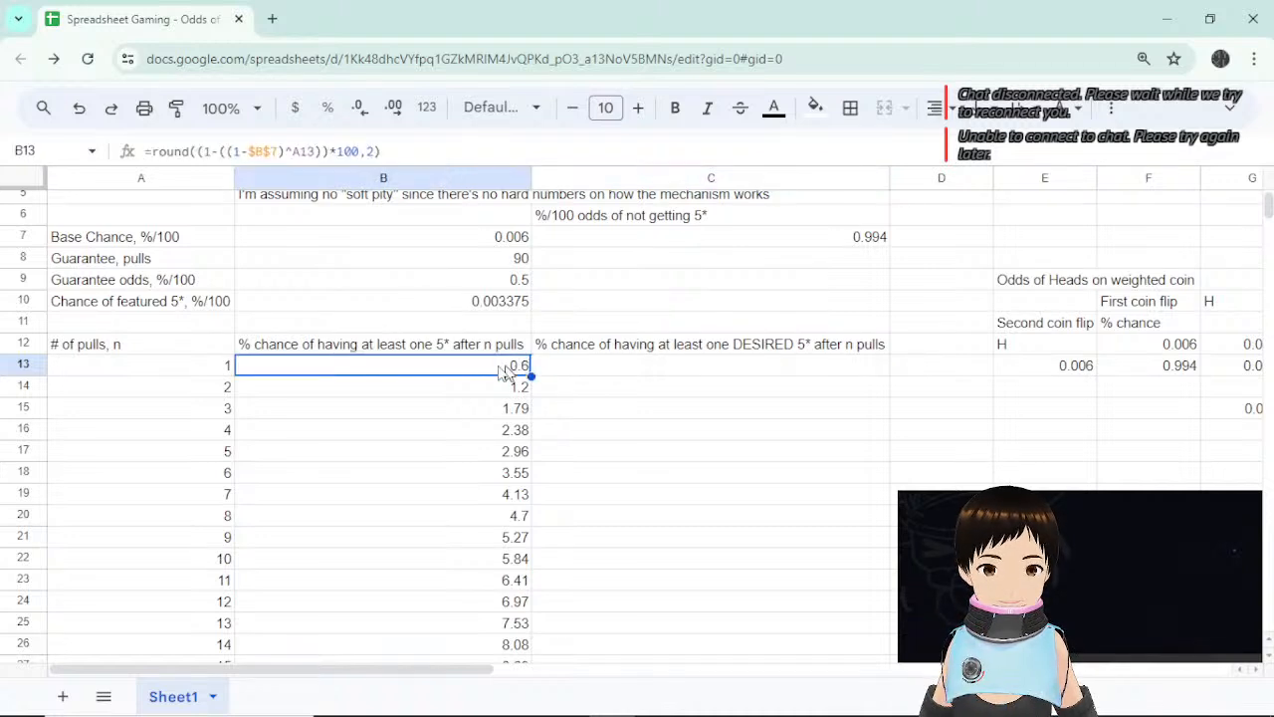
pyautogui.click(256, 149)
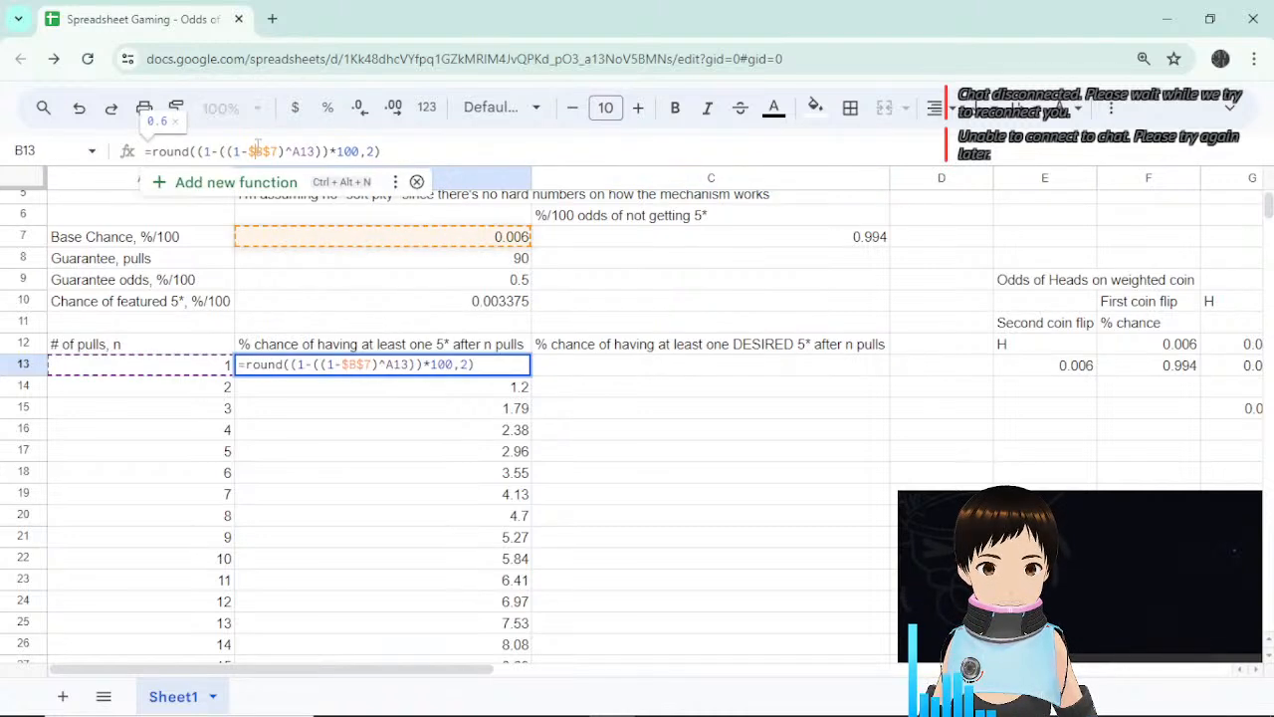
pyautogui.press('BackSpace')
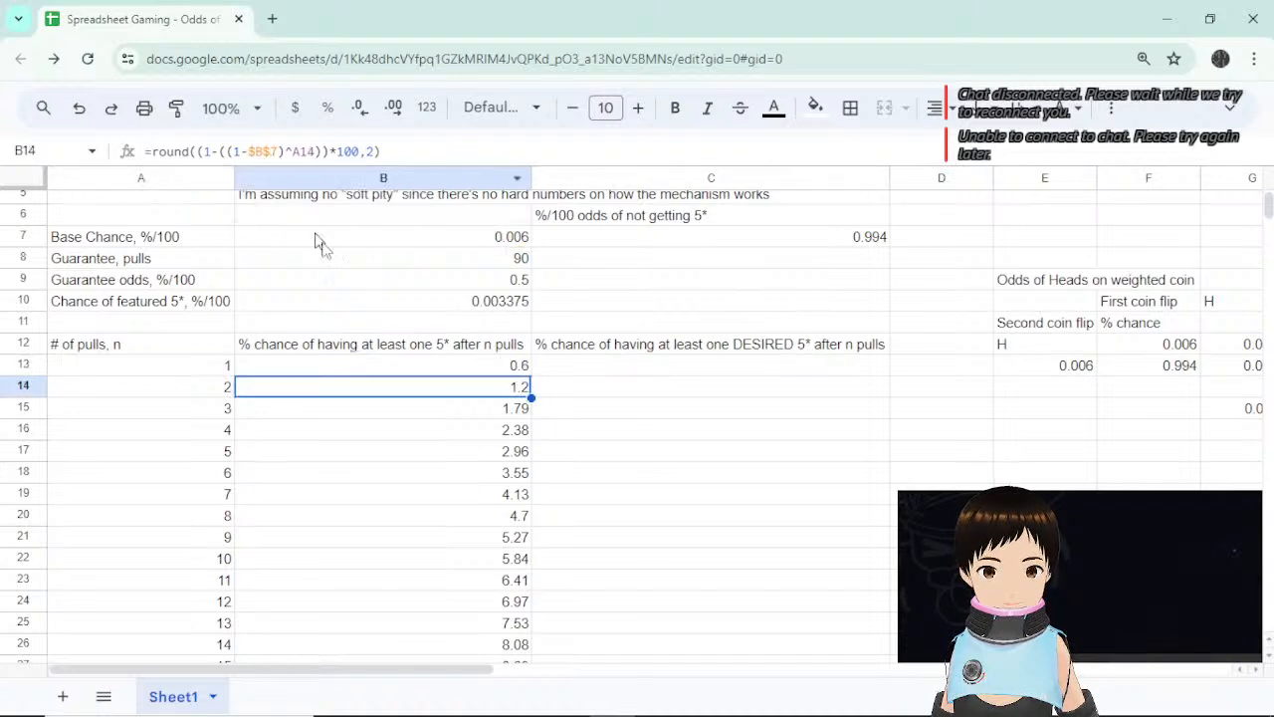
pyautogui.press('Return')
# Fill B13's formula down column B to row 101, reaching 100 at 90 pulls.
pyautogui.click(518, 368)
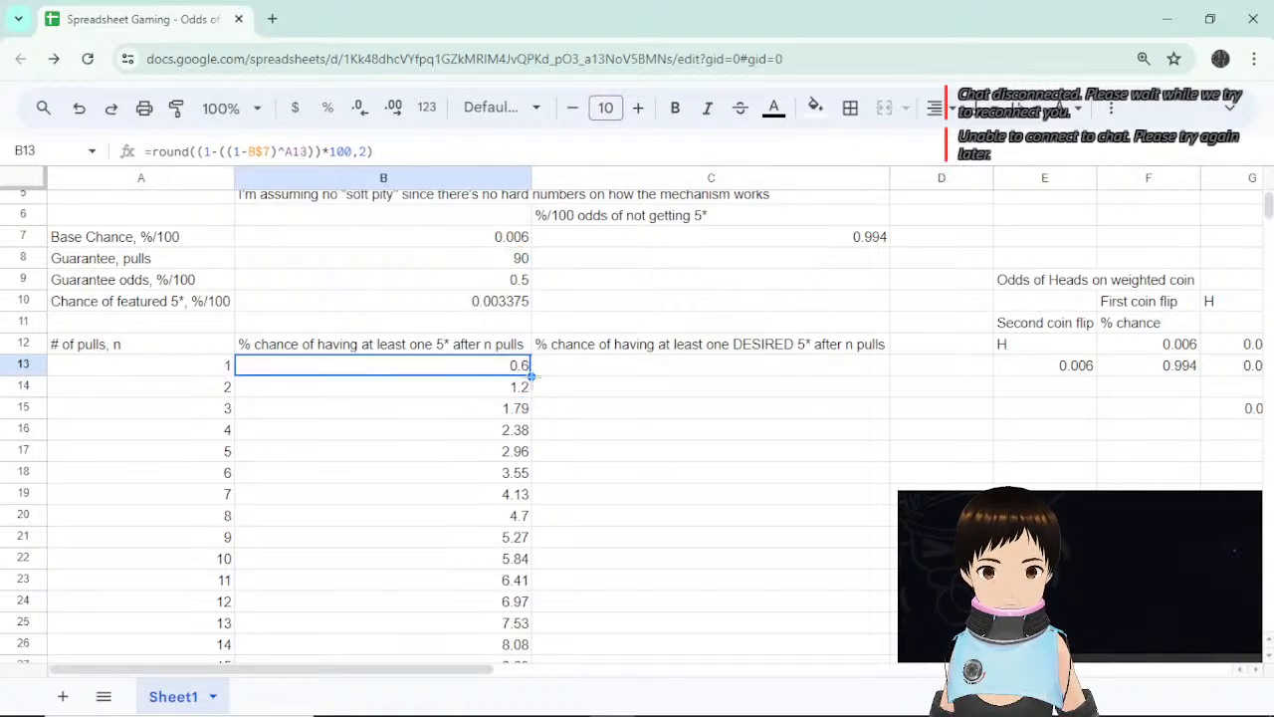
pyautogui.moveTo(531, 376); pyautogui.dragTo(506, 358)
pyautogui.click(517, 375)
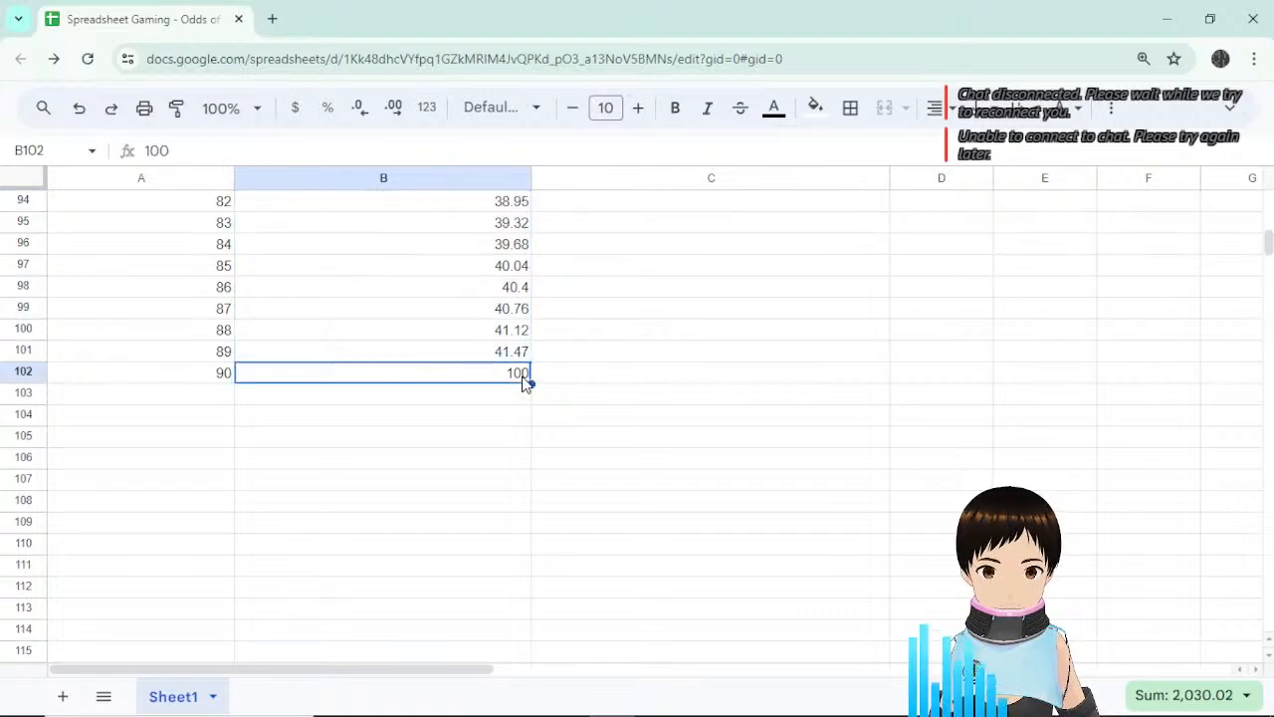
pyautogui.scroll(15, 568, 389)
pyautogui.scroll(6, 604, 418)
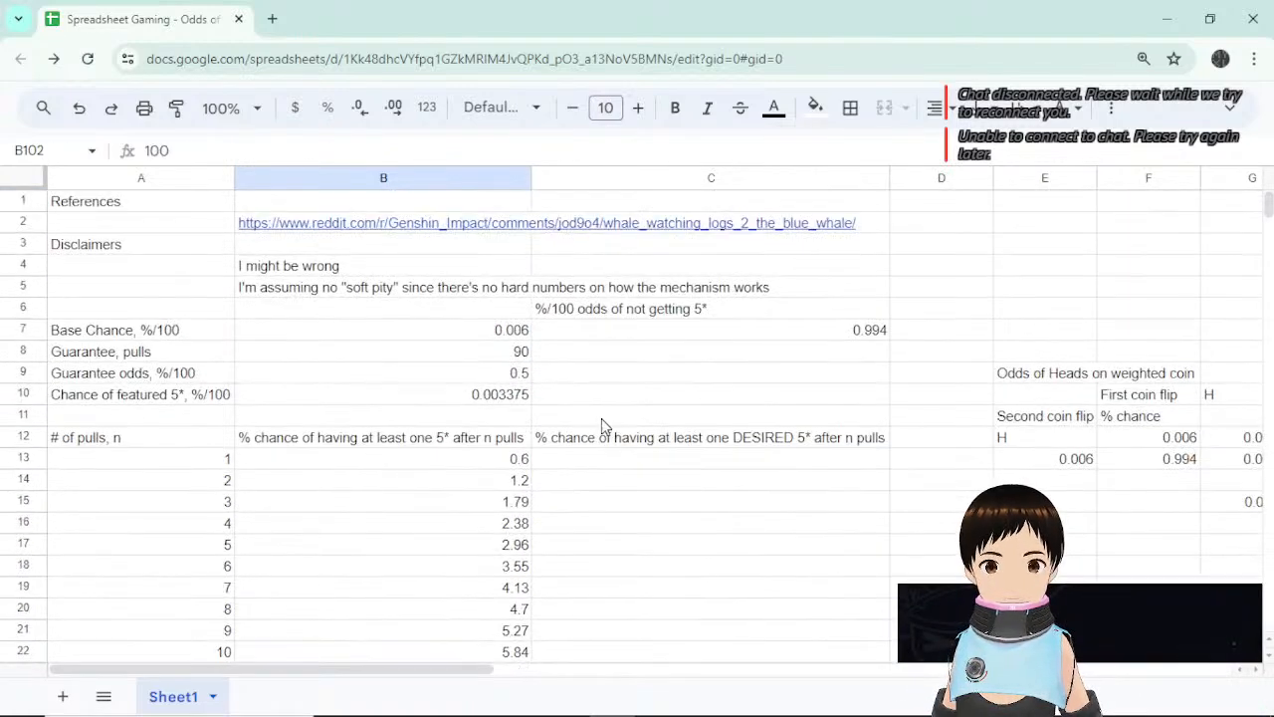
pyautogui.click(516, 464)
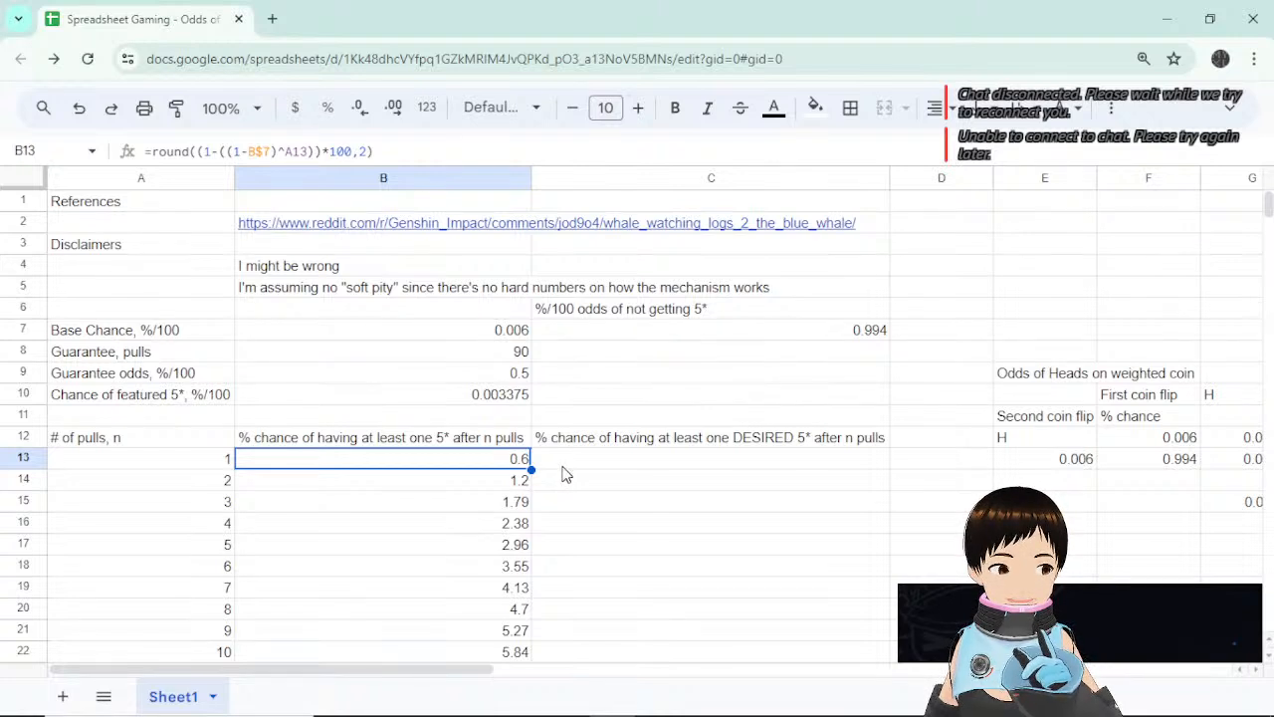
# Copy B13's formula into C13 and replace its C$7 reference with B10.
pyautogui.click(571, 465)
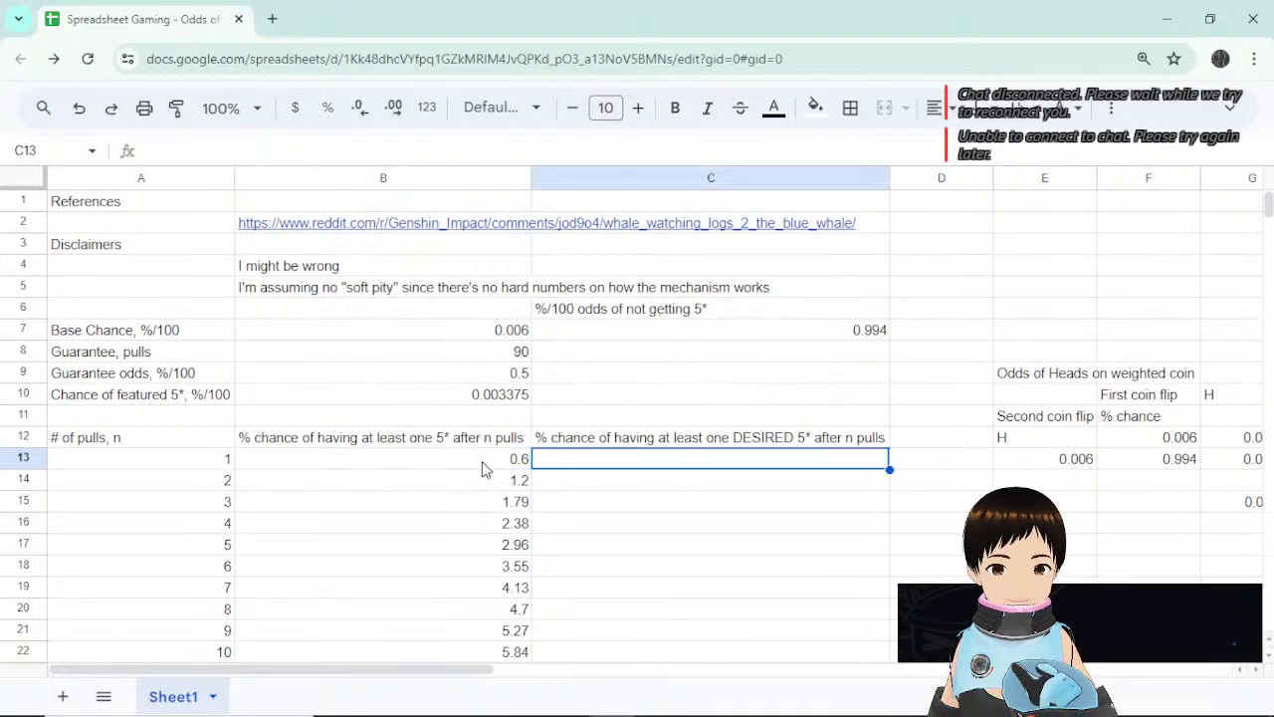
pyautogui.click(482, 464)
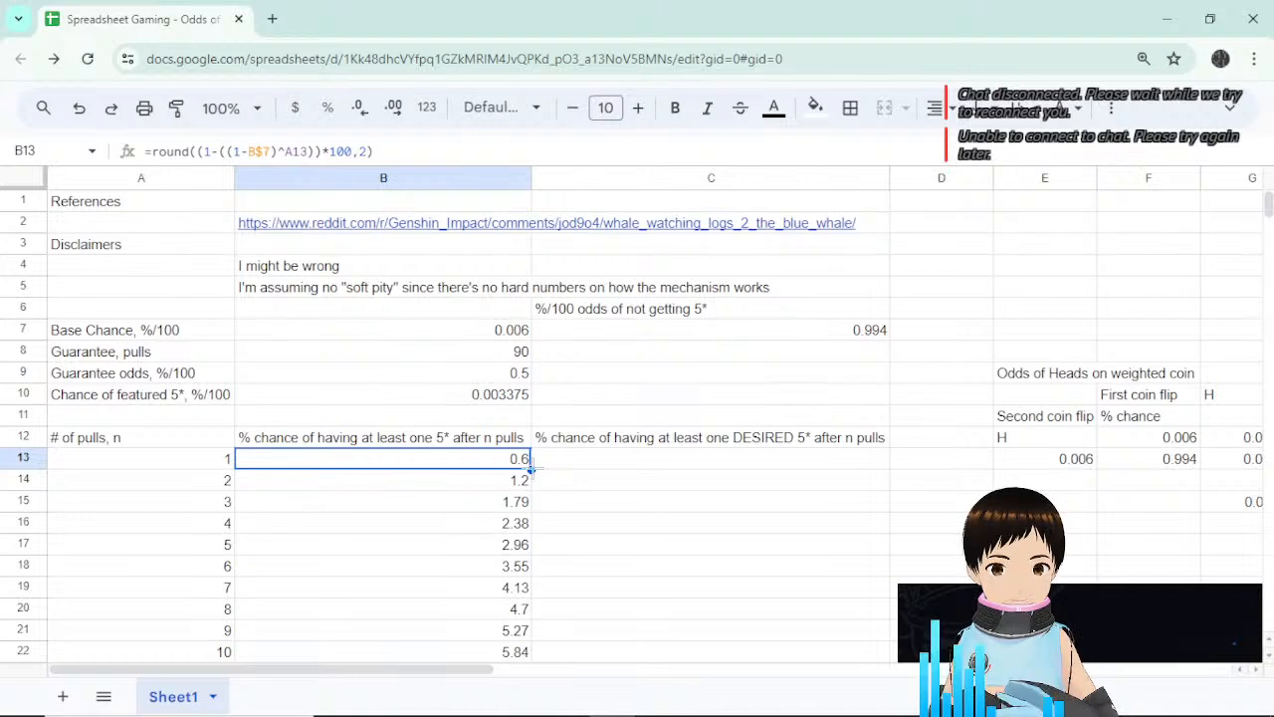
pyautogui.moveTo(531, 468); pyautogui.dragTo(654, 469)
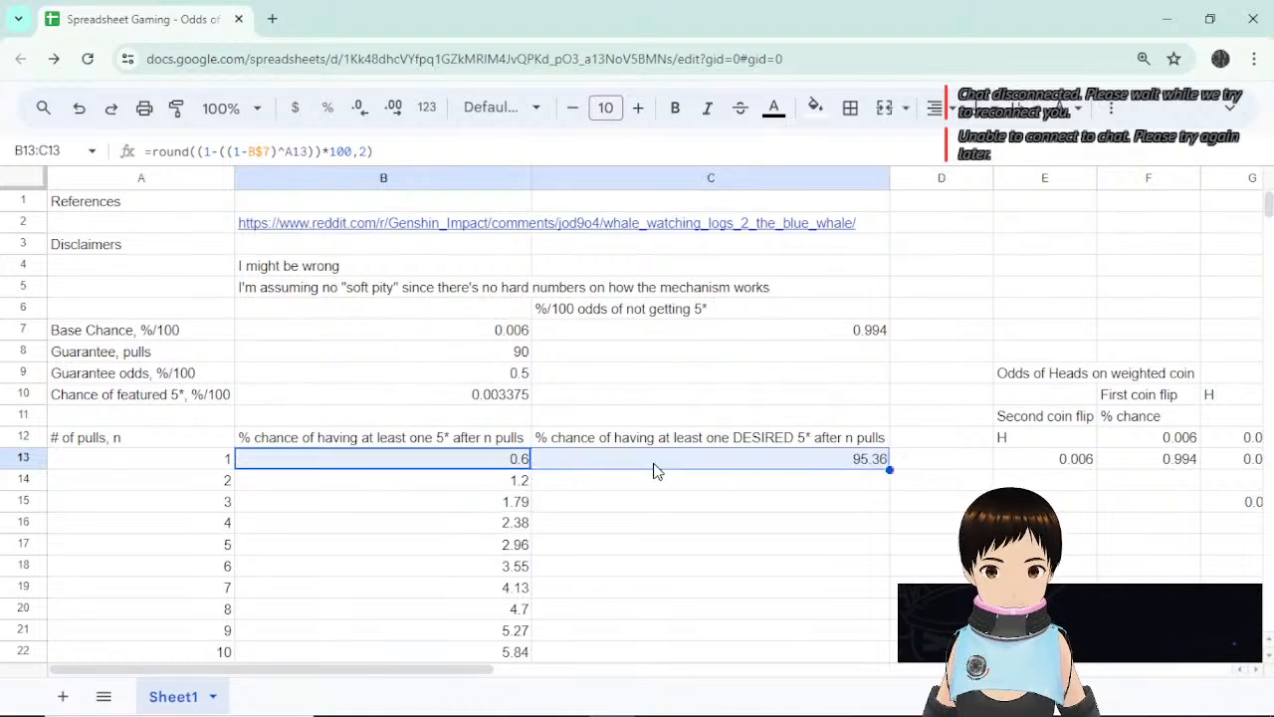
pyautogui.click(713, 463)
pyautogui.click(329, 152)
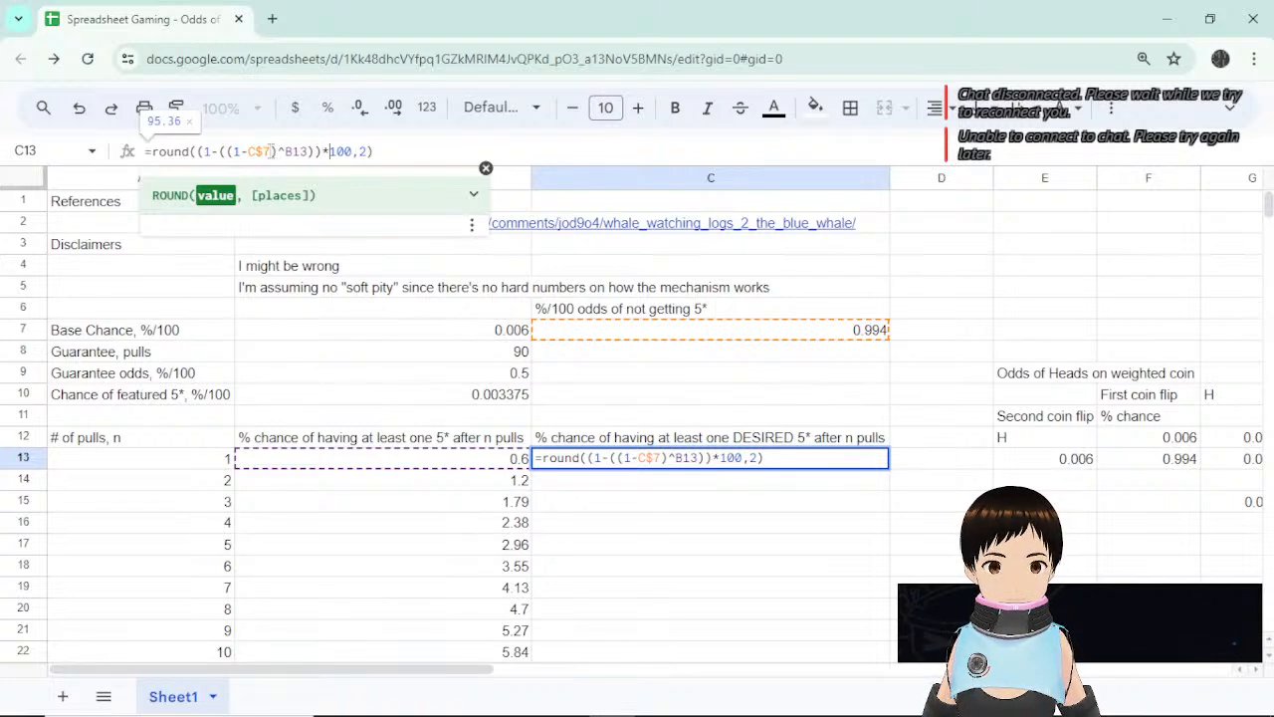
pyautogui.moveTo(272, 152); pyautogui.dragTo(250, 151)
pyautogui.press('BackSpace')
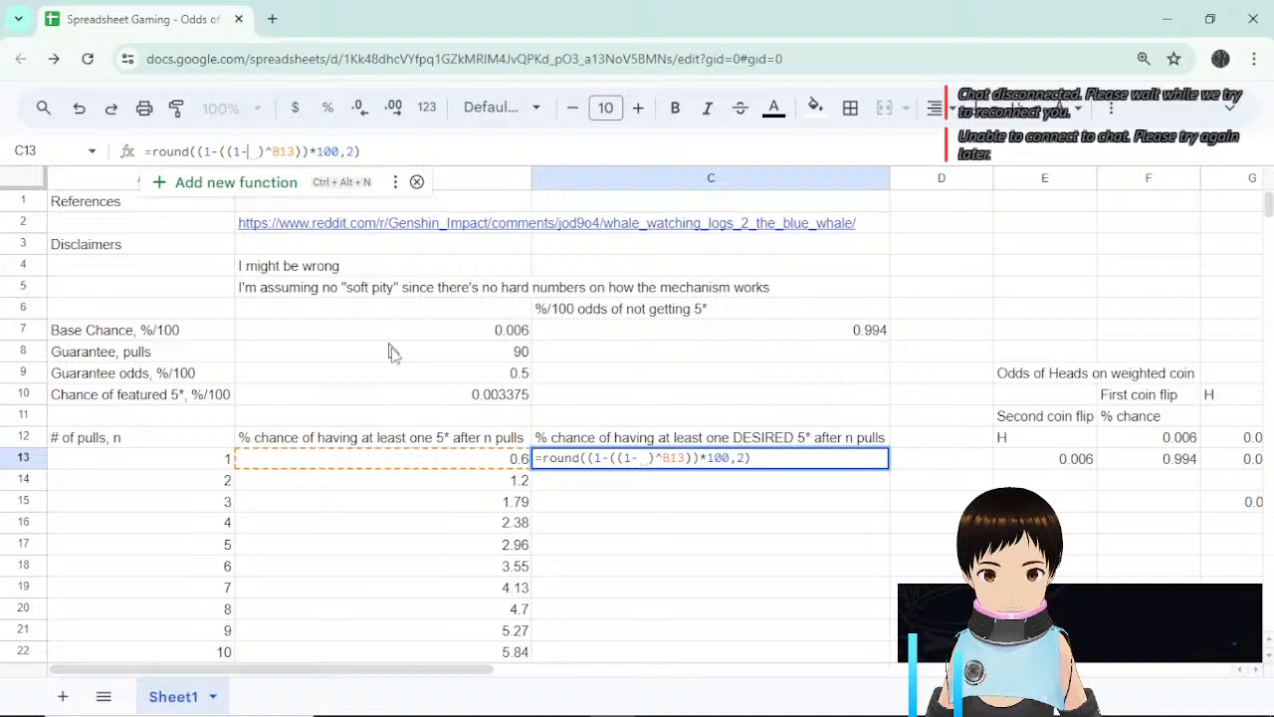
pyautogui.click(503, 398)
pyautogui.press('Return')
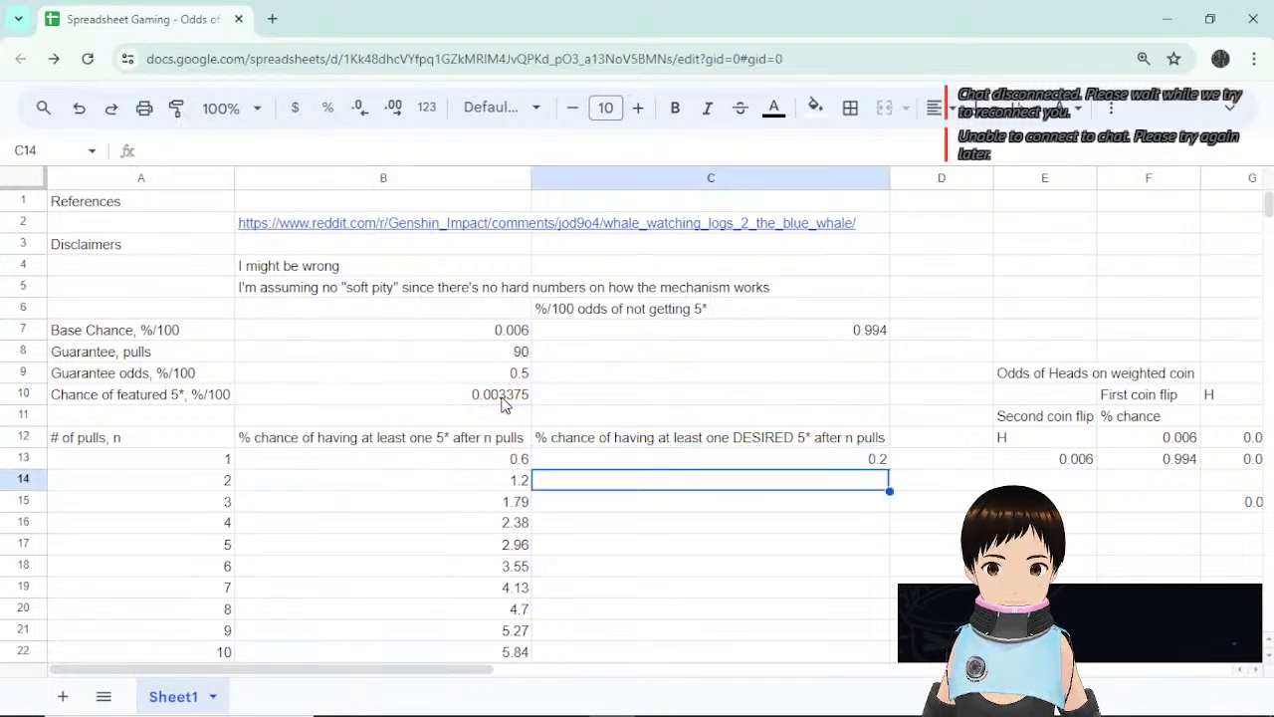
# Lock the reference as B$10 and autofill the formula down column C (0.2, 0.4, 0.6…).
pyautogui.click(685, 463)
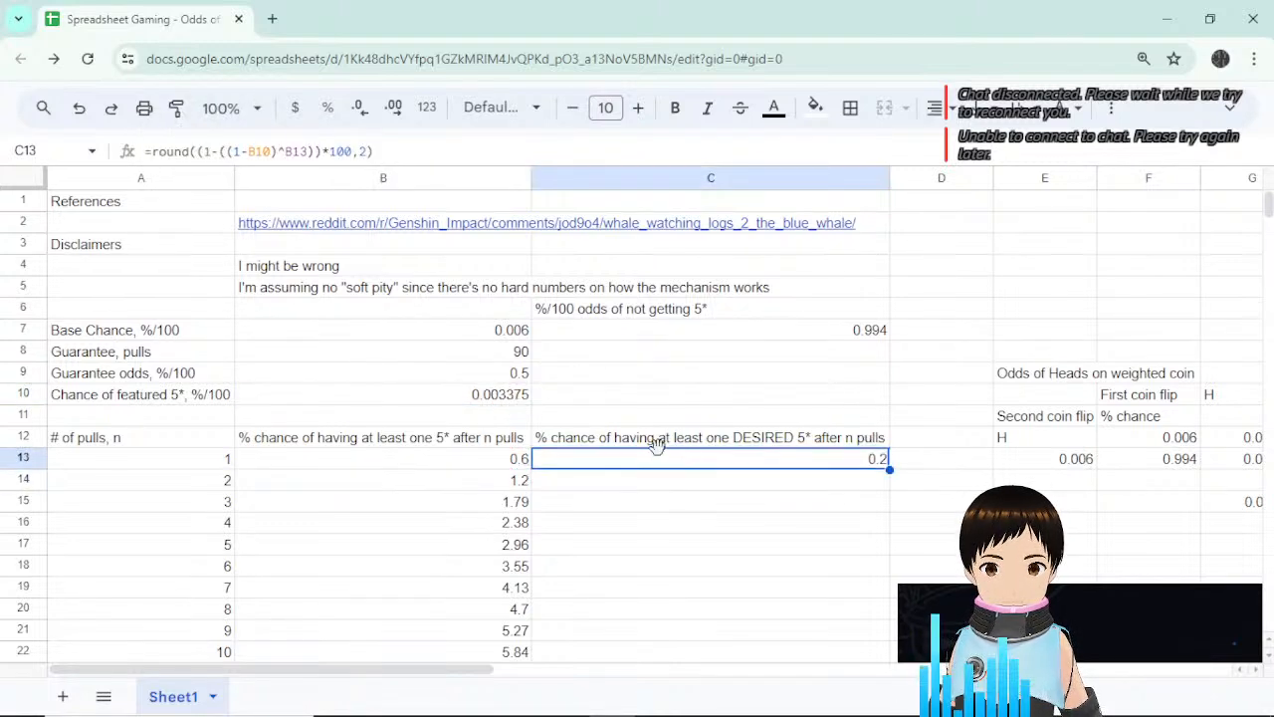
pyautogui.click(495, 396)
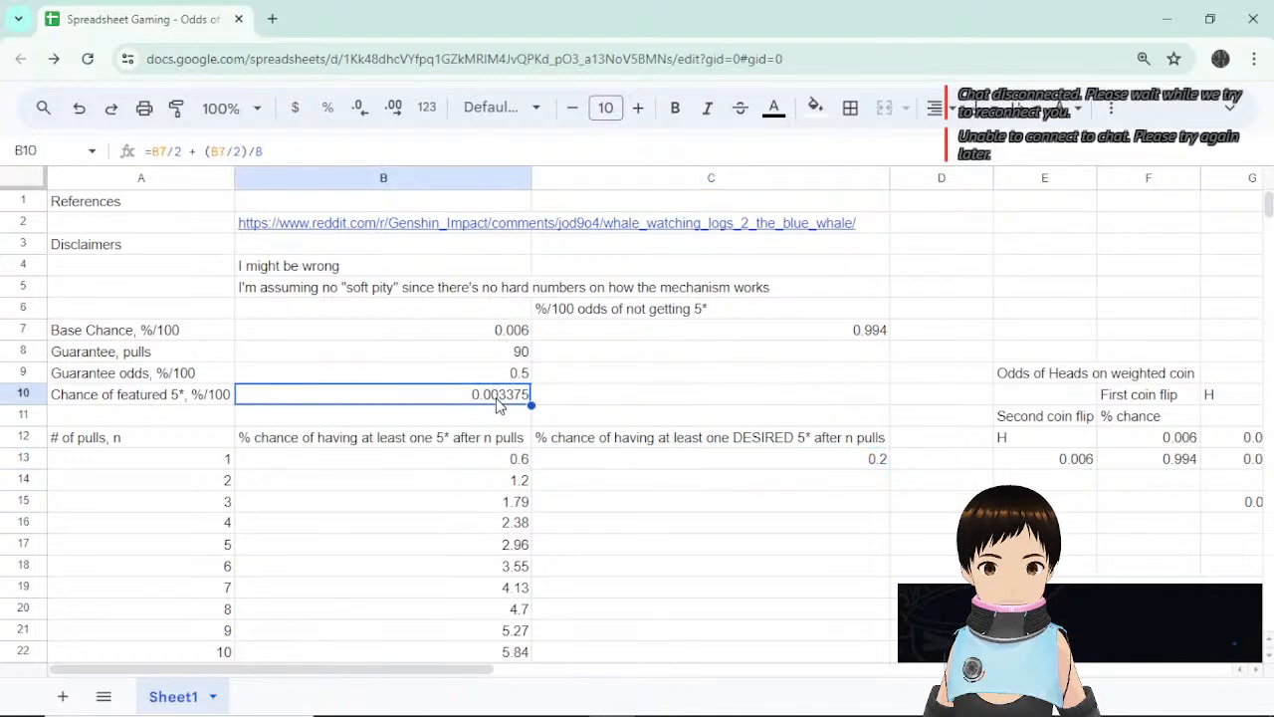
pyautogui.click(282, 151)
pyautogui.press('Return')
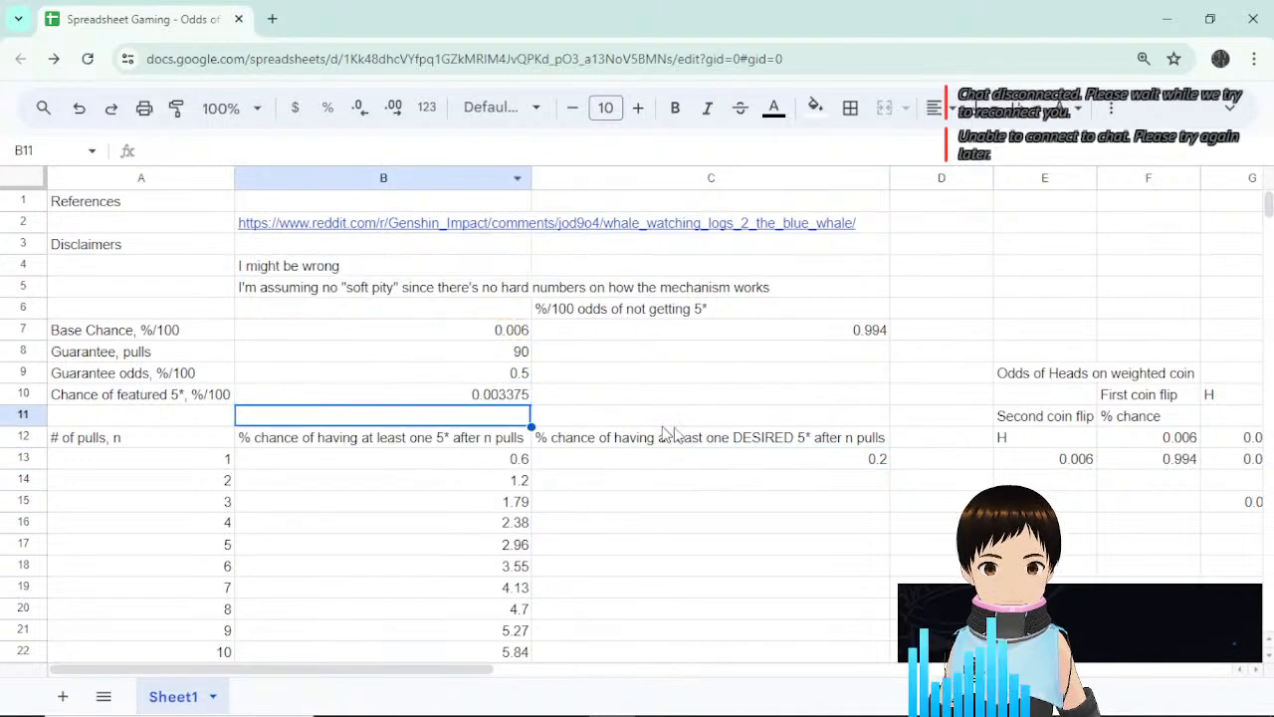
pyautogui.click(741, 465)
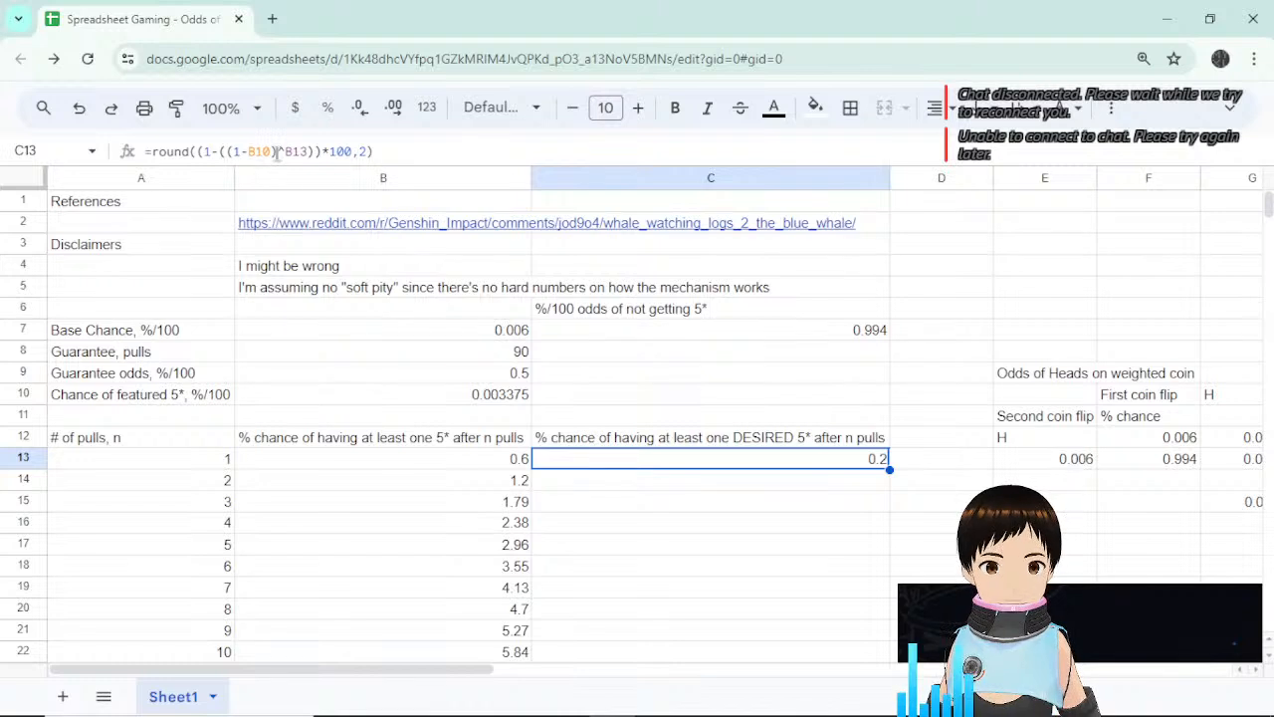
pyautogui.click(244, 151)
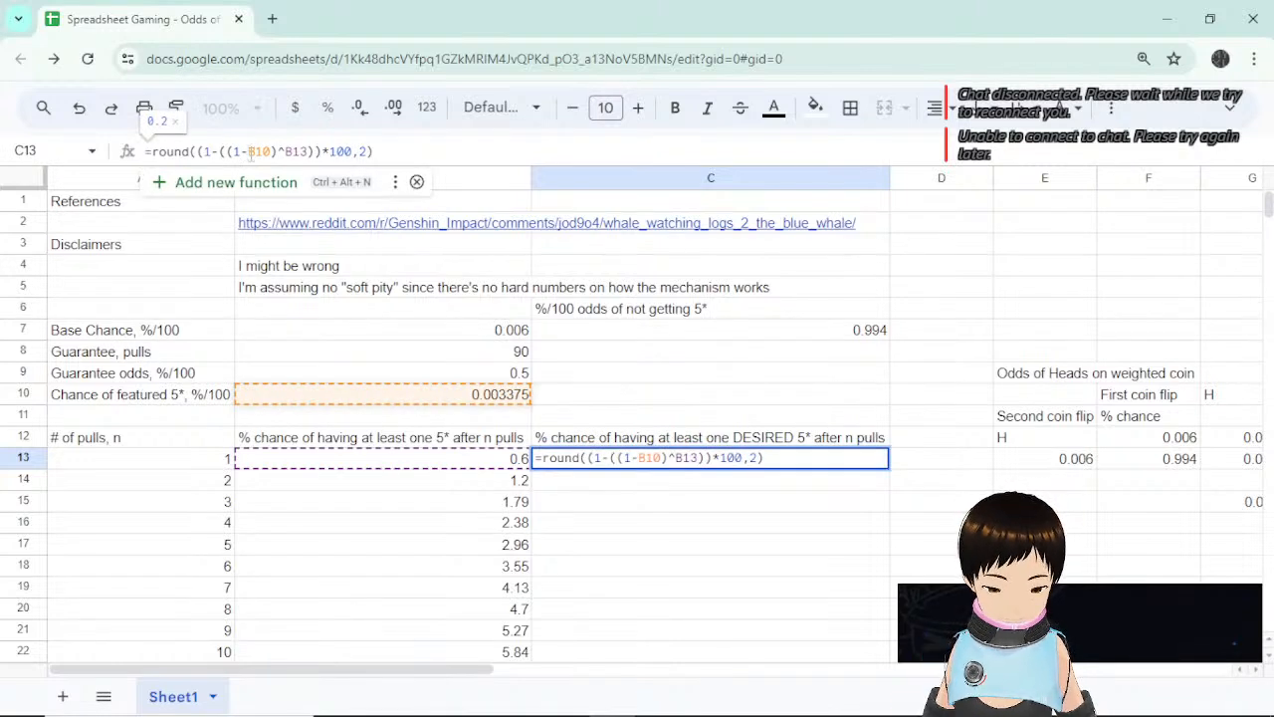
pyautogui.write('$')
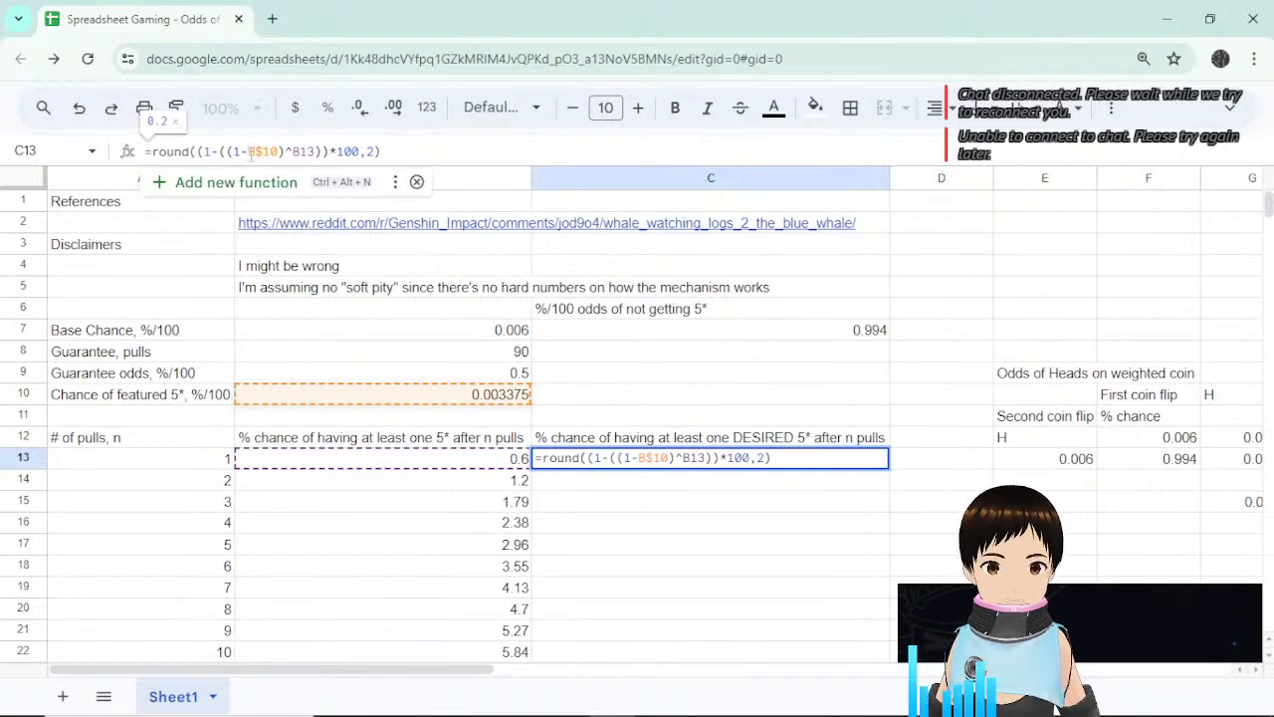
pyautogui.press('Return')
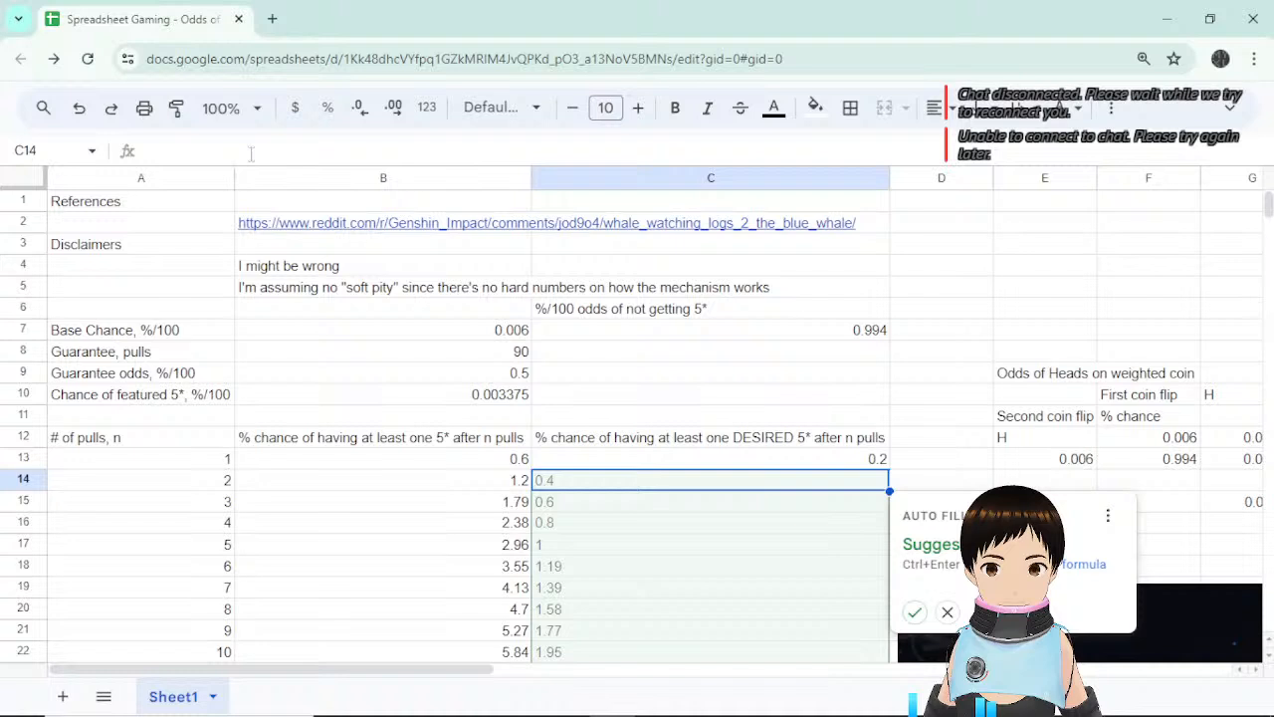
pyautogui.click(914, 614)
# Change C13's ROUND from 2 to 4 decimal places.
pyautogui.click(874, 461)
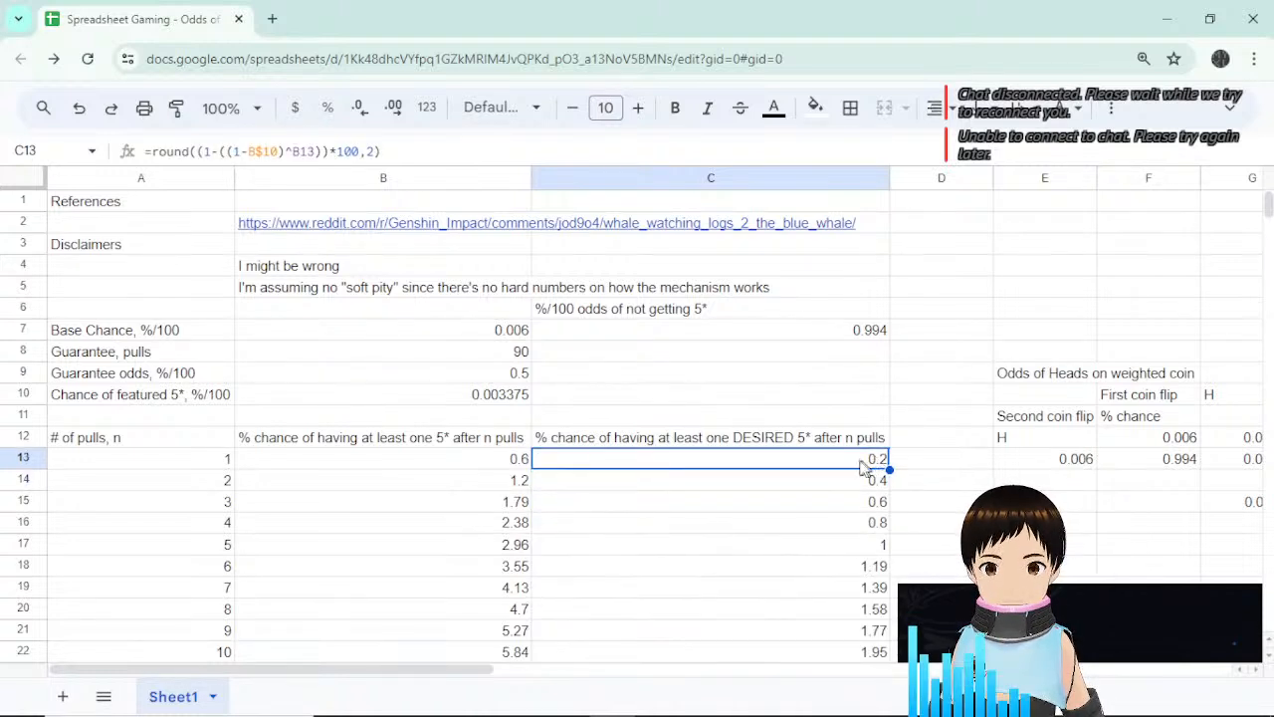
pyautogui.click(375, 151)
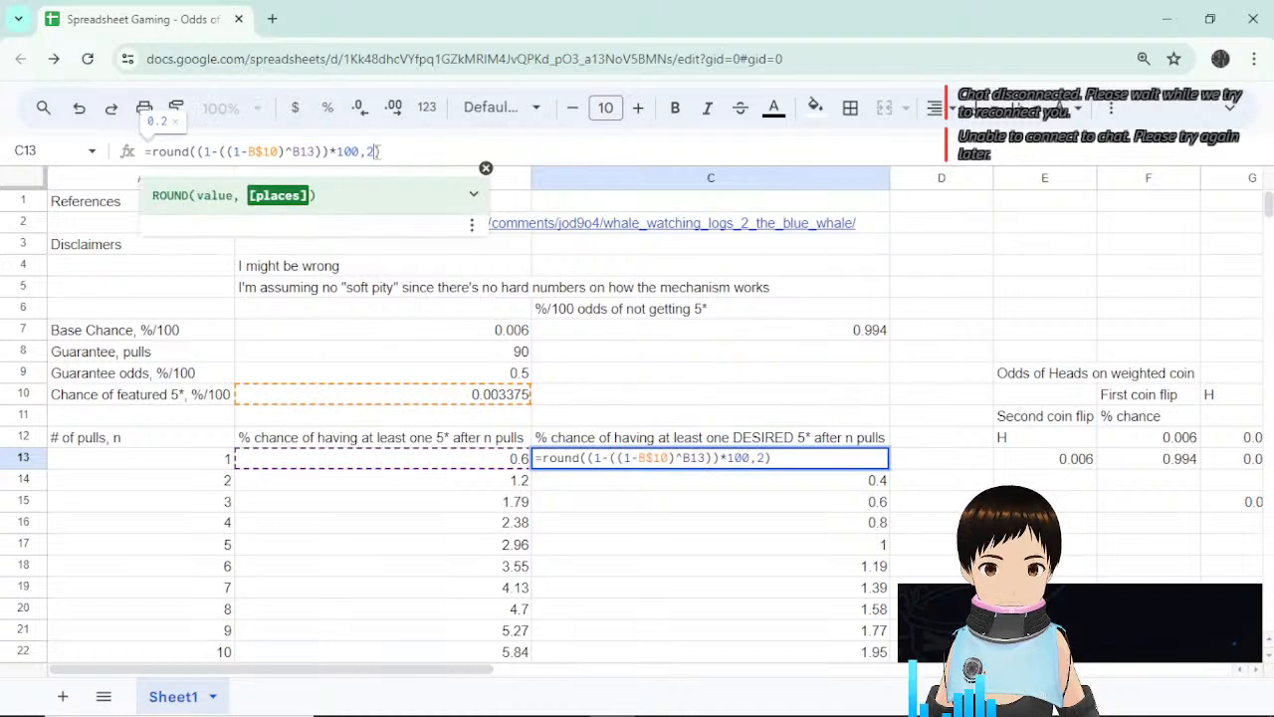
pyautogui.press('BackSpace')
pyautogui.write('4')
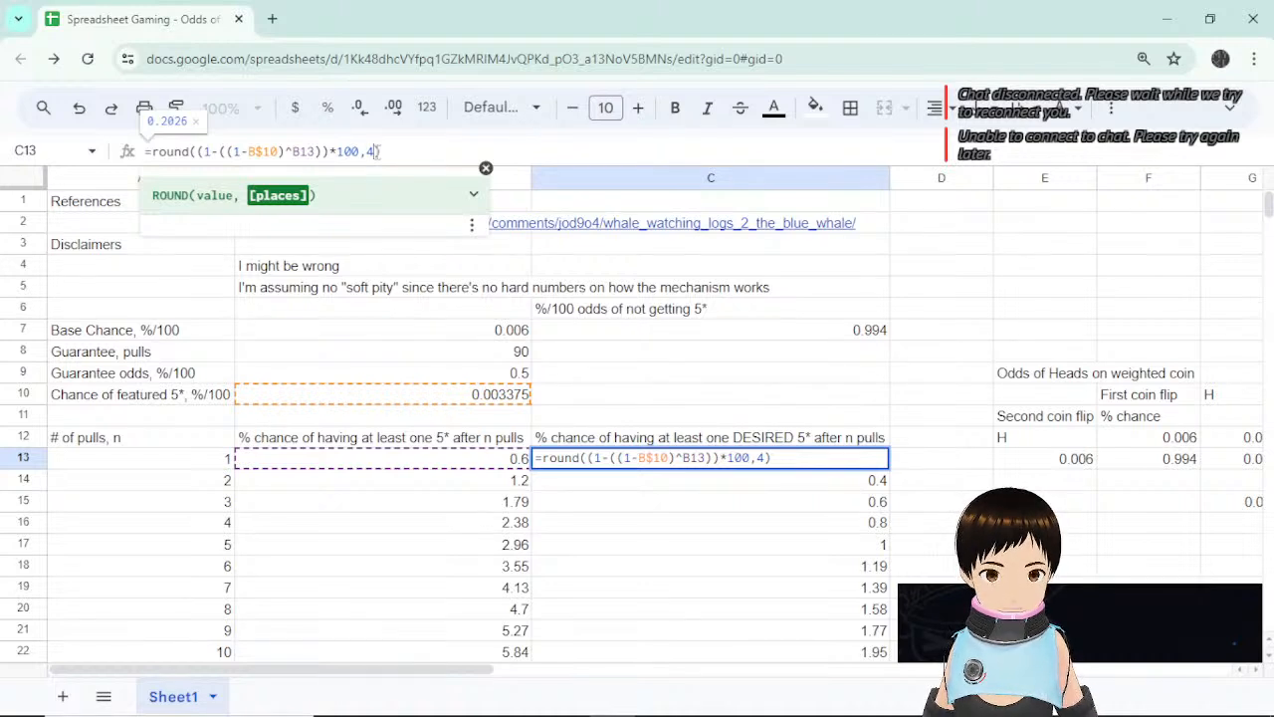
pyautogui.press('Return')
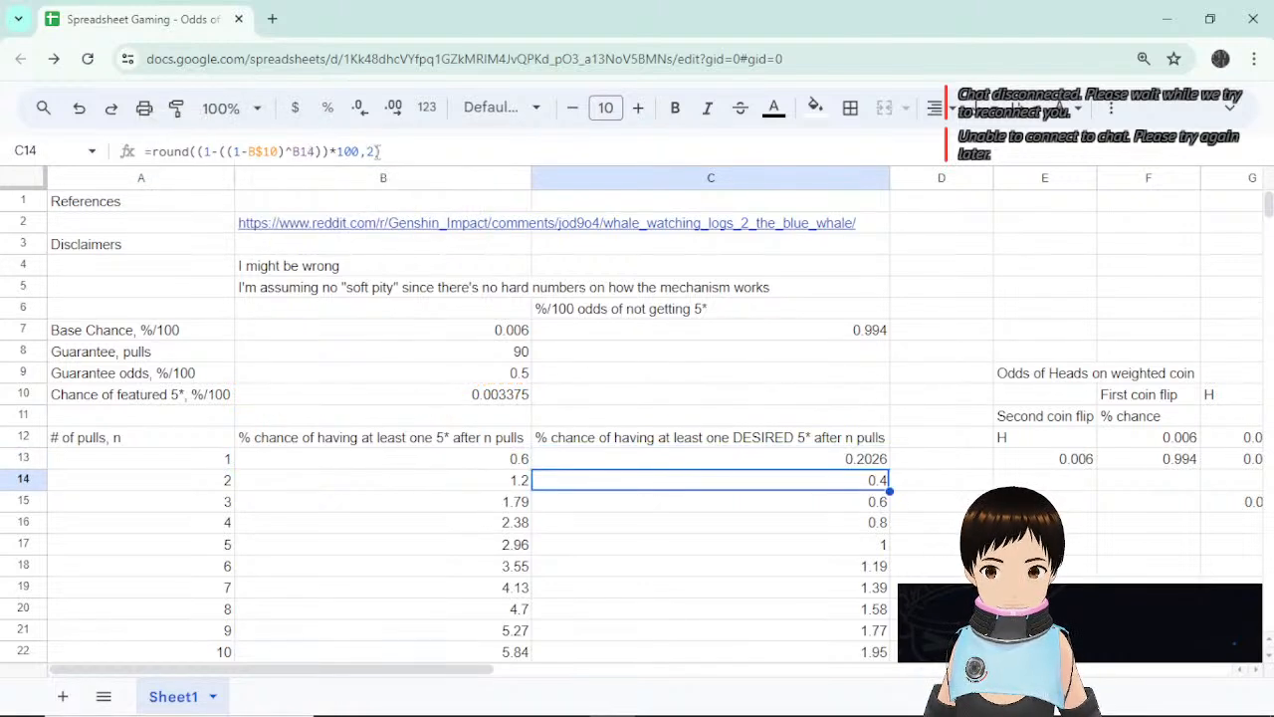
# Make C13's exponent use the pull count in column A, giving 0.3375.
pyautogui.click(881, 460)
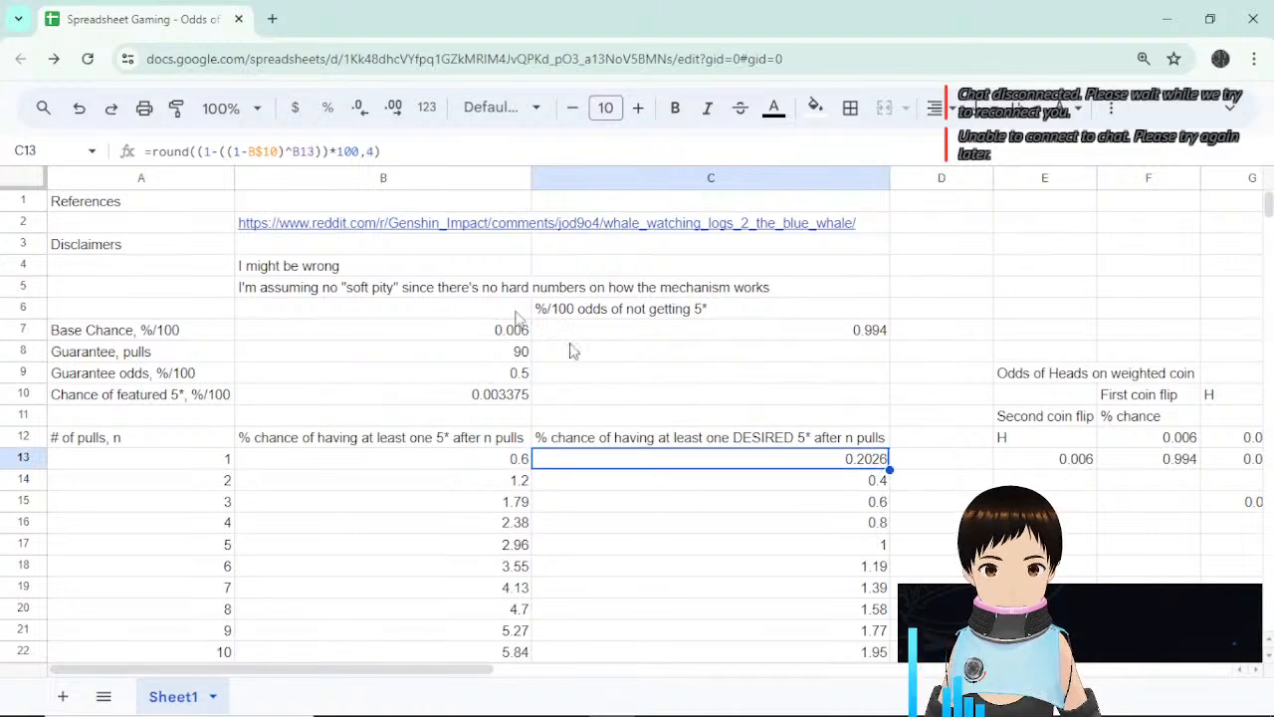
pyautogui.click(260, 149)
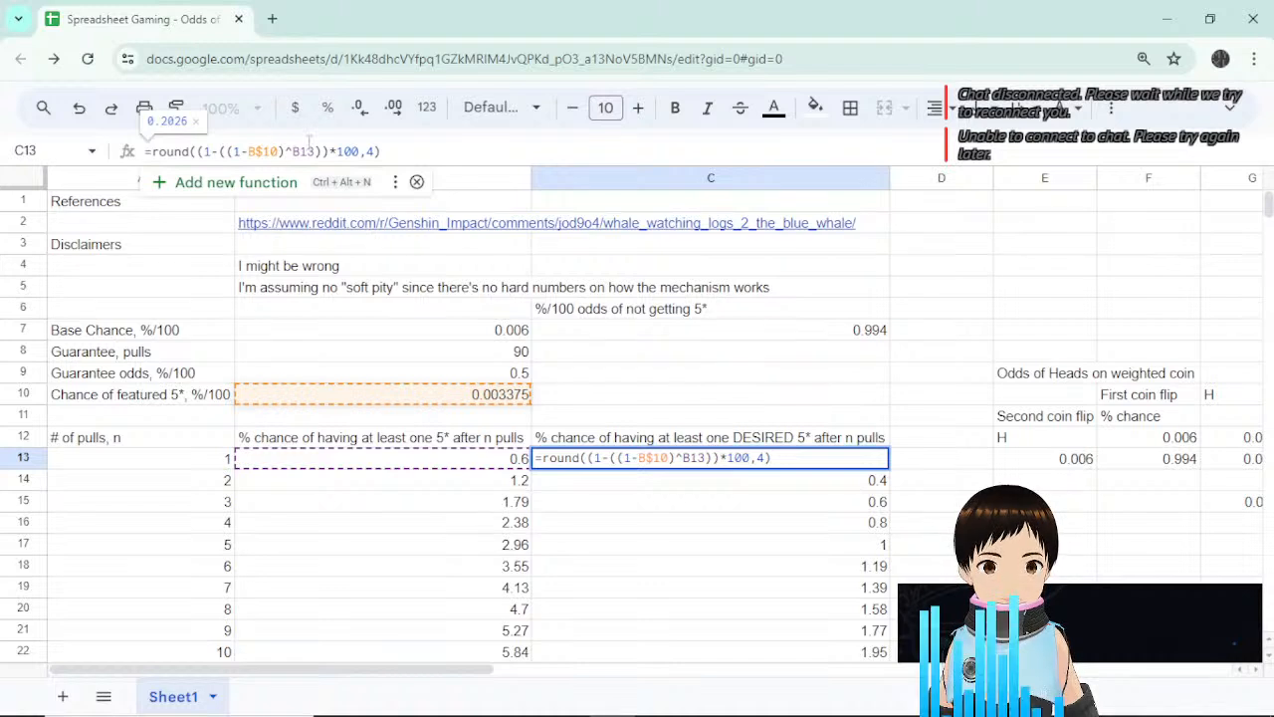
pyautogui.click(301, 152)
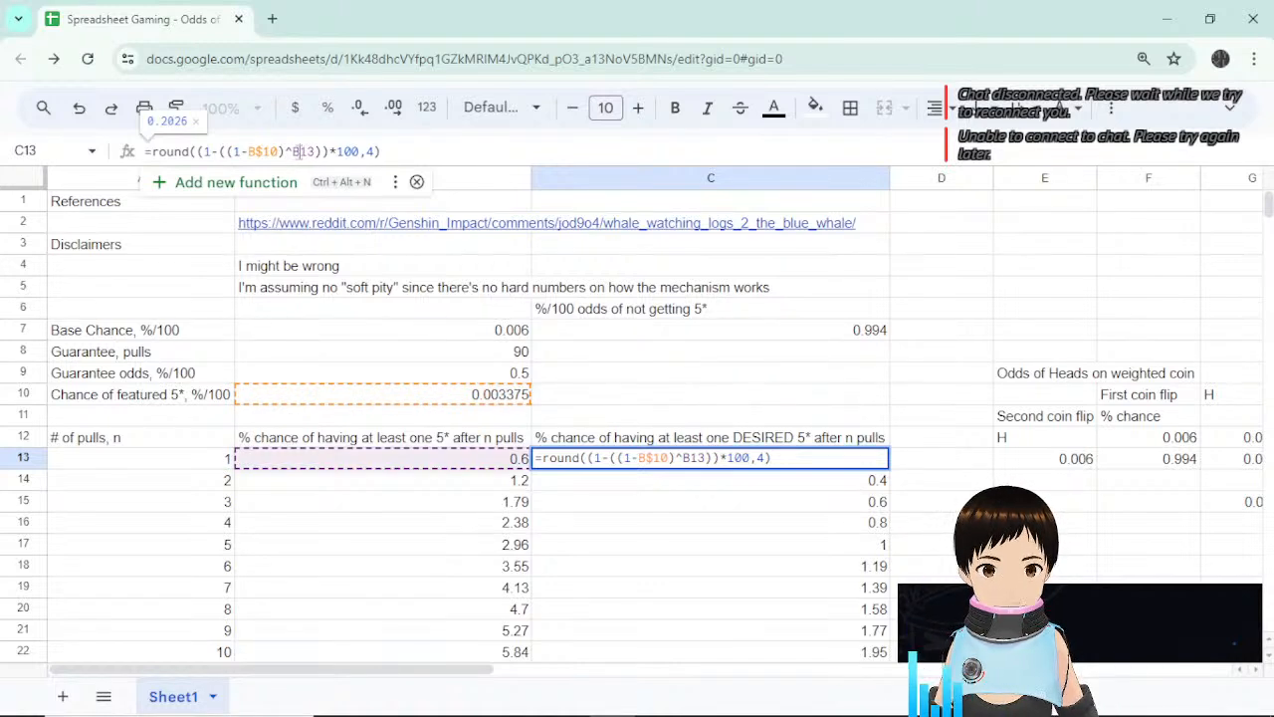
pyautogui.press('BackSpace')
pyautogui.write('A')
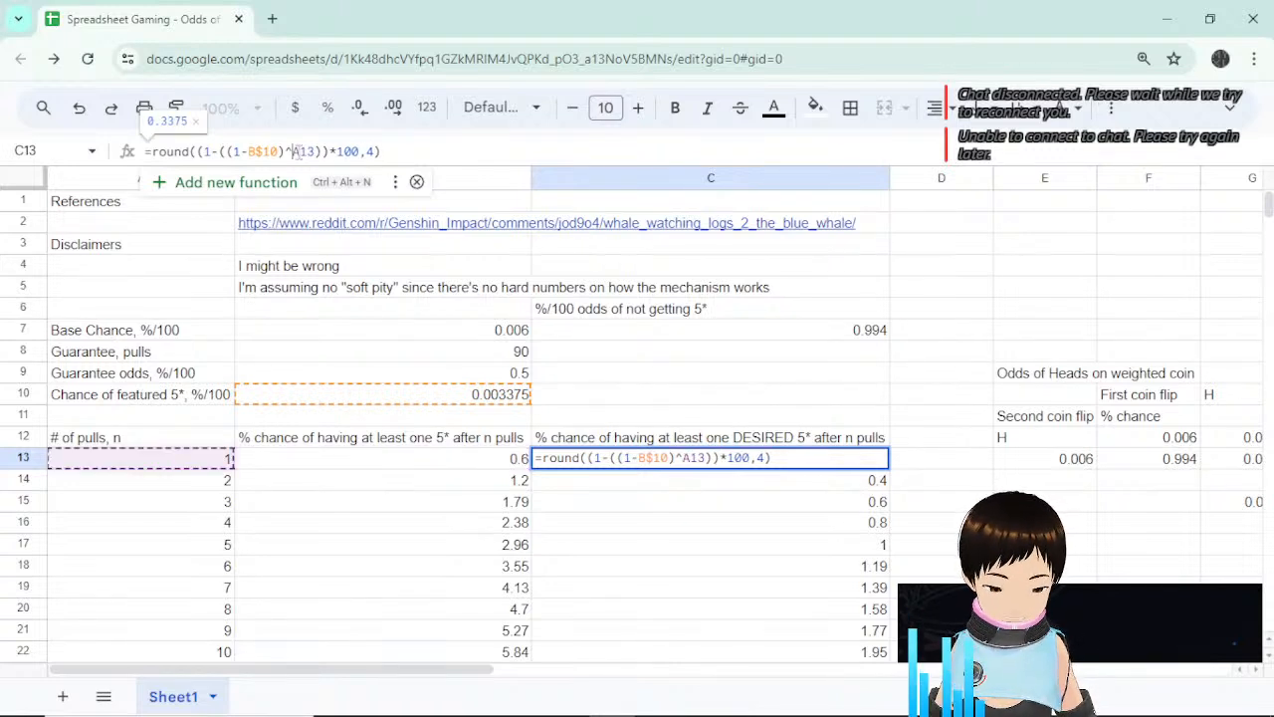
pyautogui.write('$')
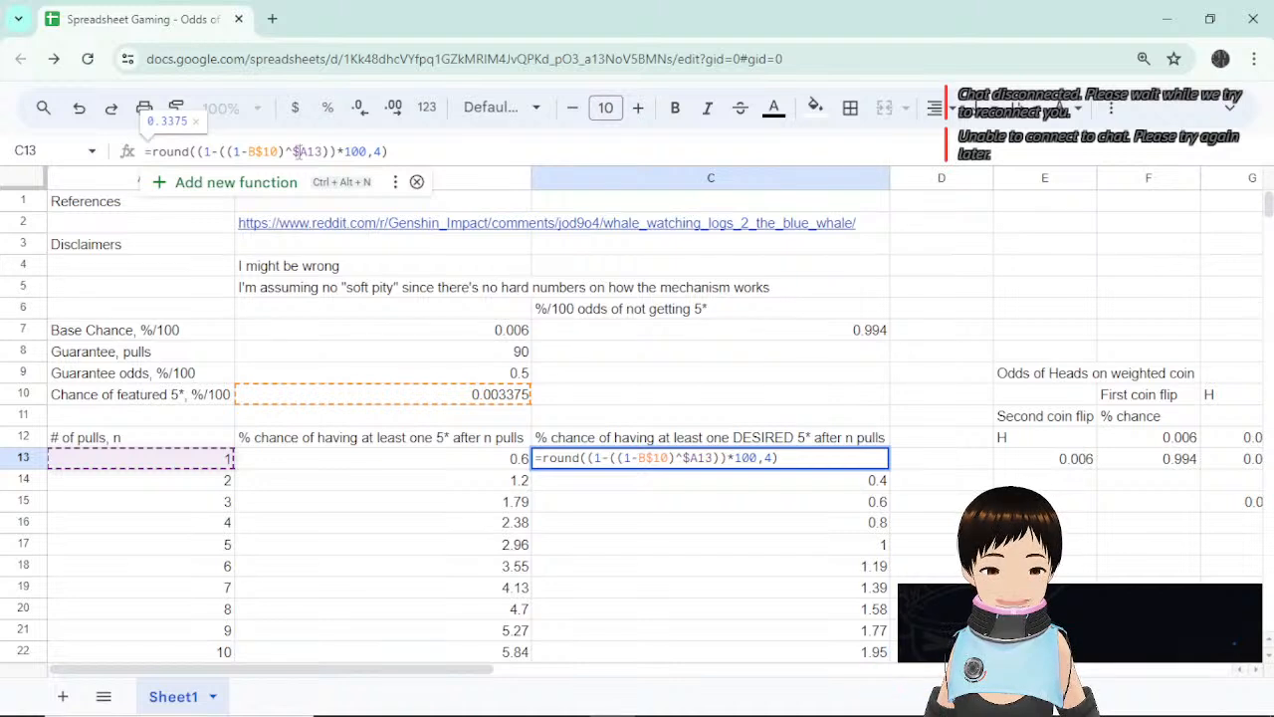
pyautogui.press('Return')
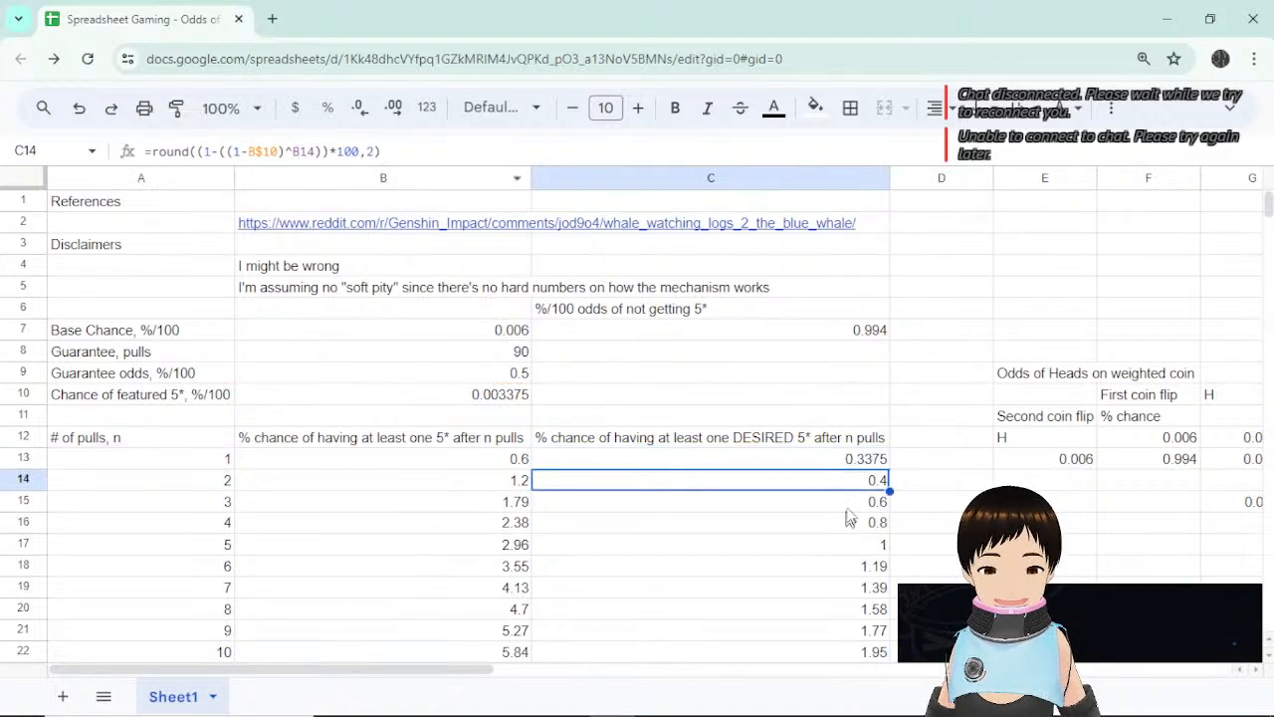
pyautogui.click(848, 461)
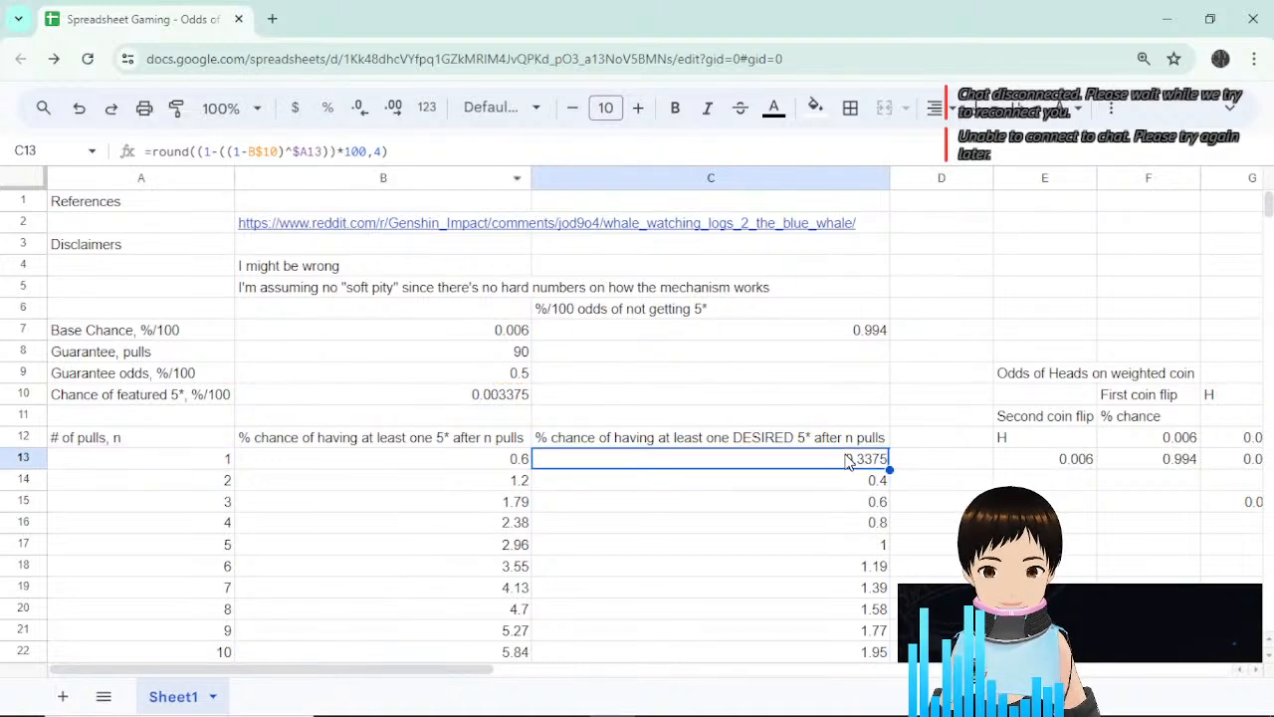
pyautogui.click(183, 458)
# Fill C13's formula down to row 101 (25.9836 at 89 pulls) and clear 28.59 from C102.
pyautogui.click(782, 464)
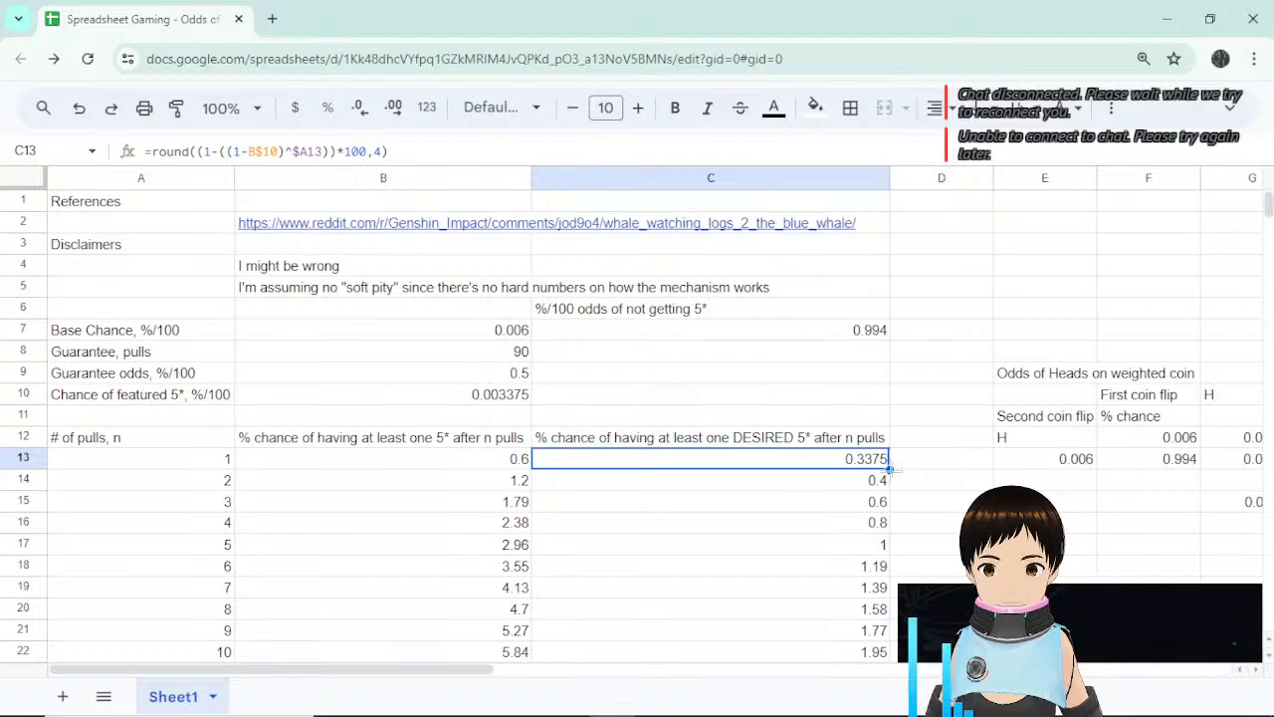
pyautogui.moveTo(891, 472); pyautogui.dragTo(873, 332)
pyautogui.click(874, 353)
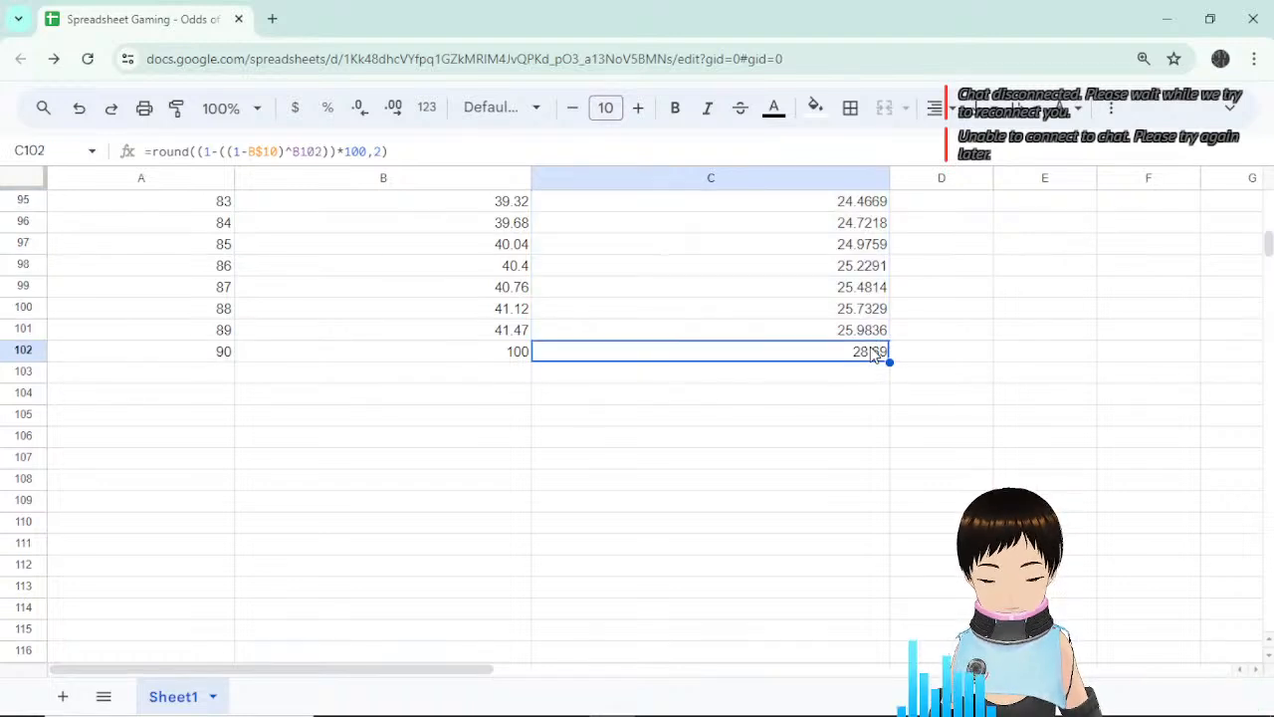
pyautogui.press('Delete')
pyautogui.click(922, 350)
pyautogui.click(866, 331)
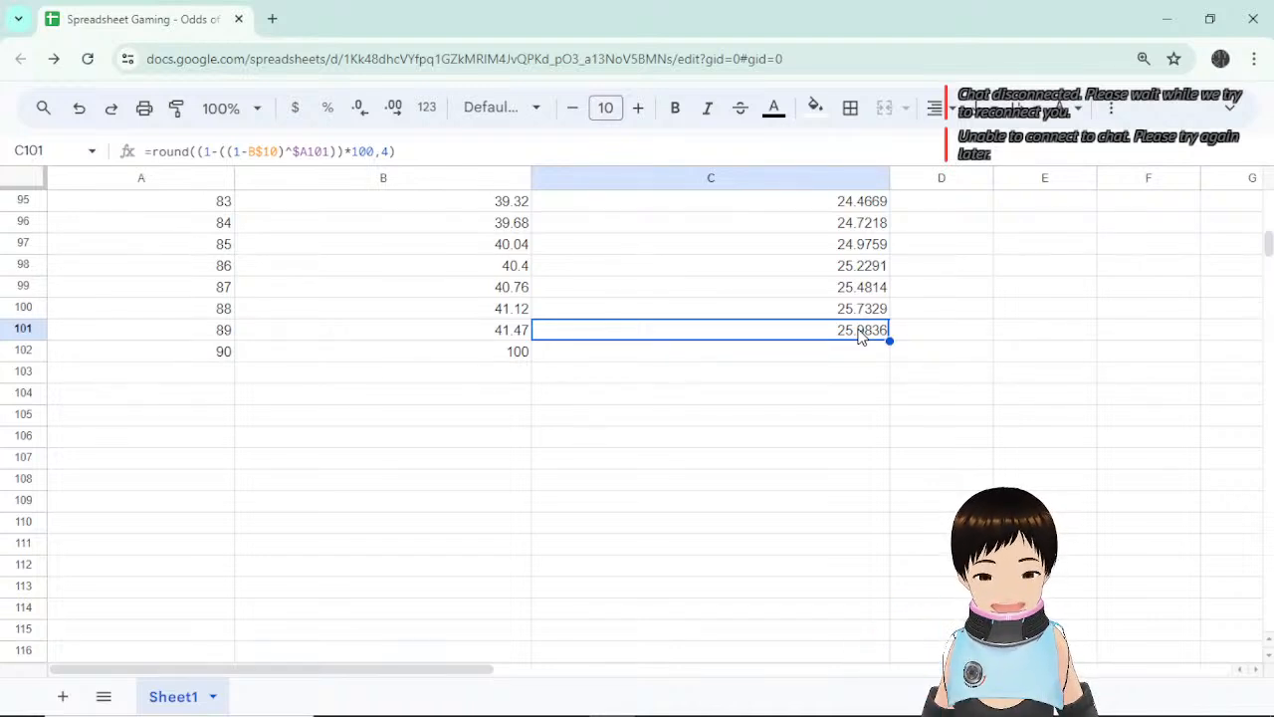
pyautogui.click(862, 354)
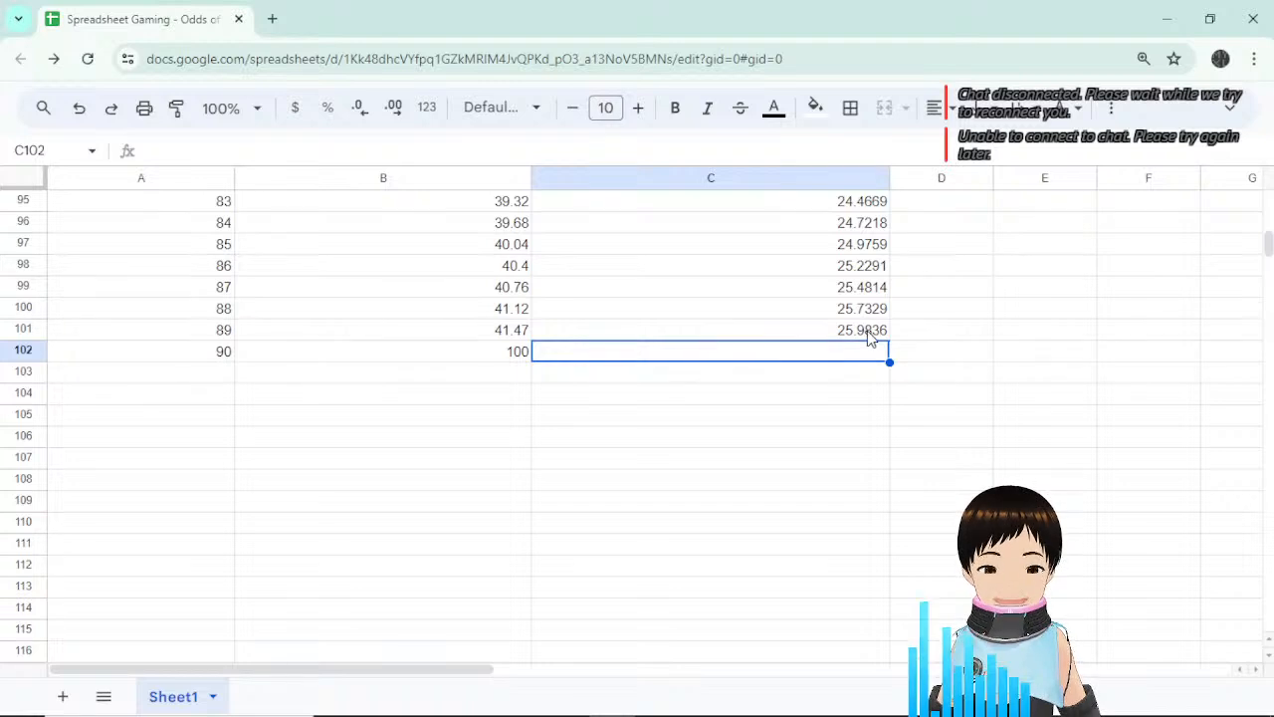
pyautogui.click(867, 332)
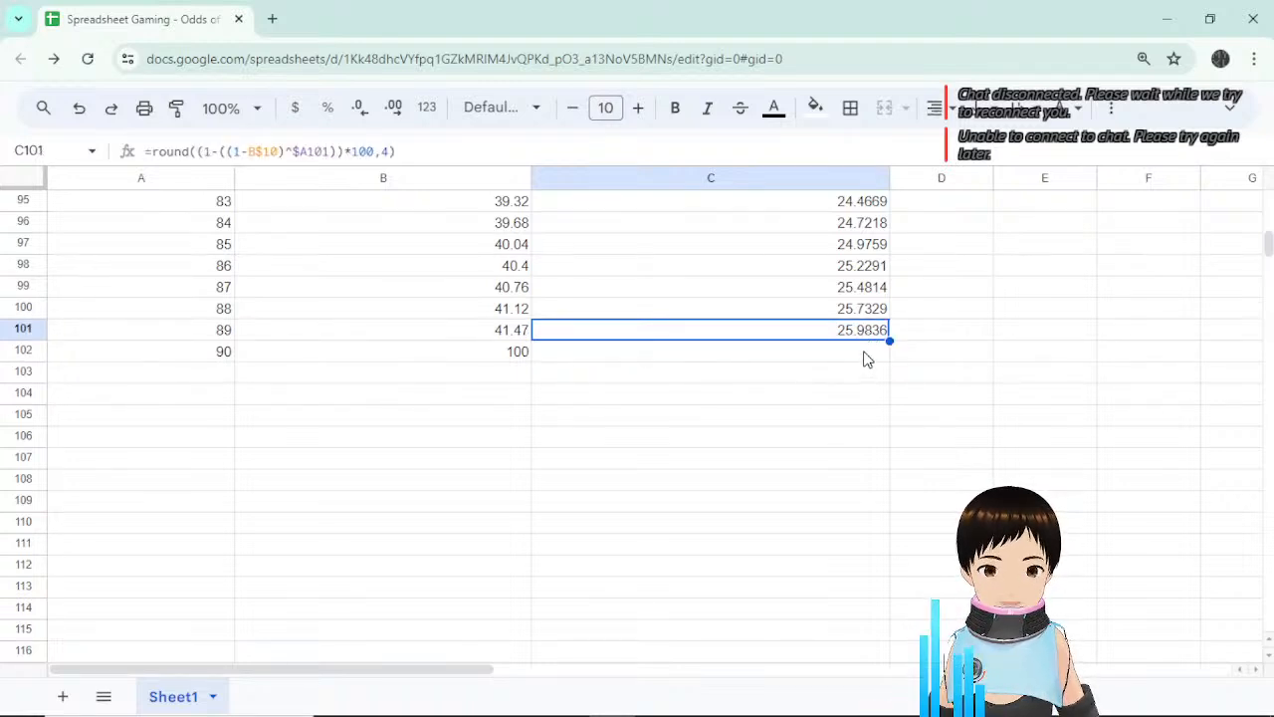
pyautogui.click(866, 354)
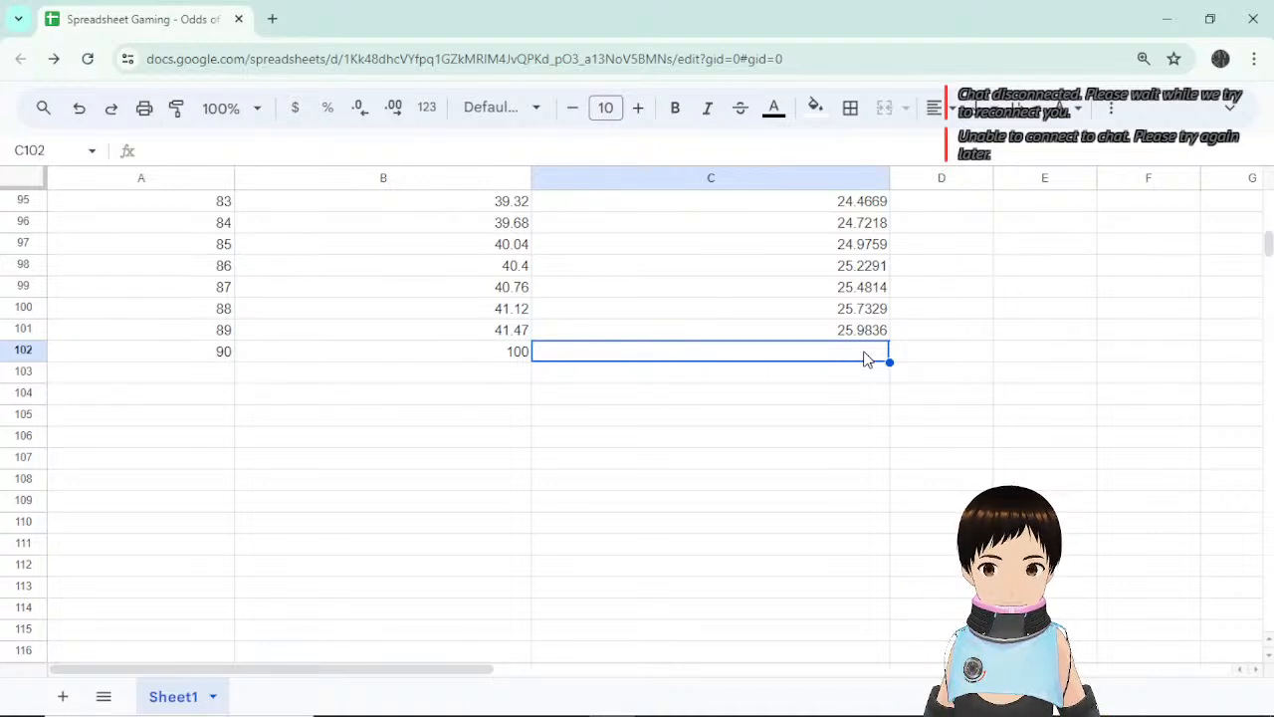
# Try C102 as =C101/100*(50+50/8), then erase it, leaving C102 empty.
pyautogui.doubleClick(869, 330)
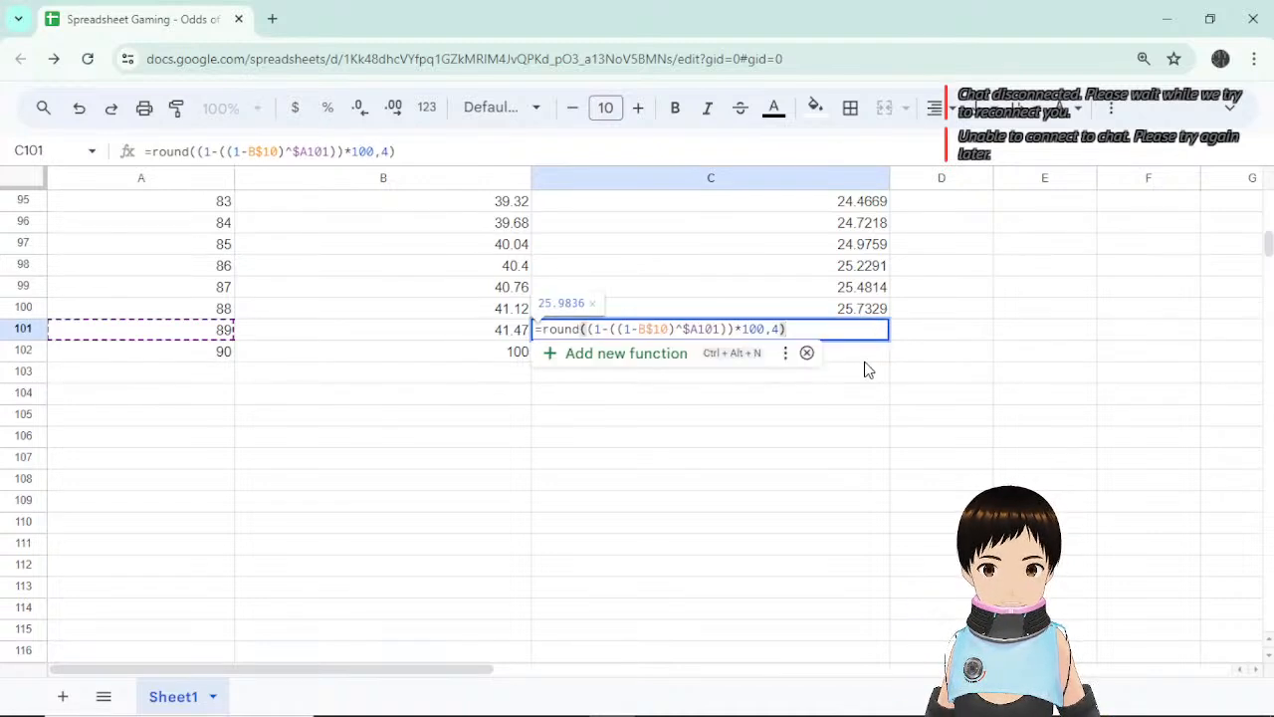
pyautogui.press('Escape')
pyautogui.click(867, 355)
pyautogui.click(870, 333)
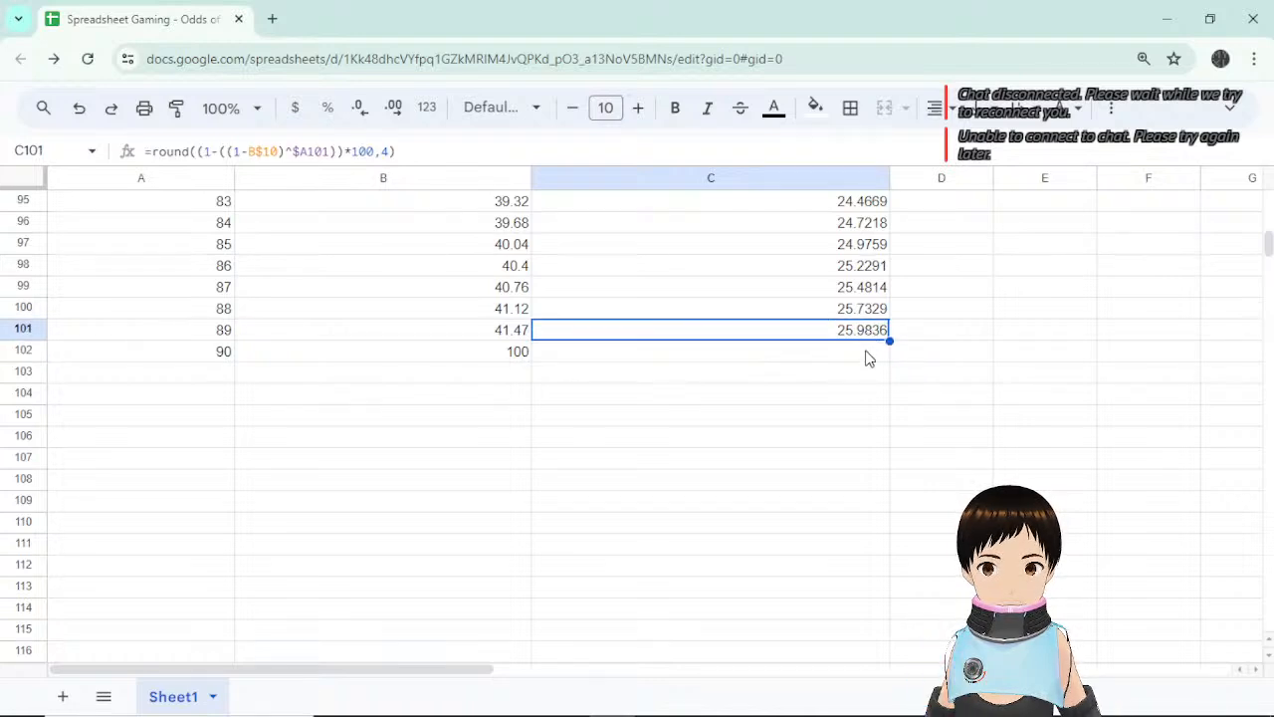
pyautogui.click(867, 354)
pyautogui.write('=')
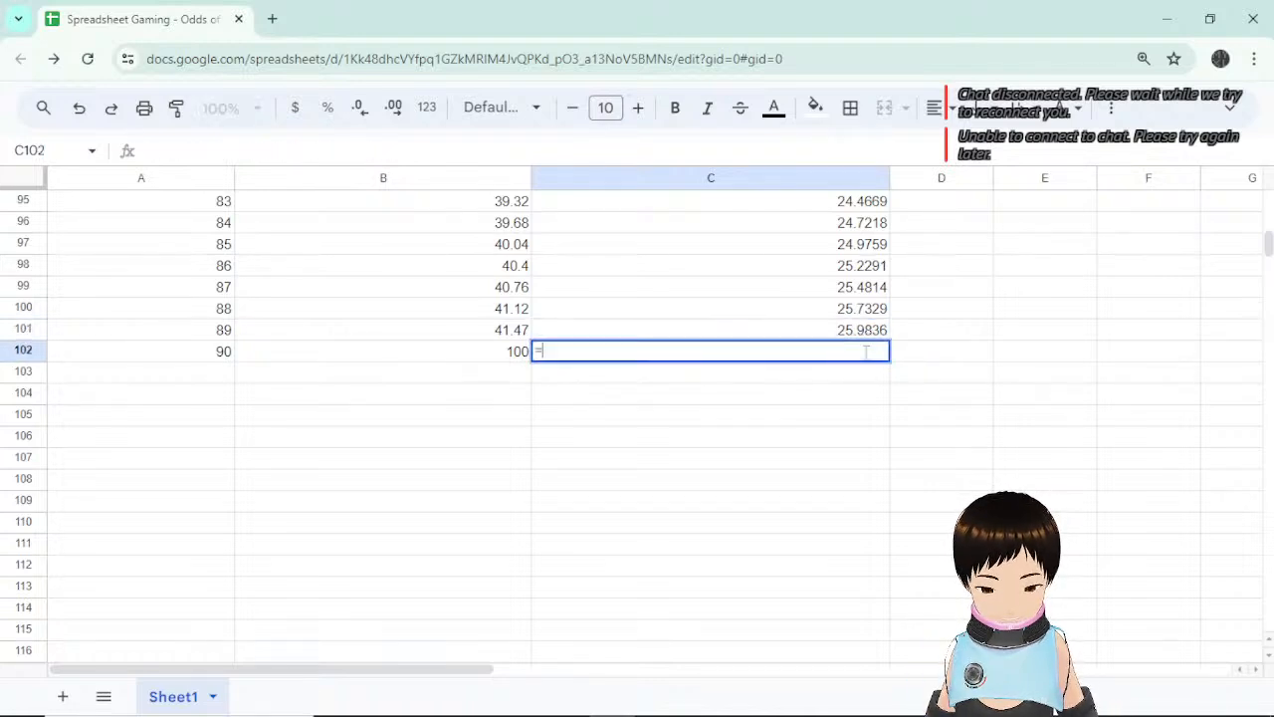
pyautogui.click(872, 331)
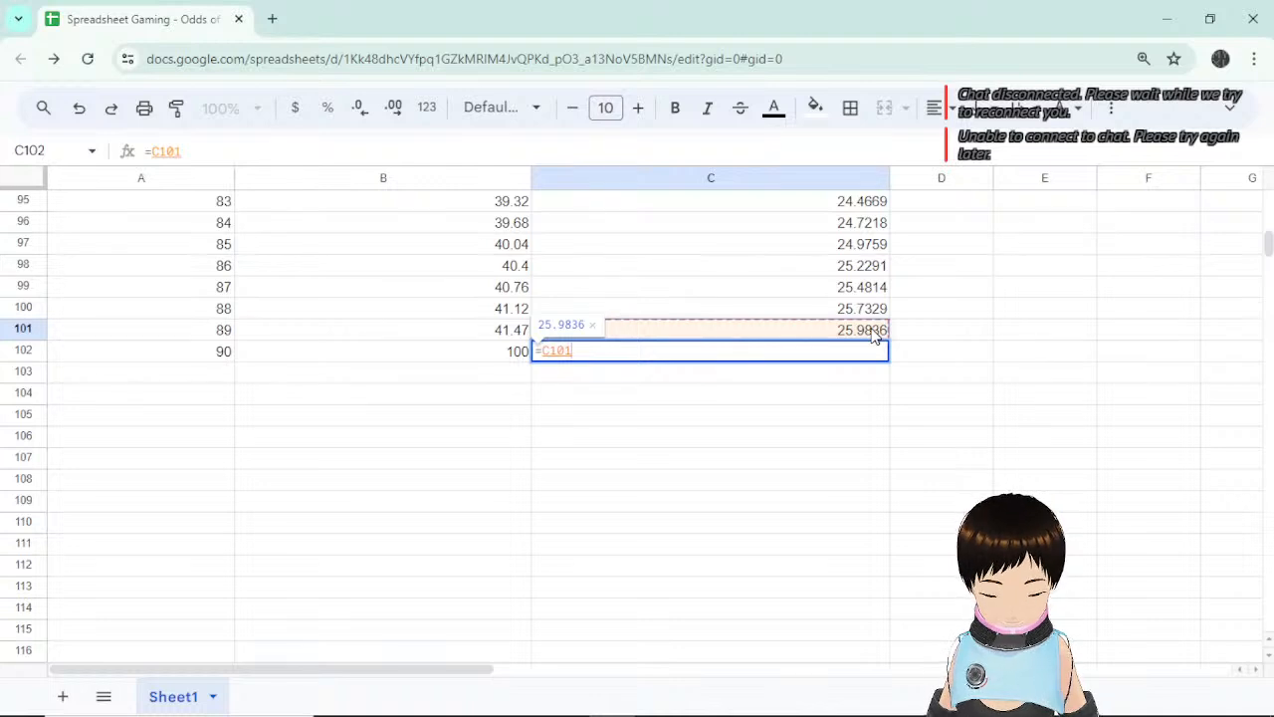
pyautogui.write('/100')
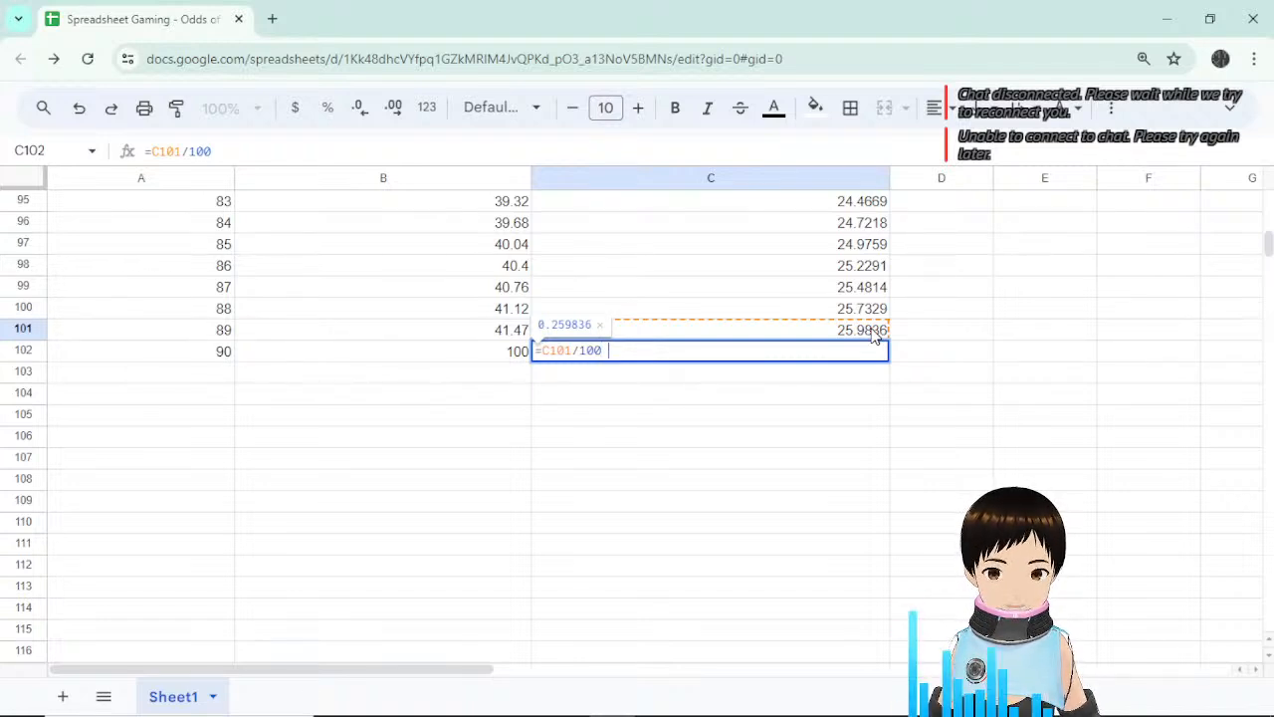
pyautogui.write('*')
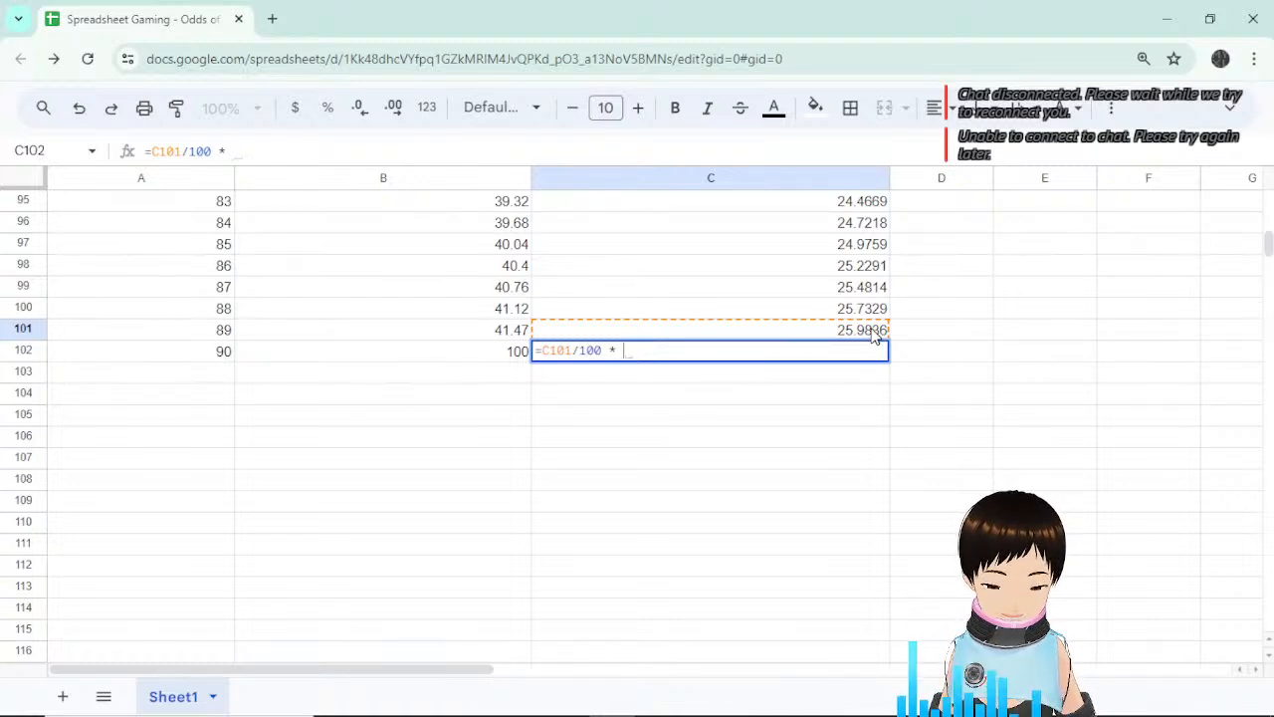
pyautogui.write('(50')
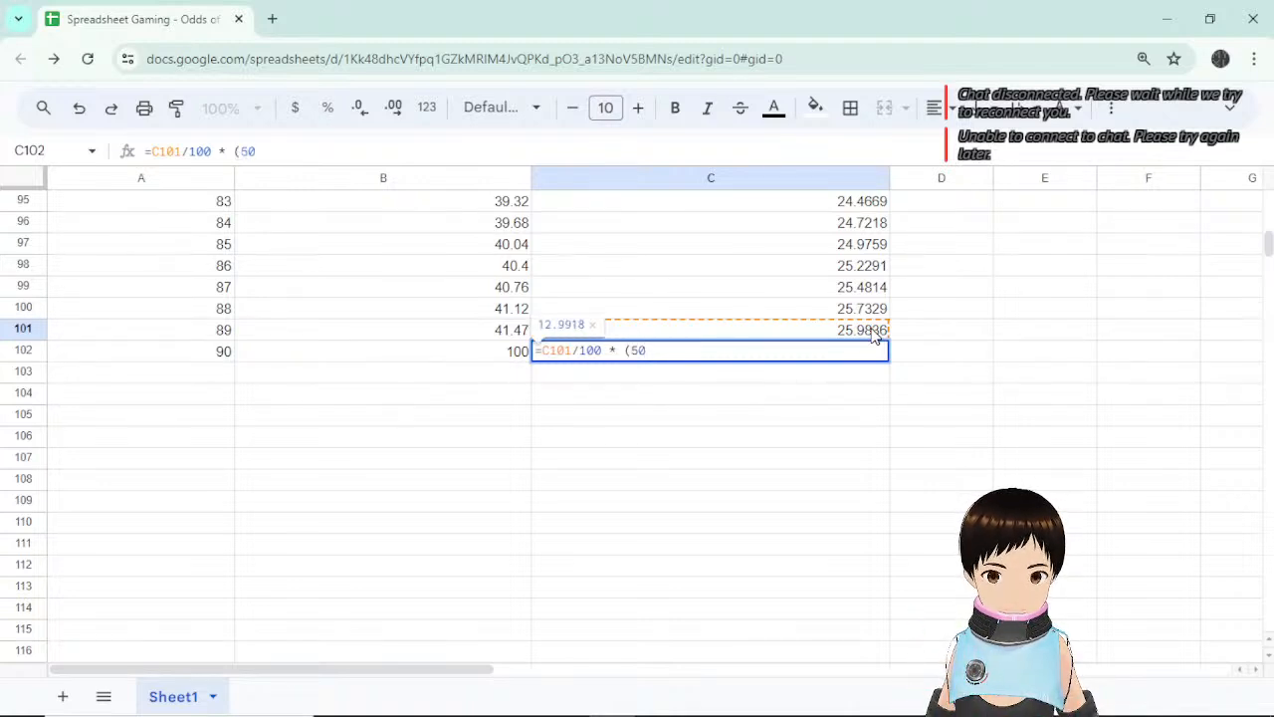
pyautogui.write('+')
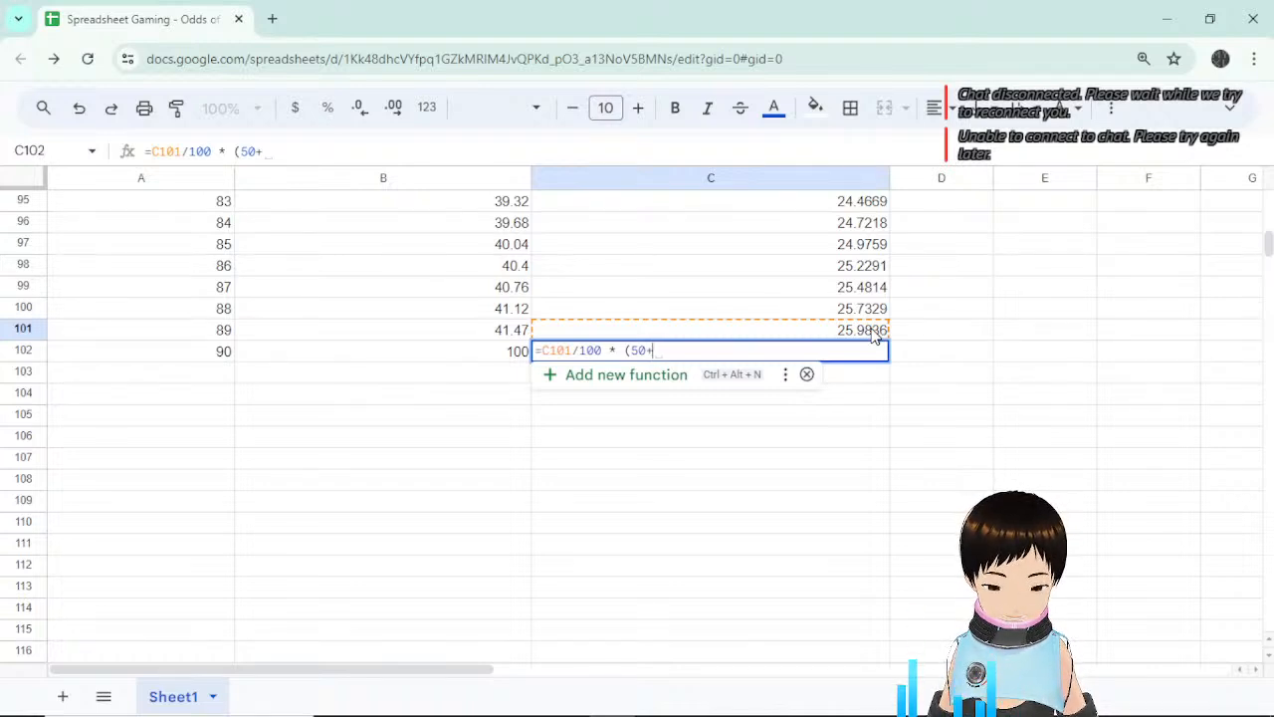
pyautogui.write('50/')
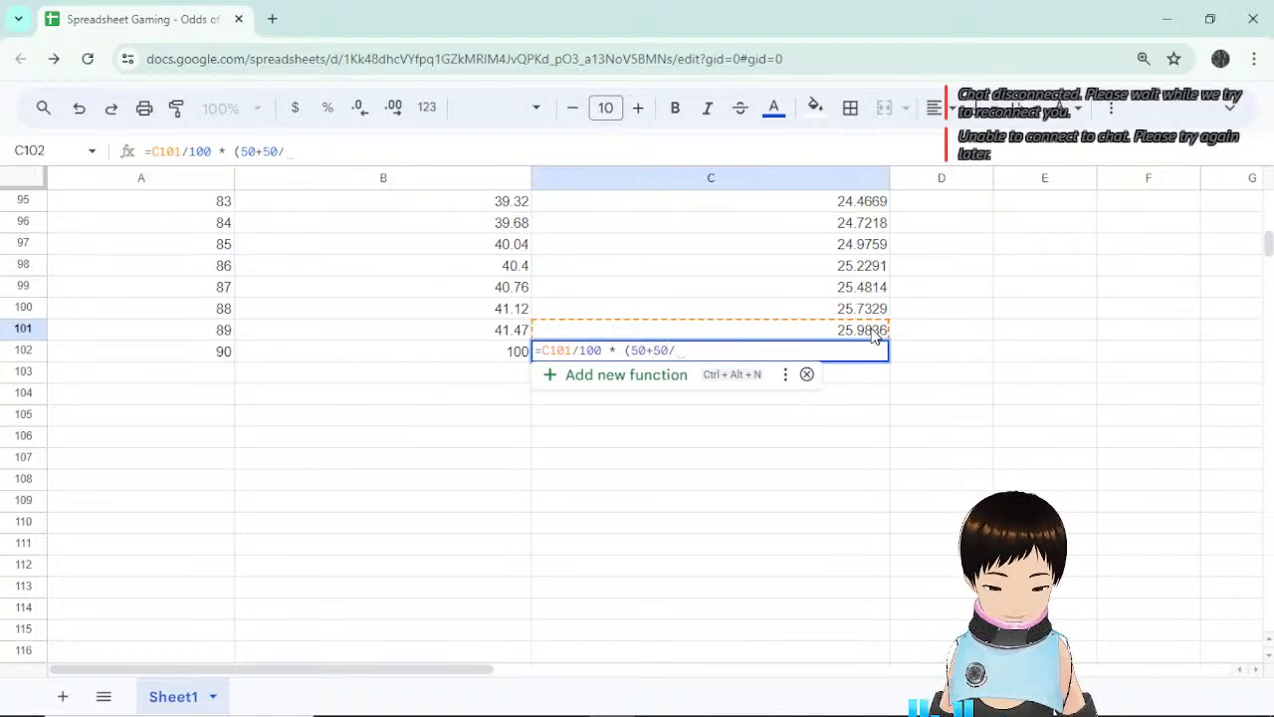
pyautogui.write('8)')
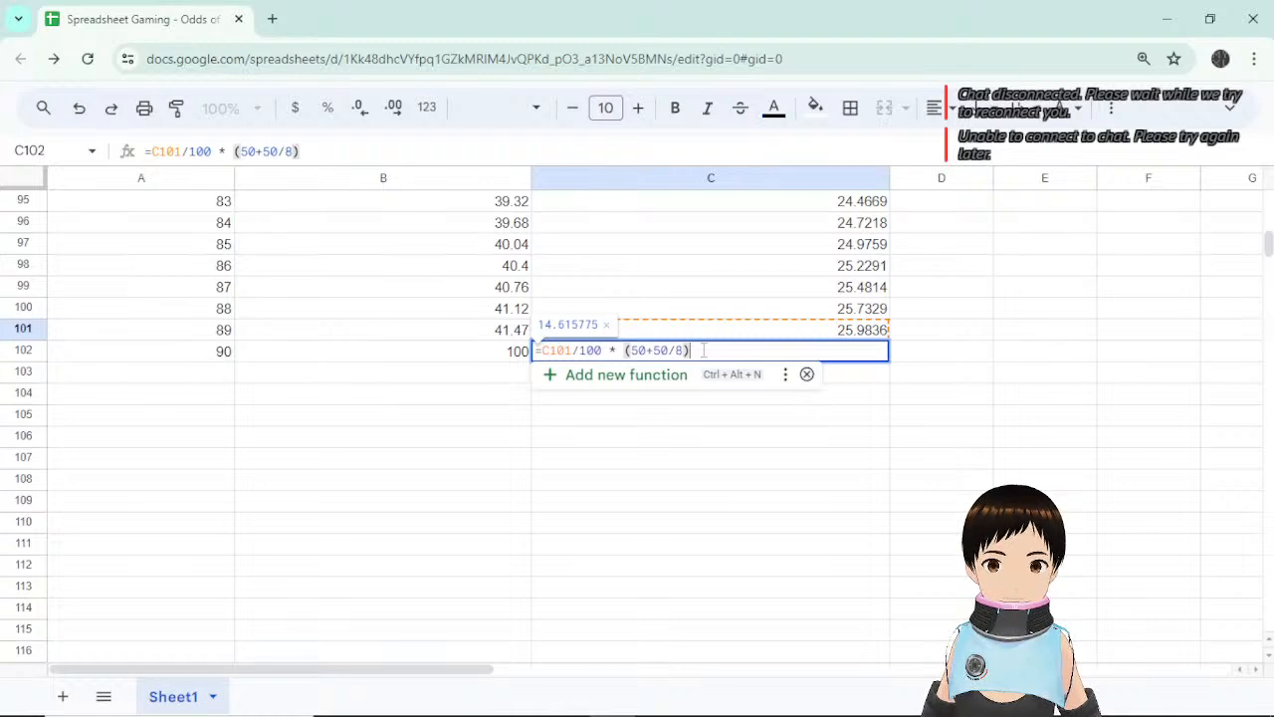
pyautogui.moveTo(695, 350); pyautogui.dragTo(625, 350)
pyautogui.click(741, 350)
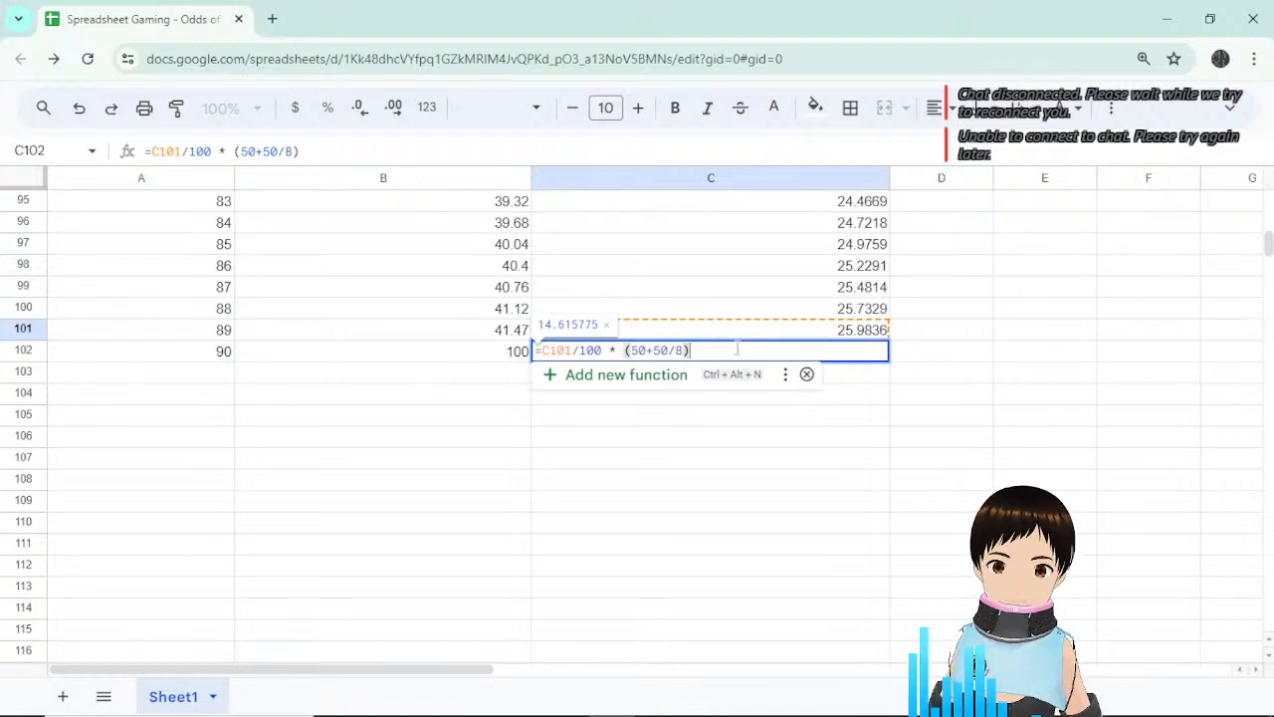
pyautogui.press('BackSpace')
pyautogui.press('BackSpace')
pyautogui.press('BackSpace')
pyautogui.press('BackSpace')
pyautogui.press('BackSpace')
pyautogui.press('BackSpace')
pyautogui.press('BackSpace')
pyautogui.press('BackSpace')
pyautogui.press('BackSpace')
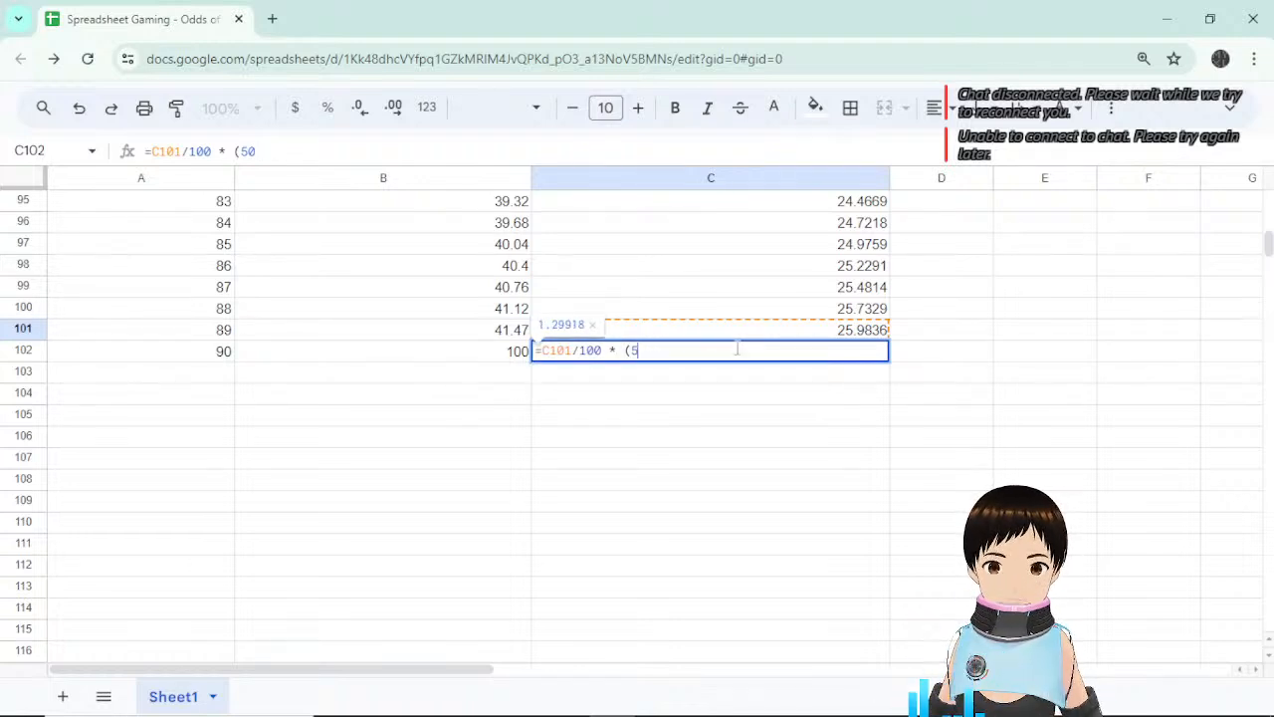
pyautogui.press('BackSpace')
pyautogui.press('BackSpace')
pyautogui.press('BackSpace')
pyautogui.press('BackSpace')
pyautogui.press('BackSpace')
pyautogui.press('BackSpace')
pyautogui.press('BackSpace')
pyautogui.press('BackSpace')
pyautogui.press('BackSpace')
pyautogui.press('BackSpace')
pyautogui.press('BackSpace')
pyautogui.press('Return')
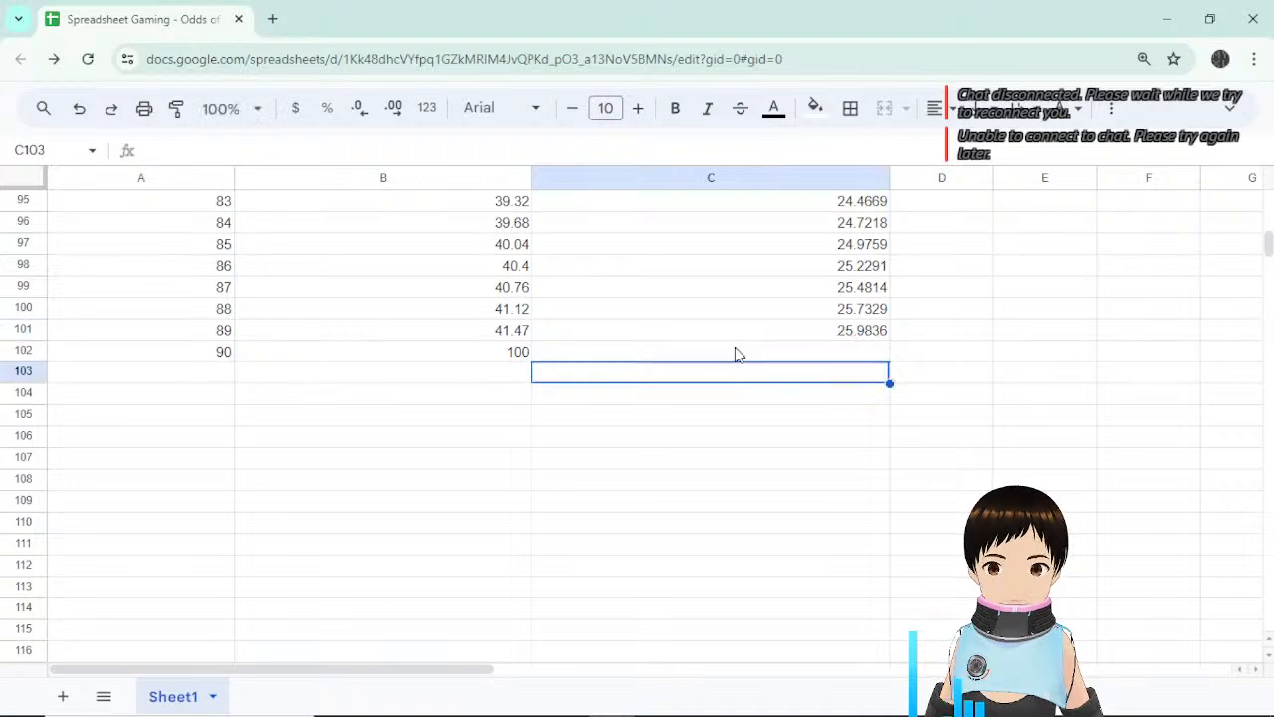
# Copy C101's formula into C102 and change its exponent to ($A102-1), appending * (1-.
pyautogui.press('Up')
pyautogui.press('Up')
pyautogui.press('Up')
pyautogui.press('Down')
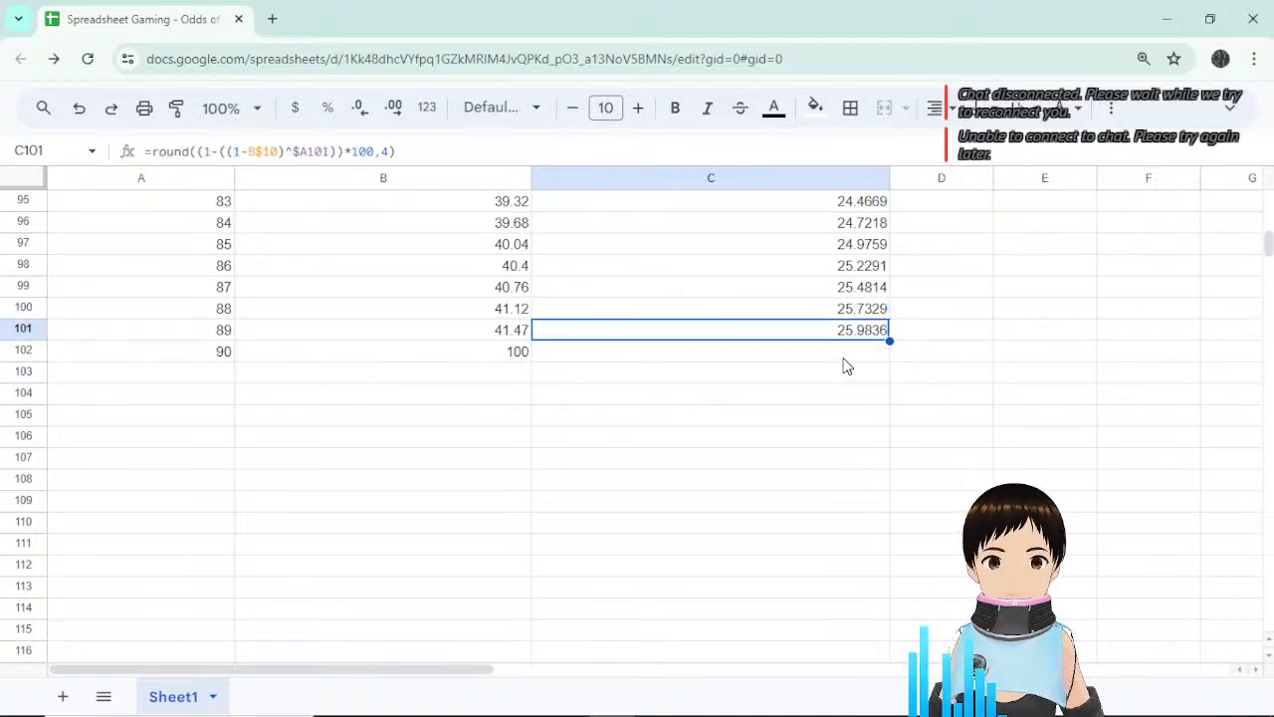
pyautogui.moveTo(889, 341); pyautogui.dragTo(868, 358)
pyautogui.click(868, 358)
pyautogui.click(289, 151)
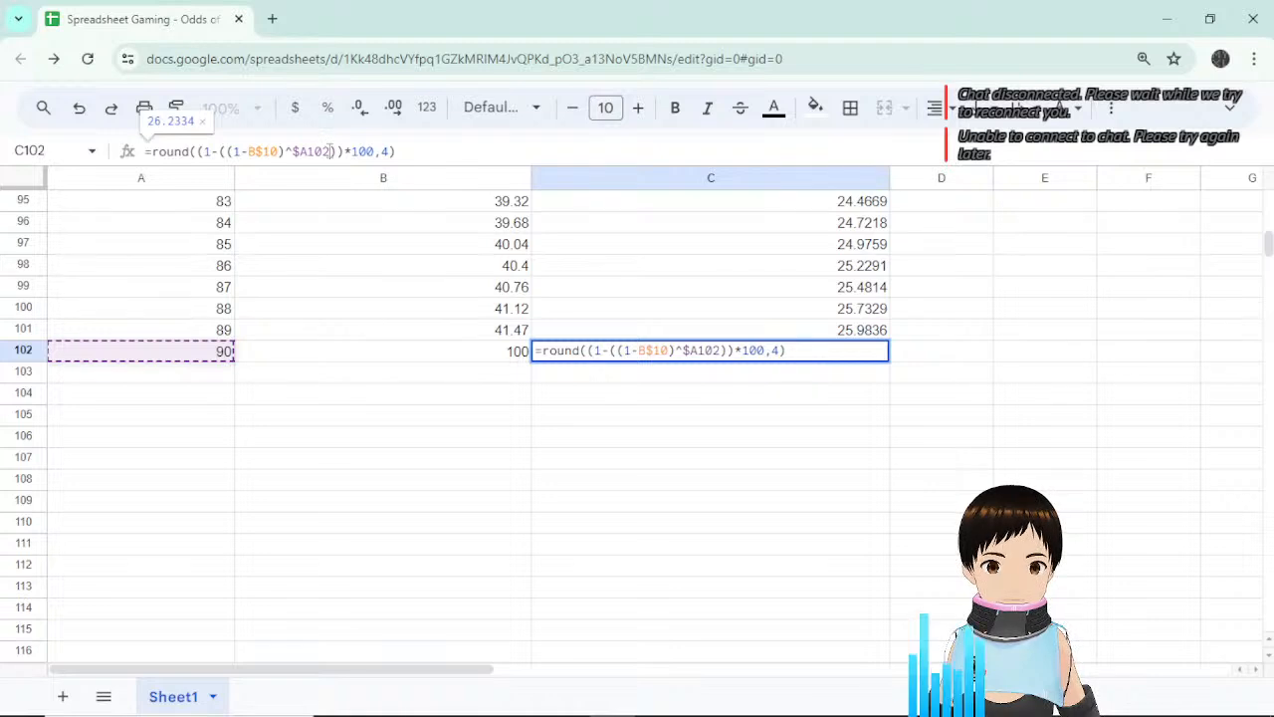
pyautogui.moveTo(329, 152); pyautogui.dragTo(295, 153)
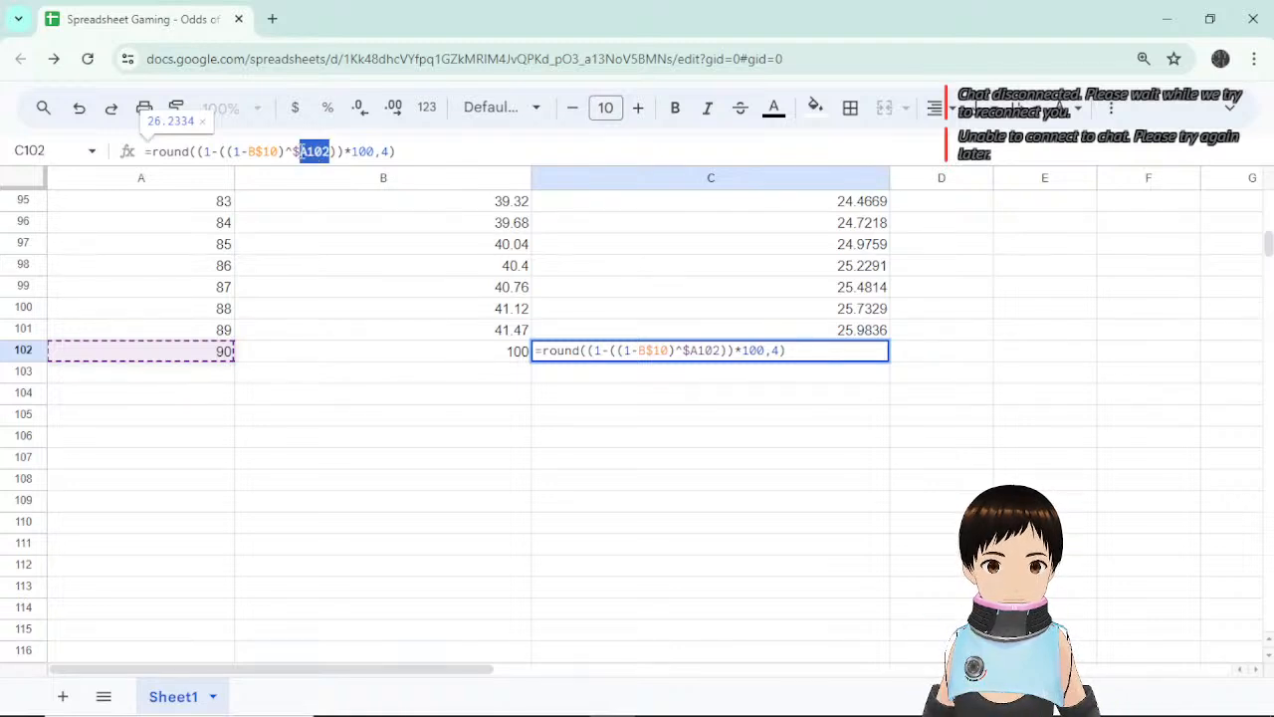
pyautogui.click(333, 151)
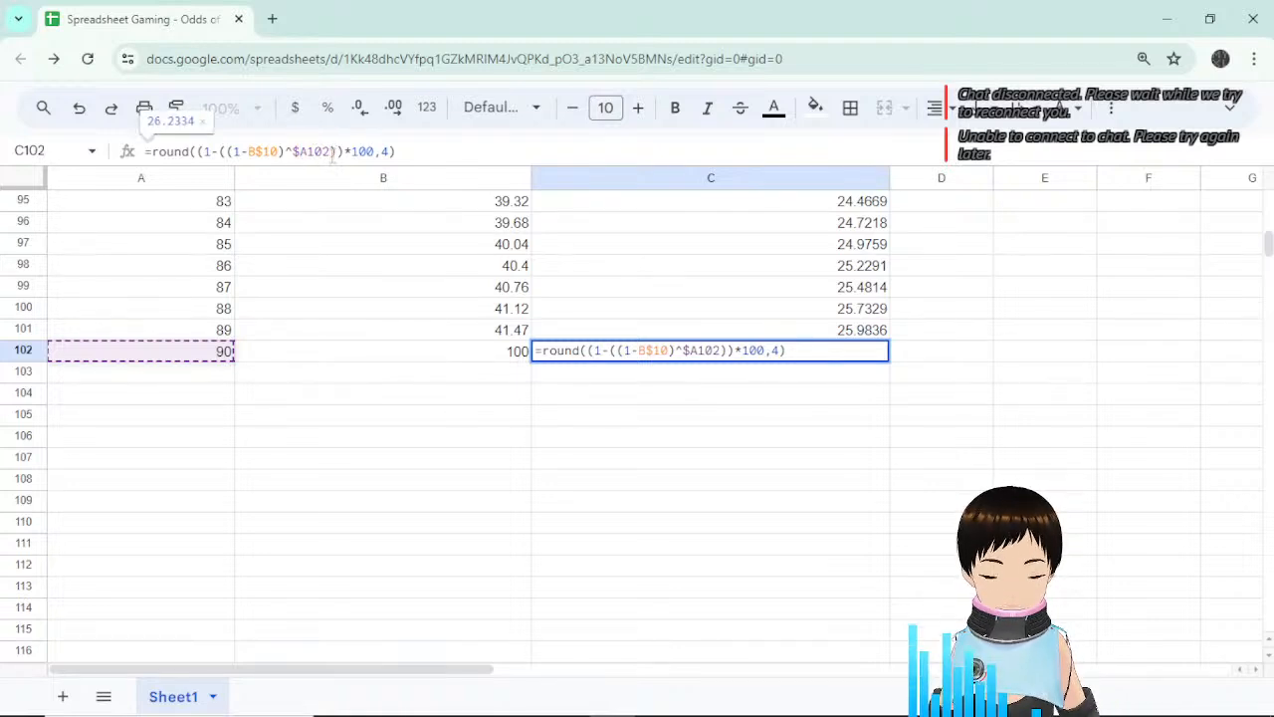
pyautogui.write('-1')
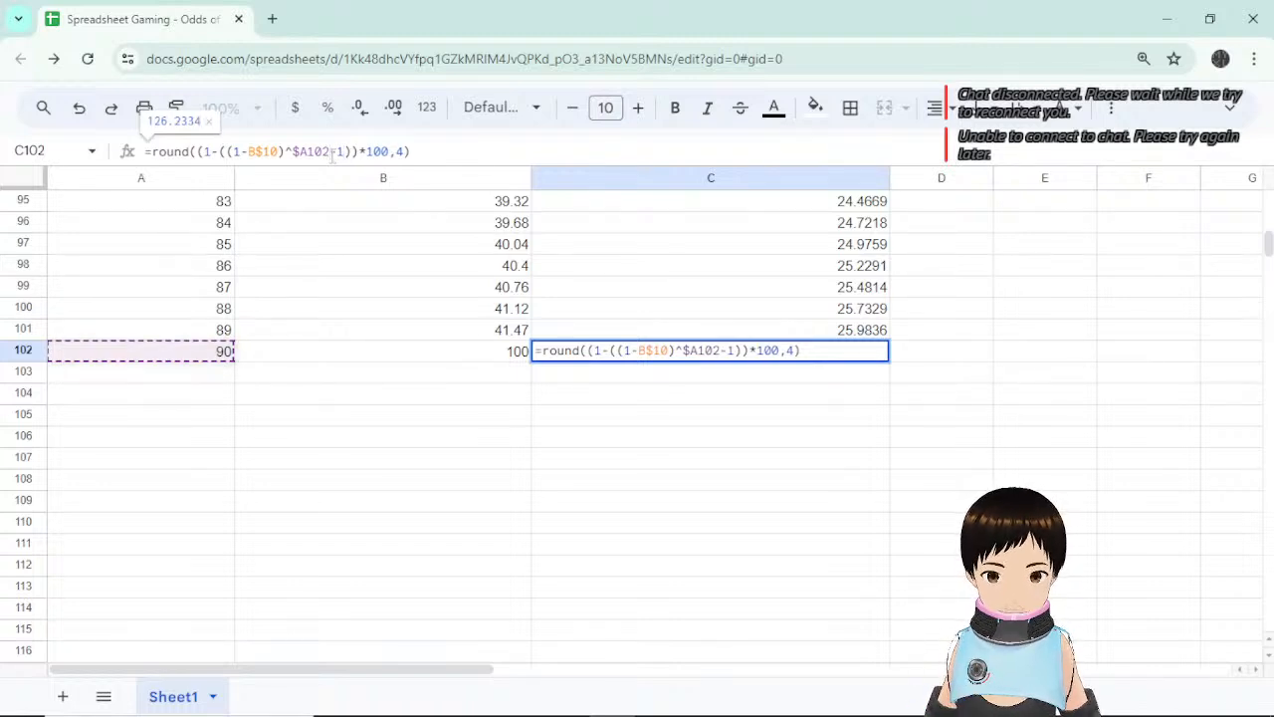
pyautogui.press('Left')
pyautogui.press('Left')
pyautogui.press('Left')
pyautogui.press('Left')
pyautogui.press('Left')
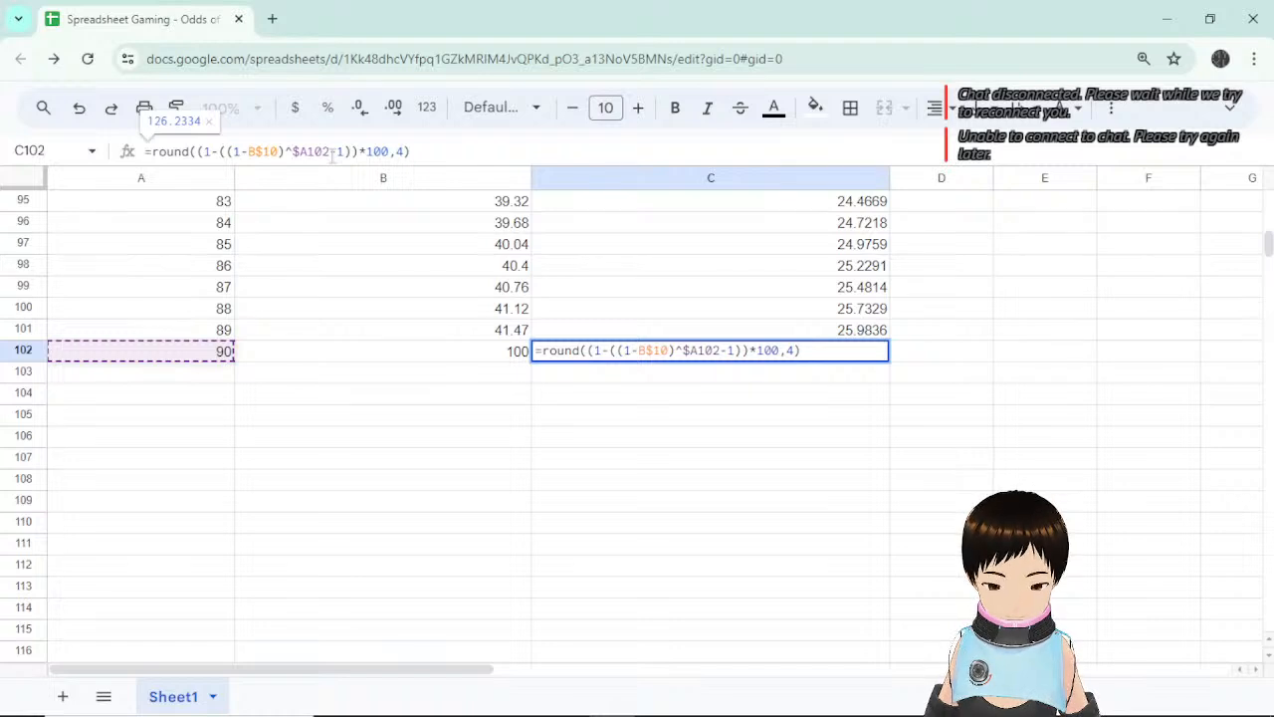
pyautogui.write('(')
pyautogui.press('Right')
pyautogui.press('Right')
pyautogui.press('Right')
pyautogui.press('Right')
pyautogui.press('Right')
pyautogui.press('Right')
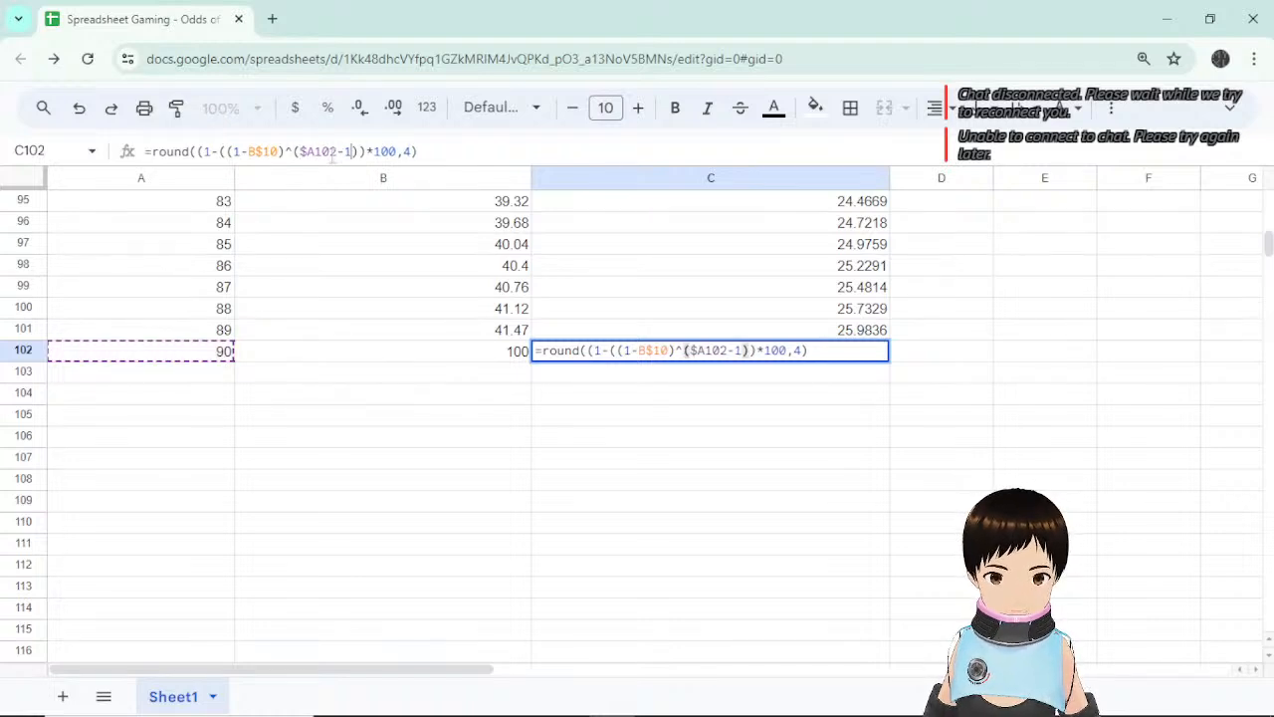
pyautogui.write(')')
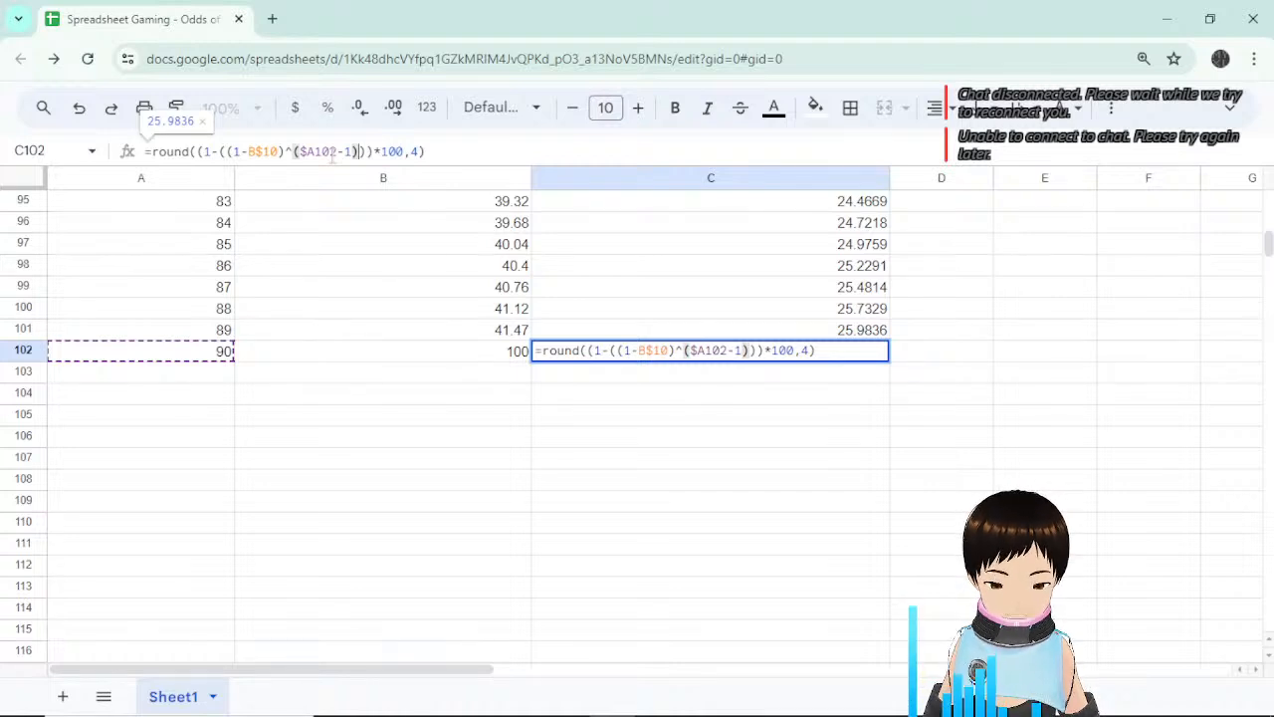
pyautogui.write(' * ')
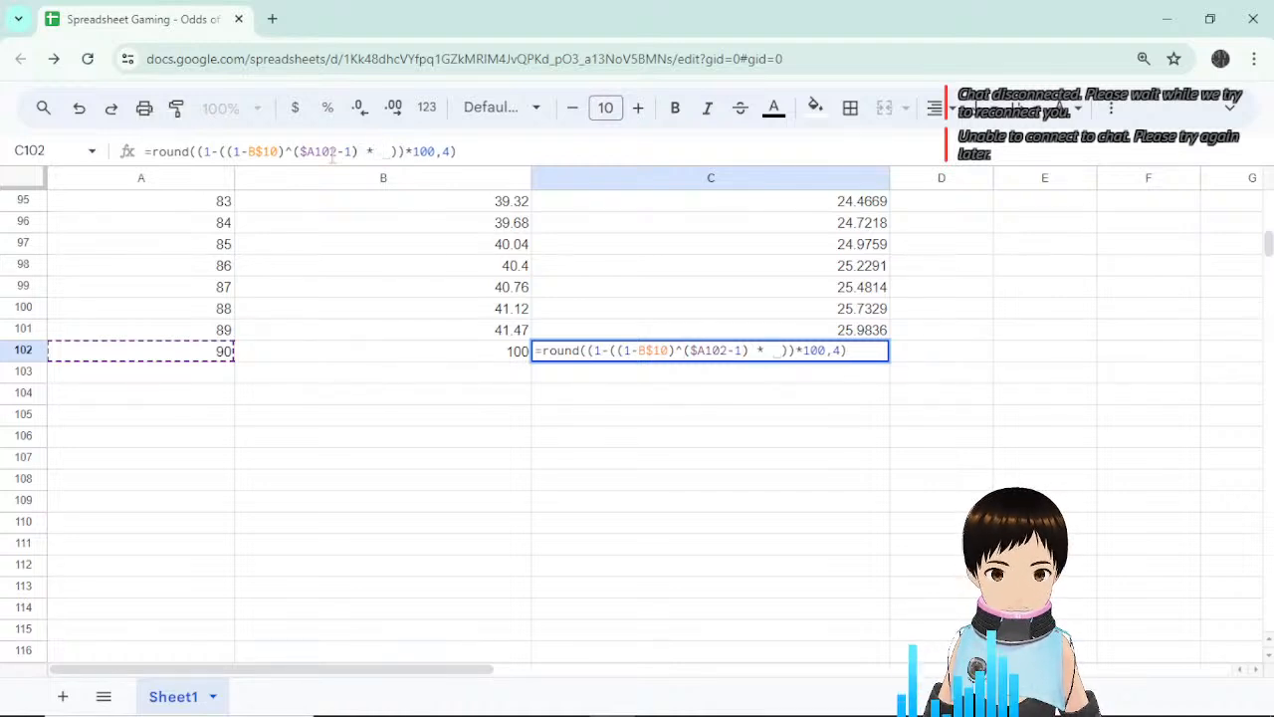
pyautogui.write('(')
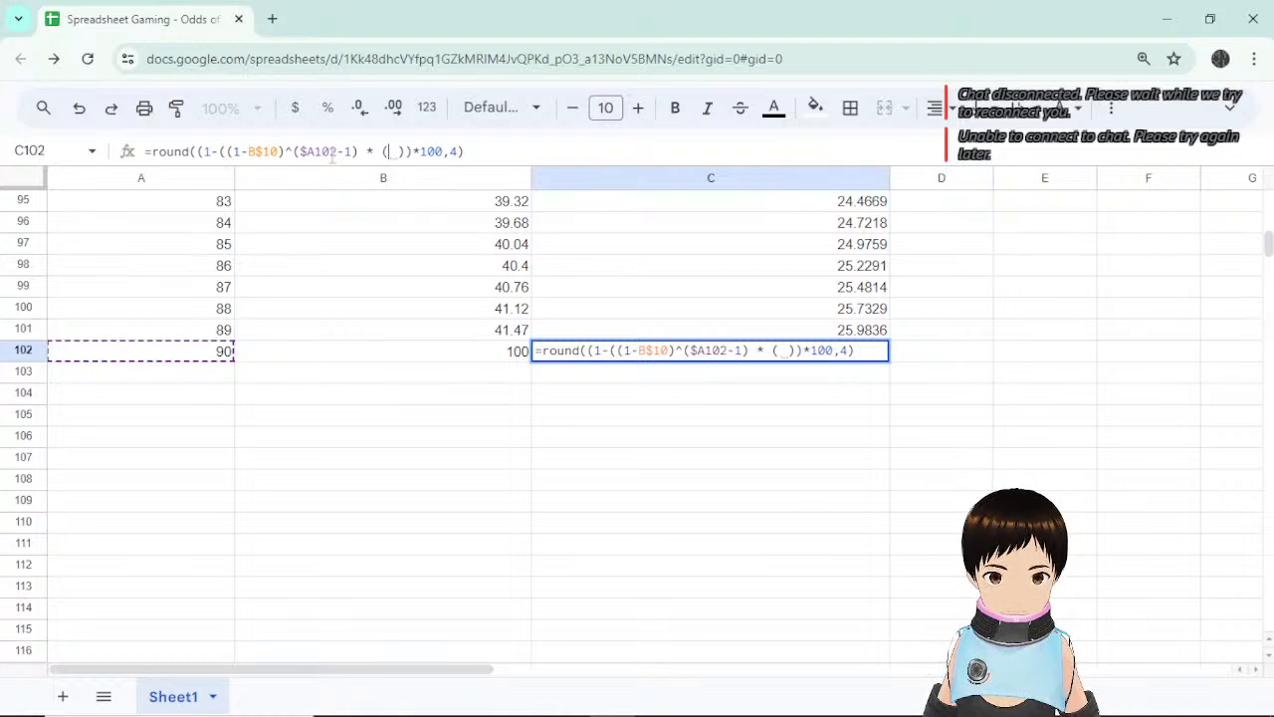
pyautogui.write('1-')
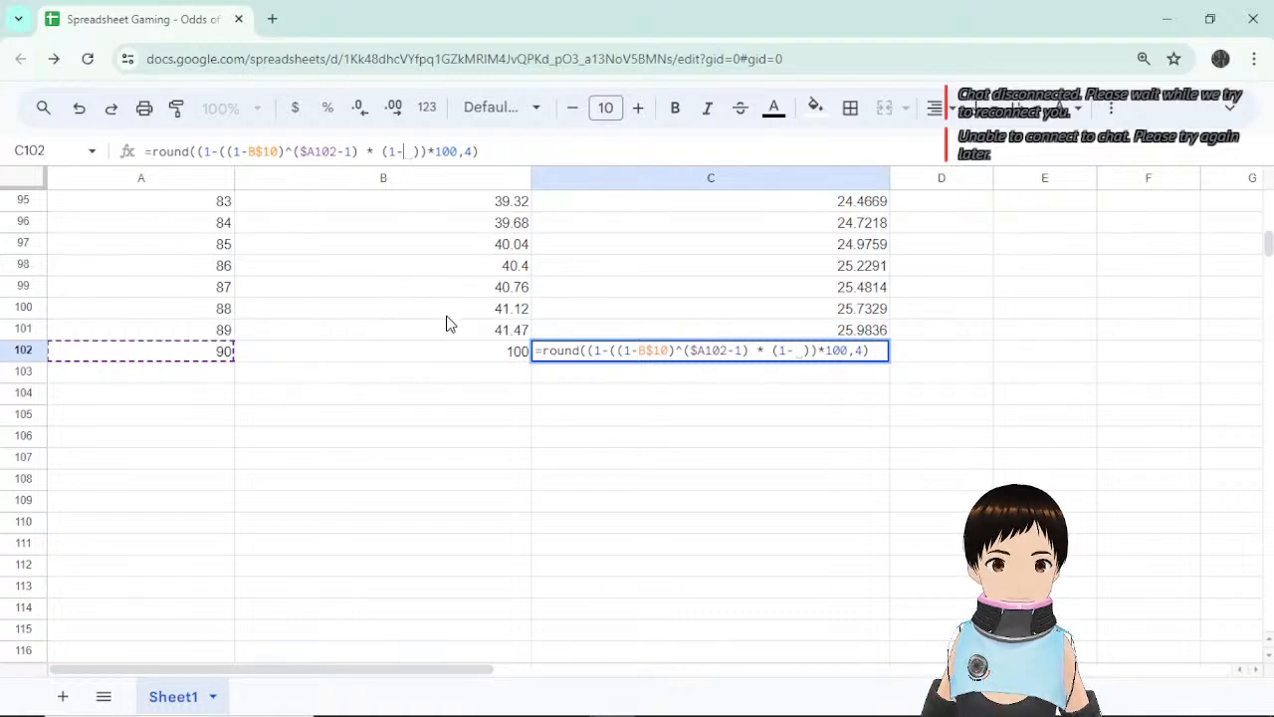
# Complete the factor as (1-(0.5 + 0.5/8)) with a closing parenthesis, giving 67.6178.
pyautogui.scroll(20, 450, 320)
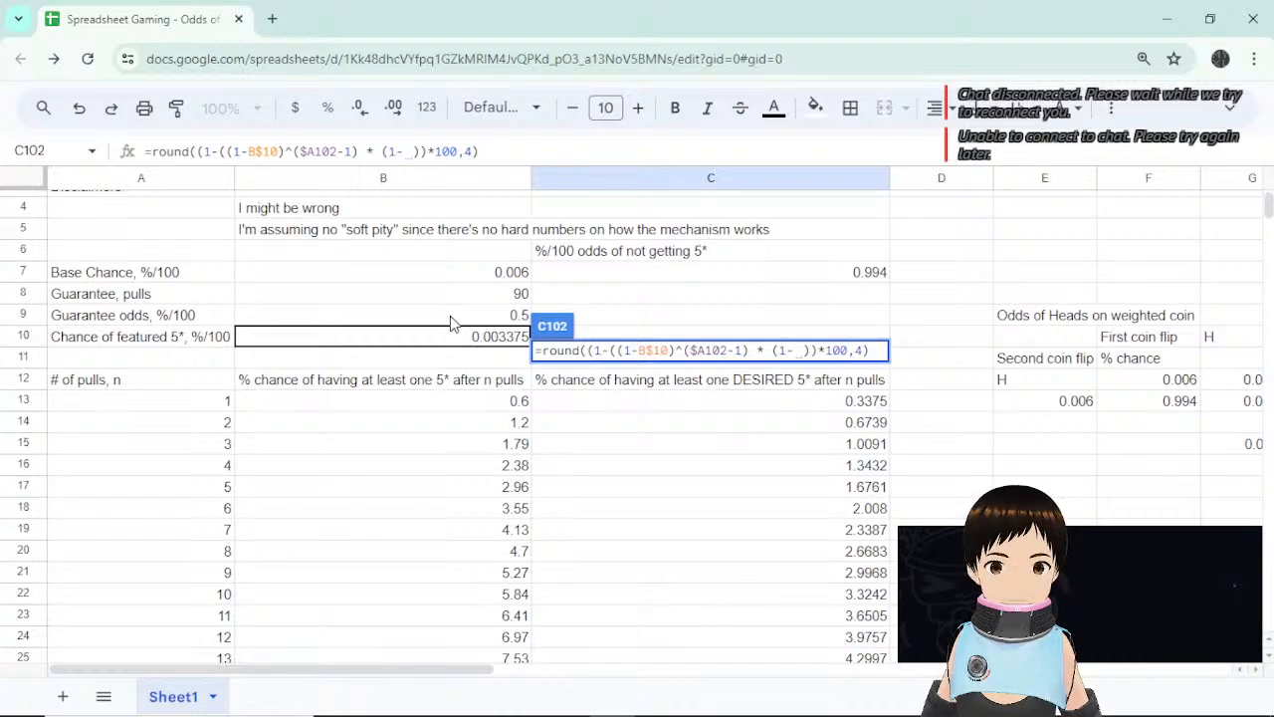
pyautogui.scroll(-20, 450, 321)
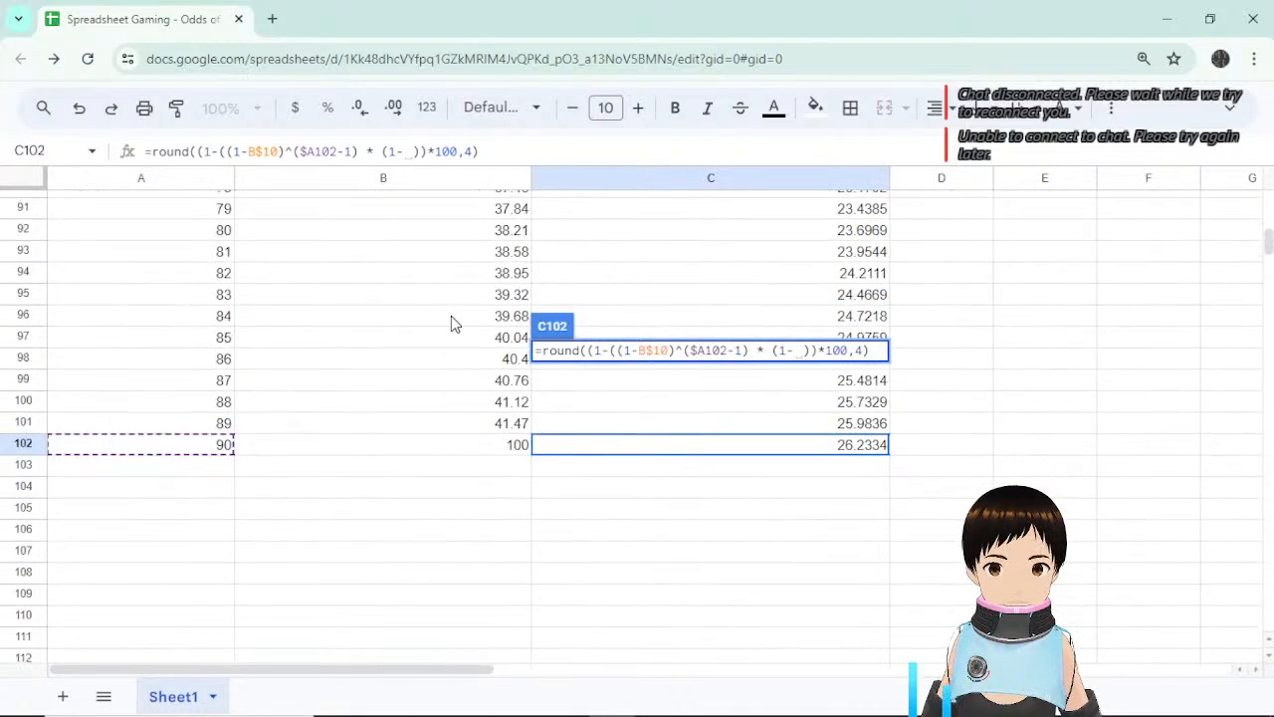
pyautogui.scroll(-2, 451, 315)
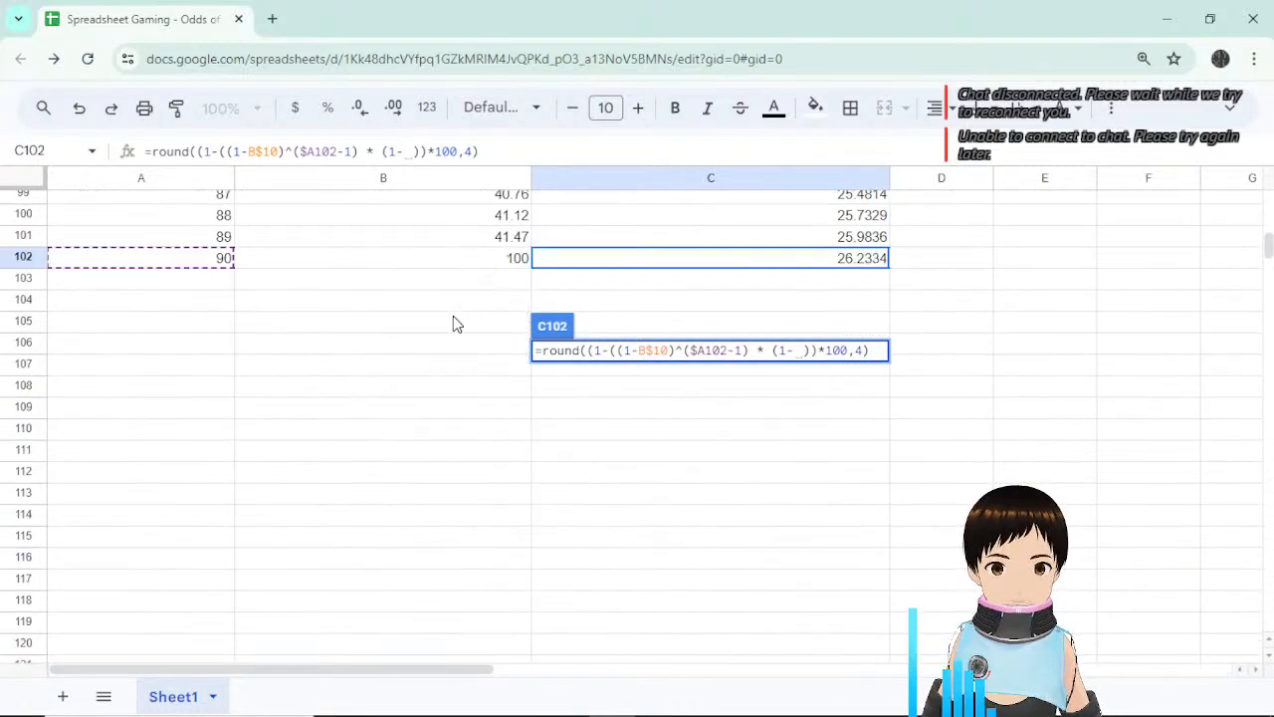
pyautogui.write('(')
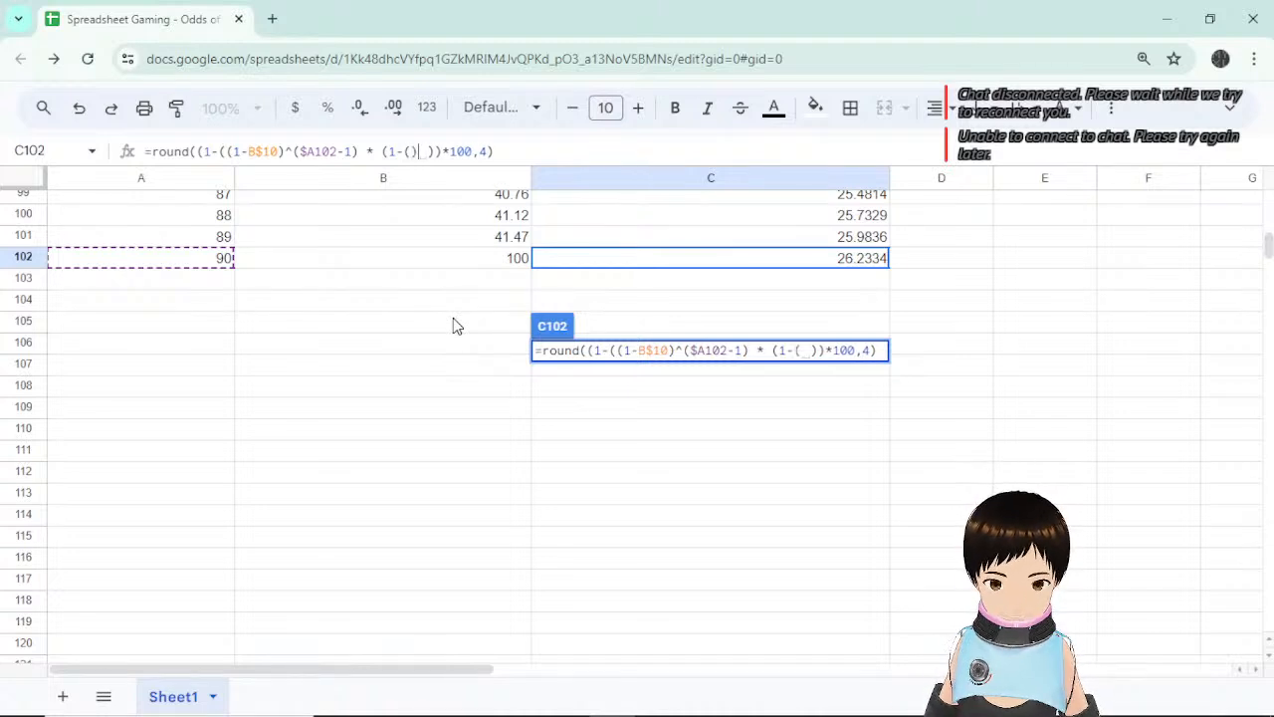
pyautogui.press('BackSpace')
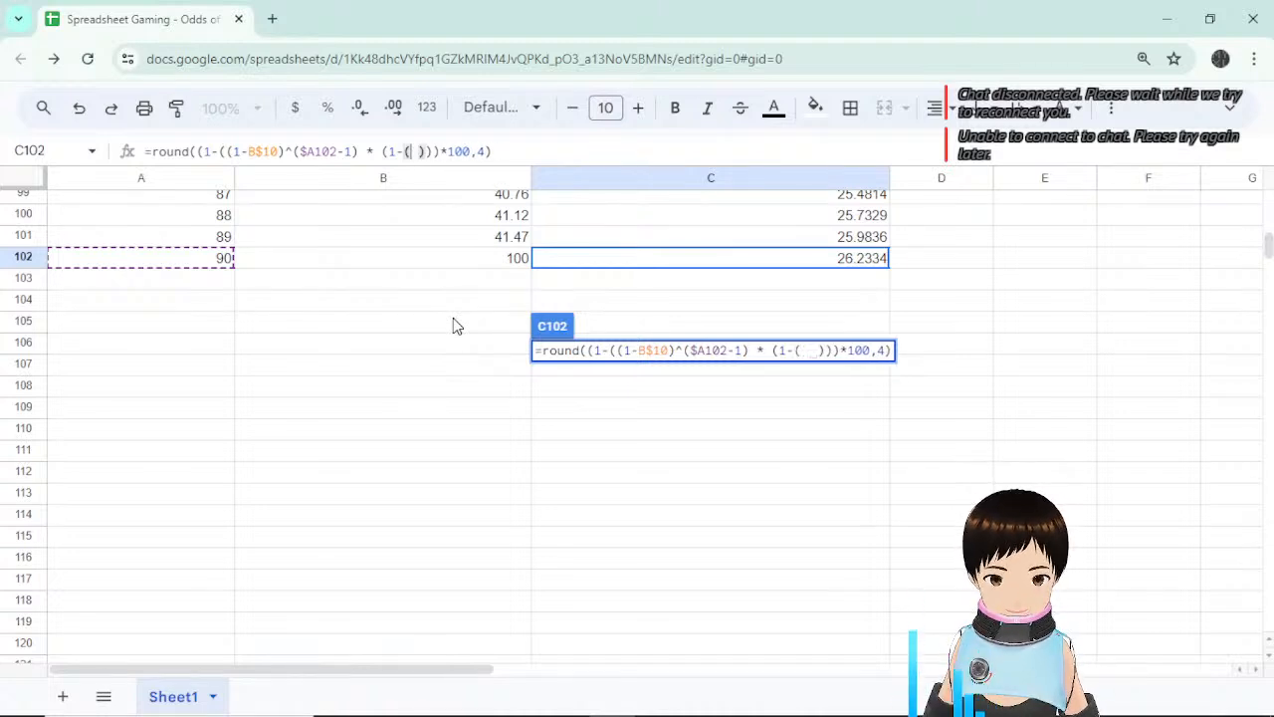
pyautogui.write('0.5 ')
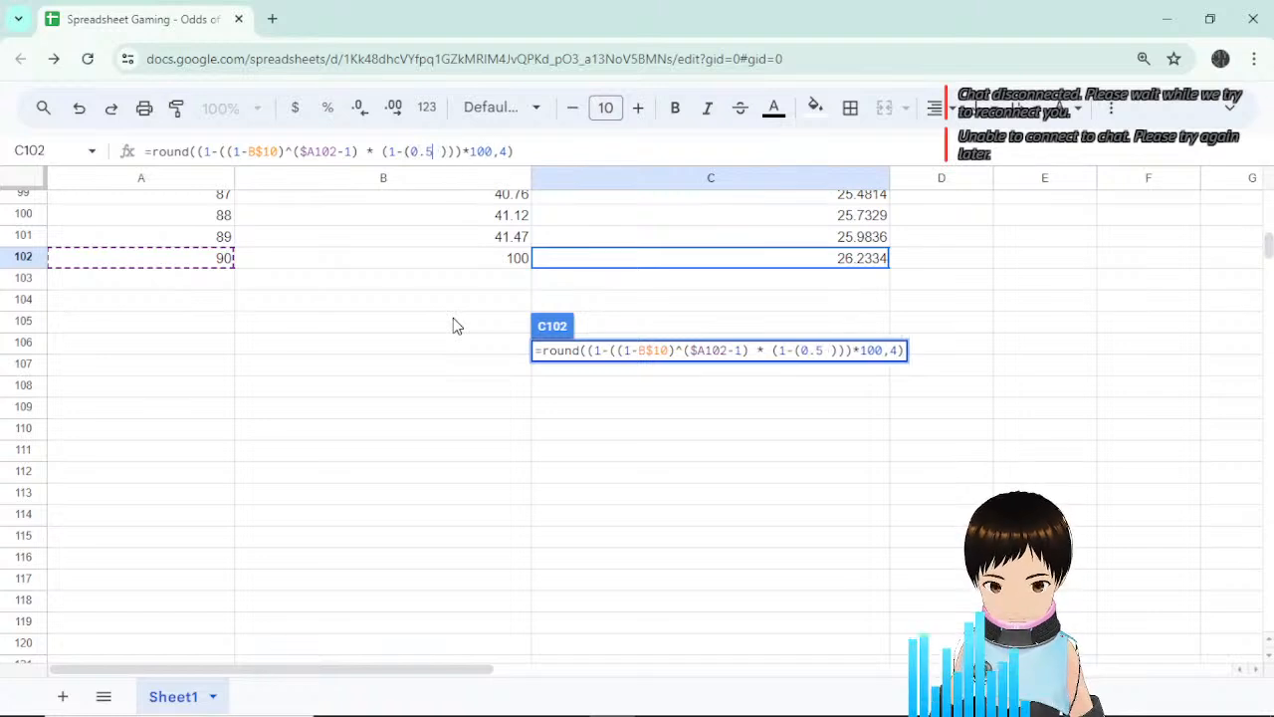
pyautogui.write('+')
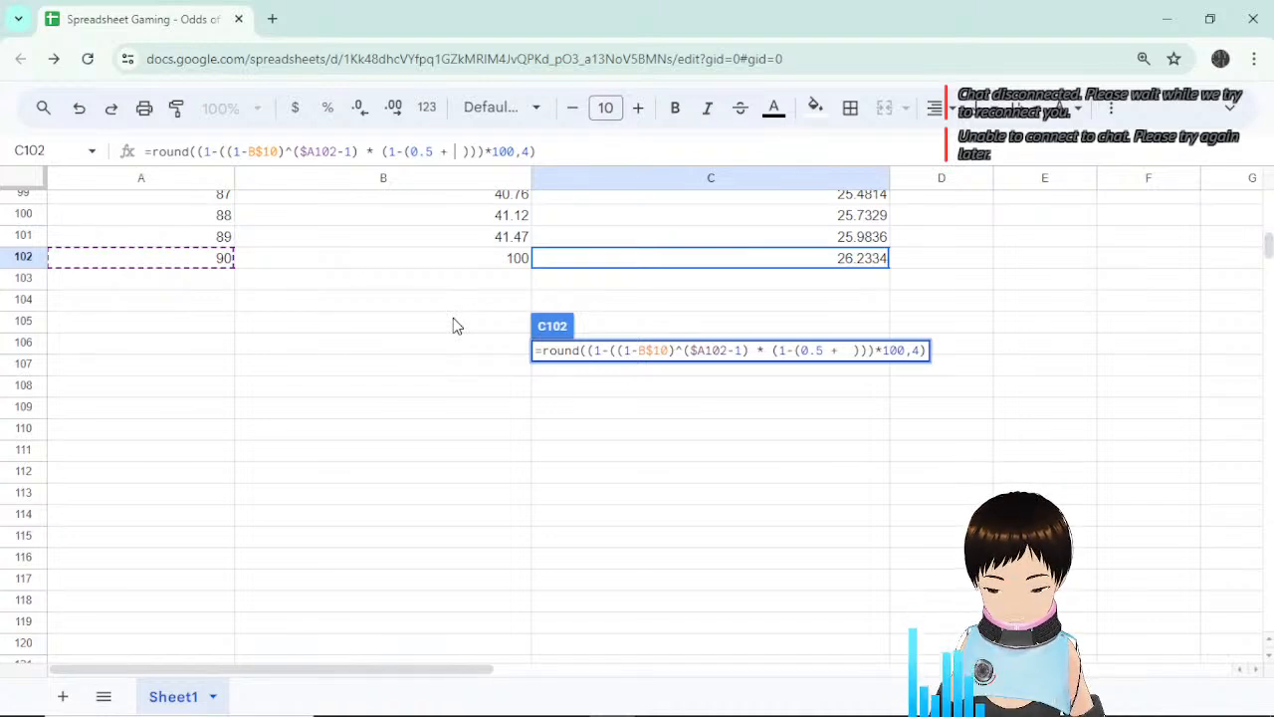
pyautogui.write('0.5/8')
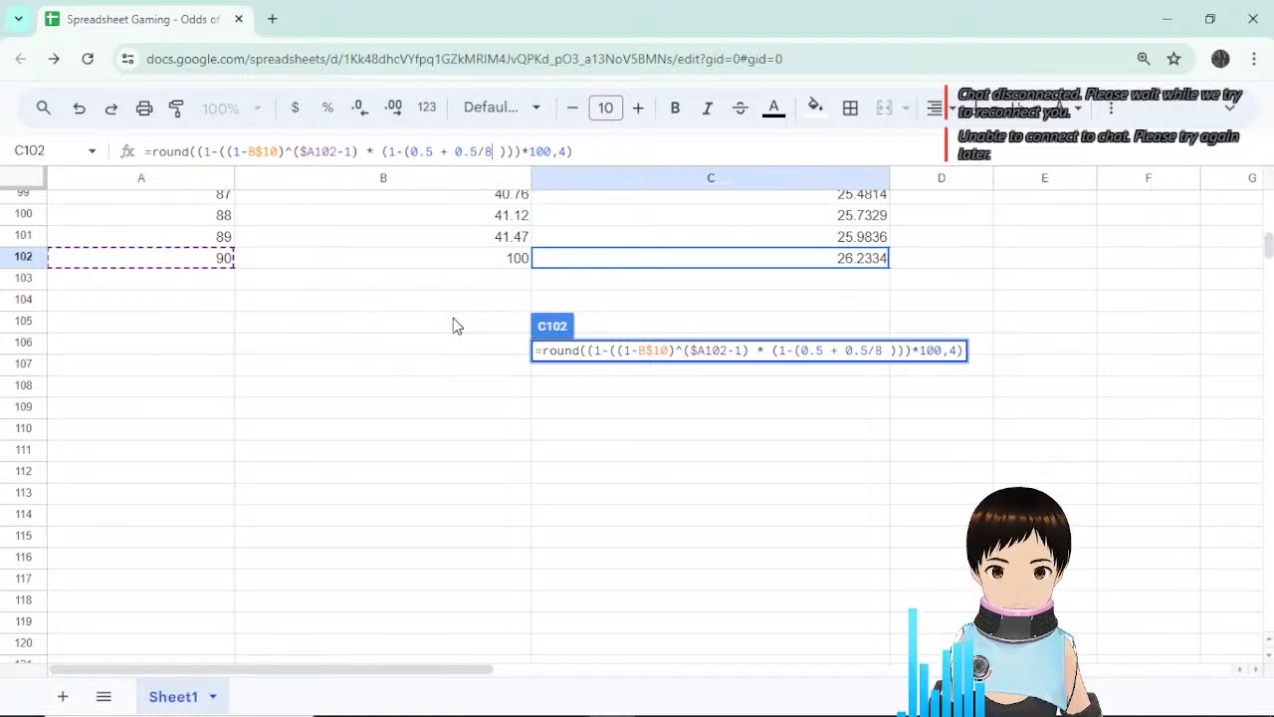
pyautogui.press('Delete')
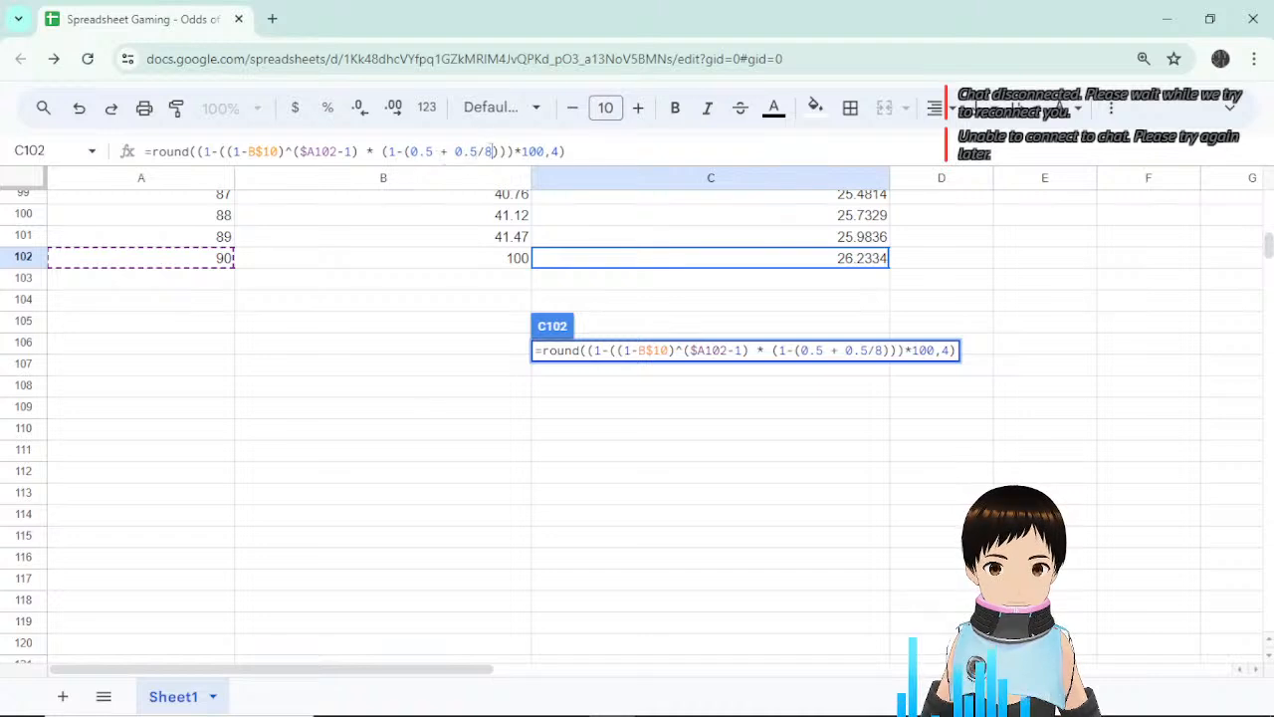
pyautogui.click(500, 151)
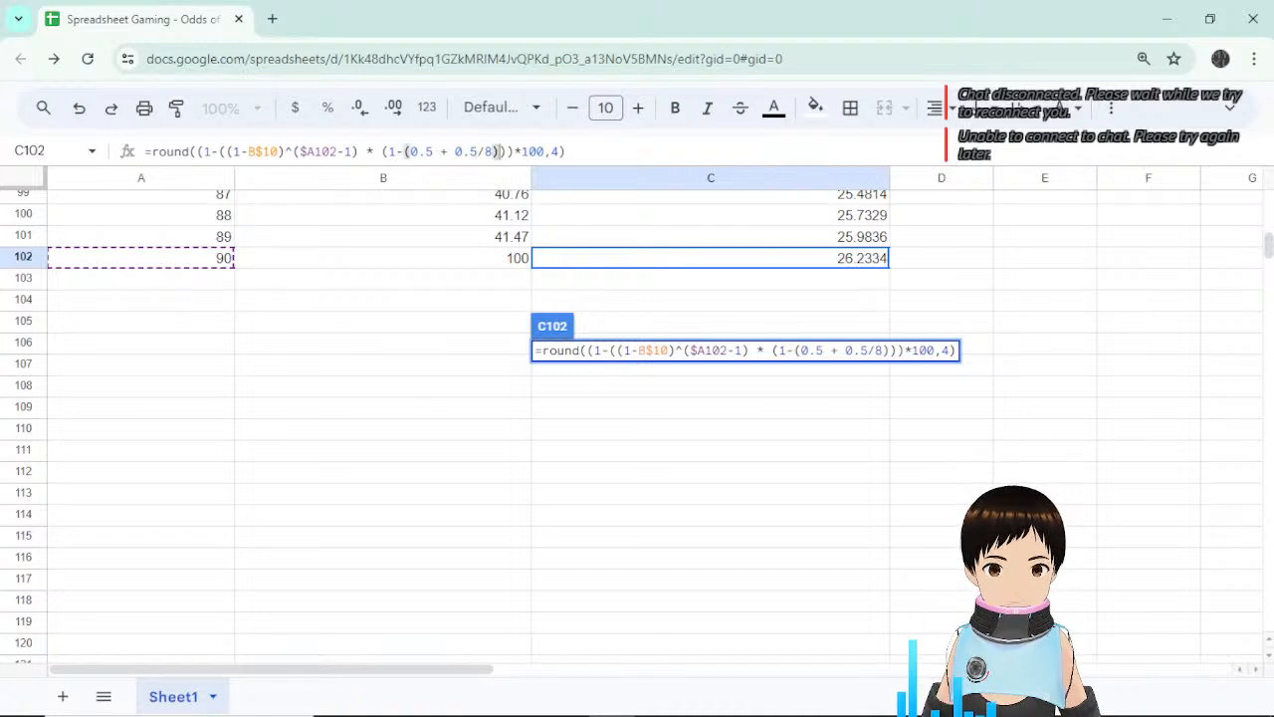
pyautogui.click(504, 152)
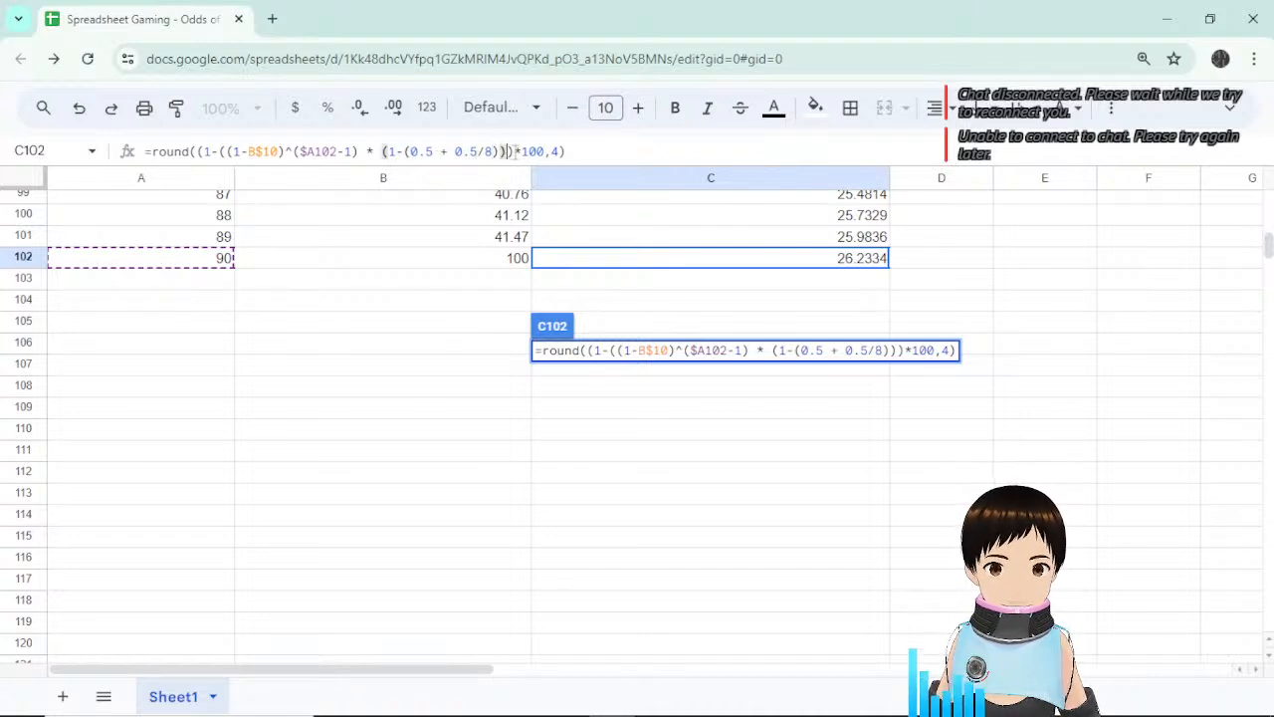
pyautogui.click(513, 151)
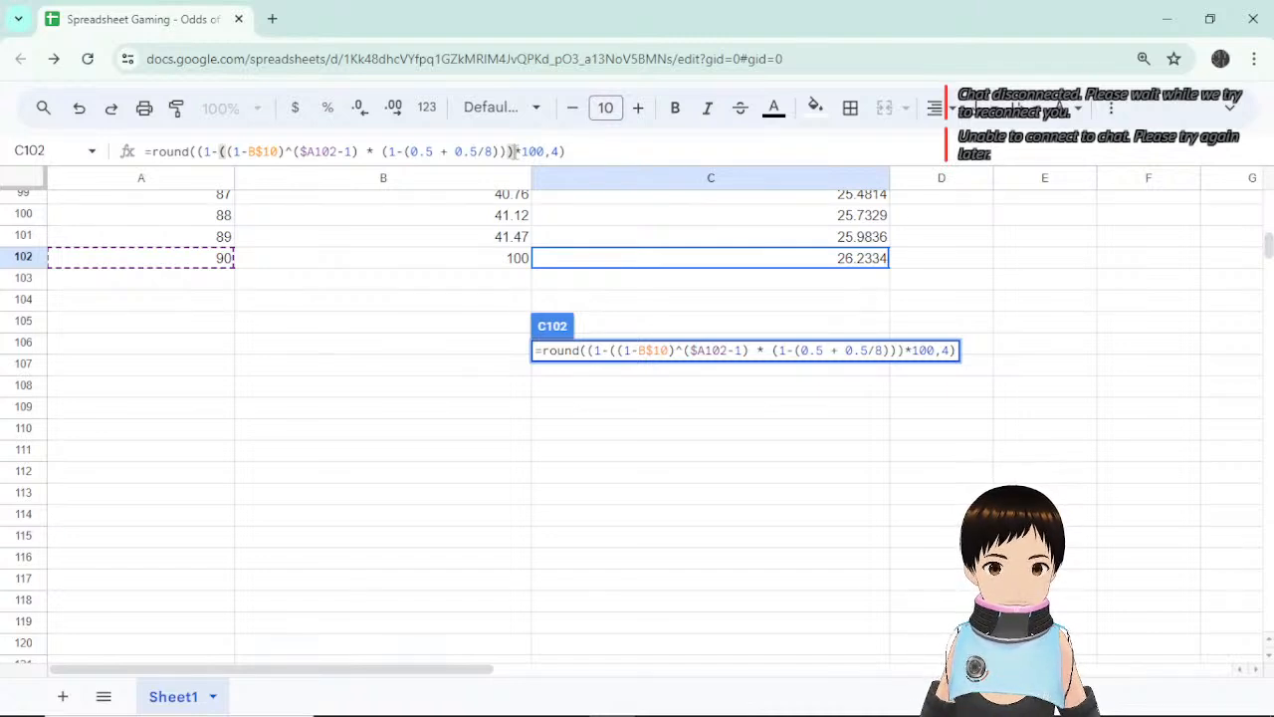
pyautogui.write(')')
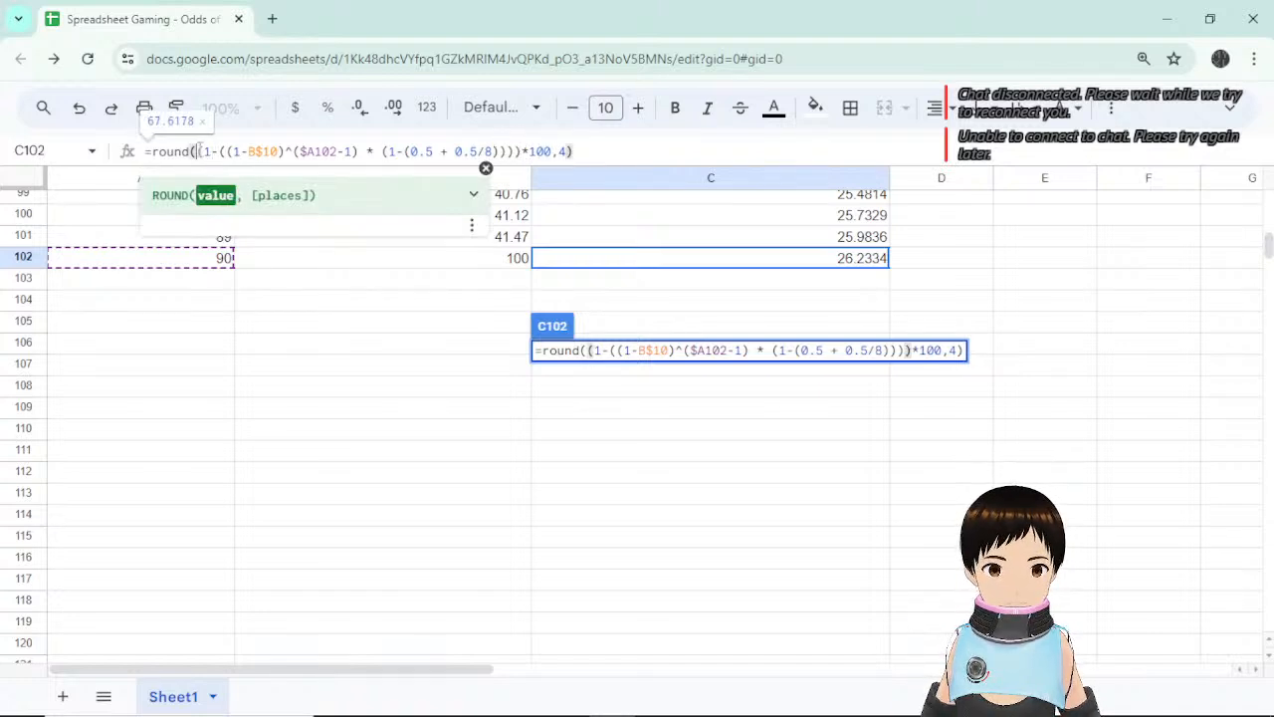
pyautogui.click(628, 151)
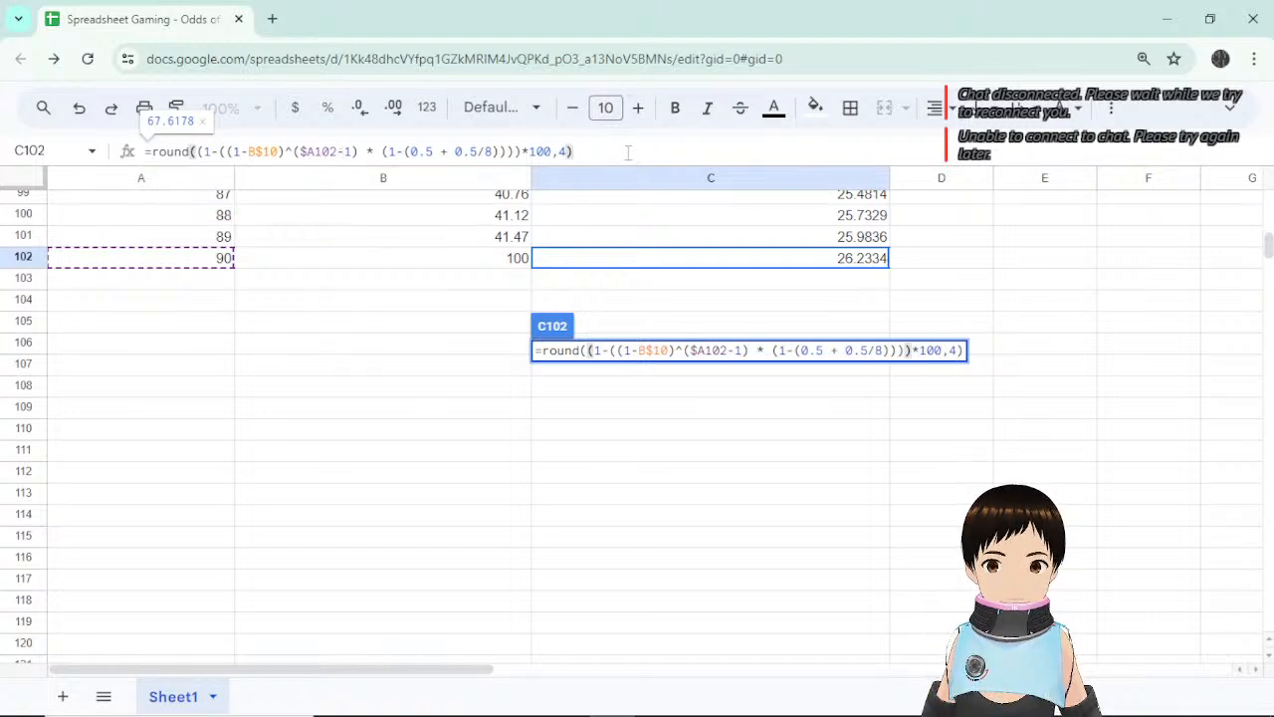
pyautogui.press('Return')
# Check the new value and formula in cell C102.
pyautogui.click(866, 260)
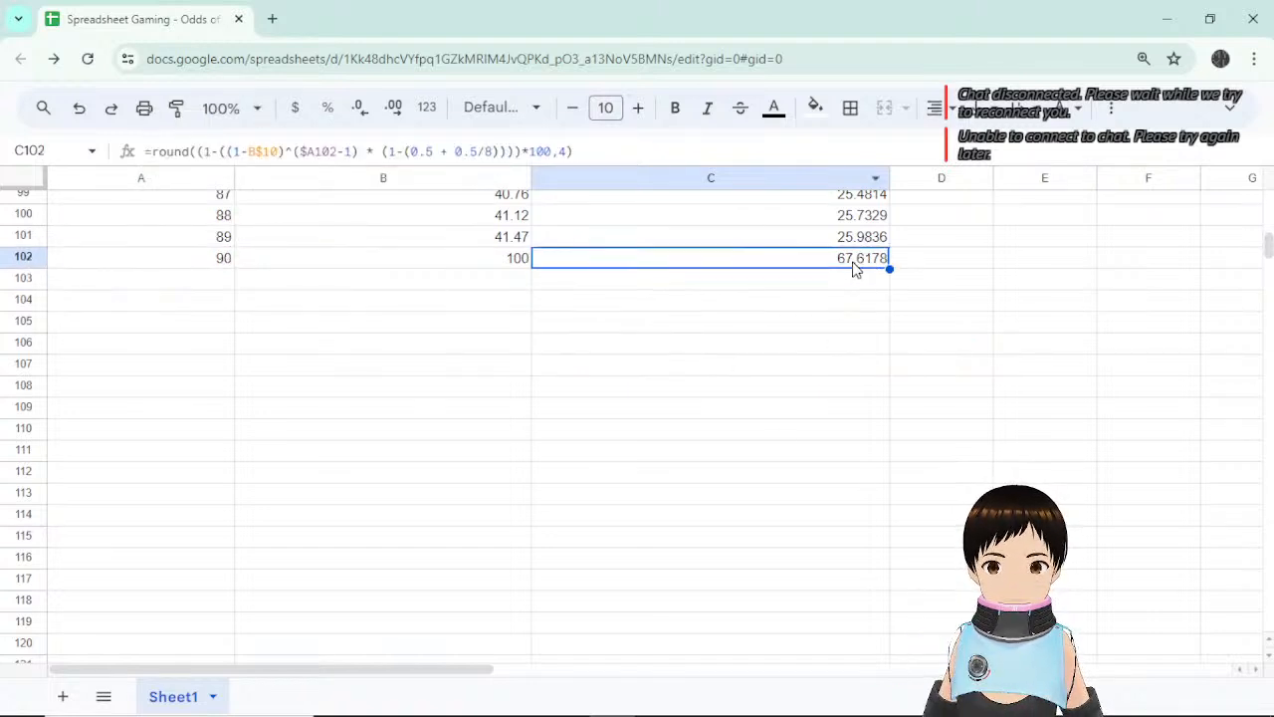
pyautogui.scroll(3, 880, 399)
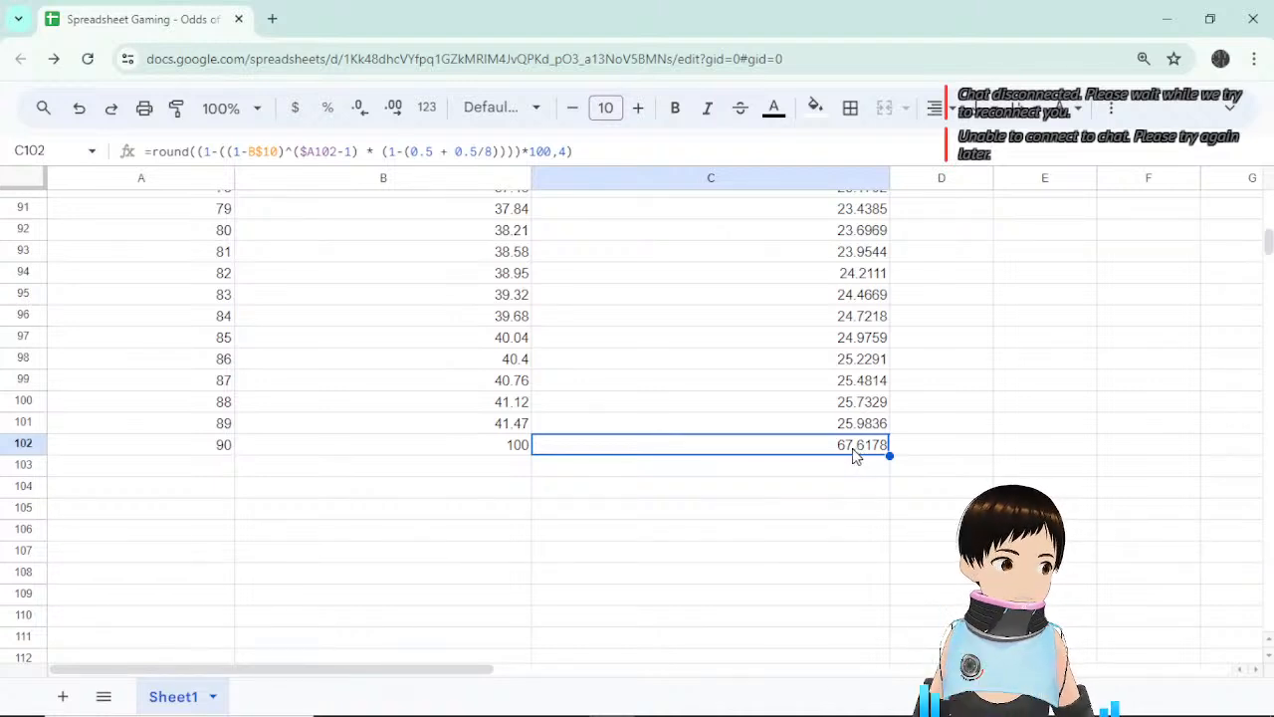
pyautogui.click(929, 450)
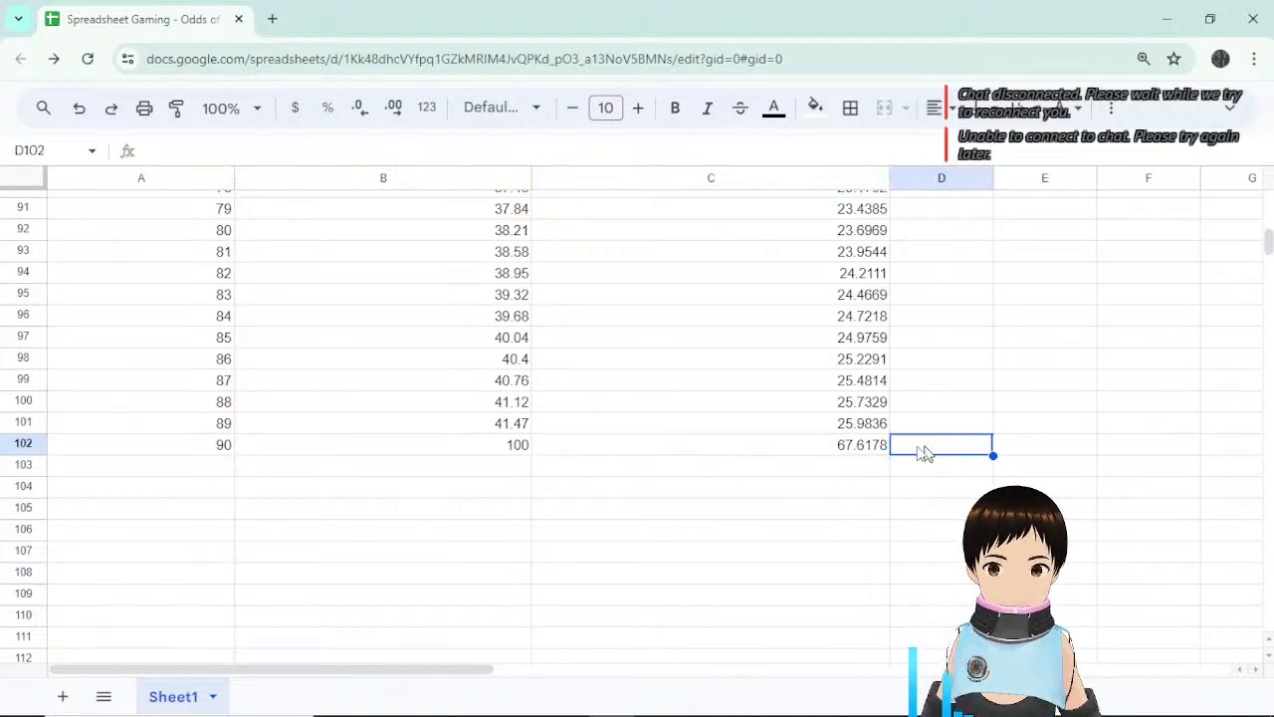
pyautogui.click(839, 453)
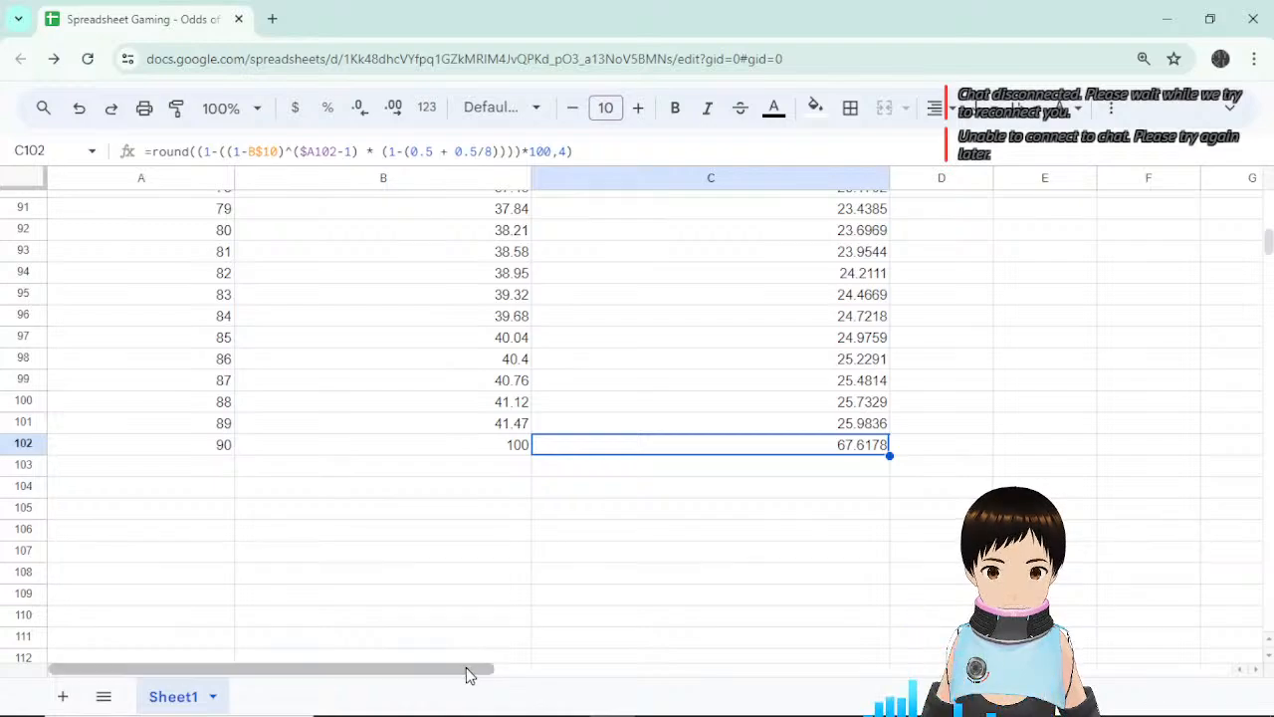
# Select the chance-vs-pulls chart beside the data and restore the title and menu bar.
pyautogui.moveTo(467, 674); pyautogui.dragTo(591, 675)
pyautogui.scroll(10, 578, 617)
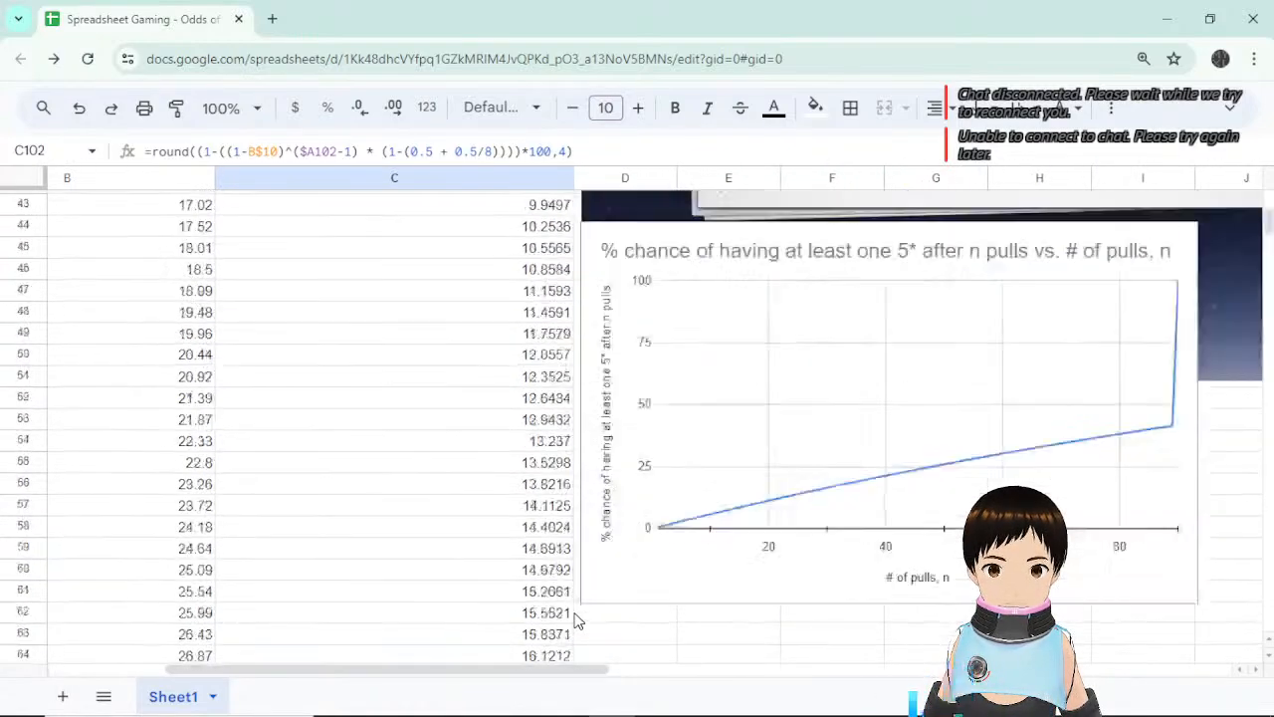
pyautogui.scroll(-3, 648, 597)
pyautogui.scroll(2, 679, 570)
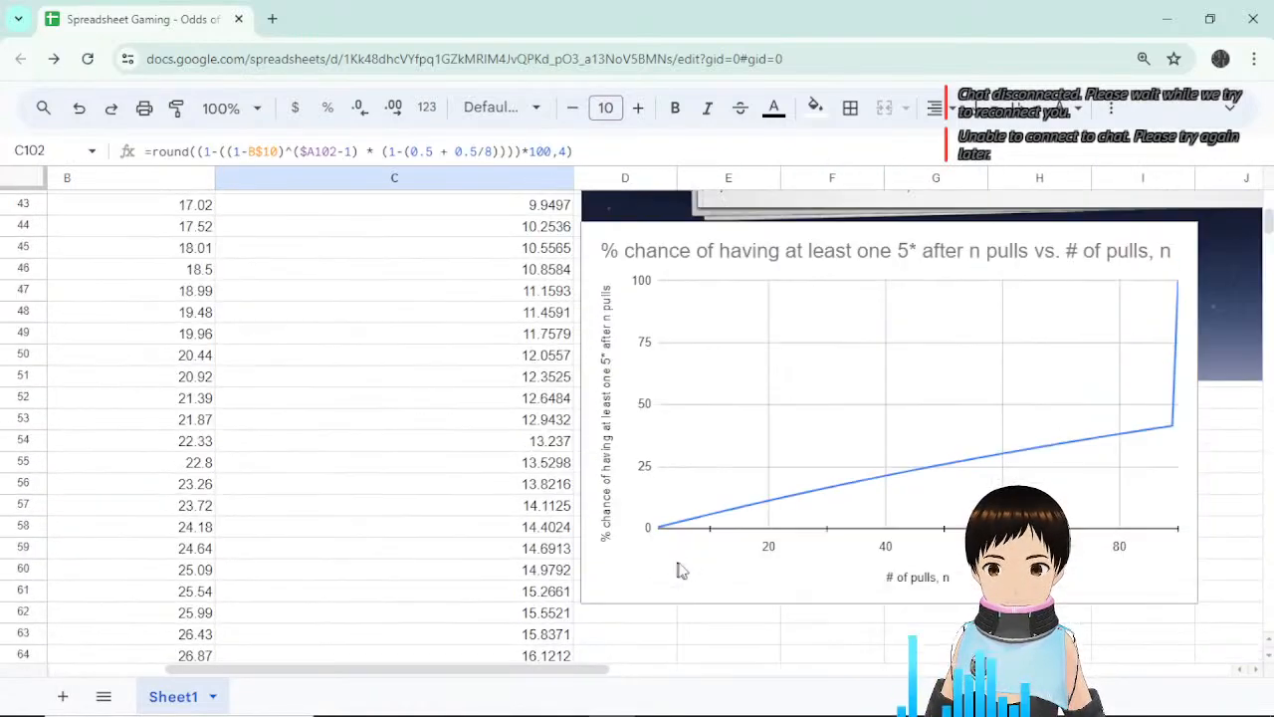
pyautogui.click(811, 571)
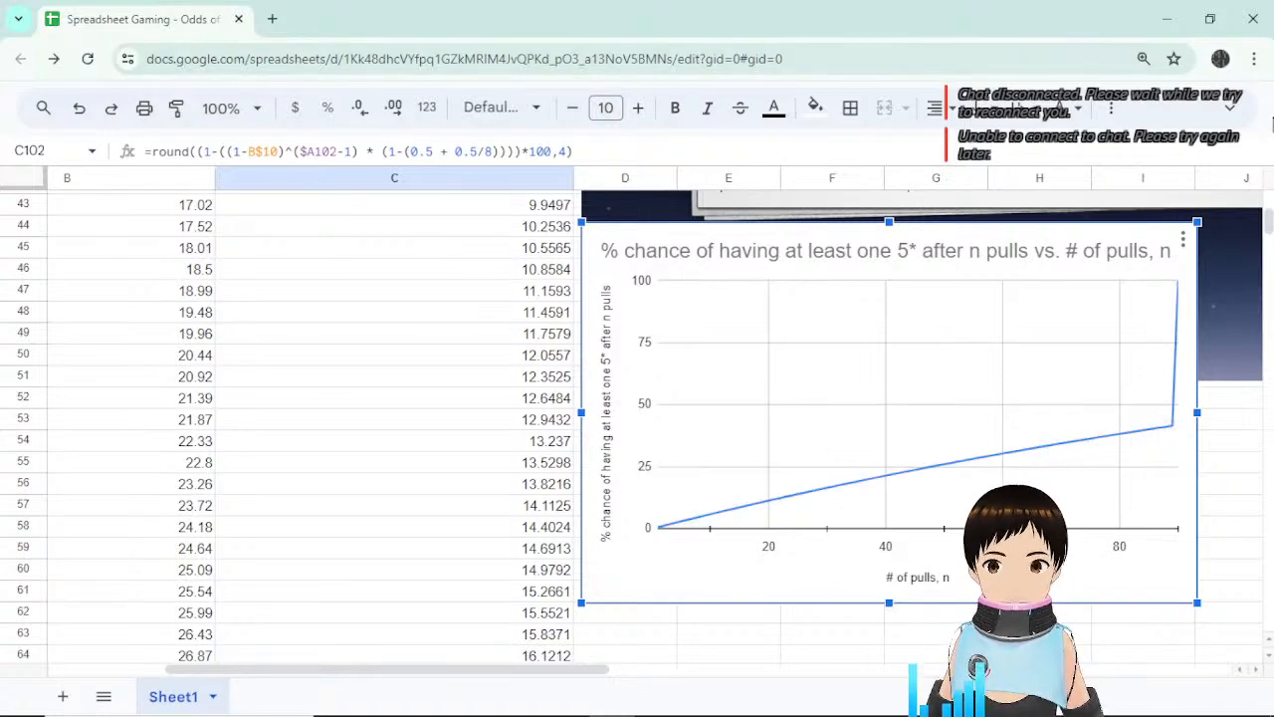
pyautogui.click(1231, 108)
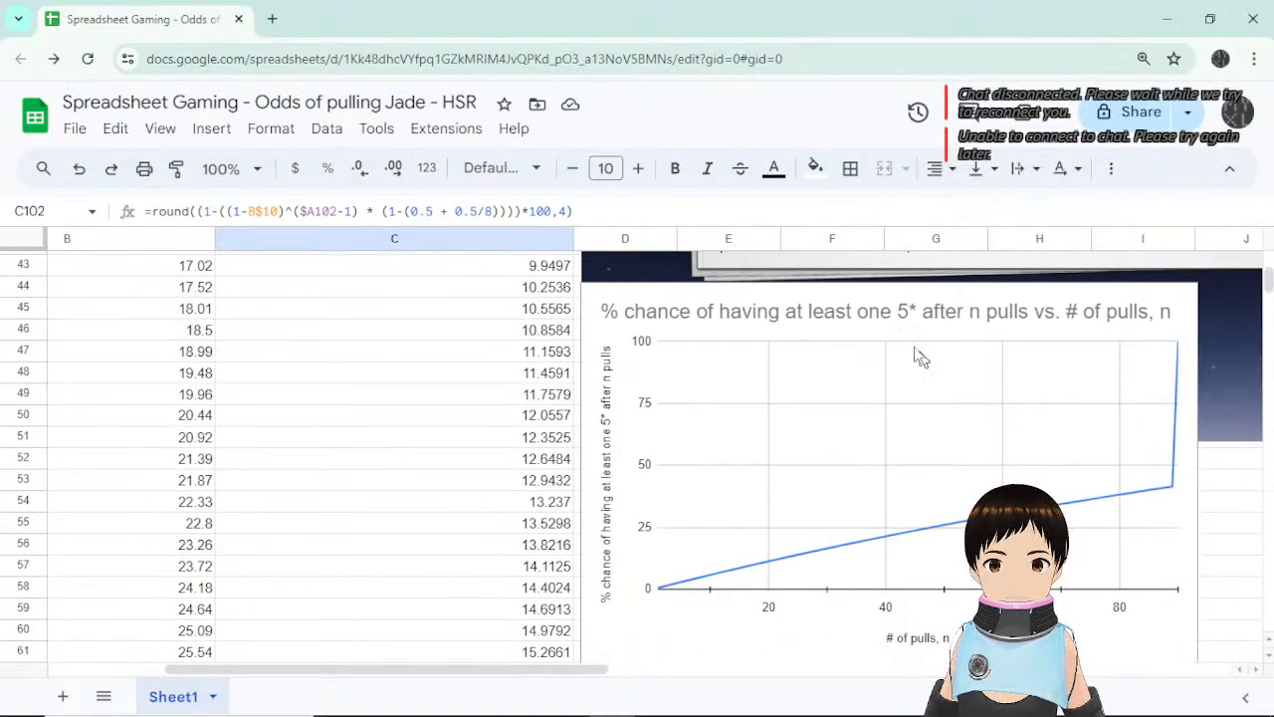
pyautogui.click(753, 333)
pyautogui.hscroll(-2, 753, 333)
pyautogui.scroll(-3, 839, 489)
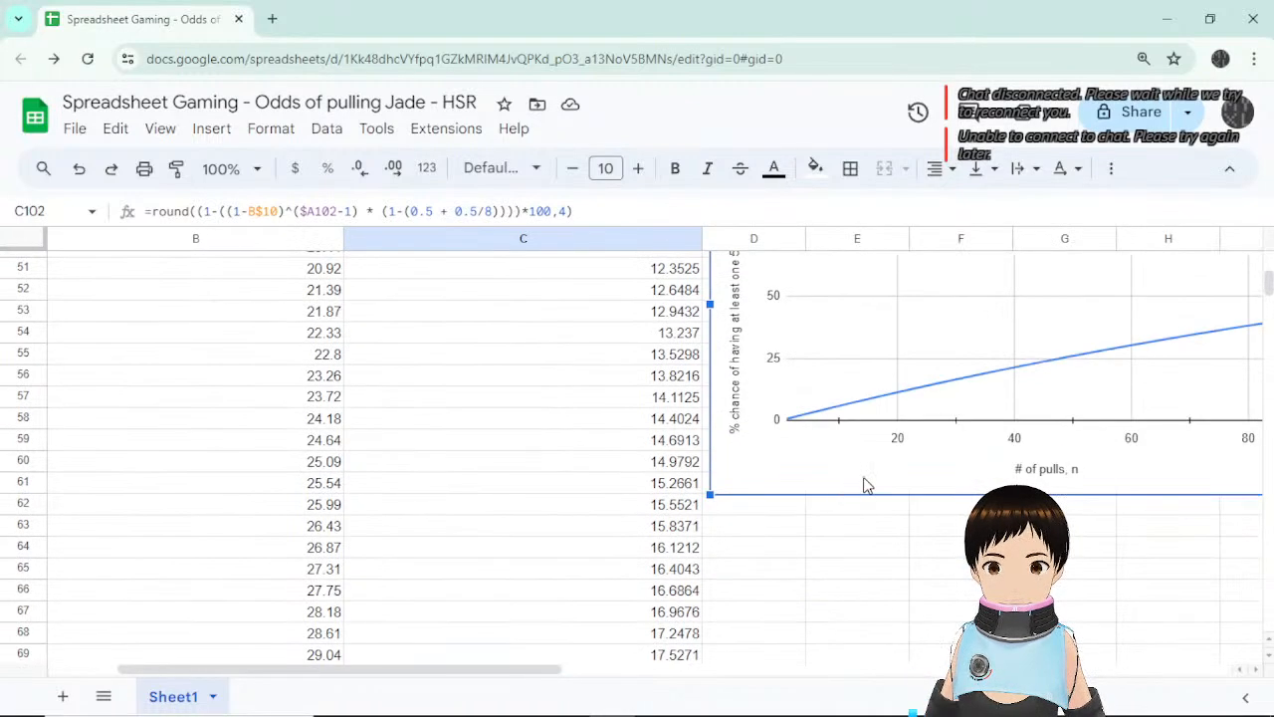
# Add the desired-5* chance range C12:C102 as a new series on the chart.
pyautogui.hotkey('ctrl', 'shift', 'f')
pyautogui.rightClick(847, 455)
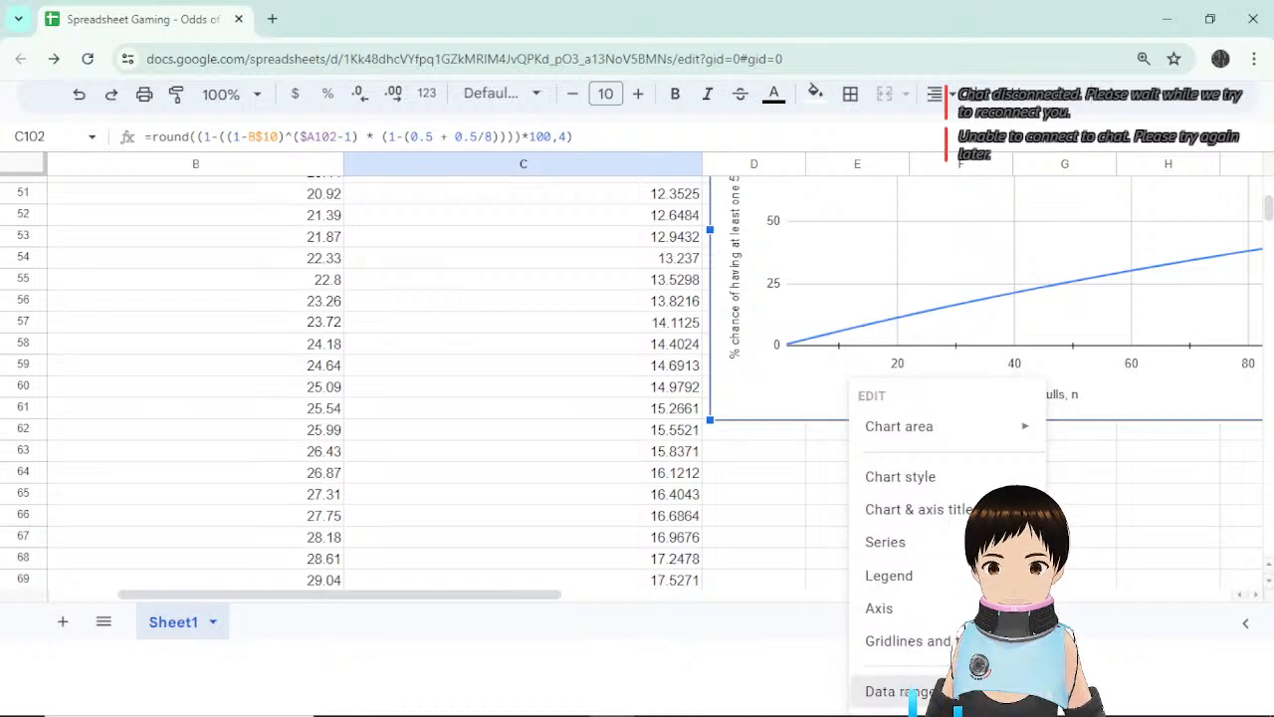
pyautogui.click(856, 688)
pyautogui.click(1065, 510)
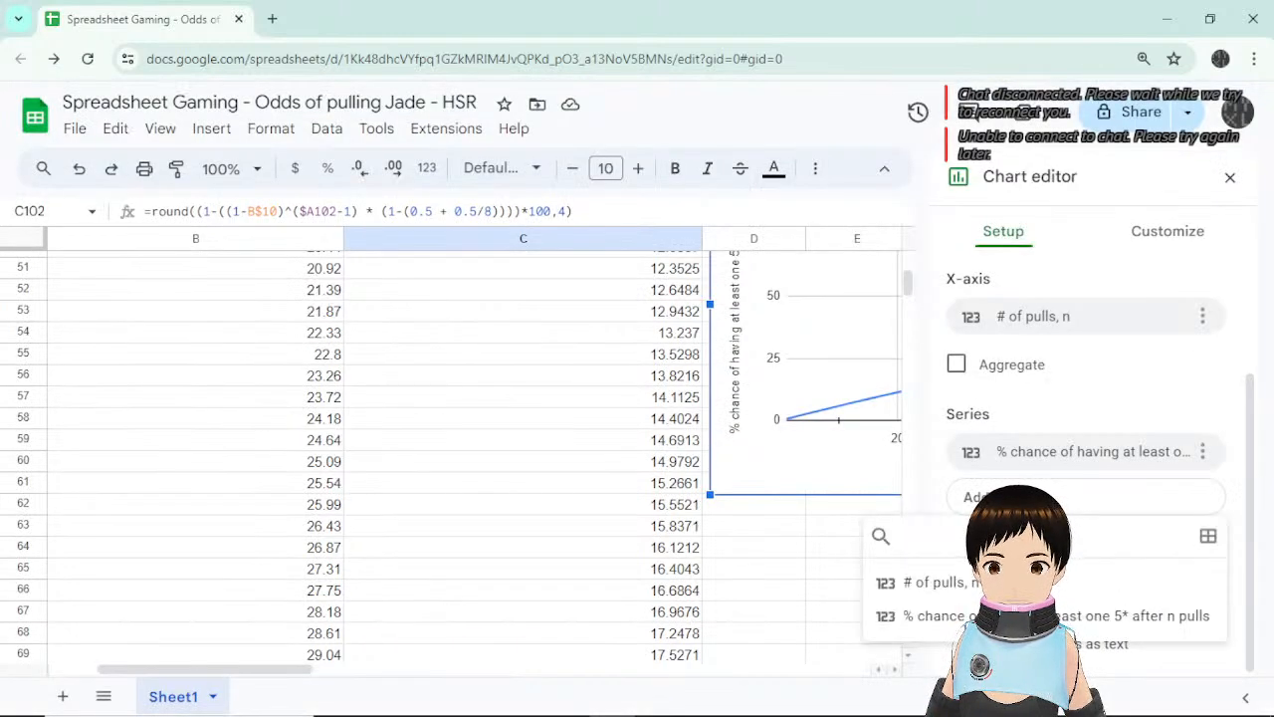
pyautogui.click(1208, 535)
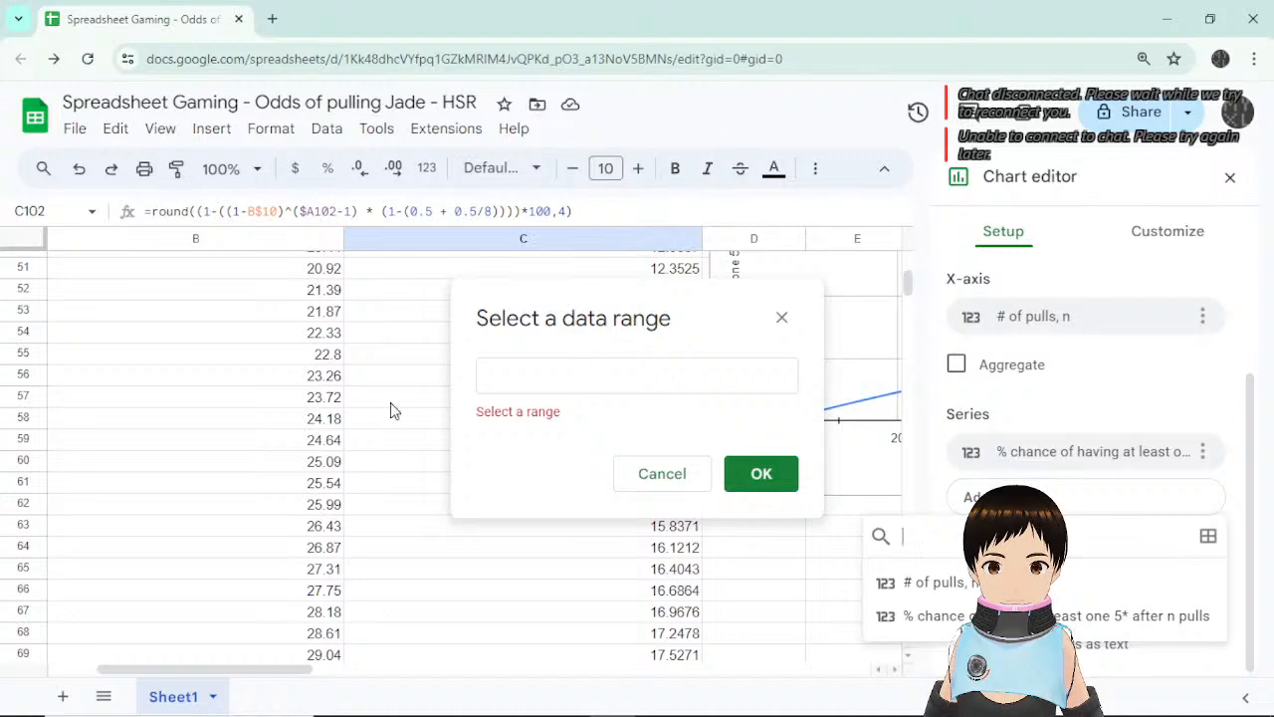
pyautogui.scroll(15, 393, 410)
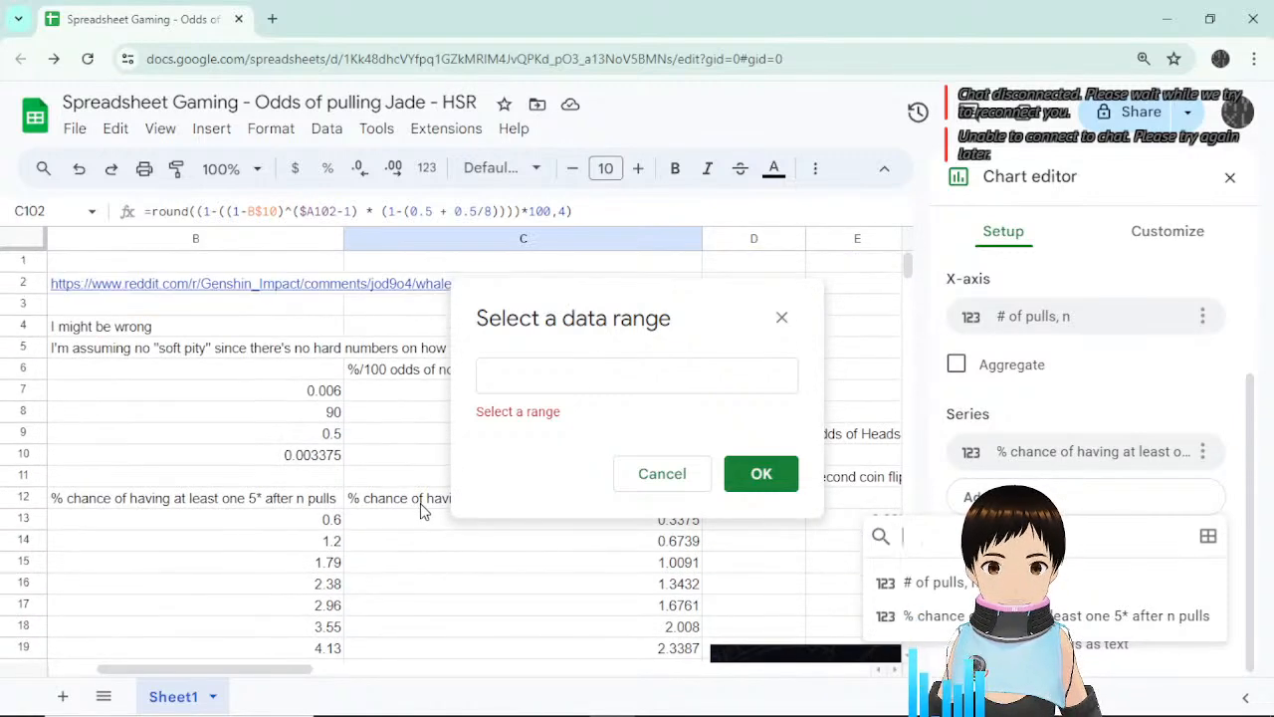
pyautogui.moveTo(420, 510); pyautogui.dragTo(395, 355)
pyautogui.press('Return')
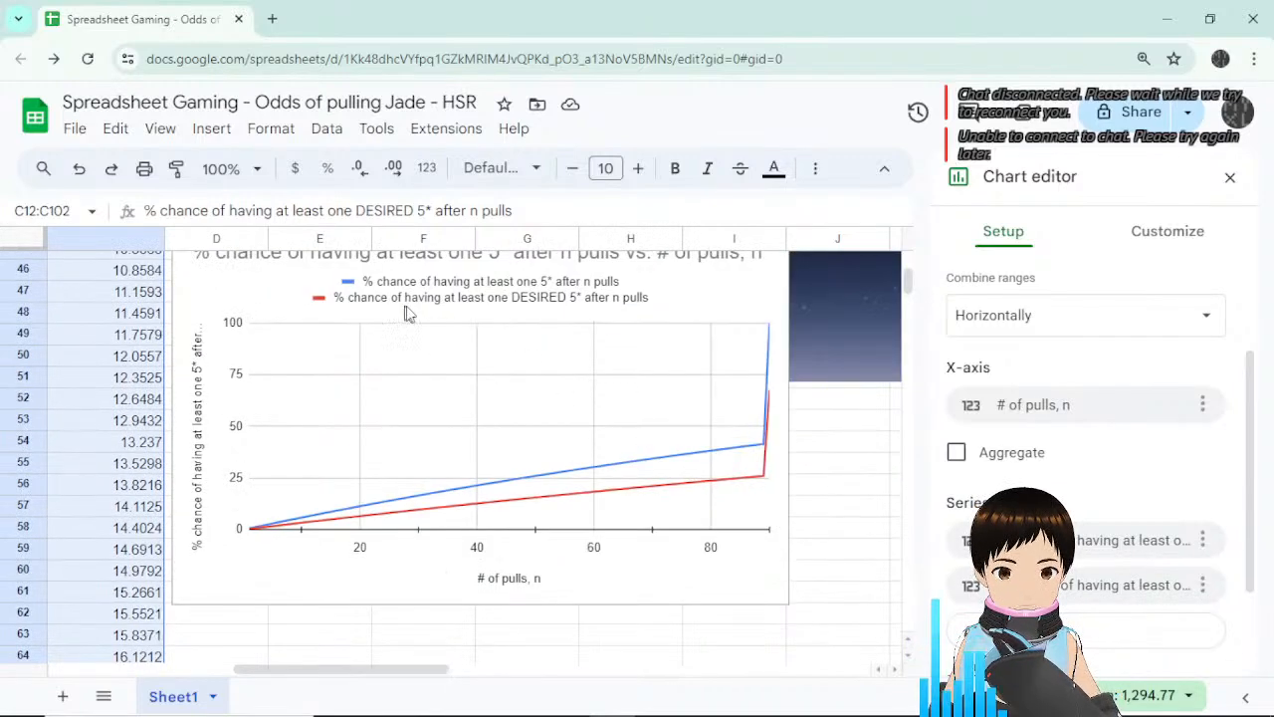
# Close the chart editor and inspect the new red desired-5* line on the chart.
pyautogui.click(1231, 179)
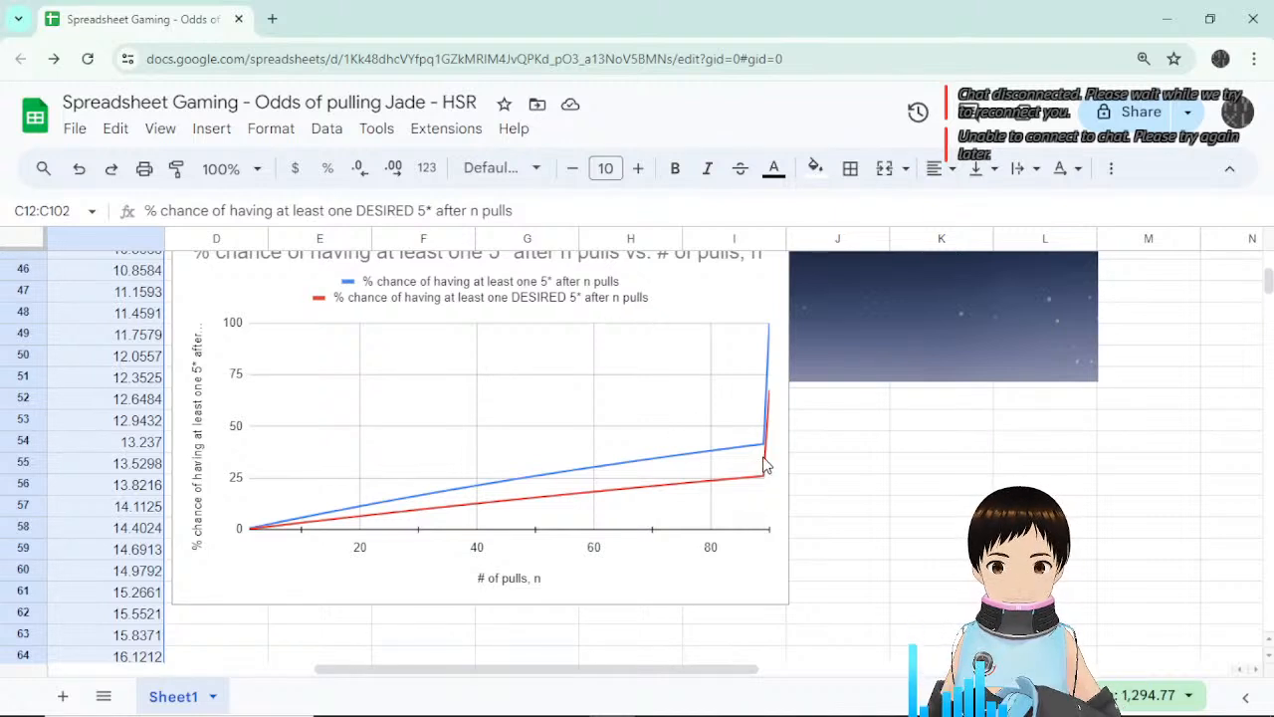
pyautogui.click(594, 501)
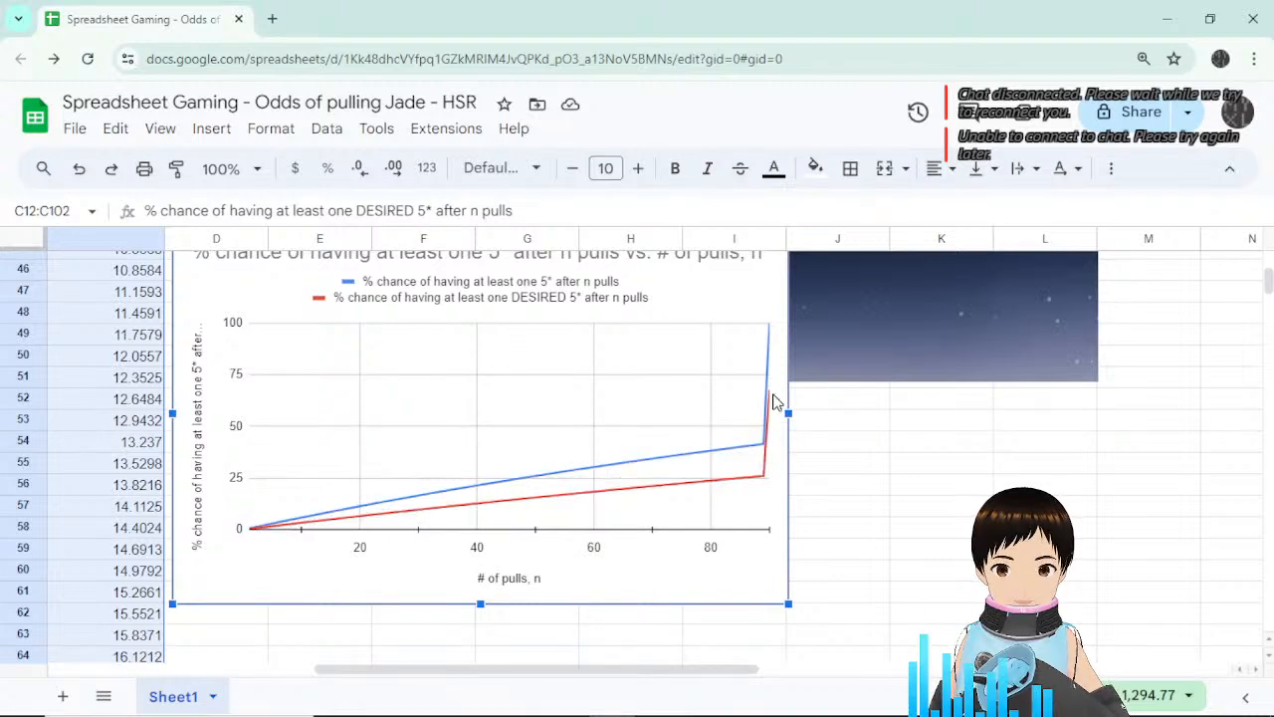
pyautogui.moveTo(772, 398)
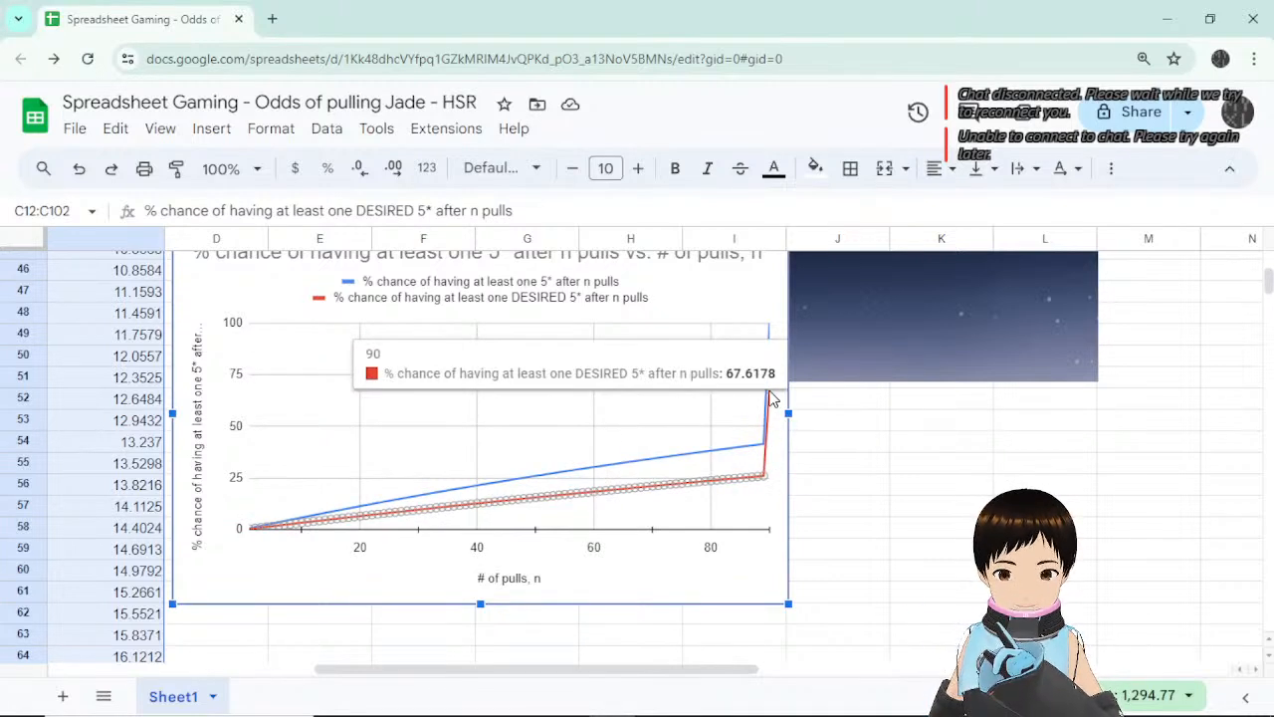
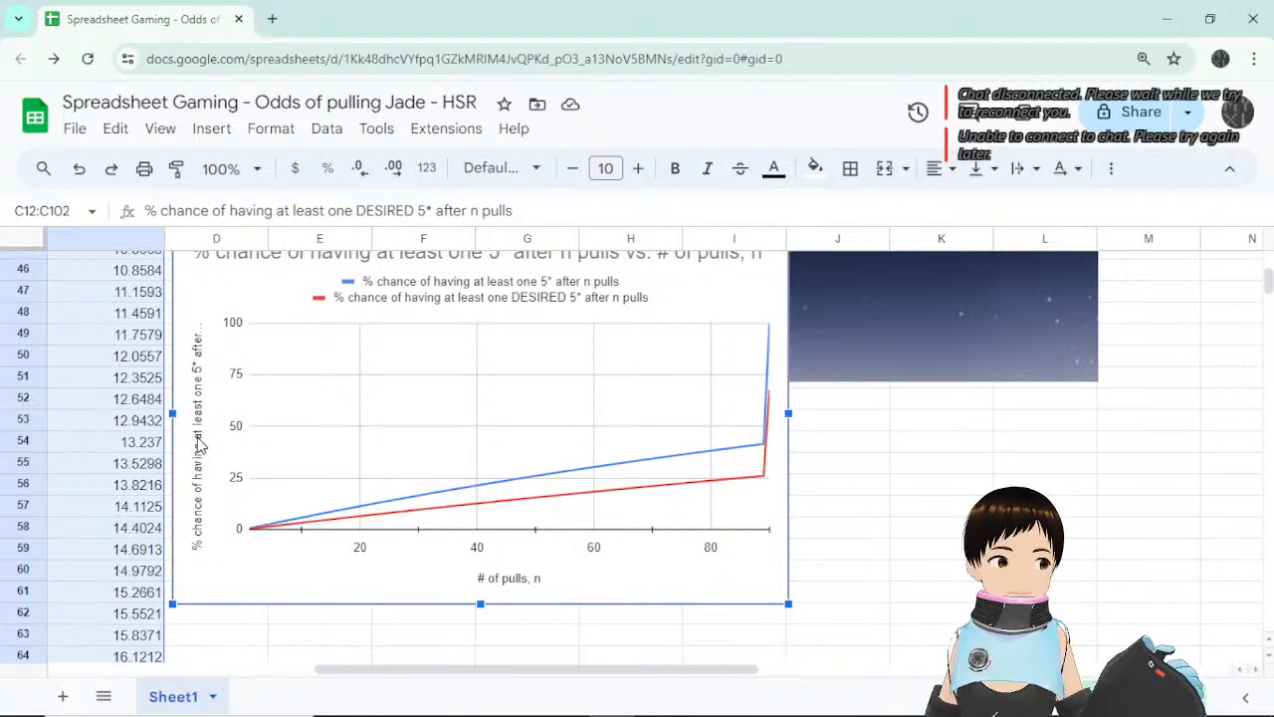
# Replace the vertical axis title text in the chart editor, then close it.
pyautogui.doubleClick(199, 445)
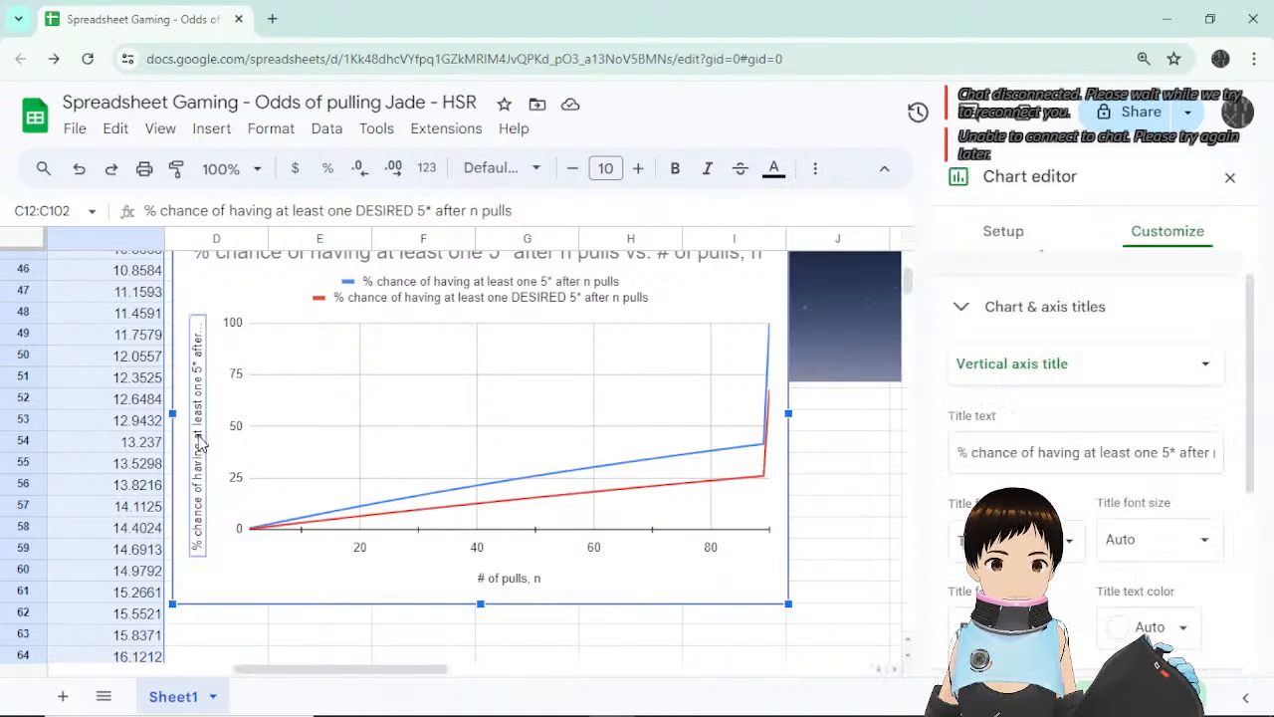
pyautogui.click(1079, 453)
pyautogui.moveTo(957, 452); pyautogui.dragTo(1271, 460)
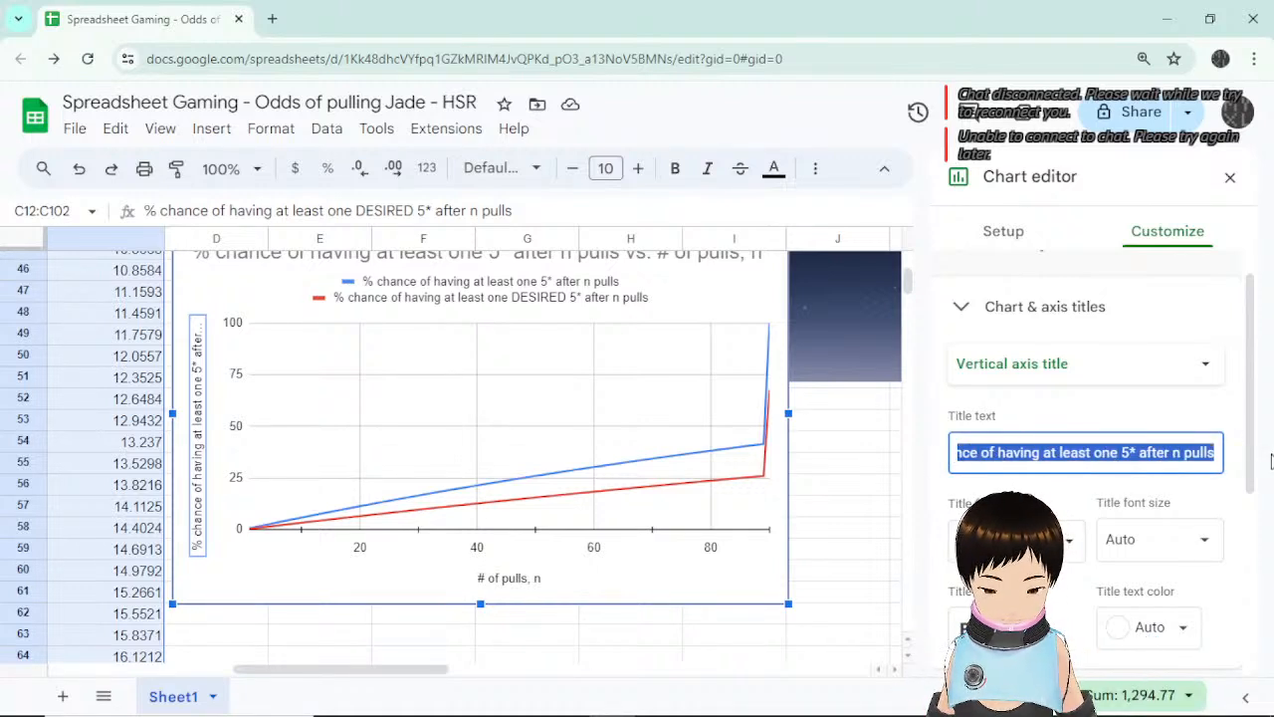
pyautogui.write('n n')
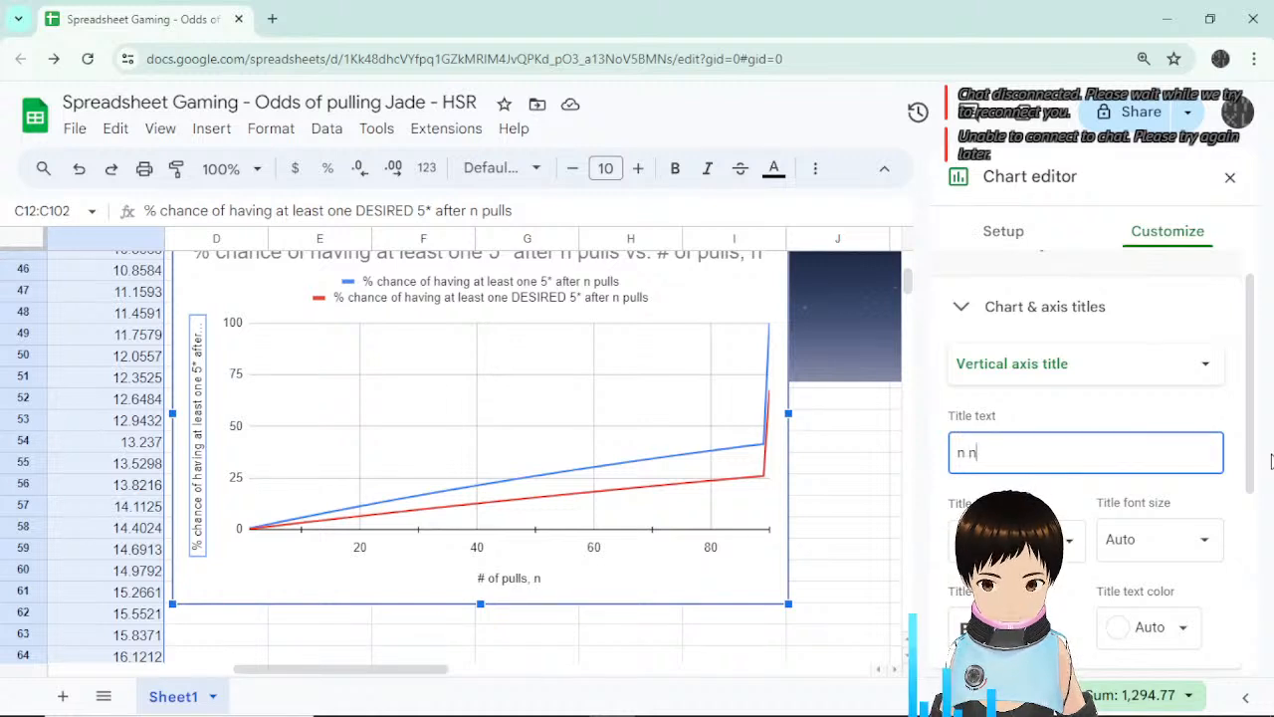
pyautogui.write('u')
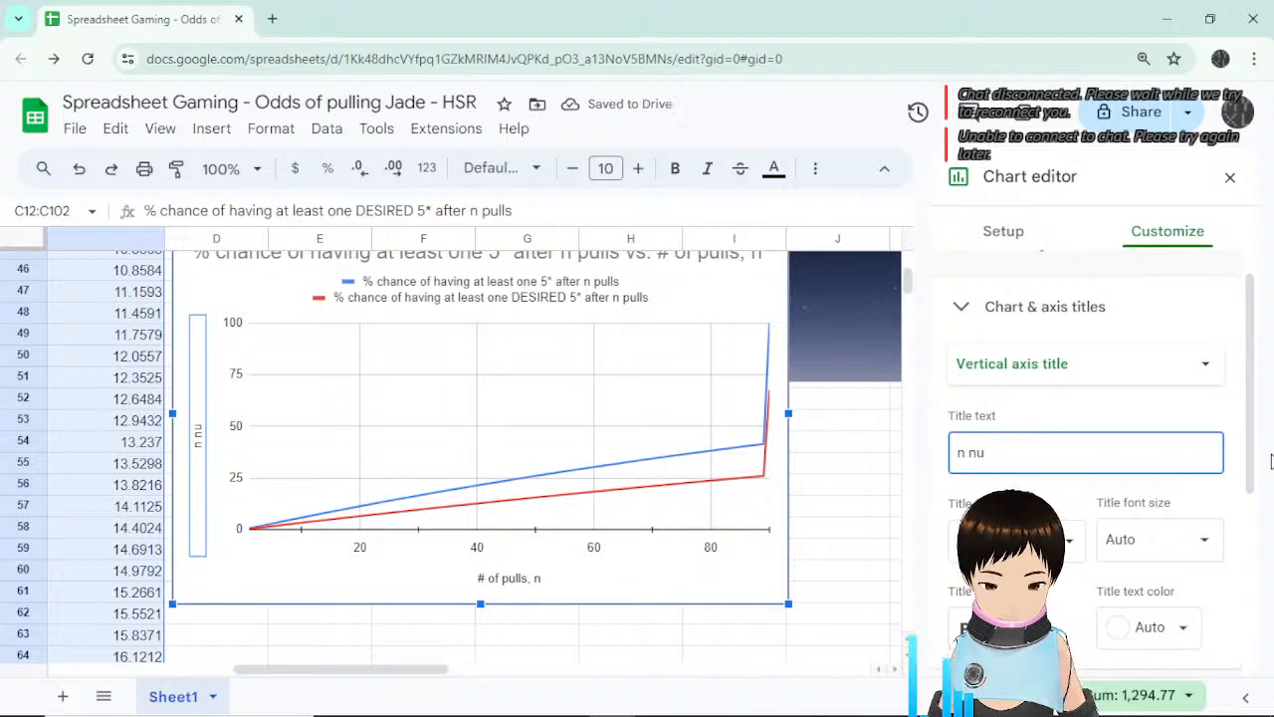
pyautogui.write('mber of pulls')
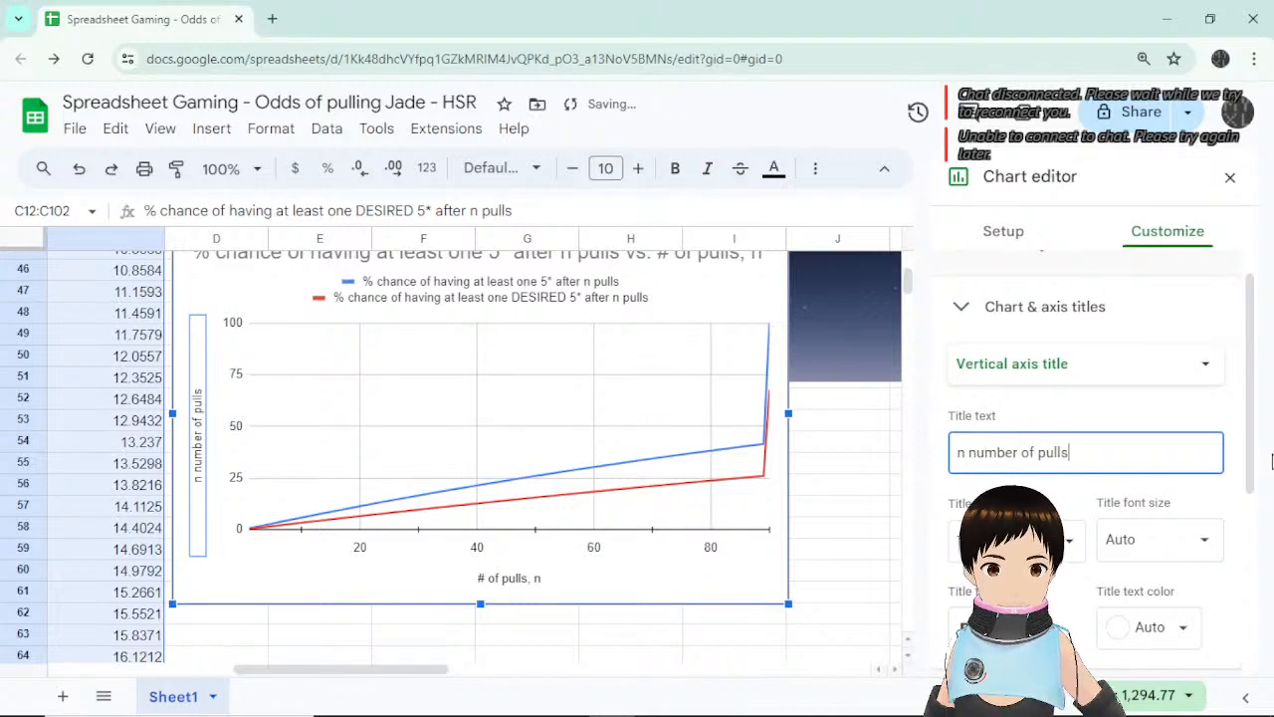
pyautogui.click(841, 441)
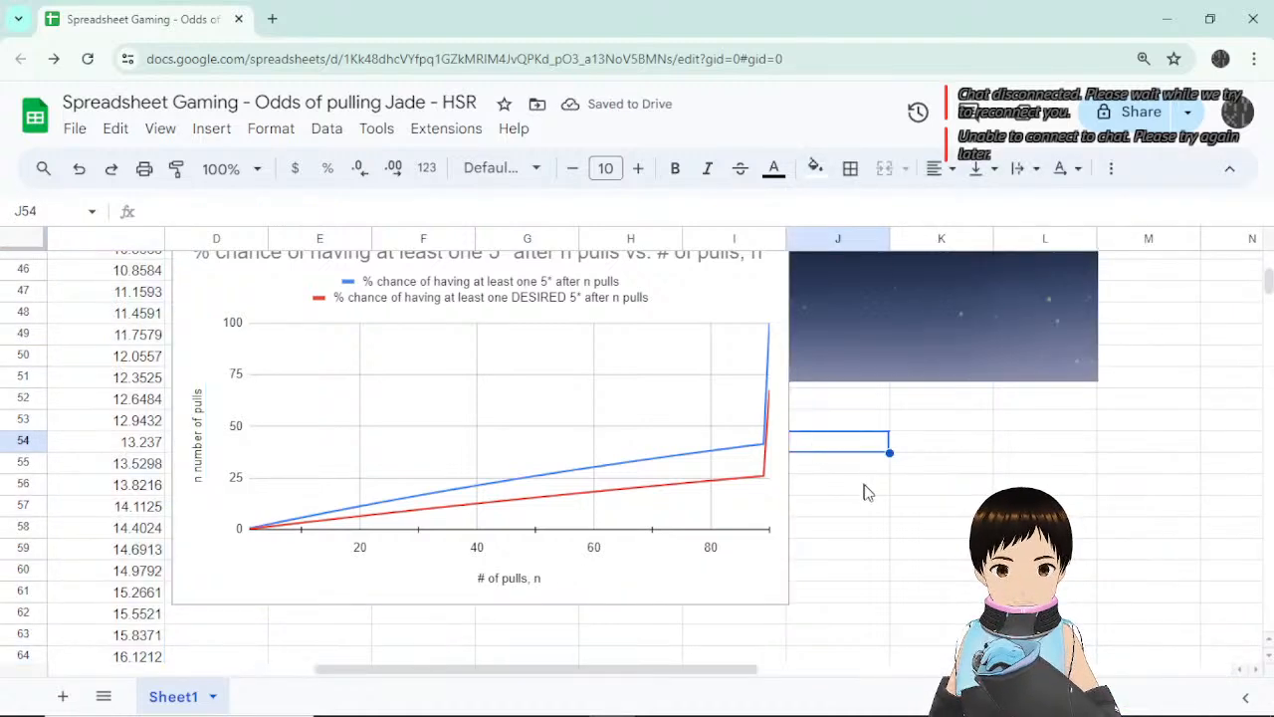
pyautogui.scroll(2, 866, 477)
pyautogui.scroll(-2, 871, 503)
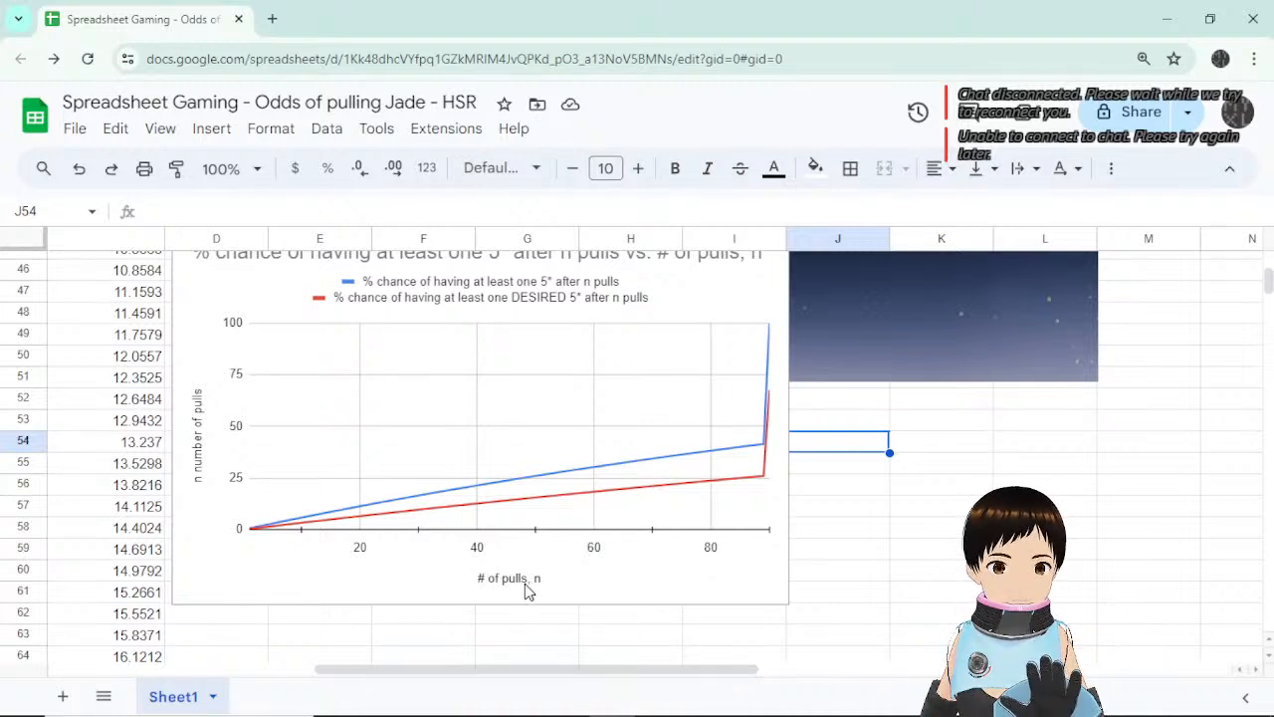
# Retype the vertical axis title and trim it down to '% chance'.
pyautogui.doubleClick(199, 447)
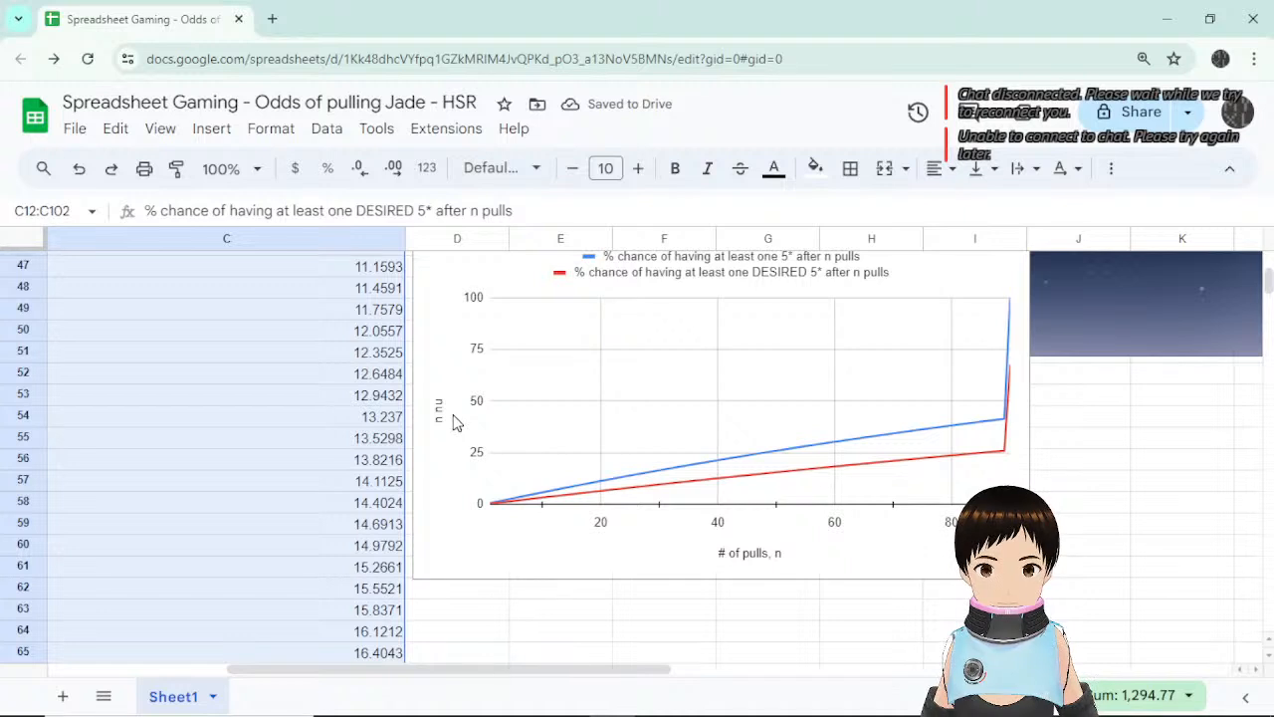
pyautogui.doubleClick(440, 412)
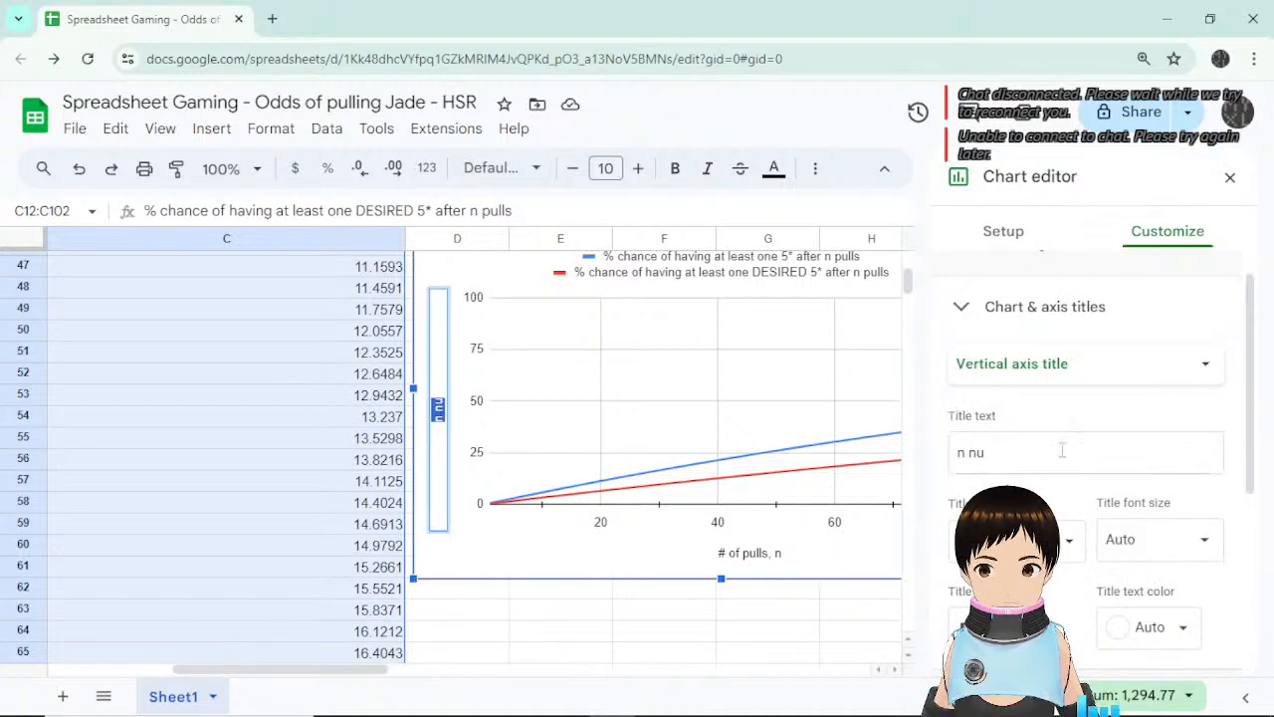
pyautogui.click(1061, 450)
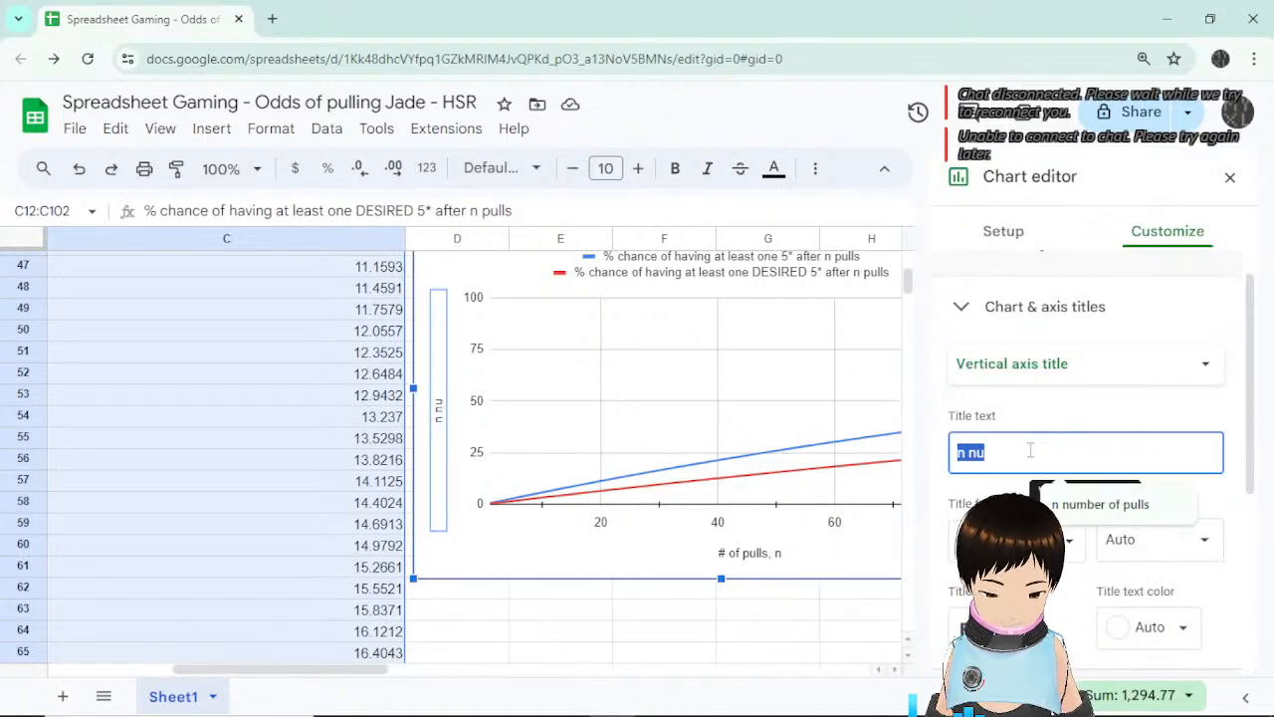
pyautogui.write('% chance of havi')
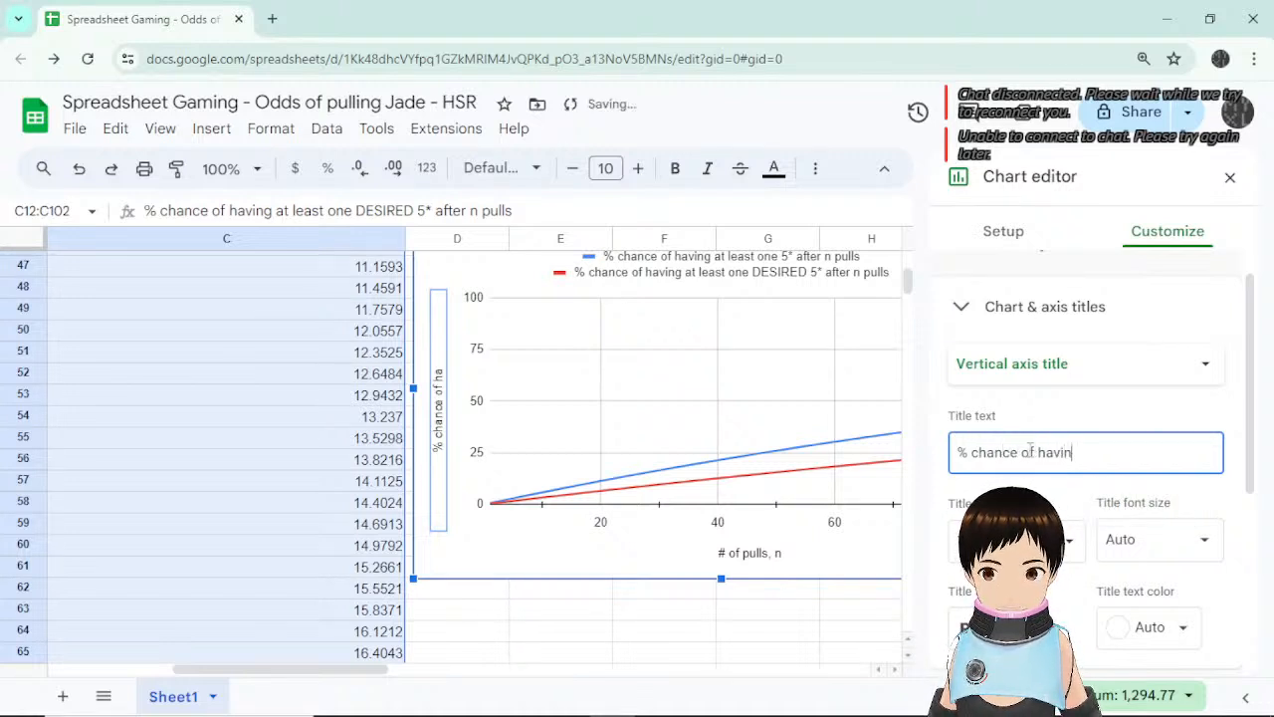
pyautogui.write('ng at least 1')
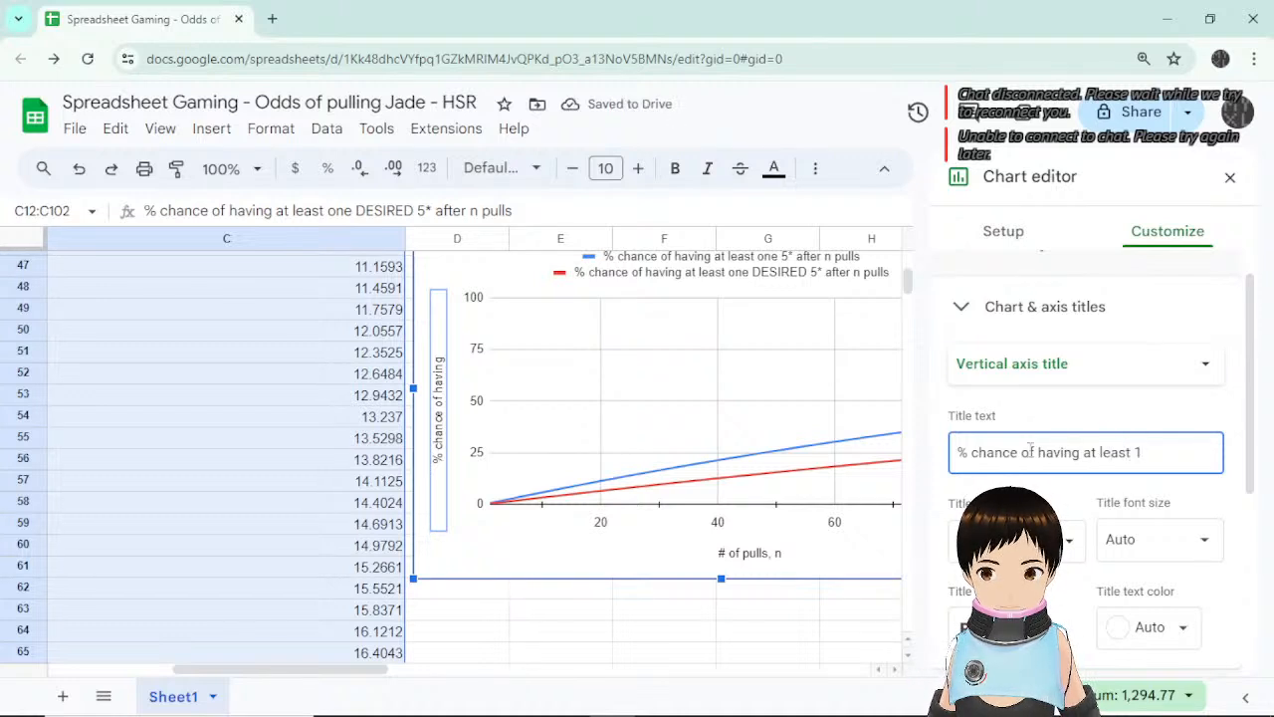
pyautogui.press('BackSpace')
pyautogui.write('one')
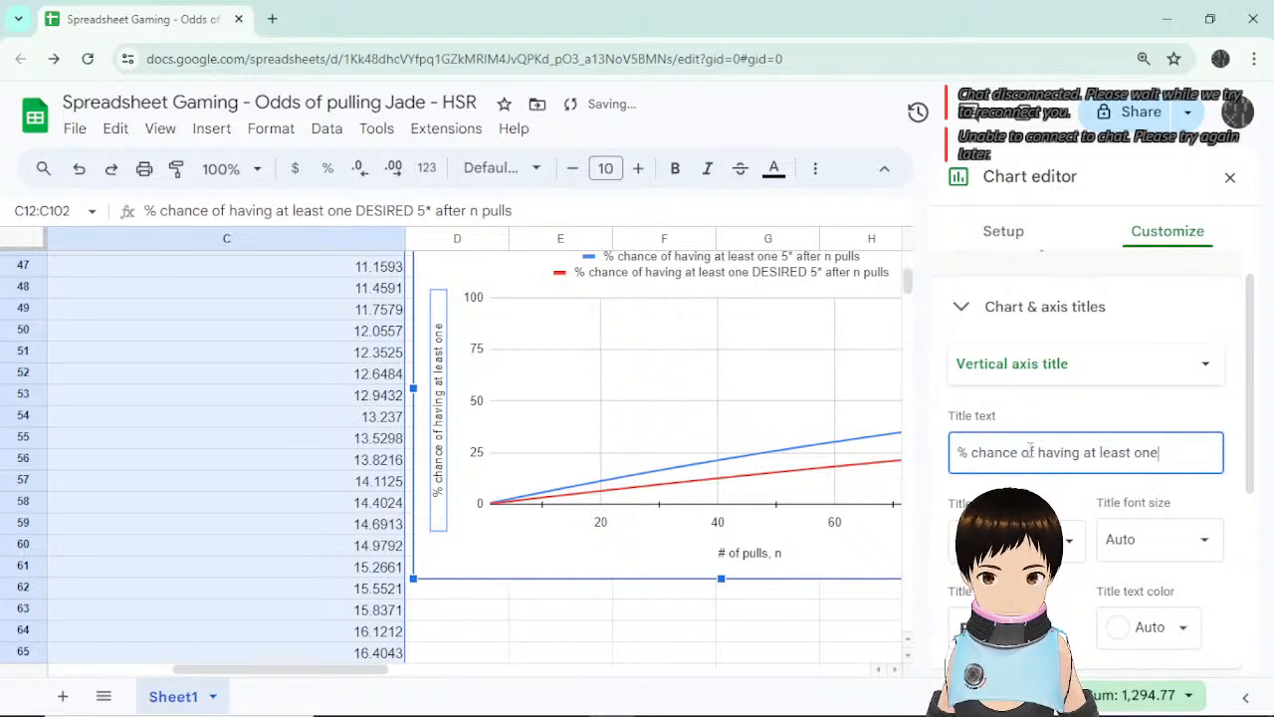
pyautogui.press('BackSpace')
pyautogui.press('BackSpace')
pyautogui.press('BackSpace')
pyautogui.press('BackSpace')
pyautogui.press('BackSpace')
pyautogui.press('BackSpace')
pyautogui.press('BackSpace')
pyautogui.press('BackSpace')
pyautogui.press('BackSpace')
pyautogui.press('BackSpace')
pyautogui.press('BackSpace')
pyautogui.press('BackSpace')
pyautogui.press('BackSpace')
pyautogui.press('BackSpace')
pyautogui.press('BackSpace')
pyautogui.press('BackSpace')
pyautogui.press('BackSpace')
pyautogui.press('BackSpace')
pyautogui.press('BackSpace')
pyautogui.press('BackSpace')
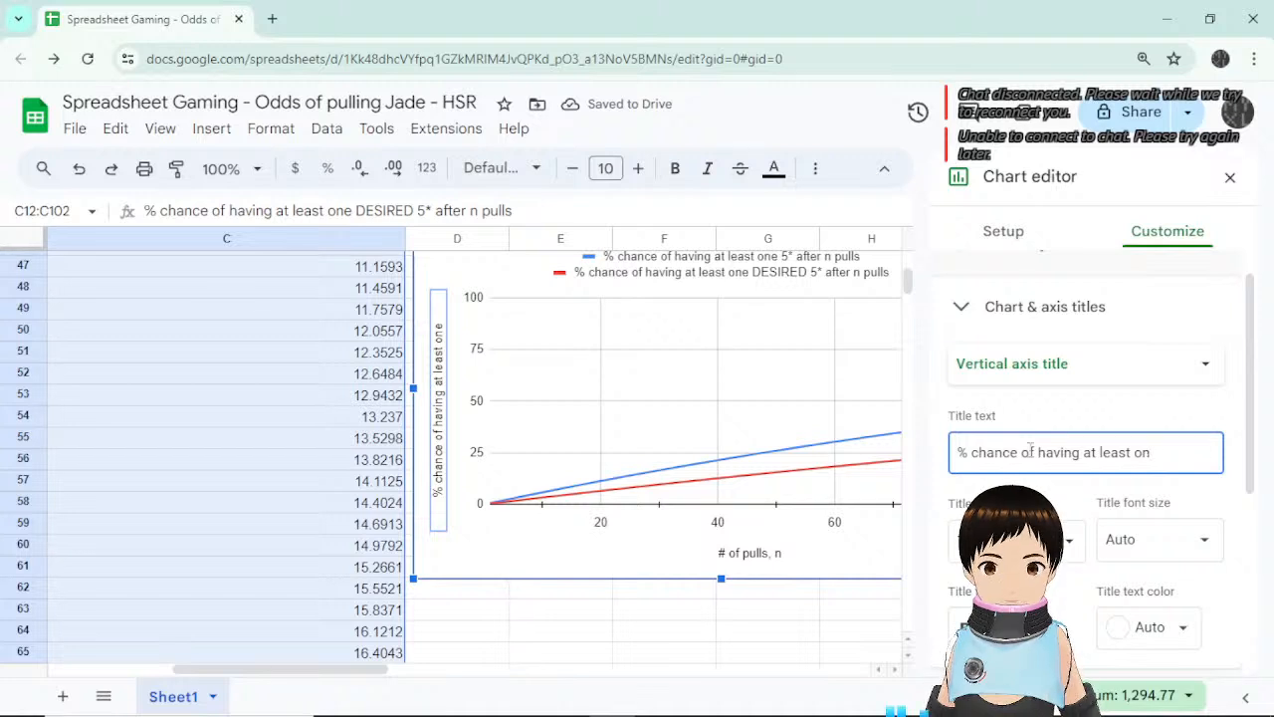
pyautogui.press('BackSpace')
pyautogui.press('BackSpace')
pyautogui.press('BackSpace')
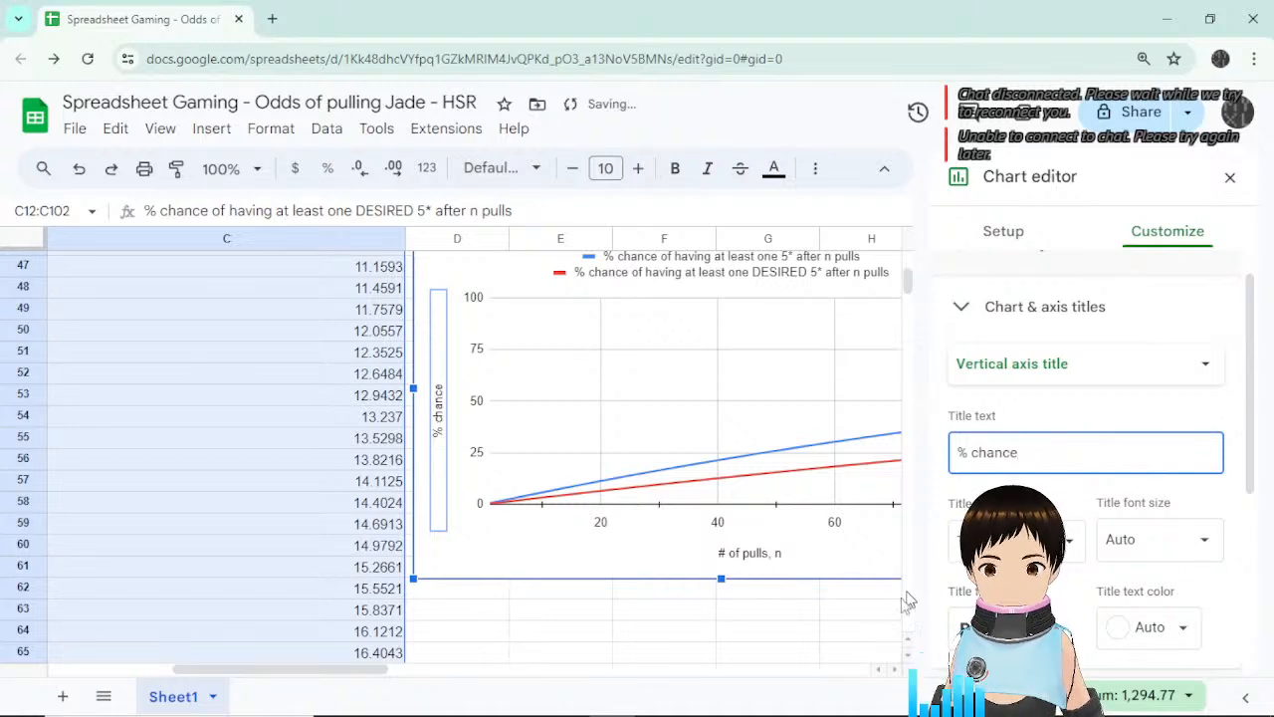
pyautogui.click(811, 627)
pyautogui.scroll(2, 1075, 565)
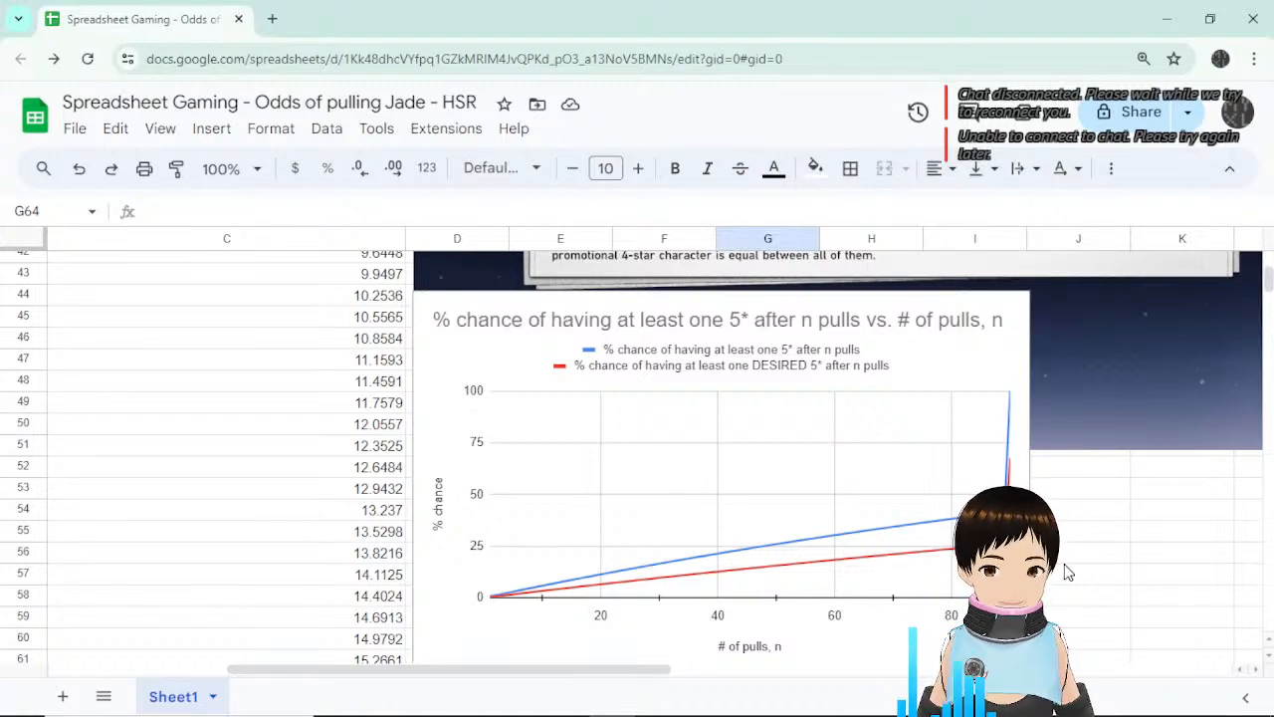
pyautogui.scroll(3, 1067, 524)
pyautogui.scroll(10, 1065, 525)
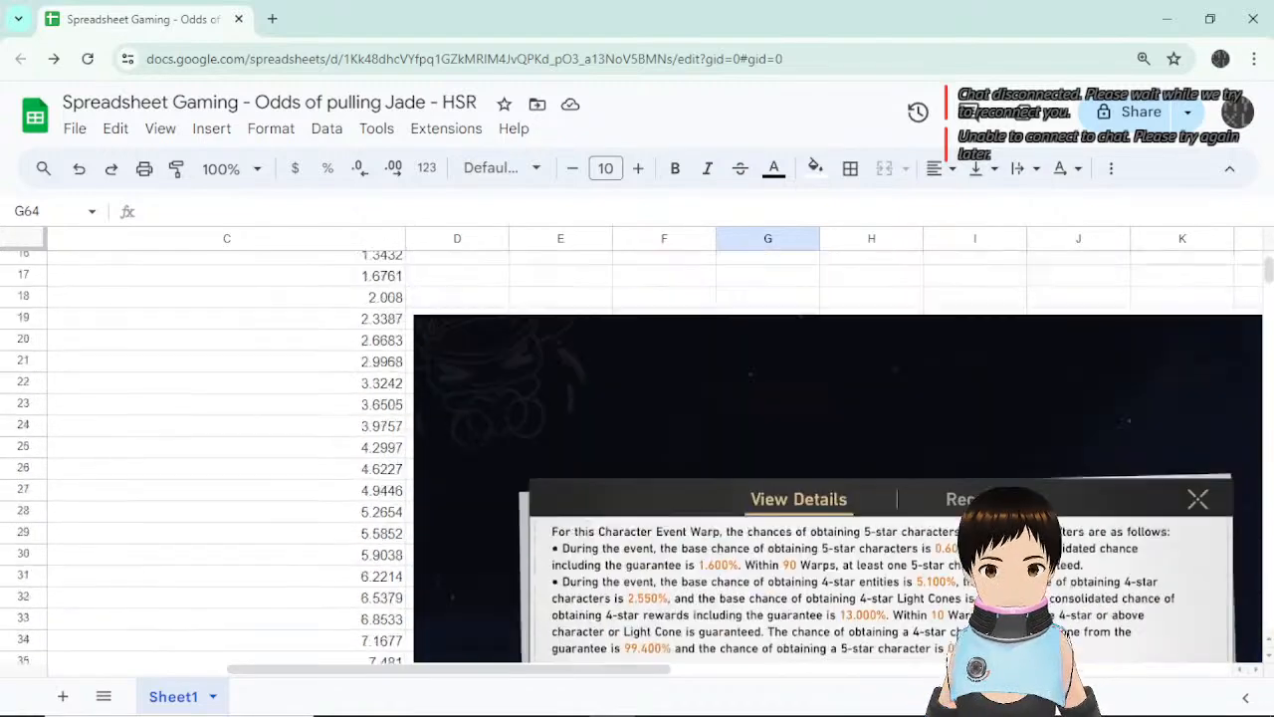
pyautogui.moveTo(662, 671); pyautogui.dragTo(483, 671)
pyautogui.click(364, 284)
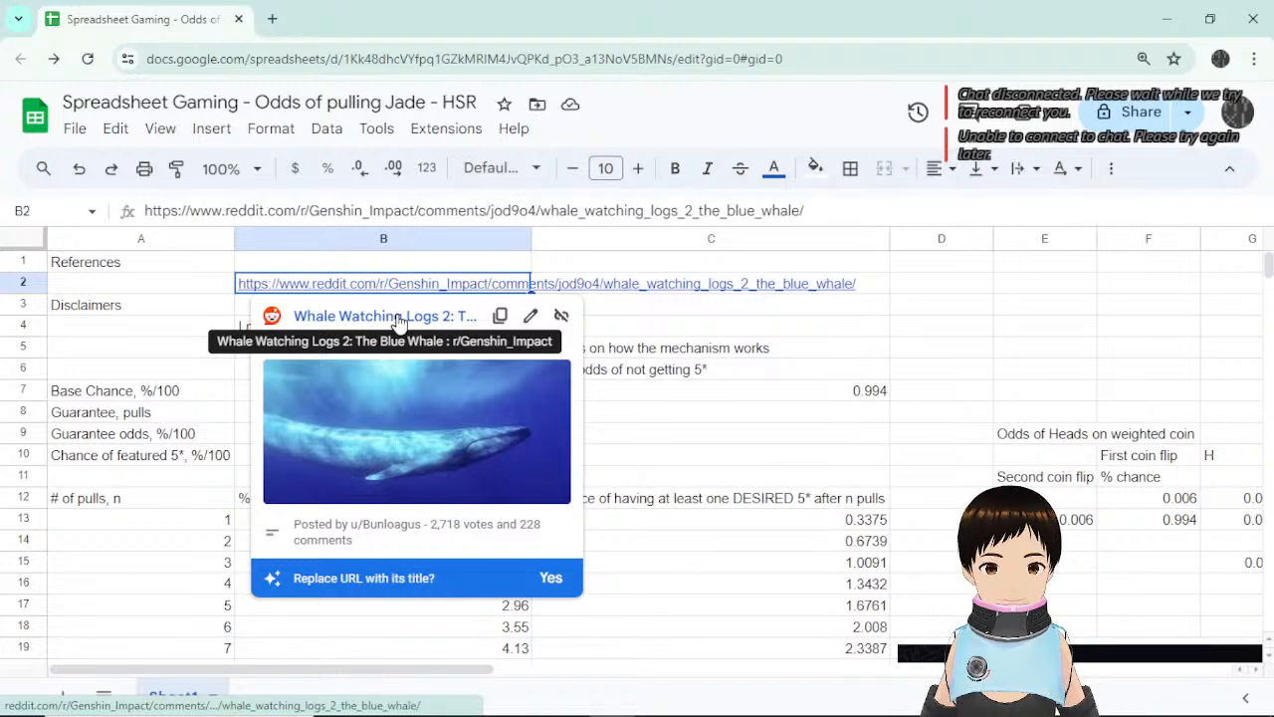
pyautogui.click(864, 306)
pyautogui.click(330, 283)
pyautogui.rightClick(331, 283)
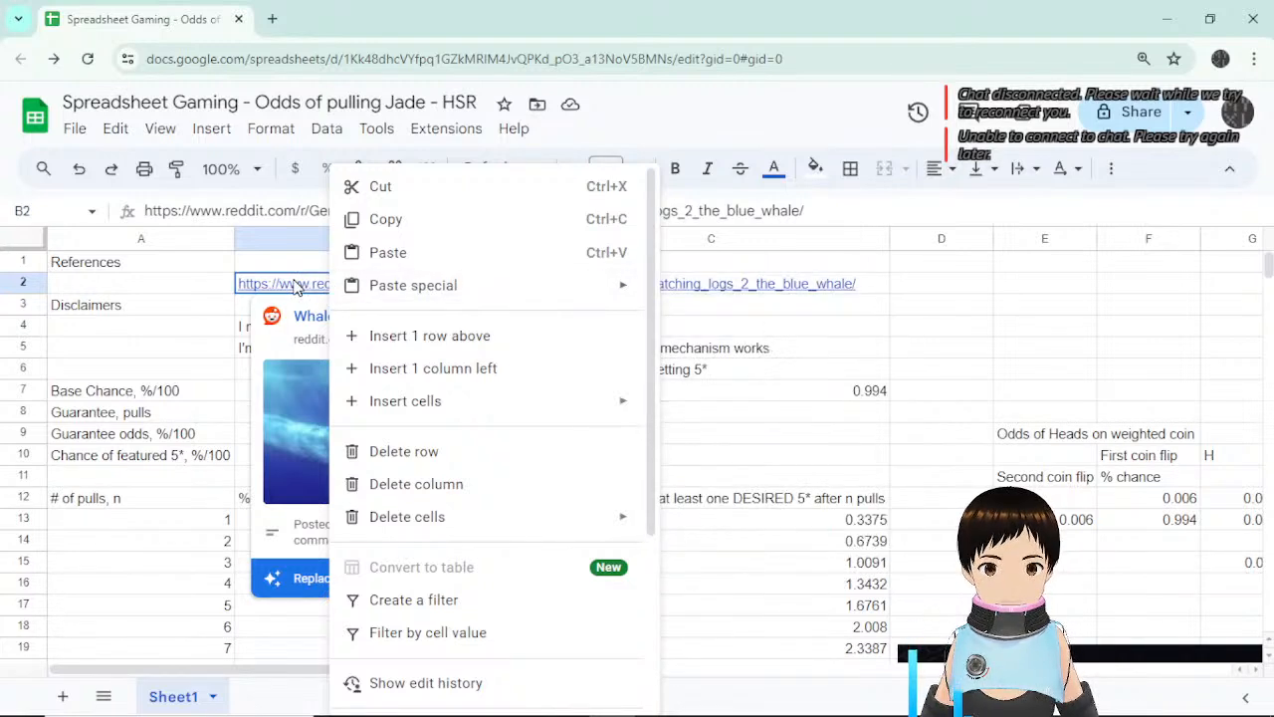
pyautogui.click(295, 286)
pyautogui.rightClick(376, 318)
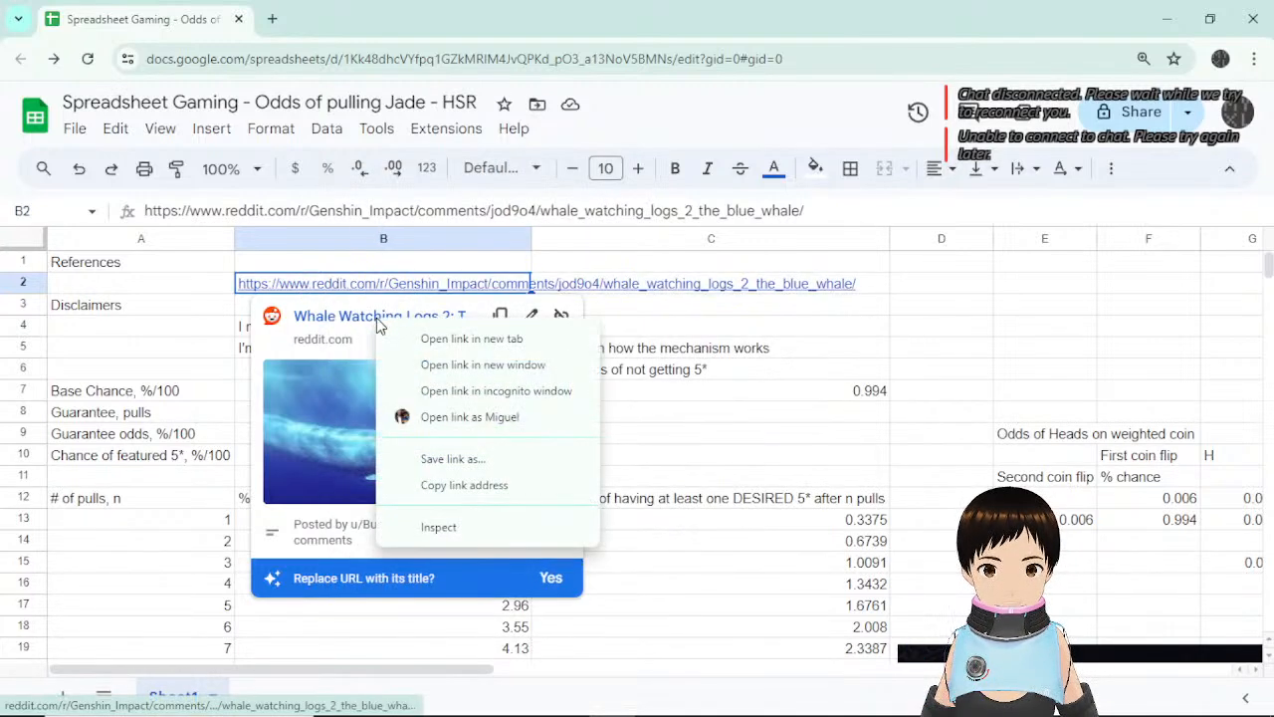
pyautogui.click(974, 356)
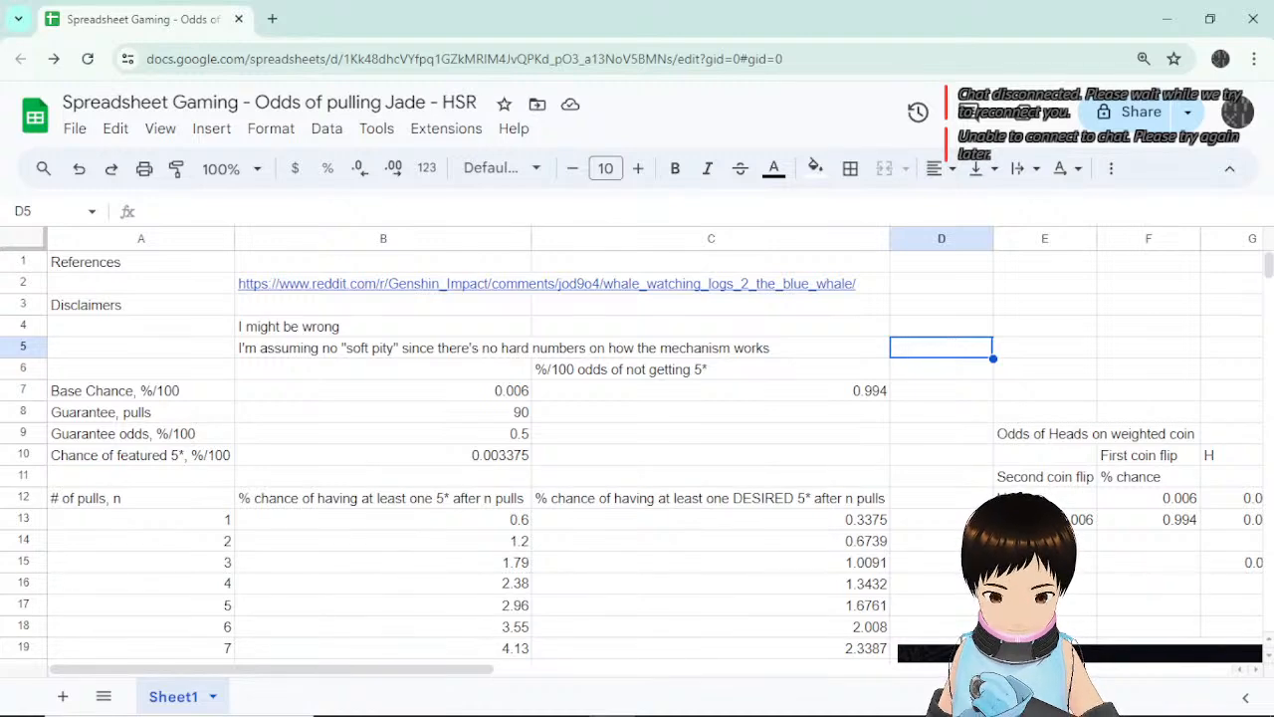
pyautogui.scroll(-3, 946, 438)
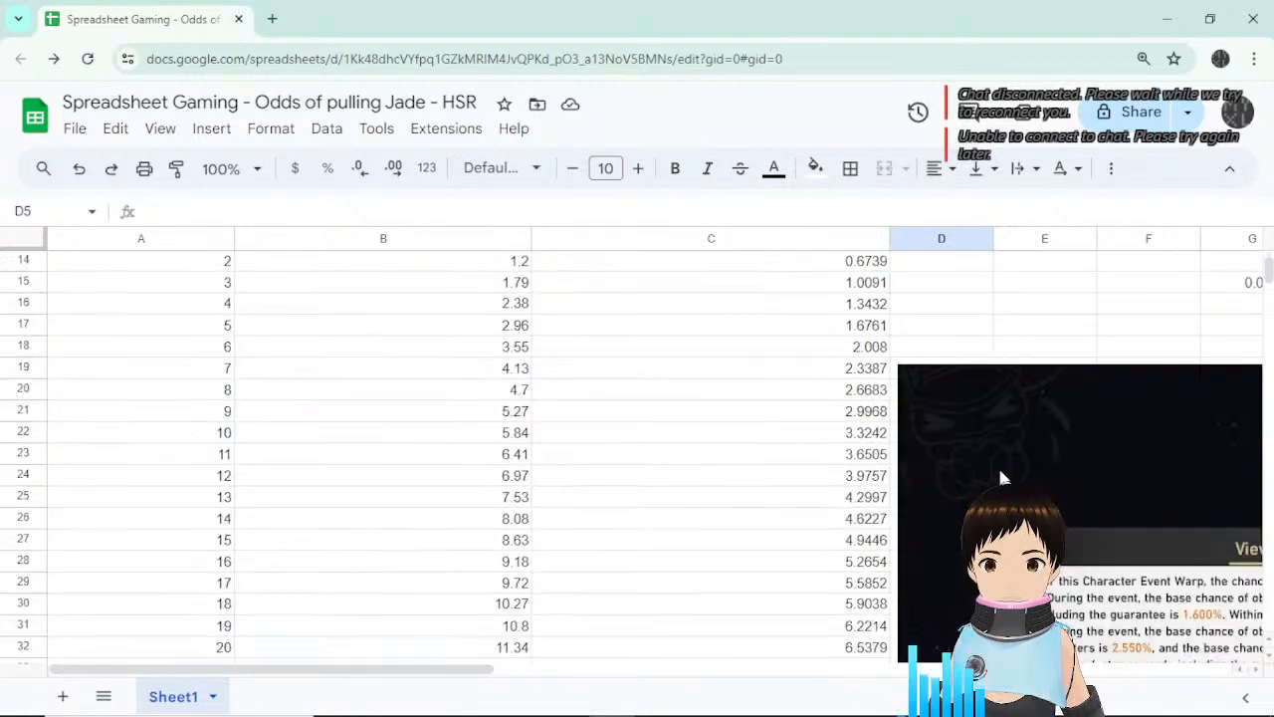
pyautogui.scroll(2, 997, 465)
pyautogui.click(834, 426)
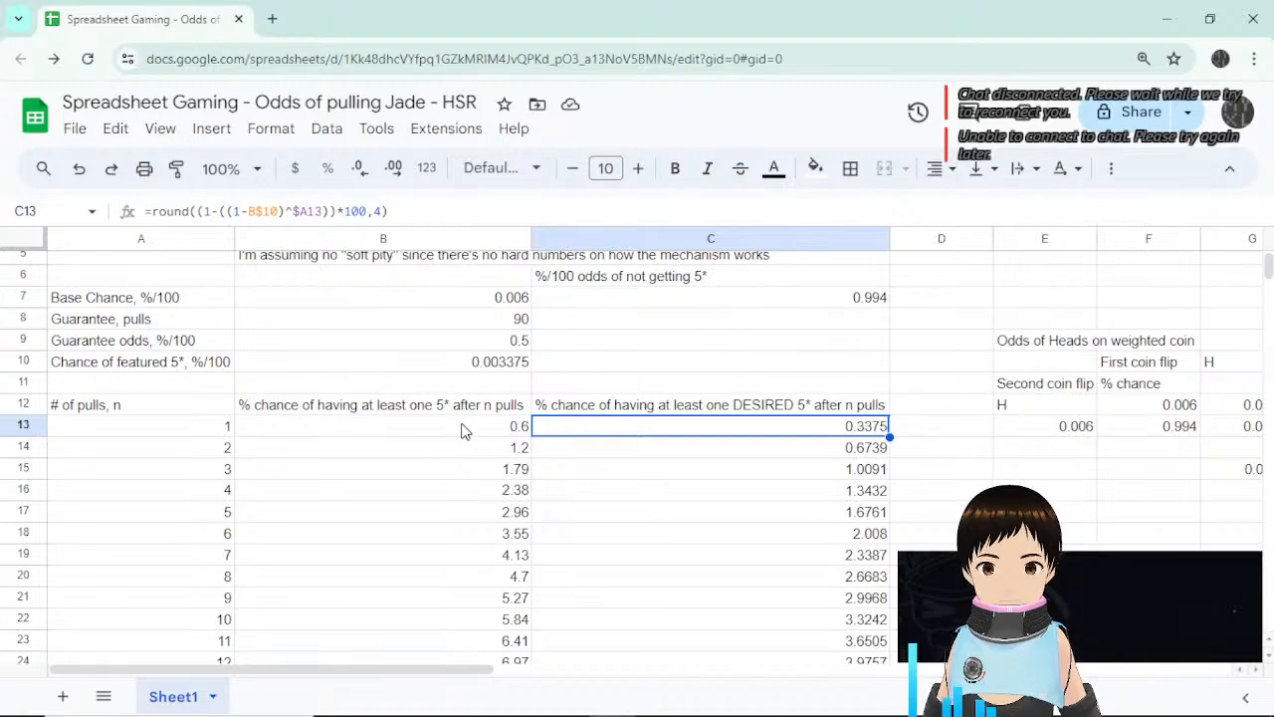
pyautogui.moveTo(447, 426); pyautogui.dragTo(488, 341)
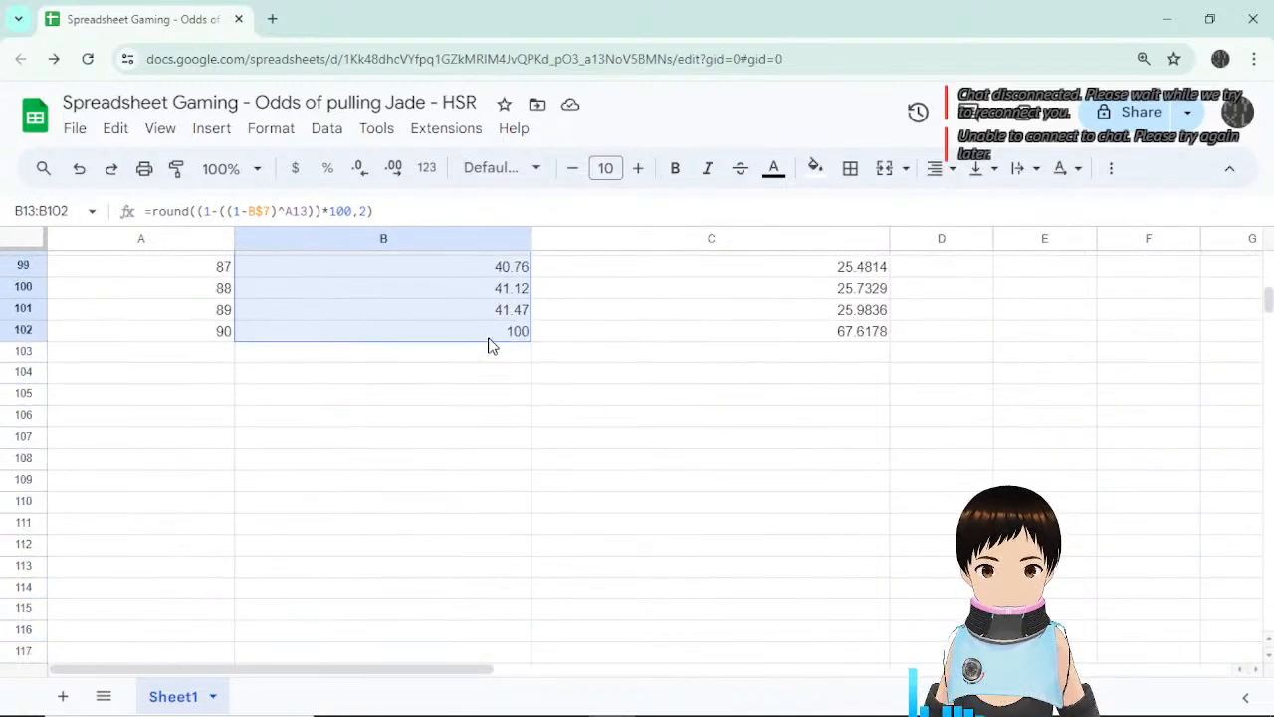
pyautogui.click(1167, 697)
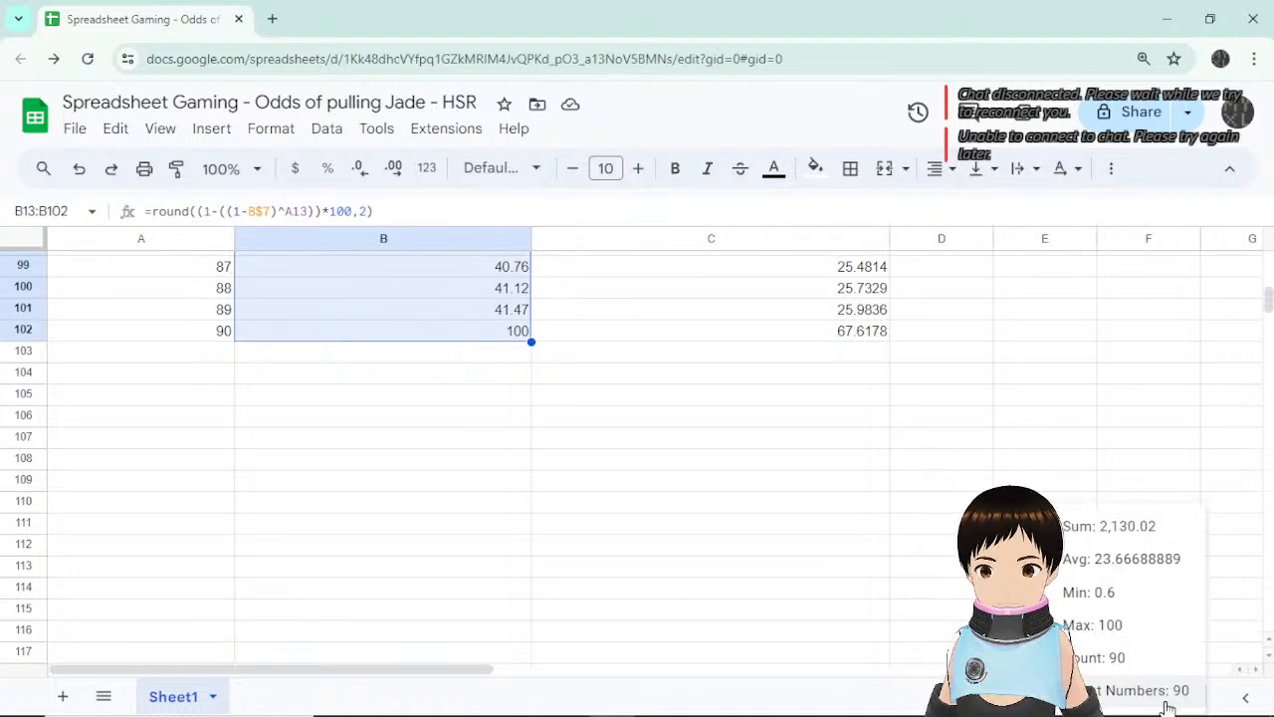
pyautogui.click(587, 450)
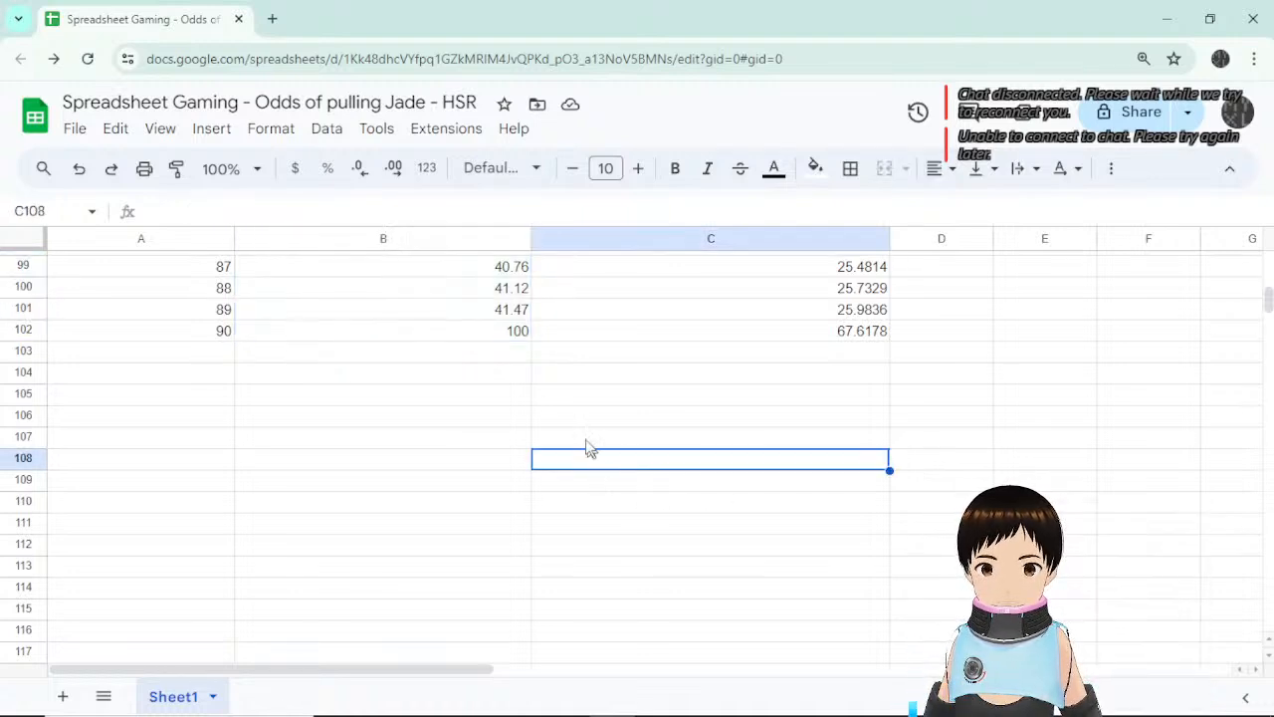
pyautogui.click(449, 360)
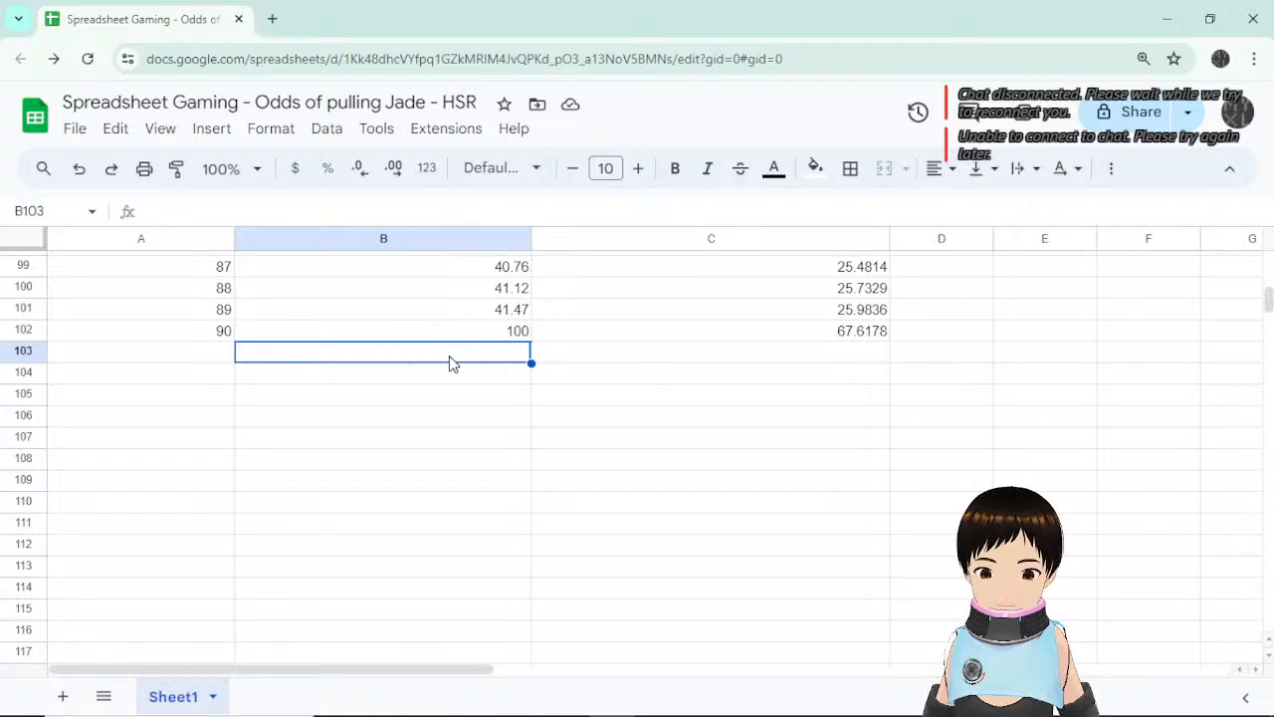
pyautogui.scroll(3, 488, 438)
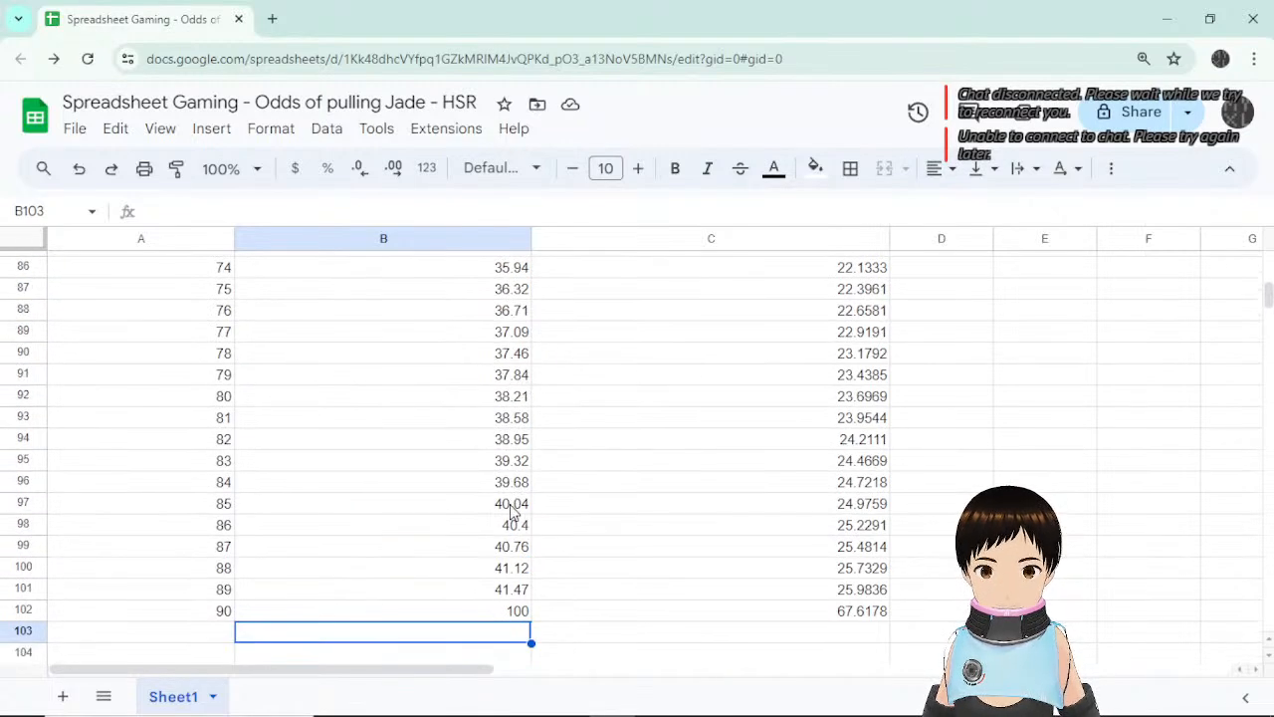
pyautogui.scroll(10, 563, 516)
pyautogui.scroll(10, 563, 515)
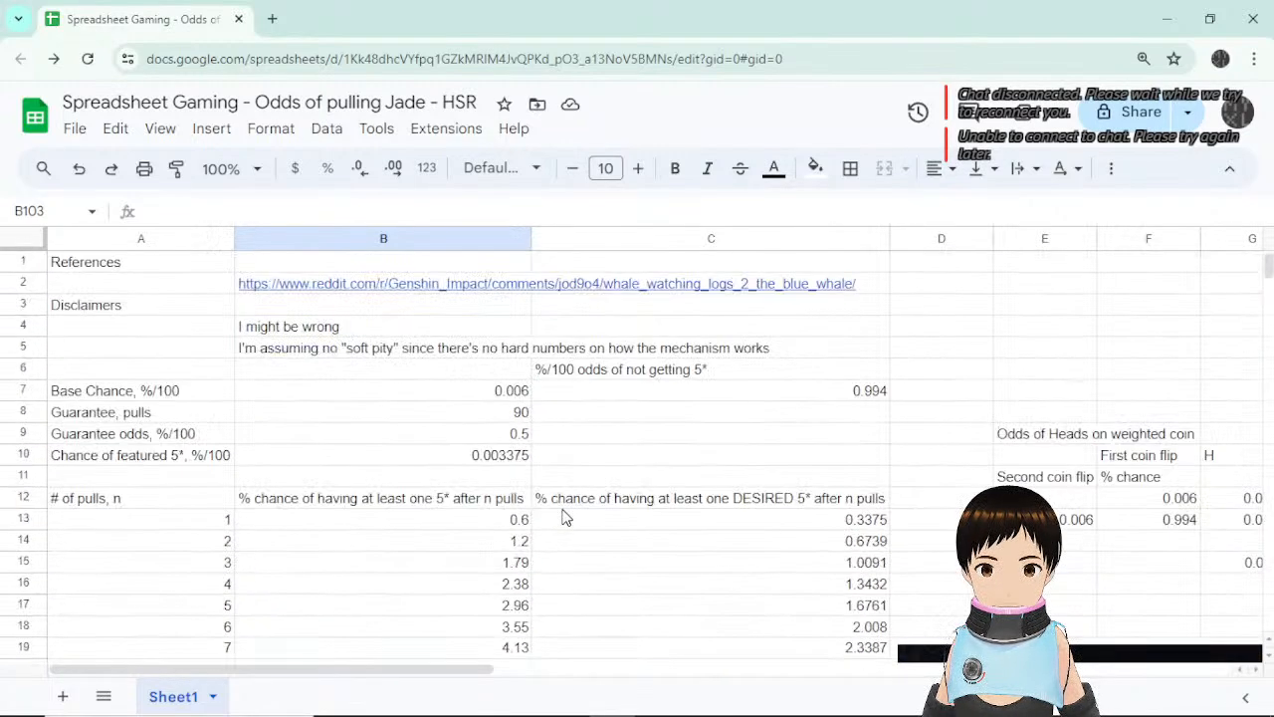
pyautogui.click(514, 480)
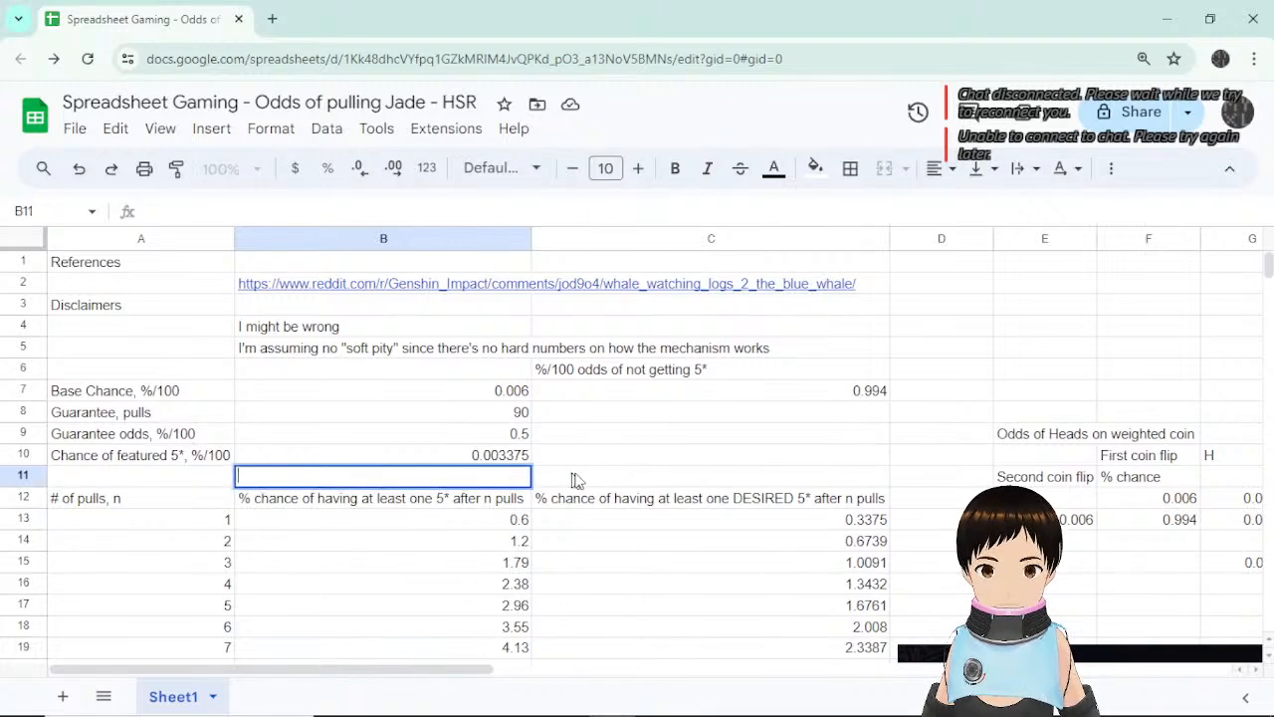
pyautogui.click(578, 480)
pyautogui.click(597, 448)
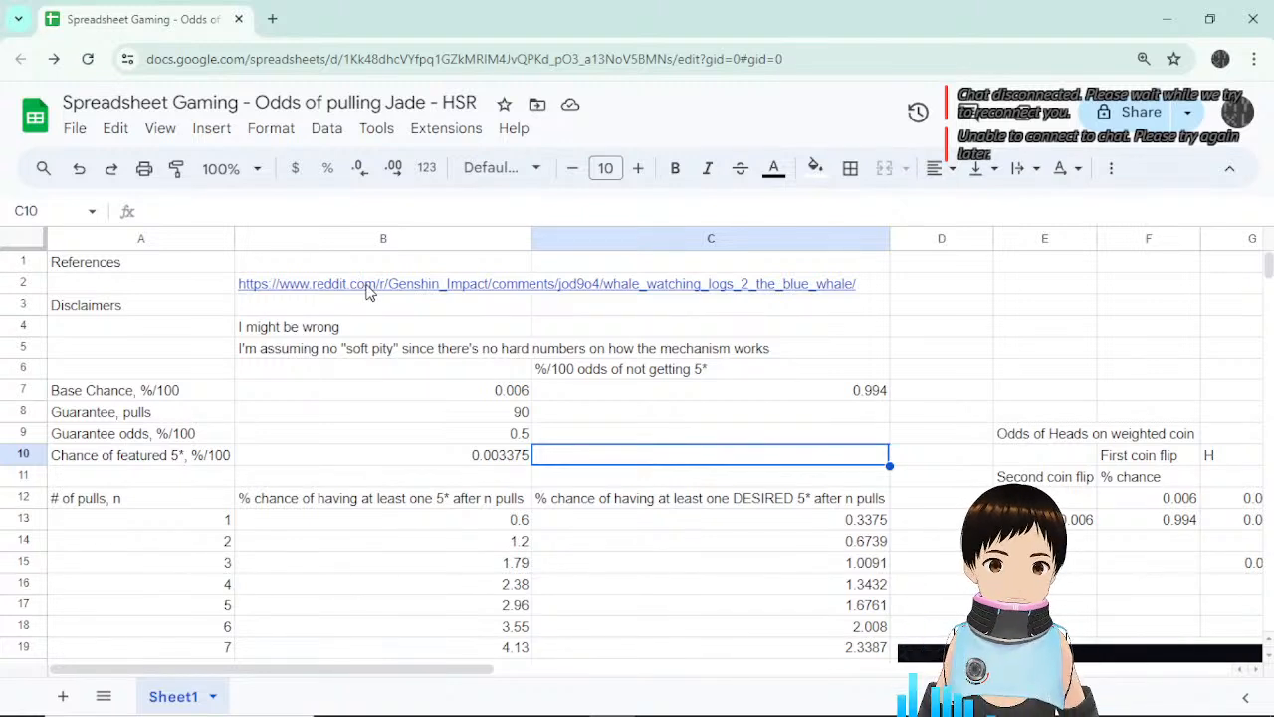
pyautogui.moveTo(369, 285)
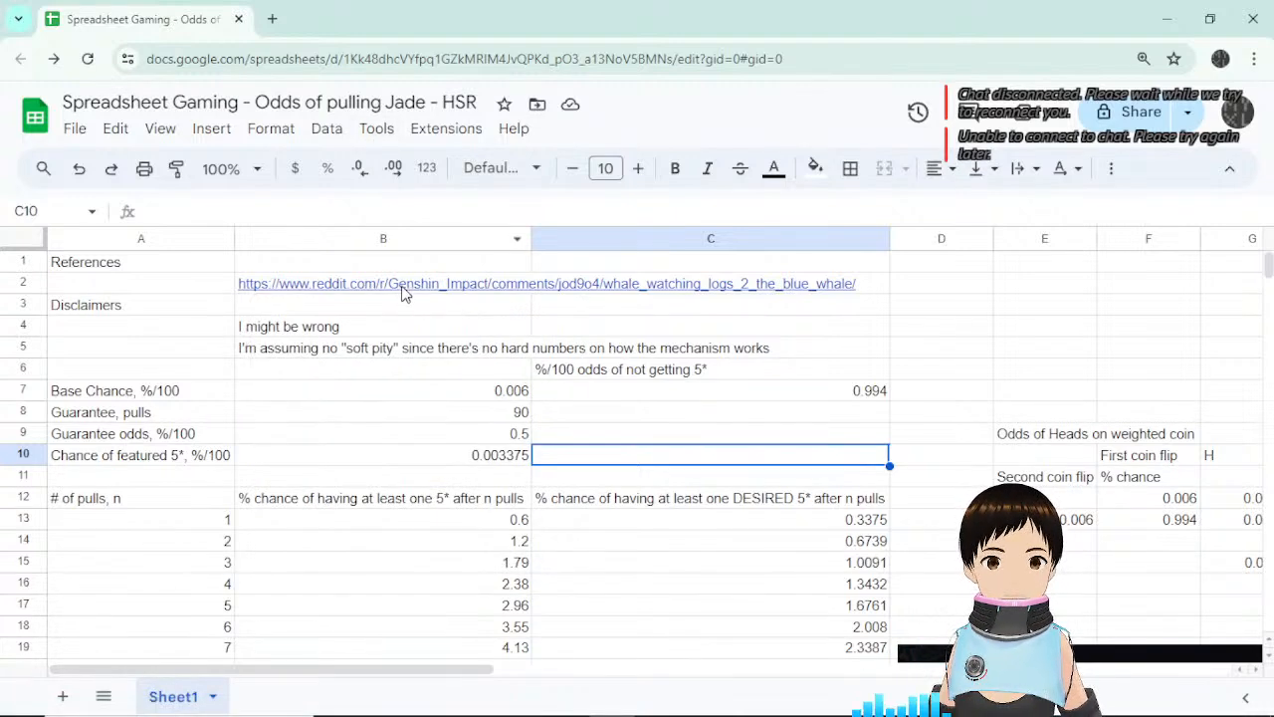
pyautogui.click(403, 291)
pyautogui.click(399, 333)
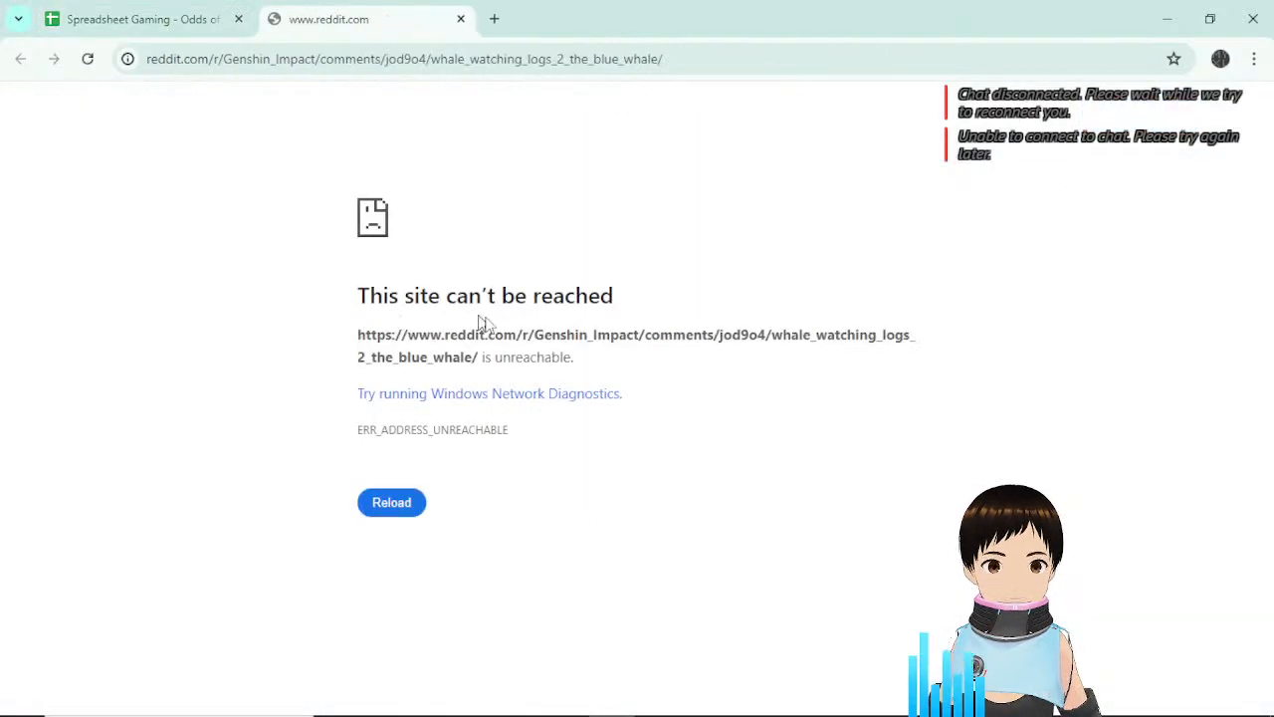
pyautogui.click(406, 505)
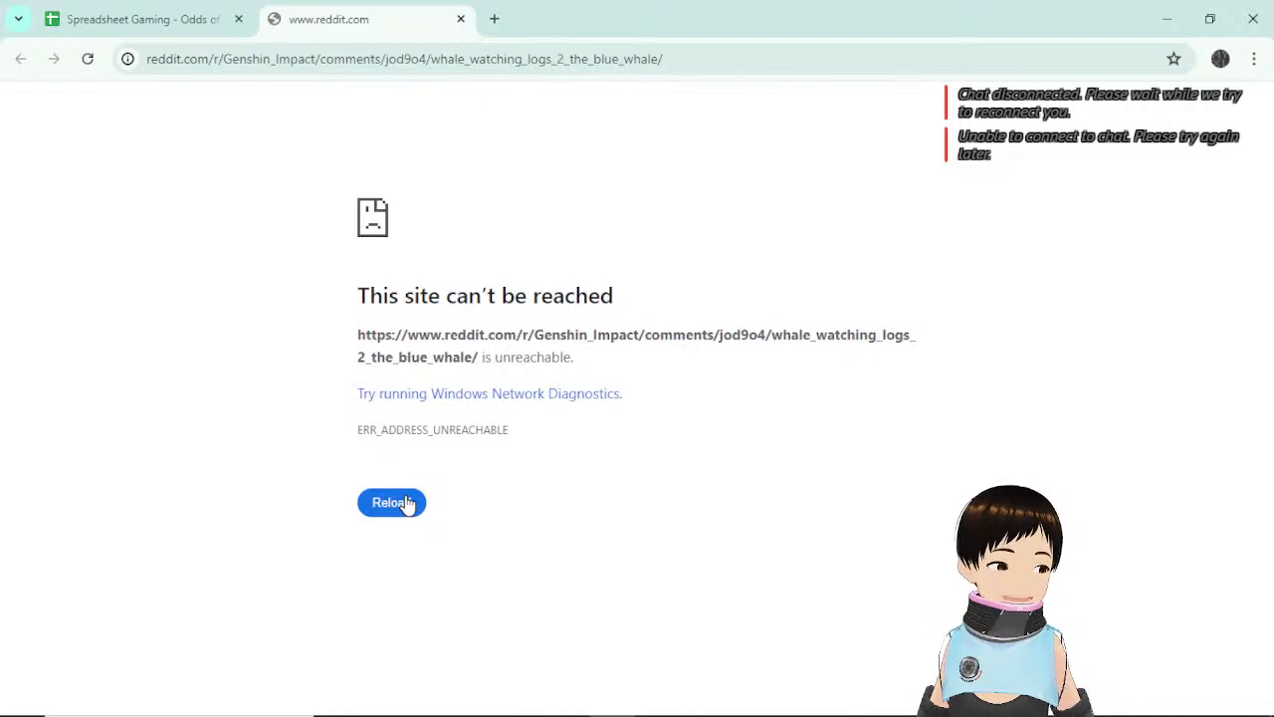
pyautogui.click(393, 506)
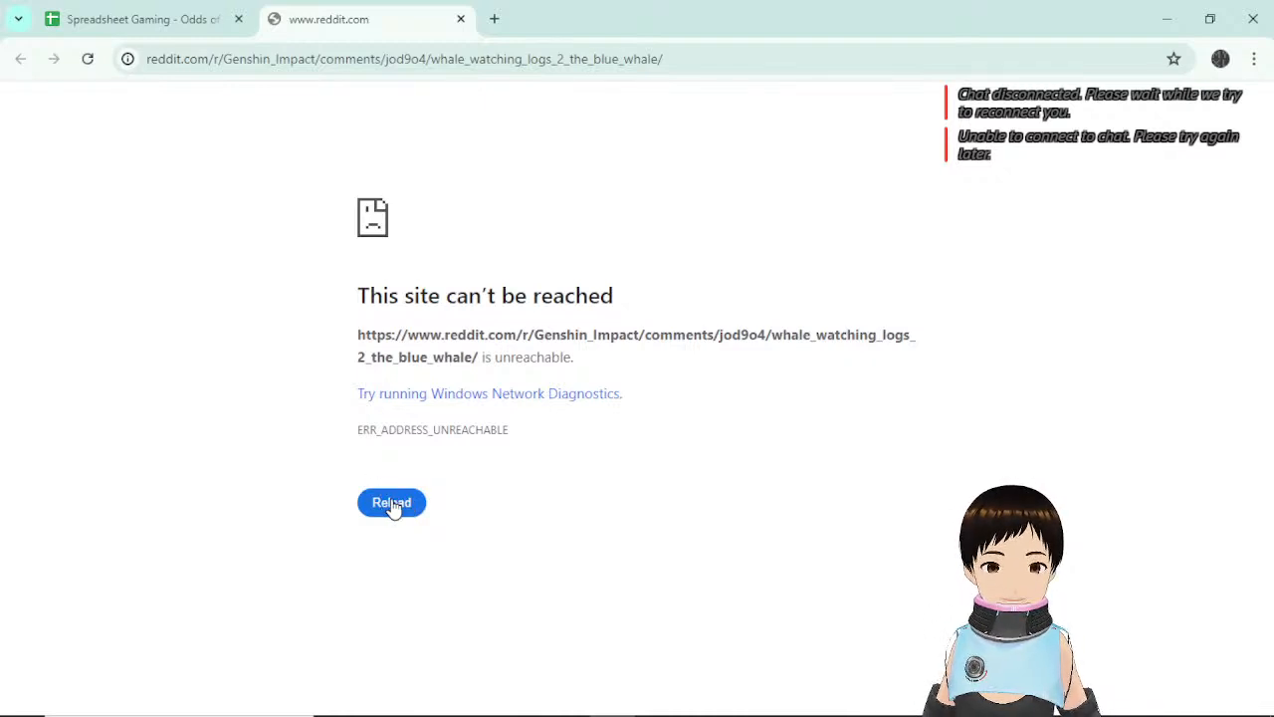
pyautogui.click(393, 506)
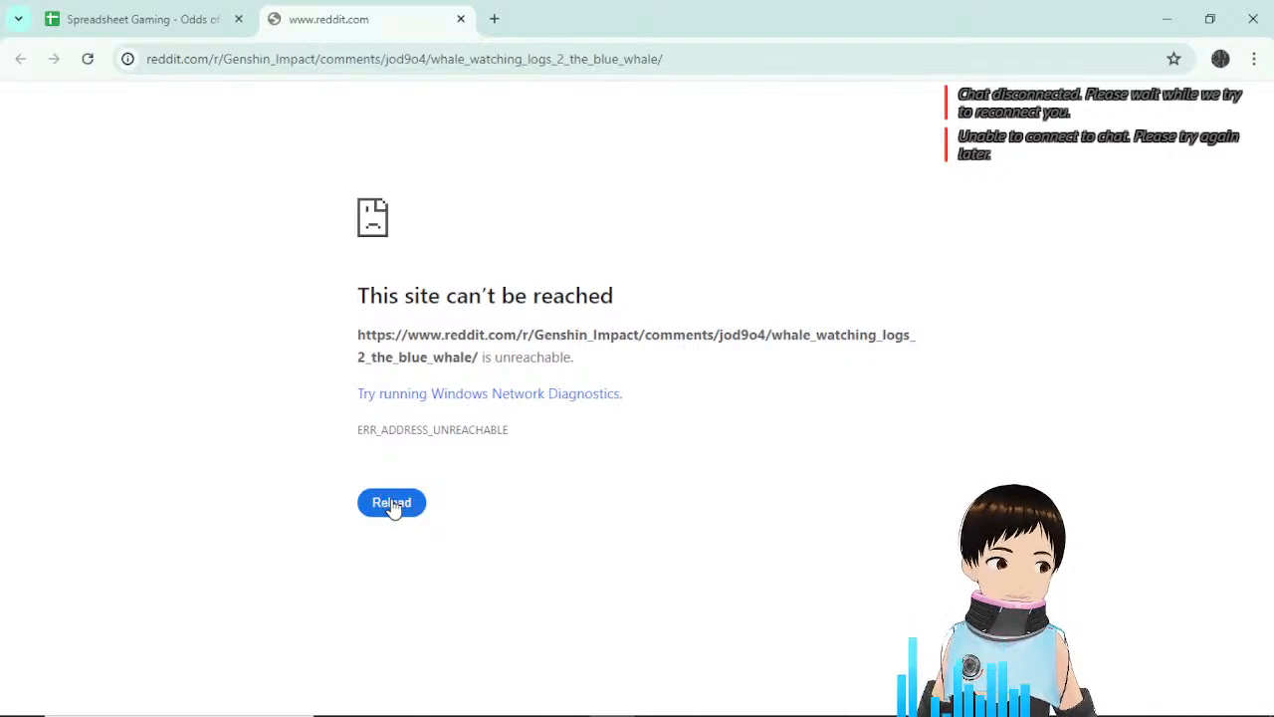
pyautogui.click(461, 19)
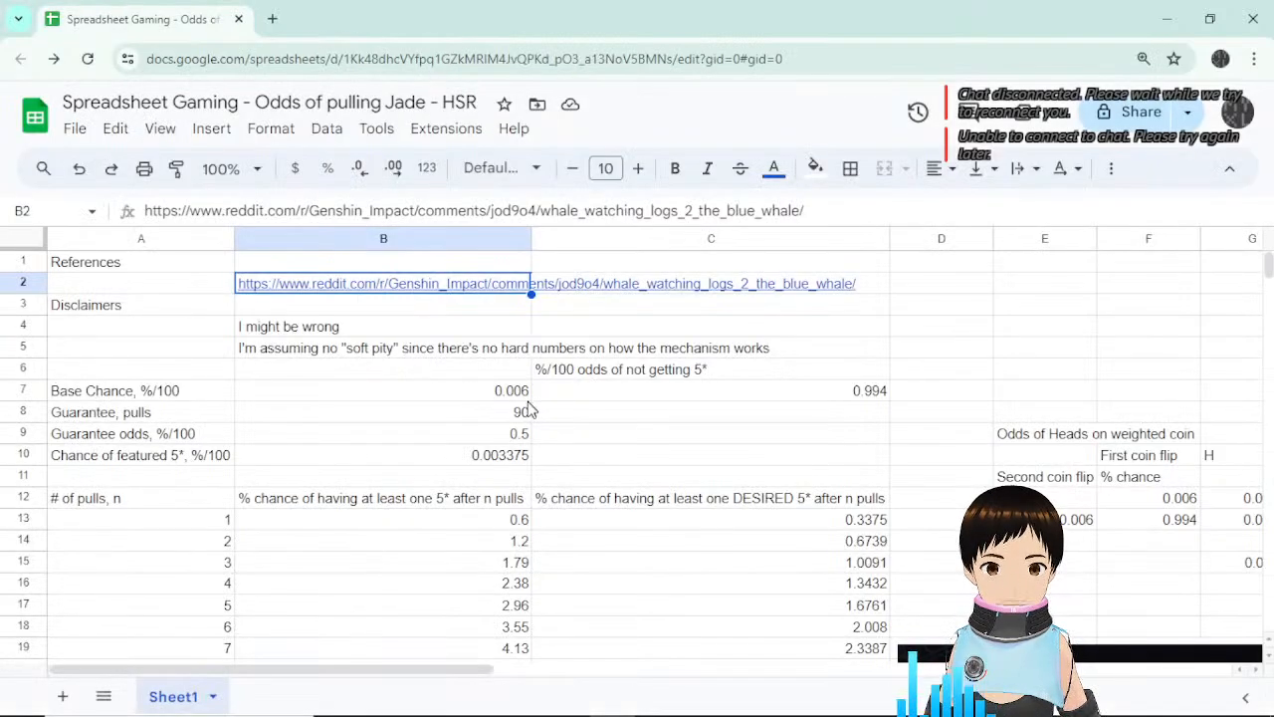
pyautogui.scroll(-5, 730, 498)
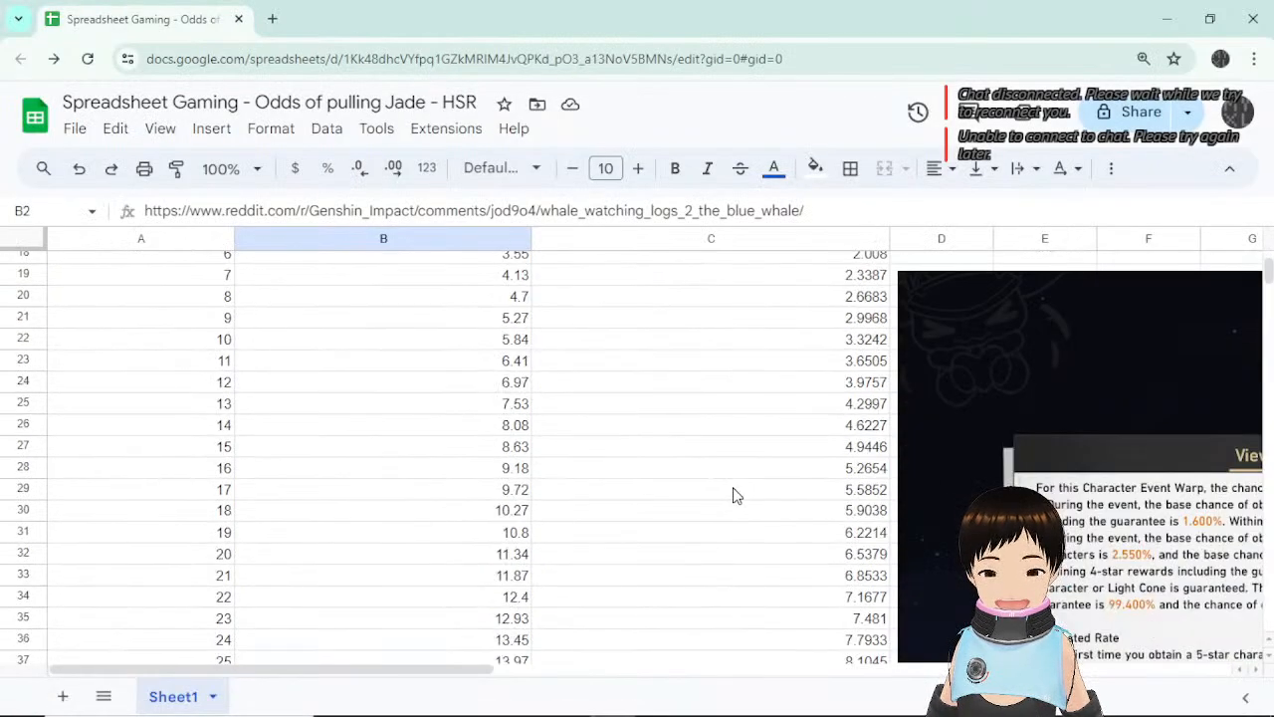
pyautogui.scroll(-15, 735, 495)
pyautogui.scroll(-9, 733, 493)
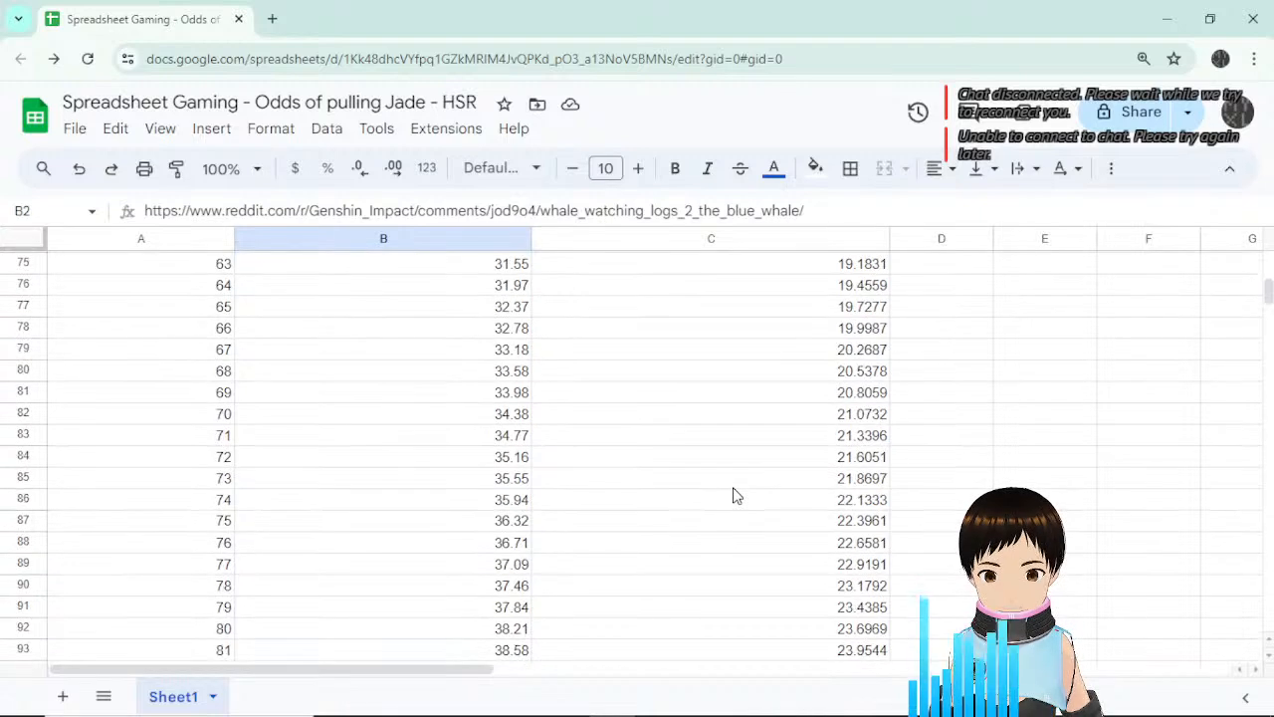
pyautogui.scroll(4, 727, 490)
pyautogui.scroll(-2, 721, 489)
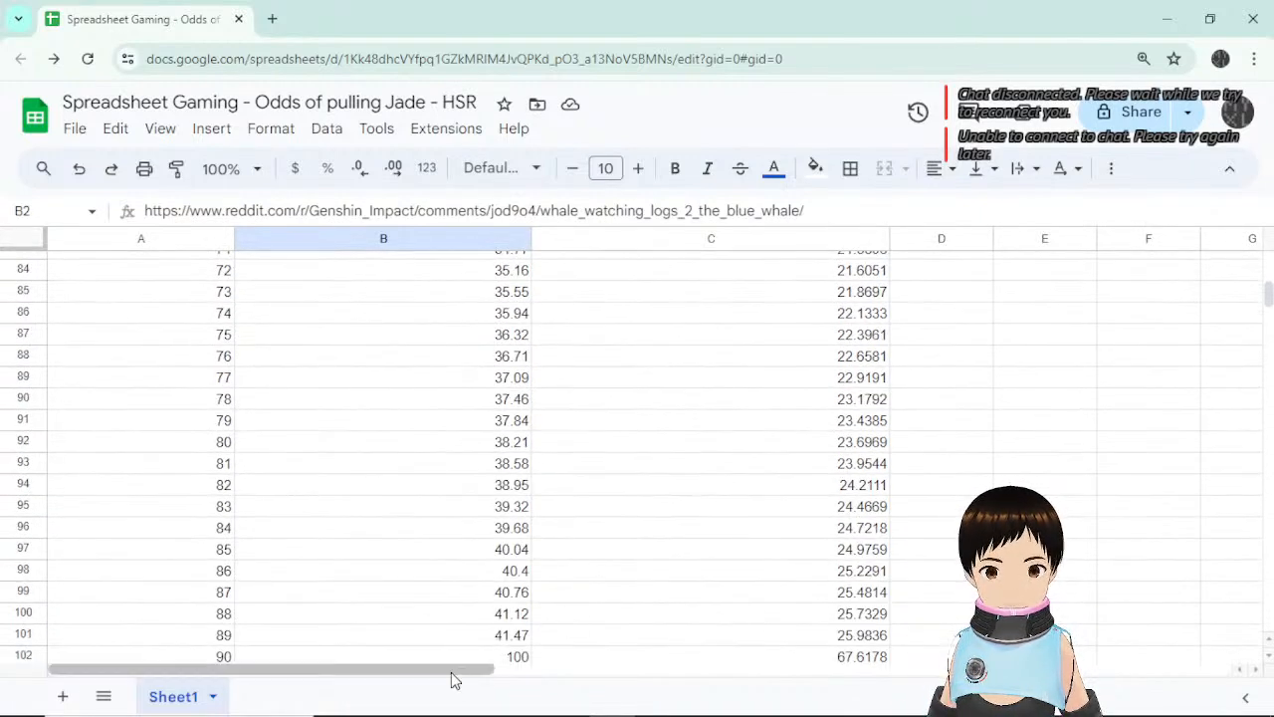
pyautogui.moveTo(451, 673); pyautogui.dragTo(620, 674)
pyautogui.scroll(15, 685, 583)
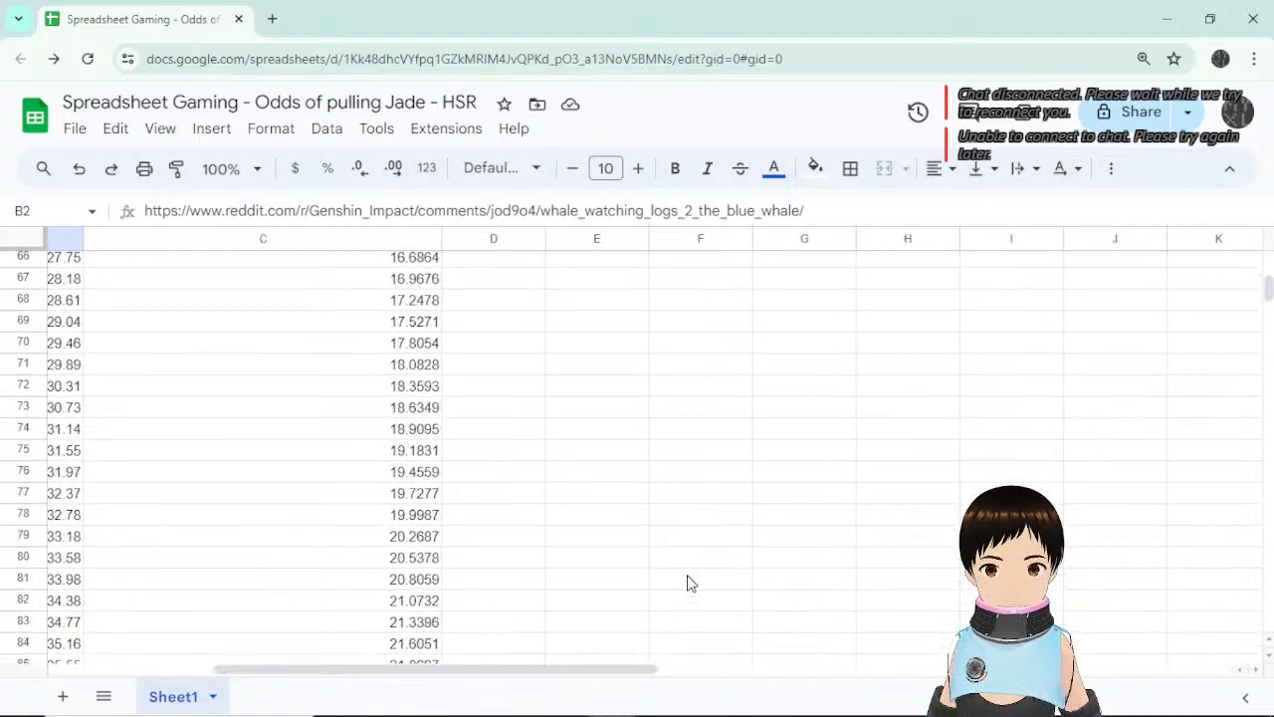
pyautogui.scroll(-2, 686, 583)
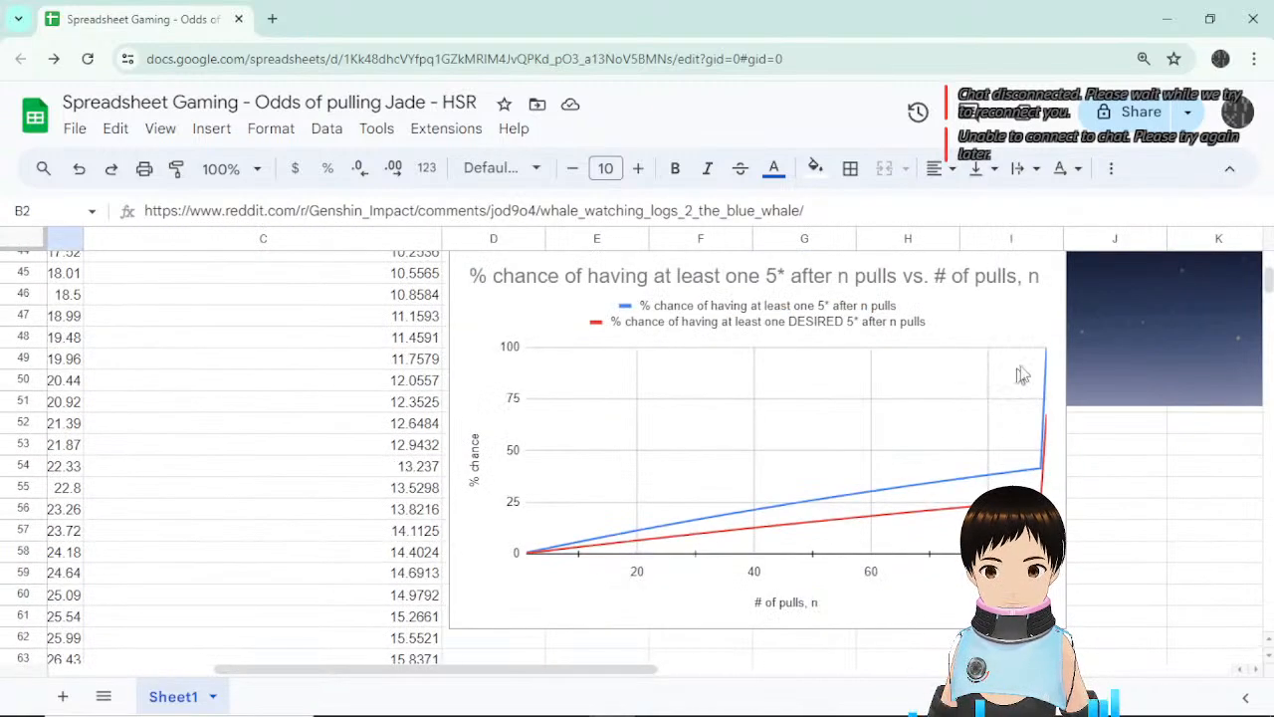
pyautogui.scroll(13, 827, 464)
pyautogui.scroll(-6, 816, 460)
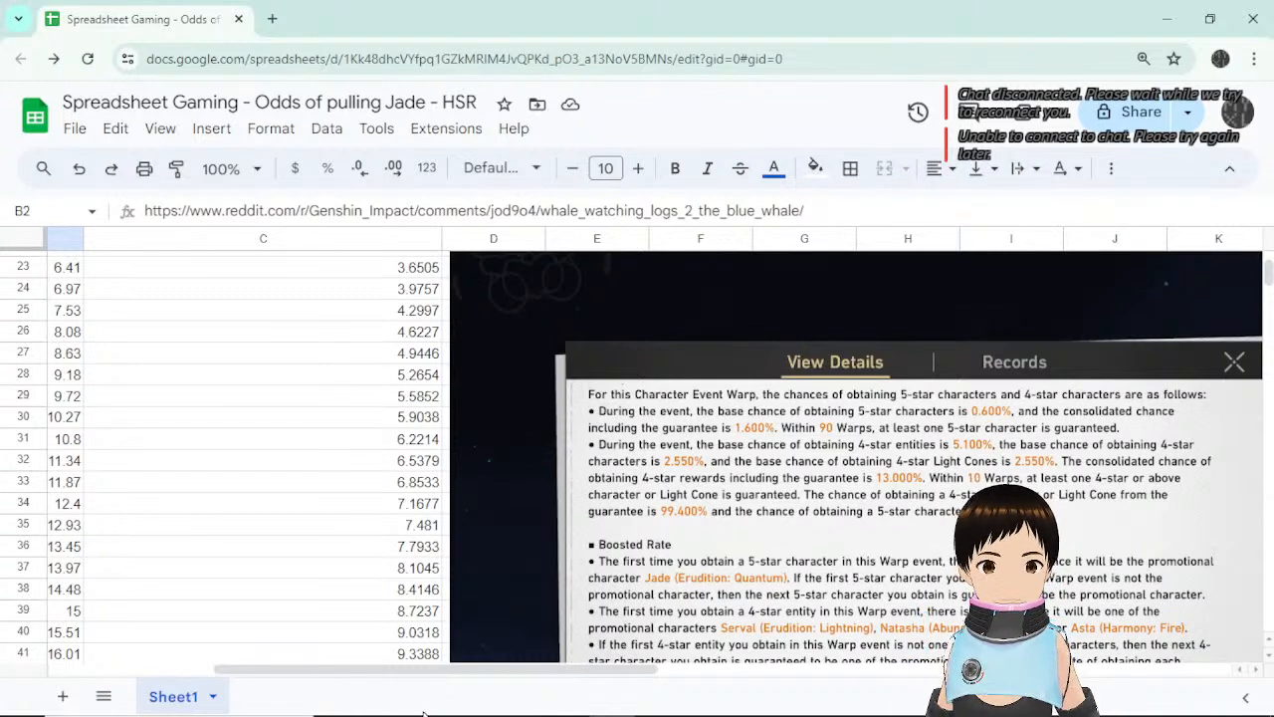
pyautogui.moveTo(487, 682); pyautogui.dragTo(321, 683)
pyautogui.scroll(7, 611, 537)
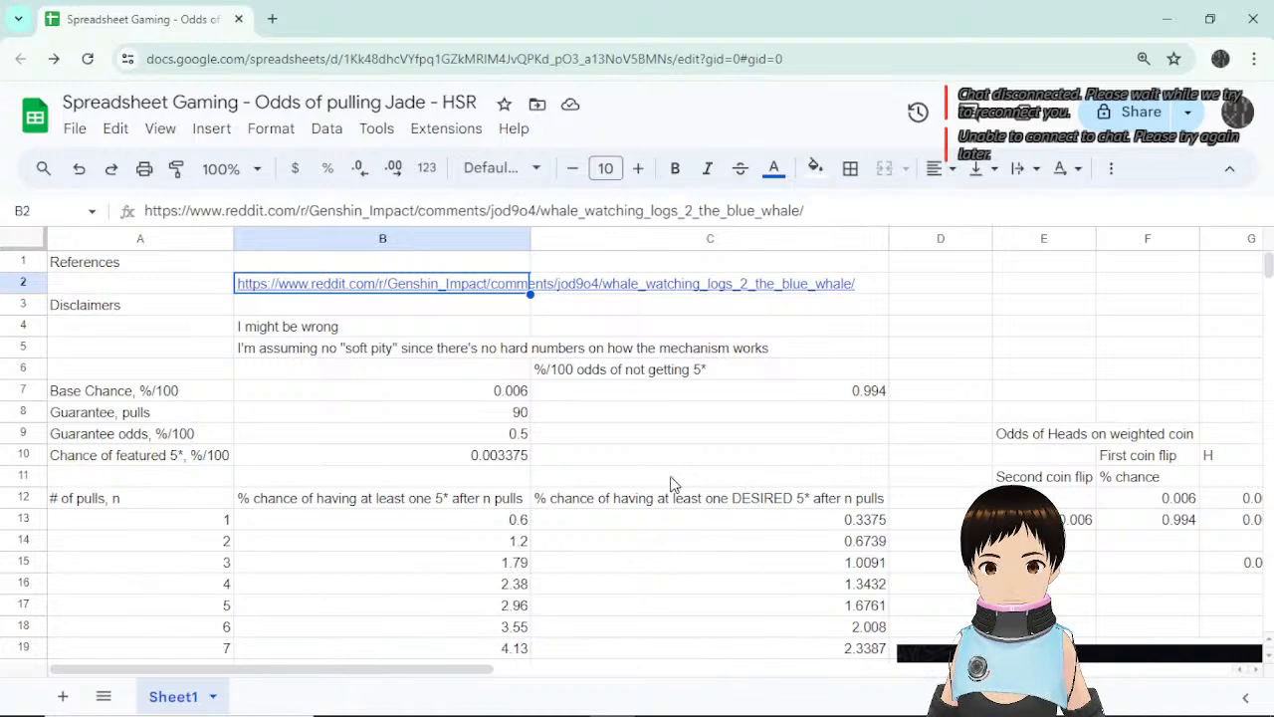
pyautogui.scroll(-3, 670, 480)
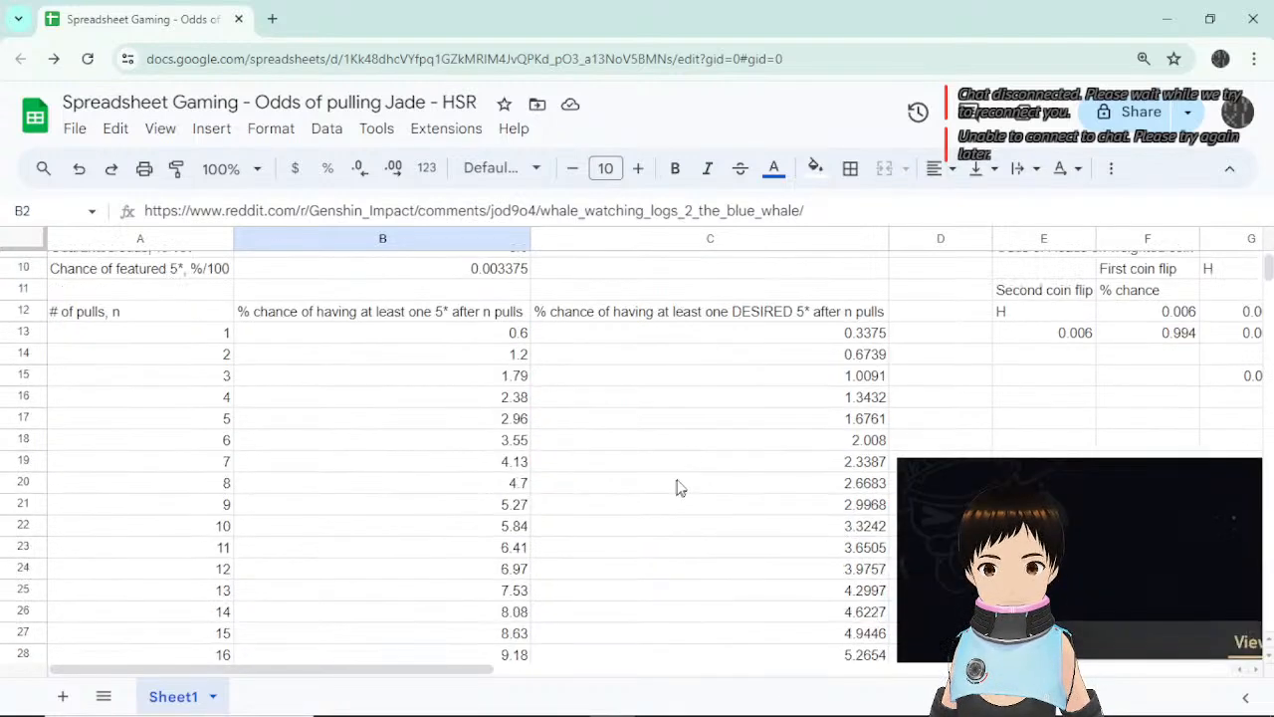
pyautogui.click(688, 319)
pyautogui.doubleClick(696, 319)
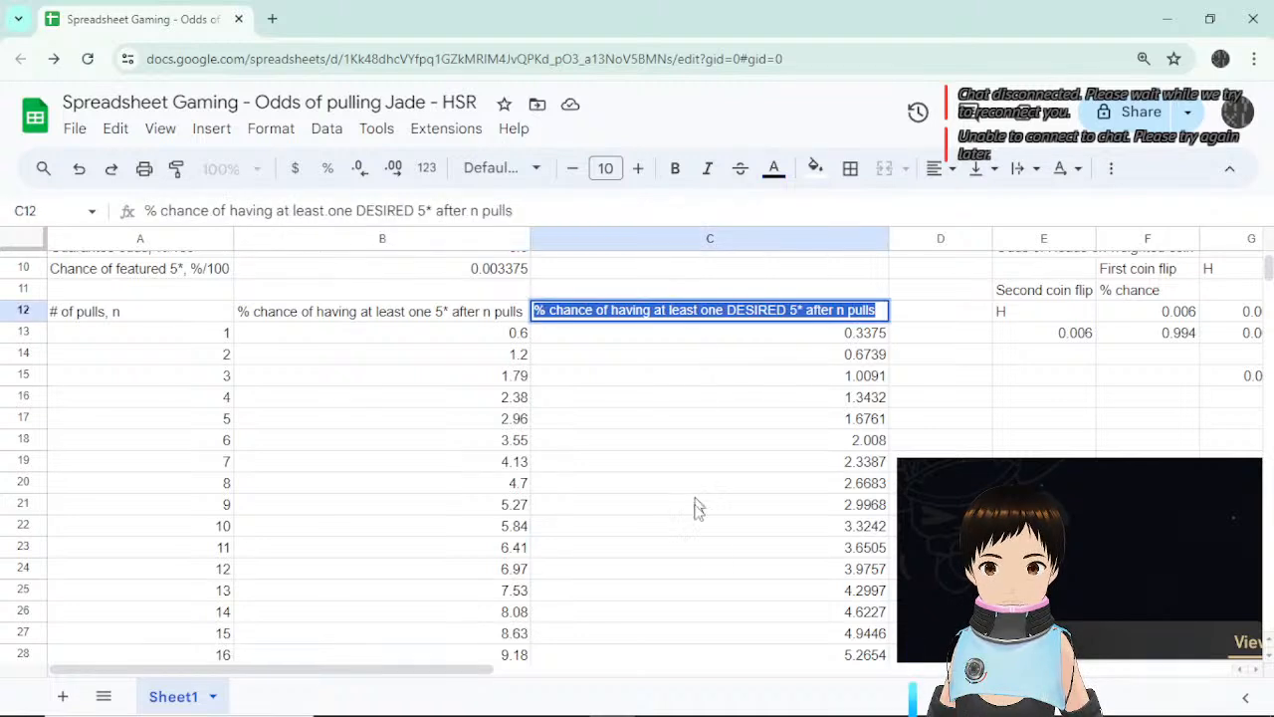
# Leave the C12 edit, add a new sheet tab, and name it 'Simulated Soft Pity'.
pyautogui.click(1013, 353)
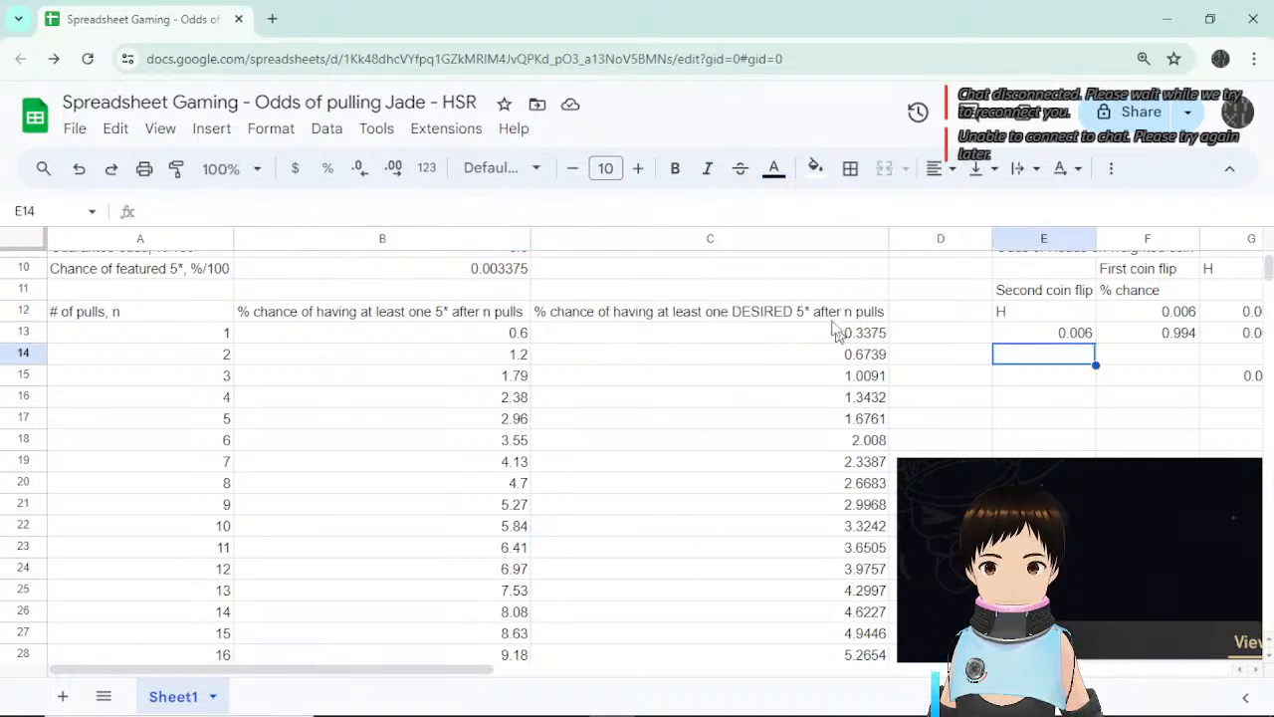
pyautogui.click(918, 315)
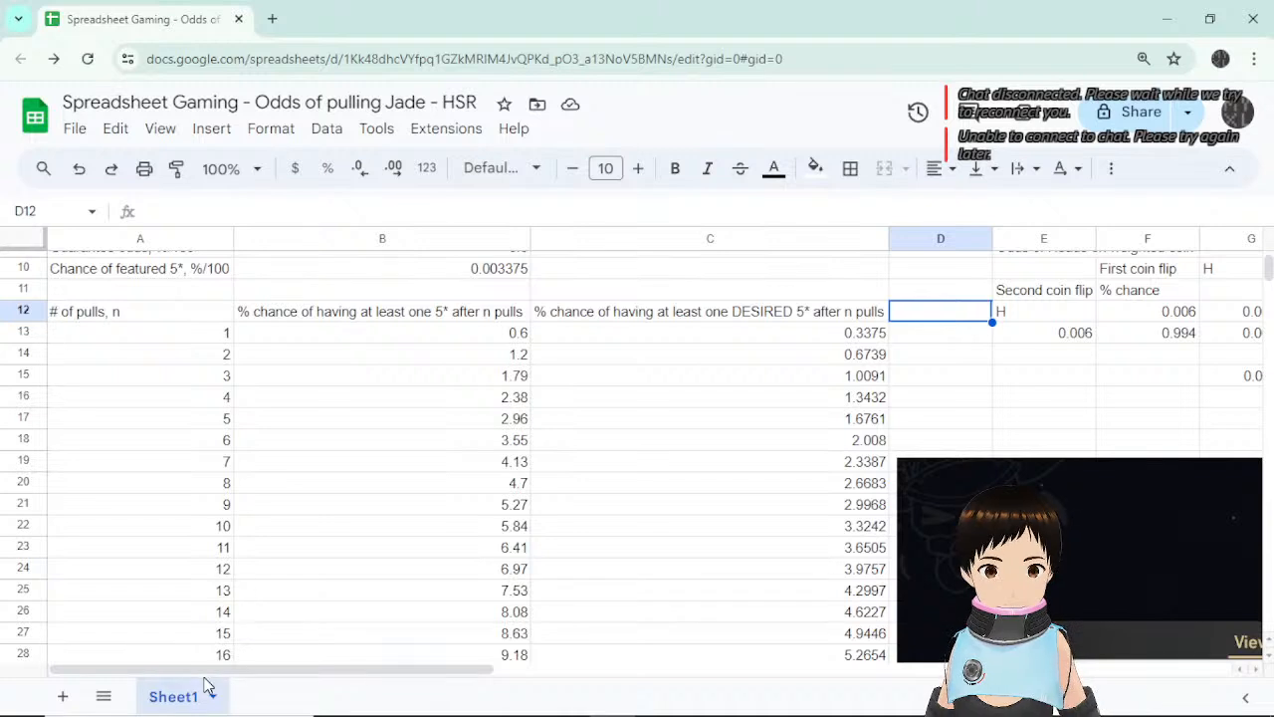
pyautogui.click(62, 696)
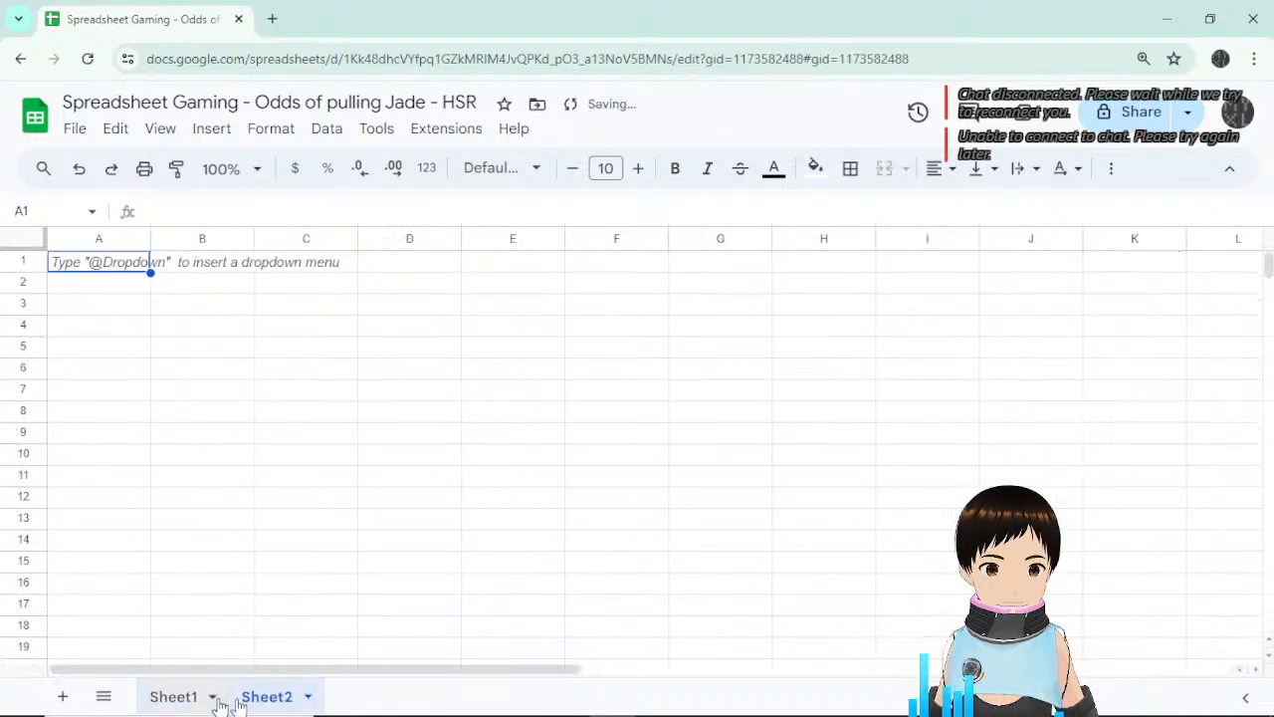
pyautogui.doubleClick(270, 699)
pyautogui.doubleClick(169, 697)
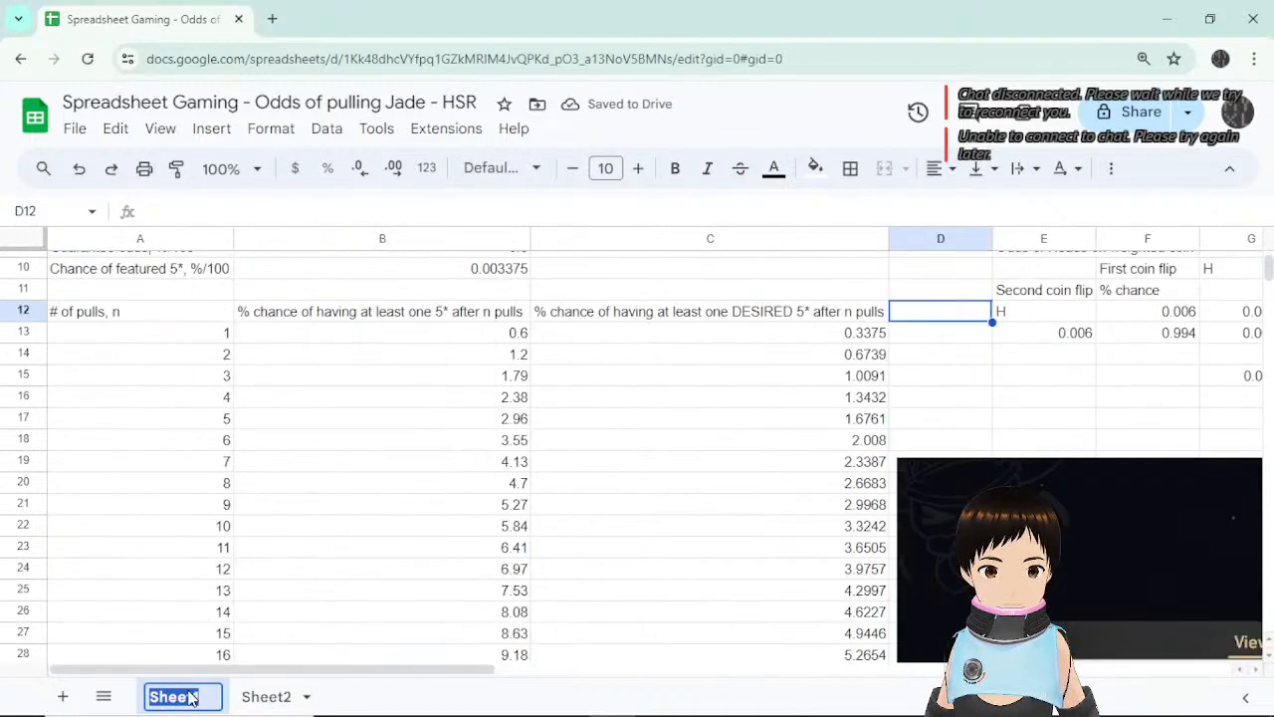
pyautogui.click(267, 697)
pyautogui.doubleClick(267, 697)
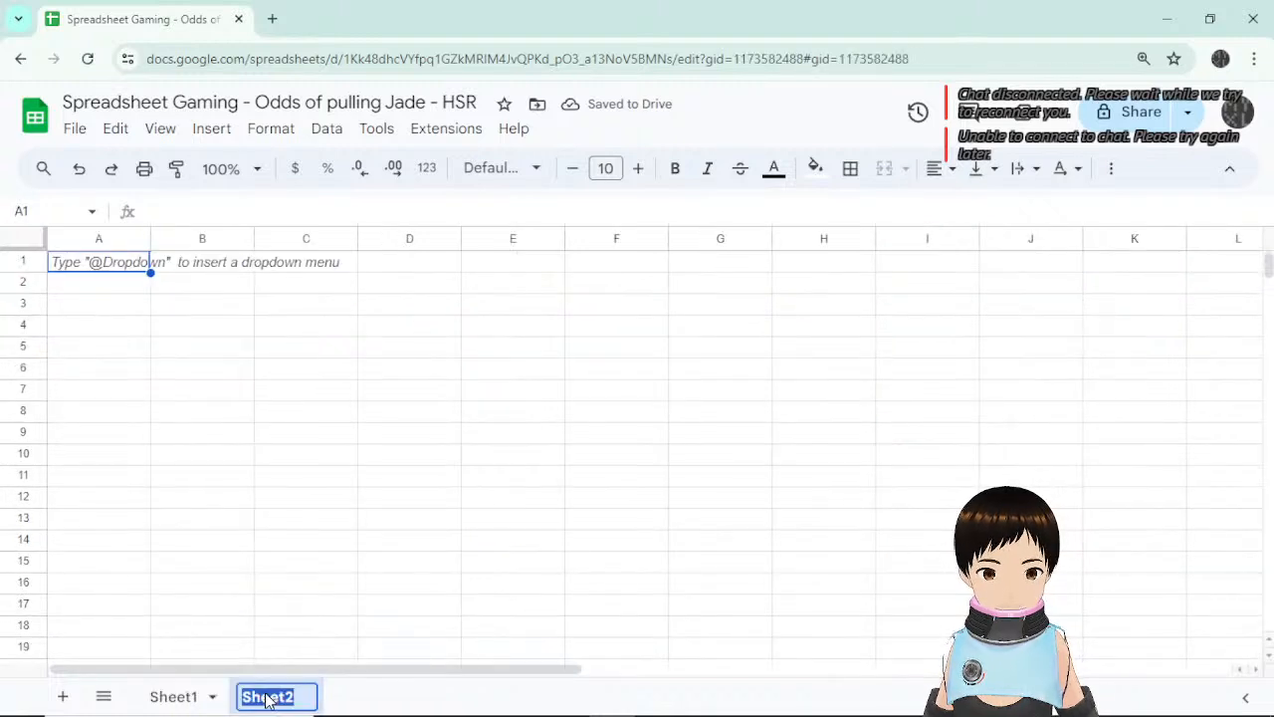
pyautogui.write('Simula')
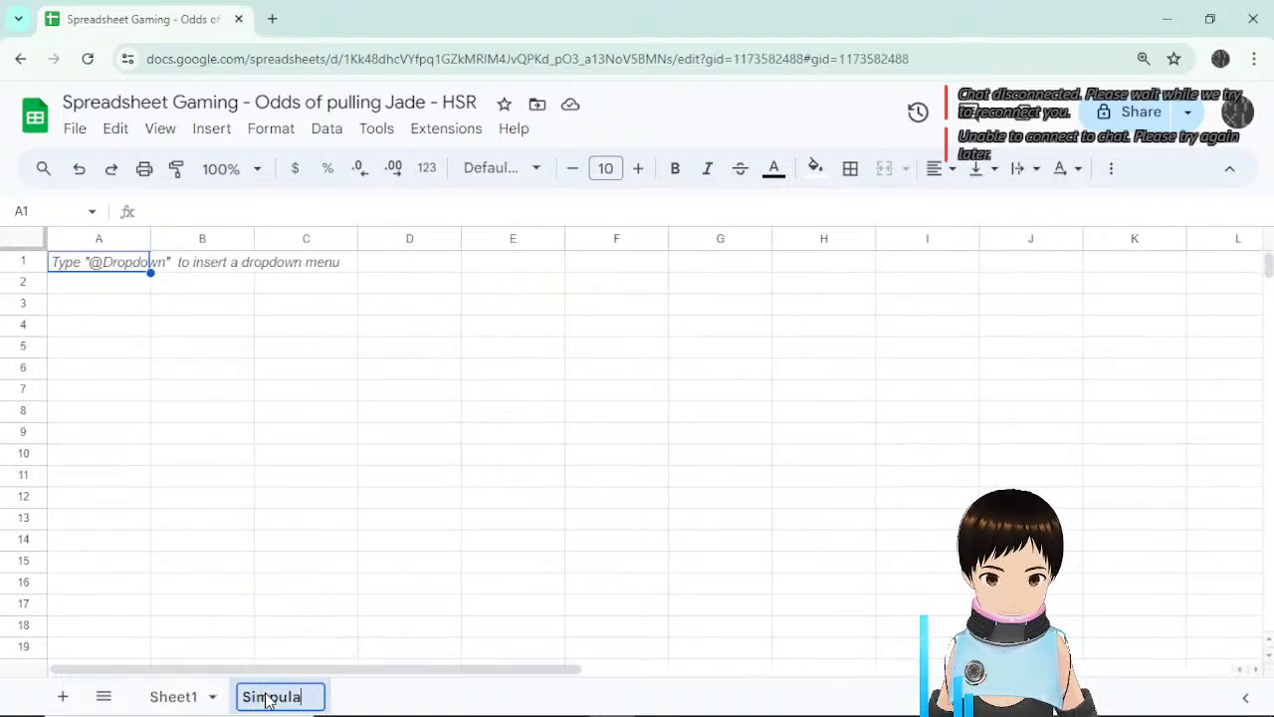
pyautogui.write('ted Soft Pity')
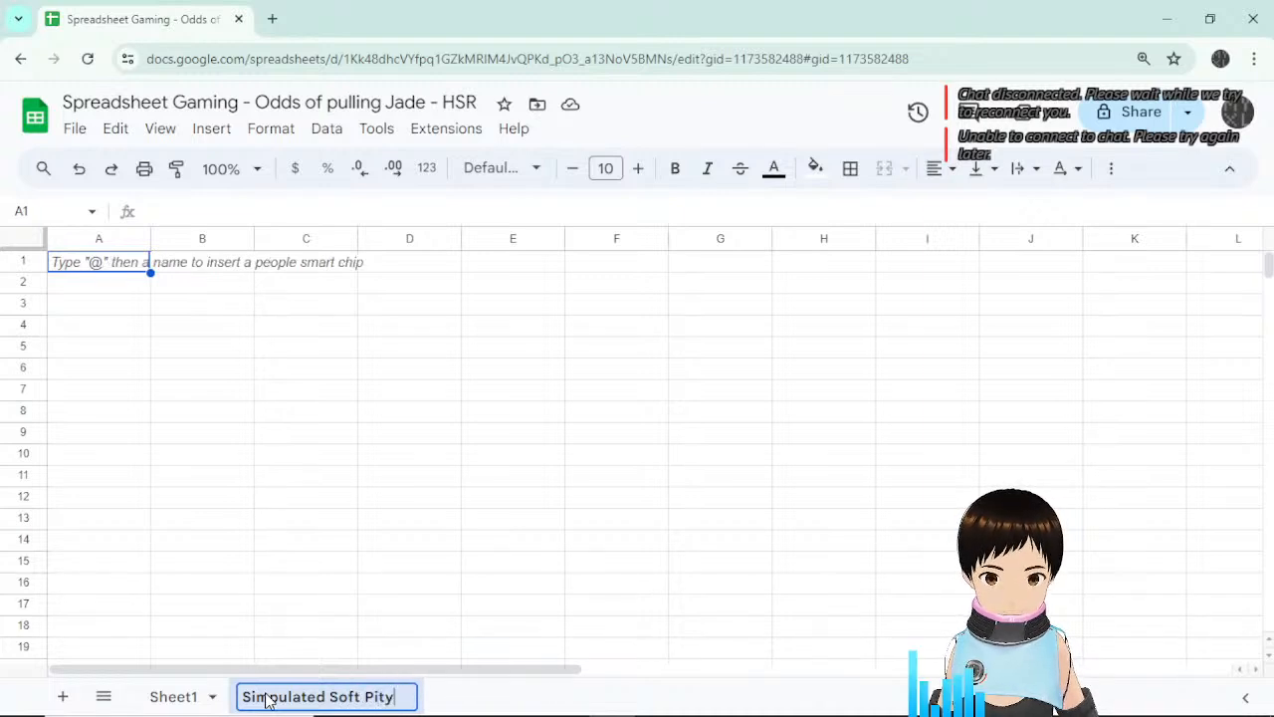
pyautogui.press('Return')
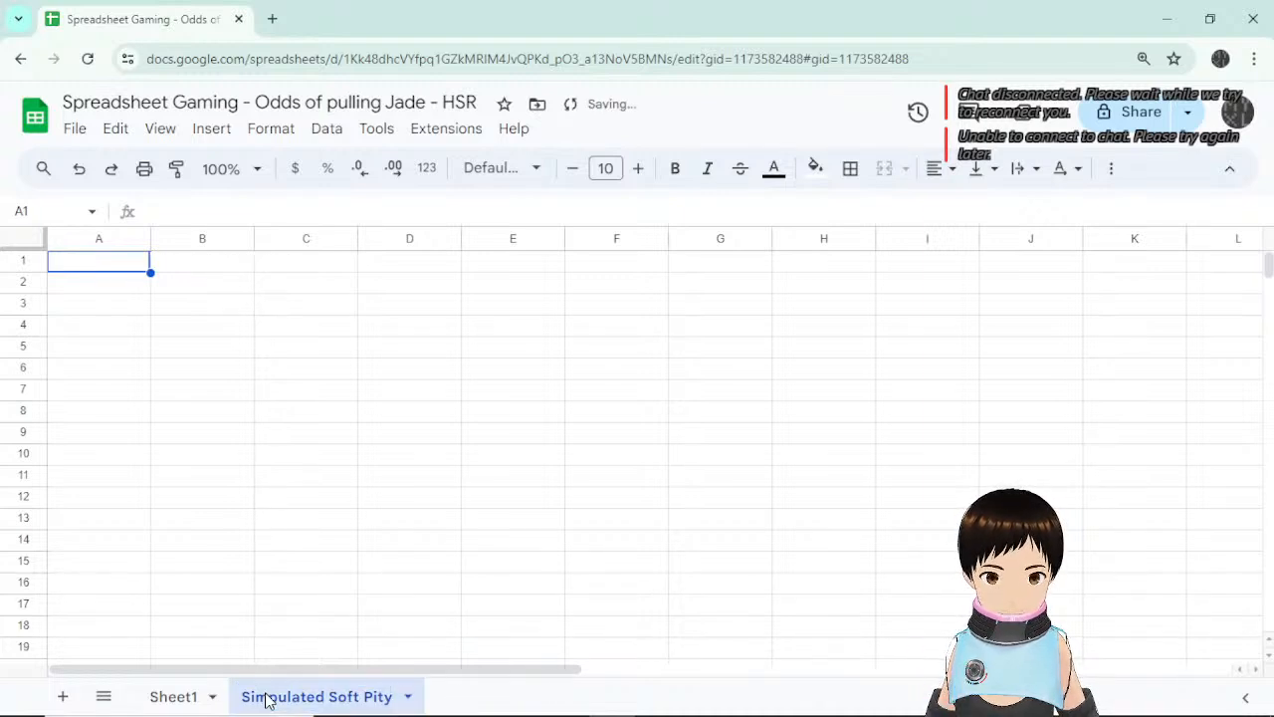
pyautogui.click(564, 396)
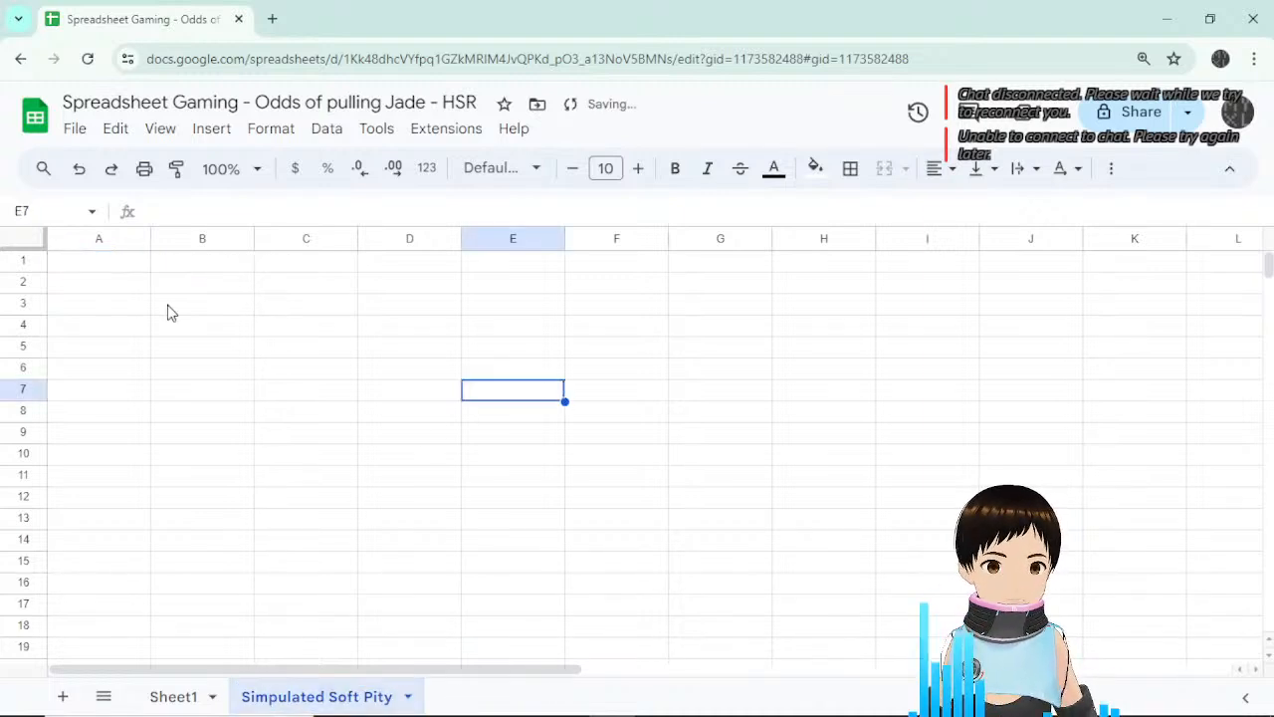
# Link A1 to Sheet1's '# of pulls, n' heading in A12 and extend the references across.
pyautogui.click(91, 267)
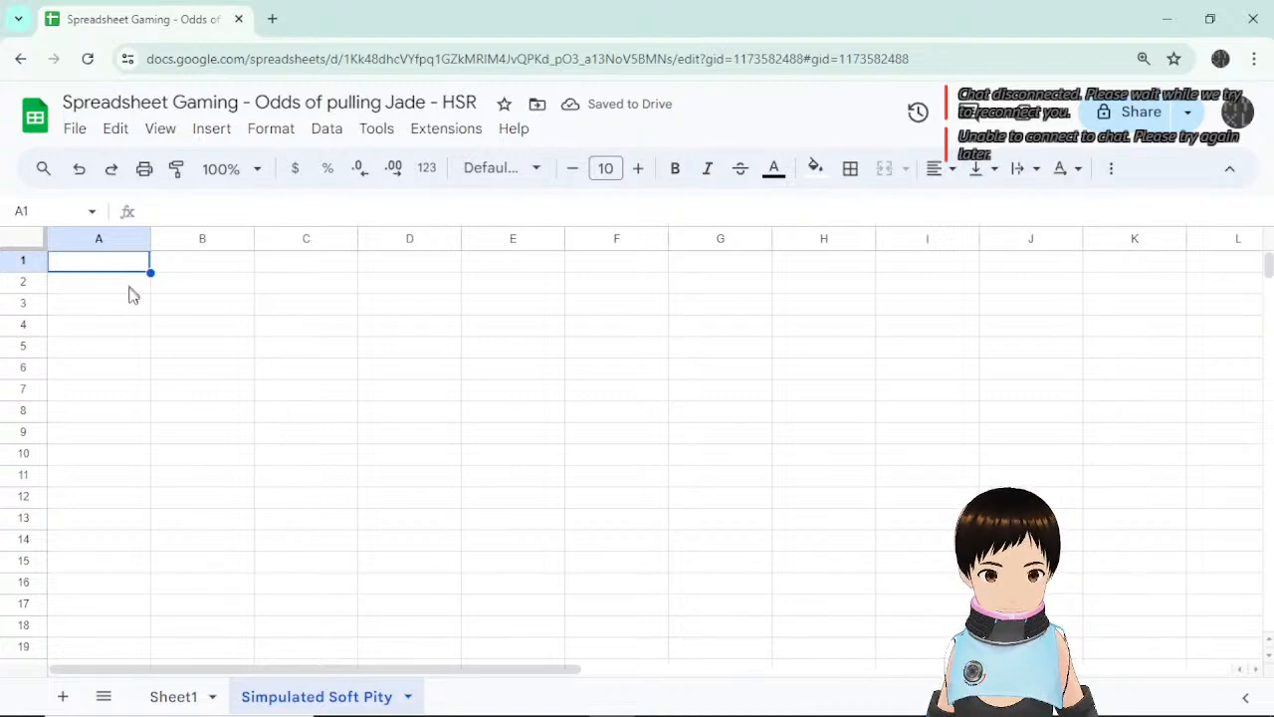
pyautogui.write('=')
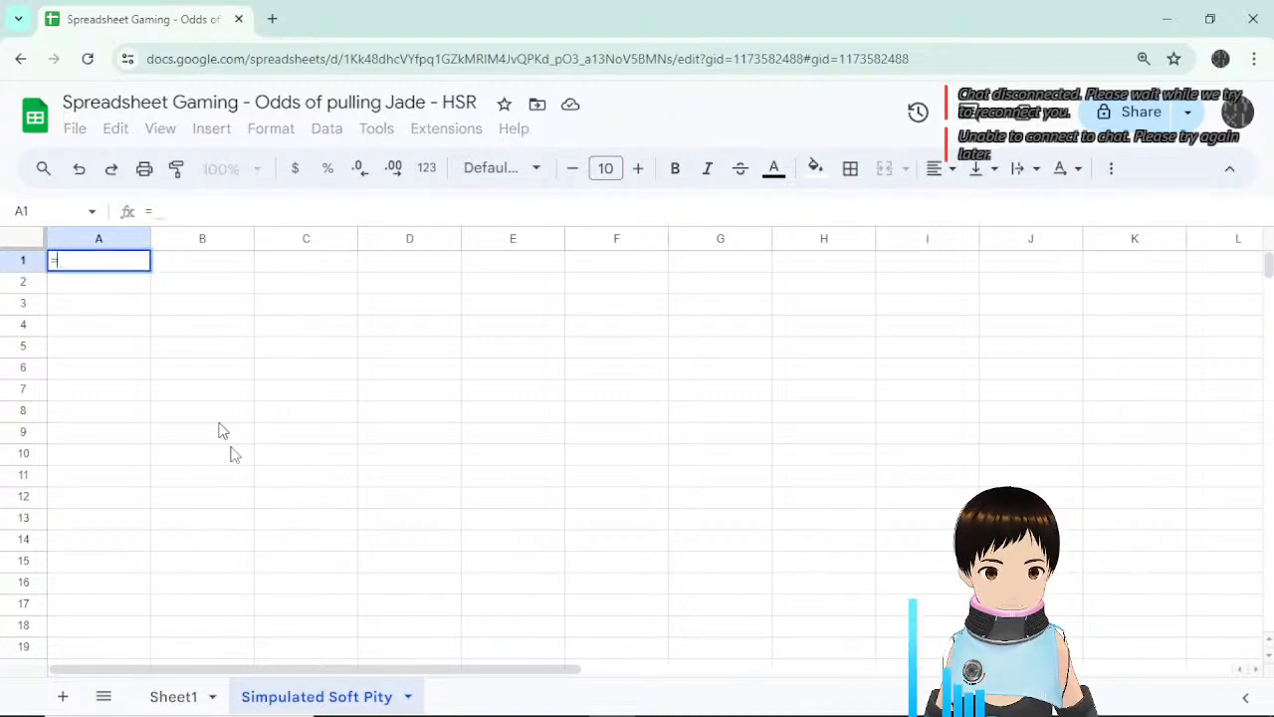
pyautogui.click(177, 697)
pyautogui.click(157, 321)
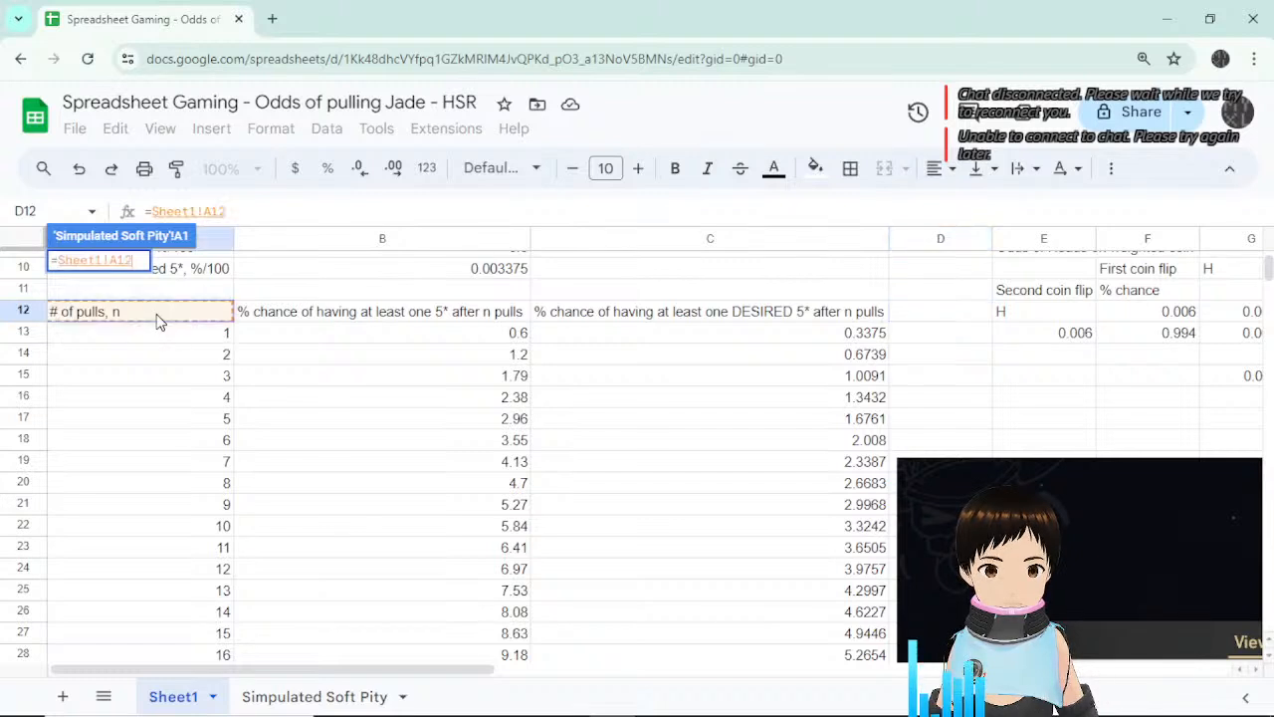
pyautogui.press('Return')
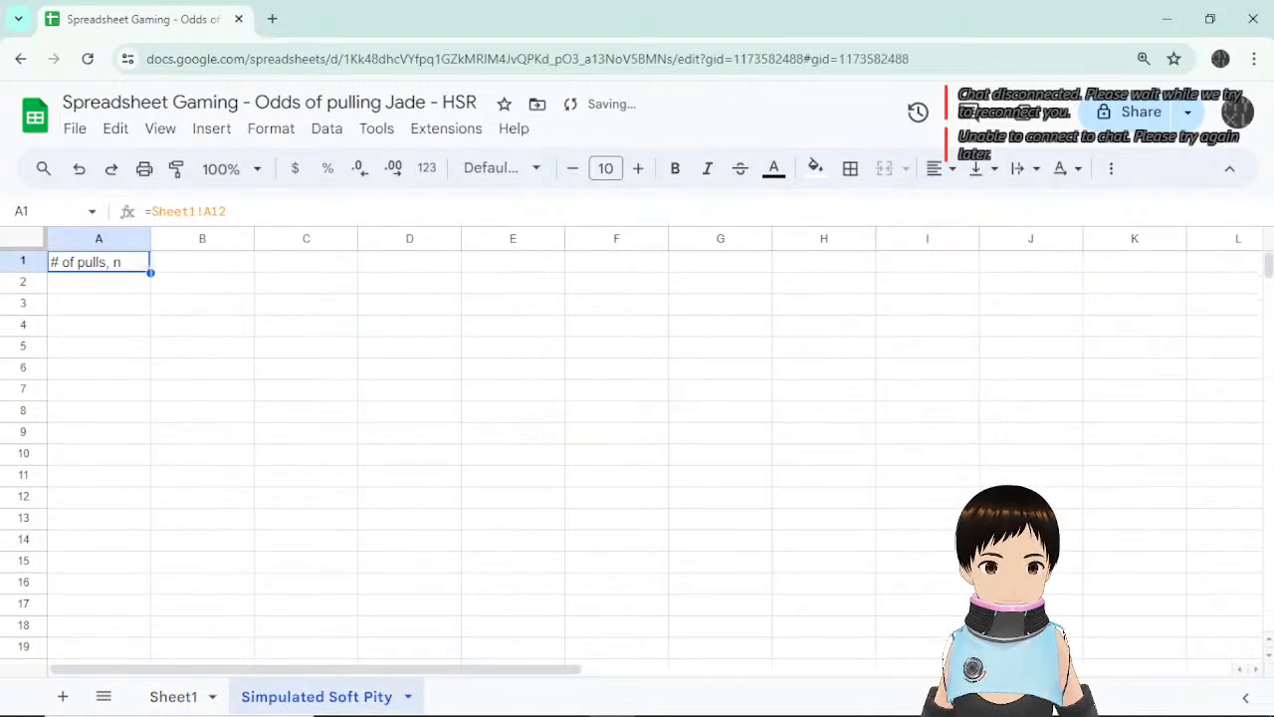
pyautogui.moveTo(151, 273); pyautogui.dragTo(219, 430)
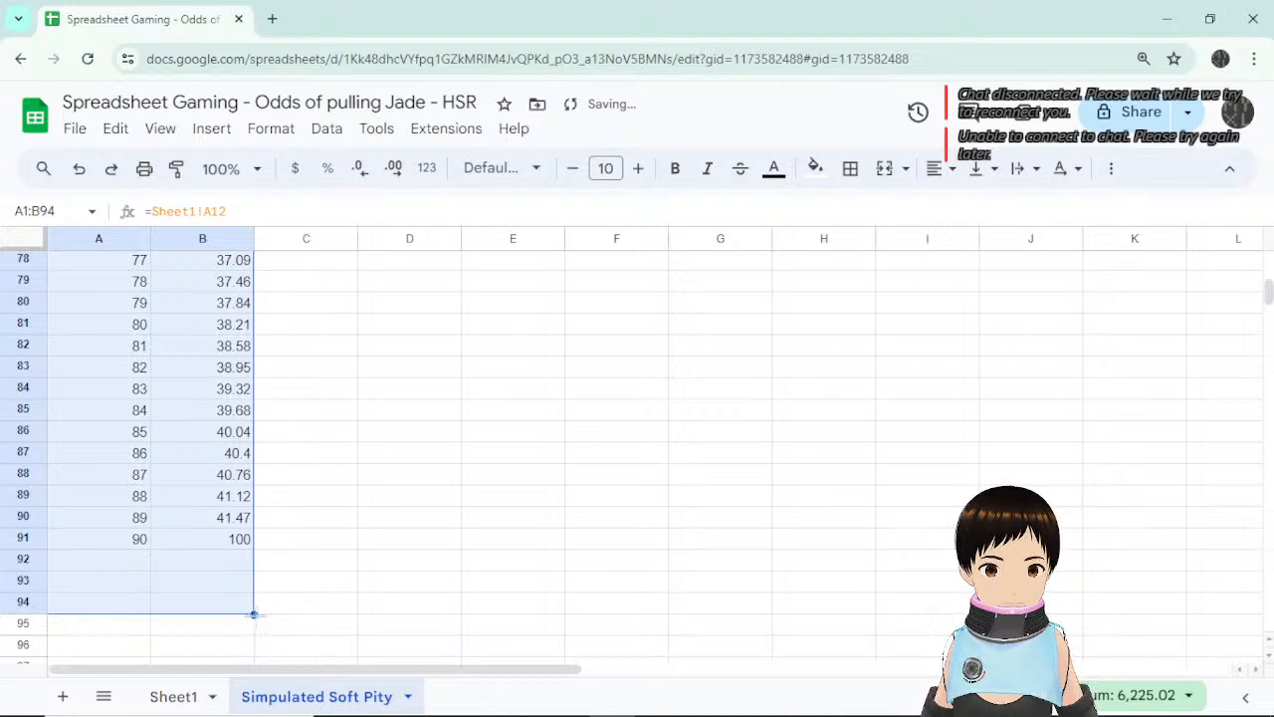
# Clear leftover cells A92:B94 and widen column B to fit its header.
pyautogui.click(257, 562)
pyautogui.click(127, 605)
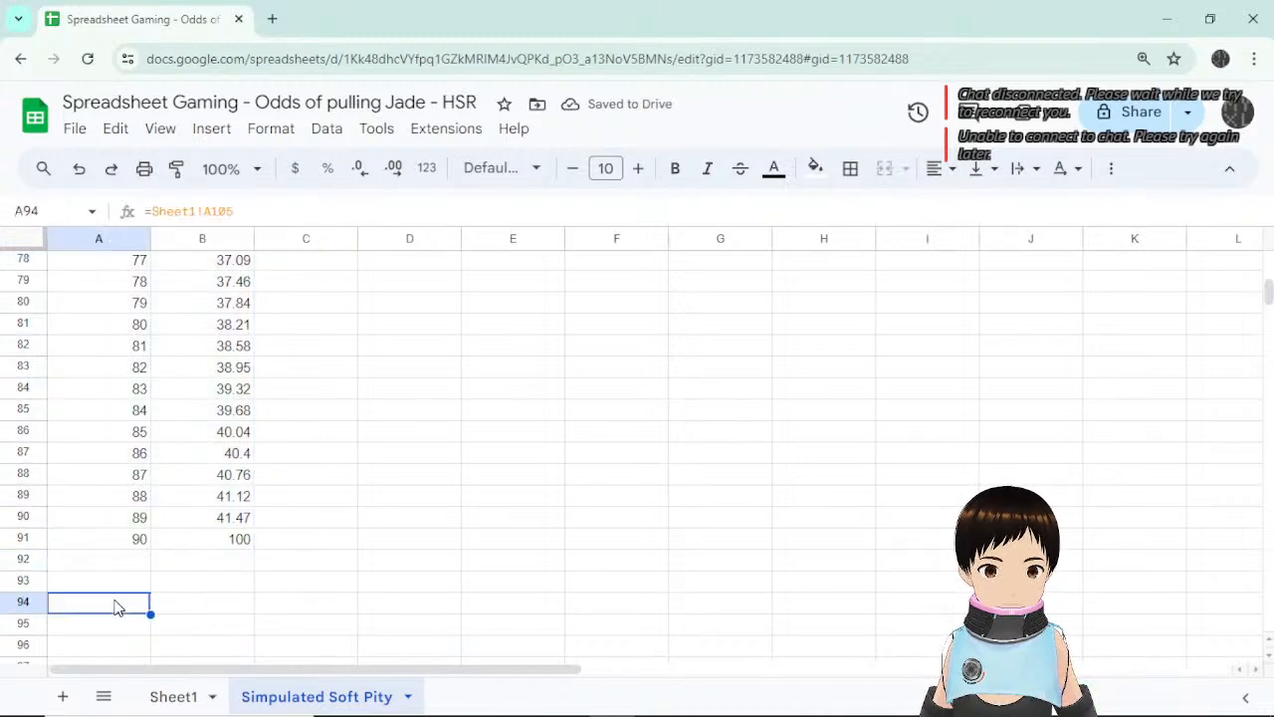
pyautogui.click(123, 625)
pyautogui.click(137, 607)
pyautogui.moveTo(155, 611); pyautogui.dragTo(236, 549)
pyautogui.press('Delete')
pyautogui.click(229, 543)
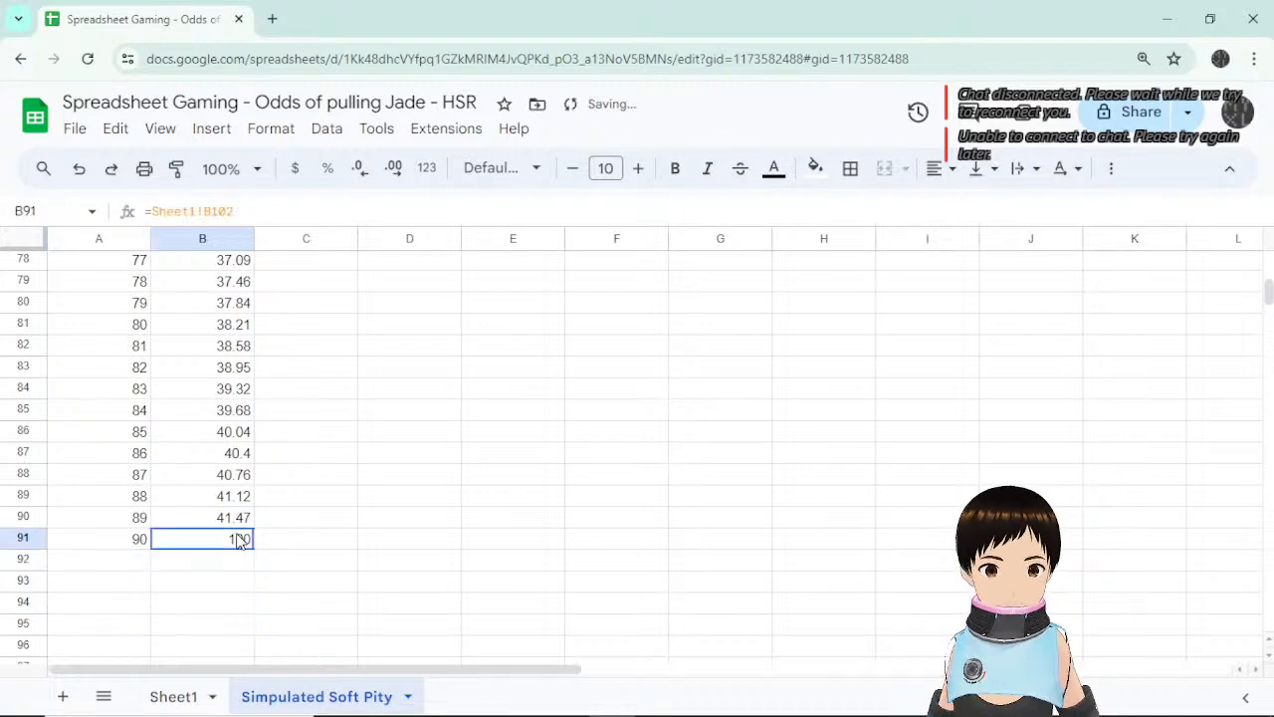
pyautogui.scroll(15, 288, 531)
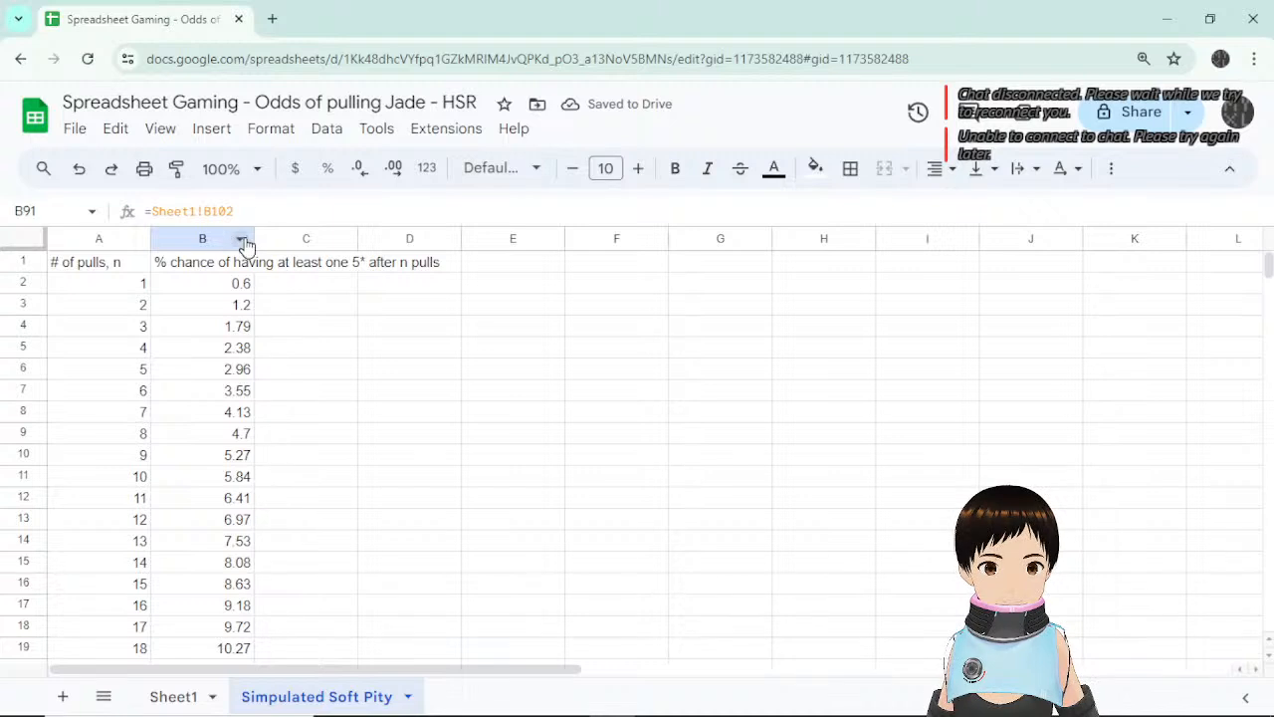
pyautogui.moveTo(254, 238); pyautogui.dragTo(445, 239)
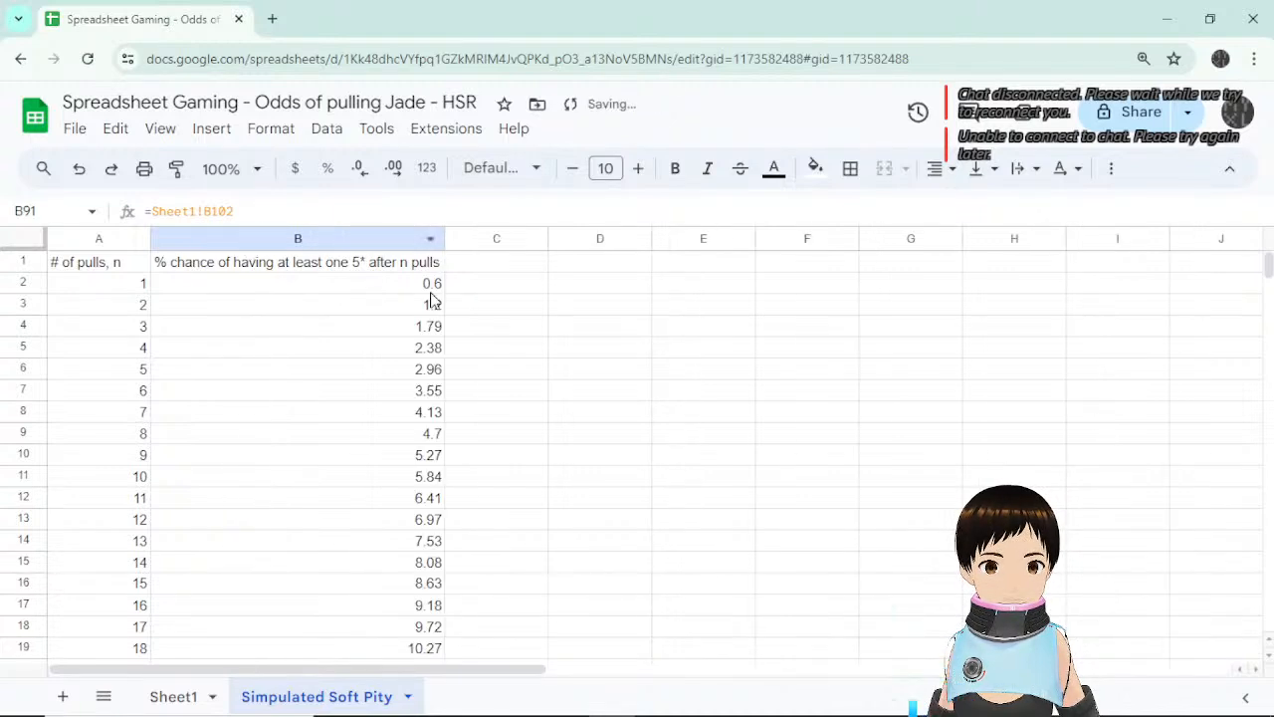
# Enter the header '% chance at each pull' in C1 and auto-fit column C.
pyautogui.click(485, 264)
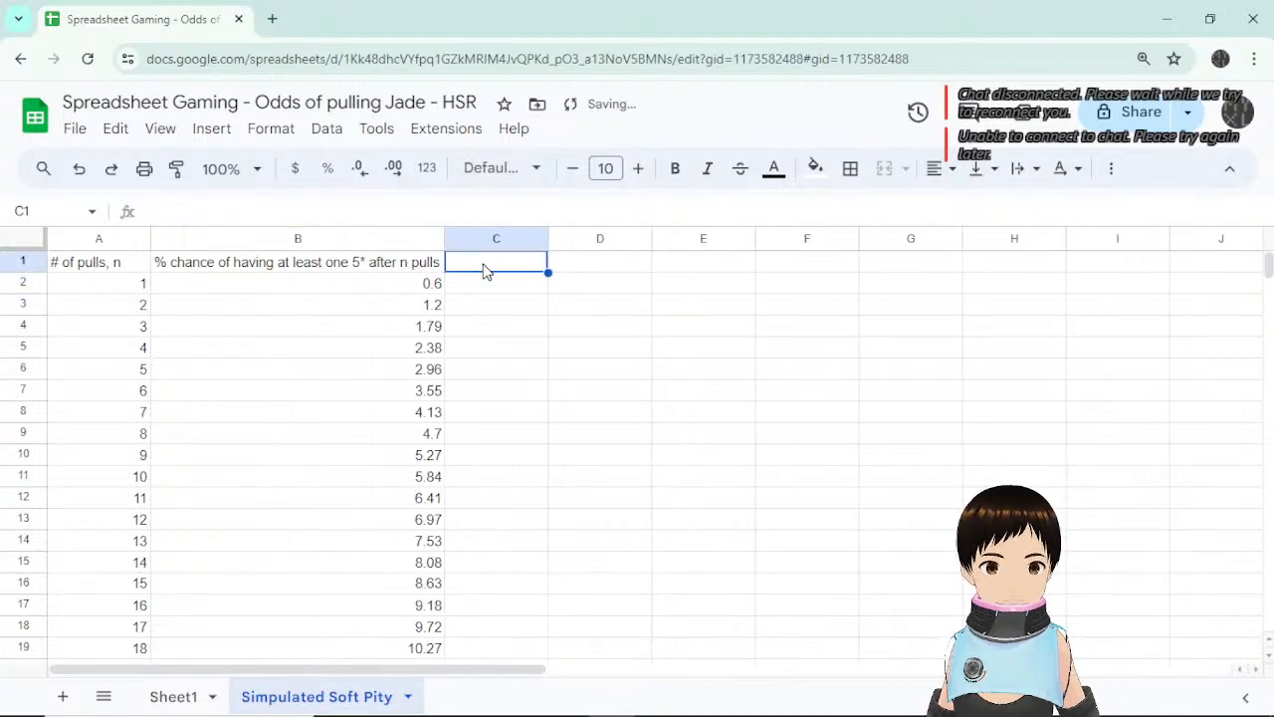
pyautogui.write('% chanc')
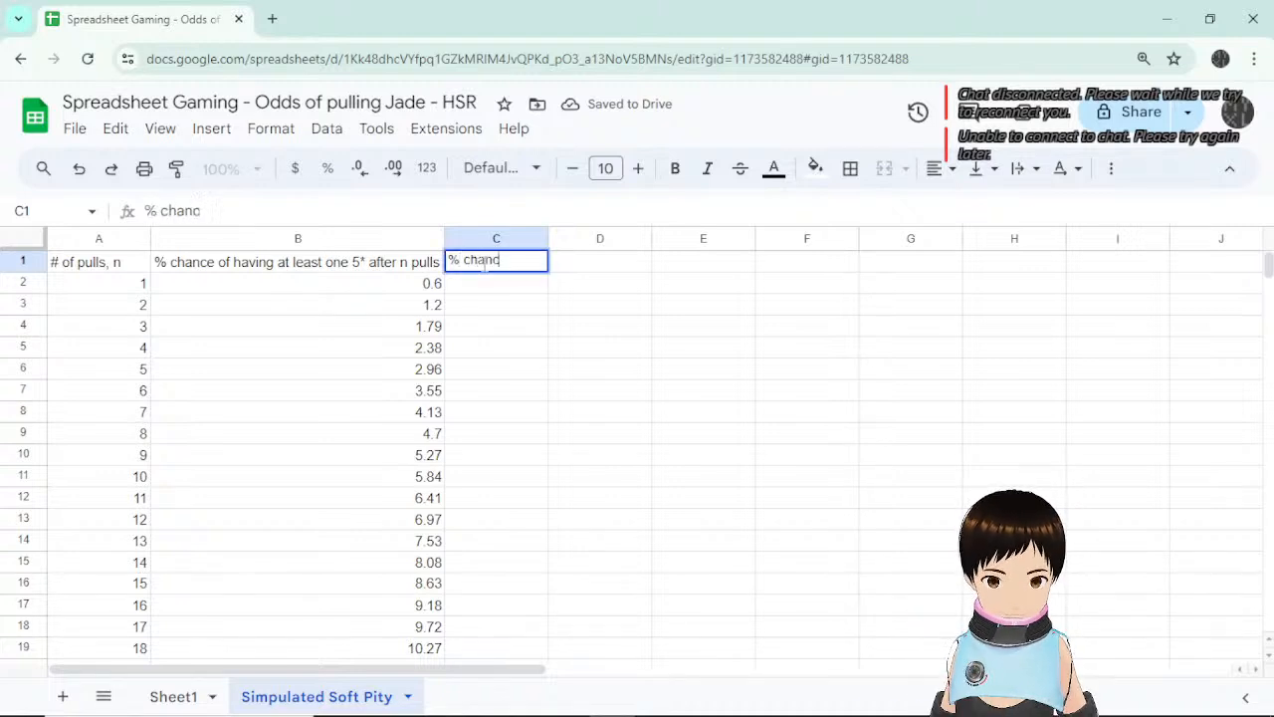
pyautogui.write('e at ')
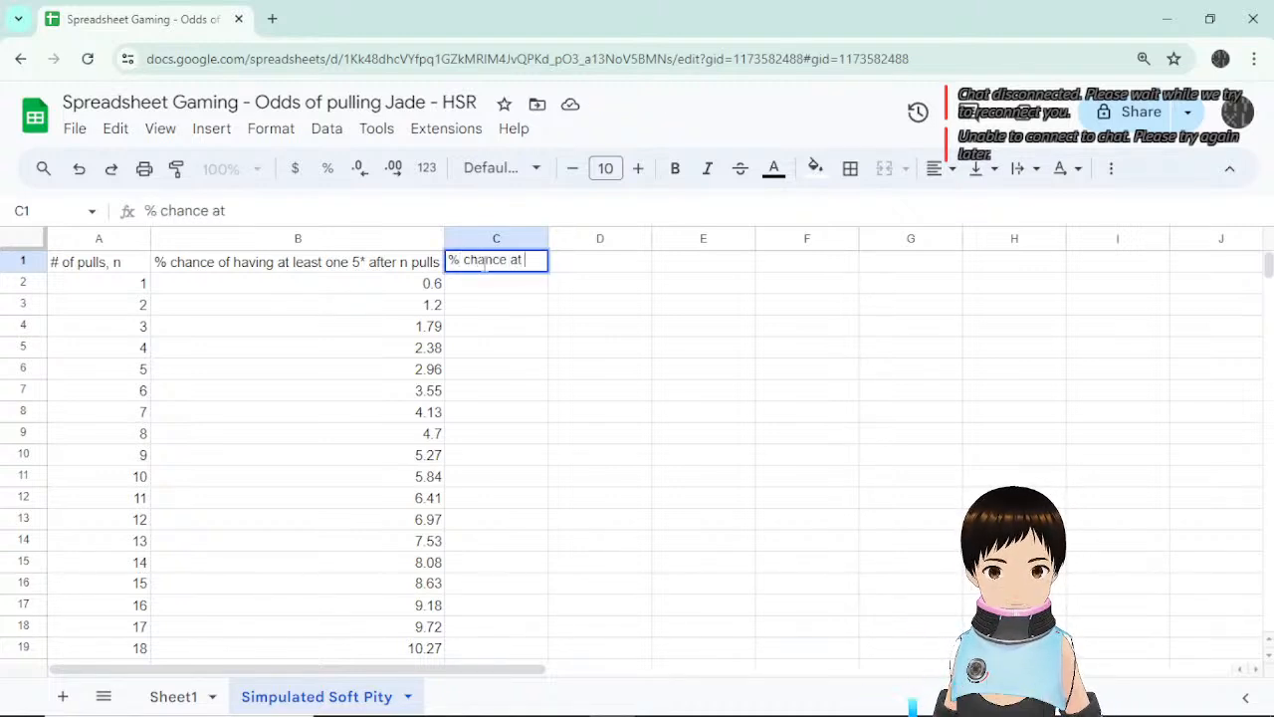
pyautogui.write('ea')
pyautogui.press('BackSpace')
pyautogui.press('BackSpace')
pyautogui.press('BackSpace')
pyautogui.press('BackSpace')
pyautogui.press('BackSpace')
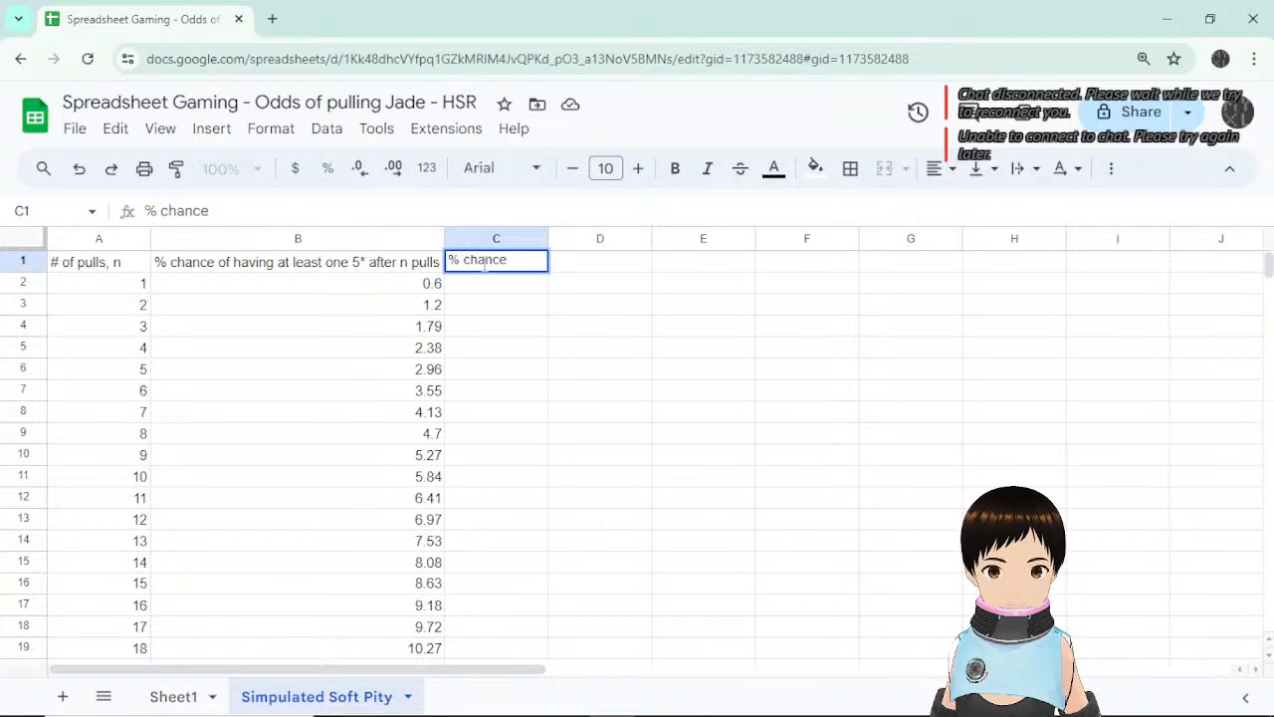
pyautogui.write('at ')
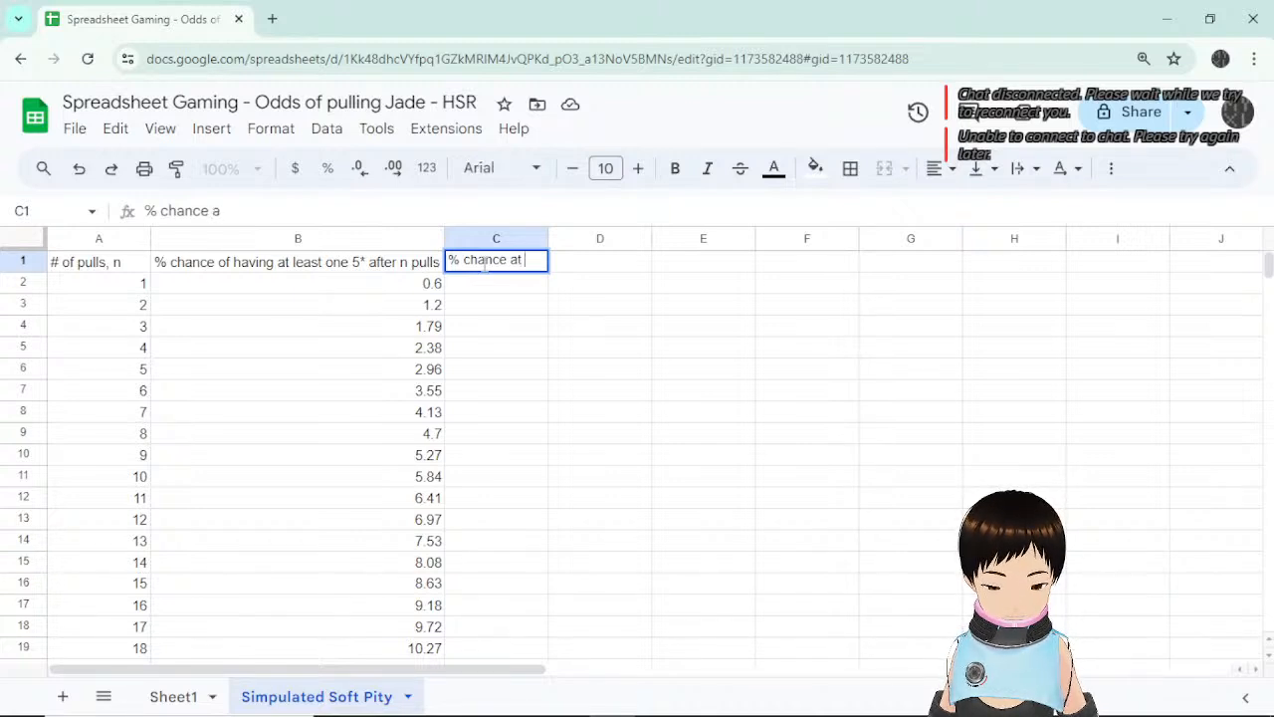
pyautogui.write('each pull')
pyautogui.press('Return')
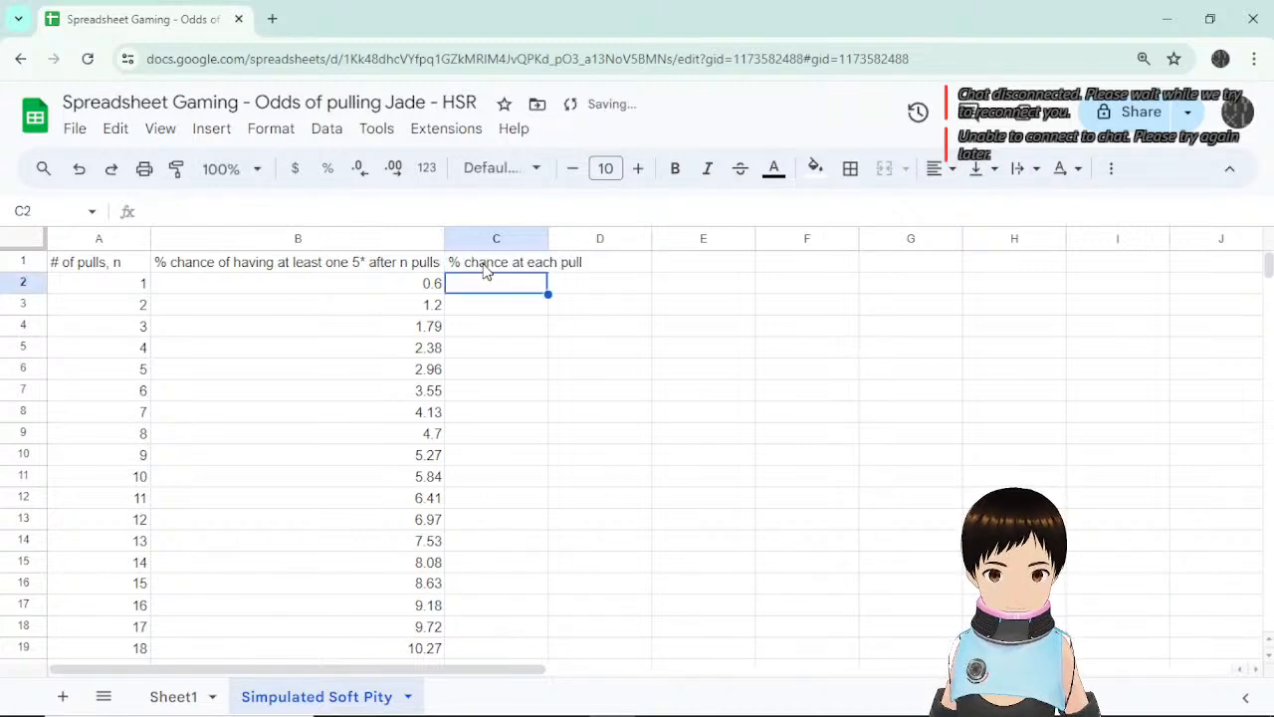
pyautogui.doubleClick(547, 239)
pyautogui.click(657, 288)
pyautogui.click(549, 267)
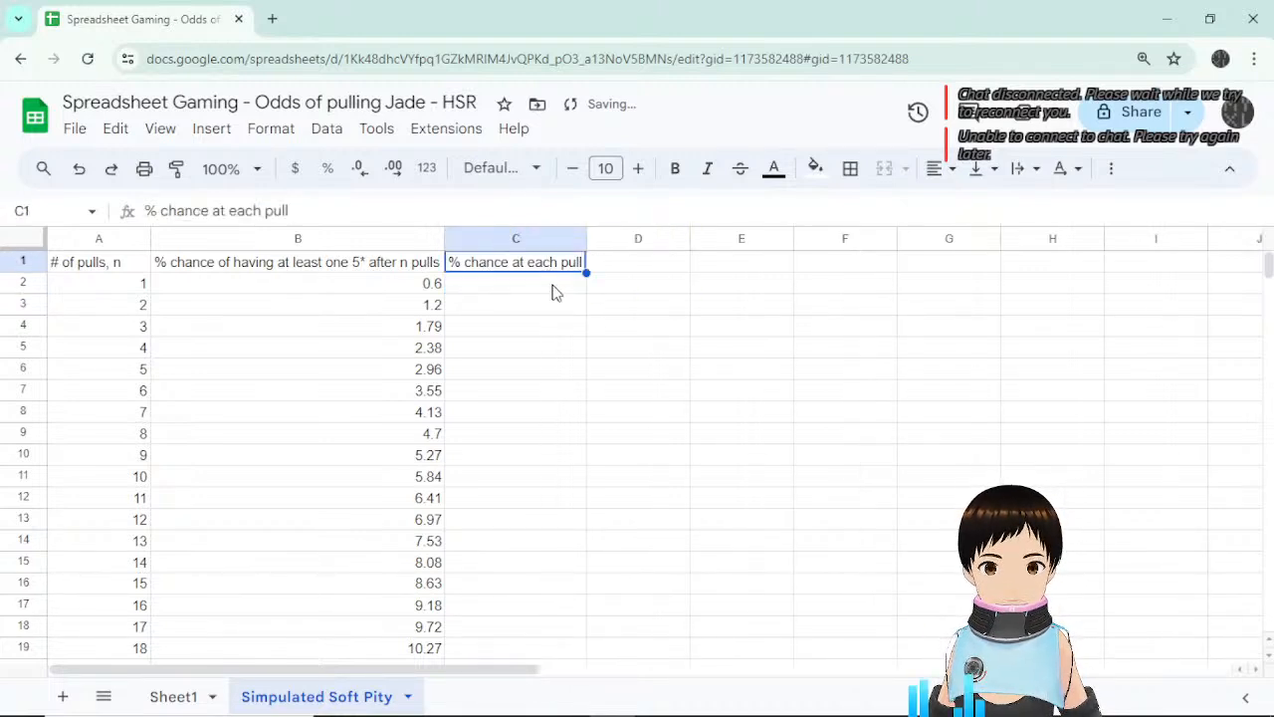
# Enter =0.6 in C2 and accept the autofill of 0.6 down column C.
pyautogui.click(555, 293)
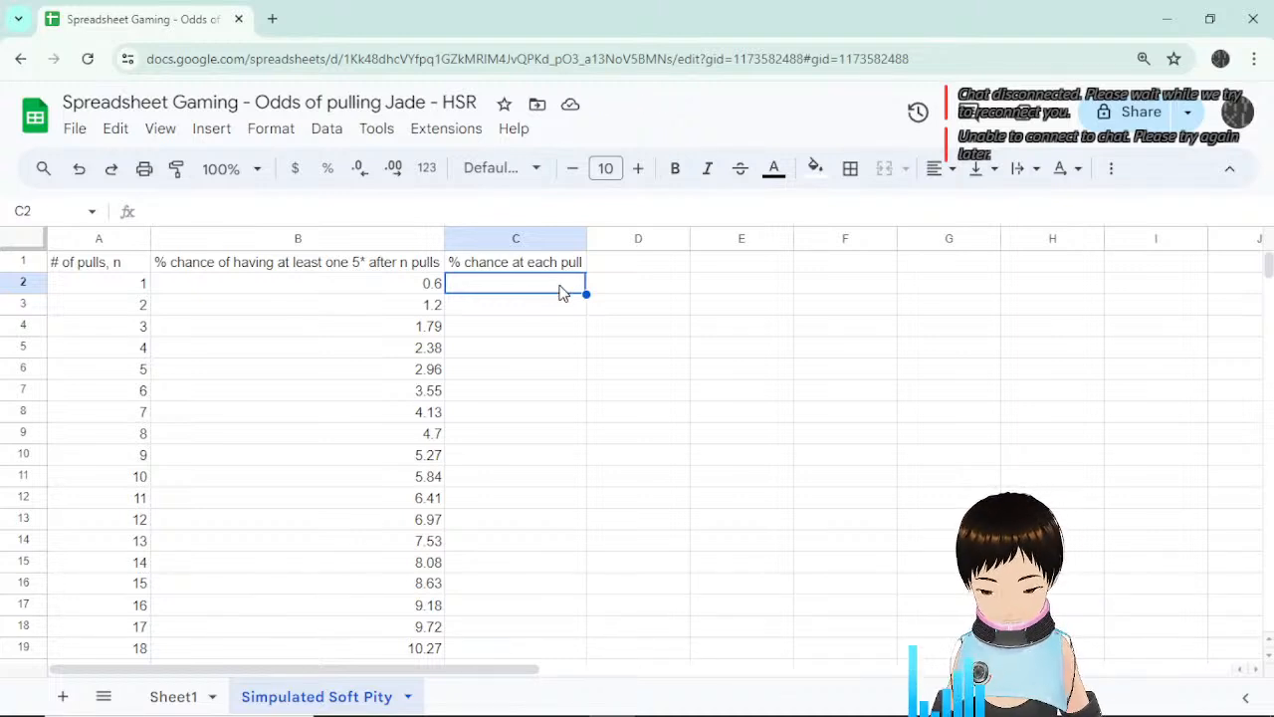
pyautogui.write('=')
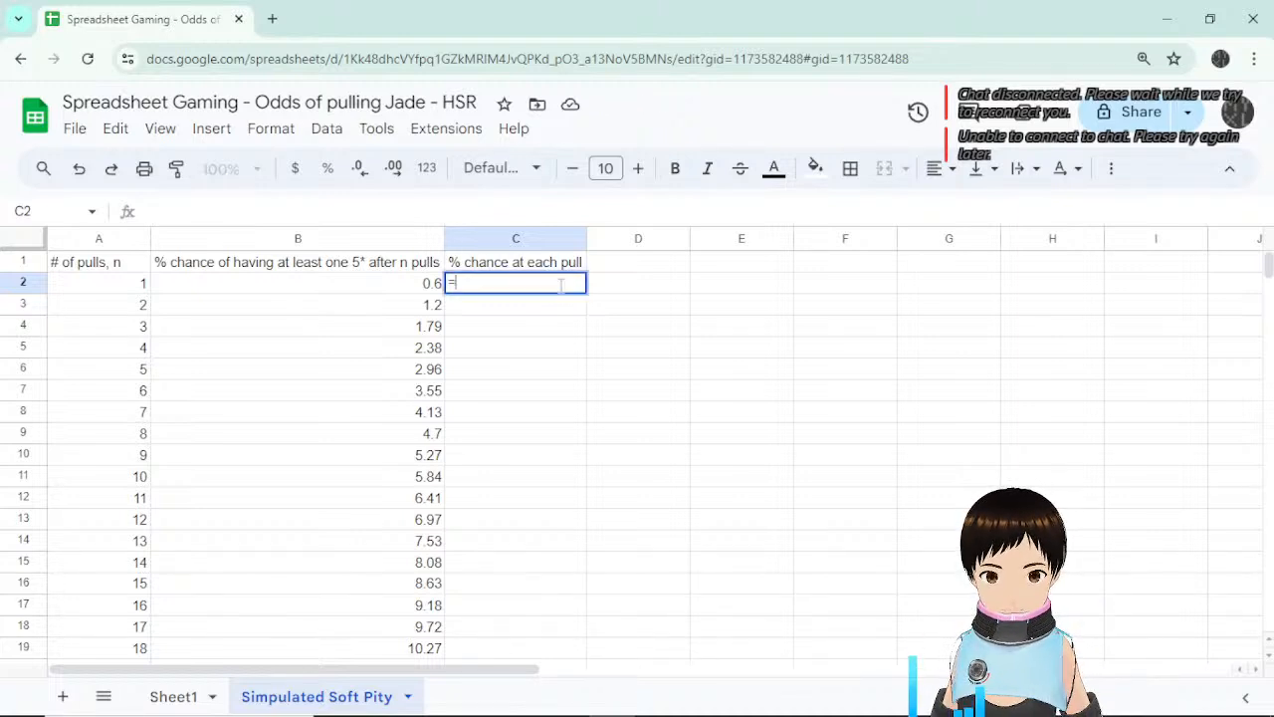
pyautogui.write('0.6')
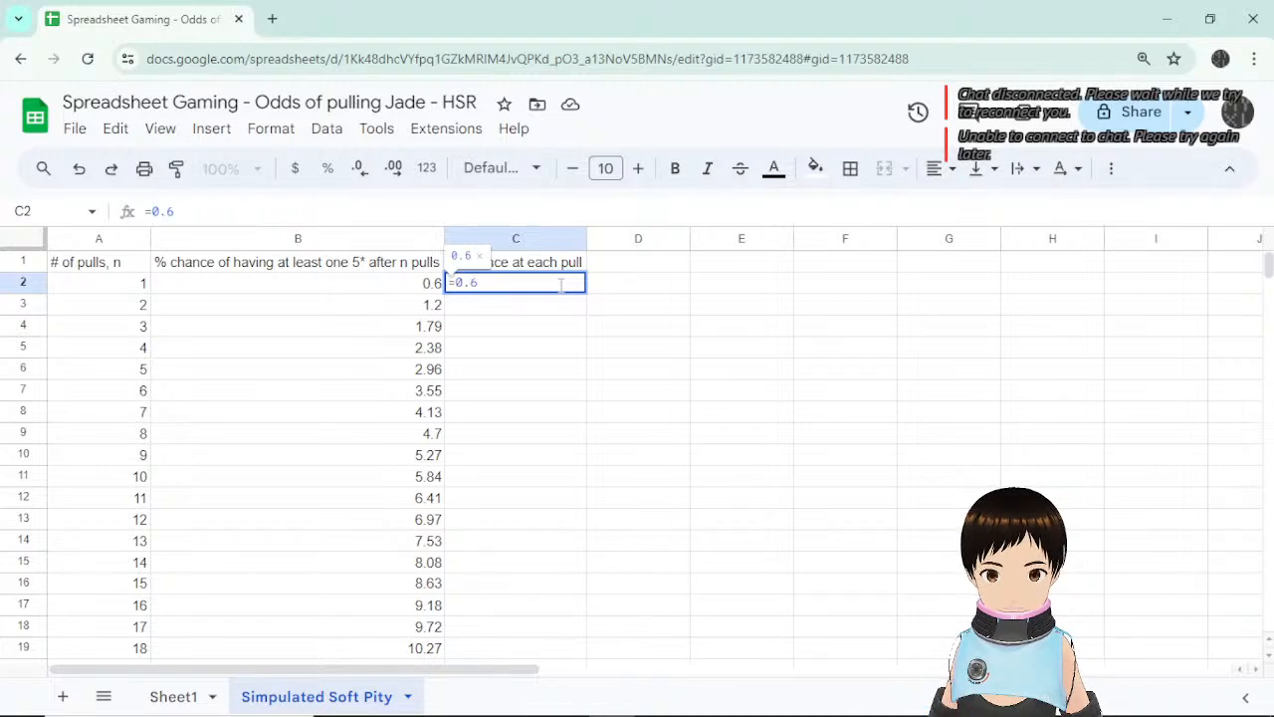
pyautogui.press('Return')
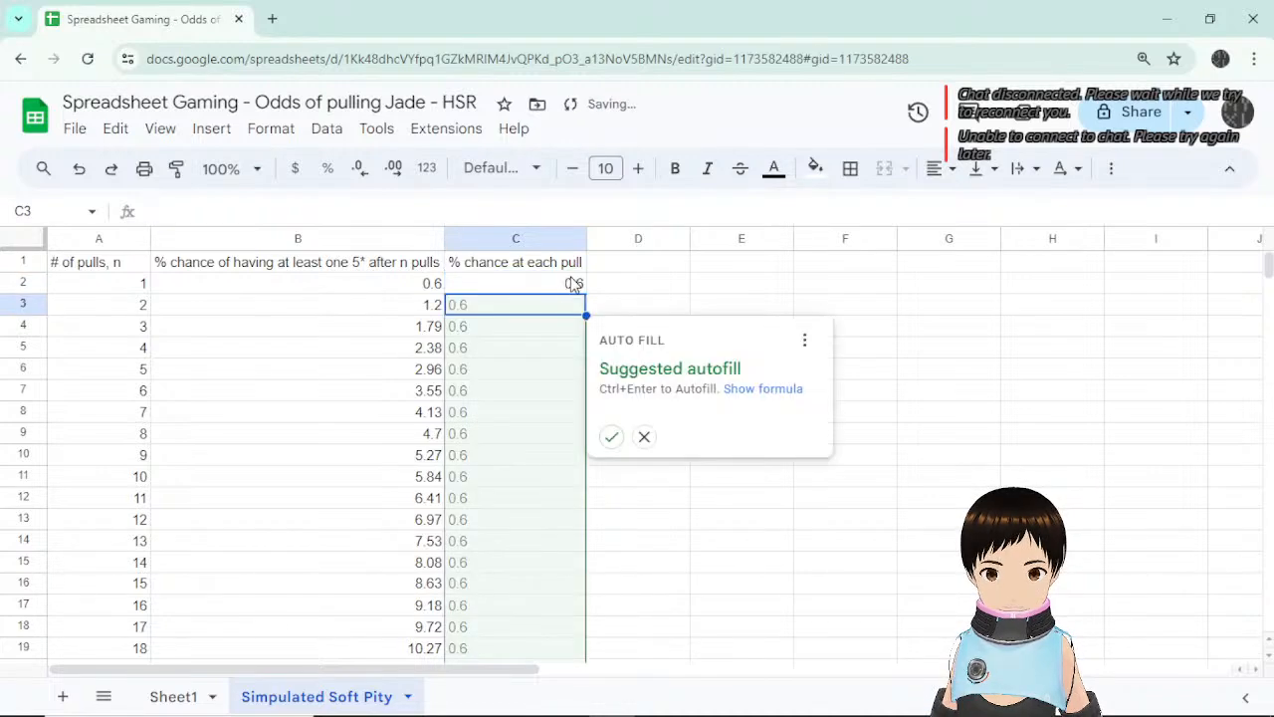
pyautogui.click(612, 437)
pyautogui.scroll(-9, 661, 358)
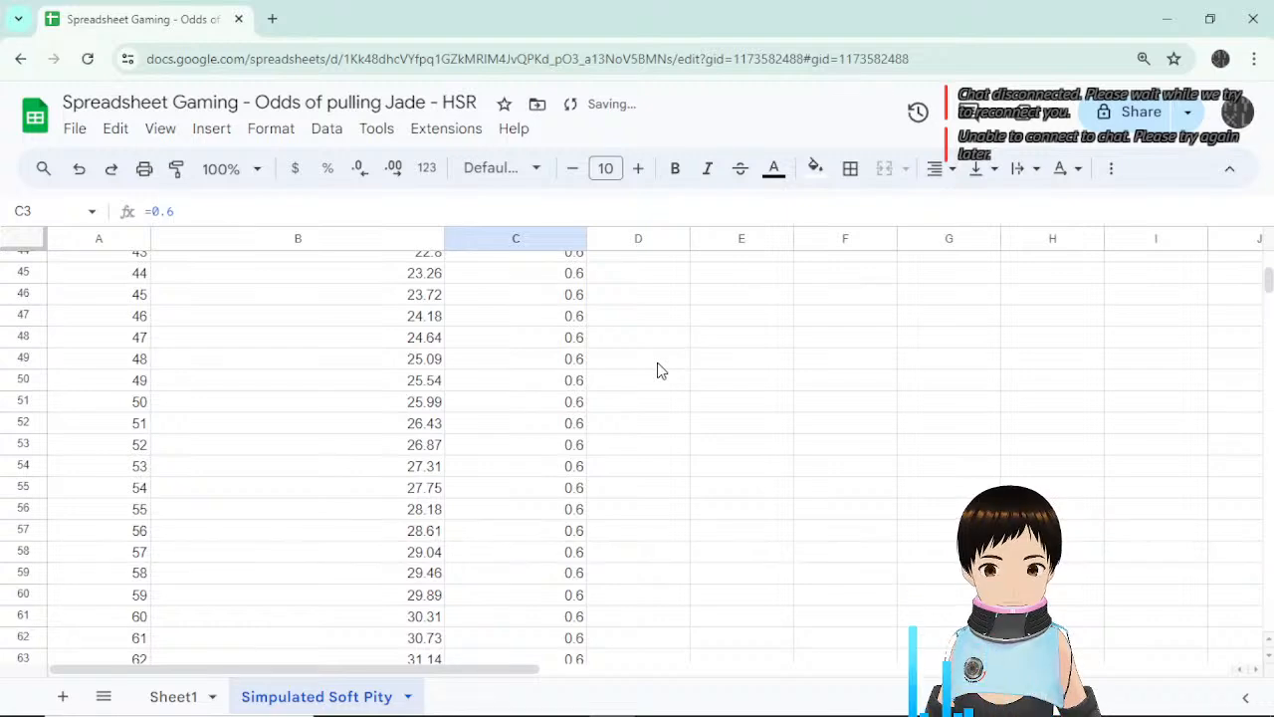
pyautogui.scroll(-11, 649, 390)
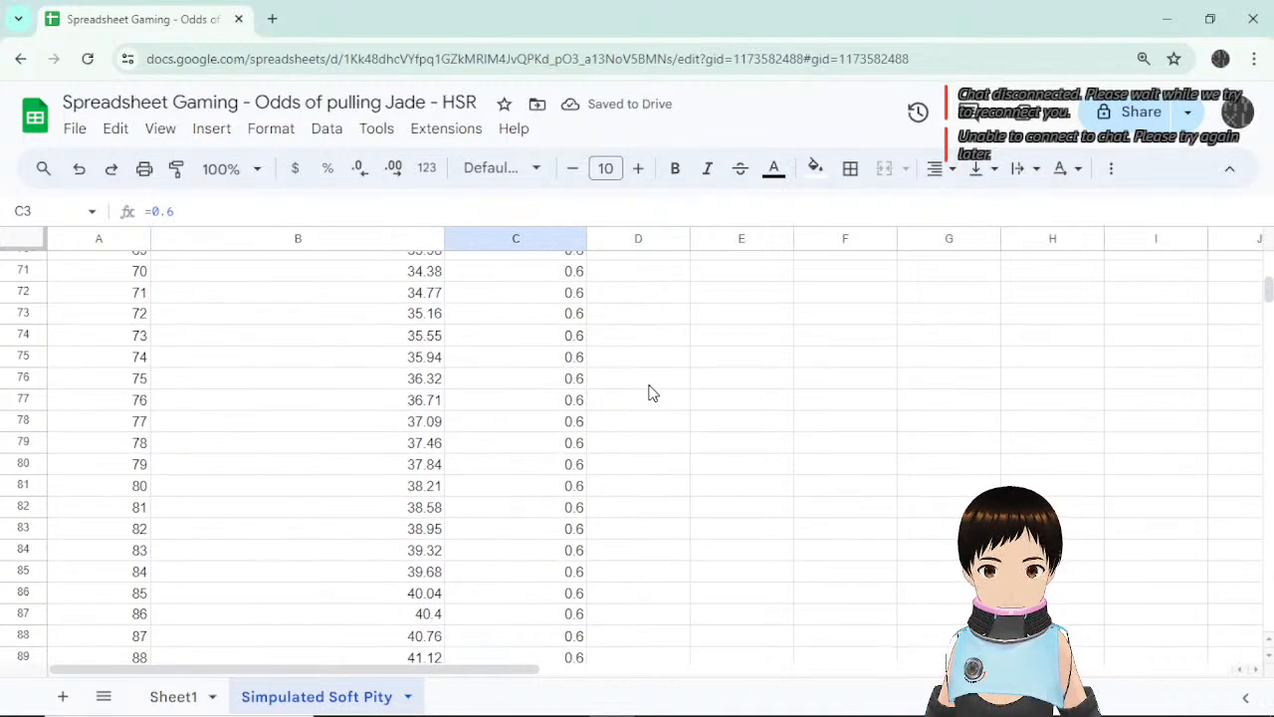
pyautogui.scroll(3, 649, 391)
pyautogui.scroll(-2, 648, 389)
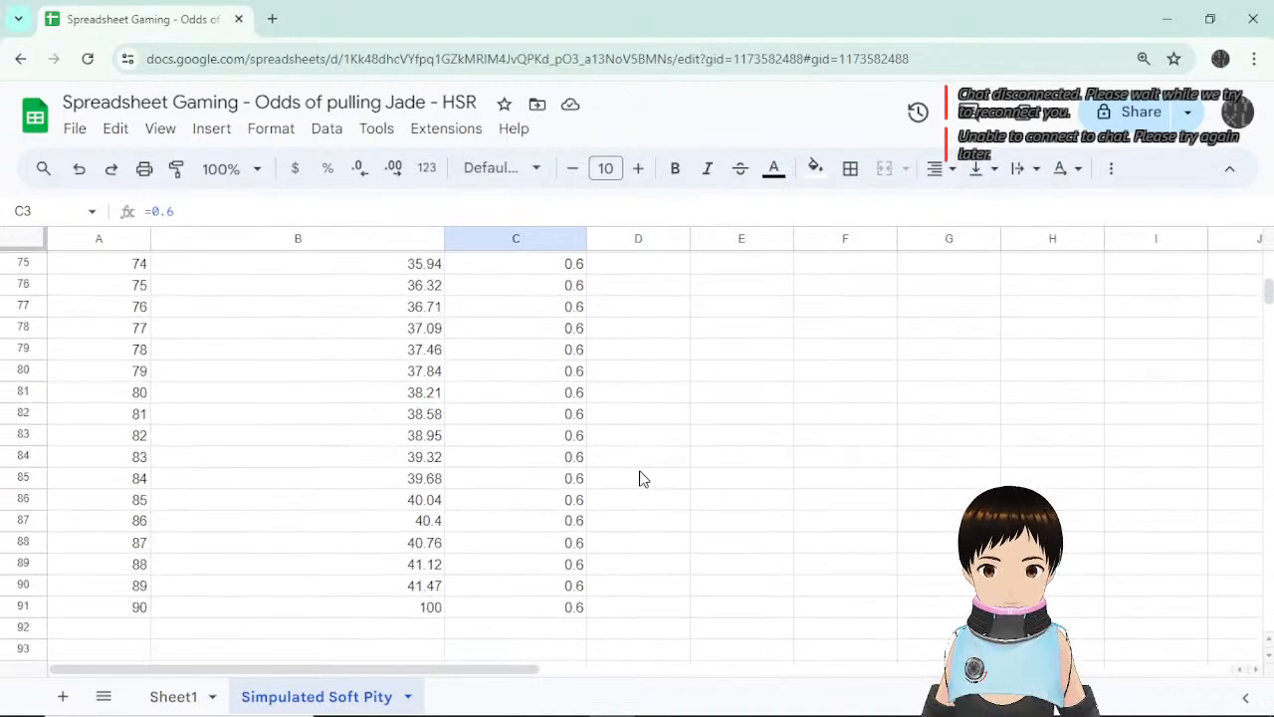
# Set pull 90's chance in C91 to 100.
pyautogui.click(547, 615)
pyautogui.click(666, 611)
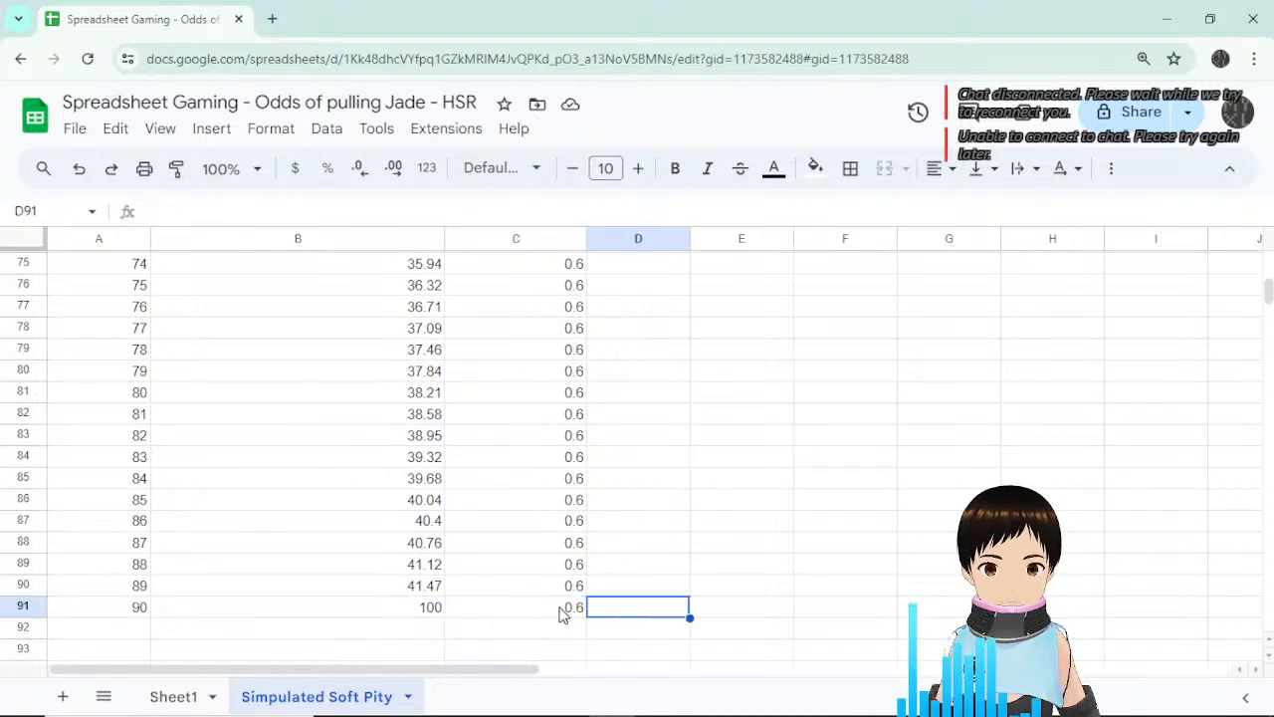
pyautogui.click(554, 614)
pyautogui.write('100')
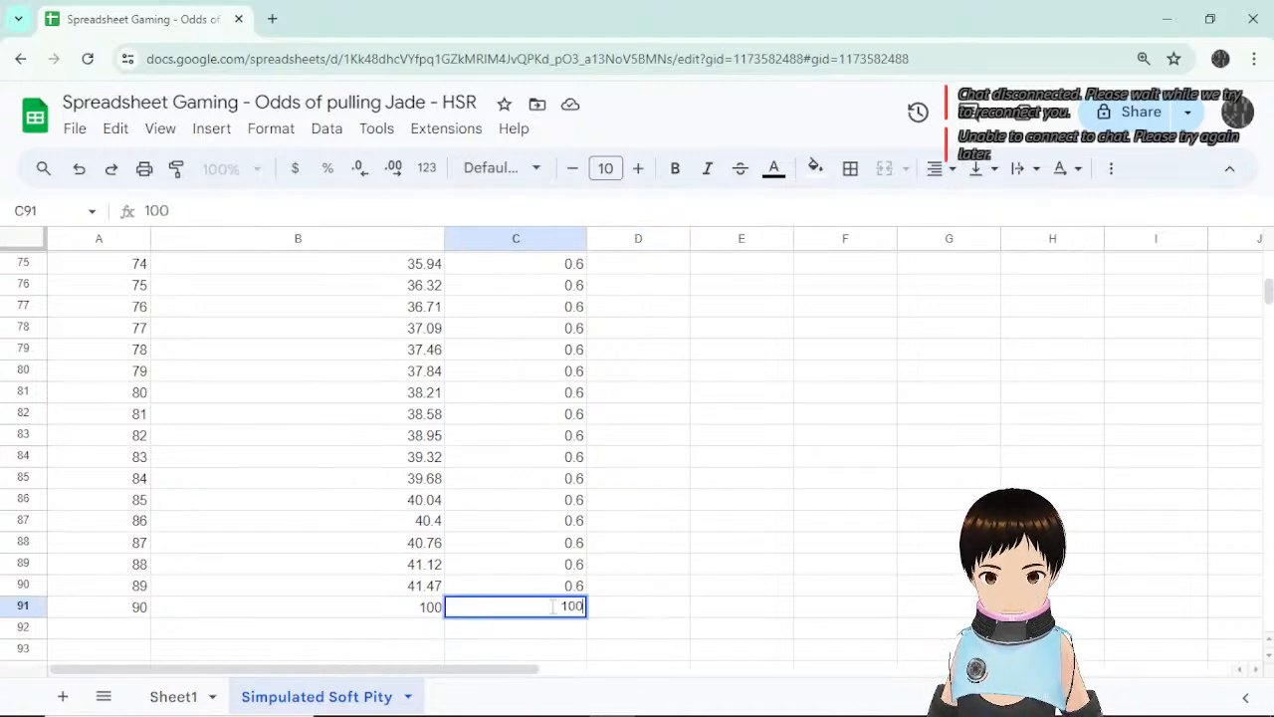
pyautogui.press('Return')
pyautogui.scroll(13, 587, 557)
pyautogui.scroll(-17, 588, 557)
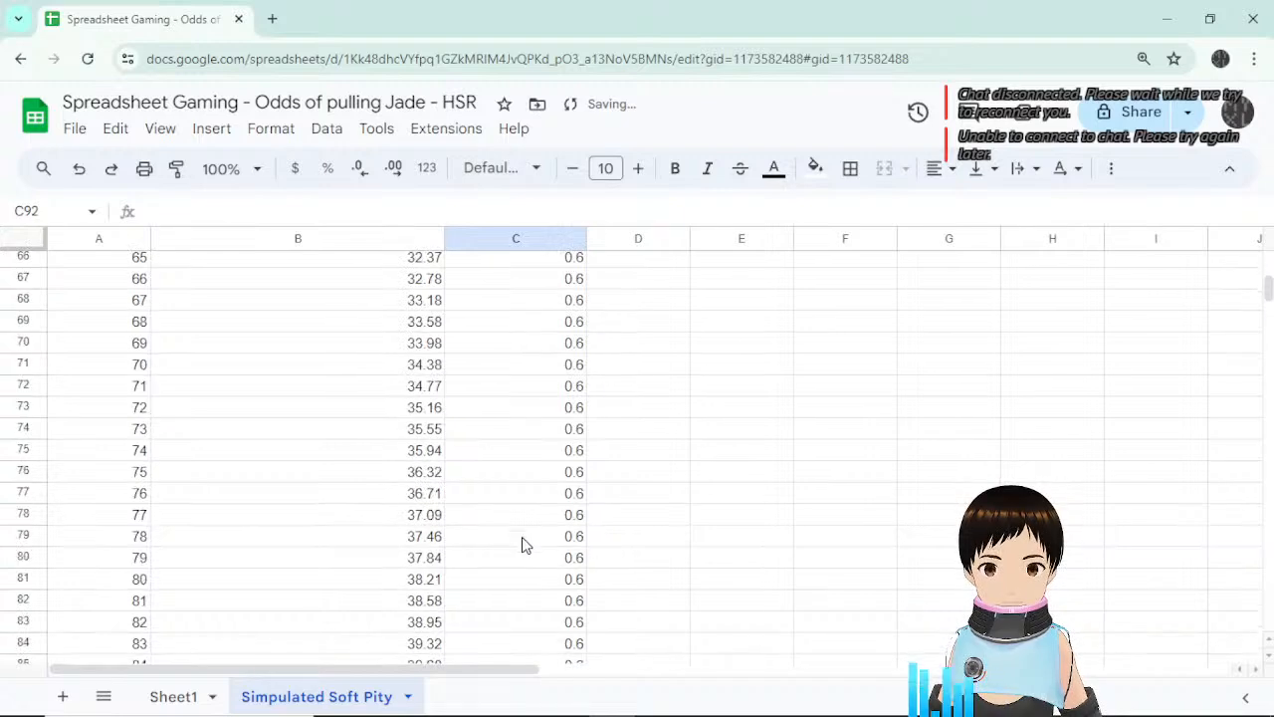
# Label B92 'Average % chance of pulling a 5*'.
pyautogui.click(393, 354)
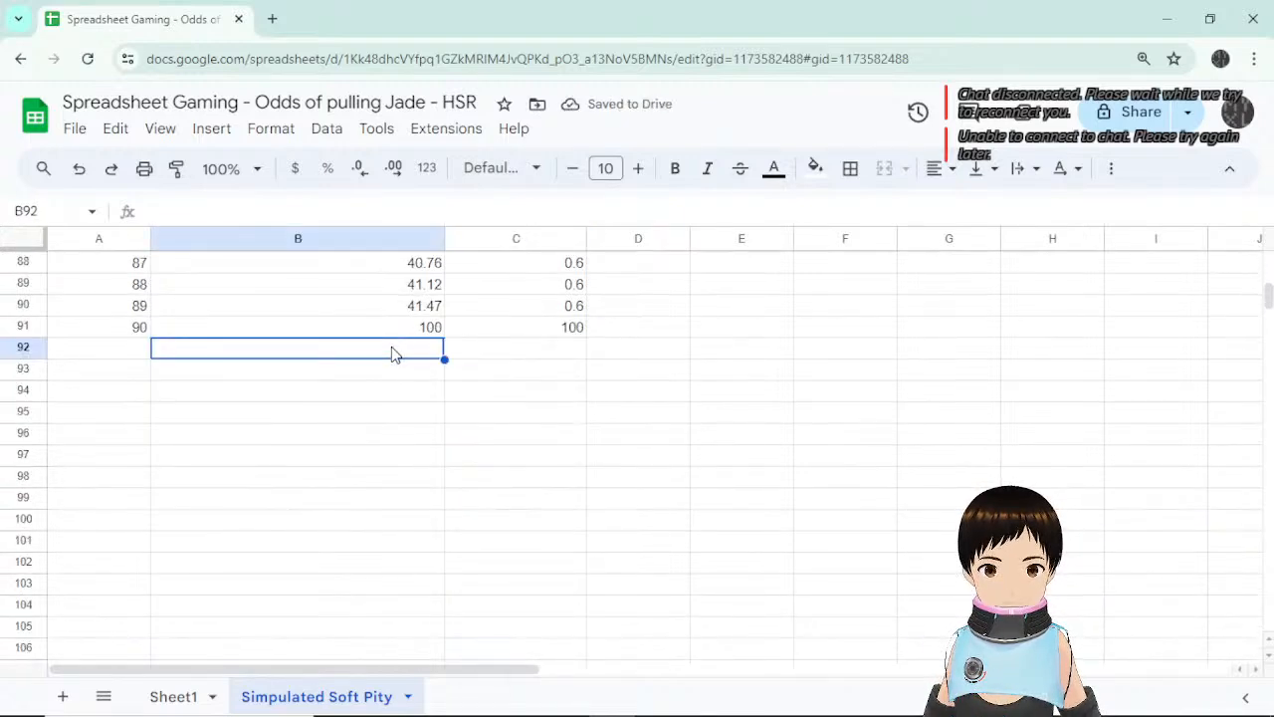
pyautogui.write('Average')
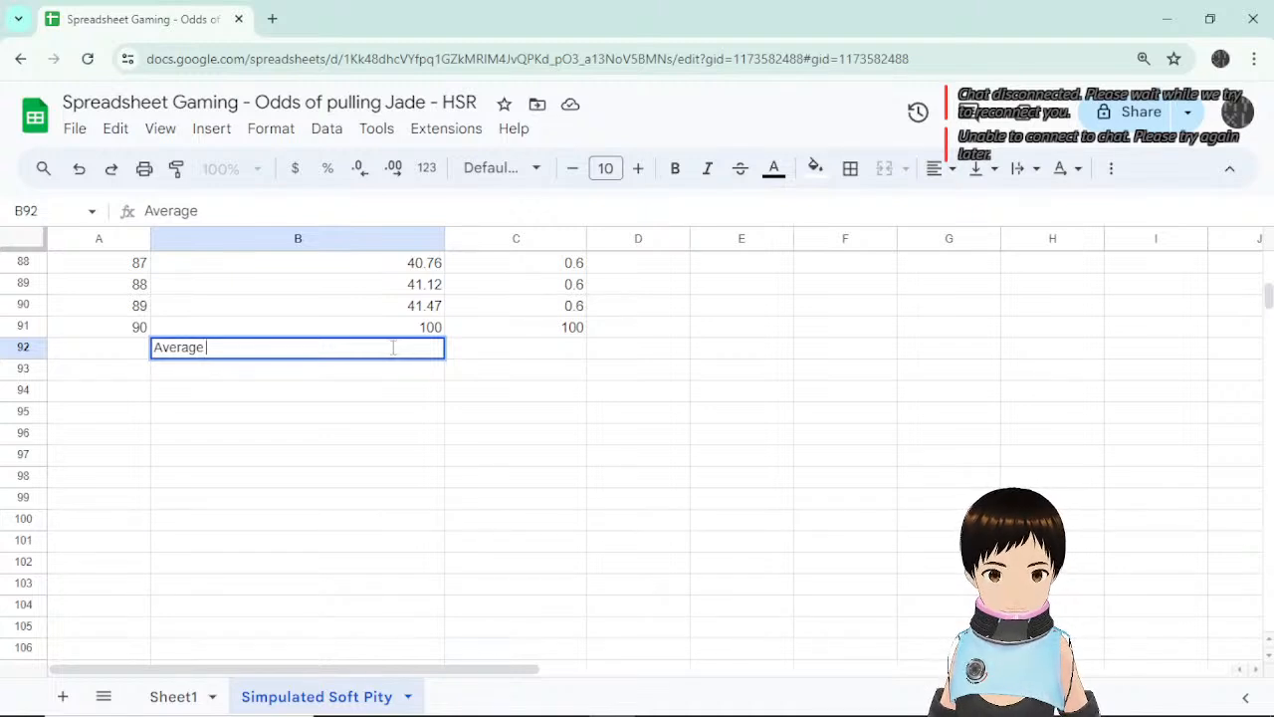
pyautogui.write(' % ')
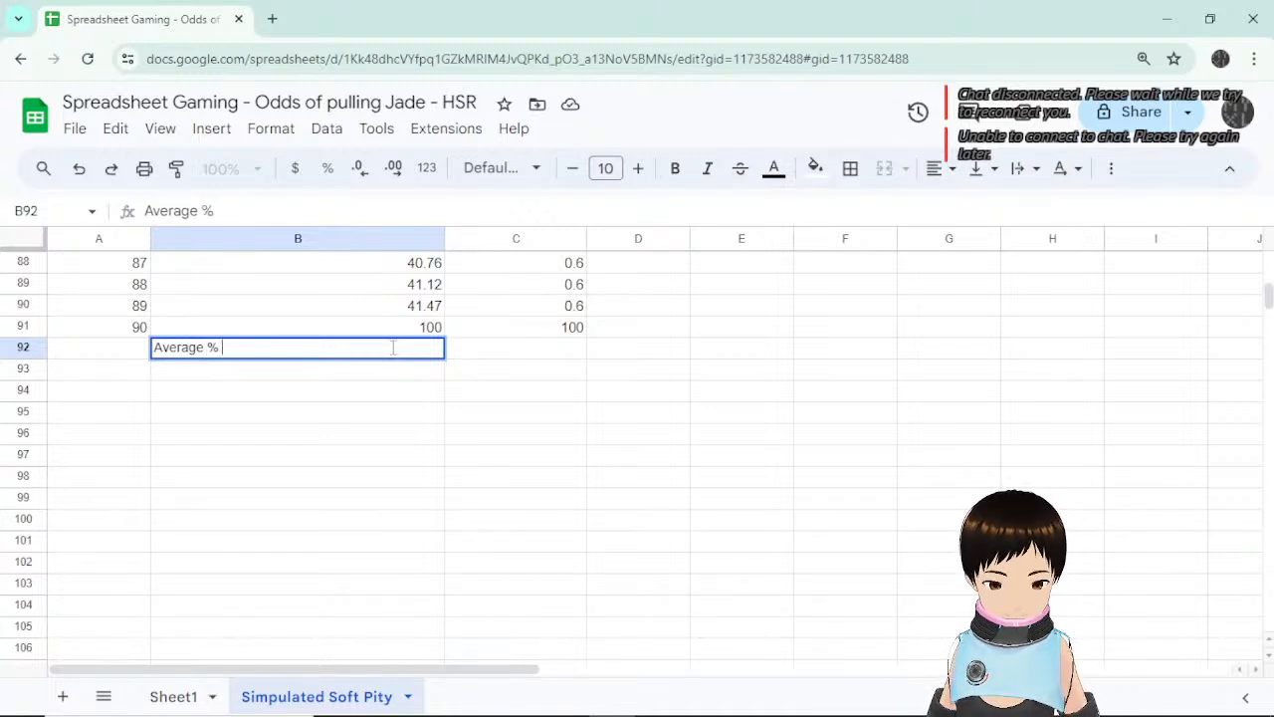
pyautogui.write('chance')
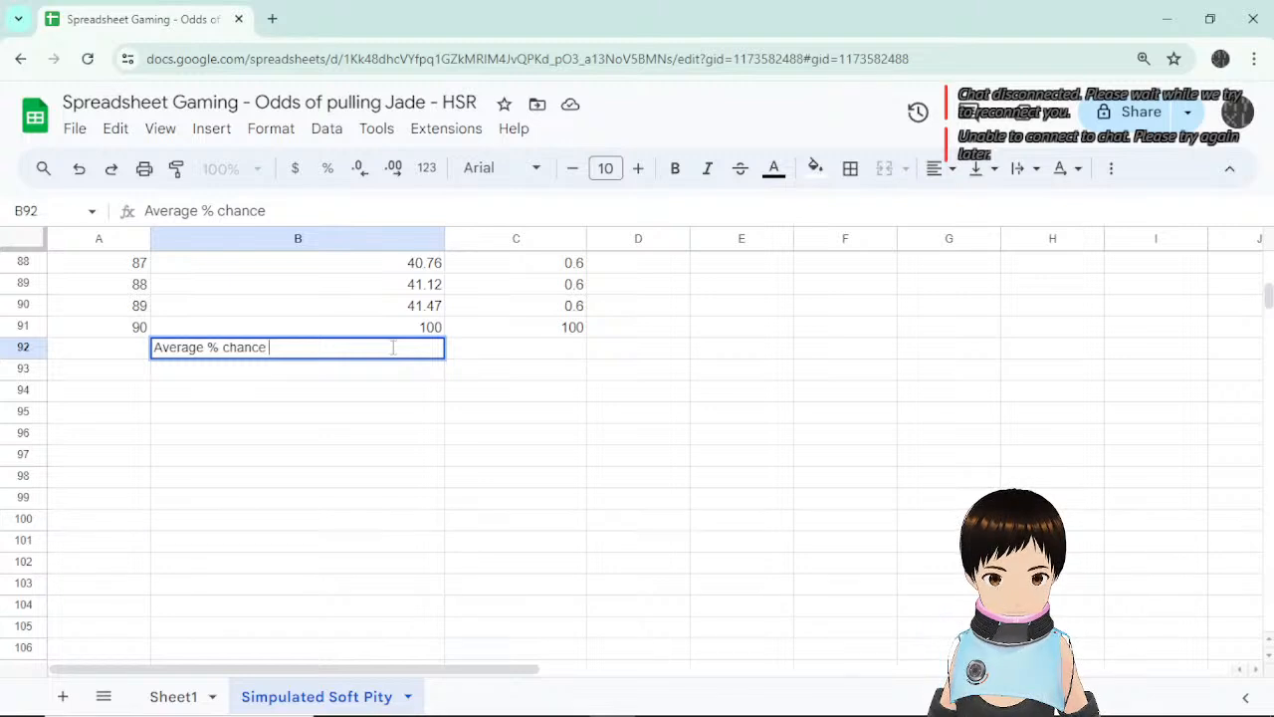
pyautogui.write(' of ')
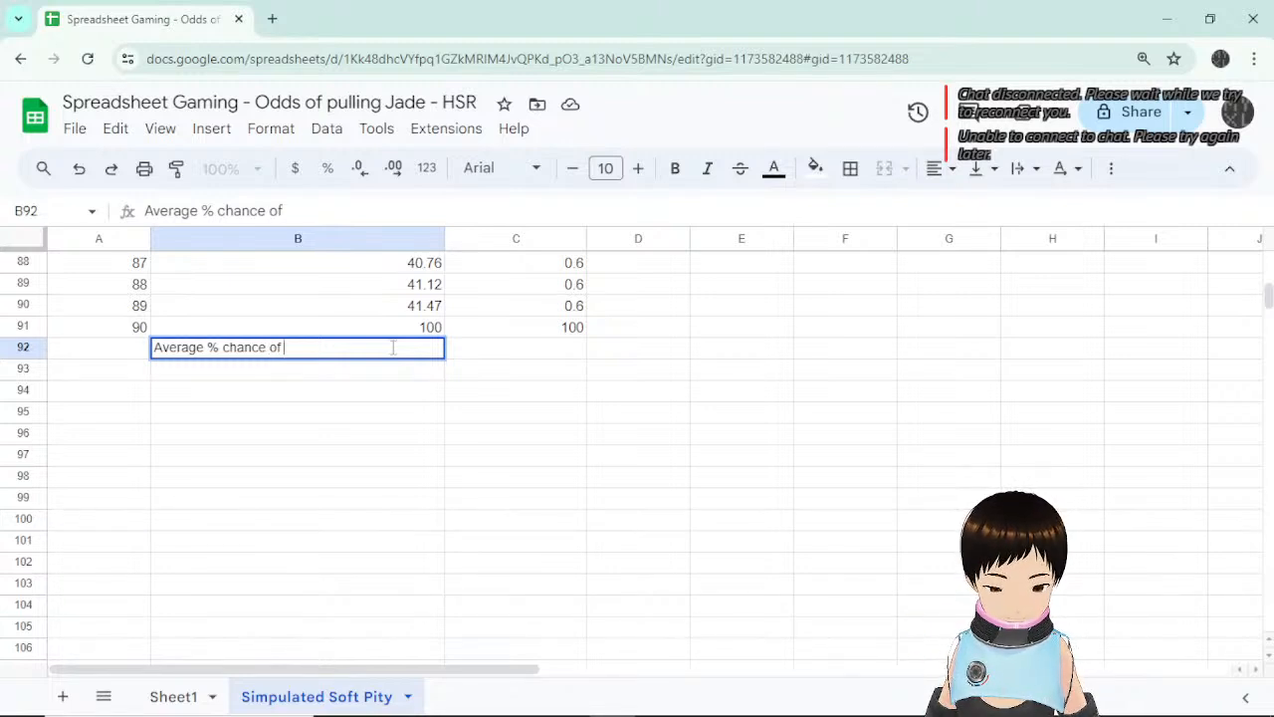
pyautogui.write('pulling ')
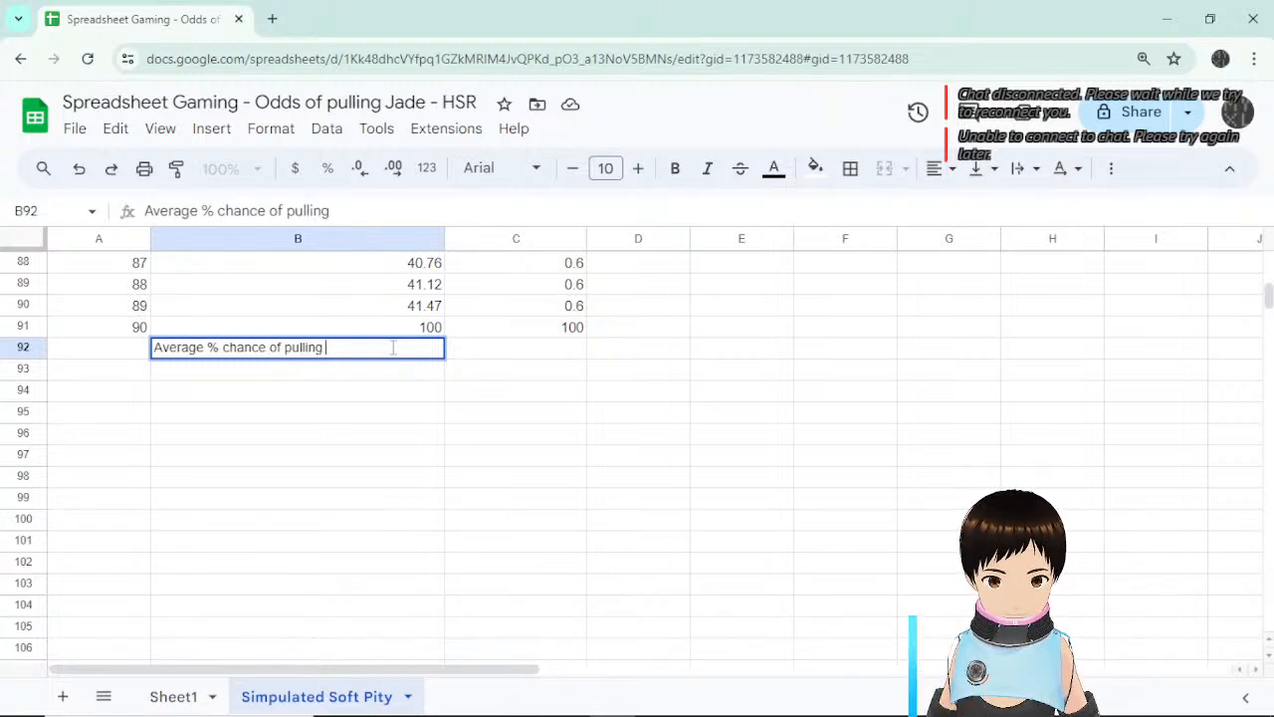
pyautogui.write('a 5*')
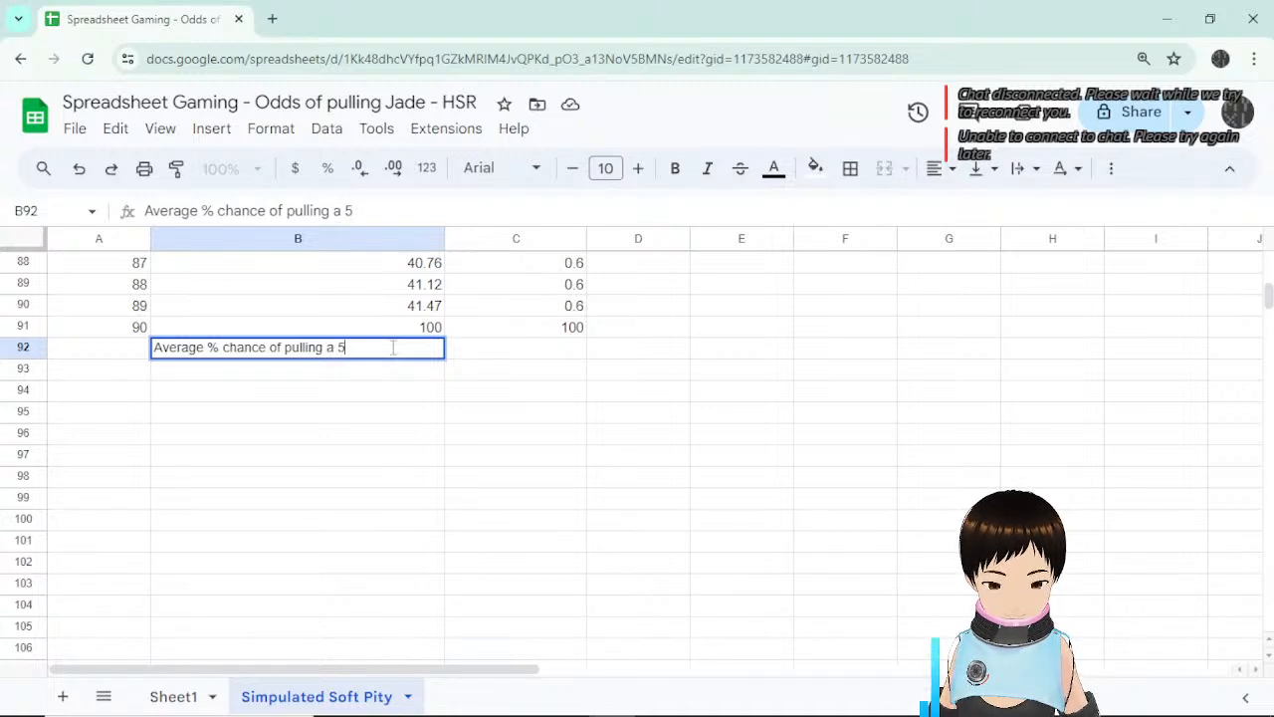
pyautogui.press('Return')
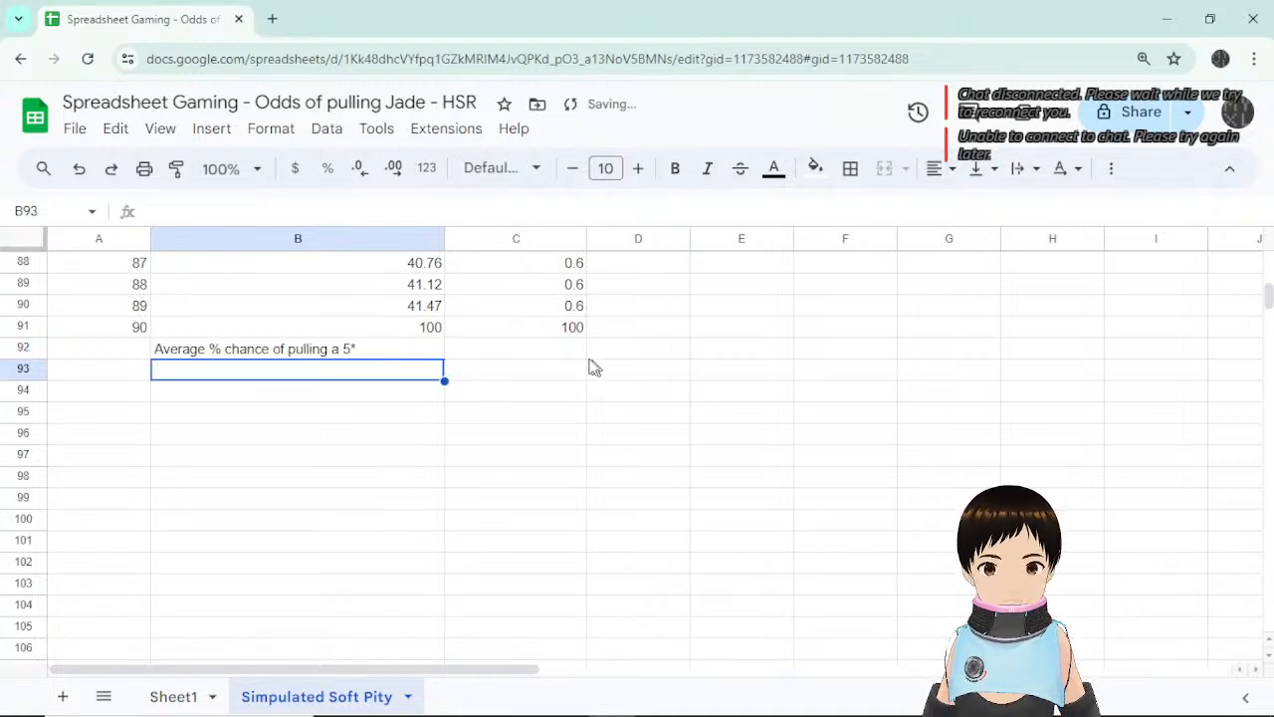
# Put =AVERAGE(C2:C91) in C92, giving 1.704444444, and select the label with its result.
pyautogui.click(554, 356)
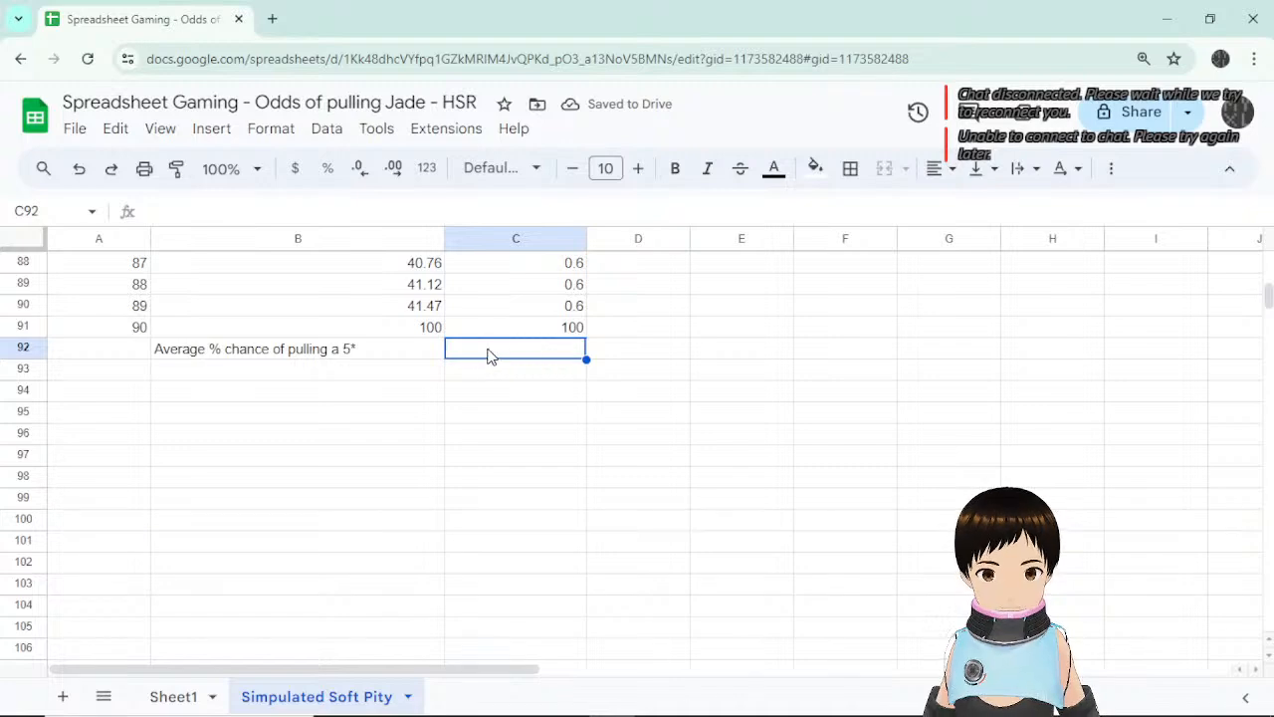
pyautogui.scroll(10, 397, 332)
pyautogui.scroll(10, 396, 332)
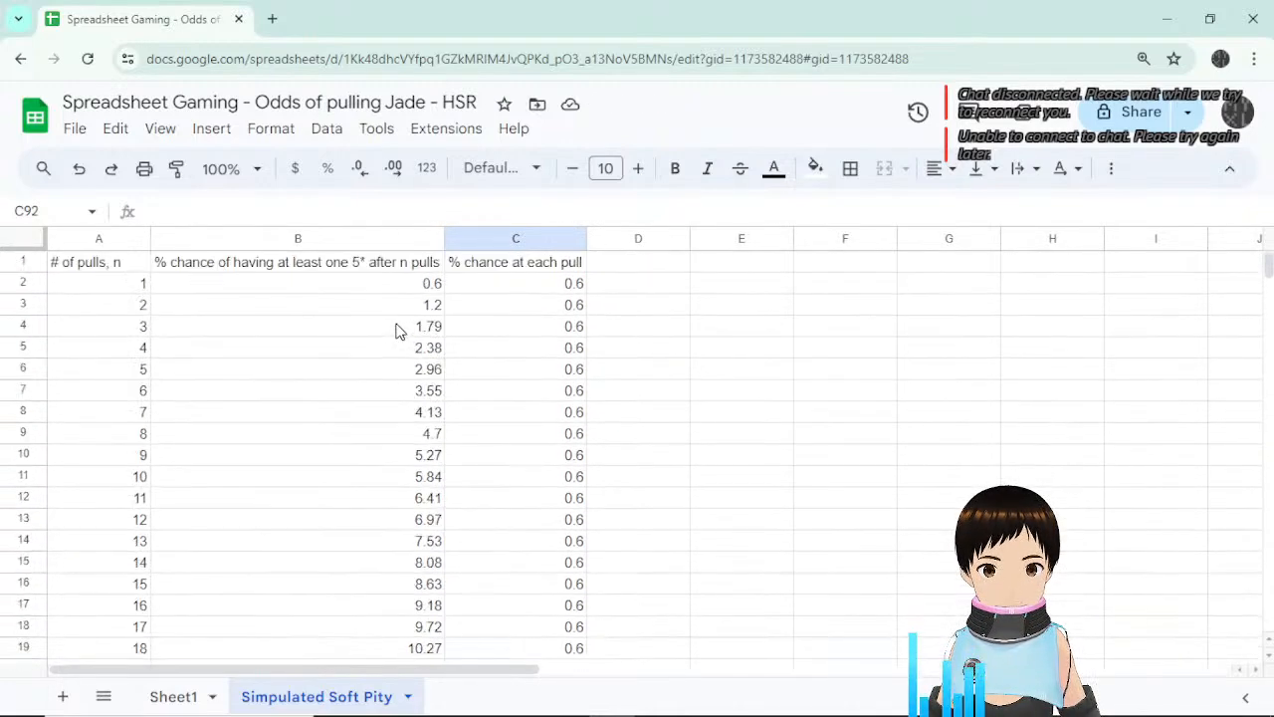
pyautogui.scroll(-11, 394, 313)
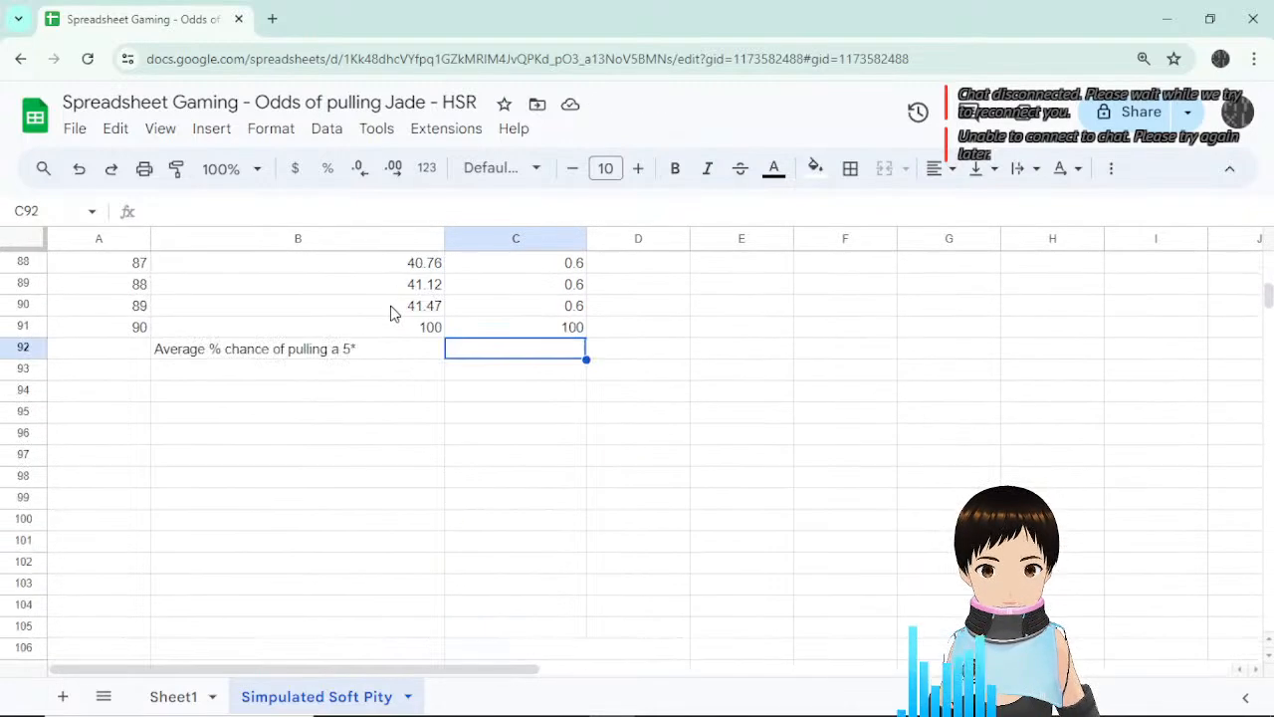
pyautogui.scroll(2, 396, 315)
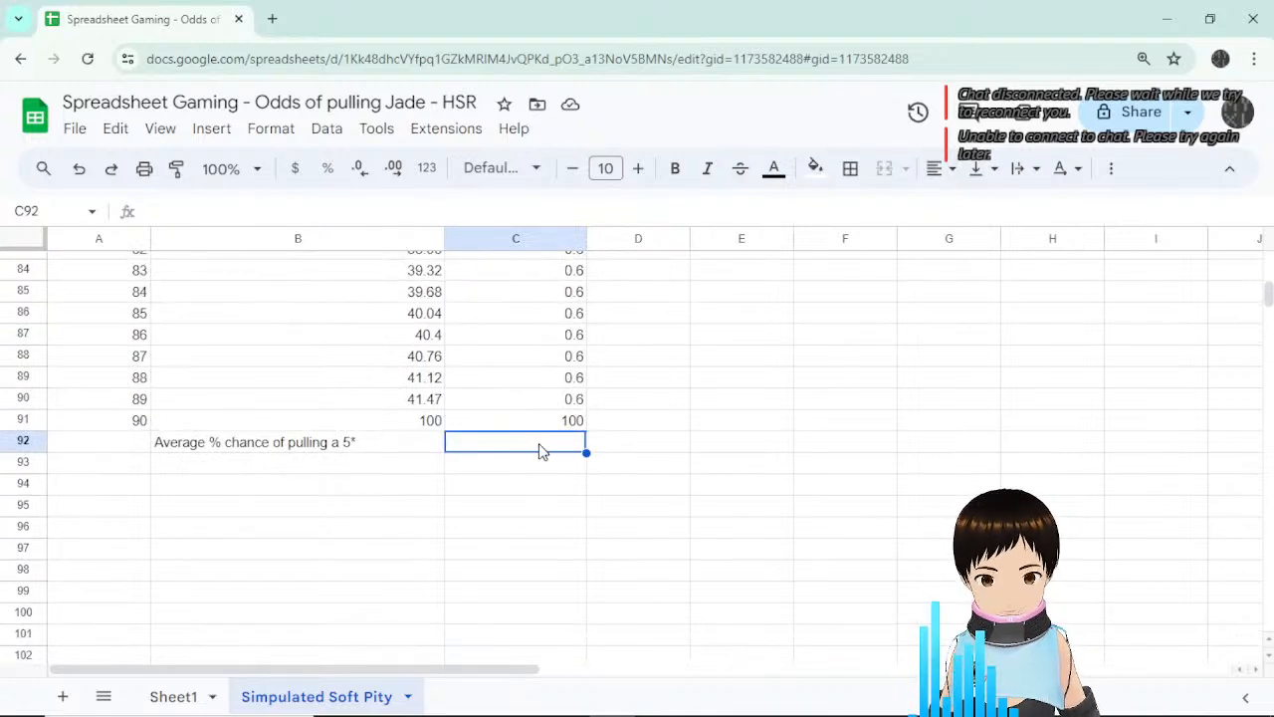
pyautogui.write('=')
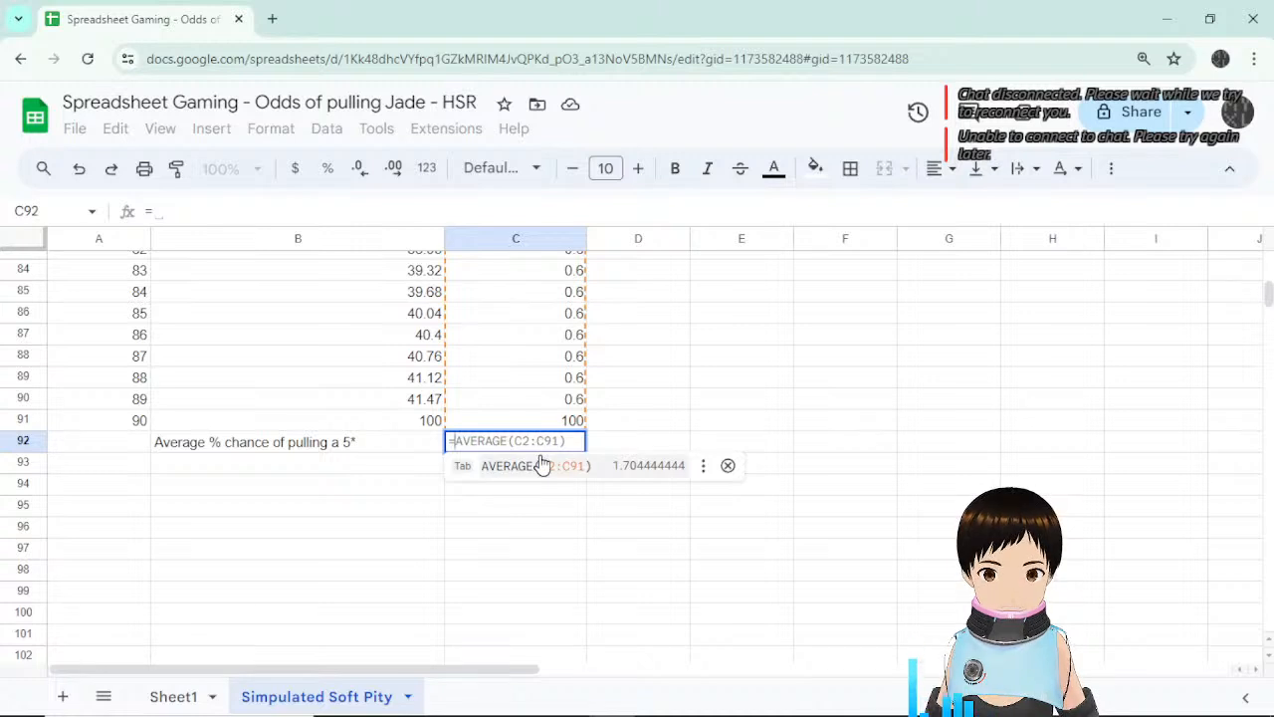
pyautogui.click(540, 464)
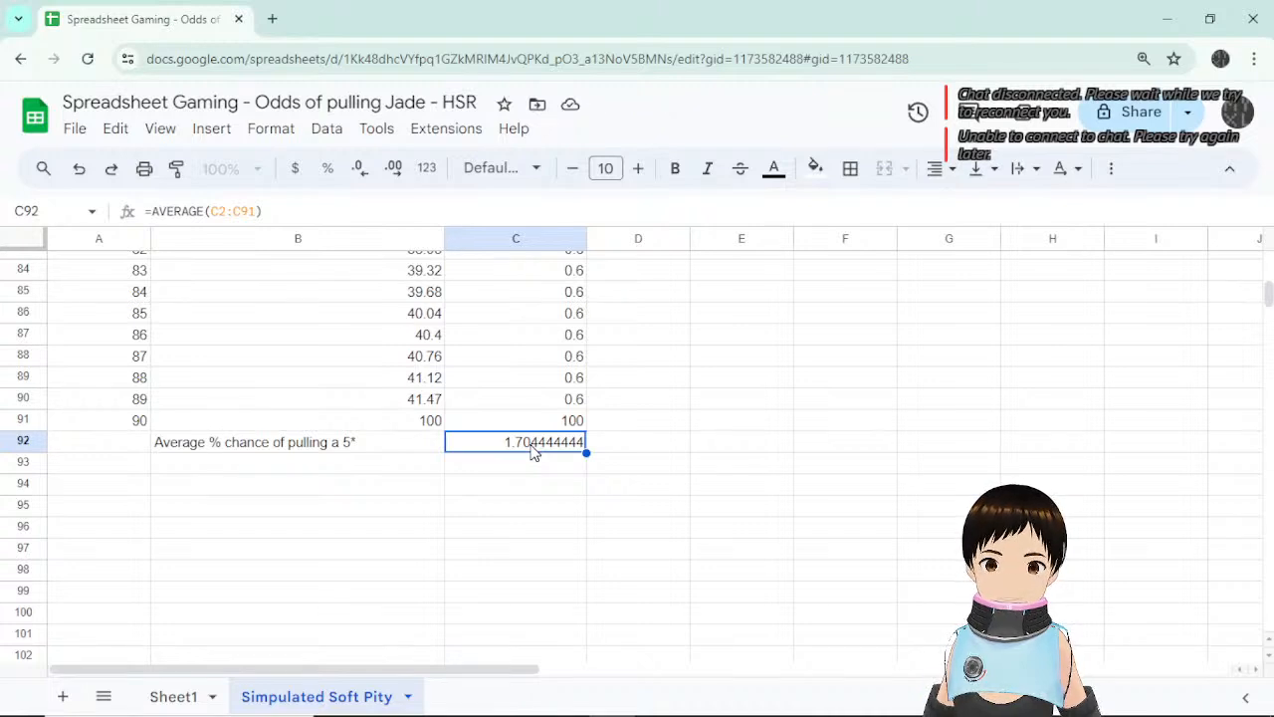
pyautogui.moveTo(400, 450); pyautogui.dragTo(540, 609)
# Extend row 91 down through row 101.
pyautogui.scroll(-3, 585, 526)
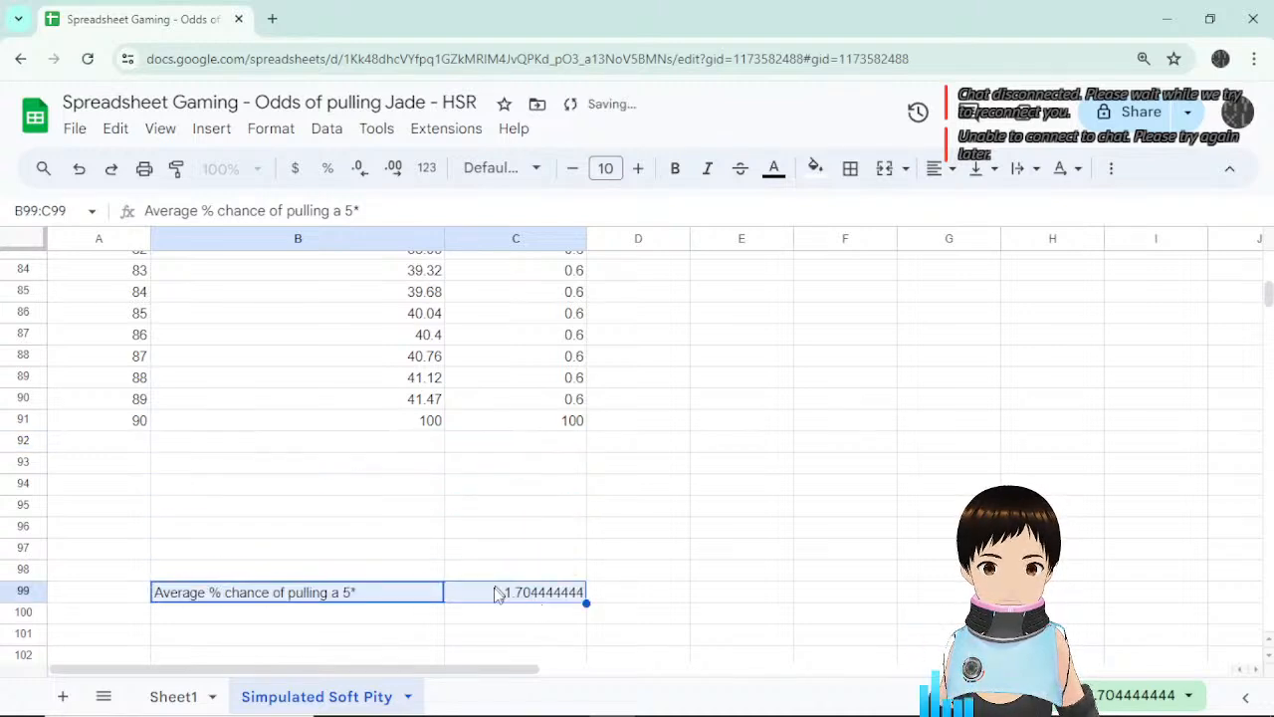
pyautogui.moveTo(531, 411); pyautogui.dragTo(534, 475)
pyautogui.scroll(4, 534, 474)
pyautogui.scroll(-1, 477, 483)
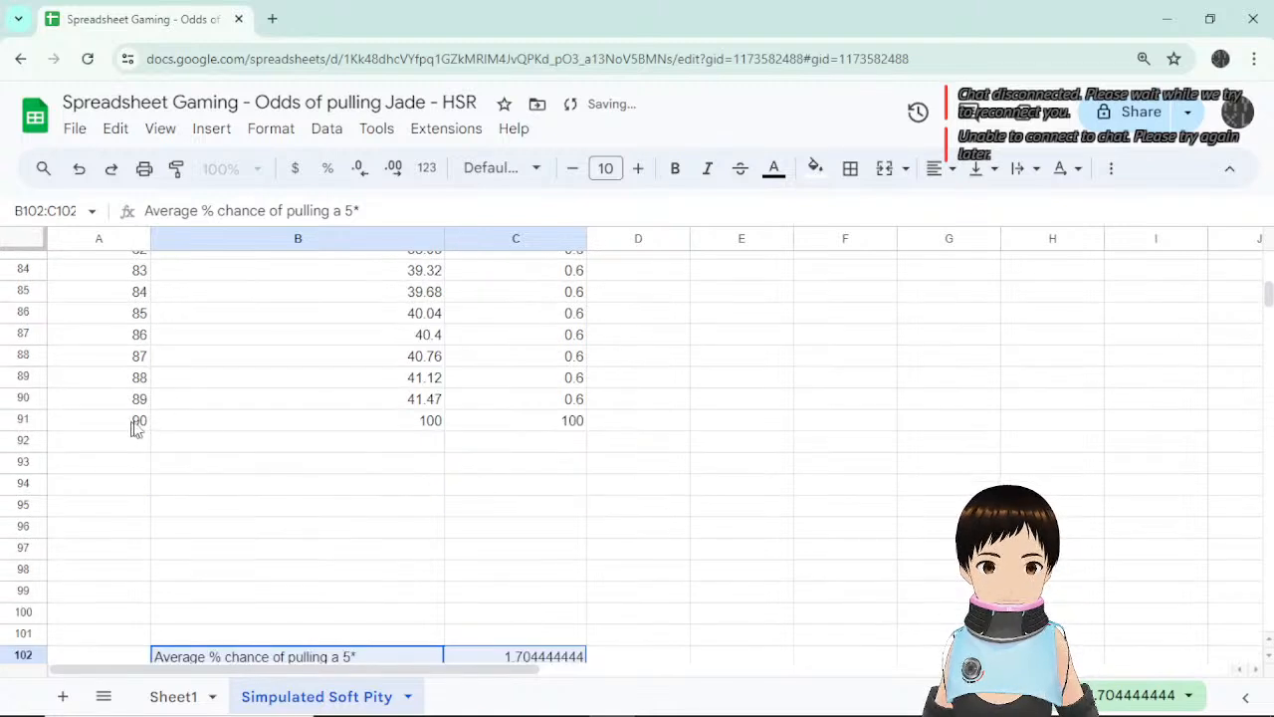
pyautogui.moveTo(140, 421); pyautogui.dragTo(577, 638)
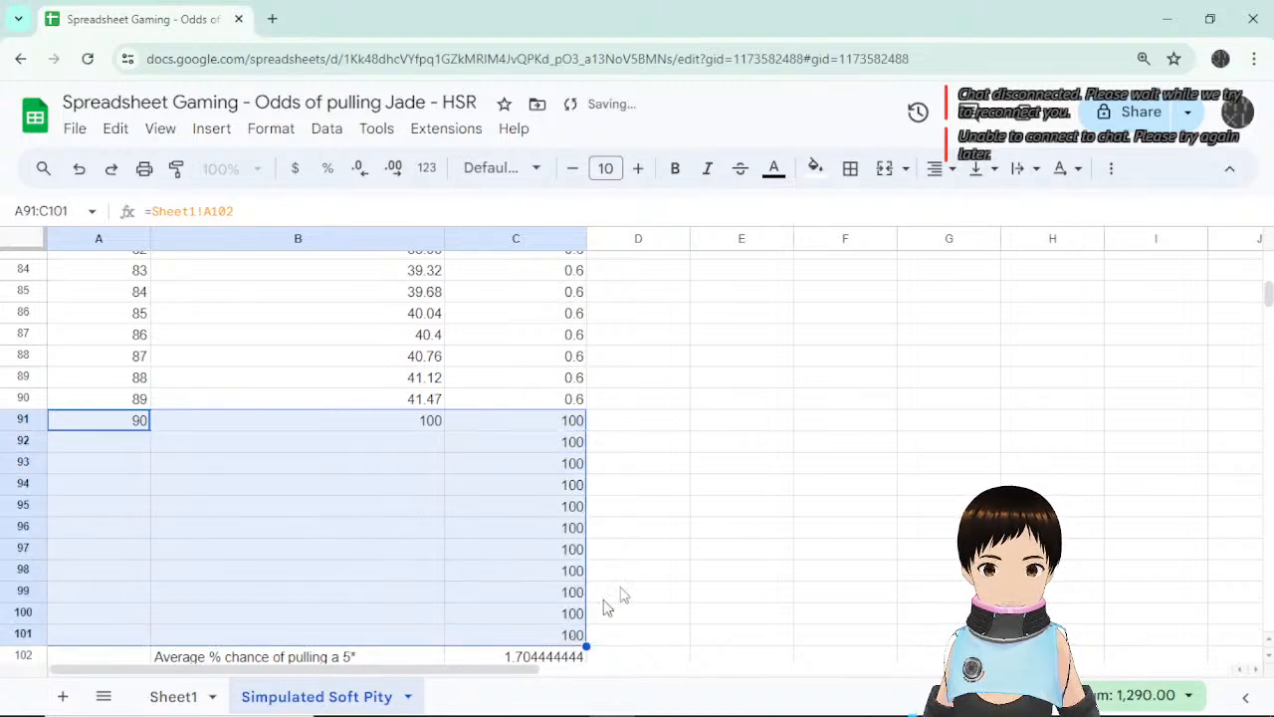
pyautogui.scroll(-1, 674, 544)
pyautogui.click(543, 309)
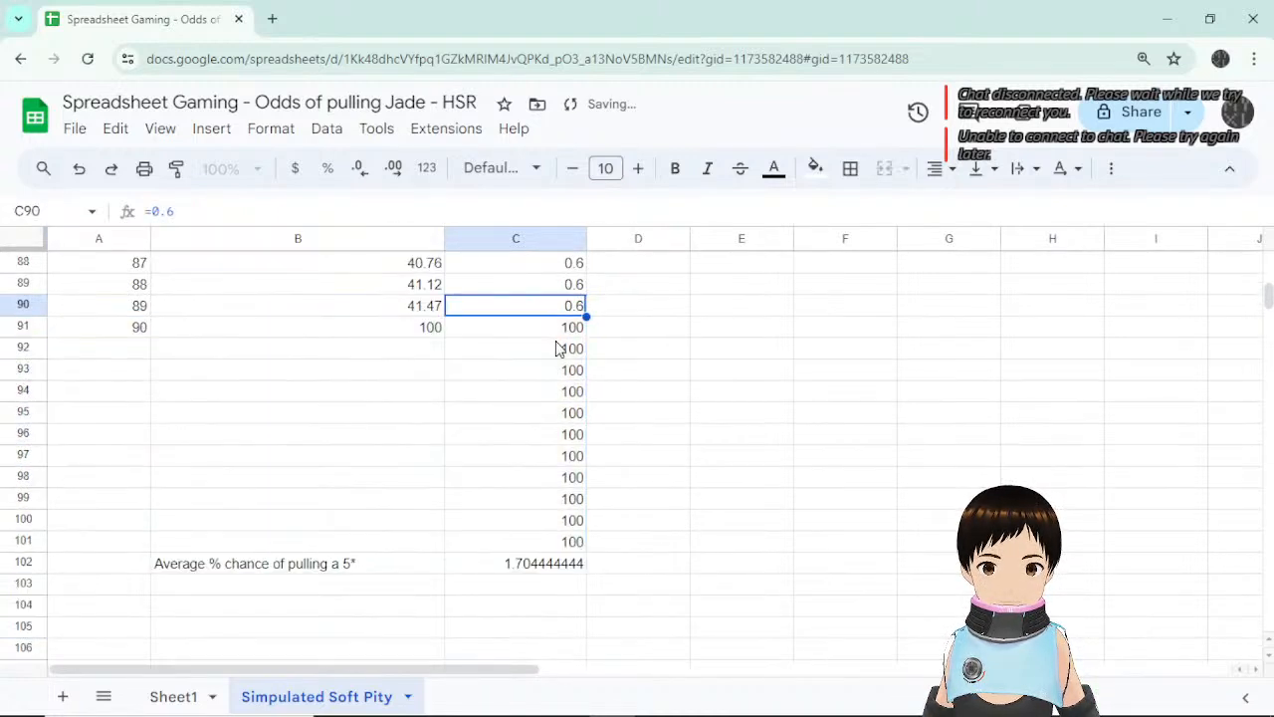
# Fix the average formula to =AVERAGE(C2:C101), correcting the #REF! error.
pyautogui.click(552, 568)
pyautogui.click(261, 211)
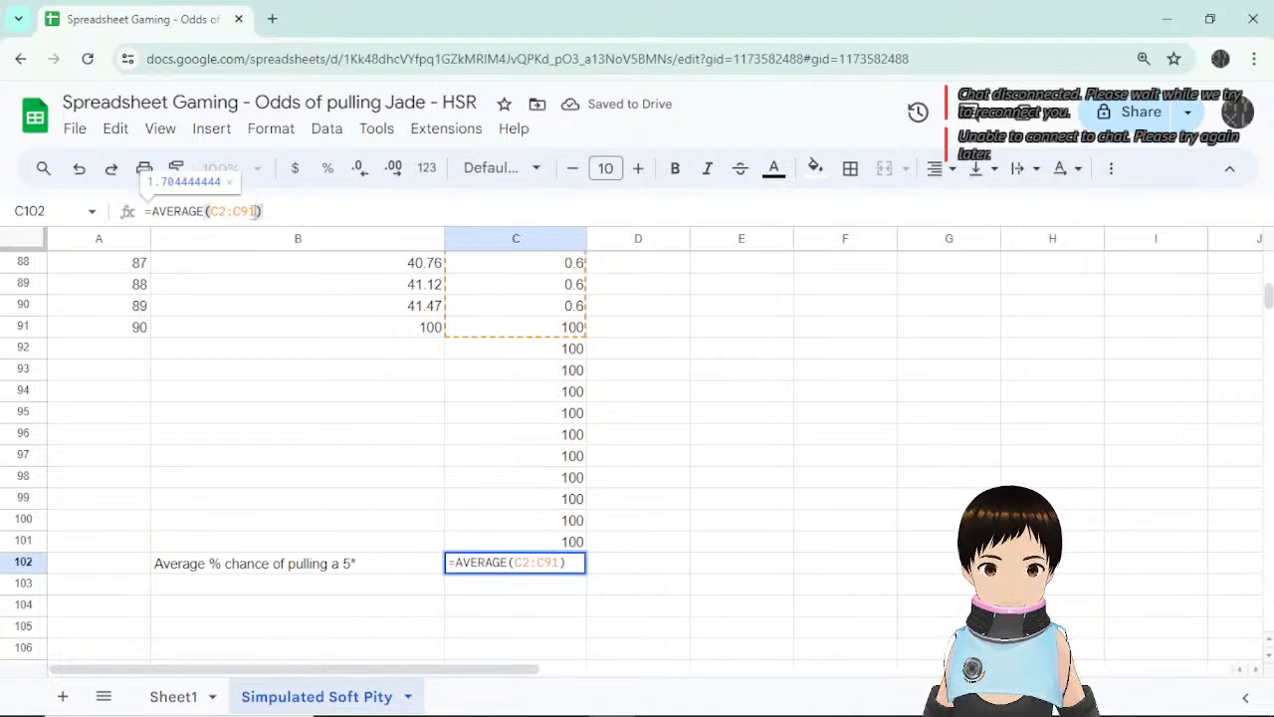
pyautogui.press('BackSpace')
pyautogui.press('BackSpace')
pyautogui.press('BackSpace')
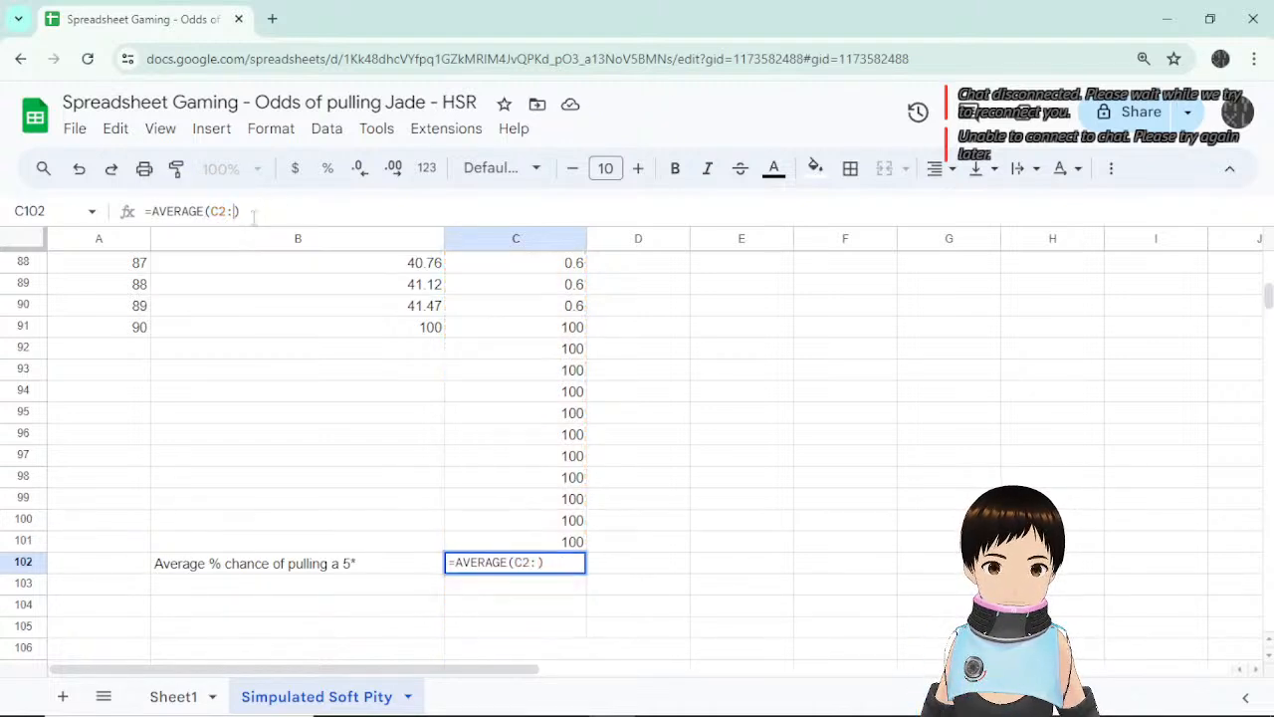
pyautogui.write('C102')
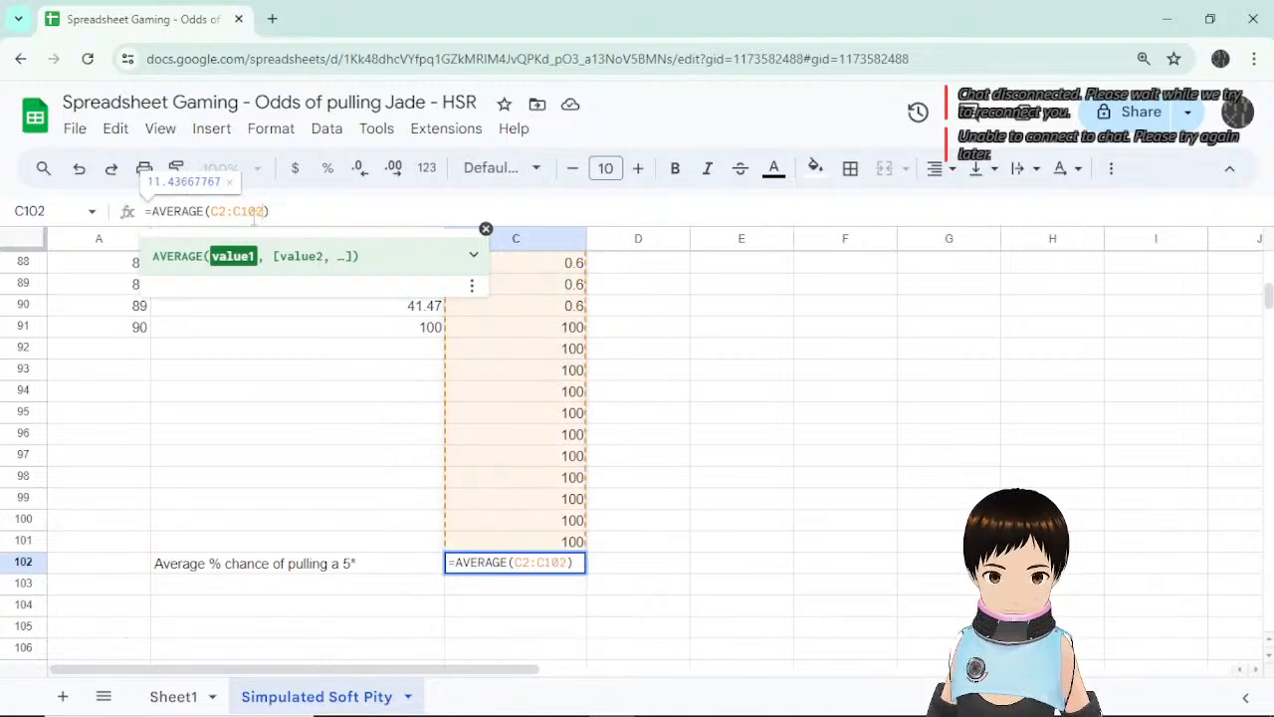
pyautogui.press('Return')
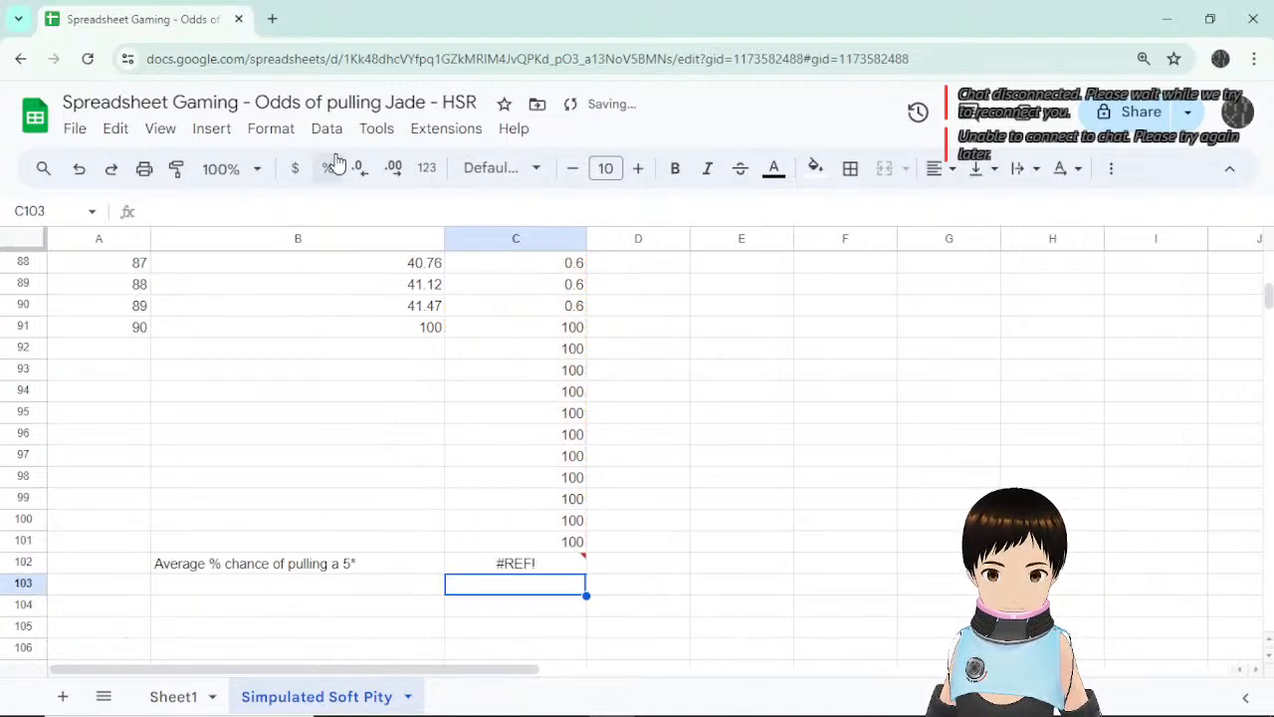
pyautogui.click(551, 563)
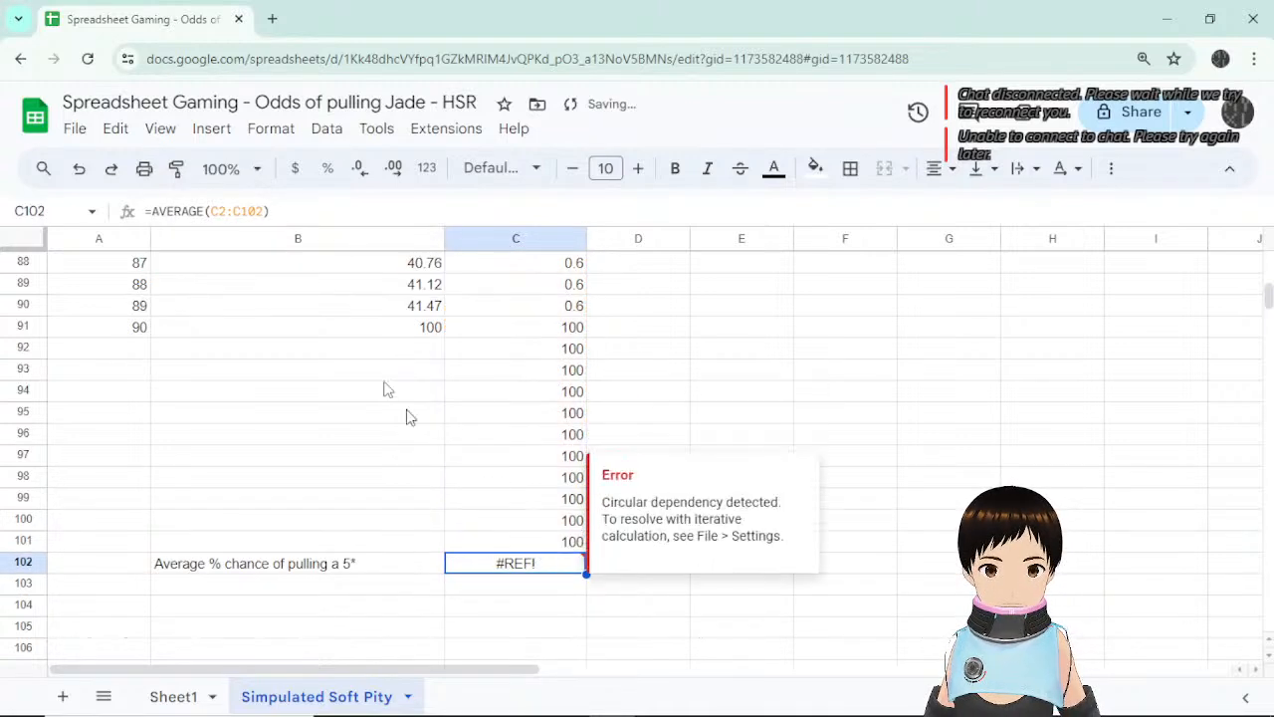
pyautogui.click(263, 211)
pyautogui.press('BackSpace')
pyautogui.write('1')
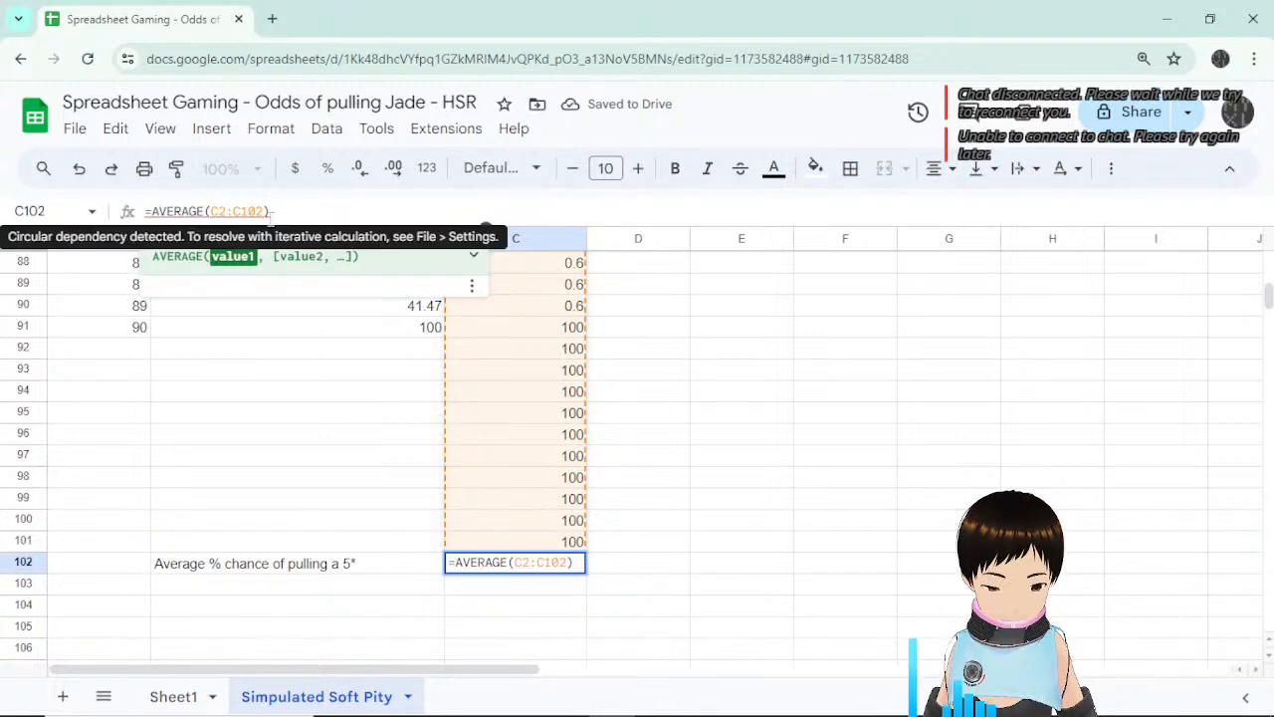
pyautogui.press('Return')
# Set C92 to 0.6 and fill it down to row 101, making the average 1.594.
pyautogui.click(546, 350)
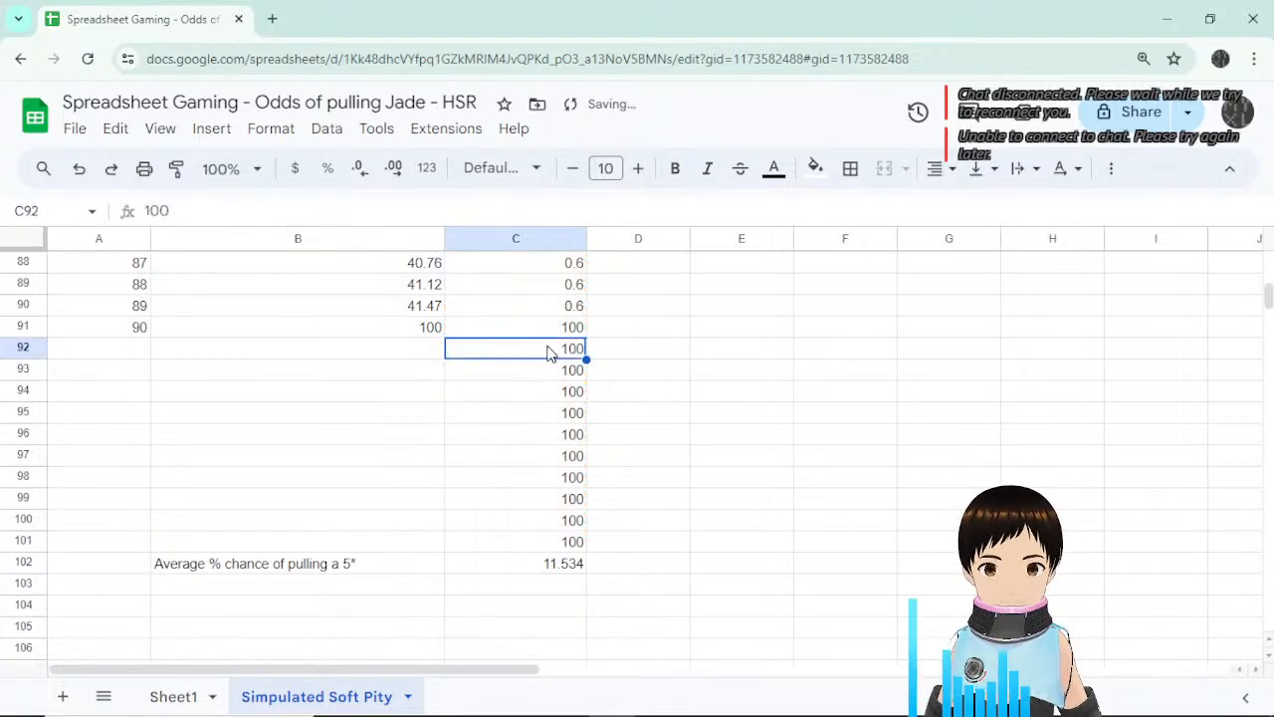
pyautogui.click(549, 332)
pyautogui.click(550, 351)
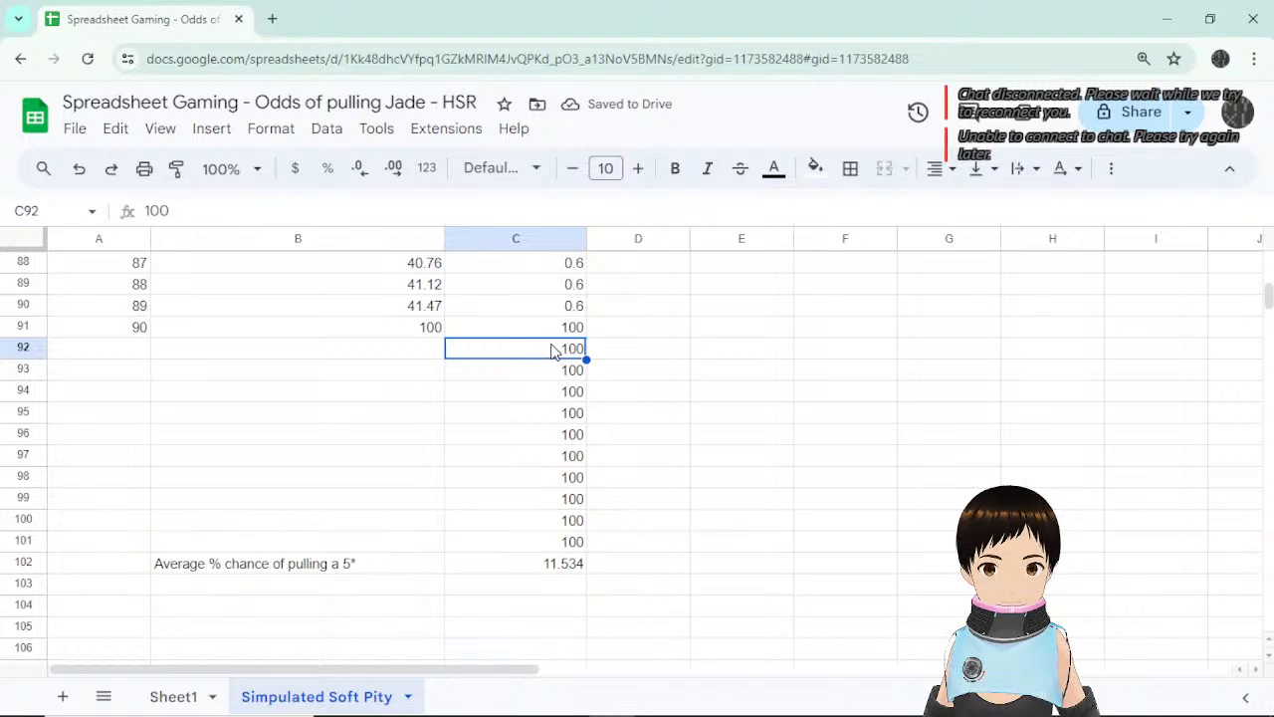
pyautogui.write('0.6')
pyautogui.press('Return')
pyautogui.press('Up')
pyautogui.press('Up')
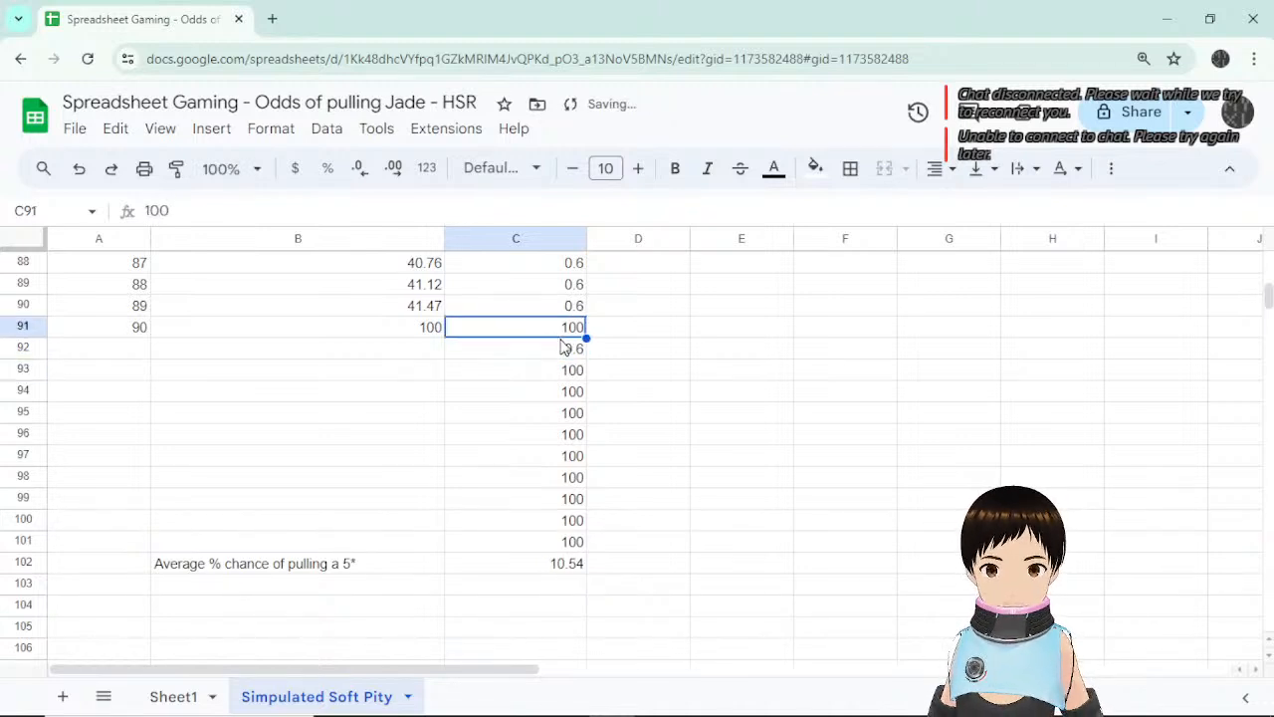
pyautogui.press('Down')
pyautogui.moveTo(588, 368); pyautogui.dragTo(574, 542)
pyautogui.click(645, 521)
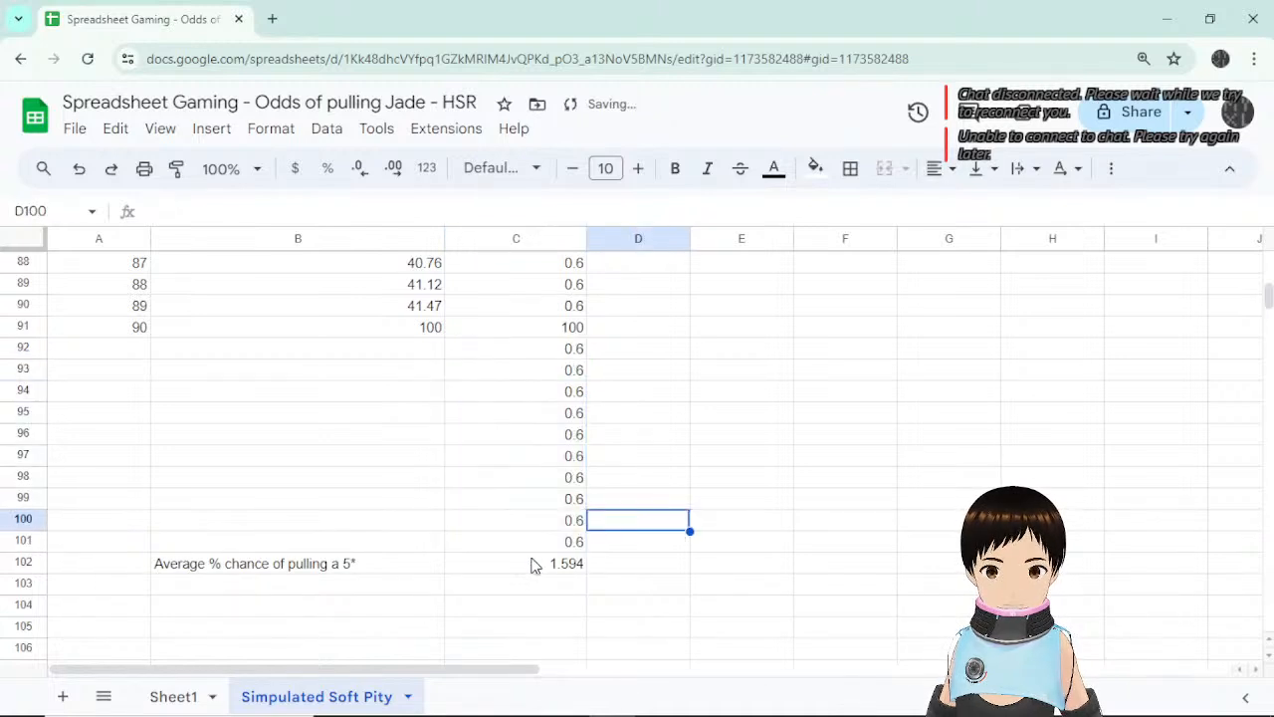
pyautogui.click(545, 569)
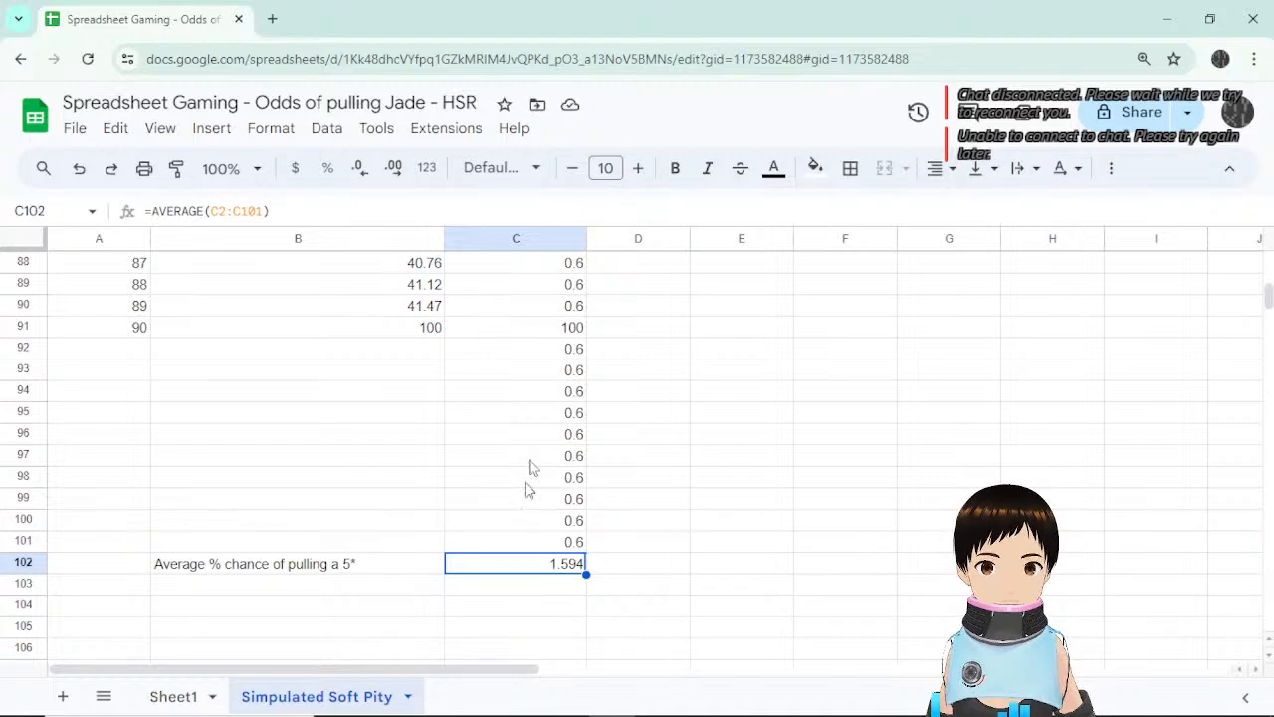
# After checking Sheet1, delete the stray 'p' from the 'Simulated Soft Pity' tab name.
pyautogui.click(160, 695)
pyautogui.scroll(2, 904, 461)
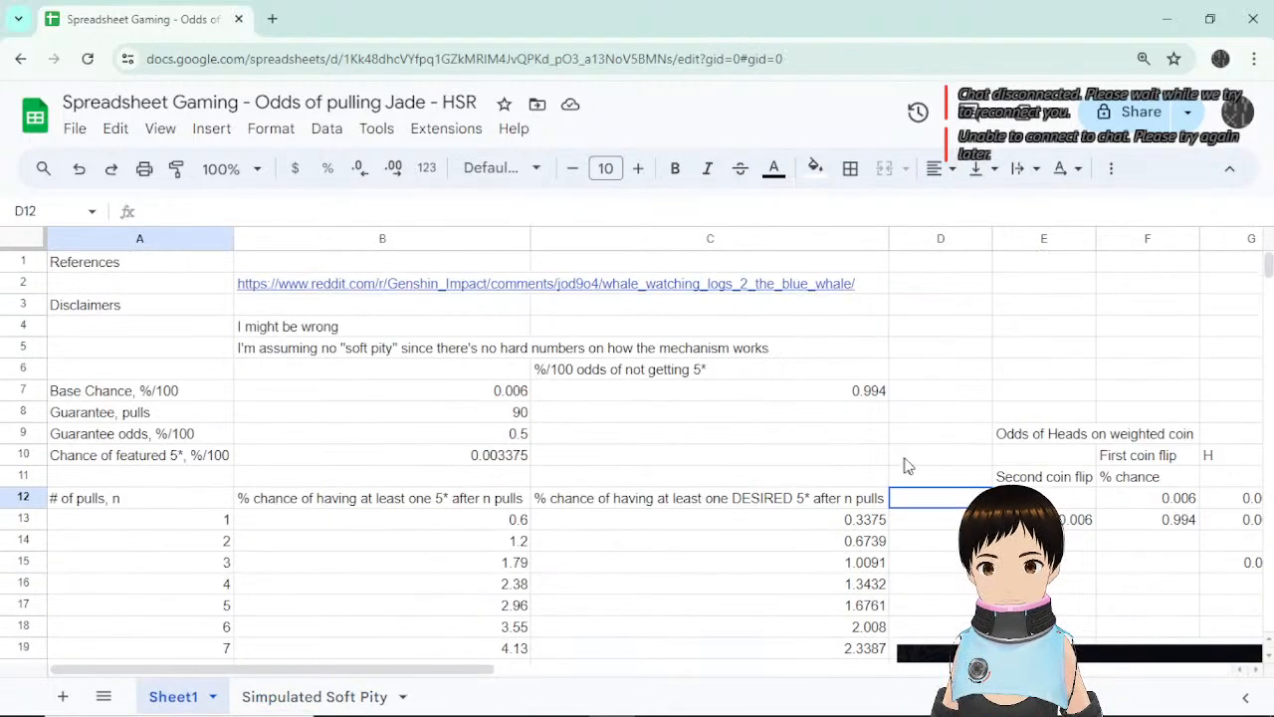
pyautogui.scroll(-5, 903, 461)
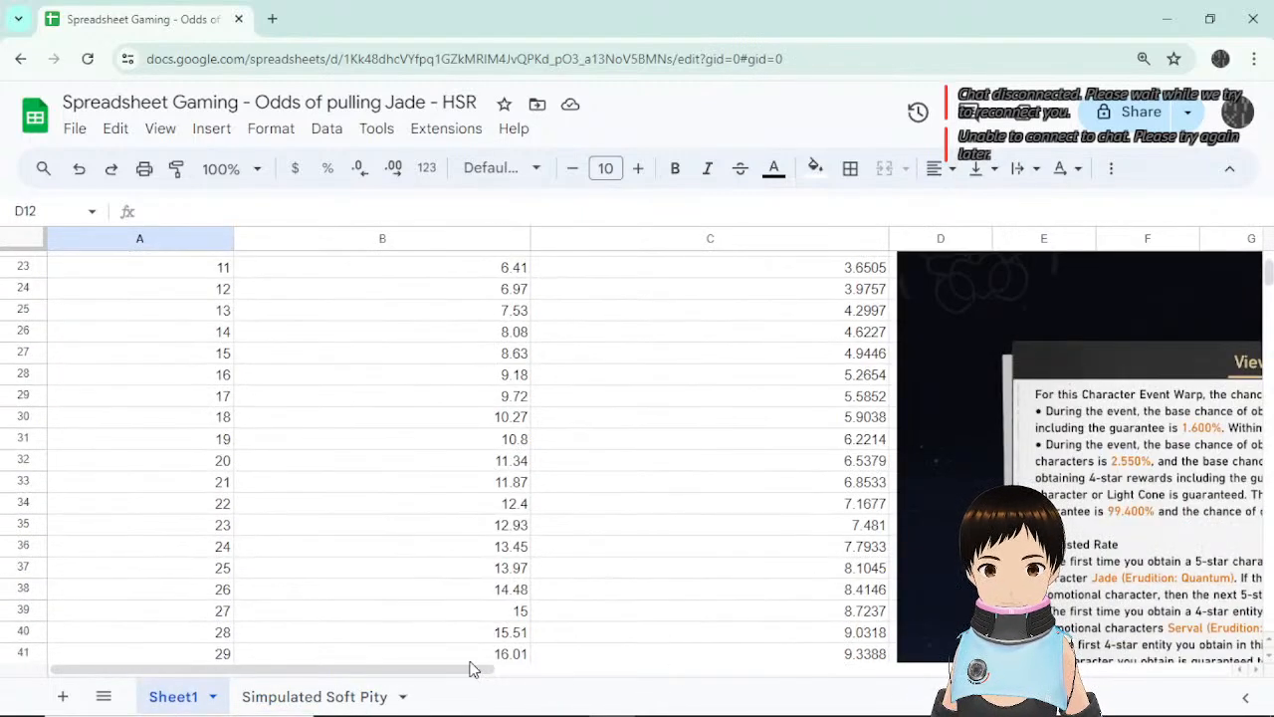
pyautogui.moveTo(472, 669); pyautogui.dragTo(522, 681)
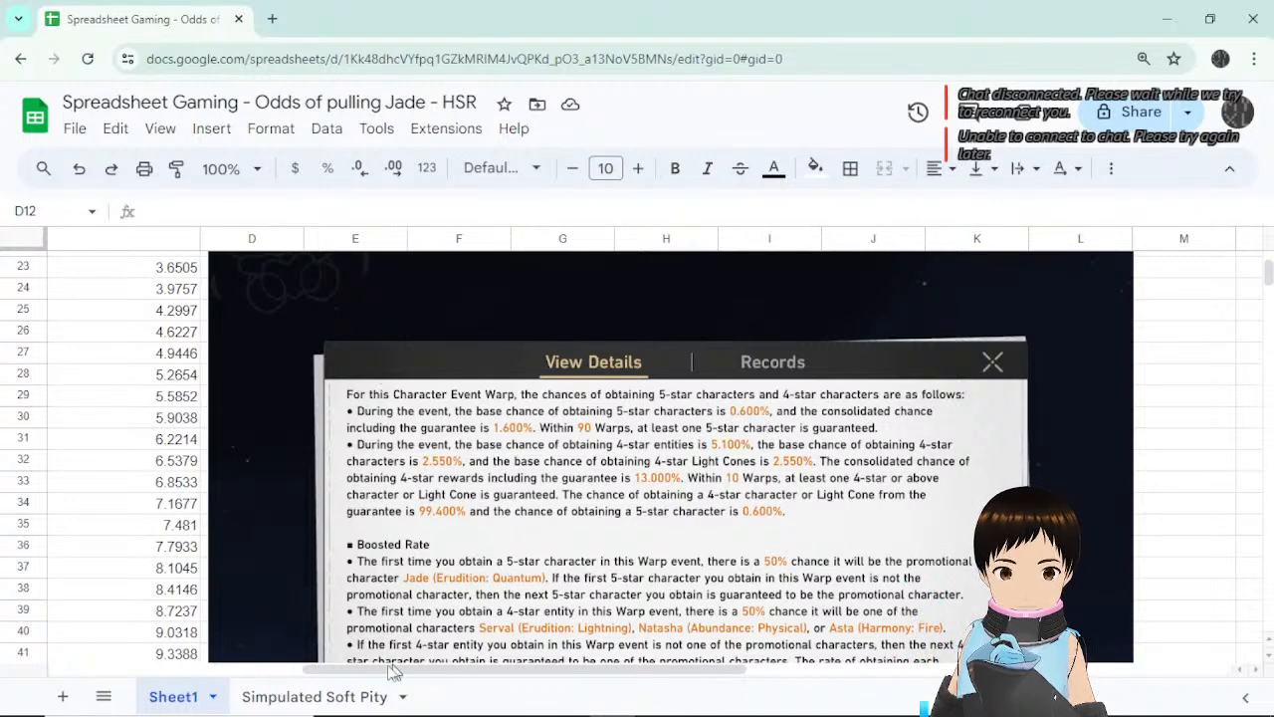
pyautogui.click(305, 697)
pyautogui.doubleClick(308, 696)
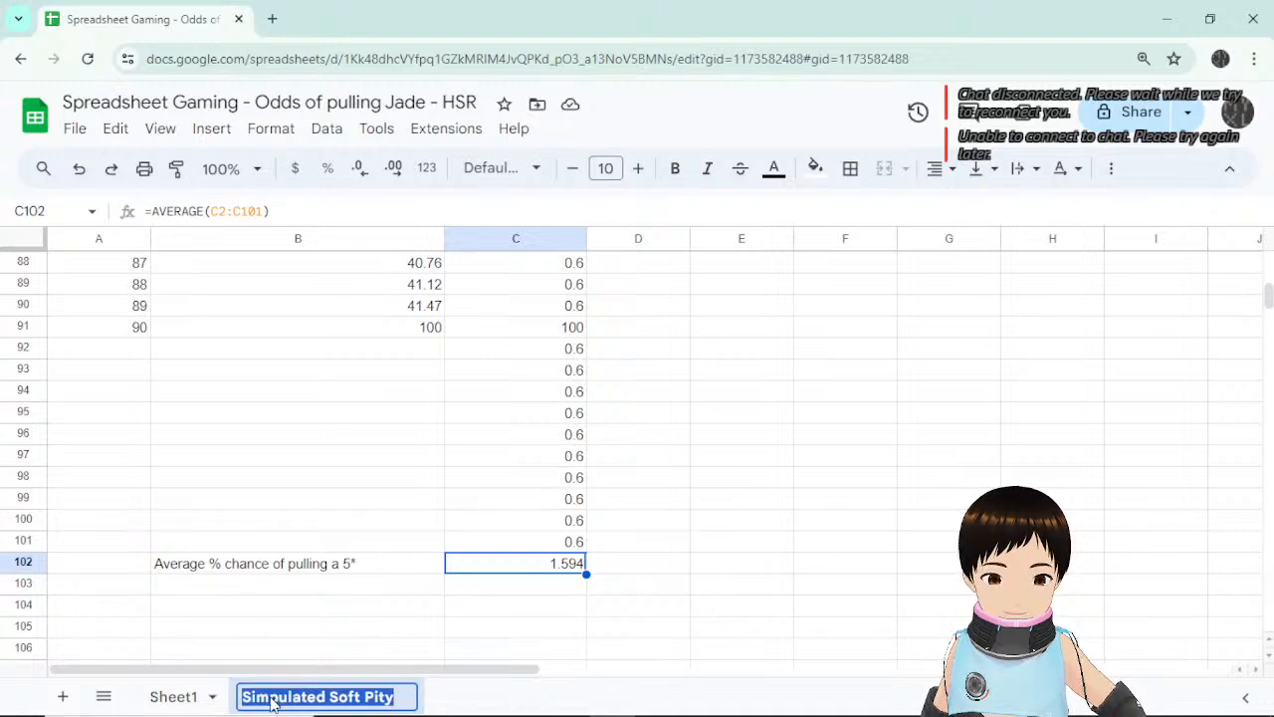
pyautogui.click(271, 699)
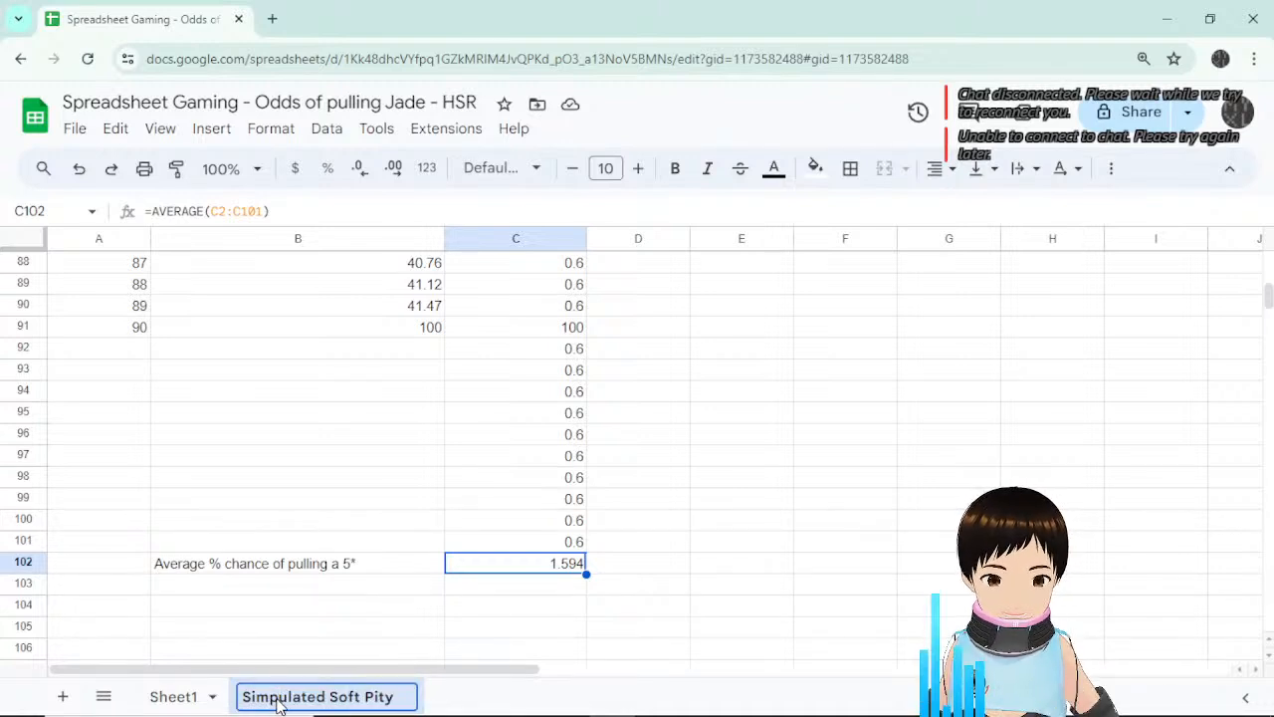
pyautogui.press('Delete')
pyautogui.press('Return')
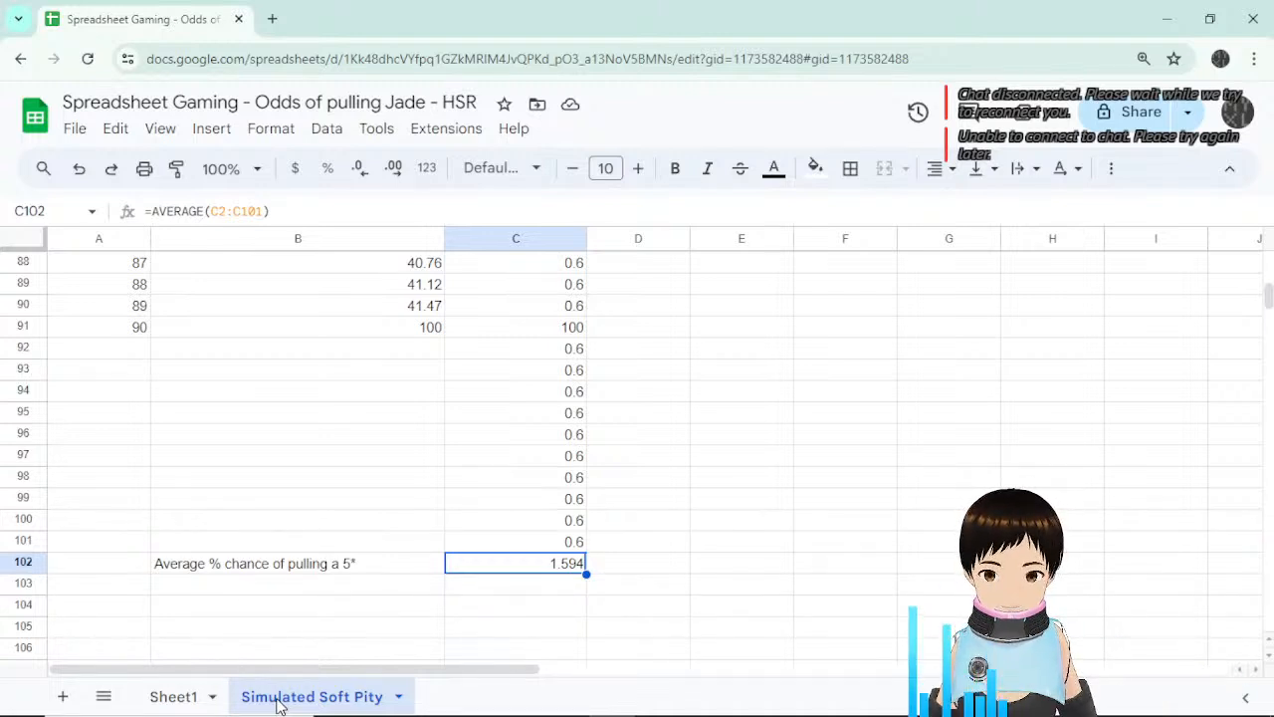
# Enter 91 in A92 and copy it down through row 101.
pyautogui.click(134, 326)
pyautogui.click(131, 357)
pyautogui.write('91')
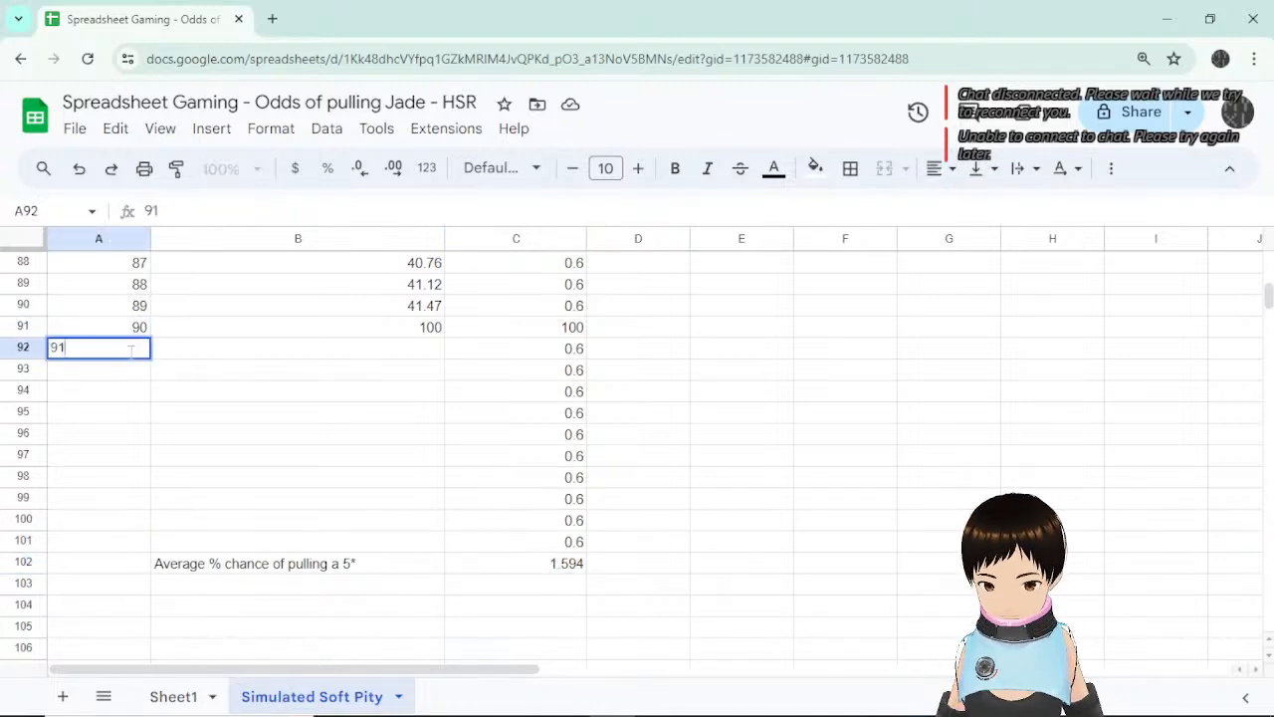
pyautogui.press('Return')
pyautogui.click(141, 354)
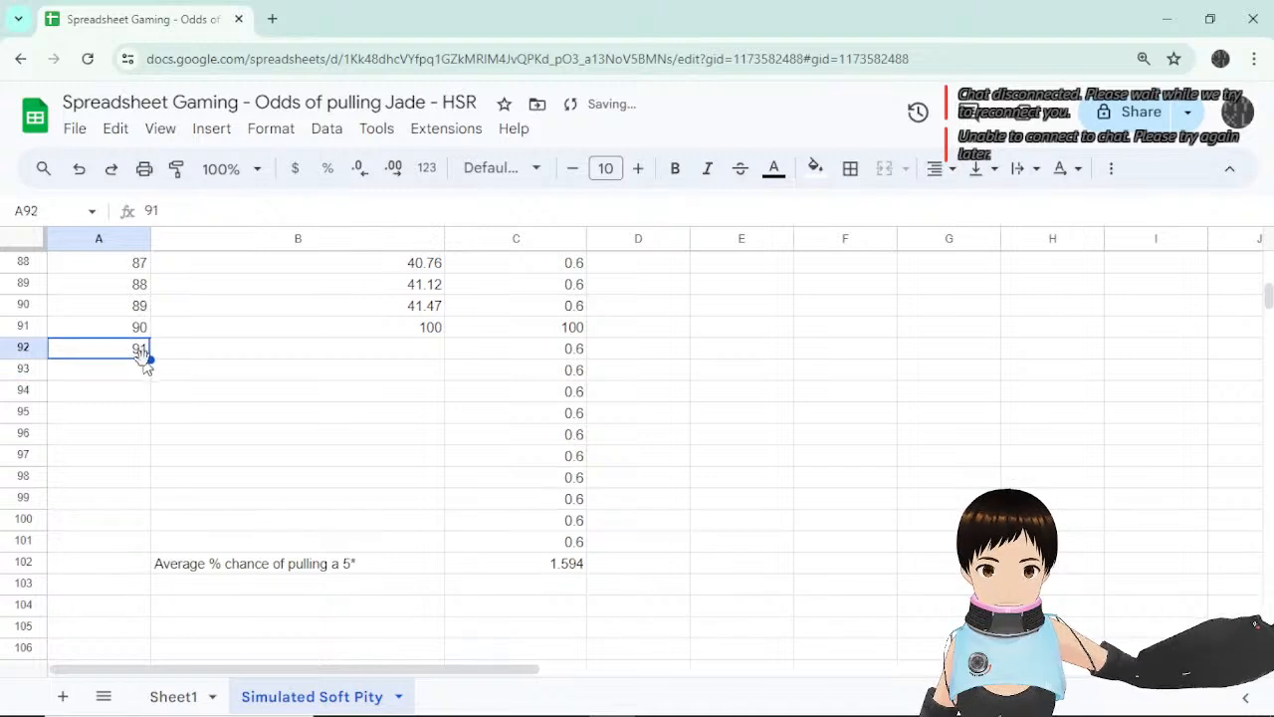
pyautogui.moveTo(150, 359); pyautogui.dragTo(169, 557)
pyautogui.click(204, 547)
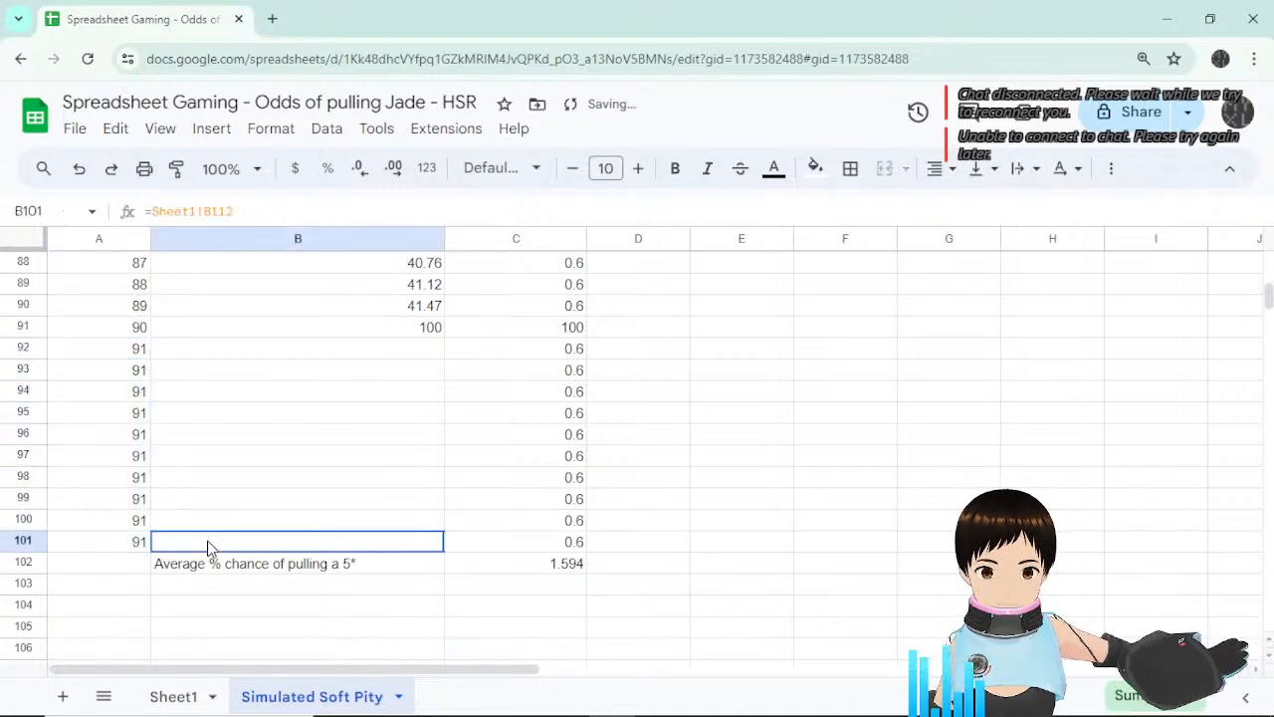
# Replace A93 with =A92+1 and fill it to A101 so pulls count 91–100.
pyautogui.click(138, 352)
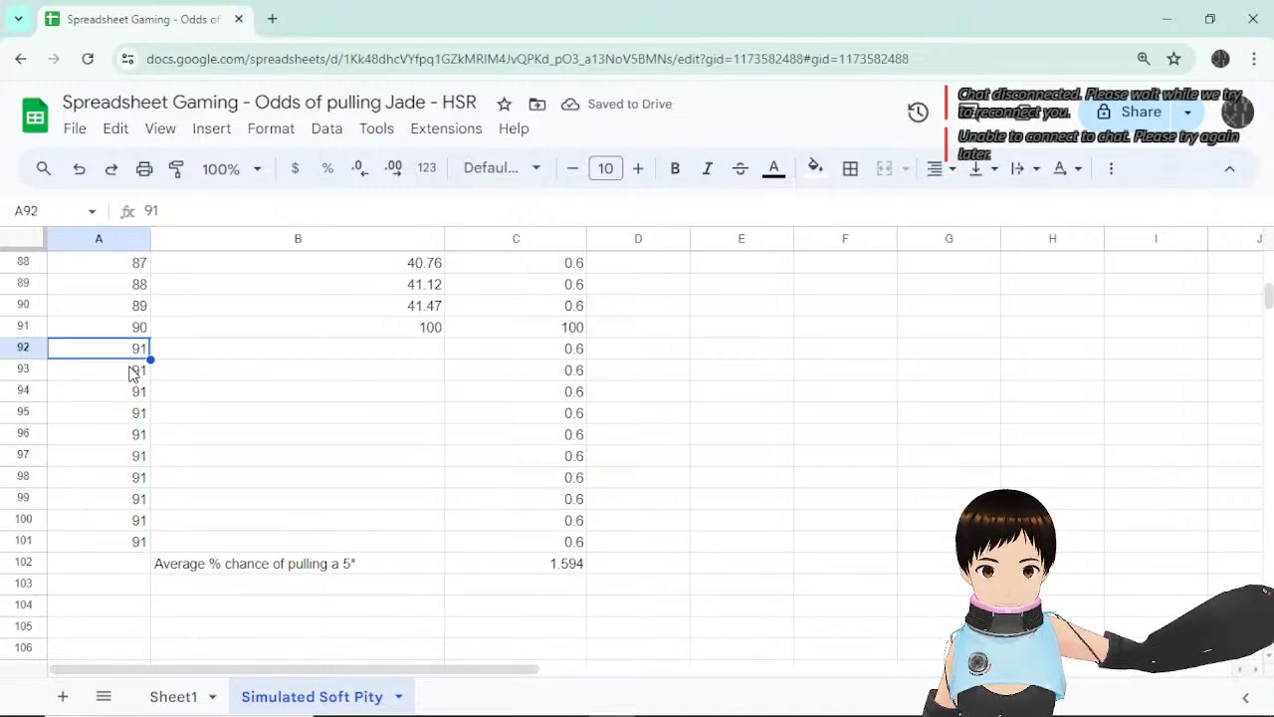
pyautogui.press('Down')
pyautogui.press('Delete')
pyautogui.write('=')
pyautogui.click(134, 355)
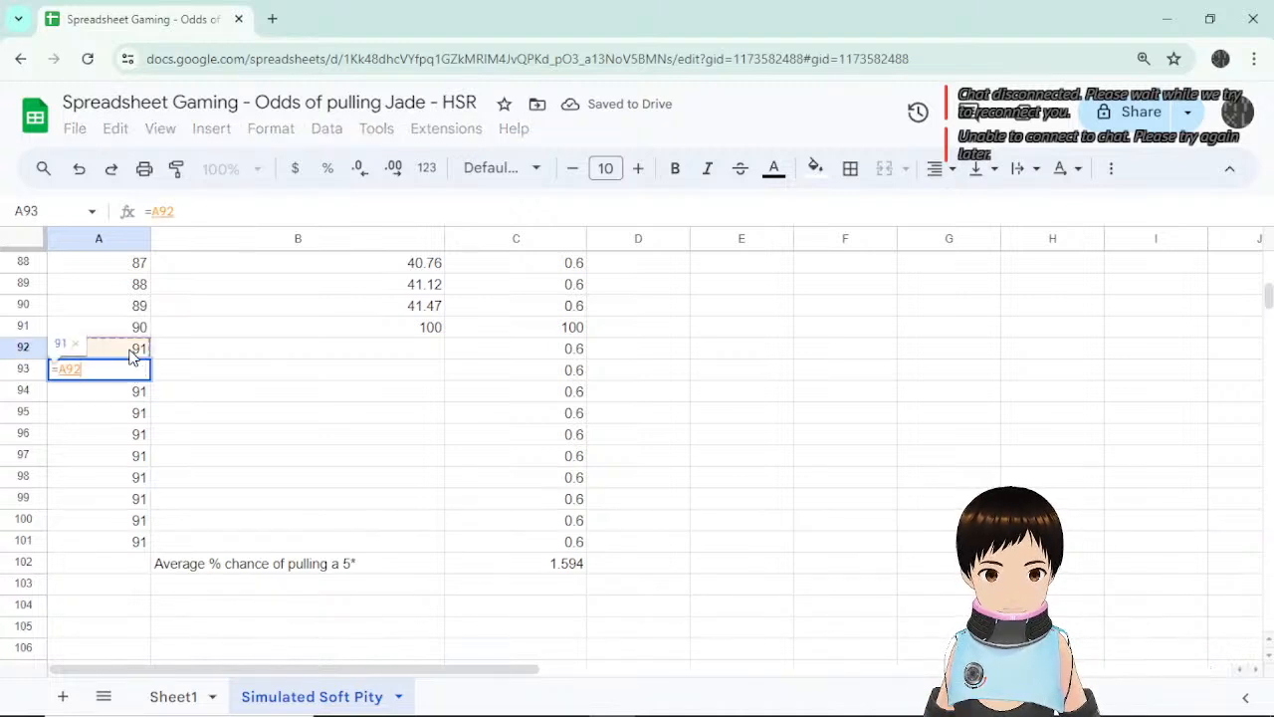
pyautogui.write('+1')
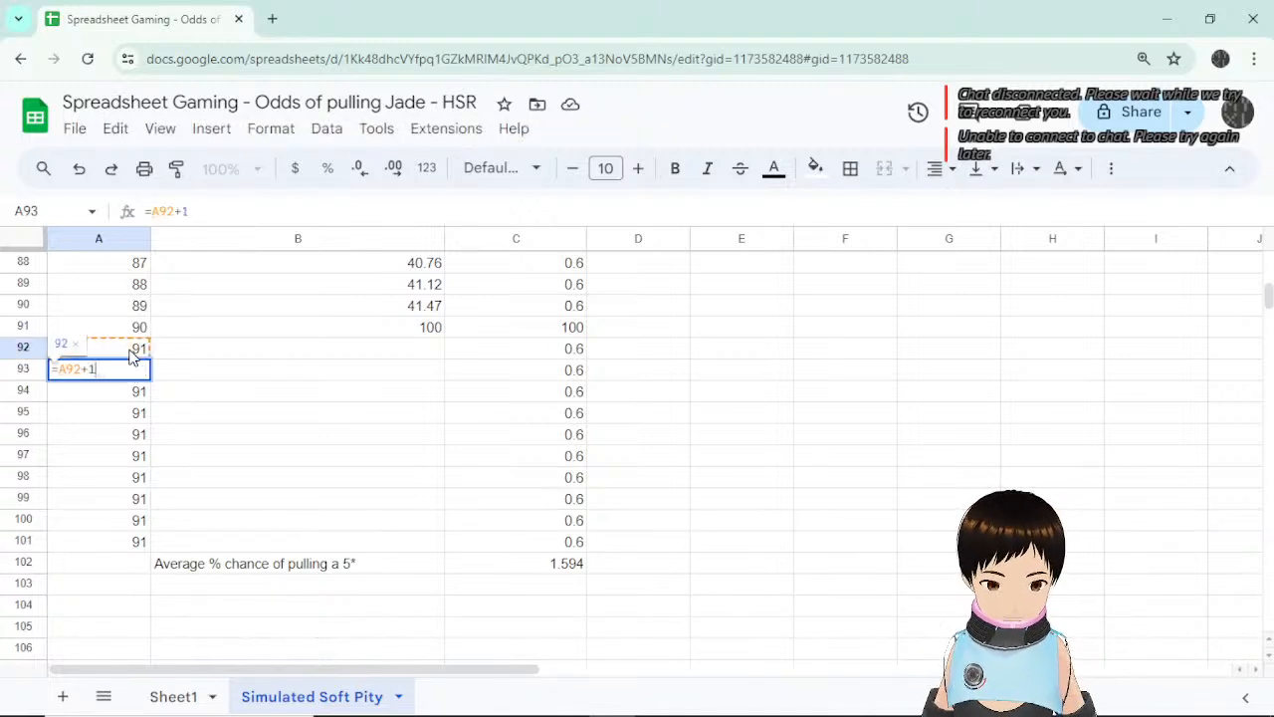
pyautogui.press('Return')
pyautogui.click(139, 370)
pyautogui.moveTo(149, 384); pyautogui.dragTo(156, 540)
pyautogui.click(239, 529)
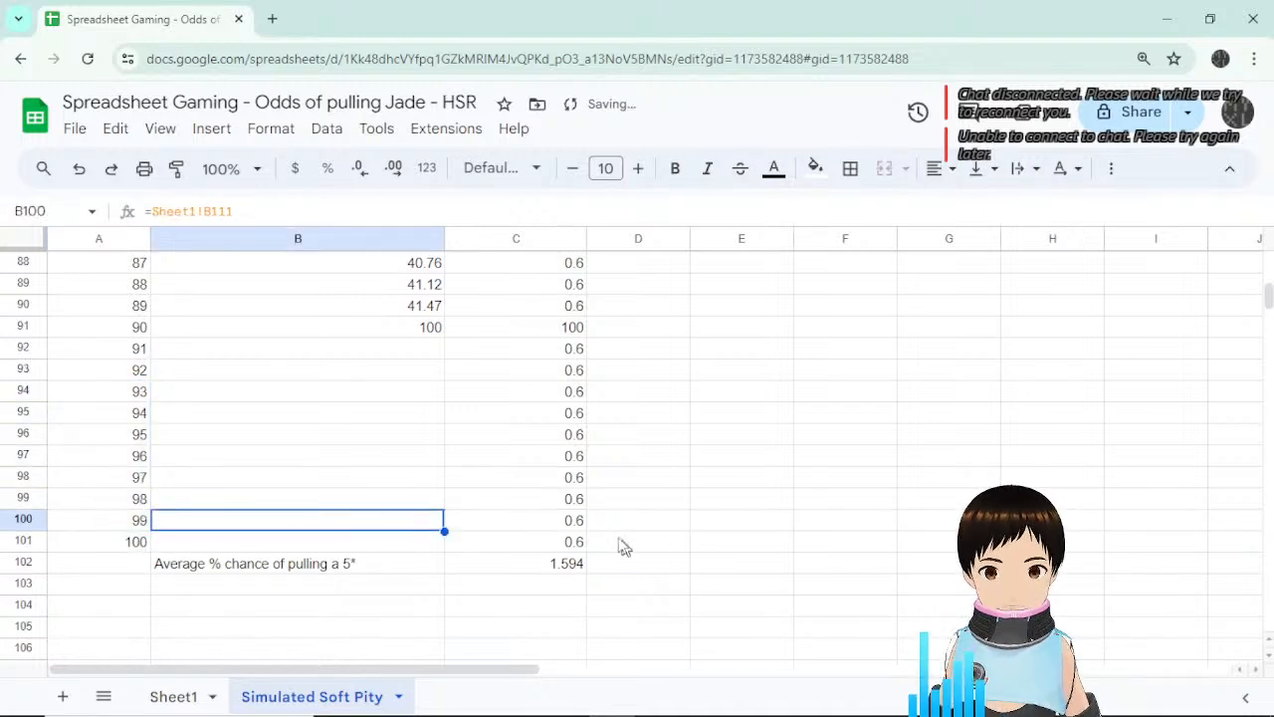
pyautogui.click(571, 543)
pyautogui.click(578, 564)
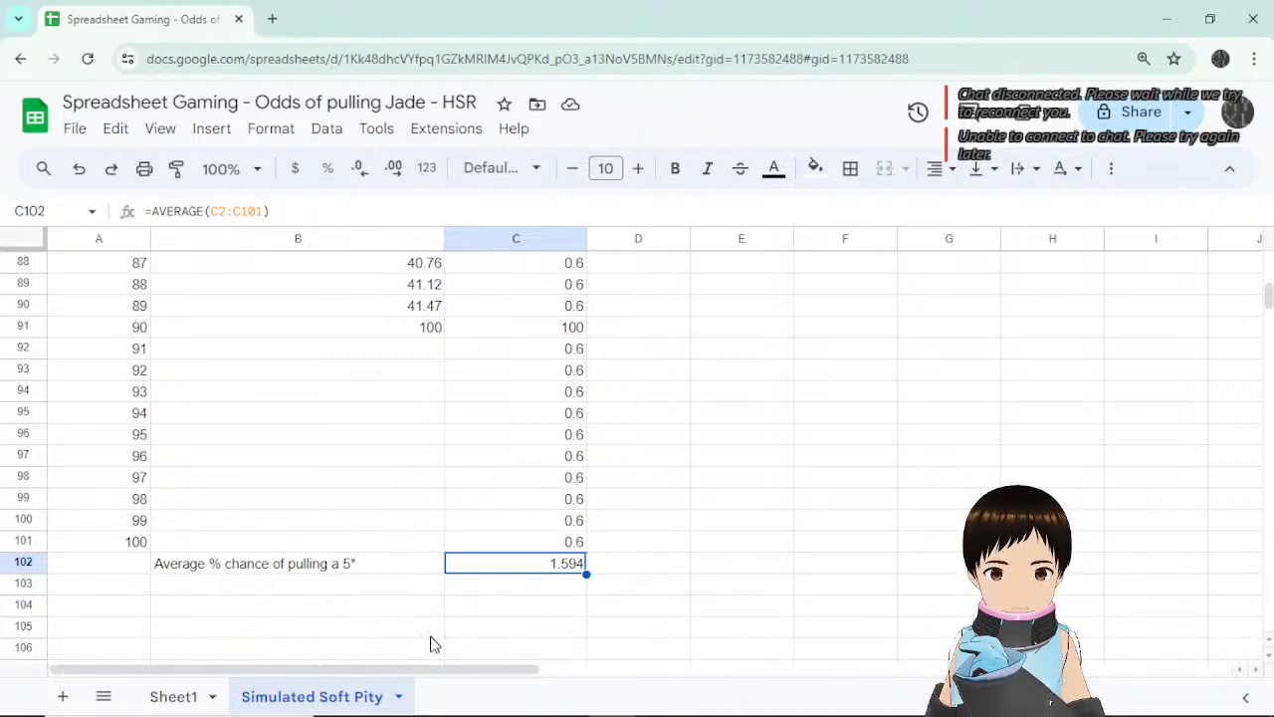
pyautogui.click(178, 698)
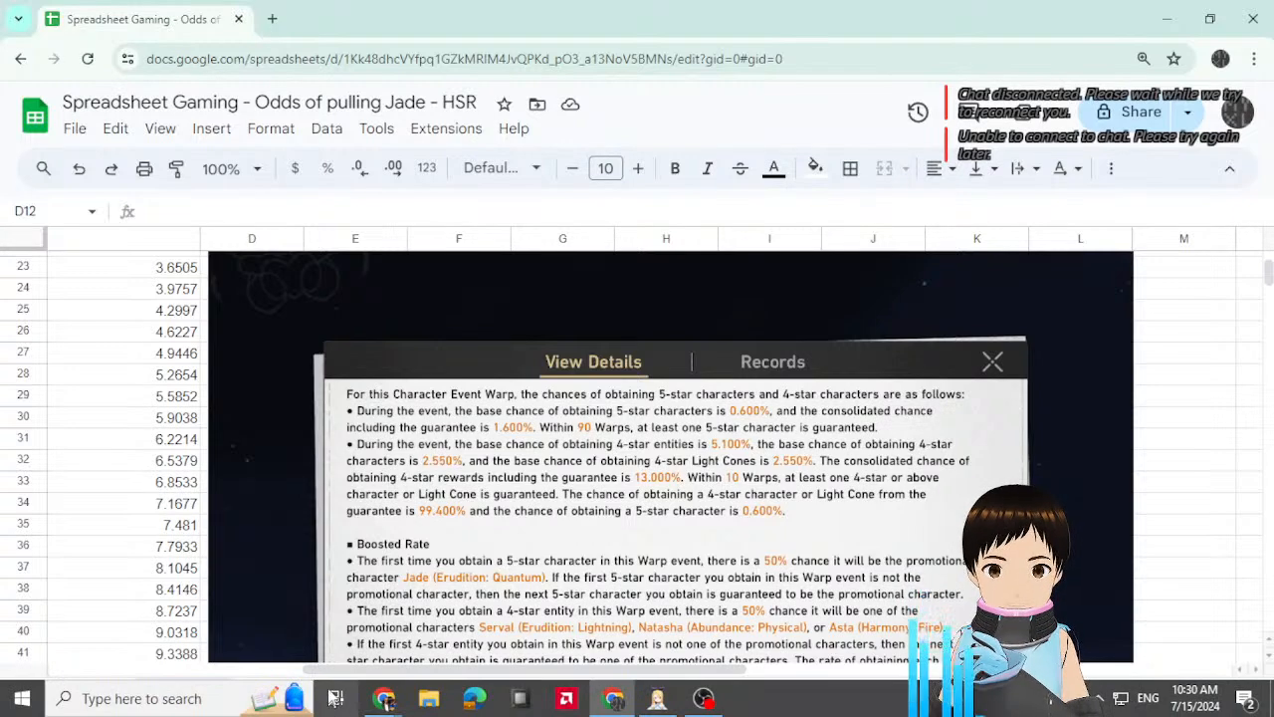
pyautogui.doubleClick(307, 698)
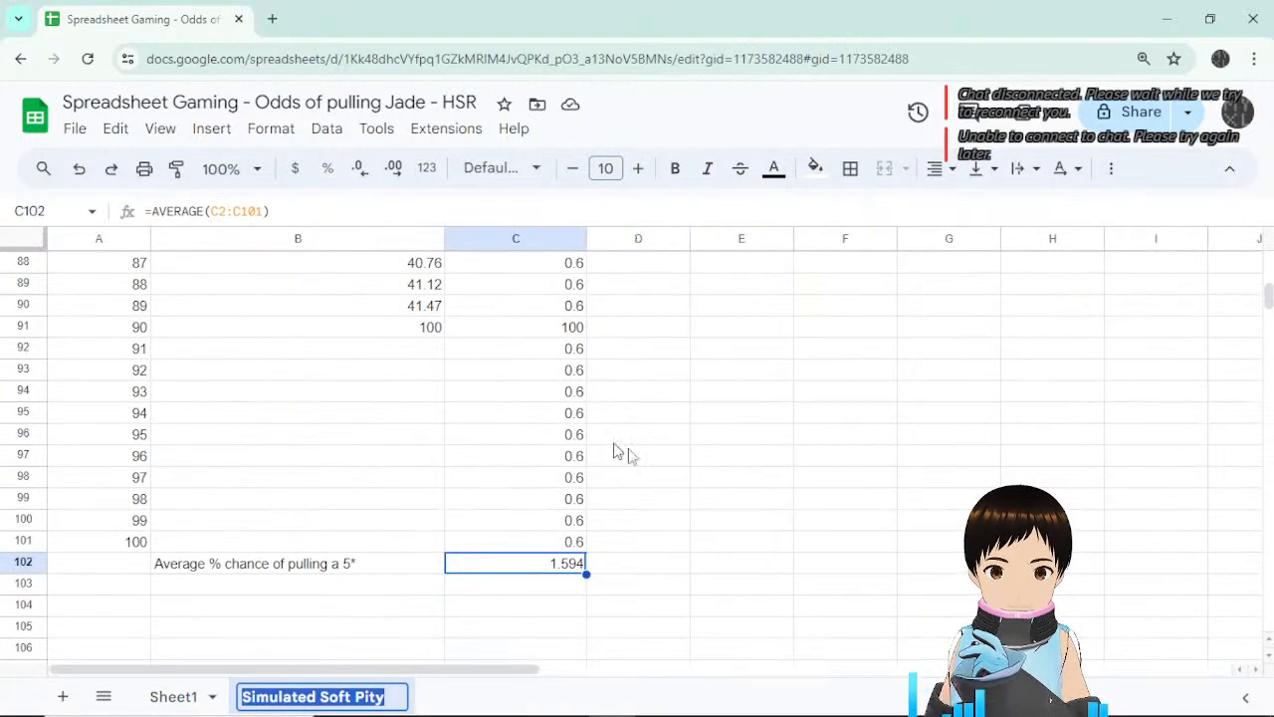
pyautogui.click(580, 545)
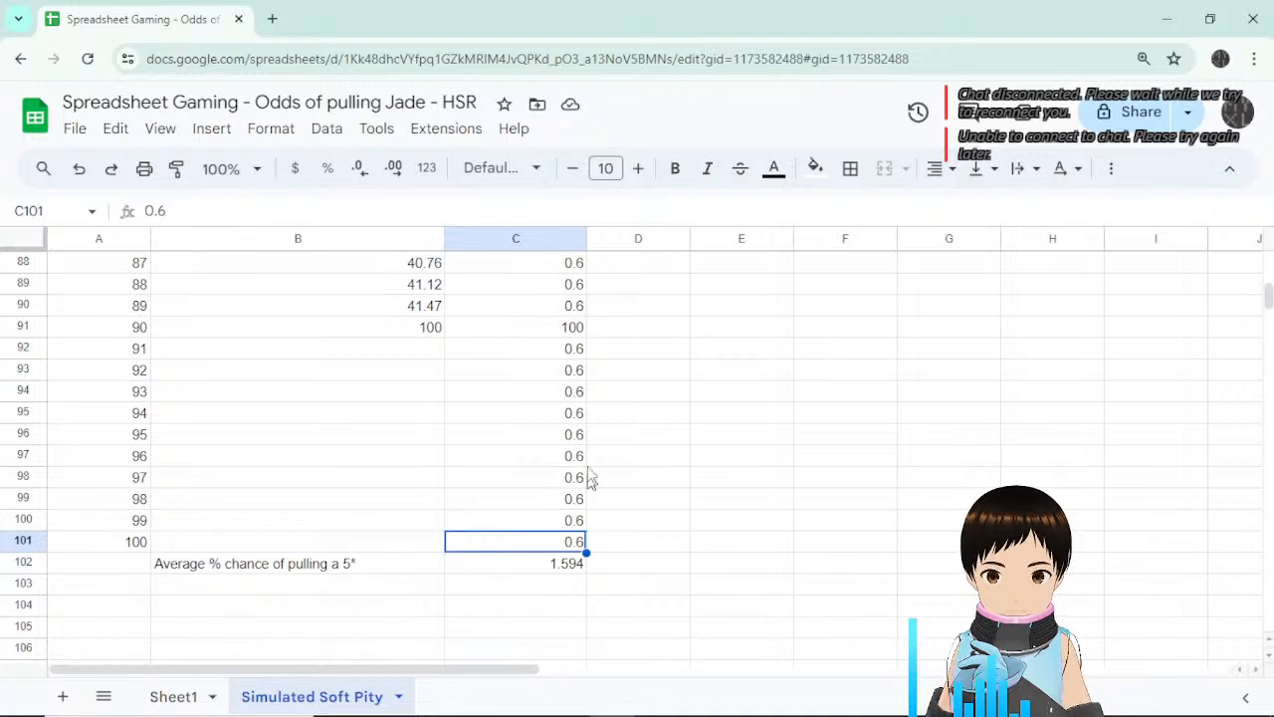
pyautogui.click(584, 308)
pyautogui.scroll(2, 647, 404)
pyautogui.scroll(-2, 647, 416)
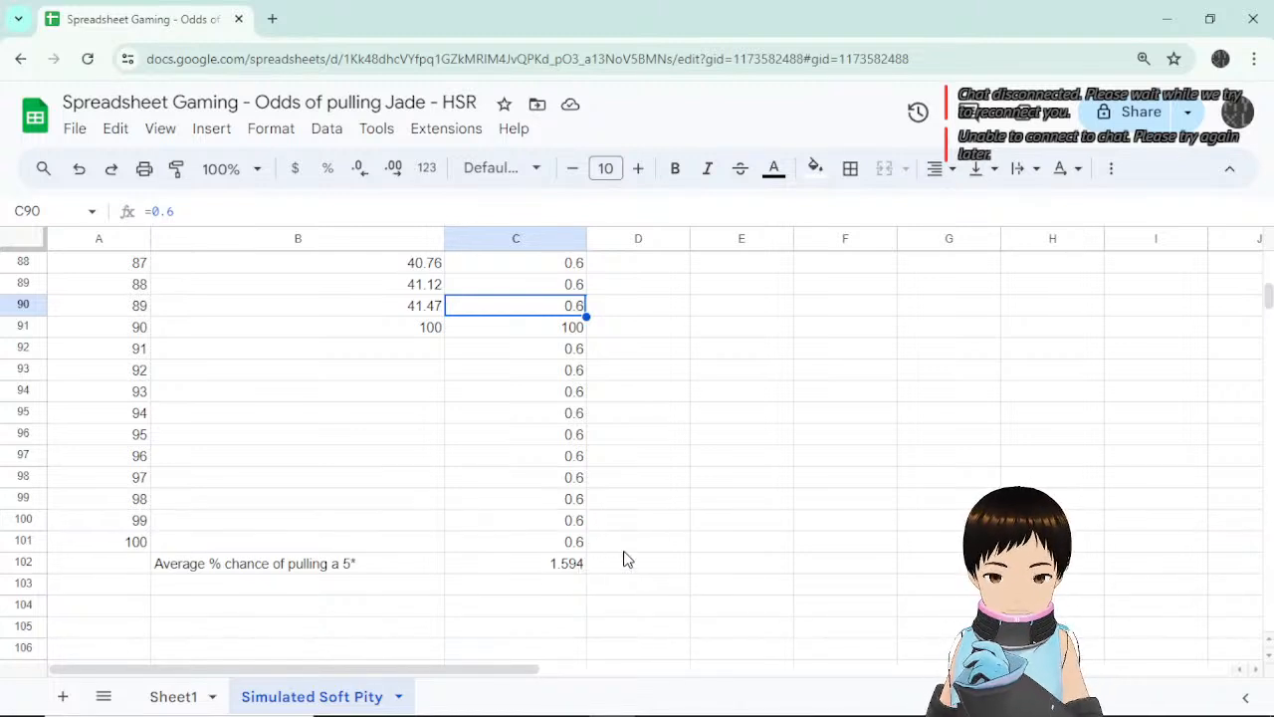
pyautogui.scroll(5, 626, 557)
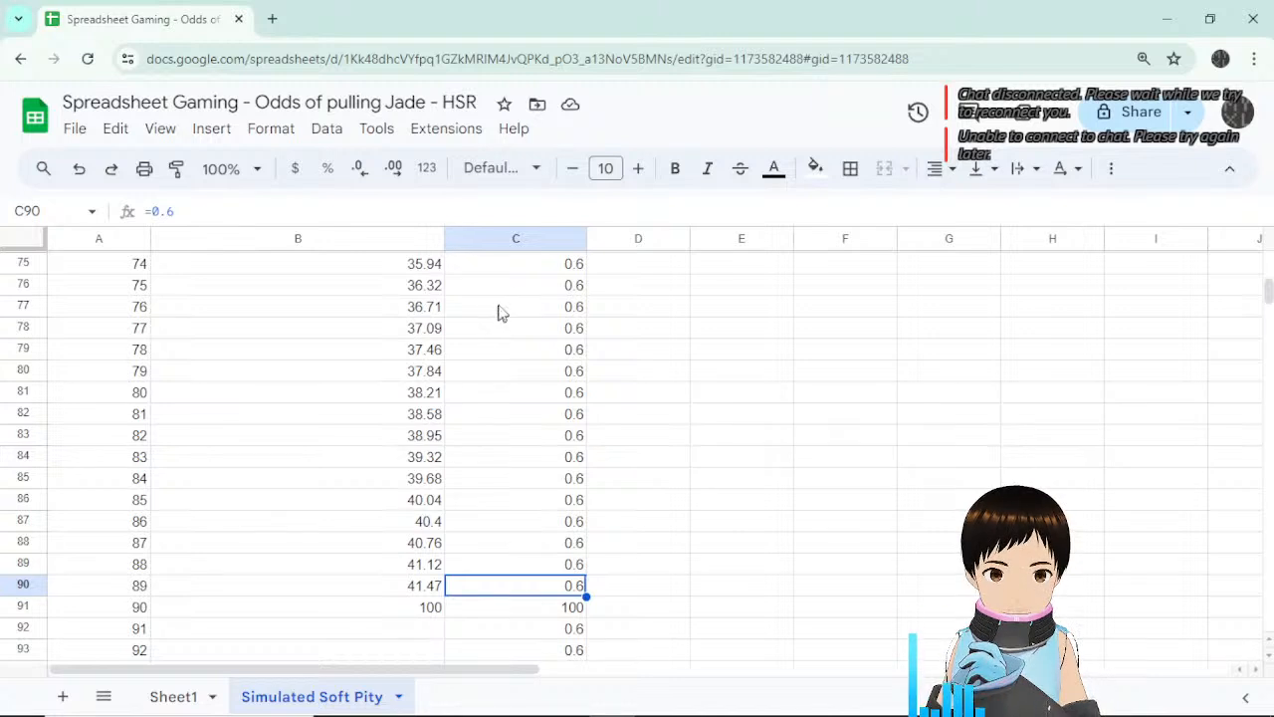
# Label cell D75 'Soft pity step'.
pyautogui.click(619, 287)
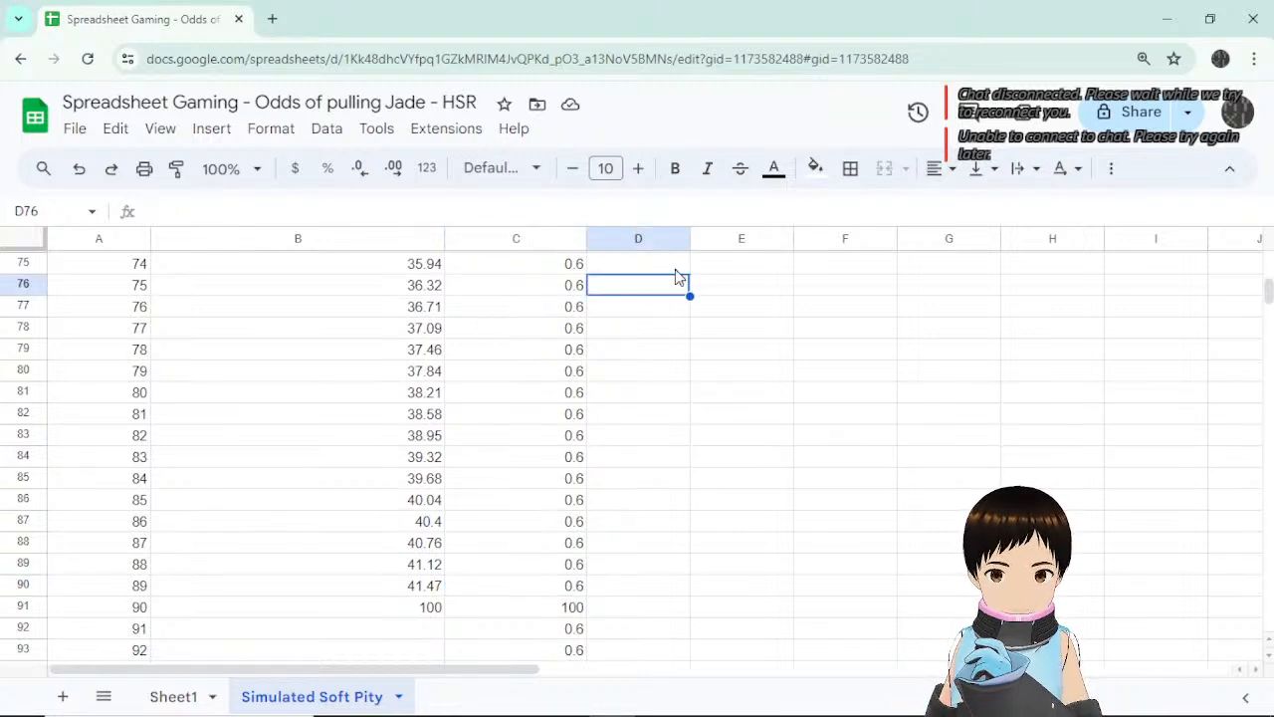
pyautogui.click(676, 270)
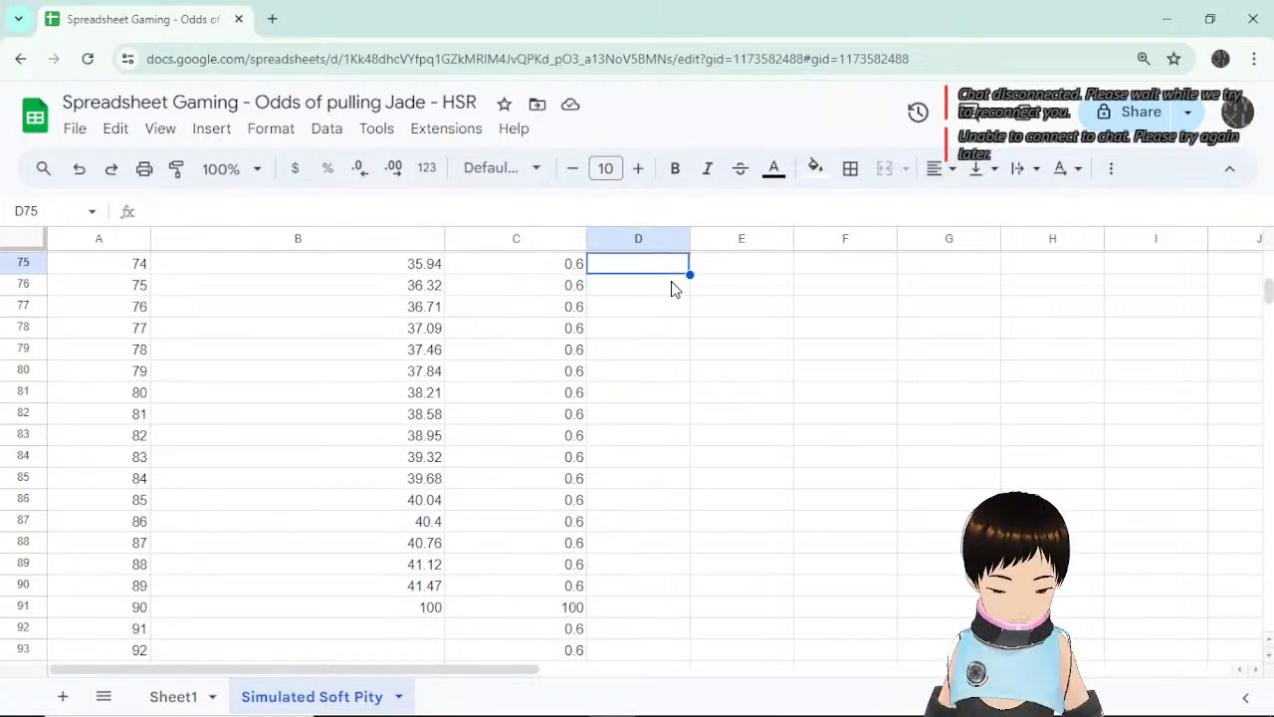
pyautogui.write('Soft pity s')
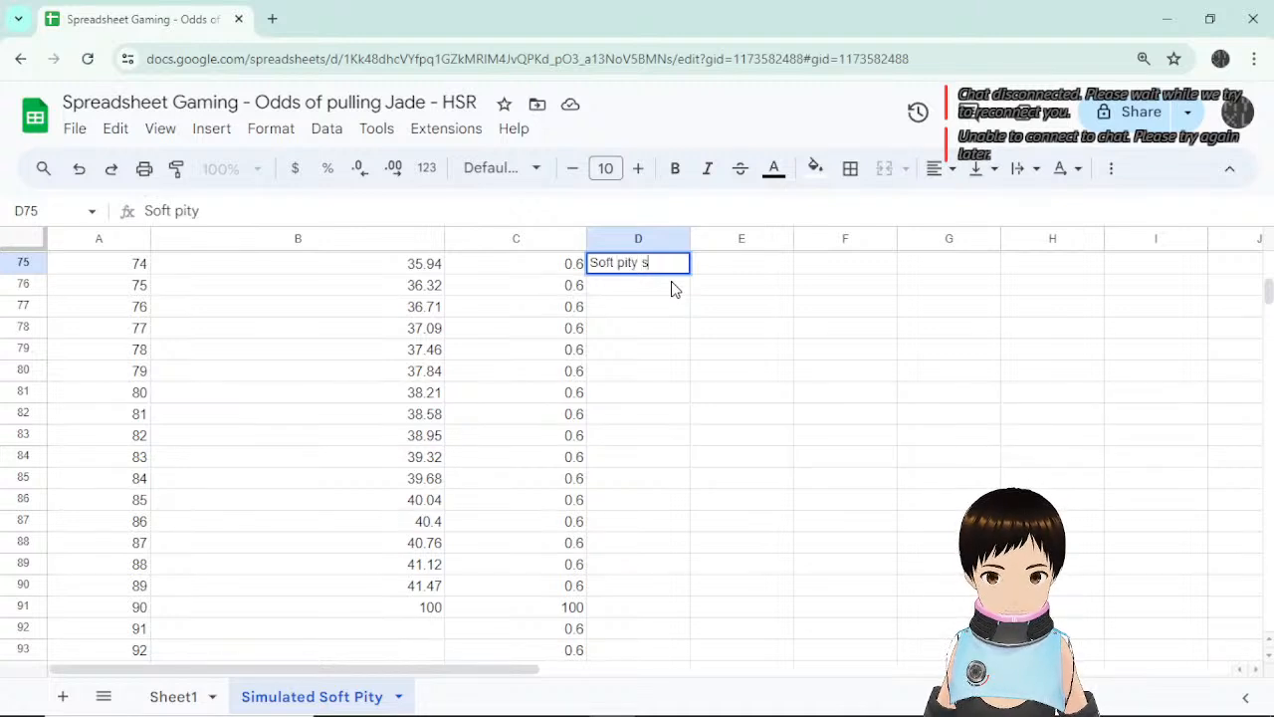
pyautogui.write('te')
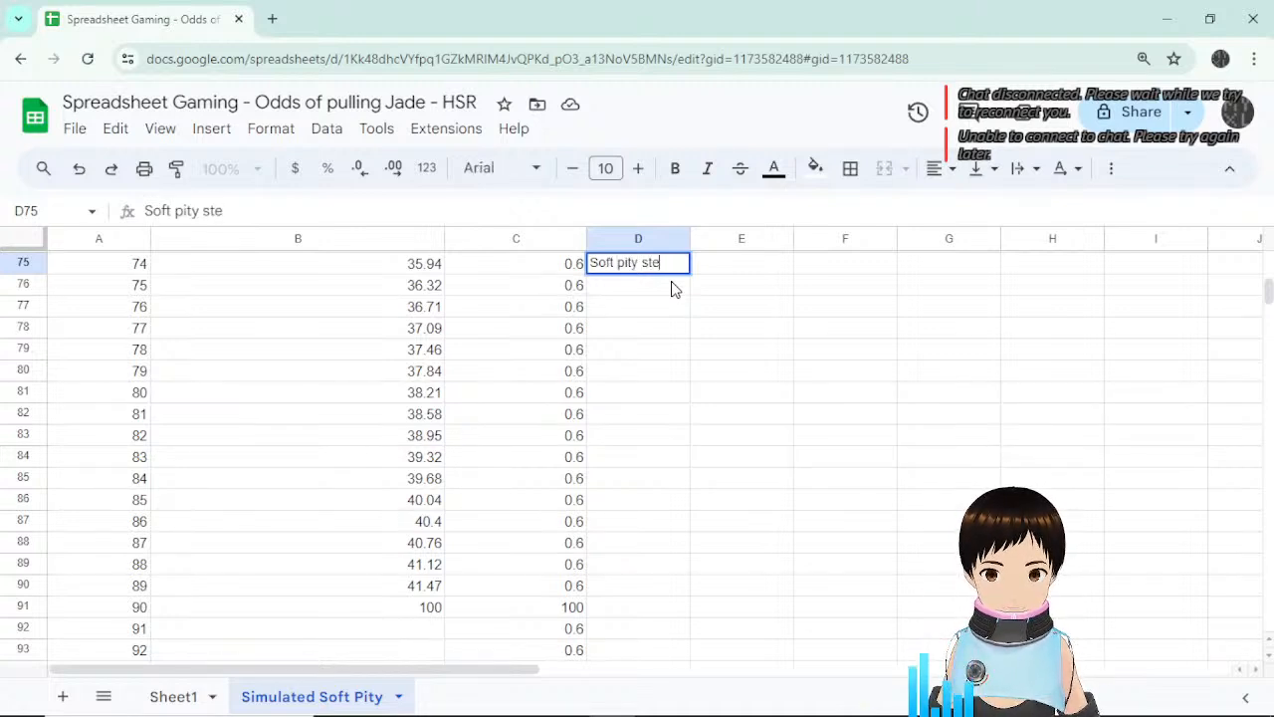
pyautogui.write('p')
pyautogui.press('Return')
pyautogui.press('Left')
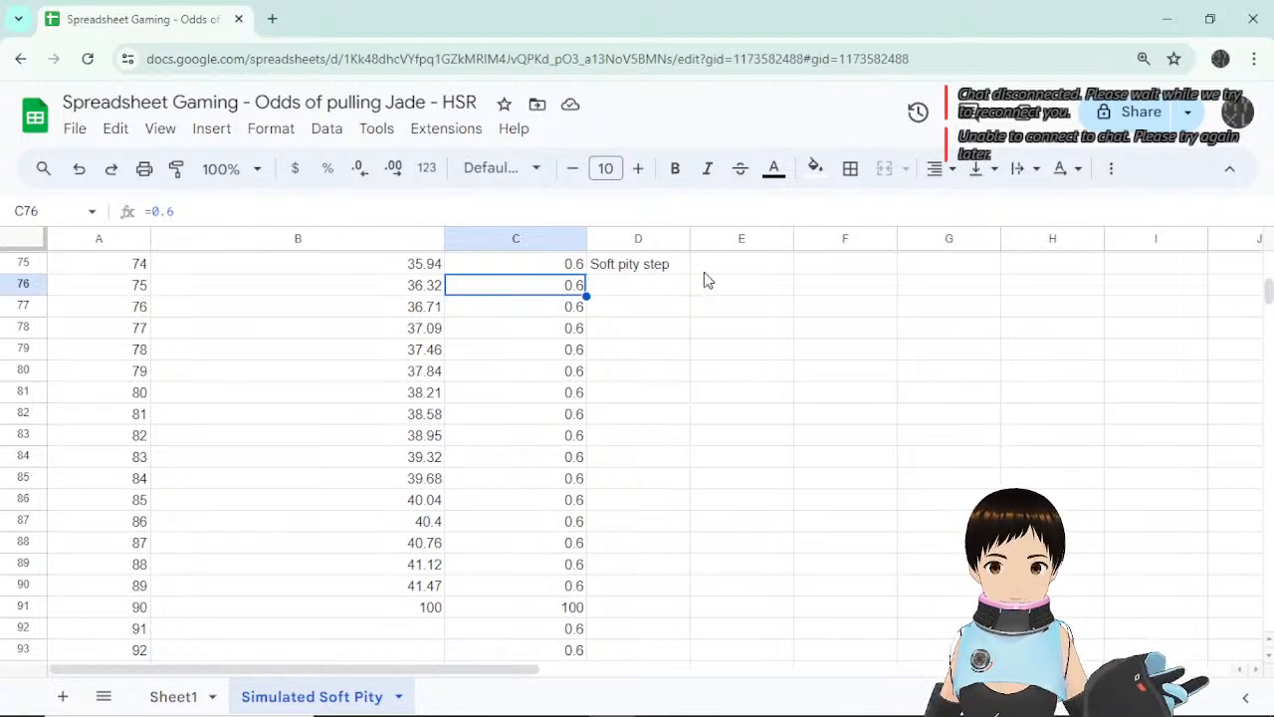
# Enter 0.01 as the soft pity step value in E75, leaving C76's formula unchanged.
pyautogui.click(713, 271)
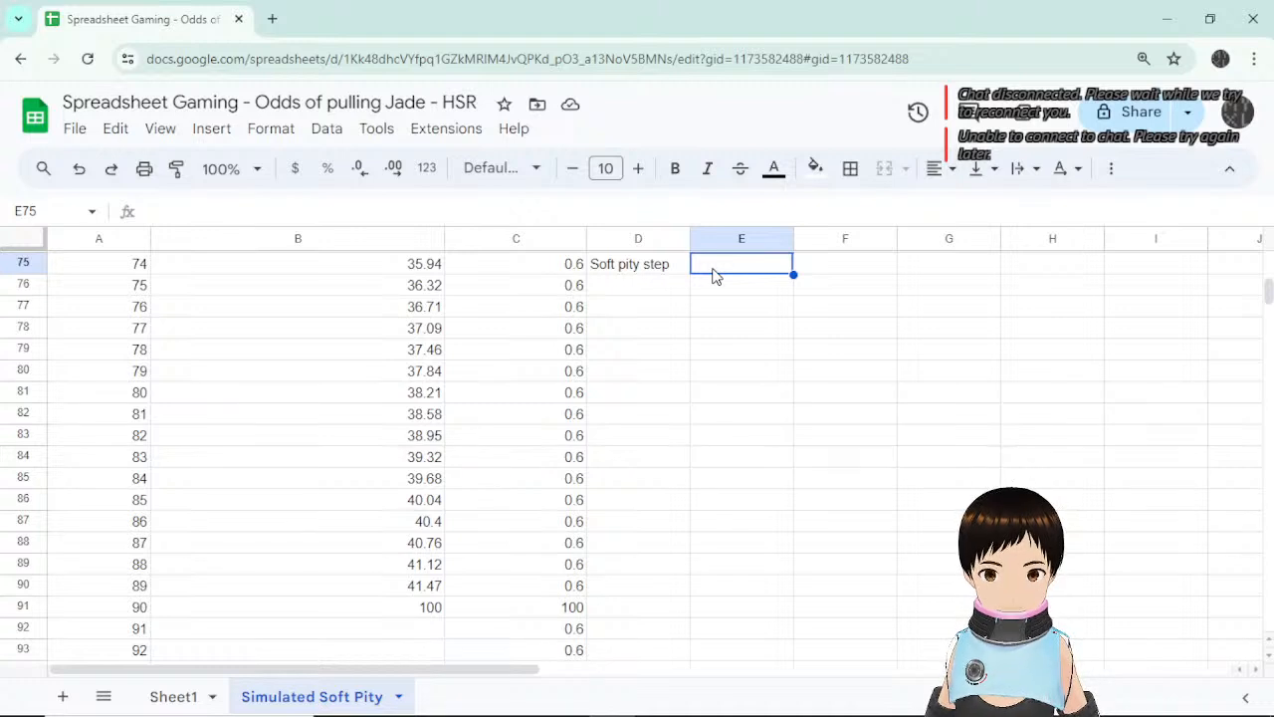
pyautogui.doubleClick(713, 272)
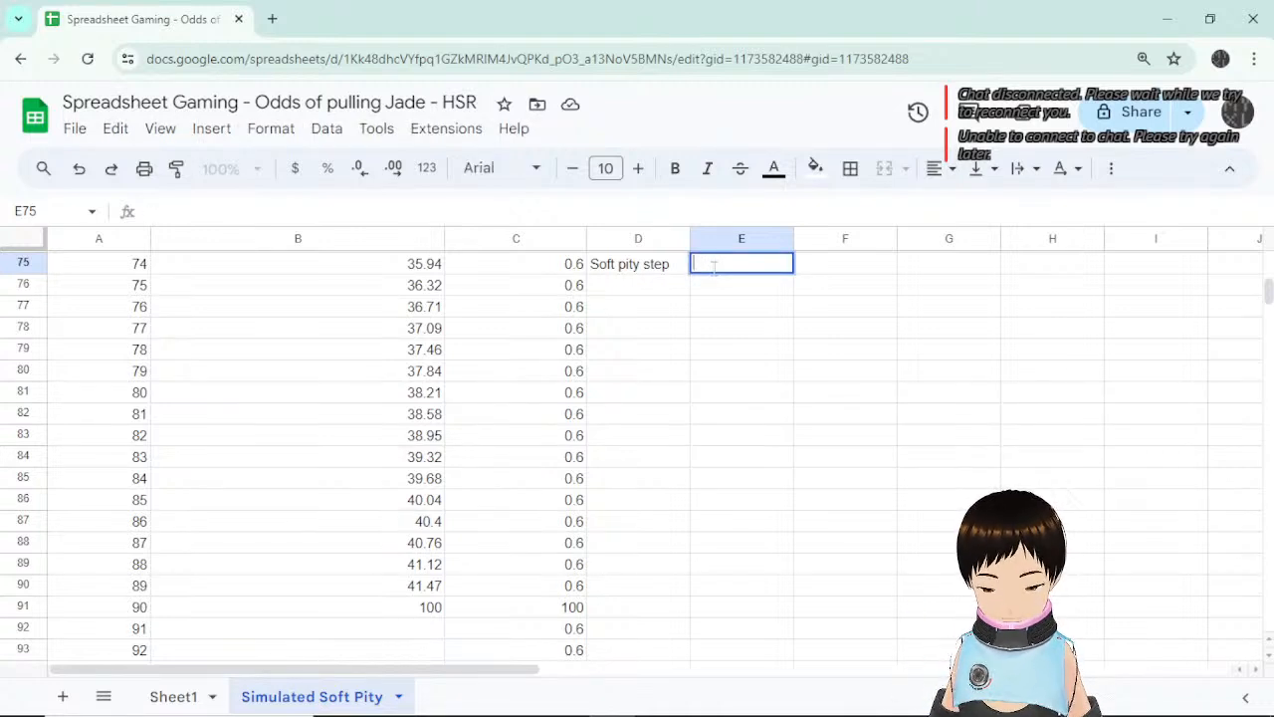
pyautogui.write('0.01')
pyautogui.press('Return')
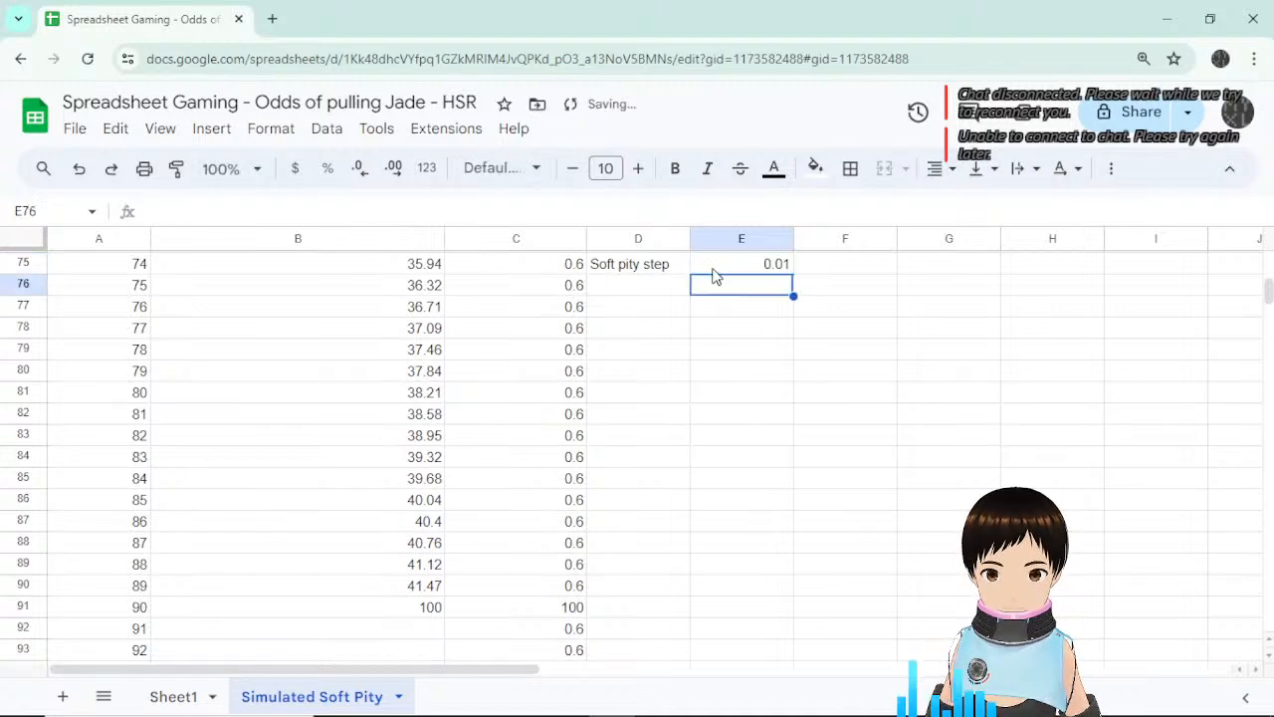
pyautogui.click(539, 281)
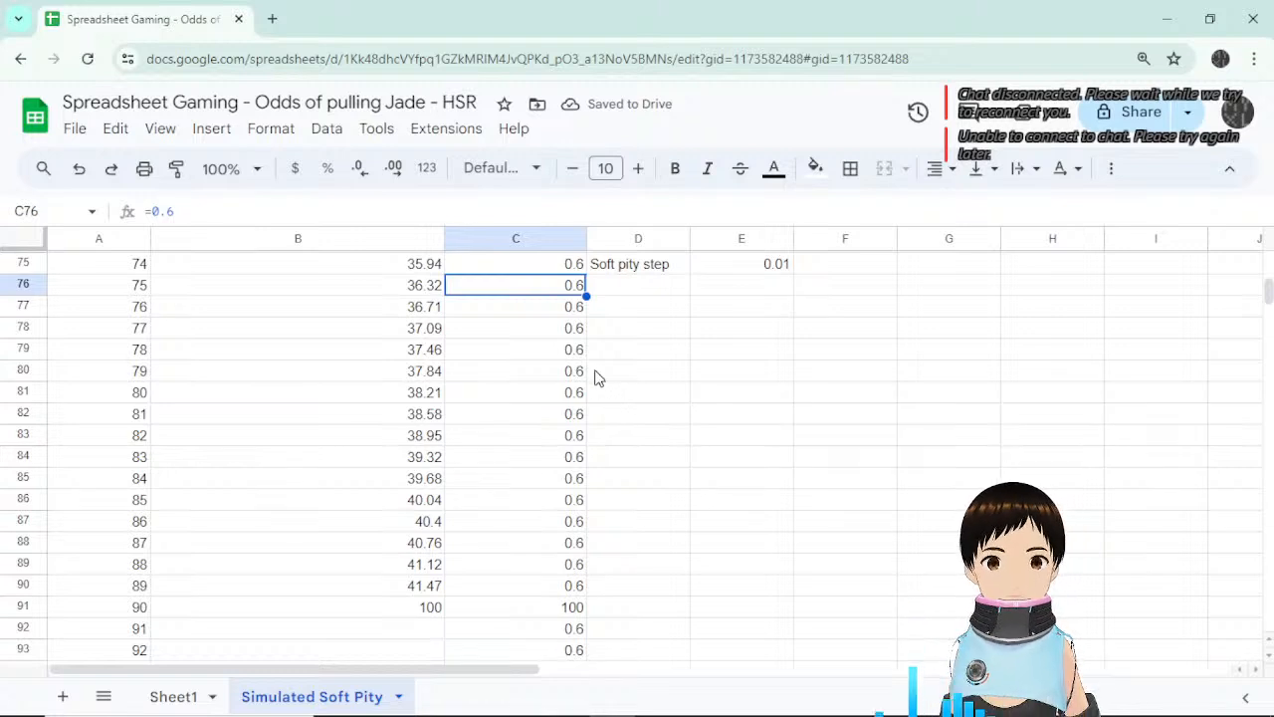
pyautogui.click(181, 211)
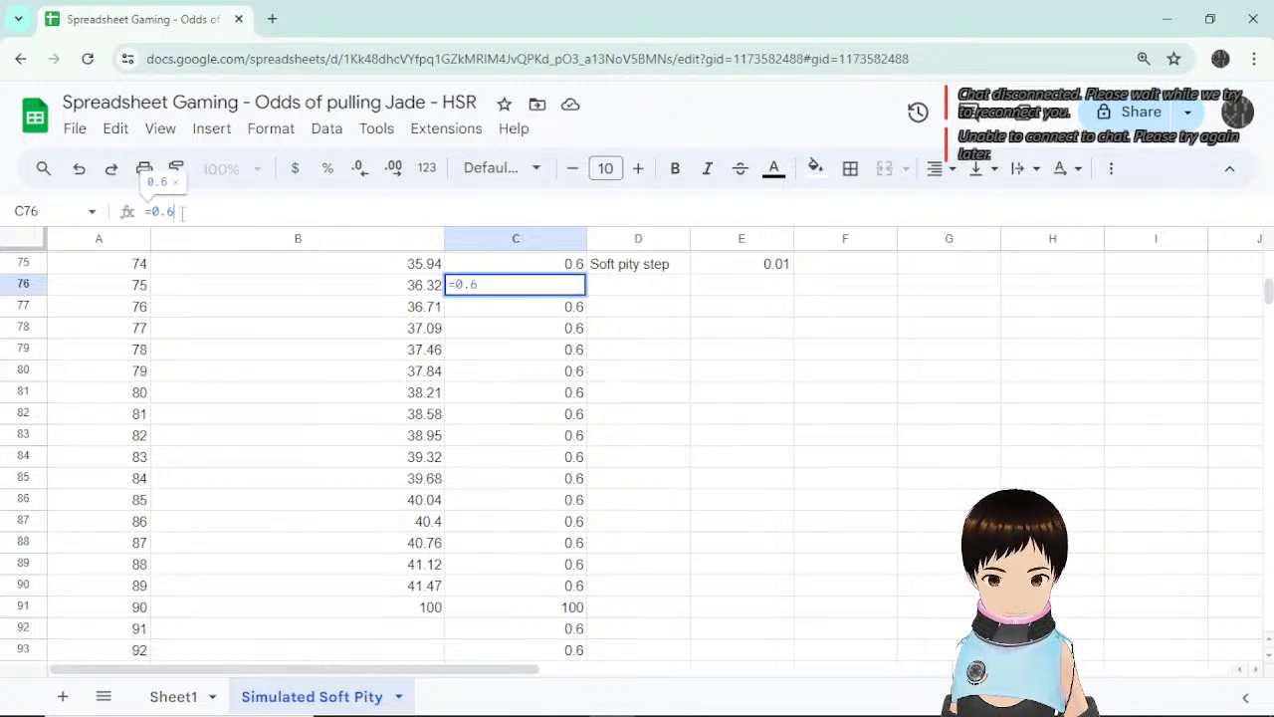
pyautogui.press('Escape')
pyautogui.click(641, 289)
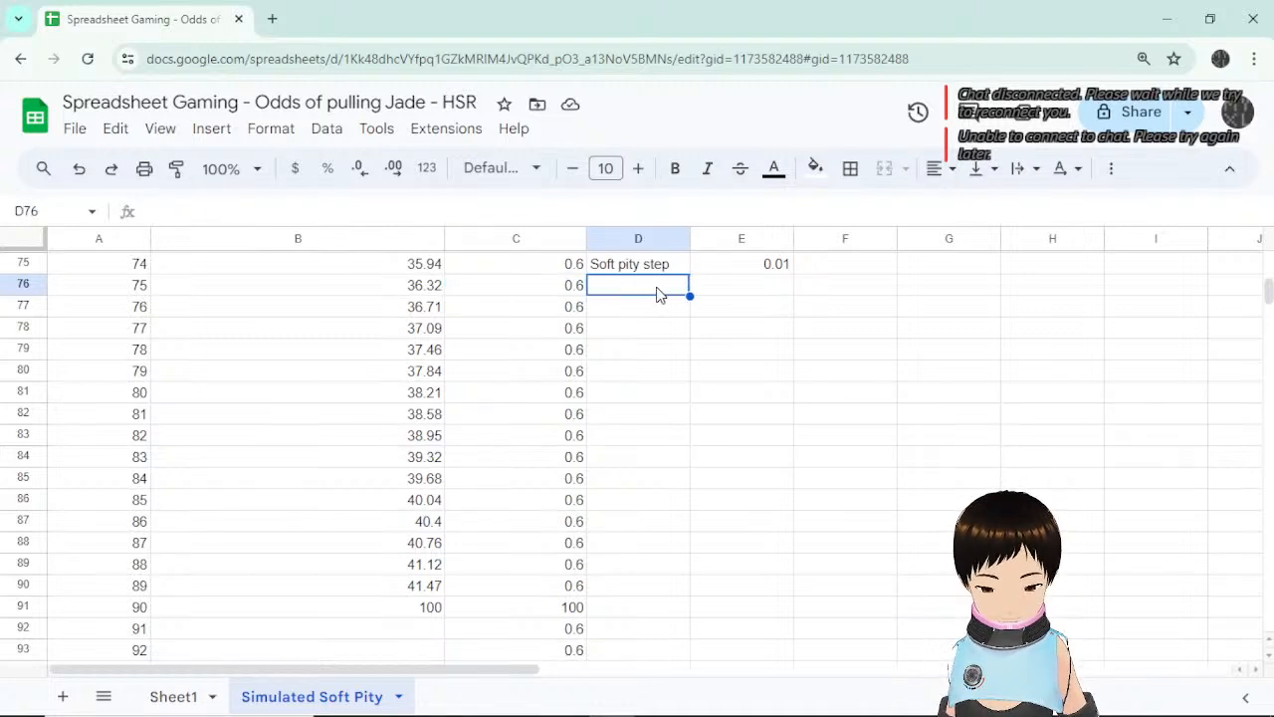
# Enter =A76-74 in D76 and accept the autofill, counting 1, 2, 3… down column D.
pyautogui.write('=')
pyautogui.click(122, 286)
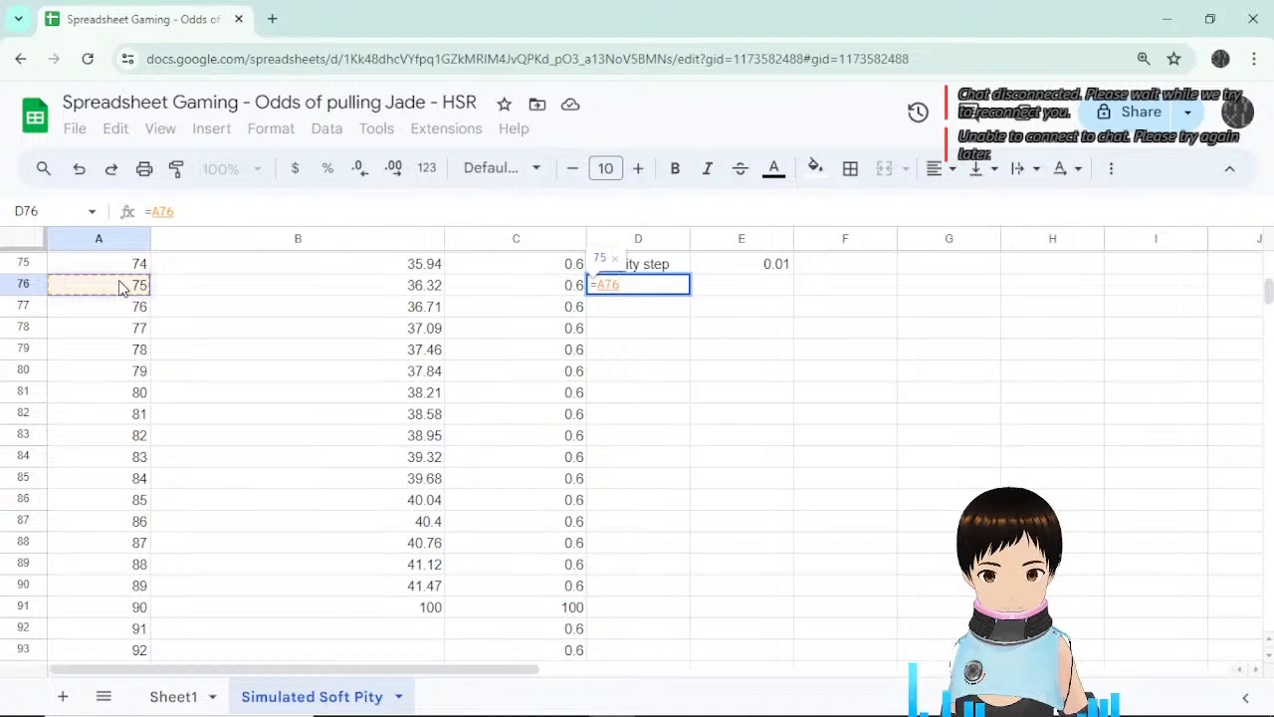
pyautogui.write('-74')
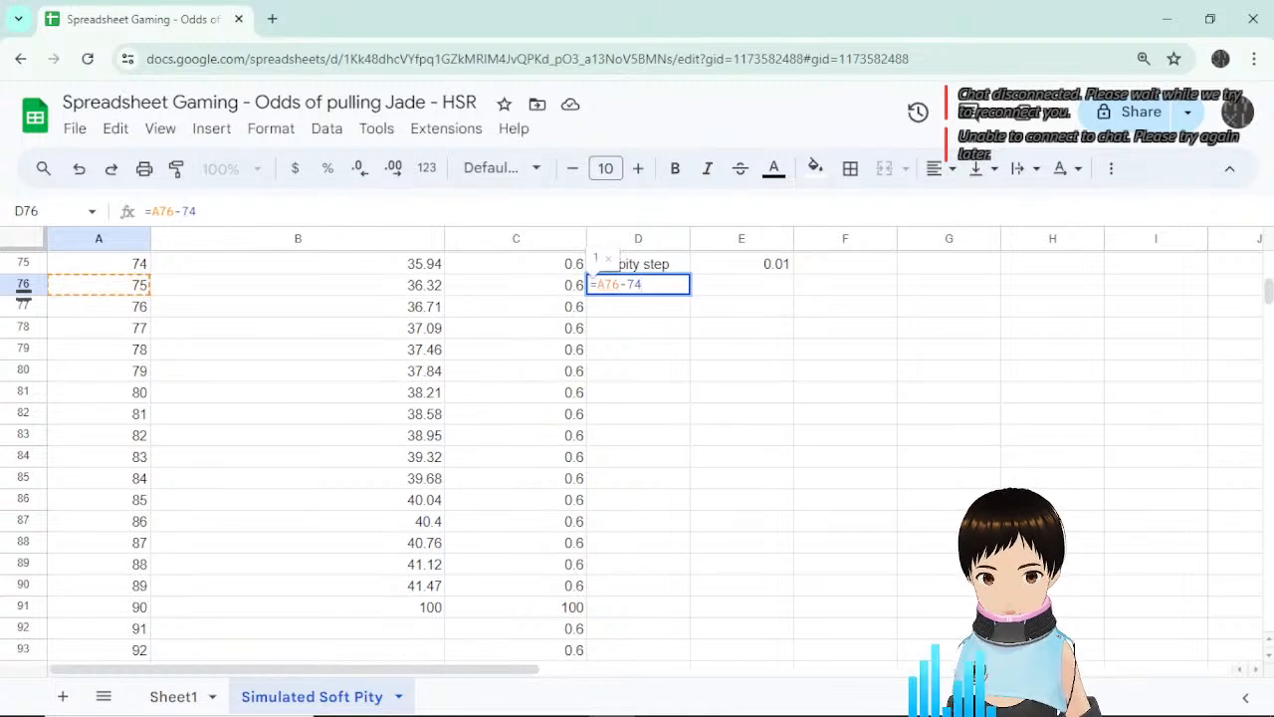
pyautogui.press('Return')
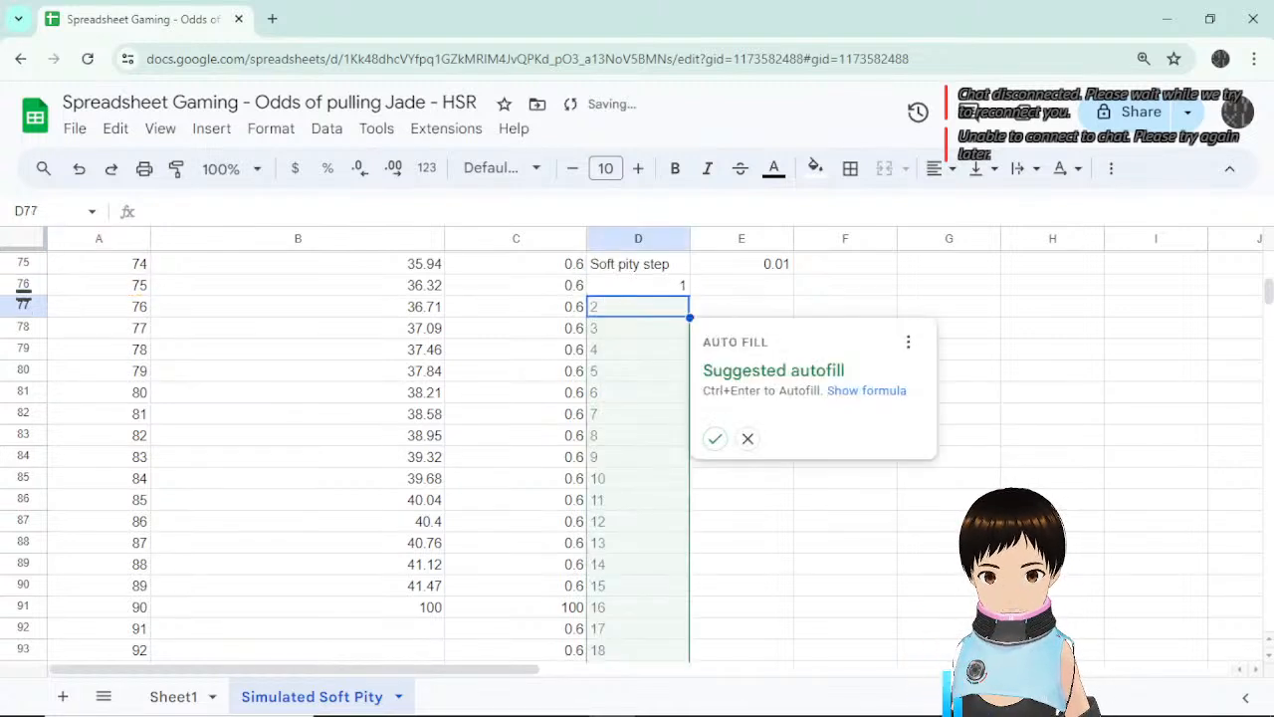
pyautogui.click(714, 438)
pyautogui.scroll(-10, 763, 511)
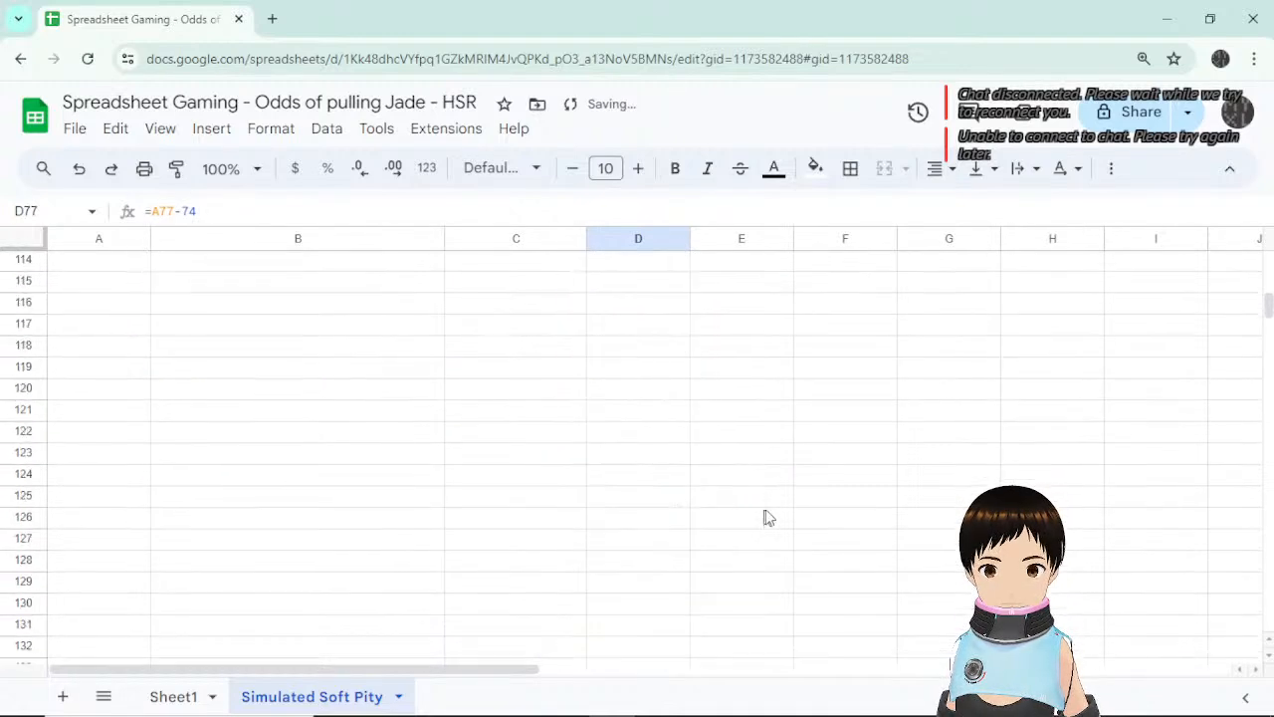
pyautogui.scroll(12, 763, 510)
pyautogui.scroll(-3, 764, 511)
pyautogui.scroll(-4, 767, 512)
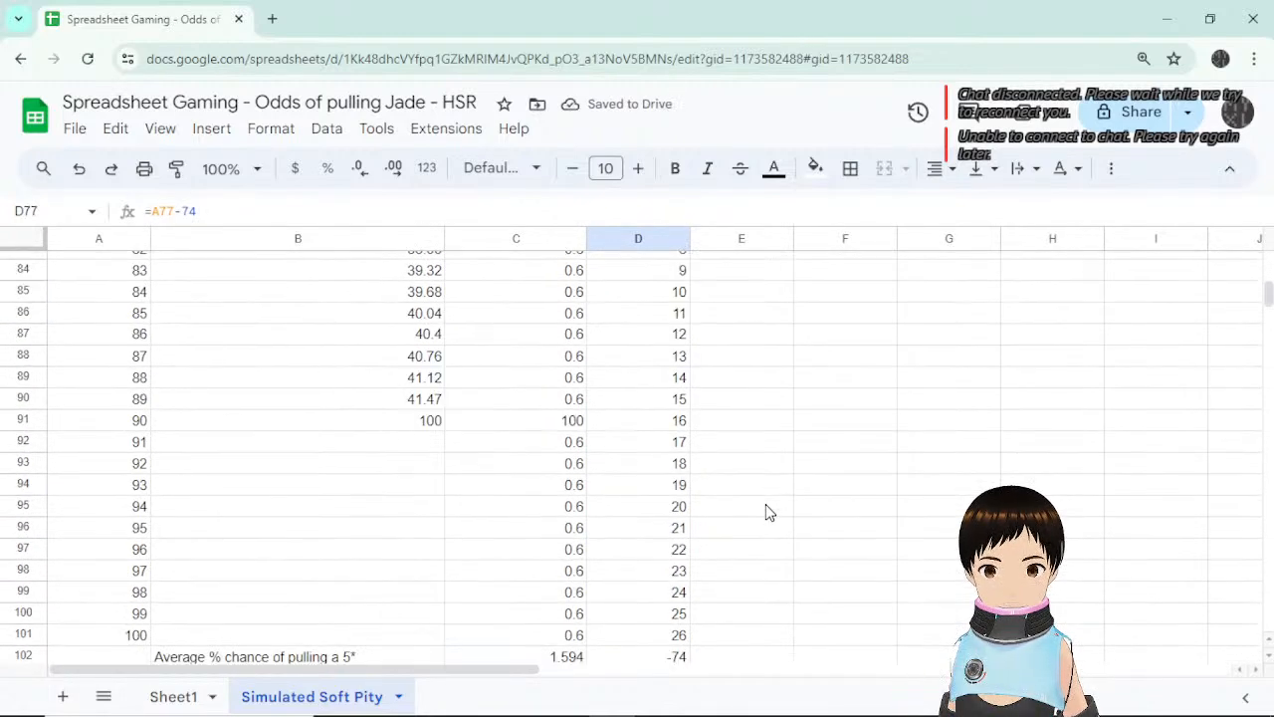
pyautogui.scroll(5, 766, 512)
pyautogui.scroll(-1, 766, 512)
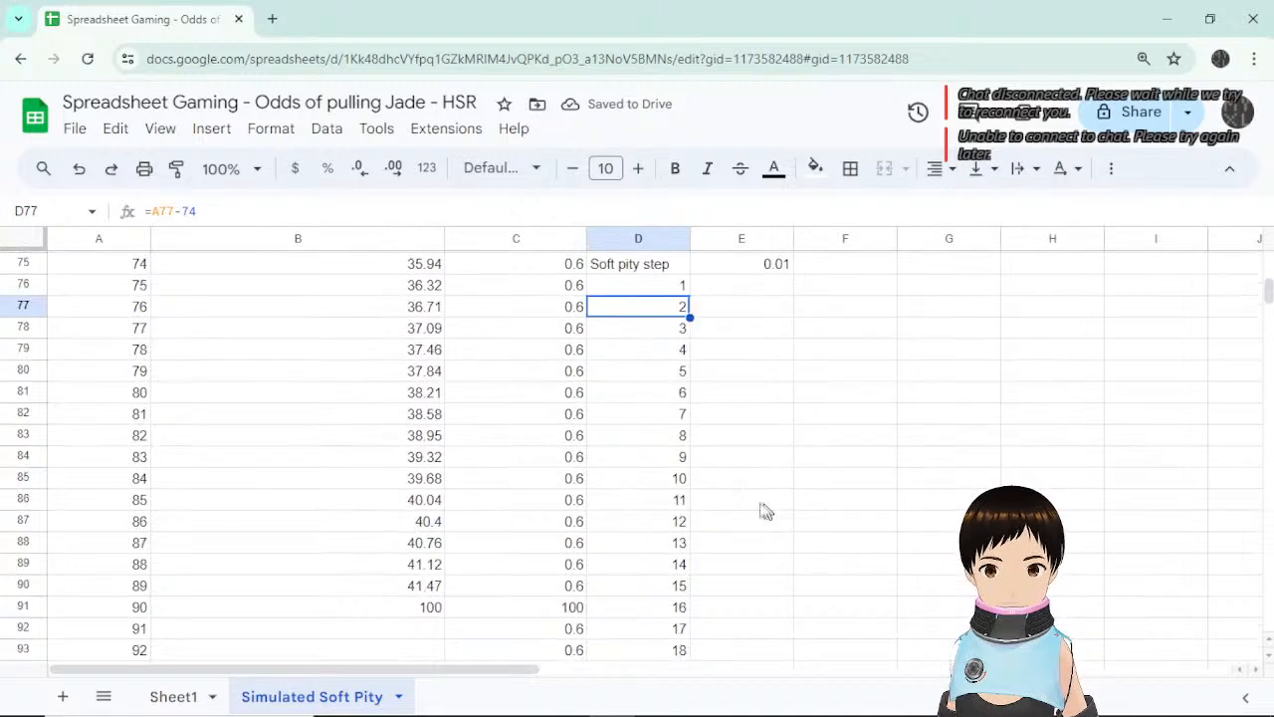
# Change C76's chance formula to =0.6+$E$75*D76.
pyautogui.click(575, 287)
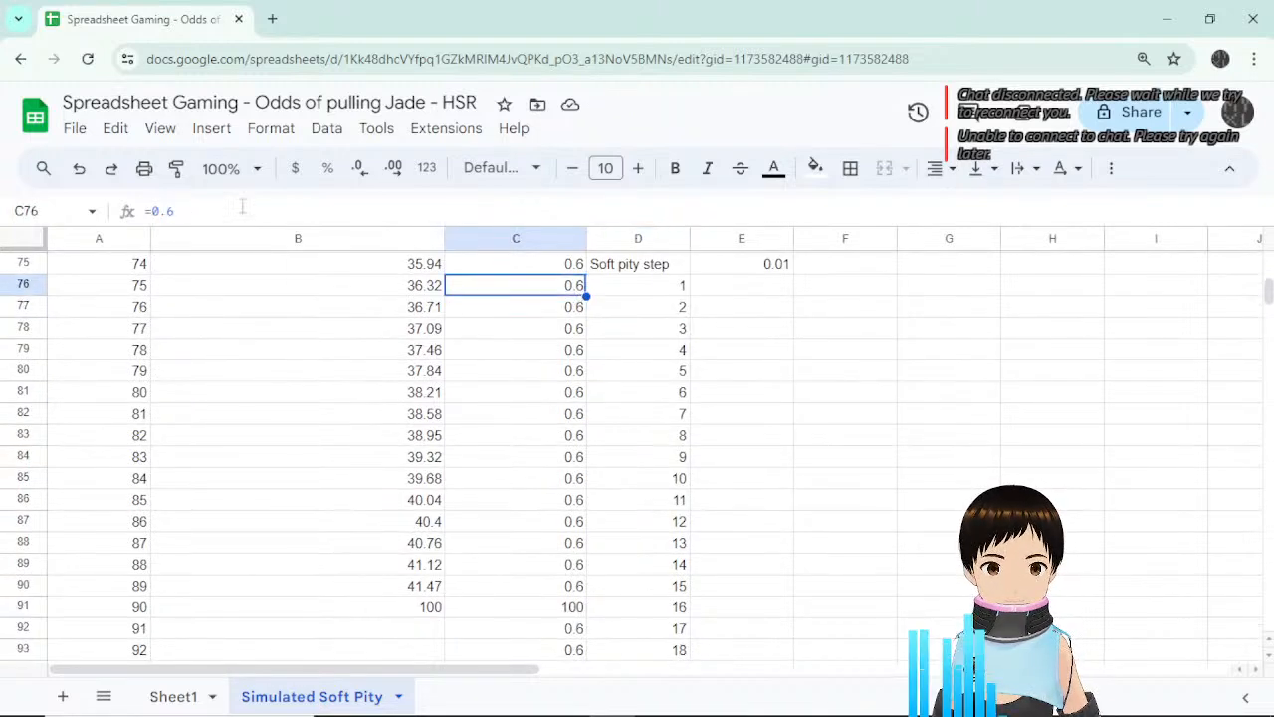
pyautogui.click(242, 207)
pyautogui.write('+')
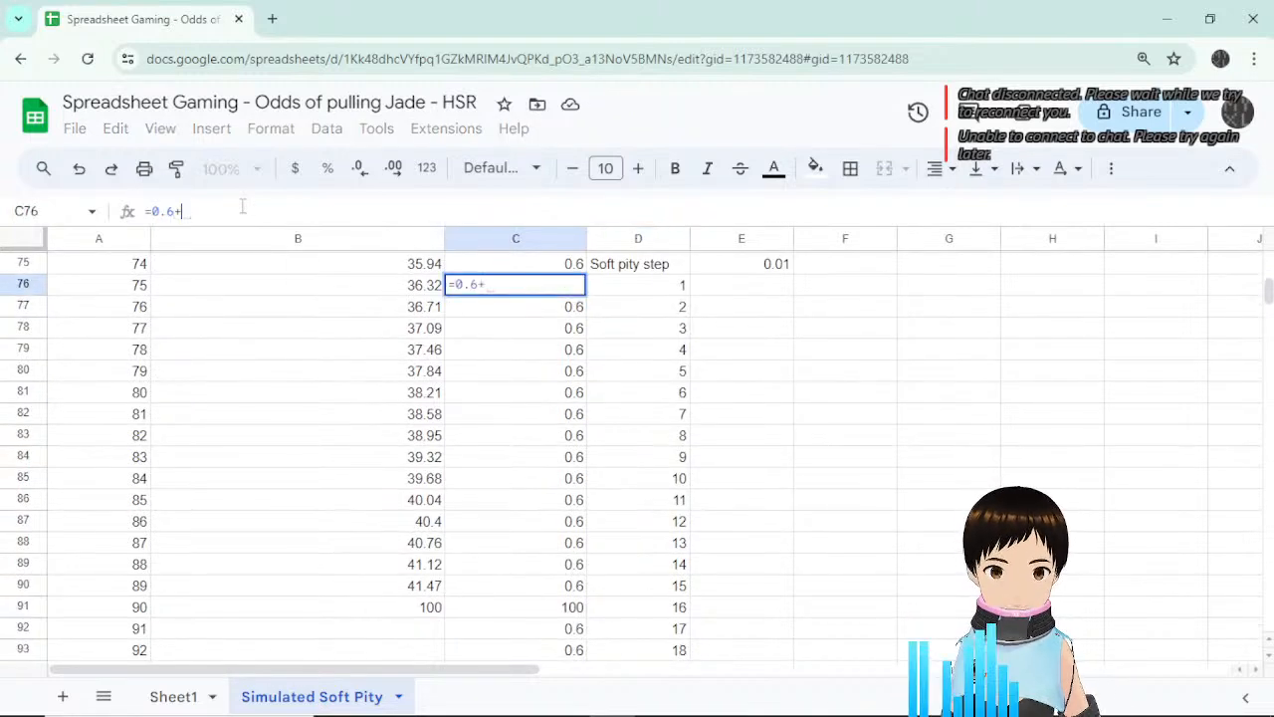
pyautogui.click(768, 270)
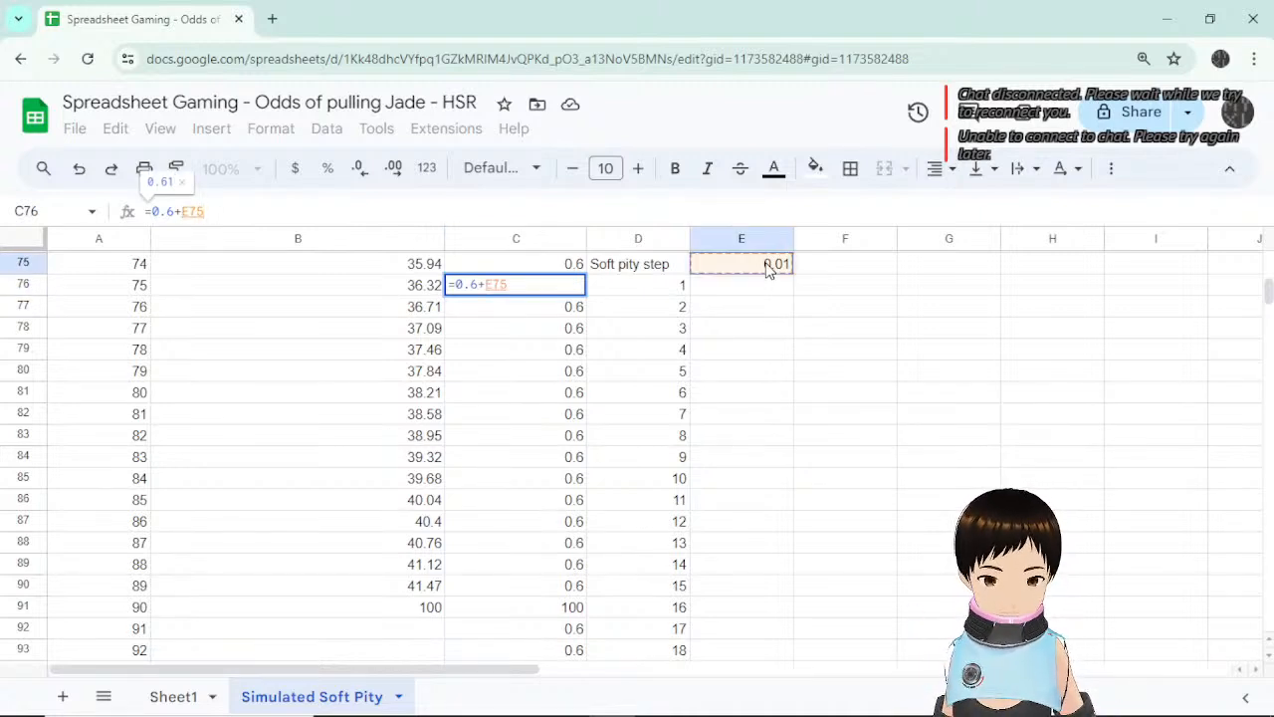
pyautogui.press('F4')
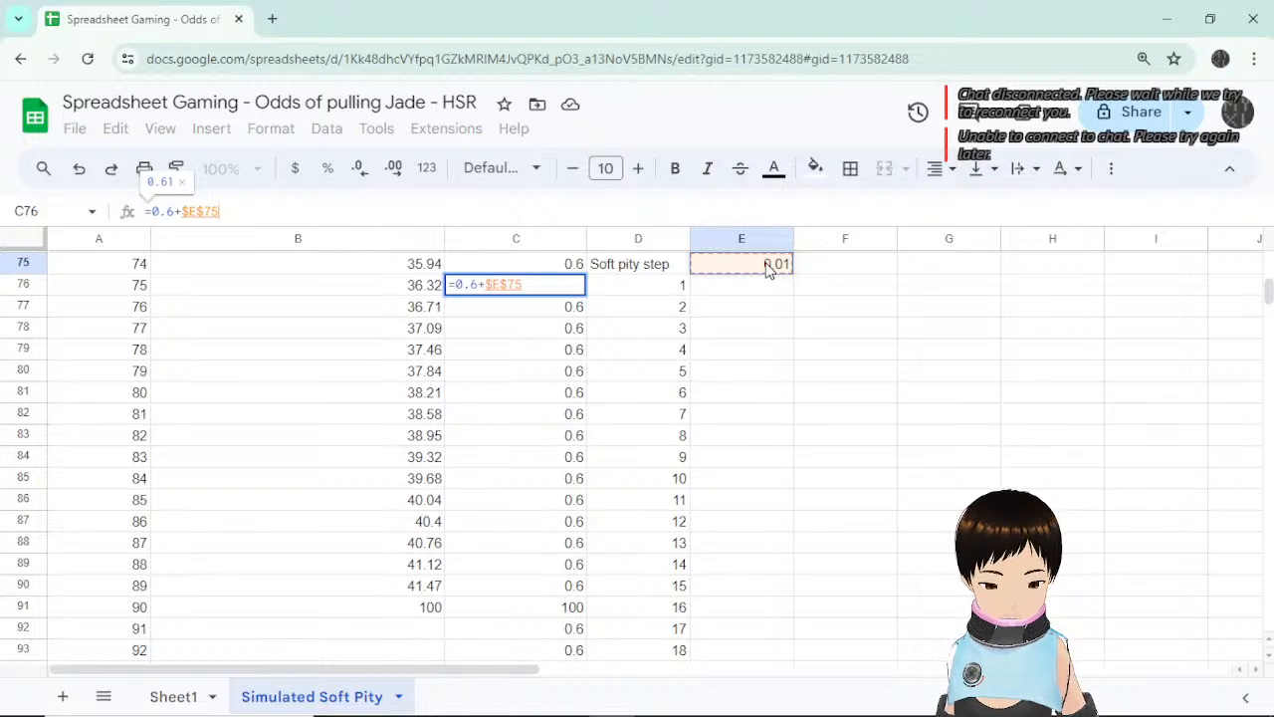
pyautogui.write('*')
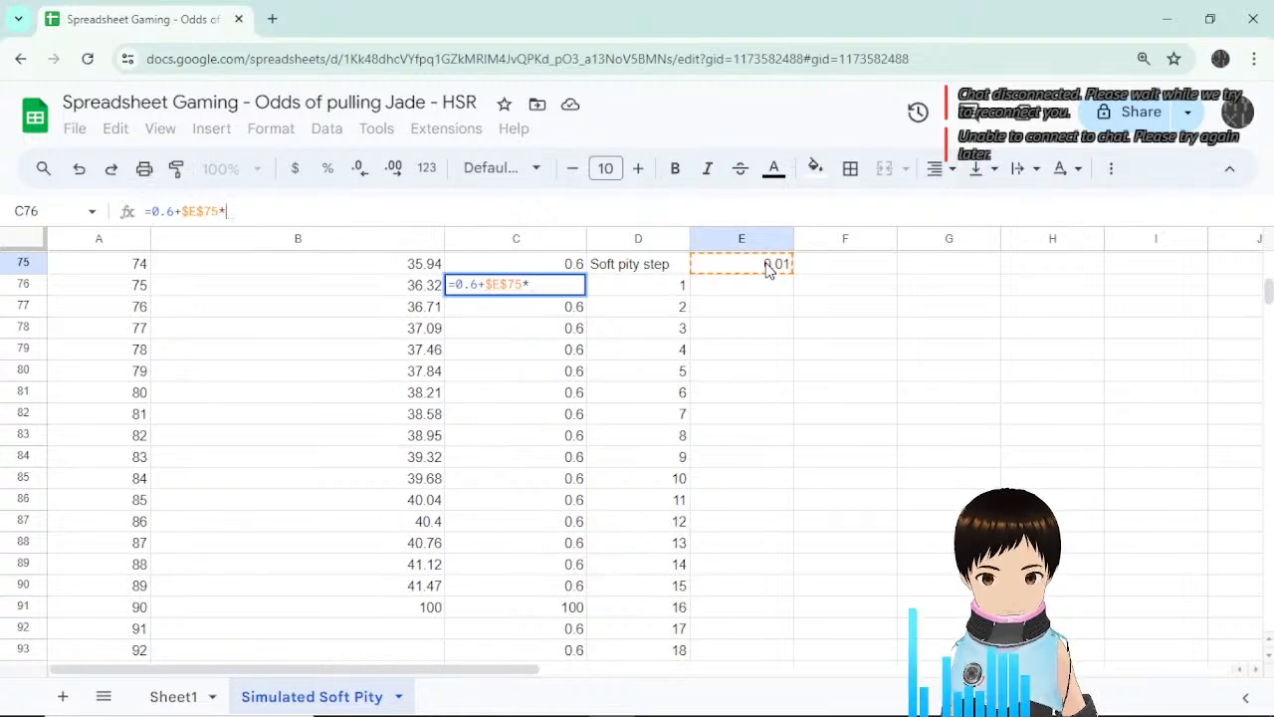
pyautogui.click(653, 288)
pyautogui.press('Return')
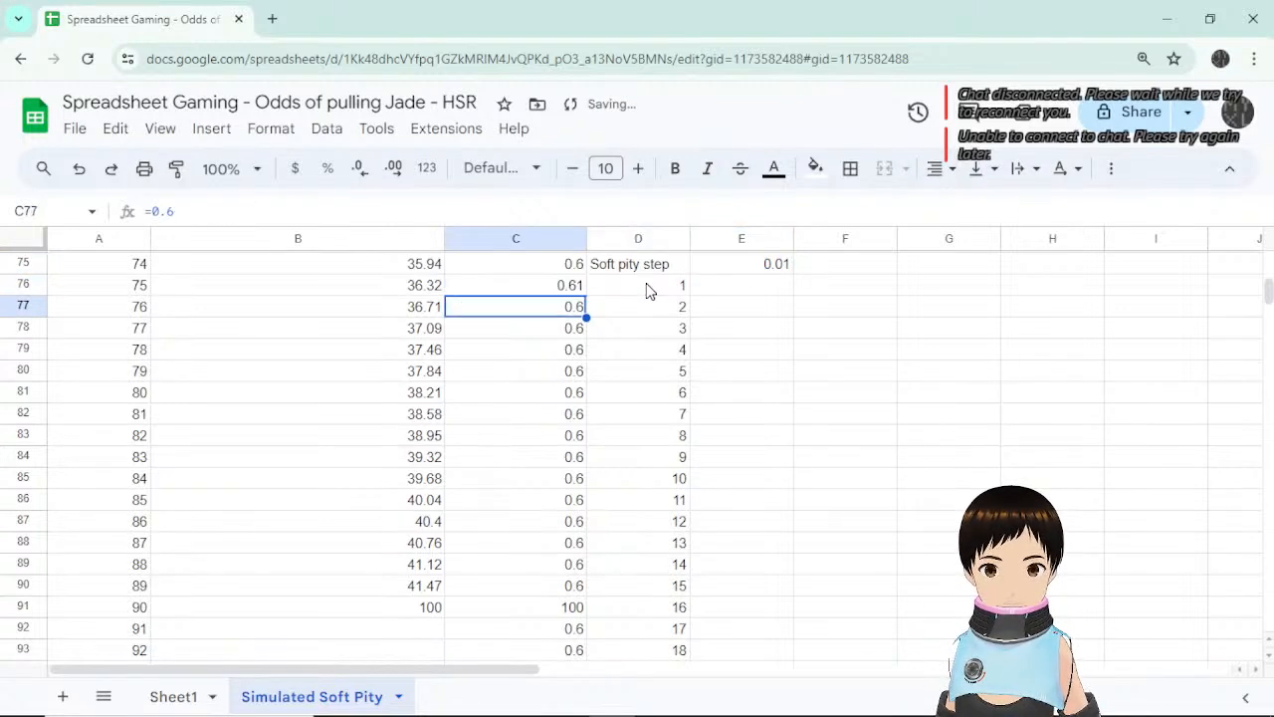
# Copy the C76 formula down to C90, giving chances 0.61–0.75 and a 1.606 average.
pyautogui.click(558, 287)
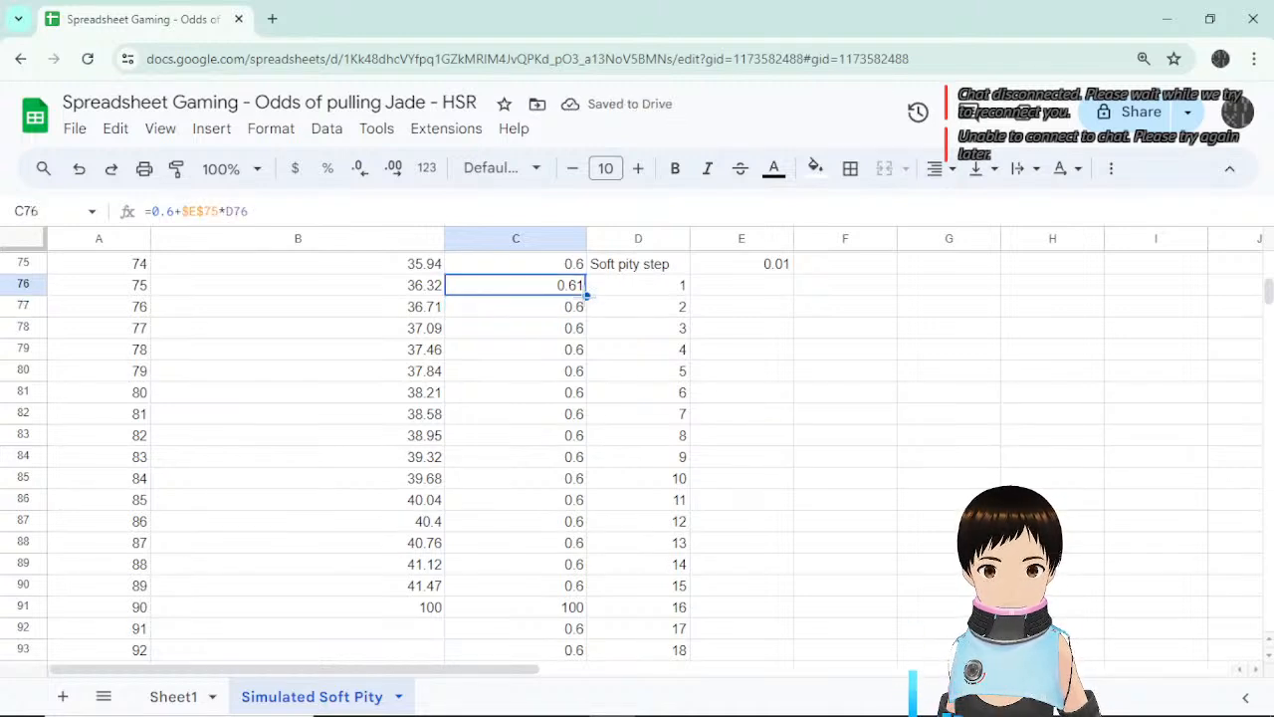
pyautogui.moveTo(587, 296); pyautogui.dragTo(571, 585)
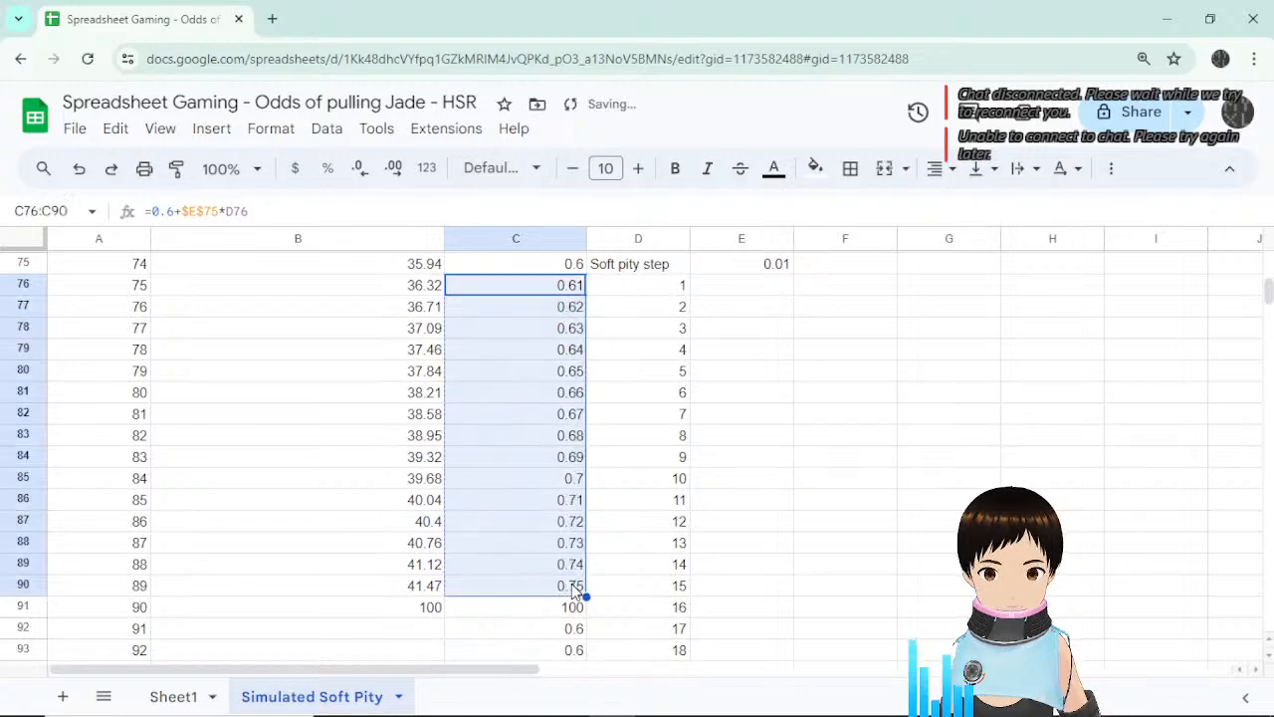
pyautogui.scroll(-5, 745, 518)
pyautogui.scroll(3, 767, 497)
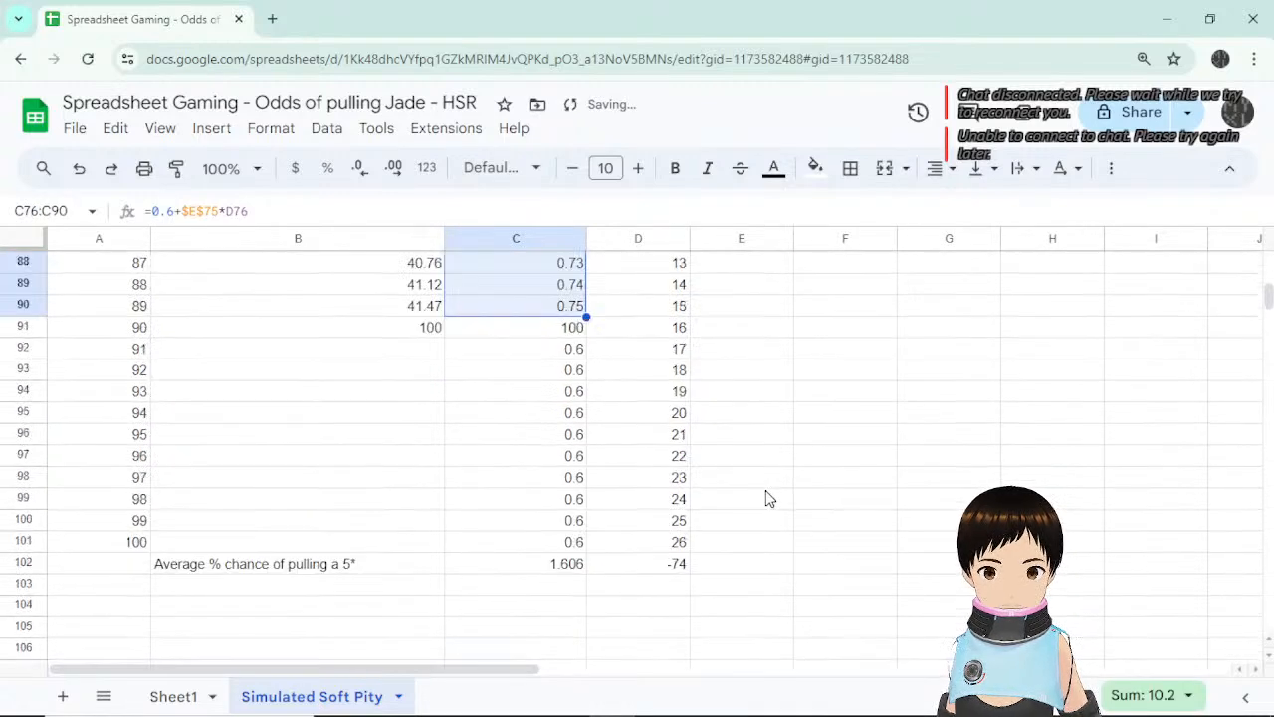
pyautogui.scroll(3, 767, 498)
pyautogui.scroll(-4, 765, 498)
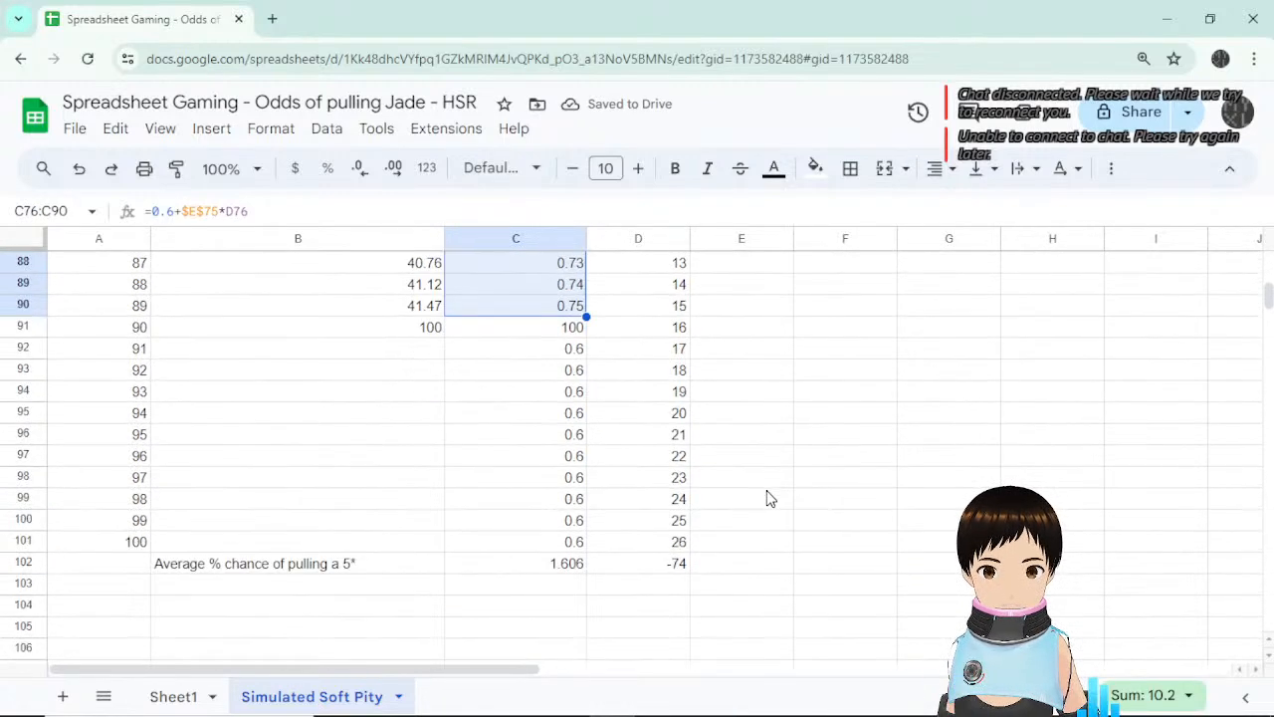
pyautogui.click(575, 567)
pyautogui.scroll(4, 733, 540)
# Change the soft pity step in E75 to 0.05.
pyautogui.click(783, 263)
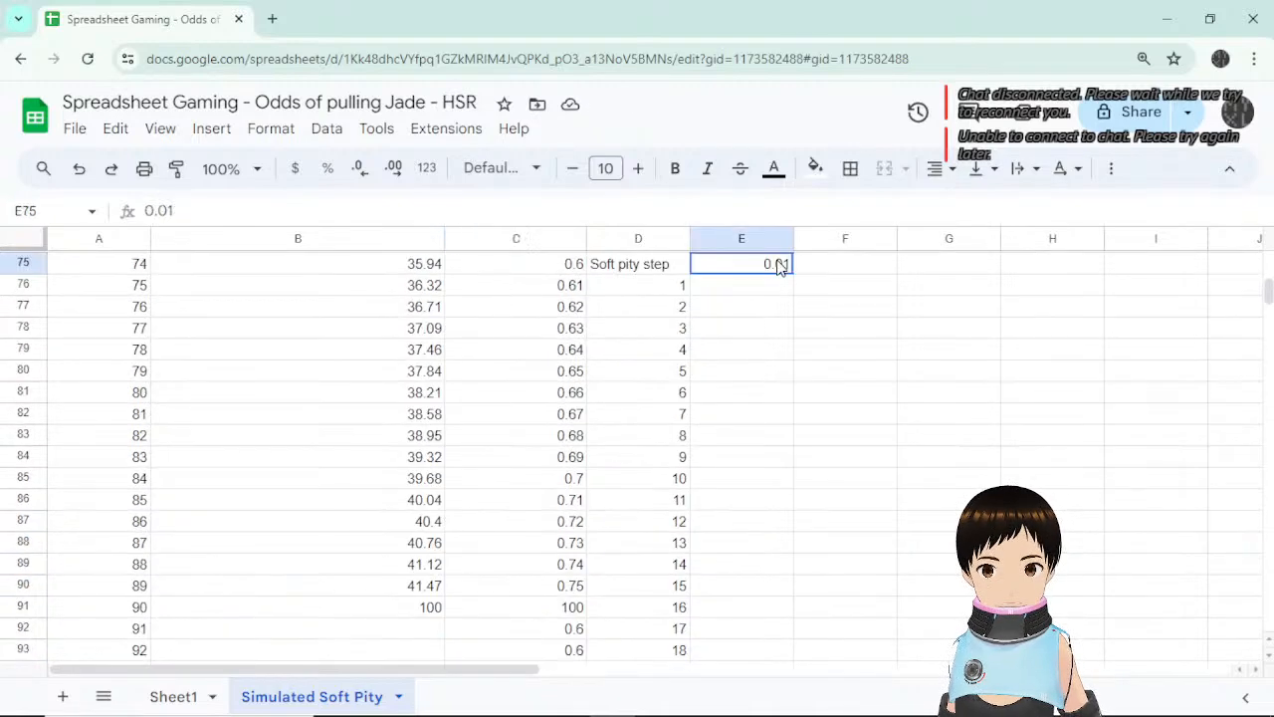
pyautogui.click(219, 212)
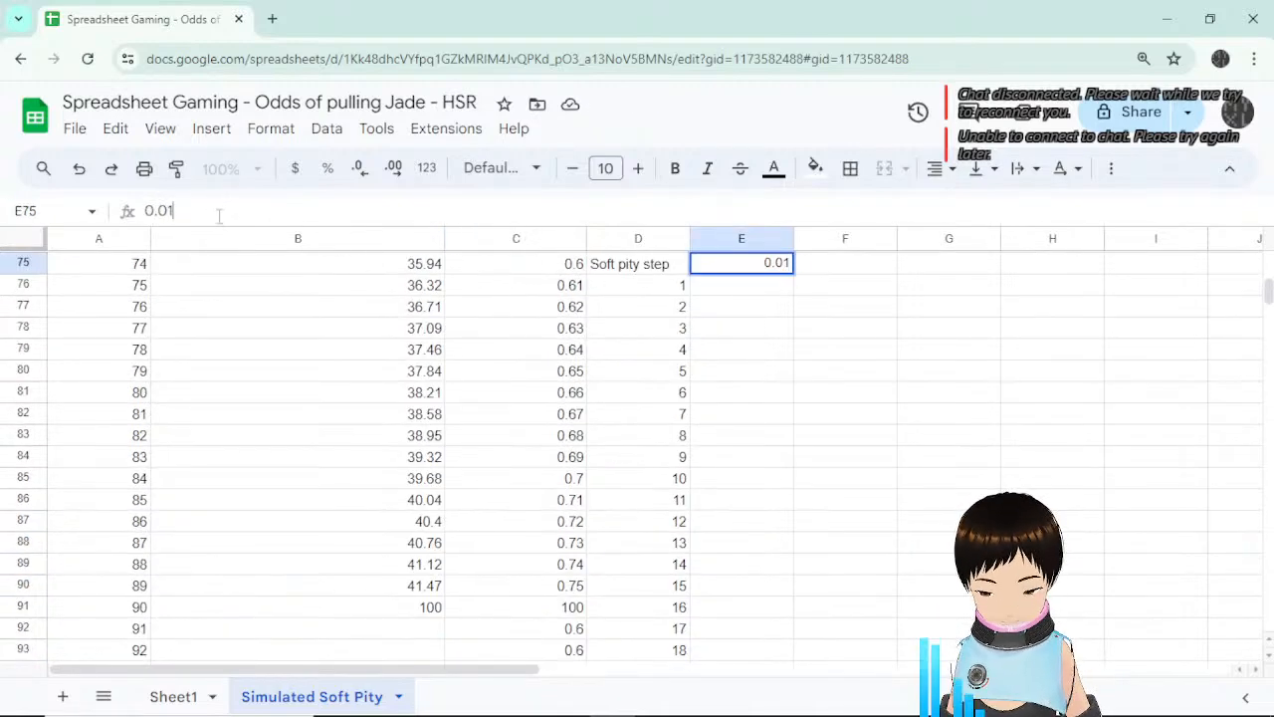
pyautogui.press('BackSpace')
pyautogui.write('0')
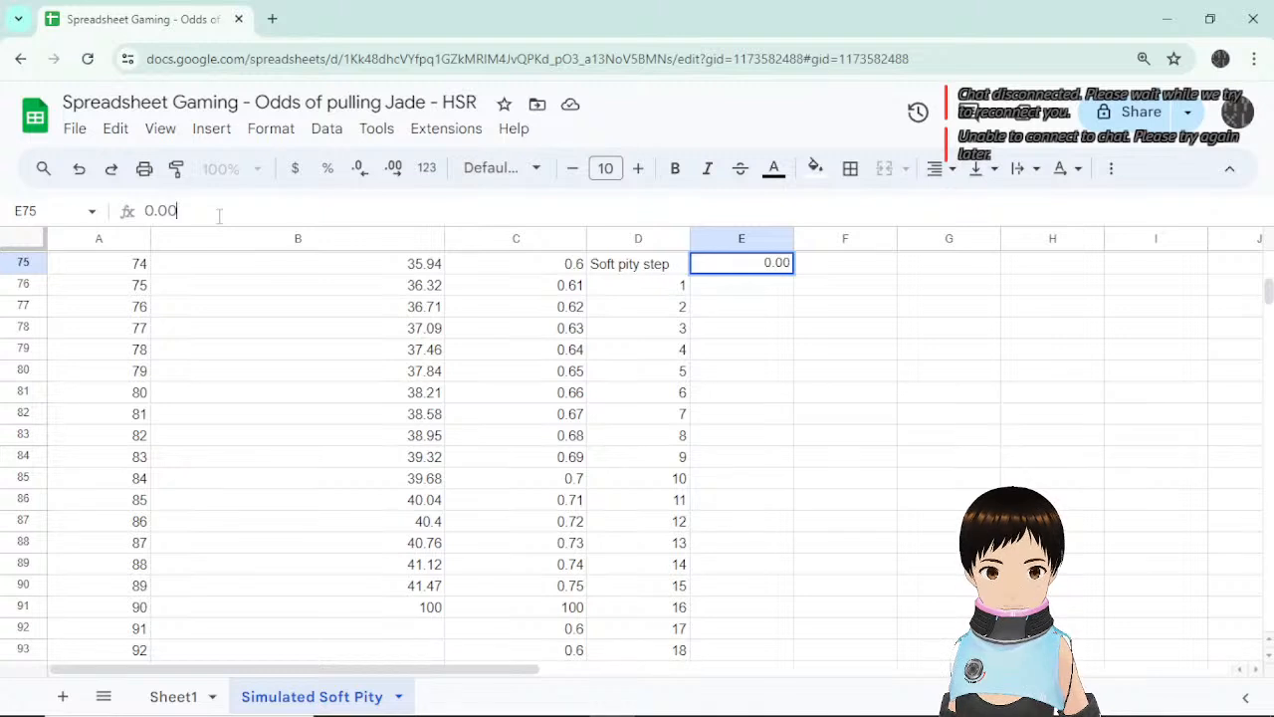
pyautogui.press('BackSpace')
pyautogui.write('5')
pyautogui.press('Return')
pyautogui.scroll(-5, 899, 427)
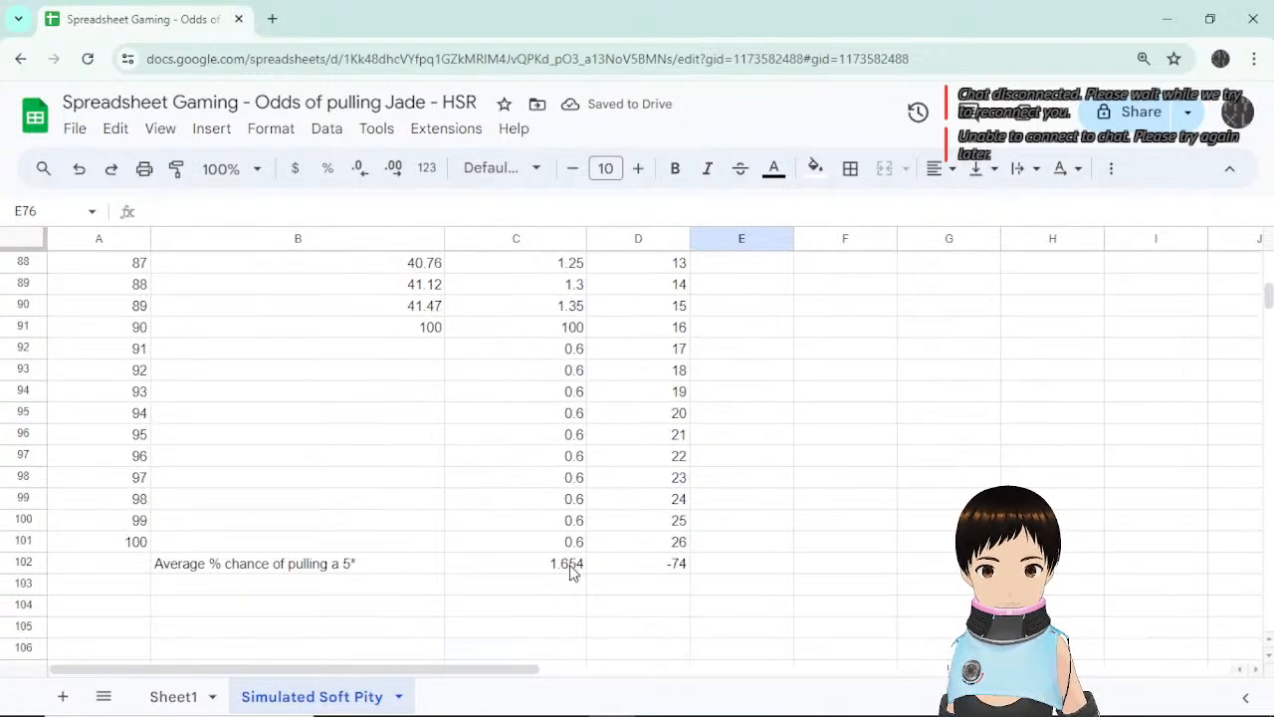
pyautogui.scroll(6, 569, 564)
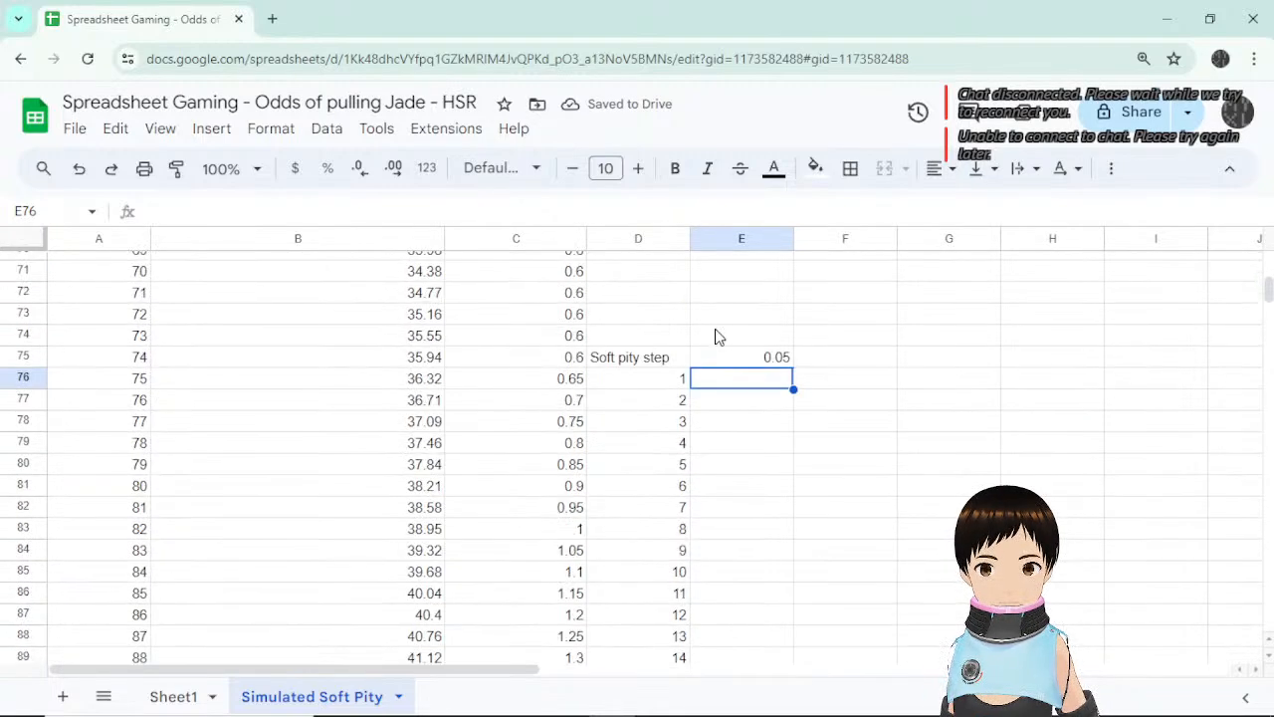
# Lower the step in E75 to 0.005 so chances rise from 0.605 to 0.675.
pyautogui.click(762, 357)
pyautogui.click(198, 210)
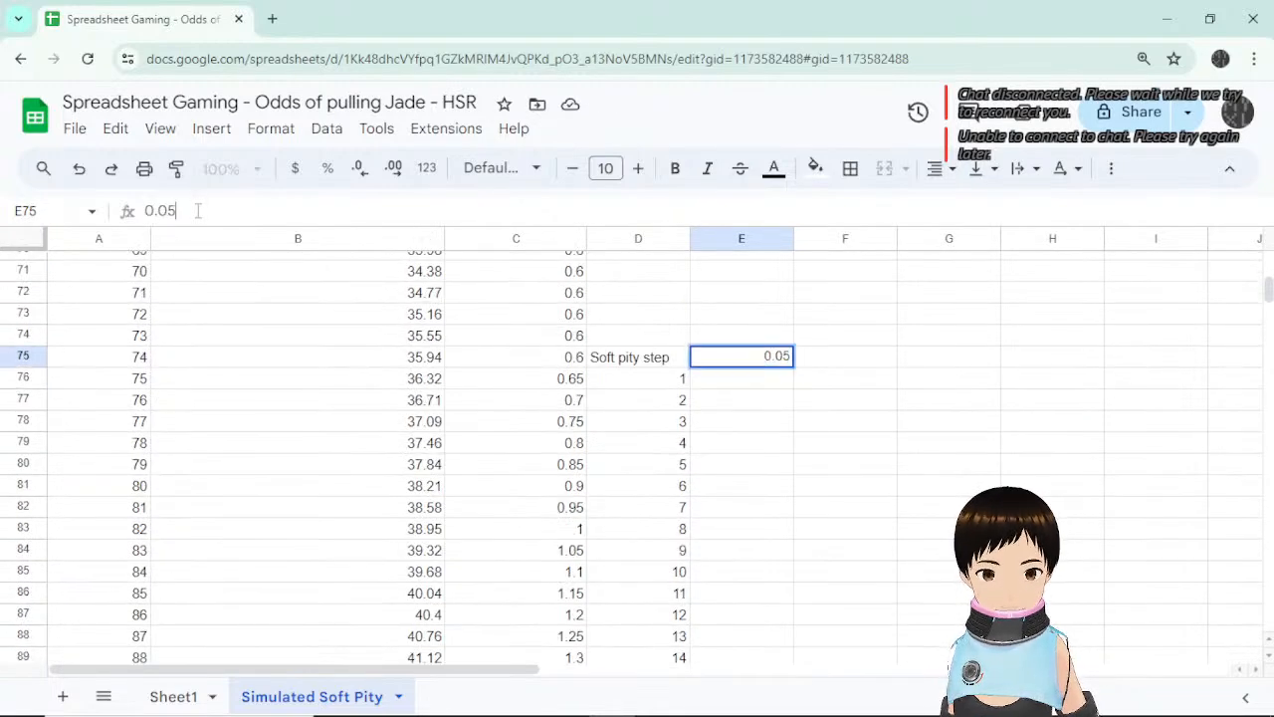
pyautogui.press('BackSpace')
pyautogui.write('05')
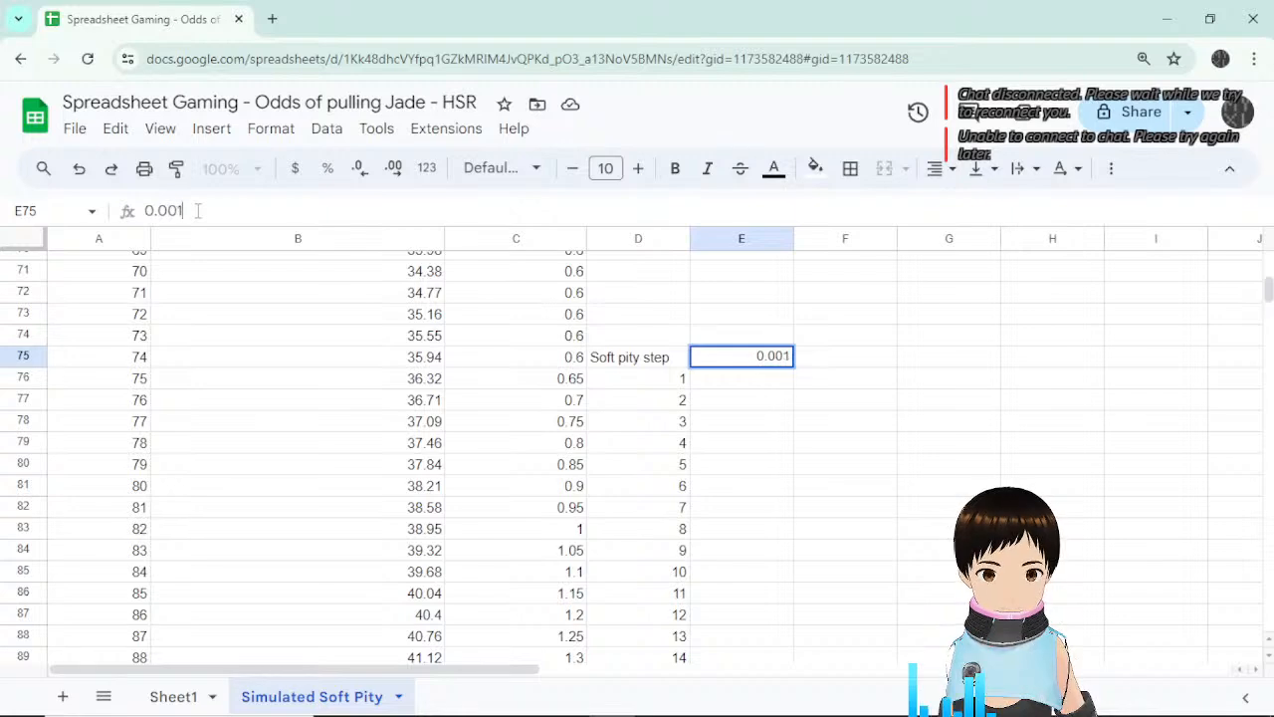
pyautogui.press('BackSpace')
pyautogui.write('5')
pyautogui.press('Return')
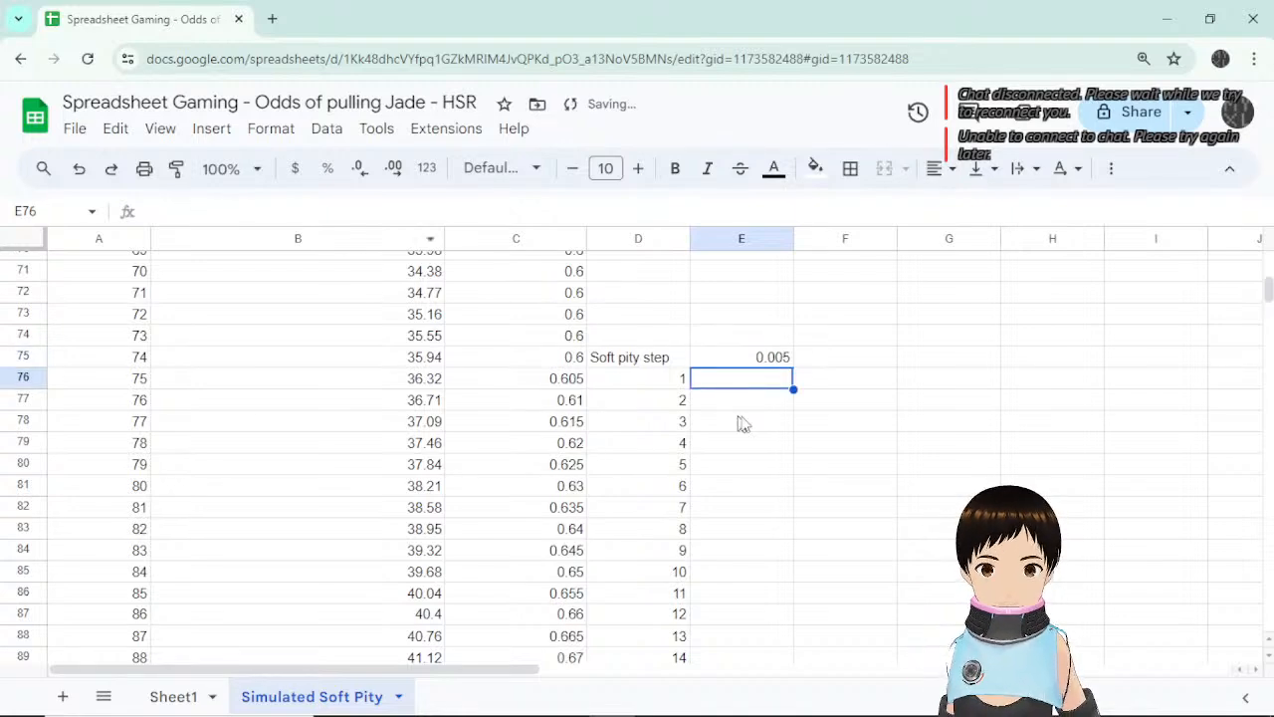
pyautogui.scroll(-6, 757, 426)
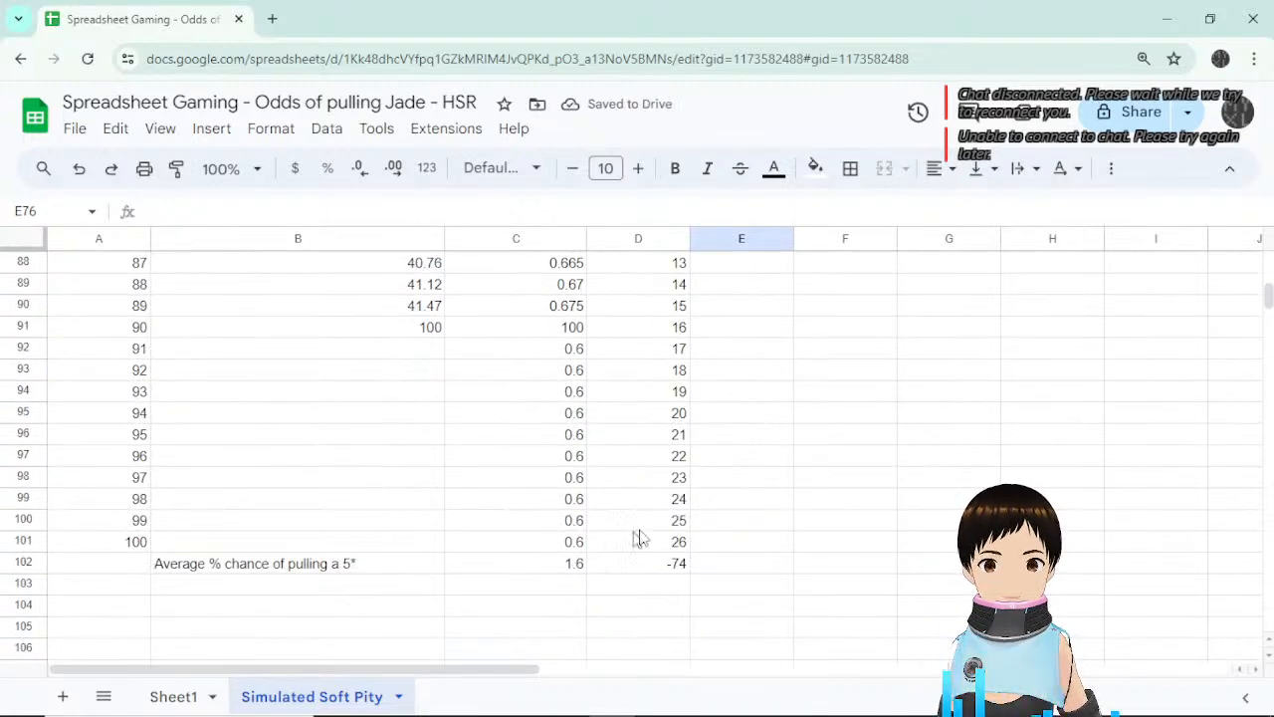
pyautogui.scroll(4, 637, 534)
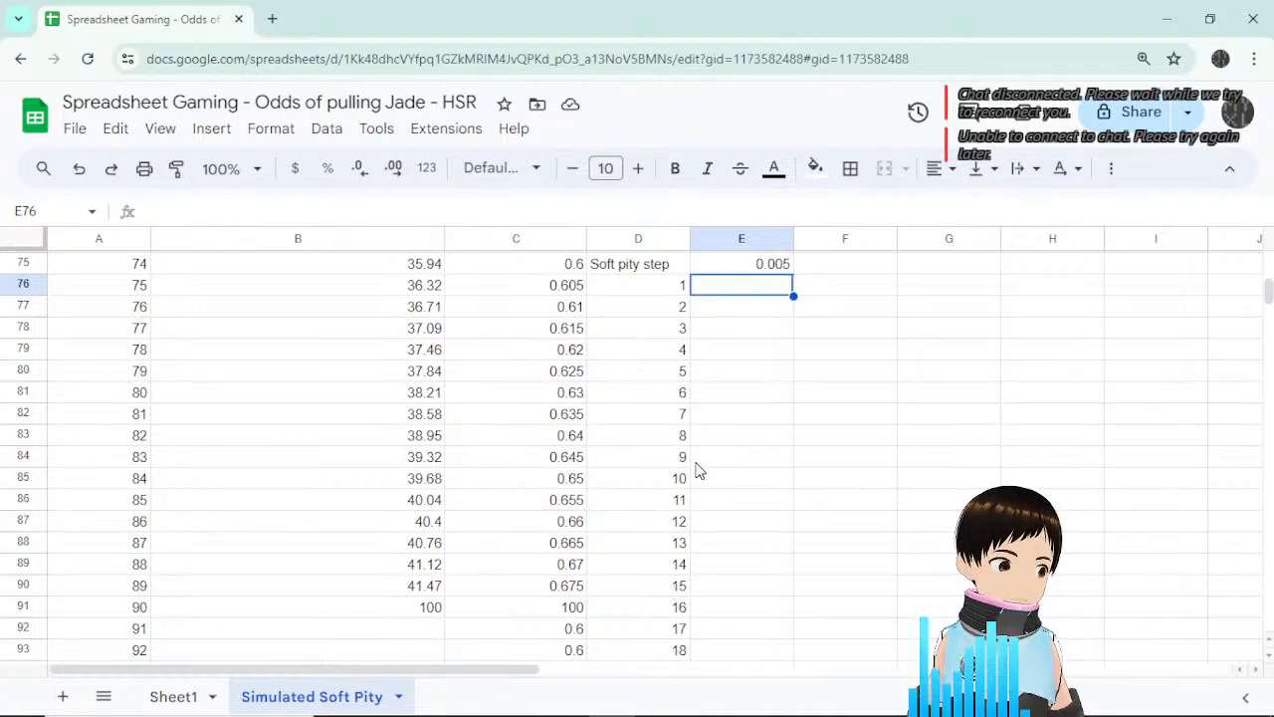
pyautogui.click(764, 269)
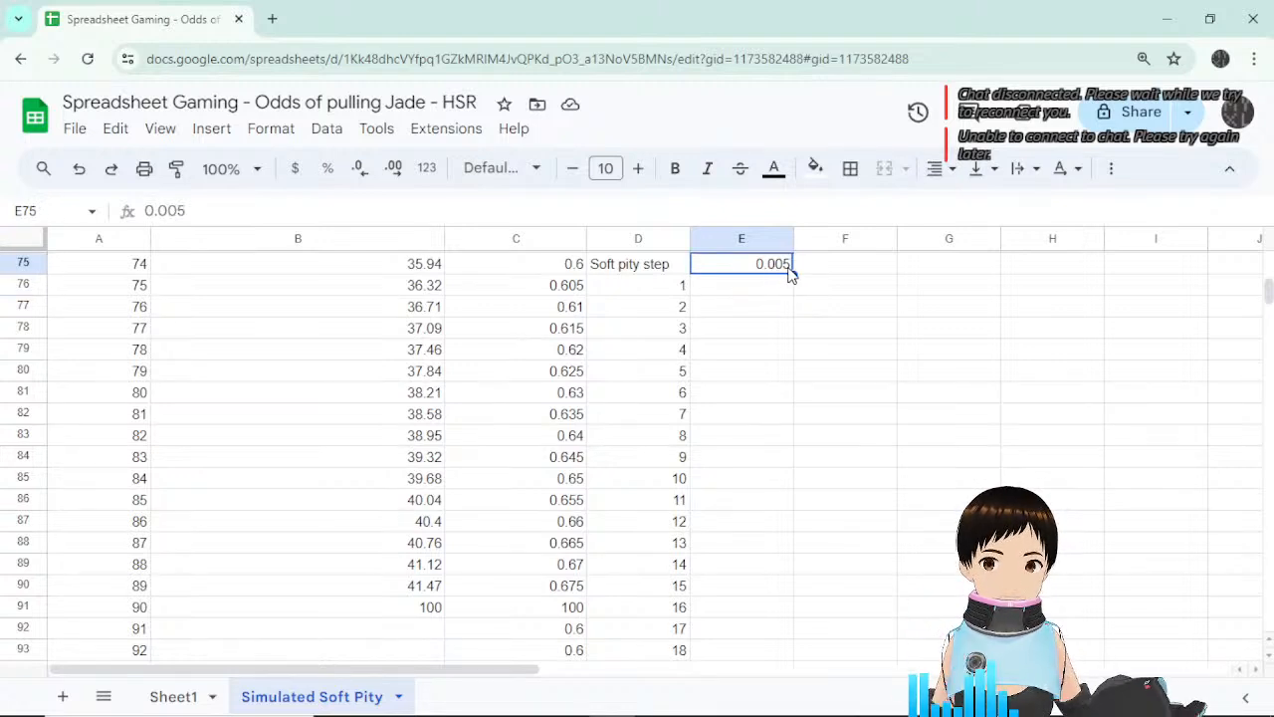
pyautogui.click(766, 285)
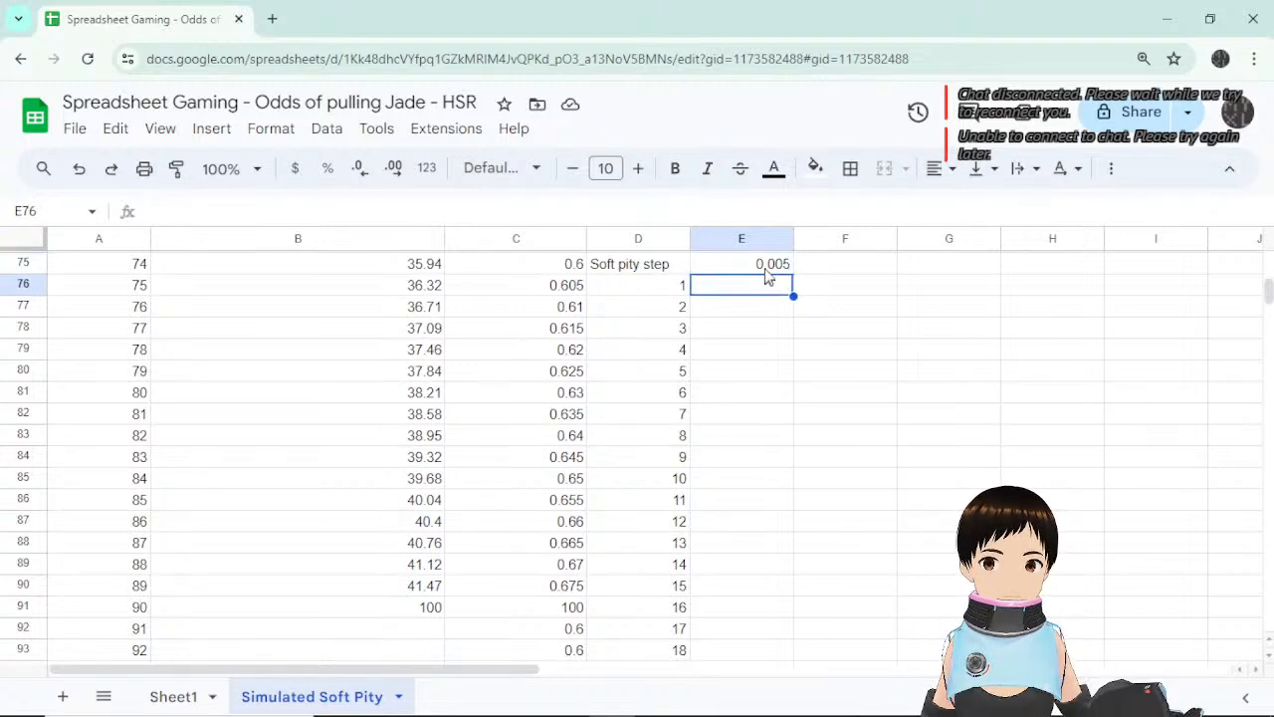
pyautogui.click(570, 284)
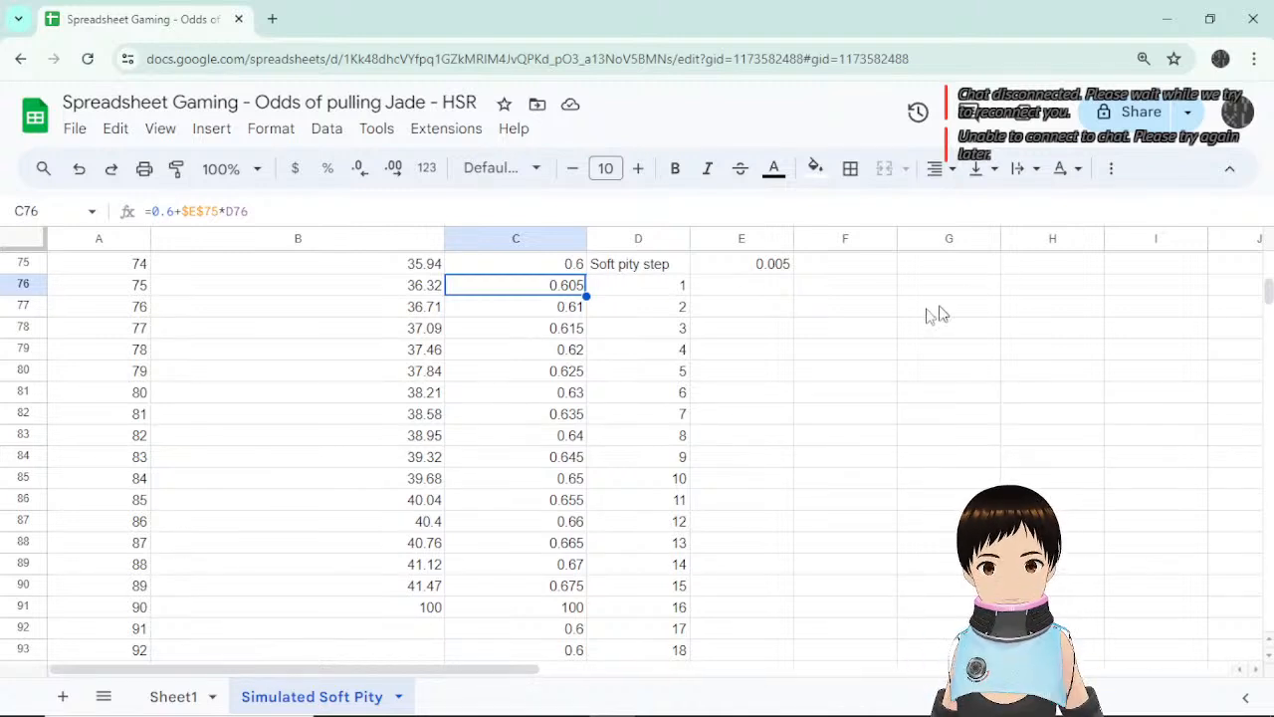
pyautogui.scroll(-3, 745, 466)
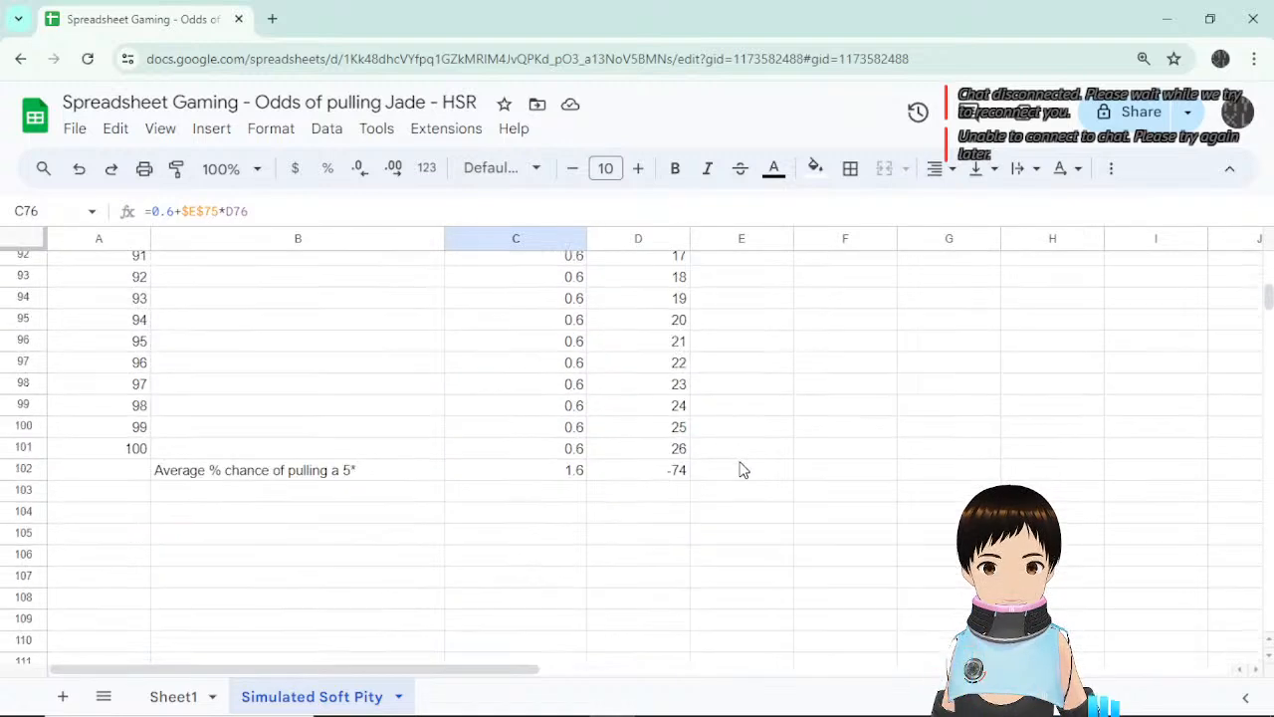
pyautogui.scroll(1, 740, 465)
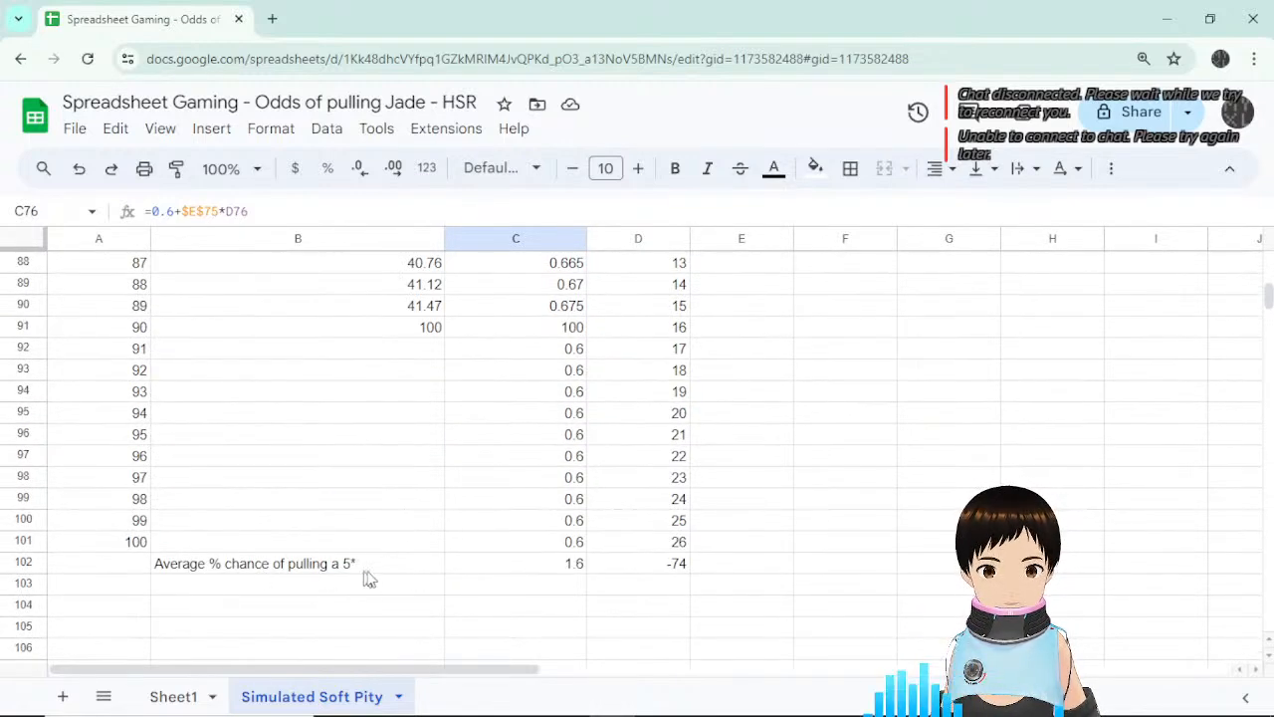
pyautogui.scroll(1, 806, 581)
pyautogui.scroll(-1, 801, 583)
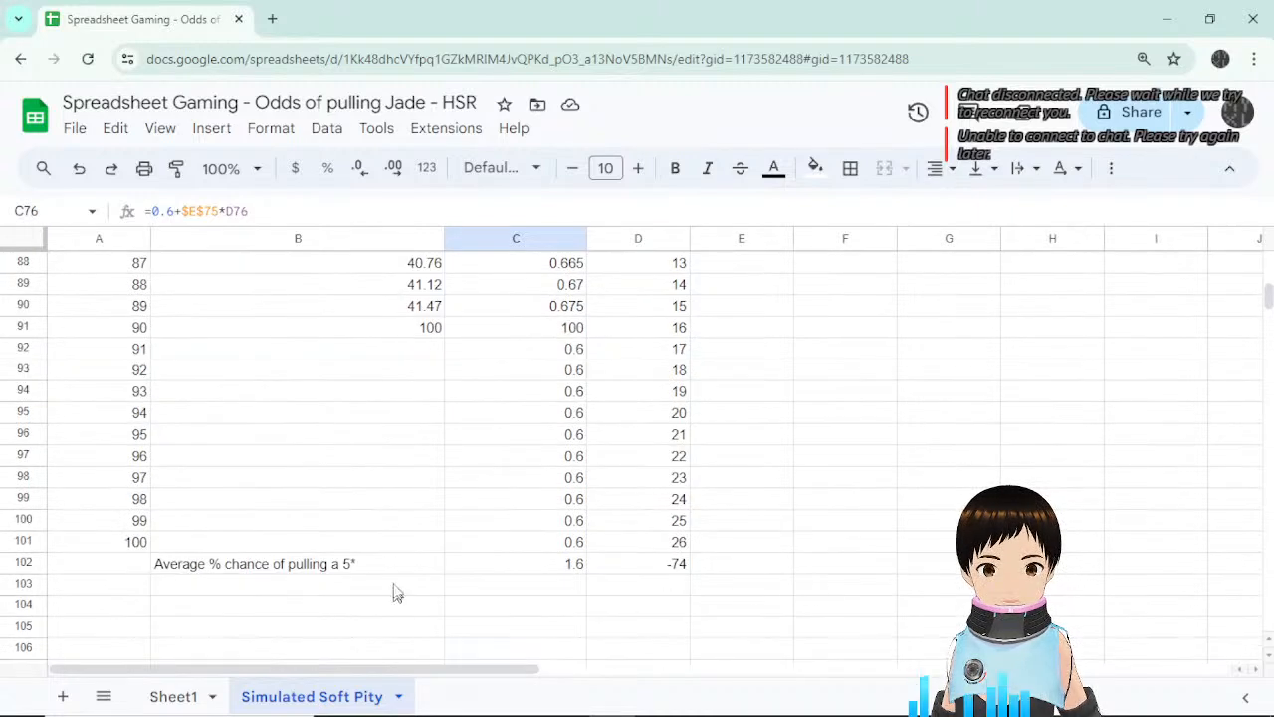
pyautogui.click(563, 570)
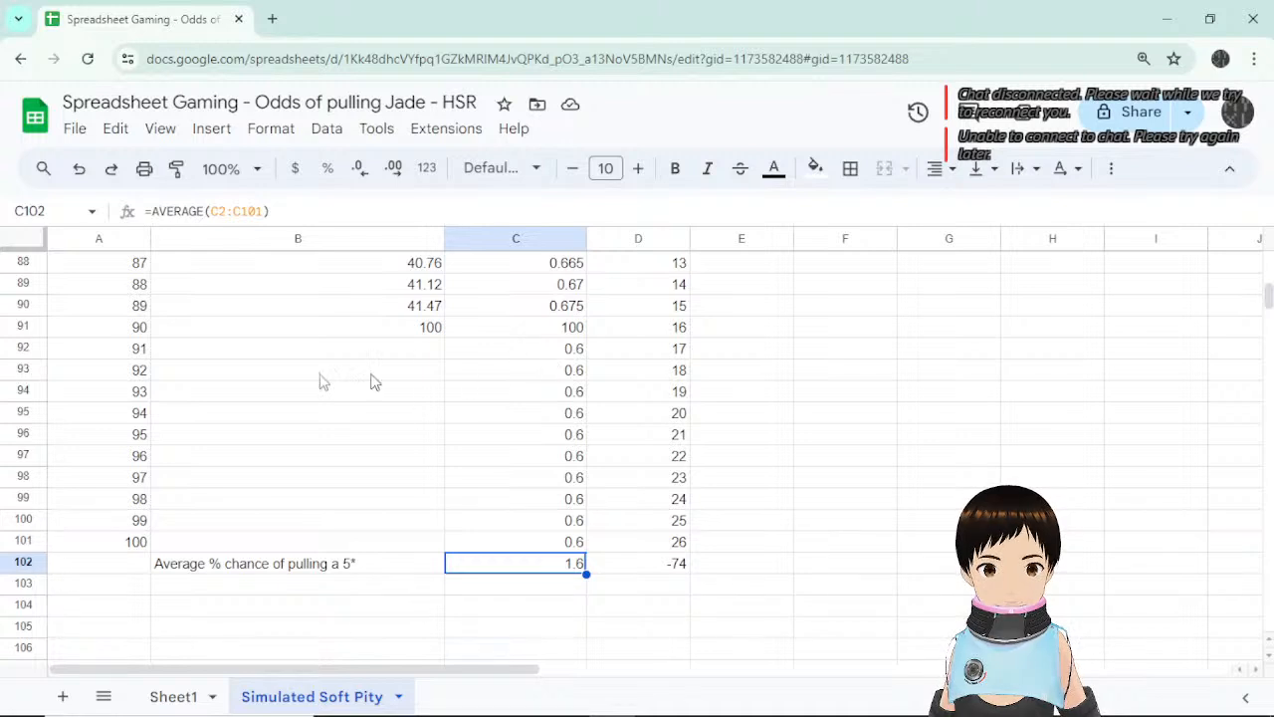
pyautogui.moveTo(119, 356); pyautogui.dragTo(554, 542)
pyautogui.press('Delete')
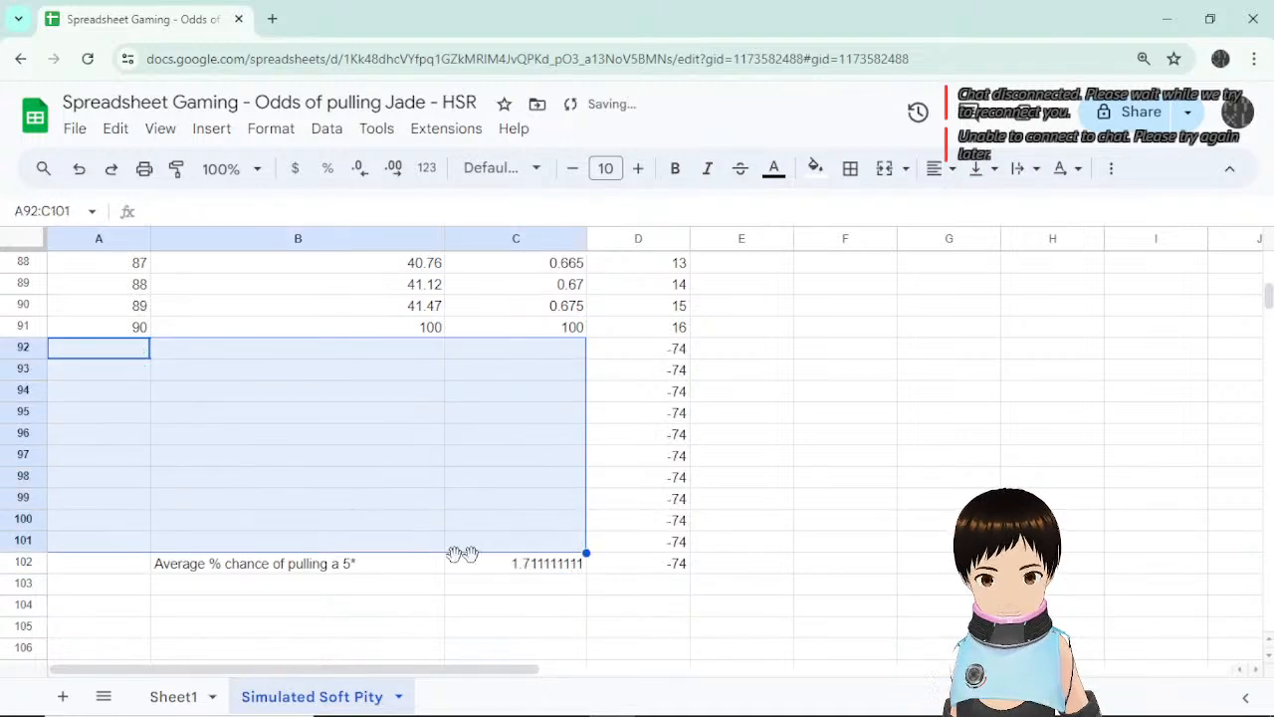
pyautogui.click(407, 569)
pyautogui.keyDown('shift'); pyautogui.click(581, 569); pyautogui.keyUp('shift')
pyautogui.click(565, 563)
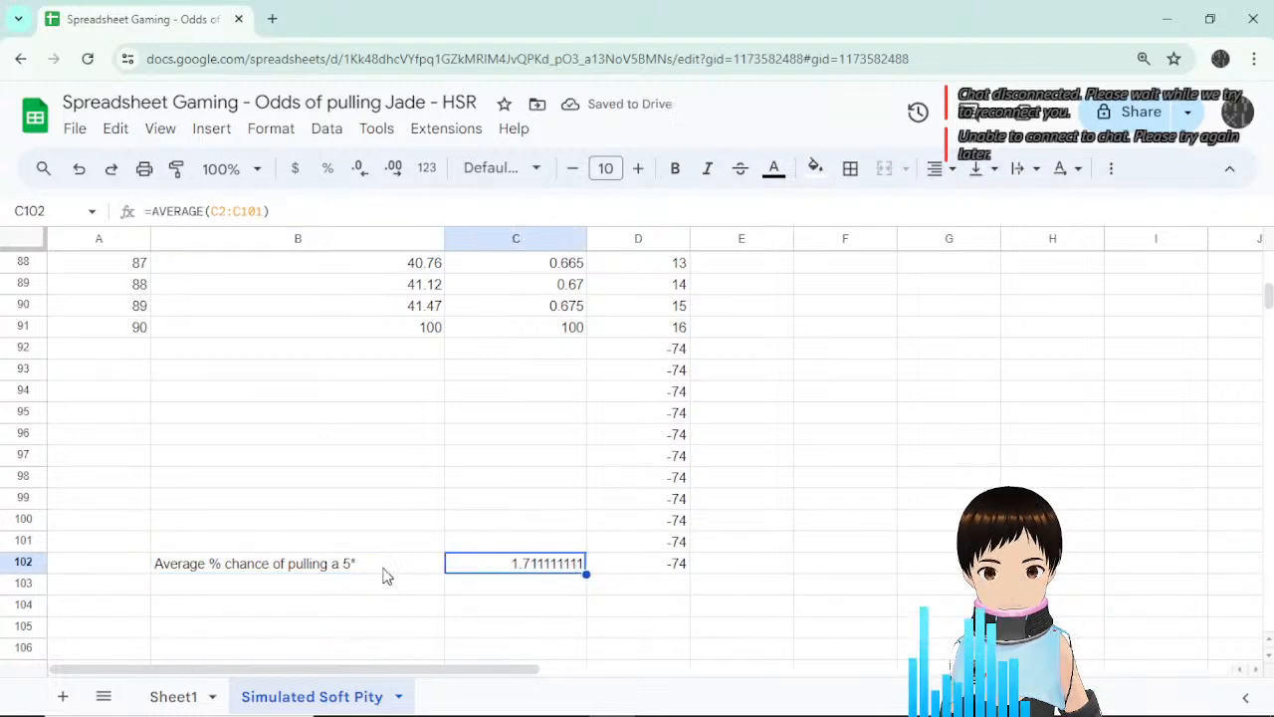
pyautogui.moveTo(384, 574); pyautogui.dragTo(510, 567)
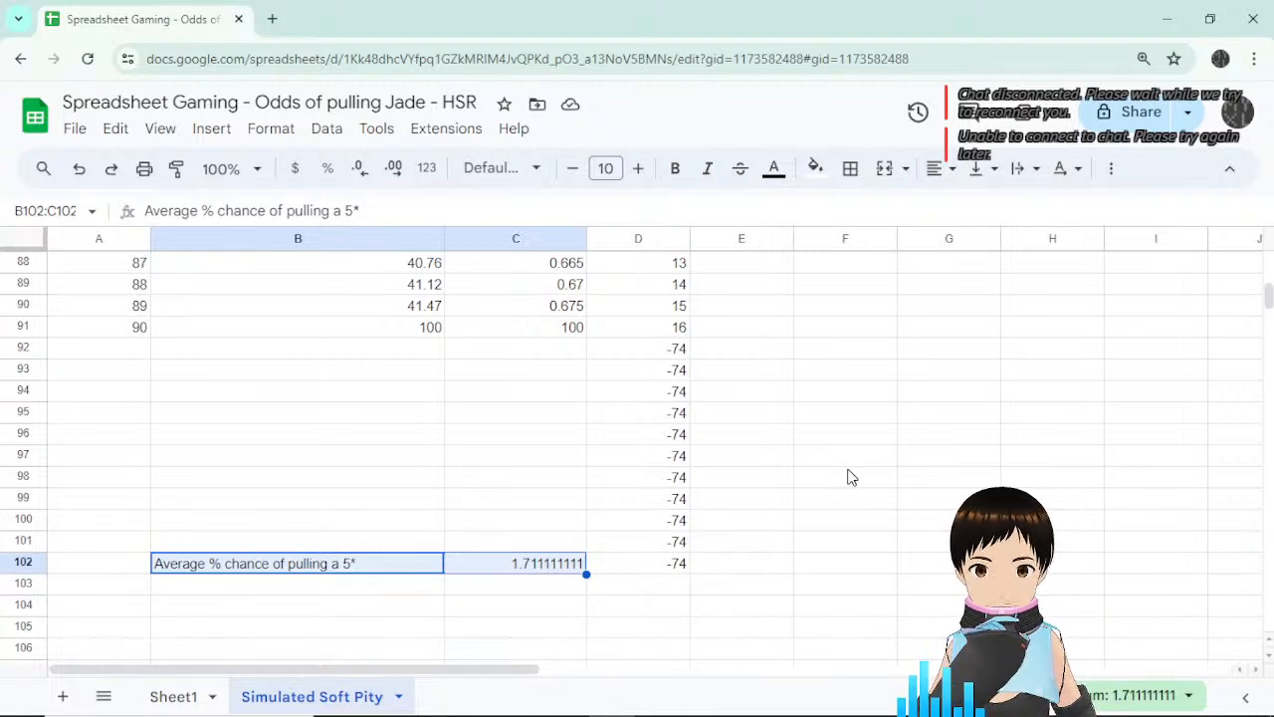
pyautogui.hotkey('ctrl', 'z')
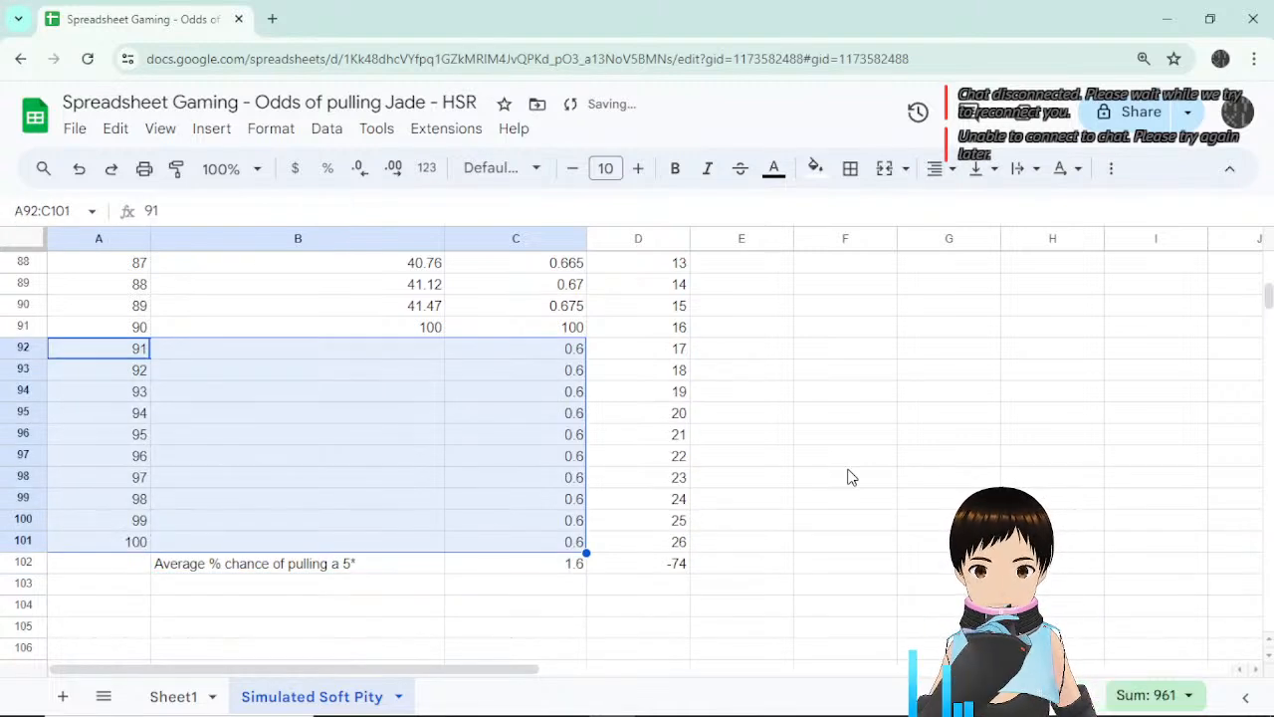
pyautogui.click(538, 569)
pyautogui.scroll(4, 805, 538)
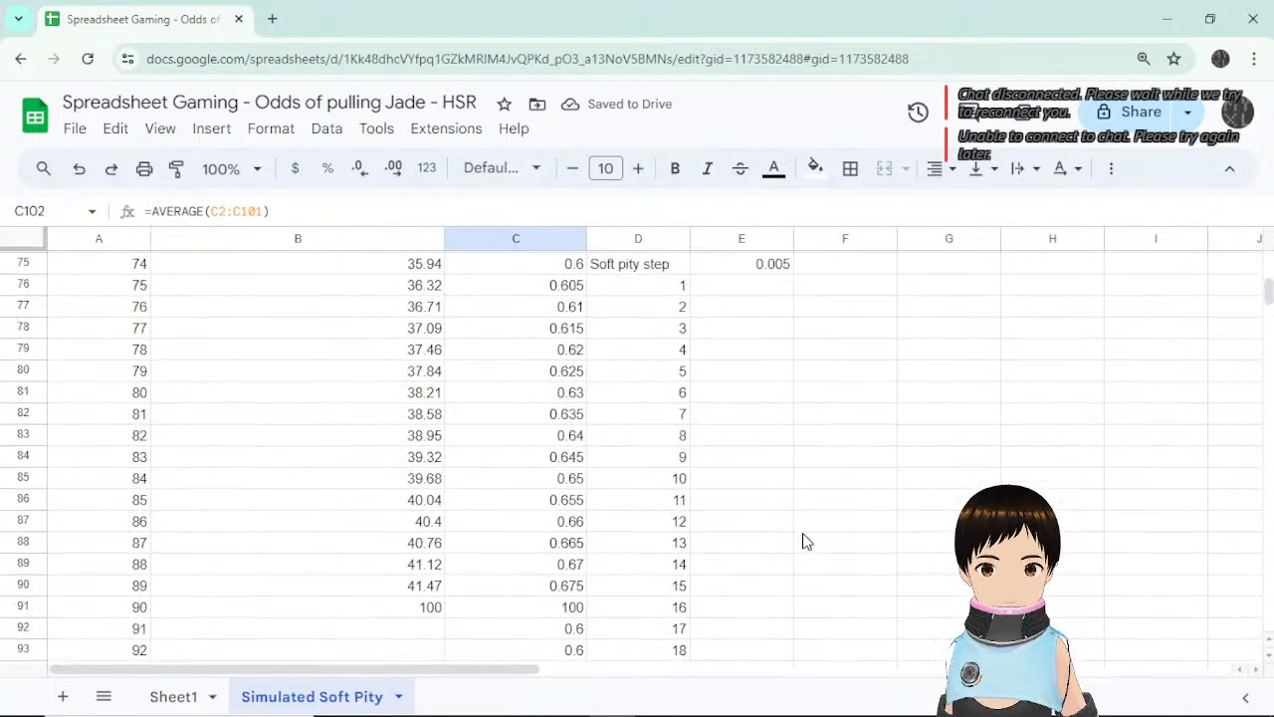
# Enter =E75*100 in F75.
pyautogui.click(786, 270)
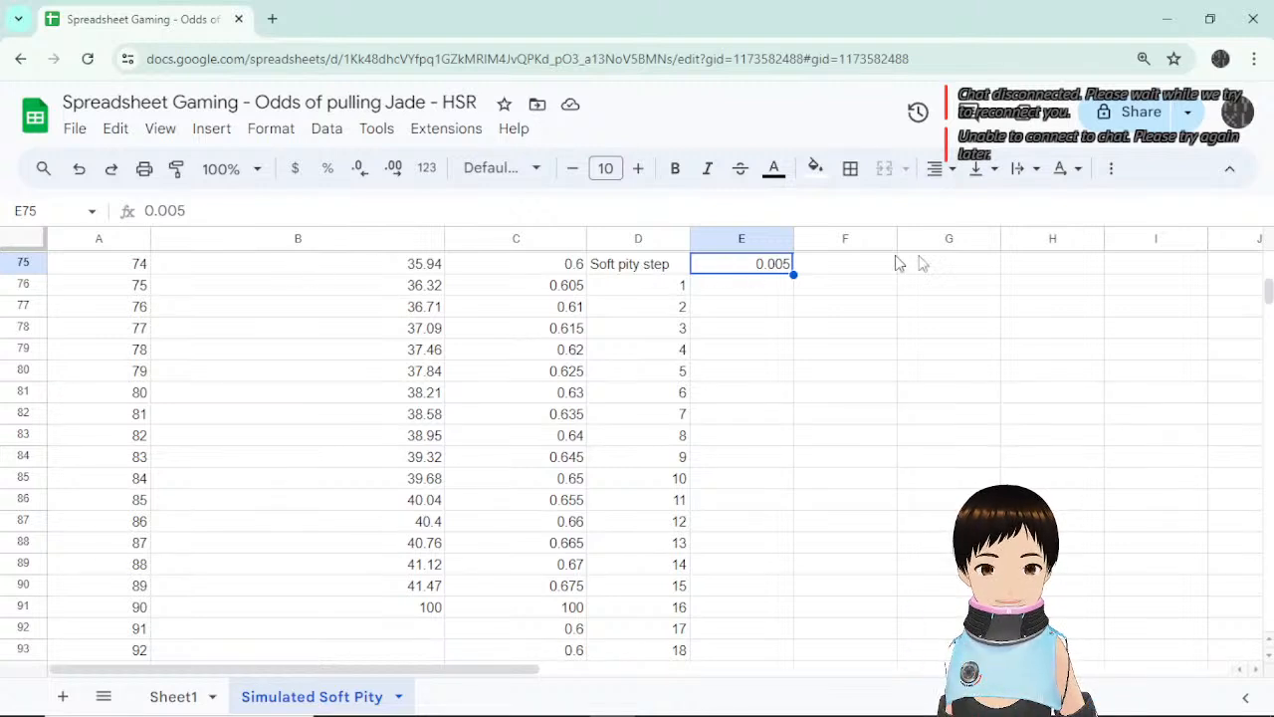
pyautogui.click(864, 267)
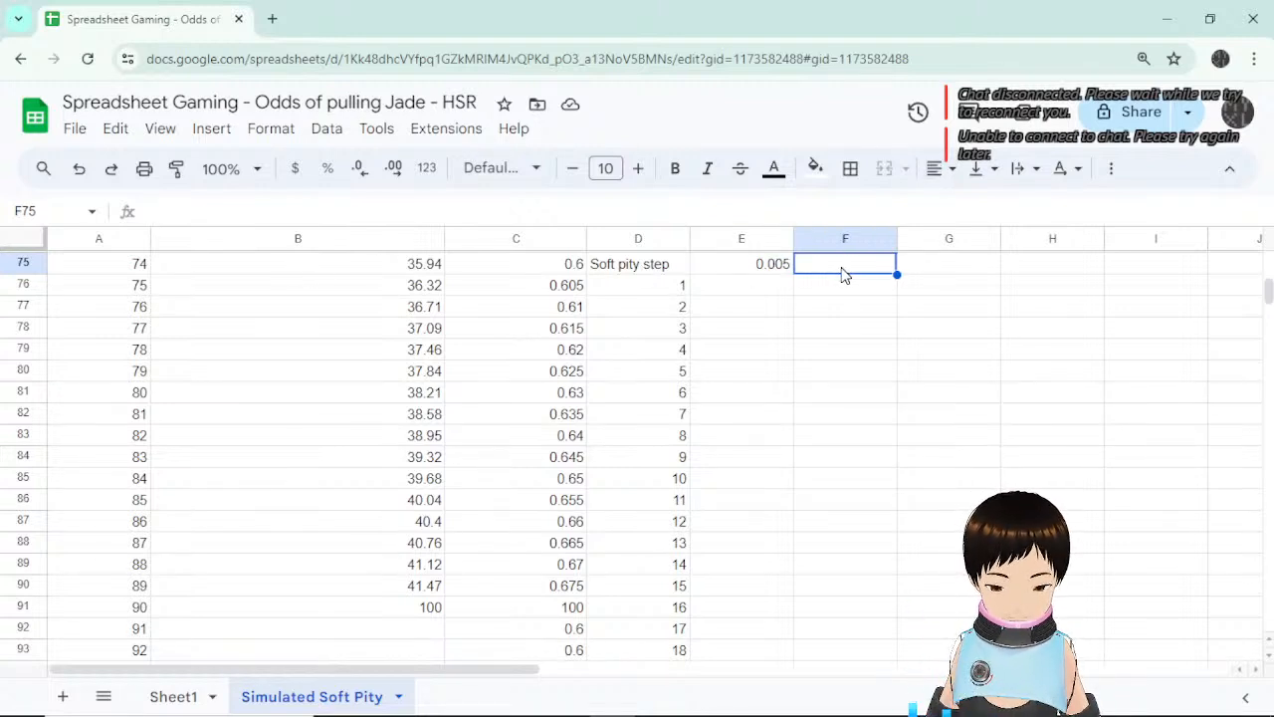
pyautogui.write('=')
pyautogui.click(757, 272)
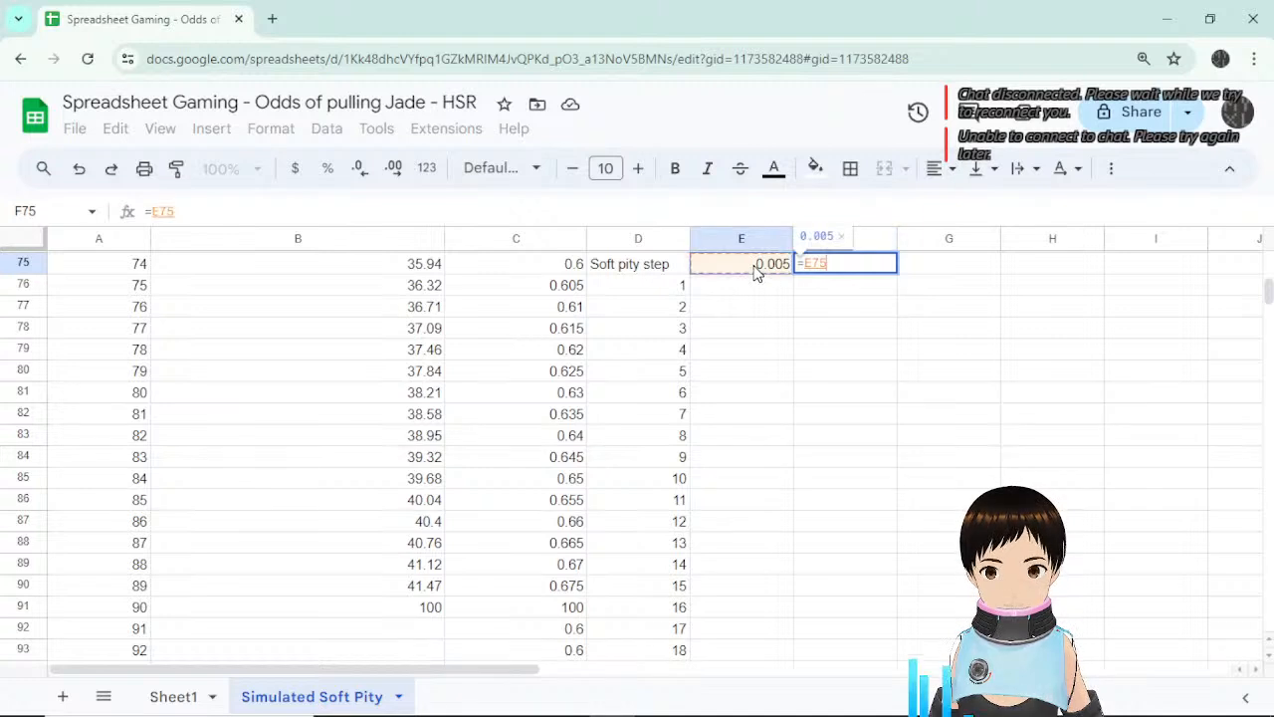
pyautogui.write('*100')
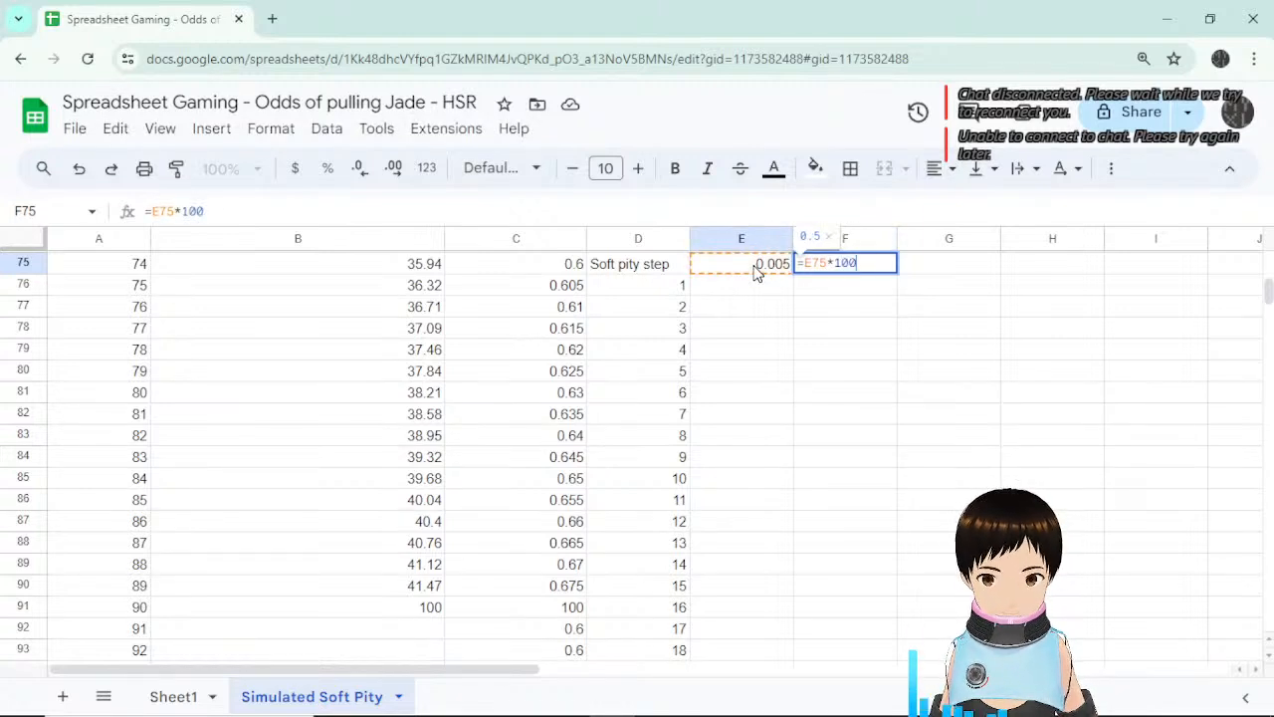
pyautogui.press('Return')
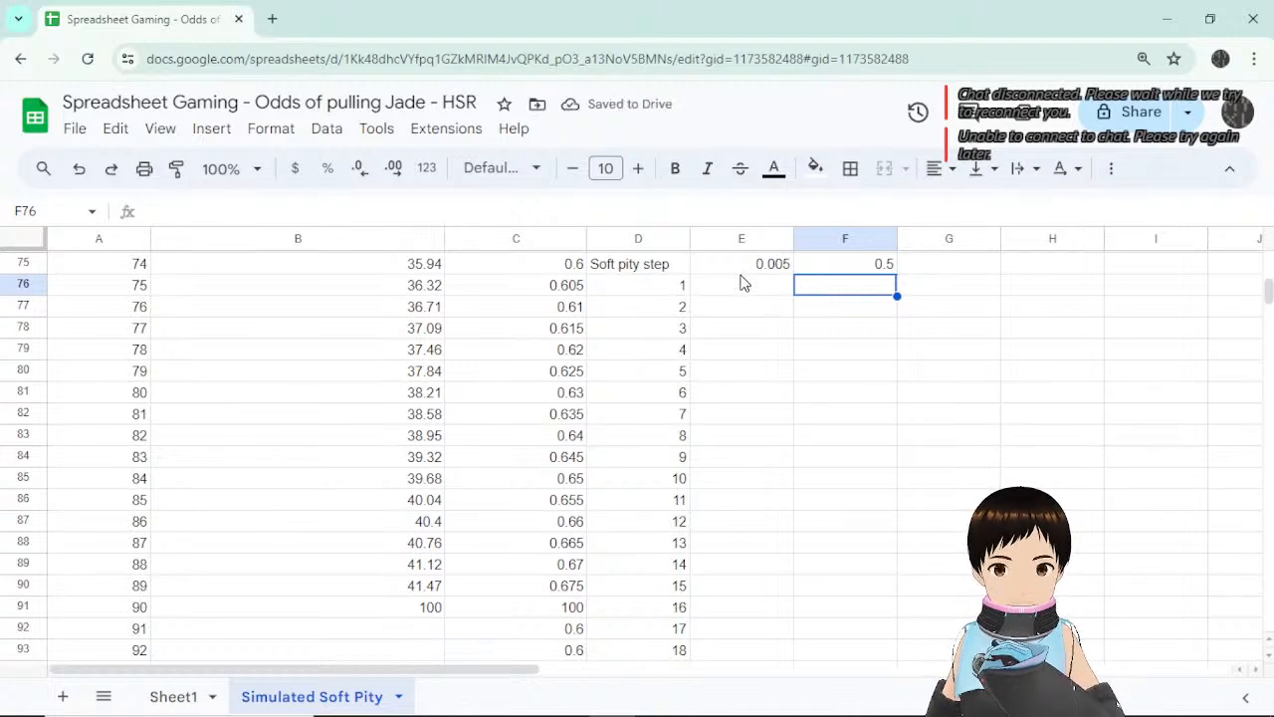
# Remove the *100 so F75 reads =E75 and shows 0.005.
pyautogui.click(583, 286)
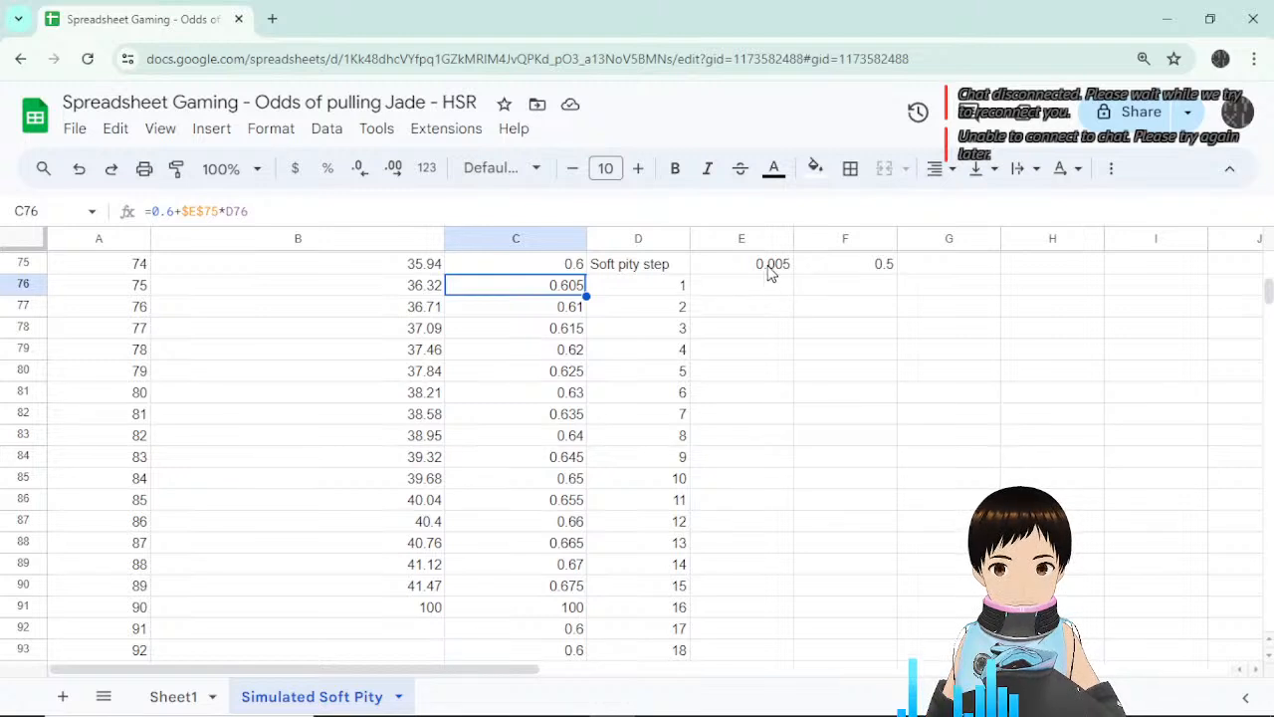
pyautogui.click(765, 267)
pyautogui.click(565, 270)
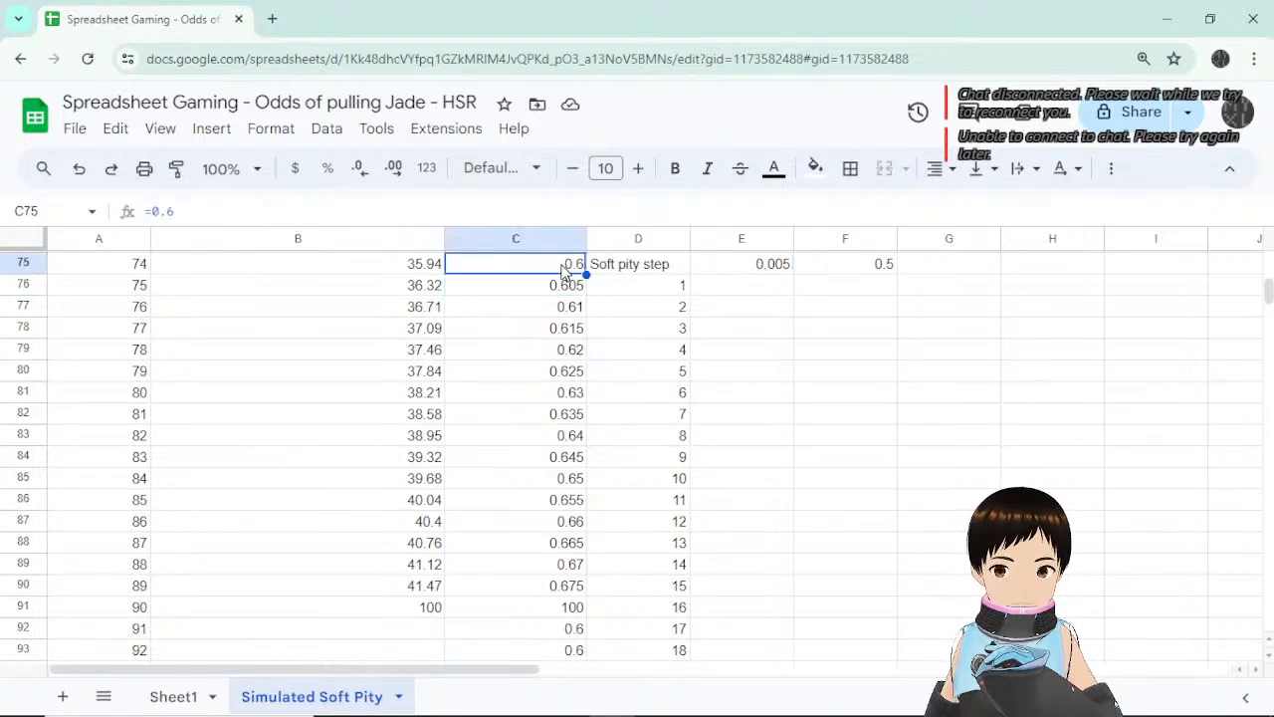
pyautogui.click(768, 267)
pyautogui.click(845, 267)
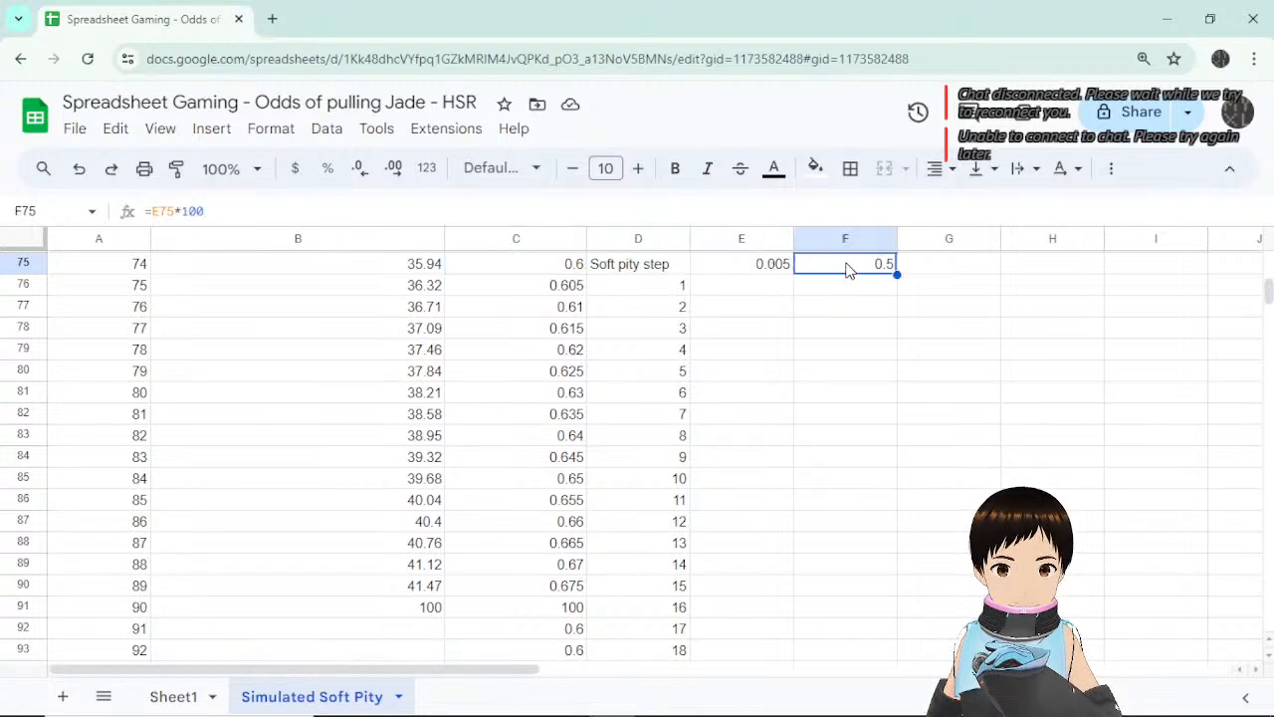
pyautogui.moveTo(204, 211); pyautogui.dragTo(176, 211)
pyautogui.press('BackSpace')
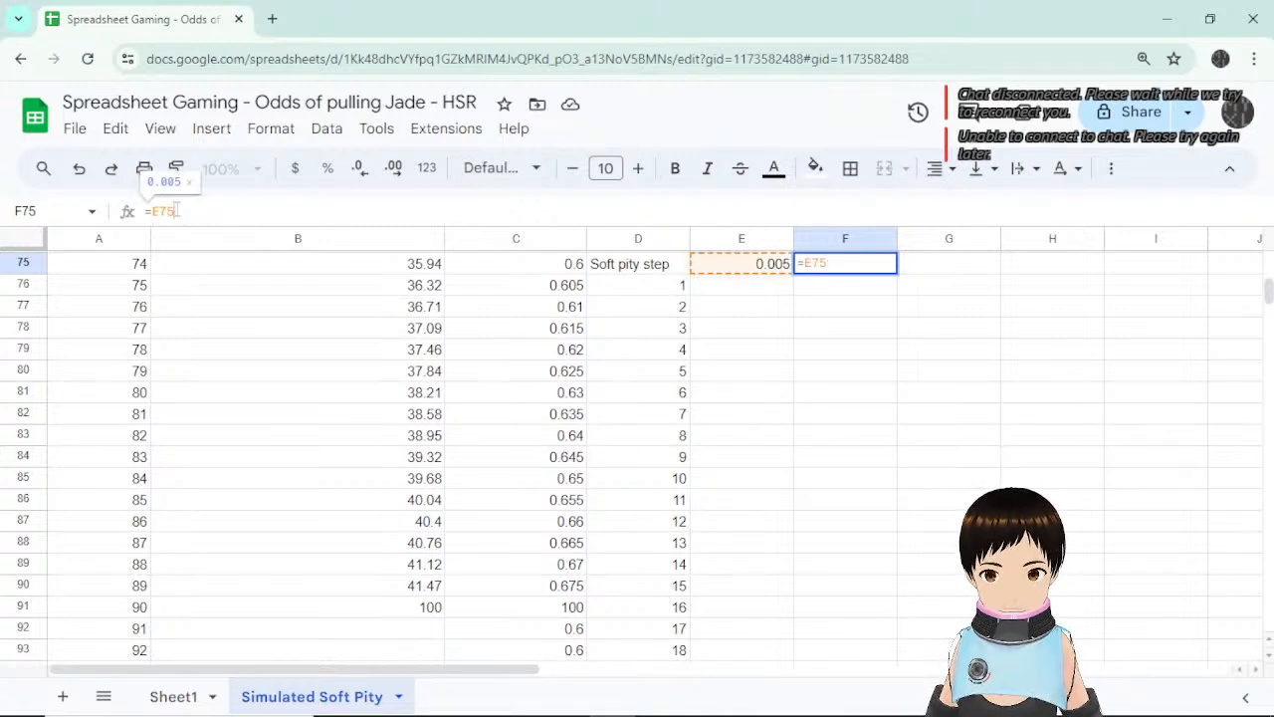
pyautogui.press('Return')
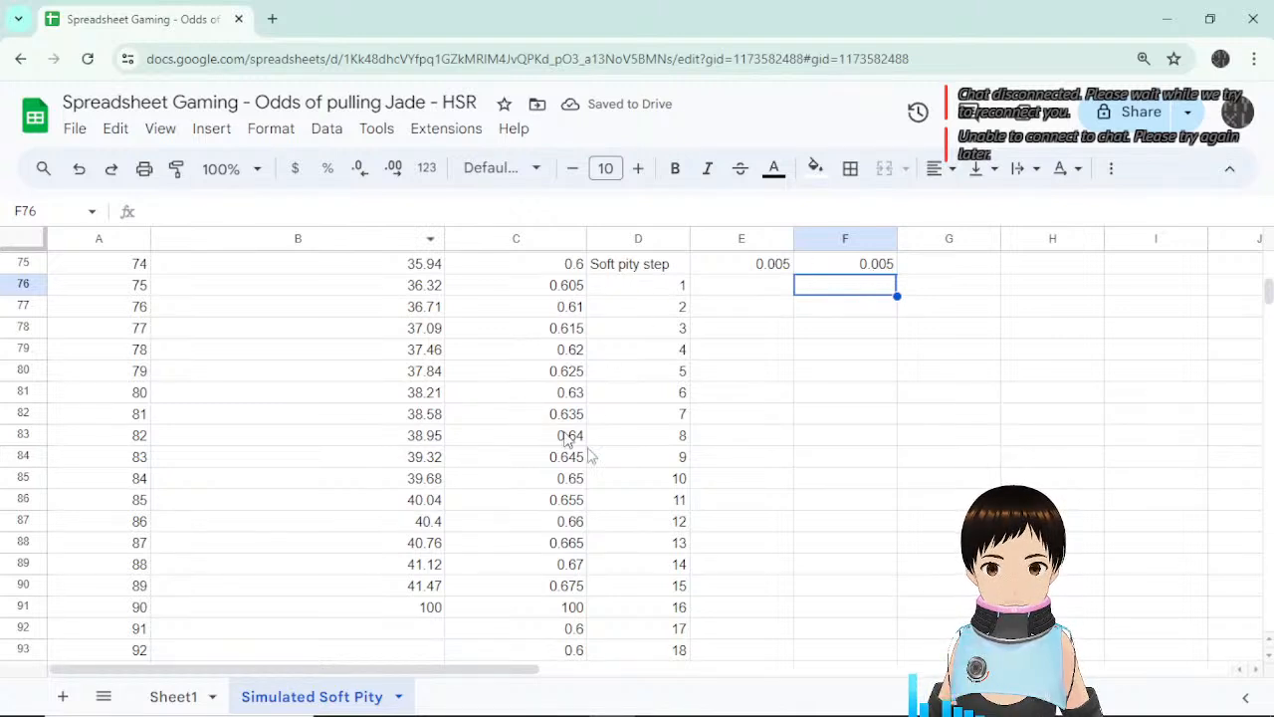
pyautogui.scroll(-2, 617, 478)
pyautogui.click(563, 525)
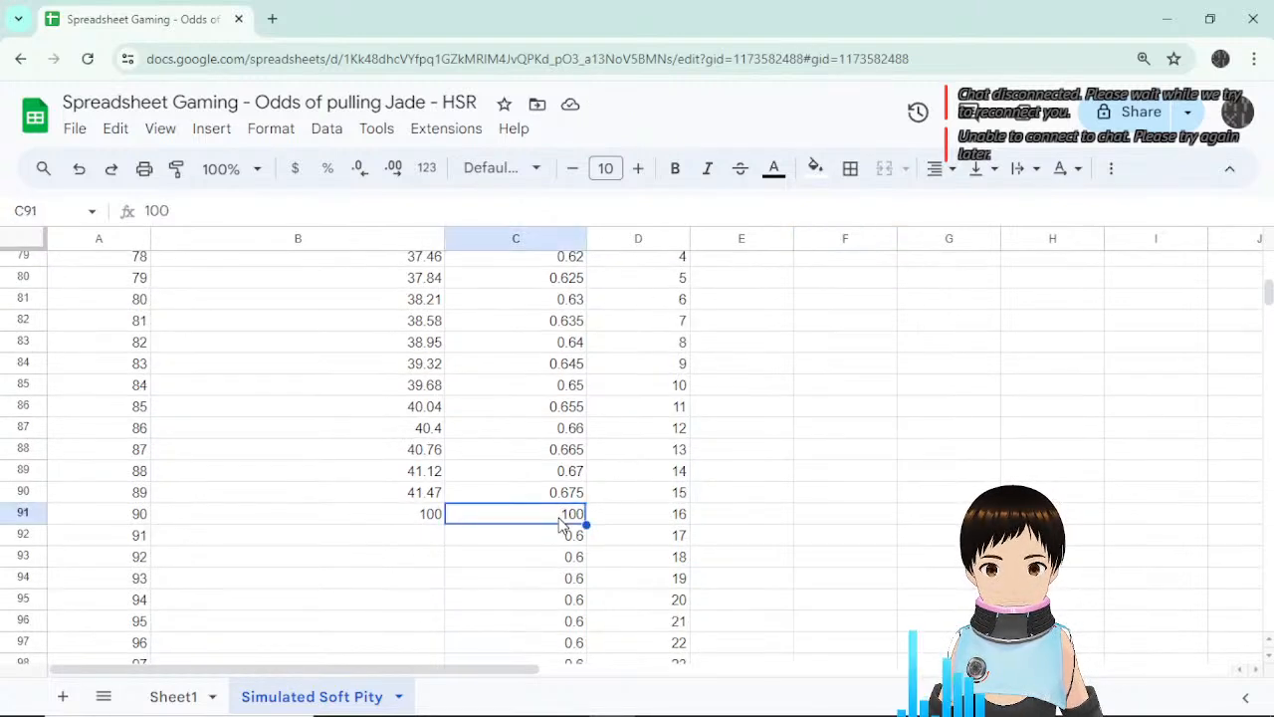
pyautogui.click(565, 498)
pyautogui.click(555, 525)
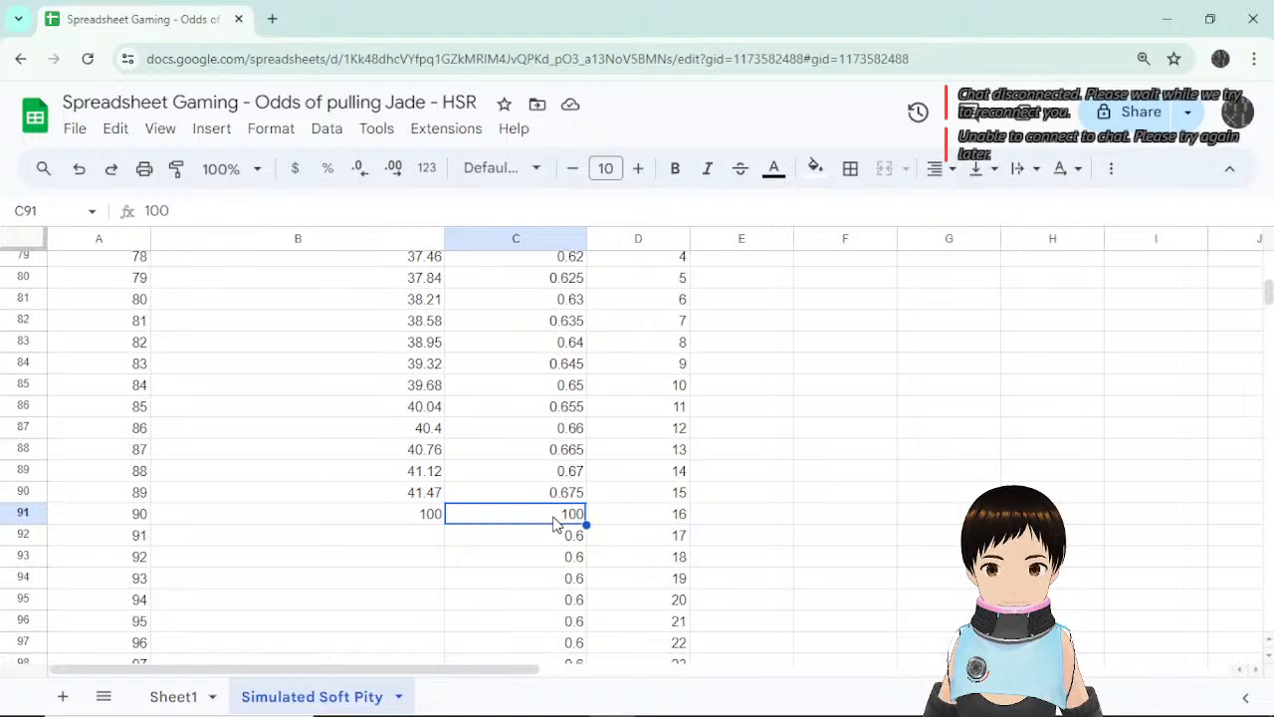
pyautogui.scroll(-5, 784, 535)
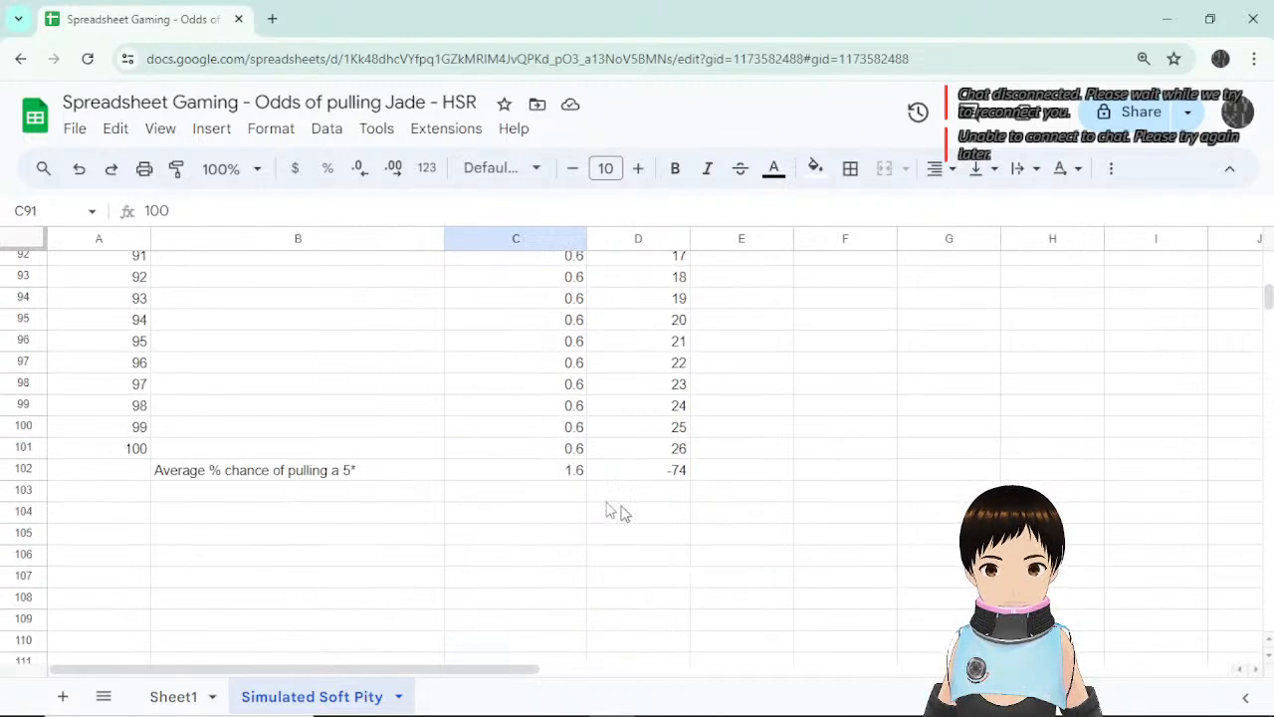
pyautogui.click(538, 474)
pyautogui.scroll(2, 539, 478)
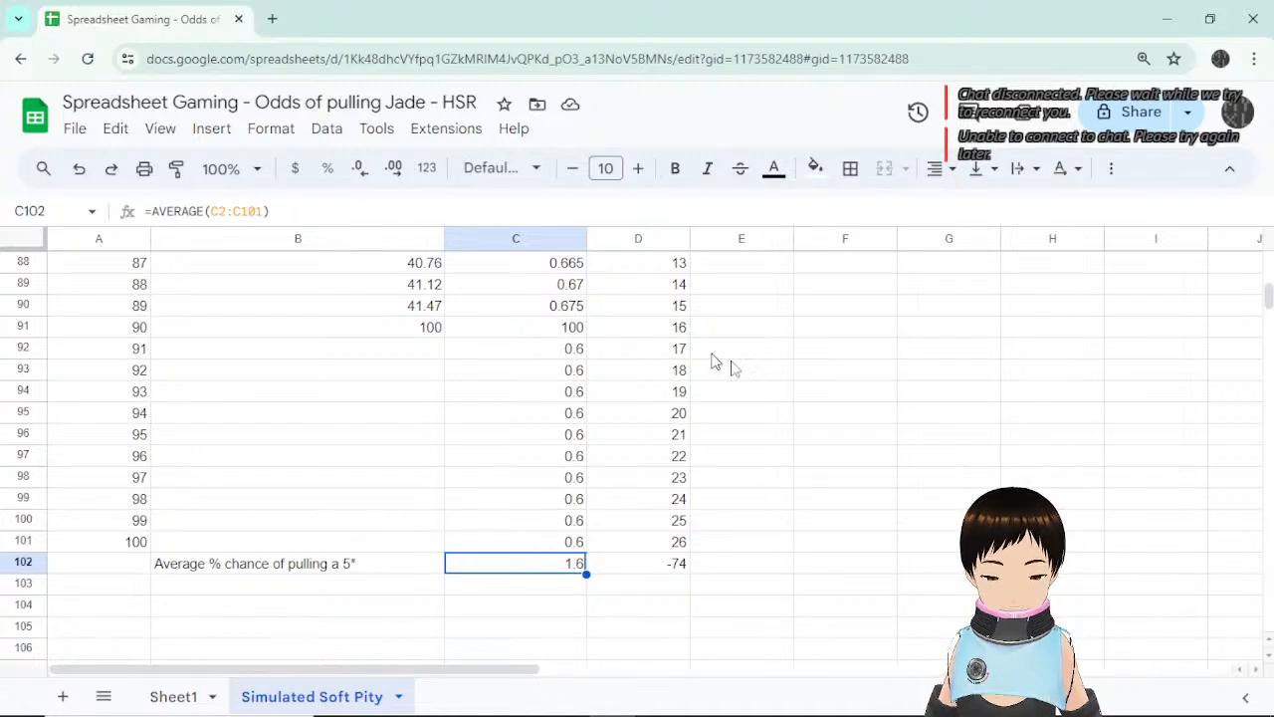
pyautogui.scroll(5, 831, 418)
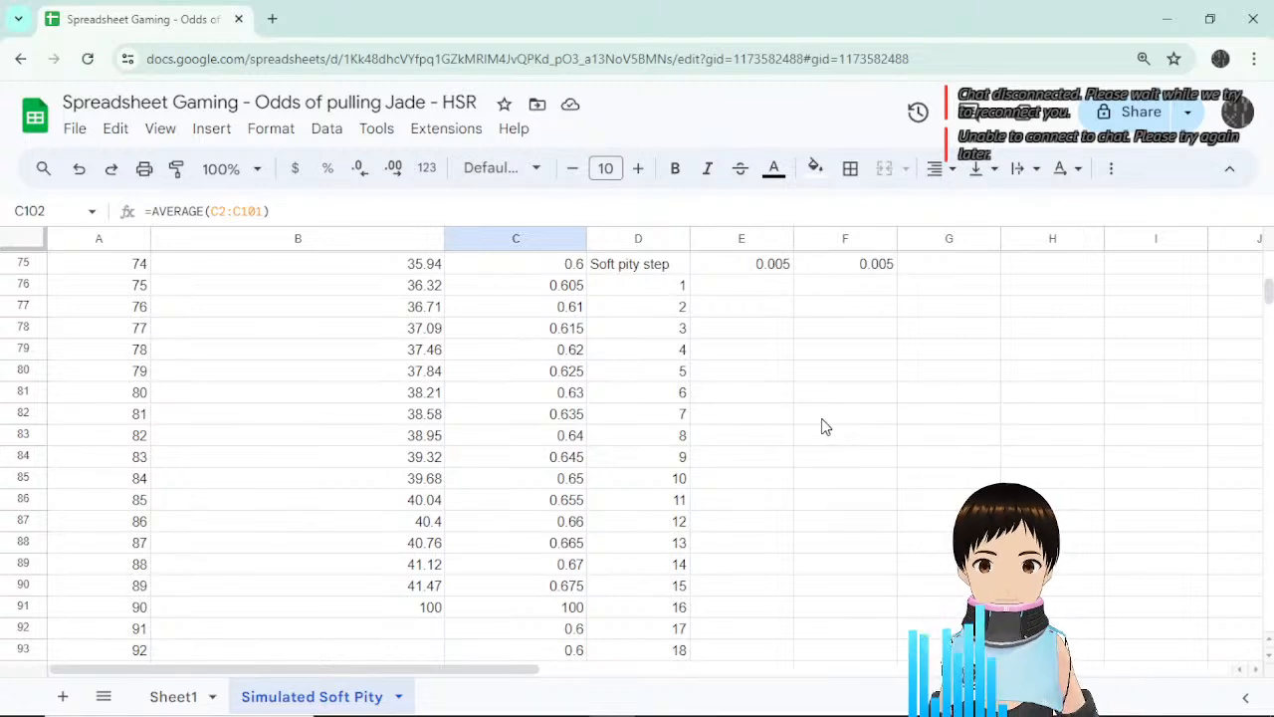
pyautogui.scroll(1, 832, 440)
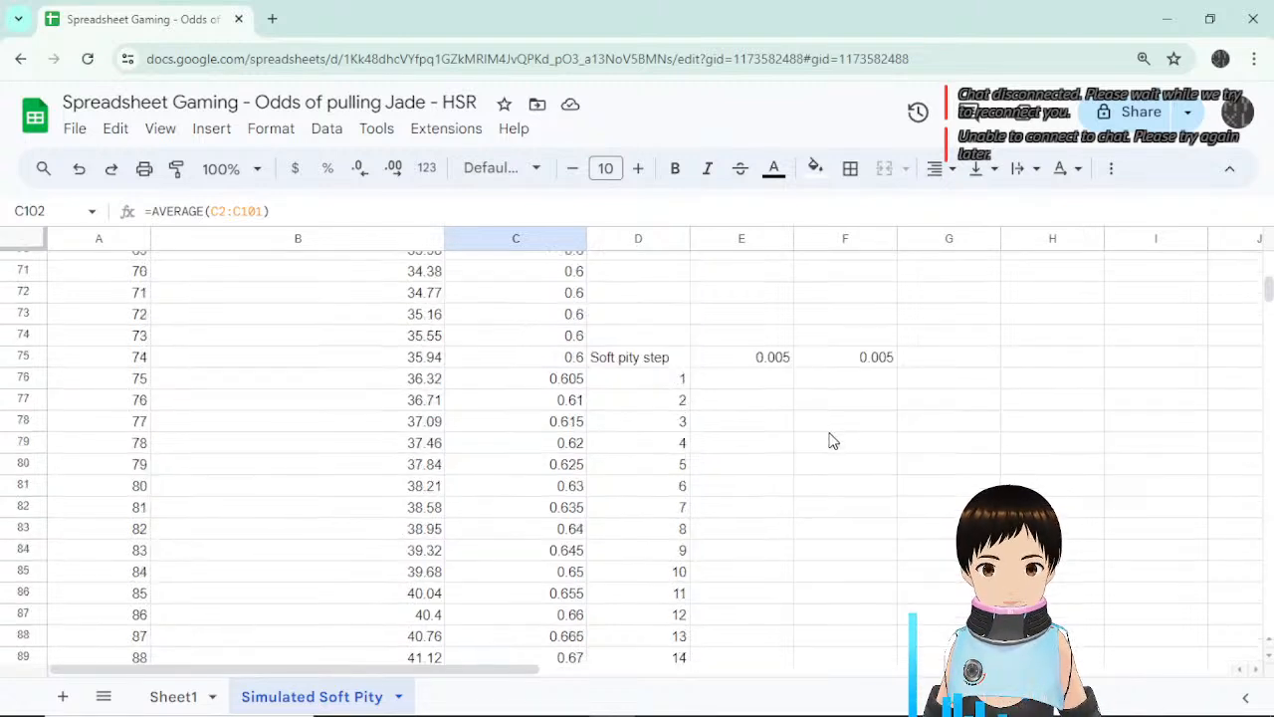
# Replace D76 in C76's formula with (A76-74), giving =0.6+$E$75*(A76-74).
pyautogui.click(543, 381)
pyautogui.click(647, 379)
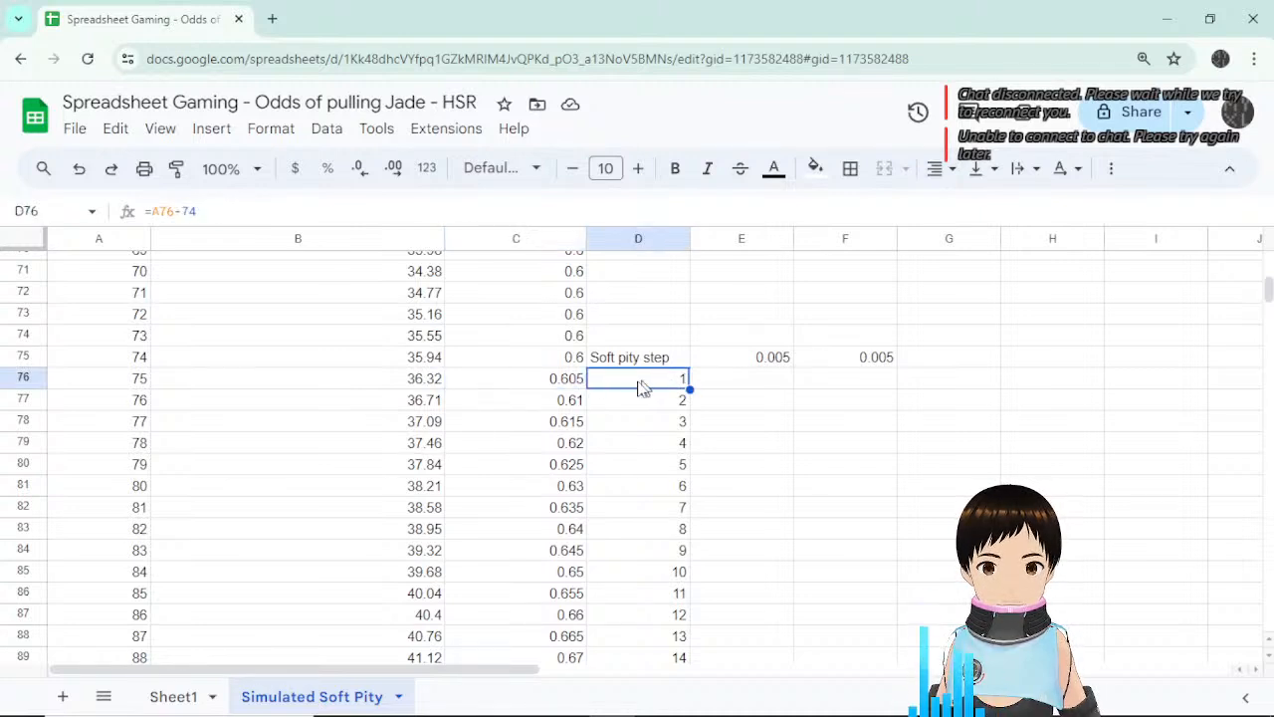
pyautogui.click(562, 384)
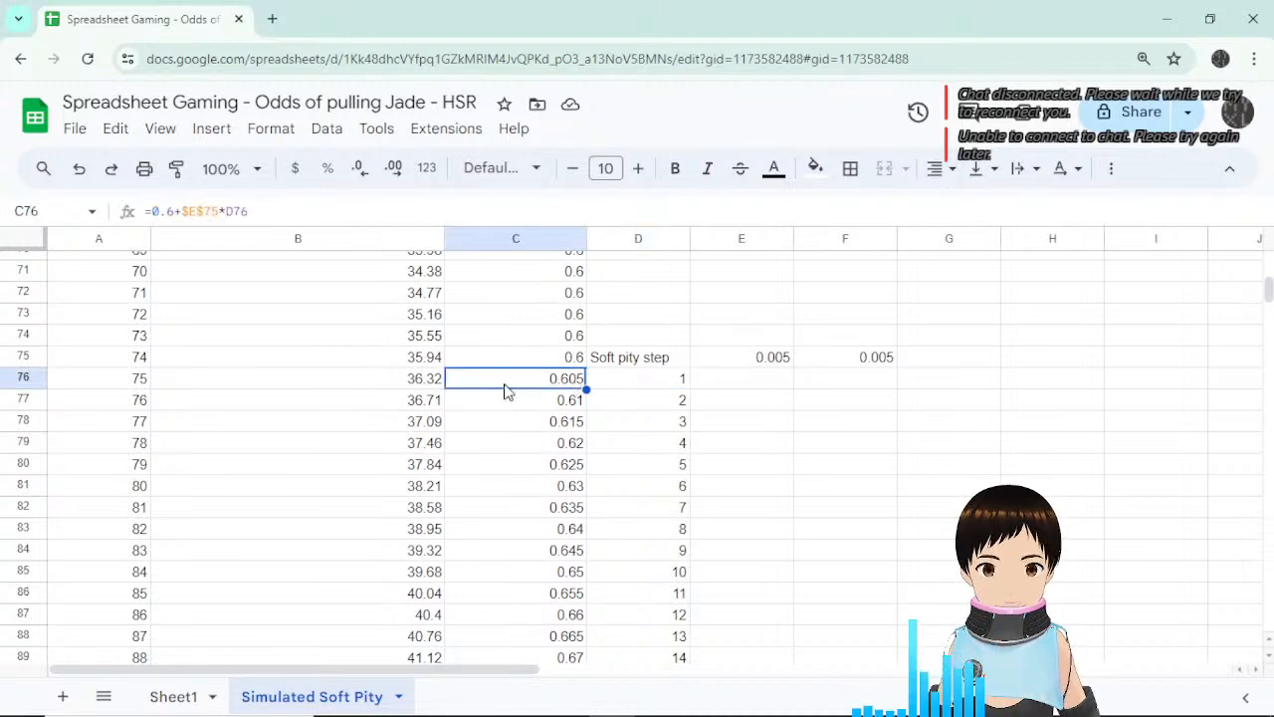
pyautogui.click(215, 210)
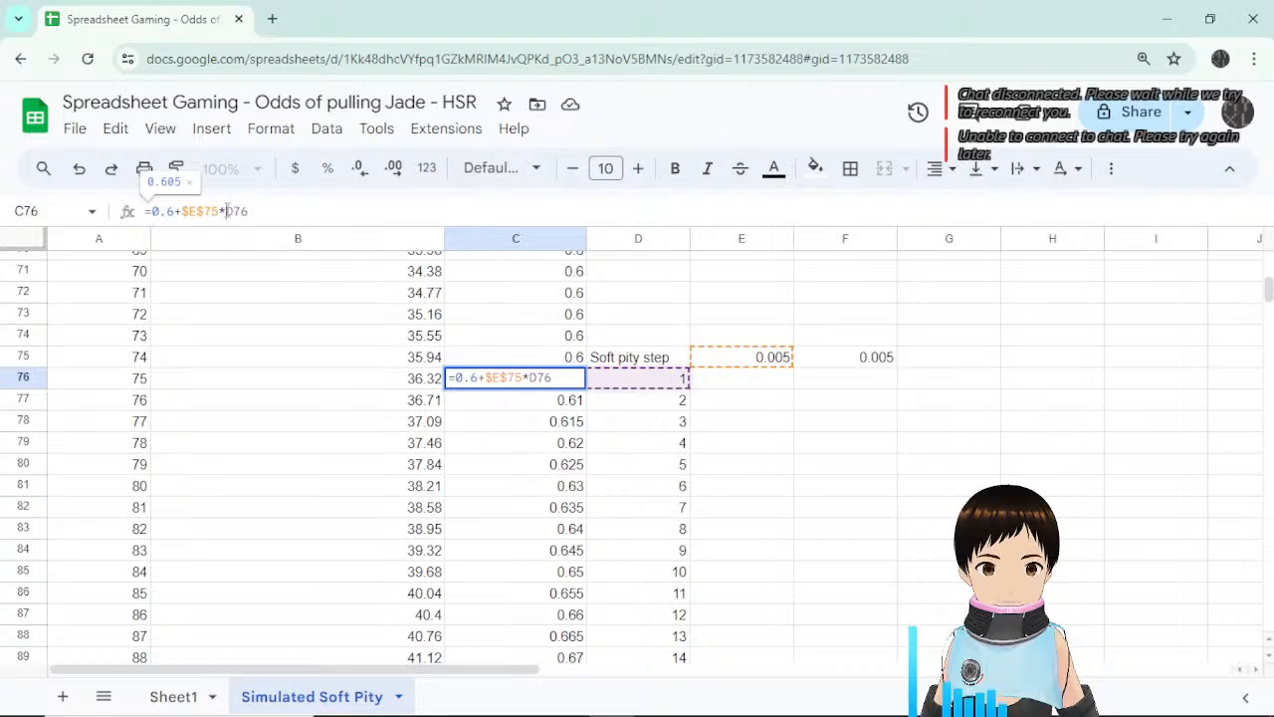
pyautogui.moveTo(227, 210); pyautogui.dragTo(268, 211)
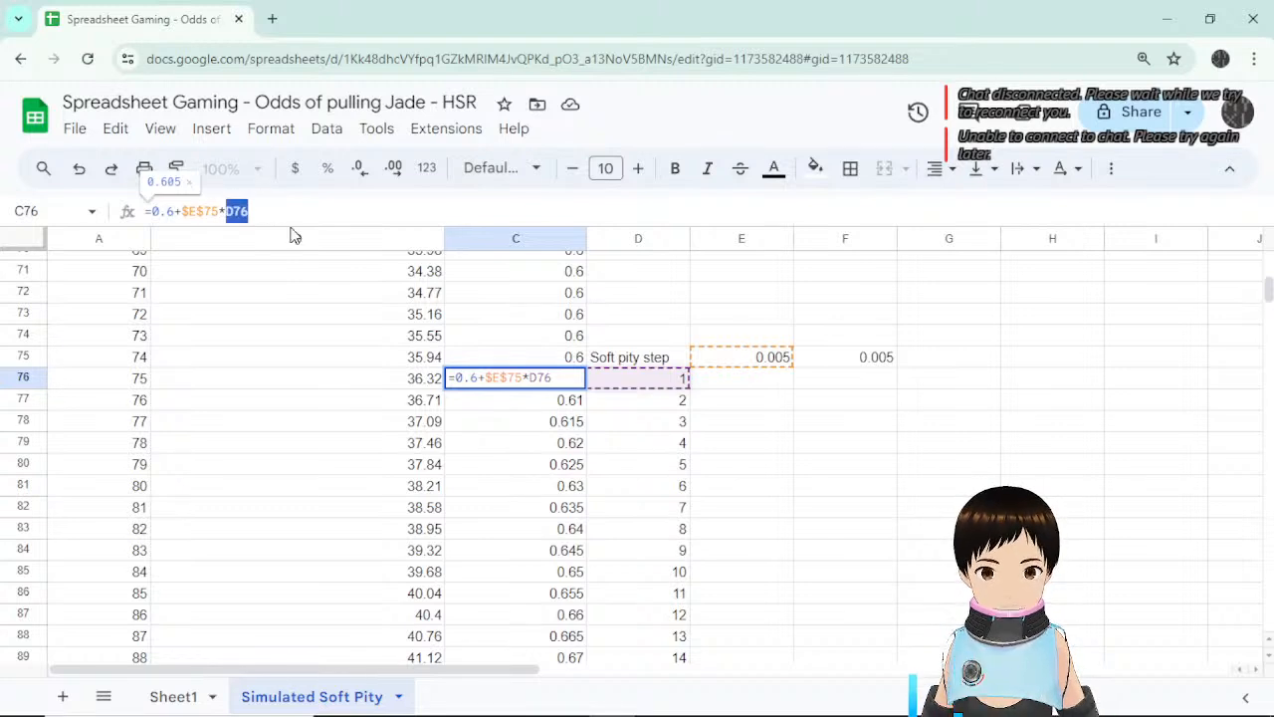
pyautogui.write('(')
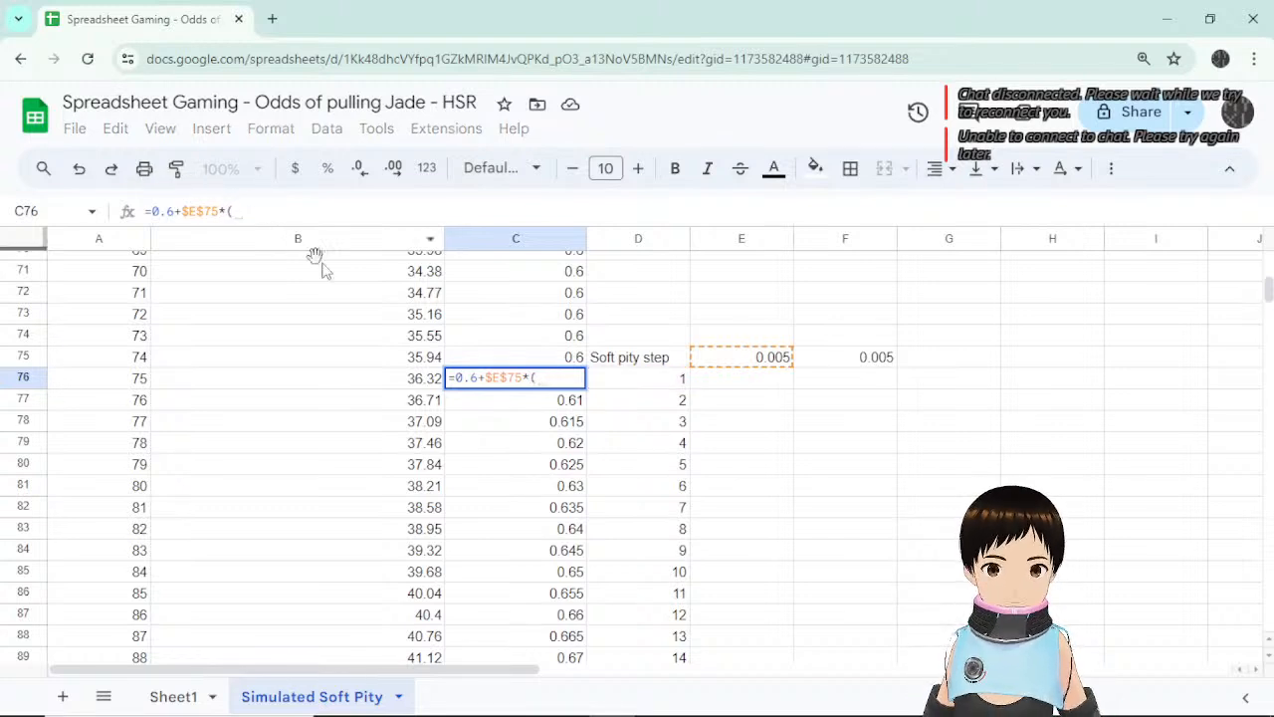
pyautogui.click(141, 383)
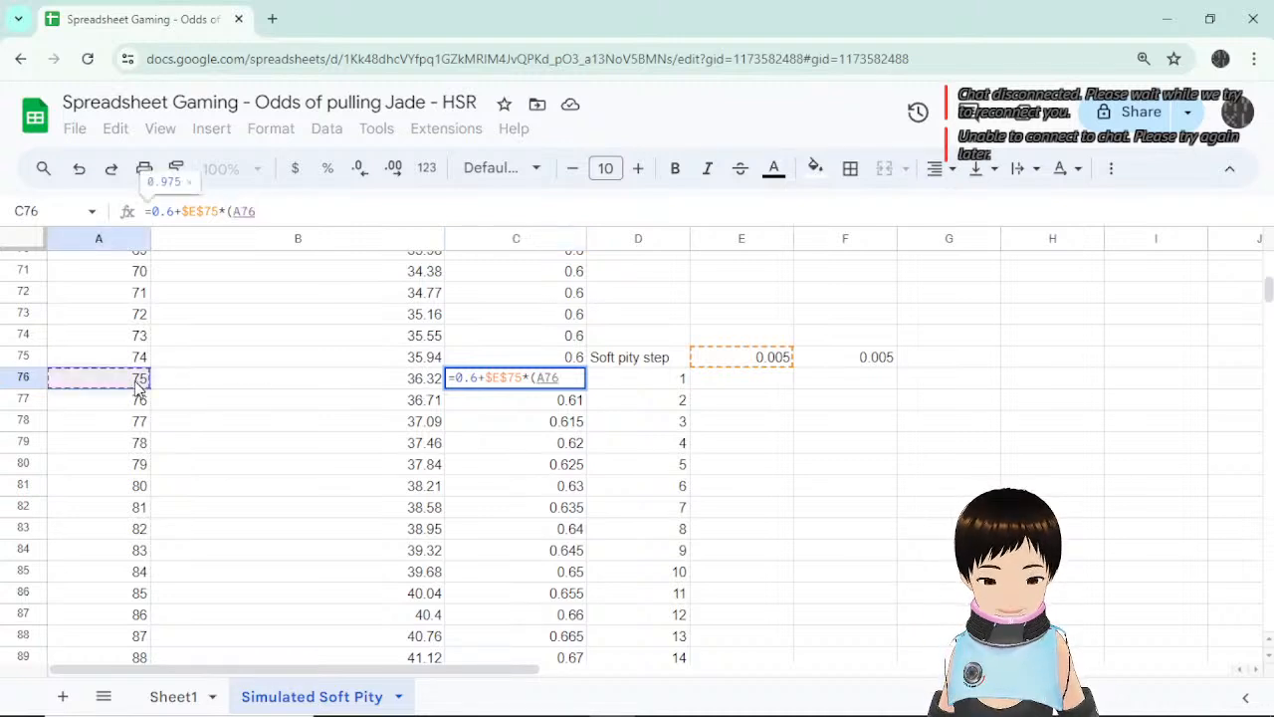
pyautogui.write('-74')
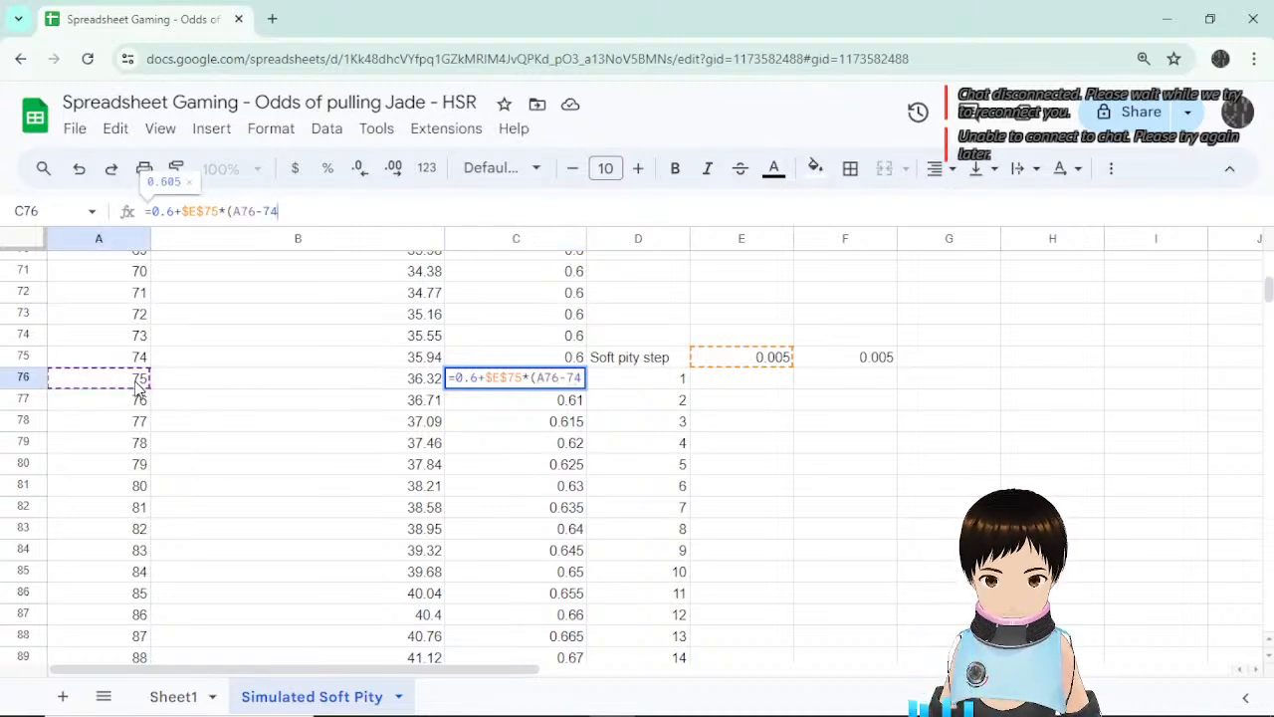
pyautogui.write(')')
pyautogui.press('Return')
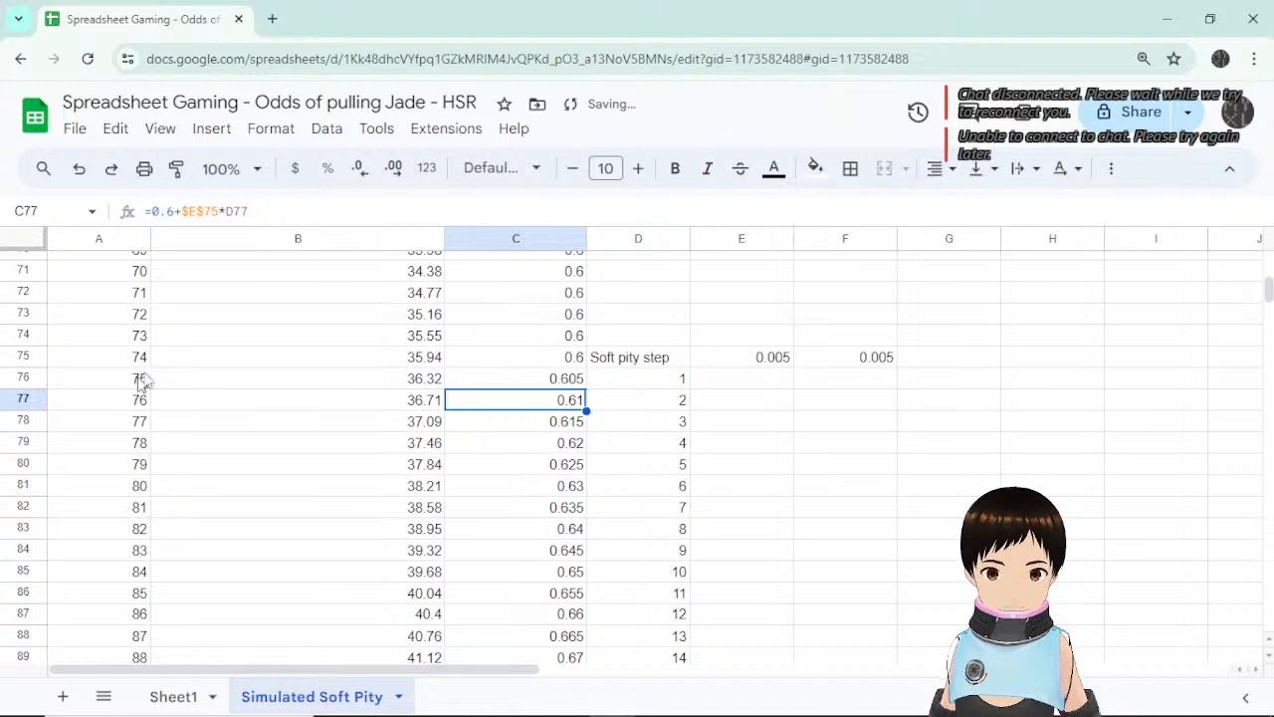
pyautogui.click(576, 384)
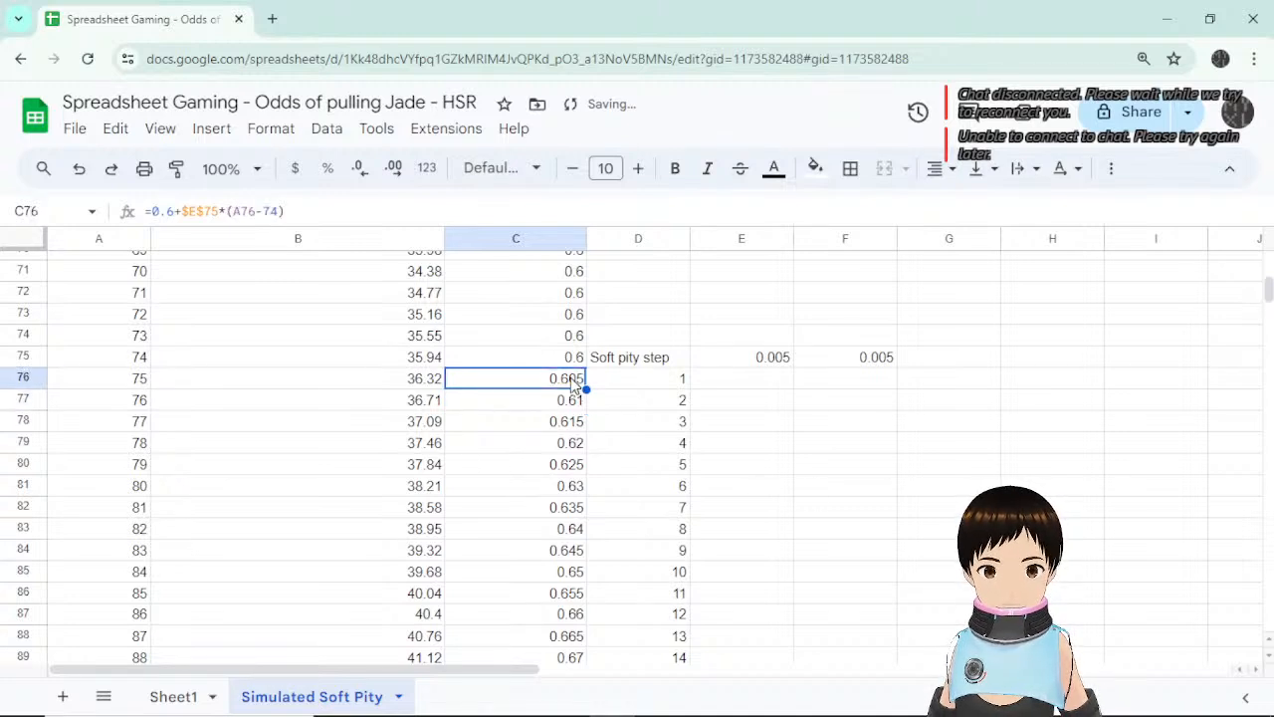
pyautogui.click(217, 210)
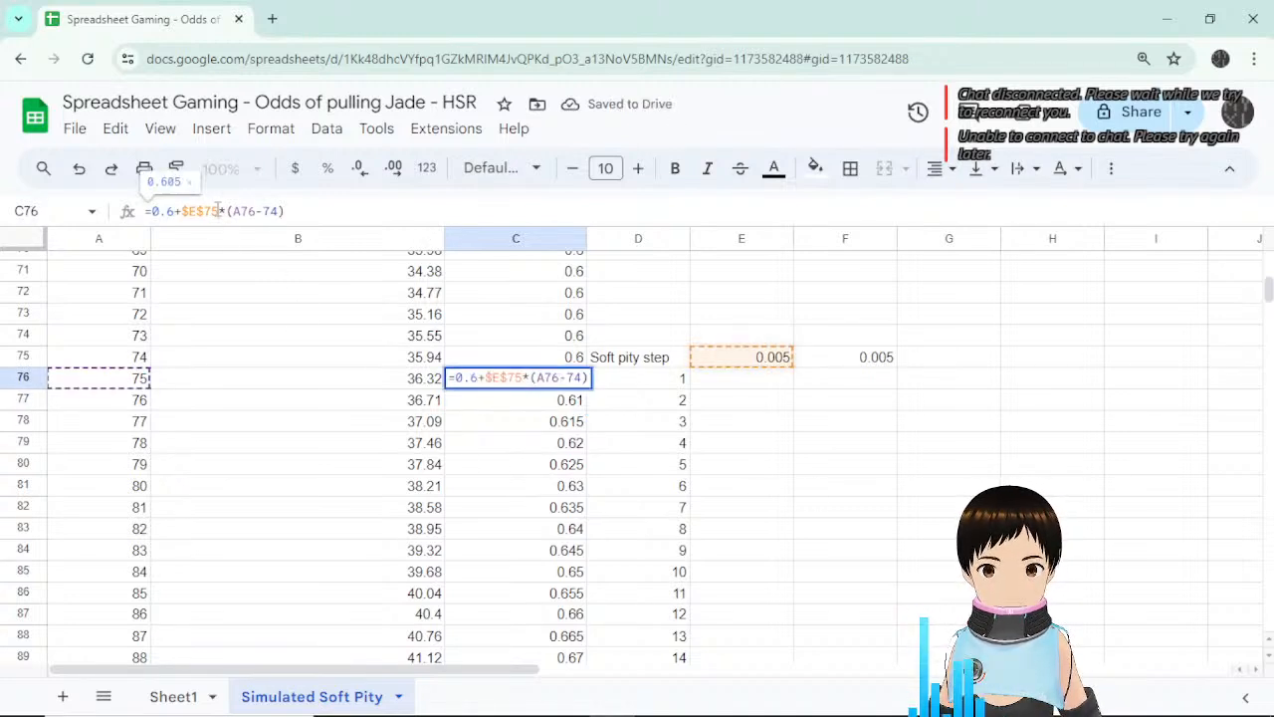
pyautogui.click(657, 364)
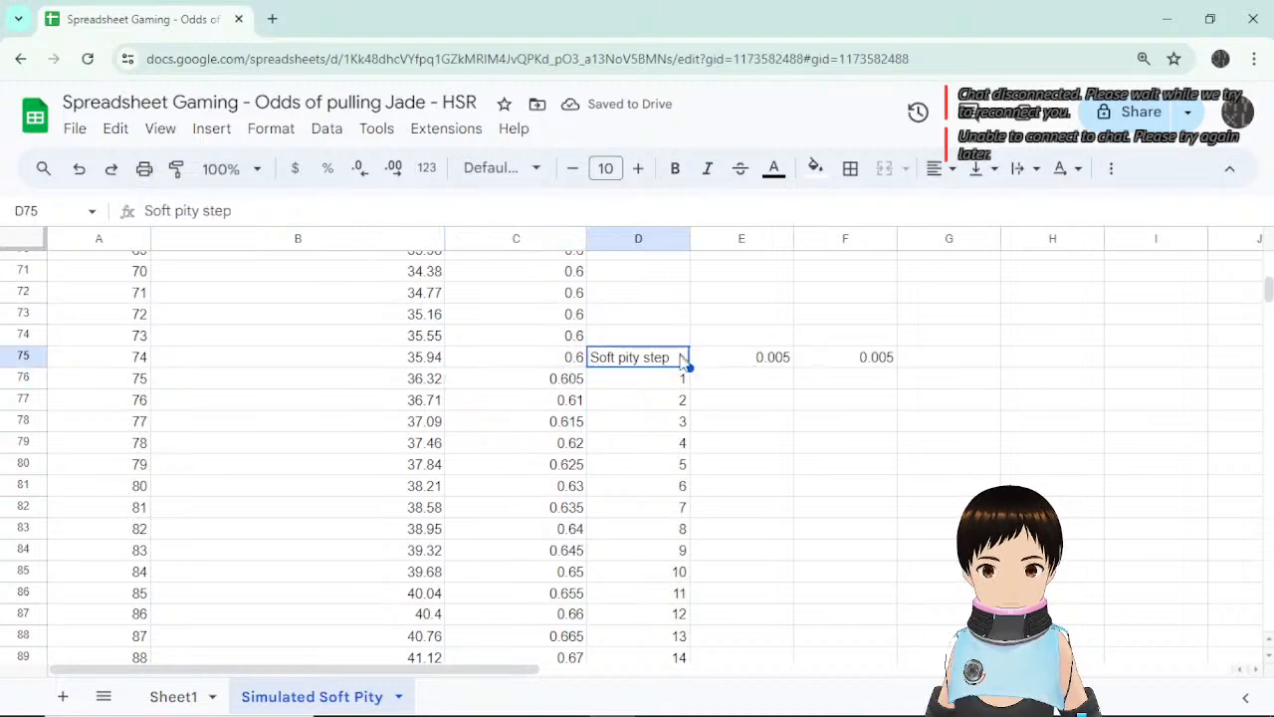
# Move the Soft pity step label and 0.005 value up to D1:E1.
pyautogui.moveTo(682, 364); pyautogui.dragTo(752, 263)
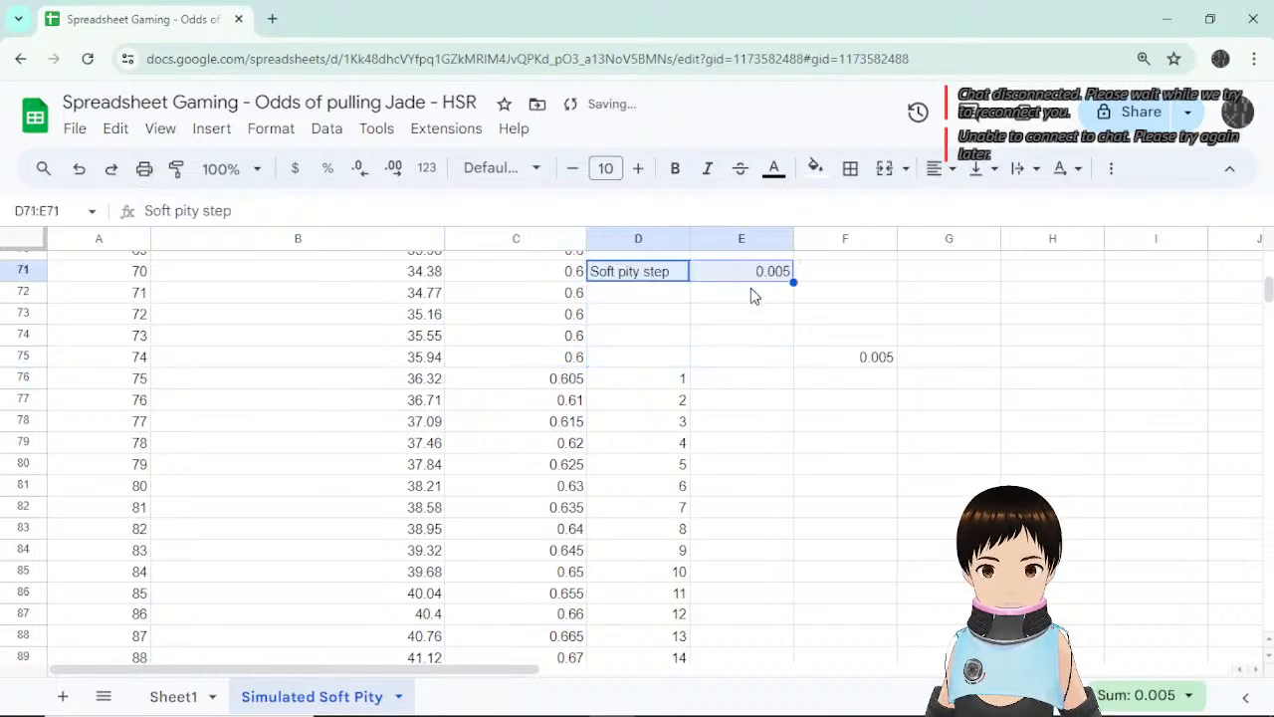
pyautogui.scroll(3, 754, 432)
pyautogui.moveTo(731, 541); pyautogui.dragTo(757, 316)
pyautogui.scroll(4, 755, 348)
pyautogui.moveTo(725, 583); pyautogui.dragTo(753, 291)
pyautogui.scroll(5, 748, 378)
pyautogui.moveTo(730, 566); pyautogui.dragTo(749, 270)
pyautogui.scroll(5, 748, 372)
pyautogui.moveTo(739, 541); pyautogui.dragTo(757, 279)
pyautogui.scroll(6, 746, 378)
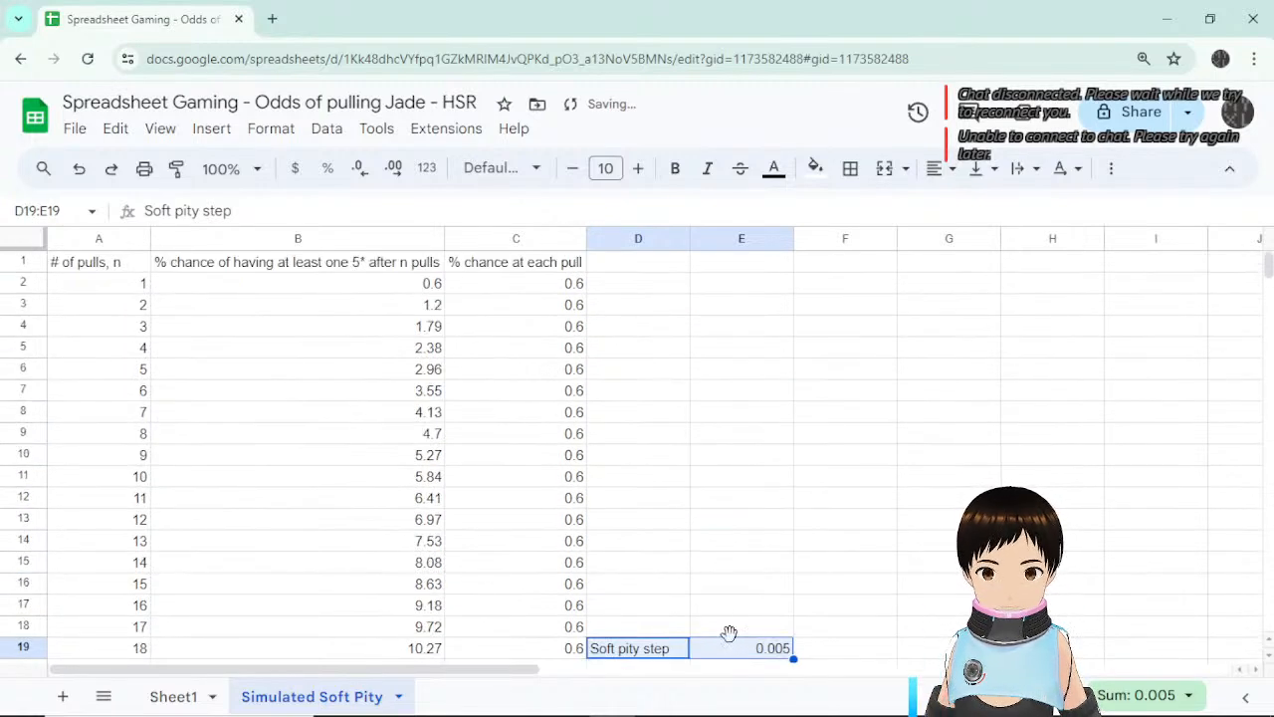
pyautogui.moveTo(730, 633); pyautogui.dragTo(733, 252)
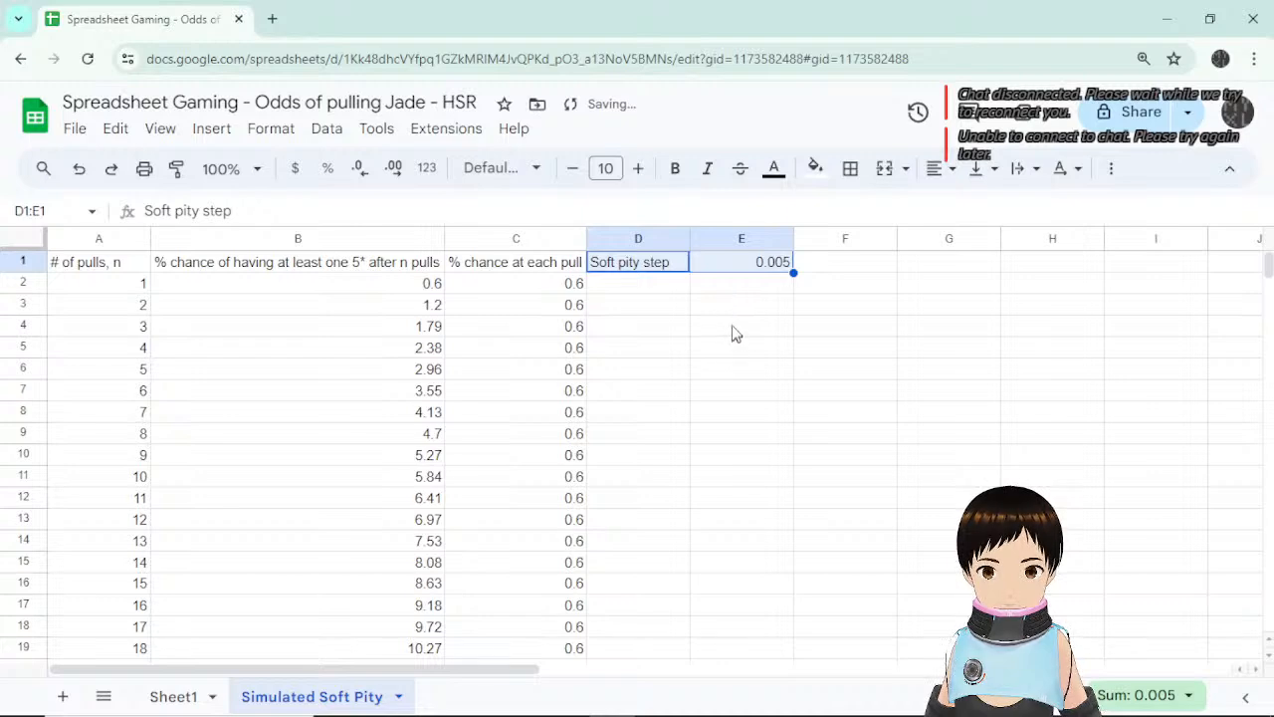
pyautogui.click(733, 333)
pyautogui.click(760, 264)
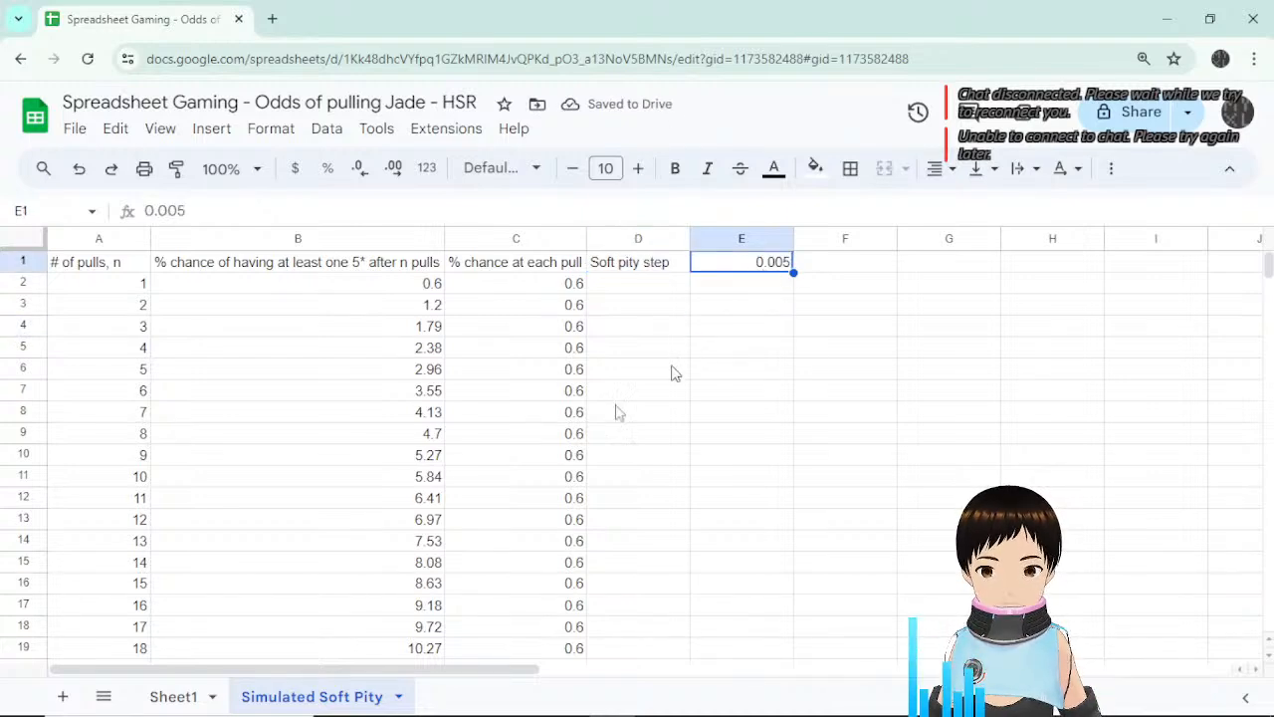
# Fill the rising chance formula from C76 down to C90.
pyautogui.scroll(-5, 567, 426)
pyautogui.scroll(-9, 573, 418)
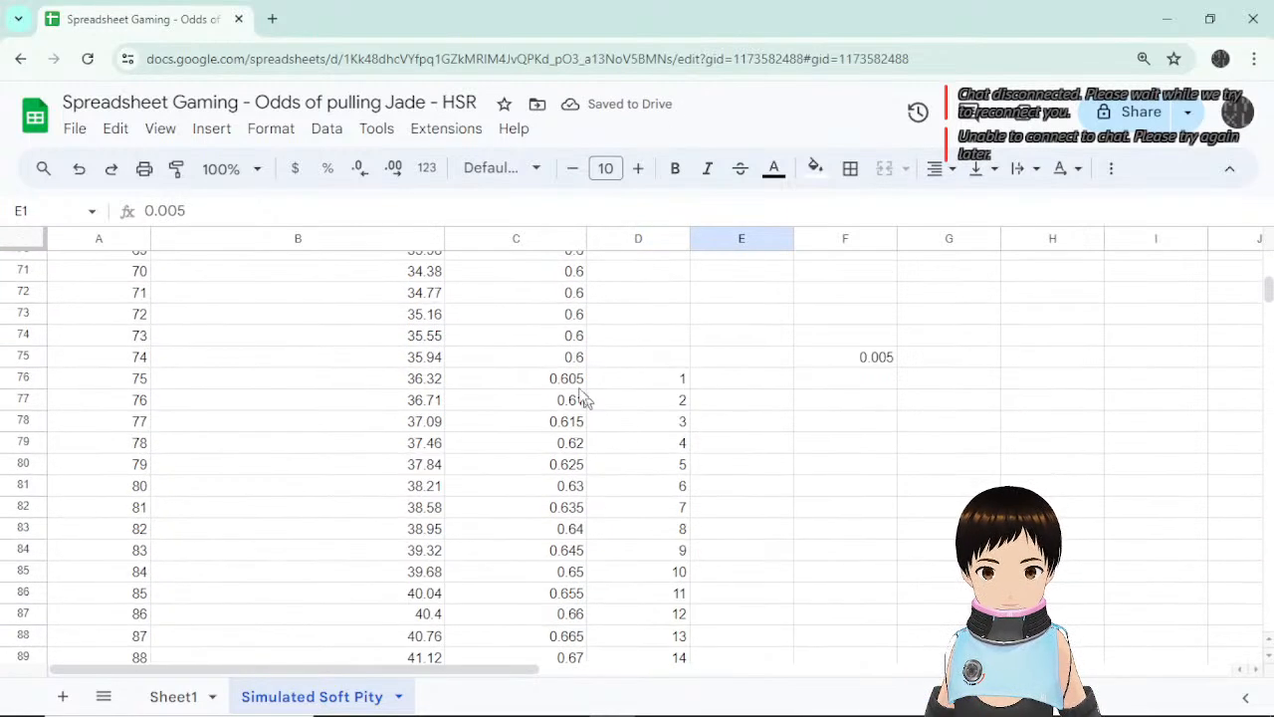
pyautogui.click(569, 380)
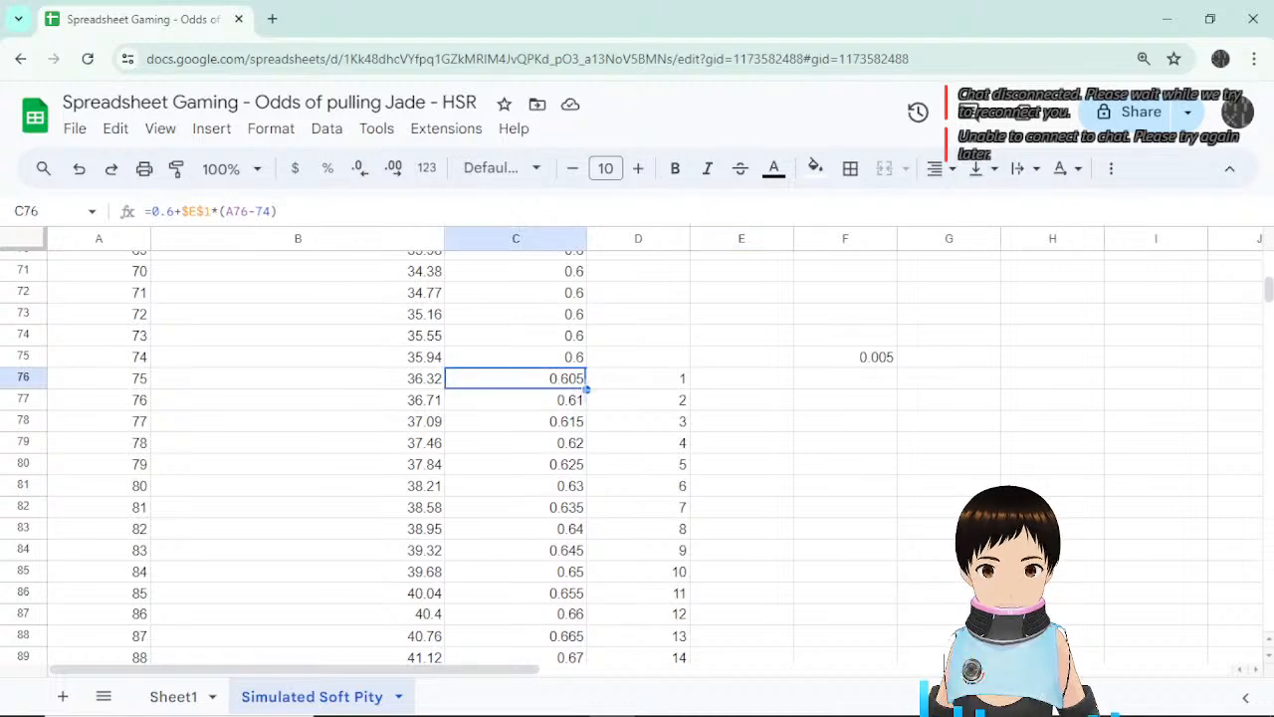
pyautogui.moveTo(586, 388); pyautogui.dragTo(563, 420)
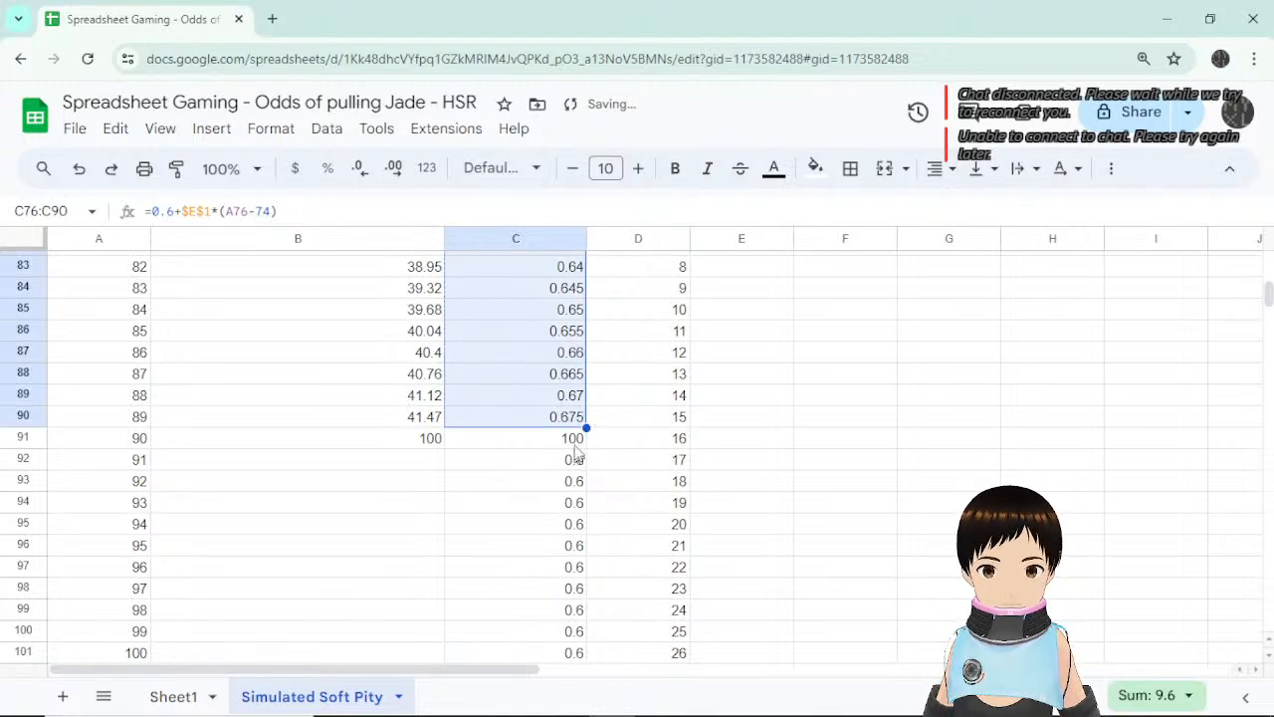
pyautogui.click(576, 442)
pyautogui.click(581, 462)
# Clear the scratch numbers in columns D–F and drag the Soft pity step block one column right.
pyautogui.scroll(3, 657, 476)
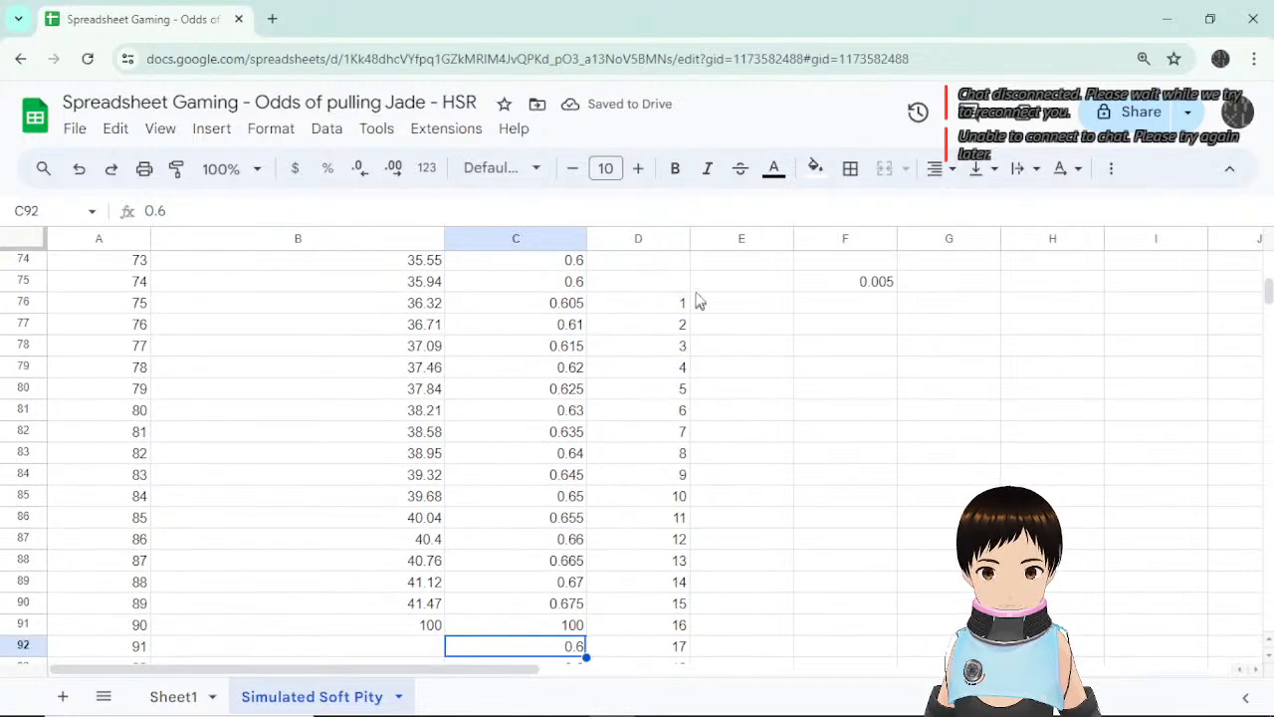
pyautogui.moveTo(669, 285); pyautogui.dragTo(863, 562)
pyautogui.press('Delete')
pyautogui.scroll(4, 734, 489)
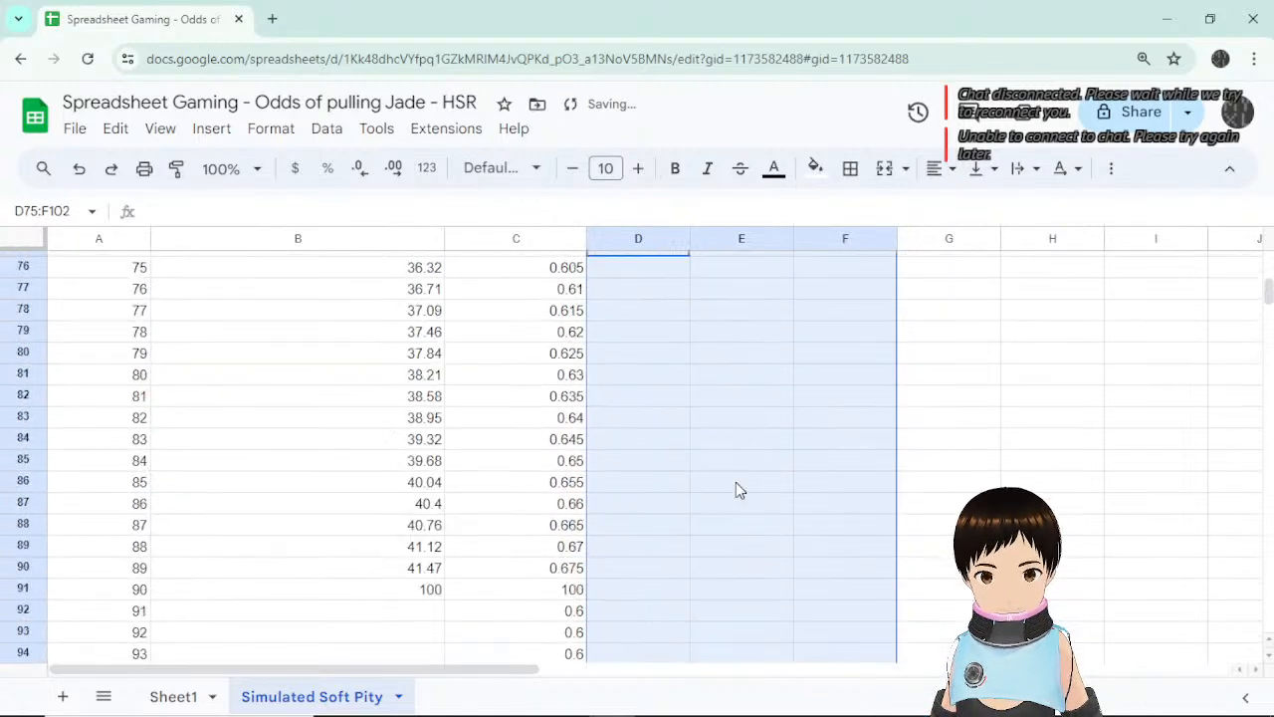
pyautogui.scroll(4, 643, 435)
pyautogui.click(554, 547)
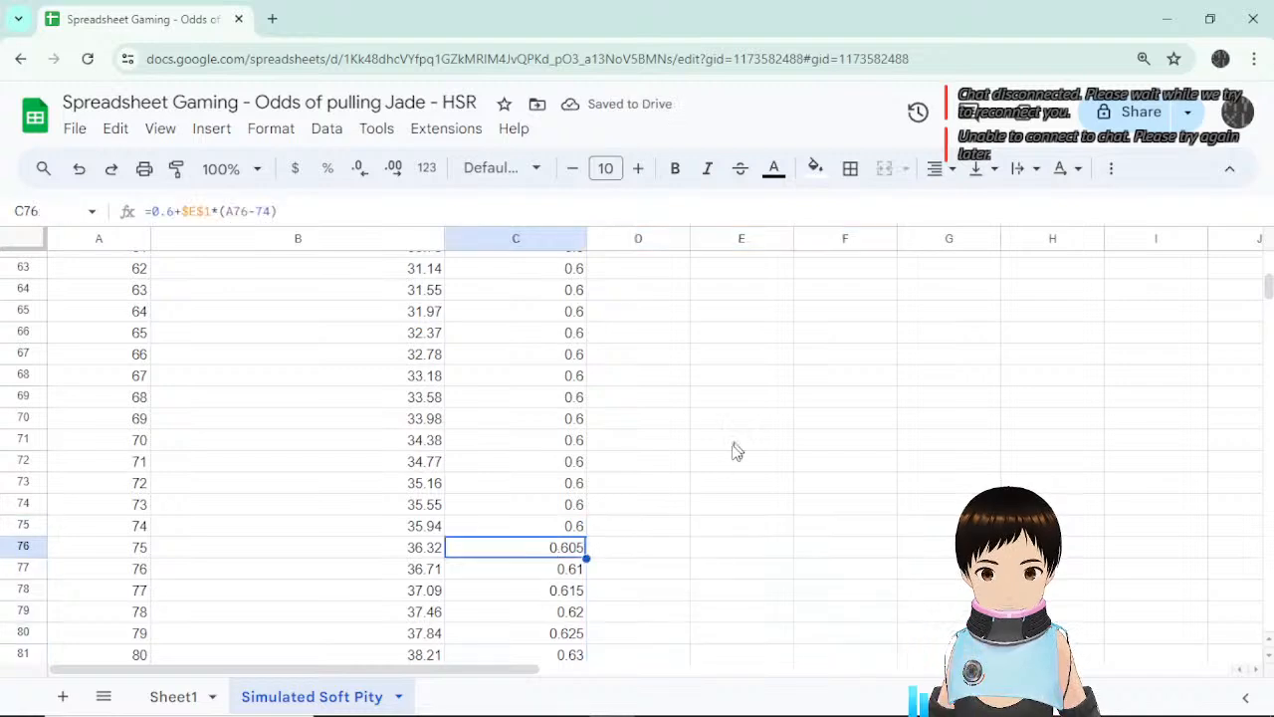
pyautogui.scroll(15, 731, 456)
pyautogui.scroll(5, 729, 463)
pyautogui.click(643, 285)
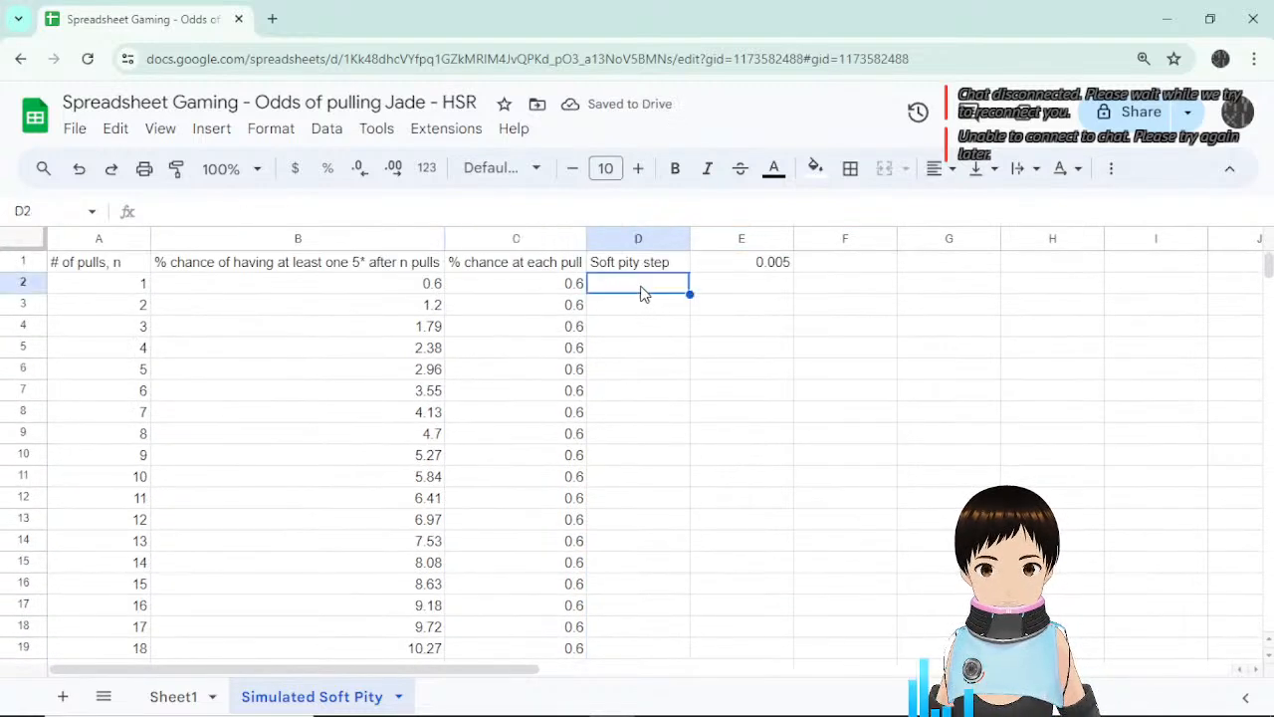
pyautogui.moveTo(650, 271); pyautogui.dragTo(856, 265)
# Add the D1 header '% chance of having at least one 5* after n pulls (assuming soft pity)'.
pyautogui.click(534, 271)
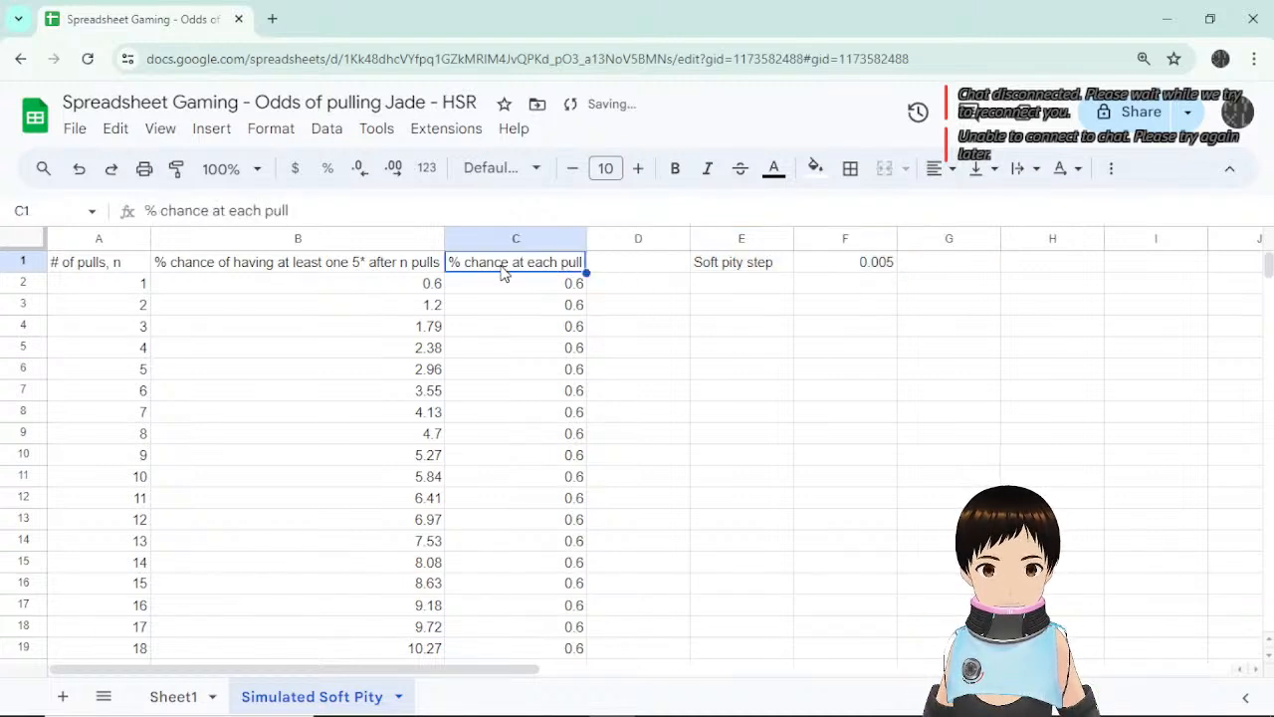
pyautogui.click(324, 270)
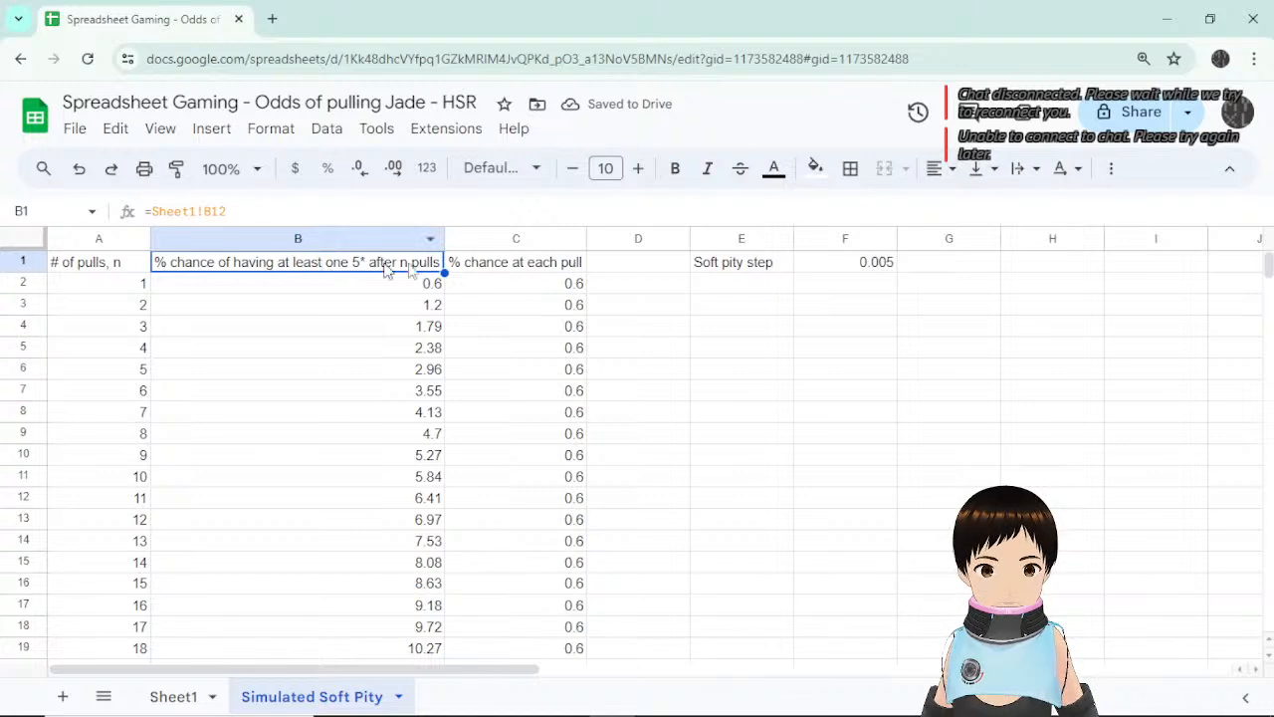
pyautogui.click(635, 267)
pyautogui.write('% chance of')
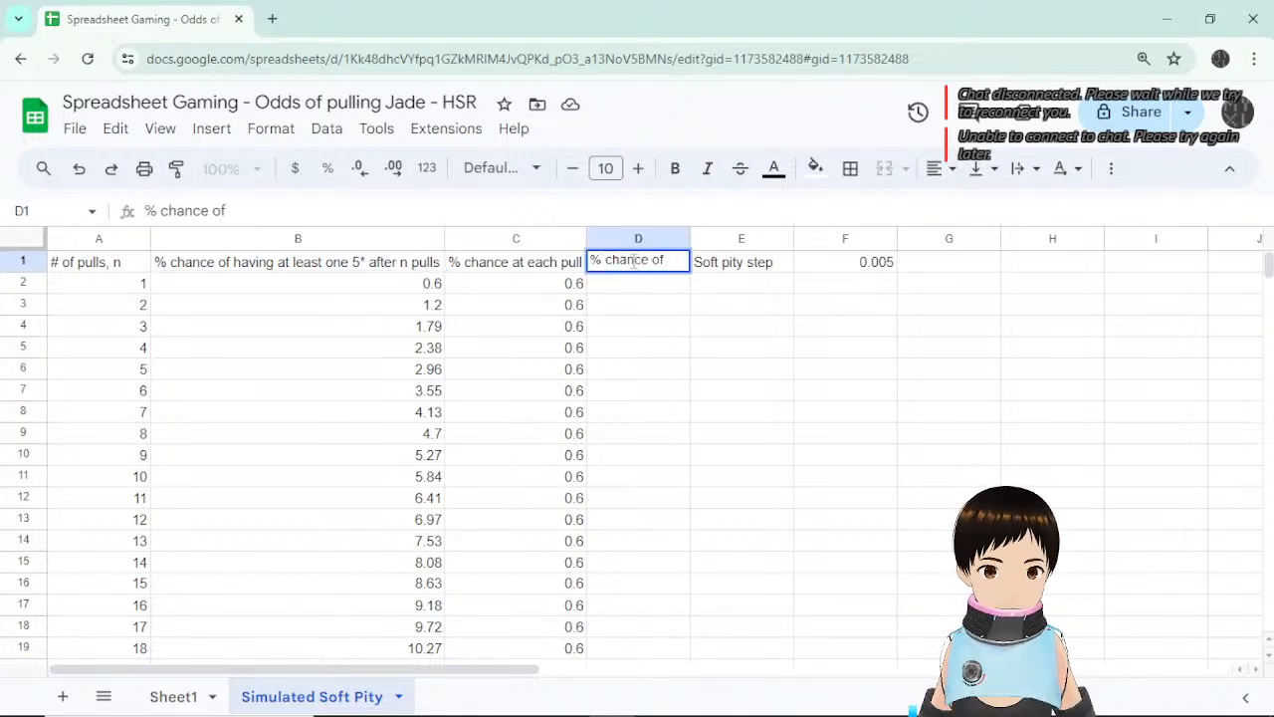
pyautogui.write(' having at ')
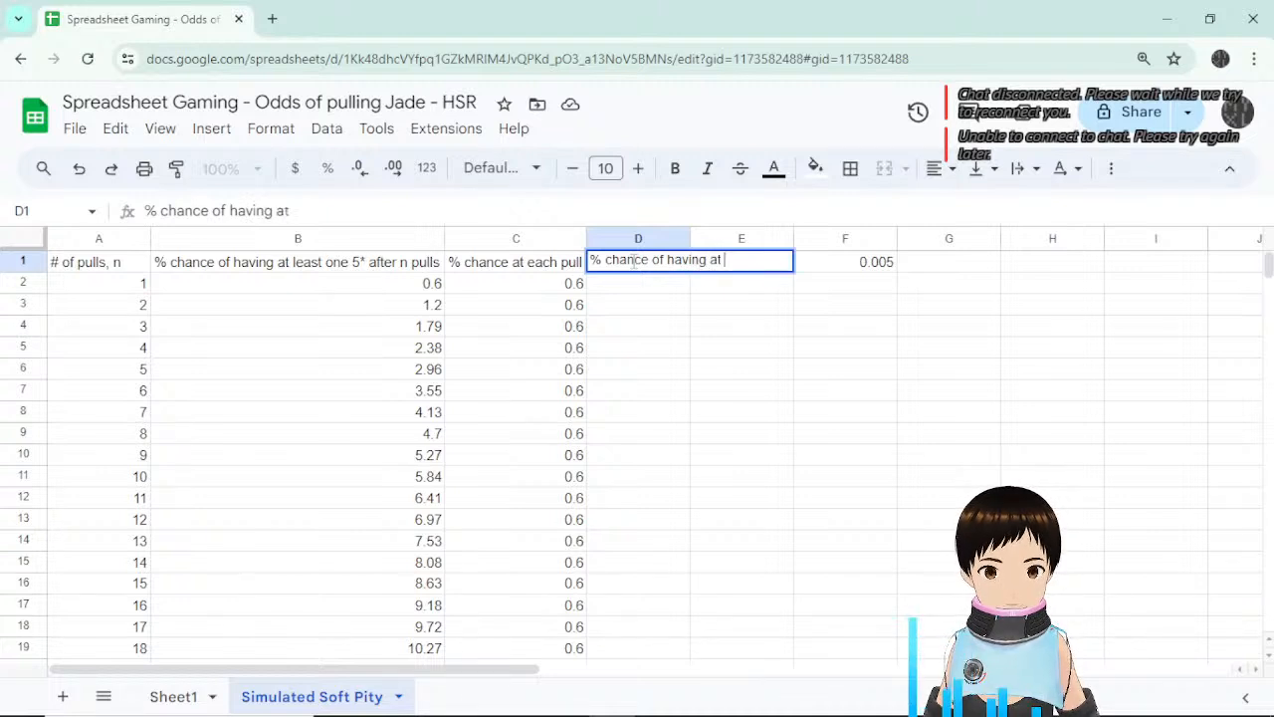
pyautogui.write('least')
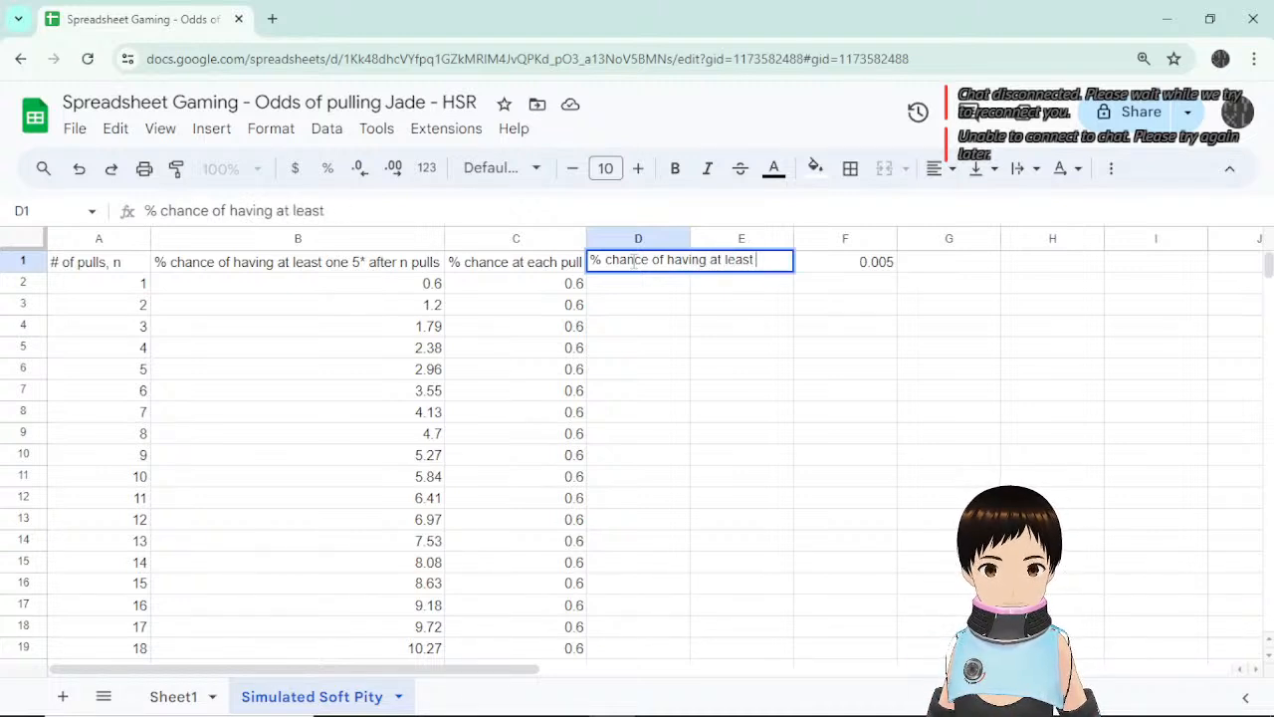
pyautogui.write(' obne')
pyautogui.press('BackSpace')
pyautogui.press('BackSpace')
pyautogui.press('BackSpace')
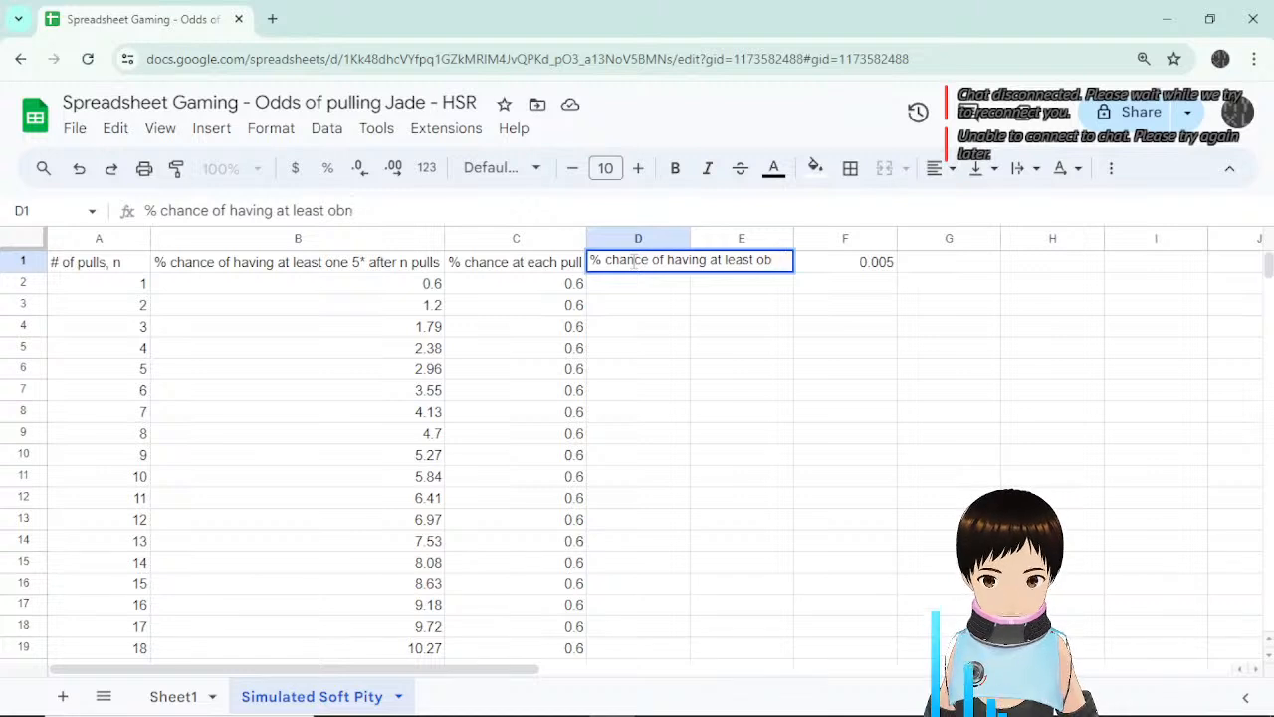
pyautogui.write('ne 5*')
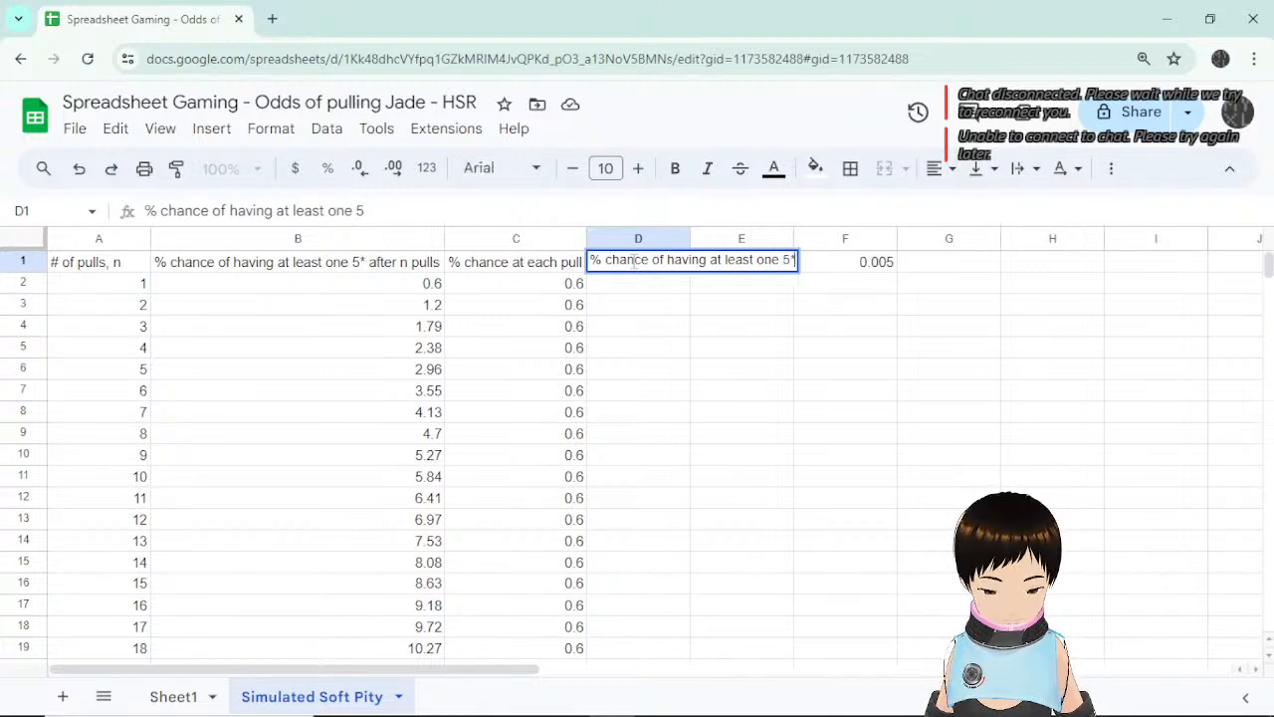
pyautogui.write(' a')
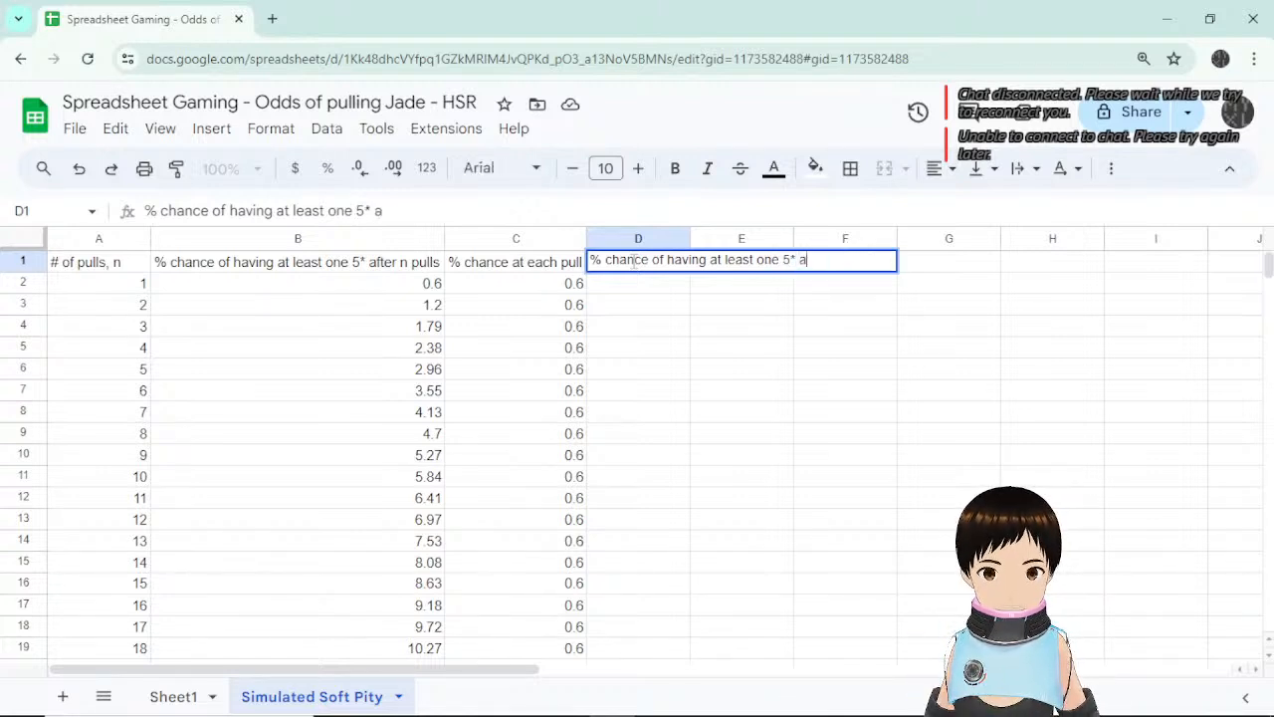
pyautogui.write('fter n pu')
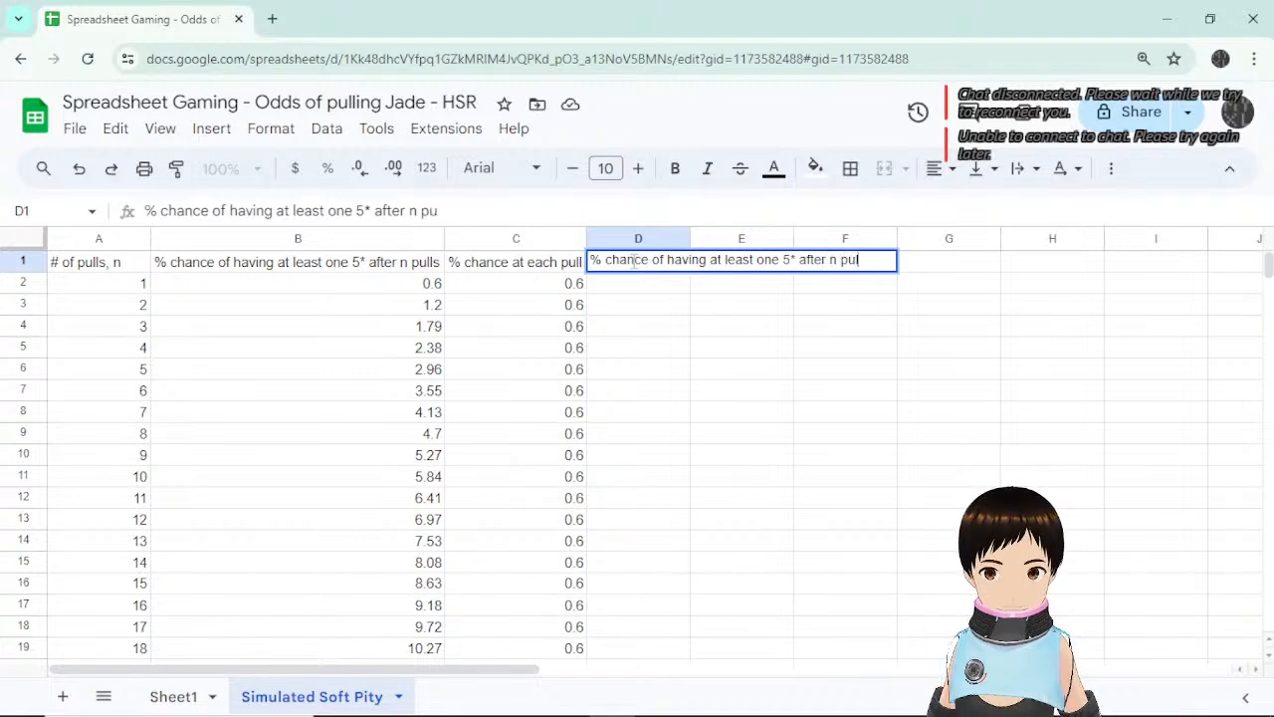
pyautogui.write('lls (assumign')
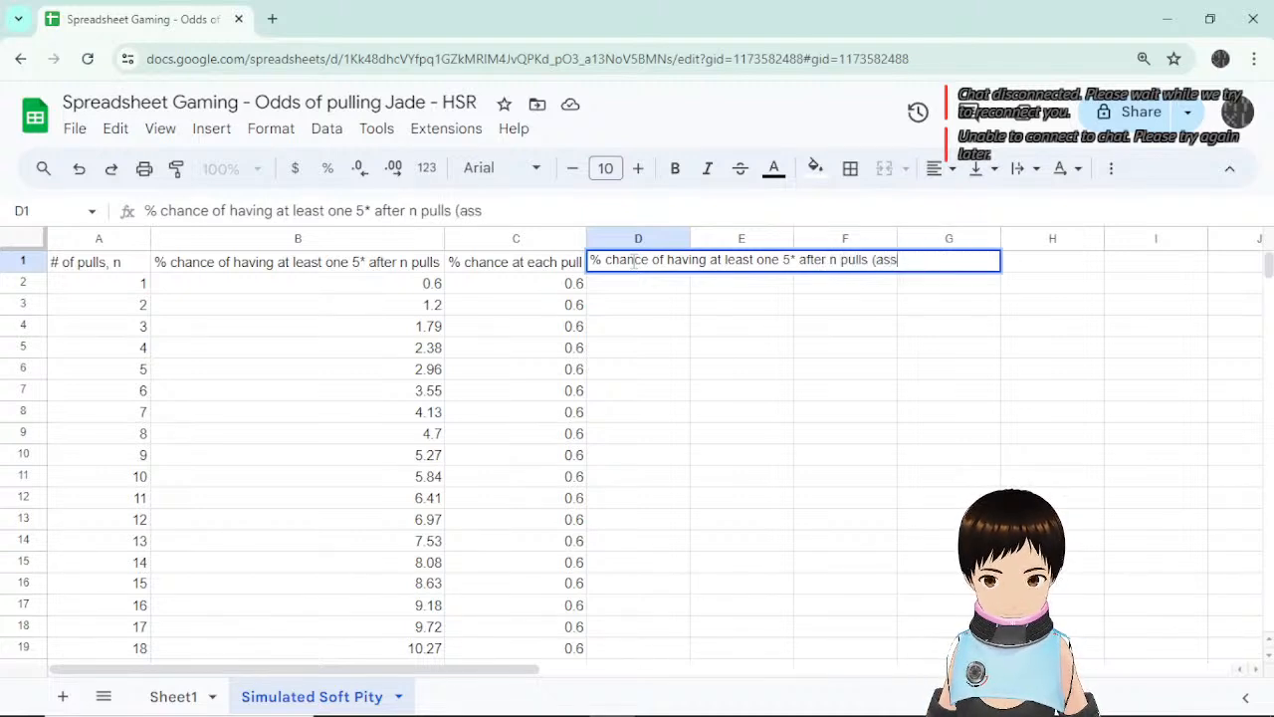
pyautogui.press('BackSpace')
pyautogui.press('BackSpace')
pyautogui.write('ng ')
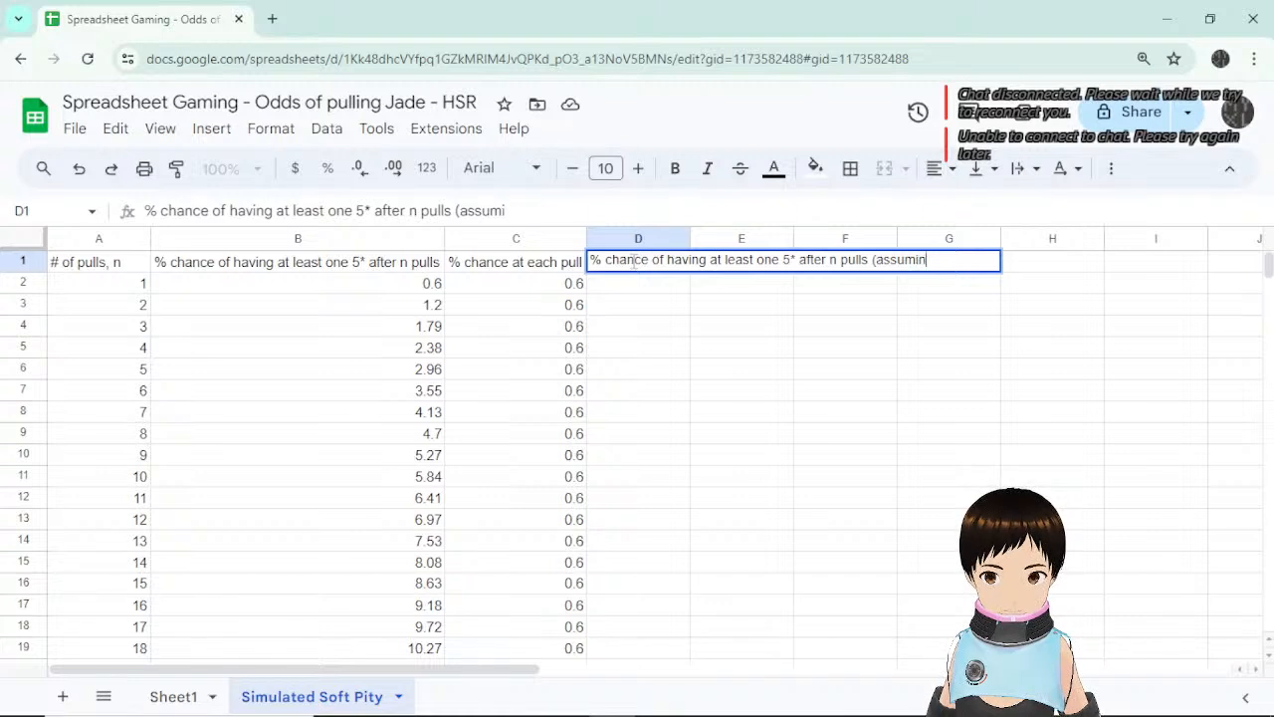
pyautogui.write('soft pity')
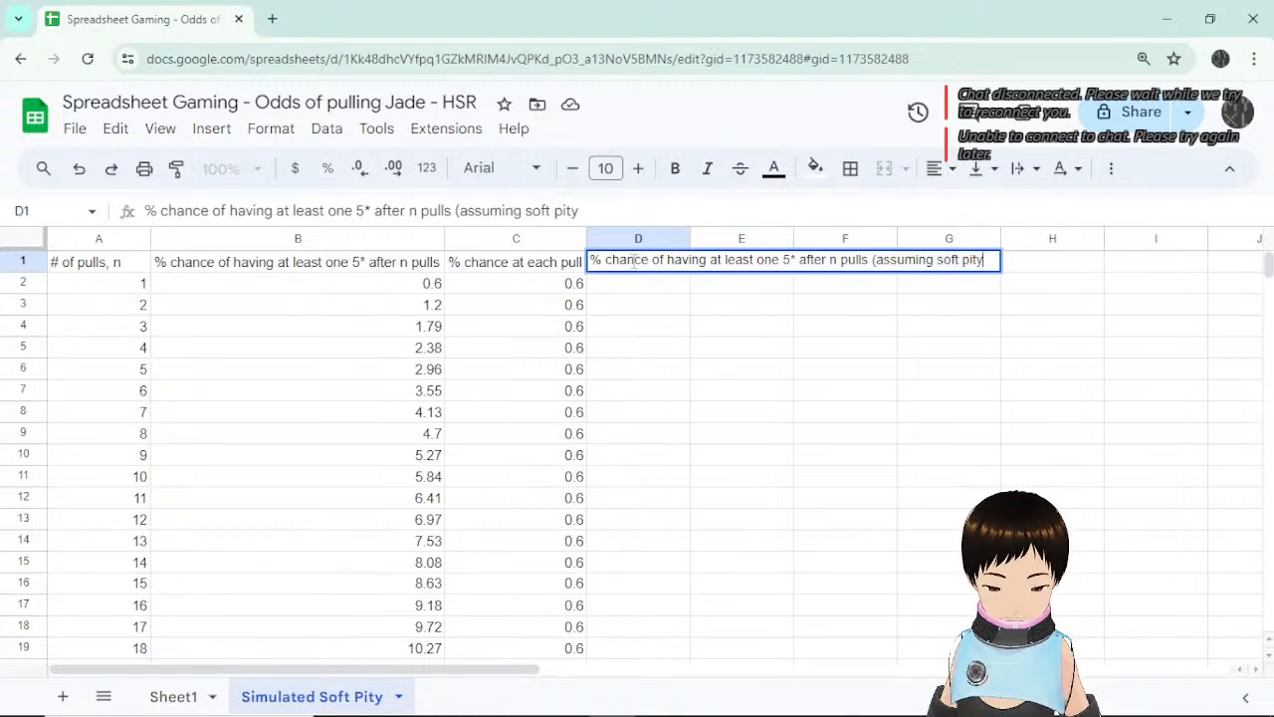
pyautogui.write('()')
pyautogui.press('Return')
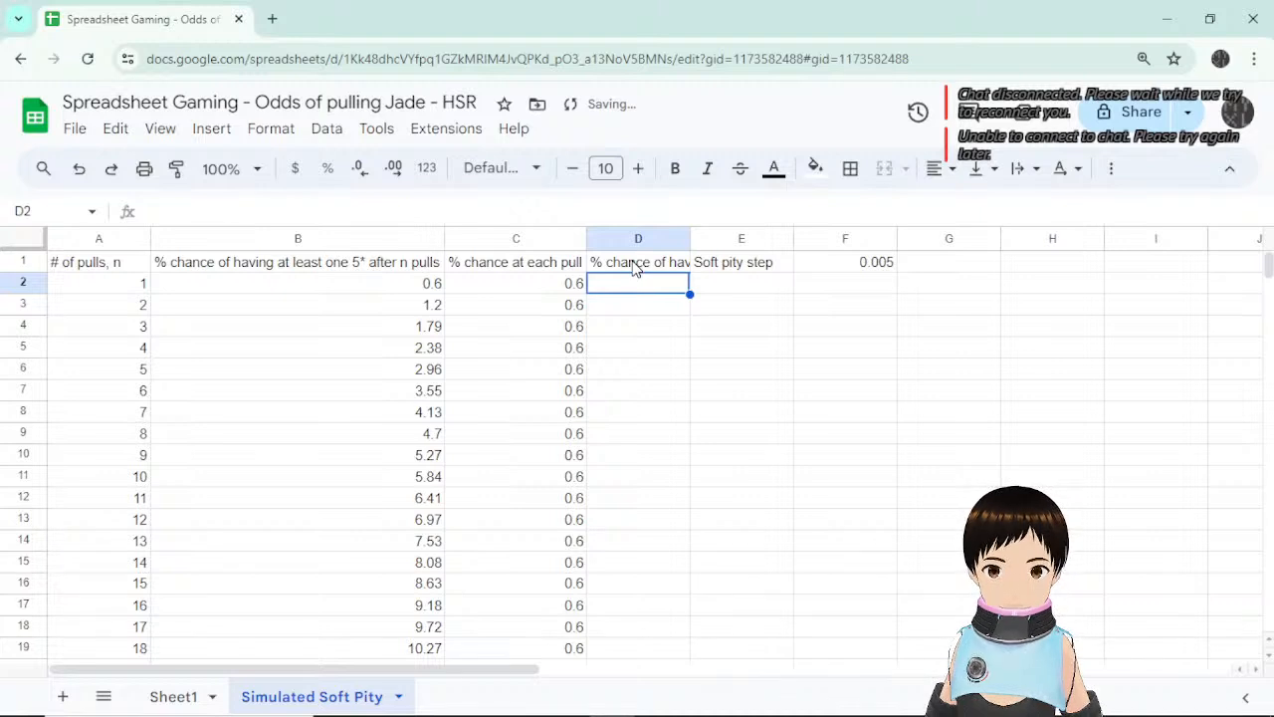
# Autofit column D to its header and begin the formula =(1- in D2.
pyautogui.doubleClick(689, 239)
pyautogui.click(1068, 331)
pyautogui.click(866, 289)
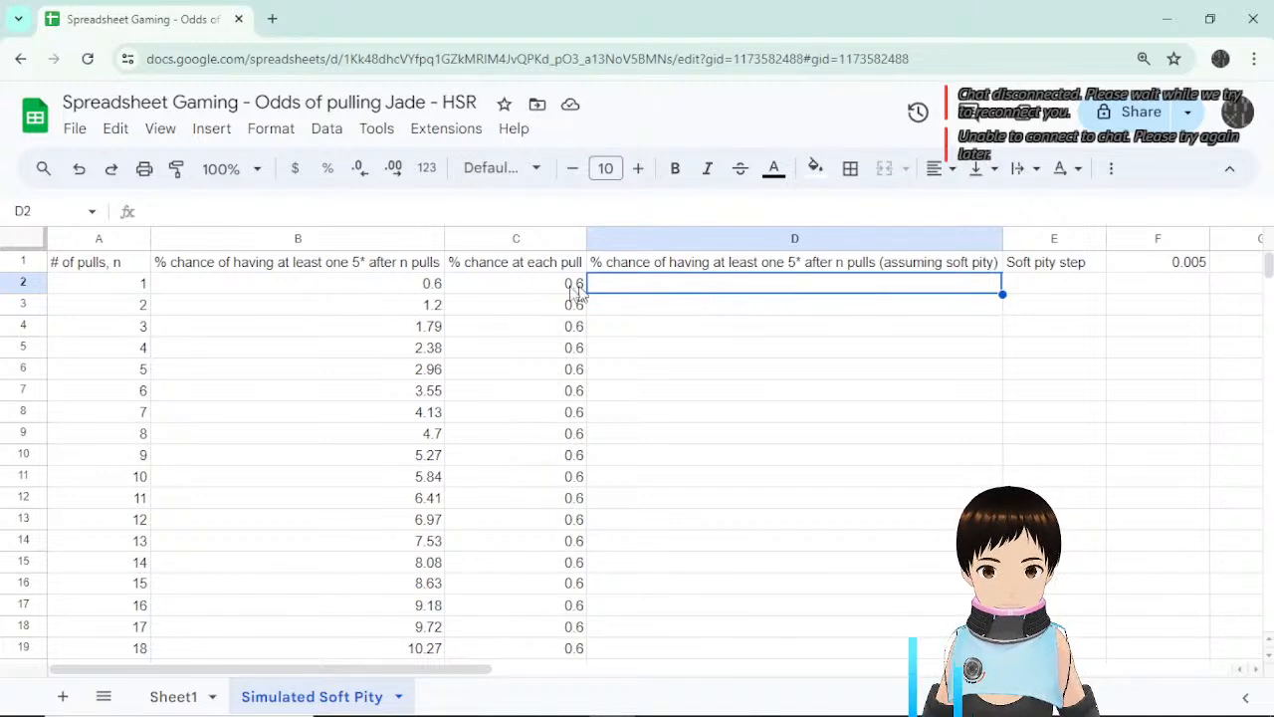
pyautogui.click(418, 310)
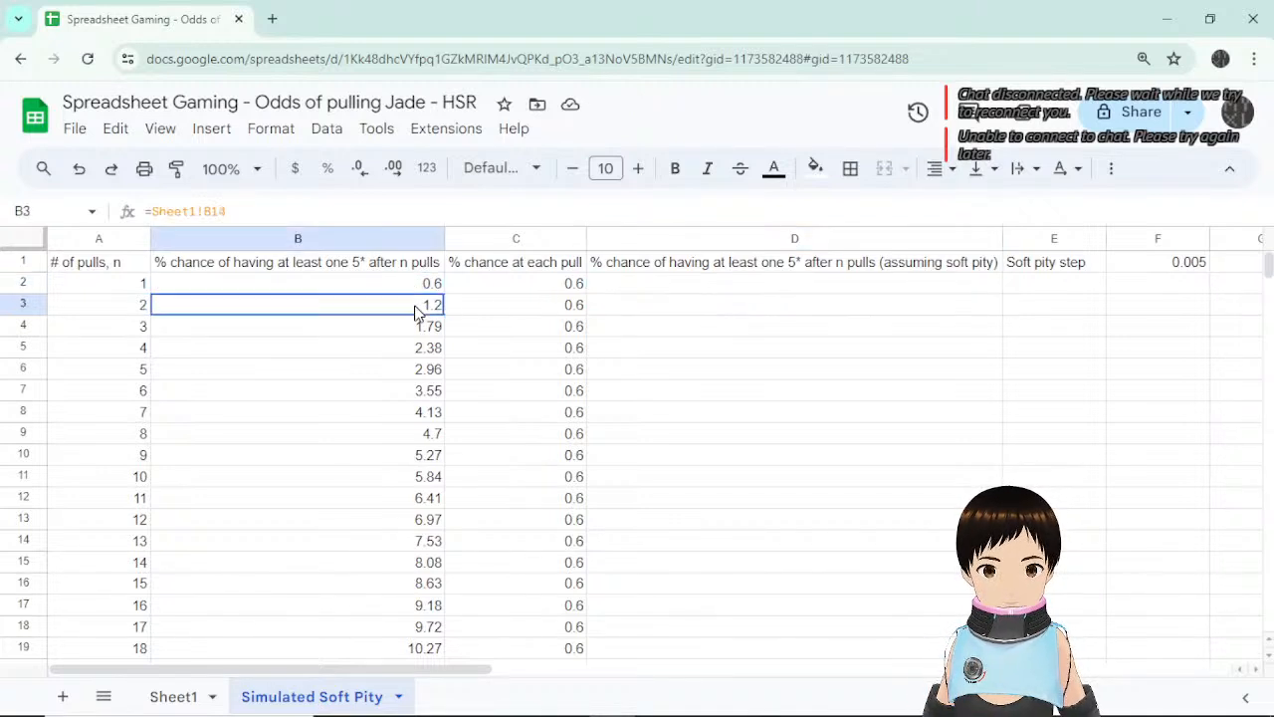
pyautogui.click(610, 288)
pyautogui.write('=')
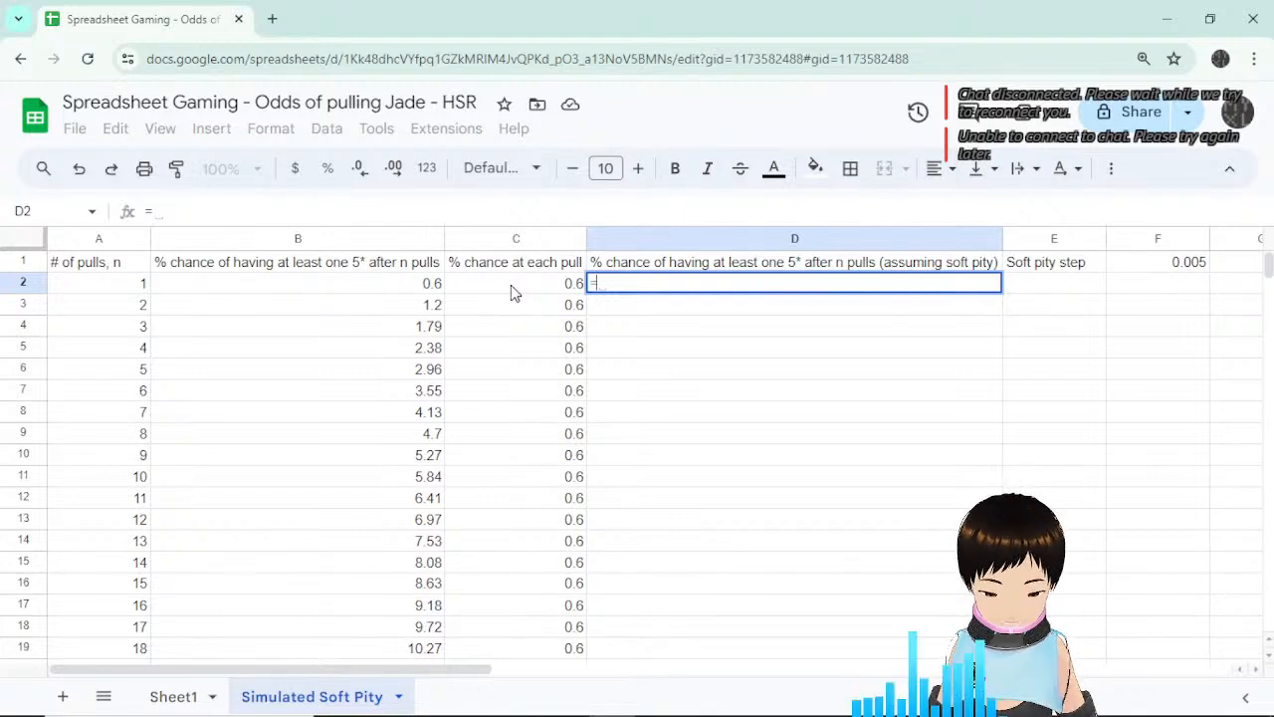
pyautogui.write('(1-')
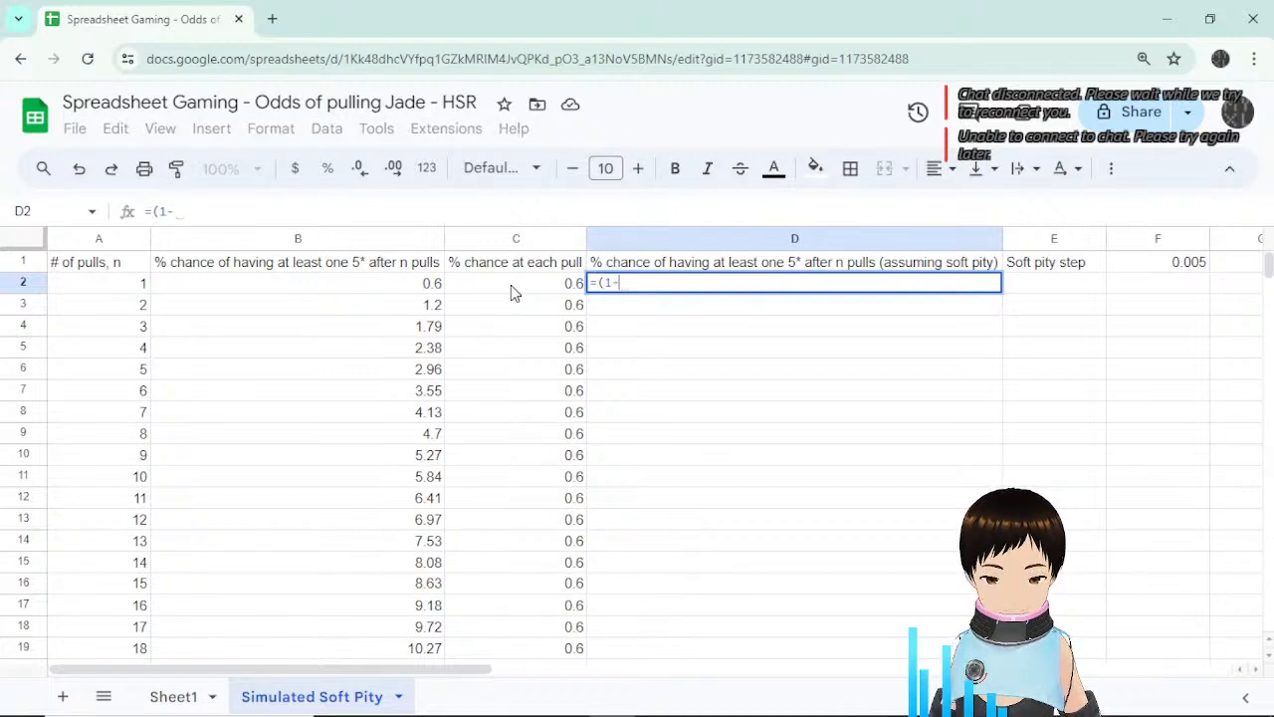
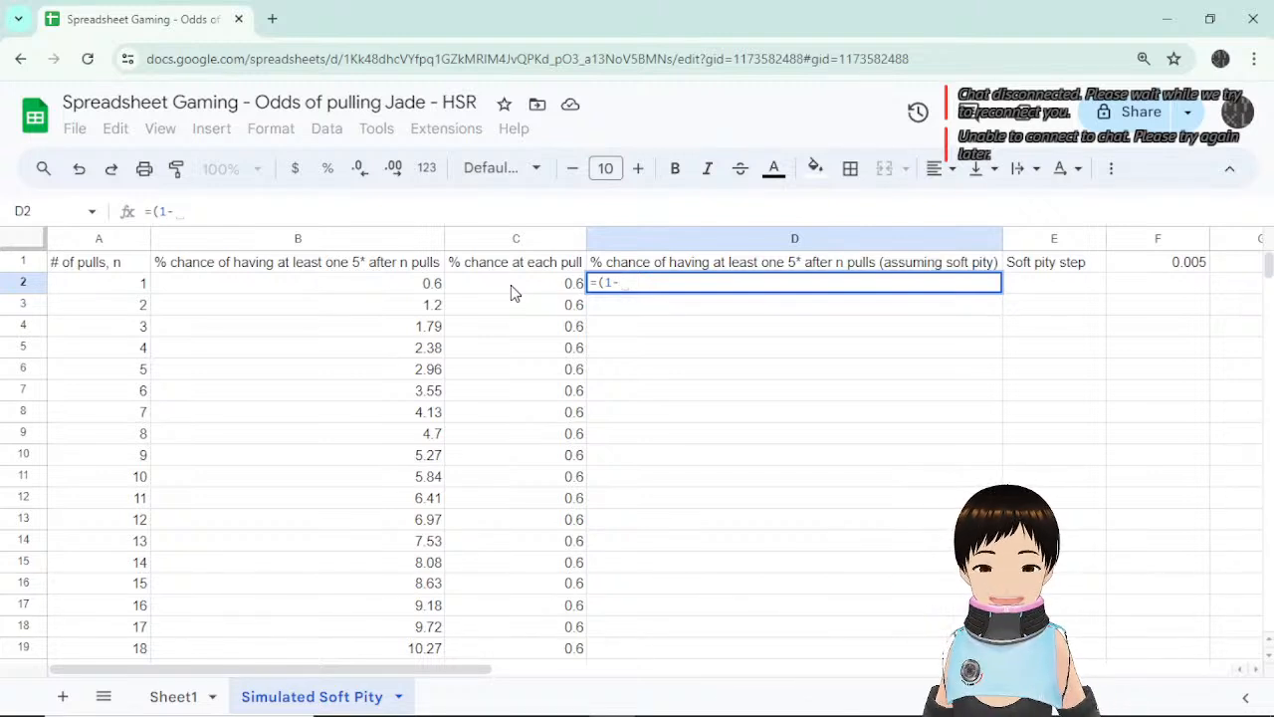
# Cancel the unfinished =(1- formula in D2, leaving it empty, and select header cell D1.
pyautogui.click(530, 287)
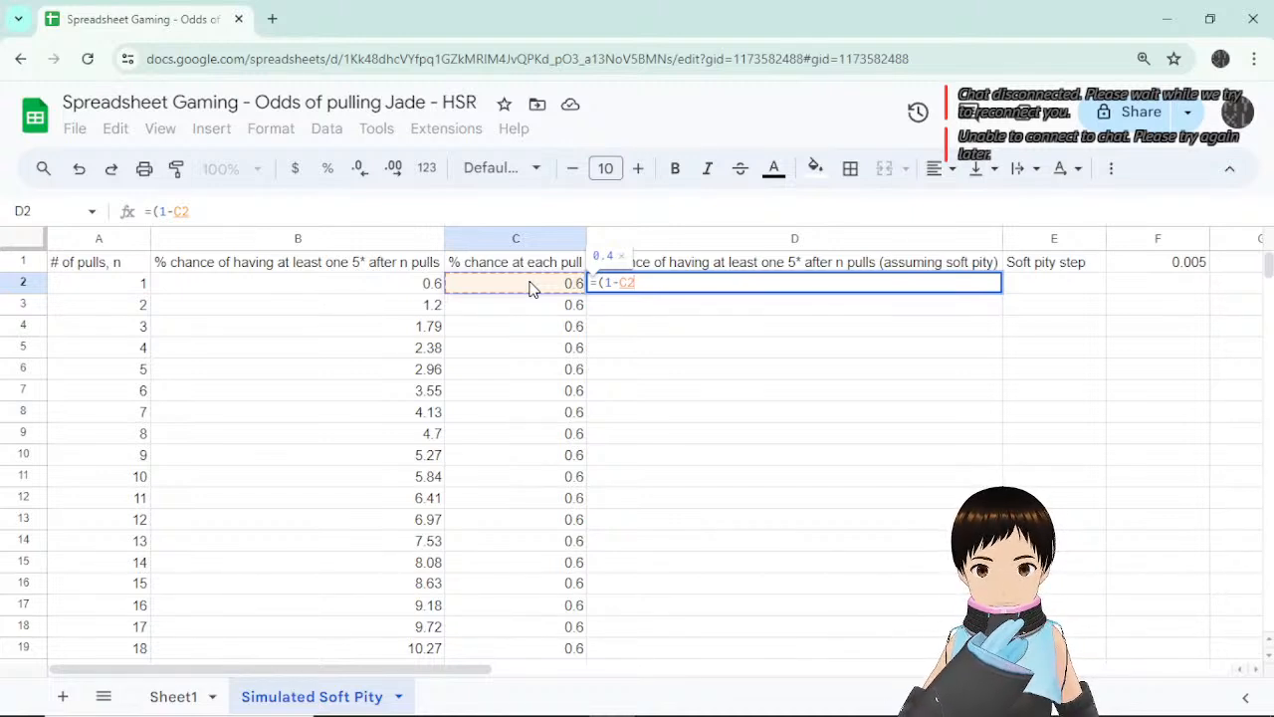
pyautogui.press('Escape')
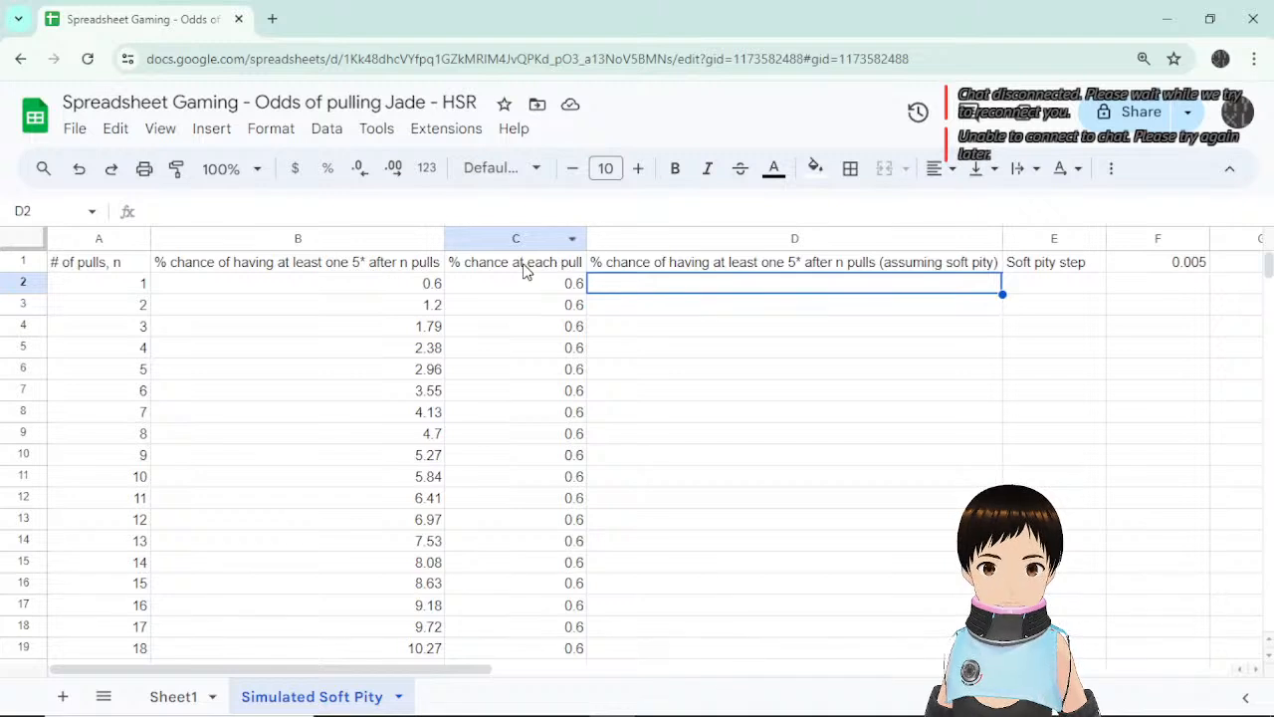
pyautogui.click(525, 267)
pyautogui.click(632, 269)
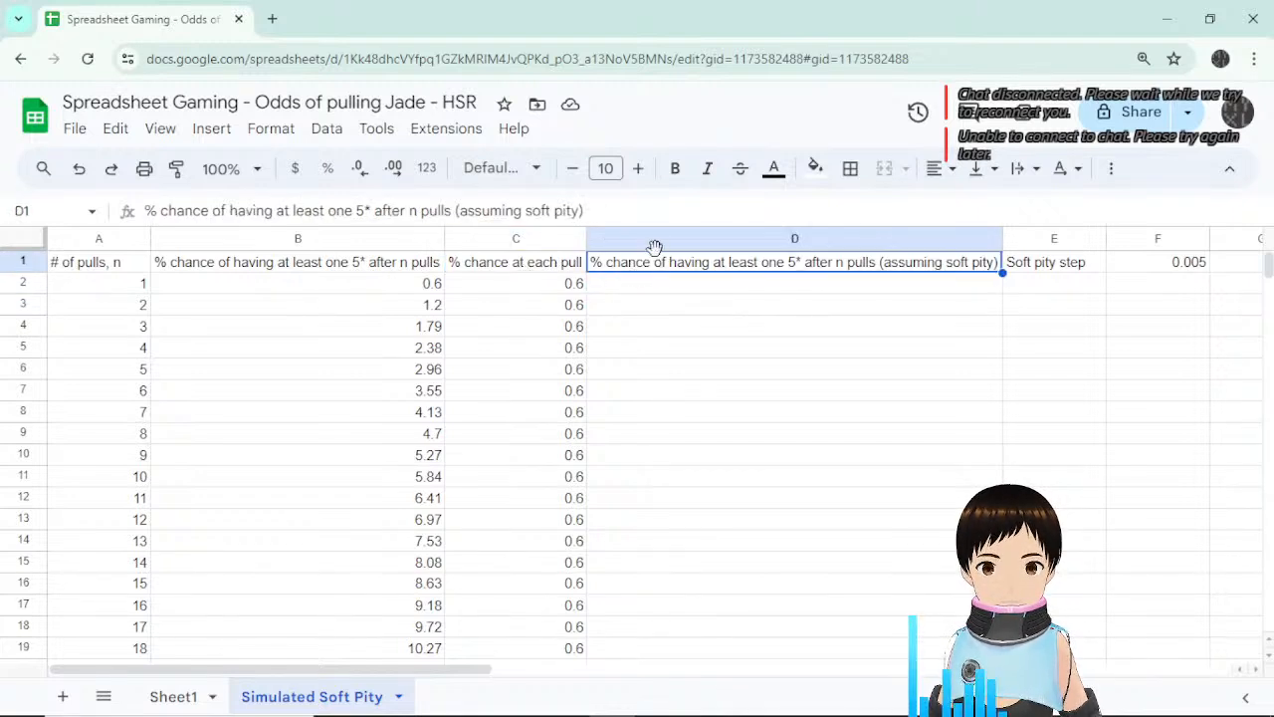
# Insert an empty column to the left of column D.
pyautogui.rightClick(660, 241)
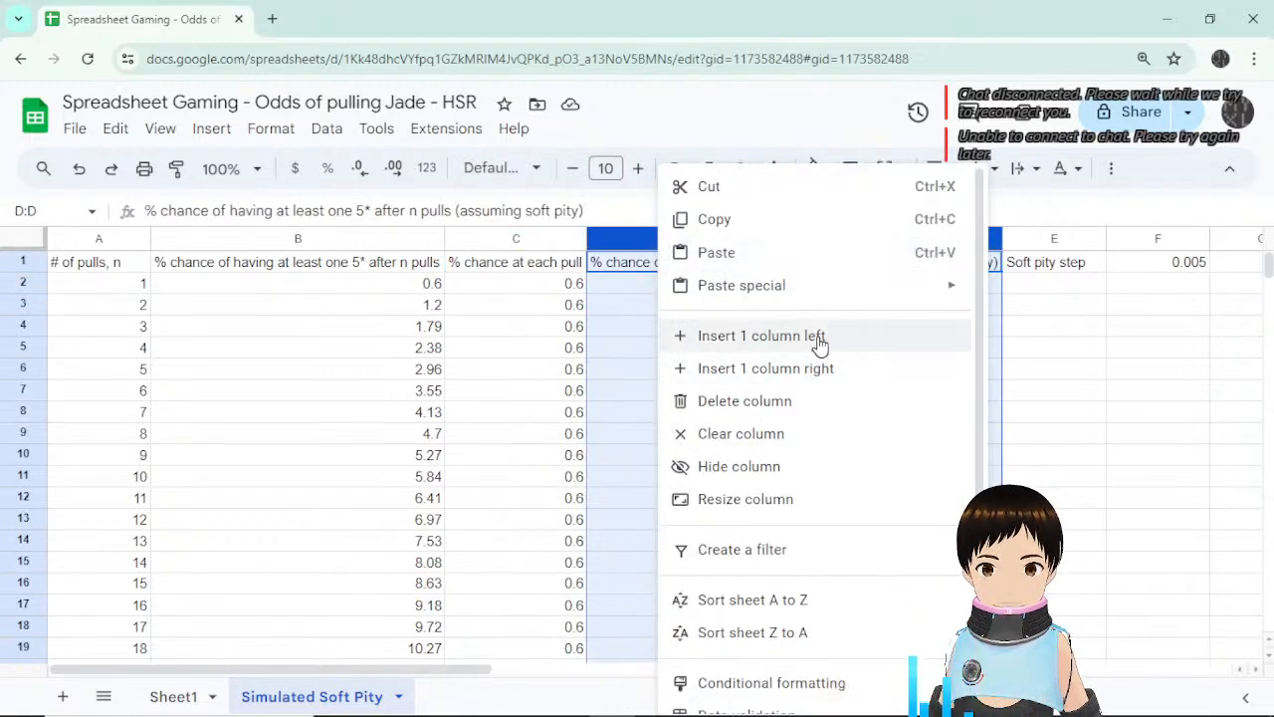
pyautogui.click(816, 339)
pyautogui.click(707, 374)
pyautogui.click(673, 266)
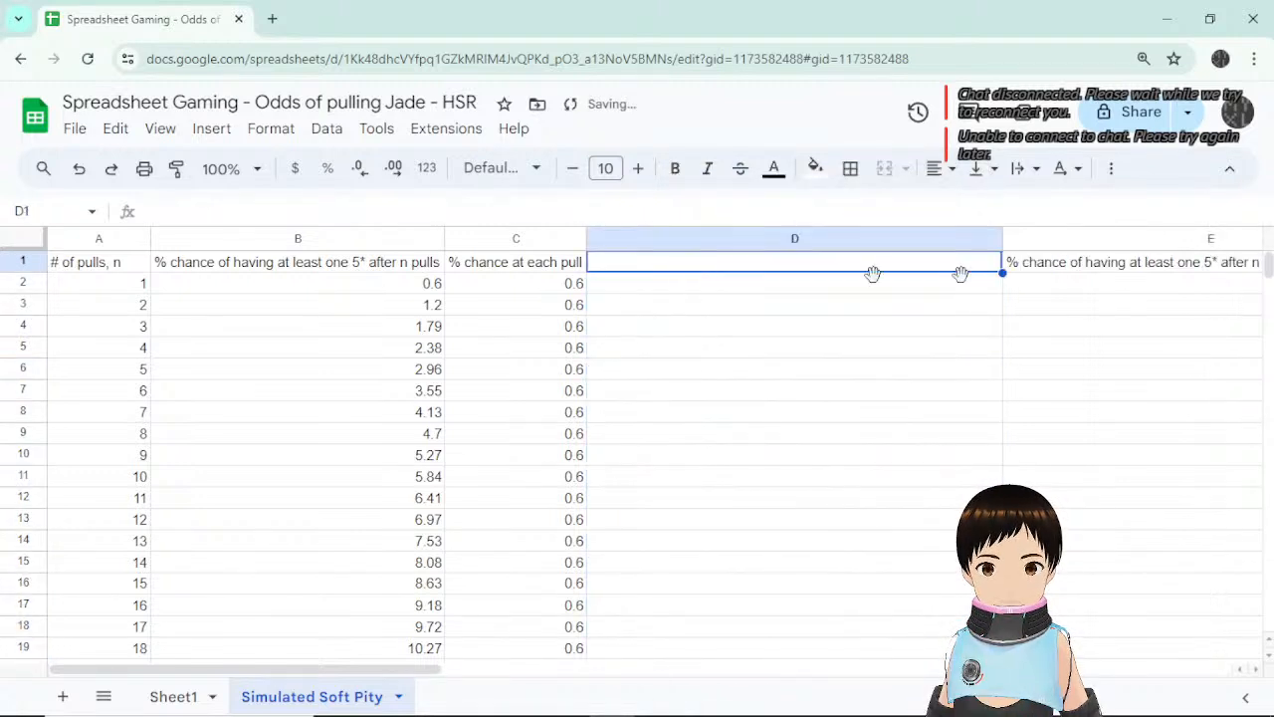
pyautogui.click(649, 329)
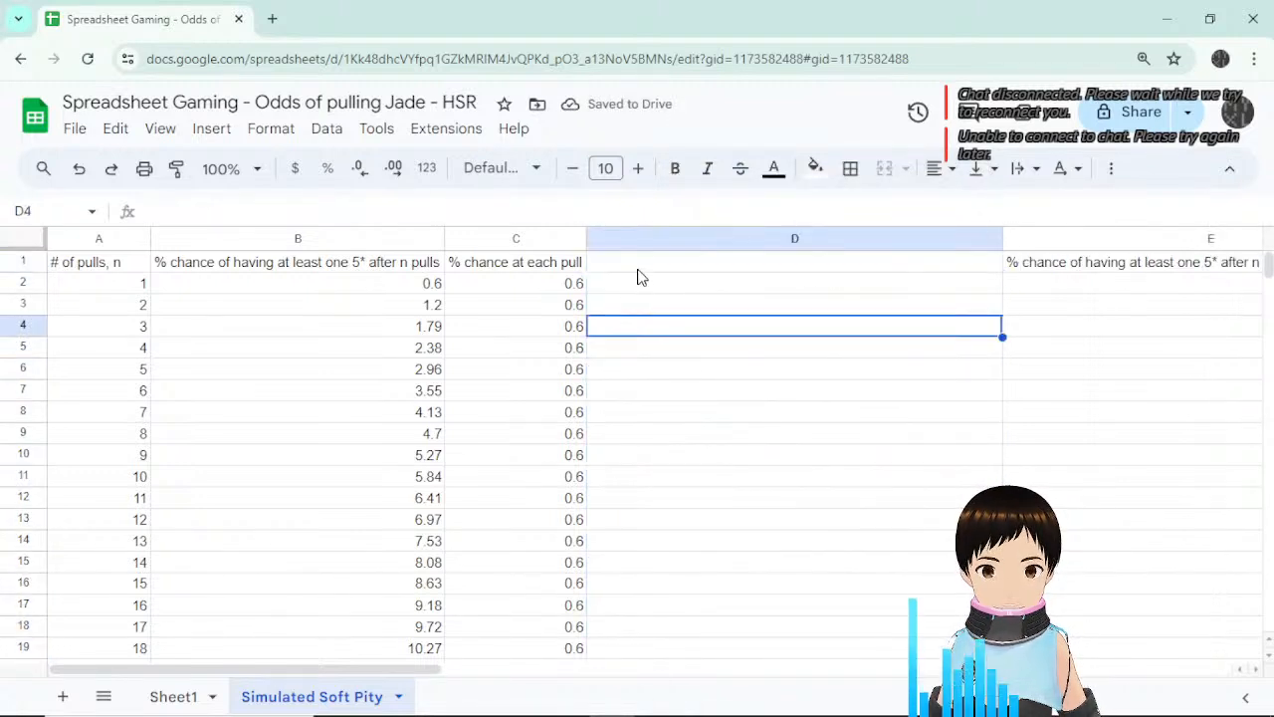
pyautogui.click(642, 274)
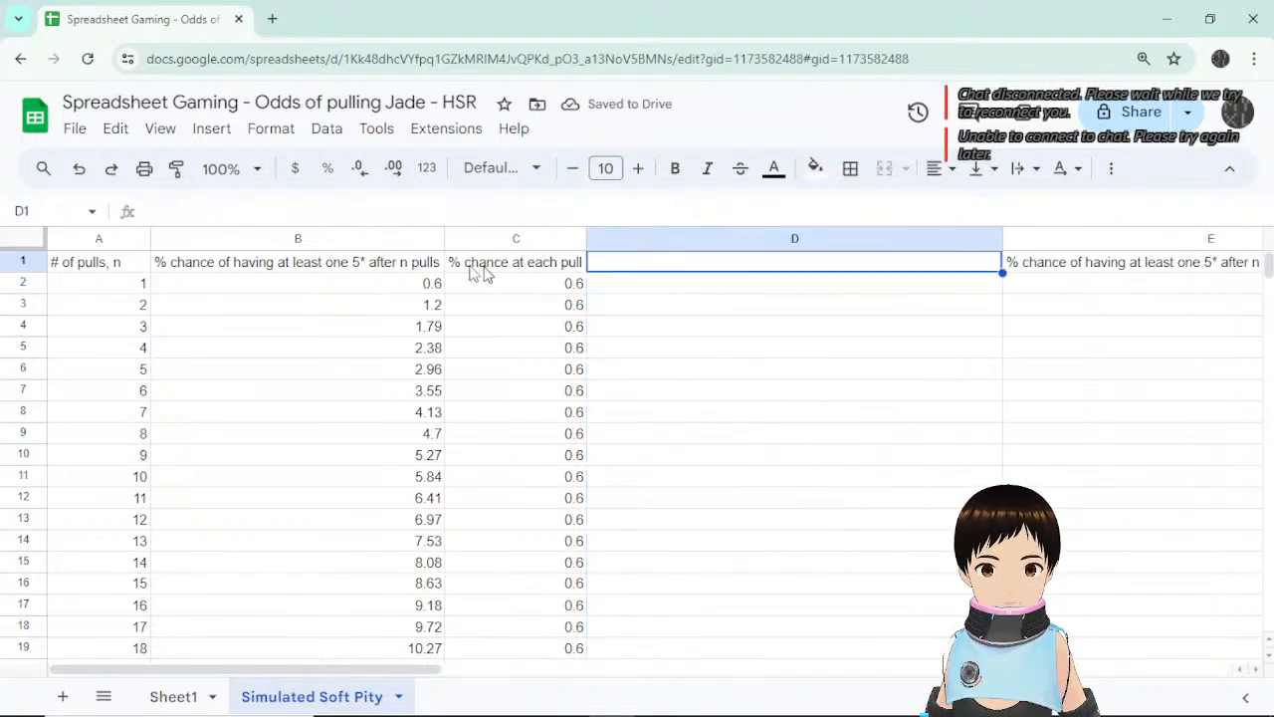
# Head the new column D '% chance of no 5* a every pull'.
pyautogui.doubleClick(625, 272)
pyautogui.write('% ch')
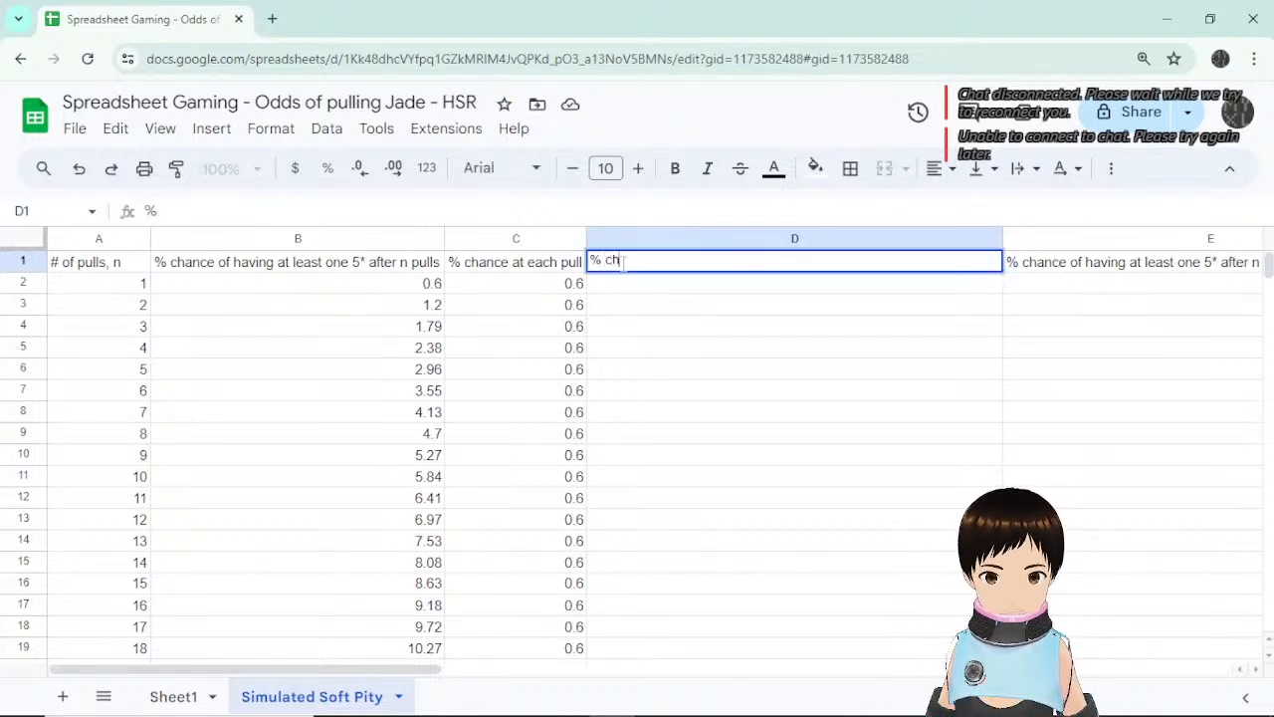
pyautogui.write('ance of ')
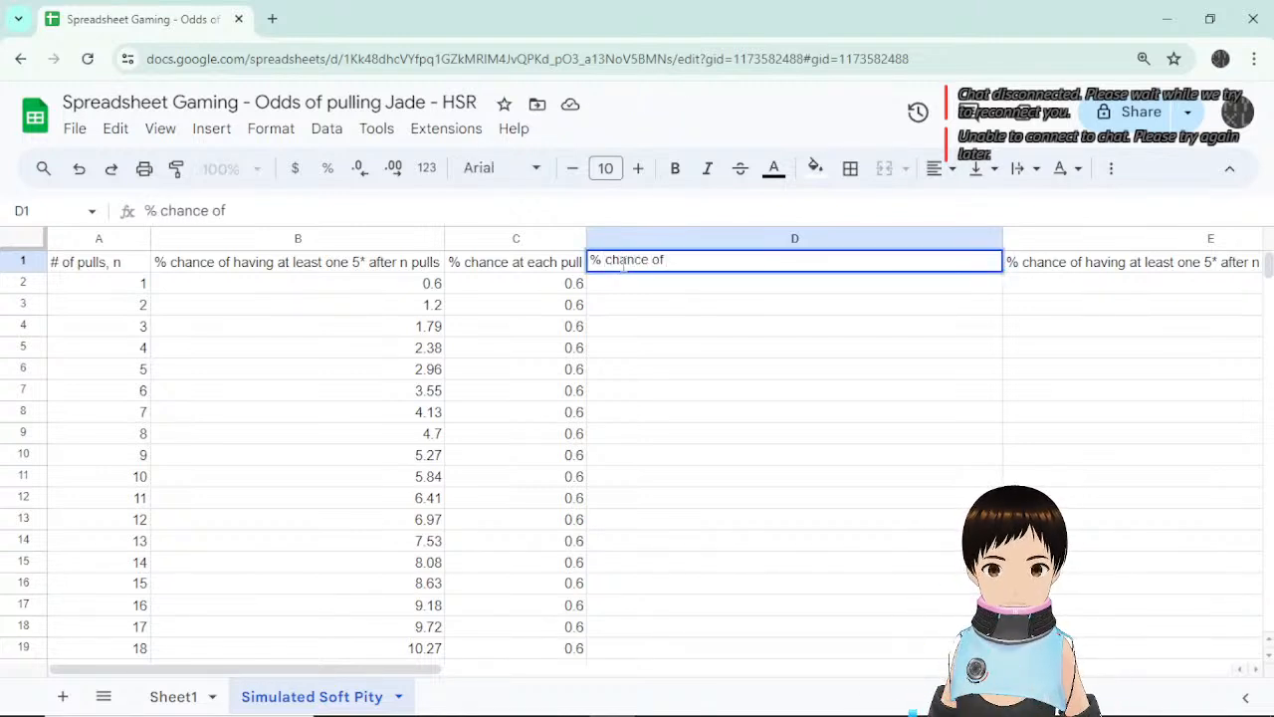
pyautogui.write('no ')
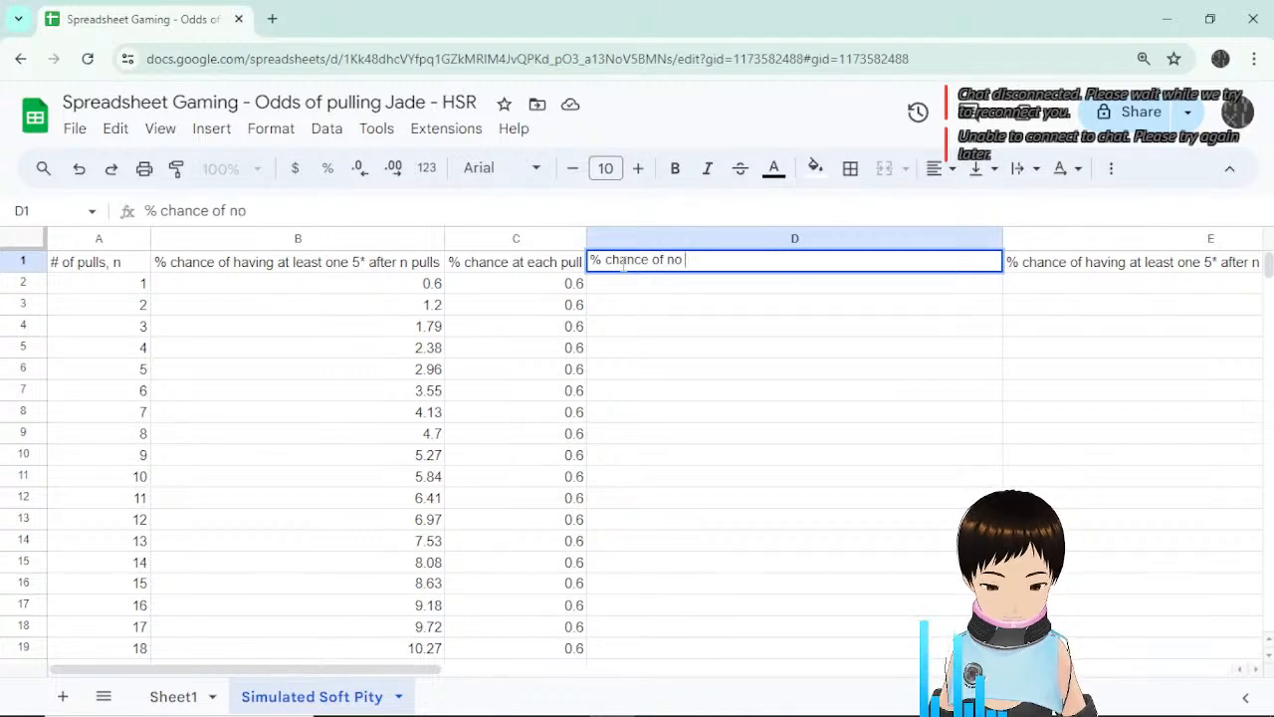
pyautogui.write('5')
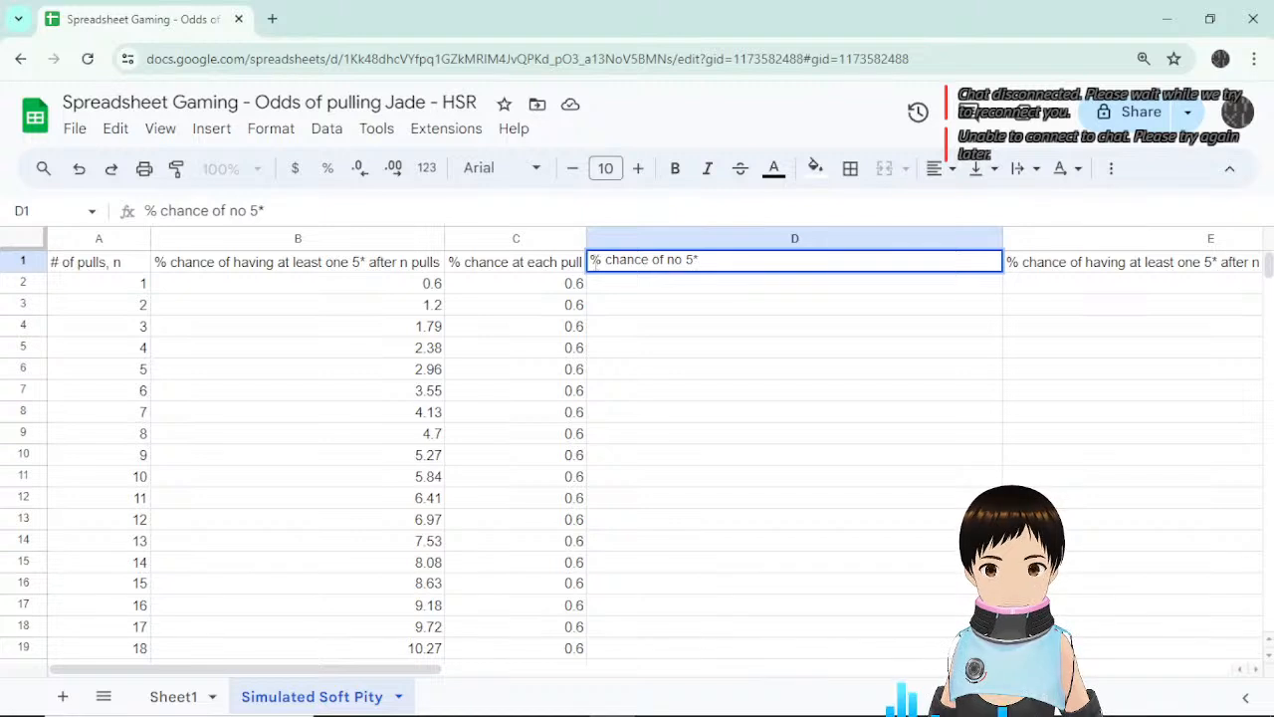
pyautogui.write('* a')
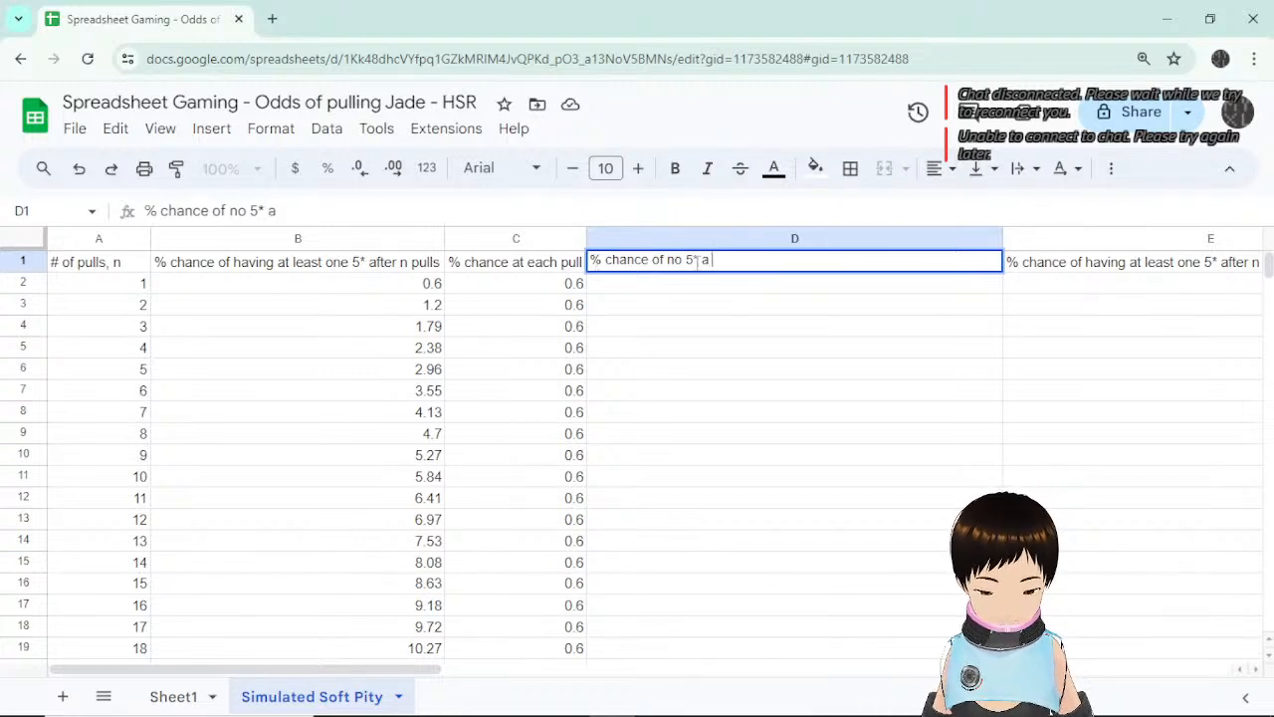
pyautogui.write(' every pull')
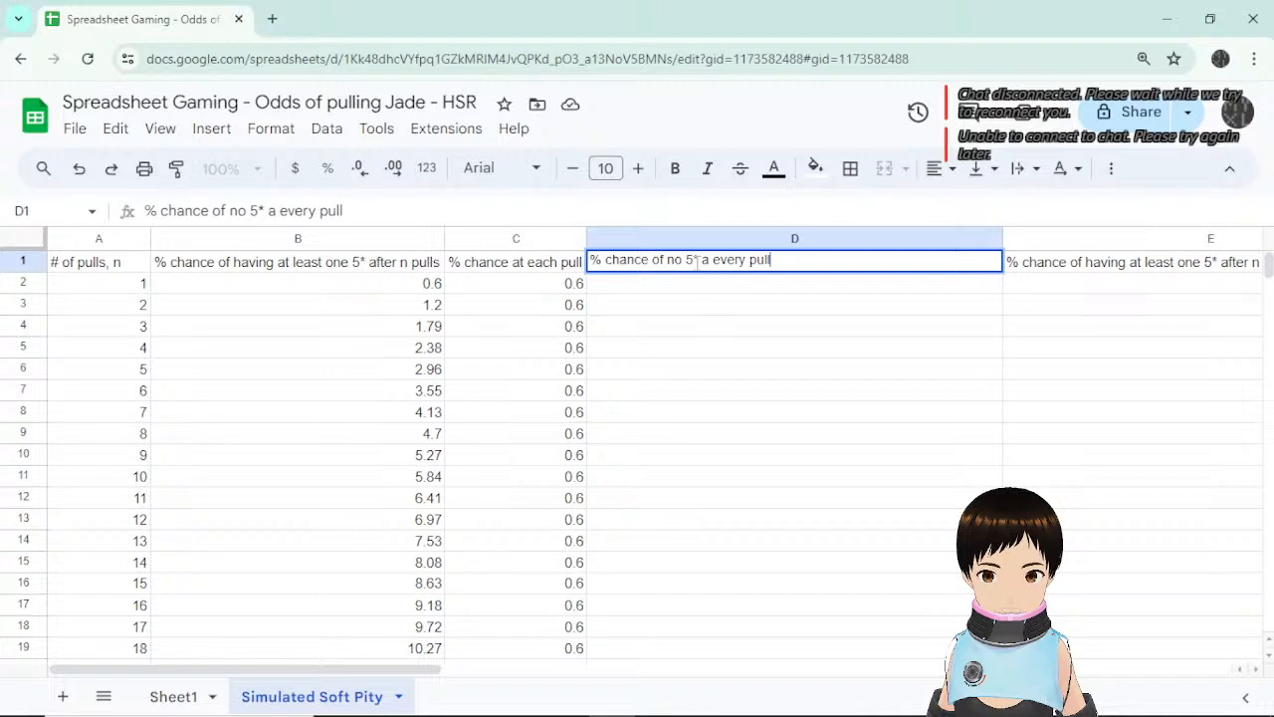
pyautogui.press('Return')
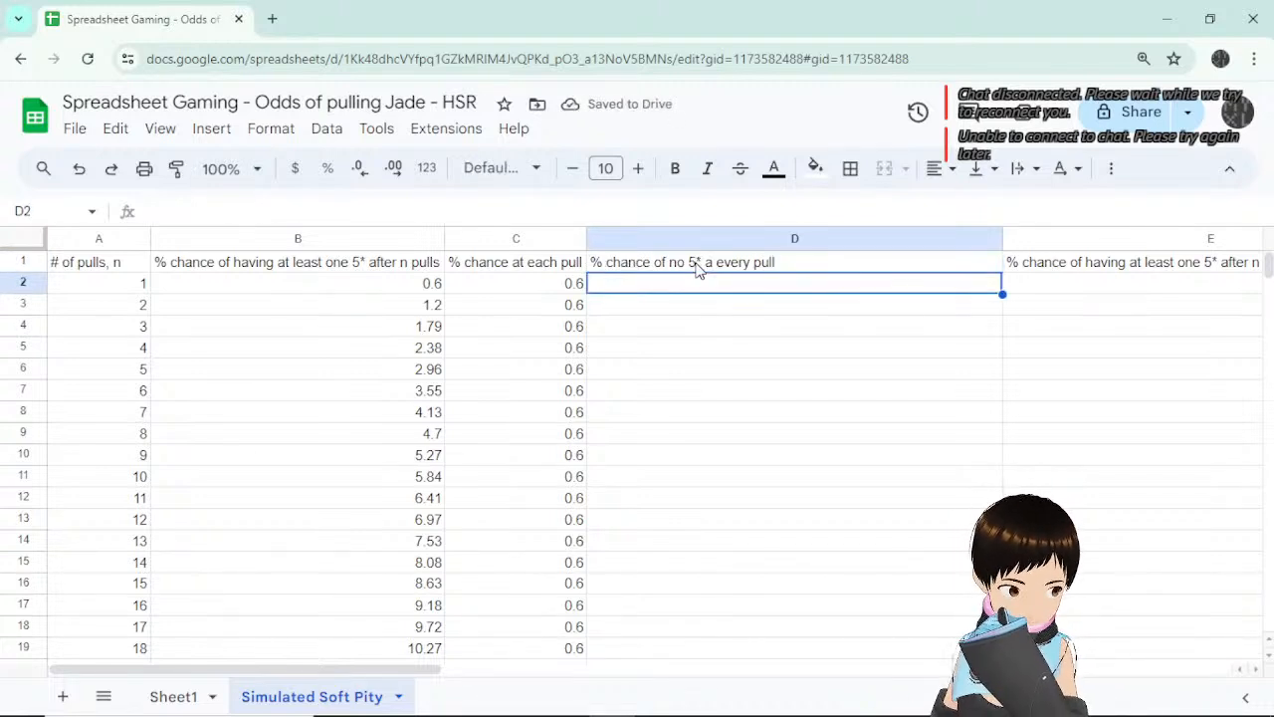
# Enter =100-C2 in D2 to show 99.4, declining the suggested autofill.
pyautogui.write('=')
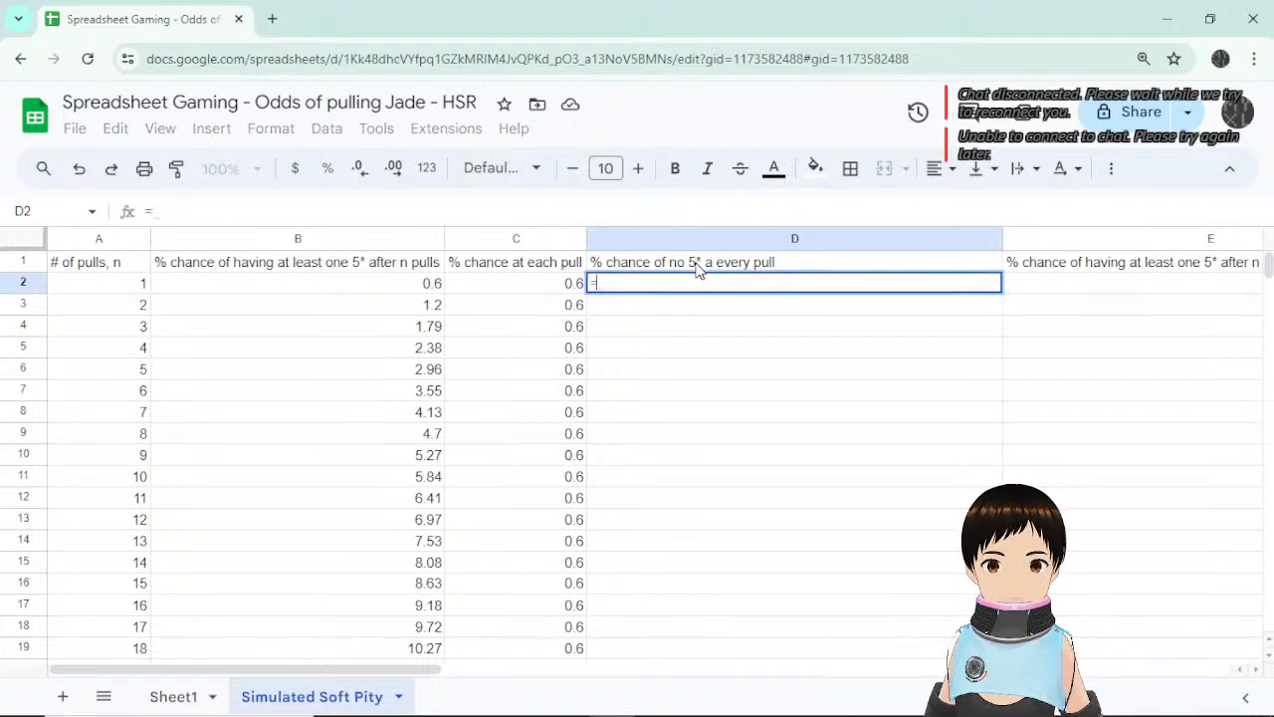
pyautogui.write('1-')
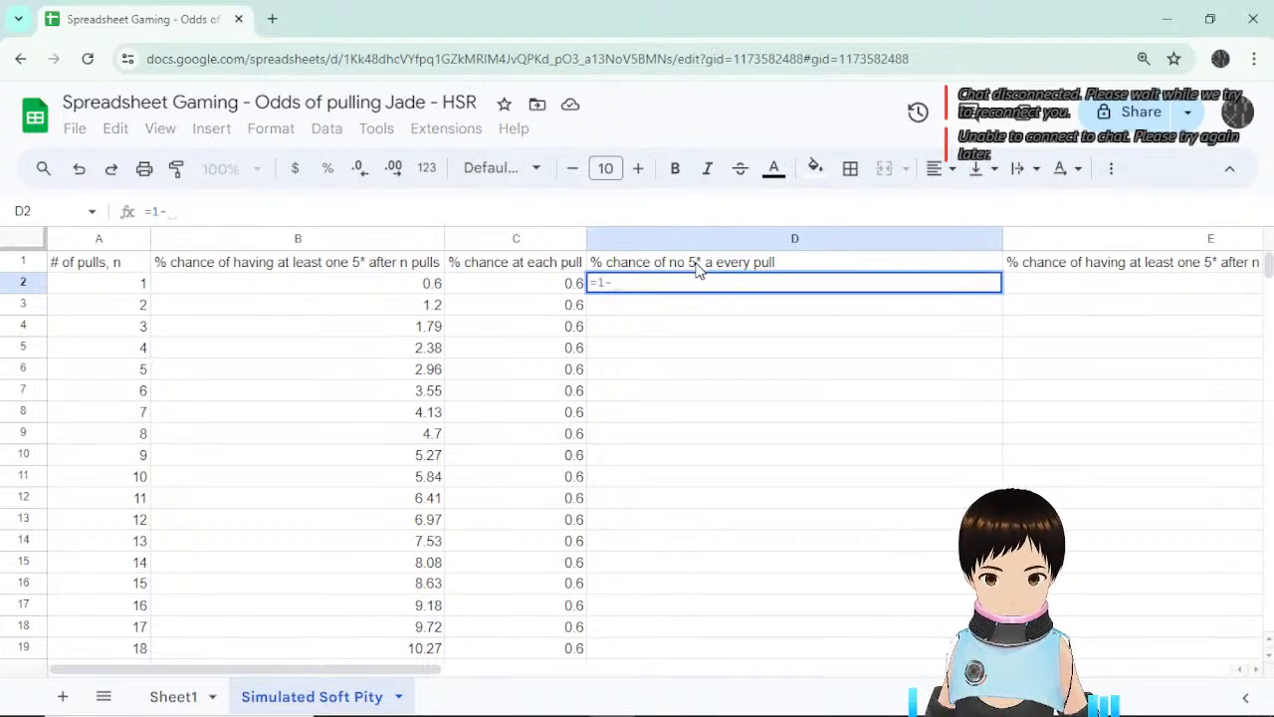
pyautogui.write('(')
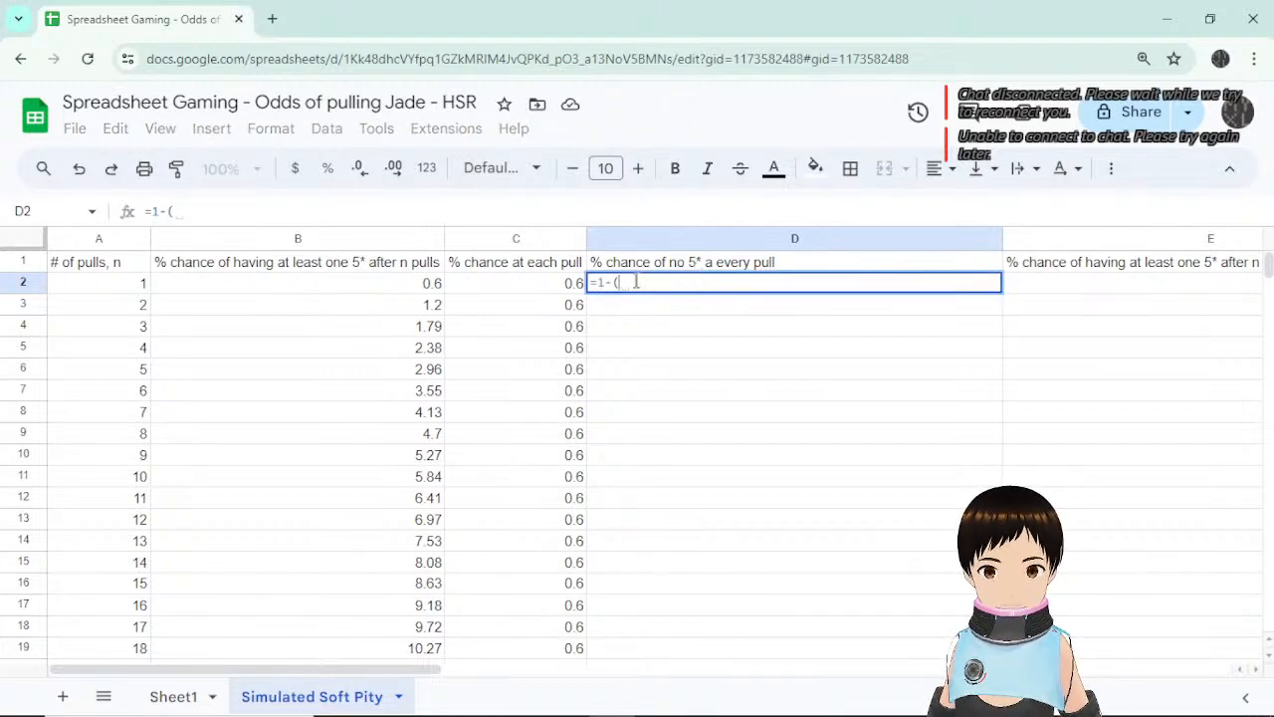
pyautogui.click(517, 288)
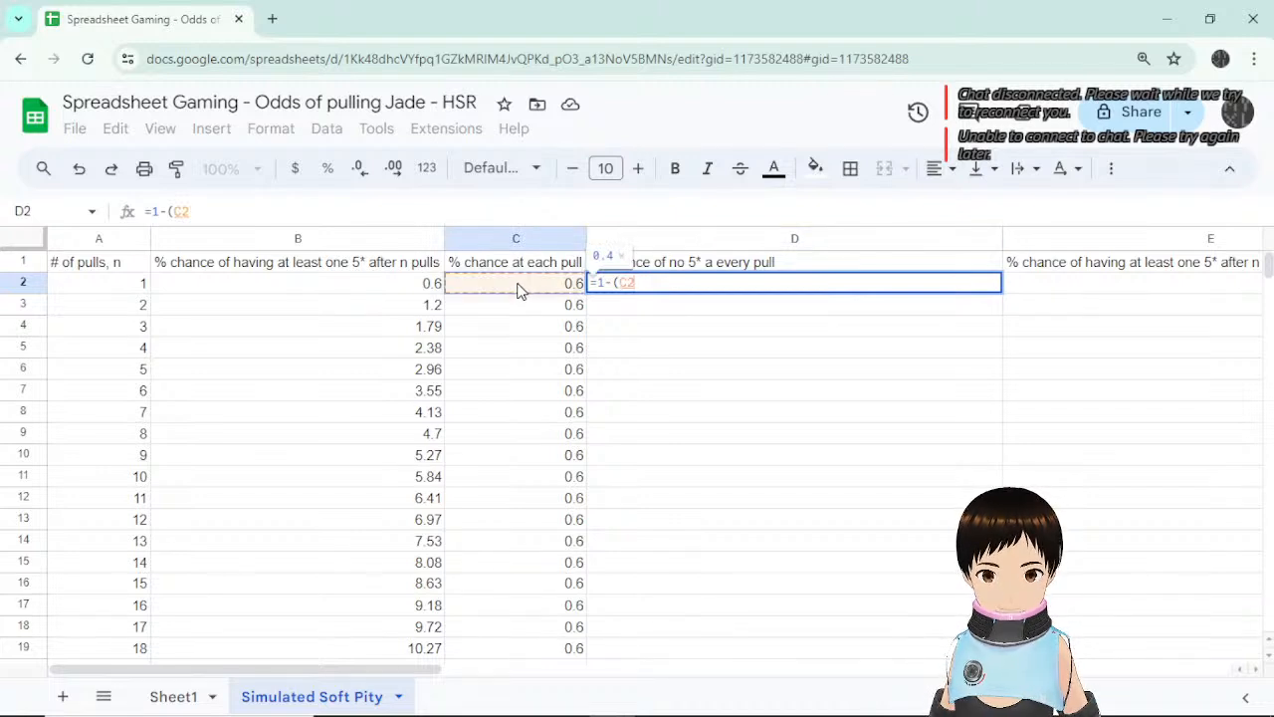
pyautogui.write(')')
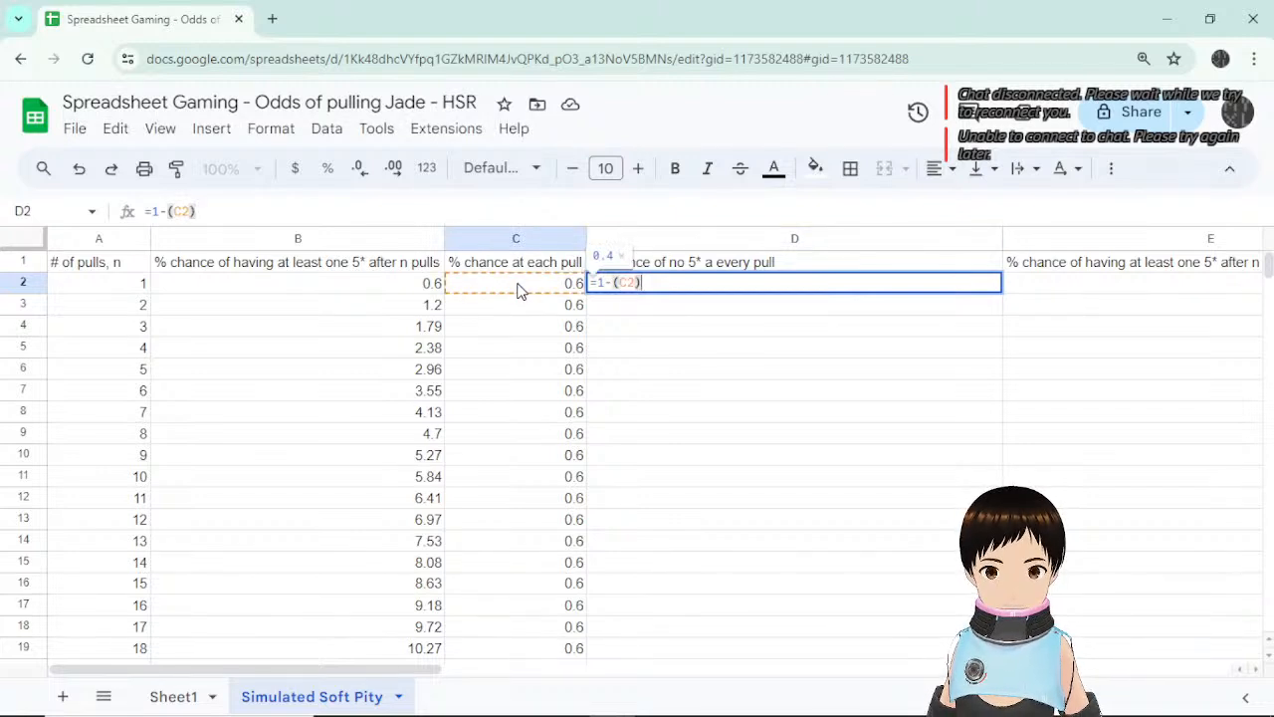
pyautogui.press('BackSpace')
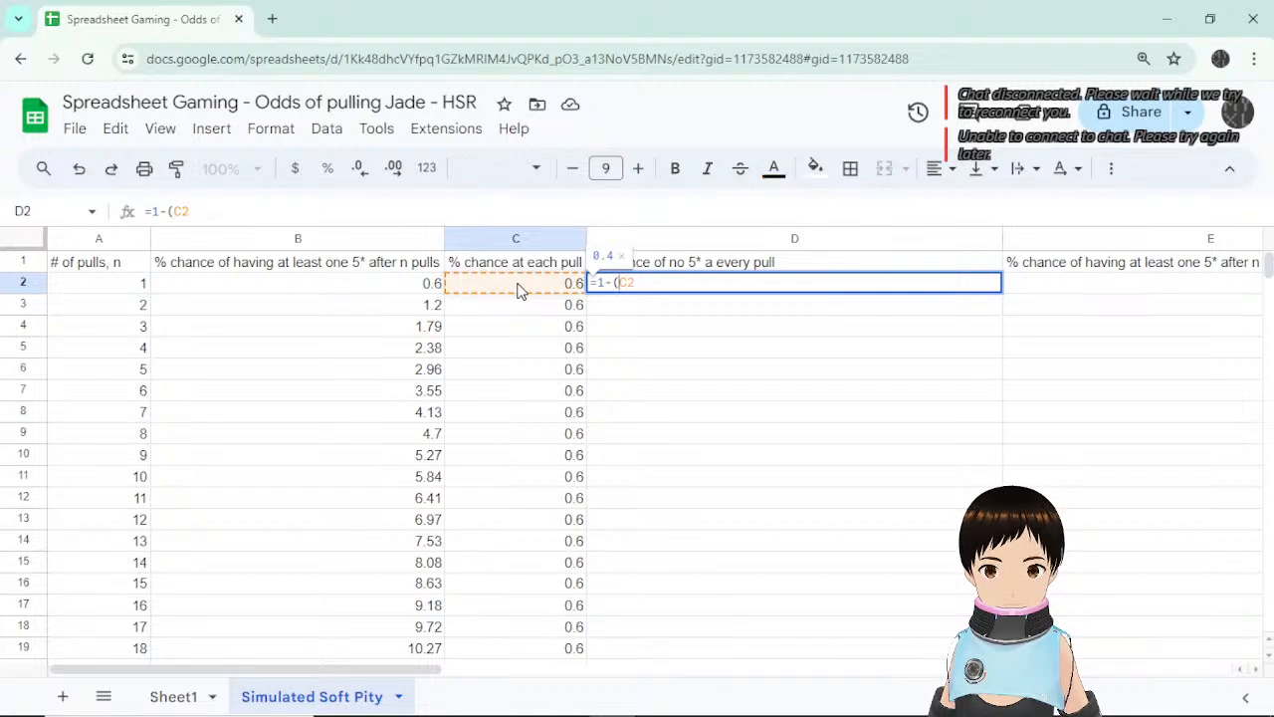
pyautogui.press('BackSpace')
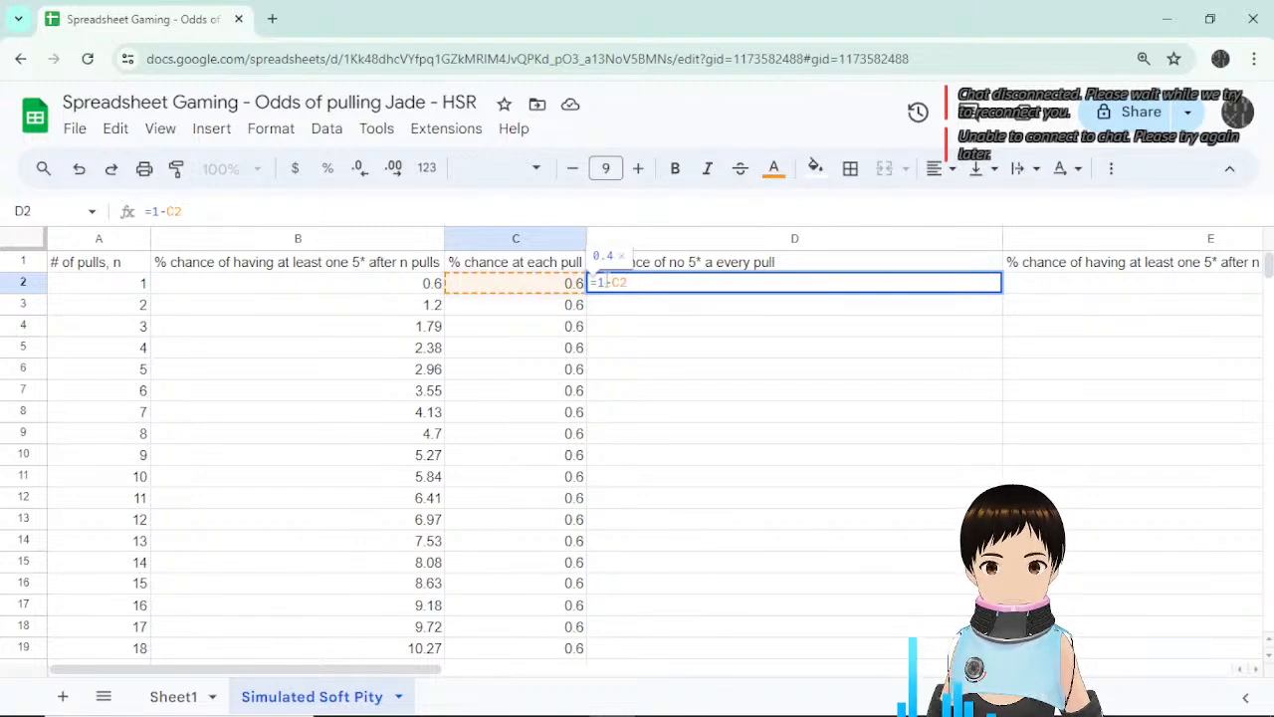
pyautogui.click(598, 282)
pyautogui.write('00')
pyautogui.press('Return')
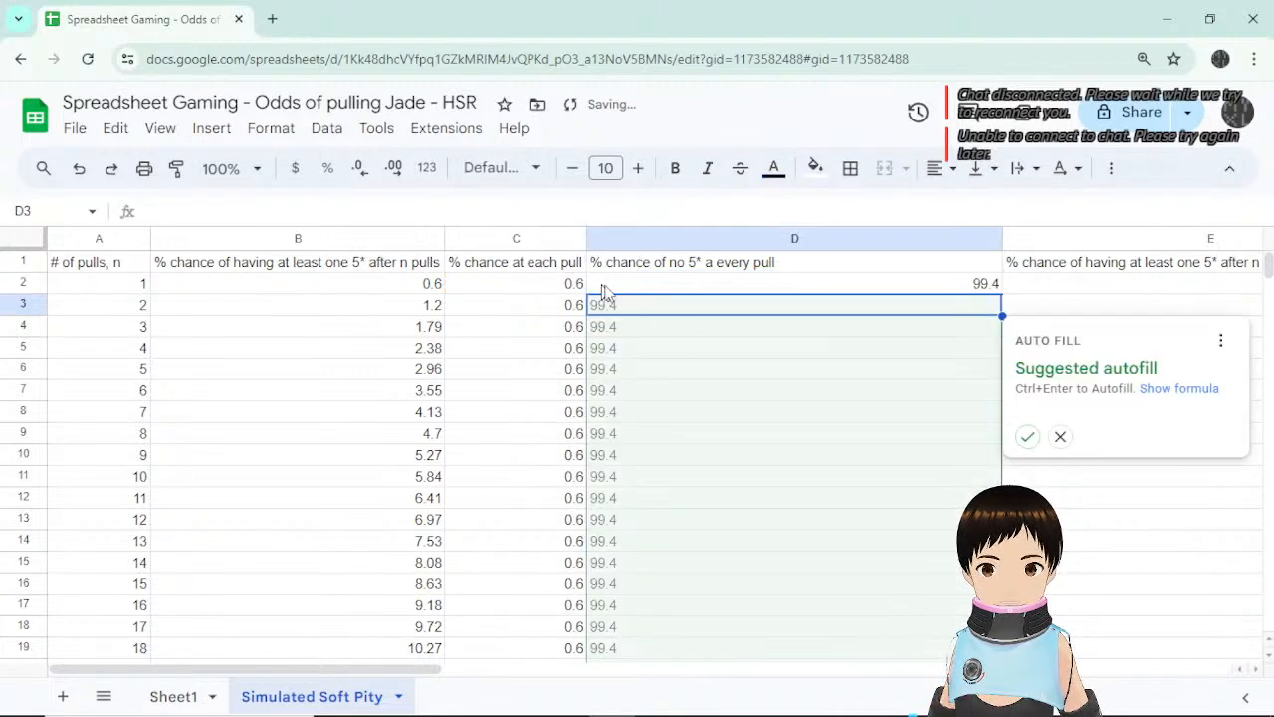
pyautogui.click(1060, 438)
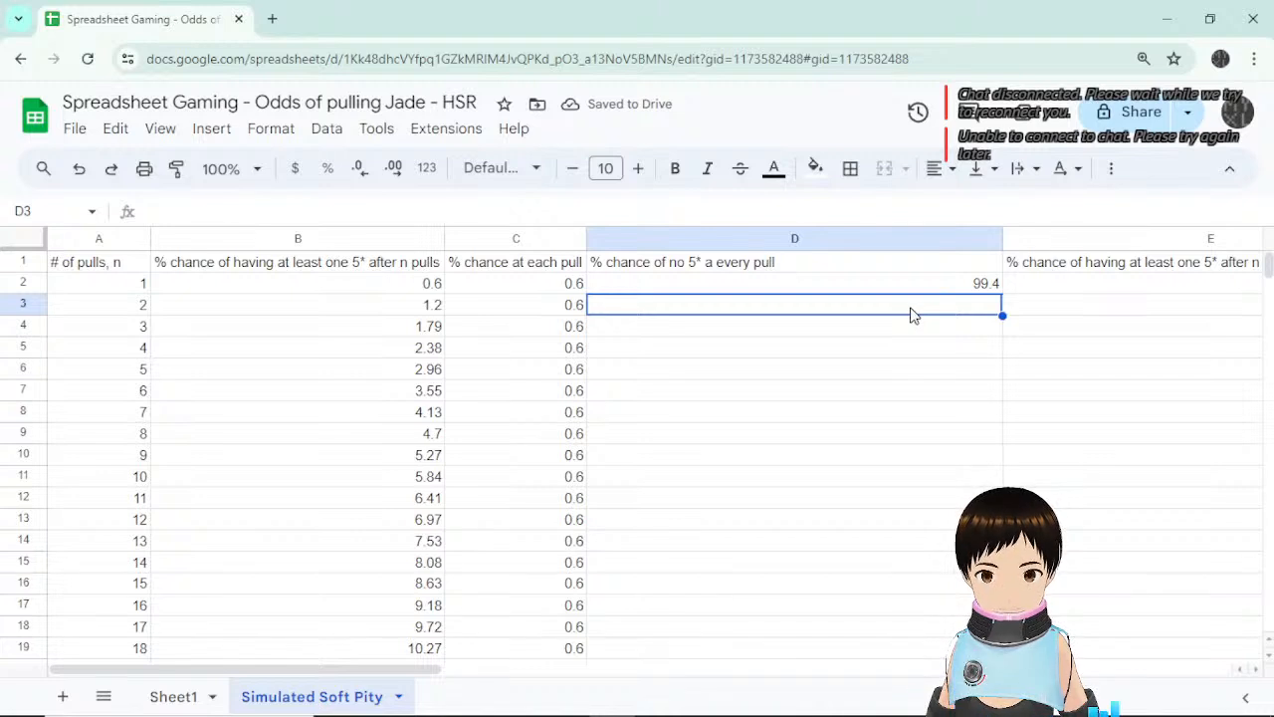
pyautogui.write('=(')
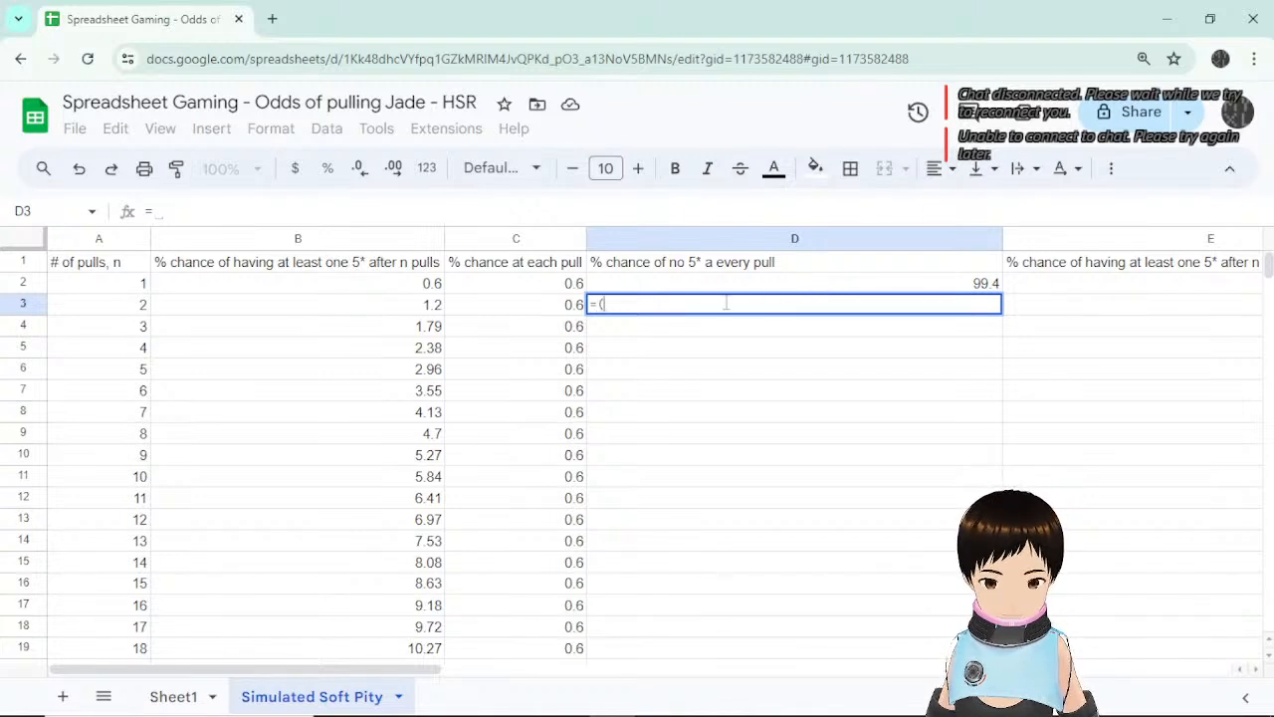
# Enter =(100-C3)*D2/100 in D3 for the running chance of no 5*.
pyautogui.write('100')
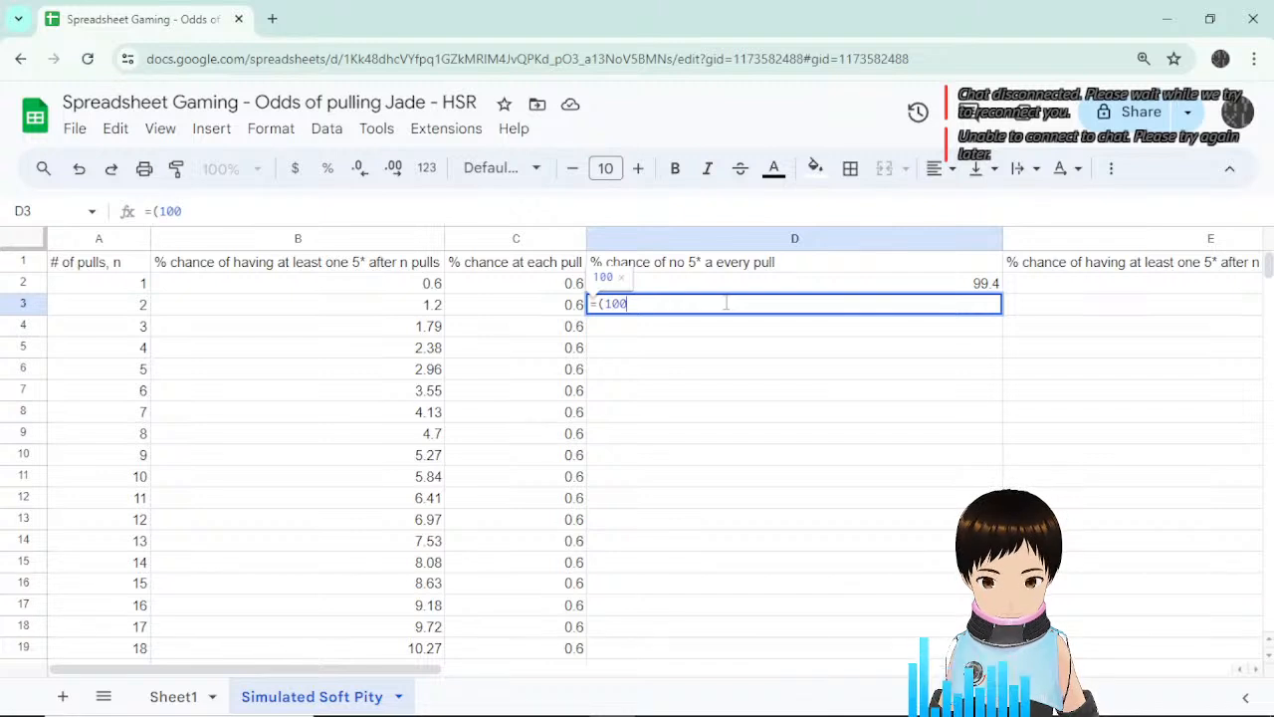
pyautogui.write('-')
pyautogui.click(557, 309)
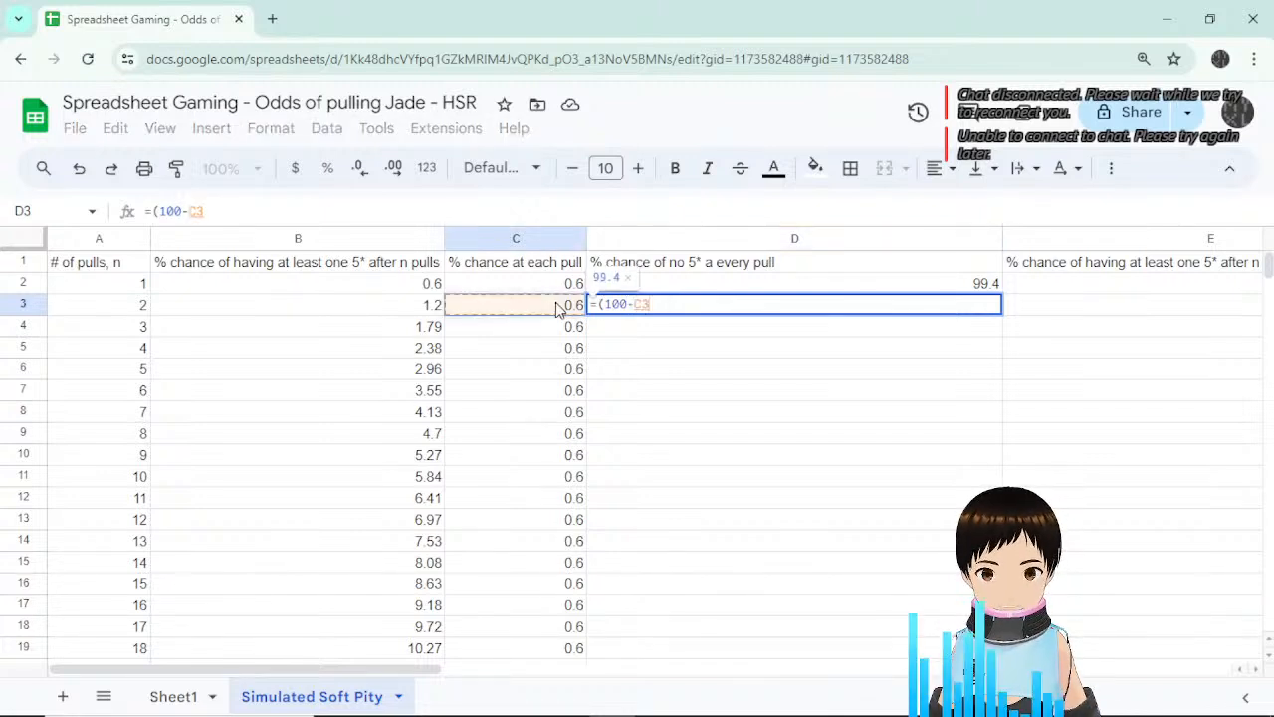
pyautogui.write(')*')
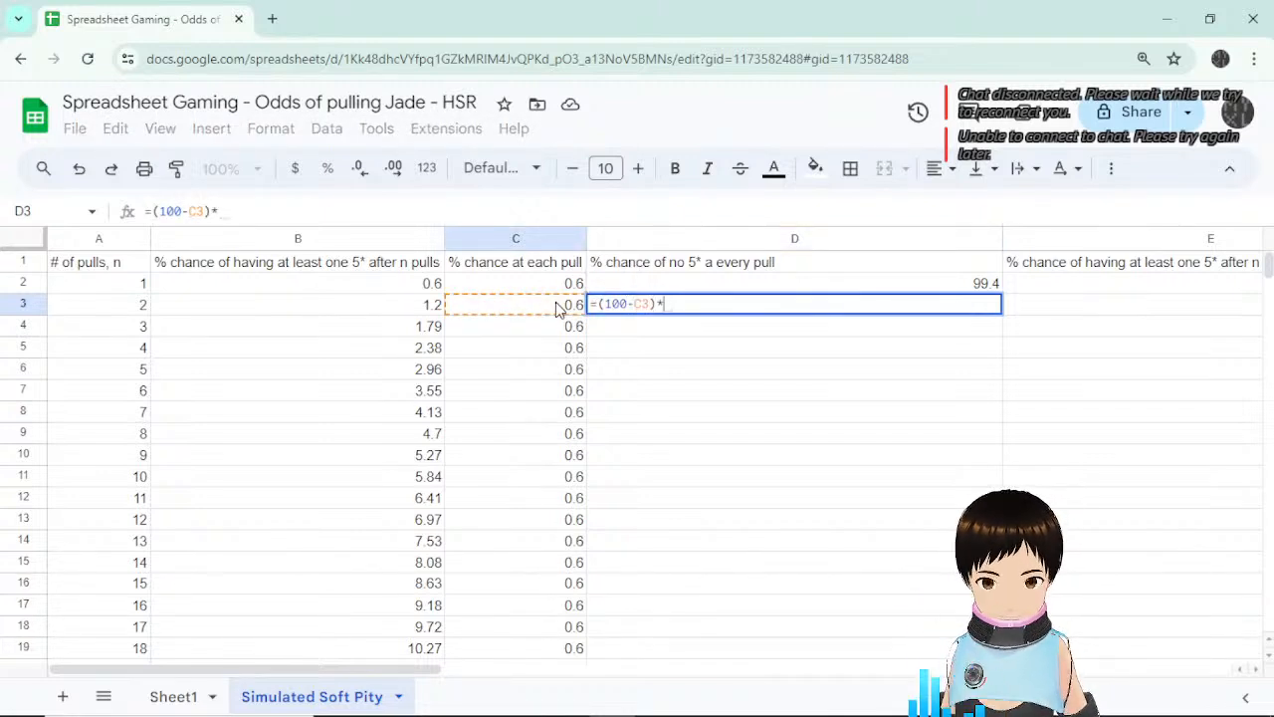
pyautogui.click(893, 286)
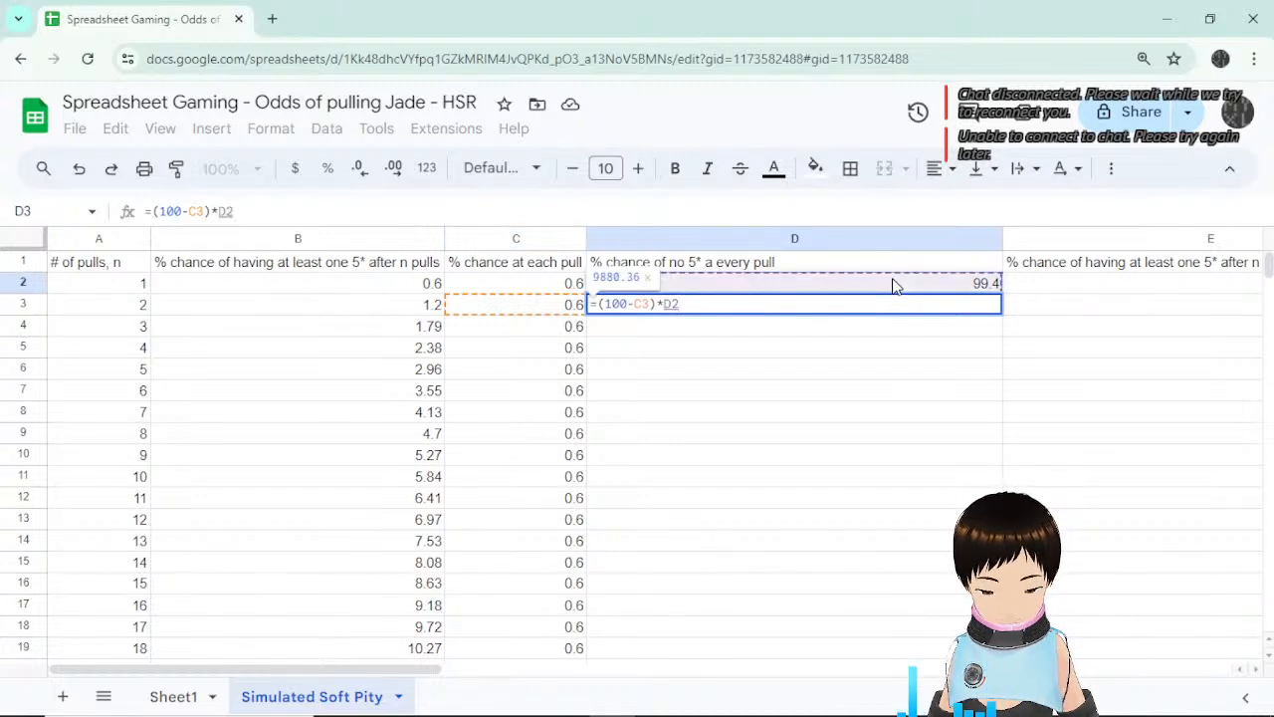
pyautogui.write('/100')
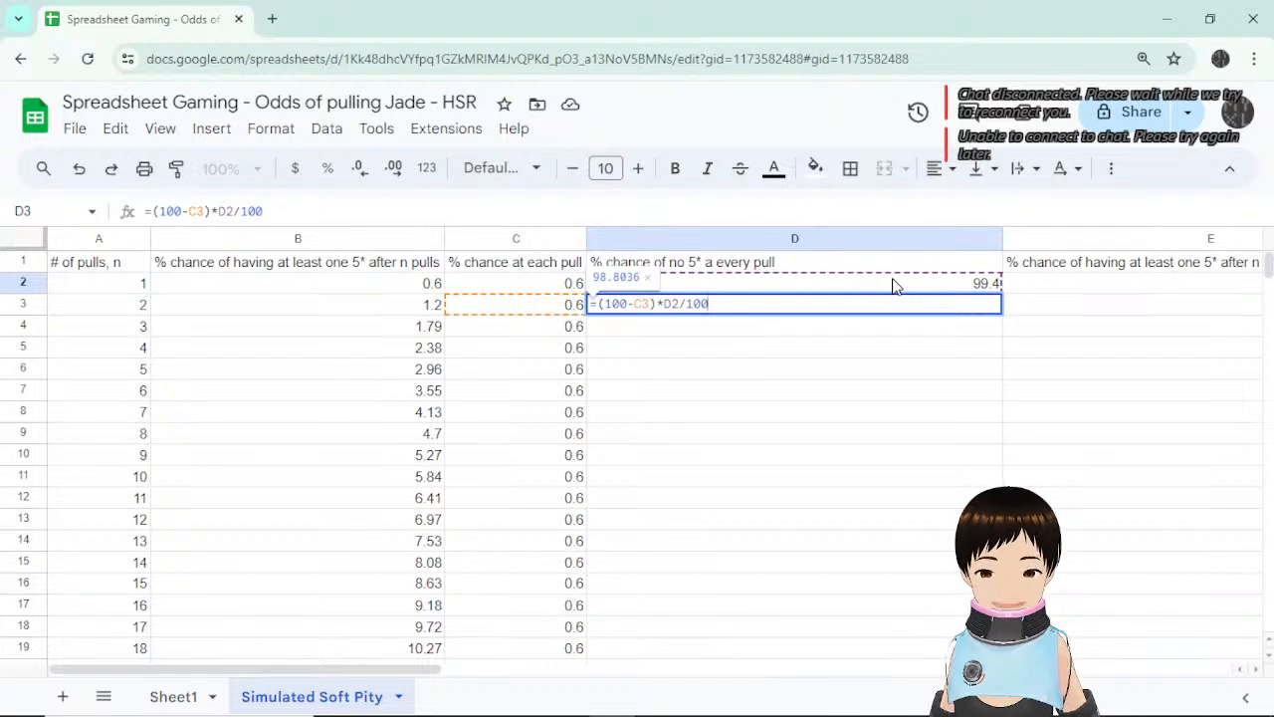
pyautogui.press('Return')
pyautogui.press('Up')
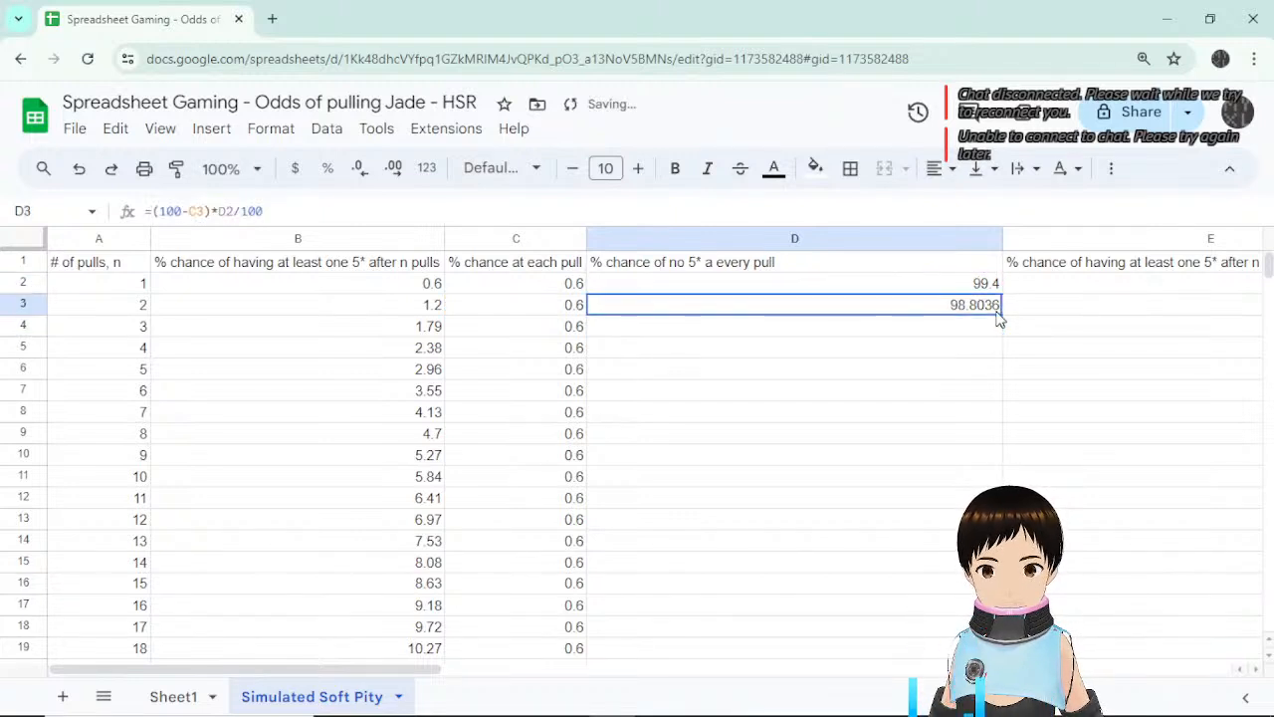
# Fill the D3 formula down column D through row 91.
pyautogui.moveTo(1002, 315); pyautogui.dragTo(1002, 350)
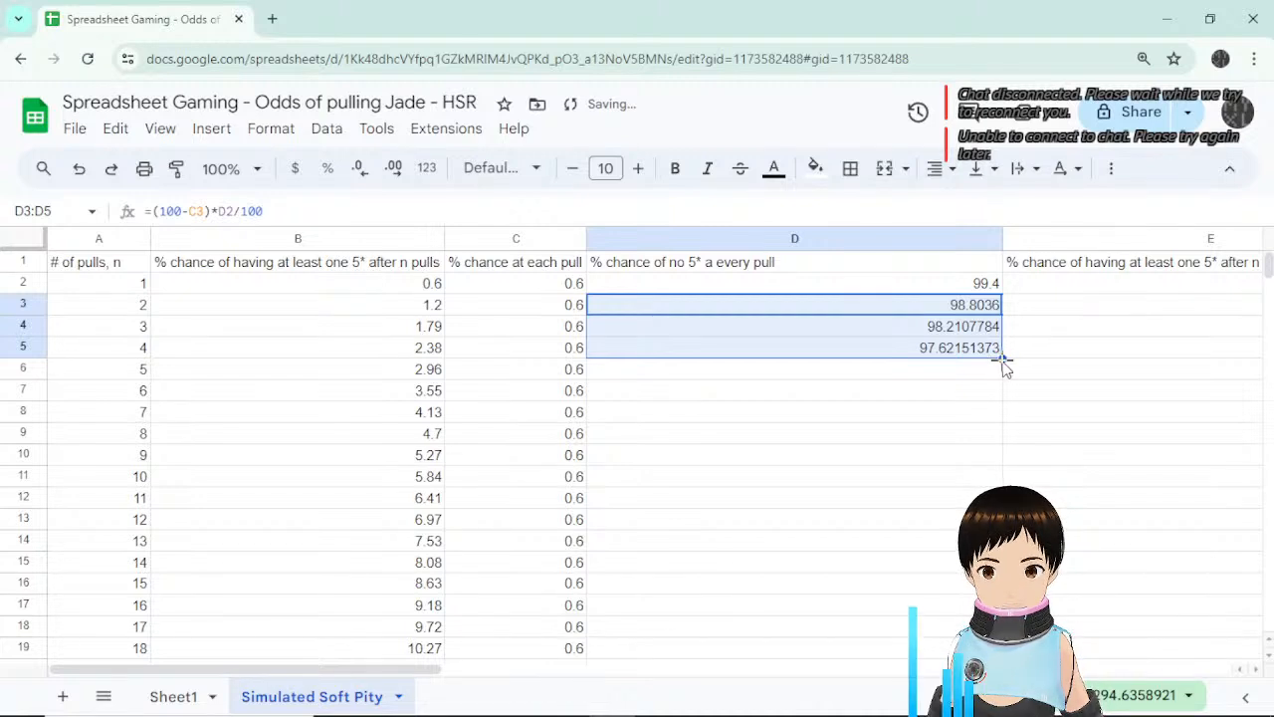
pyautogui.moveTo(1002, 358); pyautogui.dragTo(975, 460)
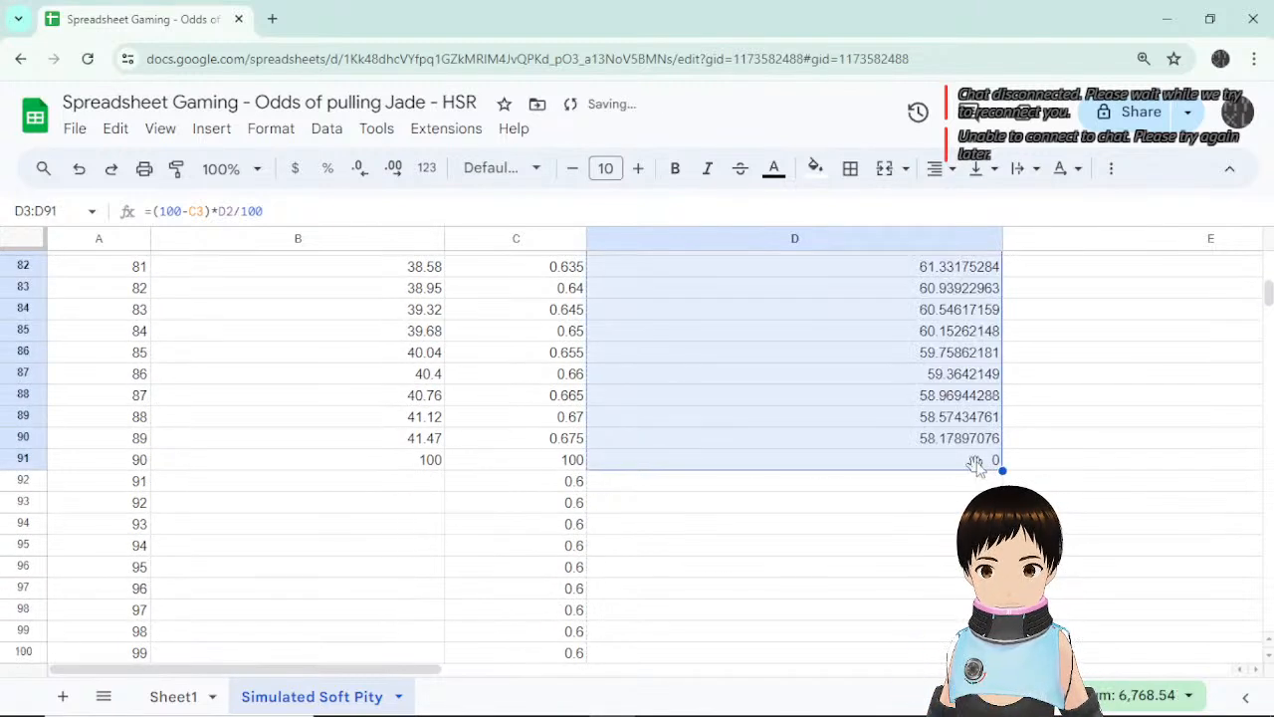
pyautogui.click(981, 459)
pyautogui.scroll(5, 985, 448)
pyautogui.scroll(10, 986, 448)
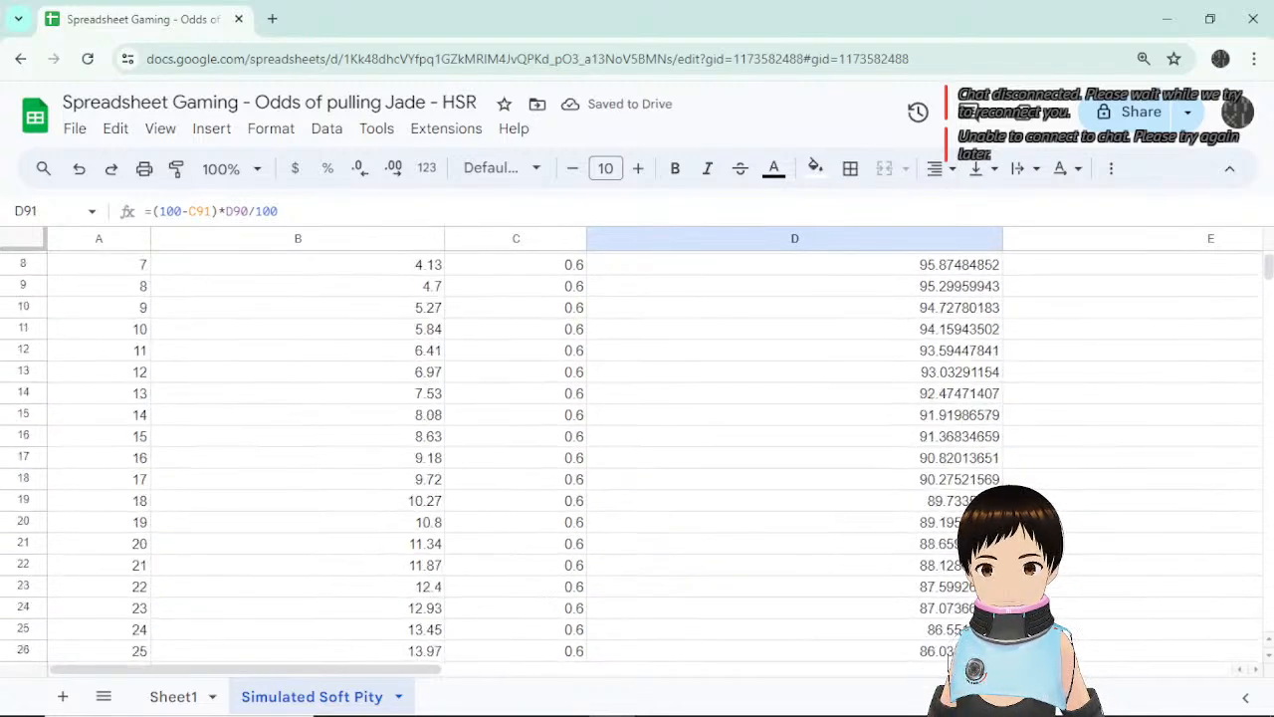
# Narrow column D.
pyautogui.click(1052, 273)
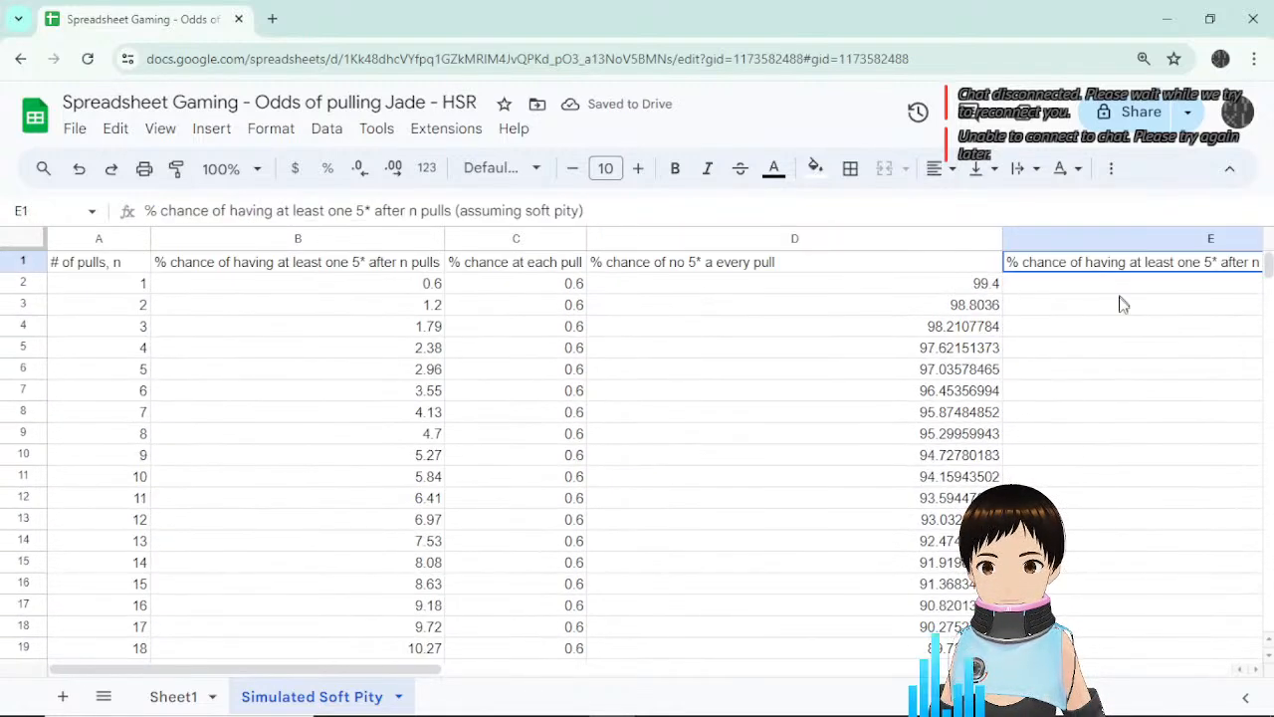
pyautogui.moveTo(441, 670); pyautogui.dragTo(551, 686)
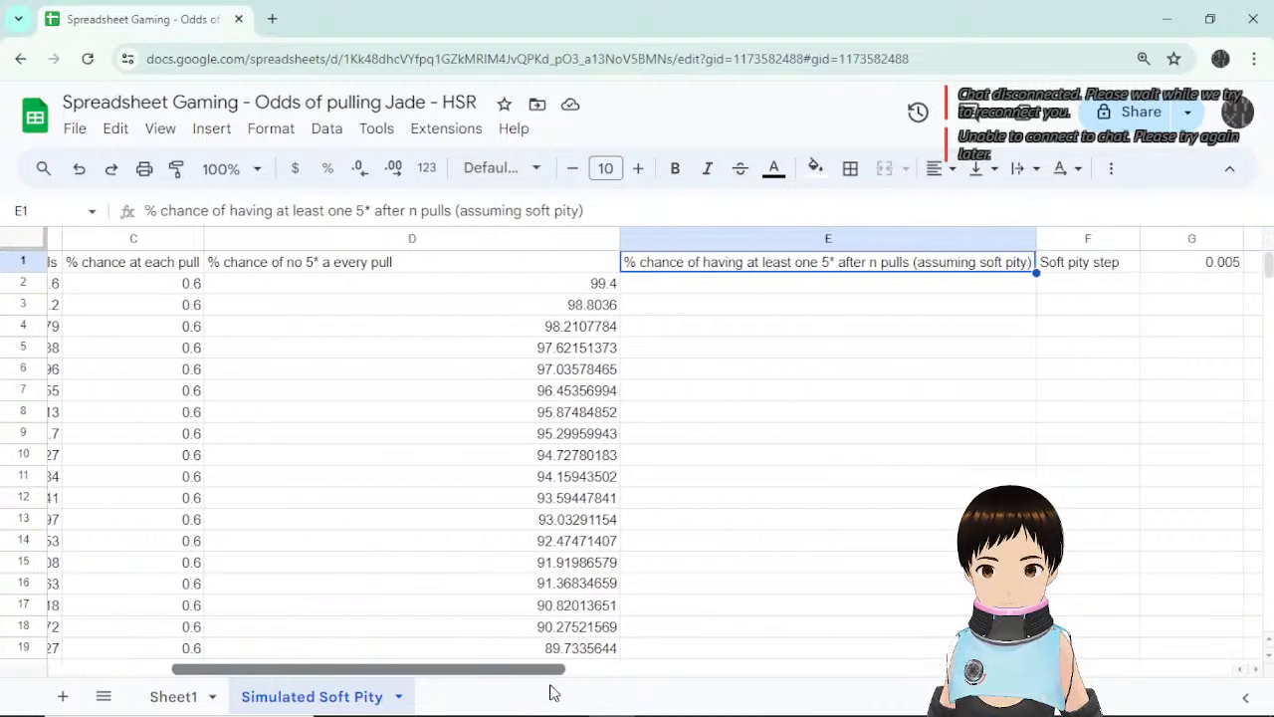
pyautogui.moveTo(619, 239); pyautogui.dragTo(398, 239)
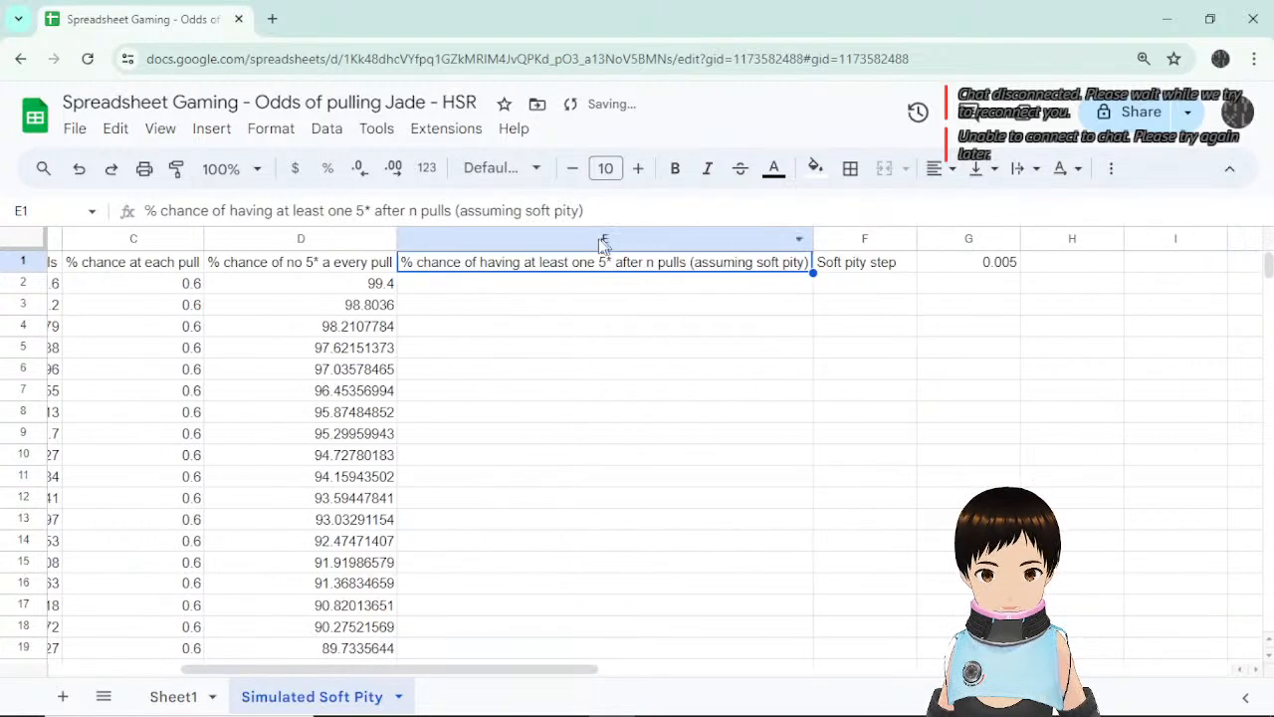
# Insert a blank column E before the soft-pity column and select its header cell E1.
pyautogui.click(587, 239)
pyautogui.rightClick(572, 239)
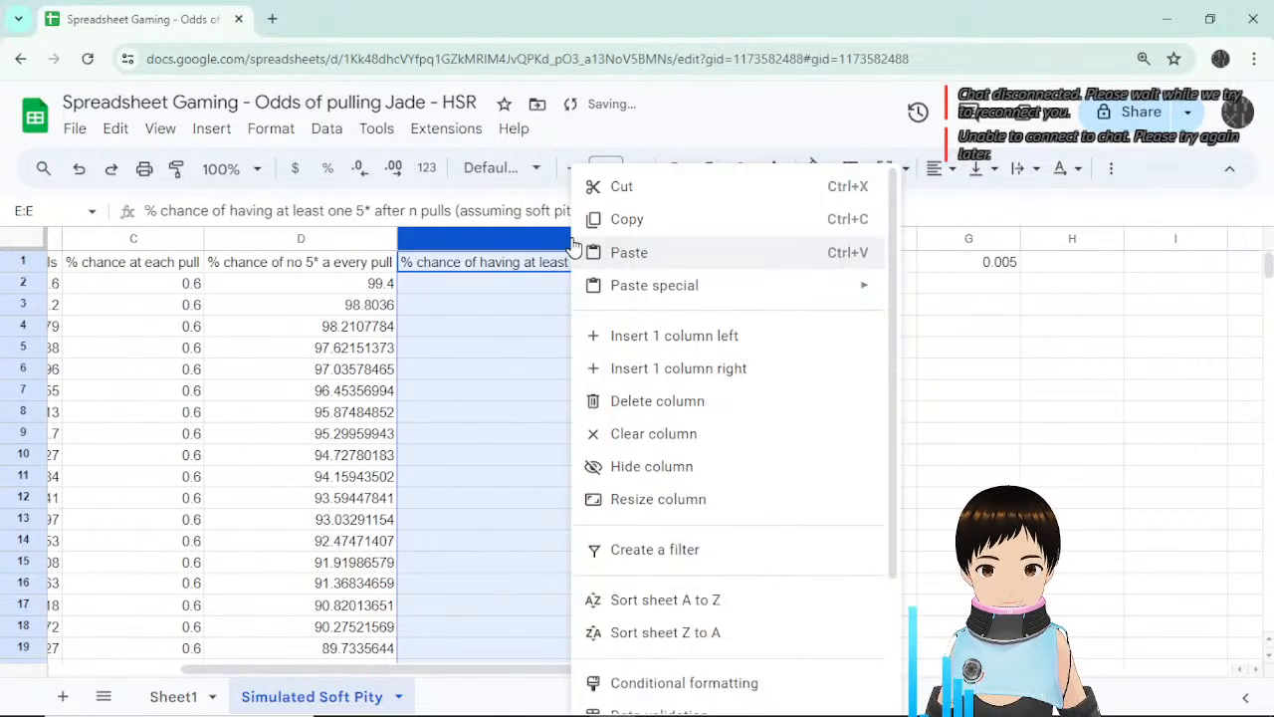
pyautogui.click(717, 349)
pyautogui.click(587, 353)
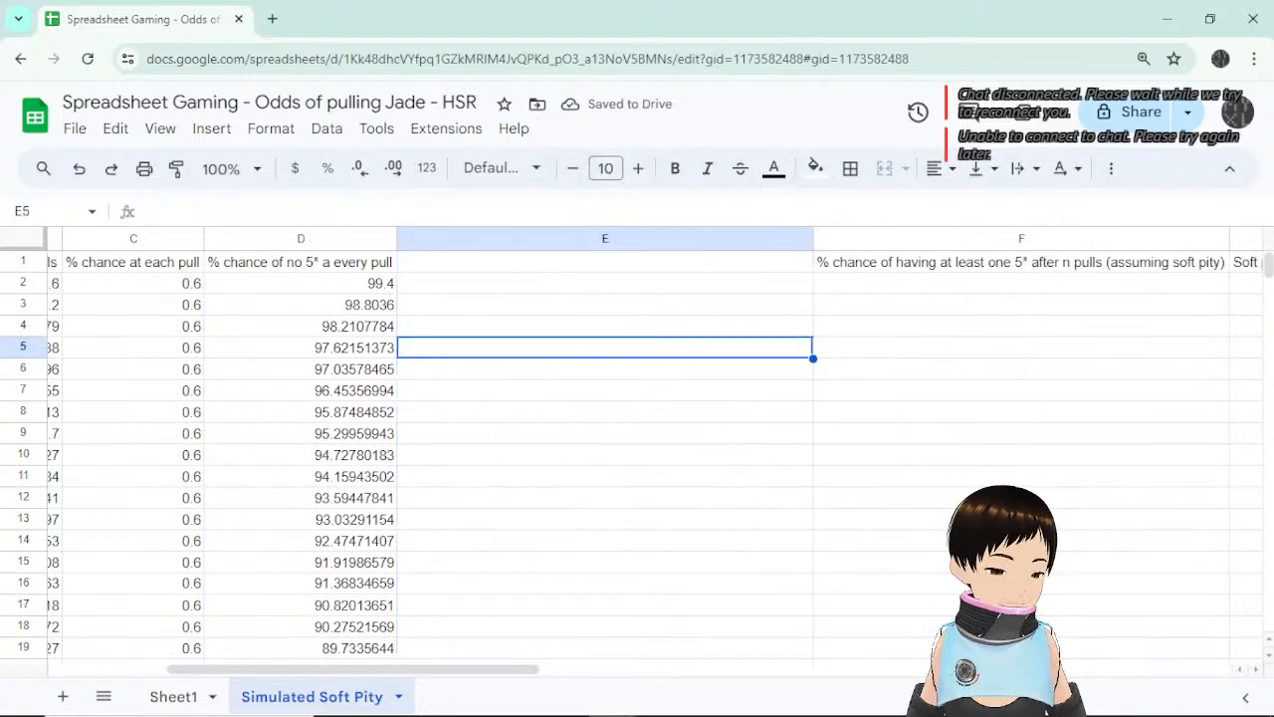
pyautogui.click(423, 264)
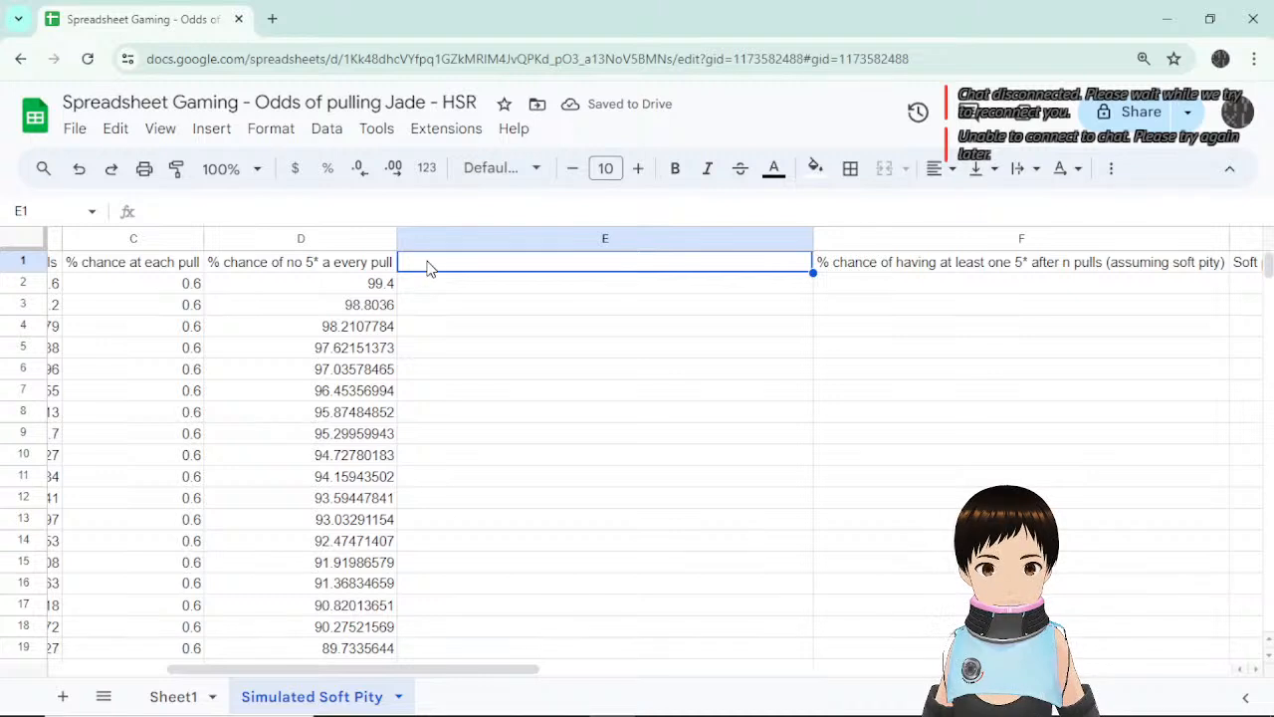
pyautogui.click(323, 269)
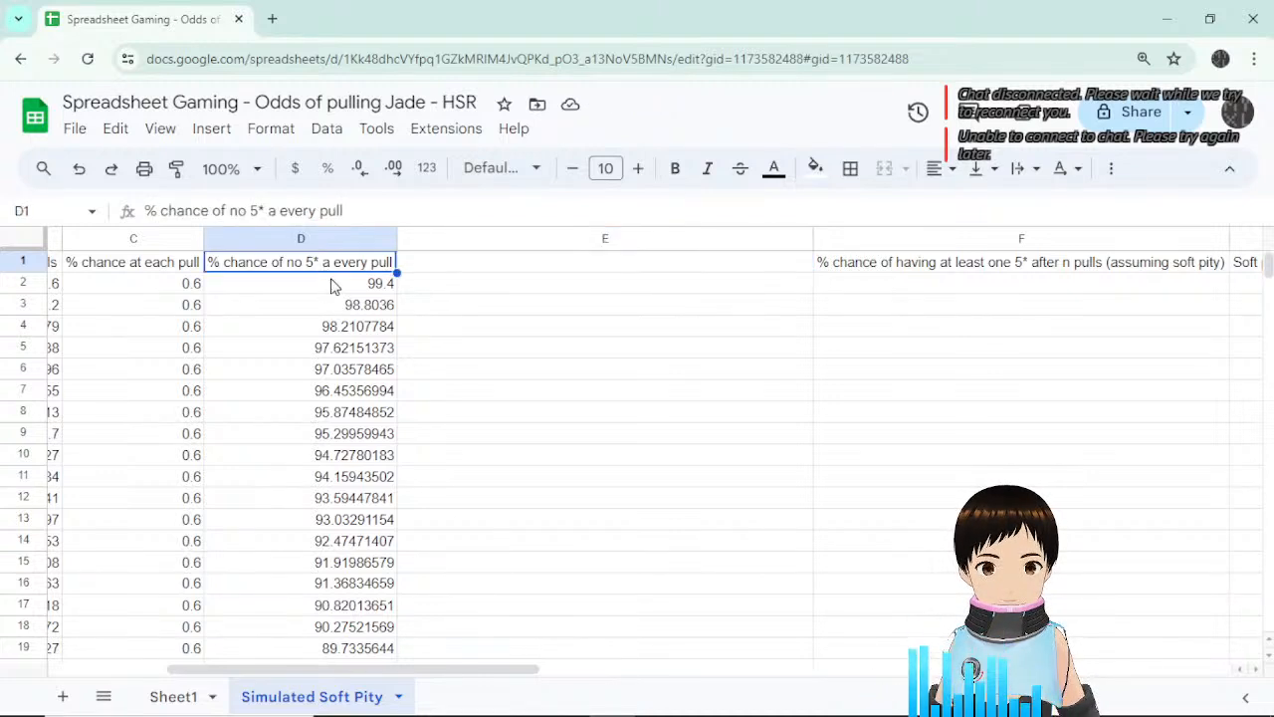
pyautogui.click(333, 287)
pyautogui.click(351, 264)
pyautogui.click(477, 269)
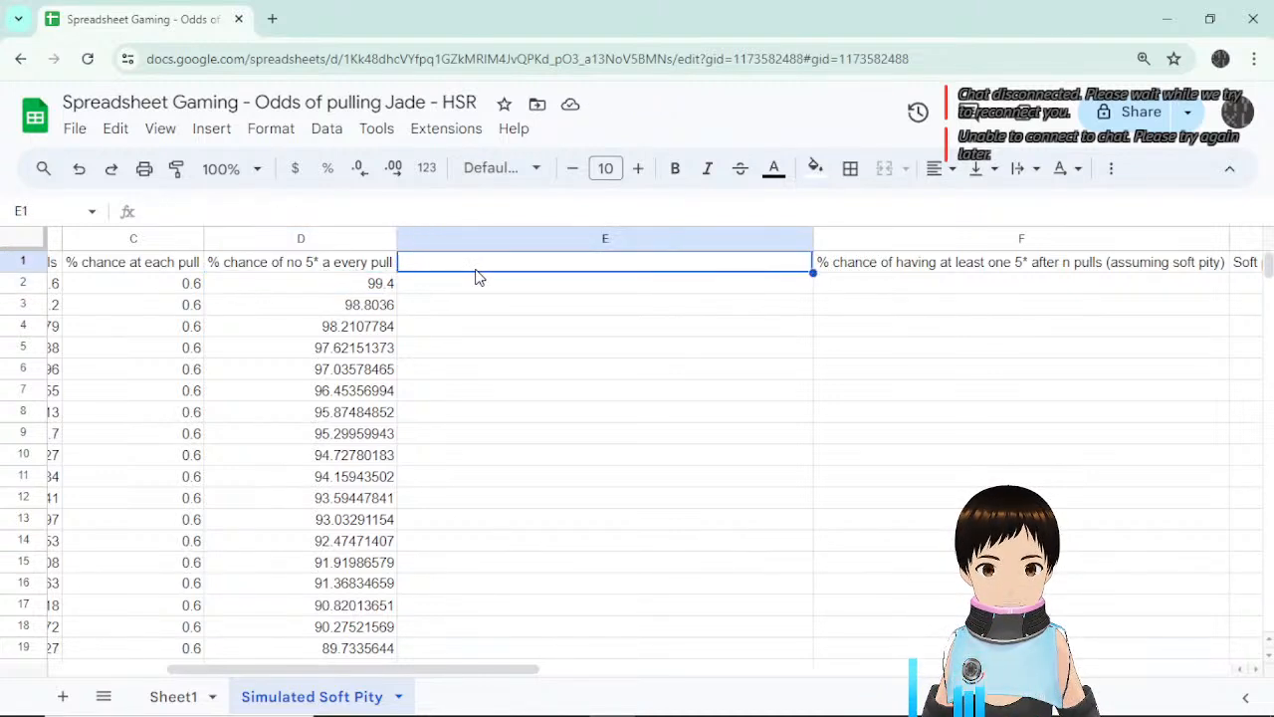
# Change 'a' to 'after' and 'every pull' to 'n pulls' in D1, widening column D.
pyautogui.doubleClick(344, 262)
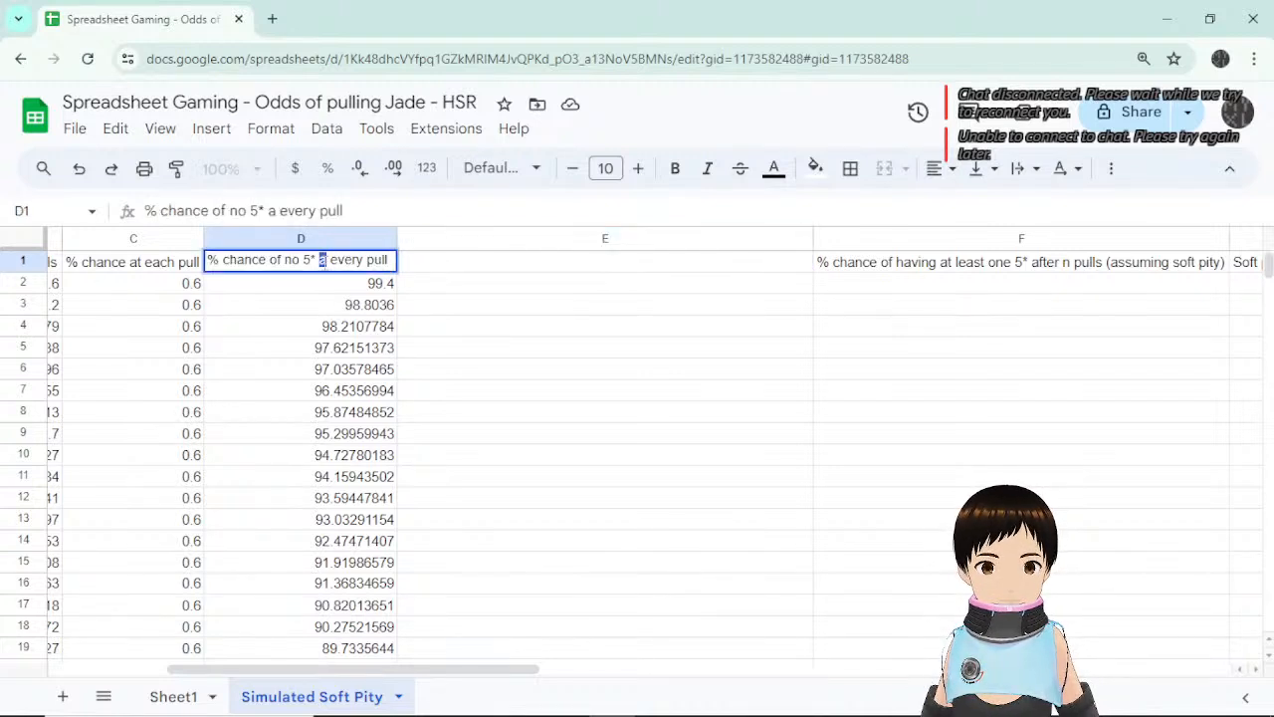
pyautogui.write('after')
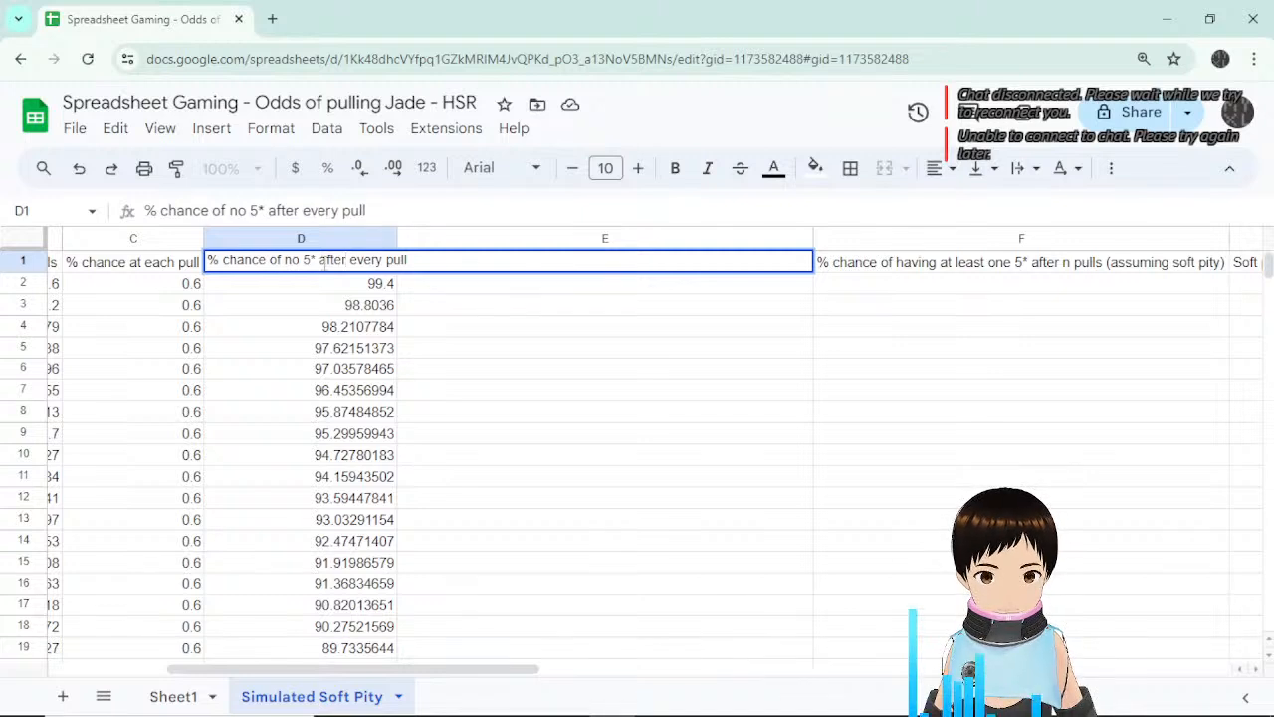
pyautogui.press('Return')
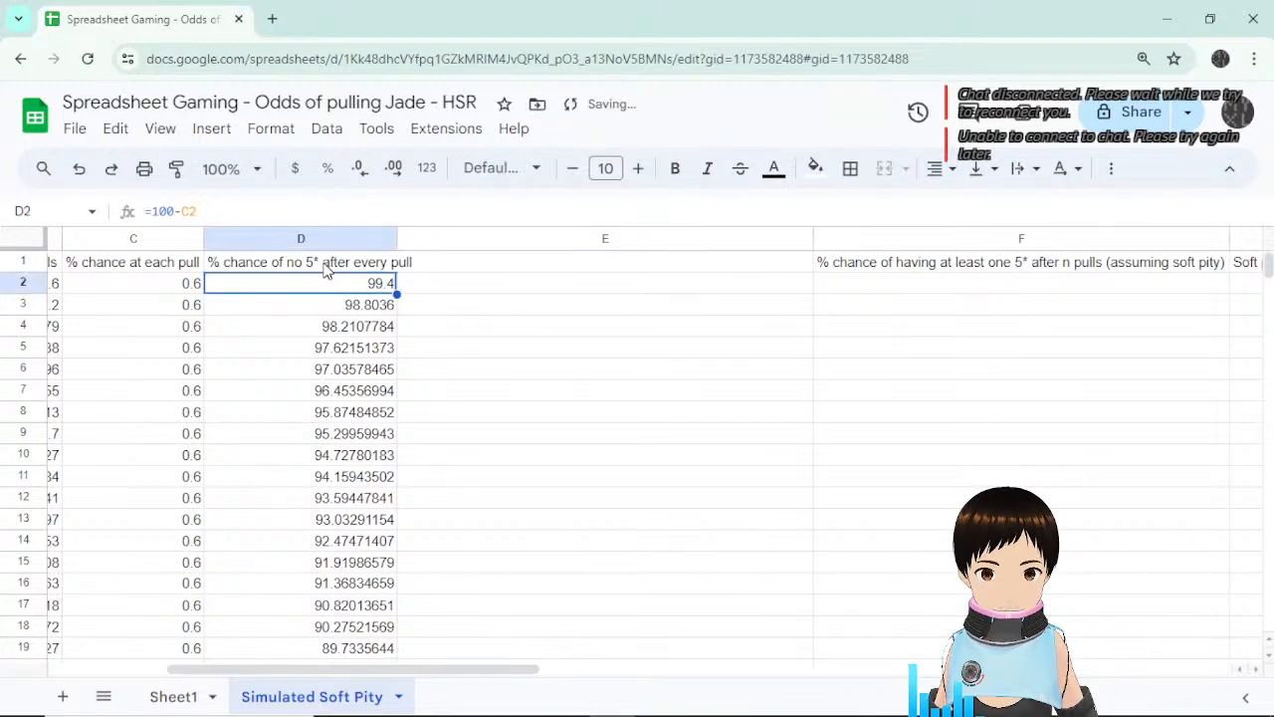
pyautogui.moveTo(397, 238); pyautogui.dragTo(416, 238)
pyautogui.doubleClick(379, 260)
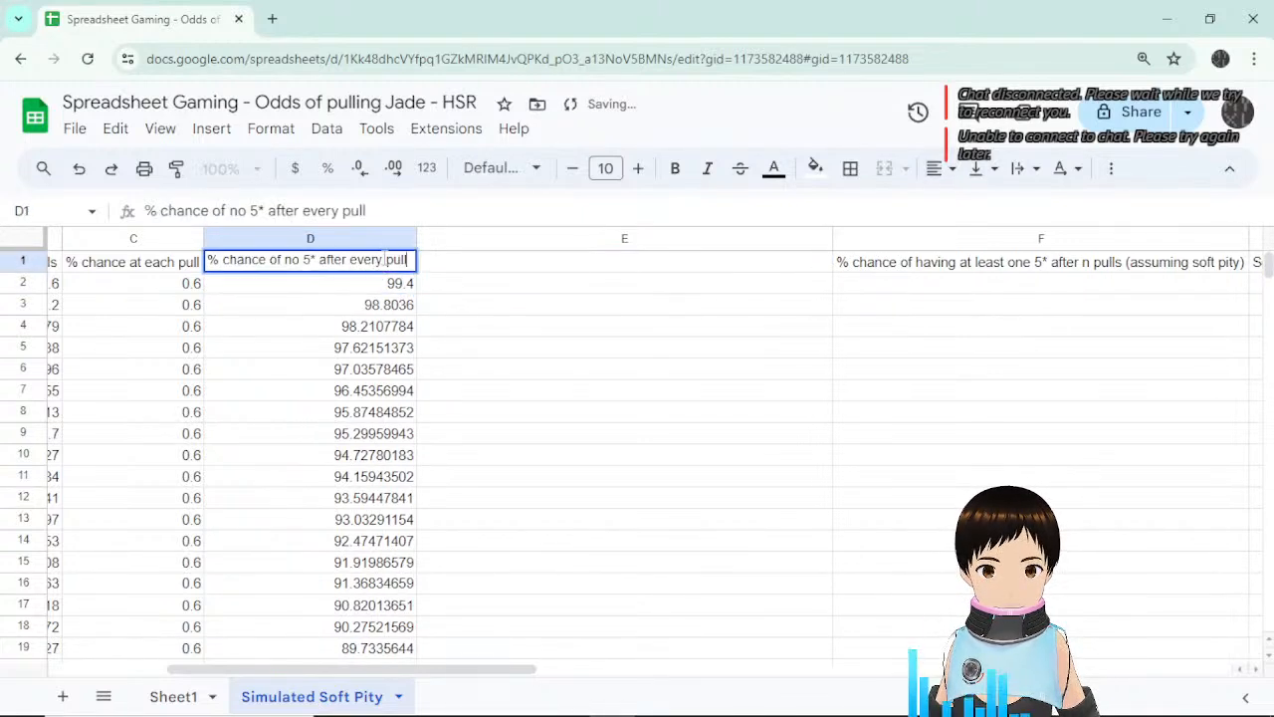
pyautogui.doubleClick(366, 260)
pyautogui.write('n')
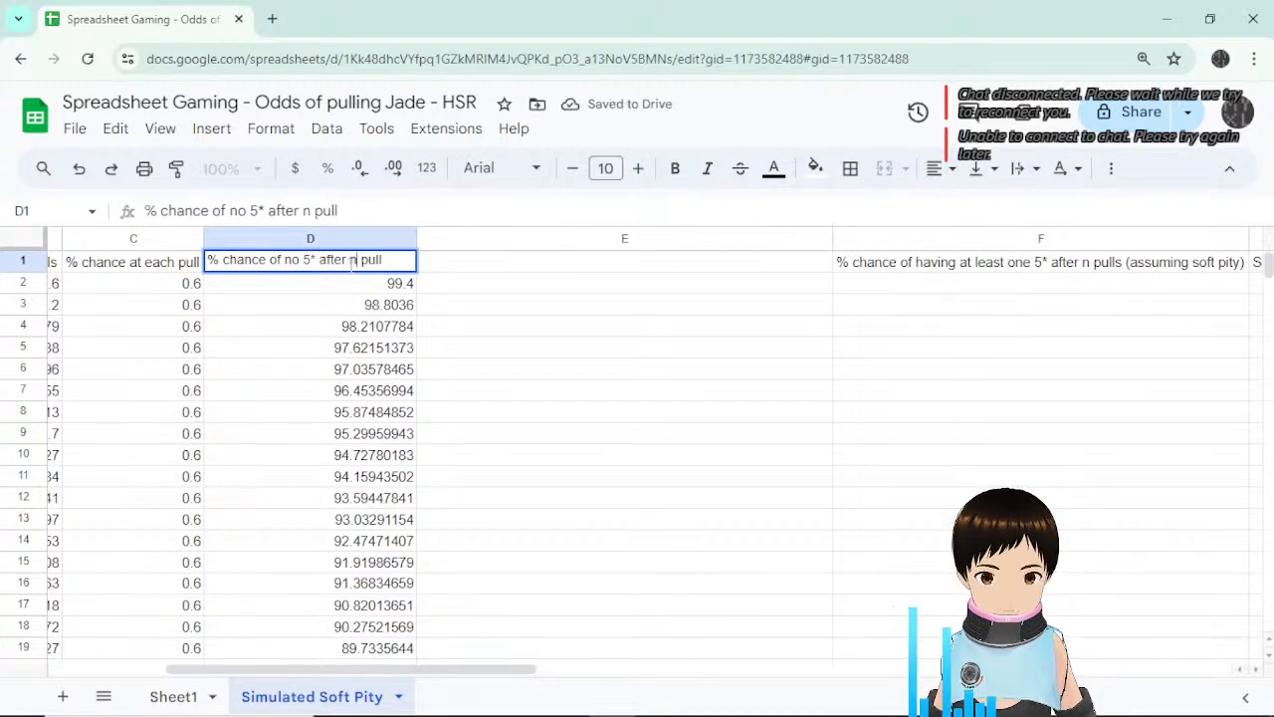
pyautogui.write('s')
pyautogui.press('Return')
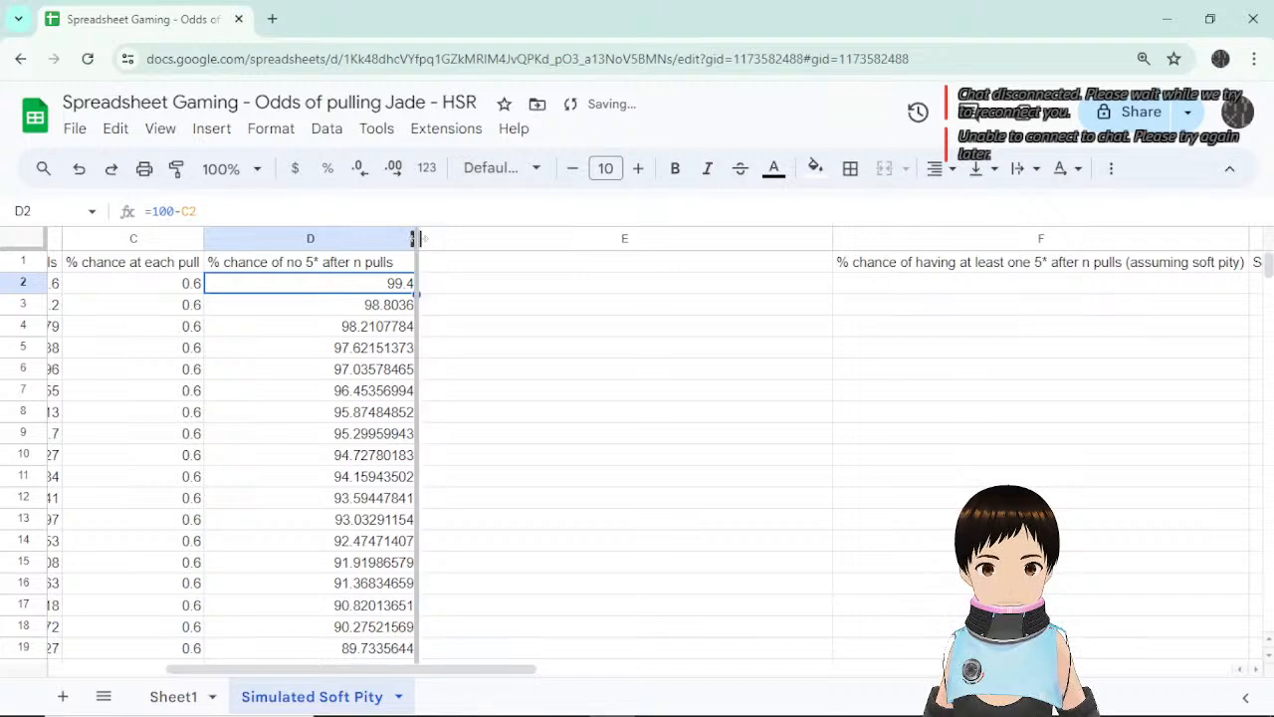
# Auto-fit column D and enter '% chance of at least one 5* after n pulls, assuming soft pity' in E1.
pyautogui.doubleClick(416, 239)
pyautogui.click(443, 269)
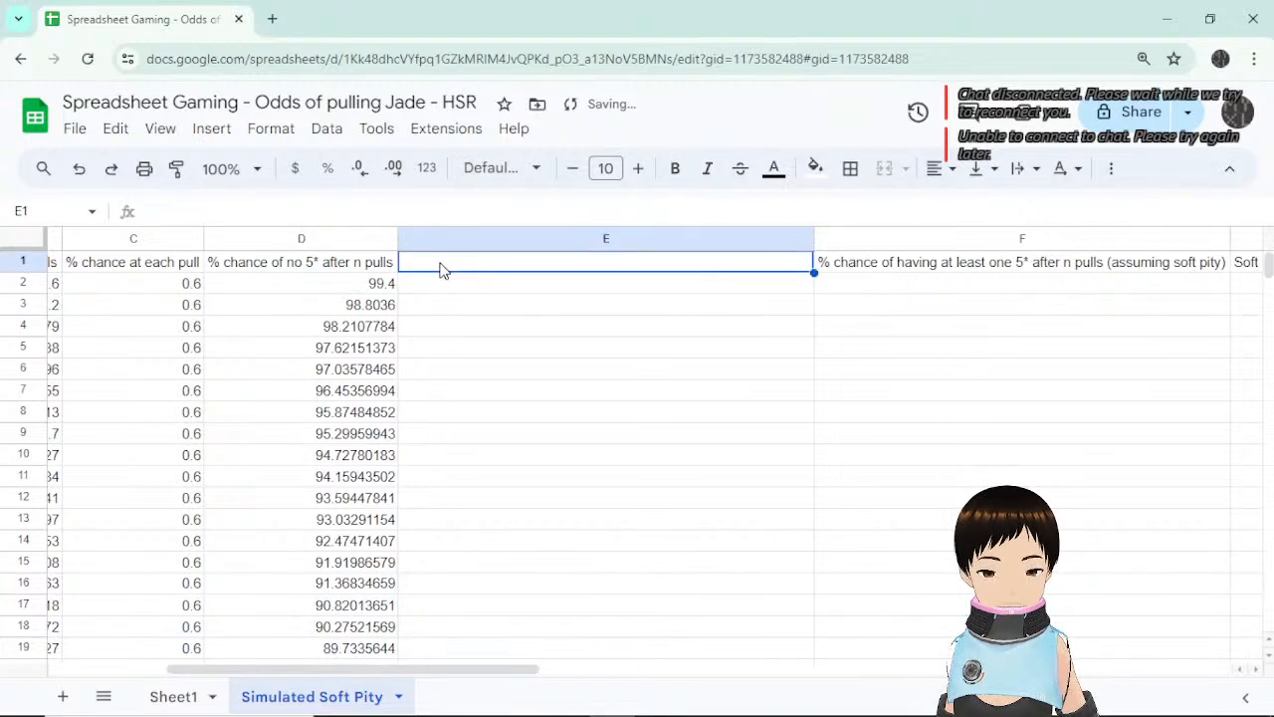
pyautogui.write('% ch')
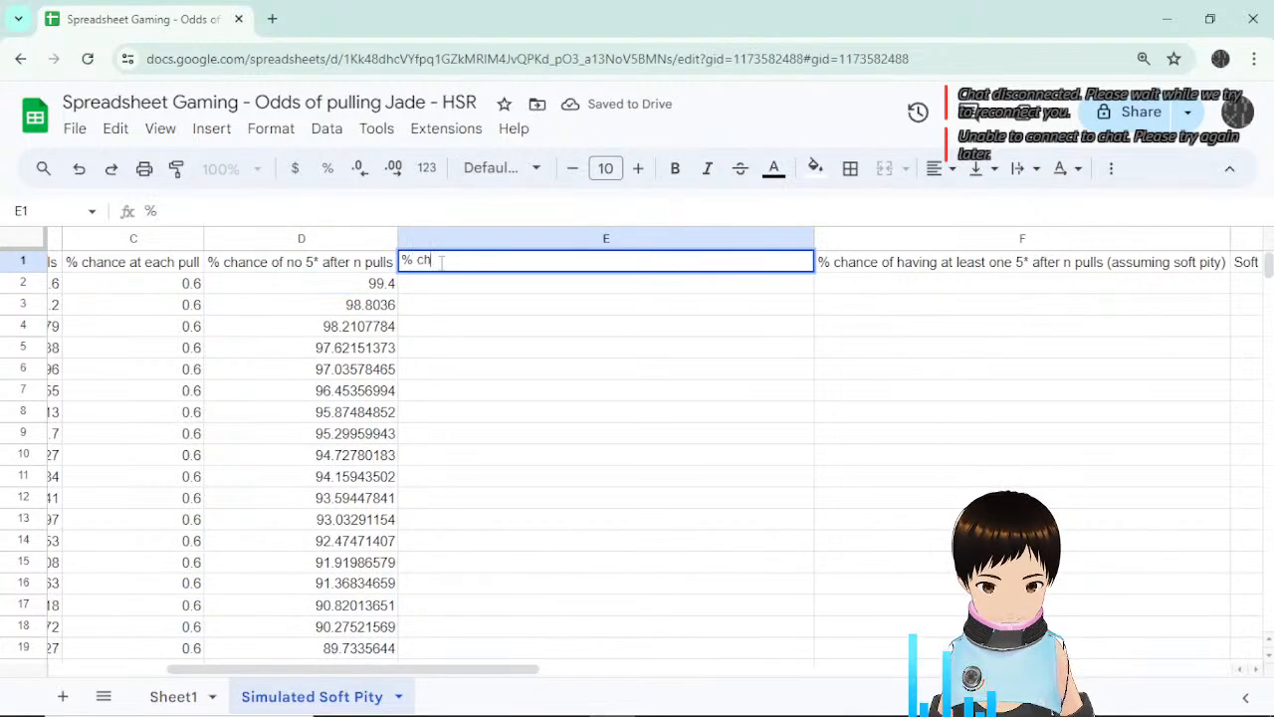
pyautogui.write('ance of at least one 5* after n pulls,')
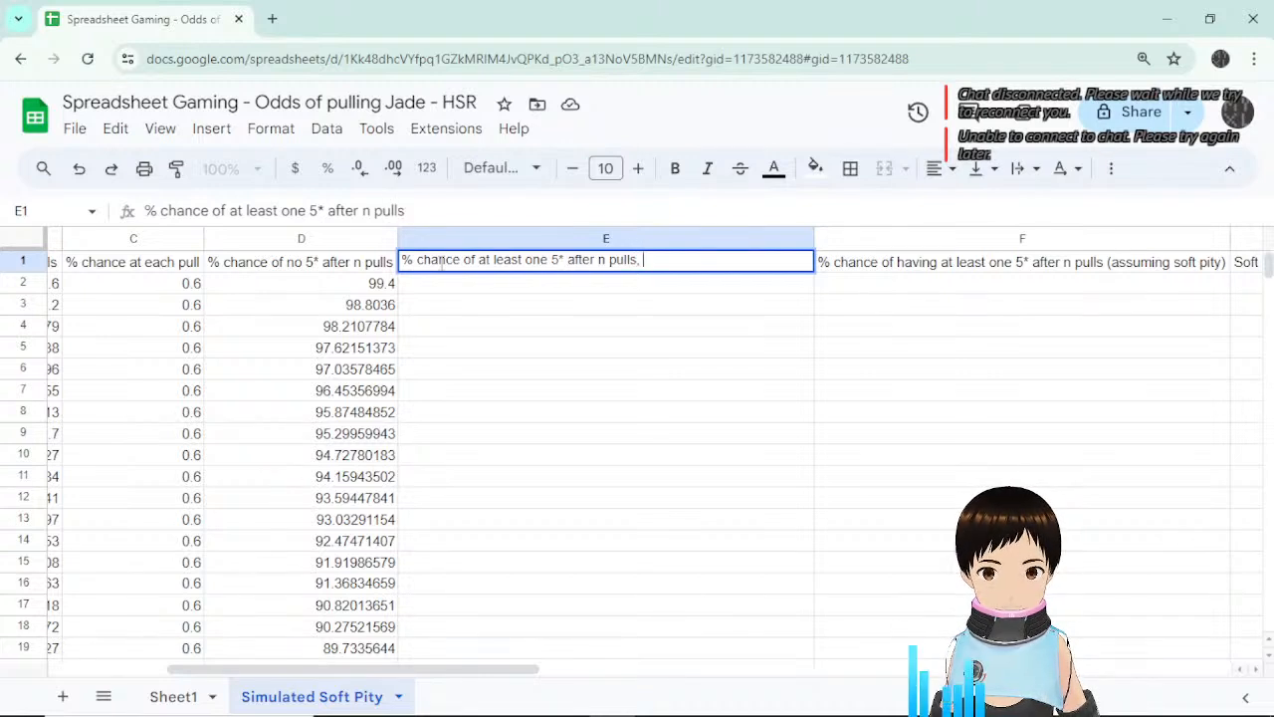
pyautogui.write('uming soft pity')
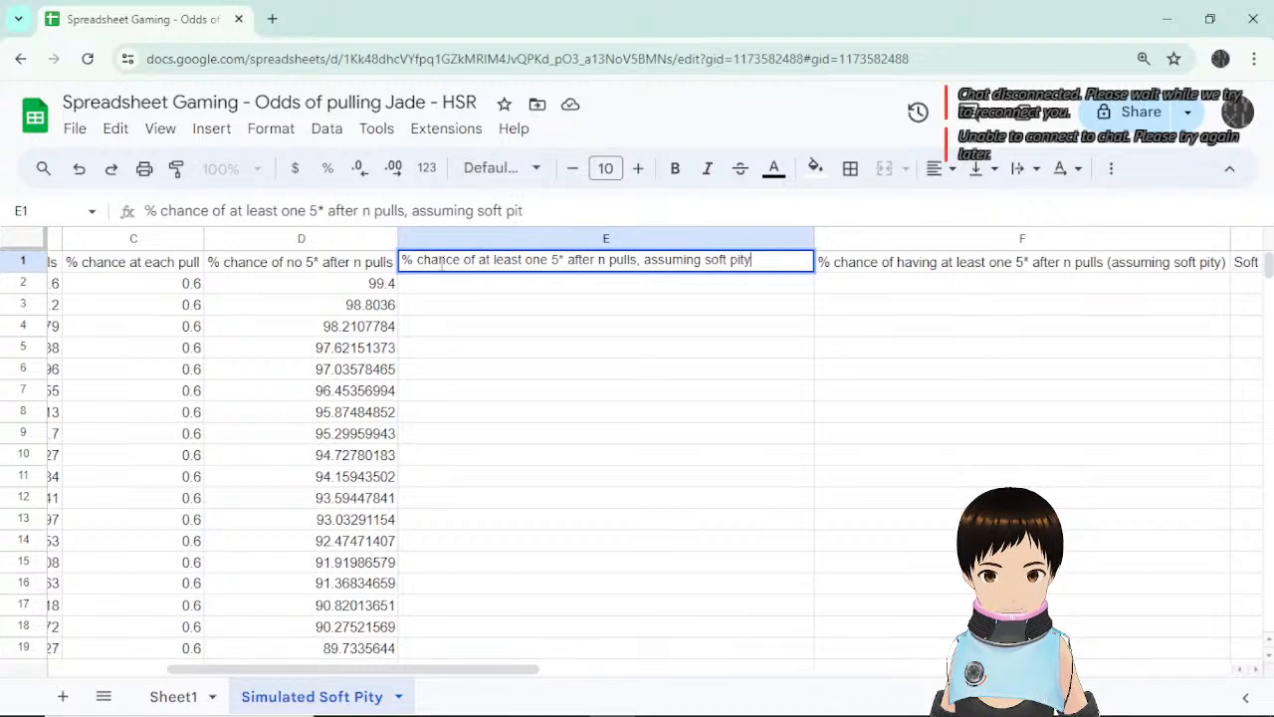
pyautogui.press('Return')
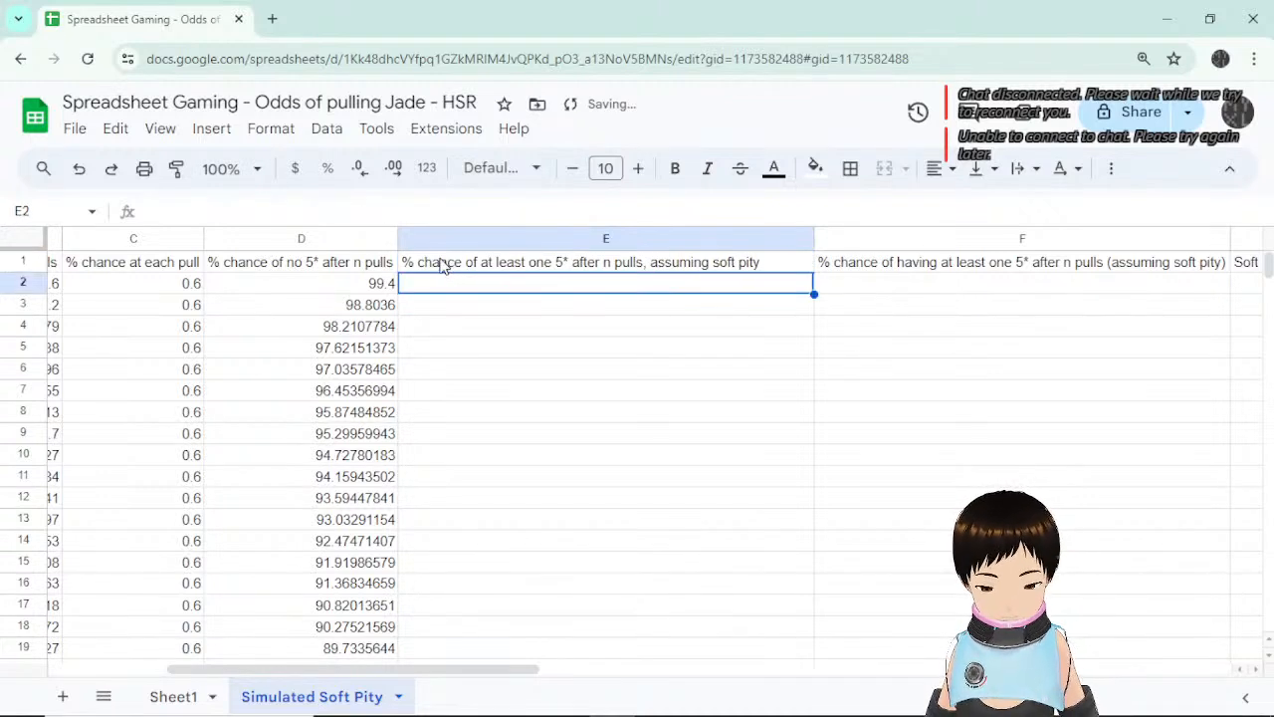
# Enter =100-D2 in E2 and accept the autofill down column E.
pyautogui.write('=')
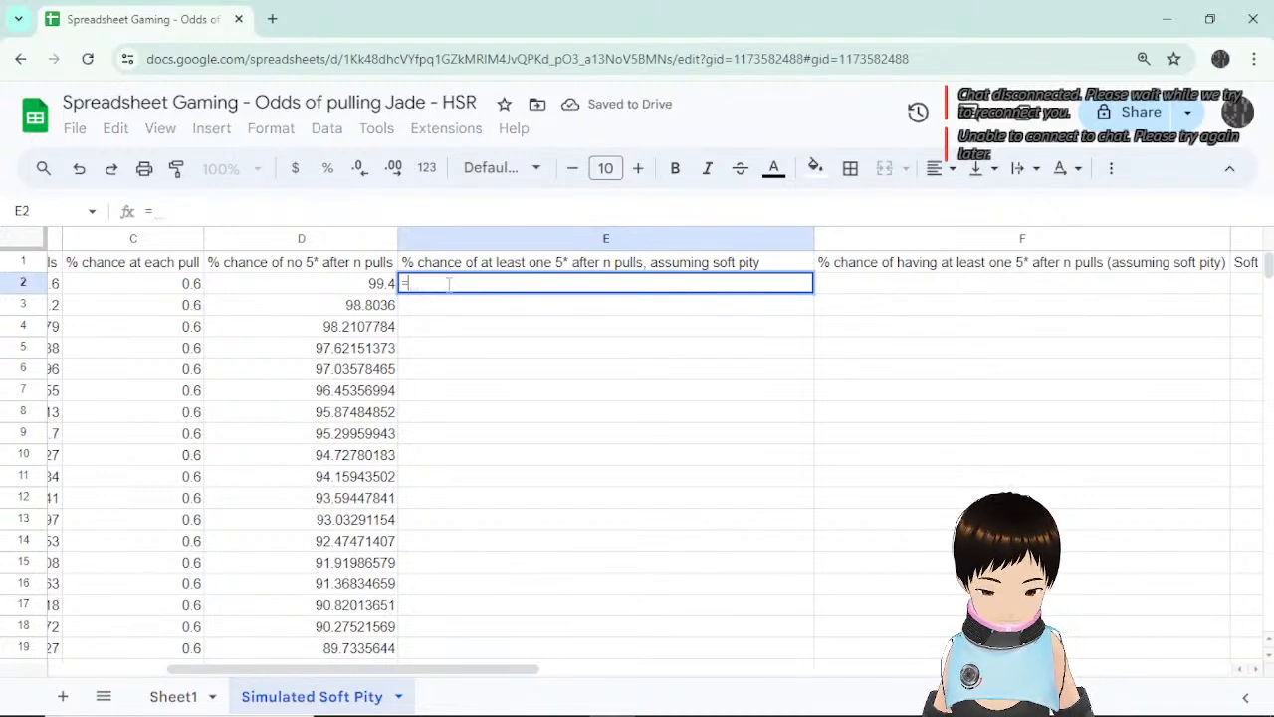
pyautogui.write('100-')
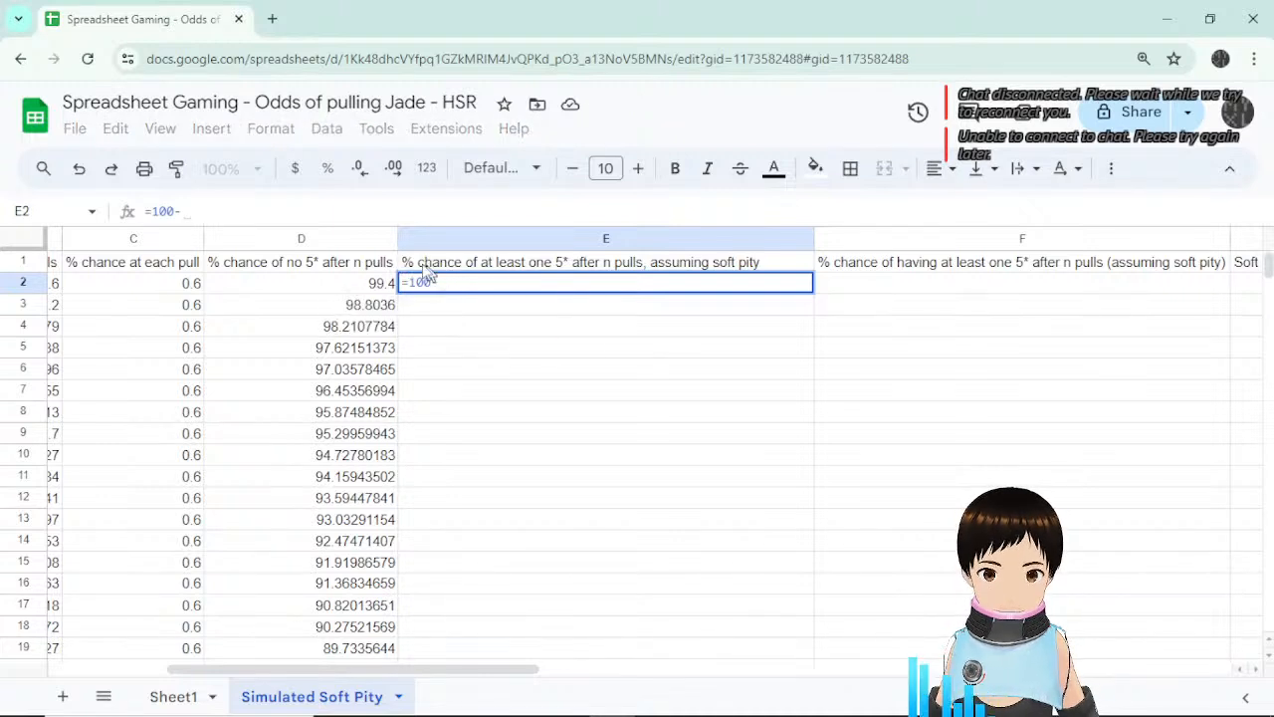
pyautogui.click(365, 287)
pyautogui.press('Return')
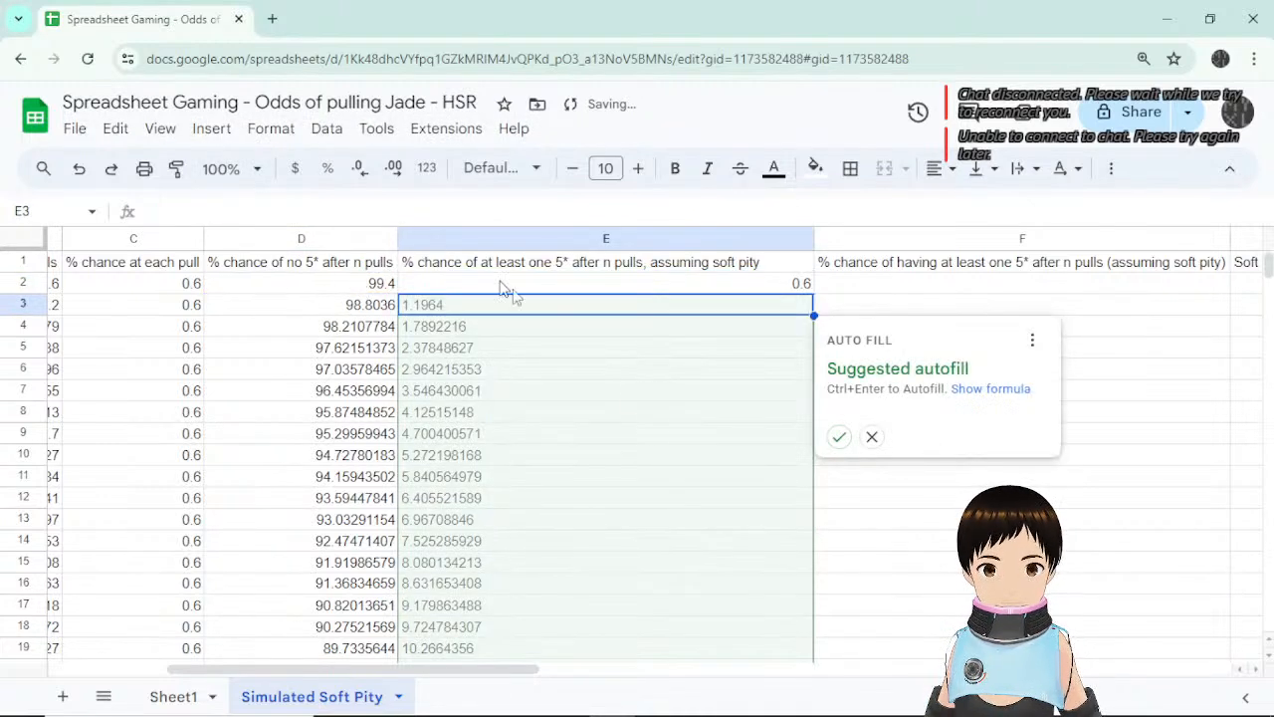
pyautogui.click(840, 440)
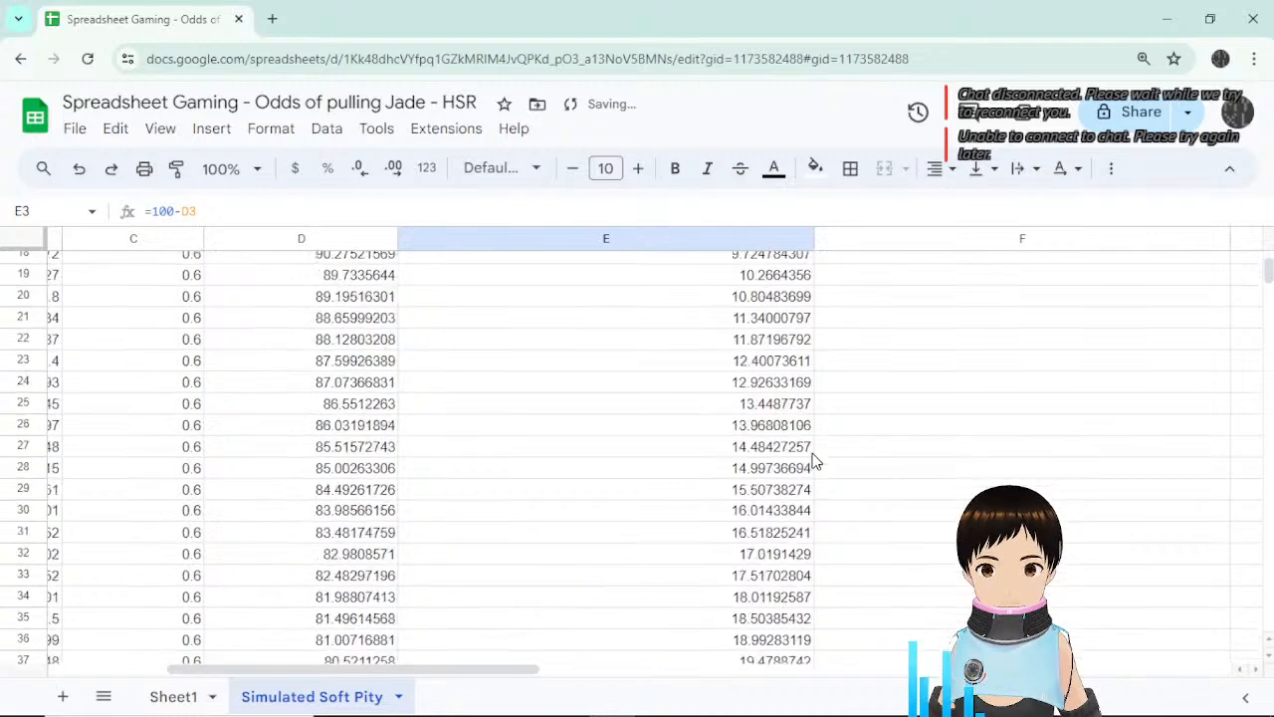
pyautogui.scroll(-8, 814, 460)
pyautogui.scroll(-5, 814, 460)
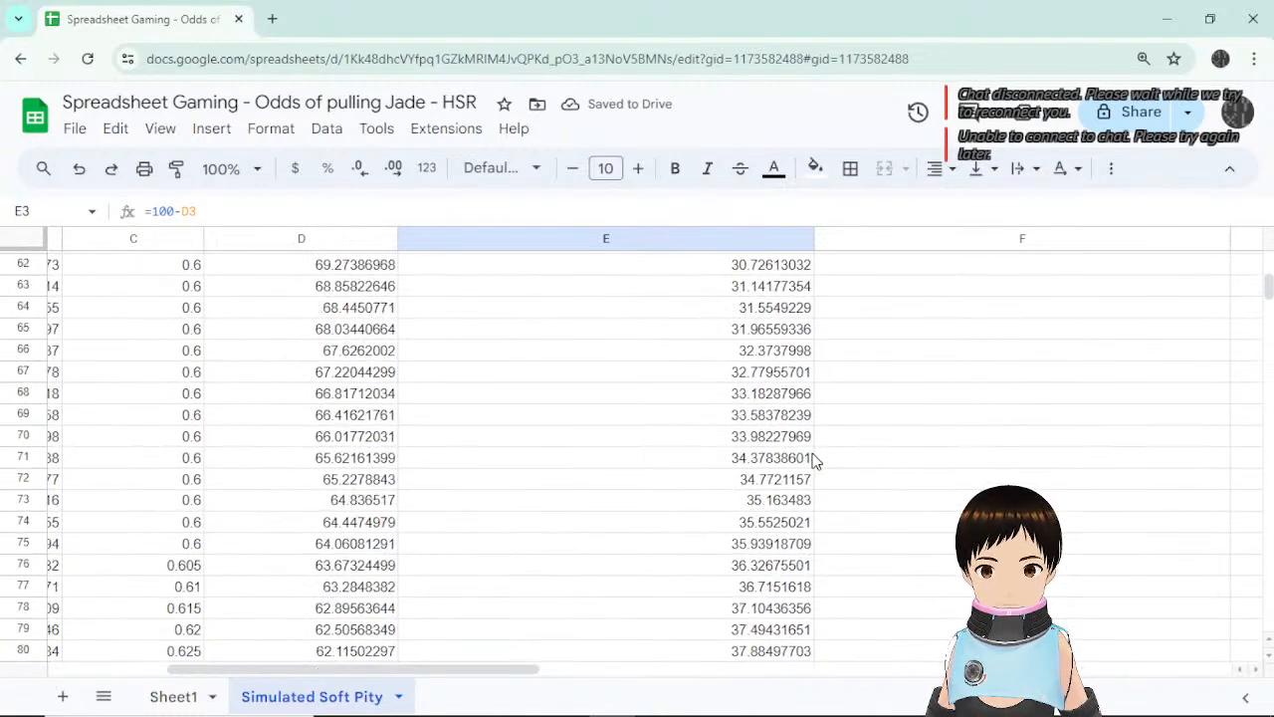
pyautogui.scroll(2, 815, 459)
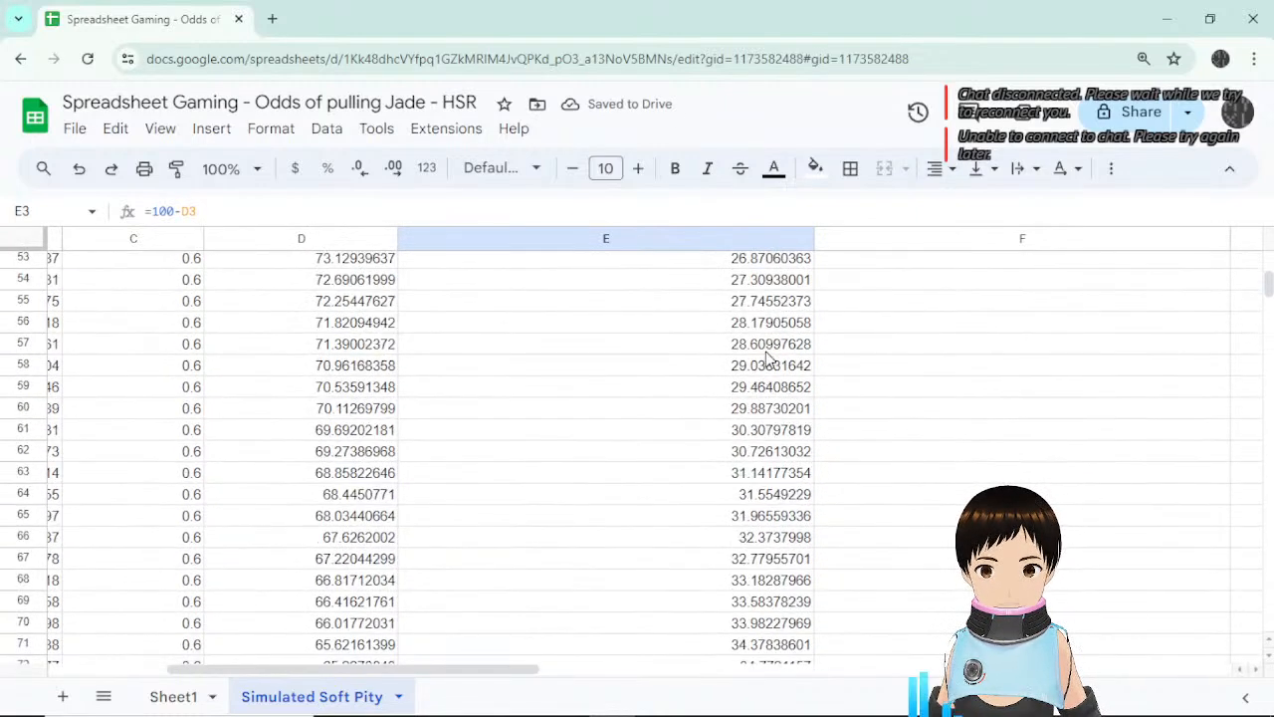
# Spot-check the formula in E61 and the per-pull chance in C20, then return to E2.
pyautogui.click(753, 438)
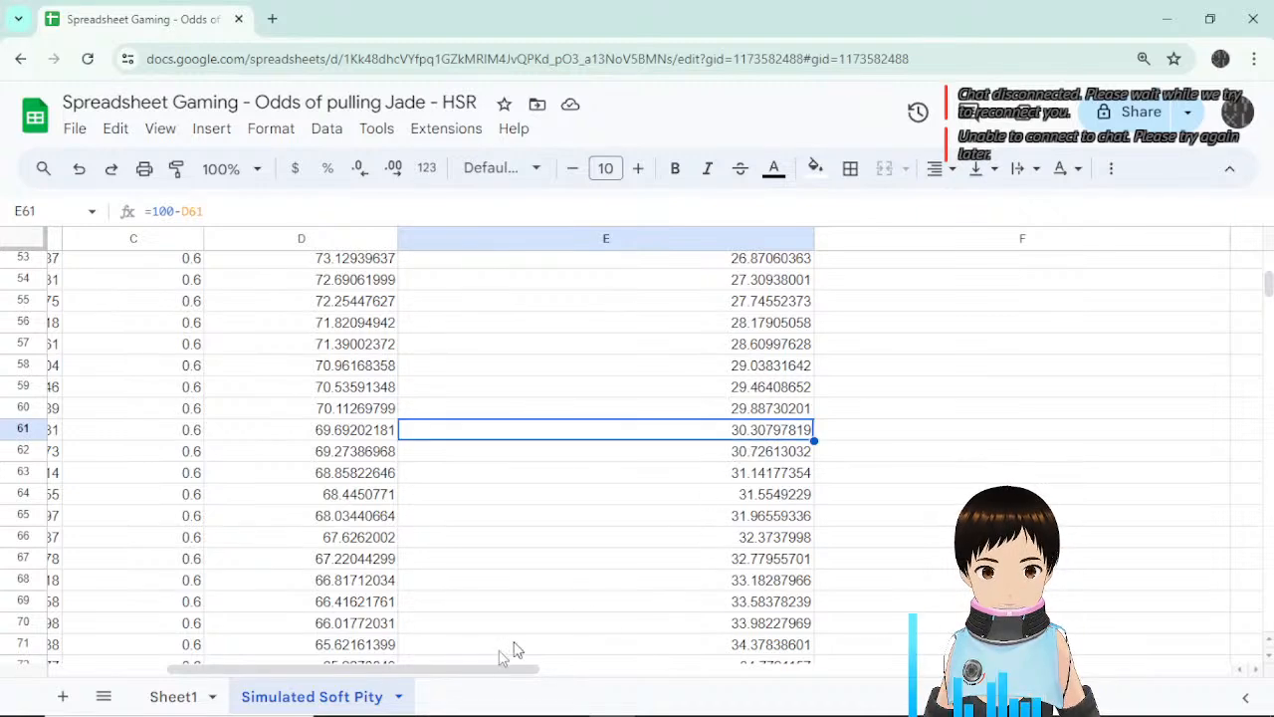
pyautogui.scroll(2, 769, 430)
pyautogui.scroll(10, 771, 435)
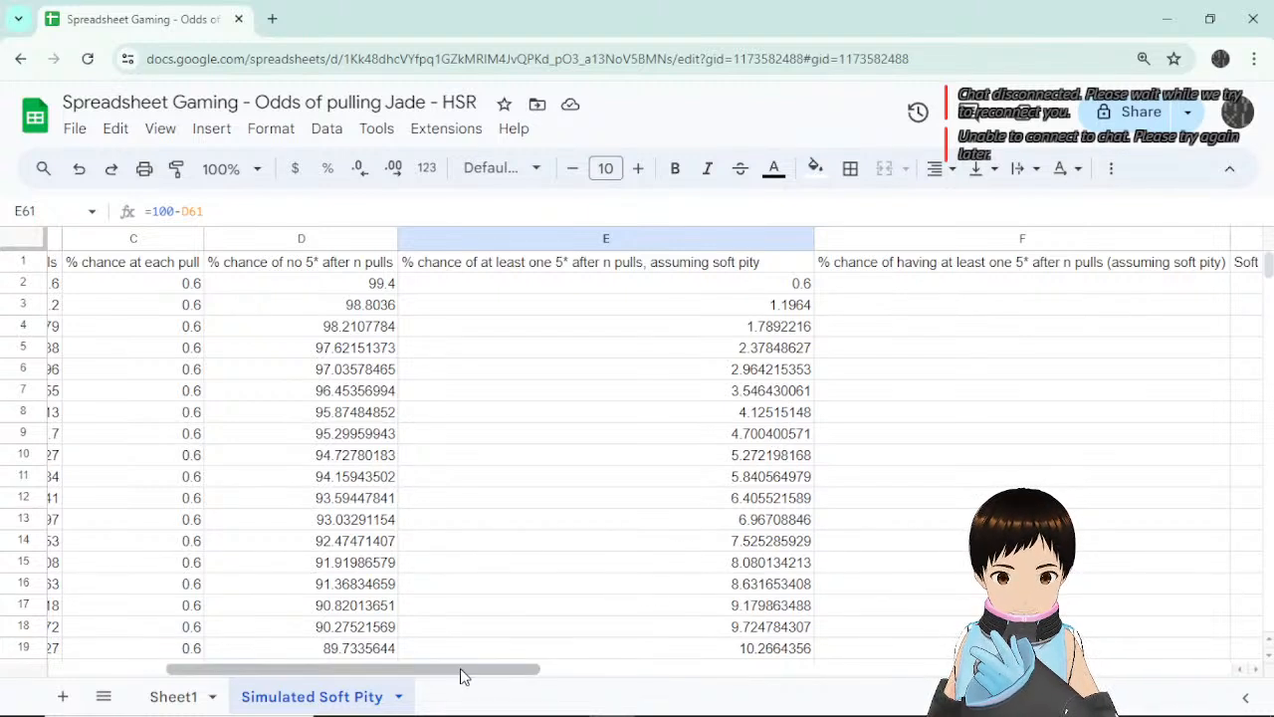
pyautogui.moveTo(461, 669); pyautogui.dragTo(372, 667)
pyautogui.click(378, 662)
pyautogui.scroll(1, 961, 512)
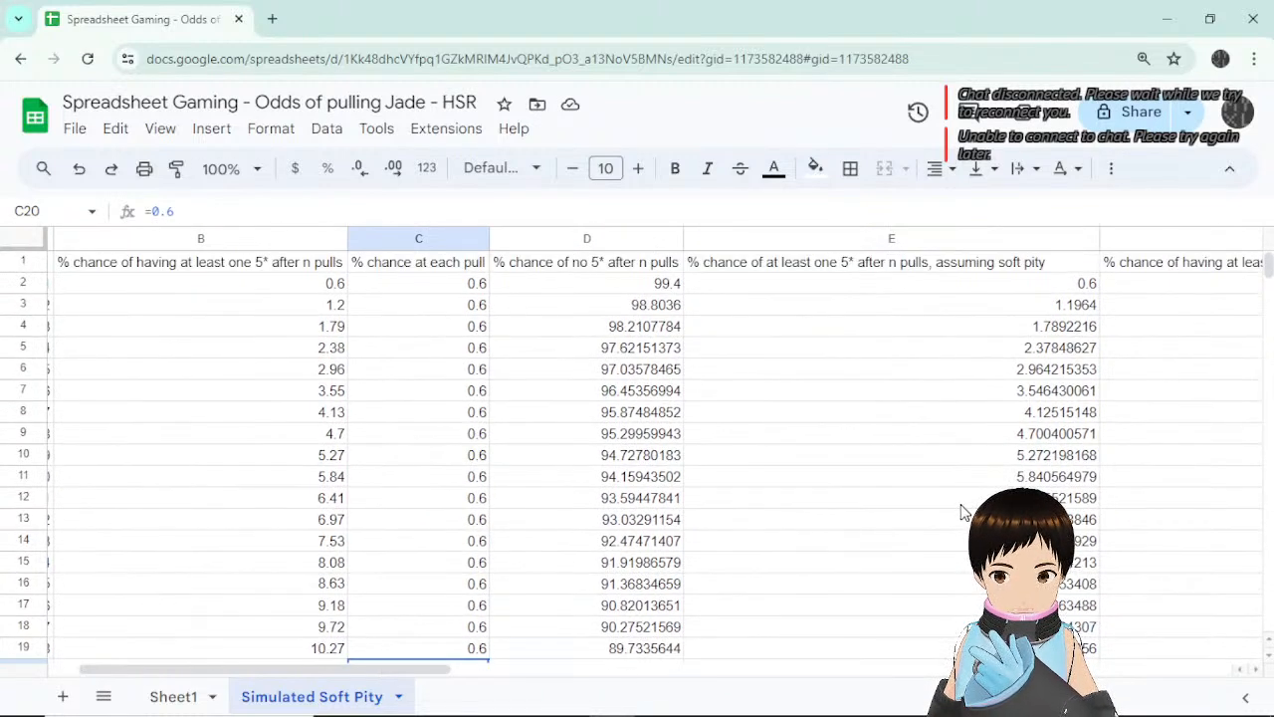
pyautogui.click(1085, 304)
pyautogui.click(1082, 285)
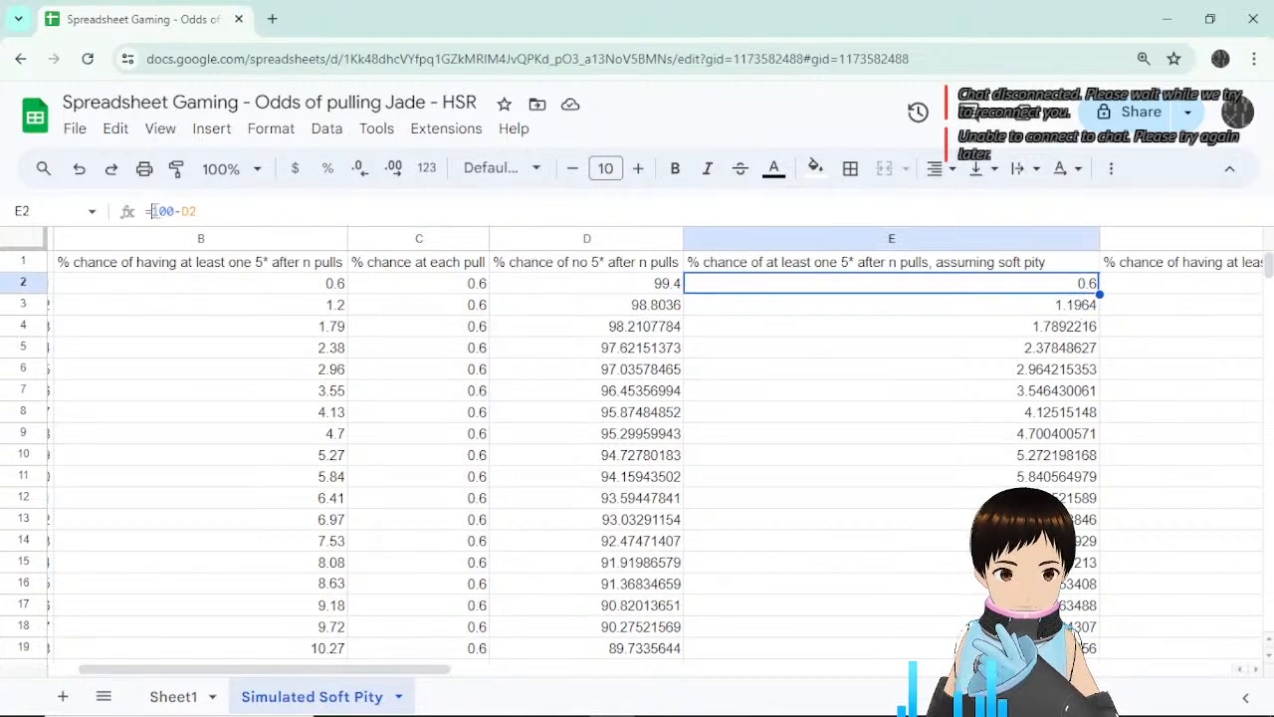
# Change E2 to =round(100-D2,2) and fill it down through E91.
pyautogui.click(152, 211)
pyautogui.write('roun')
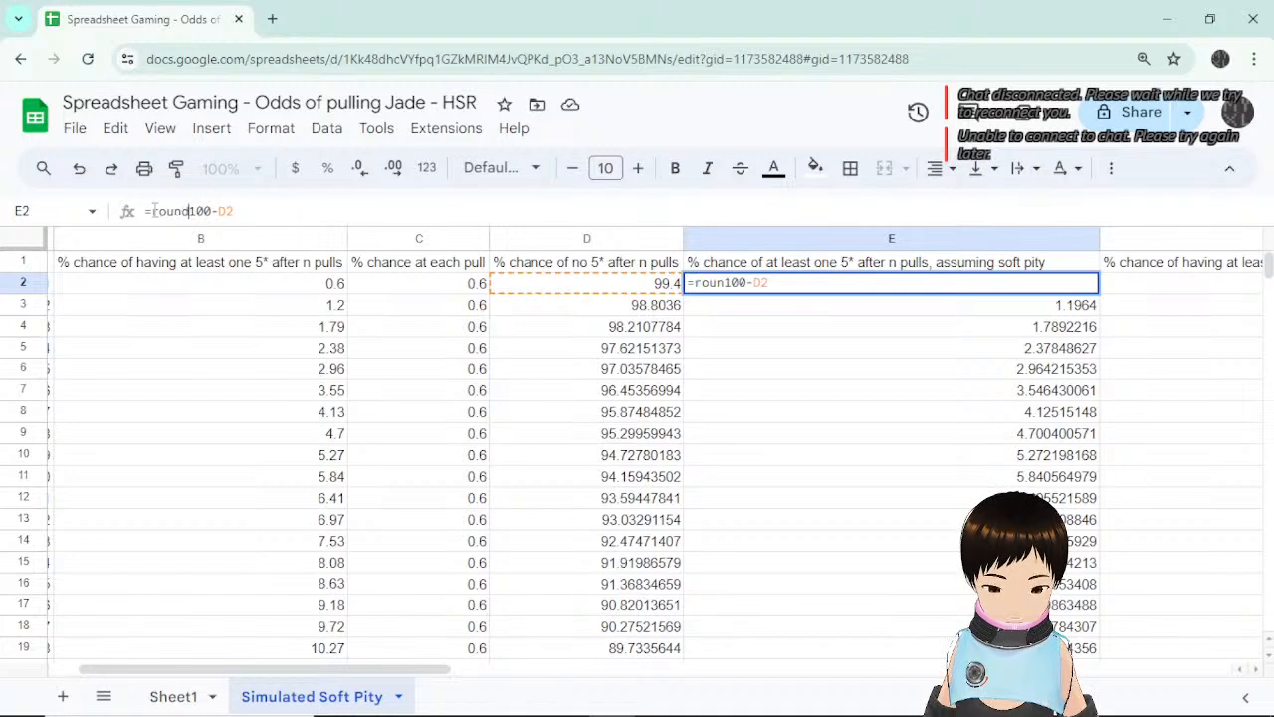
pyautogui.write('d(100-D2')
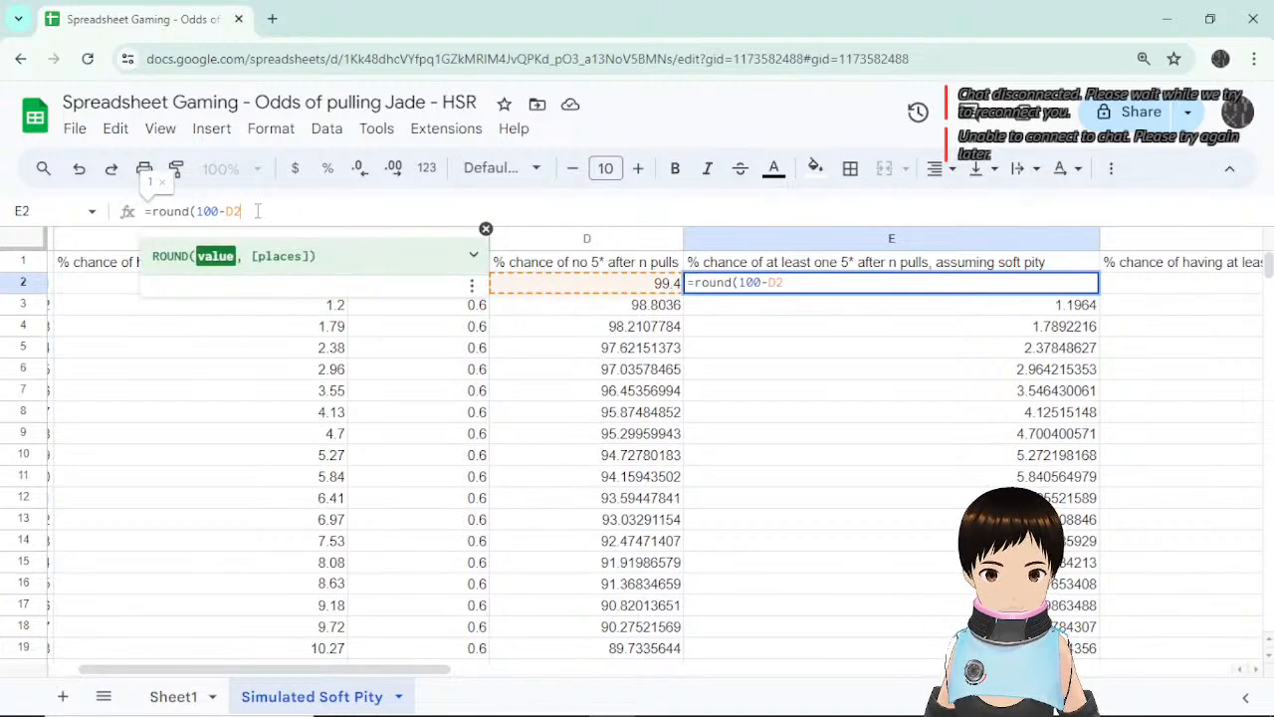
pyautogui.write(',2')
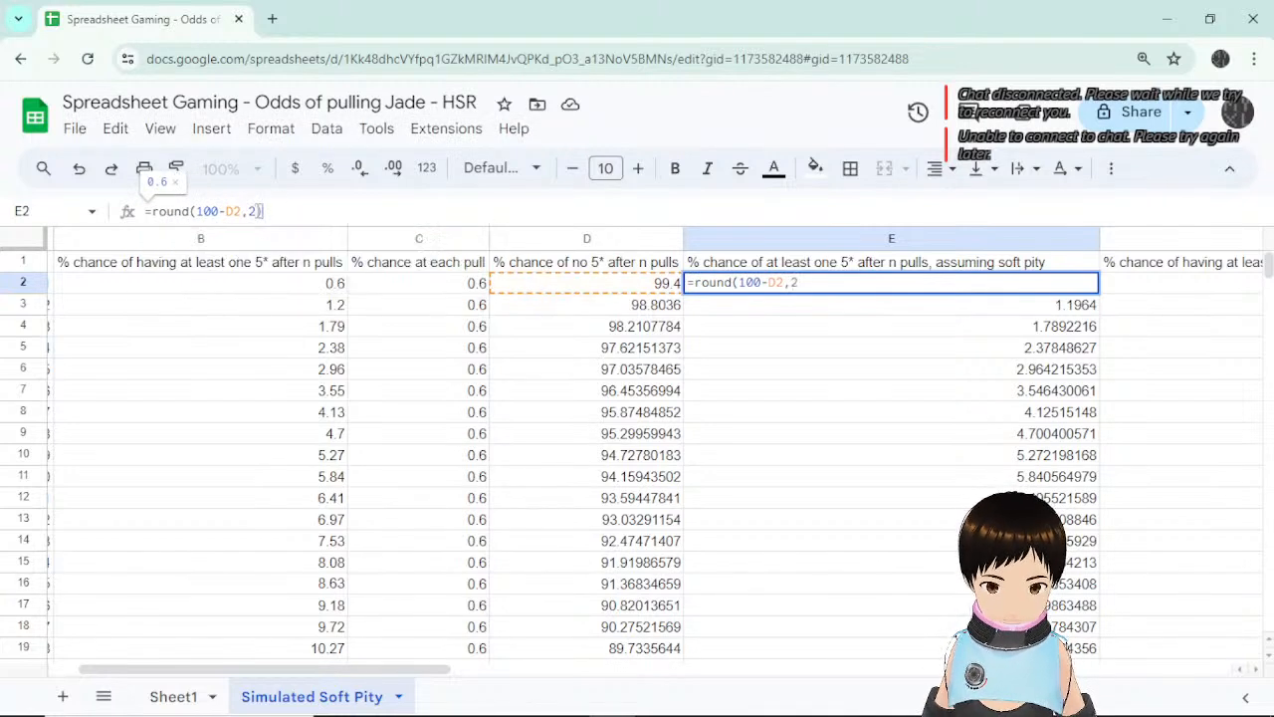
pyautogui.press('Return')
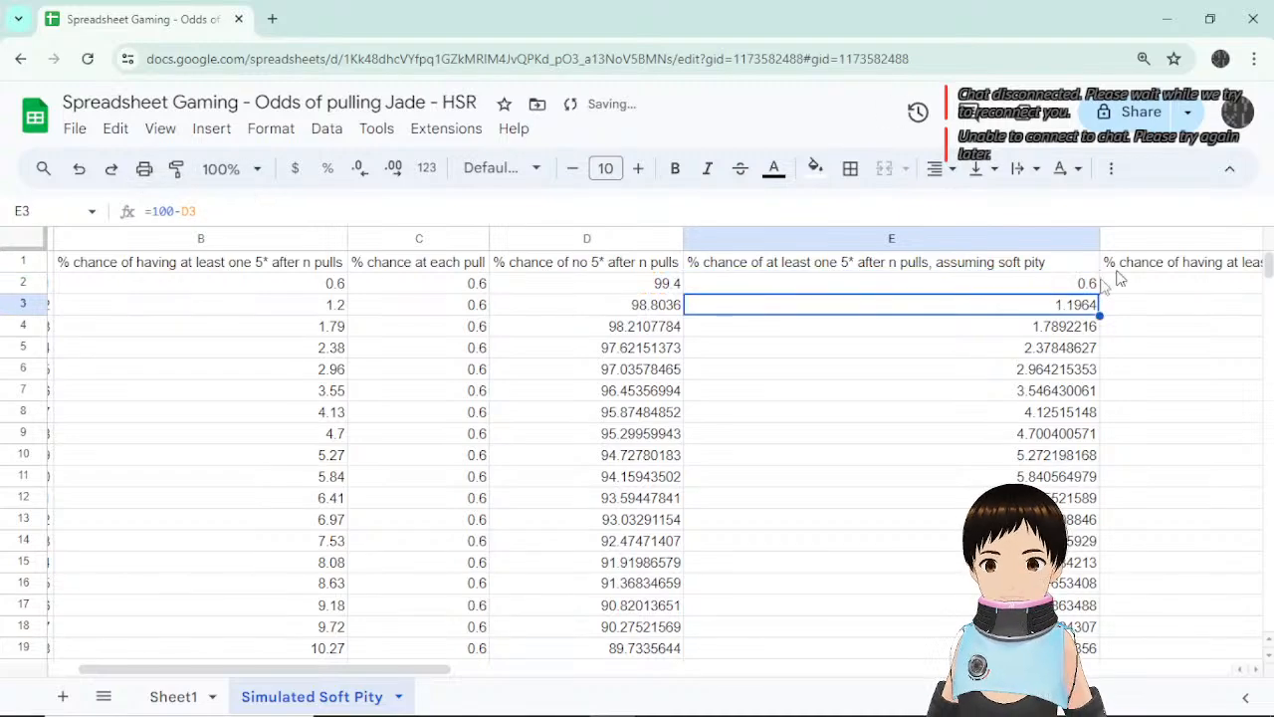
pyautogui.click(1087, 283)
pyautogui.scroll(-2, 1129, 285)
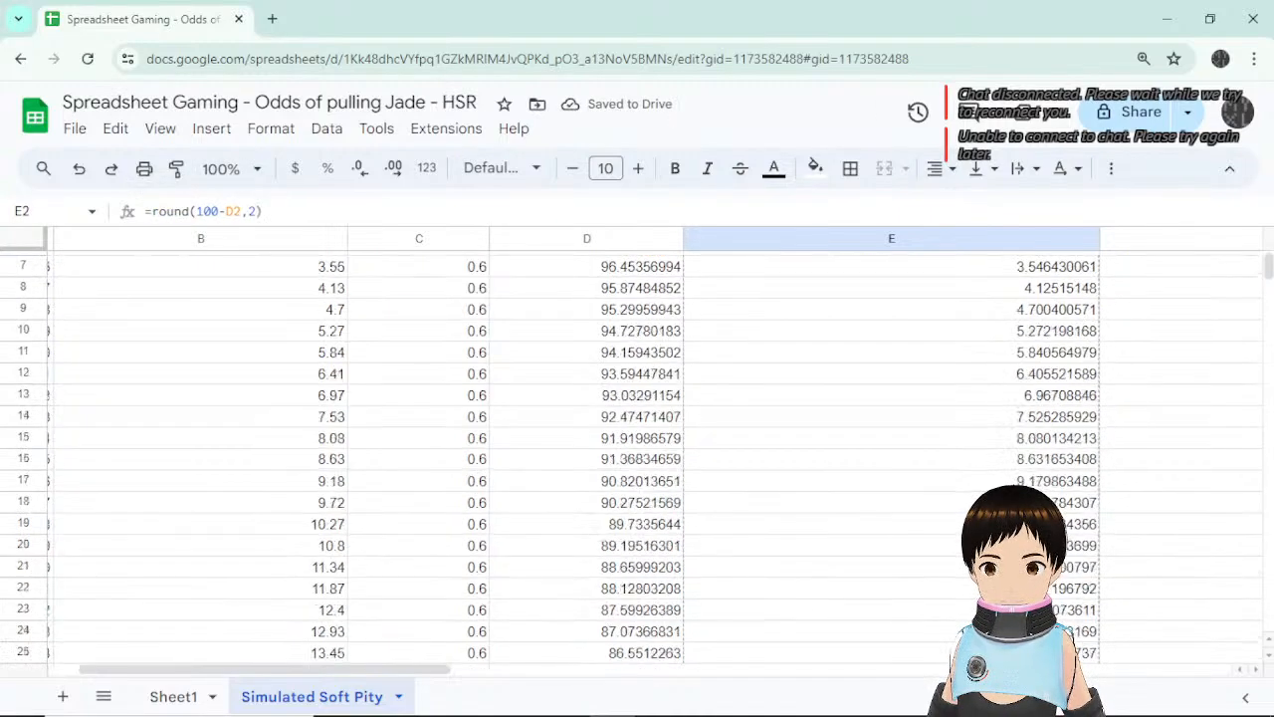
pyautogui.scroll(-18, 1129, 285)
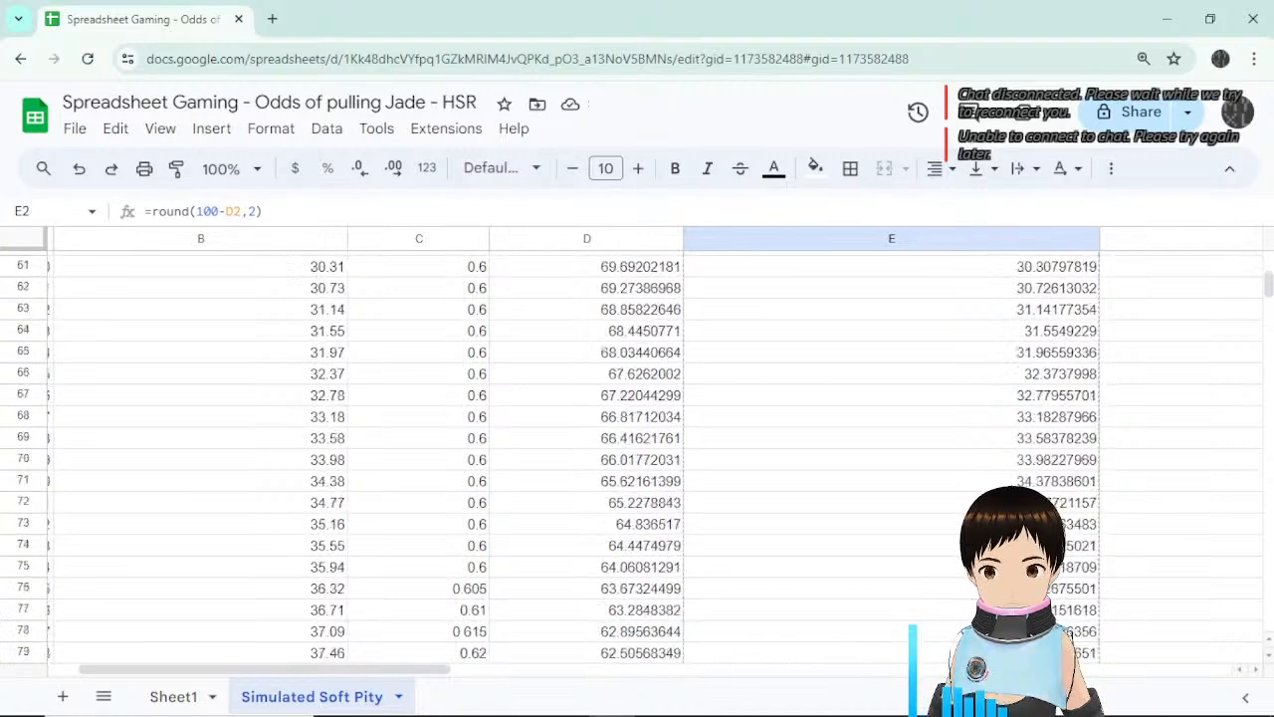
pyautogui.scroll(-8, 1045, 388)
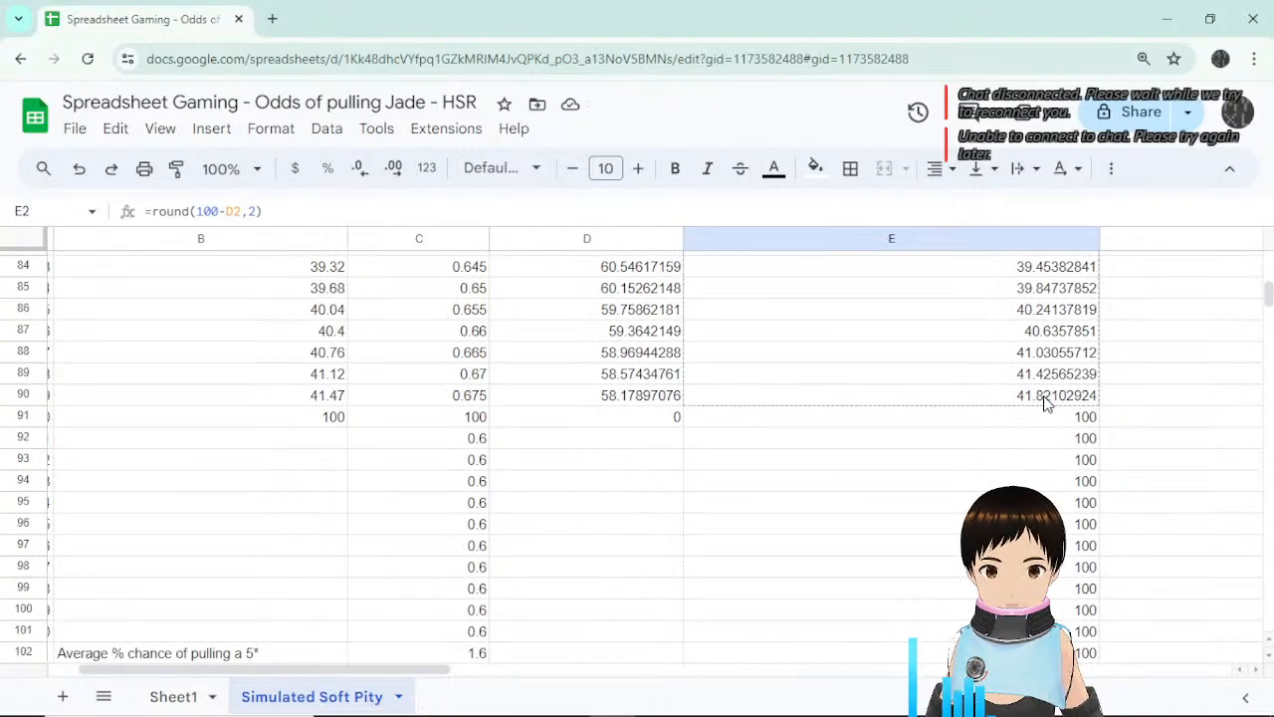
pyautogui.keyDown('shift'); pyautogui.click(1041, 416); pyautogui.keyUp('shift')
pyautogui.hotkey('ctrl', 'v')
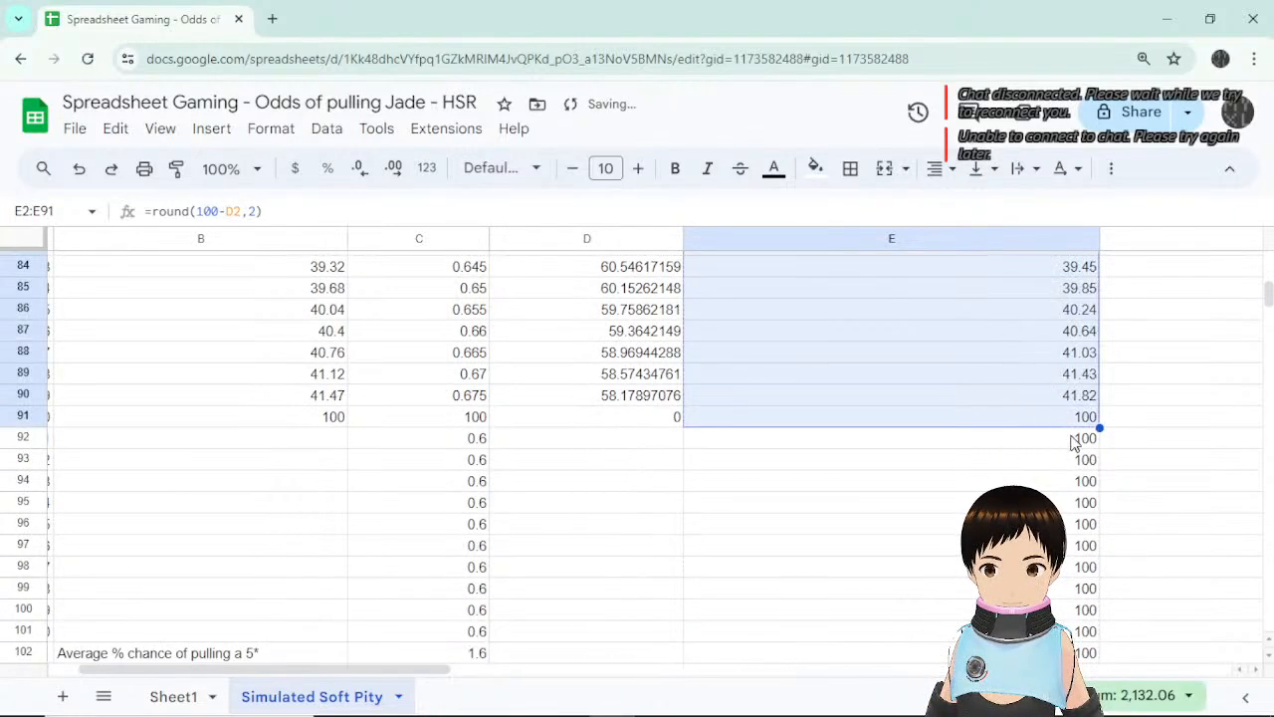
# Clear the leftover 100s in E92:E102.
pyautogui.click(1066, 445)
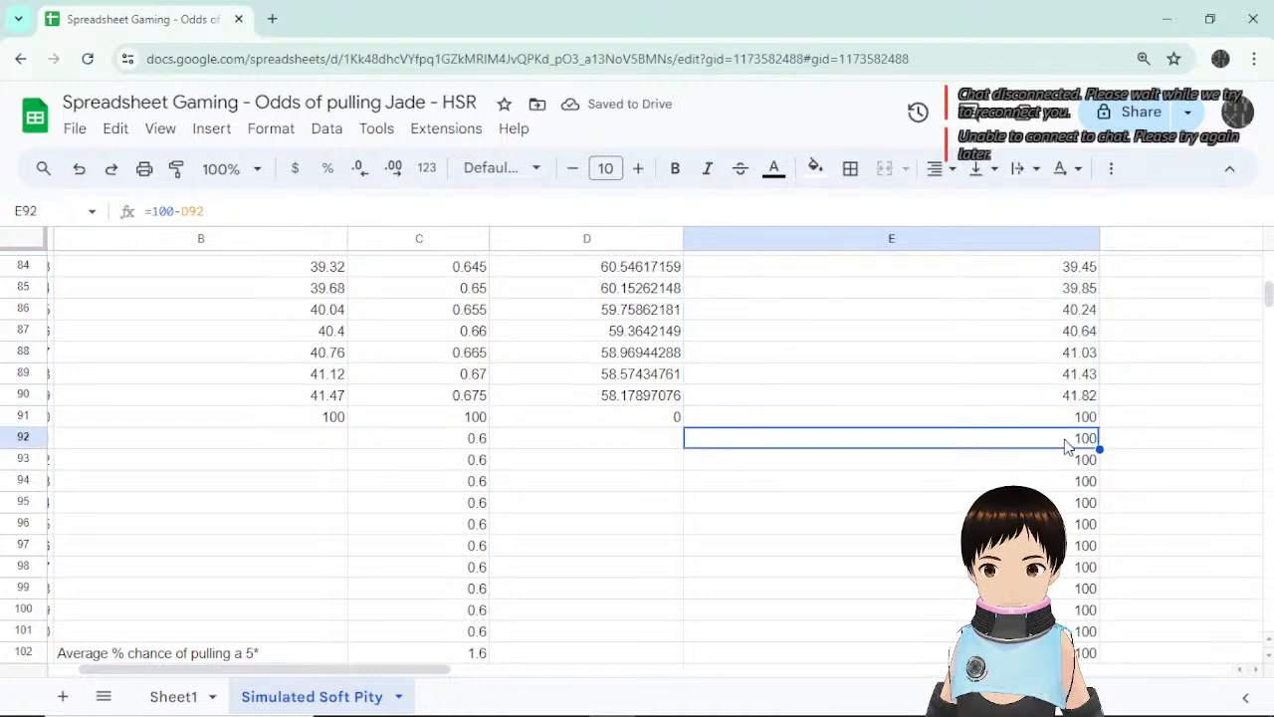
pyautogui.moveTo(1066, 445); pyautogui.dragTo(1066, 546)
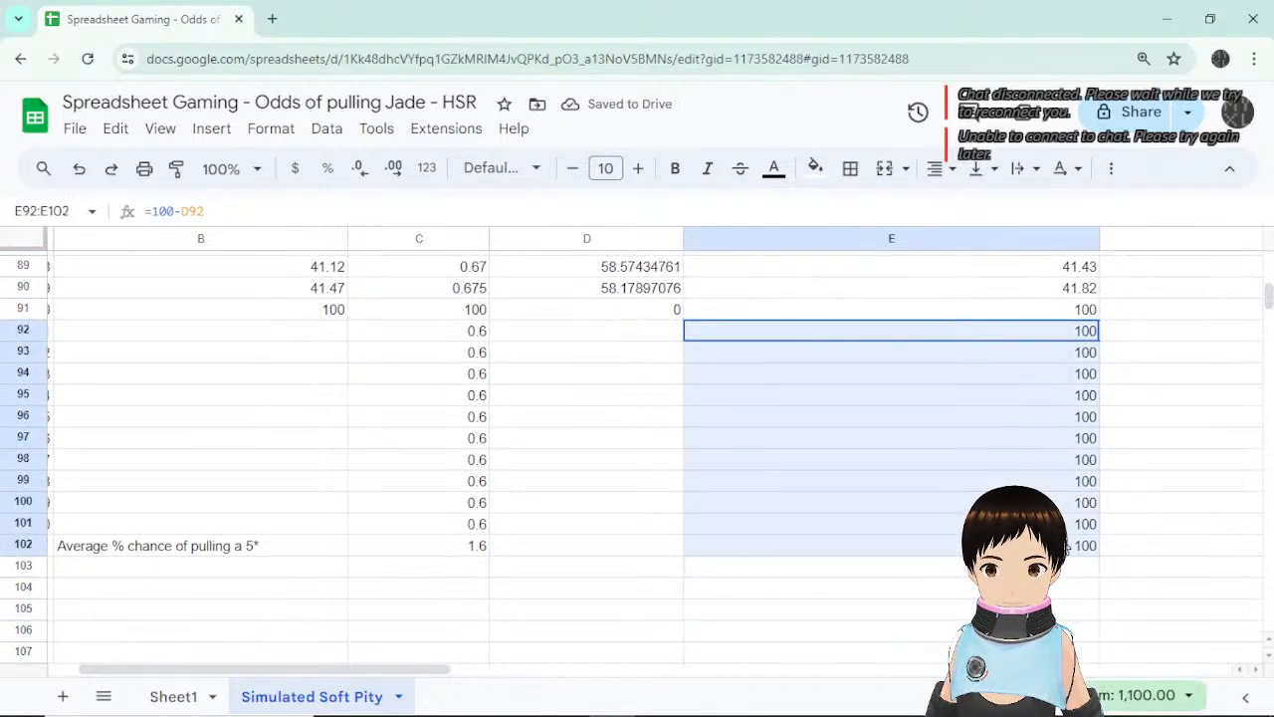
pyautogui.press('Delete')
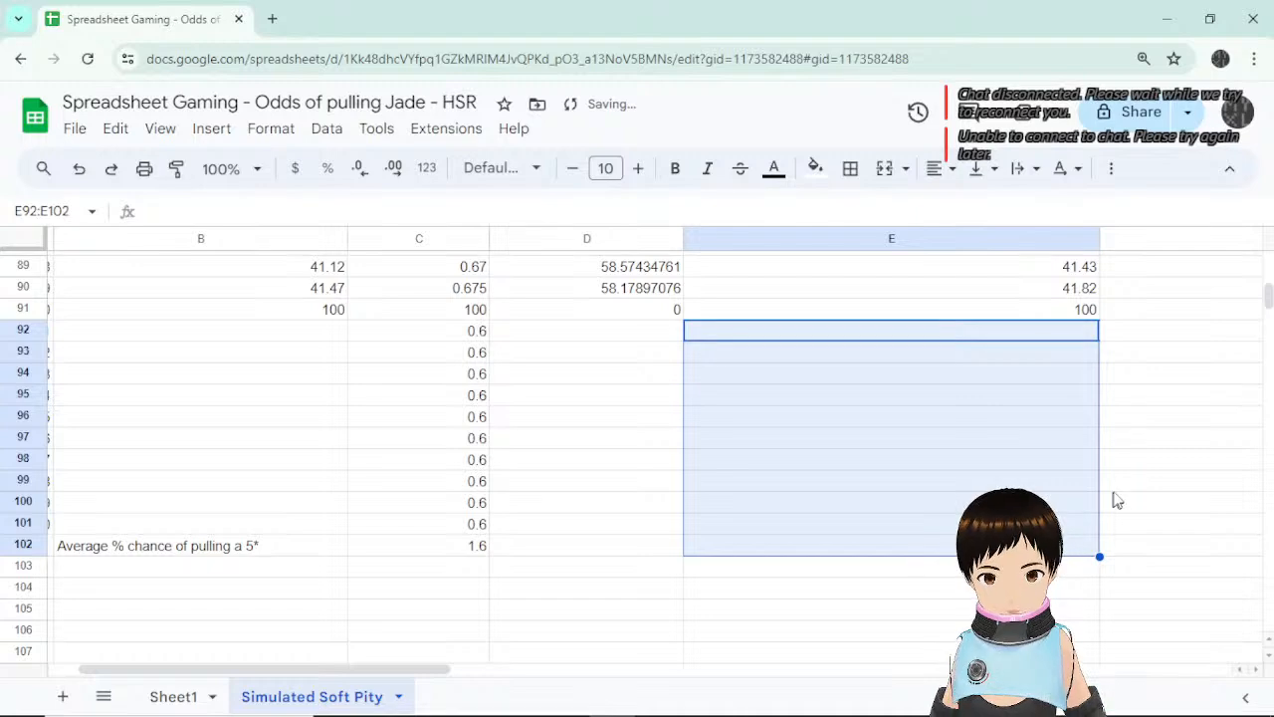
pyautogui.click(1120, 484)
pyautogui.scroll(18, 1126, 496)
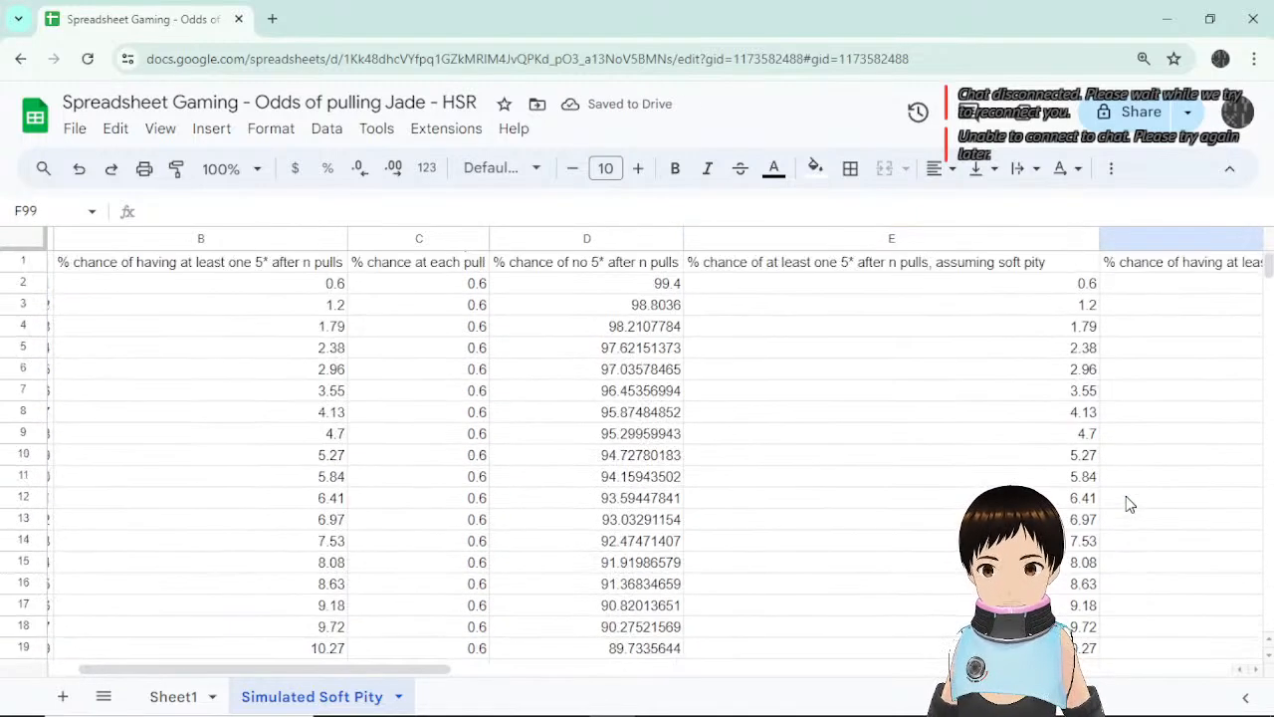
pyautogui.click(1081, 332)
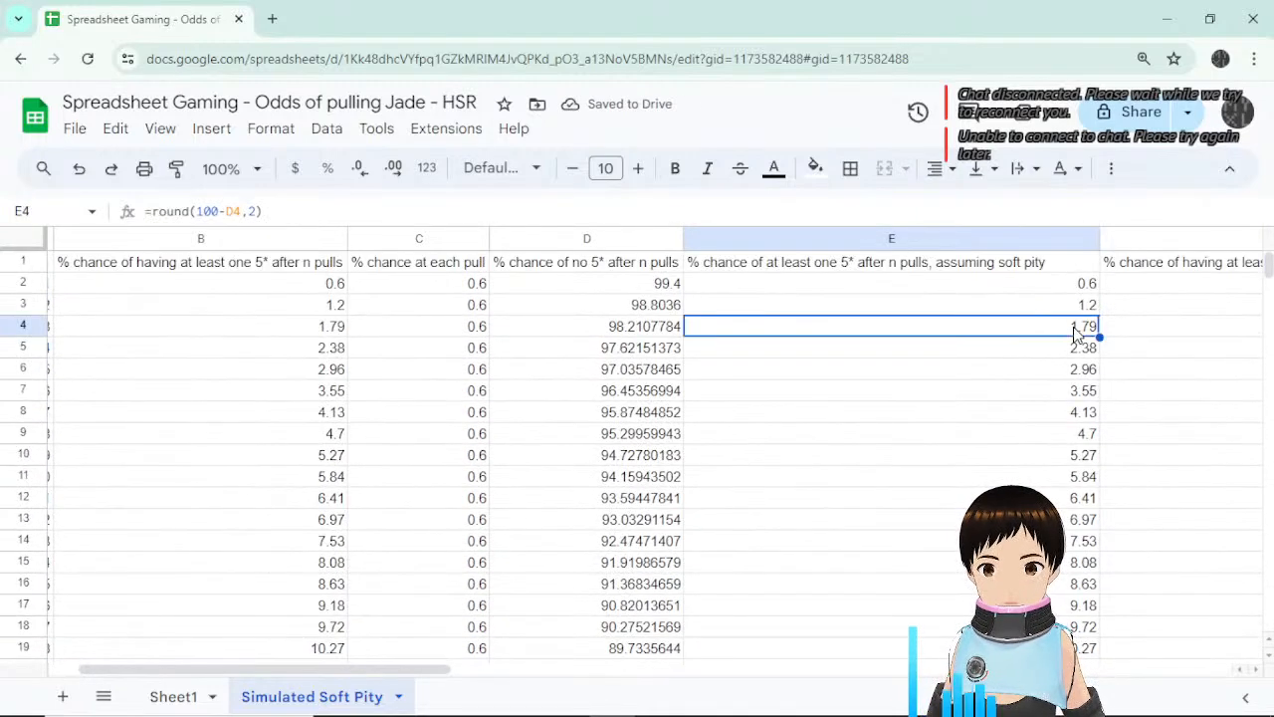
pyautogui.press('Down')
pyautogui.press('Down')
pyautogui.press('Down')
pyautogui.press('Down')
pyautogui.press('Down')
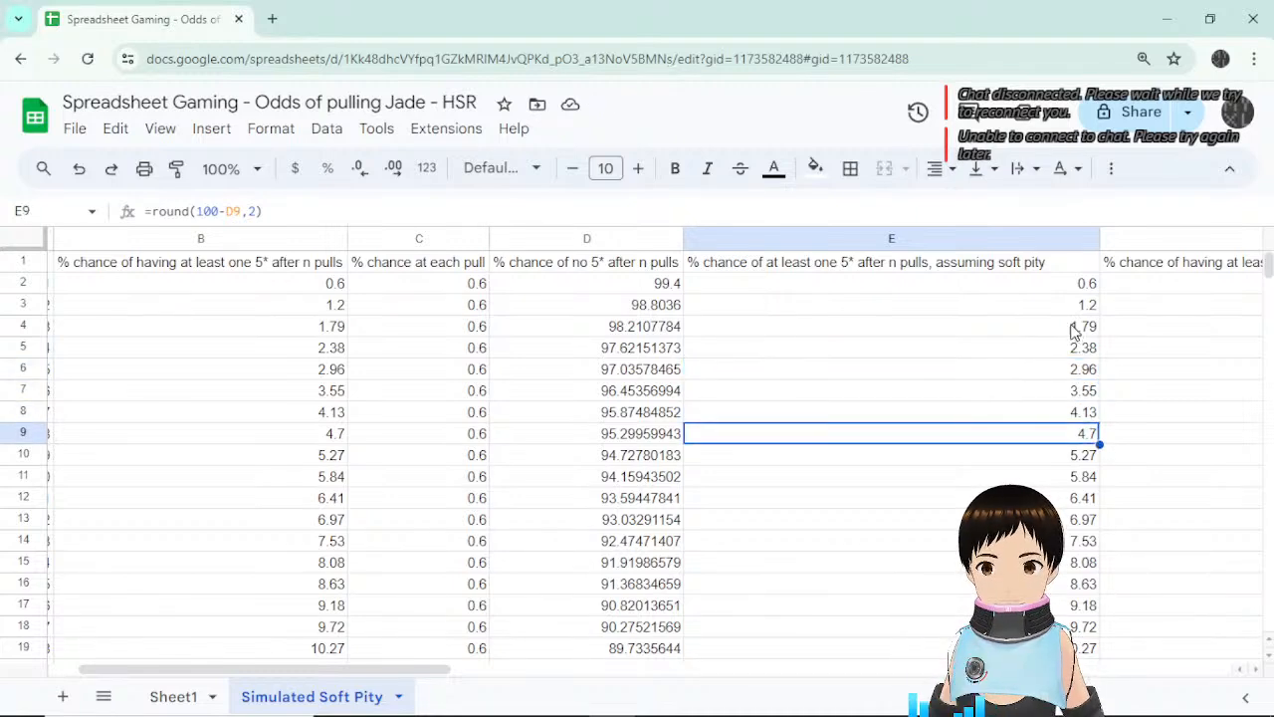
pyautogui.scroll(-15, 1070, 388)
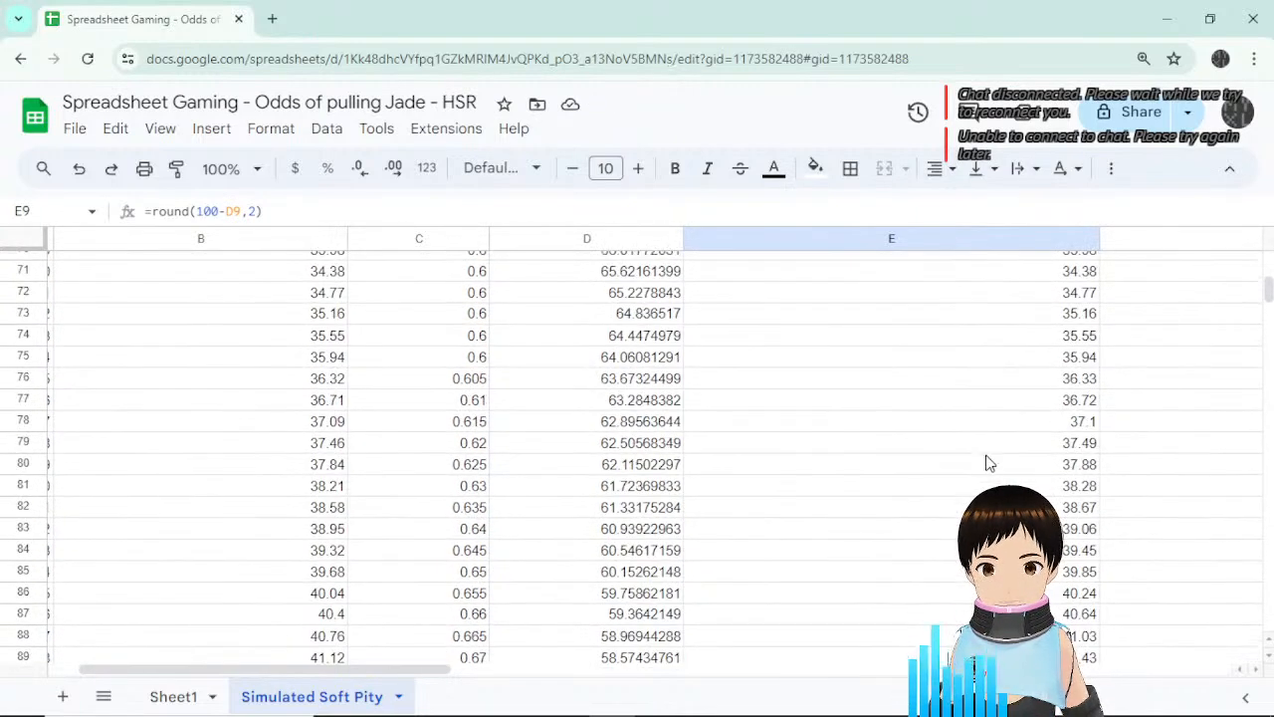
pyautogui.click(865, 402)
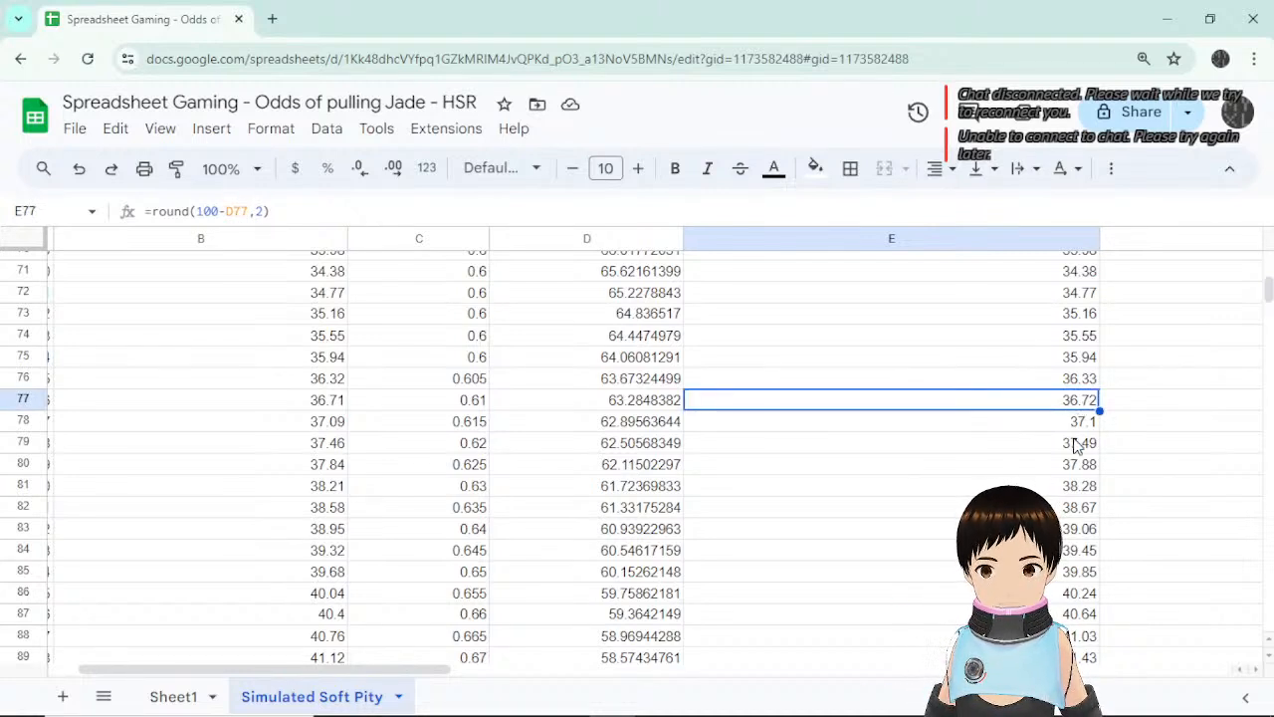
pyautogui.scroll(-3, 1077, 438)
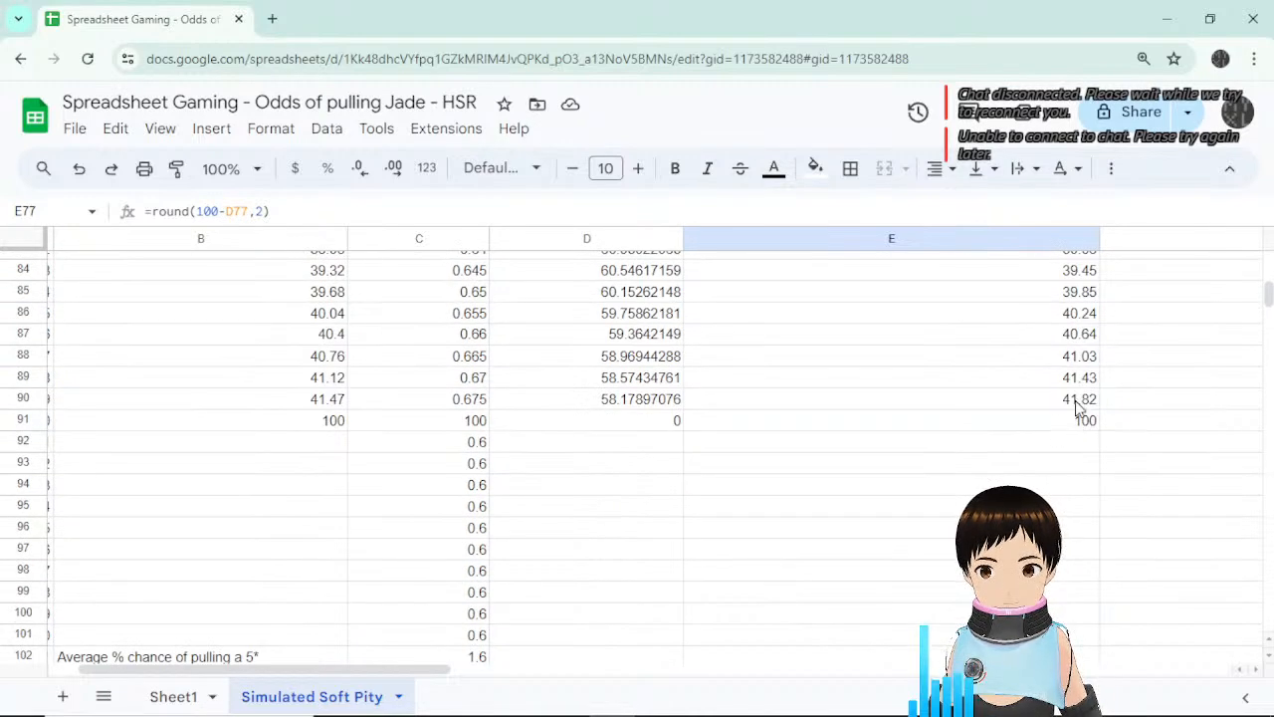
pyautogui.click(1076, 406)
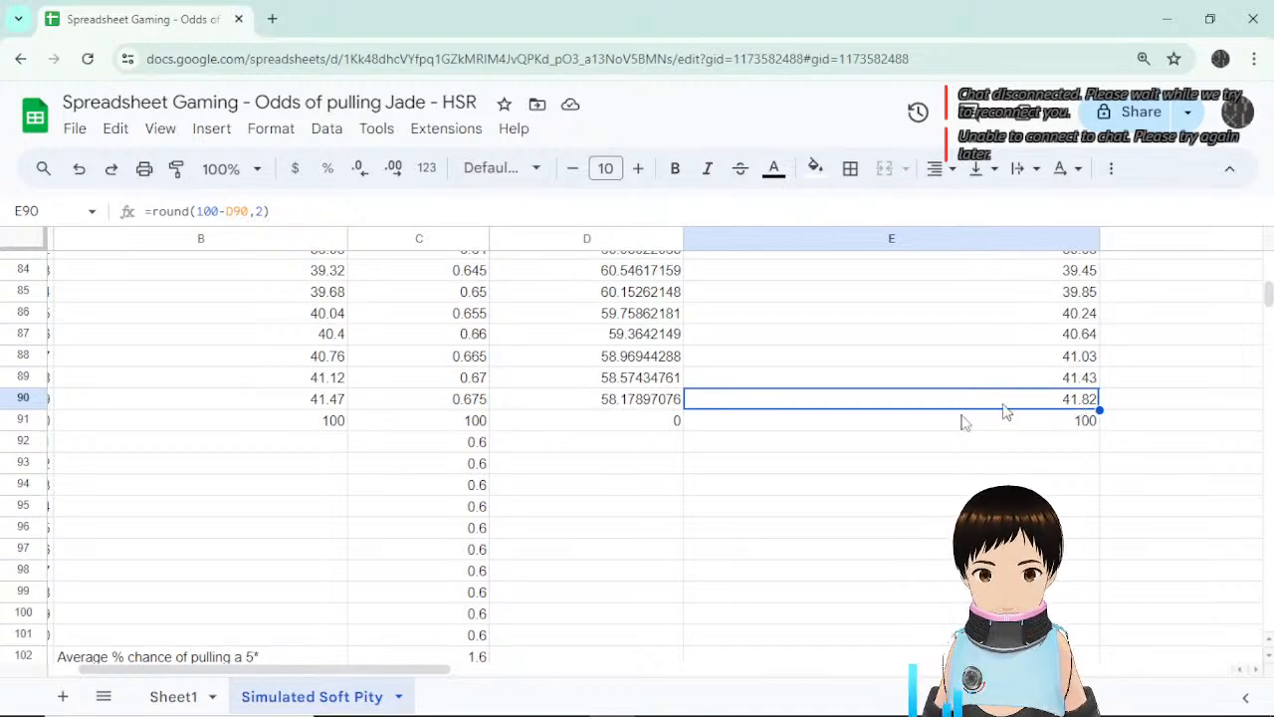
pyautogui.scroll(3, 637, 528)
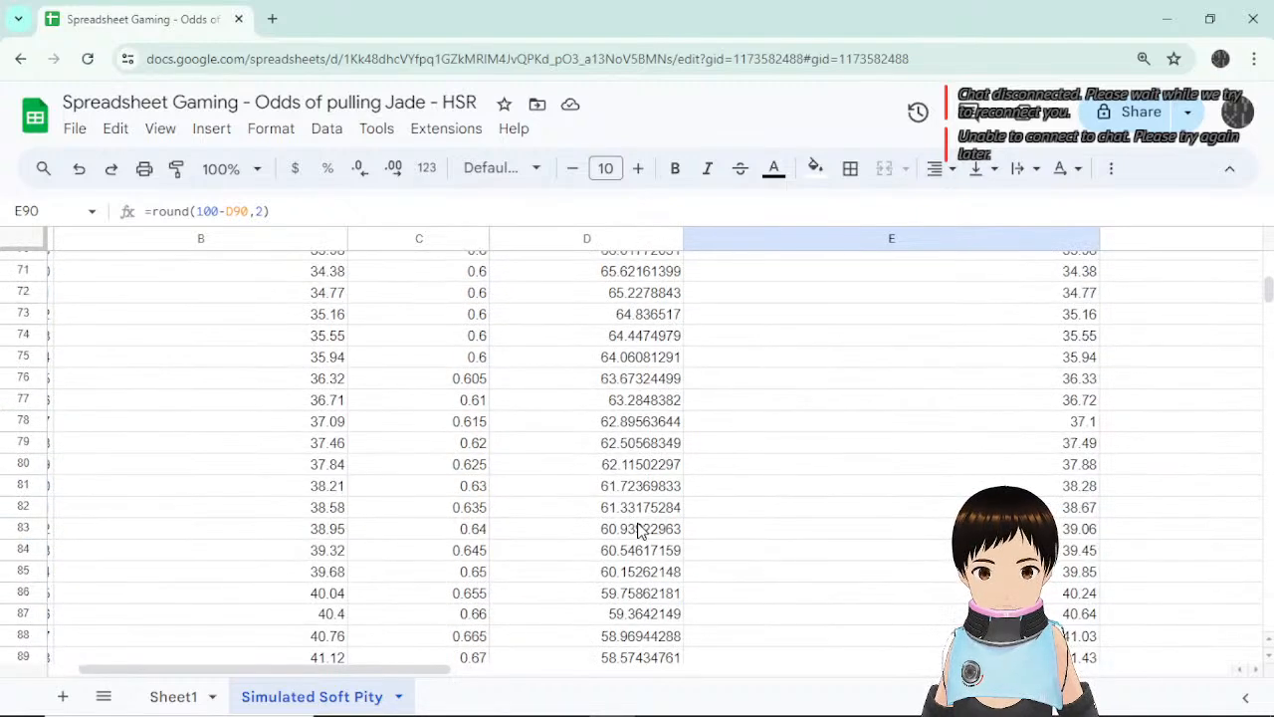
pyautogui.click(470, 383)
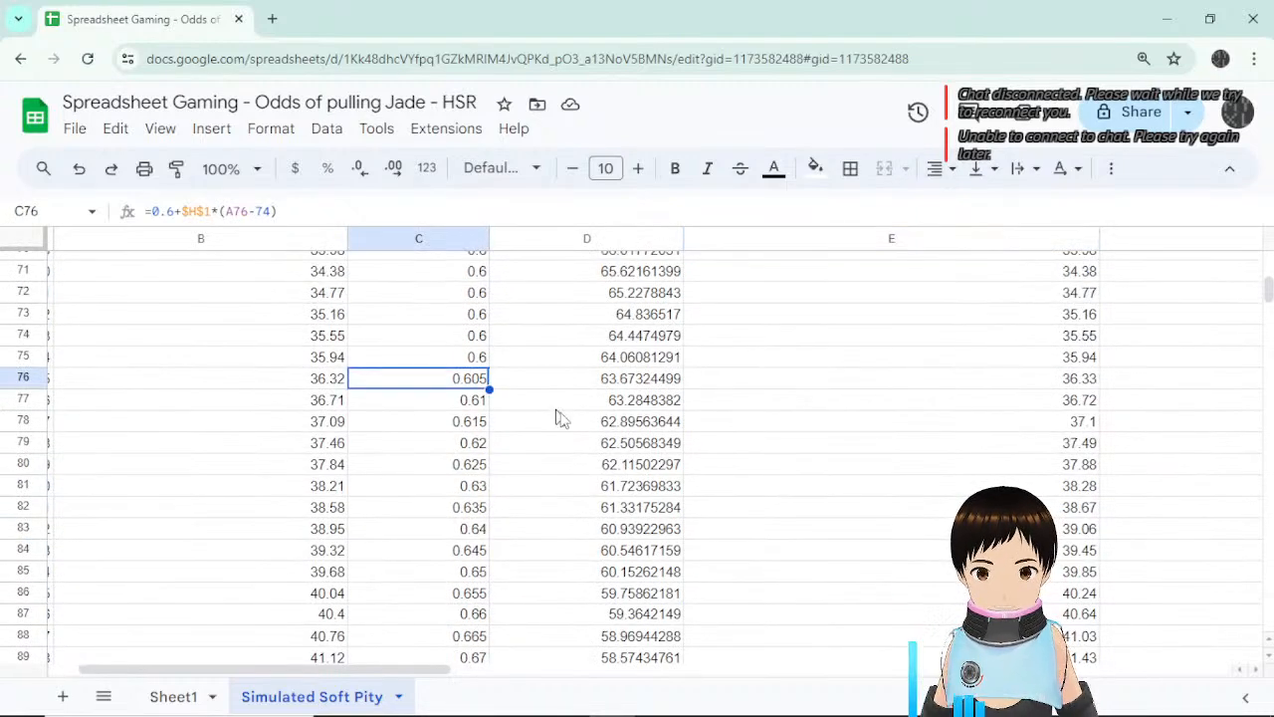
pyautogui.scroll(-4, 573, 426)
pyautogui.scroll(1, 611, 444)
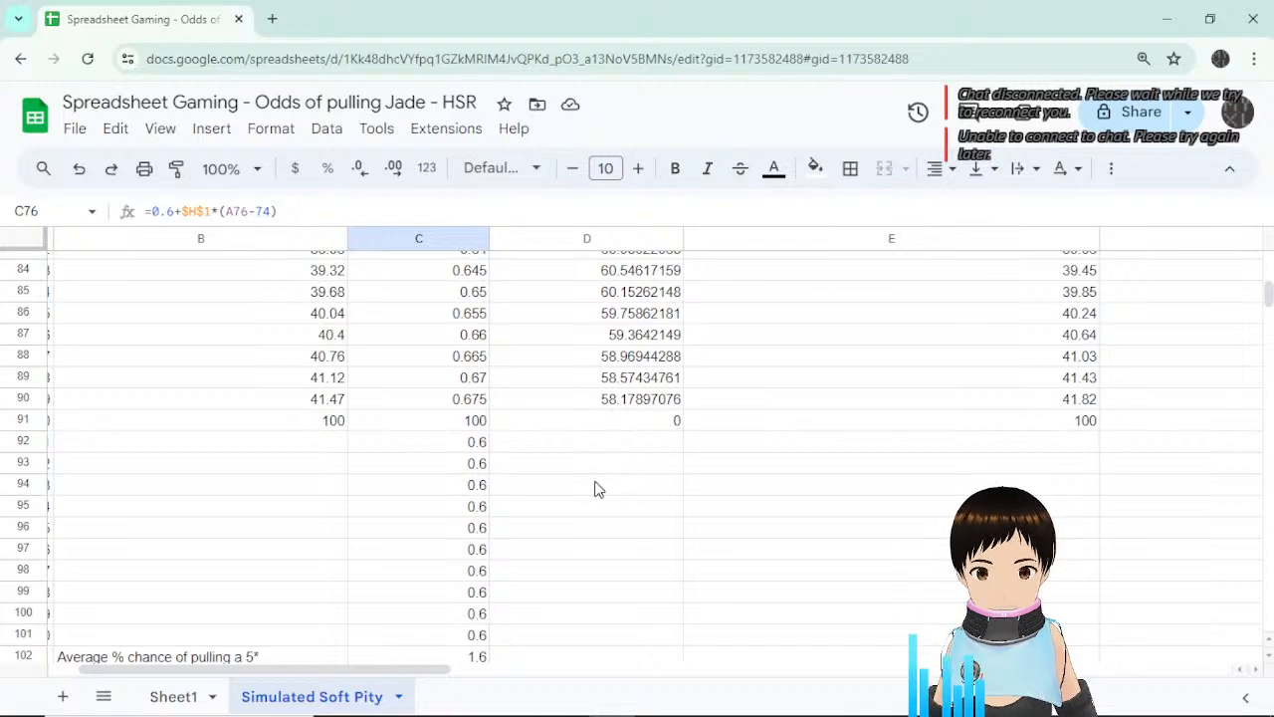
pyautogui.click(477, 658)
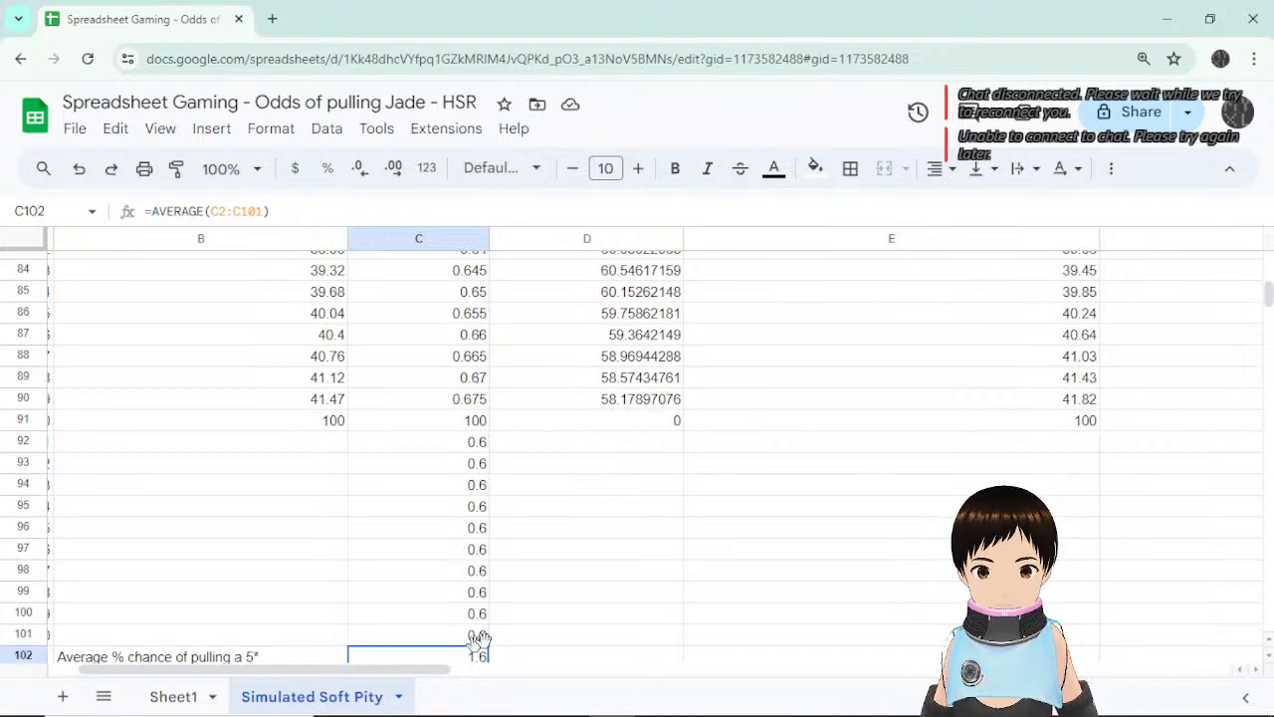
pyautogui.scroll(-1, 583, 578)
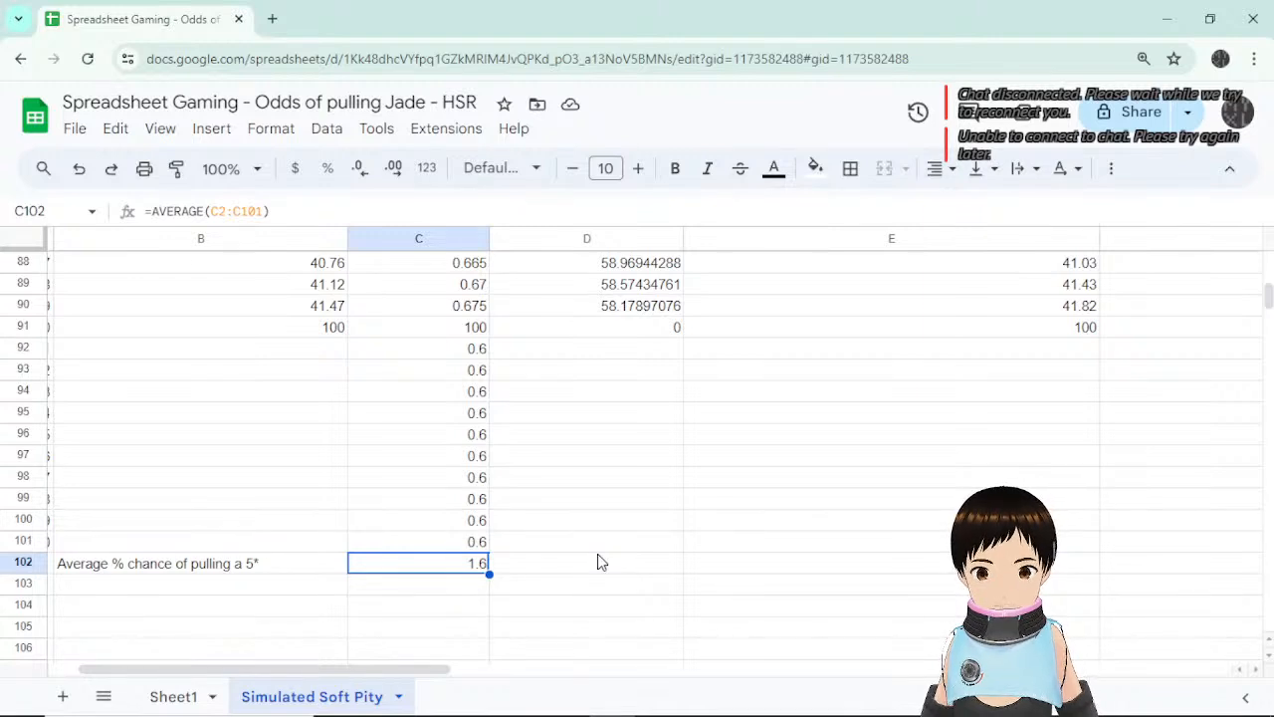
pyautogui.scroll(-1, 617, 538)
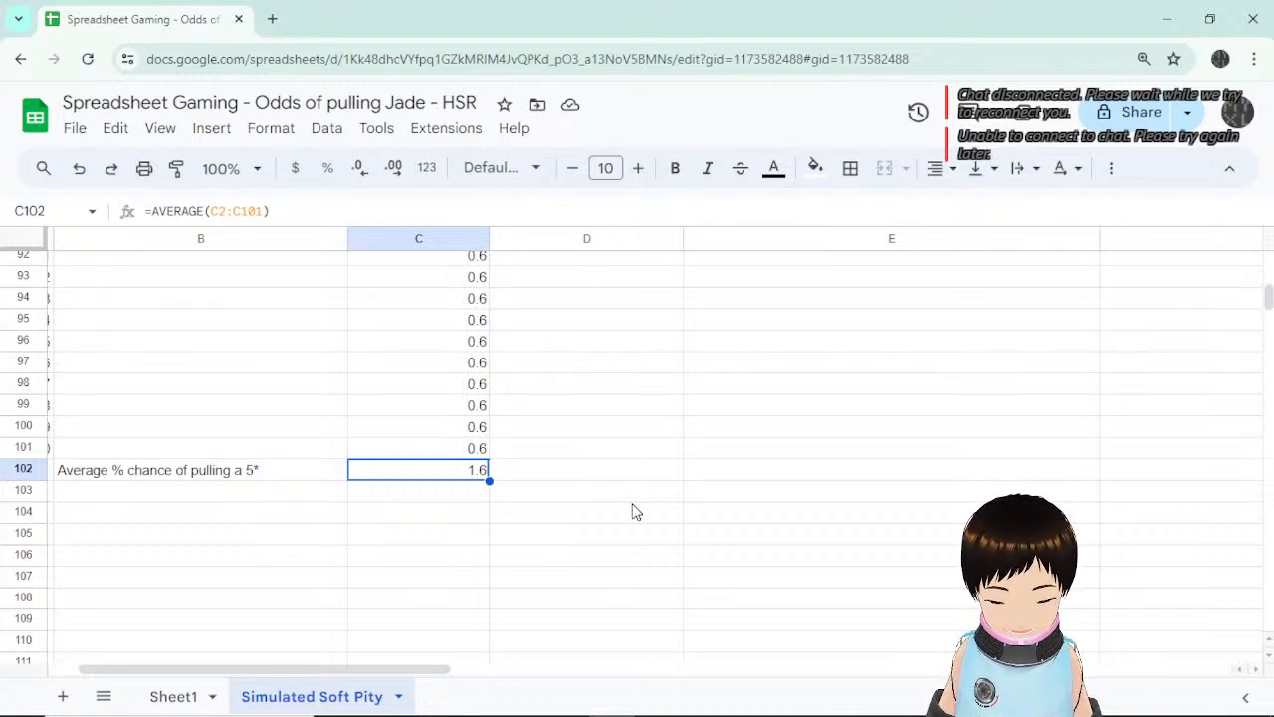
pyautogui.scroll(4, 697, 403)
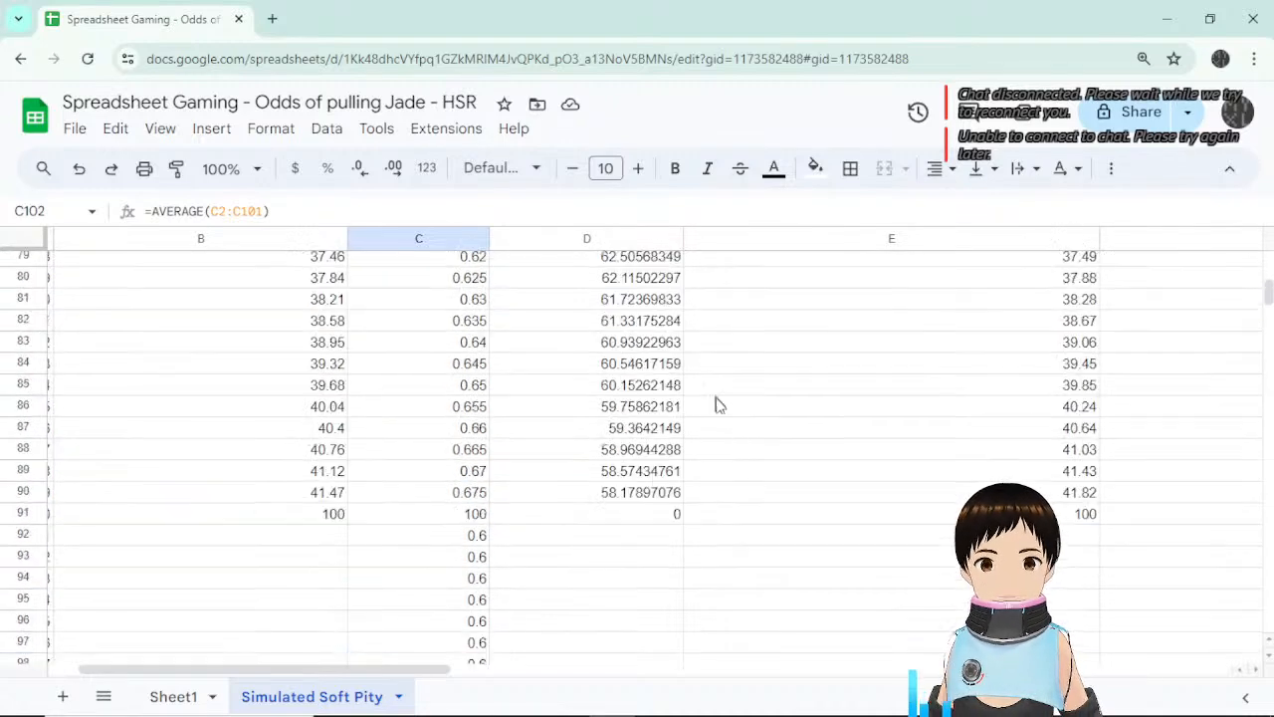
pyautogui.scroll(-3, 735, 445)
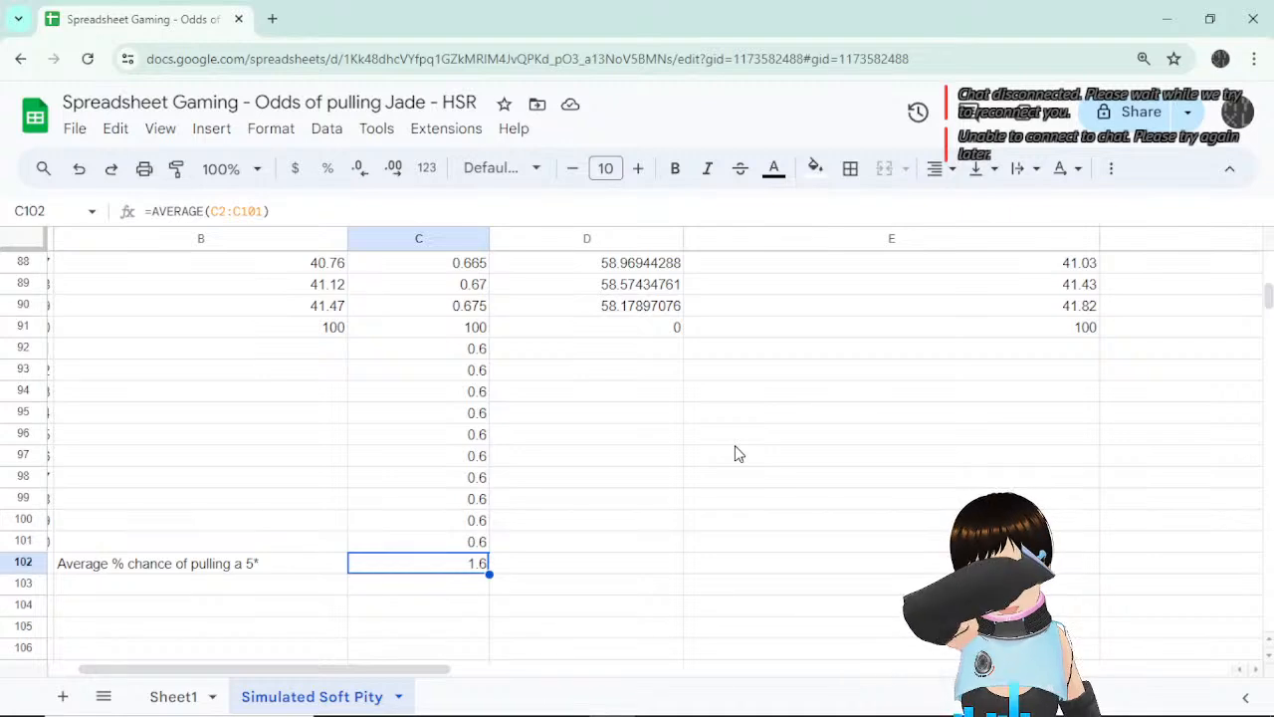
pyautogui.scroll(5, 739, 450)
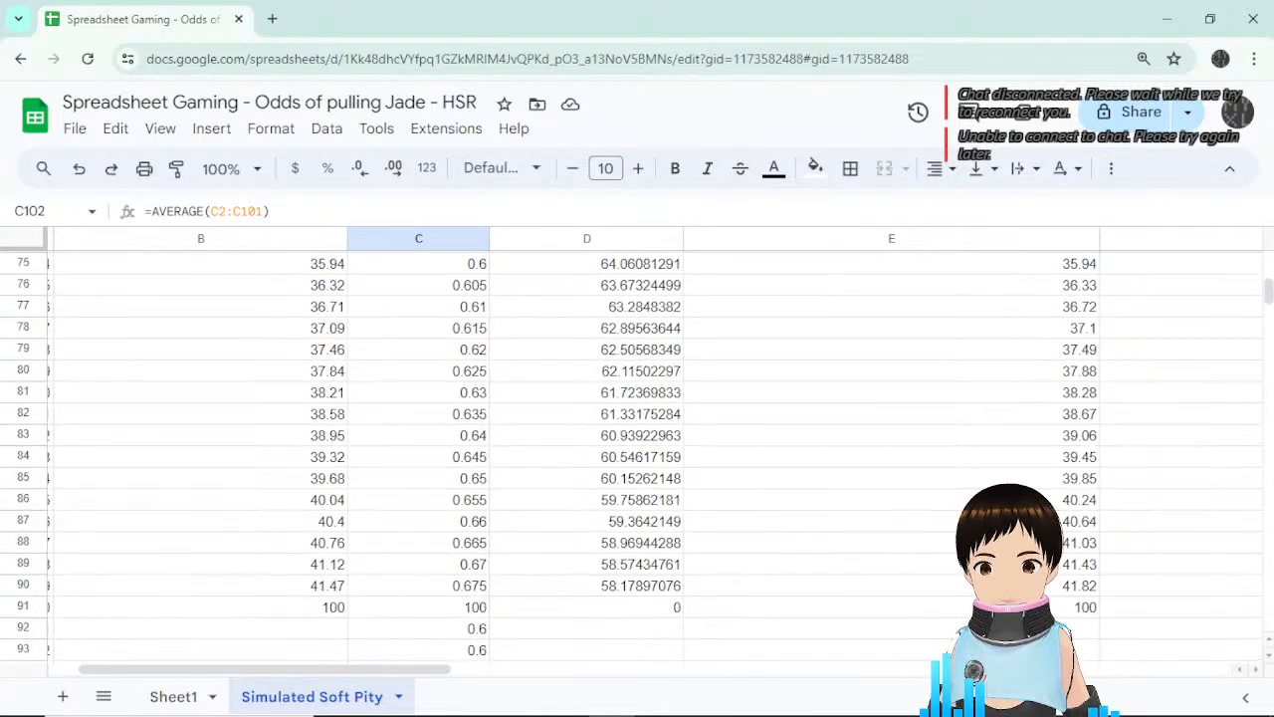
pyautogui.scroll(20, 1035, 498)
pyautogui.scroll(6, 1036, 498)
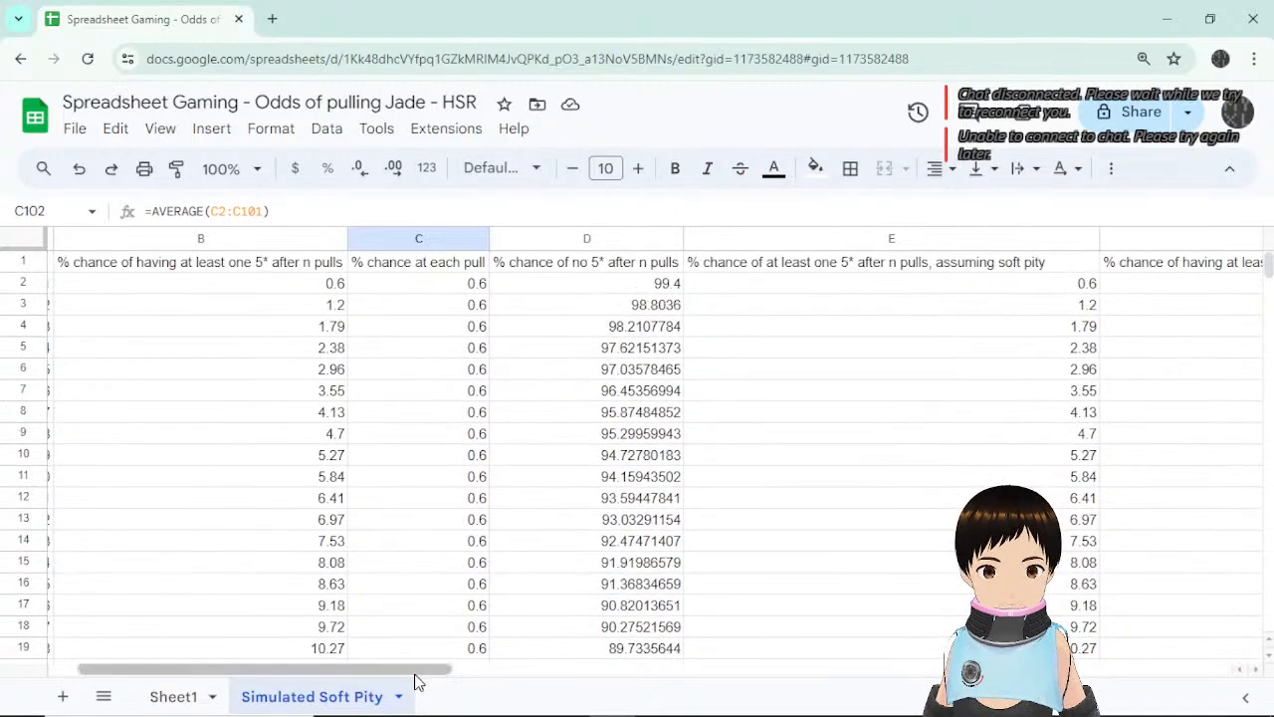
# Select the pull numbers in column A with the soft-pity chances in column E and insert a chart.
pyautogui.moveTo(430, 677); pyautogui.dragTo(398, 676)
pyautogui.moveTo(123, 263); pyautogui.dragTo(119, 665)
pyautogui.moveTo(55, 696); pyautogui.dragTo(69, 418)
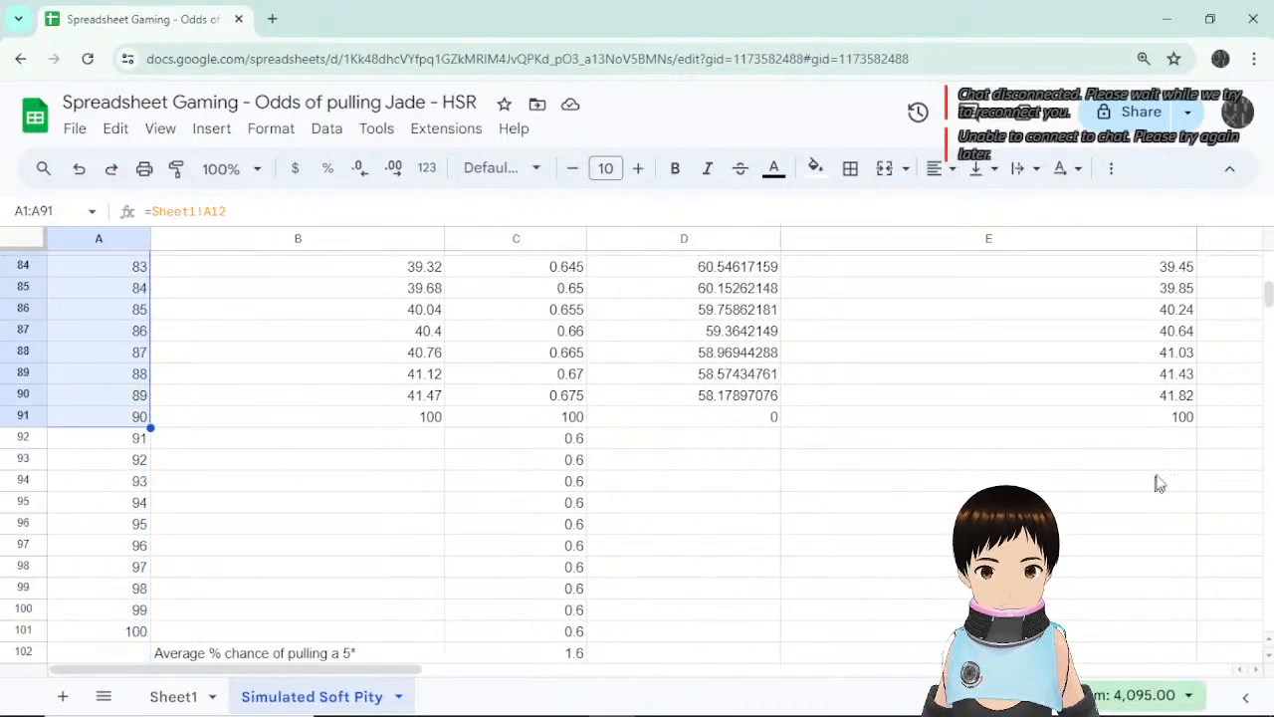
pyautogui.scroll(15, 1154, 478)
pyautogui.moveTo(1131, 272); pyautogui.dragTo(1085, 428)
pyautogui.click(217, 130)
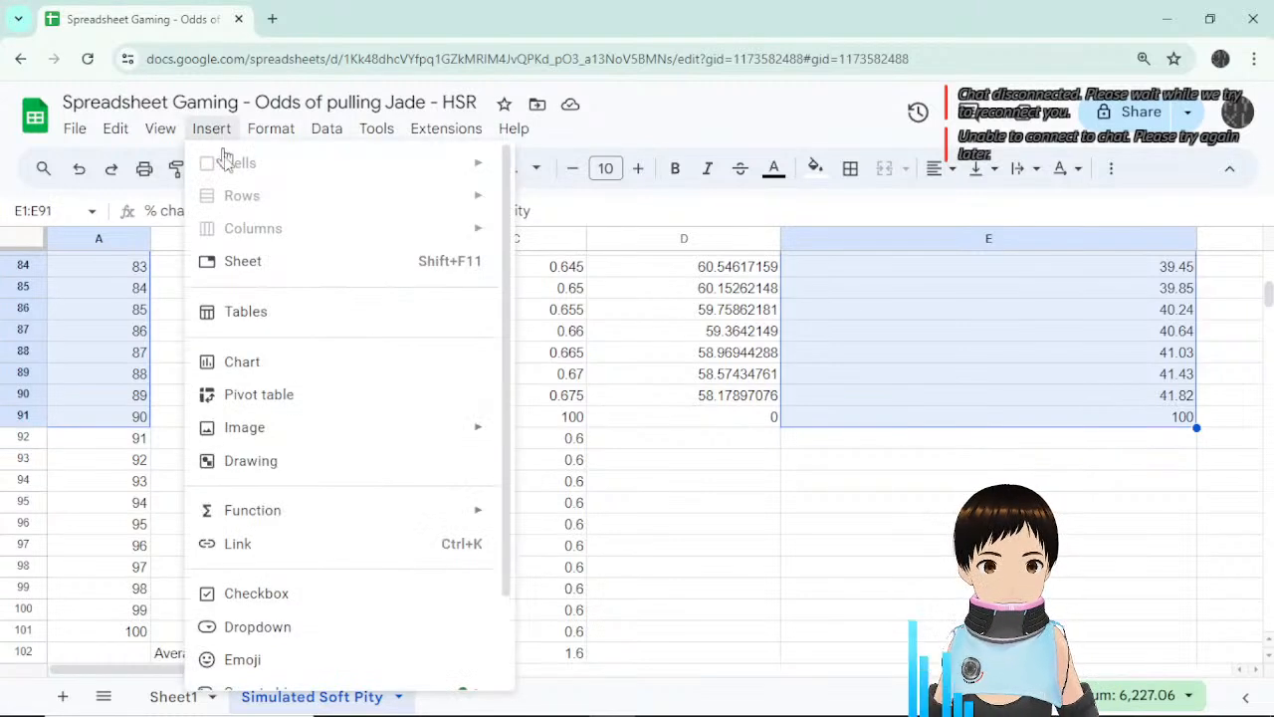
pyautogui.click(285, 366)
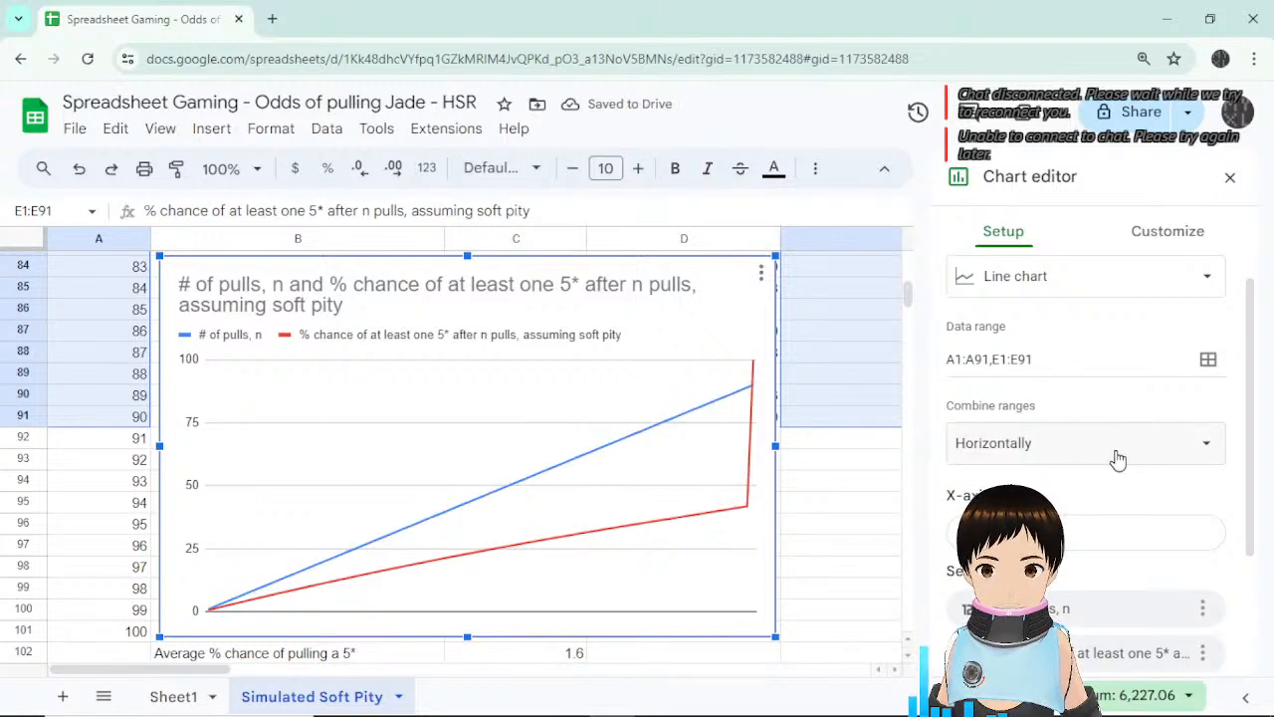
# Use # of pulls, n as the x-axis and remove it as a plotted series.
pyautogui.scroll(-1, 1190, 512)
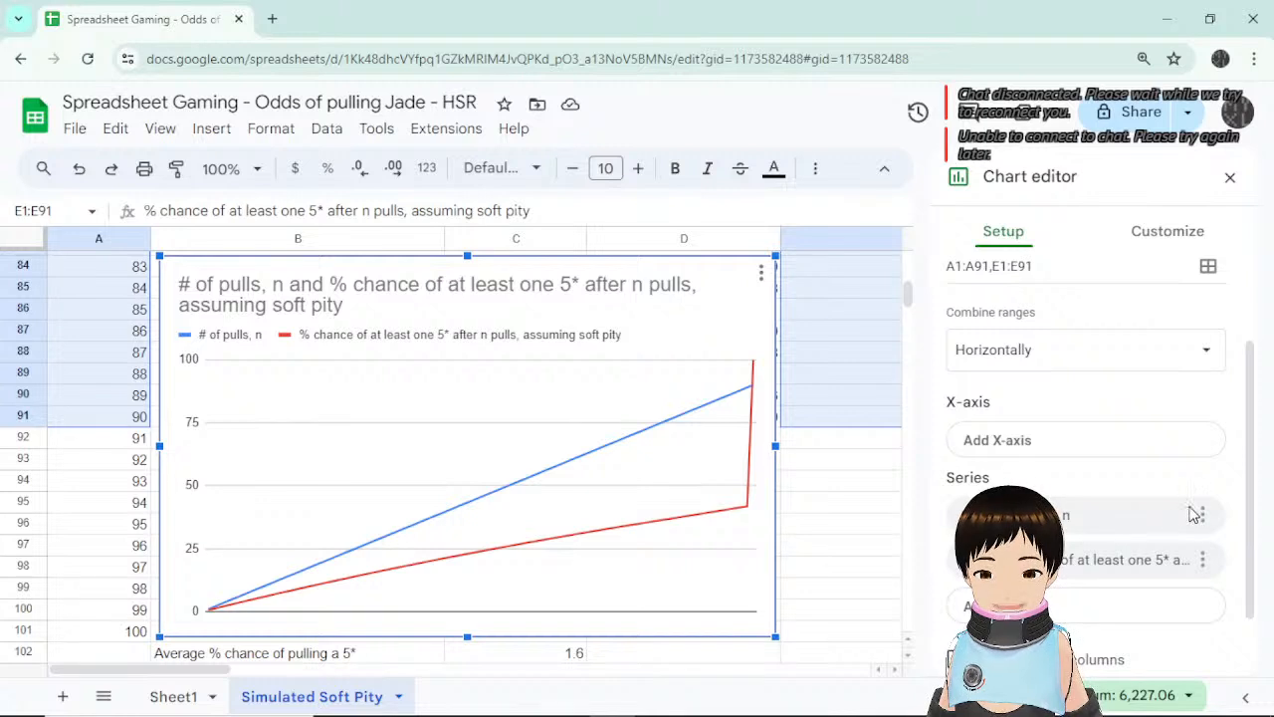
pyautogui.click(1075, 441)
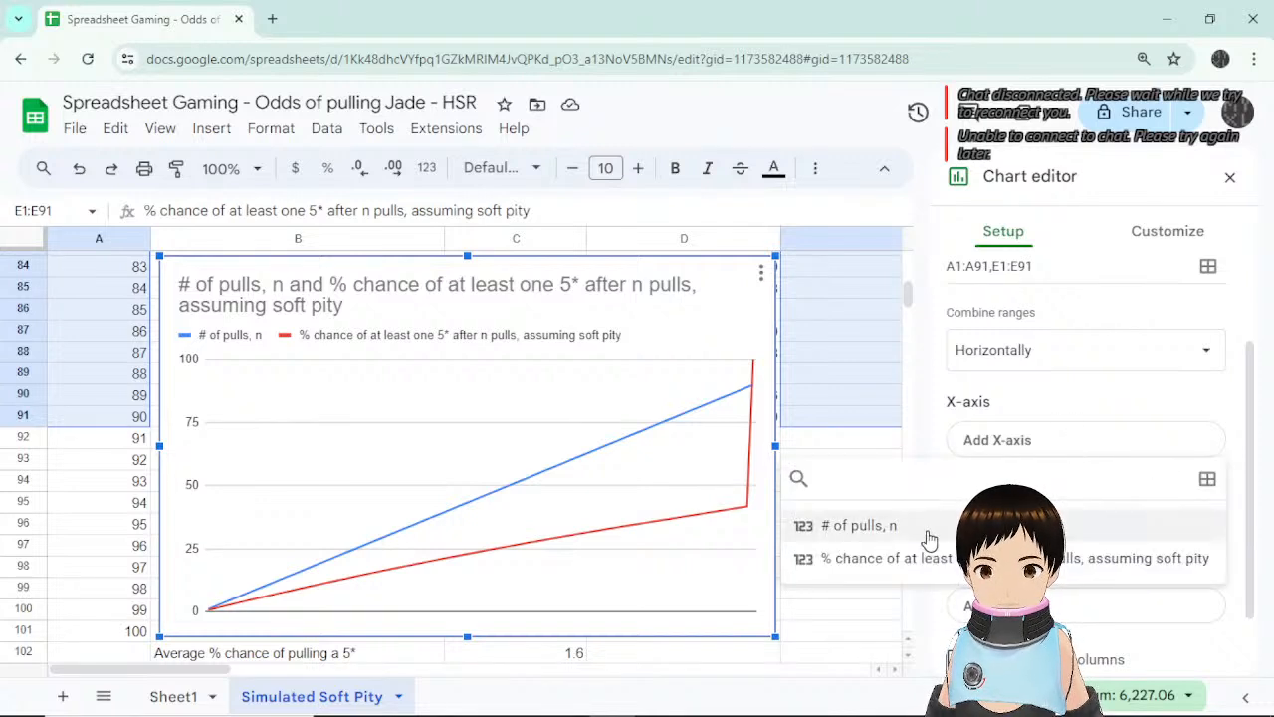
pyautogui.click(856, 524)
pyautogui.click(1204, 580)
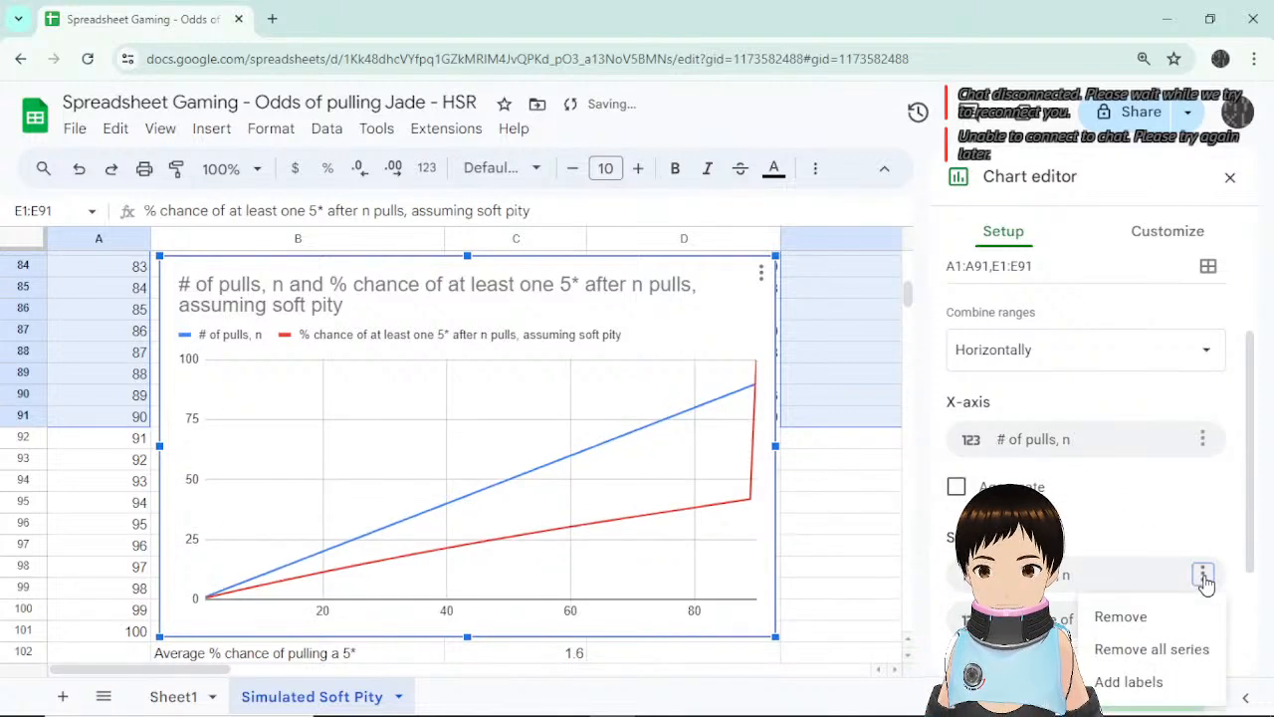
pyautogui.click(1160, 619)
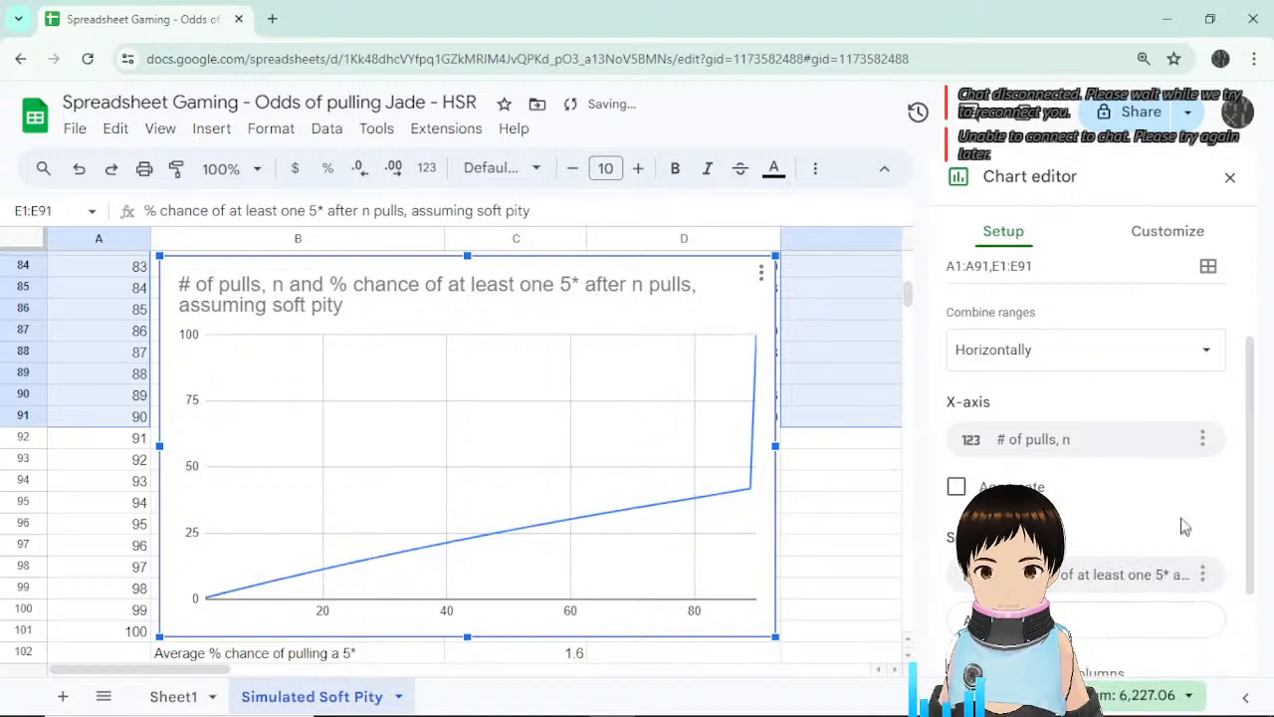
pyautogui.click(747, 492)
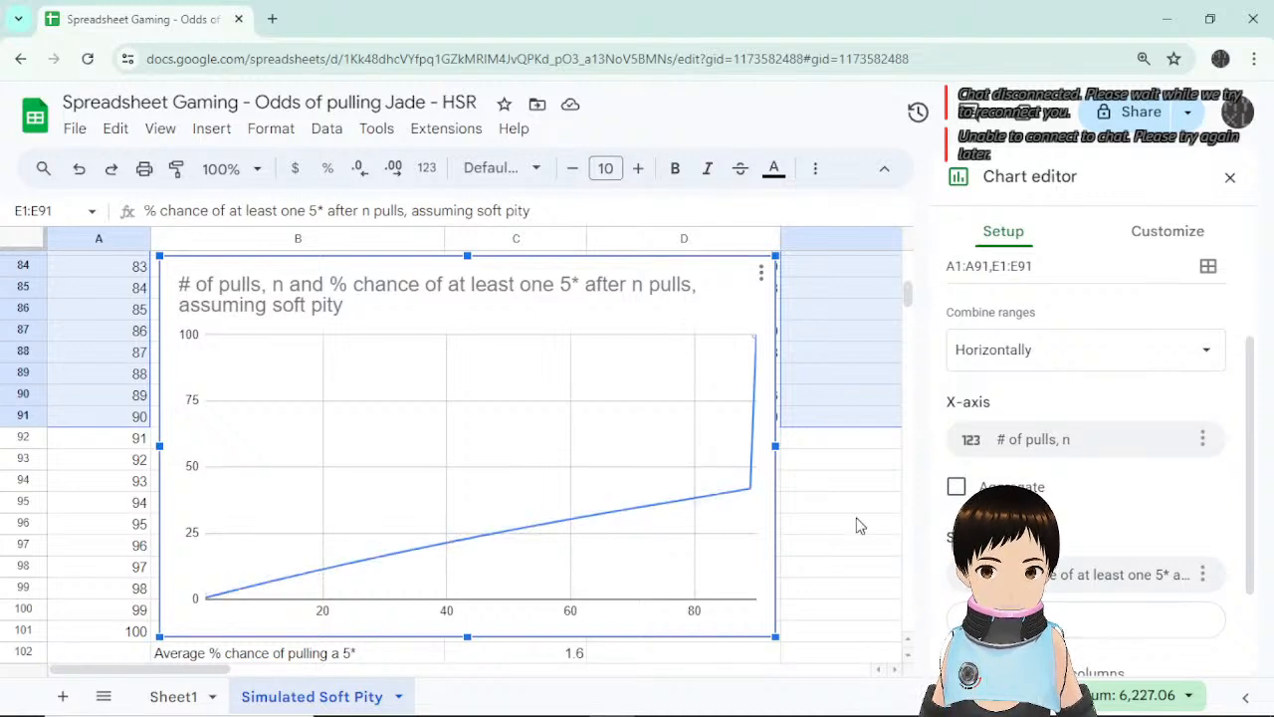
pyautogui.click(859, 523)
# Drag the chart down to about row 92 so rows 84–91 are visible.
pyautogui.scroll(2, 822, 554)
pyautogui.scroll(-2, 823, 554)
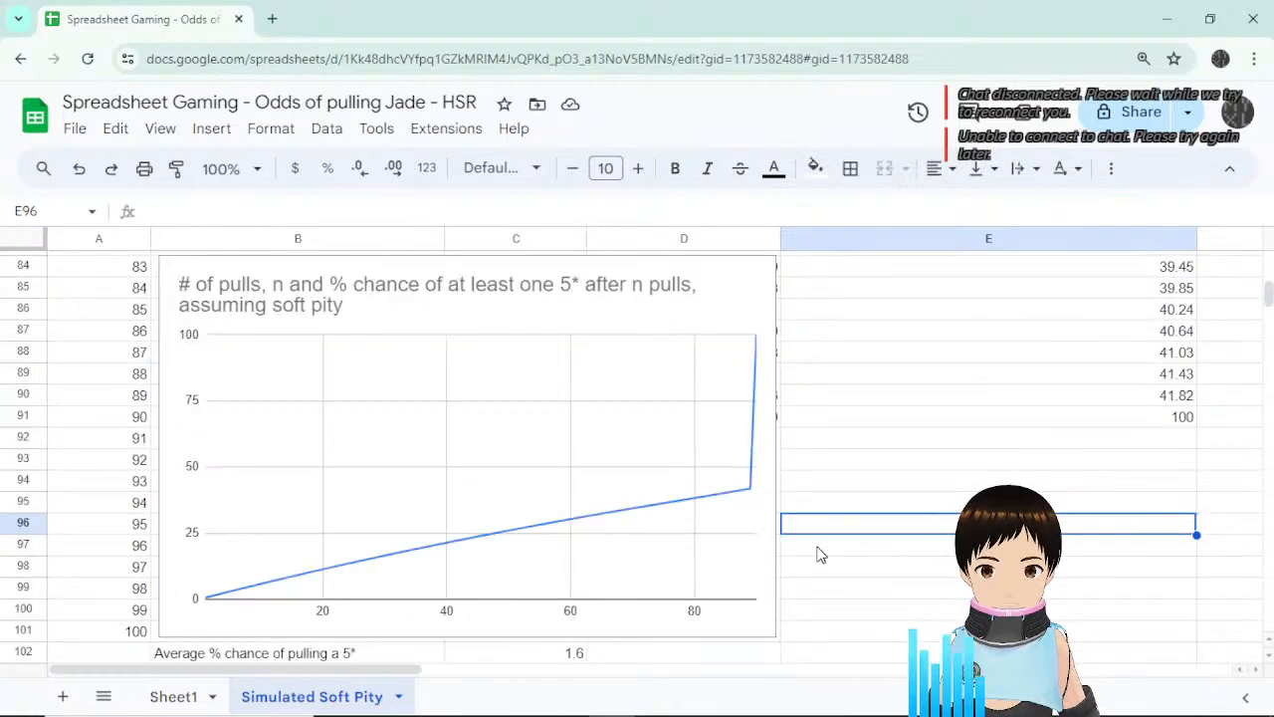
pyautogui.scroll(1, 753, 402)
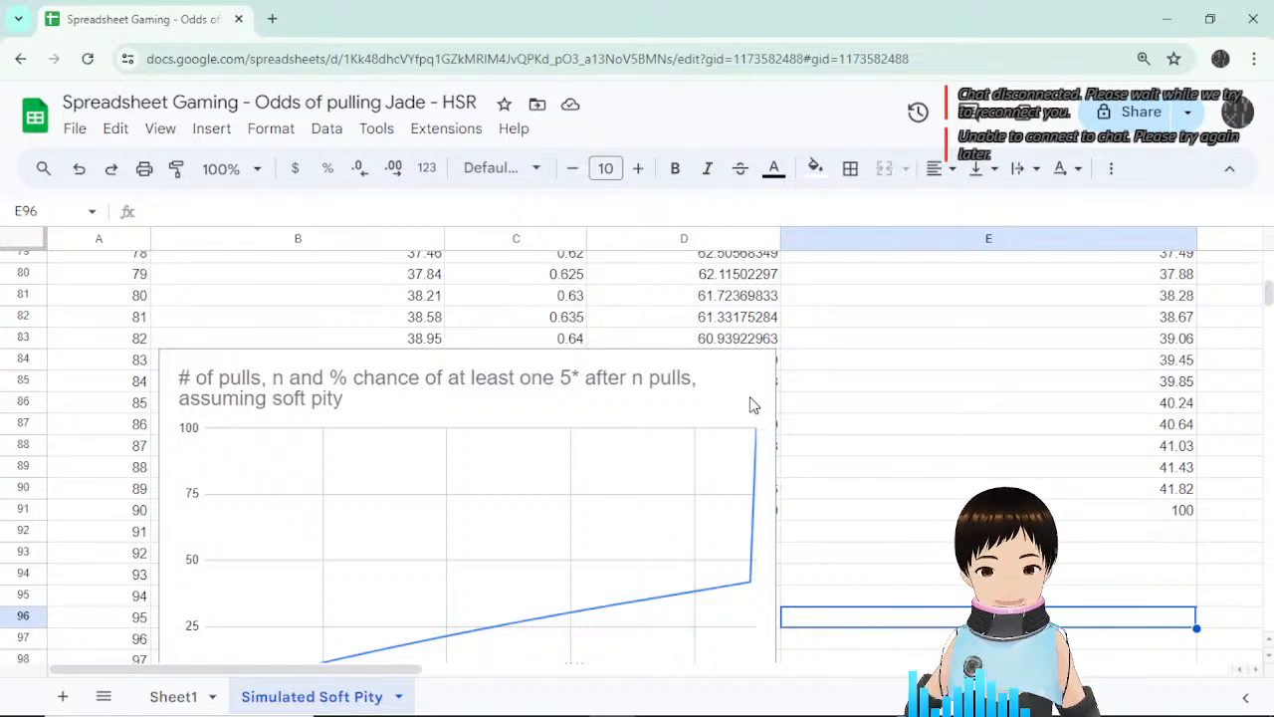
pyautogui.click(753, 405)
pyautogui.moveTo(726, 347); pyautogui.dragTo(817, 515)
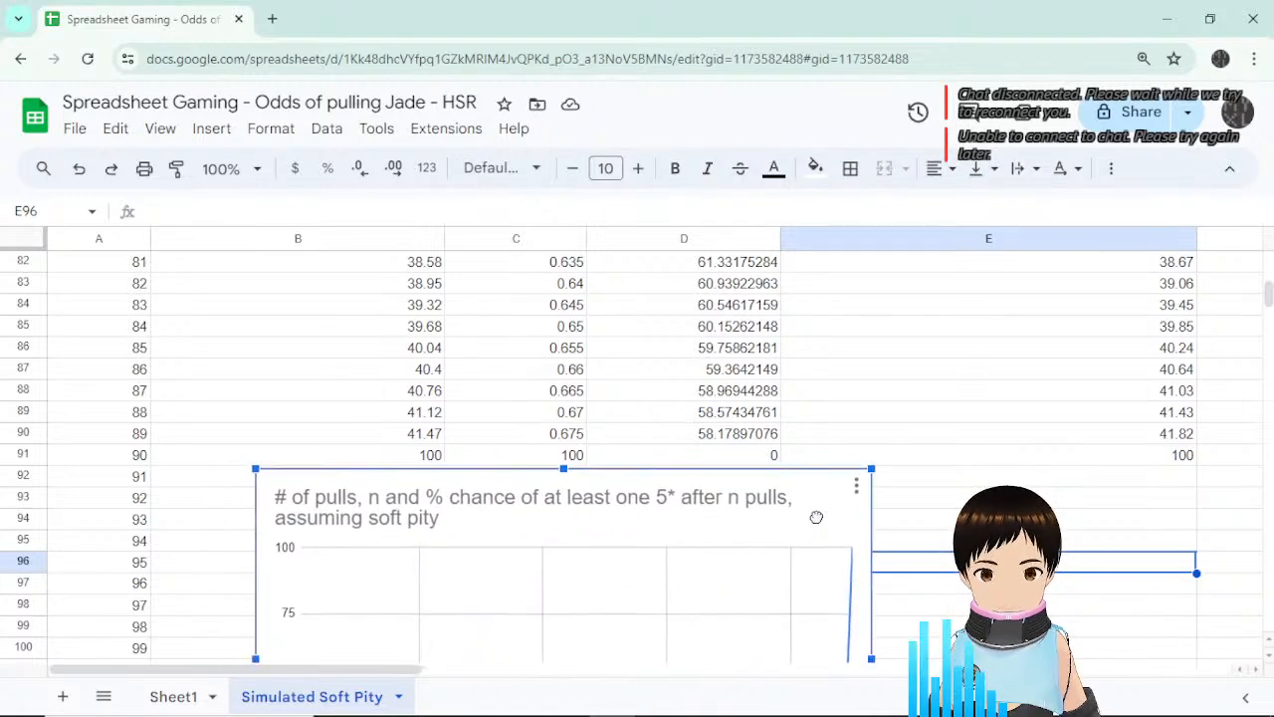
# Select C76 to inspect its =0.6+$H$1*(A76-74) formula.
pyautogui.scroll(-2, 756, 468)
pyautogui.scroll(4, 889, 373)
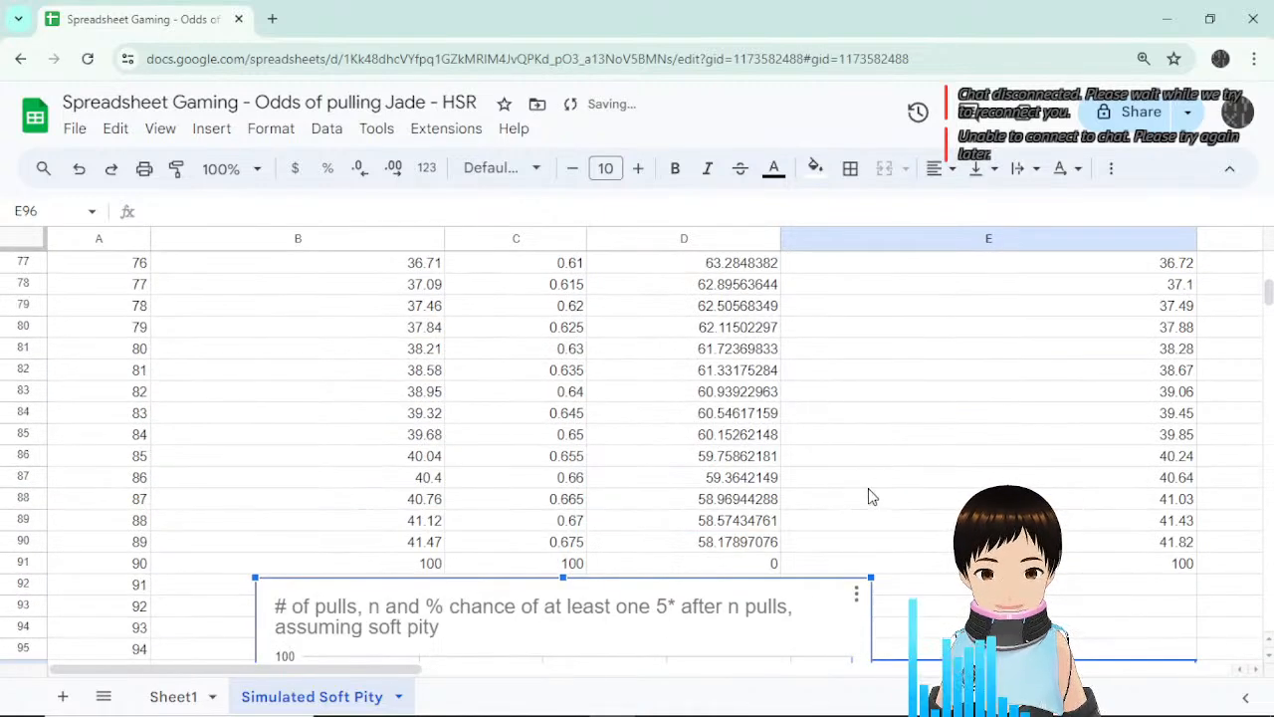
pyautogui.scroll(2, 889, 495)
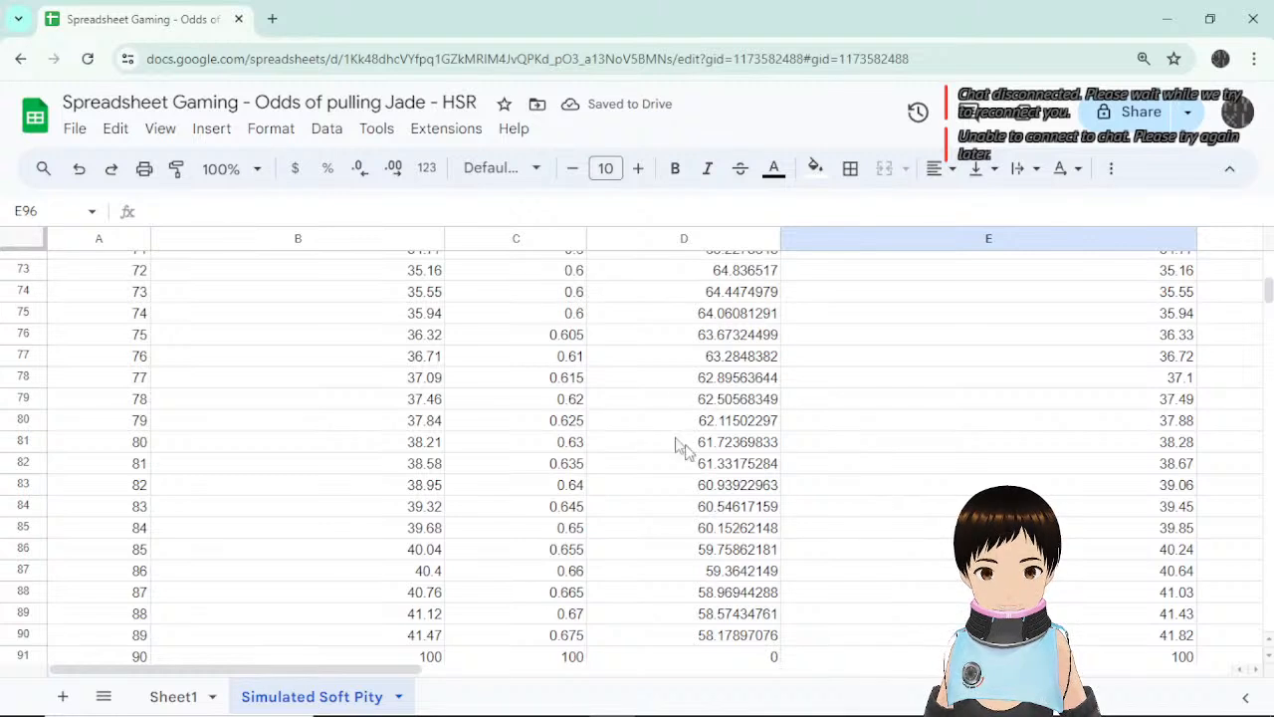
pyautogui.click(563, 337)
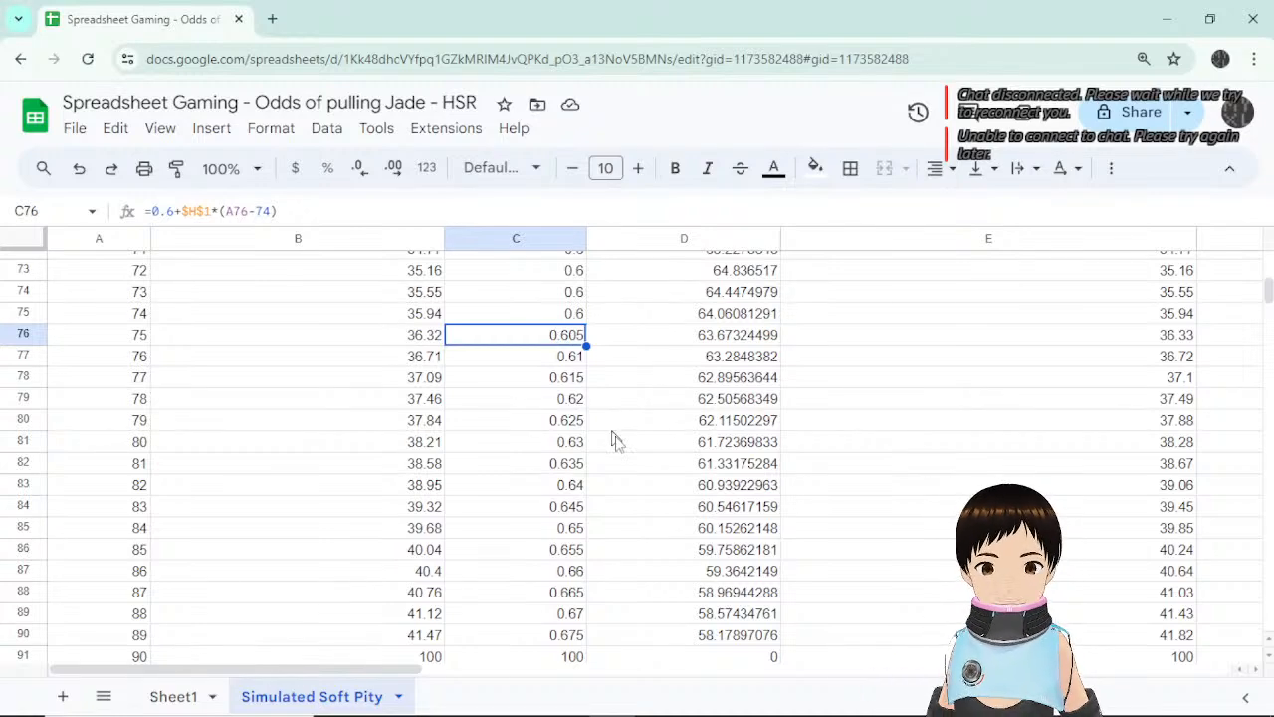
# Clear the old F1 header and delete column F.
pyautogui.scroll(15, 674, 449)
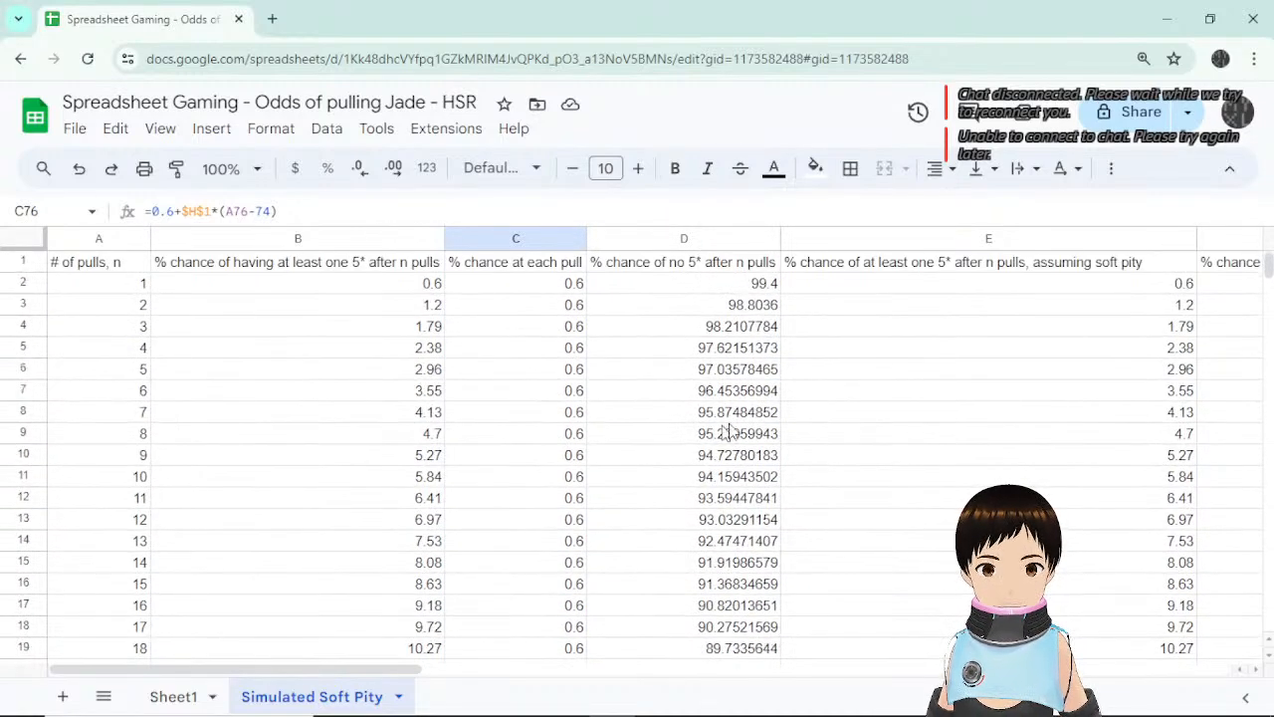
pyautogui.moveTo(385, 670); pyautogui.dragTo(645, 692)
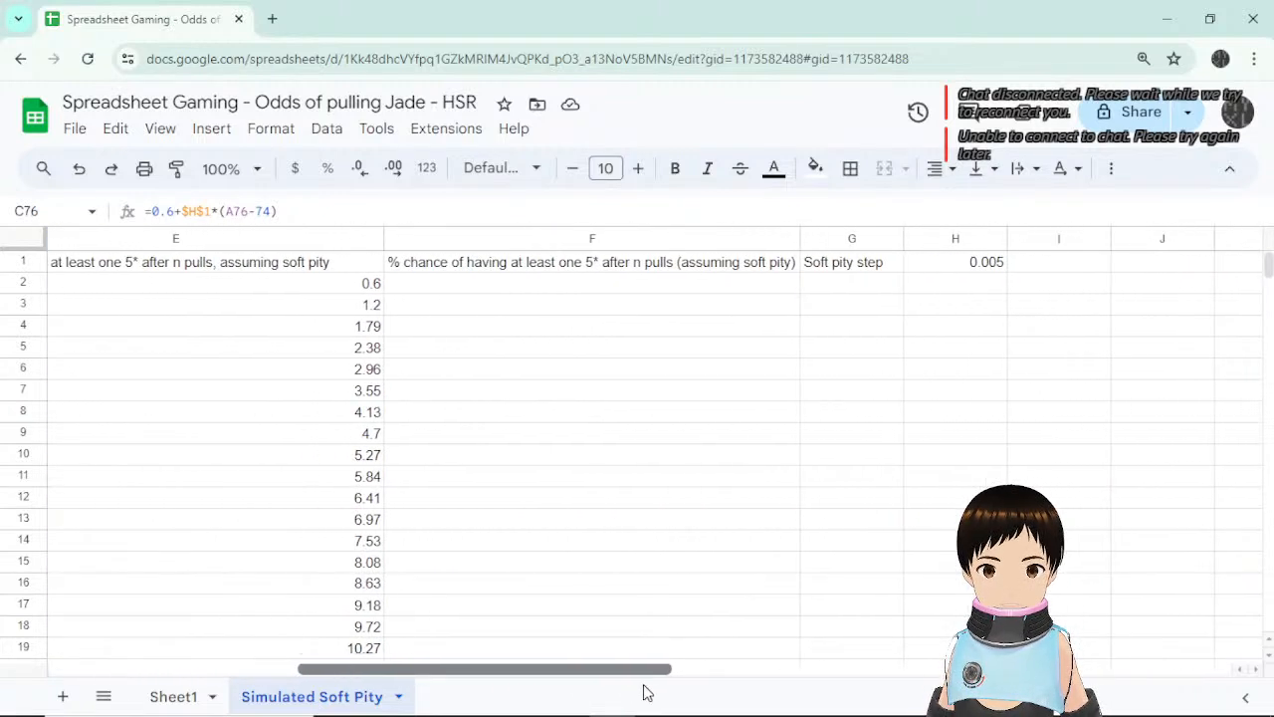
pyautogui.click(681, 273)
pyautogui.press('Delete')
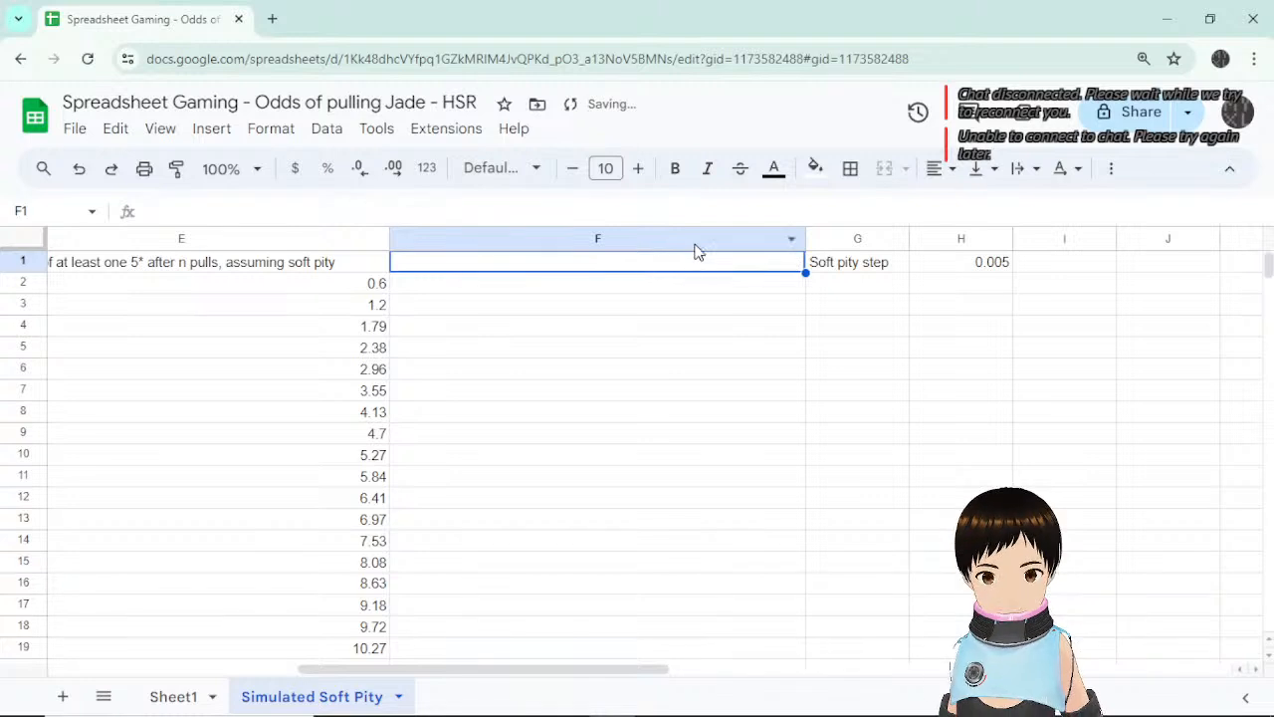
pyautogui.click(693, 239)
pyautogui.rightClick(697, 239)
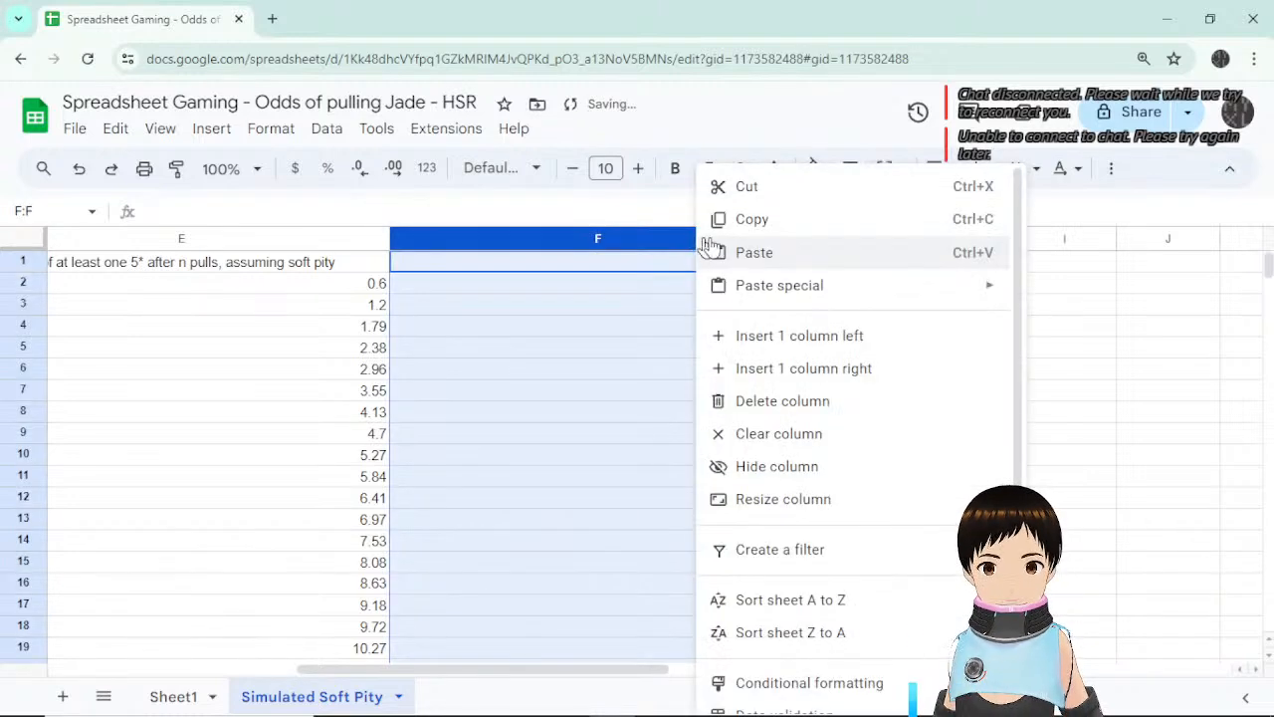
pyautogui.click(843, 405)
# Check the 0.005 soft pity step and C76's formula, now referencing $G$1.
pyautogui.click(548, 263)
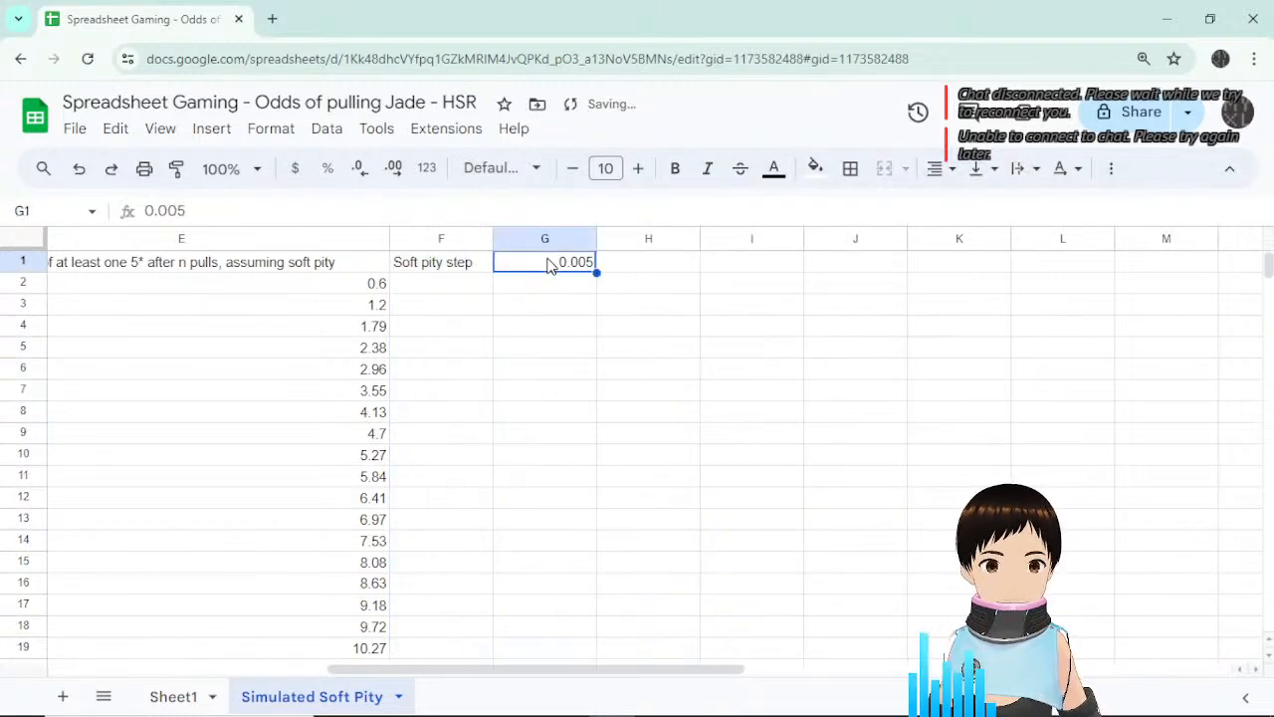
pyautogui.moveTo(634, 671); pyautogui.dragTo(408, 671)
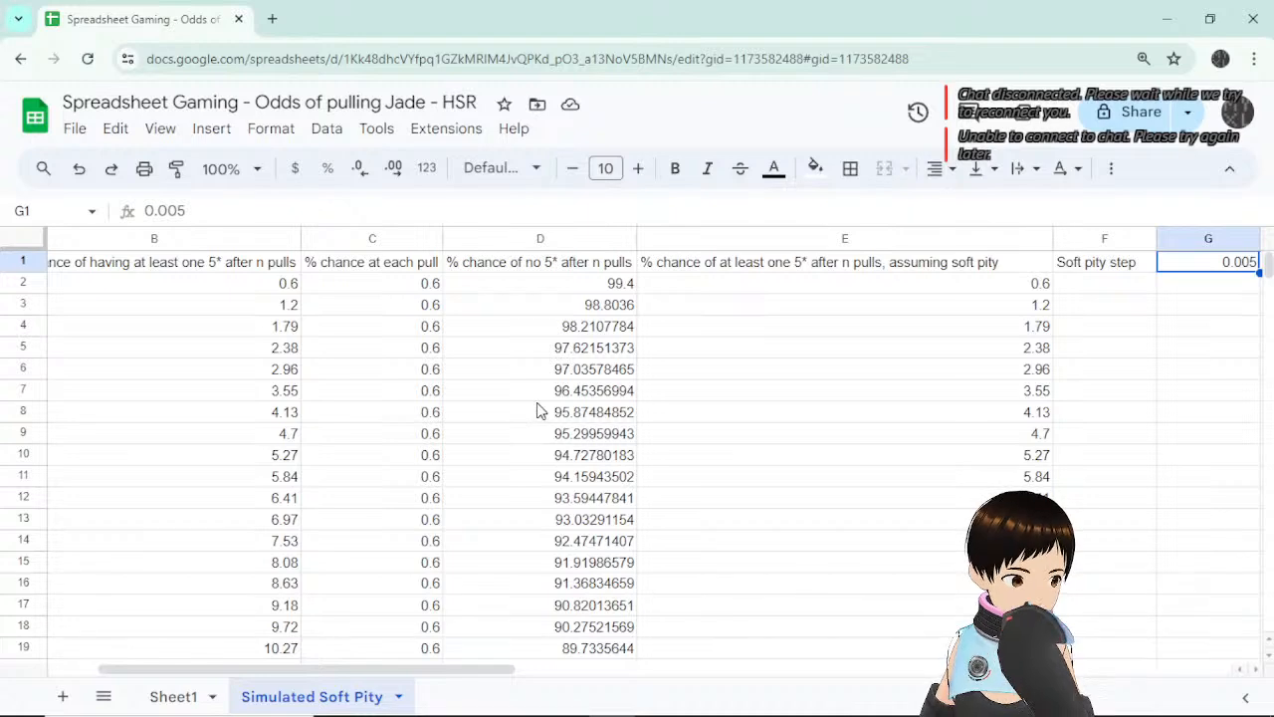
pyautogui.scroll(-12, 475, 425)
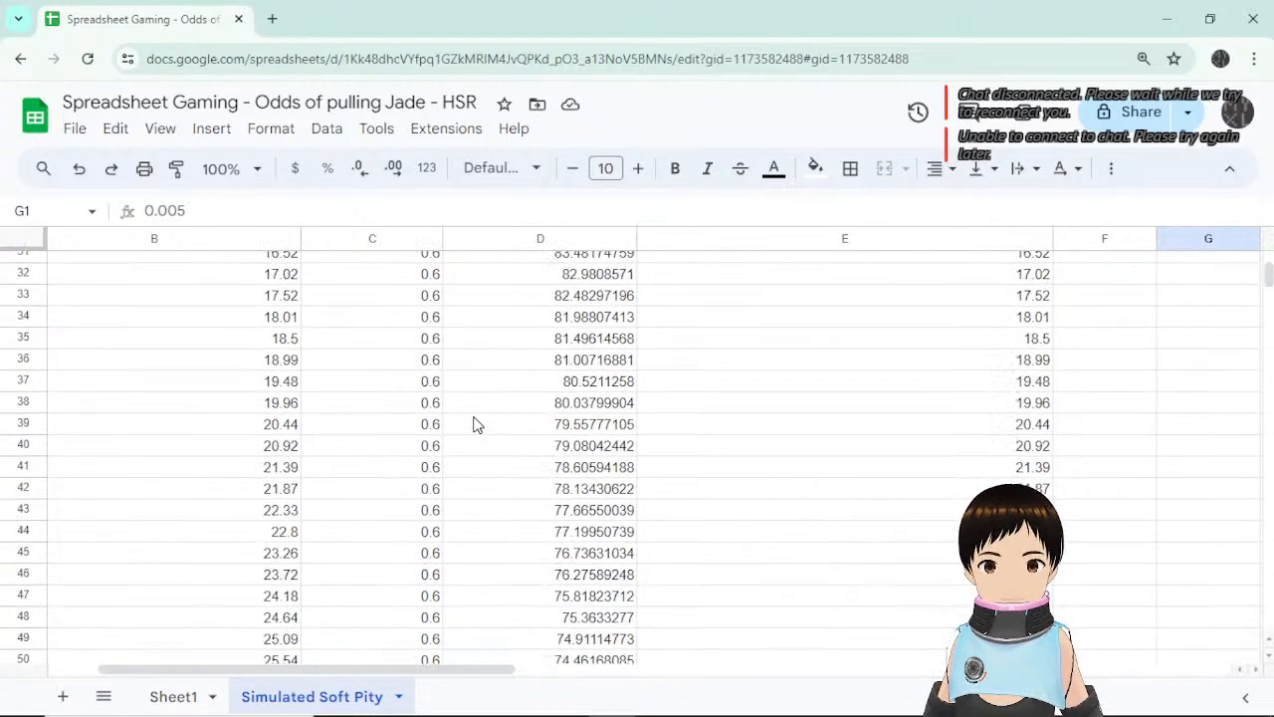
pyautogui.scroll(-4, 475, 425)
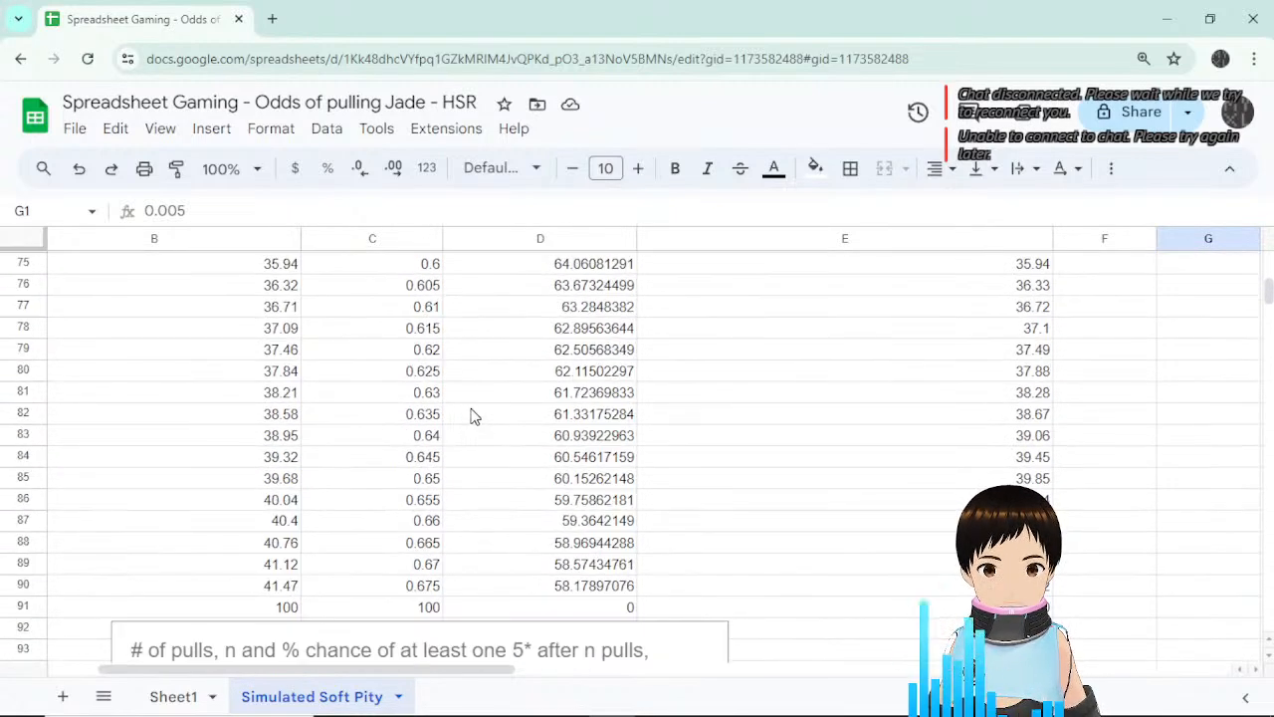
pyautogui.scroll(-4, 583, 421)
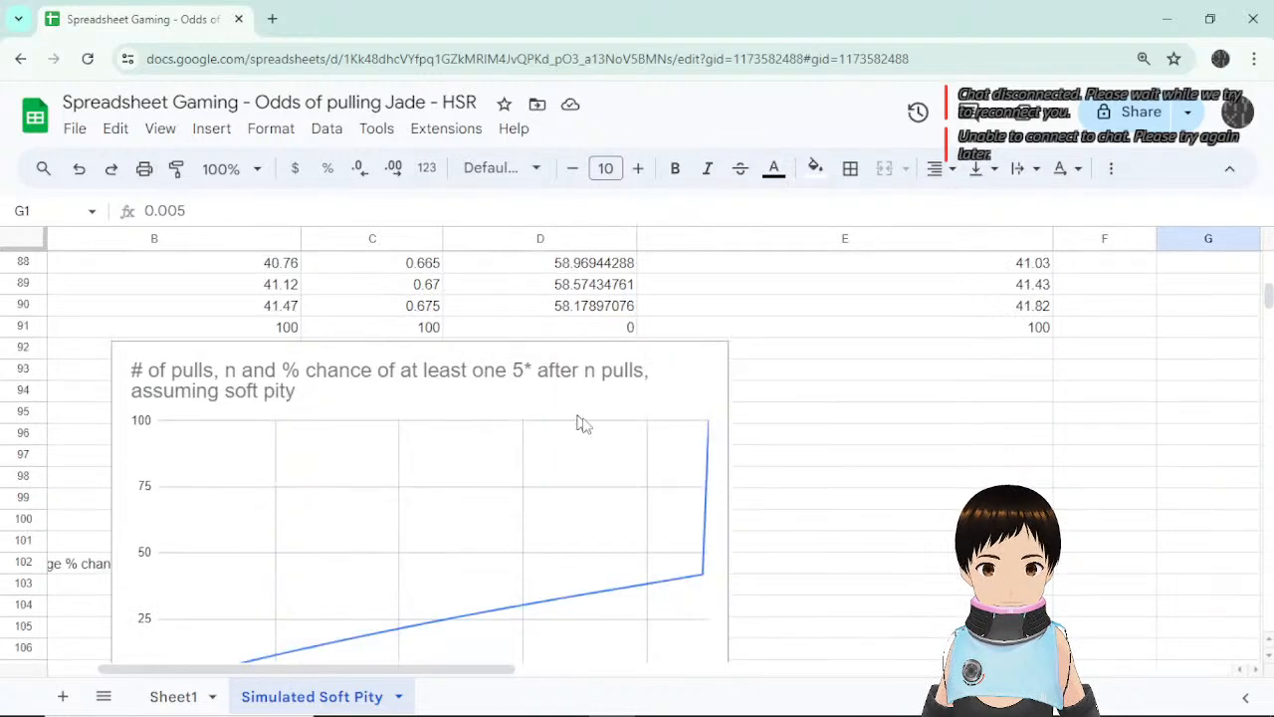
pyautogui.scroll(4, 628, 534)
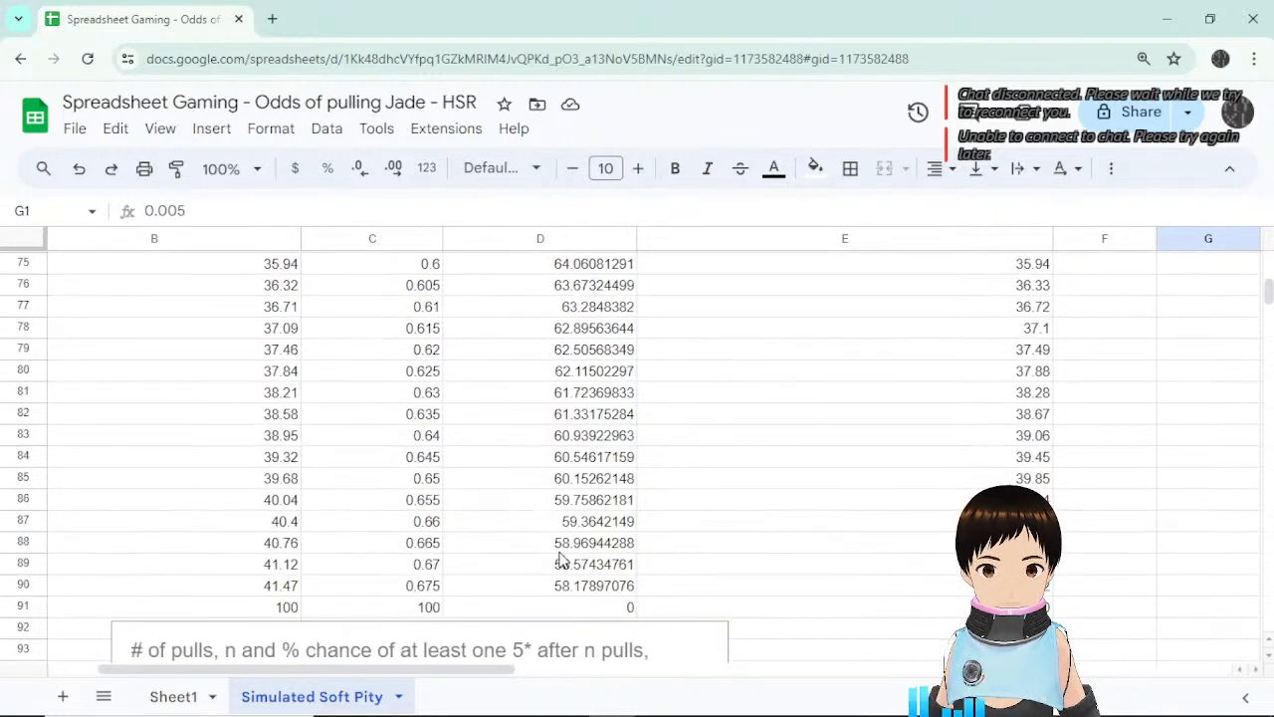
pyautogui.moveTo(380, 668); pyautogui.dragTo(333, 667)
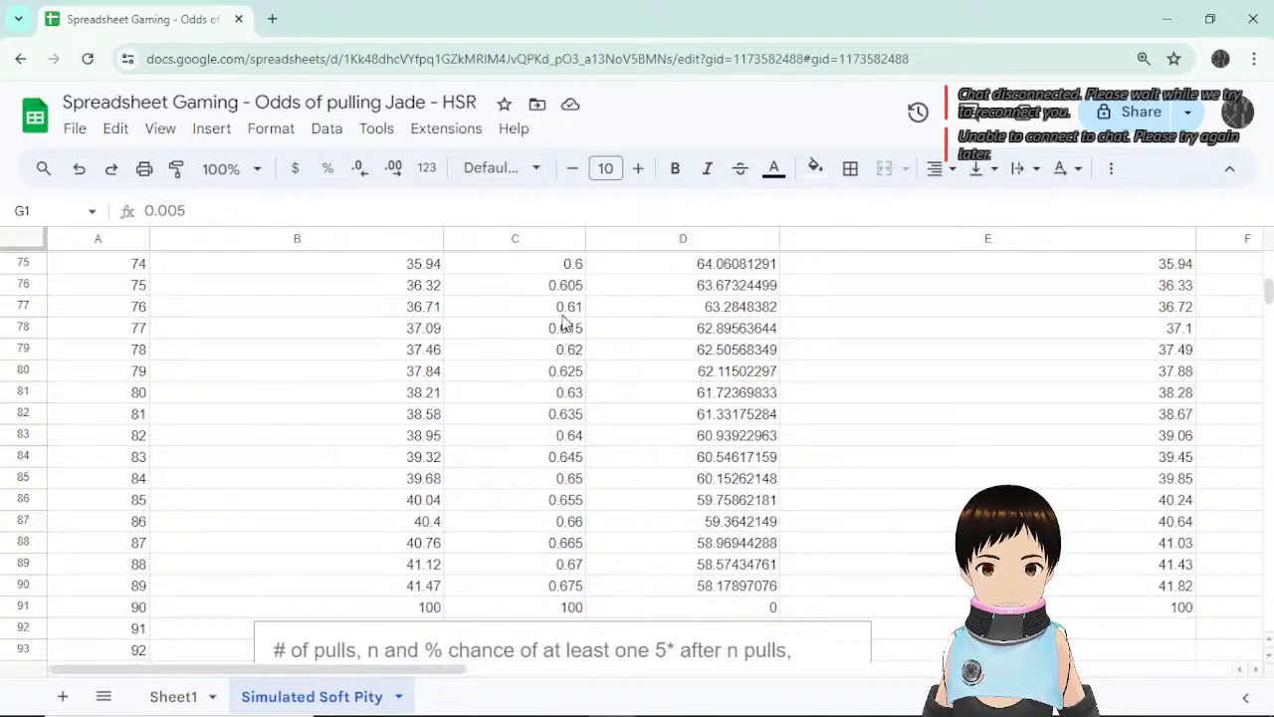
pyautogui.click(573, 286)
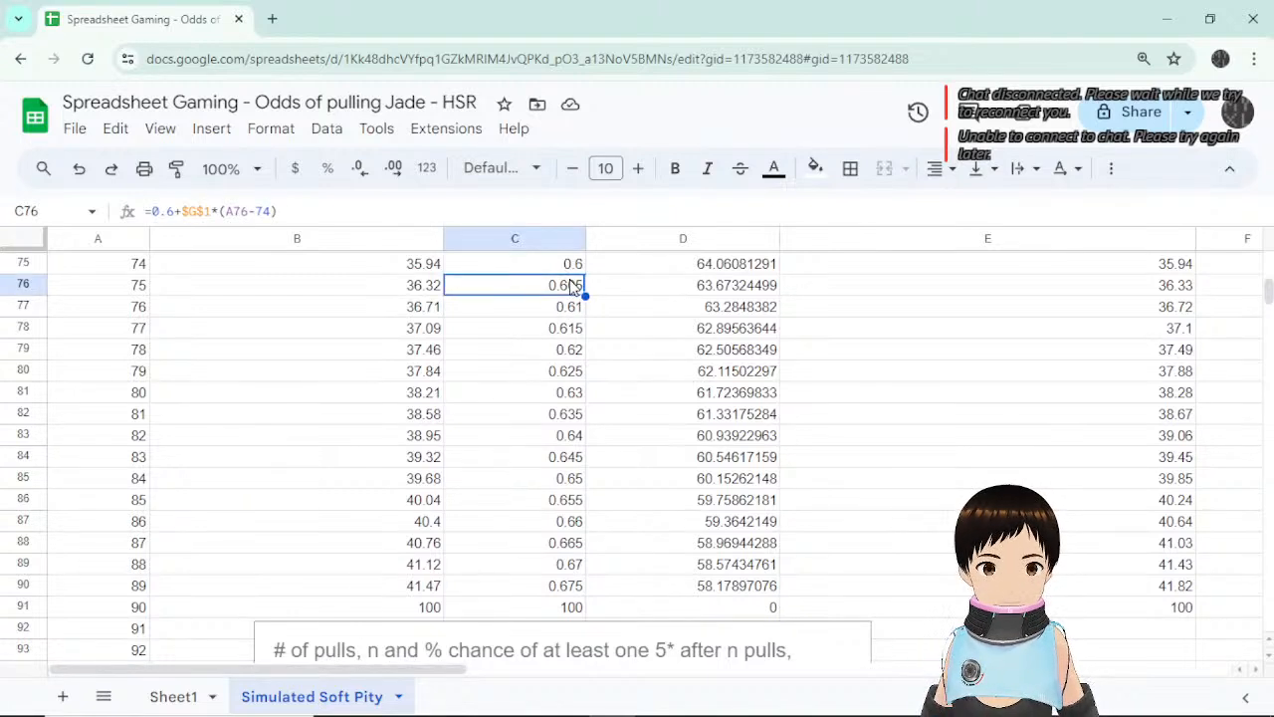
# Rewrite C76's formula as =0.6*0.6^(A76-74), giving 0.36.
pyautogui.click(189, 211)
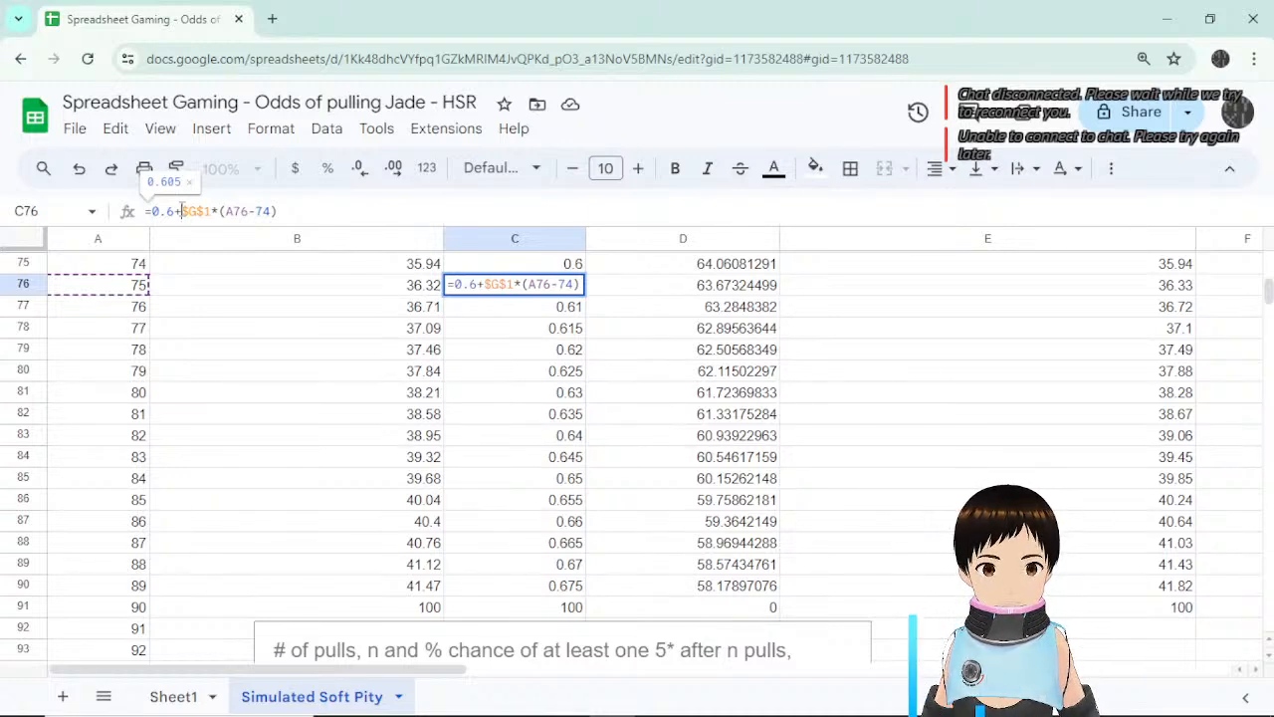
pyautogui.click(183, 212)
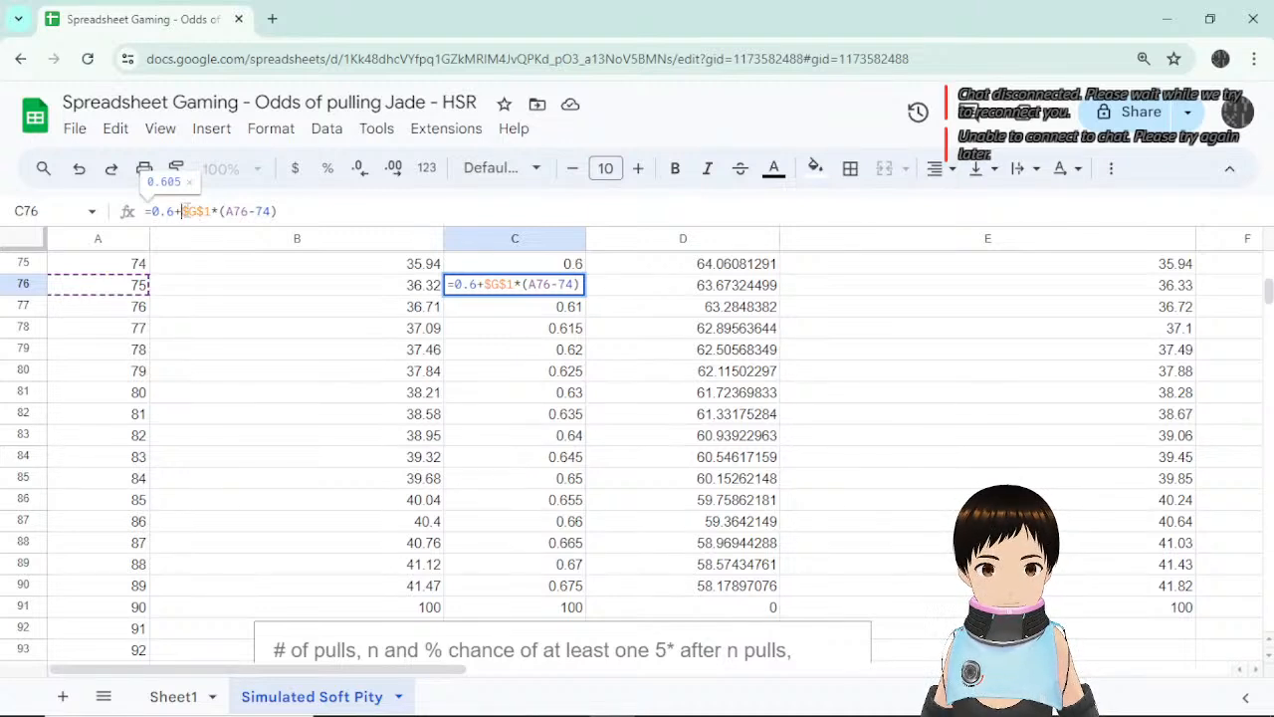
pyautogui.moveTo(184, 211); pyautogui.dragTo(212, 211)
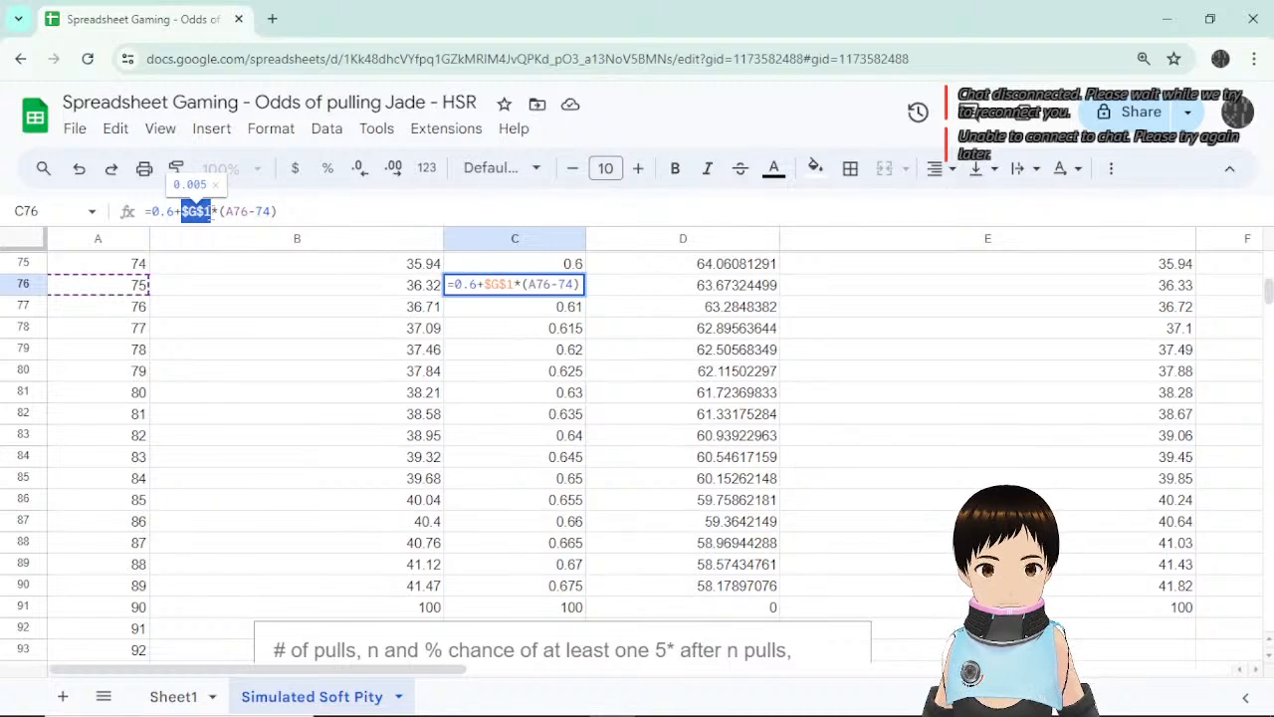
pyautogui.write('0.6')
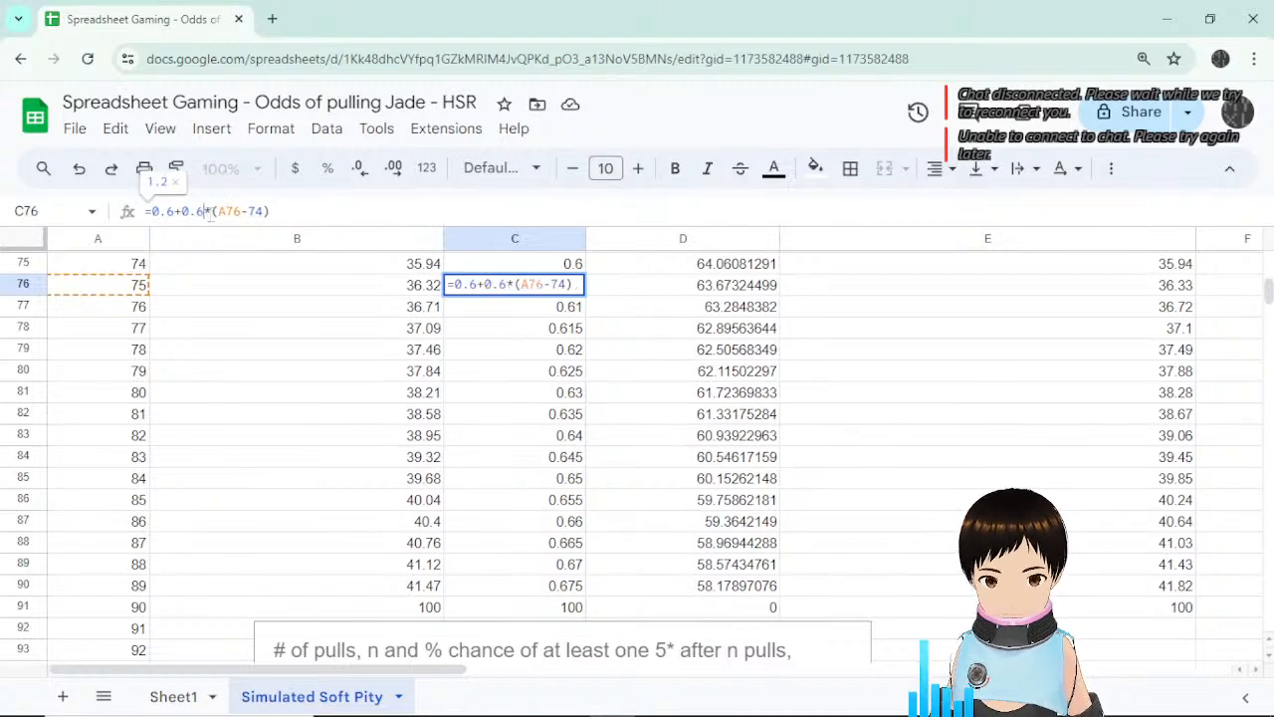
pyautogui.press('Delete')
pyautogui.write('^')
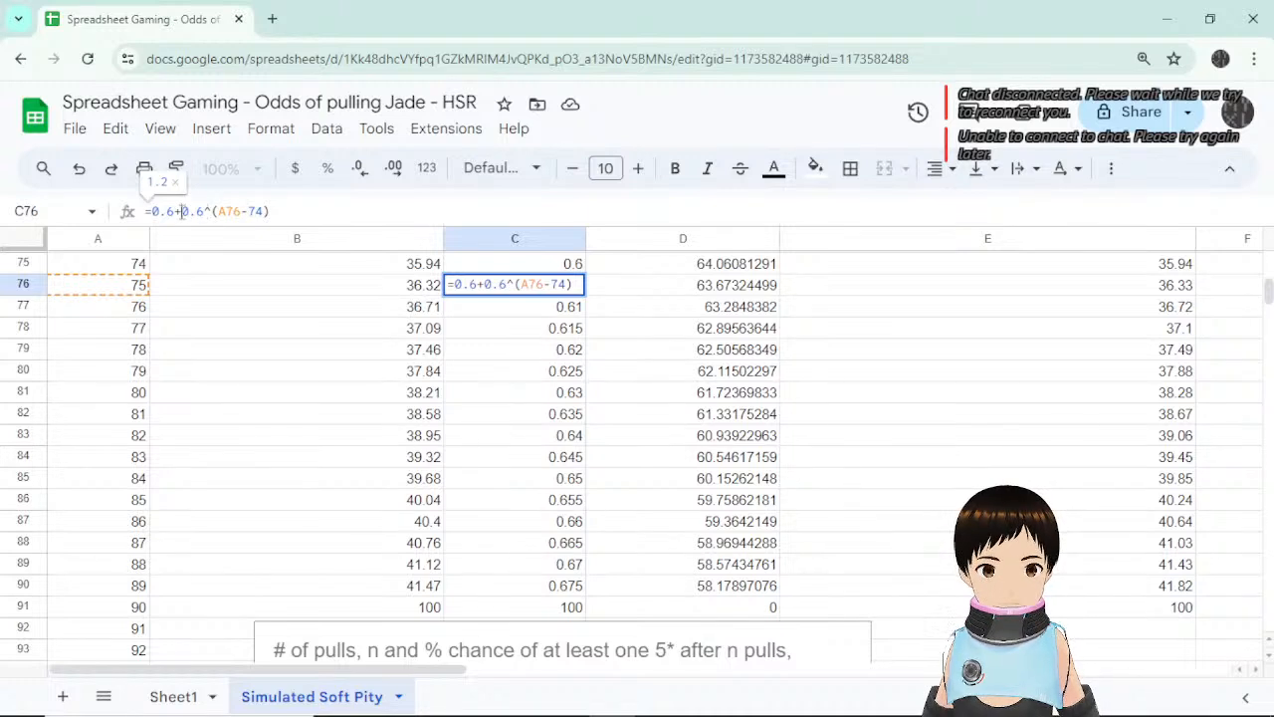
pyautogui.press('BackSpace')
pyautogui.write('*')
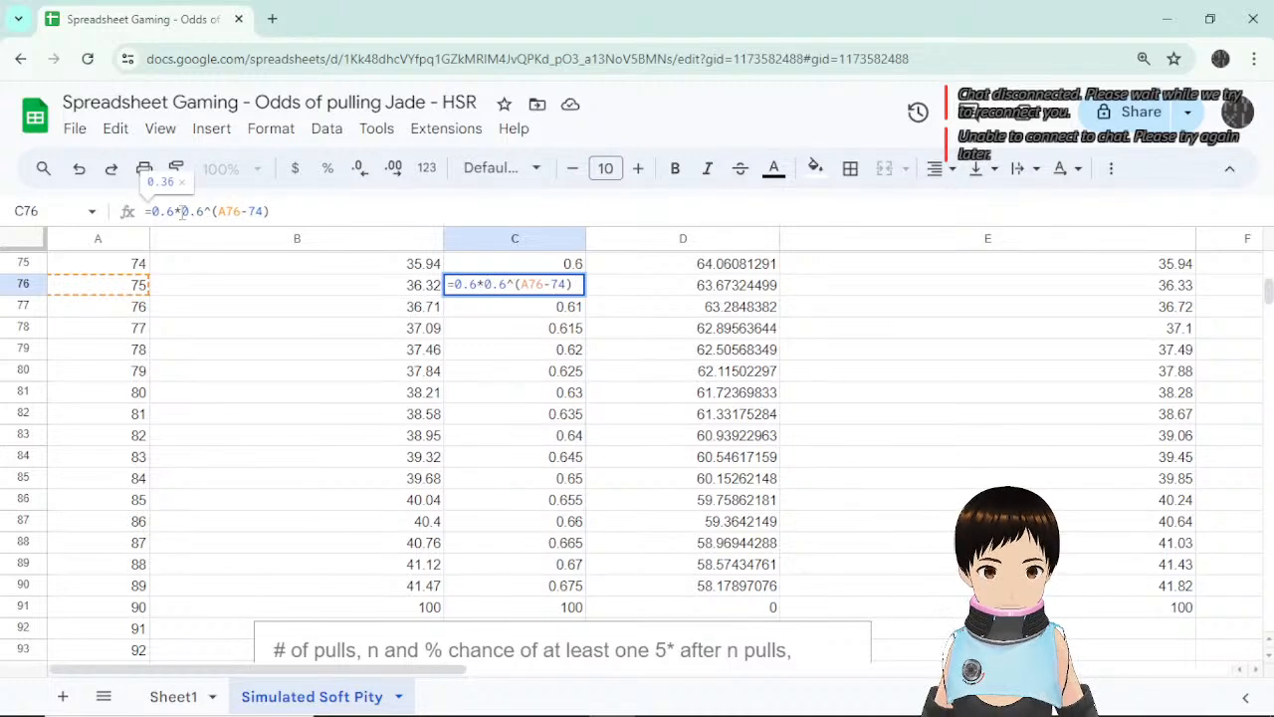
pyautogui.press('Return')
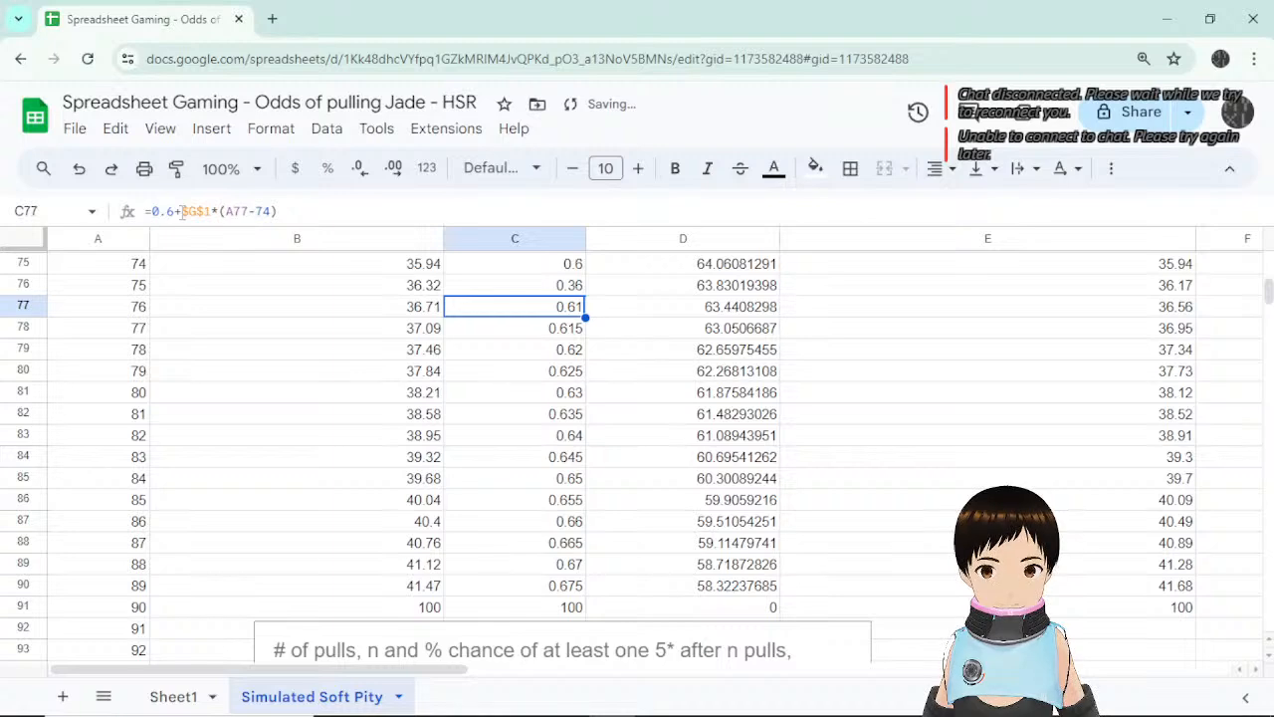
pyautogui.scroll(-4, 864, 496)
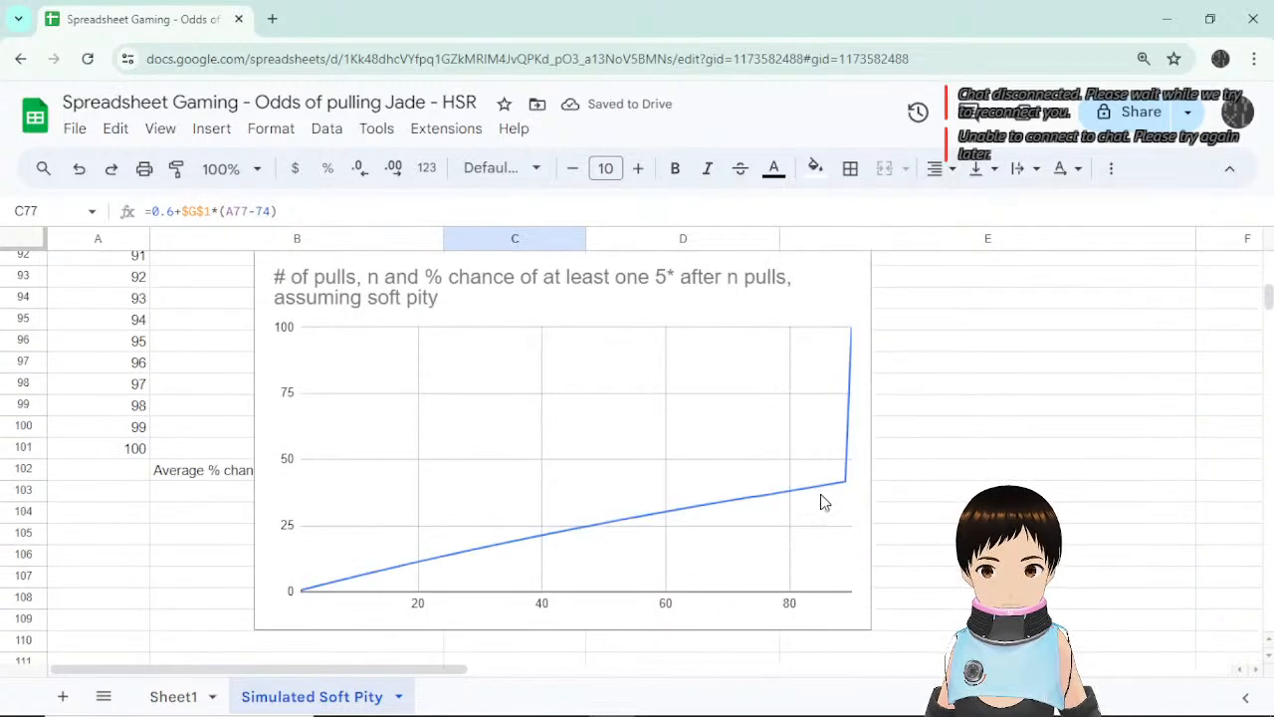
pyautogui.scroll(3, 823, 501)
pyautogui.scroll(-3, 808, 498)
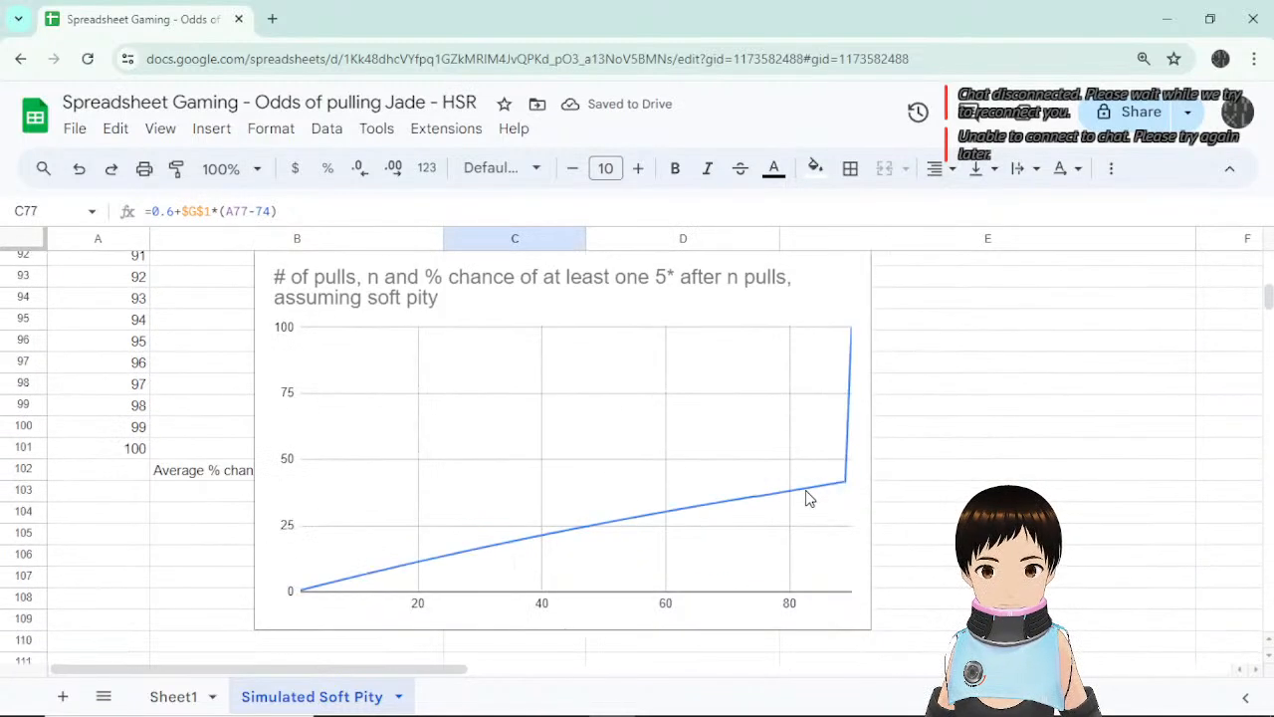
pyautogui.scroll(2, 807, 498)
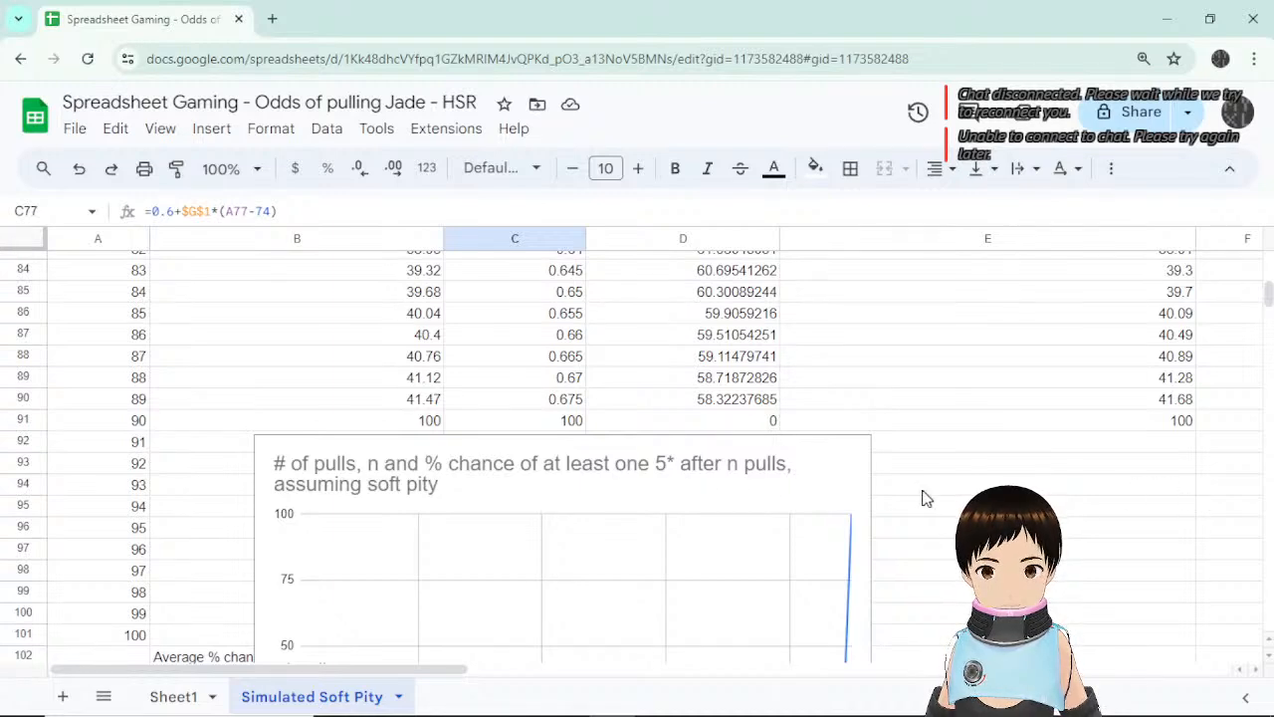
pyautogui.scroll(-2, 554, 492)
pyautogui.click(555, 492)
pyautogui.moveTo(613, 359); pyautogui.dragTo(1064, 384)
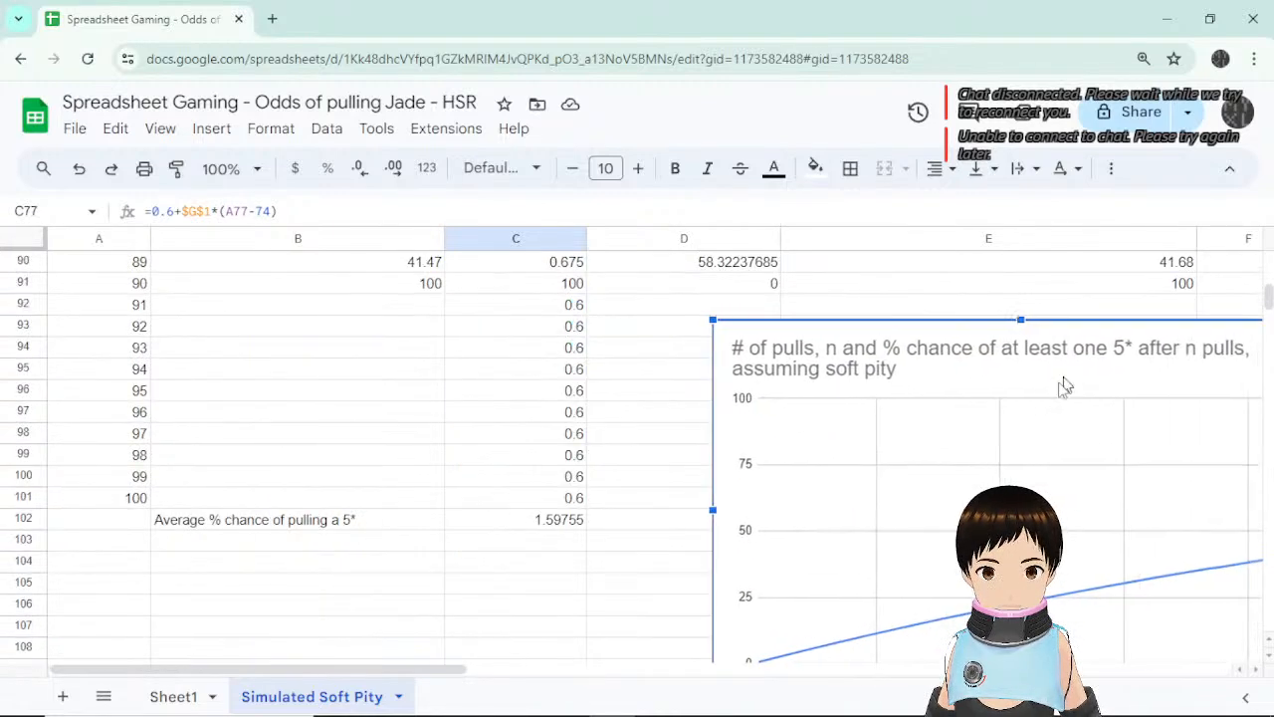
pyautogui.scroll(5, 617, 458)
pyautogui.click(567, 317)
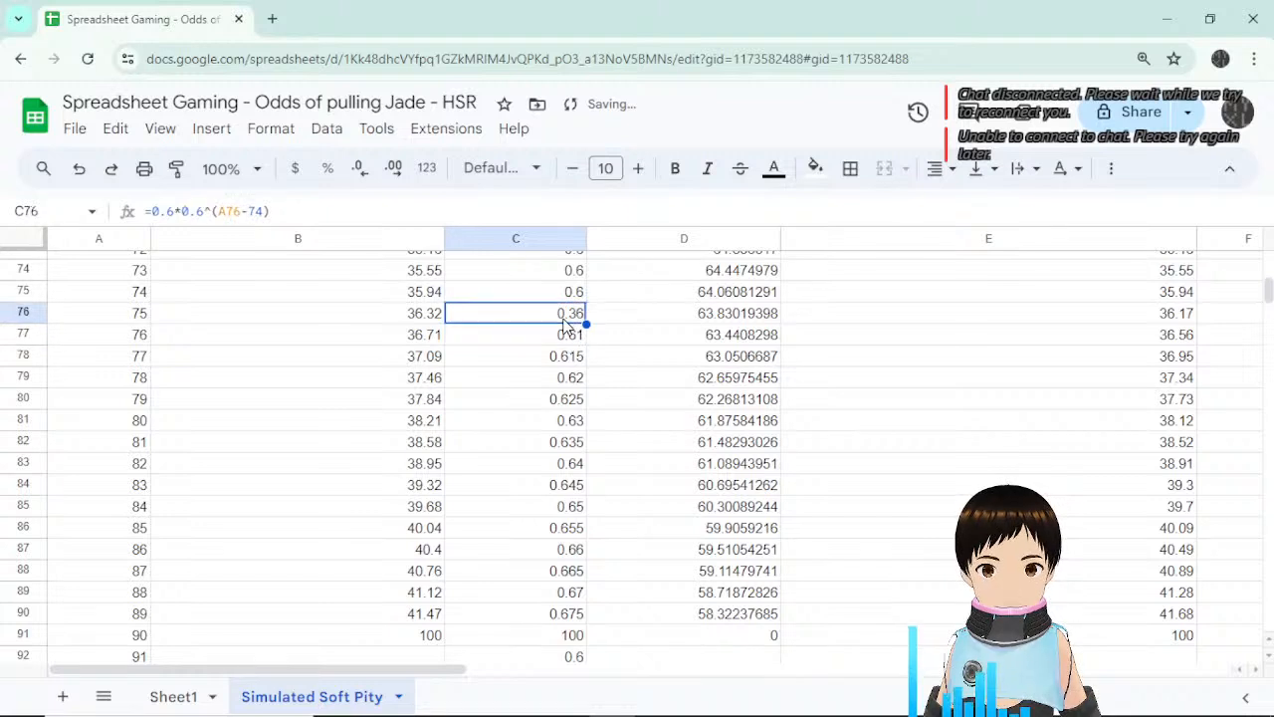
pyautogui.click(565, 338)
pyautogui.click(568, 317)
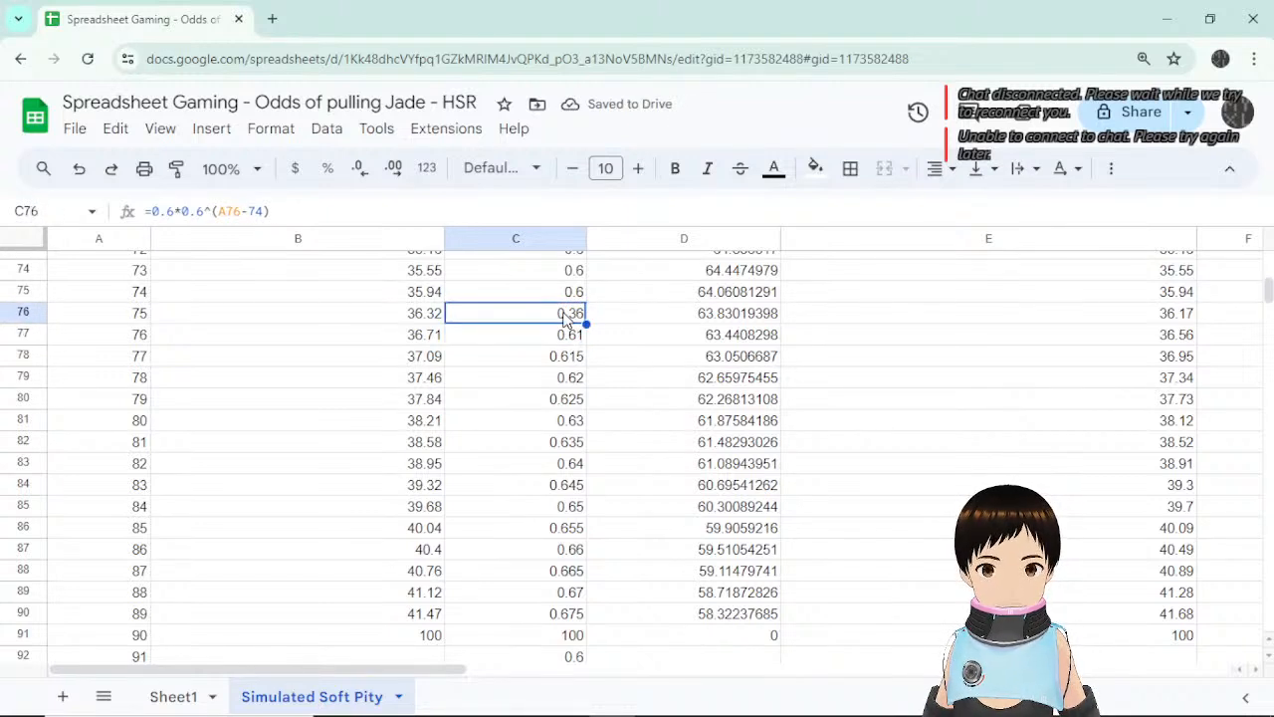
pyautogui.click(575, 294)
pyautogui.click(572, 315)
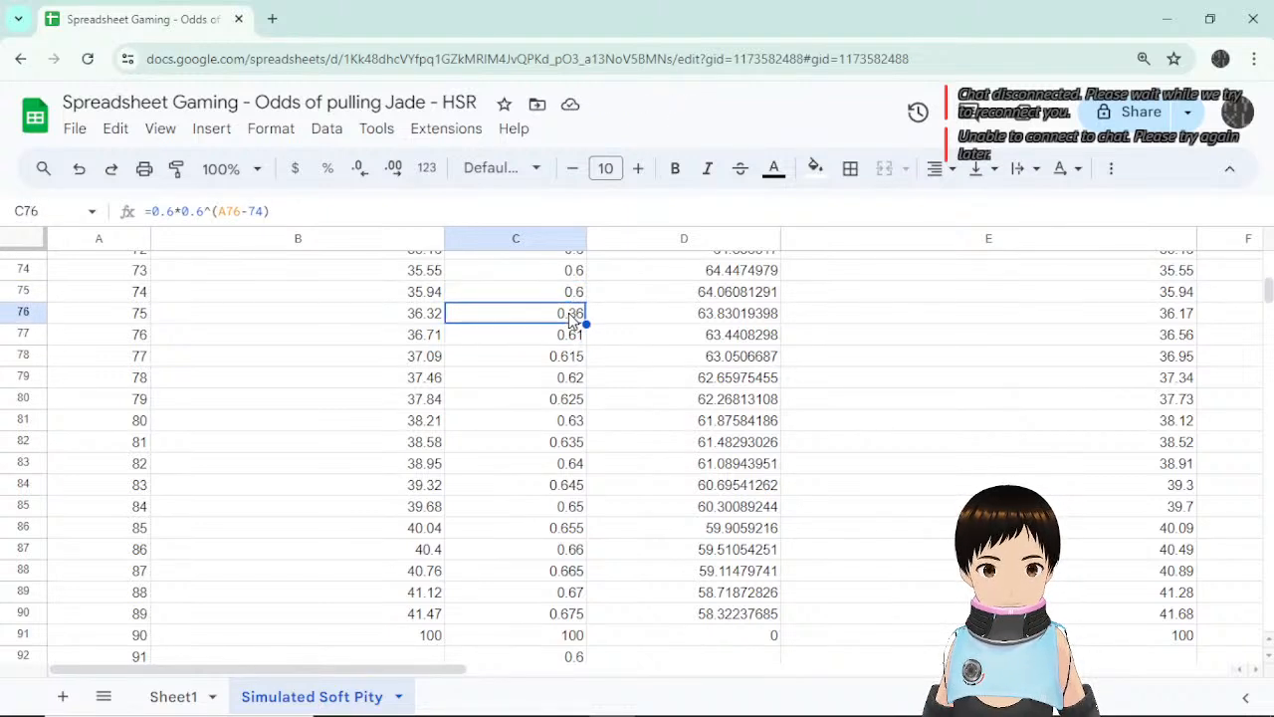
pyautogui.moveTo(587, 324); pyautogui.dragTo(585, 615)
pyautogui.scroll(-2, 648, 508)
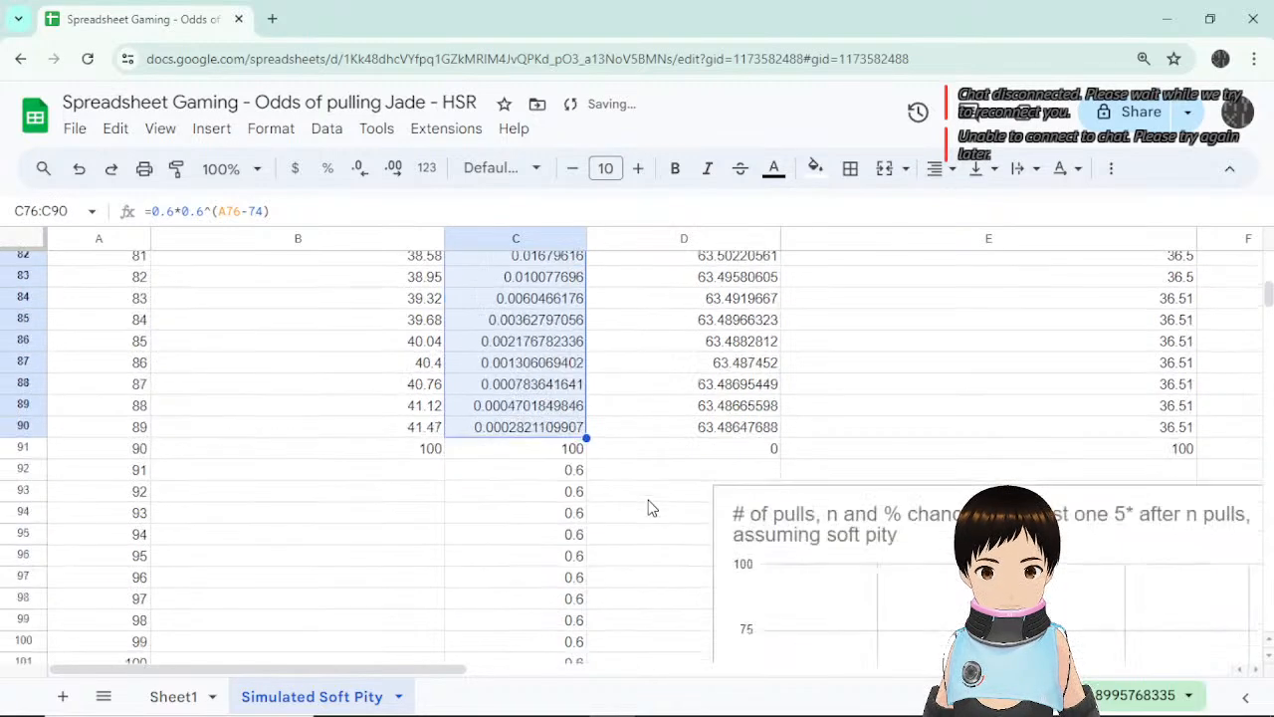
pyautogui.scroll(-3, 648, 507)
pyautogui.scroll(5, 726, 458)
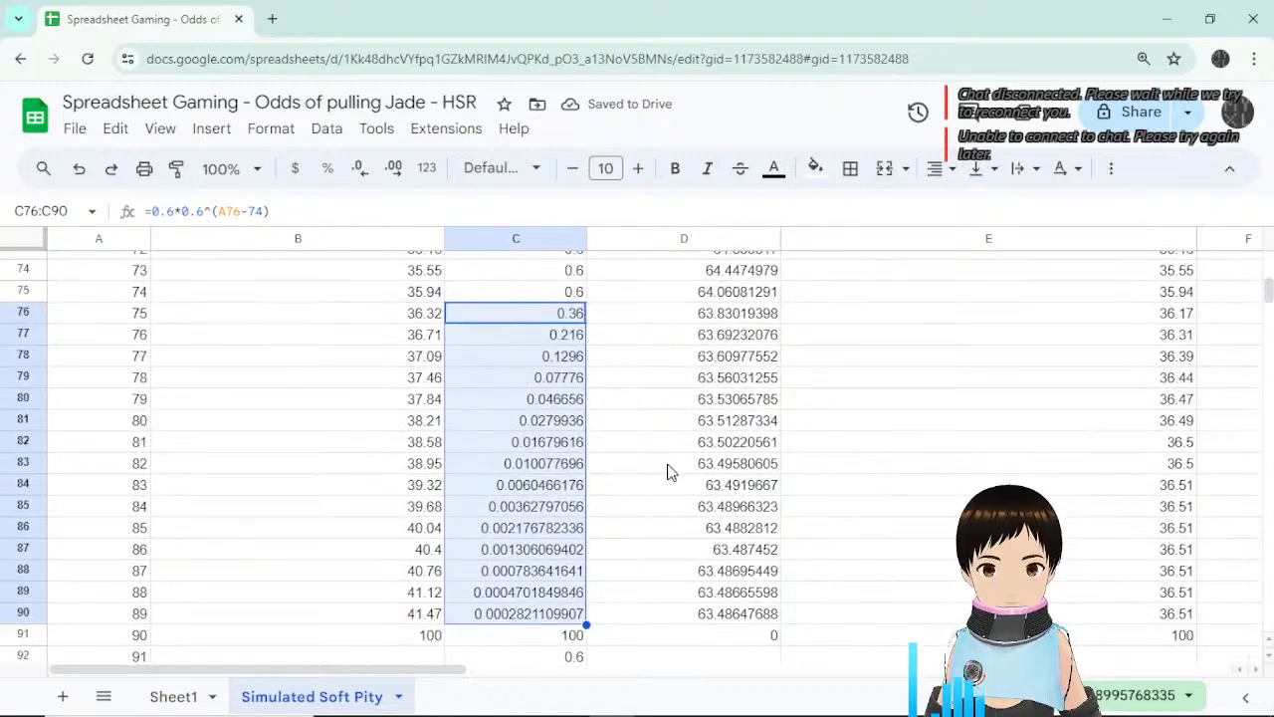
pyautogui.hotkey('ctrl', 'z')
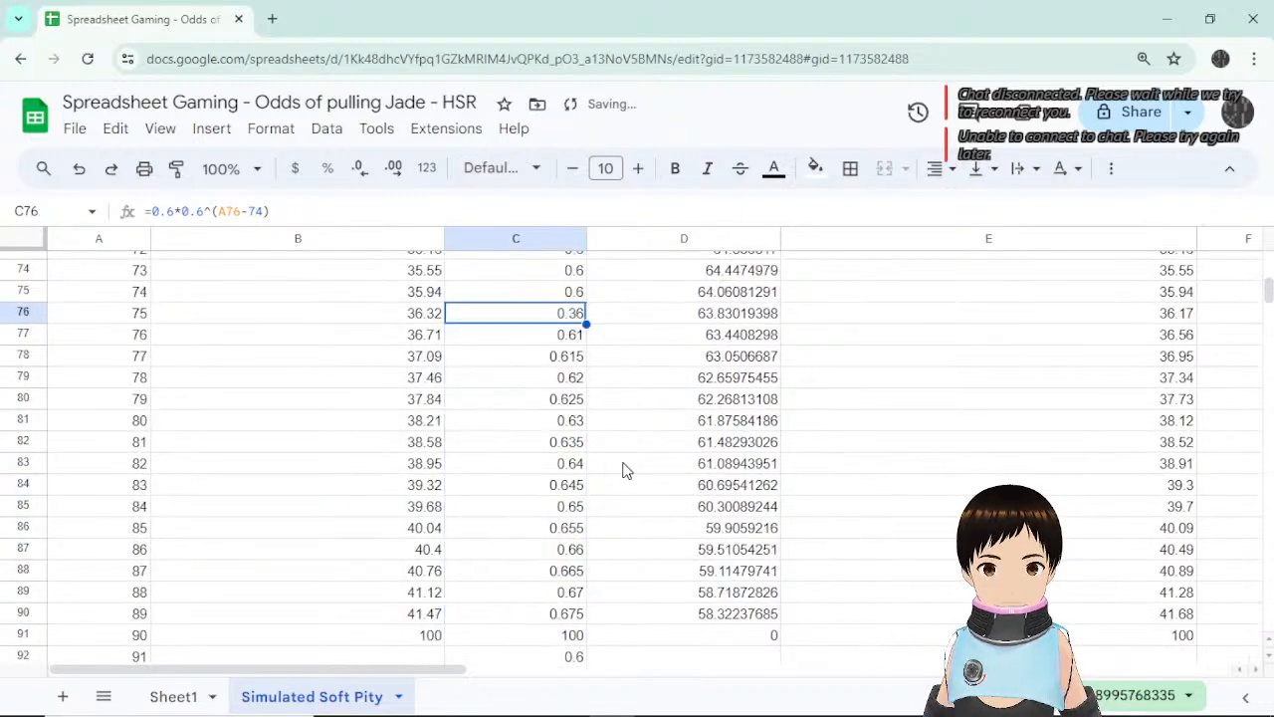
pyautogui.click(183, 211)
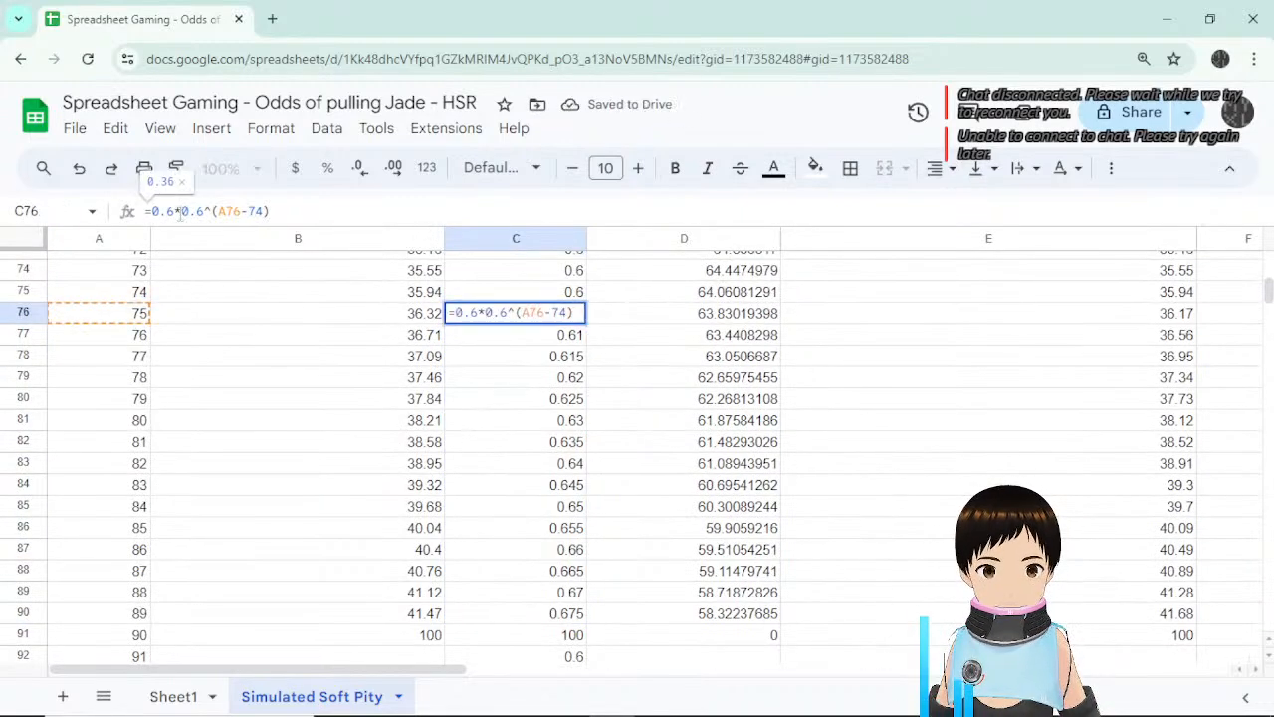
pyautogui.write('(')
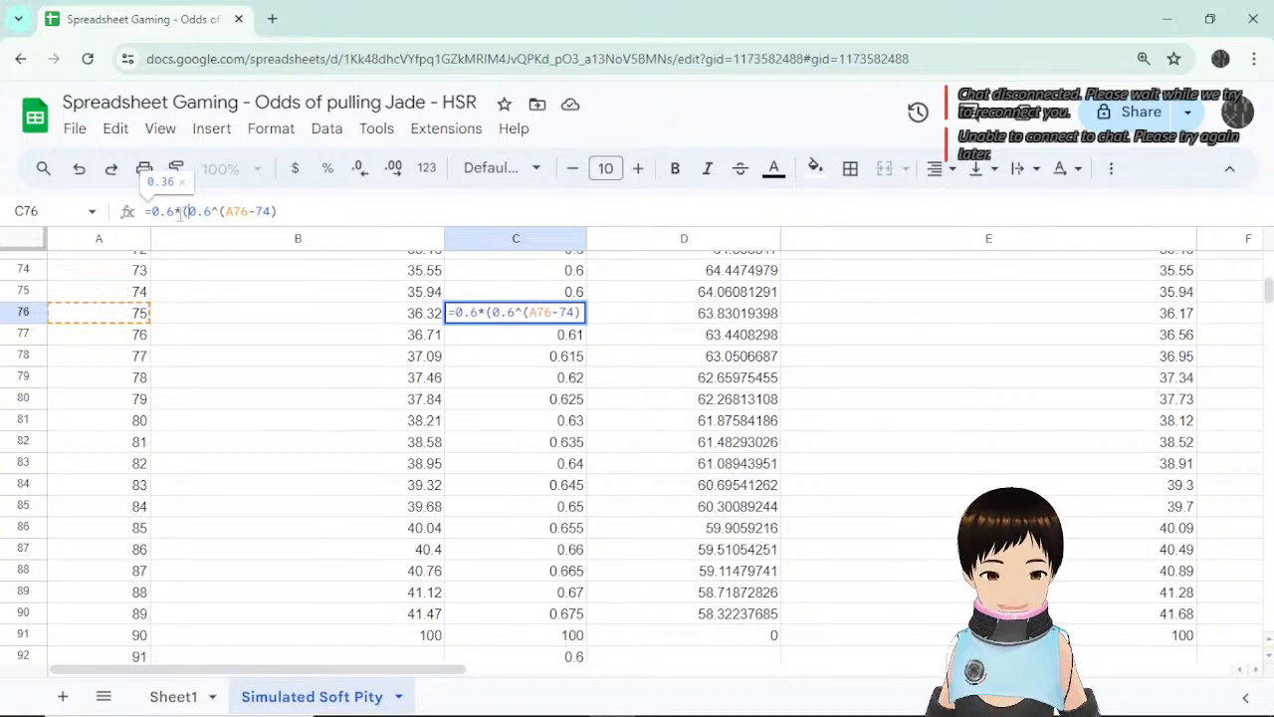
pyautogui.click(329, 203)
pyautogui.write(')')
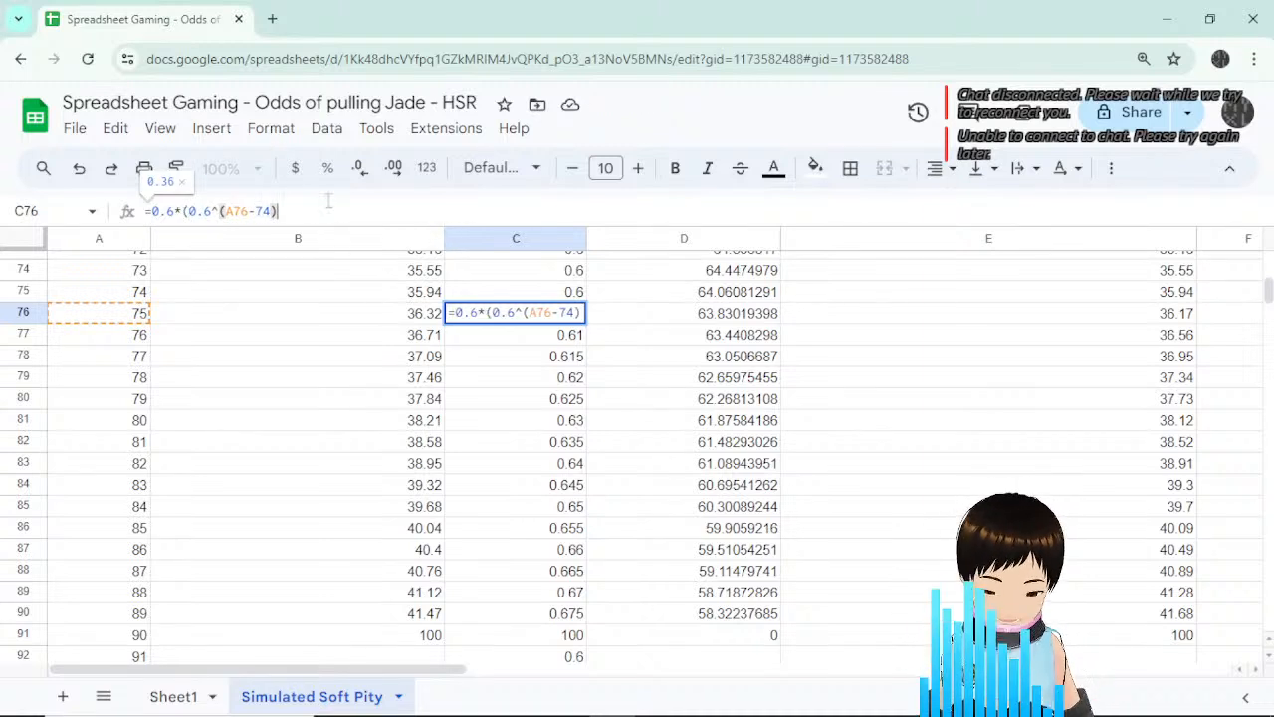
pyautogui.write(')')
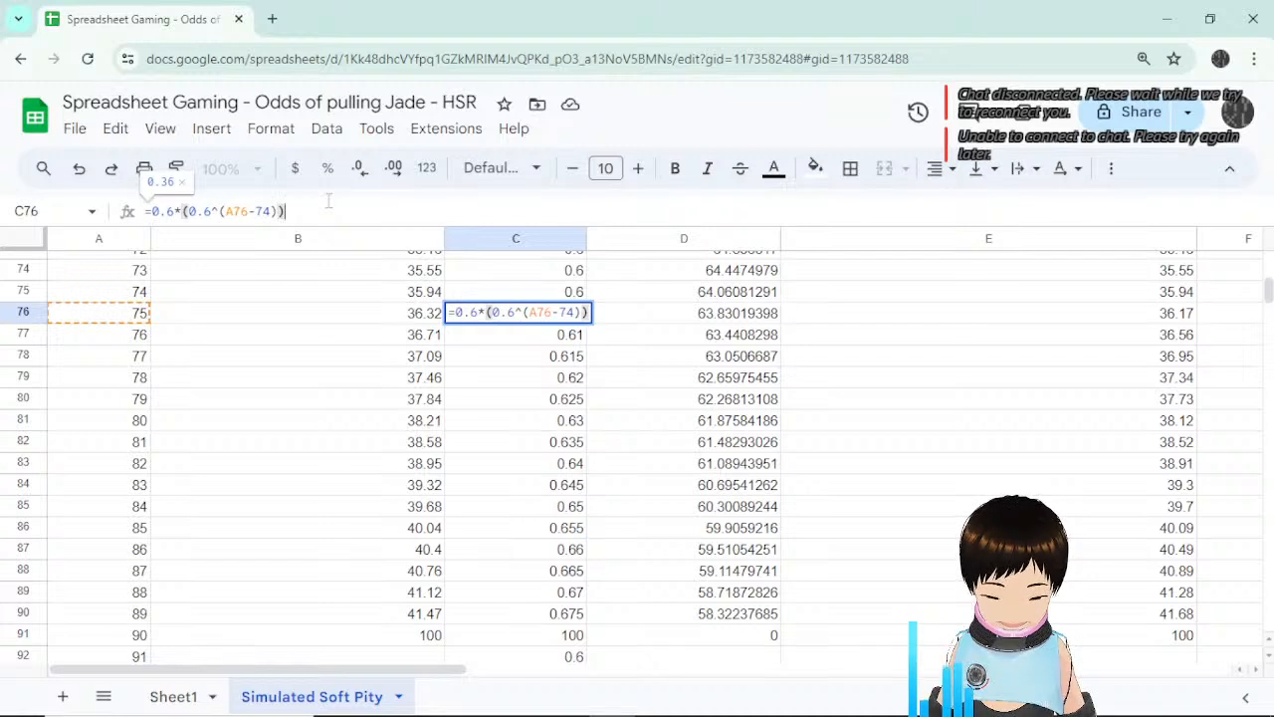
pyautogui.press('Left')
pyautogui.press('Left')
pyautogui.press('Left')
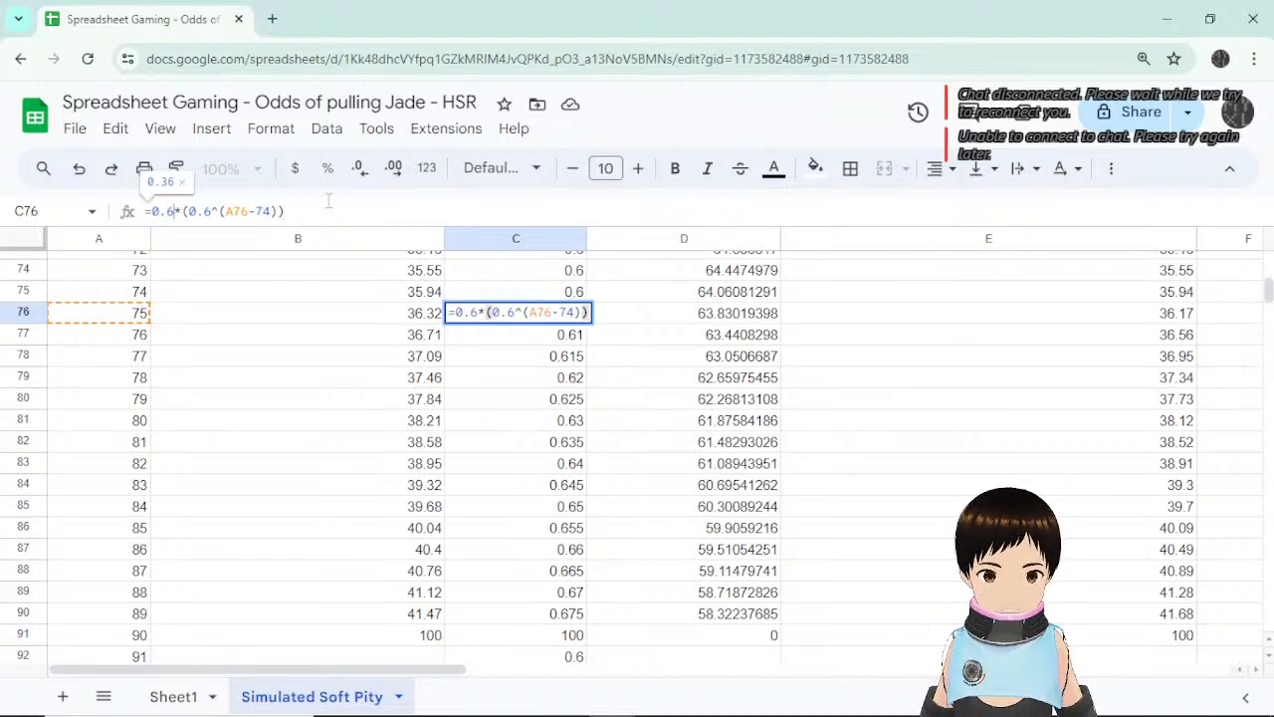
pyautogui.press('Right')
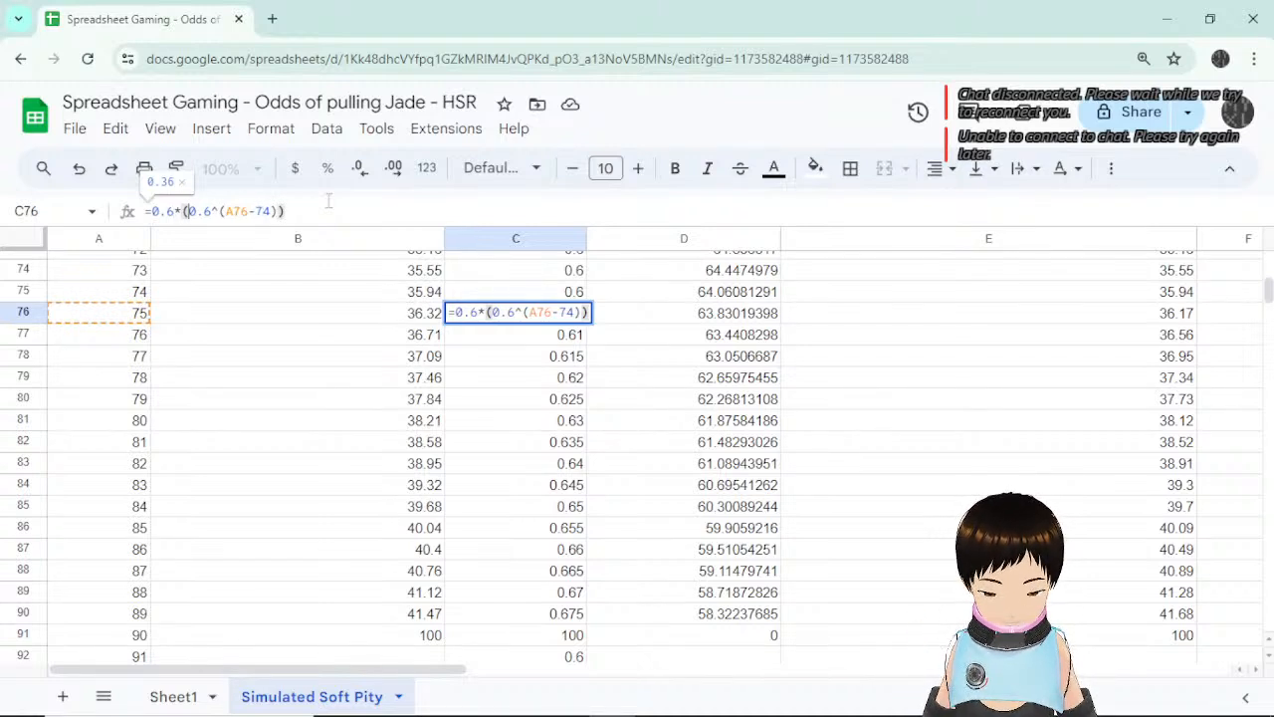
pyautogui.press('Left')
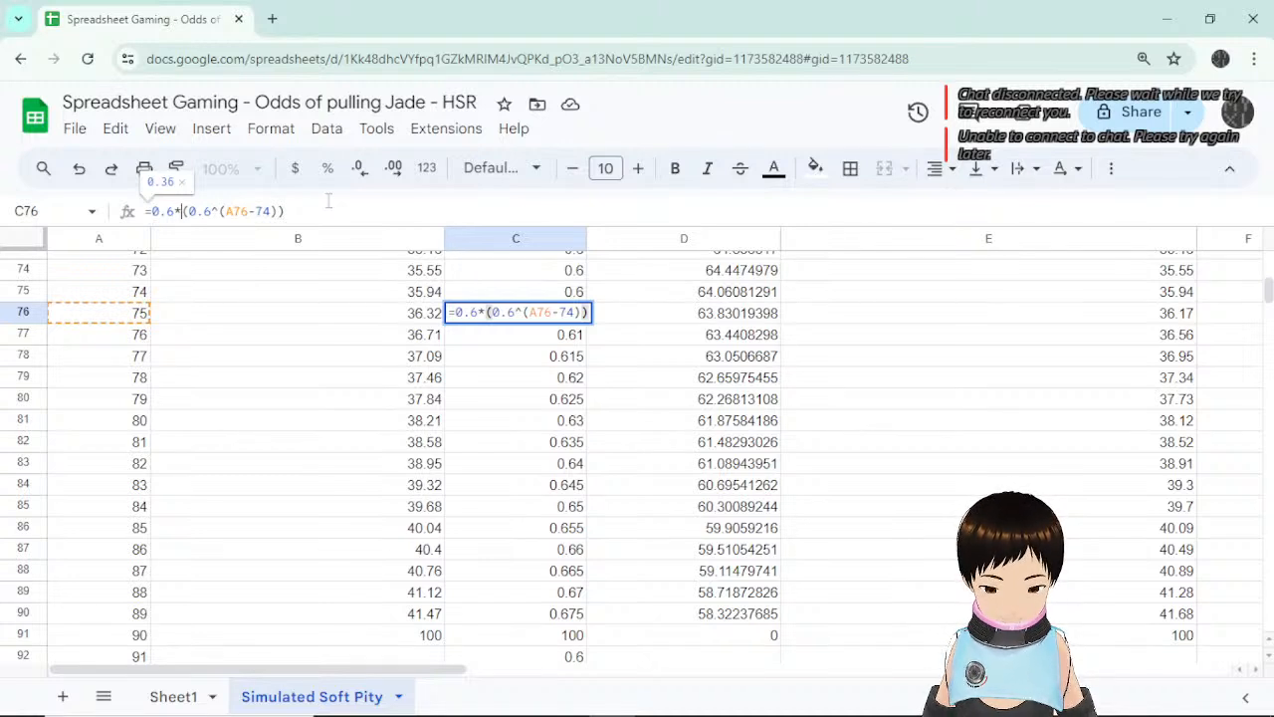
pyautogui.write('/')
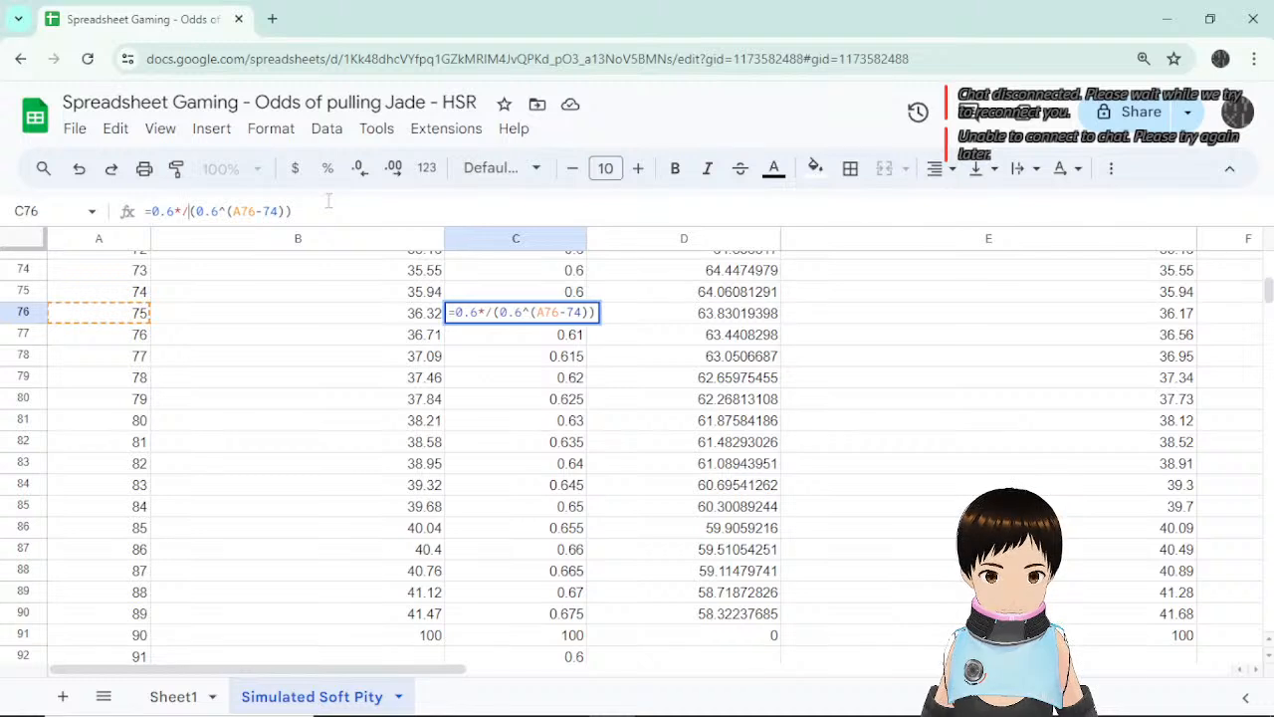
pyautogui.press('BackSpace')
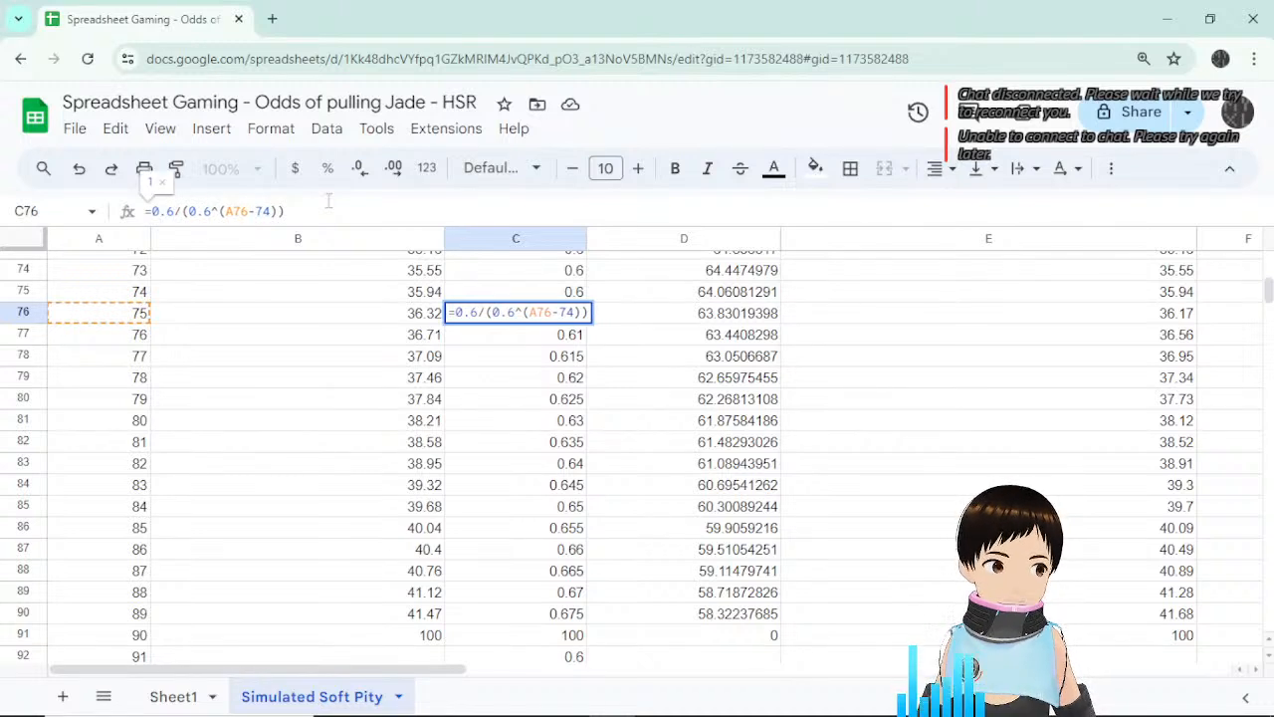
pyautogui.press('Escape')
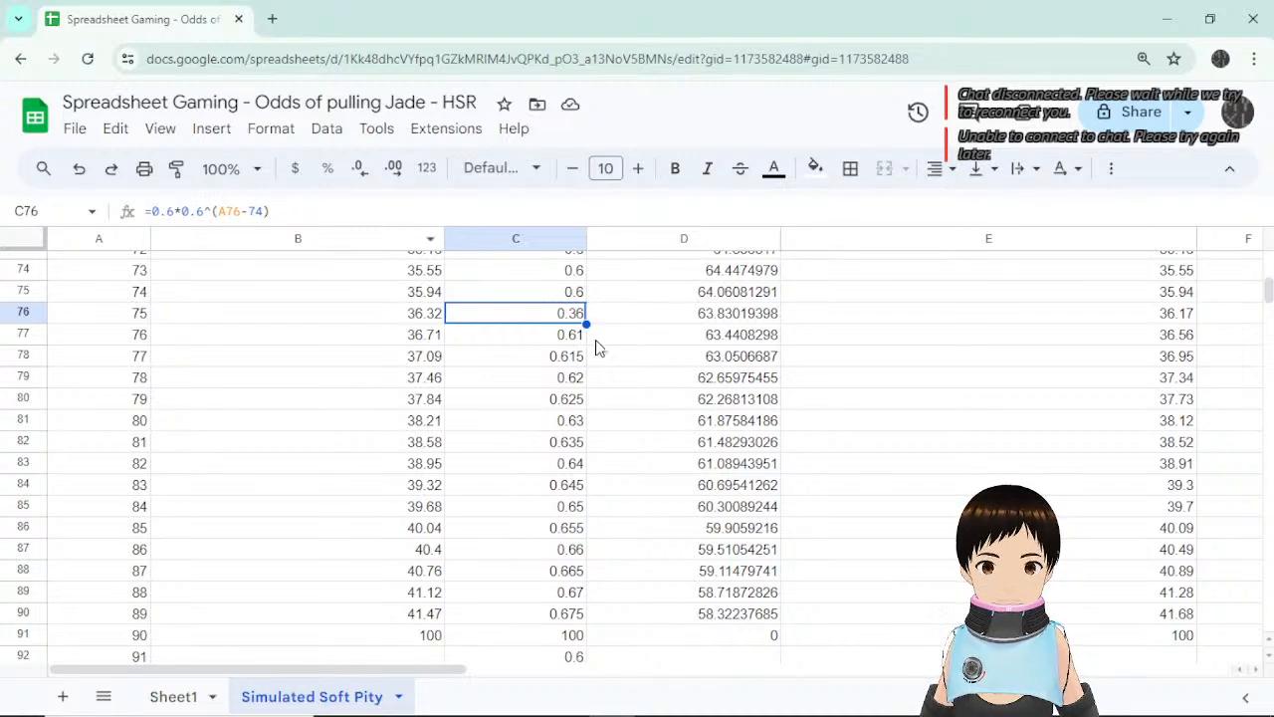
# Check the average chance value in C102.
pyautogui.scroll(-3, 621, 393)
pyautogui.scroll(-5, 621, 393)
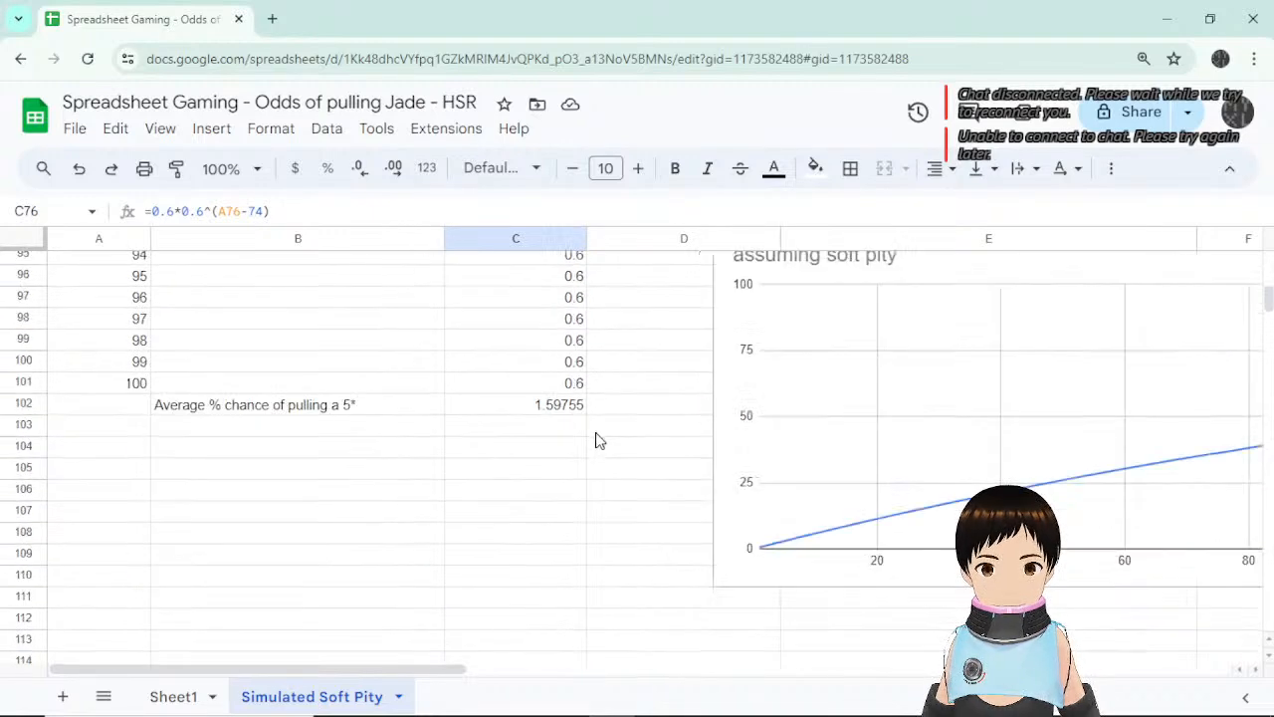
pyautogui.click(561, 405)
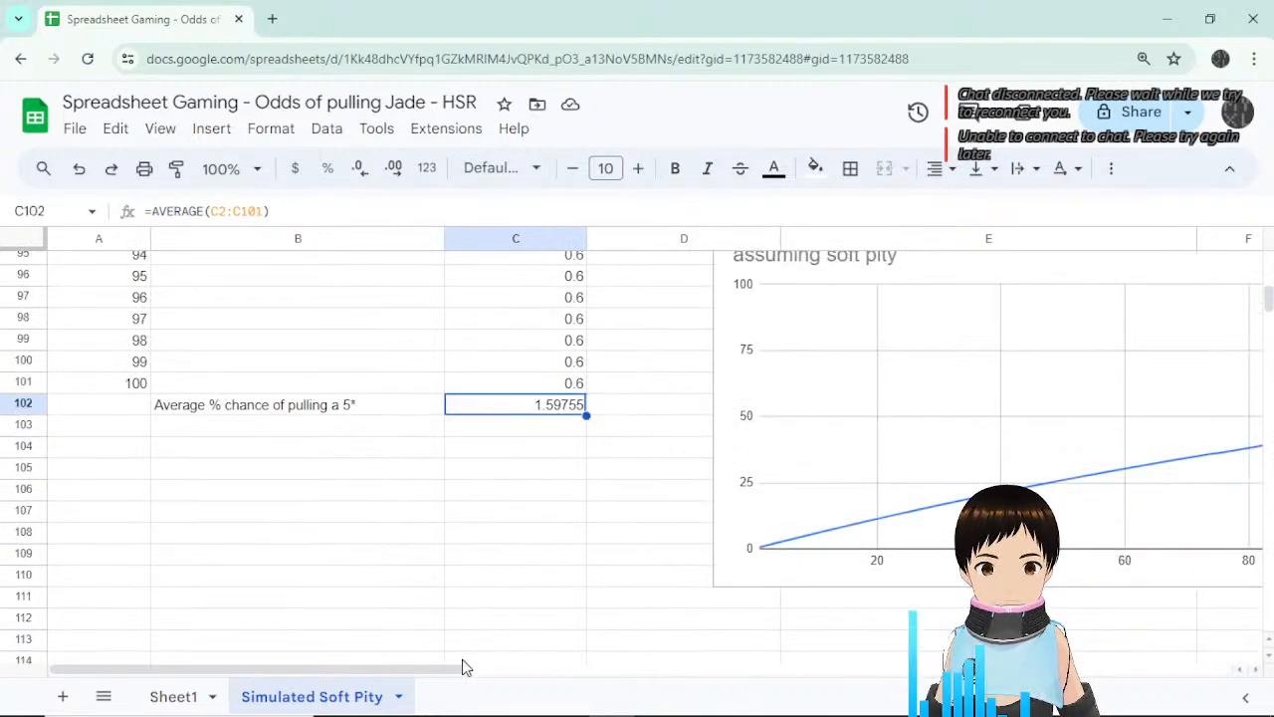
pyautogui.moveTo(455, 672)
pyautogui.mouseDown()
pyautogui.moveTo(603, 674)
pyautogui.moveTo(458, 673)
pyautogui.mouseUp()
pyautogui.scroll(5, 627, 545)
pyautogui.scroll(-2, 643, 549)
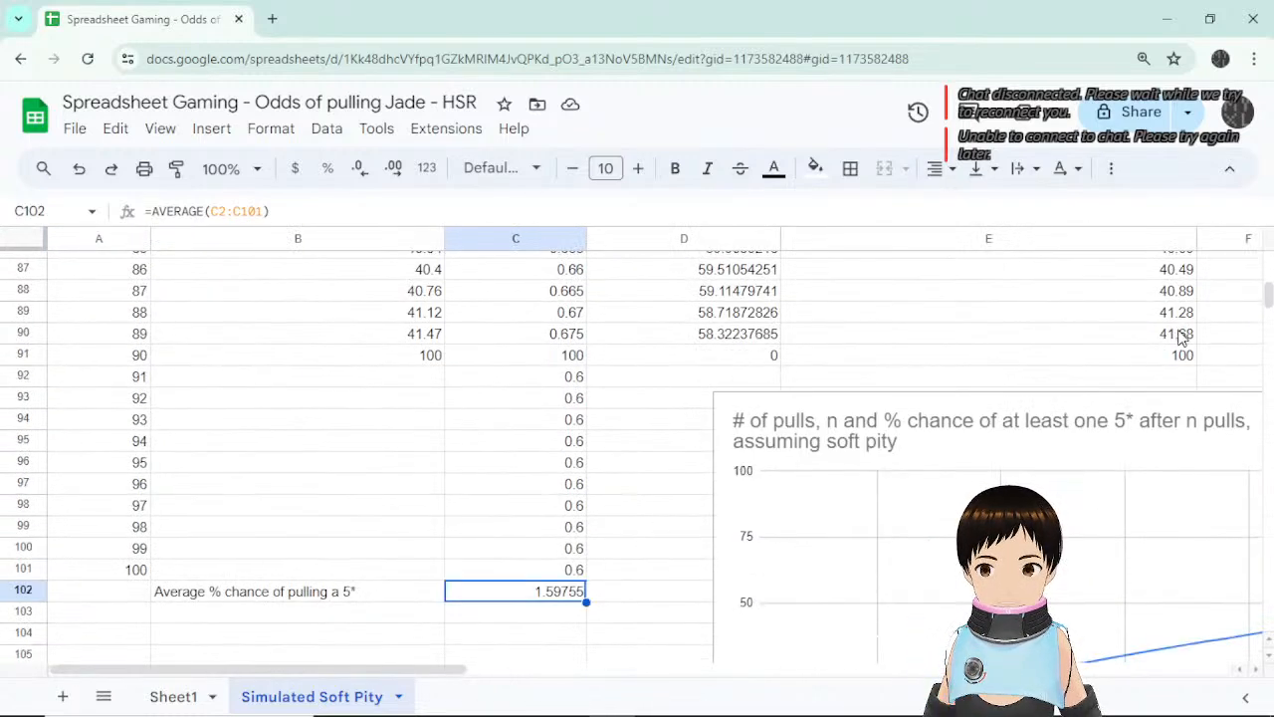
pyautogui.scroll(5, 866, 361)
# Copy C77's linear formula into C76 so it shows 0.605.
pyautogui.click(571, 340)
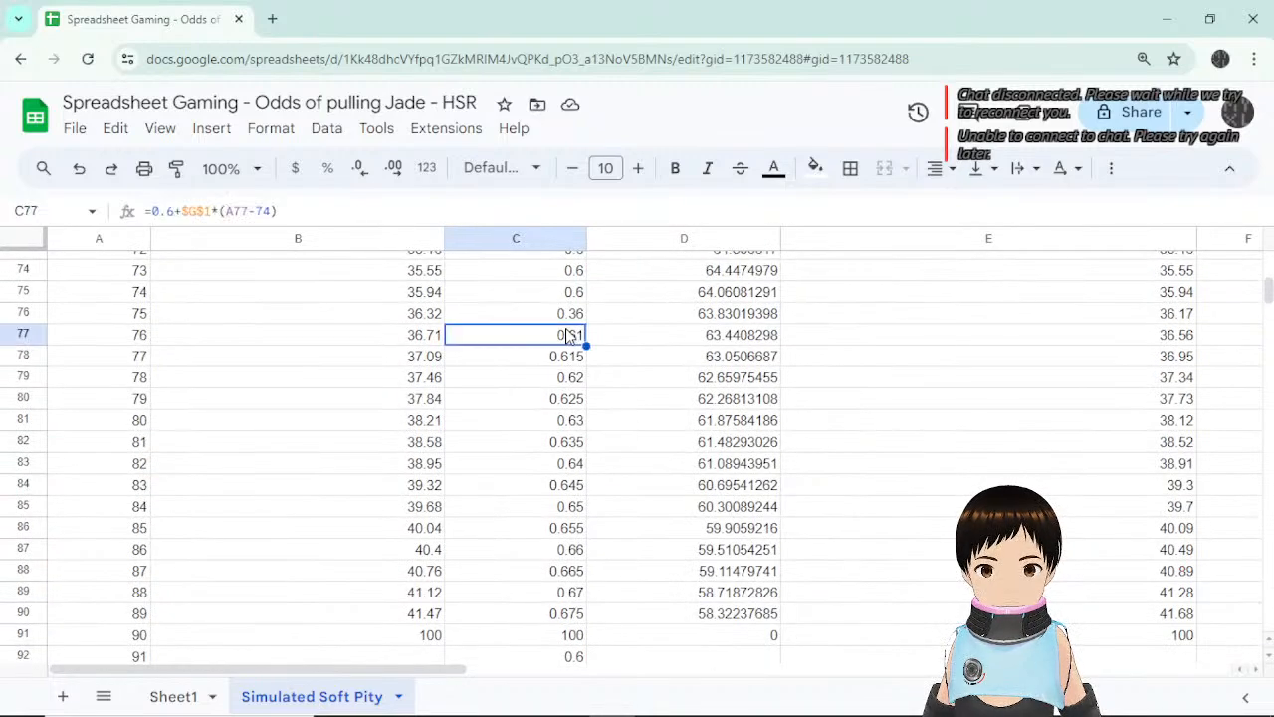
pyautogui.click(574, 315)
pyautogui.press('Down')
pyautogui.hotkey('ctrl', 'c')
pyautogui.press('Up')
pyautogui.hotkey('ctrl', 'v')
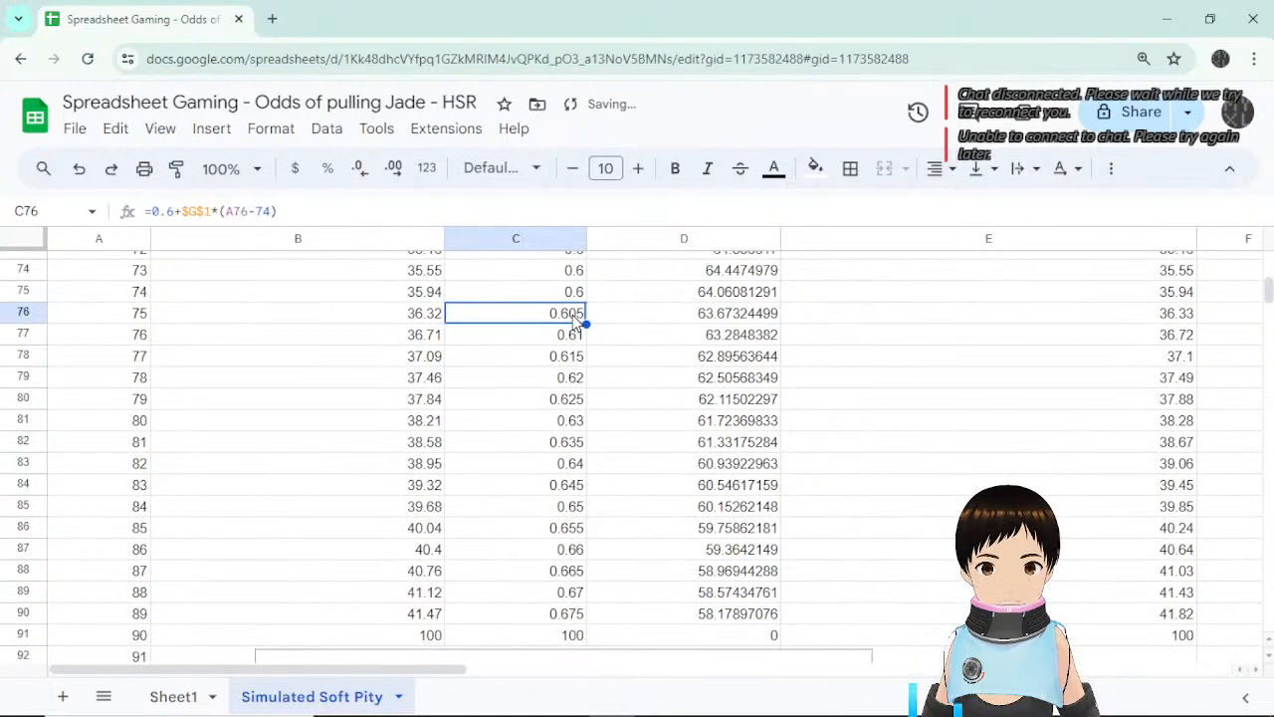
# Change C76's formula to =0.6+(0.05^(A76-74)), giving 0.65.
pyautogui.click(213, 209)
pyautogui.moveTo(211, 211); pyautogui.dragTo(181, 211)
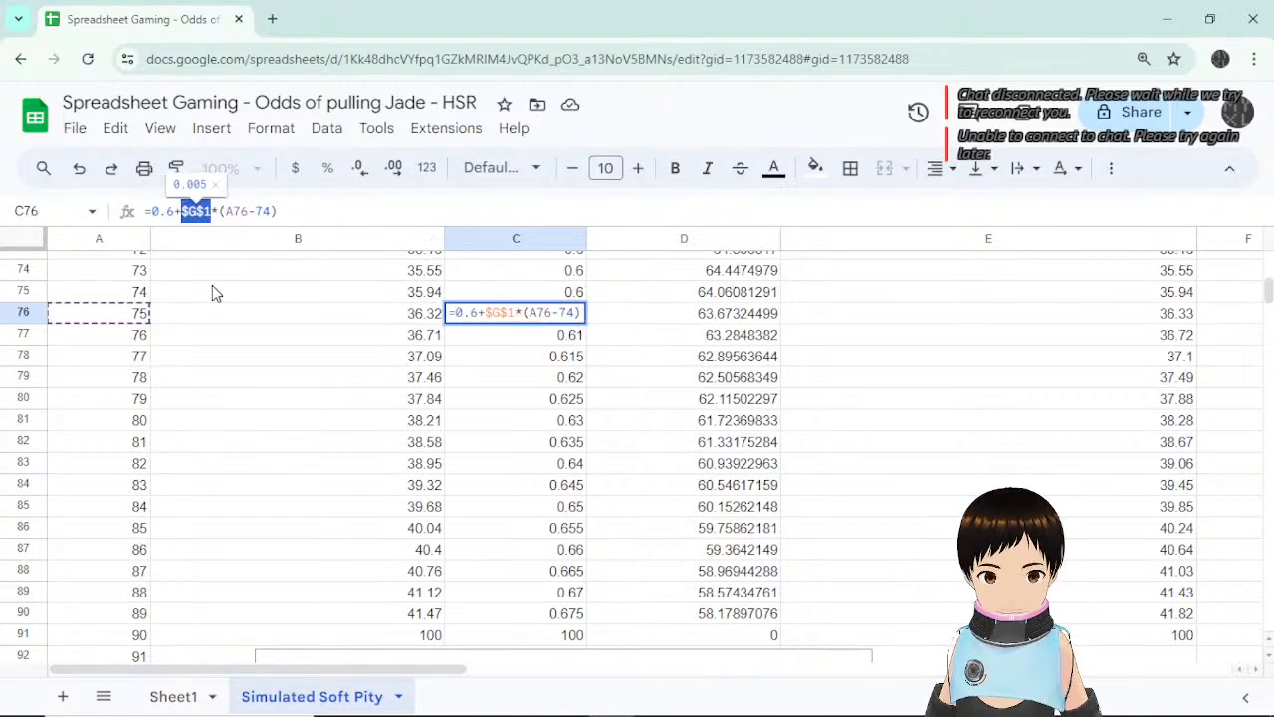
pyautogui.write('0.6')
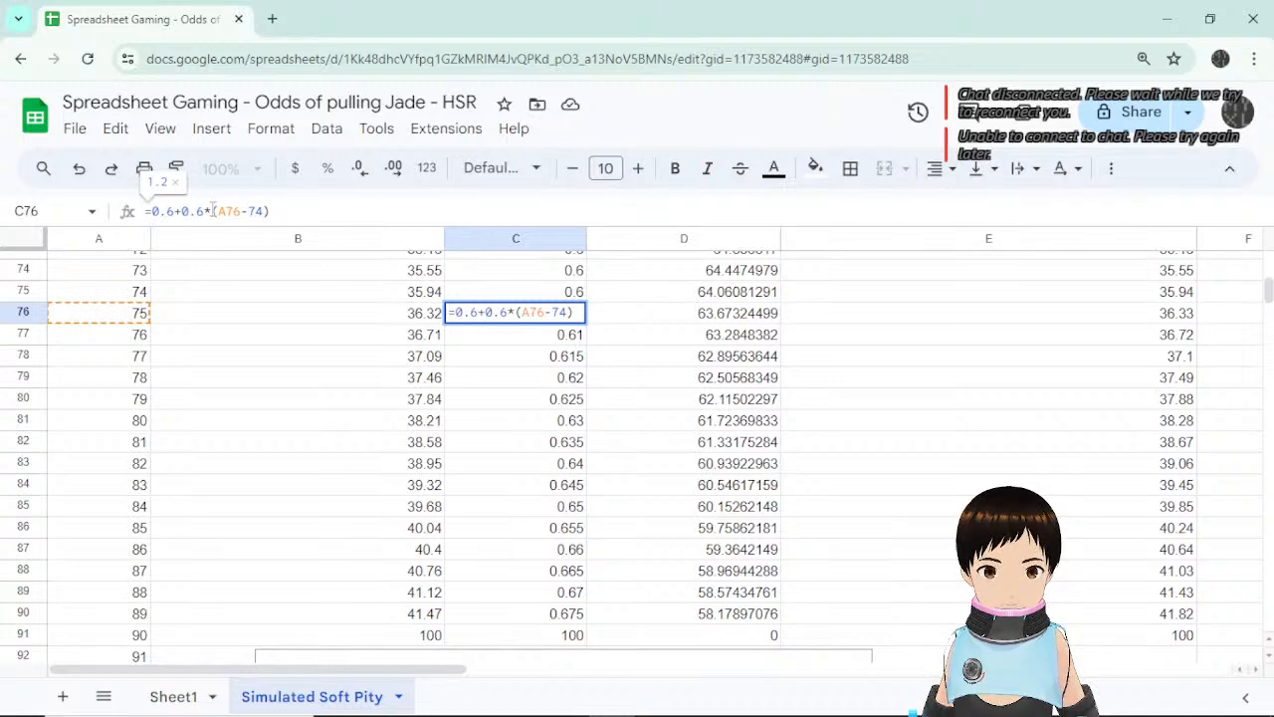
pyautogui.press('BackSpace')
pyautogui.write('^')
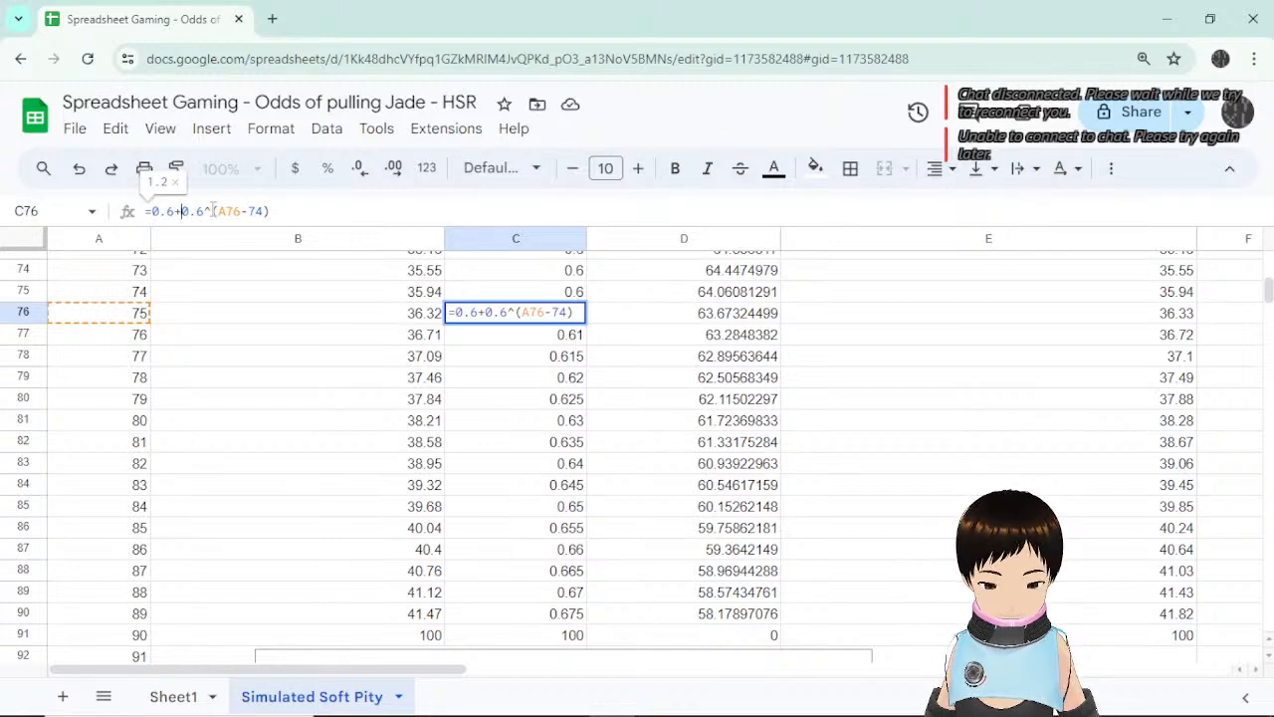
pyautogui.write('(')
pyautogui.click(308, 211)
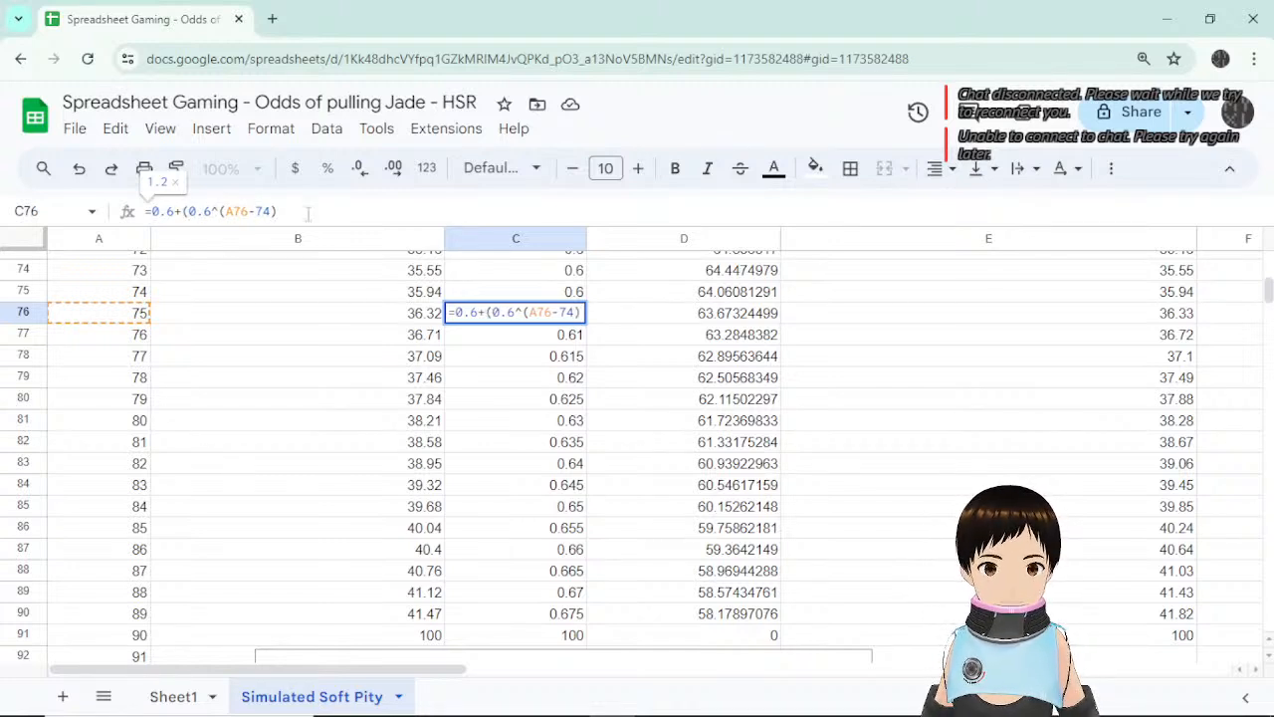
pyautogui.write('))')
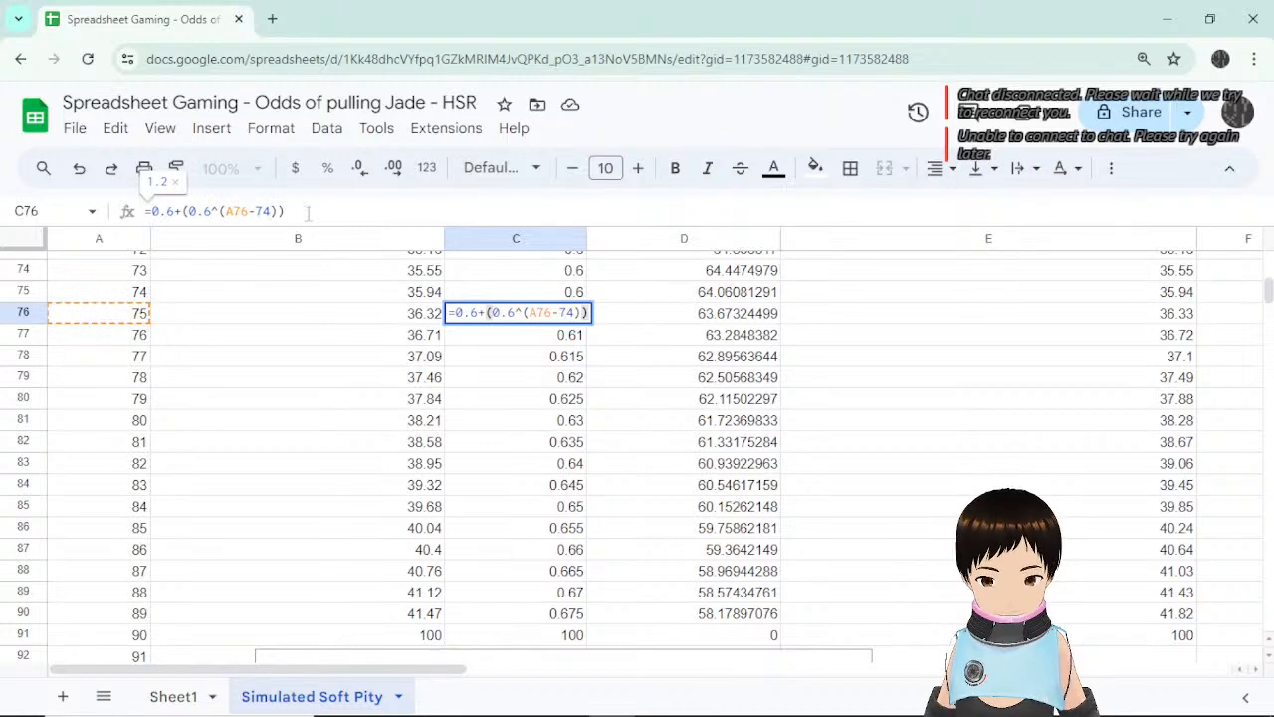
pyautogui.press('Left')
pyautogui.press('Left')
pyautogui.press('Left')
pyautogui.press('Left')
pyautogui.press('Left')
pyautogui.press('Left')
pyautogui.press('Left')
pyautogui.press('Left')
pyautogui.press('Left')
pyautogui.press('Left')
pyautogui.press('BackSpace')
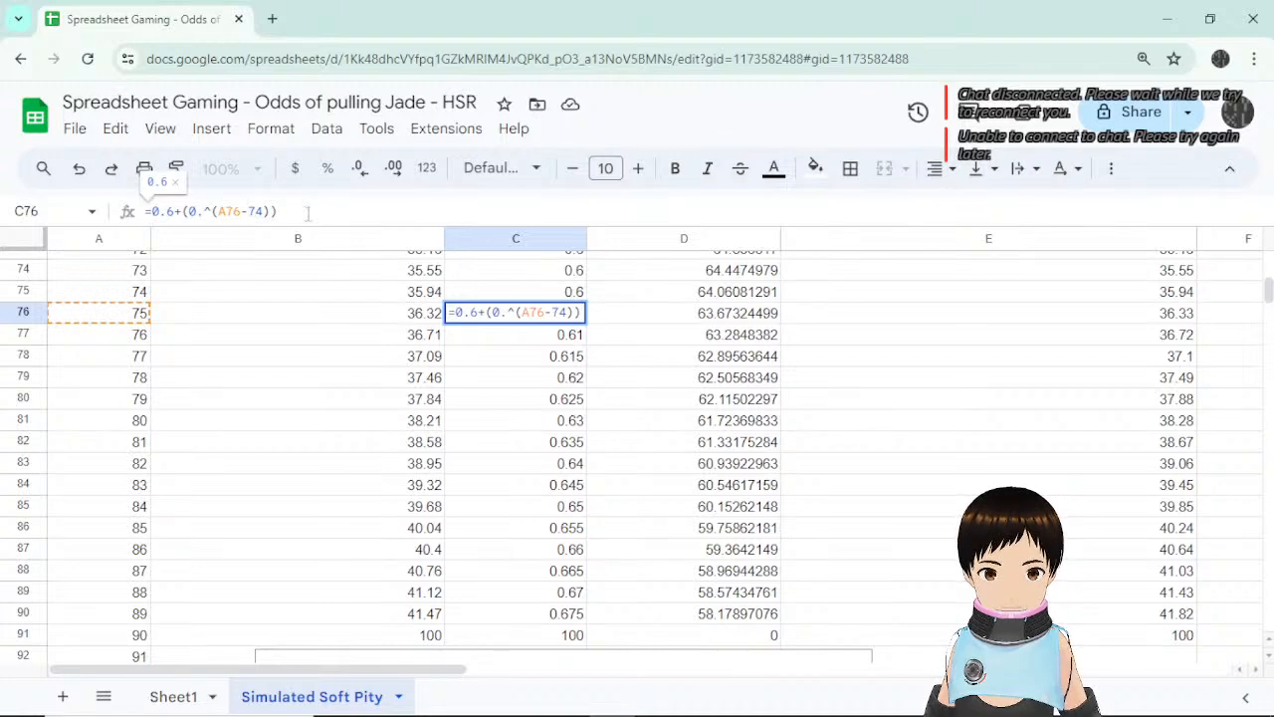
pyautogui.write('05')
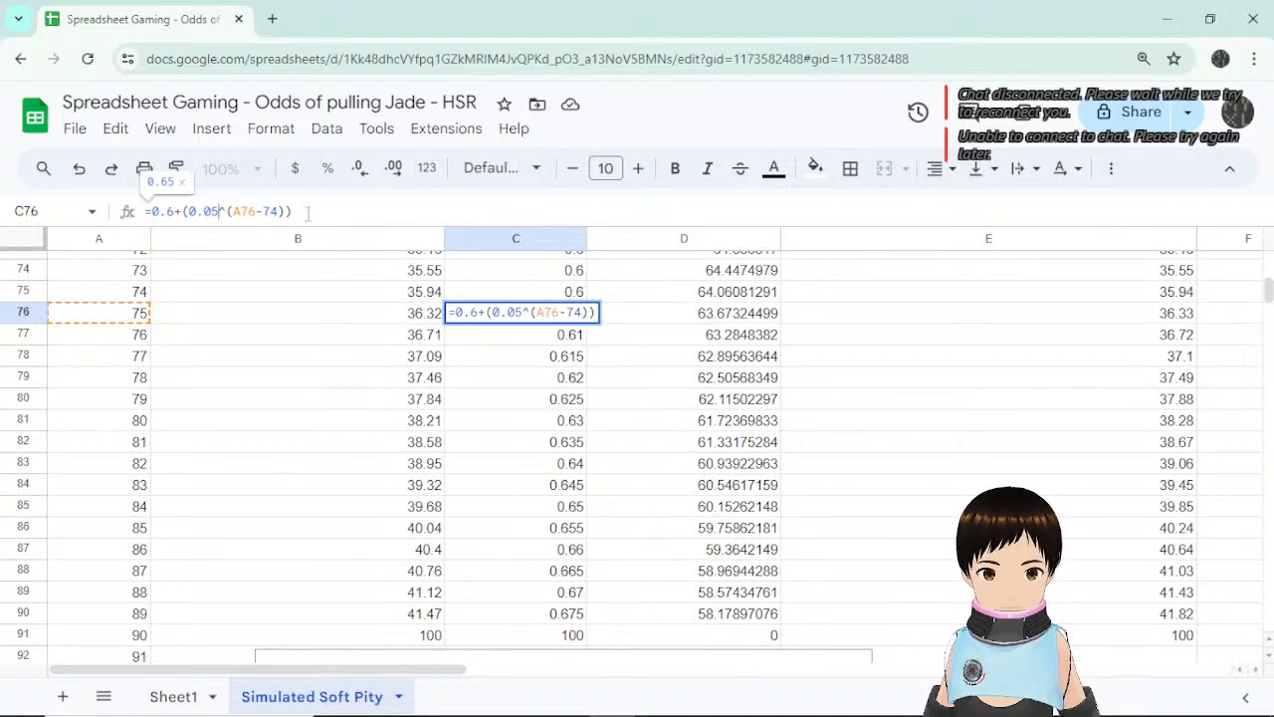
pyautogui.press('Return')
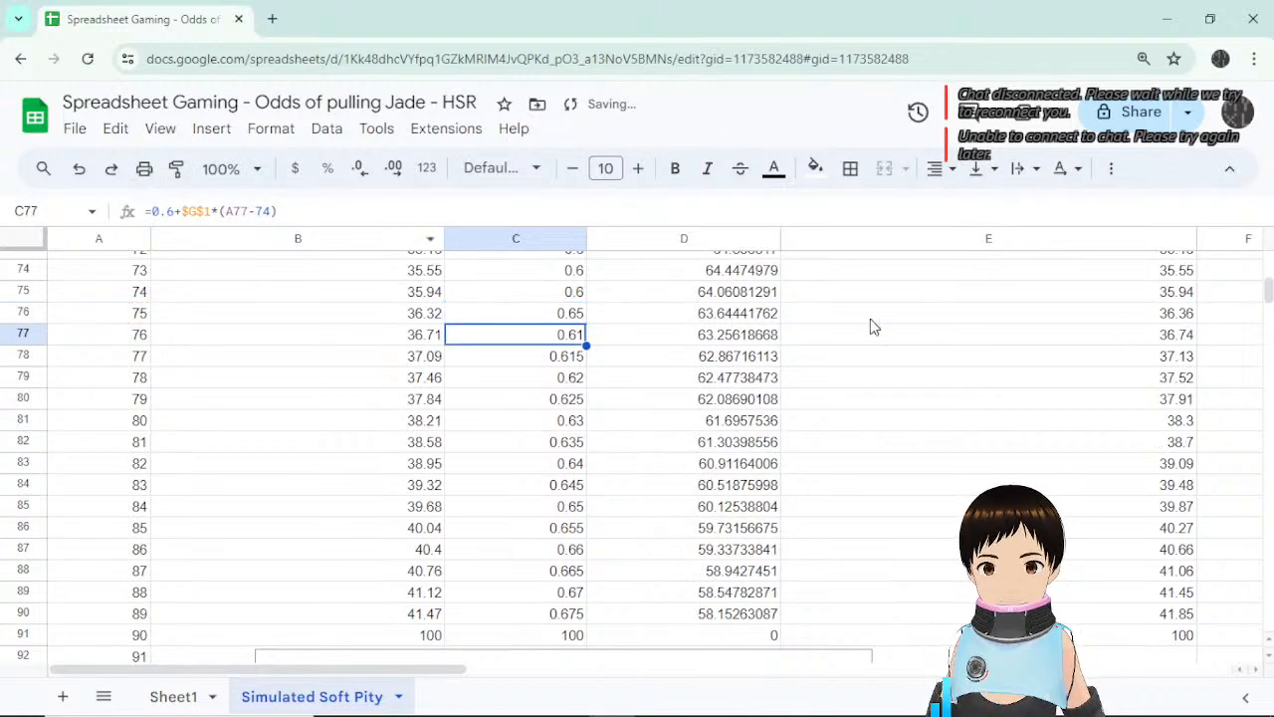
# Fill the C76 formula down to C90.
pyautogui.click(580, 319)
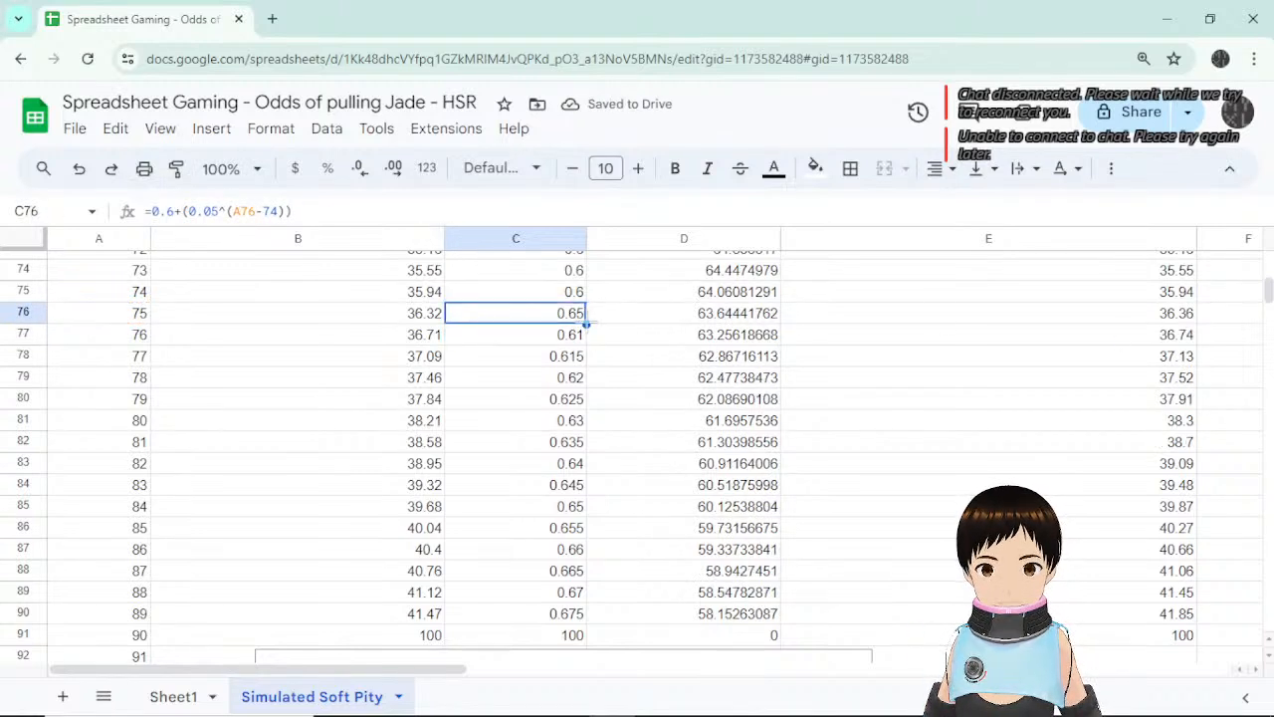
pyautogui.moveTo(586, 323); pyautogui.dragTo(578, 617)
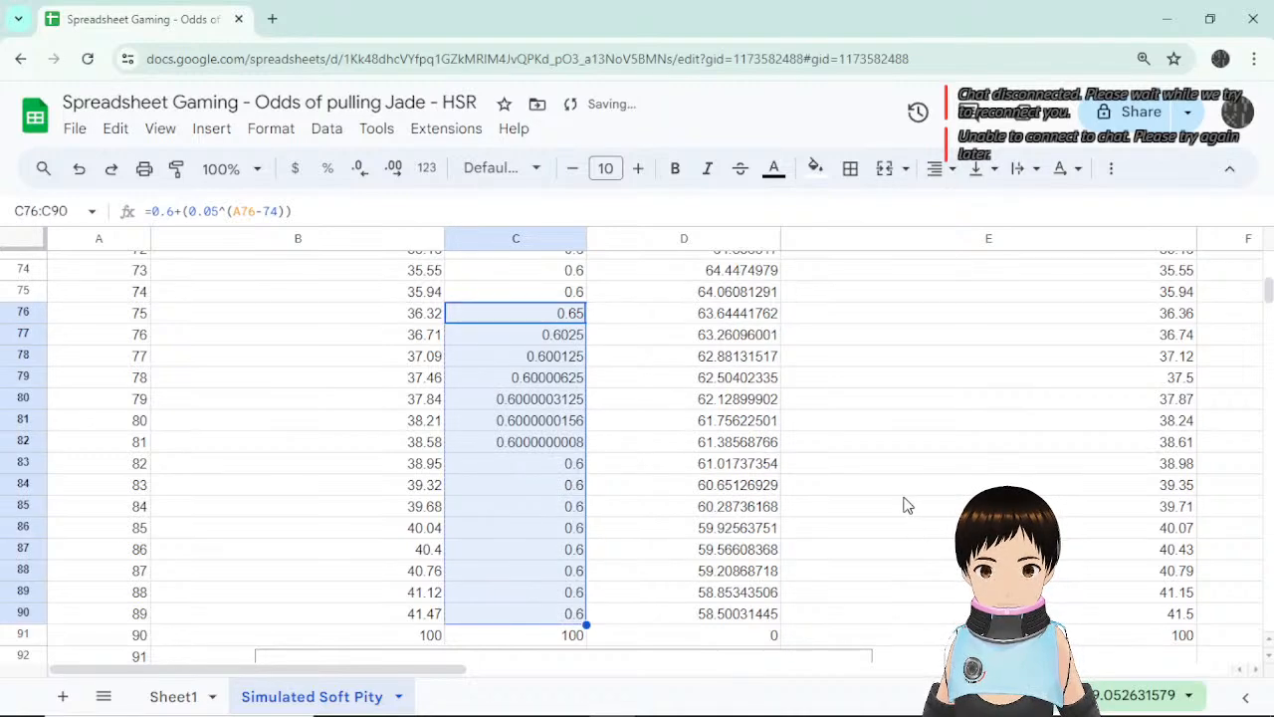
pyautogui.scroll(-5, 900, 507)
pyautogui.scroll(5, 900, 507)
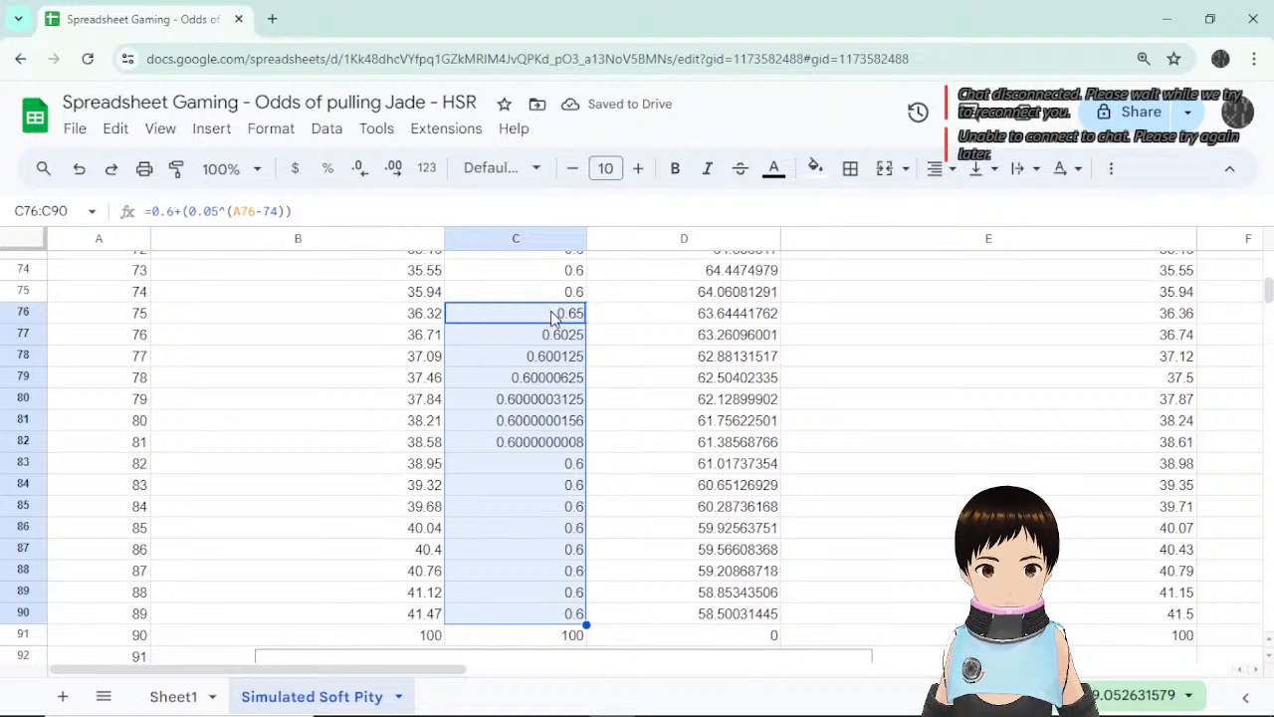
# Try a new power base in C76, then discard the edit and compare with C77.
pyautogui.click(562, 315)
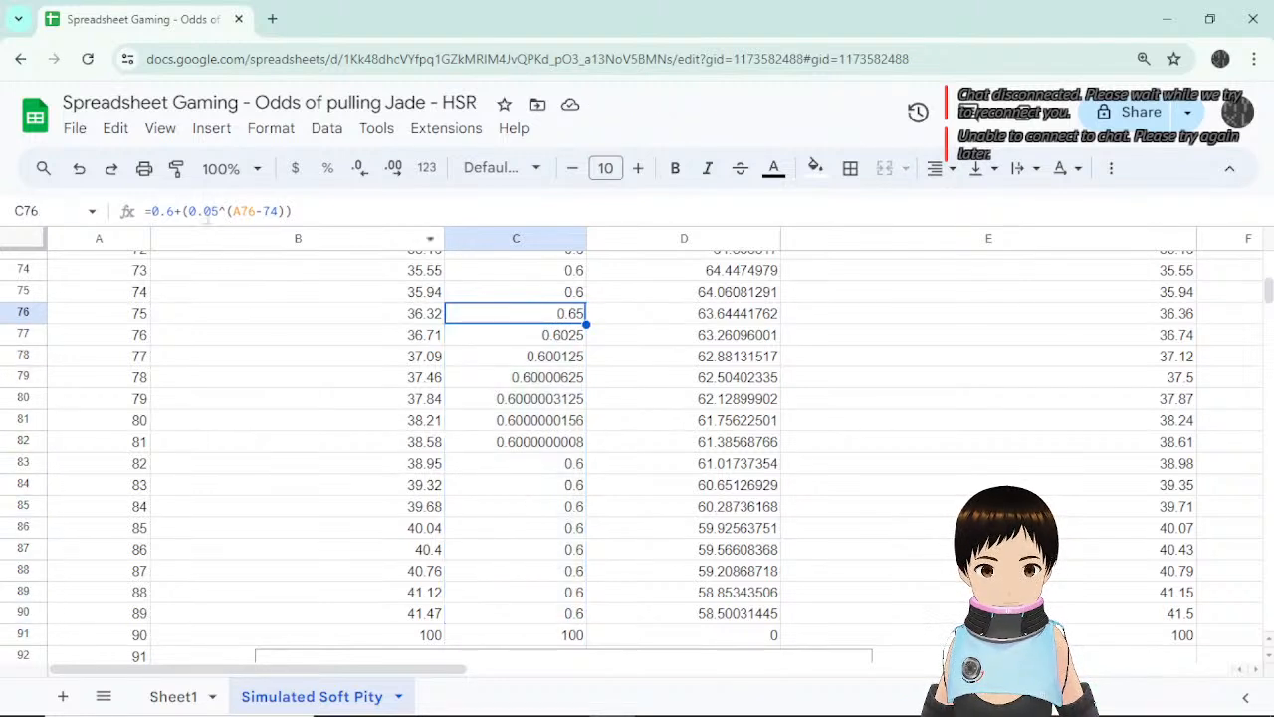
pyautogui.click(205, 211)
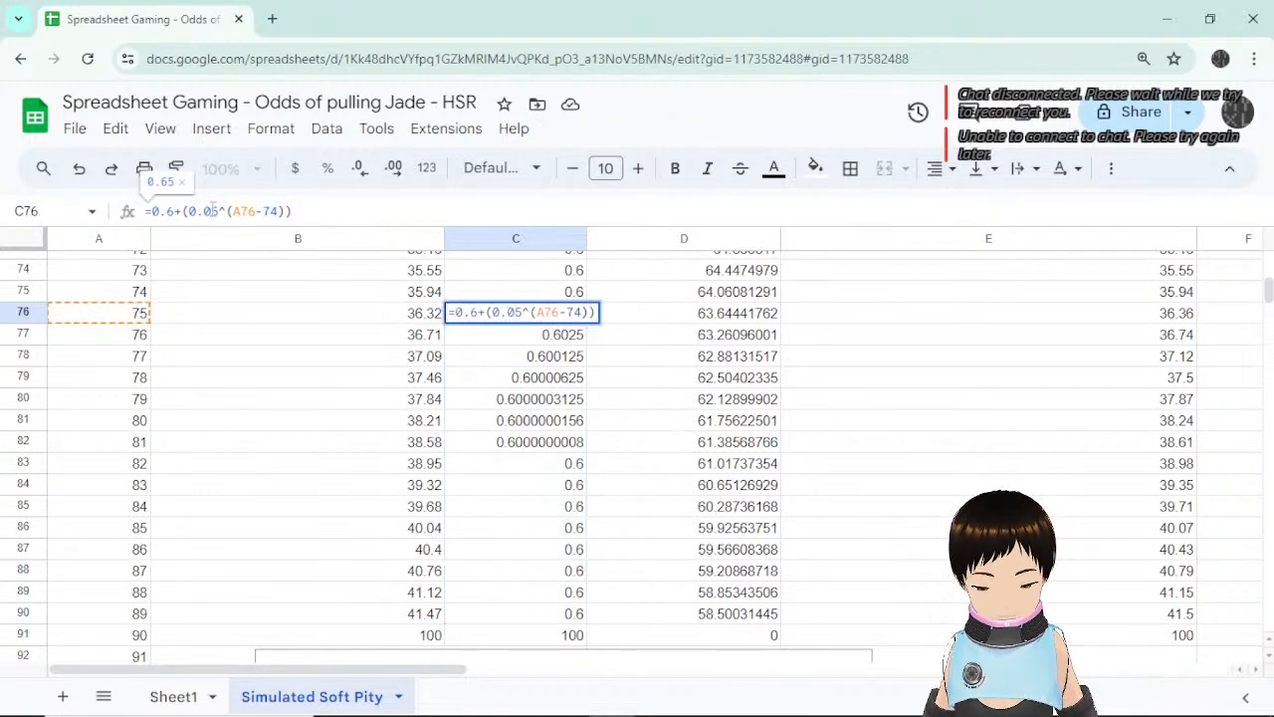
pyautogui.press('BackSpace')
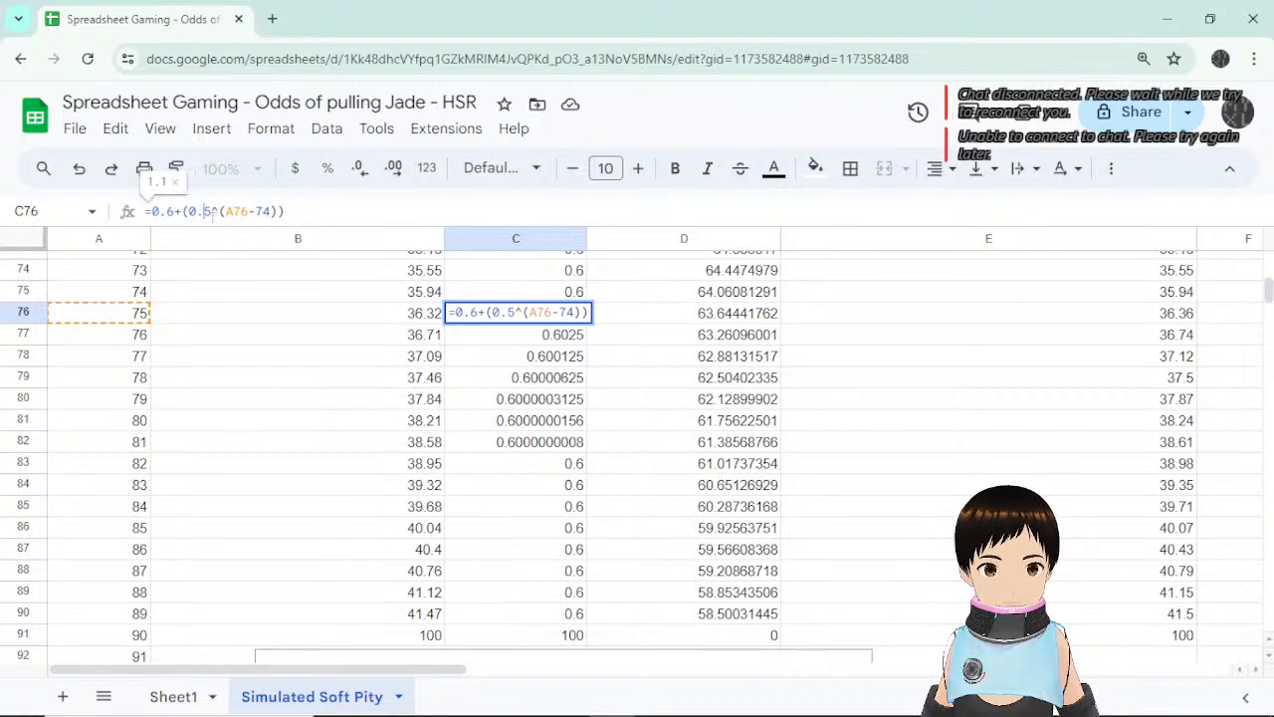
pyautogui.press('BackSpace')
pyautogui.press('BackSpace')
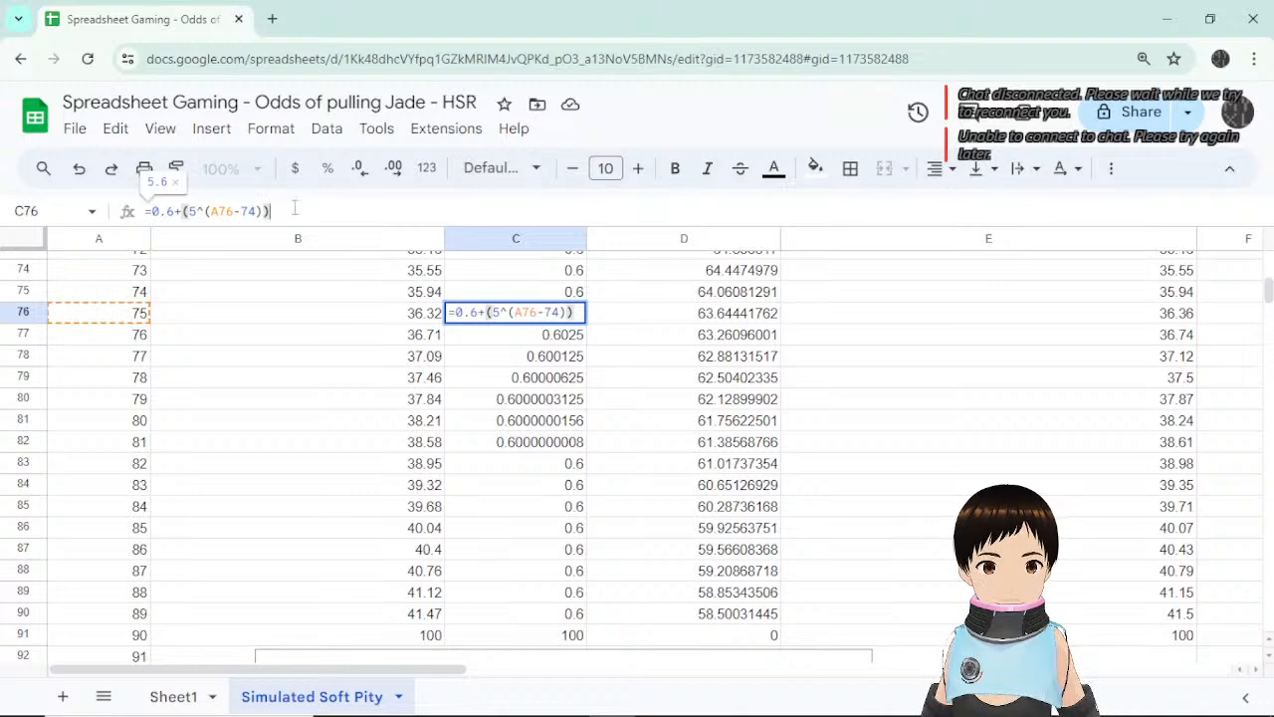
pyautogui.press('Escape')
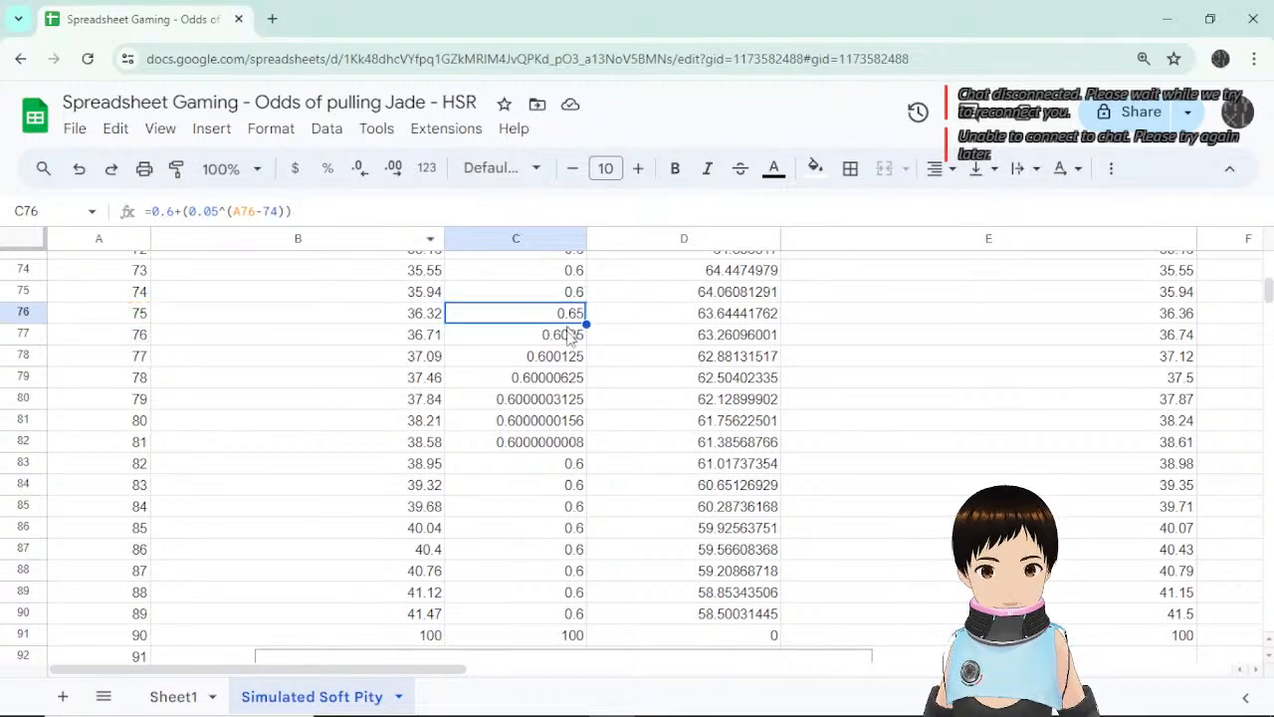
pyautogui.click(564, 339)
pyautogui.click(569, 317)
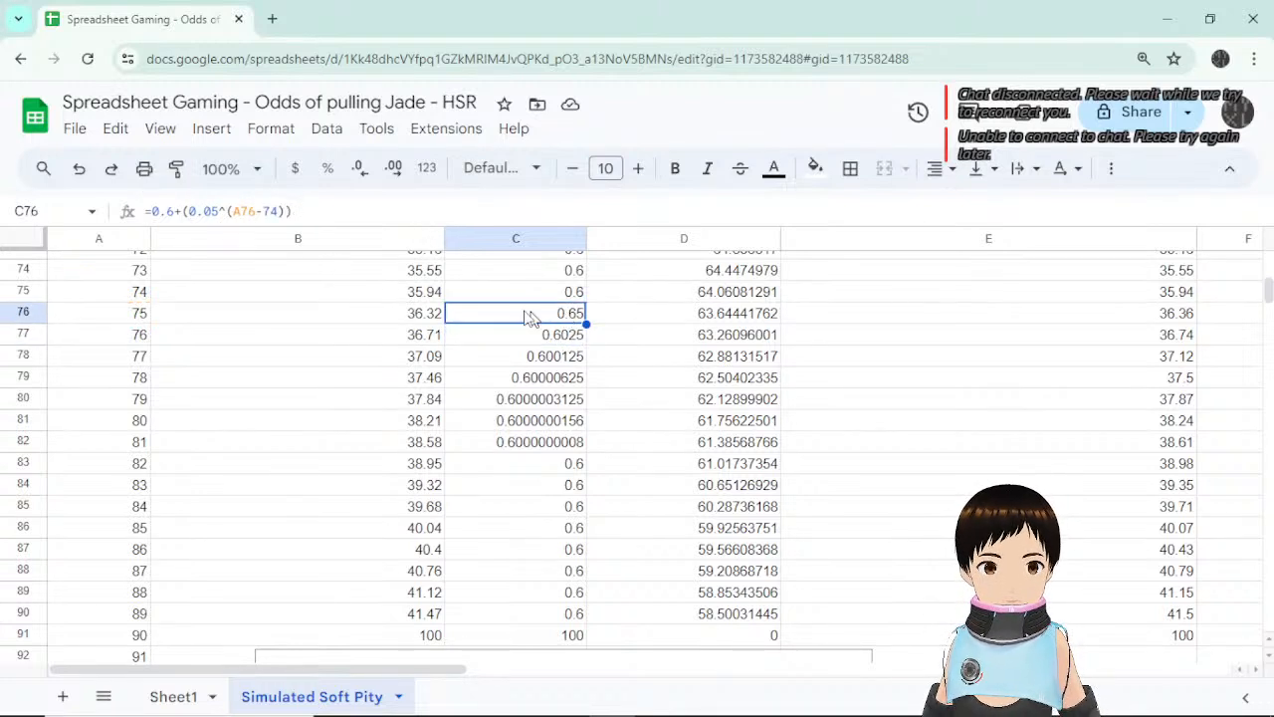
# Change C76 to =0.6+(0.5^(A76-74)/100) and fill it down to C90.
pyautogui.click(211, 211)
pyautogui.press('BackSpace')
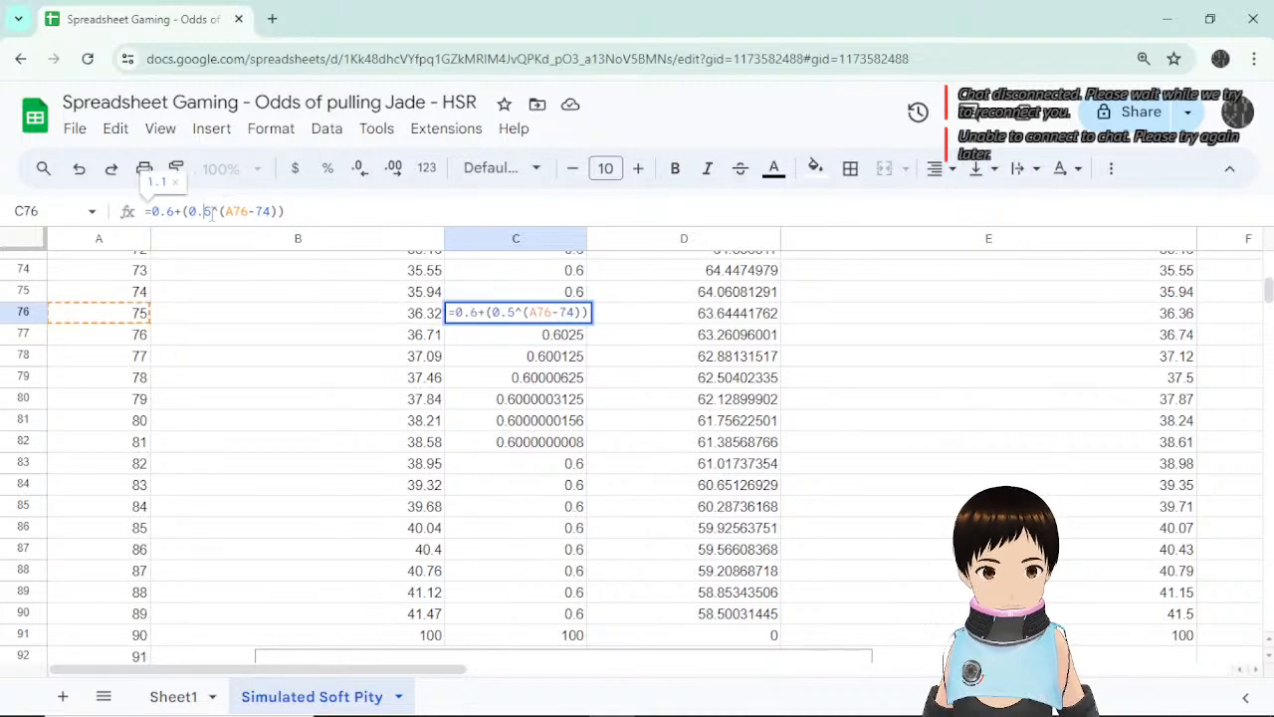
pyautogui.click(276, 211)
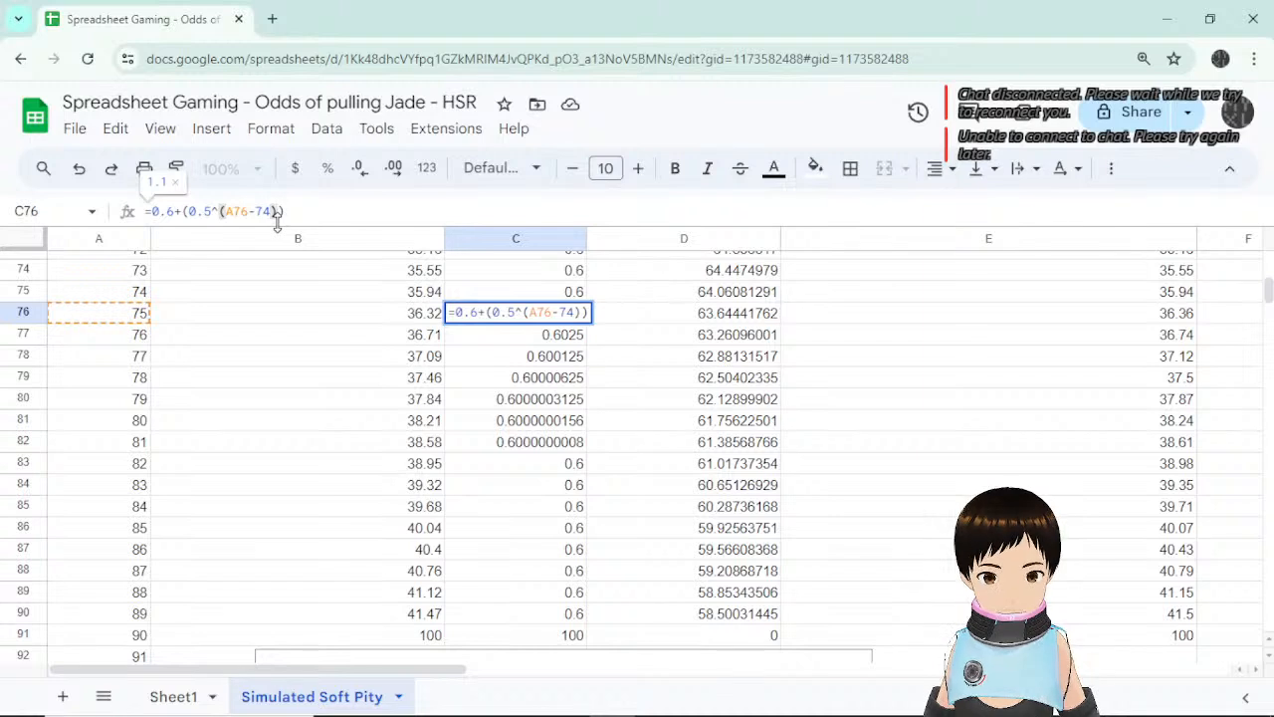
pyautogui.write('/100')
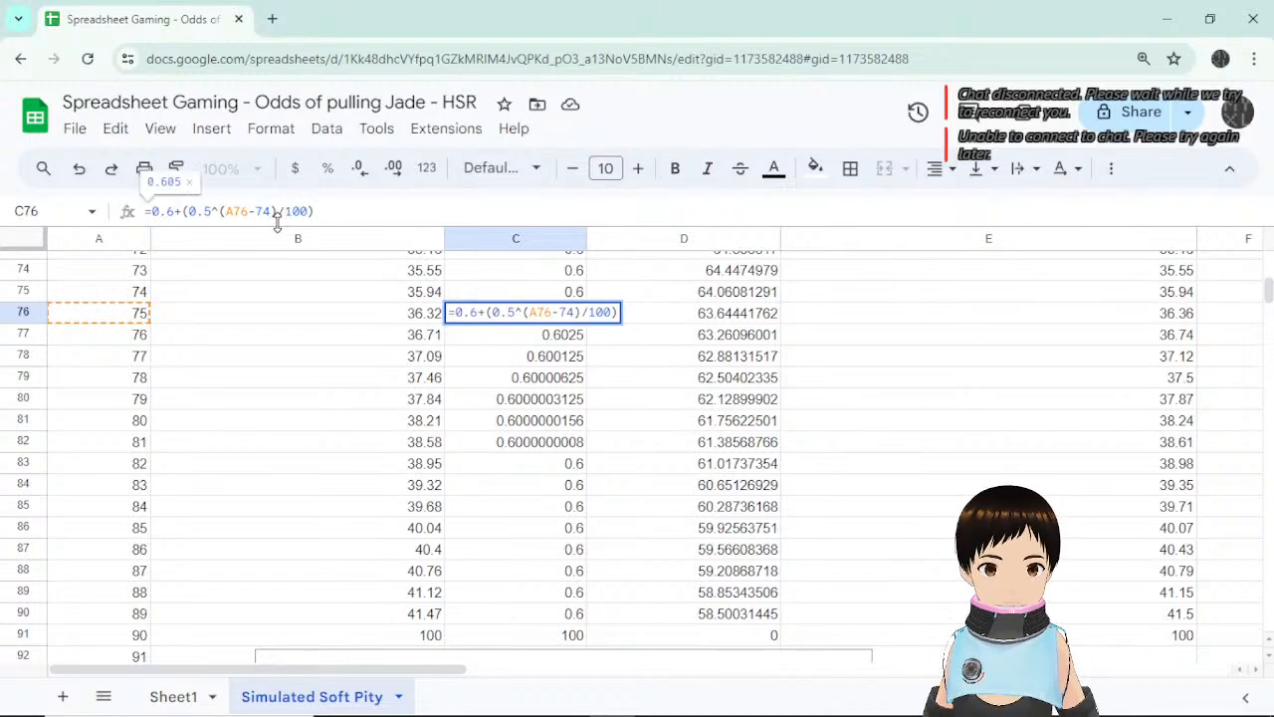
pyautogui.press('Return')
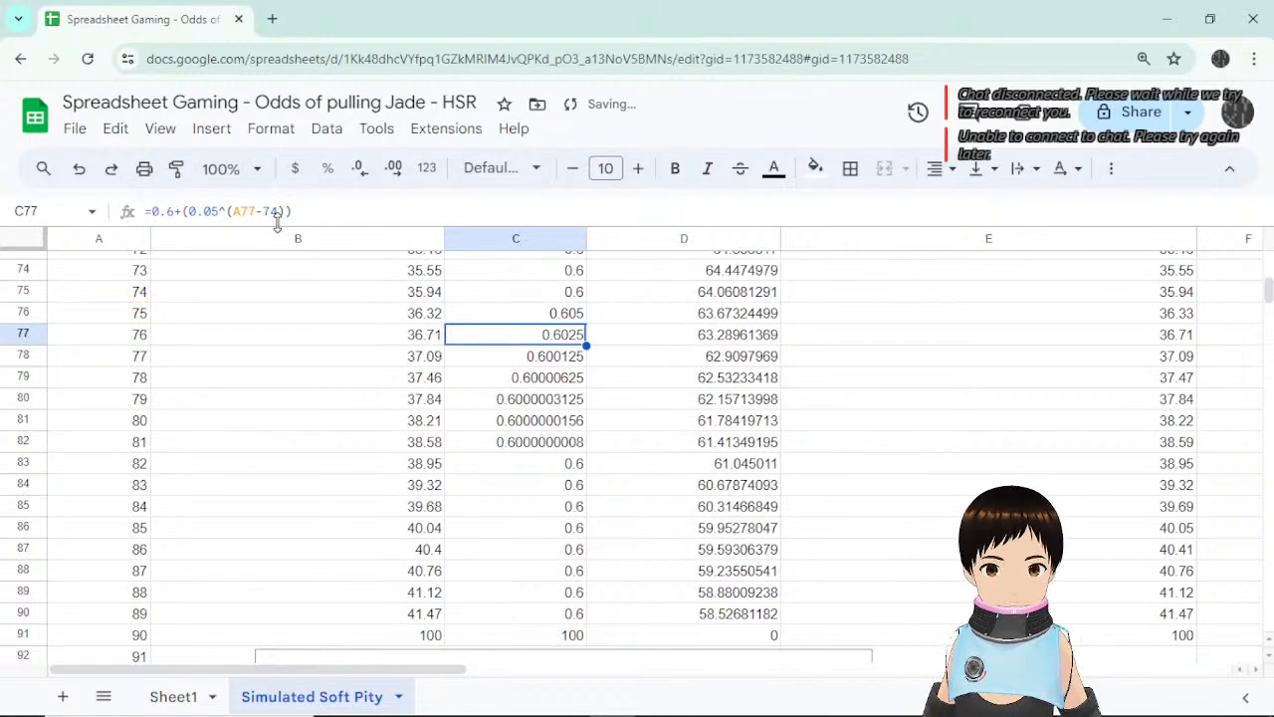
pyautogui.click(575, 316)
pyautogui.moveTo(586, 325); pyautogui.dragTo(588, 617)
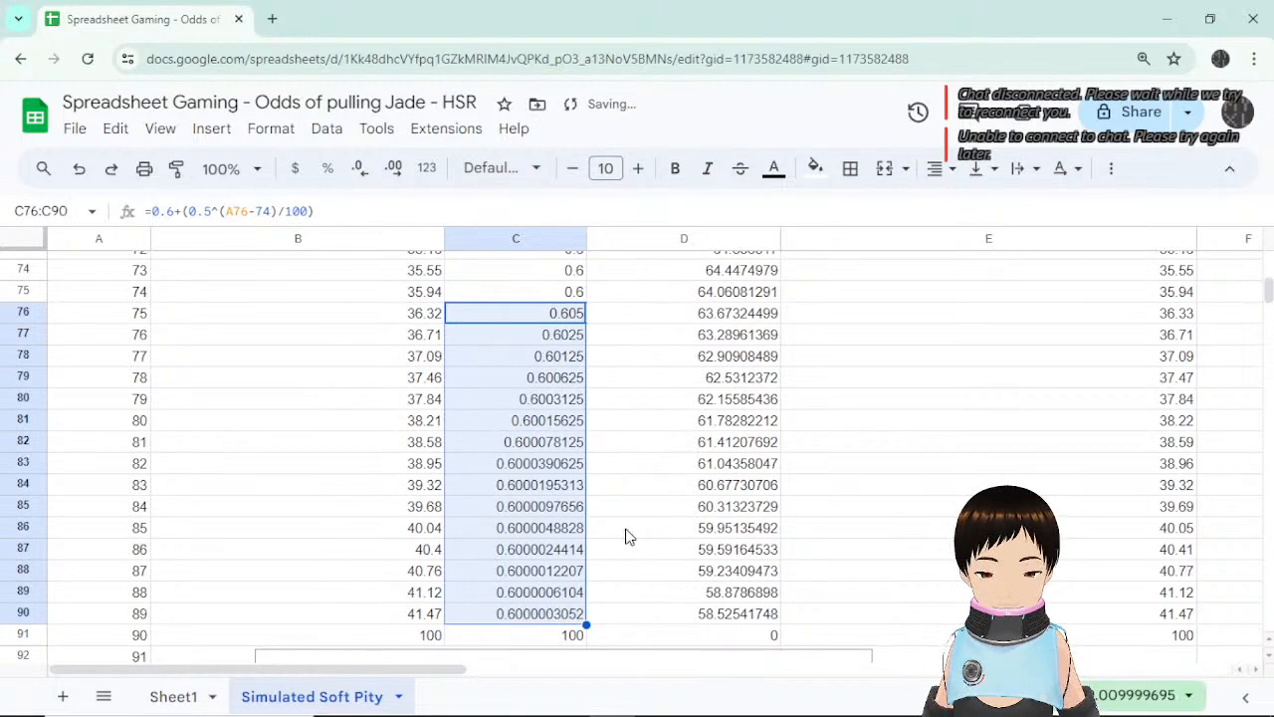
# Change the power base to 5 so C76 shows 0.65, and refill down to C90.
pyautogui.doubleClick(563, 315)
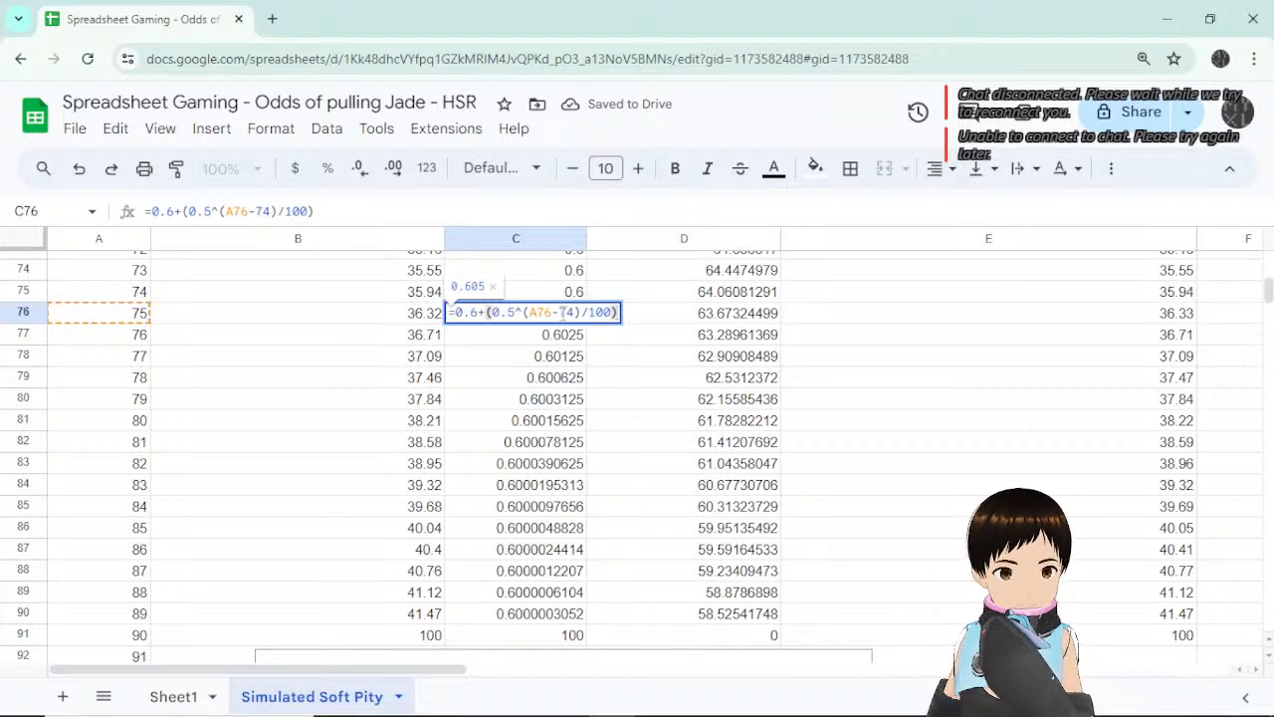
pyautogui.click(204, 211)
pyautogui.press('BackSpace')
pyautogui.press('BackSpace')
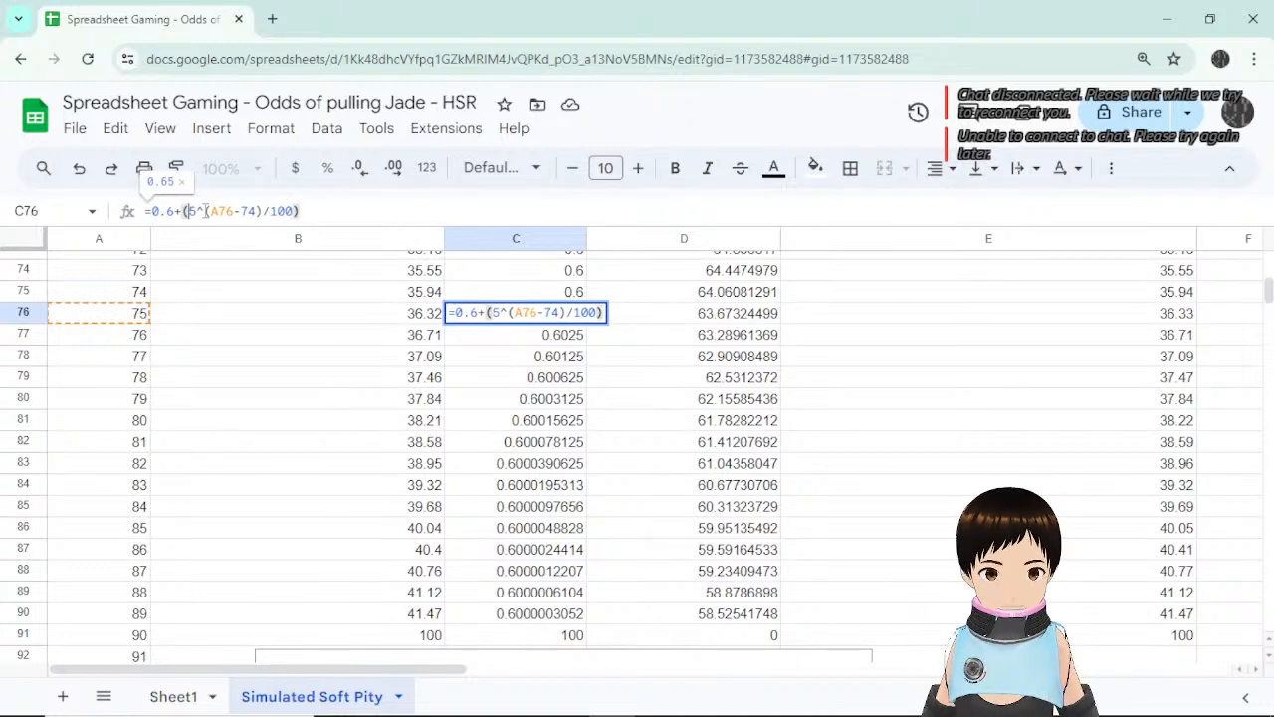
pyautogui.press('Return')
pyautogui.click(555, 315)
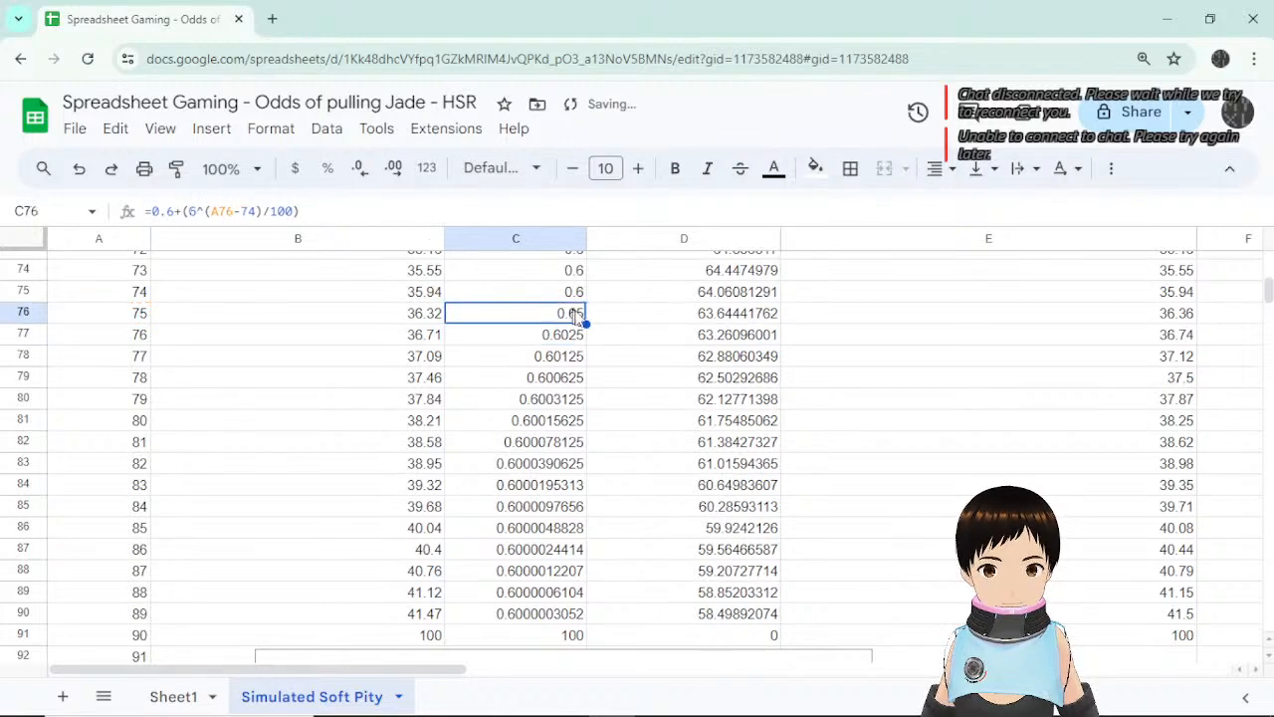
pyautogui.moveTo(586, 324); pyautogui.dragTo(588, 615)
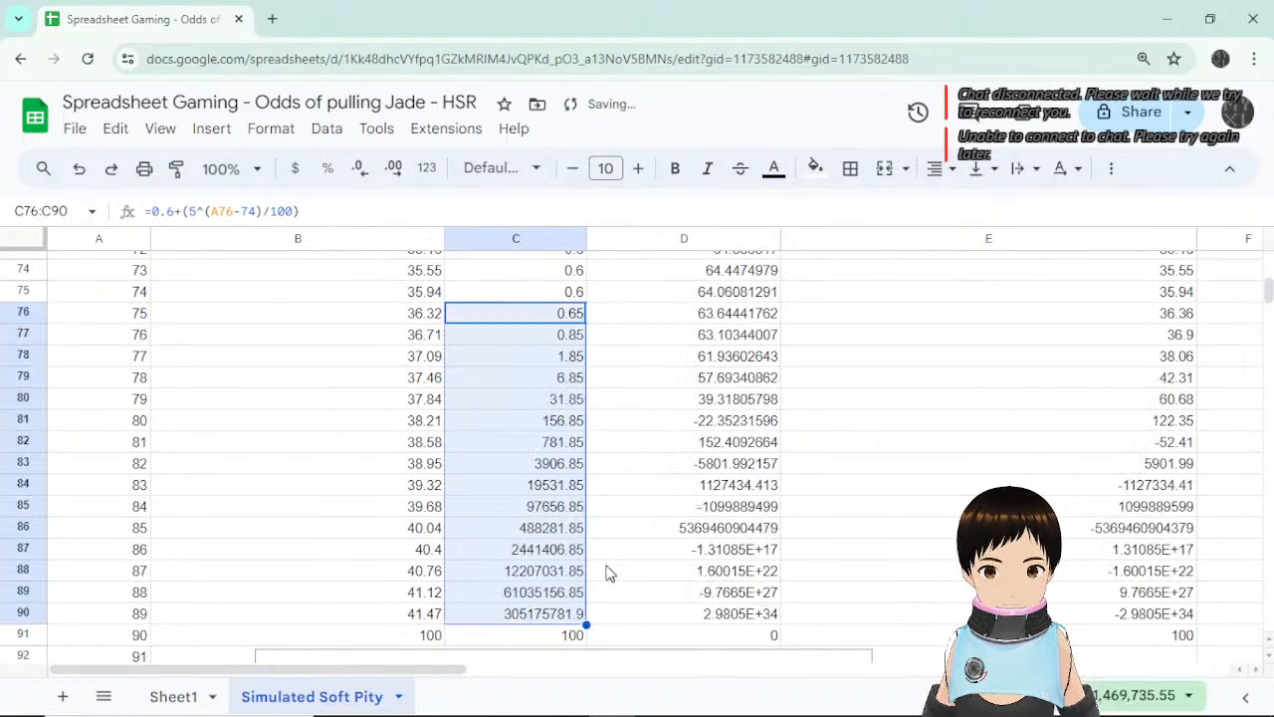
# Change the divisor to 1000 so C76 shows 0.605, and fill down to C90.
pyautogui.scroll(-5, 565, 395)
pyautogui.scroll(5, 565, 393)
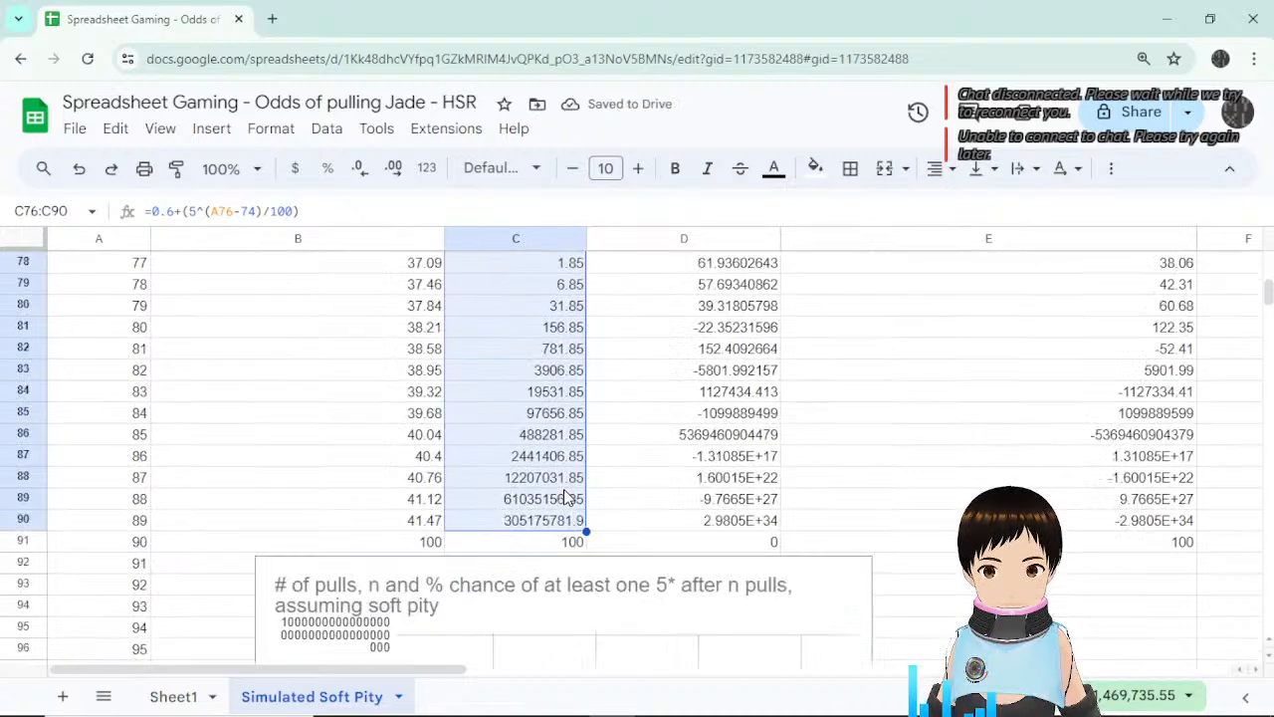
pyautogui.click(569, 336)
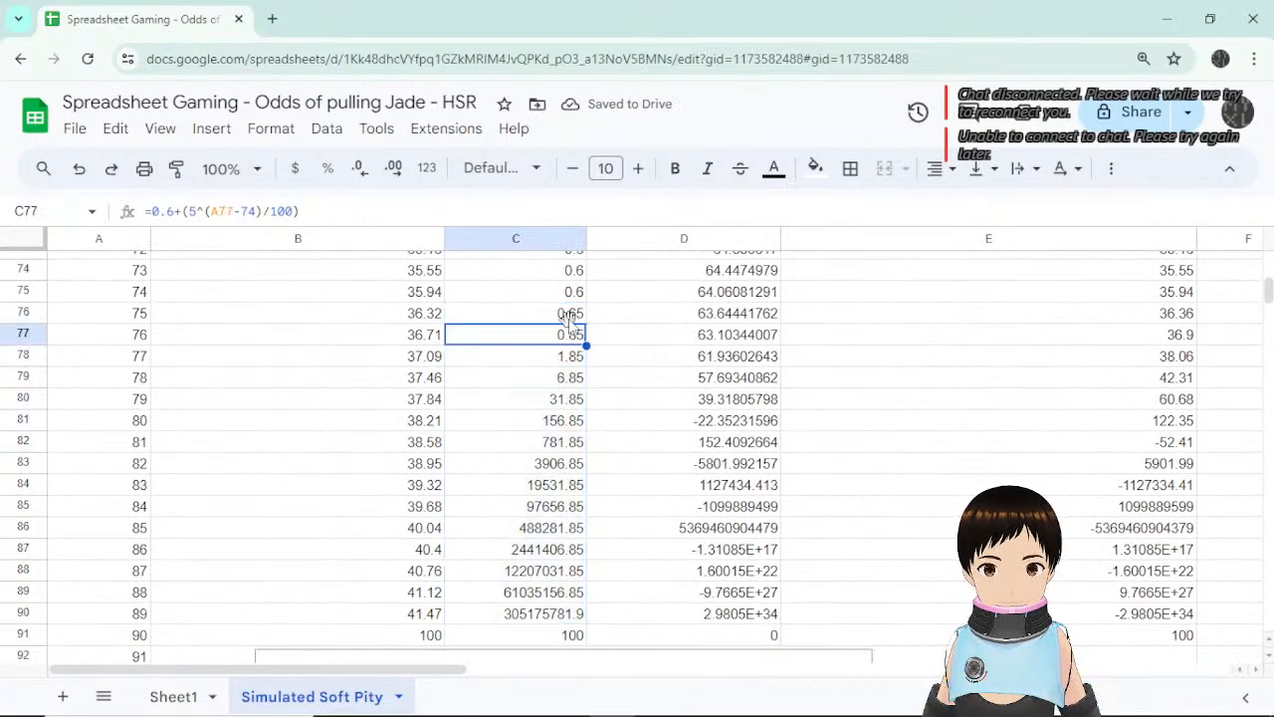
pyautogui.click(569, 314)
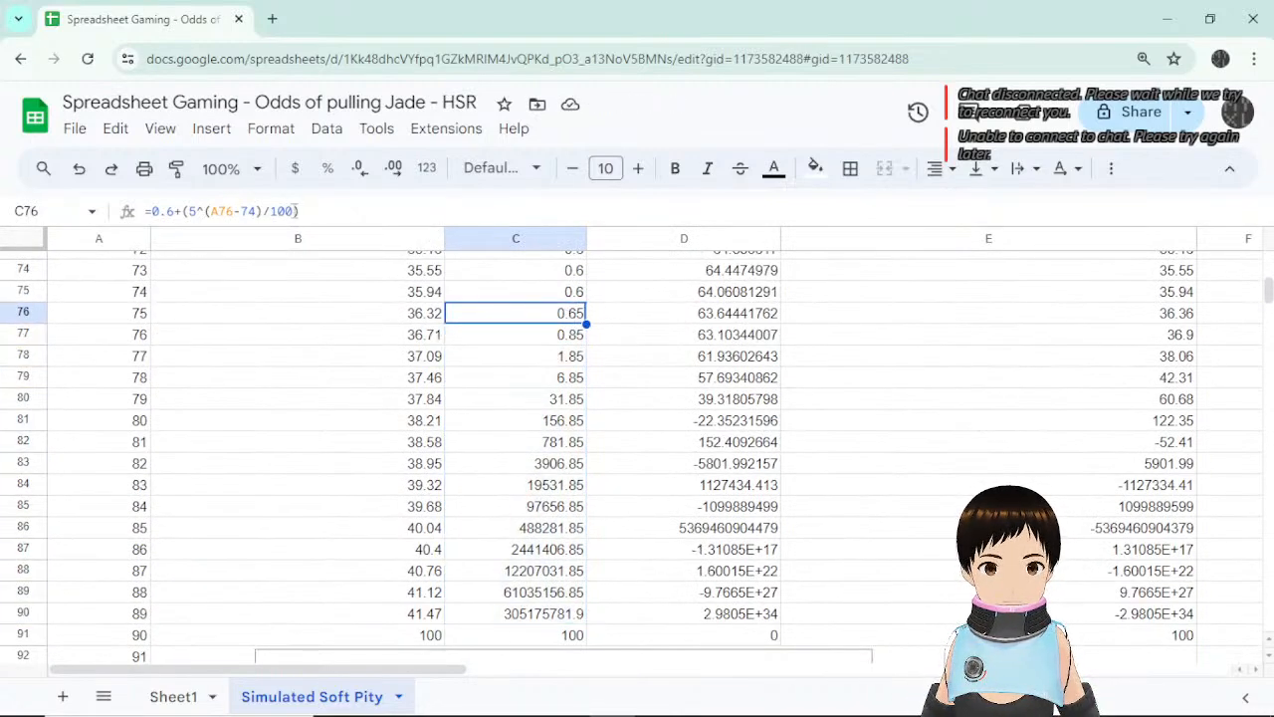
pyautogui.click(294, 211)
pyautogui.write('0')
pyautogui.press('Return')
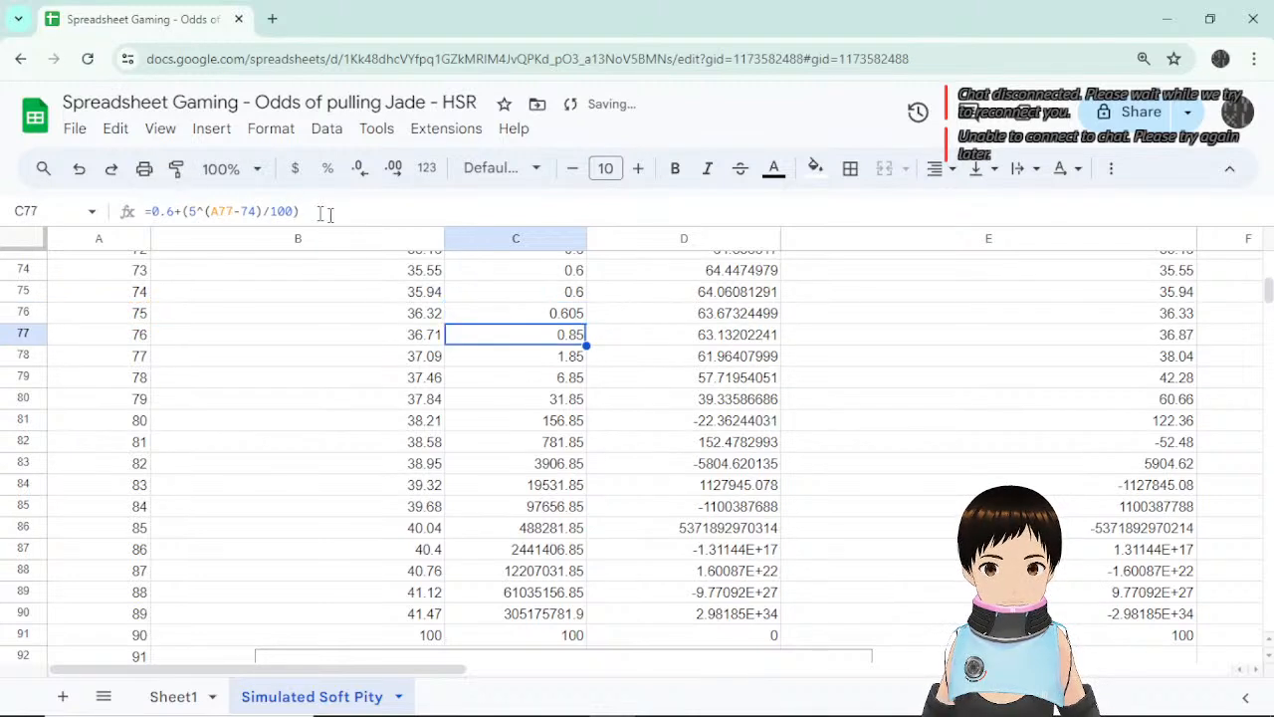
pyautogui.click(583, 320)
pyautogui.moveTo(586, 323); pyautogui.dragTo(583, 617)
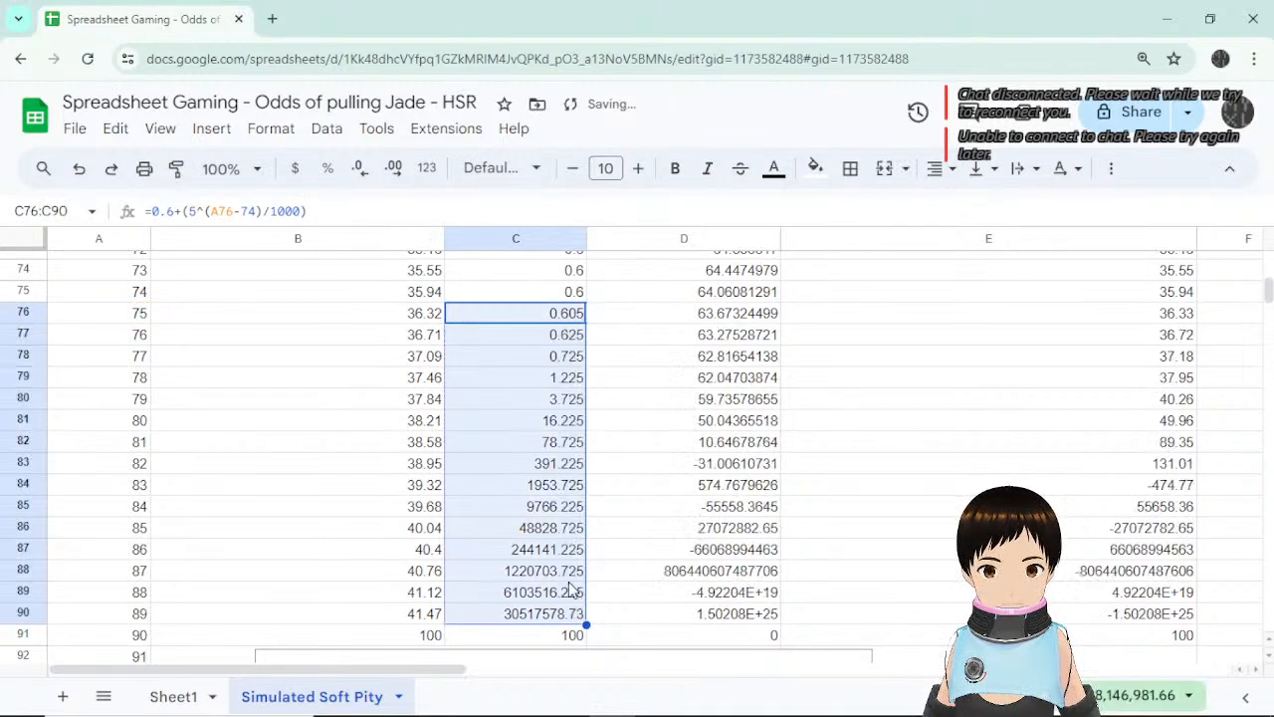
pyautogui.click(554, 312)
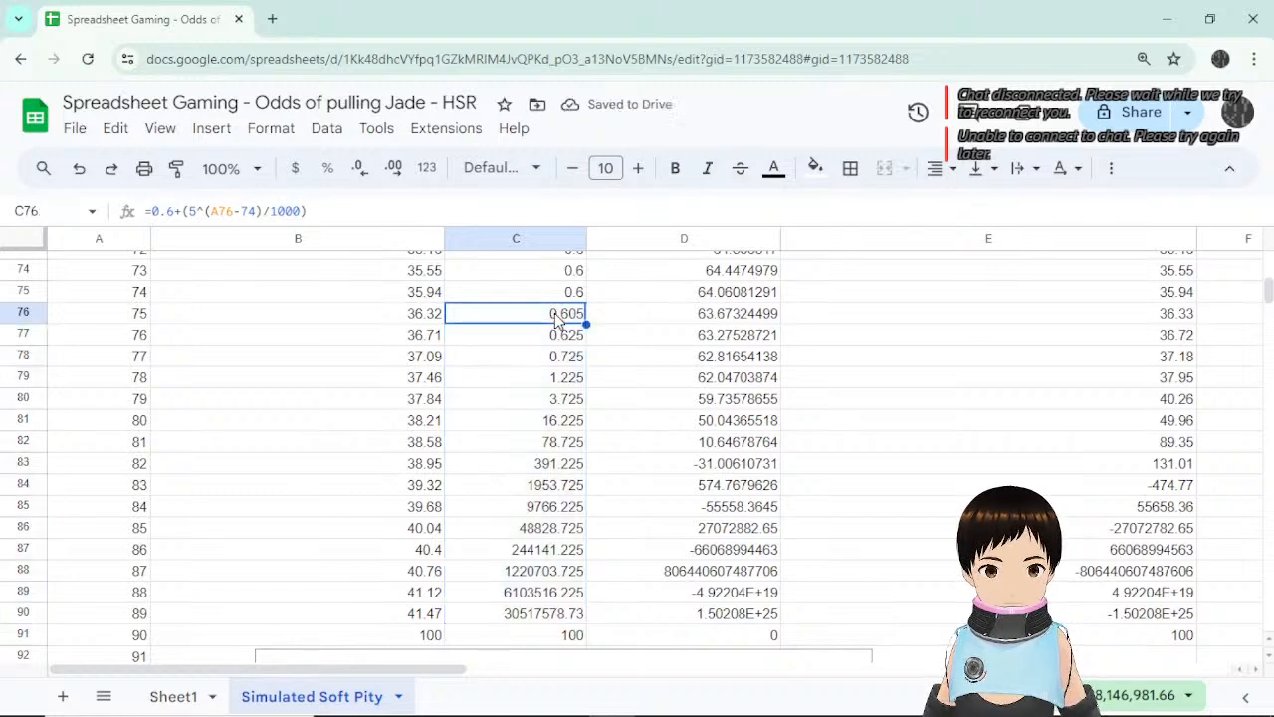
pyautogui.click(198, 211)
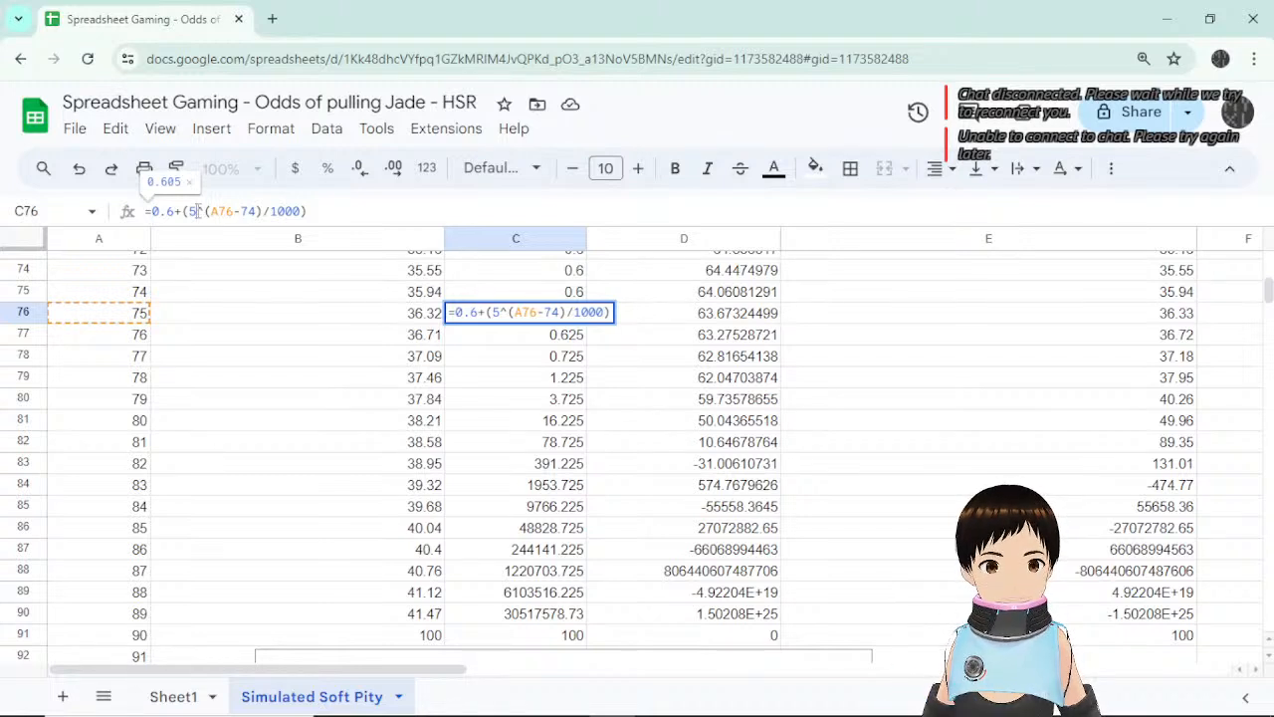
pyautogui.press('BackSpace')
pyautogui.write('0.6')
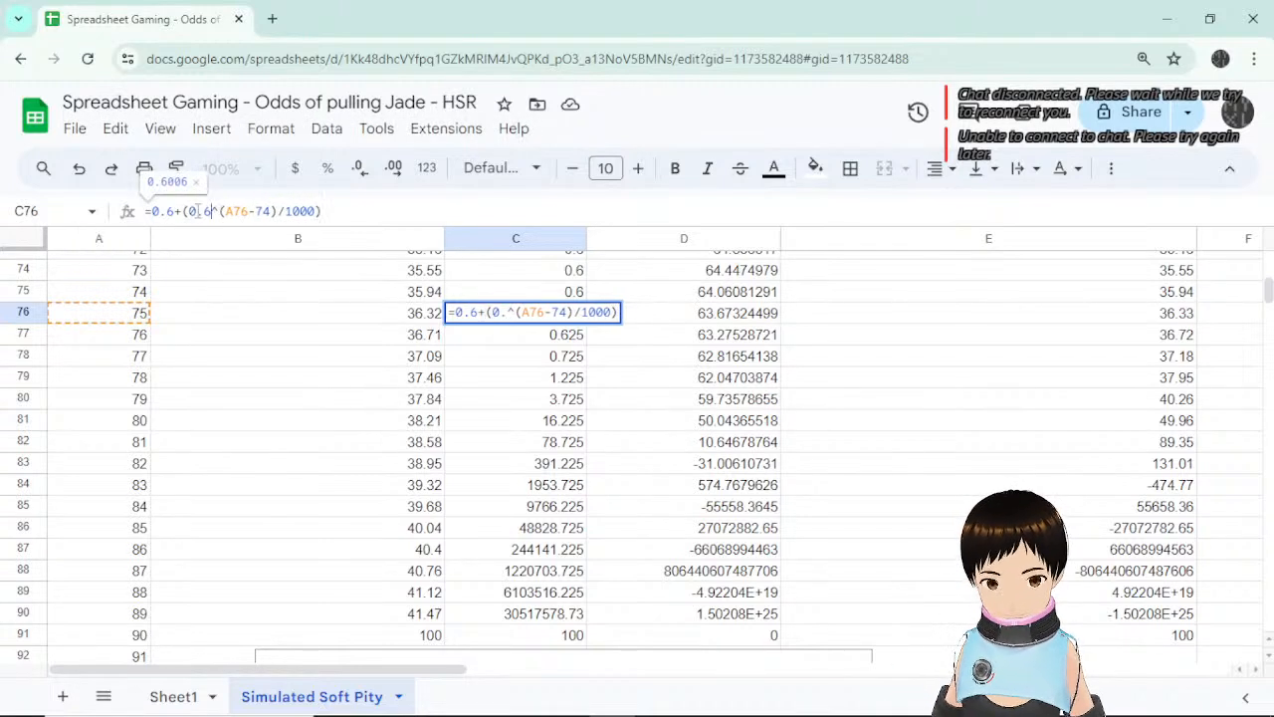
pyautogui.click(317, 211)
pyautogui.press('BackSpace')
pyautogui.press('BackSpace')
pyautogui.press('BackSpace')
pyautogui.press('BackSpace')
pyautogui.press('BackSpace')
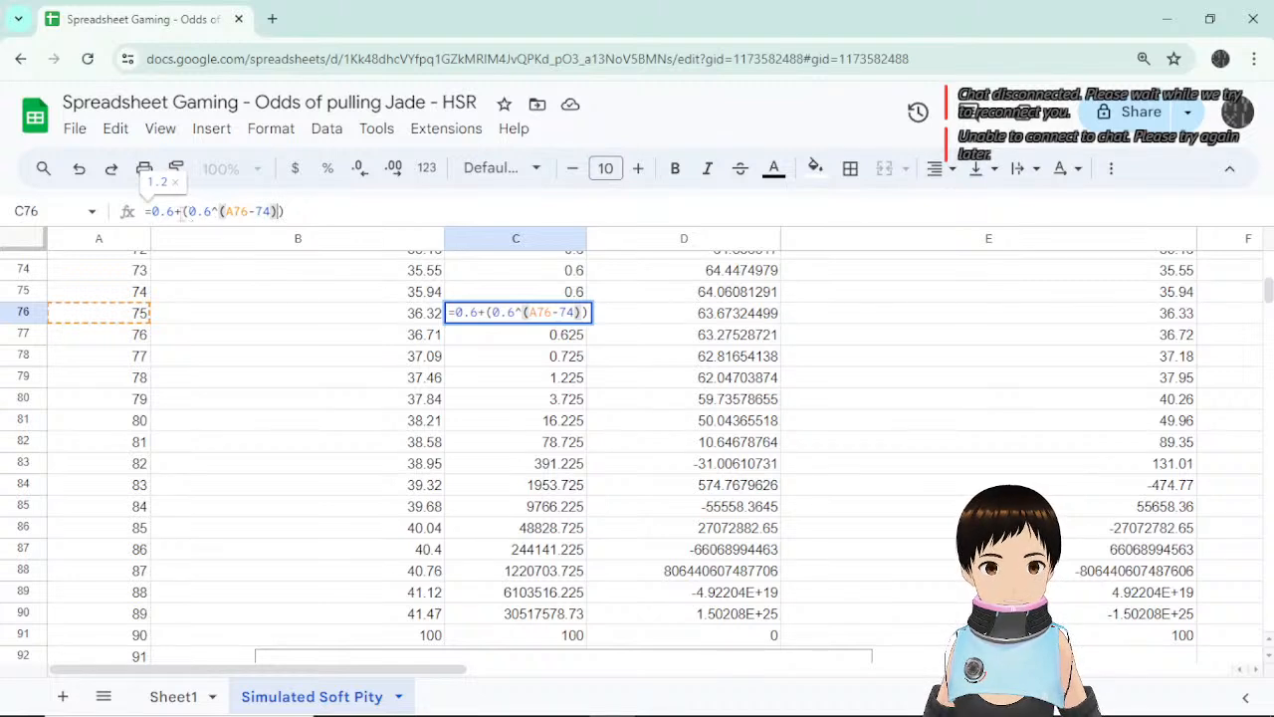
pyautogui.press('BackSpace')
pyautogui.write('*')
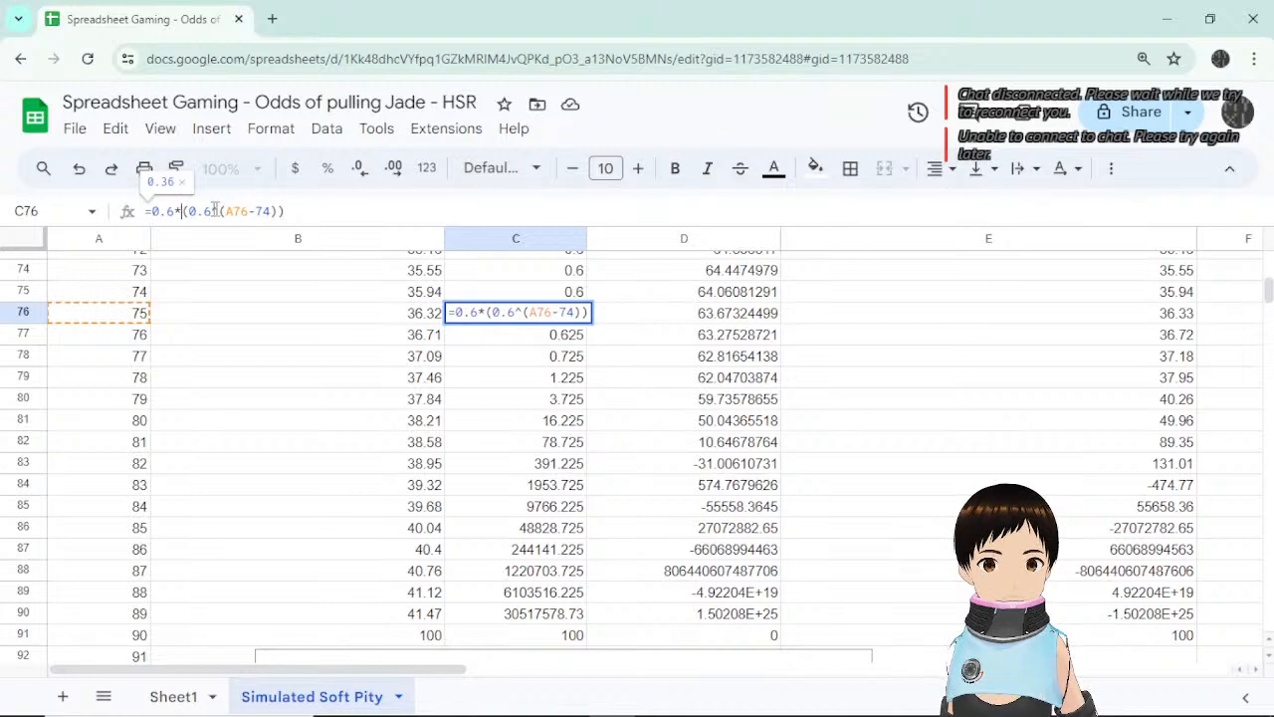
pyautogui.moveTo(284, 211); pyautogui.dragTo(151, 211)
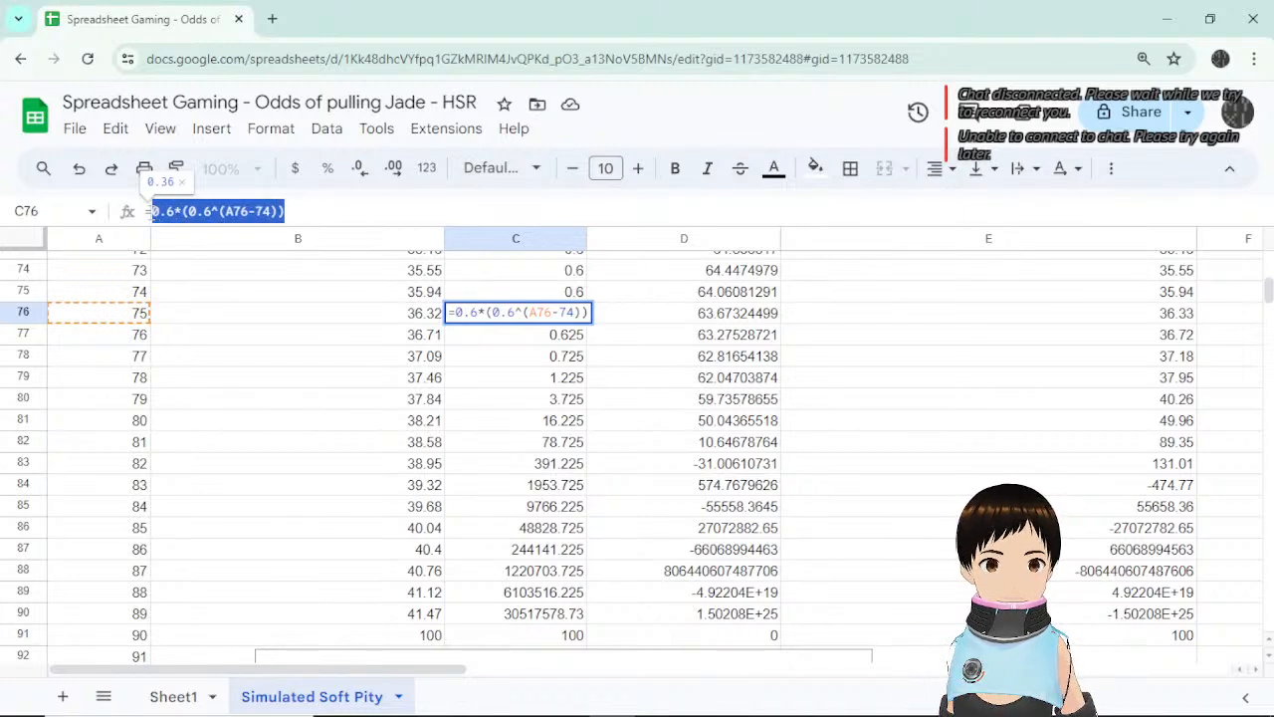
pyautogui.write('0.6+(5^(A76-74)/1000)')
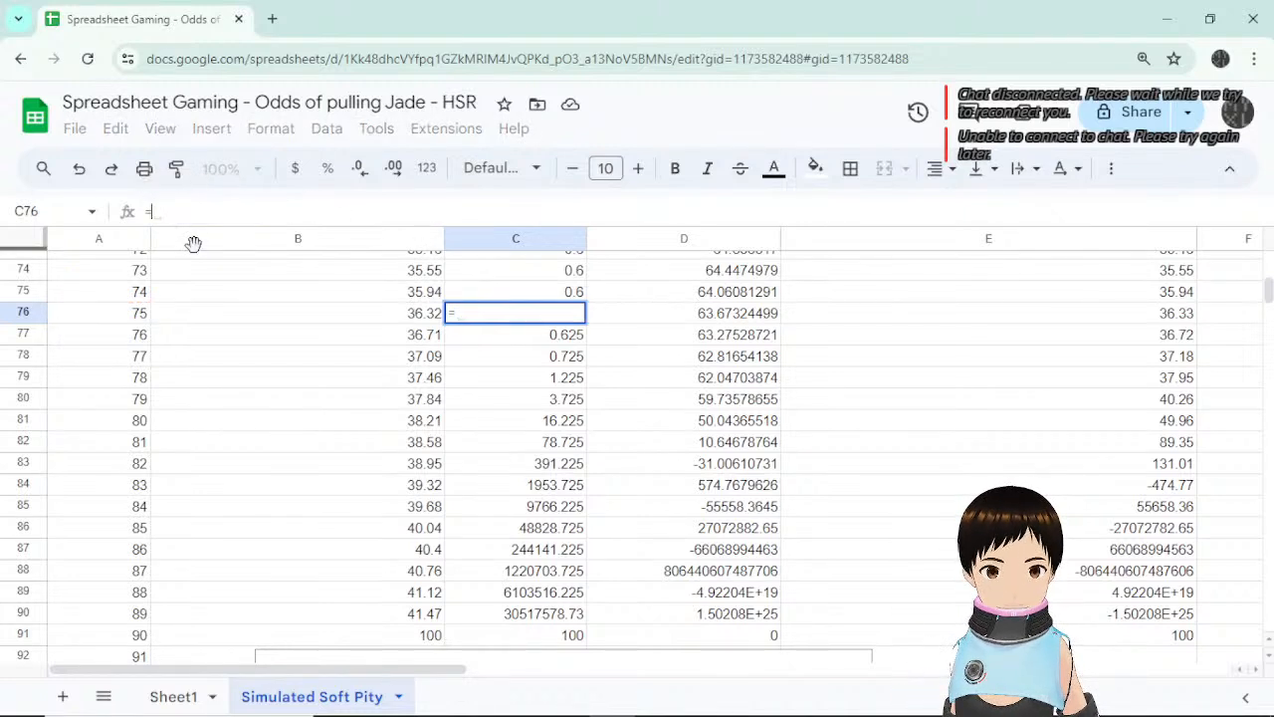
pyautogui.press('Return')
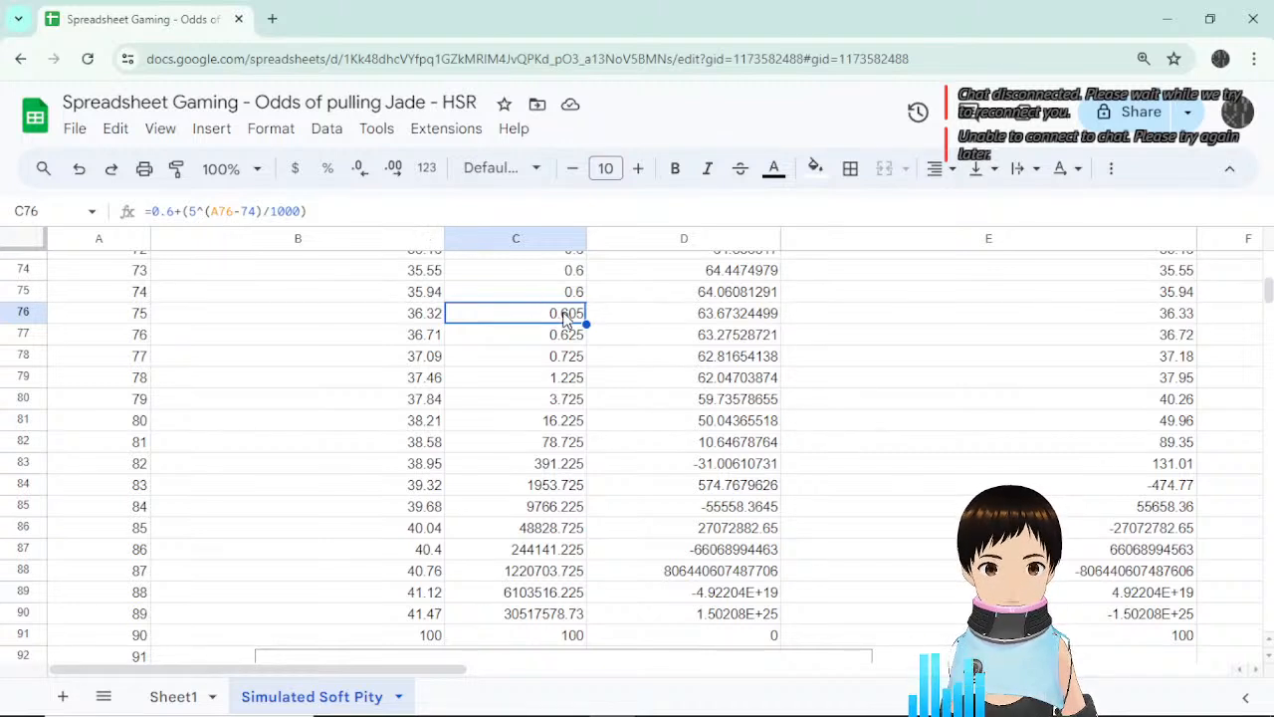
# Enter =1-(1-0.6)^(A76-74) in C76.
pyautogui.write('1')
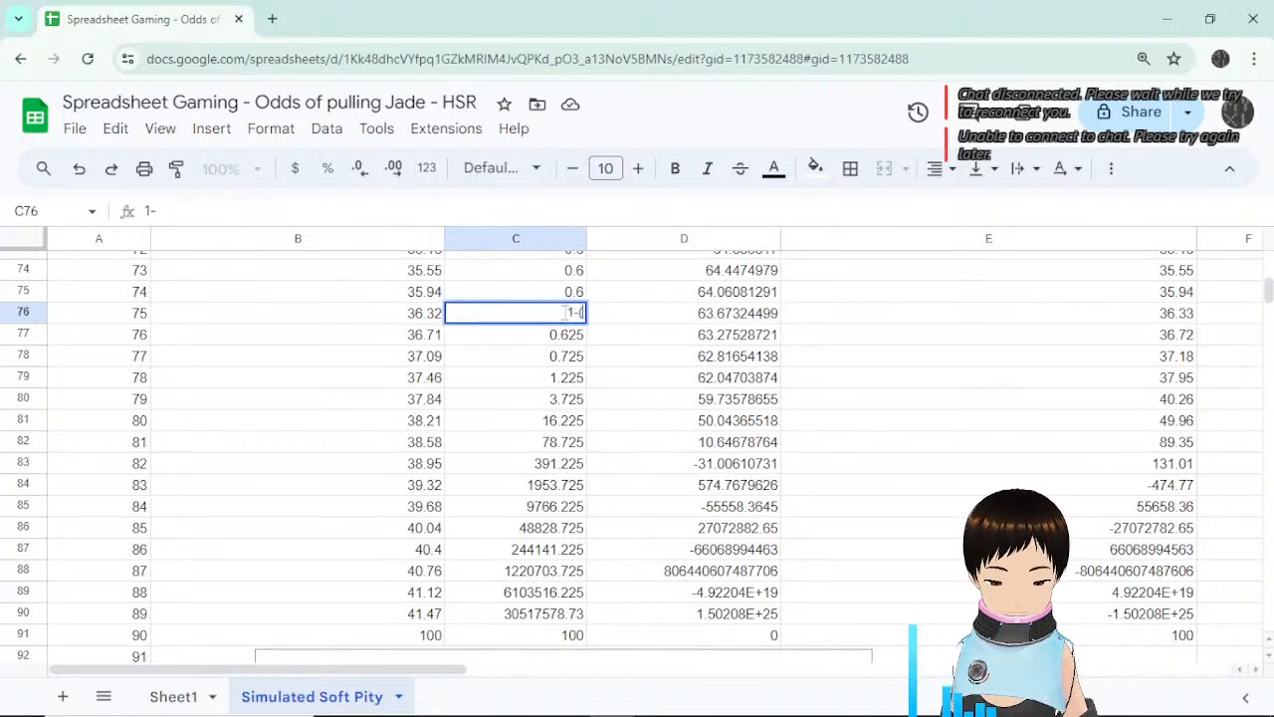
pyautogui.write('-(')
pyautogui.press('BackSpace')
pyautogui.press('BackSpace')
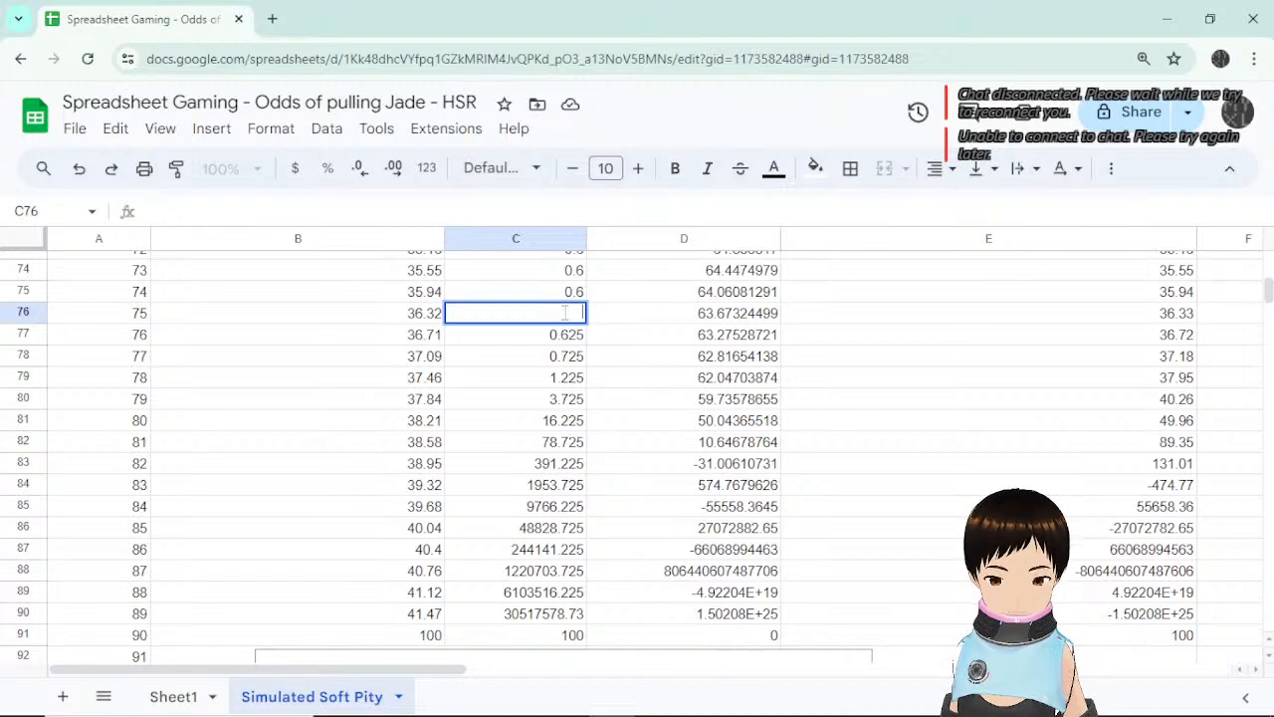
pyautogui.press('Escape')
pyautogui.write('=1-(10')
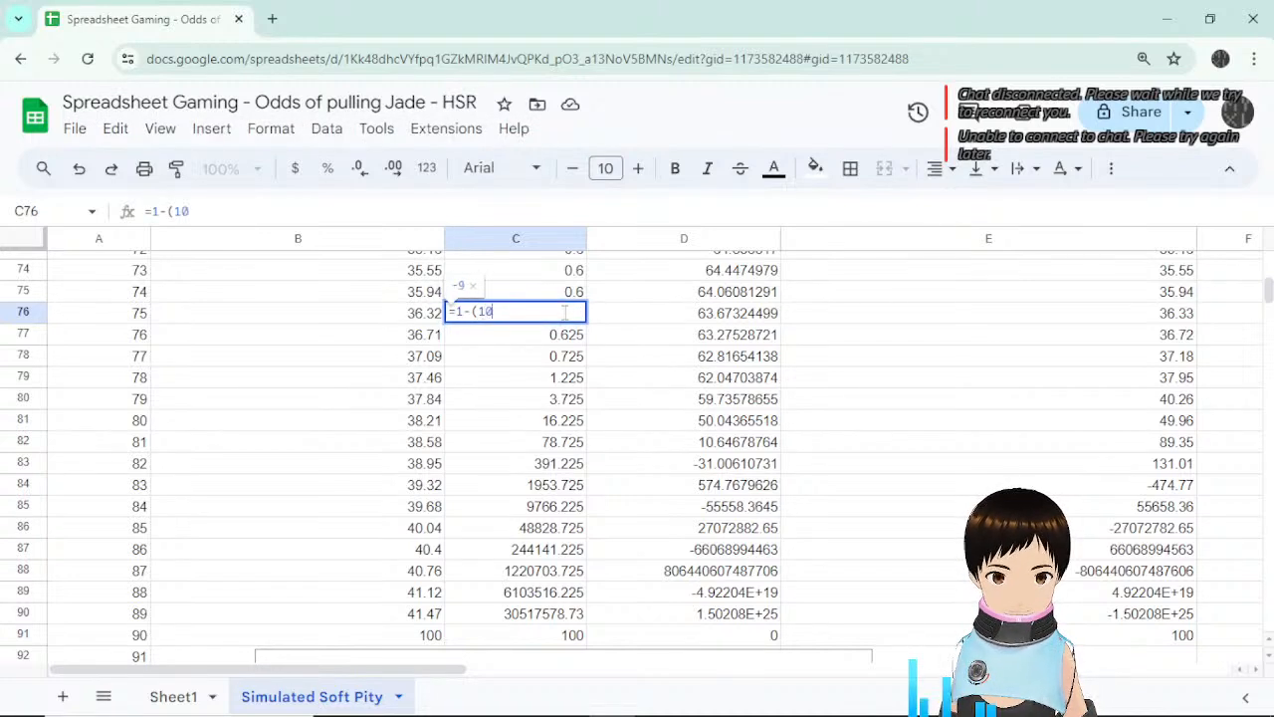
pyautogui.press('BackSpace')
pyautogui.write('-')
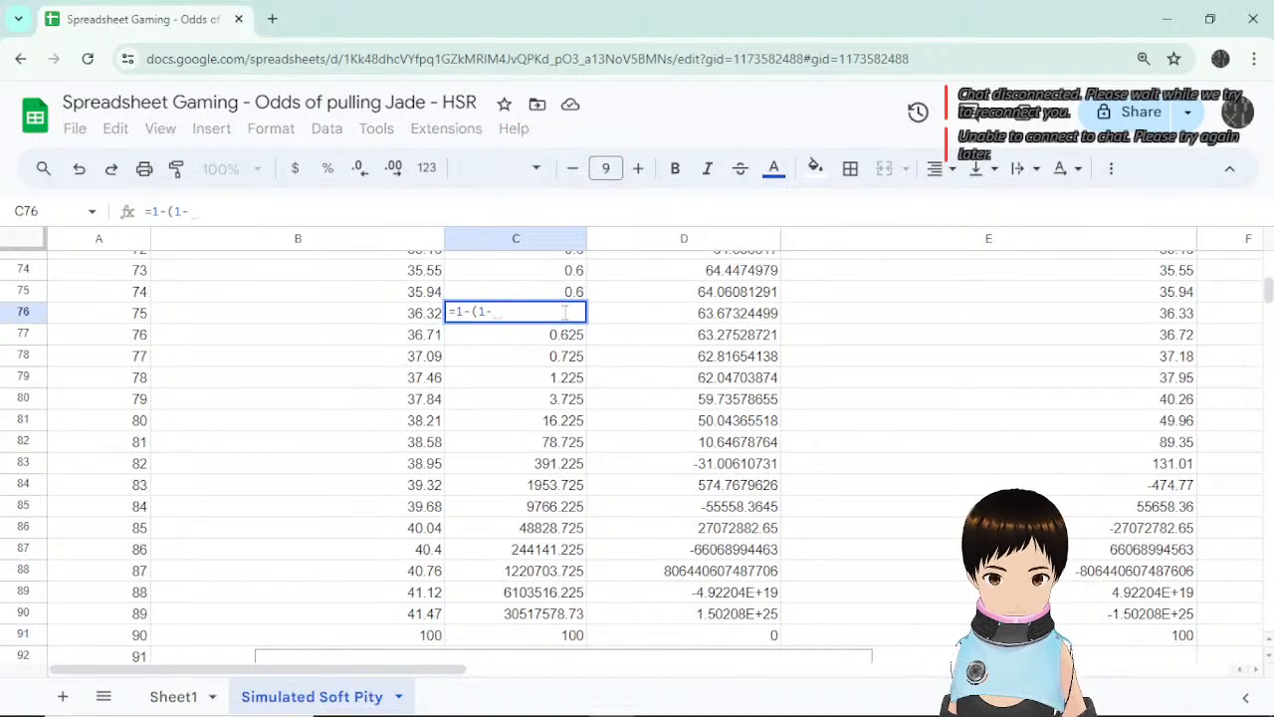
pyautogui.write('0.6)')
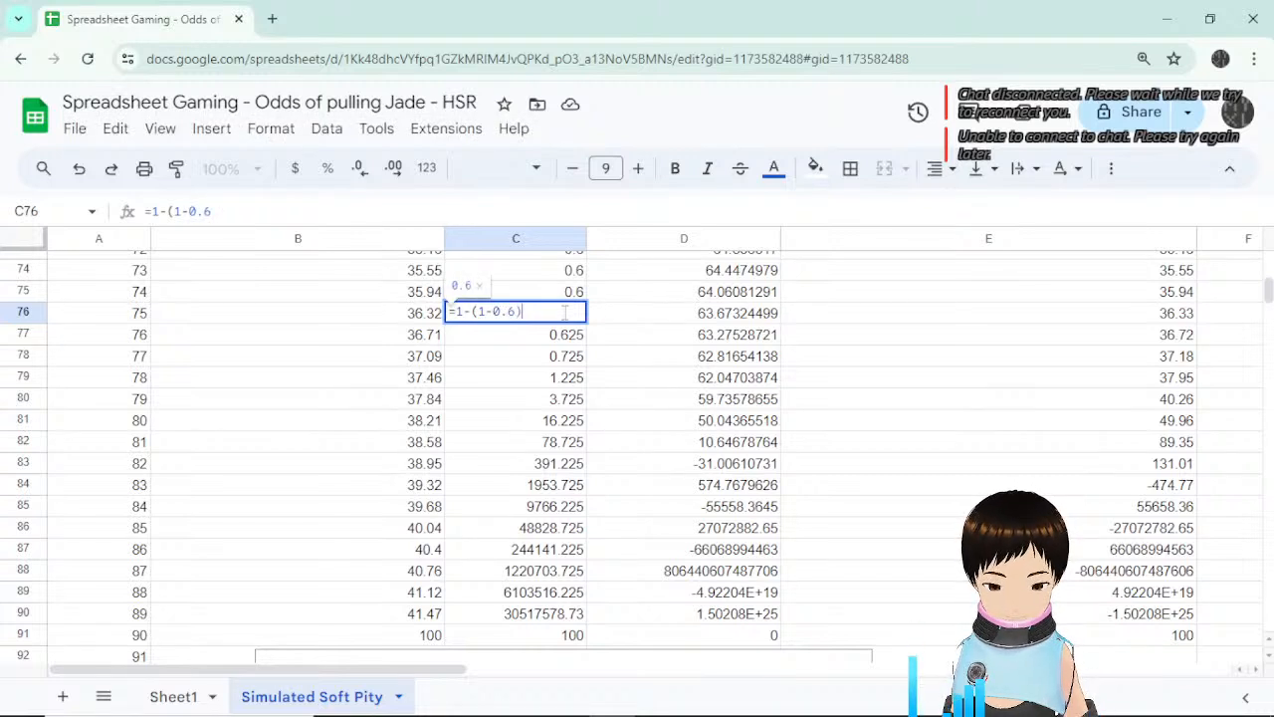
pyautogui.write('^')
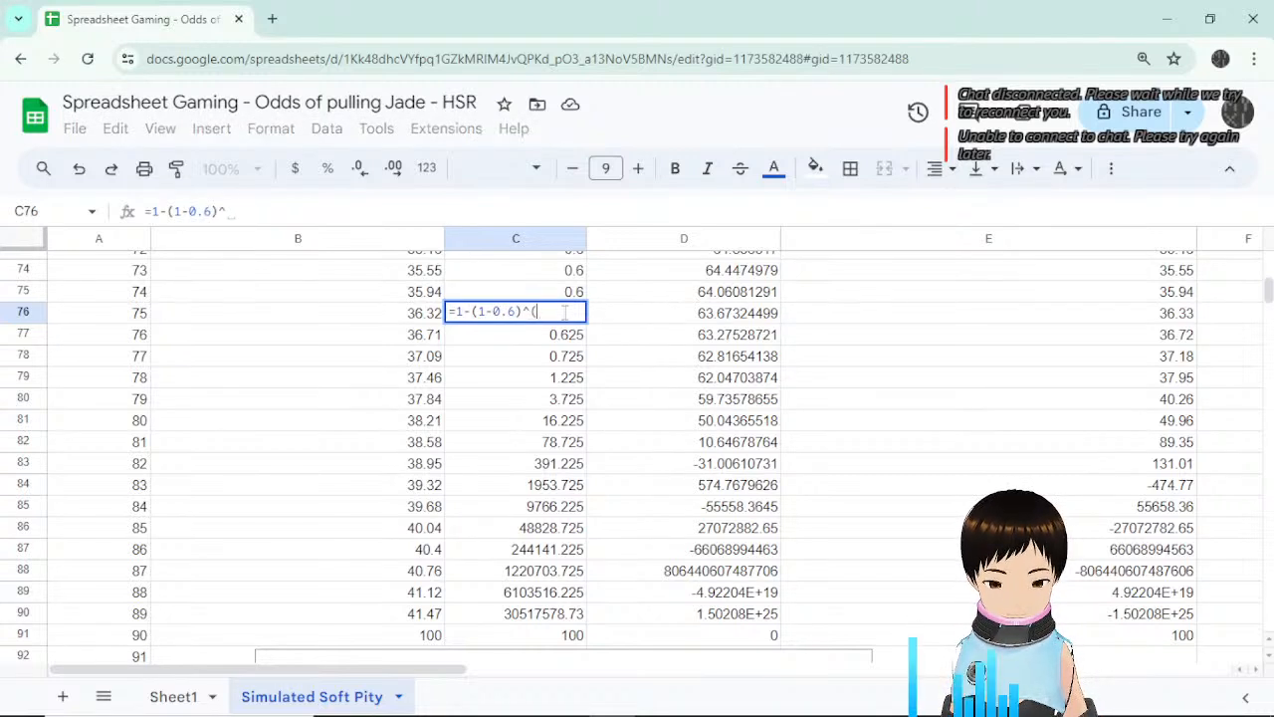
pyautogui.write('(')
pyautogui.click(133, 318)
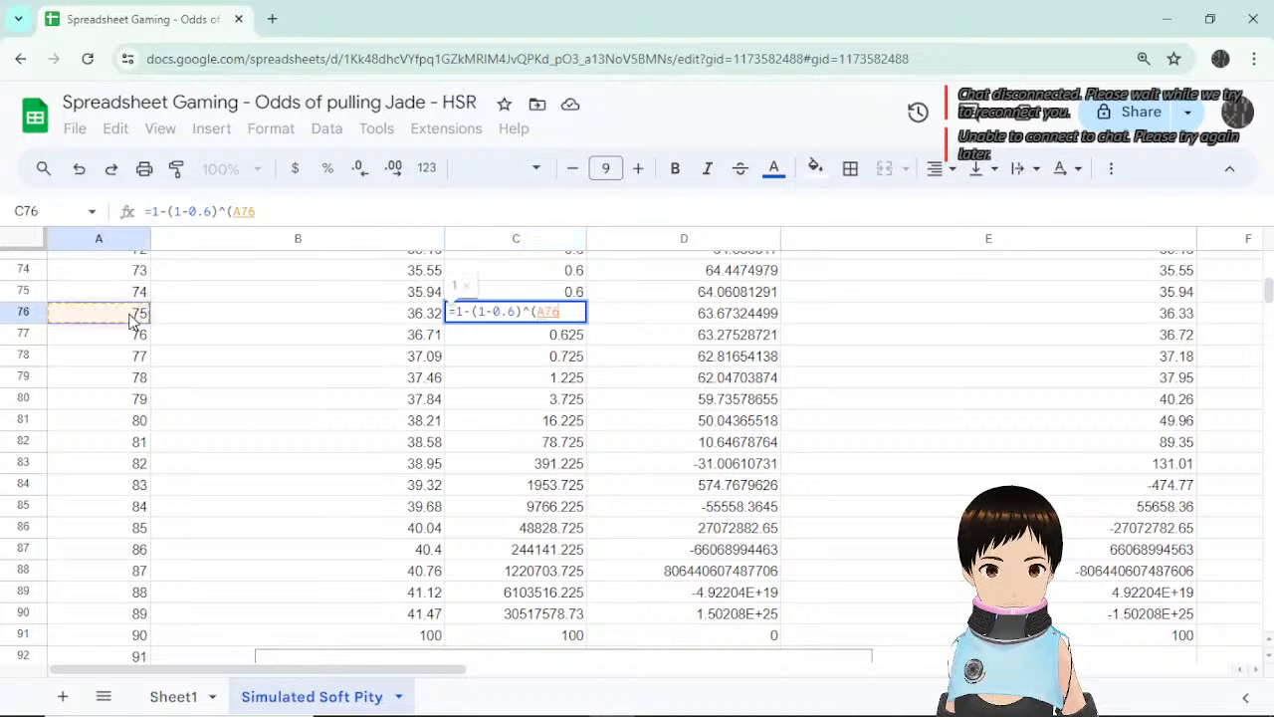
pyautogui.write('-')
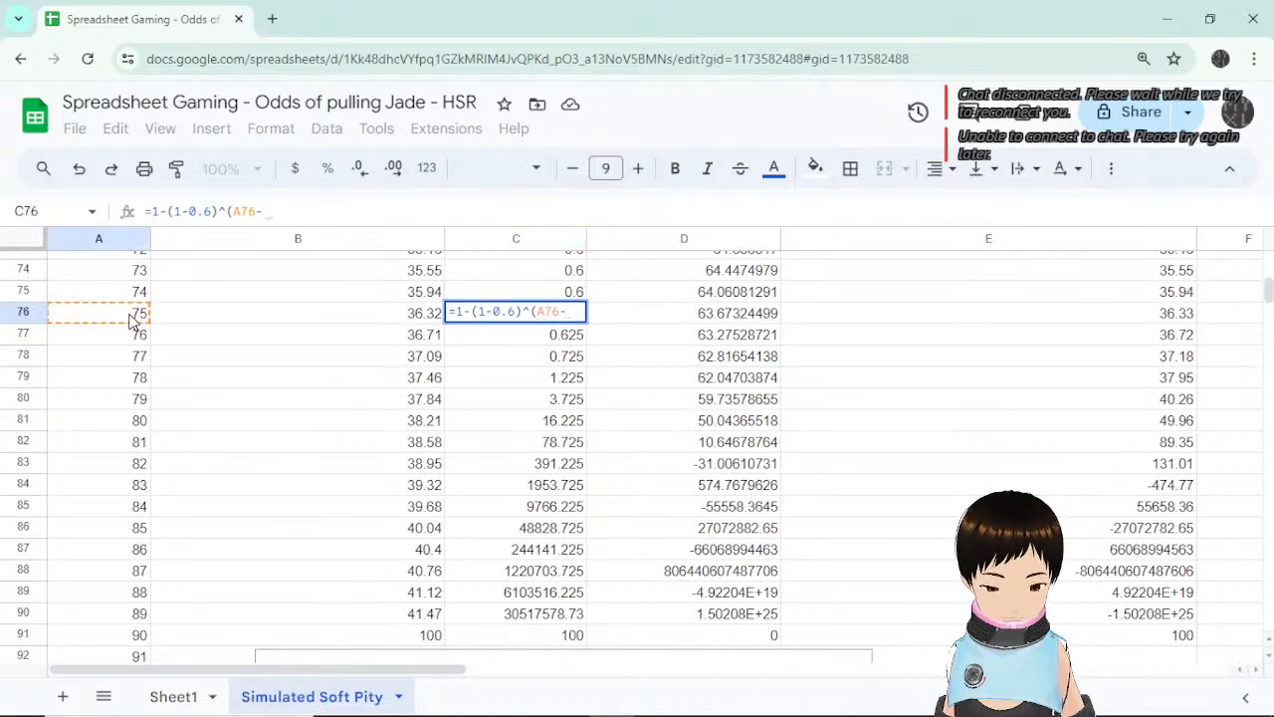
pyautogui.write('74)')
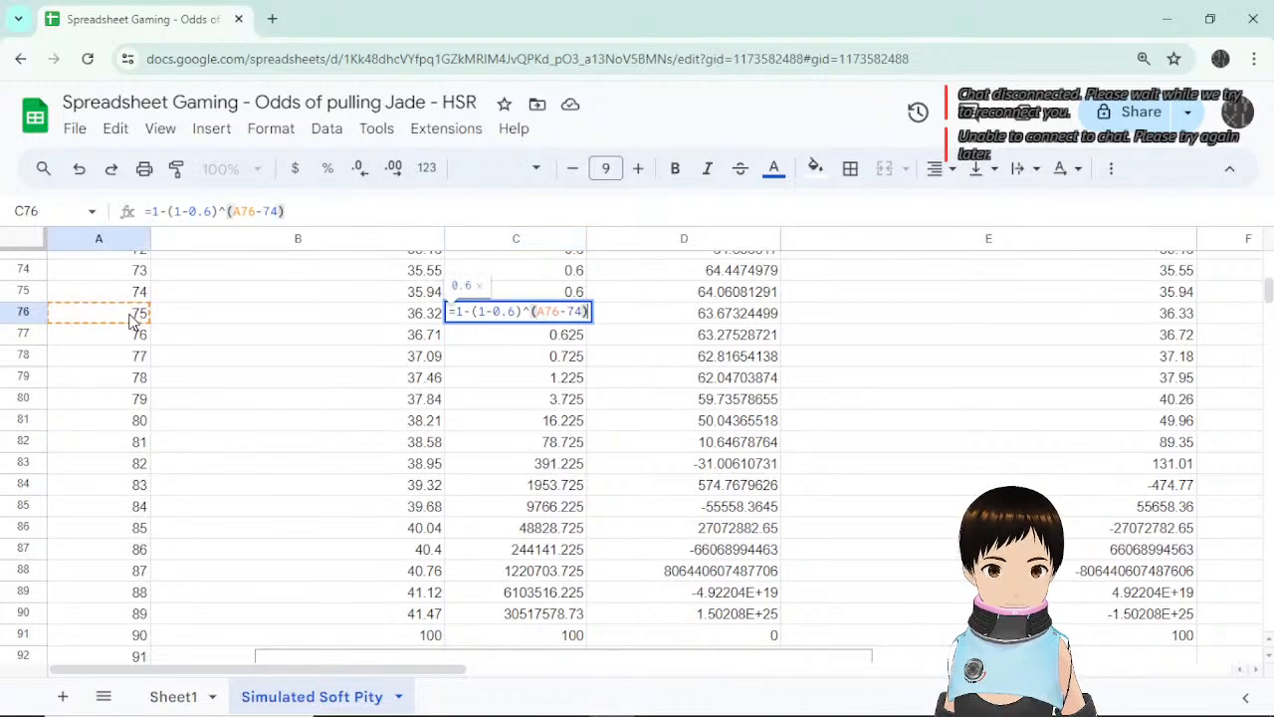
pyautogui.press('Return')
pyautogui.press('Up')
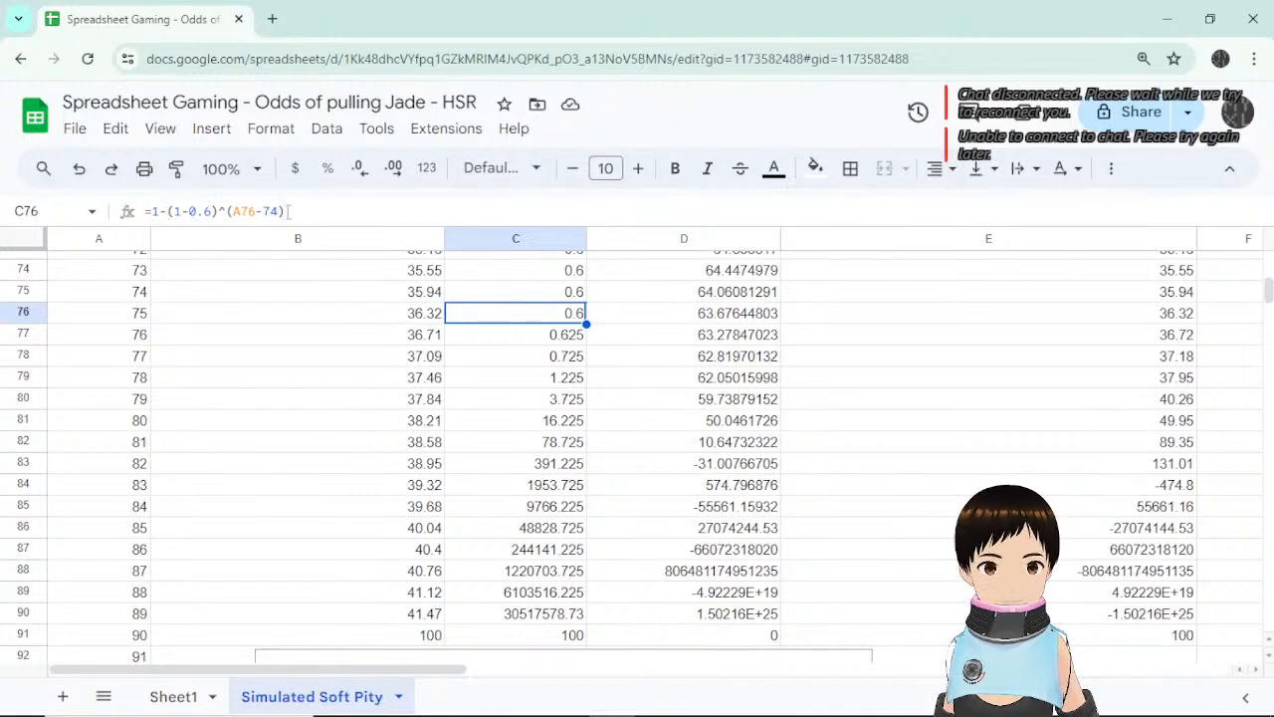
# Change the exponent offset to 73 so C76 shows 0.84.
pyautogui.click(279, 211)
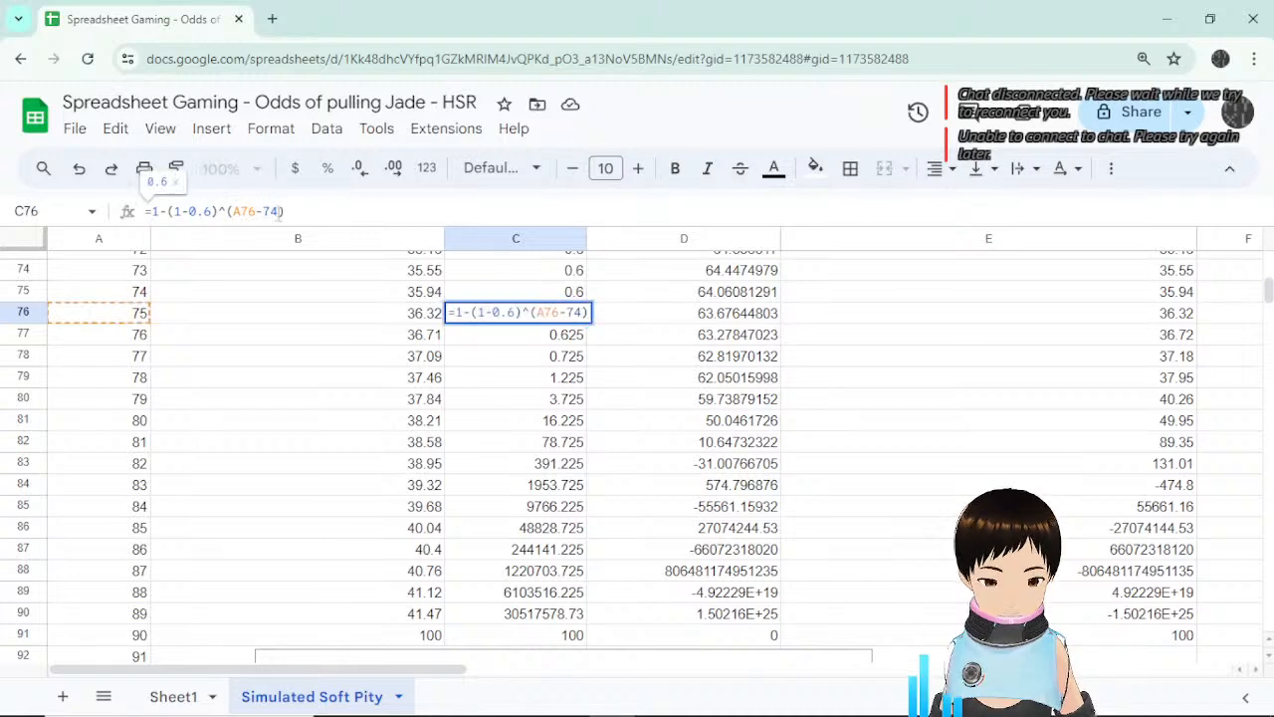
pyautogui.press('BackSpace')
pyautogui.write('3')
pyautogui.press('Return')
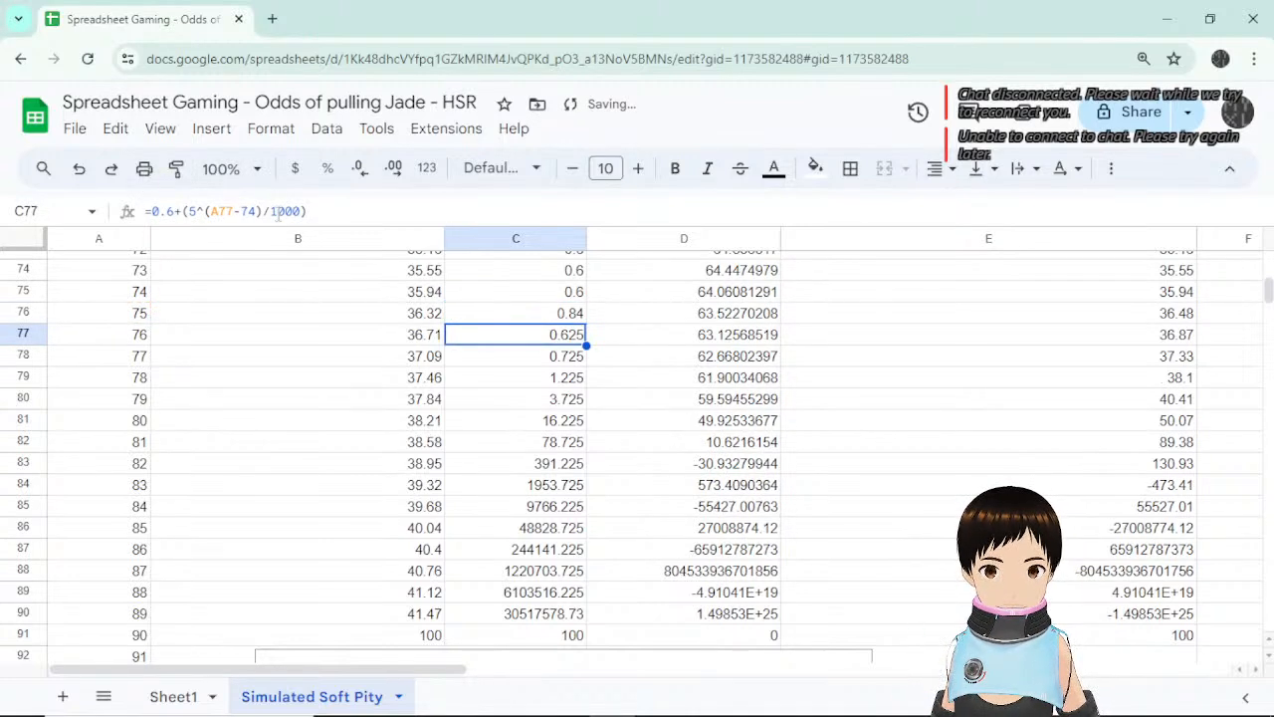
pyautogui.click(560, 314)
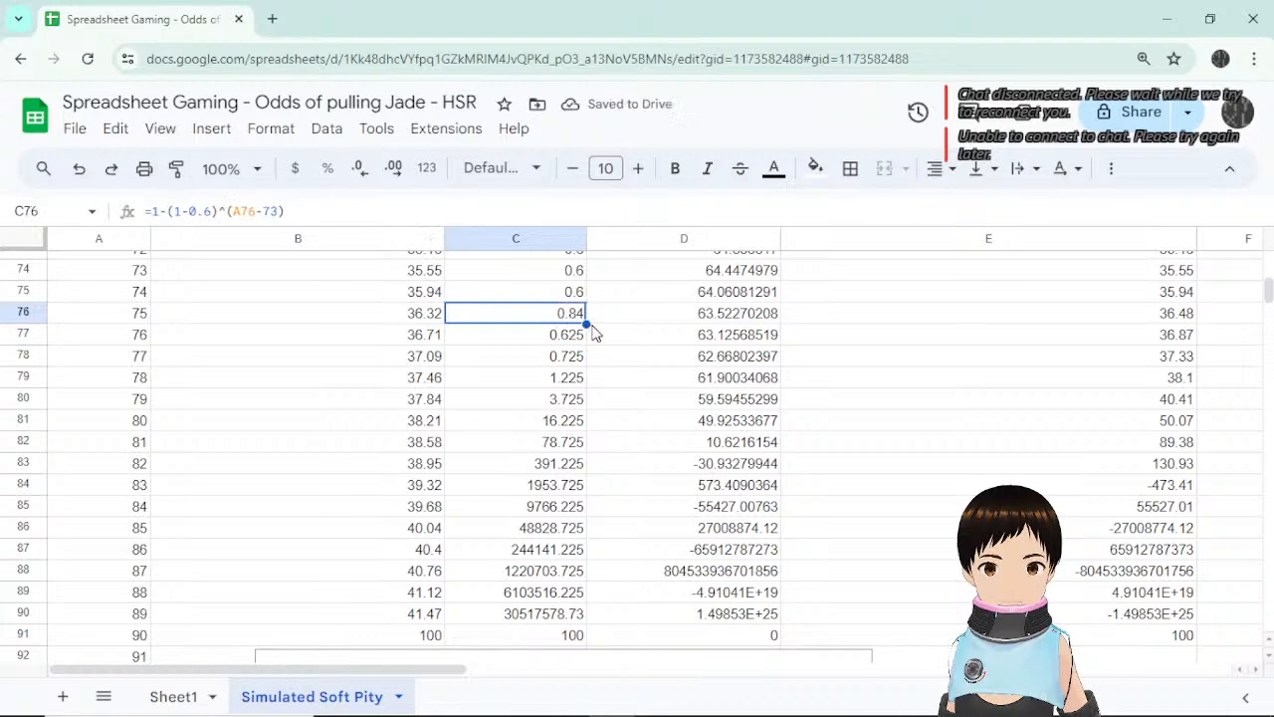
# Fill C76's =1-(1-0.6)^(A76-73) formula down to C90.
pyautogui.moveTo(586, 323); pyautogui.dragTo(586, 613)
pyautogui.scroll(-3, 645, 488)
pyautogui.scroll(-1, 655, 485)
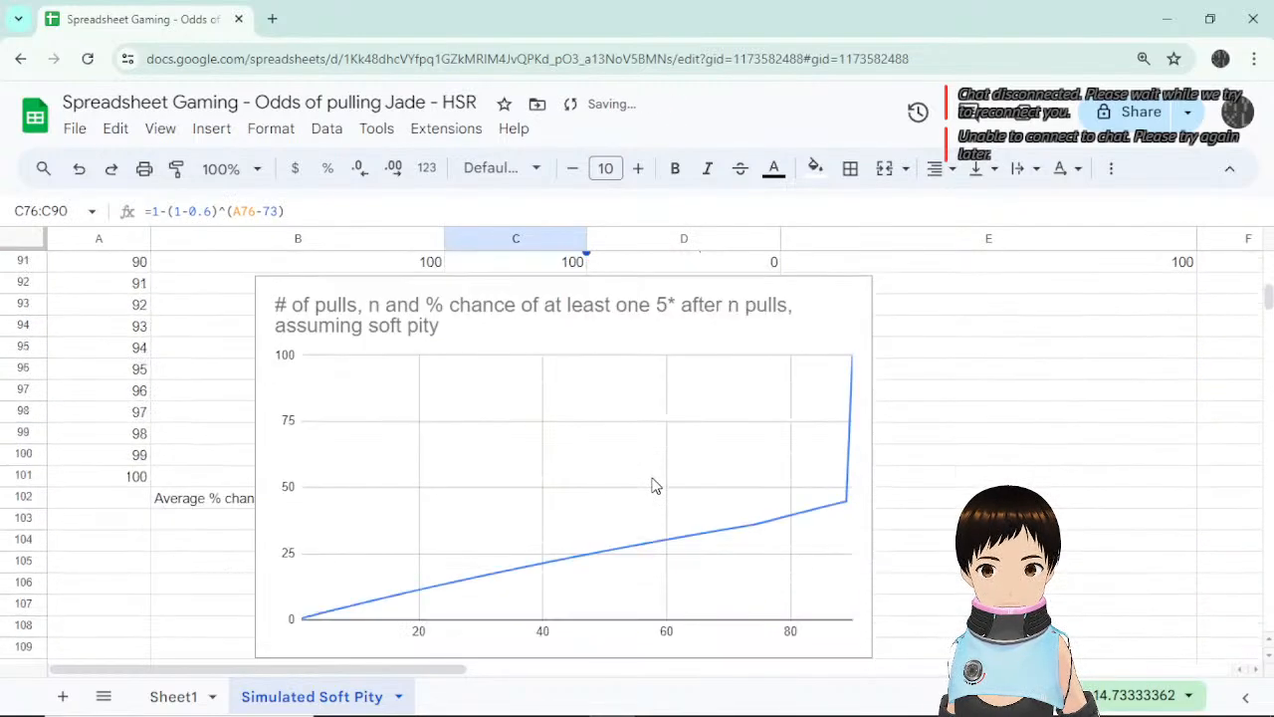
pyautogui.scroll(4, 789, 528)
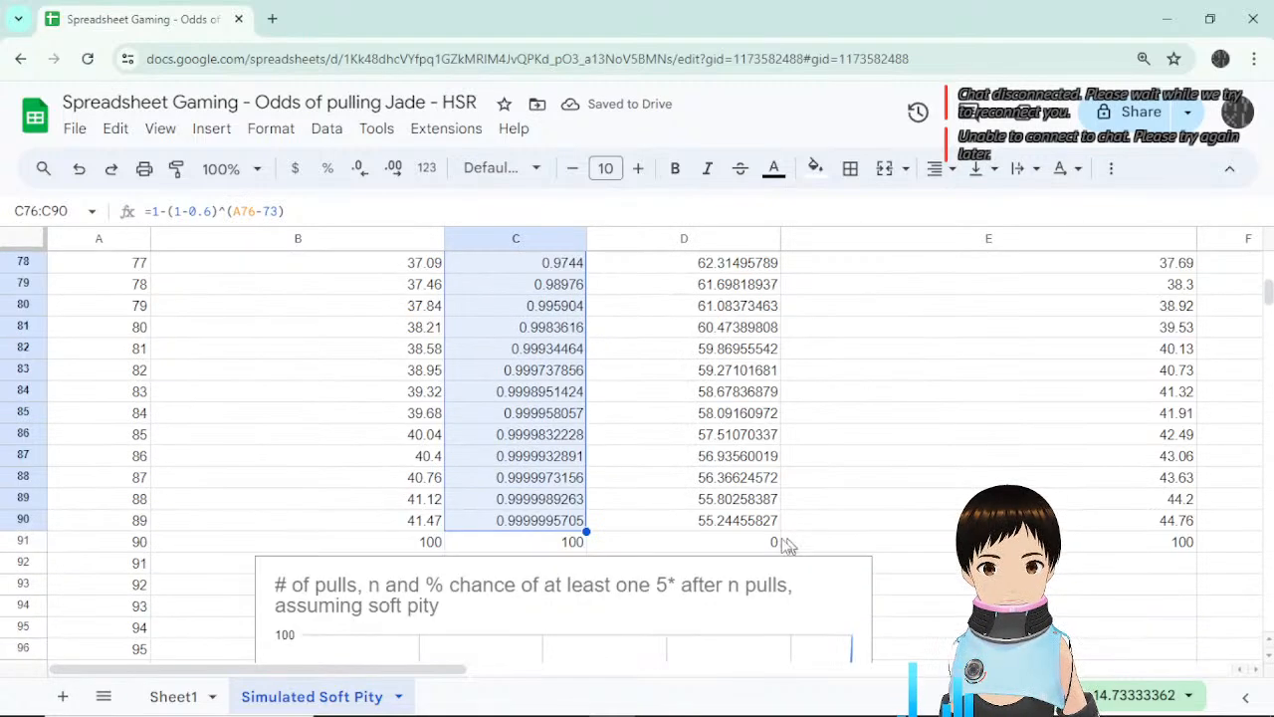
pyautogui.scroll(-3, 575, 521)
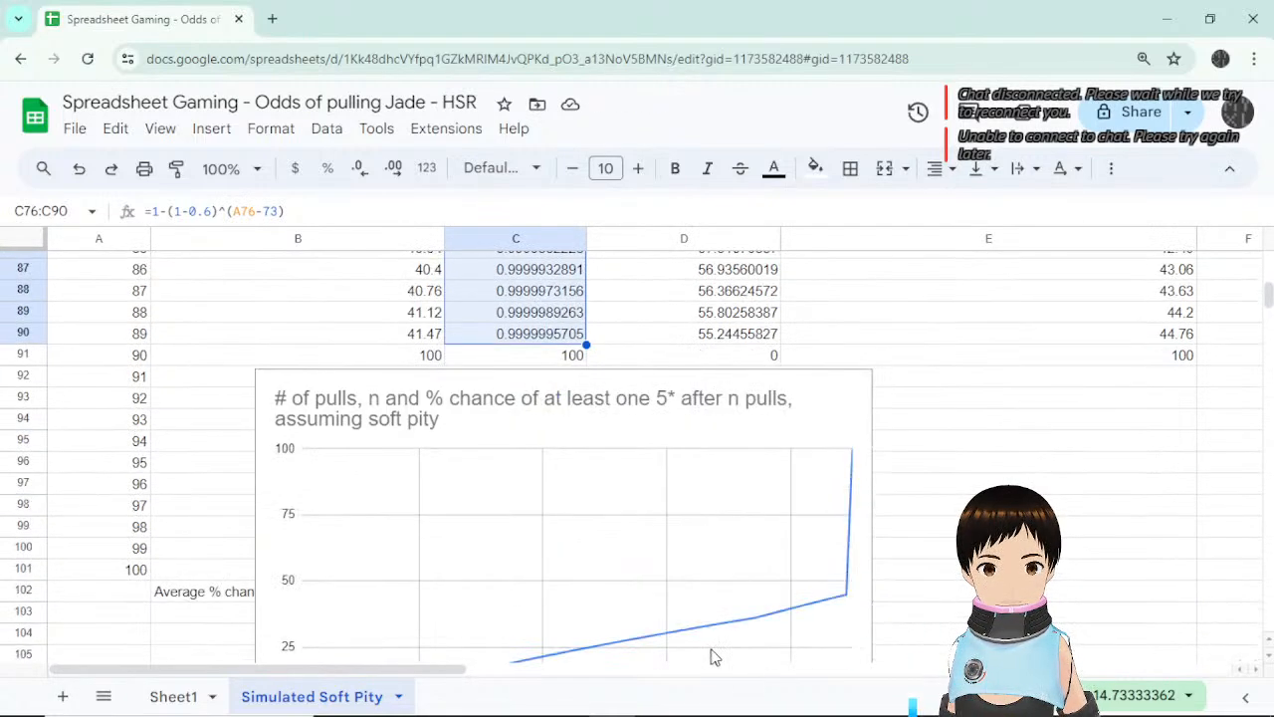
pyautogui.scroll(5, 731, 513)
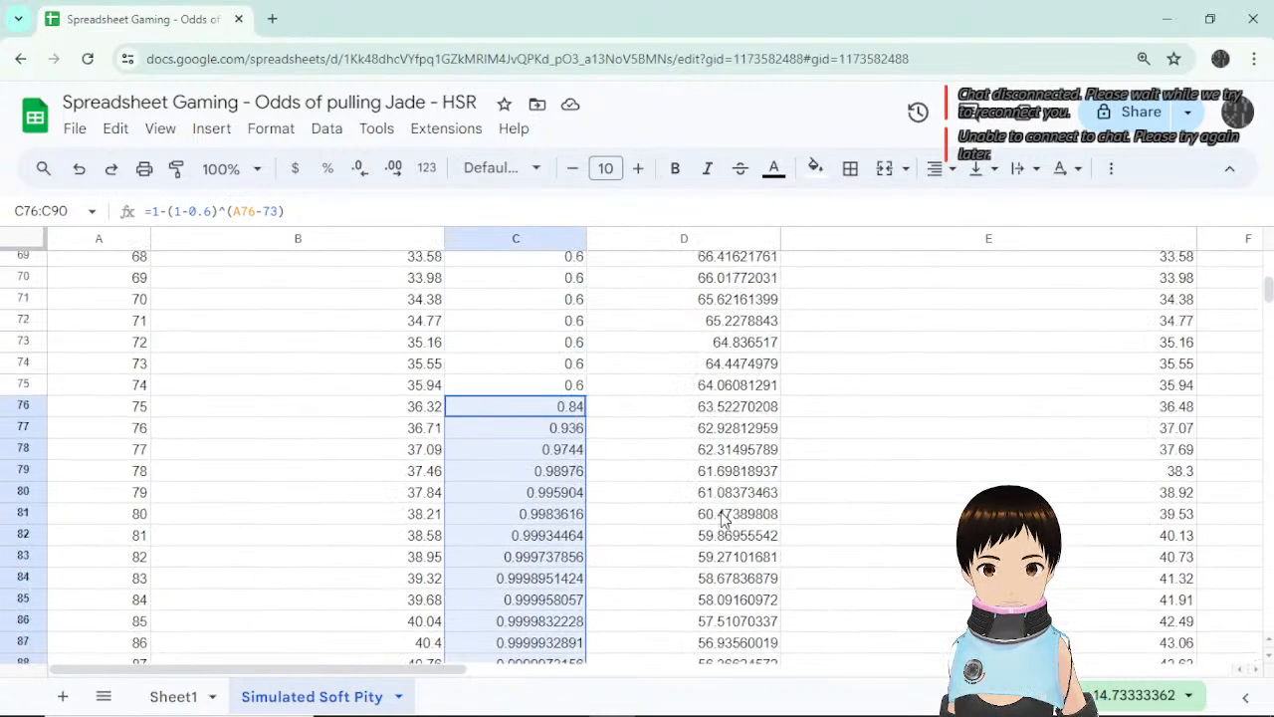
pyautogui.click(570, 386)
# Preview parts of C76's formula, such as (1-0.6) and (1-0.6)^(A76).
pyautogui.click(569, 407)
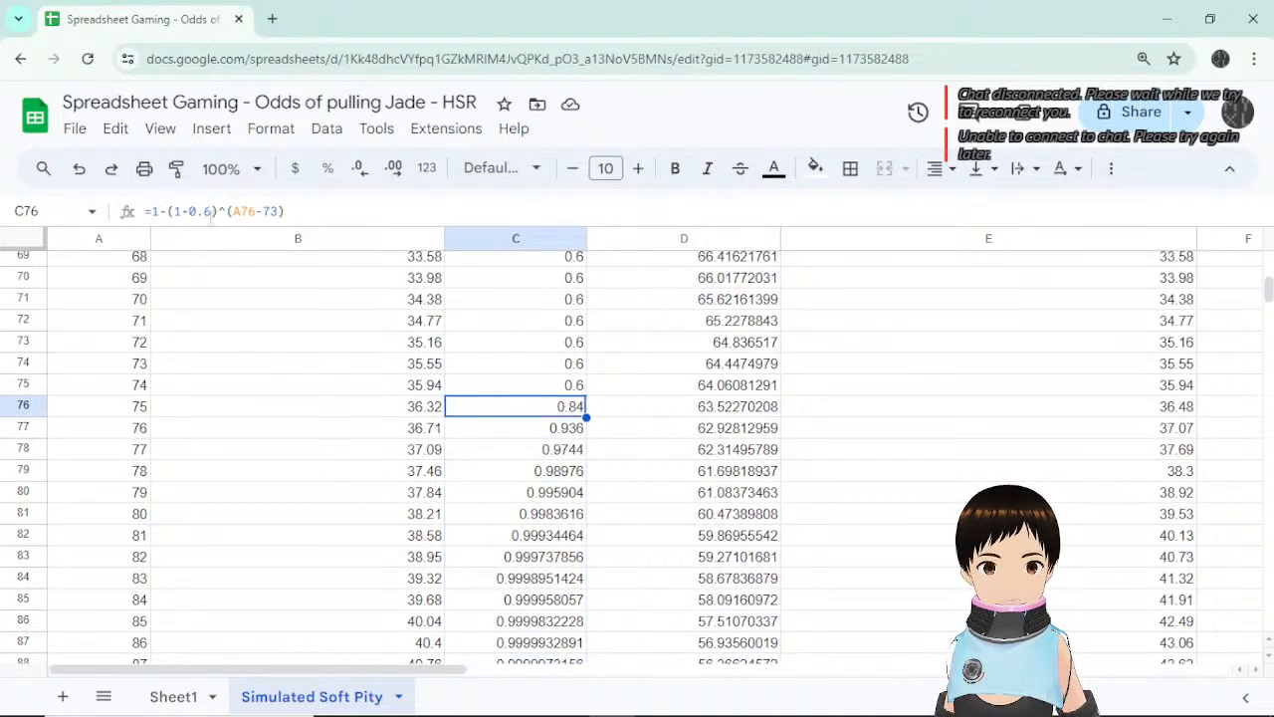
pyautogui.click(281, 212)
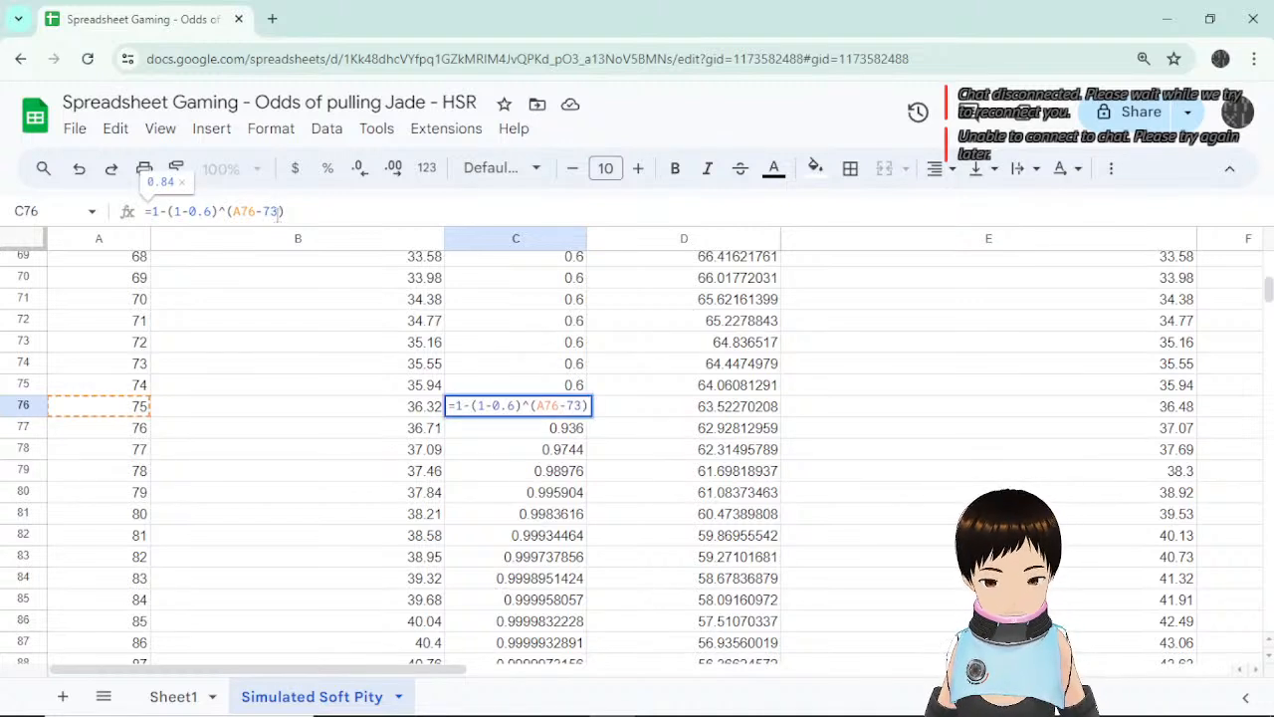
pyautogui.press('BackSpace')
pyautogui.press('BackSpace')
pyautogui.press('BackSpace')
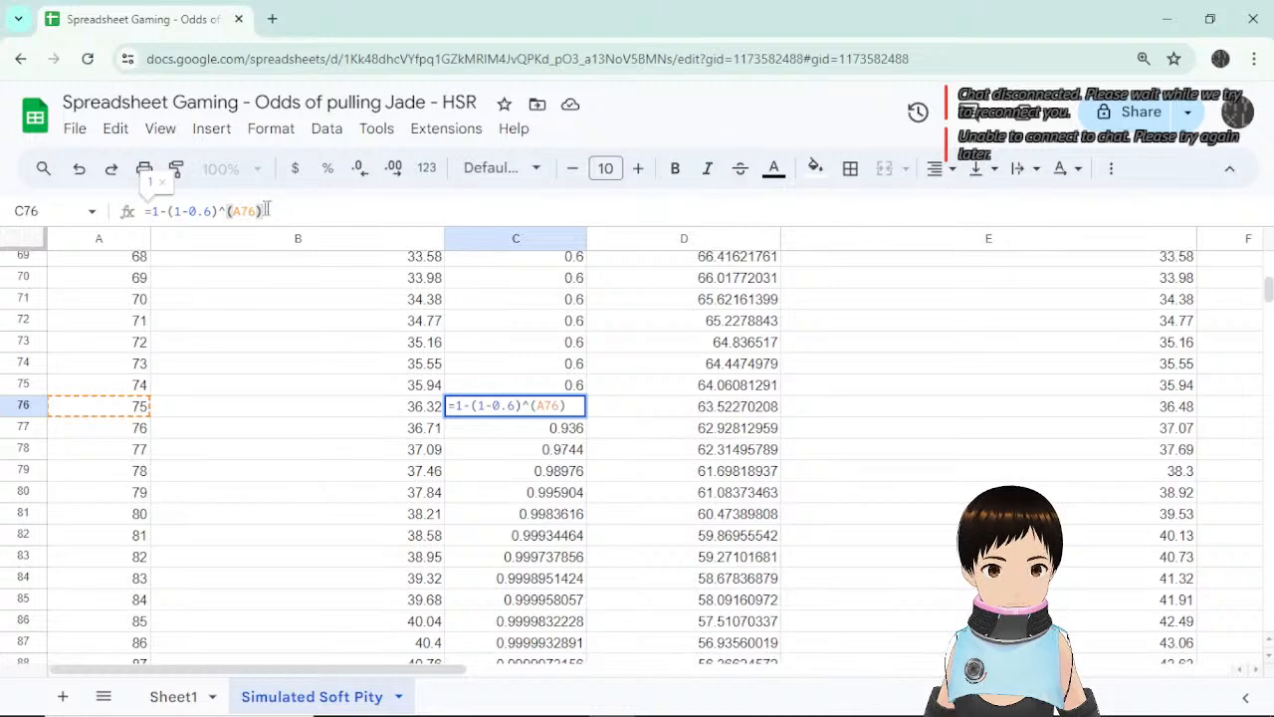
pyautogui.moveTo(267, 210); pyautogui.dragTo(168, 211)
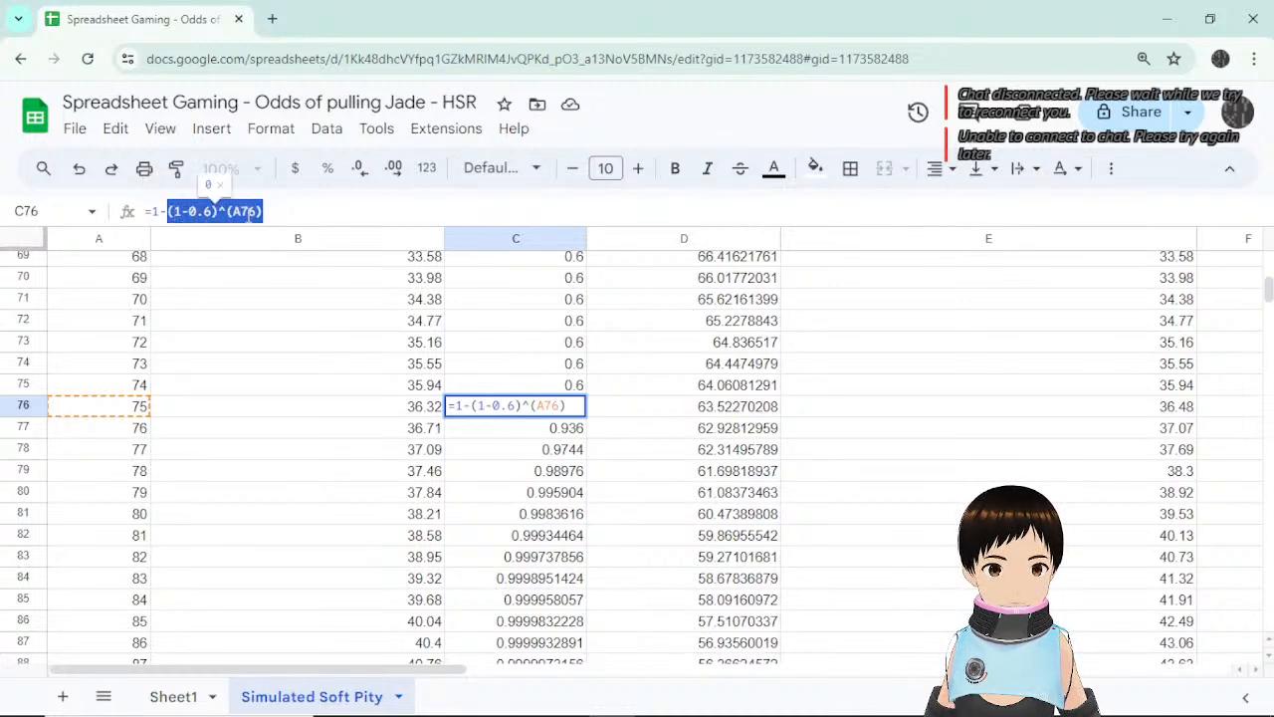
pyautogui.click(220, 211)
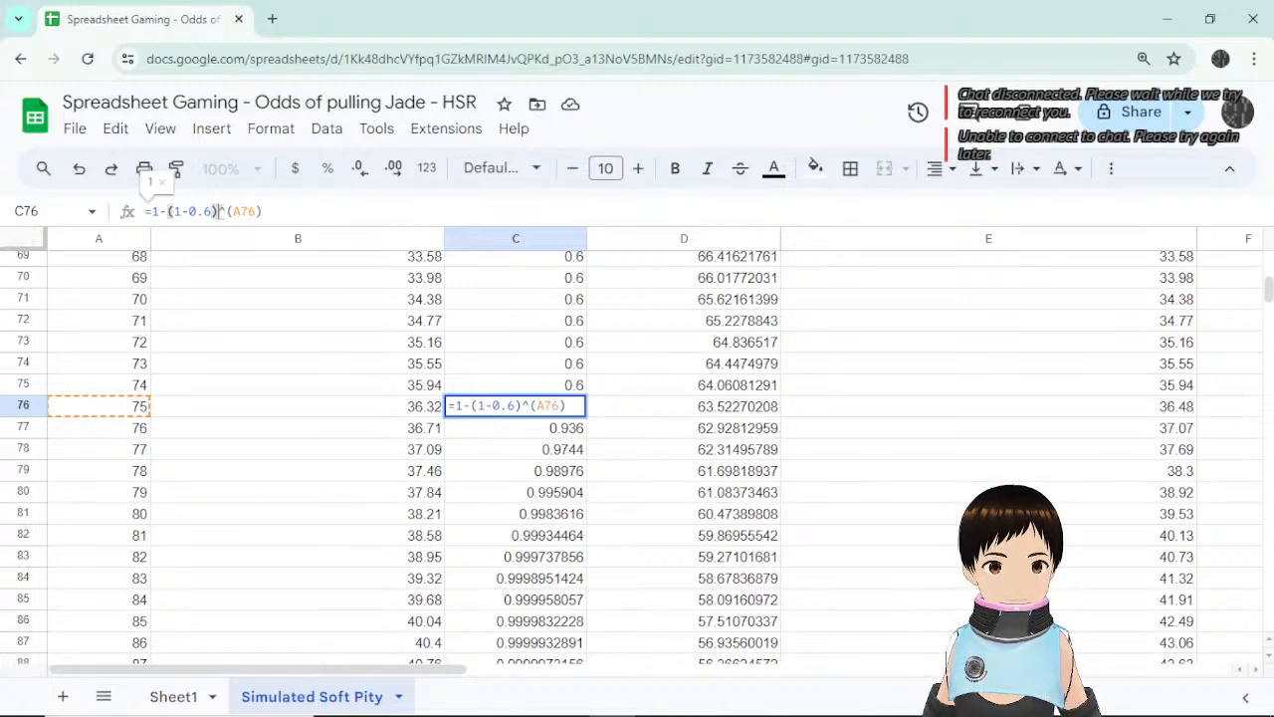
pyautogui.moveTo(219, 211); pyautogui.dragTo(167, 211)
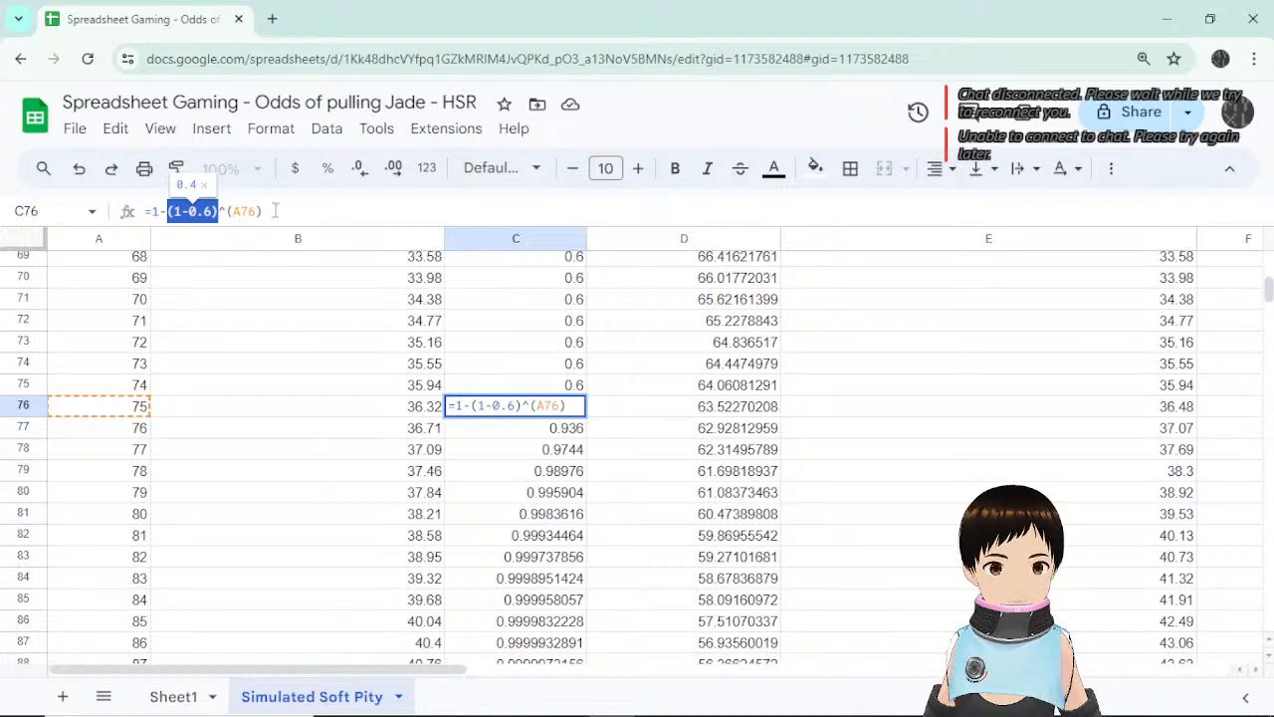
pyautogui.moveTo(263, 211); pyautogui.dragTo(170, 211)
pyautogui.press('Right')
pyautogui.press('Left')
pyautogui.write('-73')
pyautogui.press('Return')
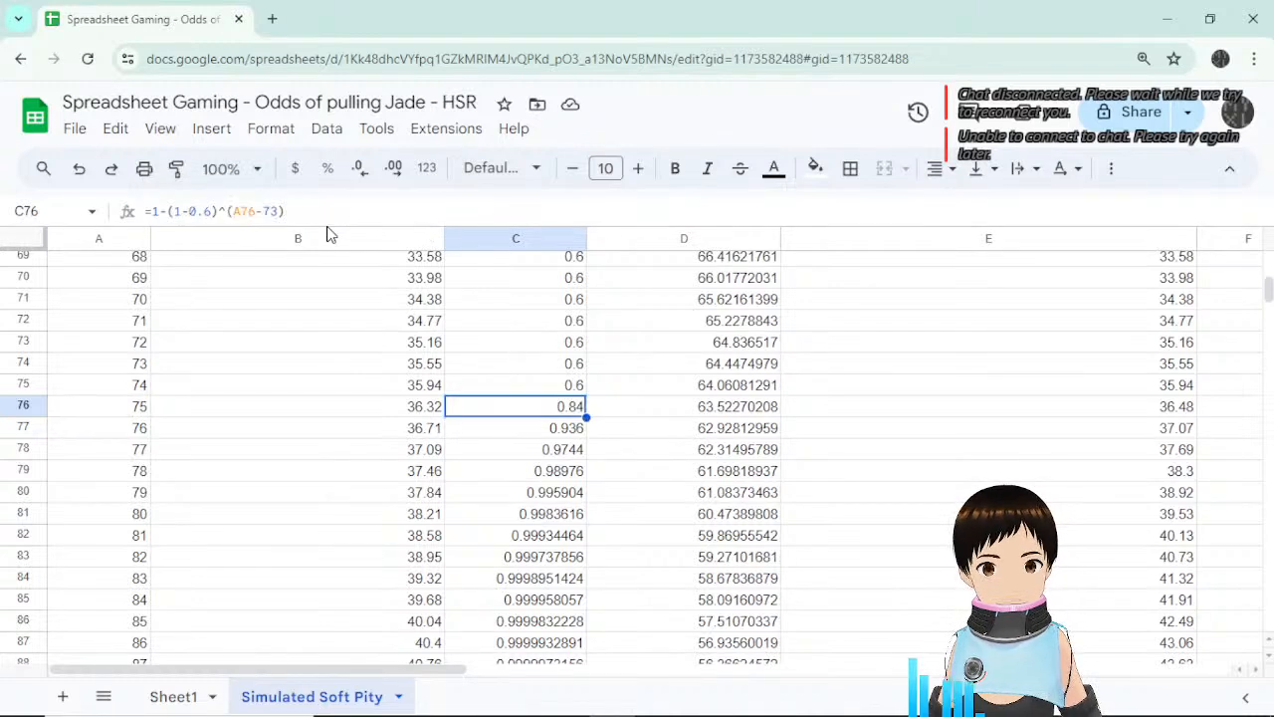
pyautogui.click(981, 411)
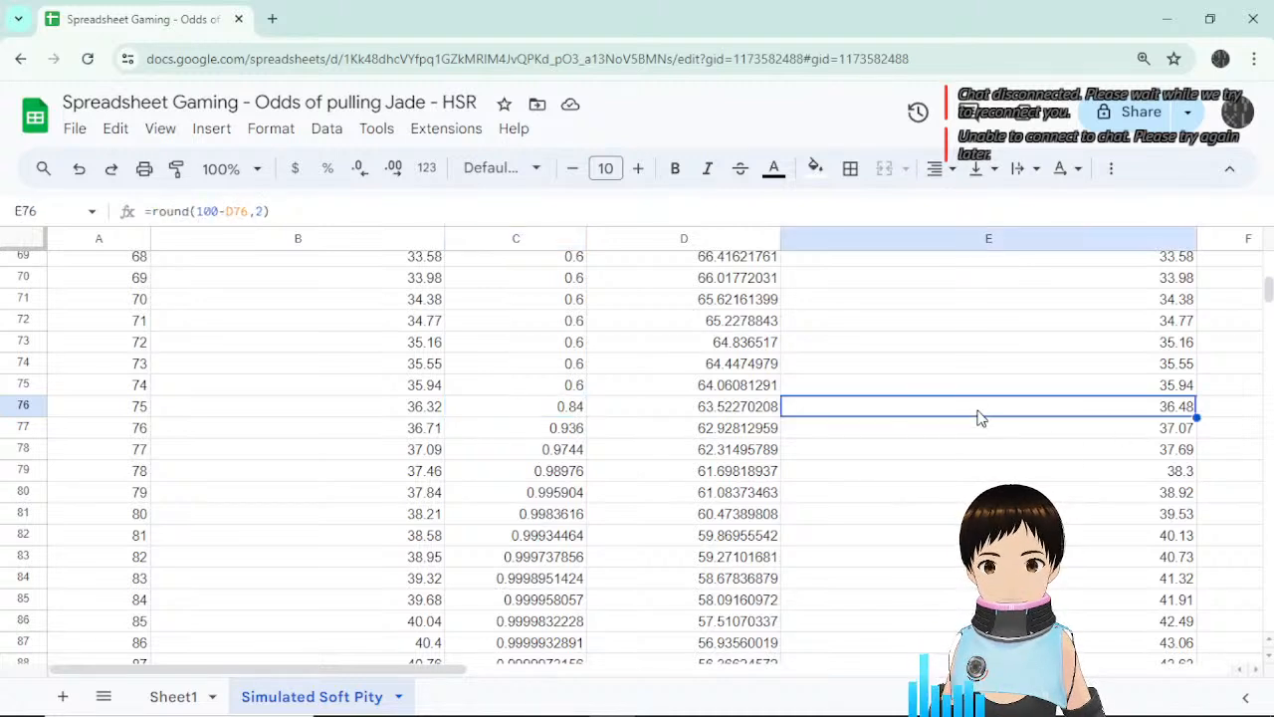
pyautogui.click(289, 210)
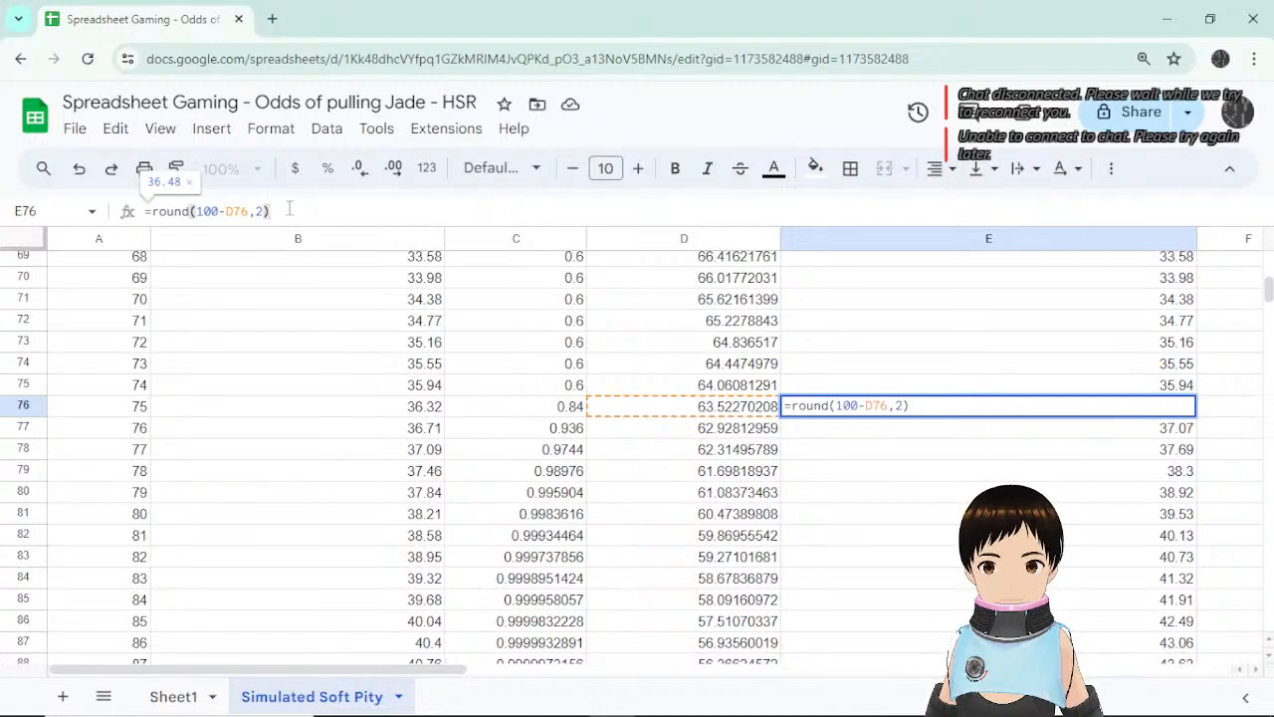
pyautogui.click(1045, 411)
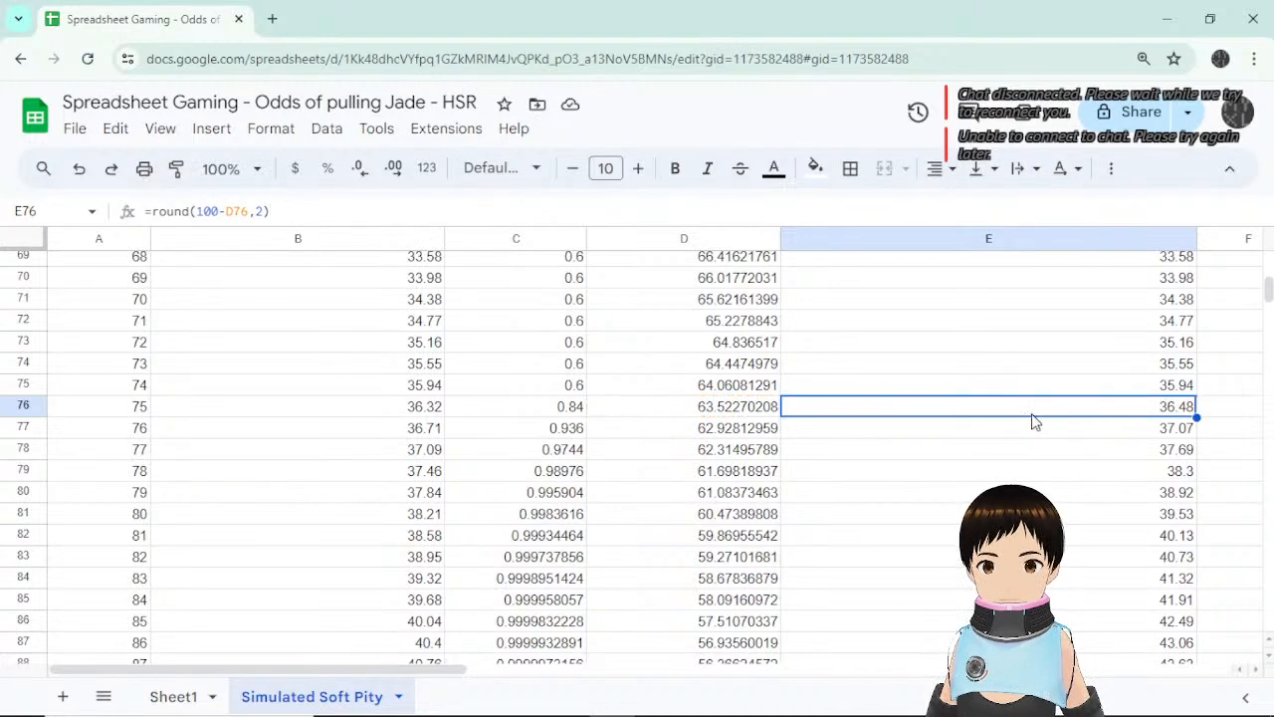
pyautogui.click(299, 214)
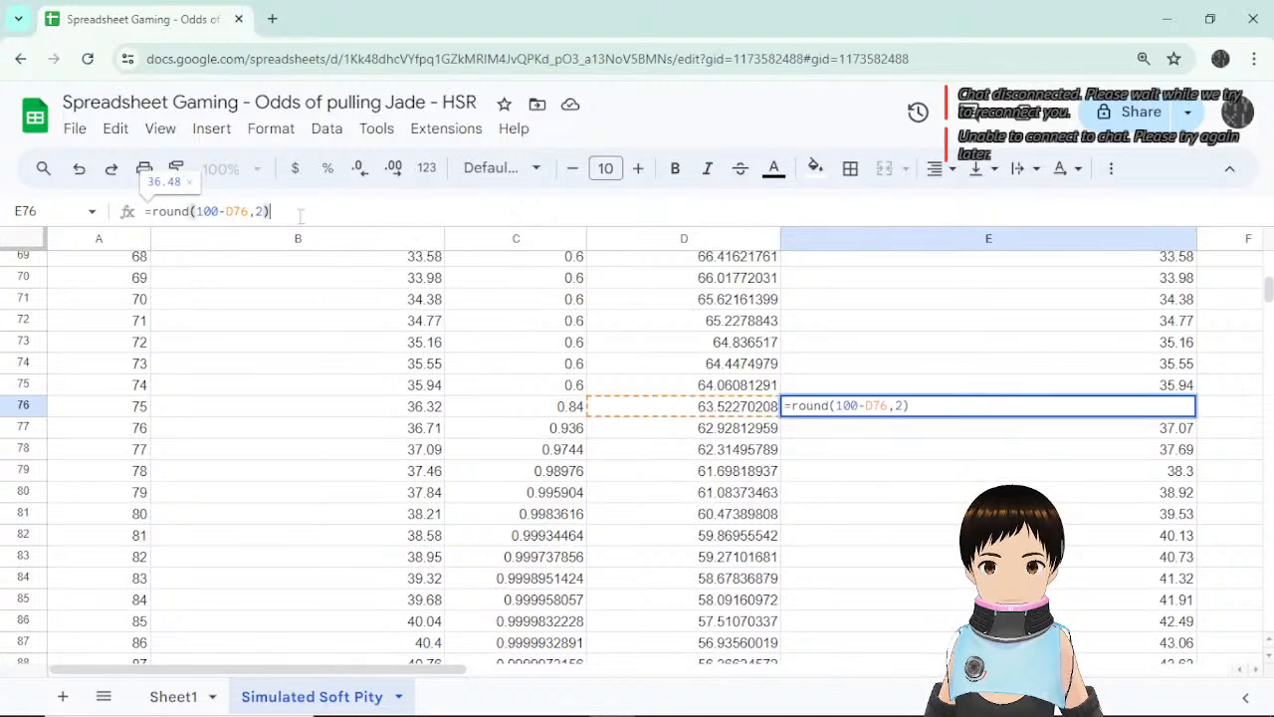
pyautogui.press('Escape')
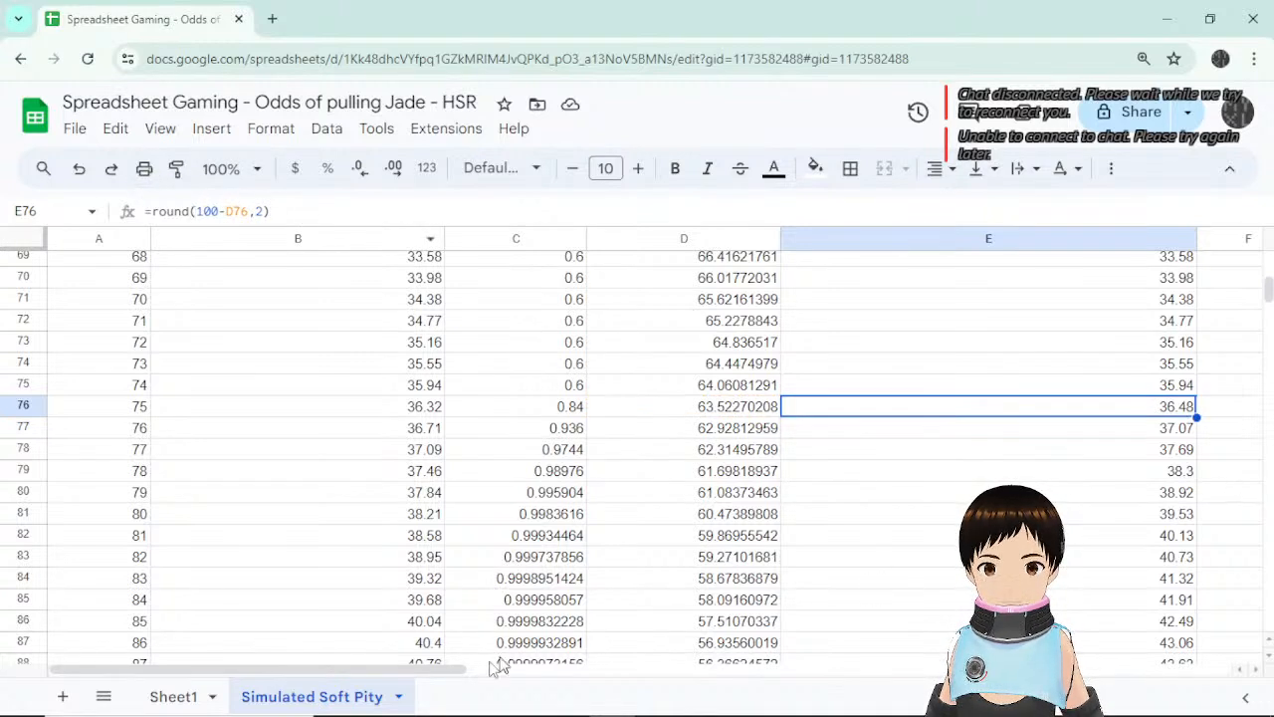
pyautogui.moveTo(435, 673); pyautogui.dragTo(637, 673)
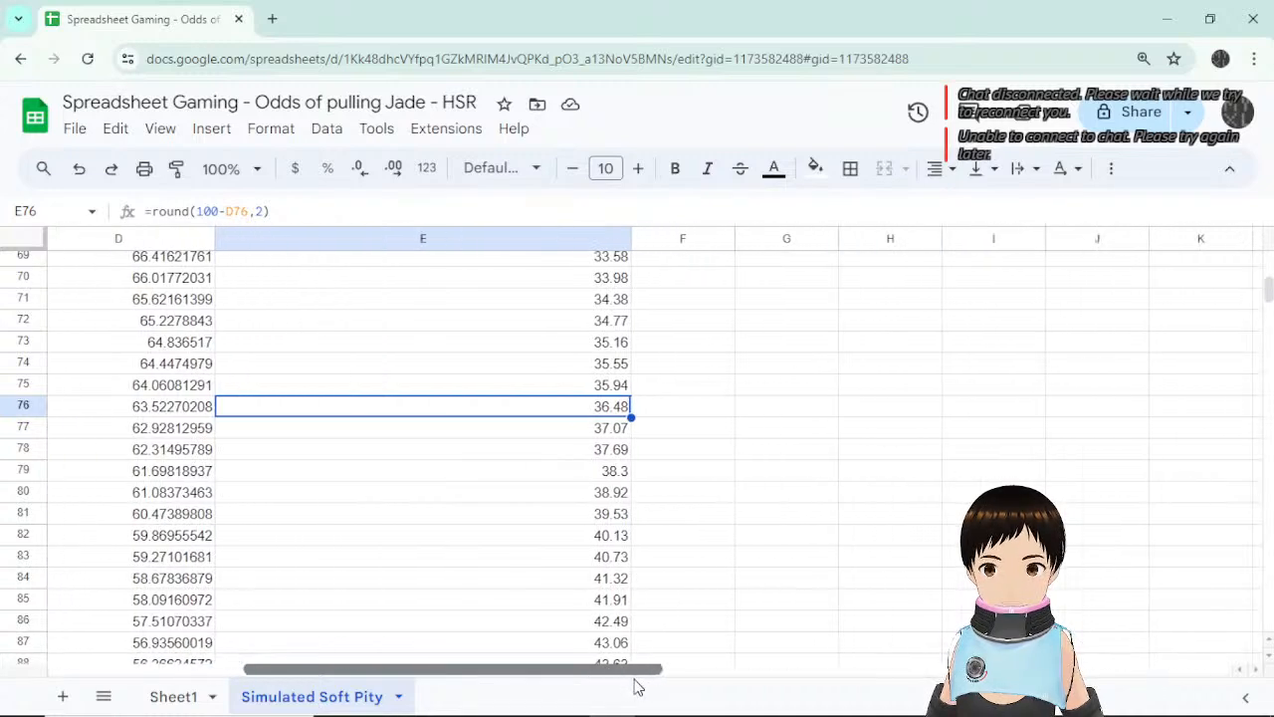
pyautogui.scroll(15, 806, 495)
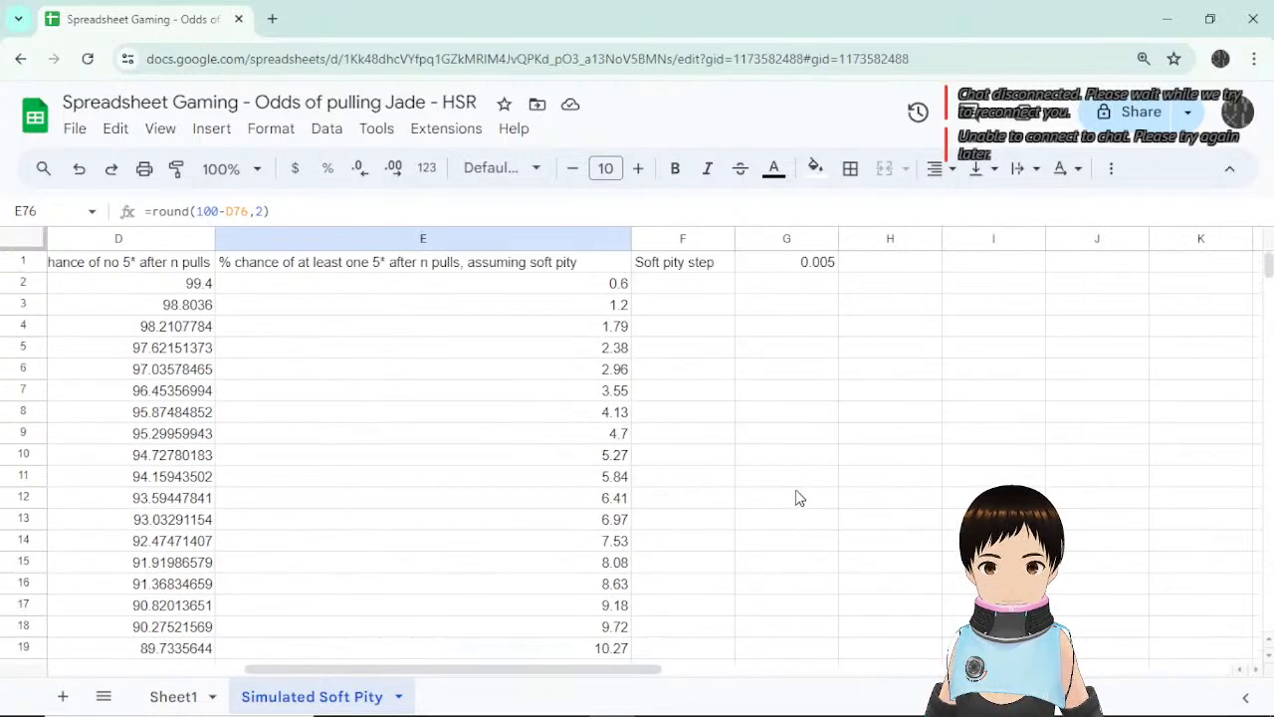
pyautogui.scroll(-15, 794, 482)
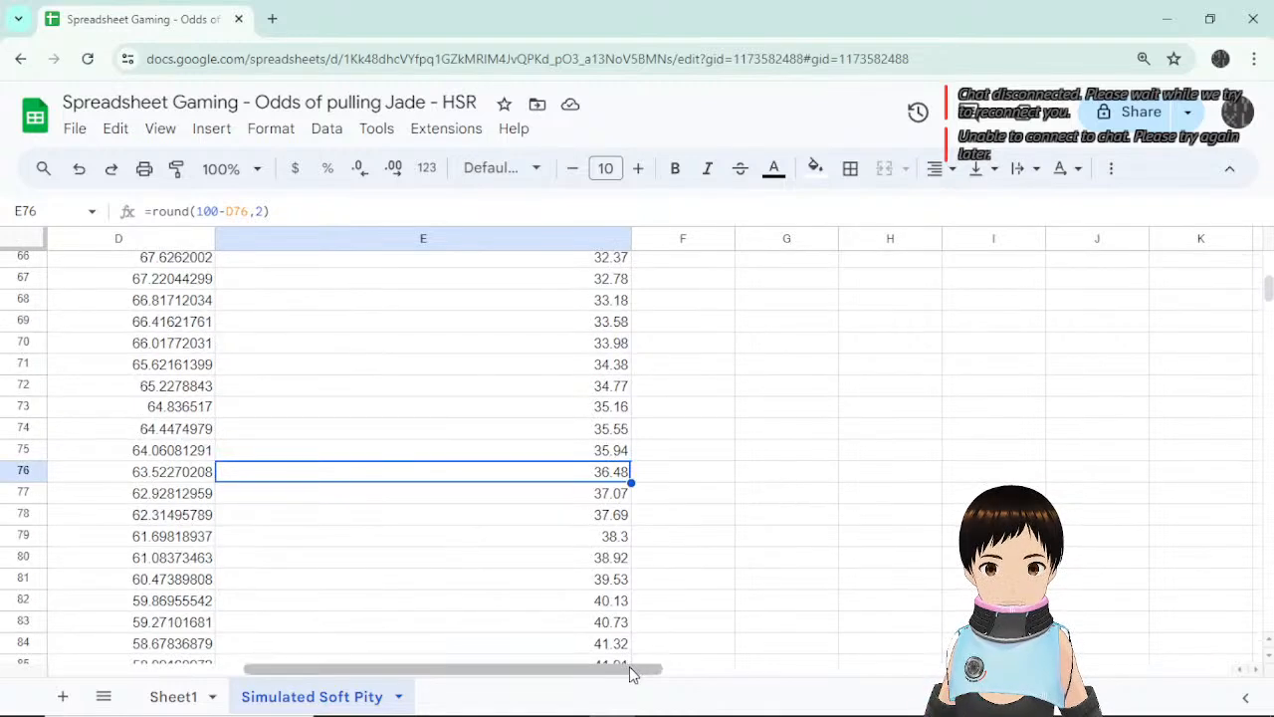
pyautogui.moveTo(629, 669); pyautogui.dragTo(434, 668)
pyautogui.click(328, 661)
pyautogui.click(842, 455)
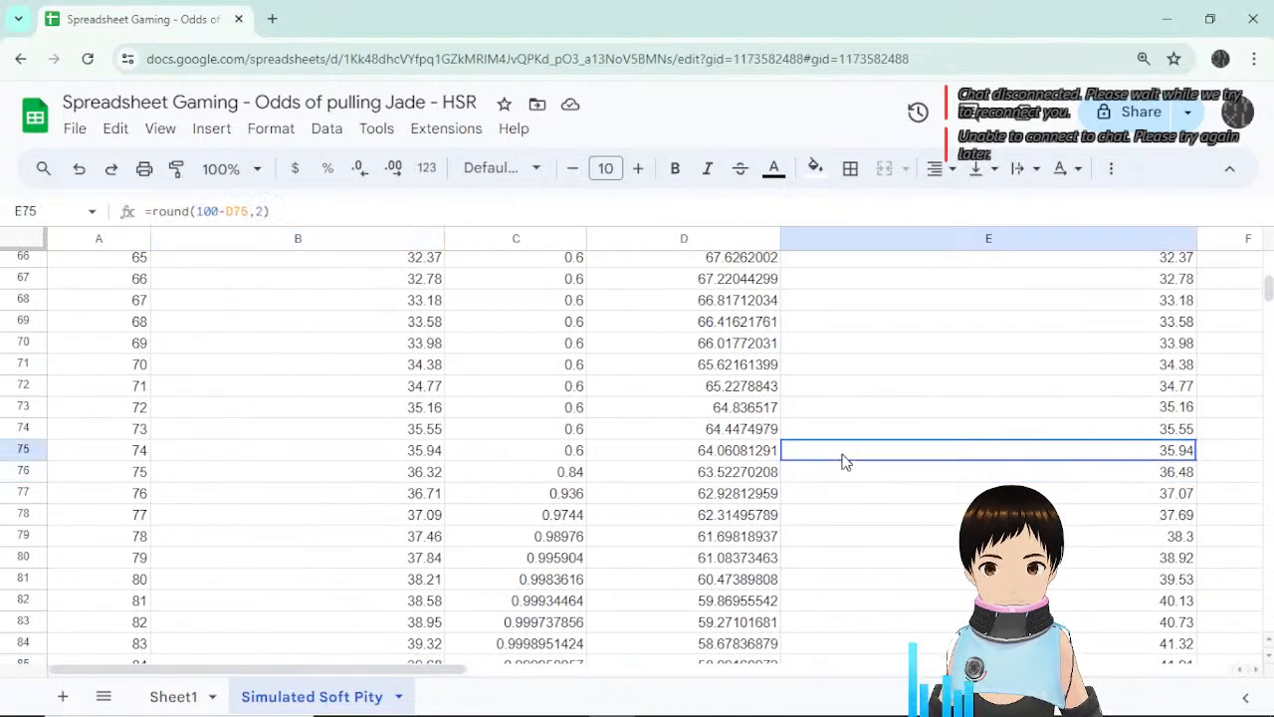
pyautogui.scroll(-5, 916, 455)
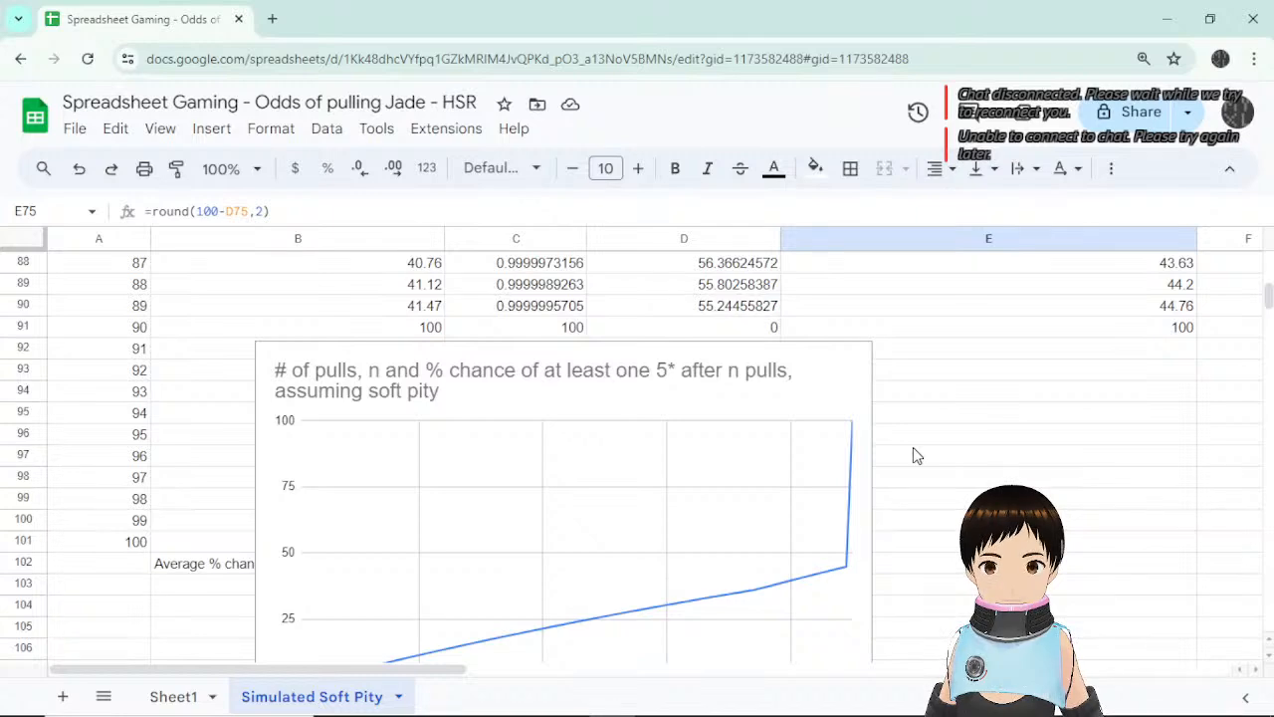
pyautogui.scroll(4, 916, 455)
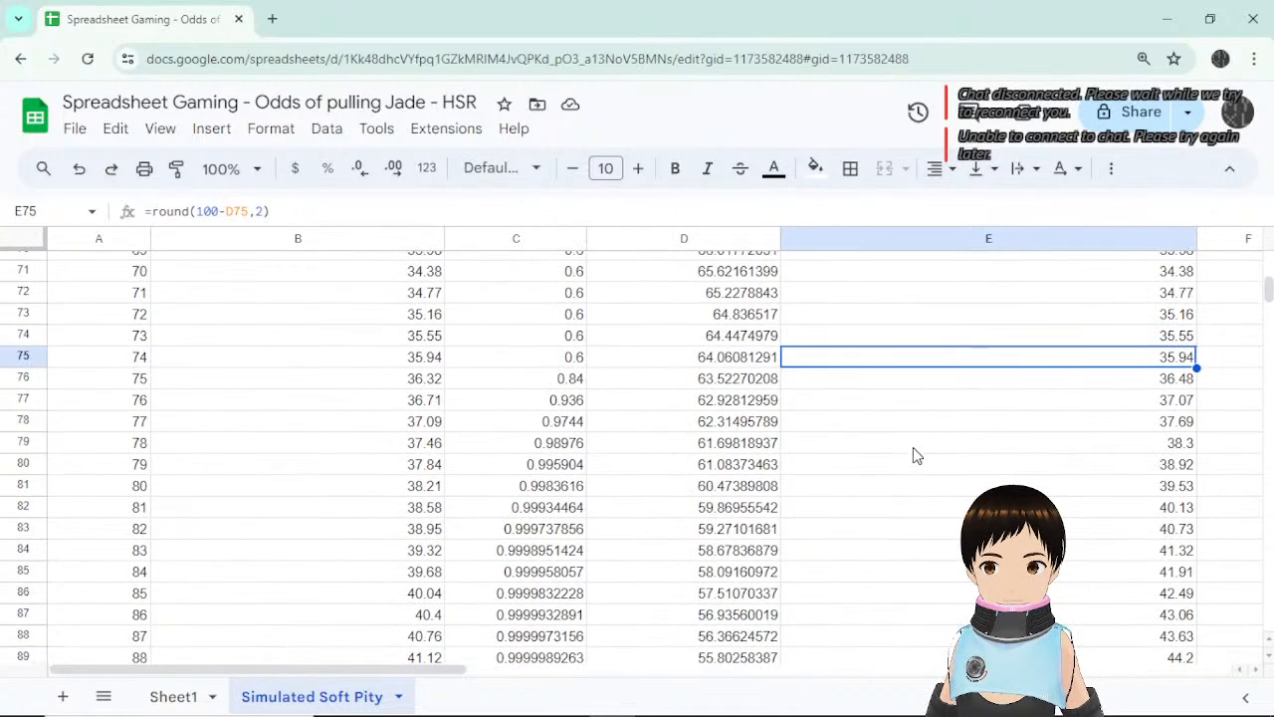
pyautogui.click(414, 359)
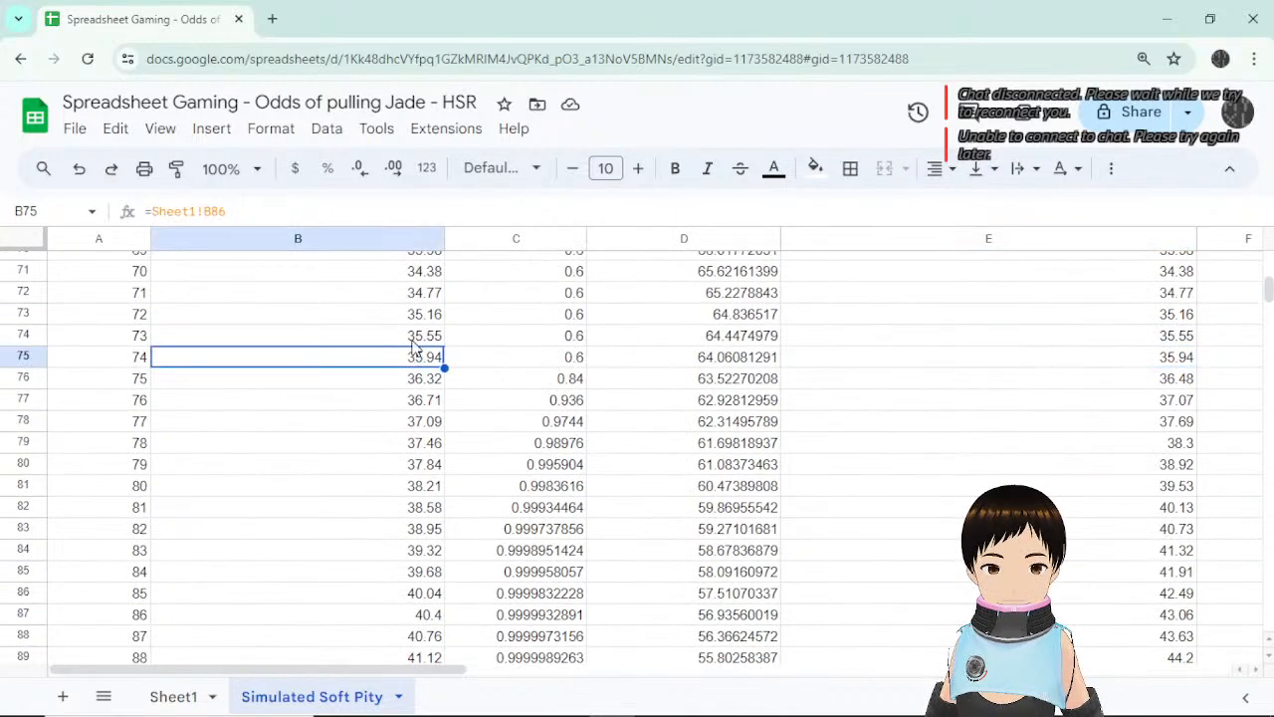
# Compare Sheet1's column B cumulative formula with C75's flat 0.6 and C76's soft-pity formula.
pyautogui.click(175, 696)
pyautogui.hscroll(-5, 435, 677)
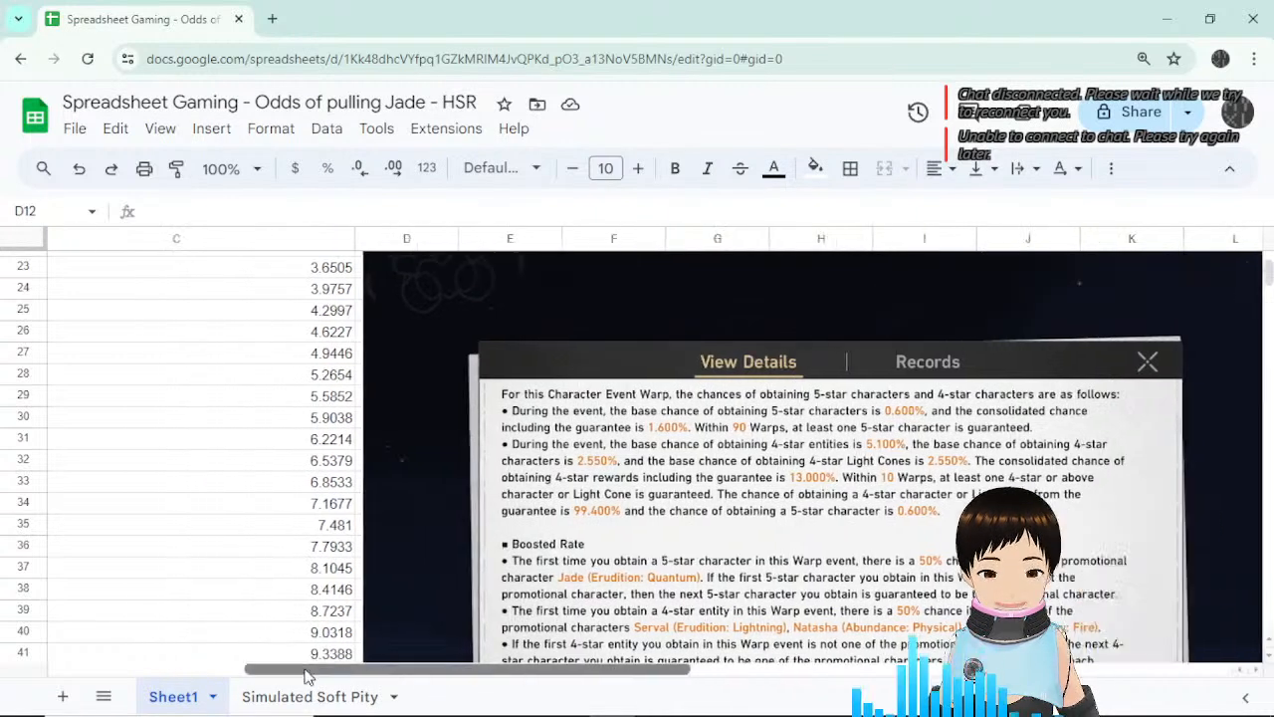
pyautogui.click(491, 403)
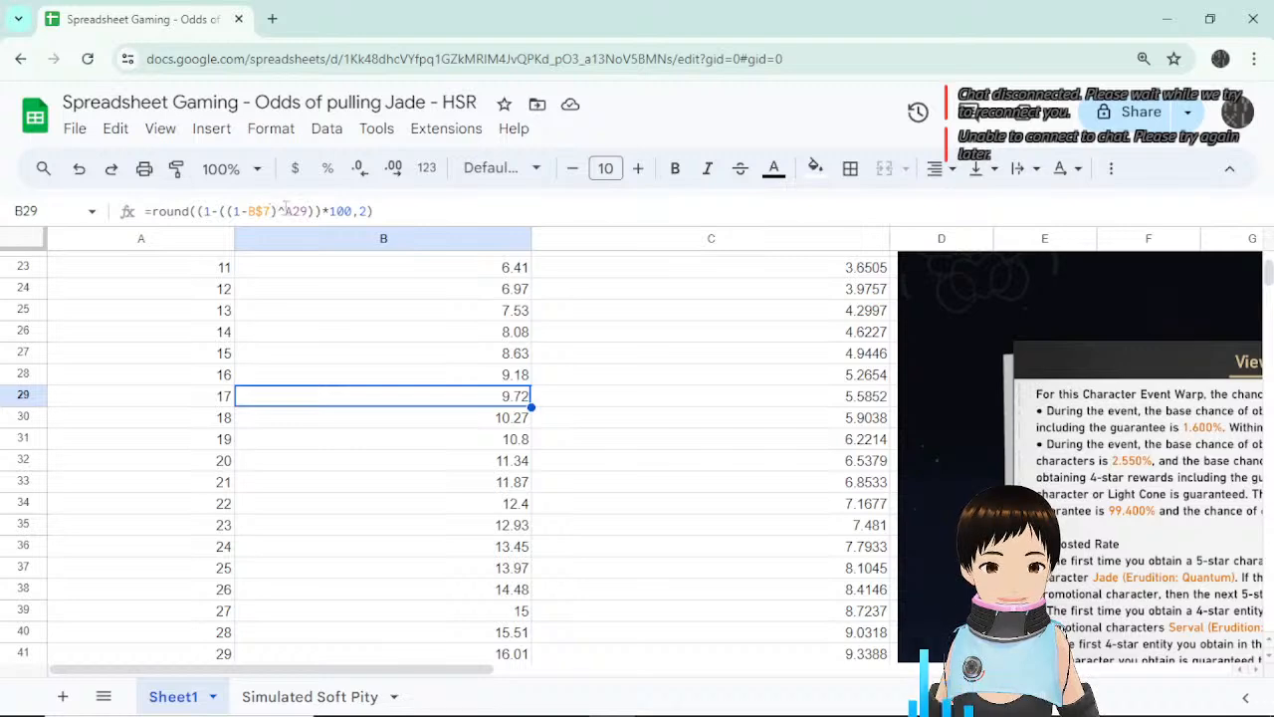
pyautogui.click(329, 694)
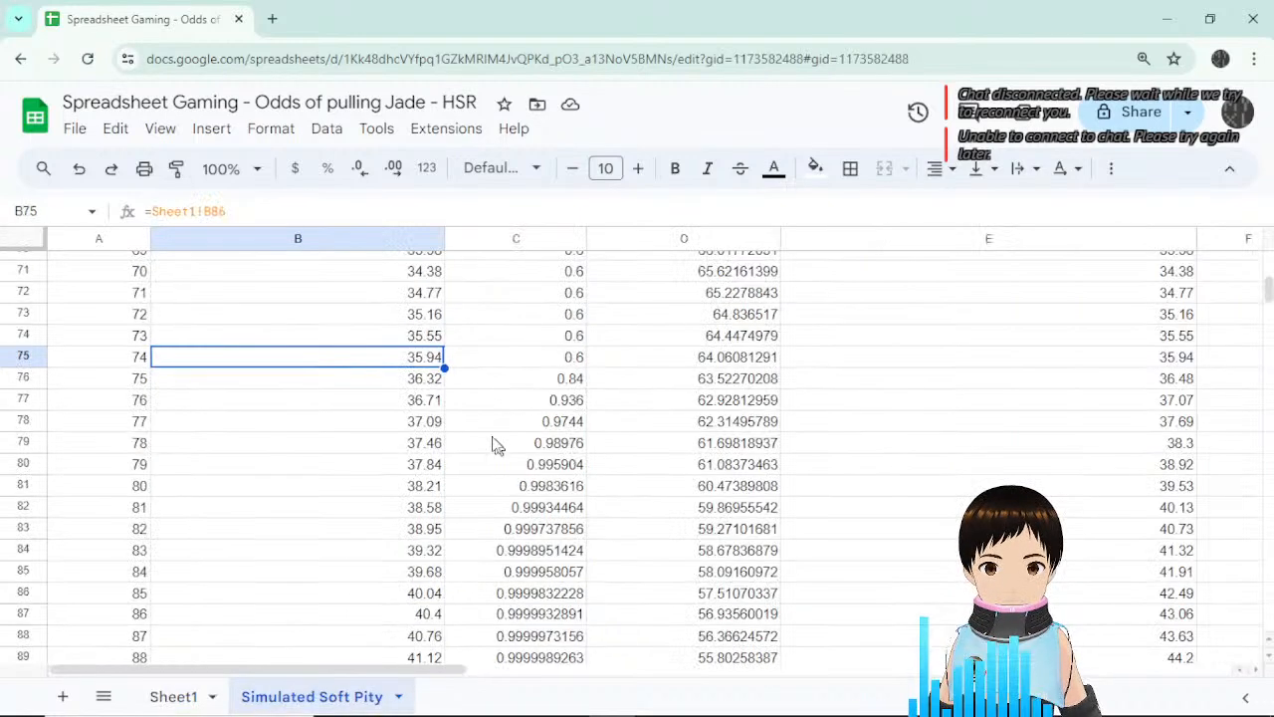
pyautogui.click(546, 365)
pyautogui.click(543, 379)
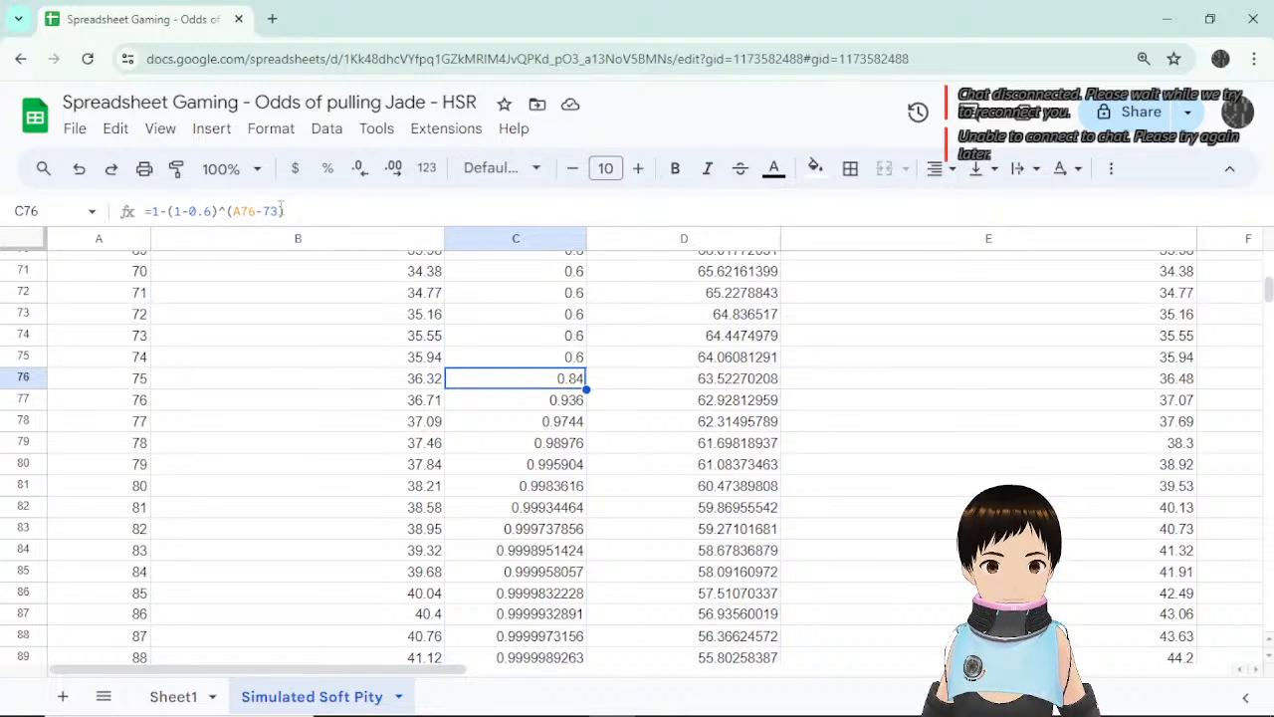
# Recheck C75 and C76 against Sheet1, then re-enter the C76 formula unchanged.
pyautogui.click(174, 696)
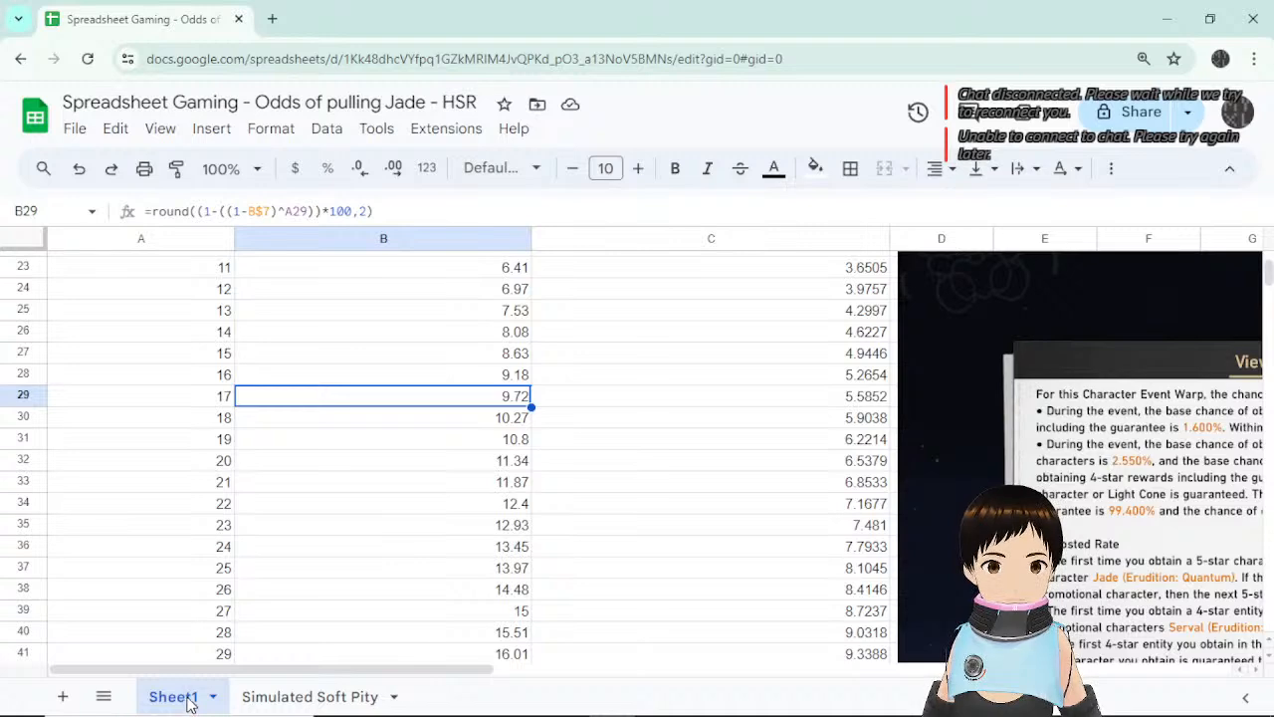
pyautogui.click(277, 701)
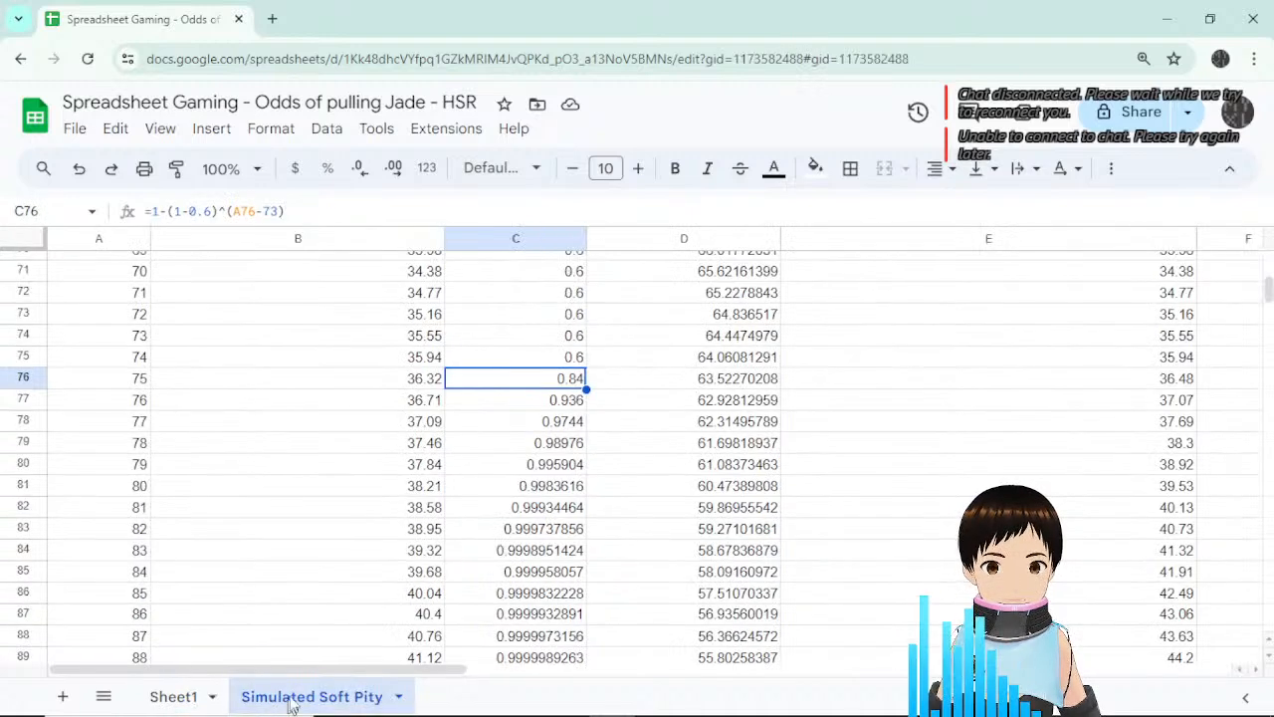
pyautogui.click(565, 362)
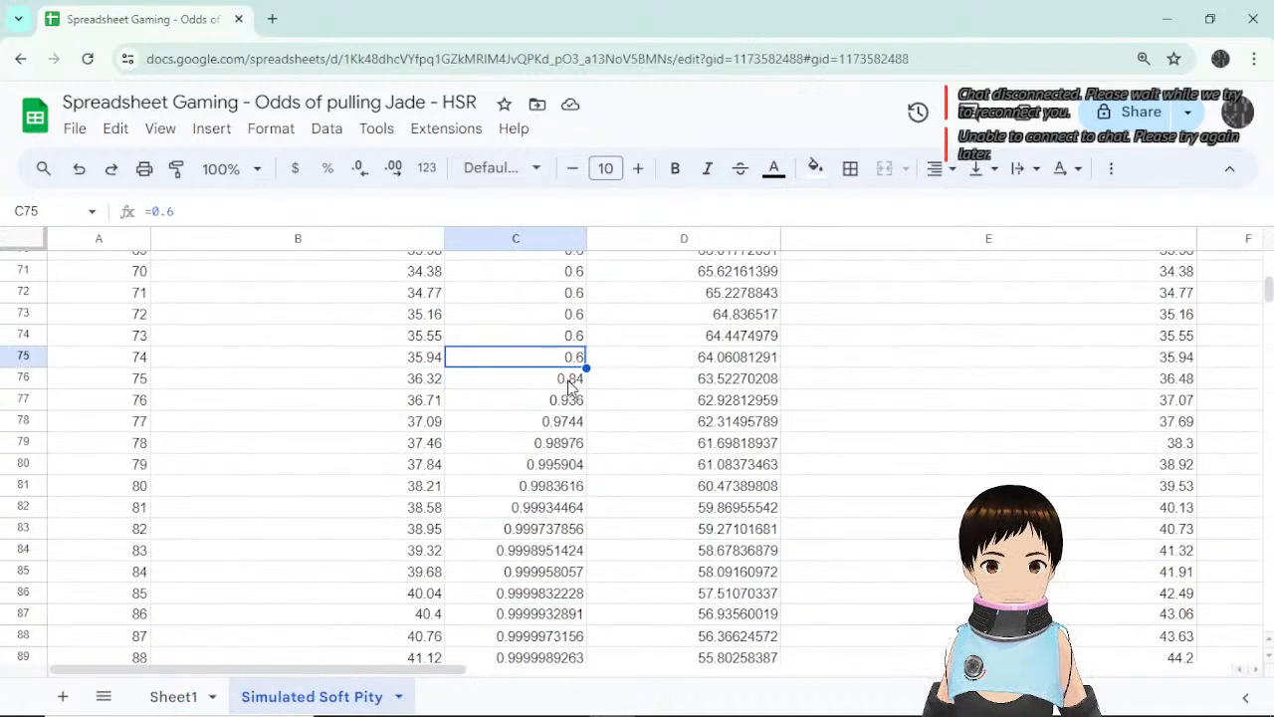
pyautogui.click(570, 384)
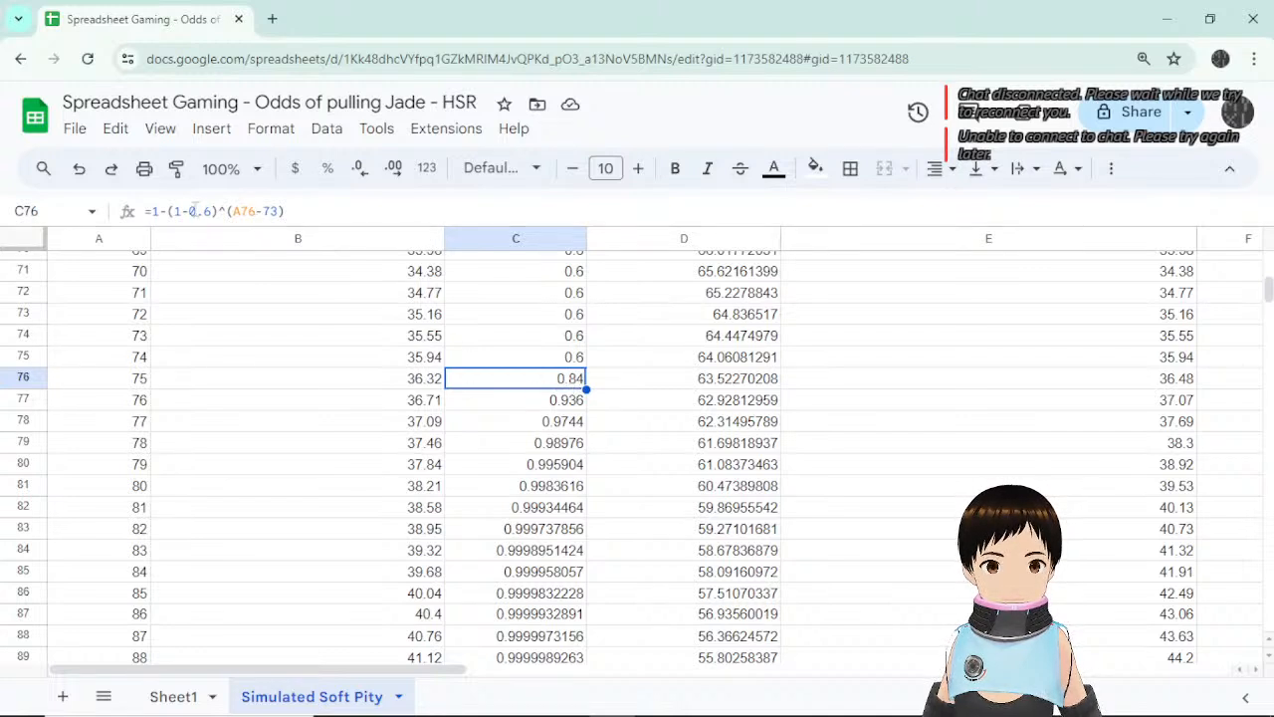
pyautogui.click(212, 211)
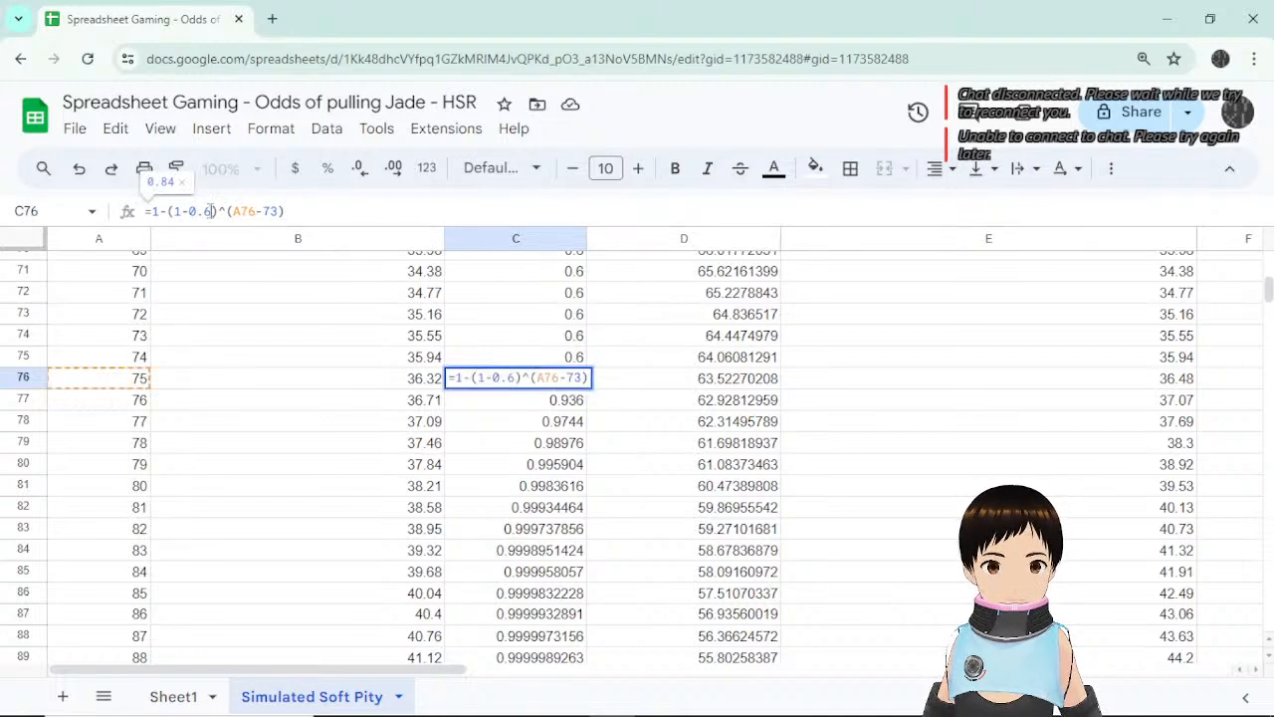
pyautogui.click(296, 211)
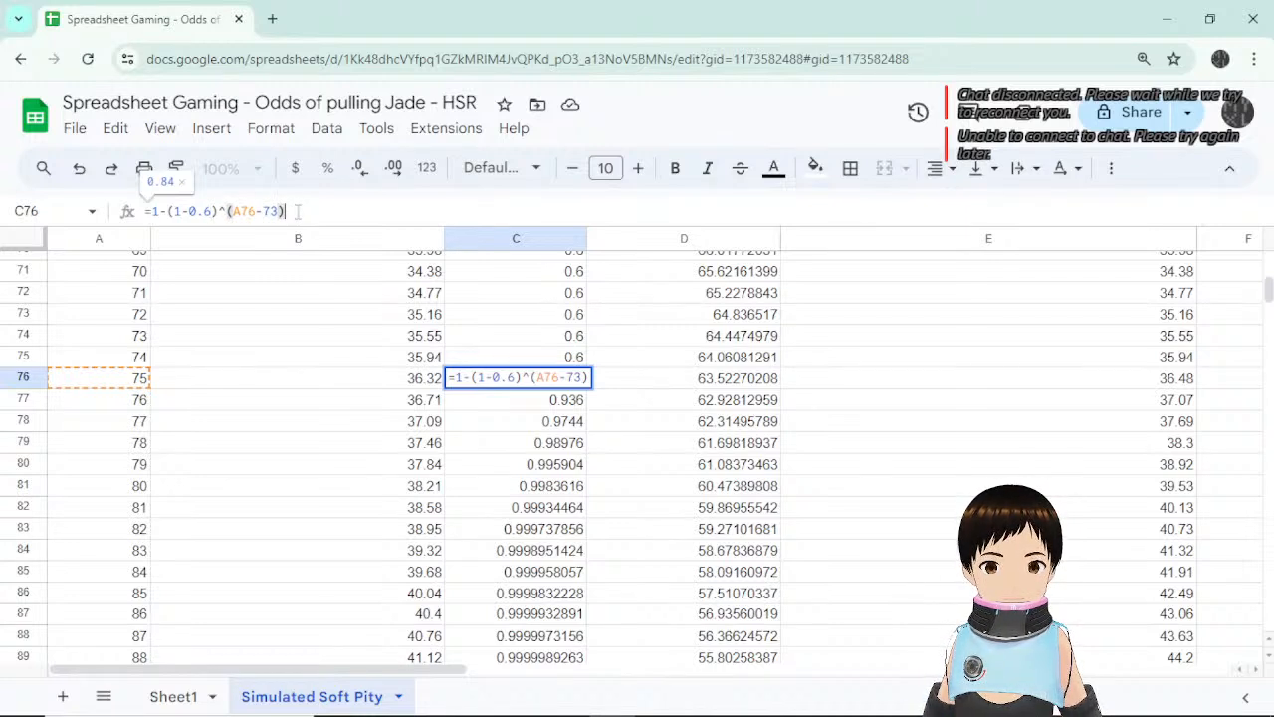
pyautogui.press('Return')
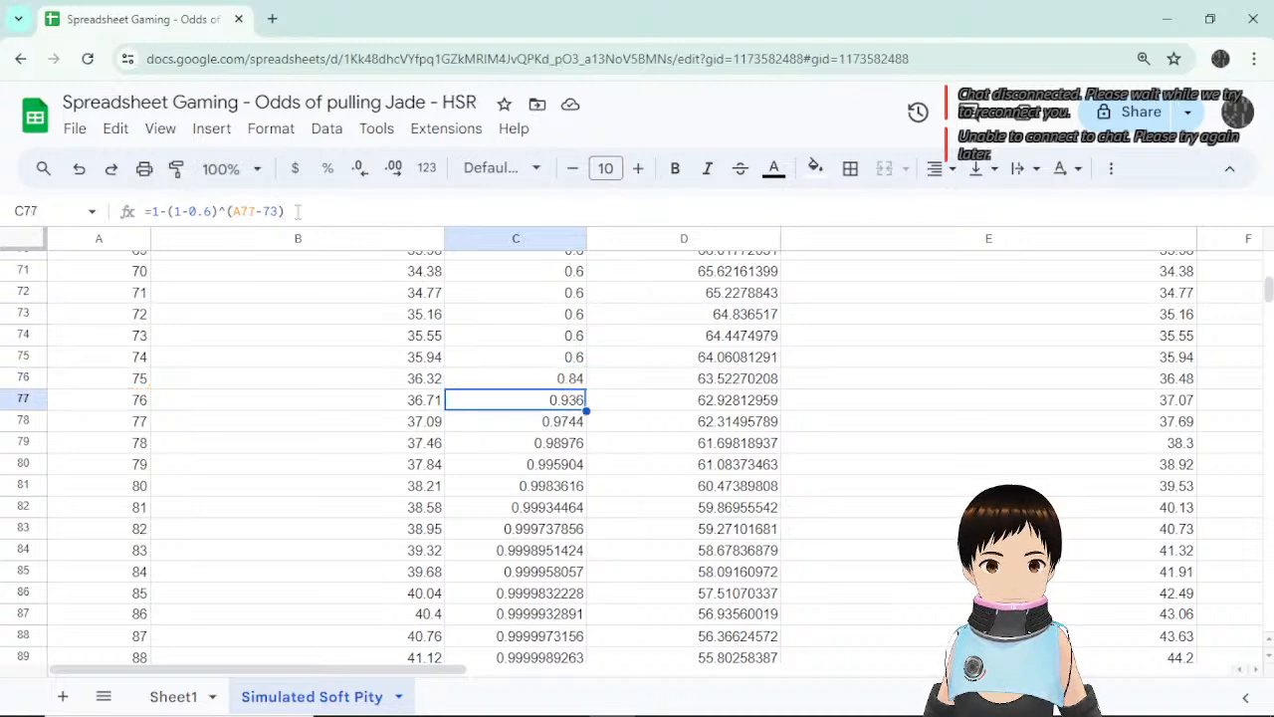
# Inspect D77's formula and its C77 reference without changes, and check C74's flat 0.6.
pyautogui.scroll(-5, 538, 394)
pyautogui.scroll(2, 642, 426)
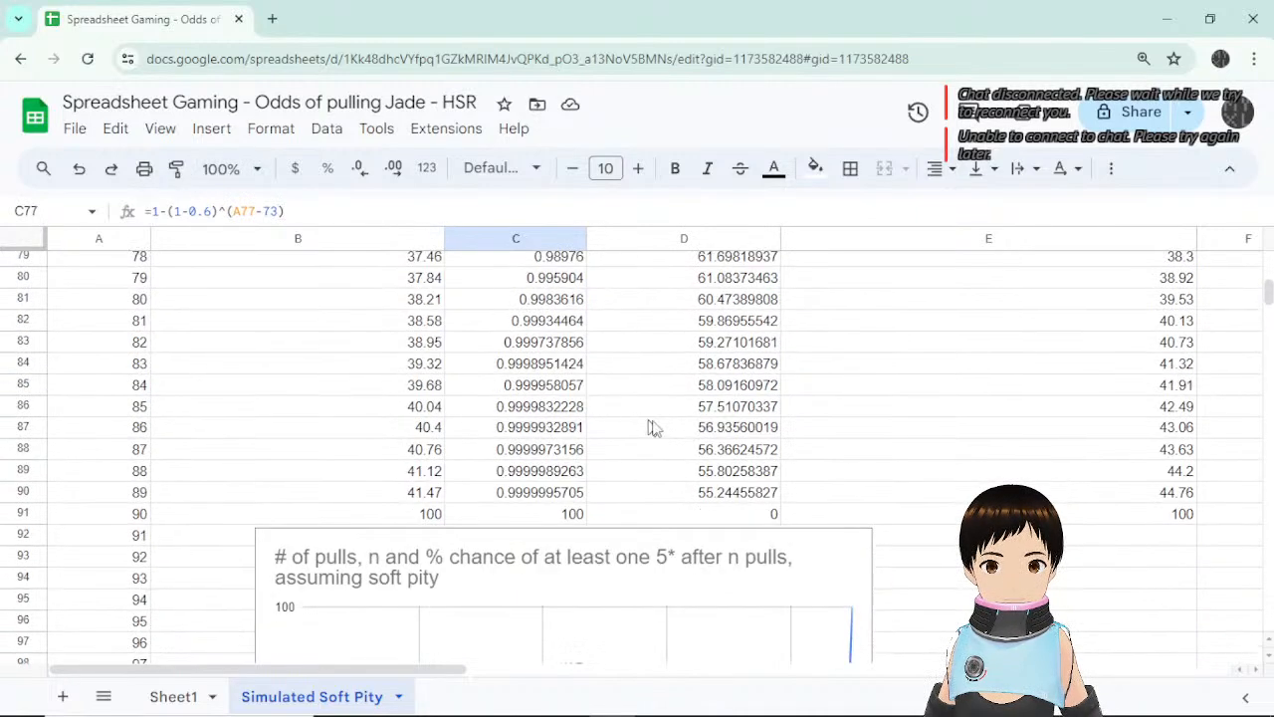
pyautogui.scroll(3, 732, 443)
pyautogui.click(727, 493)
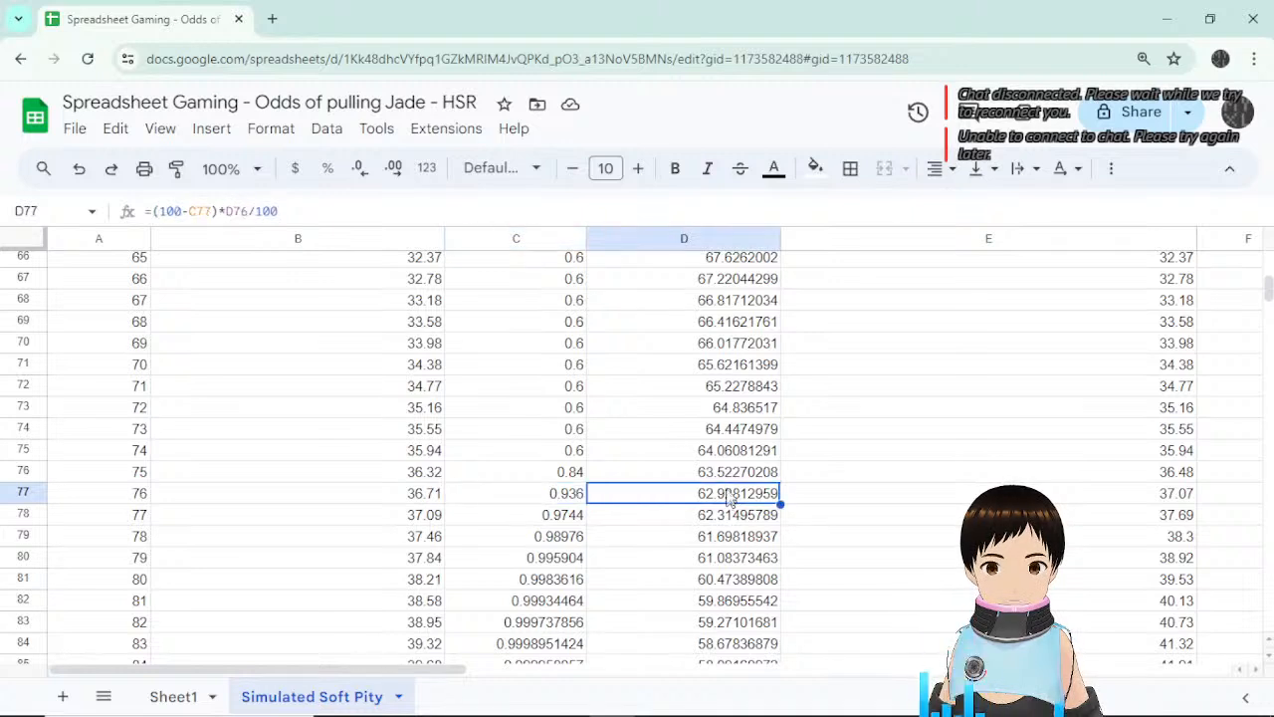
pyautogui.click(338, 210)
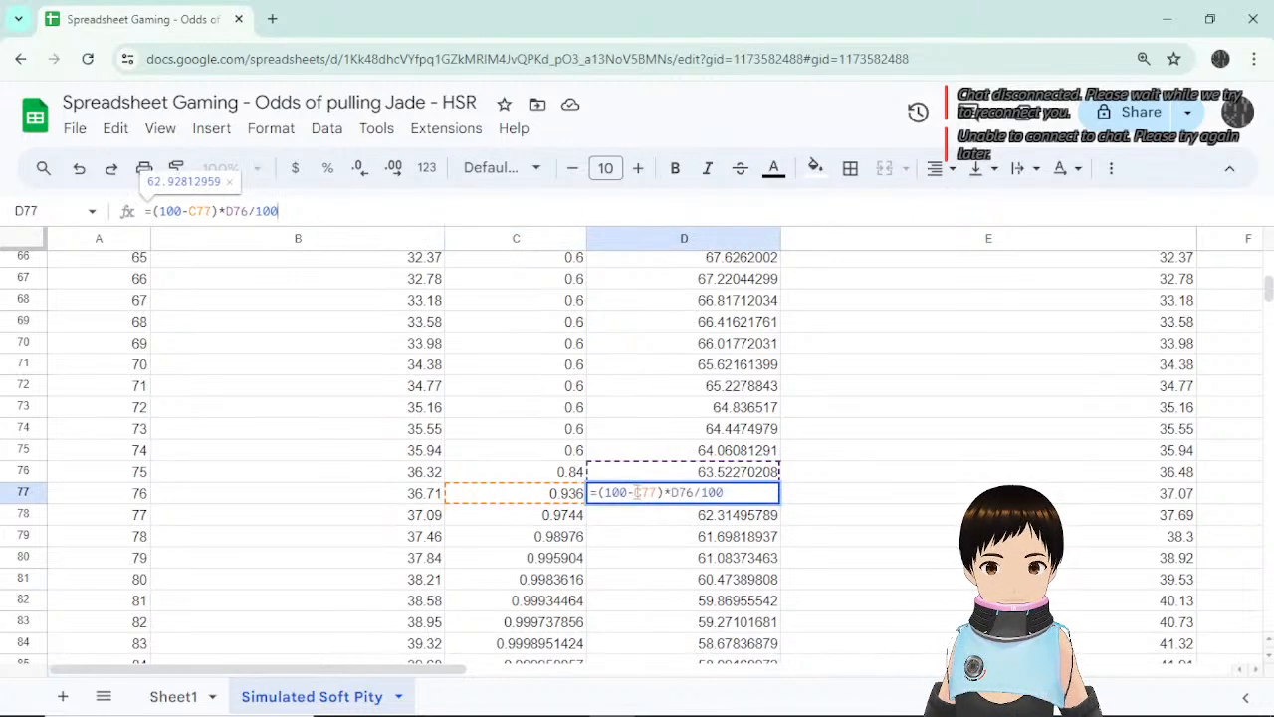
pyautogui.click(638, 492)
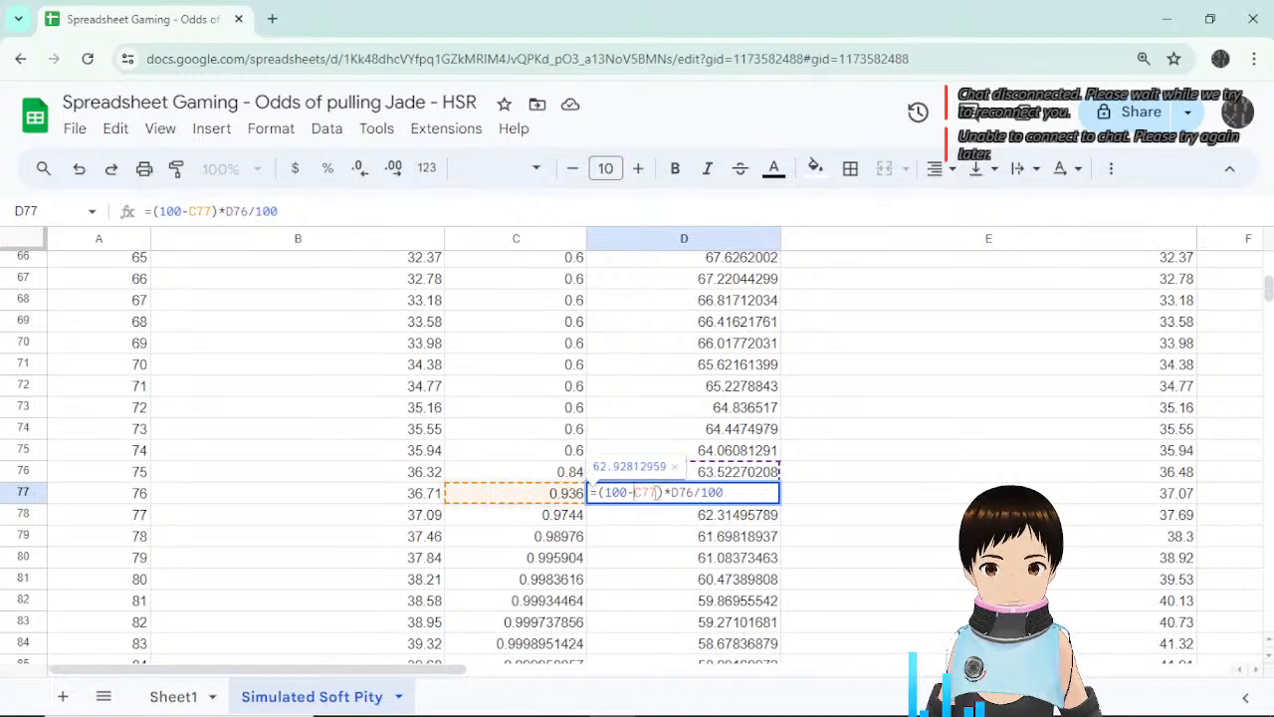
pyautogui.press('Escape')
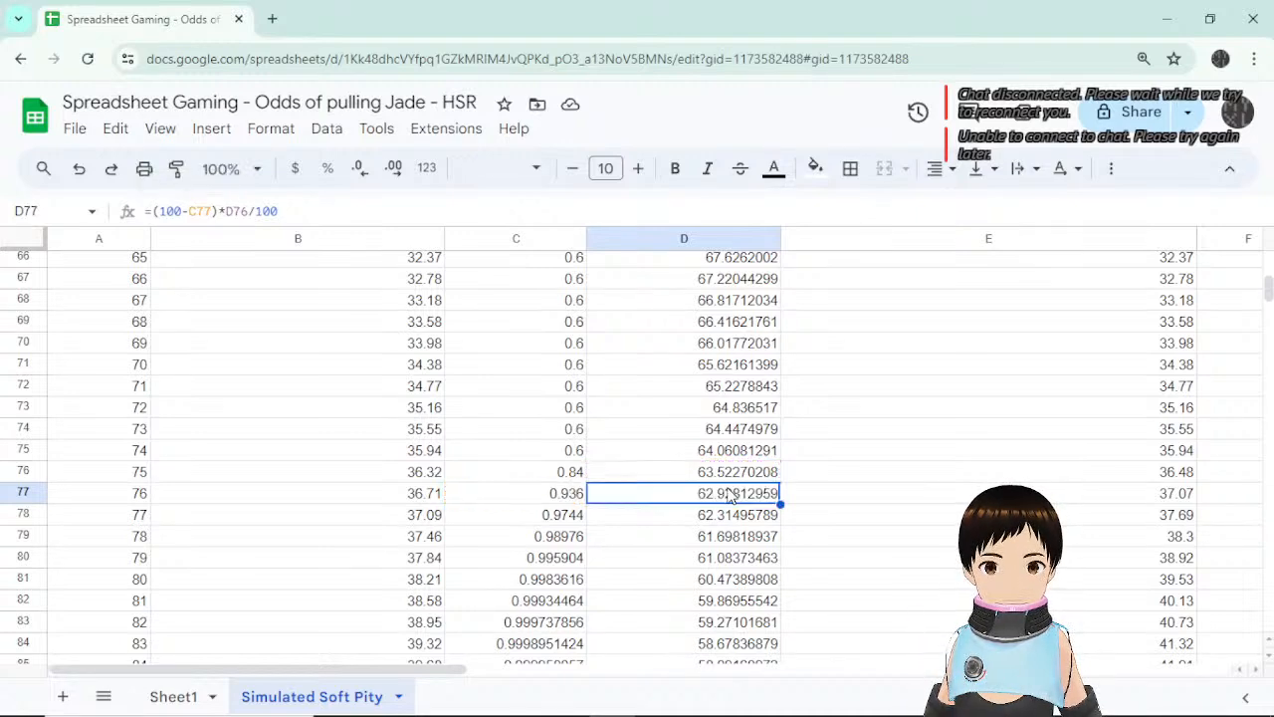
pyautogui.click(542, 428)
# Drag the soft-pity chart right to reveal C102's average of 1.651333336.
pyautogui.scroll(12, 541, 426)
pyautogui.scroll(2, 549, 328)
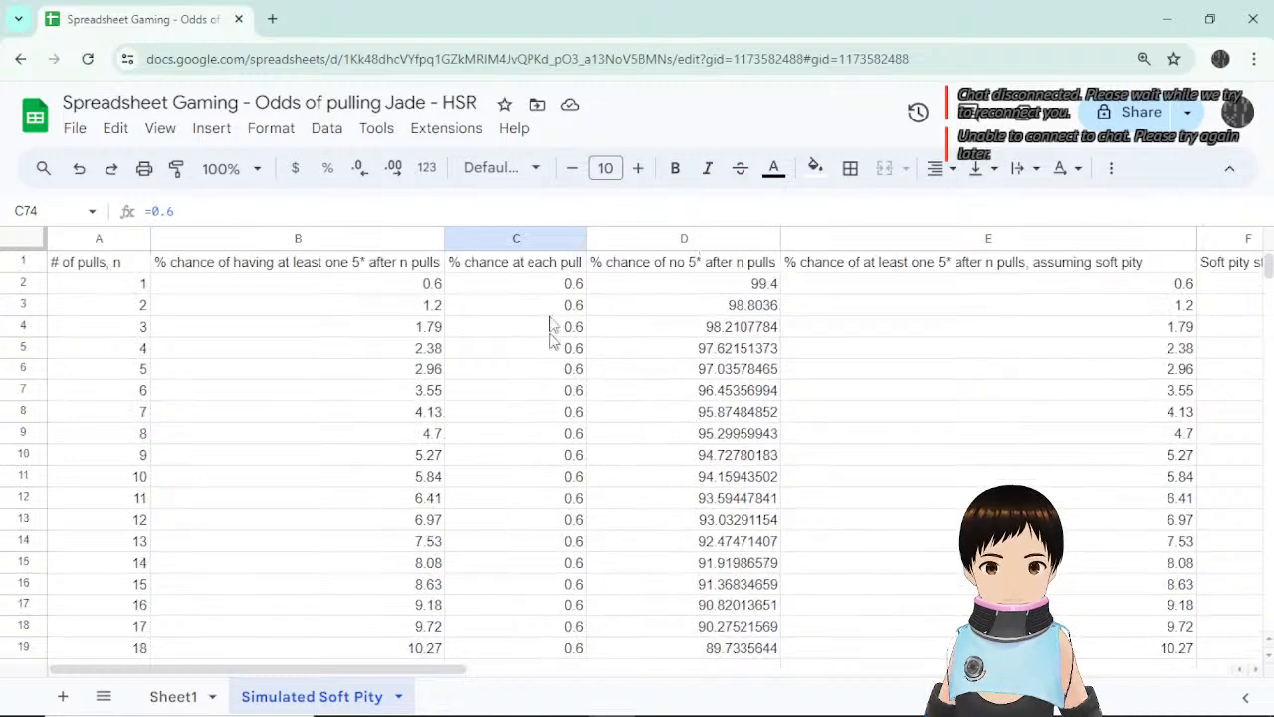
pyautogui.scroll(-13, 549, 329)
pyautogui.scroll(-3, 549, 431)
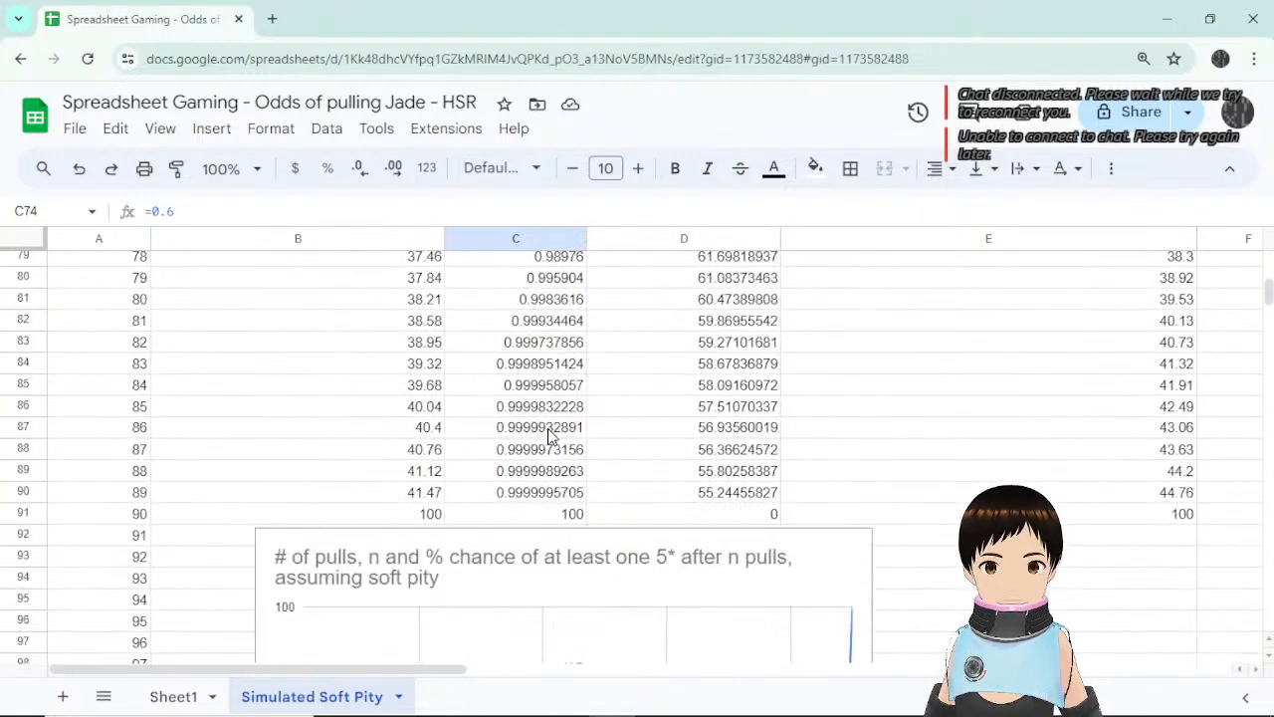
pyautogui.scroll(-5, 550, 480)
pyautogui.scroll(5, 554, 482)
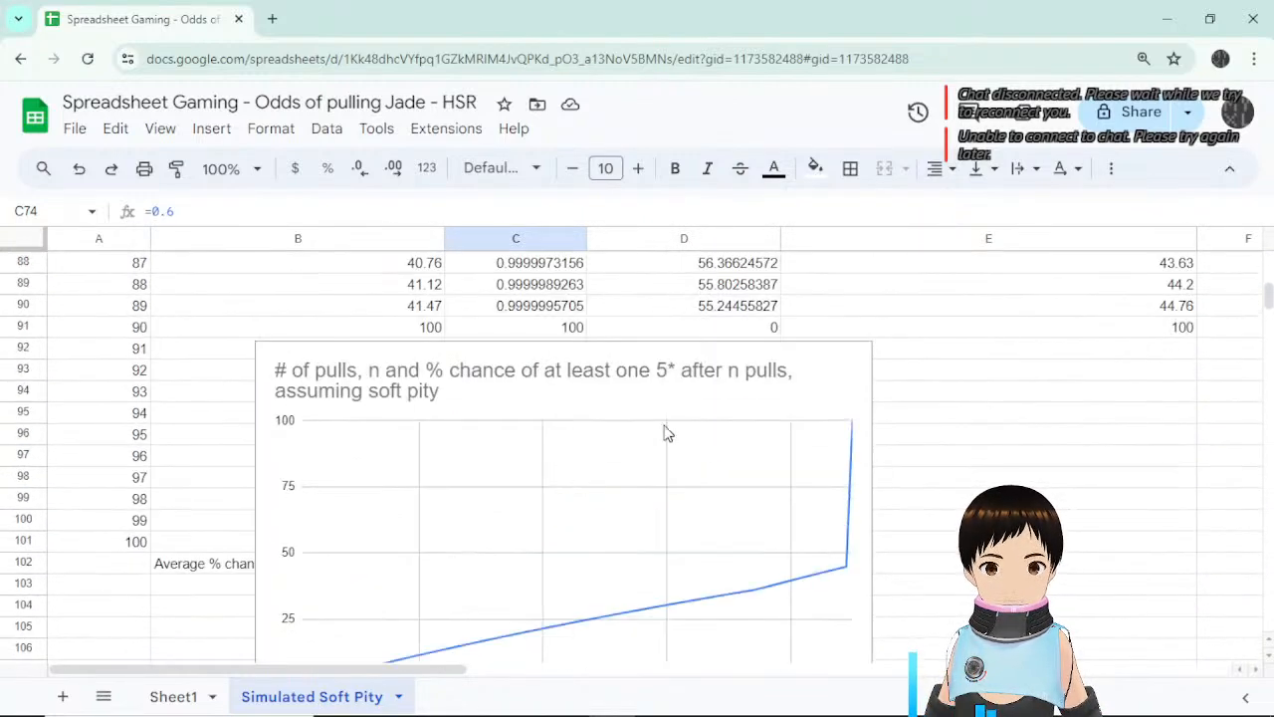
pyautogui.scroll(-1, 643, 401)
pyautogui.click(634, 370)
pyautogui.moveTo(634, 370); pyautogui.dragTo(1049, 395)
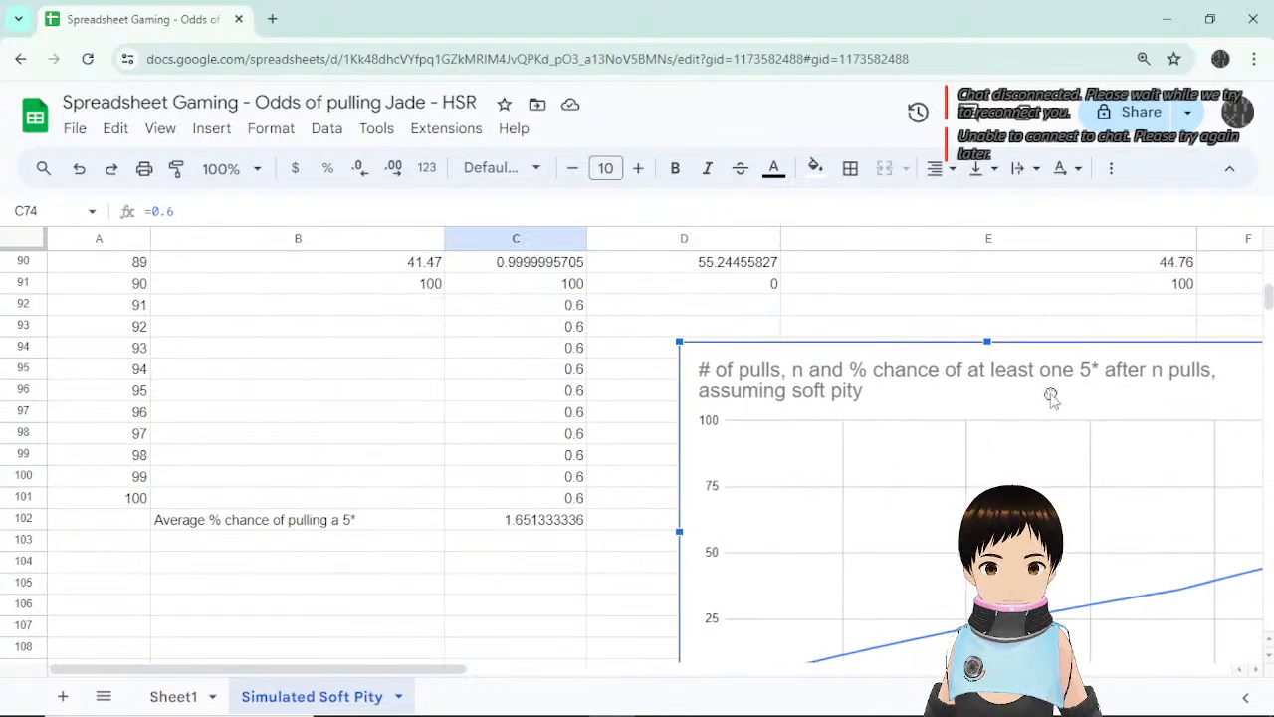
pyautogui.scroll(-1, 552, 468)
pyautogui.click(554, 471)
pyautogui.scroll(3, 587, 490)
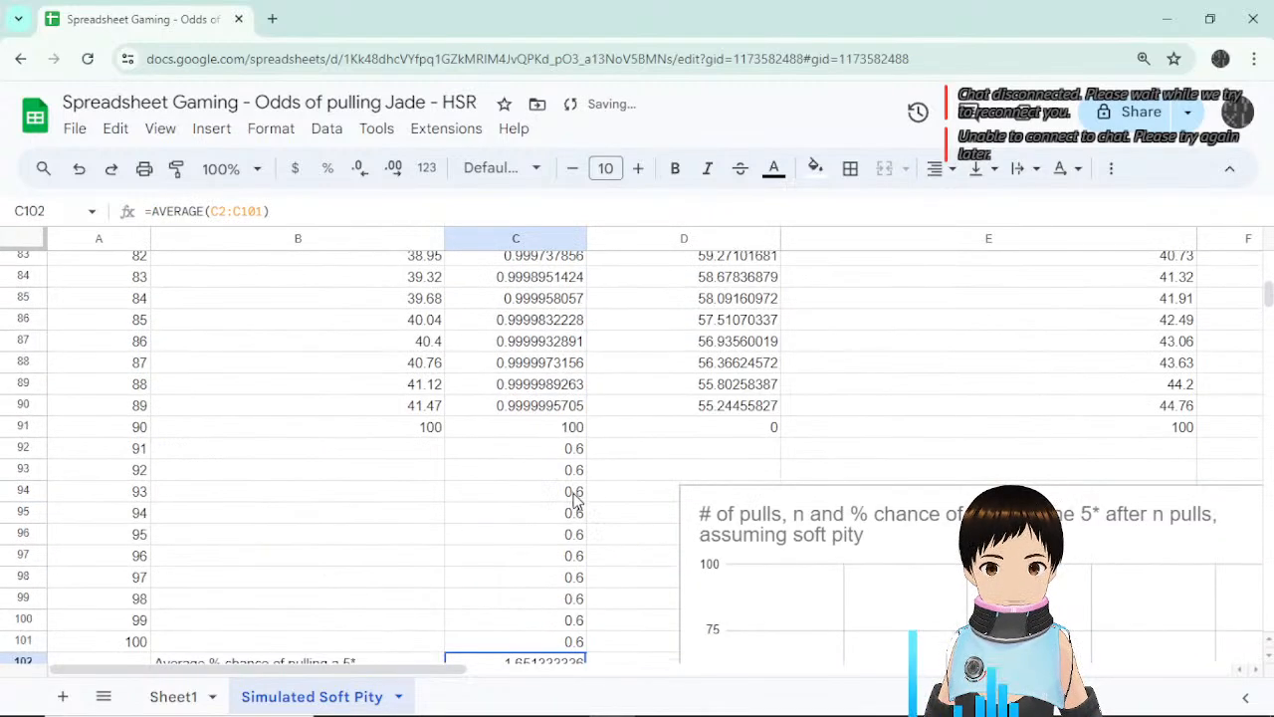
pyautogui.scroll(-1, 603, 501)
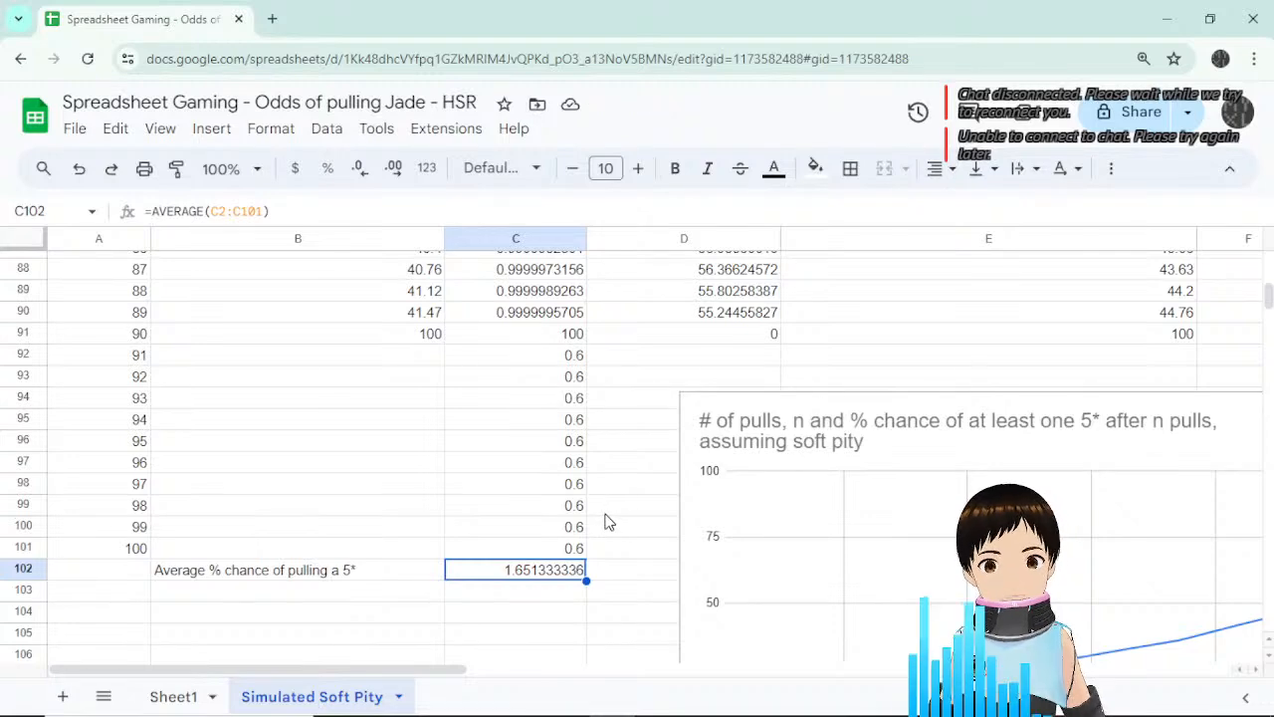
pyautogui.scroll(5, 611, 522)
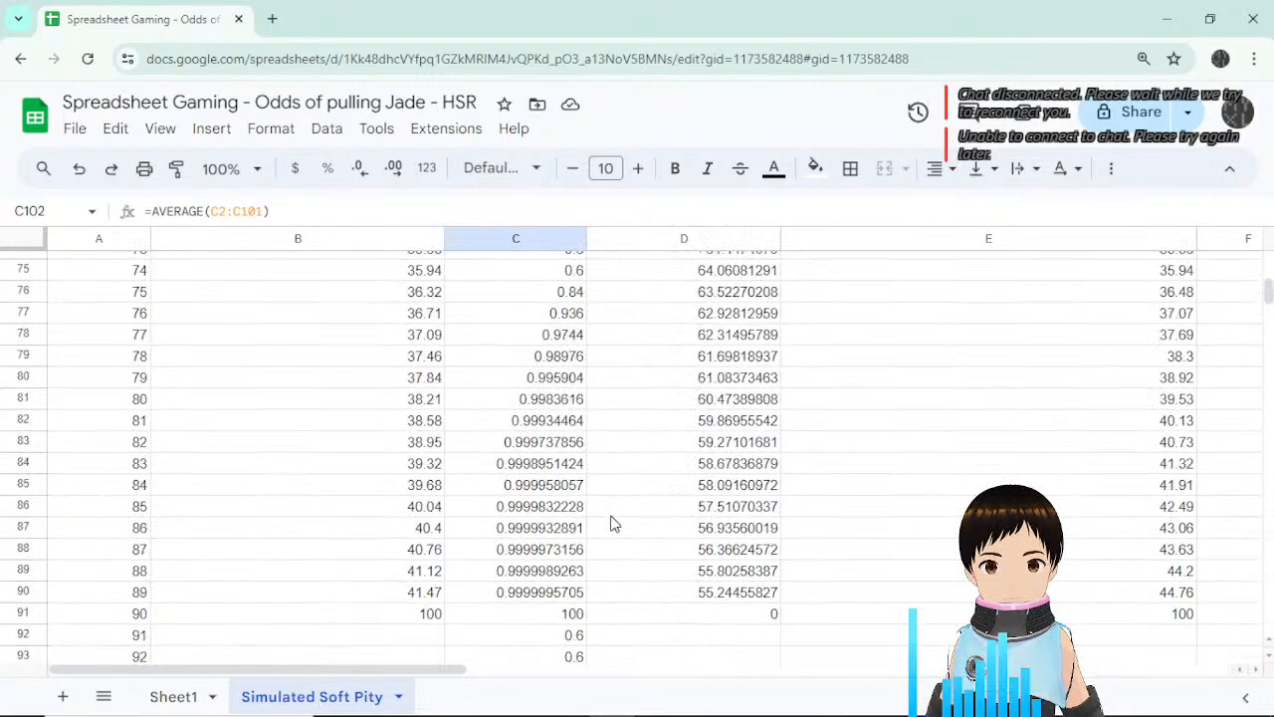
pyautogui.scroll(-1, 611, 523)
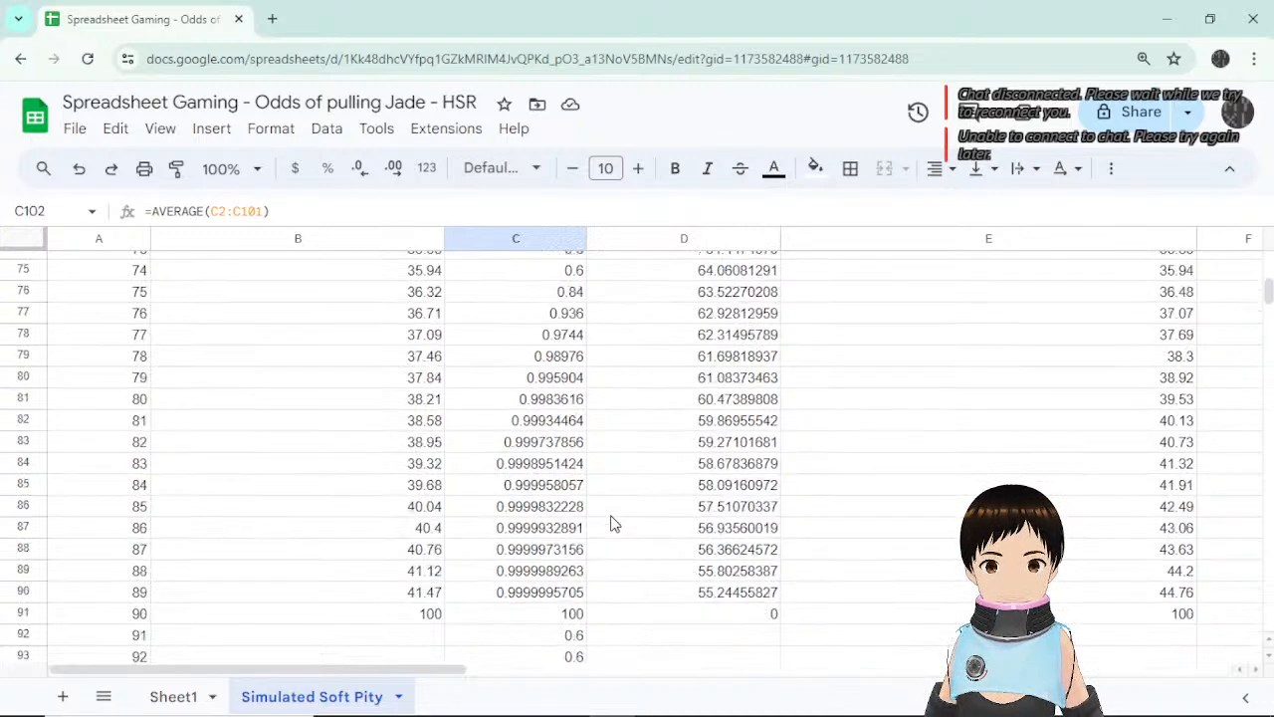
pyautogui.scroll(-1, 613, 523)
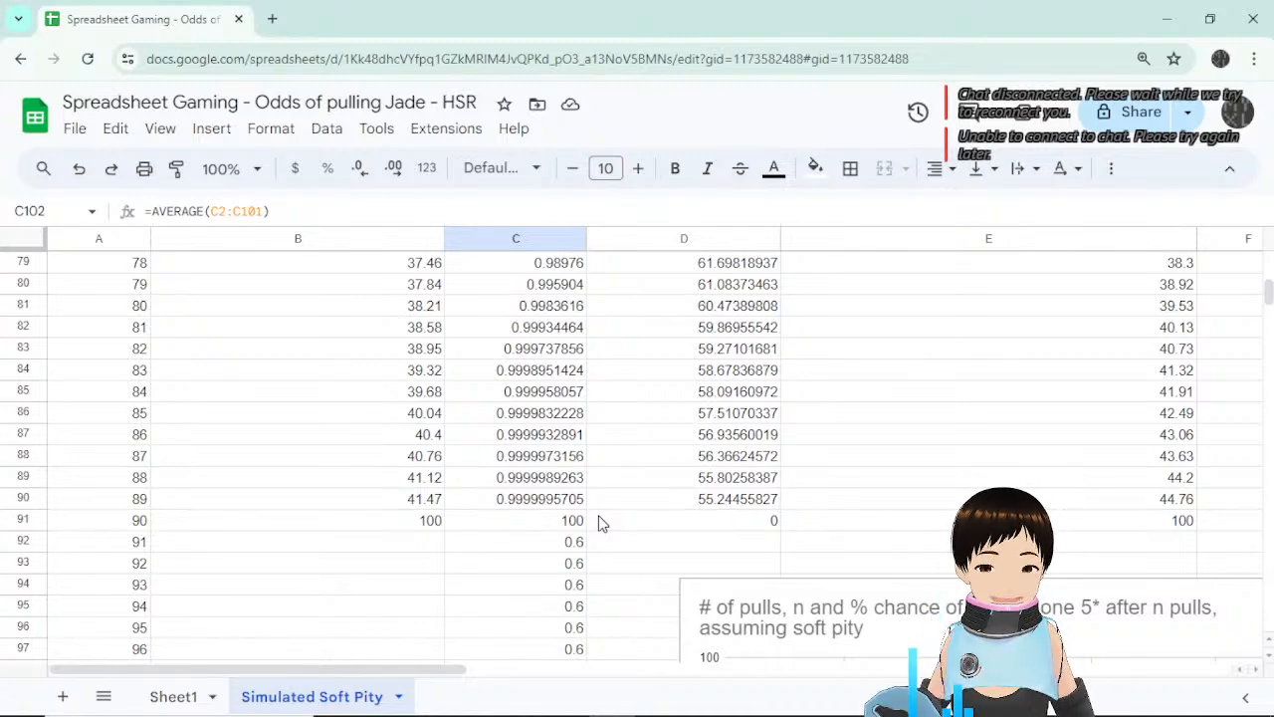
pyautogui.scroll(3, 605, 514)
pyautogui.scroll(-2, 605, 514)
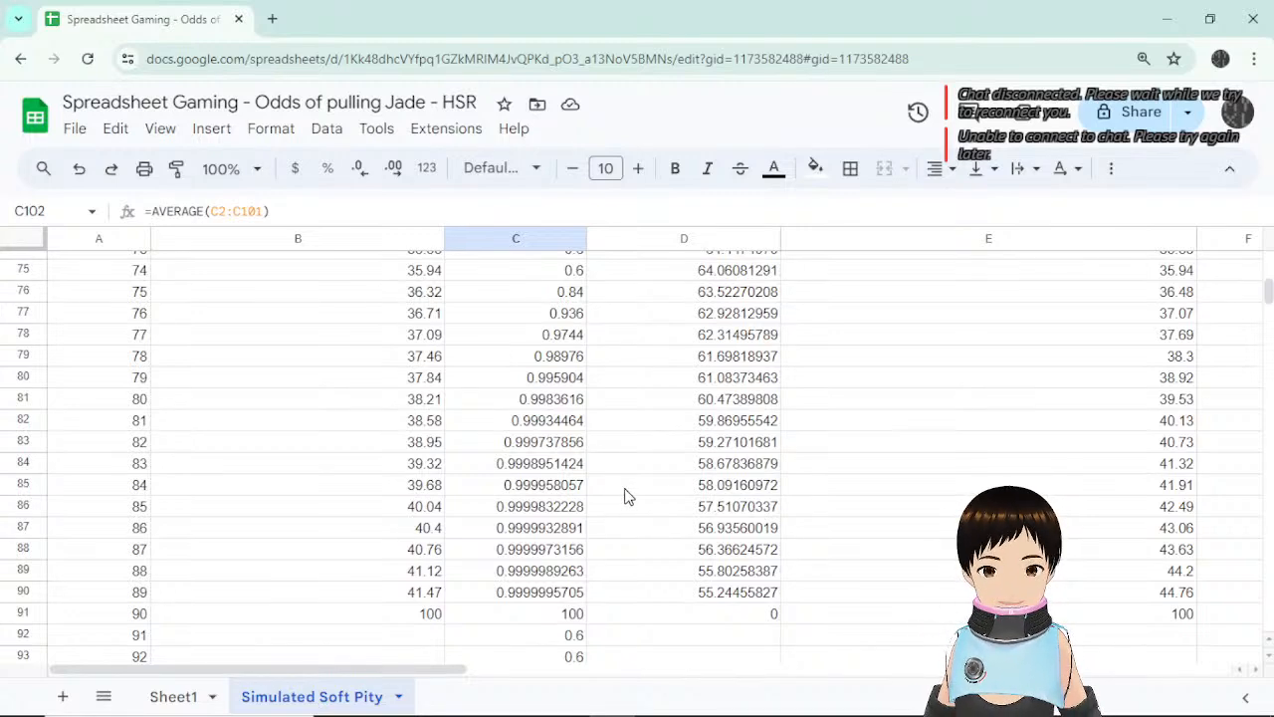
pyautogui.scroll(-6, 625, 494)
pyautogui.scroll(4, 625, 495)
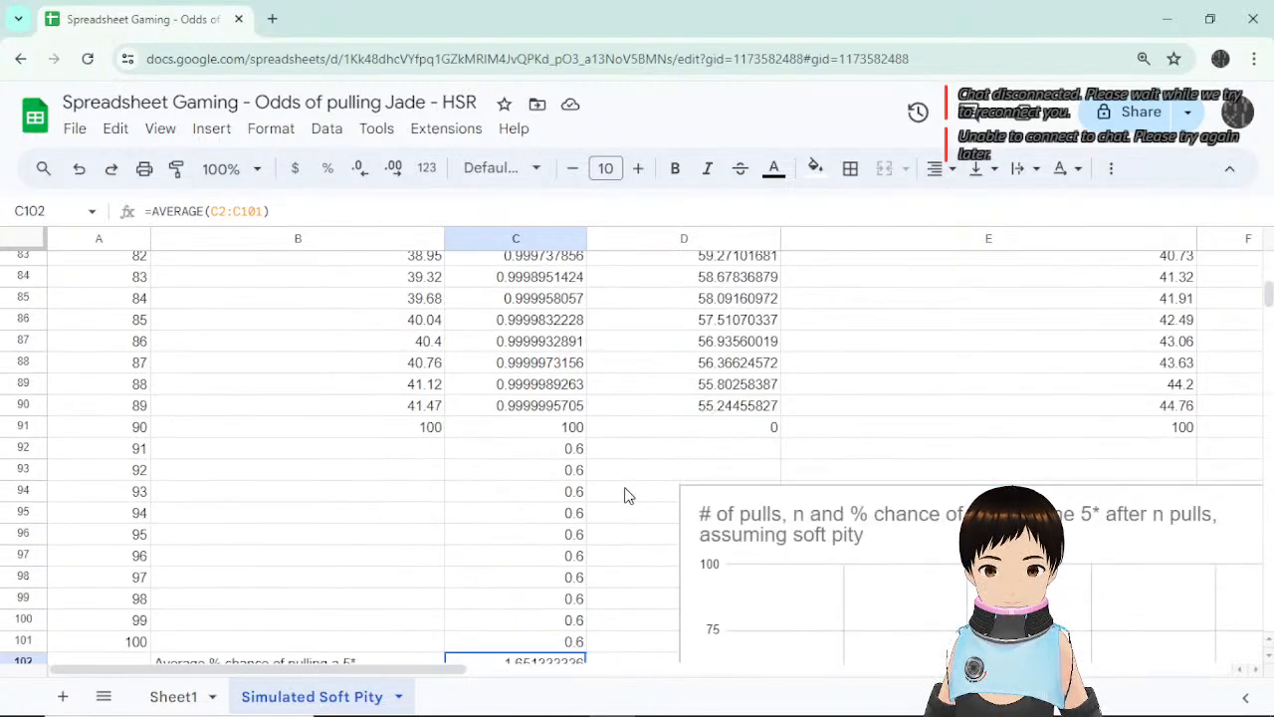
pyautogui.scroll(2, 625, 495)
pyautogui.scroll(-3, 625, 494)
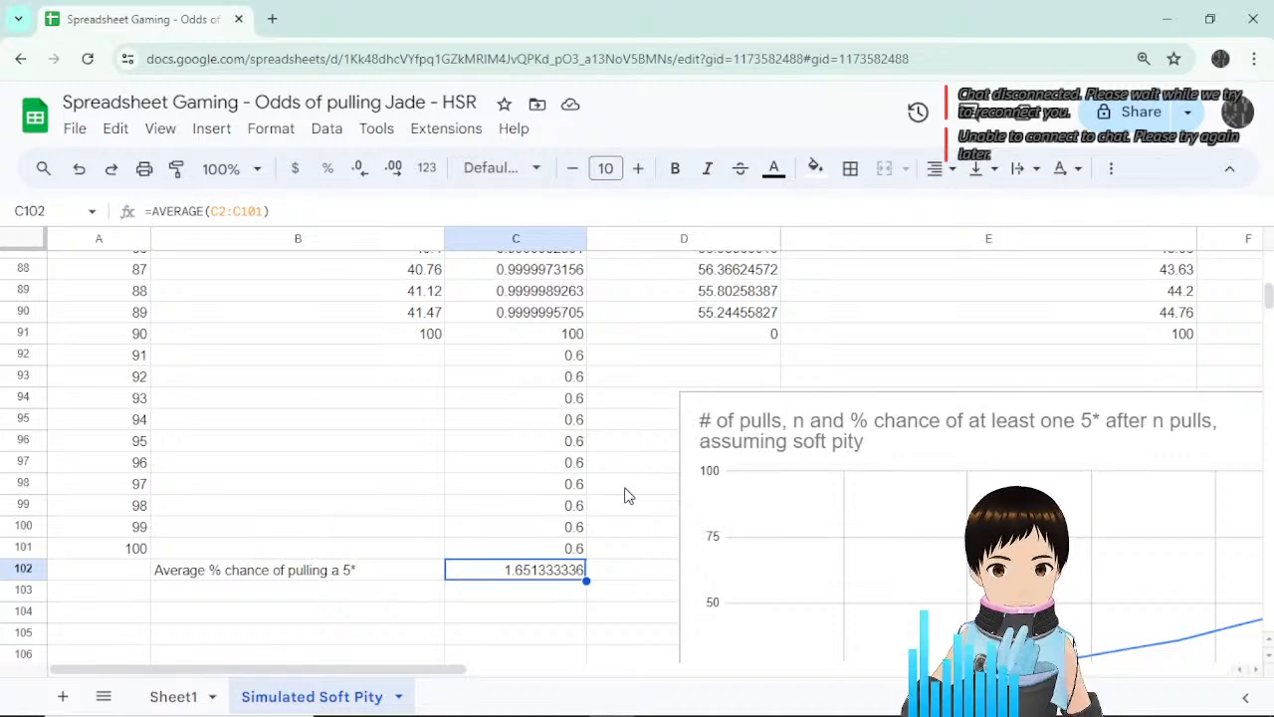
# Undo back to the linear G1-based soft-pity formula in C76.
pyautogui.hotkey('ctrl', 'z')
pyautogui.hotkey('ctrl', 'z')
pyautogui.hotkey('ctrl', 'z')
pyautogui.hotkey('ctrl', 'z')
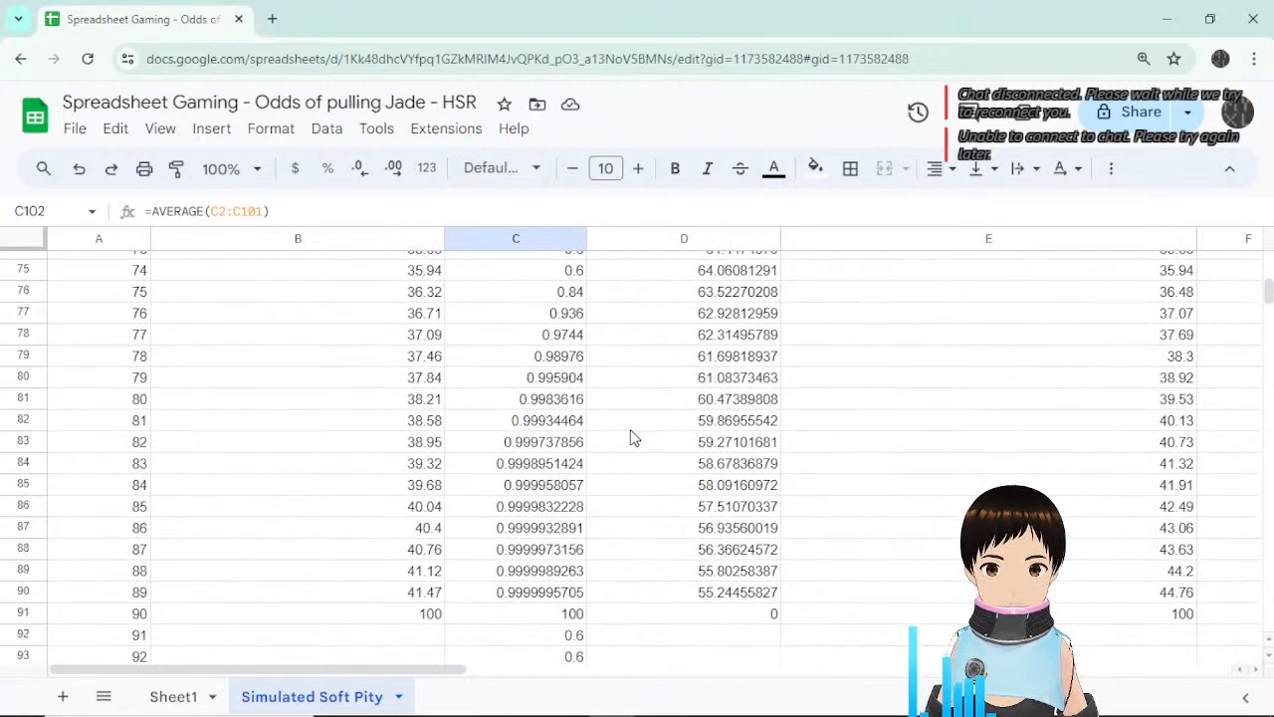
pyautogui.hotkey('ctrl', 'z')
pyautogui.hotkey('ctrl', 'z')
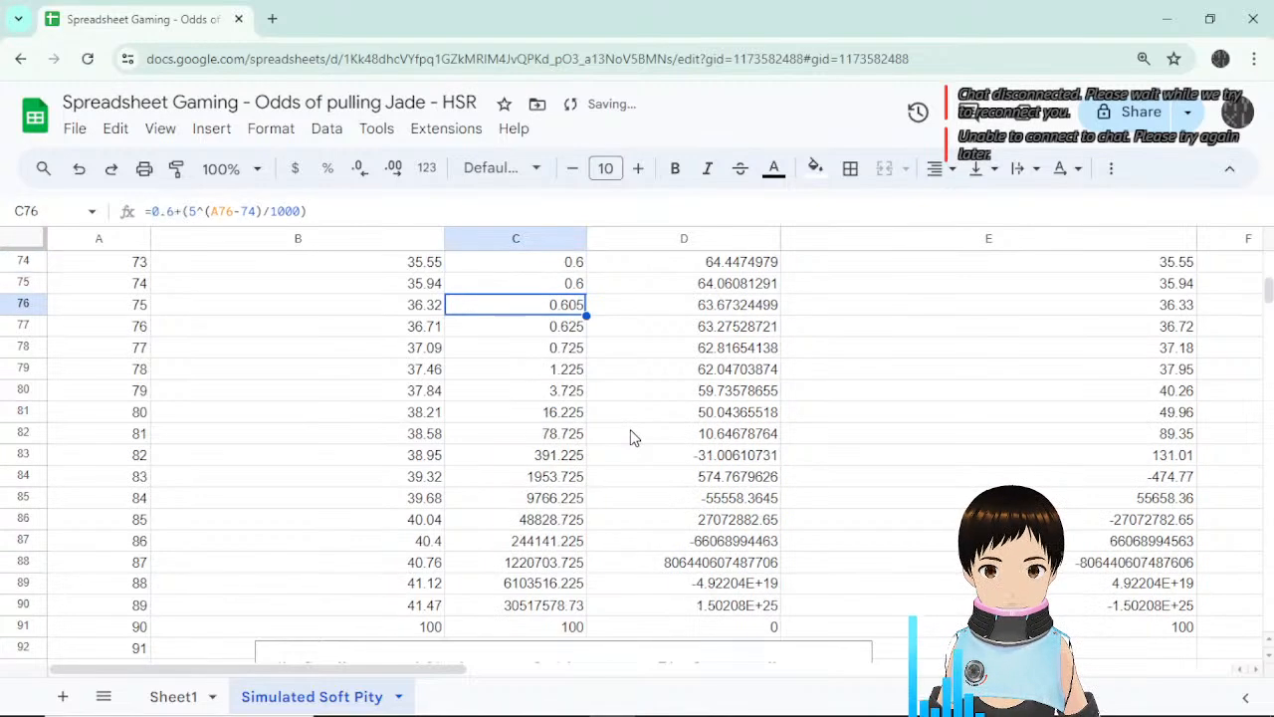
pyautogui.hotkey('ctrl', 'z')
pyautogui.hotkey('ctrl', 'z')
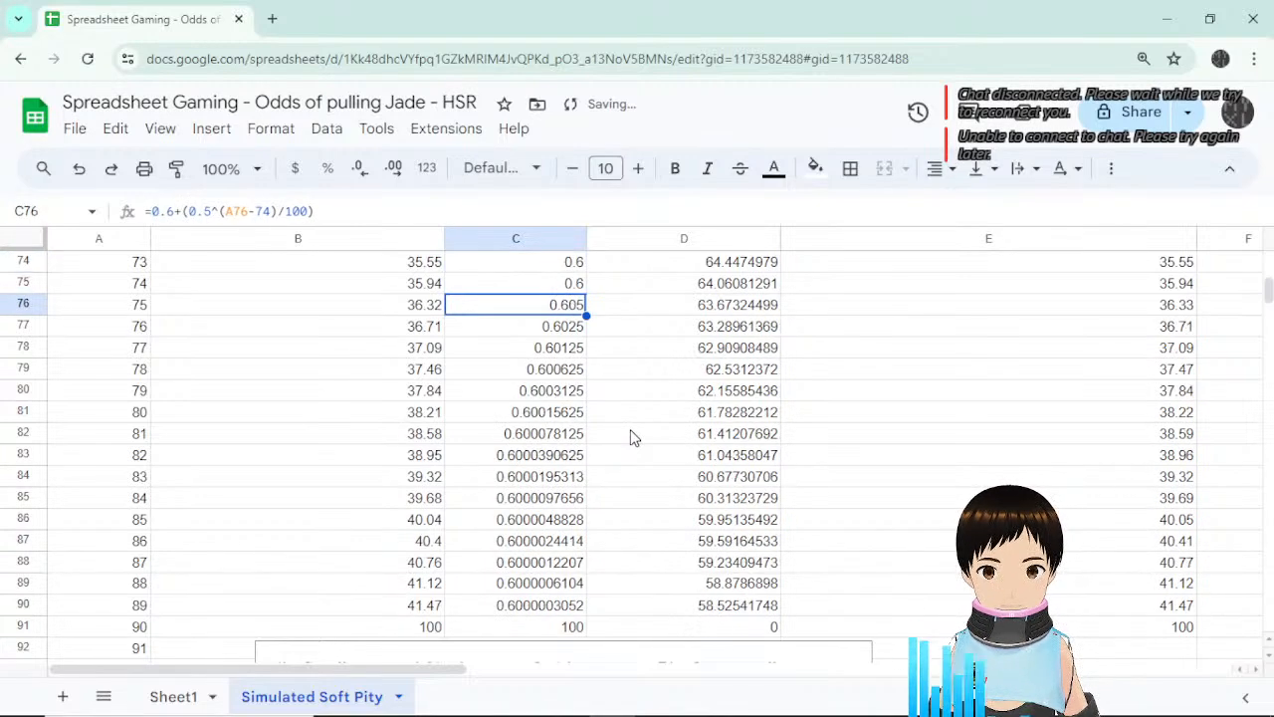
pyautogui.hotkey('ctrl', 'z')
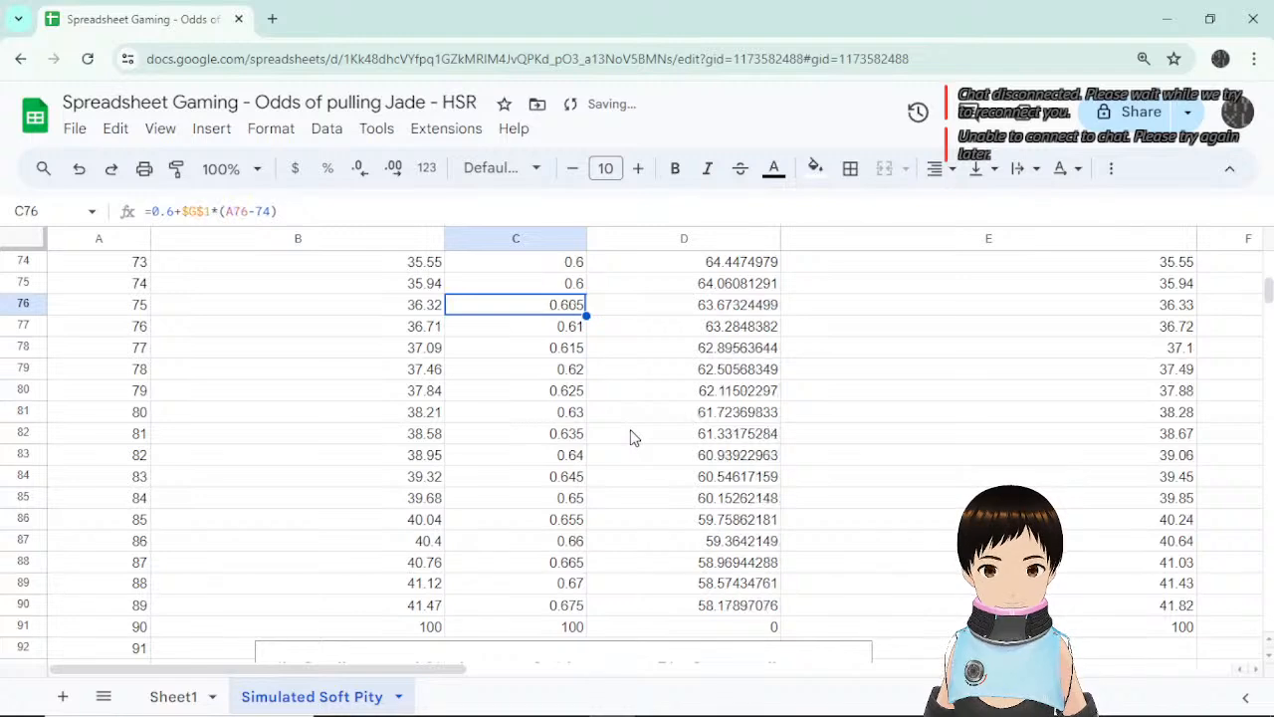
pyautogui.hotkey('ctrl', 'z')
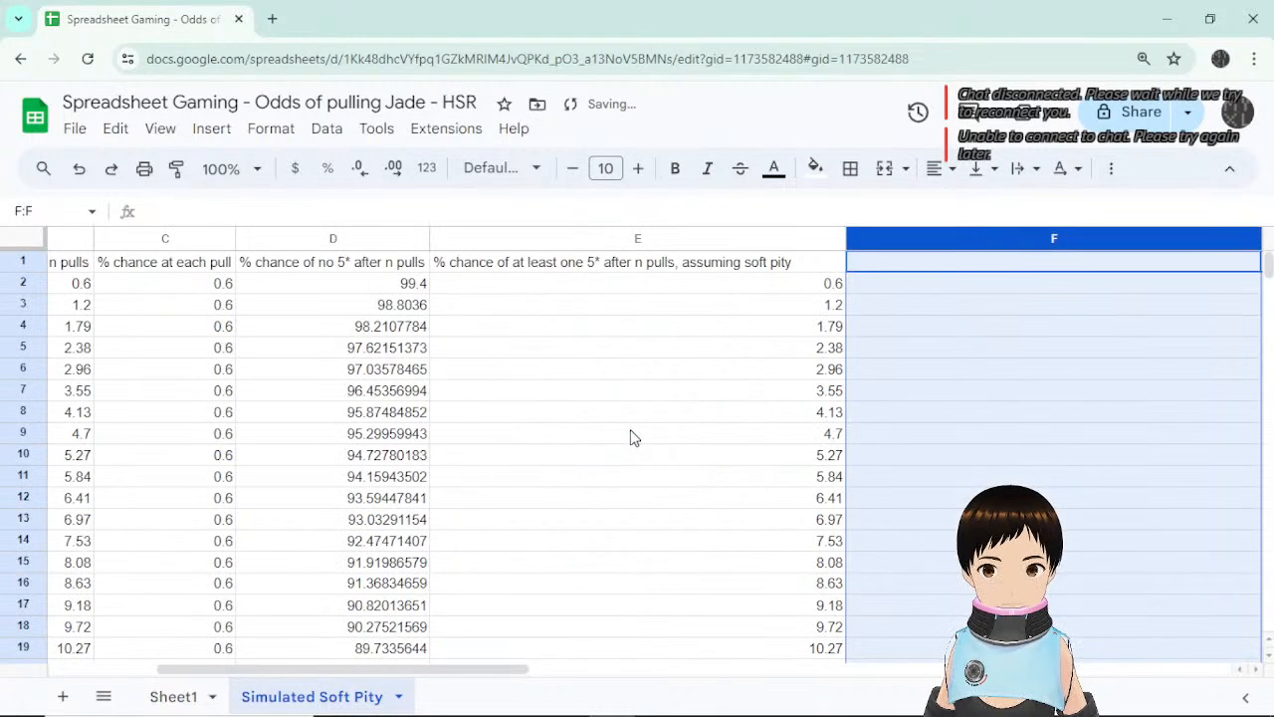
# Drag the soft-pity chart right off row 102 and select C102's 1.6 average.
pyautogui.scroll(-5, 627, 441)
pyautogui.moveTo(481, 670); pyautogui.dragTo(373, 670)
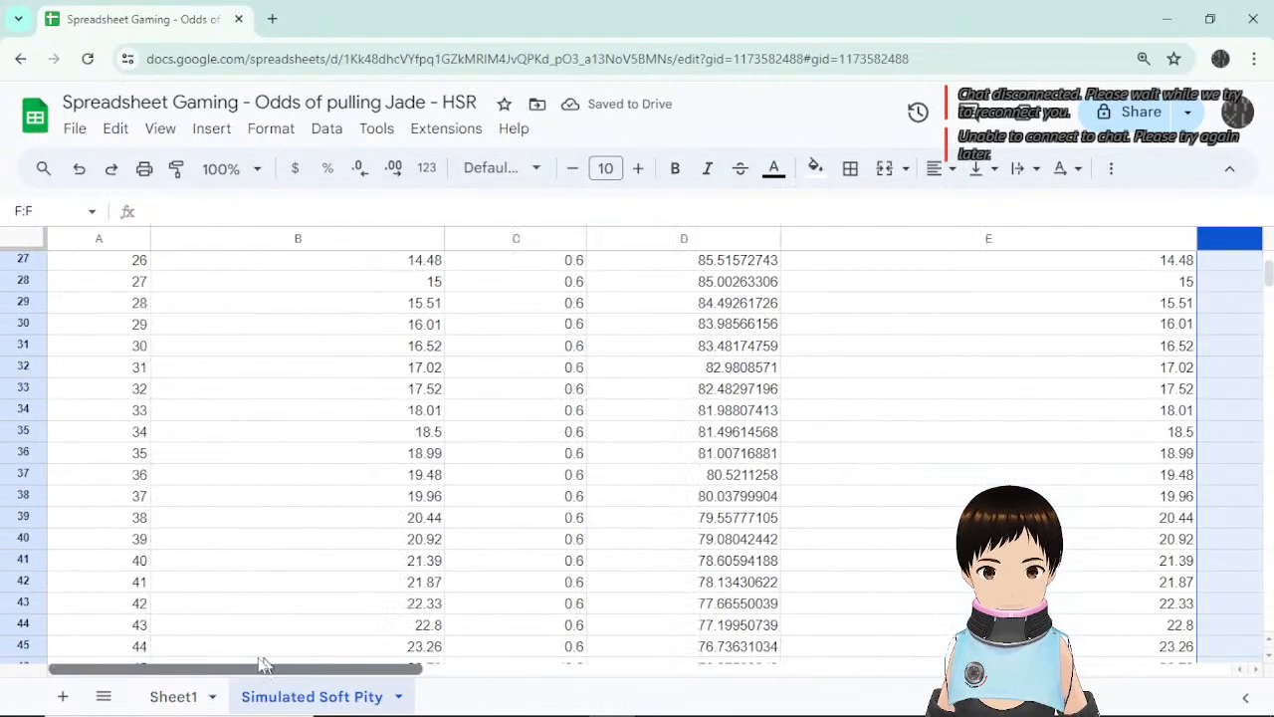
pyautogui.scroll(-15, 697, 457)
pyautogui.scroll(2, 697, 458)
pyautogui.scroll(-2, 697, 458)
pyautogui.click(656, 463)
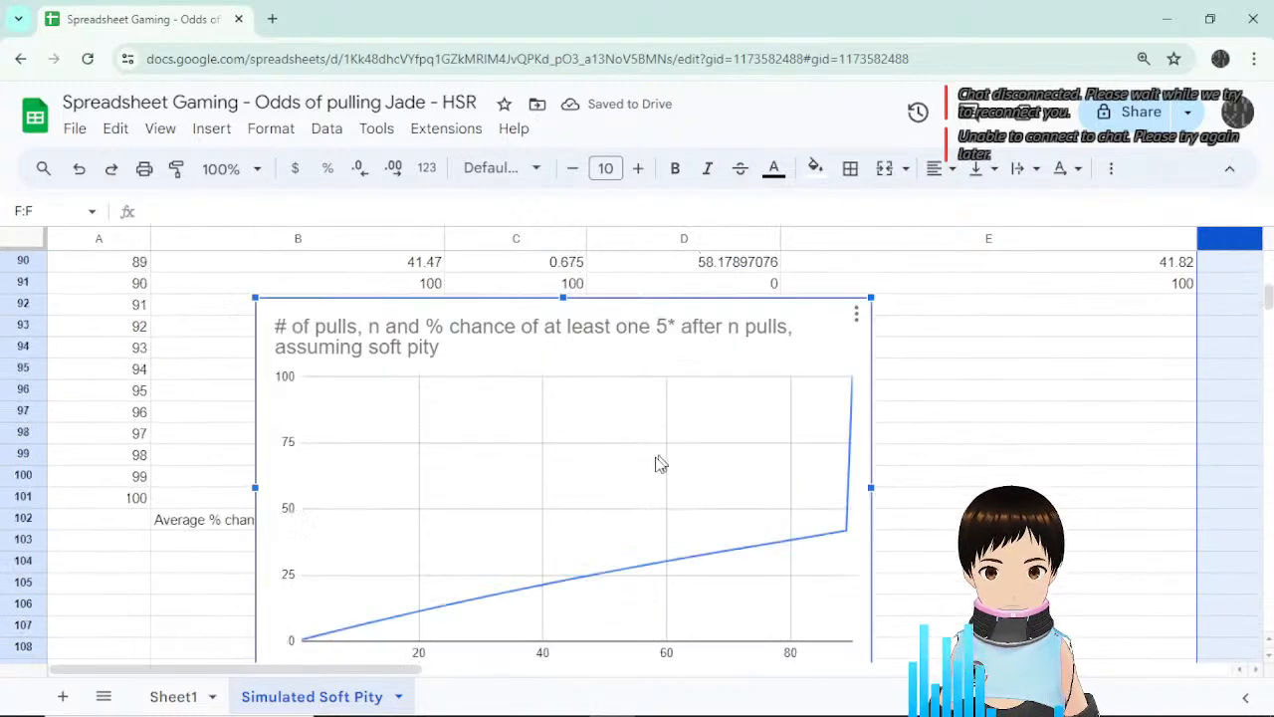
pyautogui.moveTo(608, 347); pyautogui.dragTo(1006, 370)
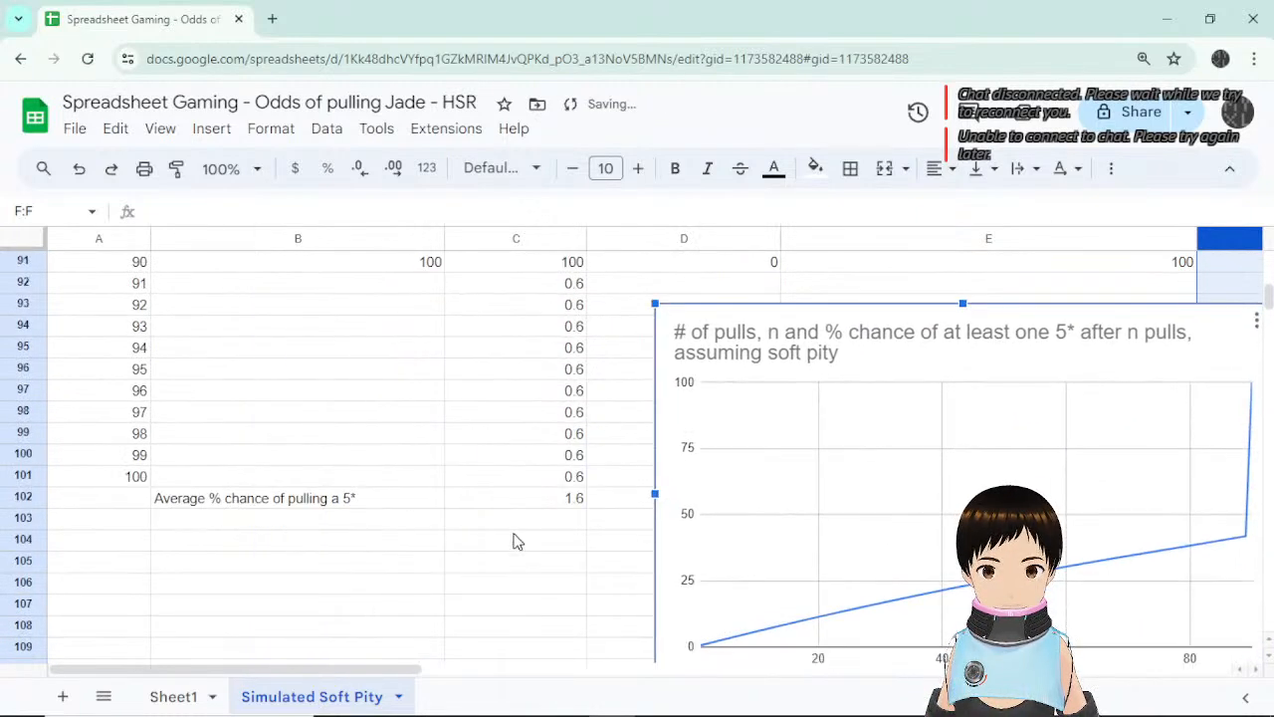
pyautogui.click(517, 519)
pyautogui.scroll(1, 598, 517)
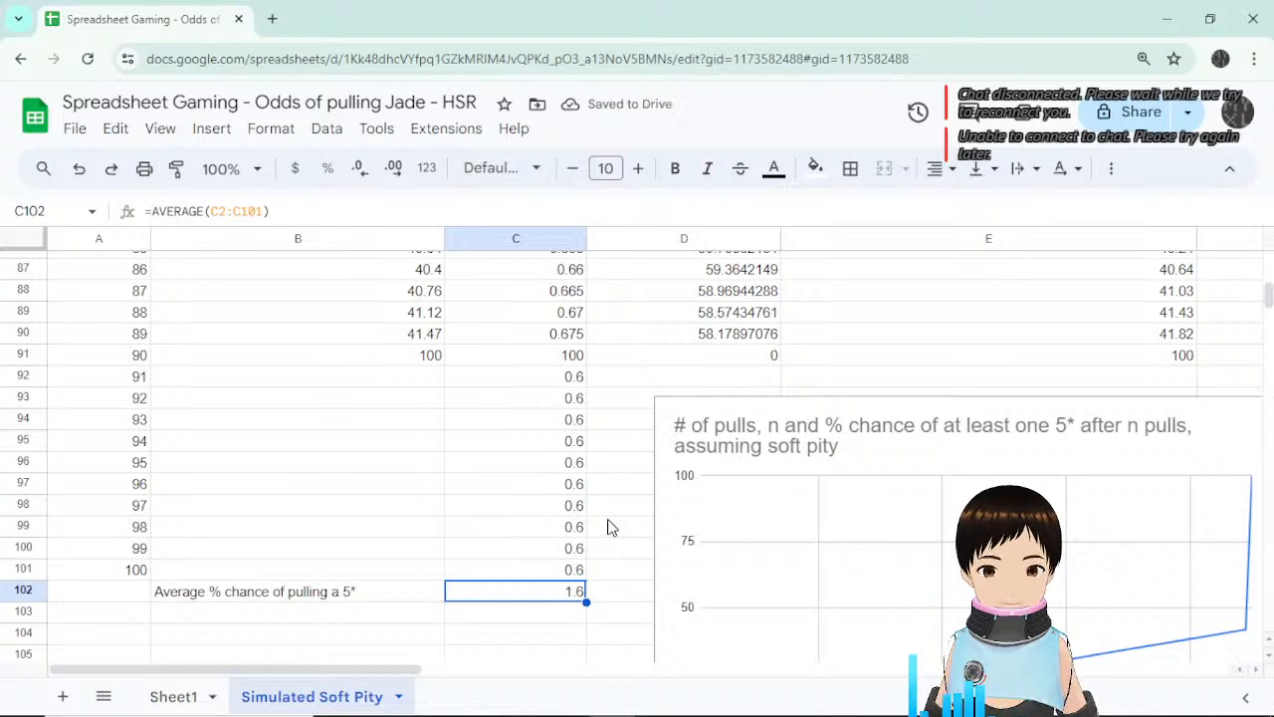
# Extend the selection from C102 into column B, then select the empty cell below the average.
pyautogui.hotkey('shift', 'Up')
pyautogui.hotkey('shift', 'Up')
pyautogui.hotkey('shift', 'Up')
pyautogui.hotkey('shift', 'Up')
pyautogui.hotkey('shift', 'Up')
pyautogui.hotkey('shift', 'Up')
pyautogui.hotkey('shift', 'Up')
pyautogui.hotkey('shift', 'Left')
pyautogui.click(645, 617)
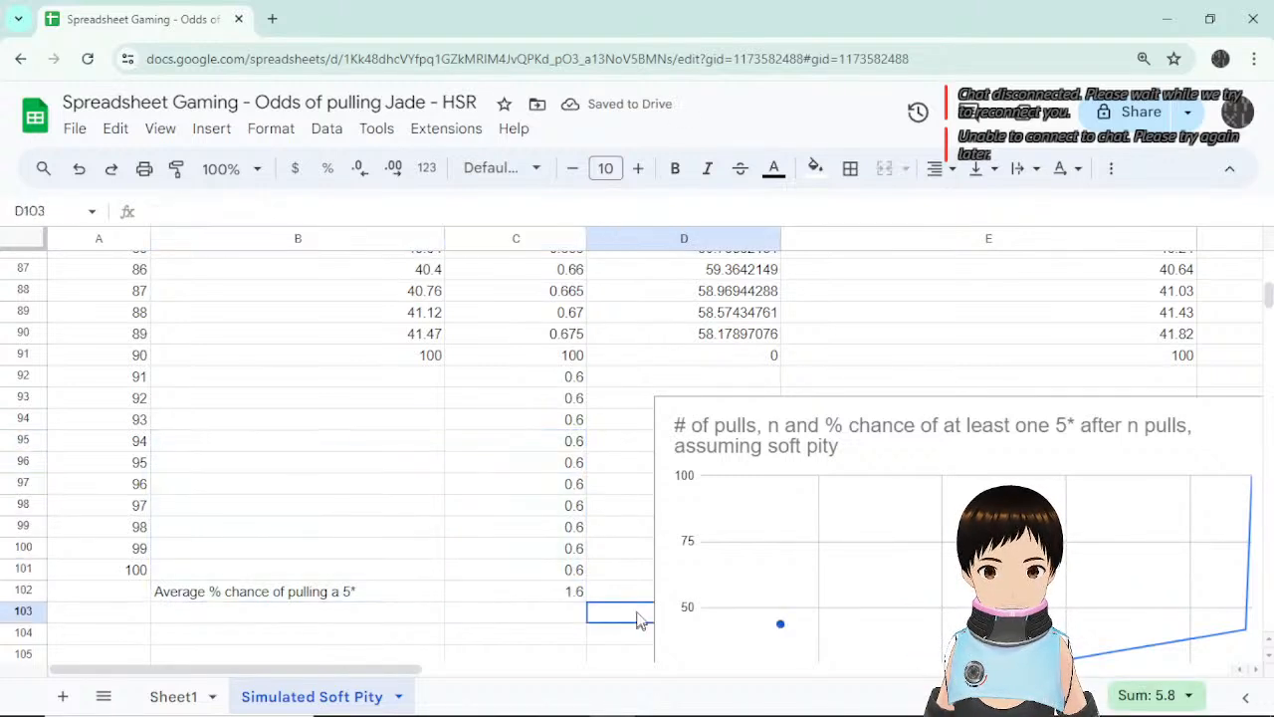
pyautogui.press('Up')
pyautogui.press('Up')
pyautogui.press('Down')
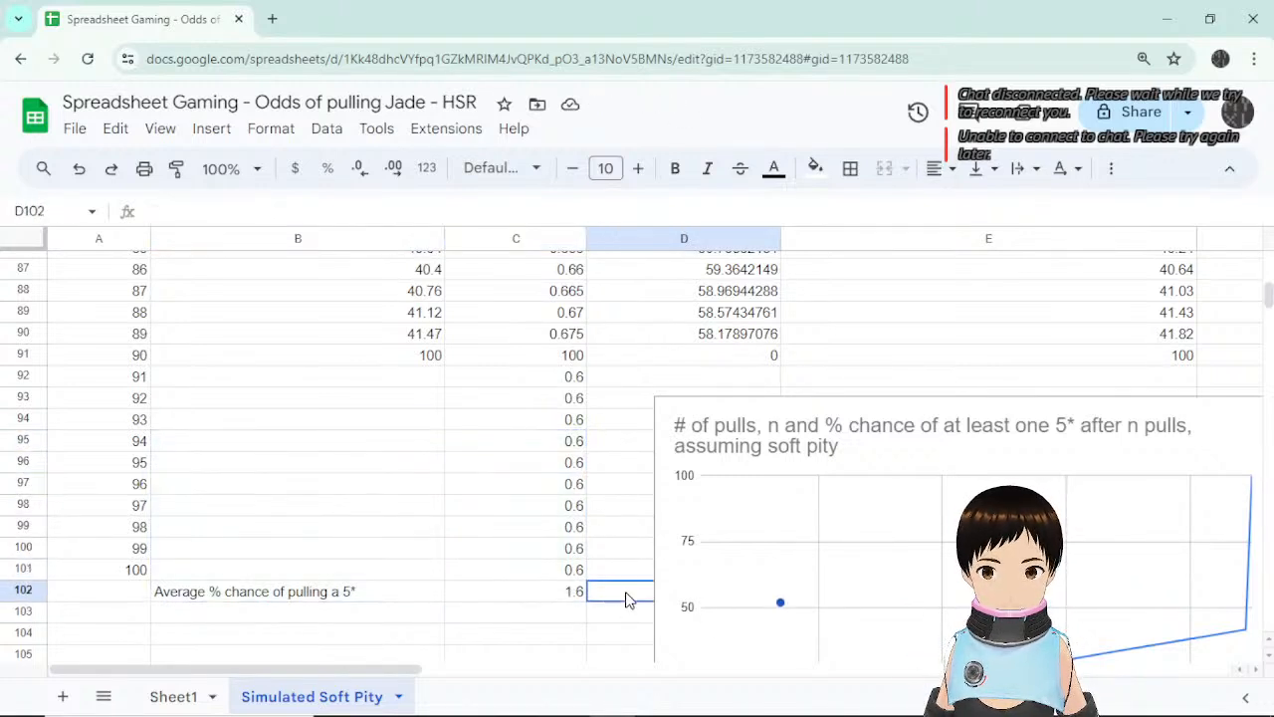
pyautogui.click(576, 612)
pyautogui.scroll(-4, 846, 558)
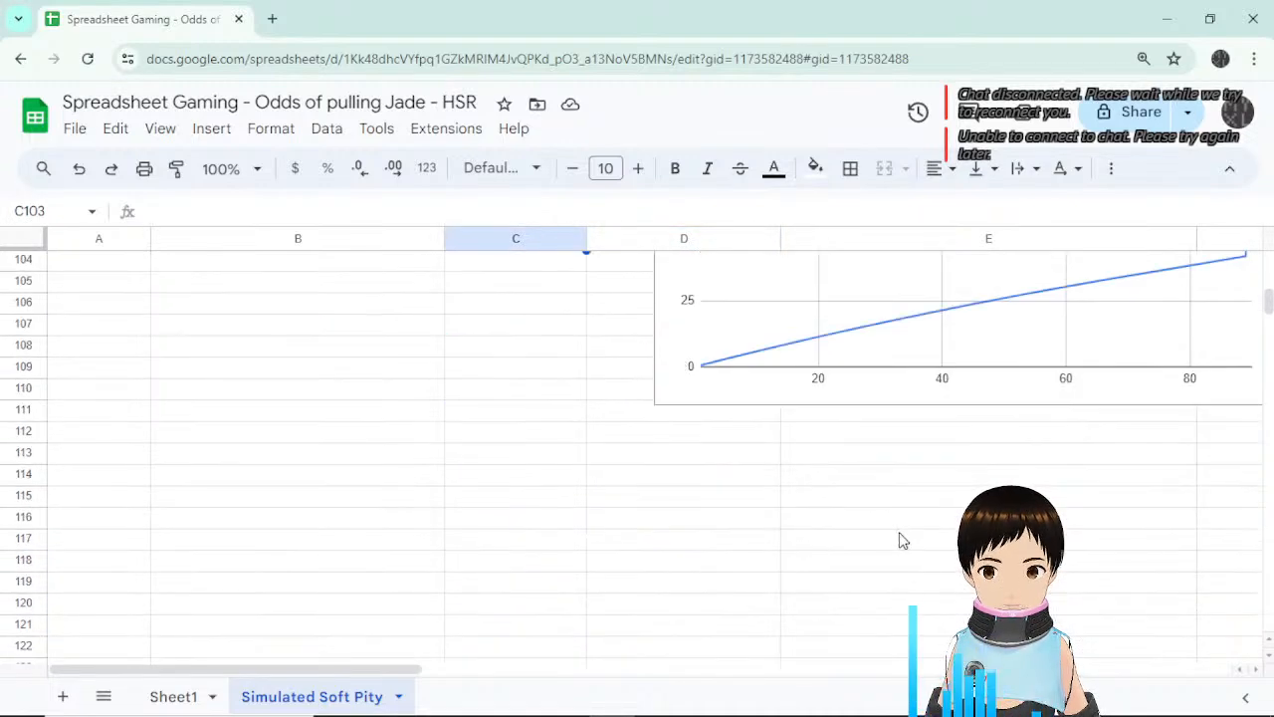
pyautogui.scroll(3, 899, 541)
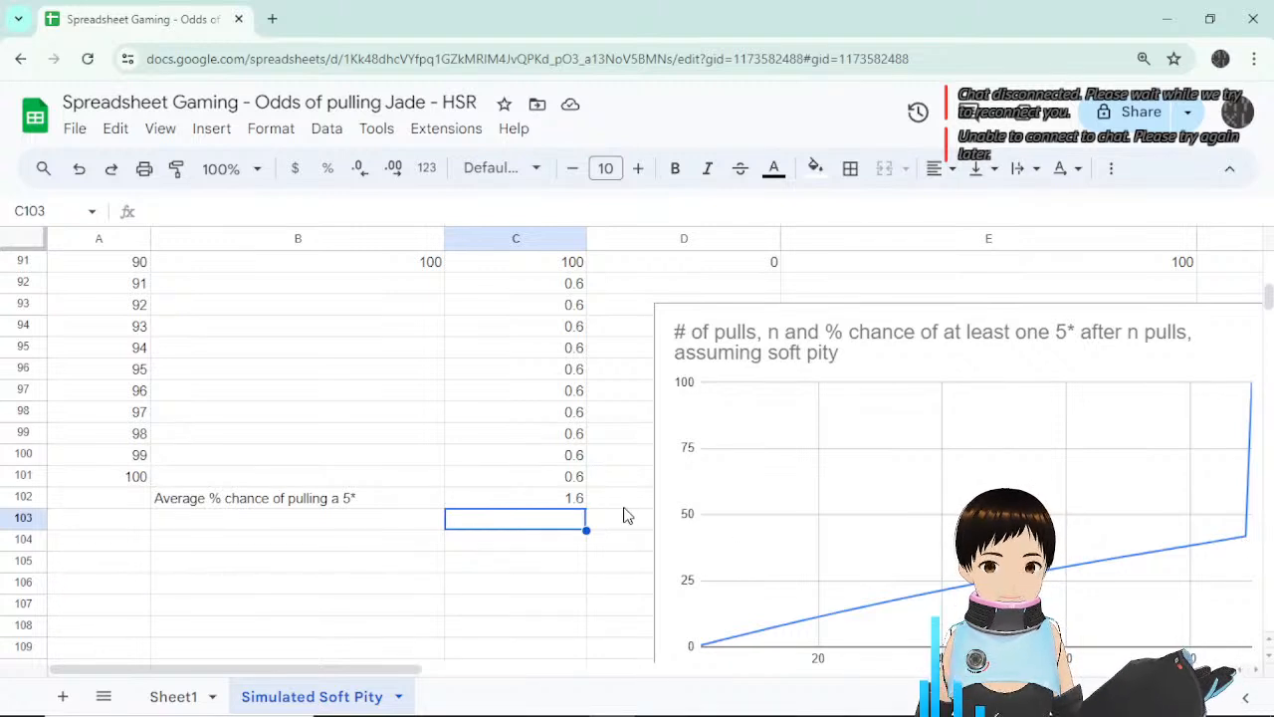
pyautogui.scroll(2, 621, 537)
pyautogui.click(545, 598)
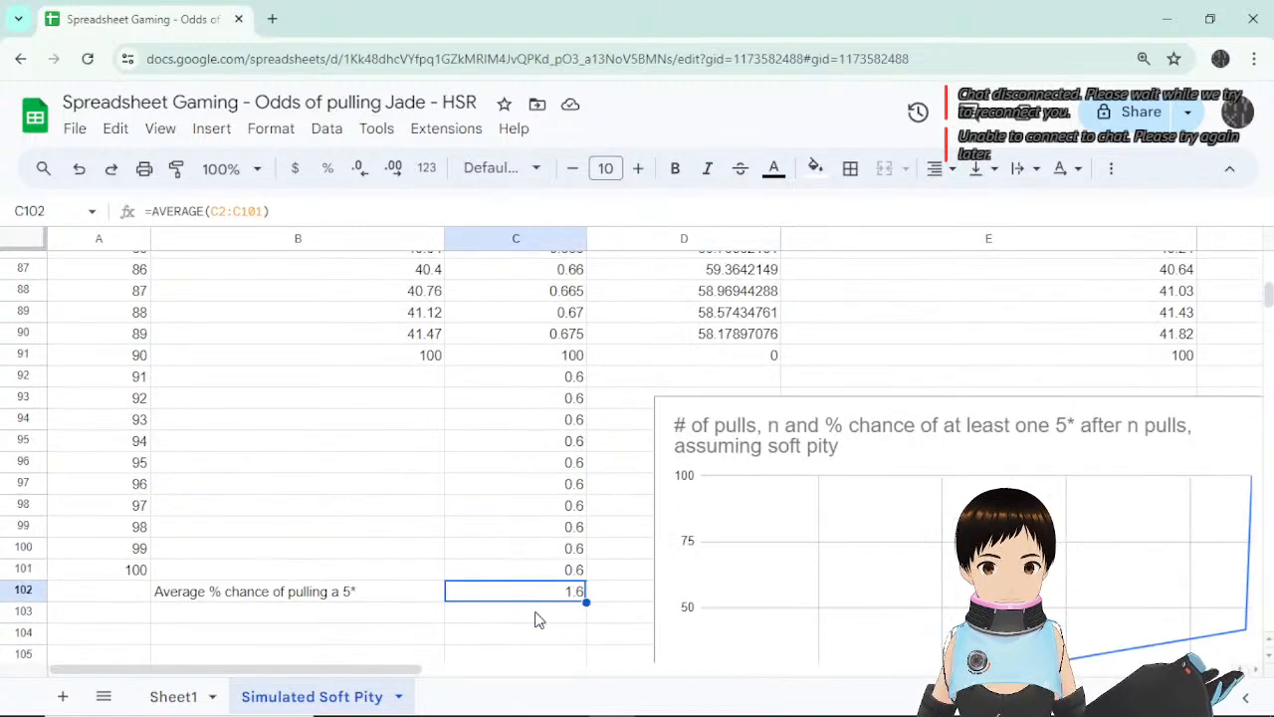
pyautogui.click(535, 619)
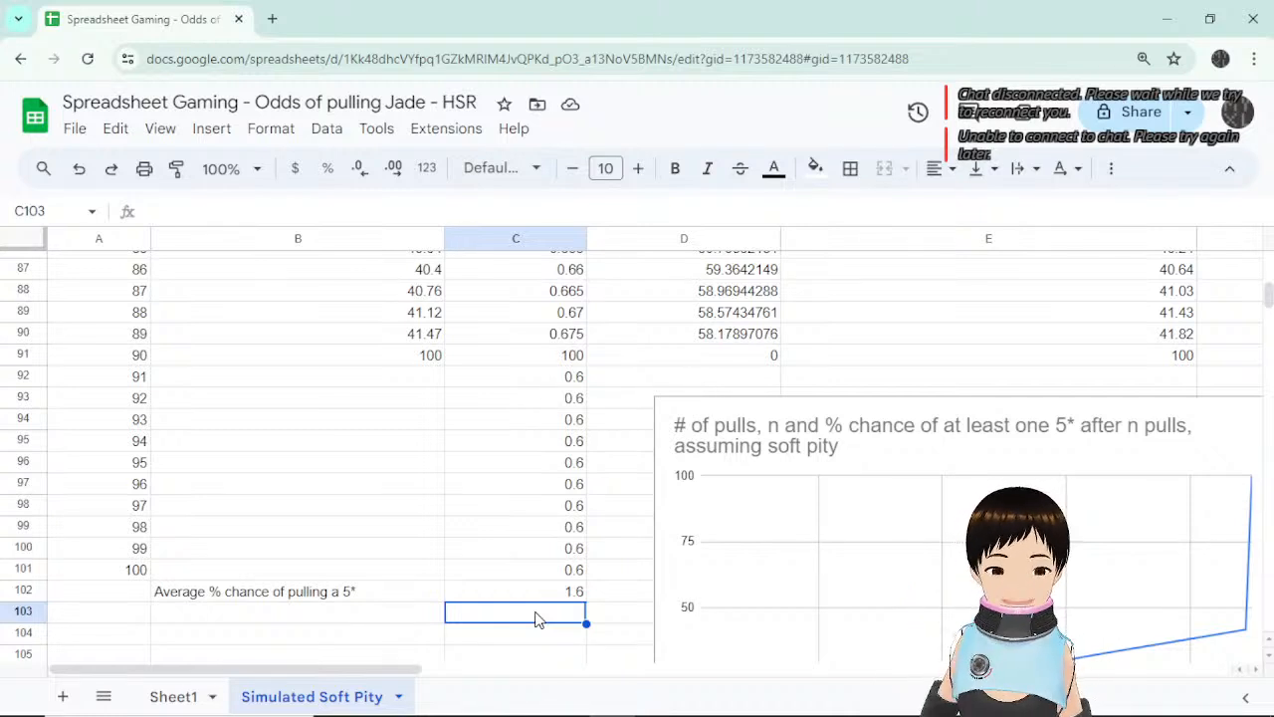
# Browse Sheet1's weighted coin-flip table, with 0.994 odds of no 5*, and its any-vs-desired 5* chart.
pyautogui.doubleClick(174, 697)
pyautogui.scroll(6, 558, 448)
pyautogui.scroll(-1, 600, 445)
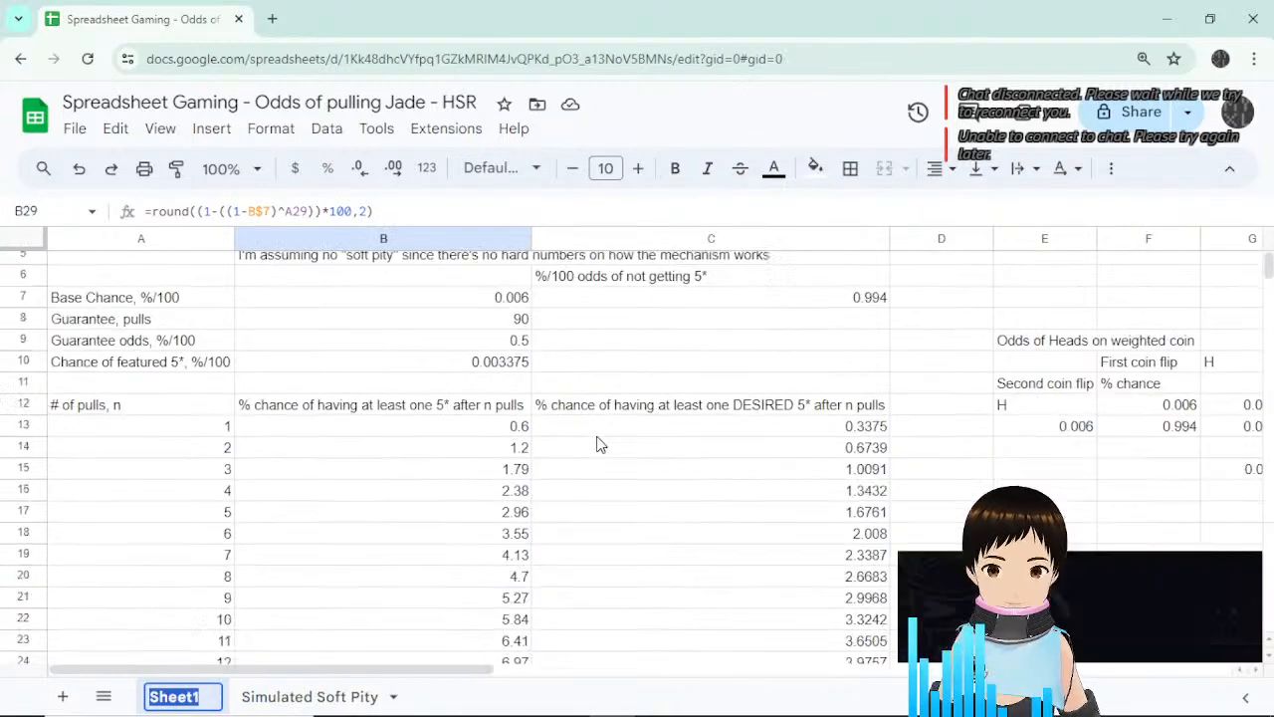
pyautogui.scroll(2, 604, 442)
pyautogui.scroll(-15, 617, 438)
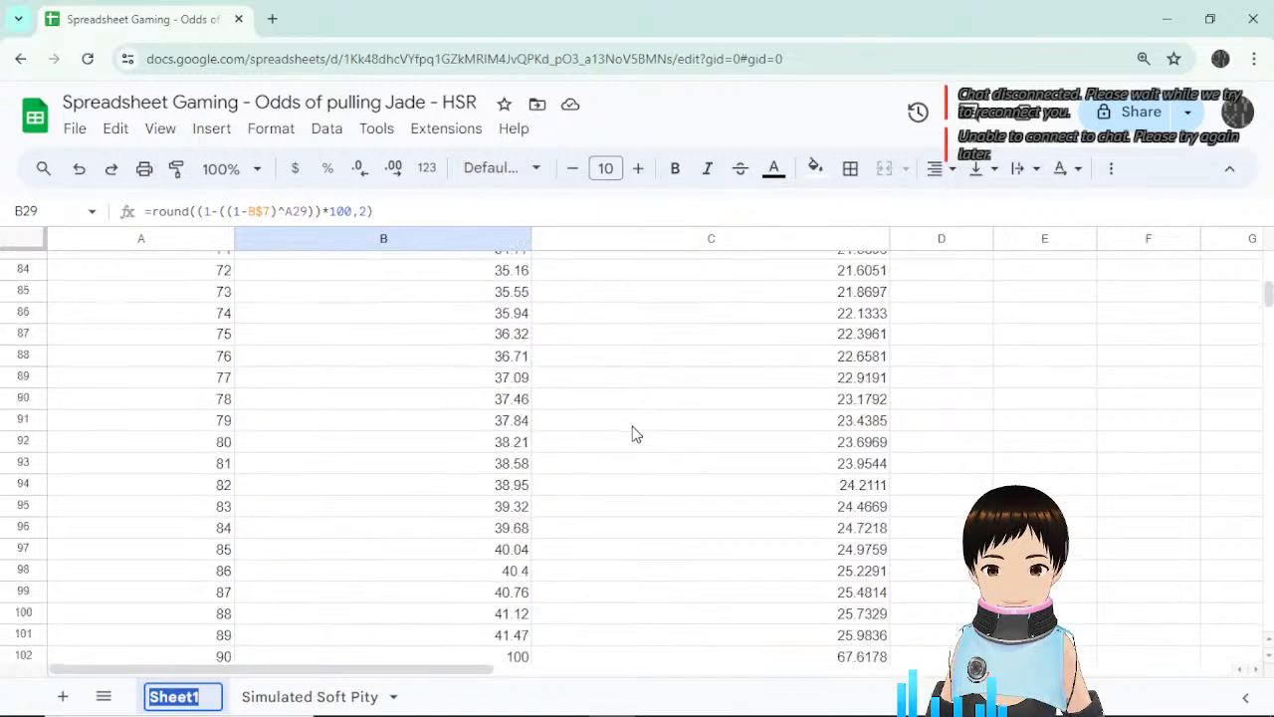
pyautogui.scroll(-5, 634, 433)
pyautogui.scroll(12, 643, 432)
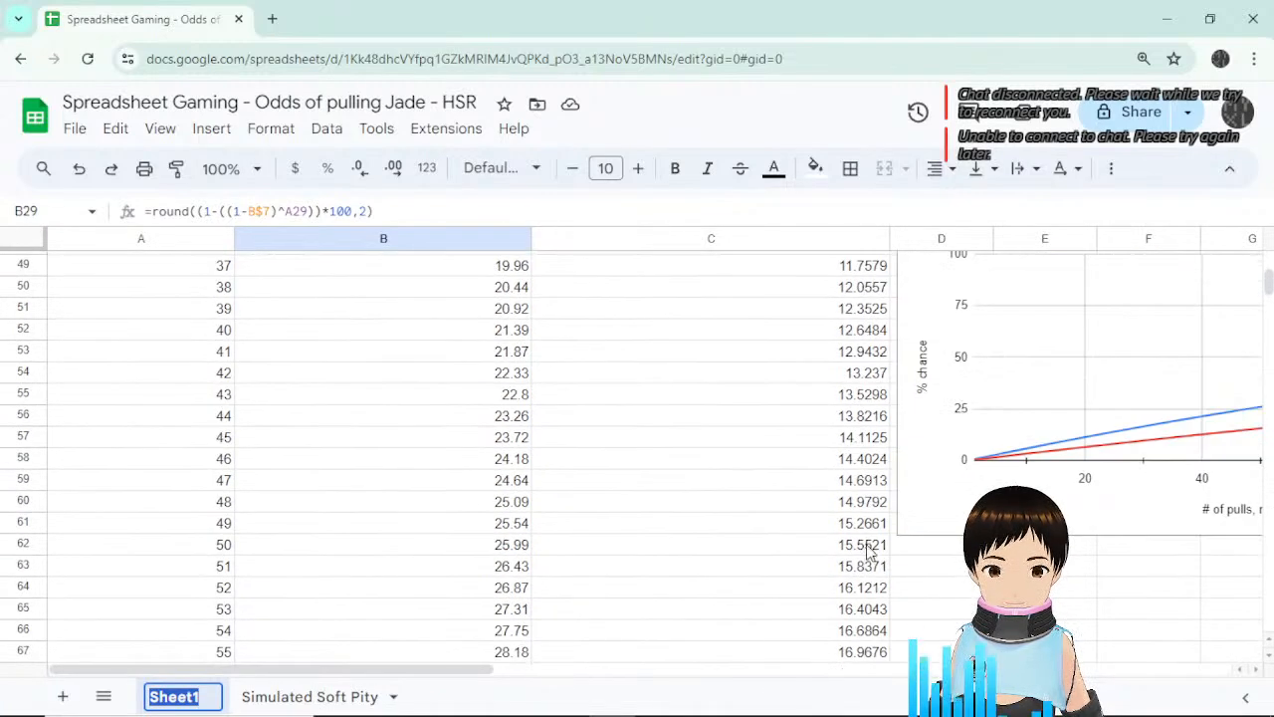
pyautogui.moveTo(451, 673); pyautogui.dragTo(720, 673)
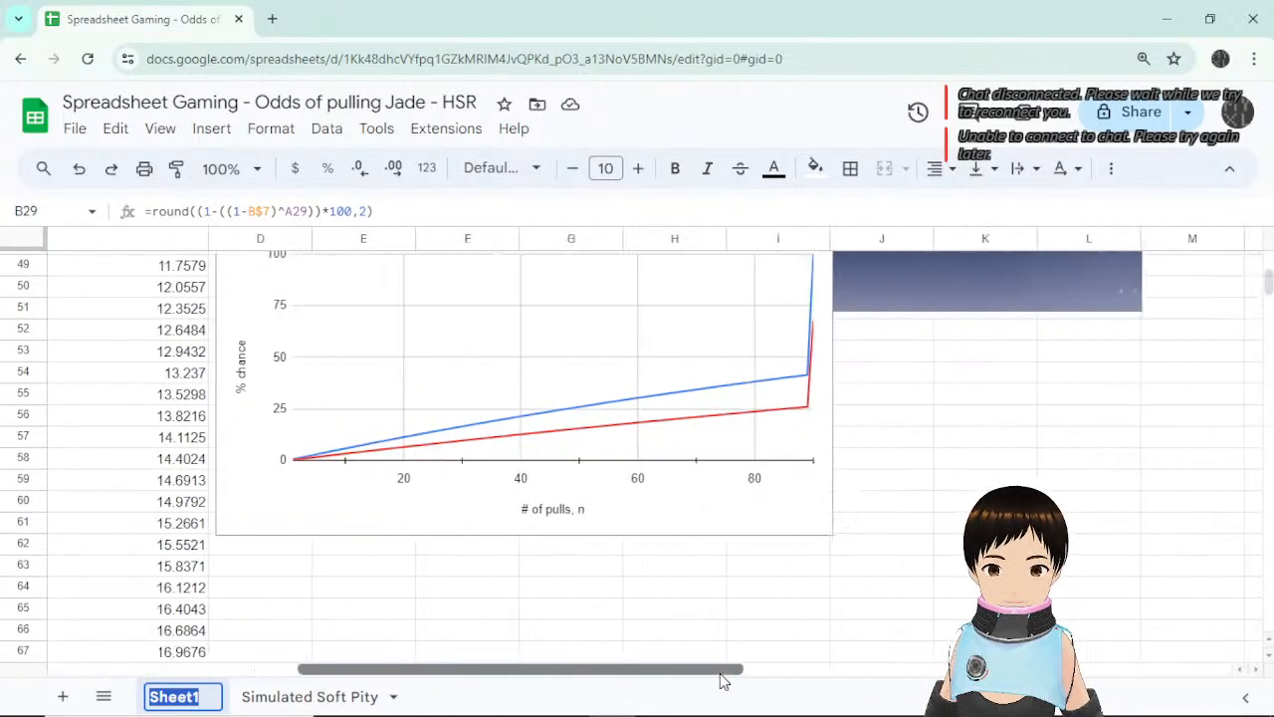
pyautogui.hscroll(-2, 825, 611)
pyautogui.scroll(3, 825, 611)
pyautogui.scroll(-1, 834, 554)
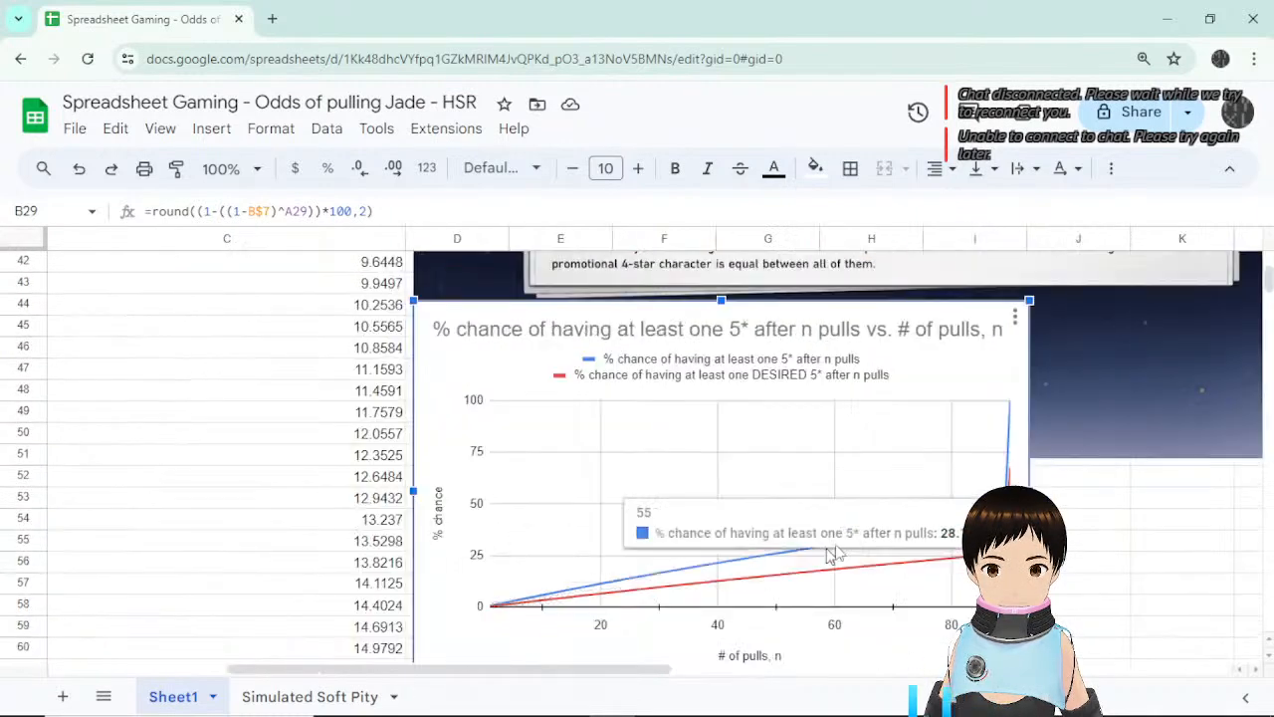
pyautogui.scroll(-2, 1105, 562)
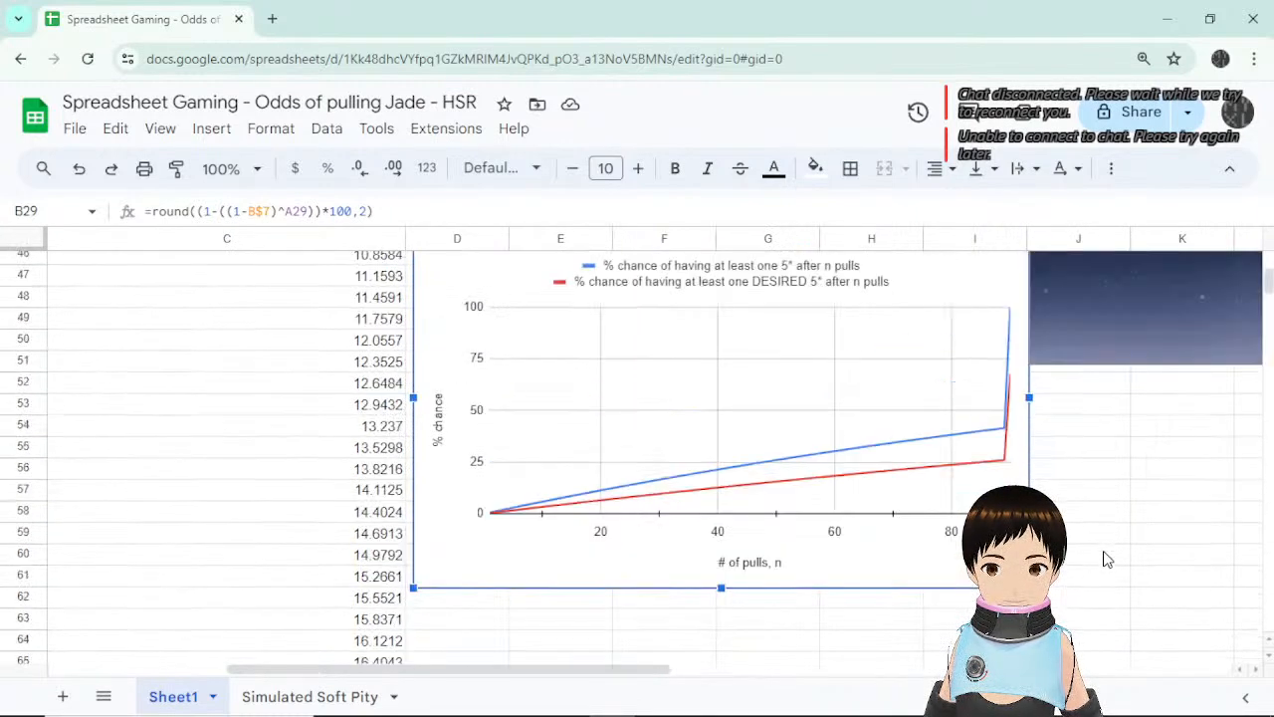
pyautogui.scroll(2, 1104, 563)
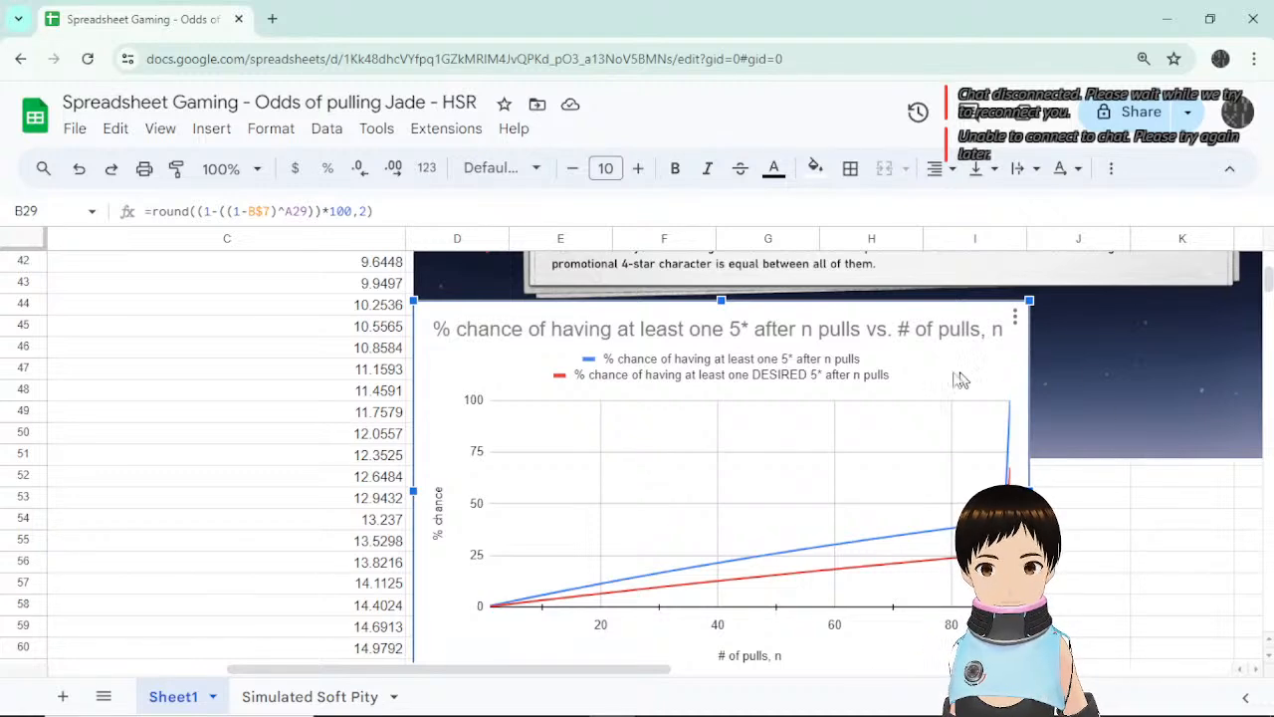
pyautogui.scroll(5, 914, 391)
pyautogui.scroll(5, 912, 389)
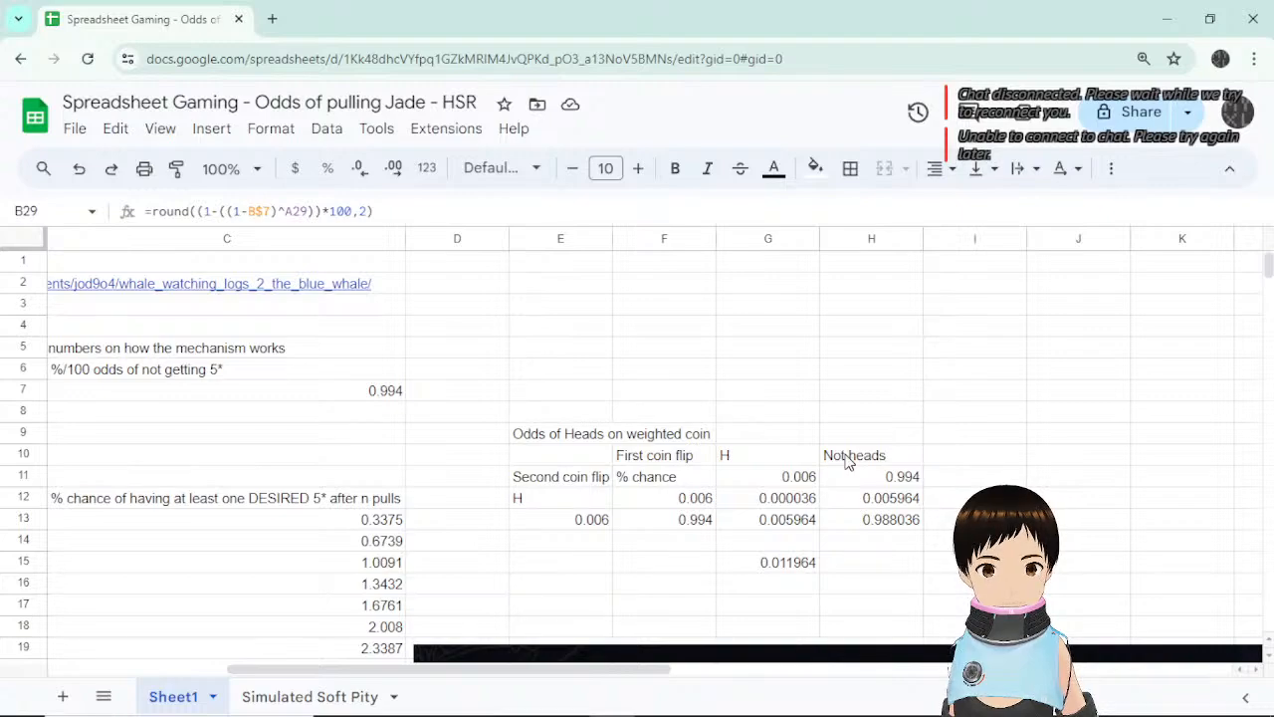
pyautogui.scroll(-6, 846, 460)
pyautogui.scroll(10, 846, 460)
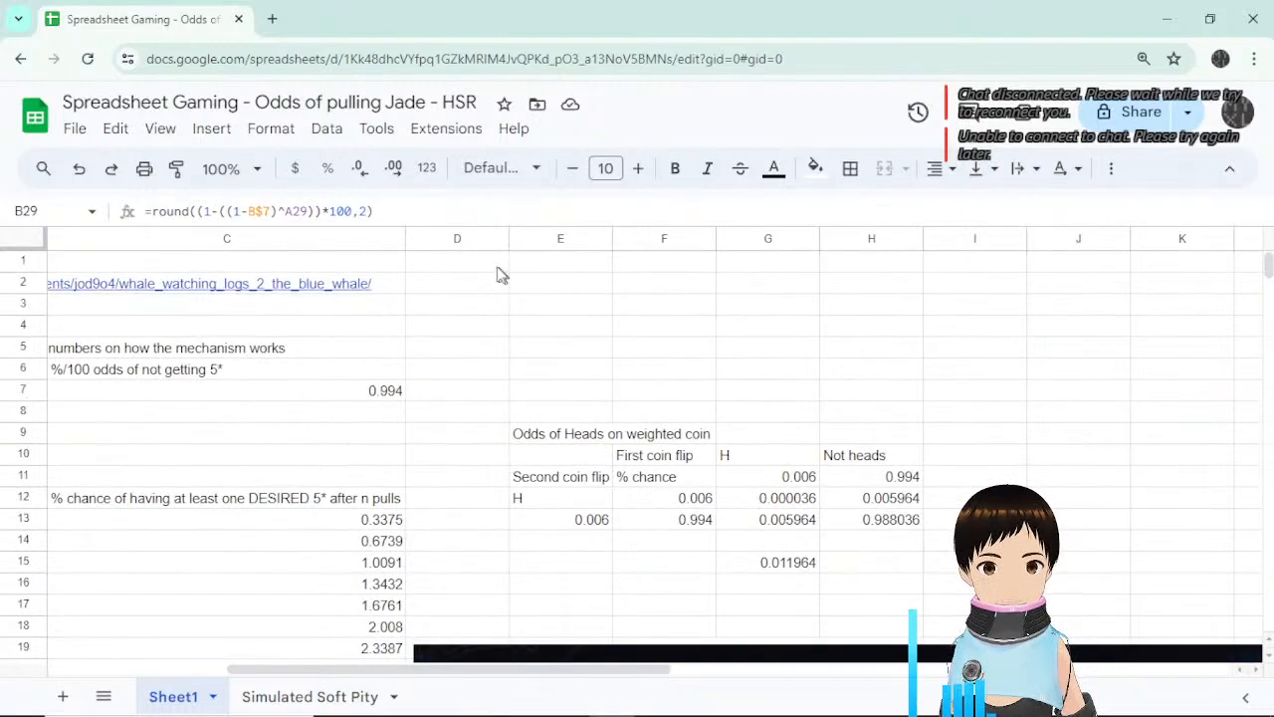
# Enter the heading 'Calculating my specific odds' in Sheet1 cell D1.
pyautogui.click(488, 269)
pyautogui.write('Calcu')
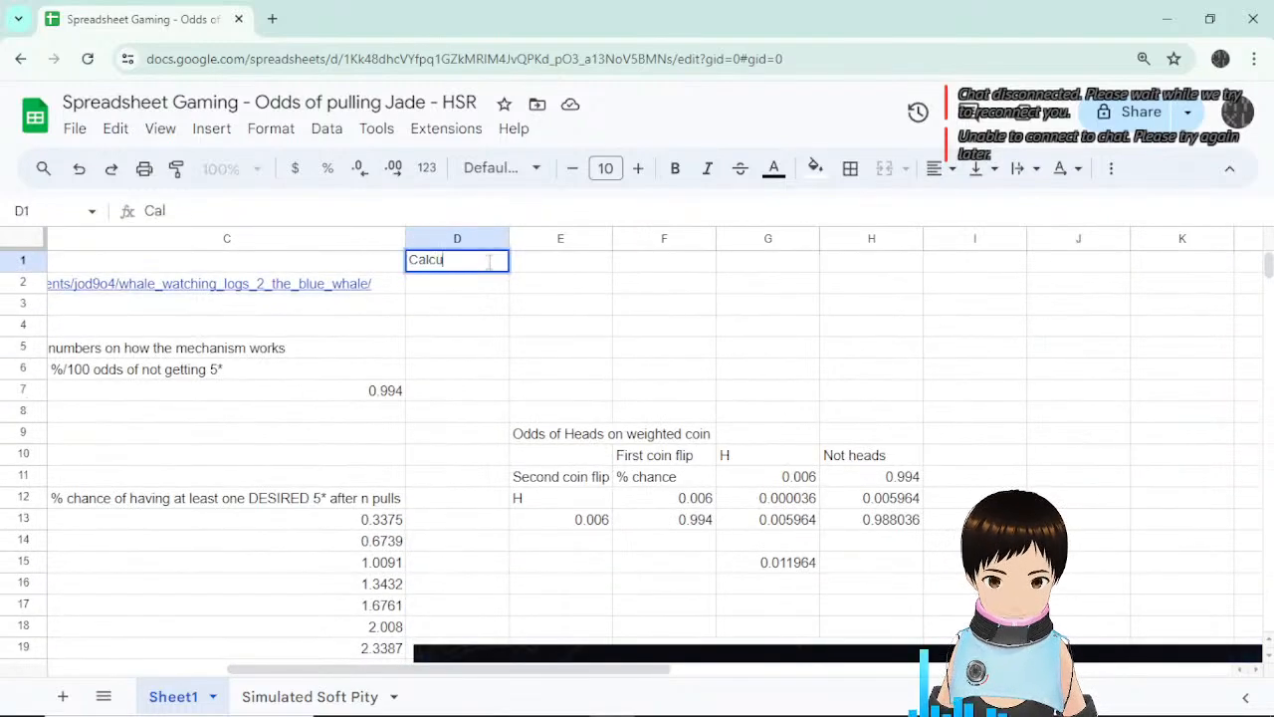
pyautogui.write('lating my spe')
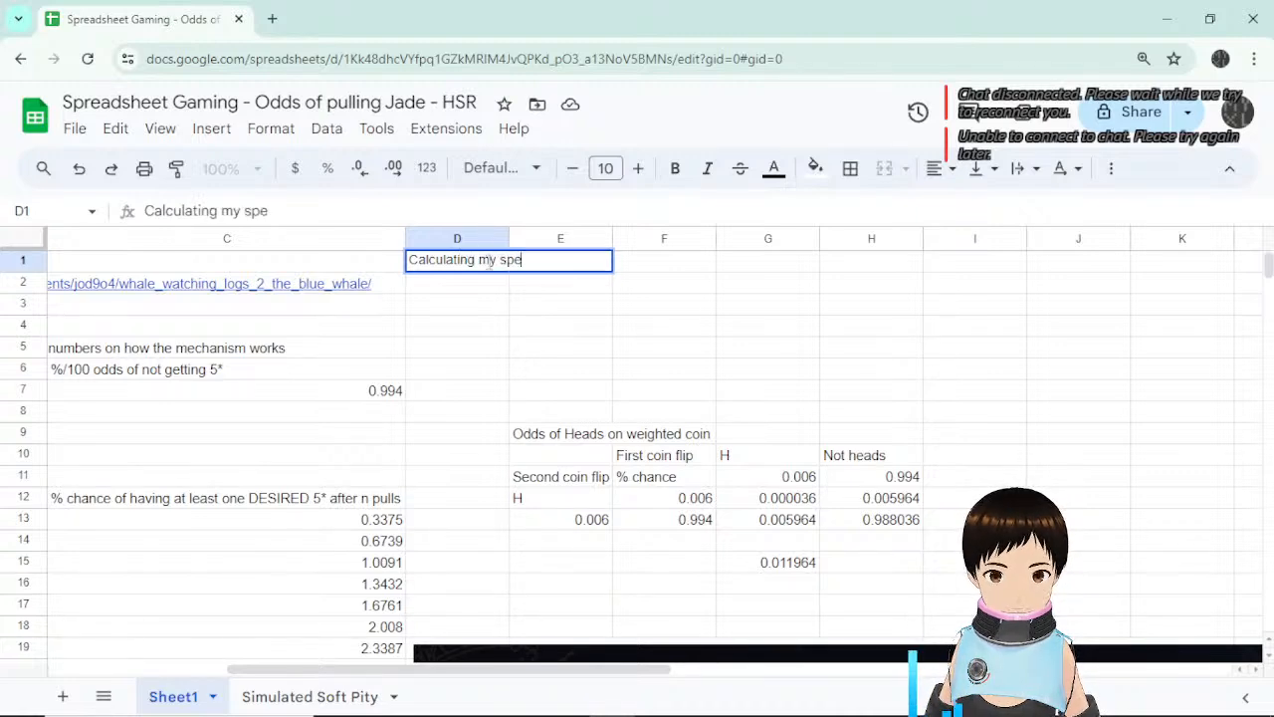
pyautogui.write('cific odds')
pyautogui.press('Return')
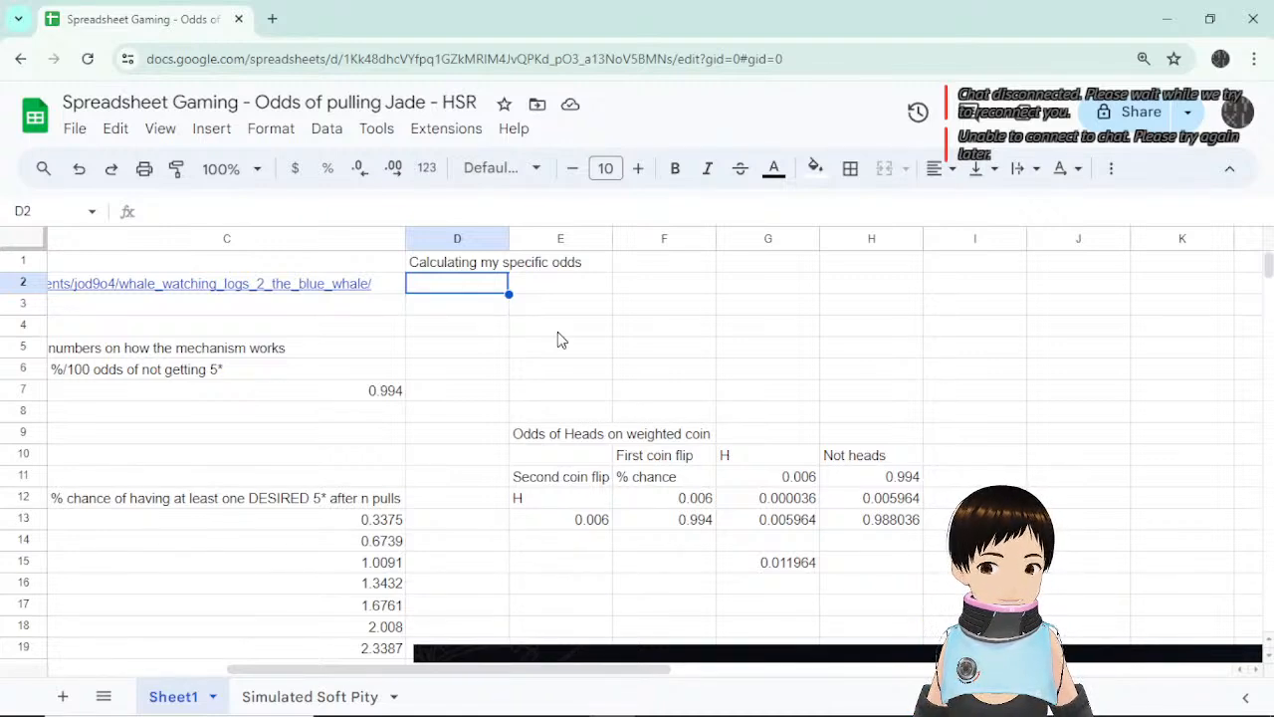
pyautogui.scroll(-5, 706, 265)
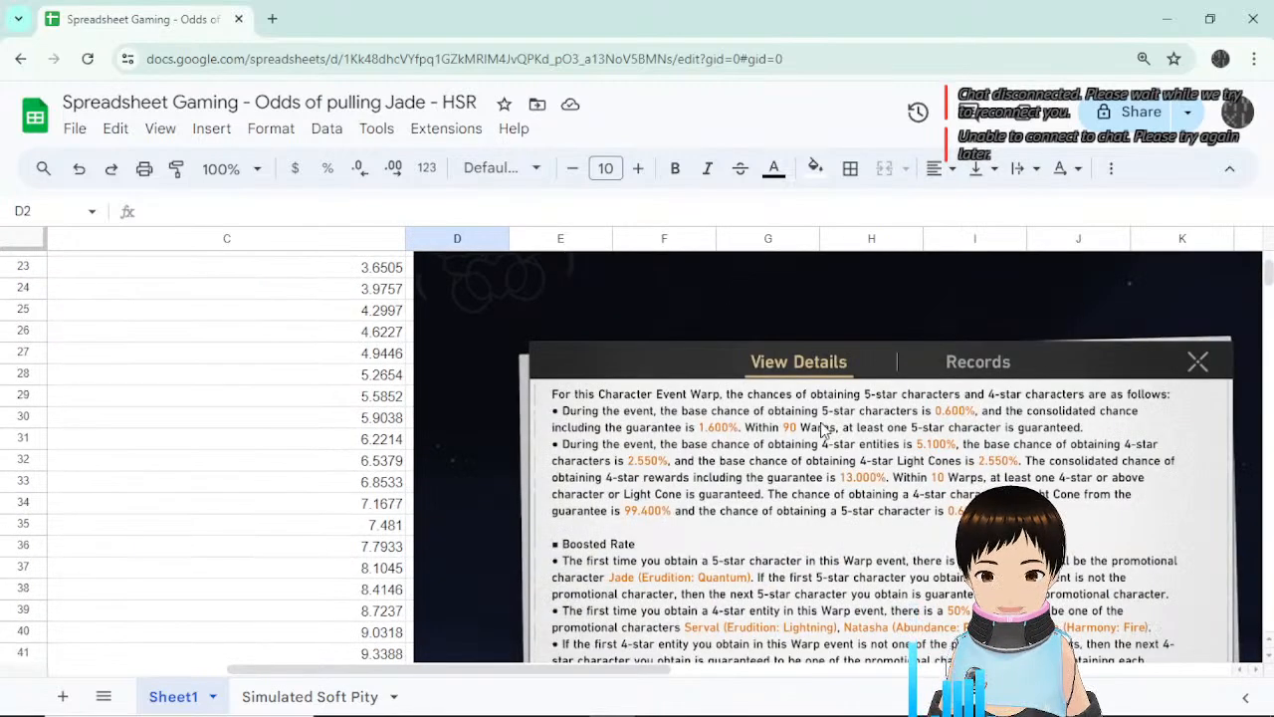
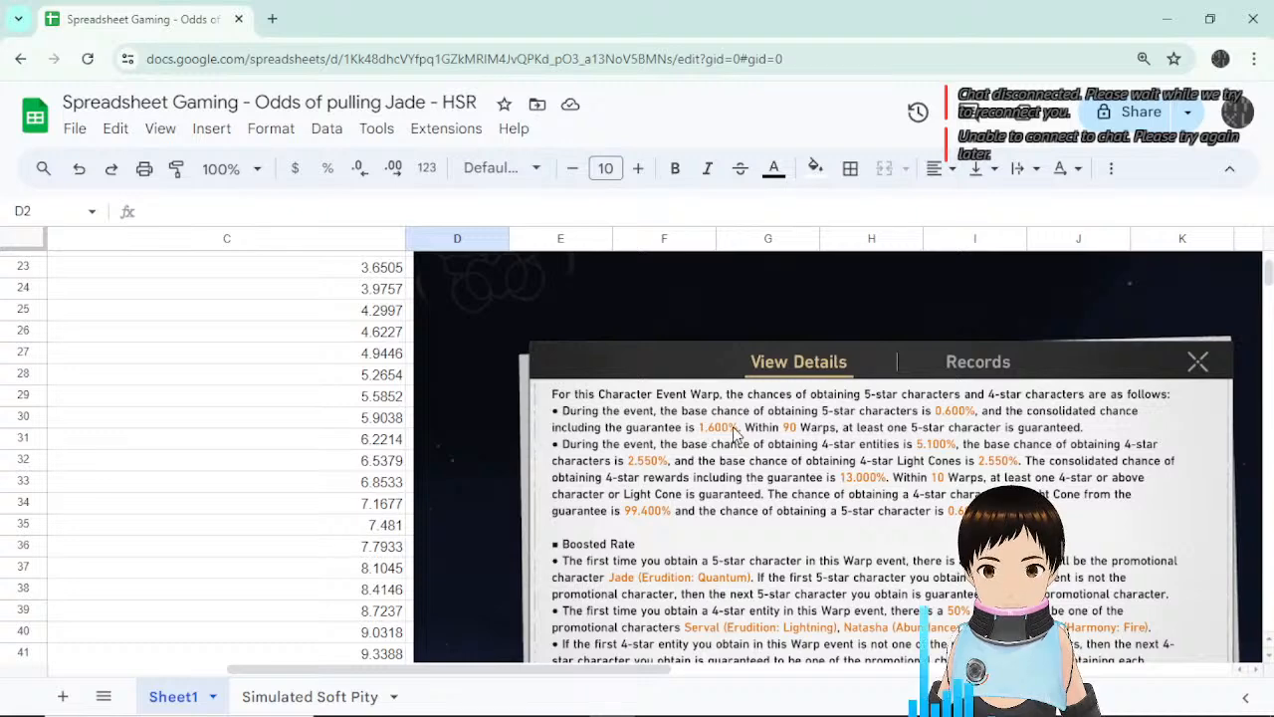
# Inspect the Simulated Soft Pity formulas in C102 and C76, then the game odds screenshot on Sheet1.
pyautogui.click(310, 696)
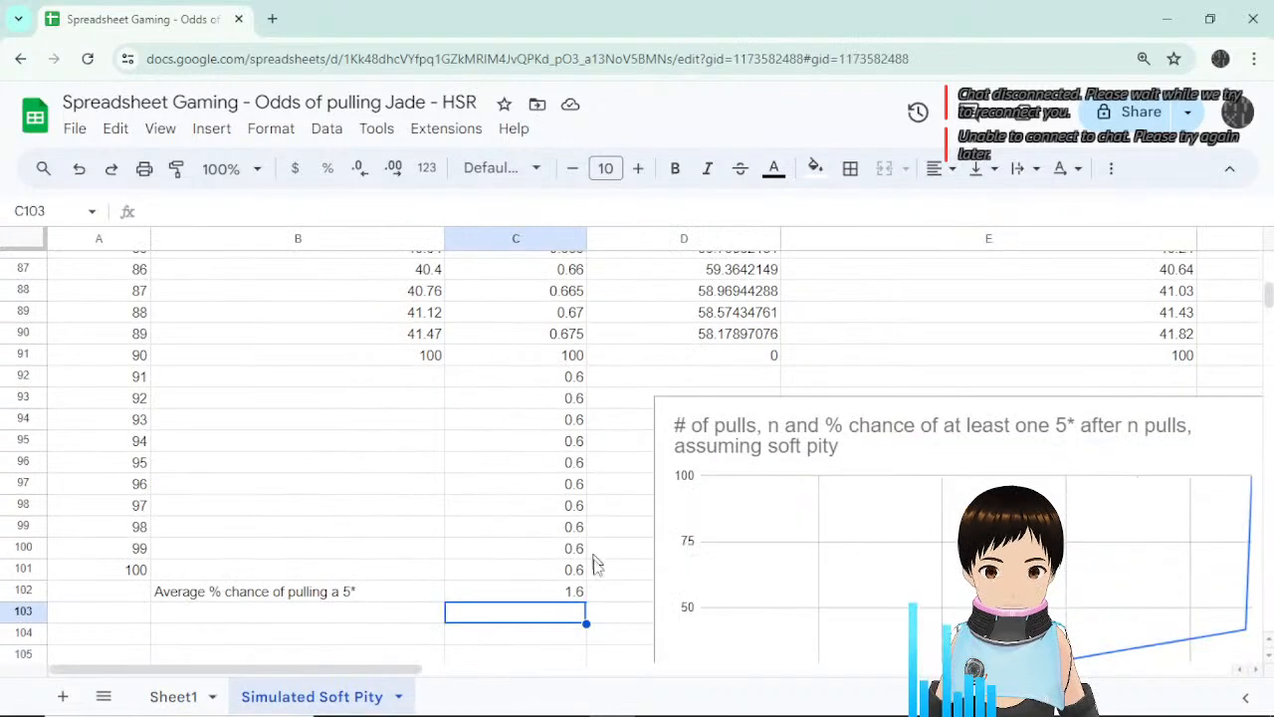
pyautogui.doubleClick(562, 593)
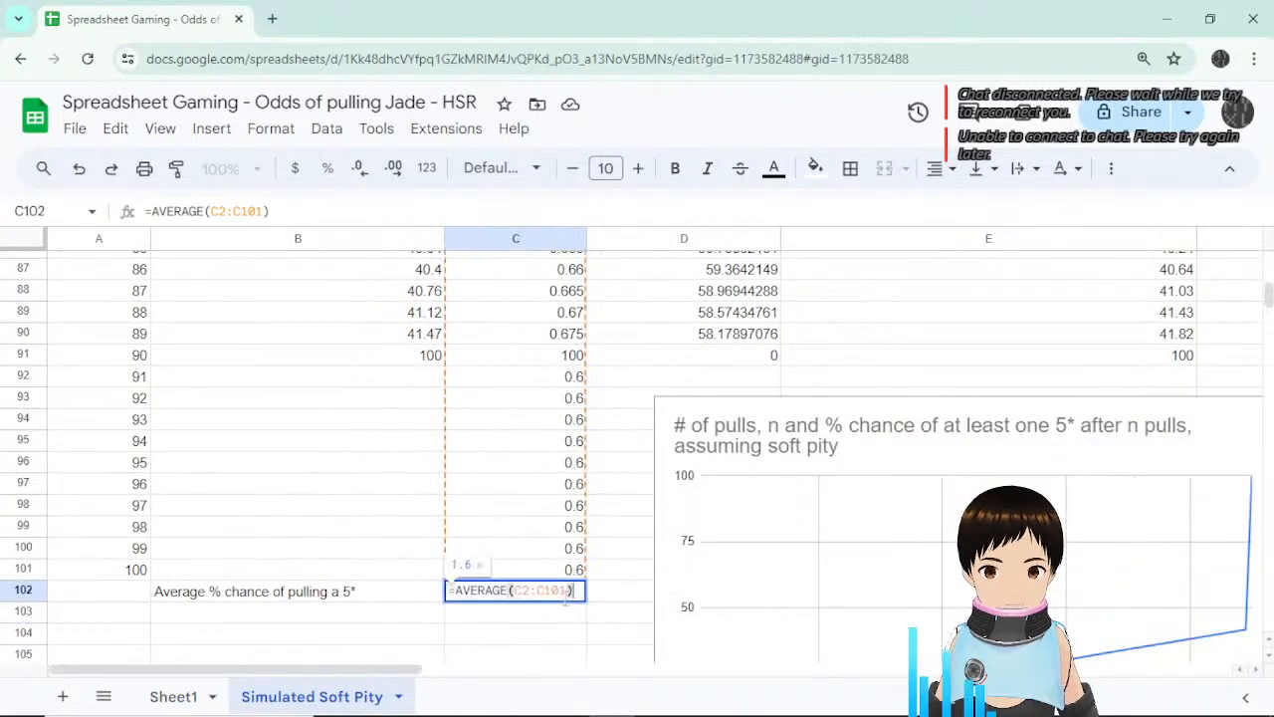
pyautogui.click(635, 549)
pyautogui.scroll(4, 627, 403)
pyautogui.scroll(2, 615, 408)
pyautogui.click(577, 410)
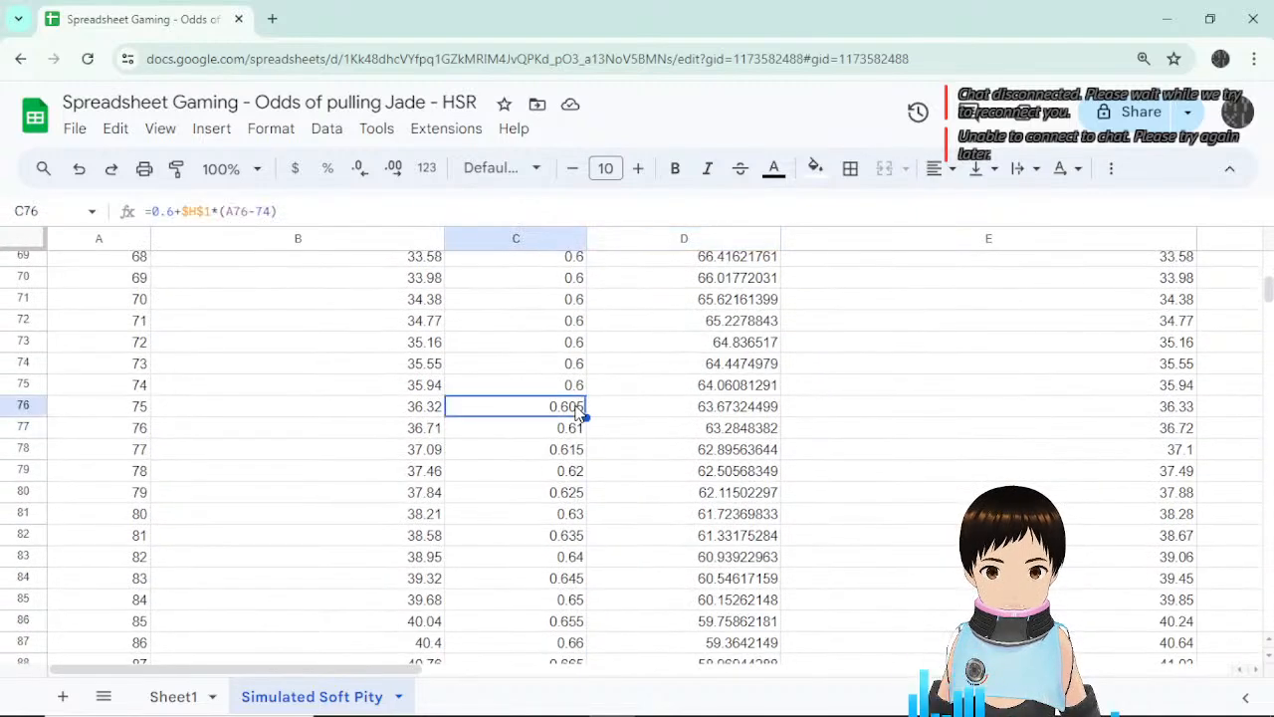
pyautogui.scroll(-8, 570, 413)
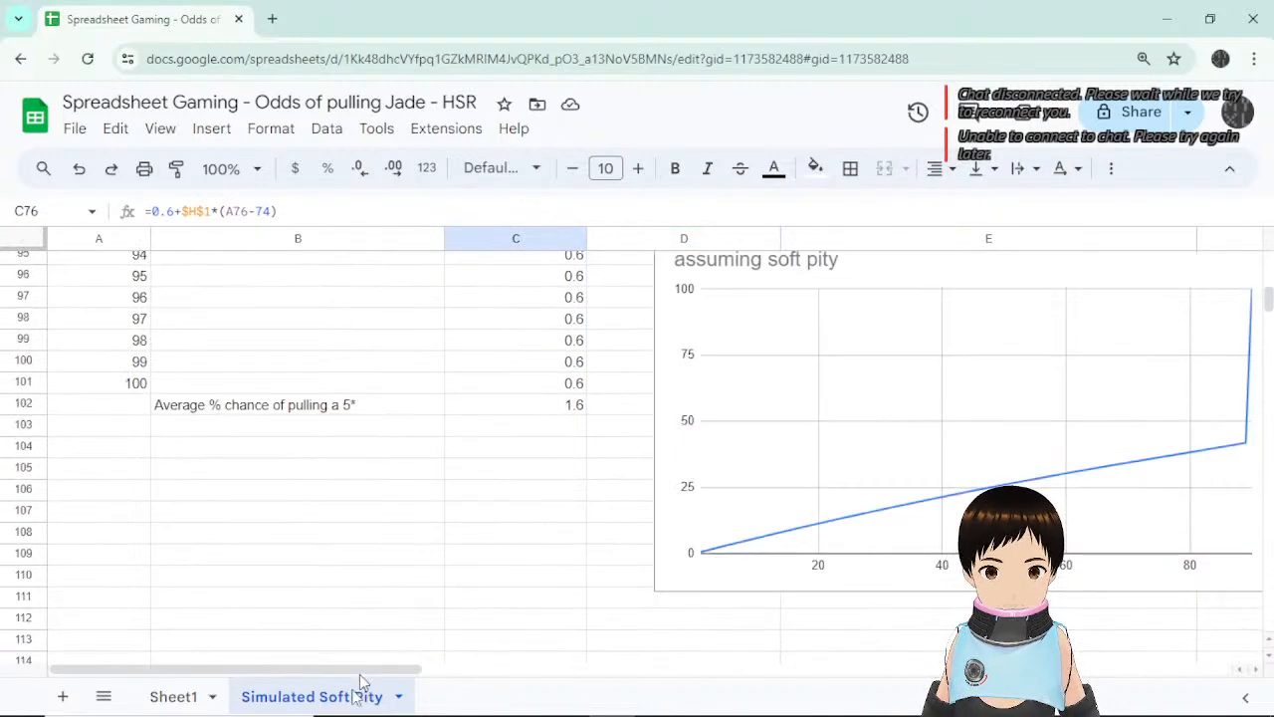
pyautogui.click(167, 696)
pyautogui.scroll(3, 528, 399)
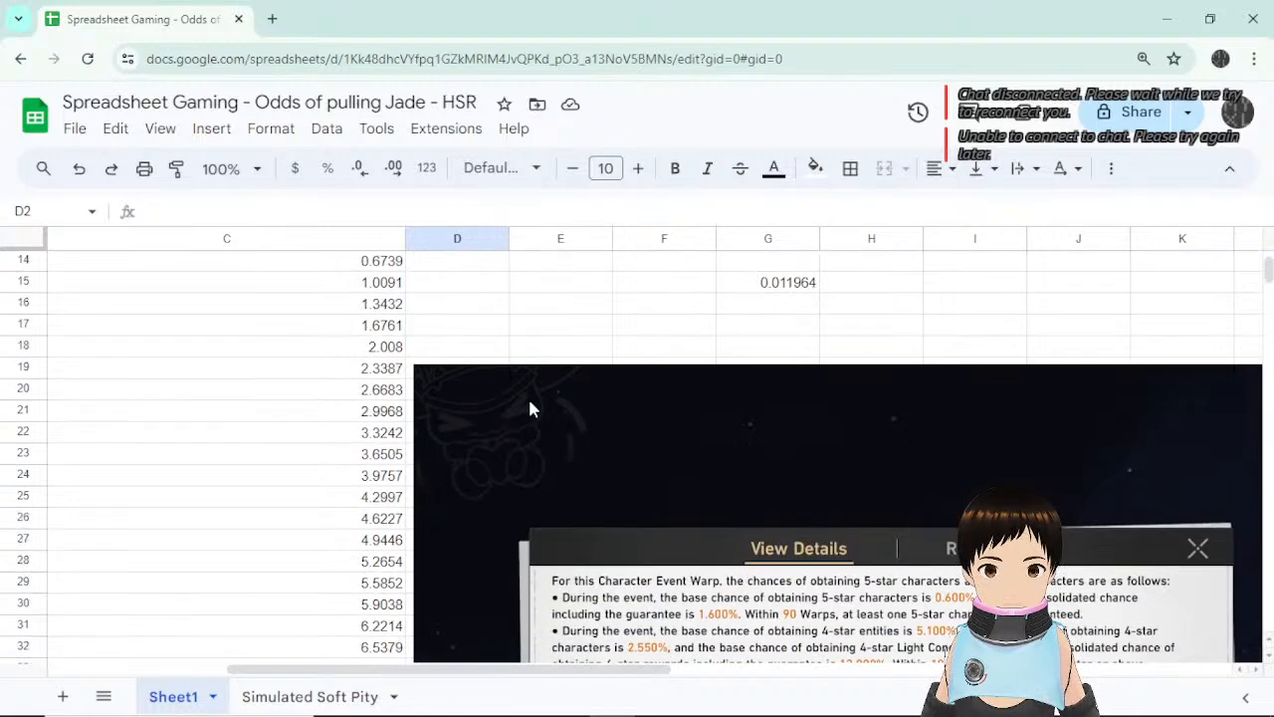
pyautogui.click(503, 418)
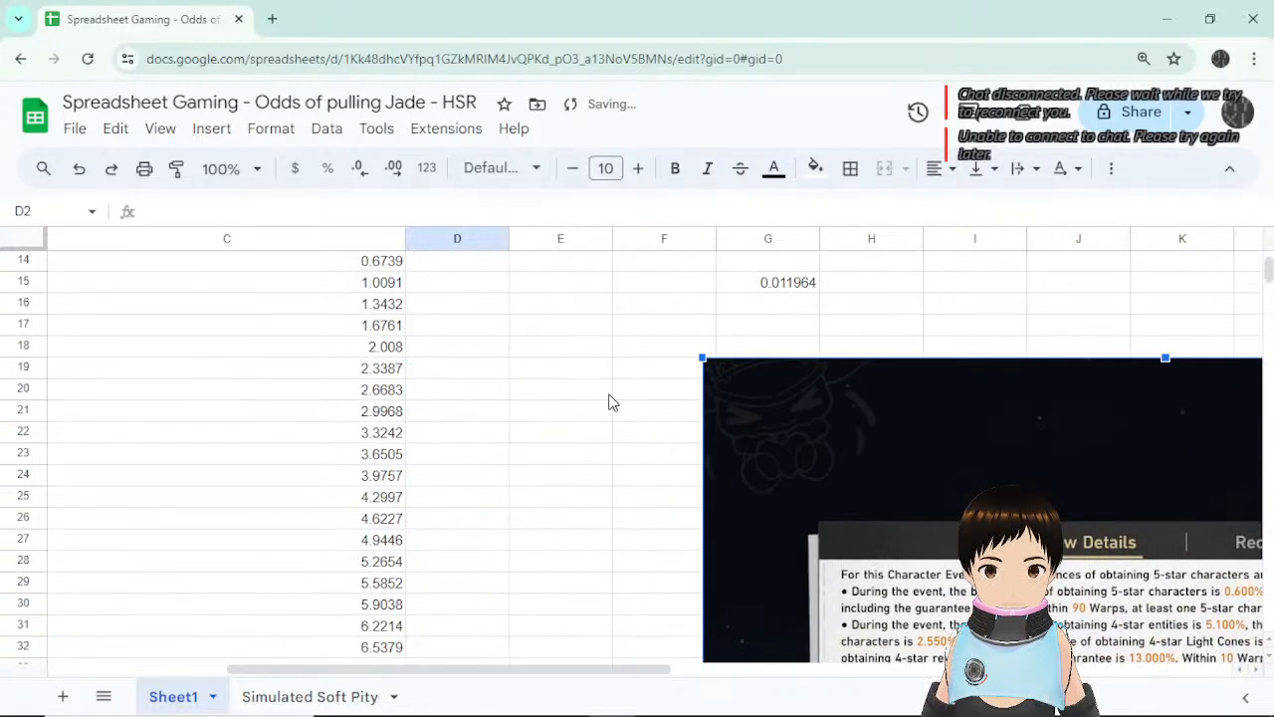
# Flip back to Simulated Soft Pity, then browse Sheet1 around the specific-odds heading.
pyautogui.click(304, 695)
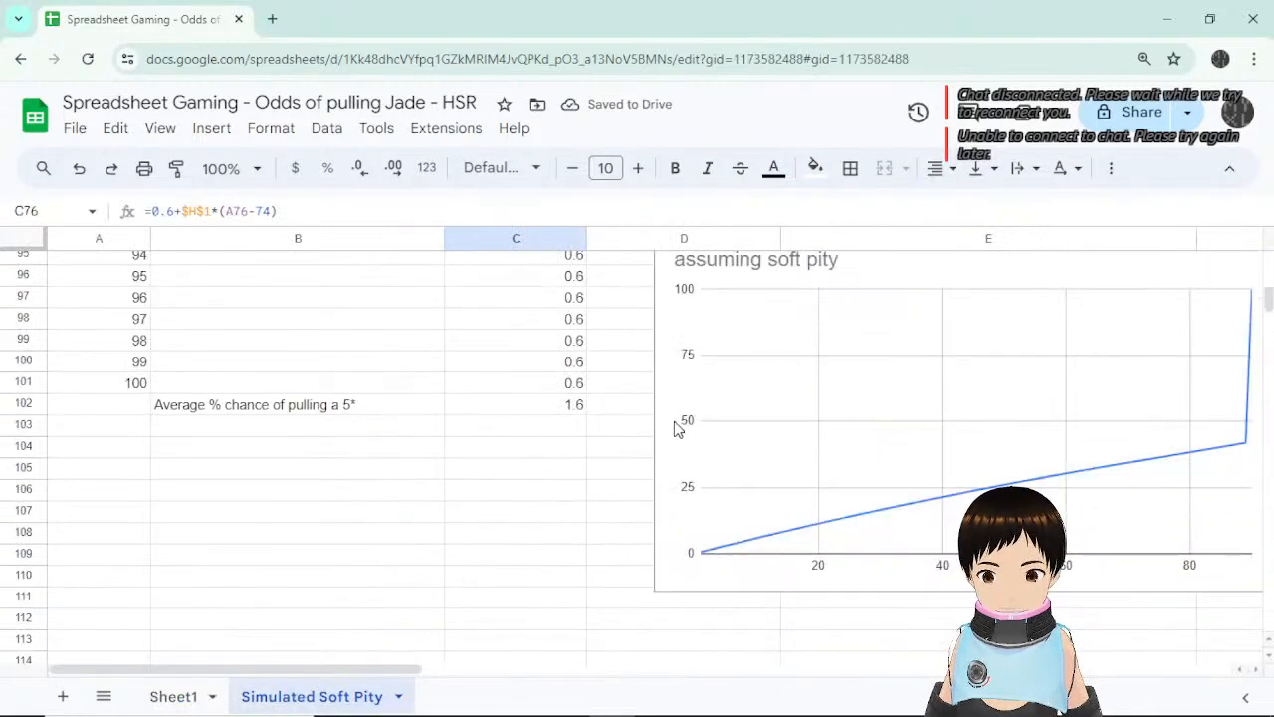
pyautogui.scroll(15, 707, 378)
pyautogui.scroll(15, 686, 400)
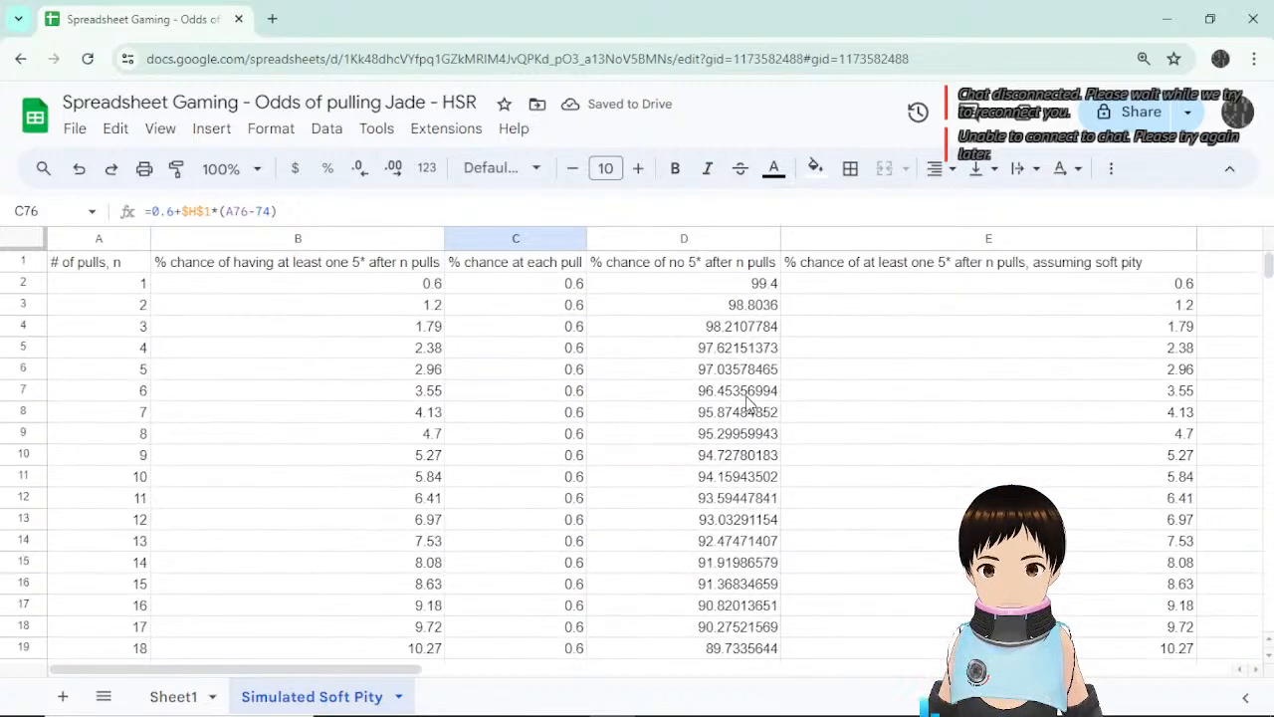
pyautogui.click(177, 696)
pyautogui.scroll(-6, 856, 418)
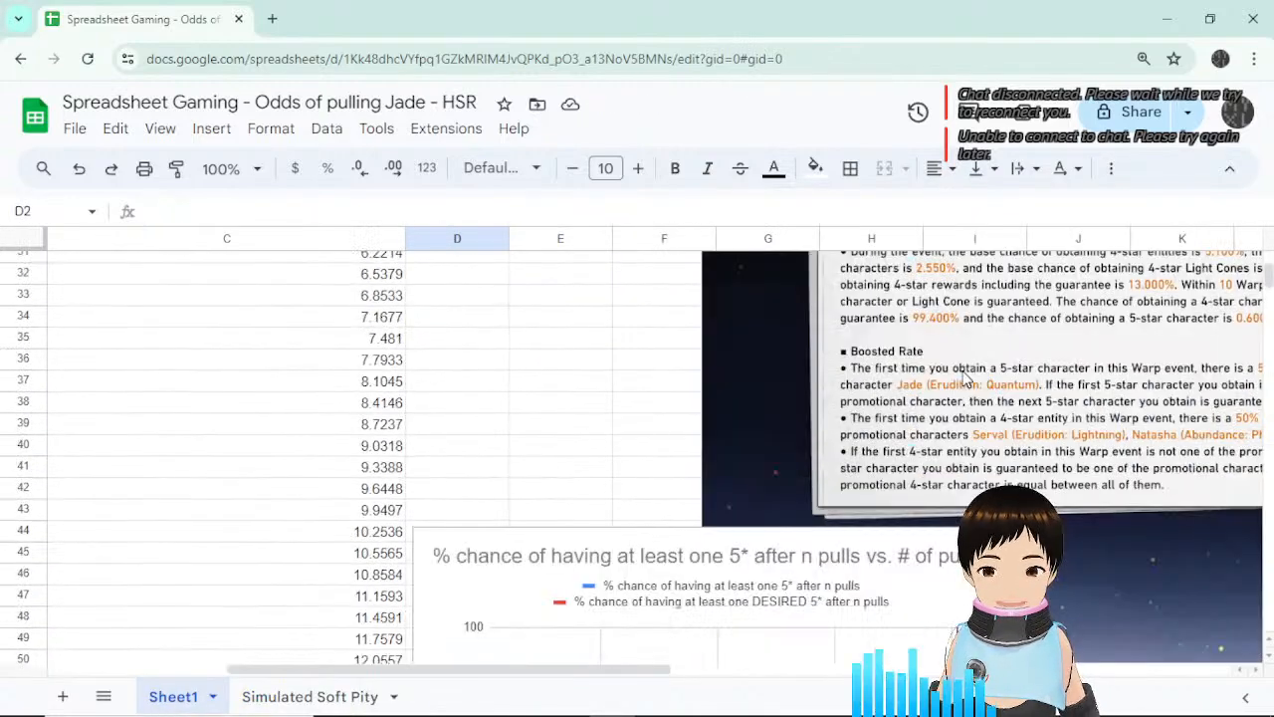
pyautogui.scroll(3, 816, 517)
pyautogui.scroll(-1, 786, 600)
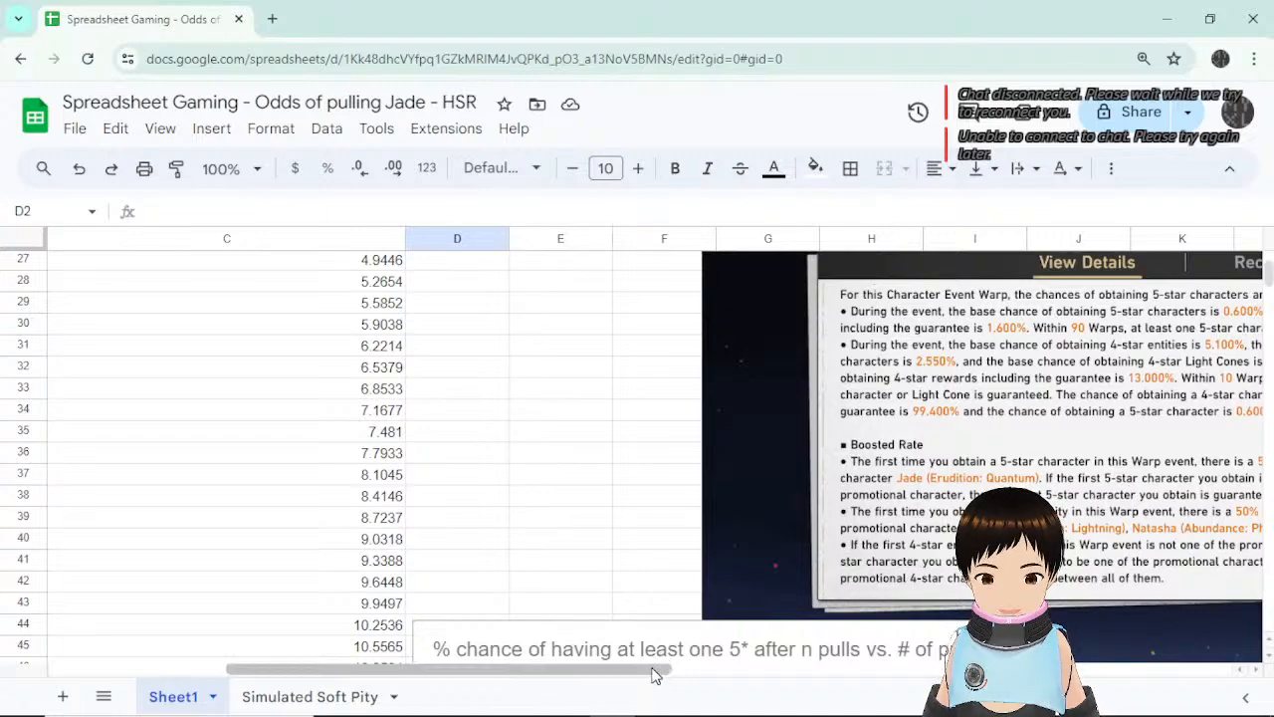
pyautogui.moveTo(654, 669); pyautogui.dragTo(826, 686)
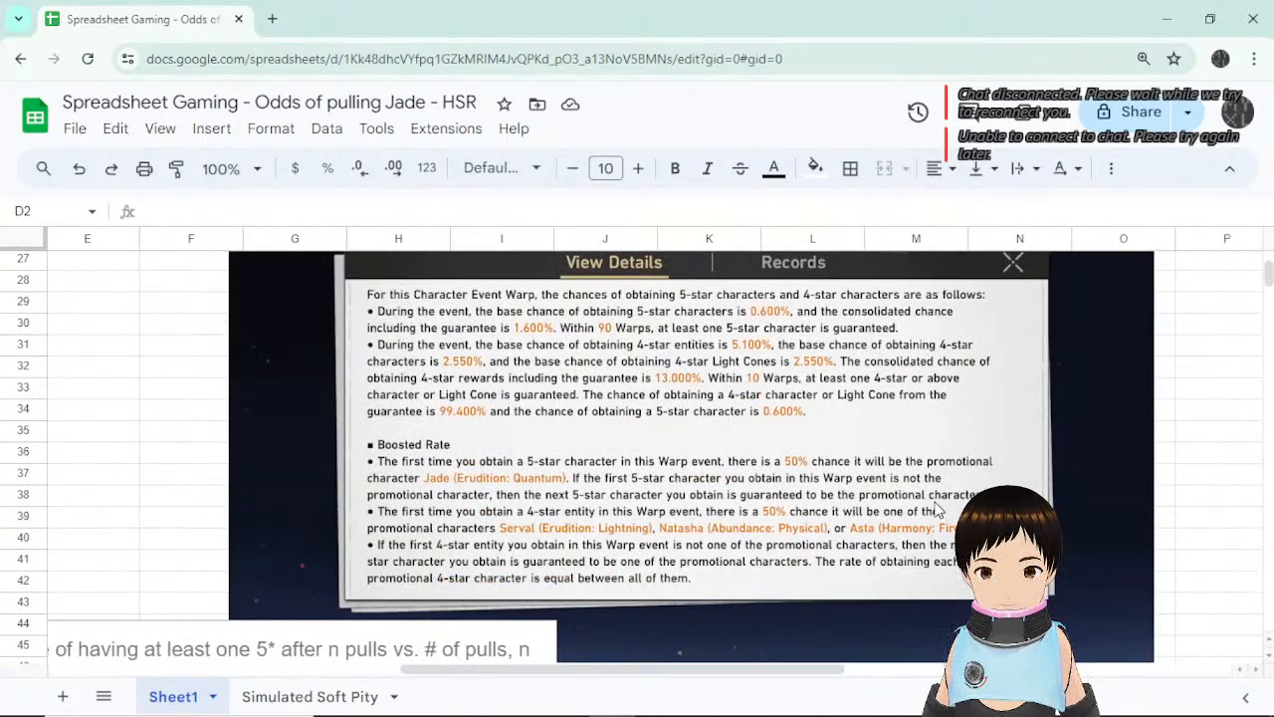
pyautogui.scroll(5, 873, 504)
pyautogui.scroll(-2, 873, 504)
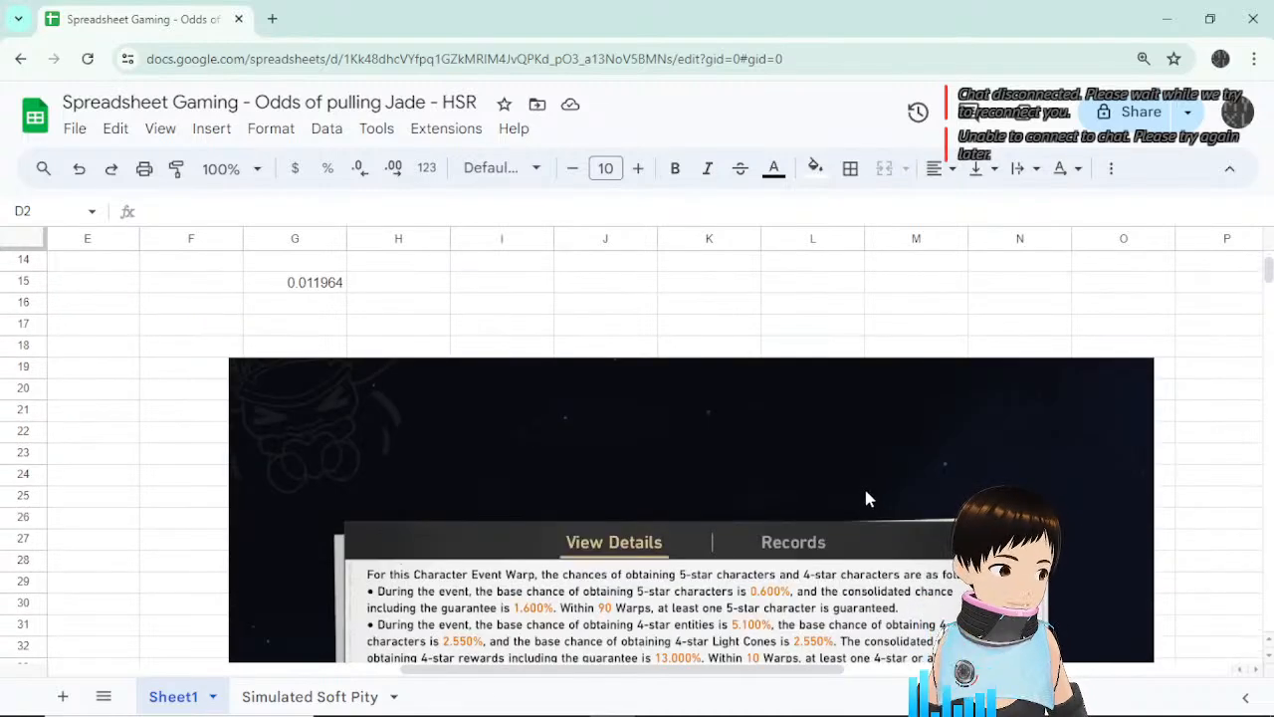
pyautogui.scroll(3, 810, 491)
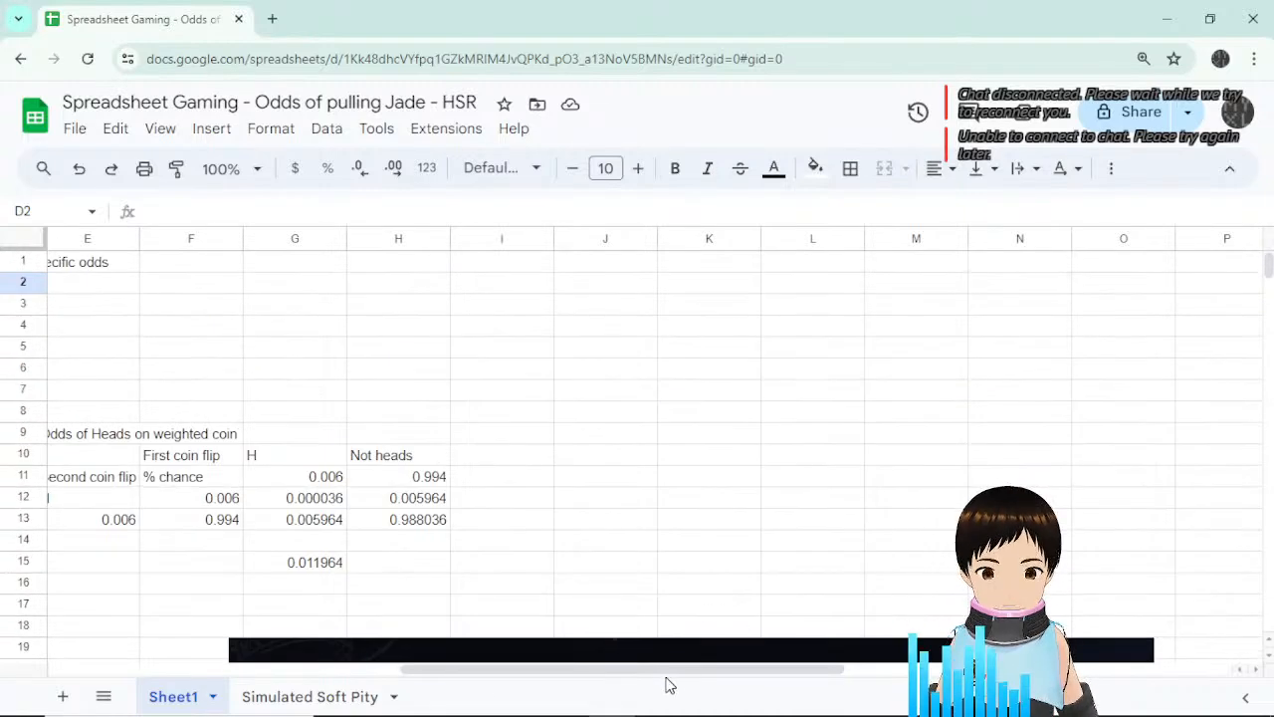
pyautogui.moveTo(668, 683); pyautogui.dragTo(633, 683)
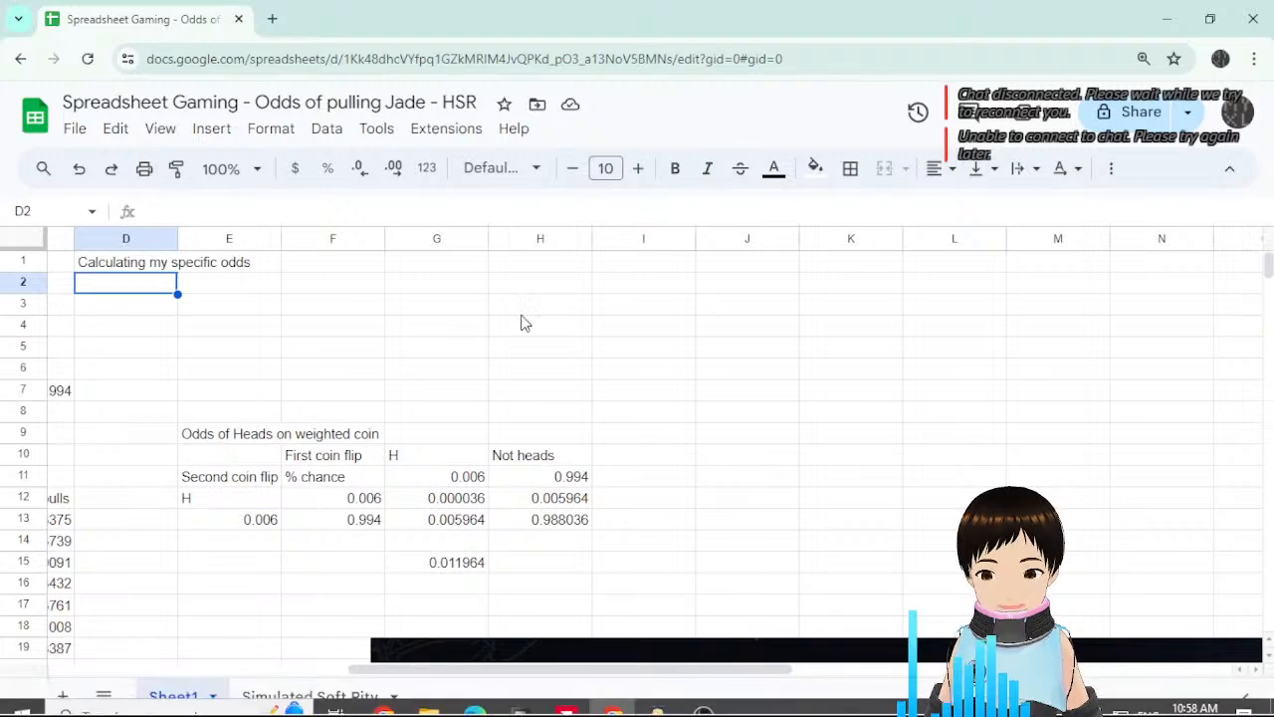
# Enter the label Current Jade in D2 with 1051 in E2.
pyautogui.click(257, 304)
pyautogui.click(161, 287)
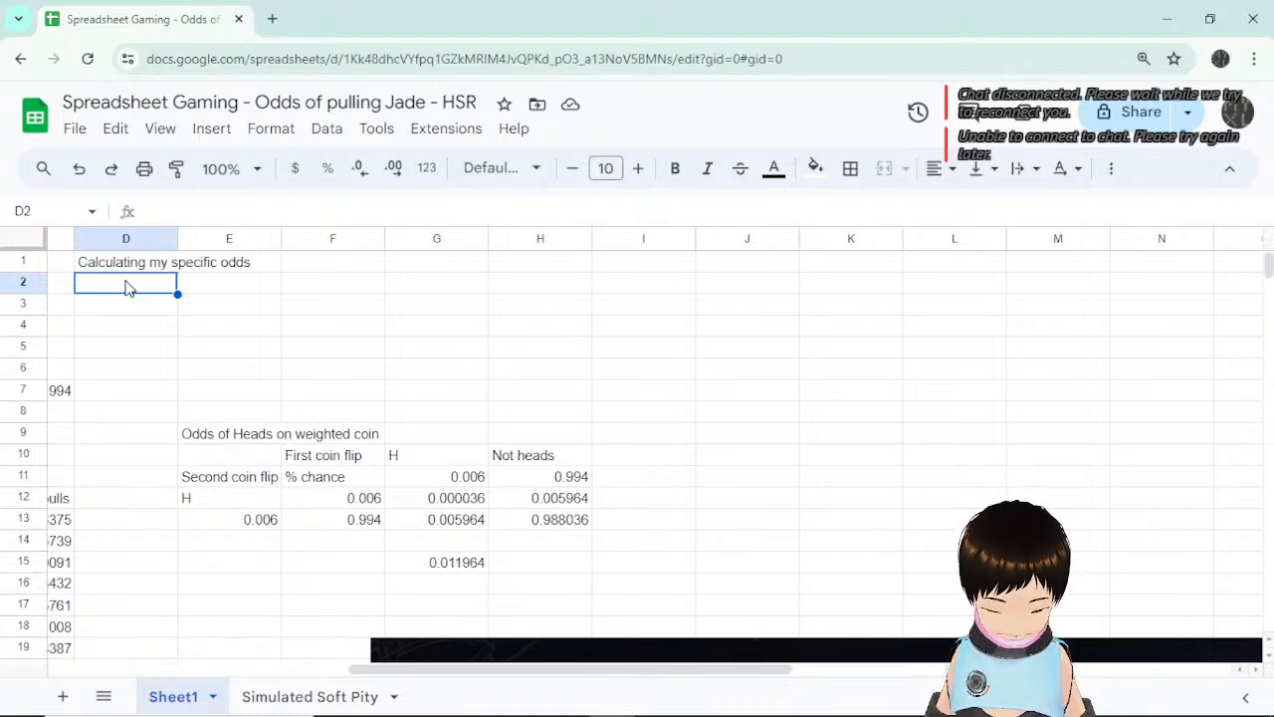
pyautogui.write('Current /j')
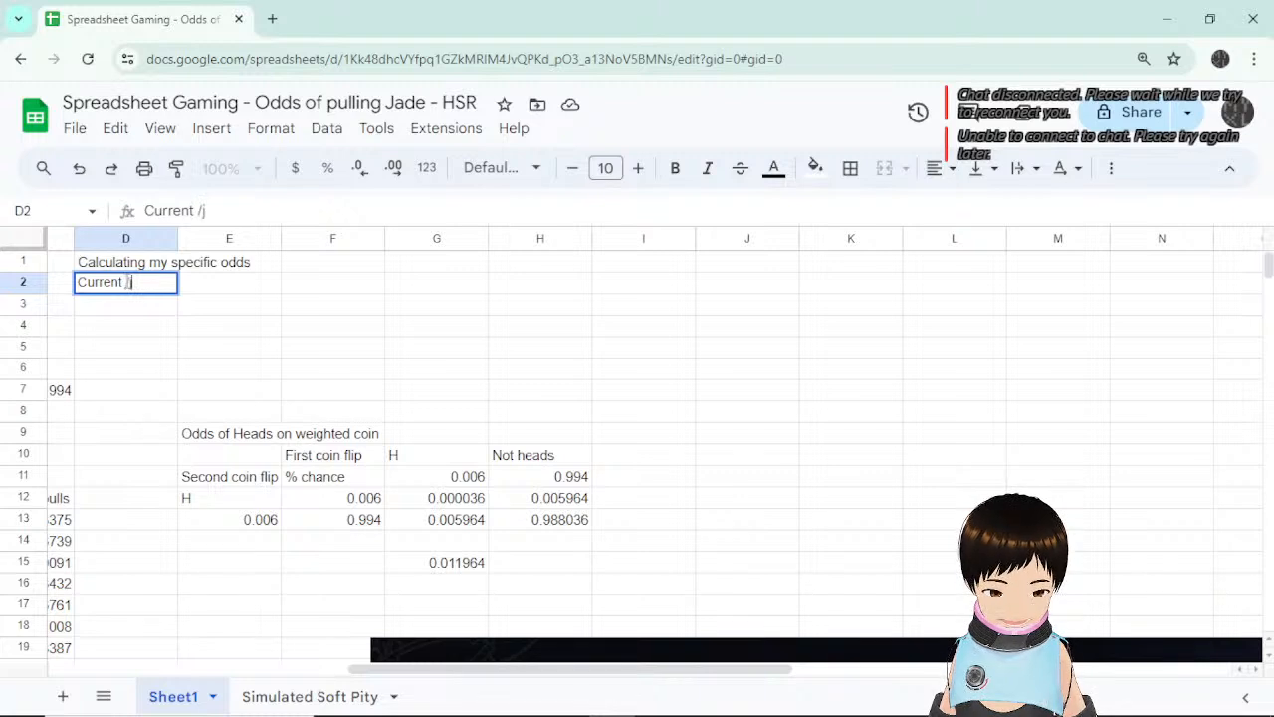
pyautogui.press('BackSpace')
pyautogui.press('BackSpace')
pyautogui.write('Jade')
pyautogui.press('Return')
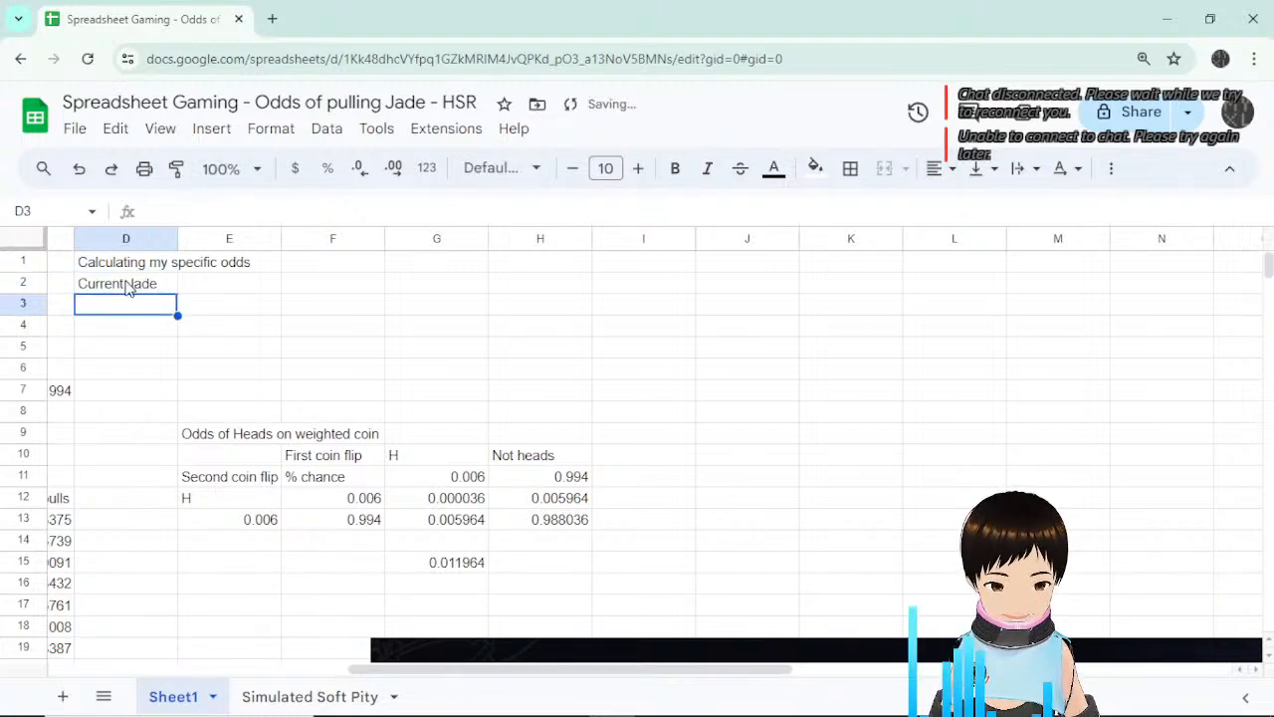
pyautogui.press('Up')
pyautogui.press('Right')
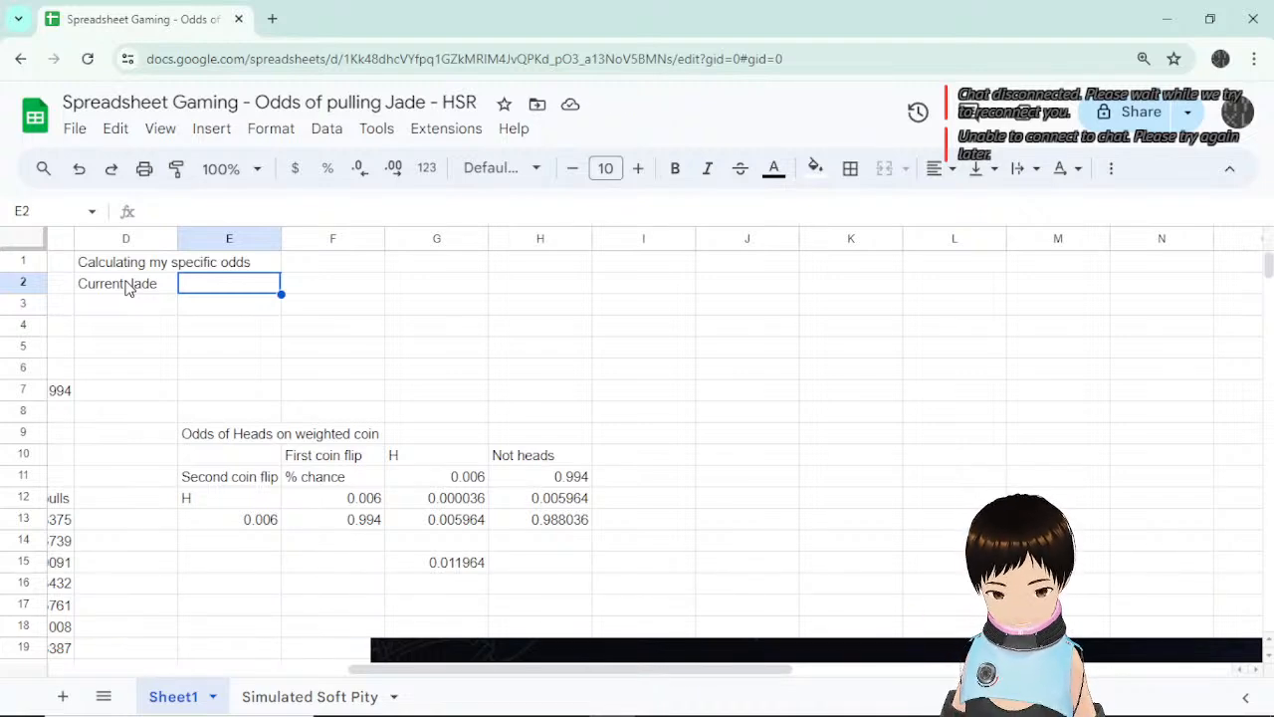
pyautogui.write('1051')
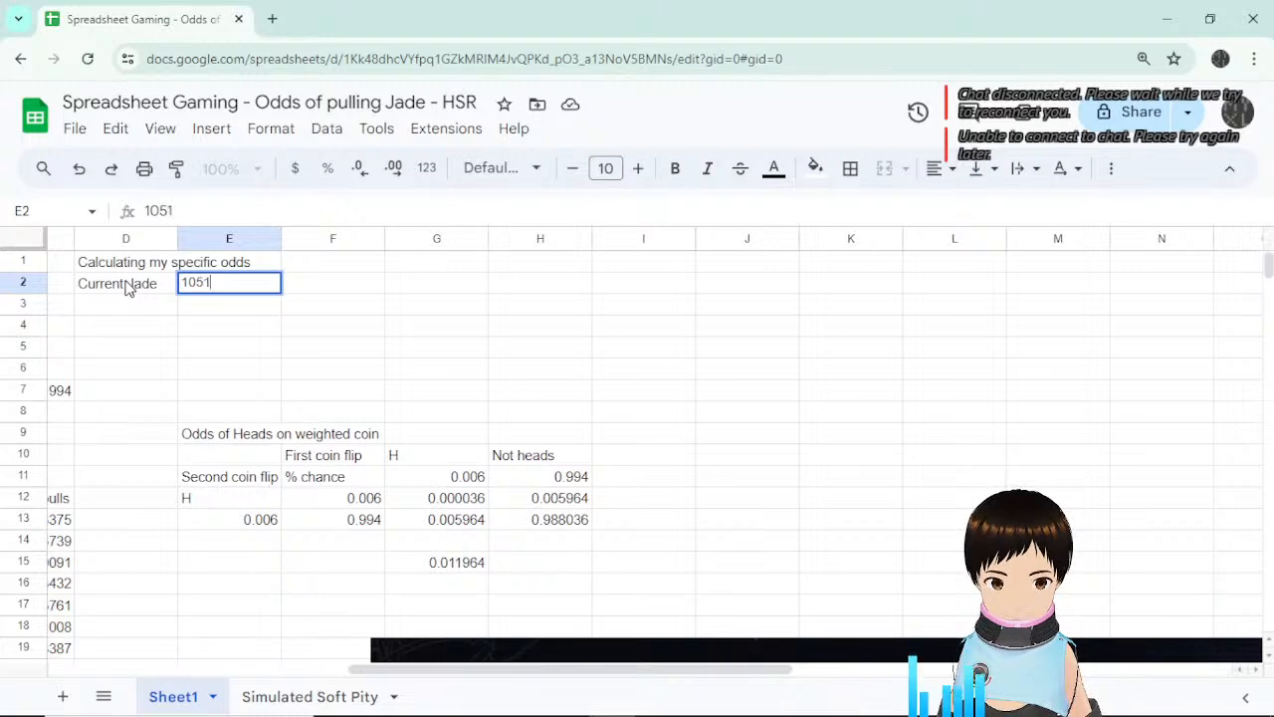
pyautogui.press('Return')
# Add Days remaining with 15 in row 3 and a Weeks remaining label in D4.
pyautogui.press('Left')
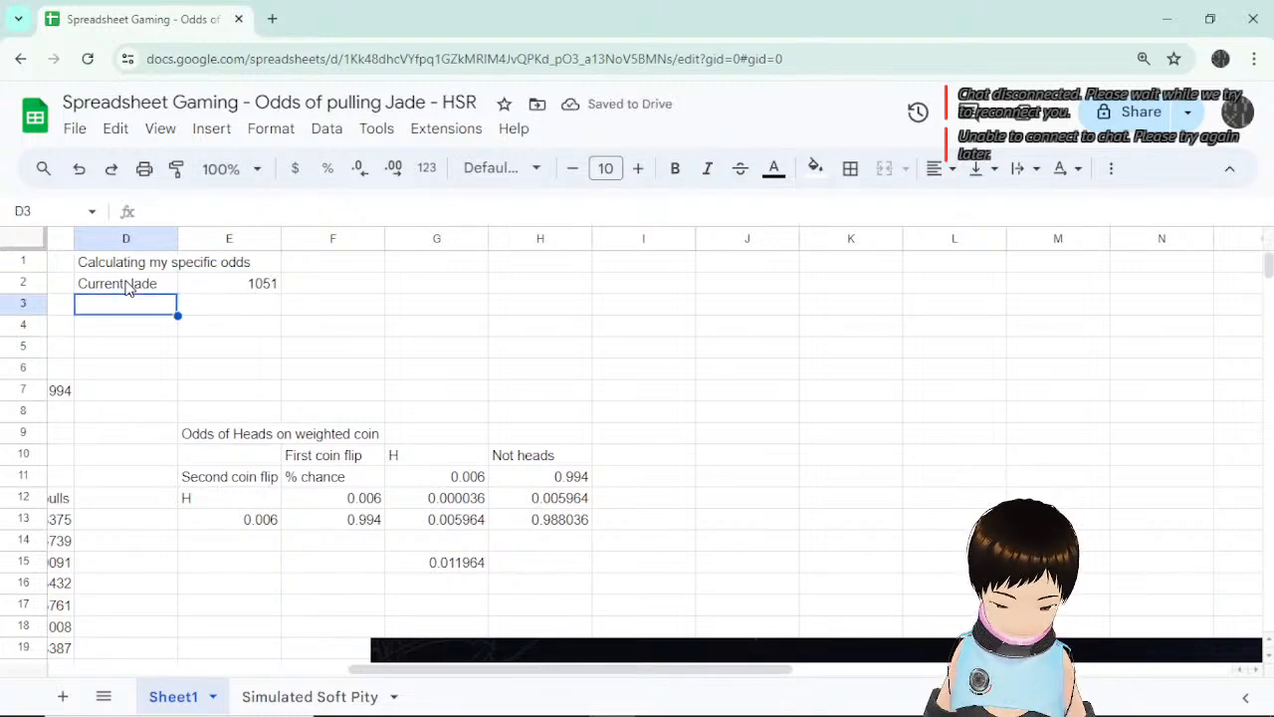
pyautogui.write('Days remai')
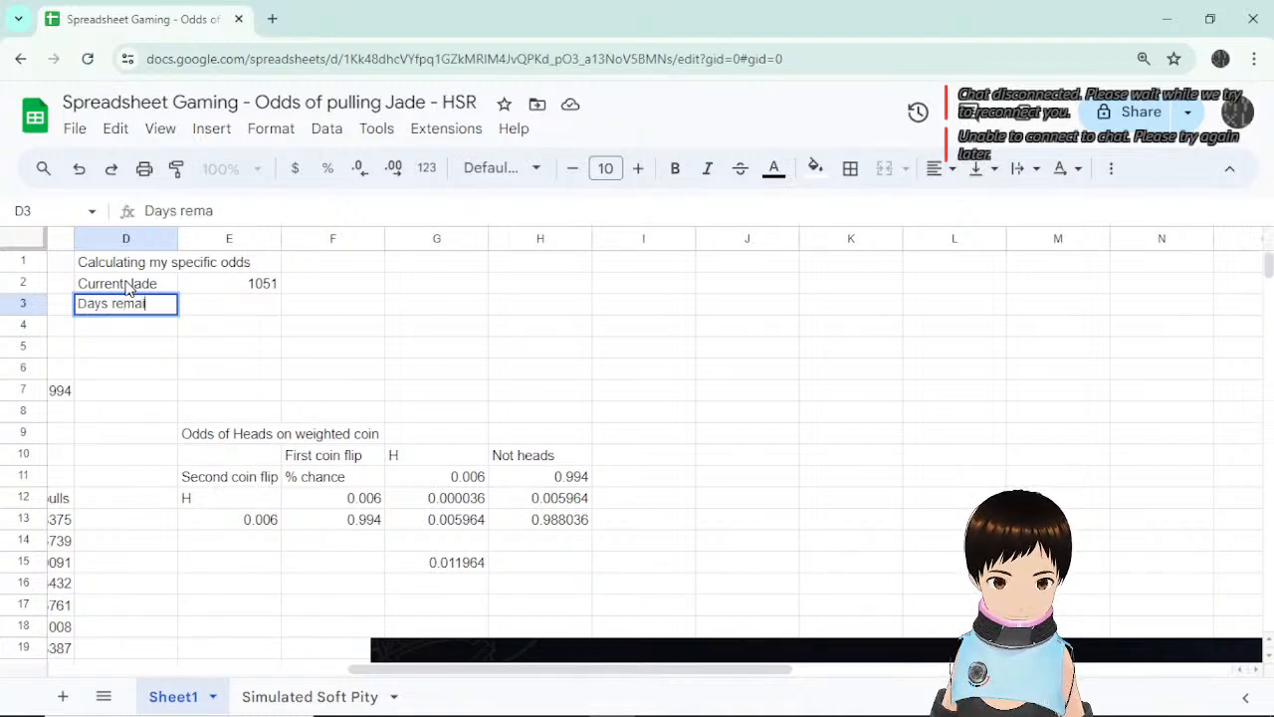
pyautogui.write('ning')
pyautogui.press('Return')
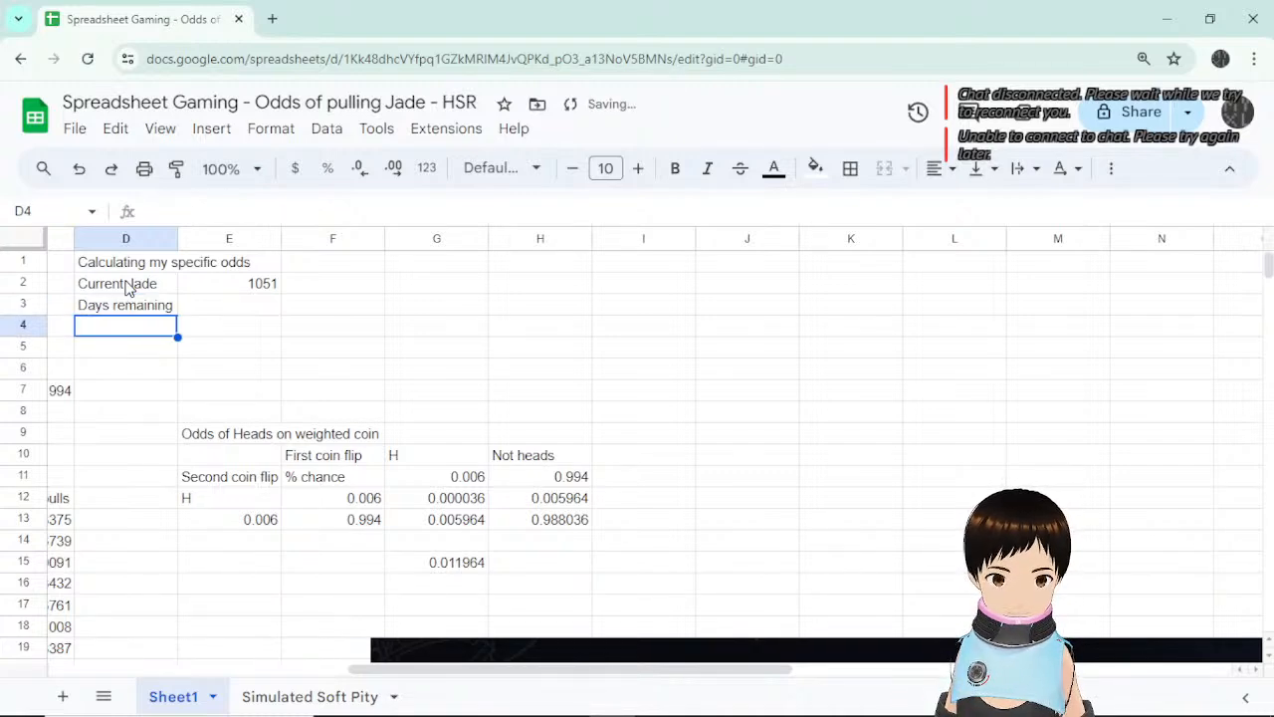
pyautogui.press('Up')
pyautogui.press('Right')
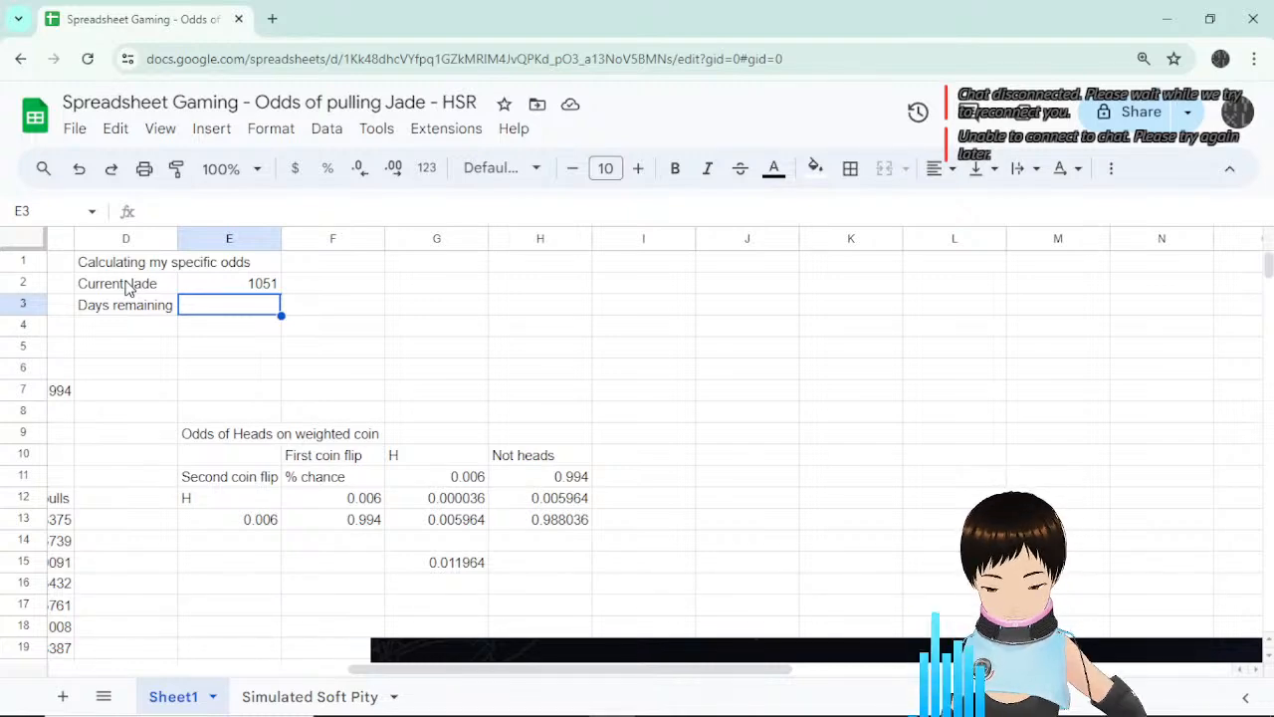
pyautogui.write('15')
pyautogui.press('Return')
pyautogui.press('Left')
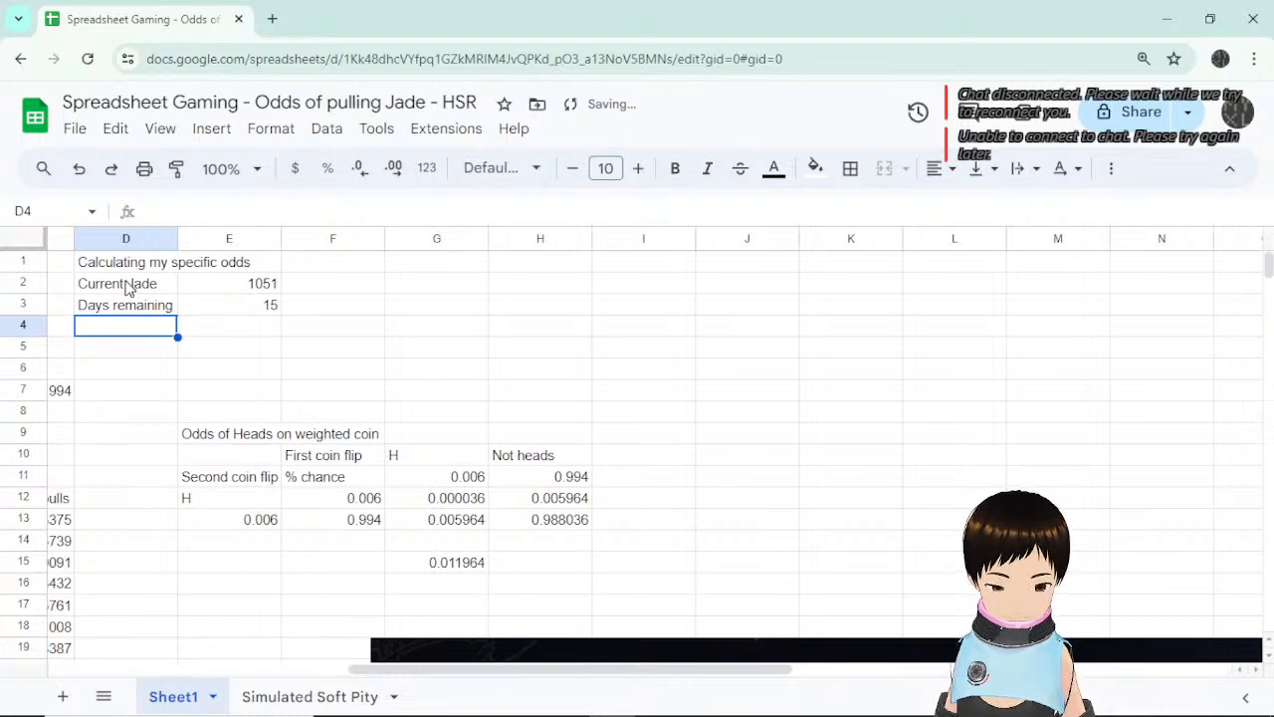
pyautogui.write('Weeks remain')
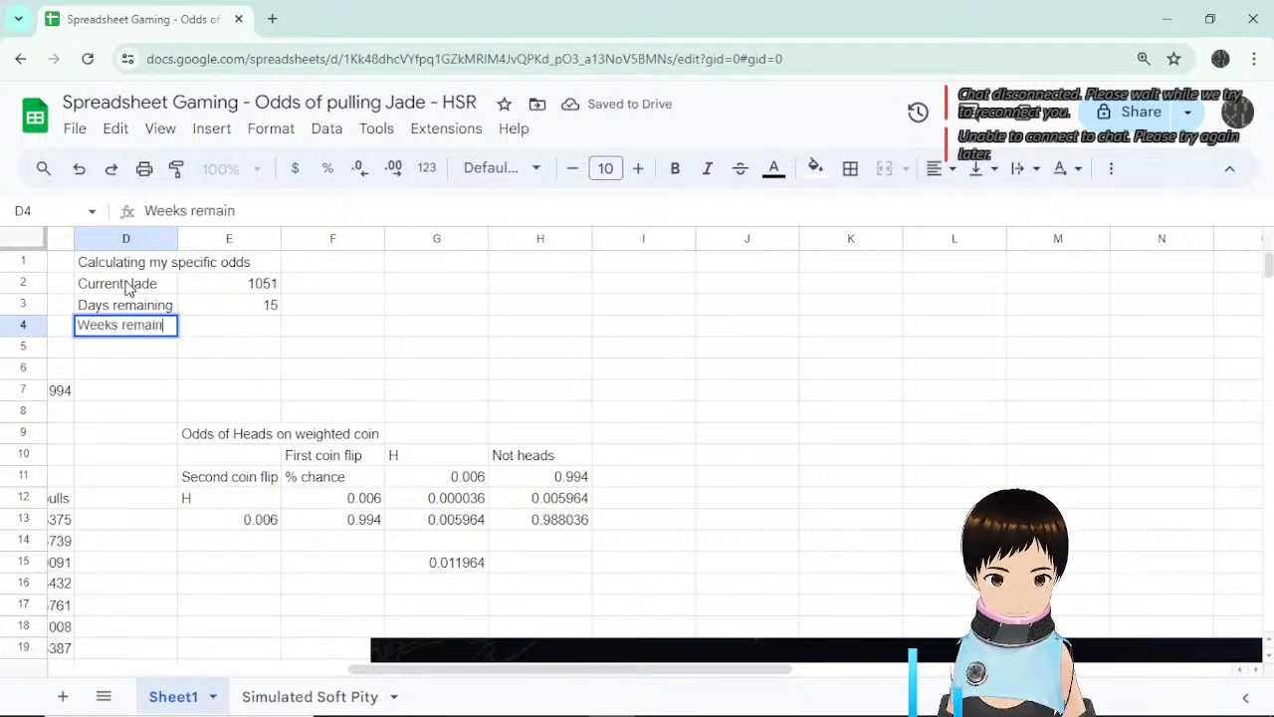
pyautogui.write('ing')
pyautogui.press('Return')
pyautogui.press('Up')
pyautogui.press('Right')
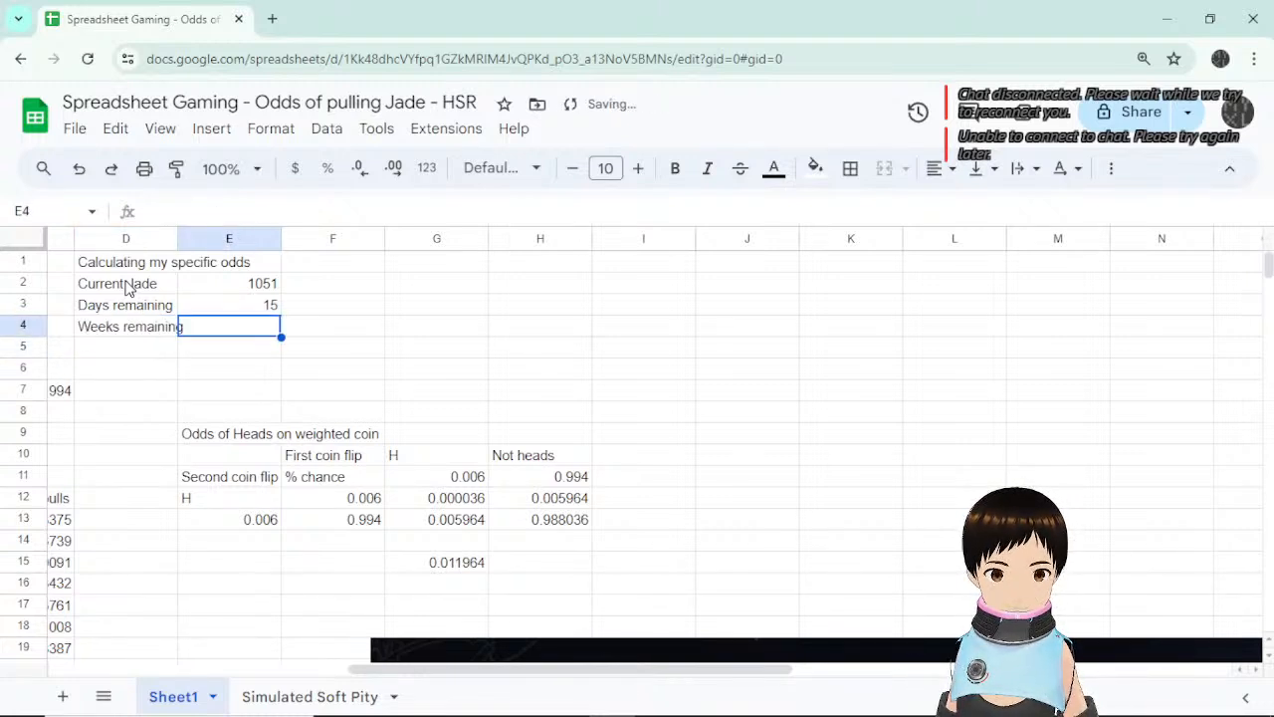
# Widen column D to fit its labels and enter 3 weeks remaining in E4.
pyautogui.doubleClick(179, 242)
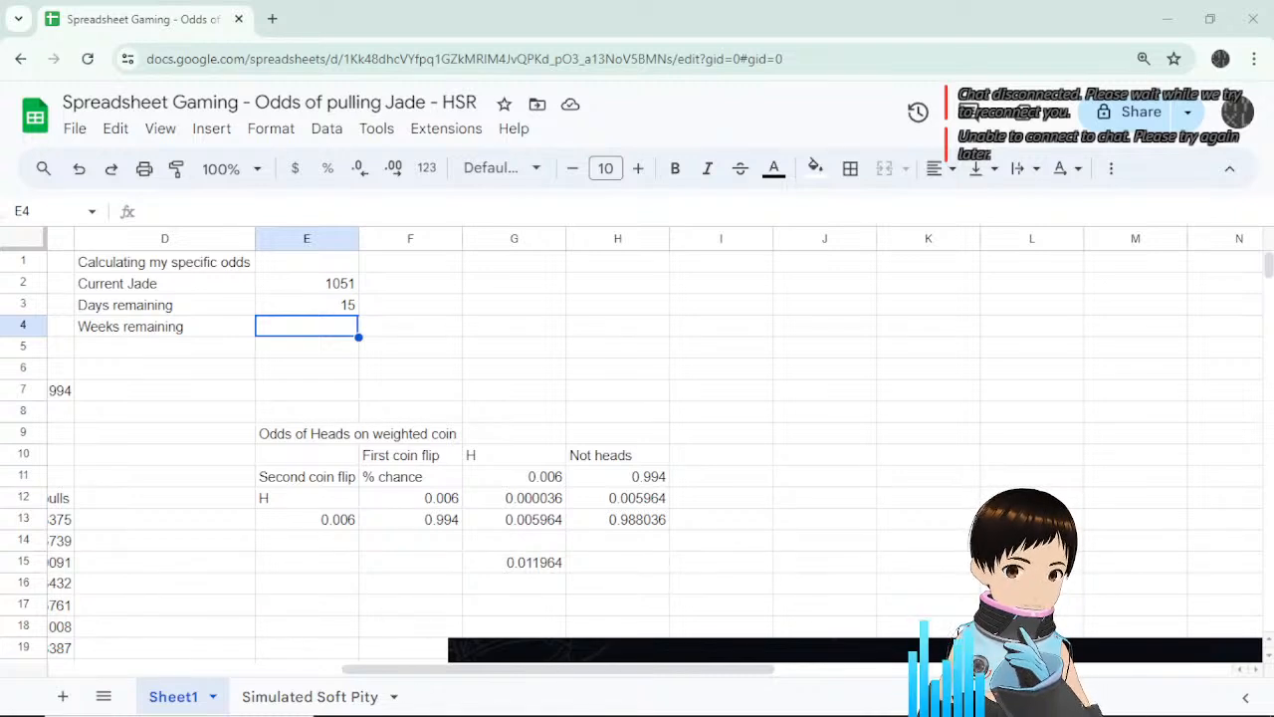
pyautogui.click(418, 342)
pyautogui.click(330, 333)
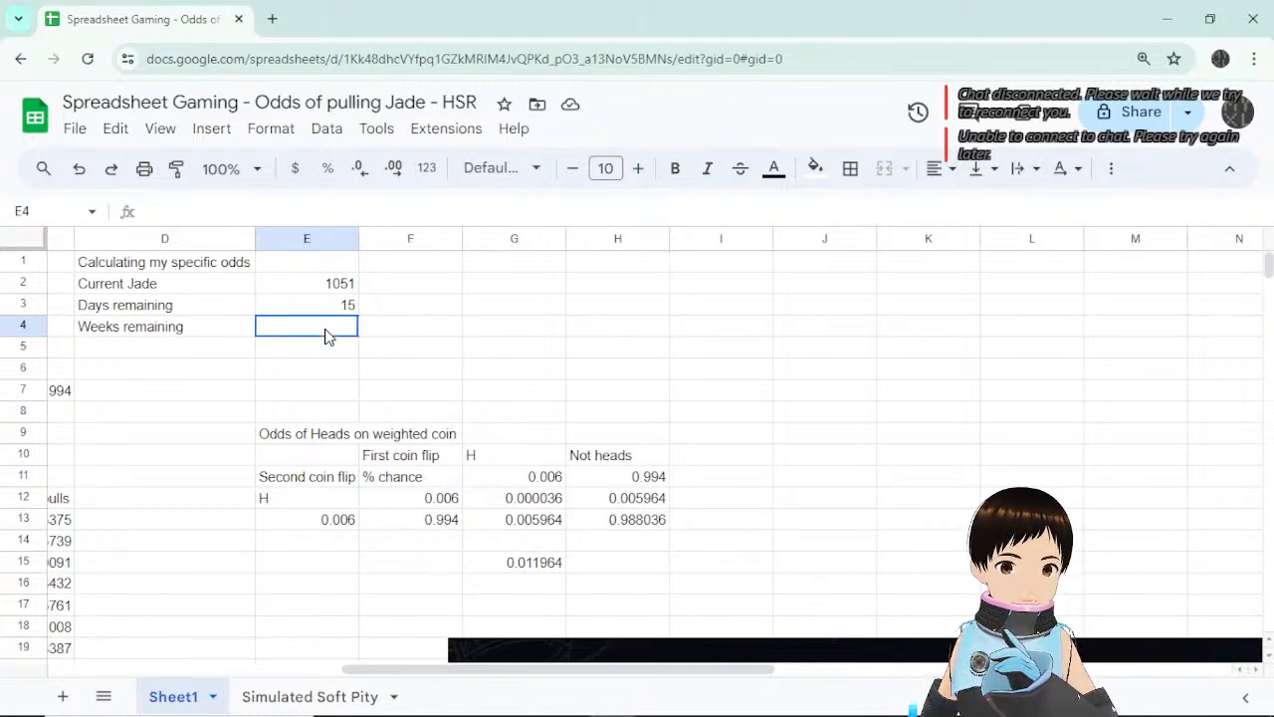
pyautogui.write('3')
pyautogui.press('Return')
pyautogui.press('Up')
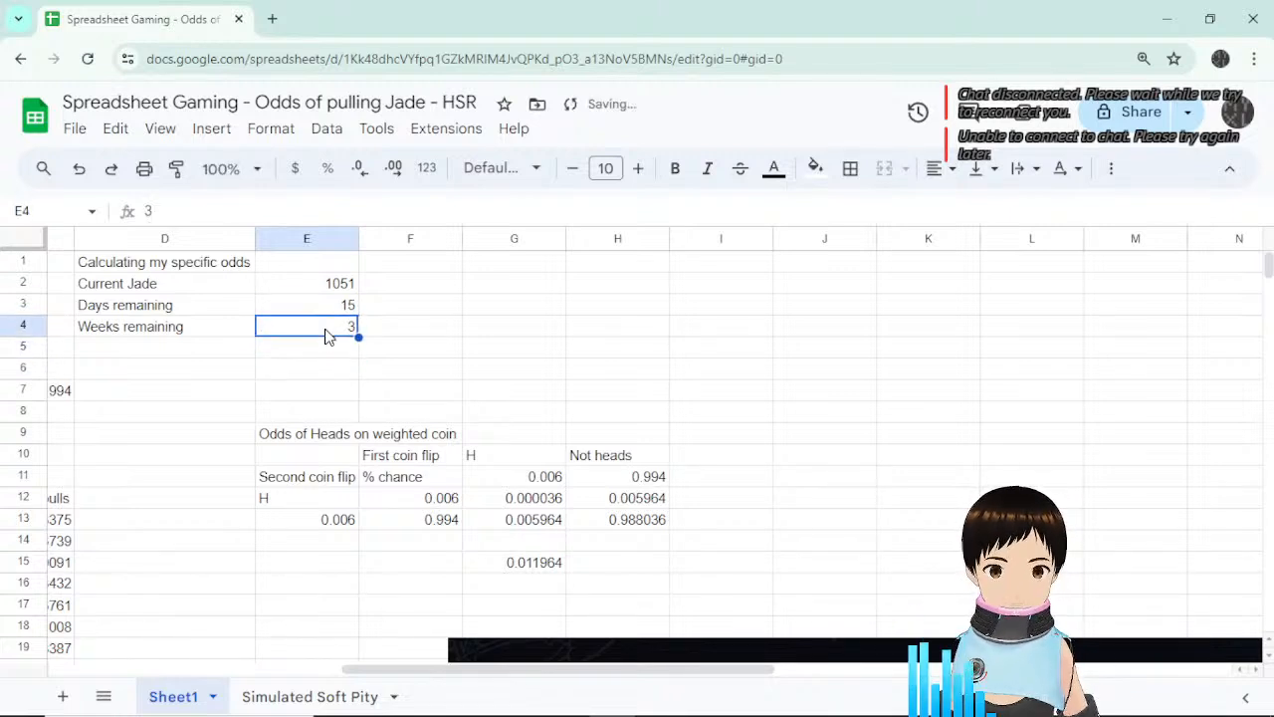
pyautogui.press('Up')
pyautogui.press('Up')
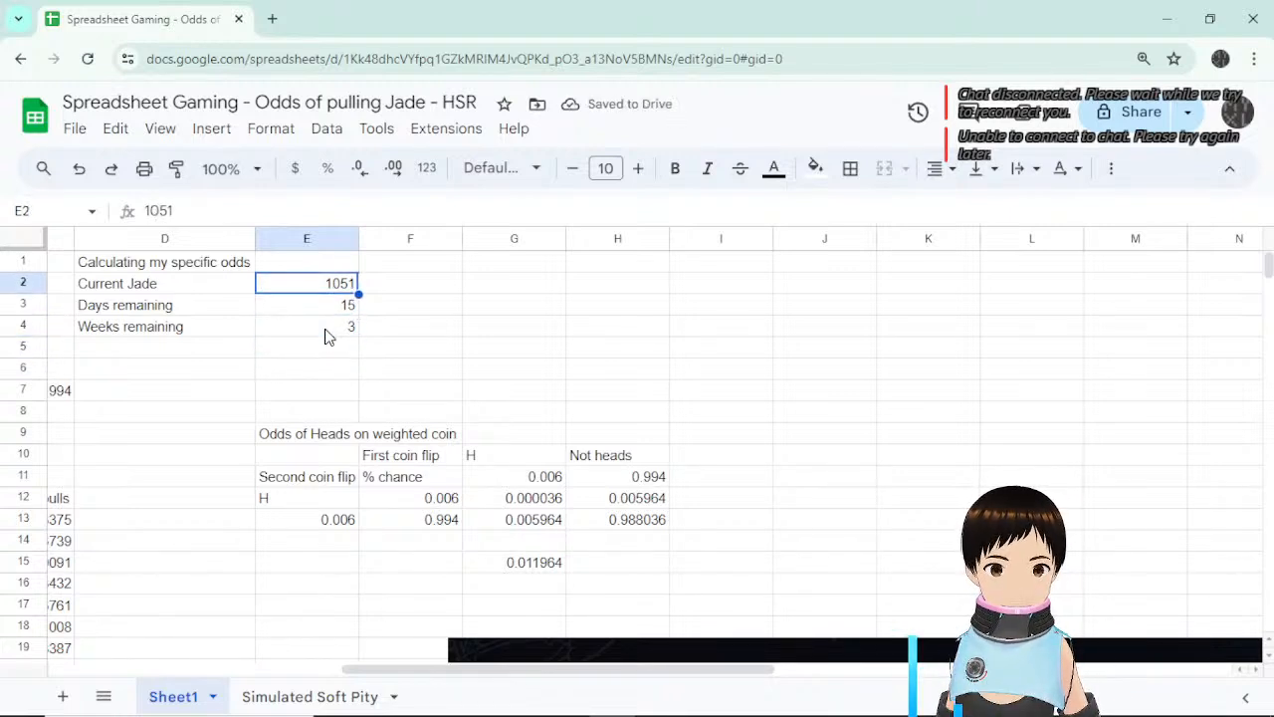
# Add the Daily Jade label in D5, leaving its value cell E5 ready.
pyautogui.click(188, 354)
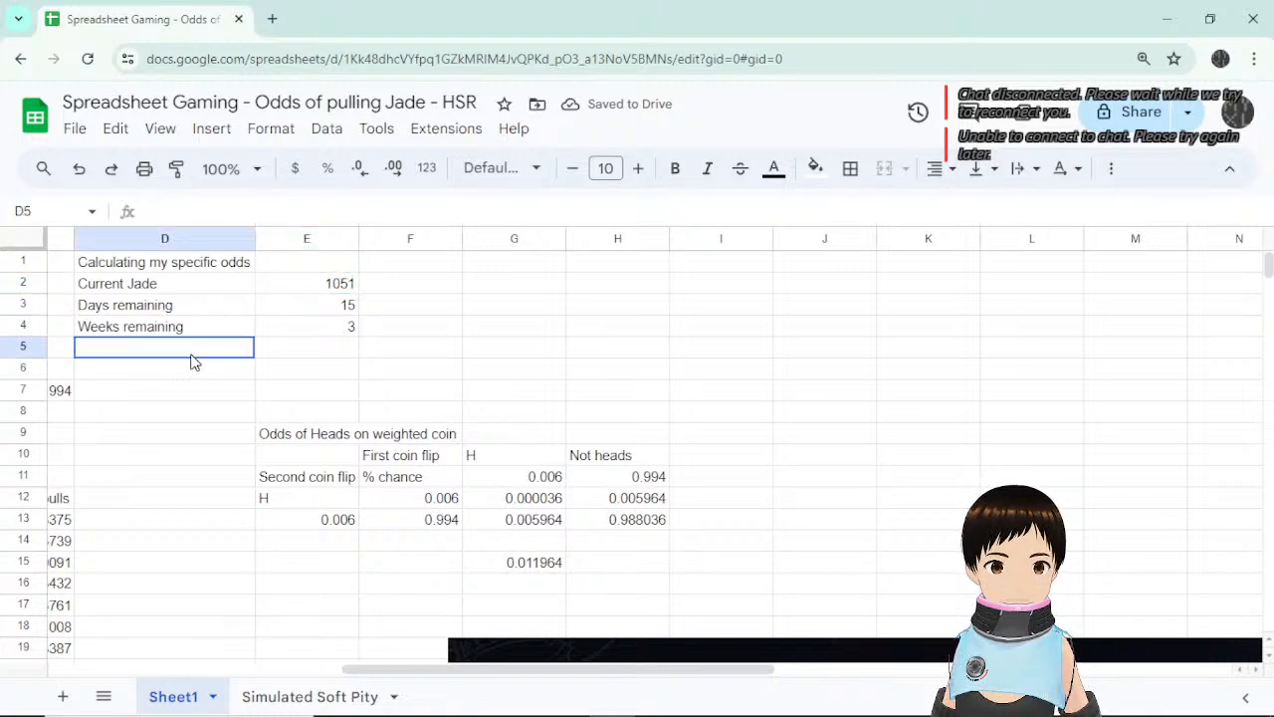
pyautogui.write('Daily ')
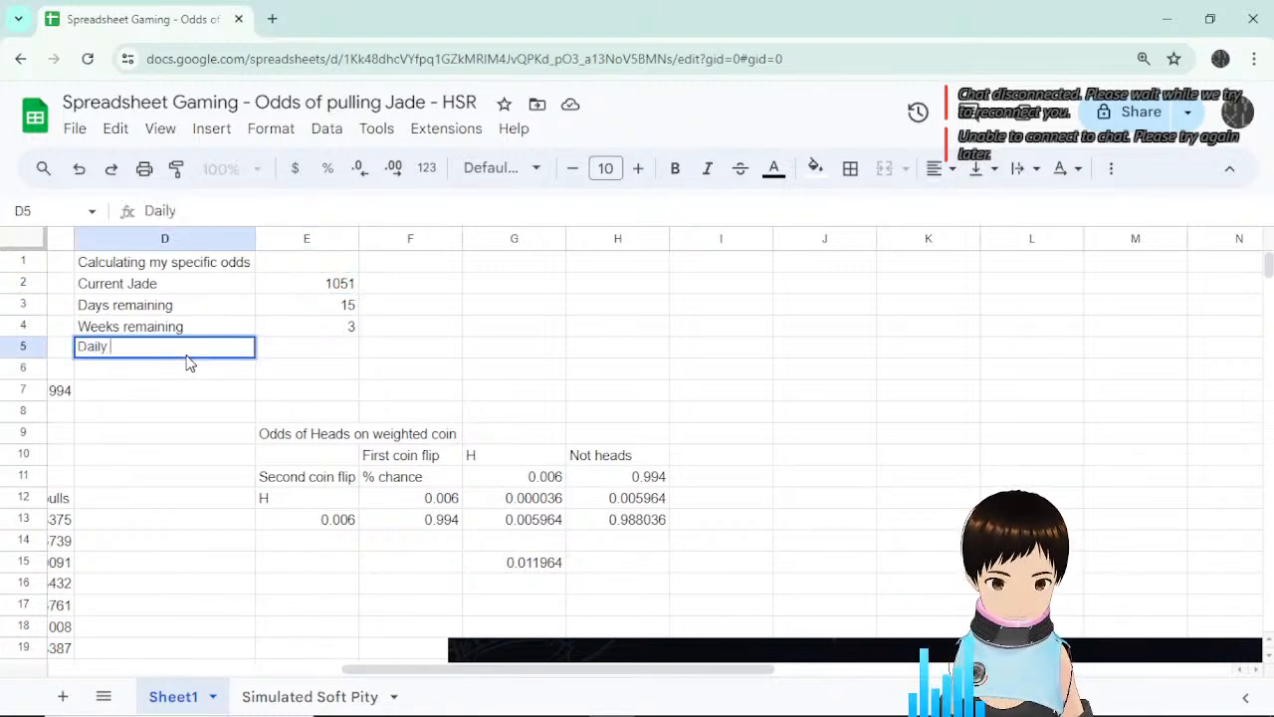
pyautogui.write('Jade')
pyautogui.press('Return')
pyautogui.press('Up')
pyautogui.press('Right')
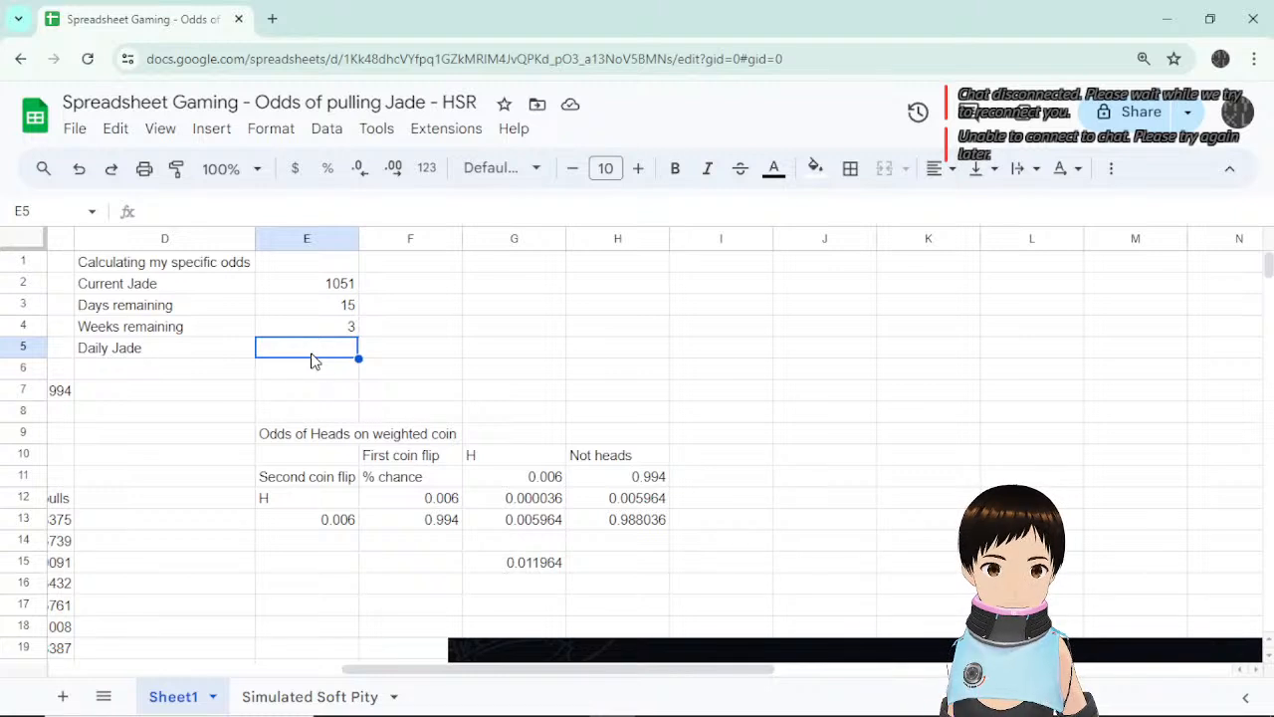
# Enter 60 for Daily Jade and add a Sim U weekly Jade row worth 225.
pyautogui.write('60')
pyautogui.press('Return')
pyautogui.press('Left')
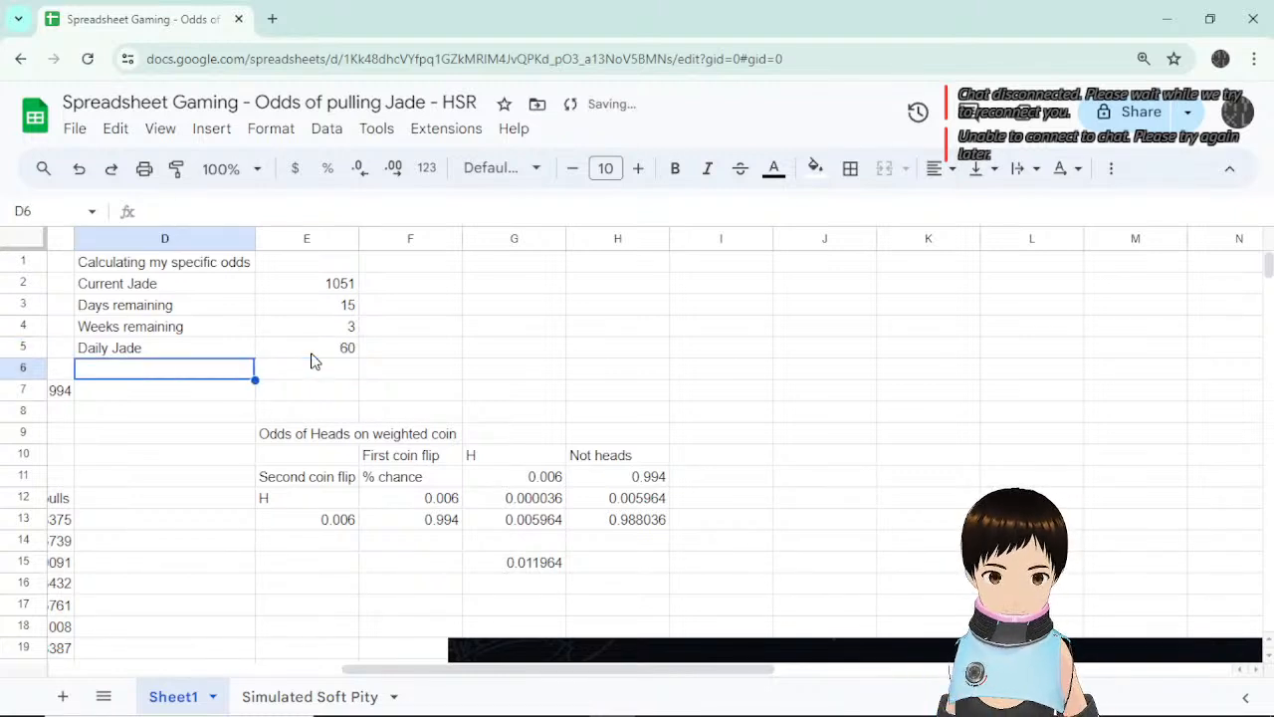
pyautogui.write('S')
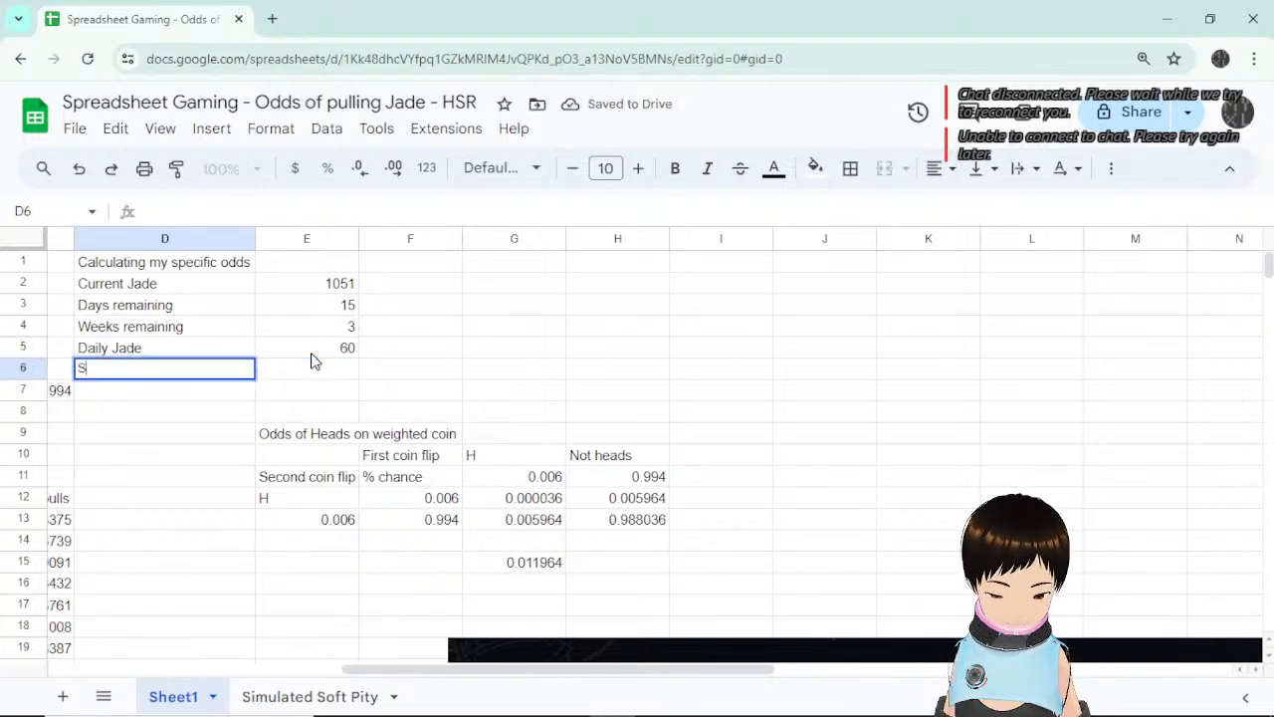
pyautogui.write('im U wee')
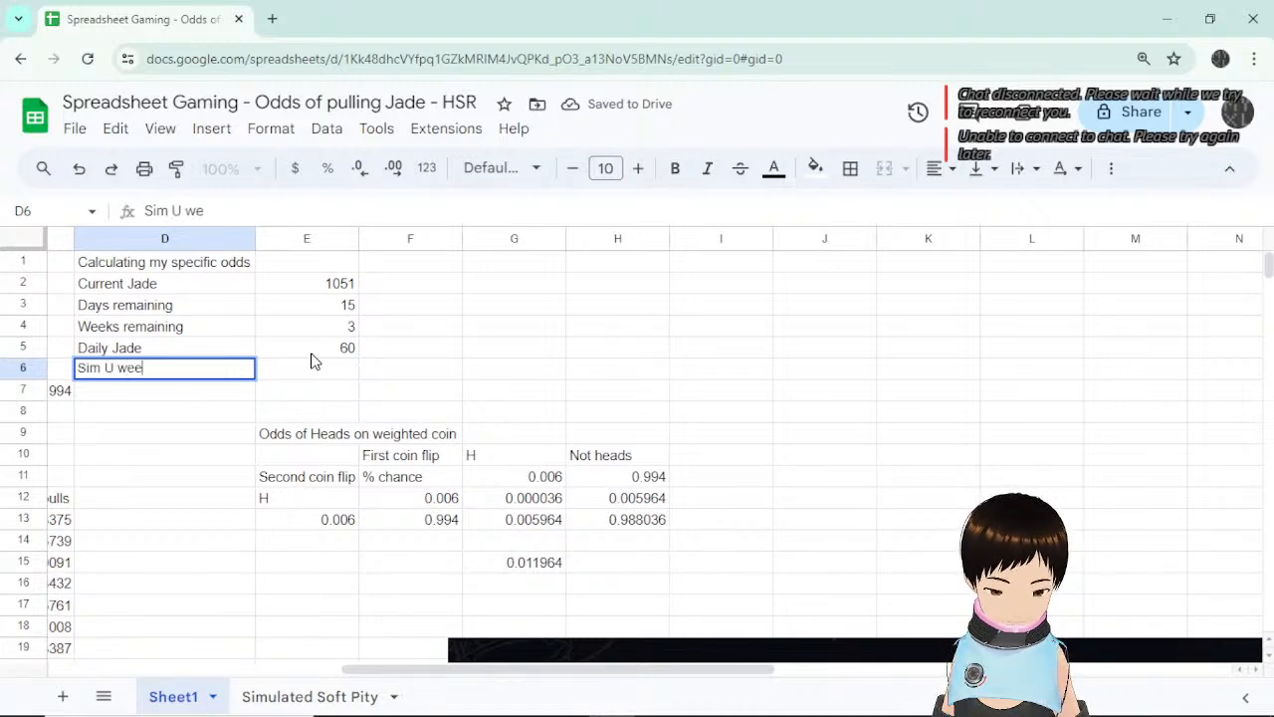
pyautogui.write('kly Jade')
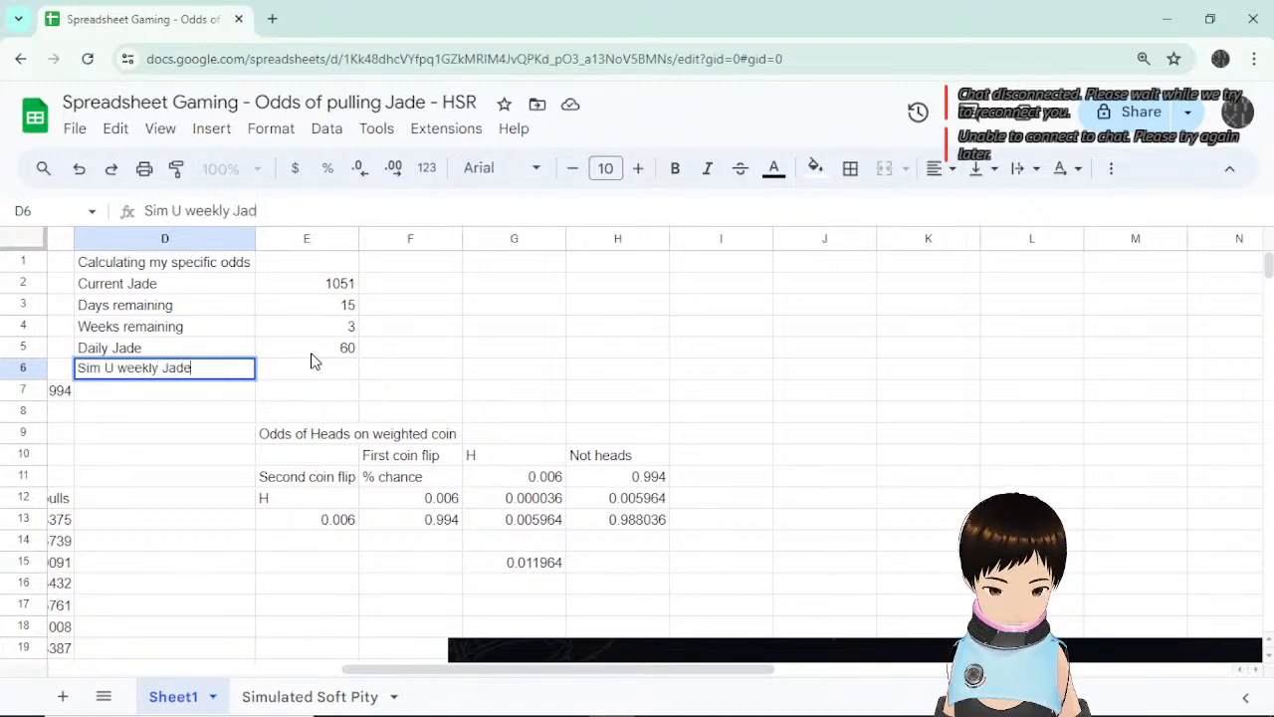
pyautogui.press('Return')
pyautogui.click(310, 360)
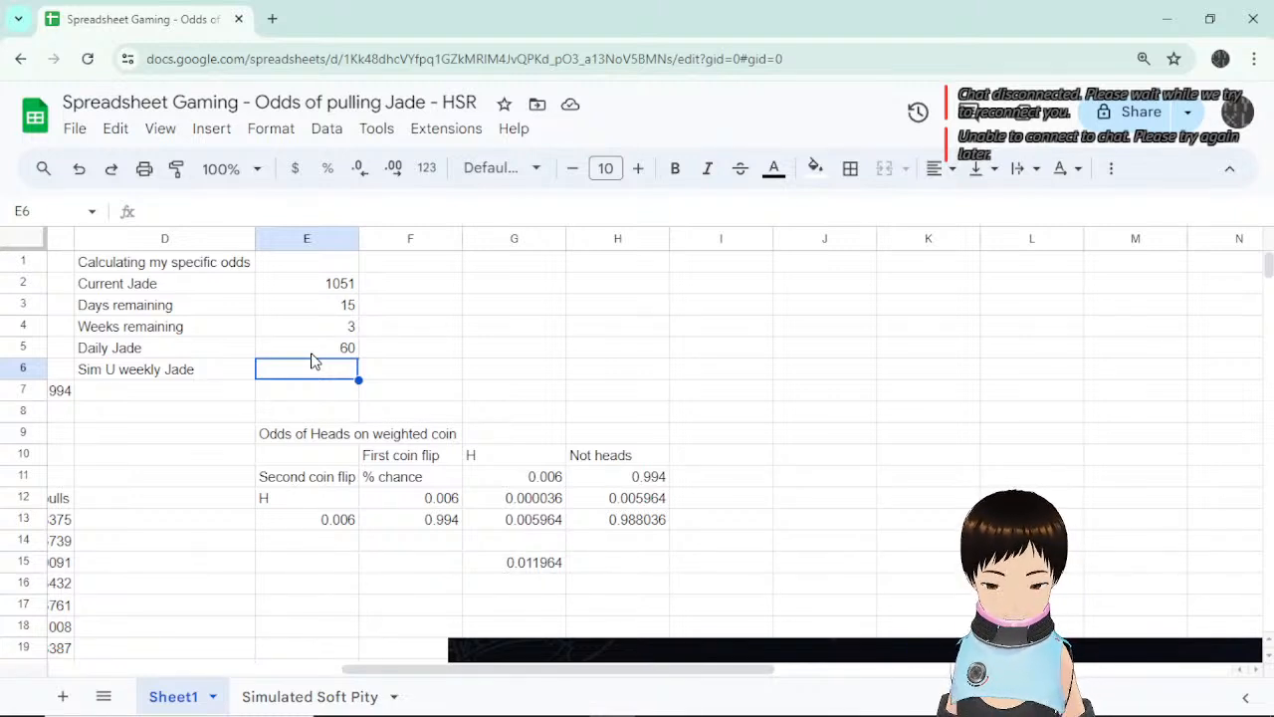
pyautogui.write('225')
pyautogui.press('Return')
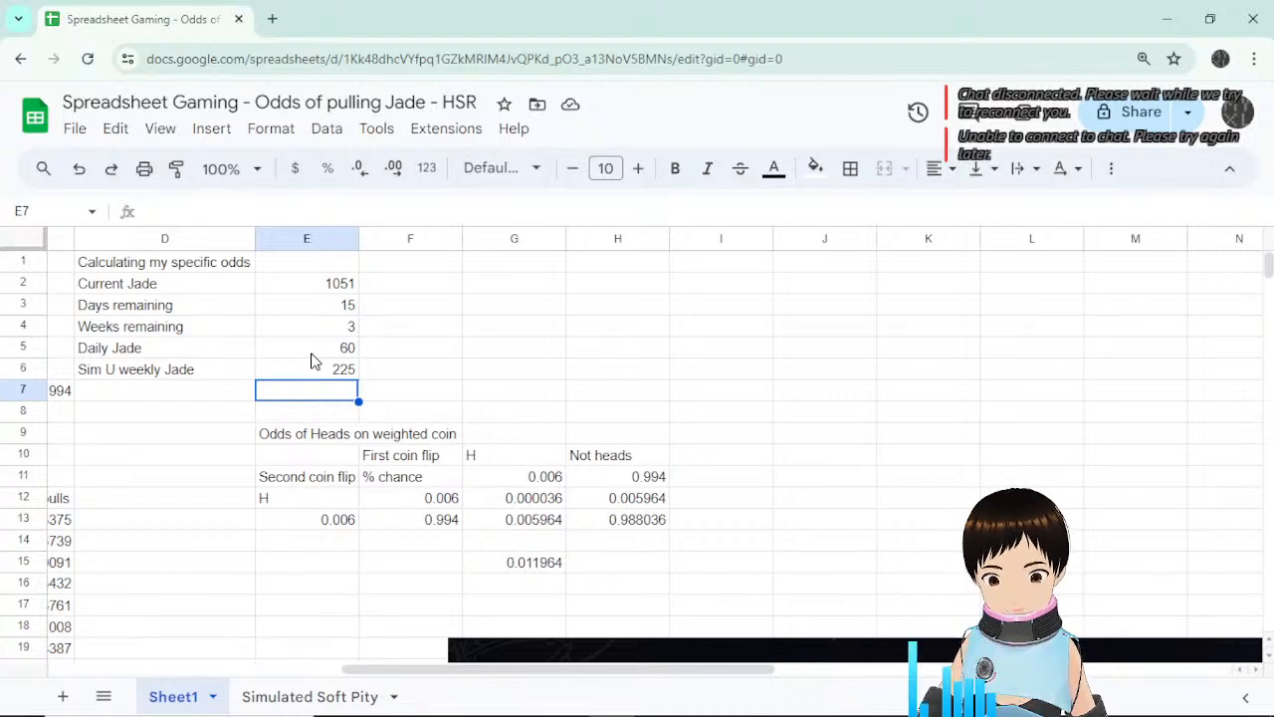
pyautogui.click(177, 402)
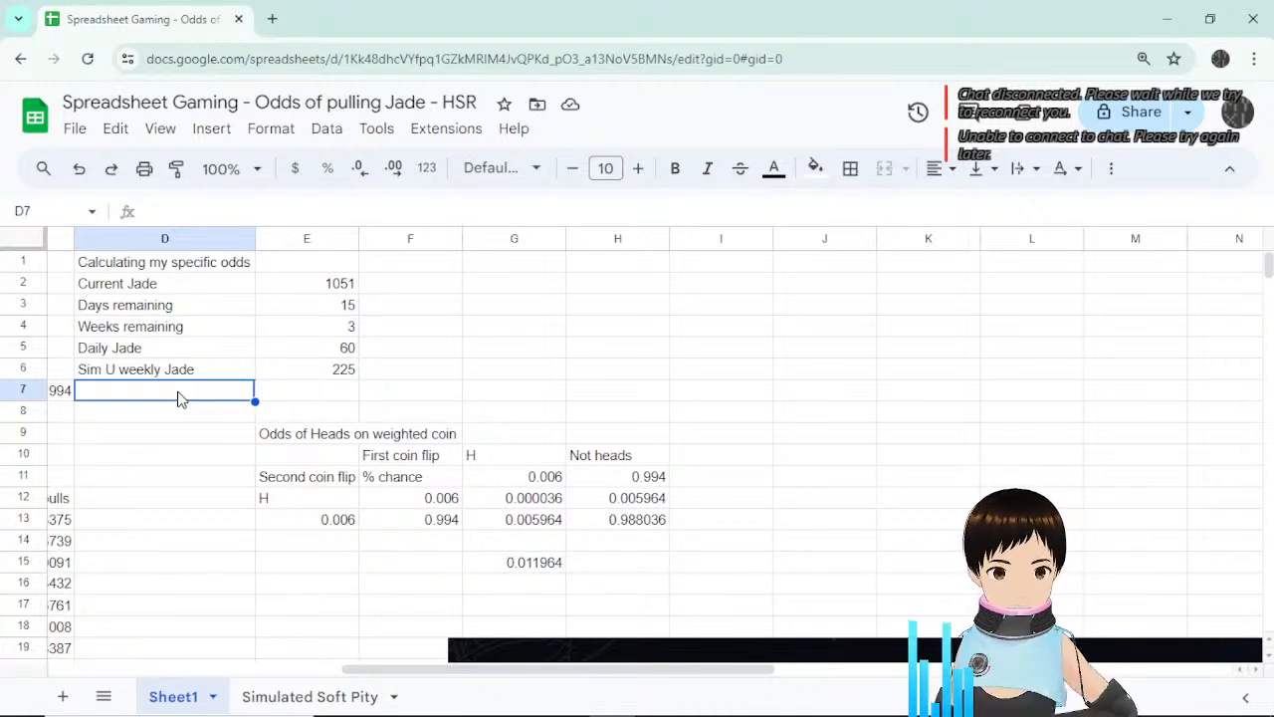
# Add the label 'Forgotten Hall Jade (30 stars)' in D7 and widen column D to fit.
pyautogui.write('Forgotten ')
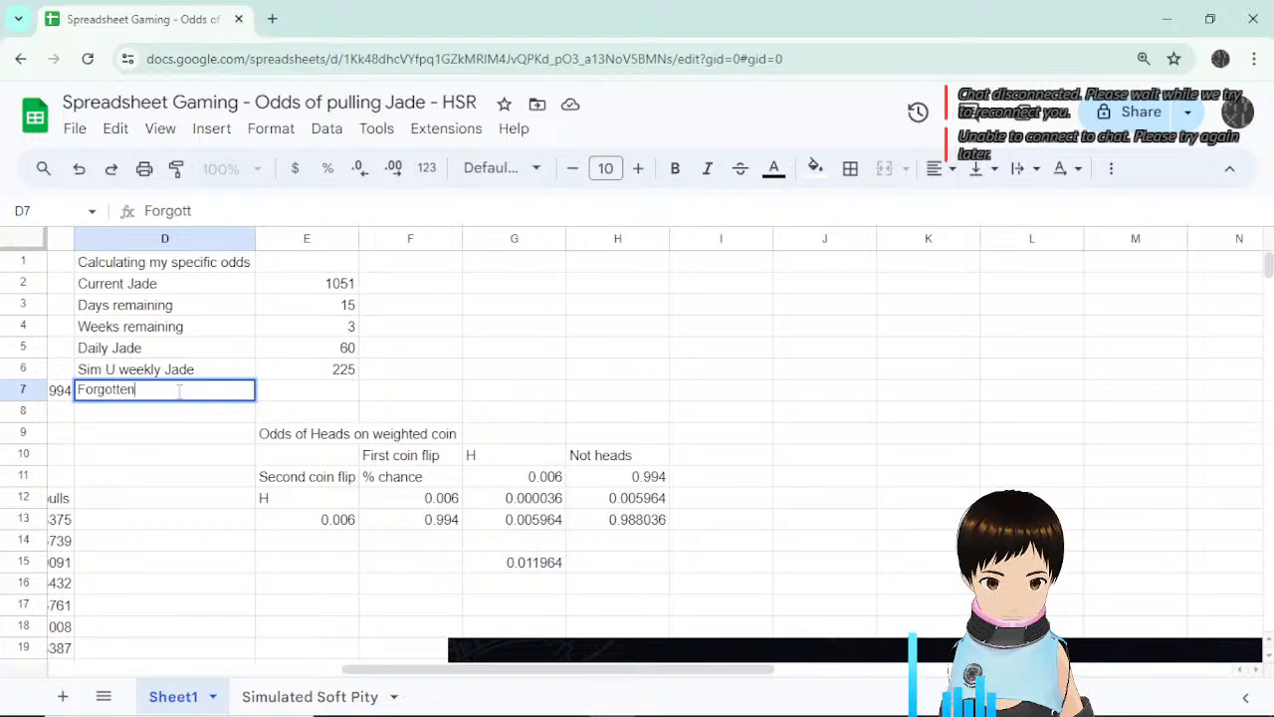
pyautogui.write('Hall Jade (')
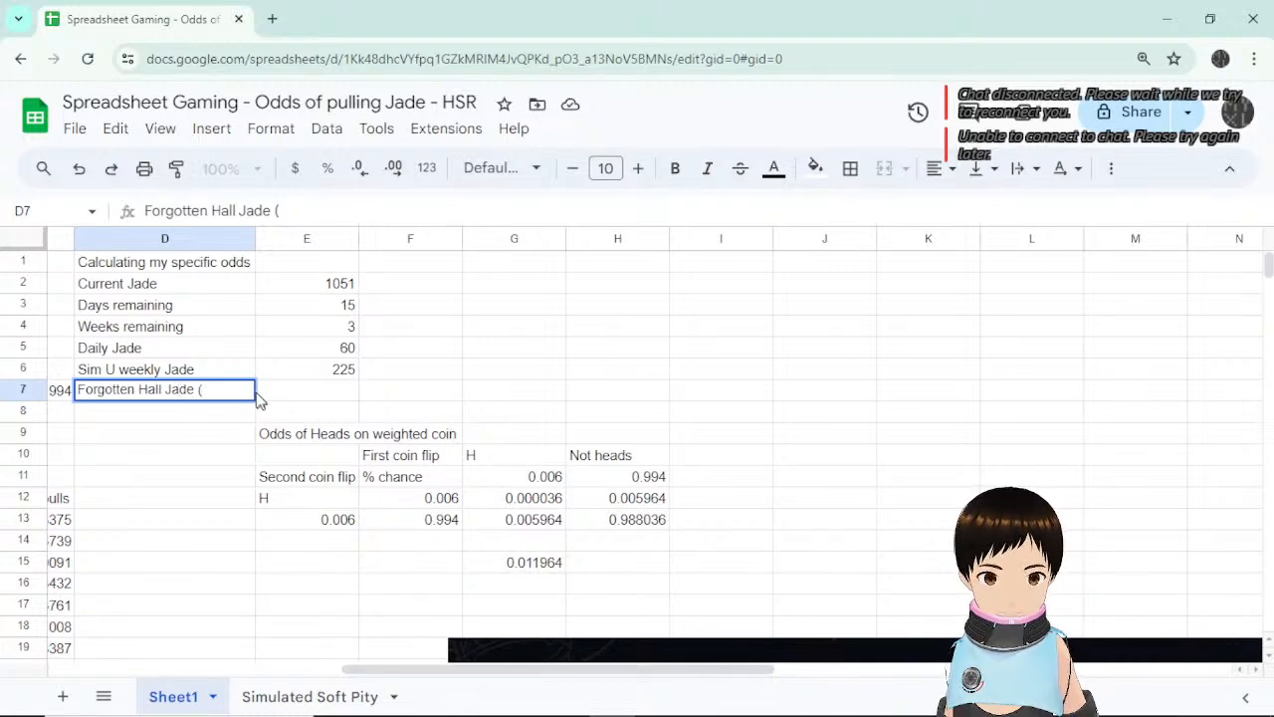
pyautogui.write('30')
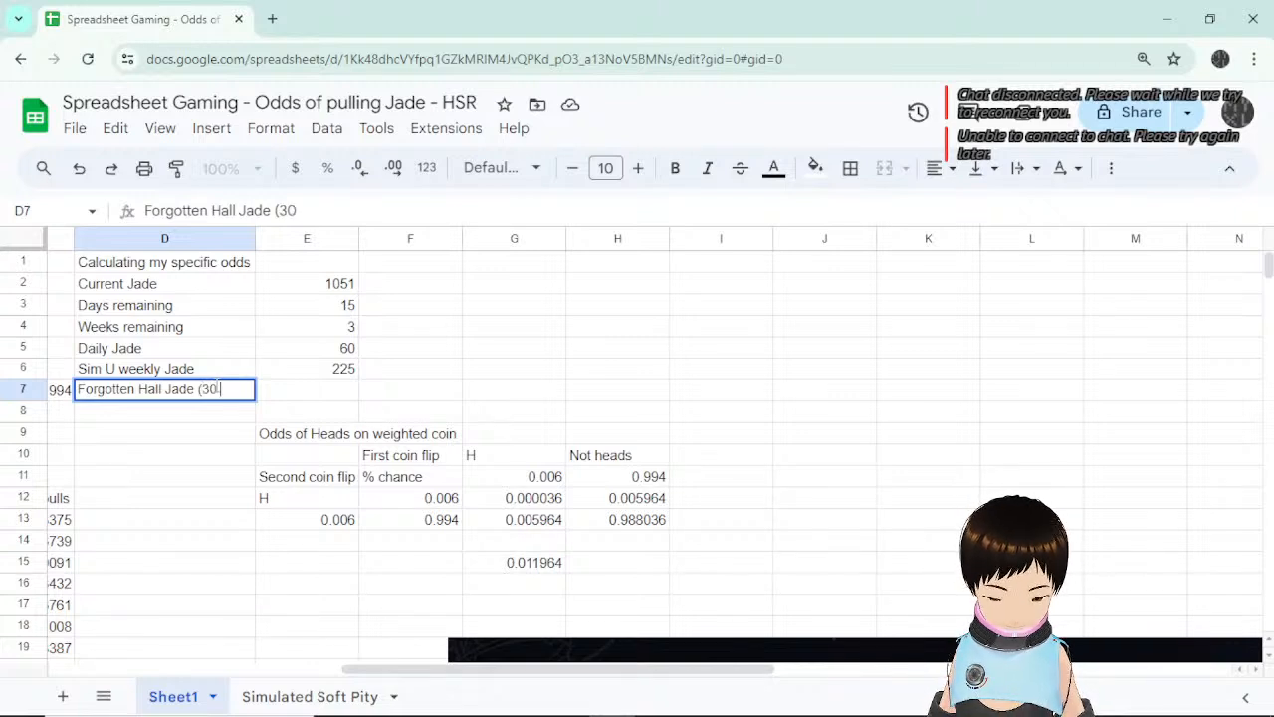
pyautogui.write(' stars')
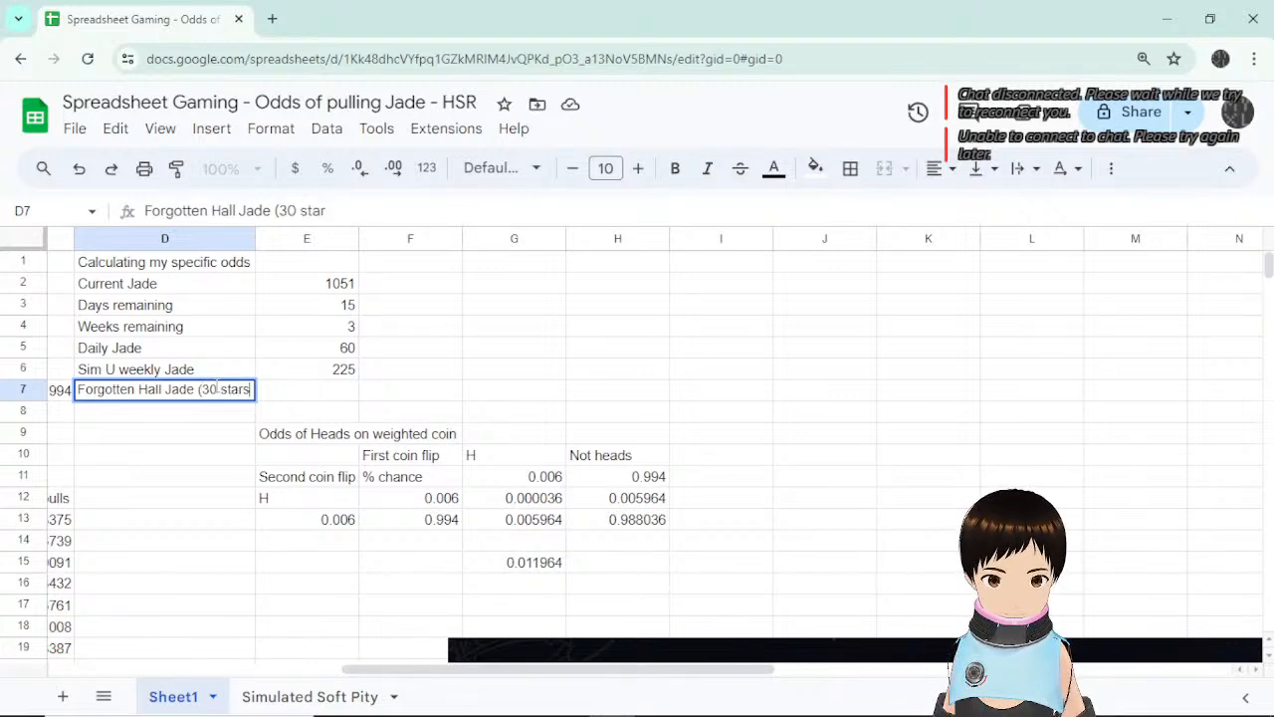
pyautogui.press('Return')
pyautogui.click(217, 391)
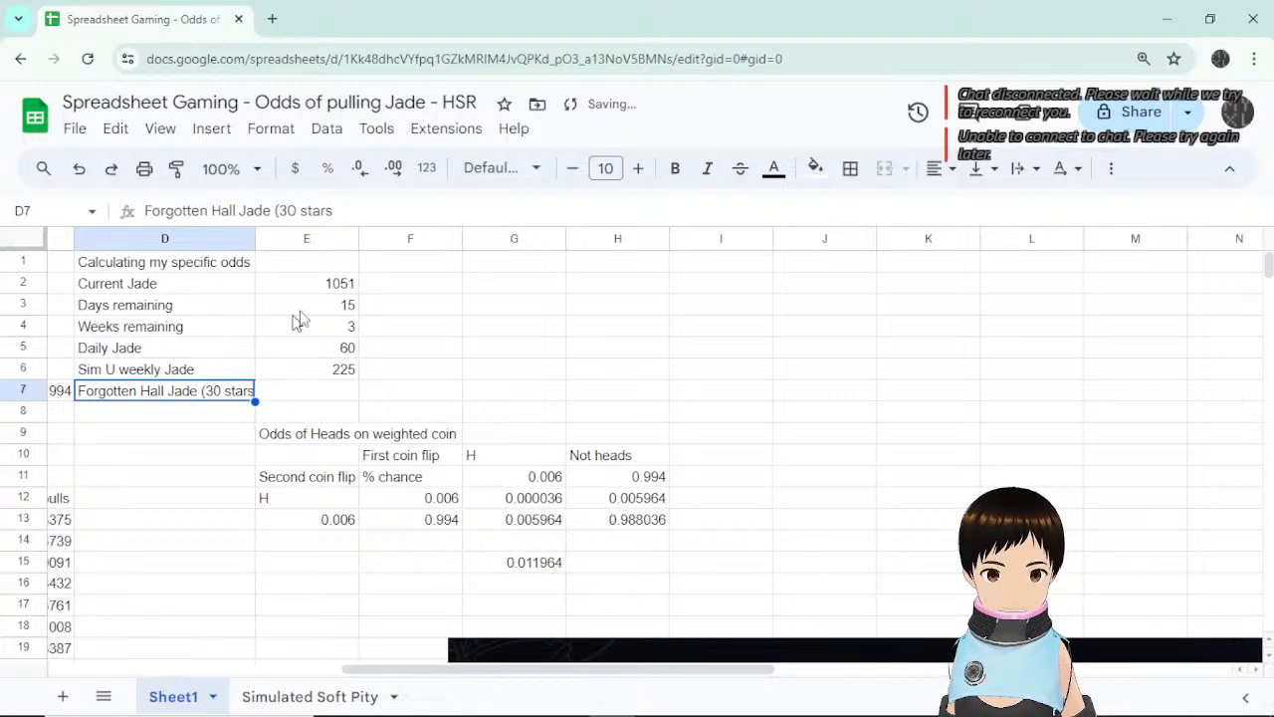
pyautogui.click(376, 210)
pyautogui.write(')')
pyautogui.press('Return')
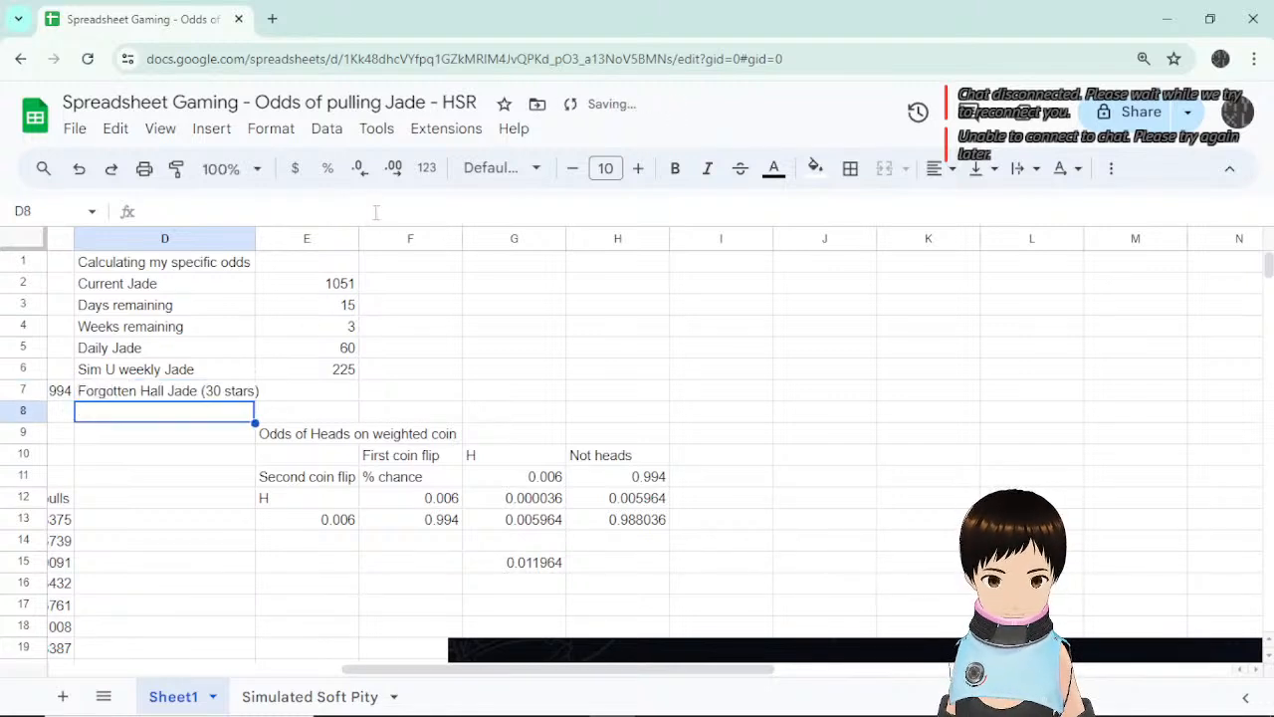
pyautogui.press('Up')
pyautogui.press('Right')
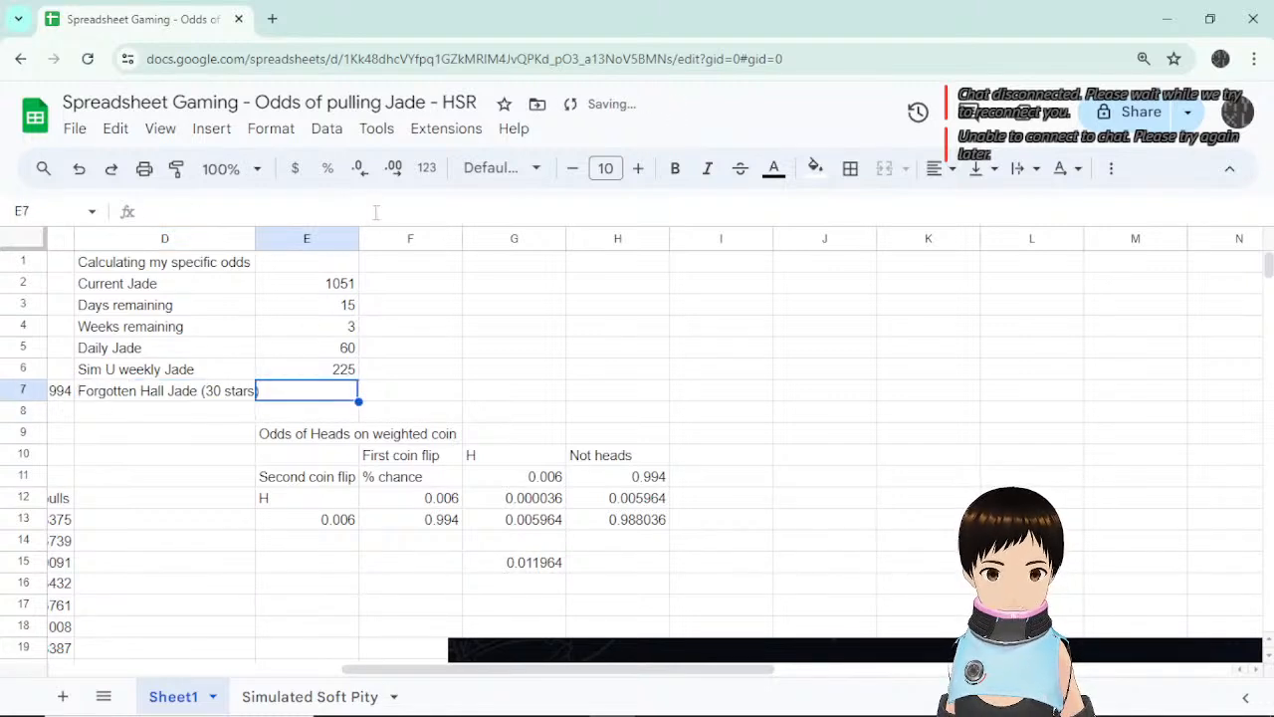
pyautogui.doubleClick(255, 239)
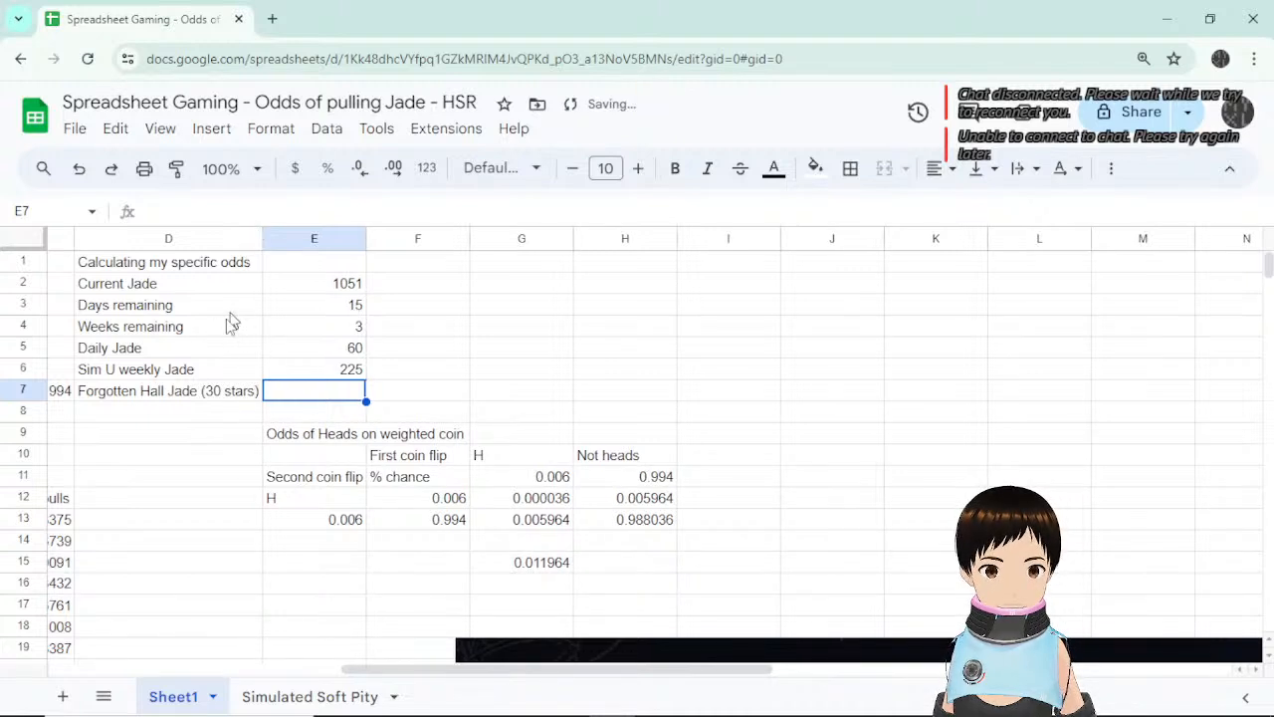
# Move the coin-flip odds table down one row by cutting and pasting it.
pyautogui.moveTo(291, 435); pyautogui.dragTo(675, 572)
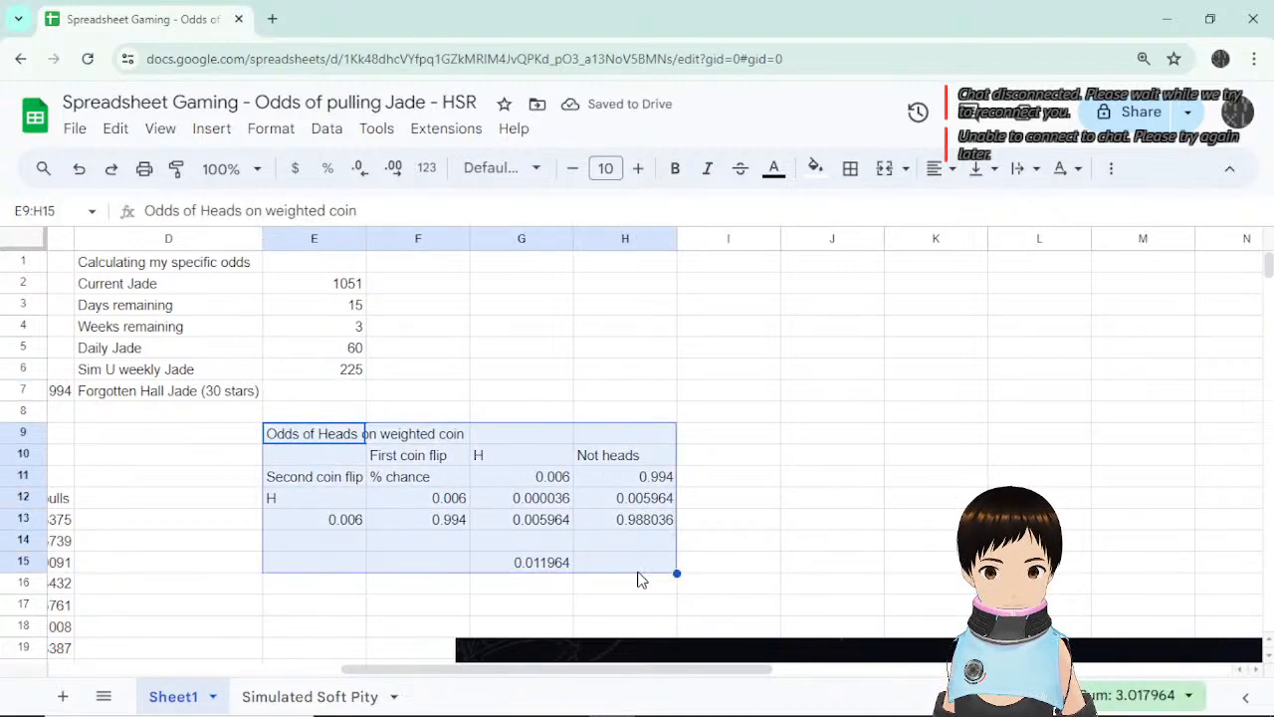
pyautogui.hotkey('ctrl', 'x')
pyautogui.press('Down')
pyautogui.hotkey('ctrl', 'v')
pyautogui.click(191, 406)
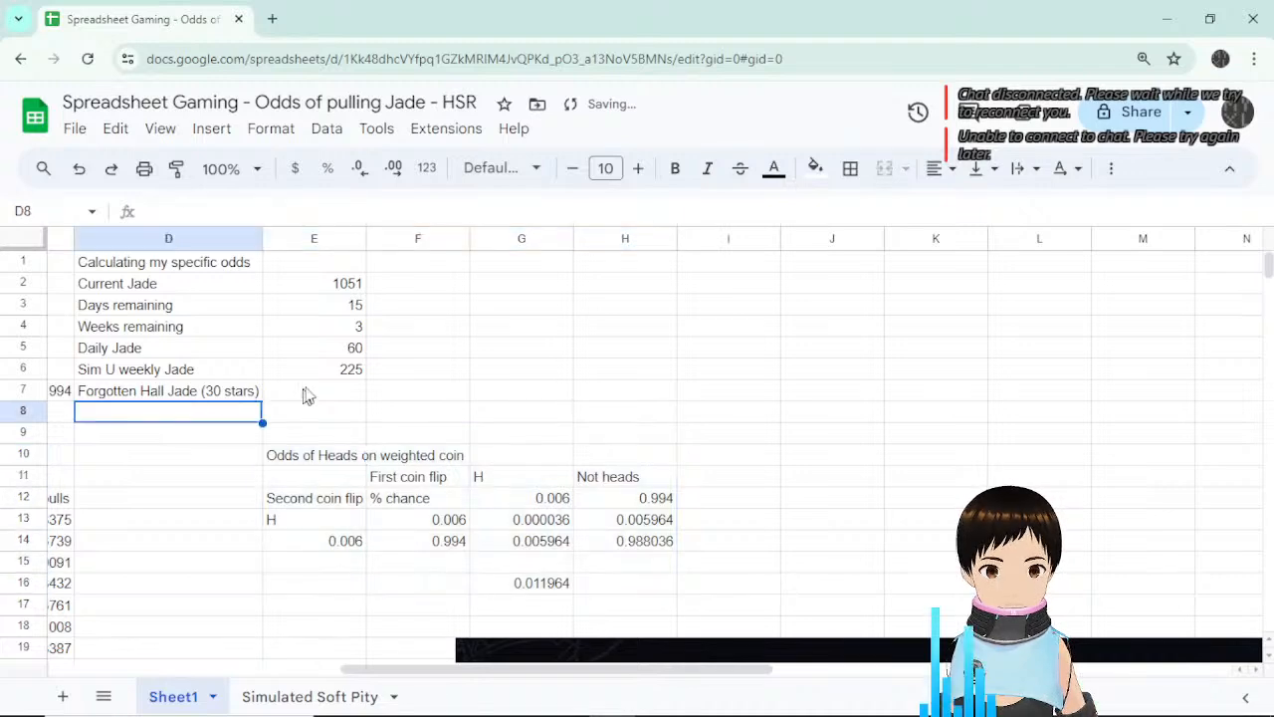
# Enter =60*30 in E7, giving a Forgotten Hall total of 1800.
pyautogui.click(306, 395)
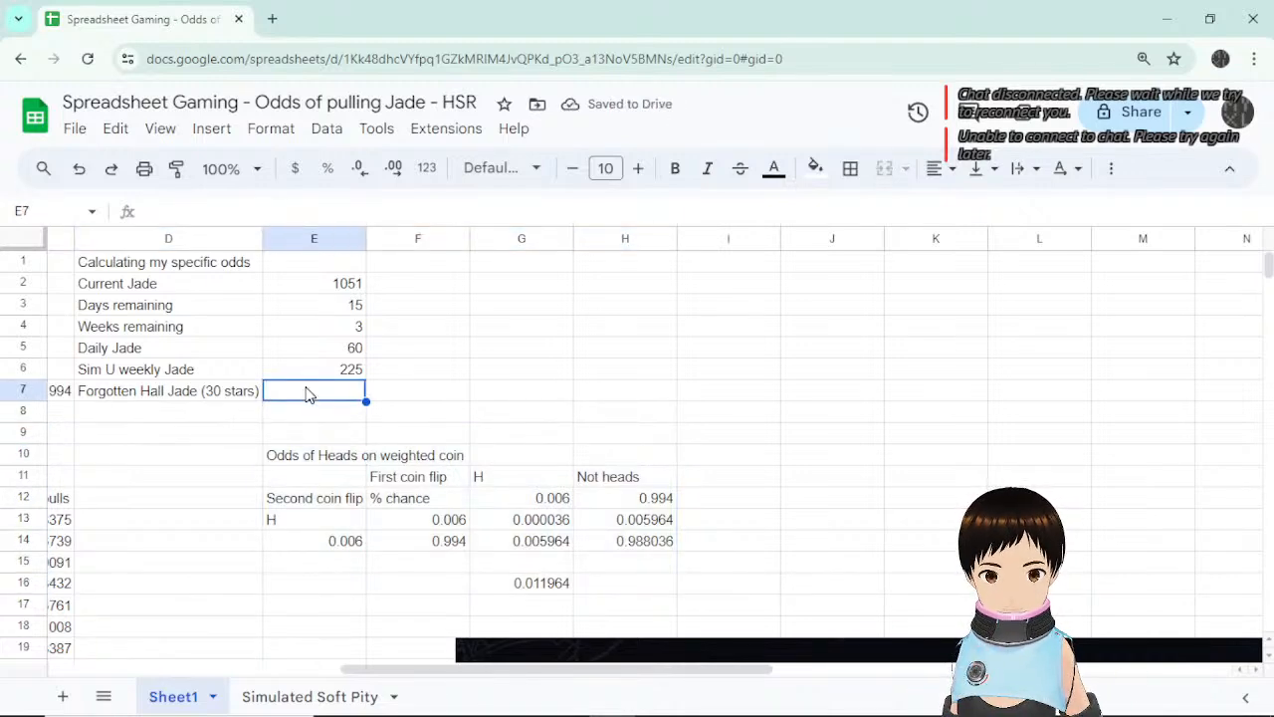
pyautogui.write('=60')
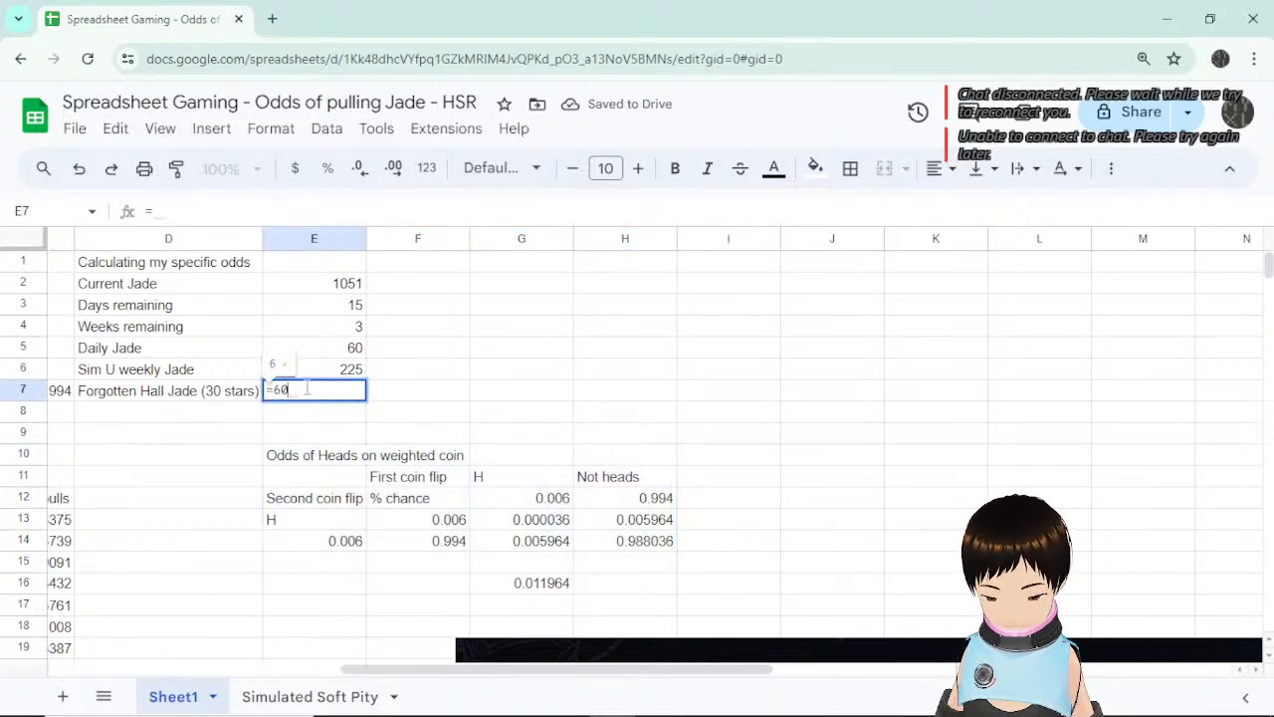
pyautogui.write('*30')
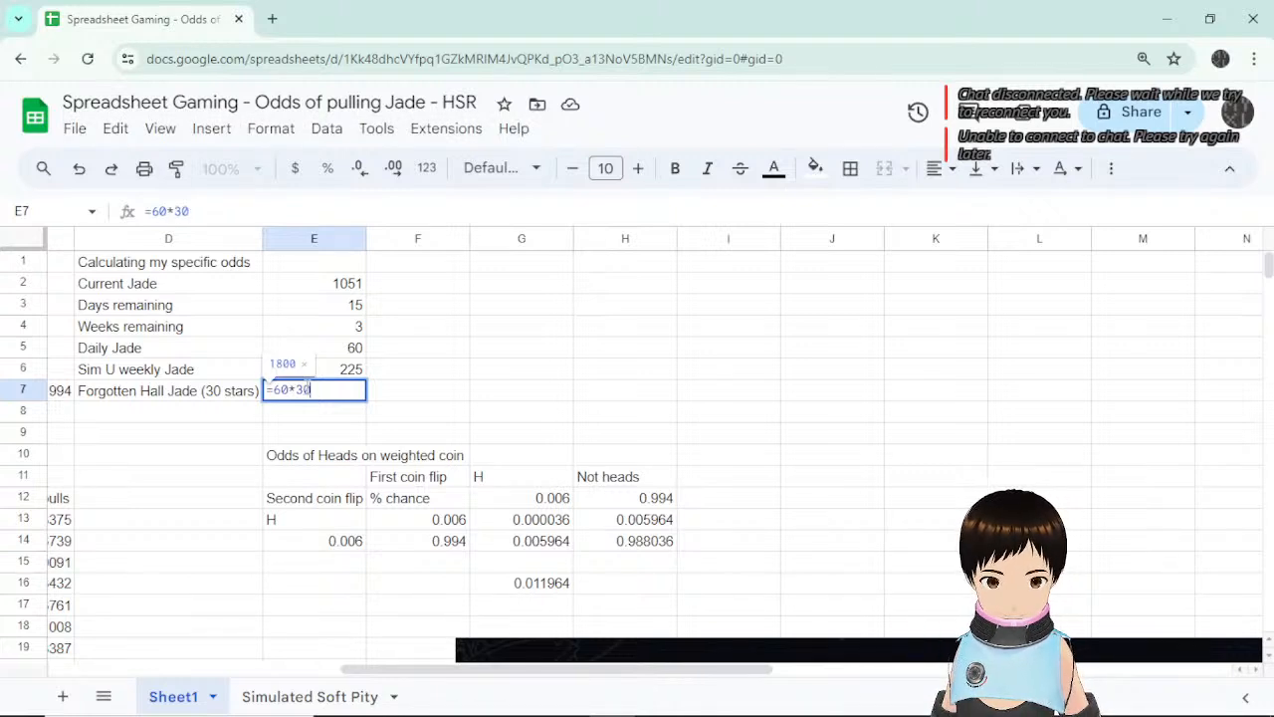
pyautogui.press('Return')
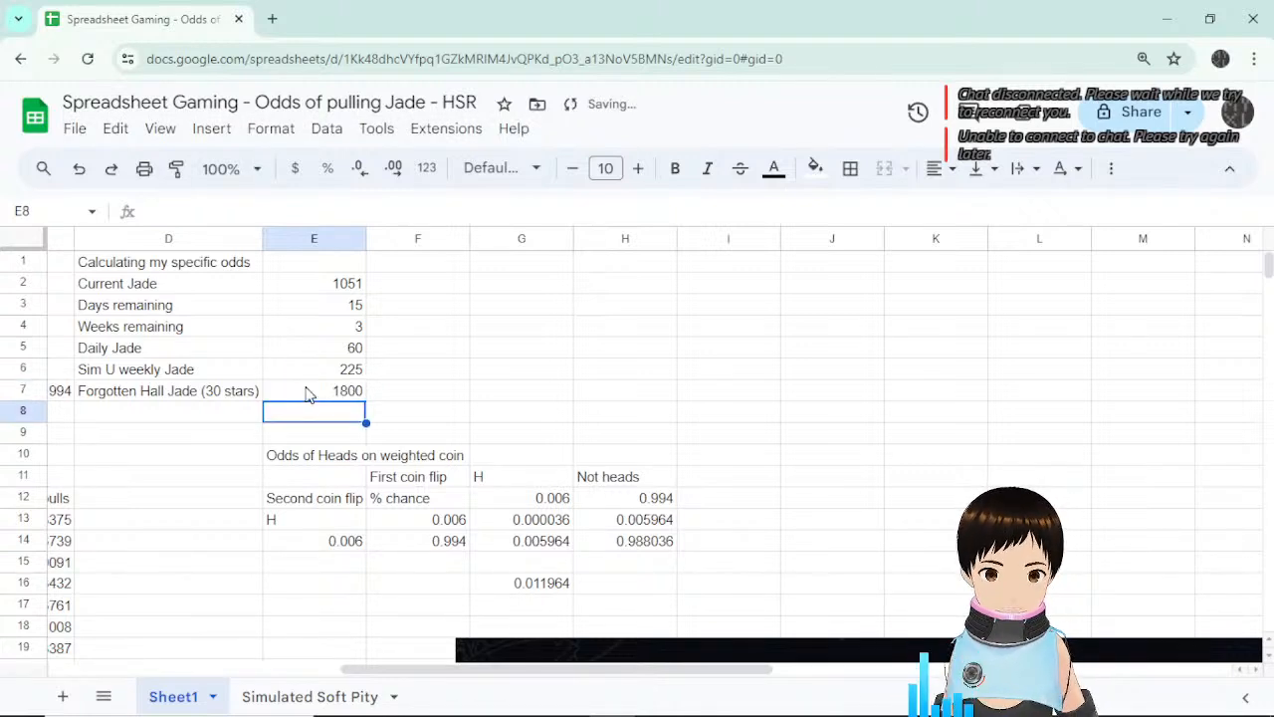
pyautogui.click(293, 393)
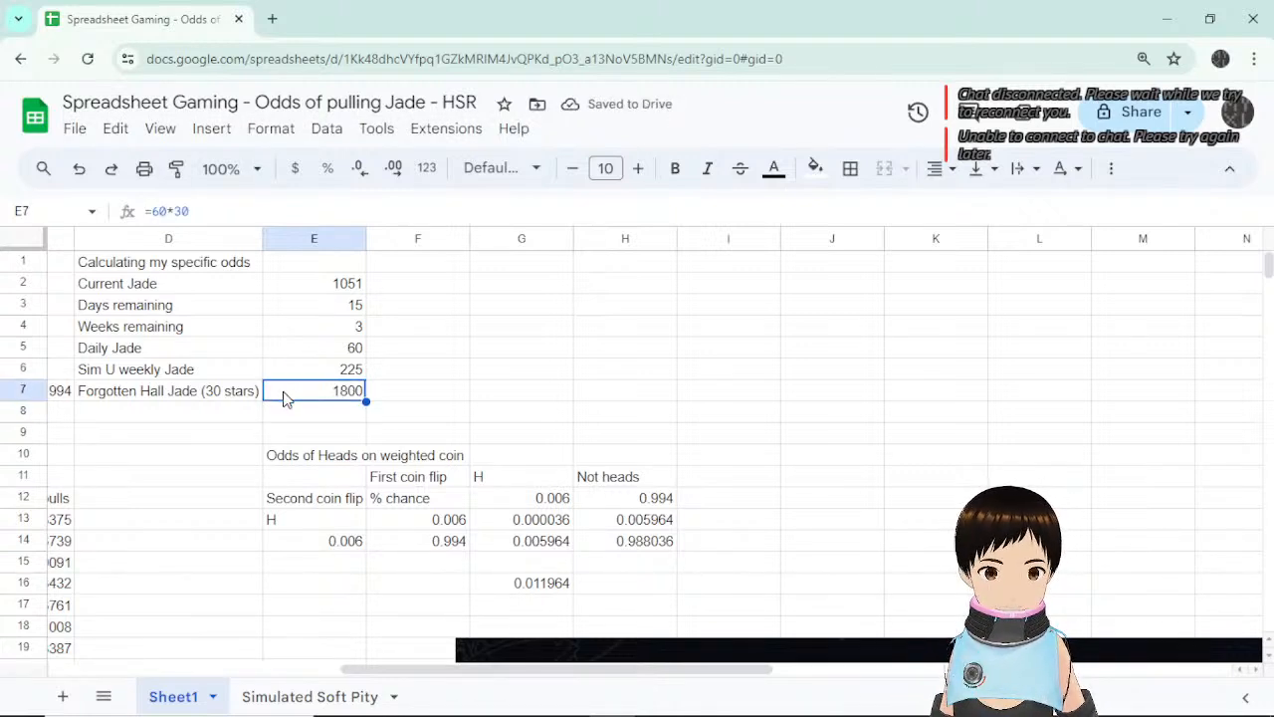
# Review the Days remaining, Daily Jade, Current Jade and 1800 Forgotten Hall entries.
pyautogui.click(225, 308)
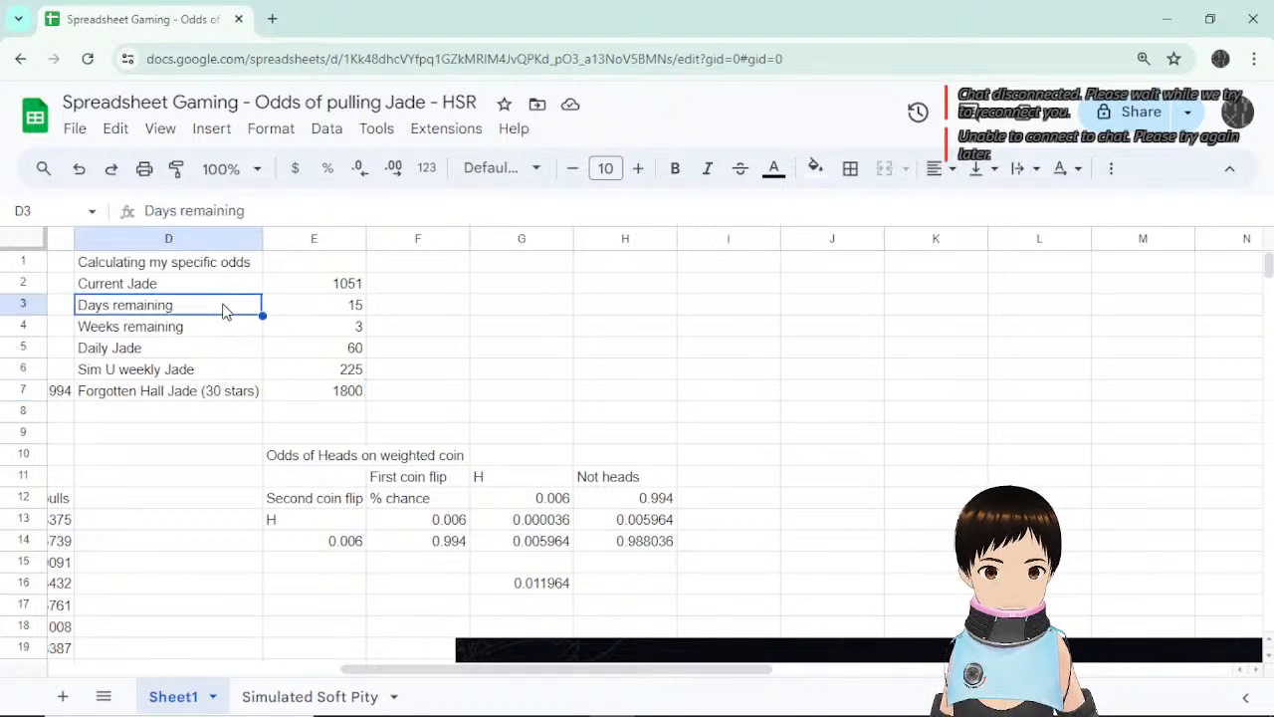
pyautogui.click(224, 354)
pyautogui.click(311, 353)
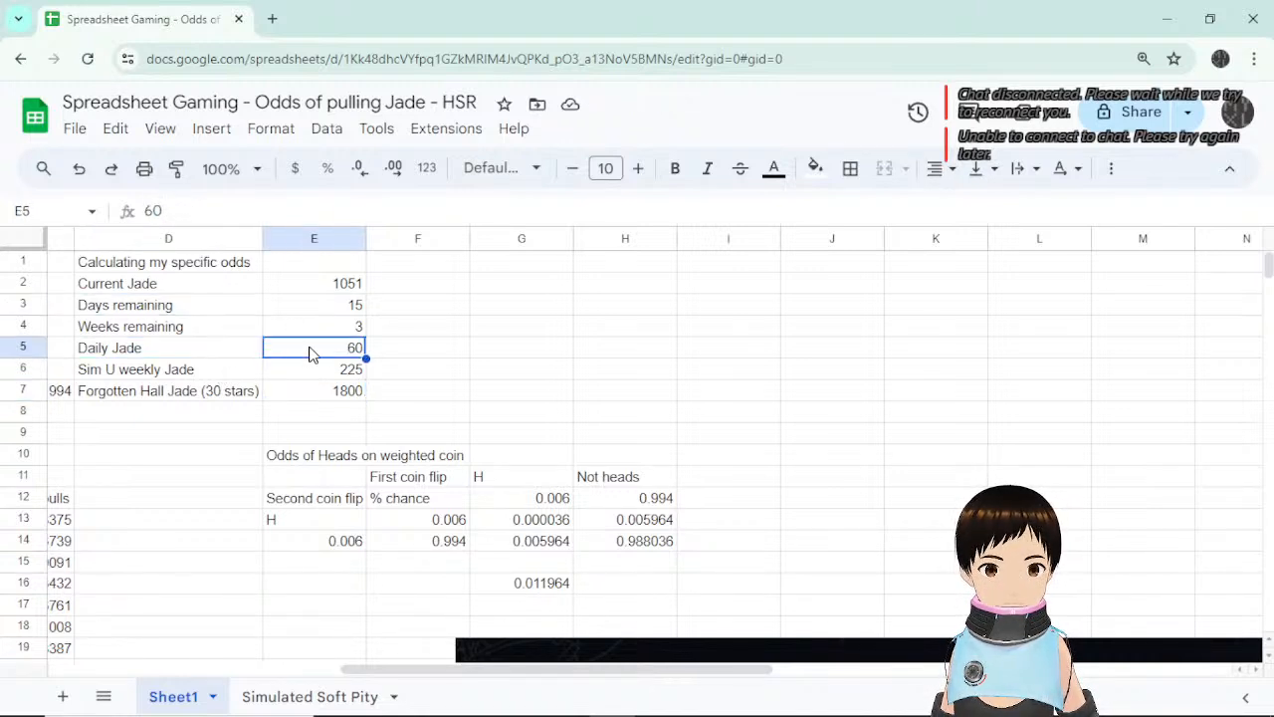
pyautogui.click(210, 288)
pyautogui.click(510, 285)
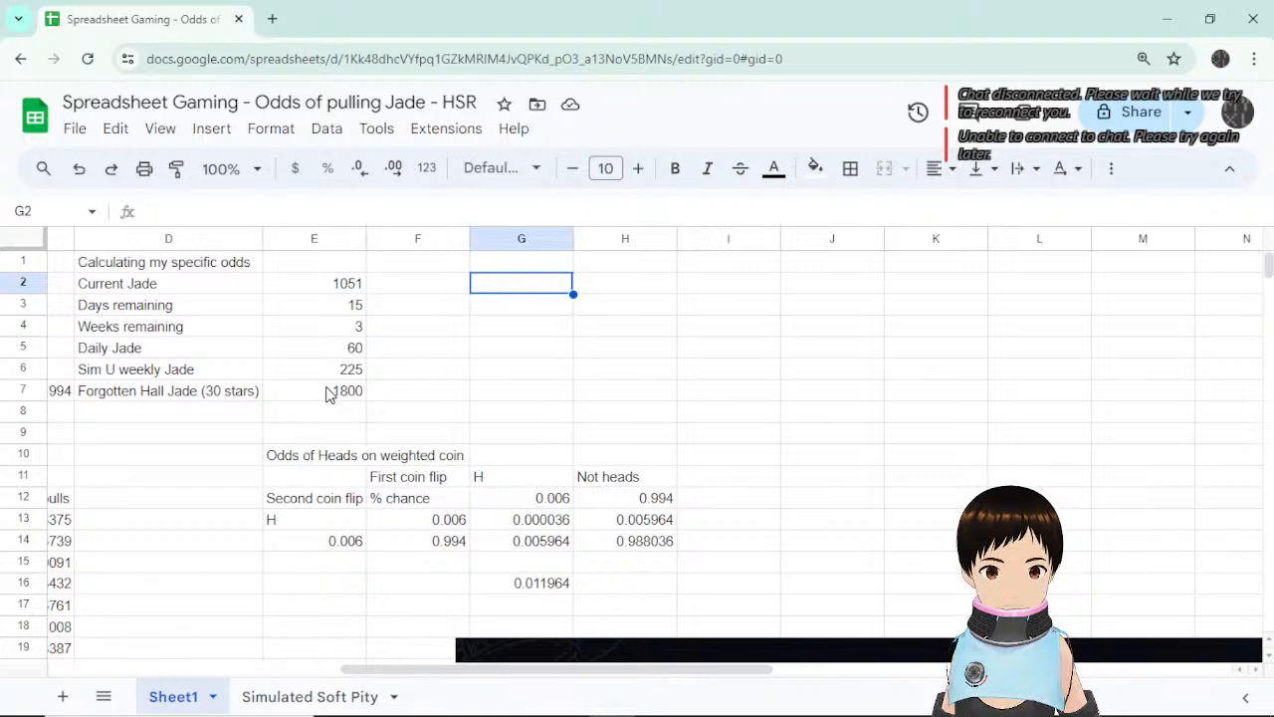
pyautogui.click(331, 393)
# Add the 'Predicted Jade in 15 days' heading in G2 and a Dailies row computing days × daily Jade (900).
pyautogui.click(530, 287)
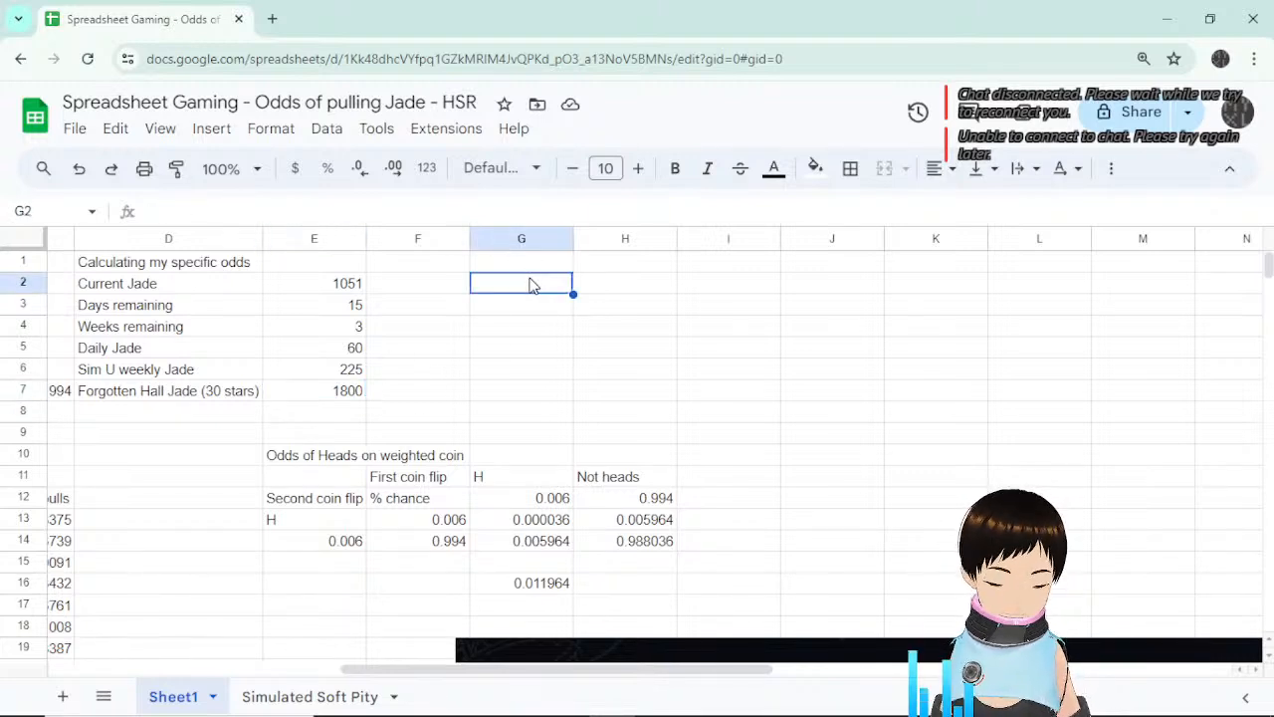
pyautogui.write('Pr')
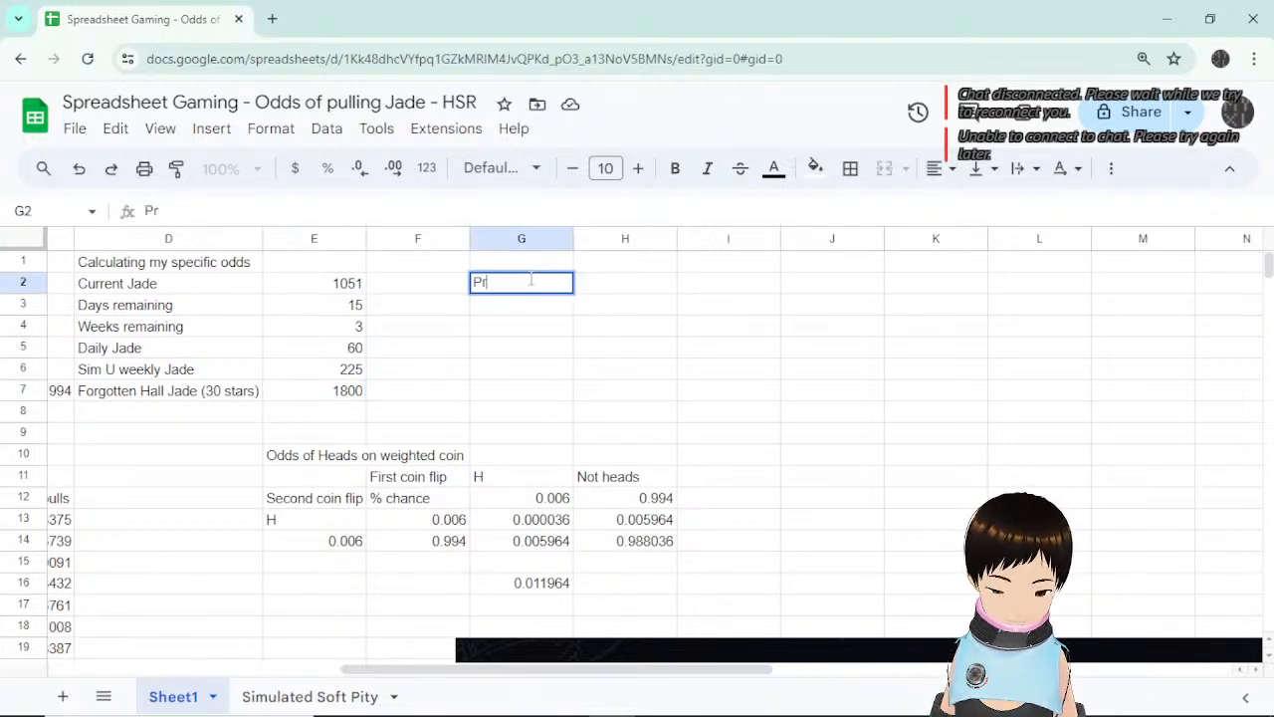
pyautogui.write('edicted Jade in ')
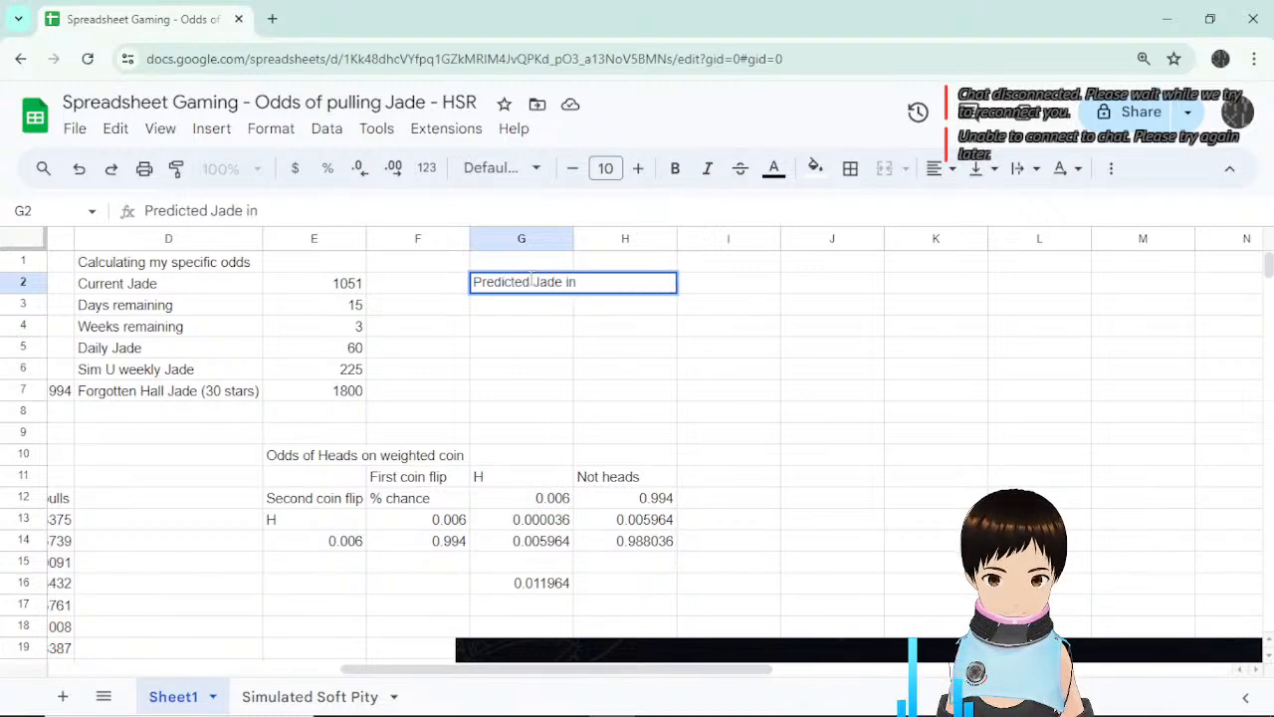
pyautogui.write('15 days')
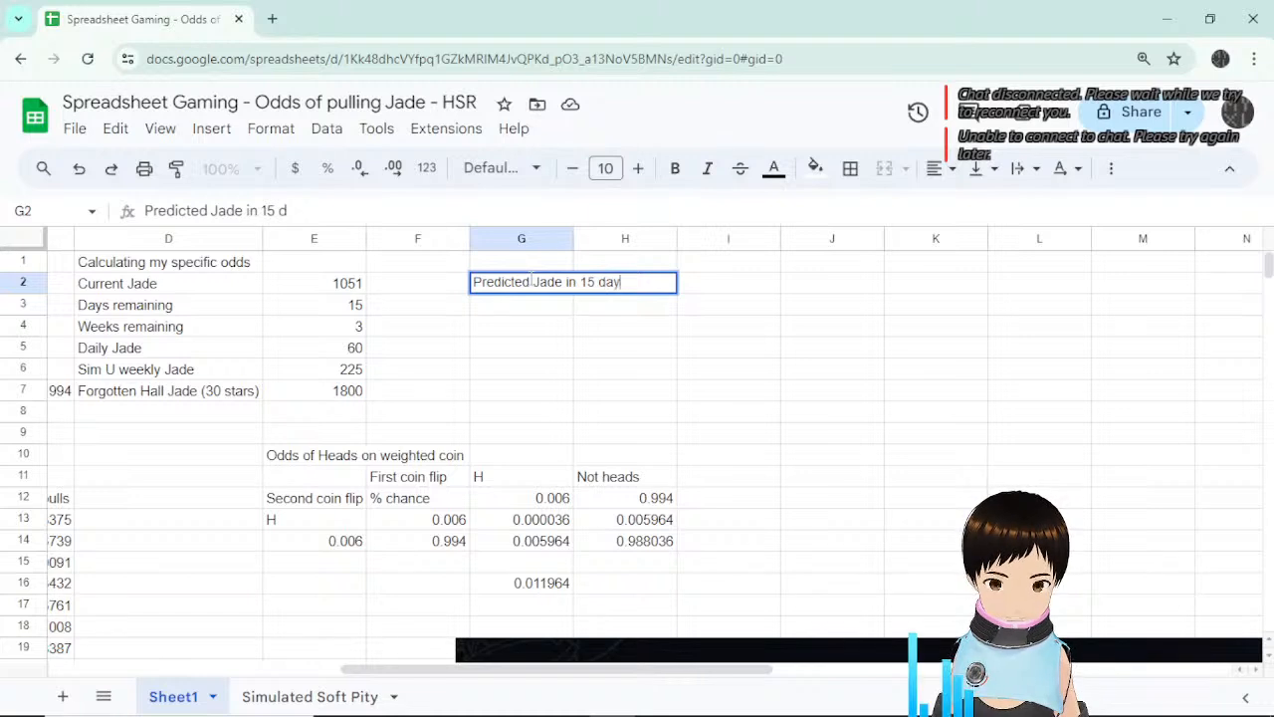
pyautogui.press('Return')
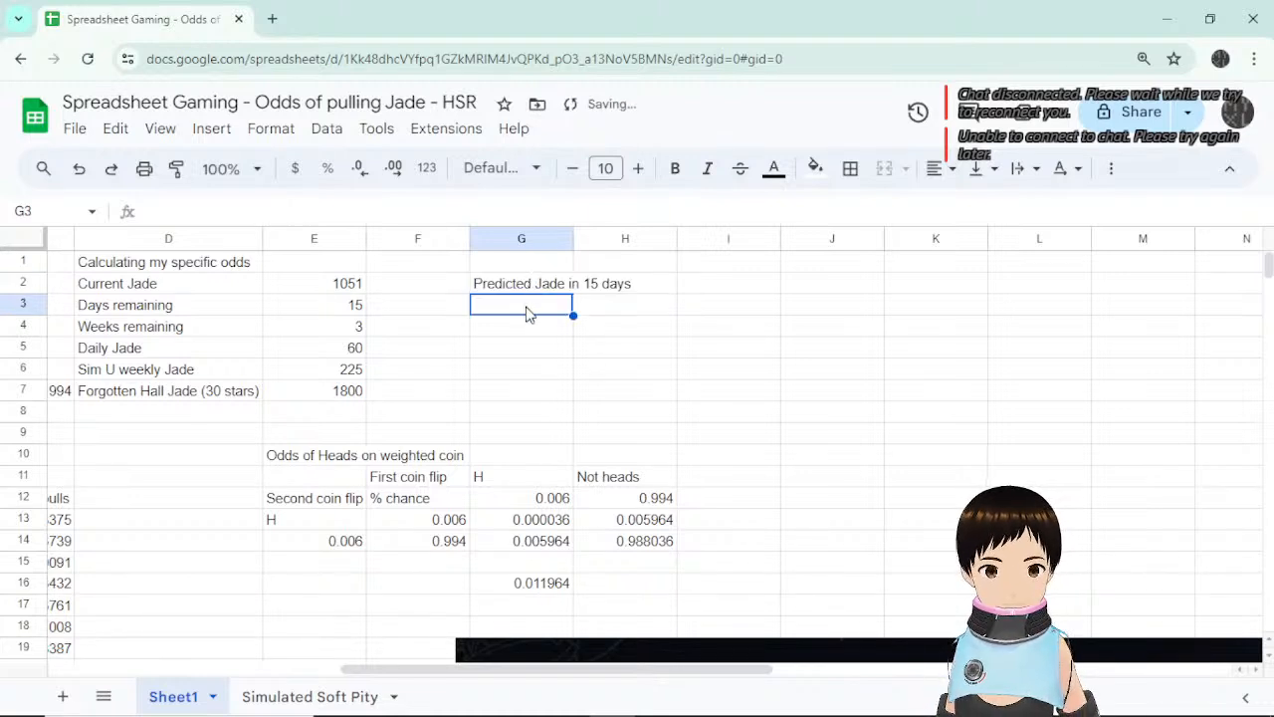
pyautogui.write('Dail')
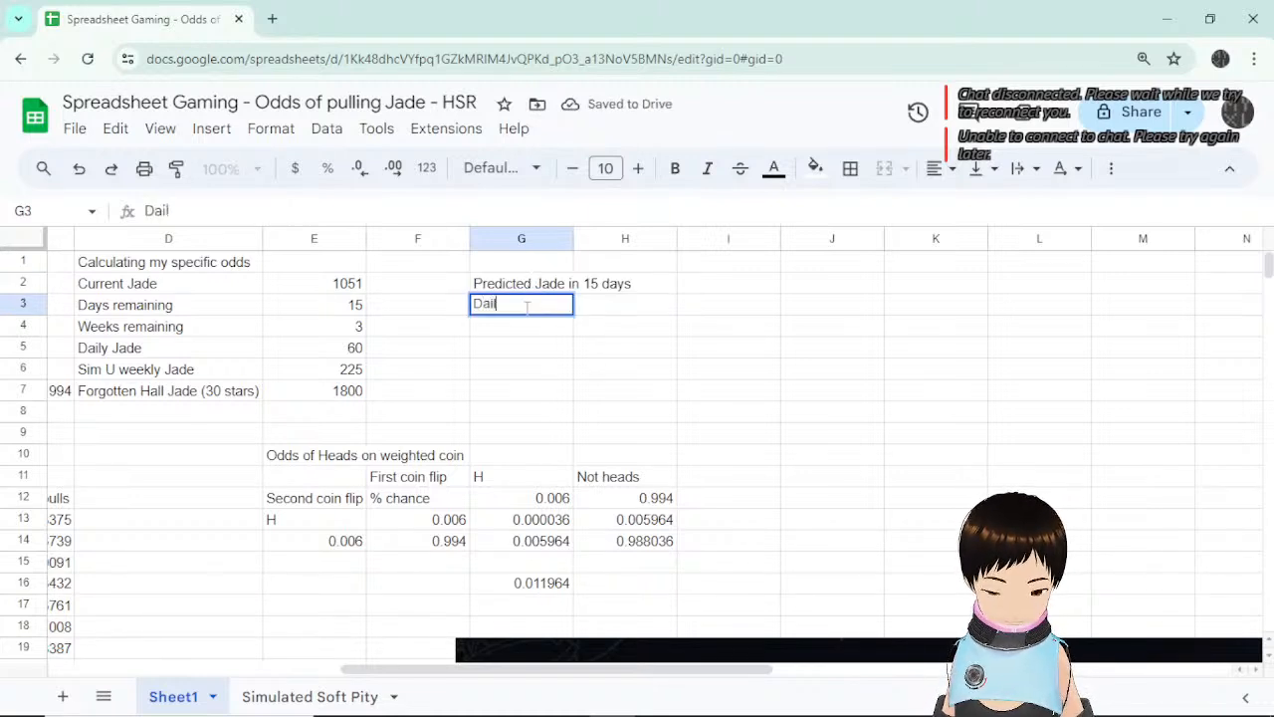
pyautogui.write('ies')
pyautogui.press('Return')
pyautogui.press('Up')
pyautogui.press('Right')
pyautogui.write('=')
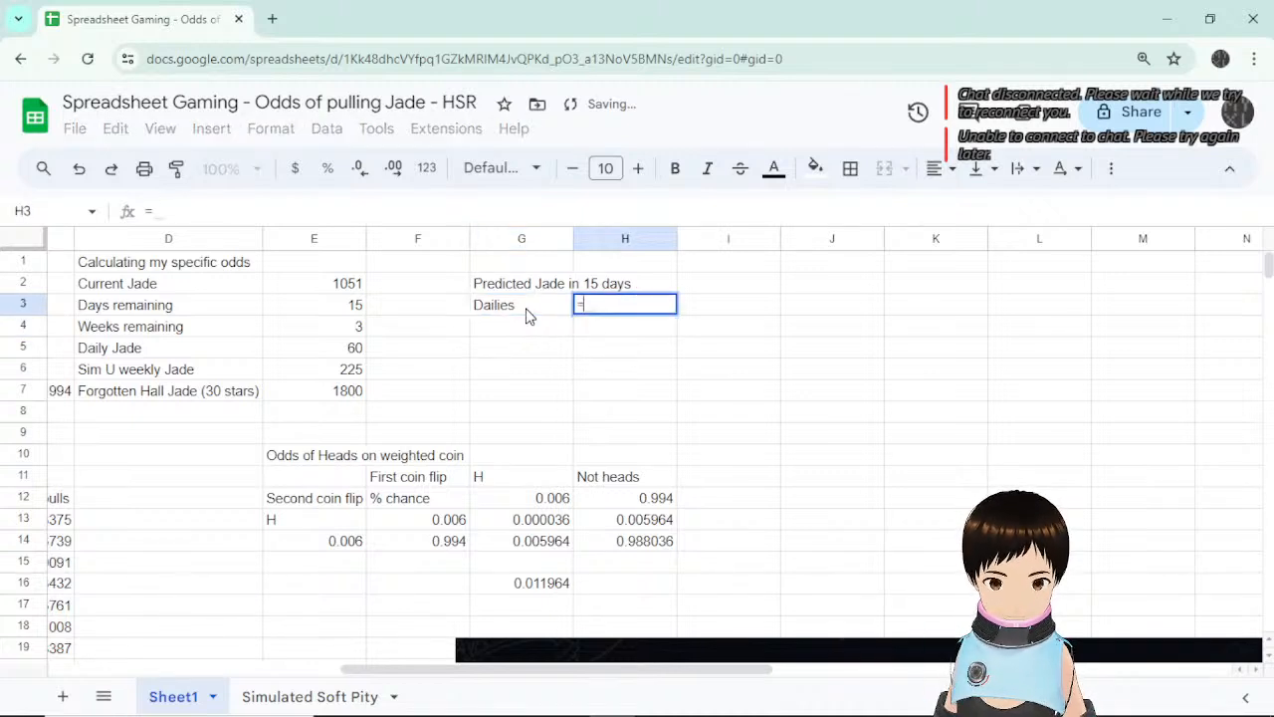
pyautogui.click(331, 312)
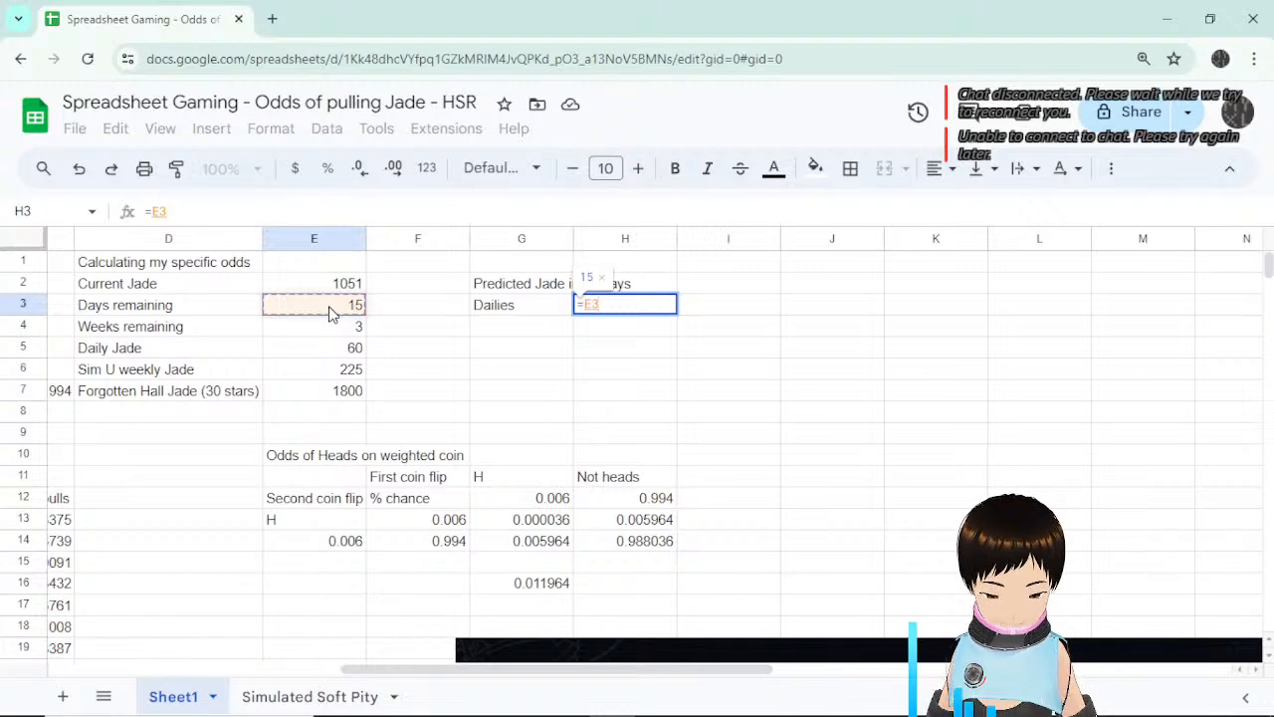
pyautogui.write('*')
pyautogui.click(334, 348)
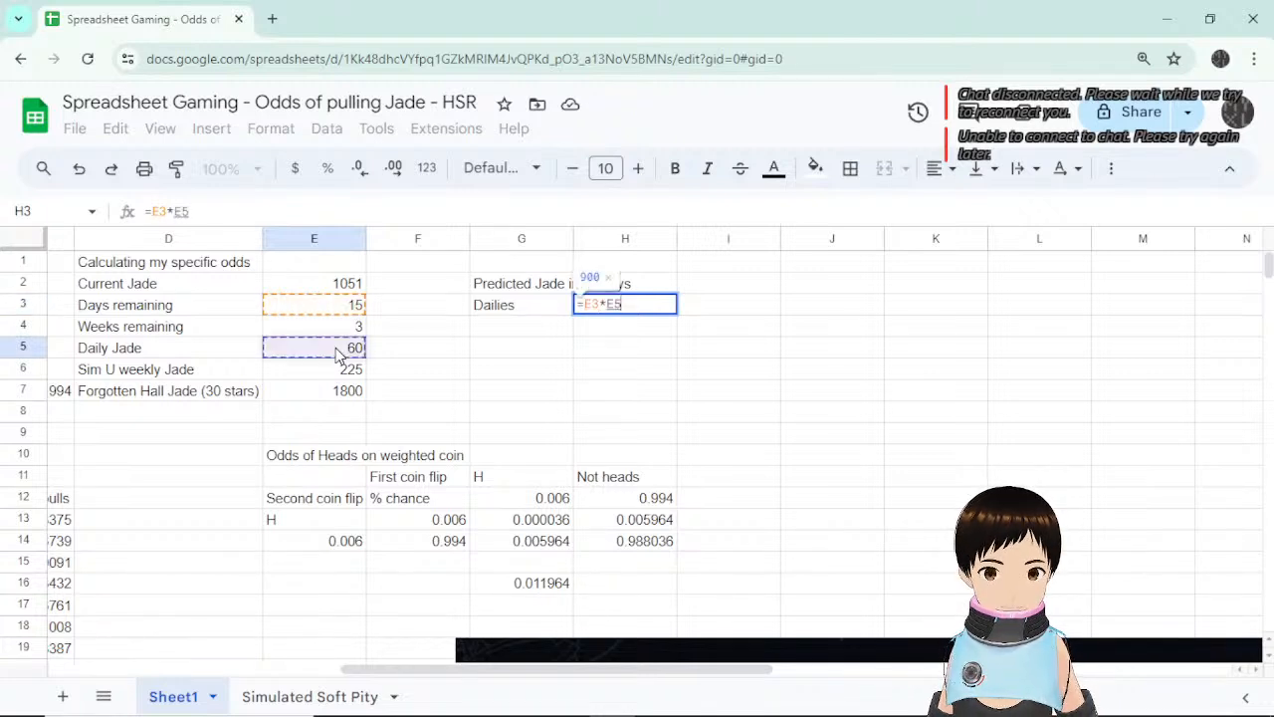
pyautogui.press('Return')
# Add a Weeklies row computing weeks × weekly Jade.
pyautogui.click(517, 338)
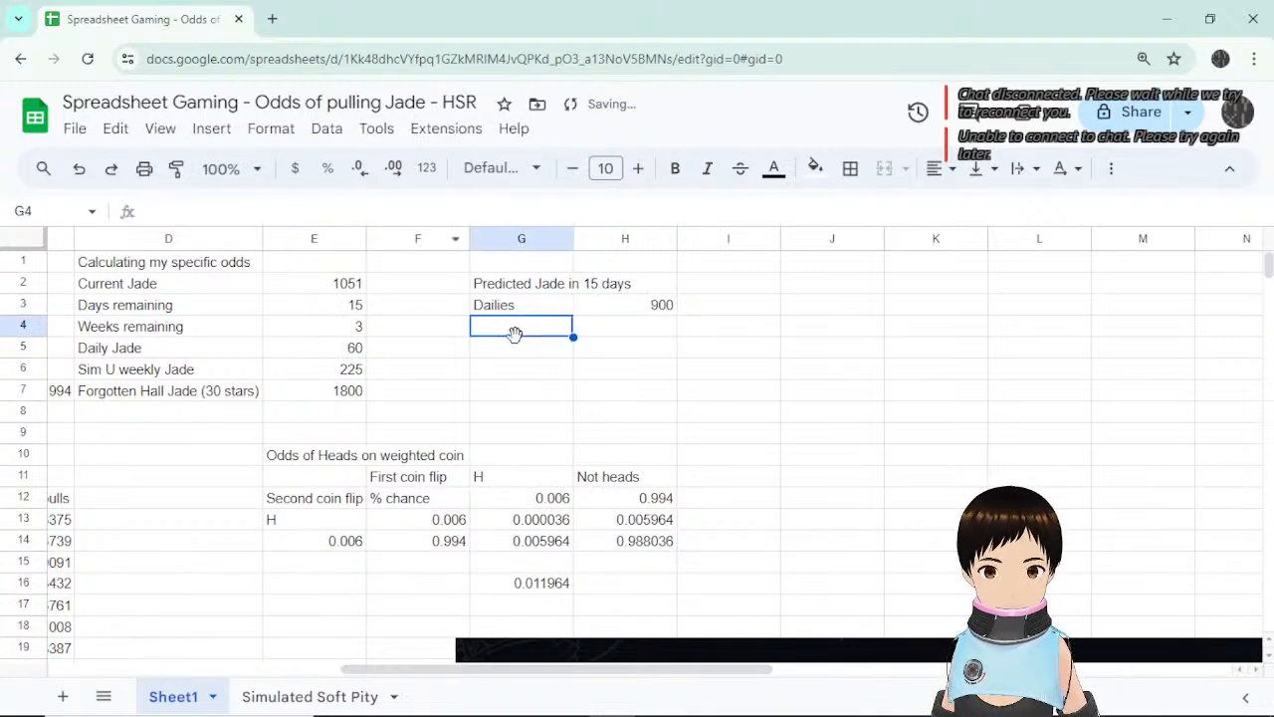
pyautogui.write('Weeklies')
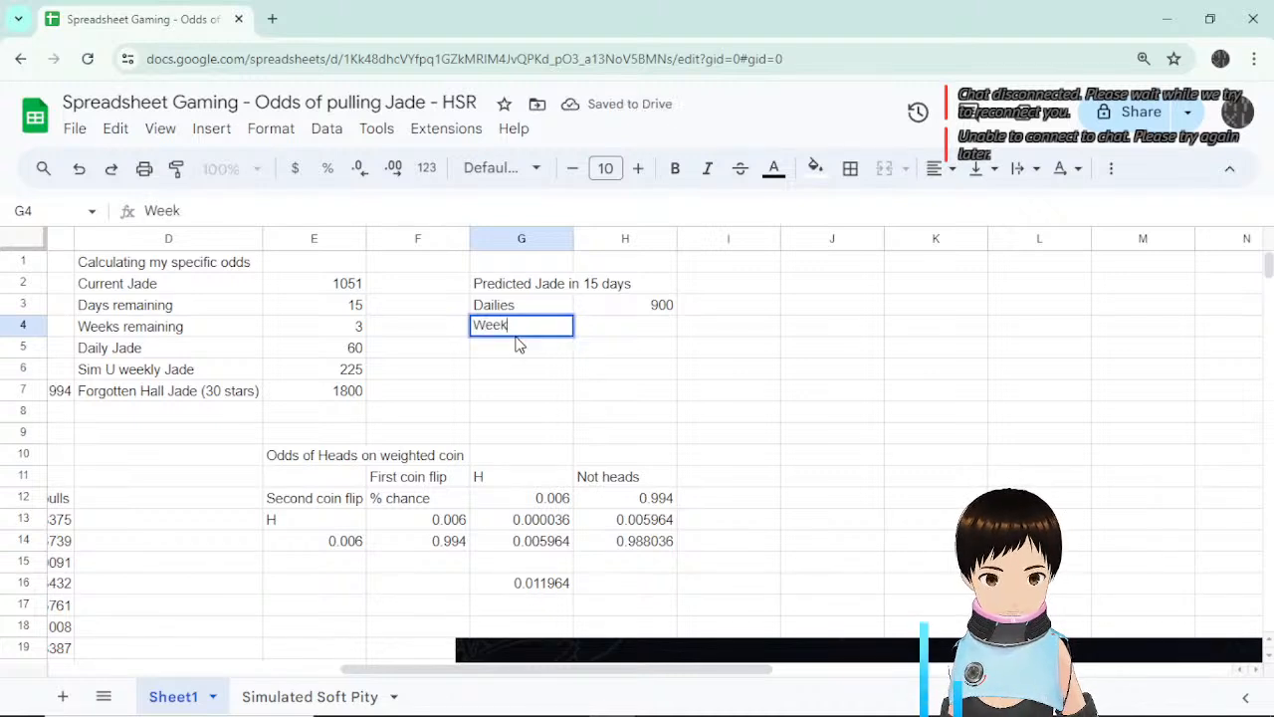
pyautogui.press('Return')
pyautogui.click(517, 337)
pyautogui.press('Tab')
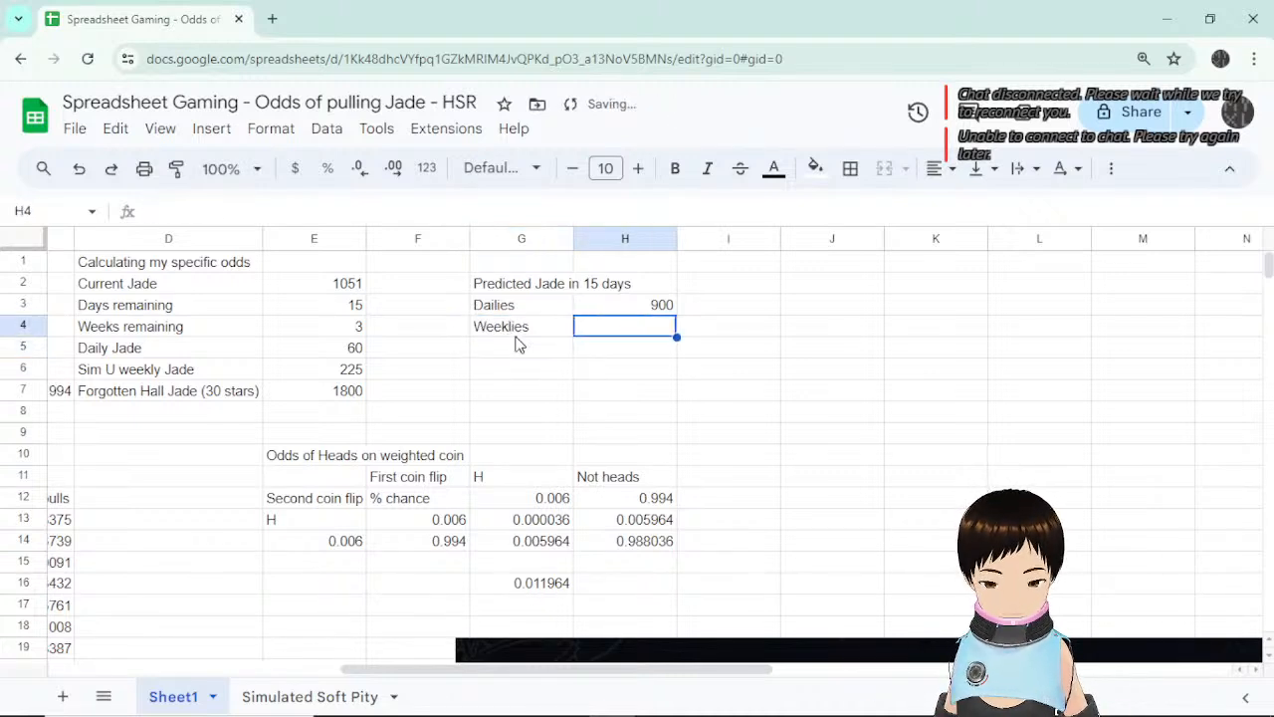
pyautogui.write('=')
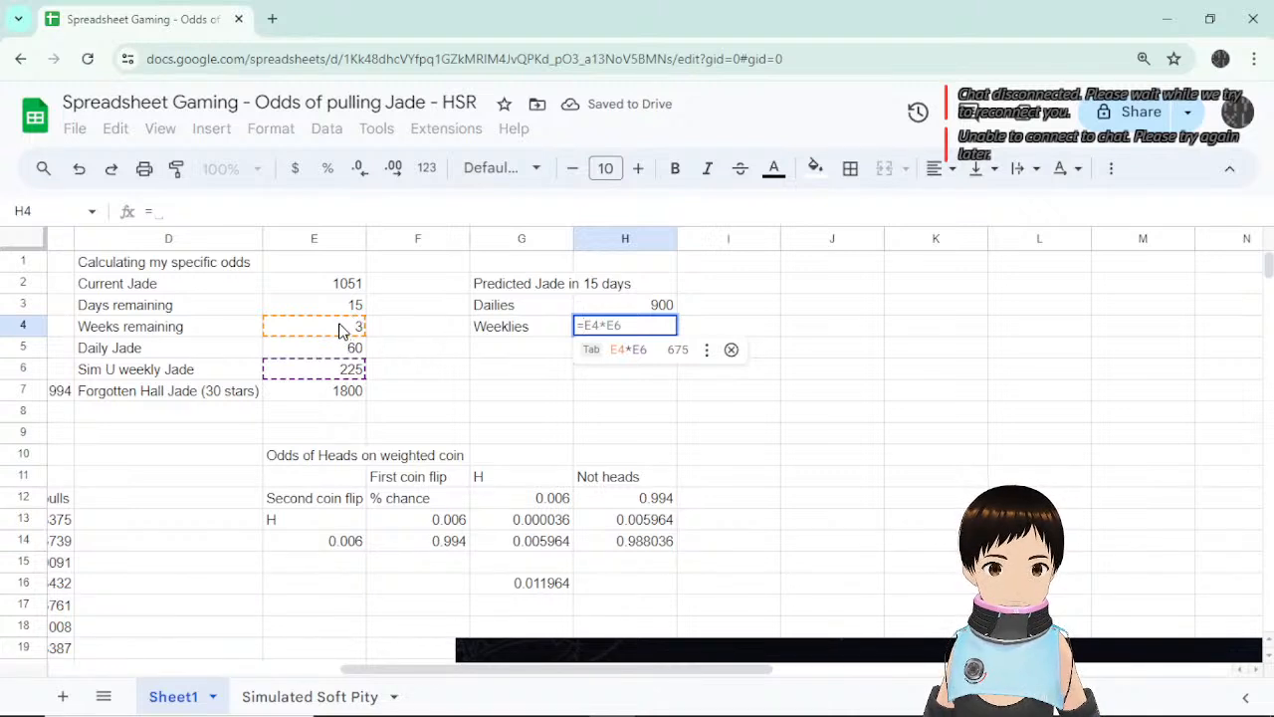
pyautogui.press('Tab')
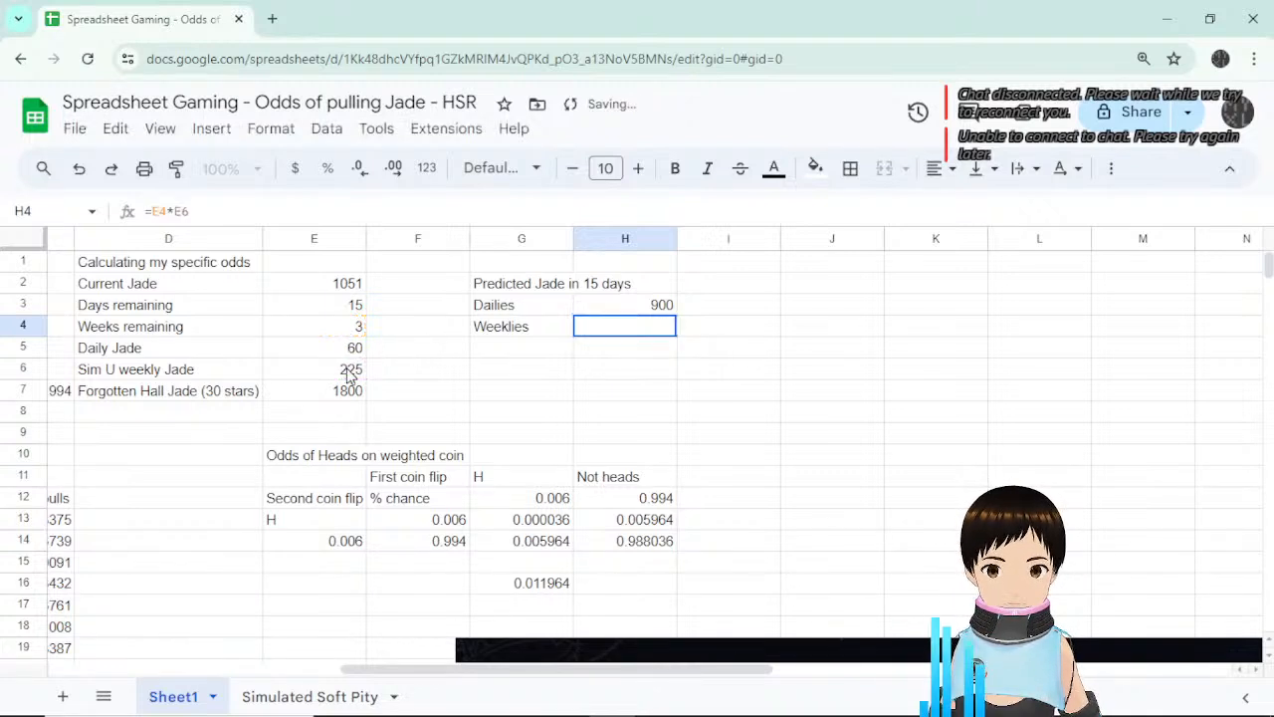
# Add a Forgotten Hall row linked to the 1800 Forgotten Hall Jade value.
pyautogui.click(535, 352)
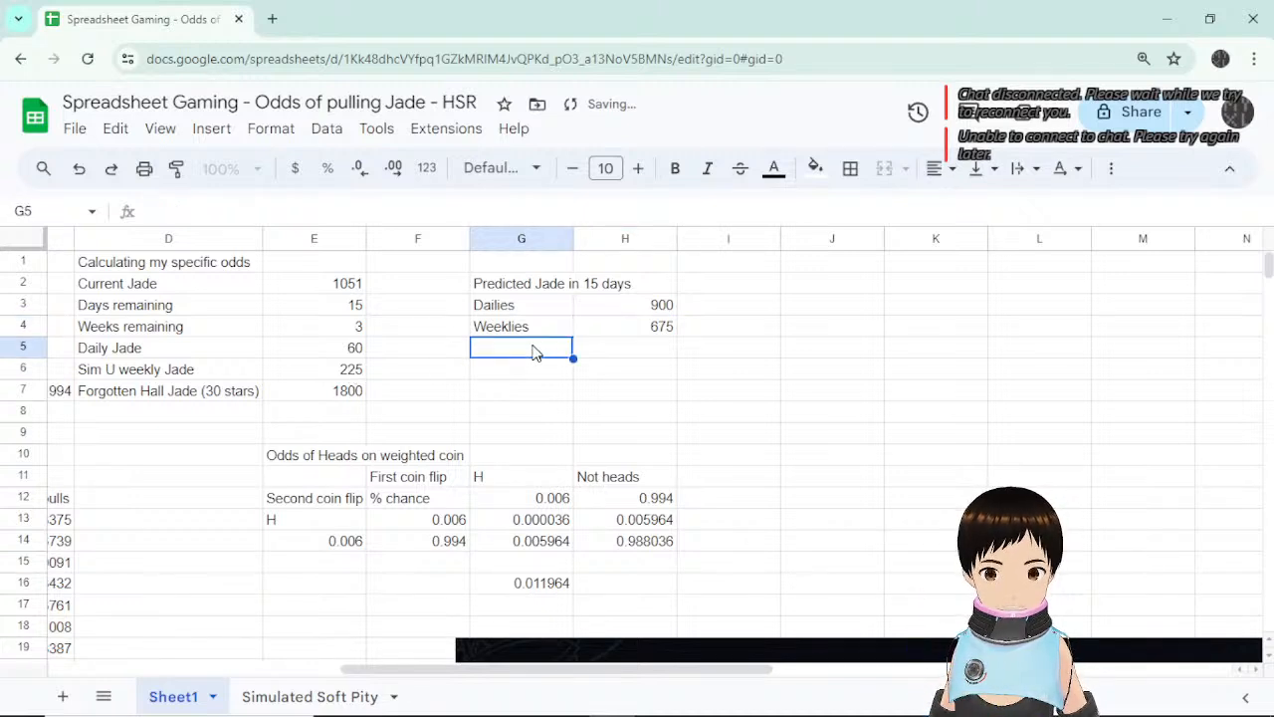
pyautogui.write('For')
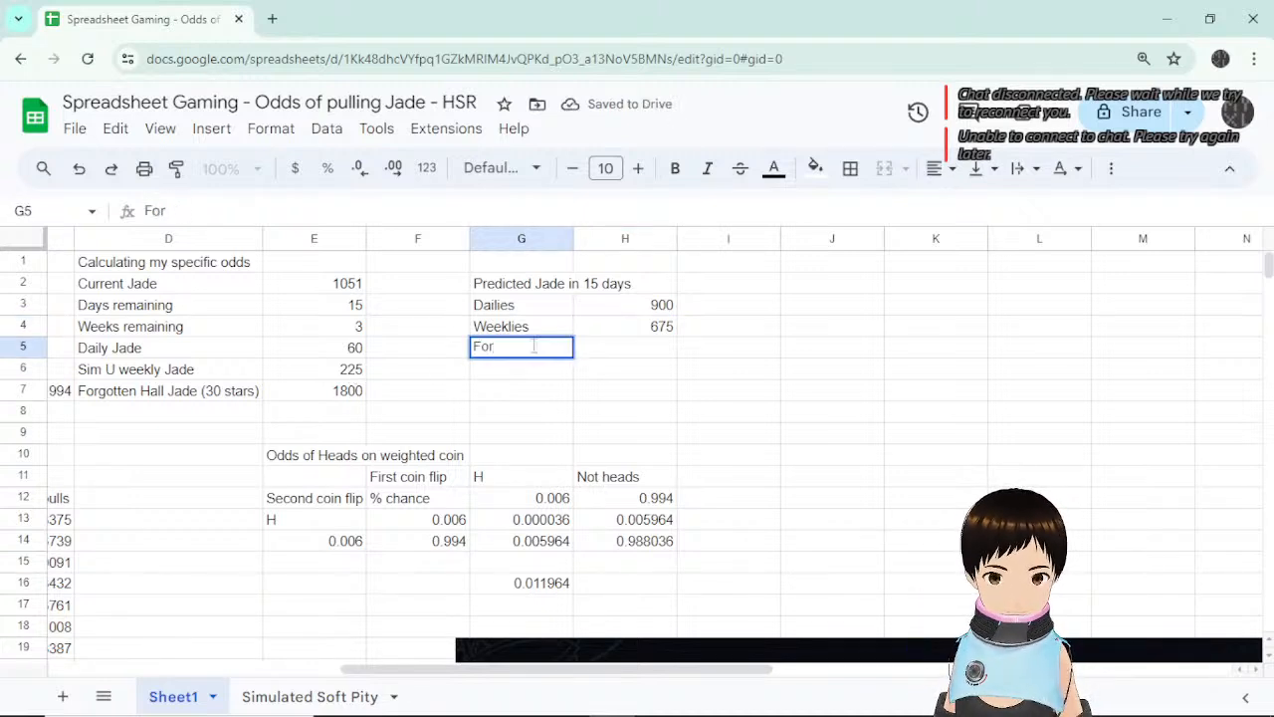
pyautogui.write('gotten Ga')
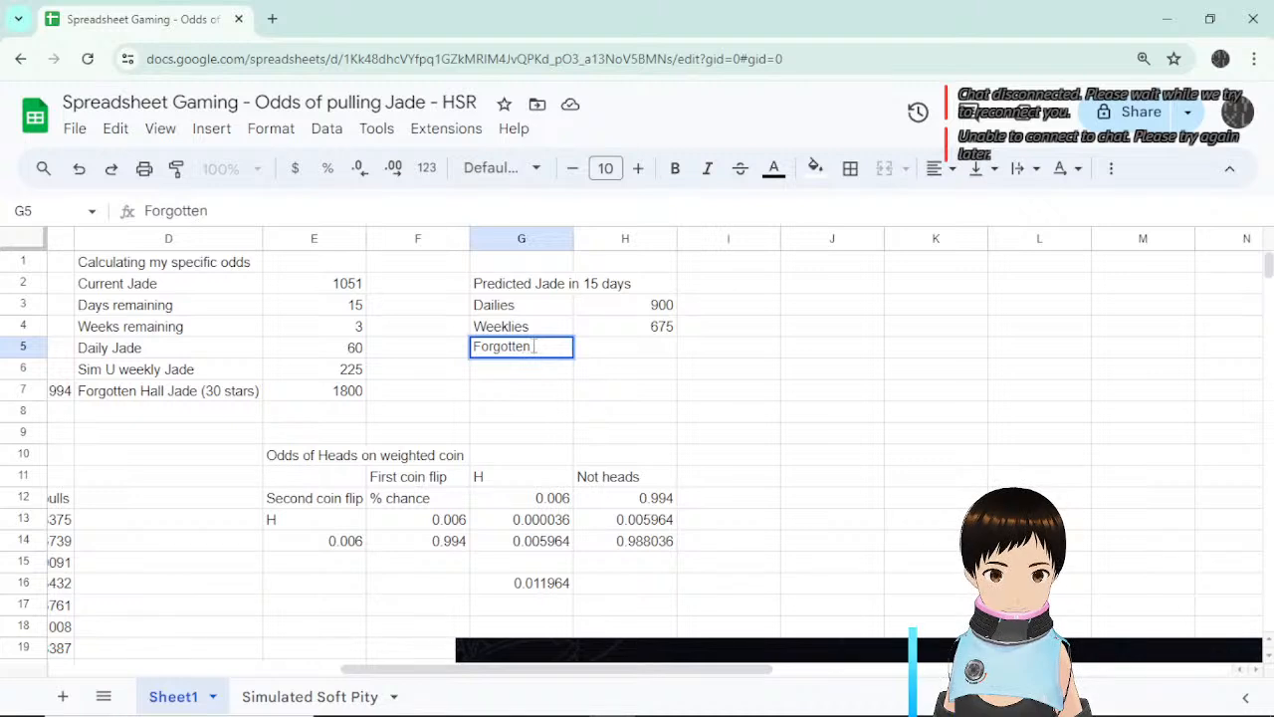
pyautogui.press('BackSpace')
pyautogui.press('BackSpace')
pyautogui.write('Hall')
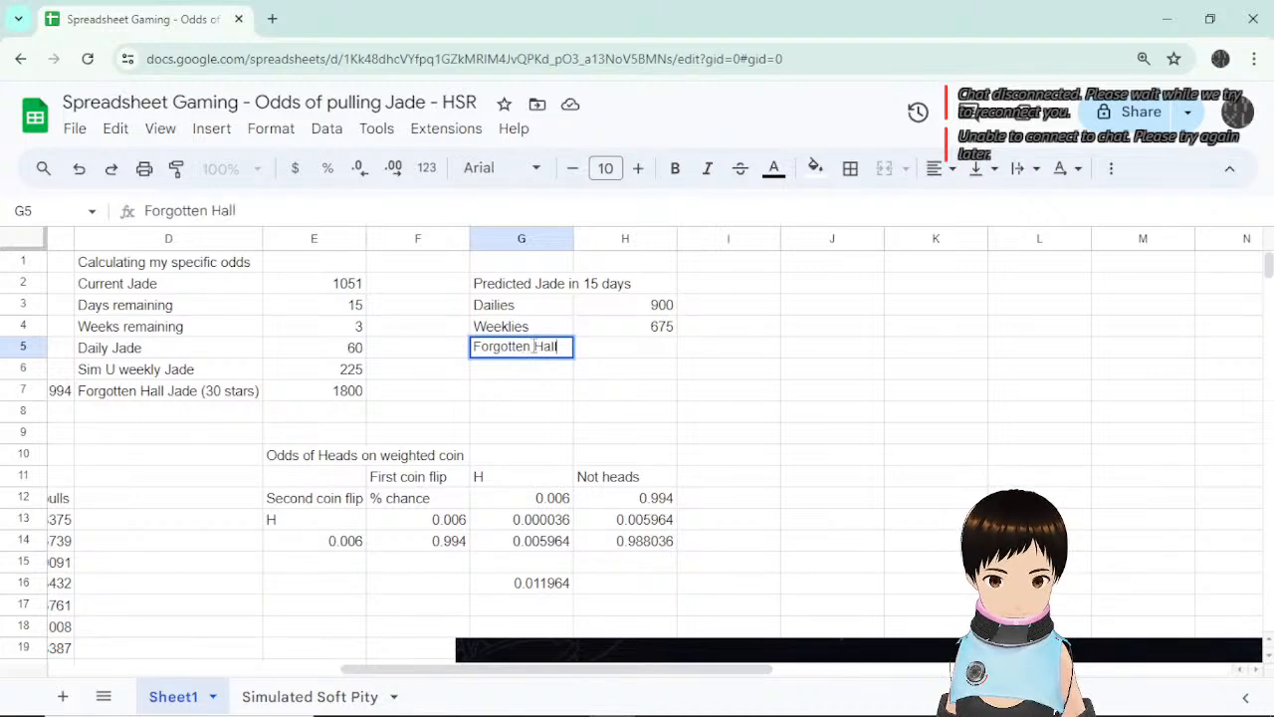
pyautogui.press('Return')
pyautogui.click(536, 353)
pyautogui.press('Right')
pyautogui.write('=')
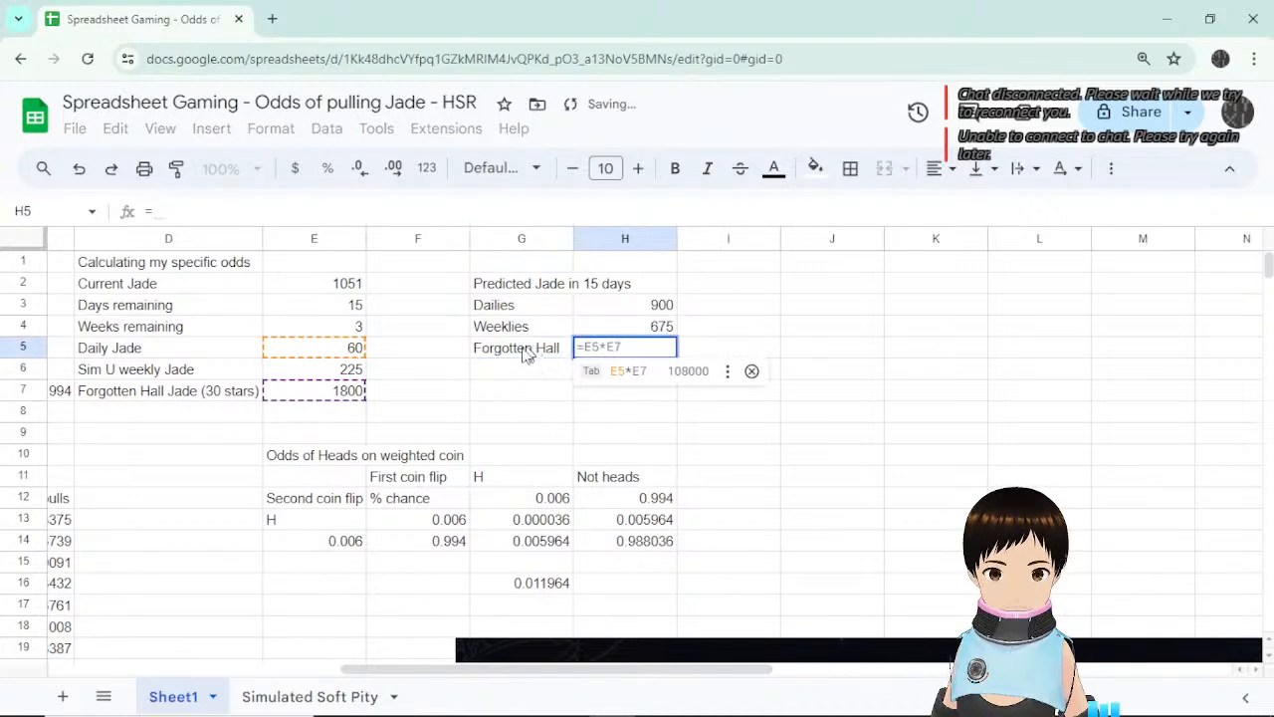
pyautogui.click(331, 394)
pyautogui.press('Return')
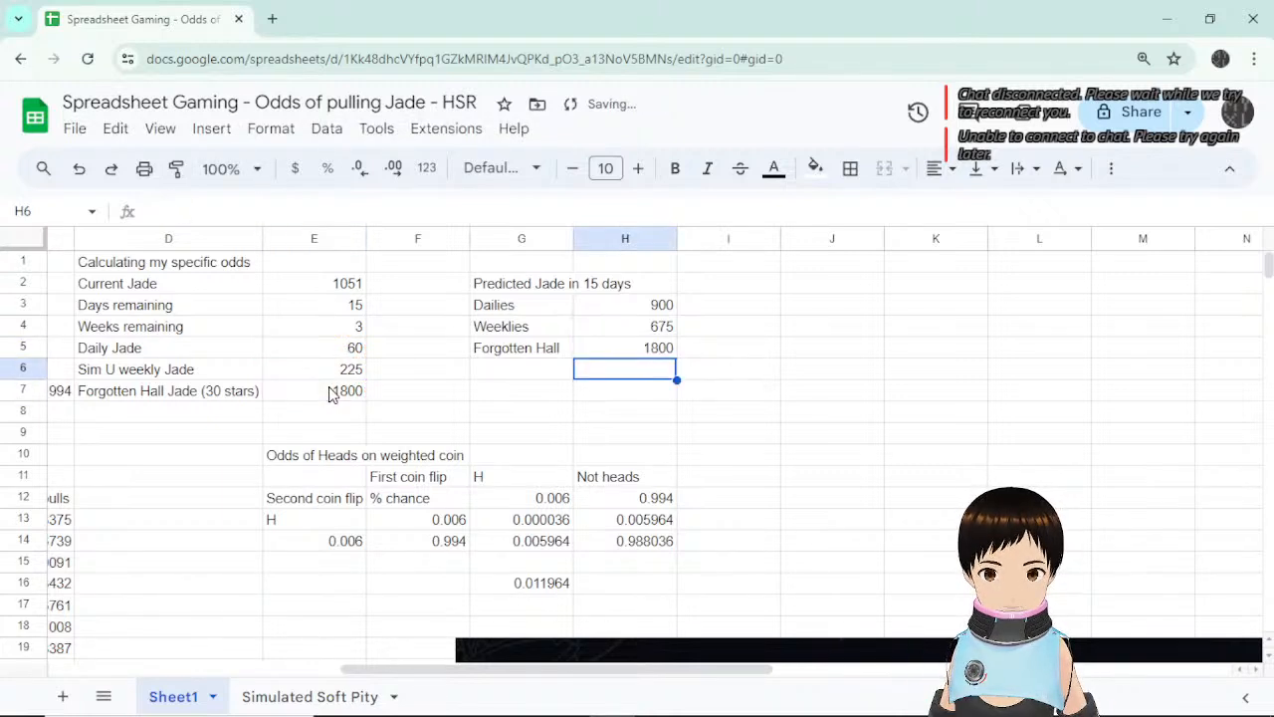
# Add a Total row using the suggested sum, giving 3375.
pyautogui.click(540, 371)
pyautogui.write('Toto')
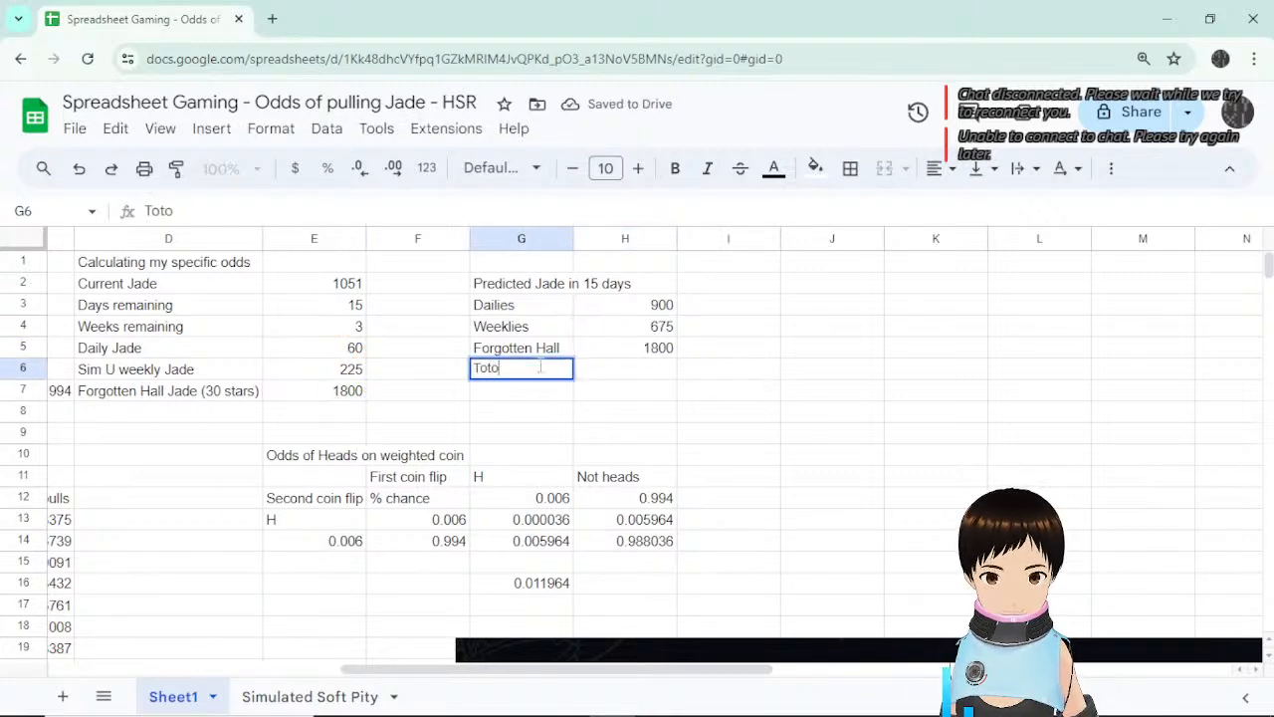
pyautogui.press('BackSpace')
pyautogui.write('al')
pyautogui.press('Return')
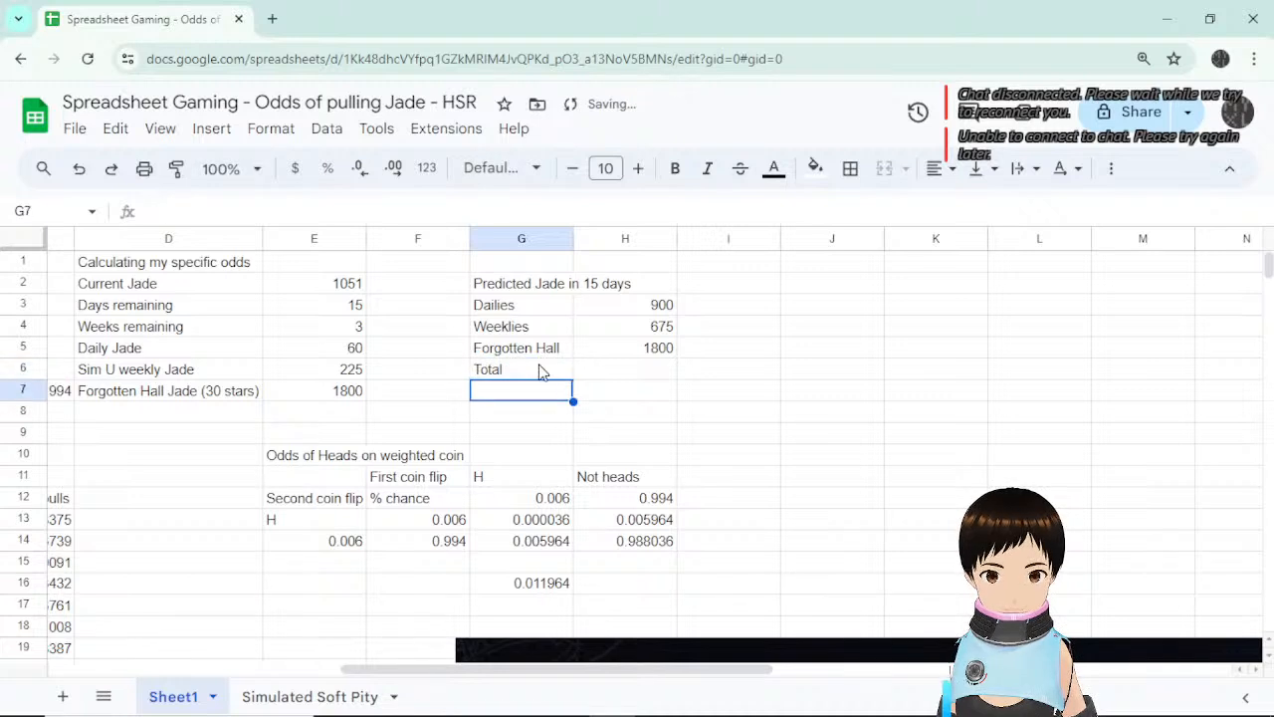
pyautogui.press('Up')
pyautogui.press('Right')
pyautogui.write('=')
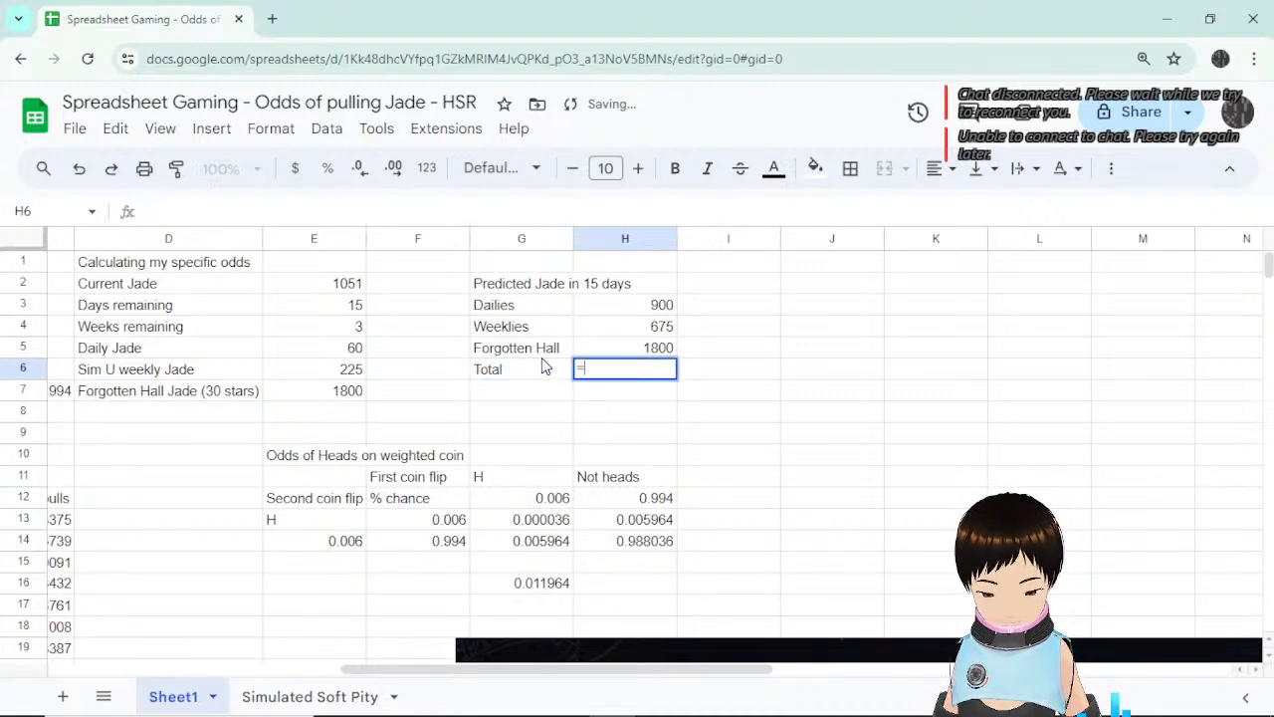
pyautogui.press('Tab')
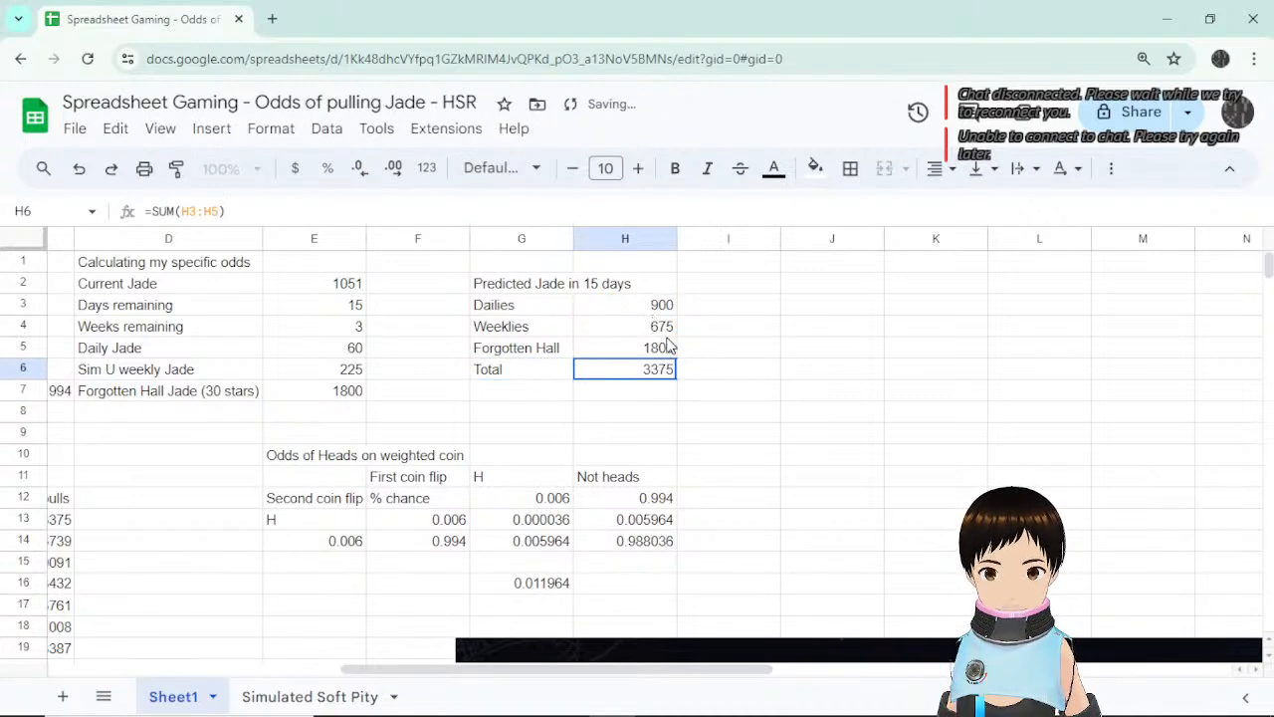
# Shift the breakdown down a row, add Current linked to 1051, and select the Total formula for editing.
pyautogui.click(531, 398)
pyautogui.moveTo(551, 310); pyautogui.dragTo(633, 400)
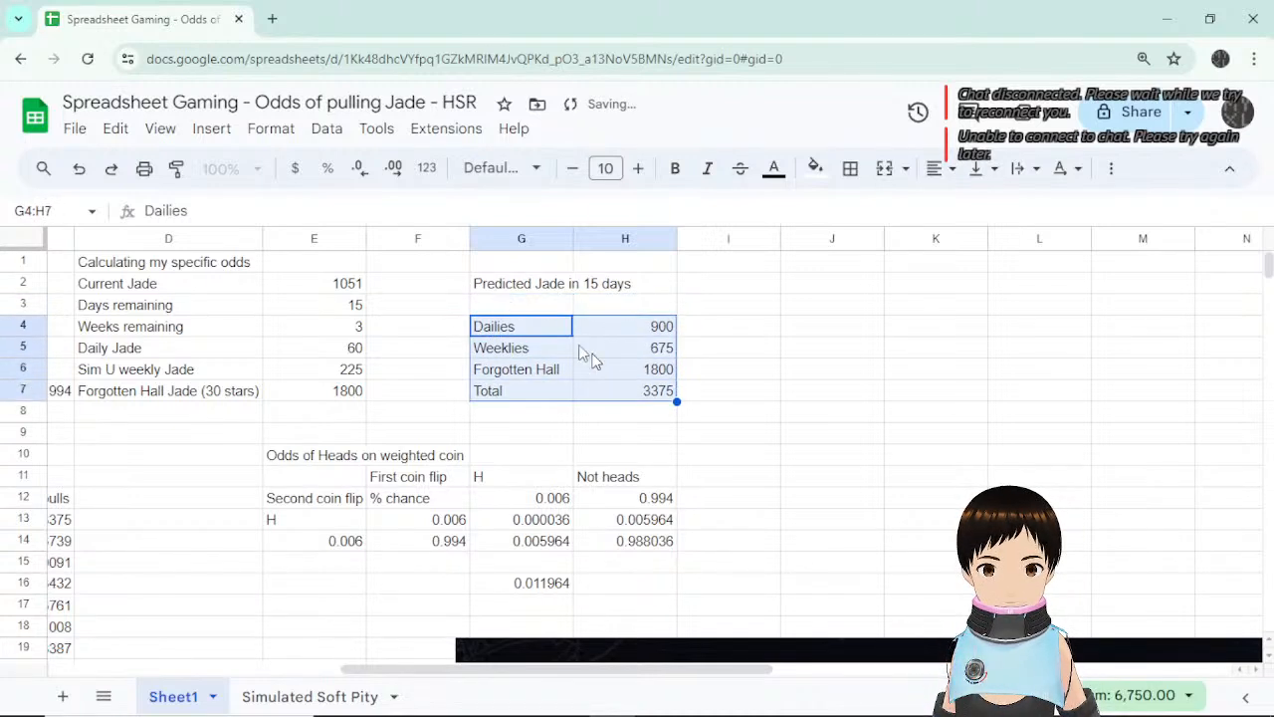
pyautogui.click(513, 311)
pyautogui.write('Current')
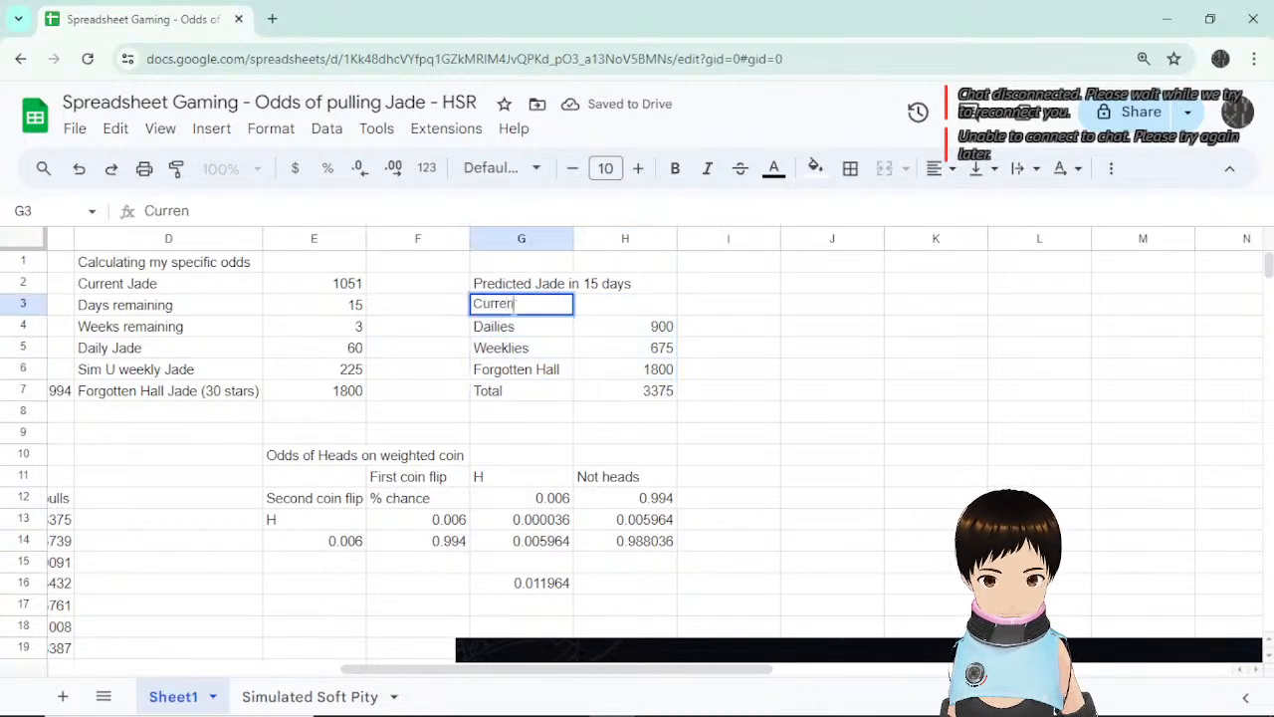
pyautogui.press('Return')
pyautogui.press('Up')
pyautogui.press('Right')
pyautogui.write('=')
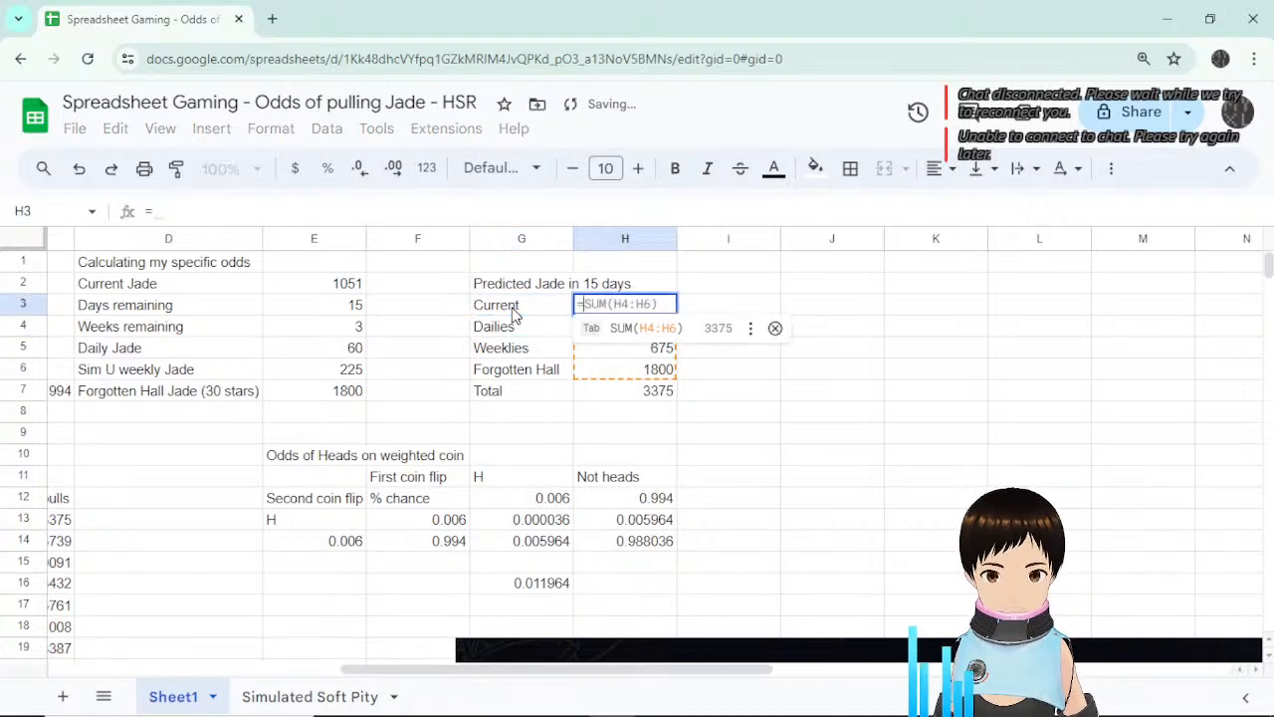
pyautogui.click(341, 286)
pyautogui.press('Return')
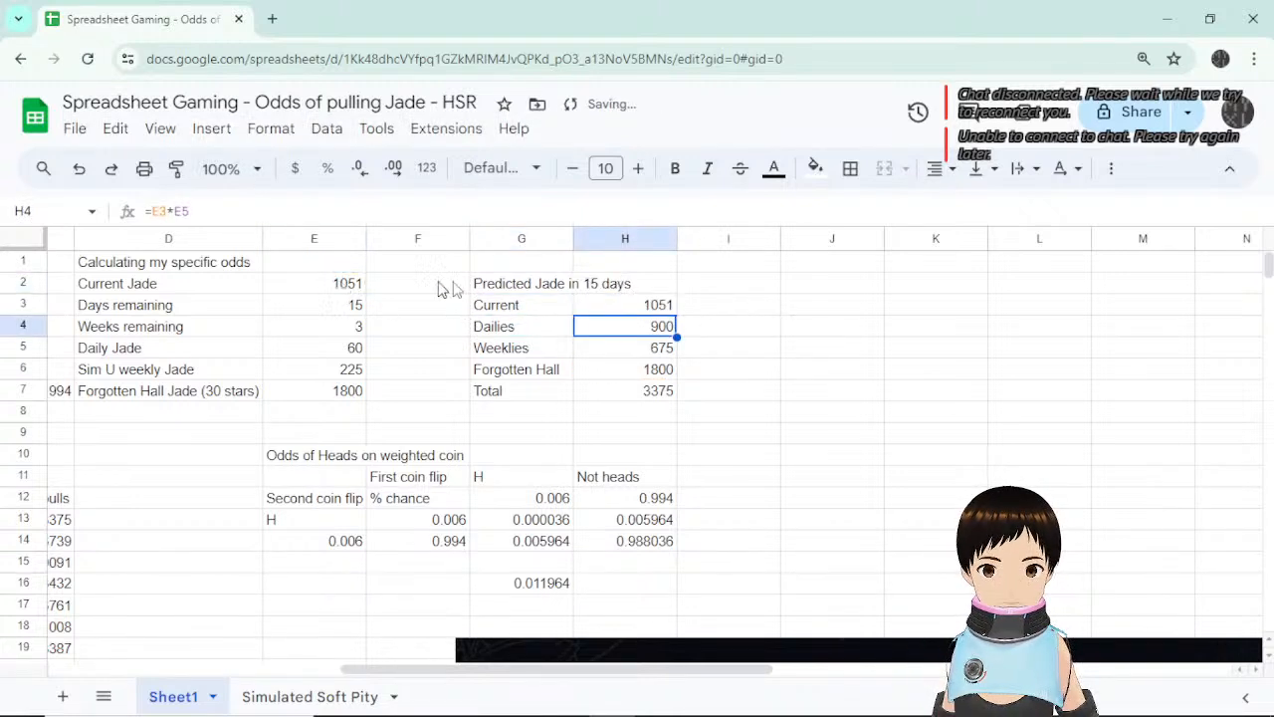
pyautogui.click(603, 391)
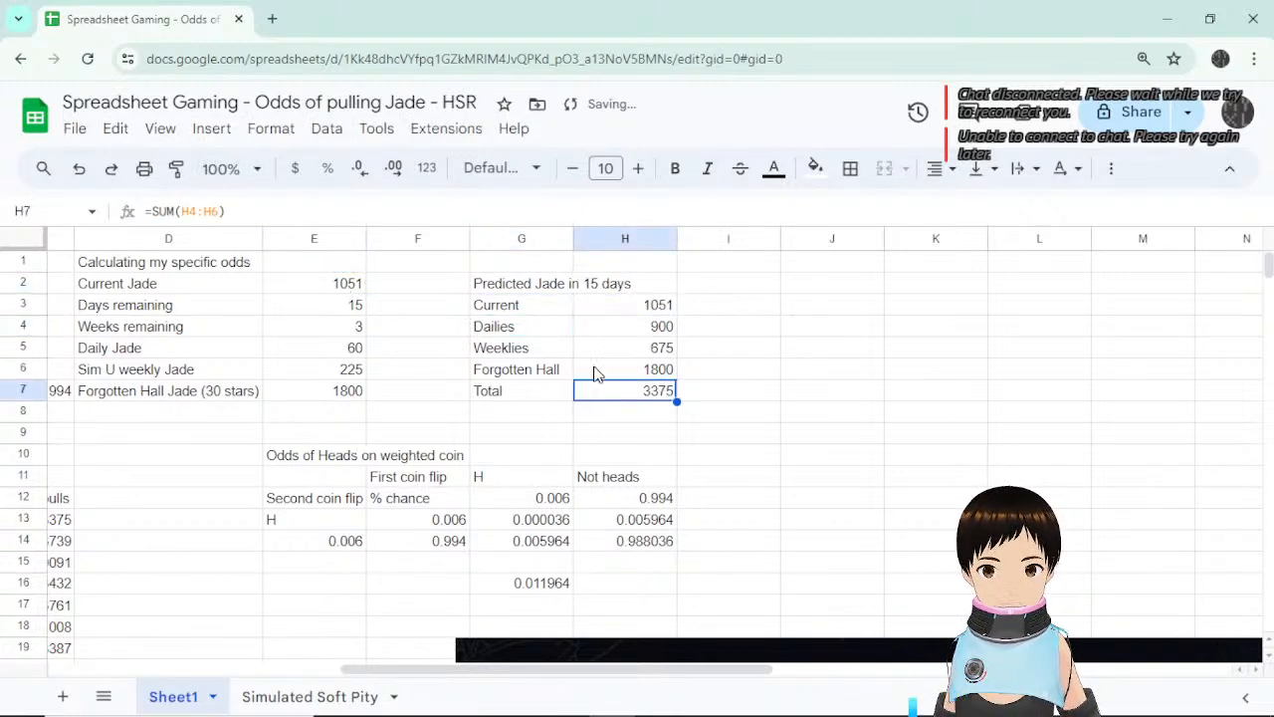
pyautogui.click(199, 212)
# Commit H7 as =SUM(H3:H6) so the Predicted Jade total reads 4426, then check its range.
pyautogui.press('Return')
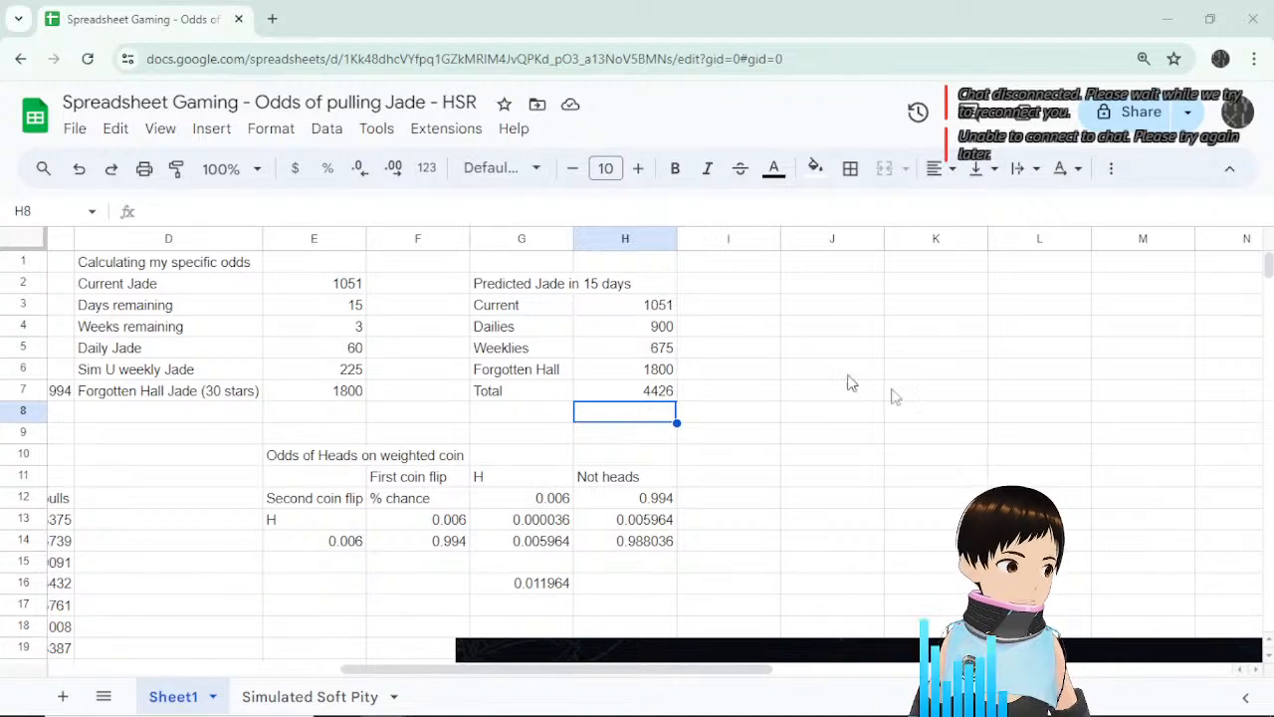
pyautogui.click(728, 398)
pyautogui.click(664, 415)
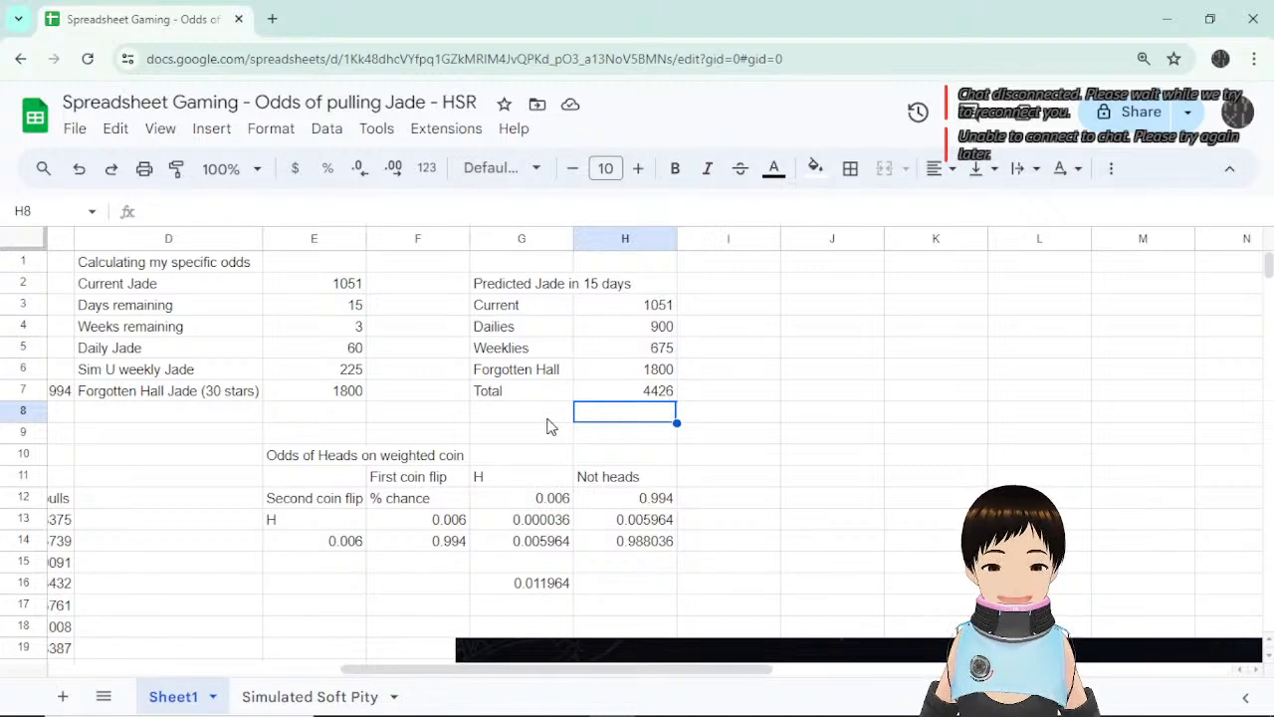
pyautogui.click(548, 419)
pyautogui.click(669, 394)
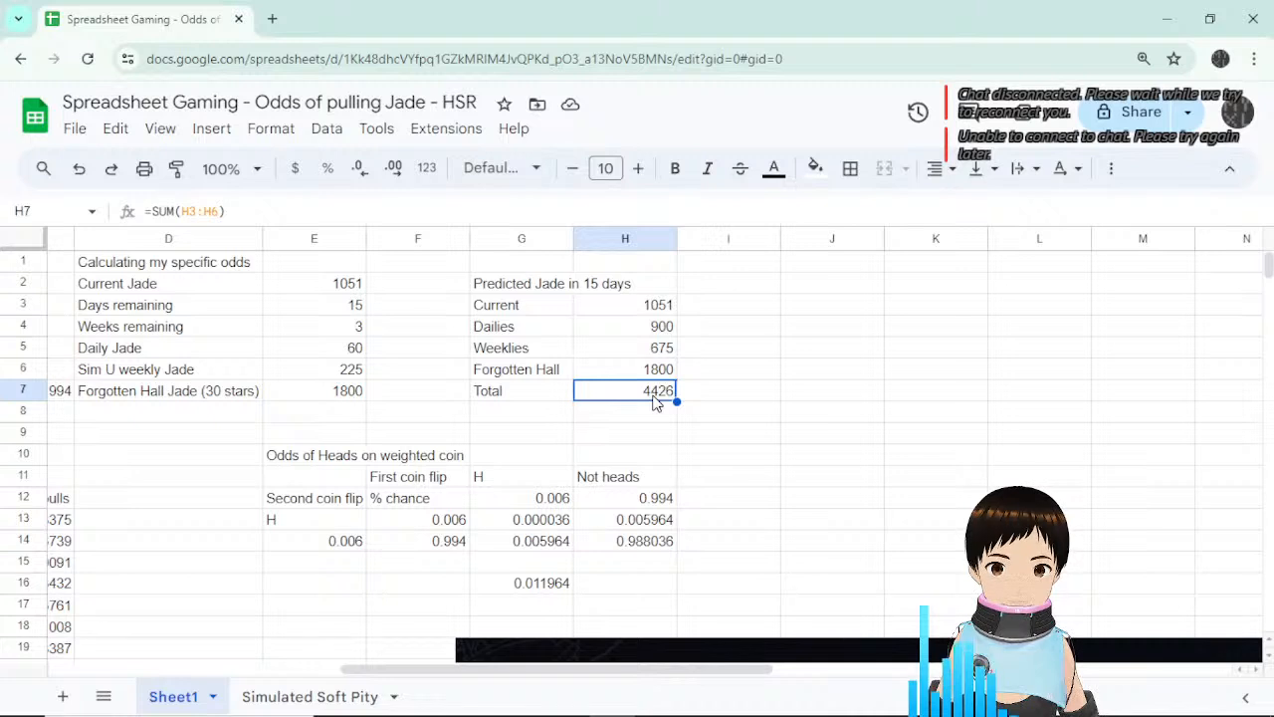
# Enter the label '# of pulls' in G8 beneath the Predicted Jade total.
pyautogui.click(564, 414)
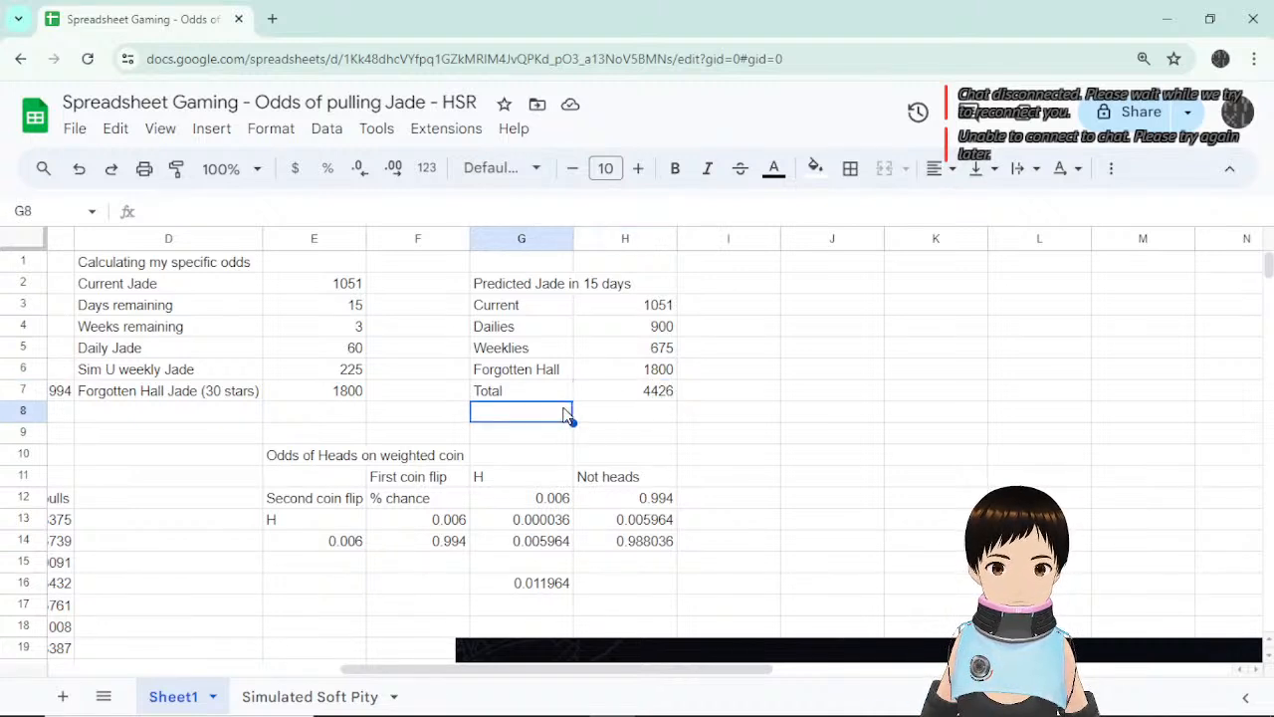
pyautogui.click(657, 396)
pyautogui.click(629, 412)
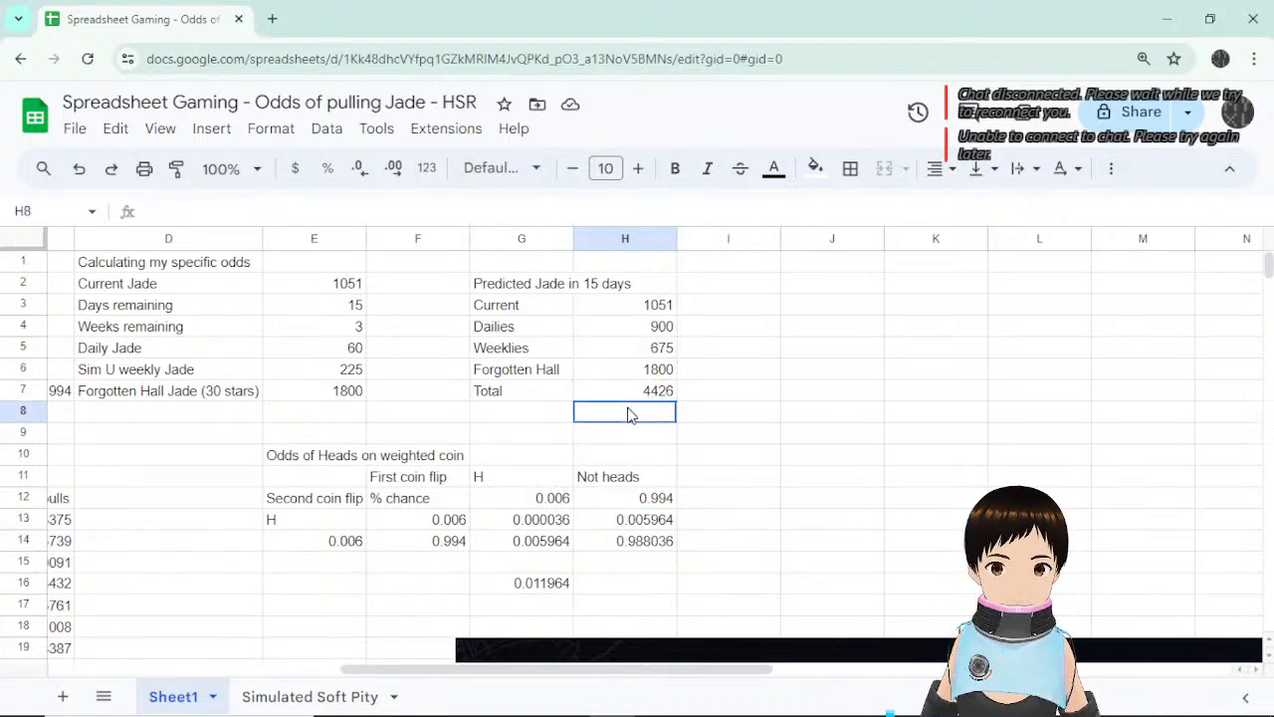
pyautogui.click(554, 416)
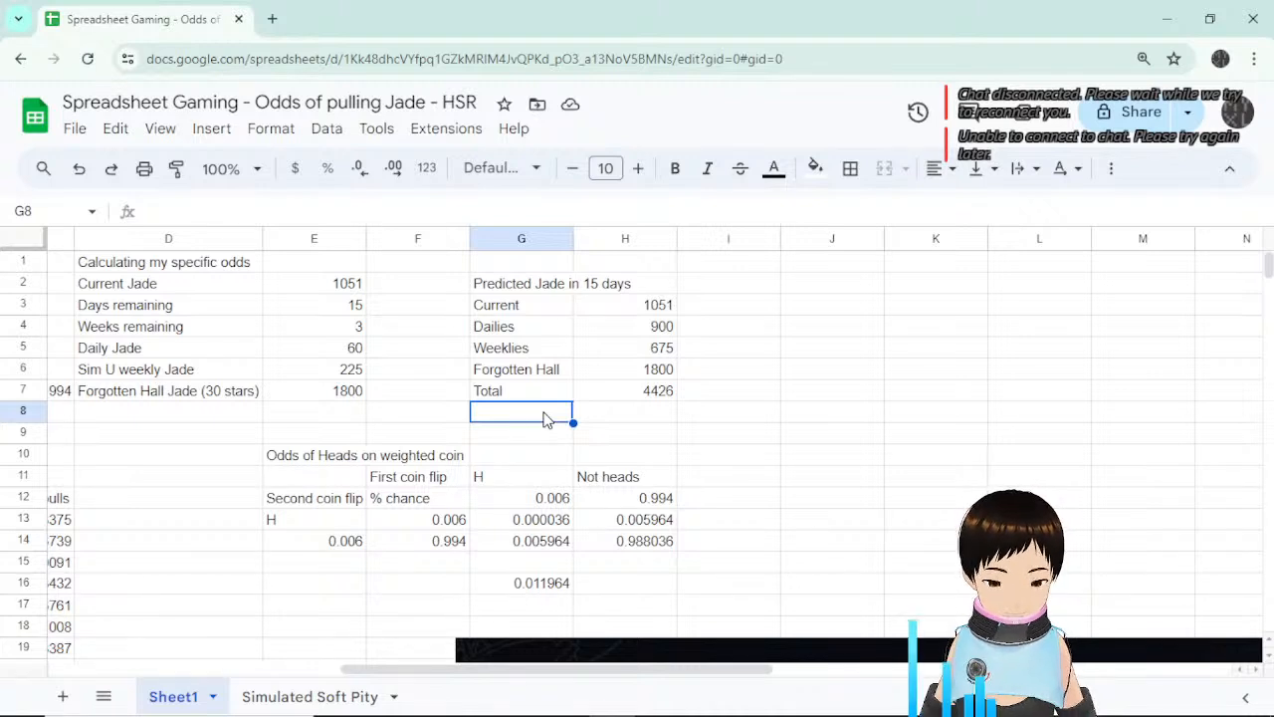
pyautogui.write('Pu')
pyautogui.press('BackSpace')
pyautogui.press('BackSpace')
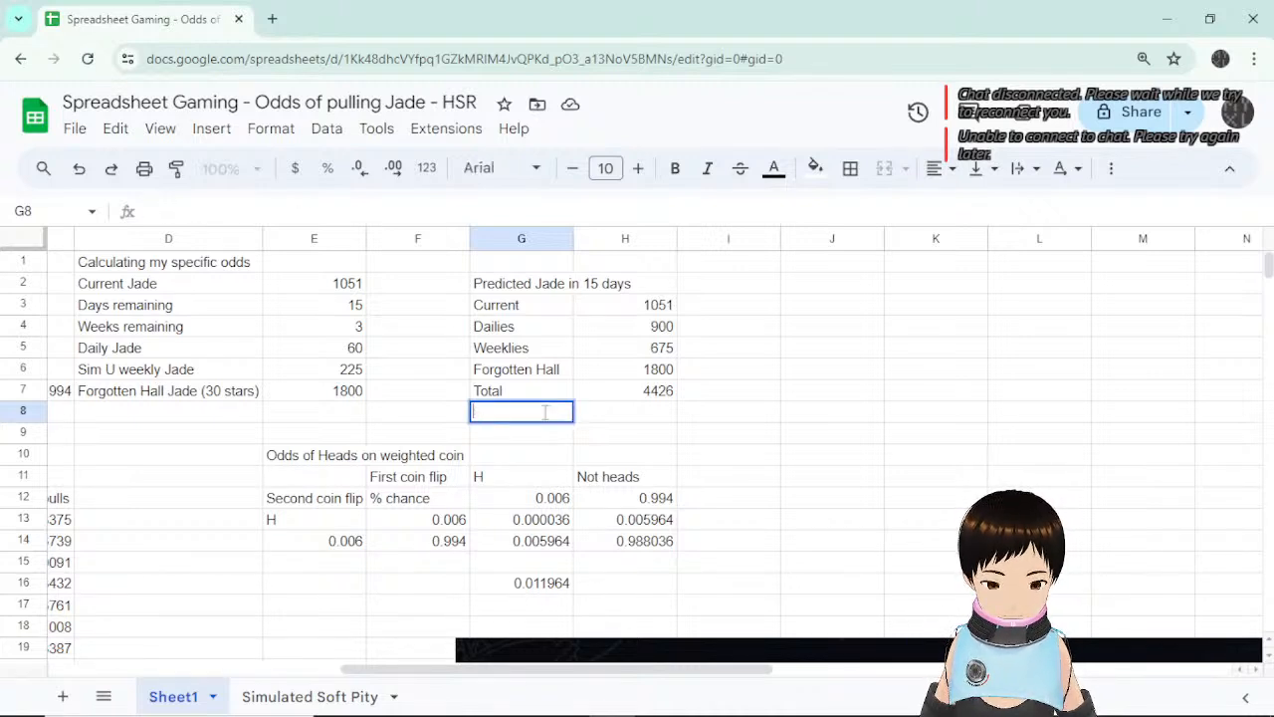
pyautogui.write('# of pulls')
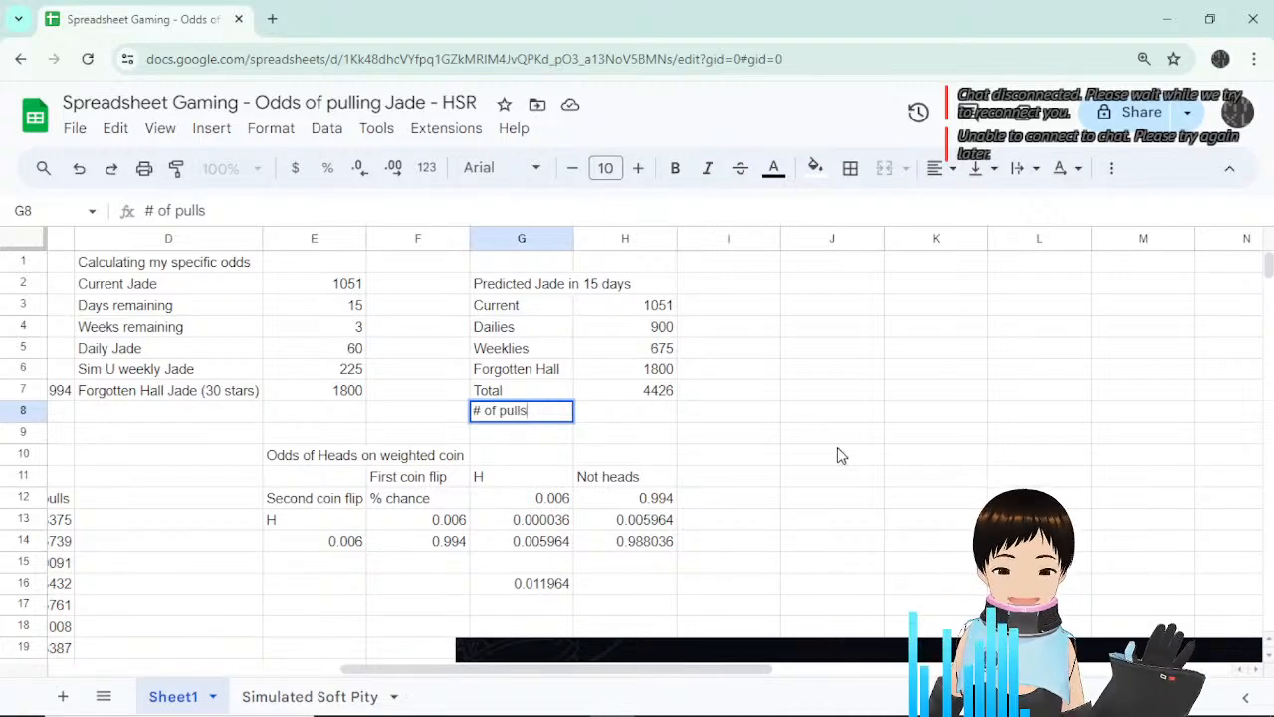
pyautogui.press('Return')
# Scroll down and select the embedded warp-details screenshot to review the odds.
pyautogui.scroll(-6, 856, 428)
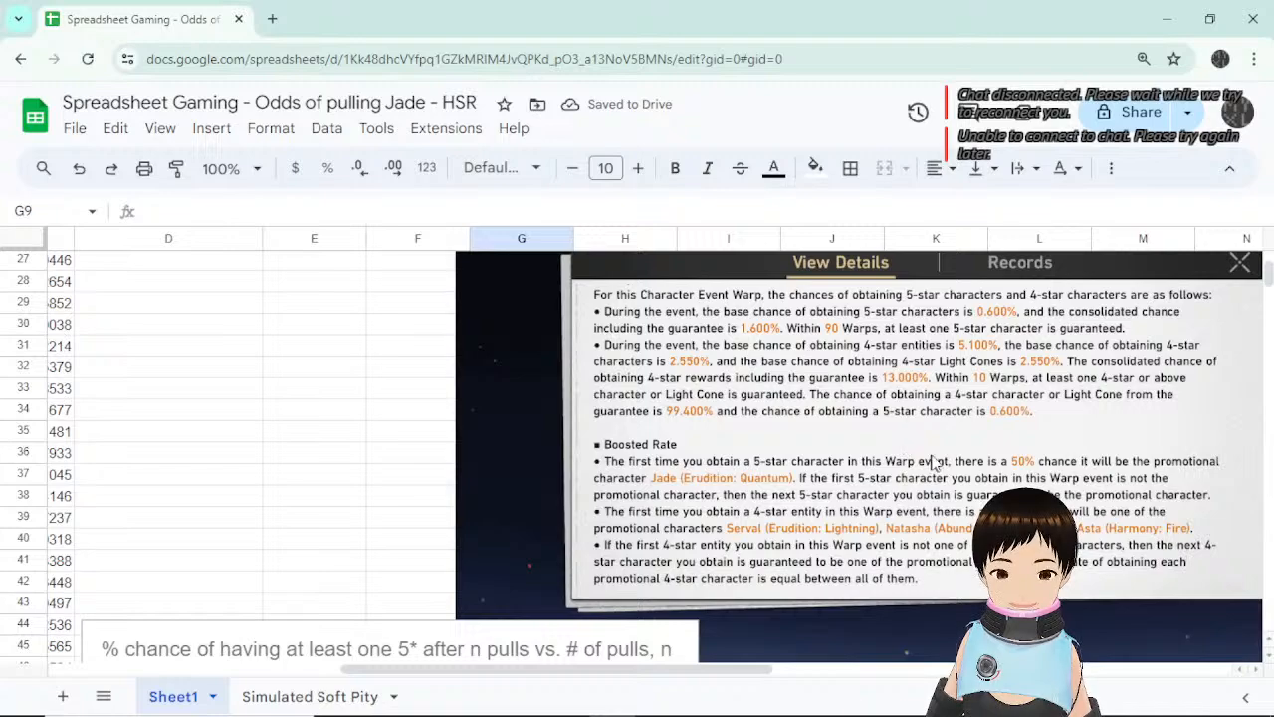
pyautogui.click(933, 463)
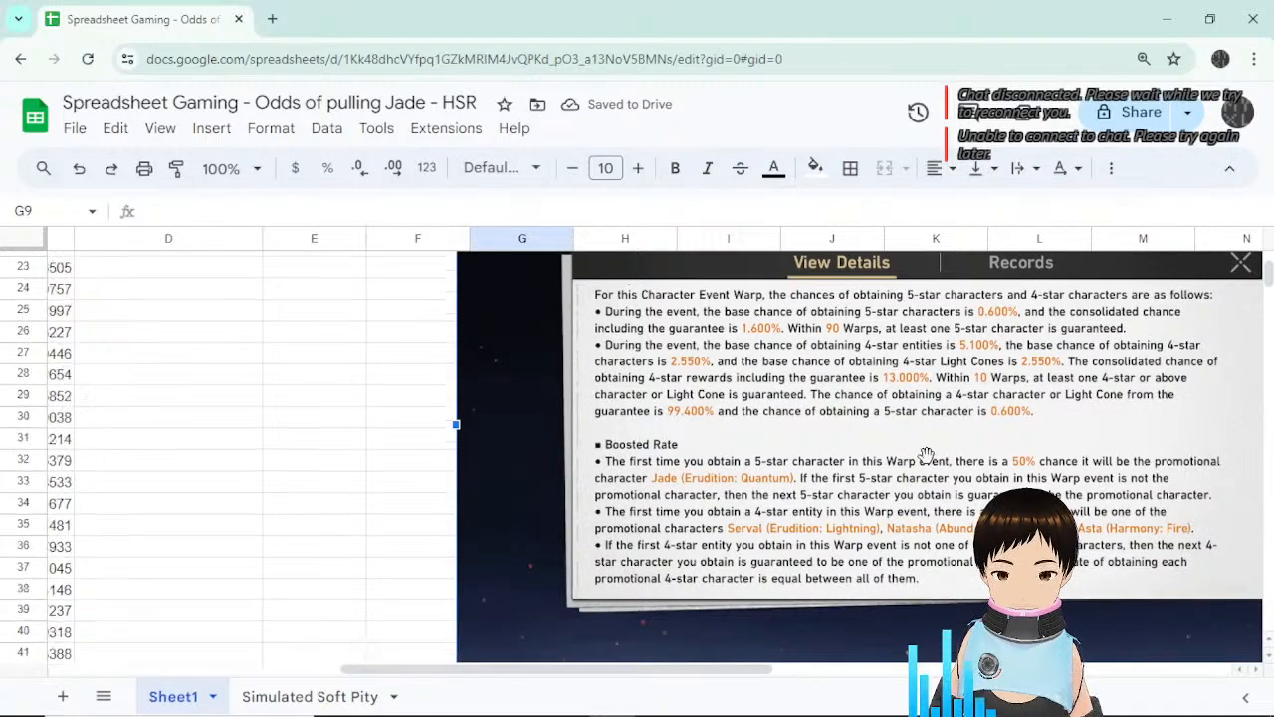
pyautogui.scroll(-2, 925, 455)
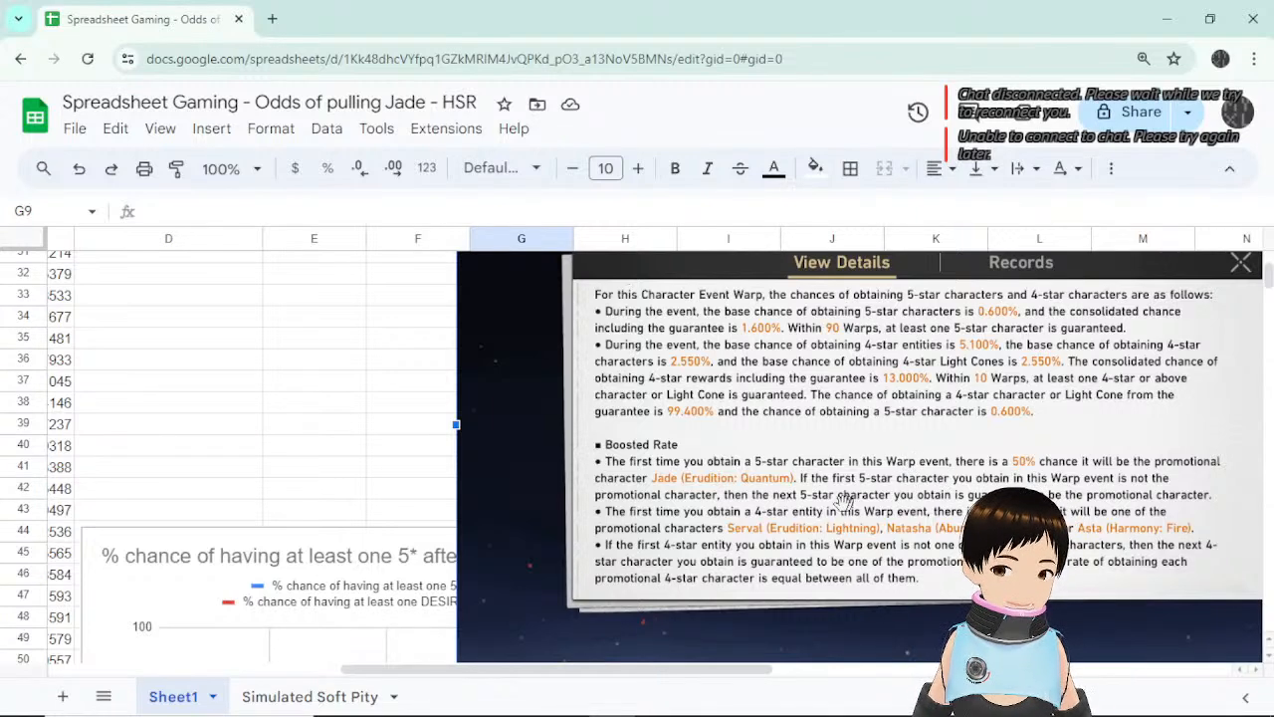
pyautogui.scroll(1, 856, 493)
pyautogui.scroll(1, 864, 488)
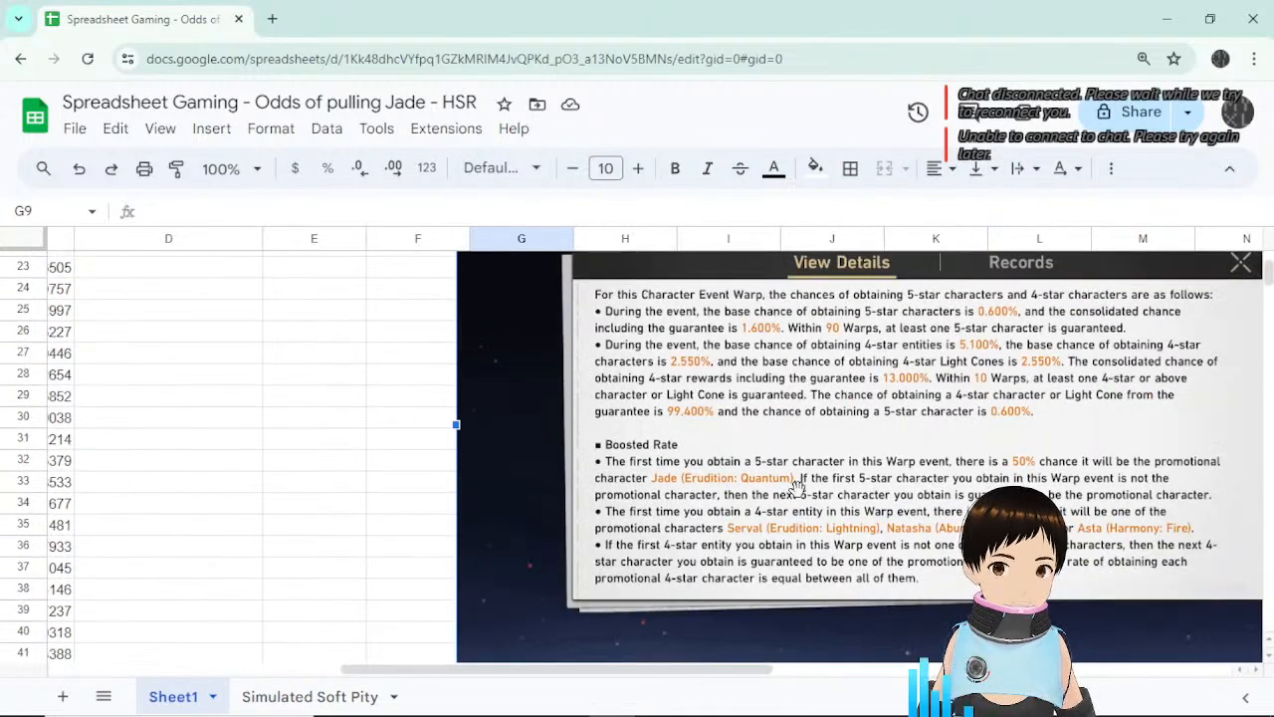
pyautogui.scroll(2, 816, 485)
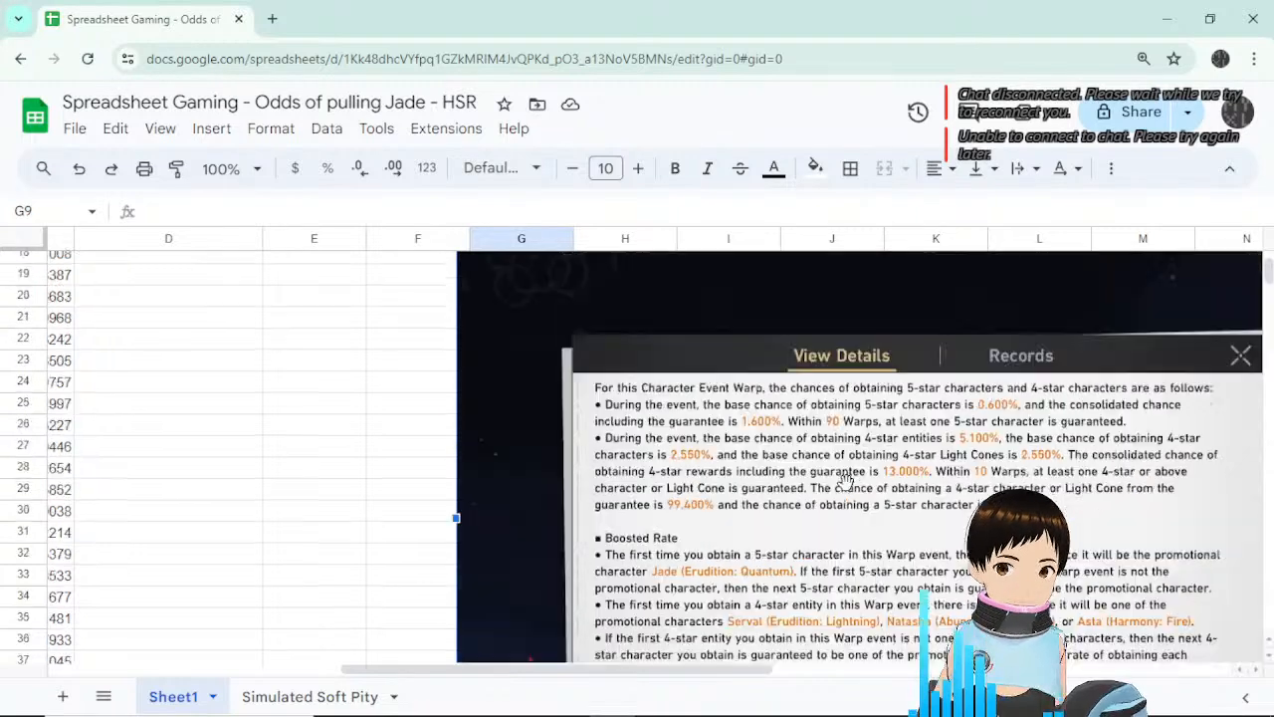
pyautogui.scroll(-1, 844, 481)
pyautogui.scroll(-1, 467, 413)
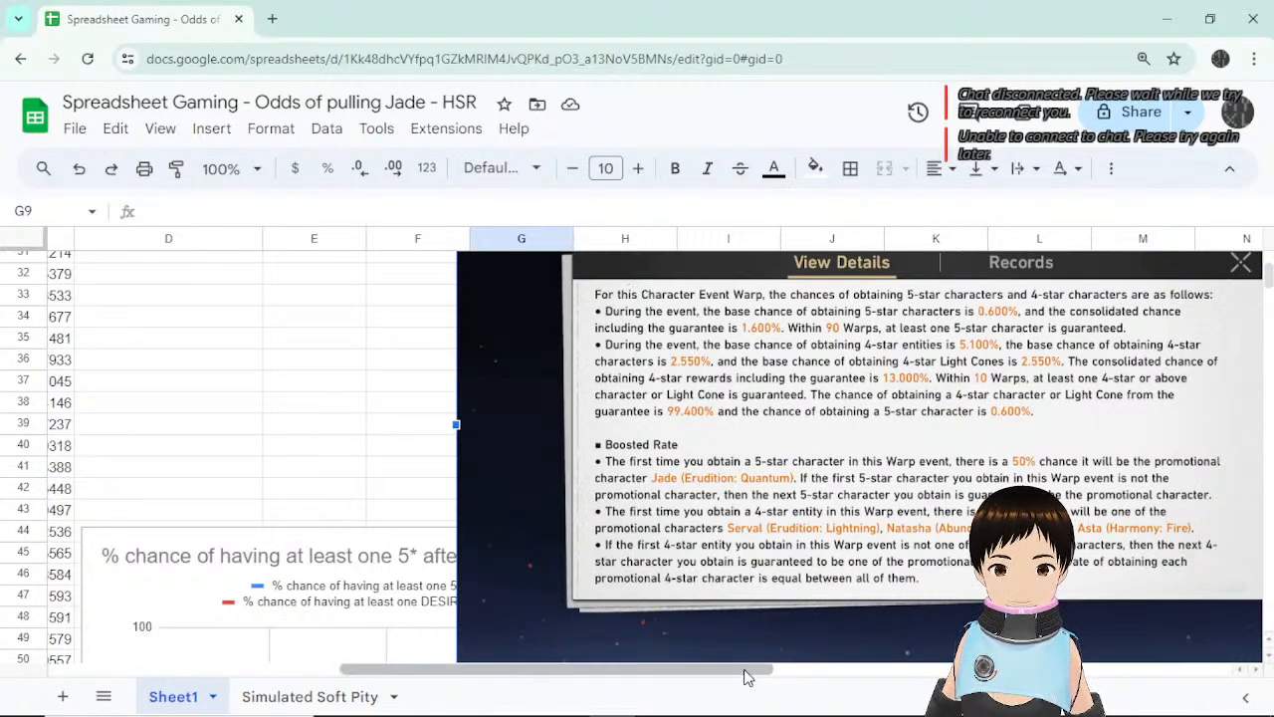
# Shift the view back to columns A–F showing pull counts and 5* chances.
pyautogui.moveTo(747, 677); pyautogui.dragTo(763, 647)
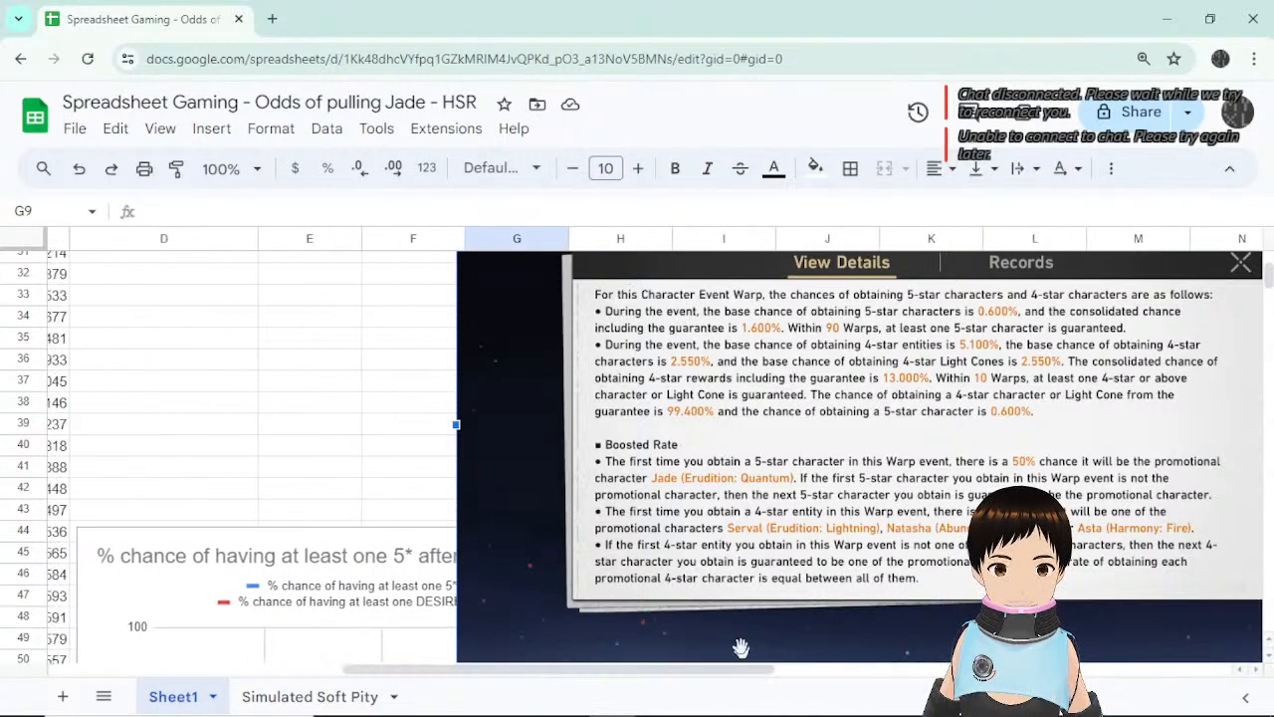
pyautogui.click(316, 365)
pyautogui.scroll(5, 432, 502)
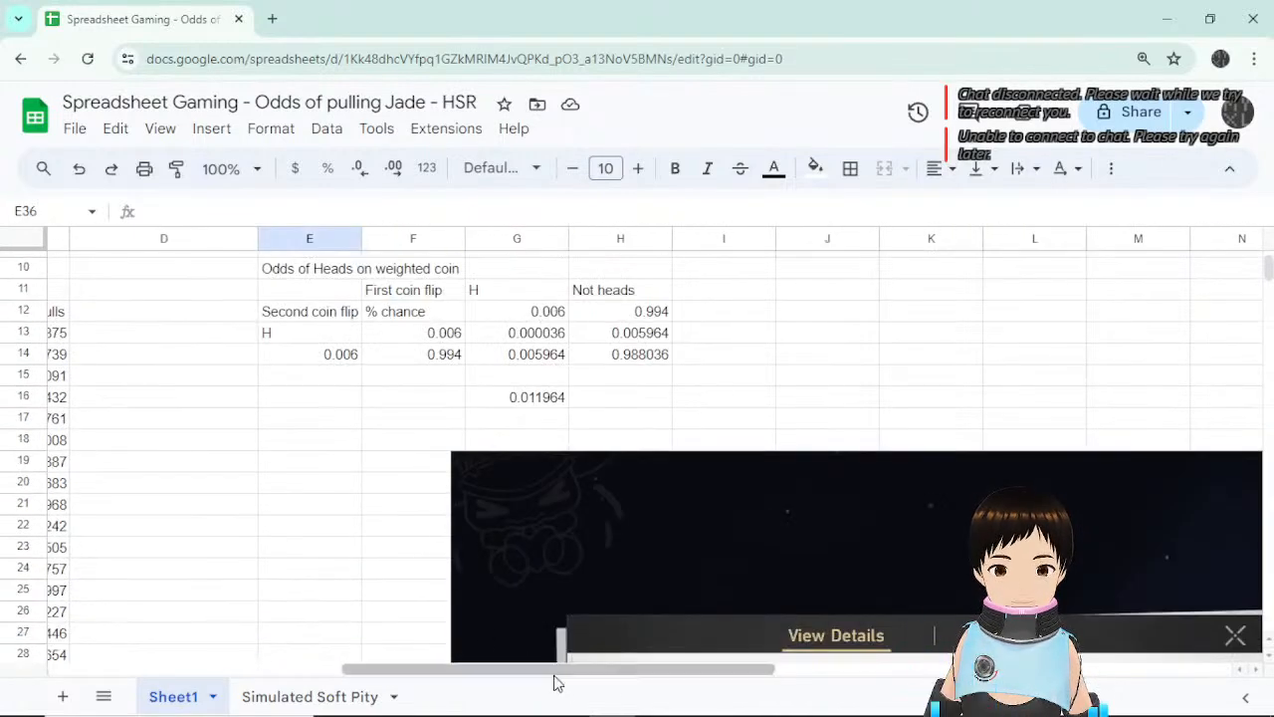
pyautogui.scroll(3, 591, 614)
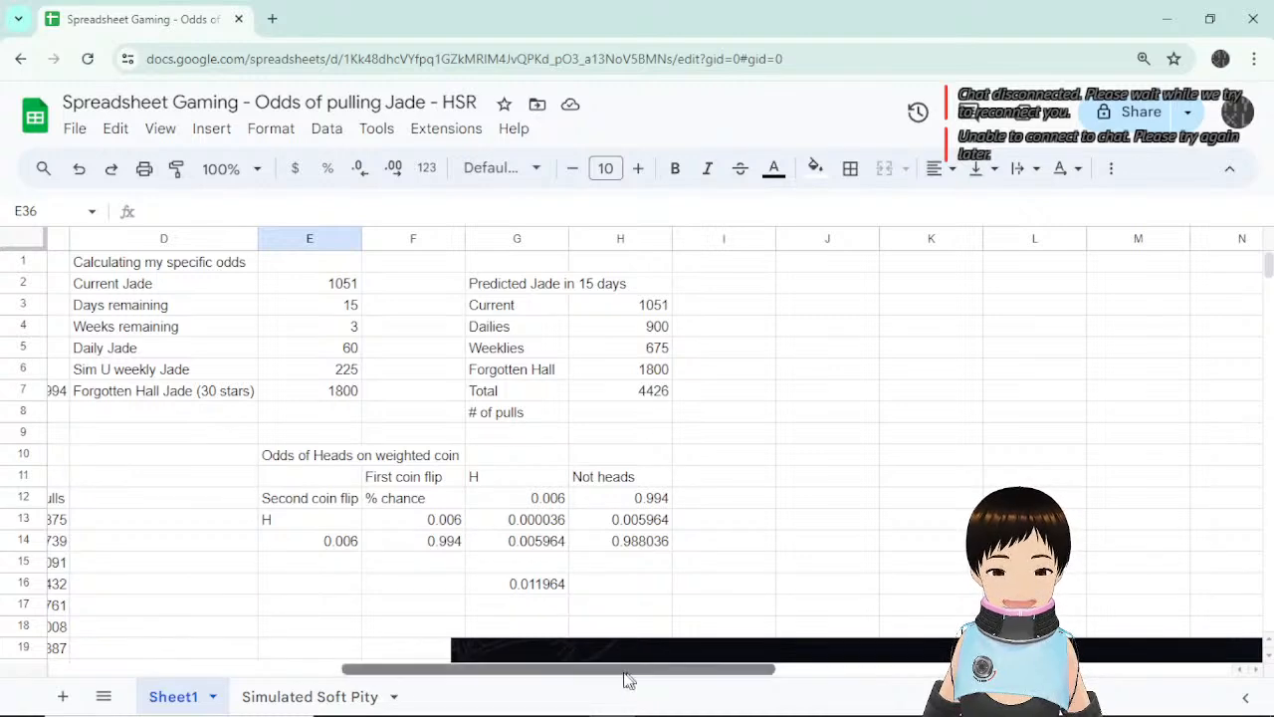
pyautogui.moveTo(628, 677); pyautogui.dragTo(341, 649)
pyautogui.scroll(-3, 482, 526)
pyautogui.scroll(1, 482, 525)
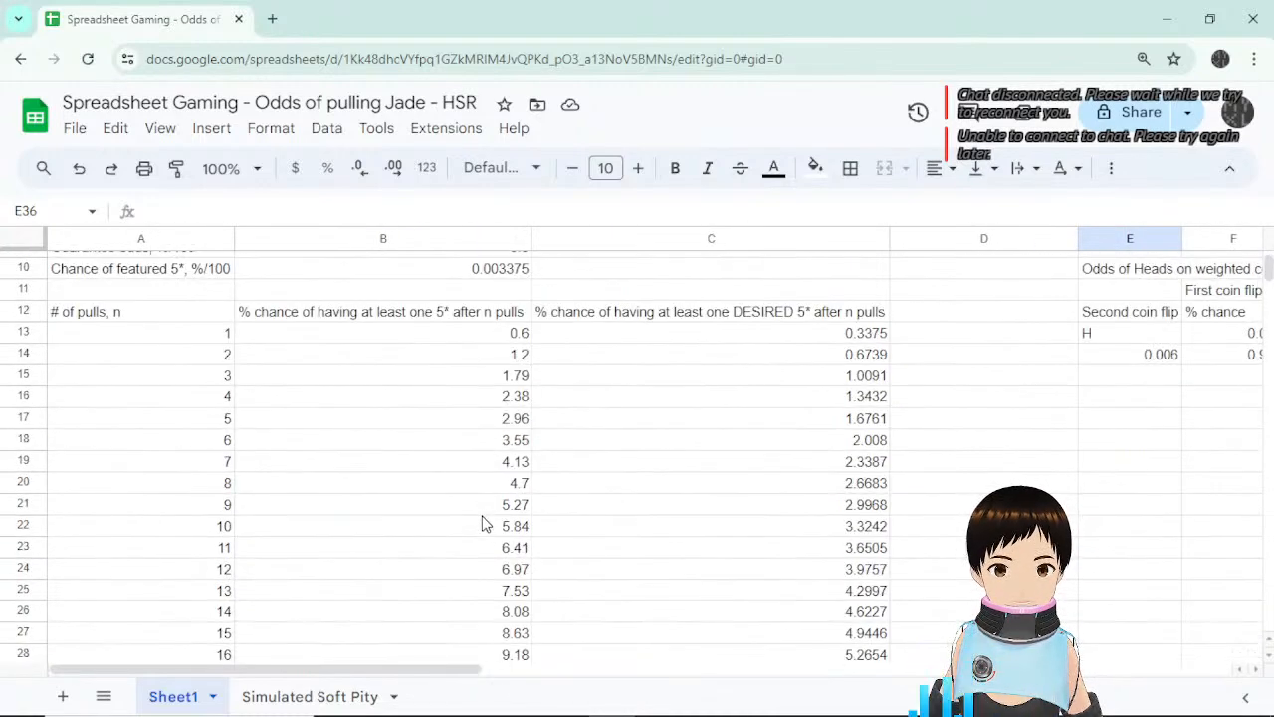
# Compare B14's =round((1-((1-B$7)^A14))*100,2) with A14, leave it unchanged, and return to columns C–K.
pyautogui.click(509, 362)
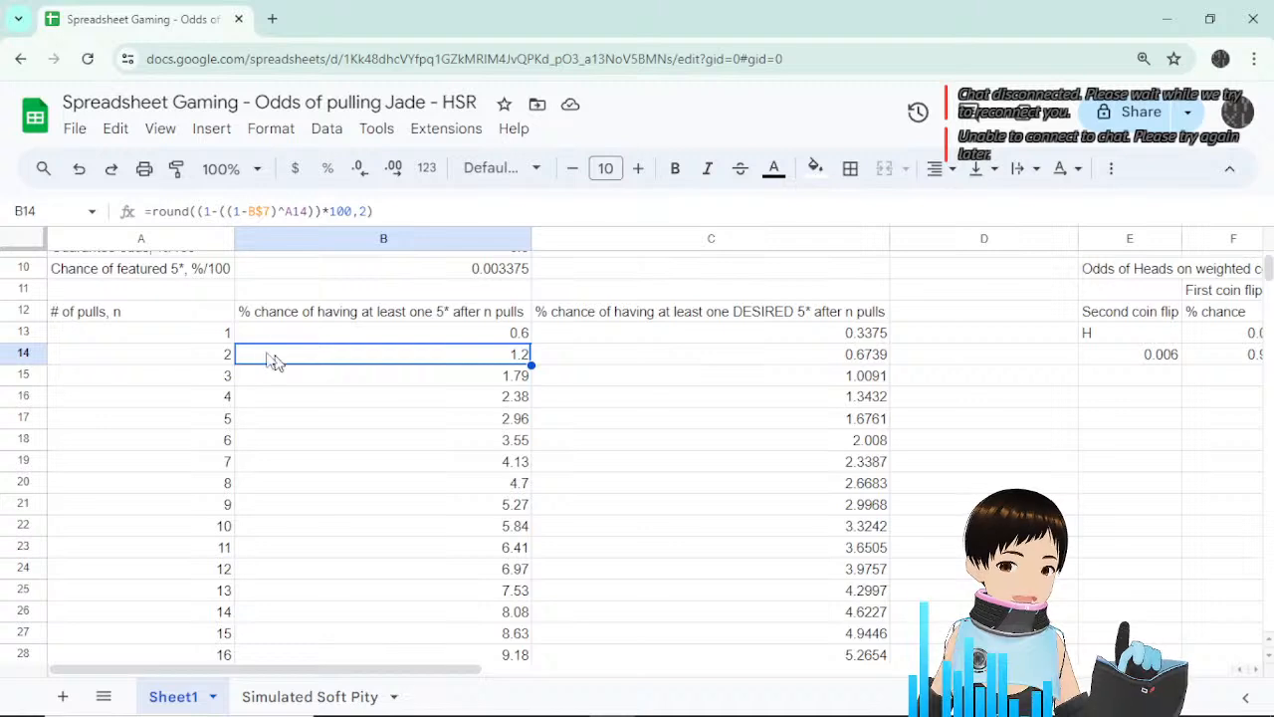
pyautogui.click(195, 355)
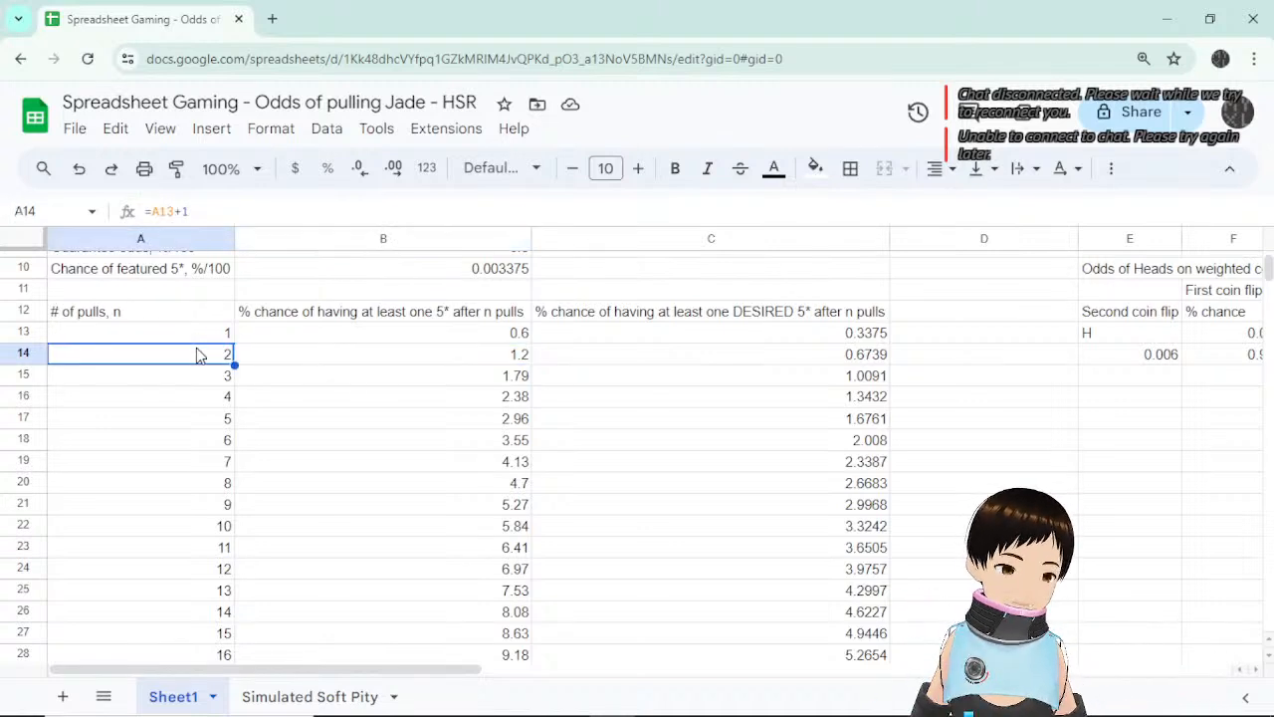
pyautogui.click(361, 362)
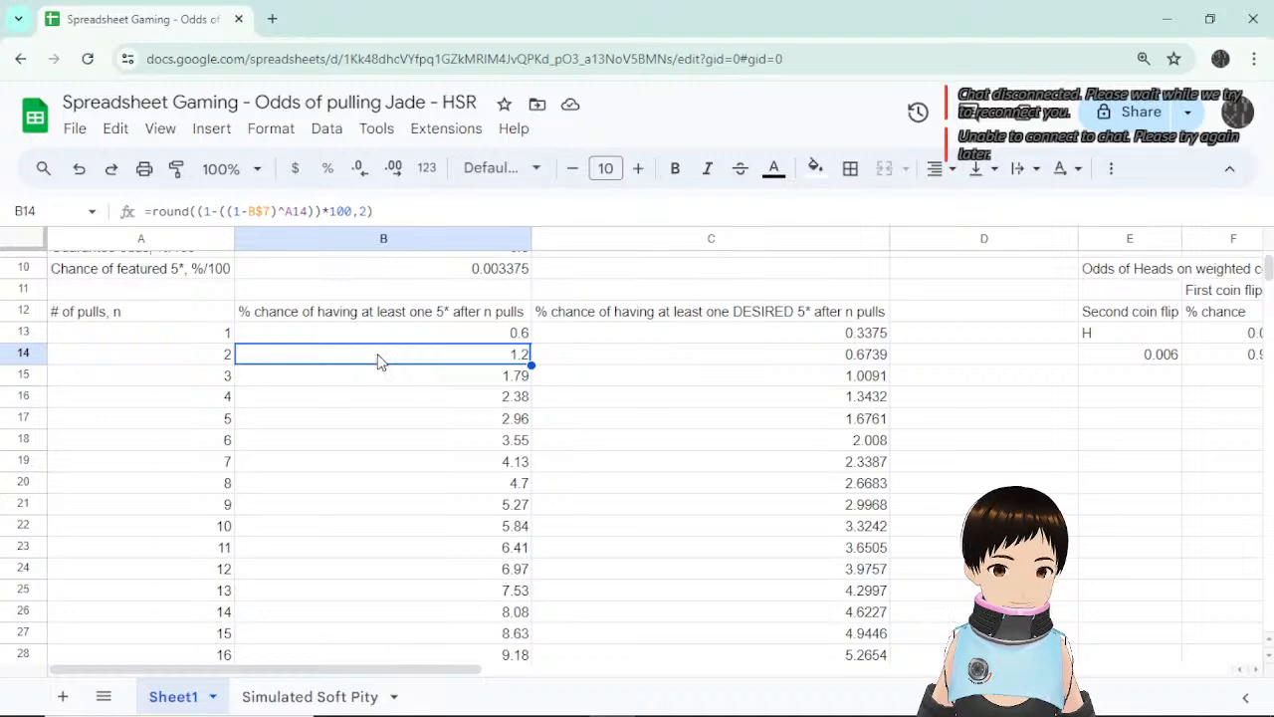
pyautogui.click(295, 211)
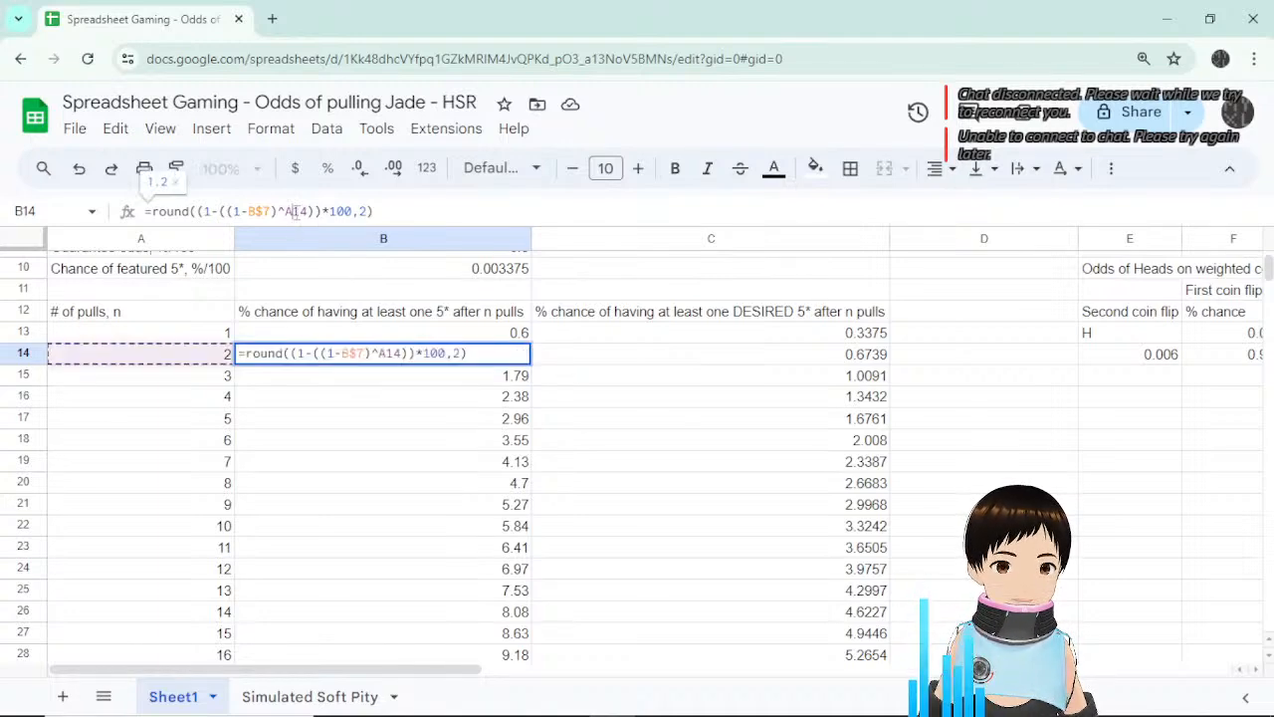
pyautogui.click(270, 210)
pyautogui.scroll(3, 273, 244)
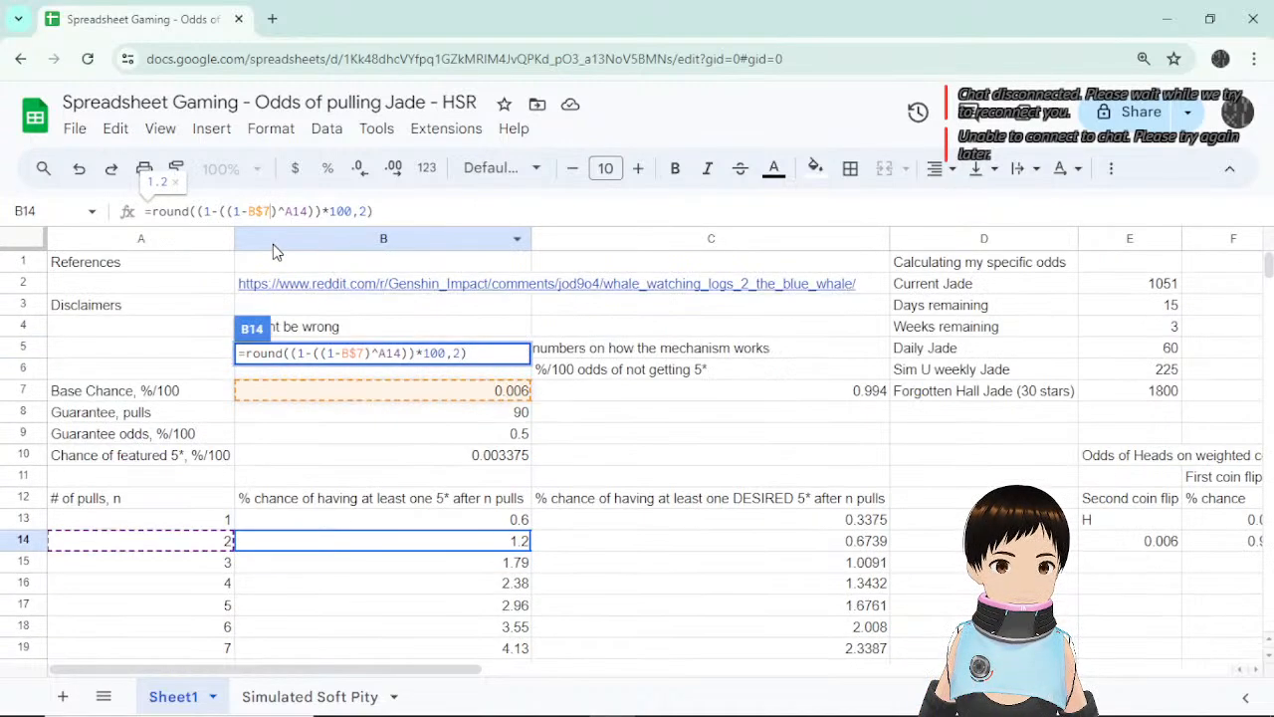
pyautogui.press('Escape')
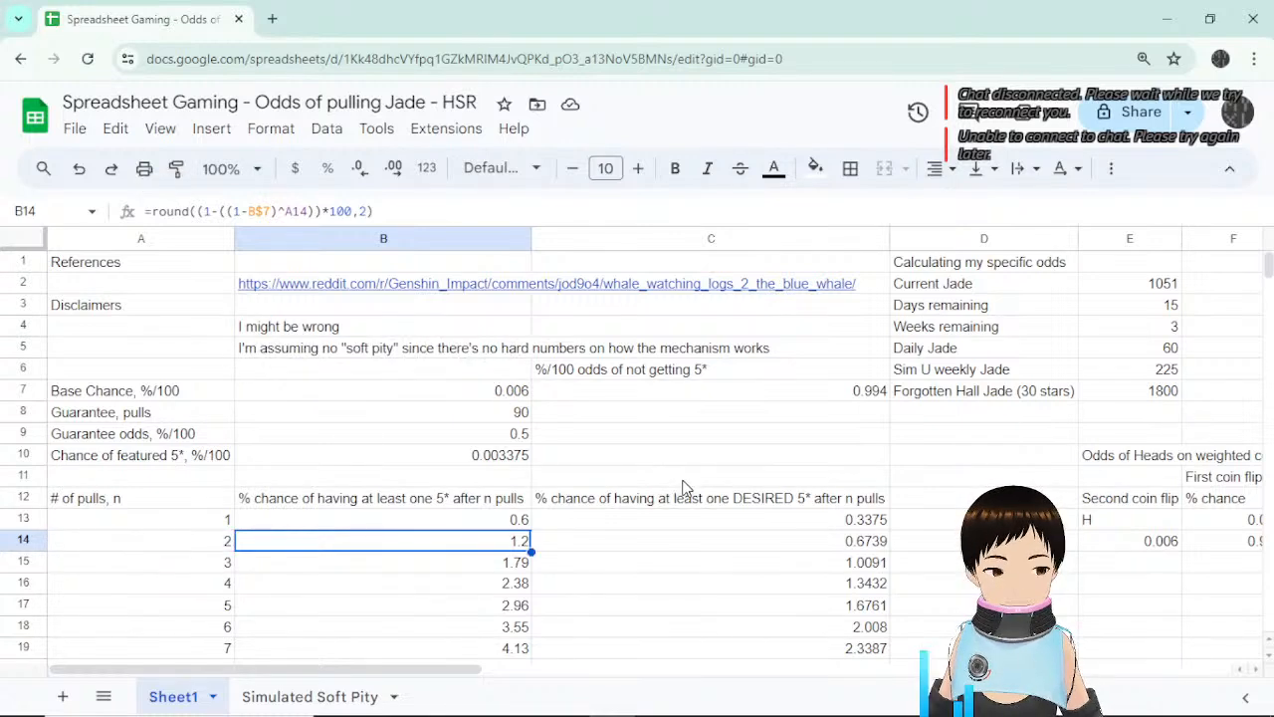
pyautogui.moveTo(480, 673); pyautogui.dragTo(680, 675)
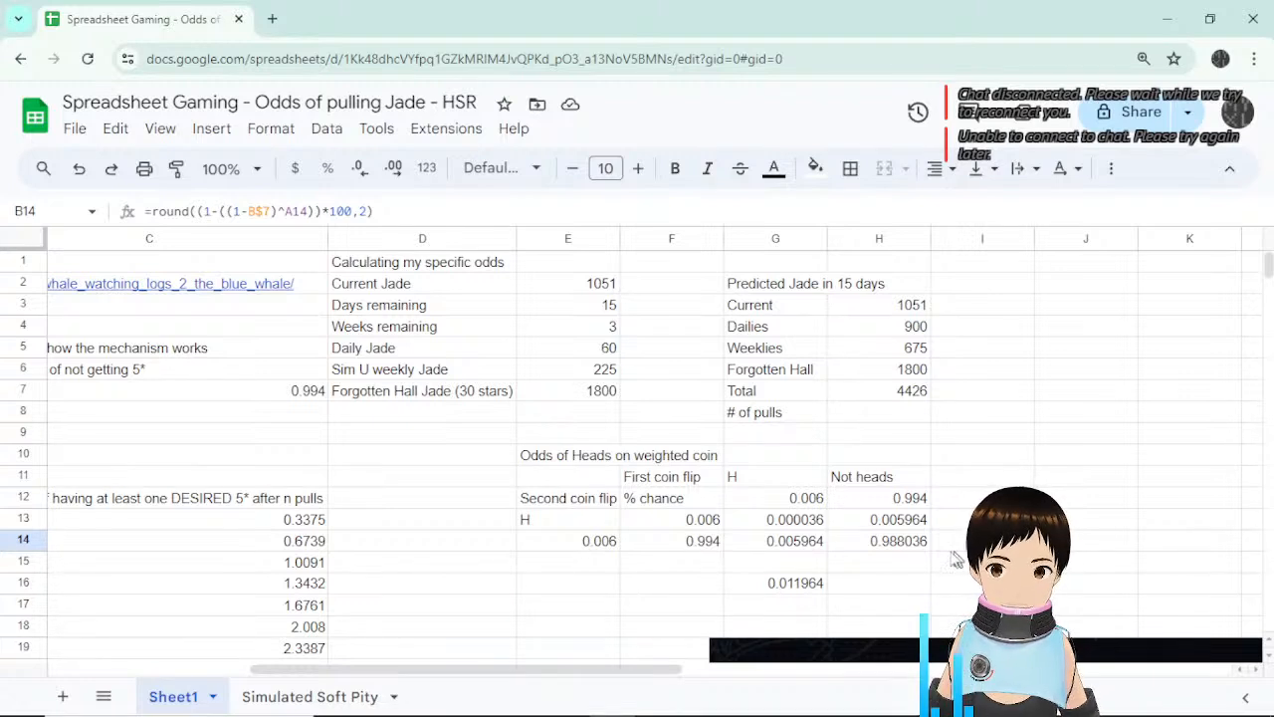
# Set the heads probability in G12 to 0.5.
pyautogui.click(785, 501)
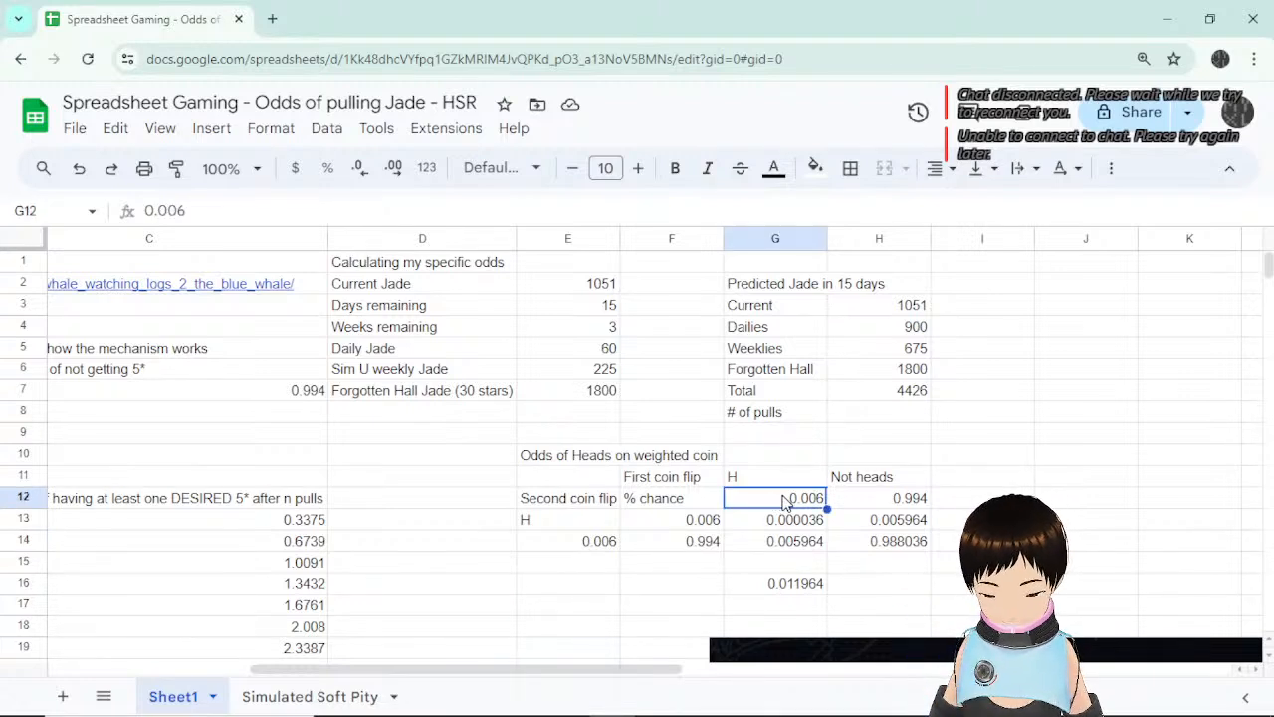
pyautogui.write('50')
pyautogui.press('BackSpace')
pyautogui.press('BackSpace')
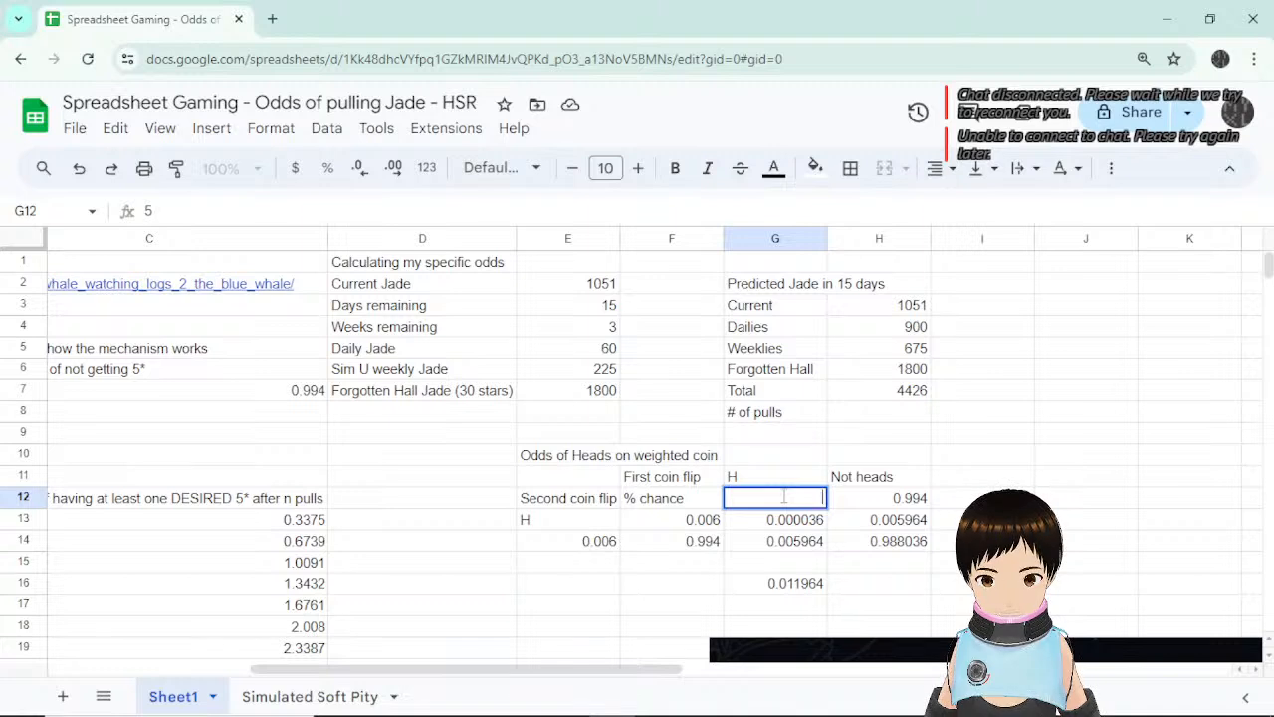
pyautogui.write('0.5')
pyautogui.press('Return')
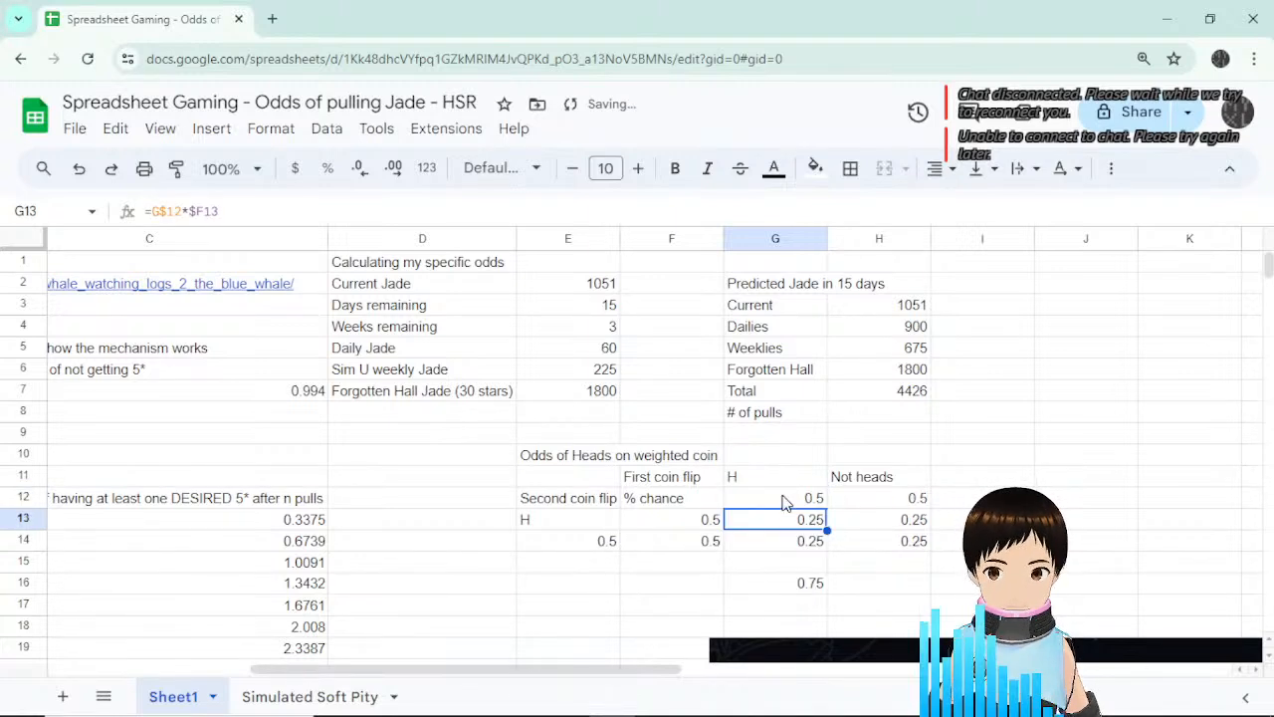
# Review the not-heads formula in H12, the % chance label and G13's two-flip formula.
pyautogui.click(785, 502)
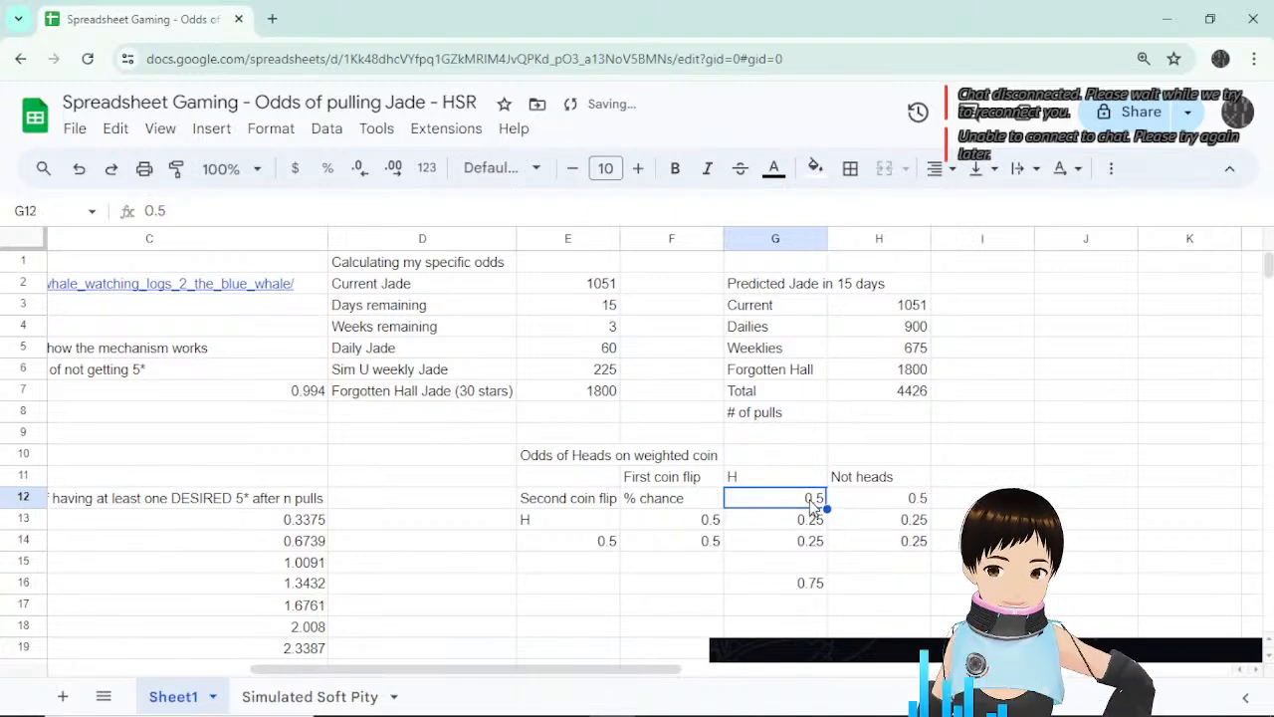
pyautogui.click(862, 510)
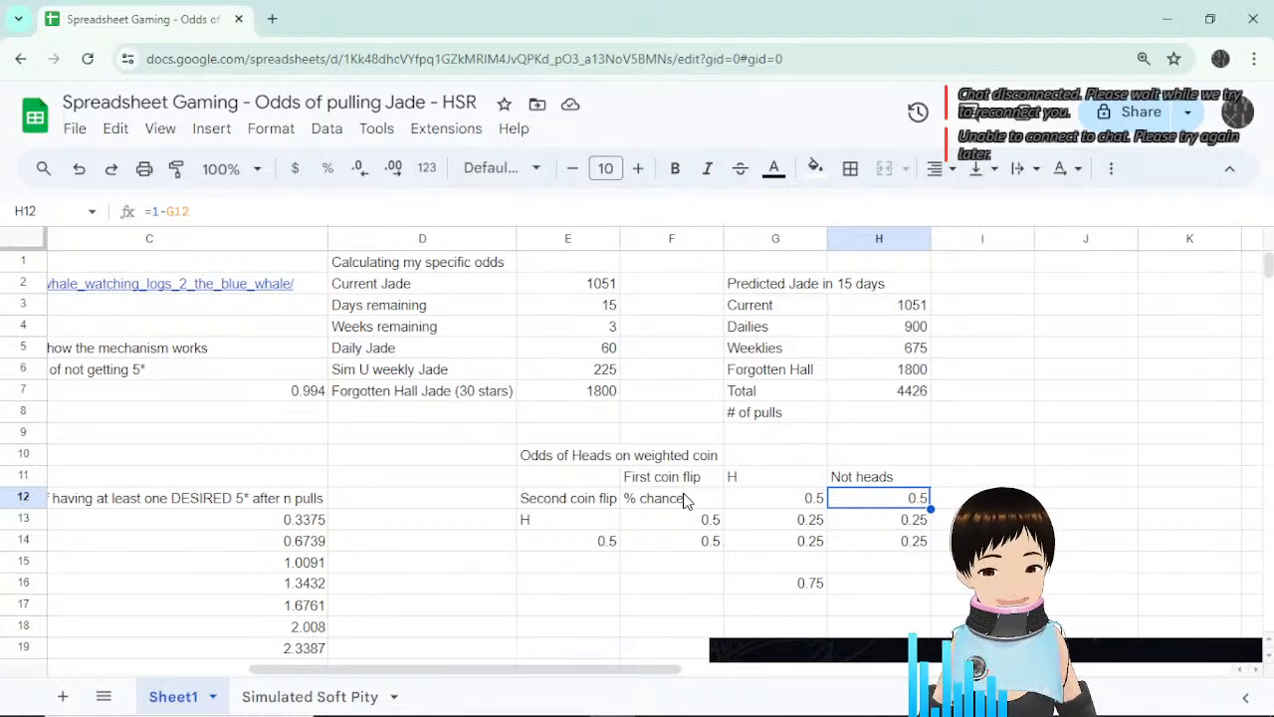
pyautogui.click(778, 503)
pyautogui.click(693, 505)
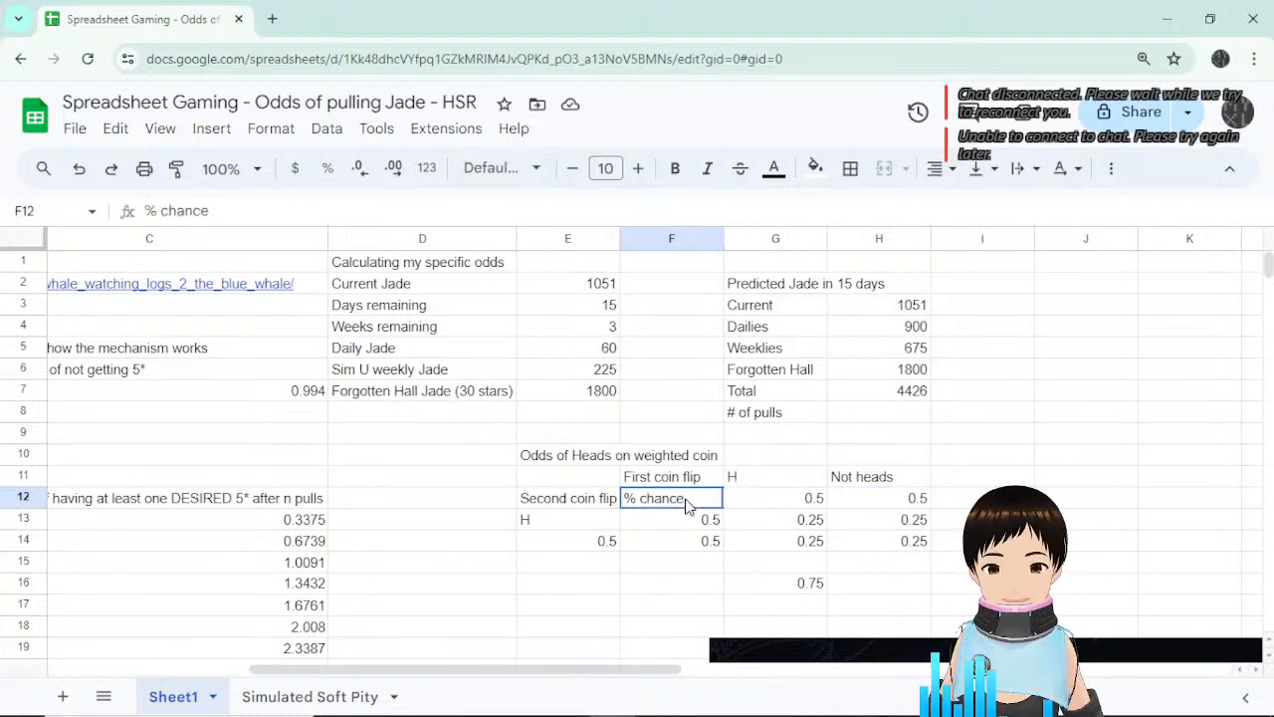
pyautogui.click(746, 504)
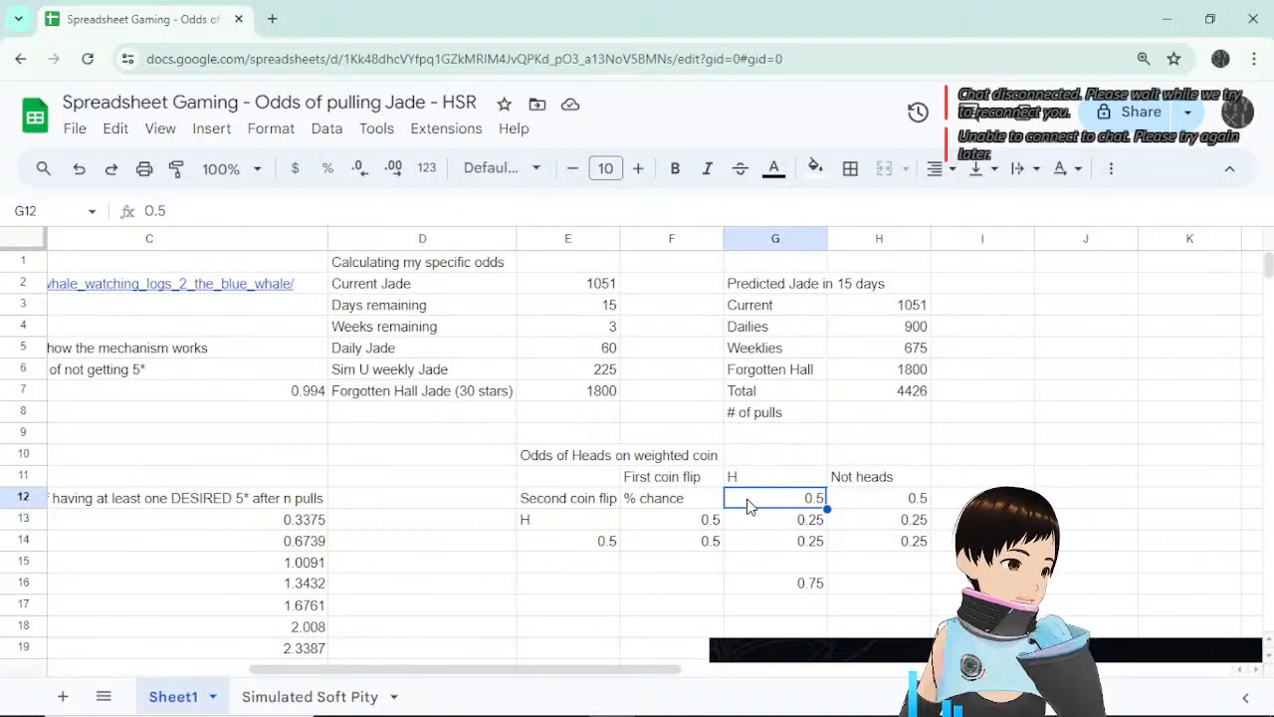
pyautogui.click(812, 520)
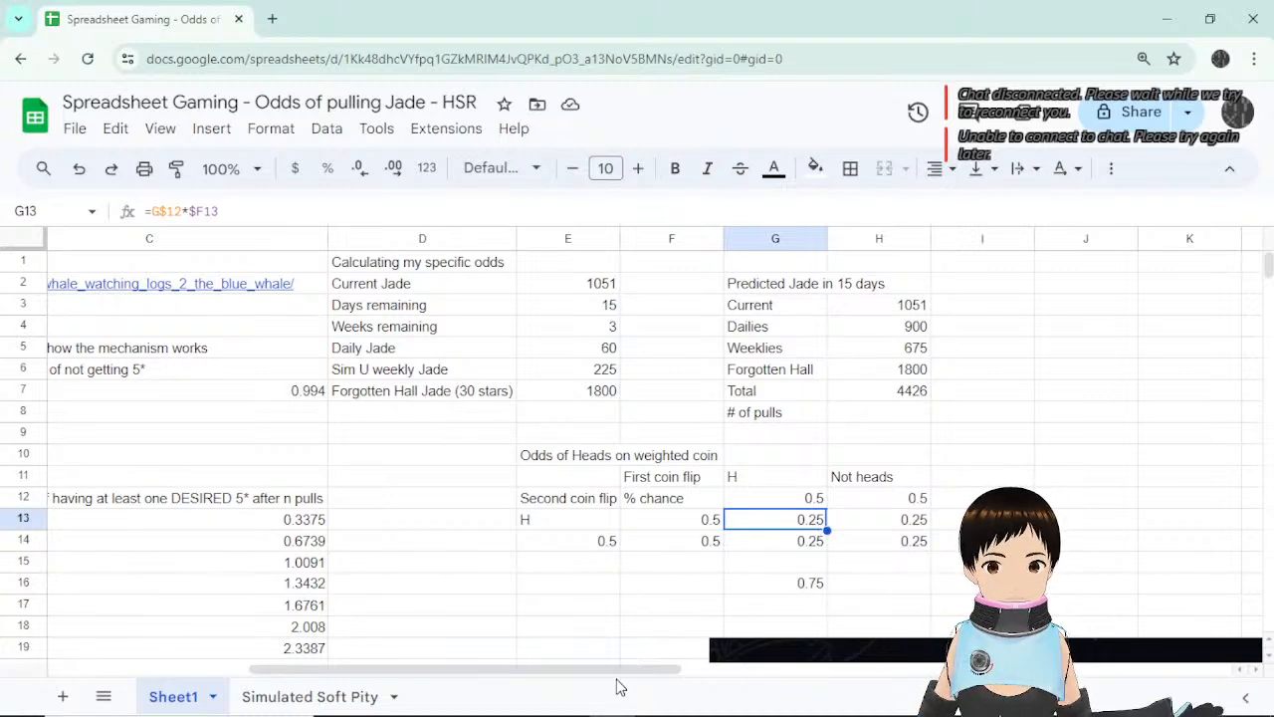
pyautogui.click(807, 499)
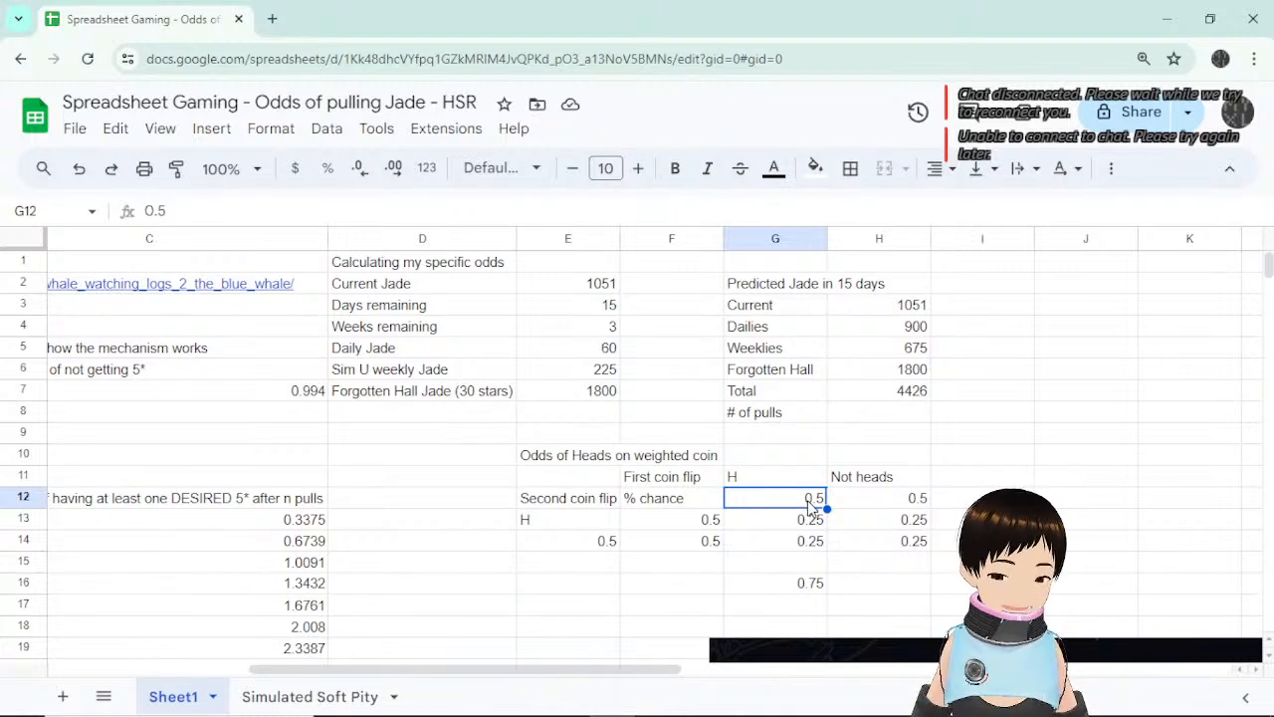
# Try =F13 in G12 but keep 0.5, then review H13 and the Not heads heading.
pyautogui.write('=F13')
pyautogui.click(965, 510)
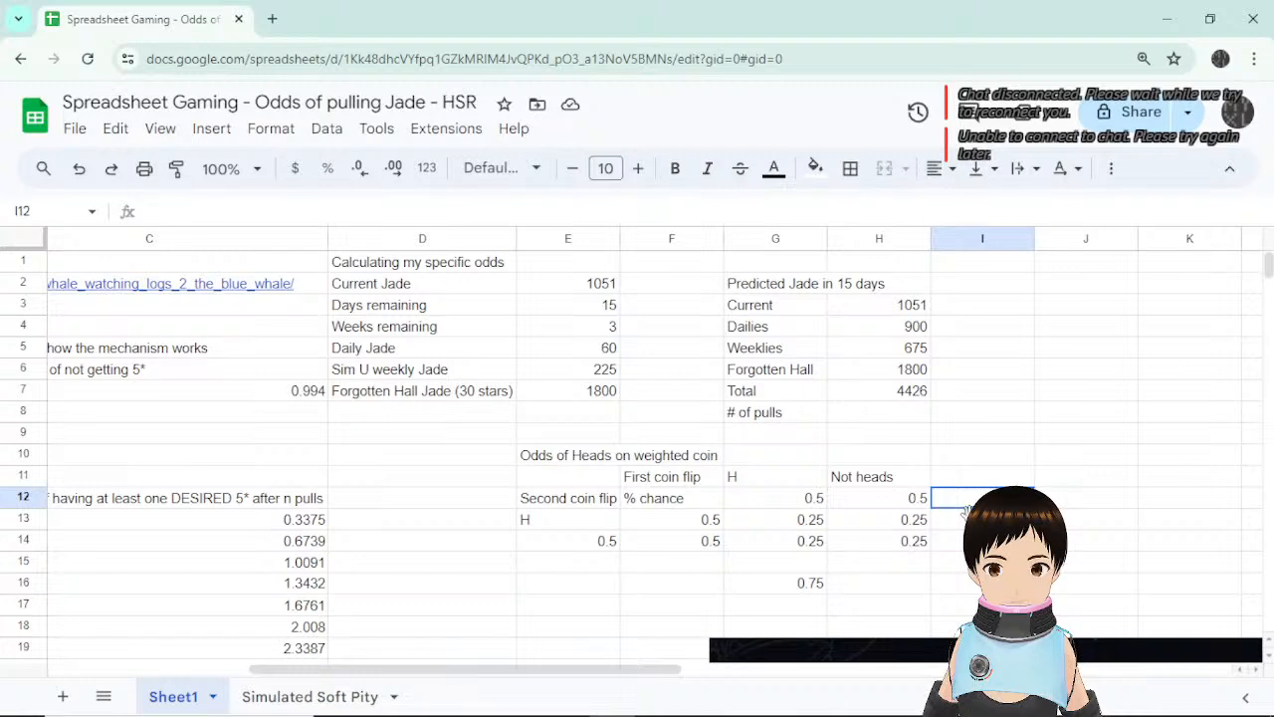
pyautogui.click(810, 521)
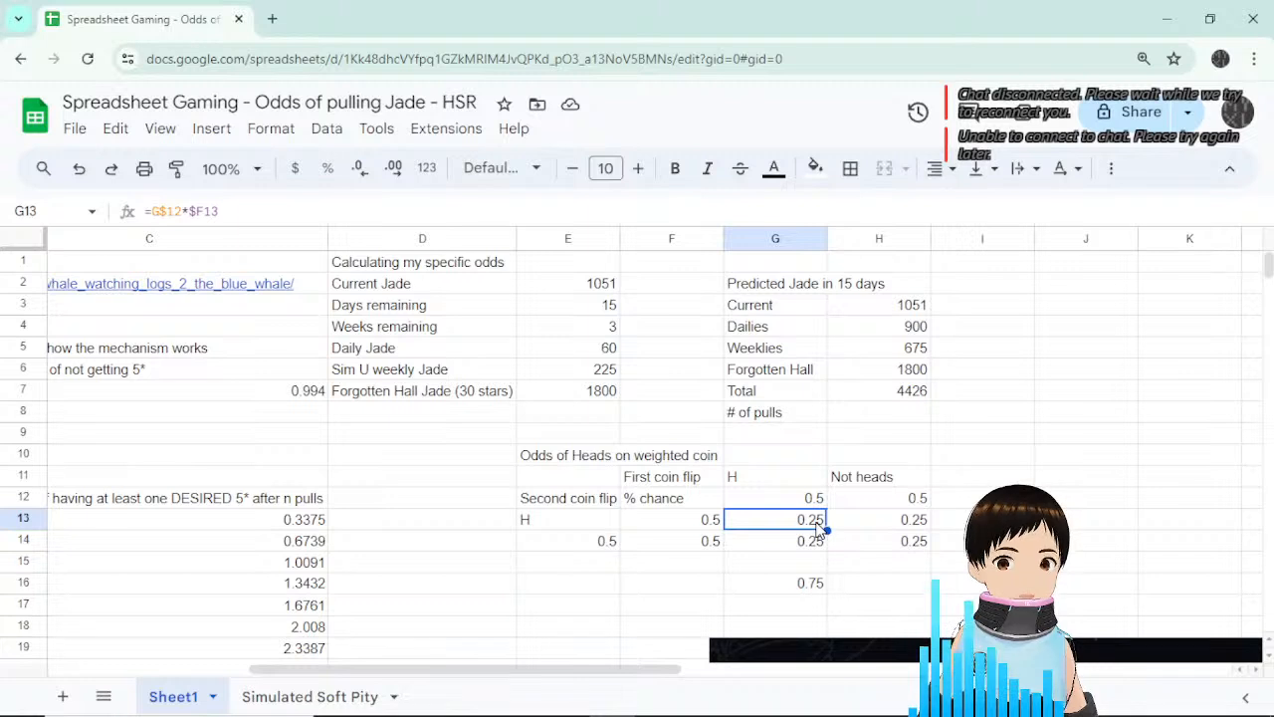
pyautogui.click(851, 521)
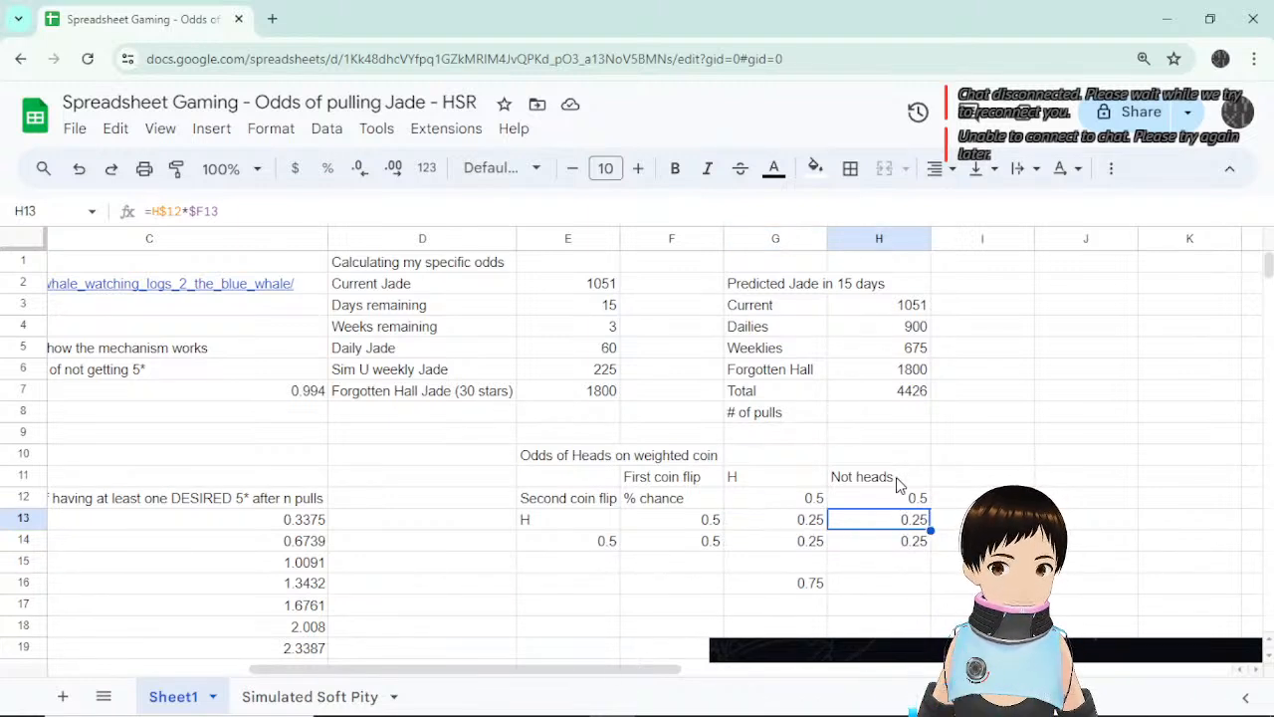
pyautogui.click(901, 481)
pyautogui.click(903, 521)
pyautogui.click(518, 527)
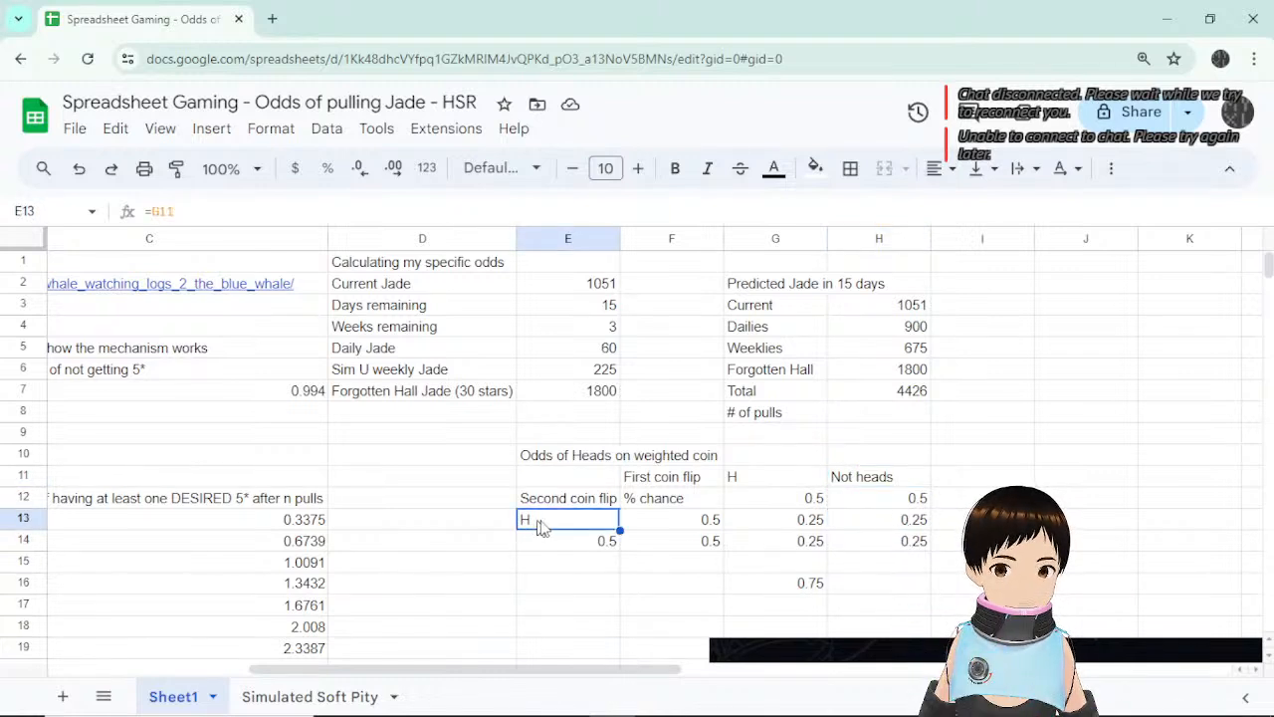
# Link E14 to the Not heads heading with =H11.
pyautogui.click(601, 544)
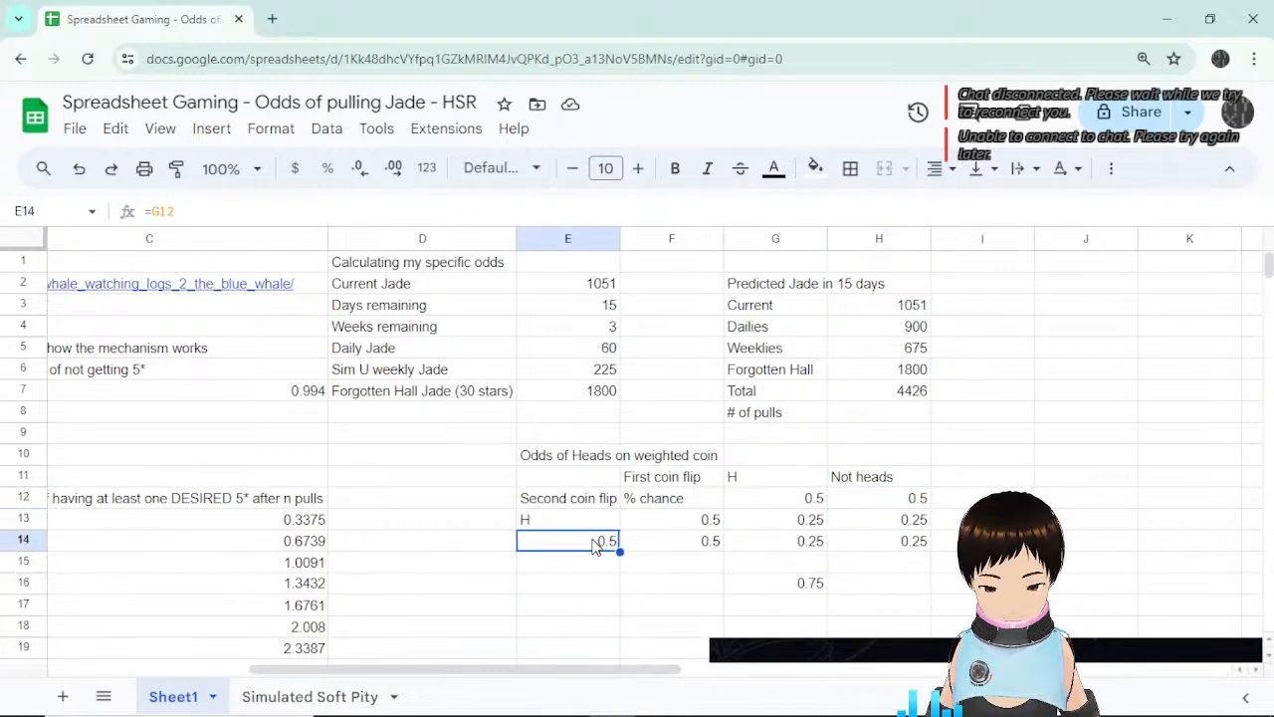
pyautogui.write('=')
pyautogui.click(903, 478)
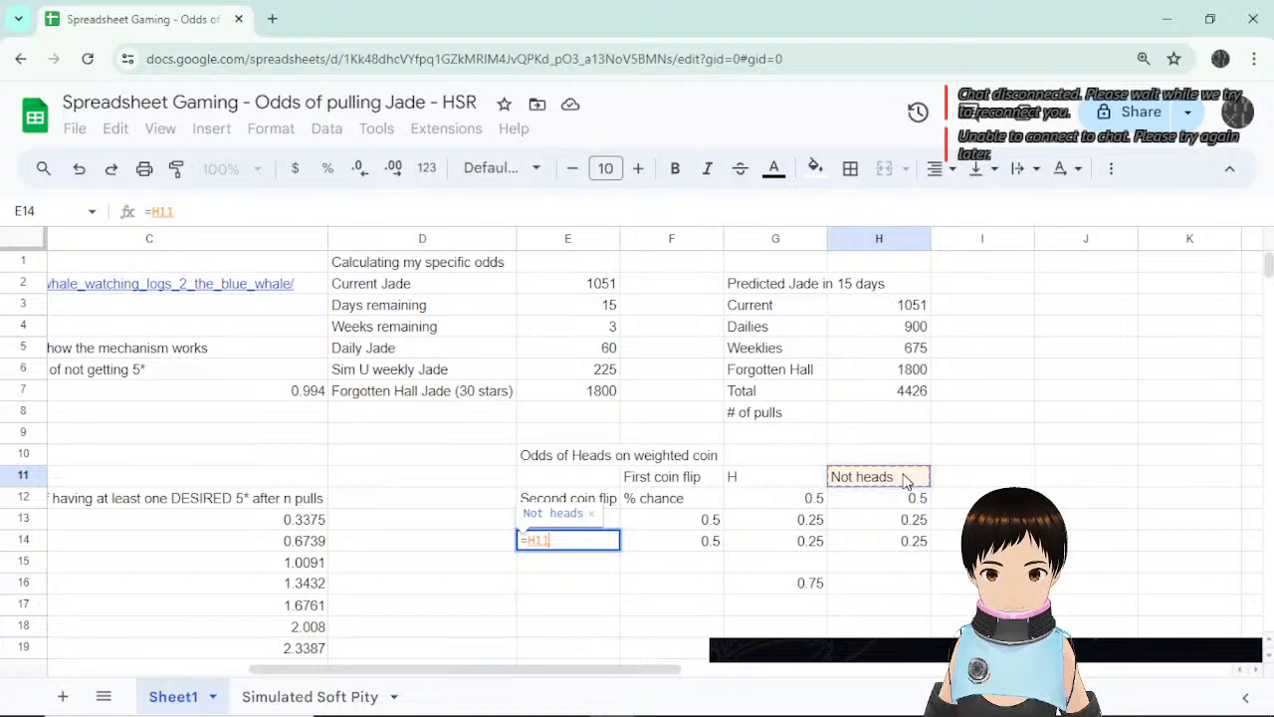
pyautogui.press('Return')
# Check the G14 and H14 probabilities against their headings and the new E14 label.
pyautogui.click(777, 543)
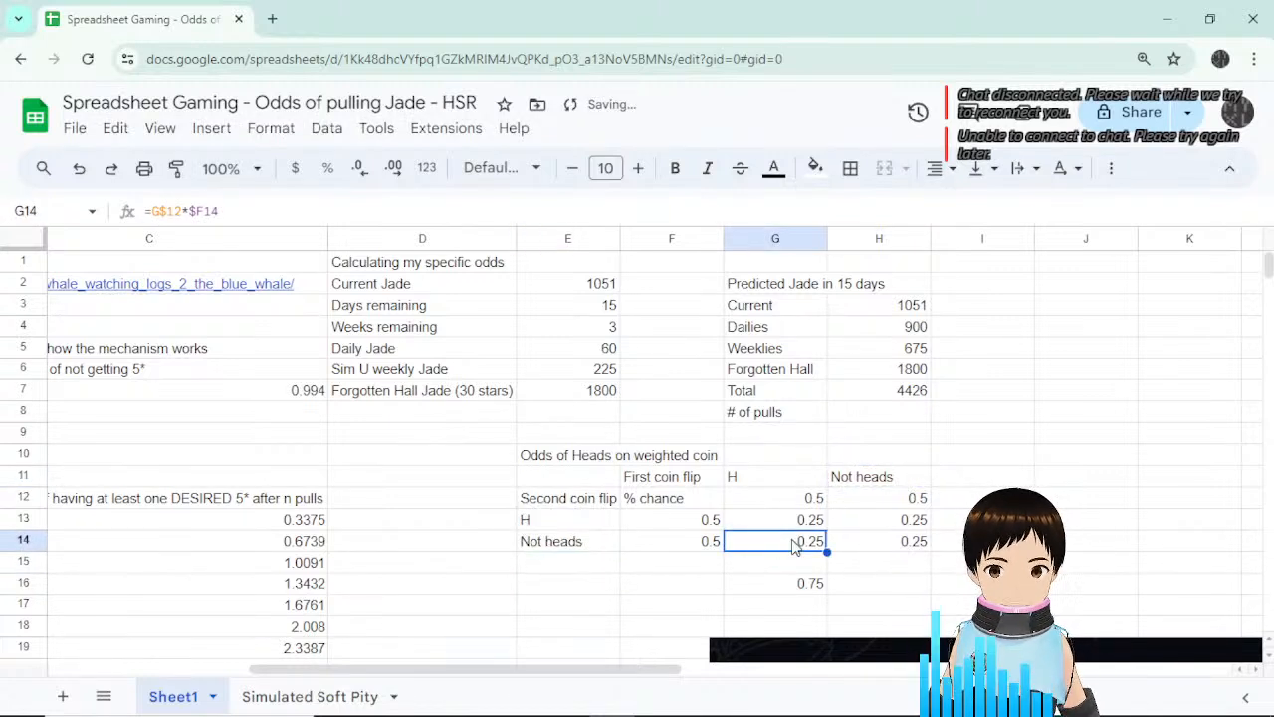
pyautogui.click(788, 487)
pyautogui.click(787, 550)
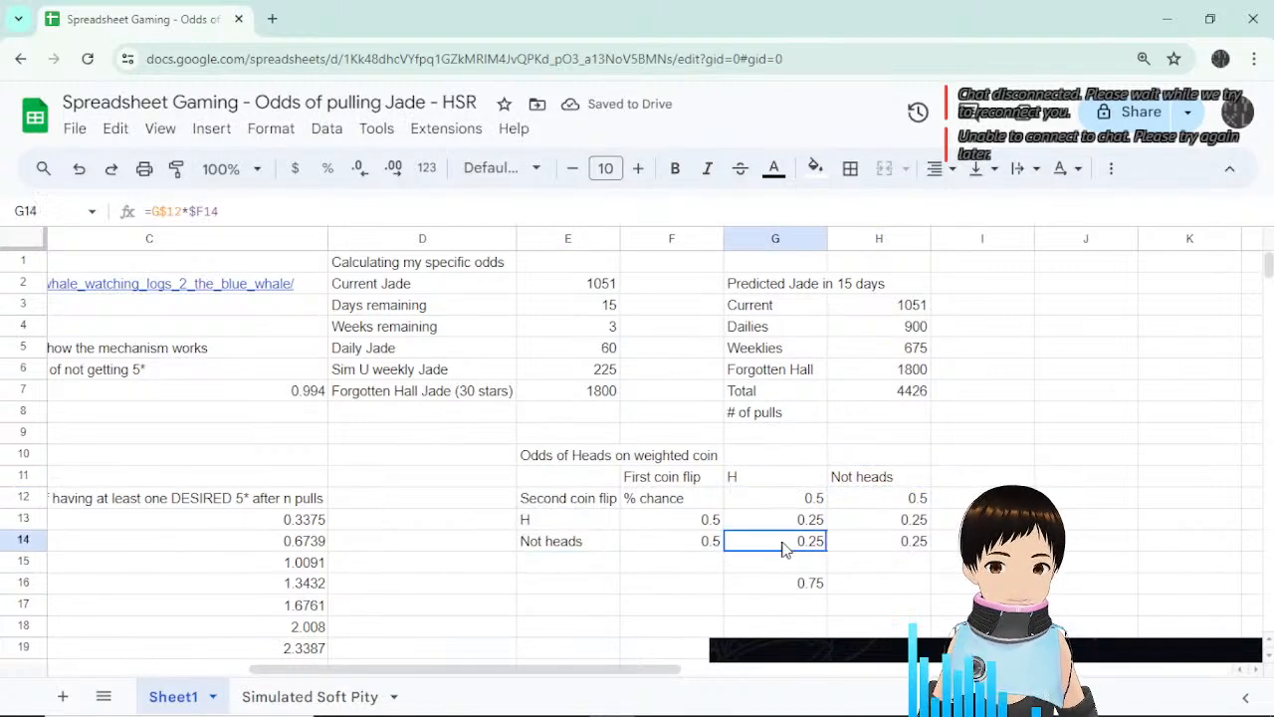
pyautogui.click(905, 483)
pyautogui.click(906, 545)
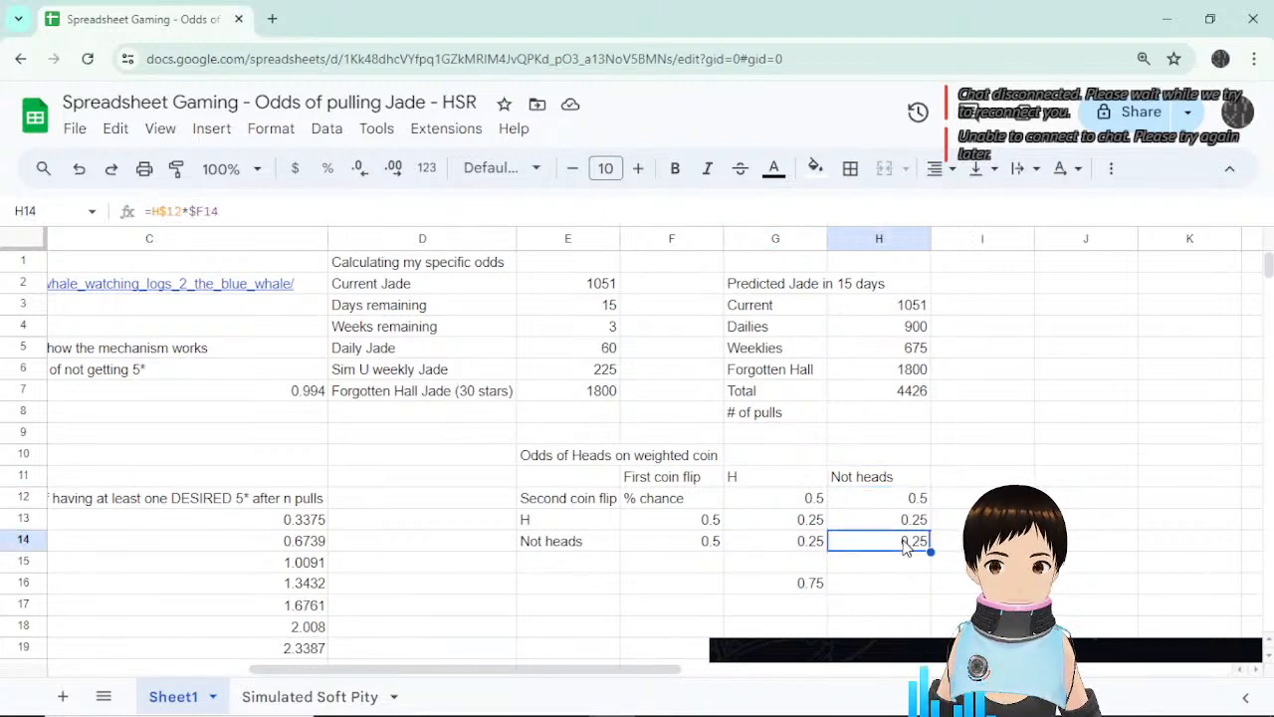
pyautogui.click(581, 549)
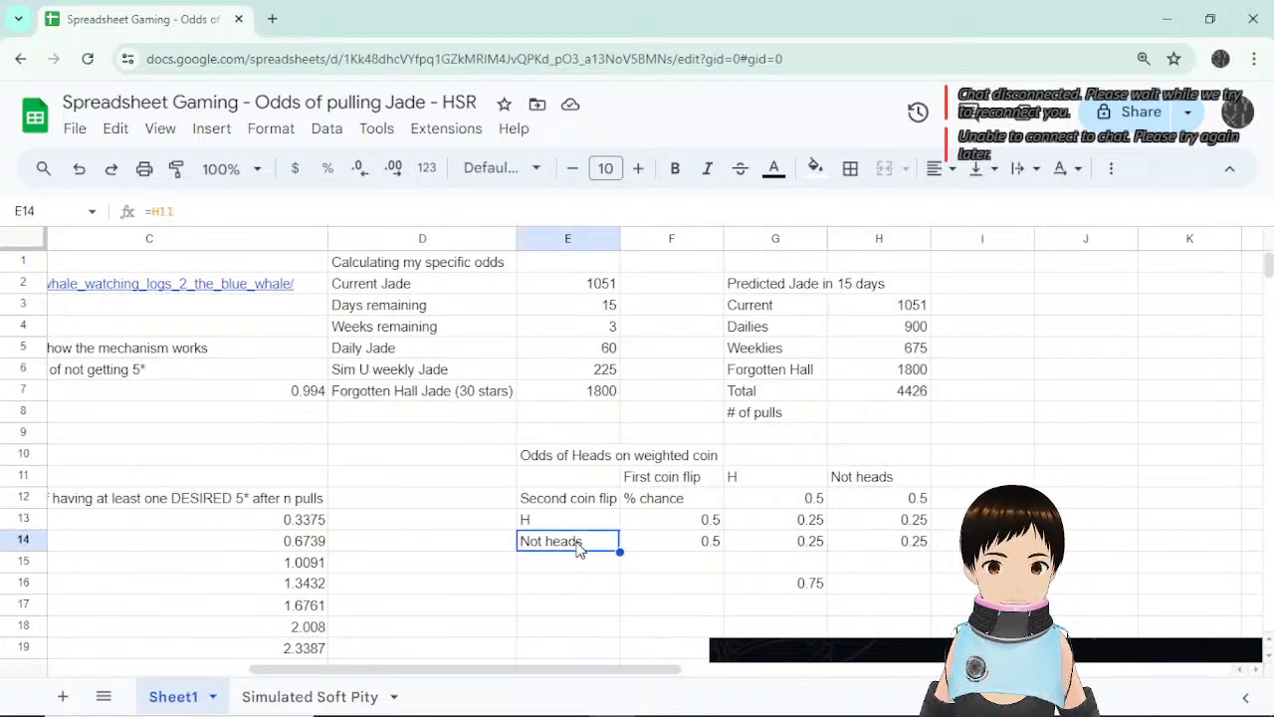
pyautogui.click(916, 548)
pyautogui.click(899, 476)
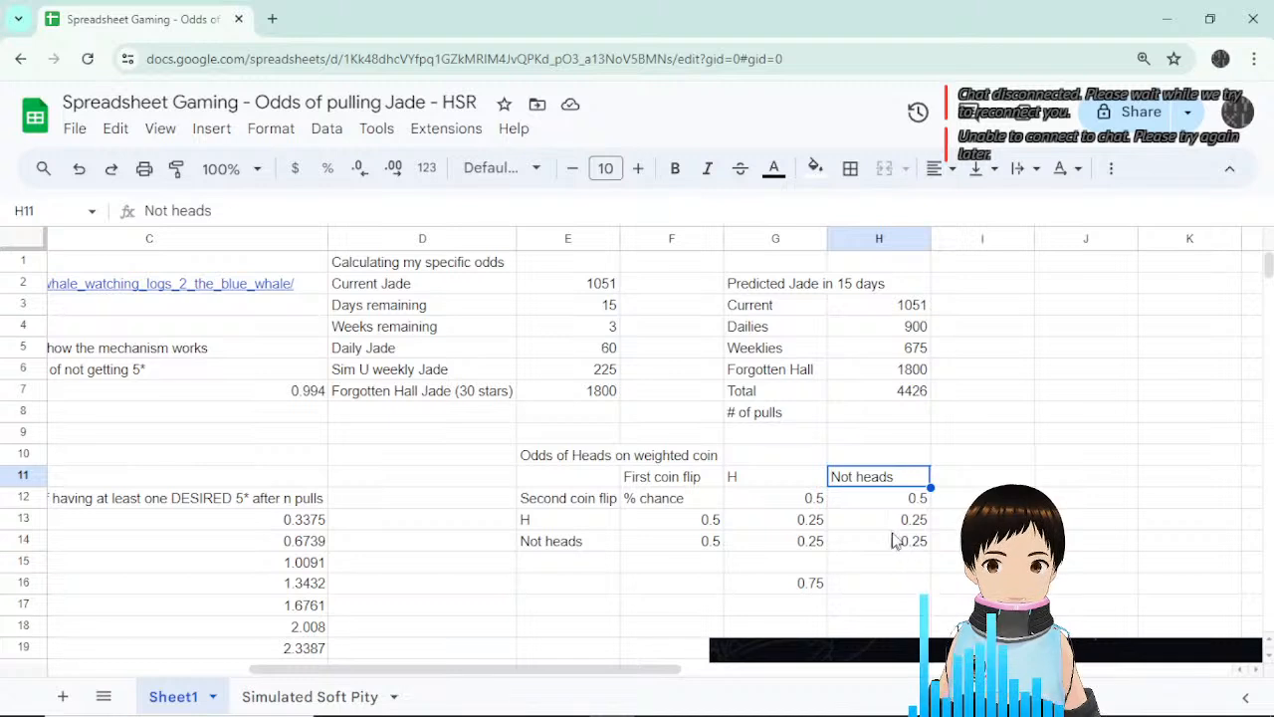
pyautogui.click(594, 551)
pyautogui.click(888, 546)
pyautogui.click(703, 585)
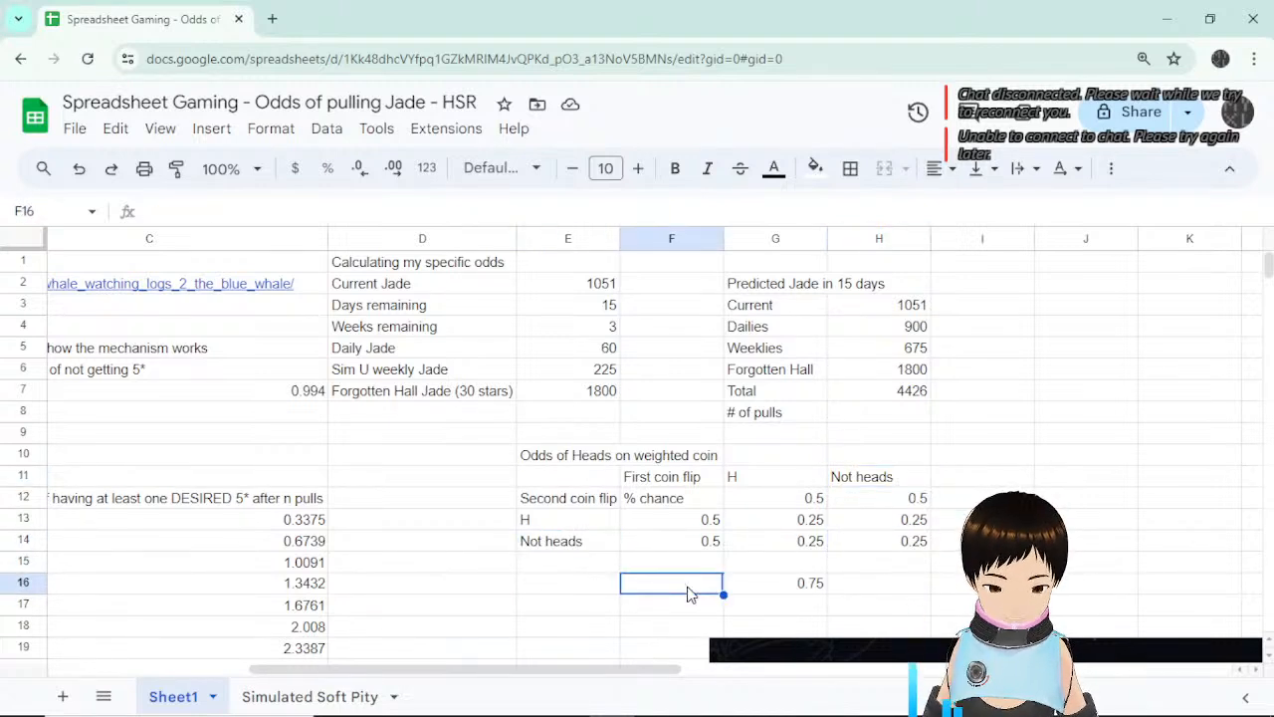
# Add the label 'Chance of at least 1 head' and place it in column G above 0.75.
pyautogui.write('Chance of a')
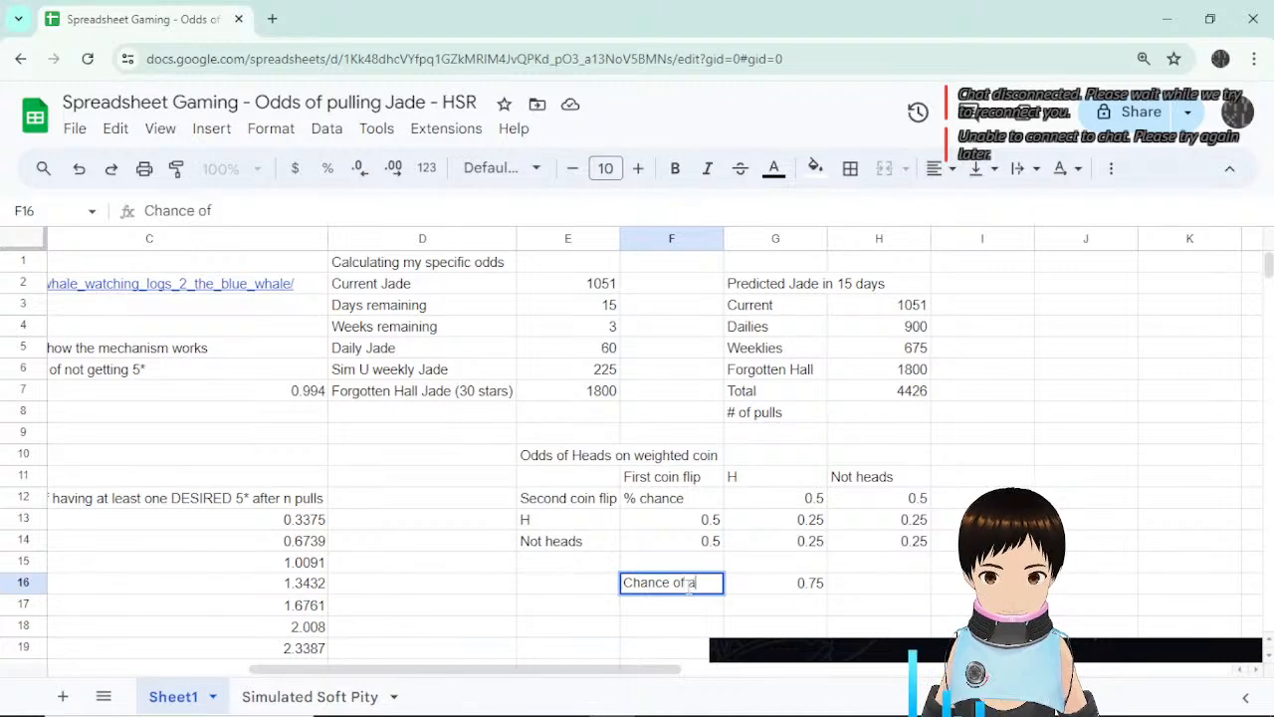
pyautogui.write('t least ')
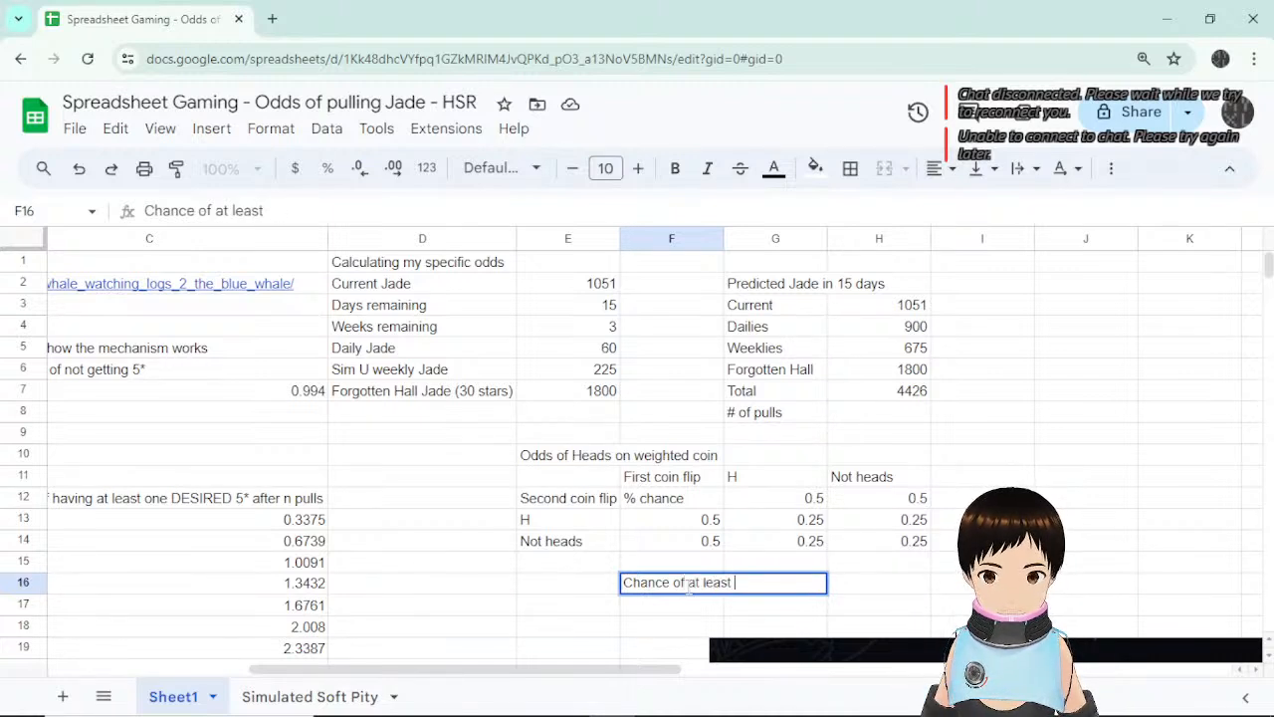
pyautogui.write('1 head')
pyautogui.press('Return')
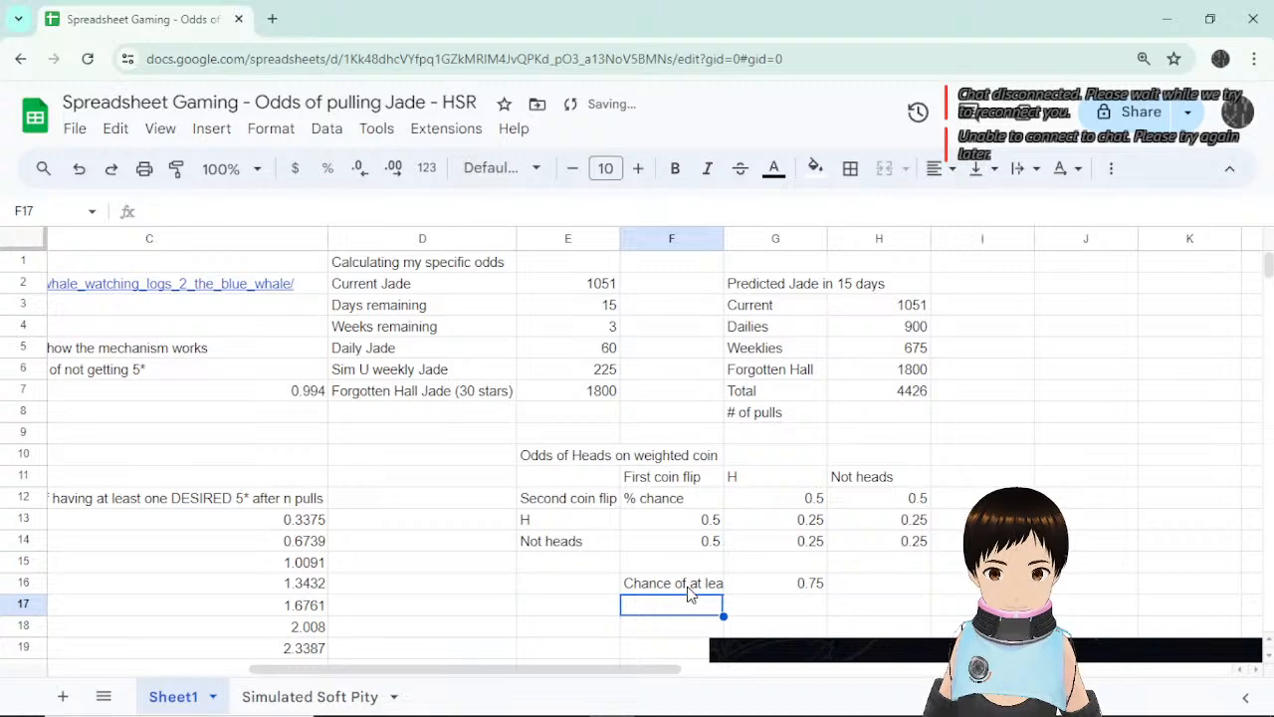
pyautogui.click(690, 588)
pyautogui.moveTo(710, 572); pyautogui.dragTo(796, 615)
pyautogui.click(854, 589)
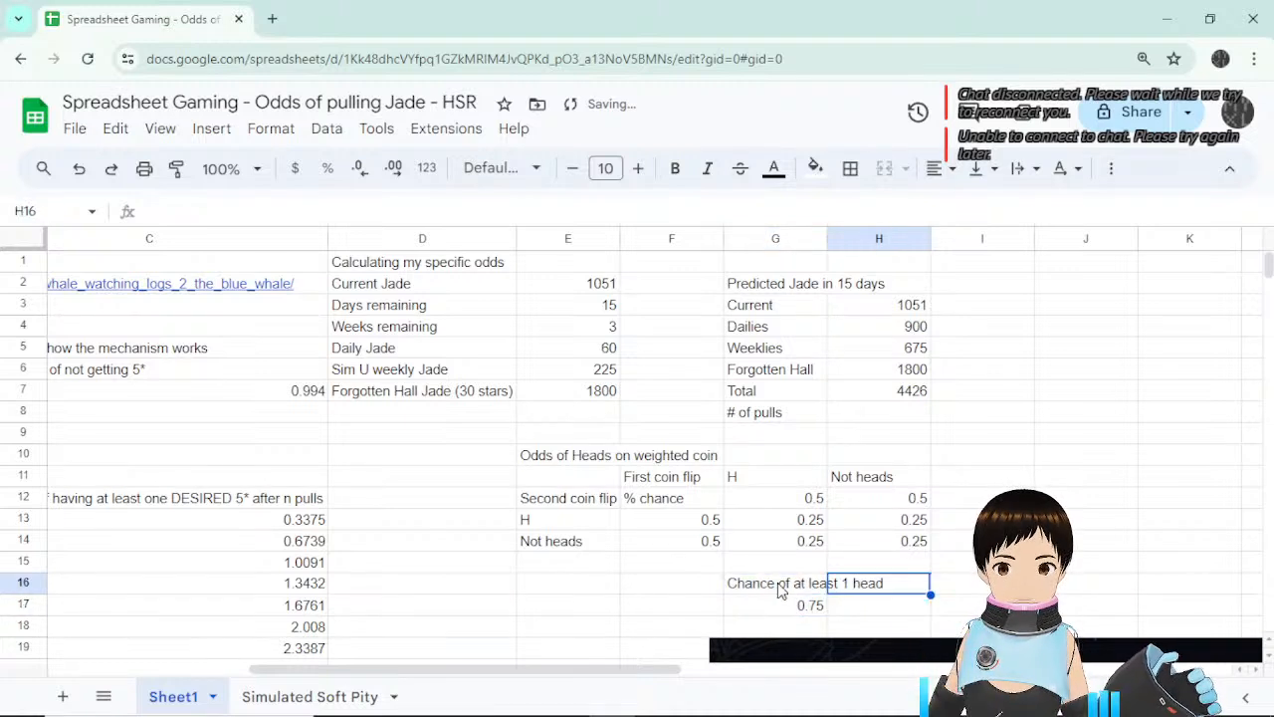
pyautogui.click(781, 590)
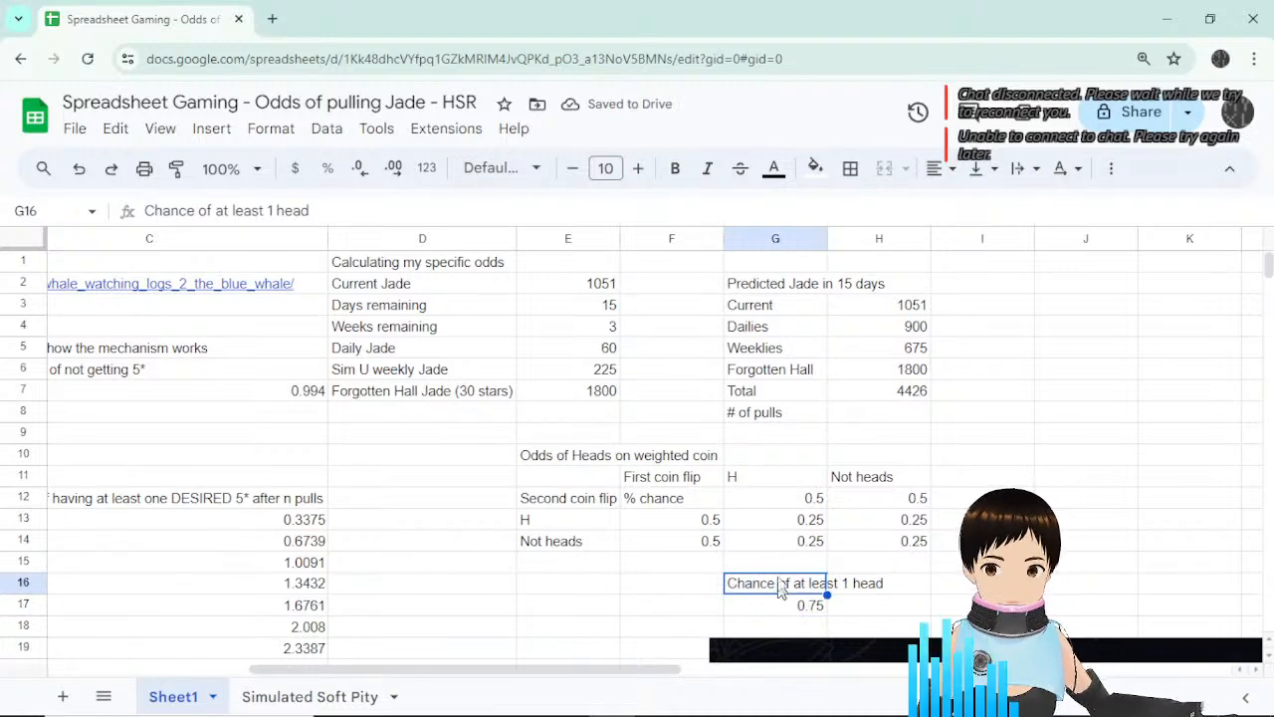
# Walk through the outcome probabilities and G17's =1-H14 formula yielding 0.75.
pyautogui.click(792, 522)
pyautogui.click(799, 545)
pyautogui.click(899, 524)
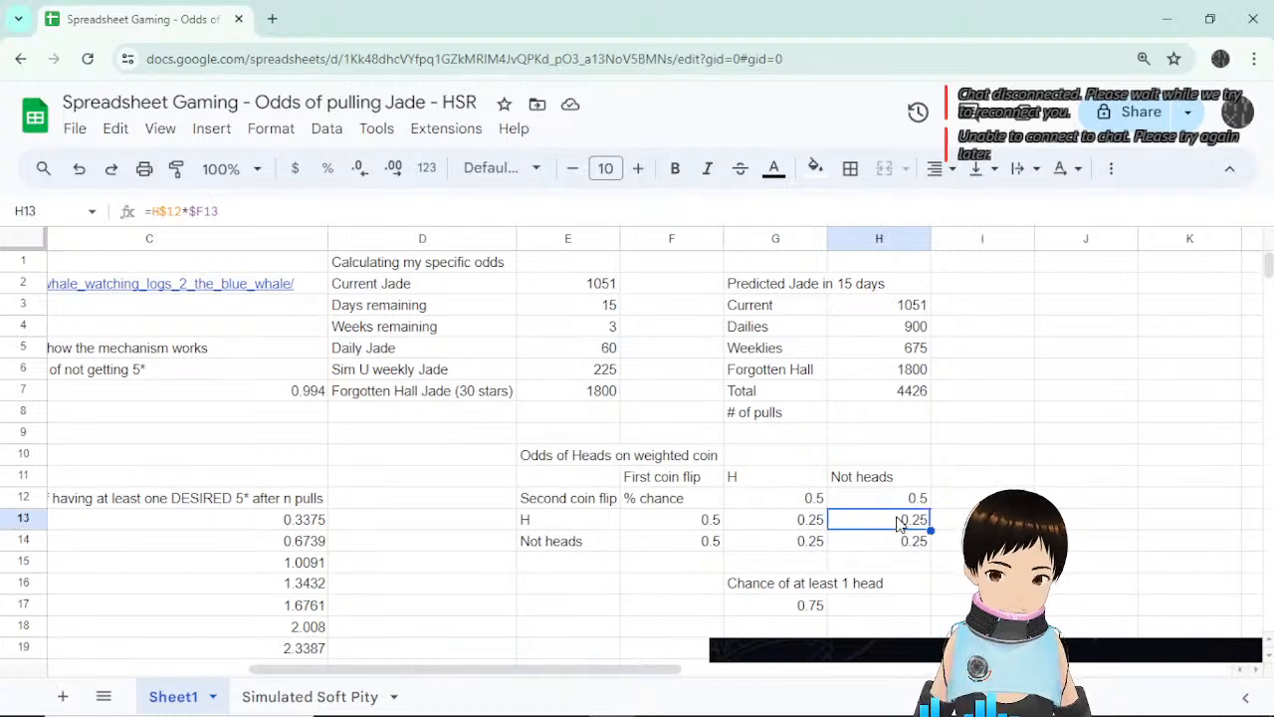
pyautogui.click(804, 605)
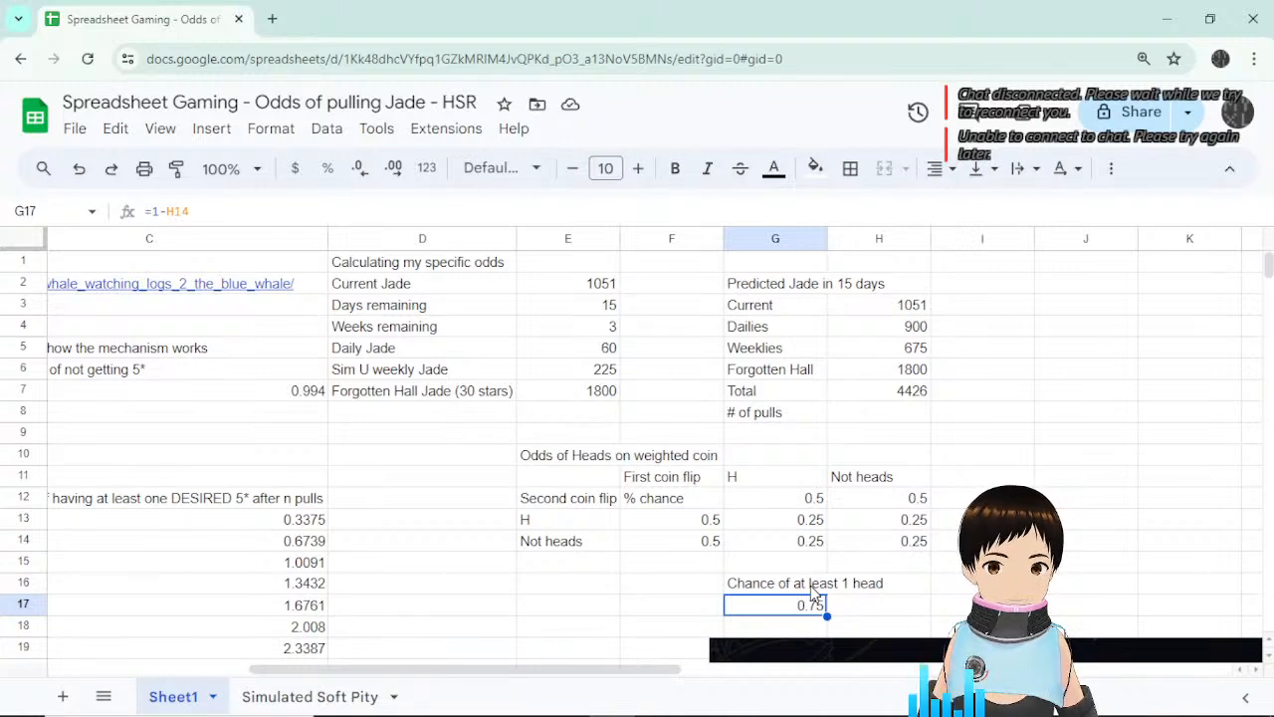
pyautogui.click(198, 210)
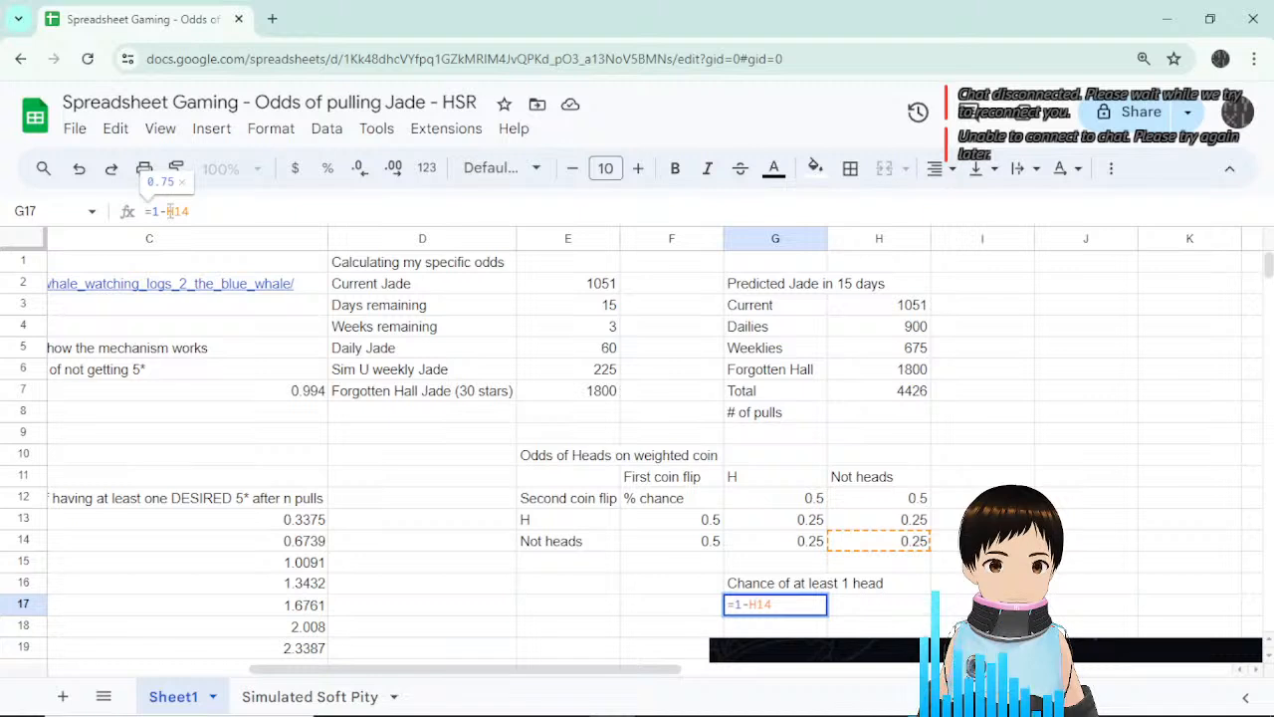
pyautogui.moveTo(189, 211); pyautogui.dragTo(167, 211)
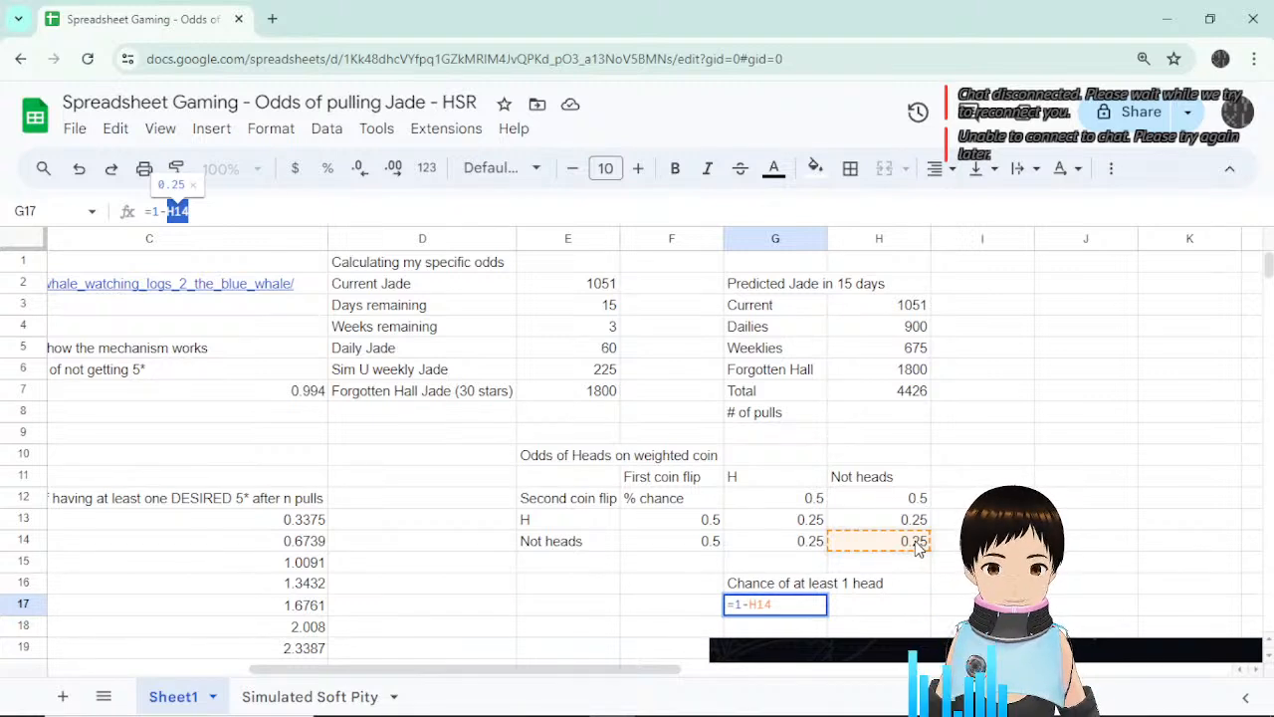
pyautogui.press('Return')
pyautogui.click(792, 543)
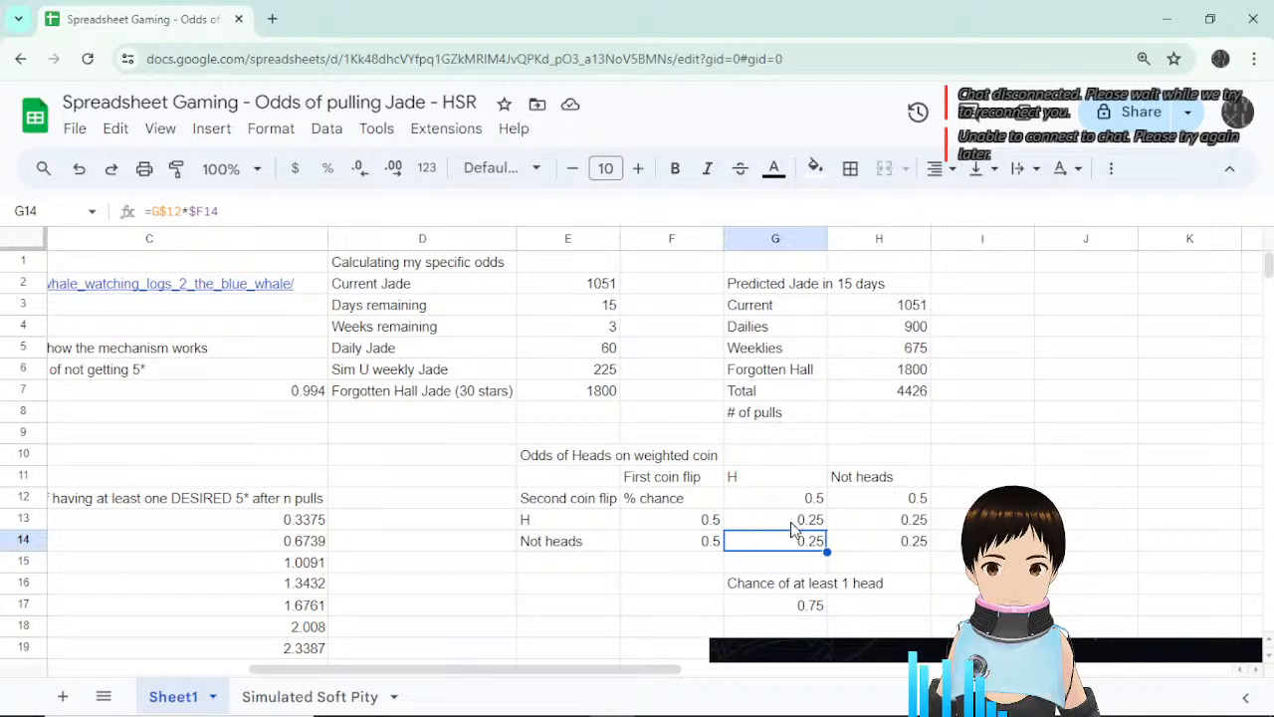
pyautogui.click(794, 519)
pyautogui.moveTo(657, 669); pyautogui.dragTo(307, 680)
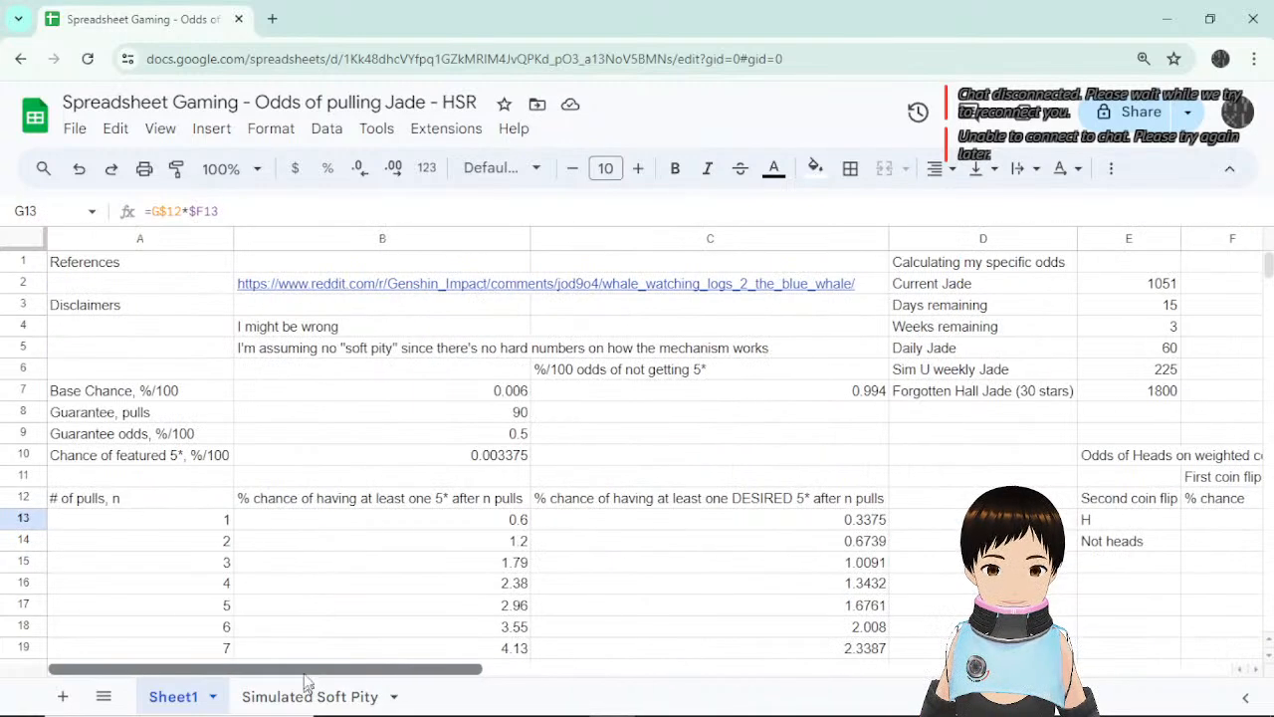
pyautogui.click(212, 563)
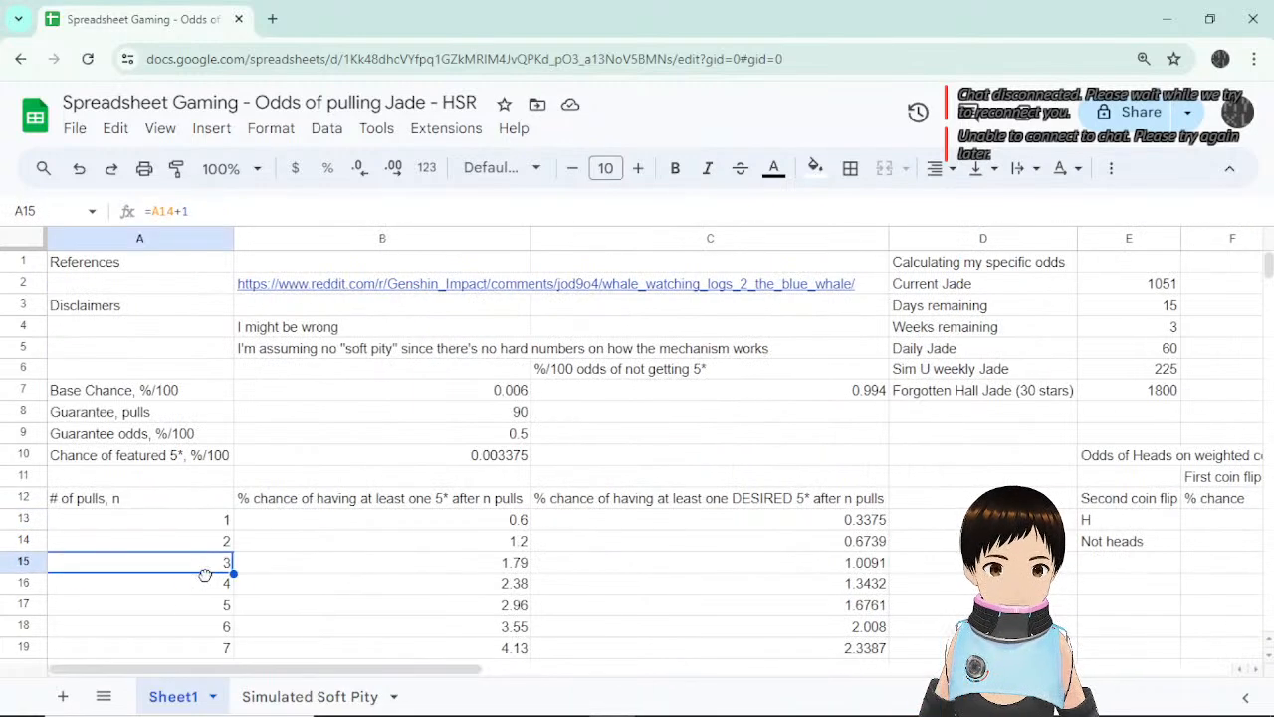
pyautogui.moveTo(205, 575); pyautogui.dragTo(207, 595)
pyautogui.hotkey('ctrl', 'z')
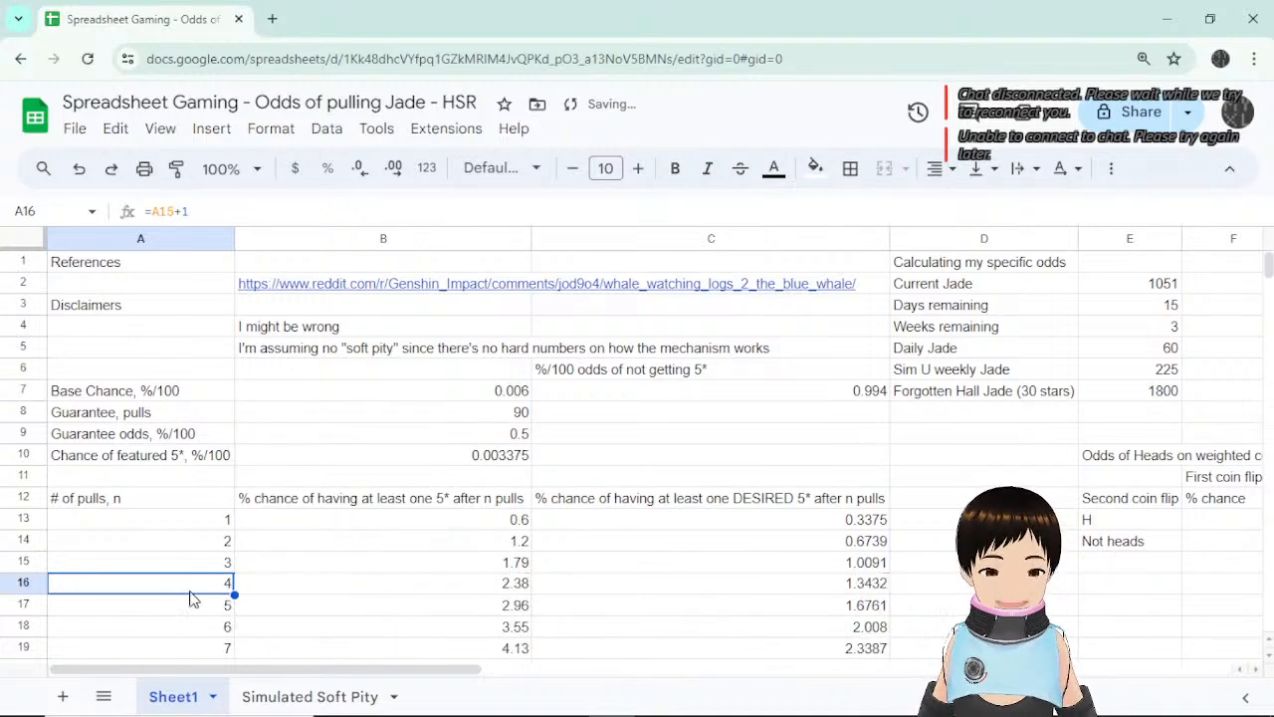
pyautogui.click(206, 562)
pyautogui.click(206, 587)
pyautogui.click(205, 605)
pyautogui.click(205, 627)
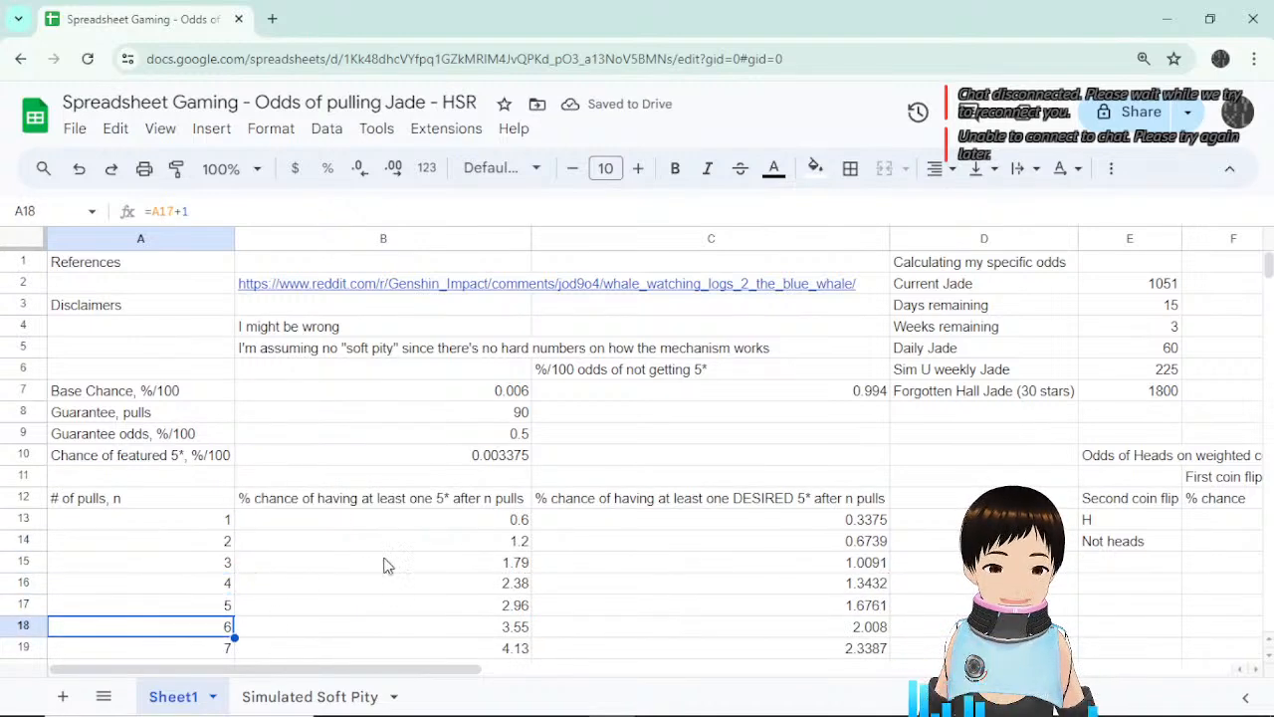
pyautogui.scroll(-20, 173, 444)
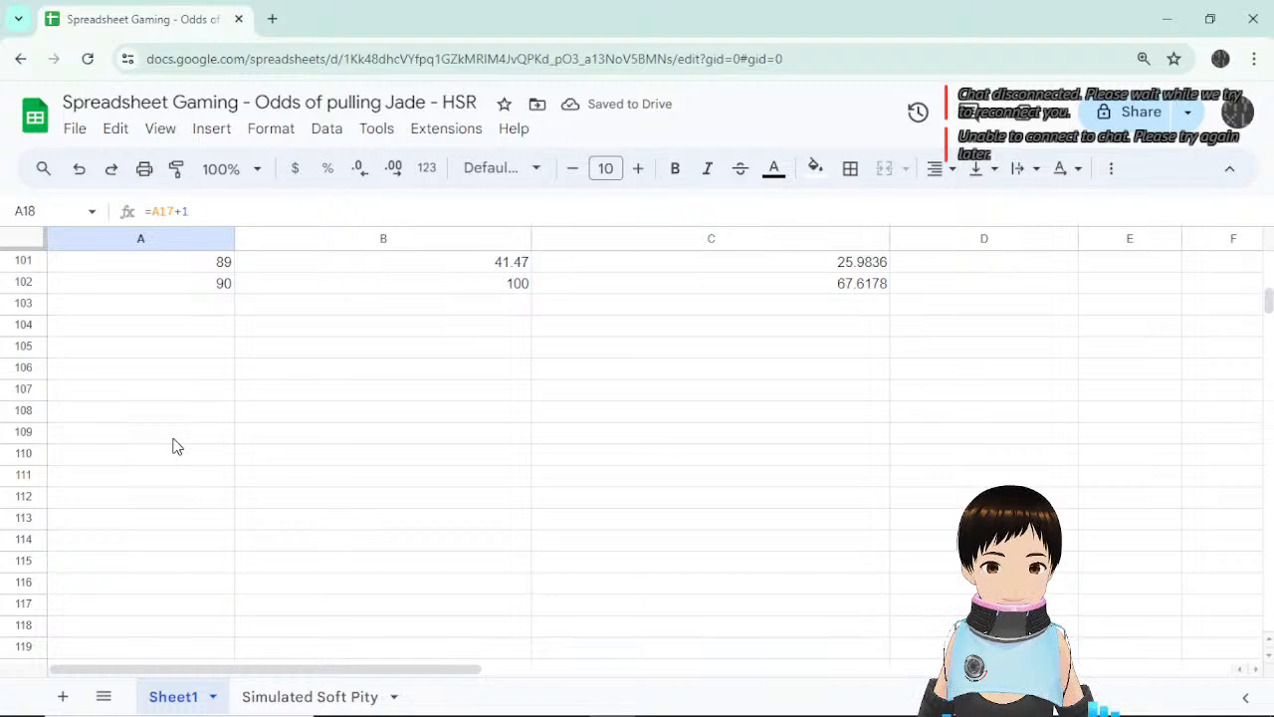
pyautogui.scroll(3, 174, 444)
pyautogui.click(188, 540)
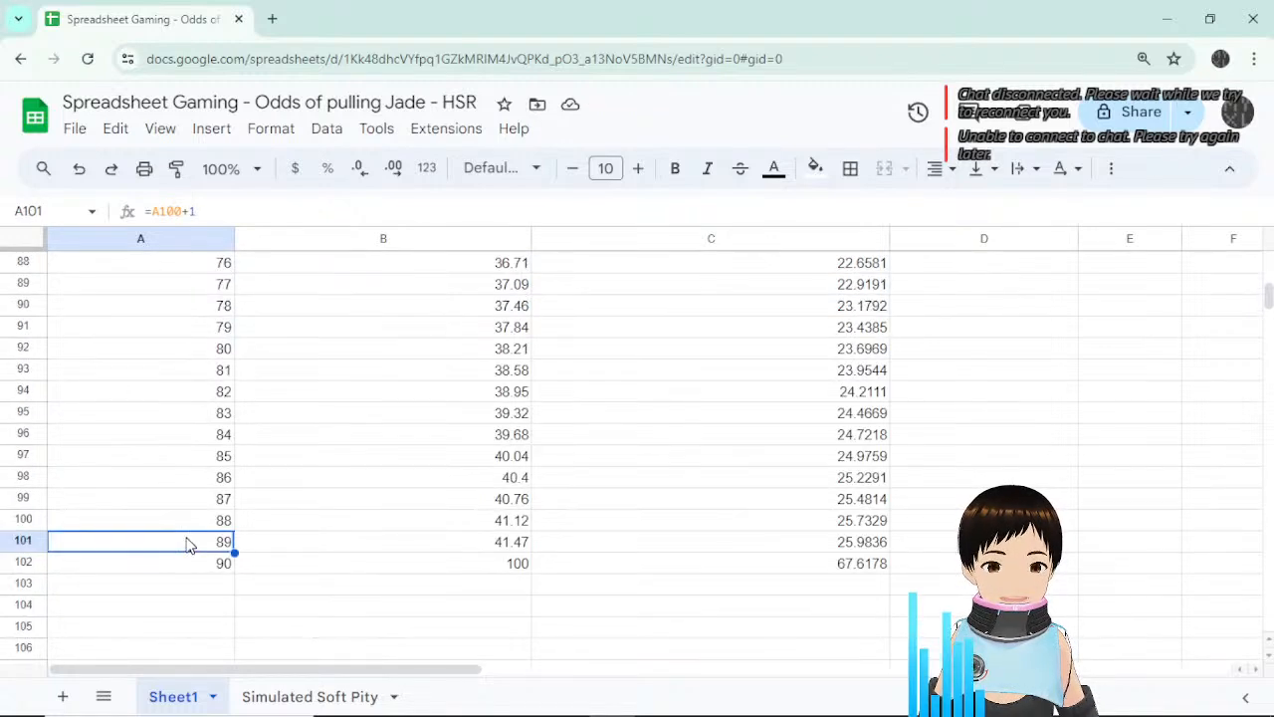
pyautogui.click(379, 548)
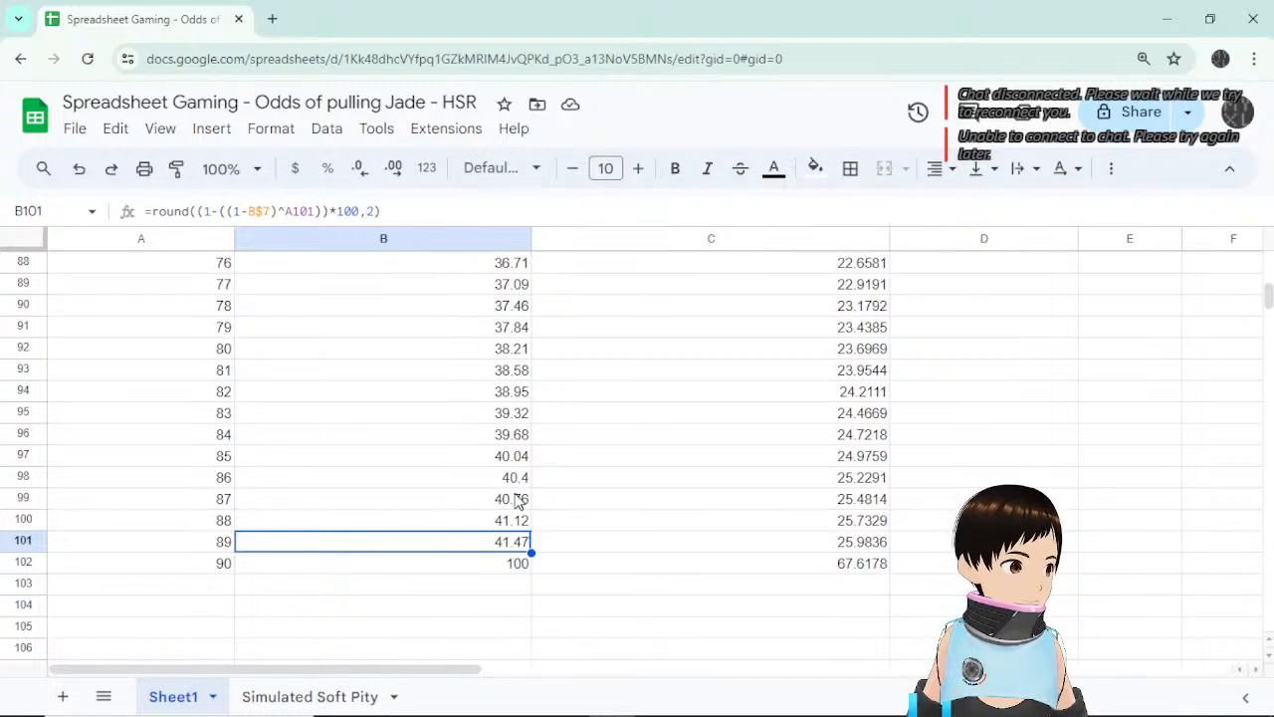
pyautogui.scroll(20, 517, 501)
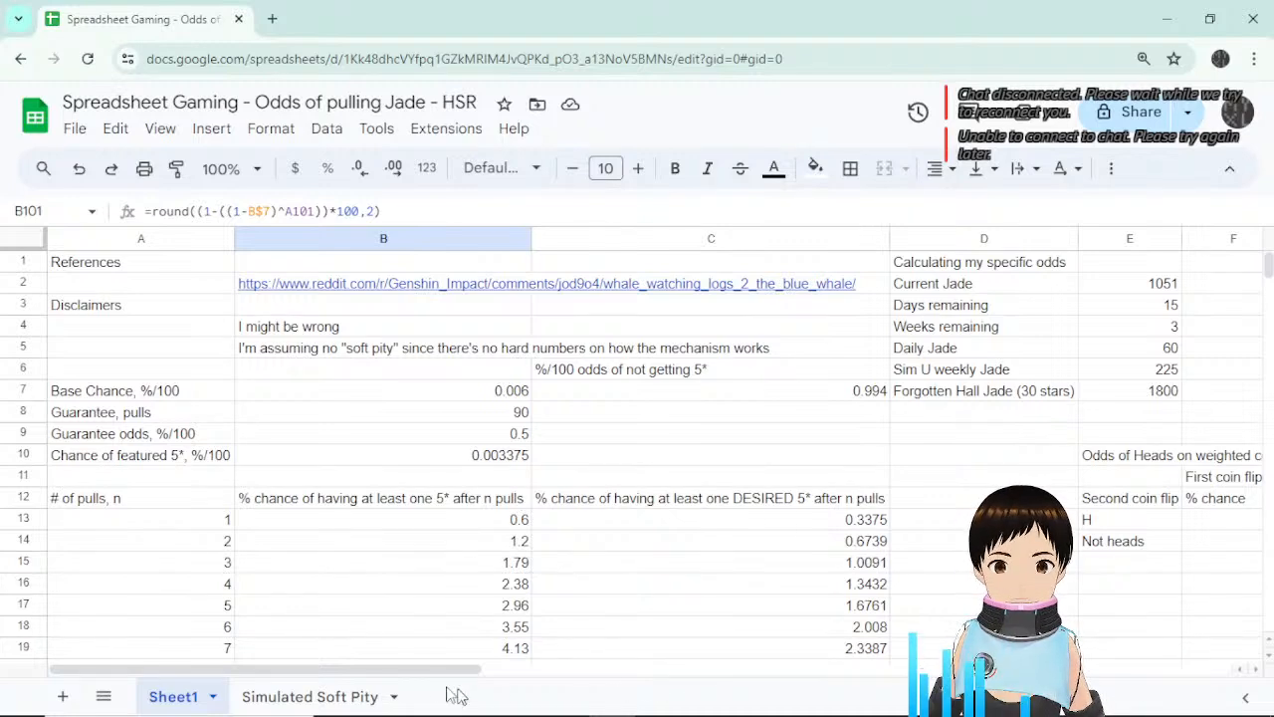
pyautogui.moveTo(443, 675); pyautogui.dragTo(661, 677)
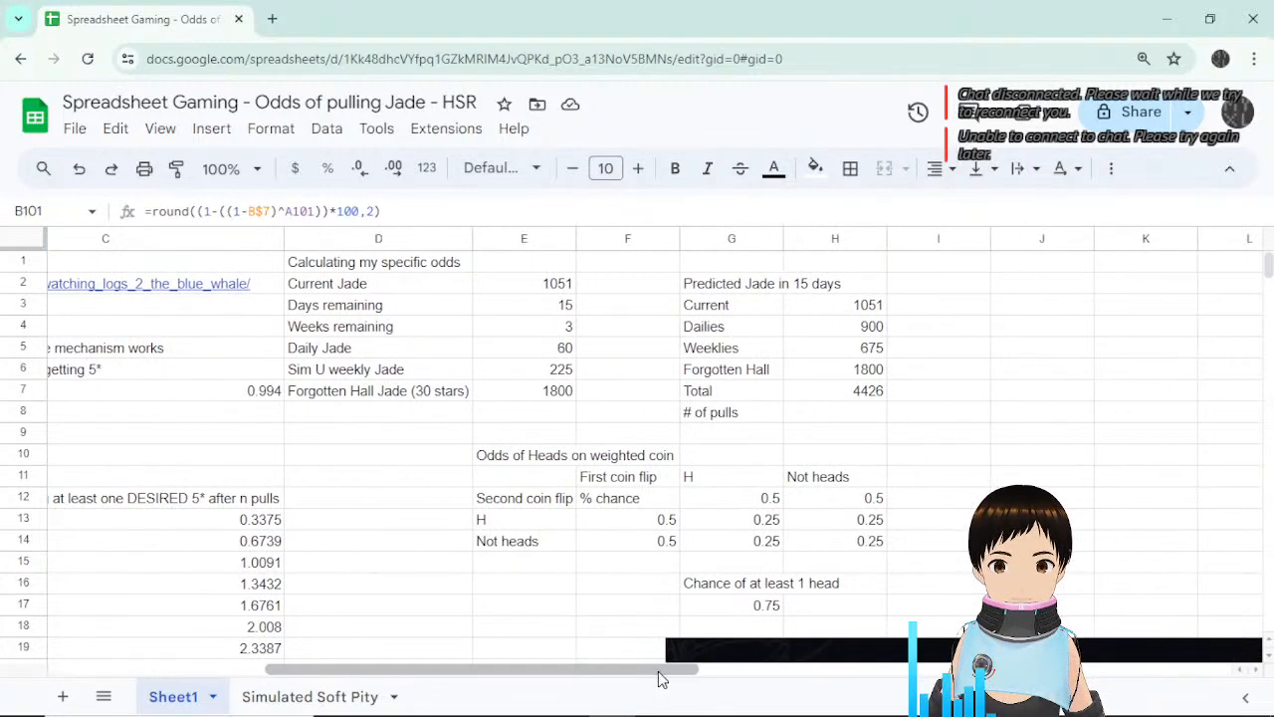
# Scroll across columns C–L and inspect the 0.25 outcome probabilities in G13, G14 and H13.
pyautogui.click(771, 520)
pyautogui.click(767, 545)
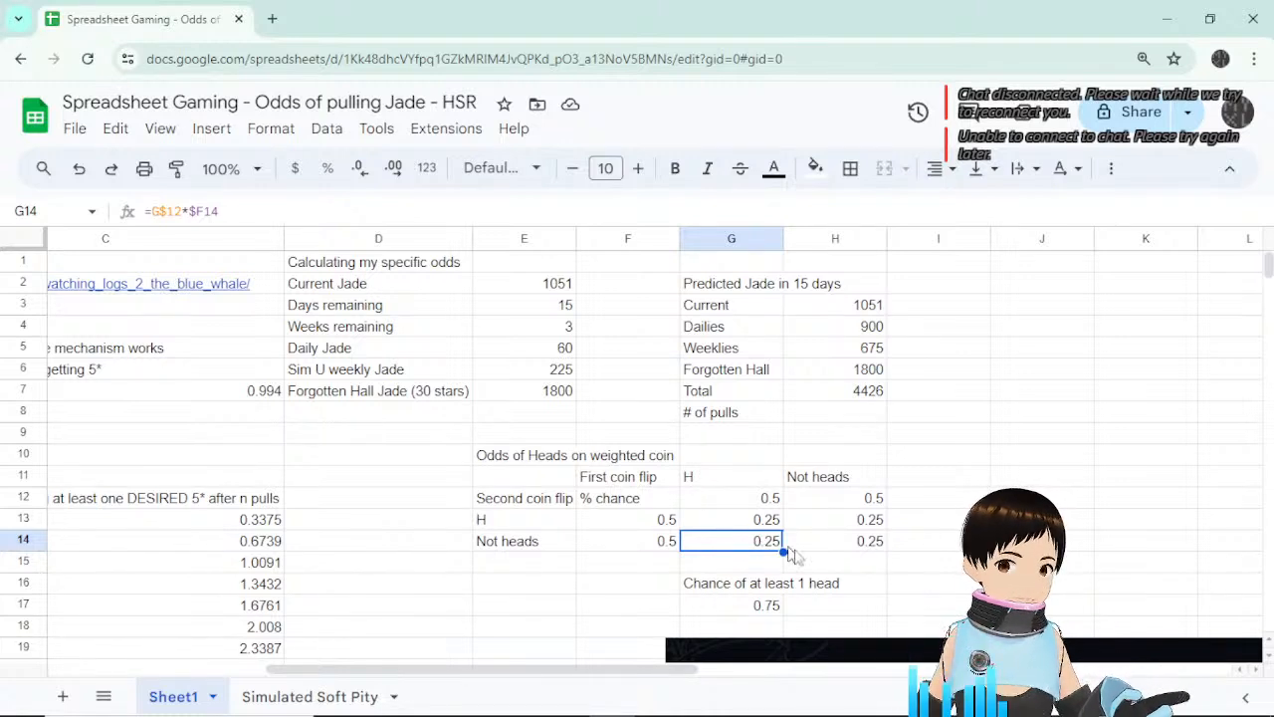
pyautogui.click(943, 558)
pyautogui.click(759, 524)
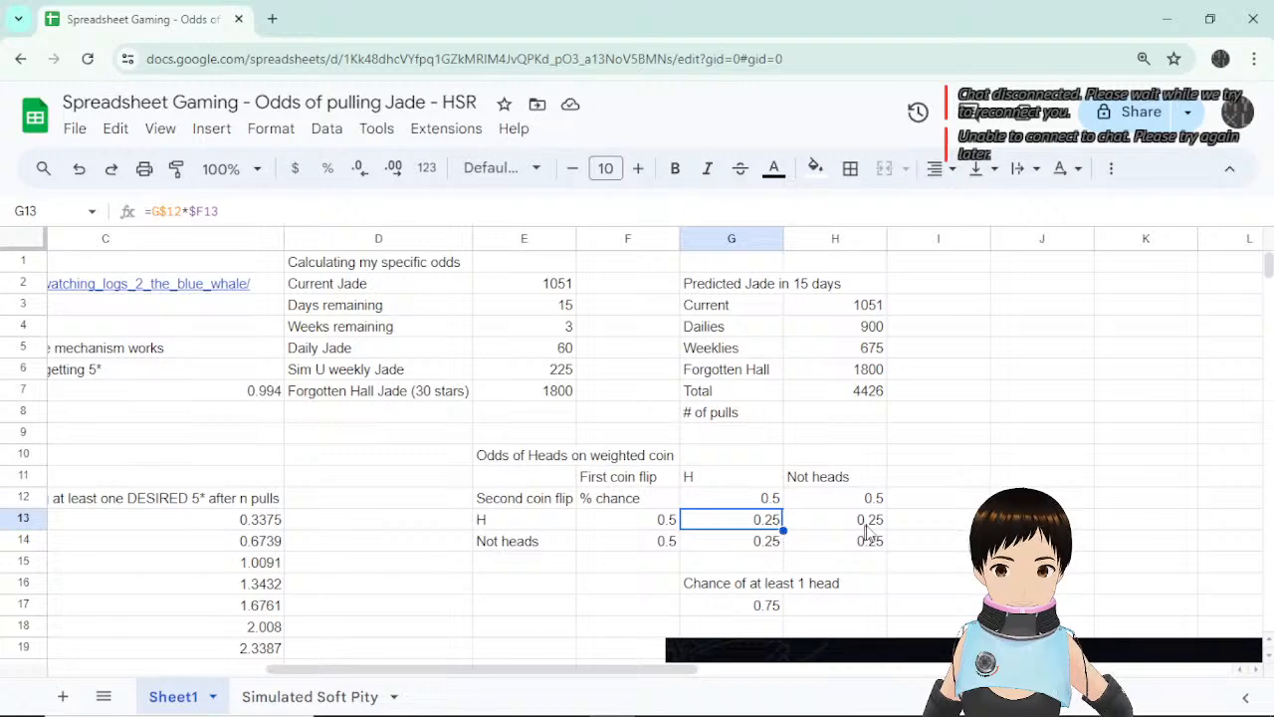
pyautogui.press('Right')
pyautogui.click(761, 520)
pyautogui.moveTo(623, 676); pyautogui.dragTo(354, 680)
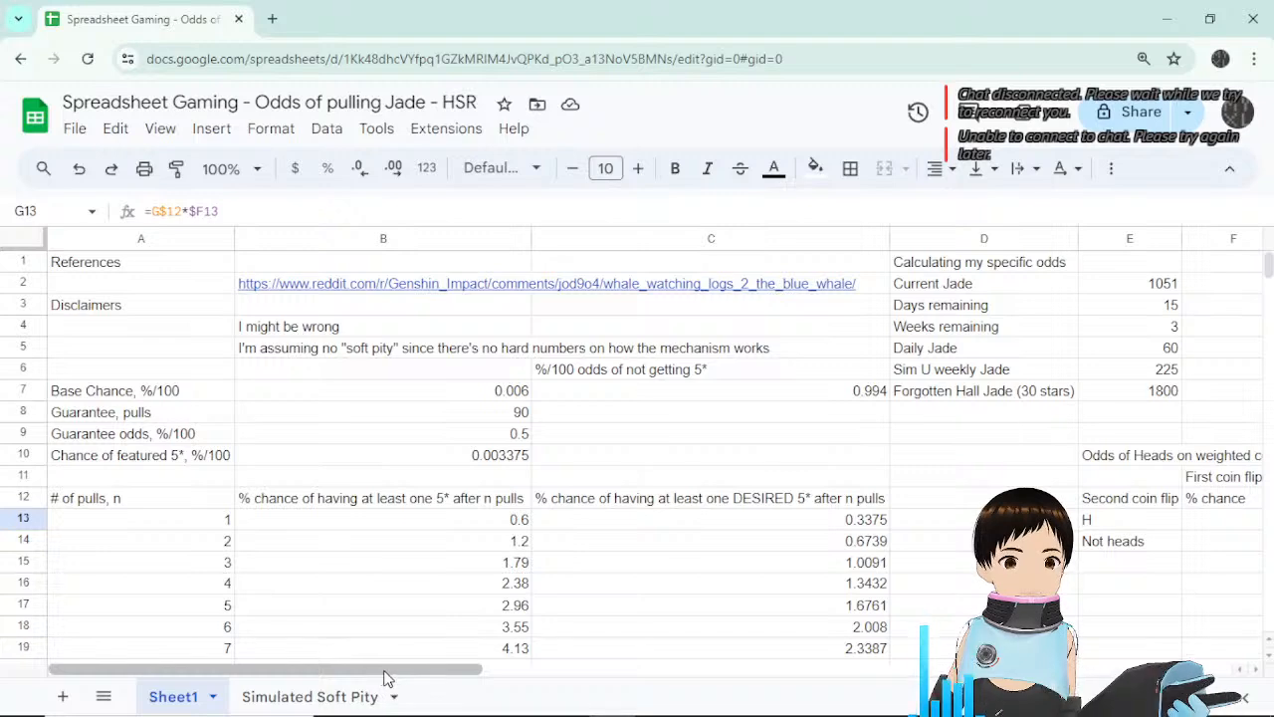
pyautogui.moveTo(387, 678); pyautogui.dragTo(603, 674)
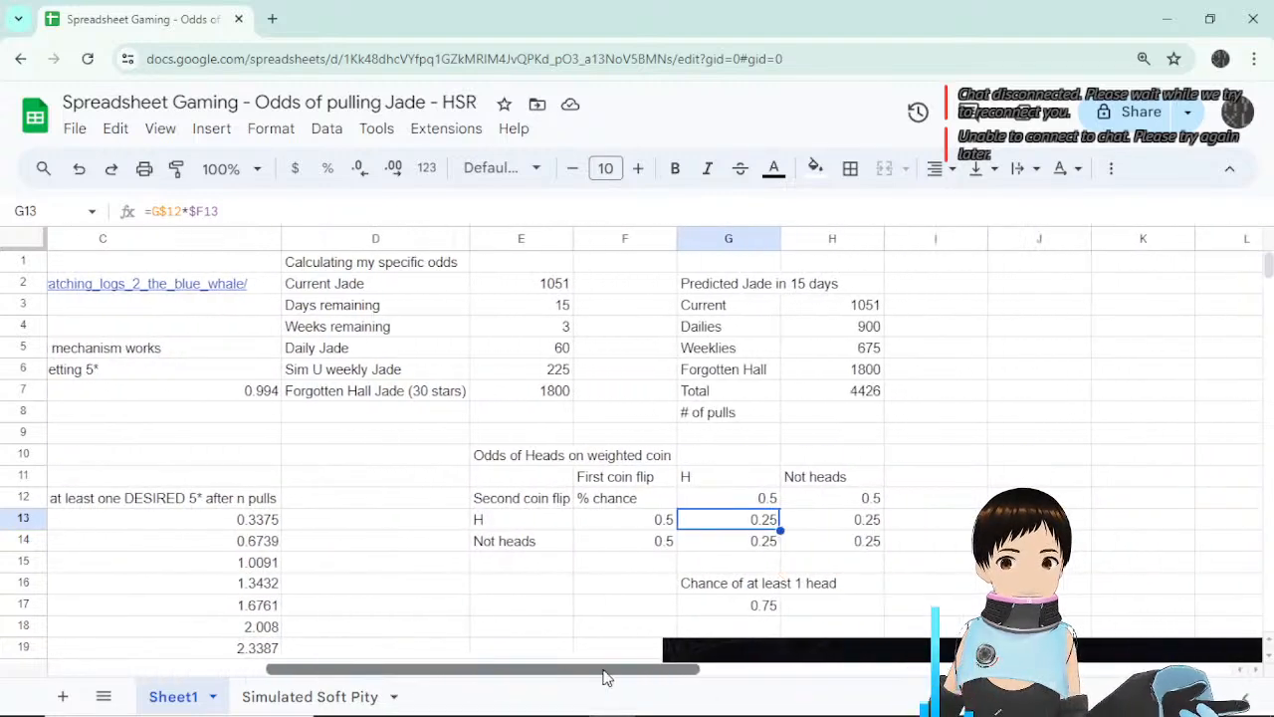
pyautogui.click(750, 563)
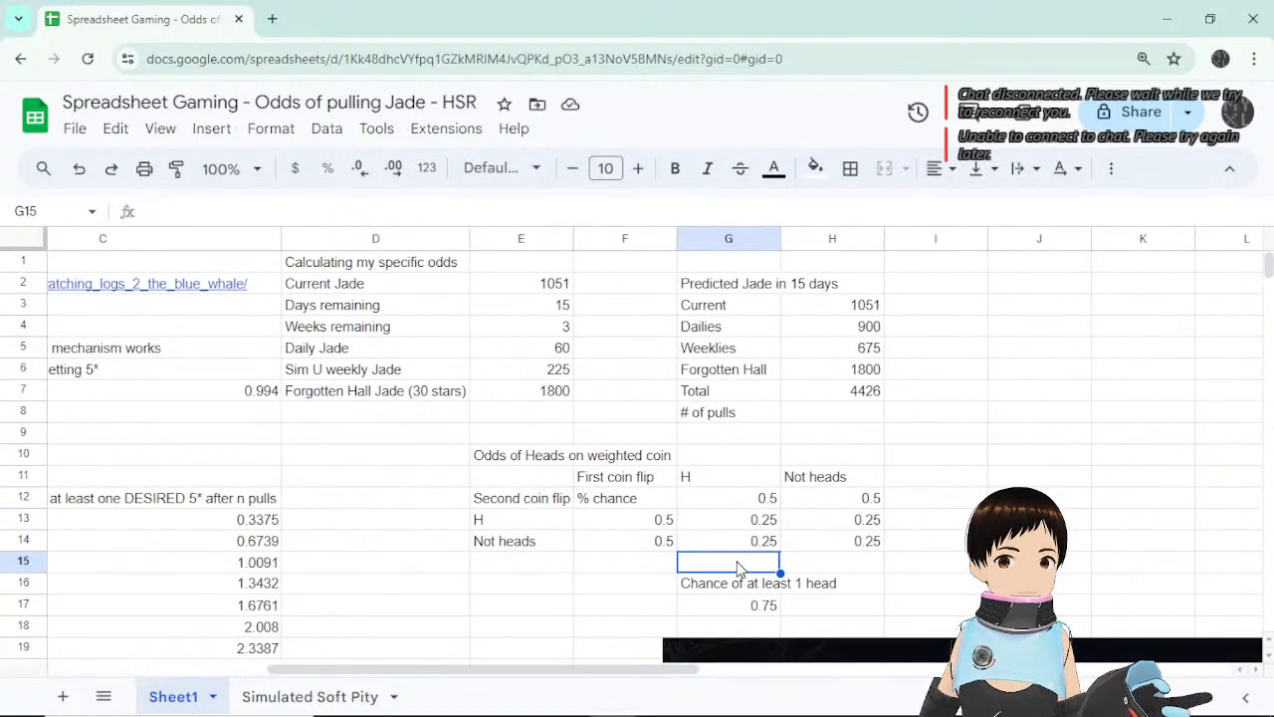
pyautogui.click(754, 503)
pyautogui.click(747, 526)
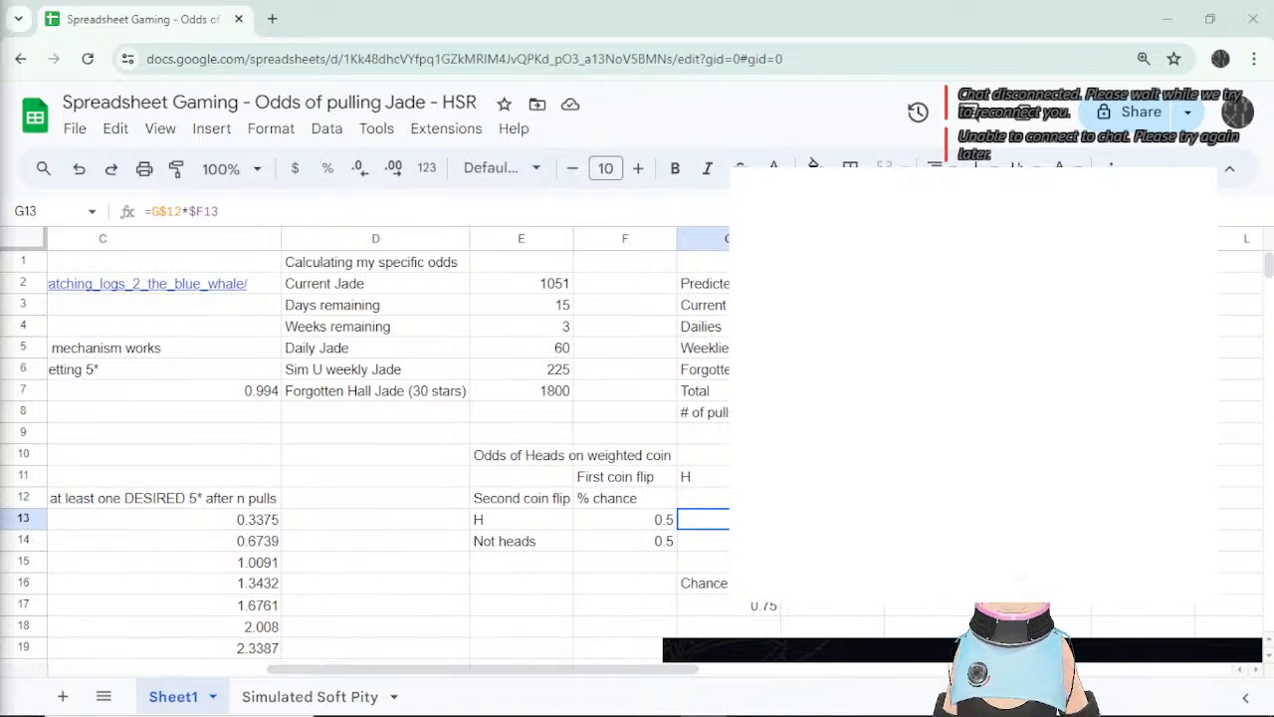
pyautogui.moveTo(886, 273)
pyautogui.mouseDown()
pyautogui.moveTo(966, 320)
pyautogui.moveTo(941, 340)
pyautogui.moveTo(950, 304)
pyautogui.mouseUp()
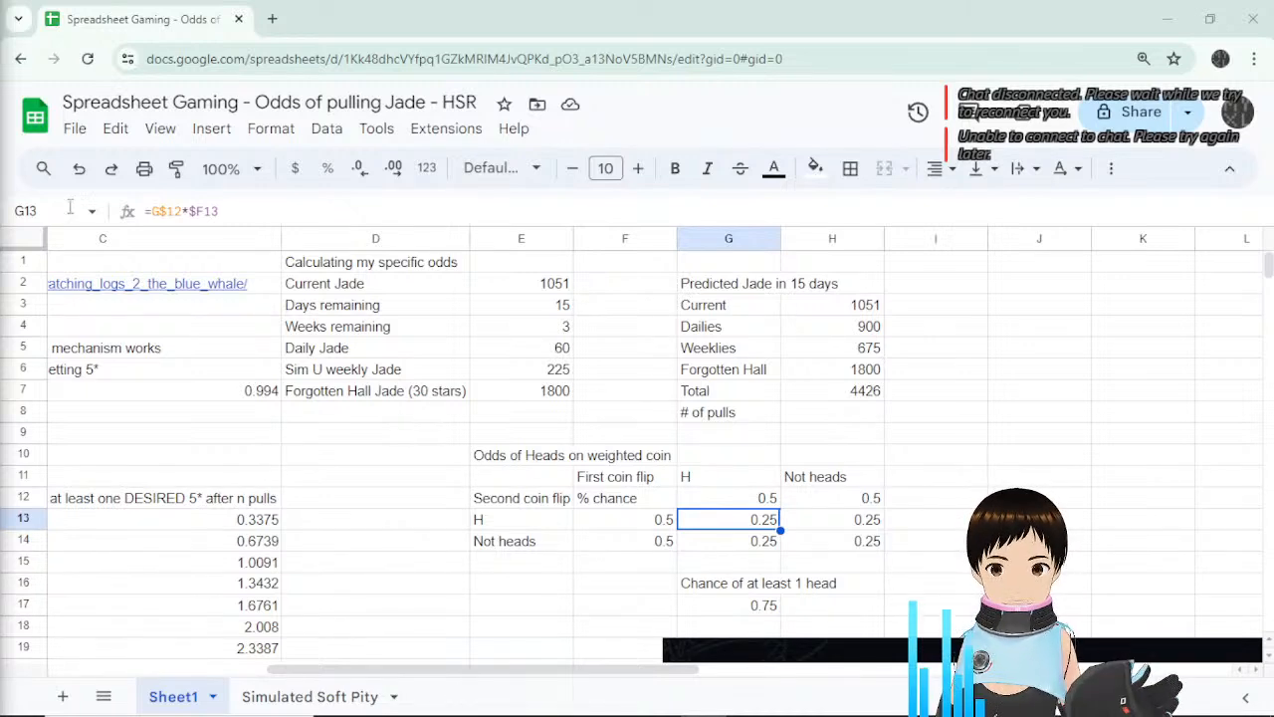
pyautogui.scroll(-1, 943, 506)
pyautogui.click(764, 449)
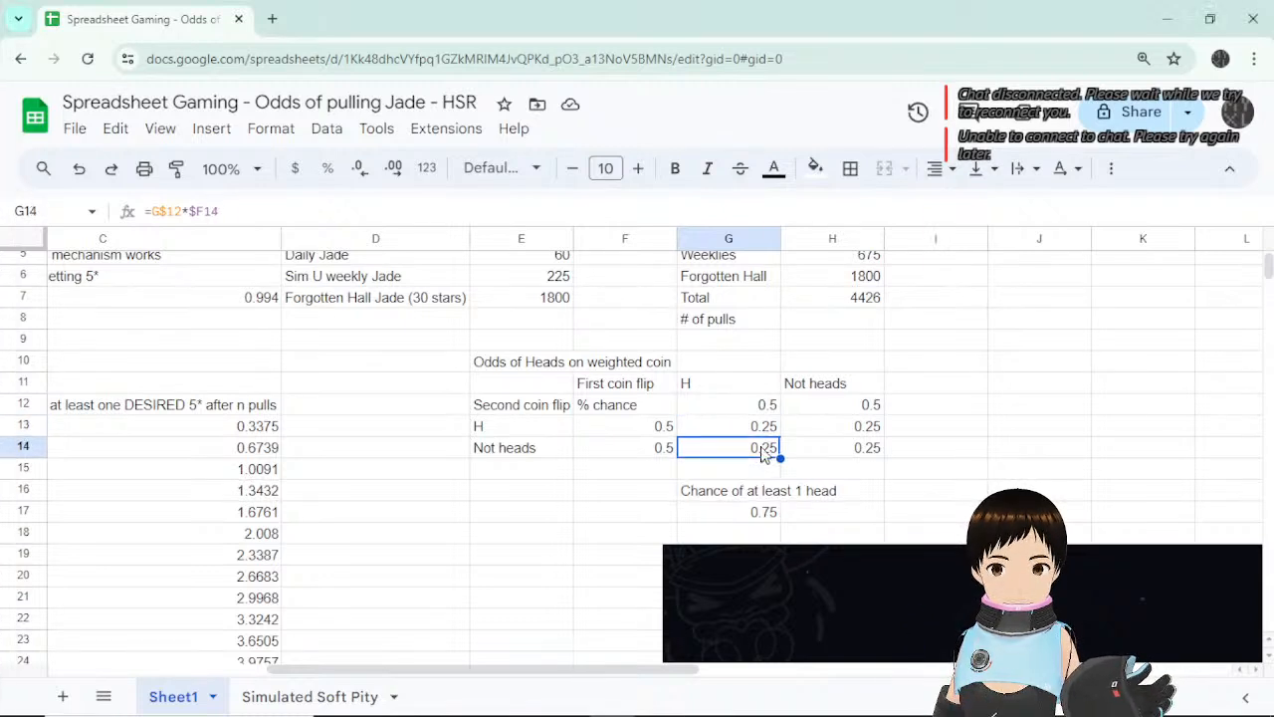
pyautogui.click(765, 432)
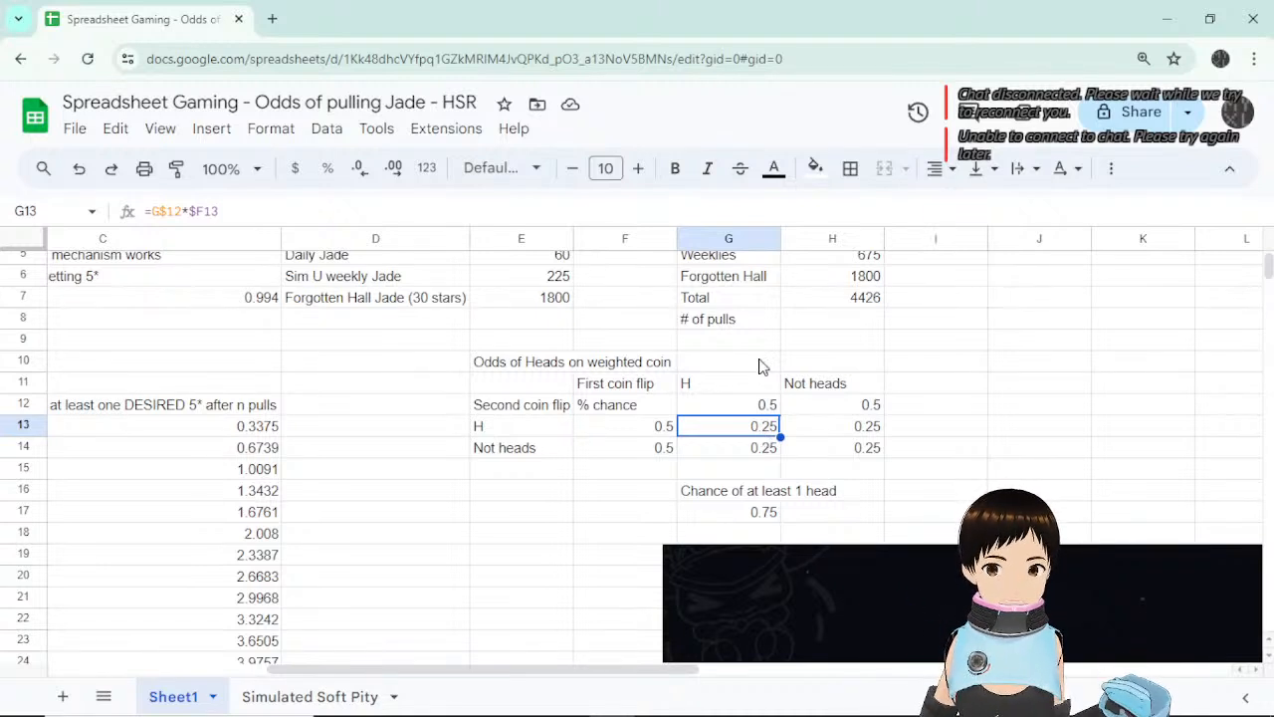
pyautogui.click(854, 430)
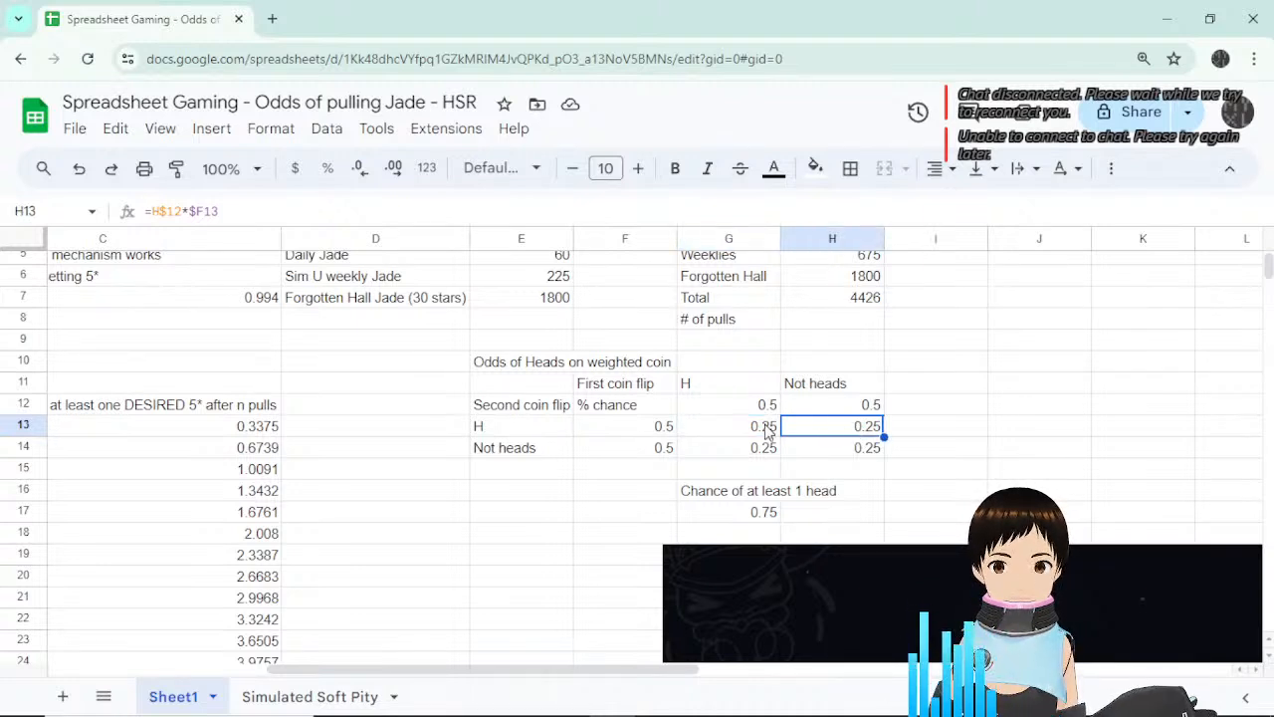
pyautogui.moveTo(752, 435); pyautogui.dragTo(847, 448)
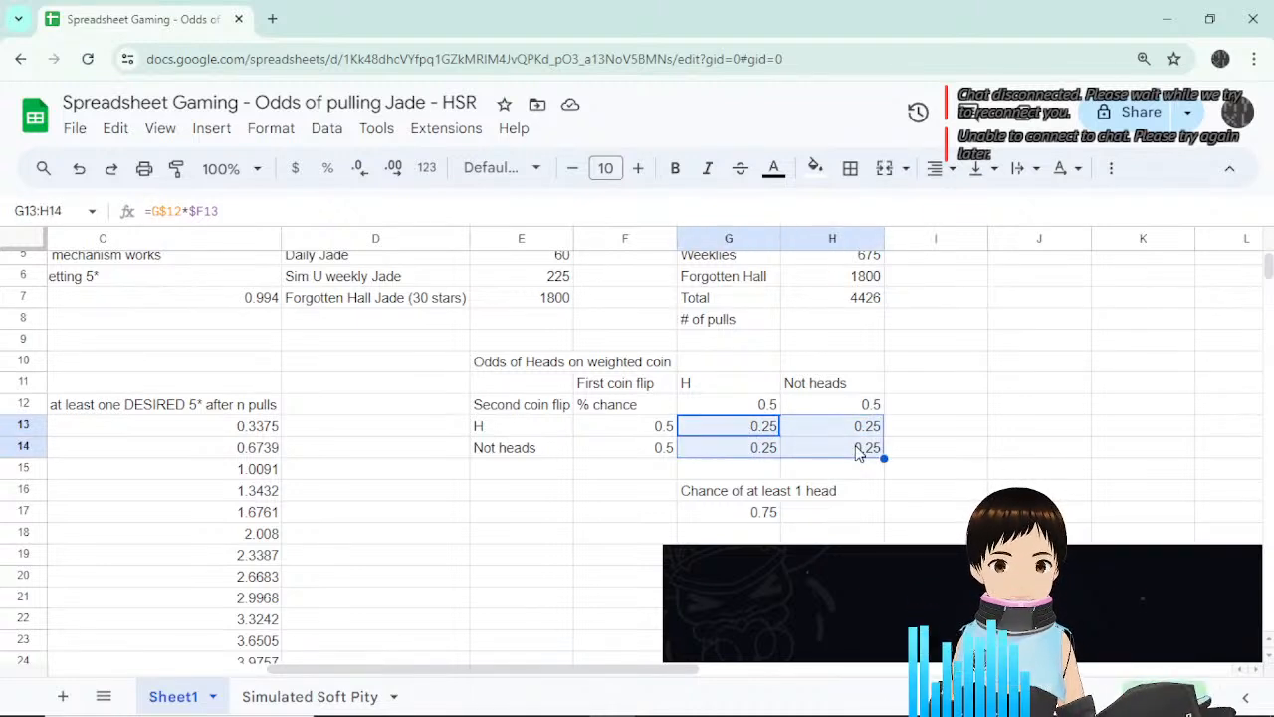
pyautogui.click(748, 430)
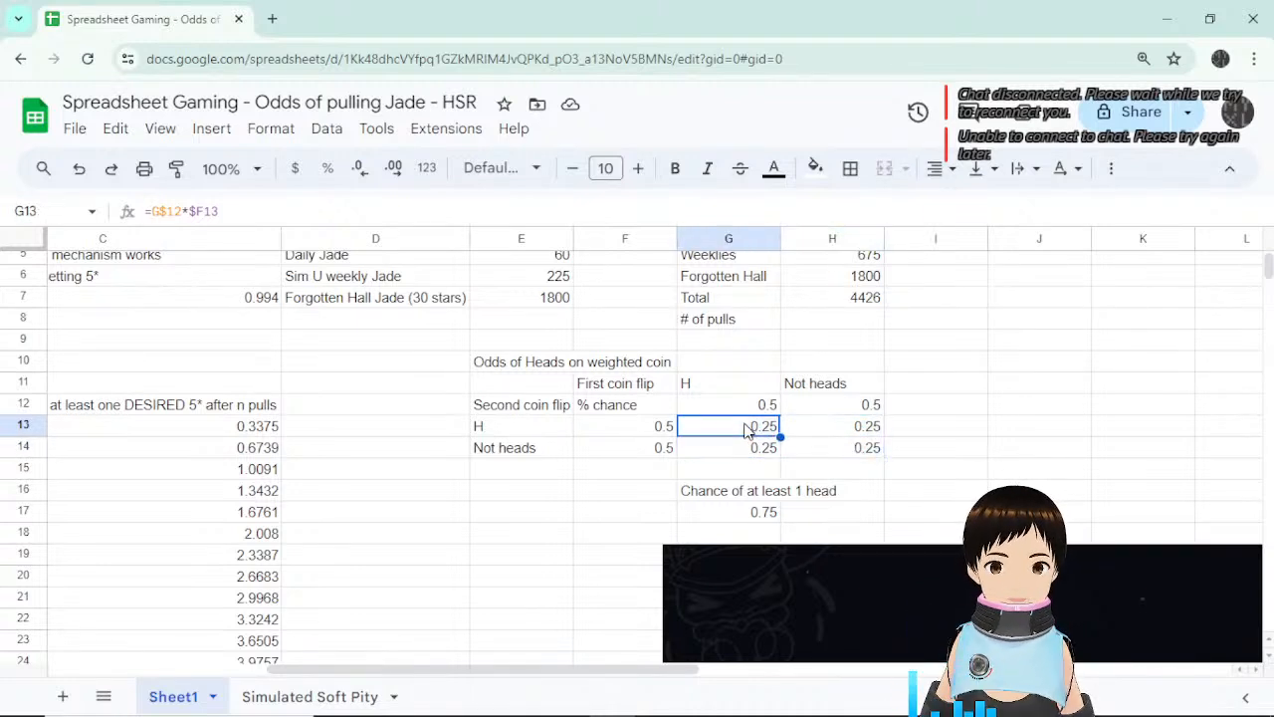
pyautogui.click(858, 430)
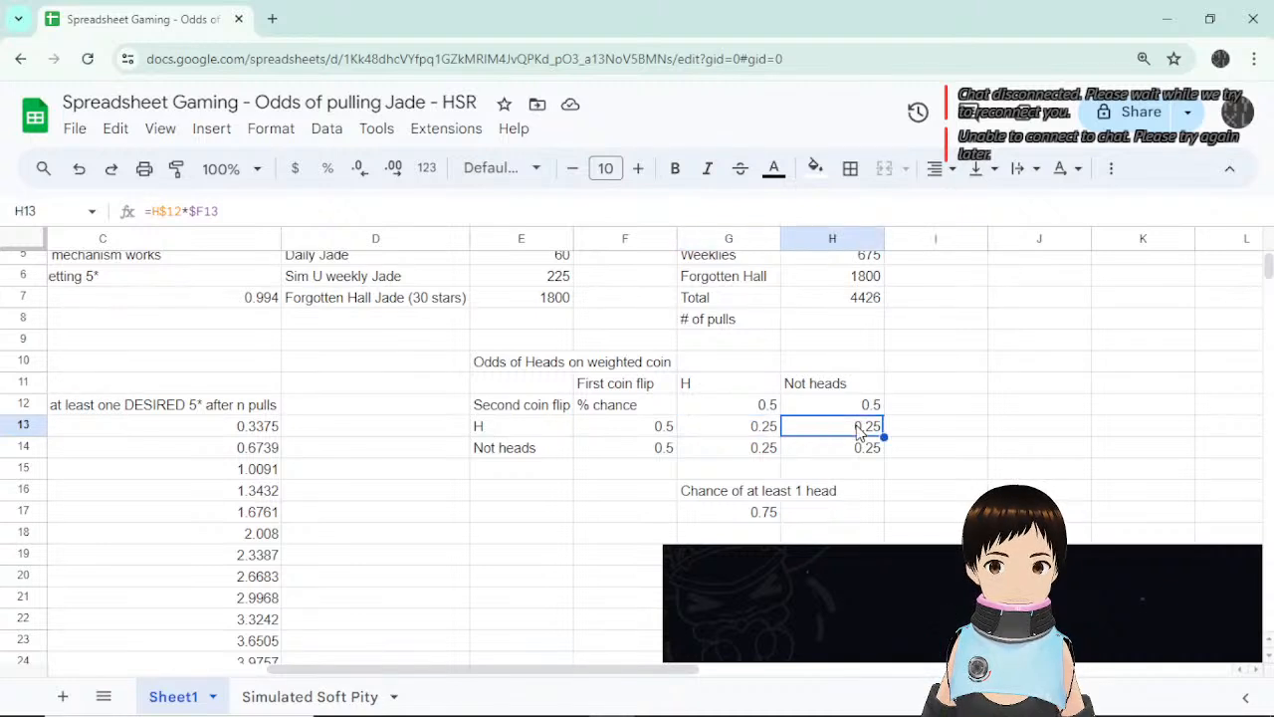
pyautogui.click(749, 453)
pyautogui.click(862, 450)
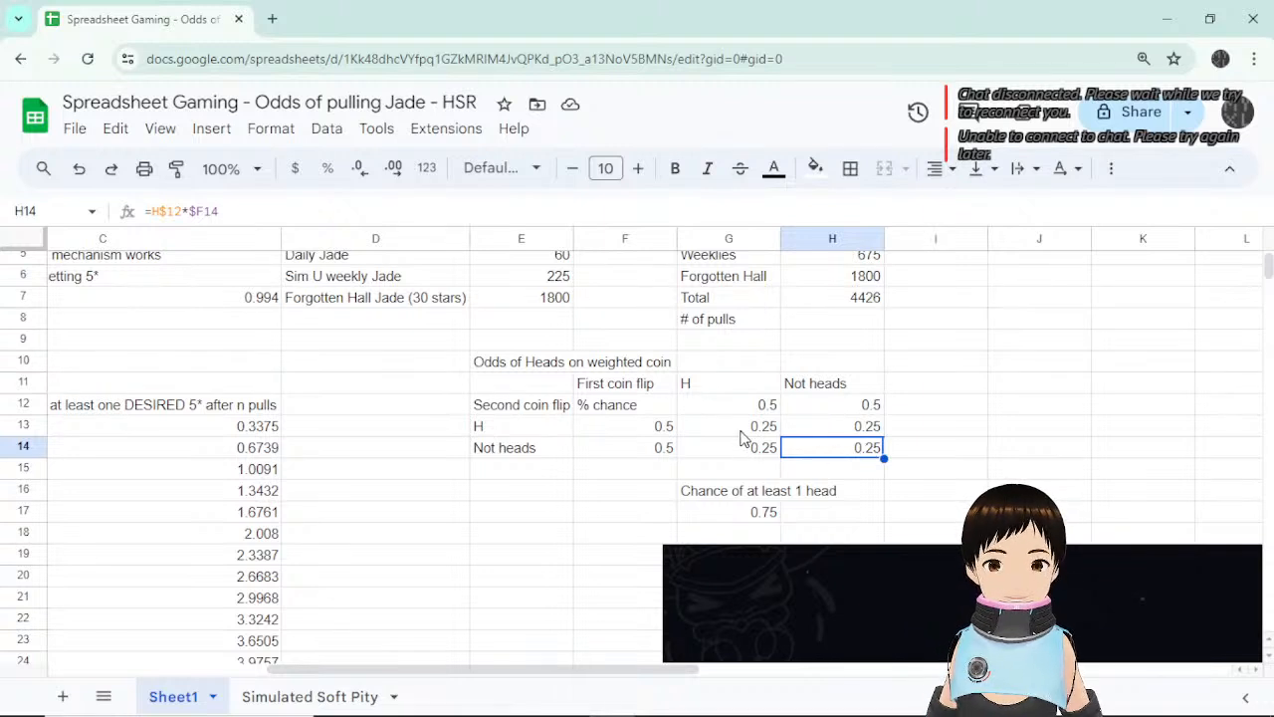
pyautogui.moveTo(751, 431); pyautogui.dragTo(808, 449)
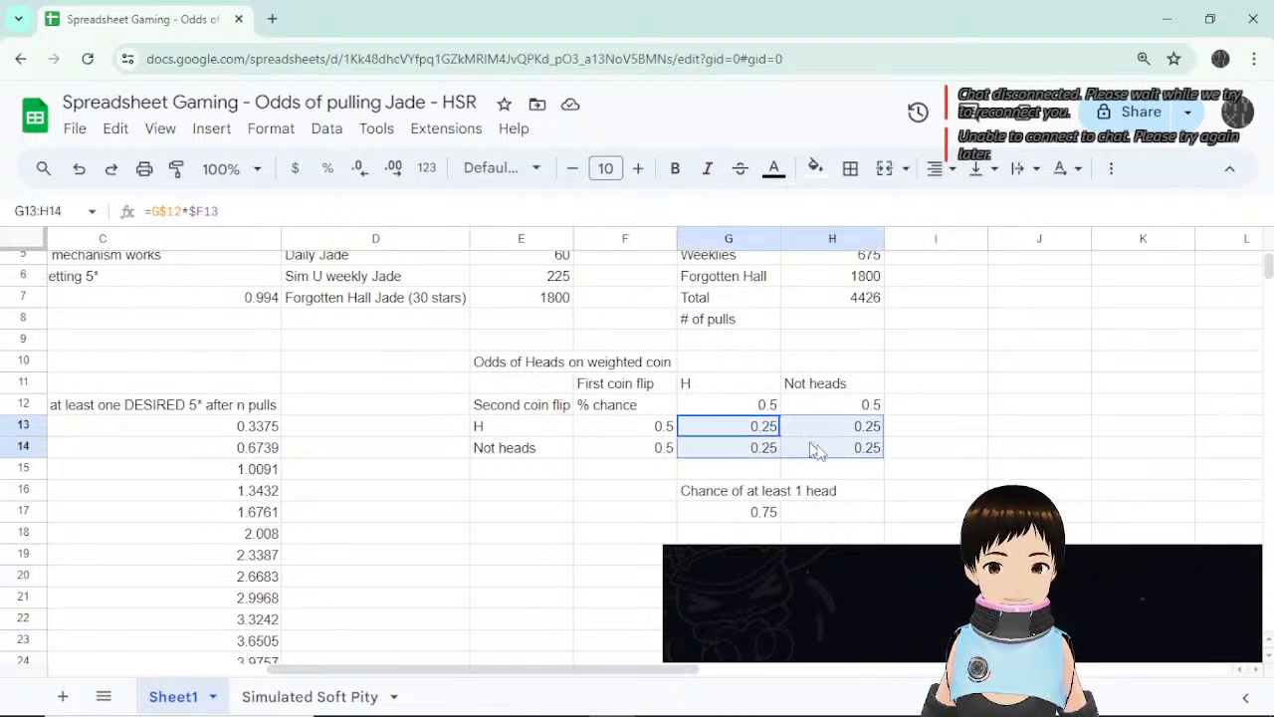
pyautogui.click(757, 430)
pyautogui.click(833, 433)
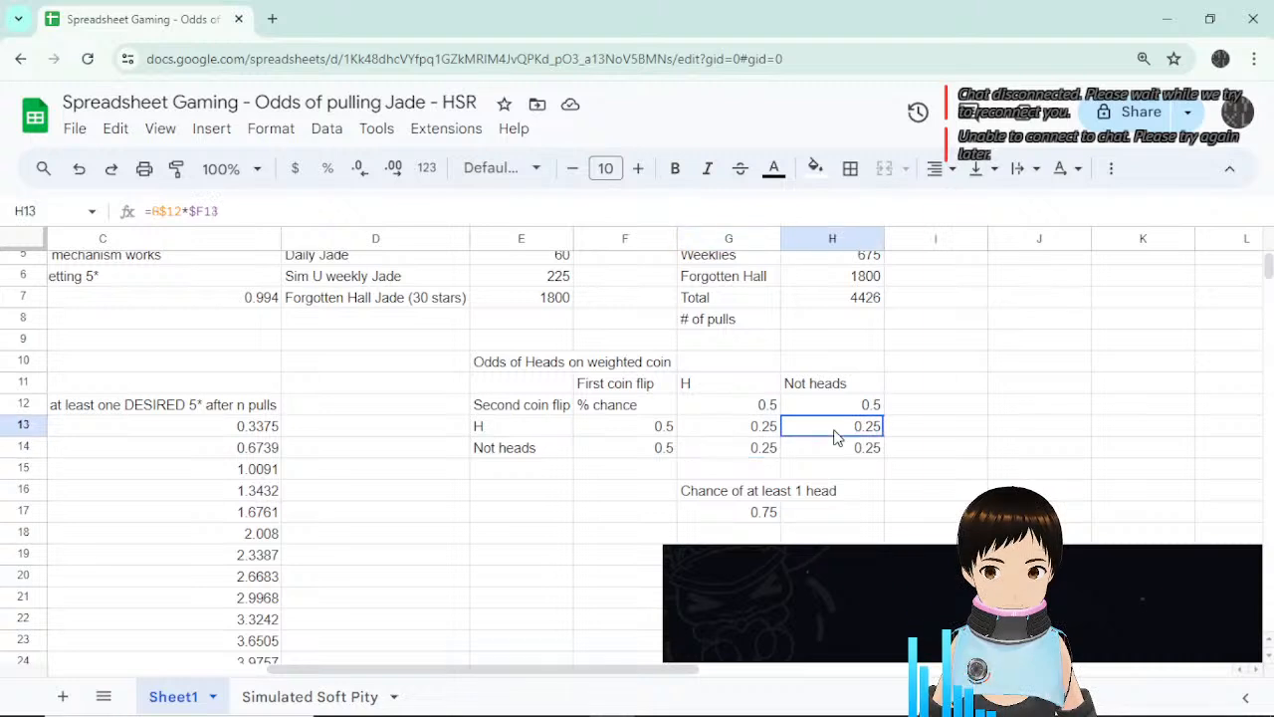
pyautogui.click(762, 428)
pyautogui.click(757, 450)
pyautogui.click(760, 431)
pyautogui.click(831, 436)
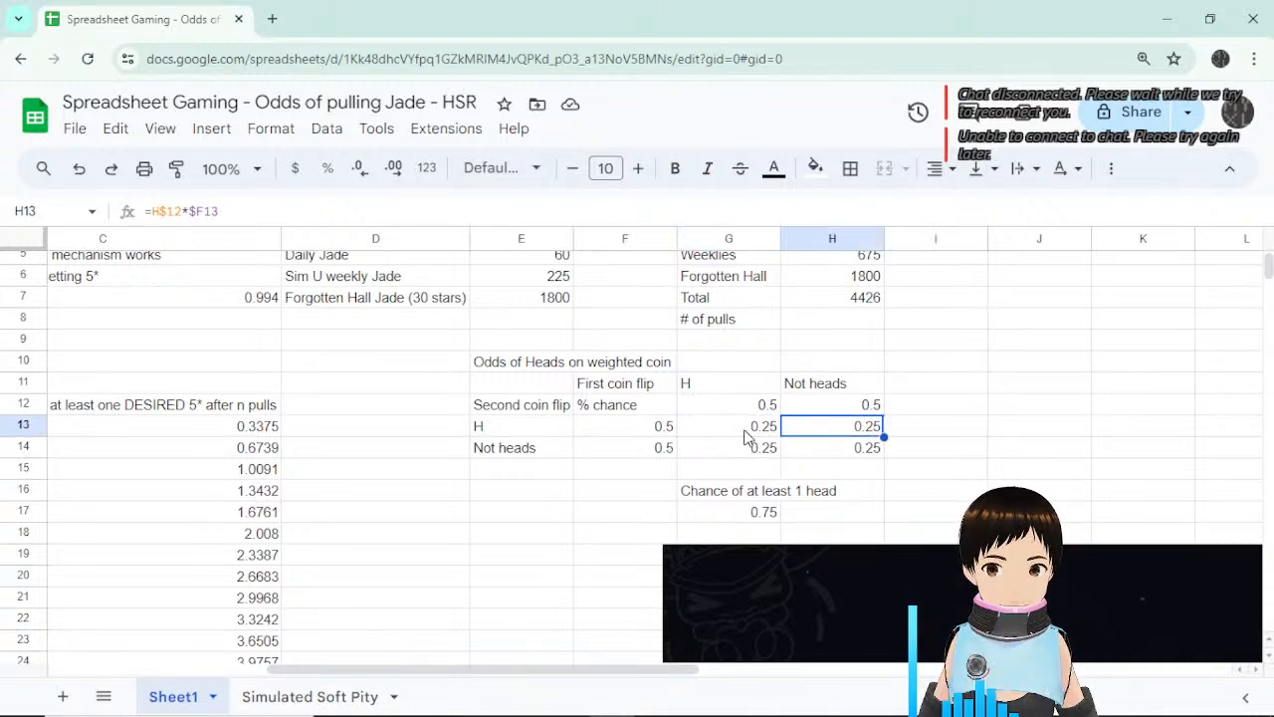
pyautogui.click(750, 436)
pyautogui.click(750, 456)
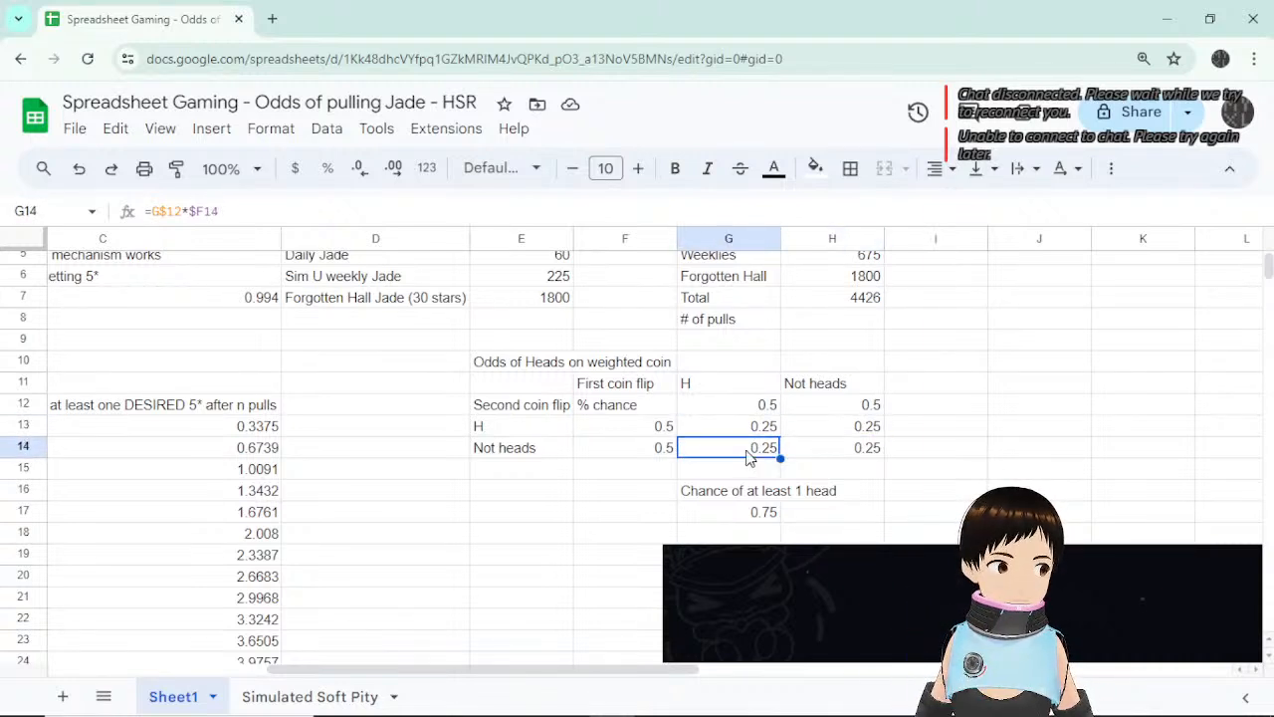
pyautogui.click(805, 435)
pyautogui.click(751, 453)
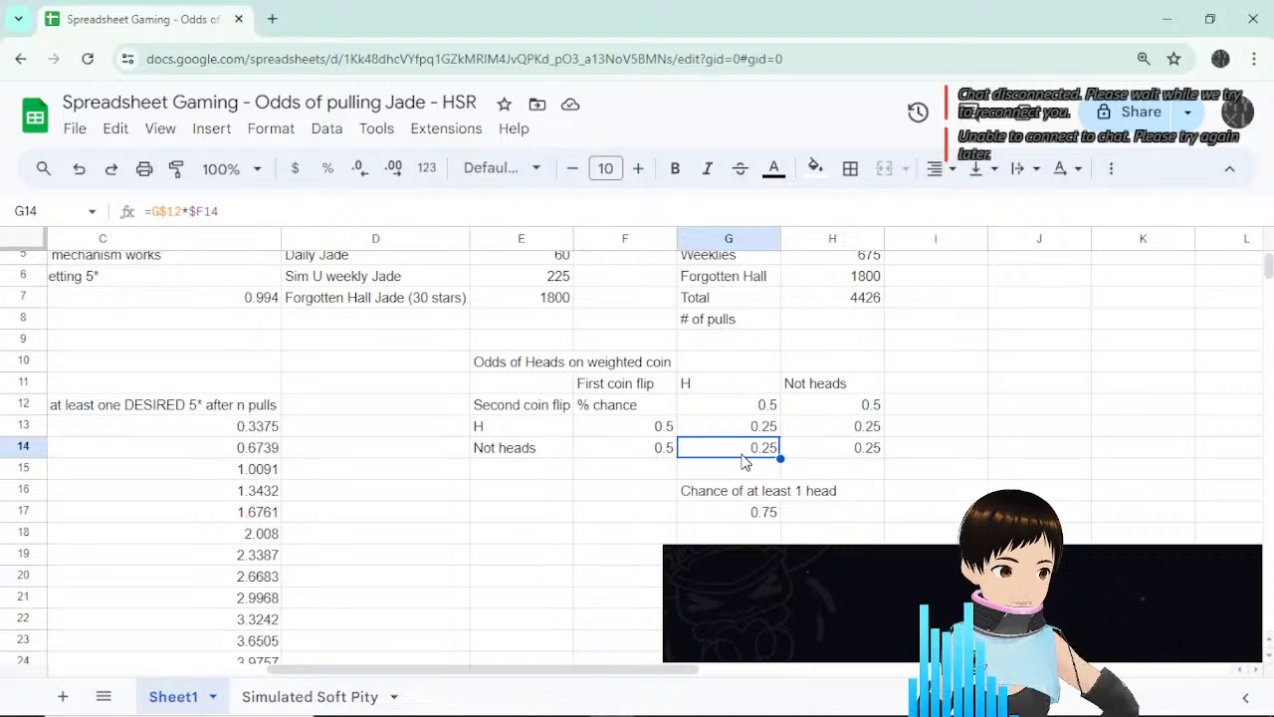
pyautogui.click(754, 428)
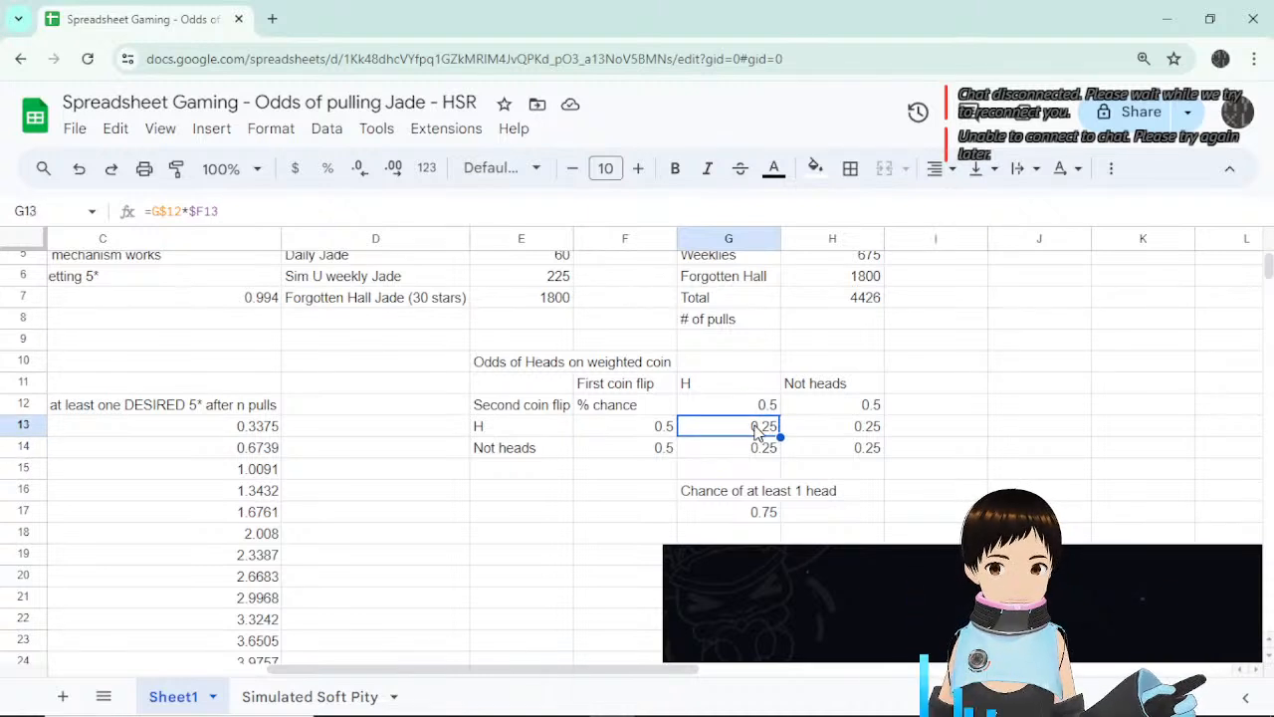
pyautogui.click(748, 493)
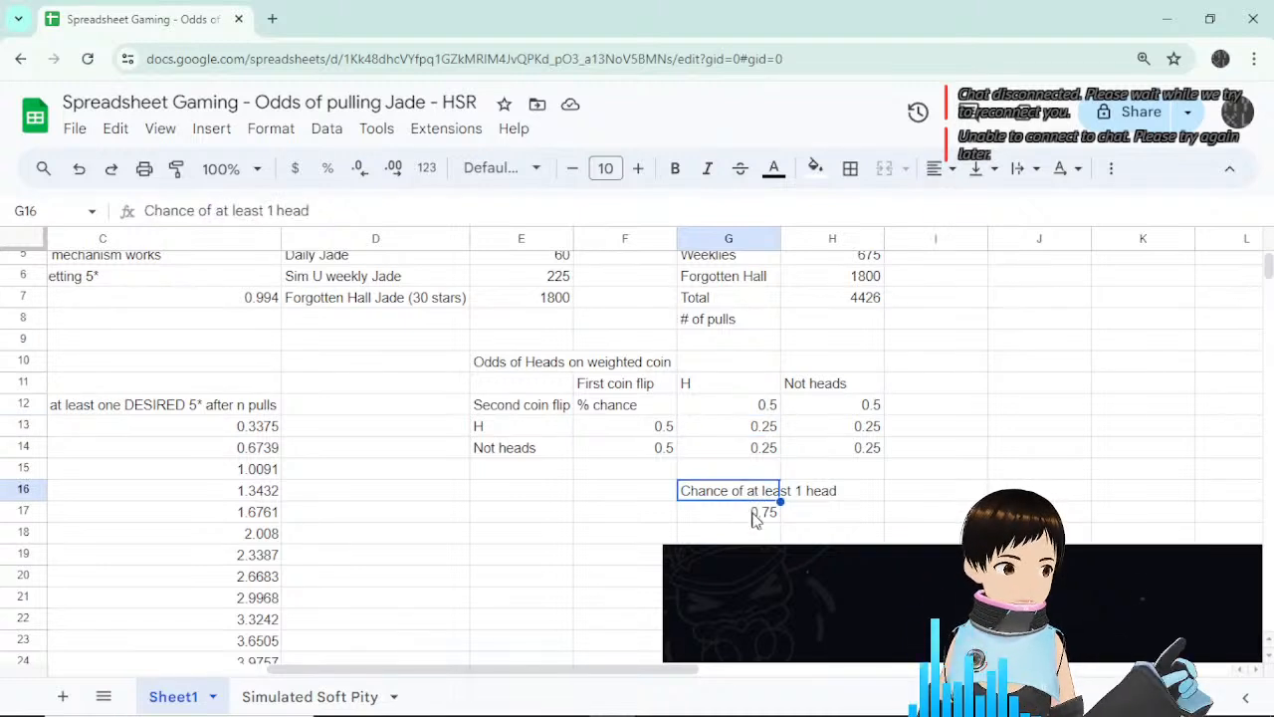
pyautogui.click(765, 514)
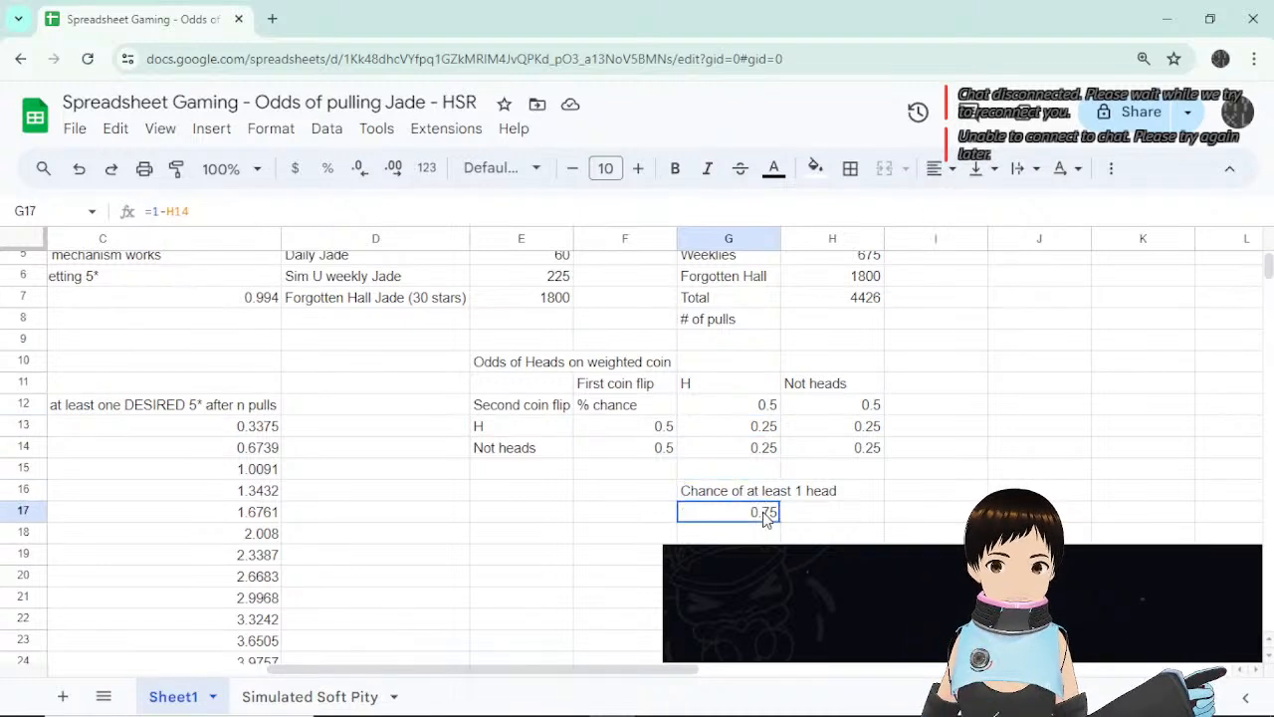
pyautogui.click(752, 430)
pyautogui.click(756, 450)
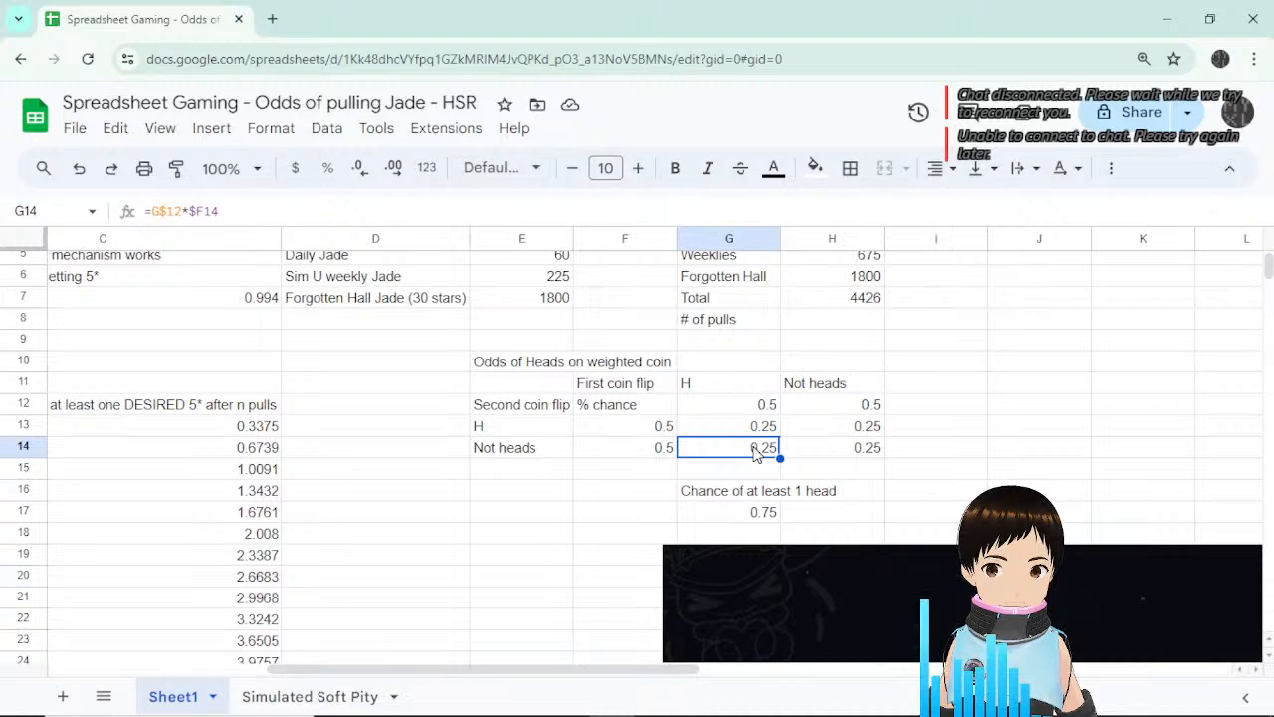
pyautogui.click(824, 434)
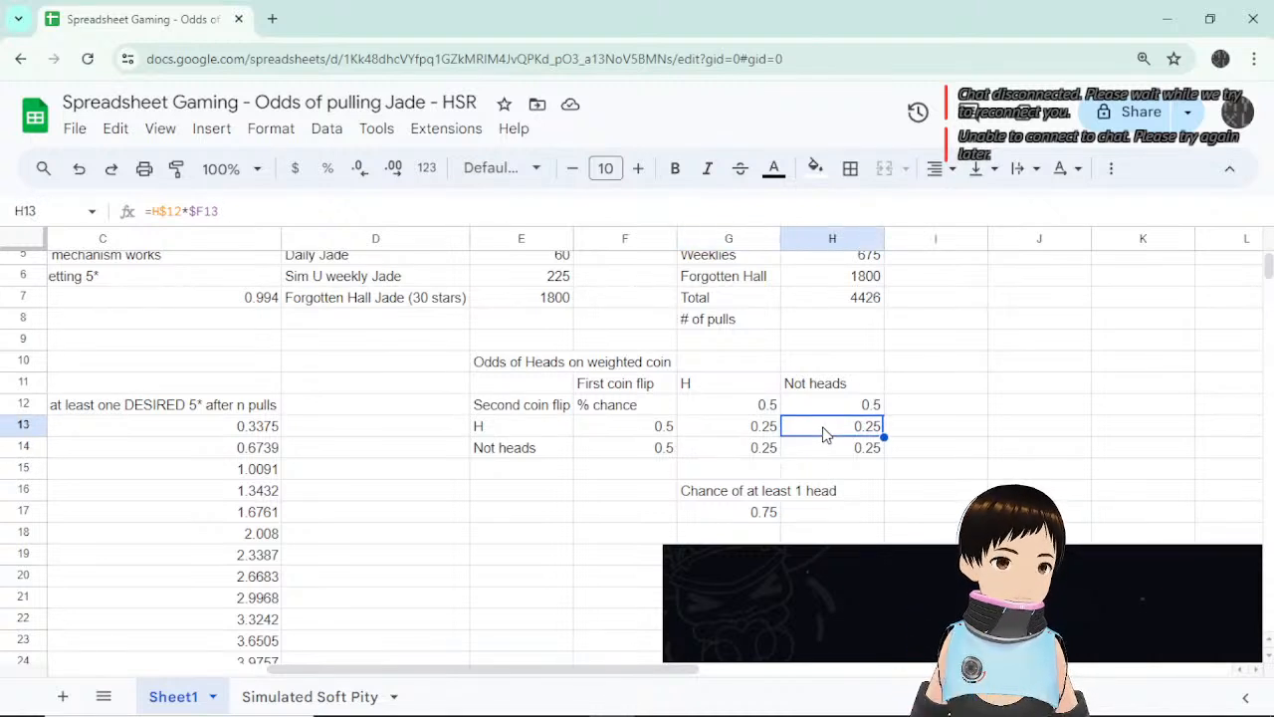
pyautogui.click(749, 516)
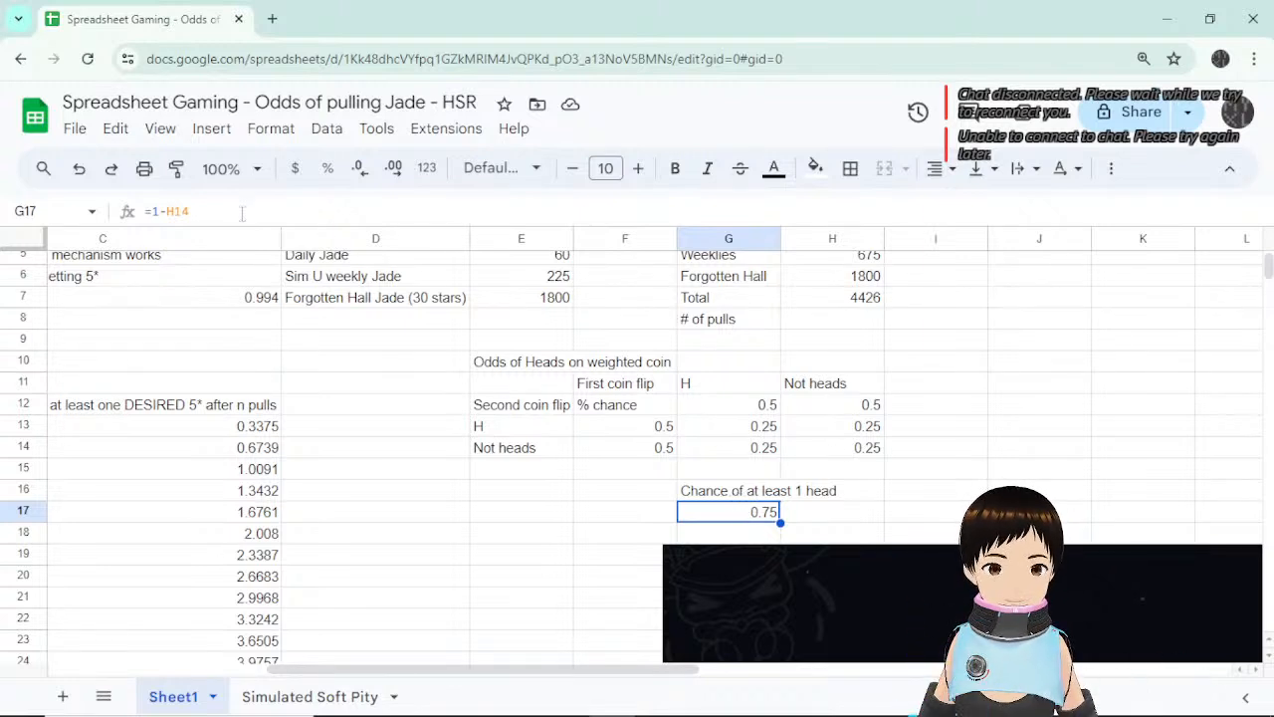
pyautogui.press('Return')
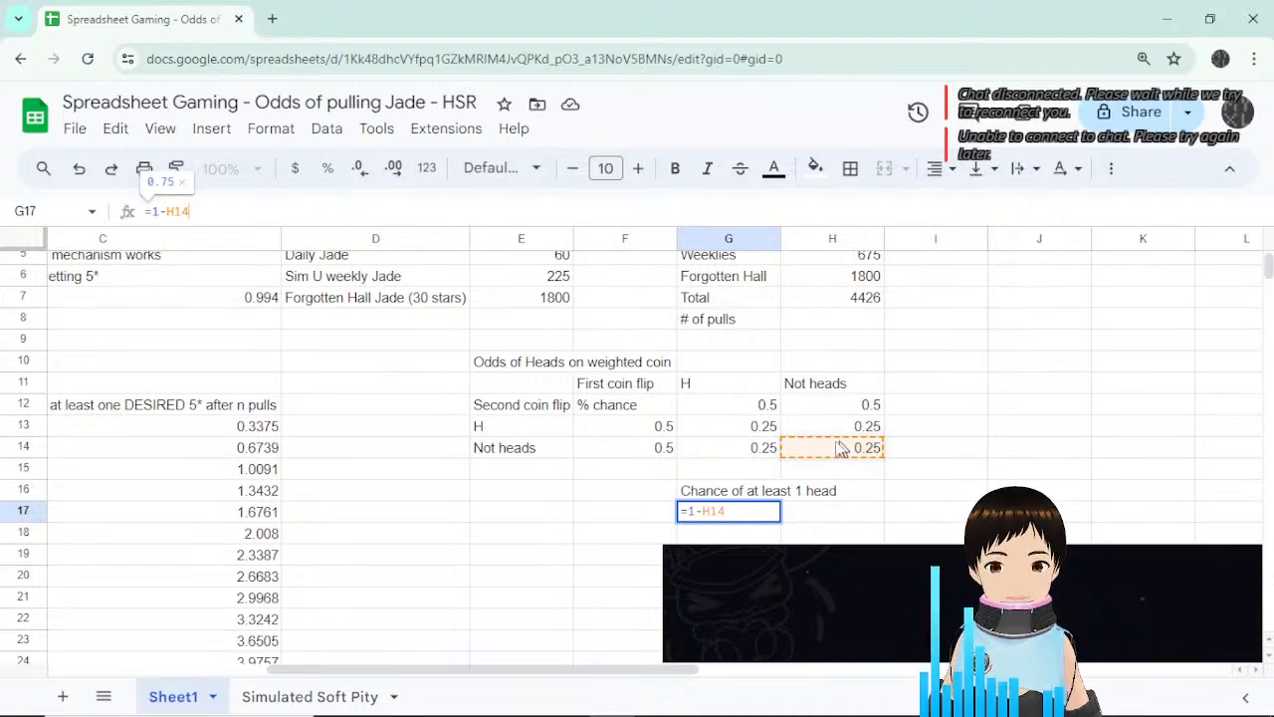
pyautogui.press('Escape')
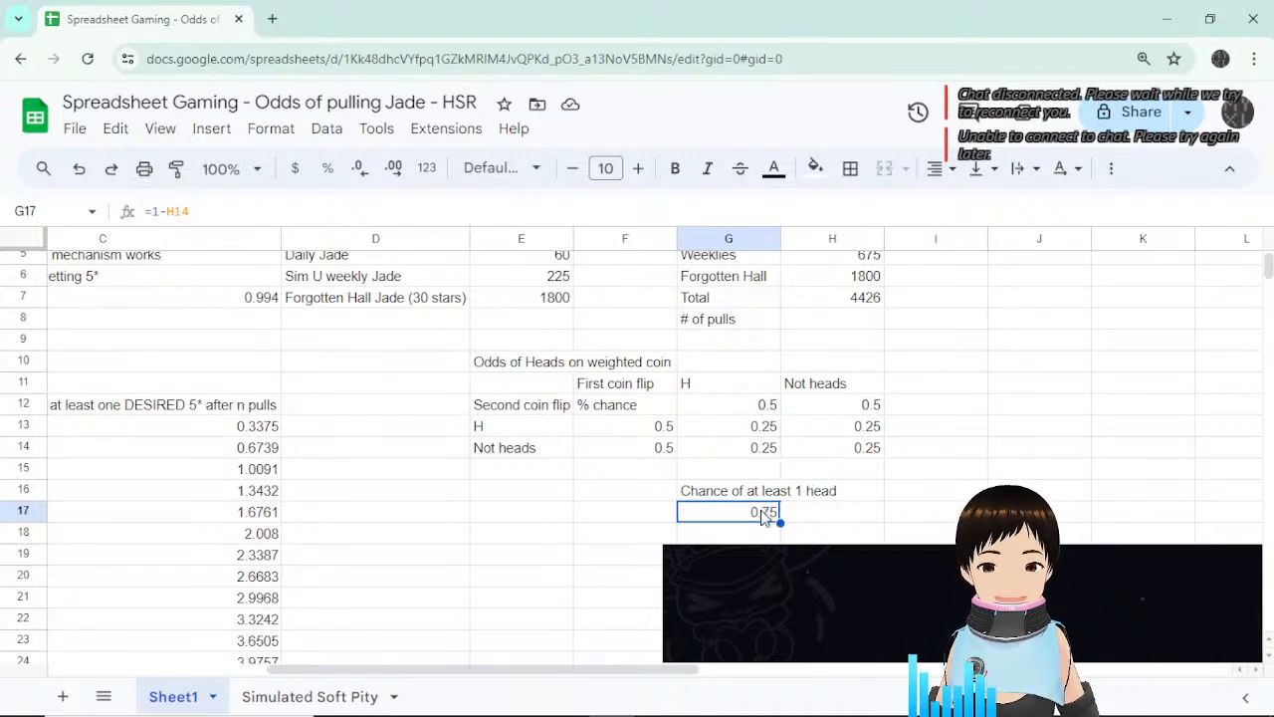
pyautogui.click(211, 211)
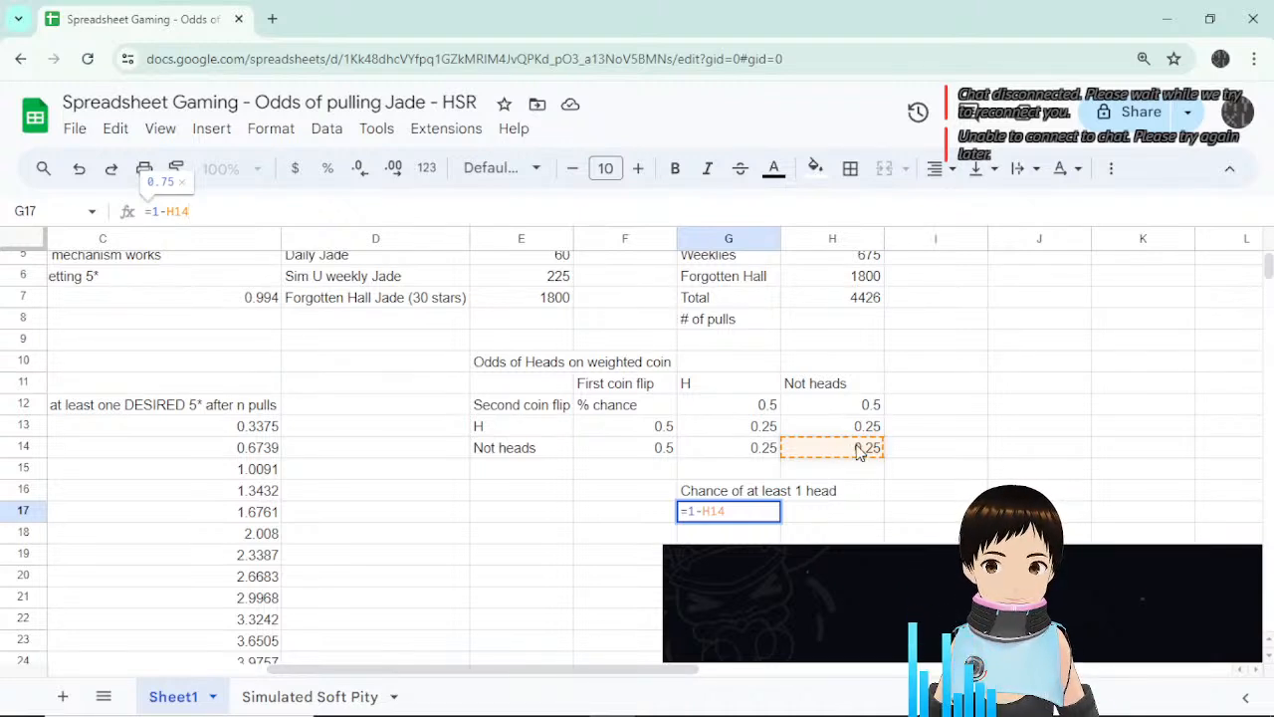
pyautogui.press('Escape')
pyautogui.click(606, 497)
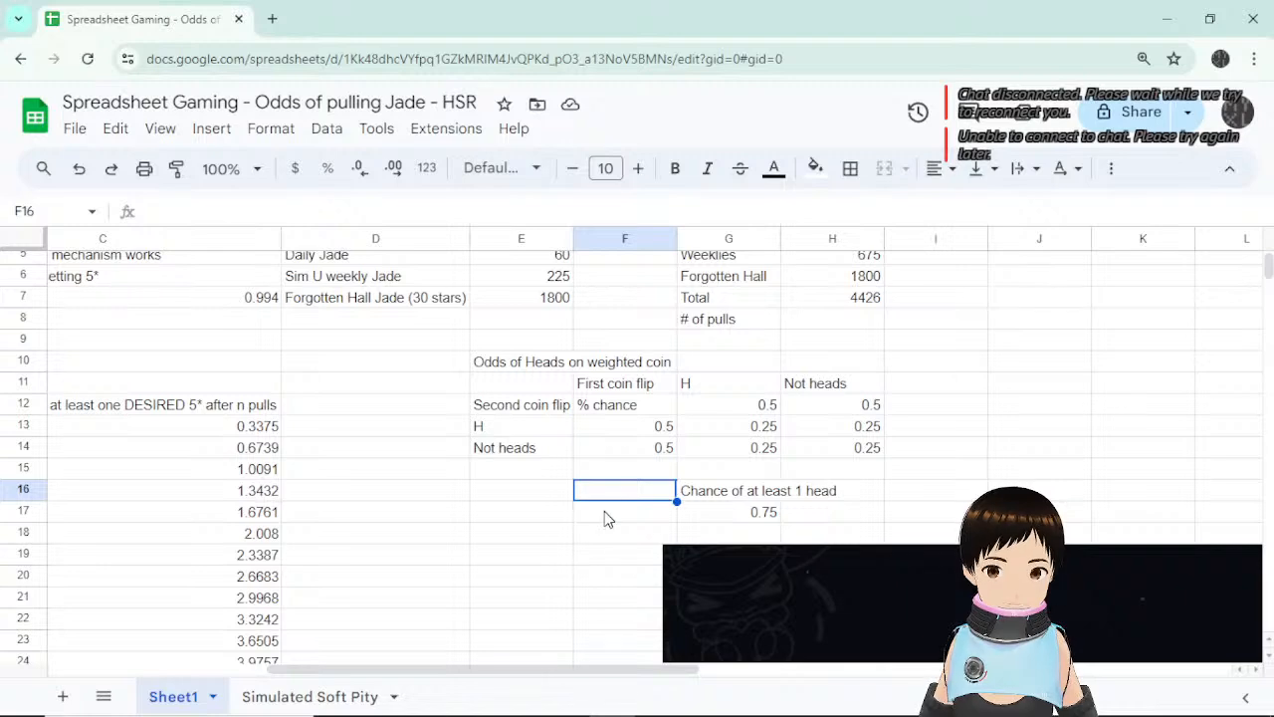
pyautogui.scroll(2, 610, 483)
pyautogui.moveTo(640, 674); pyautogui.dragTo(306, 676)
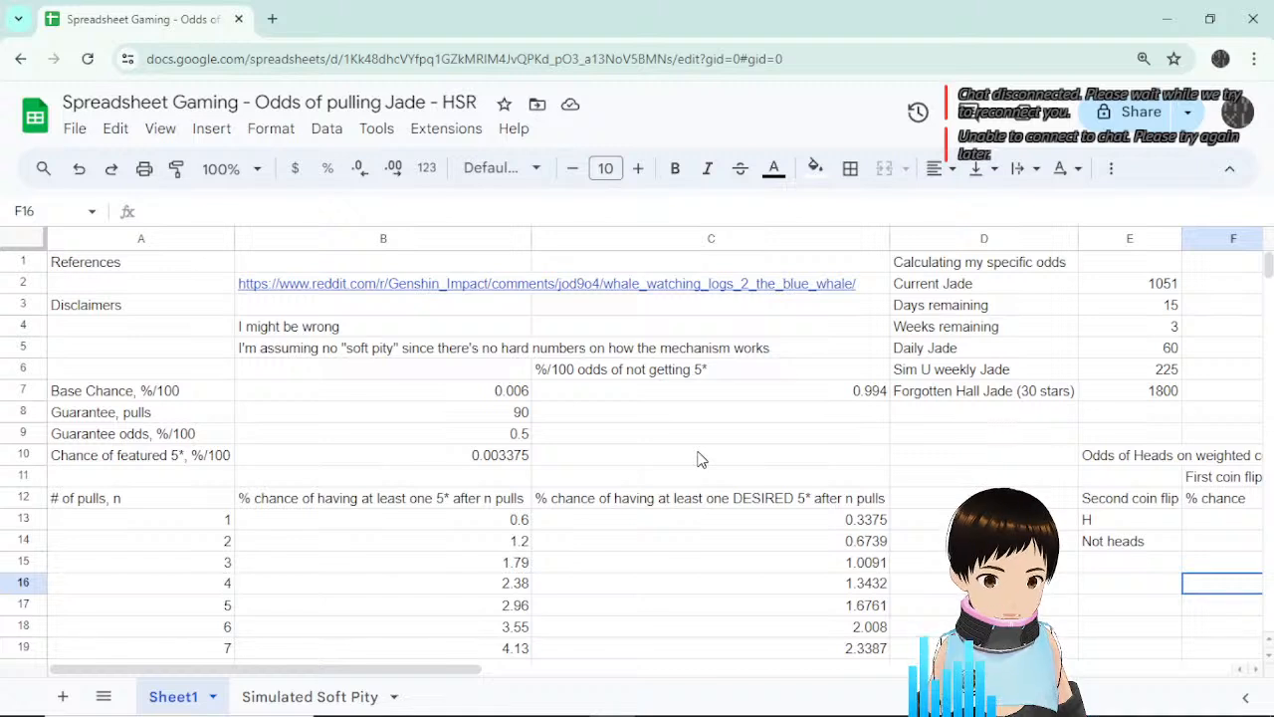
pyautogui.click(468, 395)
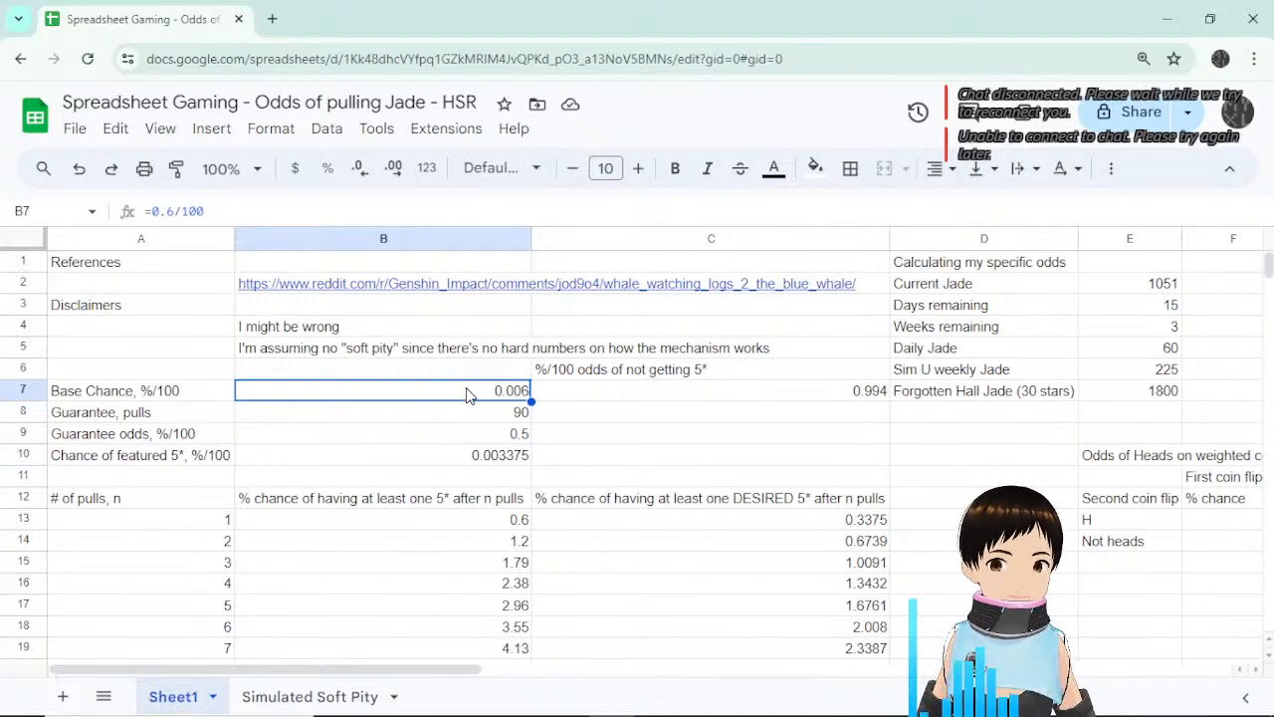
pyautogui.click(634, 374)
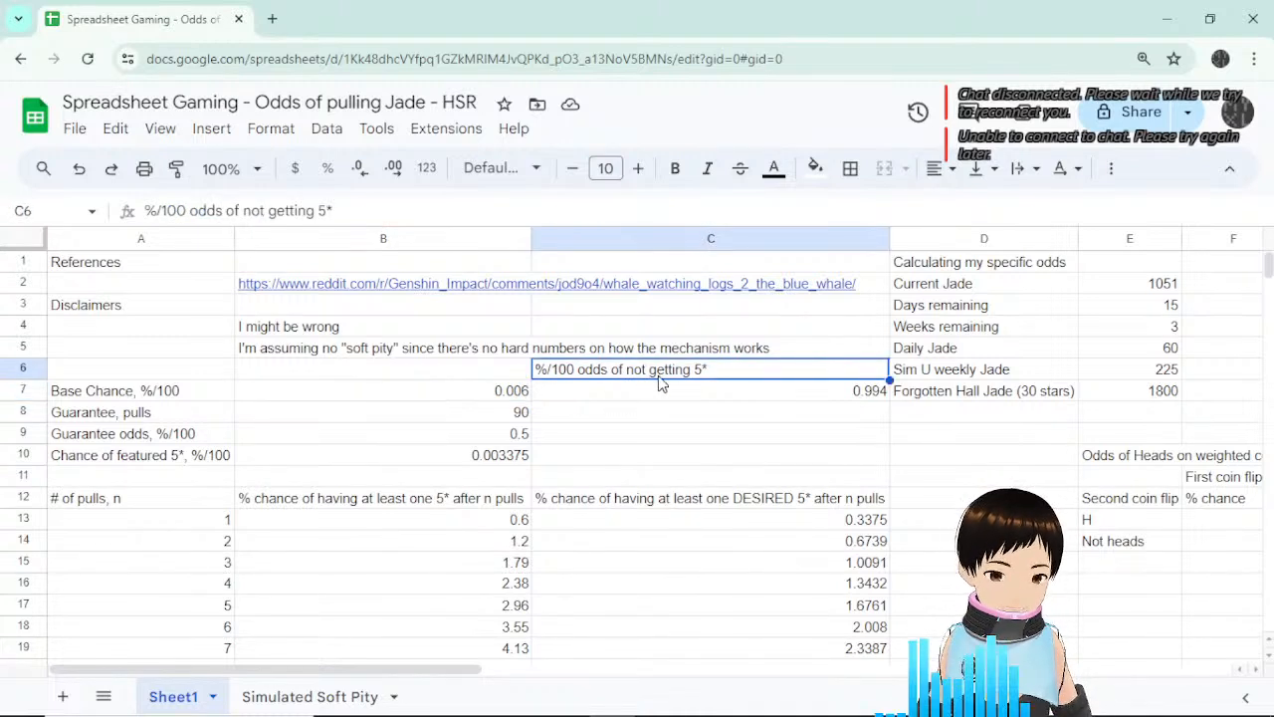
pyautogui.click(671, 398)
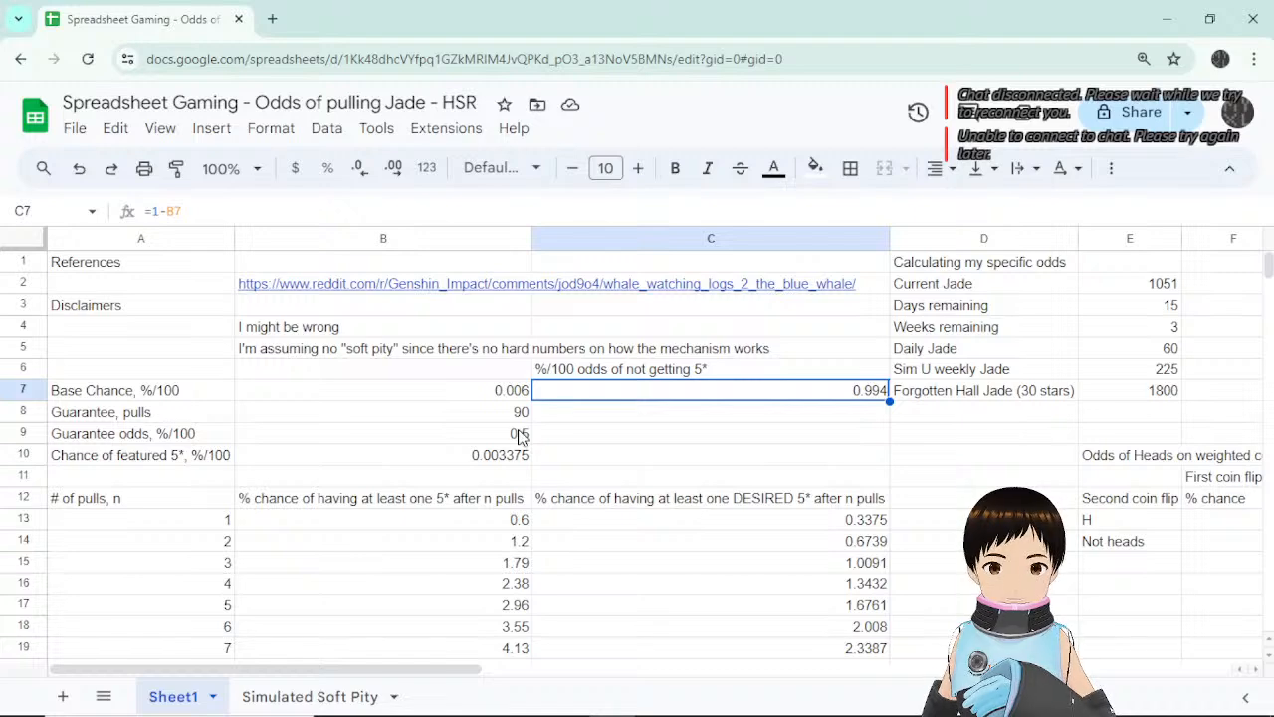
pyautogui.scroll(-3, 517, 435)
pyautogui.scroll(3, 522, 463)
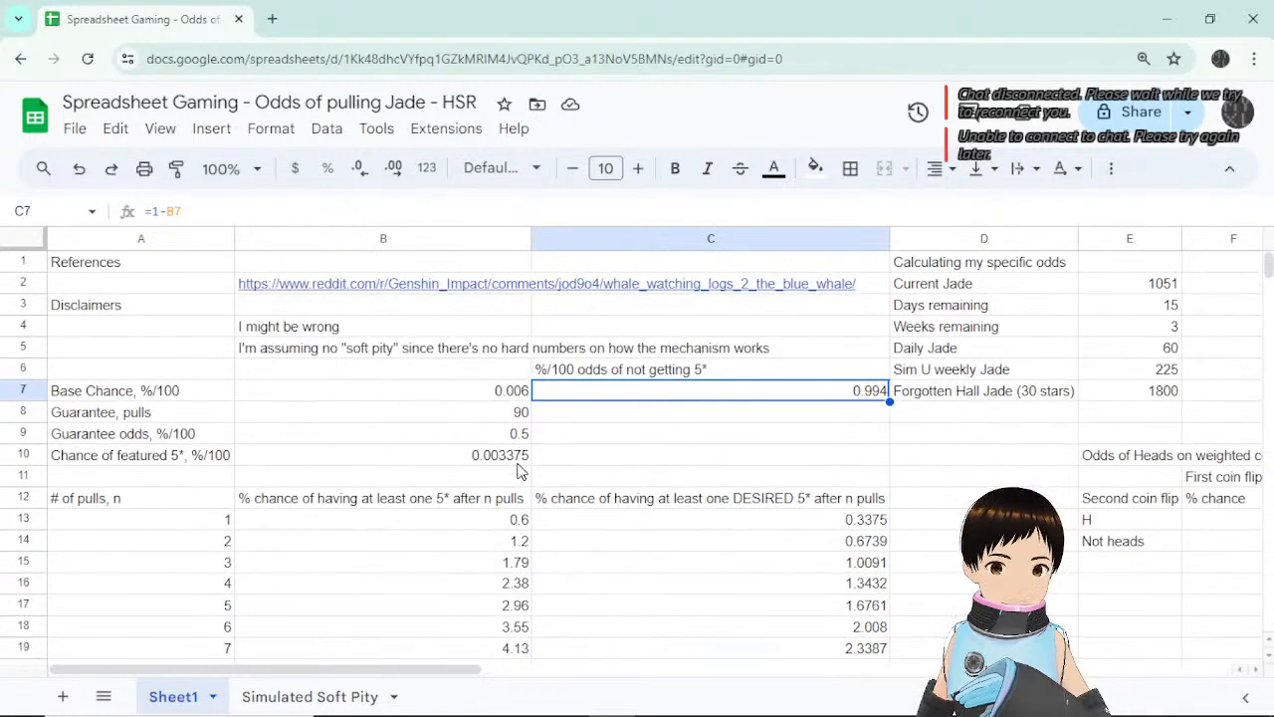
pyautogui.scroll(-1, 518, 468)
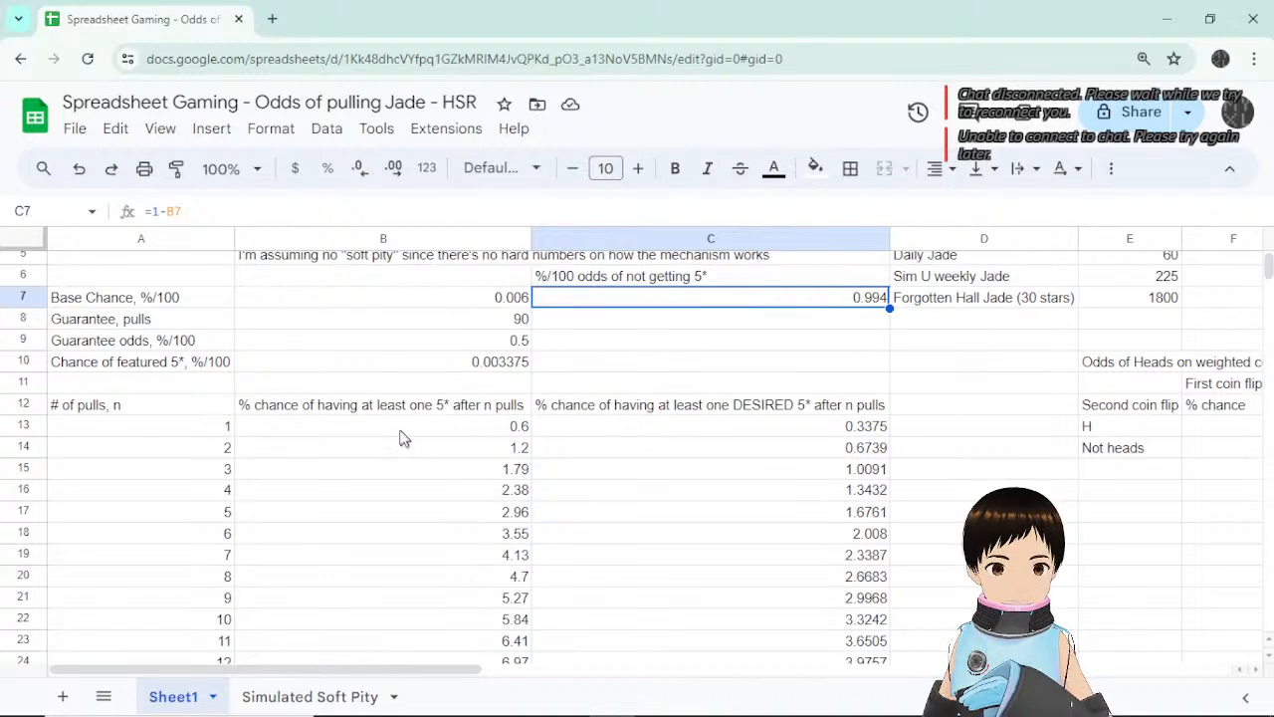
pyautogui.click(334, 435)
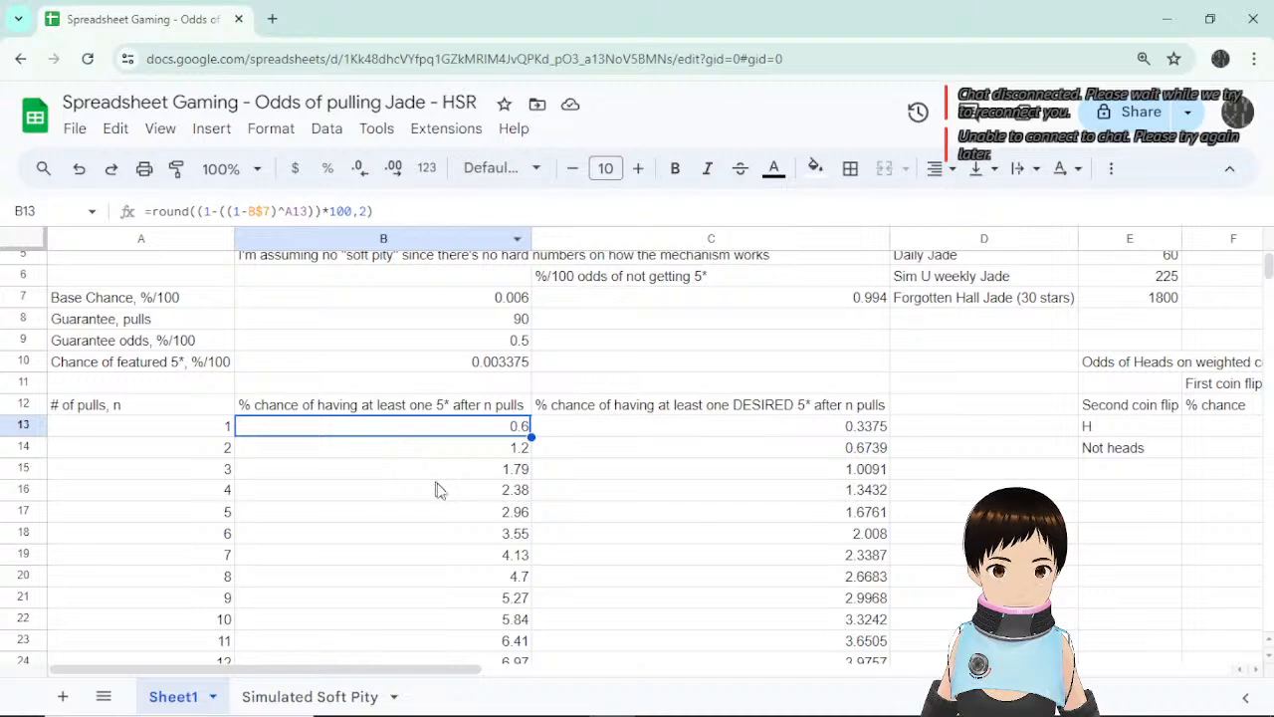
pyautogui.click(441, 455)
pyautogui.click(225, 472)
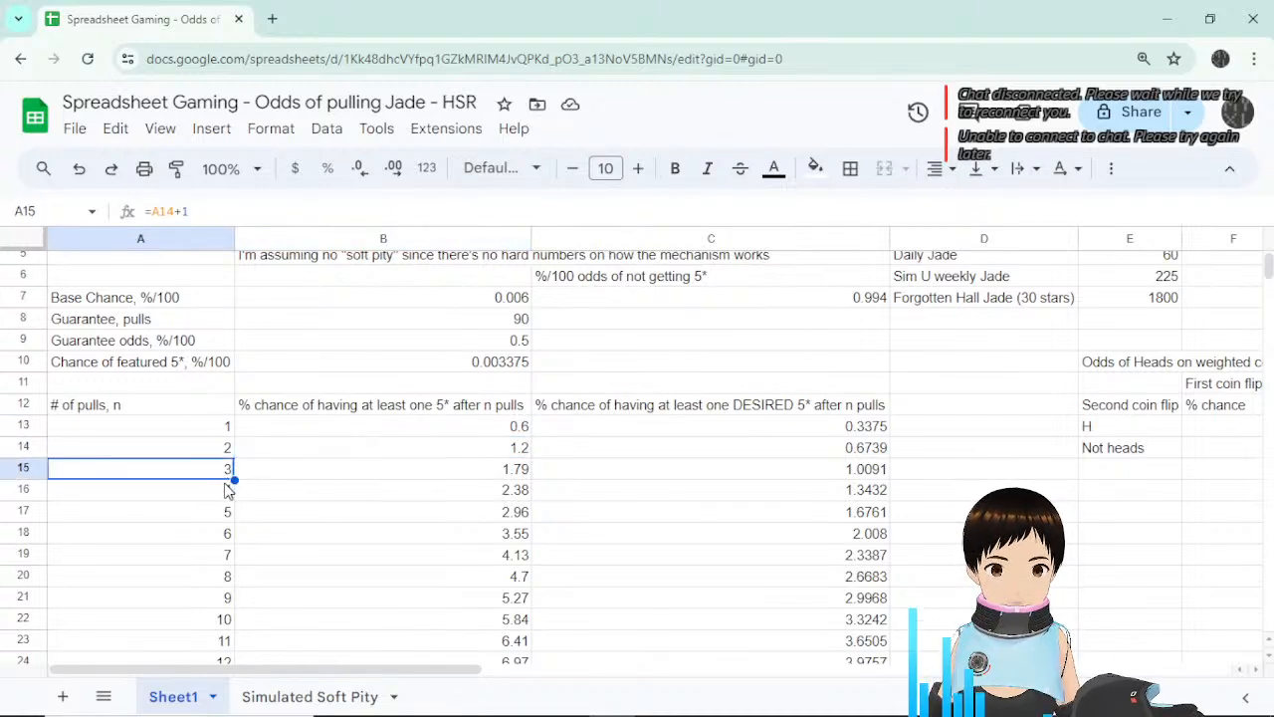
pyautogui.click(267, 475)
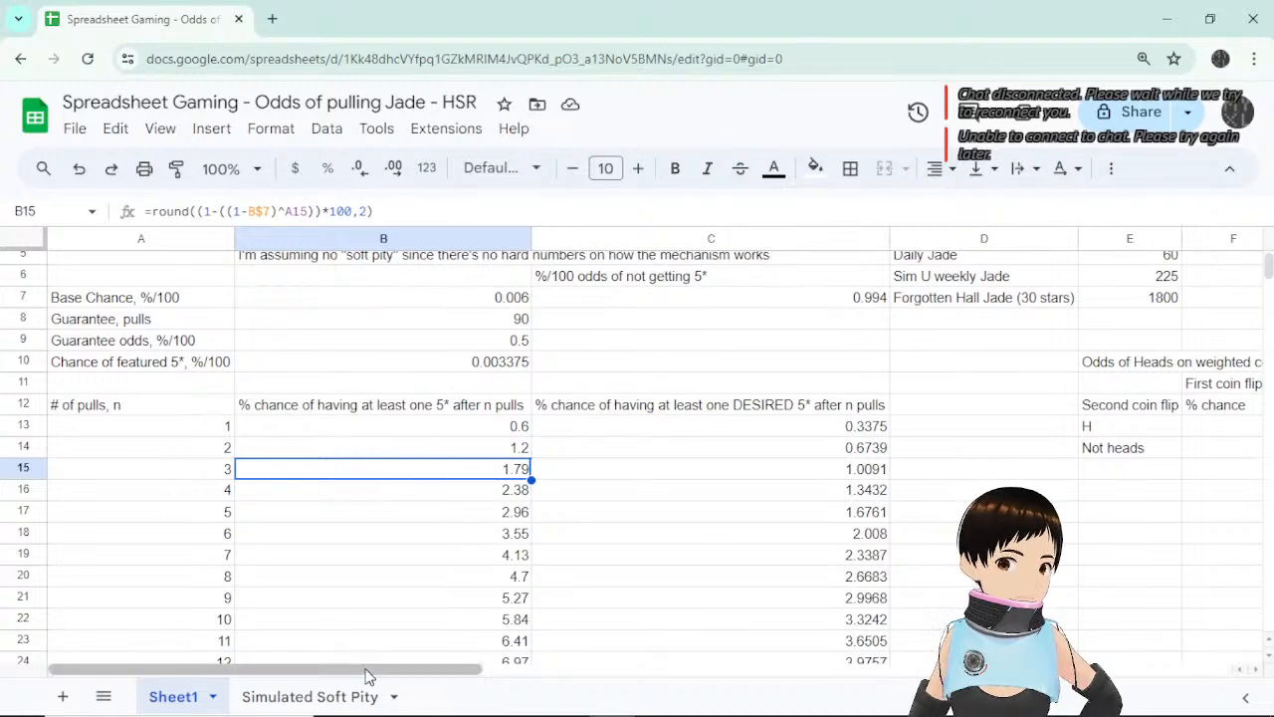
# Thicken the Technical Pen to size 6.4 at 100% opacity, cancel a reset, and test a stroke.
pyautogui.moveTo(406, 683); pyautogui.dragTo(600, 683)
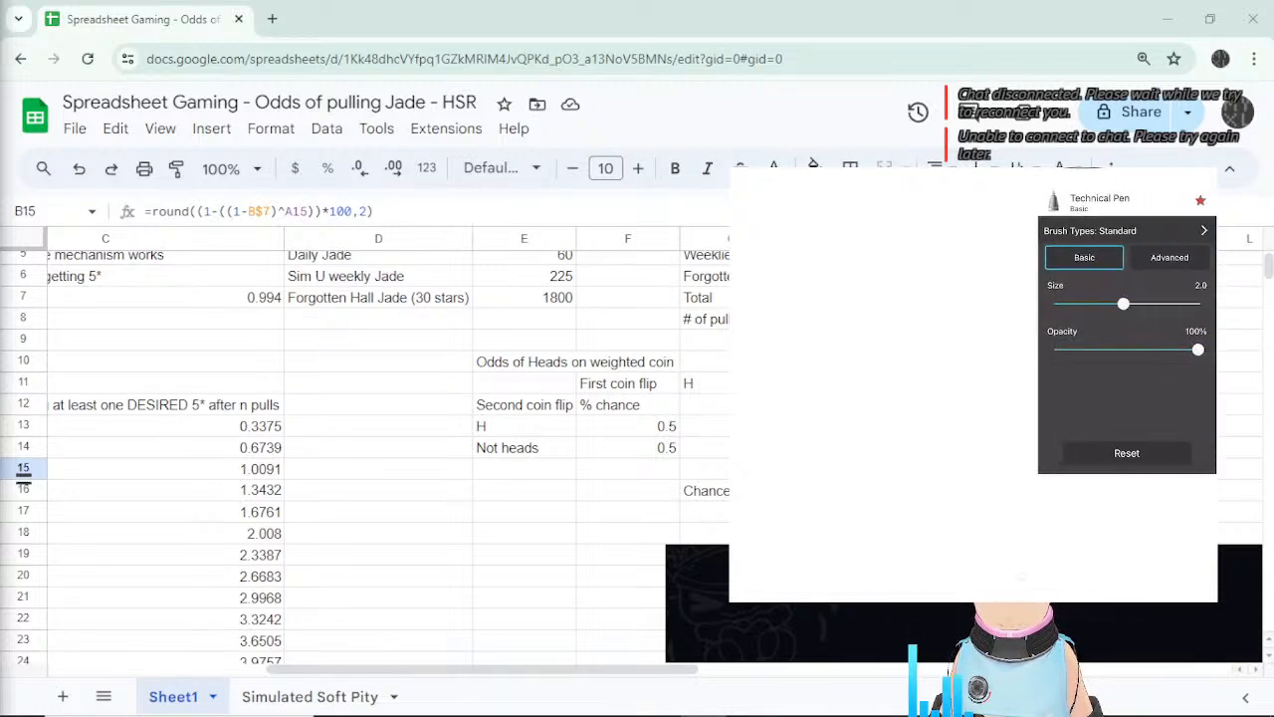
pyautogui.moveTo(1123, 304)
pyautogui.mouseDown()
pyautogui.moveTo(1199, 304)
pyautogui.moveTo(1168, 303)
pyautogui.mouseUp()
pyautogui.click(1169, 257)
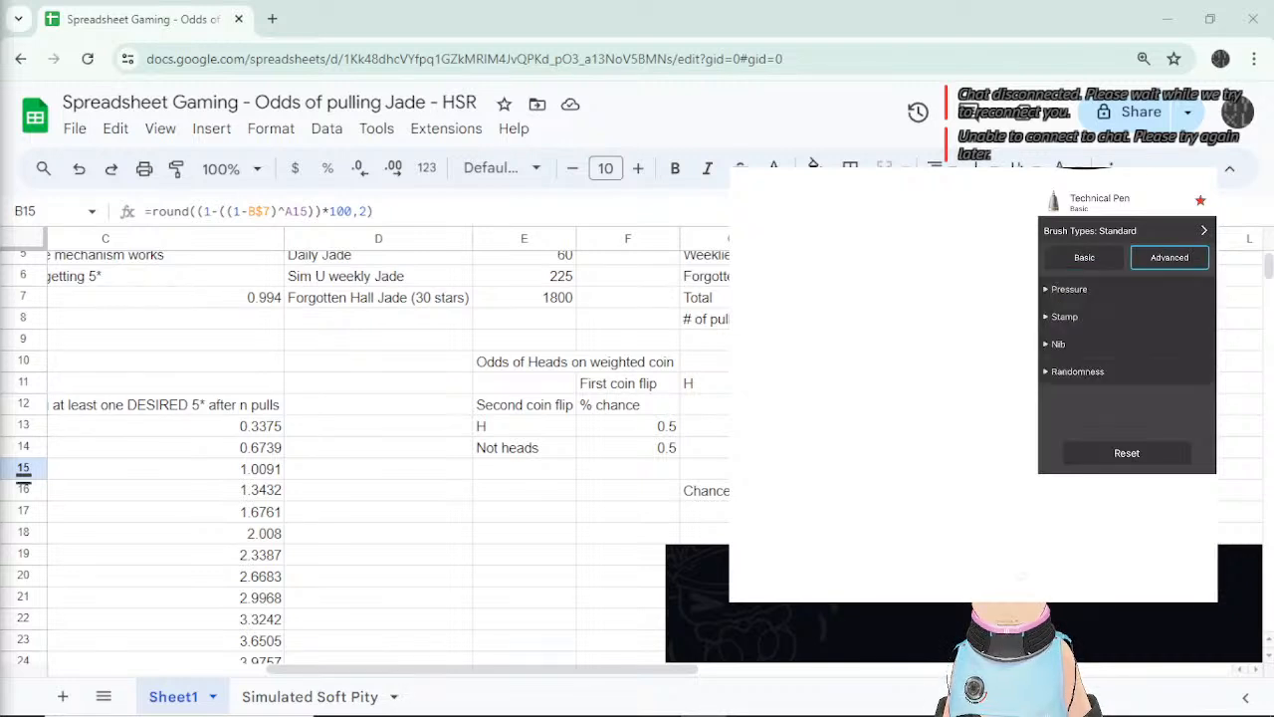
pyautogui.click(1084, 257)
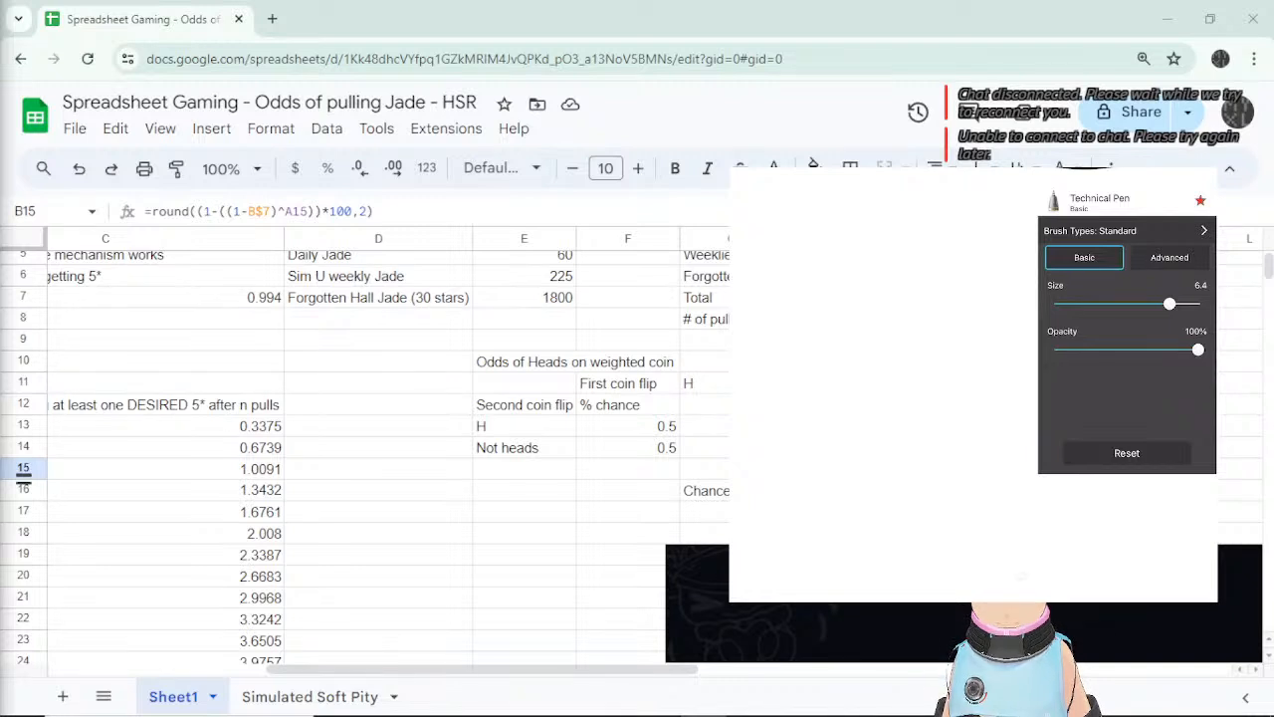
pyautogui.click(1127, 453)
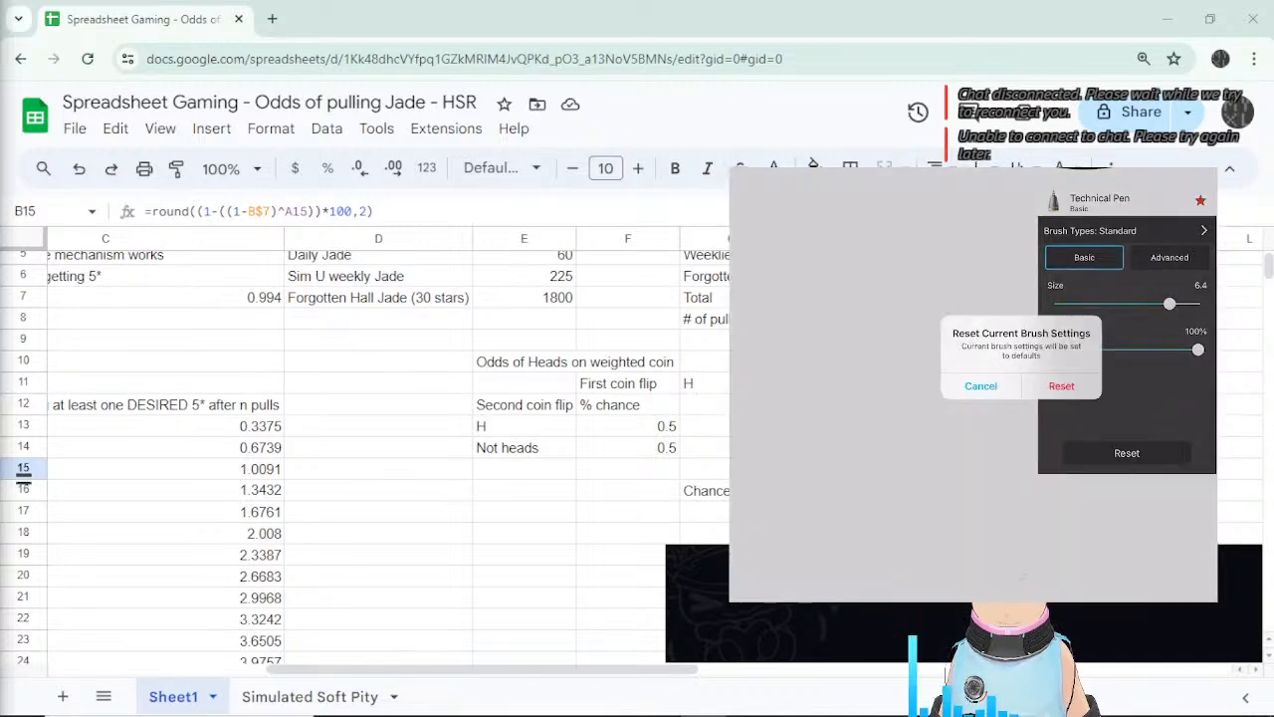
pyautogui.click(980, 385)
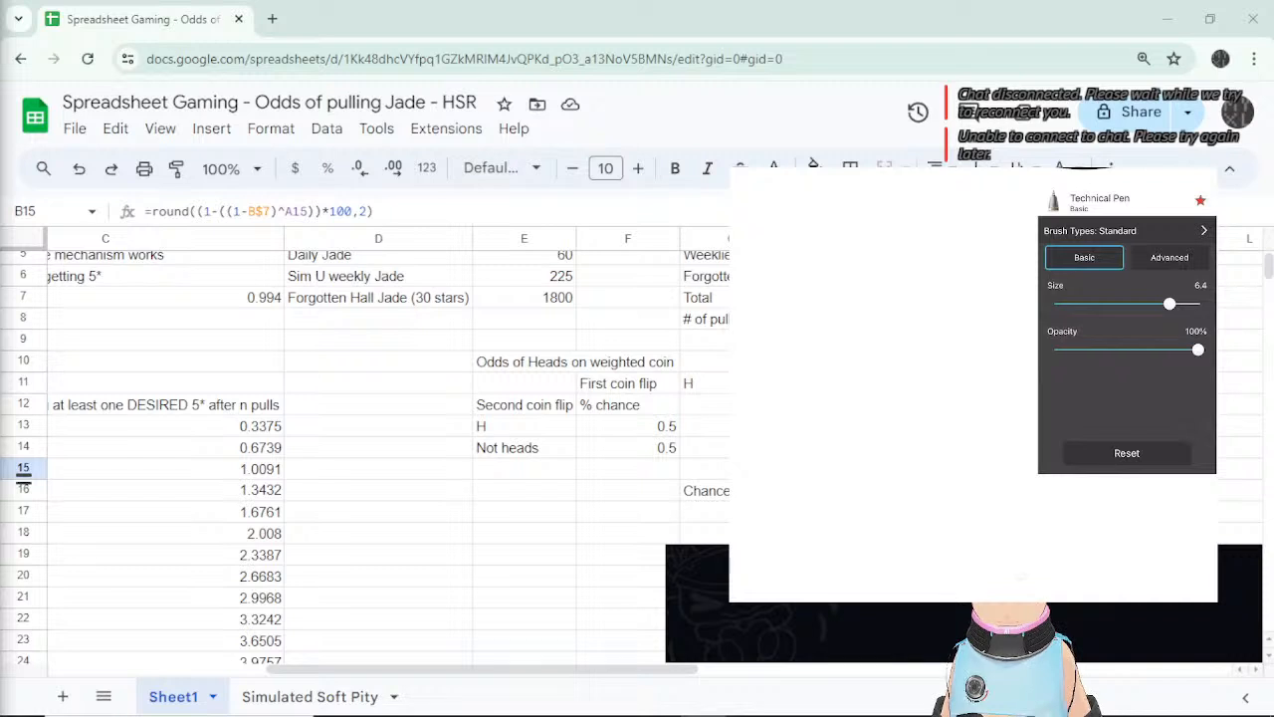
pyautogui.moveTo(903, 299)
pyautogui.mouseDown()
pyautogui.moveTo(951, 337)
pyautogui.moveTo(970, 317)
pyautogui.mouseUp()
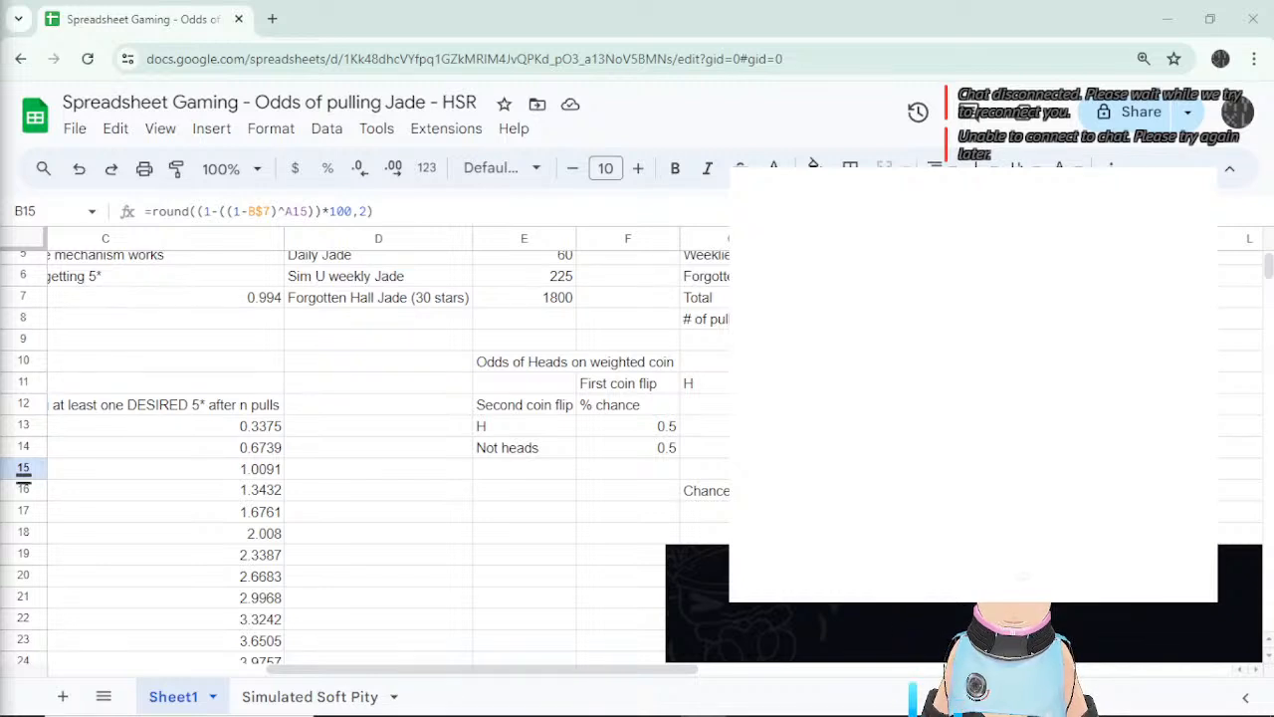
# Handwrite 'Coin Flips' followed by the flip numbers 1 2 3 along the top of the canvas.
pyautogui.moveTo(814, 194); pyautogui.dragTo(808, 211)
pyautogui.moveTo(821, 196)
pyautogui.mouseDown()
pyautogui.moveTo(832, 213)
pyautogui.moveTo(871, 216)
pyautogui.moveTo(882, 203)
pyautogui.moveTo(889, 216)
pyautogui.mouseUp()
pyautogui.moveTo(893, 204); pyautogui.dragTo(901, 224)
pyautogui.moveTo(900, 206)
pyautogui.mouseDown()
pyautogui.moveTo(956, 216)
pyautogui.moveTo(1121, 205)
pyautogui.mouseUp()
# Add flip number 4, then write H/T under flips 1 and 2 with connecting branch lines.
pyautogui.moveTo(1122, 193); pyautogui.dragTo(1124, 214)
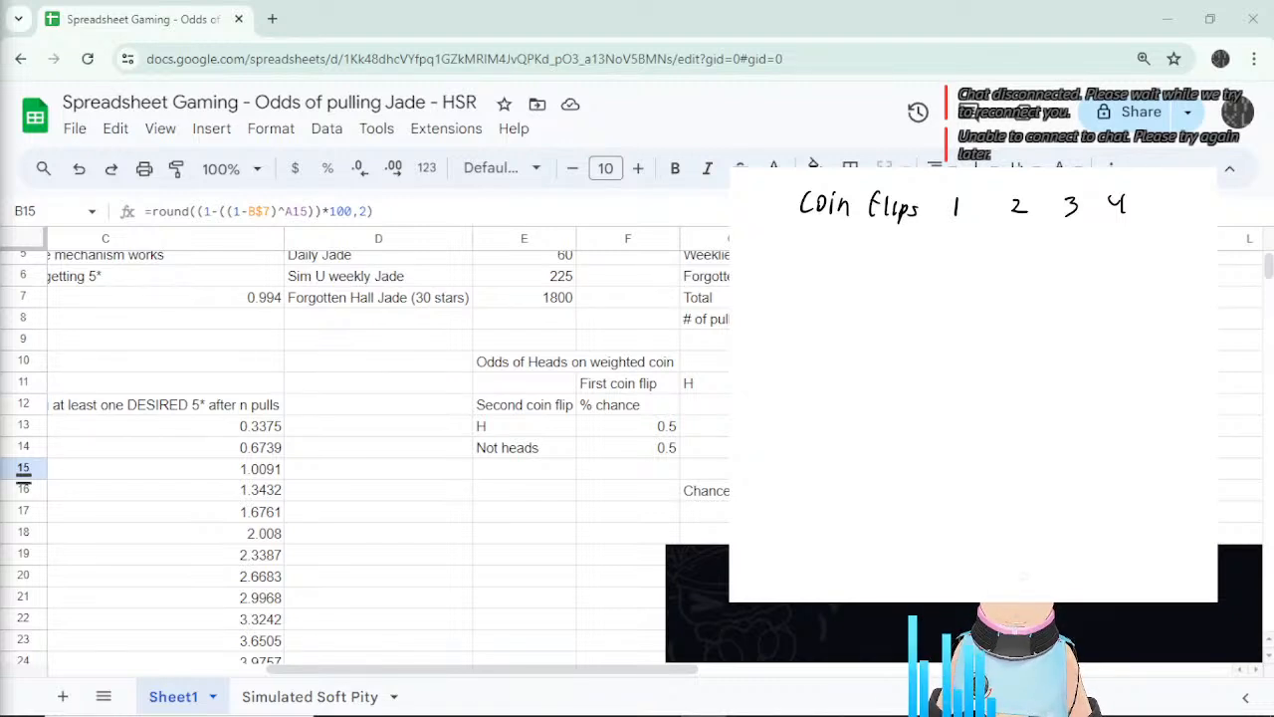
pyautogui.moveTo(946, 254)
pyautogui.mouseDown()
pyautogui.moveTo(946, 273)
pyautogui.moveTo(957, 262)
pyautogui.mouseUp()
pyautogui.moveTo(957, 252); pyautogui.dragTo(959, 272)
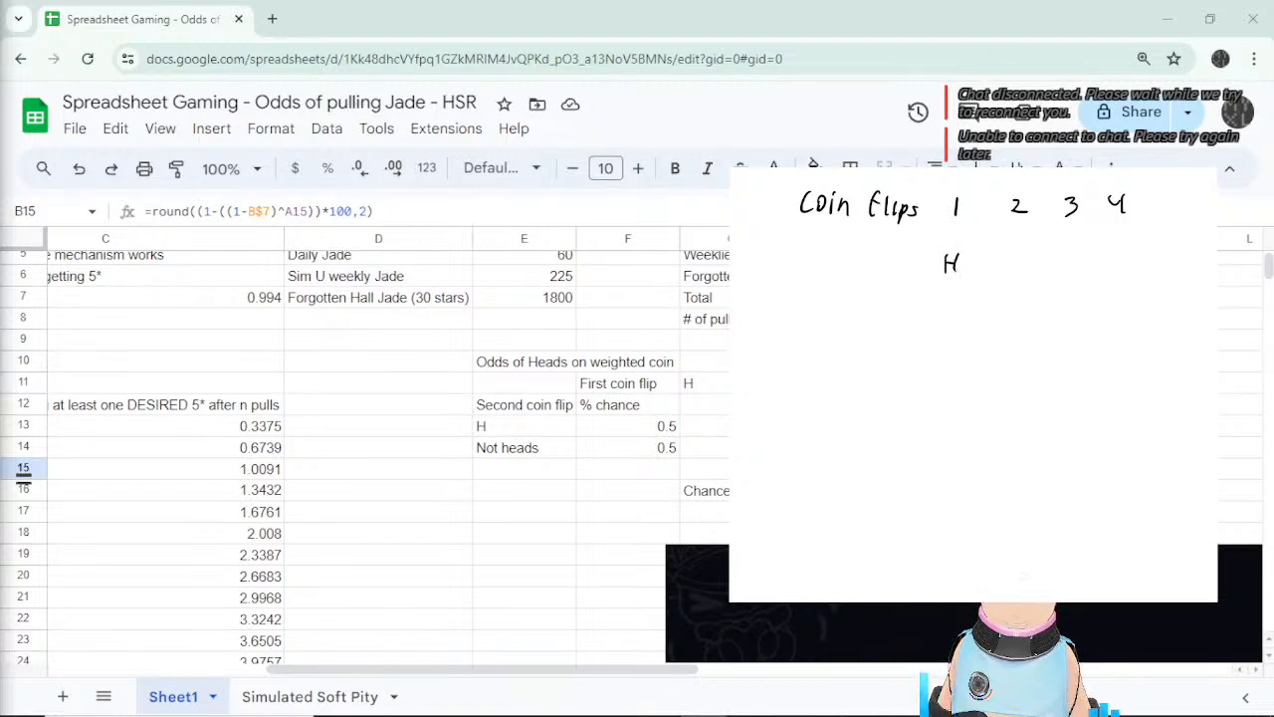
pyautogui.moveTo(946, 436)
pyautogui.mouseDown()
pyautogui.moveTo(948, 460)
pyautogui.moveTo(959, 436)
pyautogui.mouseUp()
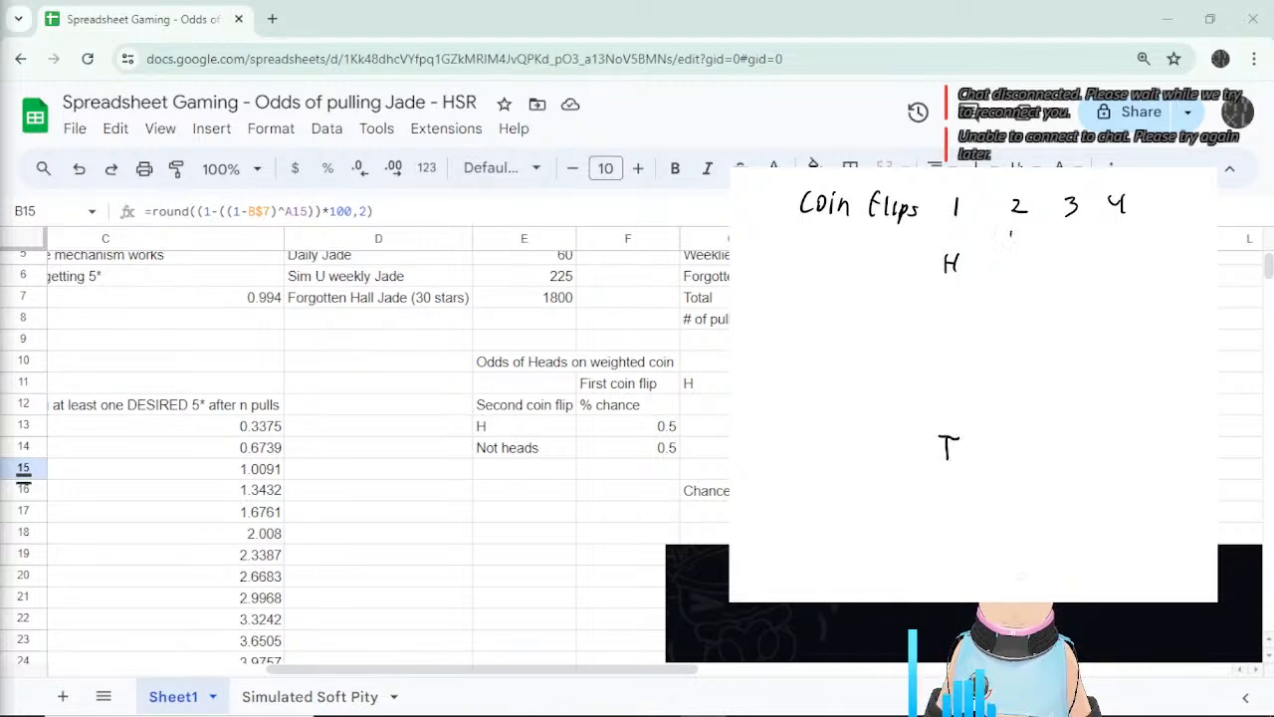
pyautogui.moveTo(1009, 235); pyautogui.dragTo(1010, 249)
pyautogui.moveTo(1011, 241)
pyautogui.mouseDown()
pyautogui.moveTo(1022, 249)
pyautogui.moveTo(1014, 275)
pyautogui.mouseUp()
pyautogui.moveTo(1007, 258); pyautogui.dragTo(1022, 256)
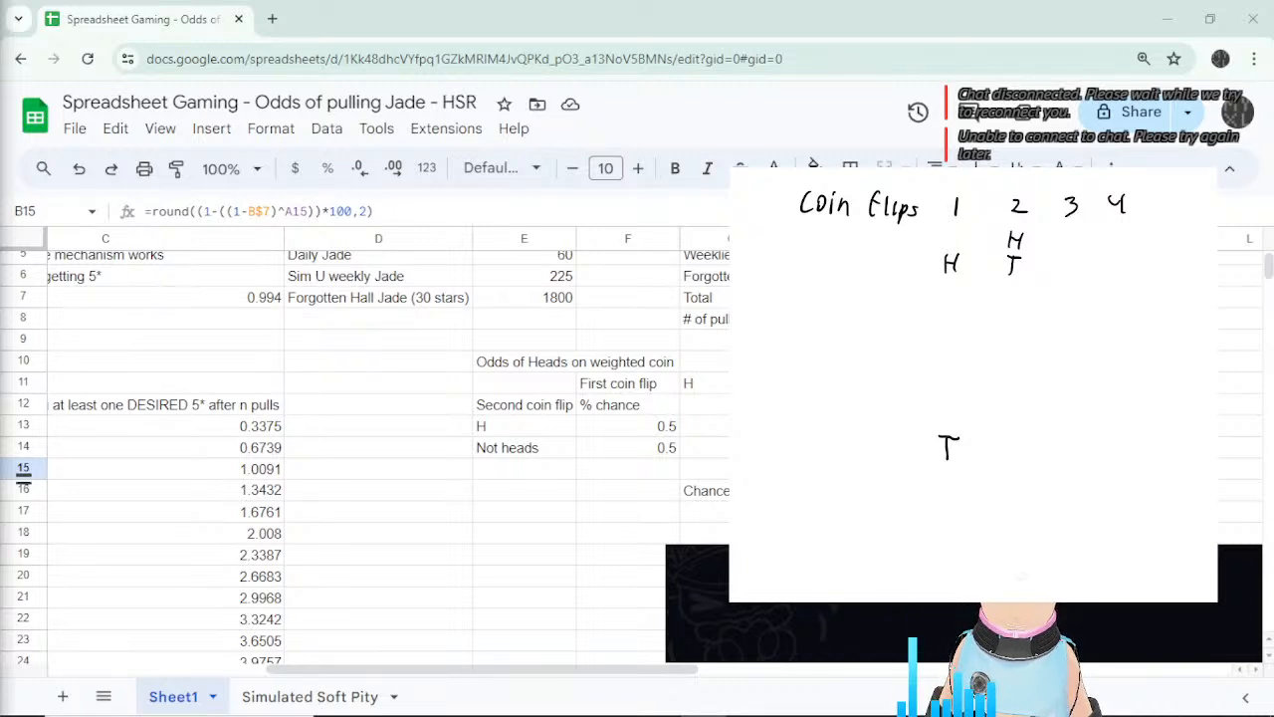
pyautogui.moveTo(1006, 434)
pyautogui.mouseDown()
pyautogui.moveTo(1006, 453)
pyautogui.moveTo(1018, 443)
pyautogui.mouseUp()
pyautogui.moveTo(1017, 432); pyautogui.dragTo(1009, 489)
pyautogui.moveTo(1002, 470); pyautogui.dragTo(1016, 469)
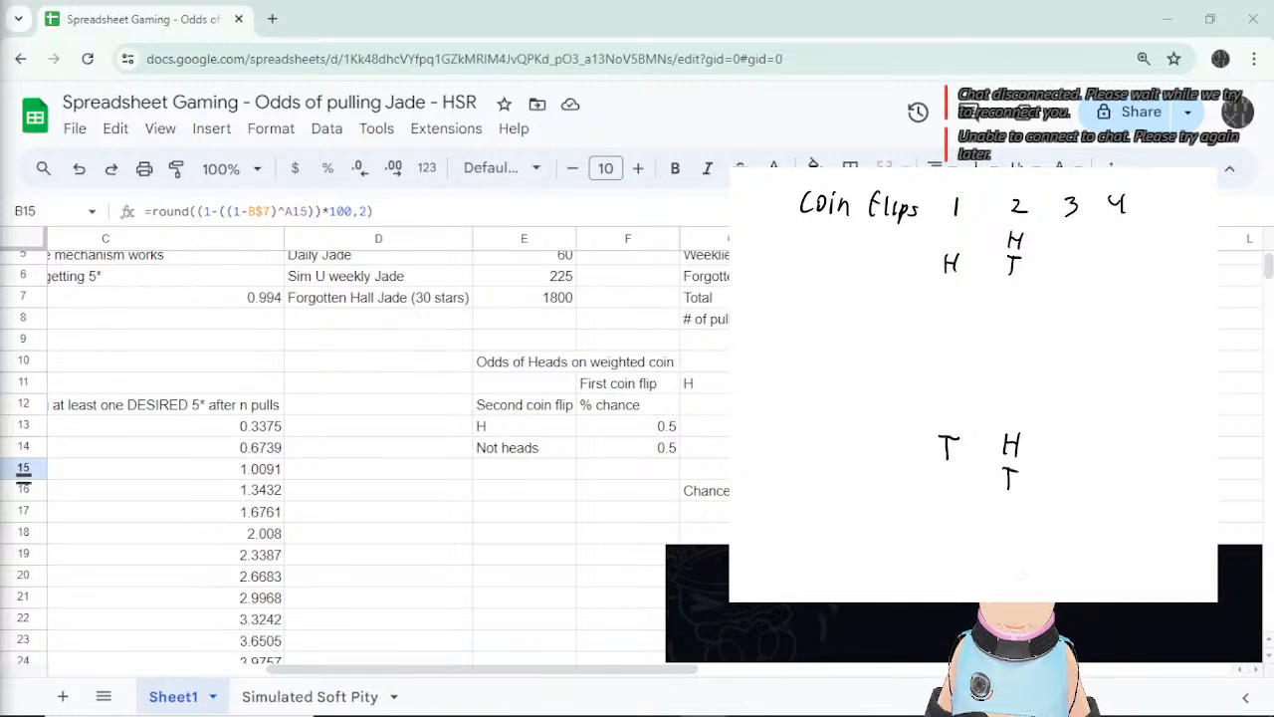
pyautogui.moveTo(962, 265)
pyautogui.mouseDown()
pyautogui.moveTo(991, 247)
pyautogui.moveTo(1003, 263)
pyautogui.mouseUp()
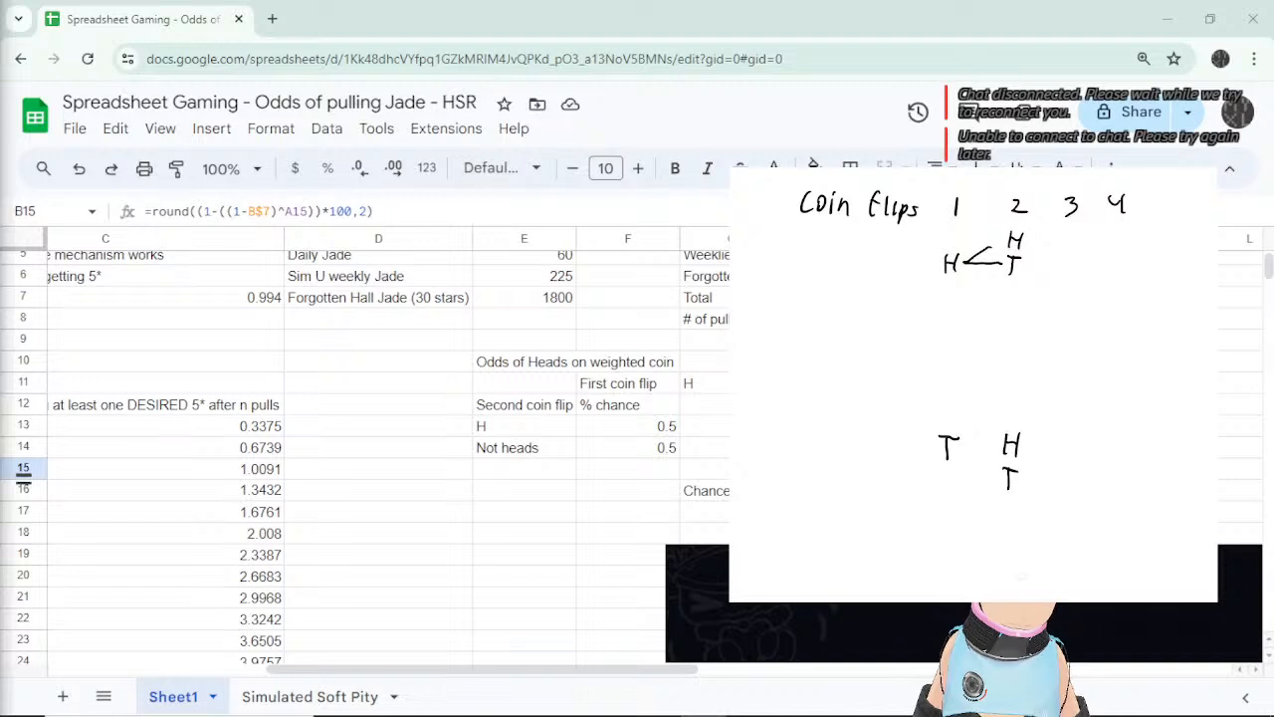
pyautogui.moveTo(962, 448)
pyautogui.mouseDown()
pyautogui.moveTo(1000, 436)
pyautogui.moveTo(995, 474)
pyautogui.mouseUp()
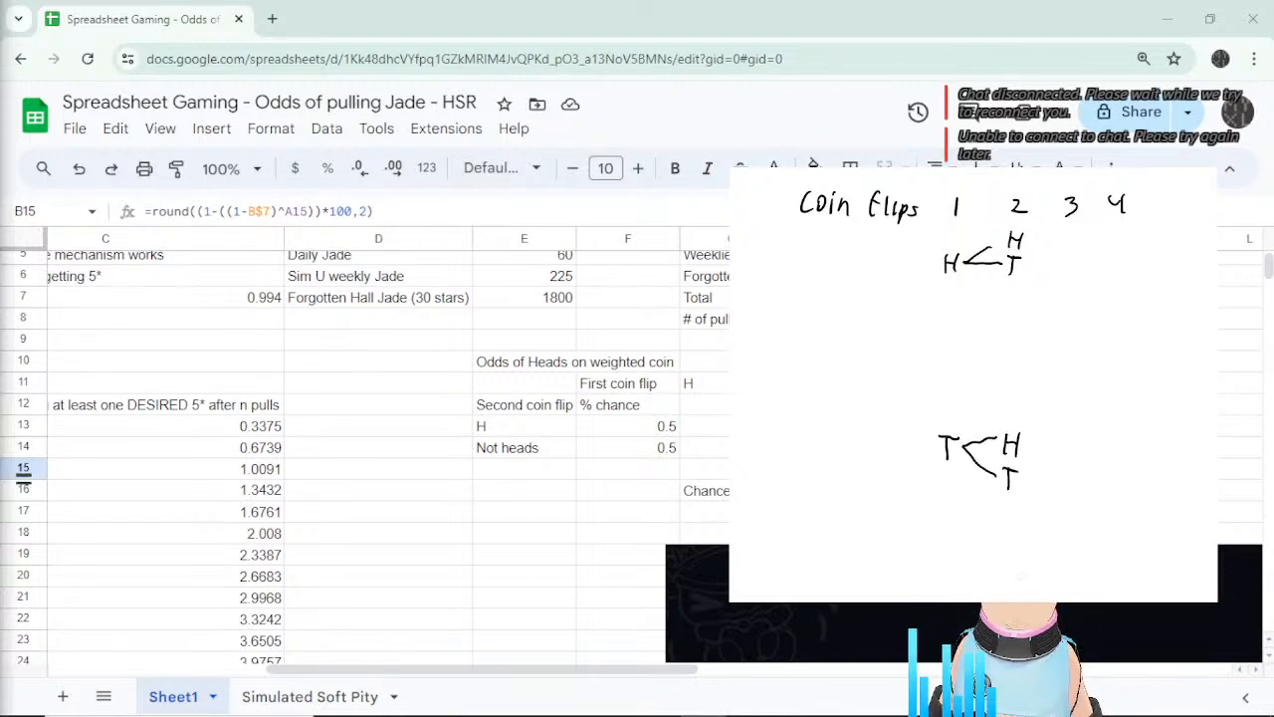
# Write H/T pairs under flip 3 for both upper and lower branches, undoing a miswritten letter.
pyautogui.moveTo(1060, 232)
pyautogui.mouseDown()
pyautogui.moveTo(1061, 250)
pyautogui.moveTo(1073, 237)
pyautogui.mouseUp()
pyautogui.moveTo(1072, 234); pyautogui.dragTo(1064, 275)
pyautogui.moveTo(1057, 262)
pyautogui.mouseDown()
pyautogui.moveTo(1073, 258)
pyautogui.moveTo(1056, 297)
pyautogui.mouseUp()
pyautogui.moveTo(1057, 288)
pyautogui.mouseDown()
pyautogui.moveTo(1064, 318)
pyautogui.moveTo(1073, 300)
pyautogui.mouseUp()
pyautogui.moveTo(1057, 430)
pyautogui.mouseDown()
pyautogui.moveTo(1059, 452)
pyautogui.moveTo(1067, 429)
pyautogui.mouseUp()
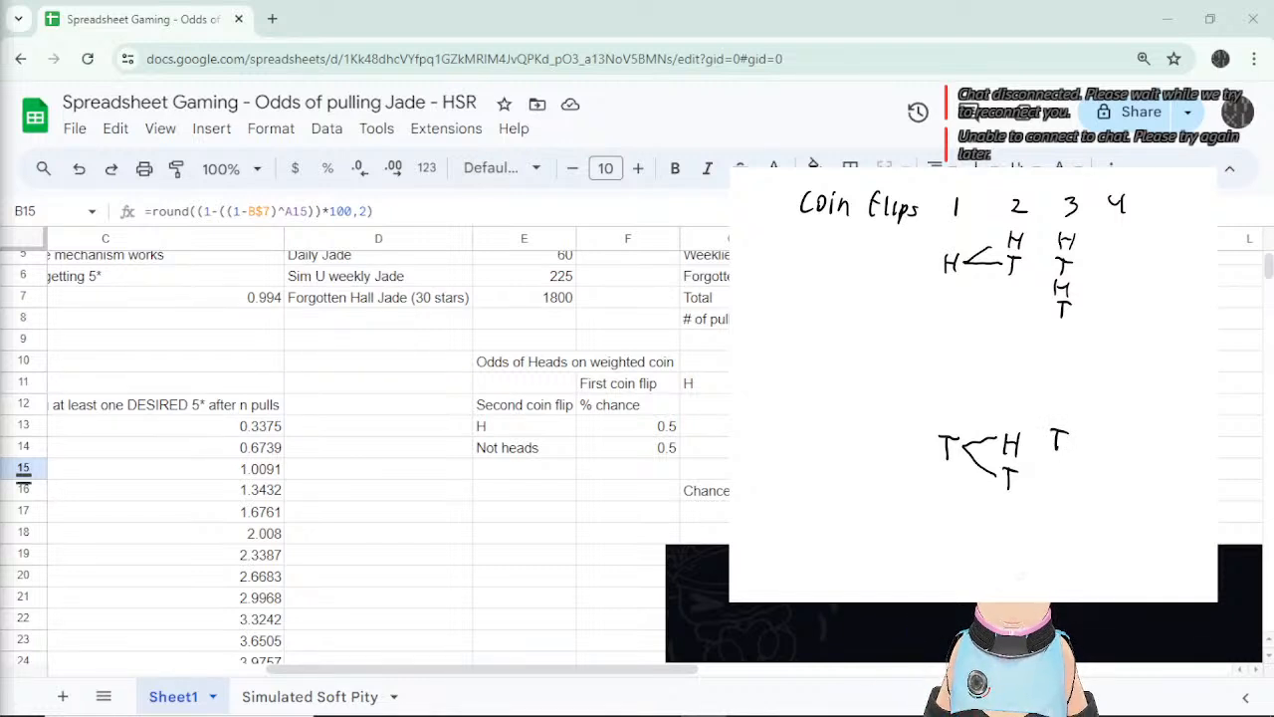
pyautogui.hotkey('ctrl', 'z')
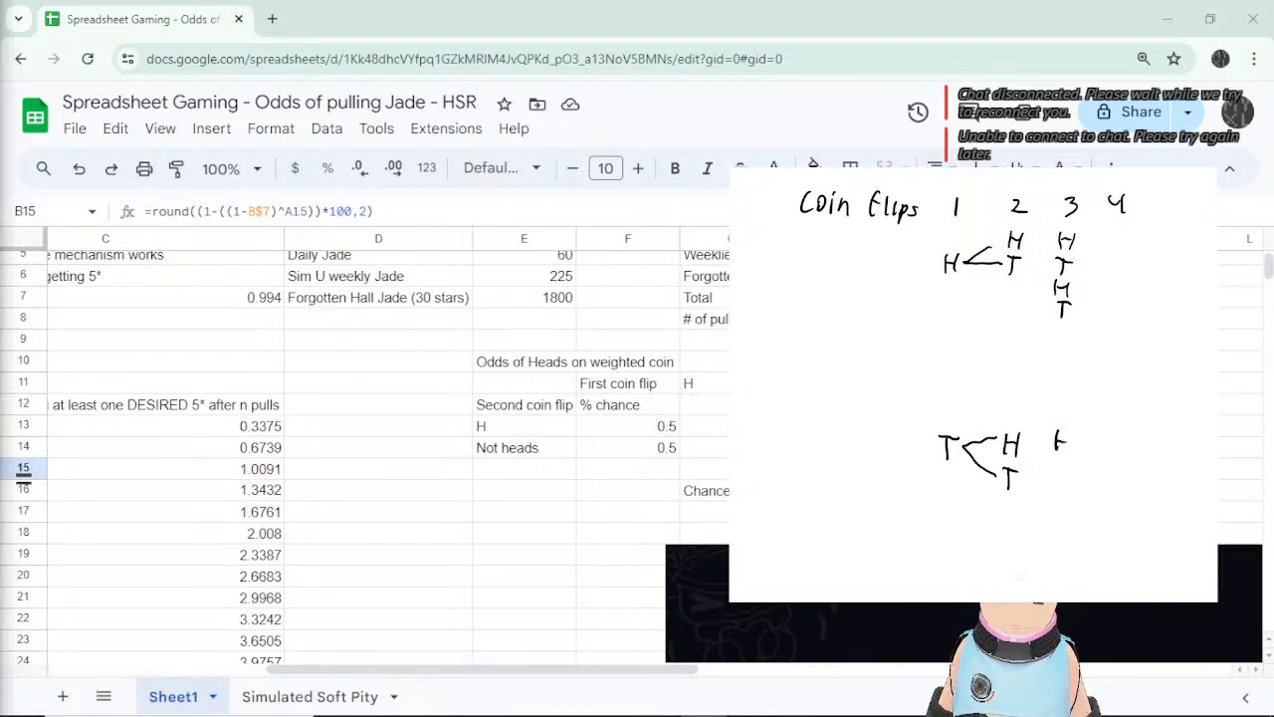
pyautogui.moveTo(1071, 432); pyautogui.dragTo(1063, 483)
pyautogui.moveTo(1054, 464)
pyautogui.mouseDown()
pyautogui.moveTo(1071, 460)
pyautogui.moveTo(1053, 506)
pyautogui.mouseUp()
pyautogui.moveTo(1053, 495)
pyautogui.mouseDown()
pyautogui.moveTo(1067, 503)
pyautogui.moveTo(1055, 536)
pyautogui.moveTo(1066, 511)
pyautogui.mouseUp()
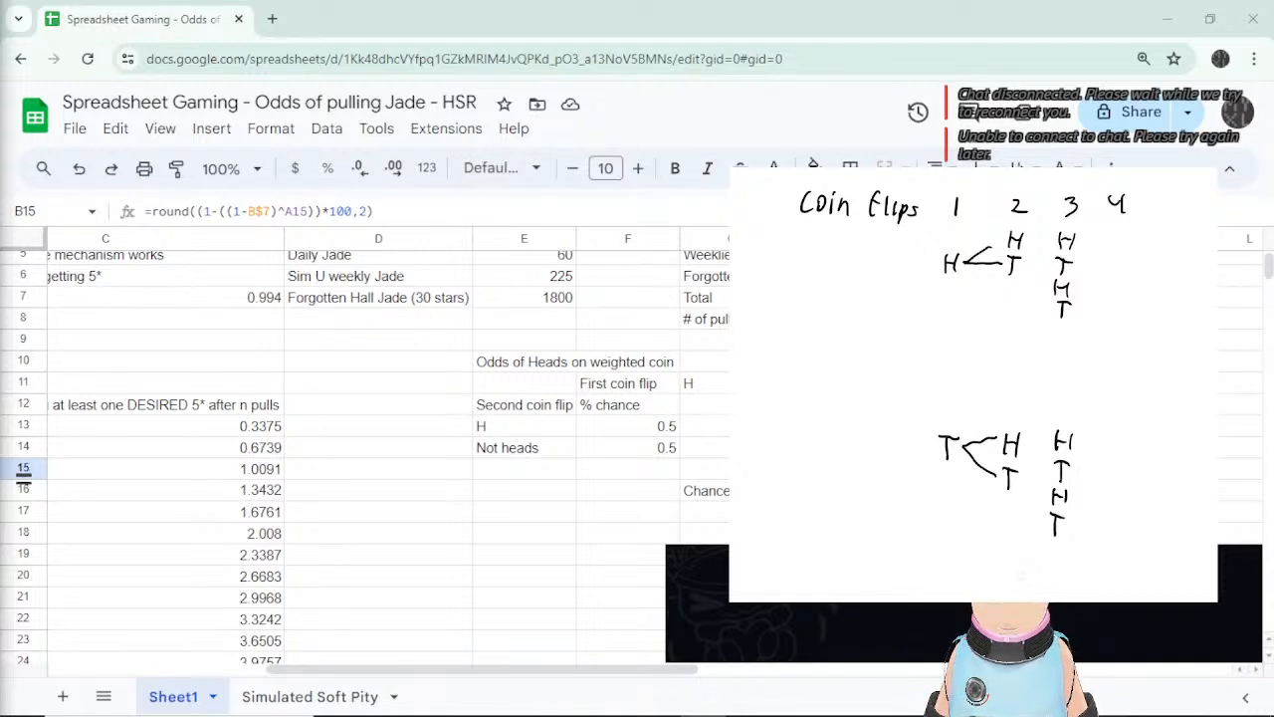
# Fill the flip 4 column with alternating H and T outcomes down the whole tree.
pyautogui.moveTo(1116, 228); pyautogui.dragTo(1120, 273)
pyautogui.moveTo(1112, 255)
pyautogui.mouseDown()
pyautogui.moveTo(1127, 254)
pyautogui.moveTo(1114, 303)
pyautogui.mouseUp()
pyautogui.moveTo(1115, 294); pyautogui.dragTo(1127, 293)
pyautogui.moveTo(1126, 285); pyautogui.dragTo(1117, 325)
pyautogui.moveTo(1113, 308)
pyautogui.mouseDown()
pyautogui.moveTo(1127, 307)
pyautogui.moveTo(1112, 346)
pyautogui.mouseUp()
pyautogui.moveTo(1112, 337)
pyautogui.mouseDown()
pyautogui.moveTo(1124, 337)
pyautogui.moveTo(1116, 364)
pyautogui.moveTo(1126, 350)
pyautogui.moveTo(1109, 387)
pyautogui.mouseUp()
pyautogui.moveTo(1108, 379)
pyautogui.mouseDown()
pyautogui.moveTo(1120, 378)
pyautogui.moveTo(1105, 450)
pyautogui.moveTo(1114, 441)
pyautogui.mouseUp()
pyautogui.moveTo(1115, 434); pyautogui.dragTo(1103, 500)
pyautogui.moveTo(1103, 492); pyautogui.dragTo(1113, 491)
pyautogui.moveTo(1113, 484); pyautogui.dragTo(1103, 536)
pyautogui.moveTo(1102, 528)
pyautogui.mouseDown()
pyautogui.moveTo(1113, 528)
pyautogui.moveTo(1107, 554)
pyautogui.mouseUp()
pyautogui.moveTo(1102, 539)
pyautogui.mouseDown()
pyautogui.moveTo(1113, 539)
pyautogui.moveTo(1113, 562)
pyautogui.mouseUp()
pyautogui.moveTo(1113, 556); pyautogui.dragTo(1113, 570)
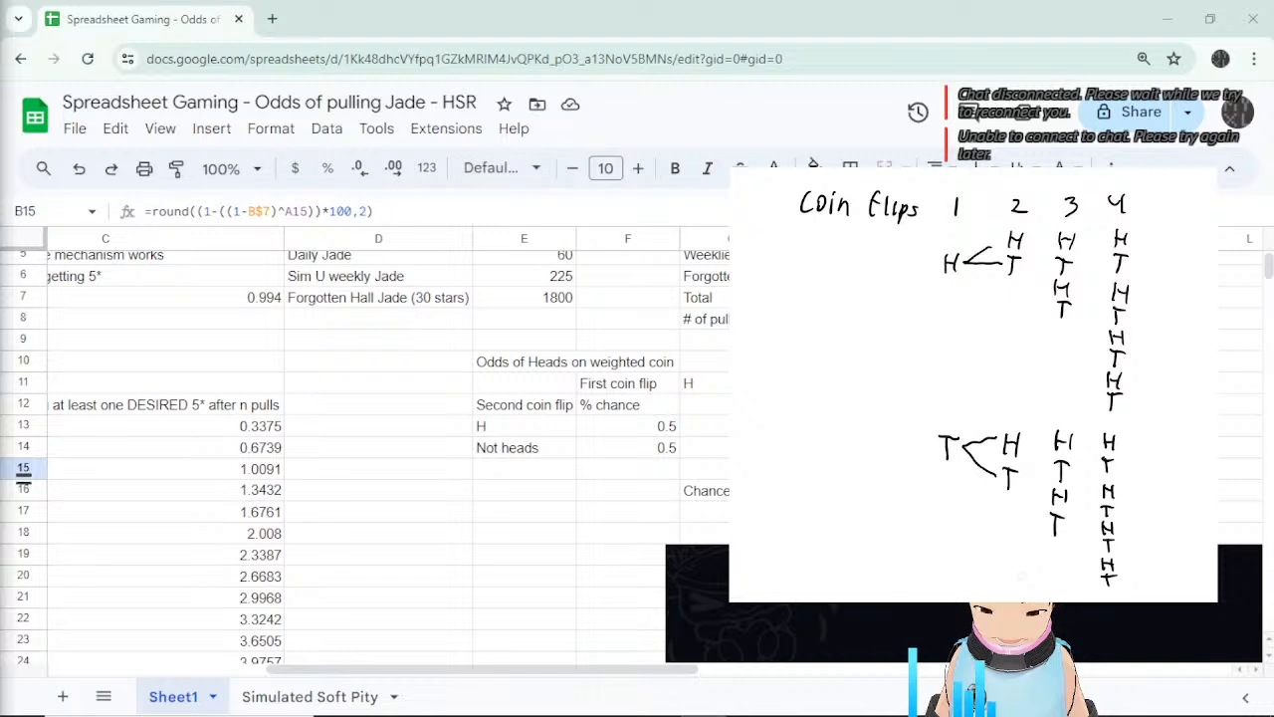
# Draw branch lines from flip 2 to flip 3 and from flip 3 to flip 4, redoing a misplaced one.
pyautogui.moveTo(1028, 243); pyautogui.dragTo(1053, 260)
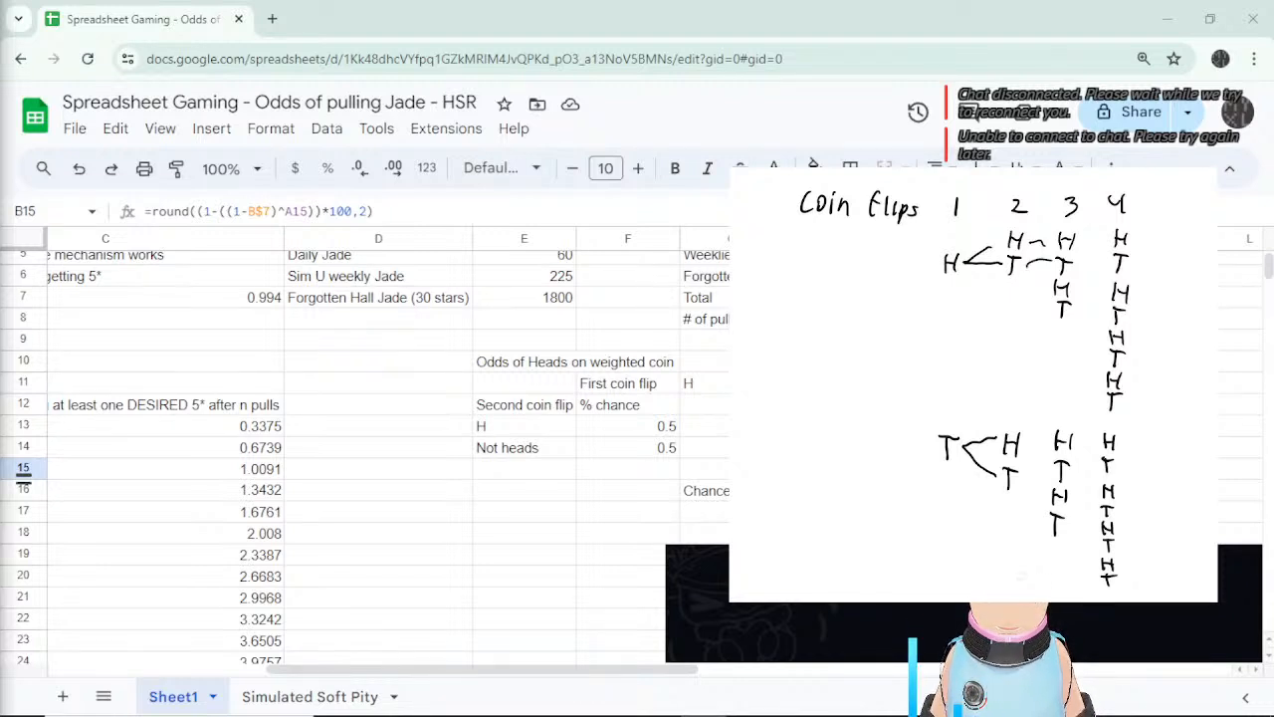
pyautogui.hotkey('ctrl', 'z')
pyautogui.hotkey('ctrl', 'z')
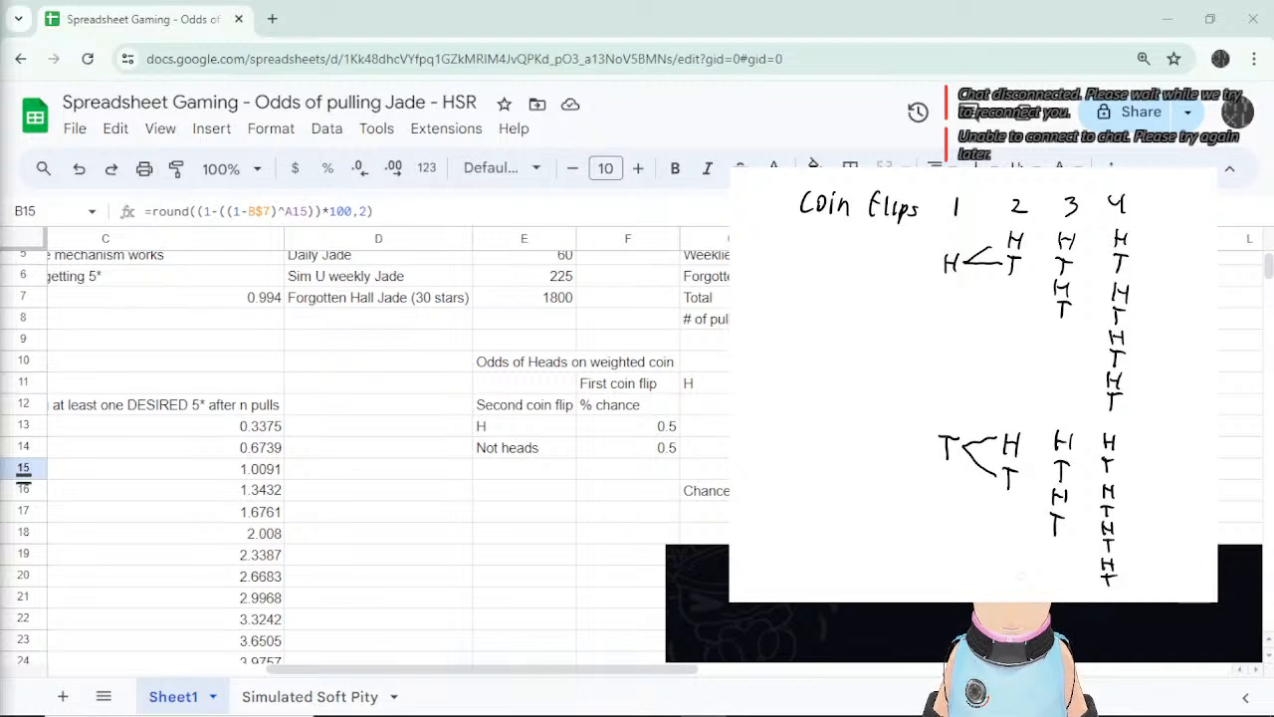
pyautogui.moveTo(1024, 239)
pyautogui.mouseDown()
pyautogui.moveTo(1051, 237)
pyautogui.moveTo(1057, 260)
pyautogui.moveTo(1031, 275)
pyautogui.moveTo(1050, 283)
pyautogui.moveTo(1050, 304)
pyautogui.mouseUp()
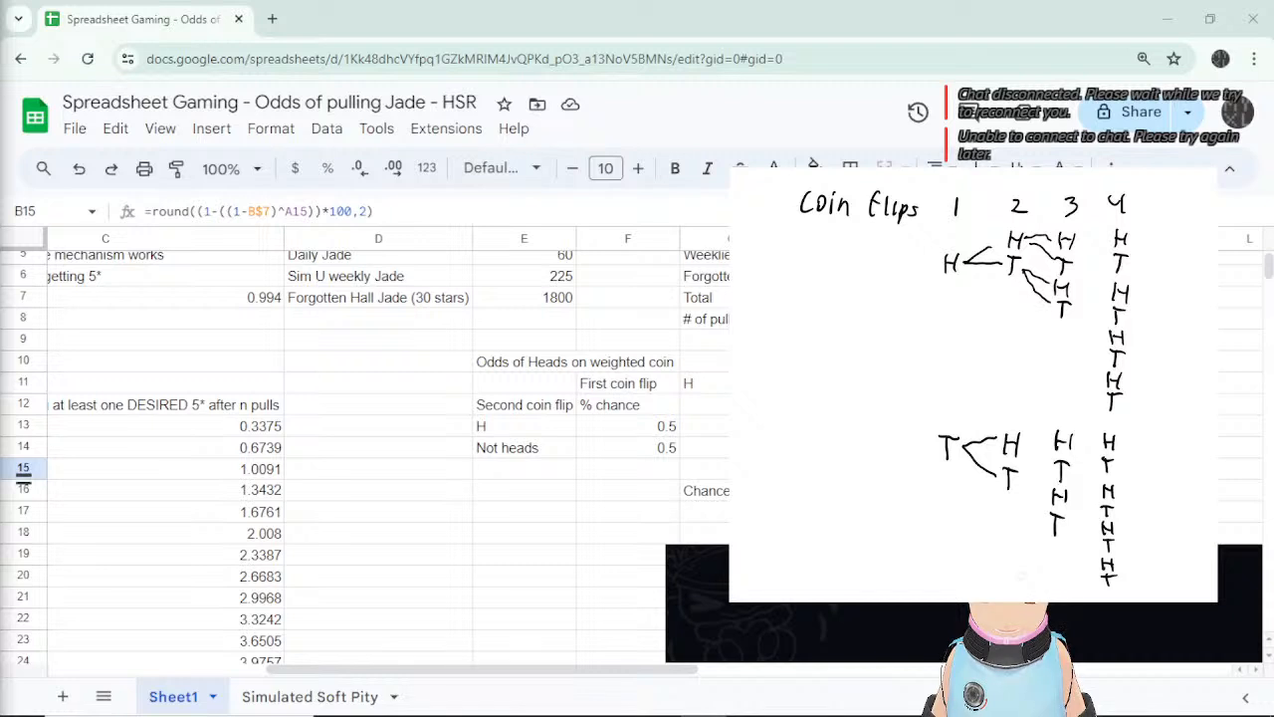
pyautogui.moveTo(1024, 439)
pyautogui.mouseDown()
pyautogui.moveTo(1051, 435)
pyautogui.moveTo(1039, 458)
pyautogui.moveTo(1055, 467)
pyautogui.moveTo(1050, 519)
pyautogui.mouseUp()
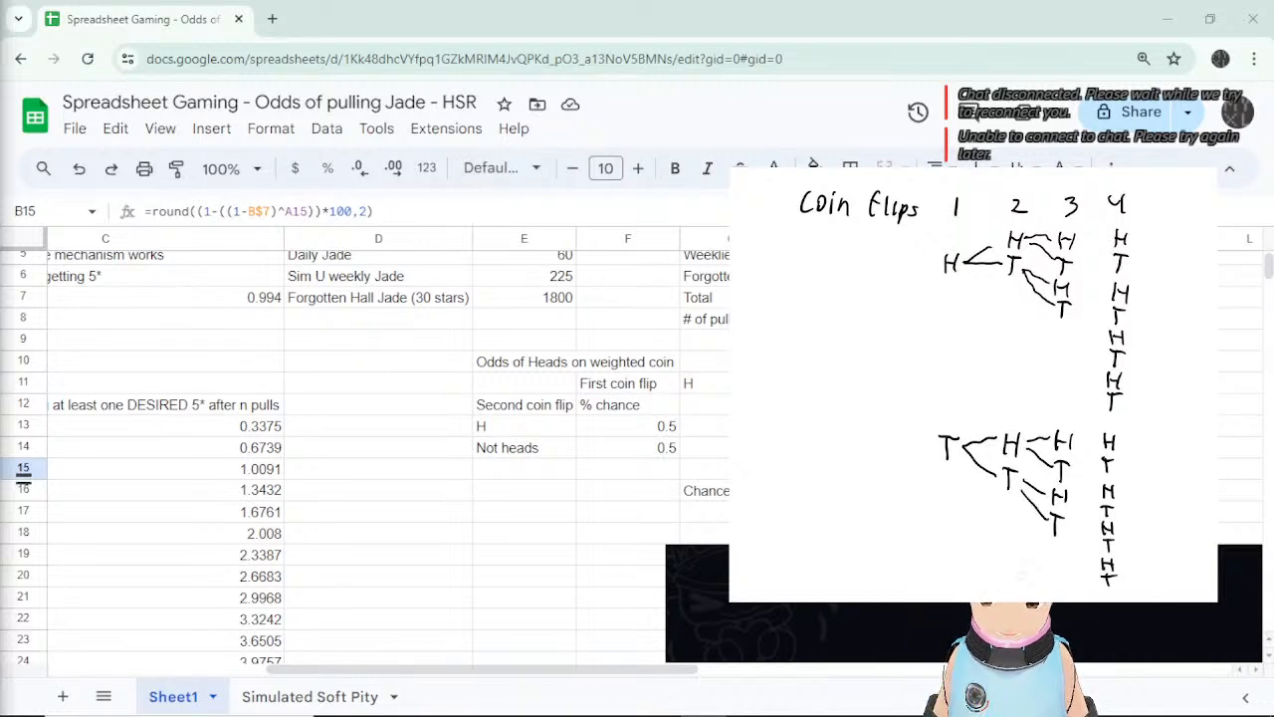
pyautogui.moveTo(1071, 240)
pyautogui.mouseDown()
pyautogui.moveTo(1105, 237)
pyautogui.moveTo(1091, 253)
pyautogui.moveTo(1113, 261)
pyautogui.moveTo(1110, 331)
pyautogui.mouseUp()
pyautogui.moveTo(1076, 289); pyautogui.dragTo(1113, 362)
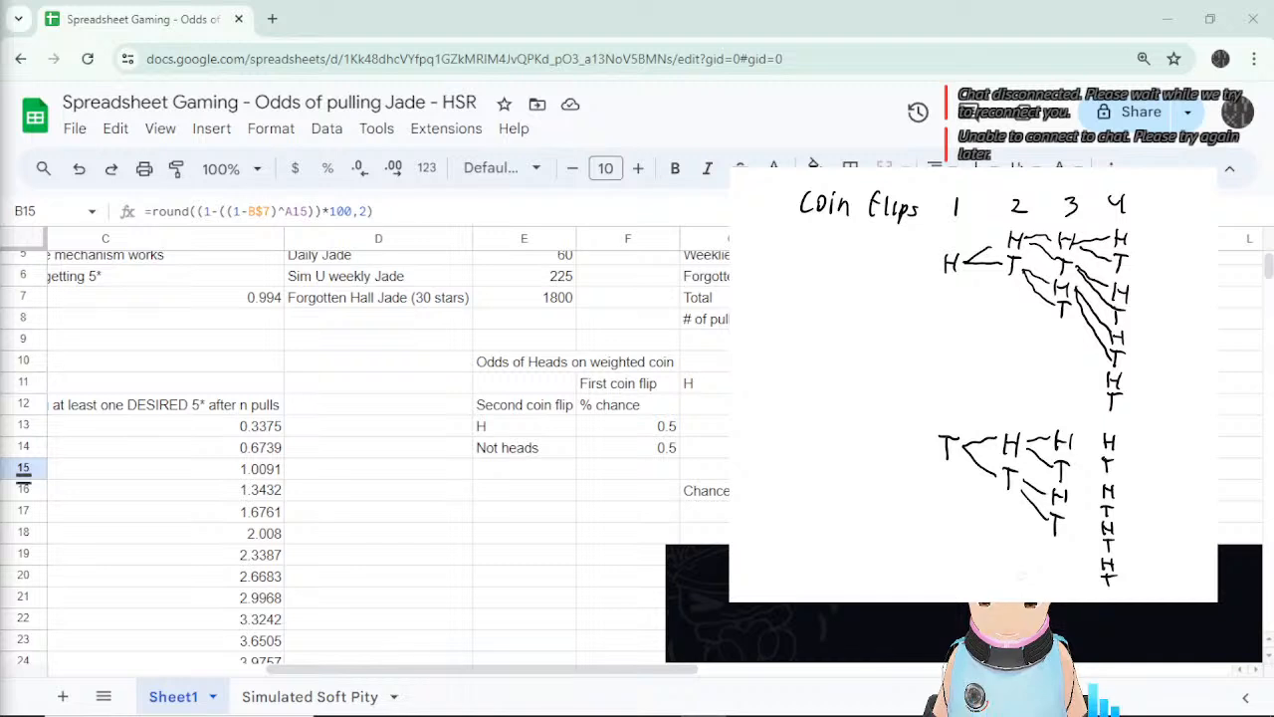
pyautogui.moveTo(1073, 310); pyautogui.dragTo(1105, 378)
pyautogui.moveTo(1069, 319); pyautogui.dragTo(1105, 400)
pyautogui.moveTo(1071, 442)
pyautogui.mouseDown()
pyautogui.moveTo(1089, 442)
pyautogui.moveTo(1097, 462)
pyautogui.moveTo(1099, 573)
pyautogui.mouseUp()
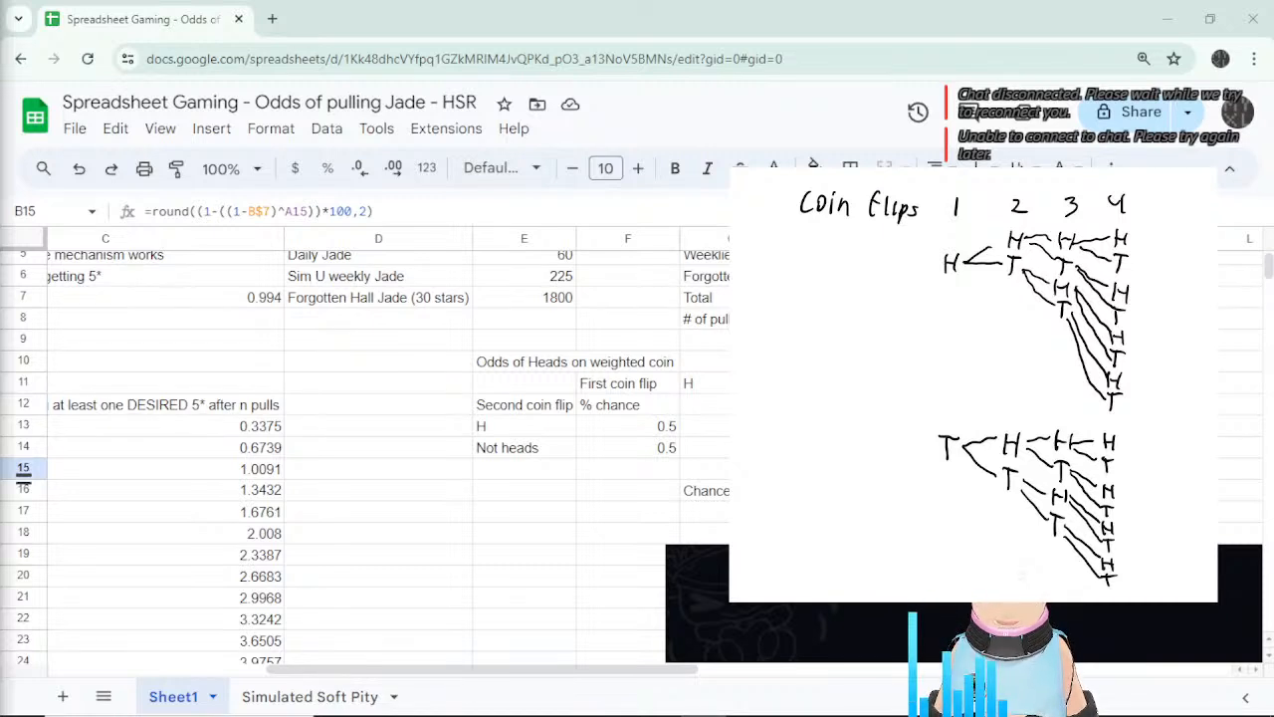
# Write the outcome sequence HHHH to the right of the tree.
pyautogui.moveTo(1153, 231); pyautogui.dragTo(1153, 249)
pyautogui.moveTo(1153, 239)
pyautogui.mouseDown()
pyautogui.moveTo(1162, 251)
pyautogui.moveTo(1186, 239)
pyautogui.mouseUp()
pyautogui.moveTo(1184, 235); pyautogui.dragTo(1193, 253)
pyautogui.moveTo(1193, 245); pyautogui.dragTo(1203, 255)
pyautogui.moveTo(1206, 237)
pyautogui.mouseDown()
pyautogui.moveTo(1207, 255)
pyautogui.moveTo(1214, 243)
pyautogui.mouseUp()
pyautogui.moveTo(1214, 237); pyautogui.dragTo(1214, 257)
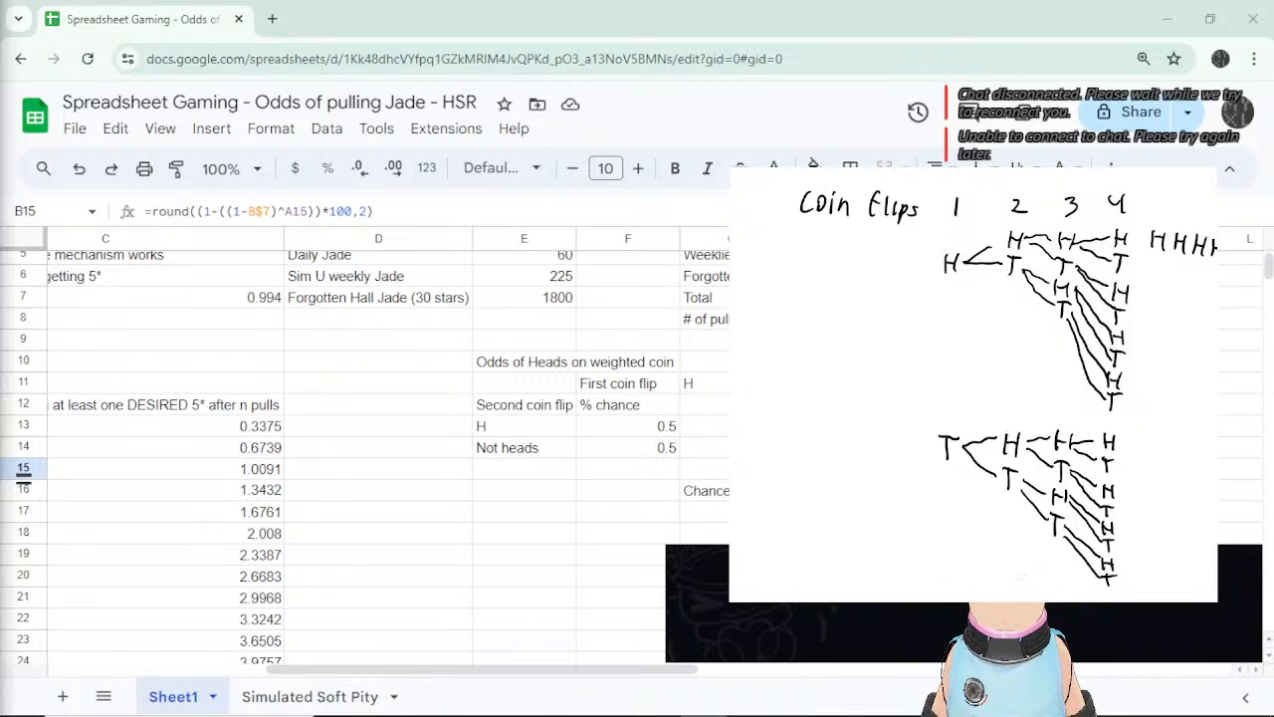
# Write HHHT and HHT… as the next two outcome rows beneath HHHH.
pyautogui.moveTo(1152, 254)
pyautogui.mouseDown()
pyautogui.moveTo(1151, 272)
pyautogui.moveTo(1165, 263)
pyautogui.mouseUp()
pyautogui.moveTo(1164, 261)
pyautogui.mouseDown()
pyautogui.moveTo(1164, 273)
pyautogui.moveTo(1191, 262)
pyautogui.moveTo(1197, 279)
pyautogui.mouseUp()
pyautogui.moveTo(1203, 265); pyautogui.dragTo(1214, 279)
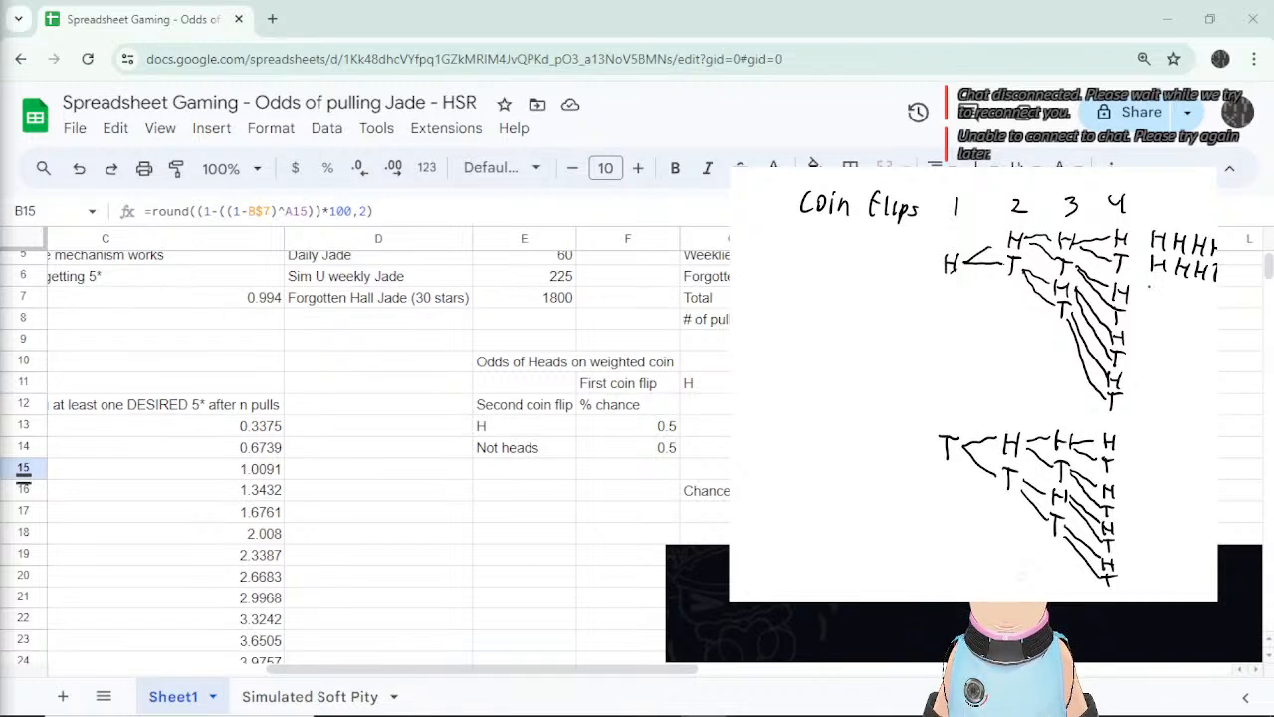
pyautogui.moveTo(1149, 286); pyautogui.dragTo(1149, 307)
pyautogui.moveTo(1161, 291); pyautogui.dragTo(1179, 309)
pyautogui.moveTo(1196, 293)
pyautogui.mouseDown()
pyautogui.moveTo(1196, 311)
pyautogui.moveTo(1206, 291)
pyautogui.moveTo(1212, 310)
pyautogui.mouseUp()
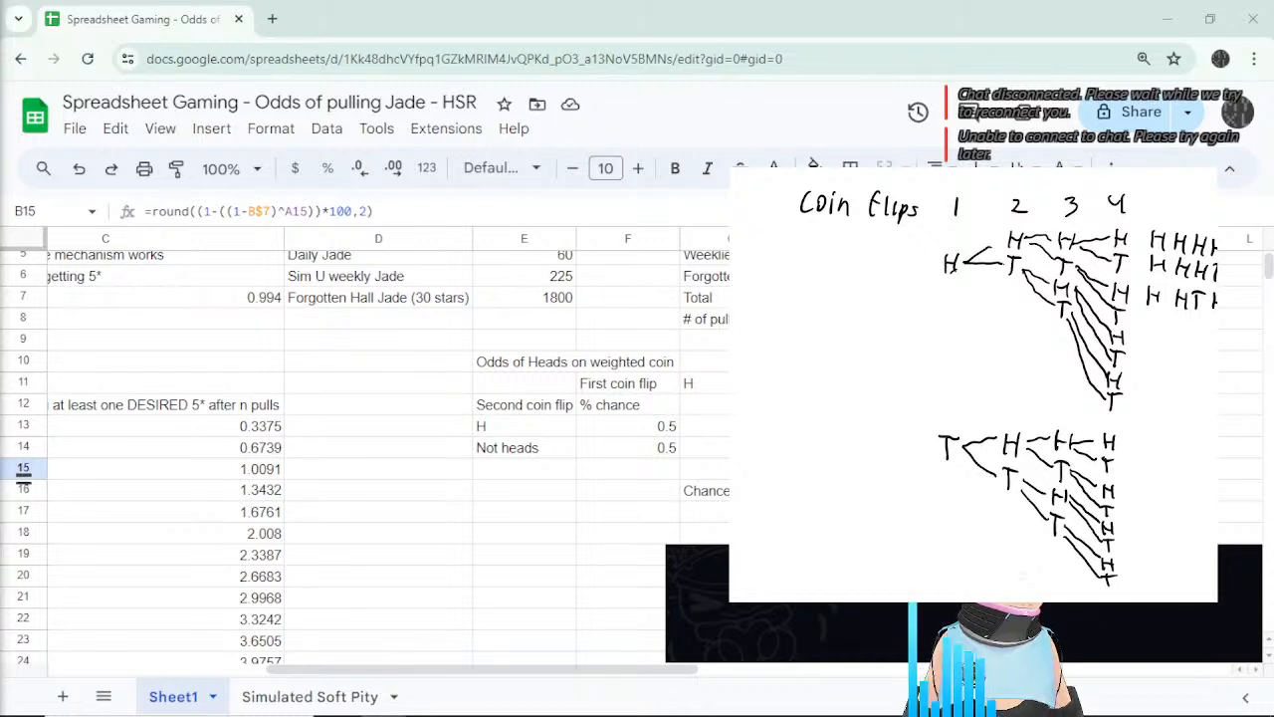
# Check G17's formula and the 'Chance of at least 1 head' label, then zoom in on the weighted-coin table.
pyautogui.click(703, 512)
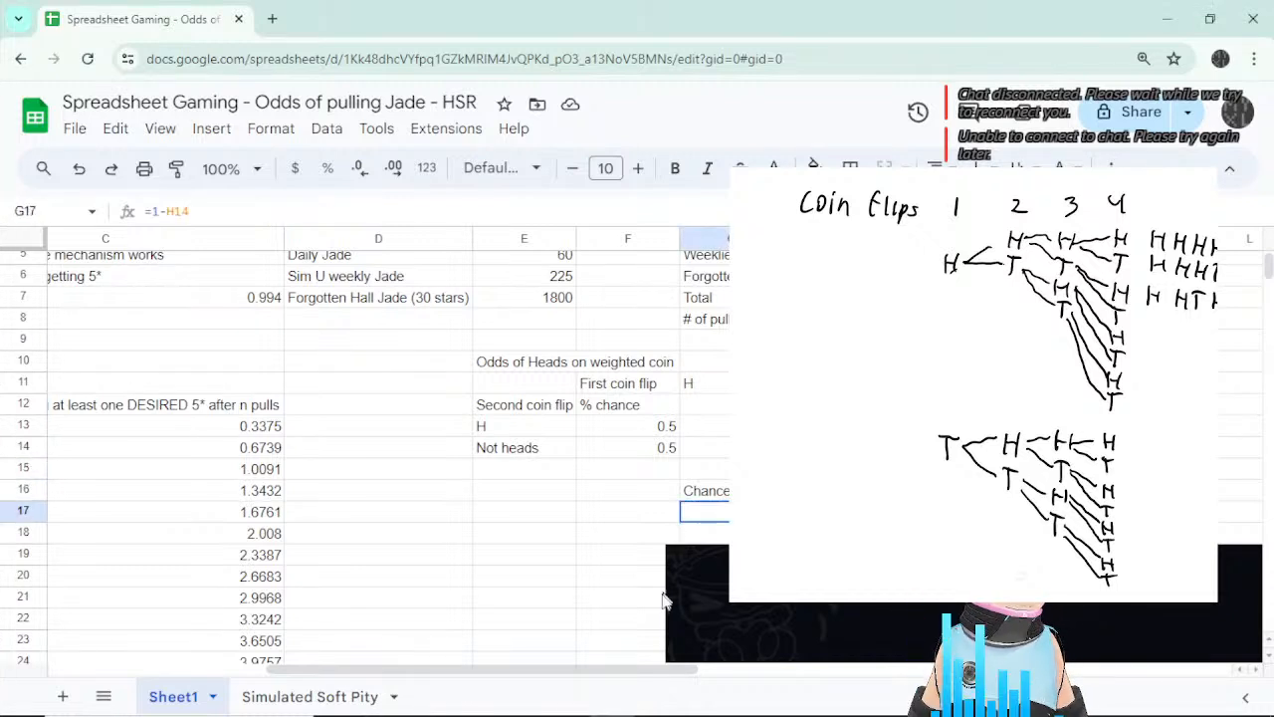
pyautogui.moveTo(508, 669); pyautogui.dragTo(660, 672)
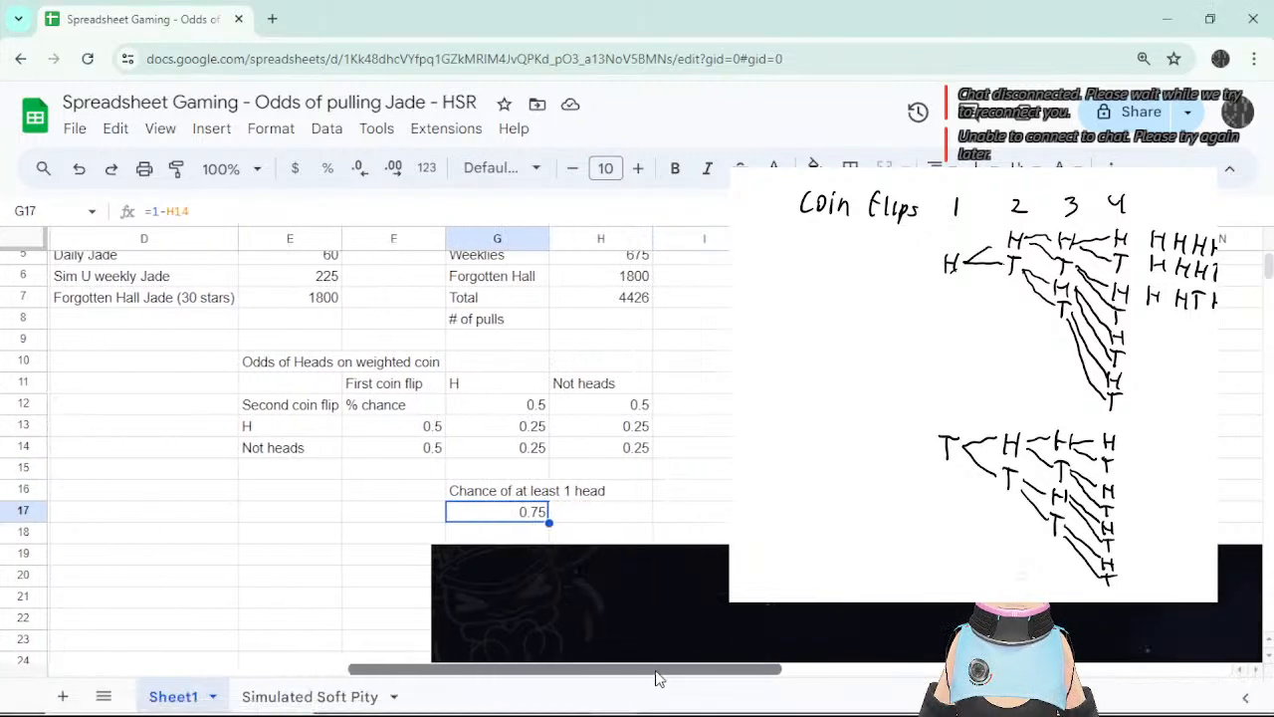
pyautogui.click(450, 491)
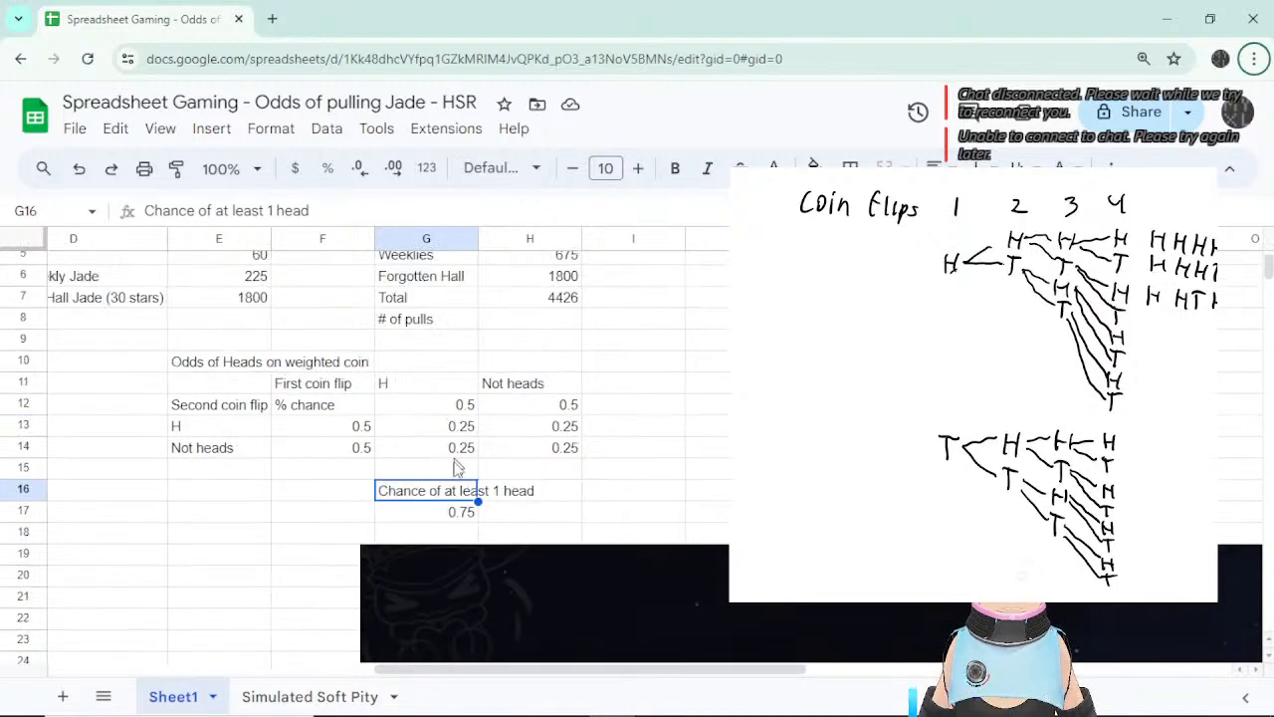
pyautogui.scroll(2, 457, 467)
pyautogui.hotkey('ctrl', '+')
pyautogui.hotkey('ctrl', '+')
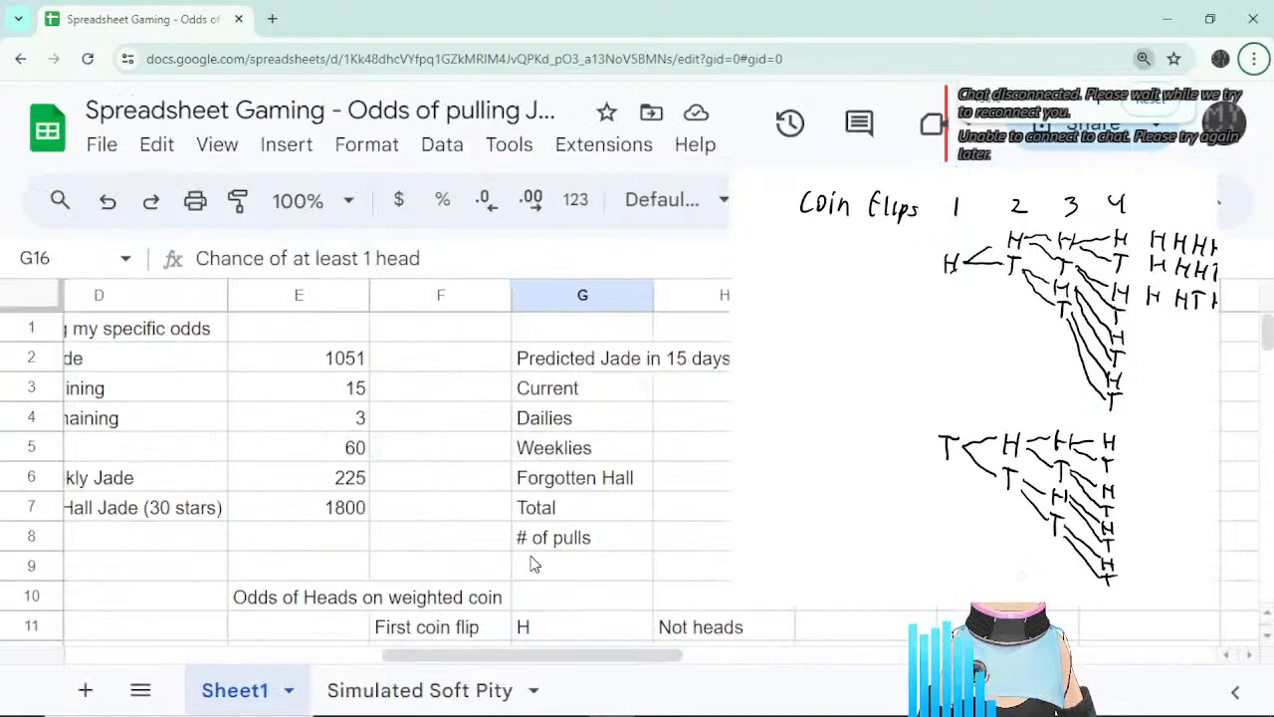
pyautogui.scroll(-3, 631, 495)
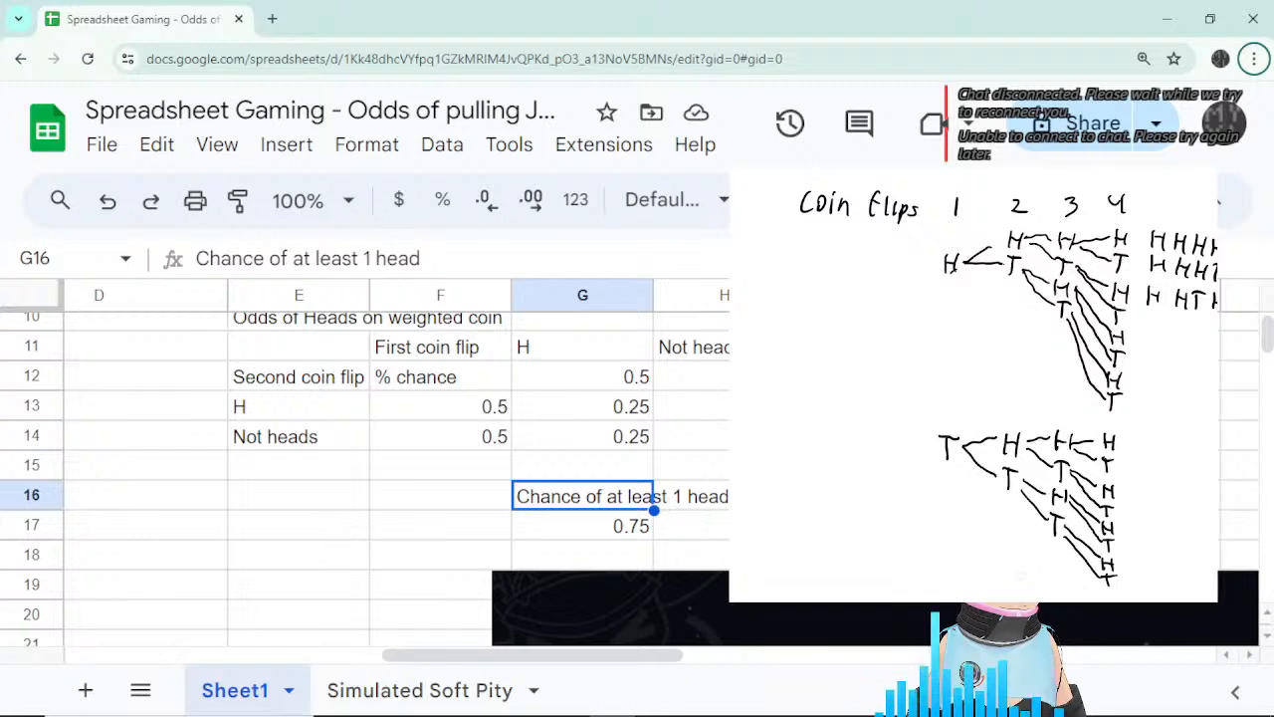
pyautogui.moveTo(591, 656); pyautogui.dragTo(631, 657)
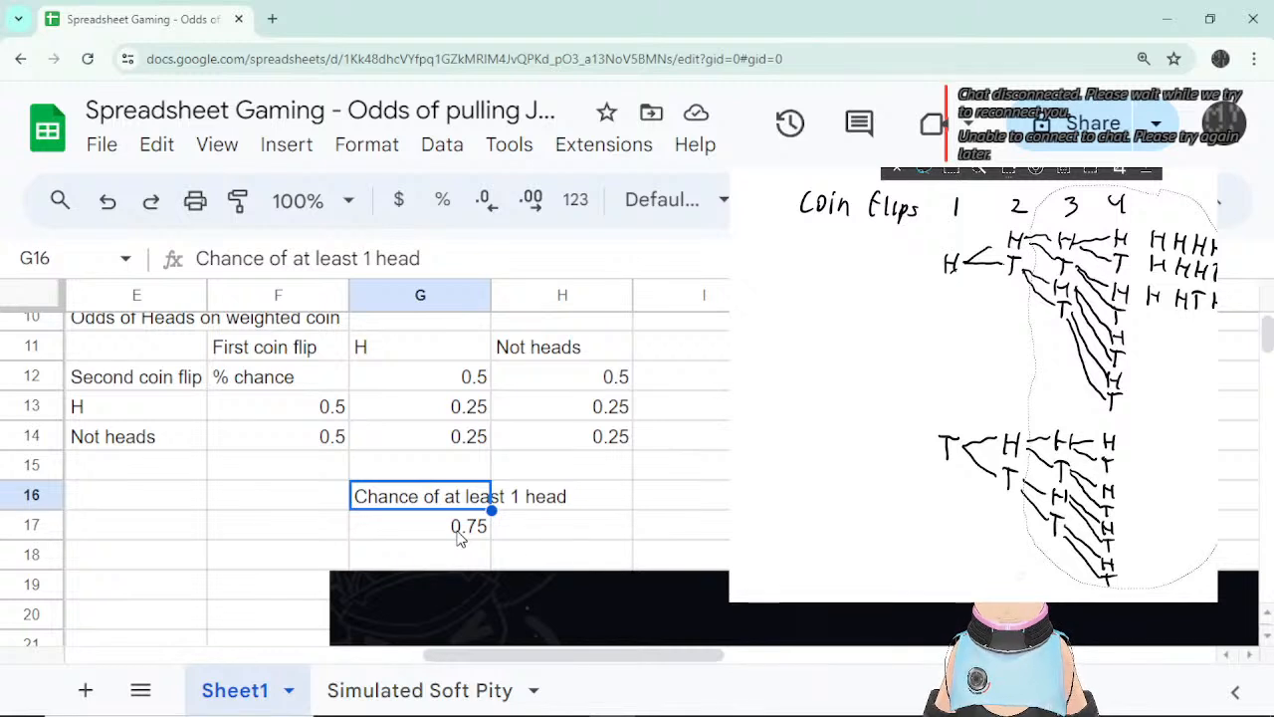
pyautogui.click(1165, 332)
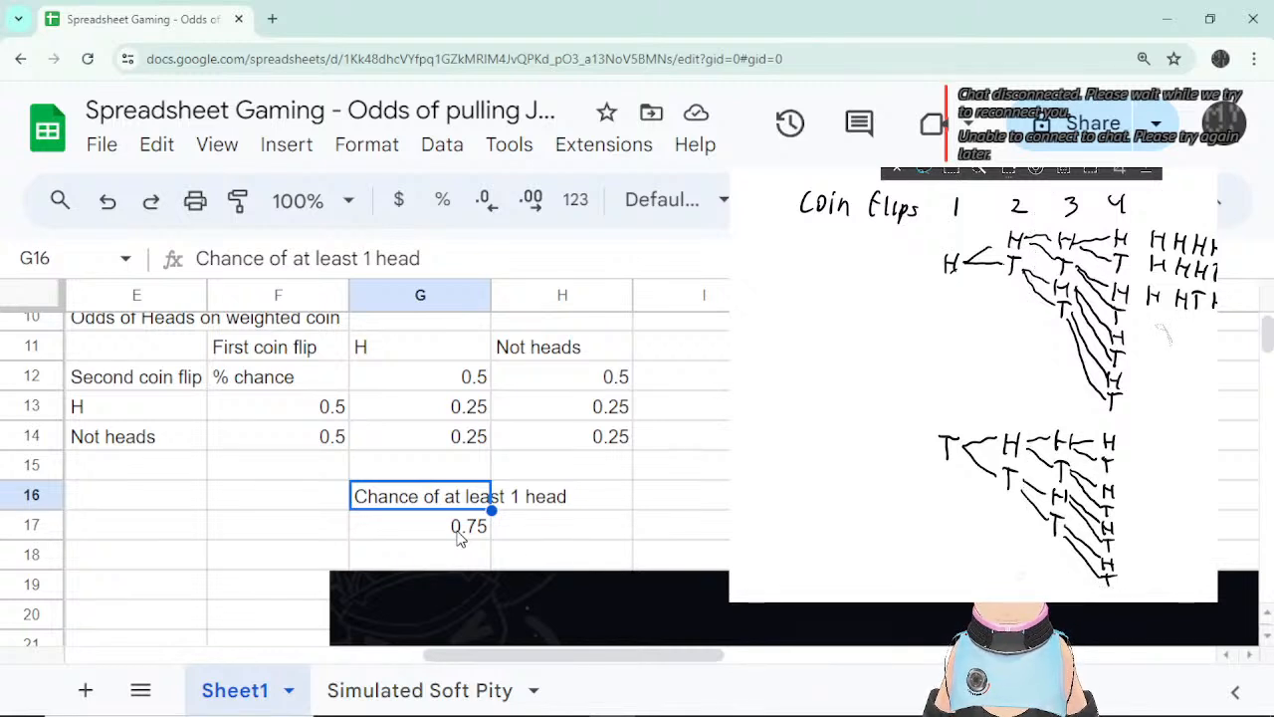
pyautogui.moveTo(1035, 209); pyautogui.dragTo(1212, 204)
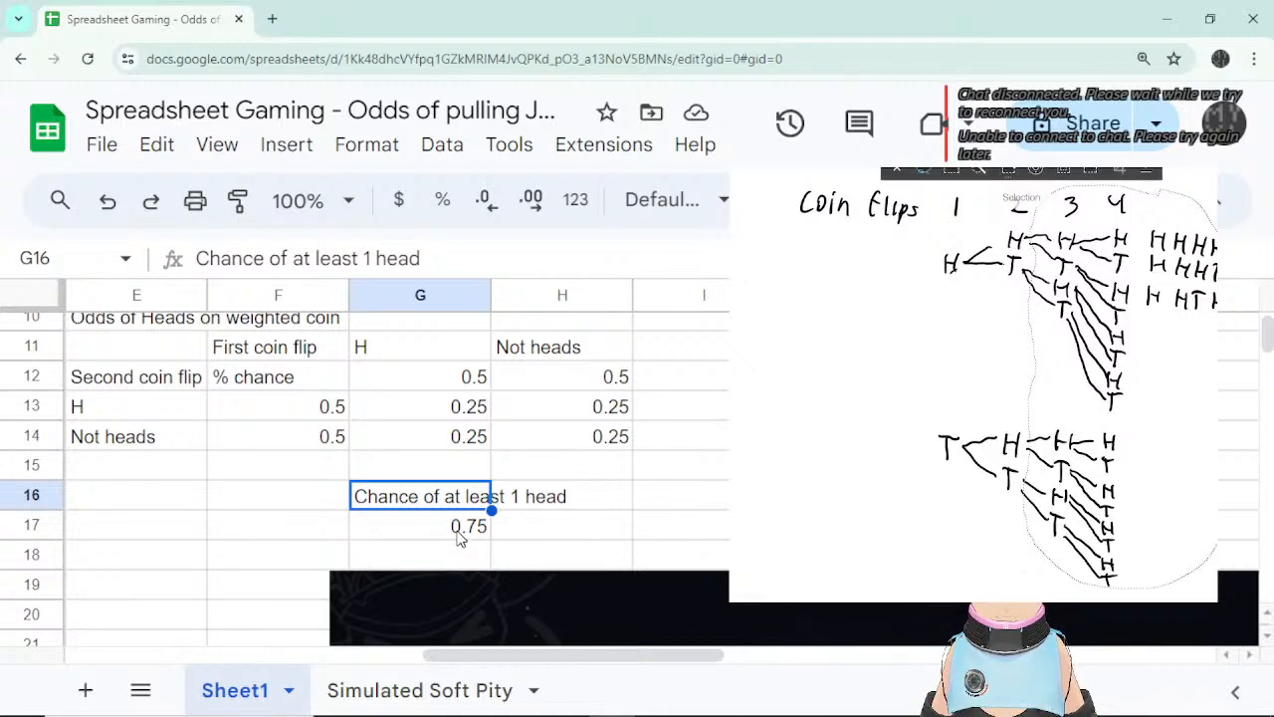
pyautogui.press('Escape')
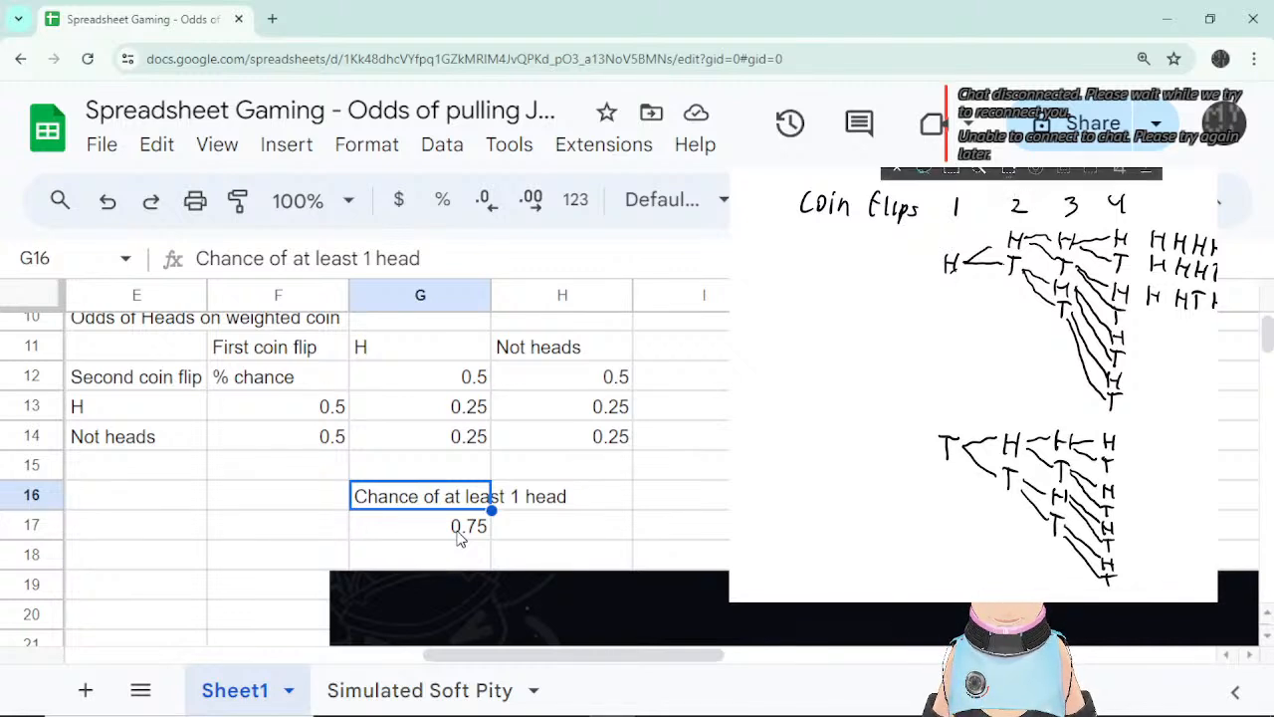
pyautogui.moveTo(1153, 195)
pyautogui.mouseDown()
pyautogui.moveTo(1105, 189)
pyautogui.moveTo(1040, 214)
pyautogui.moveTo(1025, 318)
pyautogui.moveTo(1030, 553)
pyautogui.moveTo(1175, 573)
pyautogui.moveTo(1210, 329)
pyautogui.moveTo(1154, 199)
pyautogui.mouseUp()
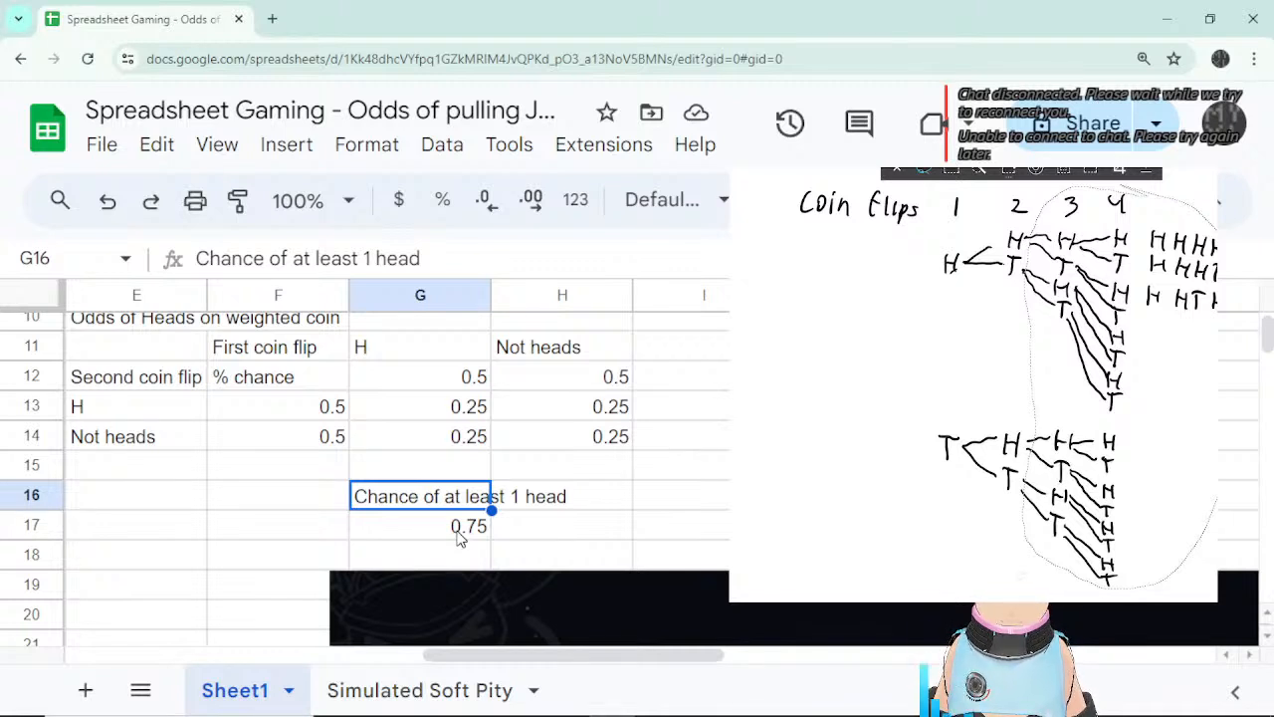
pyautogui.click(978, 171)
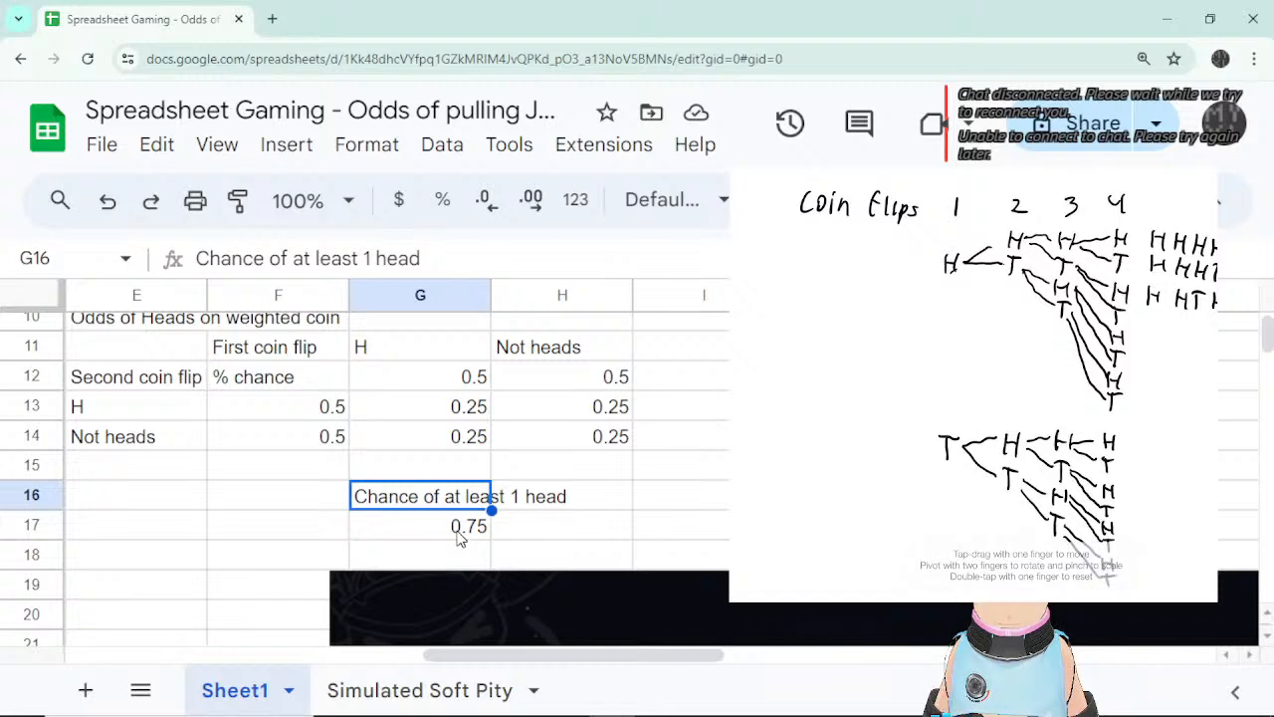
pyautogui.moveTo(1075, 398)
pyautogui.mouseDown()
pyautogui.moveTo(1124, 398)
pyautogui.moveTo(1097, 391)
pyautogui.mouseUp()
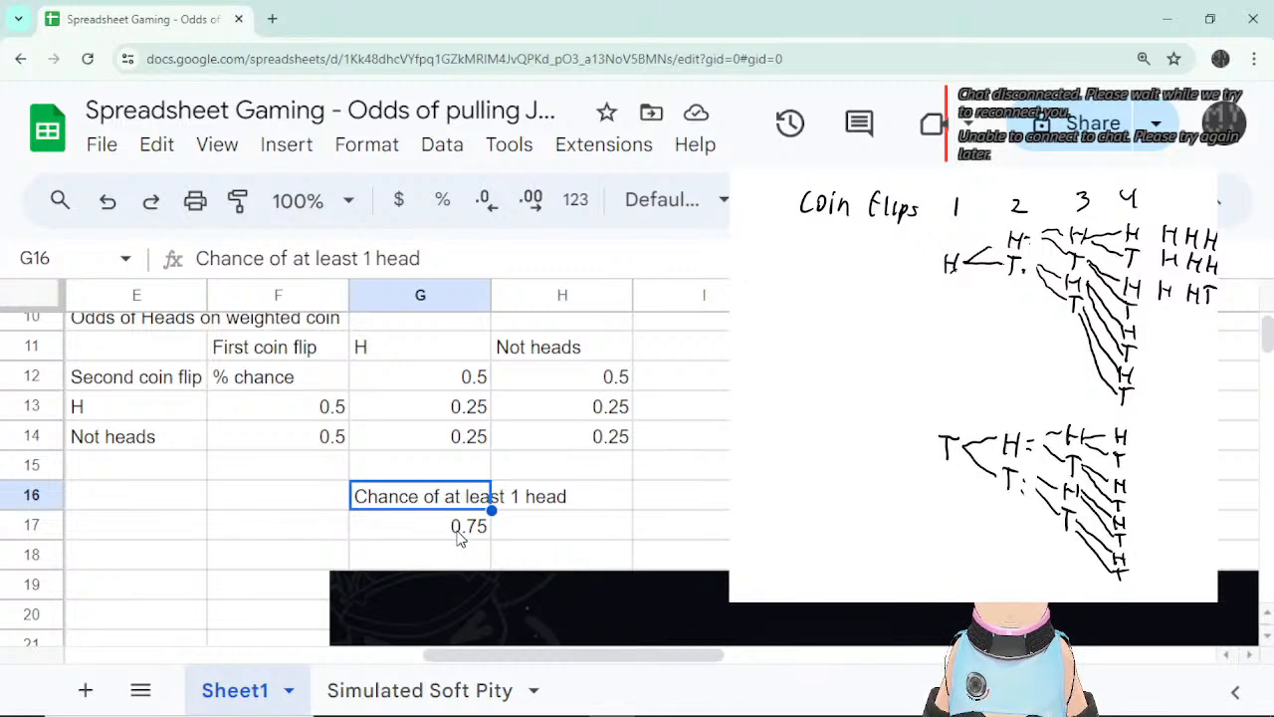
pyautogui.moveTo(1115, 303)
pyautogui.mouseDown()
pyautogui.moveTo(1133, 290)
pyautogui.moveTo(1073, 324)
pyautogui.mouseUp()
pyautogui.hotkey('ctrl', 'z')
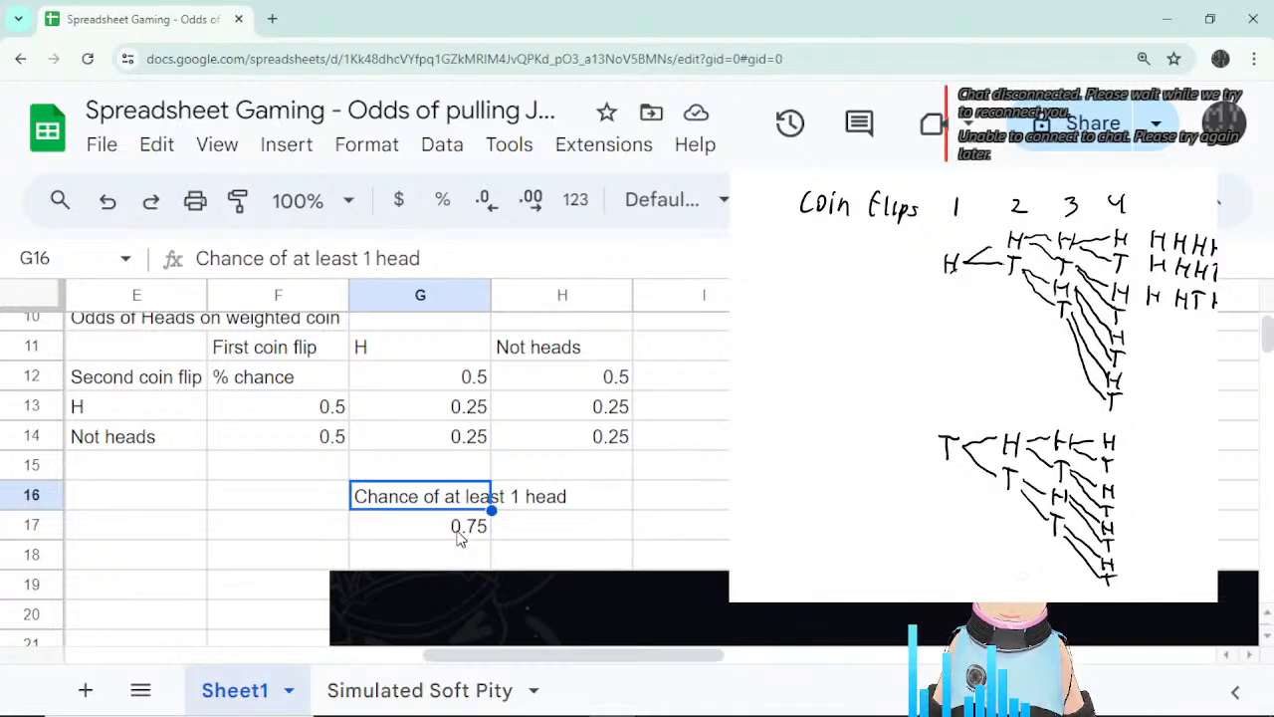
pyautogui.moveTo(1017, 177)
pyautogui.mouseDown()
pyautogui.moveTo(960, 185)
pyautogui.moveTo(914, 357)
pyautogui.moveTo(956, 536)
pyautogui.moveTo(1047, 425)
pyautogui.moveTo(1023, 171)
pyautogui.mouseUp()
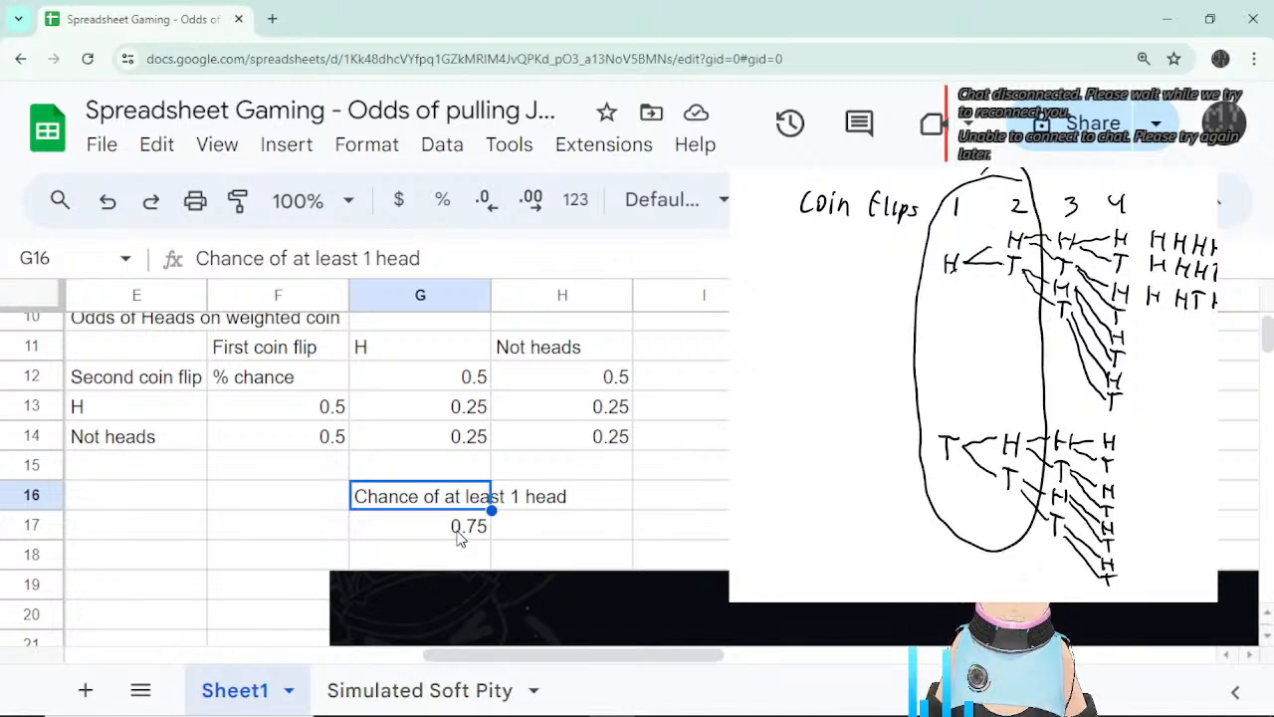
# Handwrite the two-flip outcomes HH, HT, TH and TT in a column.
pyautogui.moveTo(793, 260)
pyautogui.mouseDown()
pyautogui.moveTo(791, 296)
pyautogui.moveTo(815, 275)
pyautogui.mouseUp()
pyautogui.moveTo(815, 261)
pyautogui.mouseDown()
pyautogui.moveTo(816, 298)
pyautogui.moveTo(850, 281)
pyautogui.mouseUp()
pyautogui.moveTo(856, 265)
pyautogui.mouseDown()
pyautogui.moveTo(858, 300)
pyautogui.moveTo(790, 355)
pyautogui.mouseUp()
pyautogui.moveTo(791, 338)
pyautogui.mouseDown()
pyautogui.moveTo(812, 335)
pyautogui.moveTo(817, 360)
pyautogui.moveTo(843, 353)
pyautogui.moveTo(858, 325)
pyautogui.mouseUp()
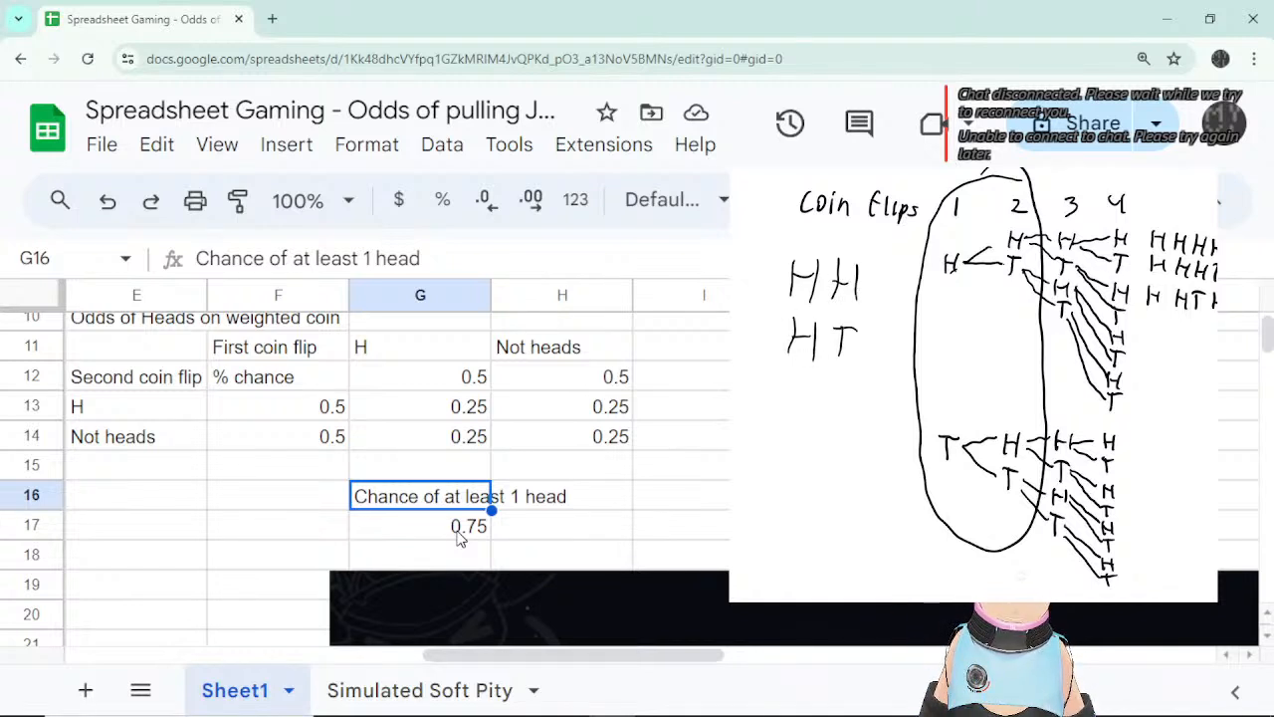
pyautogui.moveTo(799, 371)
pyautogui.mouseDown()
pyautogui.moveTo(800, 399)
pyautogui.moveTo(812, 371)
pyautogui.moveTo(838, 402)
pyautogui.mouseUp()
pyautogui.moveTo(838, 389)
pyautogui.mouseDown()
pyautogui.moveTo(852, 386)
pyautogui.moveTo(854, 408)
pyautogui.moveTo(793, 453)
pyautogui.mouseUp()
pyautogui.moveTo(790, 414)
pyautogui.mouseDown()
pyautogui.moveTo(814, 411)
pyautogui.moveTo(839, 459)
pyautogui.moveTo(860, 421)
pyautogui.mouseUp()
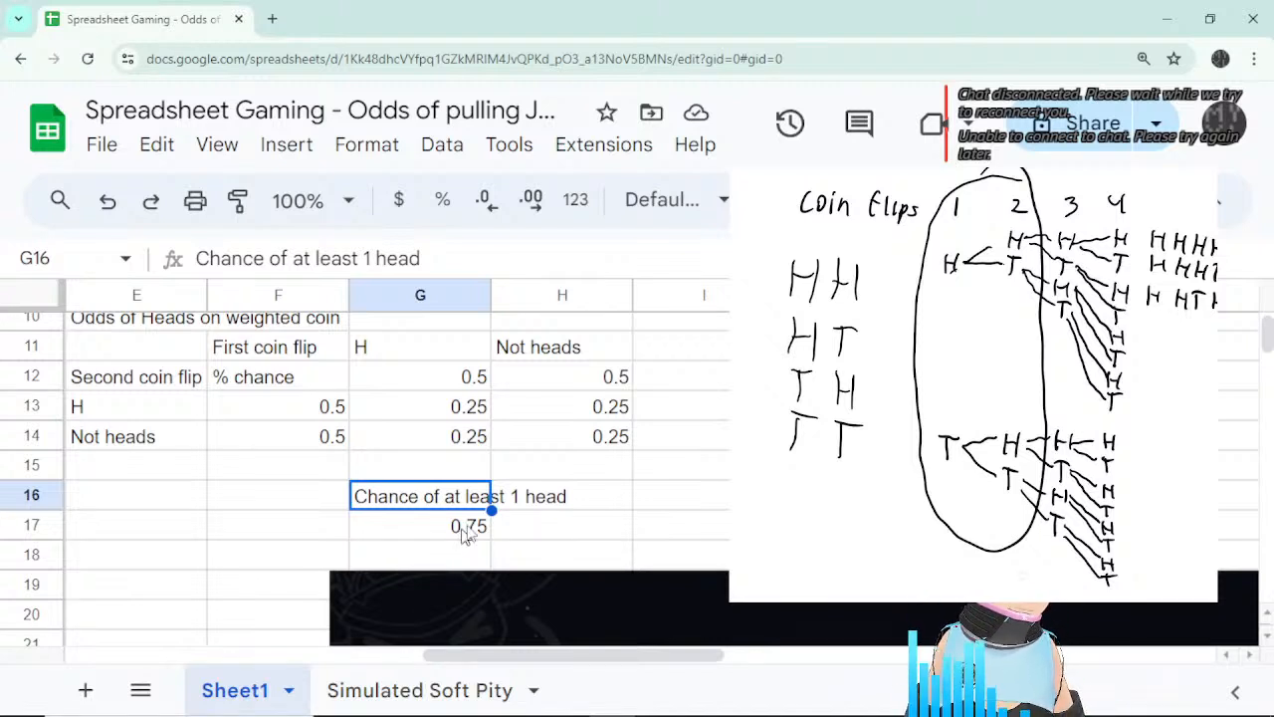
# Inspect the formulas in G13 and H14 and select the outcome probabilities G13:H14.
pyautogui.click(480, 416)
pyautogui.click(594, 444)
pyautogui.moveTo(438, 407); pyautogui.dragTo(600, 435)
pyautogui.click(630, 503)
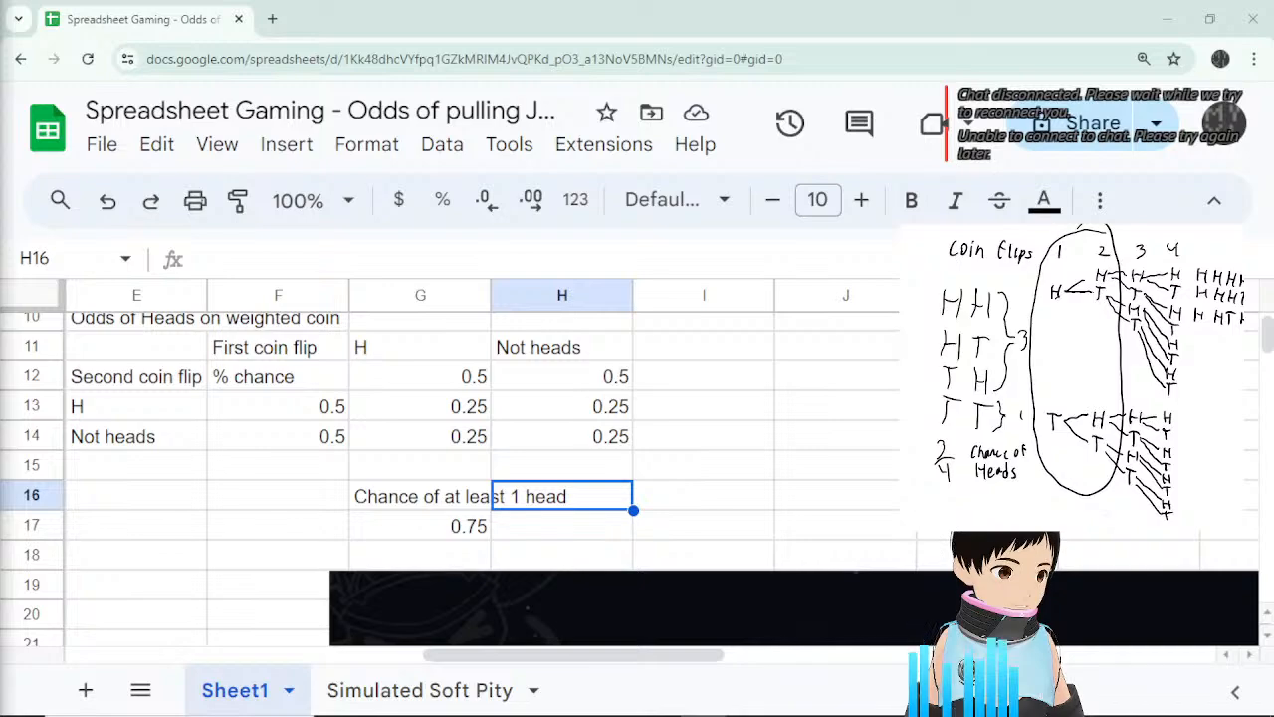
# Check H13's formula, zoom the browser back out, and scroll left to column A.
pyautogui.click(510, 412)
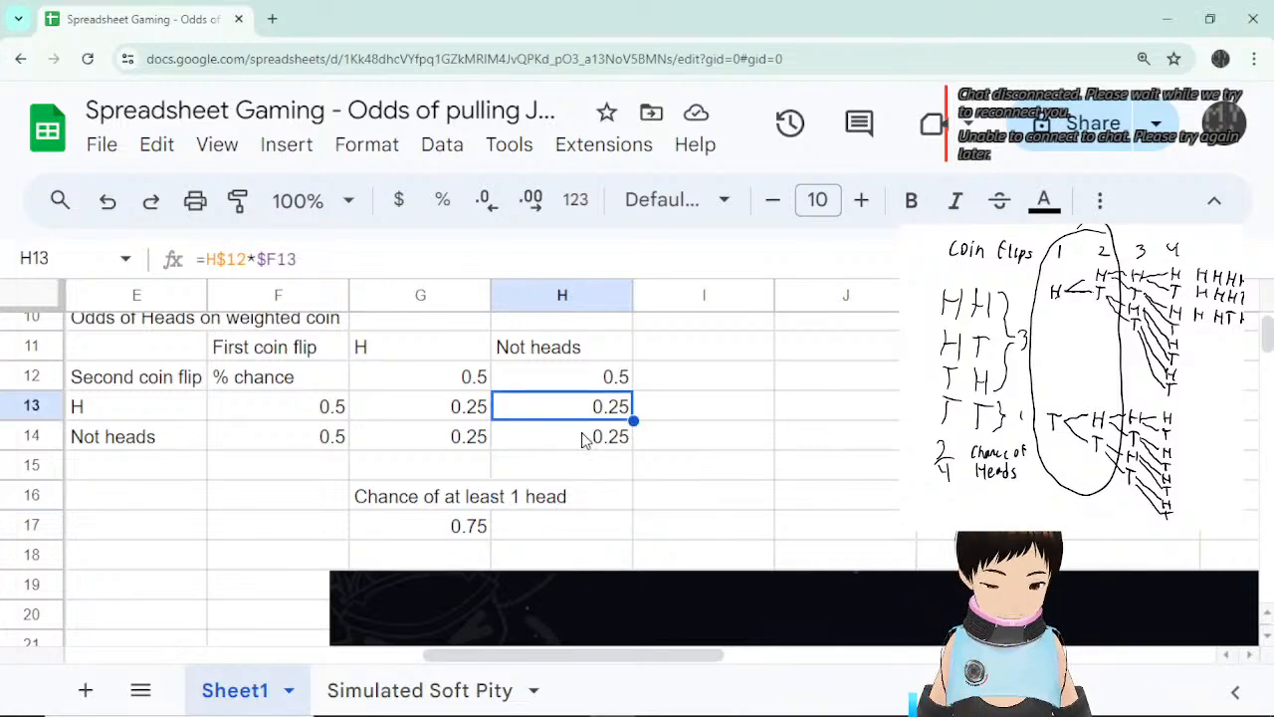
pyautogui.scroll(-1, 583, 435)
pyautogui.hotkey('ctrl', '-')
pyautogui.hotkey('ctrl', '-')
pyautogui.hotkey('ctrl', '-')
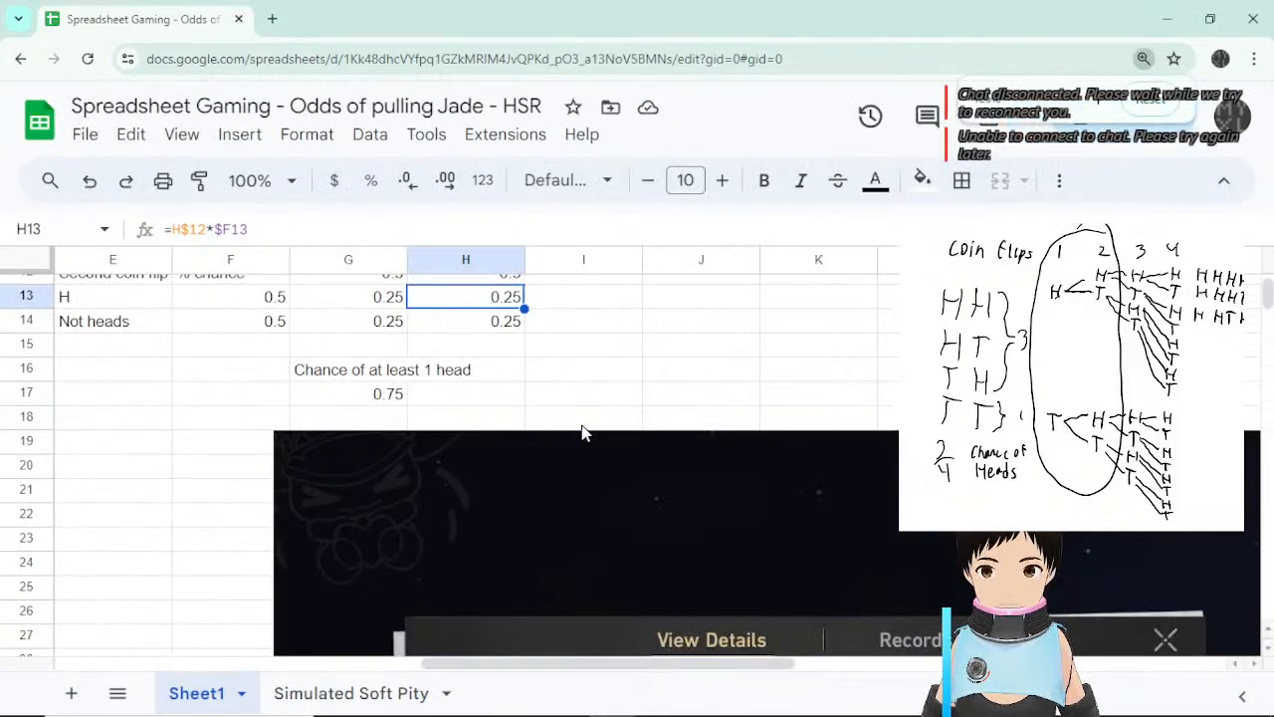
pyautogui.scroll(-2, 585, 441)
pyautogui.scroll(5, 379, 323)
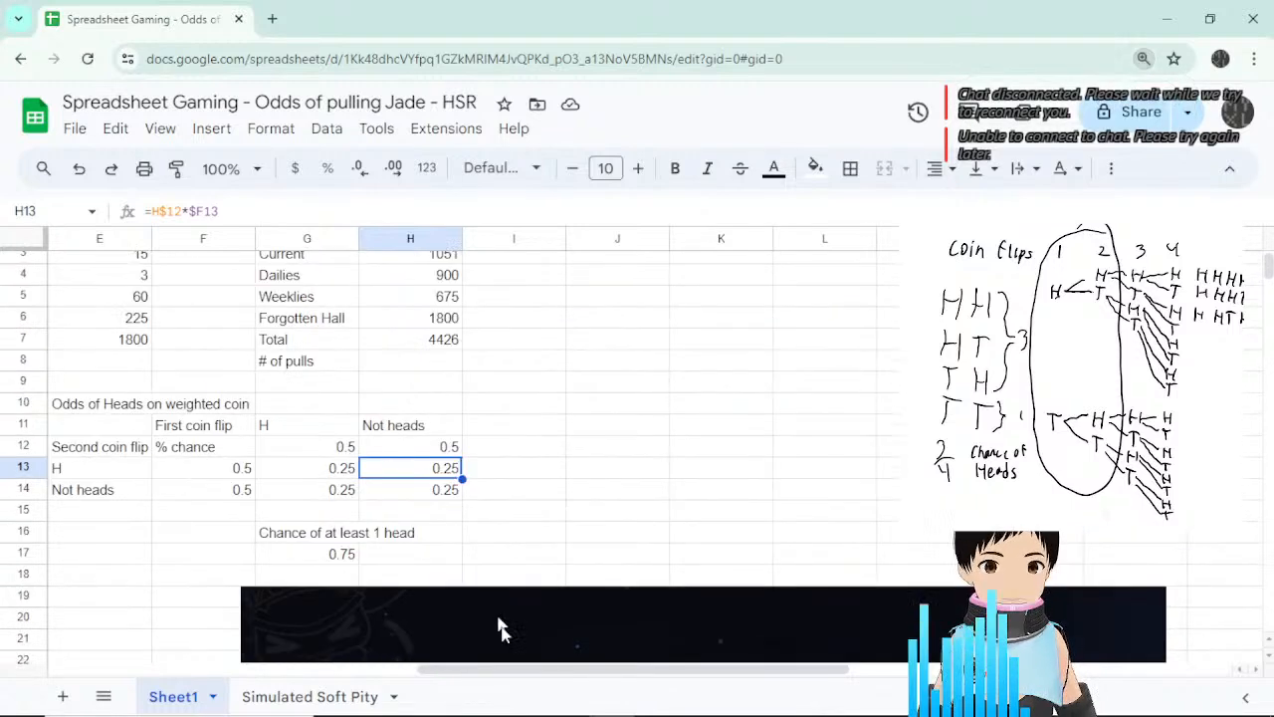
pyautogui.moveTo(554, 668); pyautogui.dragTo(204, 667)
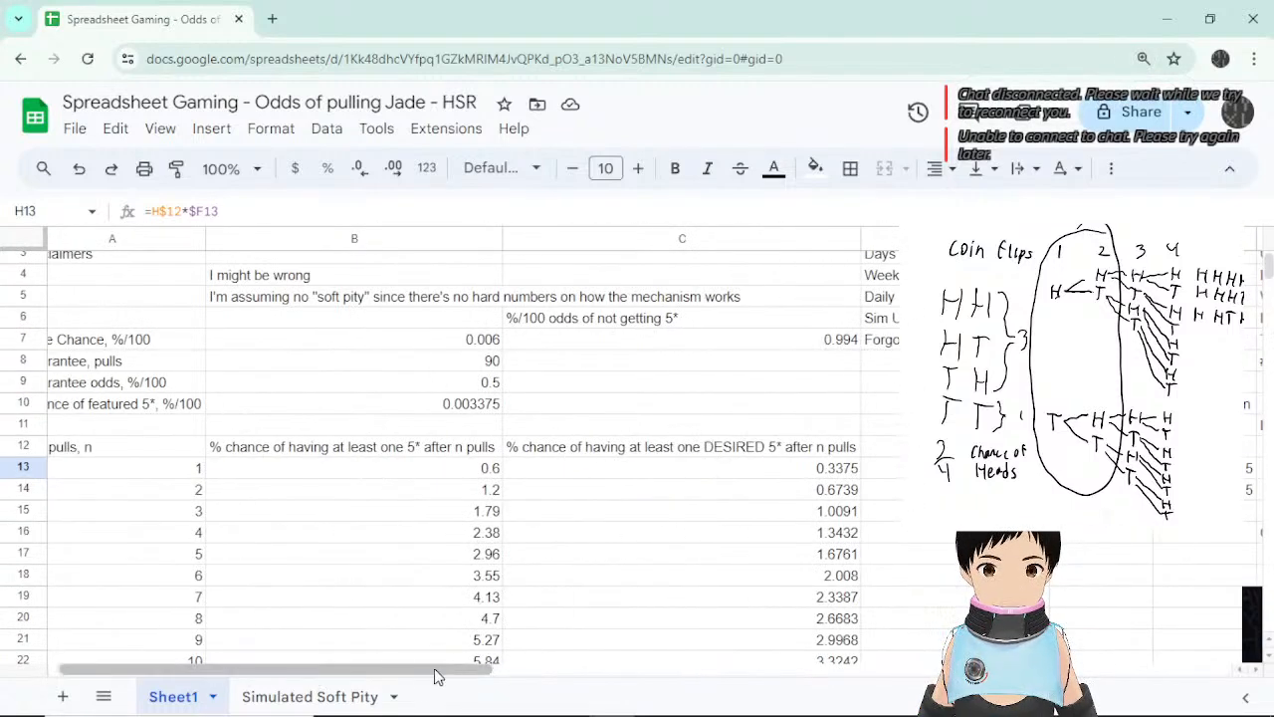
pyautogui.moveTo(434, 668); pyautogui.dragTo(328, 672)
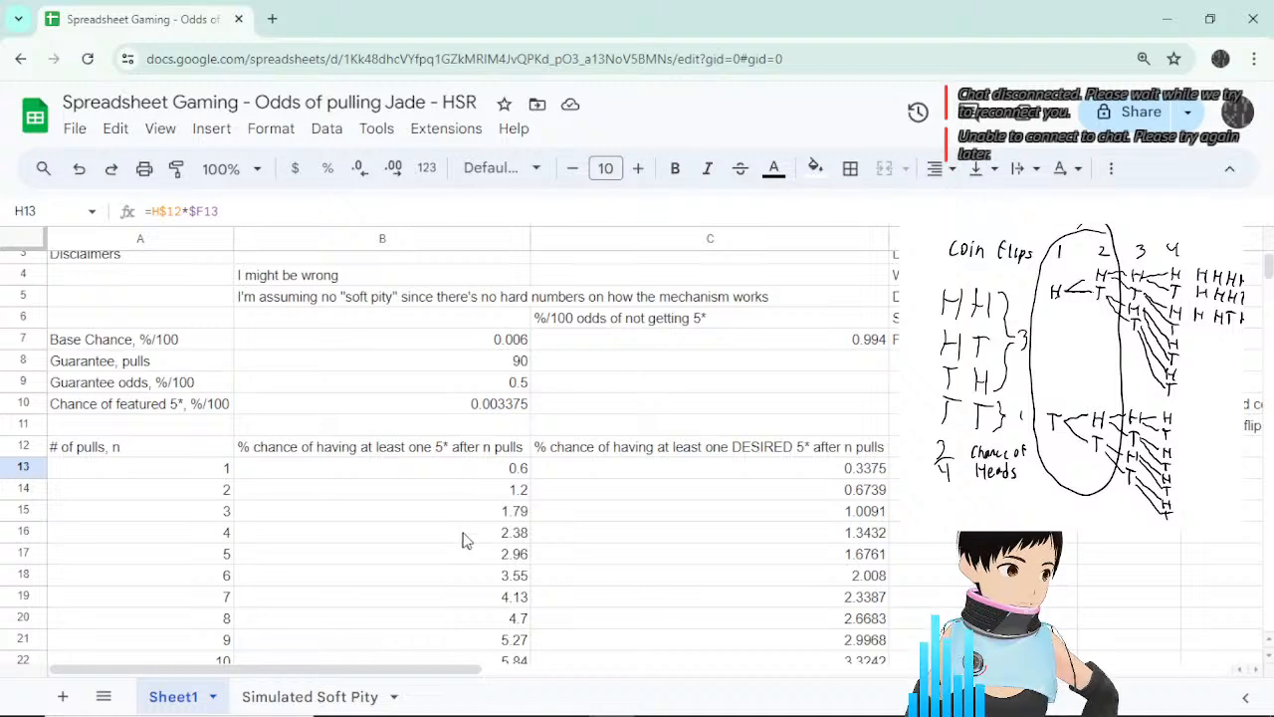
# Show the formulas for the 0.006 base chance in B7, not-getting-5* in C7, and B13.
pyautogui.click(588, 386)
pyautogui.click(497, 343)
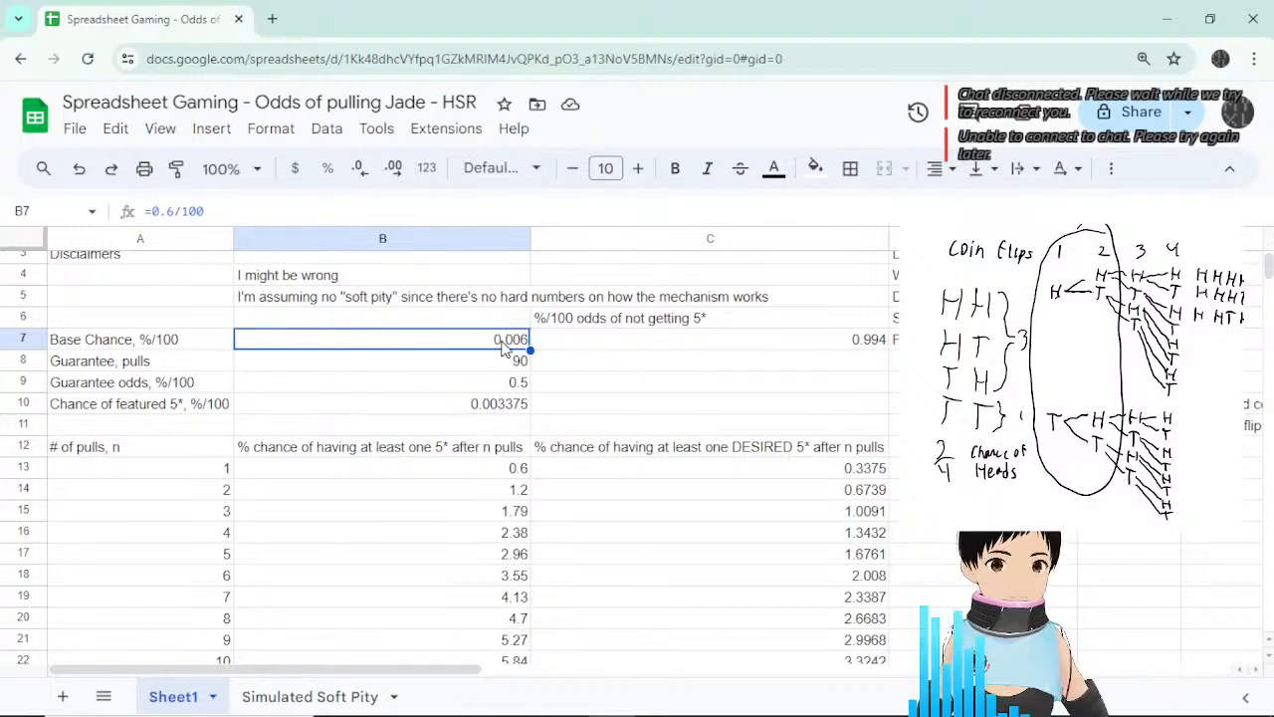
pyautogui.click(578, 344)
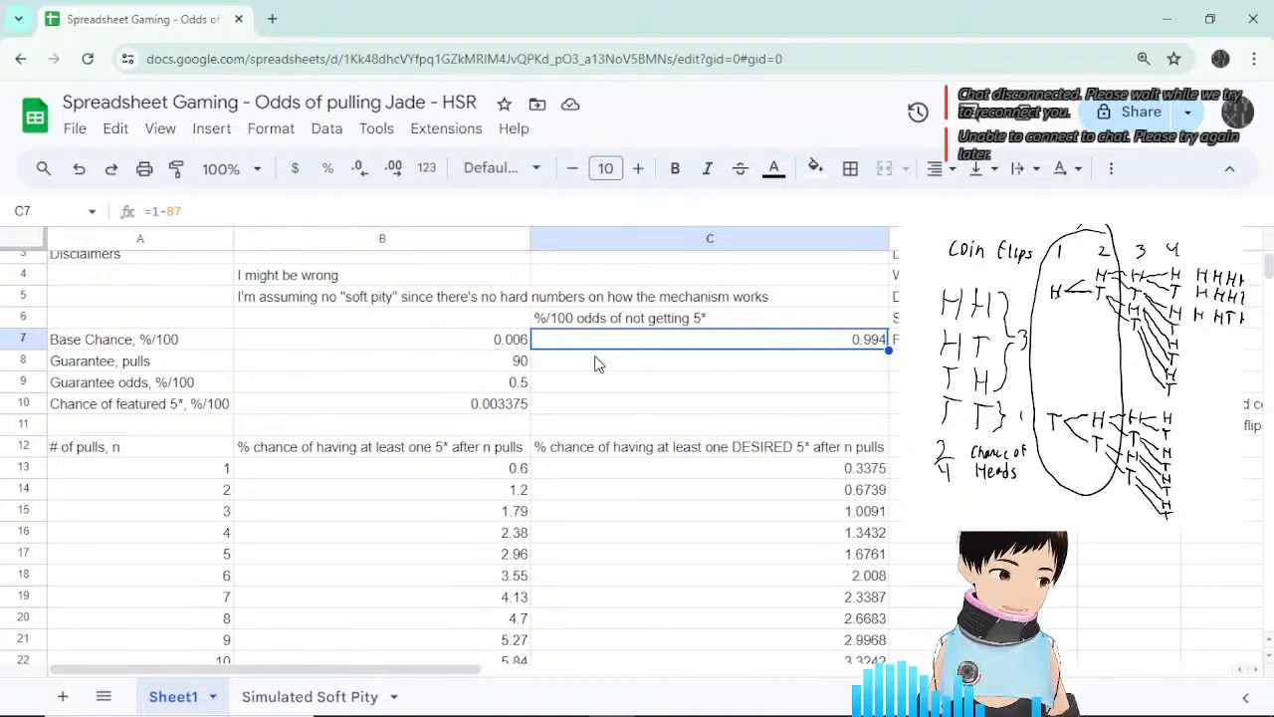
pyautogui.click(516, 468)
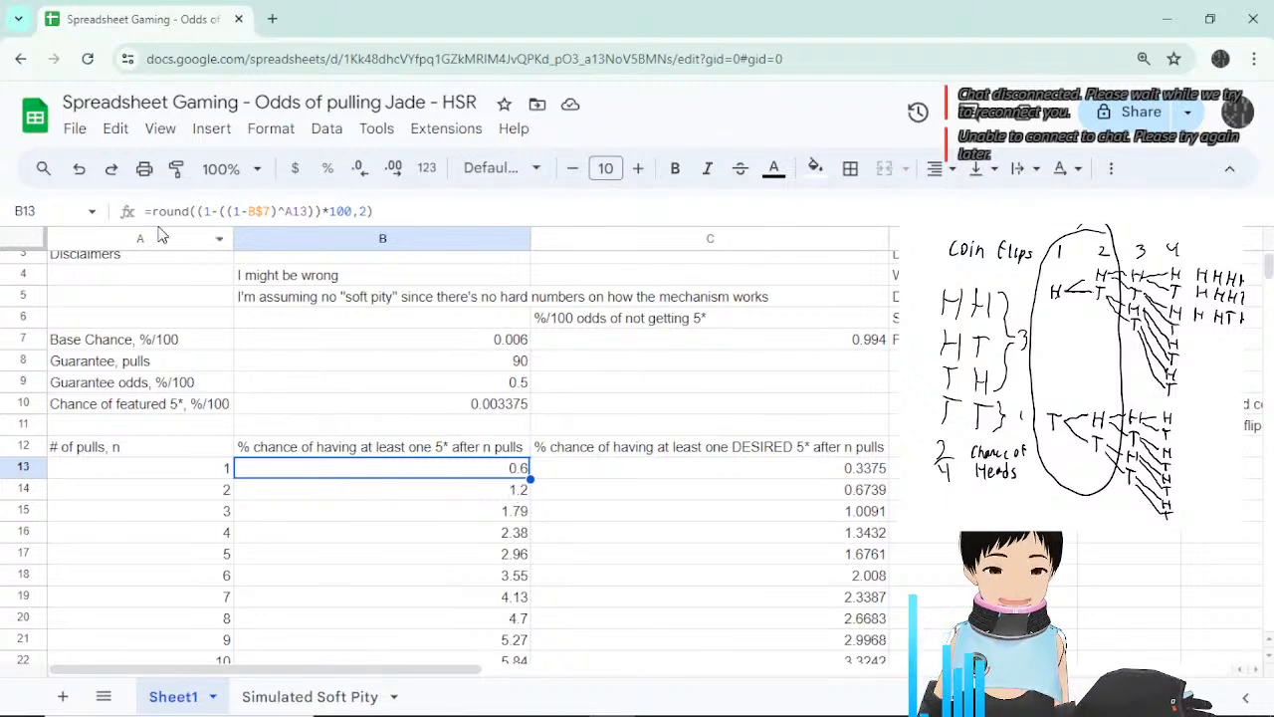
# Highlight the (1-B$7) term in B13's formula to preview its 0.994 value, then return to the overlay.
pyautogui.click(225, 211)
pyautogui.moveTo(225, 211); pyautogui.dragTo(276, 211)
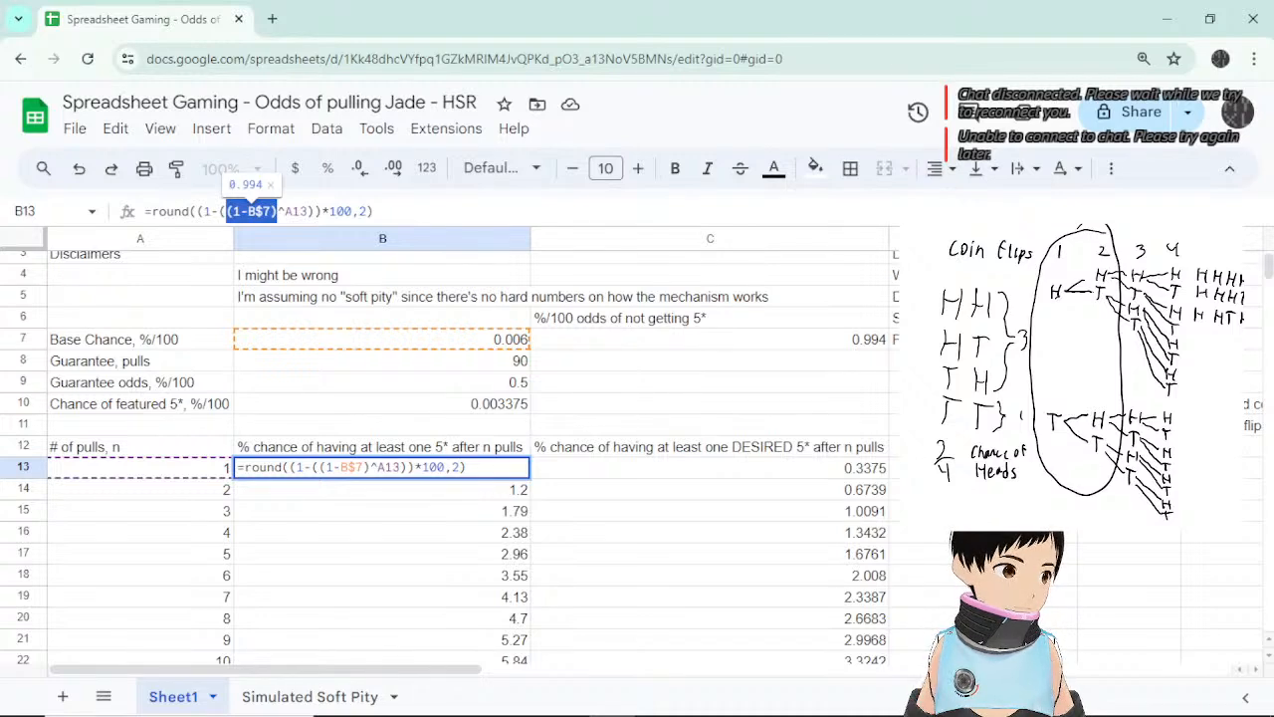
pyautogui.hotkey('alt', 'Tab')
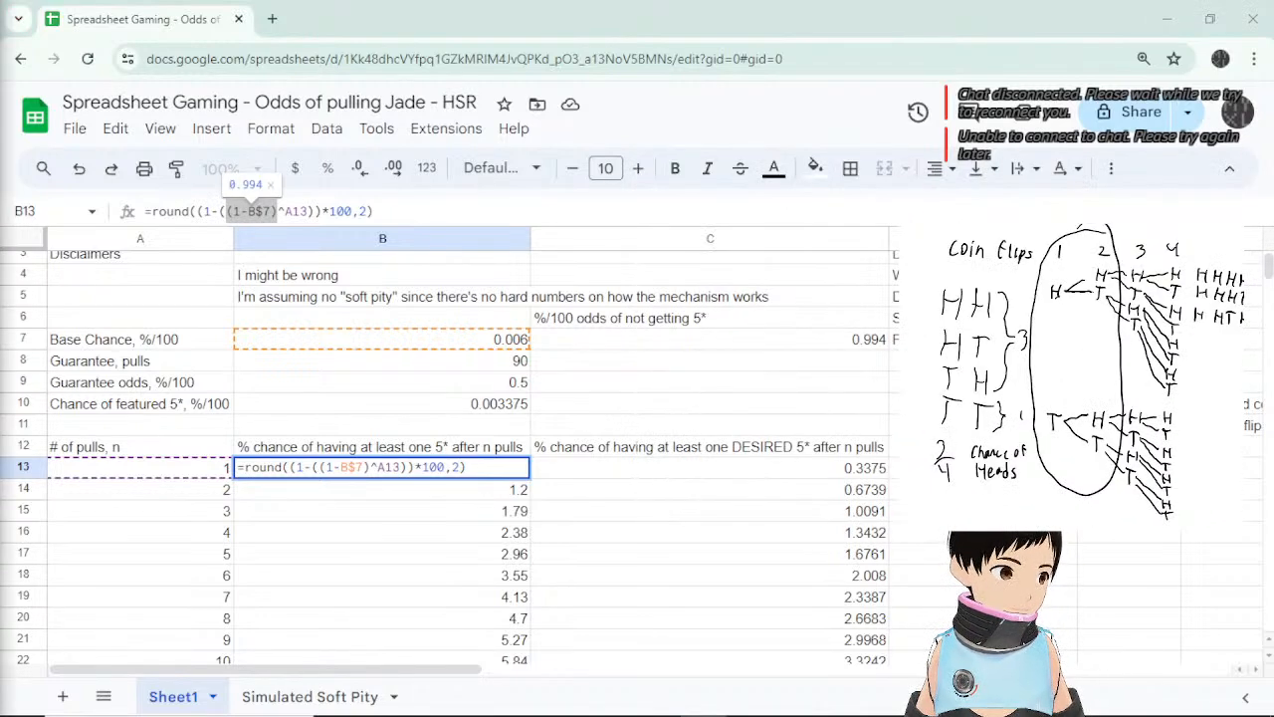
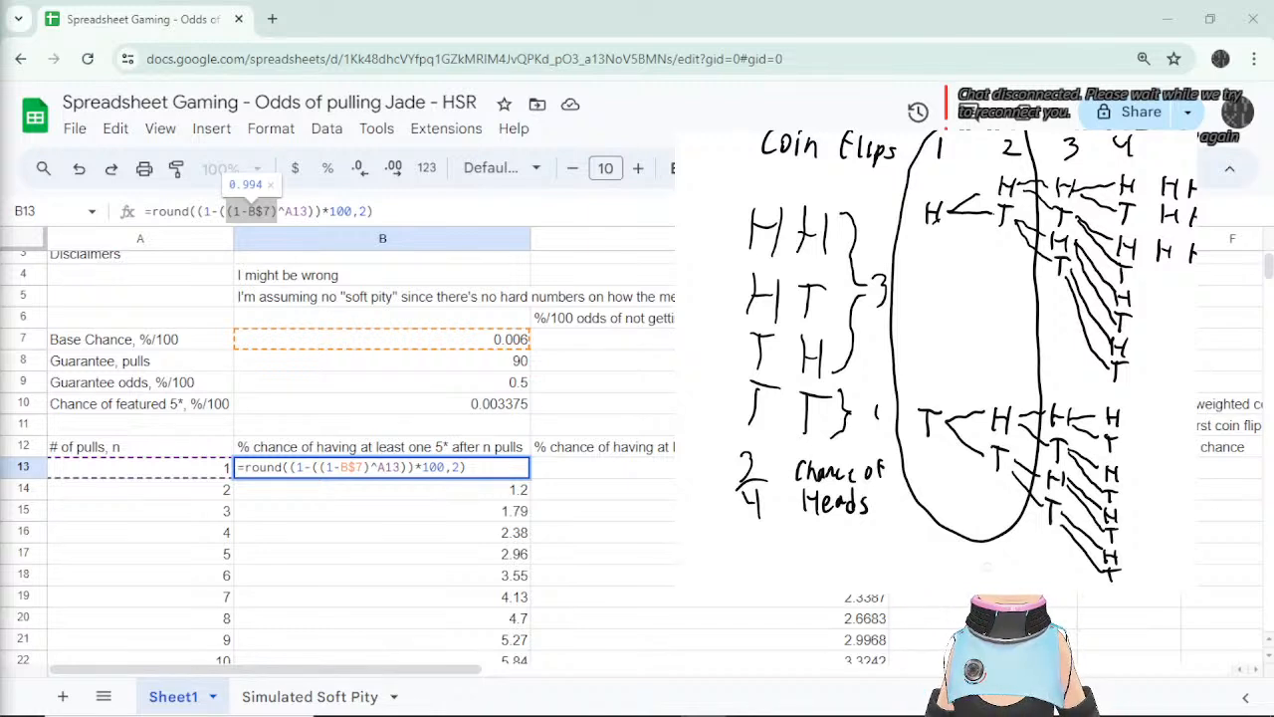
# Preview the (1-B$7), A13 and (1-B$7)^A13 terms of B13's formula, leaving it unchanged.
pyautogui.click(277, 212)
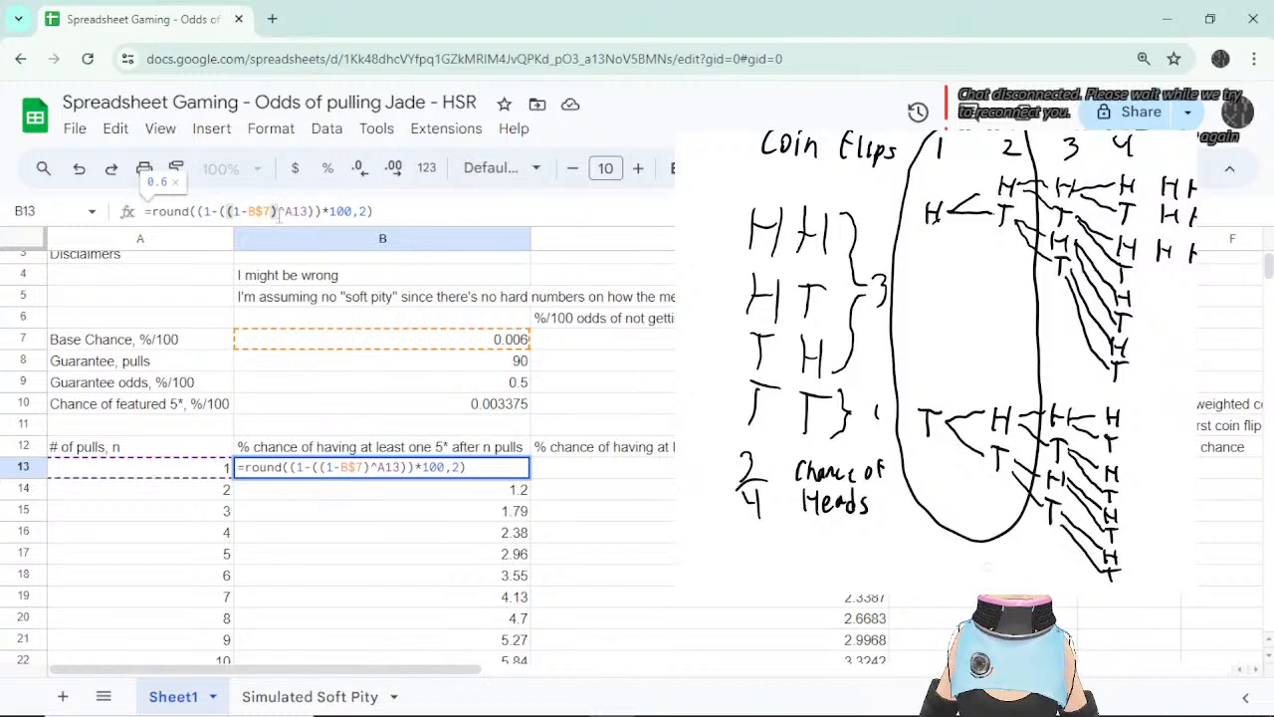
pyautogui.hotkey('shift', 'Left')
pyautogui.hotkey('shift', 'Left')
pyautogui.hotkey('shift', 'Left')
pyautogui.hotkey('shift', 'Left')
pyautogui.hotkey('shift', 'Left')
pyautogui.hotkey('shift', 'Left')
pyautogui.hotkey('shift', 'Left')
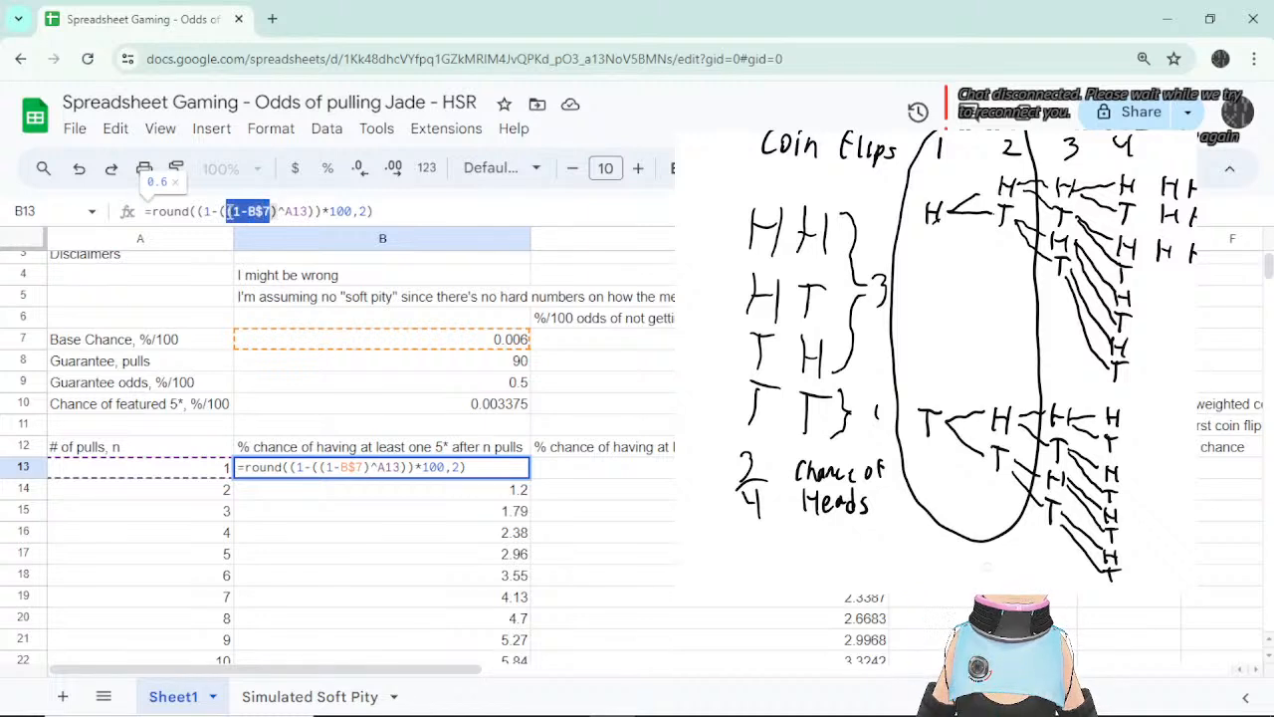
pyautogui.moveTo(282, 211); pyautogui.dragTo(227, 211)
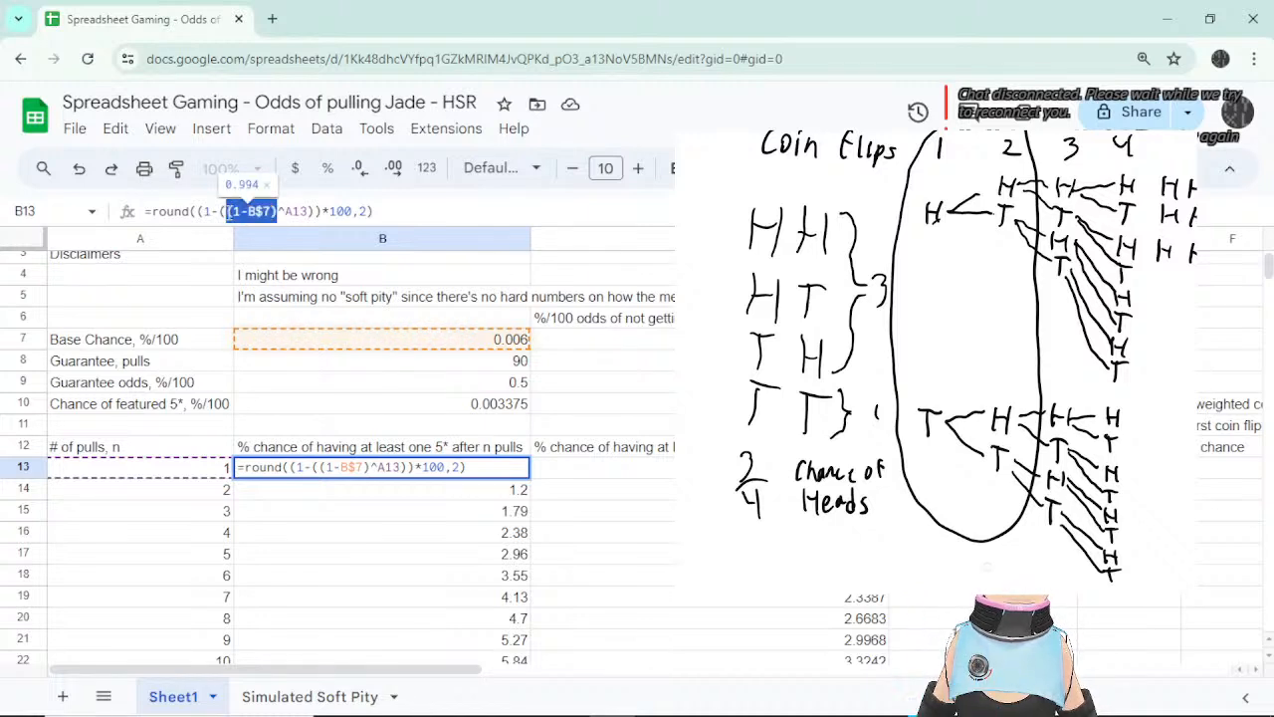
pyautogui.click(286, 211)
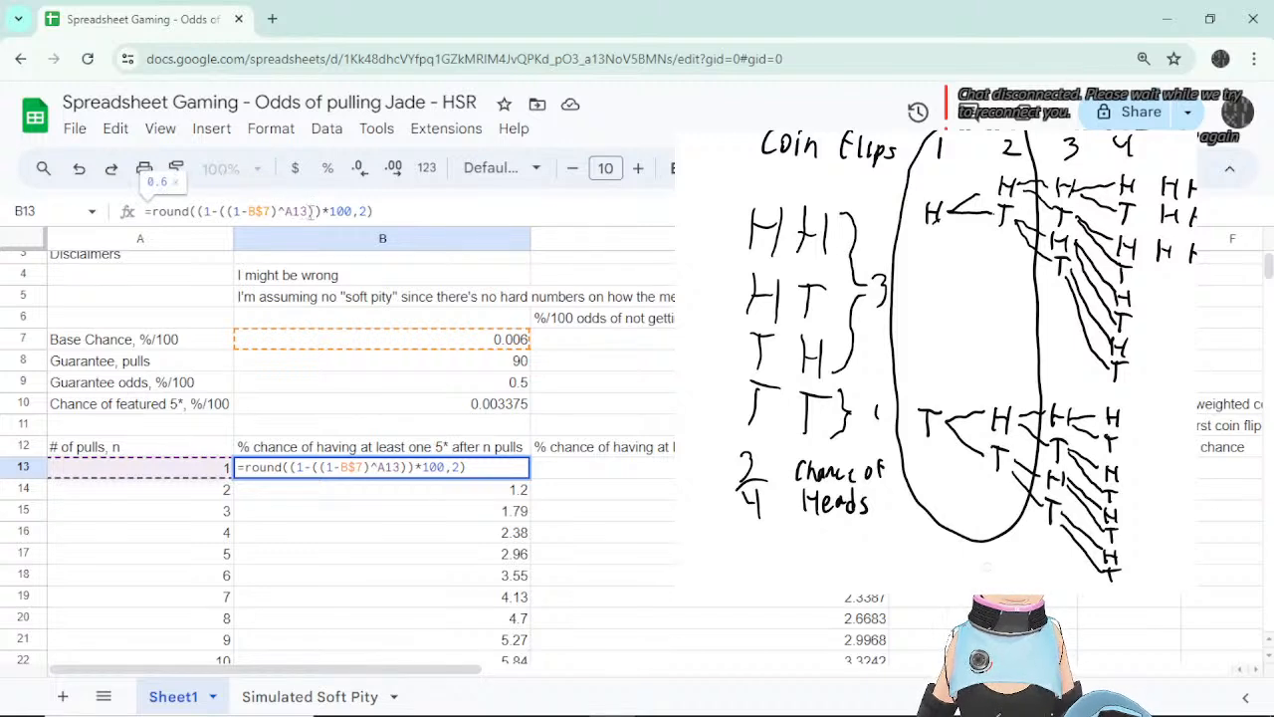
pyautogui.moveTo(286, 211); pyautogui.dragTo(309, 211)
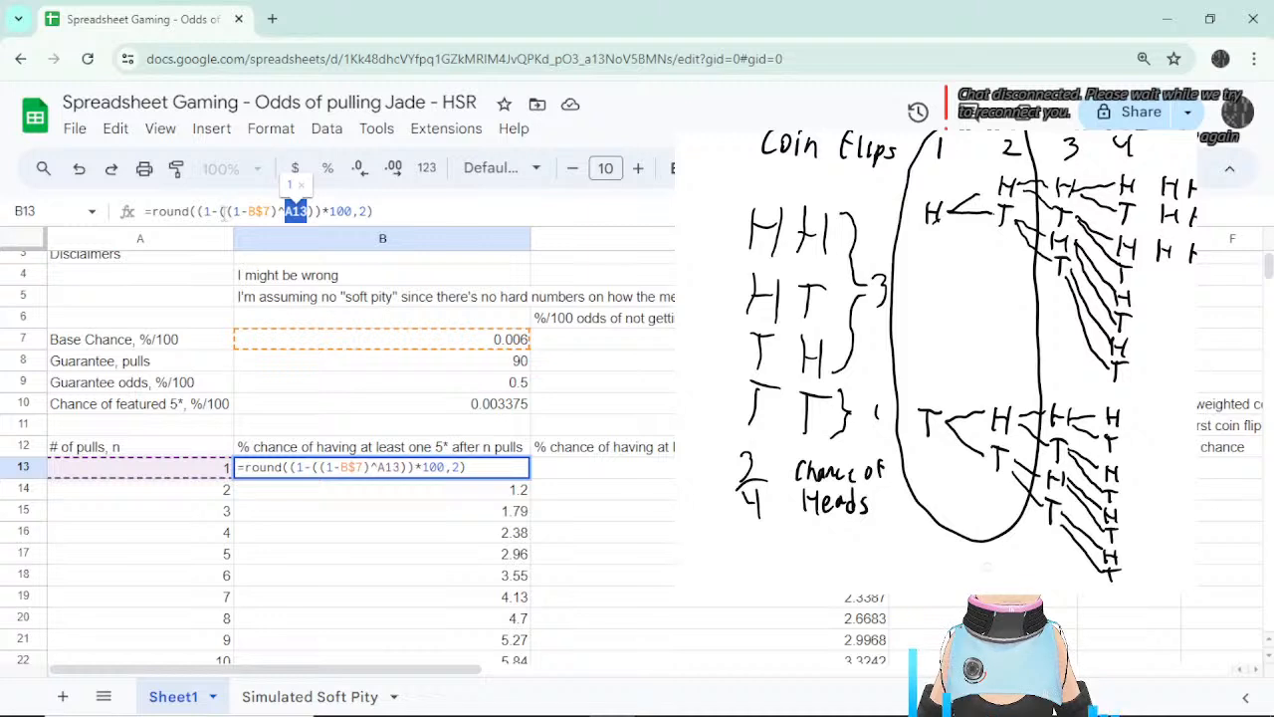
pyautogui.moveTo(227, 211); pyautogui.dragTo(315, 211)
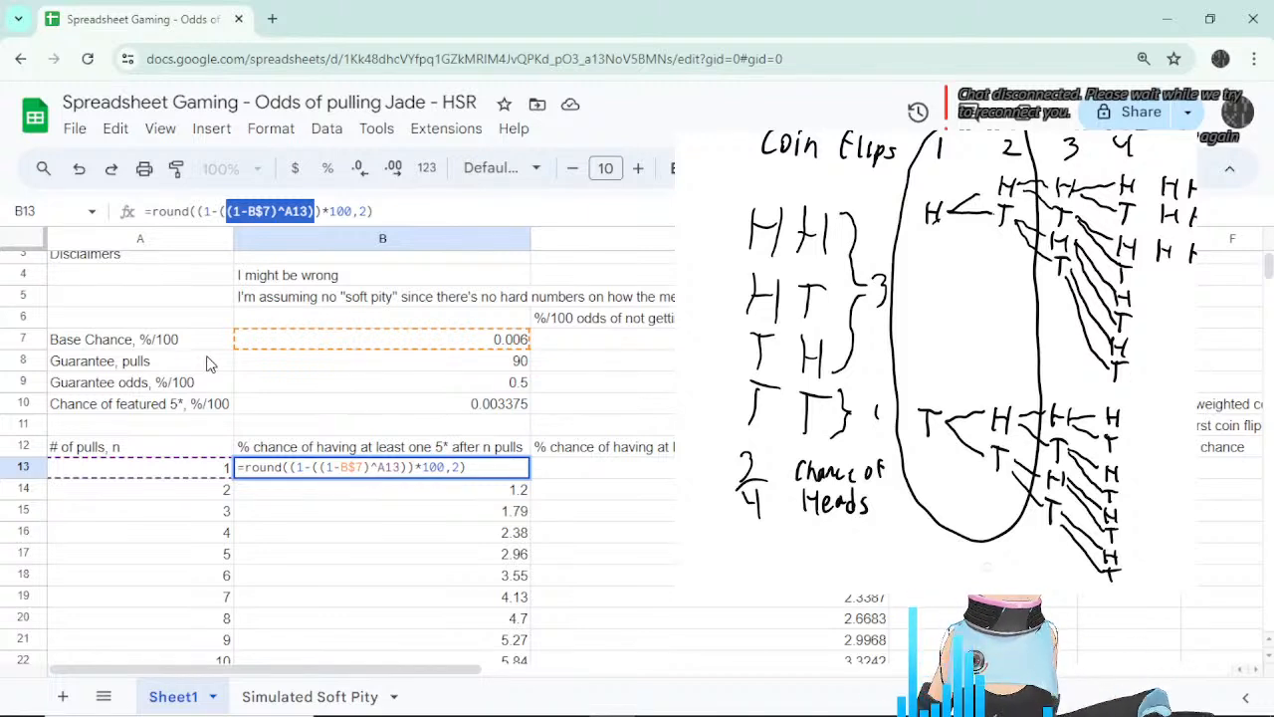
pyautogui.press('Escape')
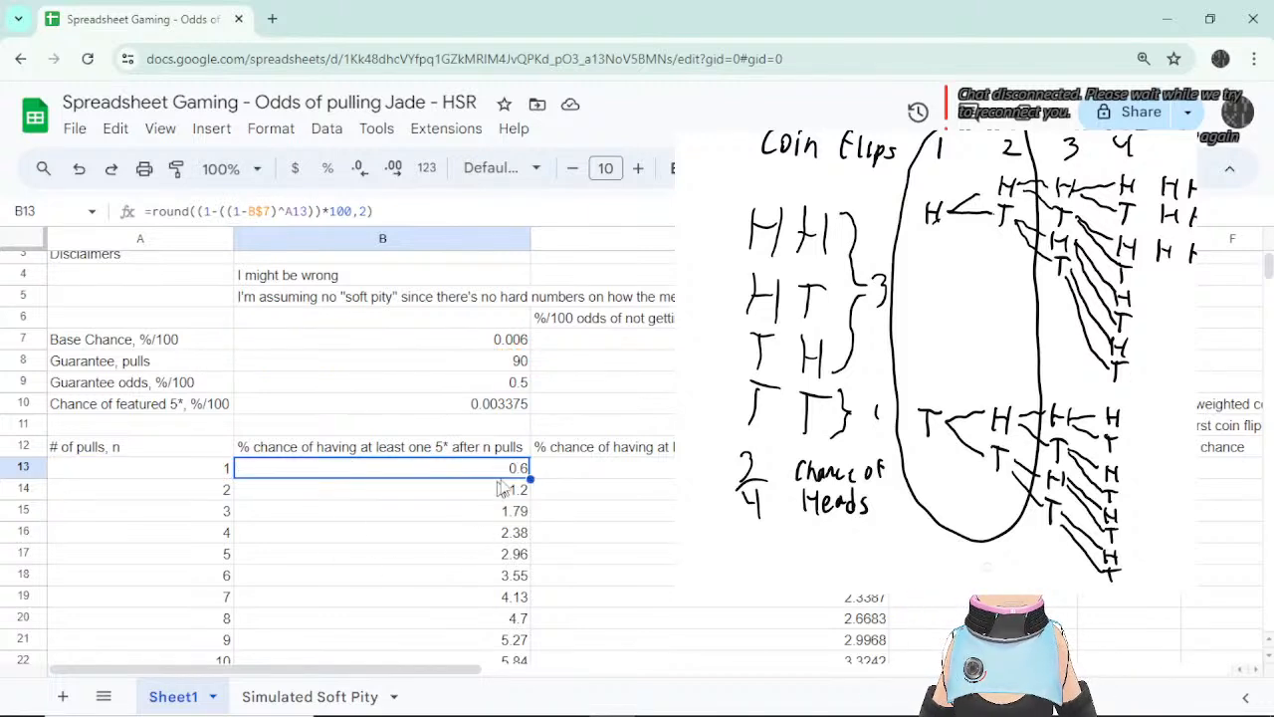
# Scroll to the table's end and select B101, where 90 pulls reaches 100.
pyautogui.click(512, 490)
pyautogui.click(479, 510)
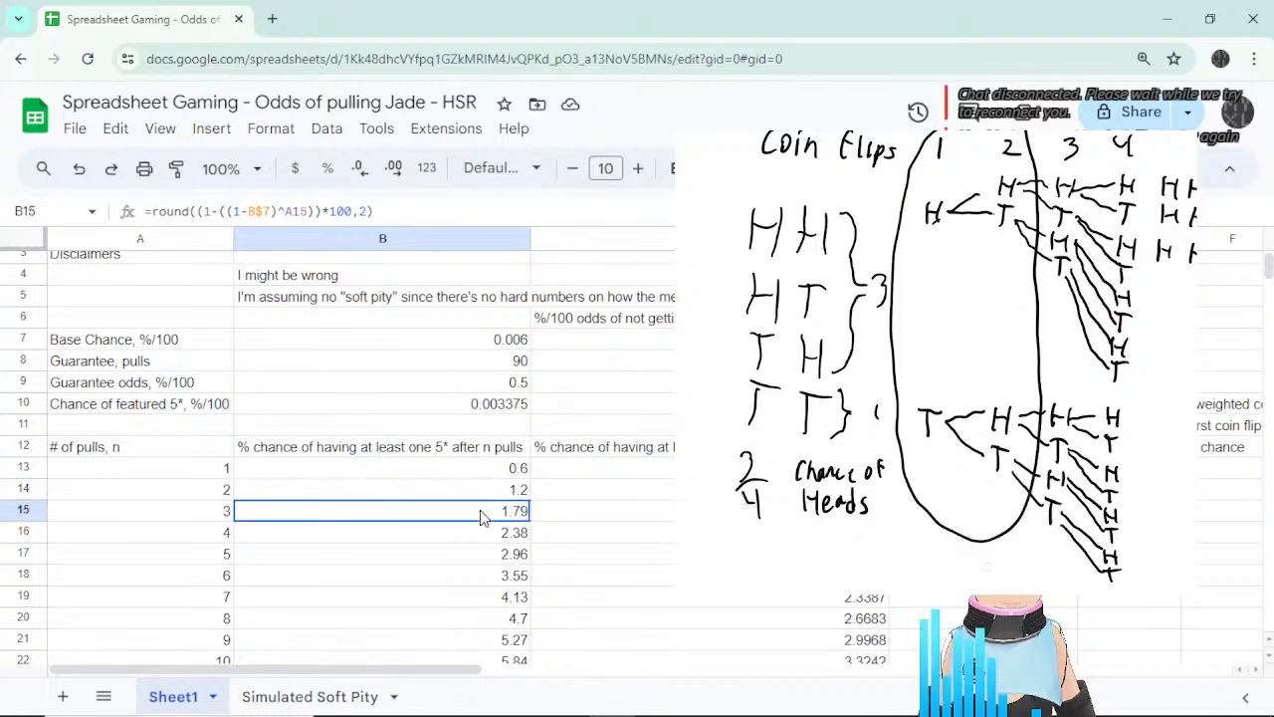
pyautogui.scroll(-15, 489, 537)
pyautogui.scroll(-12, 489, 538)
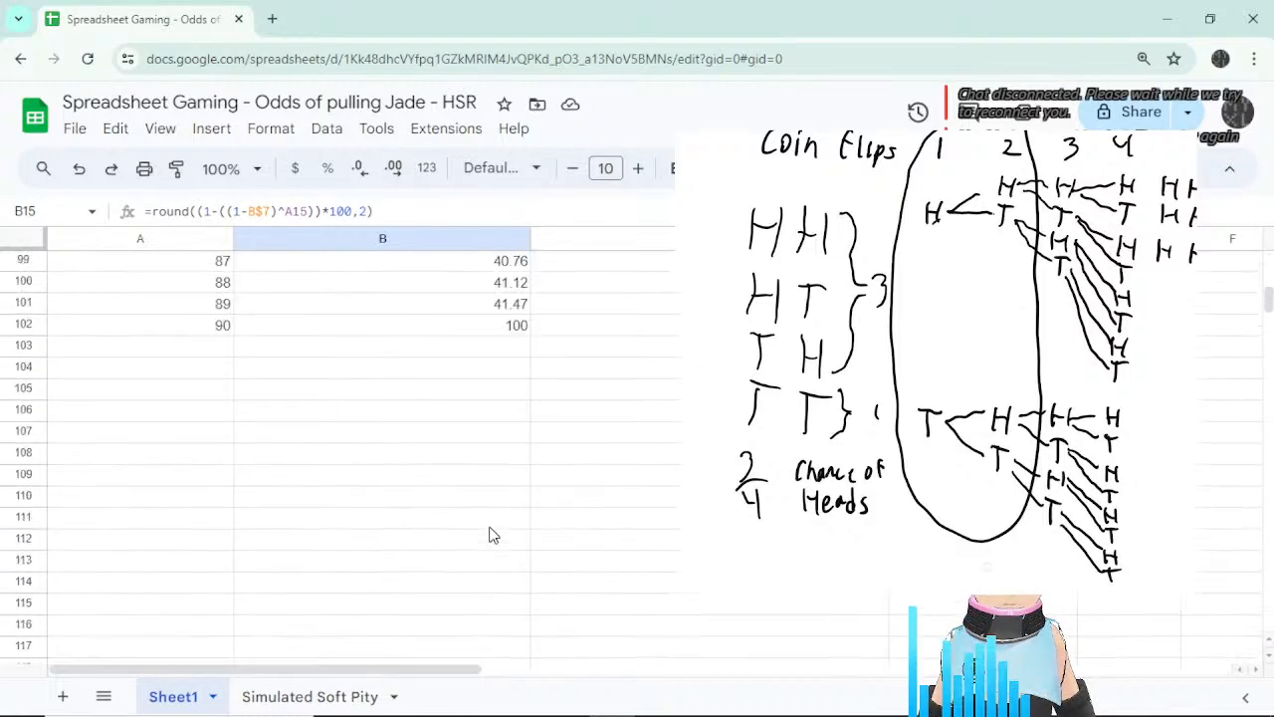
pyautogui.scroll(4, 492, 537)
pyautogui.click(473, 588)
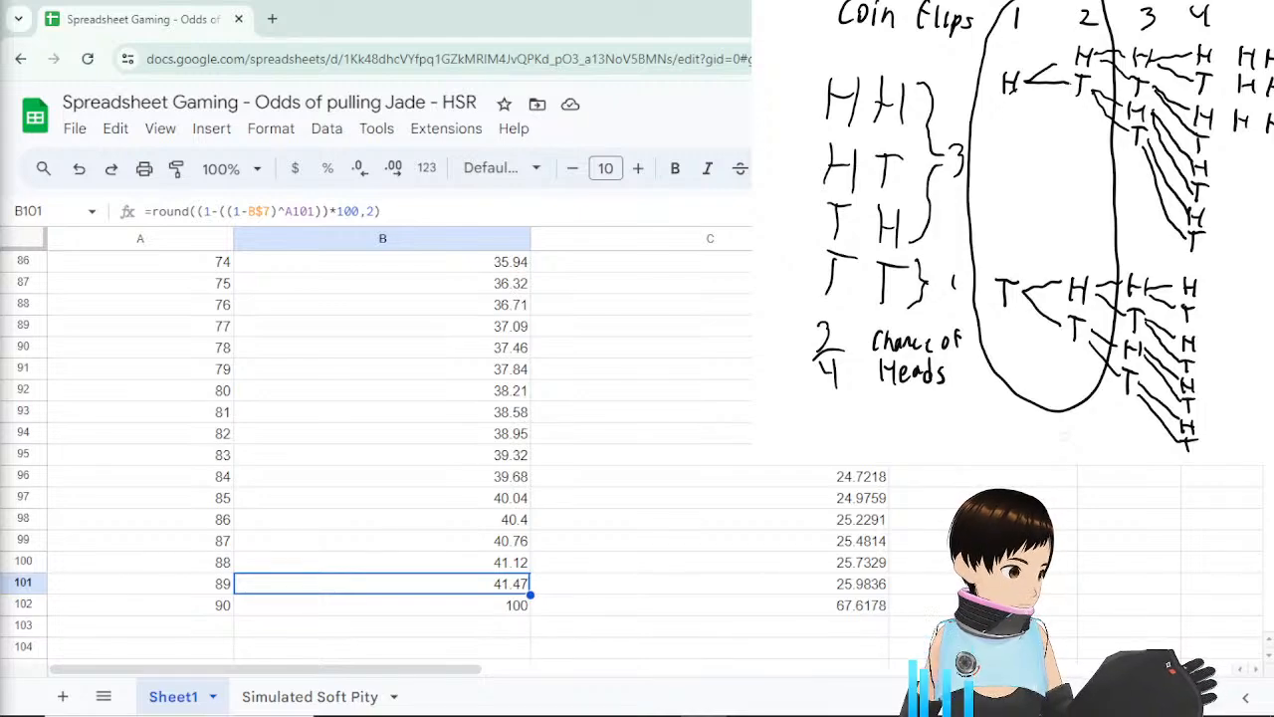
pyautogui.press('super+d')
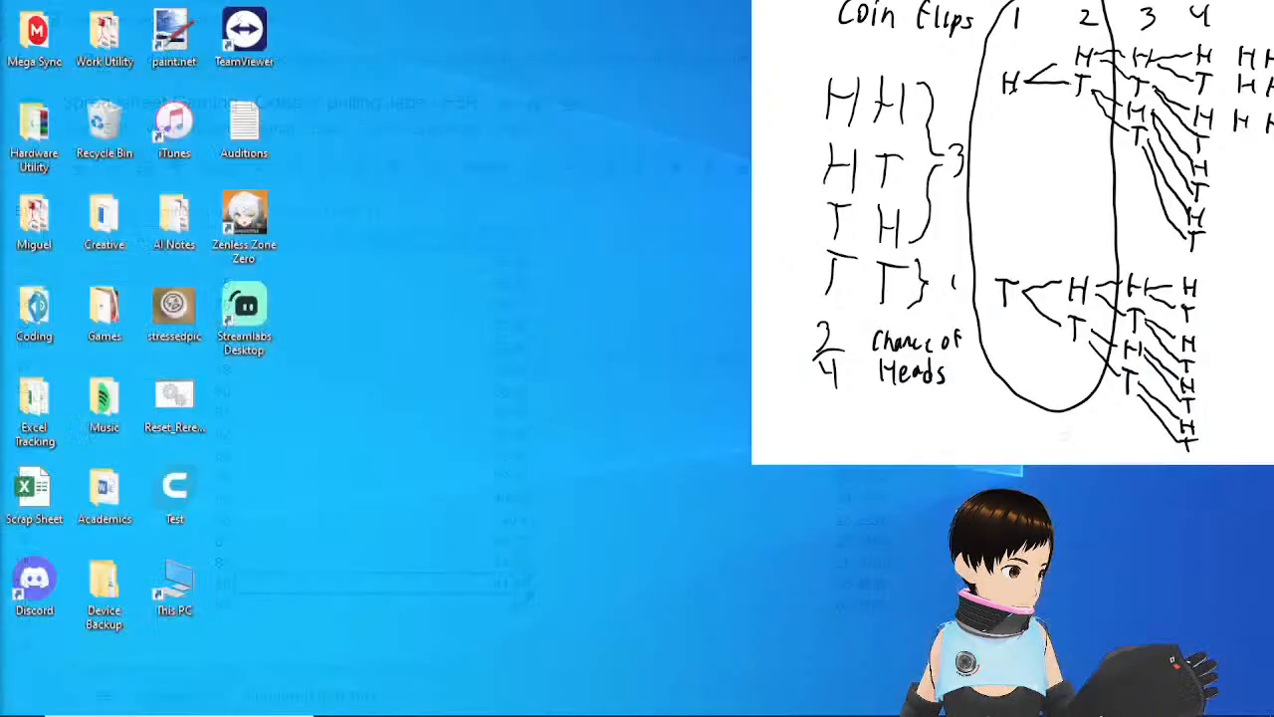
pyautogui.press('super+d')
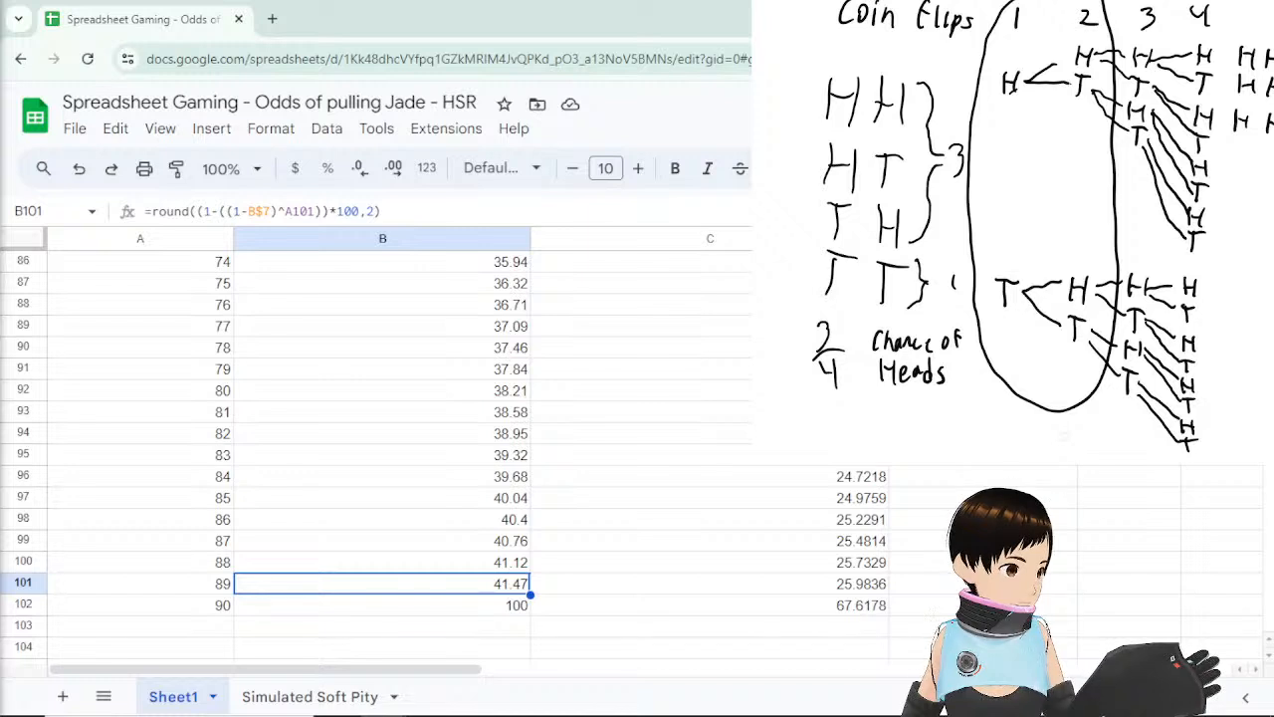
pyautogui.click(460, 612)
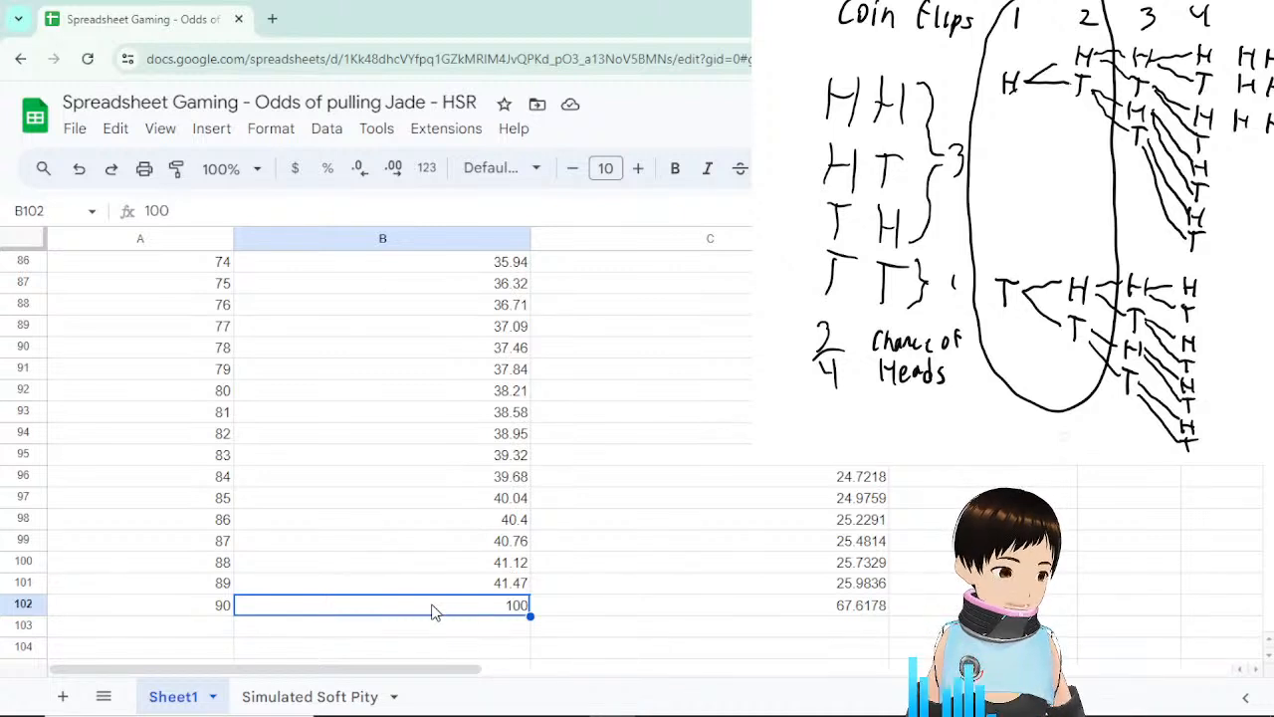
pyautogui.click(205, 609)
pyautogui.click(362, 611)
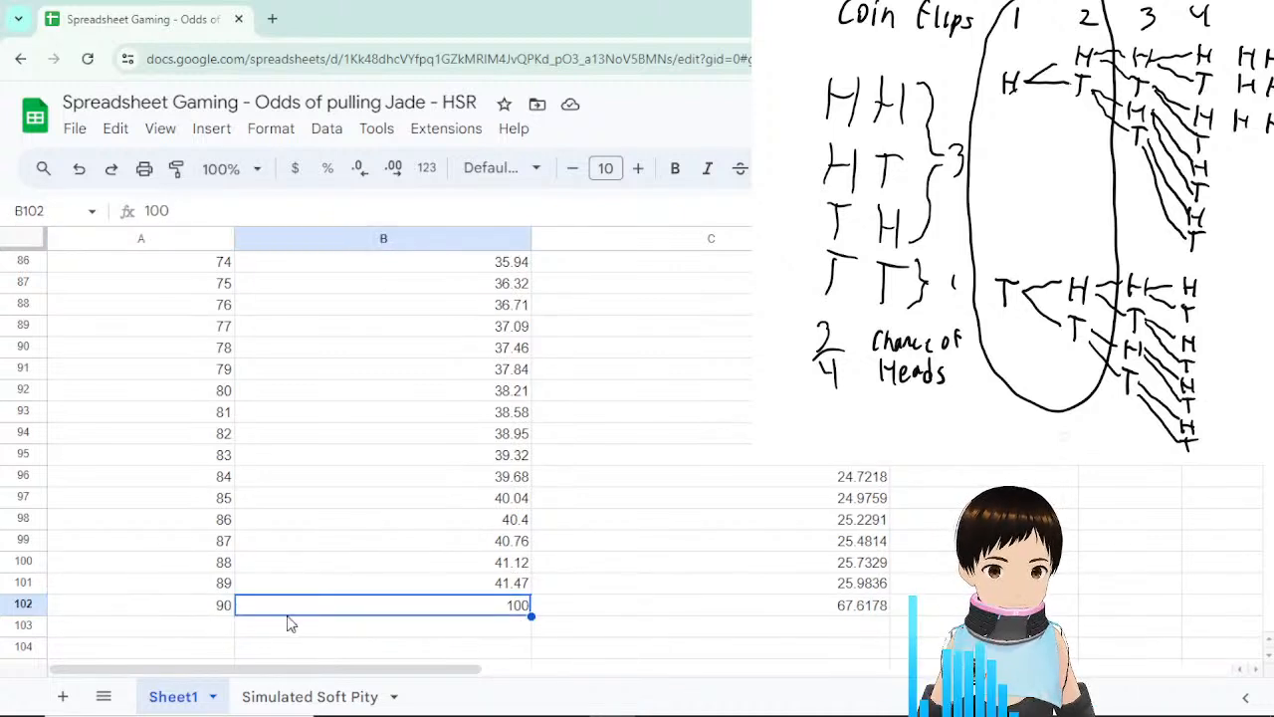
pyautogui.click(213, 624)
pyautogui.click(269, 607)
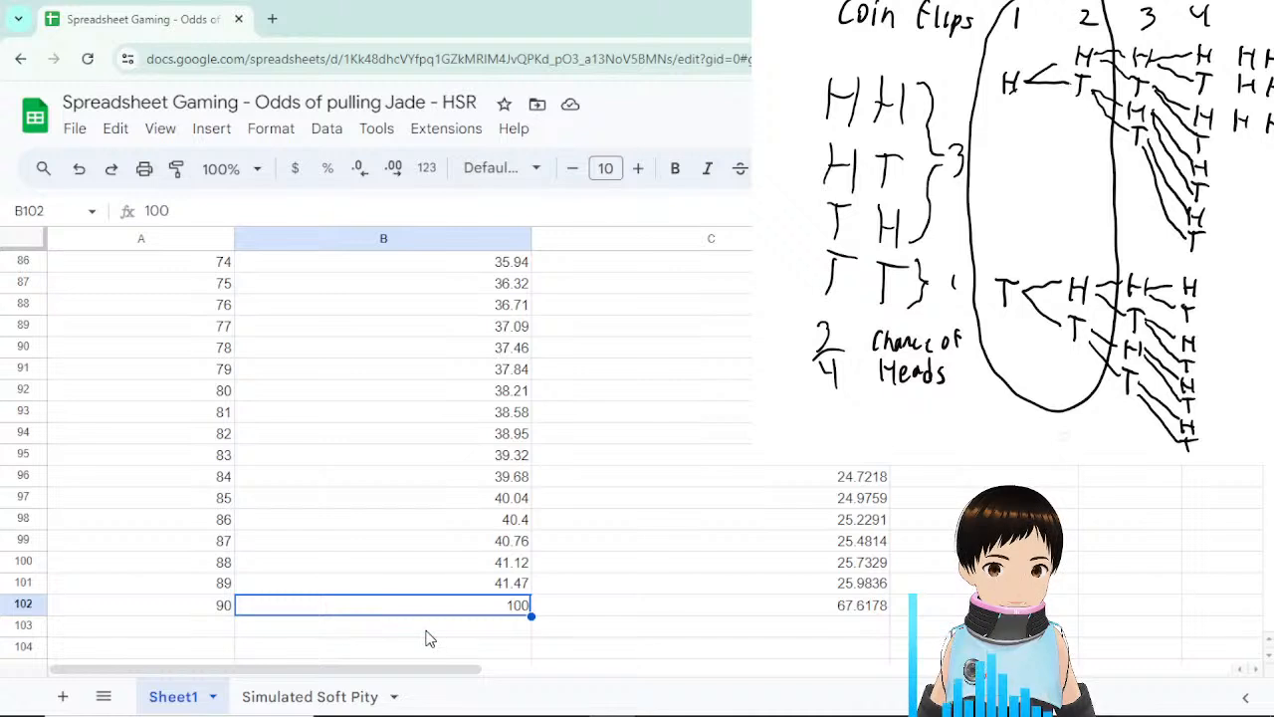
pyautogui.click(429, 628)
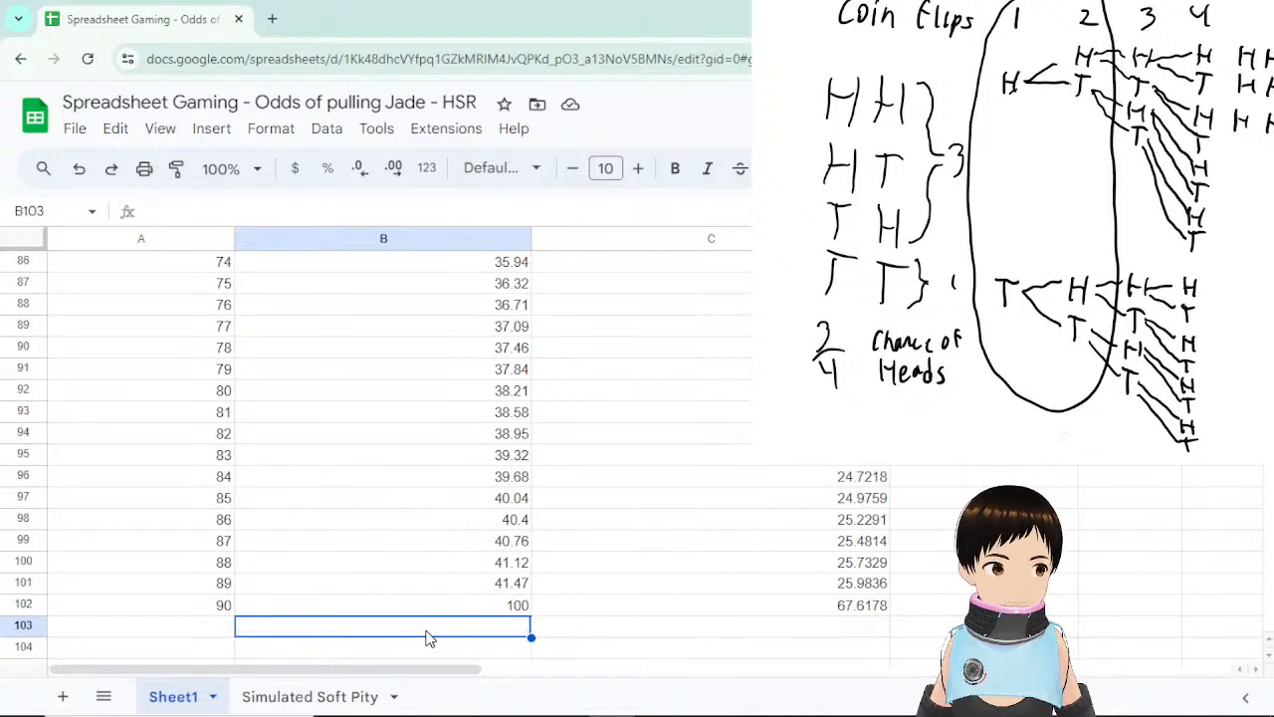
pyautogui.click(228, 609)
pyautogui.click(348, 613)
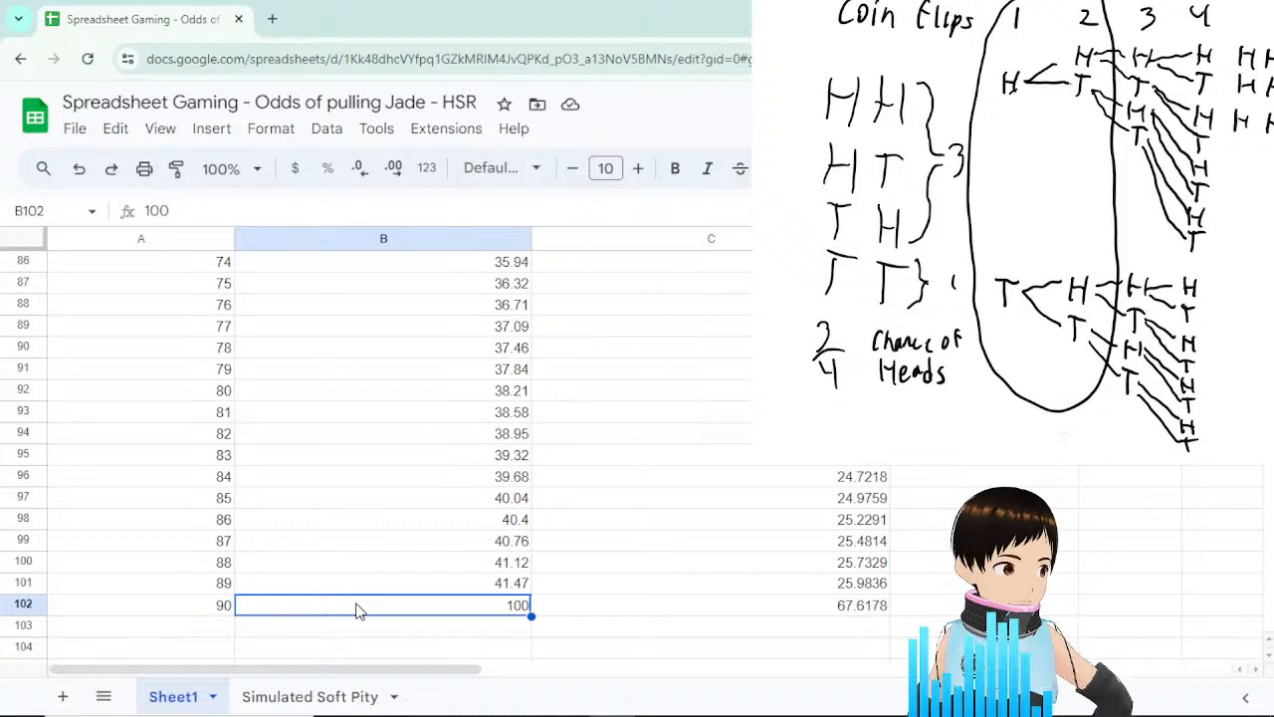
pyautogui.click(226, 611)
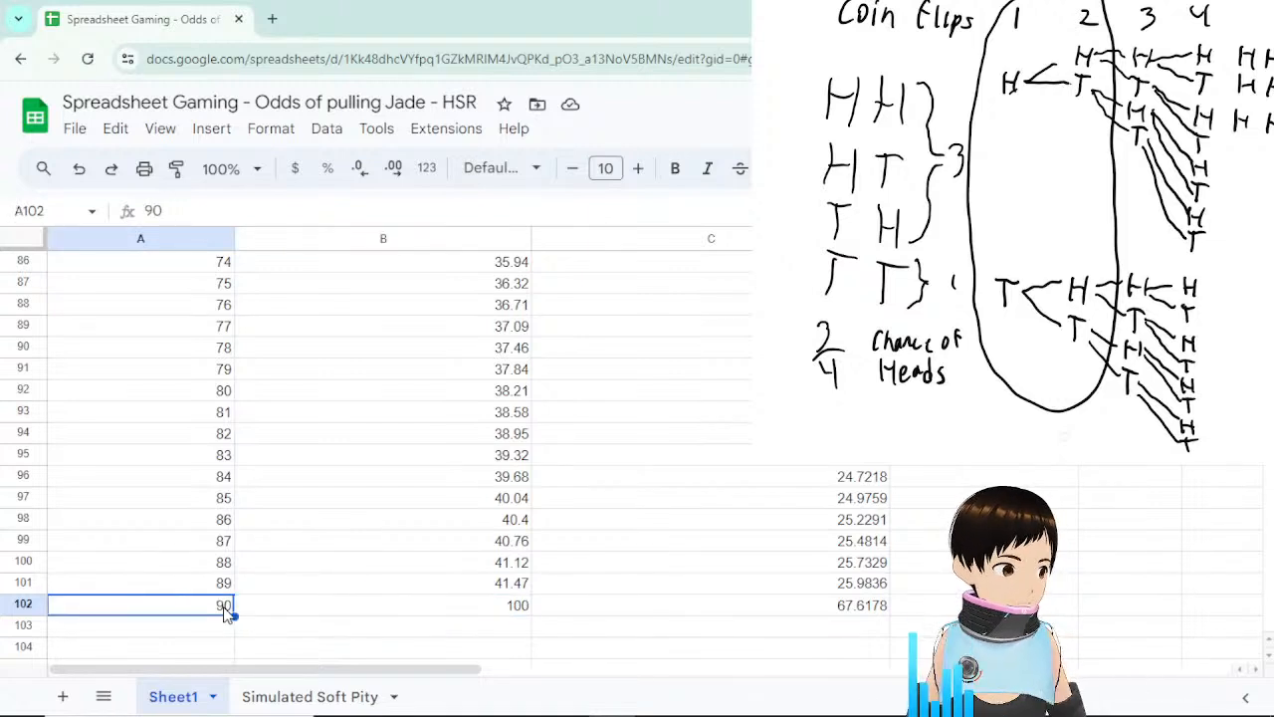
pyautogui.click(404, 614)
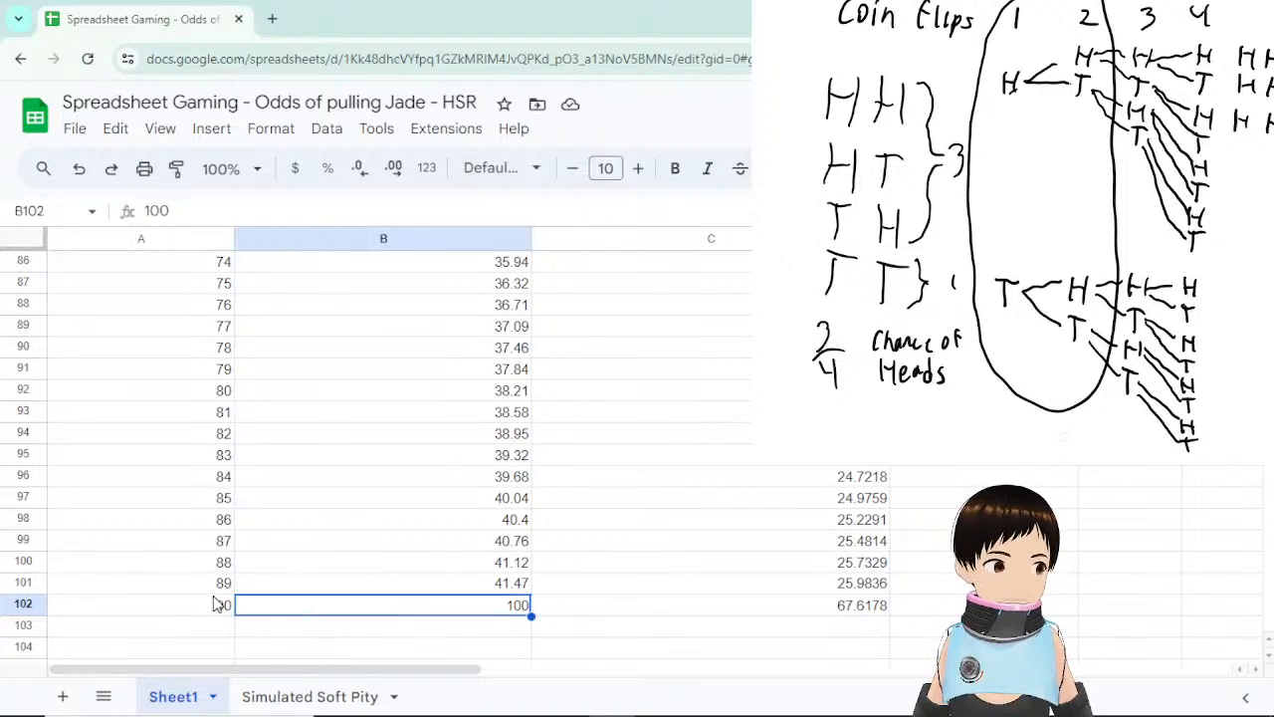
pyautogui.click(209, 614)
pyautogui.click(426, 607)
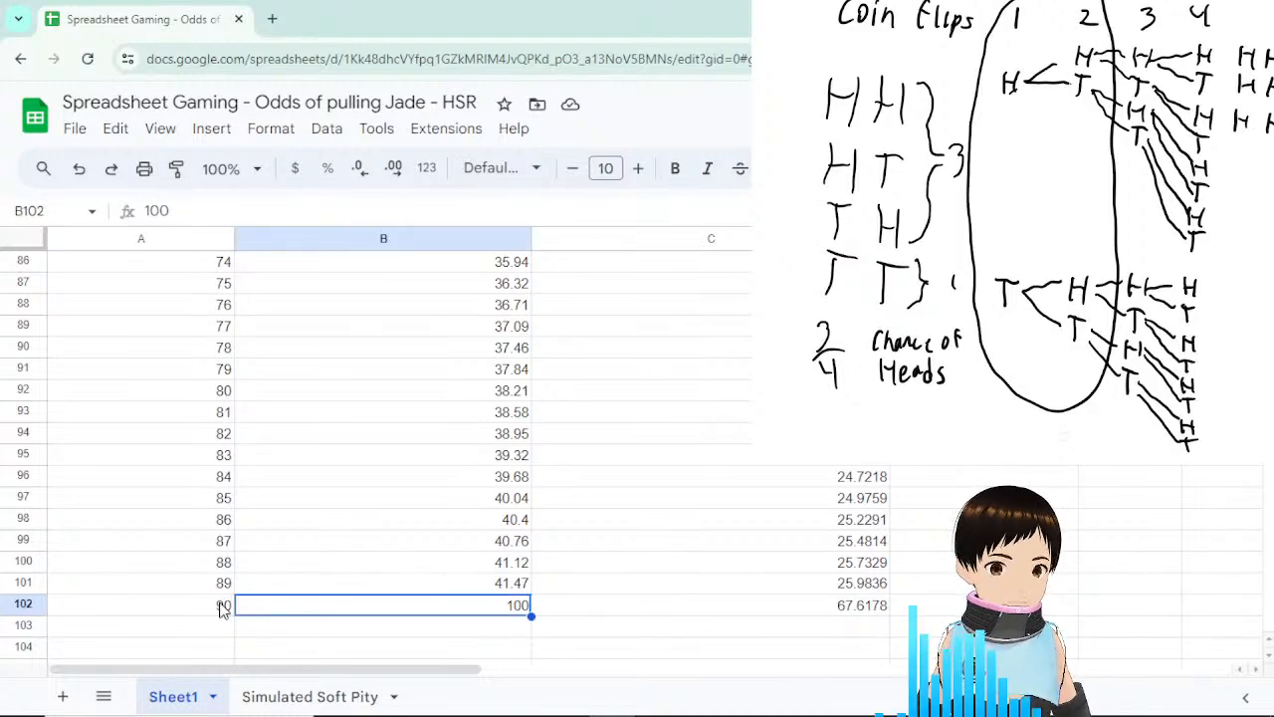
pyautogui.scroll(12, 1103, 552)
pyautogui.scroll(-7, 1103, 553)
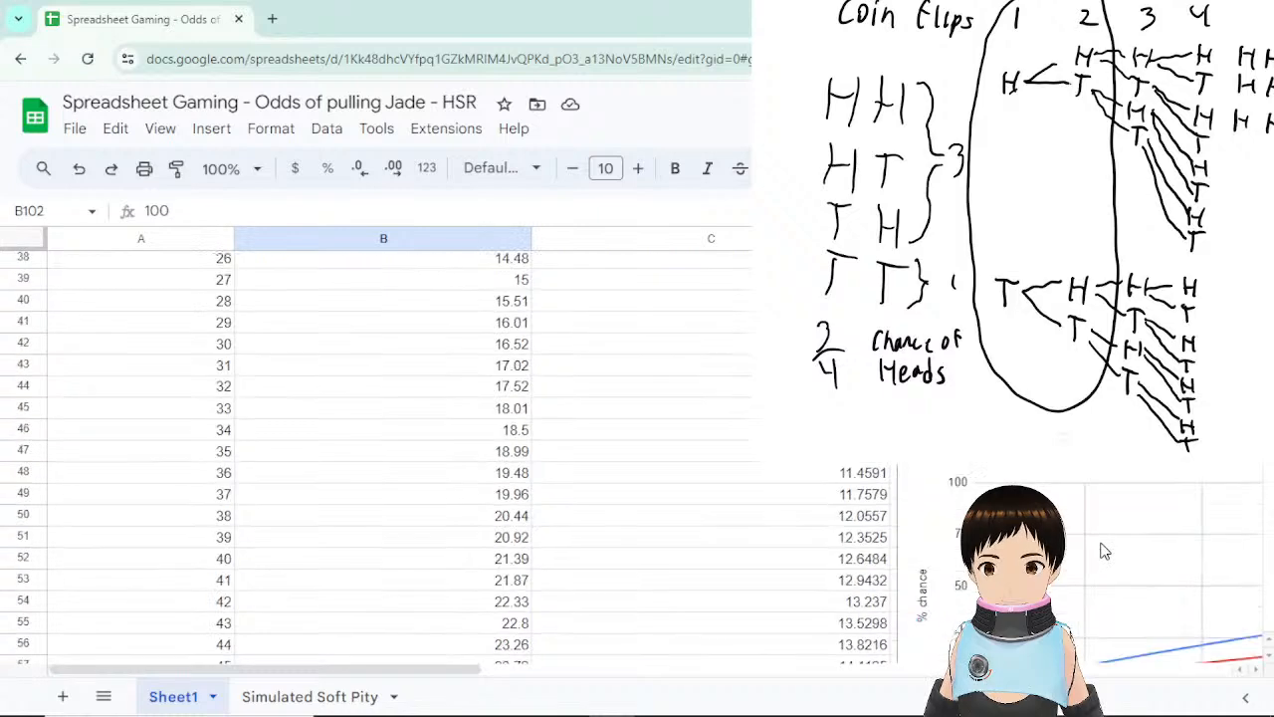
pyautogui.scroll(6, 1101, 548)
pyautogui.scroll(-3, 880, 589)
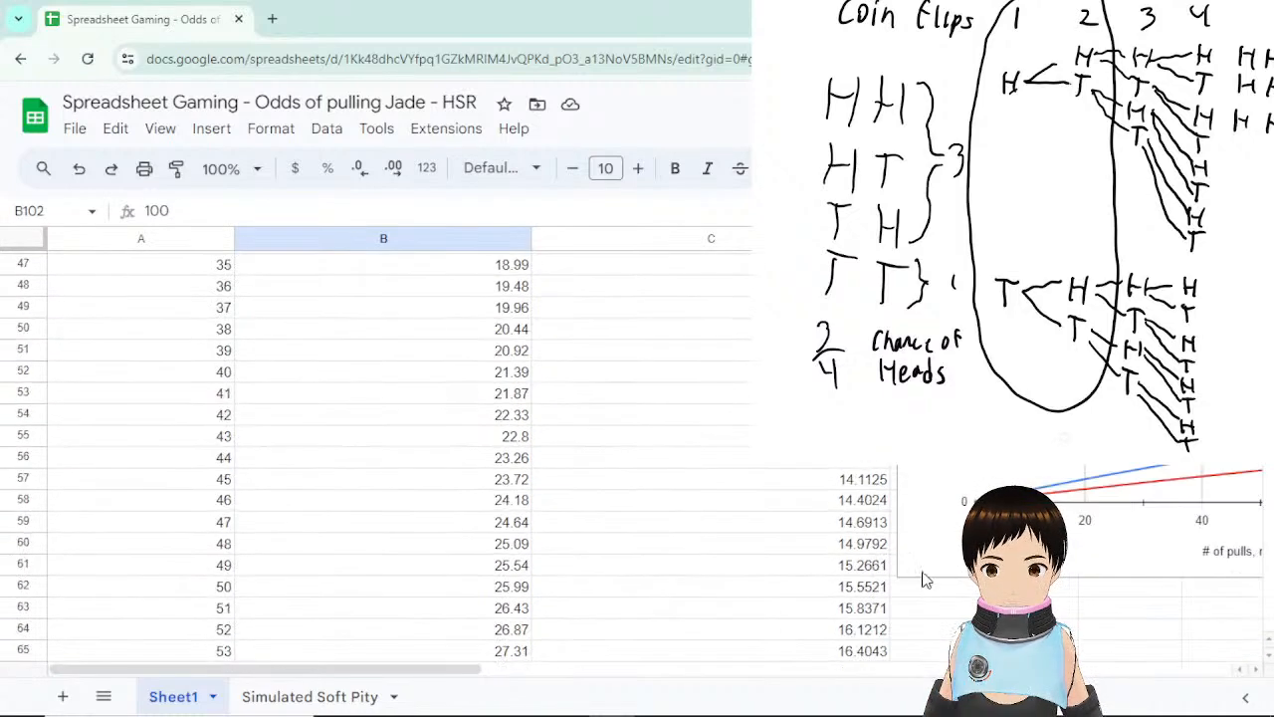
pyautogui.moveTo(461, 670); pyautogui.dragTo(767, 674)
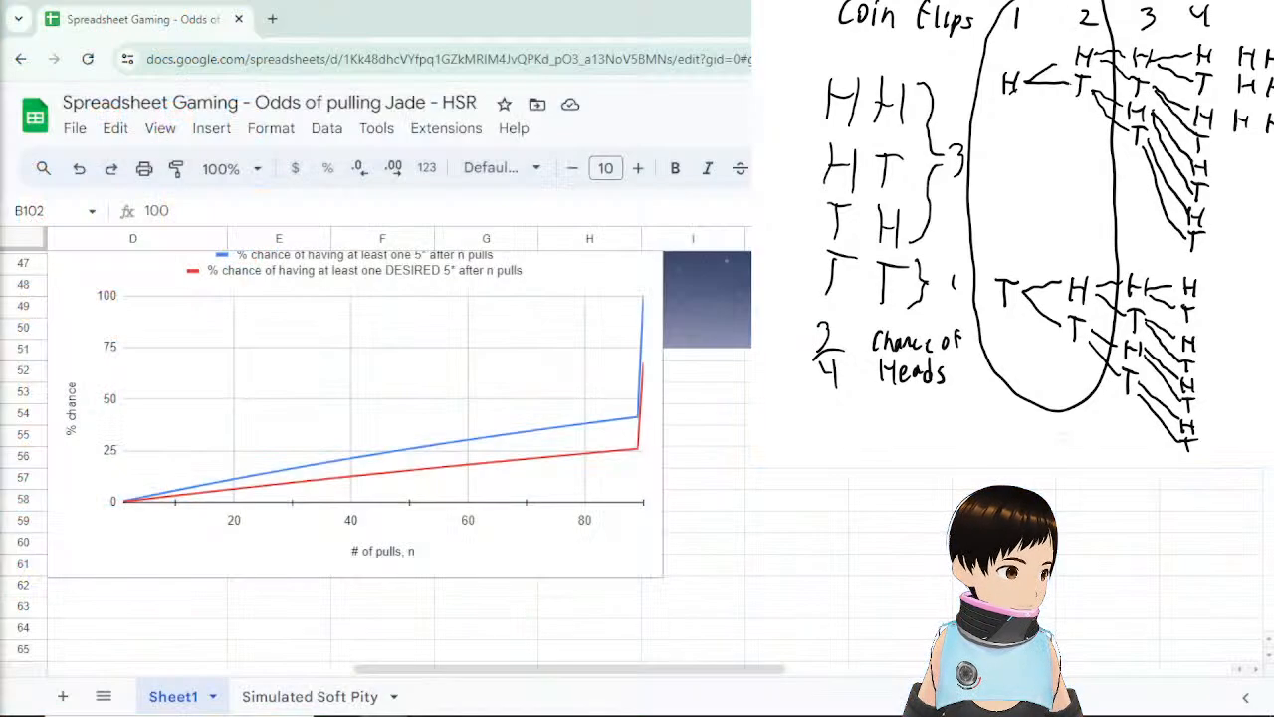
pyautogui.scroll(2, 838, 492)
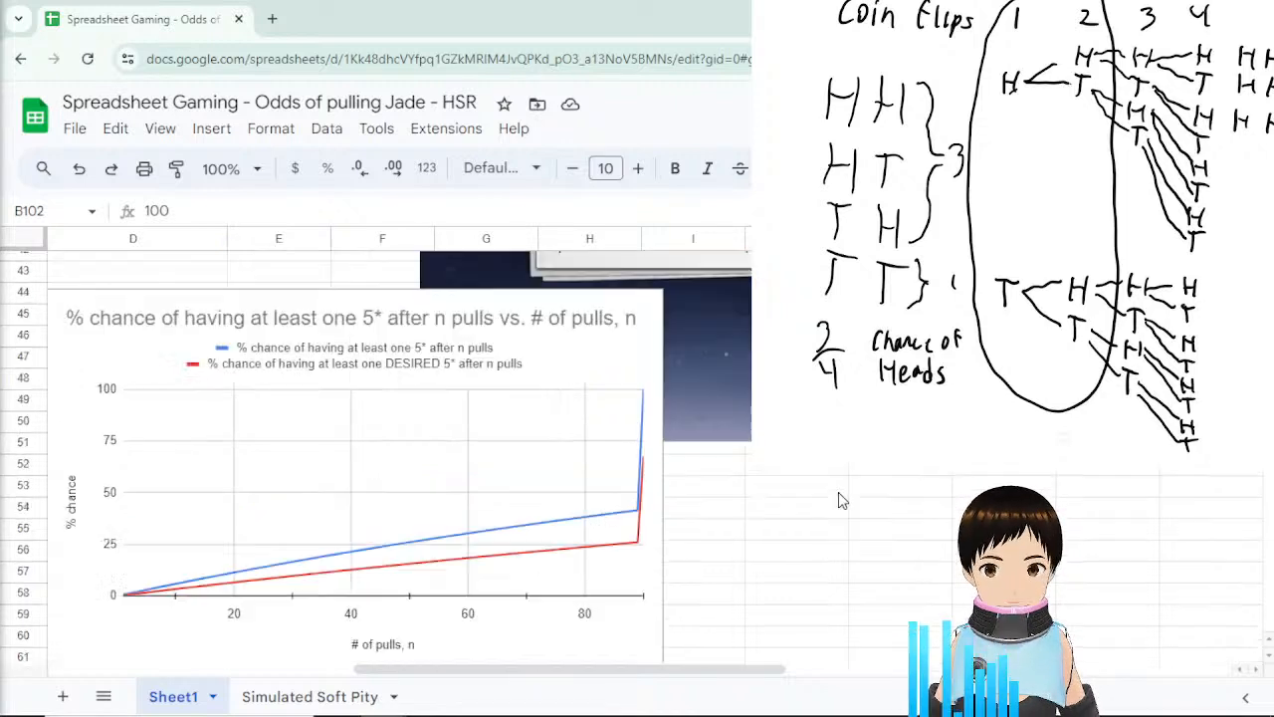
pyautogui.scroll(-2, 838, 492)
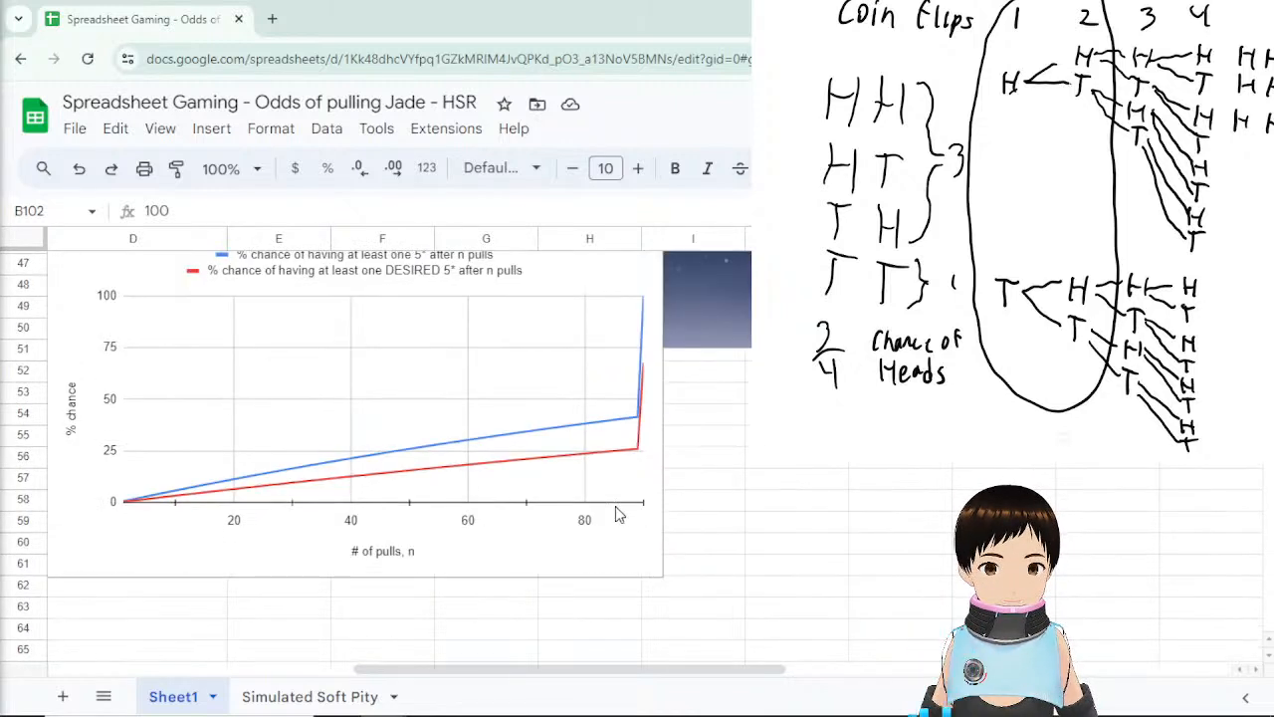
pyautogui.click(596, 424)
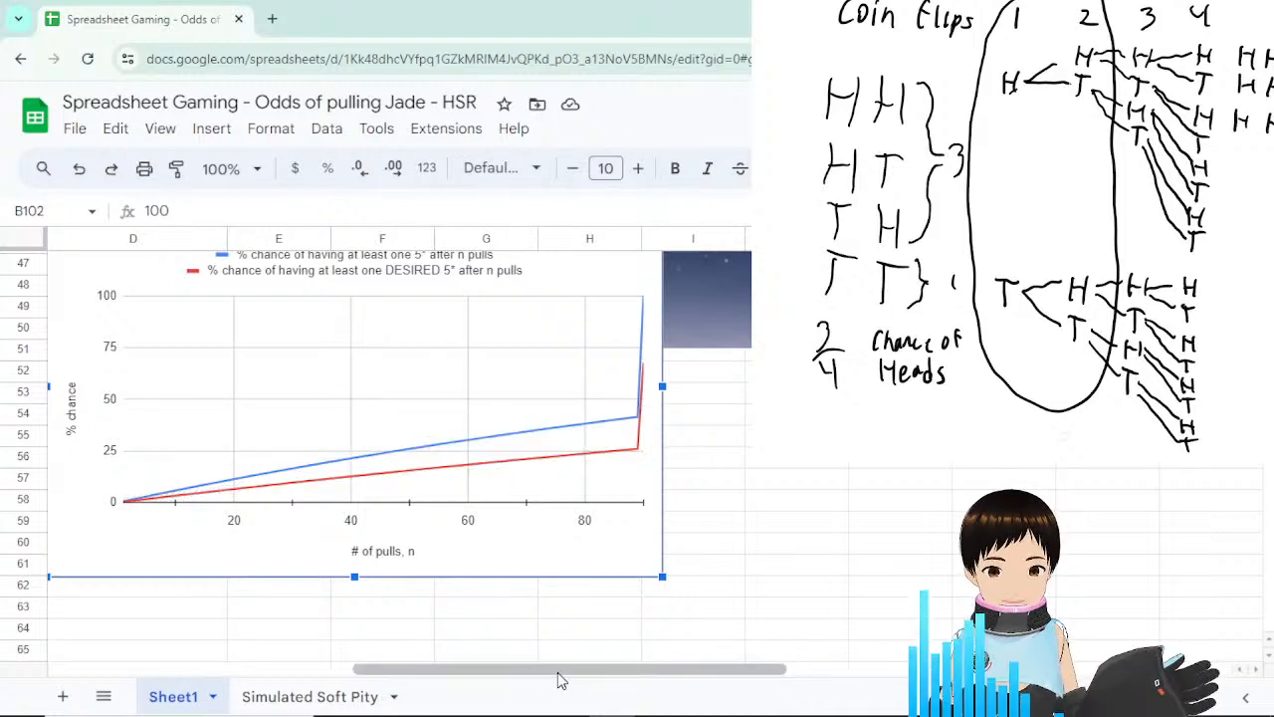
pyautogui.moveTo(560, 669); pyautogui.dragTo(326, 647)
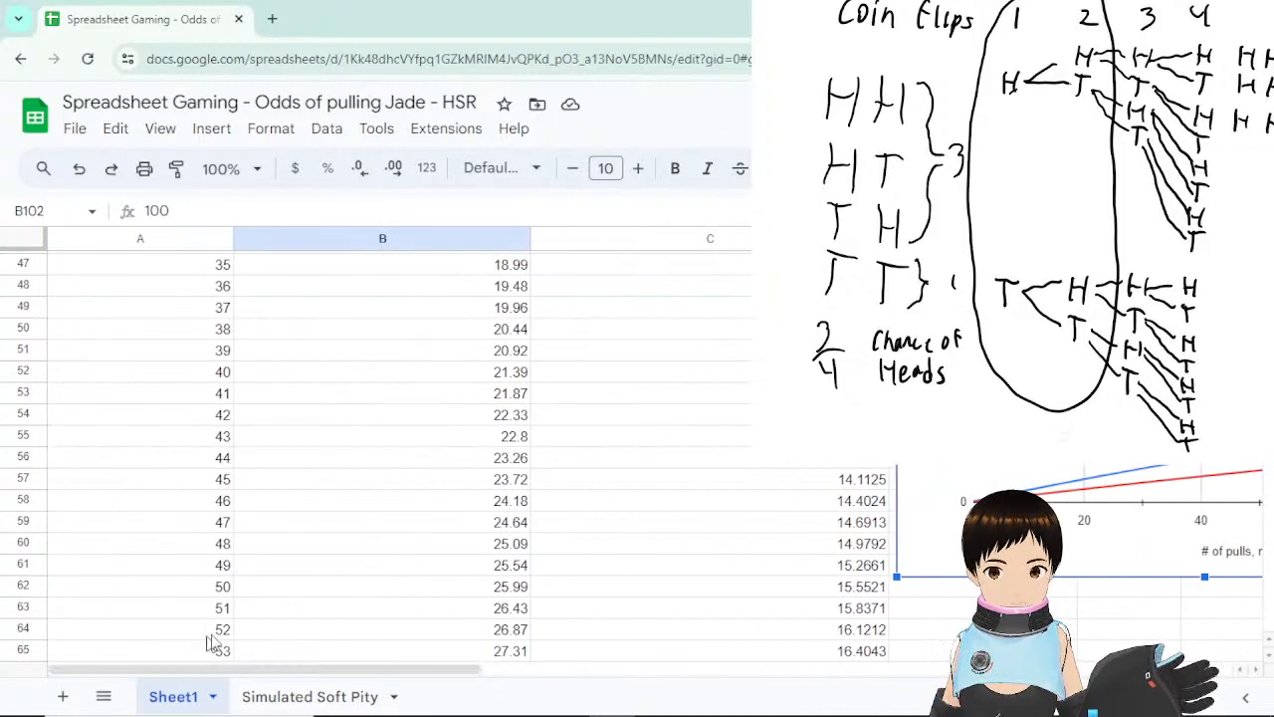
pyautogui.scroll(10, 745, 531)
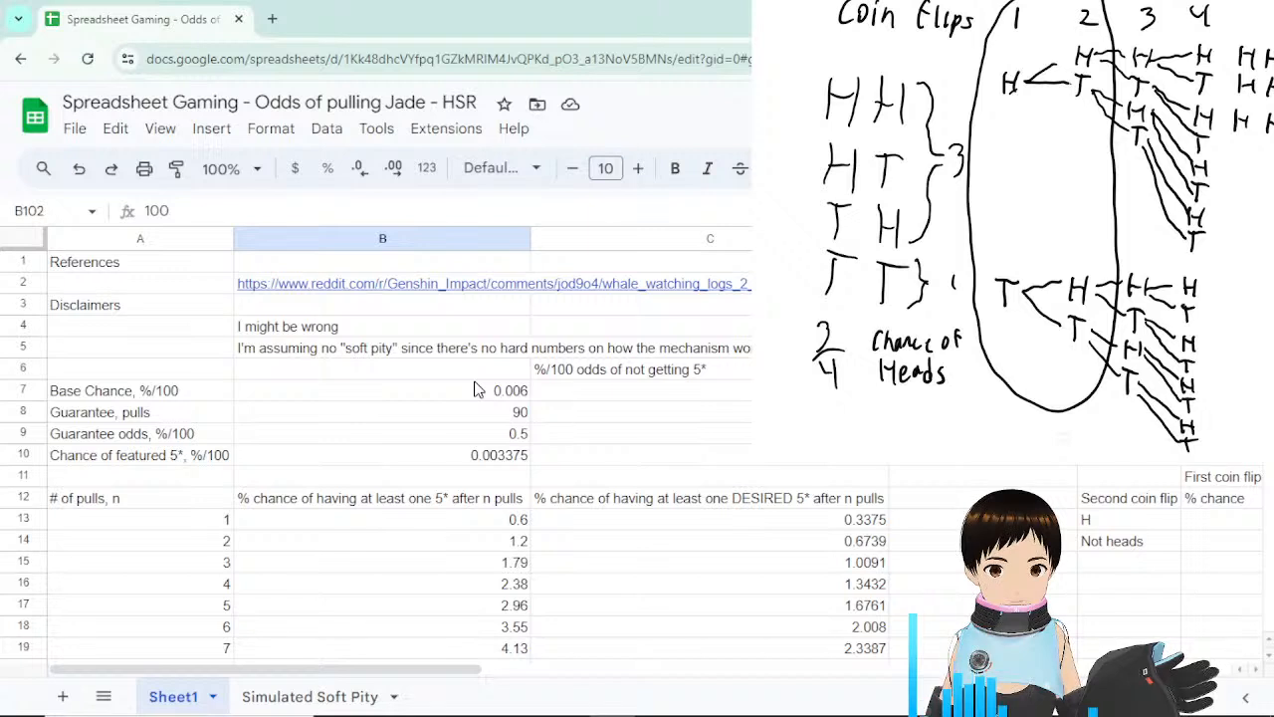
pyautogui.click(516, 370)
pyautogui.click(512, 395)
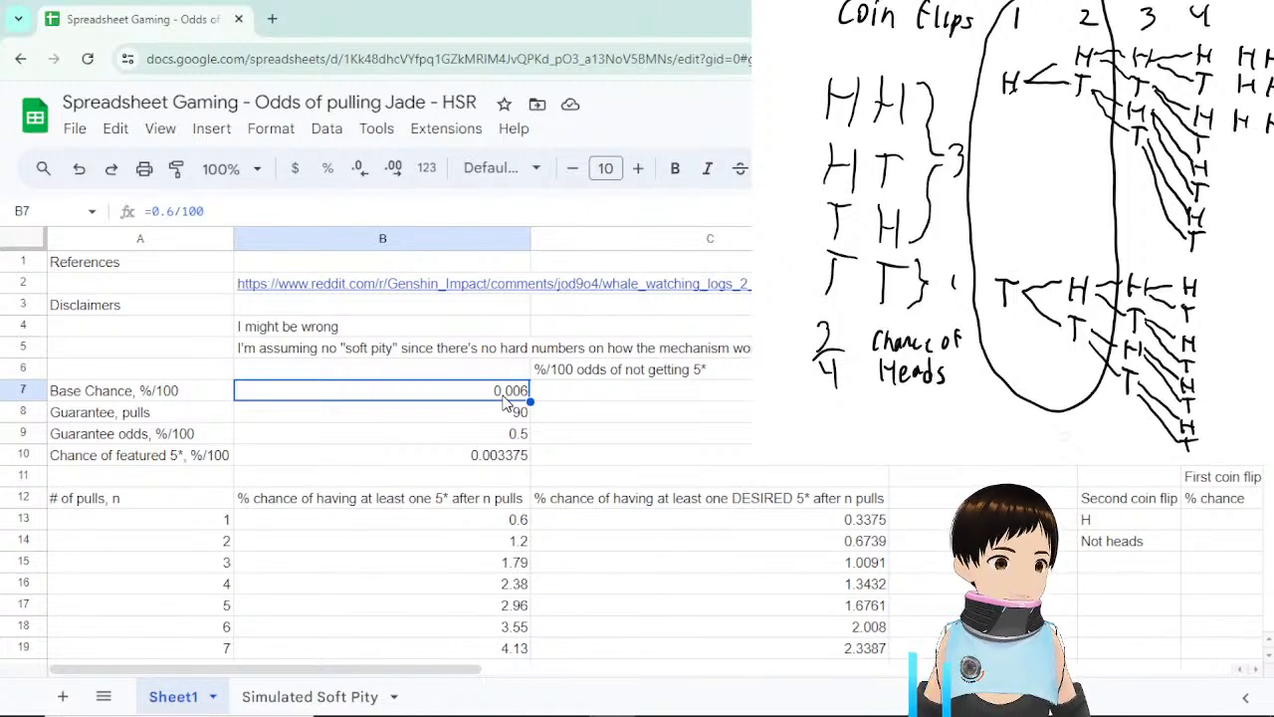
pyautogui.click(173, 460)
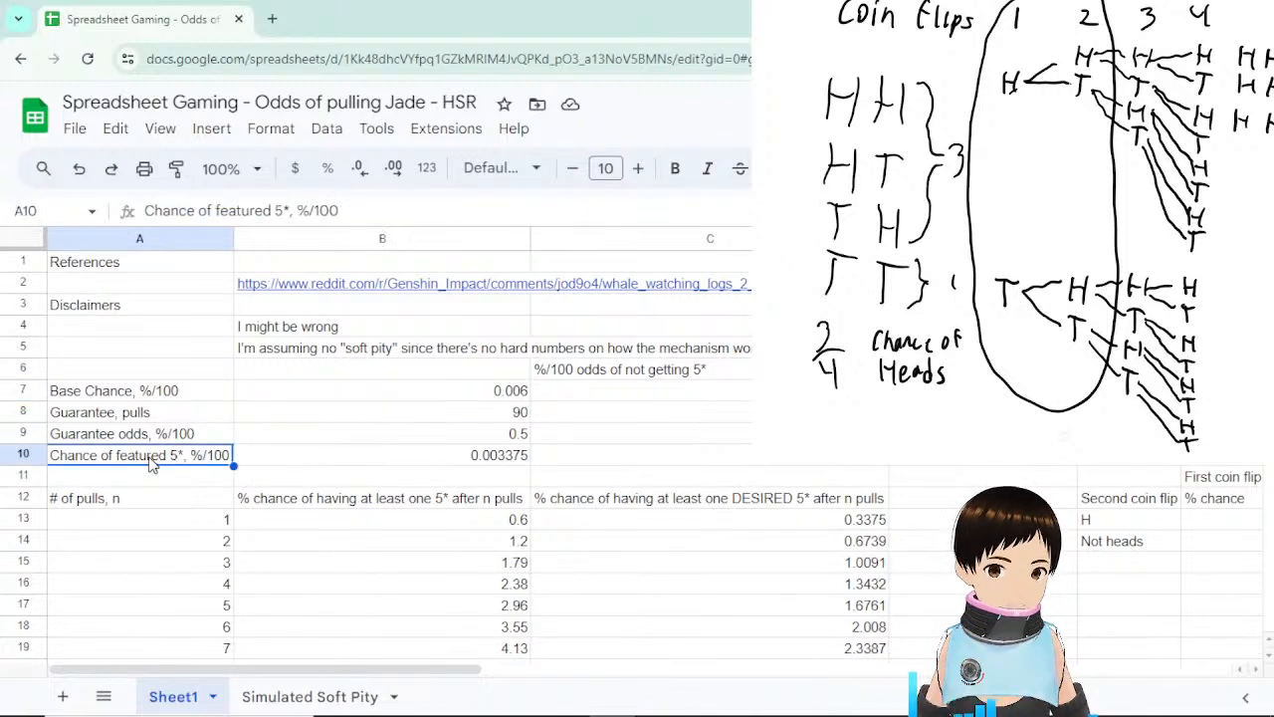
pyautogui.click(388, 464)
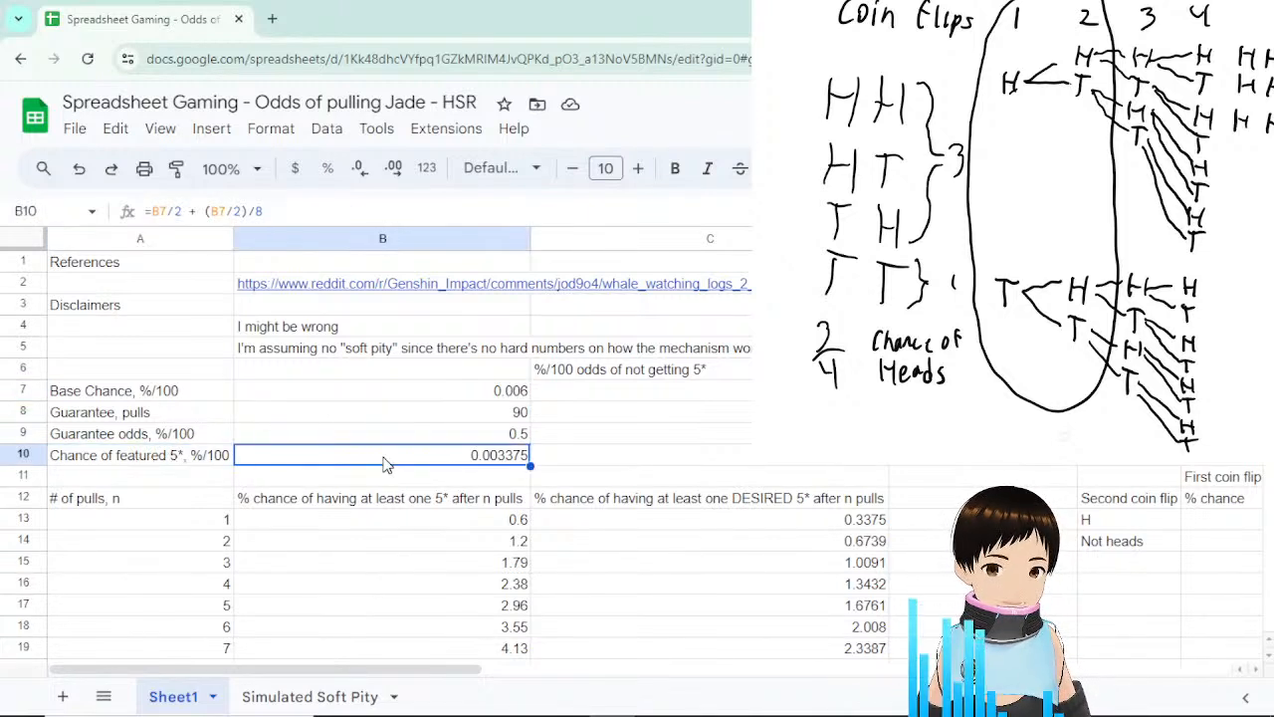
pyautogui.click(157, 213)
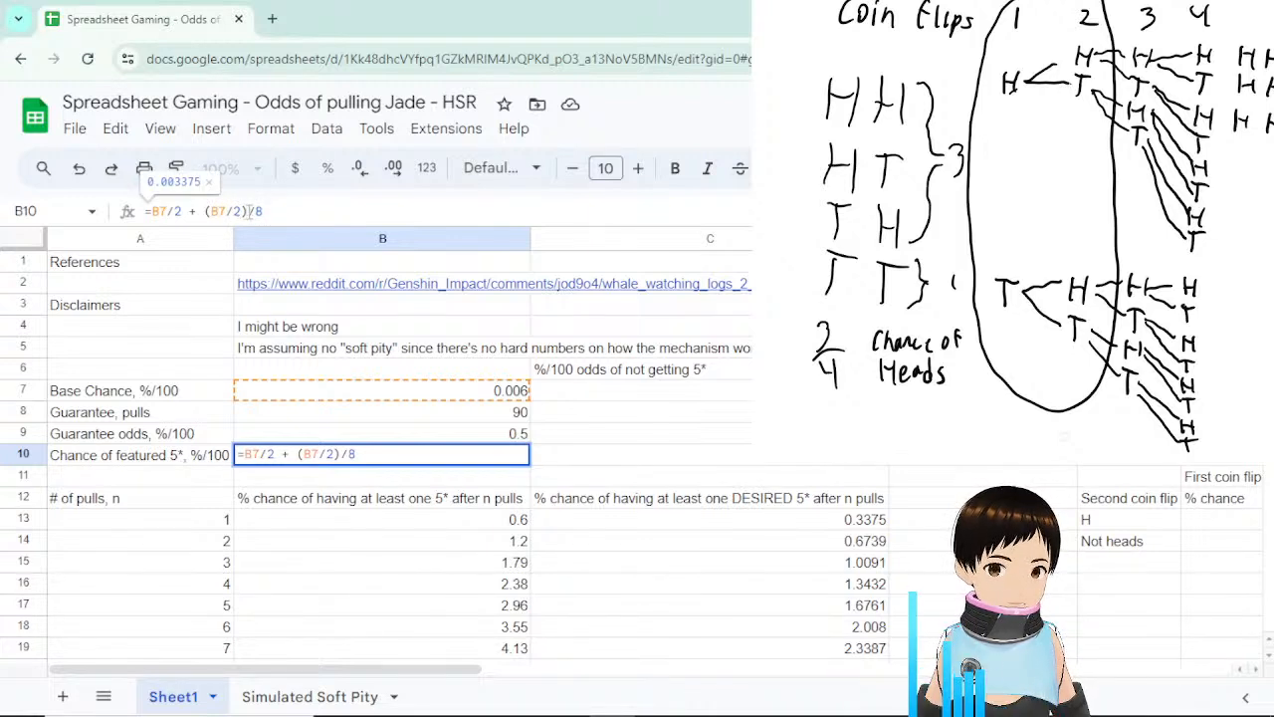
pyautogui.moveTo(248, 211); pyautogui.dragTo(204, 211)
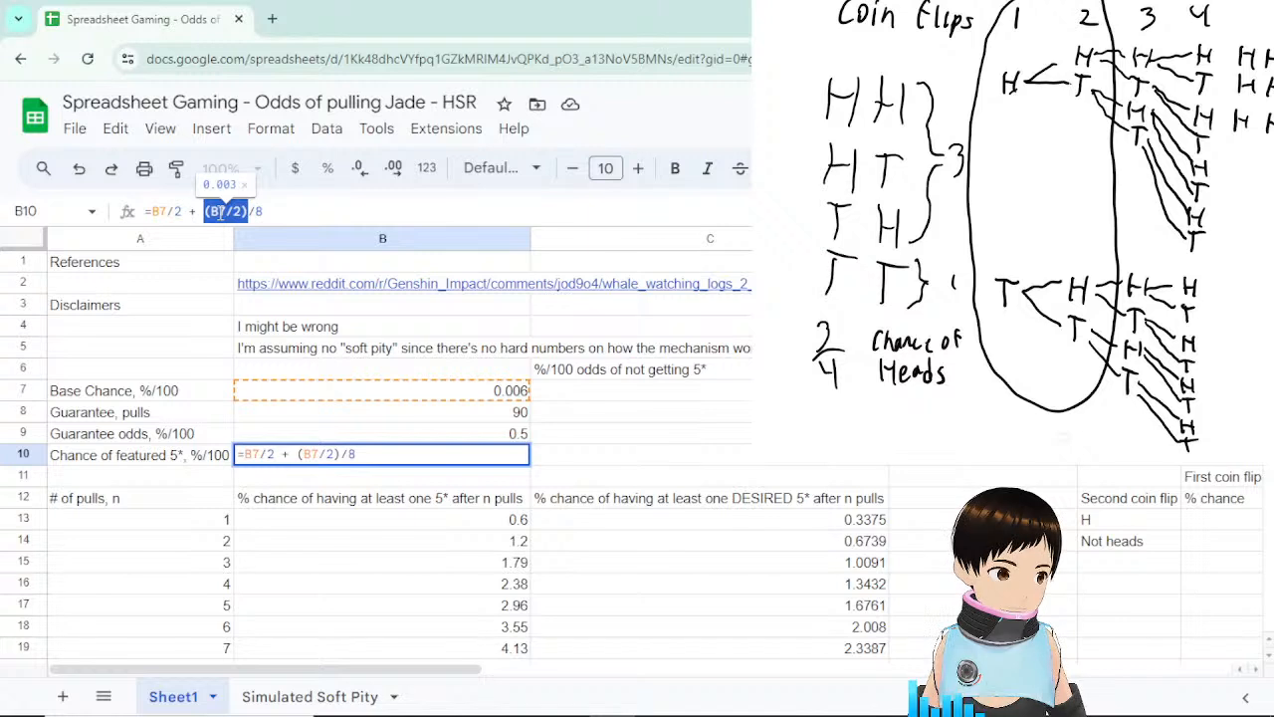
pyautogui.click(261, 211)
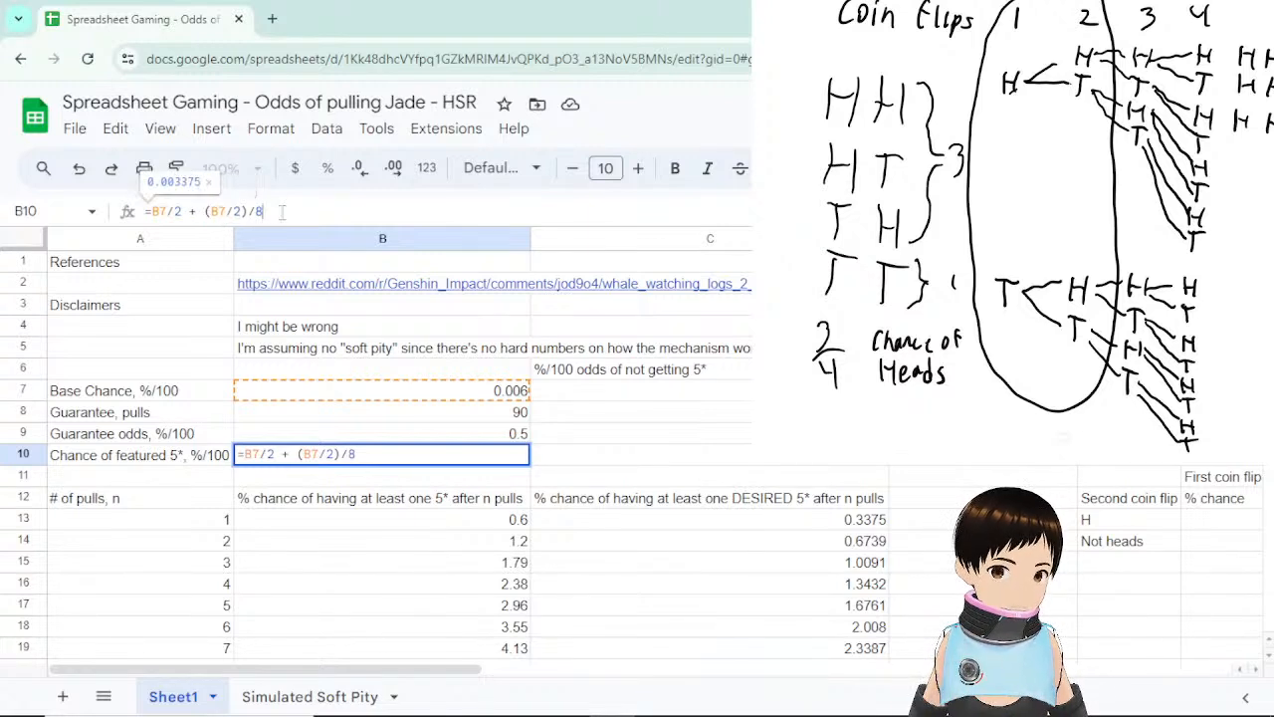
pyautogui.press('Return')
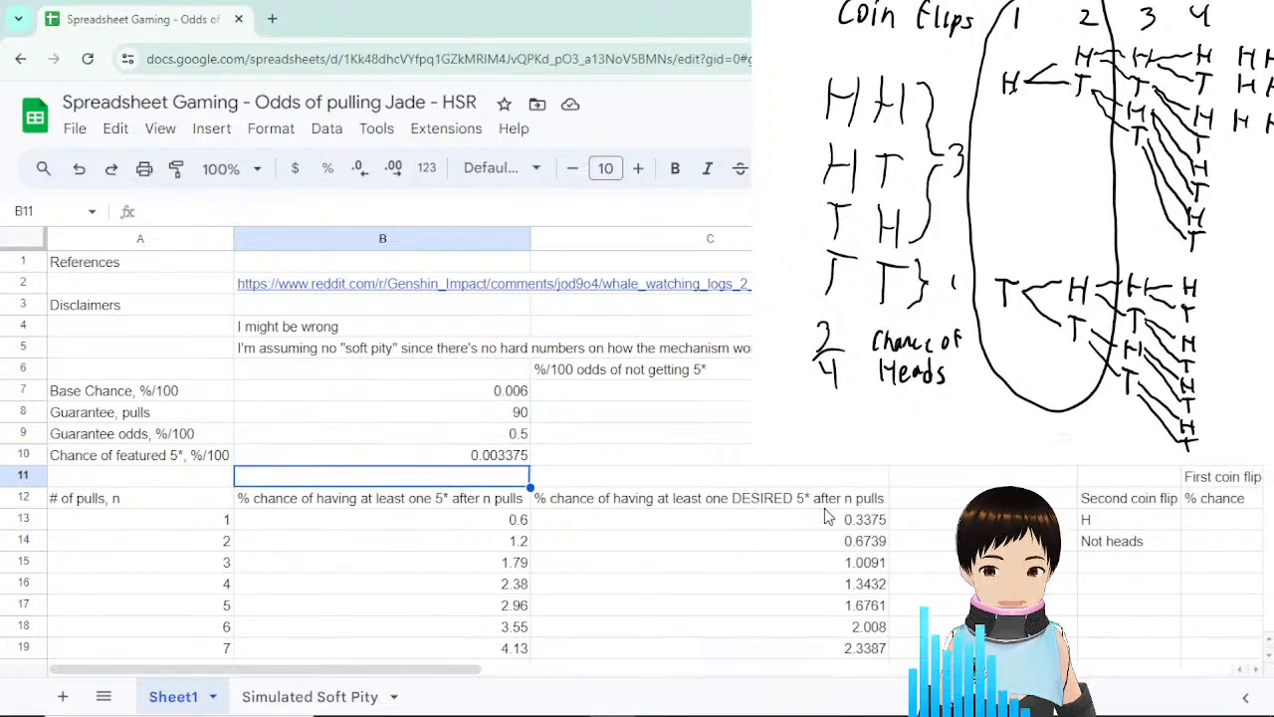
pyautogui.scroll(-2, 767, 501)
pyautogui.click(587, 418)
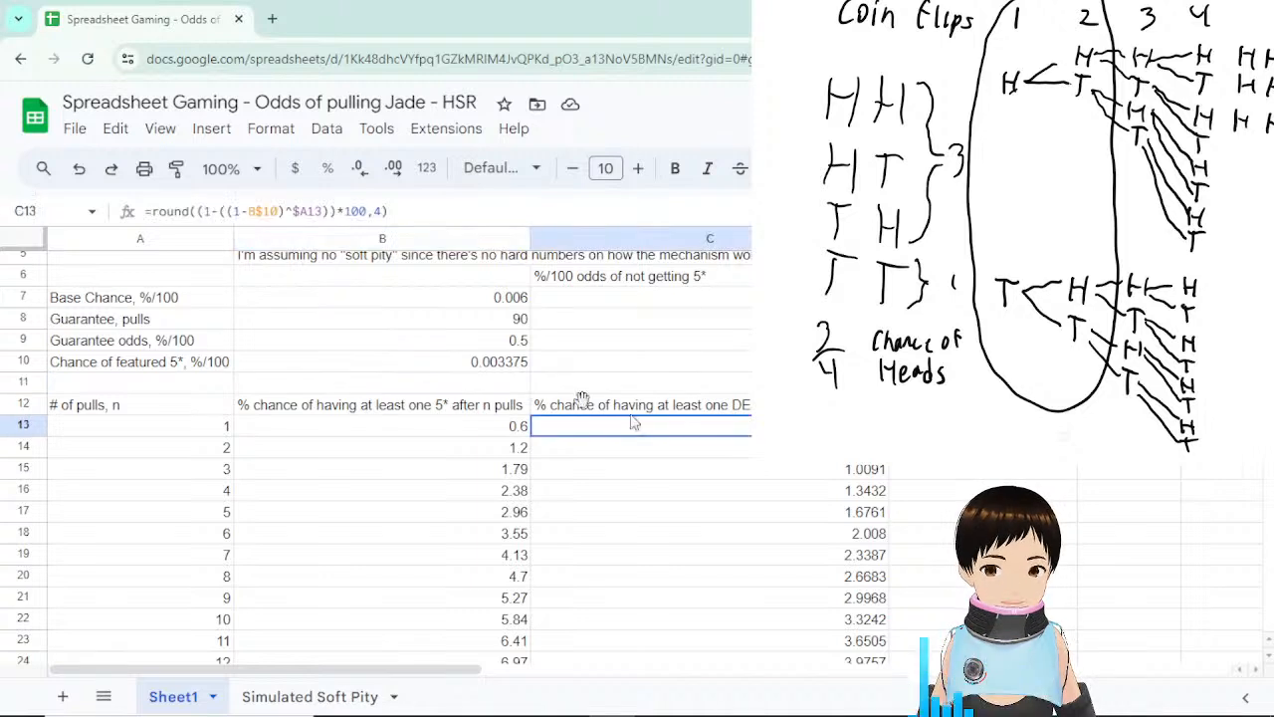
pyautogui.click(499, 365)
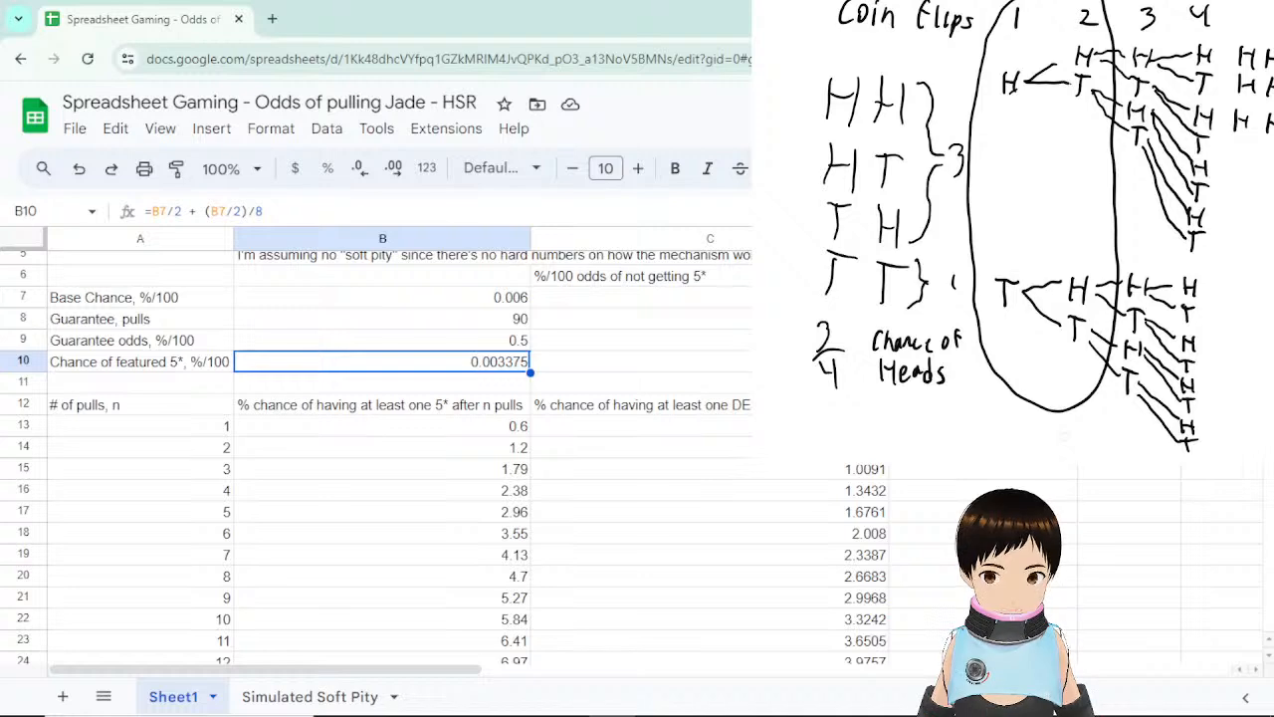
pyautogui.click(696, 426)
pyautogui.scroll(-12, 697, 426)
pyautogui.scroll(-6, 846, 558)
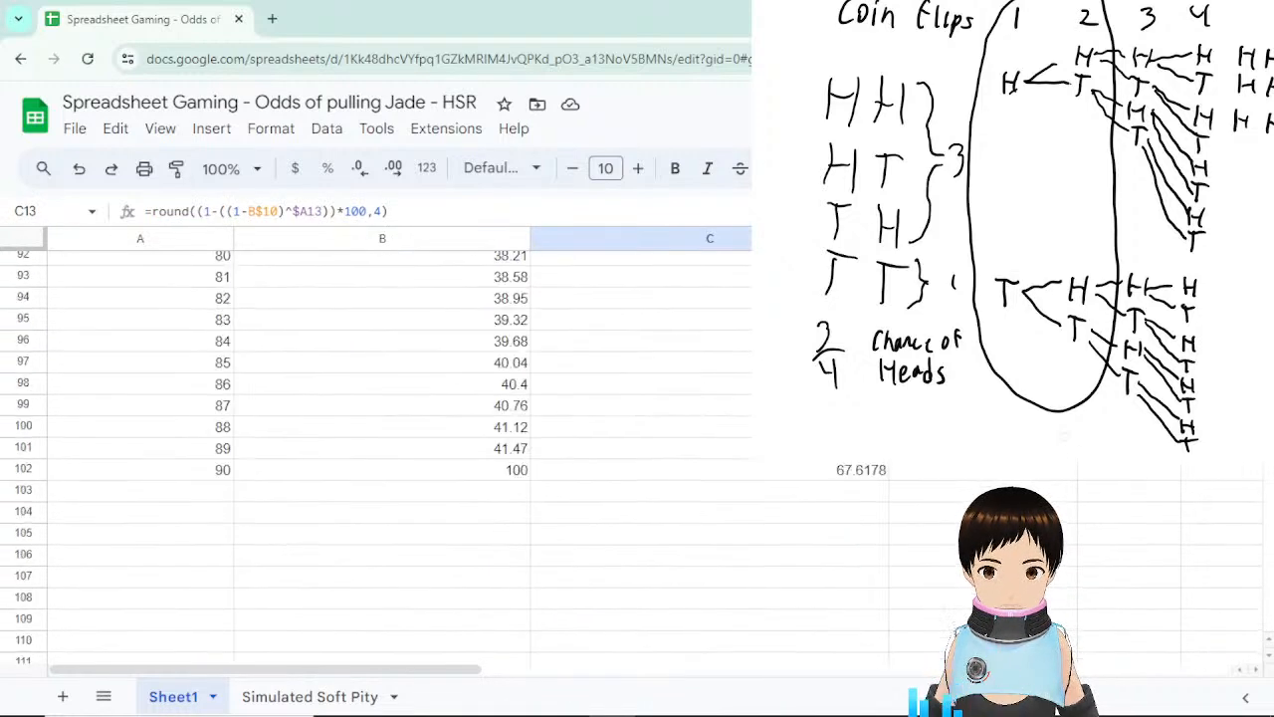
pyautogui.scroll(1, 846, 557)
pyautogui.click(856, 550)
pyautogui.click(861, 566)
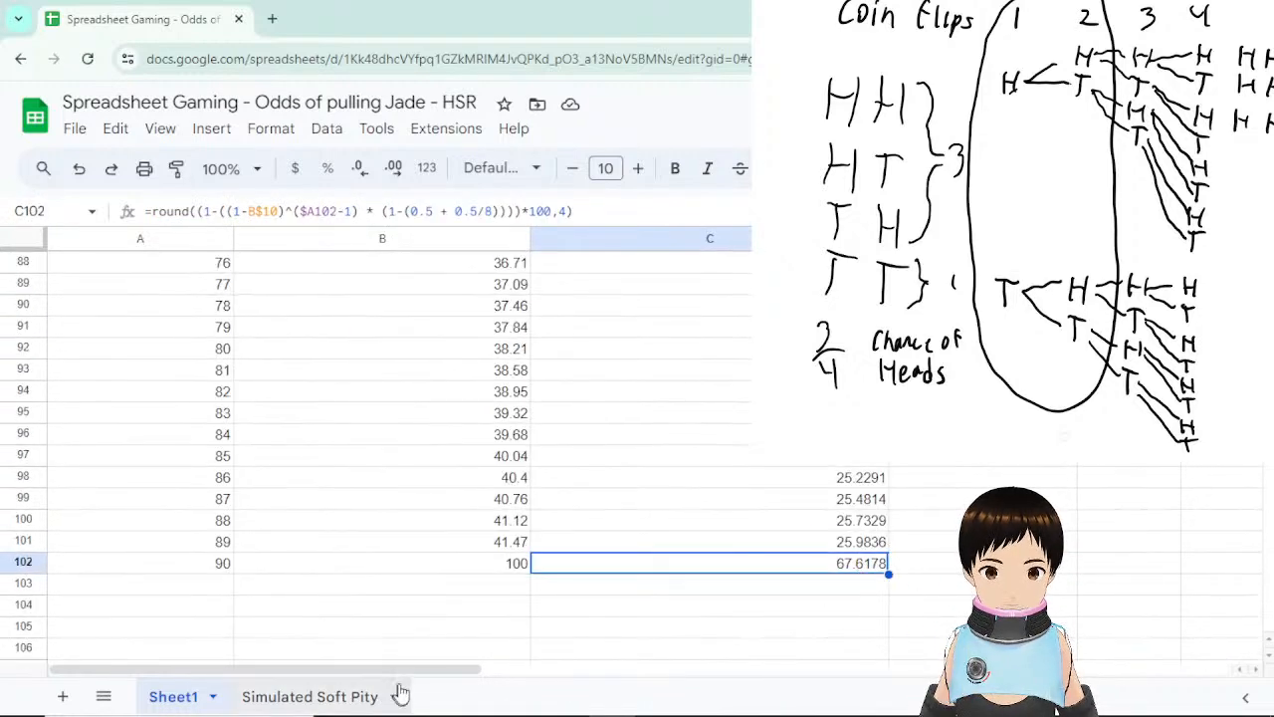
pyautogui.moveTo(438, 678); pyautogui.dragTo(569, 674)
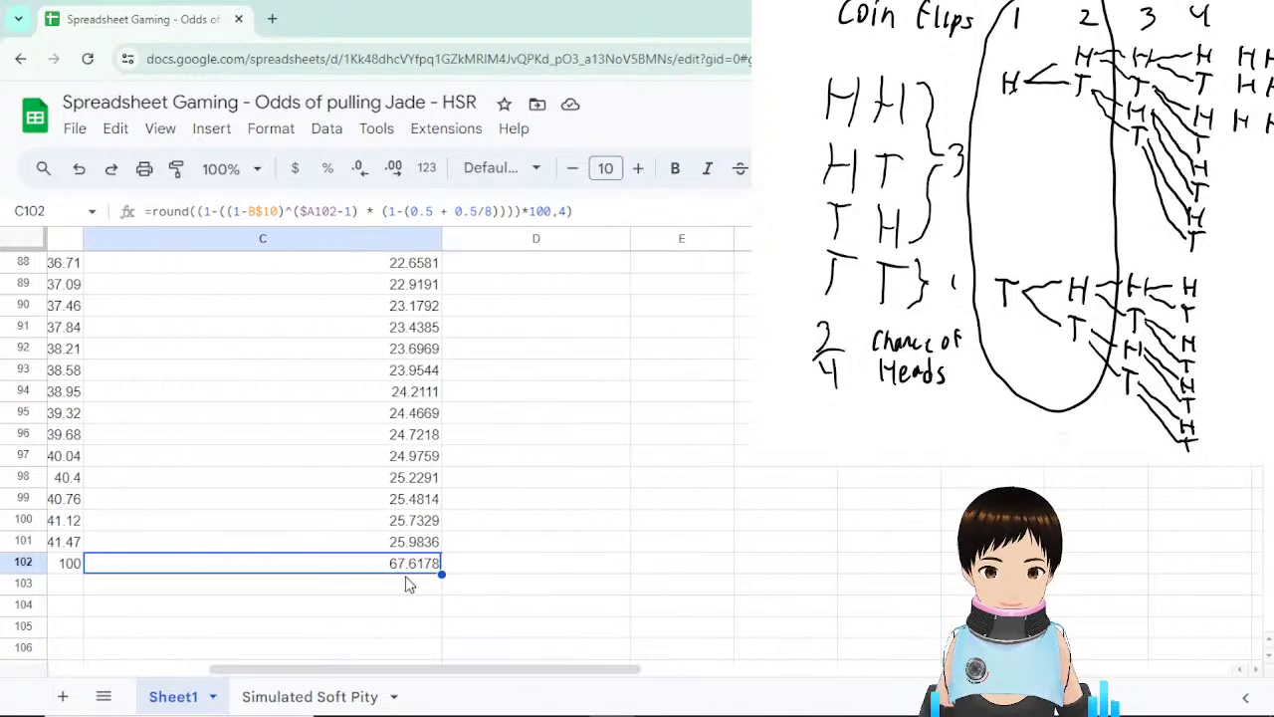
pyautogui.scroll(10, 759, 554)
pyautogui.scroll(8, 758, 555)
pyautogui.scroll(-4, 893, 484)
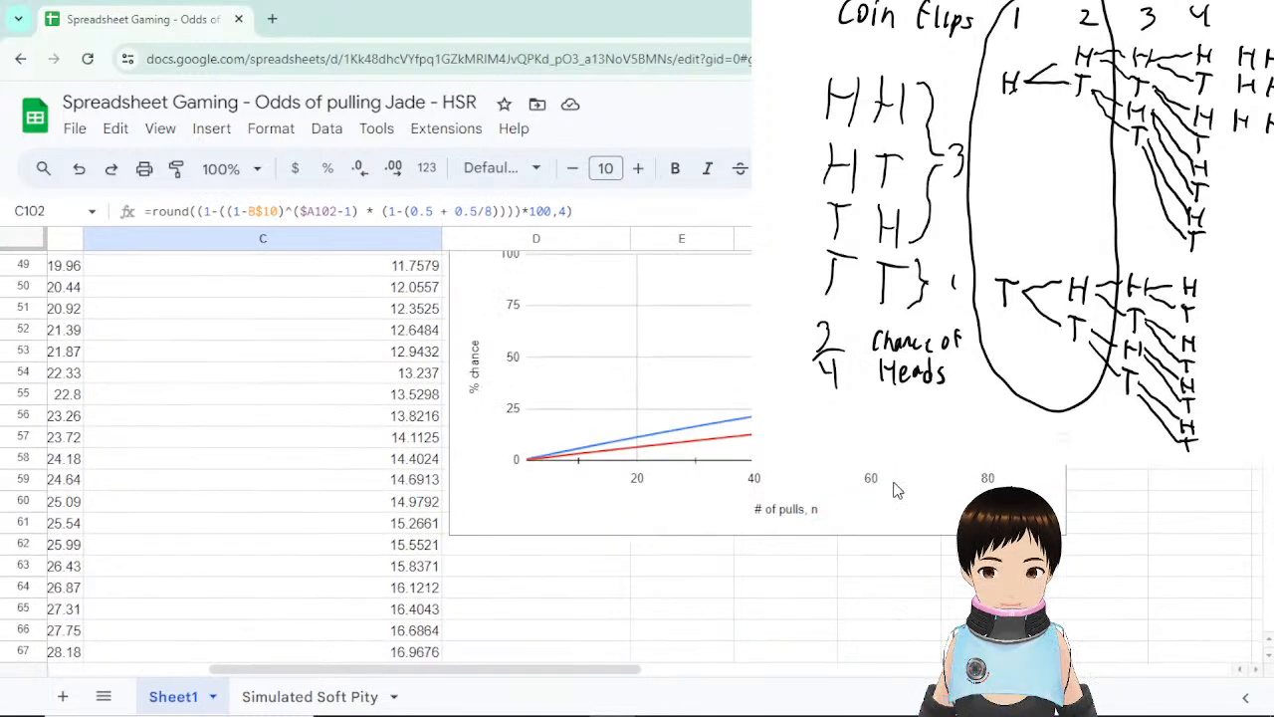
pyautogui.scroll(1, 893, 483)
pyautogui.click(1035, 497)
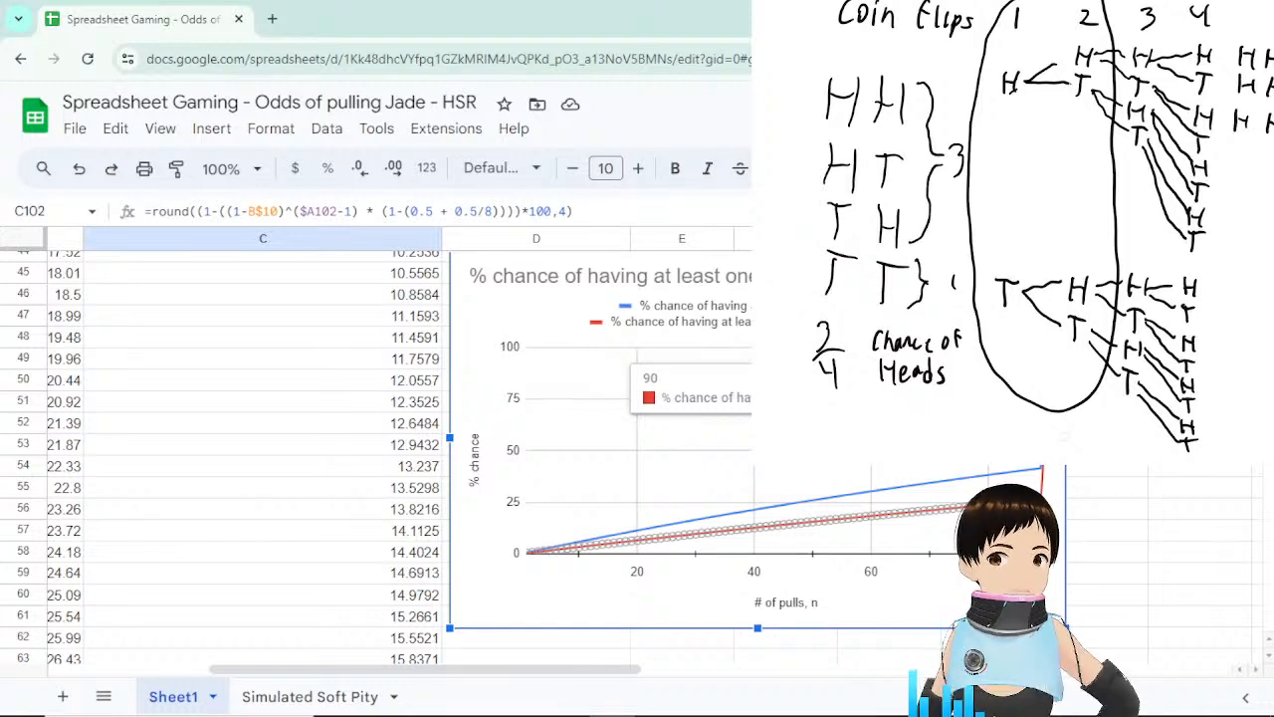
# Replace the word DESIRED with Featured in the C12 heading.
pyautogui.scroll(10, 418, 460)
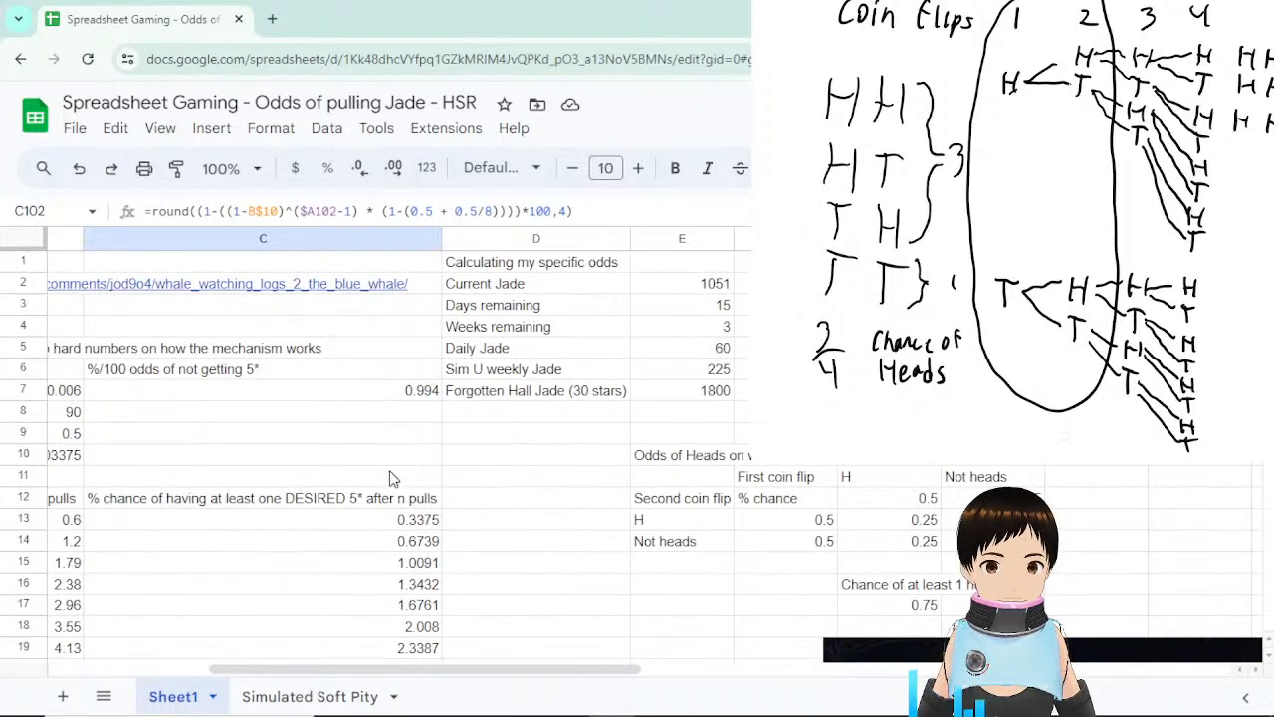
pyautogui.click(316, 503)
pyautogui.doubleClick(317, 503)
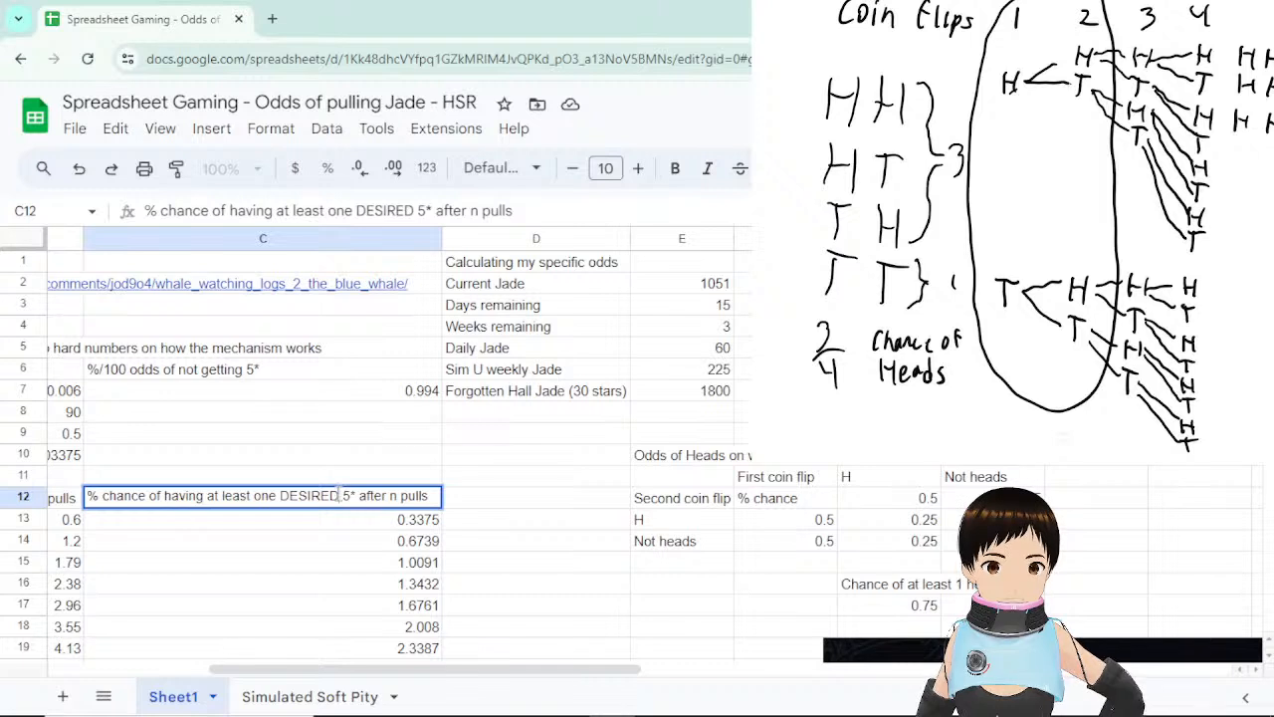
pyautogui.moveTo(340, 495); pyautogui.dragTo(279, 495)
pyautogui.write('Feature')
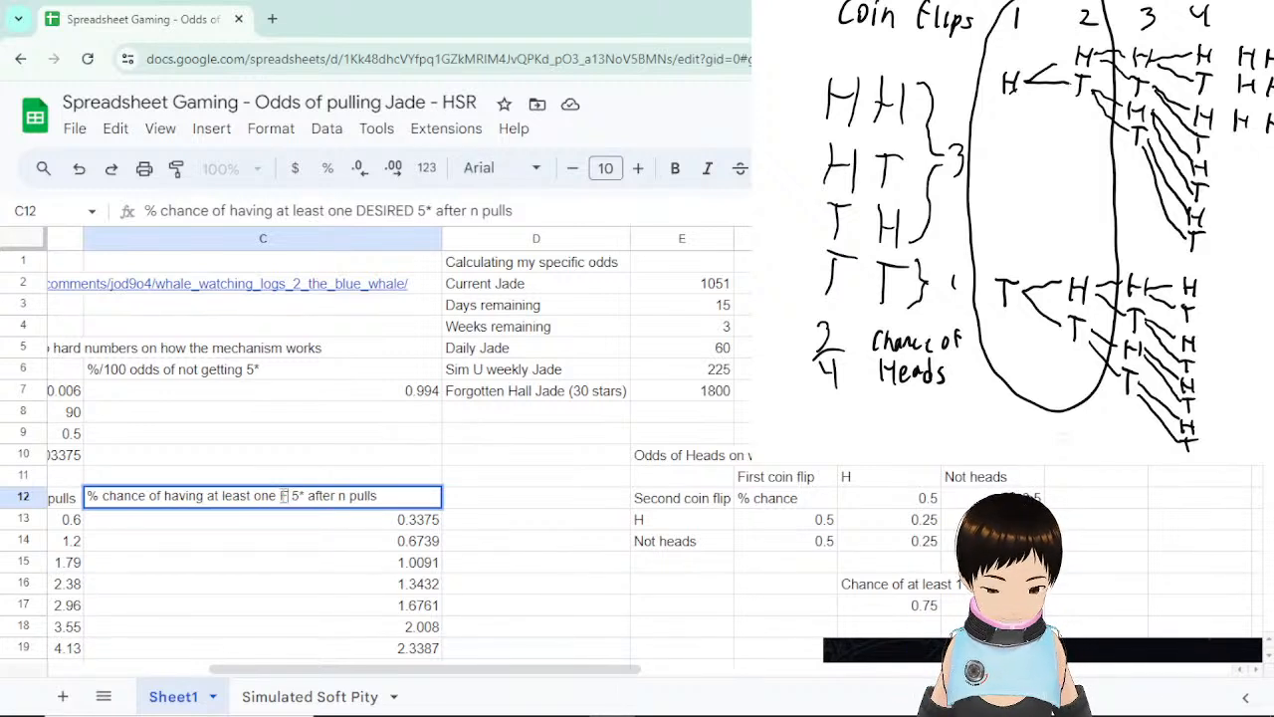
pyautogui.write('d')
pyautogui.press('Return')
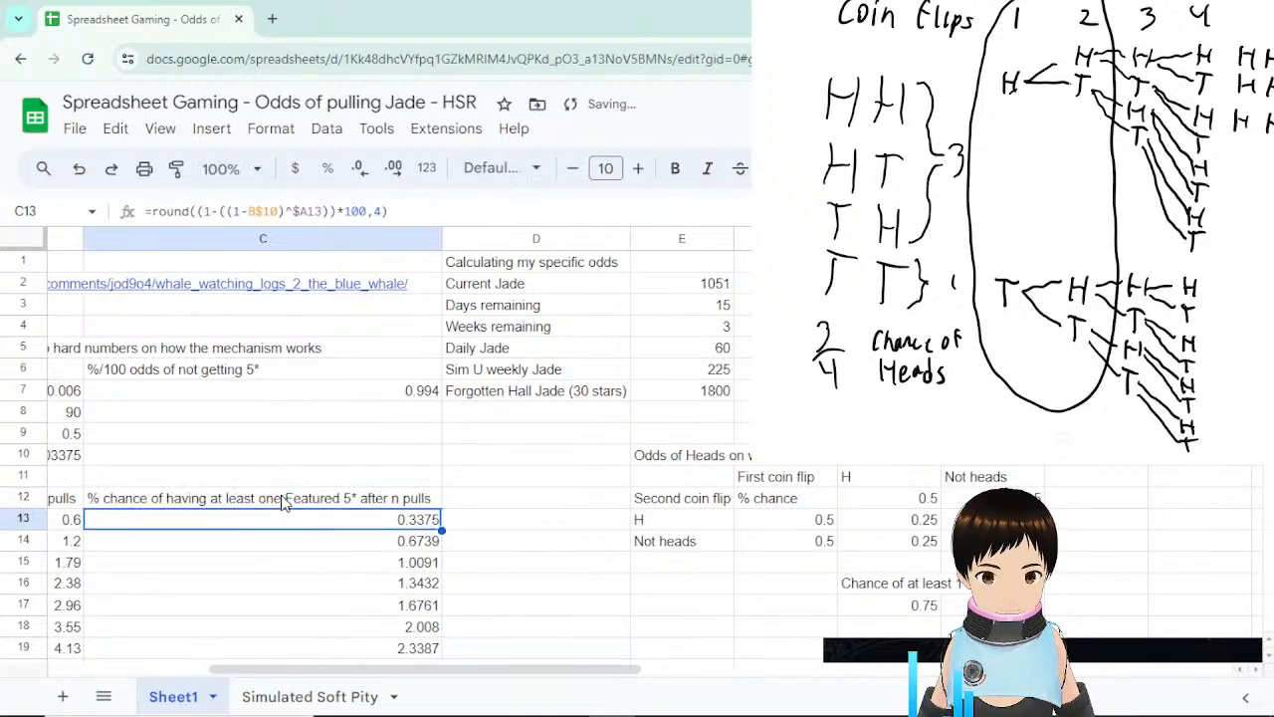
# Select the total jade cell H7 and the empty # of pulls cell H8.
pyautogui.scroll(-8, 727, 492)
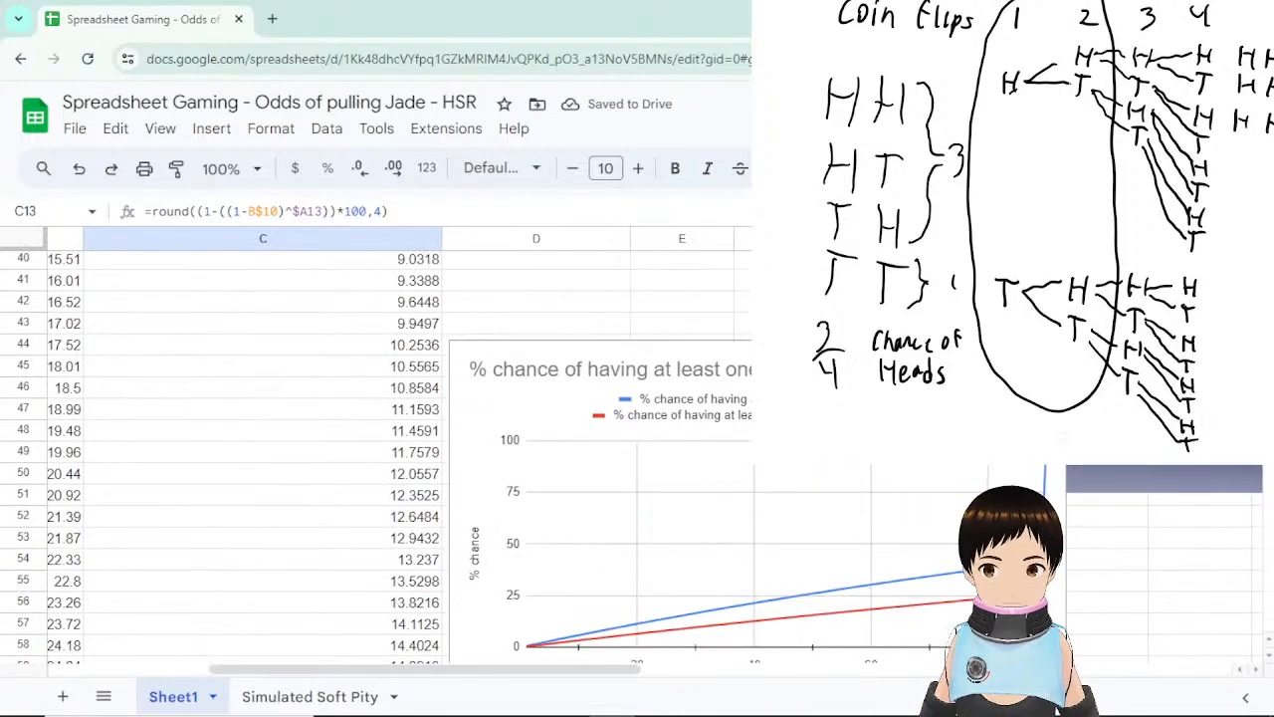
pyautogui.scroll(8, 915, 478)
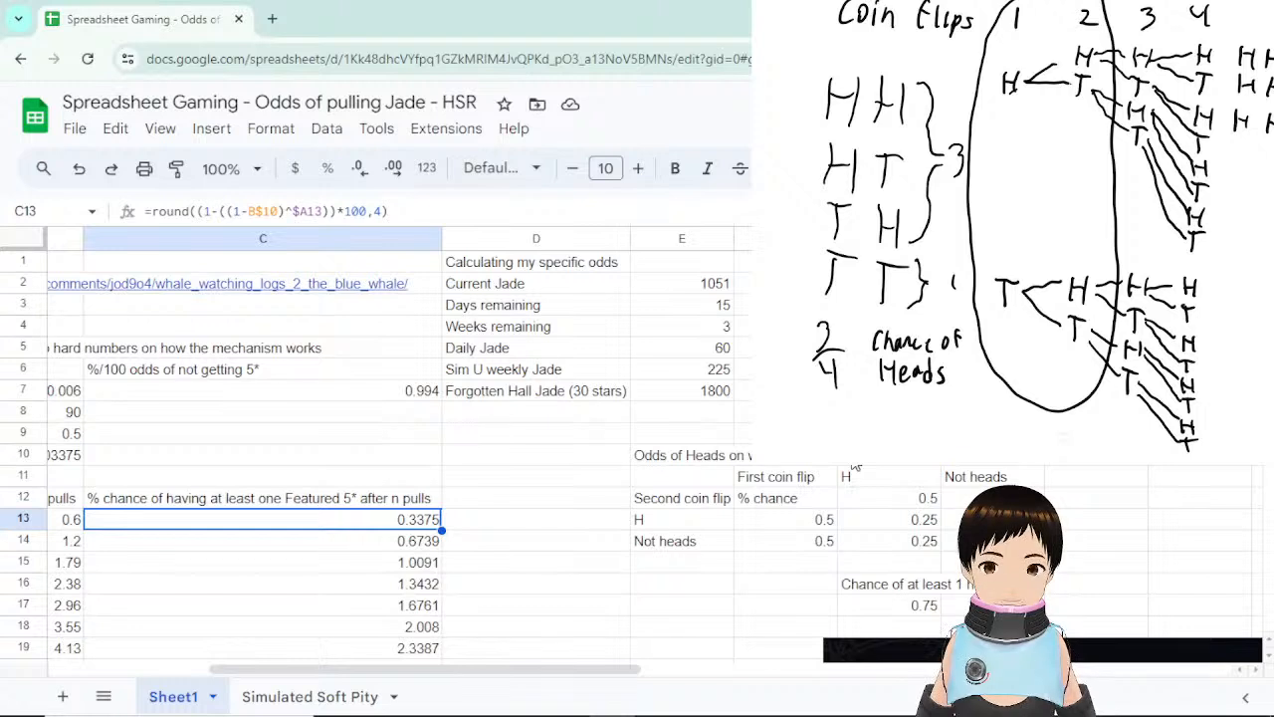
pyautogui.click(992, 391)
pyautogui.click(992, 411)
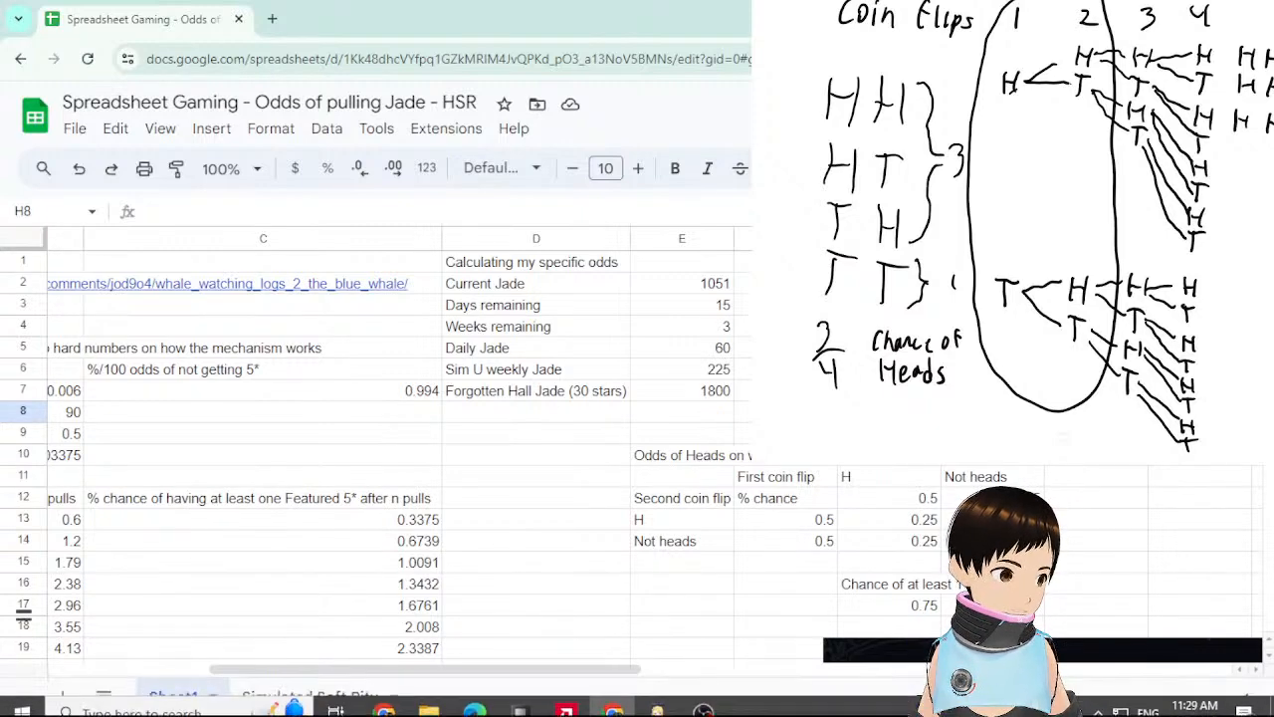
# Cut the Odds of Heads table and paste it one row lower.
pyautogui.hotkey('alt', 'Tab')
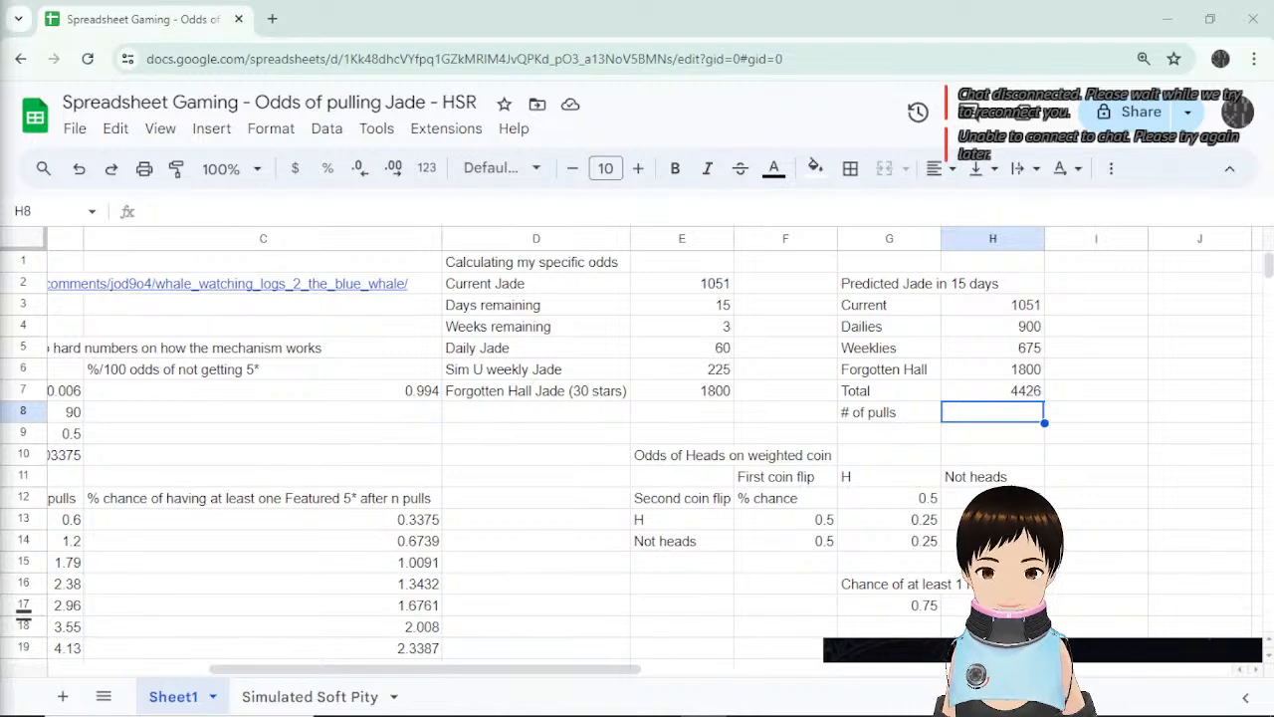
pyautogui.moveTo(586, 284); pyautogui.dragTo(691, 307)
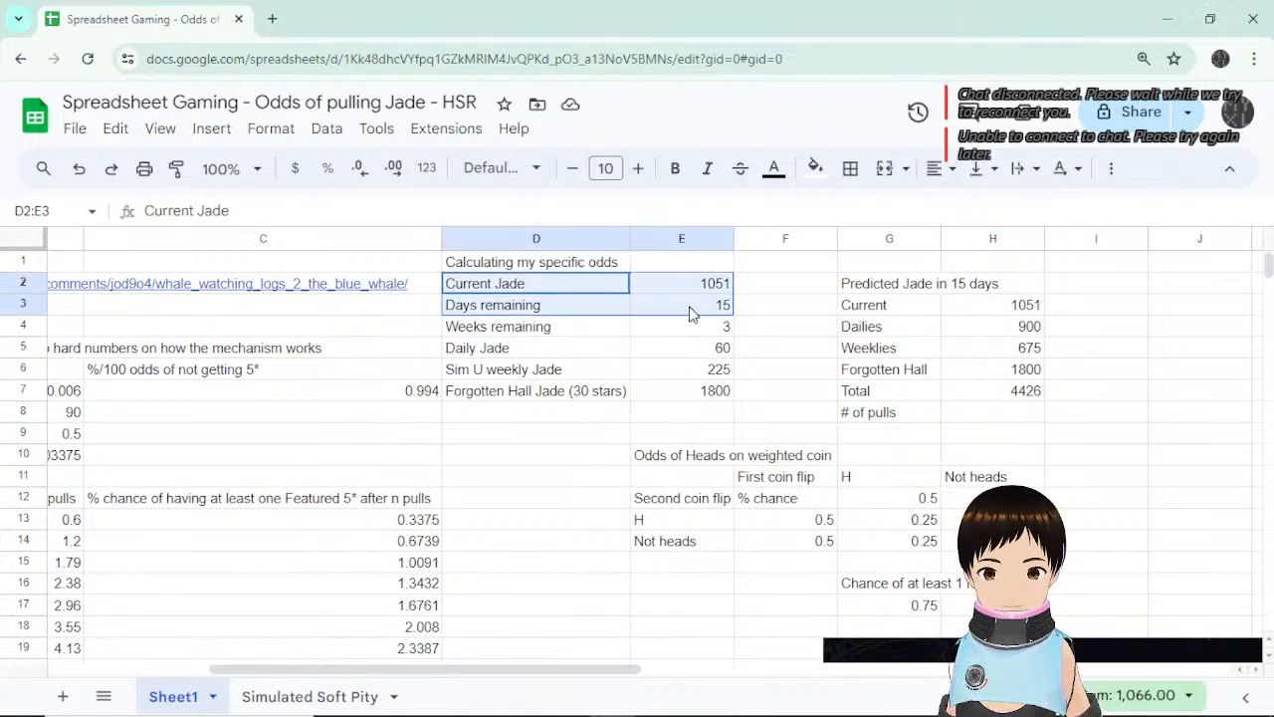
pyautogui.moveTo(686, 450); pyautogui.dragTo(993, 606)
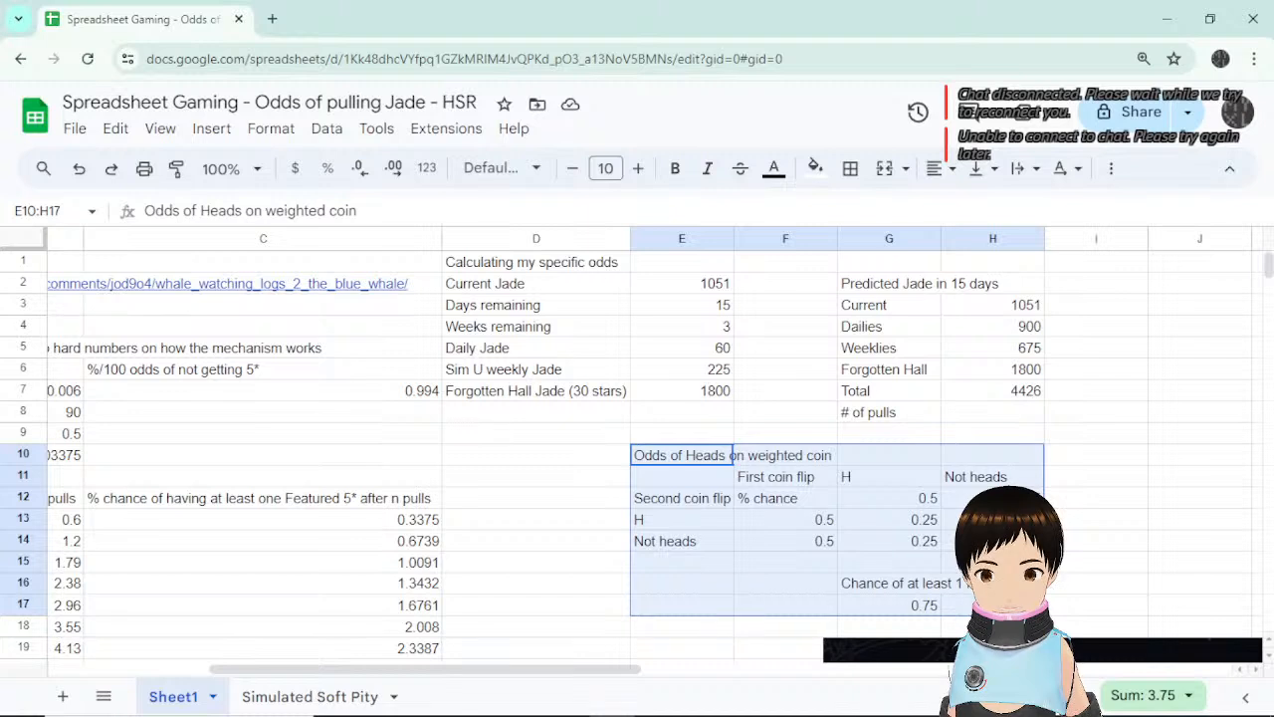
pyautogui.hotkey('ctrl', 'x')
pyautogui.press('Down')
pyautogui.hotkey('ctrl', 'v')
# Label the freed cell D2 'Current pulls on banner' and select the value cell beside it.
pyautogui.moveTo(536, 262); pyautogui.dragTo(926, 374)
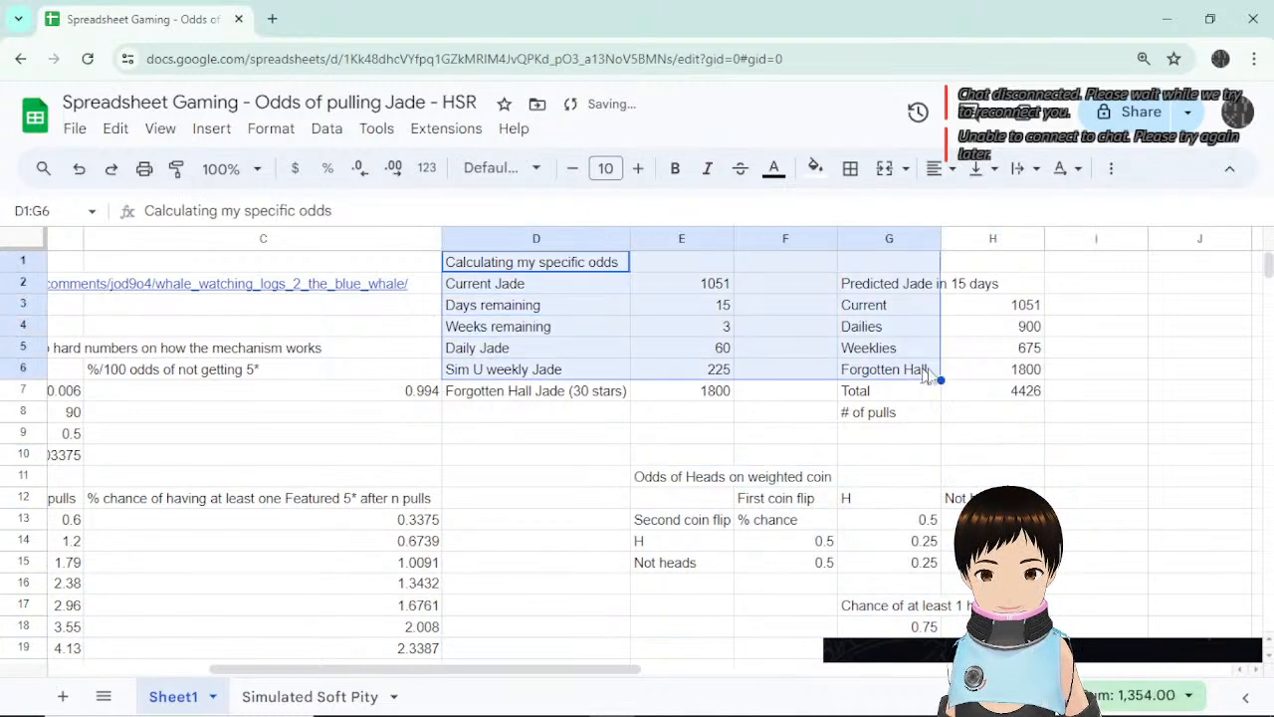
pyautogui.click(985, 369)
pyautogui.moveTo(535, 284); pyautogui.dragTo(981, 443)
pyautogui.click(581, 292)
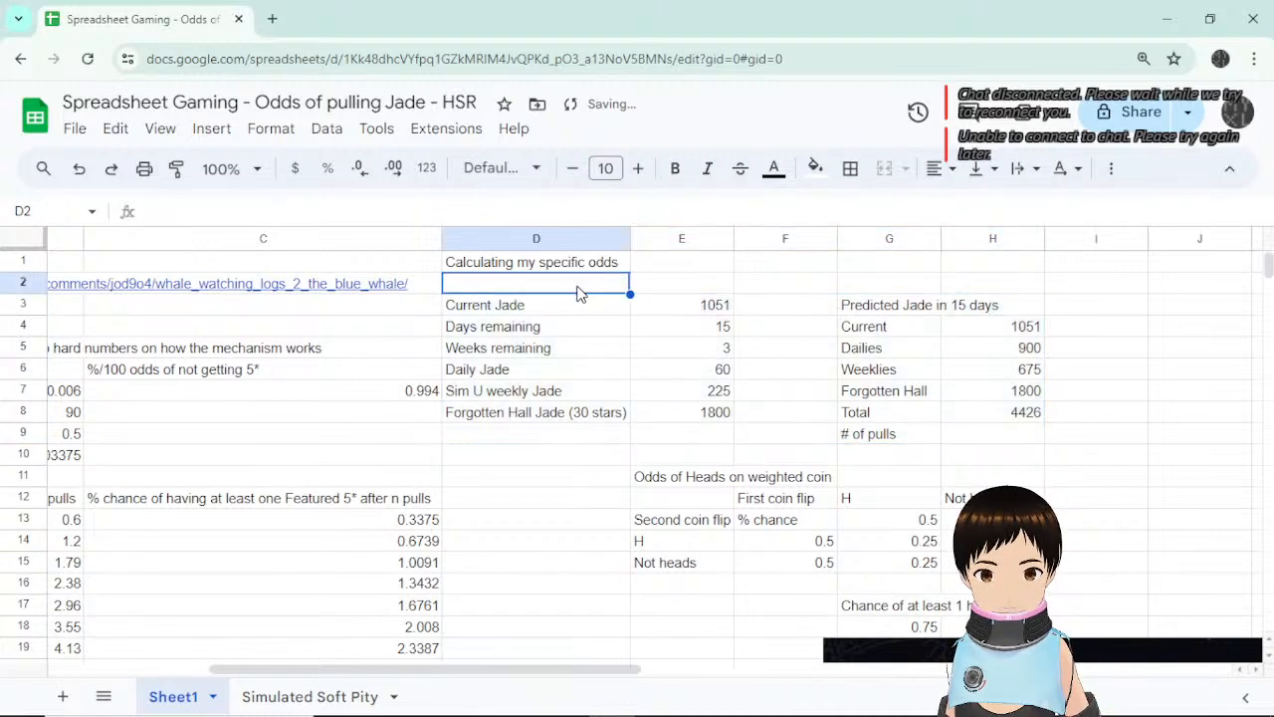
pyautogui.write('Current pu')
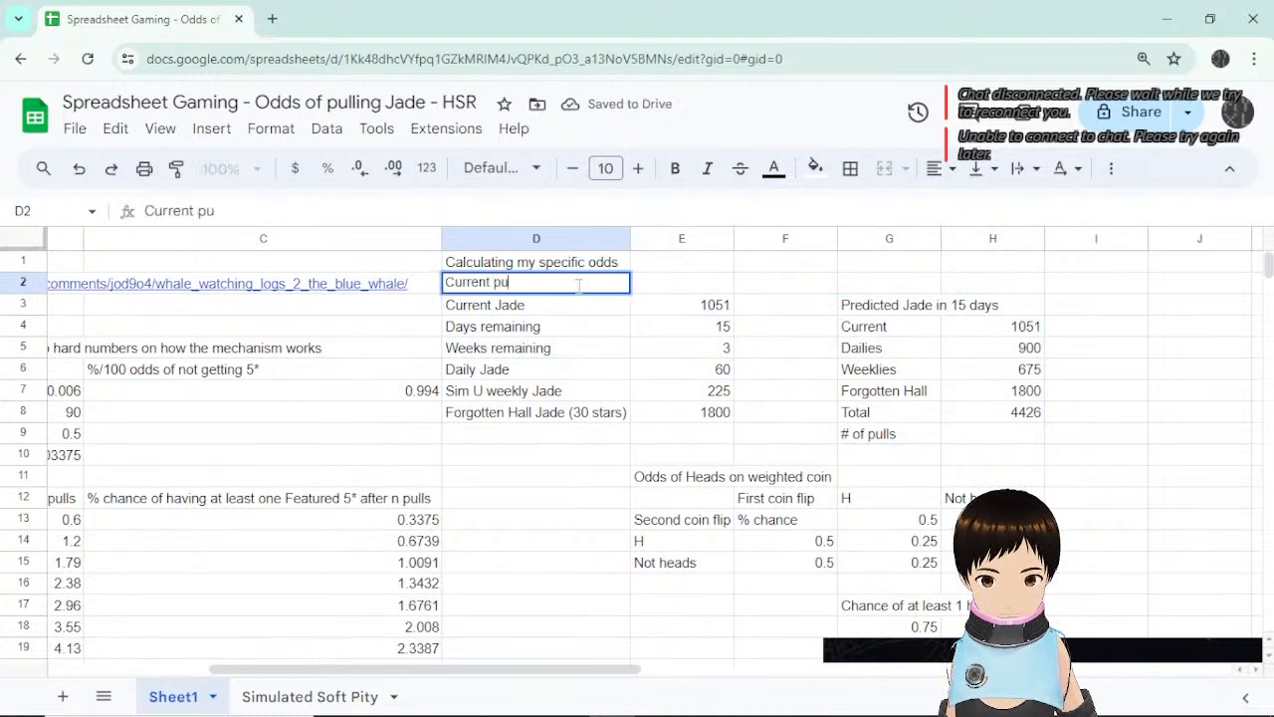
pyautogui.write('lls on banner')
pyautogui.press('Return')
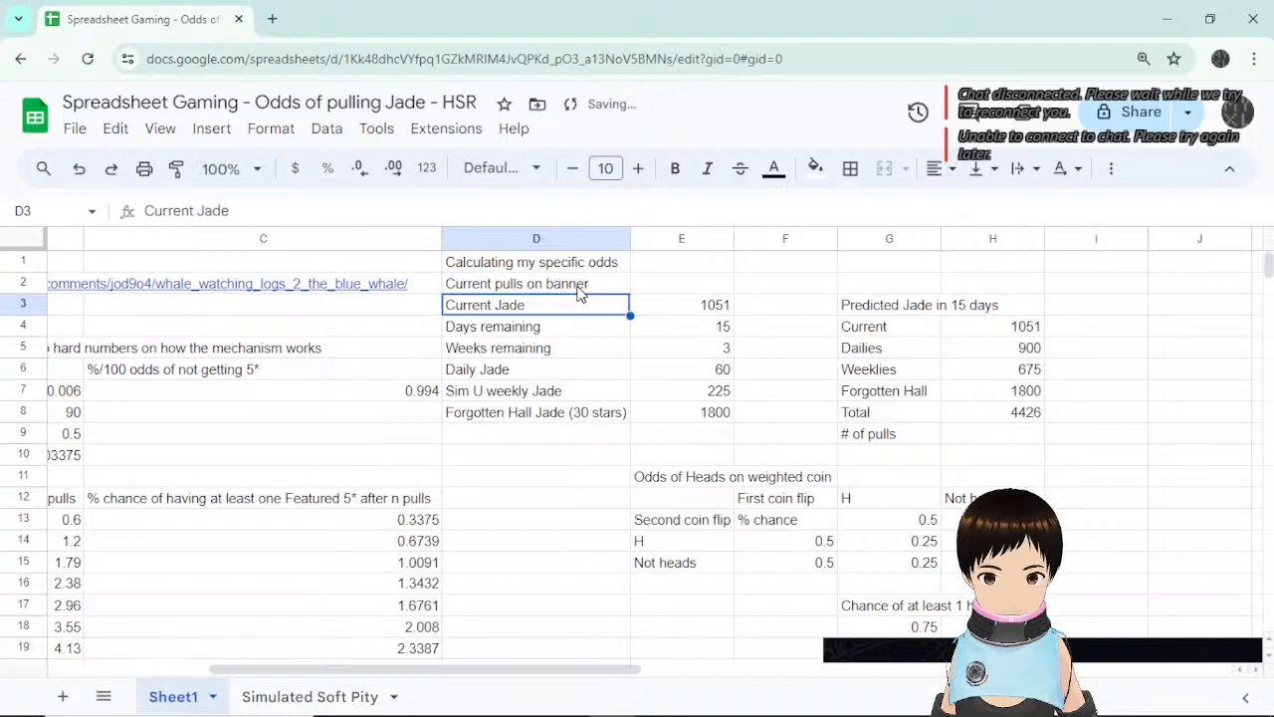
pyautogui.click(658, 287)
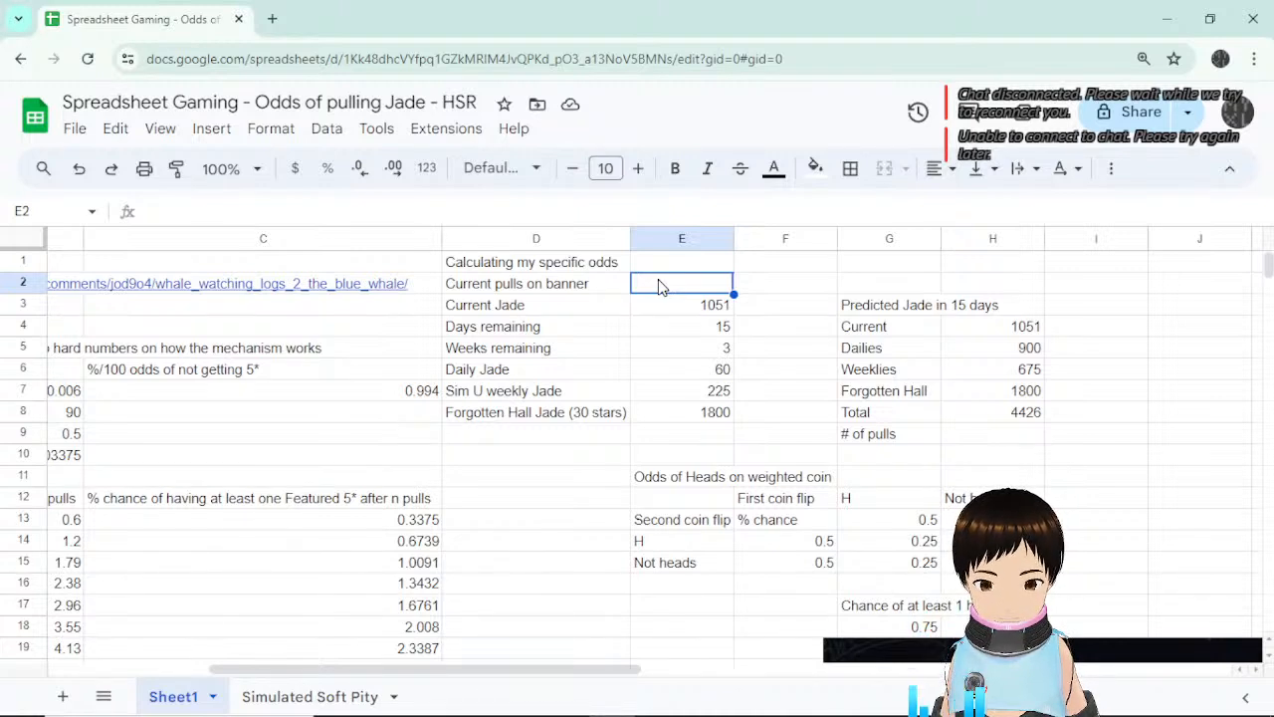
# Enter 50 as the current pulls on banner in E2.
pyautogui.click(745, 293)
pyautogui.click(704, 292)
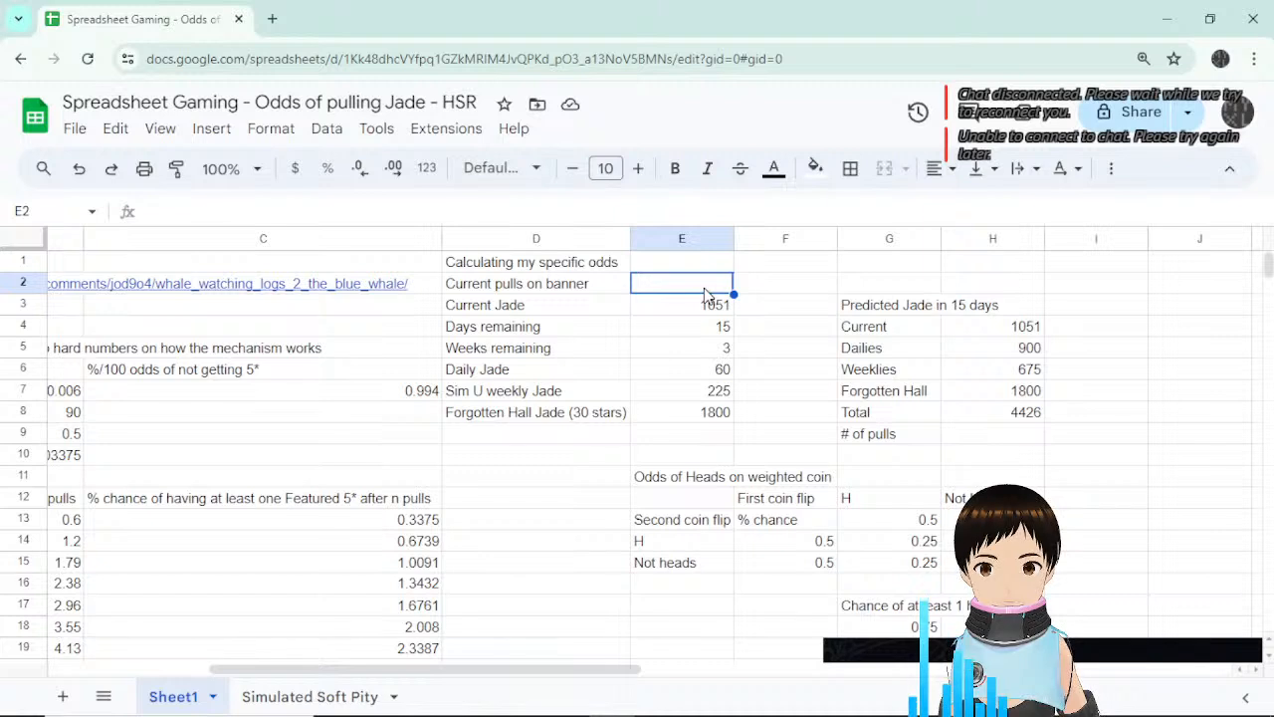
pyautogui.write('50')
pyautogui.press('Return')
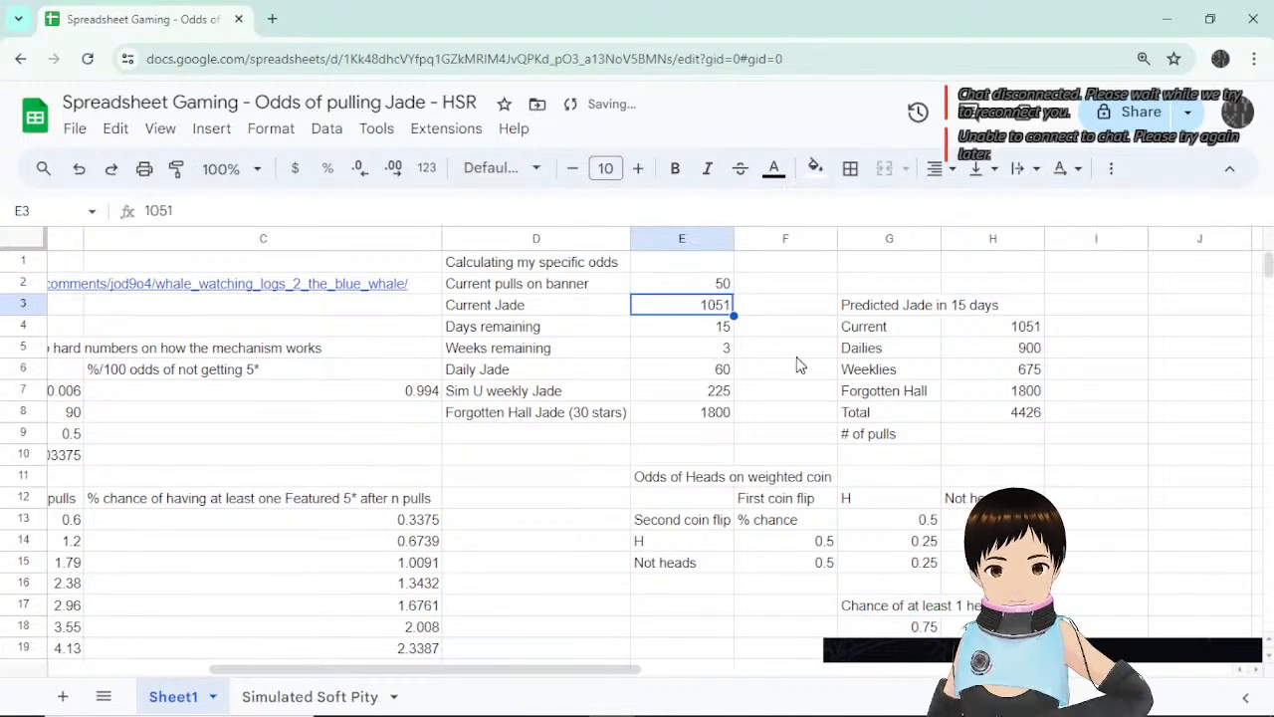
pyautogui.click(700, 289)
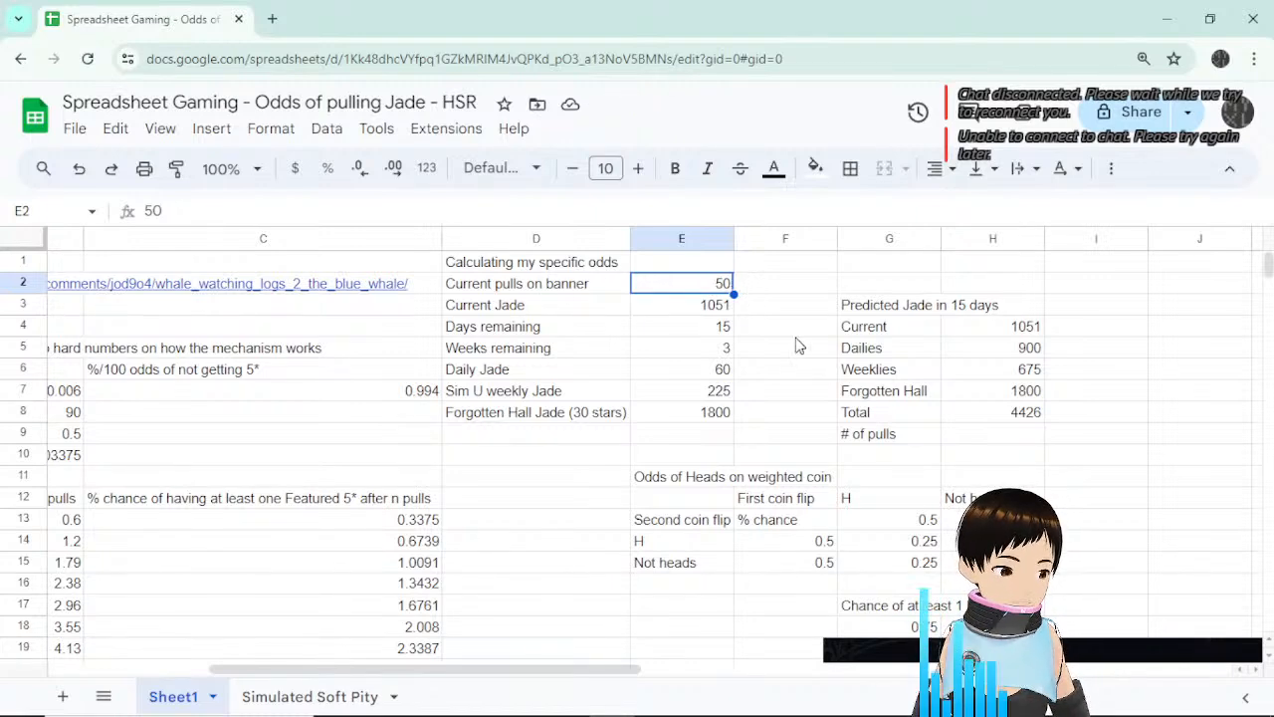
# Look up the featured 5* odds at 50 and 52 pulls, 15.5521% at 50.
pyautogui.scroll(-5, 779, 315)
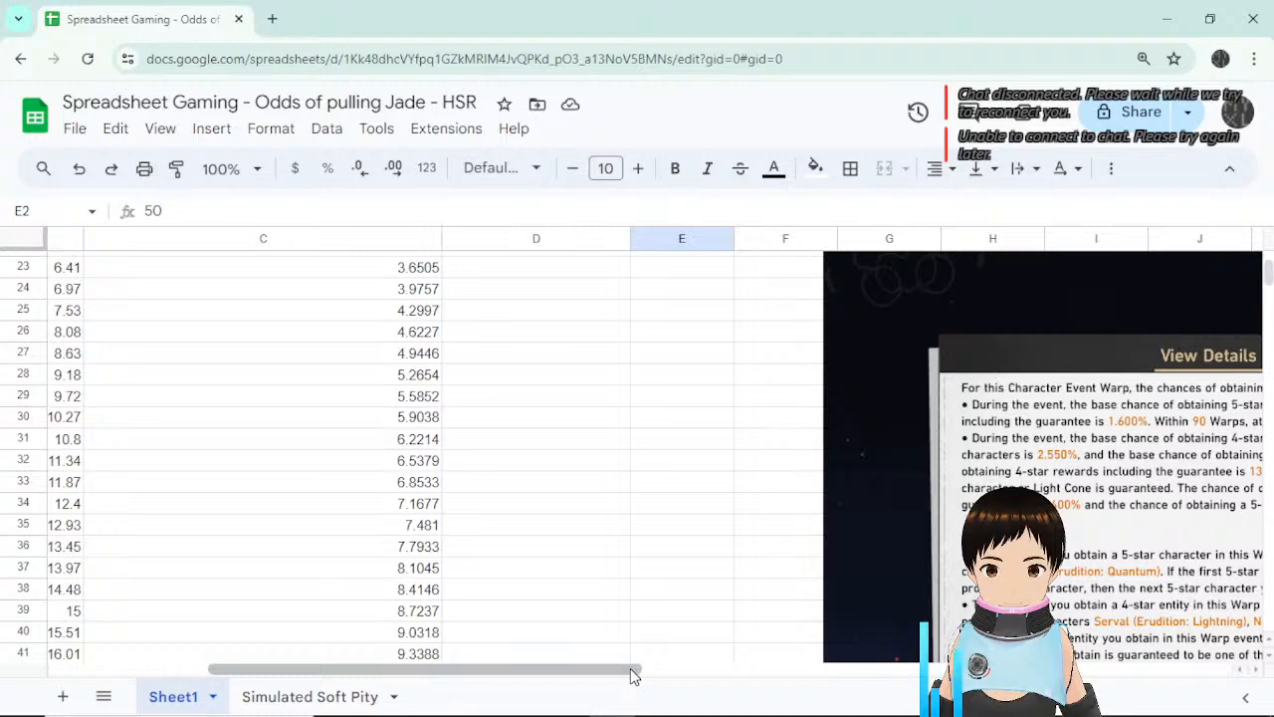
pyautogui.moveTo(628, 676); pyautogui.dragTo(398, 677)
pyautogui.moveTo(239, 633); pyautogui.dragTo(236, 652)
pyautogui.click(820, 527)
pyautogui.scroll(-6, 821, 518)
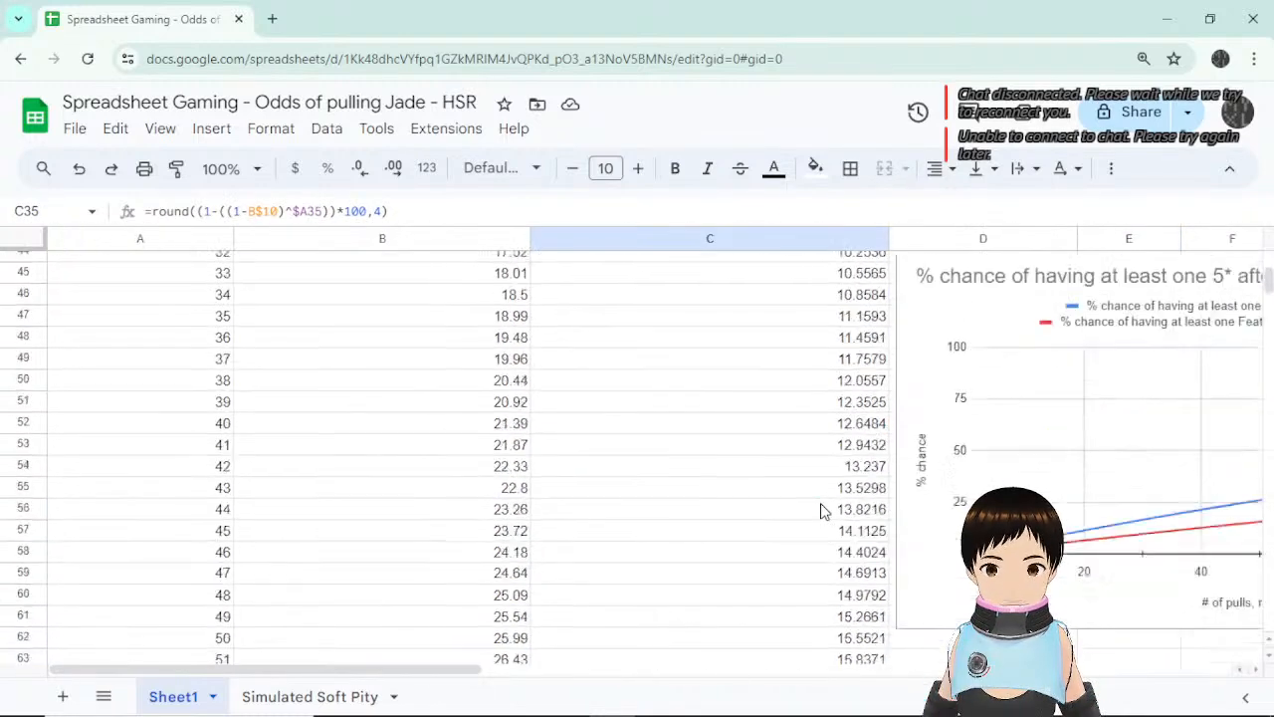
pyautogui.click(808, 498)
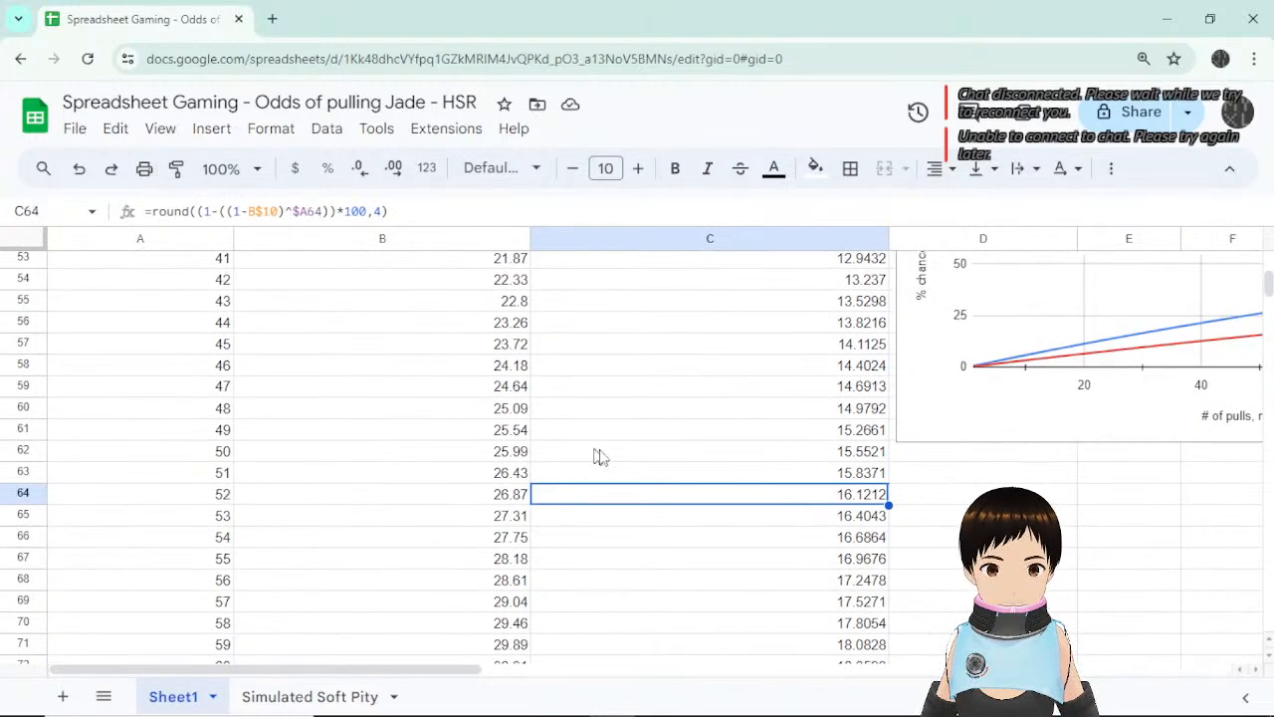
pyautogui.click(706, 458)
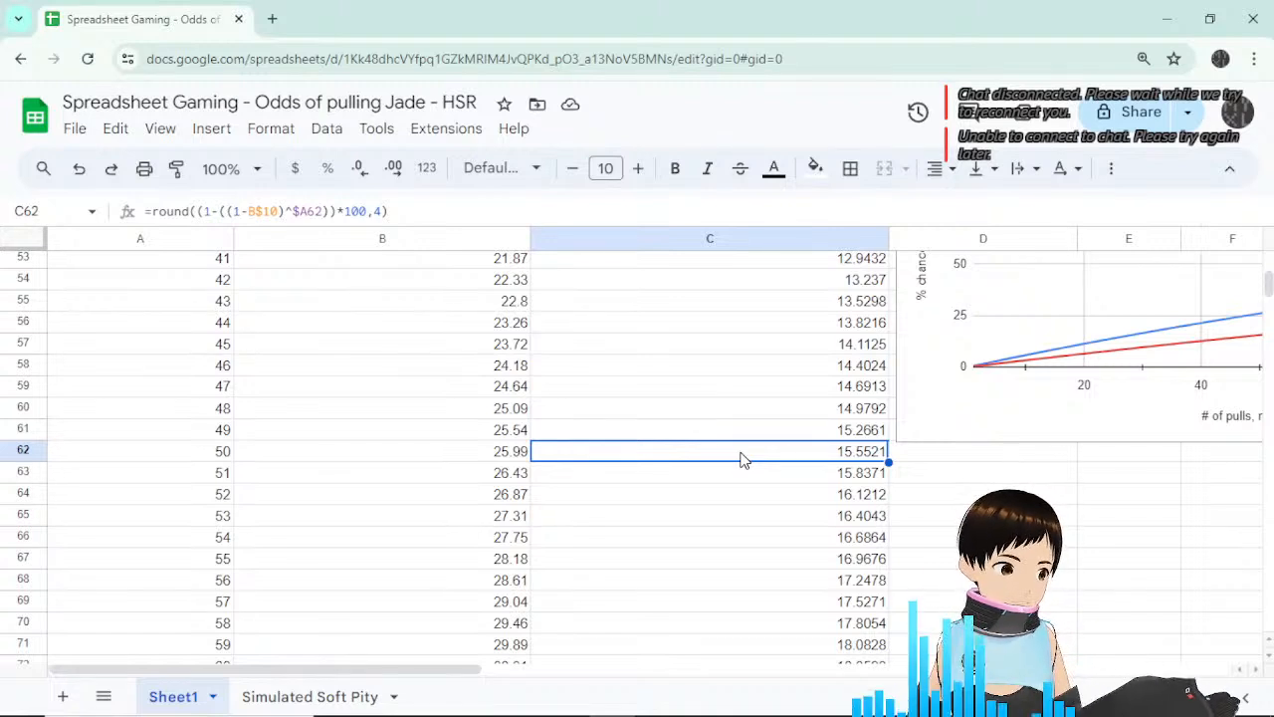
pyautogui.click(908, 461)
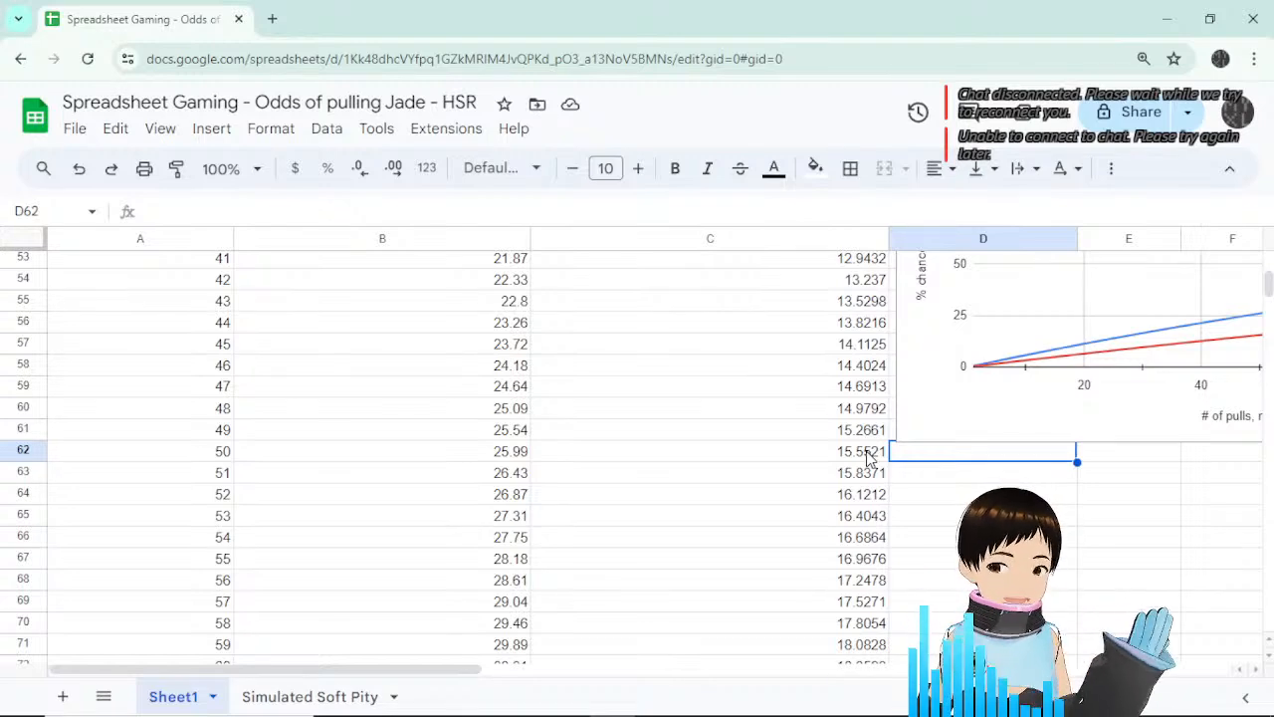
# Select and copy the jade calculator block D3:H9.
pyautogui.scroll(15, 862, 458)
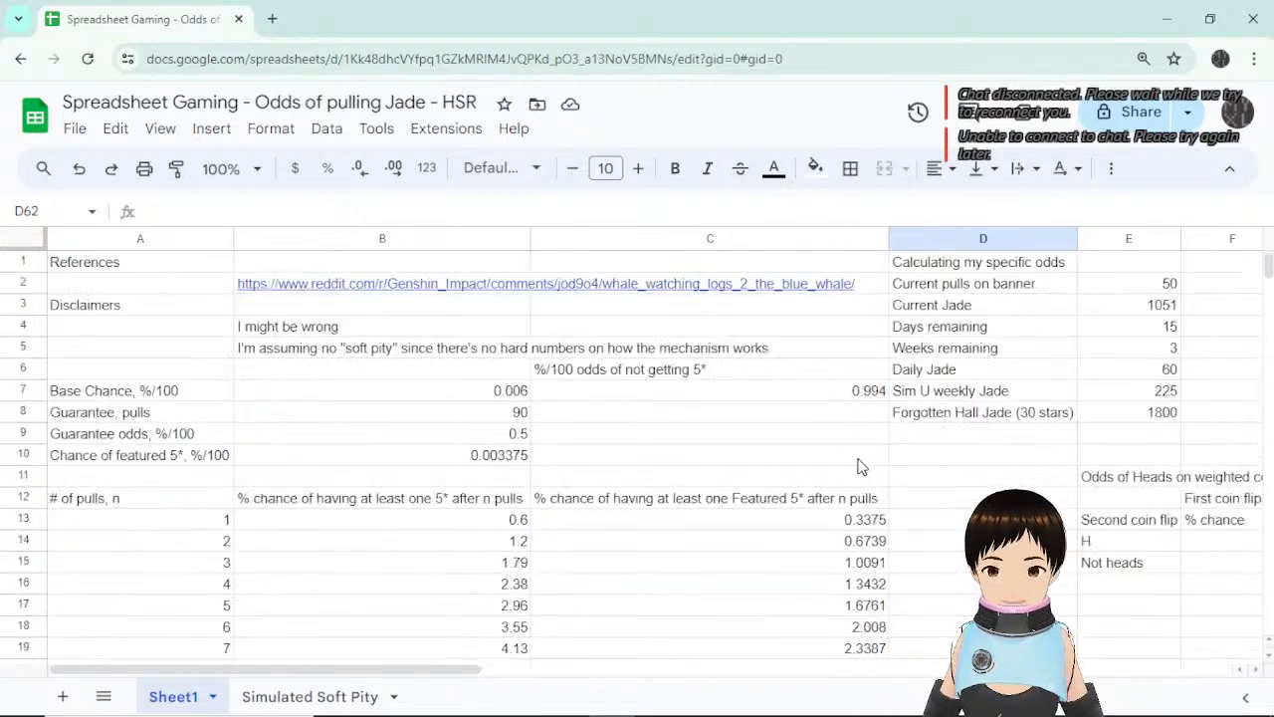
pyautogui.moveTo(463, 670); pyautogui.dragTo(695, 686)
pyautogui.click(601, 309)
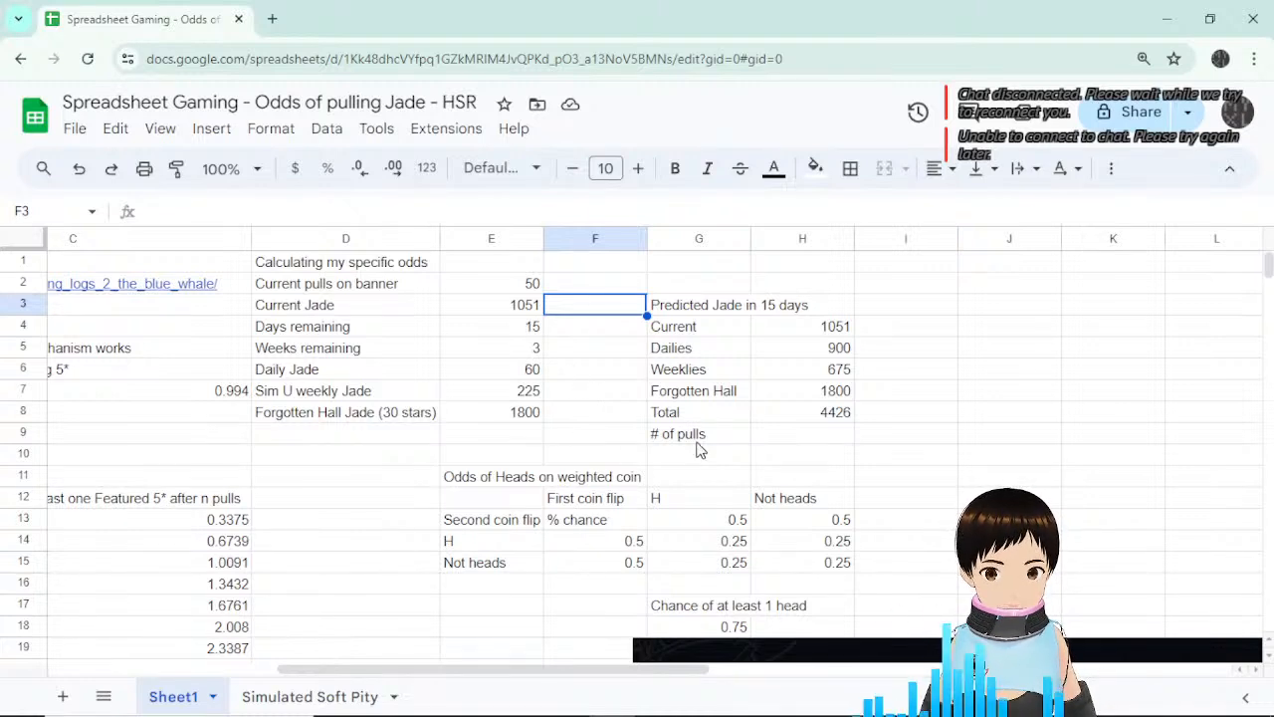
pyautogui.moveTo(365, 311); pyautogui.dragTo(795, 442)
pyautogui.hotkey('ctrl', 'c')
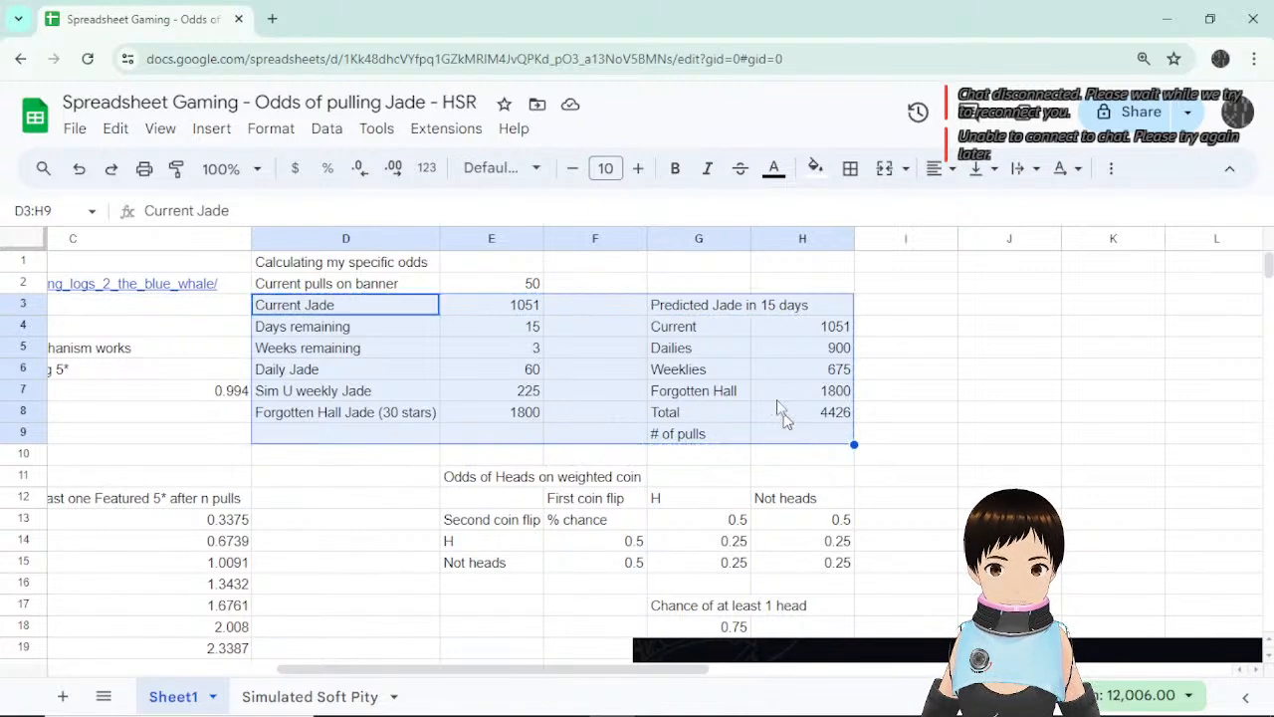
# Put 'Cost on 1 pull in Jades' in G2 with 160 in H2, autofitting column G.
pyautogui.click(719, 283)
pyautogui.write('Cost on 1 pull')
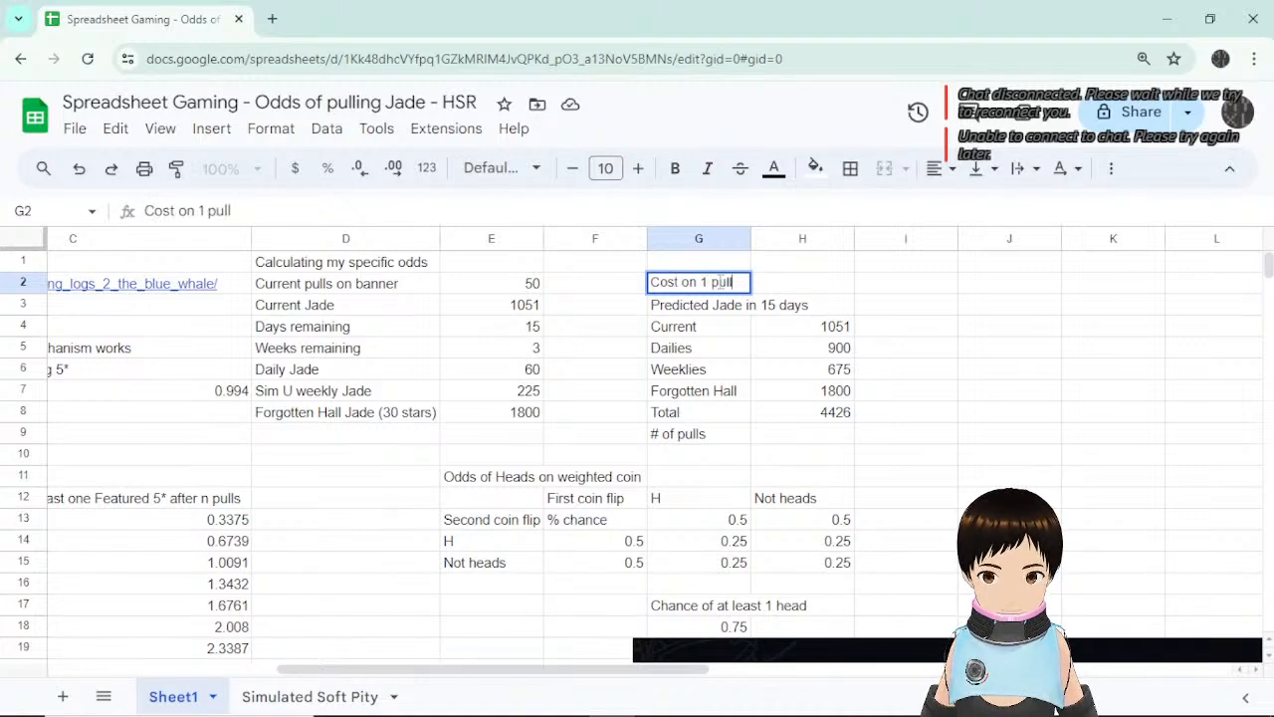
pyautogui.write(' in Jades')
pyautogui.press('Return')
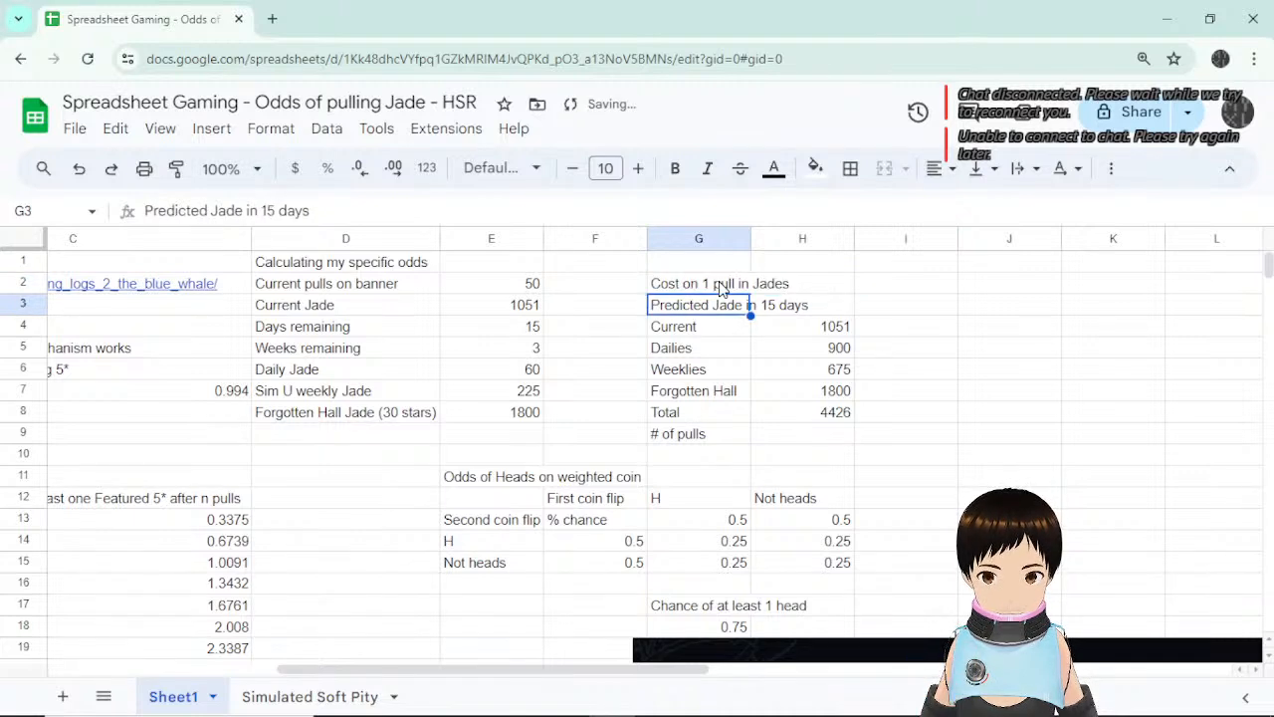
pyautogui.doubleClick(751, 239)
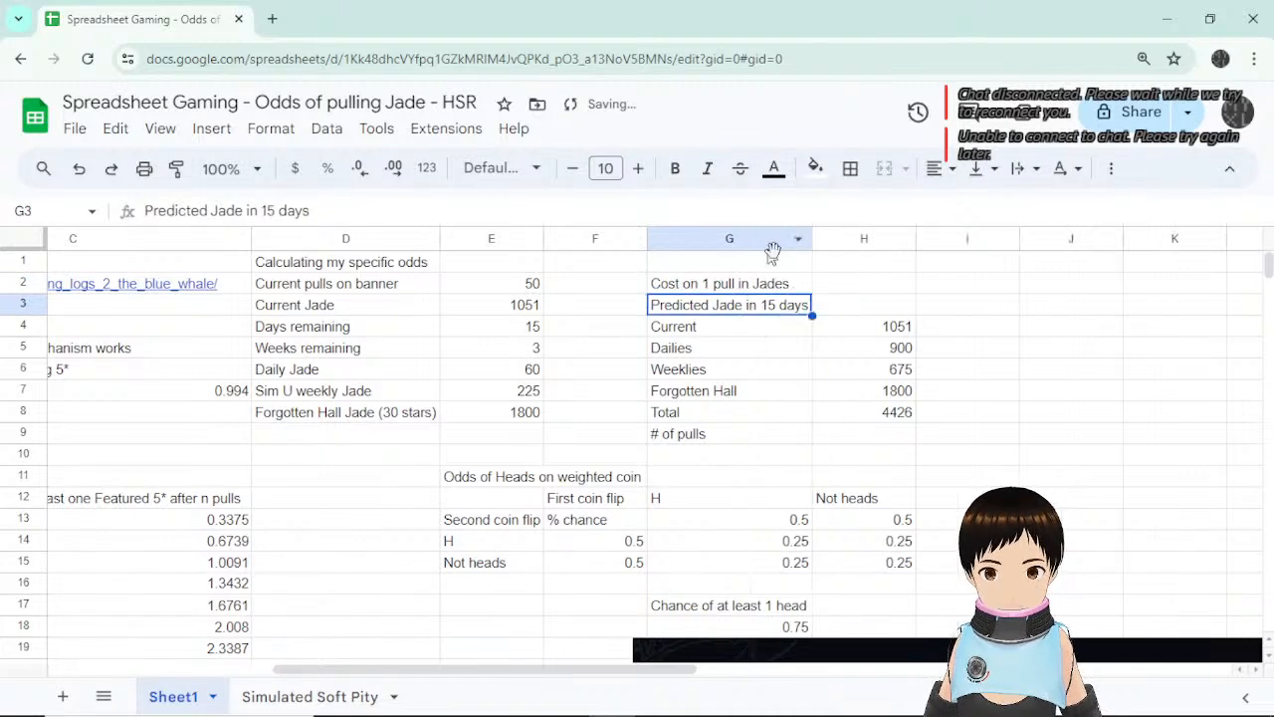
pyautogui.click(866, 287)
pyautogui.write('160')
pyautogui.press('Return')
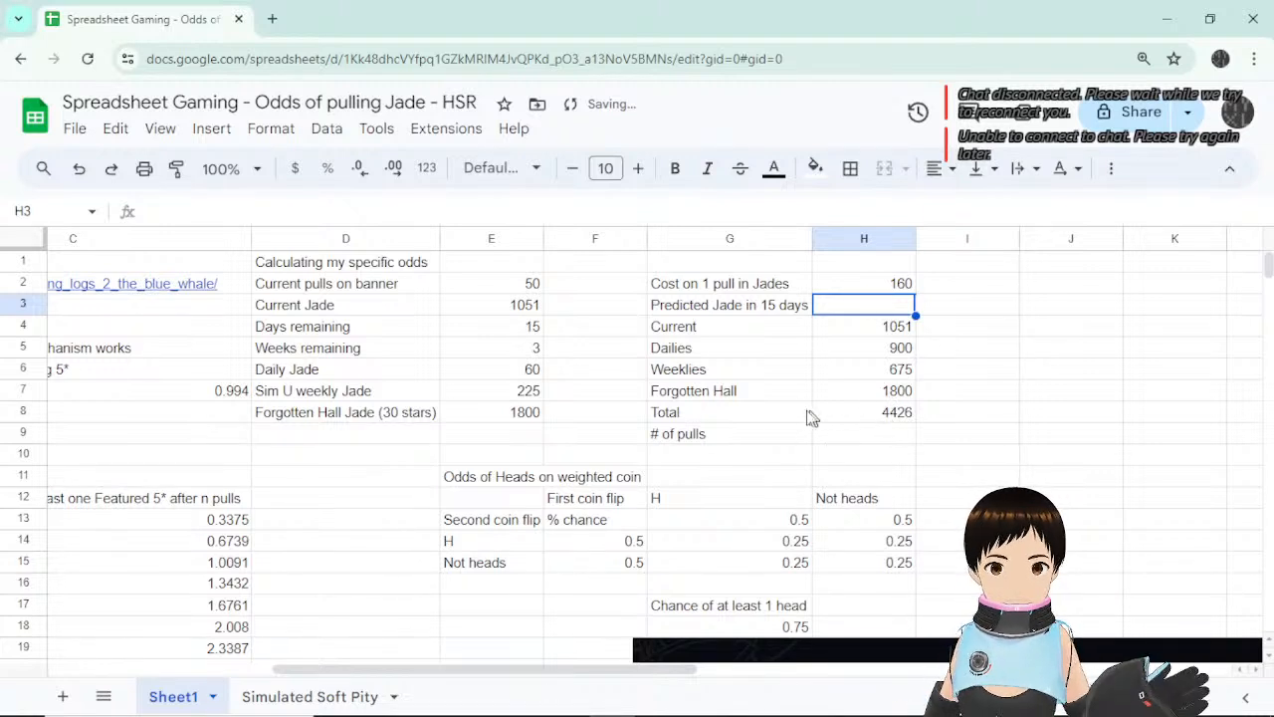
pyautogui.click(512, 327)
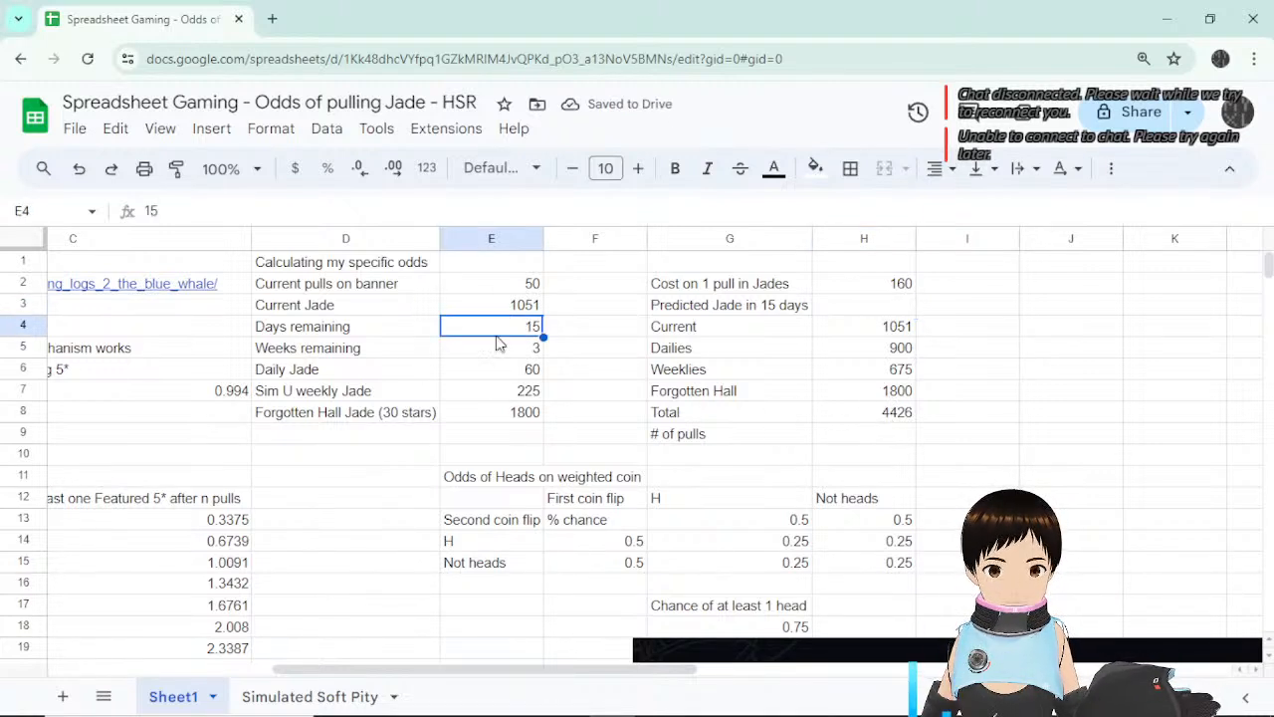
pyautogui.click(501, 377)
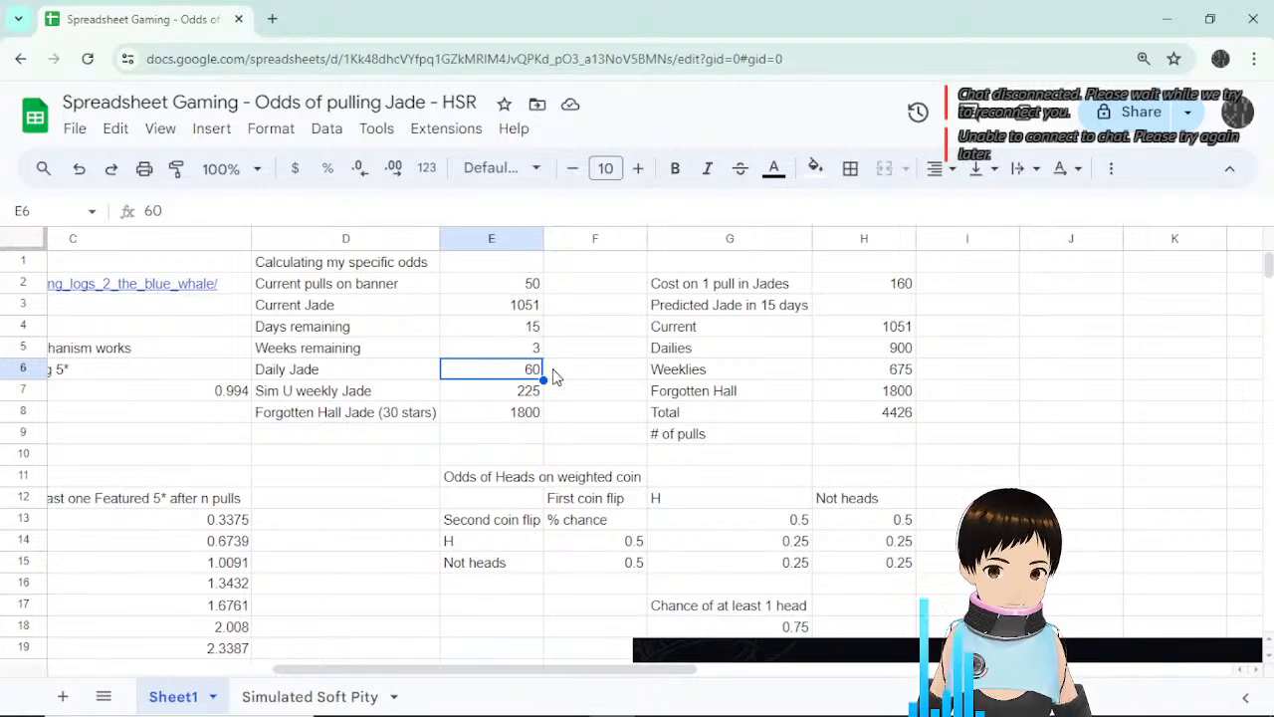
pyautogui.press('Right')
pyautogui.press('Left')
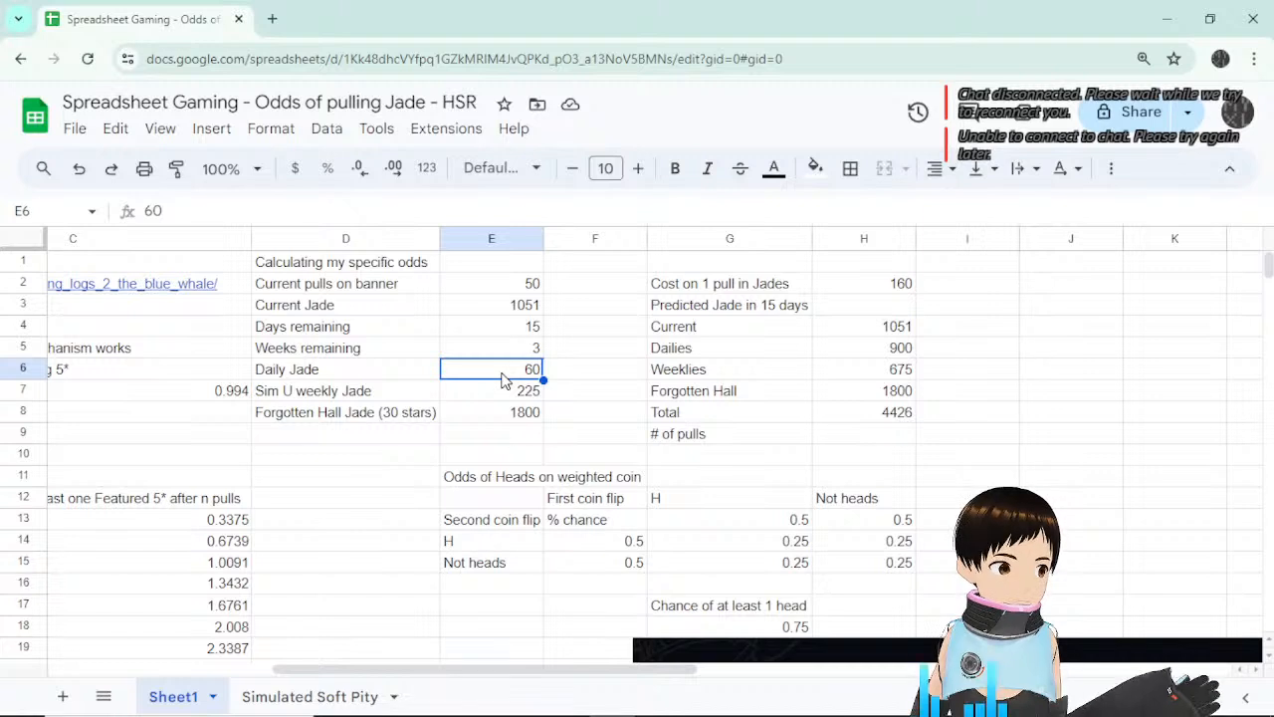
pyautogui.click(493, 399)
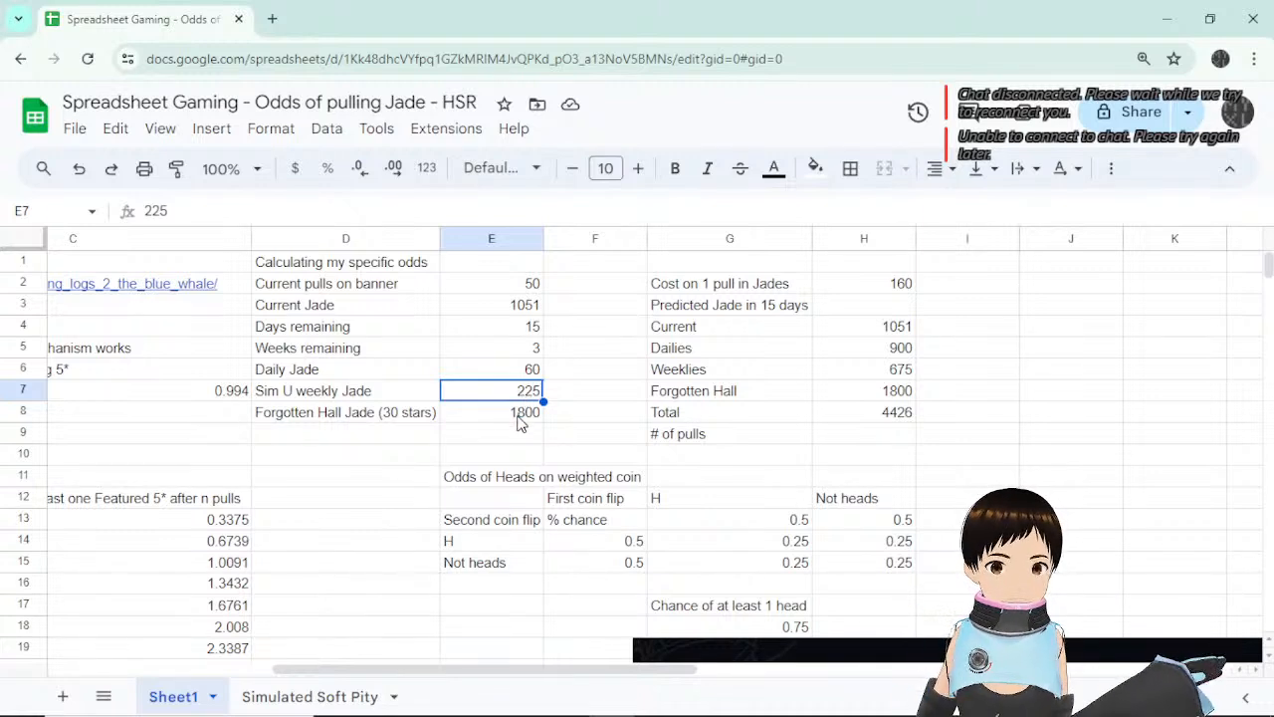
pyautogui.click(520, 422)
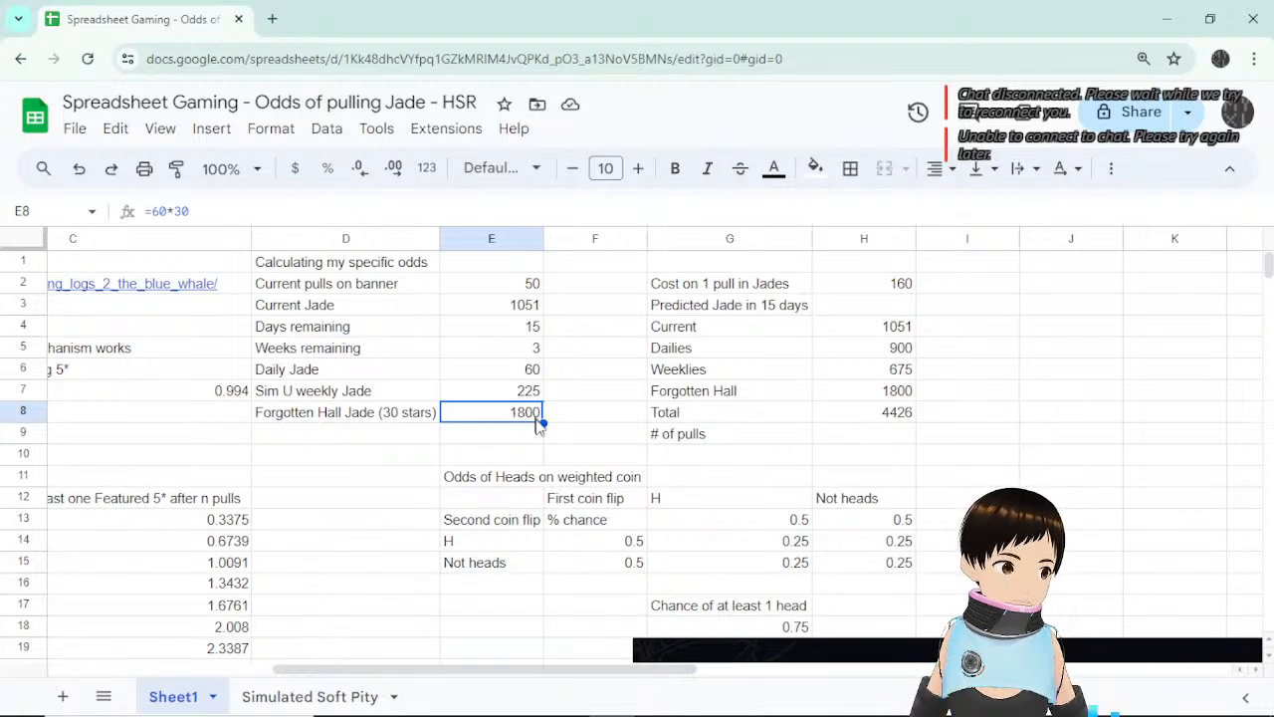
pyautogui.click(428, 422)
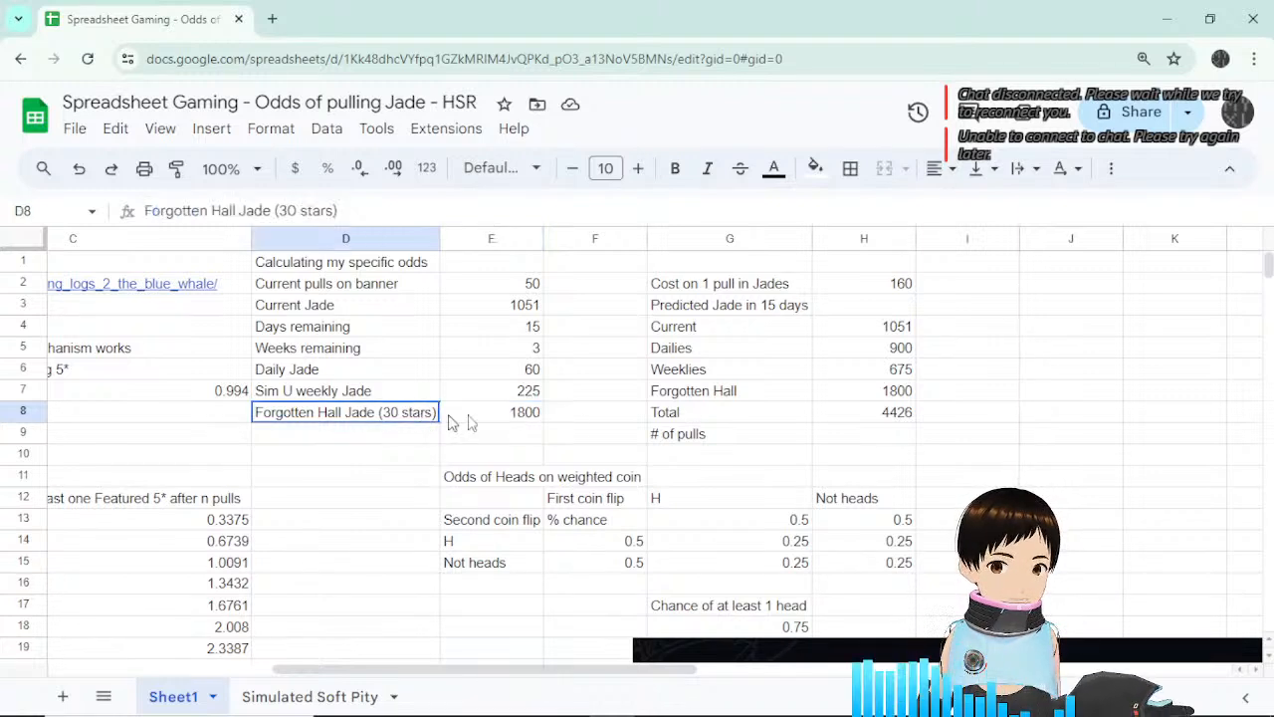
pyautogui.click(456, 422)
pyautogui.click(554, 422)
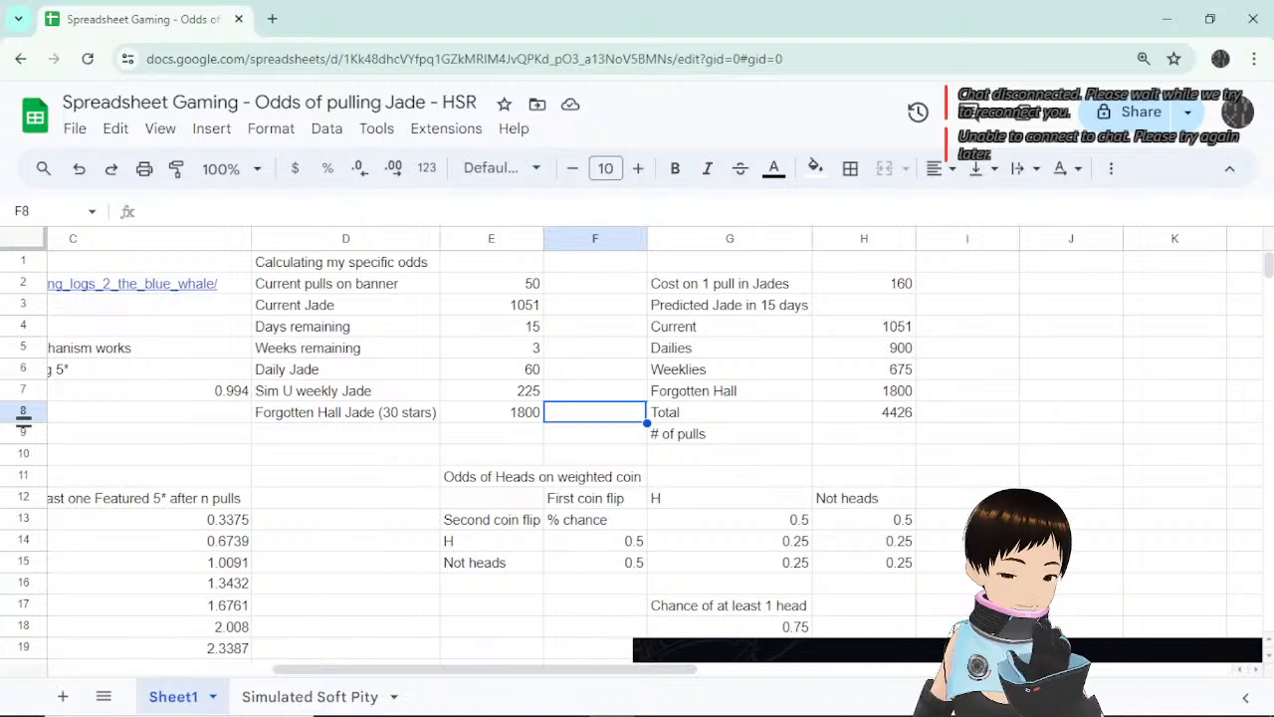
pyautogui.click(528, 422)
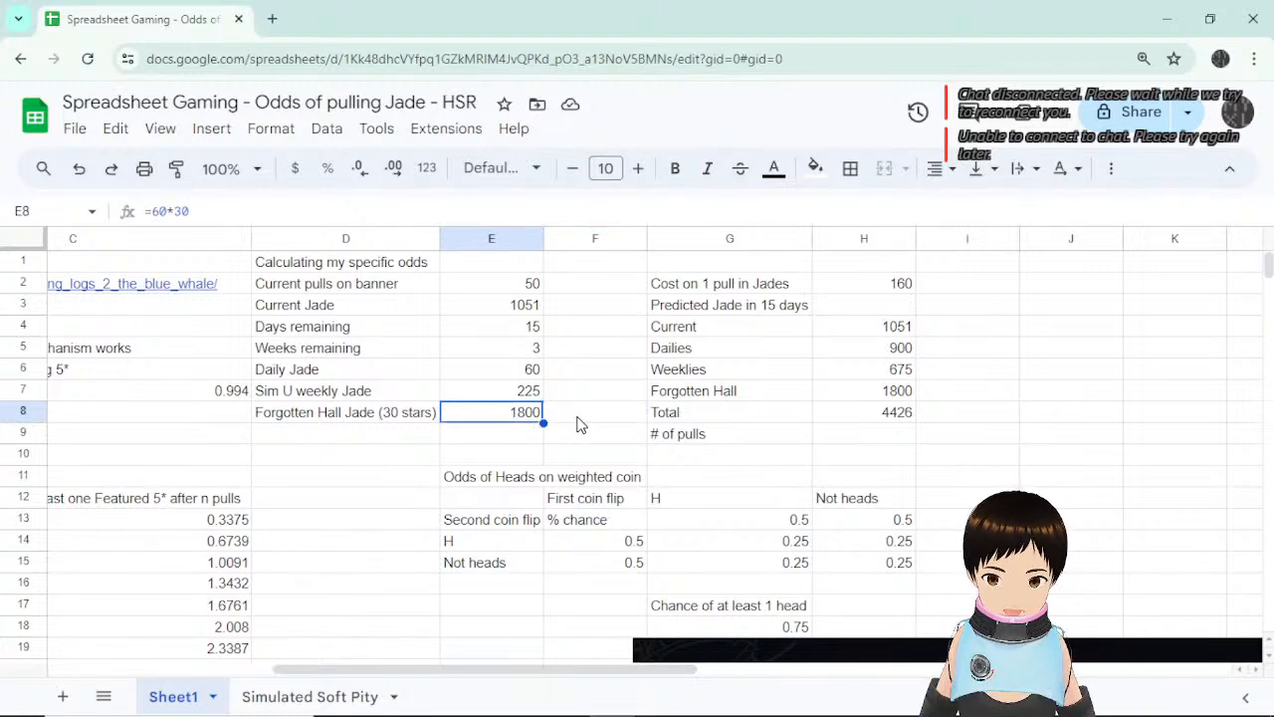
pyautogui.click(882, 336)
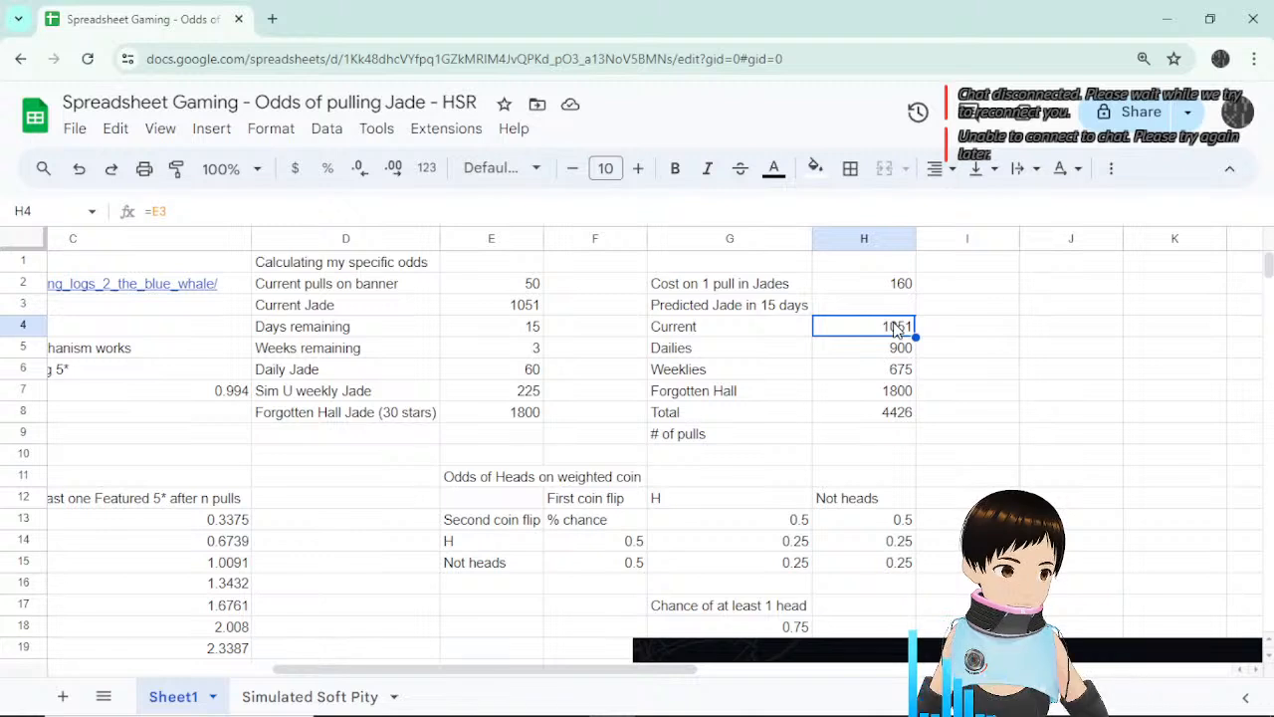
pyautogui.click(897, 353)
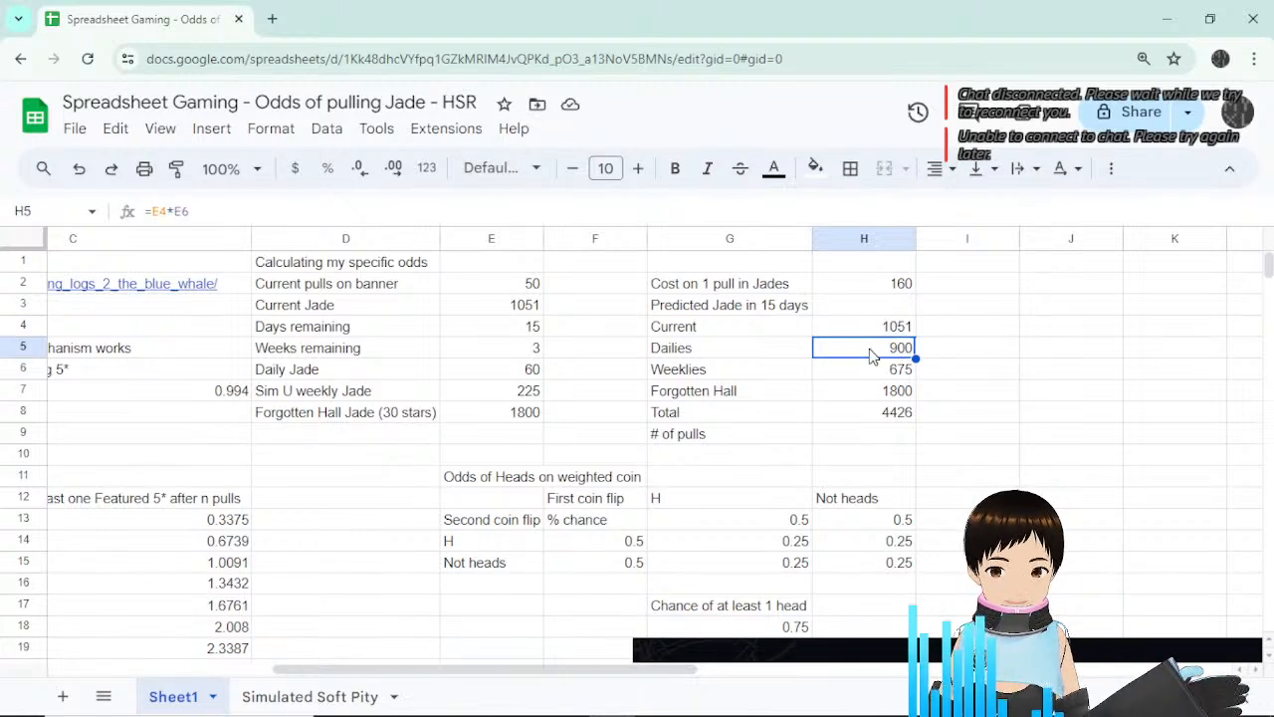
pyautogui.click(506, 328)
pyautogui.click(370, 334)
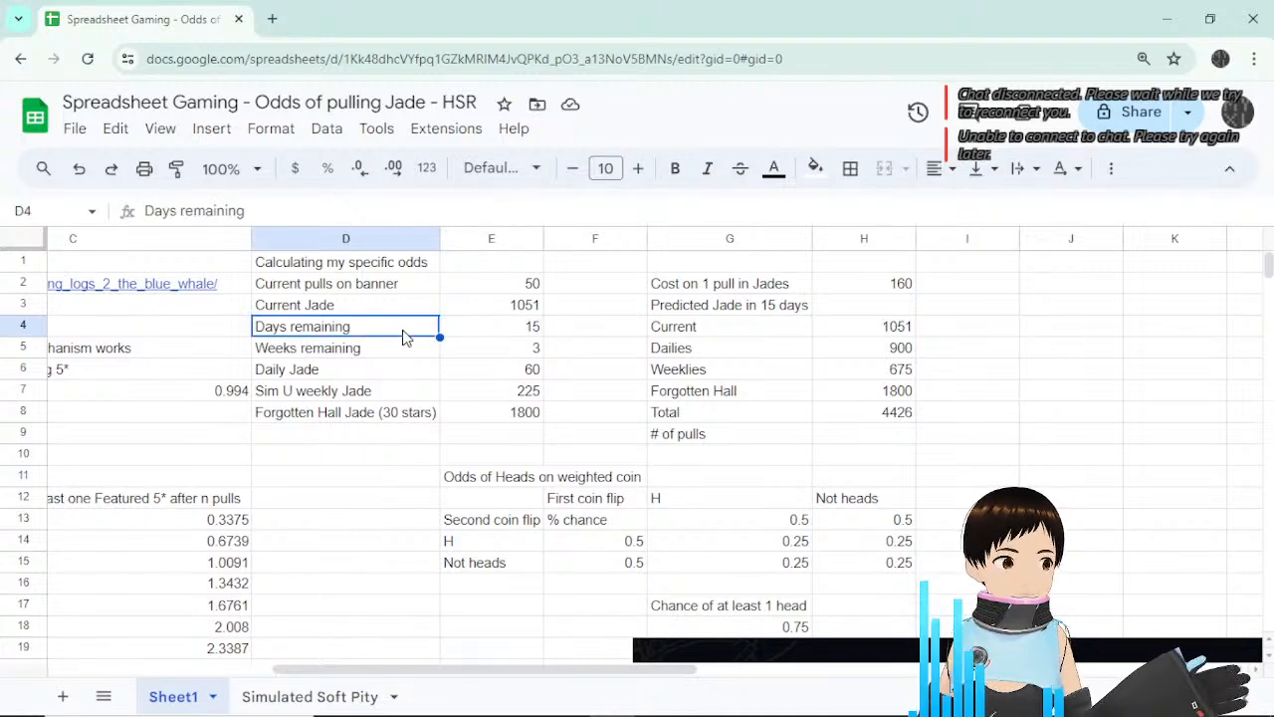
pyautogui.click(506, 333)
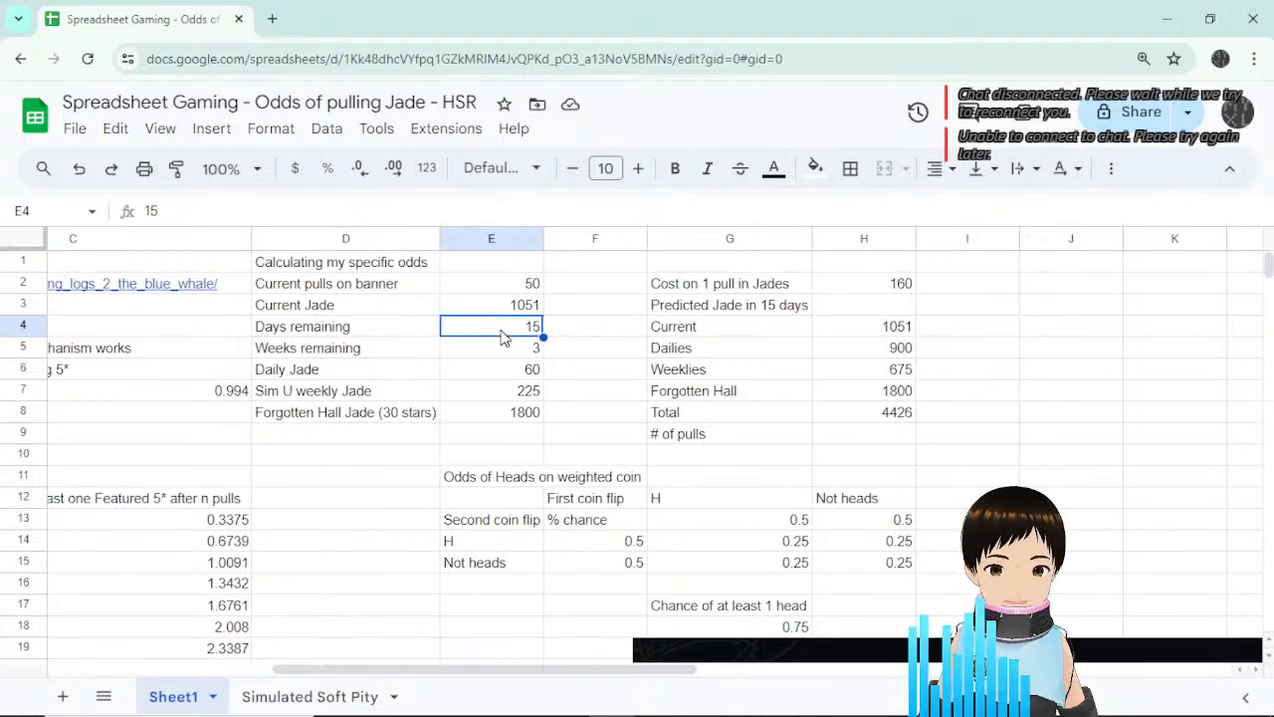
pyautogui.click(899, 352)
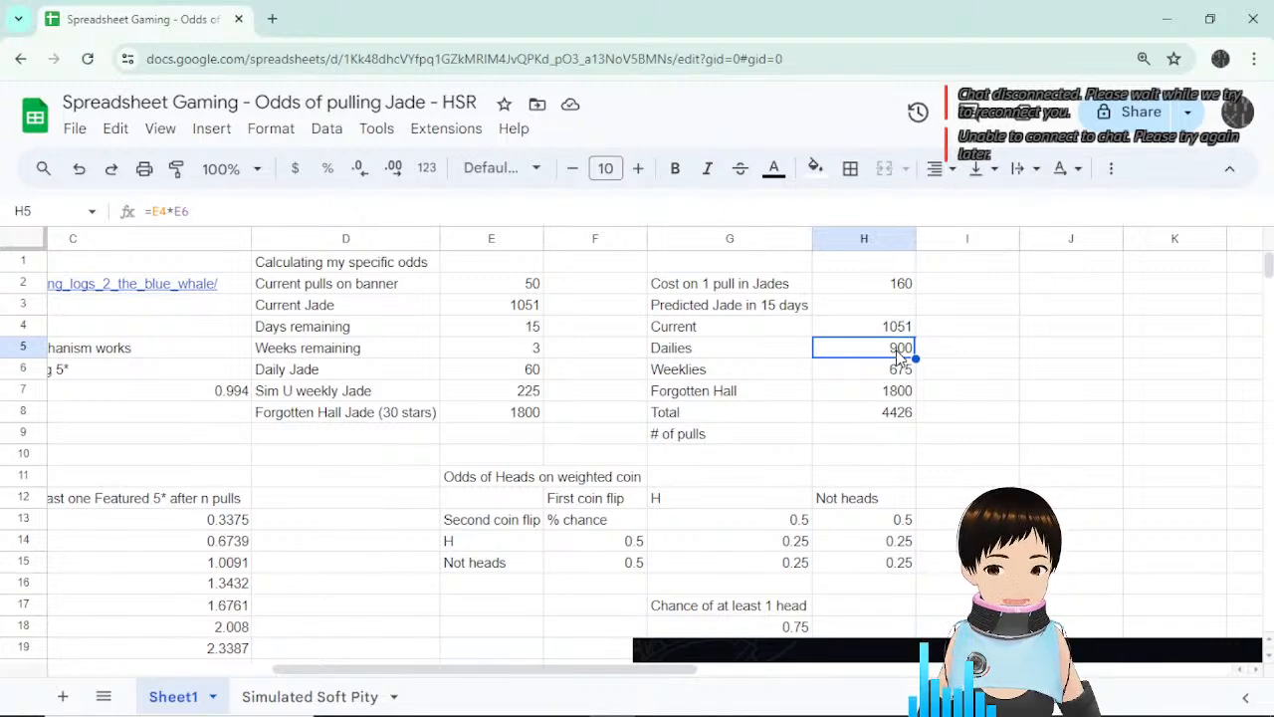
pyautogui.click(893, 368)
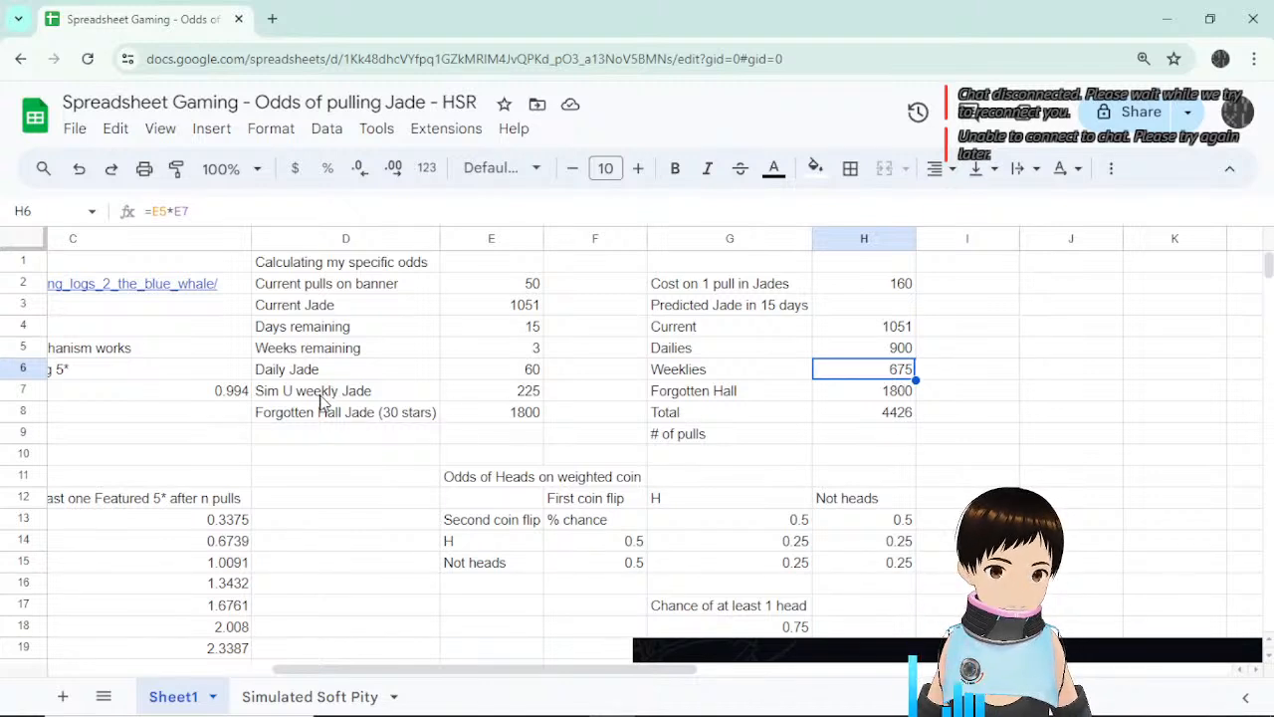
pyautogui.click(361, 398)
pyautogui.click(367, 416)
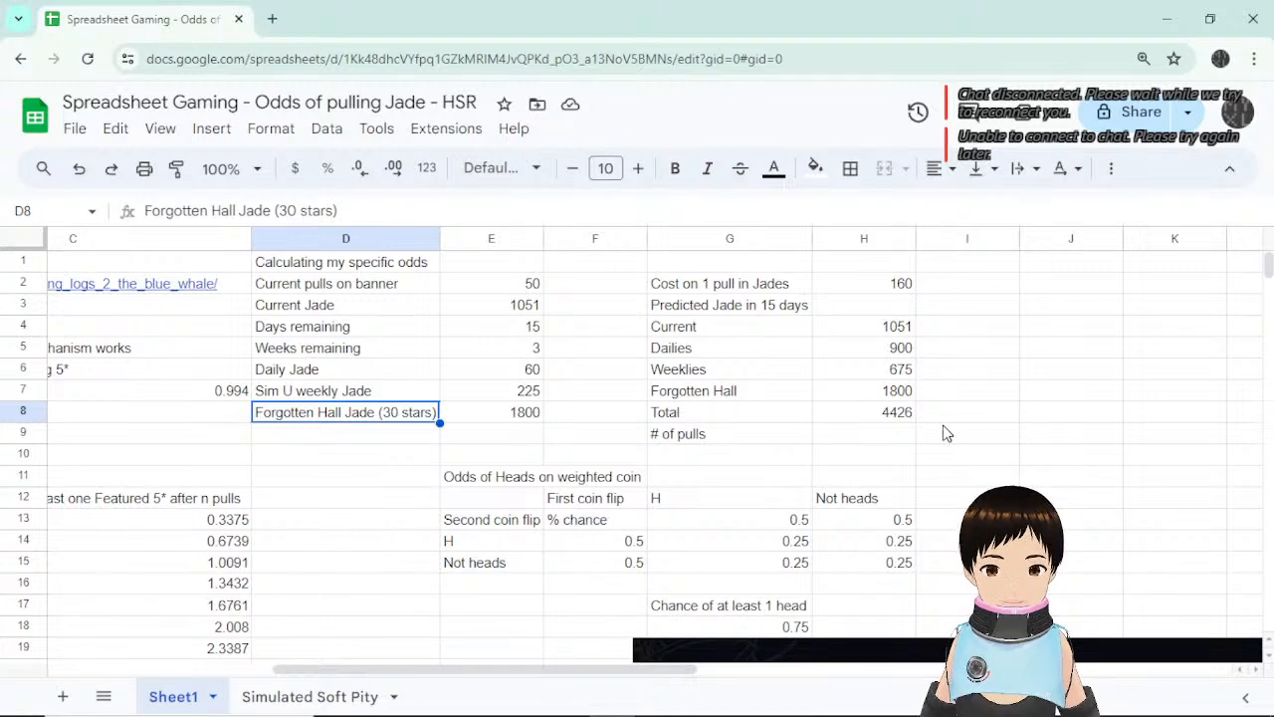
pyautogui.click(526, 419)
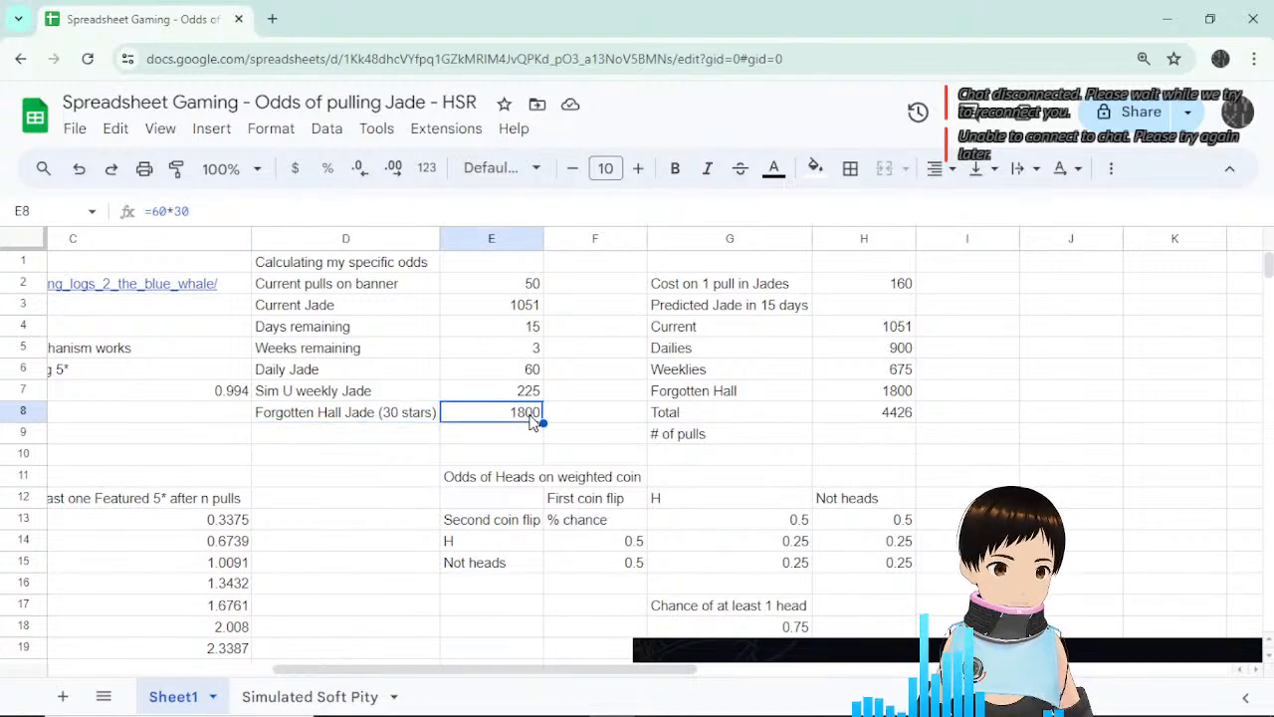
pyautogui.click(379, 416)
pyautogui.click(517, 417)
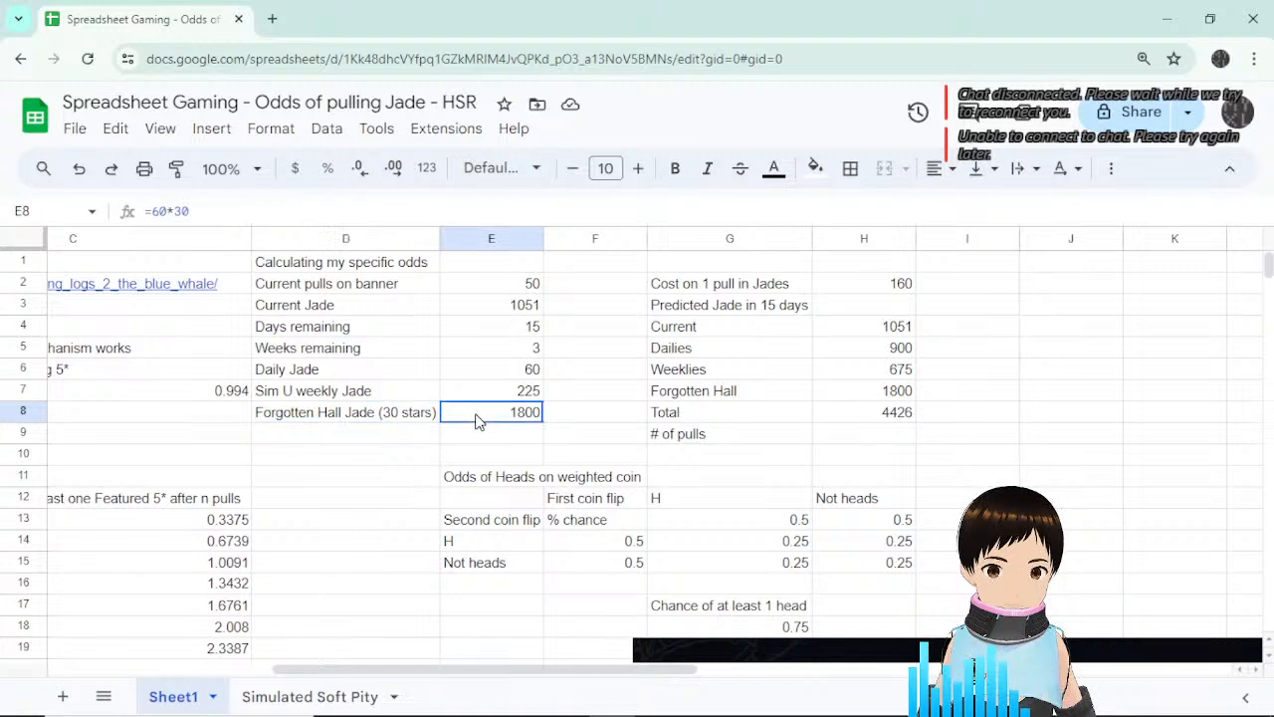
pyautogui.click(891, 390)
pyautogui.click(733, 395)
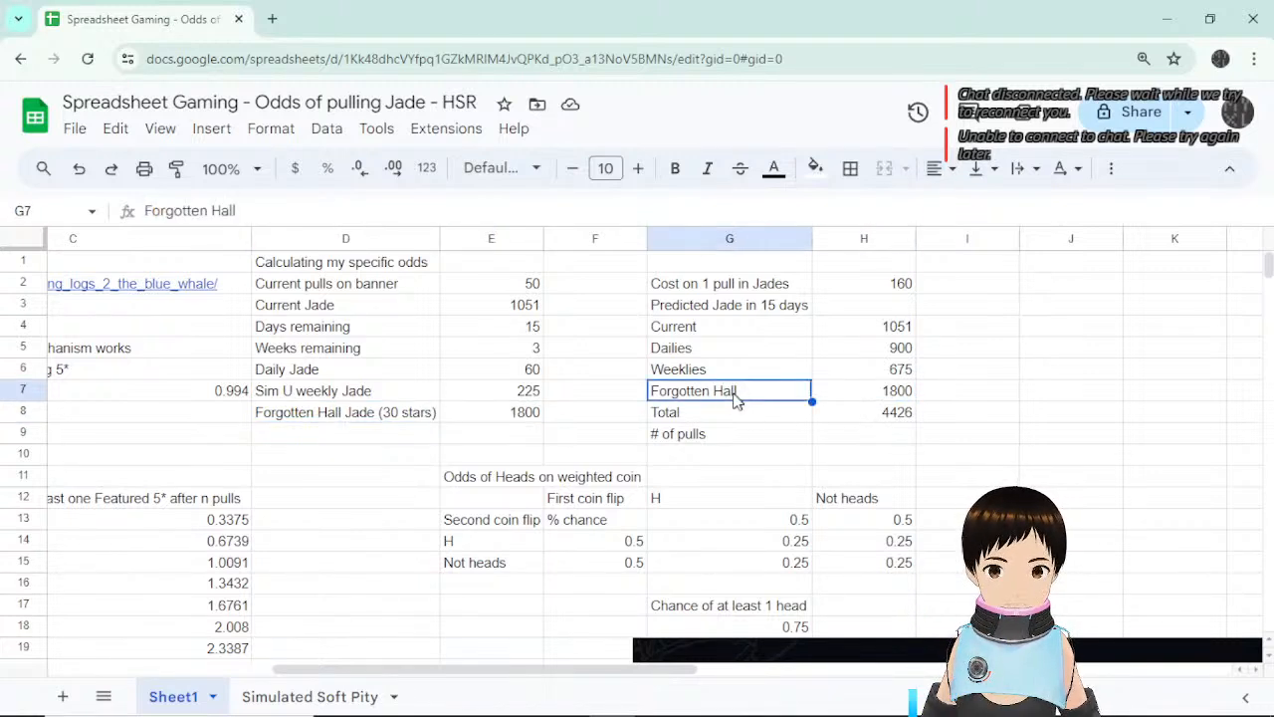
pyautogui.click(350, 416)
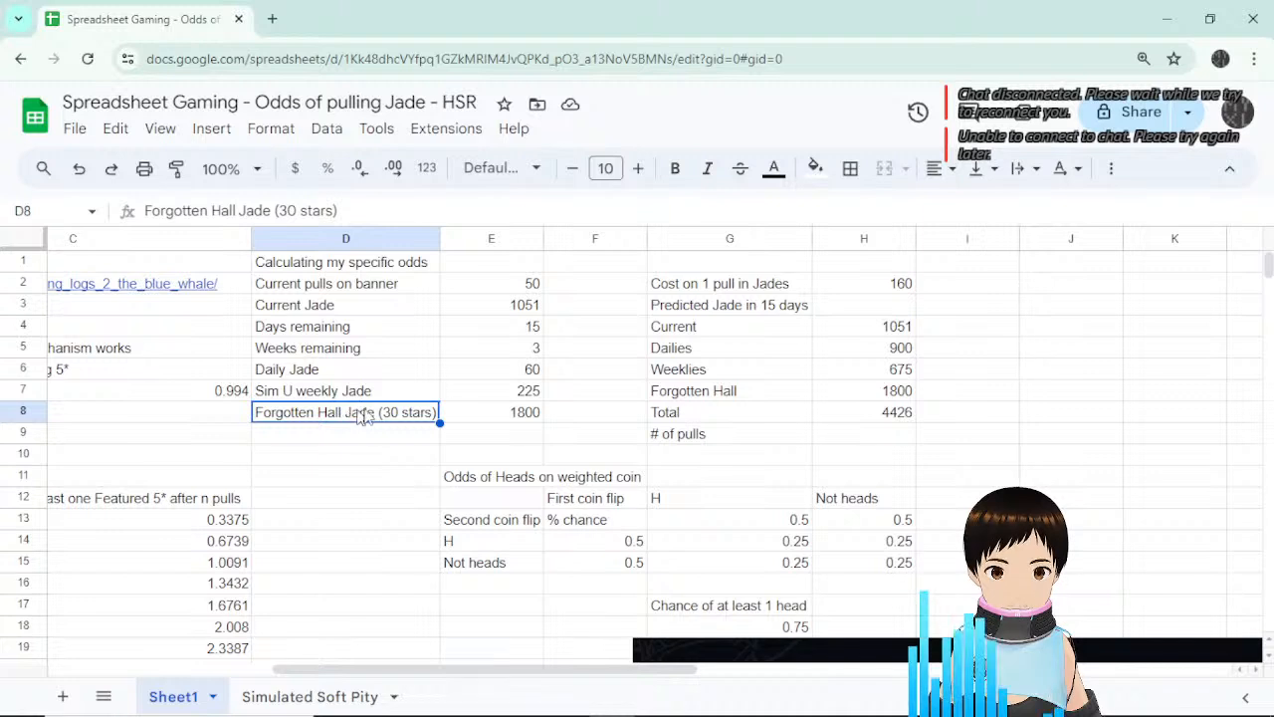
pyautogui.click(872, 396)
pyautogui.click(871, 422)
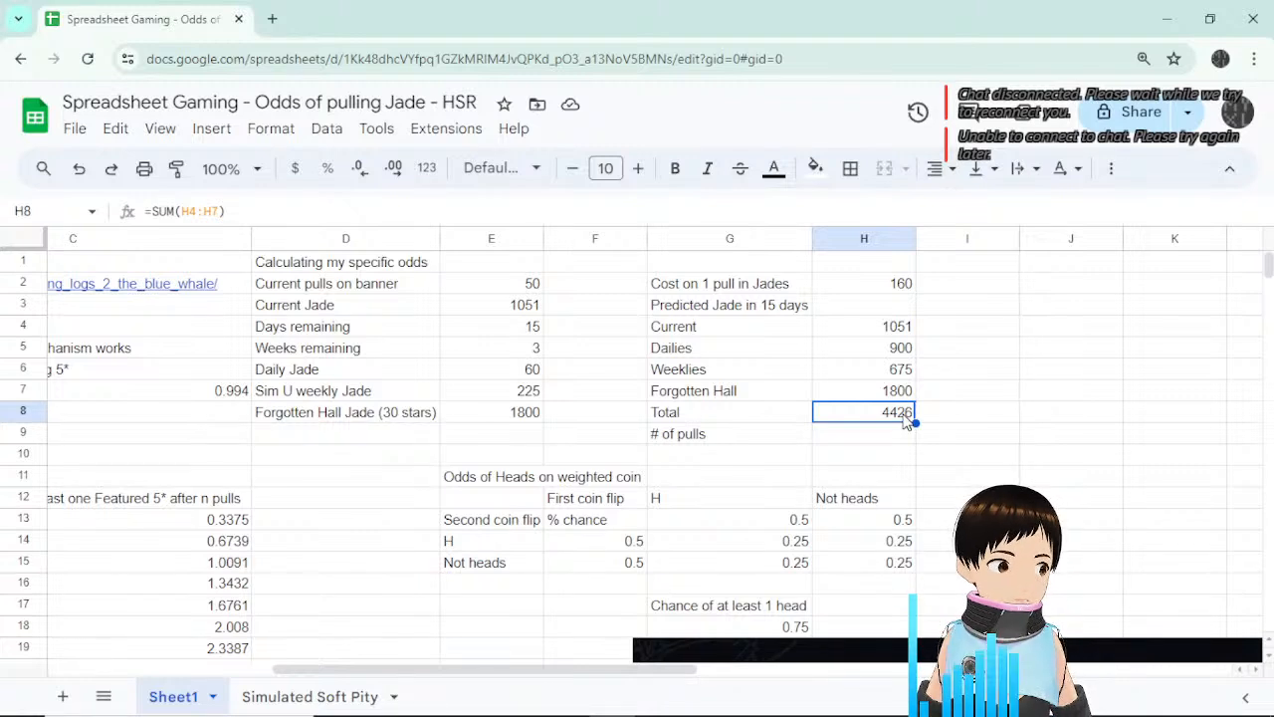
pyautogui.click(885, 434)
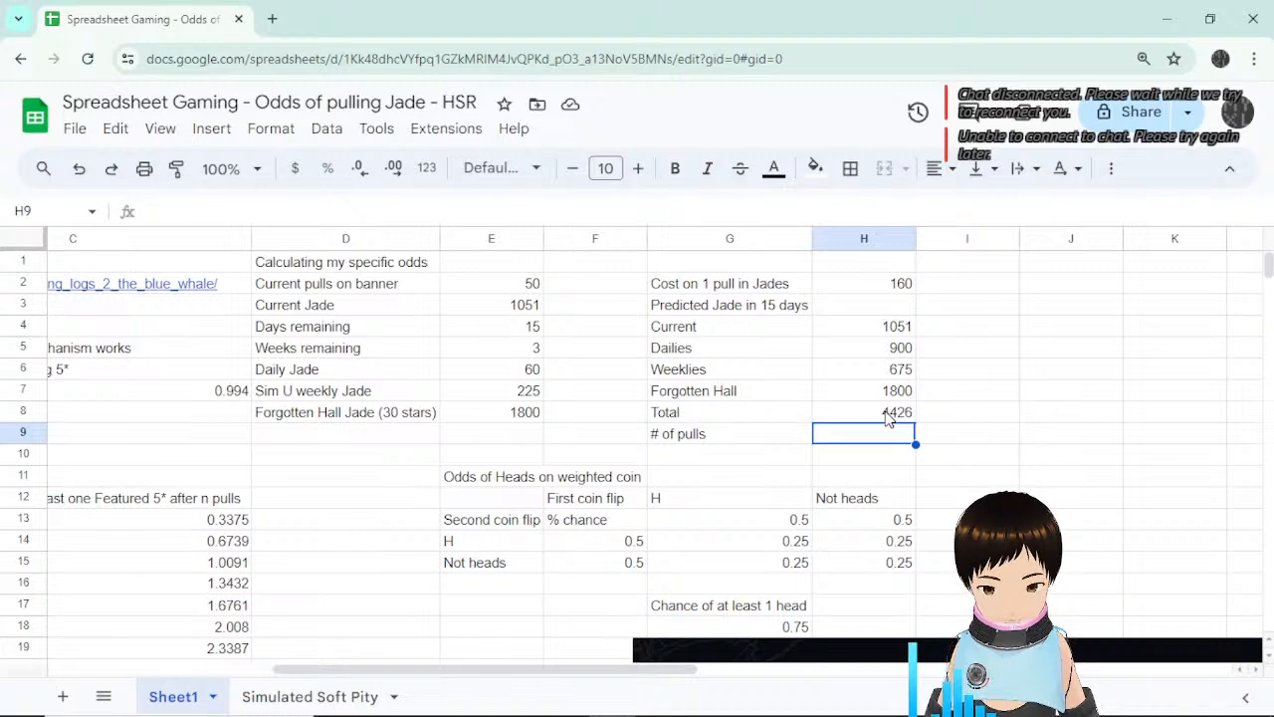
# Enter =H8/H2 in H9 to divide total jade by the 160 pull cost.
pyautogui.write('=')
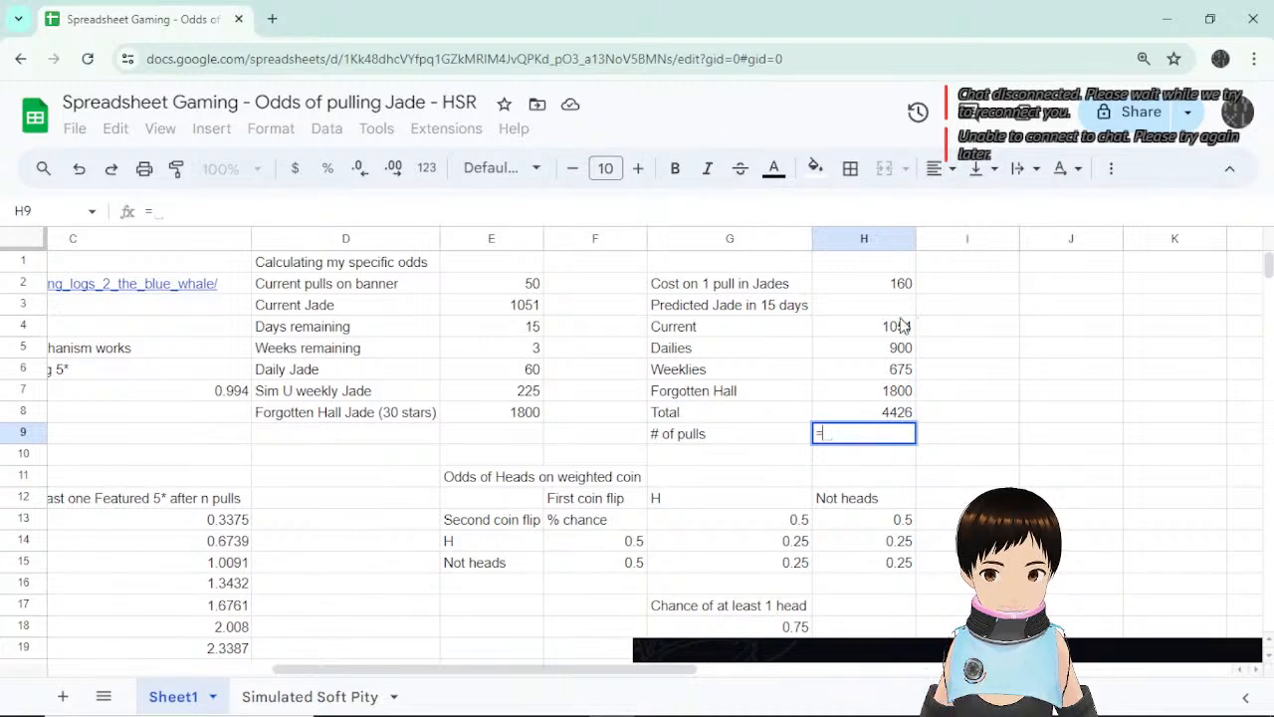
pyautogui.click(899, 419)
pyautogui.write('/')
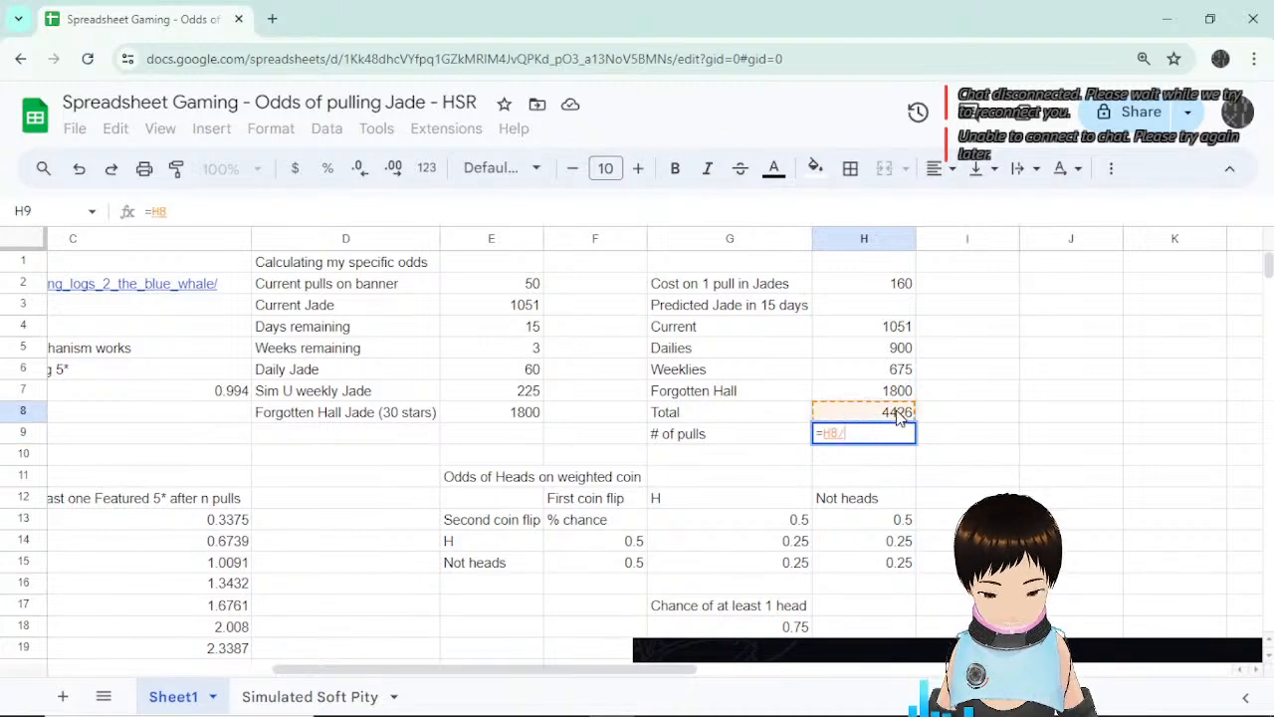
pyautogui.click(901, 286)
pyautogui.press('Return')
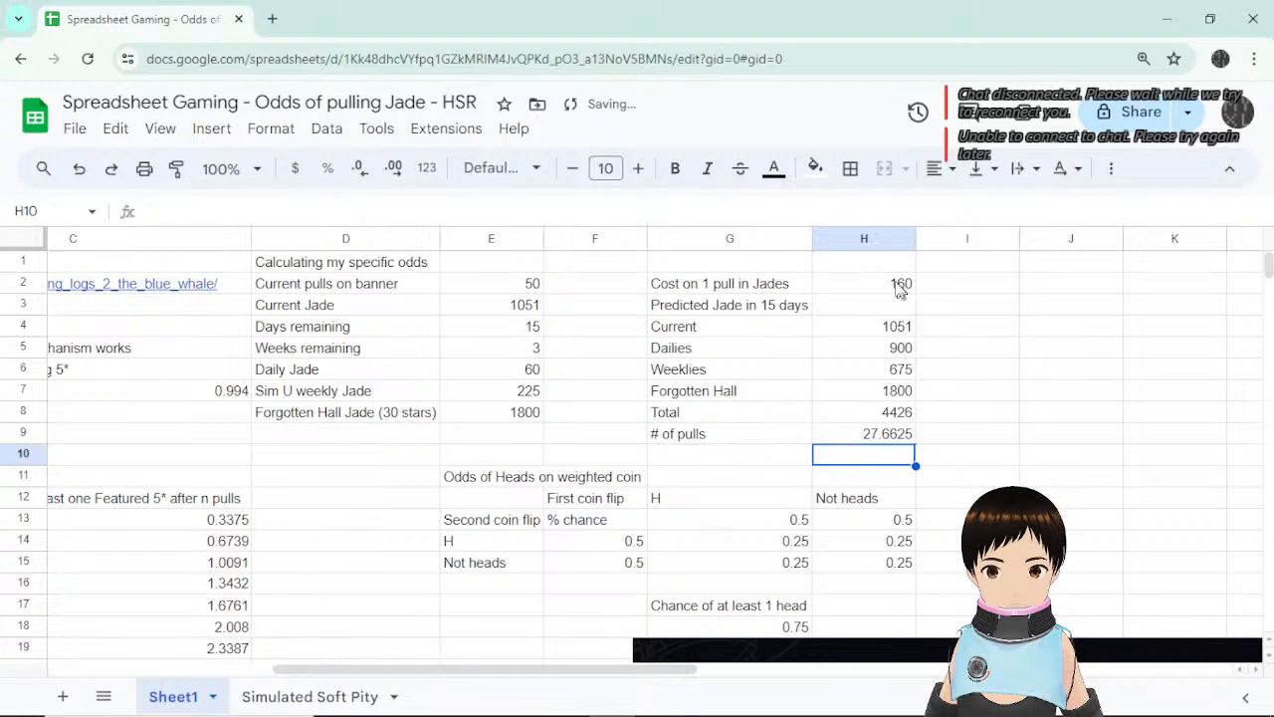
pyautogui.click(894, 441)
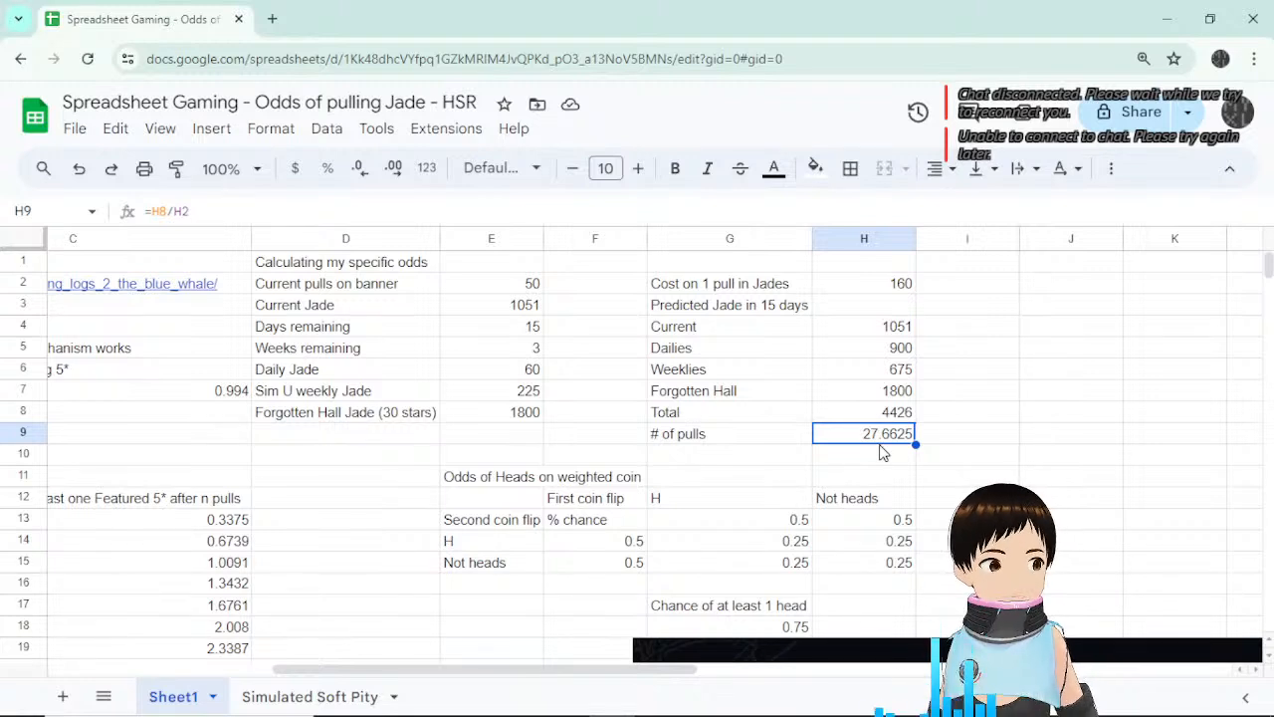
pyautogui.click(500, 282)
pyautogui.click(881, 438)
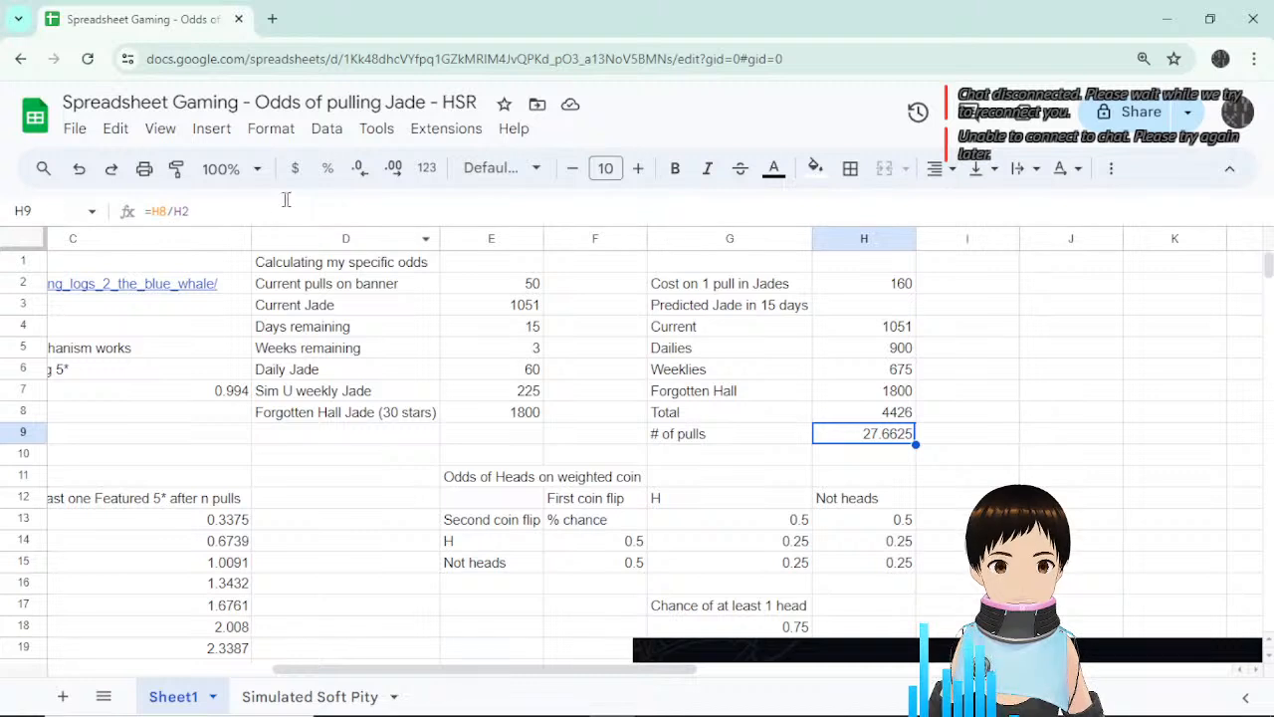
# Wrap the formula as =rounddown(H8/H2) so it gives 27 whole pulls.
pyautogui.click(155, 212)
pyautogui.write('rop')
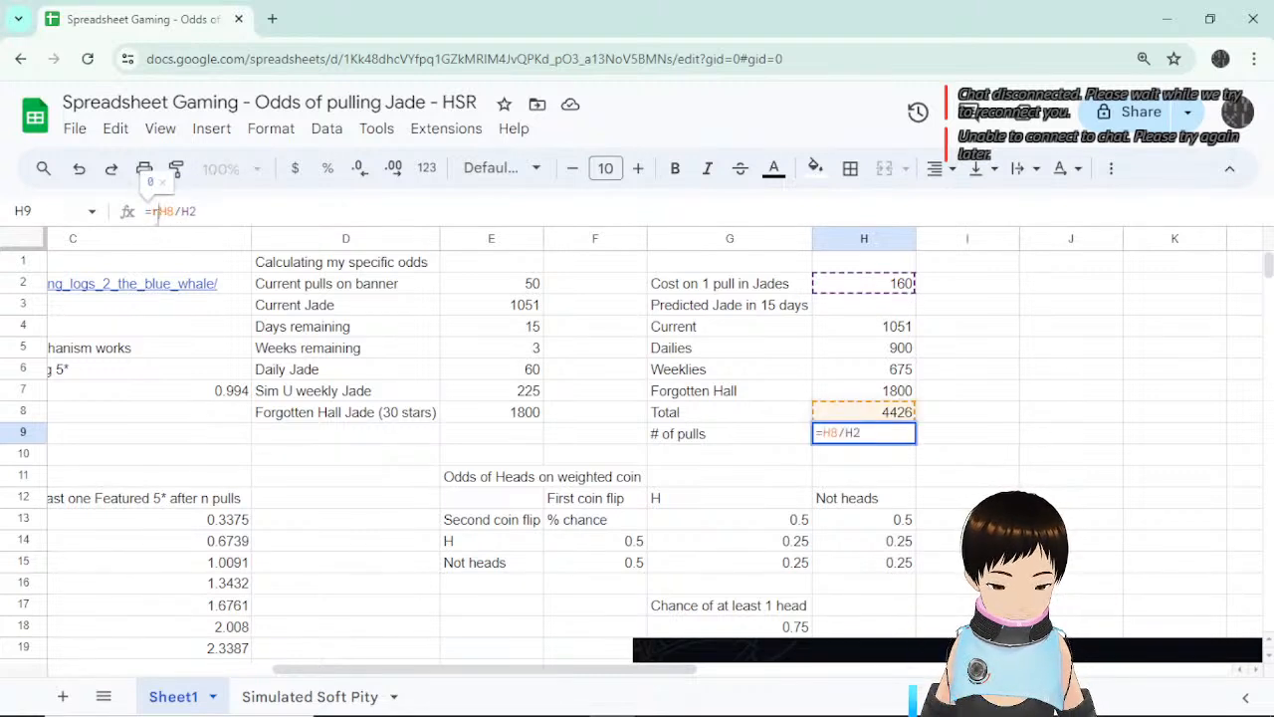
pyautogui.press('BackSpace')
pyautogui.write('und')
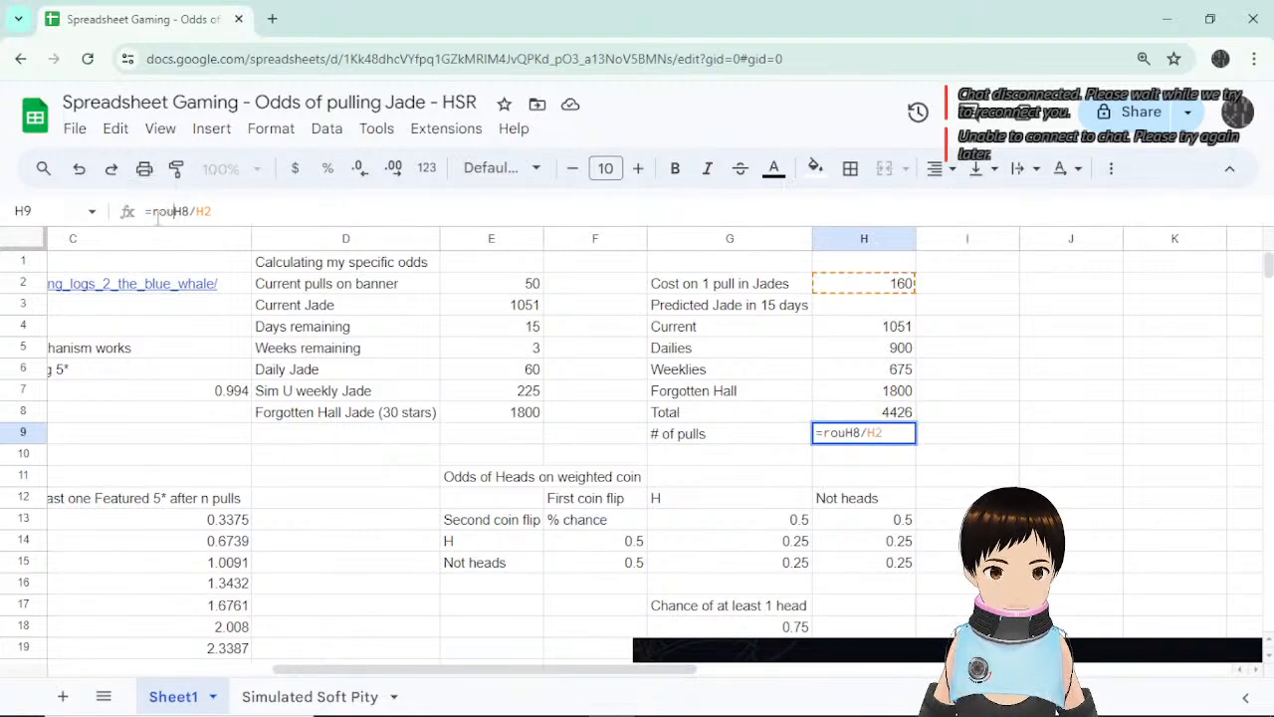
pyautogui.write('down(')
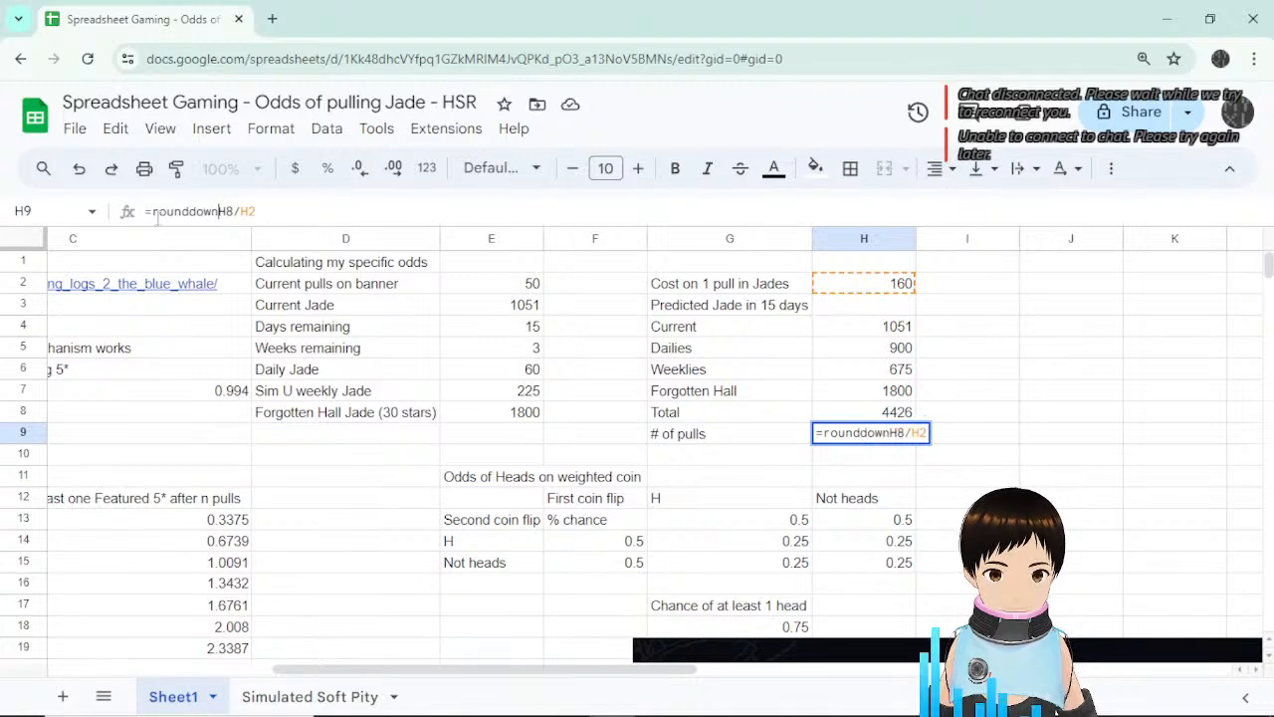
pyautogui.click(295, 213)
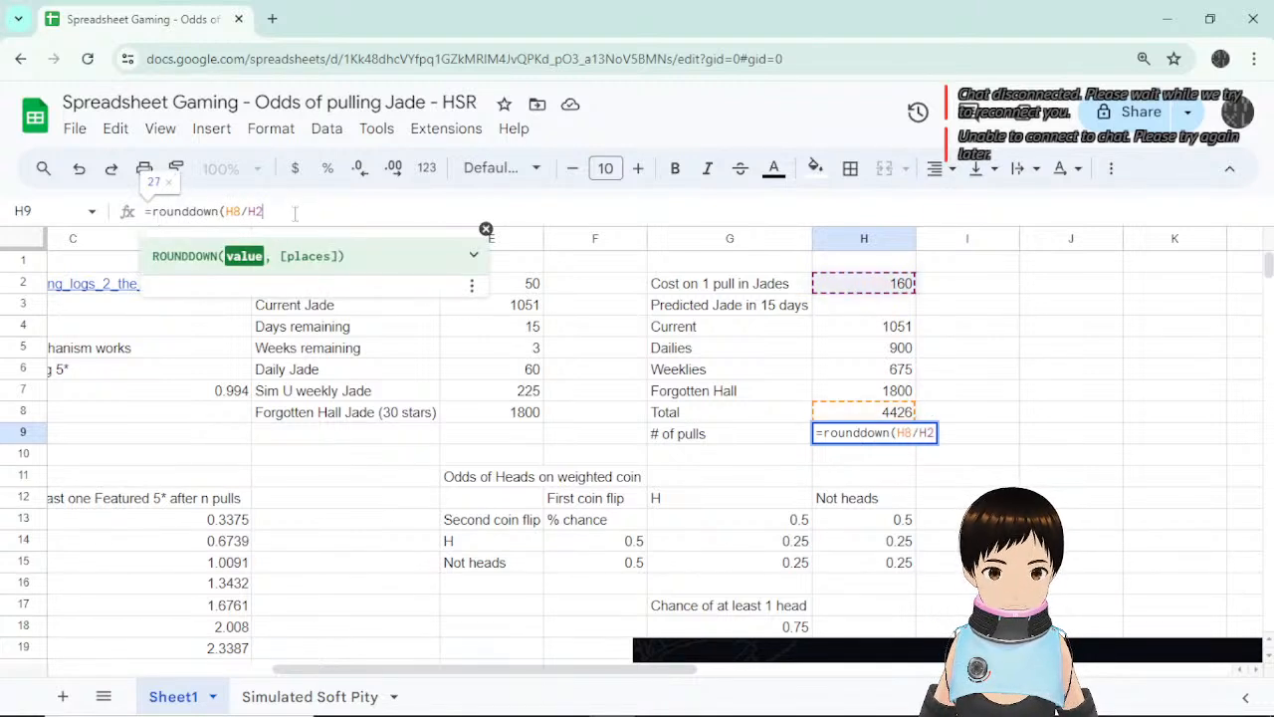
pyautogui.write(')')
pyautogui.press('Return')
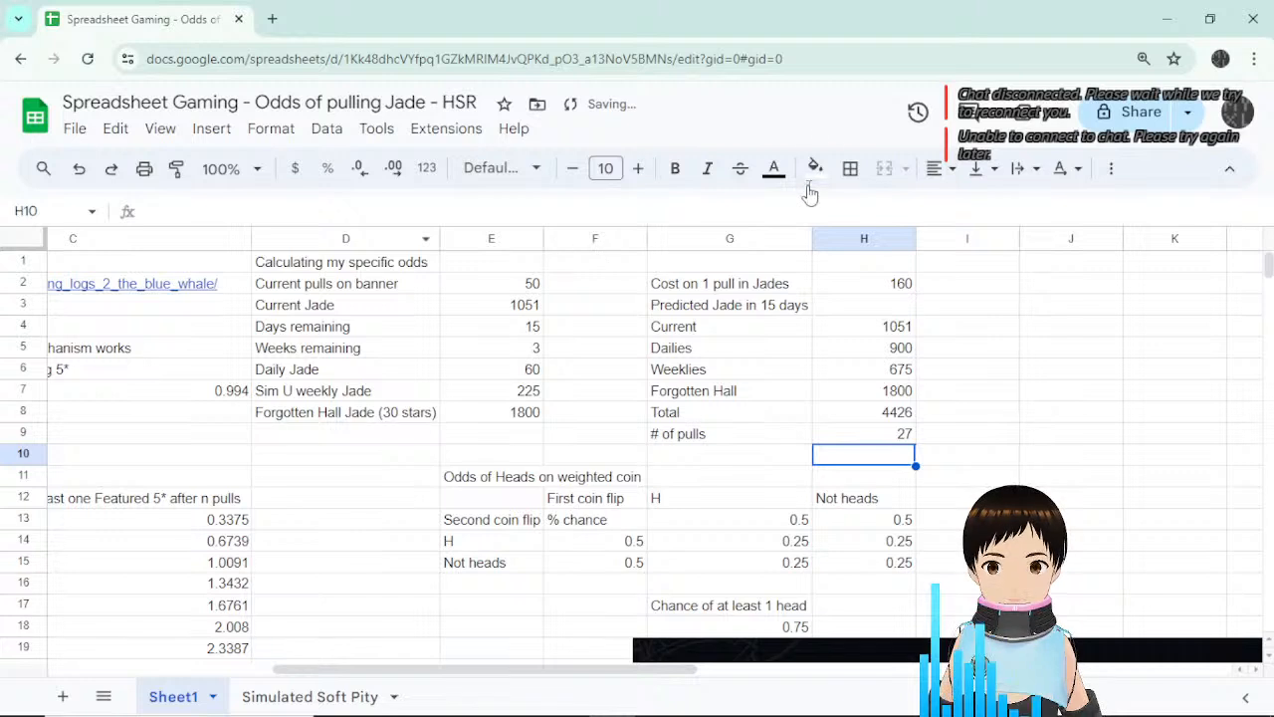
# Recheck the rounded-down # of pulls formula alongside its label and the current pulls cell.
pyautogui.click(891, 438)
pyautogui.doubleClick(890, 438)
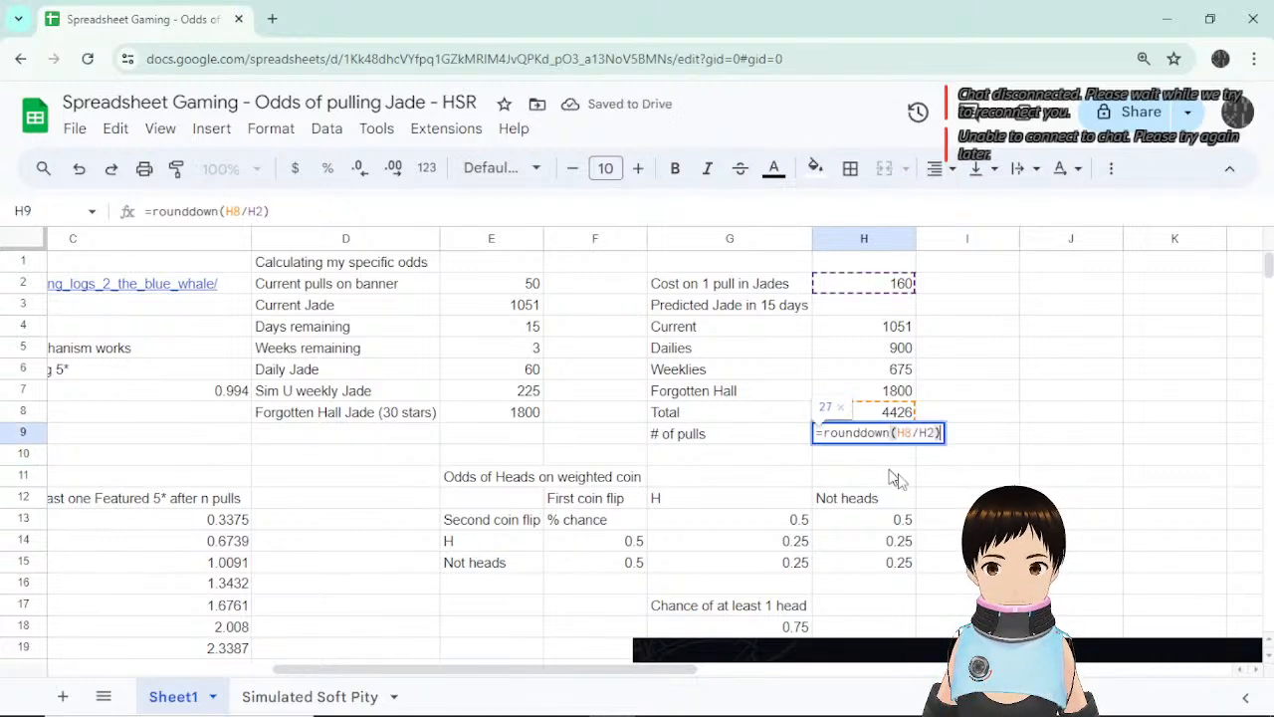
pyautogui.click(967, 441)
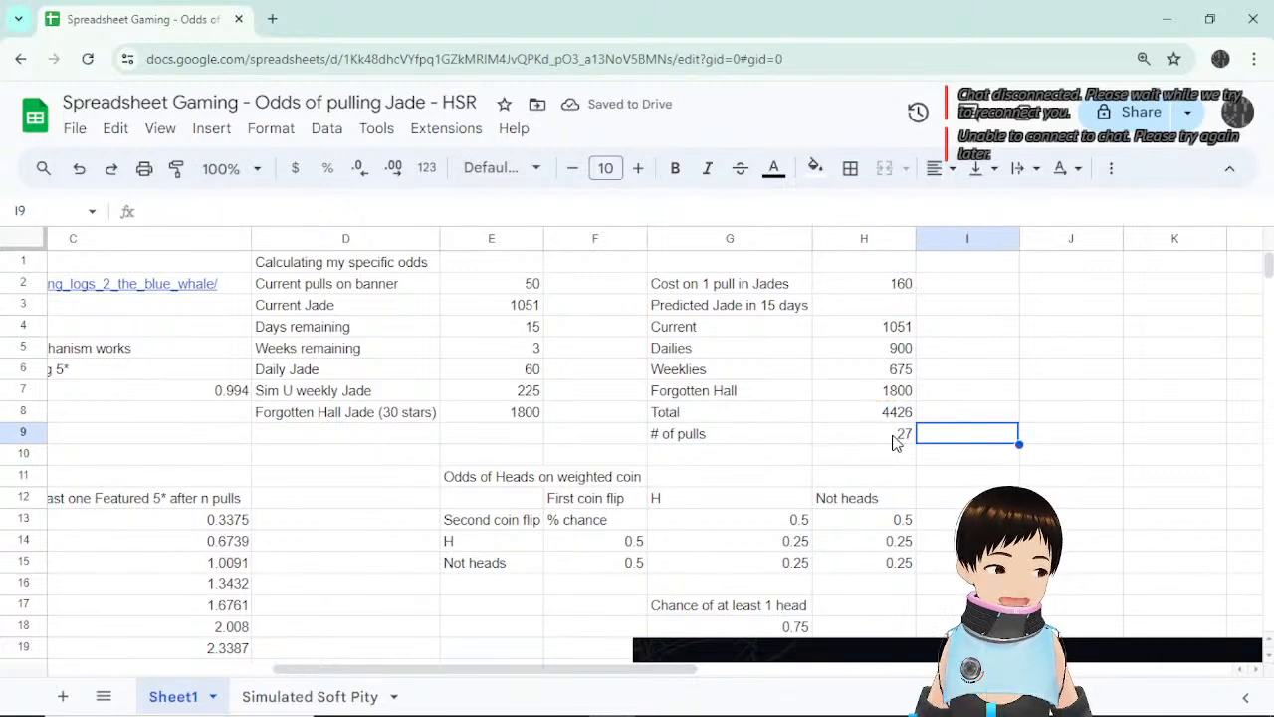
pyautogui.press('Left')
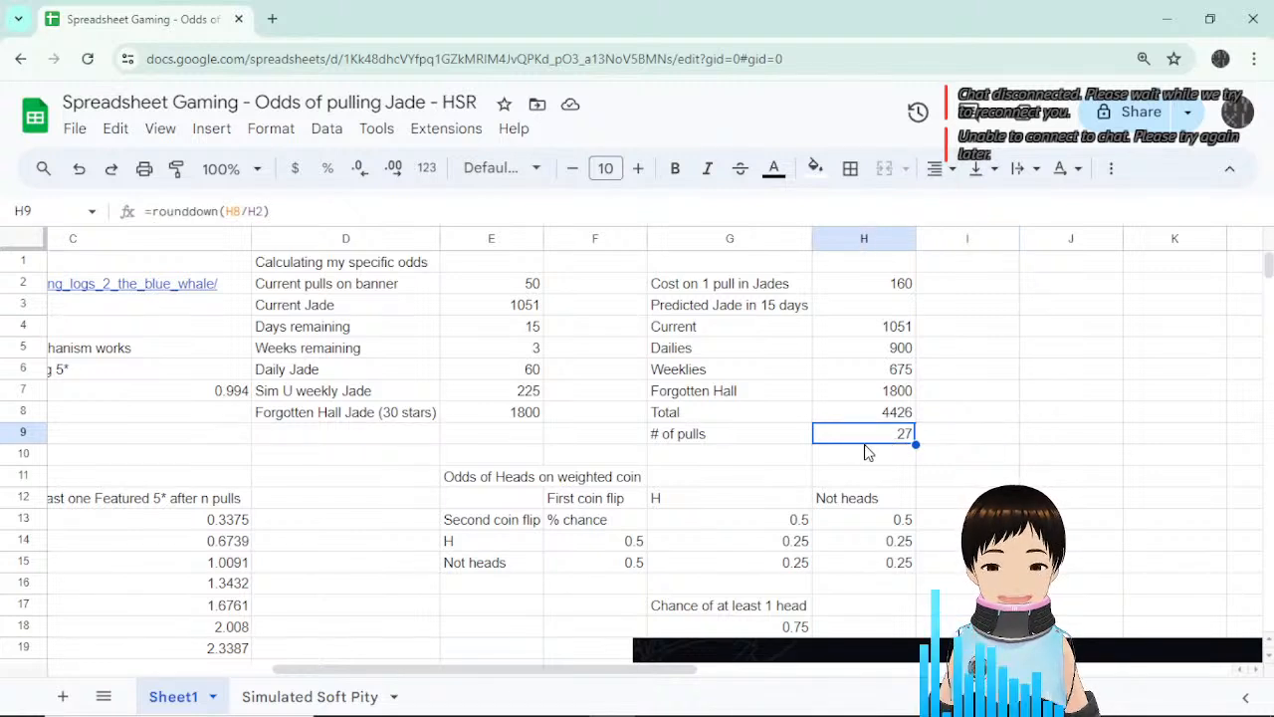
pyautogui.click(780, 447)
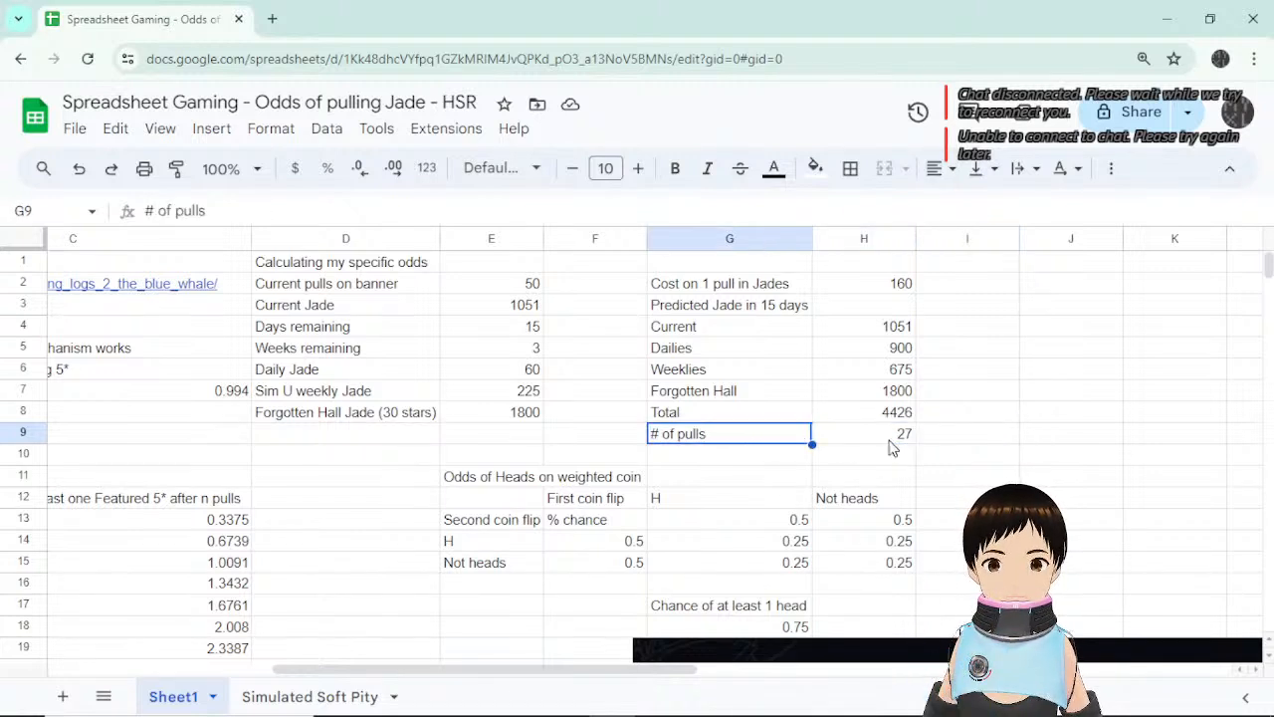
pyautogui.click(891, 440)
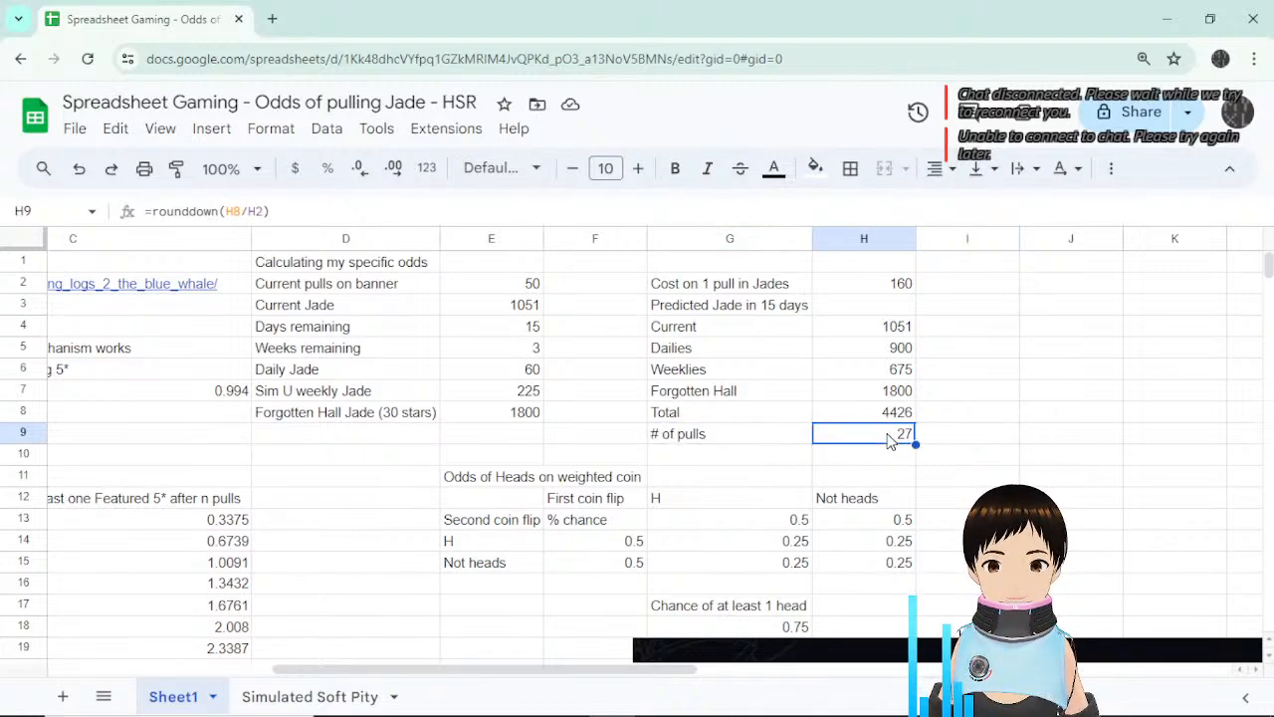
pyautogui.click(787, 463)
pyautogui.click(903, 436)
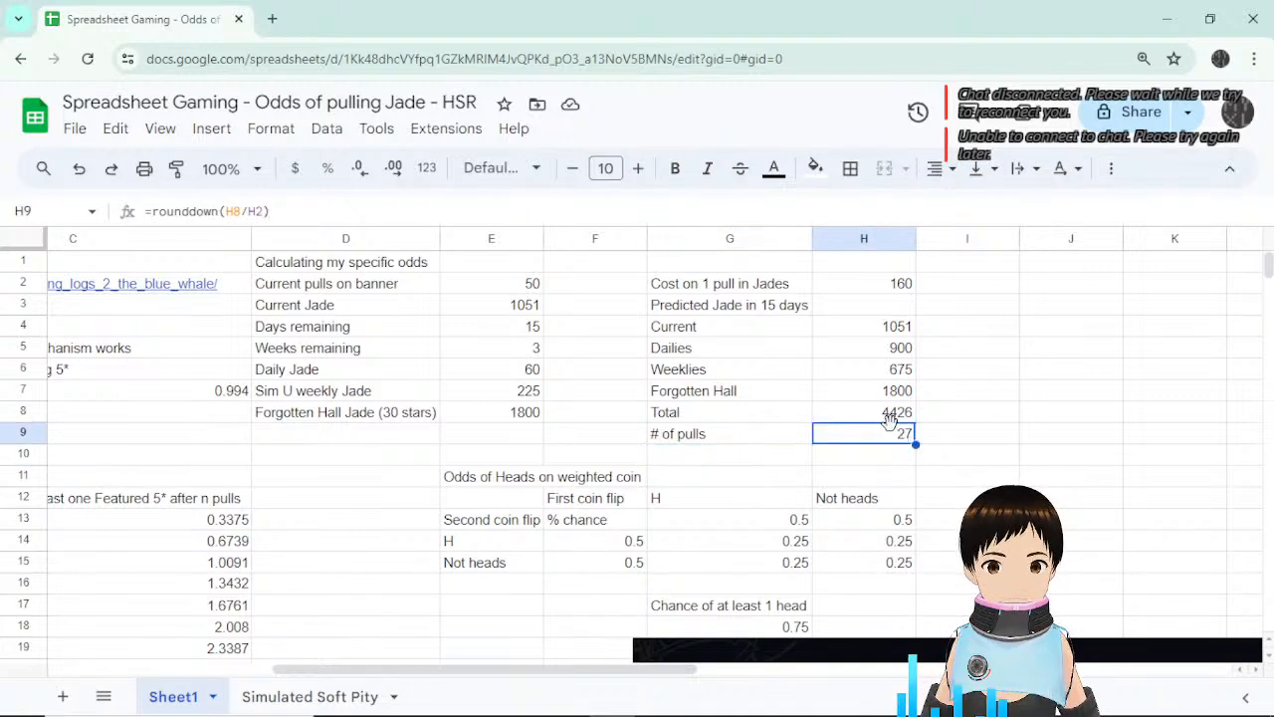
pyautogui.click(522, 285)
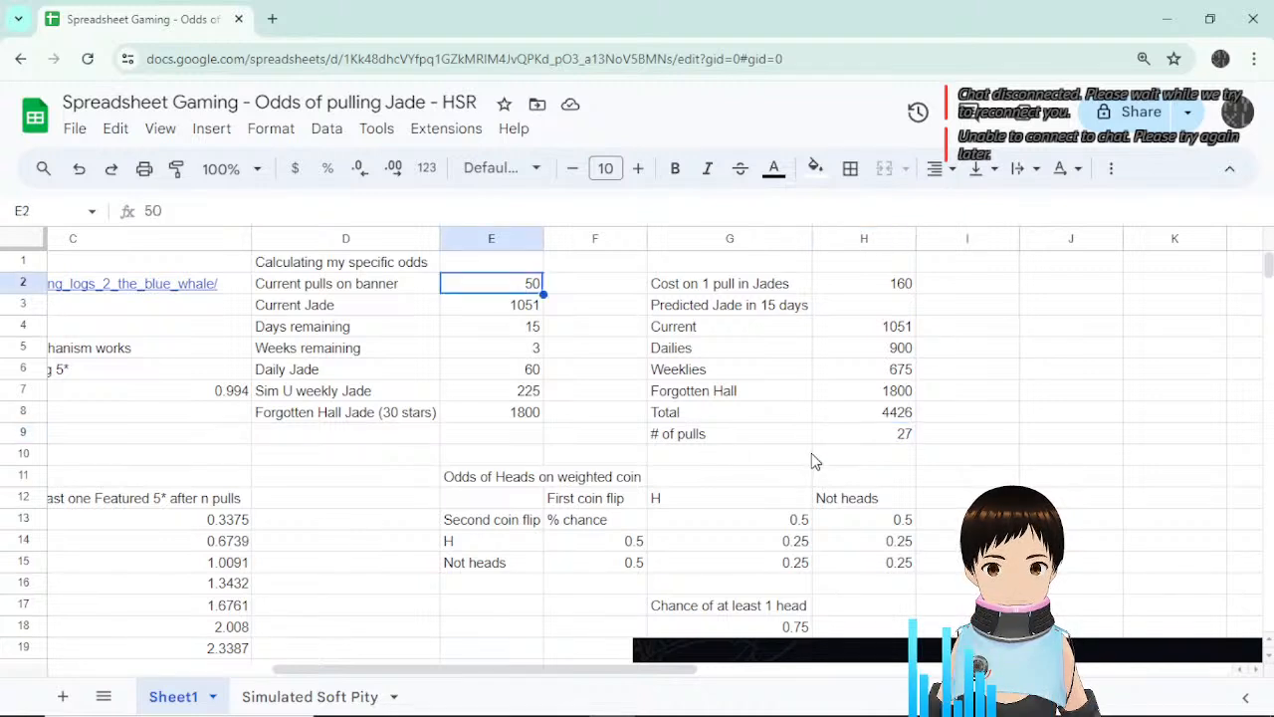
# Type the label 'Total pulls on banner' in G10.
pyautogui.click(862, 463)
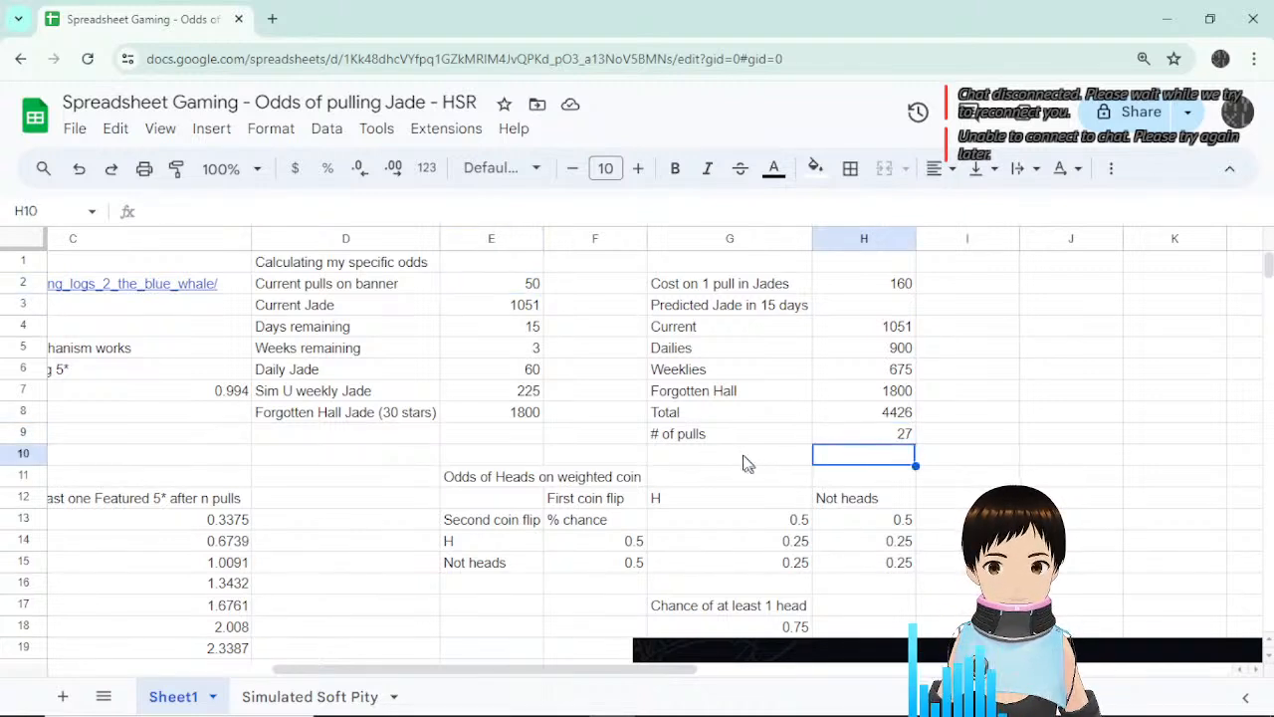
pyautogui.click(745, 464)
pyautogui.write('To')
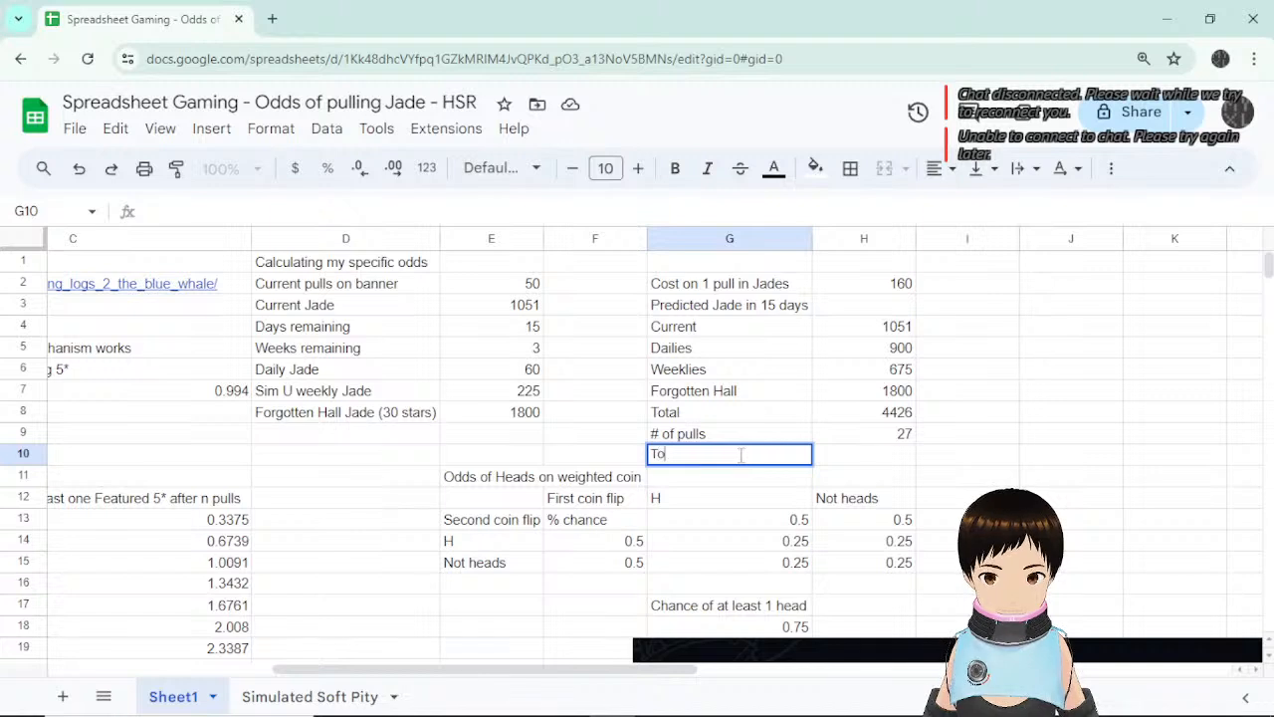
pyautogui.write('tal pulls o')
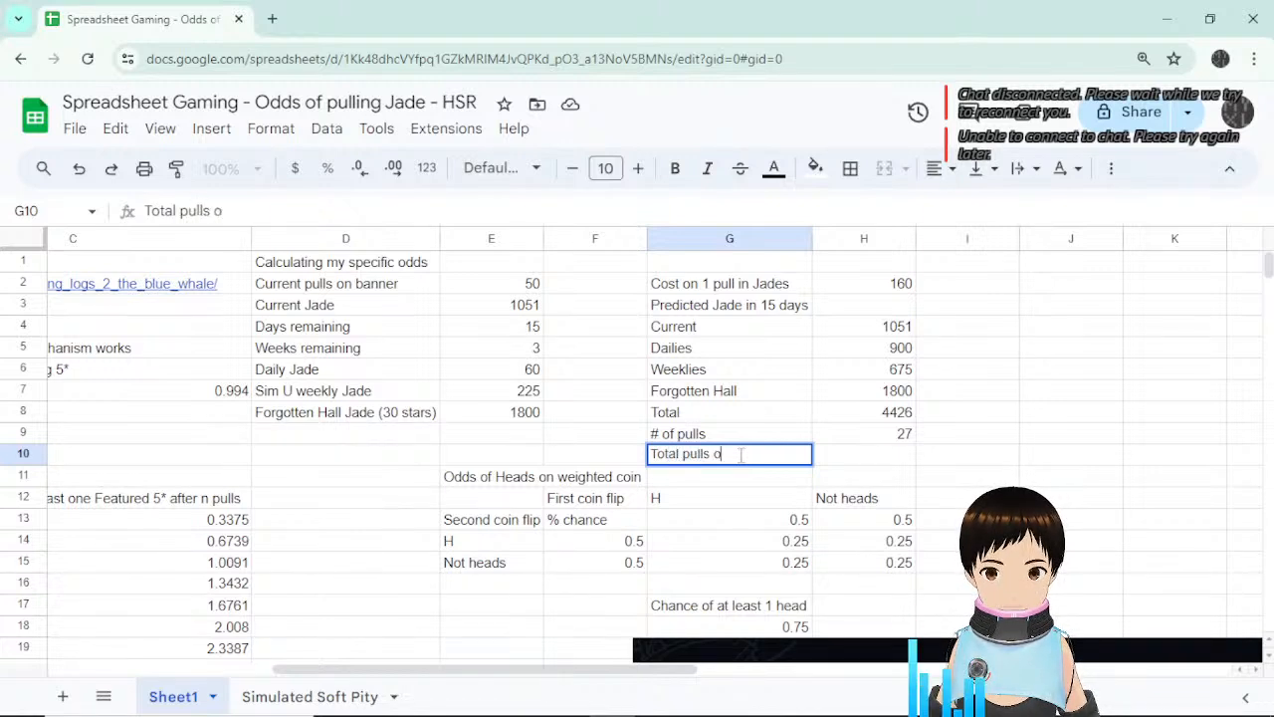
pyautogui.write('n banner')
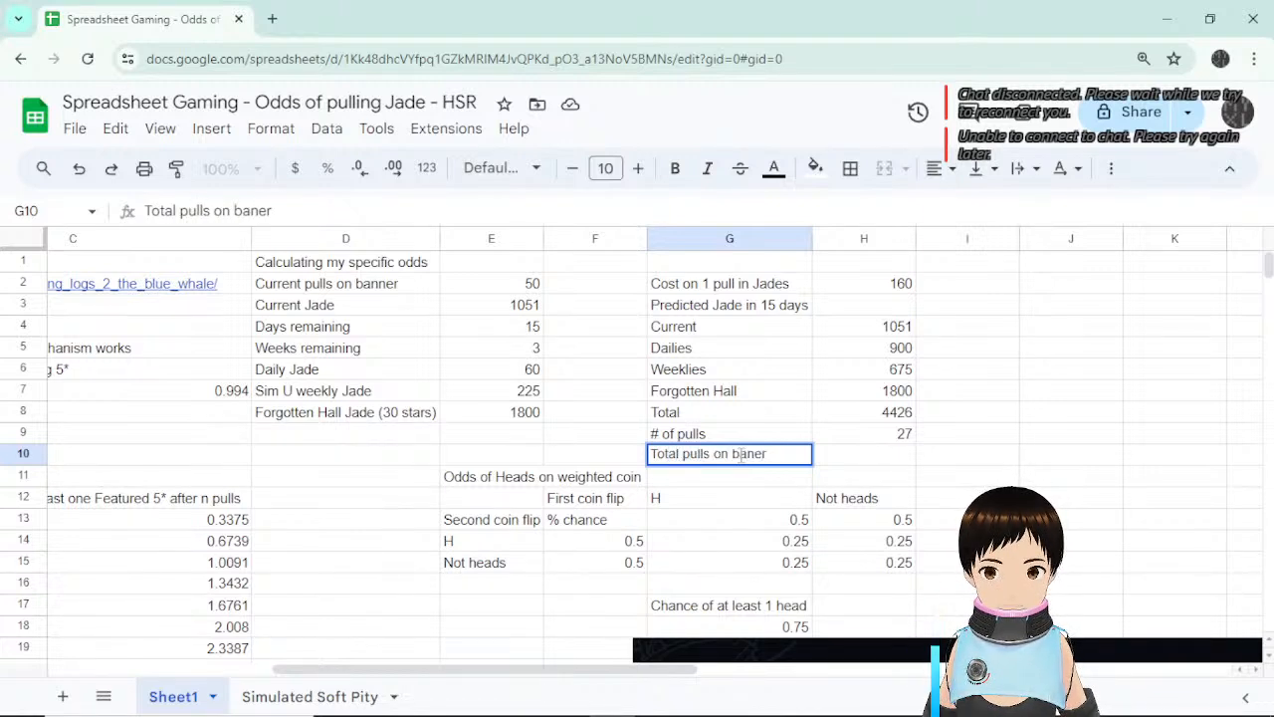
pyautogui.press('BackSpace')
pyautogui.press('BackSpace')
pyautogui.press('BackSpace')
pyautogui.press('BackSpace')
pyautogui.write('nner')
pyautogui.press('Return')
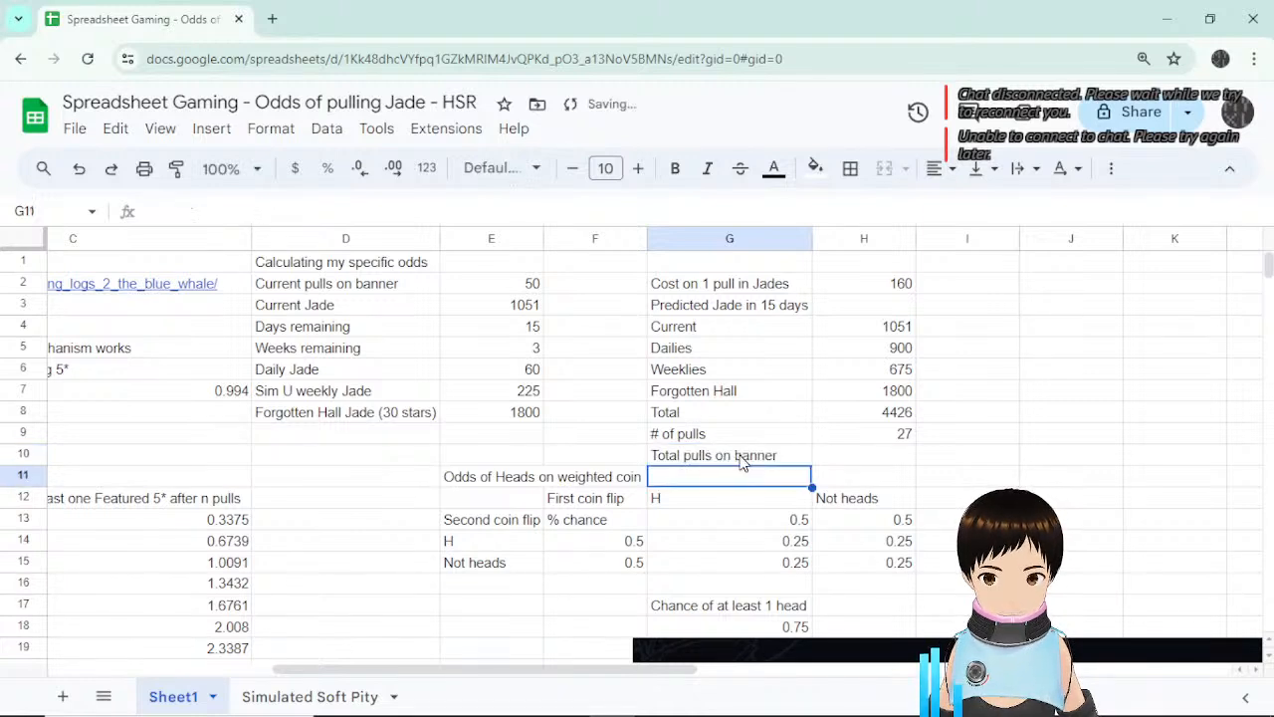
pyautogui.press('Up')
# Enter =E2+H9 in H10, totalling 77 pulls.
pyautogui.press('Right')
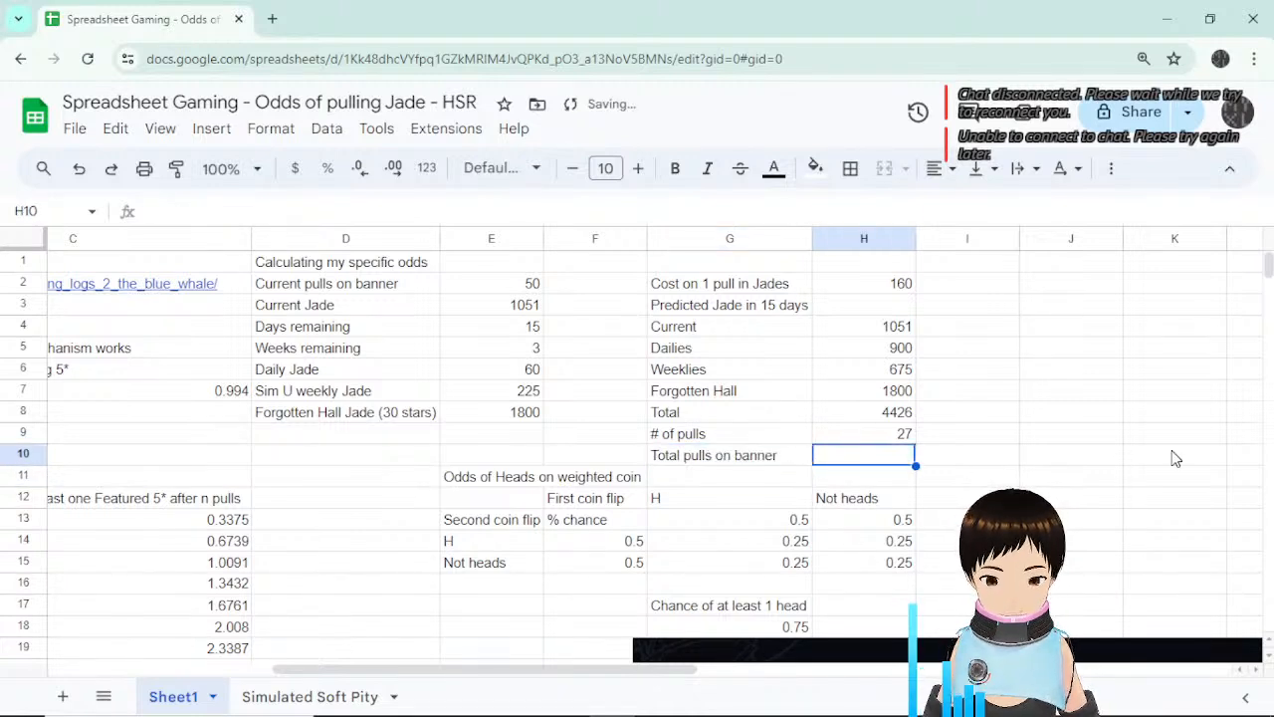
pyautogui.write('=')
pyautogui.click(529, 285)
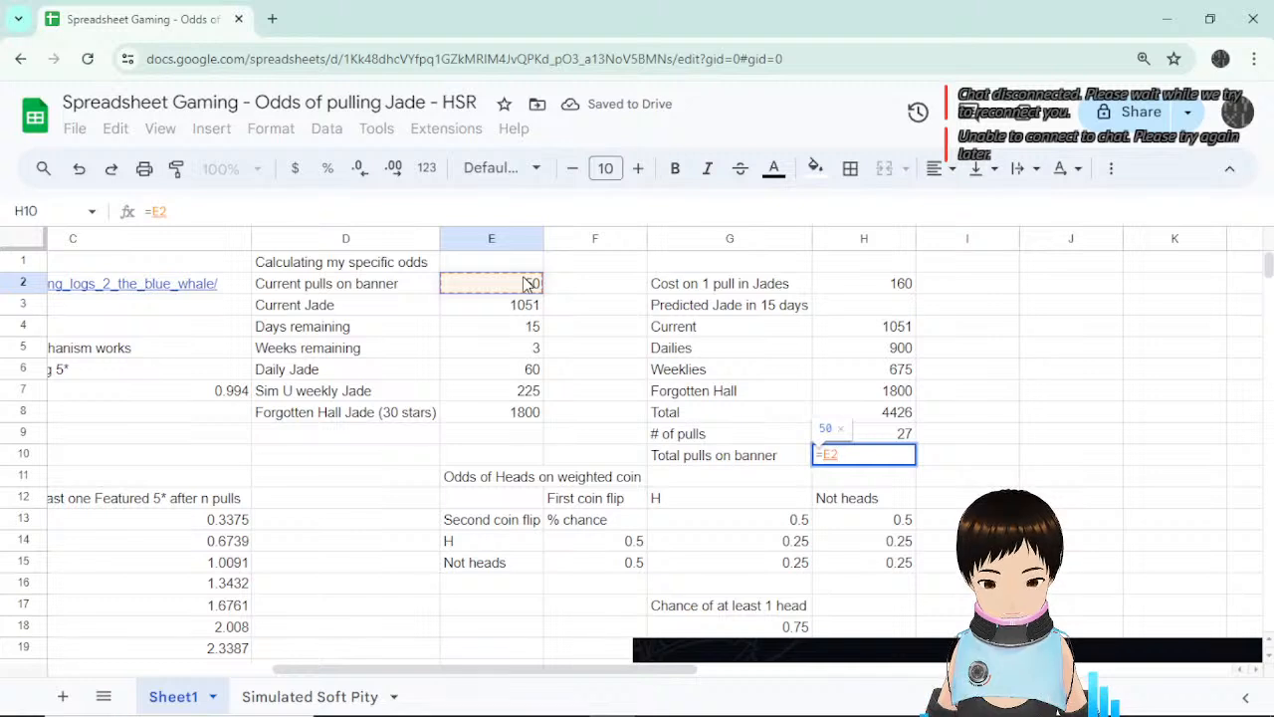
pyautogui.write('+')
pyautogui.click(908, 435)
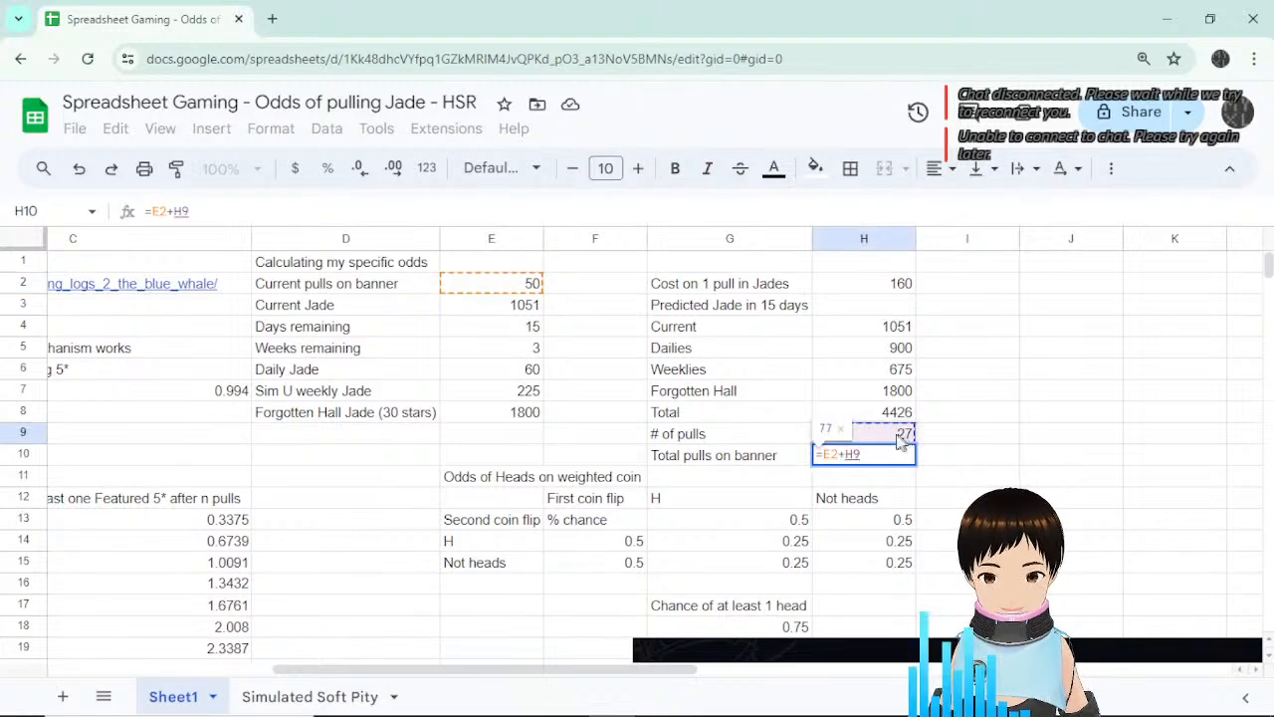
pyautogui.press('Return')
pyautogui.click(902, 462)
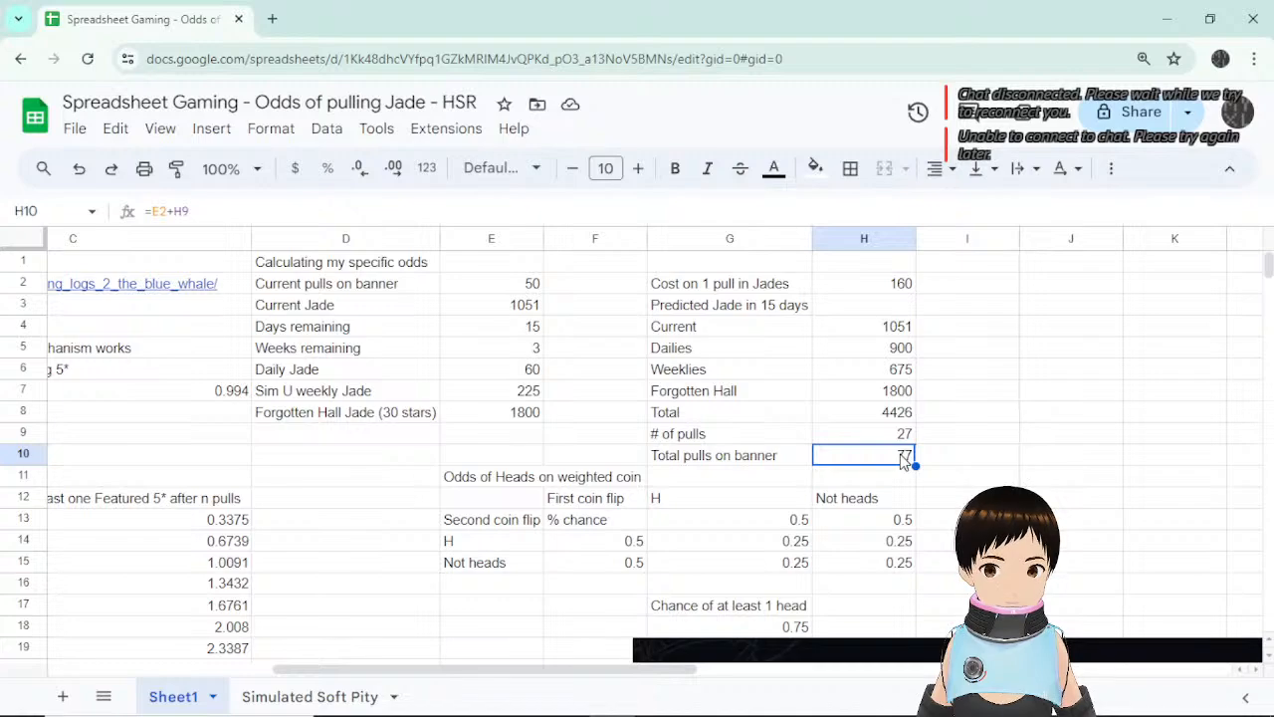
pyautogui.moveTo(594, 671); pyautogui.dragTo(370, 673)
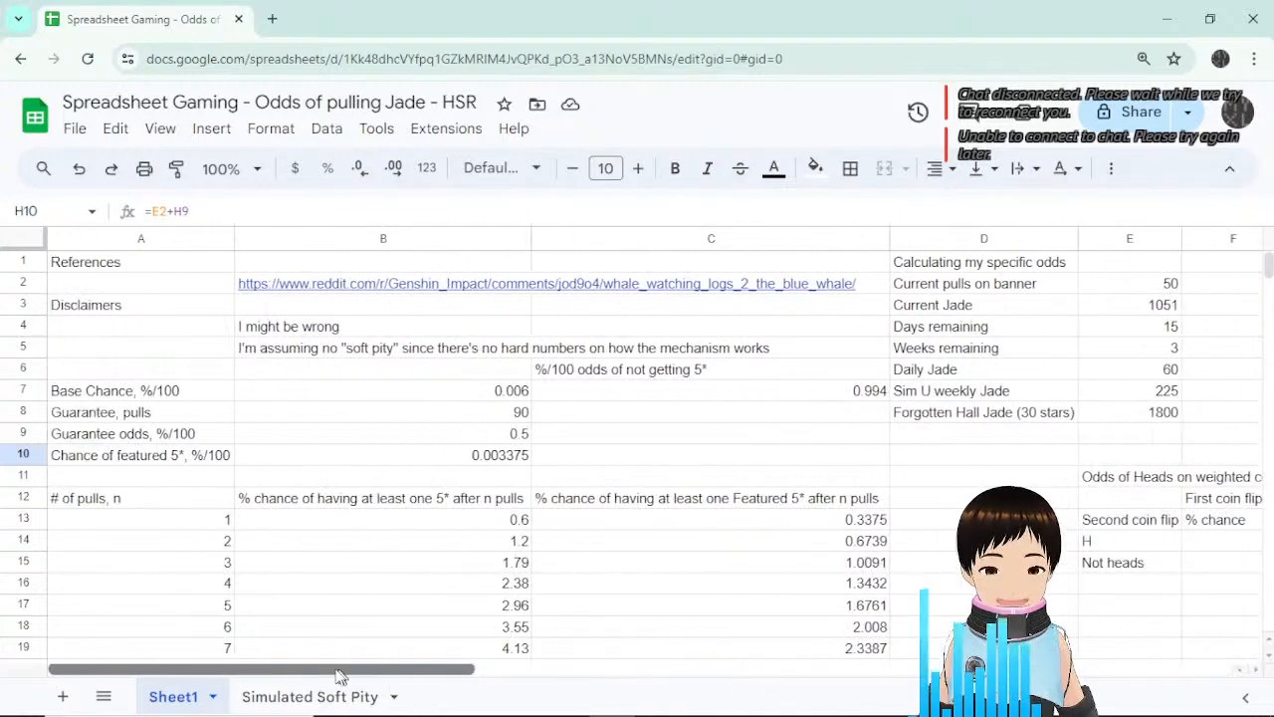
pyautogui.scroll(-5, 880, 509)
pyautogui.scroll(-12, 880, 509)
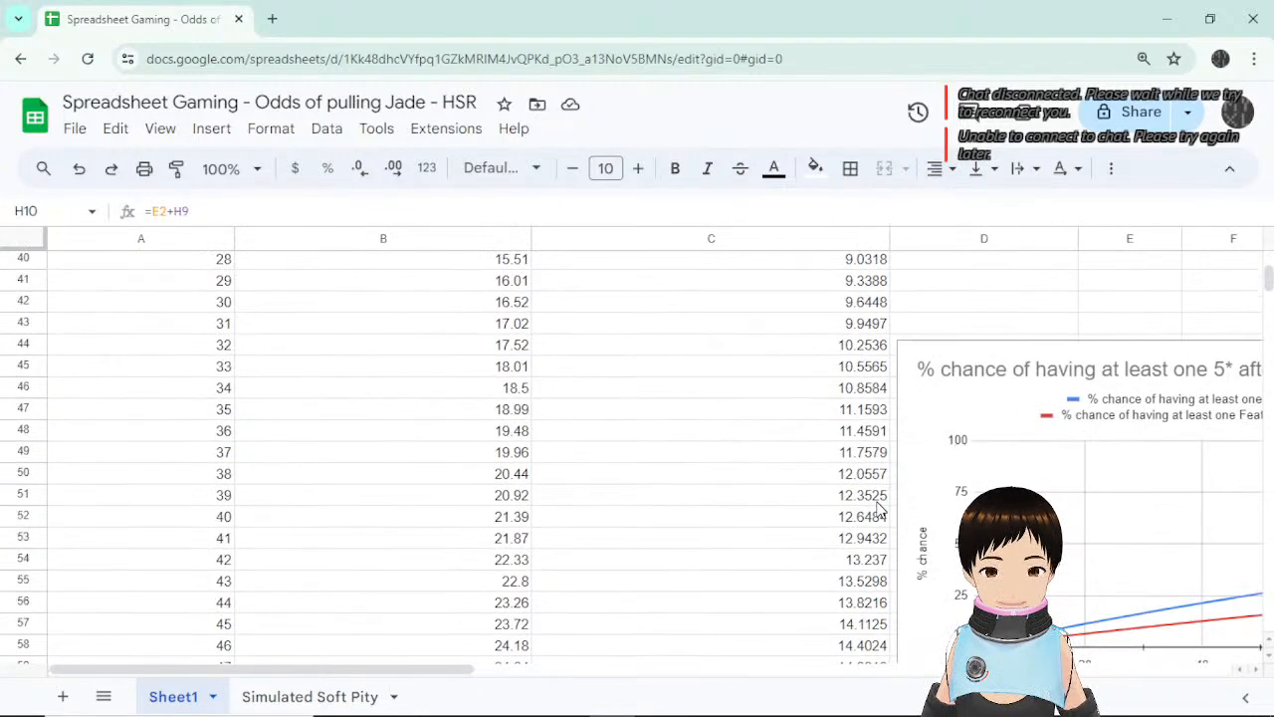
pyautogui.scroll(-6, 250, 491)
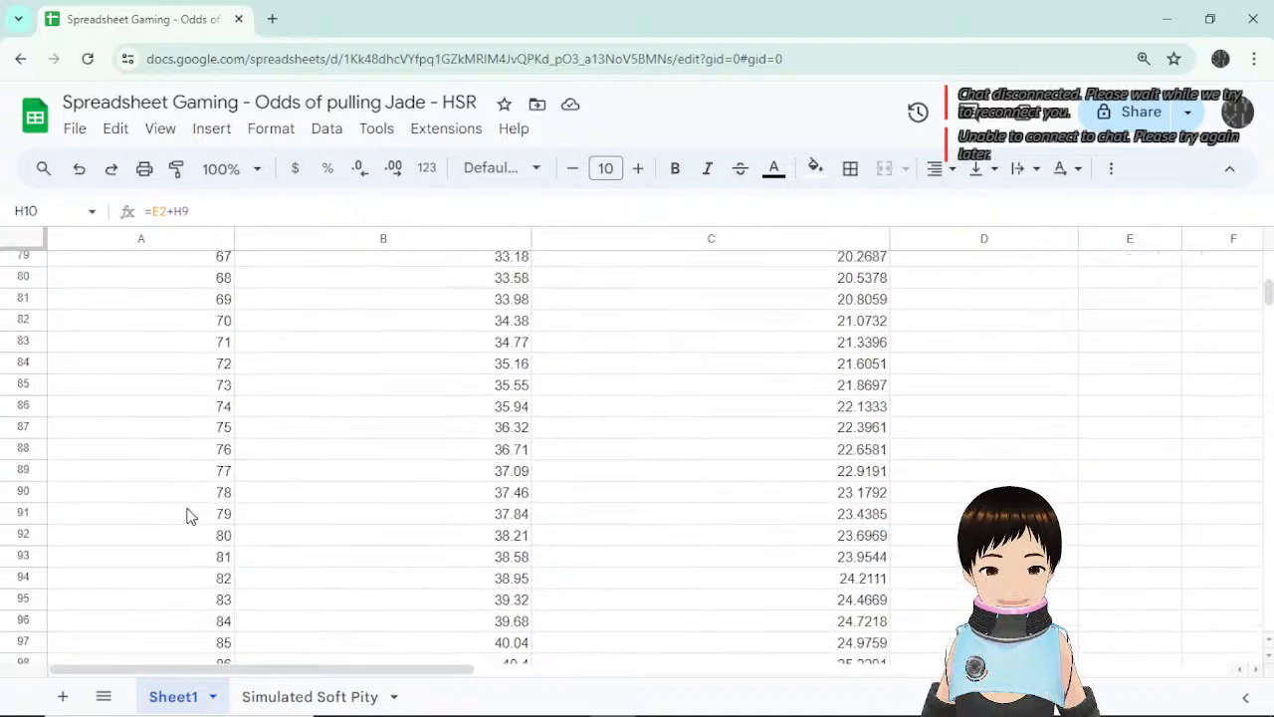
pyautogui.moveTo(228, 474); pyautogui.dragTo(468, 474)
pyautogui.click(854, 474)
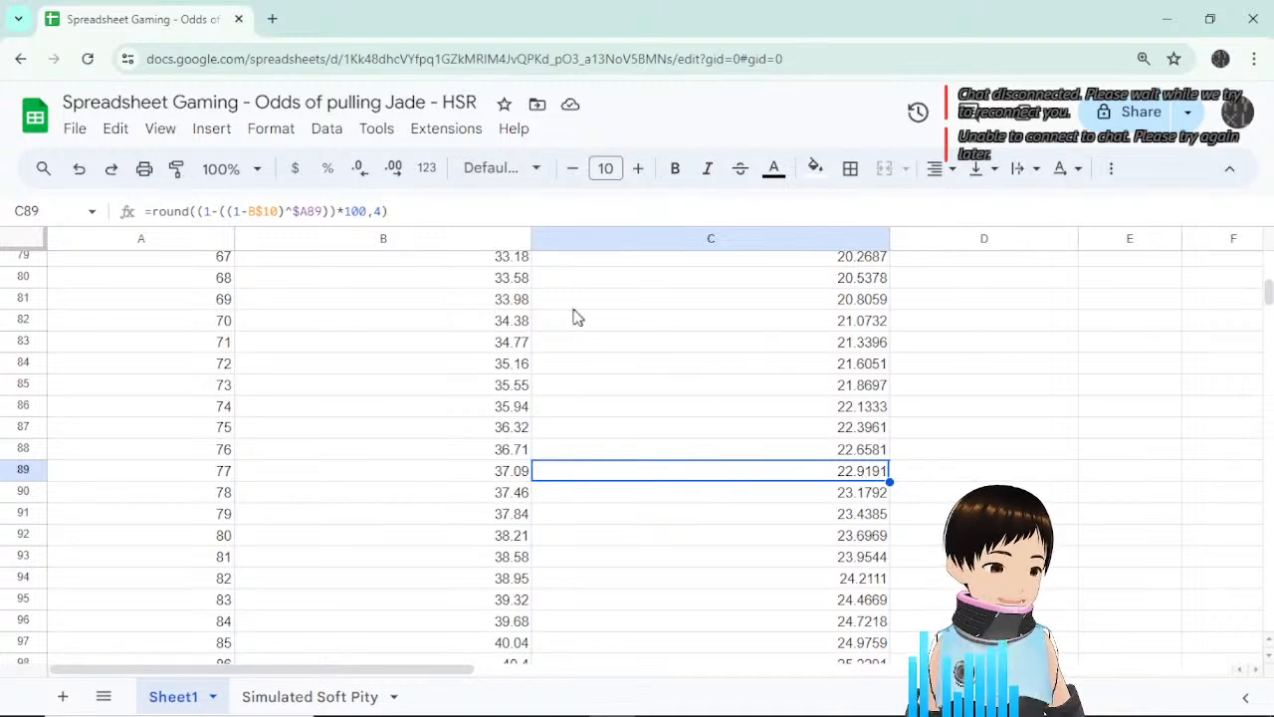
pyautogui.click(334, 695)
pyautogui.scroll(-3, 704, 462)
pyautogui.scroll(-20, 704, 463)
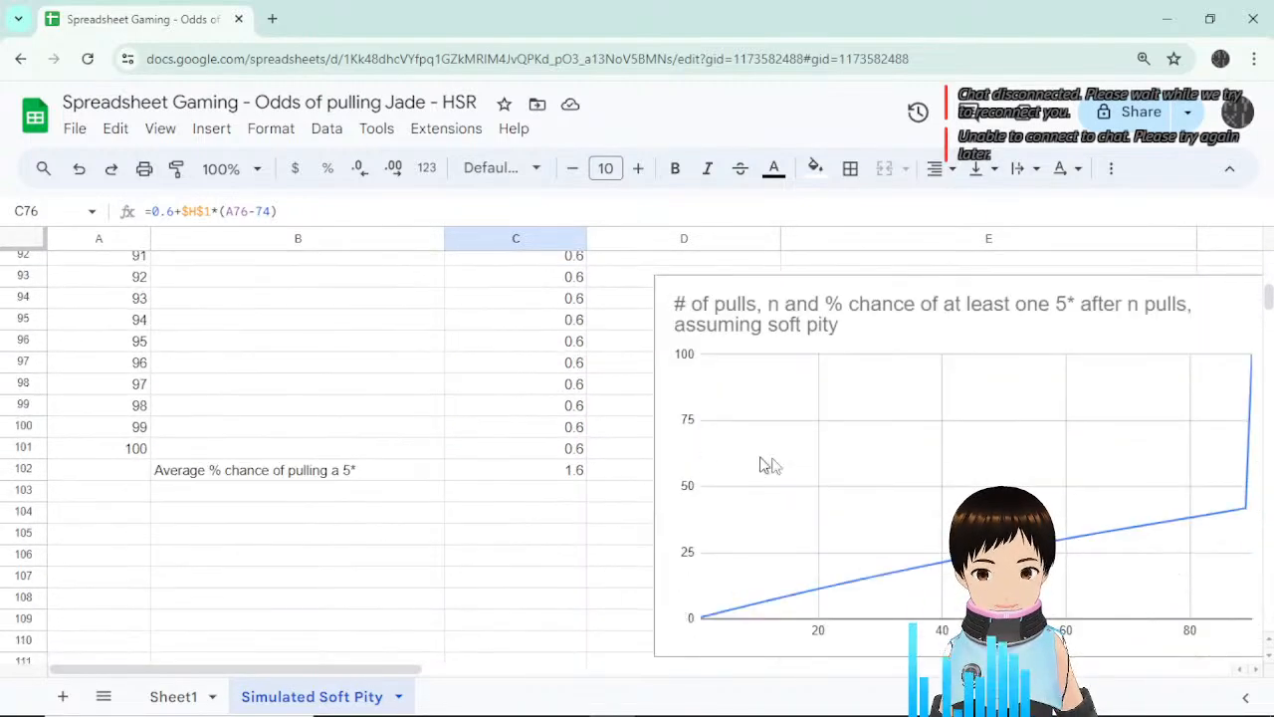
pyautogui.scroll(1, 790, 484)
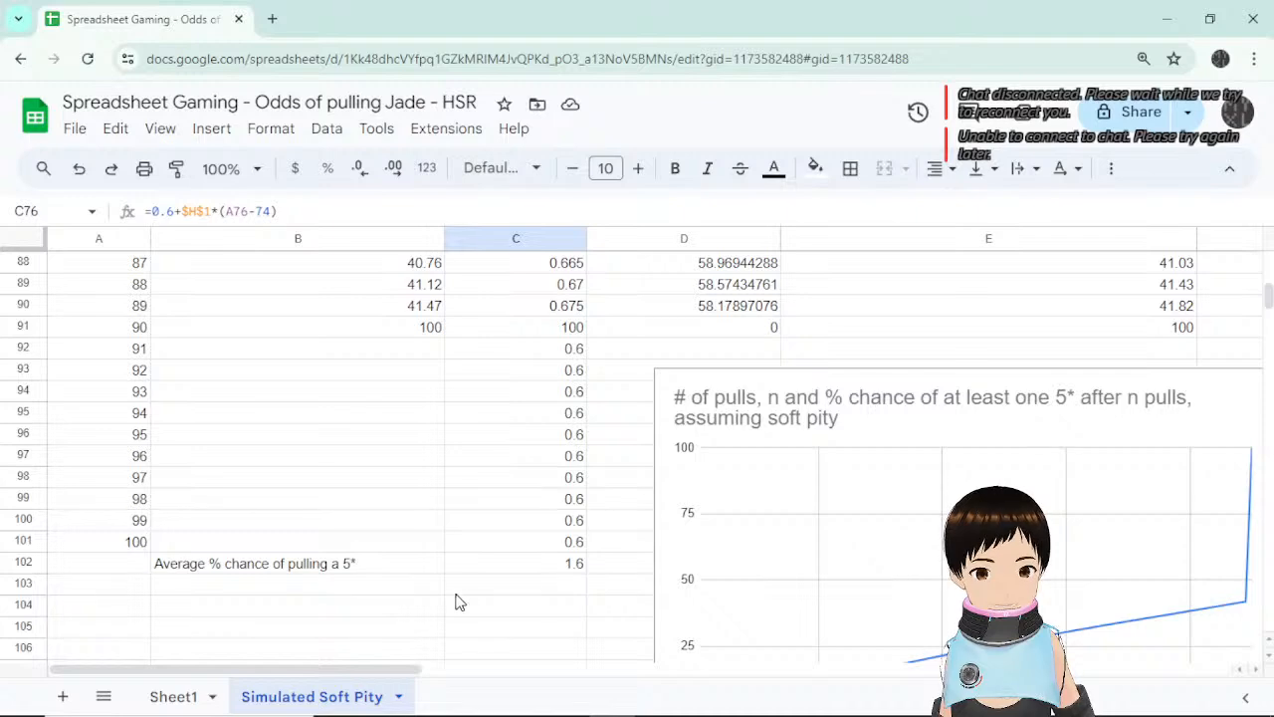
pyautogui.scroll(20, 488, 541)
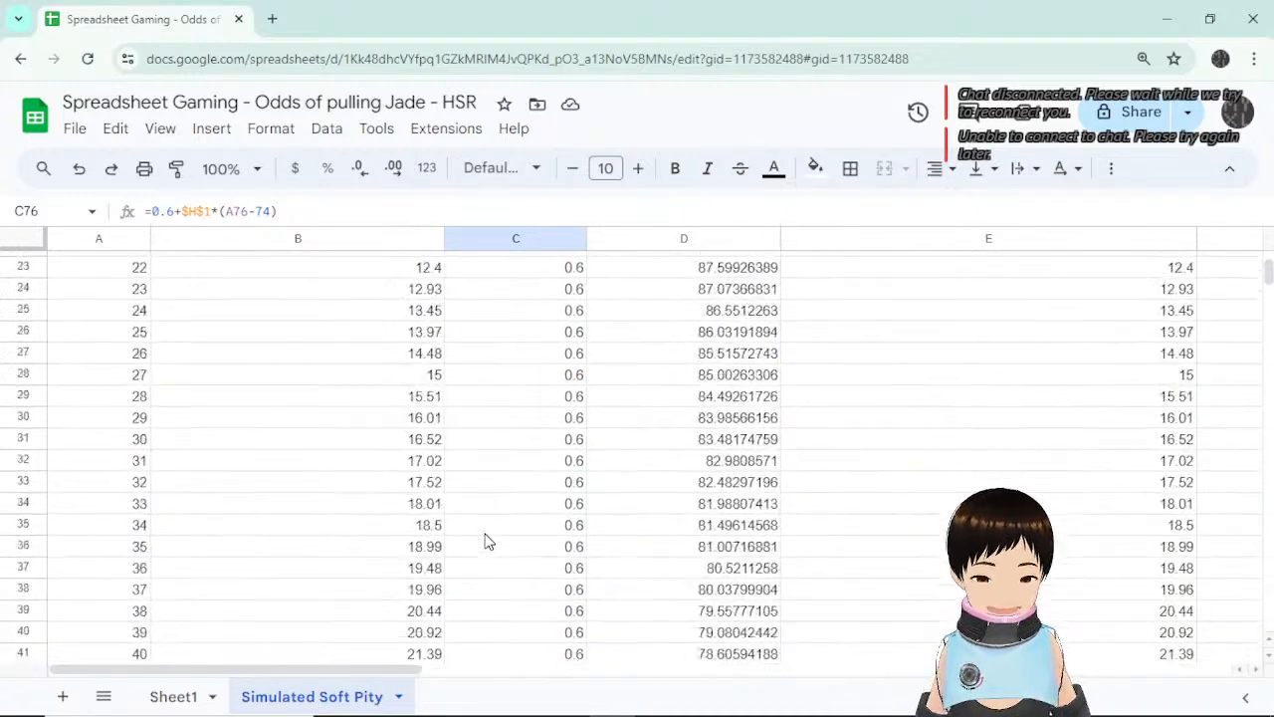
pyautogui.click(160, 700)
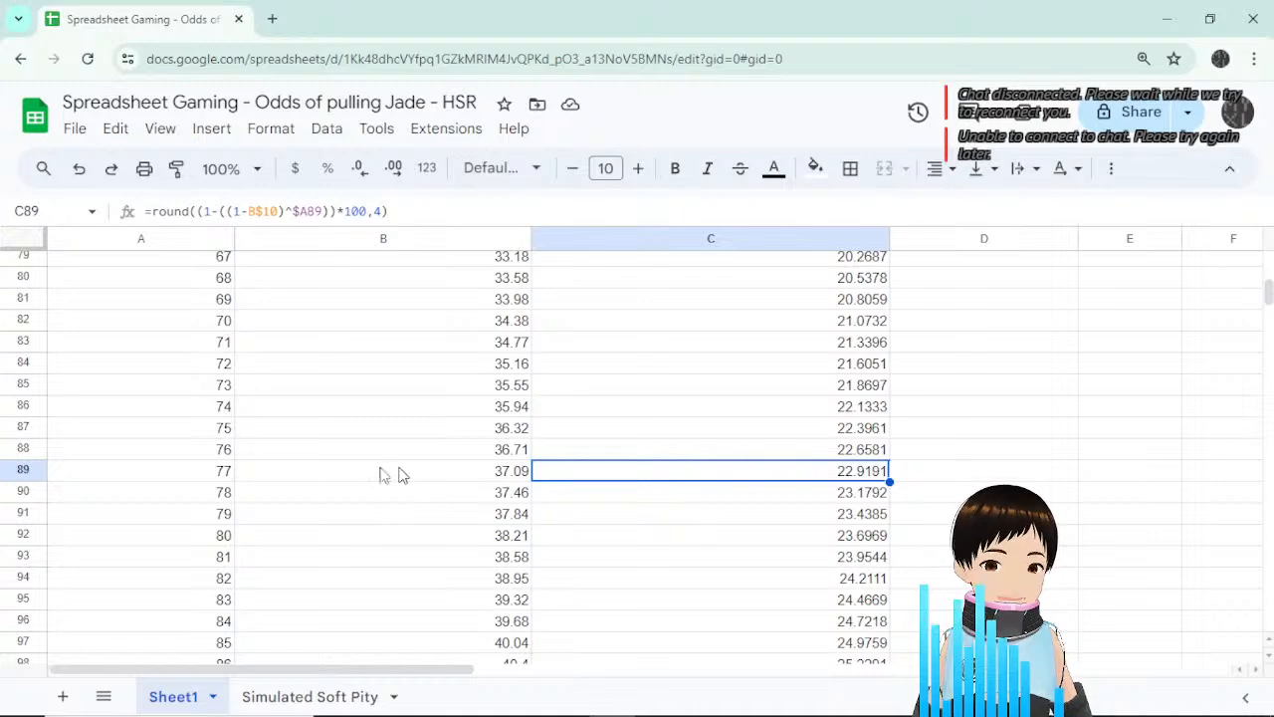
pyautogui.click(197, 470)
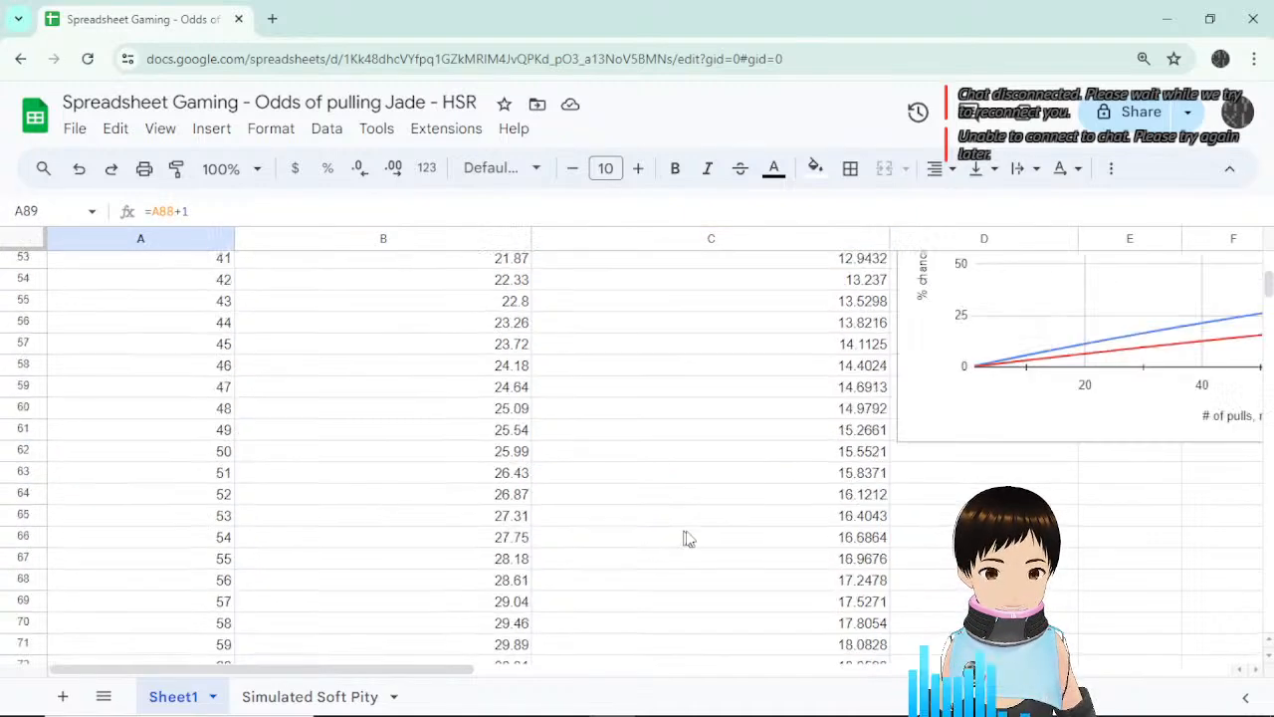
# Check the total pulls on banner value and the empty cell below it.
pyautogui.scroll(15, 683, 535)
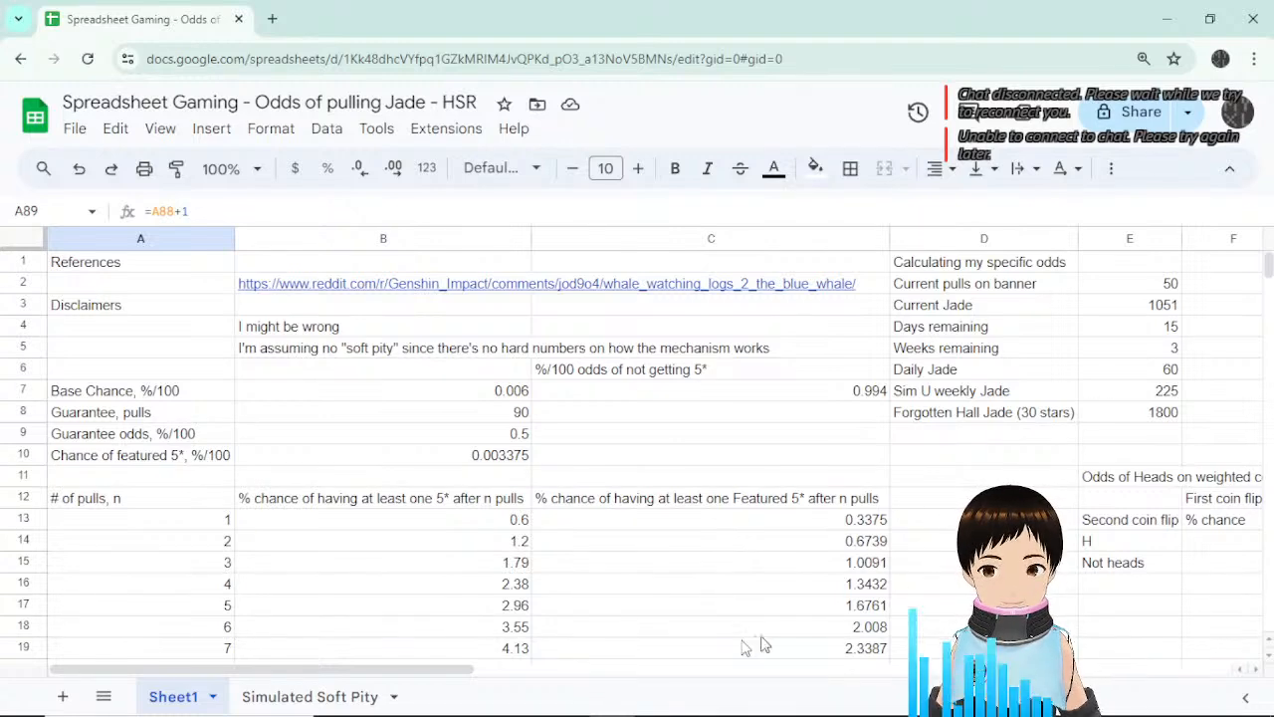
pyautogui.moveTo(452, 676)
pyautogui.mouseDown()
pyautogui.moveTo(583, 691)
pyautogui.moveTo(561, 674)
pyautogui.moveTo(461, 669)
pyautogui.mouseUp()
pyautogui.click(460, 665)
pyautogui.click(844, 460)
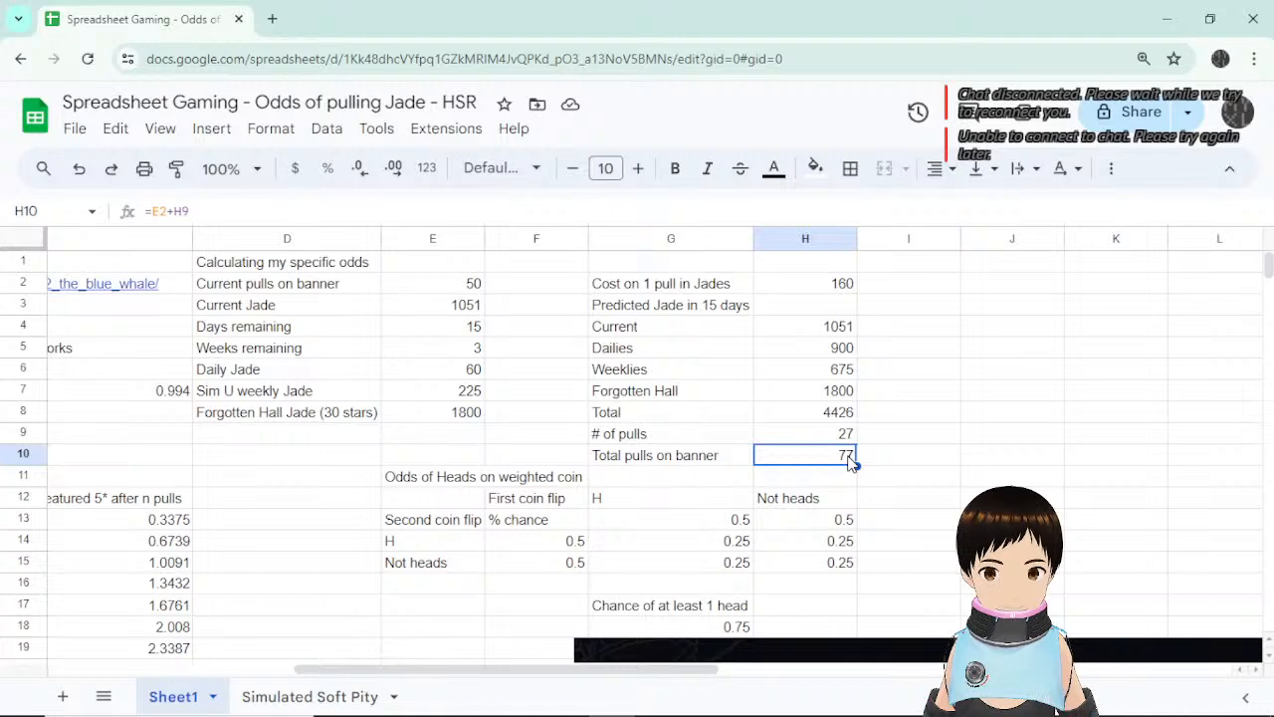
pyautogui.click(724, 483)
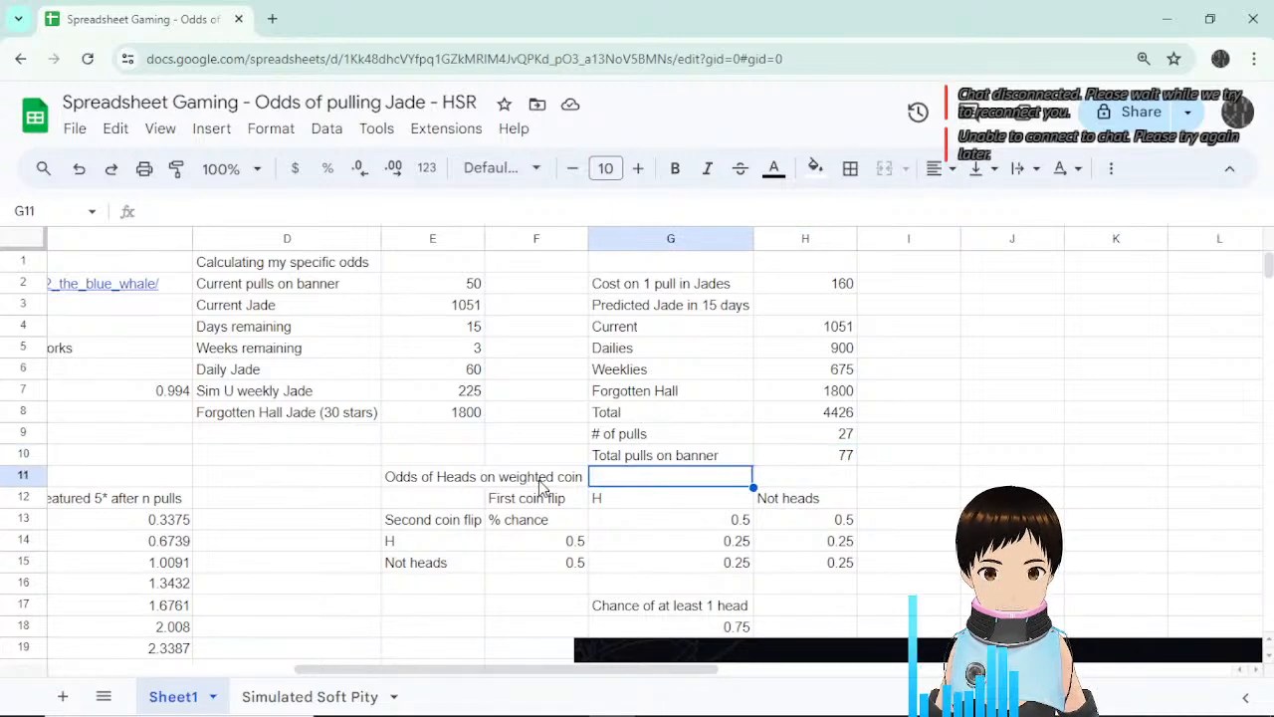
pyautogui.scroll(-3, 826, 498)
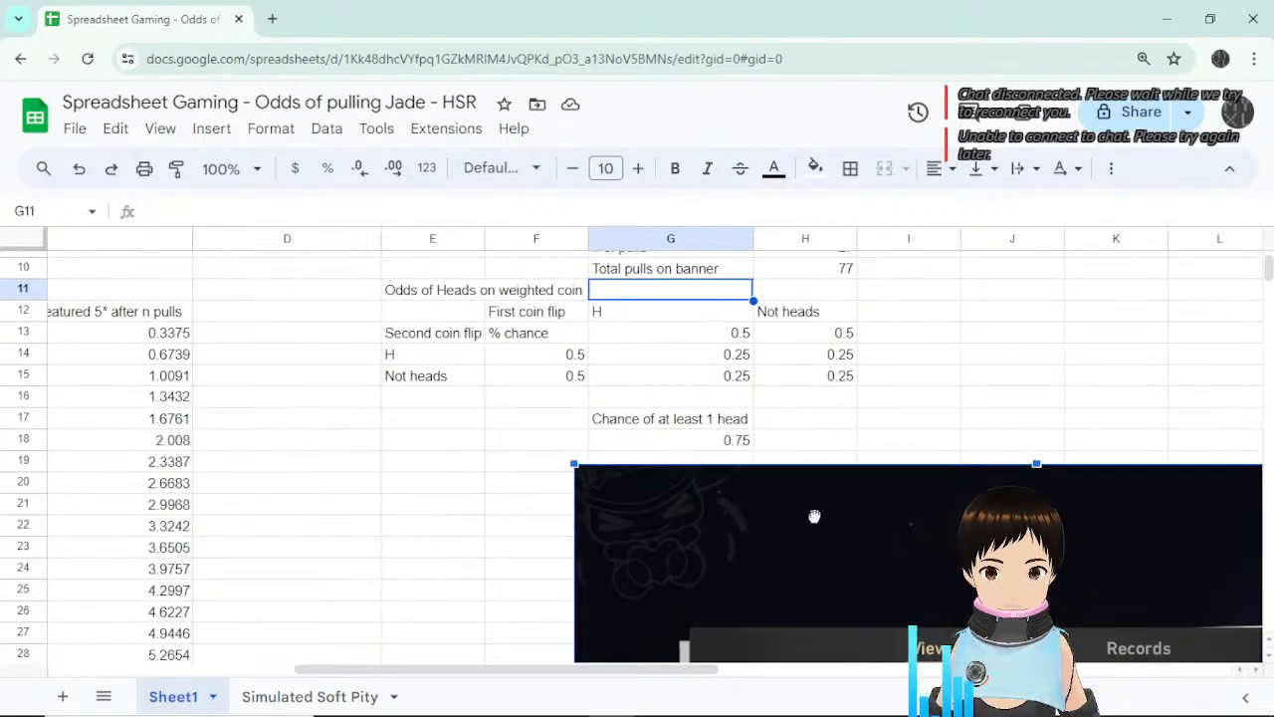
# Drag the weighted-coin table from E11:H18 to E13:H20, then recheck H10 and H9.
pyautogui.moveTo(525, 296); pyautogui.dragTo(773, 441)
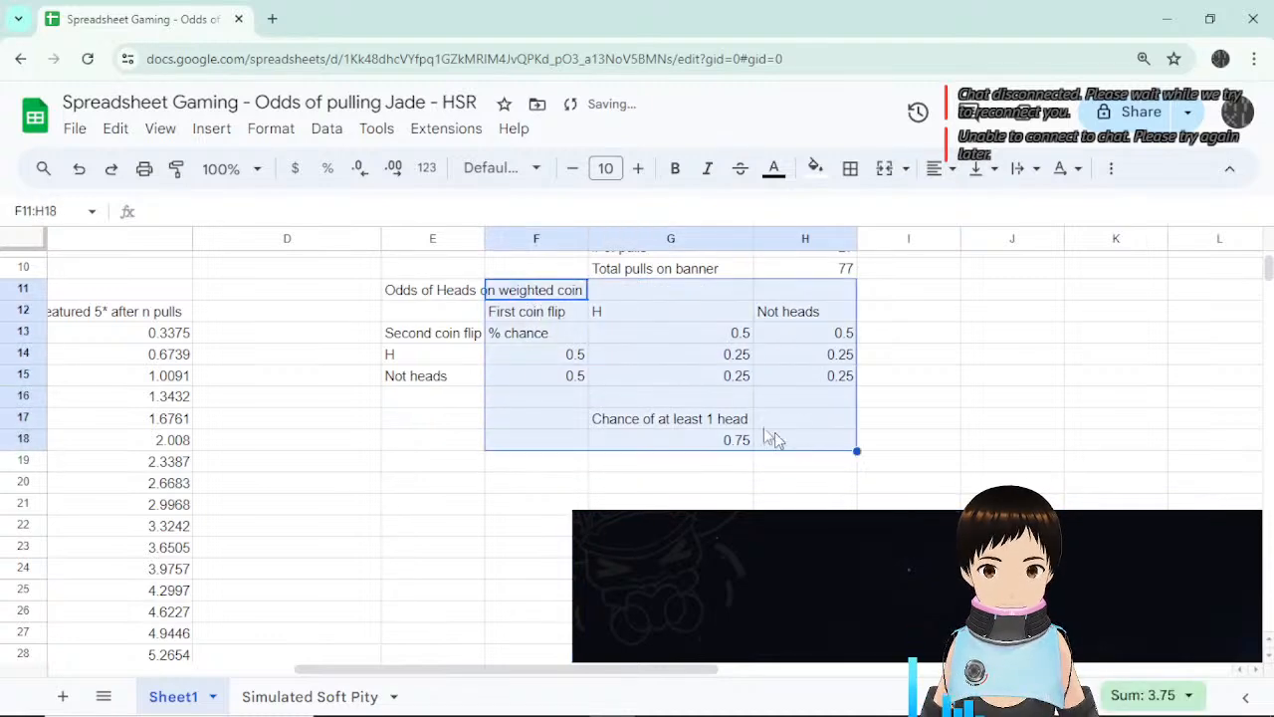
pyautogui.moveTo(464, 288); pyautogui.dragTo(816, 490)
pyautogui.click(924, 401)
pyautogui.scroll(3, 926, 408)
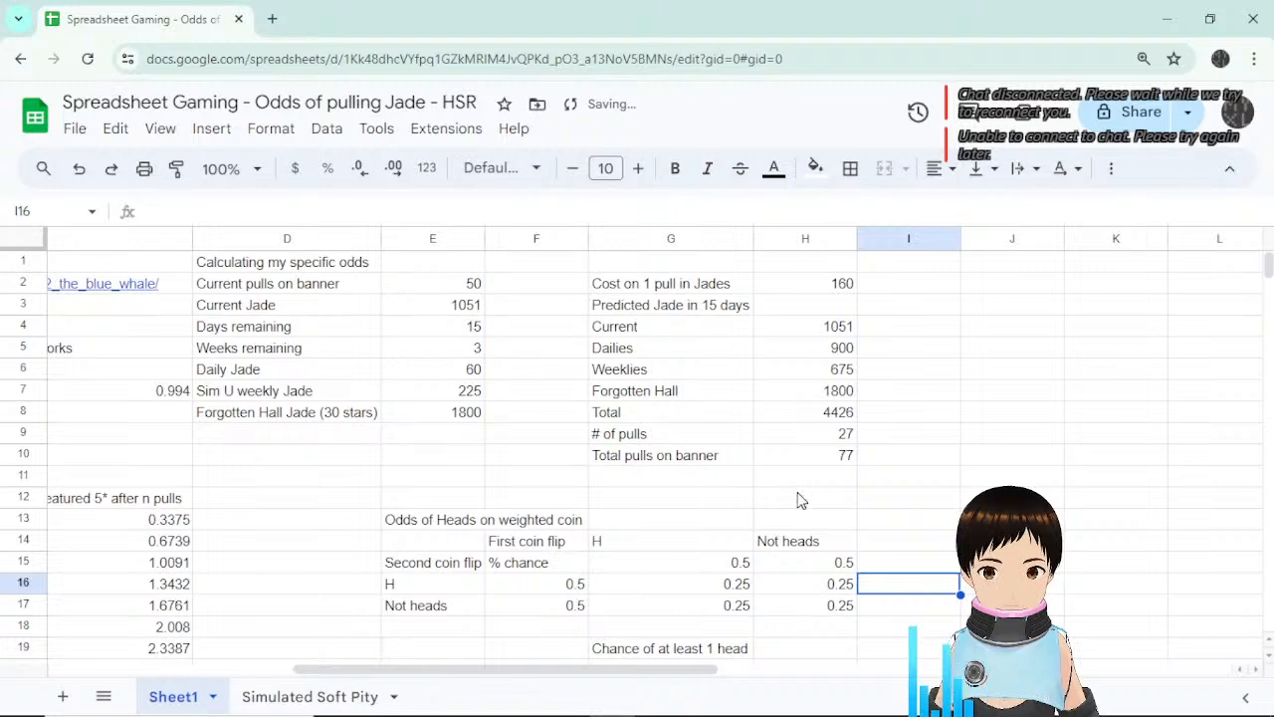
pyautogui.click(824, 463)
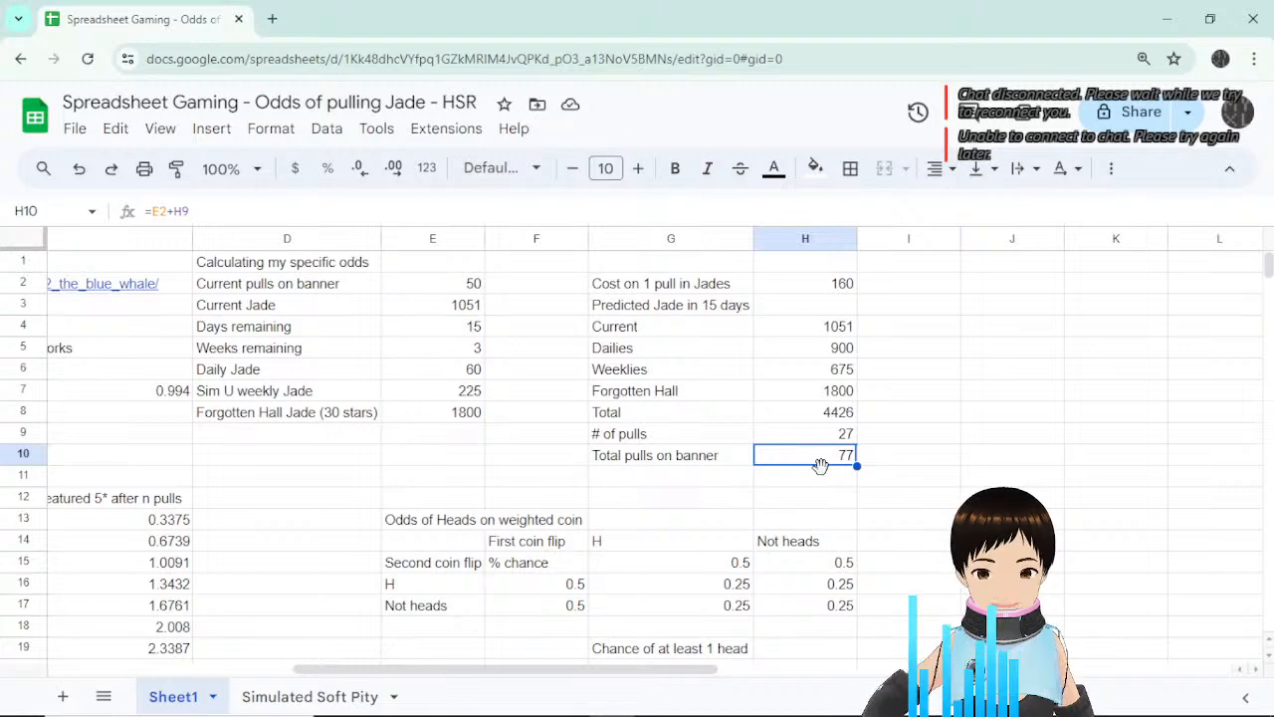
pyautogui.click(845, 433)
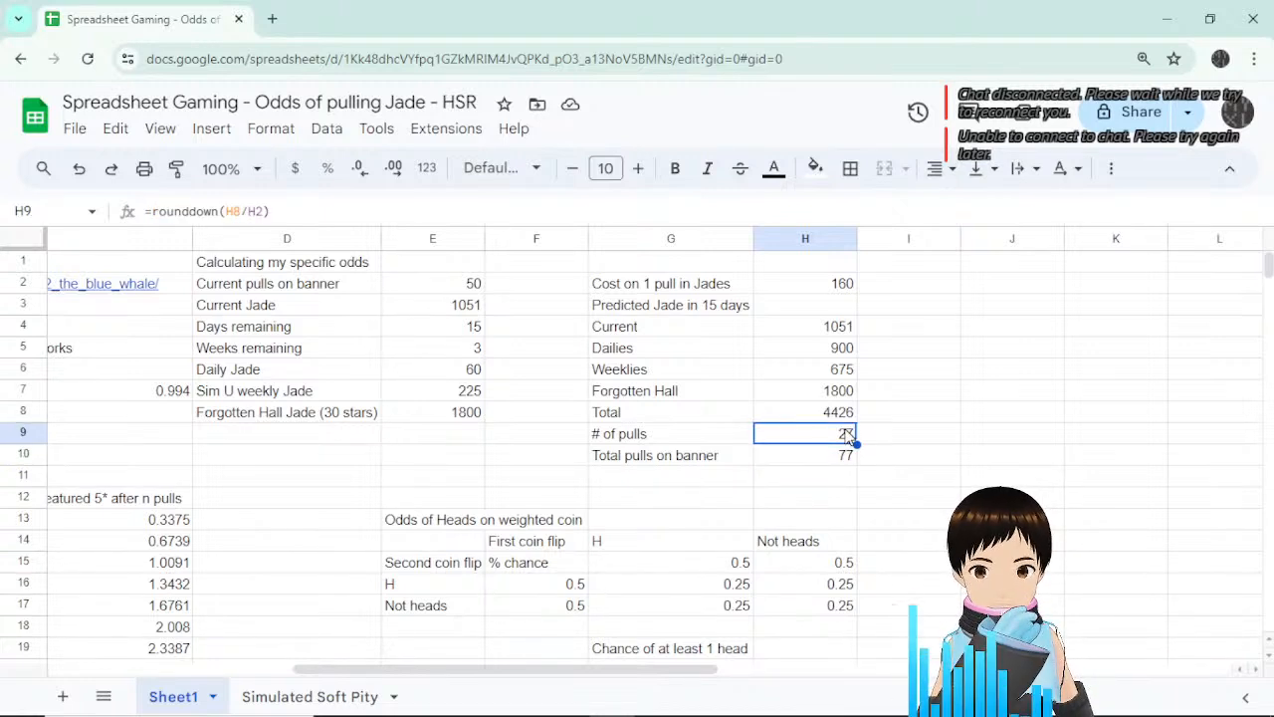
# Label G11 'Remaining pulls' and enter =90-H10 in H11, giving 13.
pyautogui.click(684, 483)
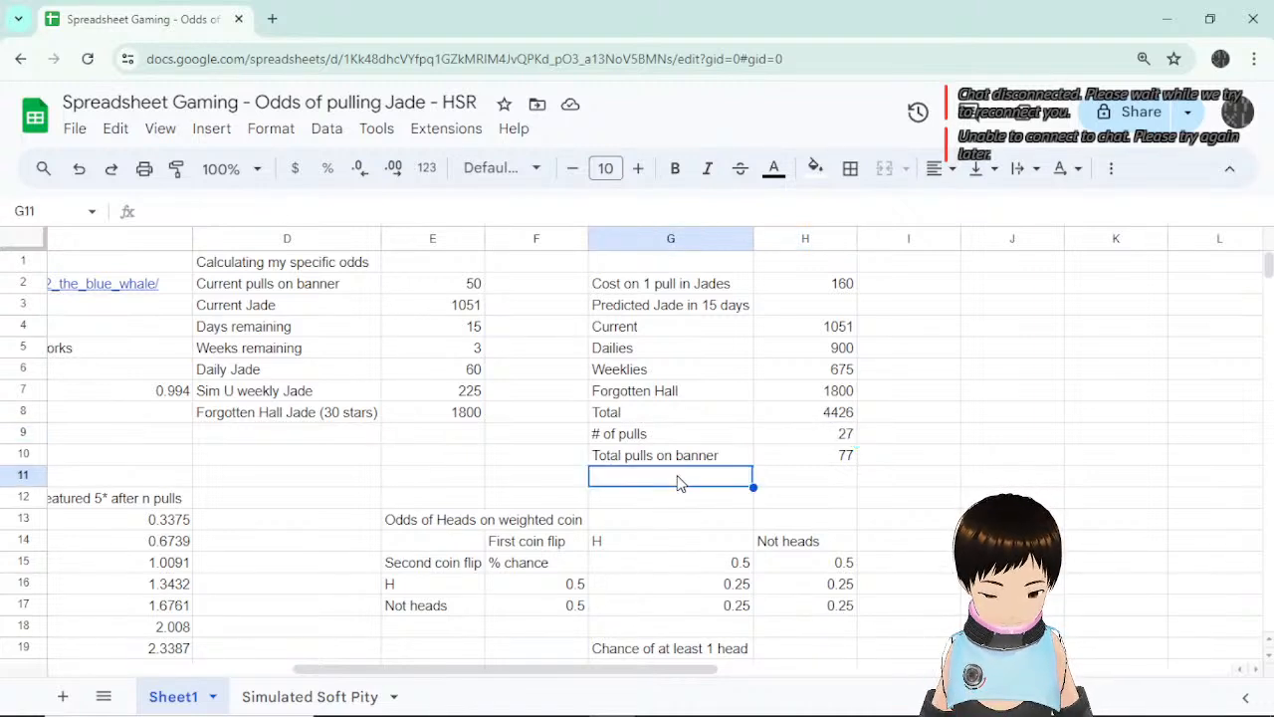
pyautogui.write('Remaining ')
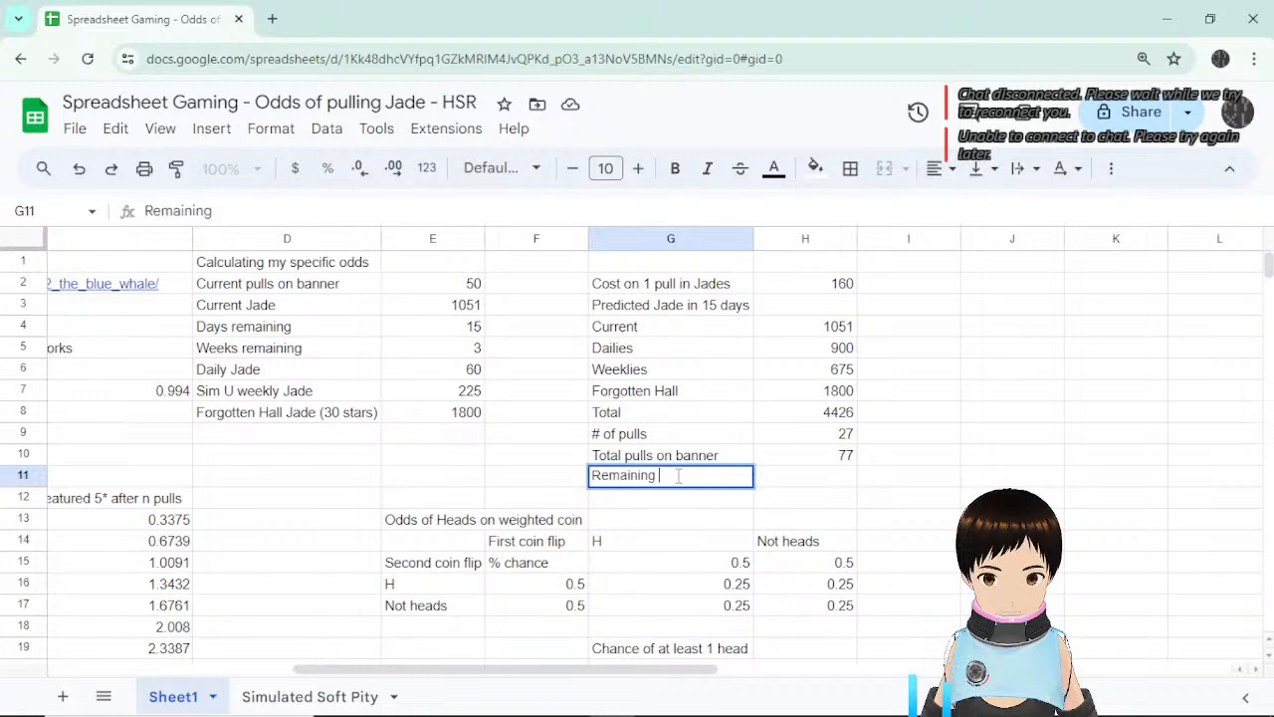
pyautogui.write('pulls')
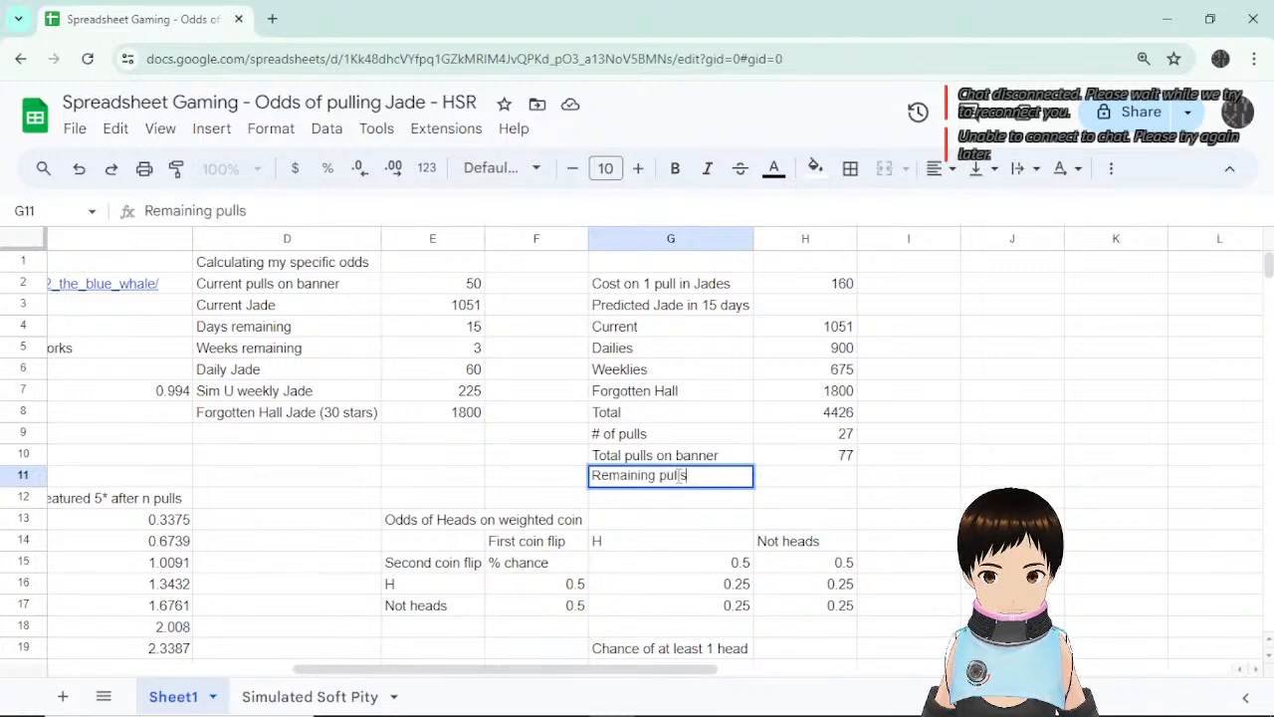
pyautogui.press('Tab')
pyautogui.write('90-')
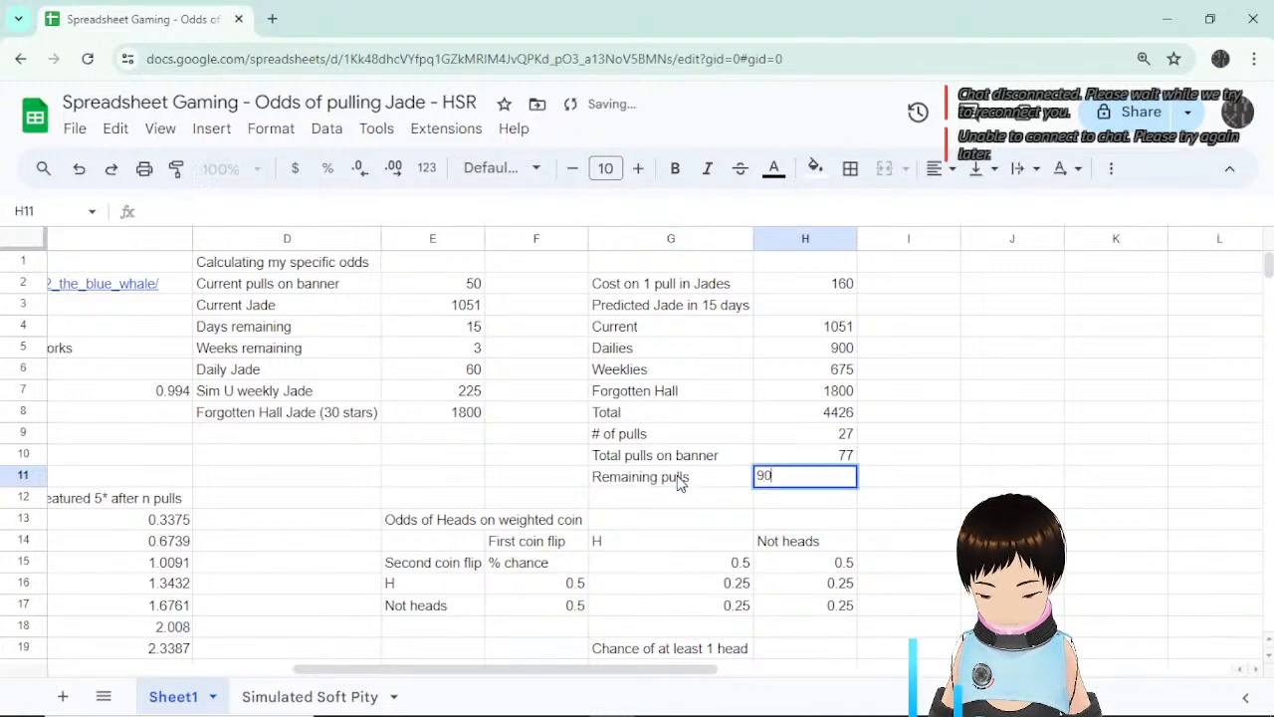
pyautogui.press('BackSpace')
pyautogui.press('BackSpace')
pyautogui.press('BackSpace')
pyautogui.write('=-')
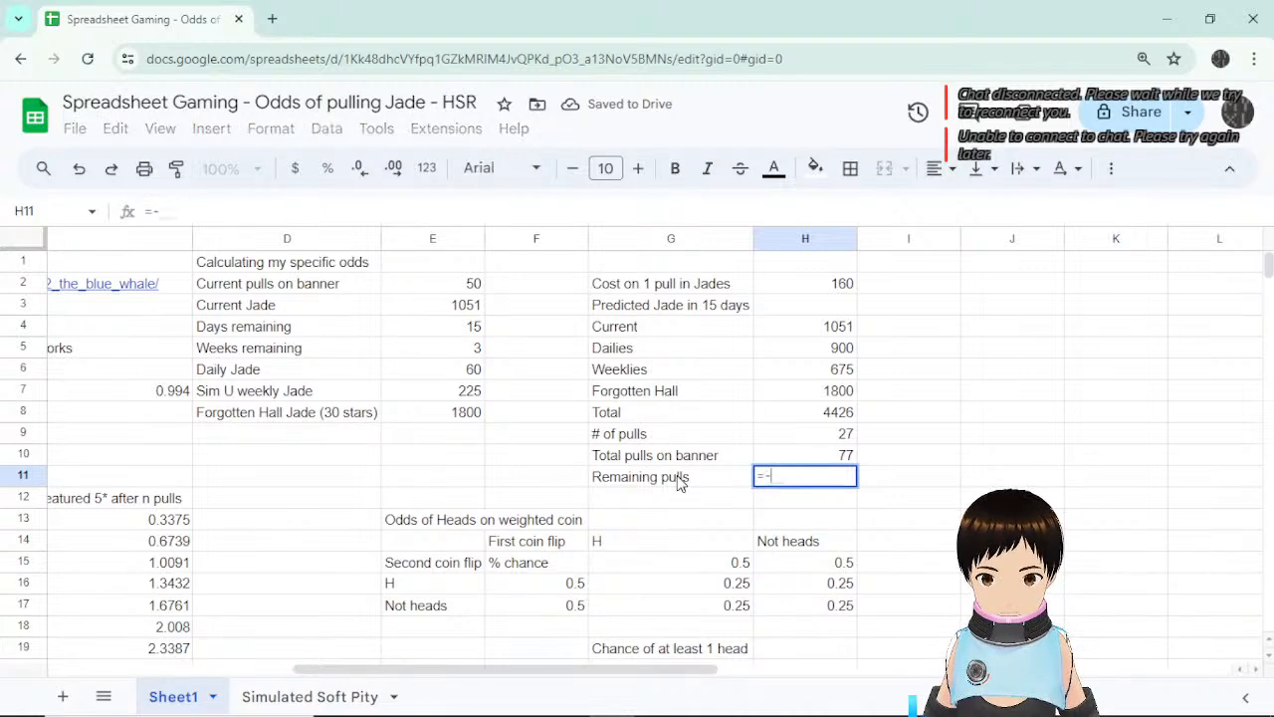
pyautogui.press('BackSpace')
pyautogui.write('90-')
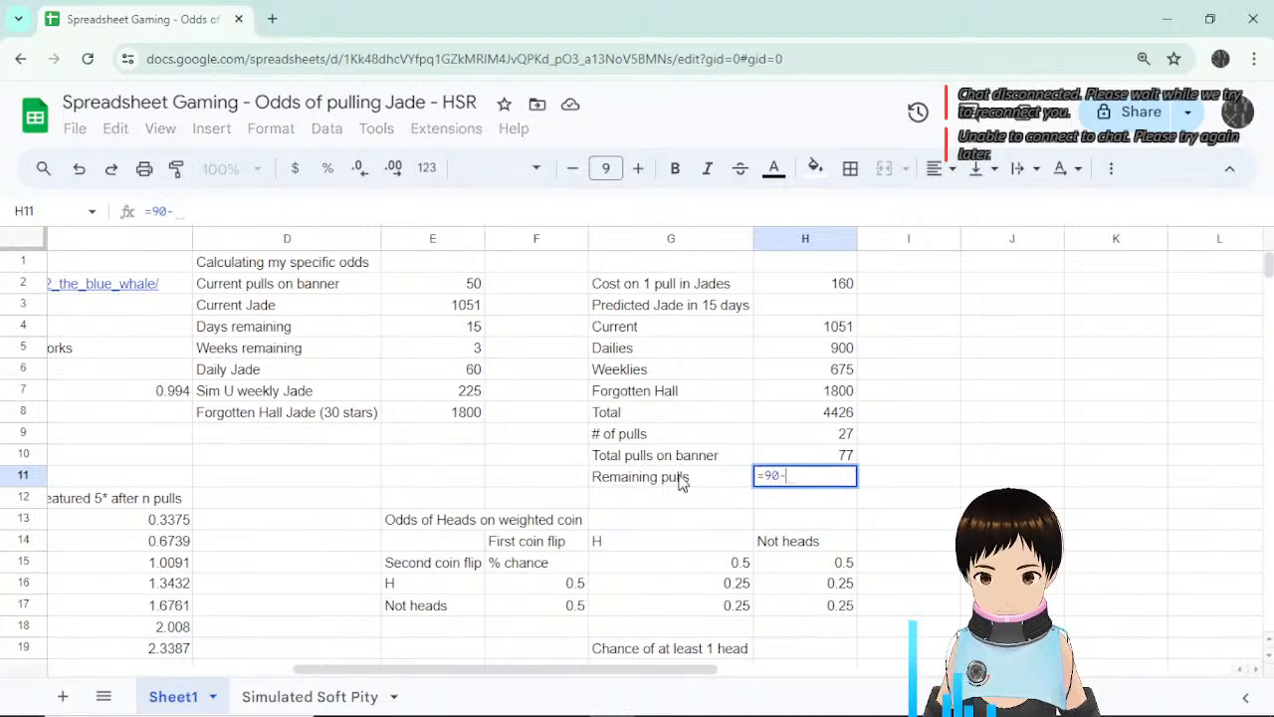
pyautogui.click(843, 435)
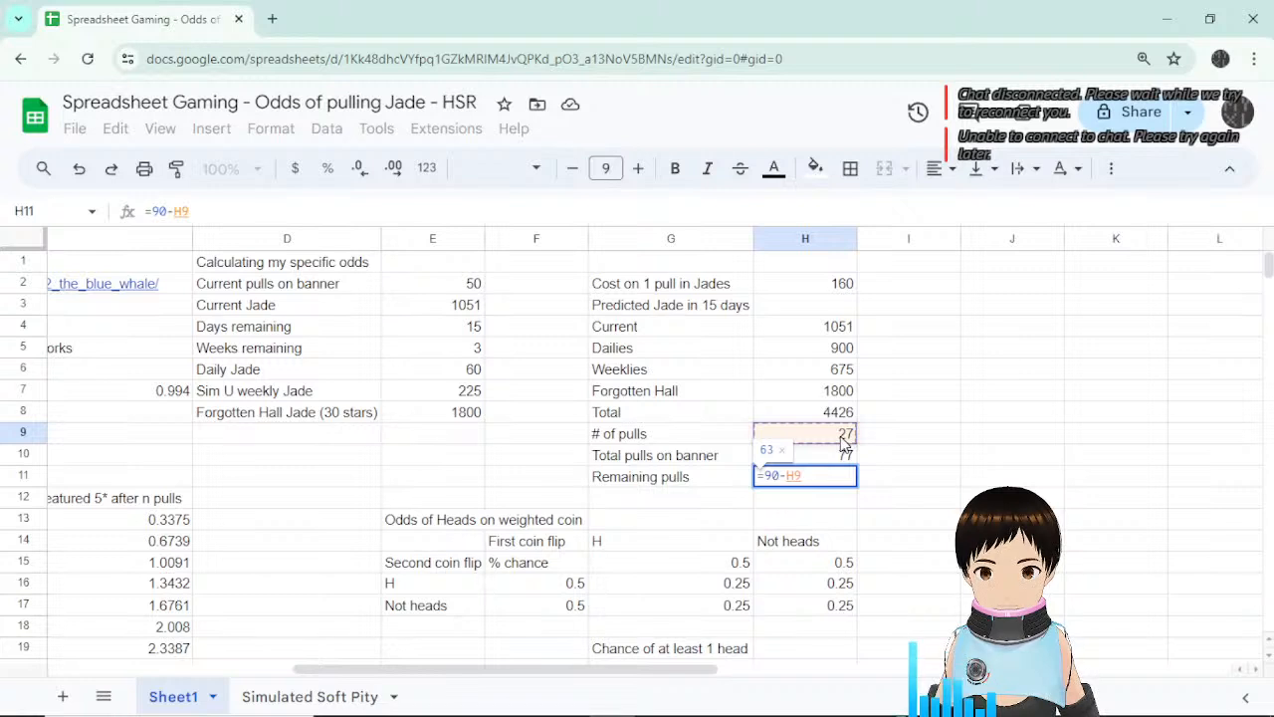
pyautogui.click(843, 456)
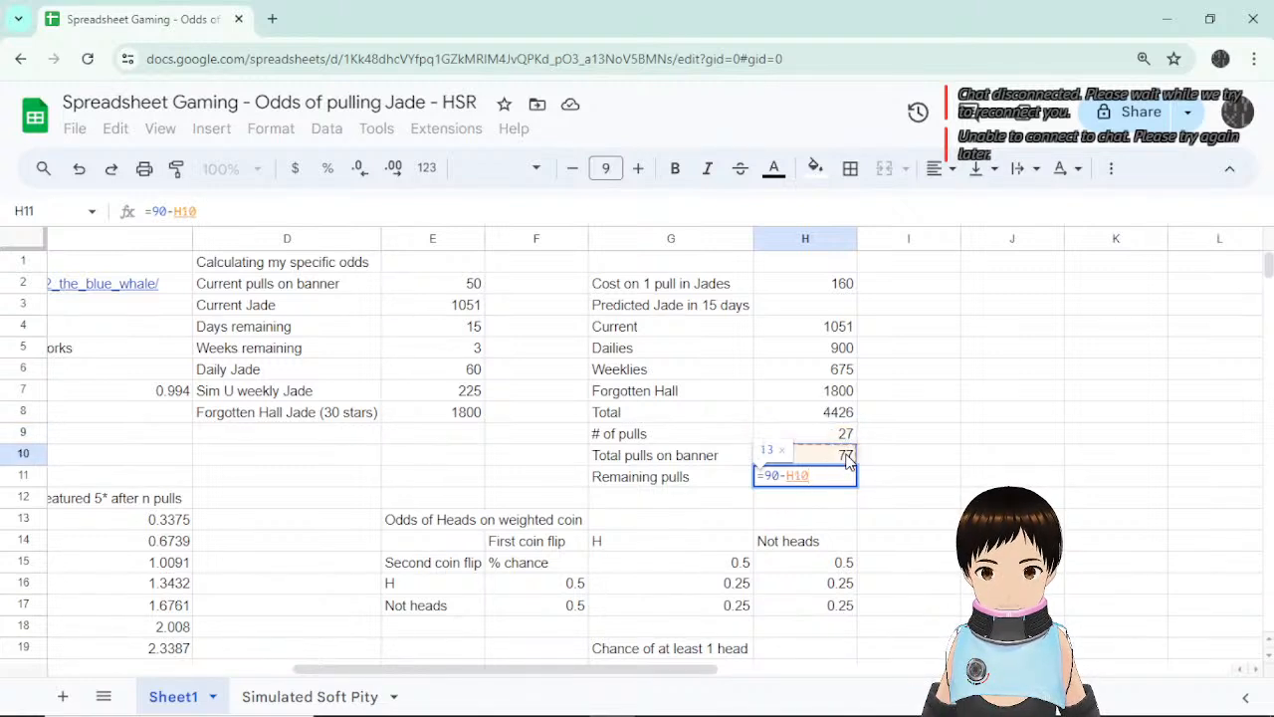
pyautogui.press('Return')
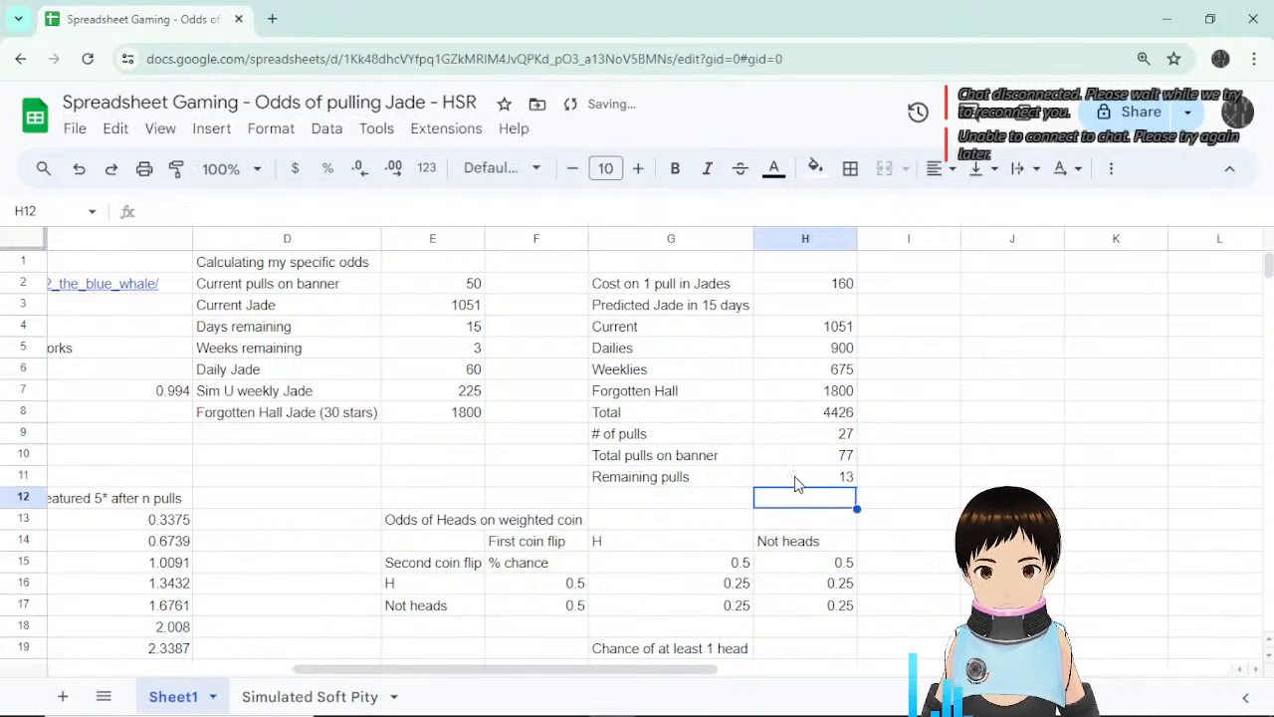
# Extend the label to 'Remaining pulls until guarantee' and autofit column G.
pyautogui.click(713, 488)
pyautogui.doubleClick(713, 478)
pyautogui.write('unt')
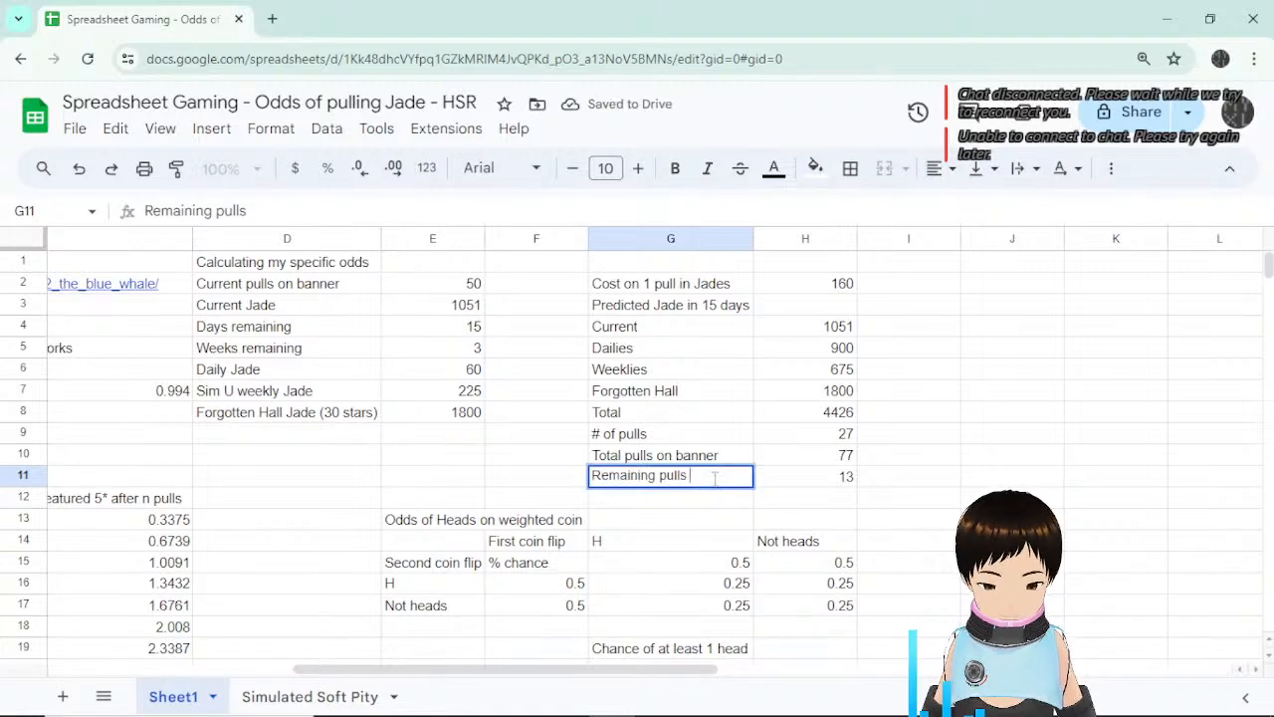
pyautogui.write('il g')
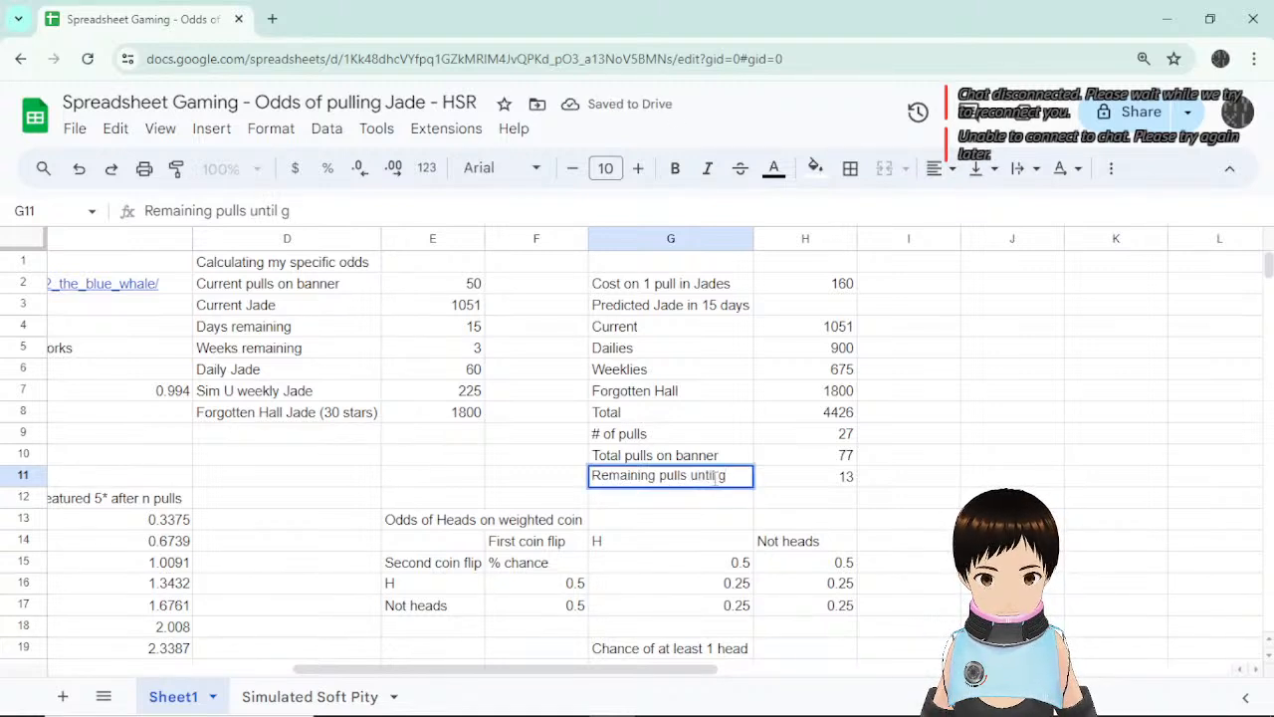
pyautogui.write('uaranteee')
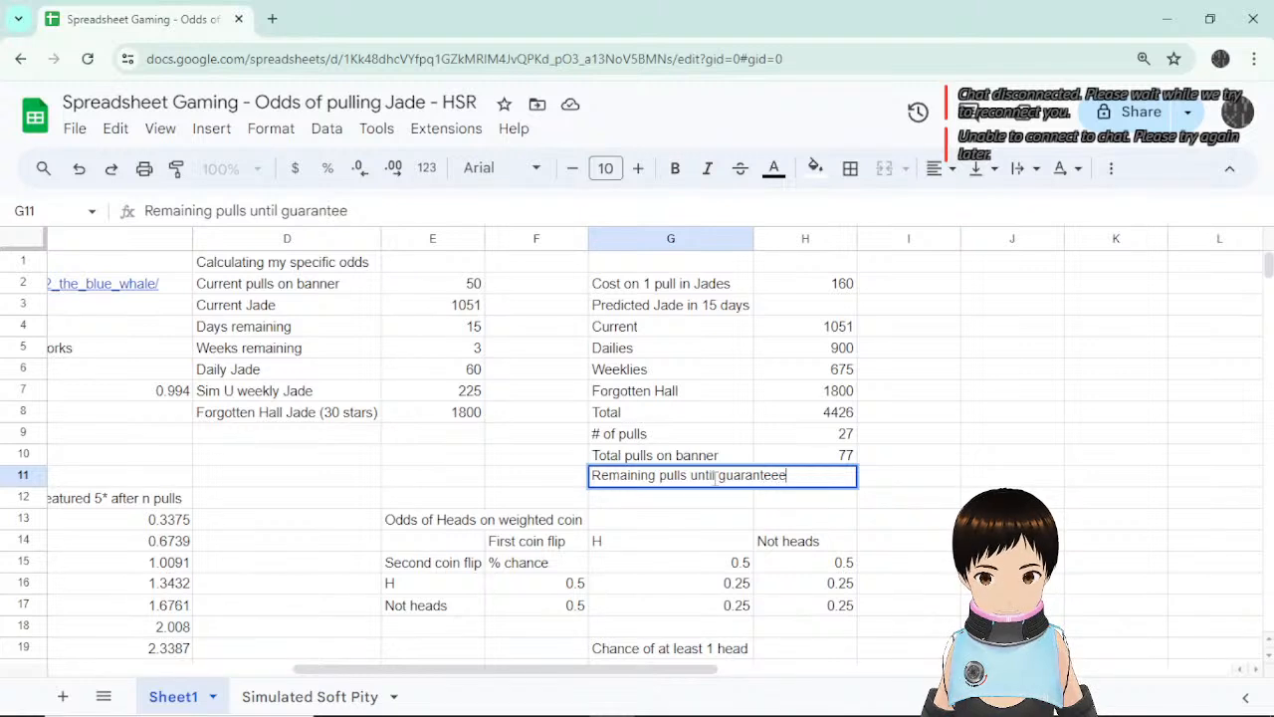
pyautogui.press('BackSpace')
pyautogui.press('Return')
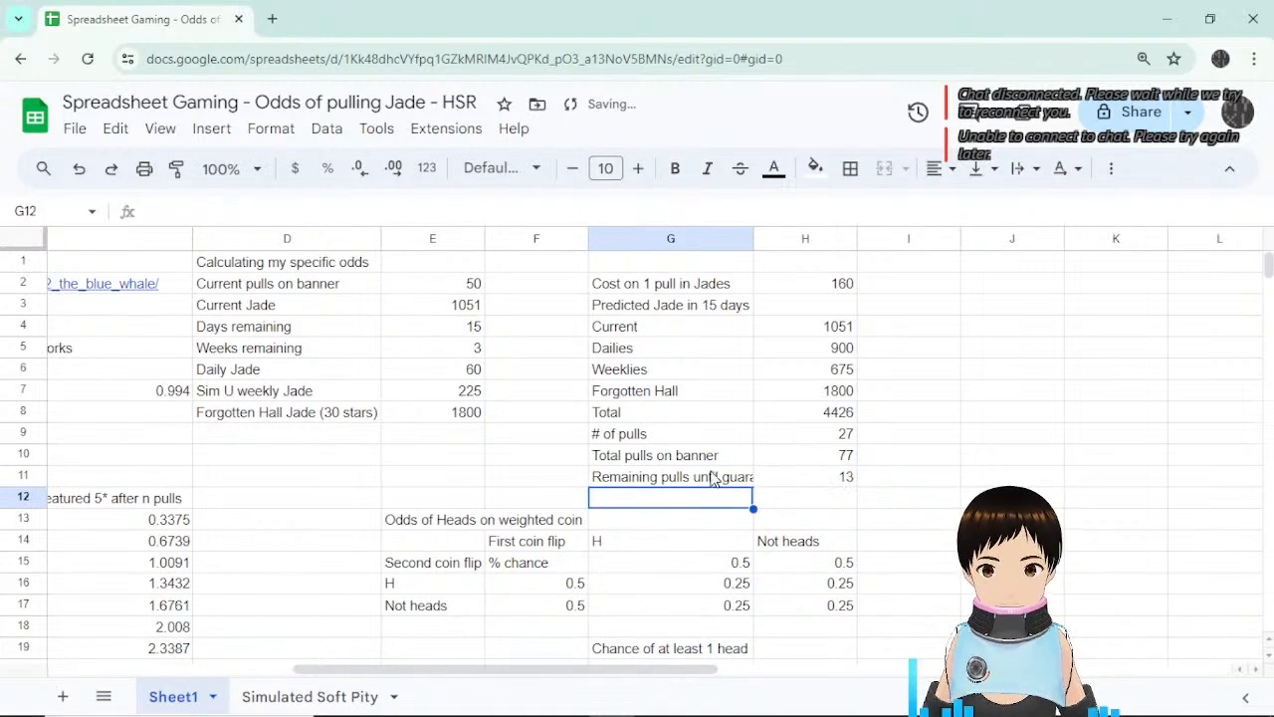
pyautogui.doubleClick(754, 239)
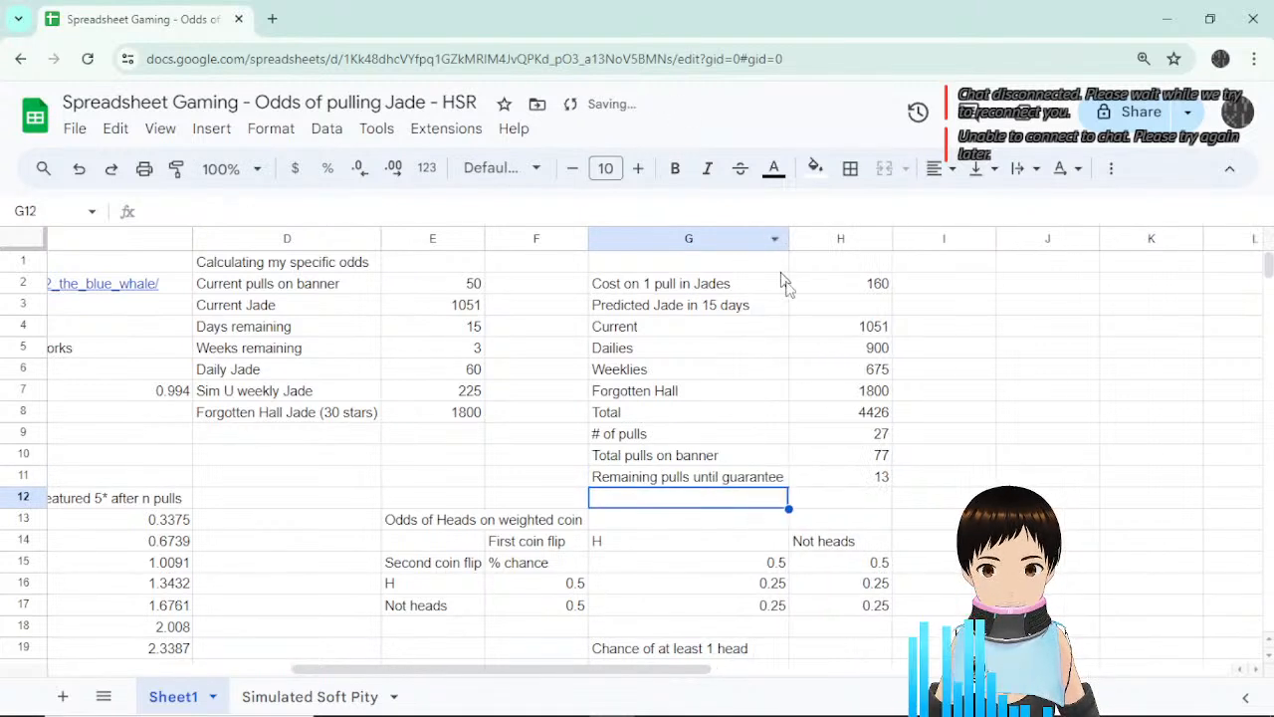
pyautogui.click(888, 480)
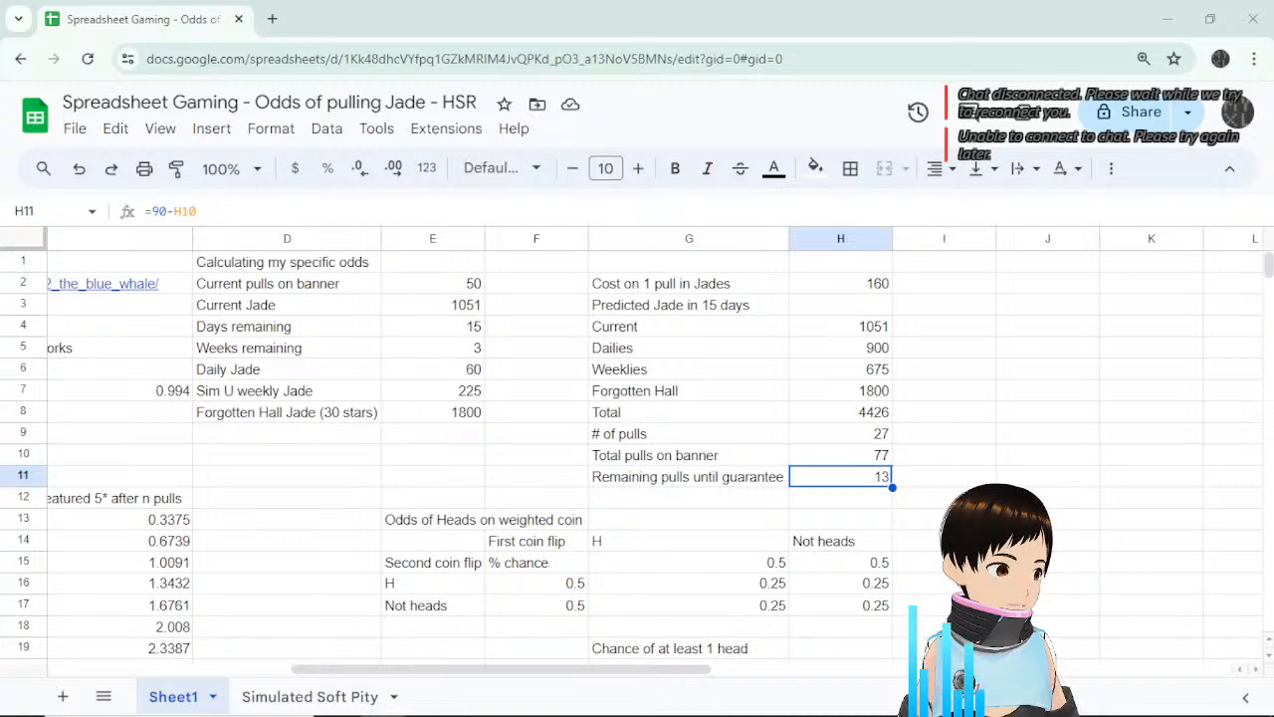
pyautogui.click(995, 436)
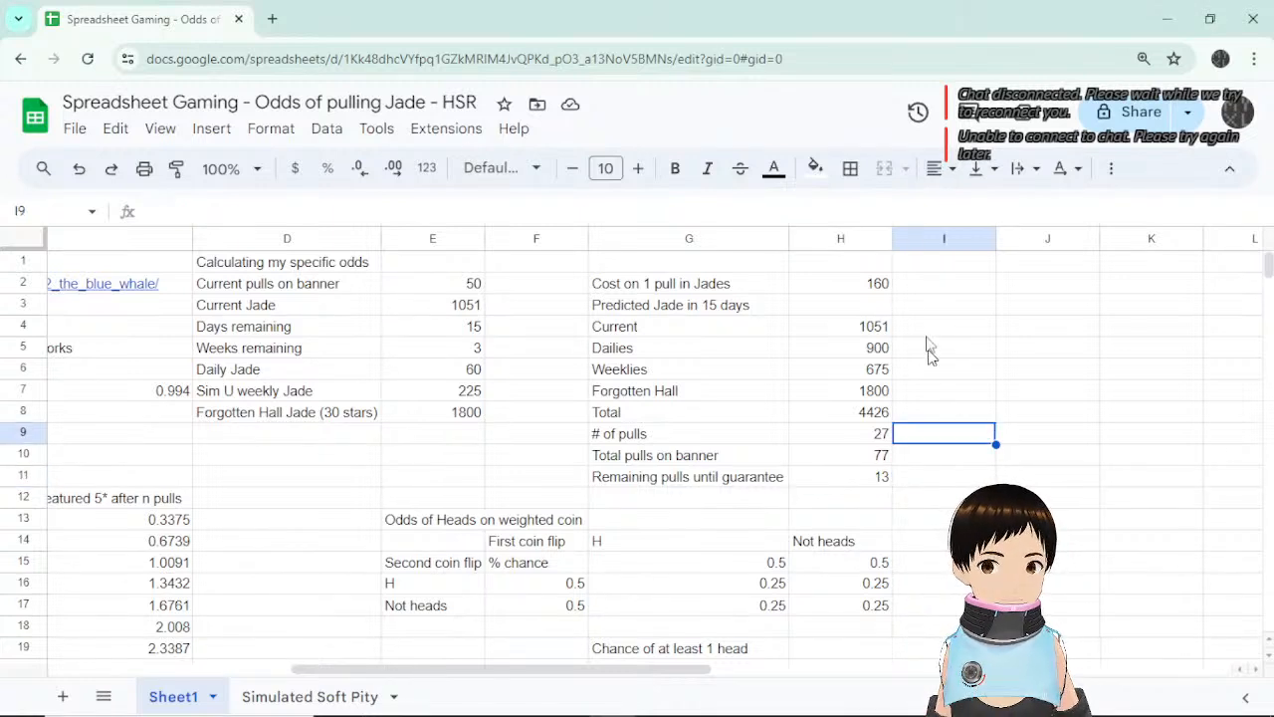
pyautogui.click(945, 324)
pyautogui.click(948, 286)
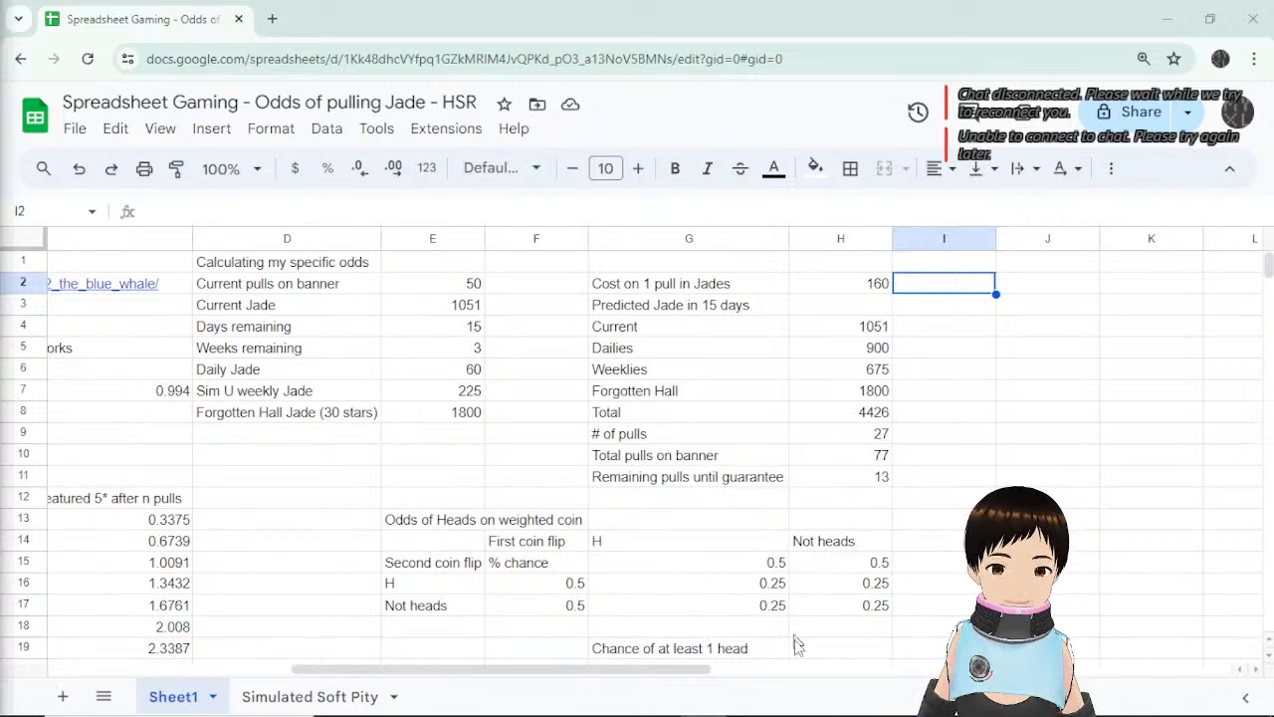
pyautogui.moveTo(627, 670); pyautogui.dragTo(335, 675)
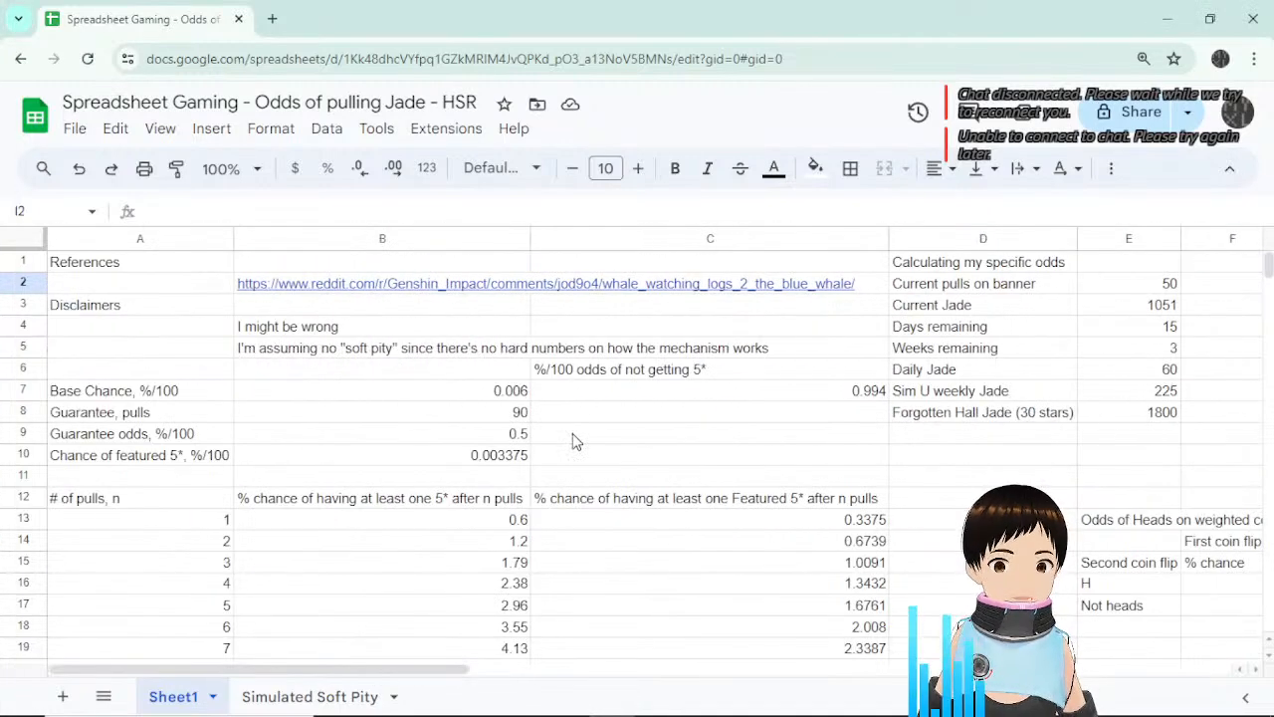
pyautogui.click(322, 354)
pyautogui.click(642, 419)
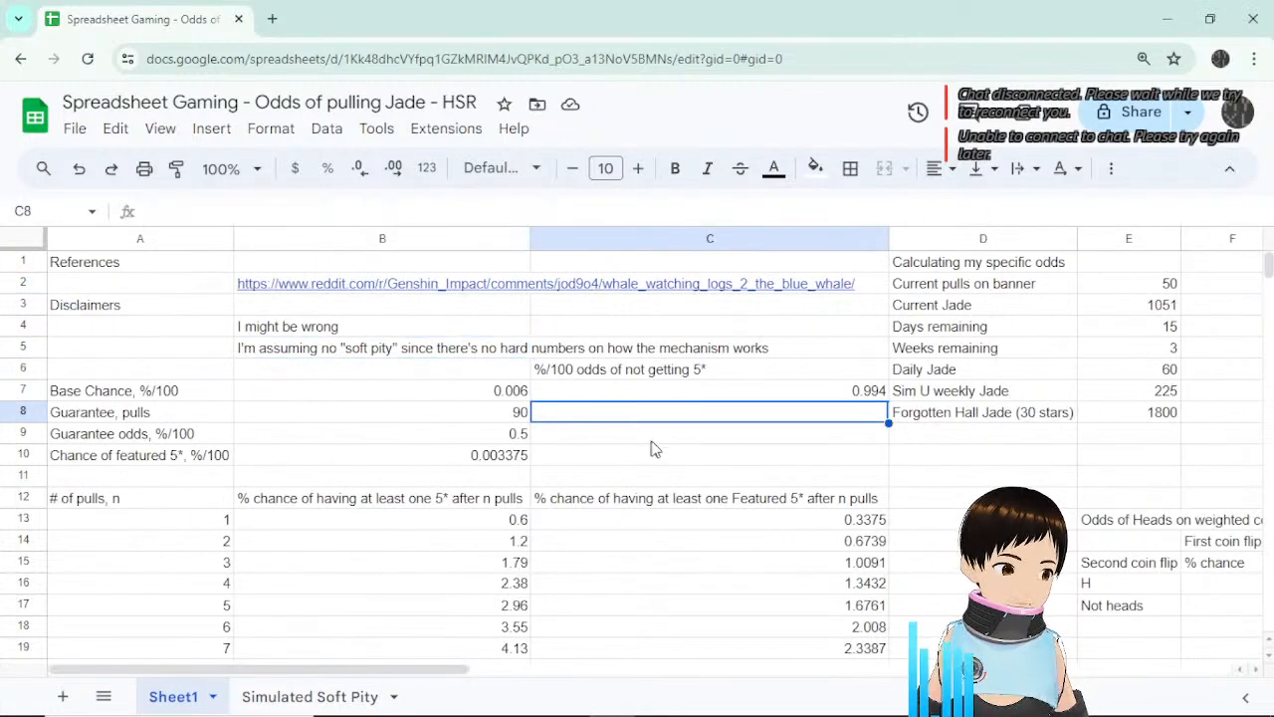
pyautogui.click(659, 442)
pyautogui.click(732, 460)
pyautogui.click(901, 456)
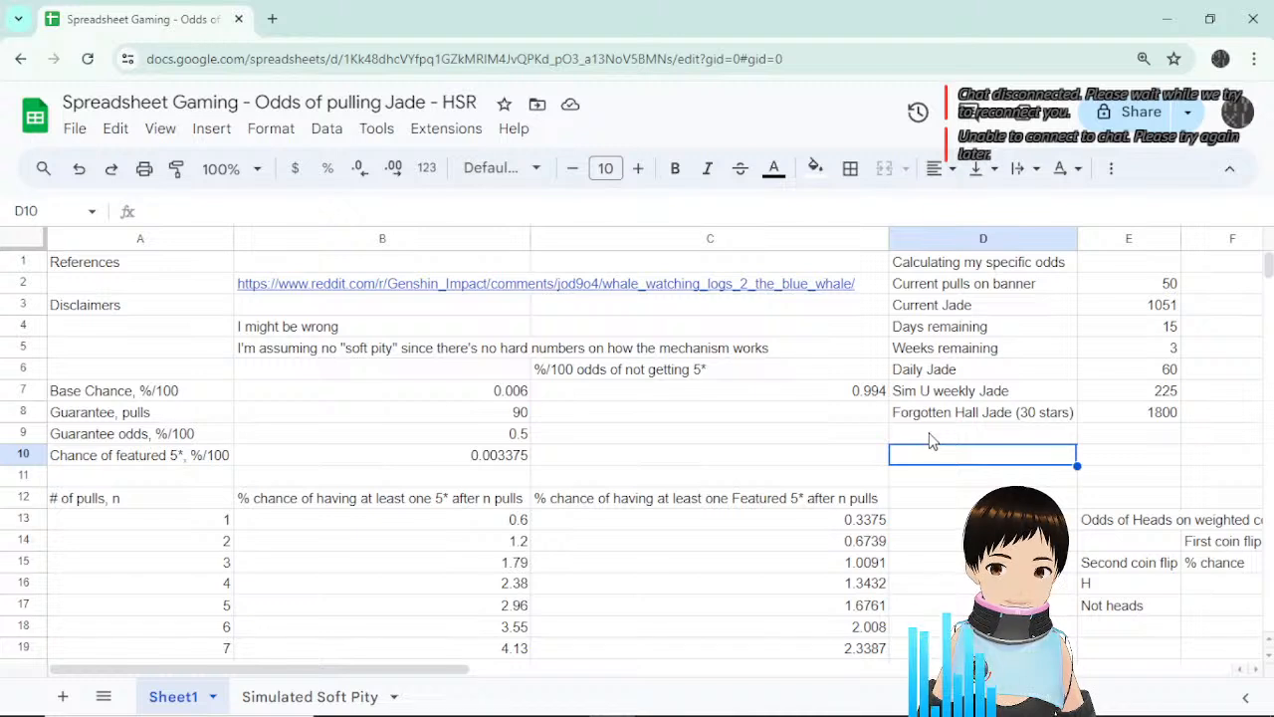
pyautogui.click(847, 437)
pyautogui.click(925, 458)
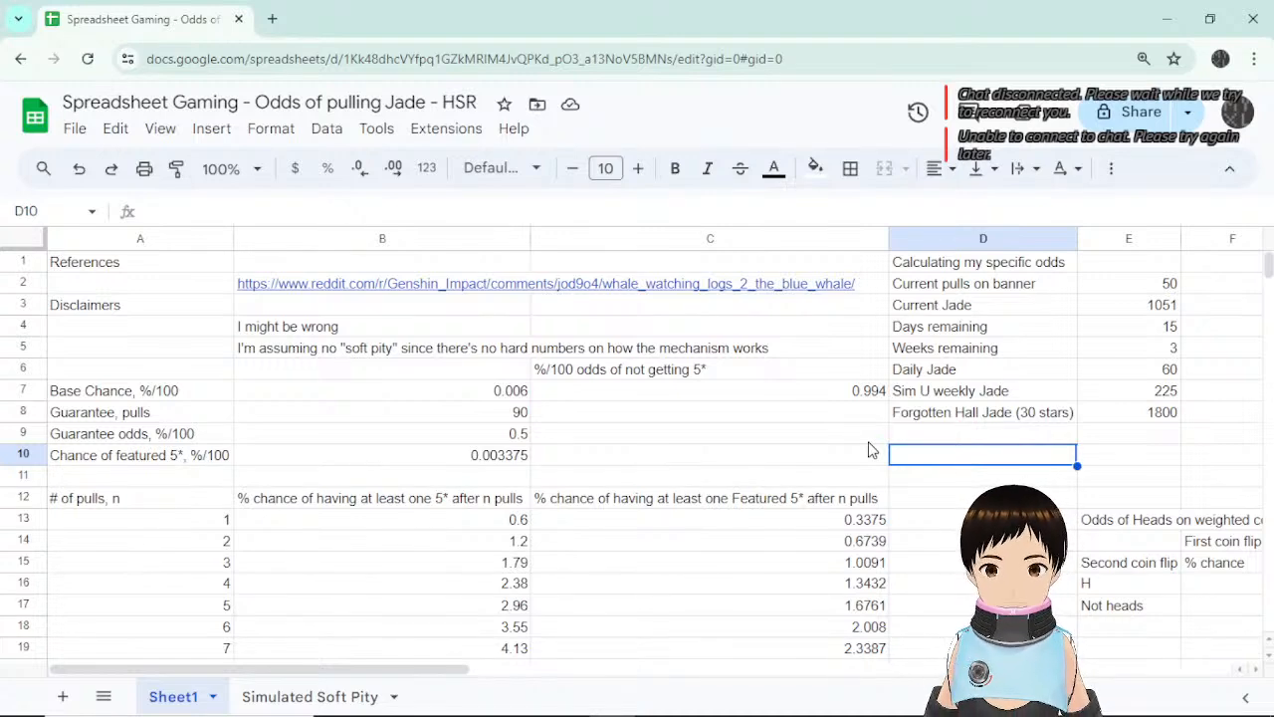
# Add a 'To do' heading in J2 with 'Write stream intro/outro' beneath it.
pyautogui.moveTo(423, 670); pyautogui.dragTo(846, 685)
pyautogui.click(601, 288)
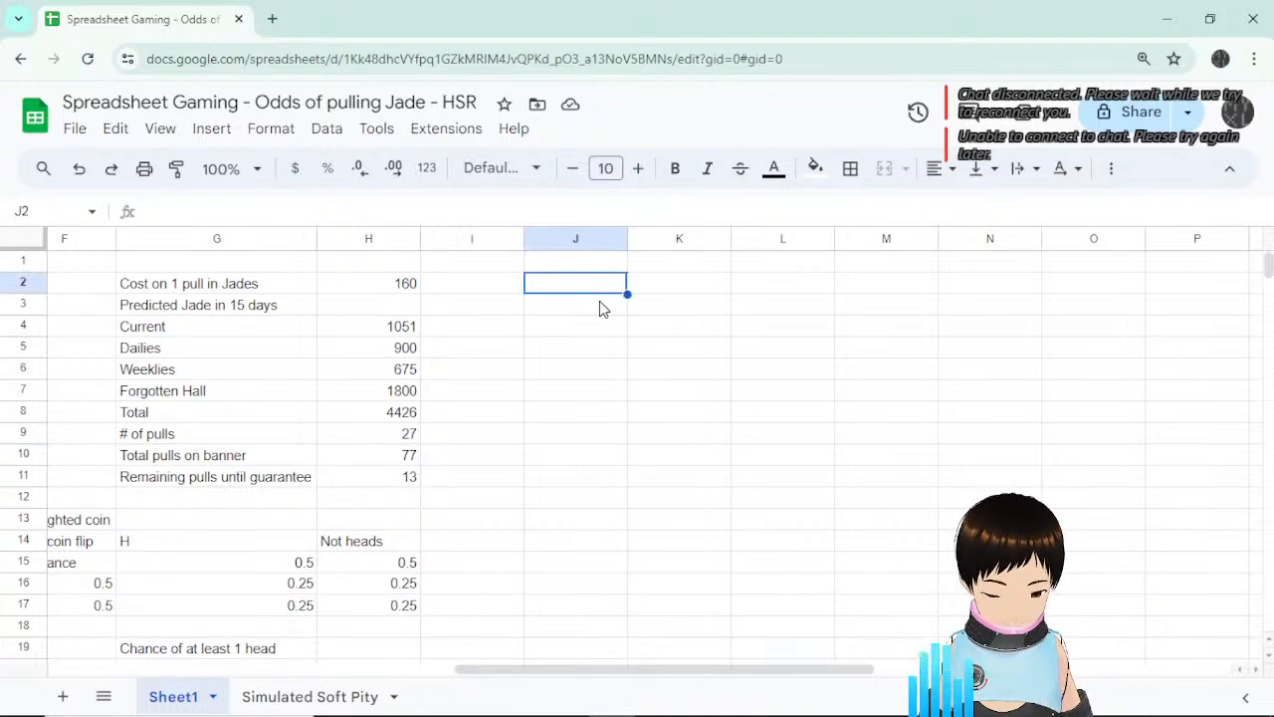
pyautogui.write('To do')
pyautogui.press('Return')
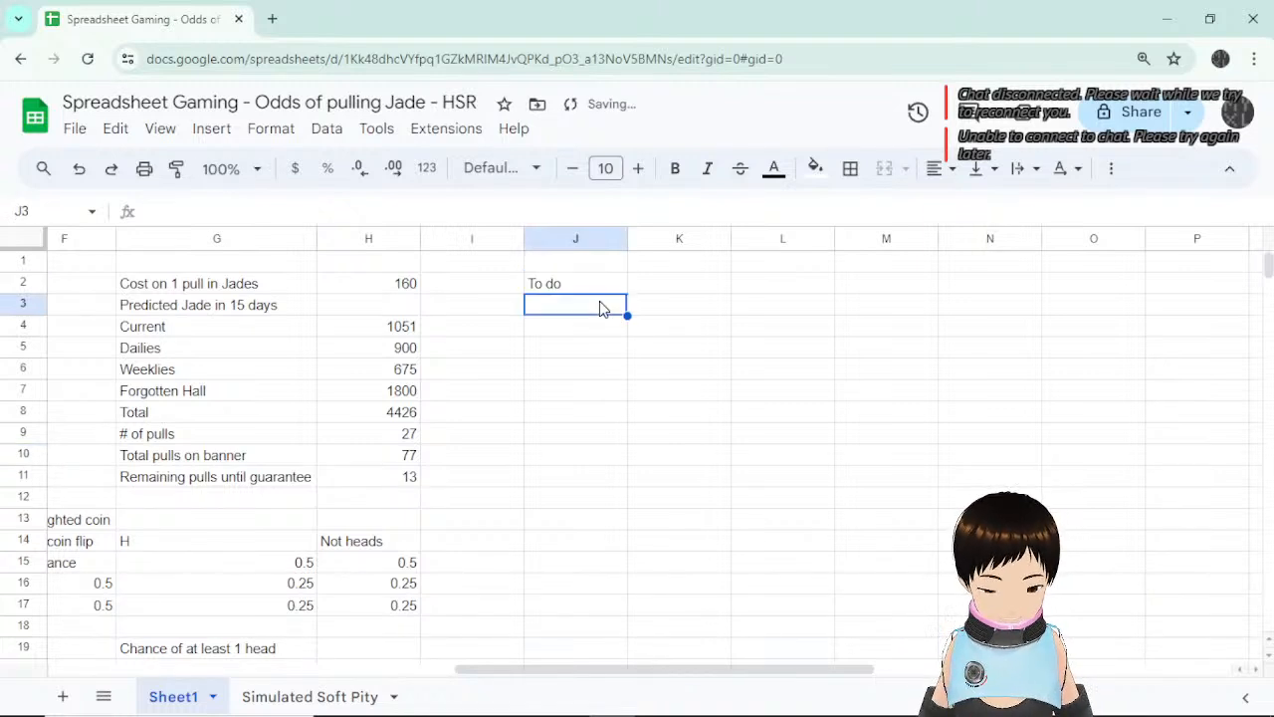
pyautogui.write('Wr')
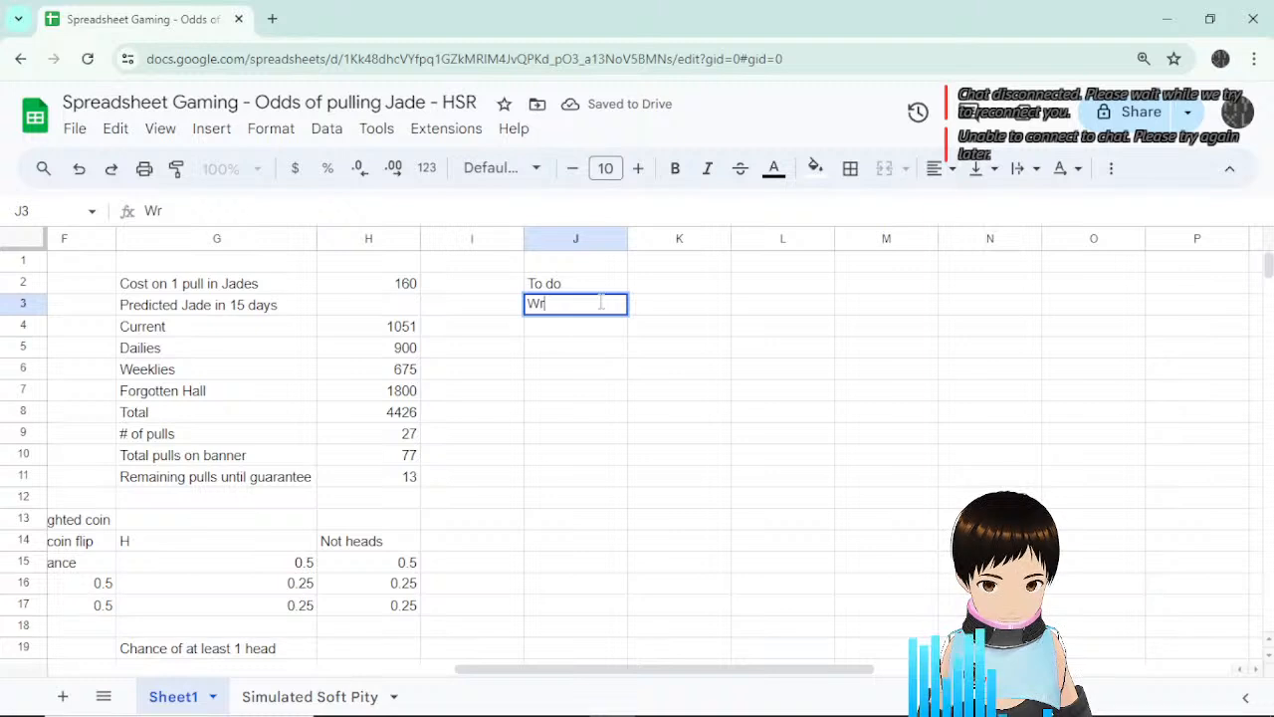
pyautogui.write('ite strea')
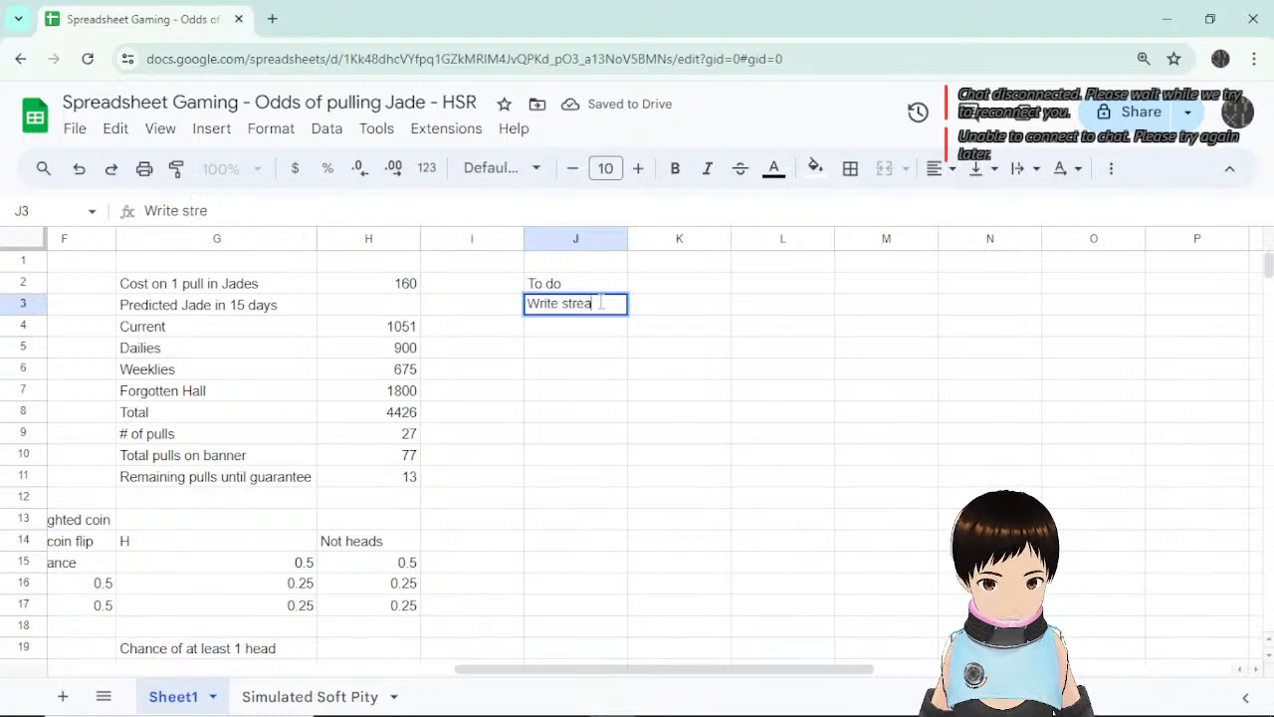
pyautogui.write('m intro/')
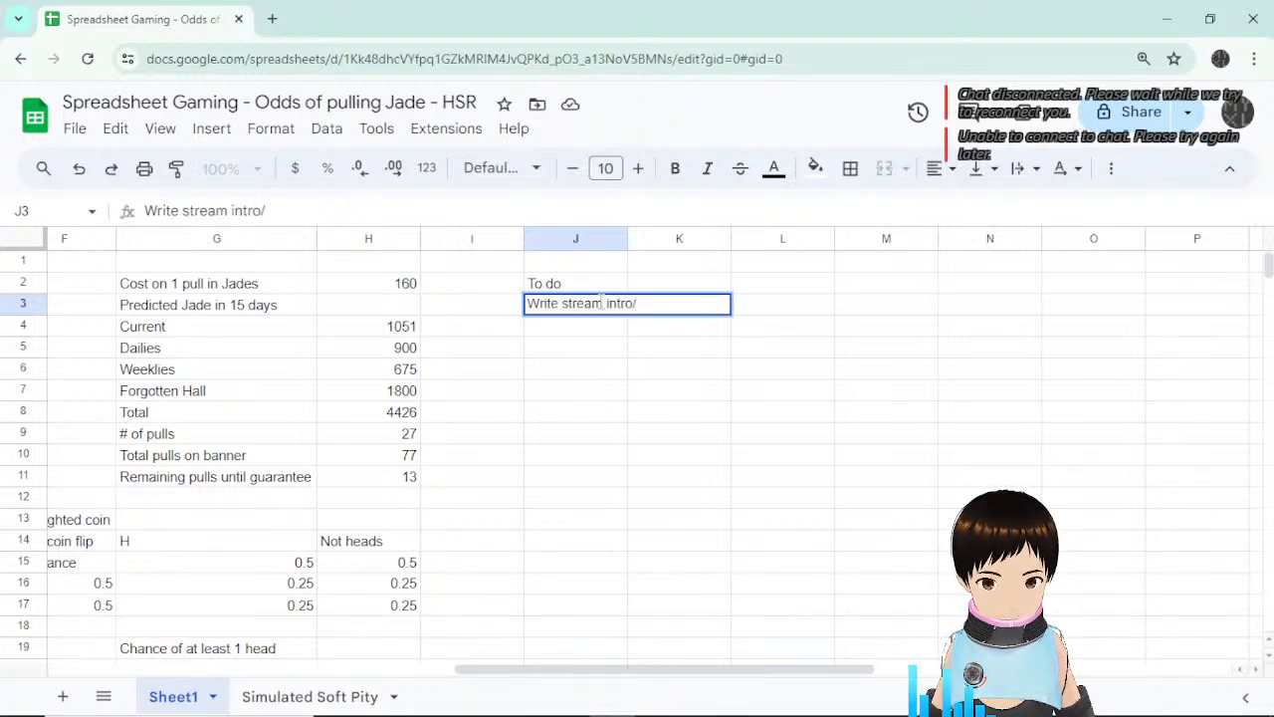
pyautogui.write('outro')
pyautogui.press('Return')
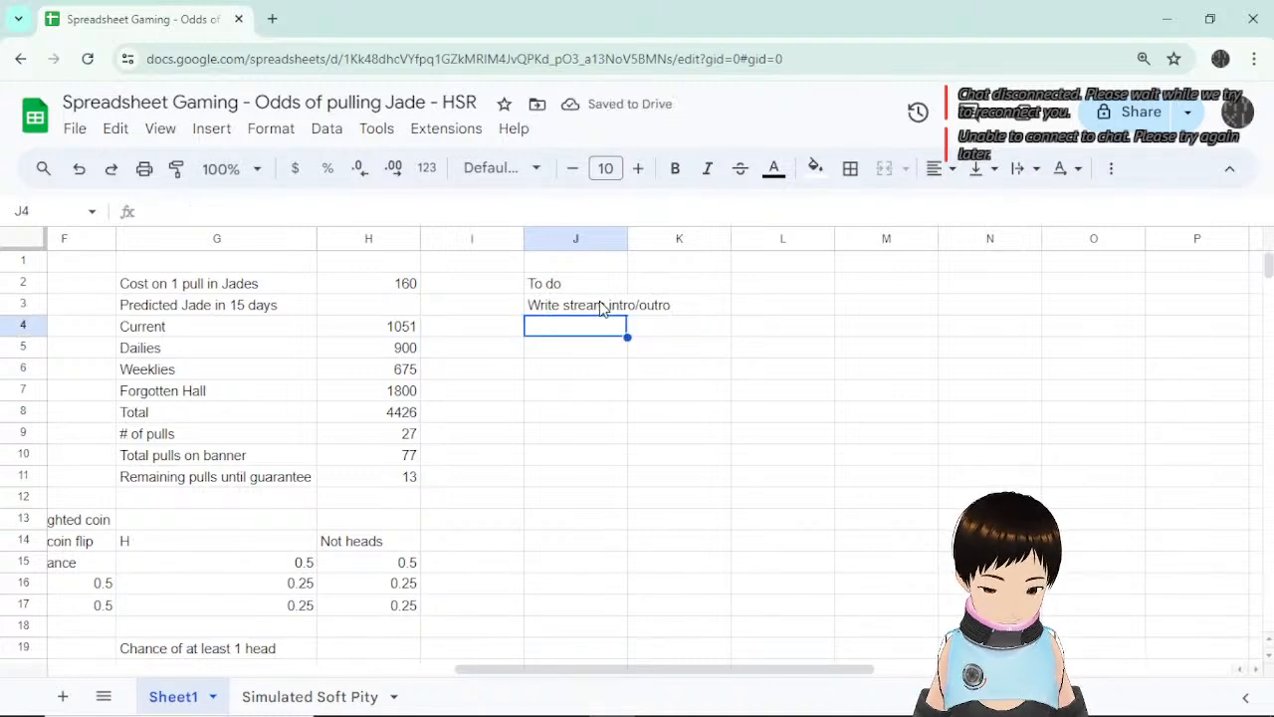
# Add 'Post schedule on youtube' and 'Set up stream alerts' as the next two tasks.
pyautogui.write('Post schedu')
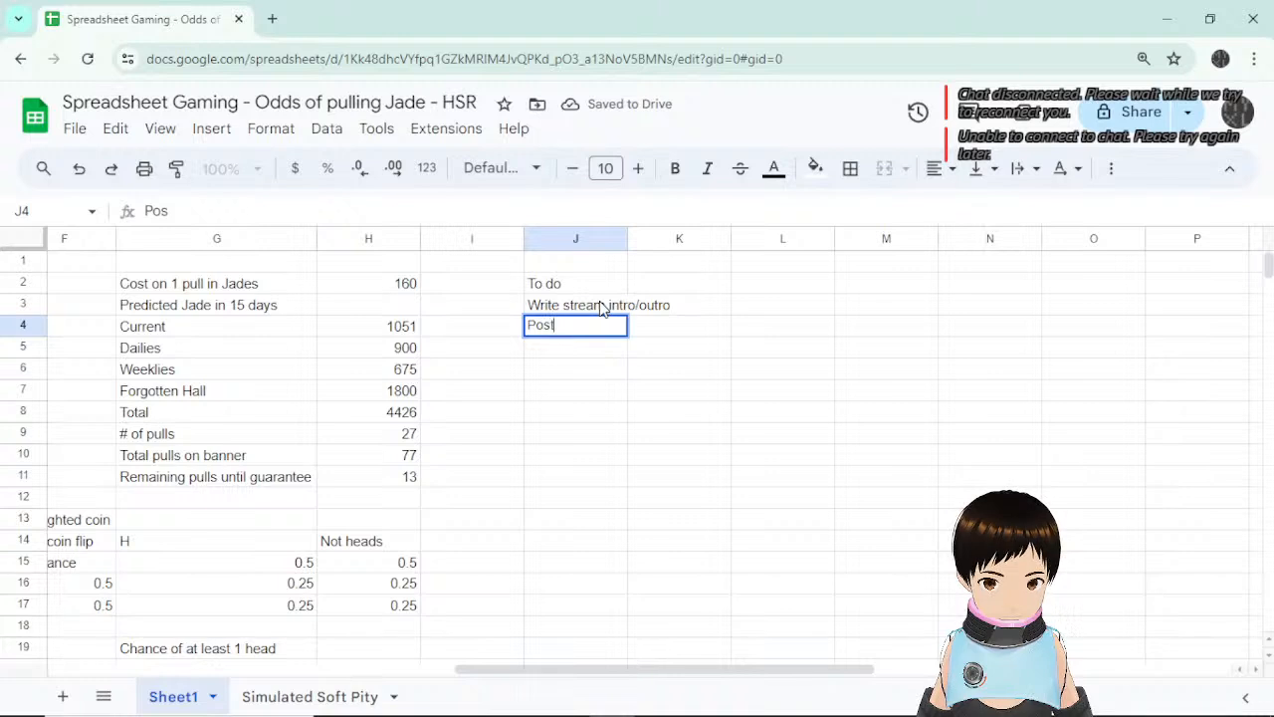
pyautogui.write('le on youtubr')
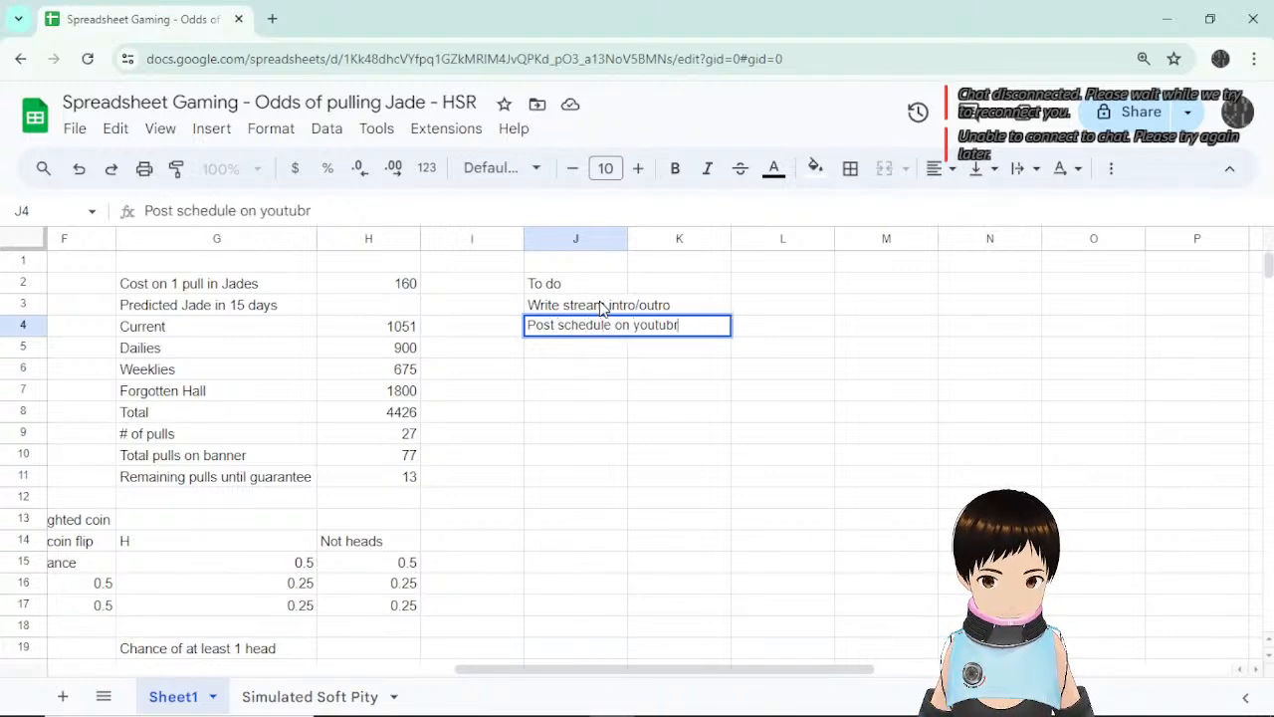
pyautogui.press('BackSpace')
pyautogui.write('e')
pyautogui.press('Return')
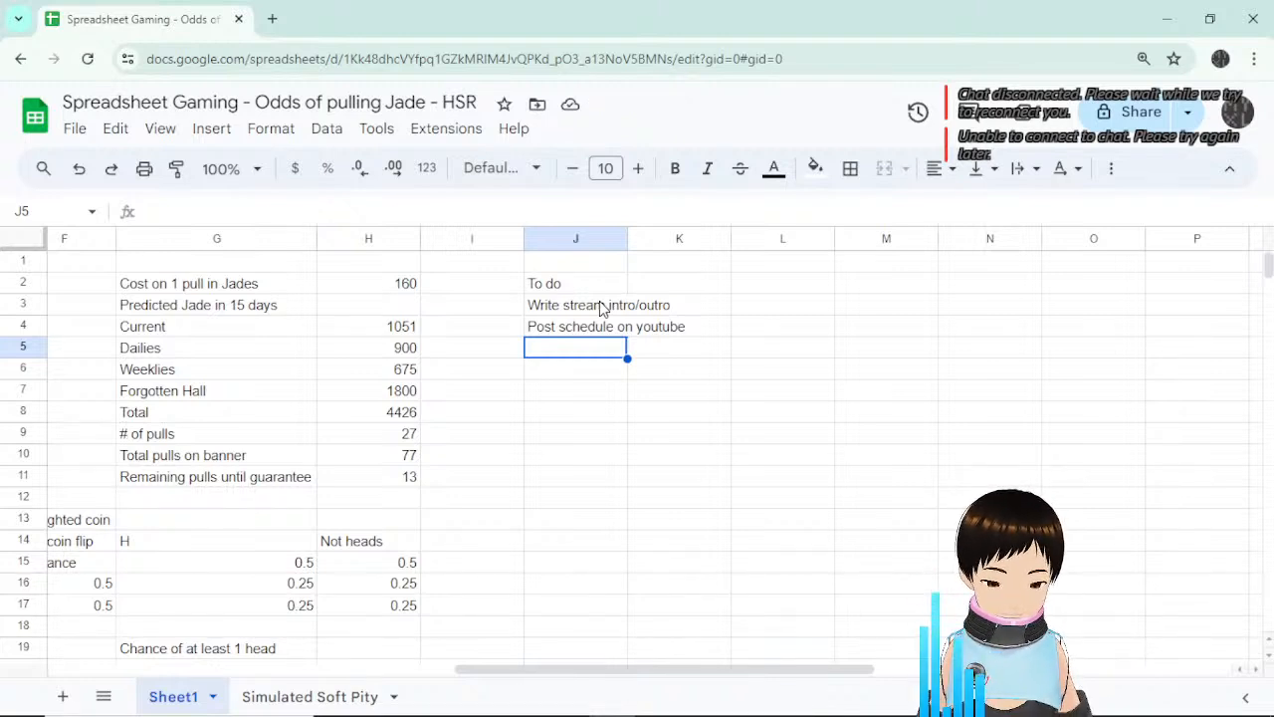
pyautogui.write('Set up')
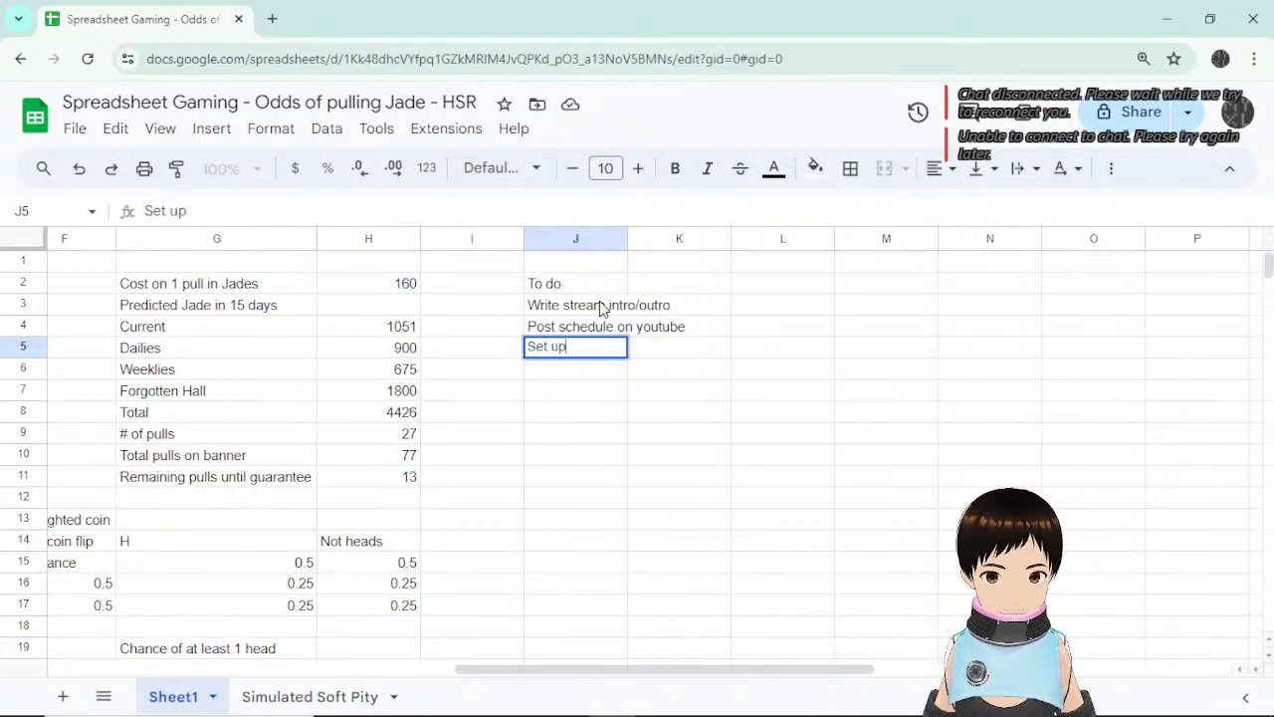
pyautogui.write(' stream ale')
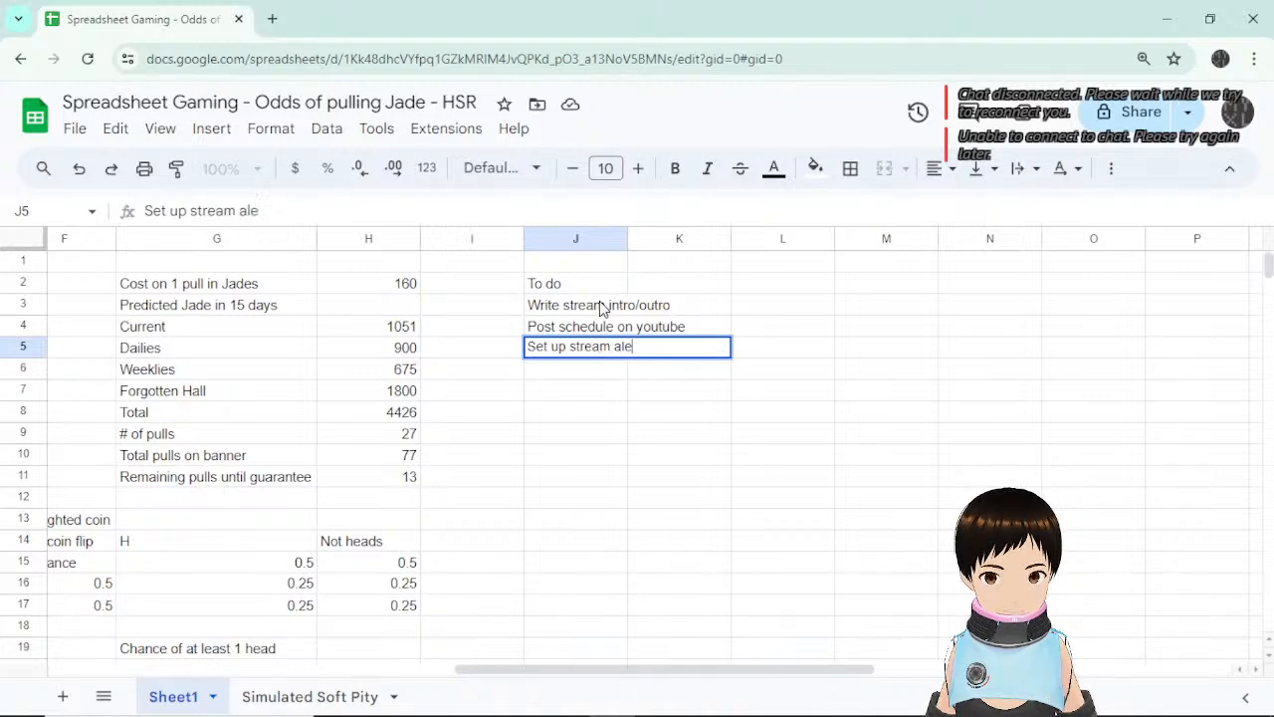
pyautogui.write('rts')
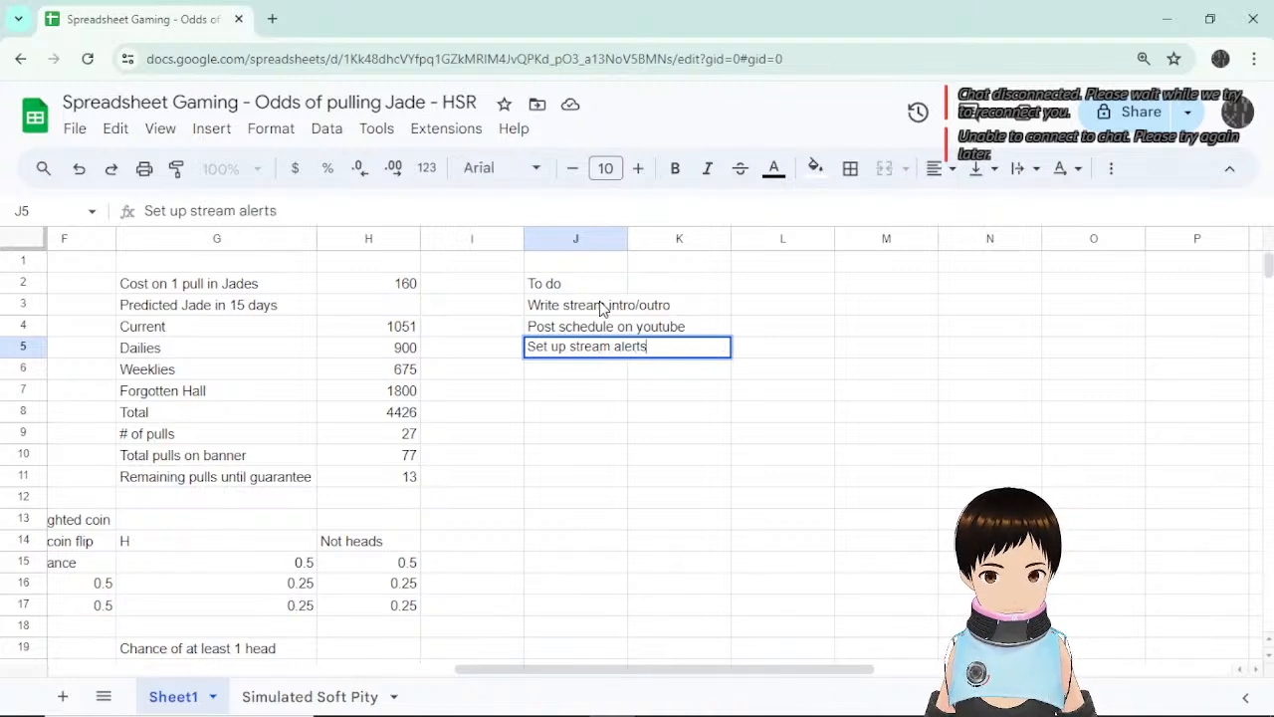
pyautogui.press('Return')
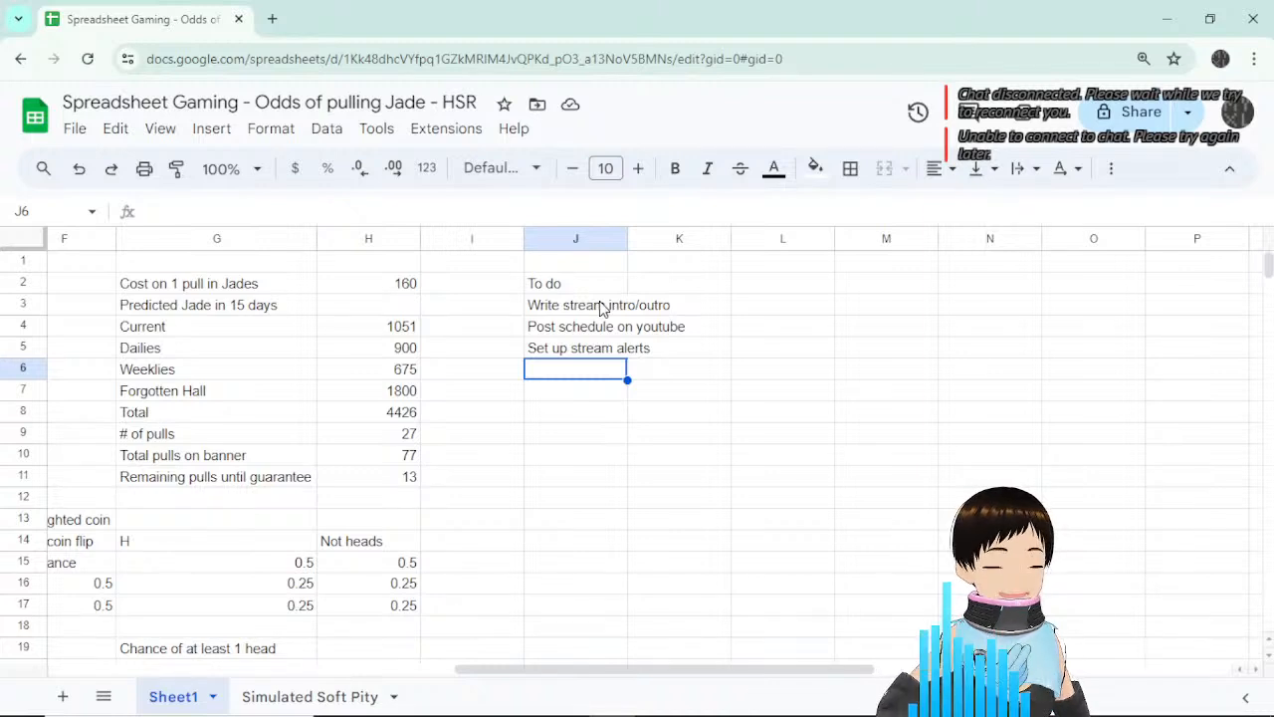
# Check the 'To do' heading and its three tasks in J2:J5, ending on empty cell J6.
pyautogui.click(649, 352)
pyautogui.click(608, 354)
pyautogui.click(585, 371)
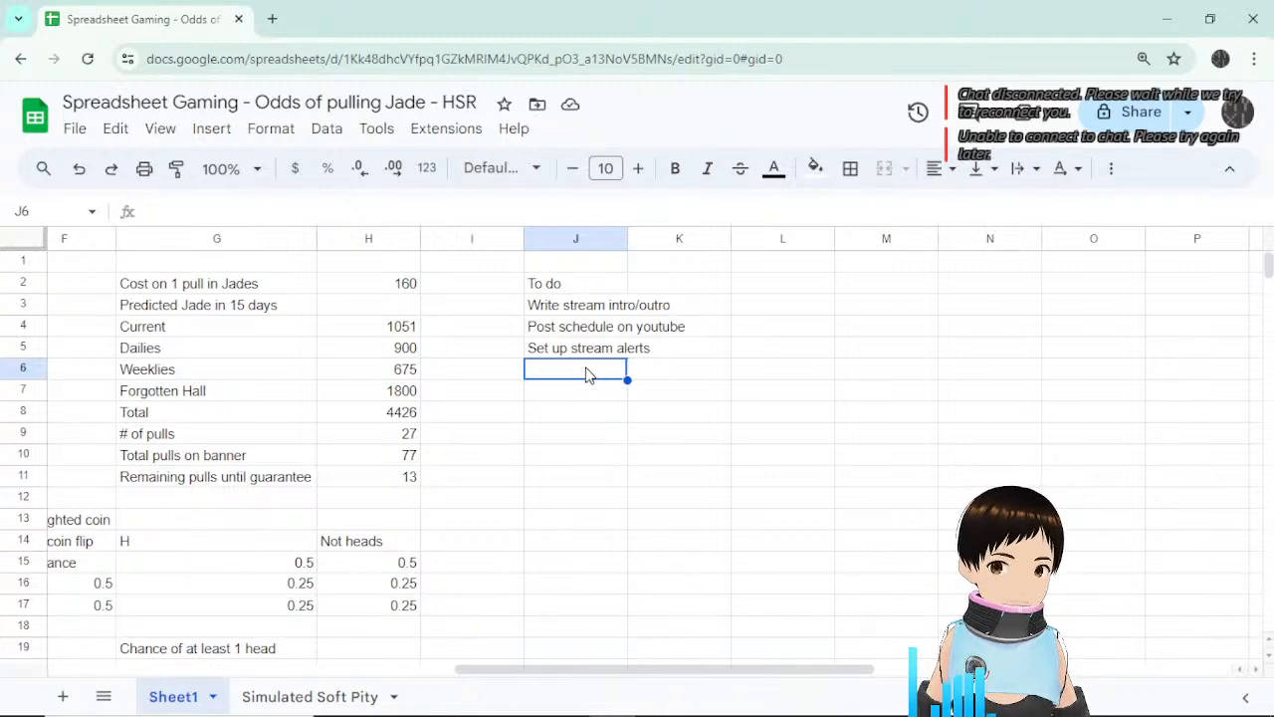
pyautogui.click(586, 390)
pyautogui.click(585, 354)
pyautogui.click(594, 305)
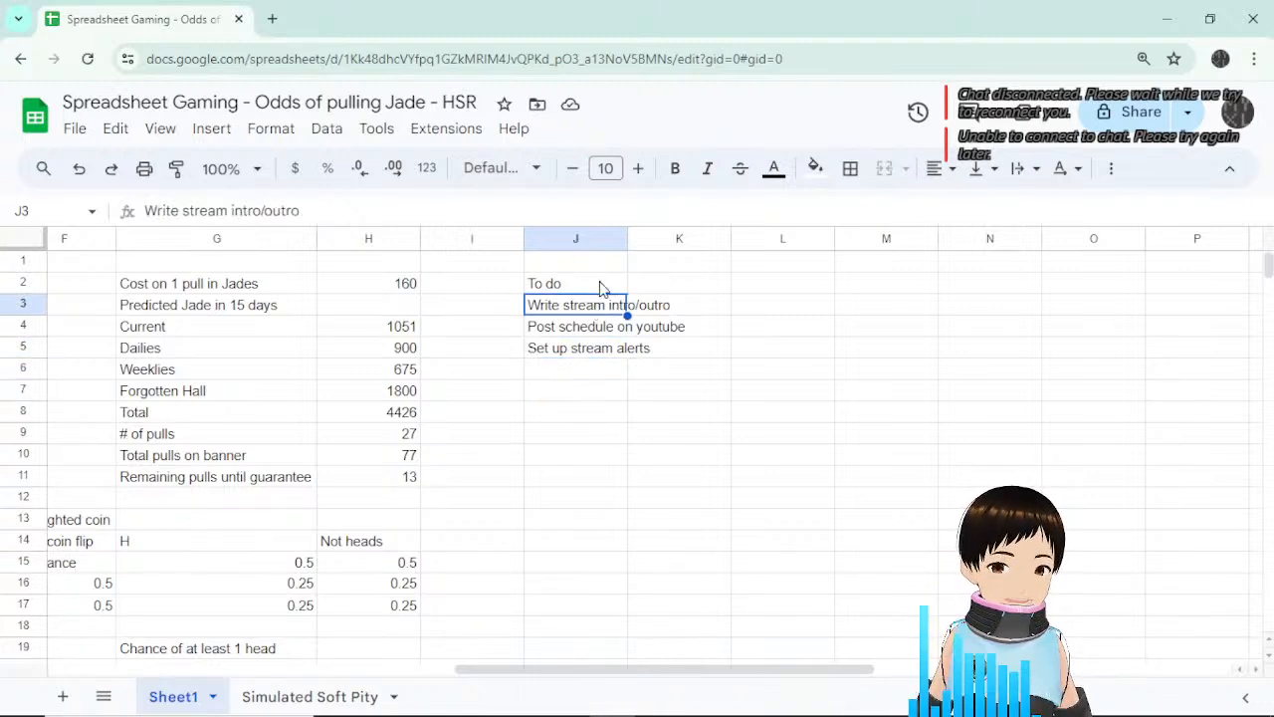
pyautogui.click(600, 288)
pyautogui.click(584, 377)
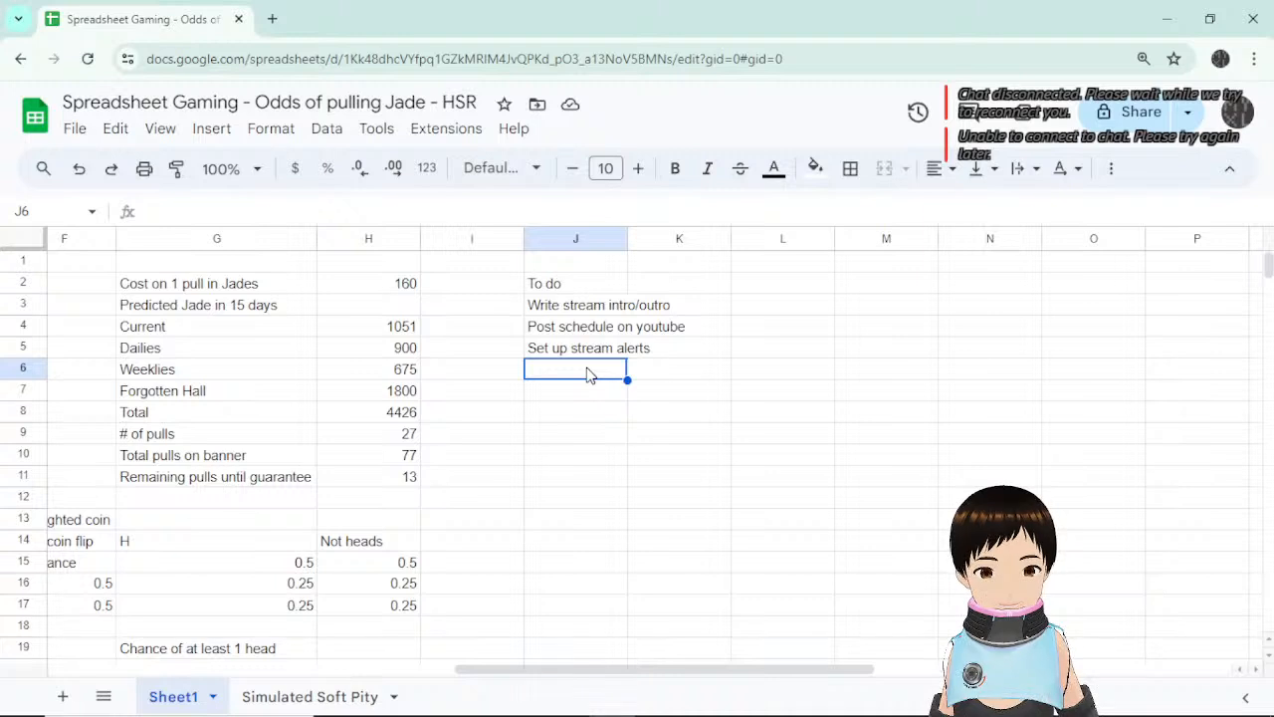
# Enter a 'Schedule' heading in cell J7 below the to-do list.
pyautogui.click(605, 309)
pyautogui.click(588, 371)
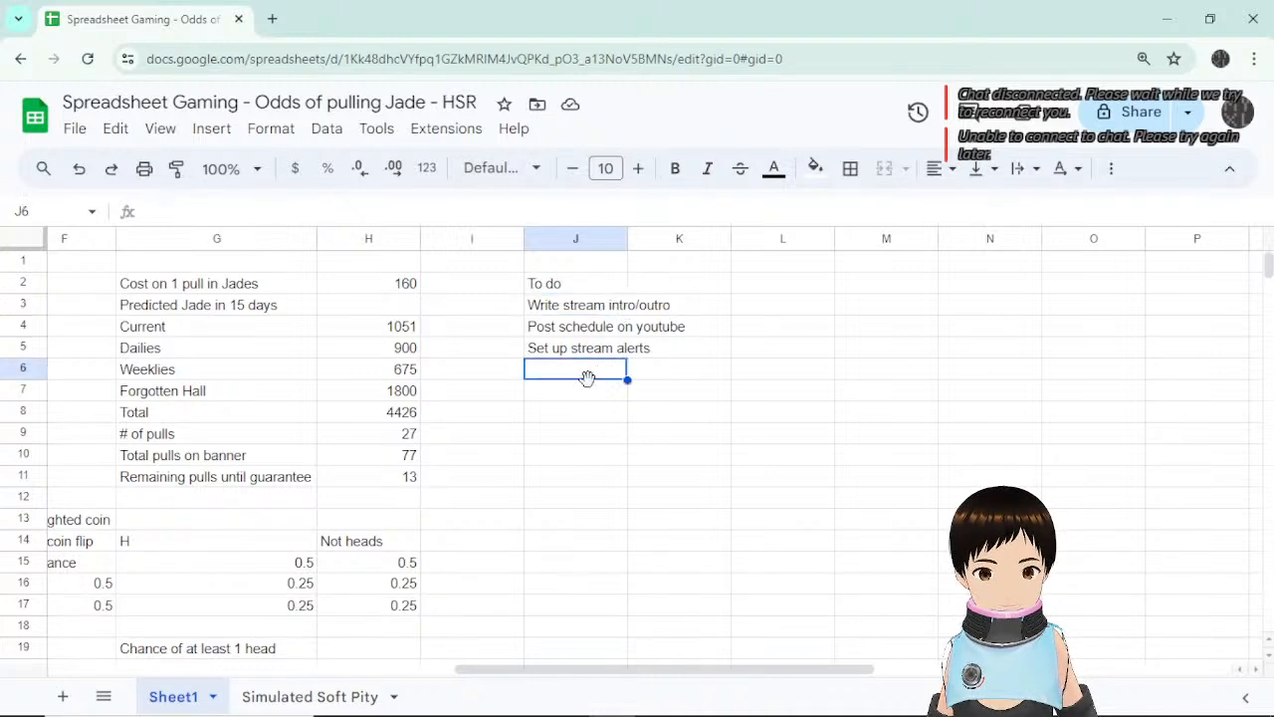
pyautogui.click(588, 396)
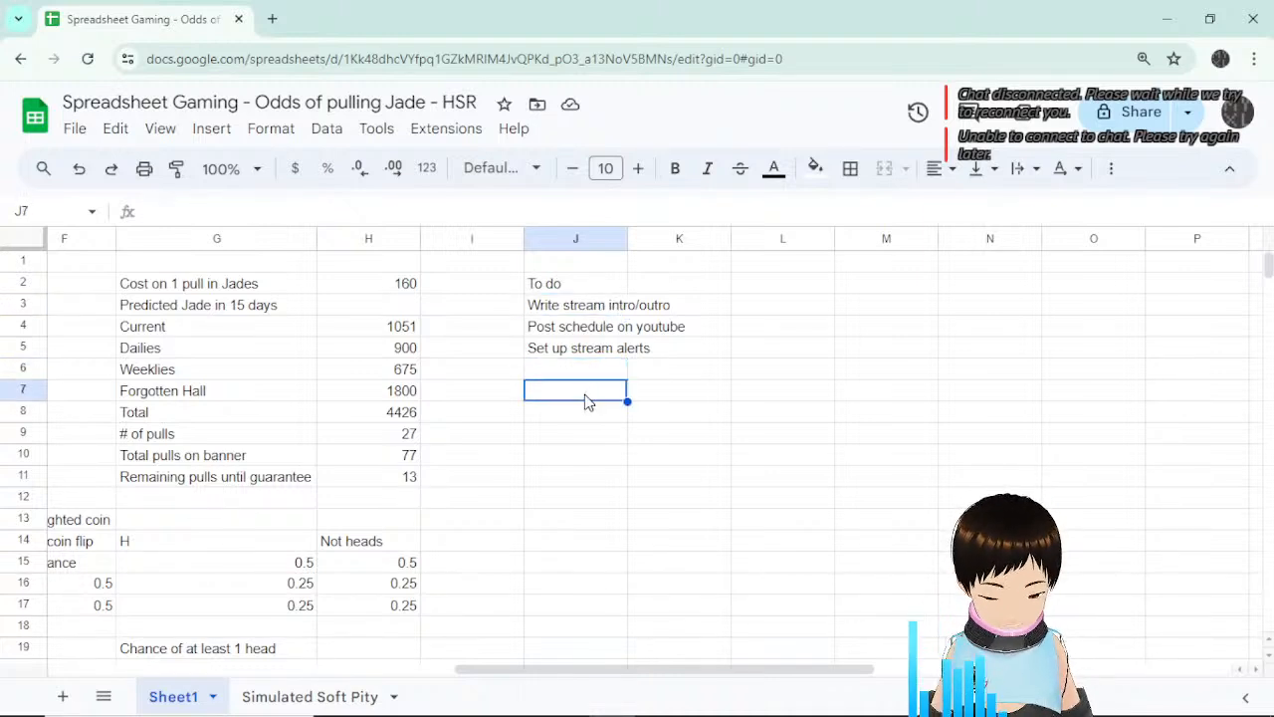
pyautogui.write('Schedule')
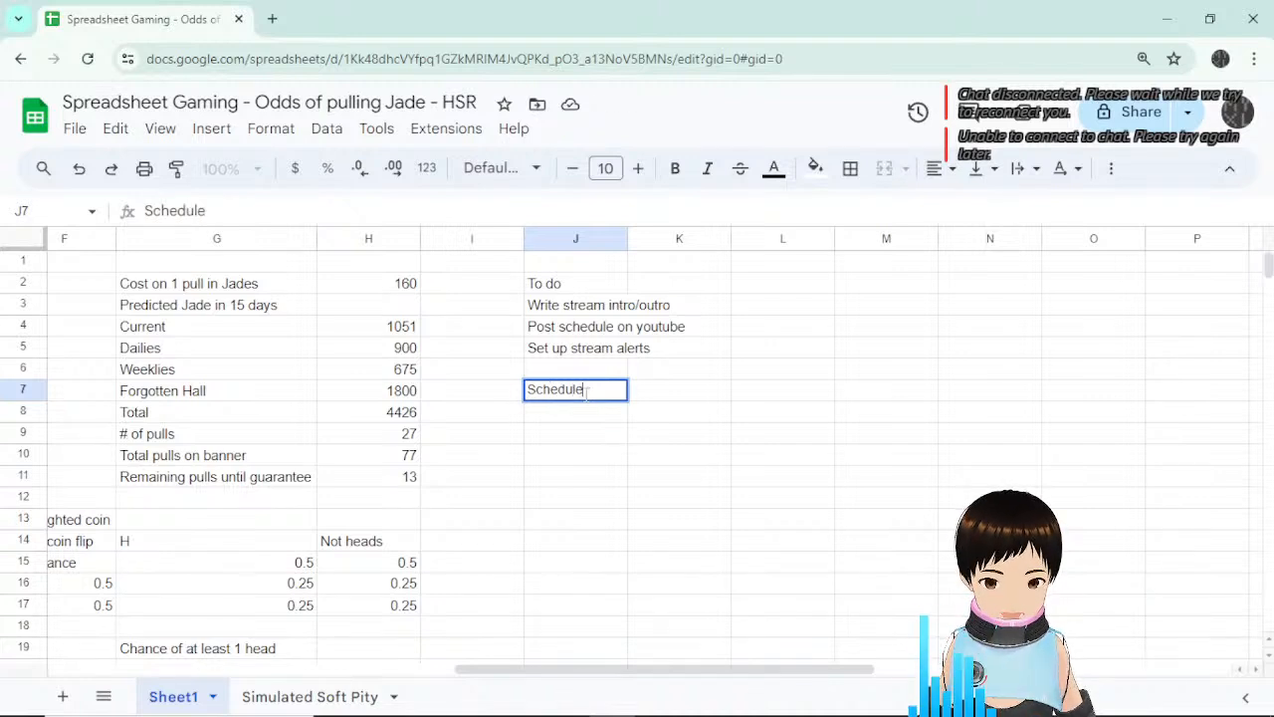
pyautogui.press('Return')
# Add 'Wednesday' in J8 with 'Cosplay stream (Hand Cam)' in K8.
pyautogui.write('Wedn')
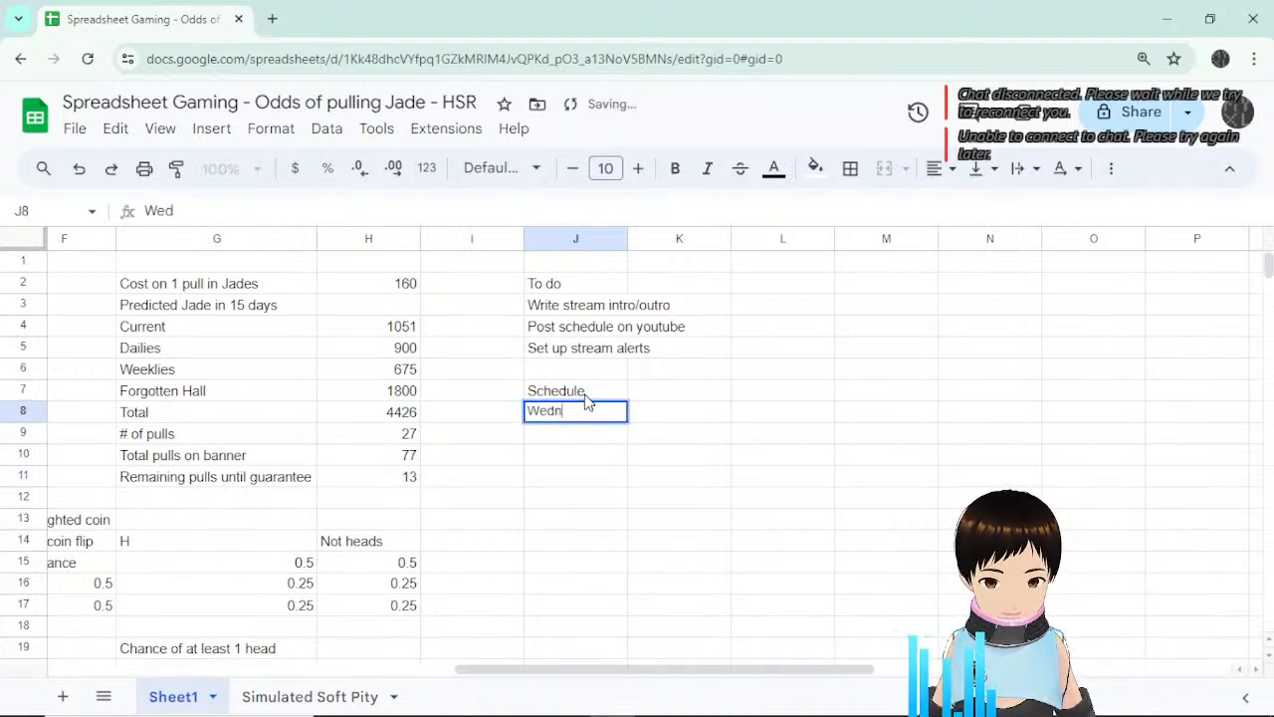
pyautogui.write('esday')
pyautogui.press('Return')
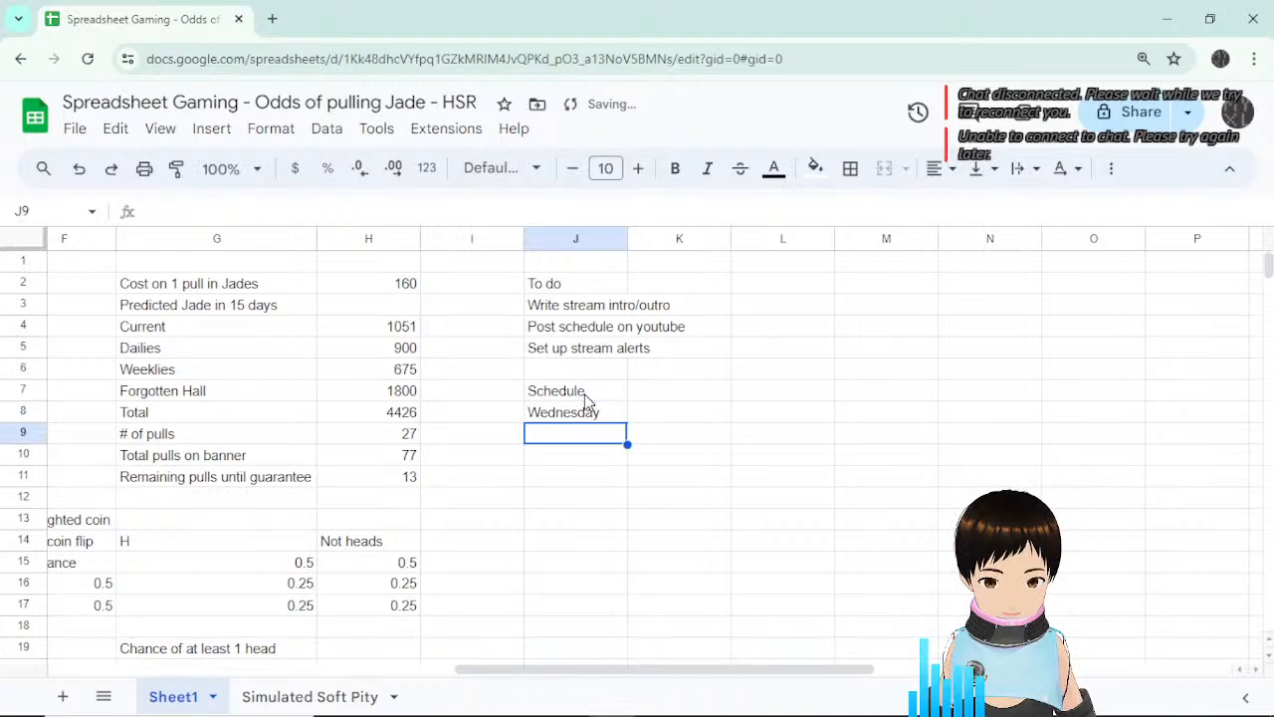
pyautogui.press('Up')
pyautogui.press('Right')
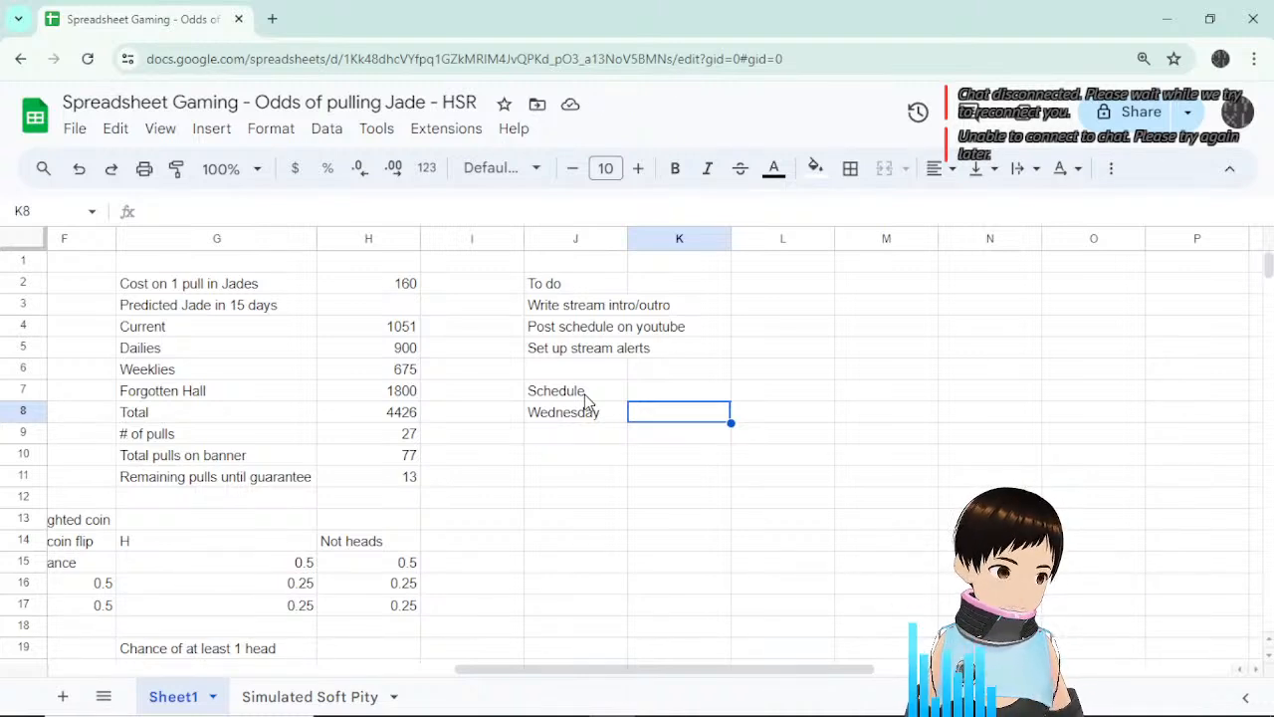
pyautogui.write('Cospla')
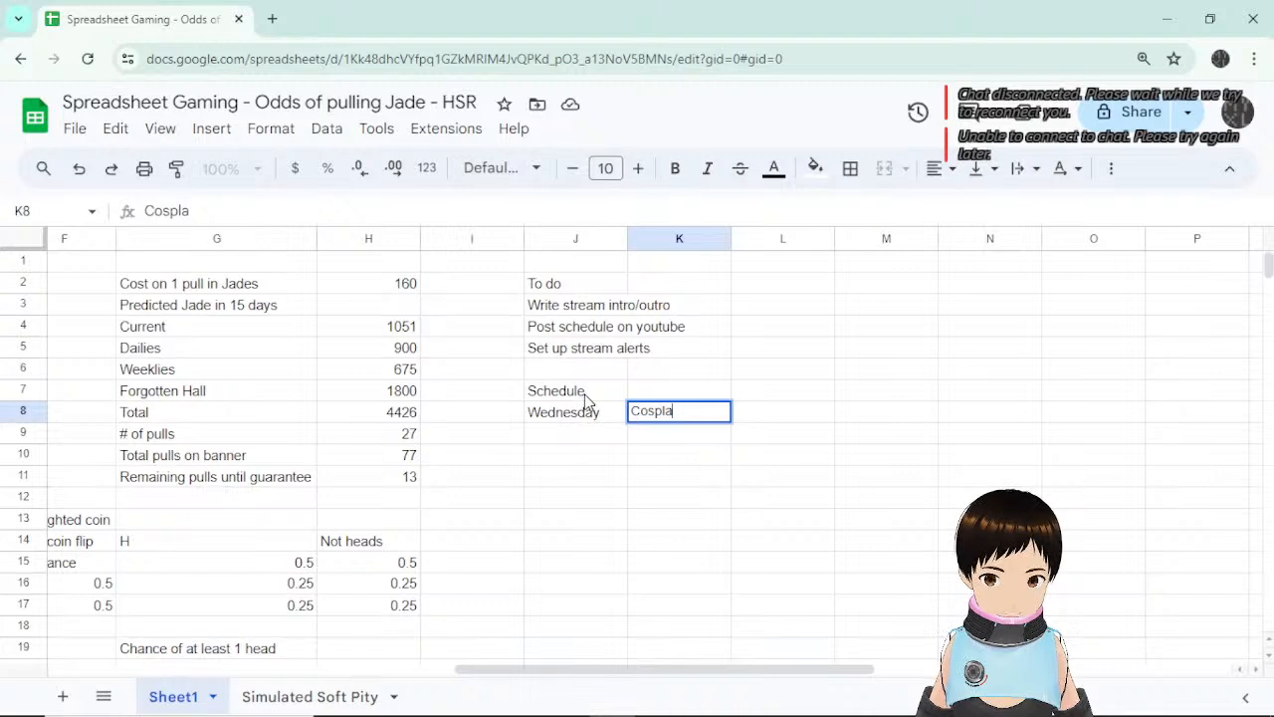
pyautogui.write('y stre')
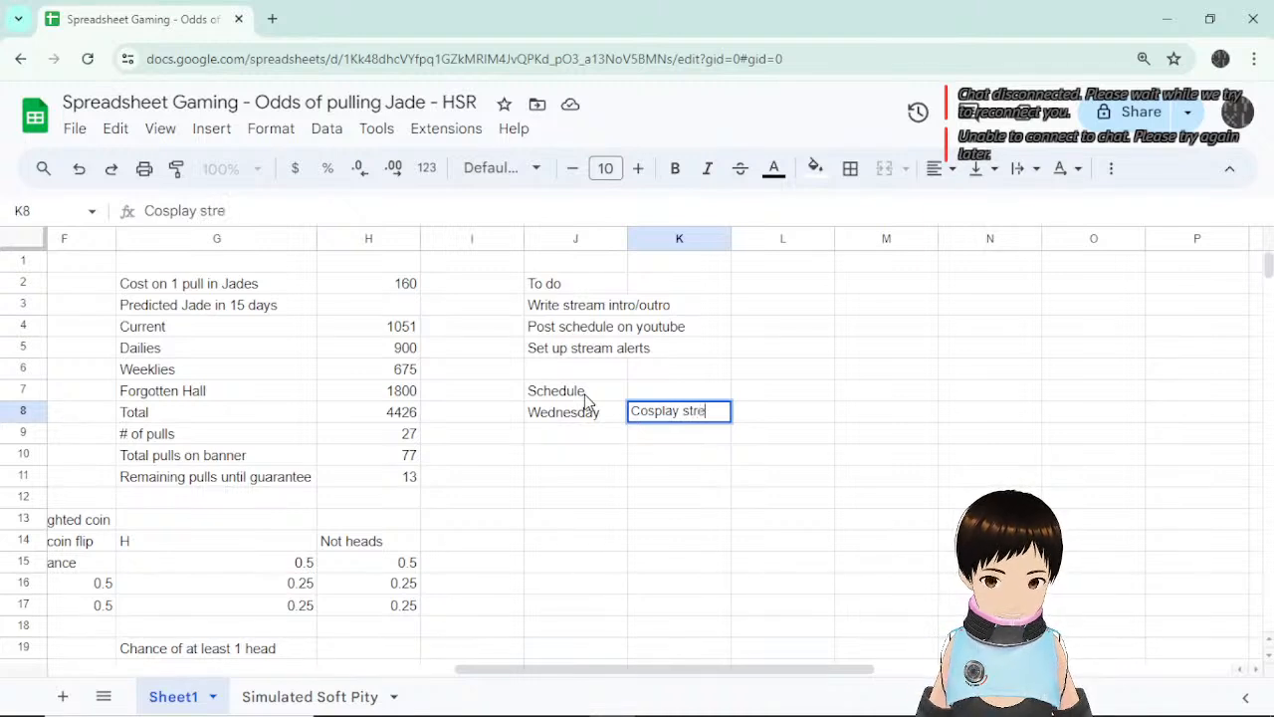
pyautogui.write('am (Had')
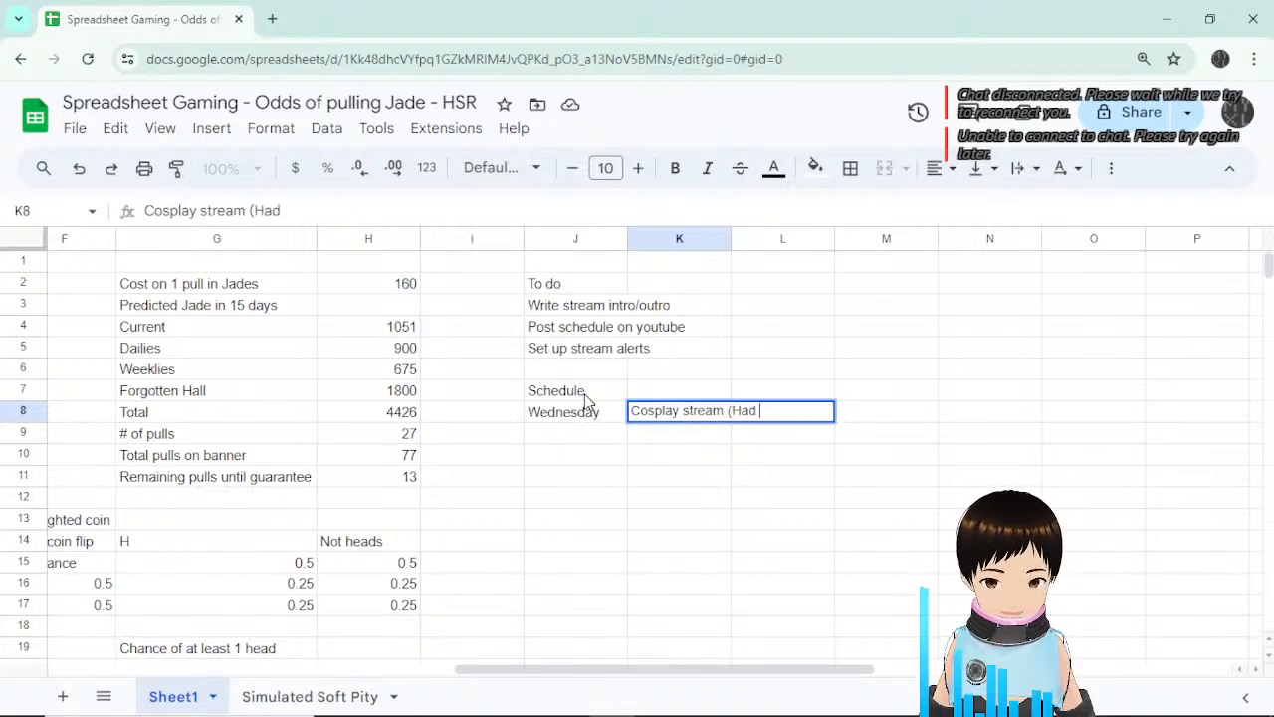
pyautogui.press('BackSpace')
pyautogui.write('nd C')
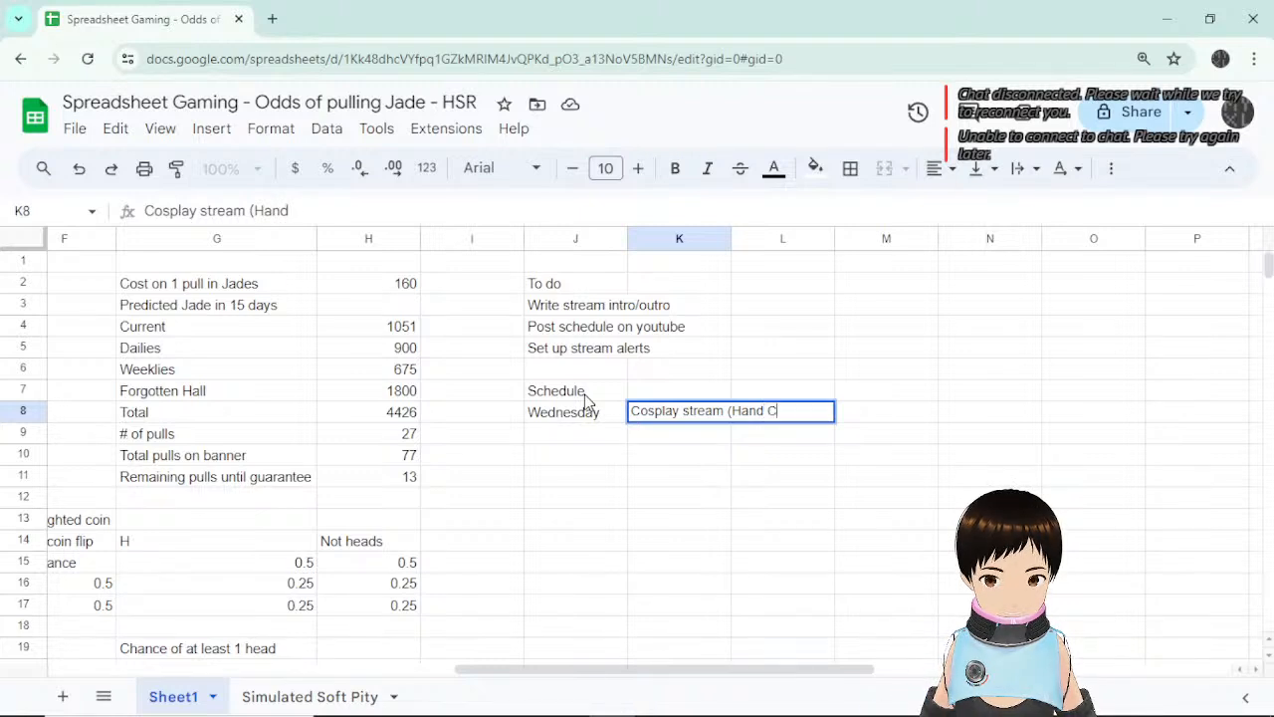
pyautogui.write('am)')
pyautogui.press('Return')
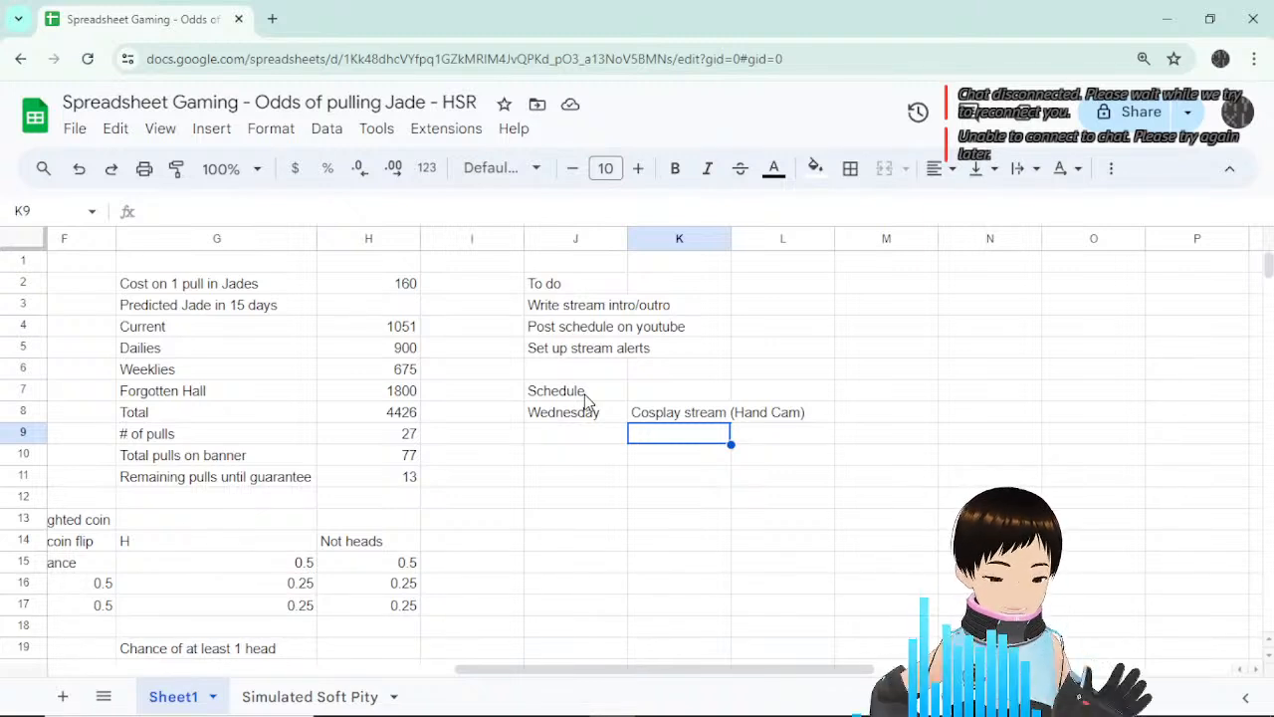
# Add 'Friday' in J9 with 'Celeste' in K9.
pyautogui.click(602, 448)
pyautogui.write('Friday')
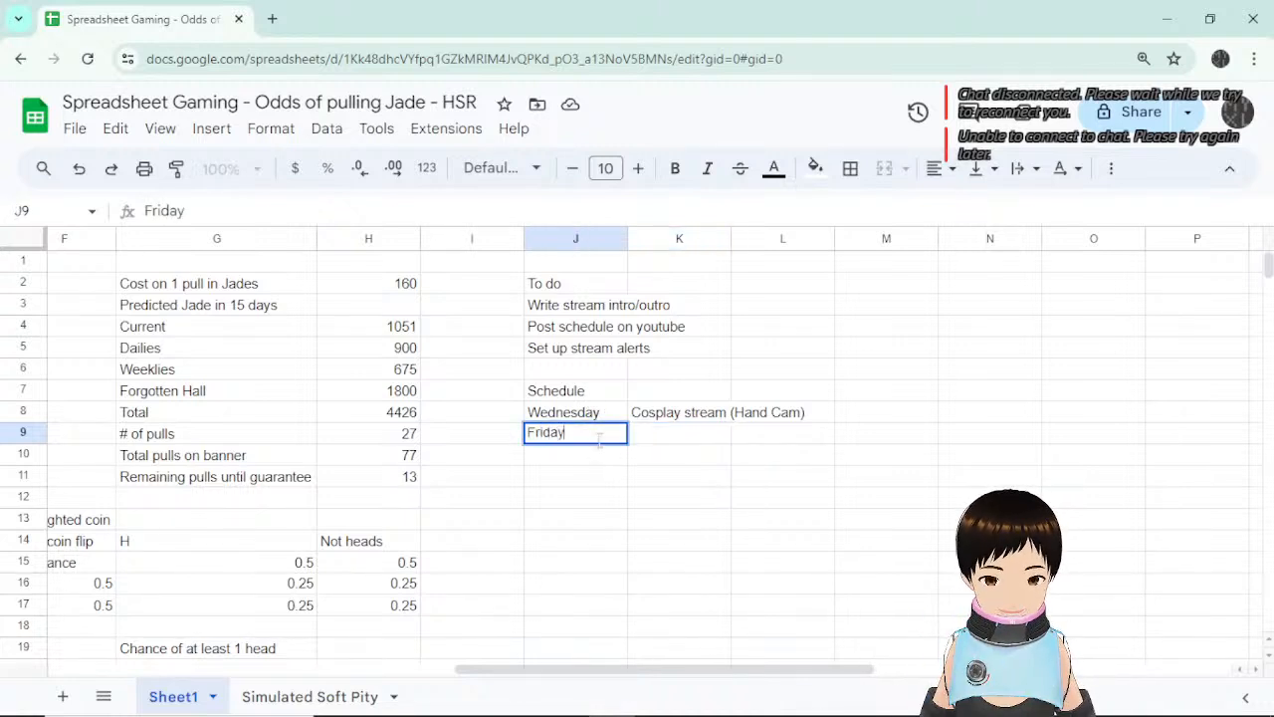
pyautogui.press('Return')
pyautogui.press('Up')
pyautogui.press('Right')
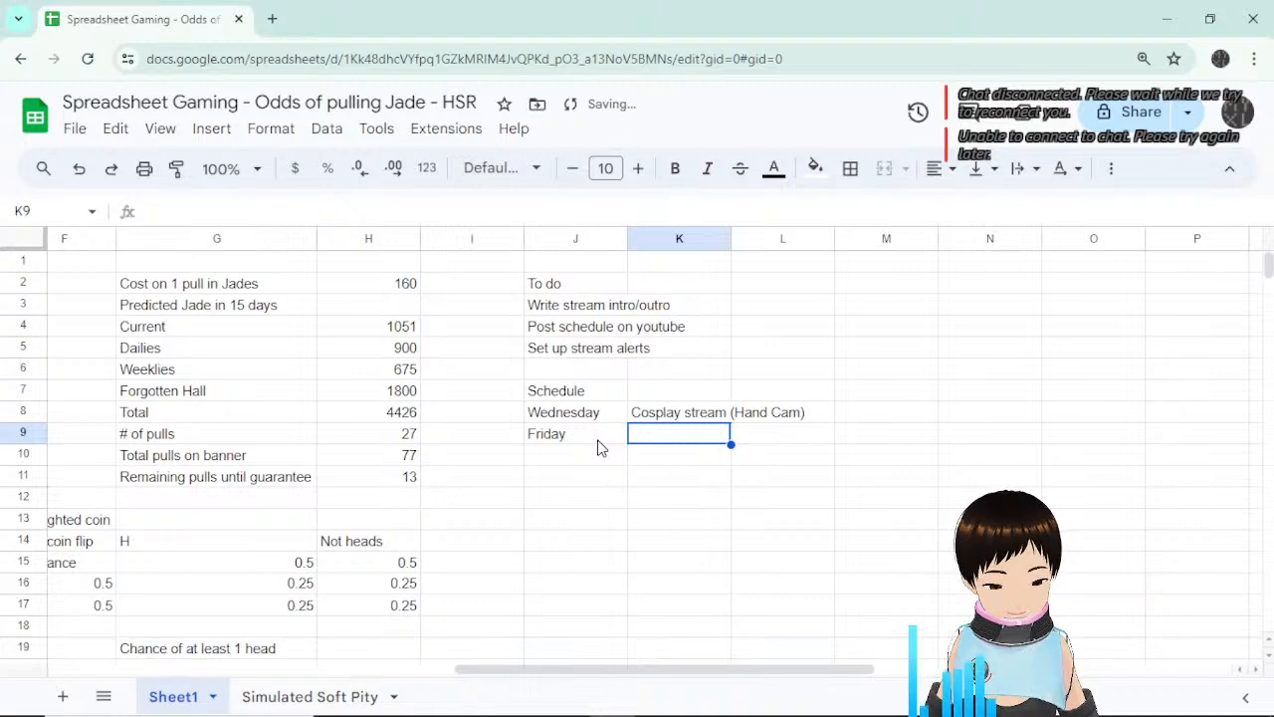
pyautogui.write('Celeste')
pyautogui.press('Return')
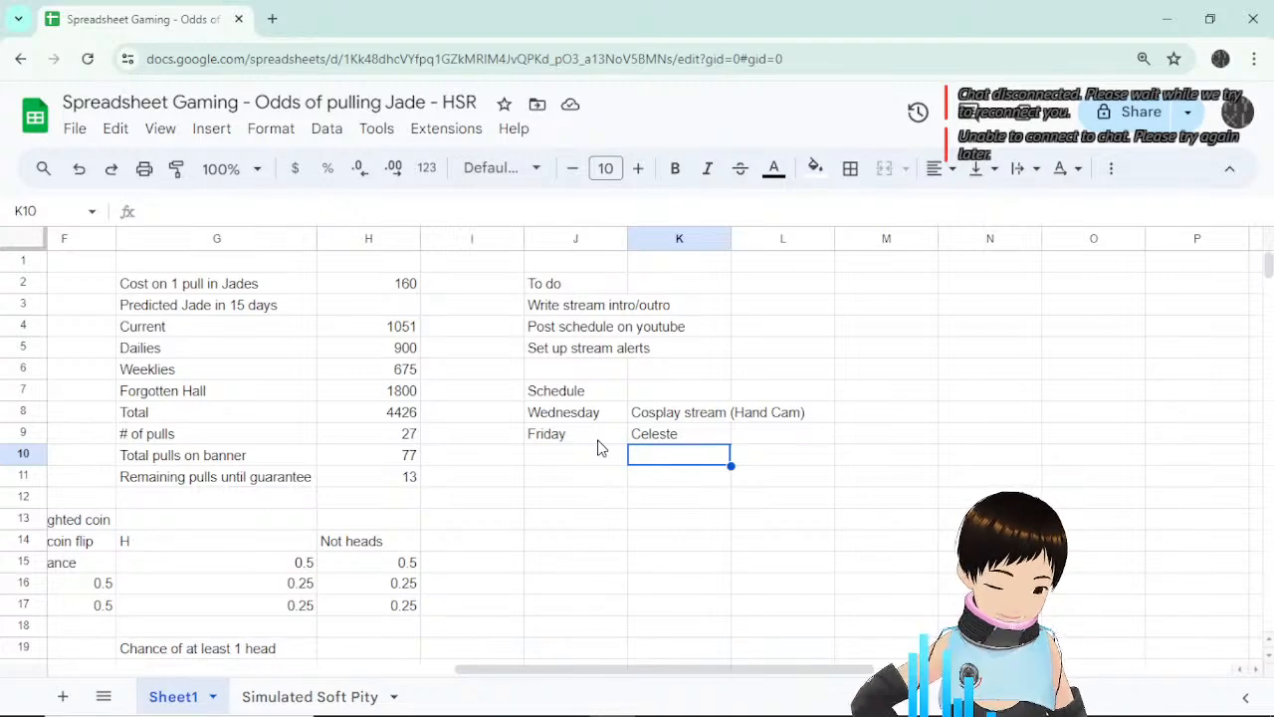
# Zoom the page in and scroll across to bring columns J–K into clear view.
pyautogui.hotkey('ctrl', '+')
pyautogui.hotkey('ctrl', '+')
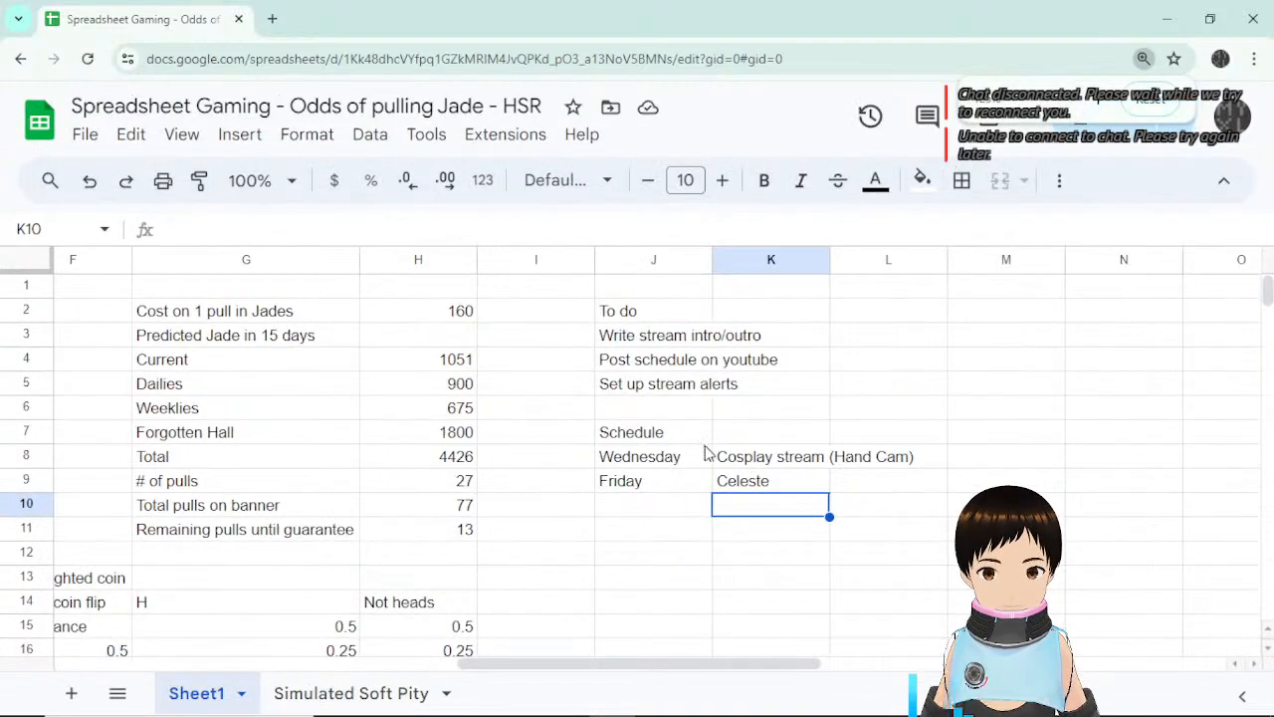
pyautogui.moveTo(886, 507); pyautogui.dragTo(887, 496)
pyautogui.click(1075, 477)
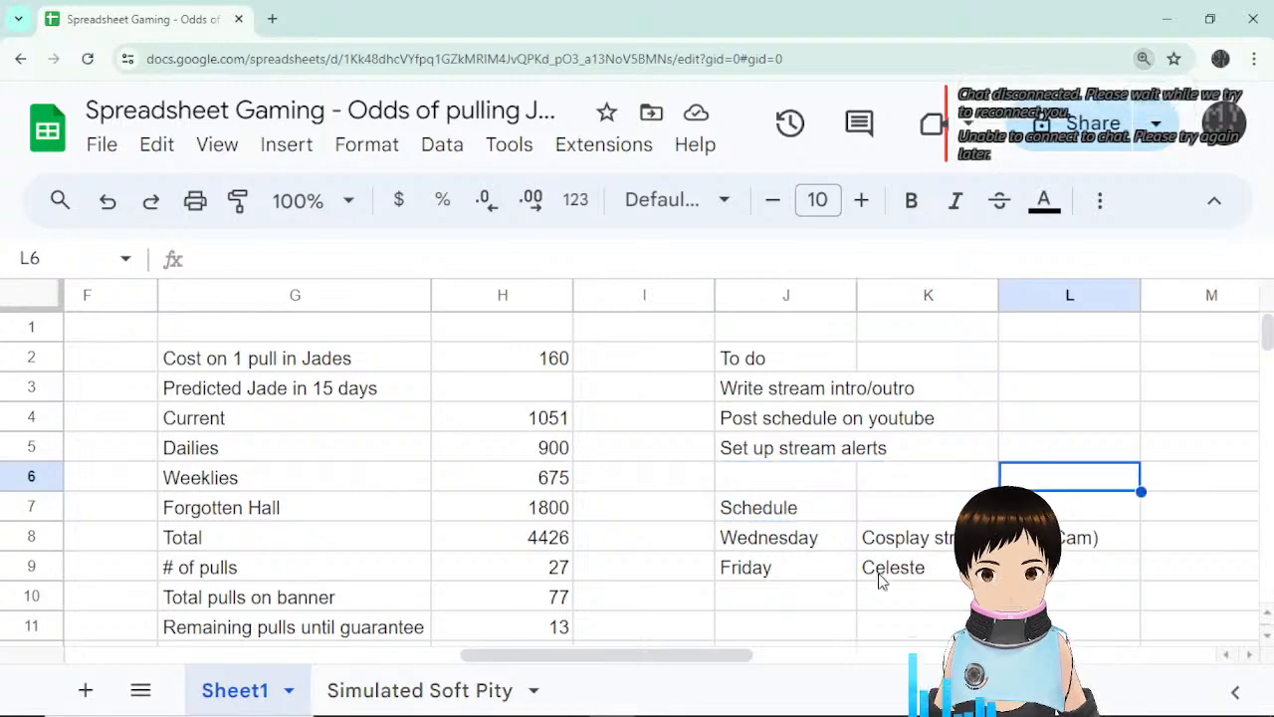
pyautogui.moveTo(674, 659); pyautogui.dragTo(799, 662)
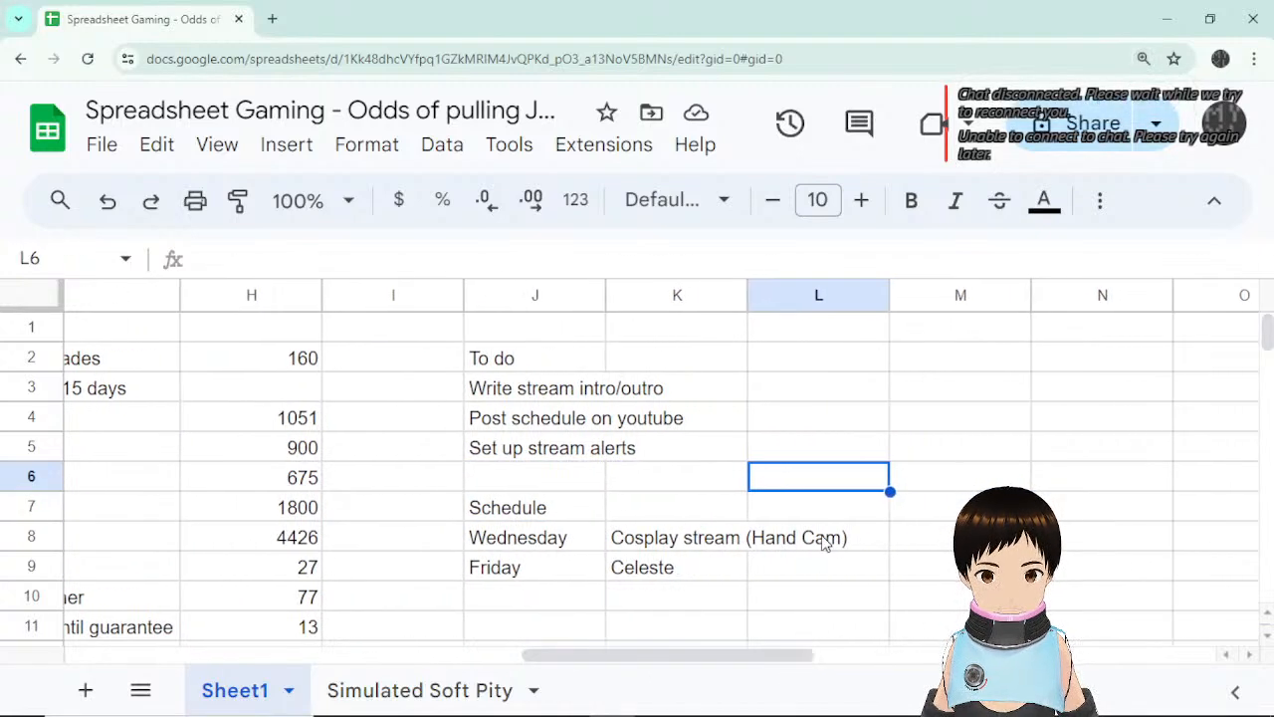
pyautogui.scroll(-1, 822, 538)
pyautogui.scroll(1, 836, 531)
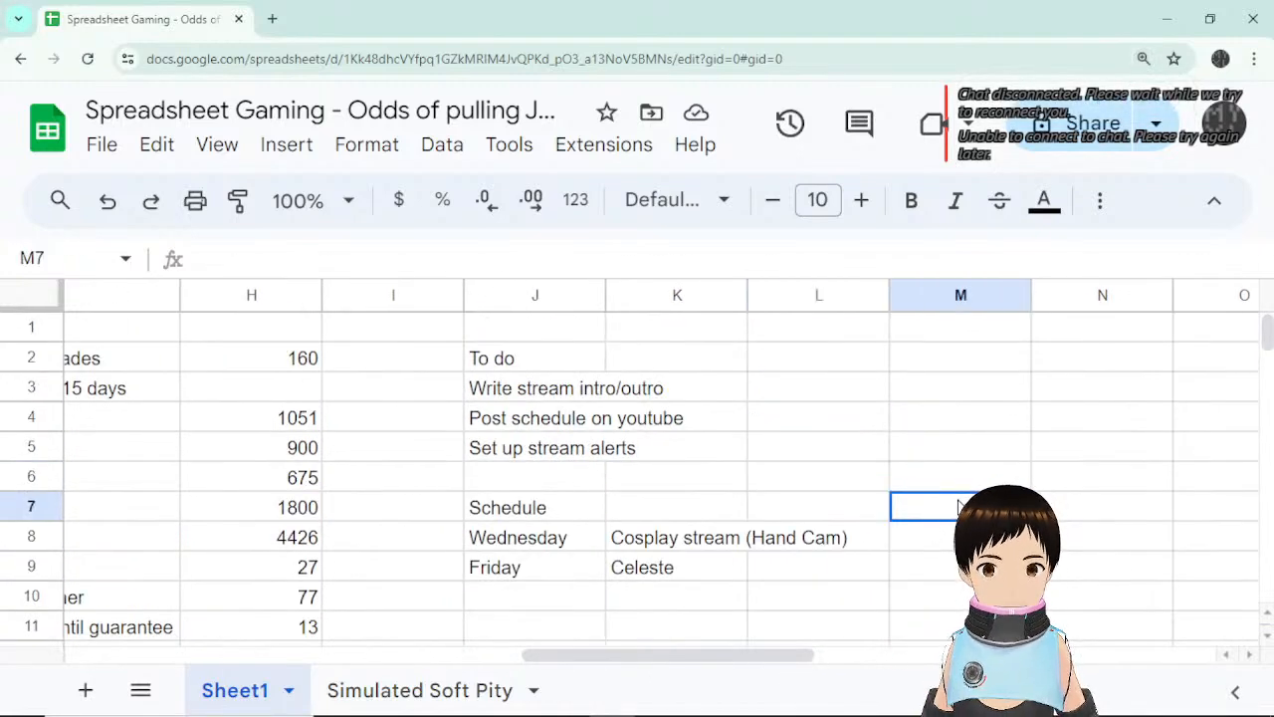